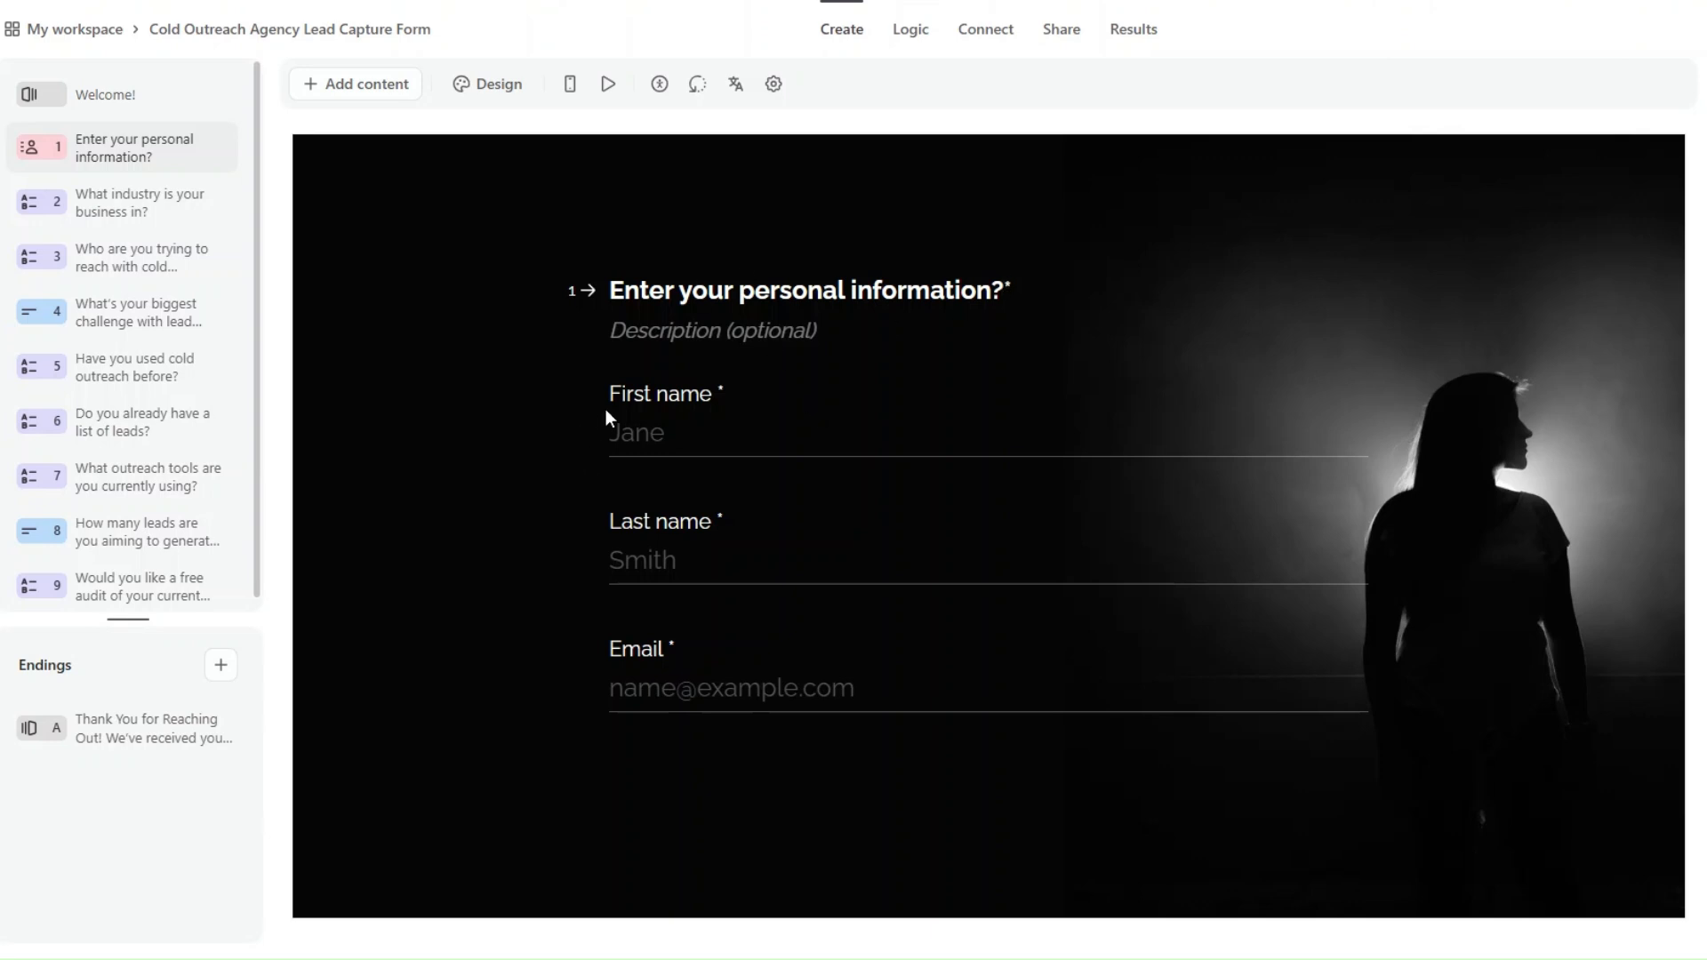
# Step: Review questions 2 to 9 of the Cold Outreach Agency Lead Capture Form and their answer choices
pyautogui.click(137, 196)
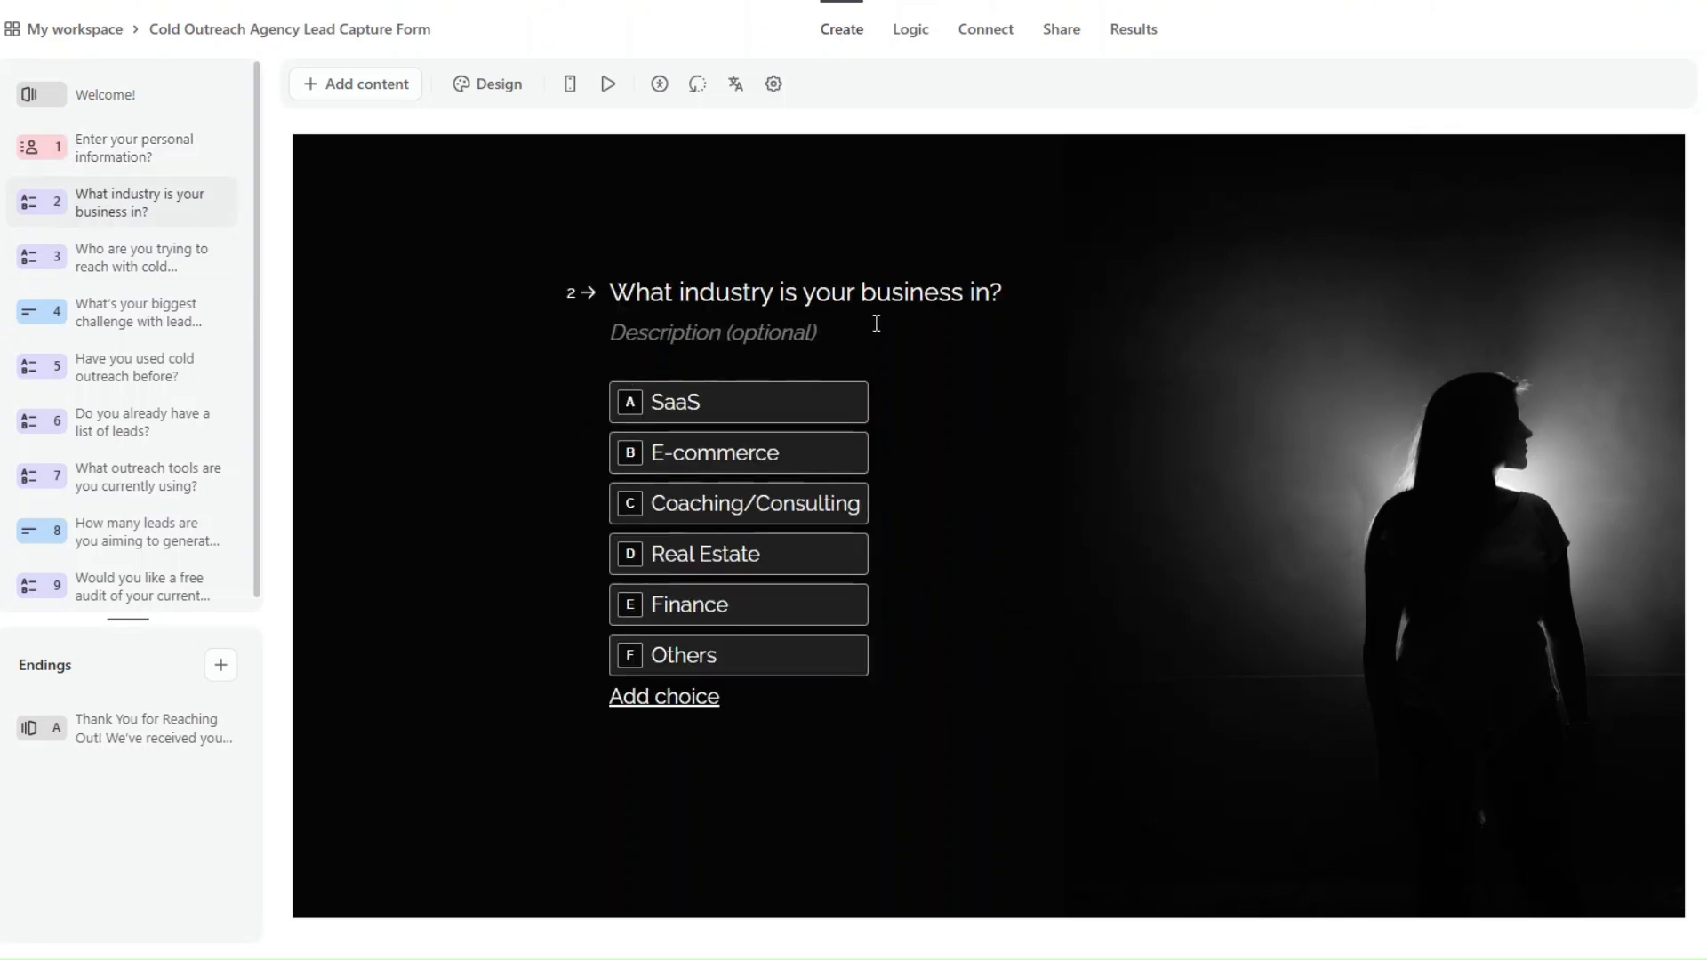
pyautogui.moveTo(900, 454)
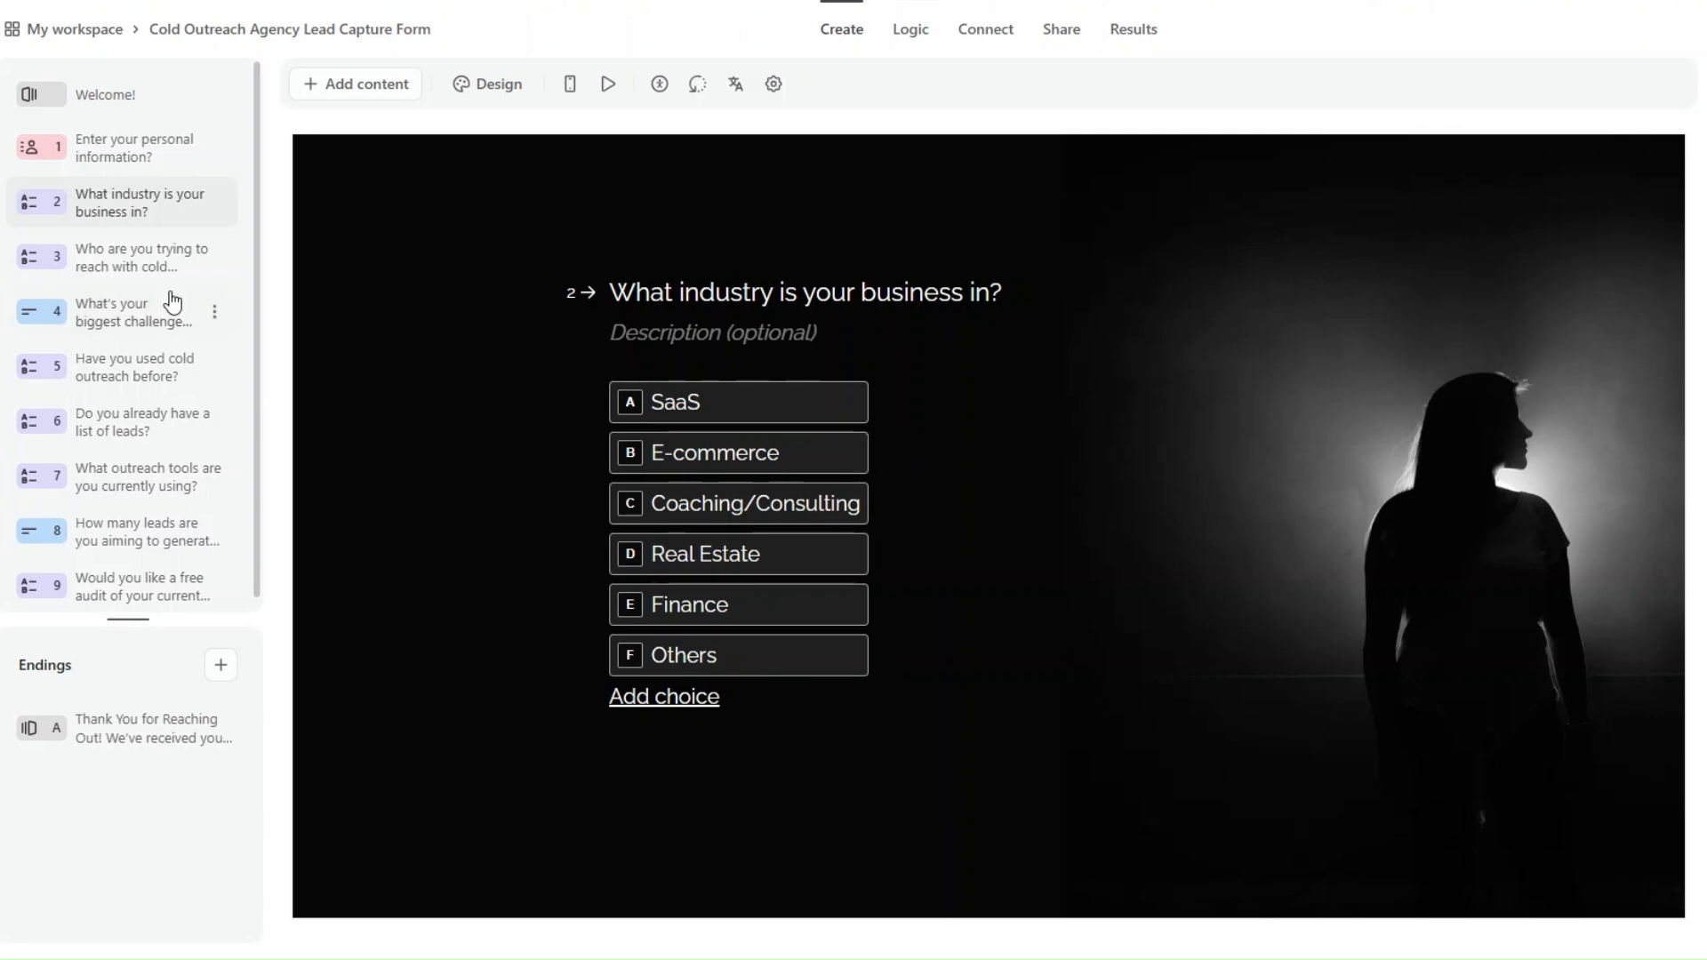
pyautogui.click(153, 258)
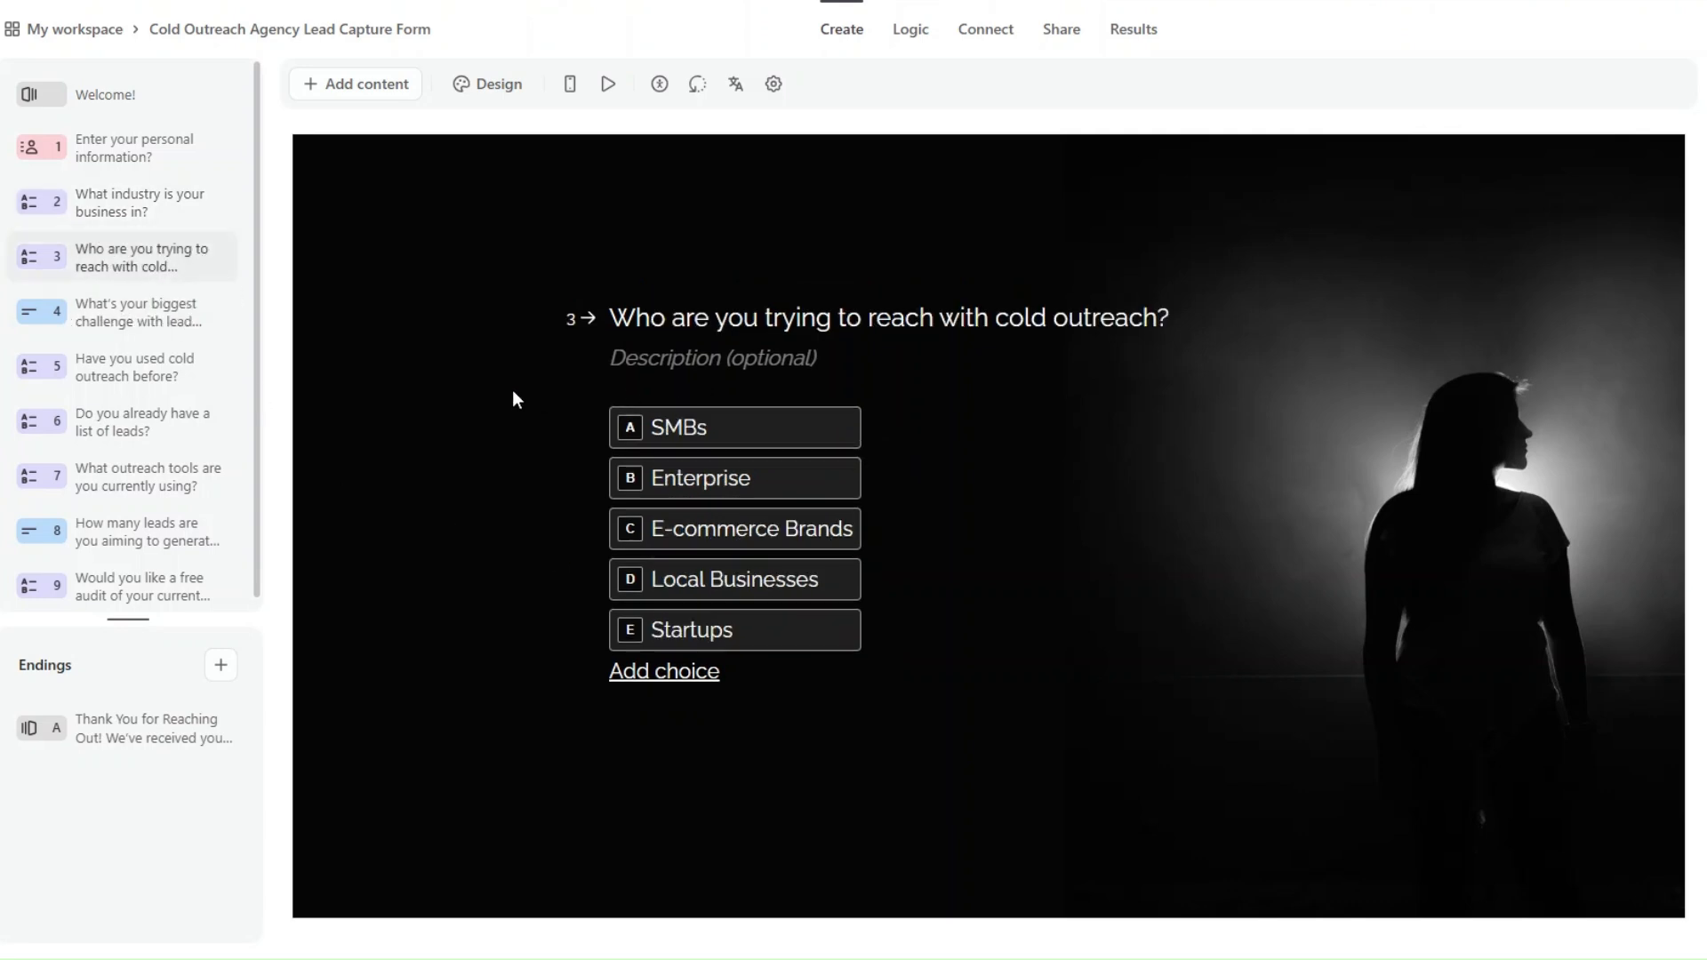
pyautogui.click(153, 313)
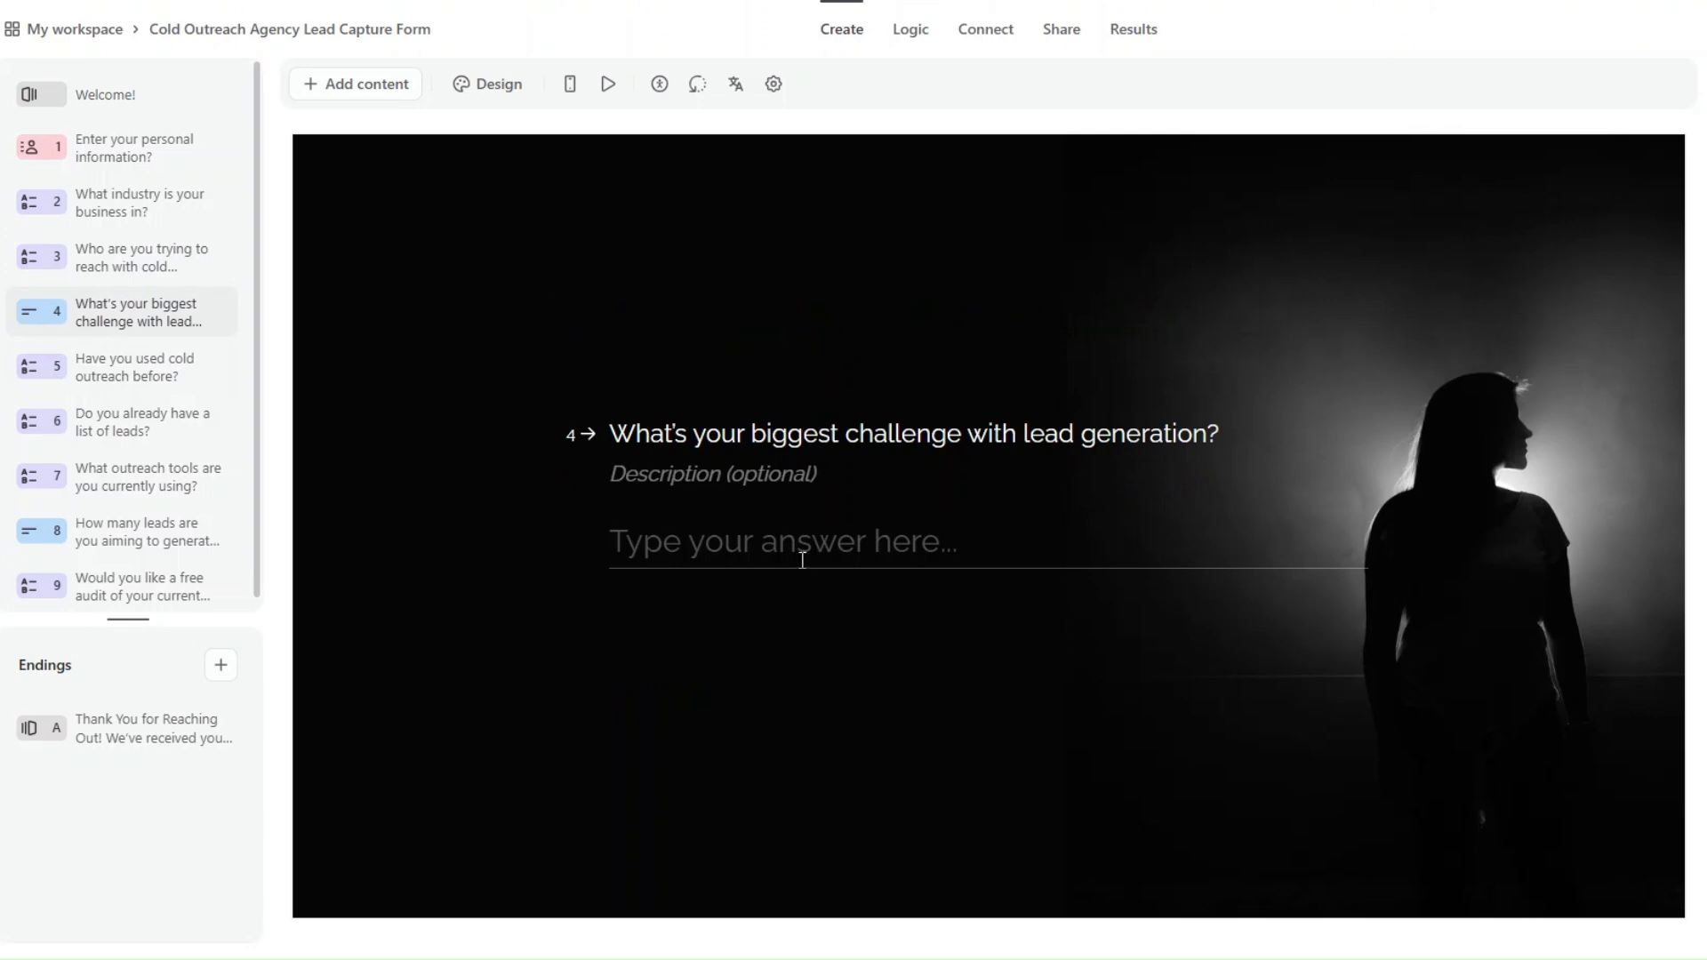
pyautogui.click(120, 372)
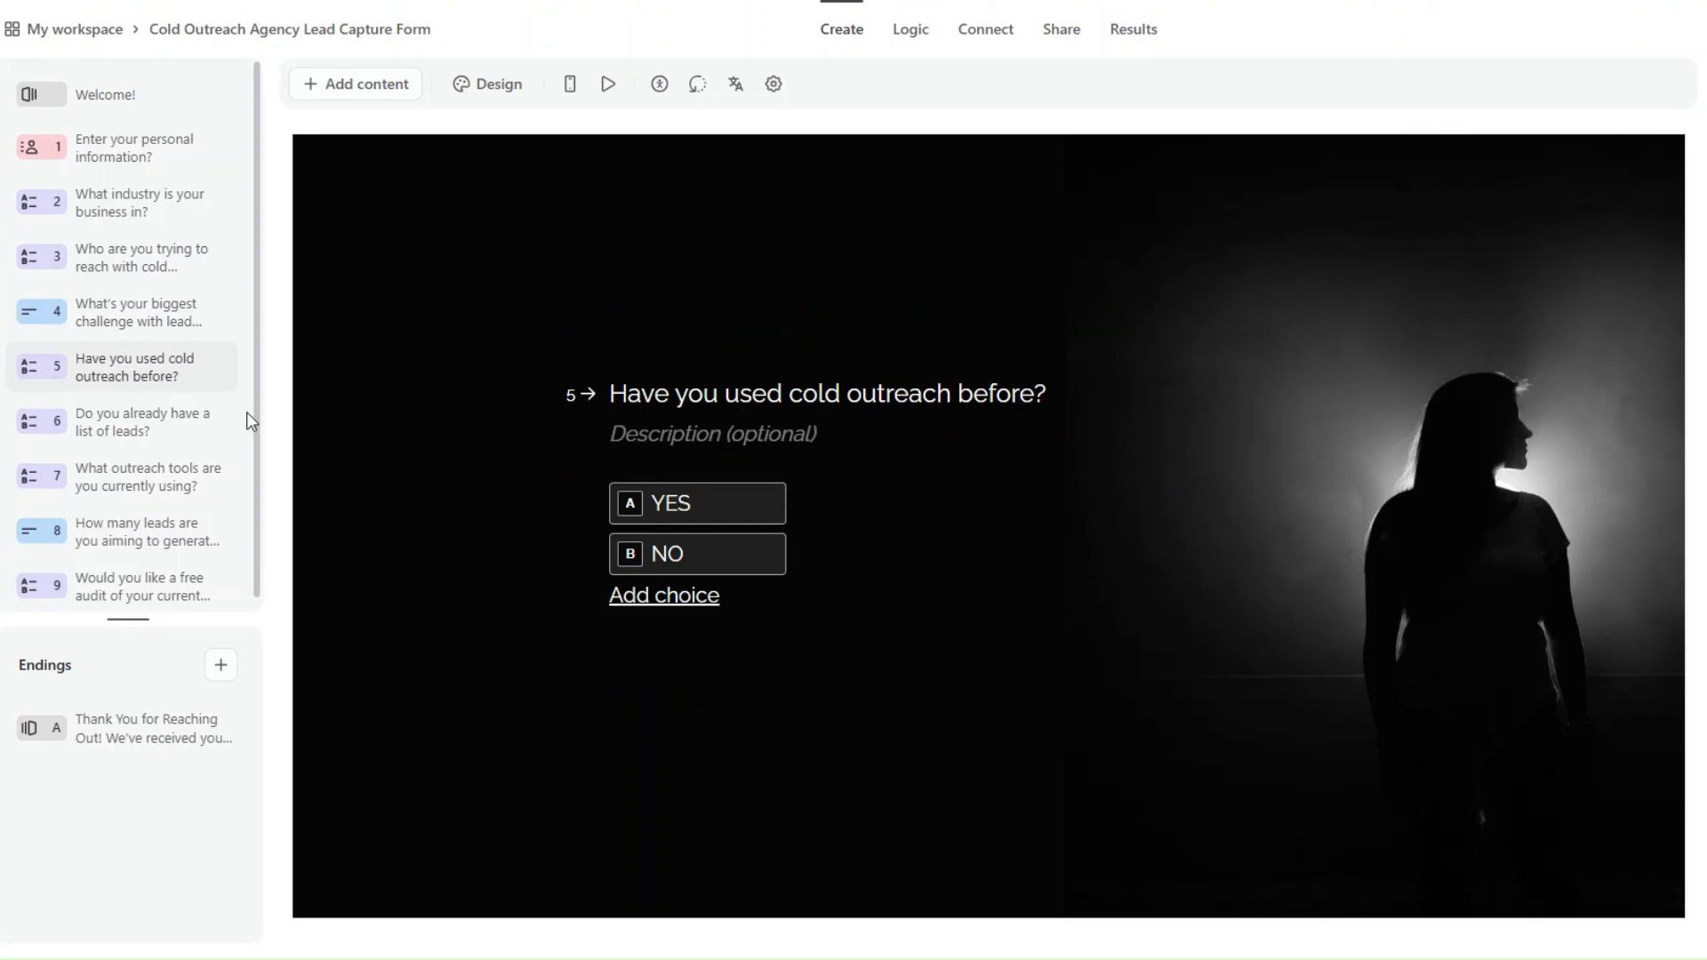
pyautogui.click(115, 431)
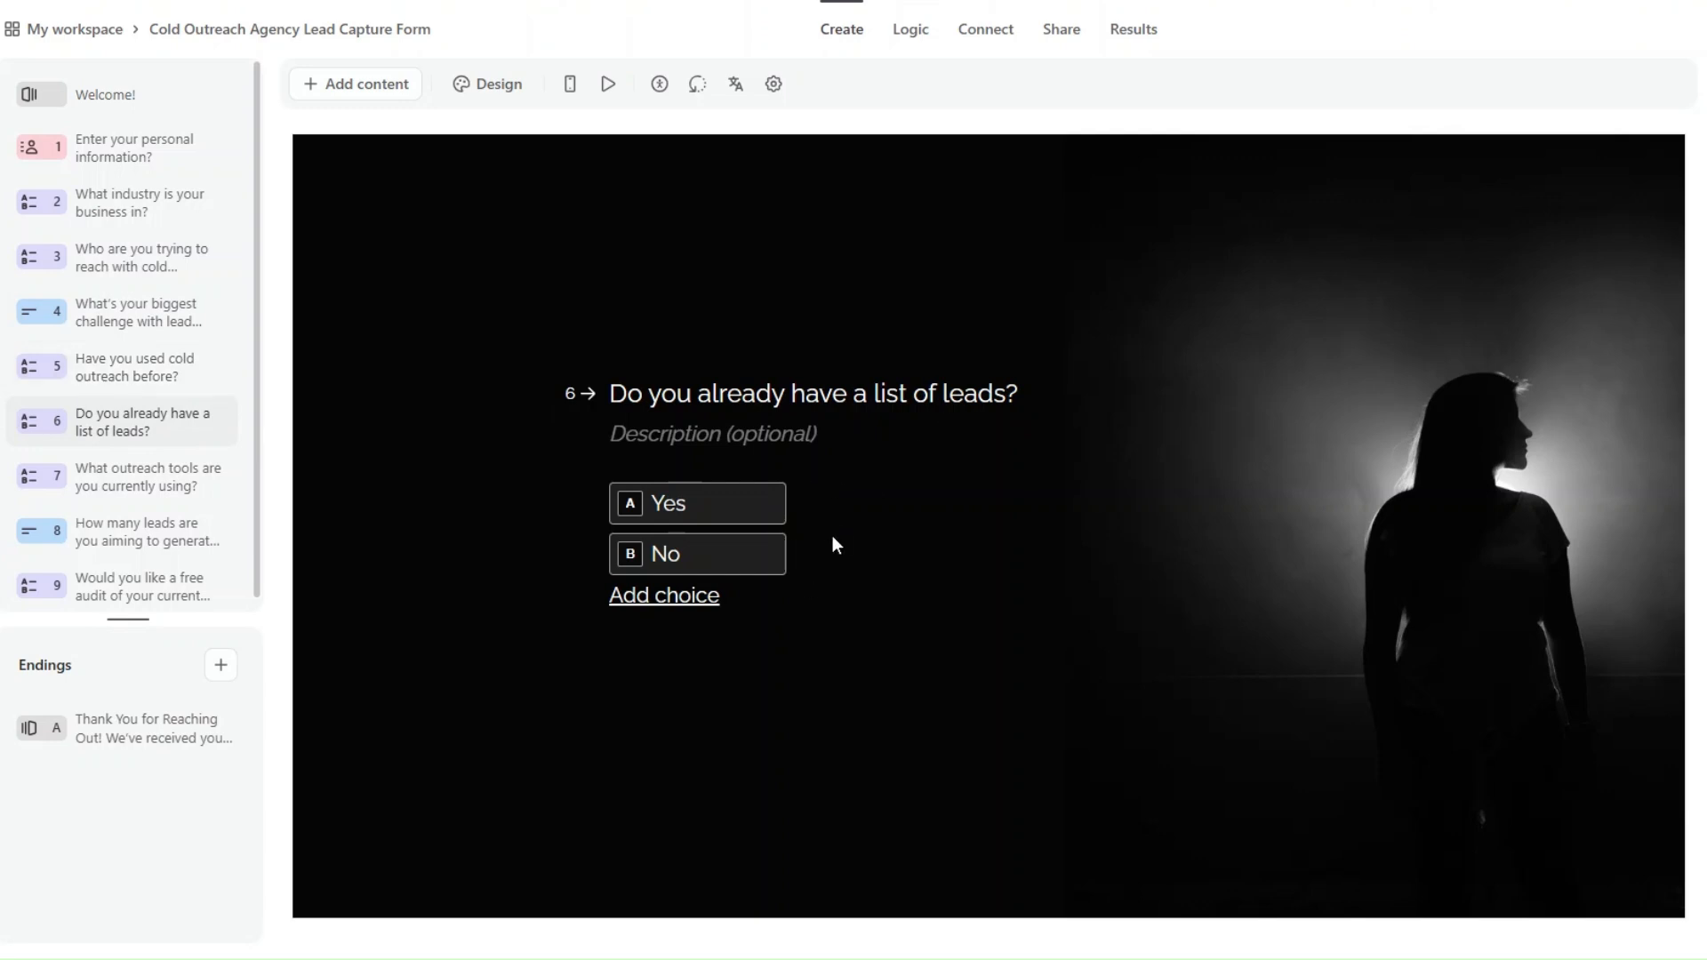
pyautogui.click(145, 495)
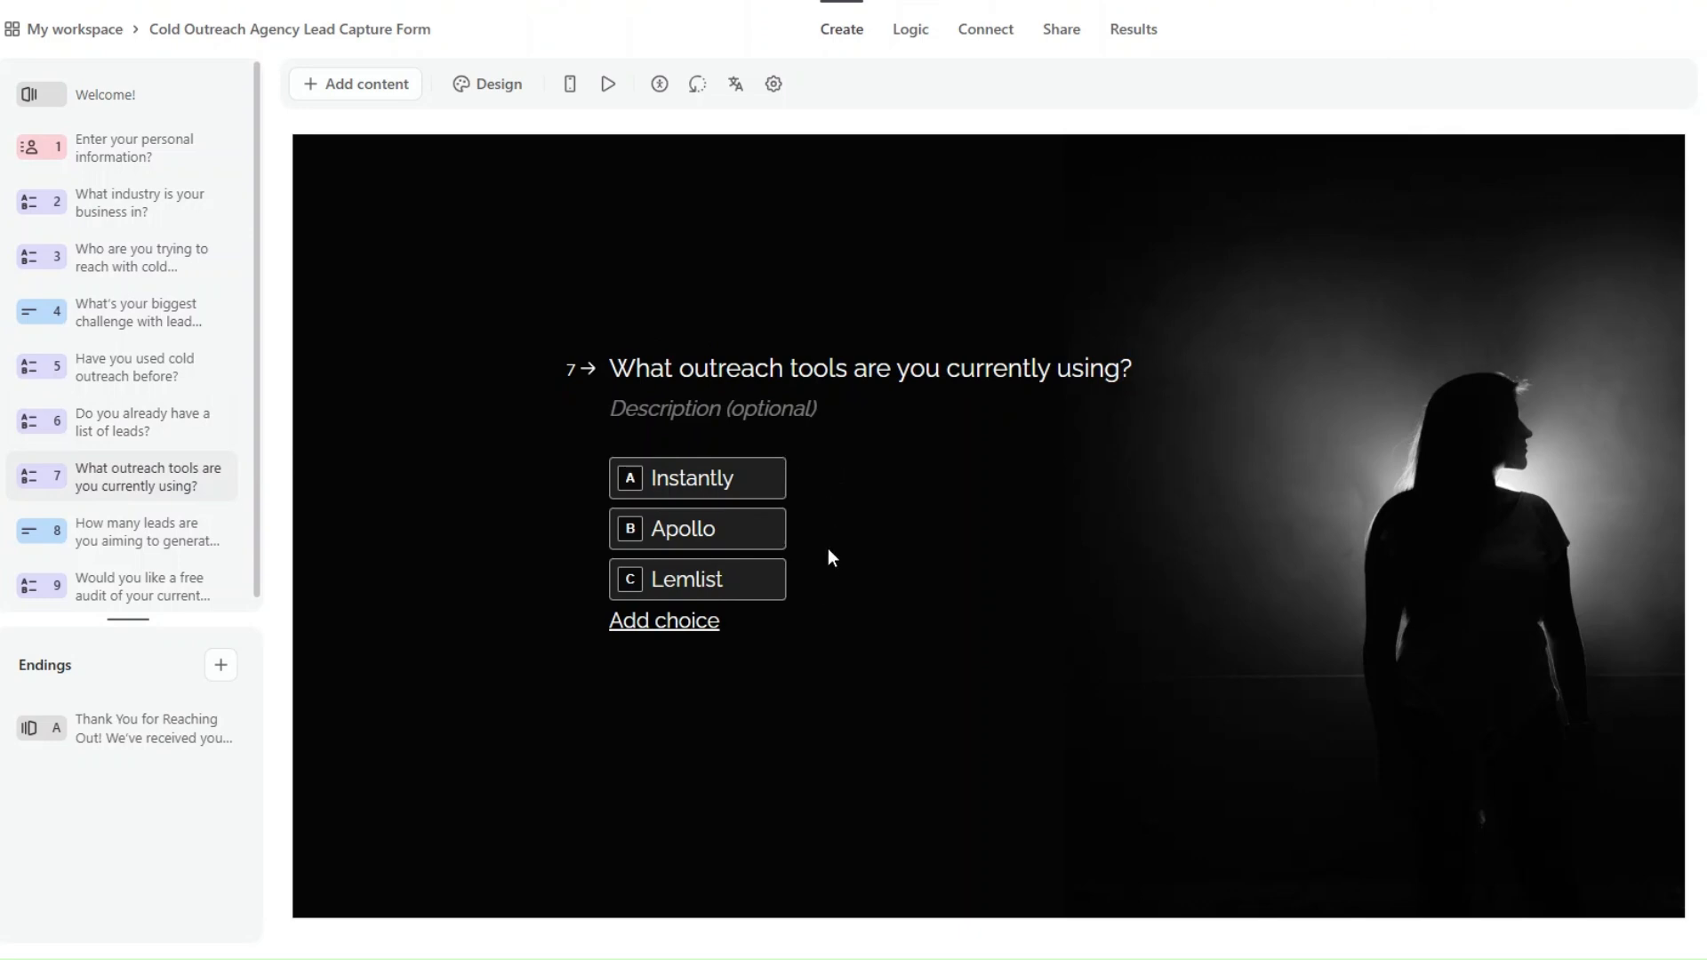
pyautogui.click(138, 534)
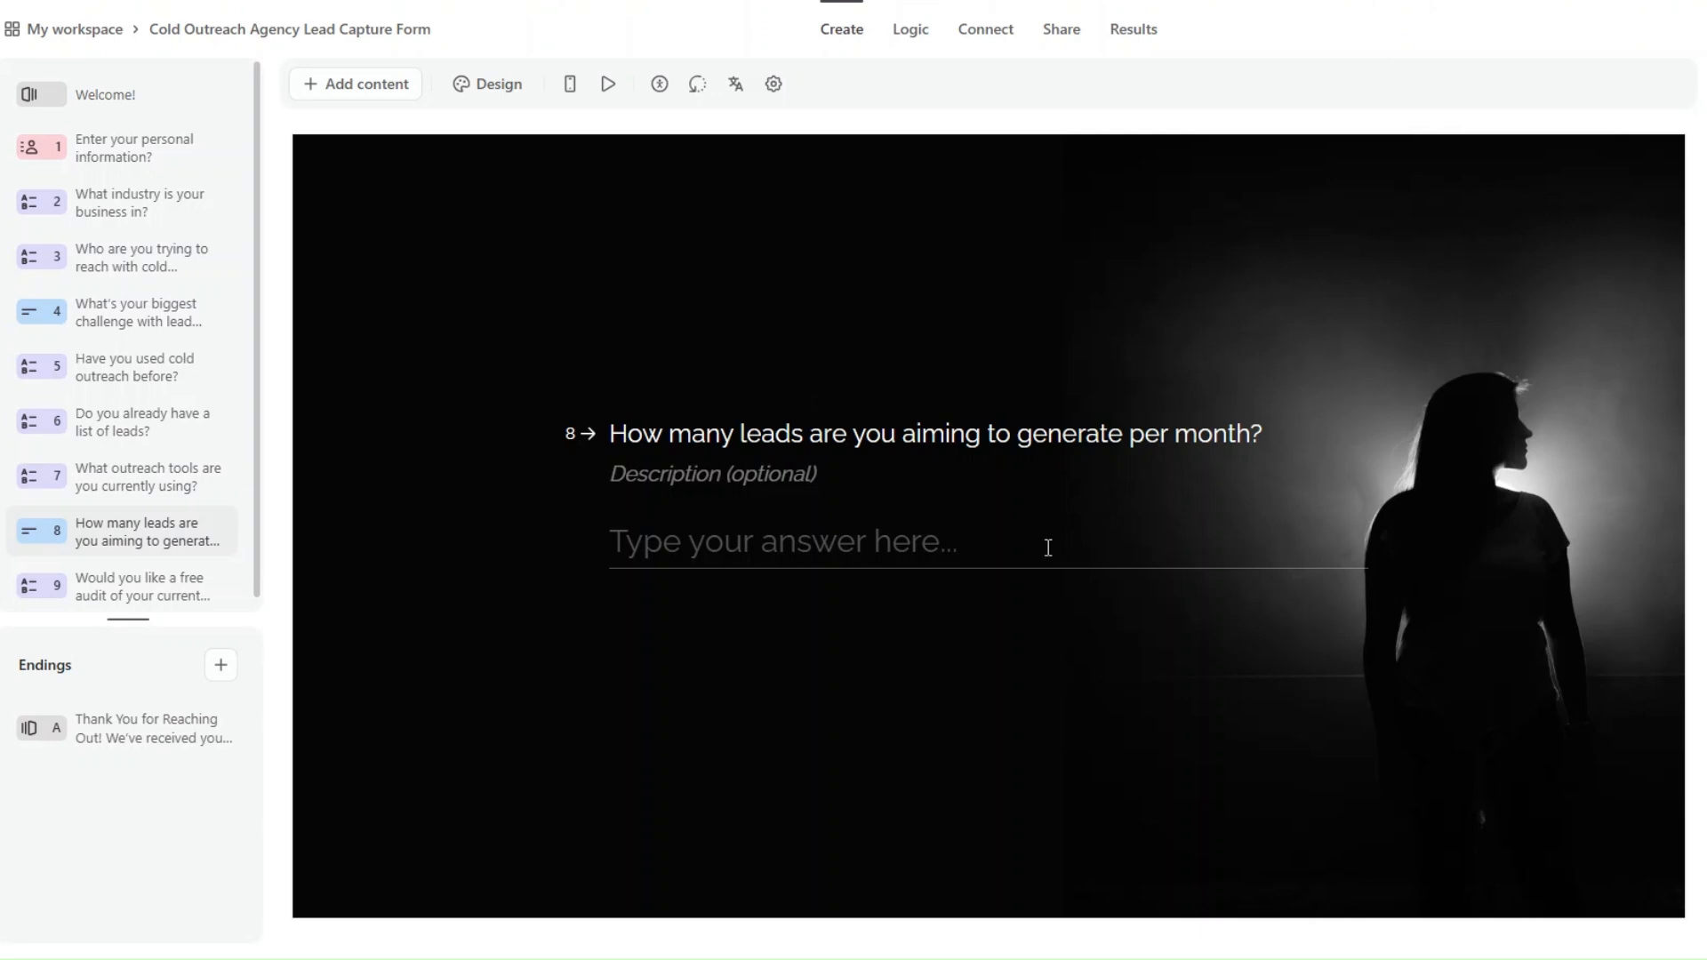
pyautogui.click(206, 585)
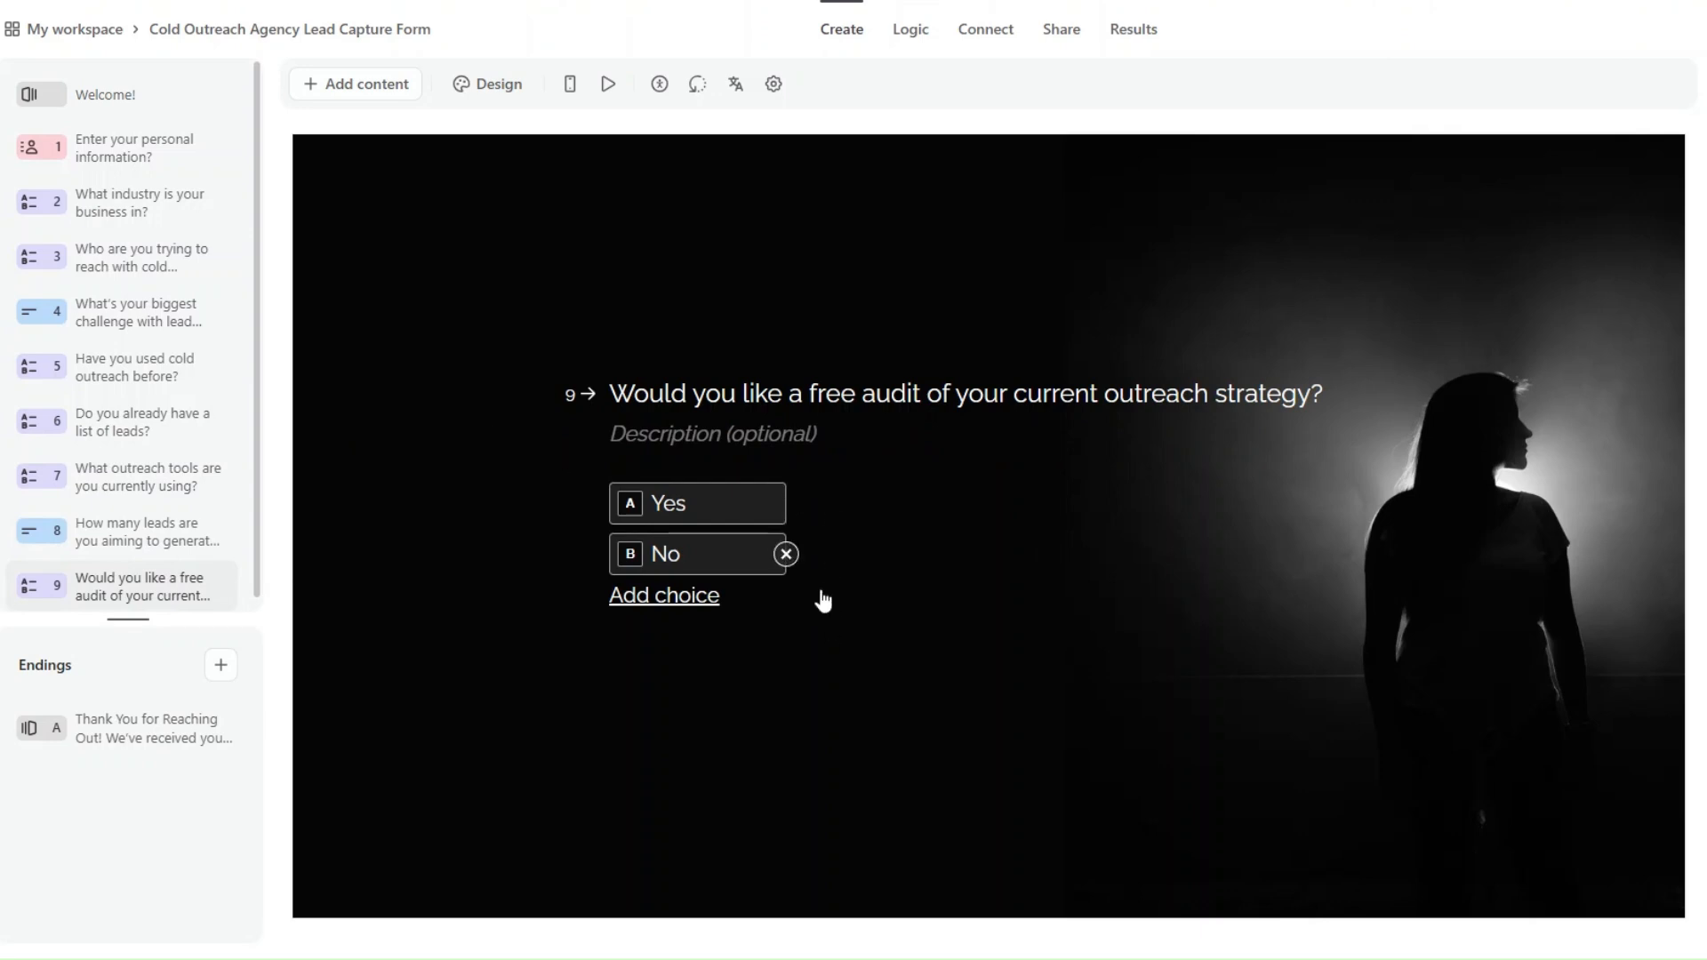
pyautogui.scroll(-1, 160, 438)
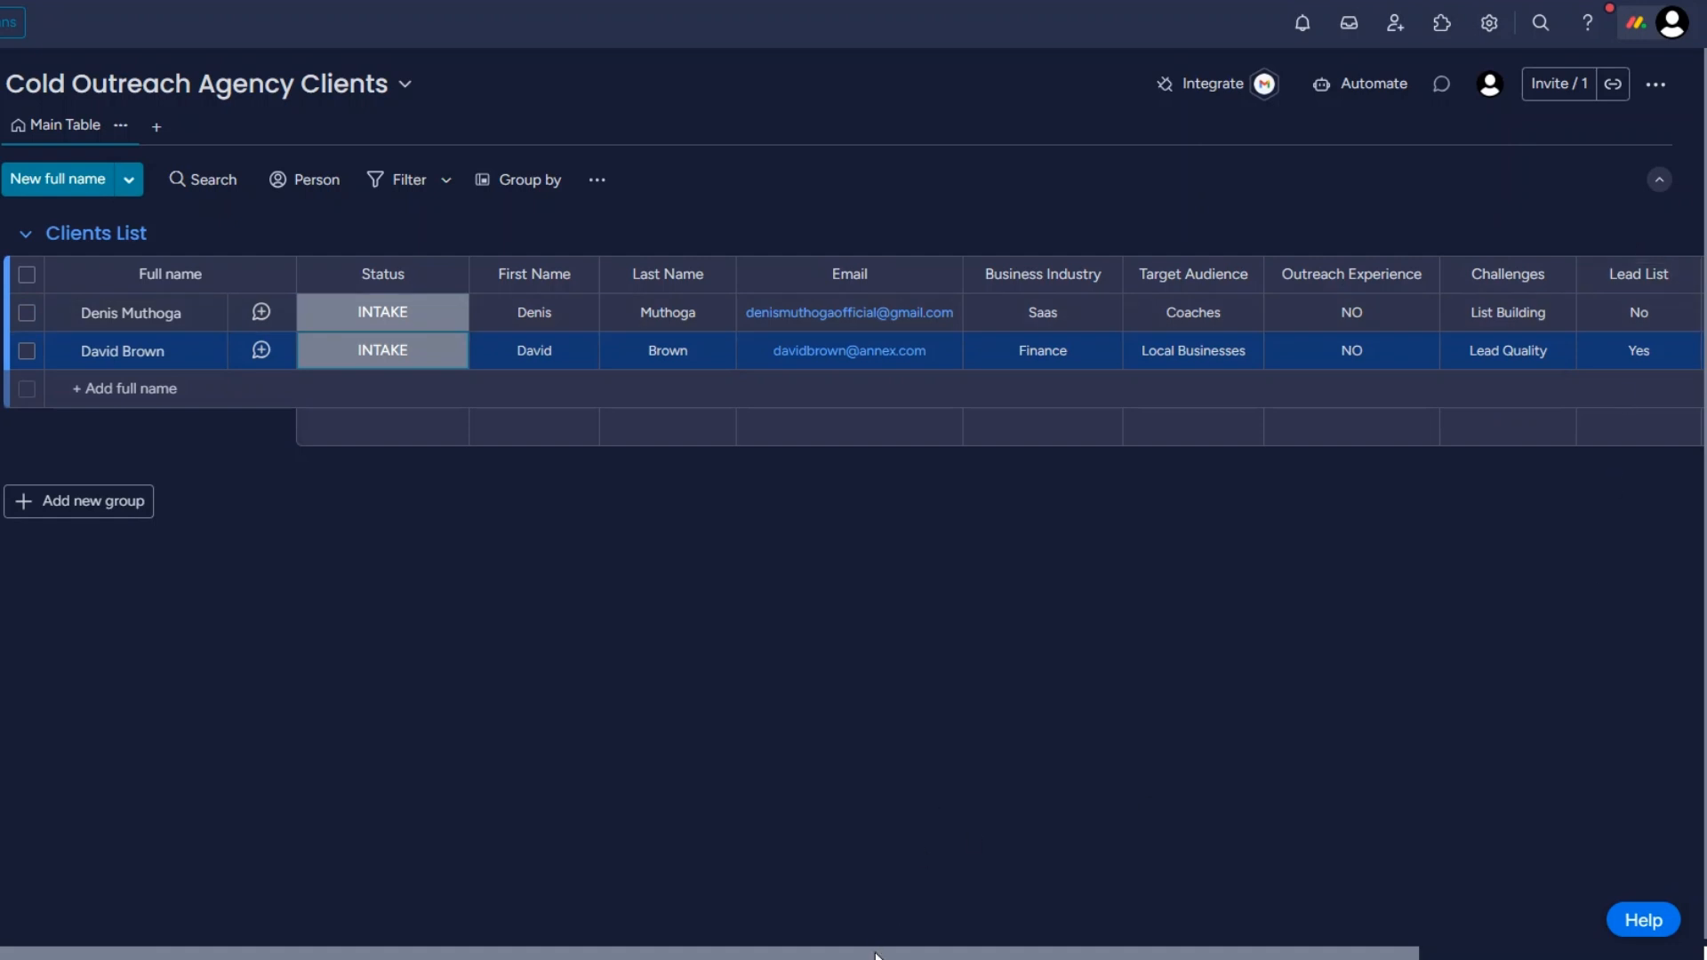
# Step: Switch to the Cold Outreach Agency Clients board in monday.com and review the Clients List columns
pyautogui.moveTo(880, 953); pyautogui.dragTo(1238, 952)
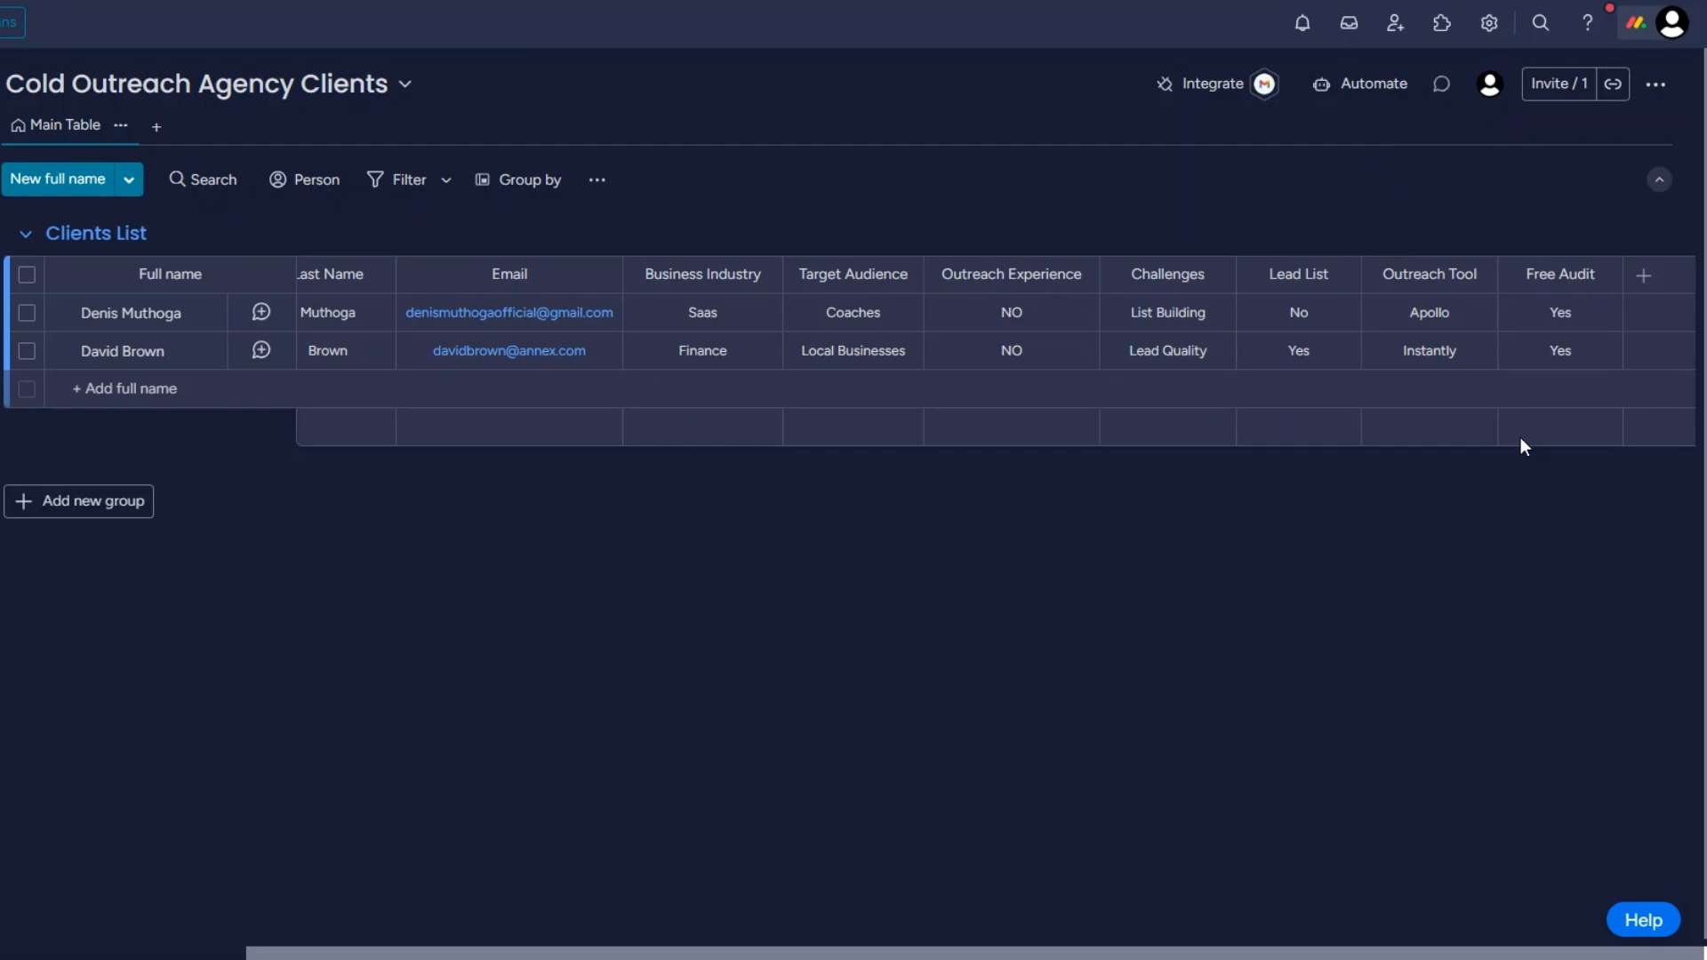
pyautogui.moveTo(907, 951); pyautogui.dragTo(661, 951)
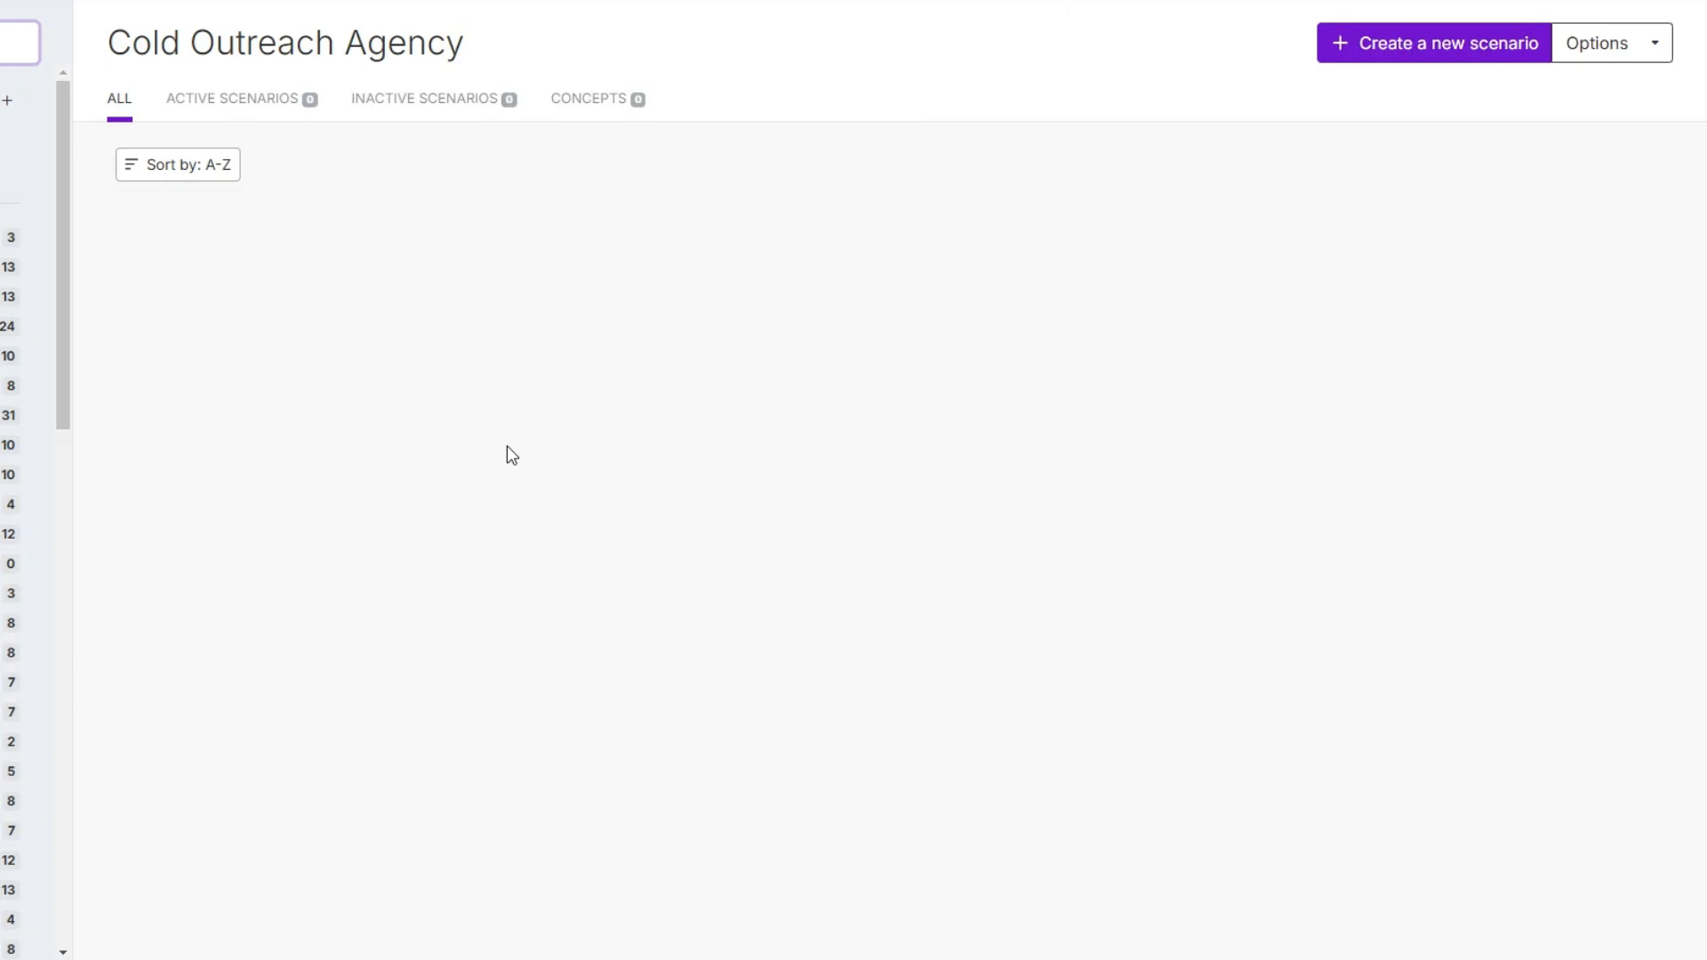
# Step: In Make, create a scenario named "1. Add Client Contact Info to Monday.com via TypeForm" and add the non-instant Typeform Watch Responses trigger
pyautogui.click(1425, 52)
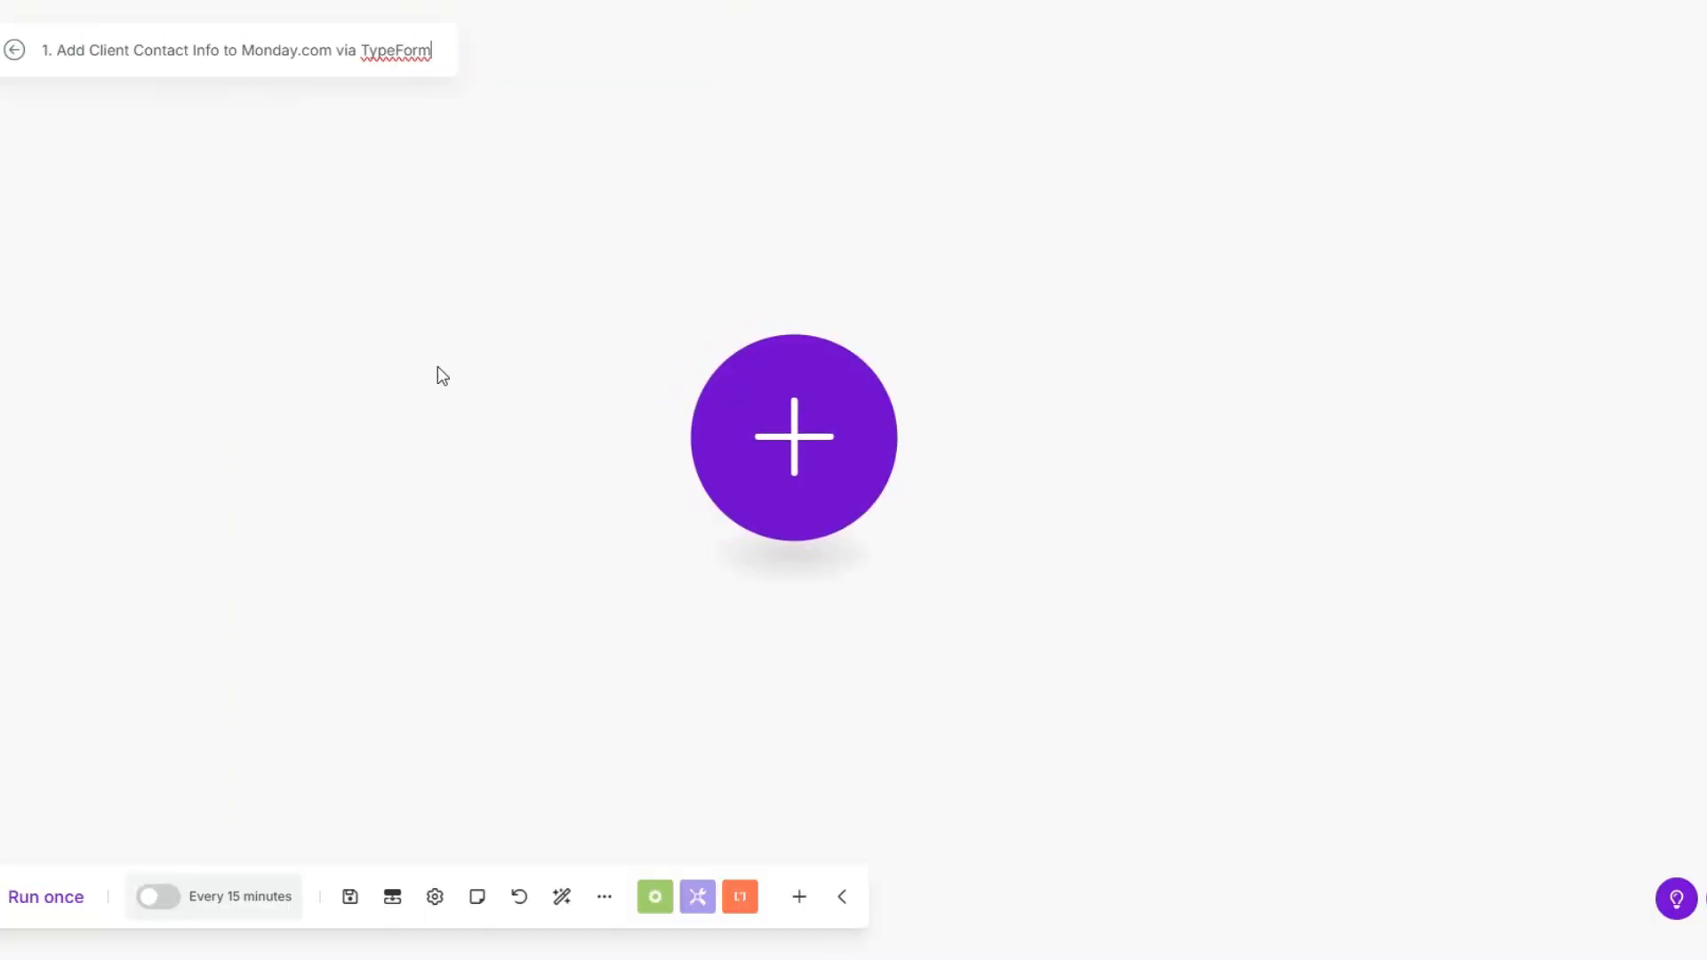
pyautogui.click(781, 469)
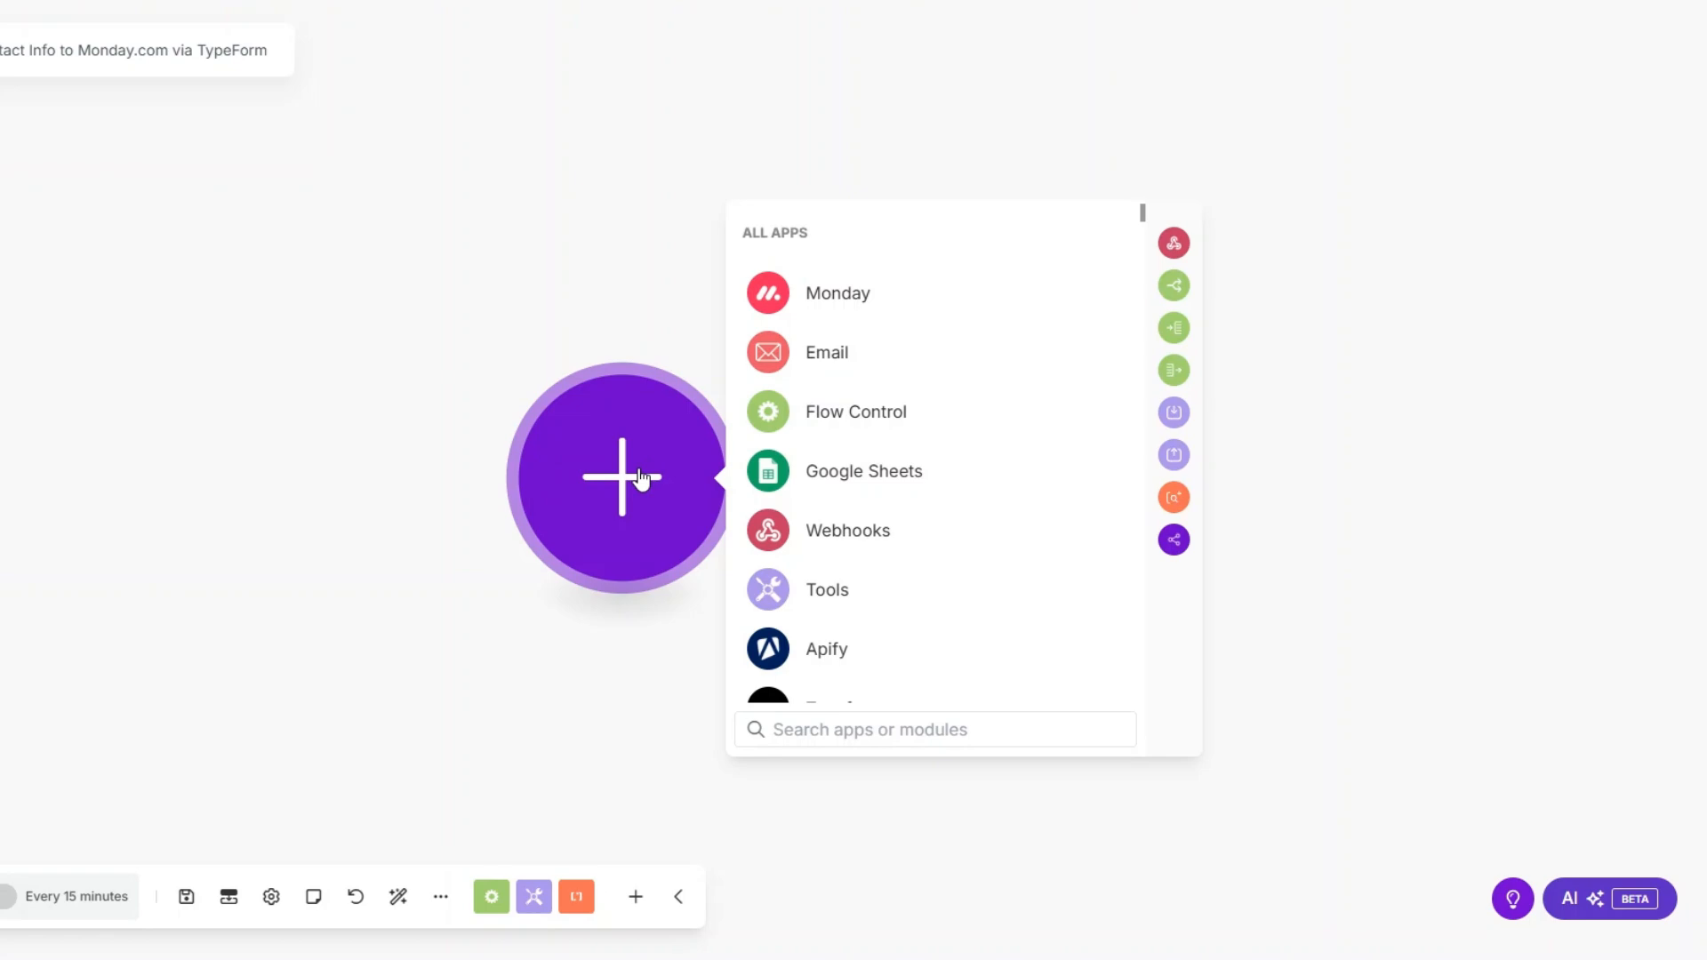
pyautogui.scroll(-2, 884, 492)
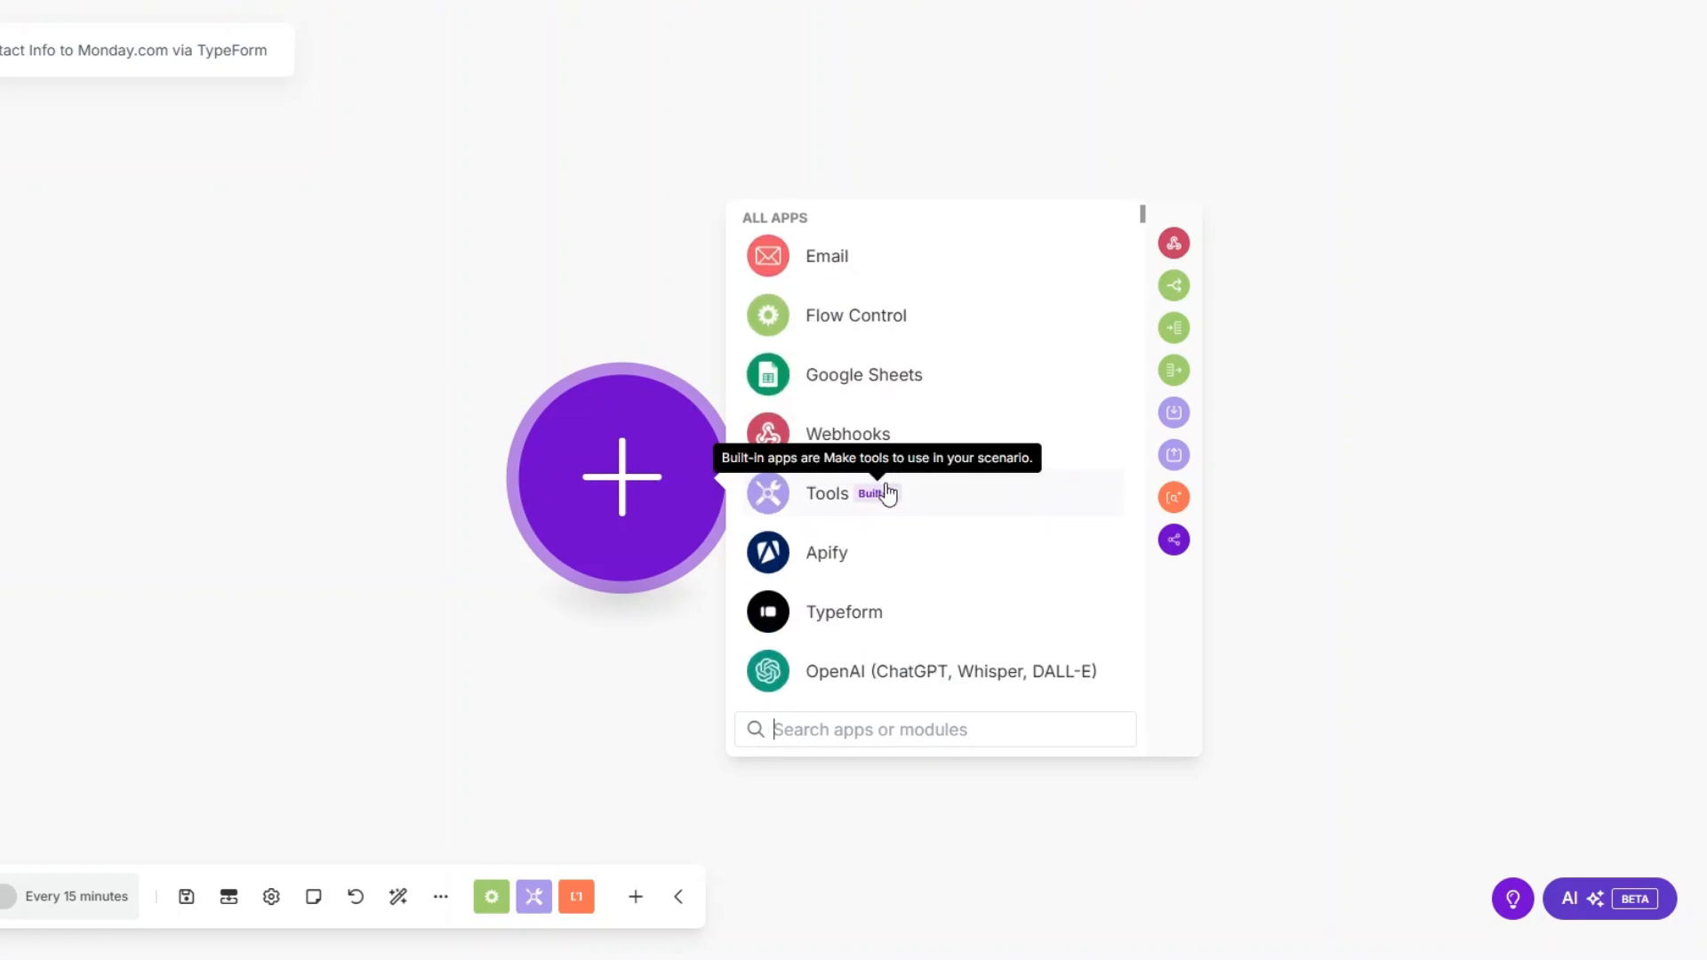
pyautogui.click(862, 598)
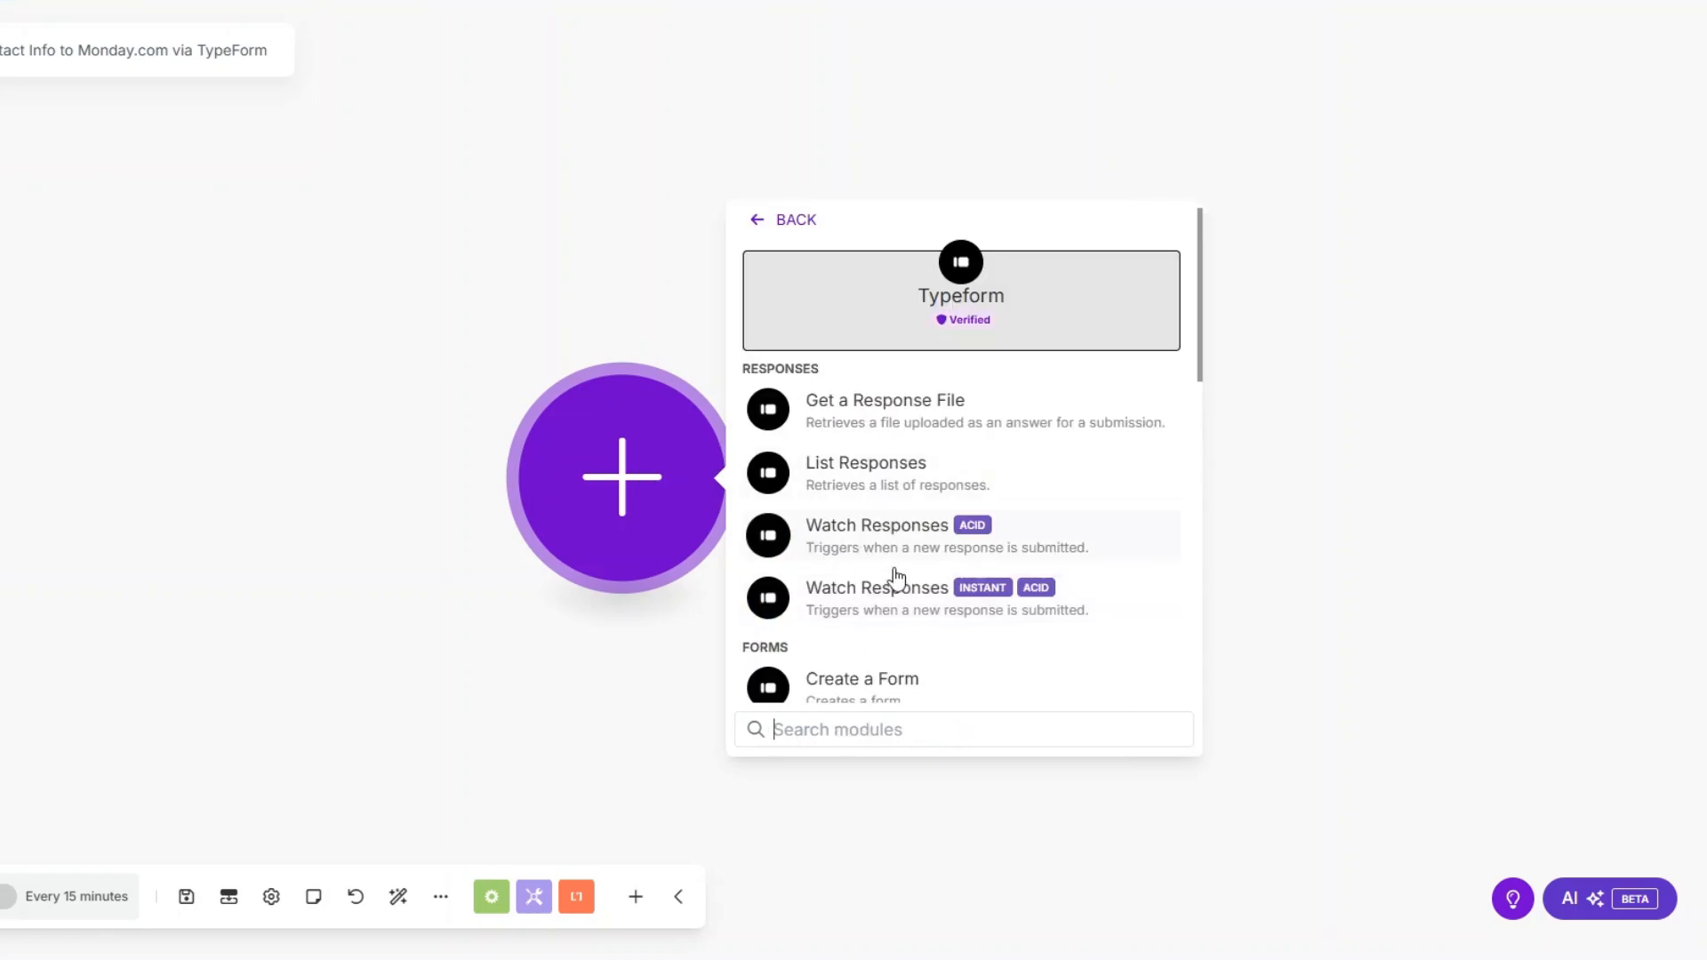
pyautogui.moveTo(624, 514); pyautogui.dragTo(472, 508)
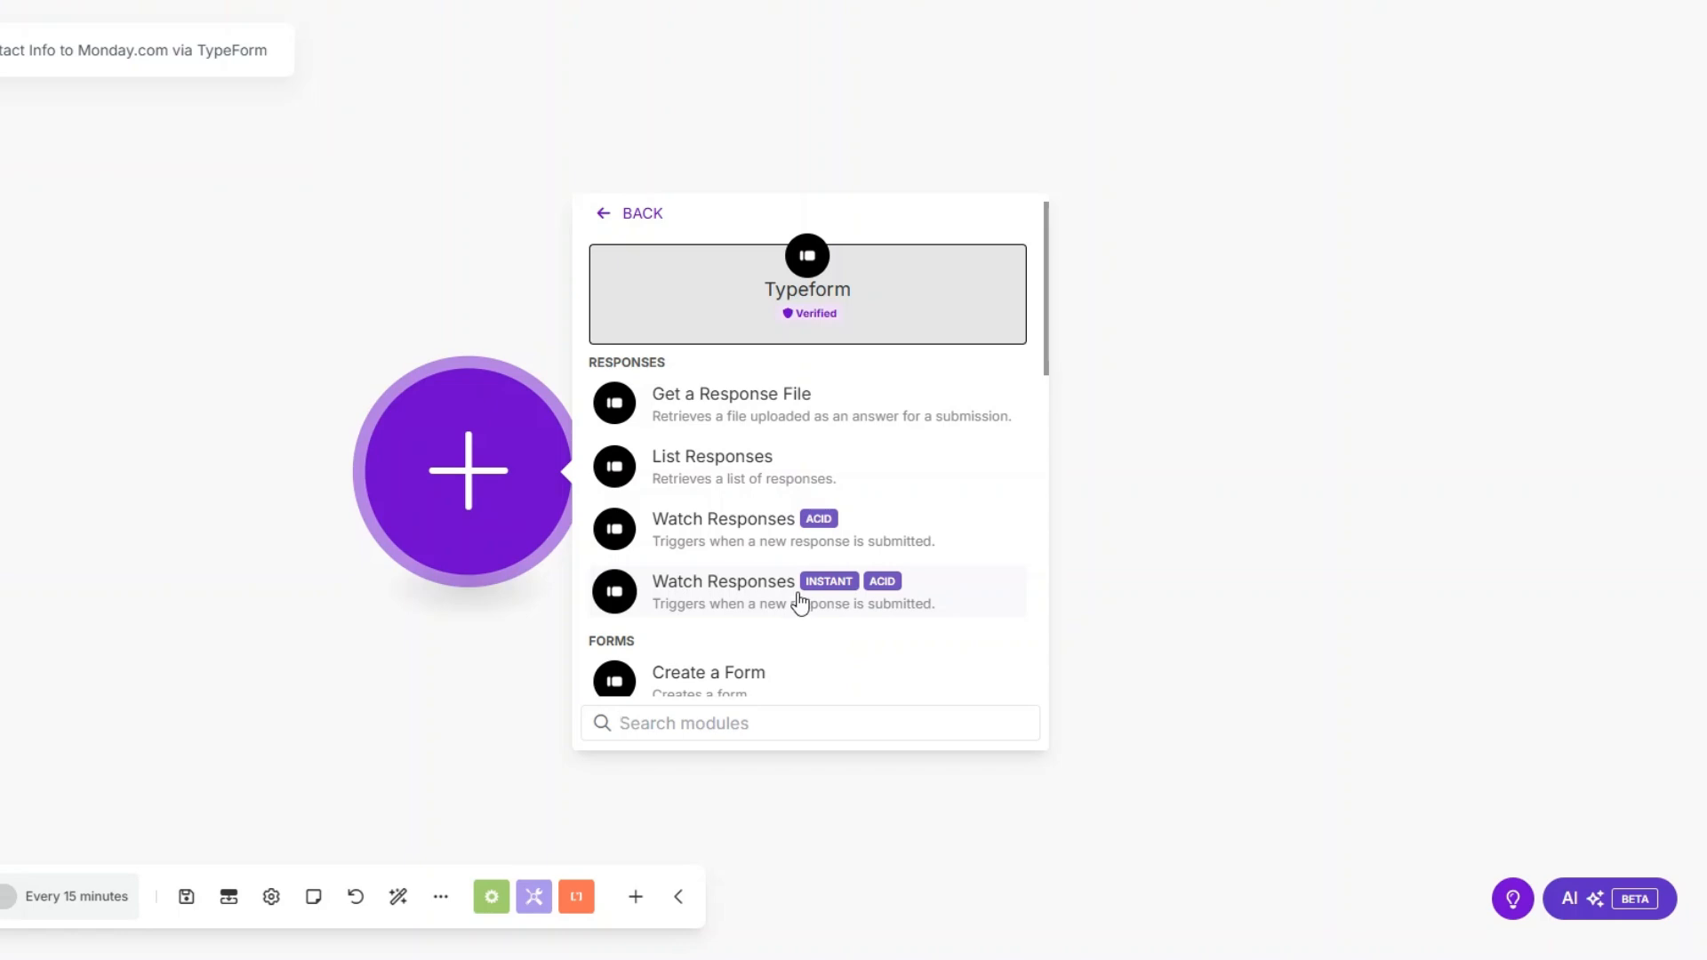
pyautogui.click(746, 531)
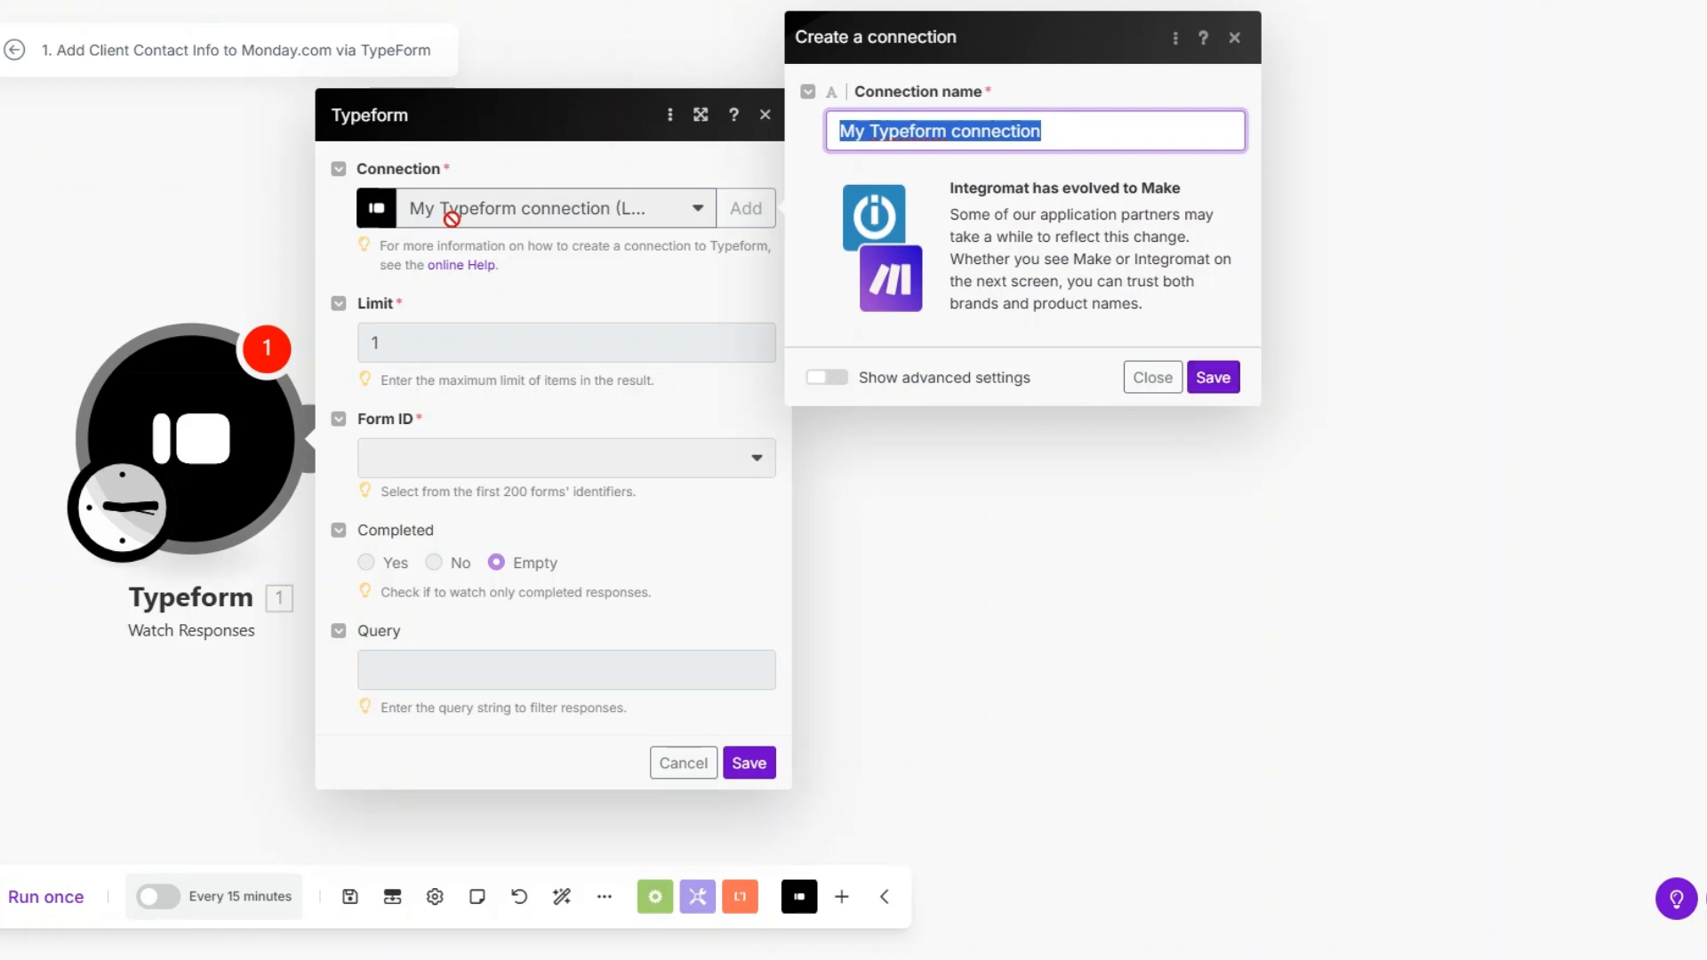
# Step: Keep the existing Typeform connection, watch the Cold Outreach Agency Lead Capture Form, and process responses from now on
pyautogui.click(1153, 378)
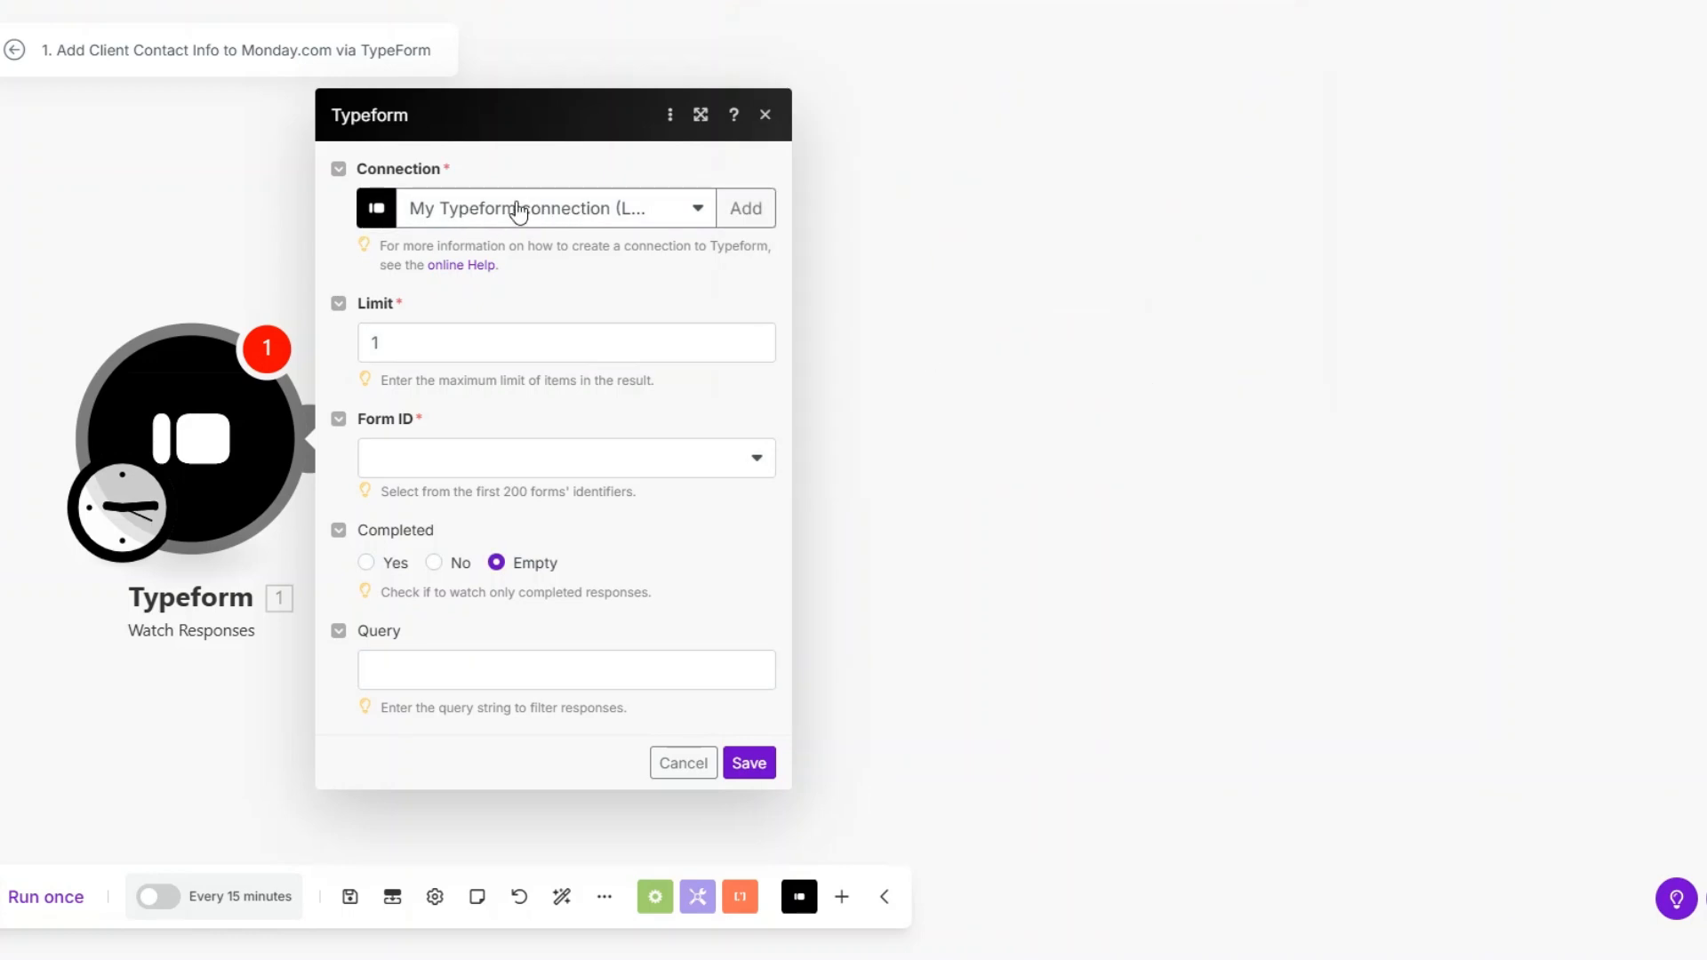
pyautogui.click(528, 466)
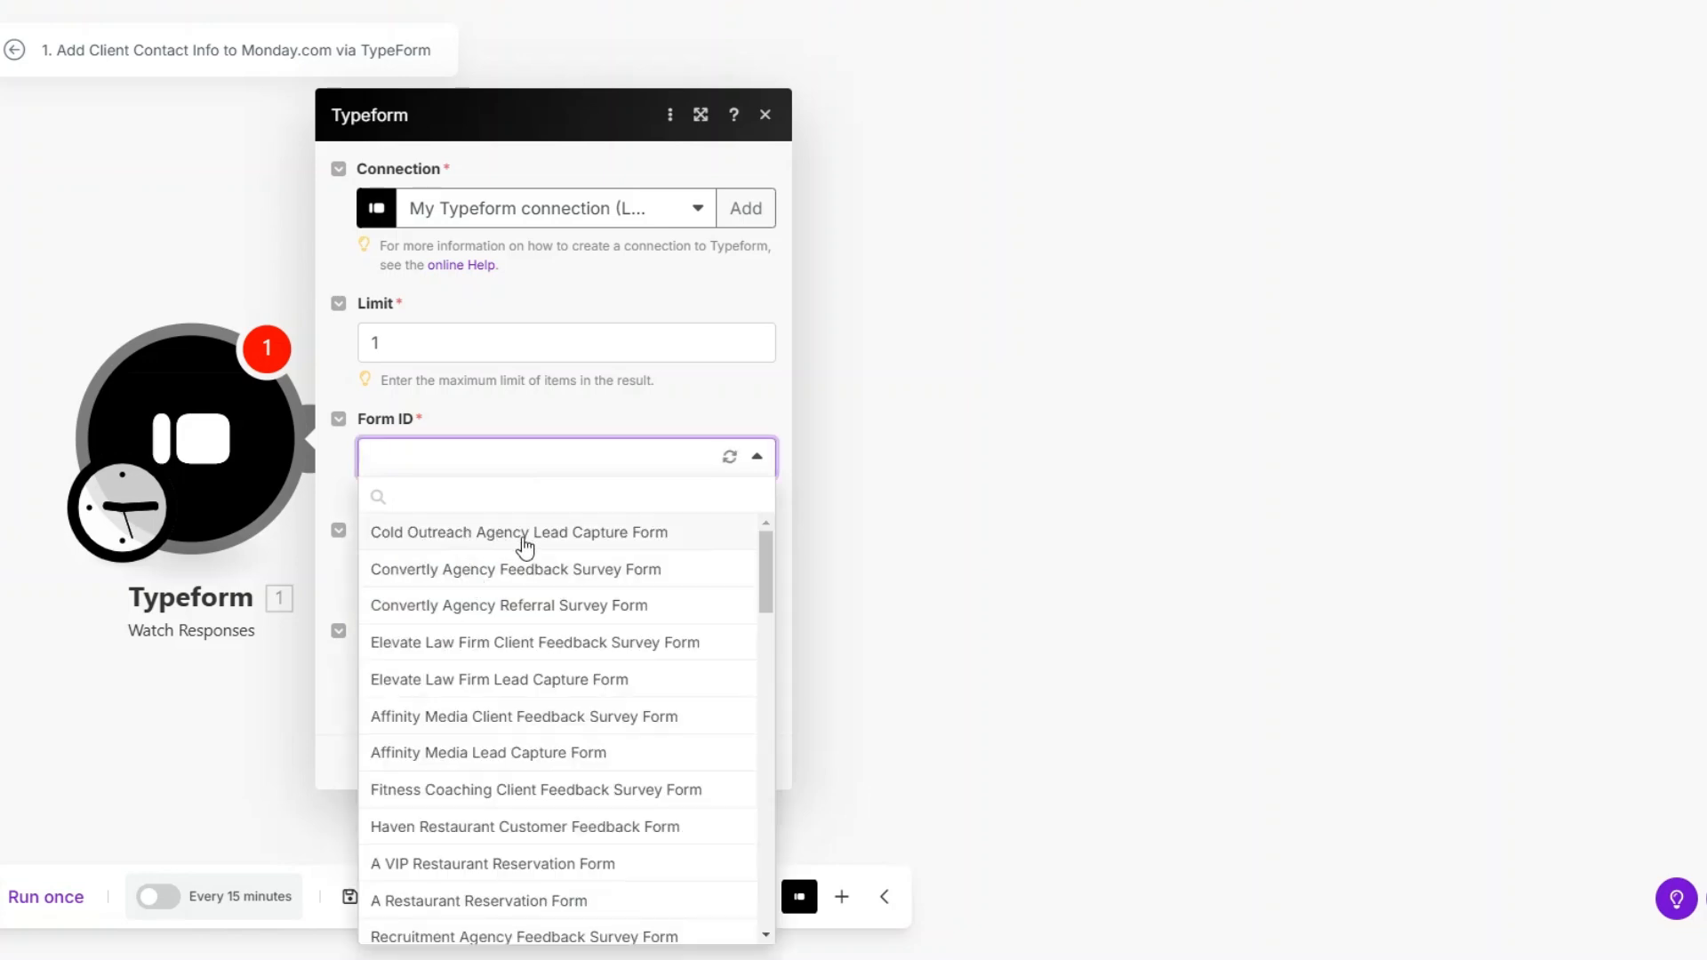
pyautogui.click(518, 538)
pyautogui.click(747, 822)
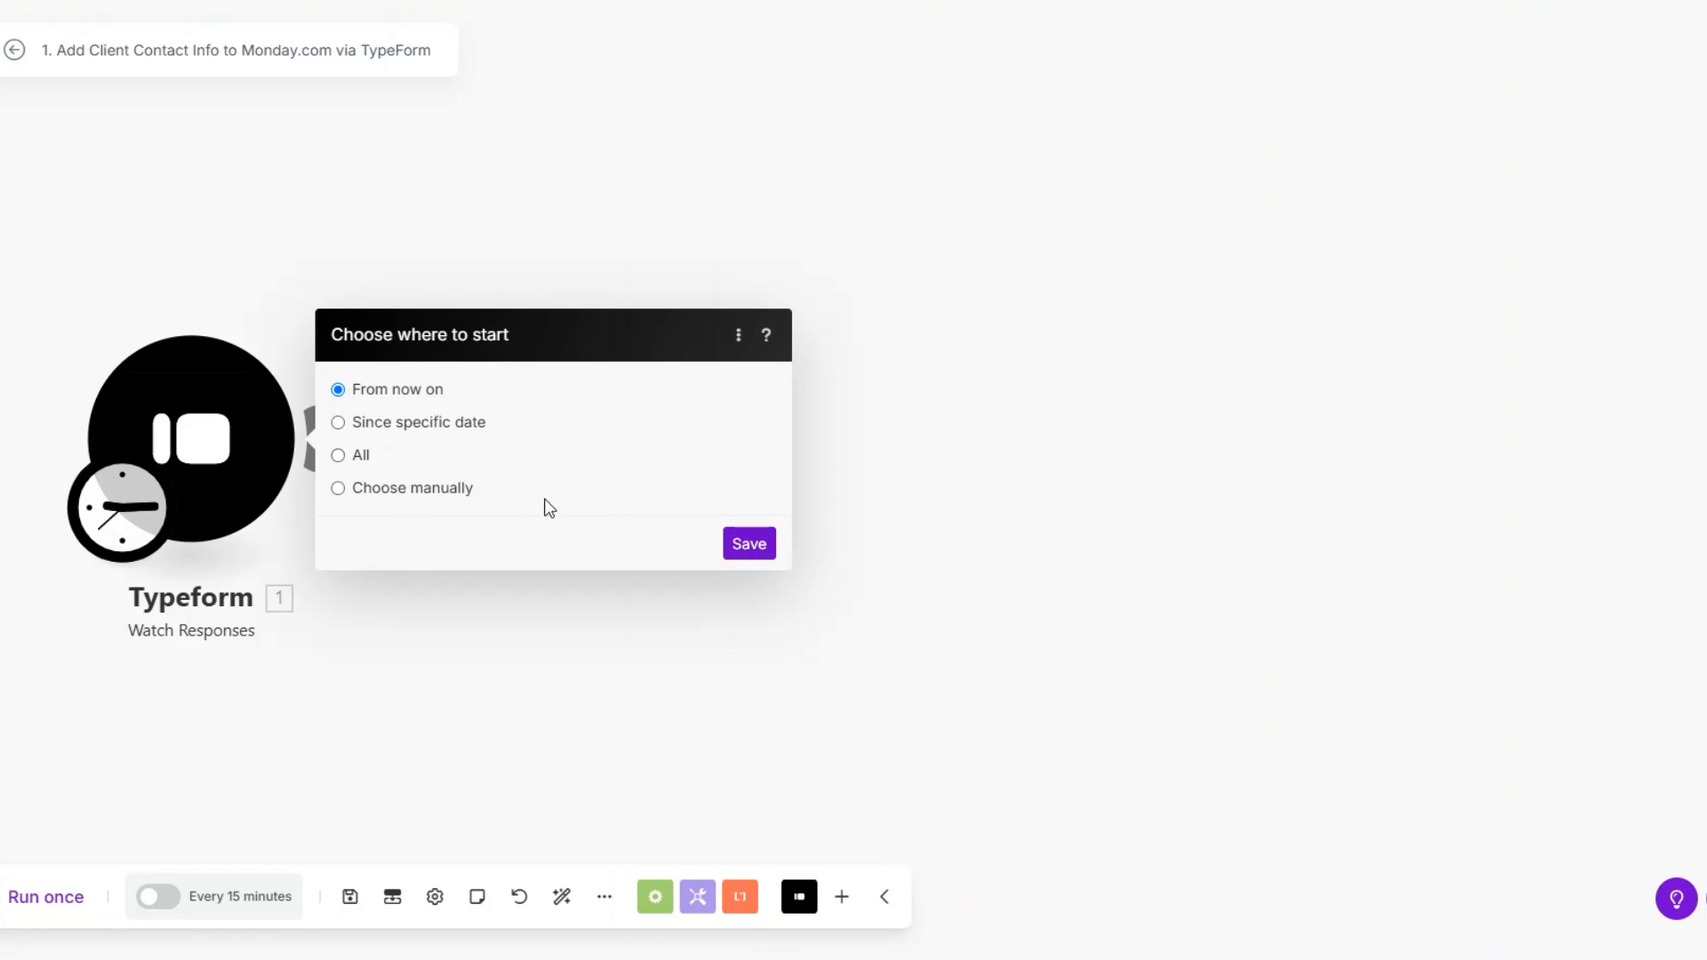
pyautogui.click(748, 543)
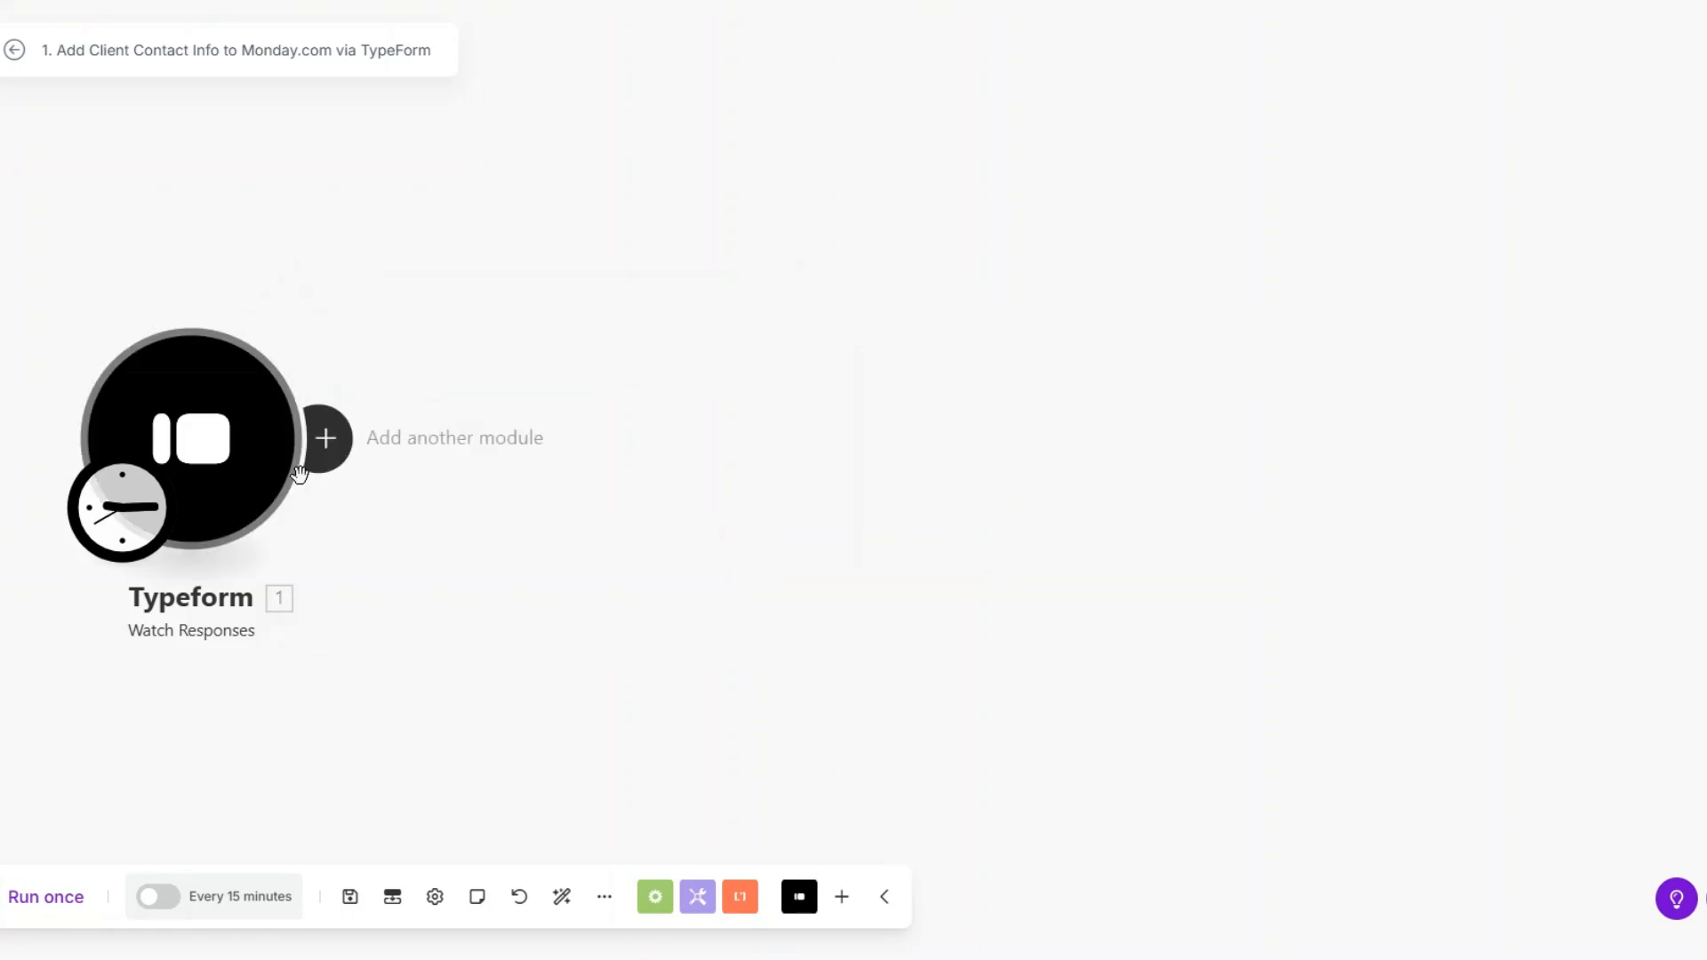
pyautogui.moveTo(211, 461); pyautogui.dragTo(340, 492)
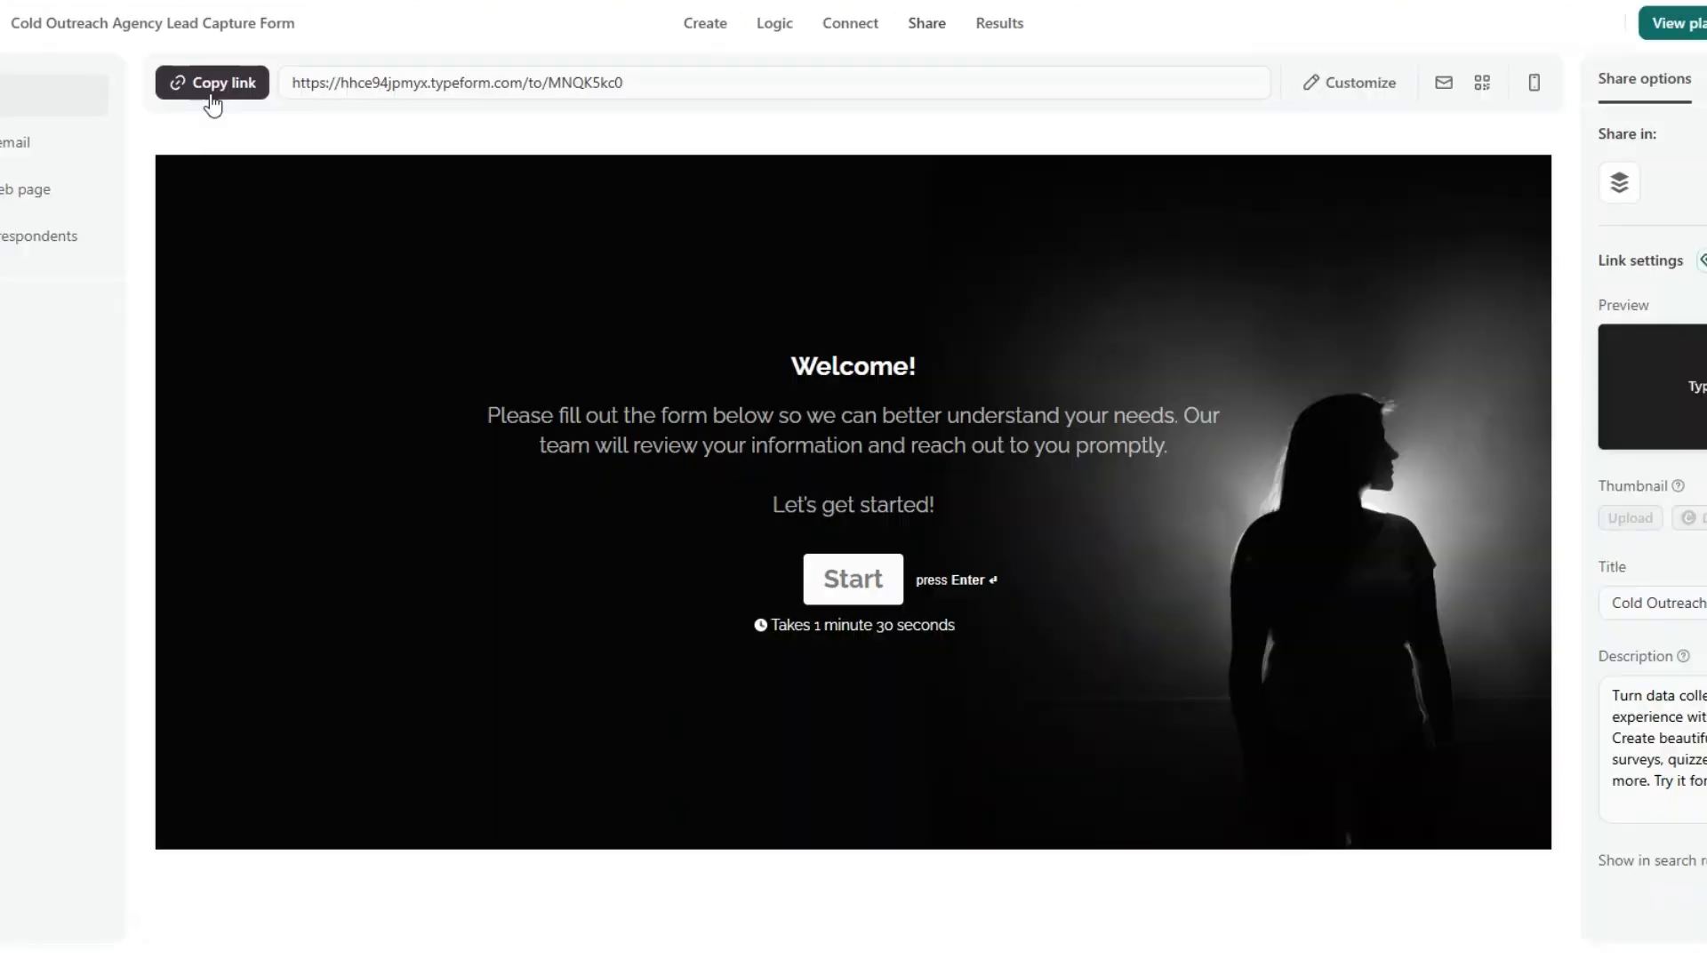
# Step: Copy the Typeform share link, start the live form and submit a first name, last name and email as personal information
pyautogui.click(212, 86)
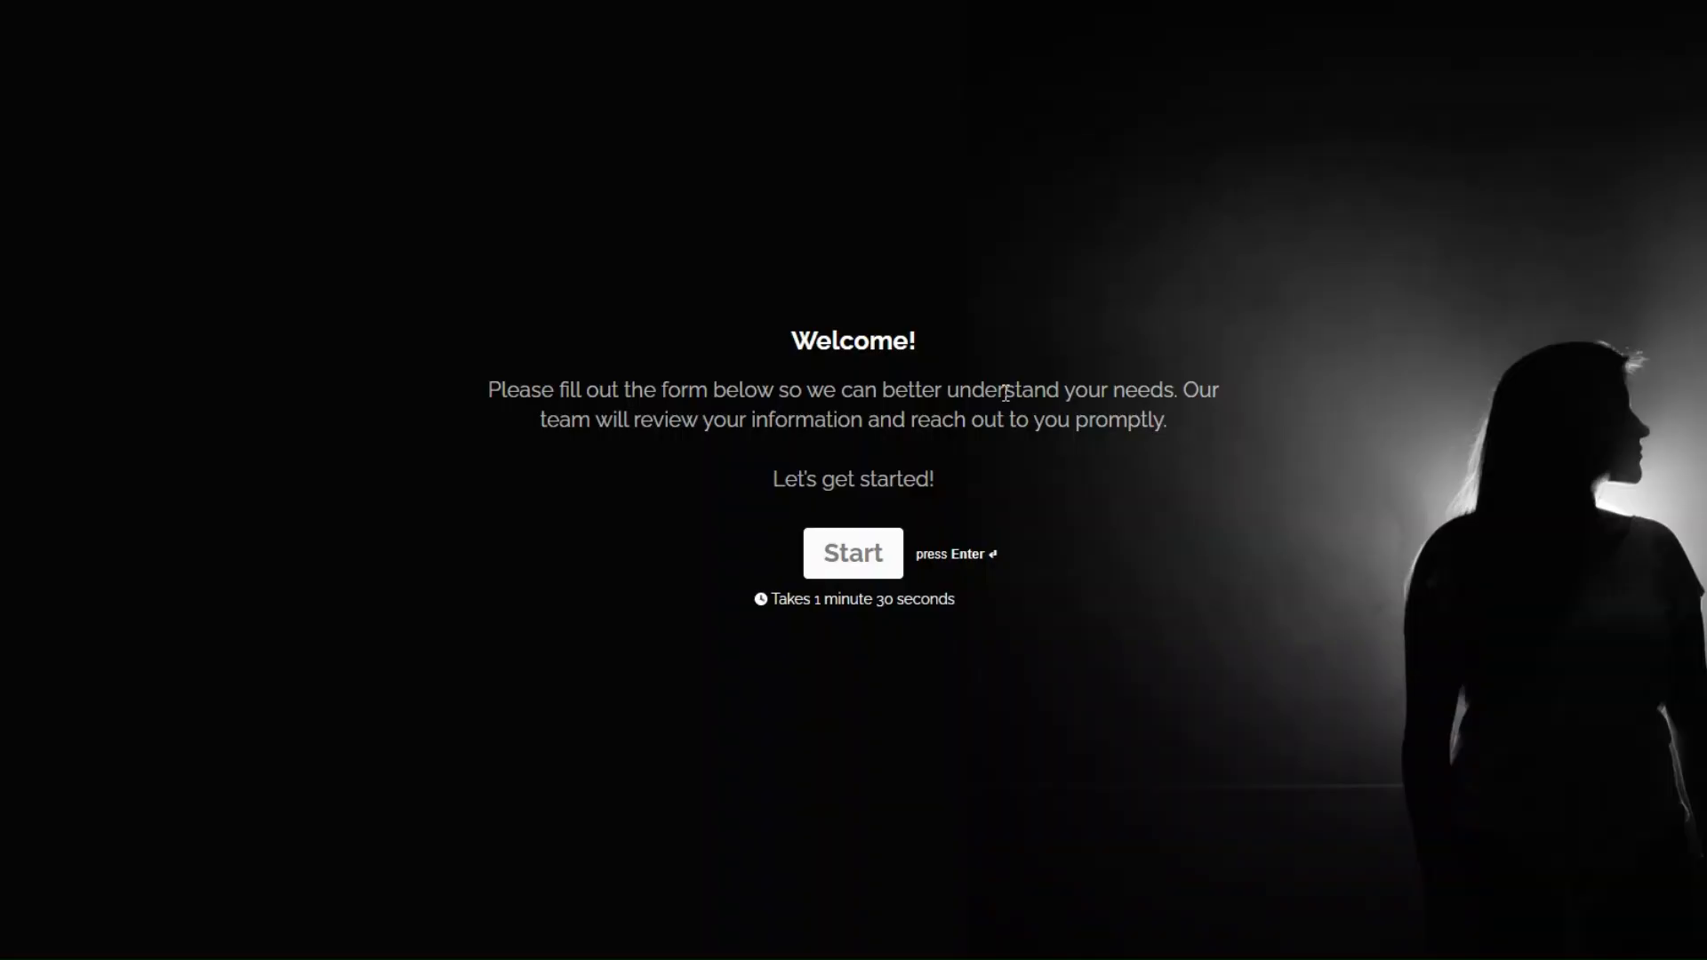
pyautogui.click(879, 543)
pyautogui.click(193, 358)
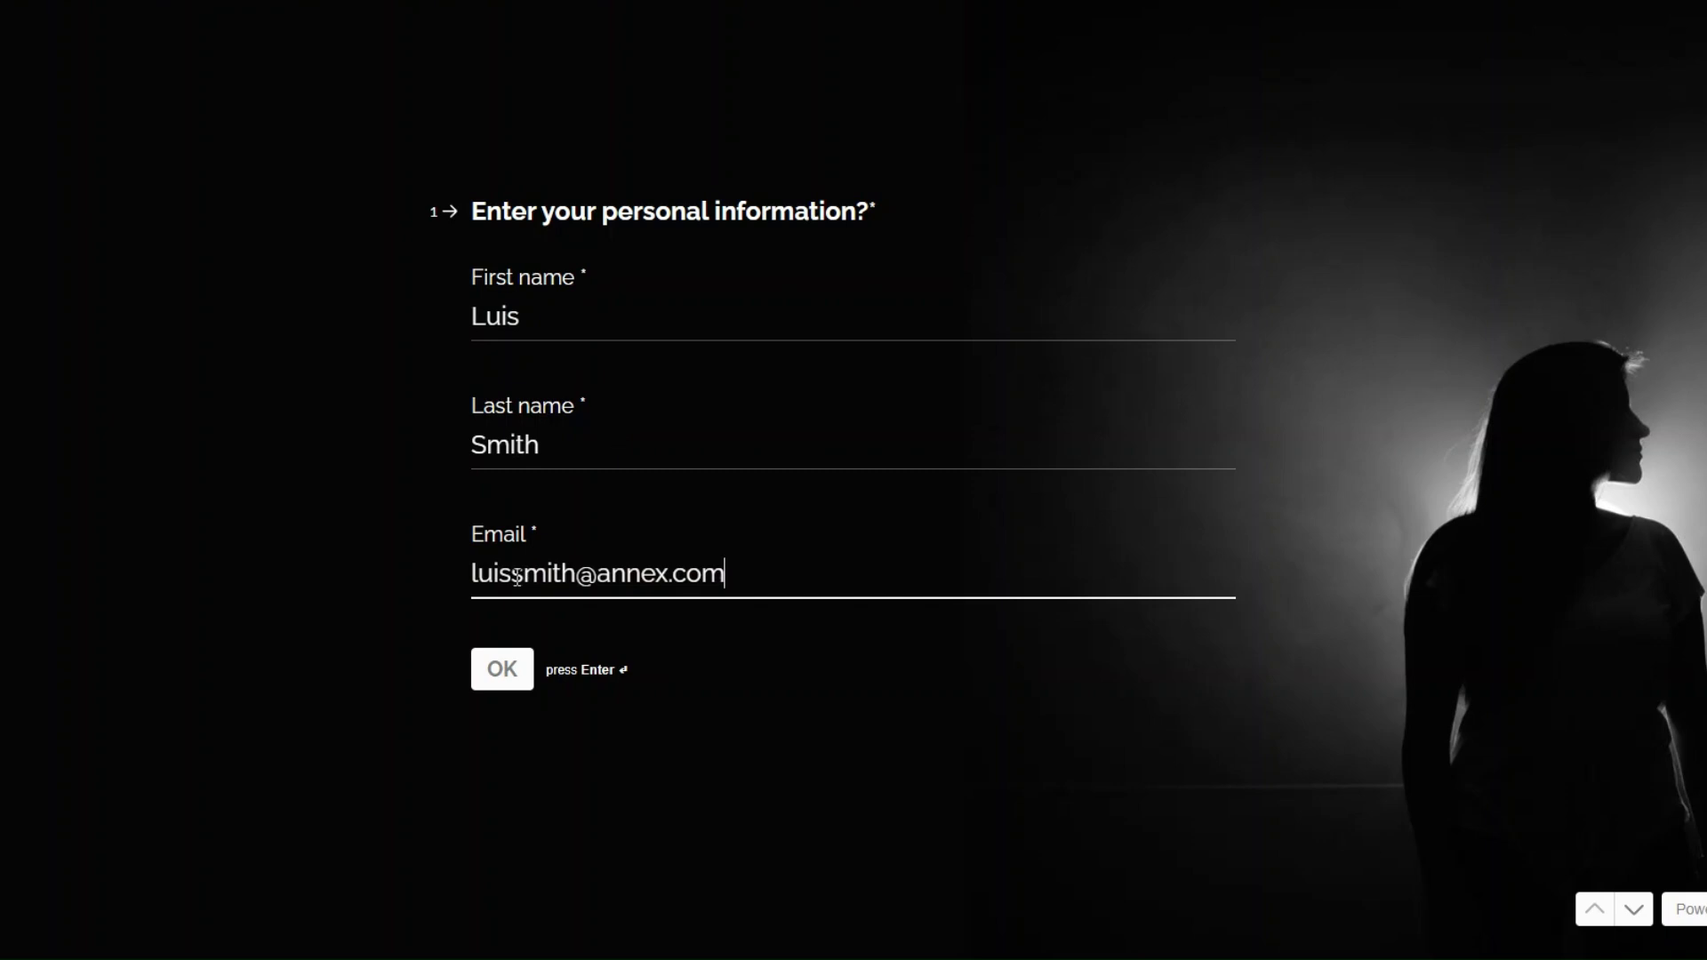
pyautogui.click(502, 684)
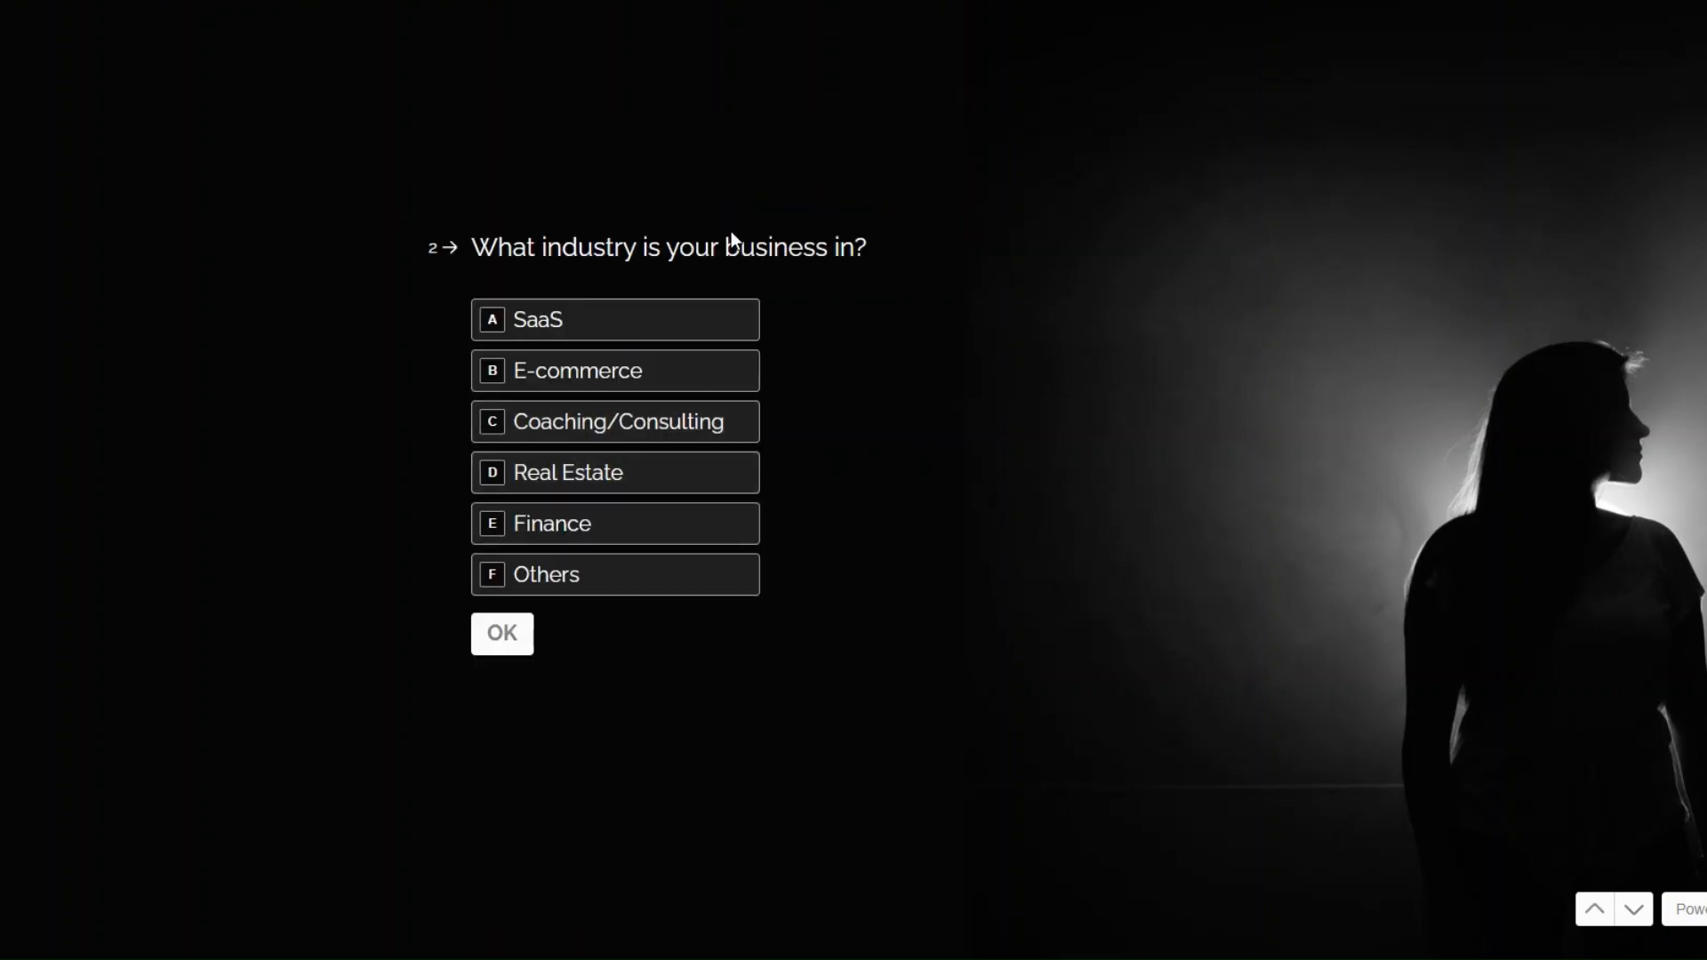
# Step: Answer E-commerce as the industry, E-commerce Brands as the outreach target and "List Quality" as the biggest lead generation challenge
pyautogui.click(650, 392)
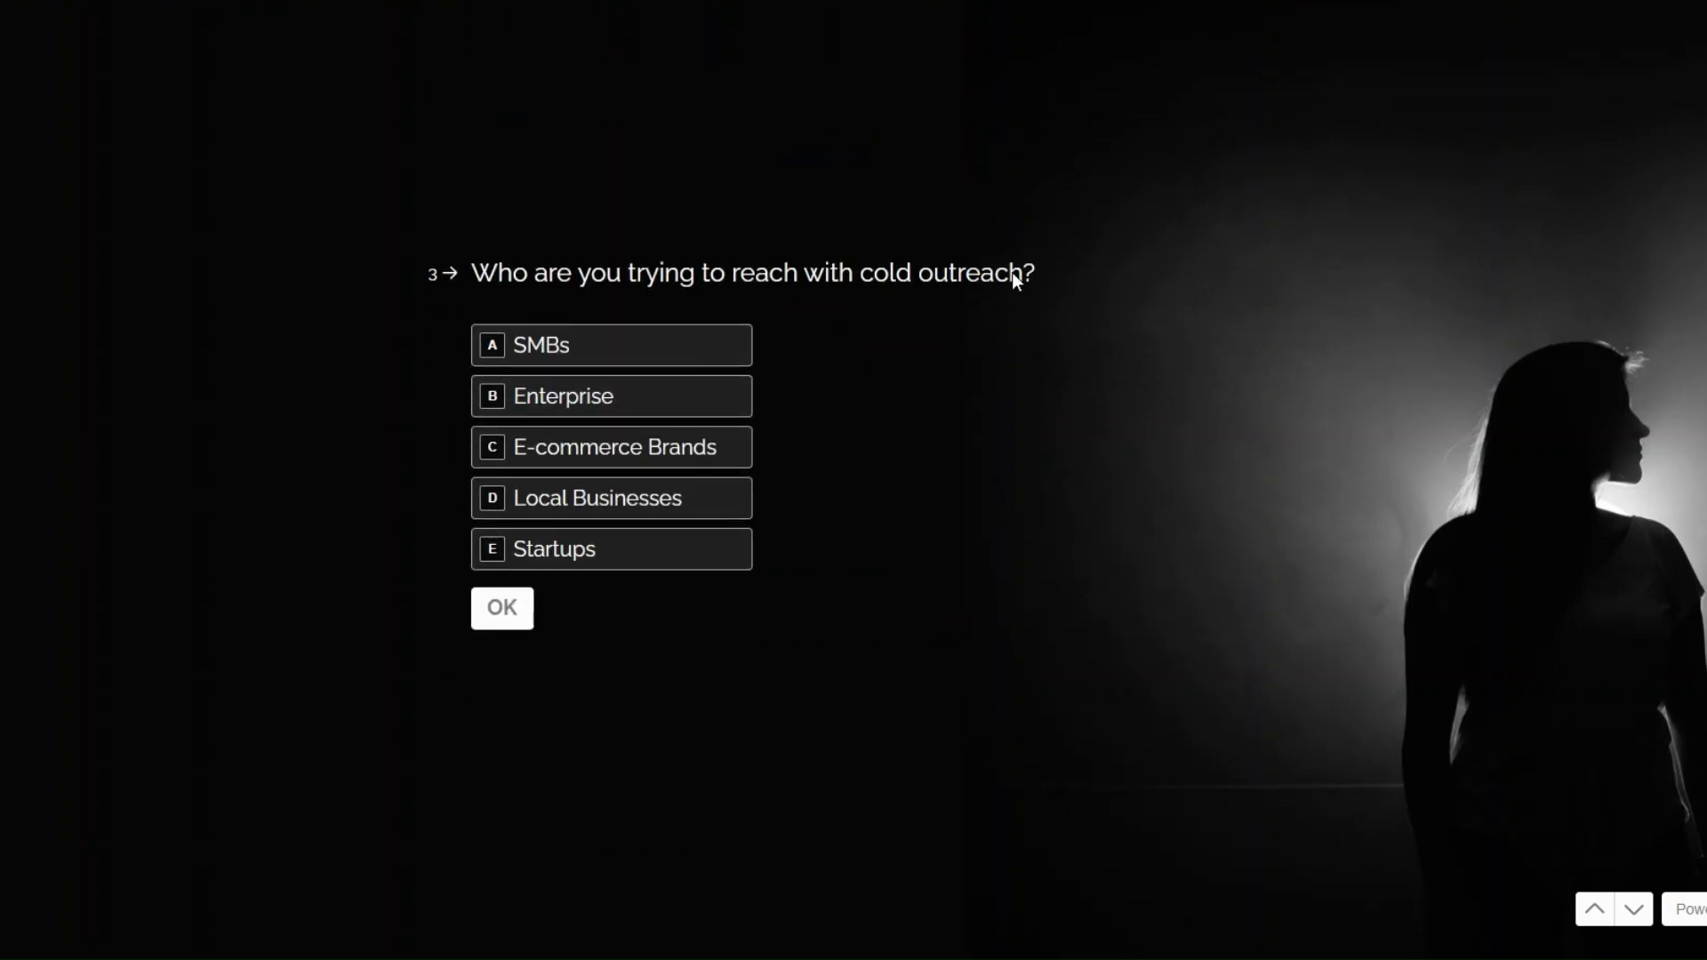
pyautogui.click(605, 449)
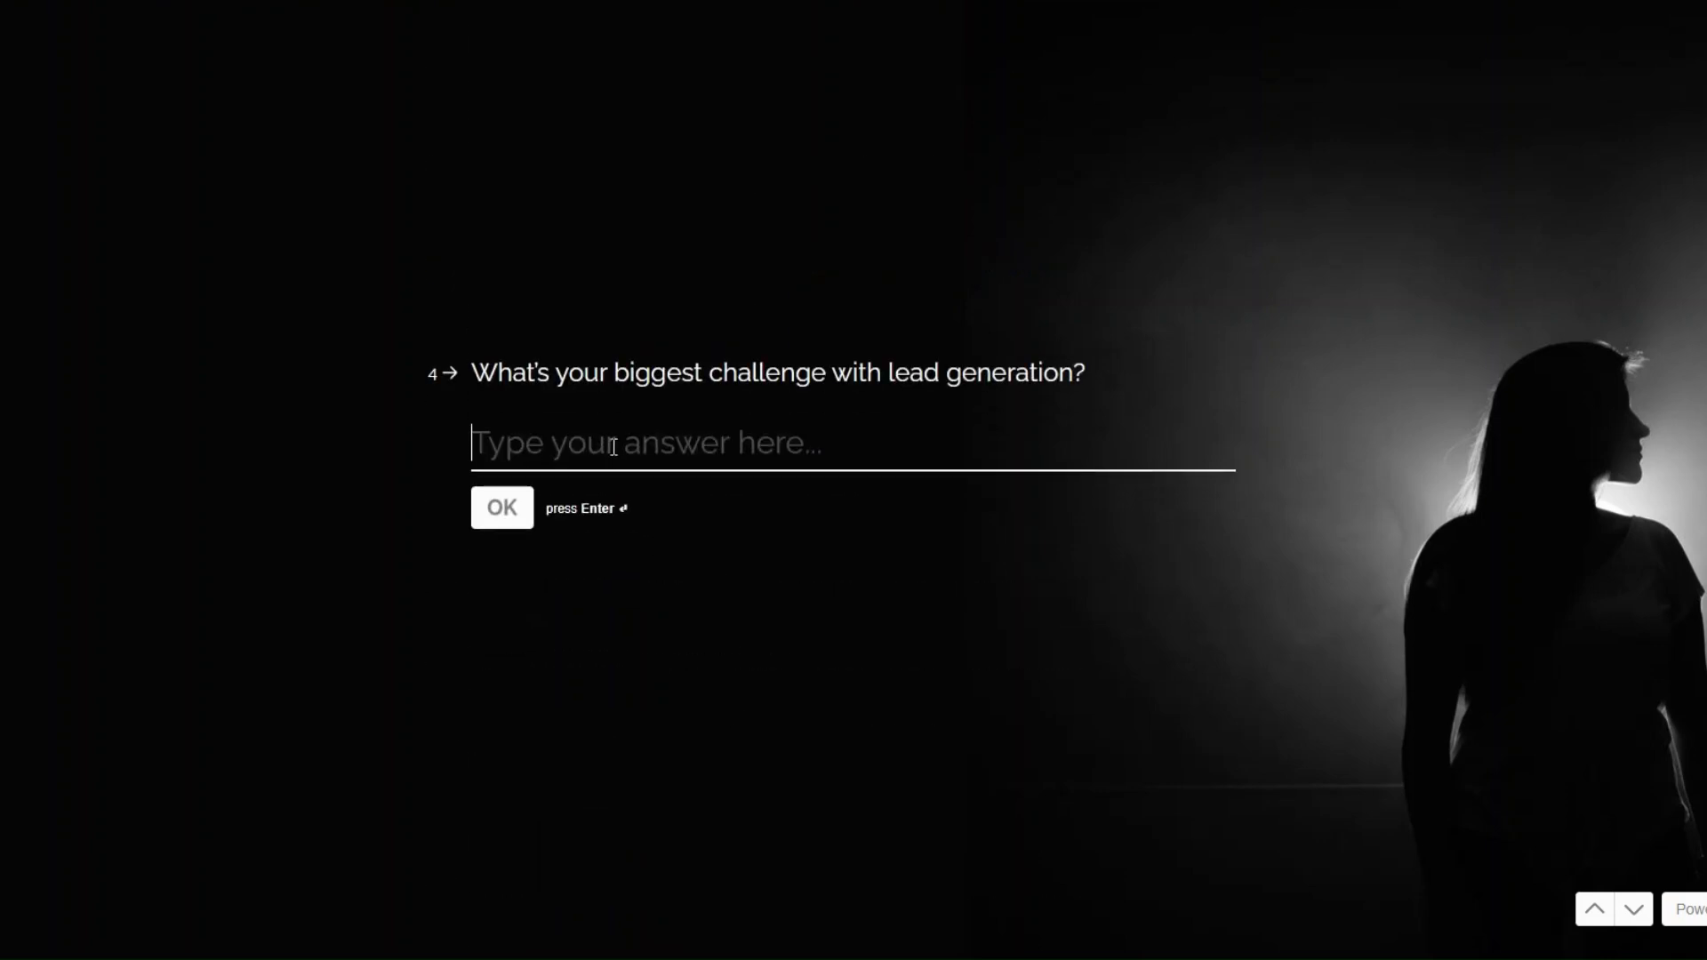
pyautogui.write('Li')
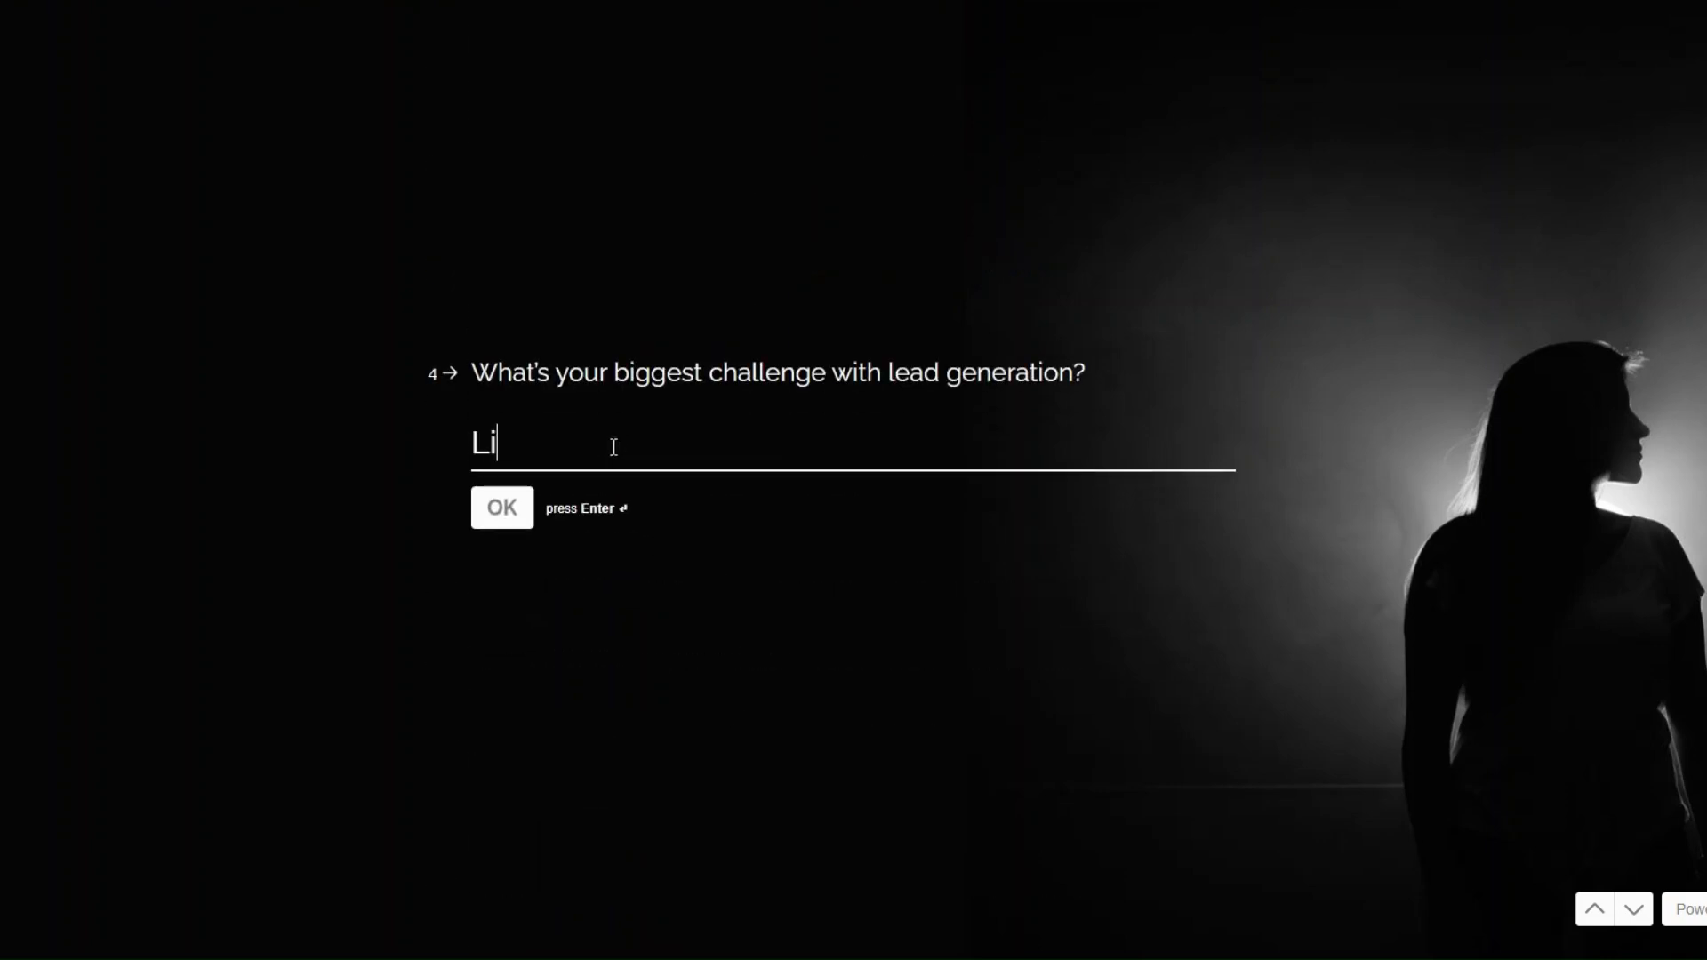
pyautogui.write('st Quality')
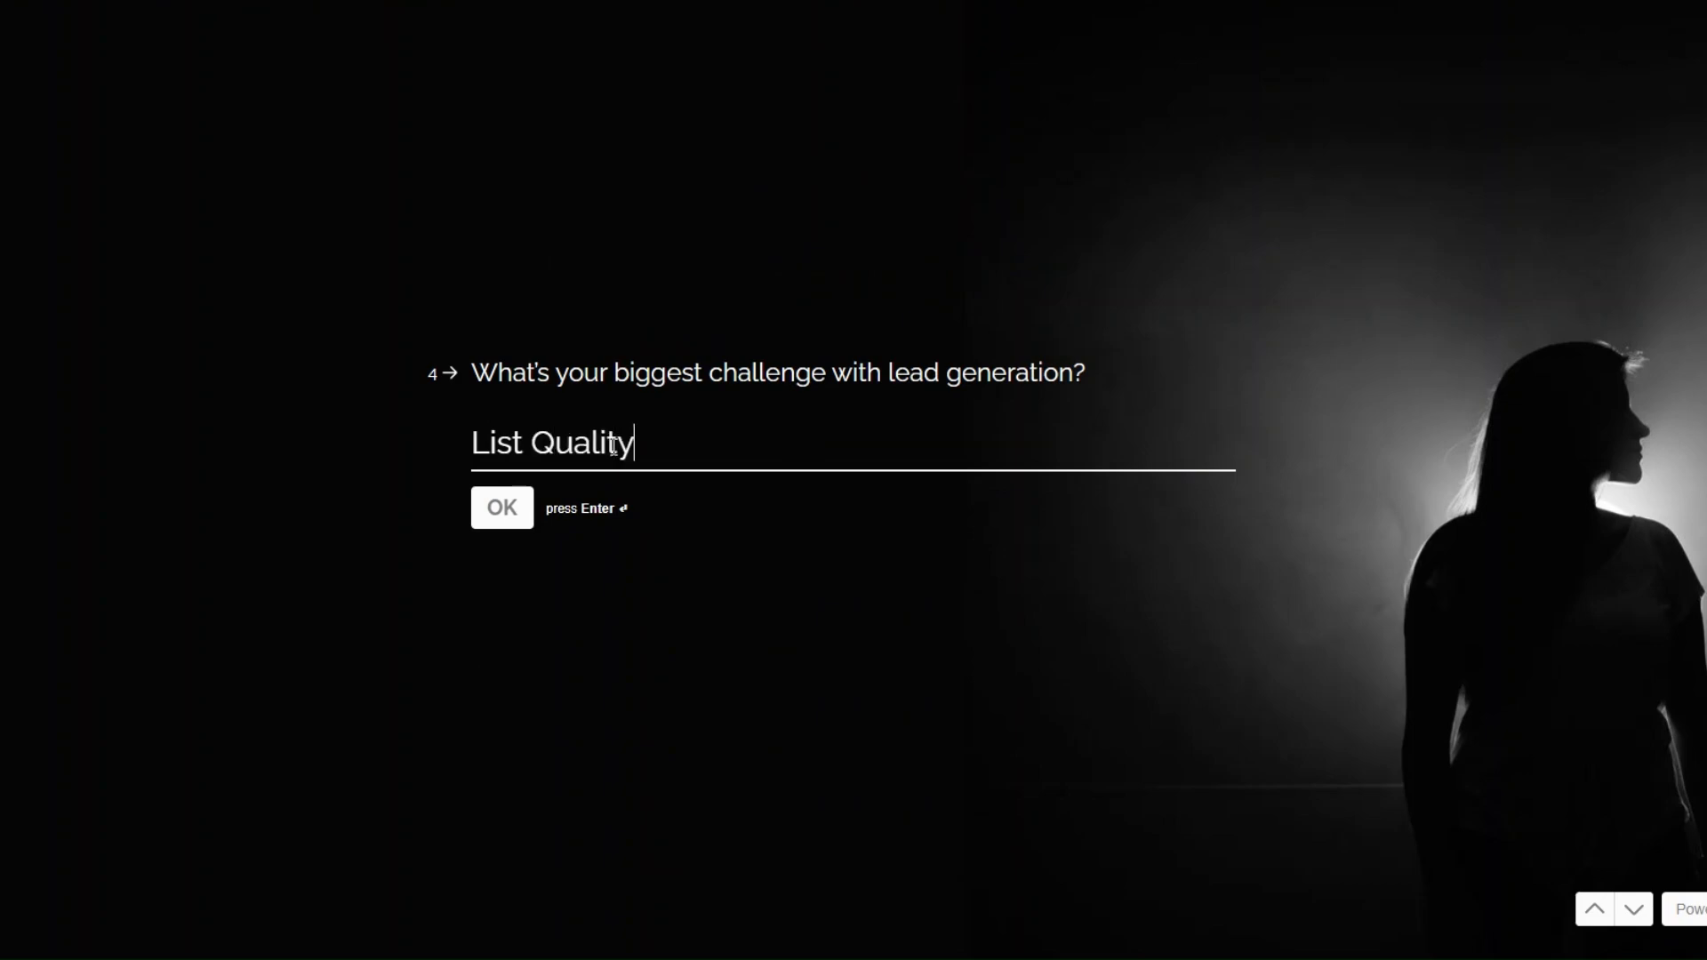
pyautogui.click(497, 503)
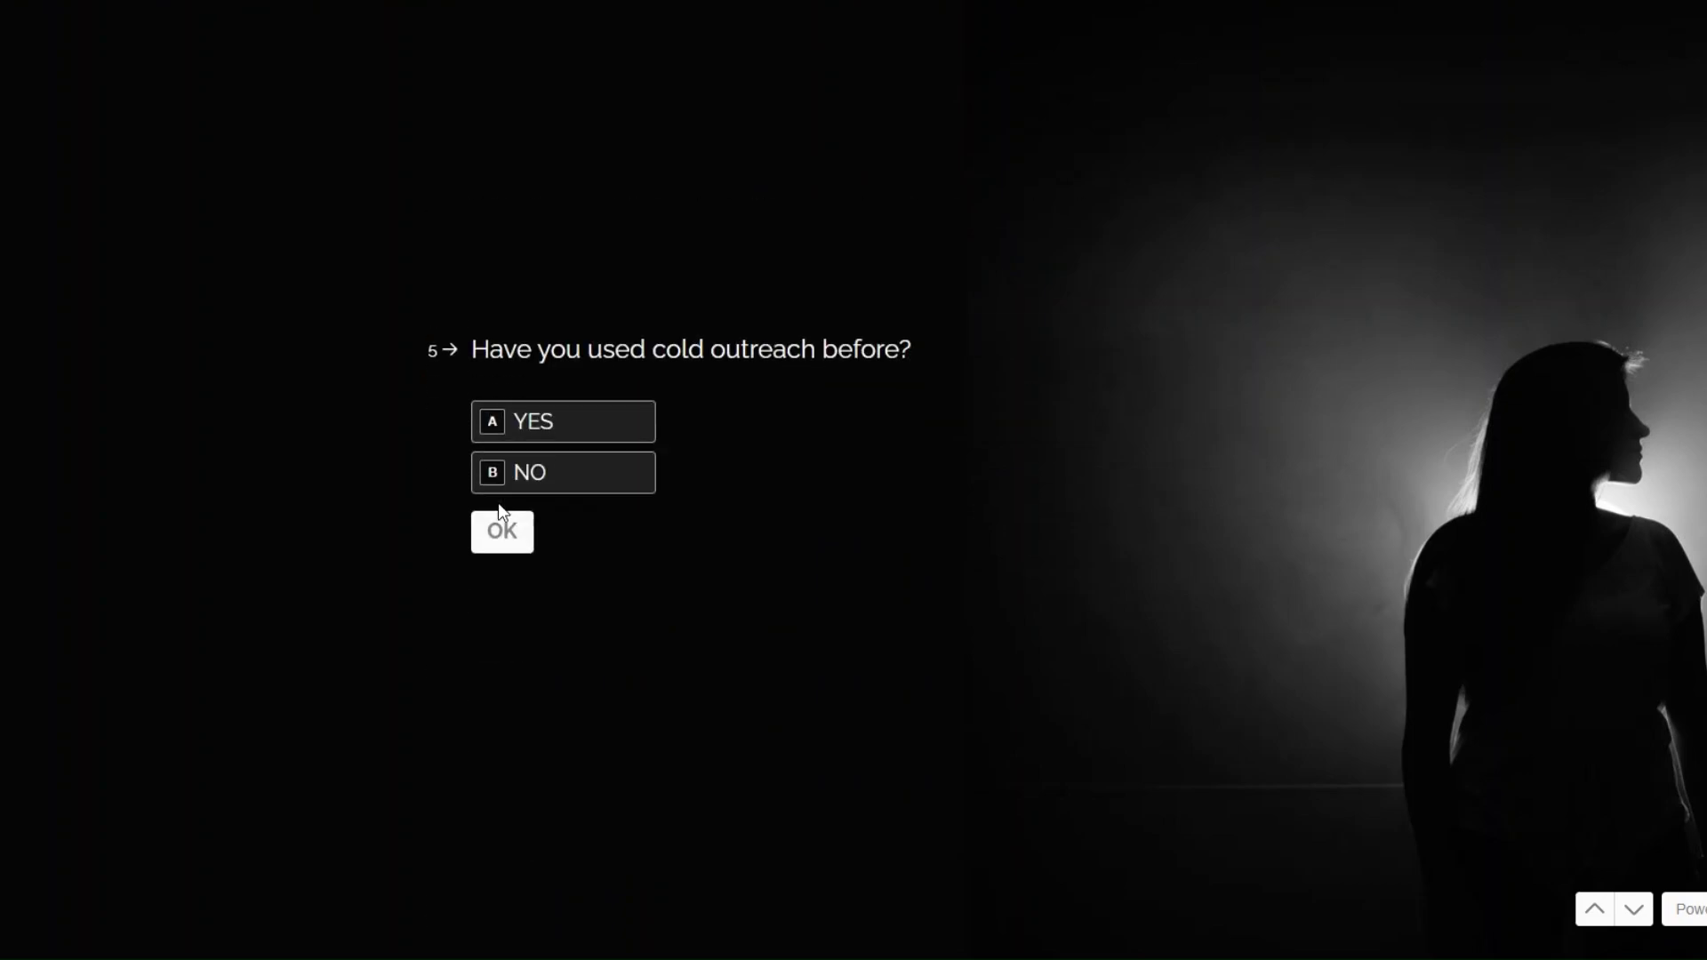
# Step: Answer YES to prior cold outreach, Yes to having a lead list, Lemlist as the outreach tool and 500 as the monthly lead target
pyautogui.click(566, 429)
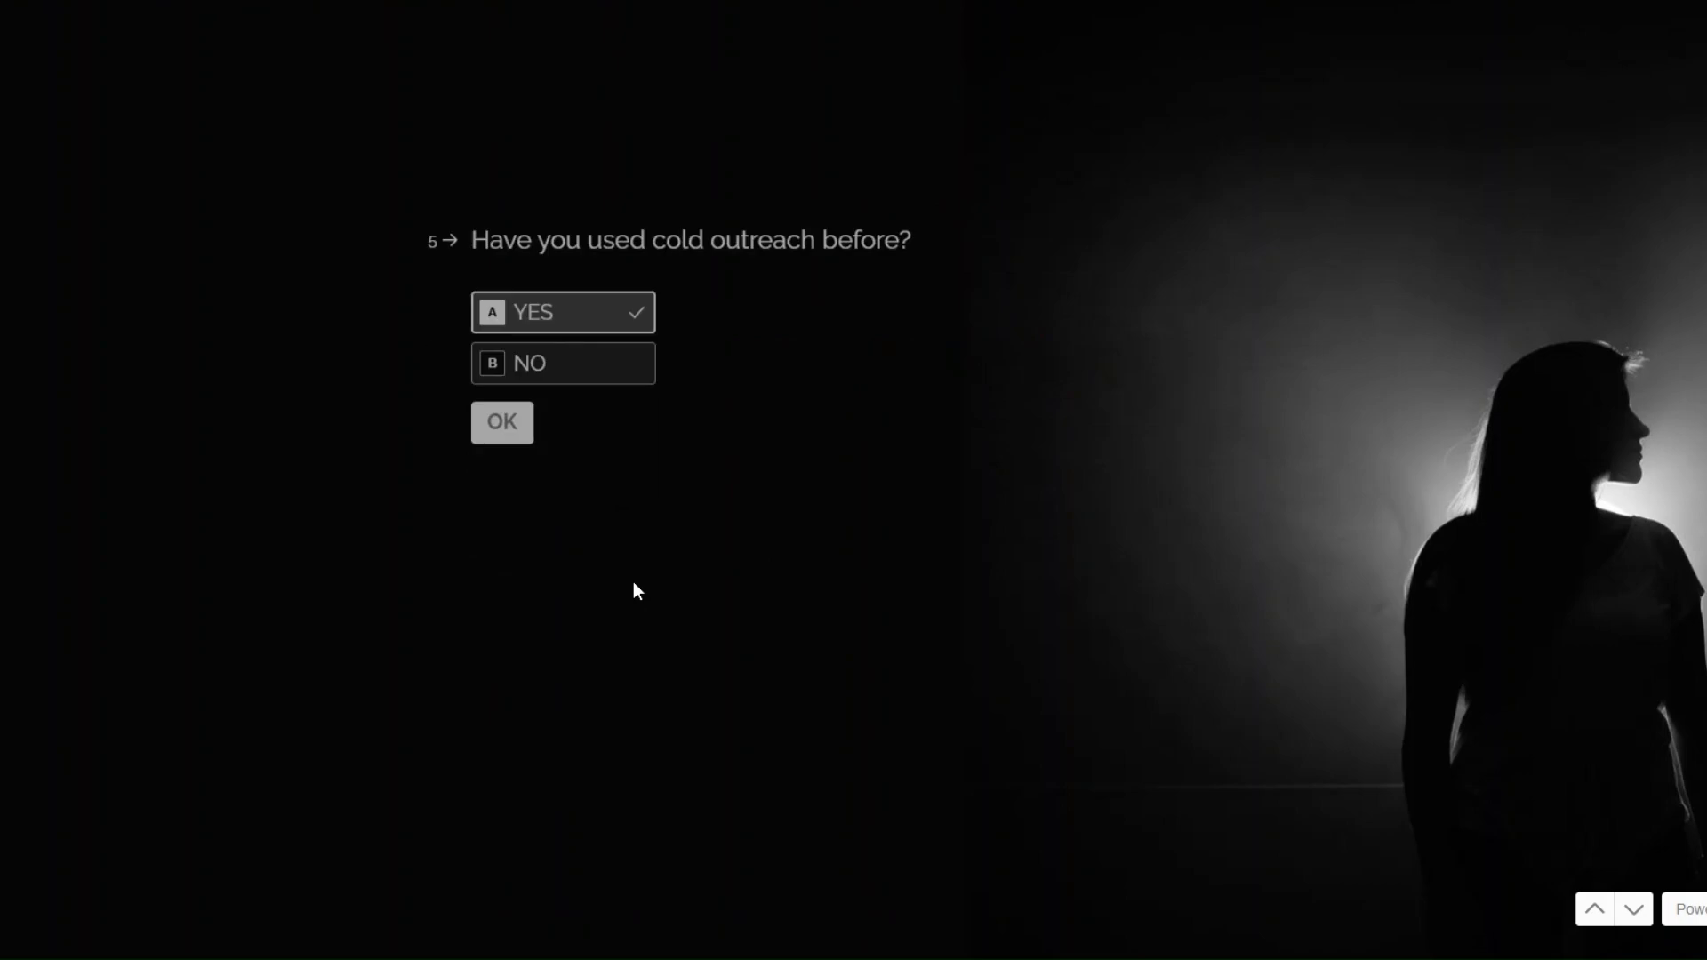
pyautogui.click(528, 428)
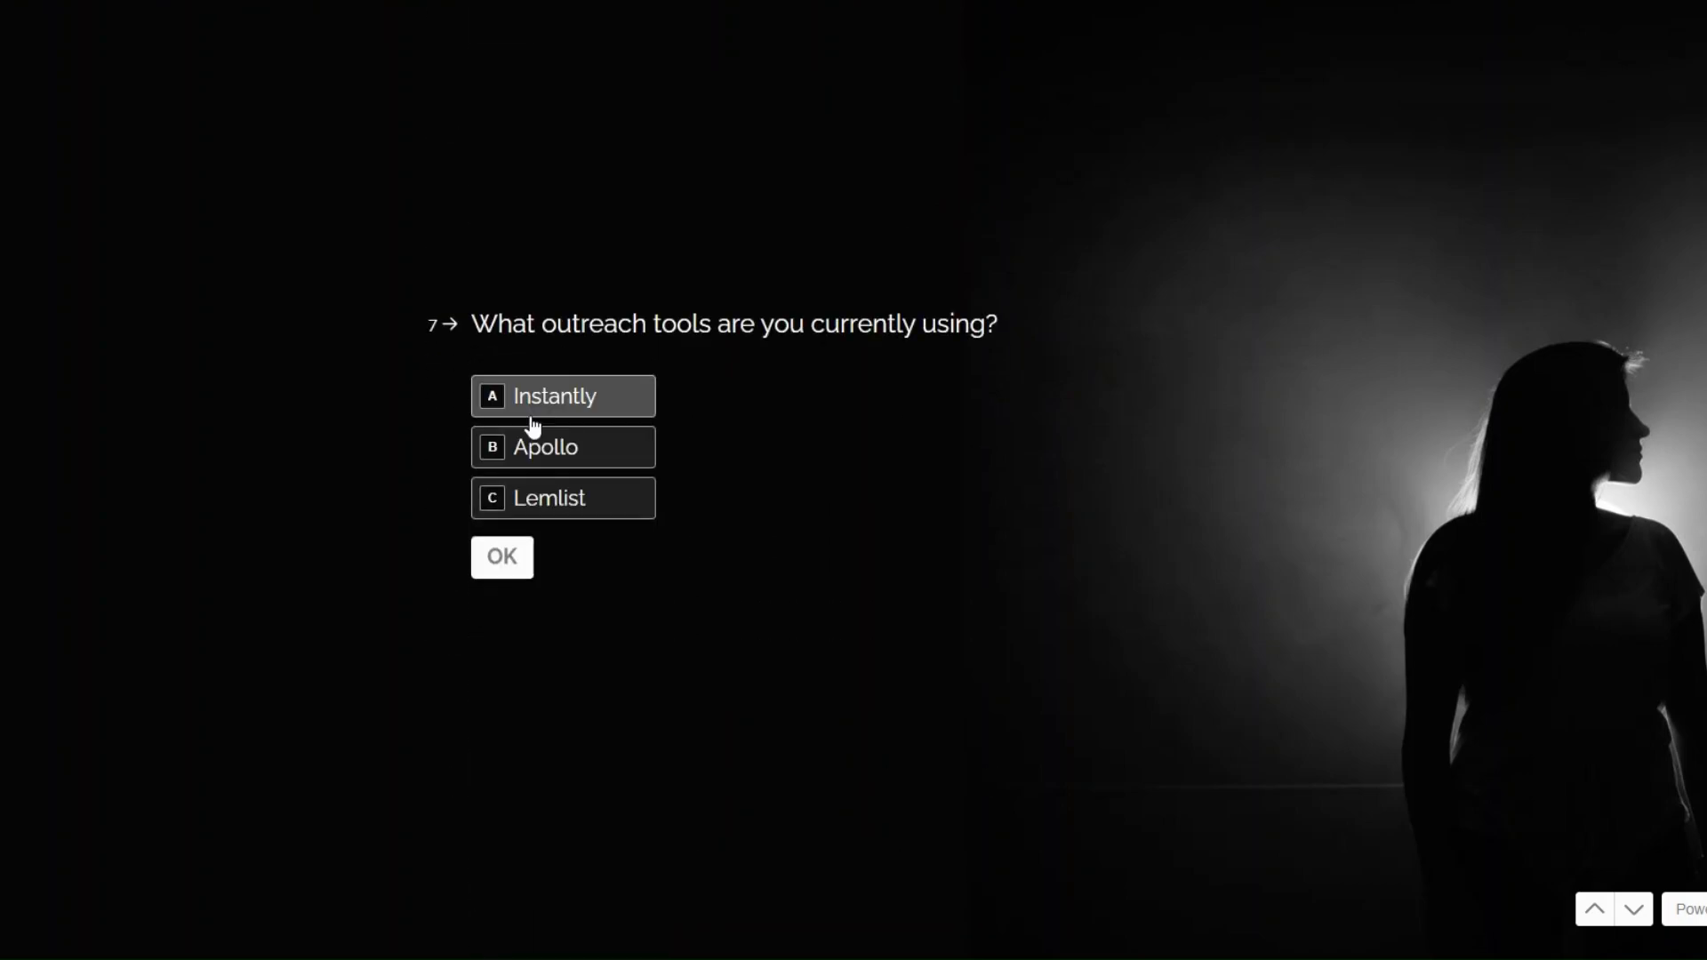
pyautogui.click(543, 503)
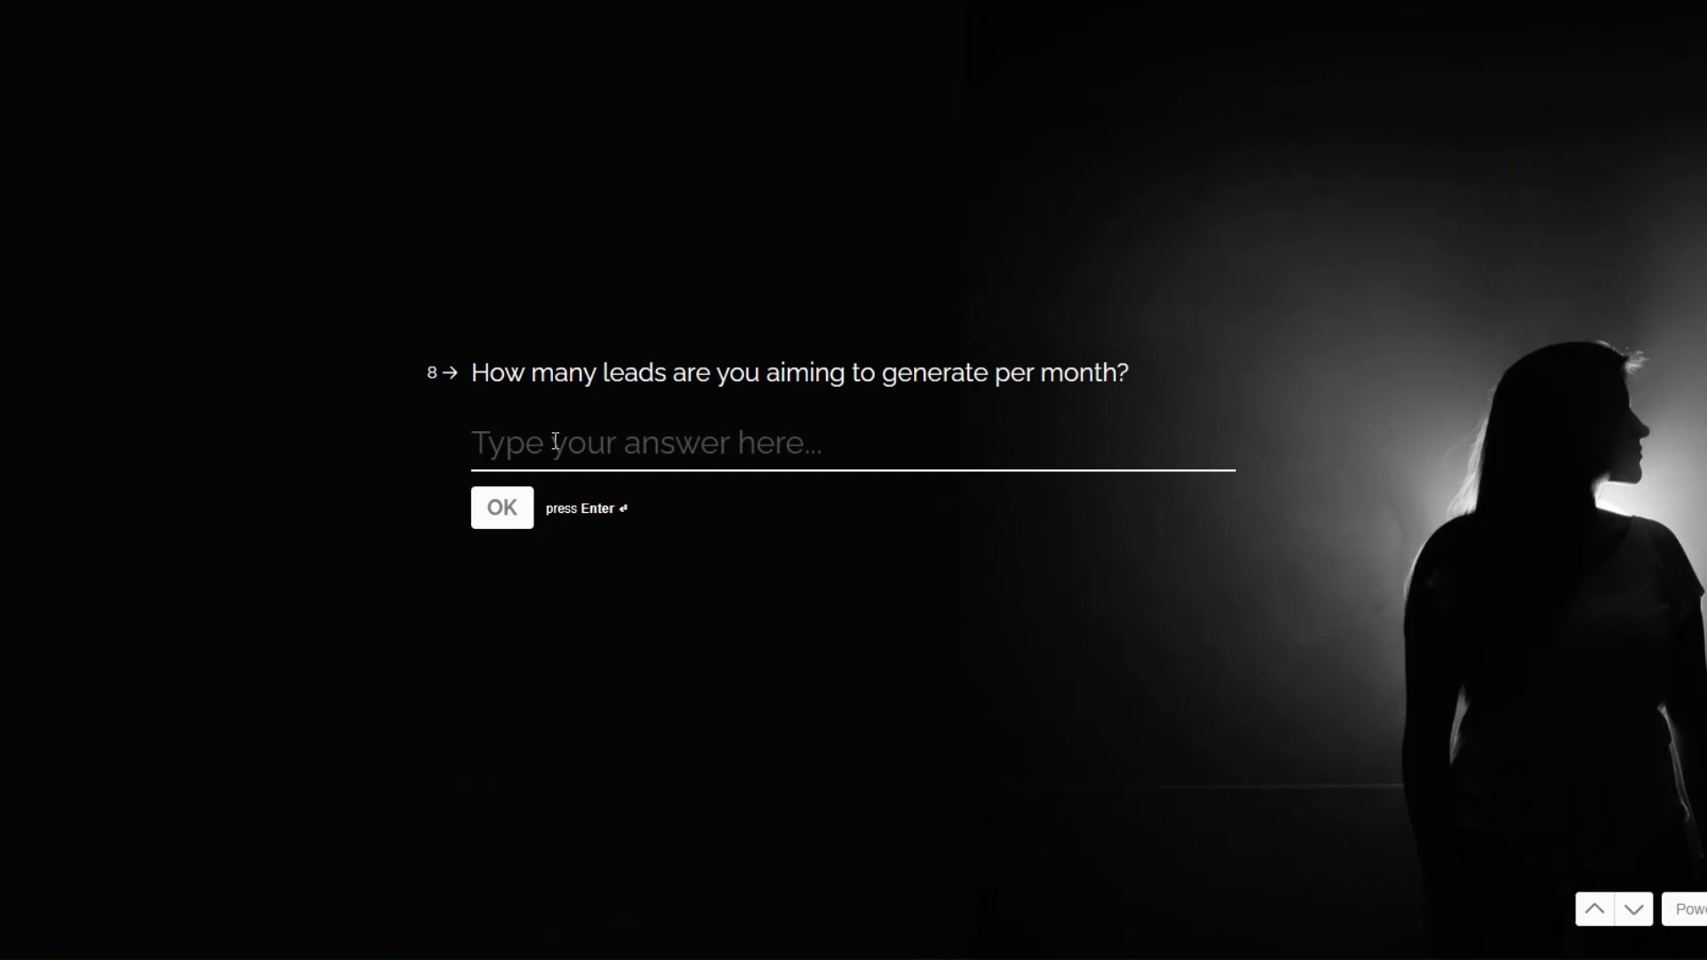
pyautogui.write('500')
pyautogui.click(487, 516)
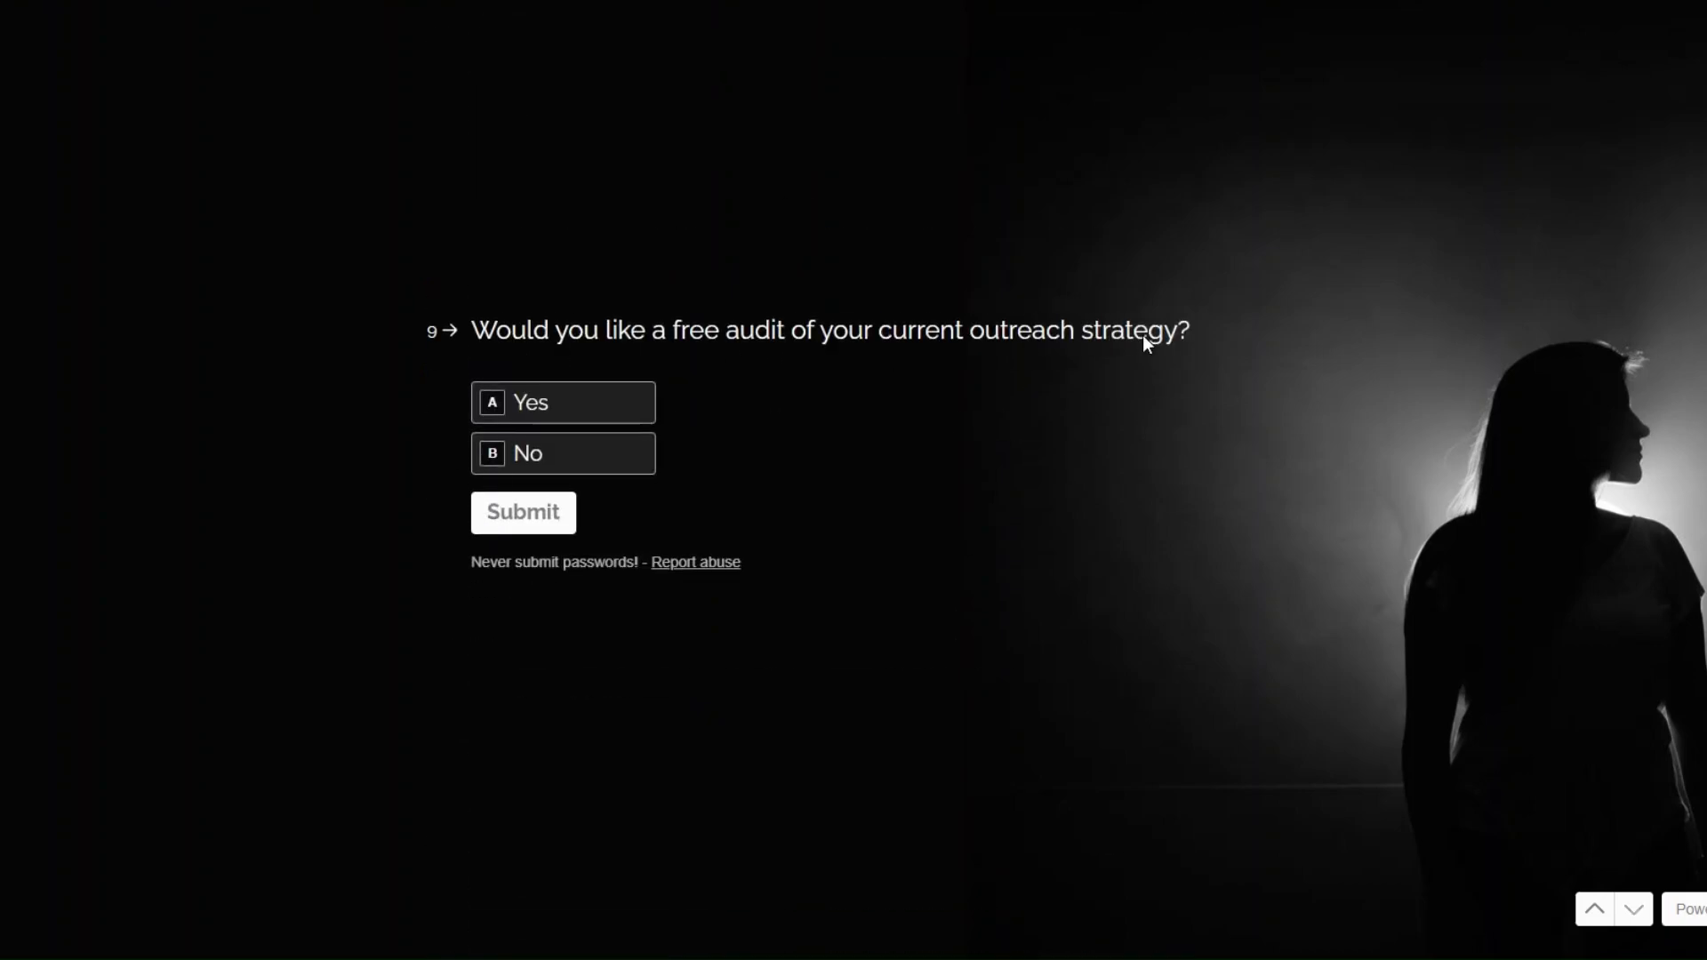
# Step: Answer Yes to the free audit of the current outreach strategy and submit the form
pyautogui.click(576, 415)
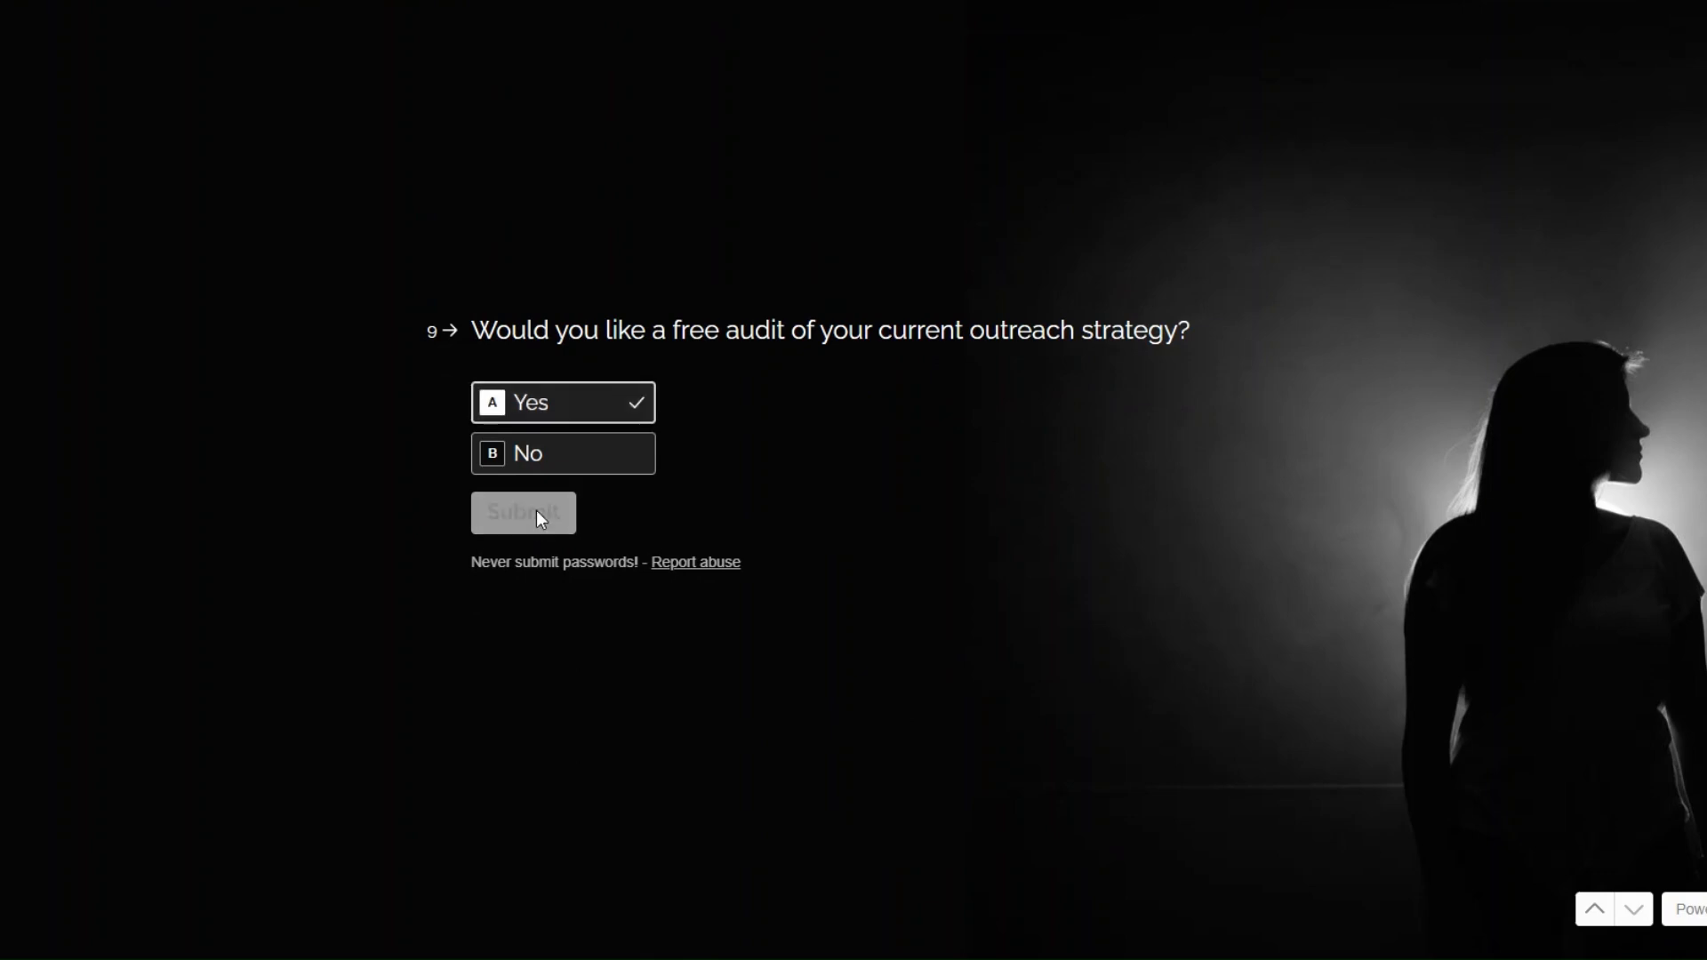
pyautogui.click(539, 516)
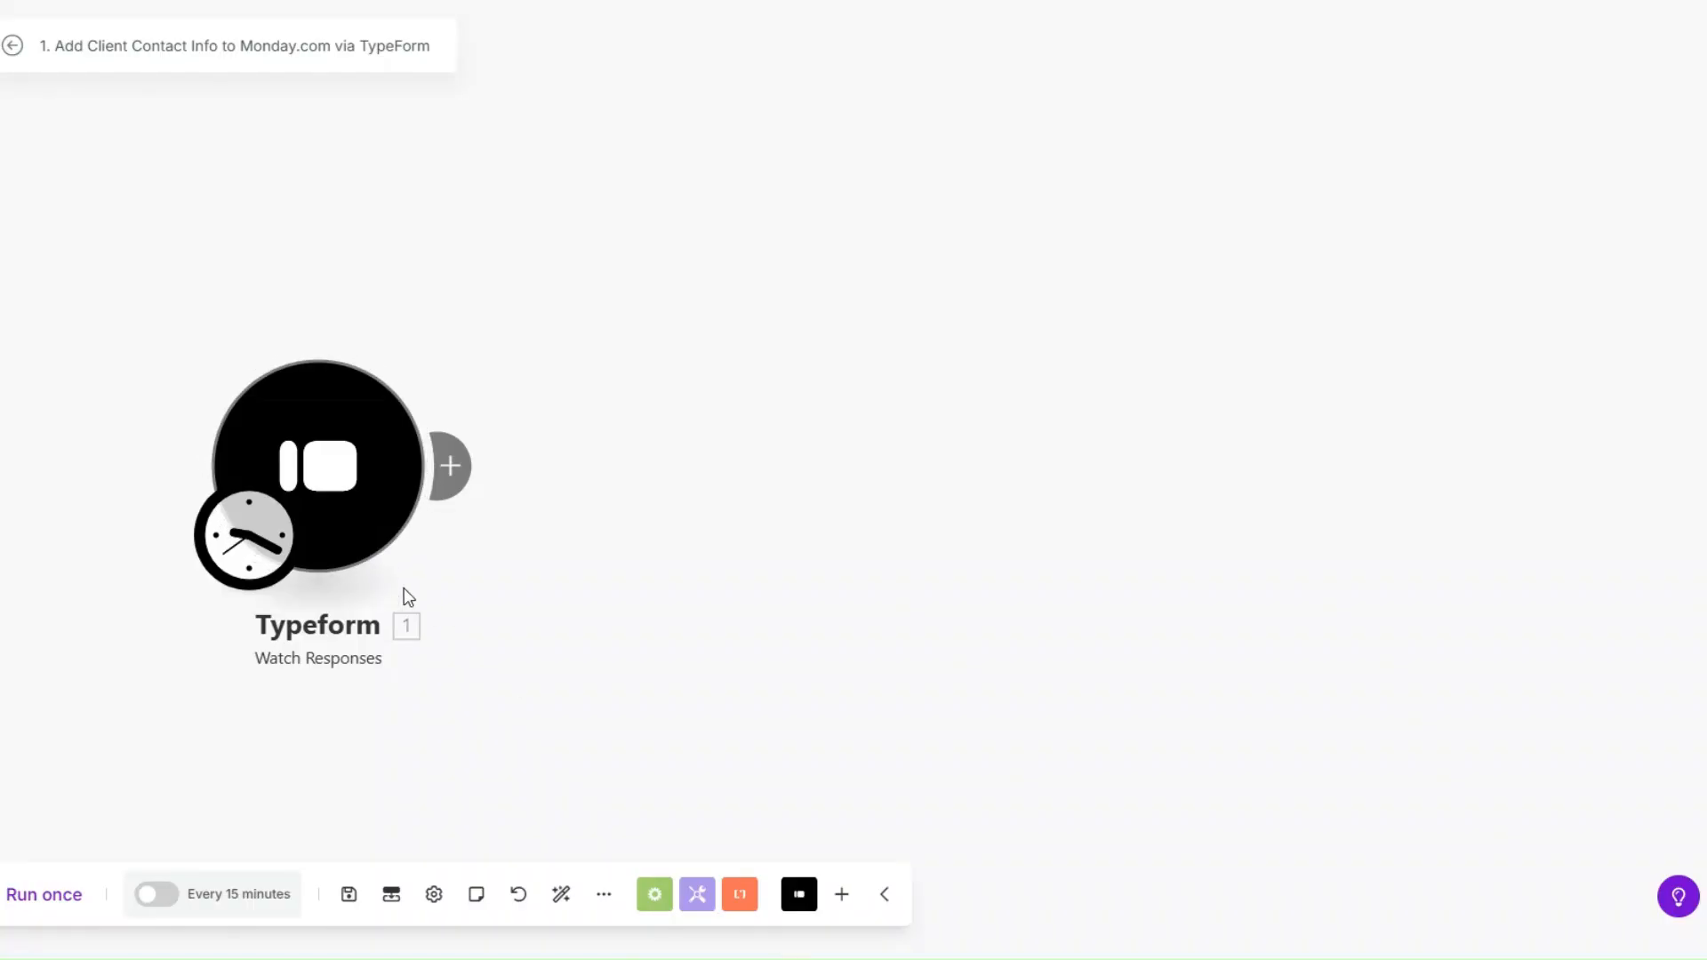
# Step: Run only the Typeform module in Make and examine the mappable answers returned for the test submission
pyautogui.rightClick(318, 465)
pyautogui.click(388, 525)
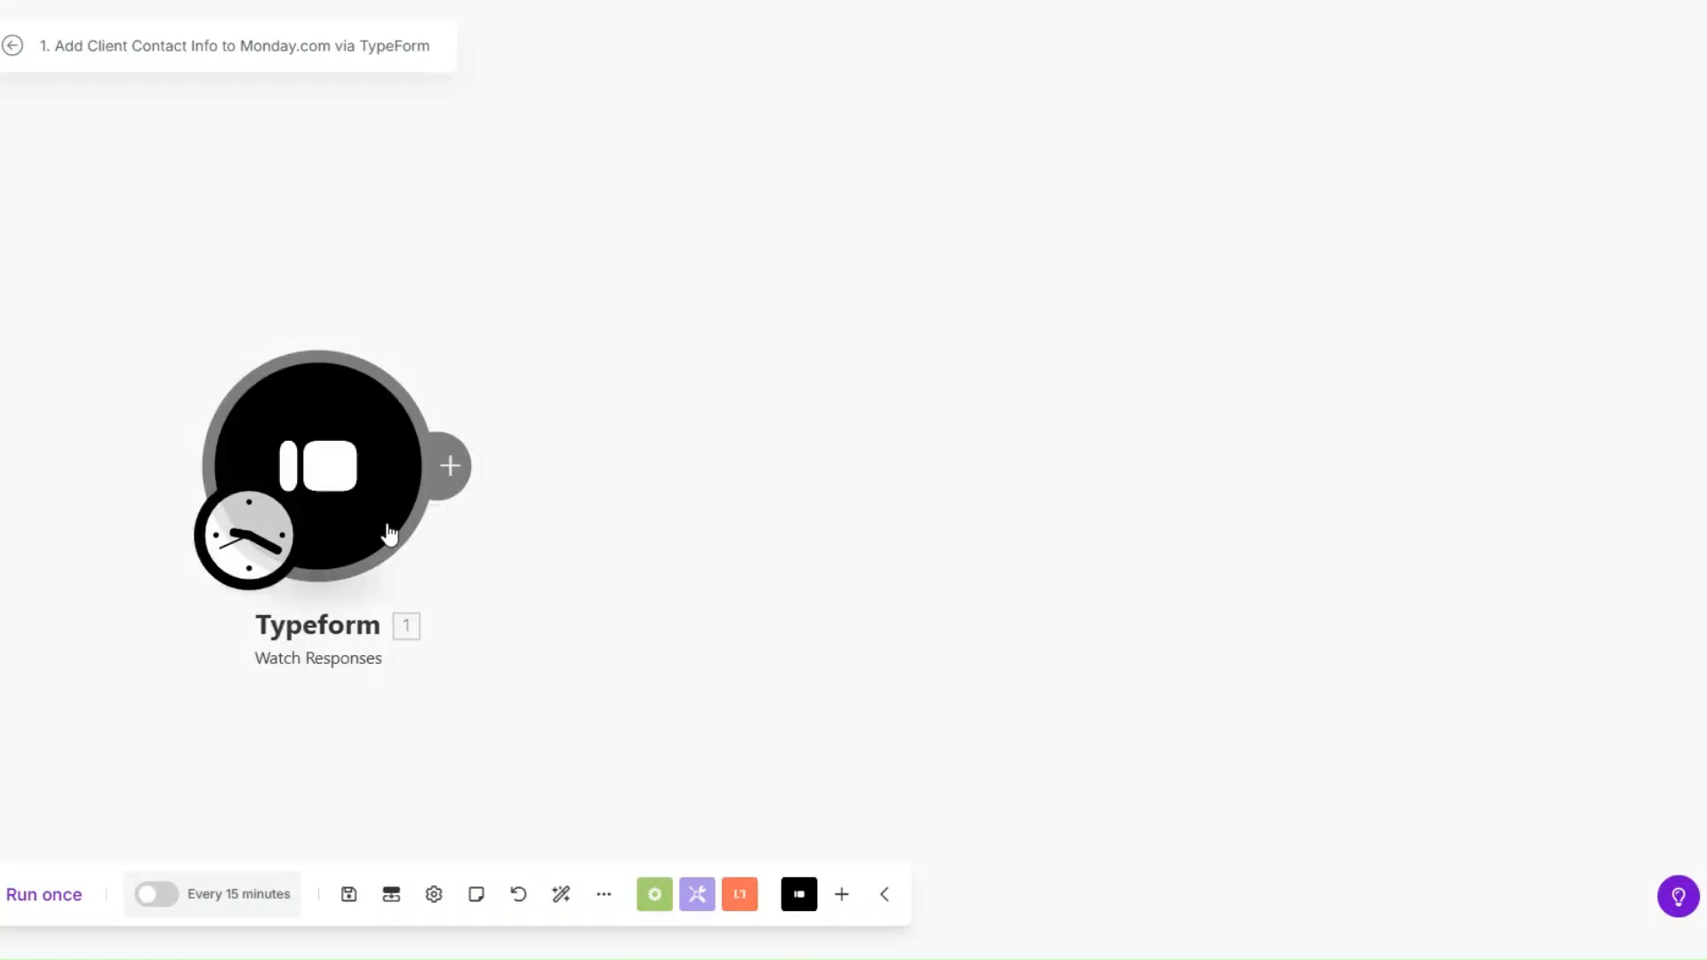
pyautogui.moveTo(1076, 461); pyautogui.dragTo(557, 465)
pyautogui.click(577, 442)
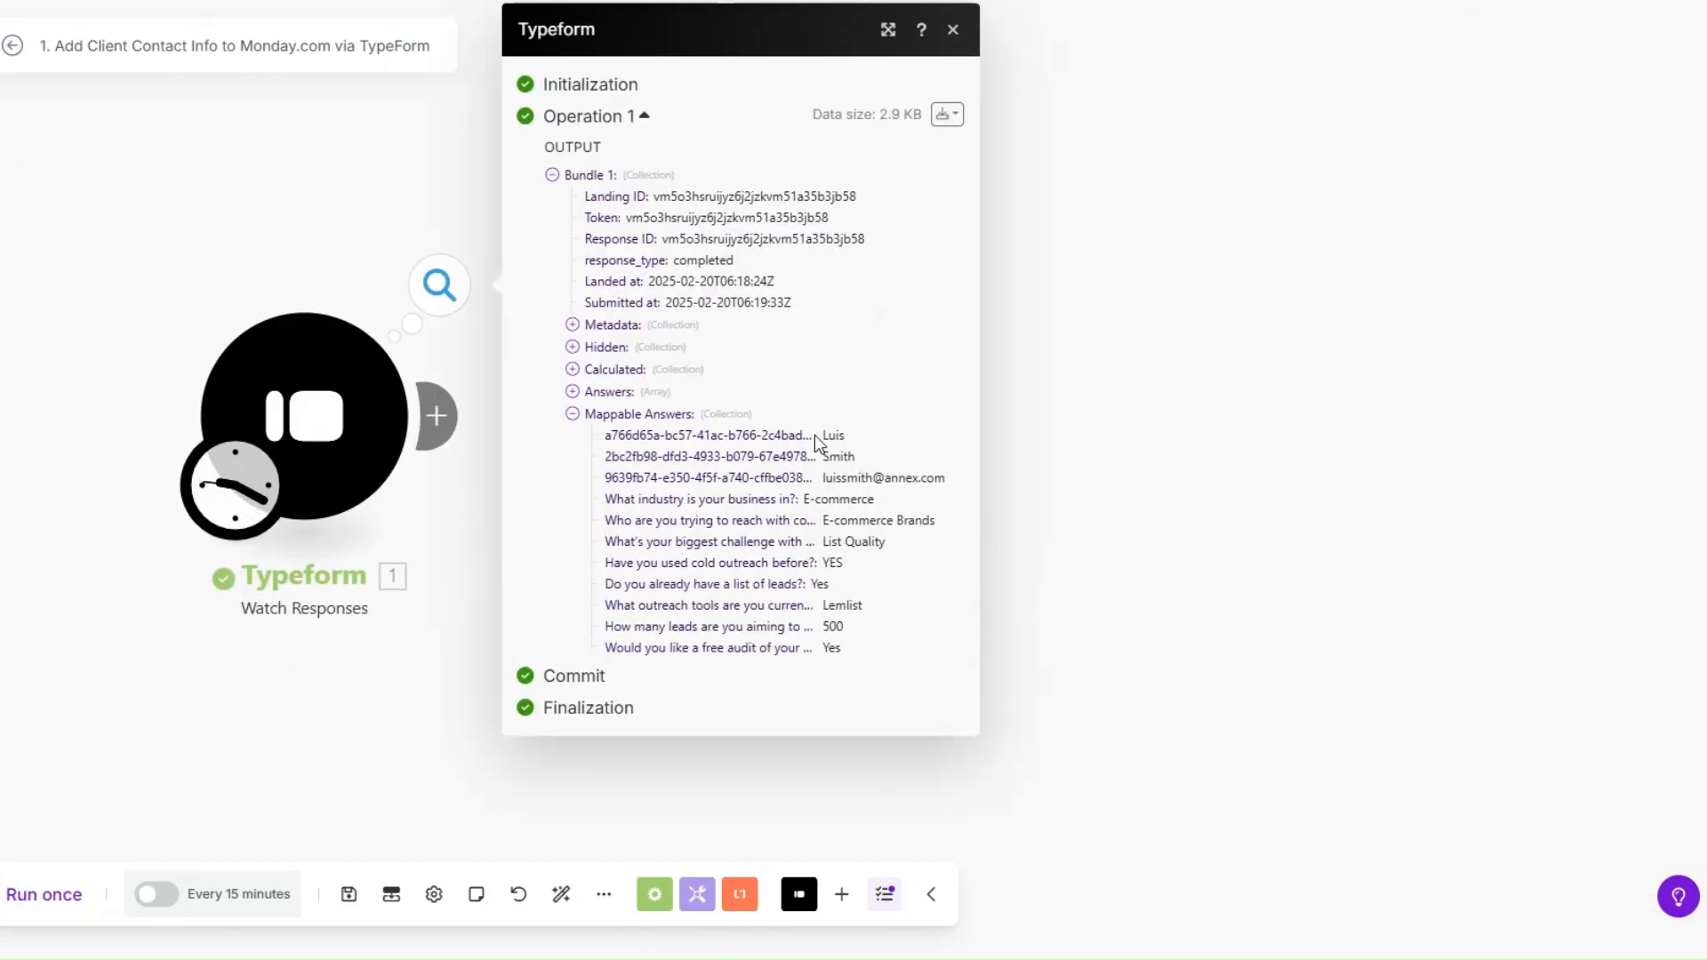
pyautogui.moveTo(819, 430); pyautogui.dragTo(867, 657)
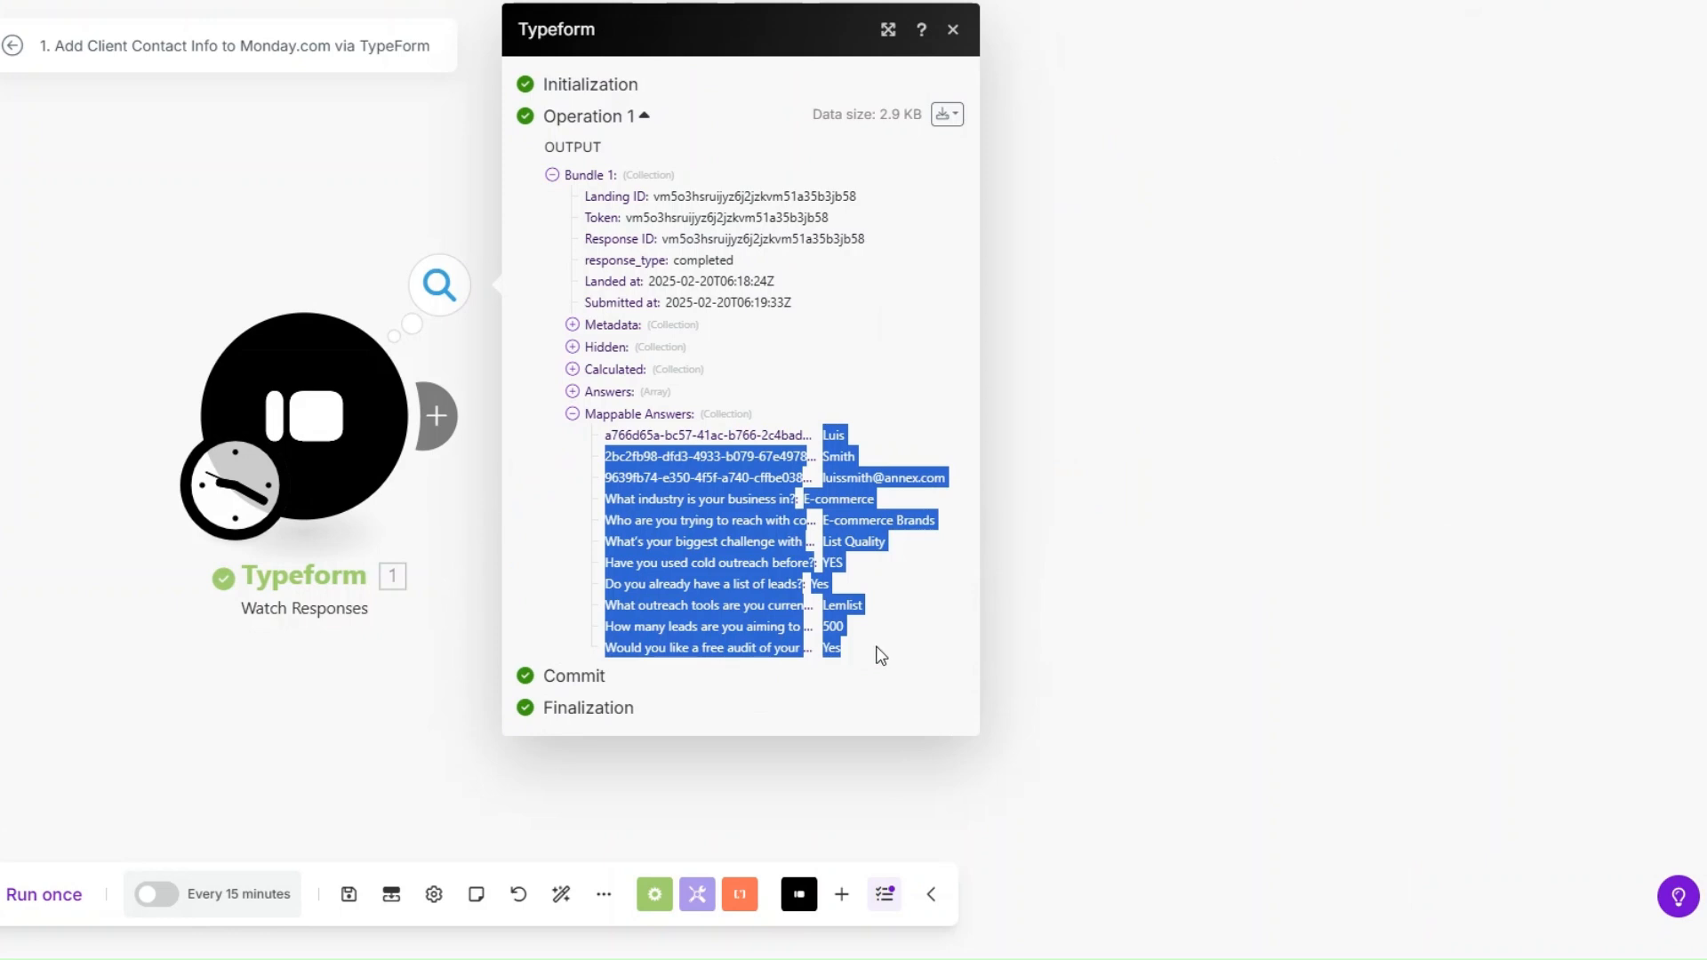
pyautogui.click(879, 655)
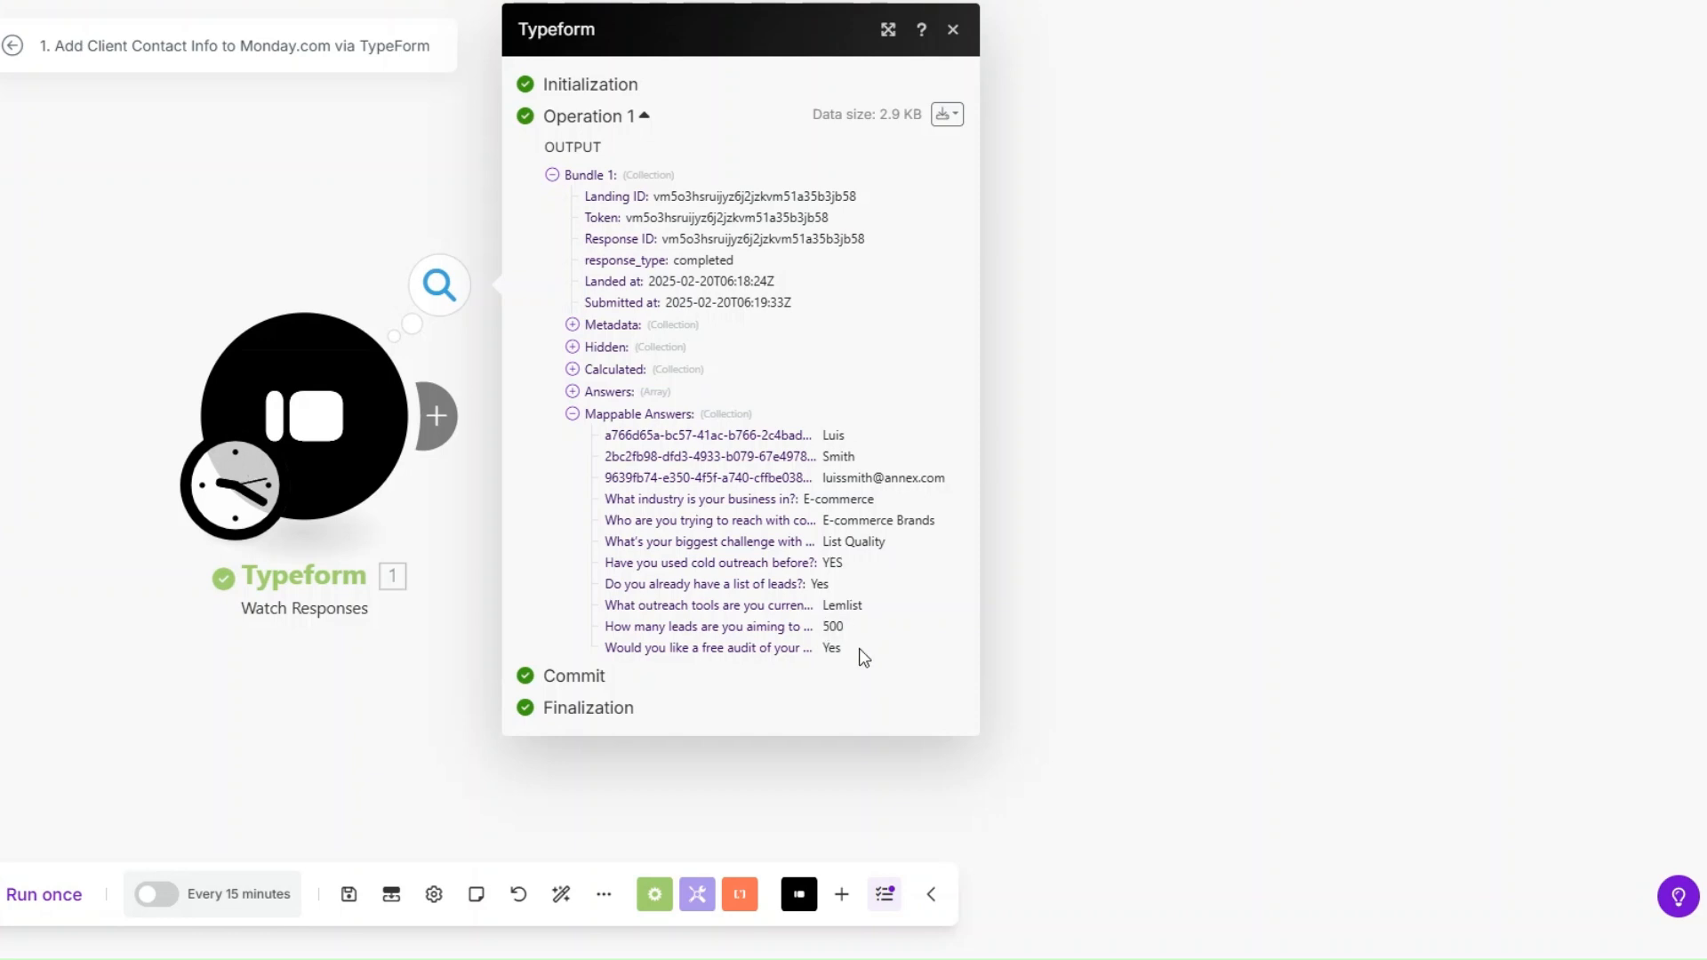
pyautogui.click(1059, 644)
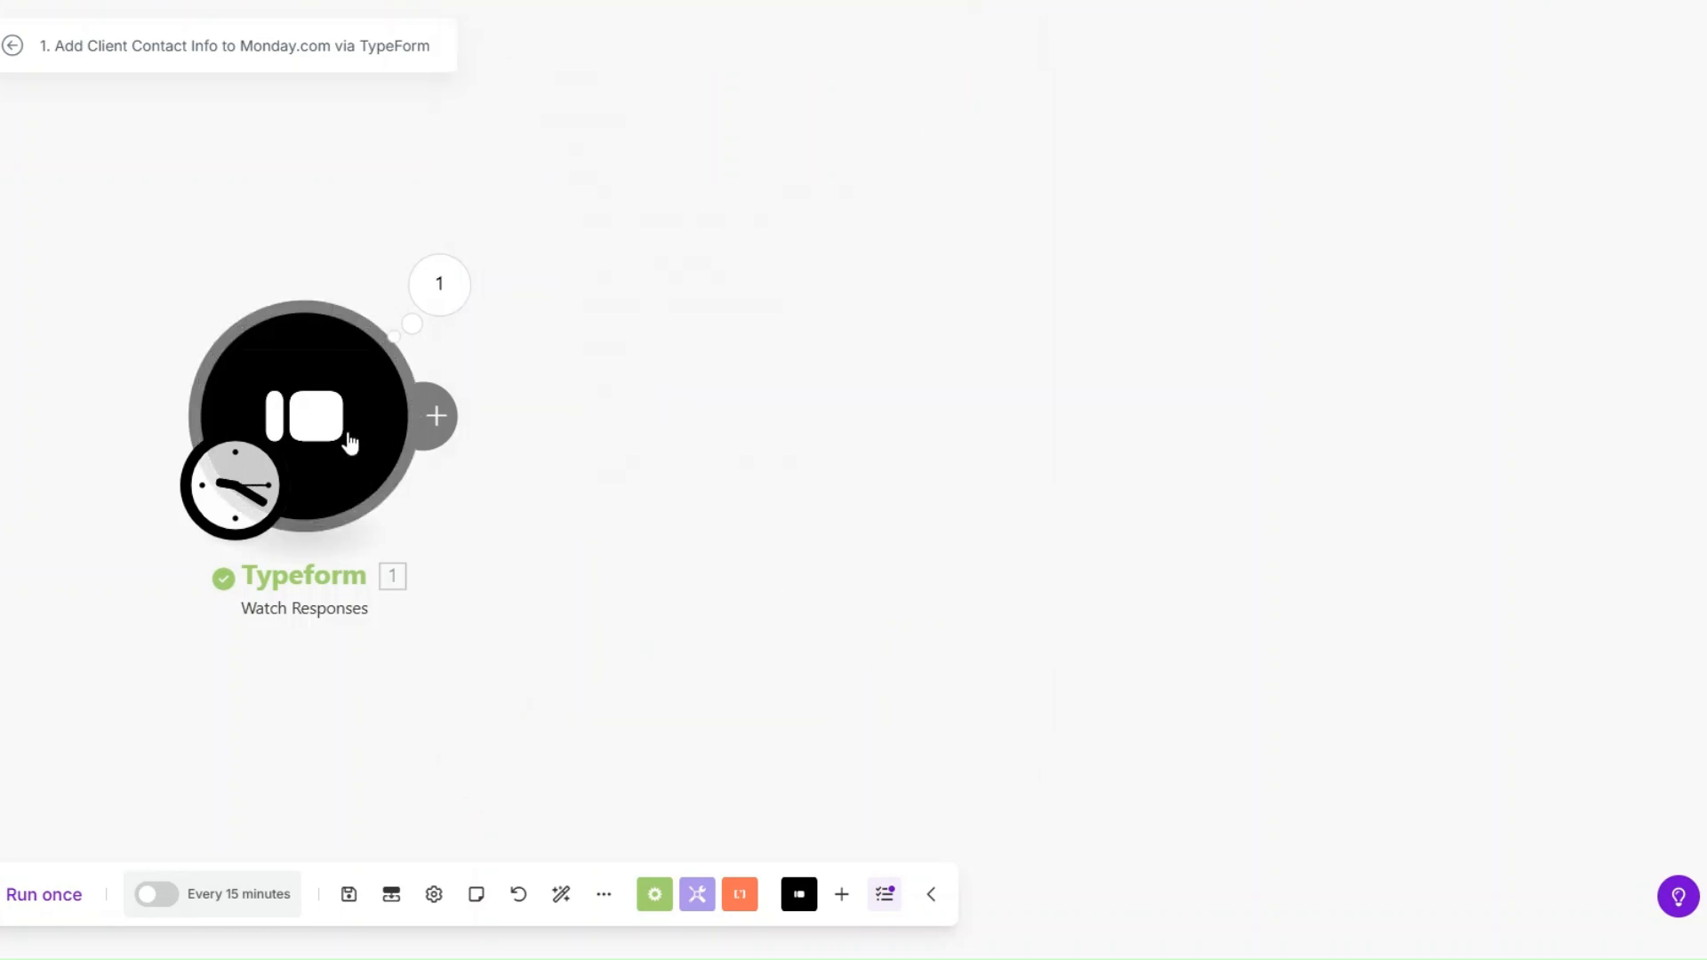
# Step: Add a Tools Sleep module after Typeform with a delay of 3 seconds
pyautogui.moveTo(349, 444); pyautogui.dragTo(378, 459)
pyautogui.click(465, 433)
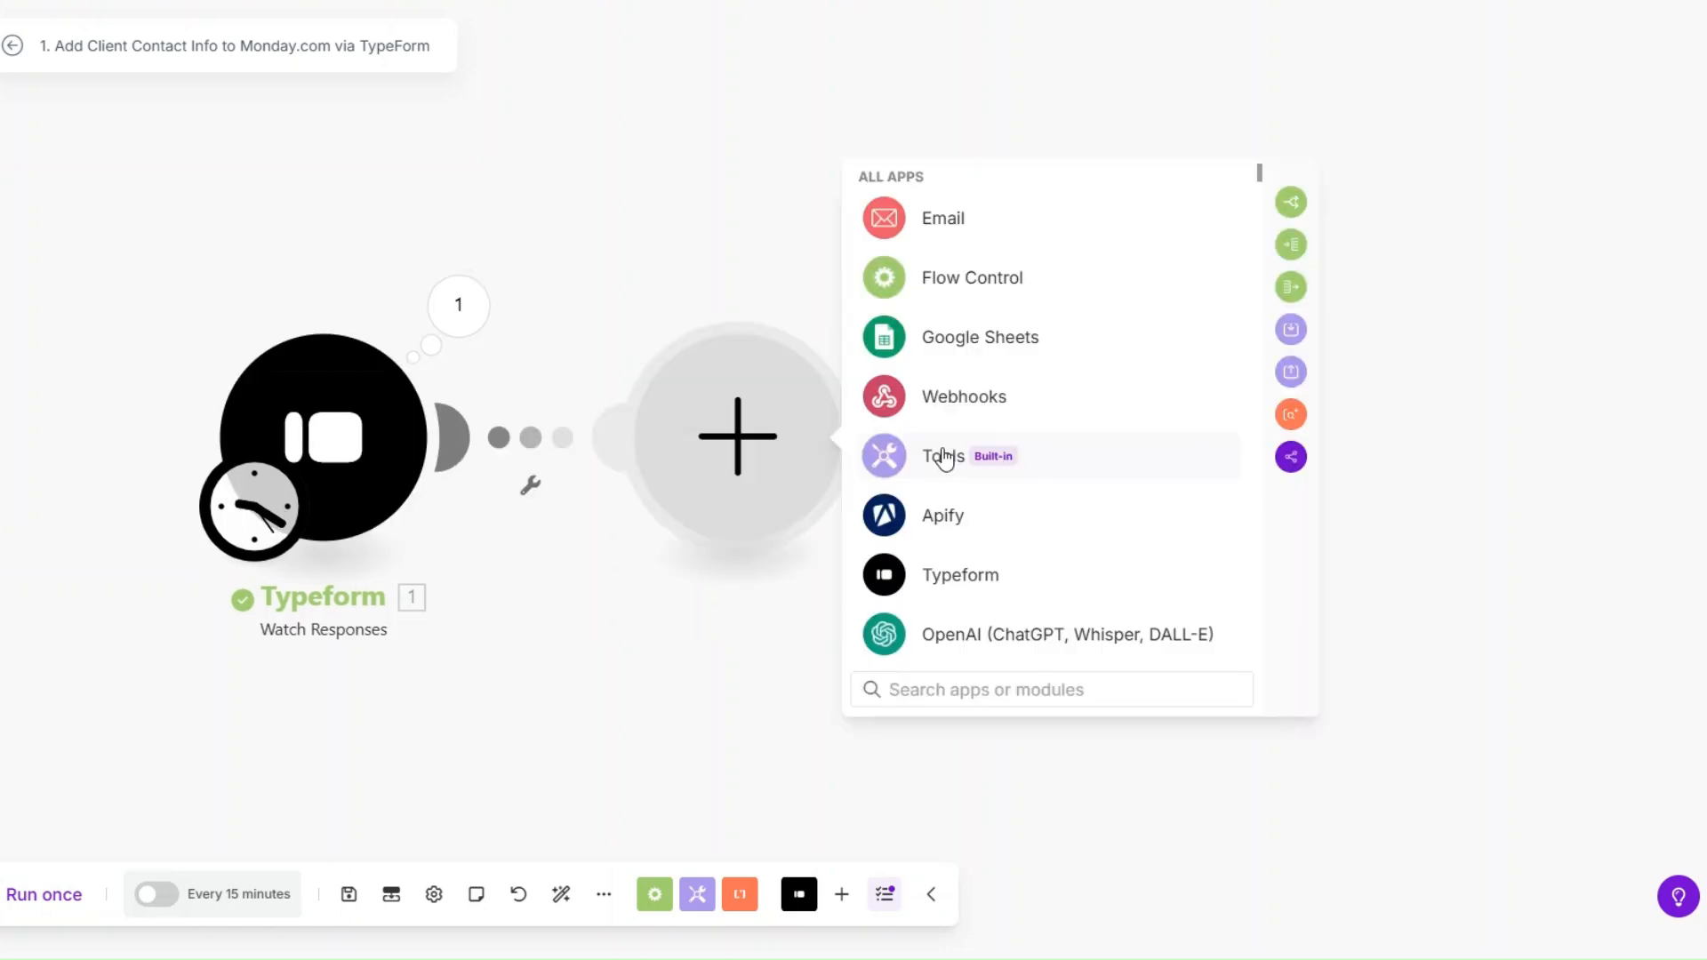
pyautogui.click(949, 459)
pyautogui.scroll(-3, 984, 528)
pyautogui.click(983, 494)
pyautogui.write('3')
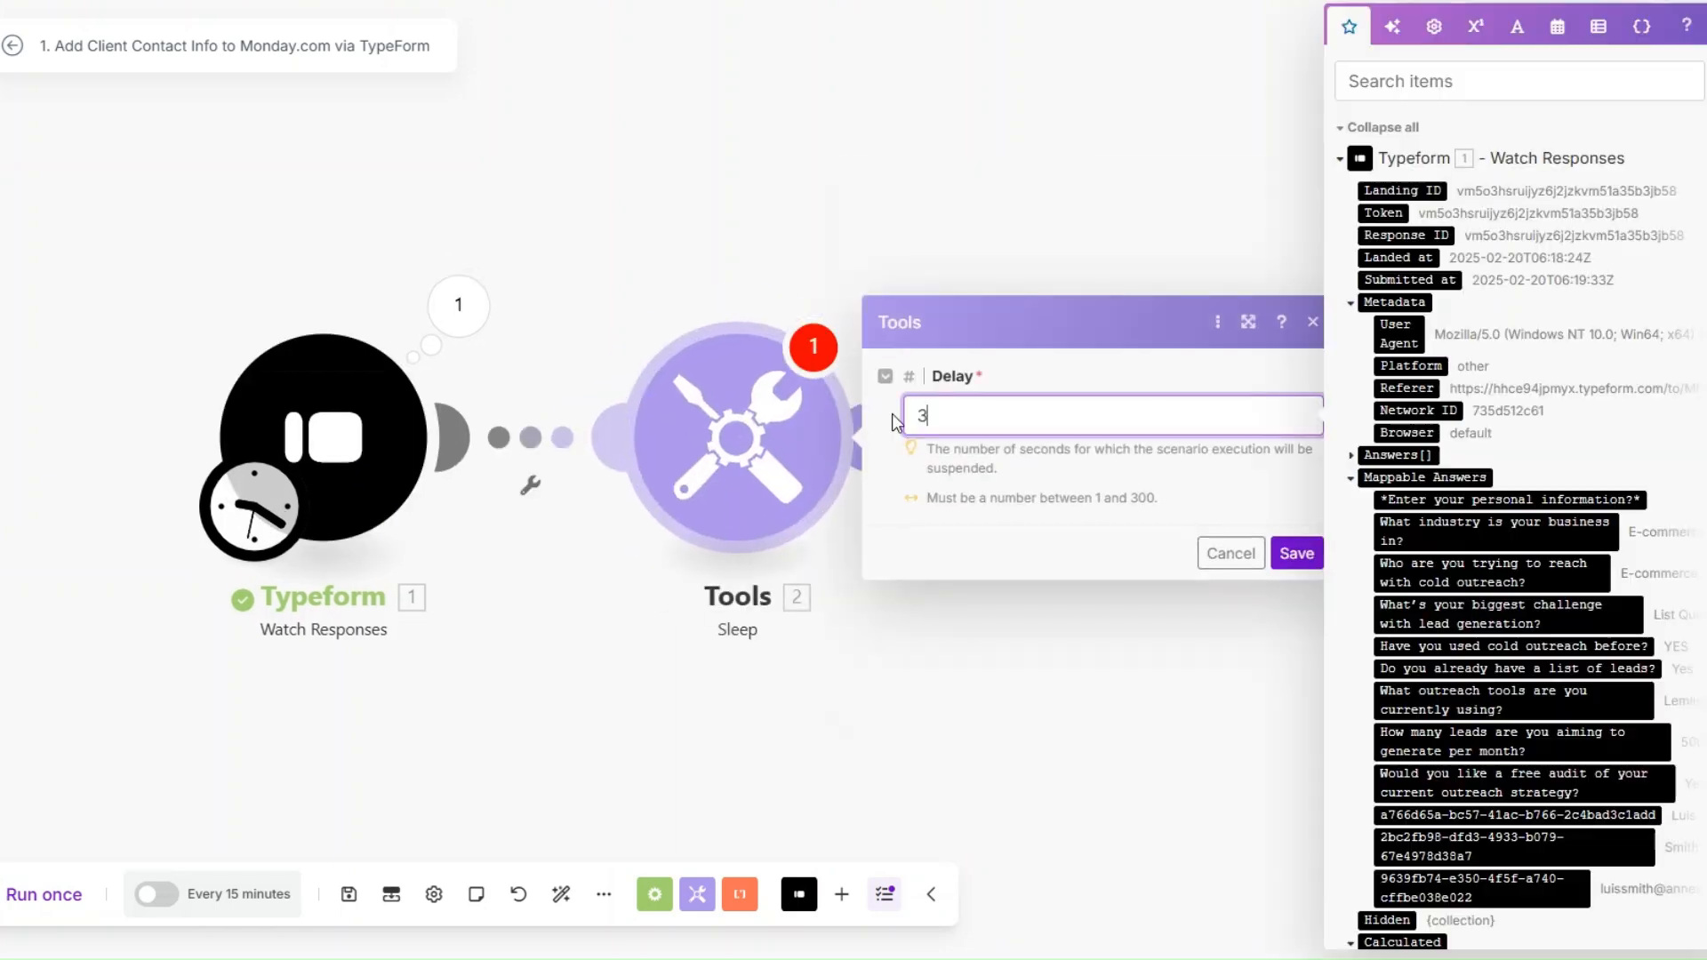
pyautogui.click(1296, 553)
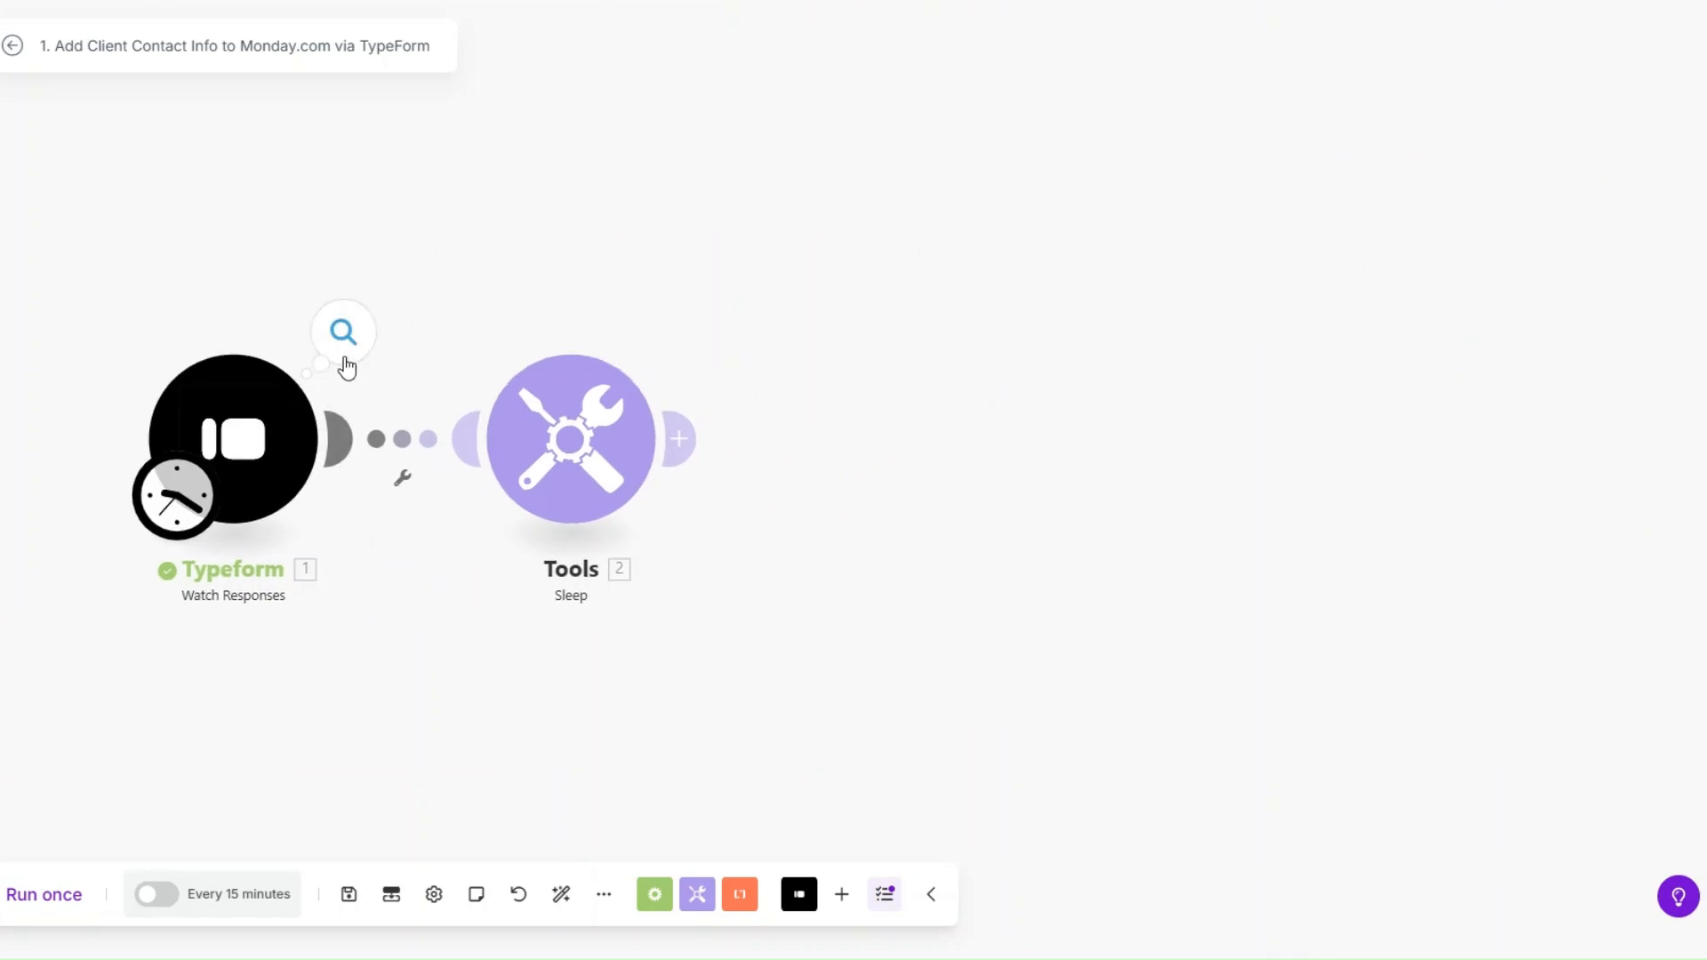
# Step: Add a Monday "Create an Item" module after the Sleep module
pyautogui.click(679, 439)
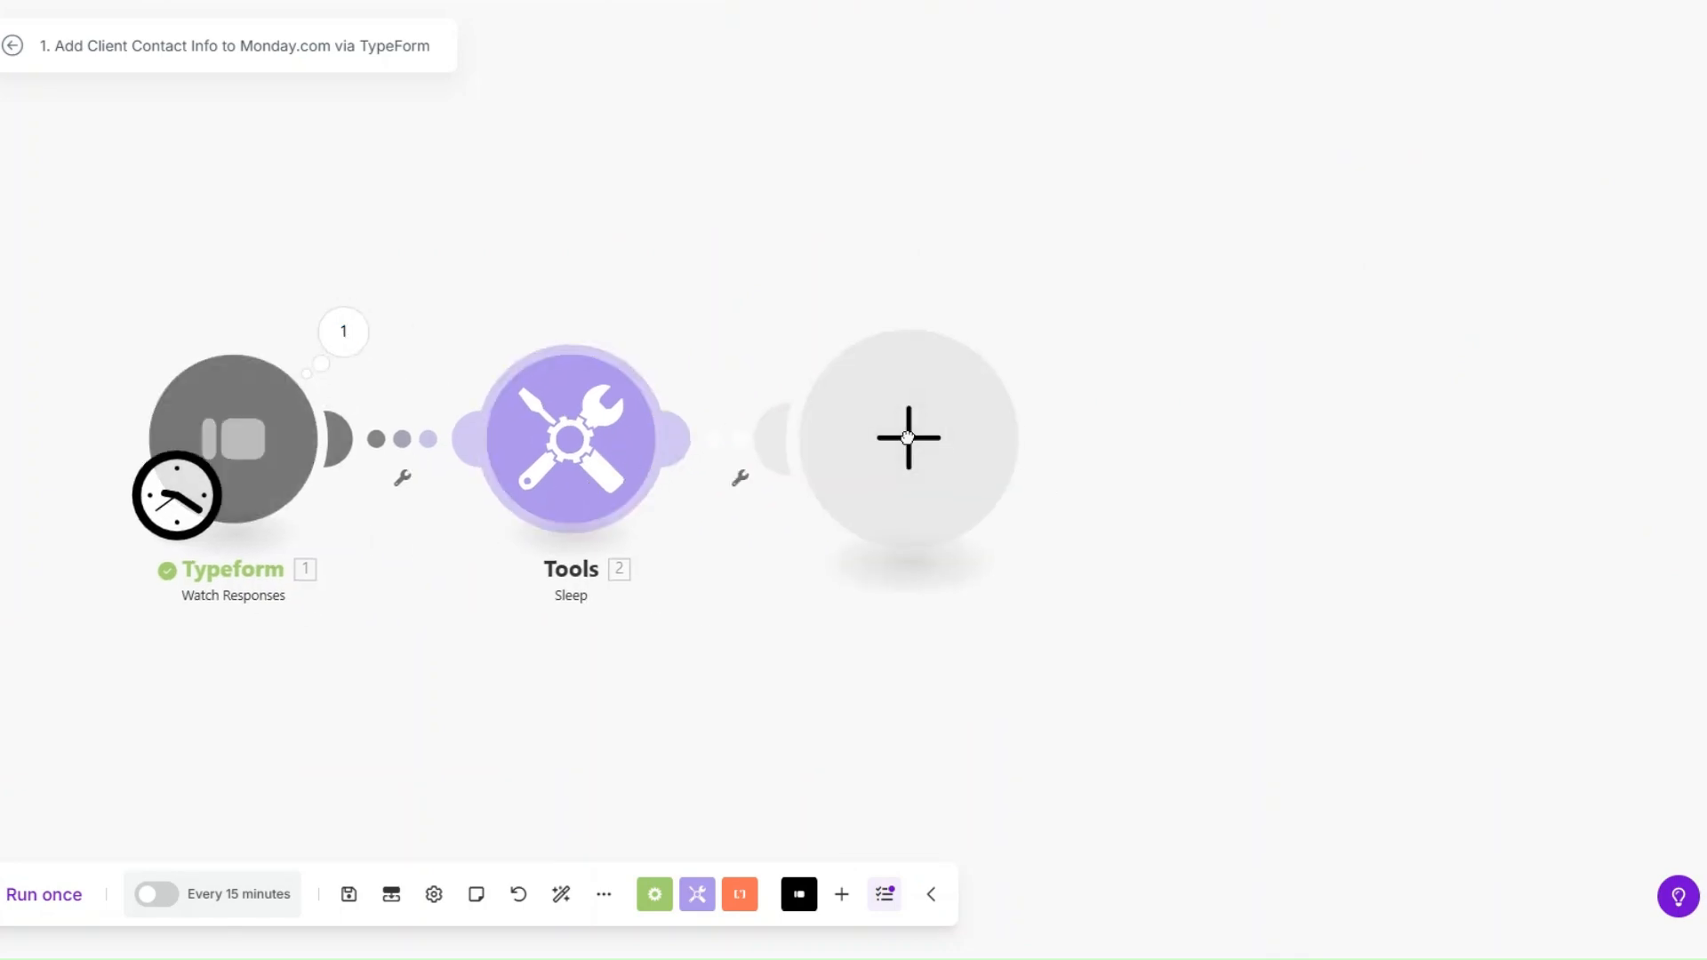
pyautogui.click(1106, 372)
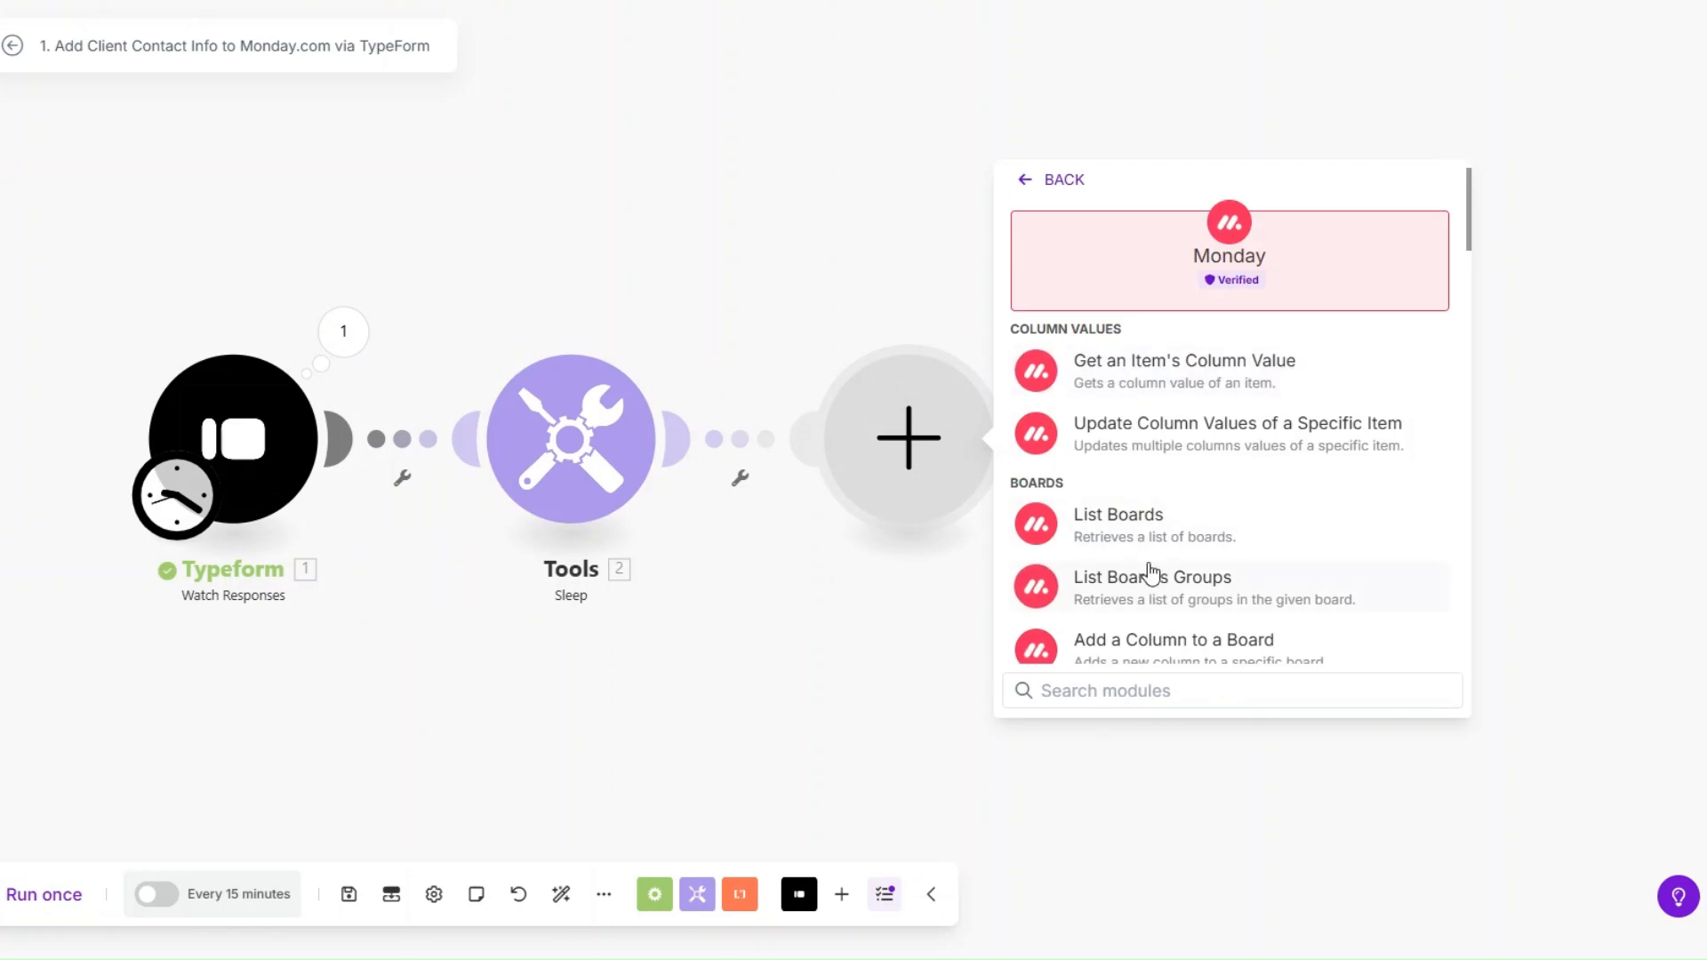
pyautogui.click(1079, 680)
pyautogui.write('create')
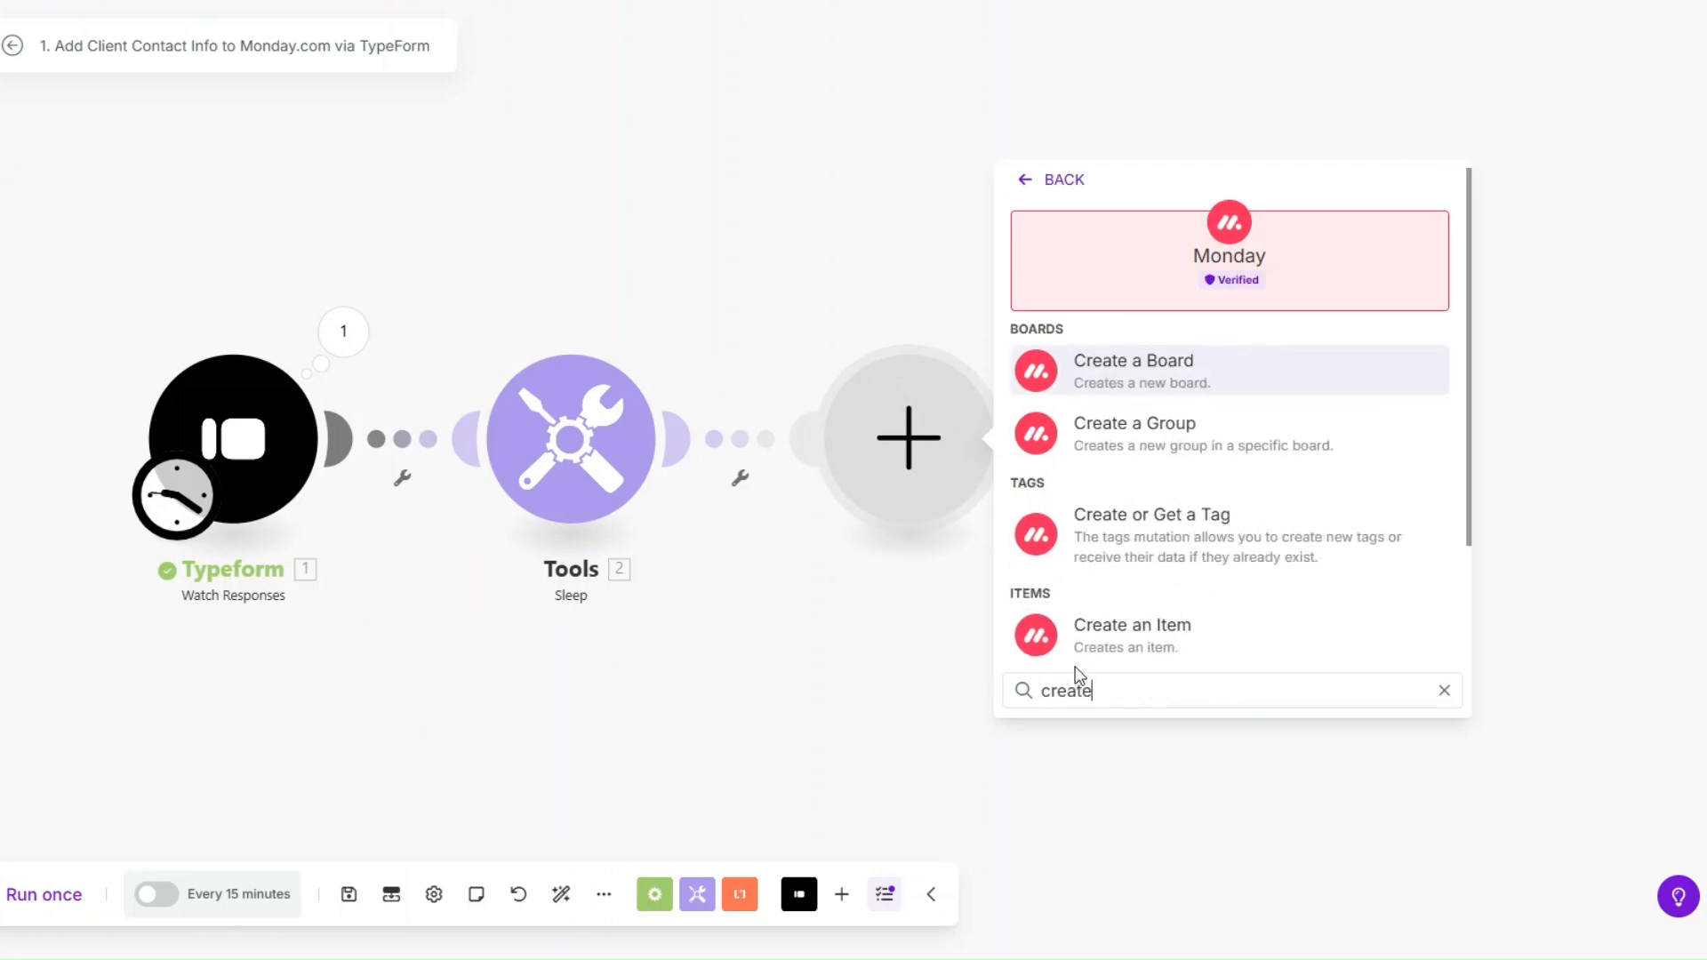
pyautogui.click(1133, 633)
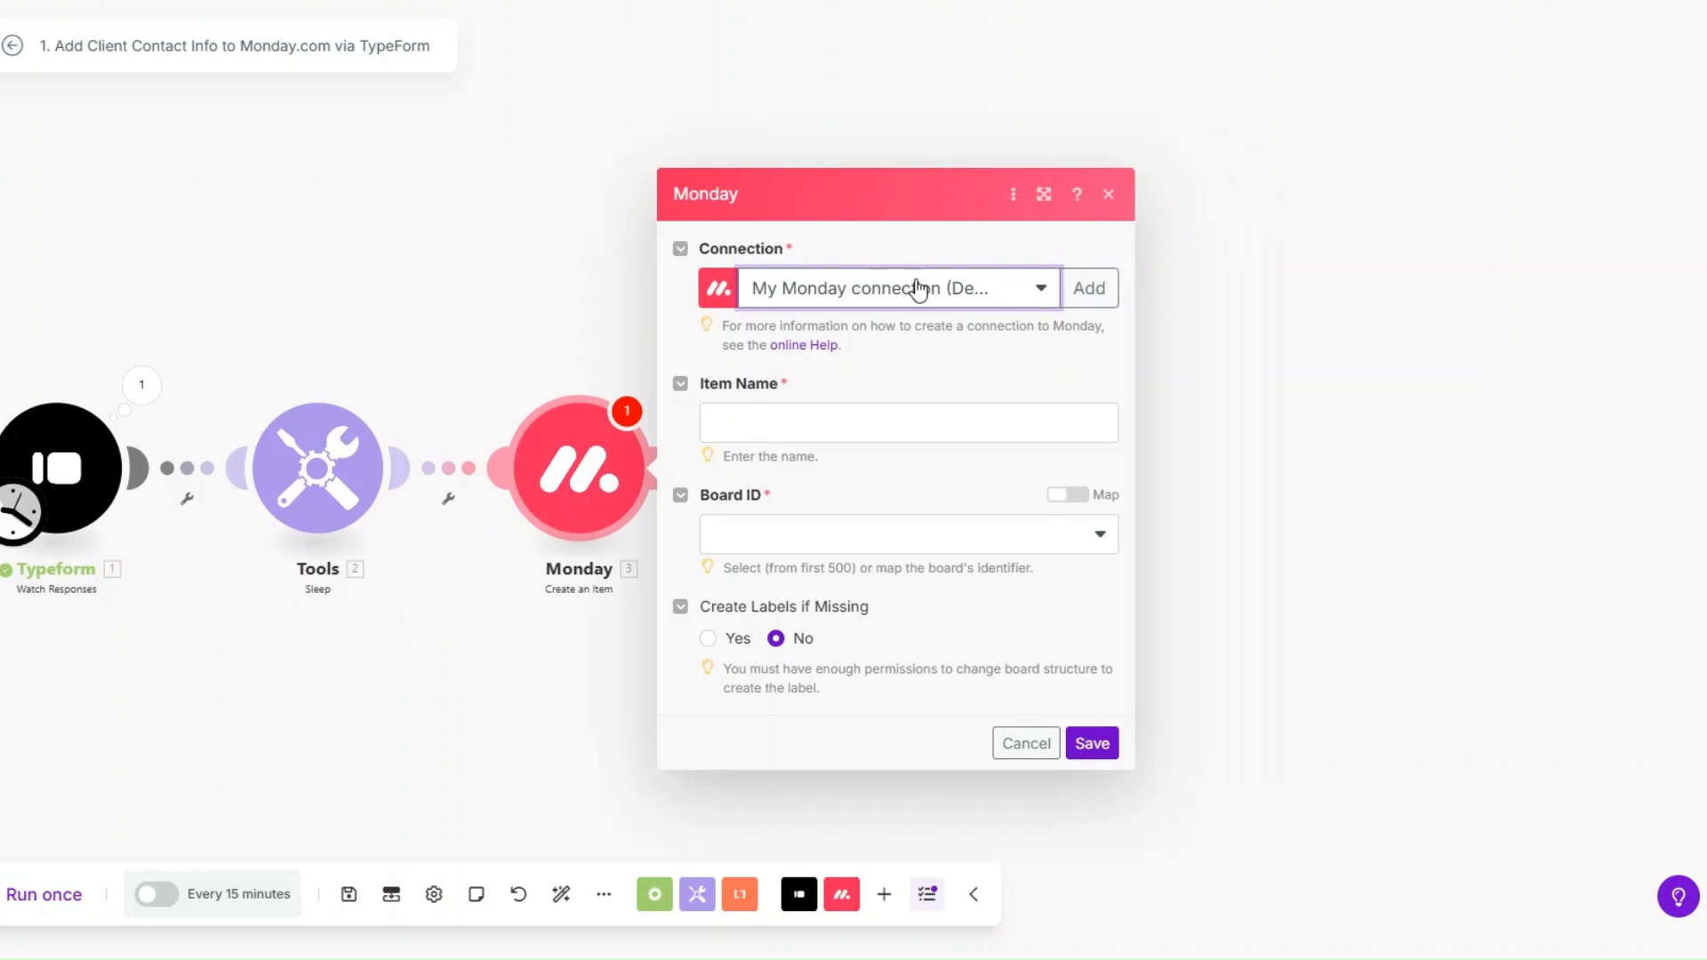
# Step: Start a new Monday connection and copy the personal API token from the connections settings in monday.com's administration area
pyautogui.click(1088, 290)
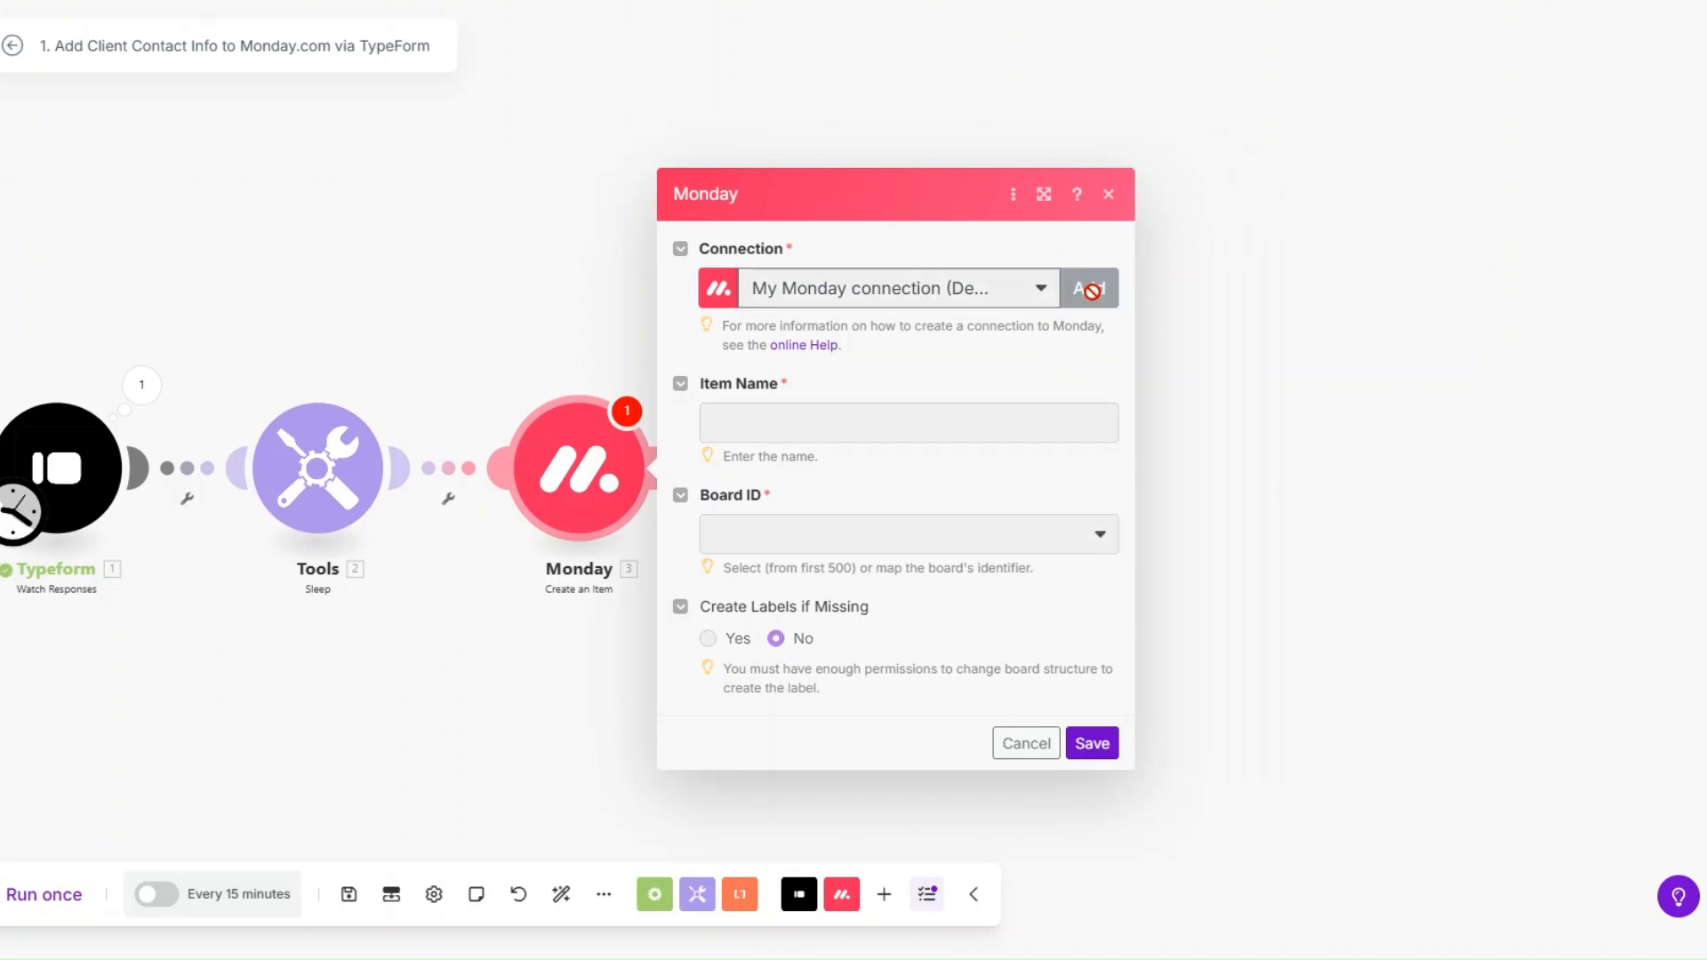
pyautogui.moveTo(1441, 258); pyautogui.dragTo(1116, 263)
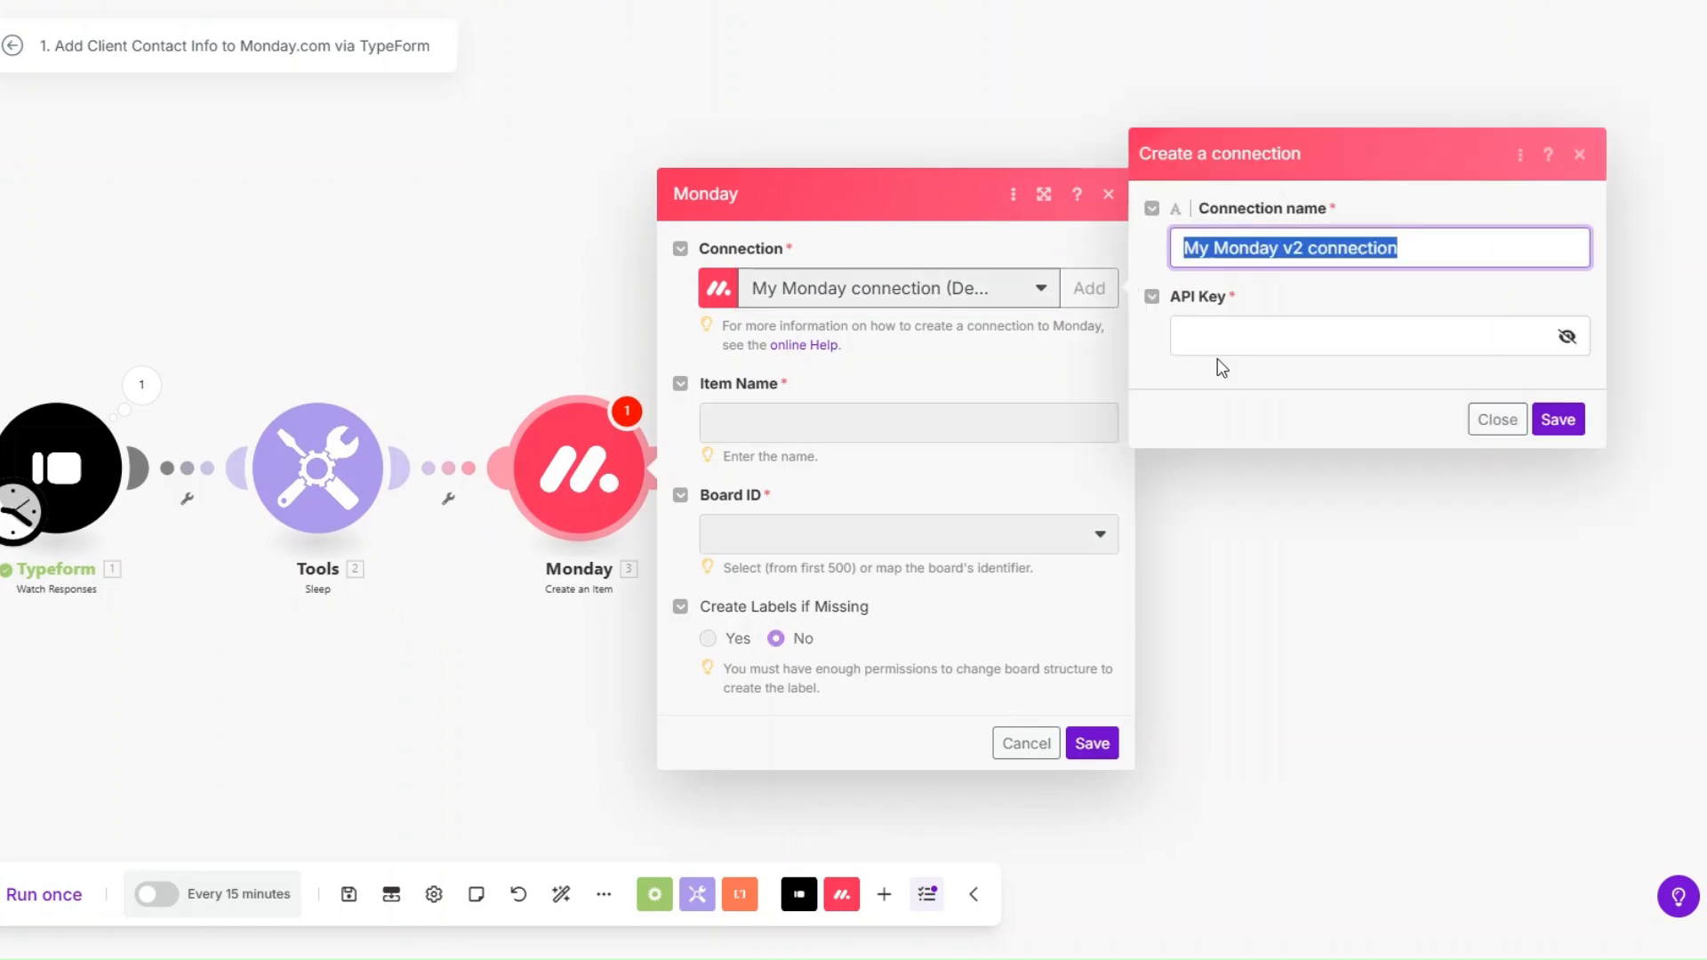
pyautogui.click(1206, 333)
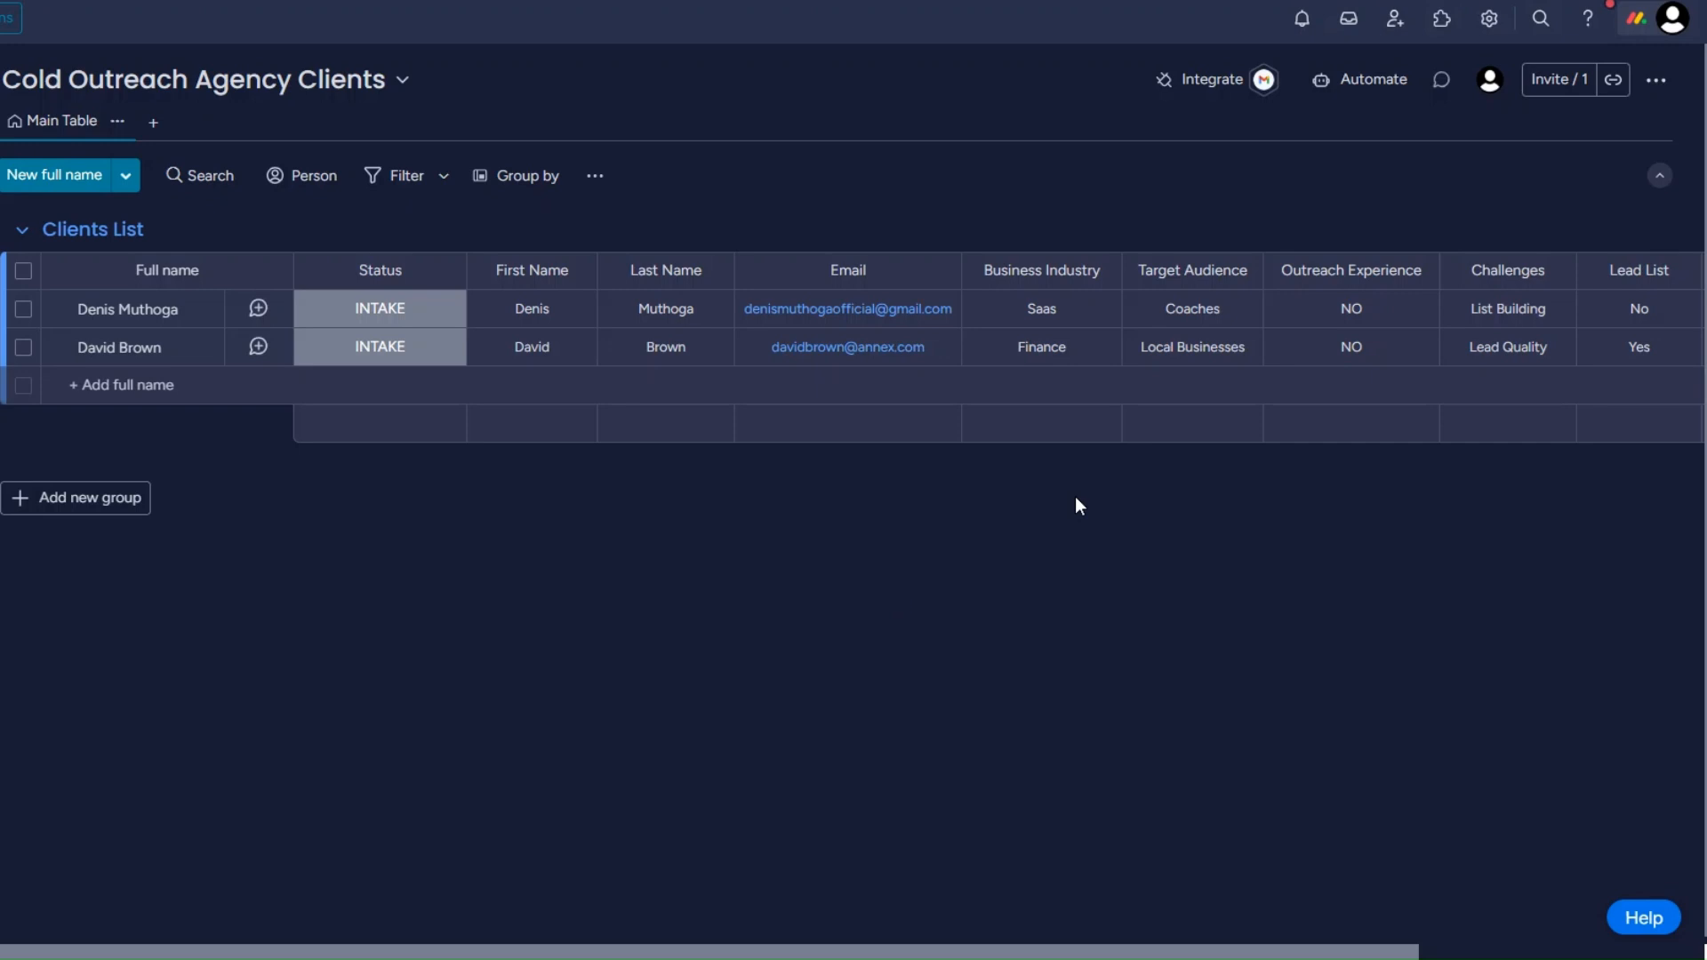
pyautogui.click(1670, 20)
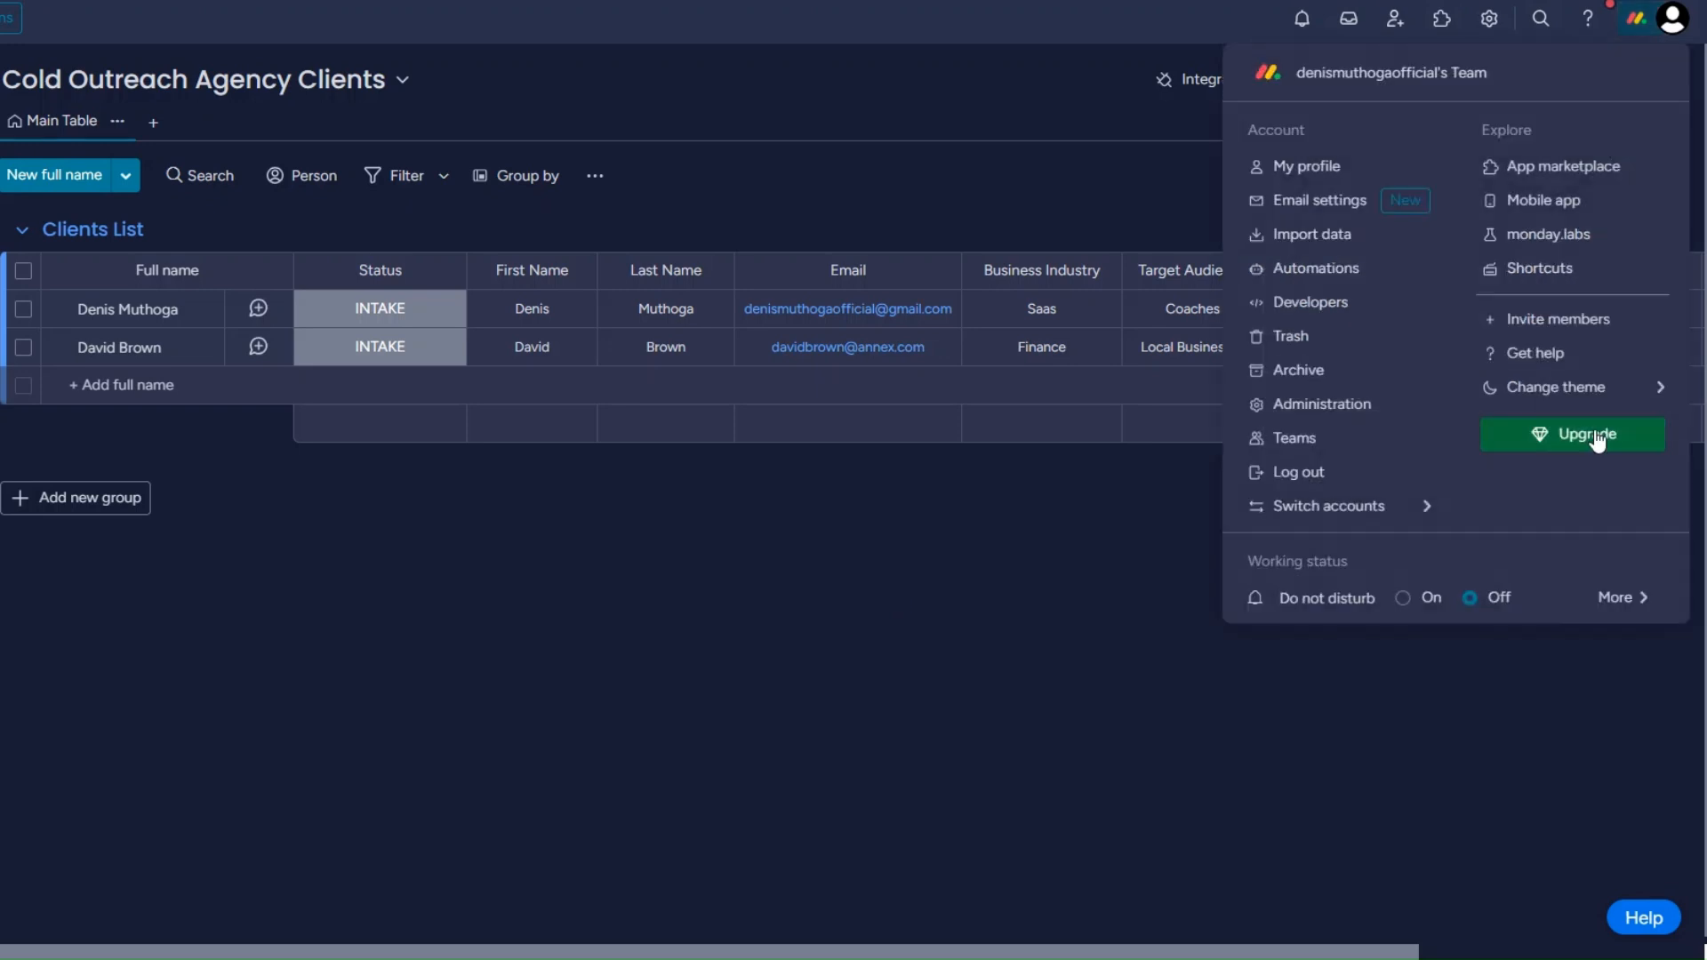
pyautogui.click(1320, 411)
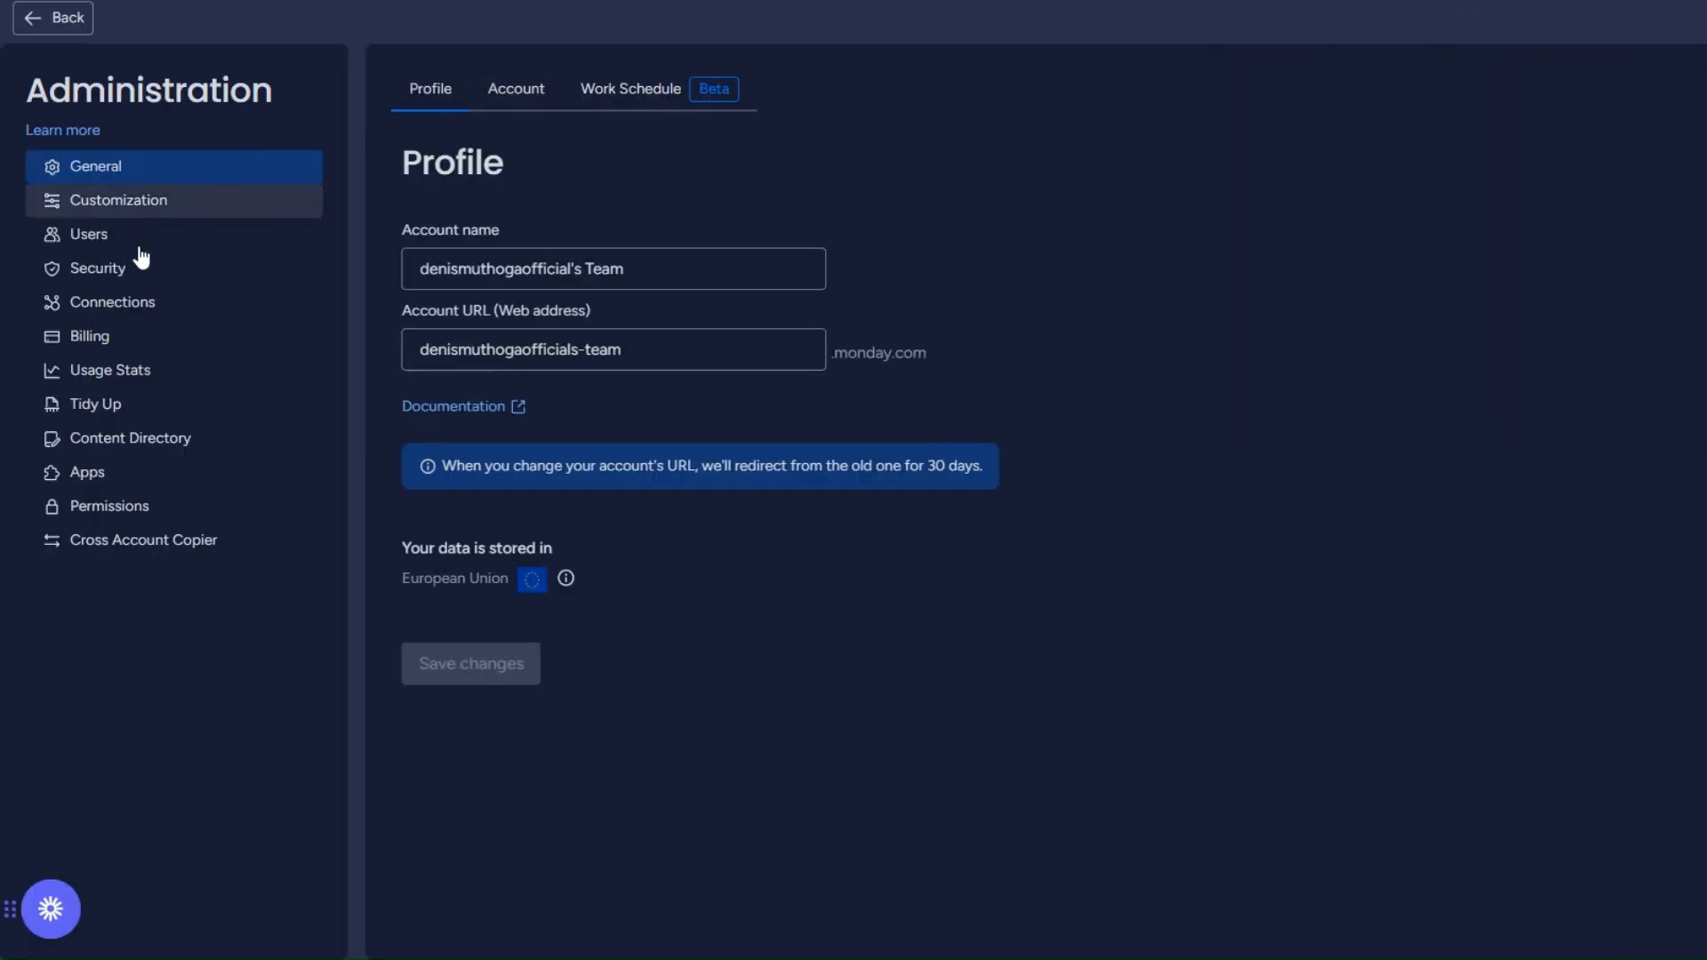
pyautogui.click(125, 306)
pyautogui.click(638, 108)
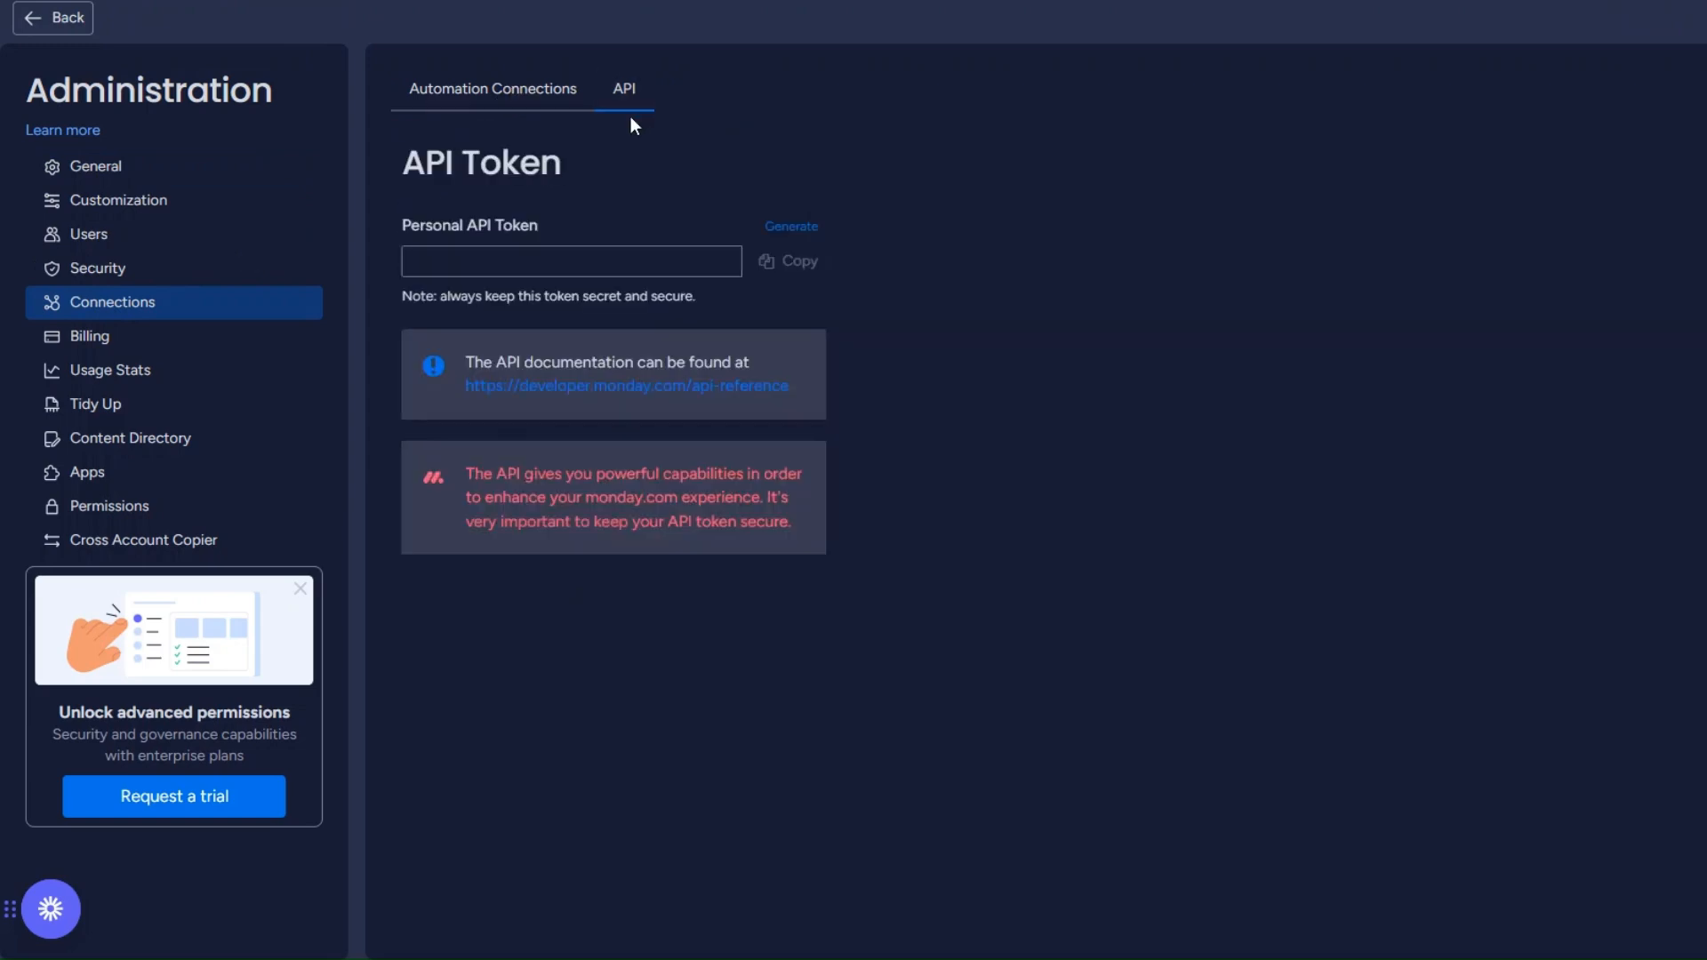
pyautogui.moveTo(409, 169); pyautogui.dragTo(732, 160)
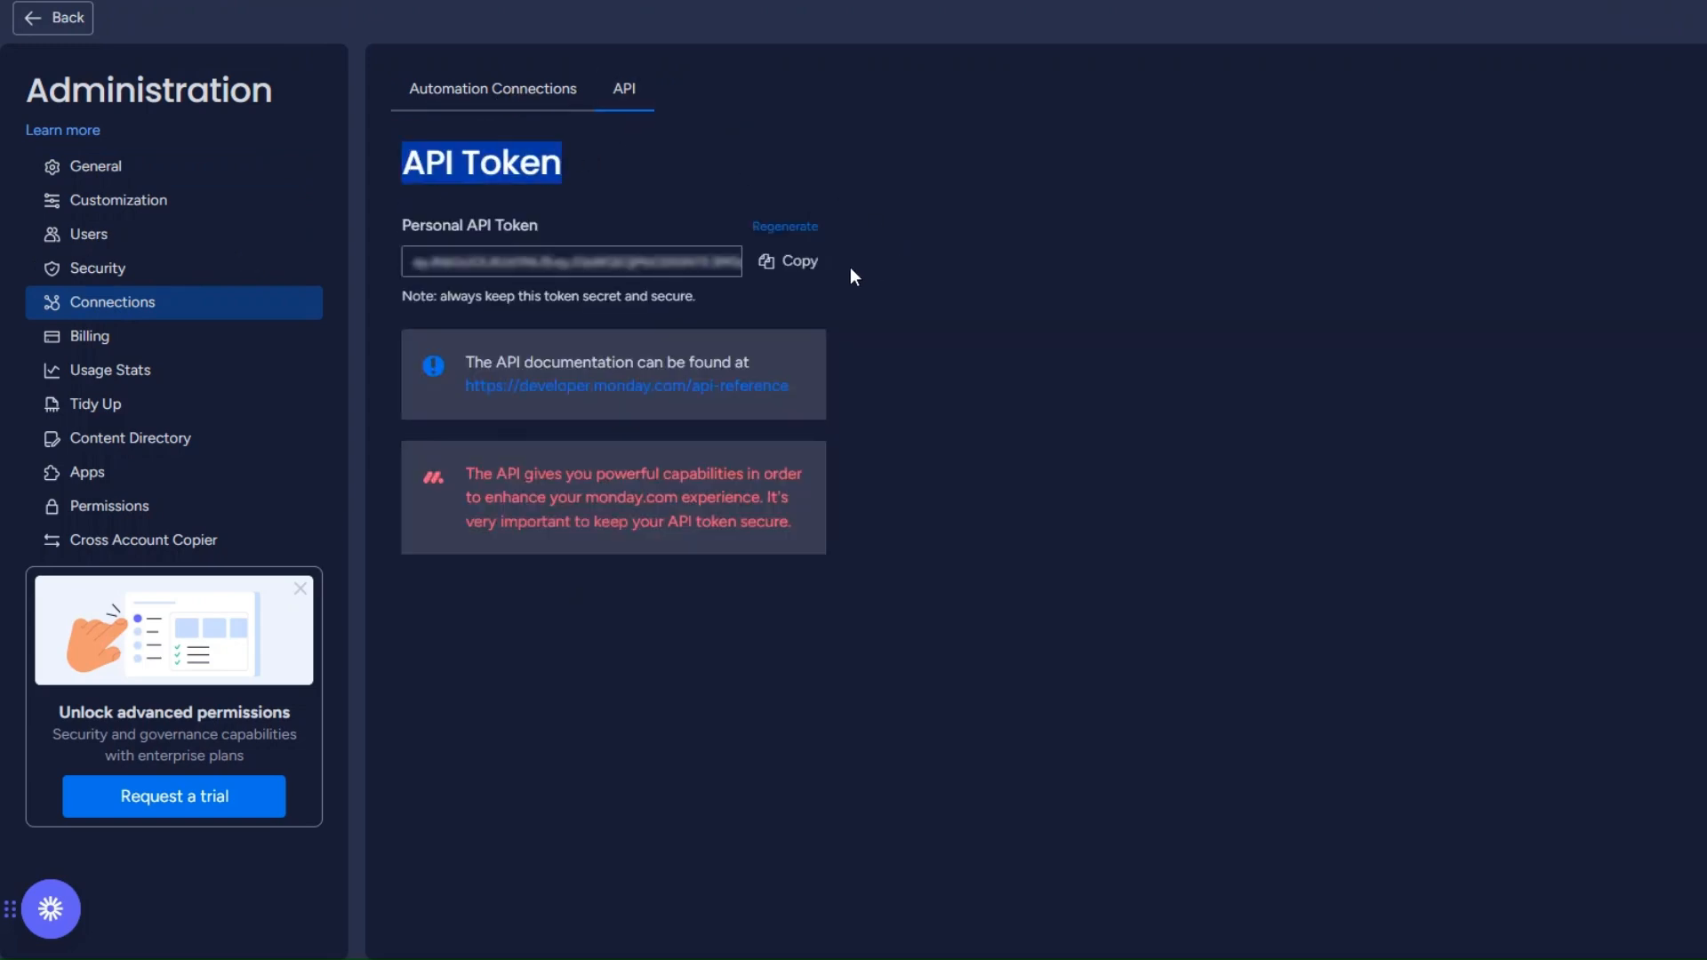
pyautogui.click(788, 267)
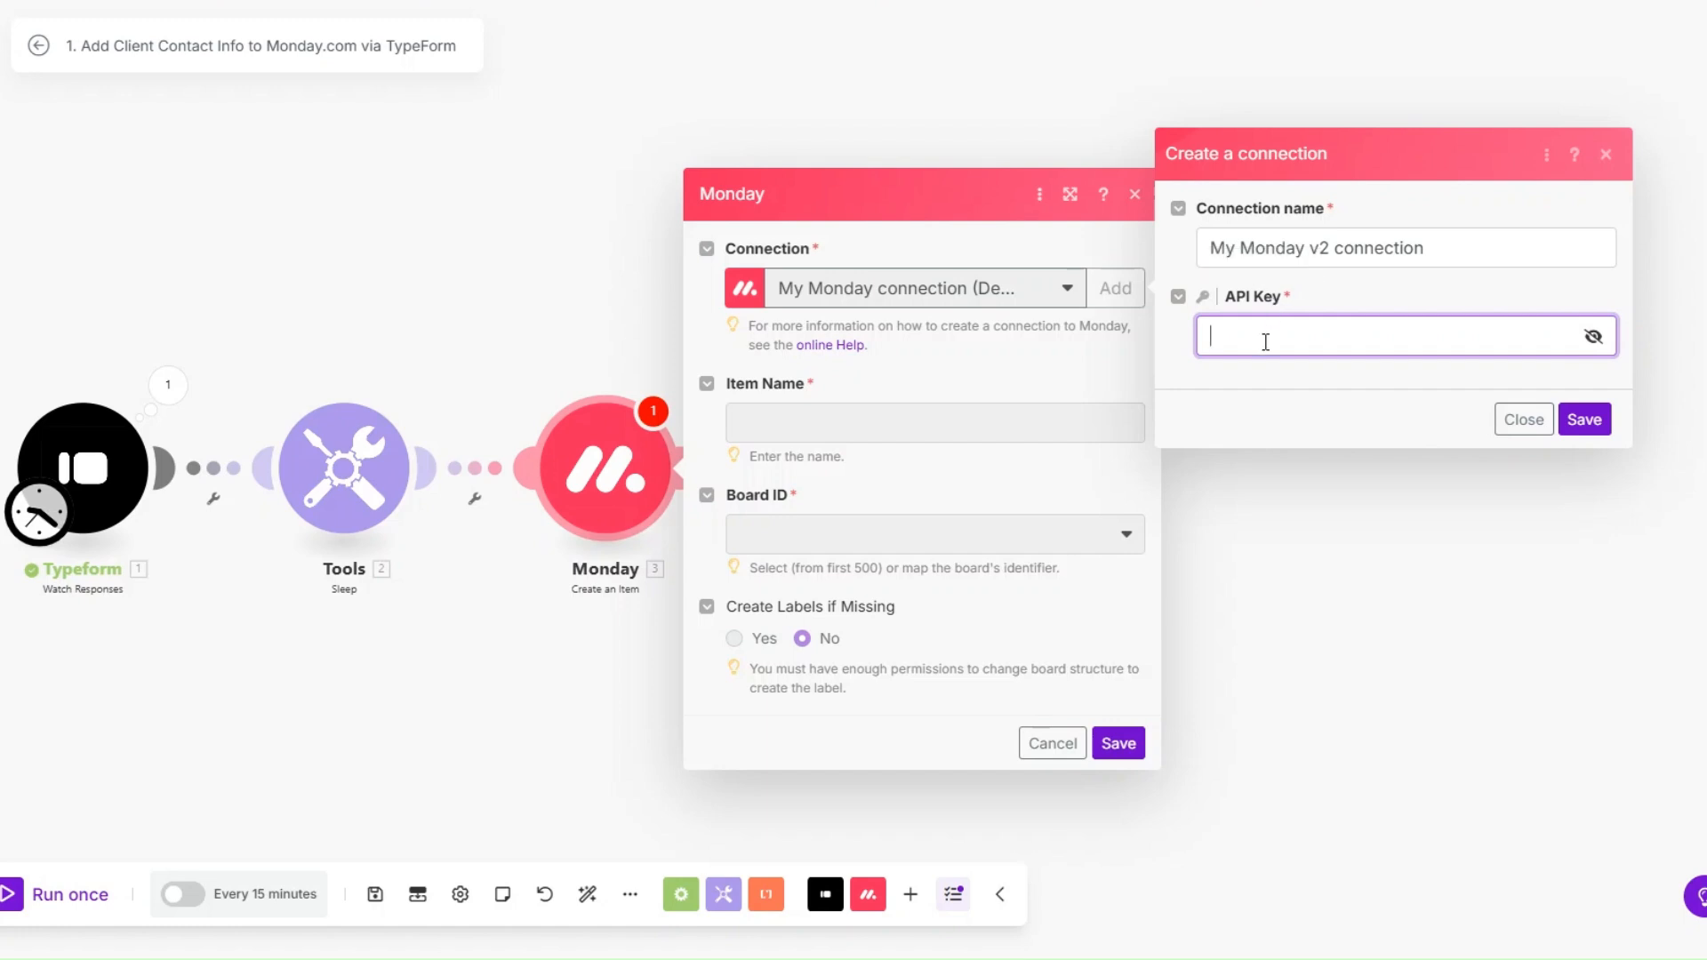
# Step: Try to save the new Monday connection in Make with the pasted API key, and close the connection form
pyautogui.hotkey('ctrl', 'v')
pyautogui.click(1497, 412)
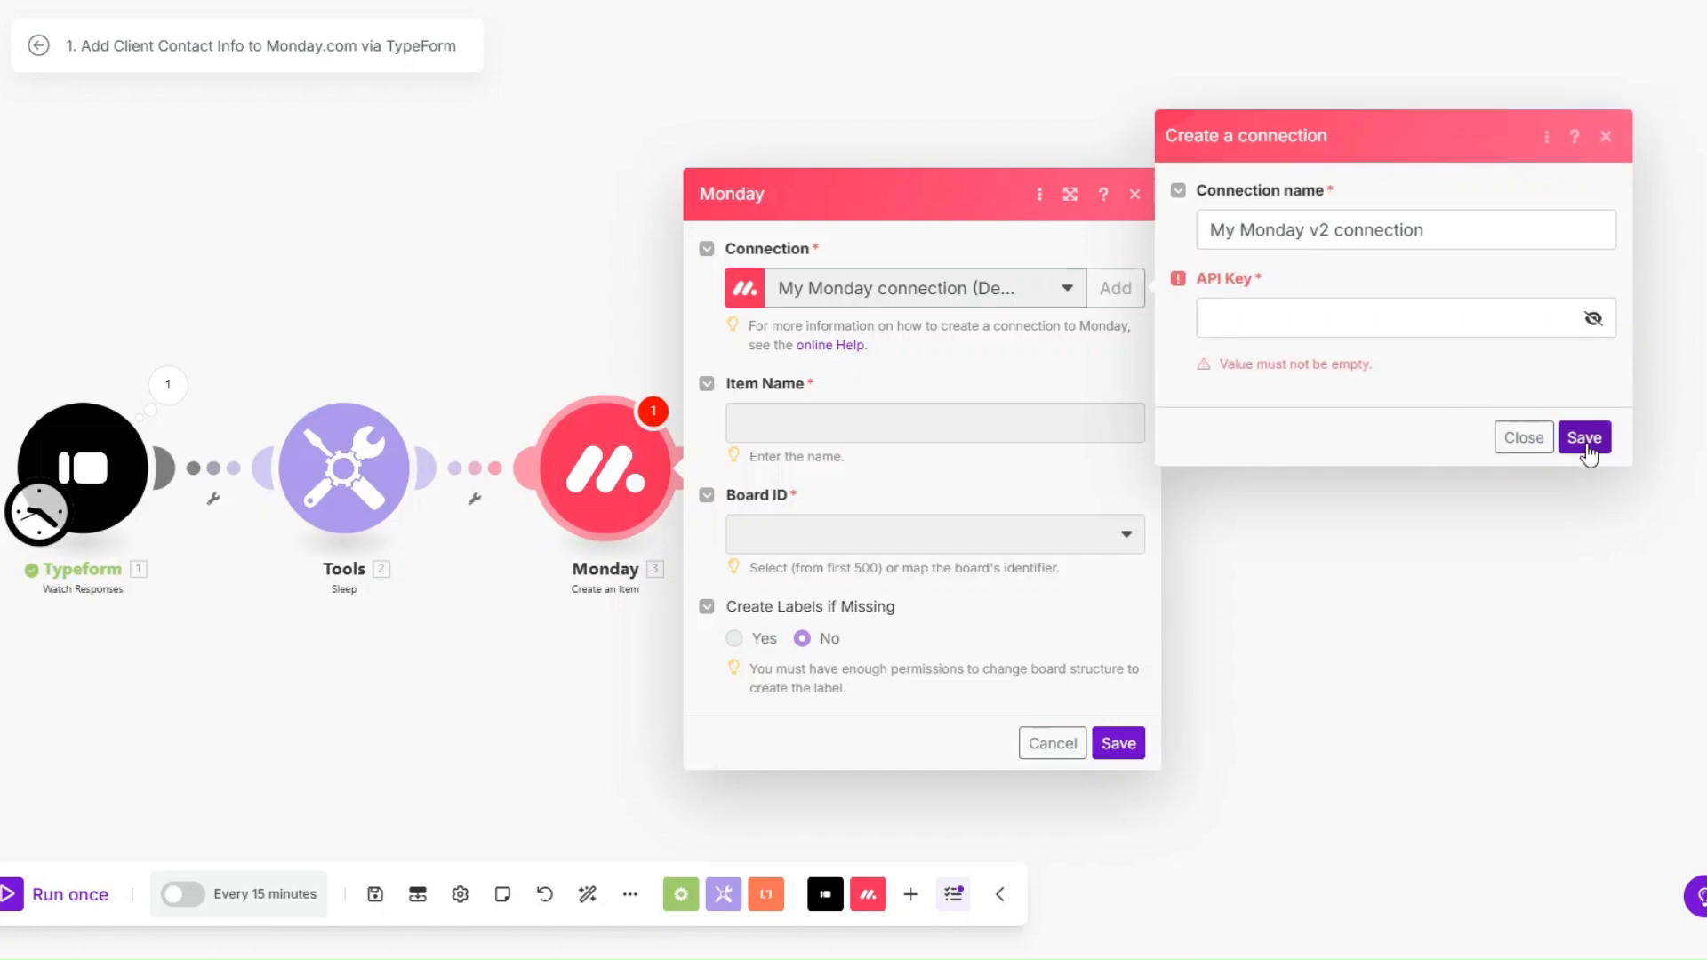
pyautogui.click(1606, 136)
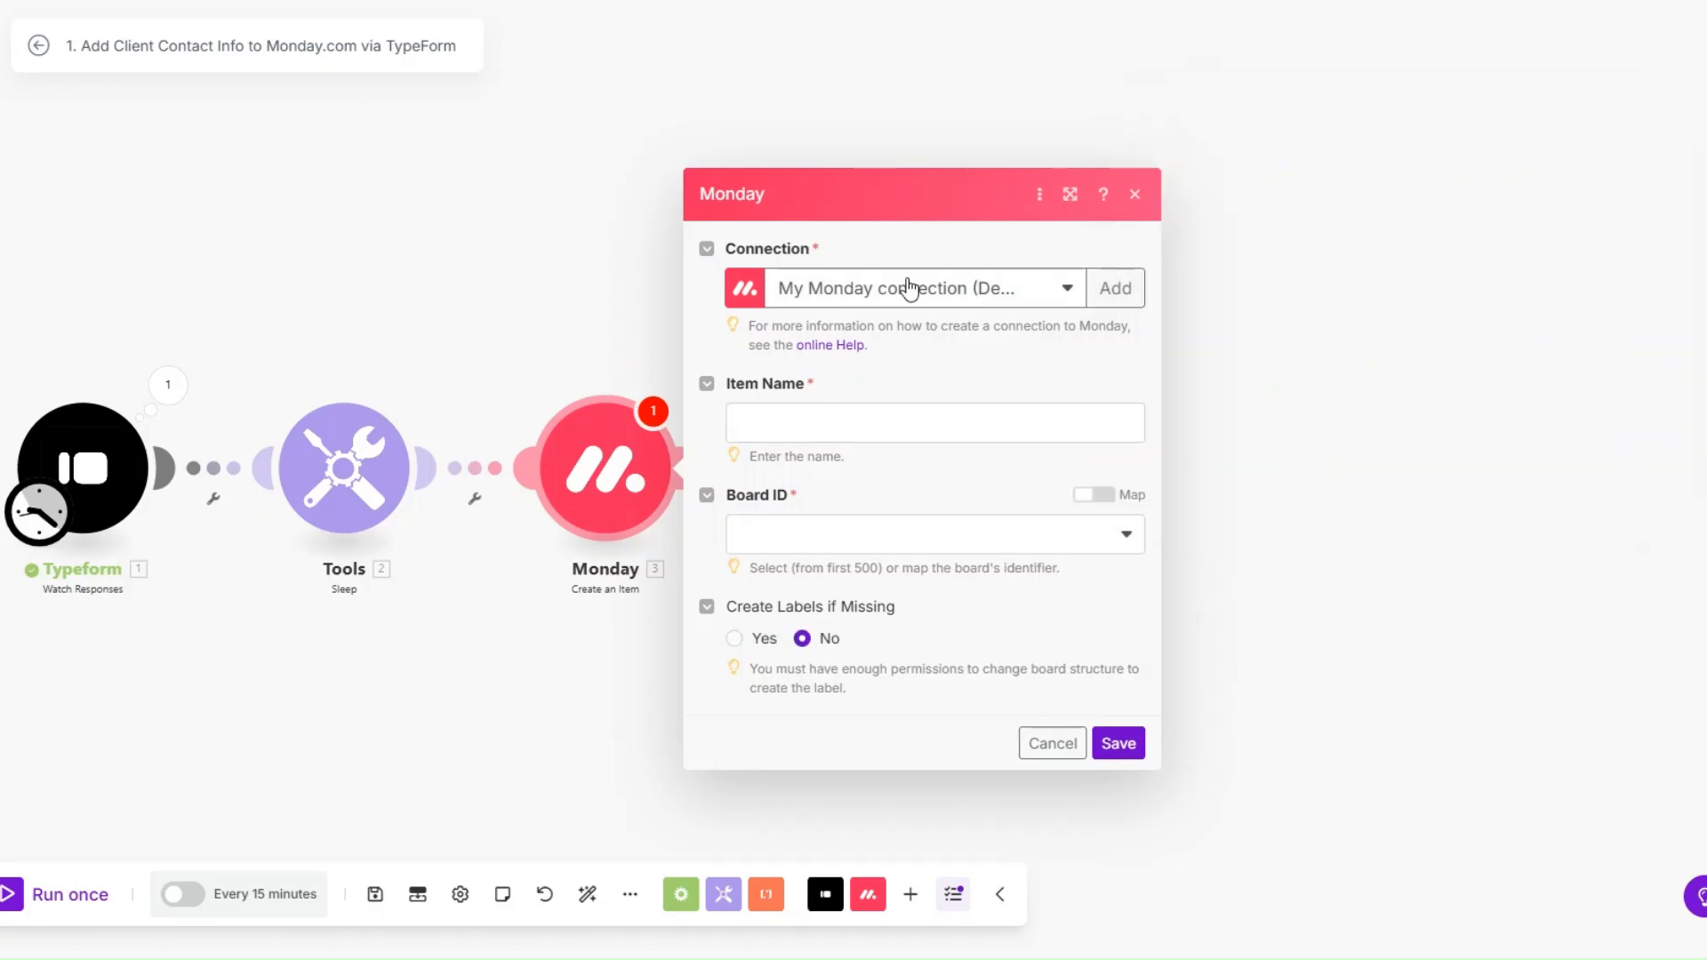
# Step: Map the Typeform first name and last name answers into the Monday item name
pyautogui.click(880, 414)
pyautogui.scroll(-1, 1314, 495)
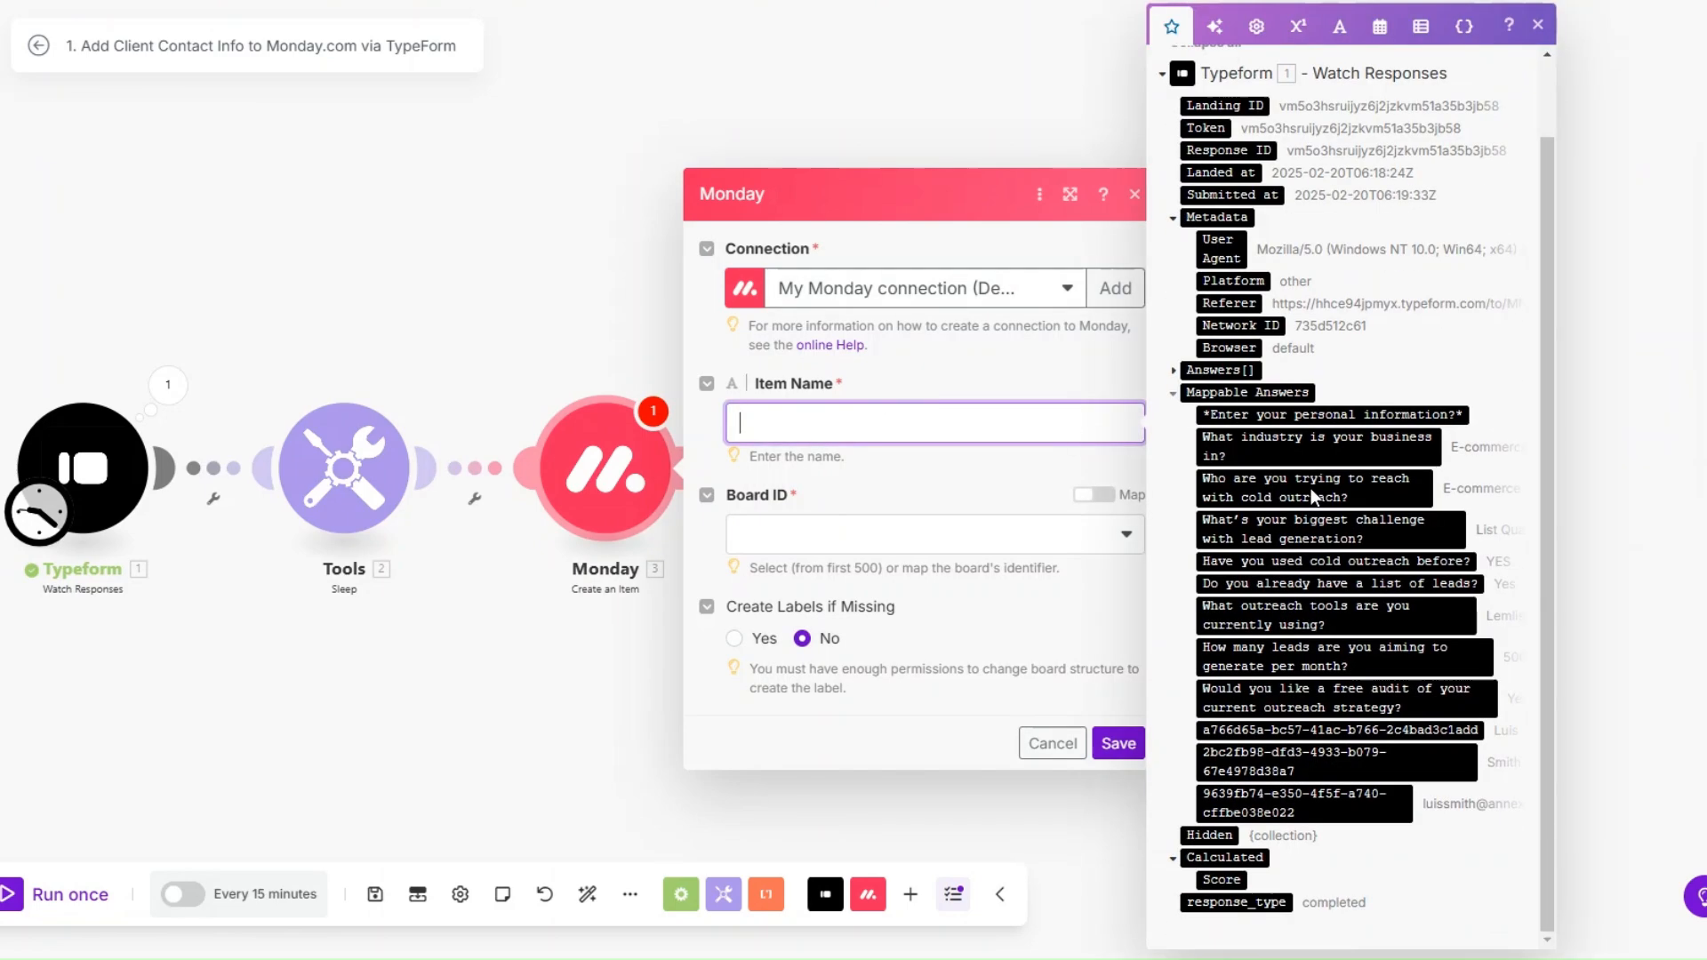
pyautogui.click(1335, 729)
pyautogui.click(1336, 756)
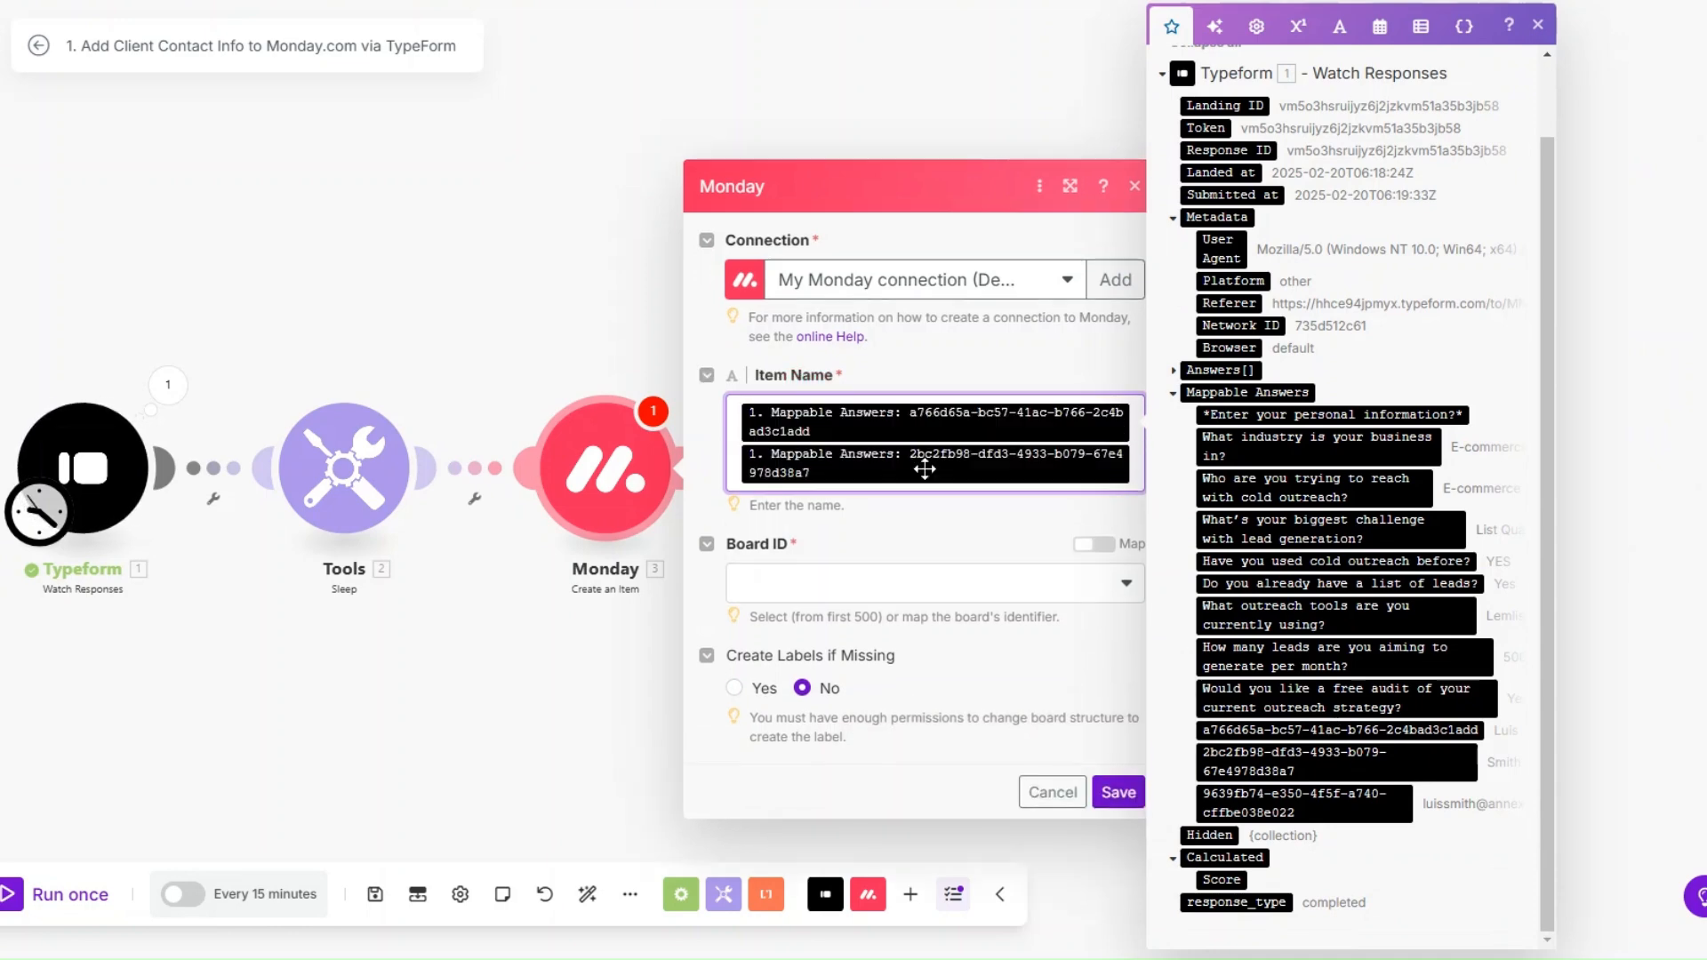
# Step: Set the item's destination to the Cold Outreach Agency Clients board and its Clients List group
pyautogui.click(898, 580)
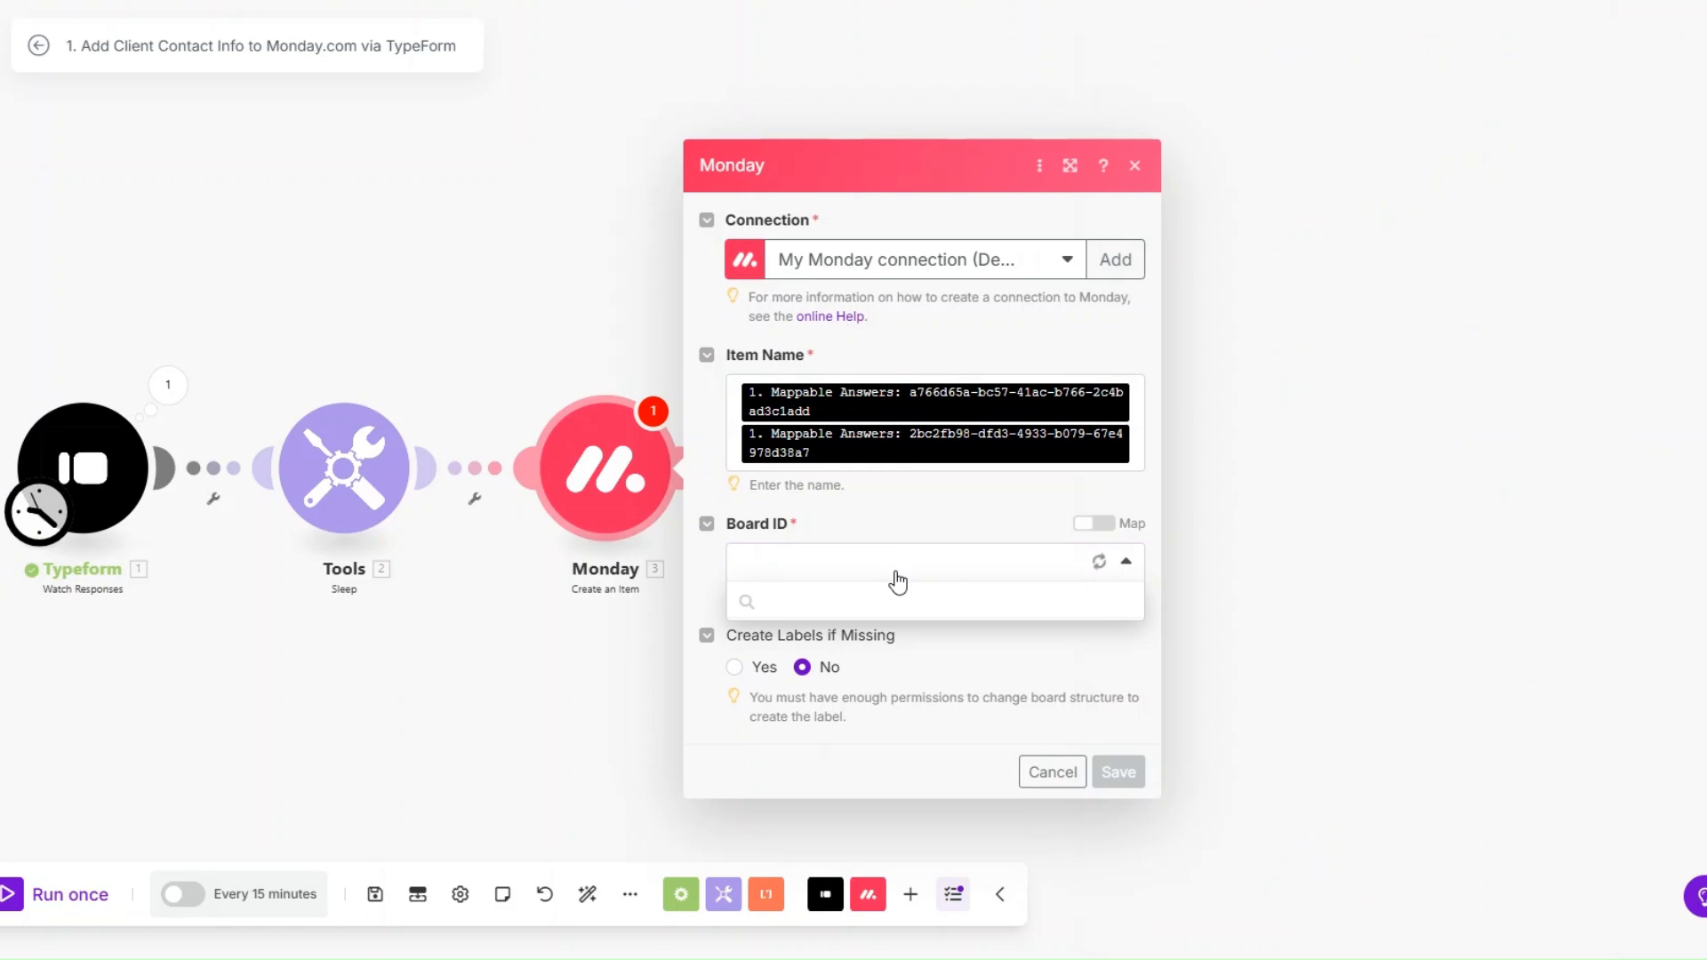
pyautogui.scroll(-6, 900, 711)
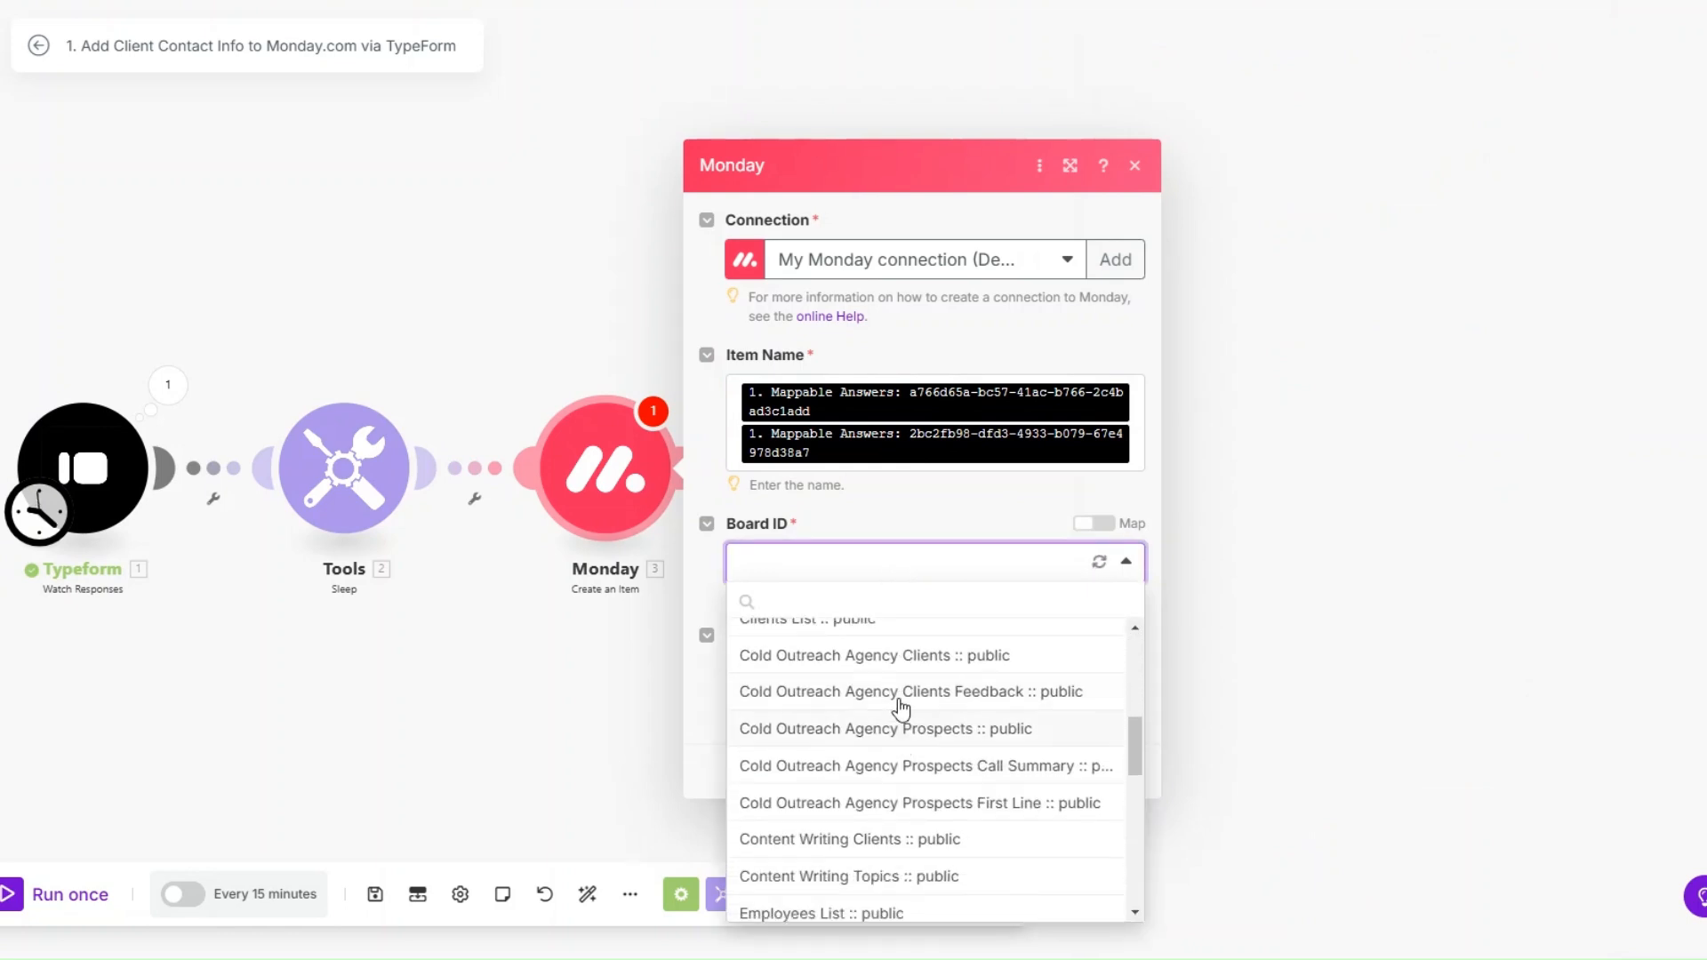
pyautogui.click(894, 658)
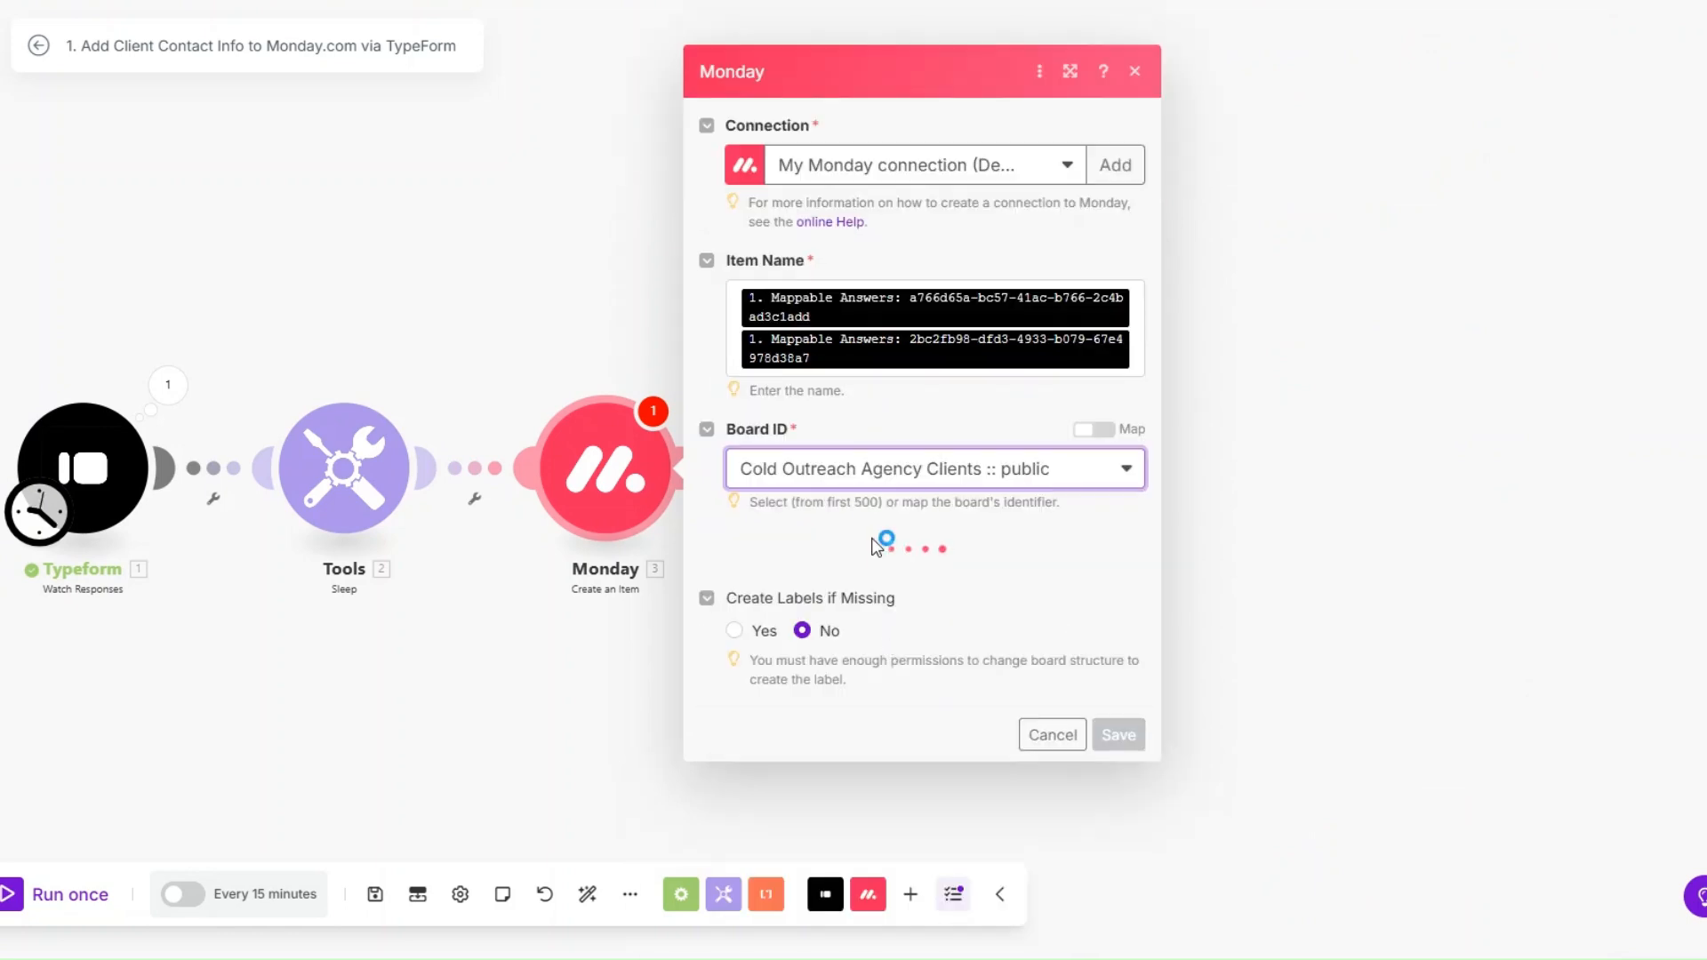
pyautogui.click(836, 570)
pyautogui.click(804, 629)
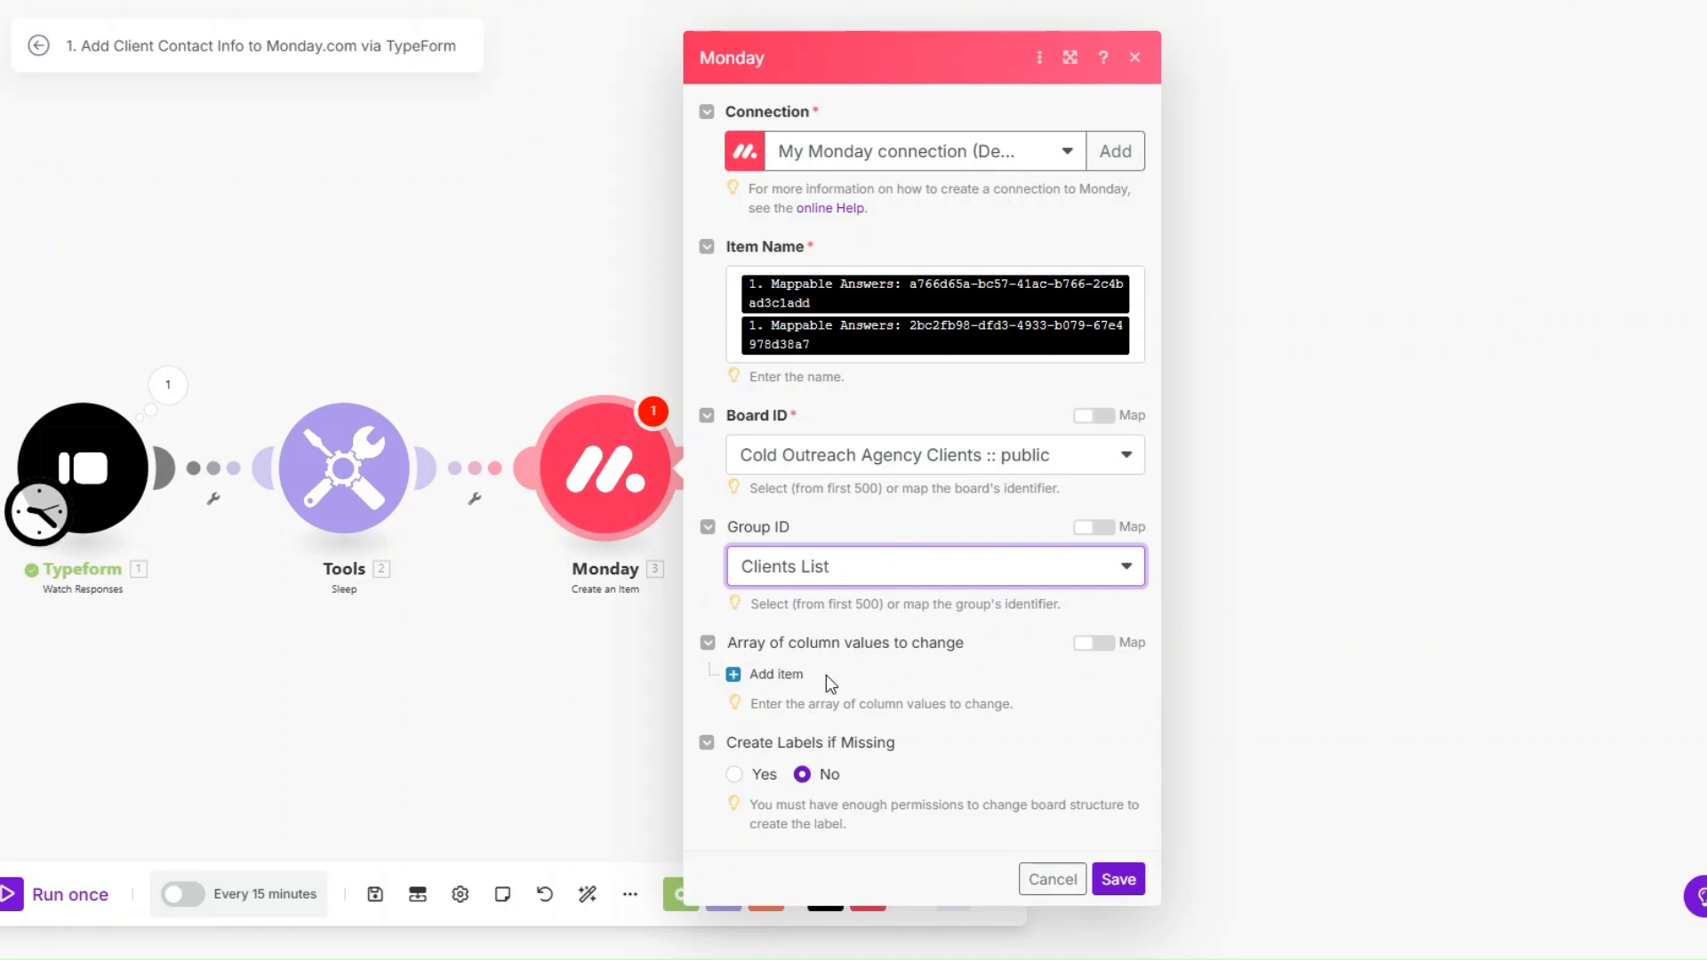
# Step: Add a column value for Business Industry, mapped to the Typeform answer "What industry is your business in?"
pyautogui.click(775, 676)
pyautogui.click(877, 662)
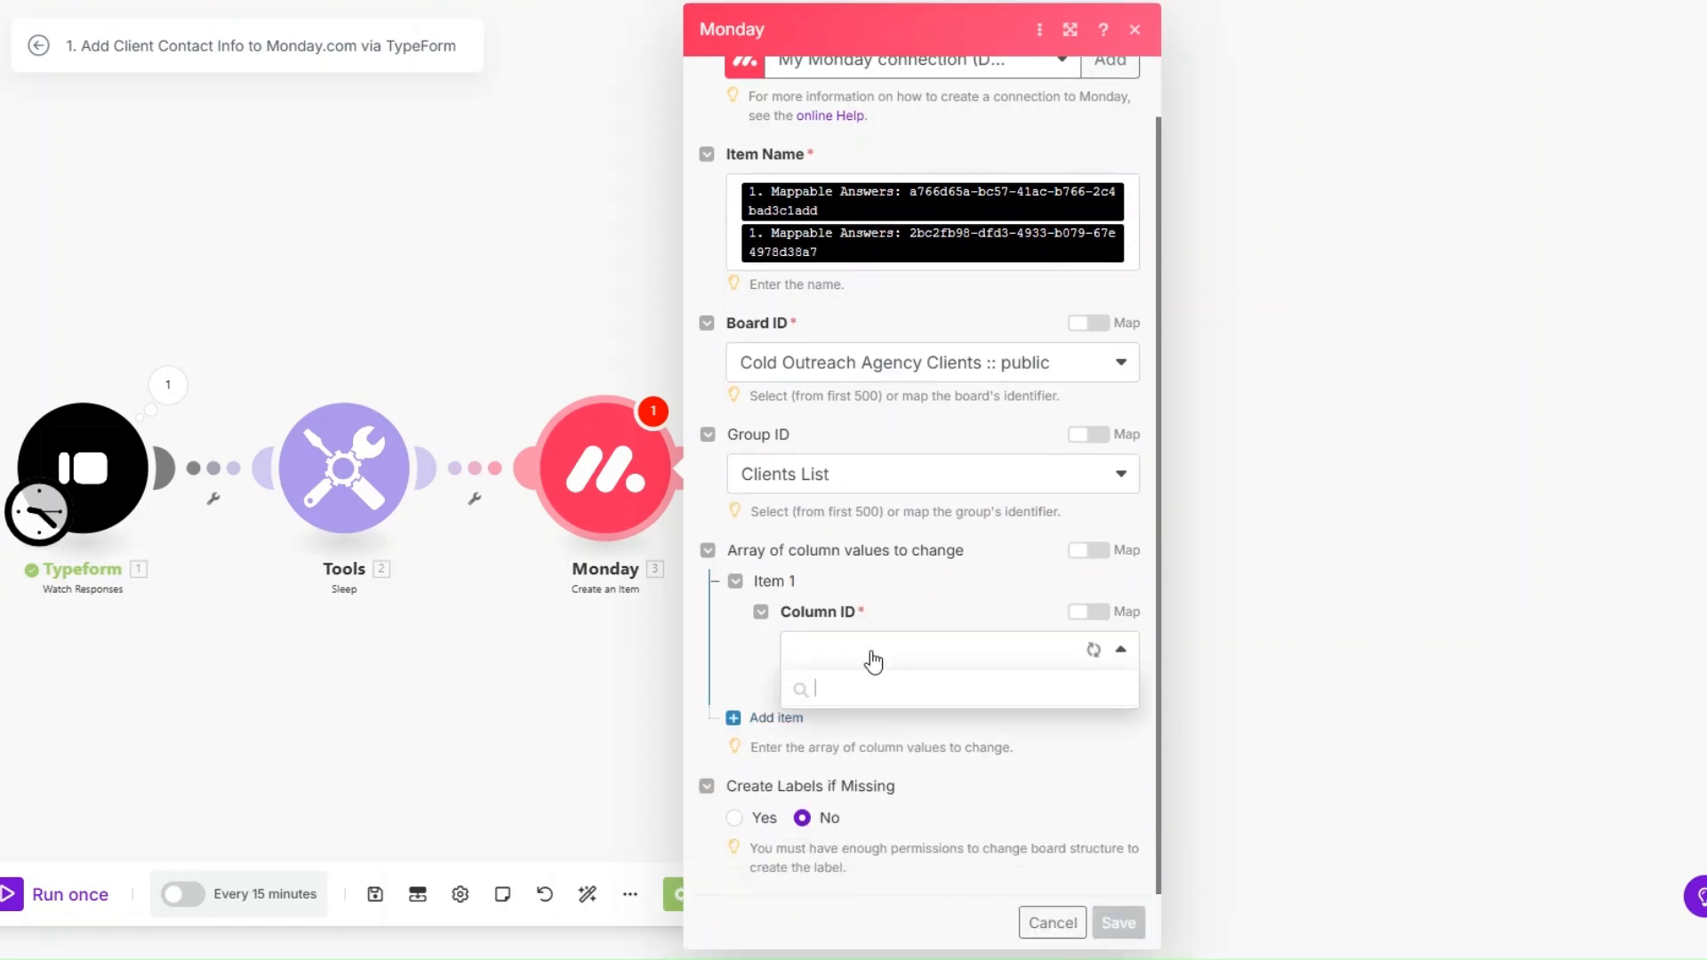
pyautogui.click(836, 477)
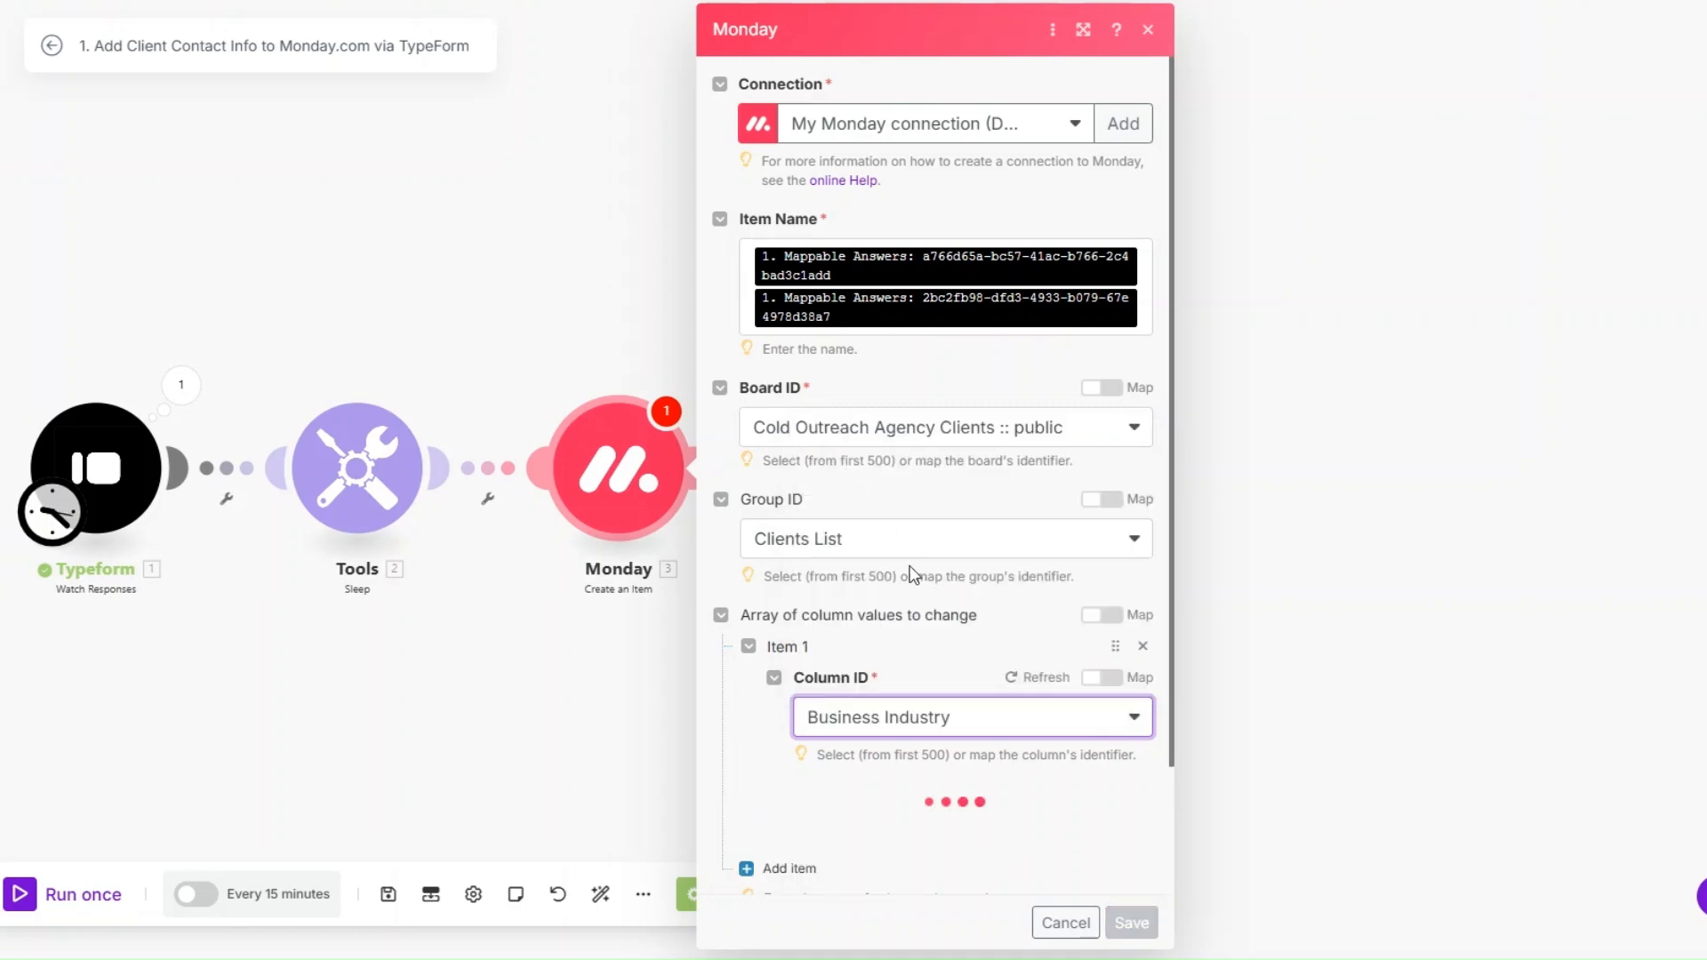
pyautogui.scroll(-2, 911, 577)
pyautogui.click(903, 678)
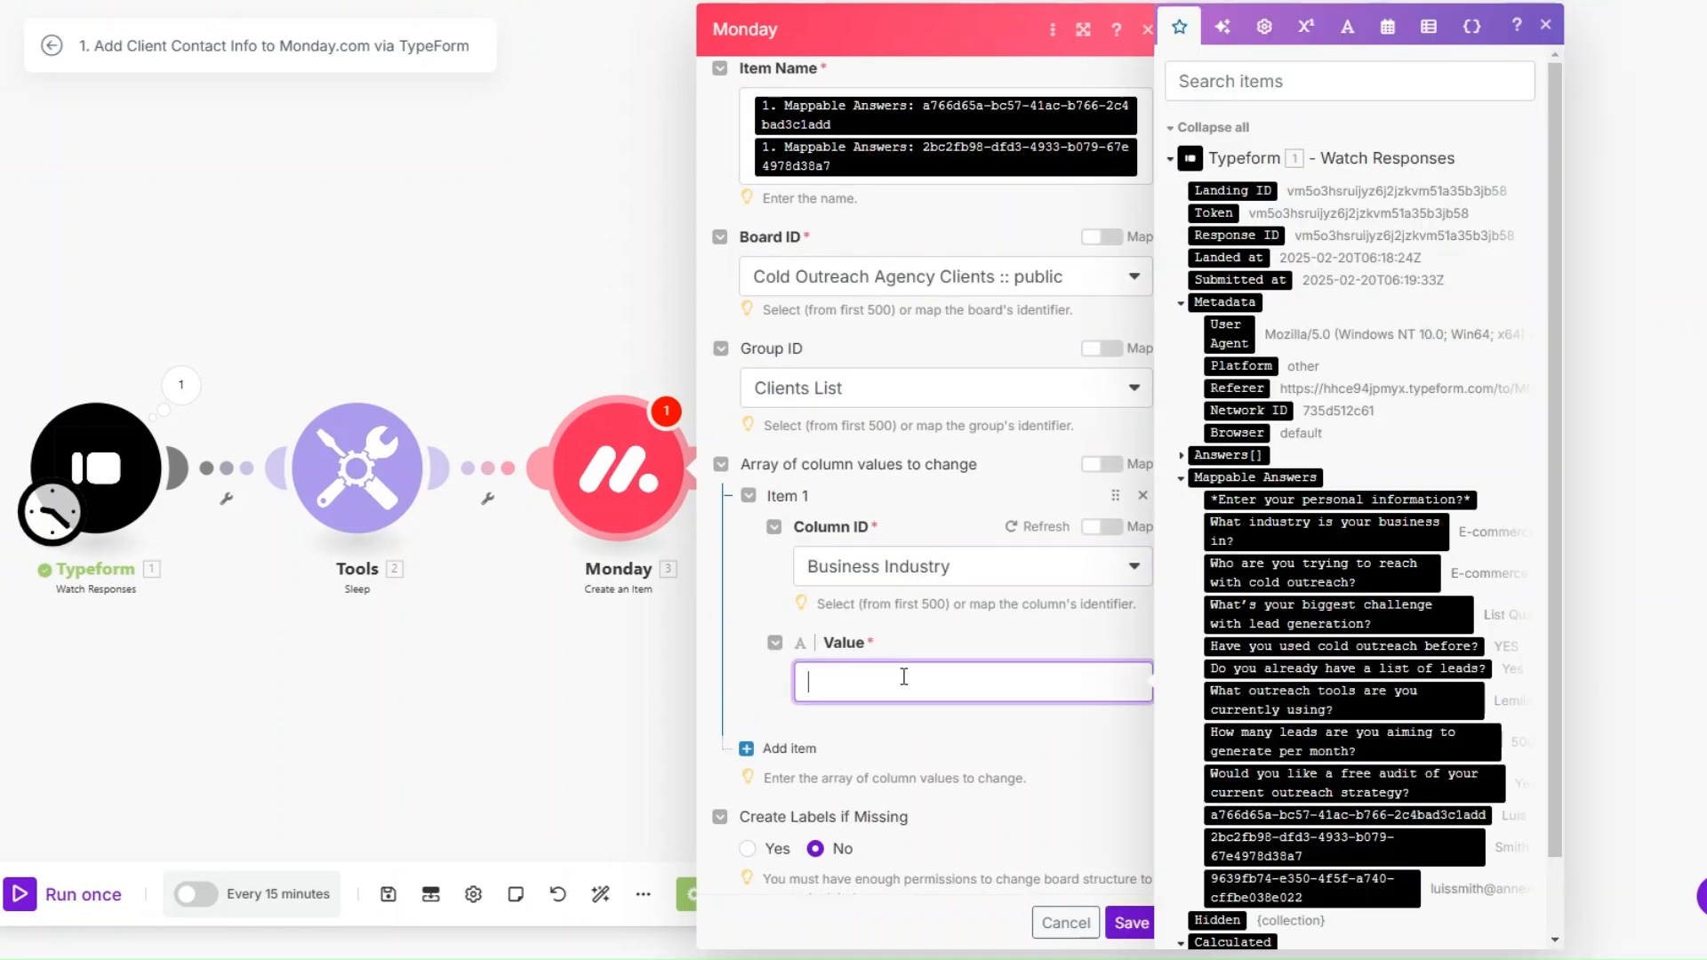
pyautogui.click(1325, 531)
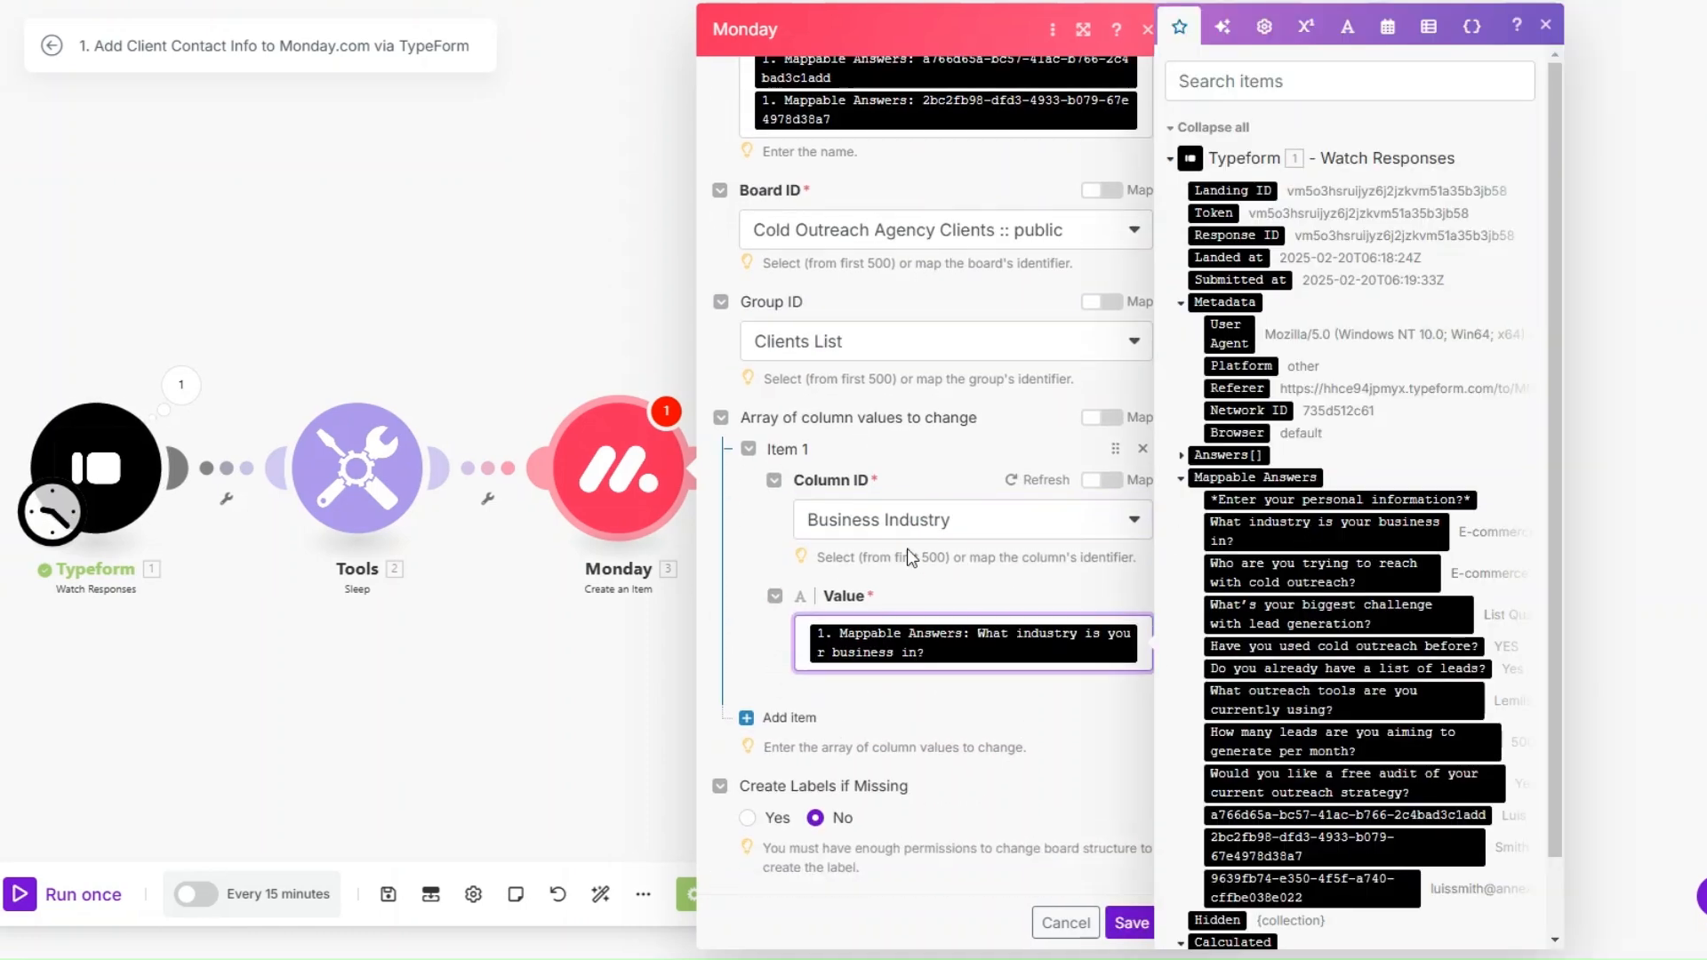
# Step: Add a column value for Challenges, mapped to the Typeform answer "What's your biggest challenge with lead generation?"
pyautogui.click(799, 745)
pyautogui.click(798, 720)
pyautogui.click(849, 627)
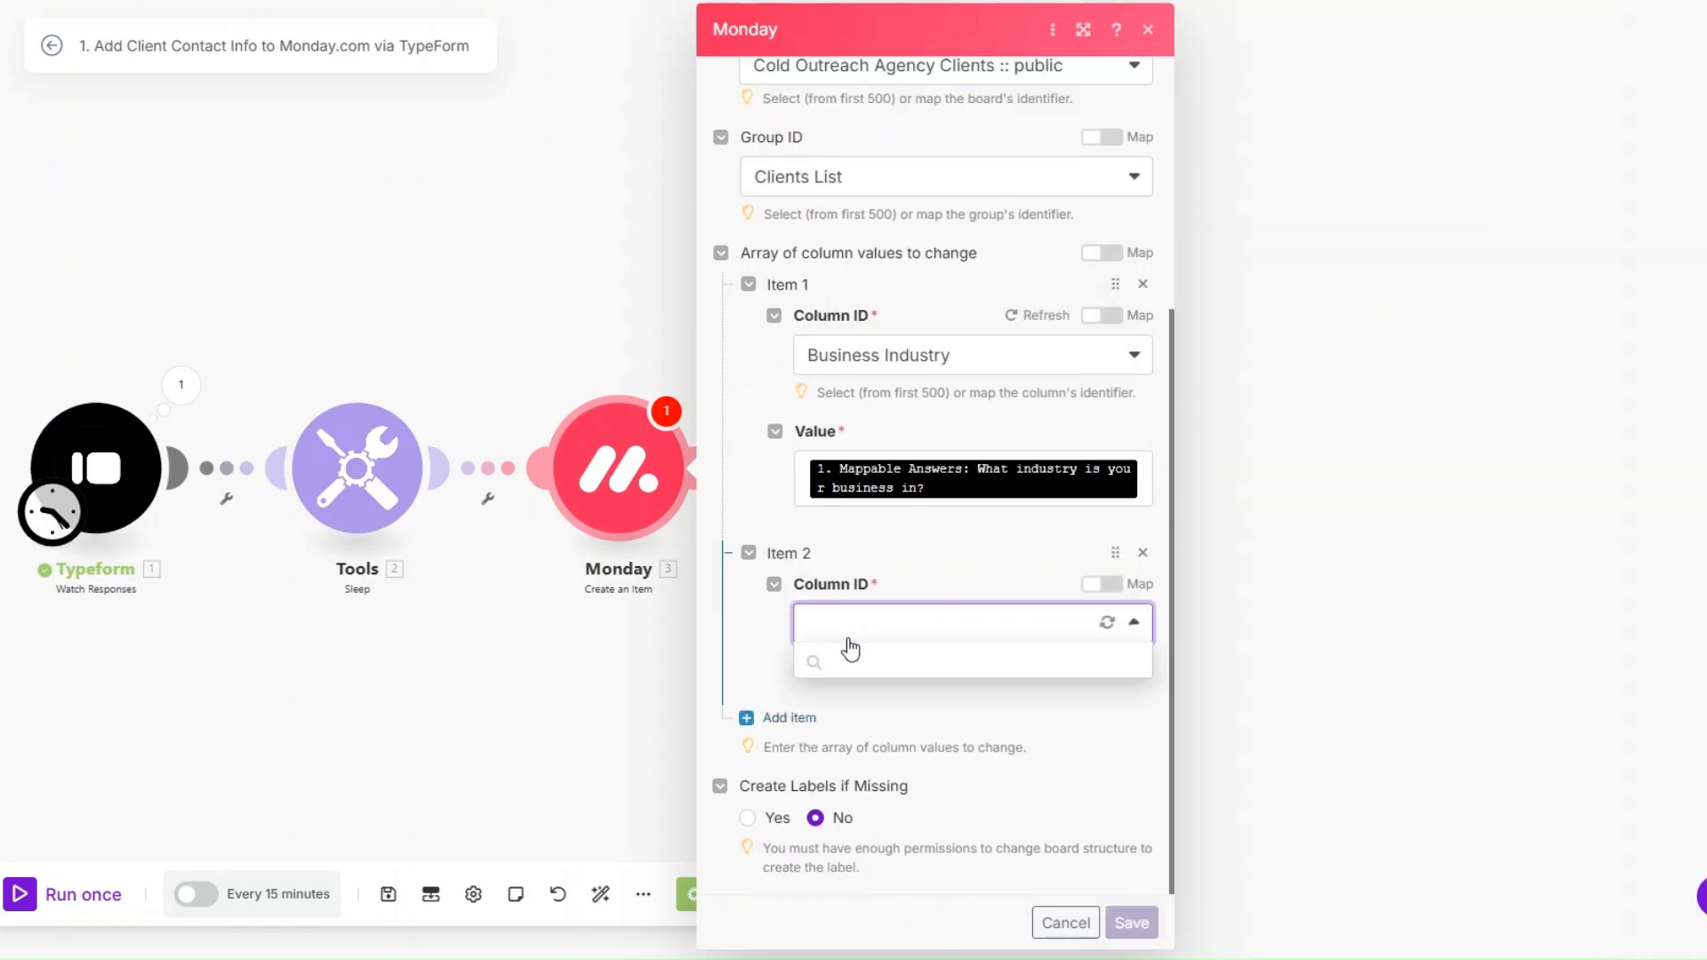
pyautogui.click(853, 735)
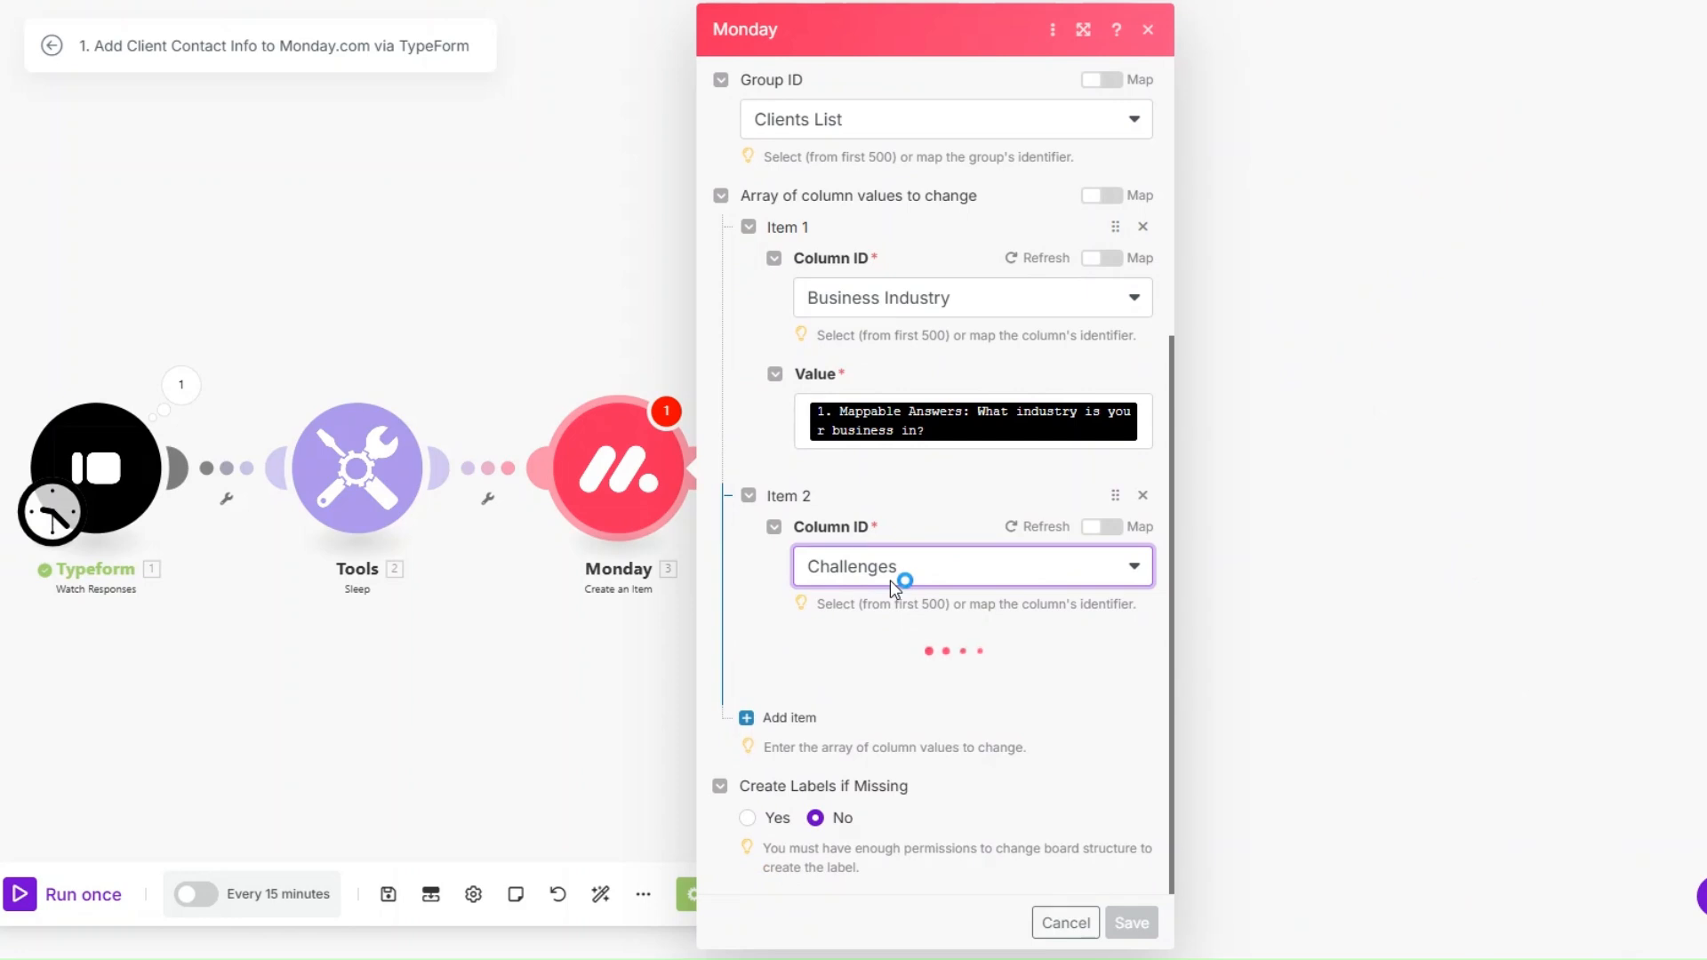
pyautogui.click(883, 686)
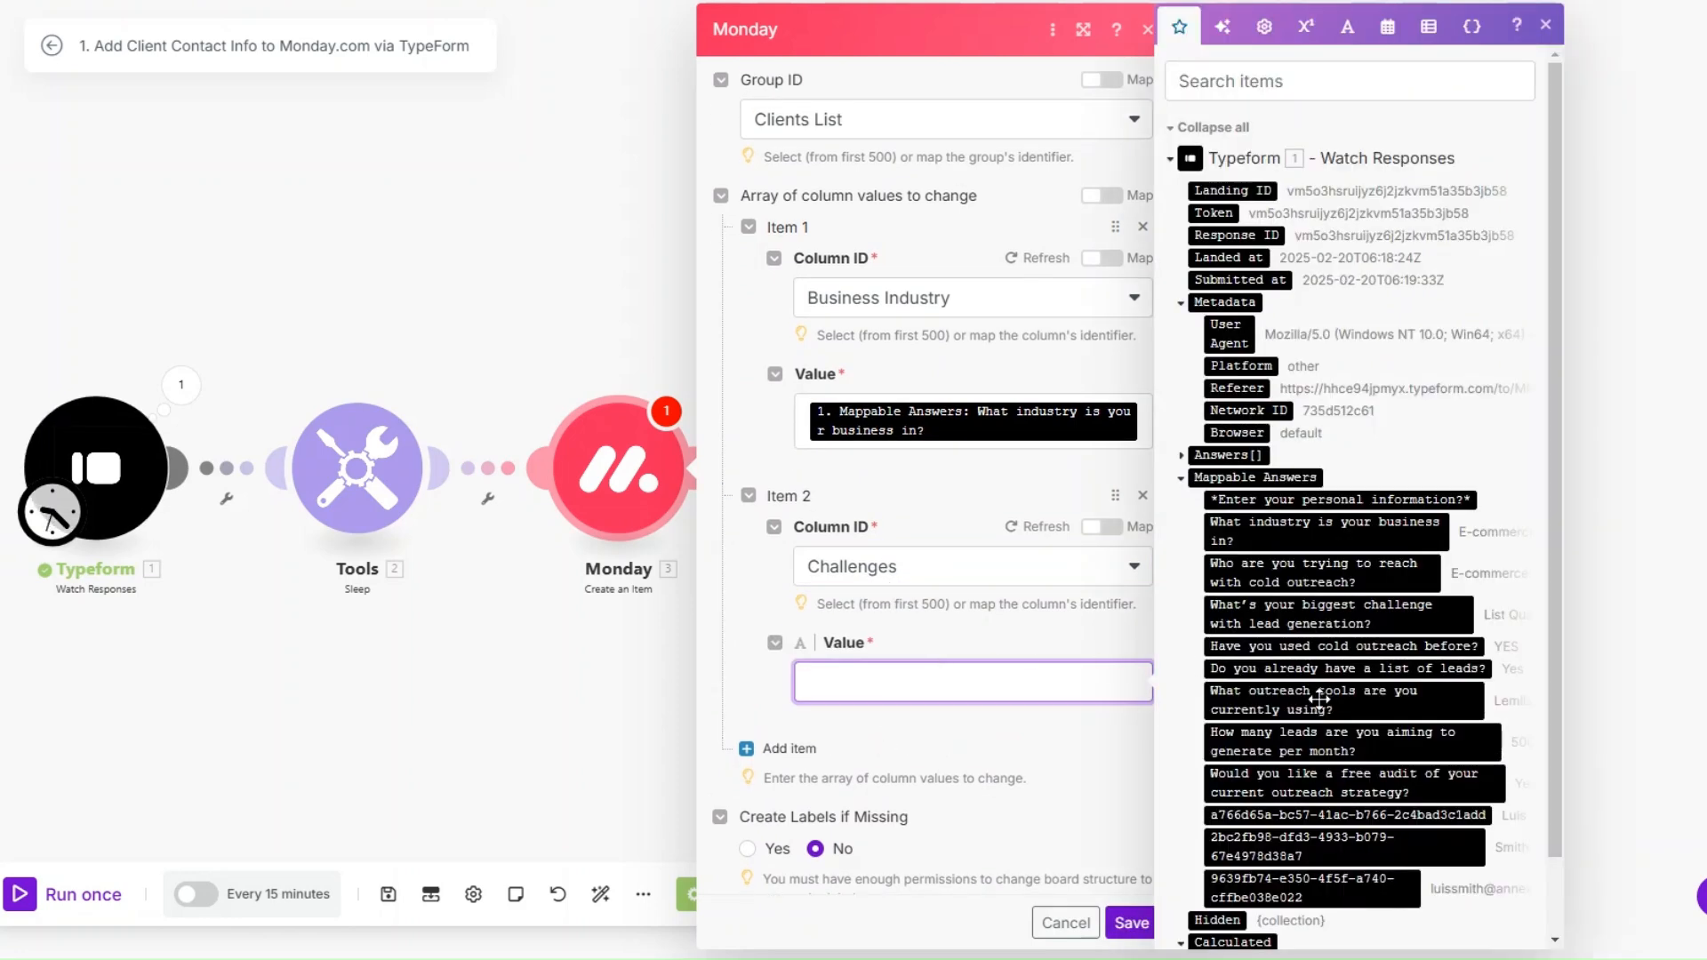
pyautogui.click(1299, 620)
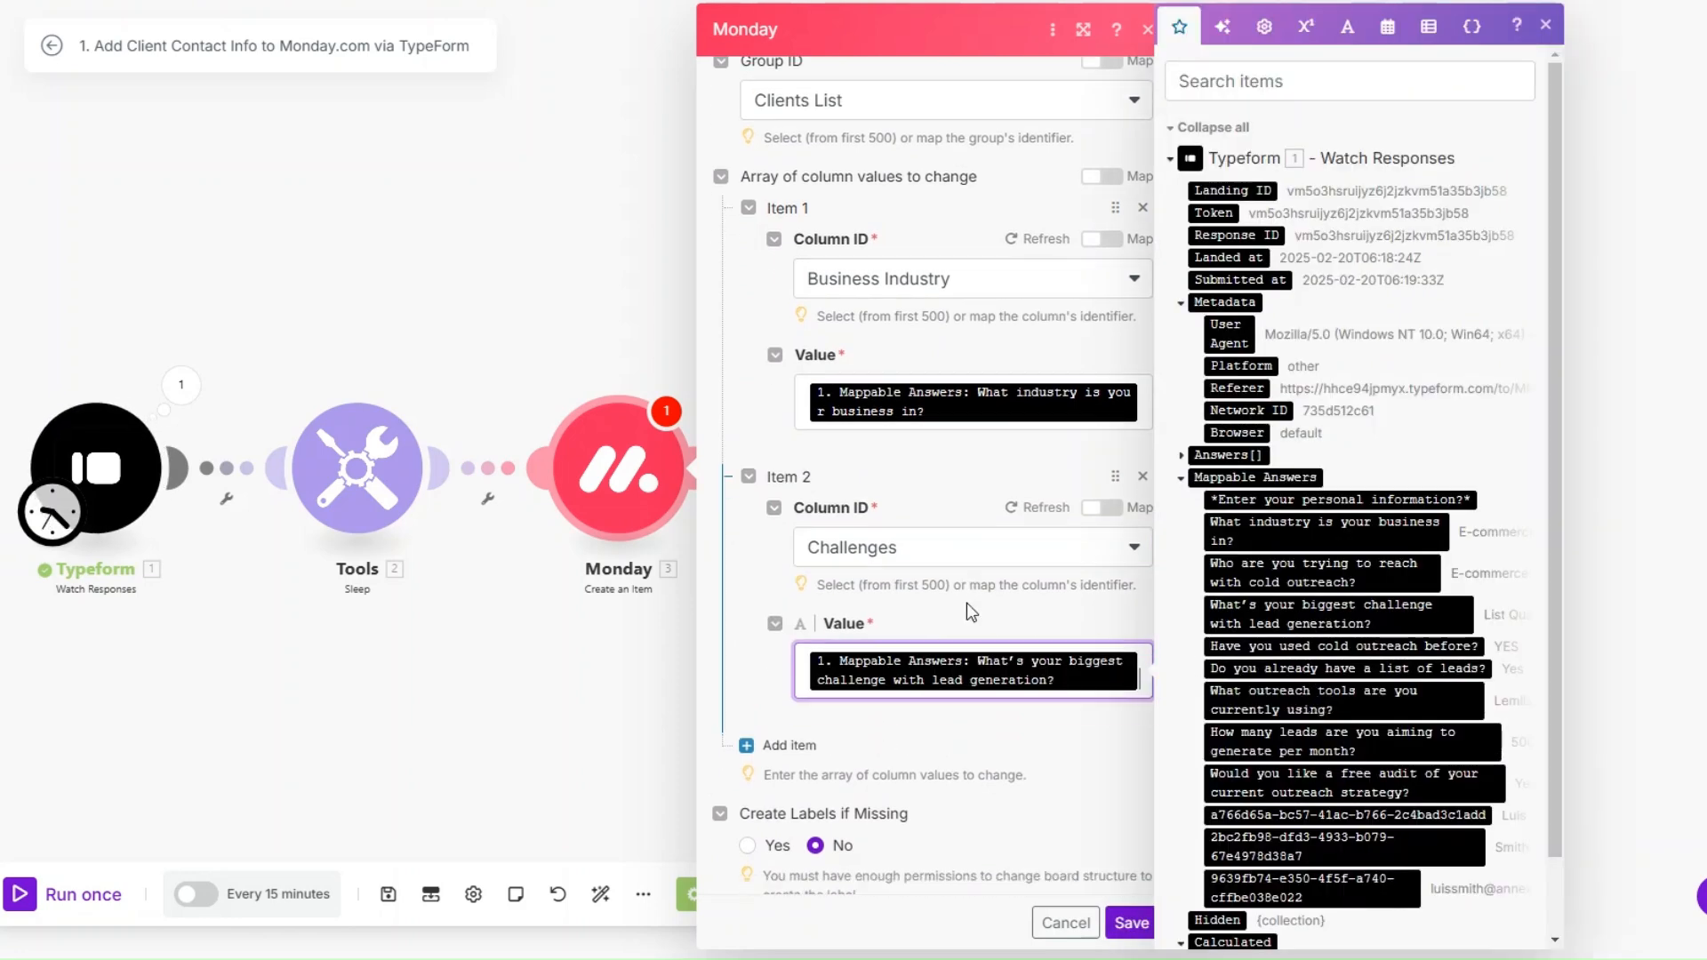
# Step: Add a column value for Email, with both its Email and Text values mapped to the Typeform email answer
pyautogui.click(755, 716)
pyautogui.scroll(-3, 900, 649)
pyautogui.click(906, 638)
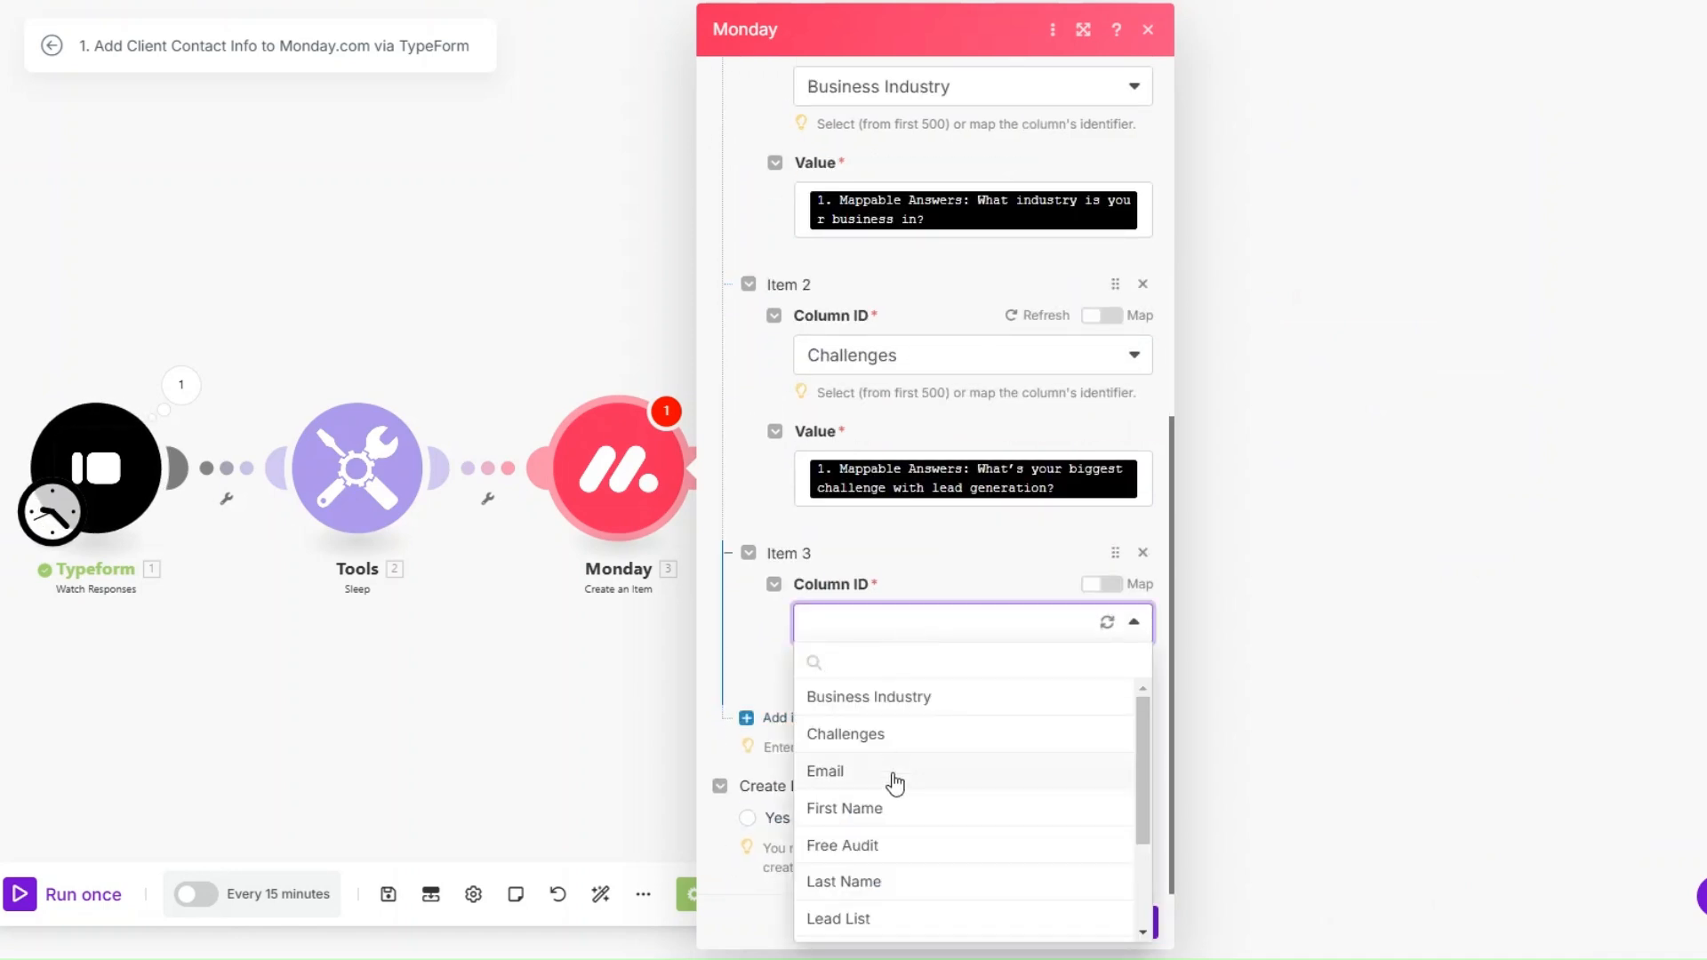
pyautogui.click(892, 773)
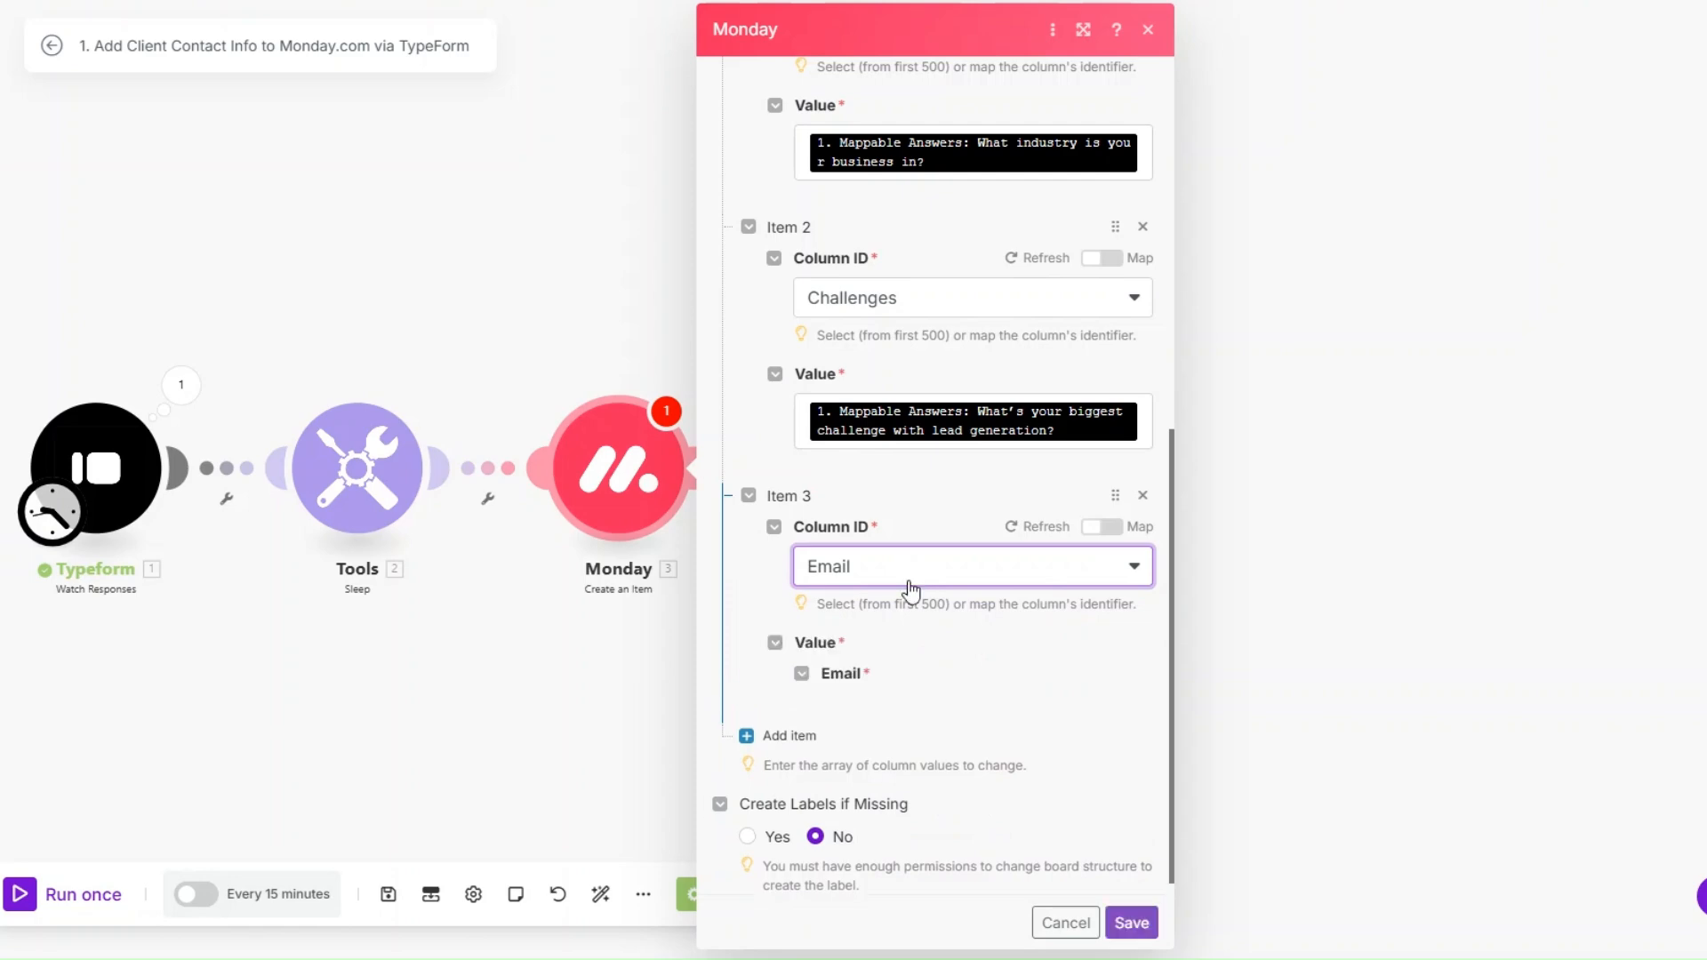
pyautogui.click(1111, 698)
pyautogui.scroll(-1, 1289, 658)
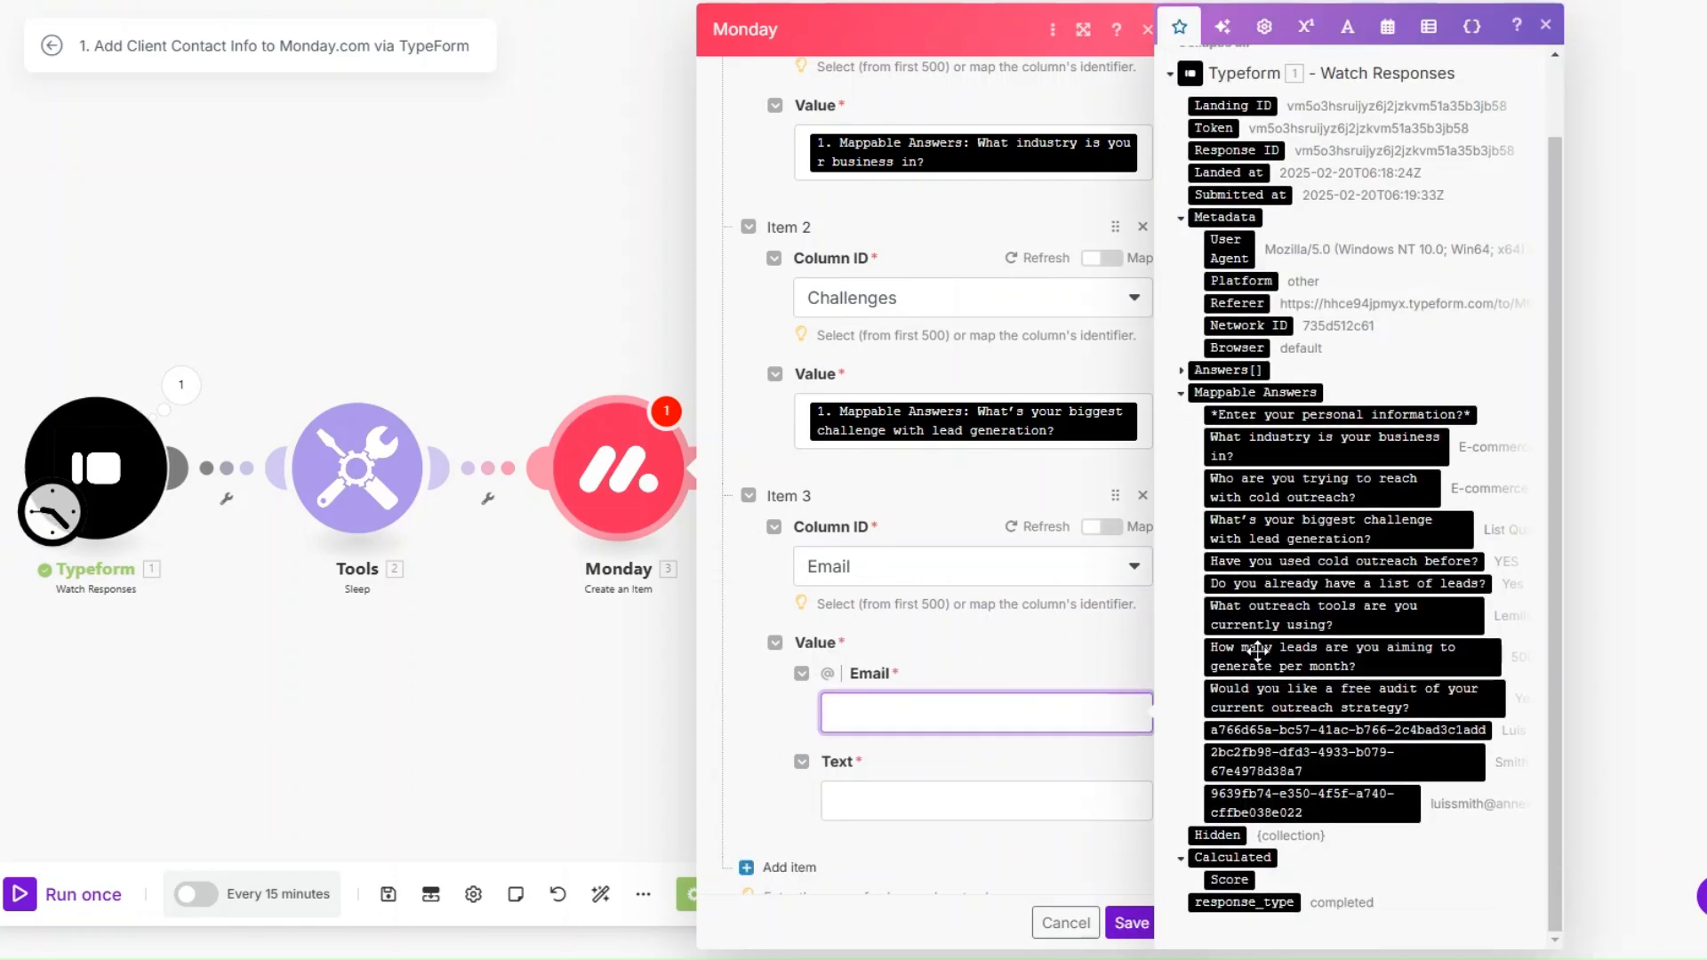
pyautogui.click(1311, 803)
pyautogui.click(1059, 803)
pyautogui.click(1312, 803)
pyautogui.scroll(-2, 889, 622)
# Step: Add a column value for First Name, mapped to the Typeform first name answer
pyautogui.click(789, 712)
pyautogui.scroll(-2, 910, 546)
pyautogui.click(905, 624)
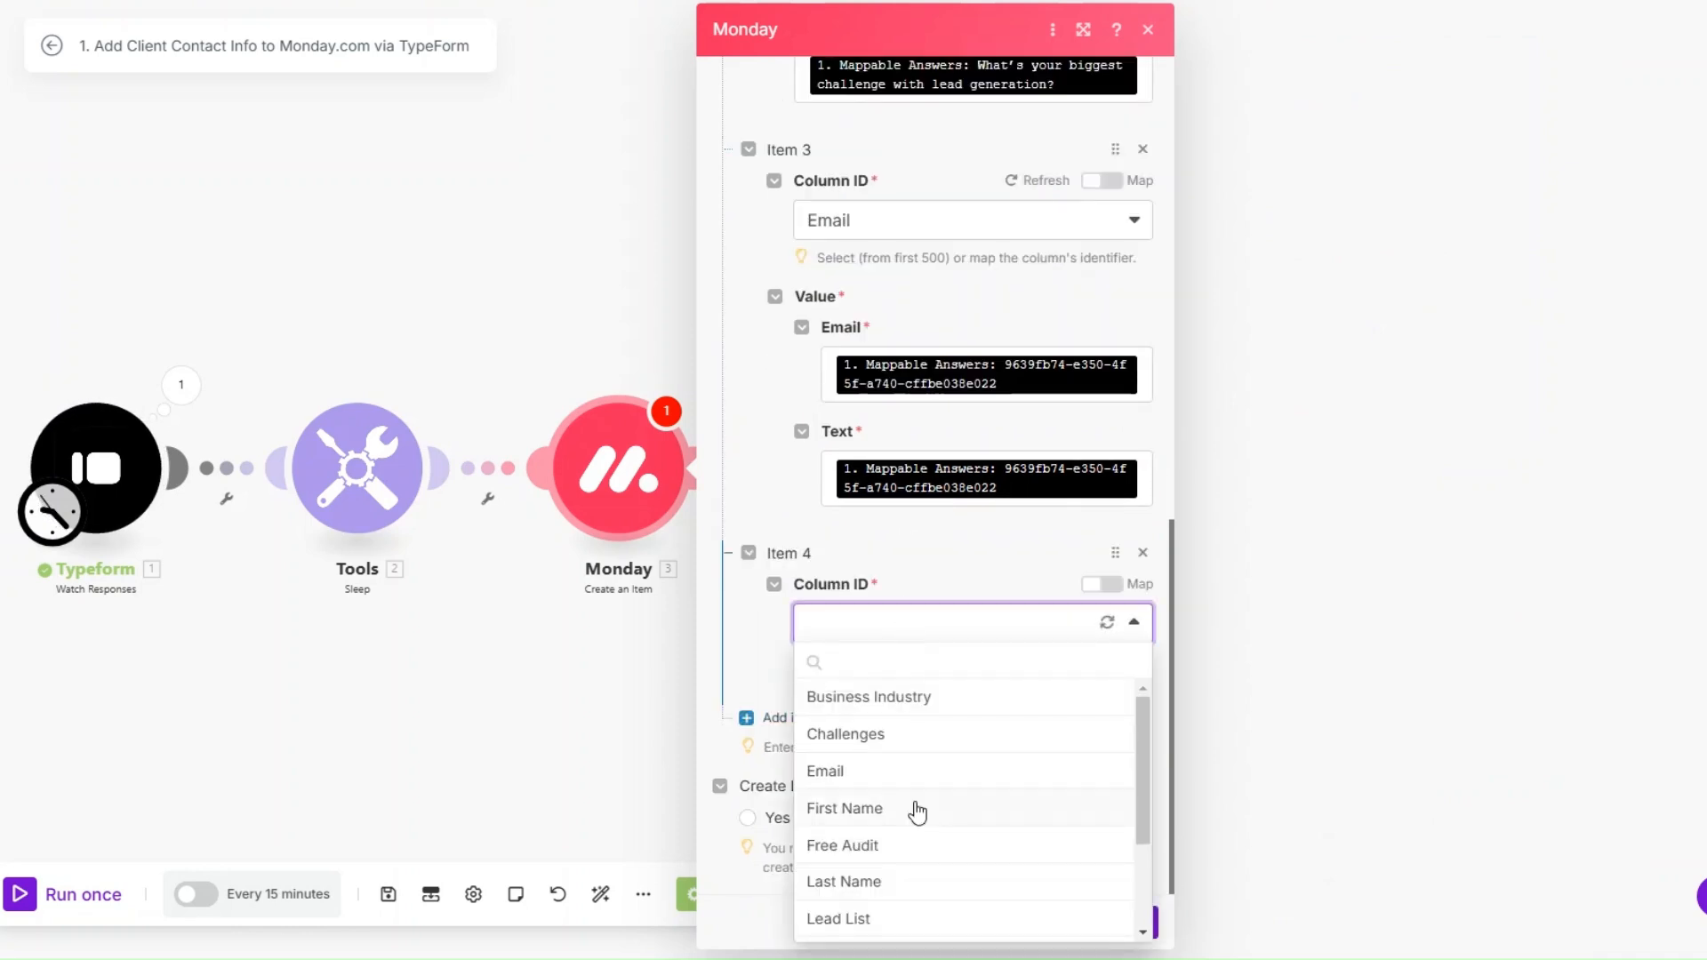
pyautogui.click(915, 808)
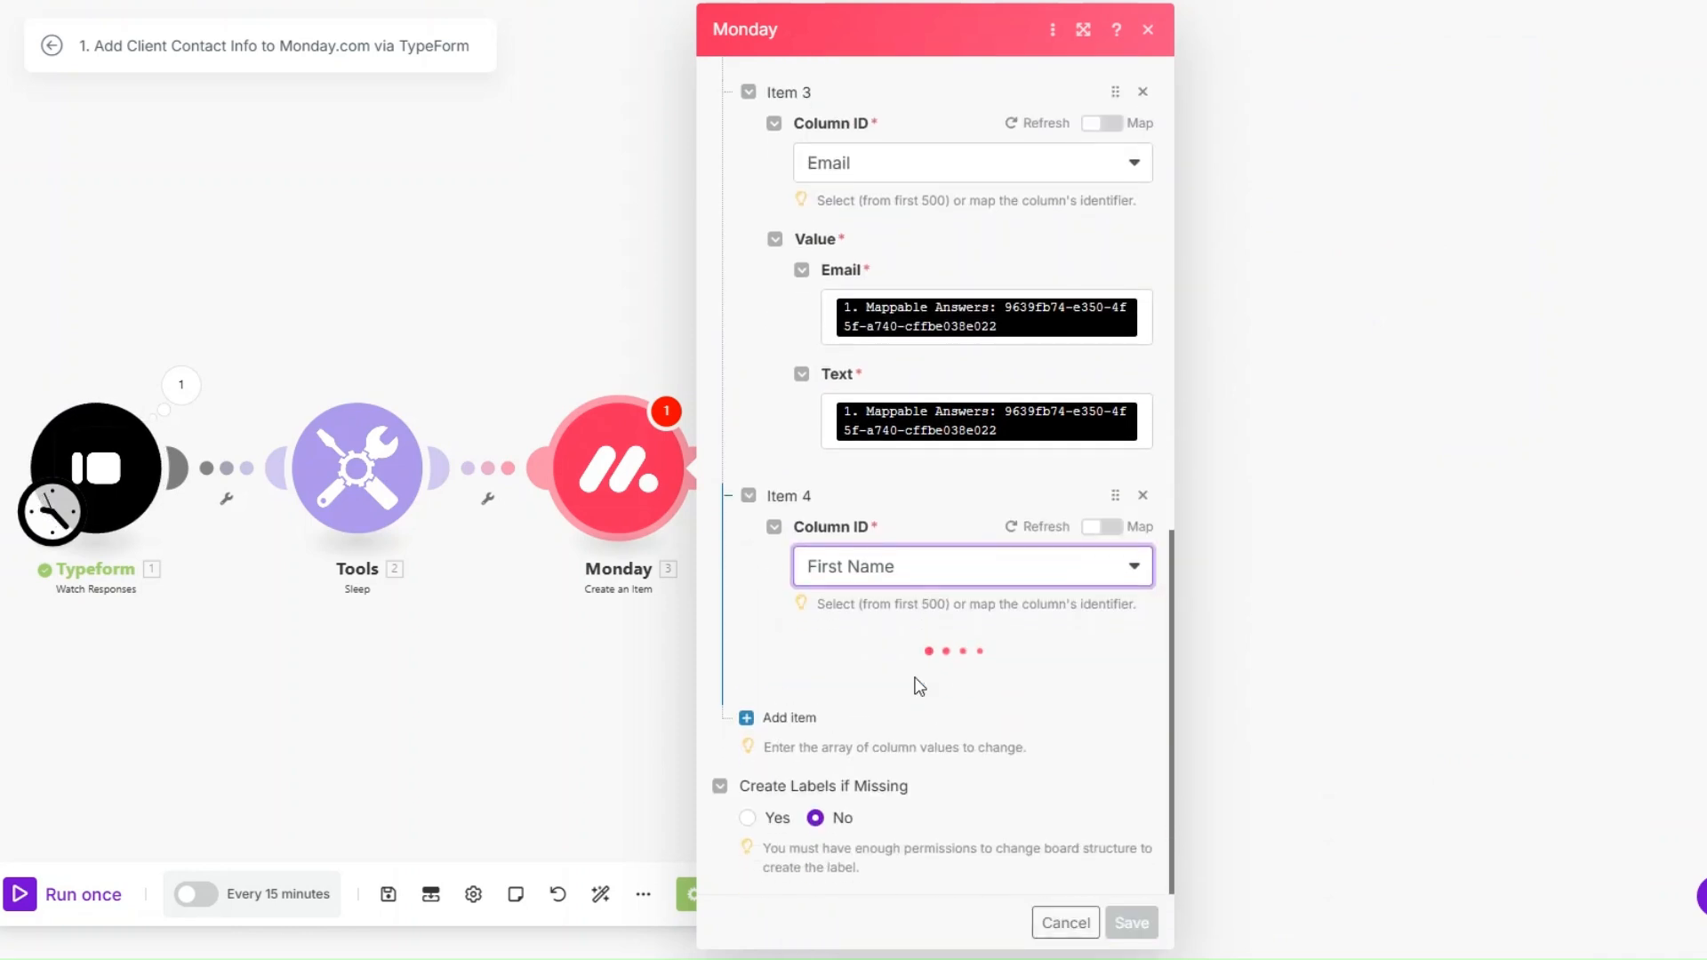
pyautogui.click(919, 682)
pyautogui.scroll(-2, 1329, 711)
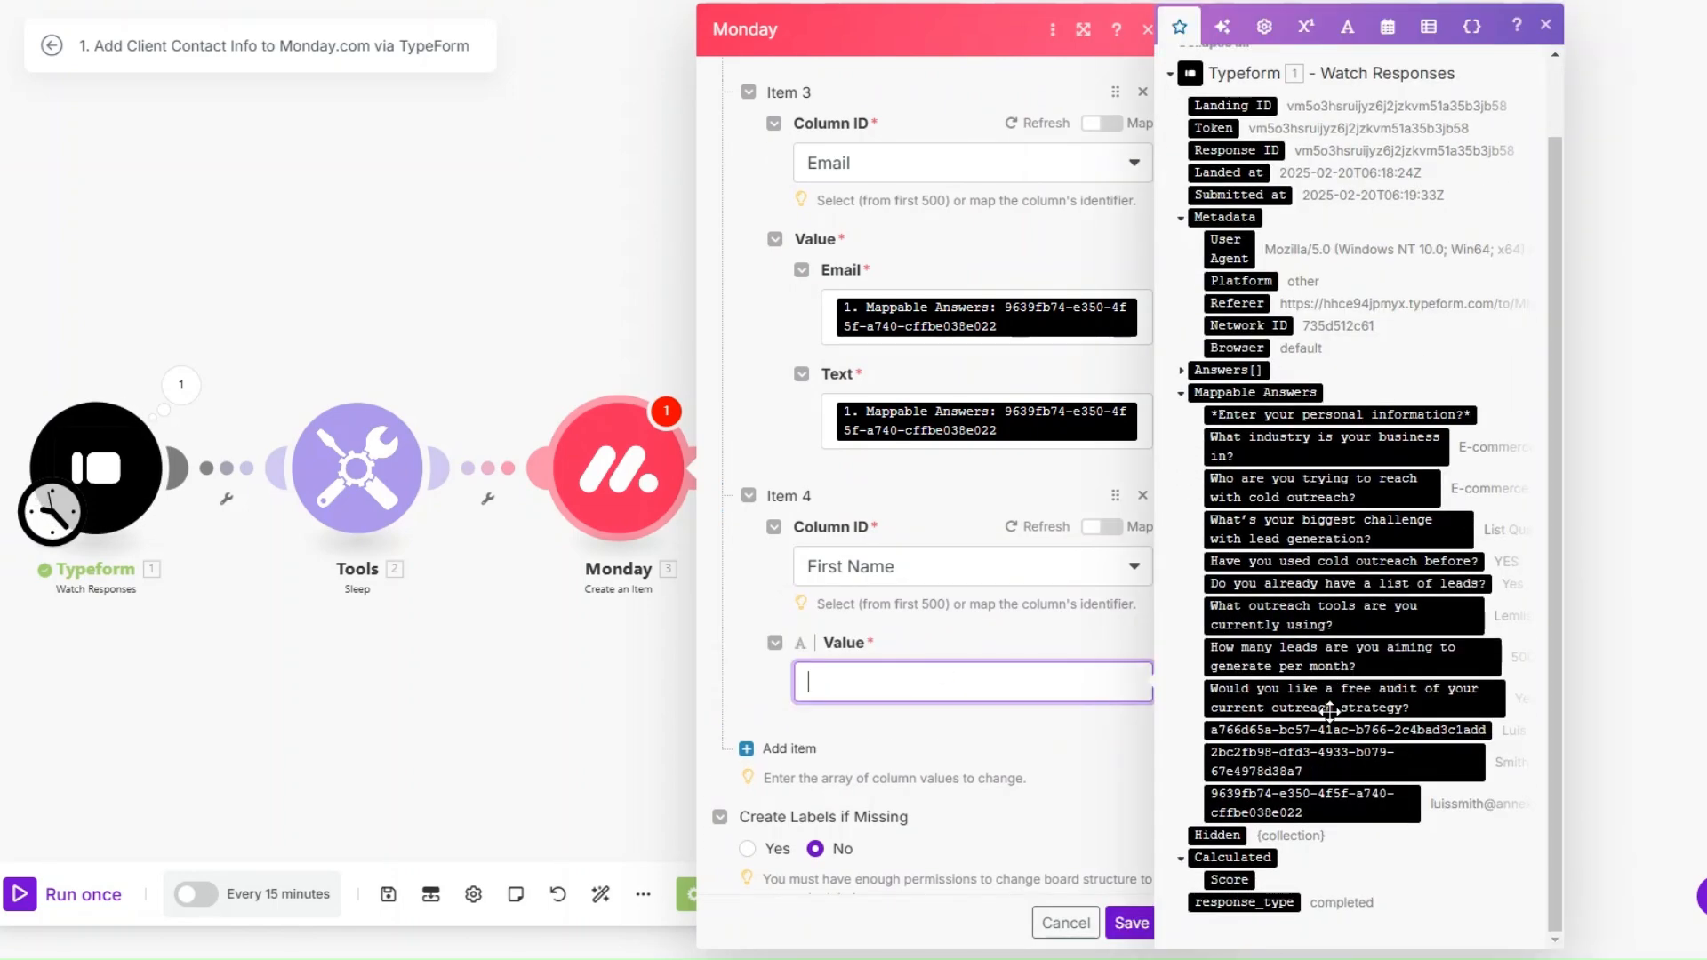
pyautogui.click(1329, 730)
# Step: Add a column value for Free Audit, mapped to the answer "Would you like a free audit of your current outreach strategy?"
pyautogui.click(756, 717)
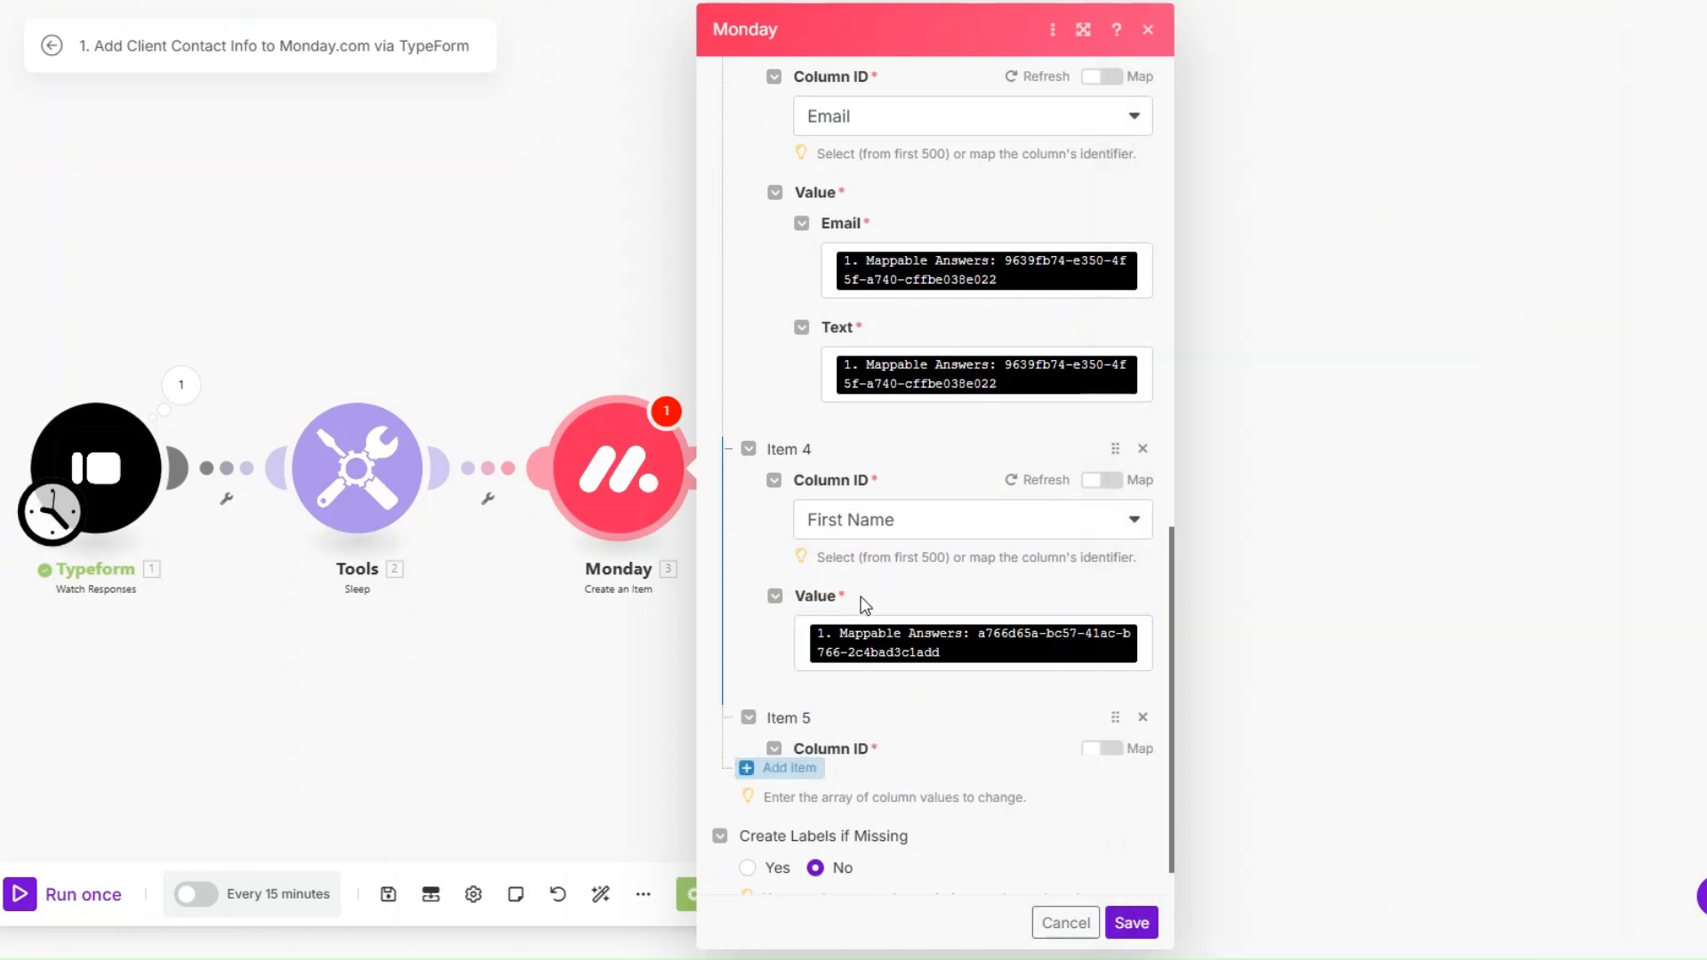
pyautogui.click(879, 639)
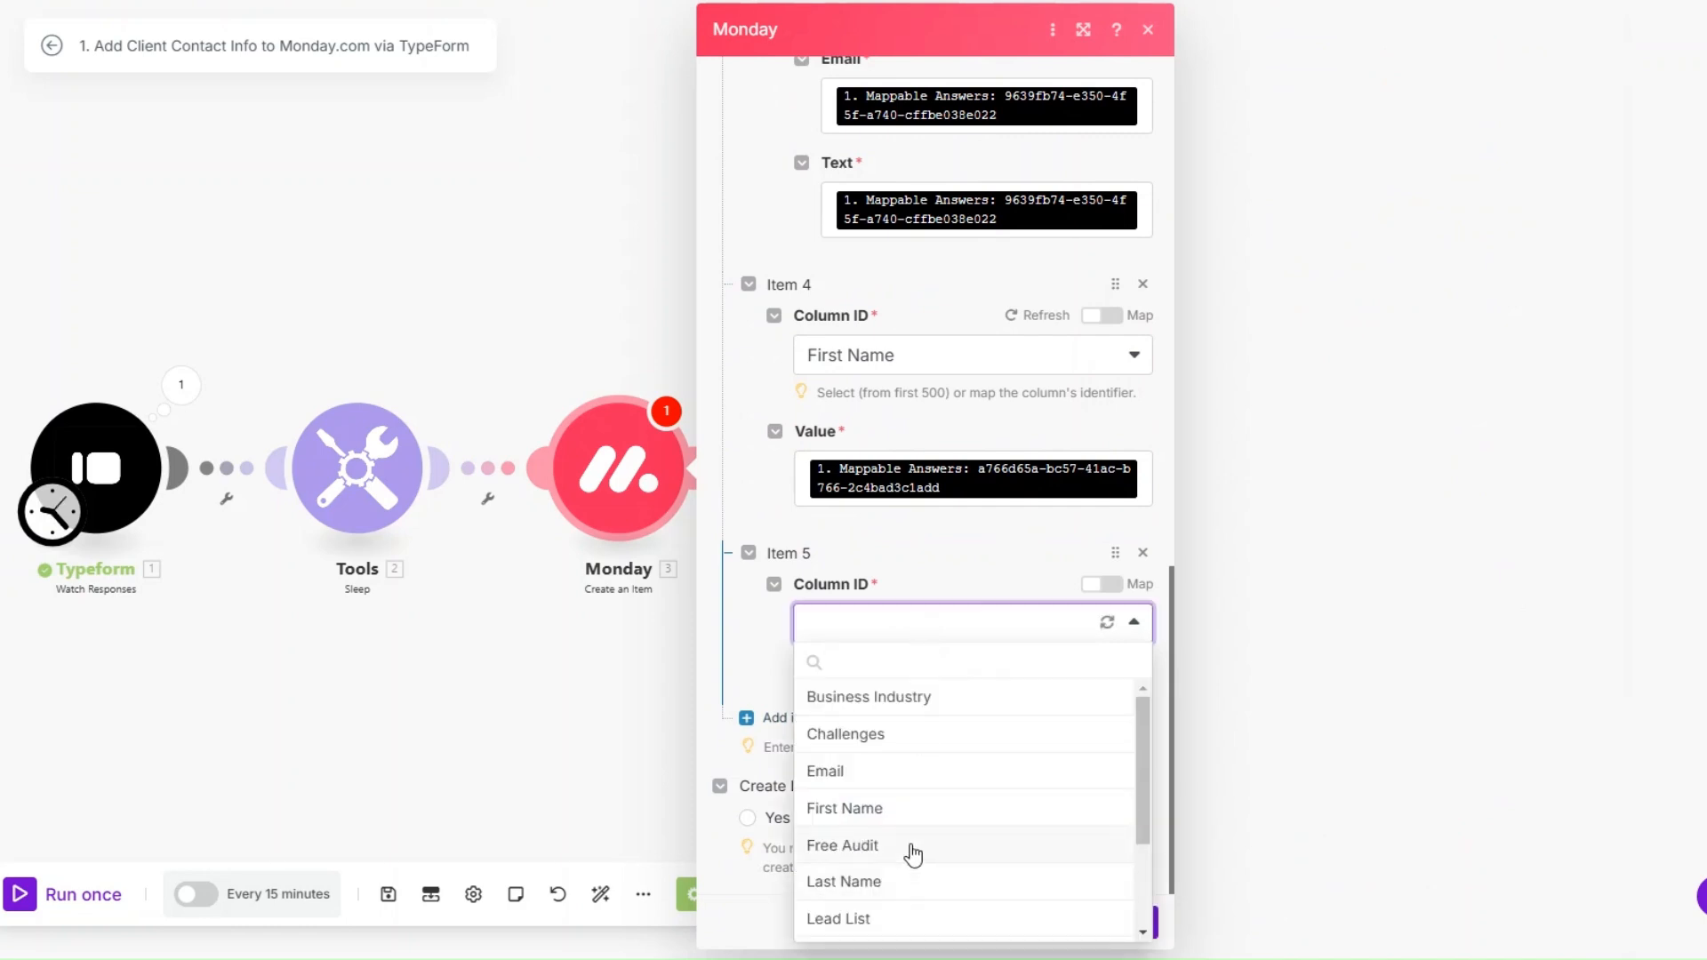
pyautogui.click(909, 847)
pyautogui.scroll(-1, 889, 633)
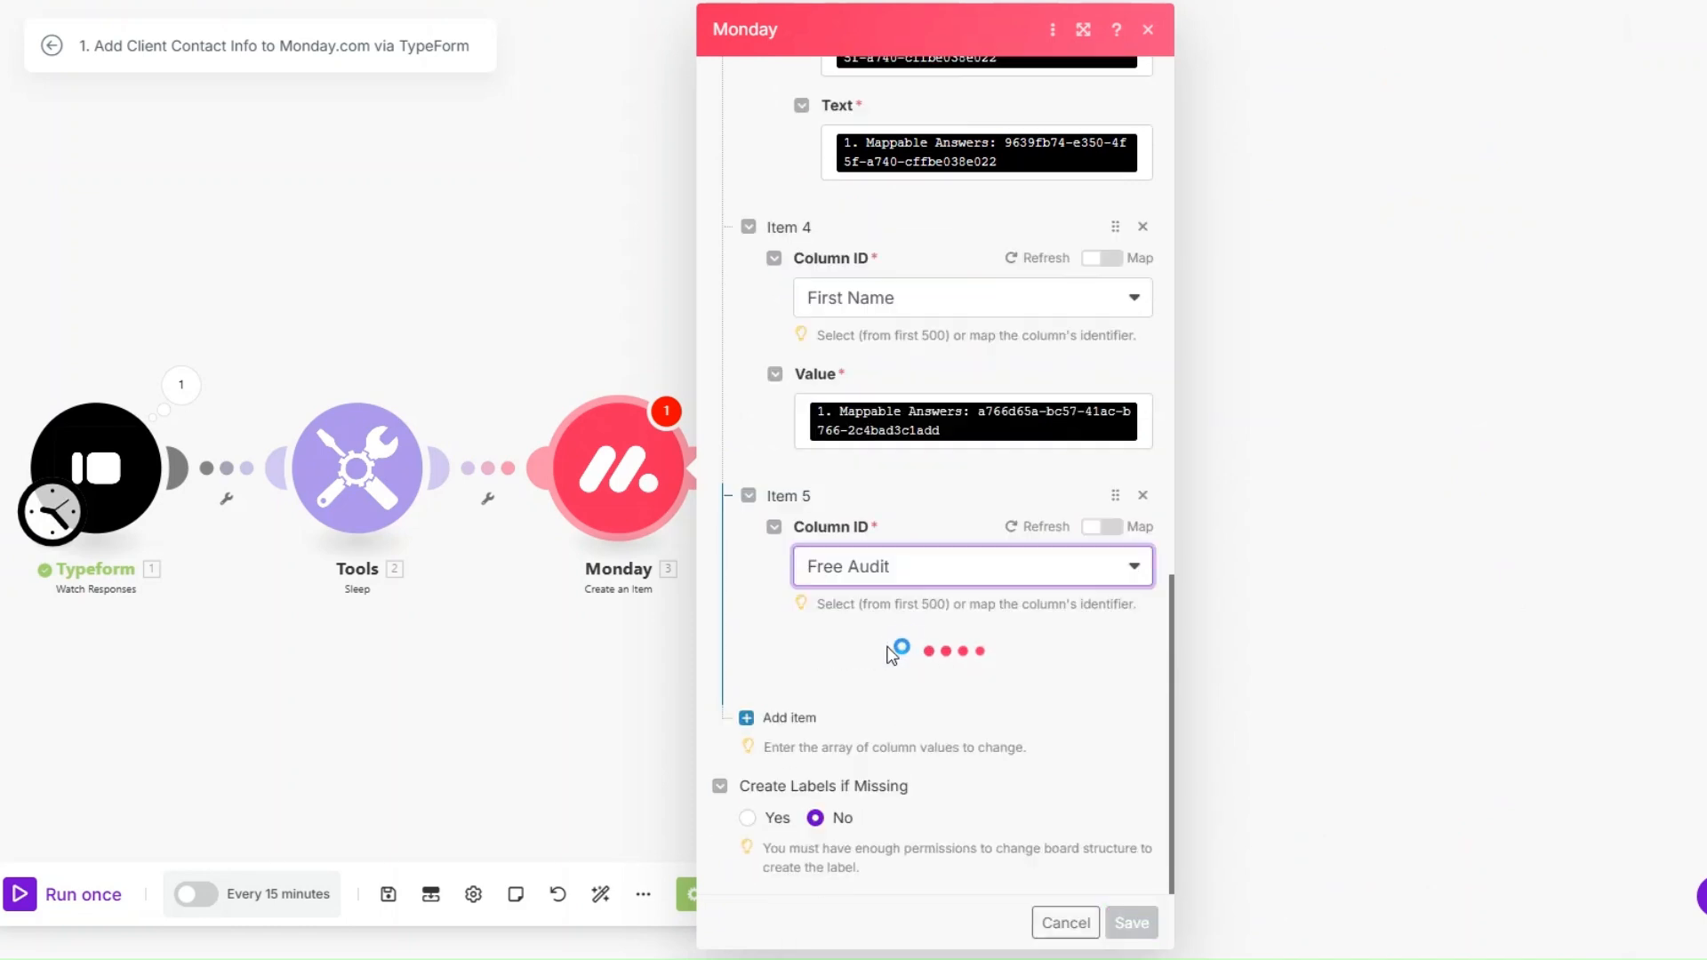
pyautogui.click(888, 666)
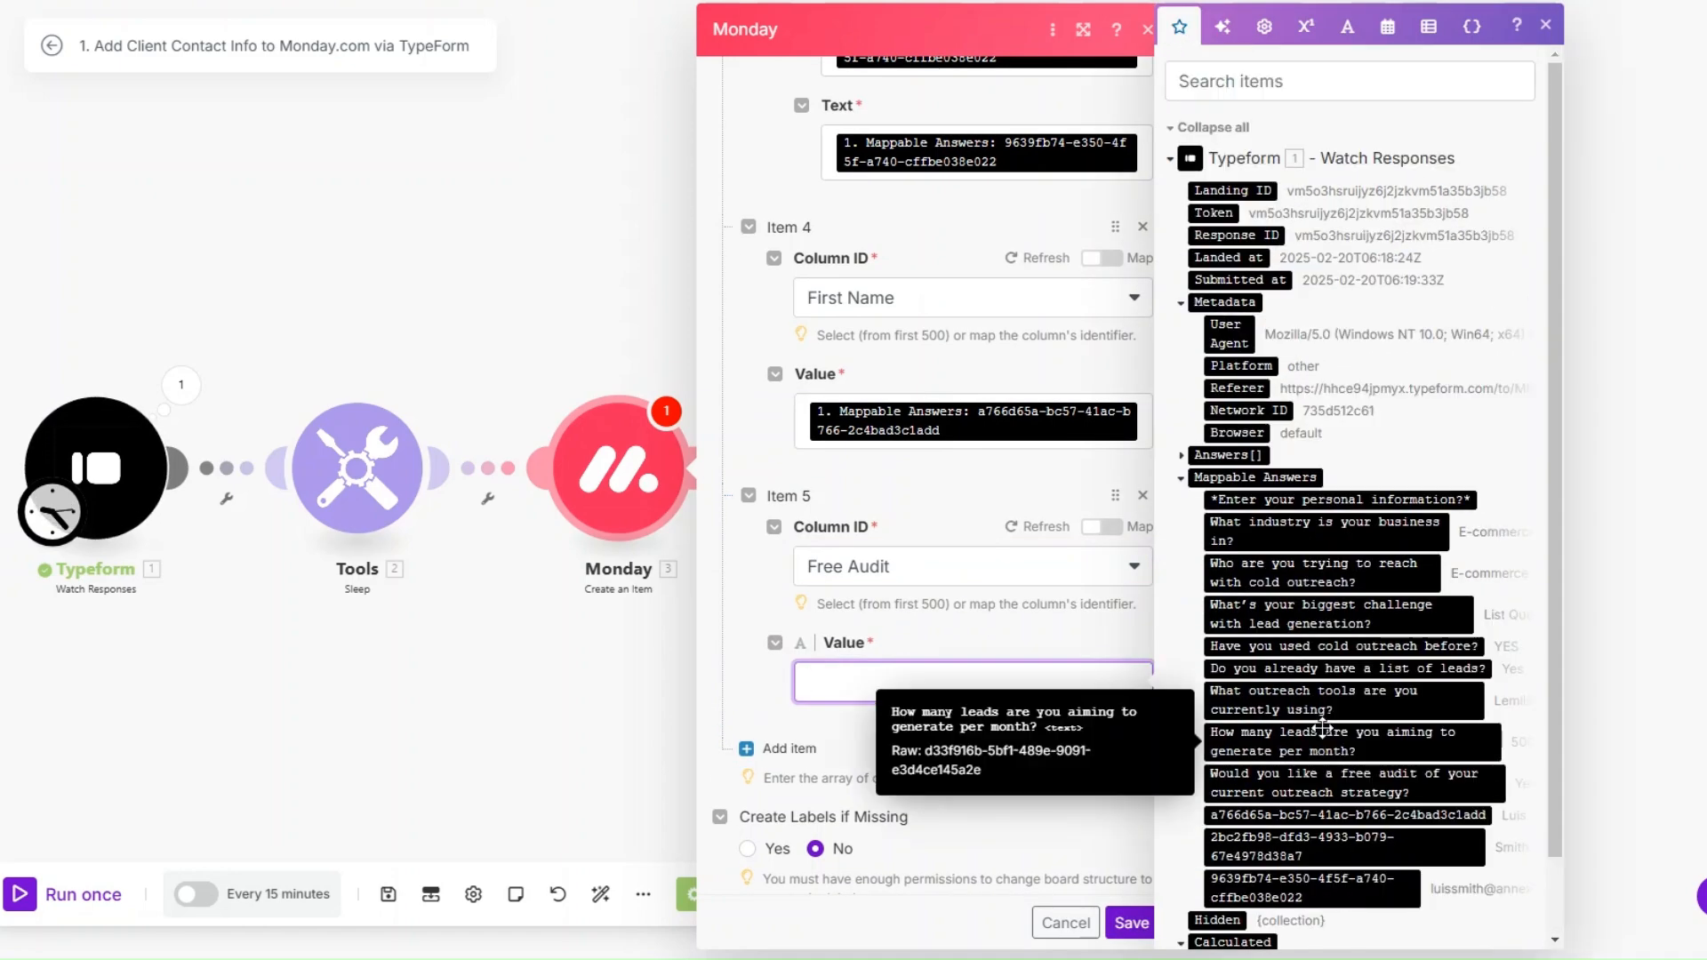
pyautogui.click(1334, 782)
# Step: Add a column value for Last Name, mapped to the Typeform last name answer
pyautogui.click(786, 781)
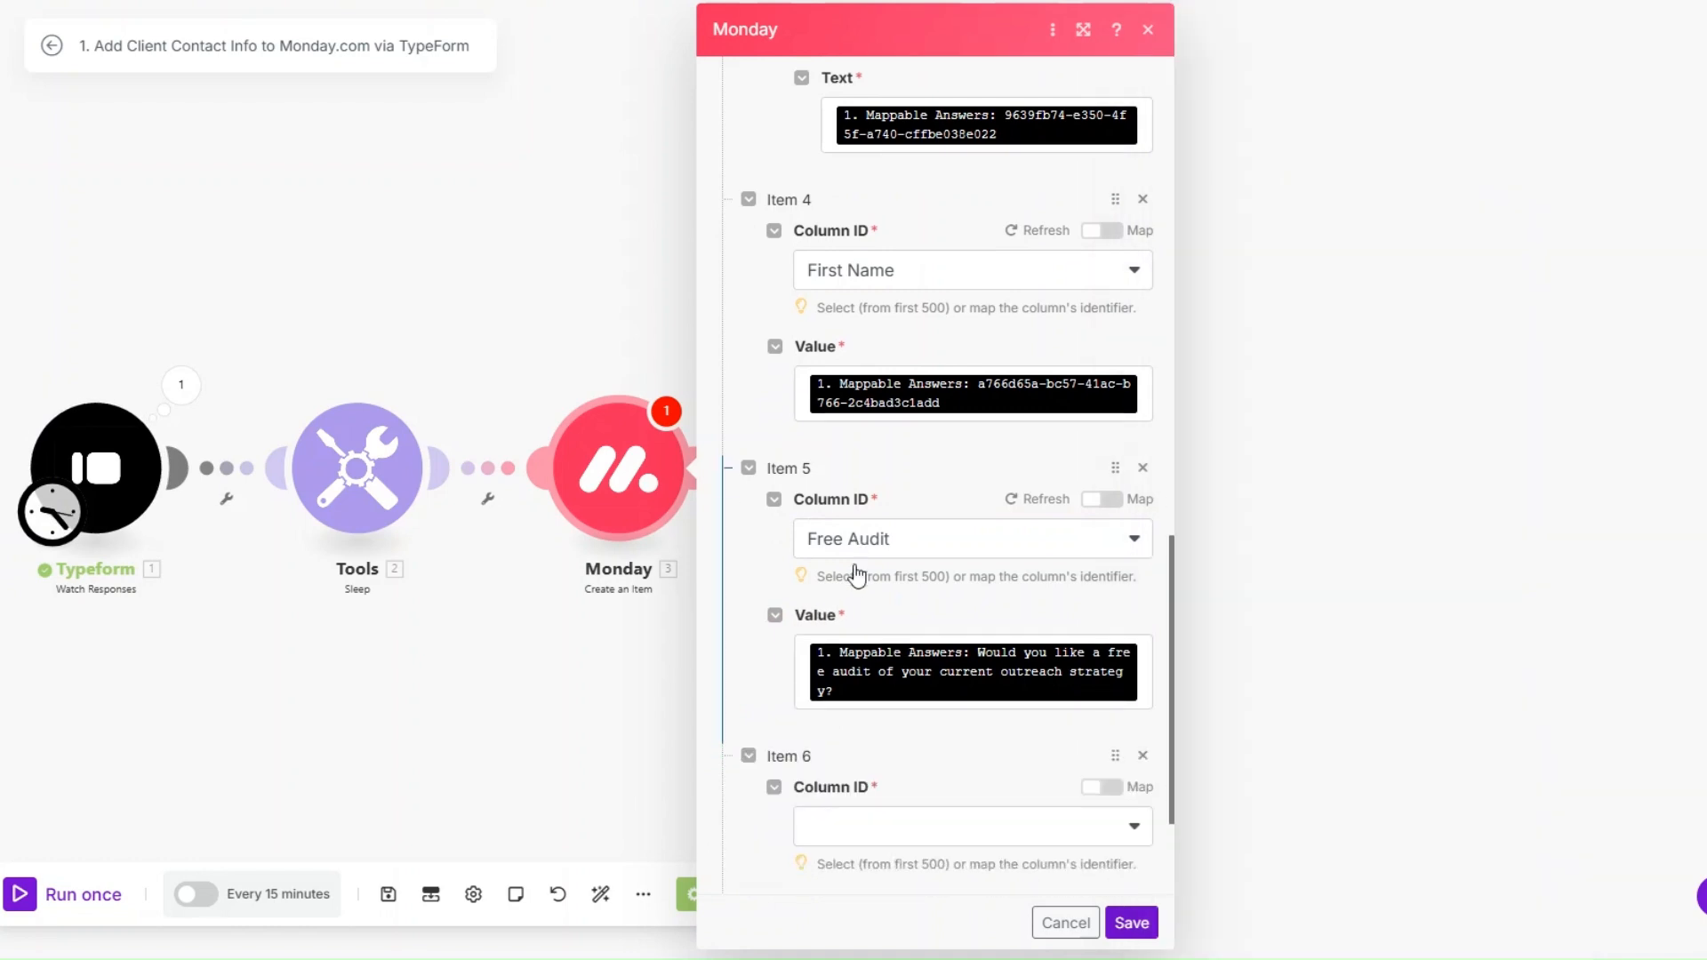
pyautogui.click(857, 631)
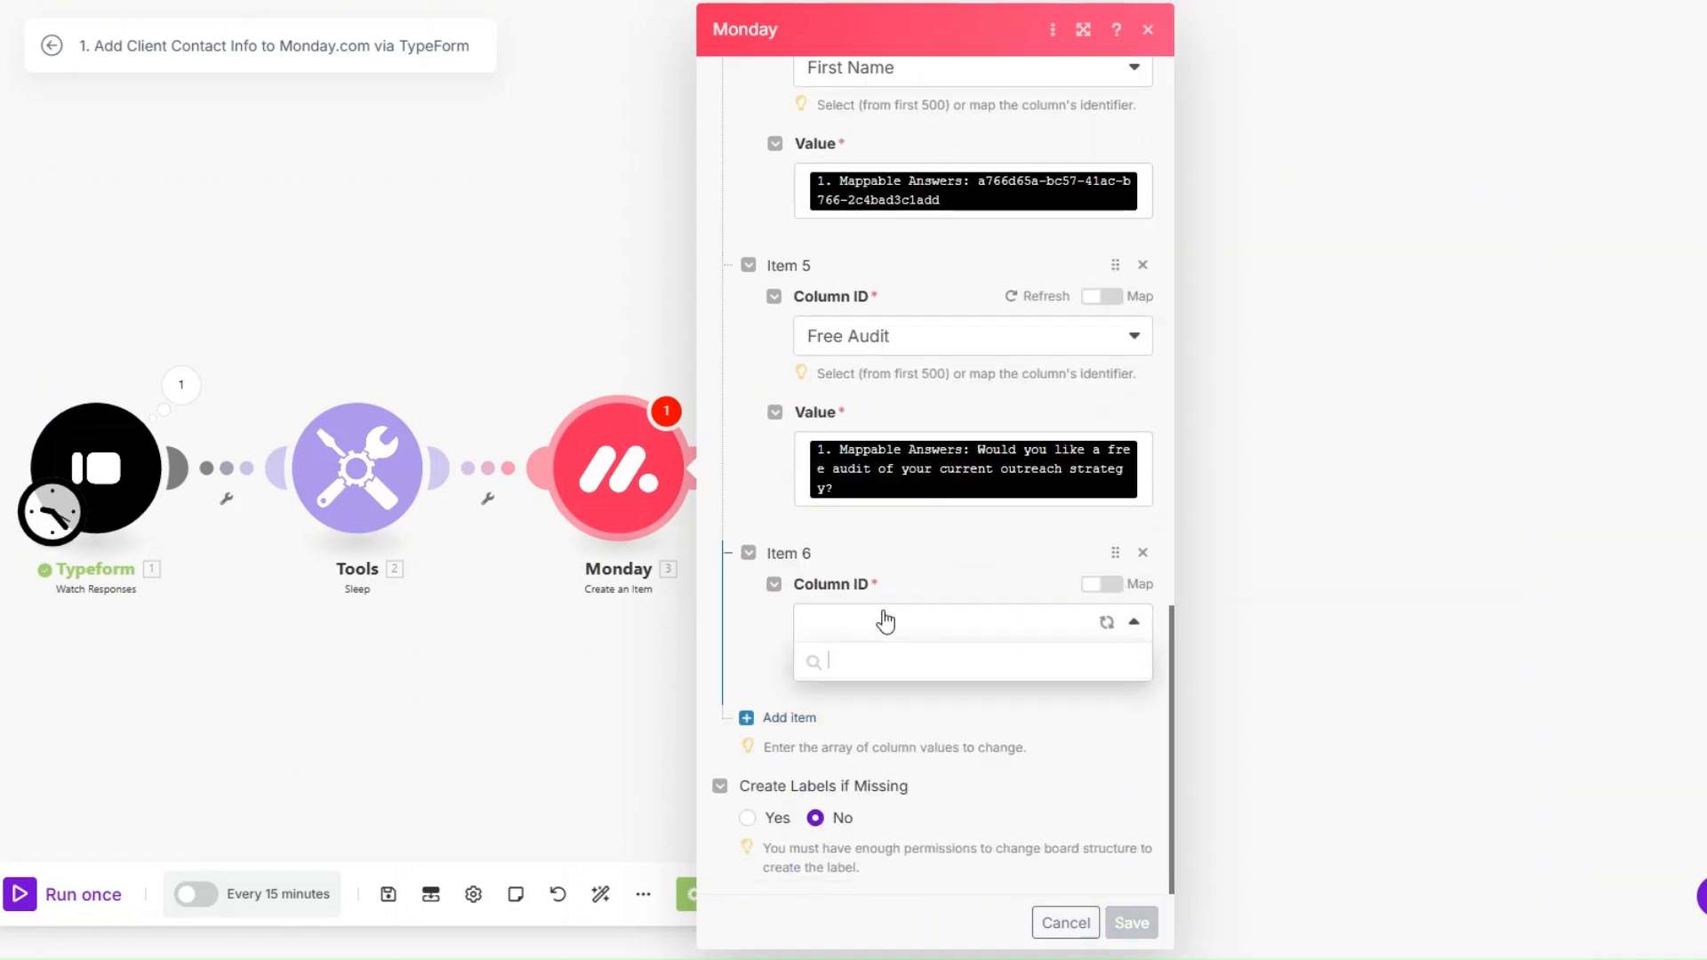
pyautogui.scroll(-2, 896, 778)
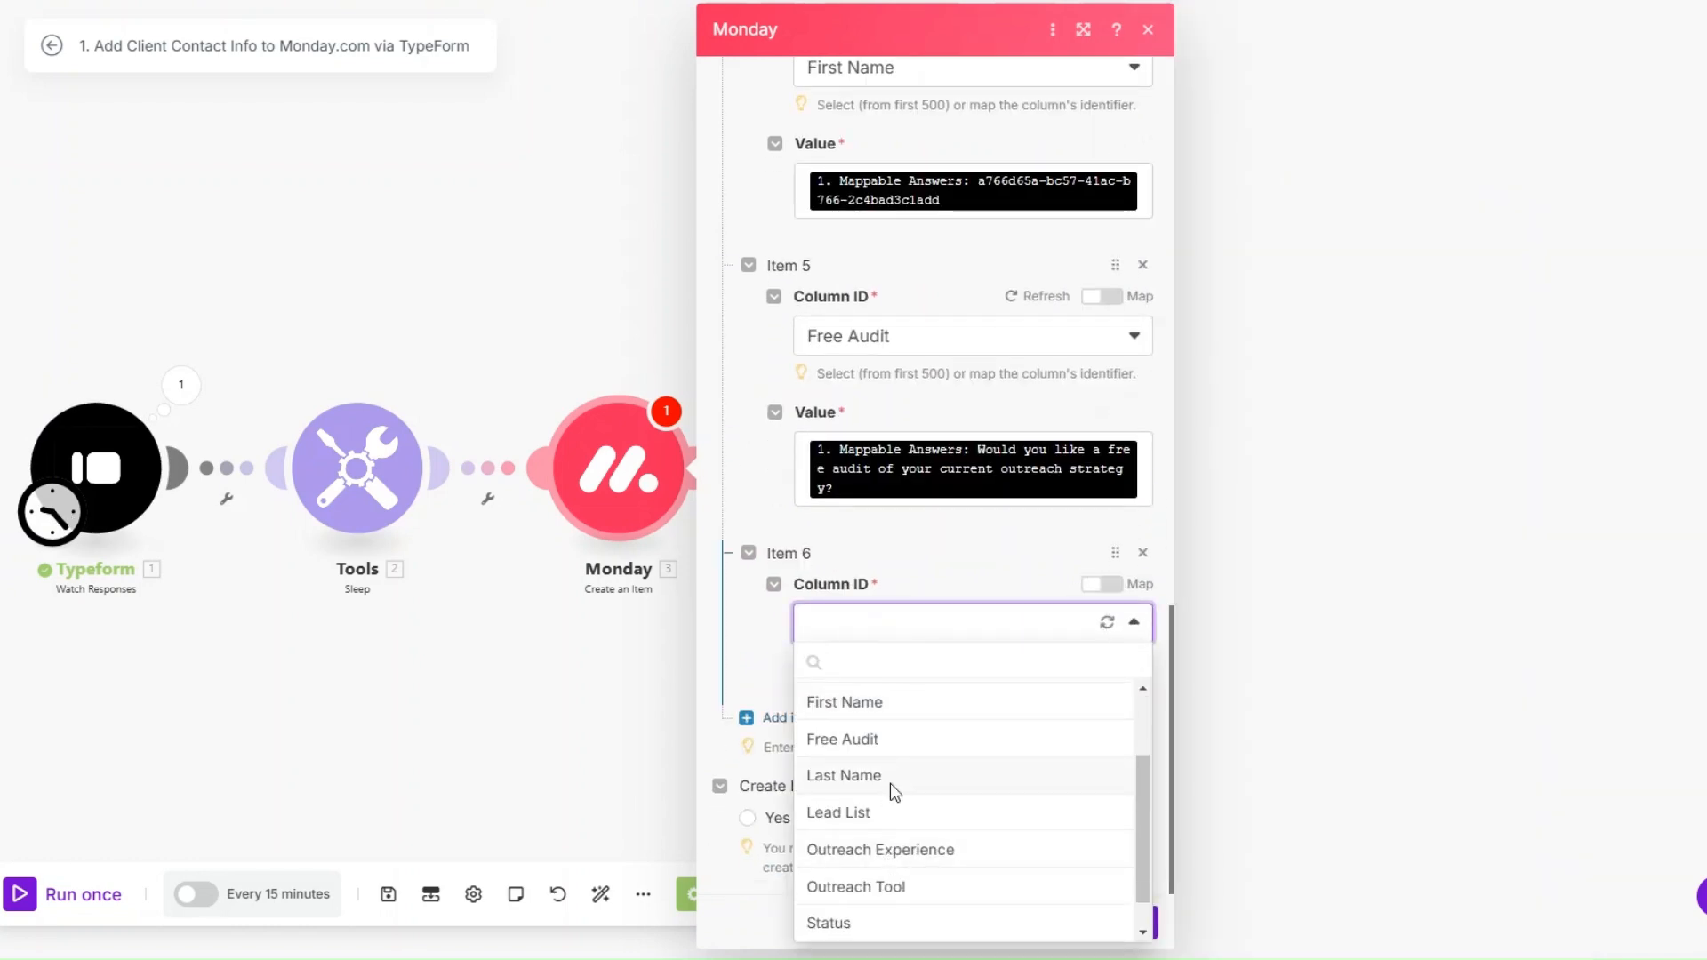
pyautogui.click(845, 775)
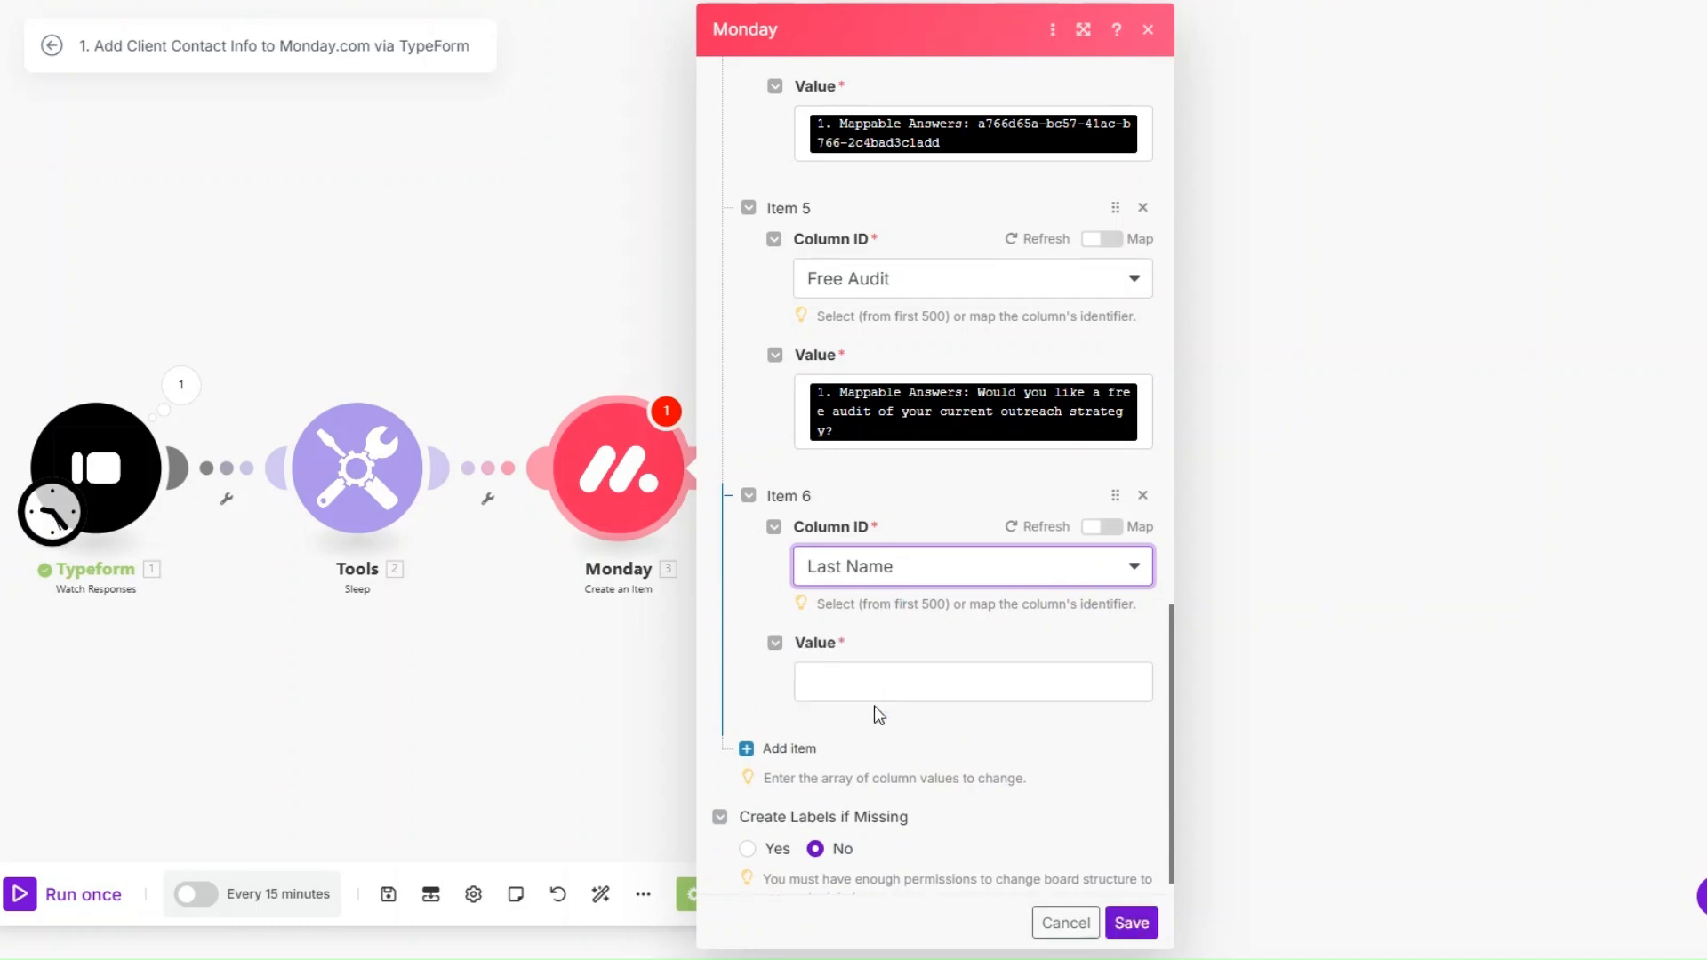
pyautogui.click(873, 699)
pyautogui.click(1458, 844)
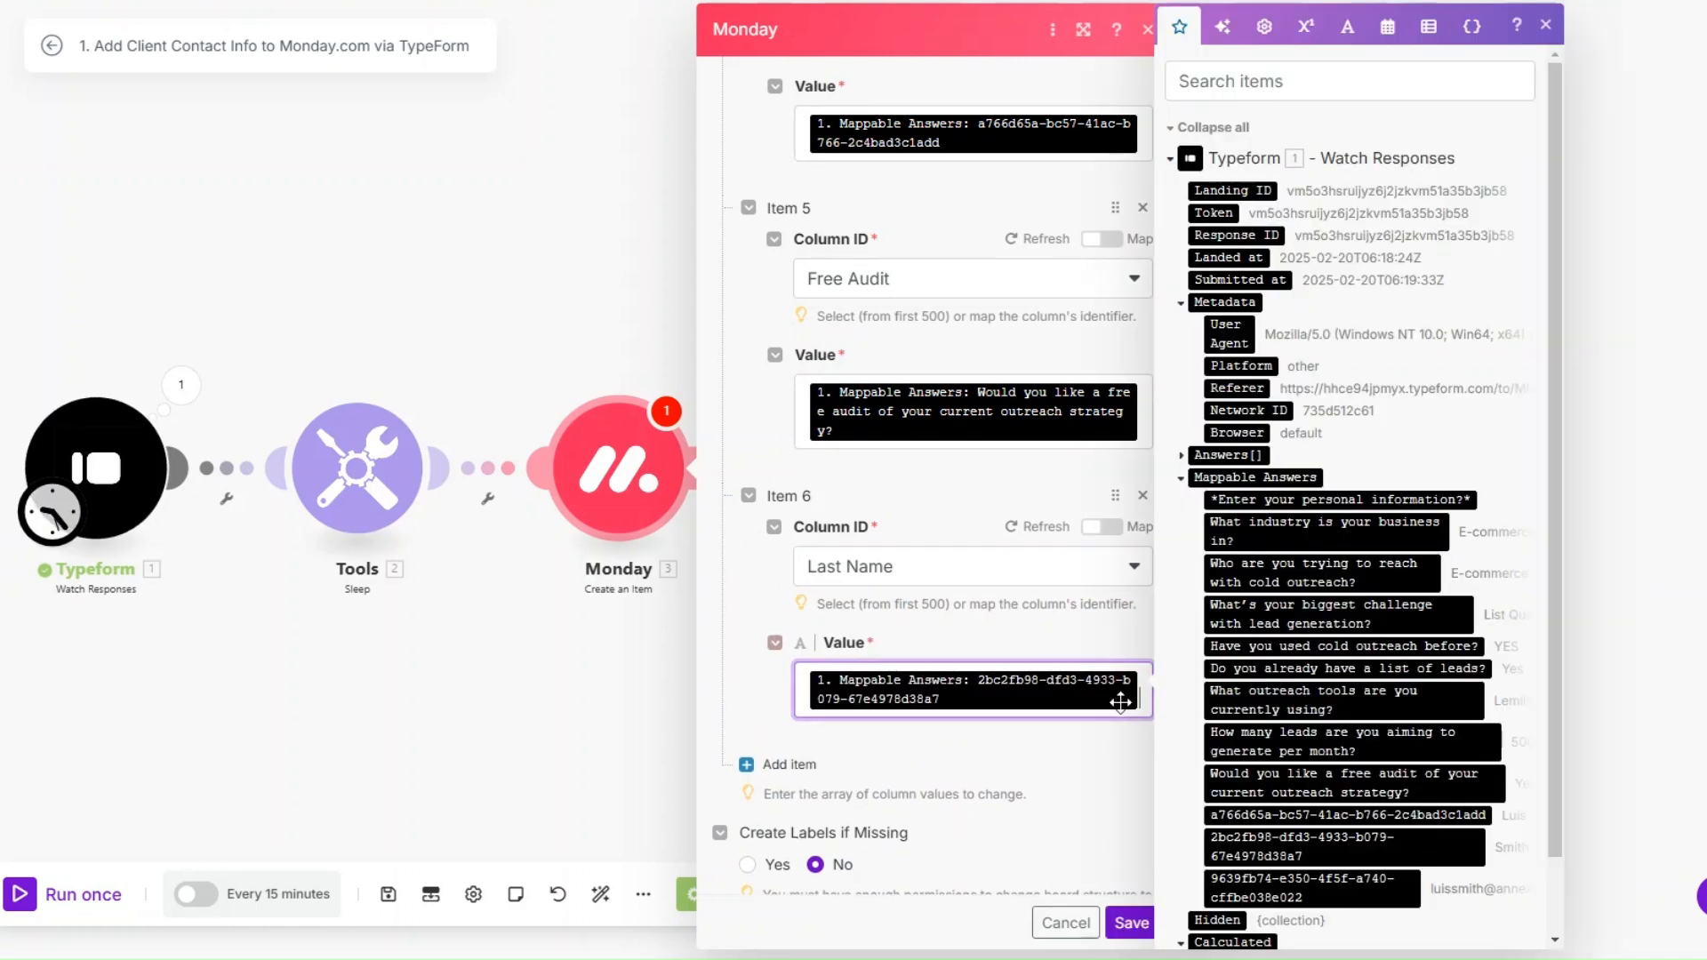
# Step: Add a column value for Lead List, mapped to the Typeform answer "Do you already have a list of leads?"
pyautogui.click(797, 765)
pyautogui.scroll(-2, 887, 507)
pyautogui.click(887, 624)
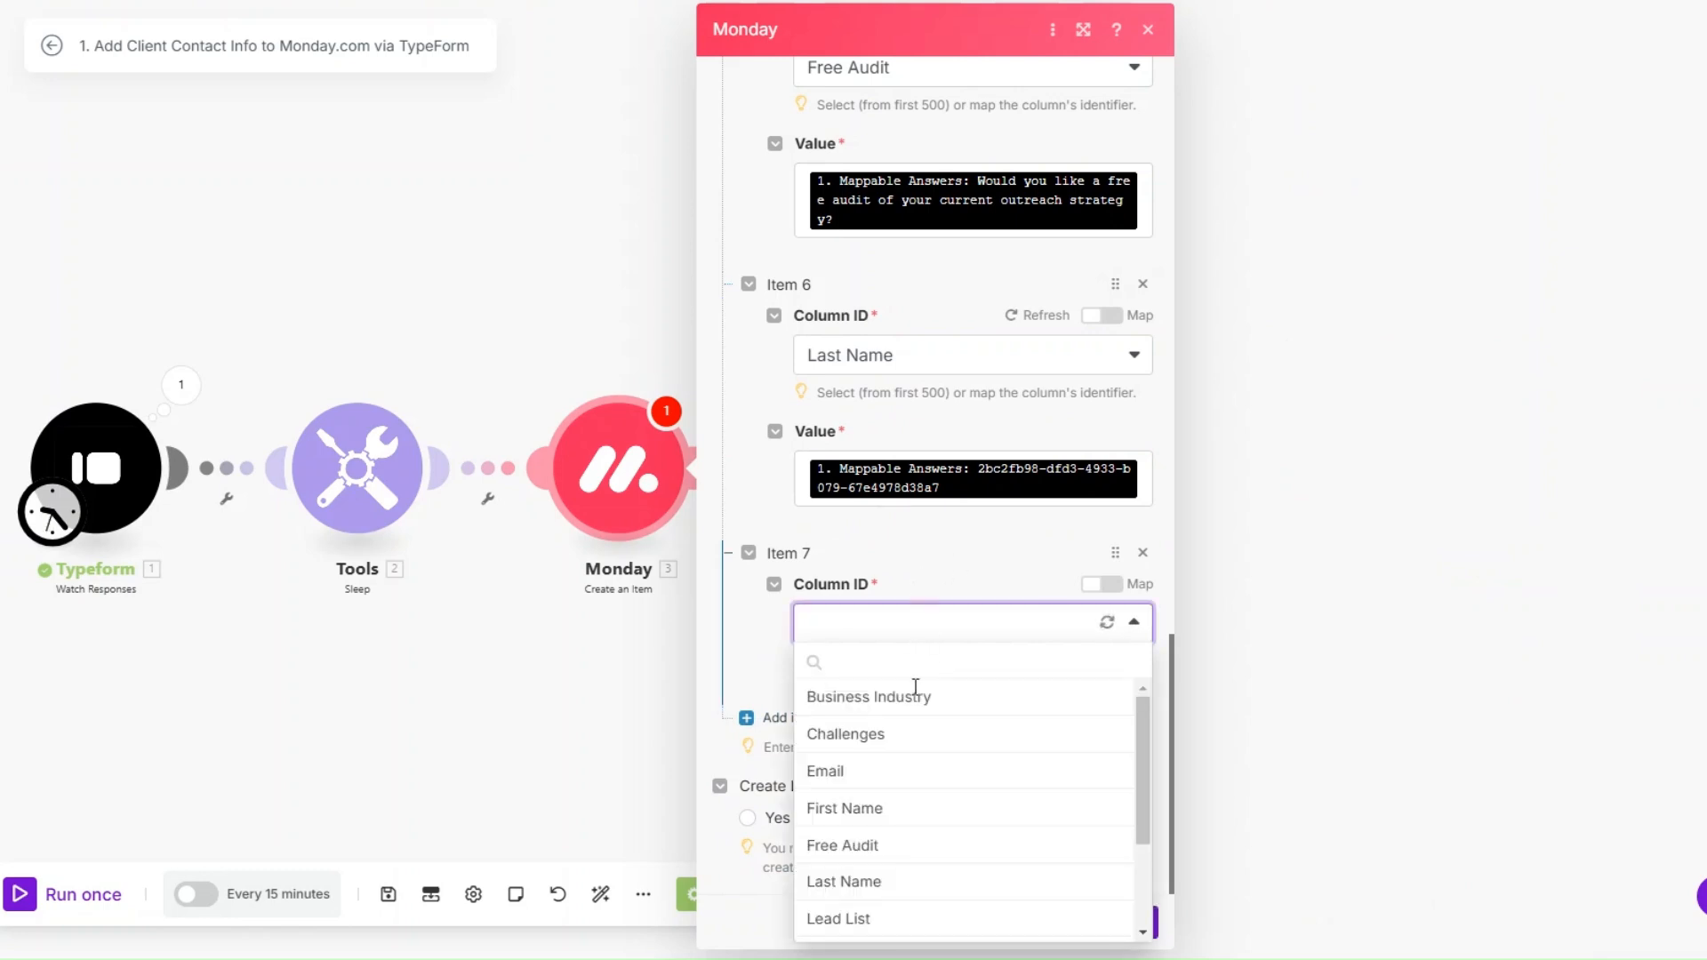
pyautogui.scroll(-2, 918, 781)
pyautogui.click(919, 775)
pyautogui.scroll(-1, 923, 658)
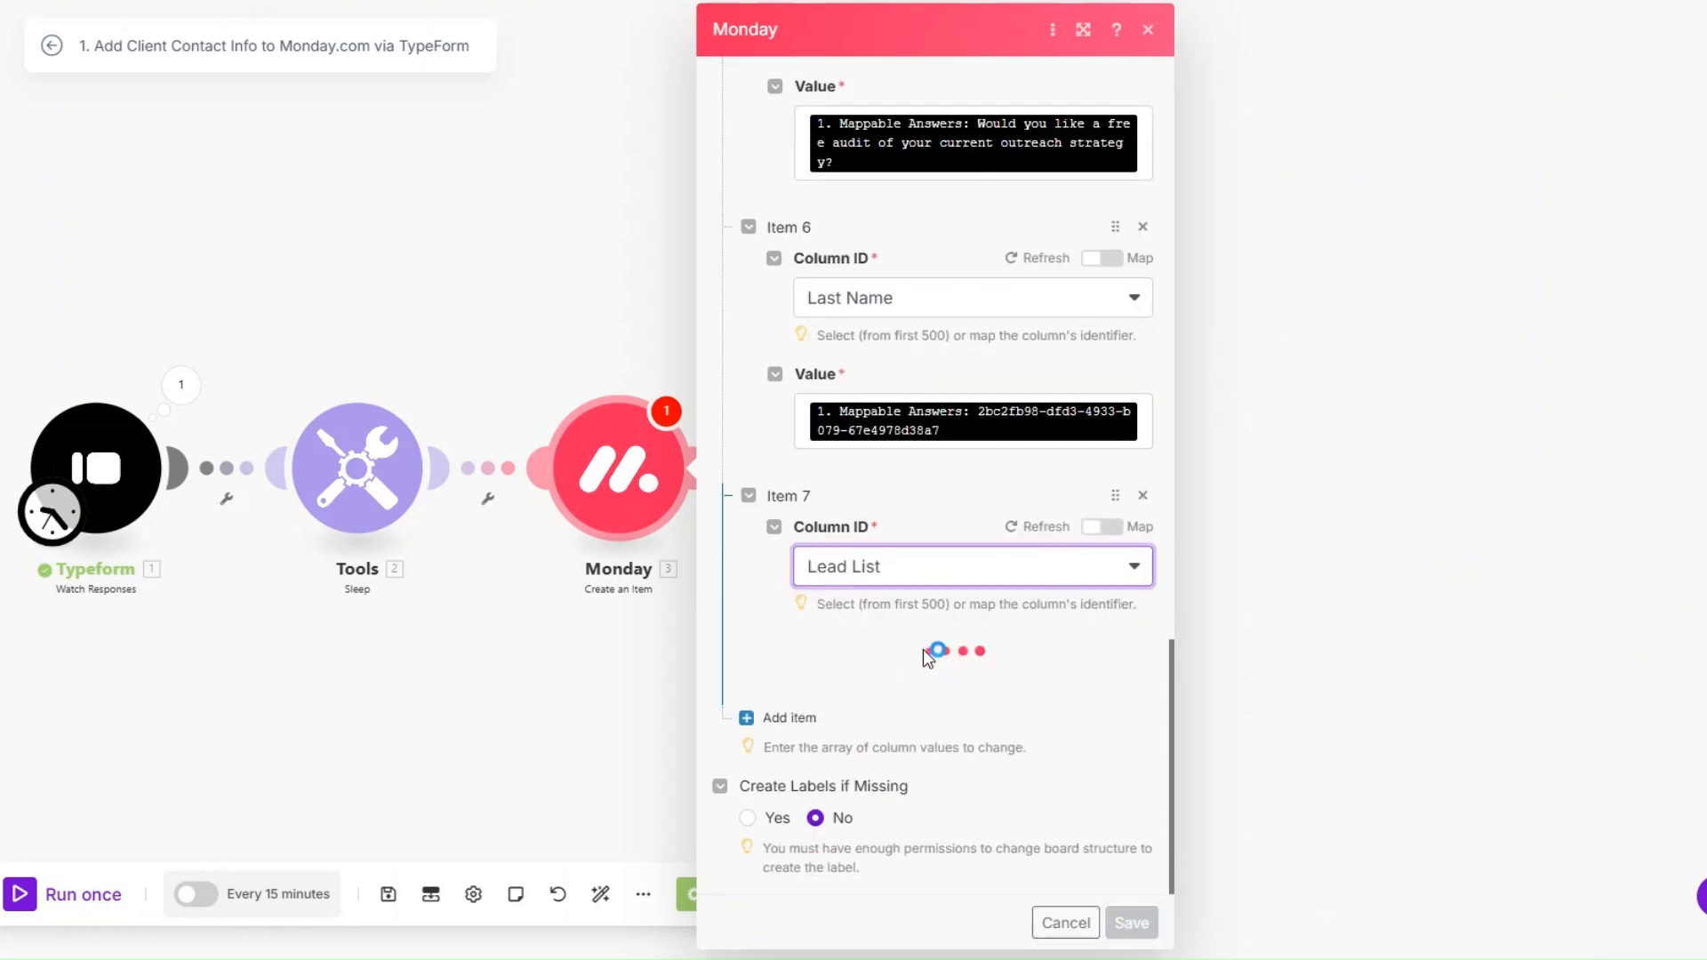
pyautogui.click(960, 665)
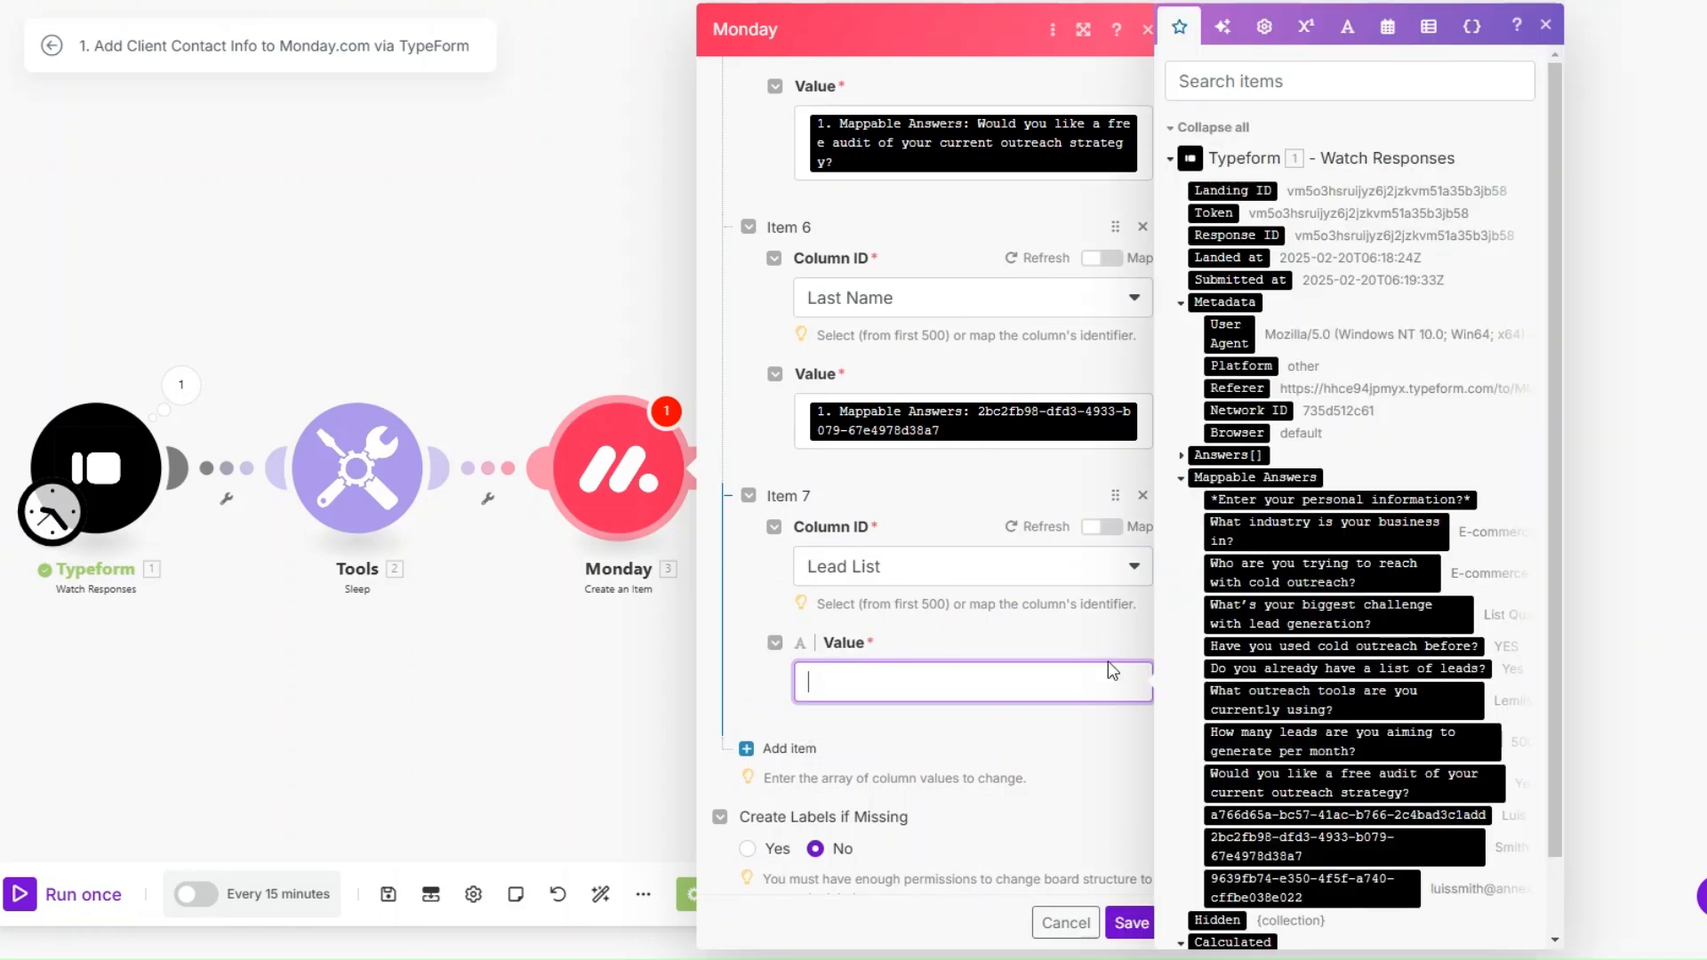
pyautogui.click(1298, 668)
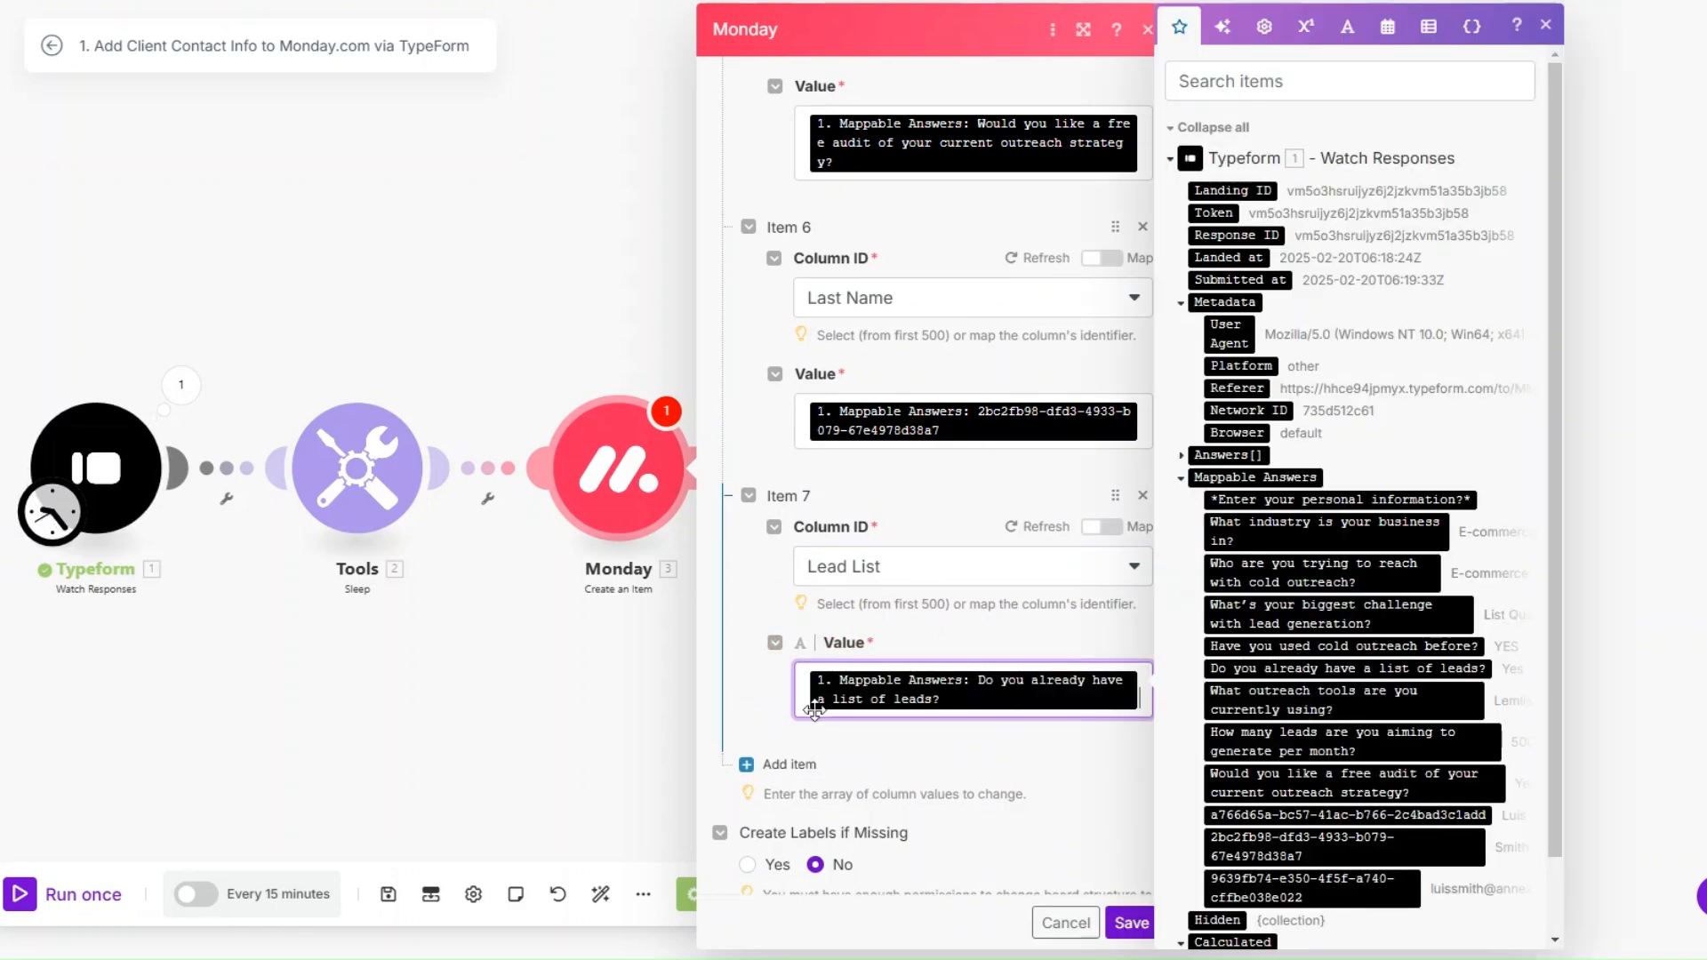
# Step: Add a column value for Outreach Experience, mapped to the Typeform answer "Have you used cold outreach before?"
pyautogui.click(790, 765)
pyautogui.scroll(-2, 884, 561)
pyautogui.click(894, 638)
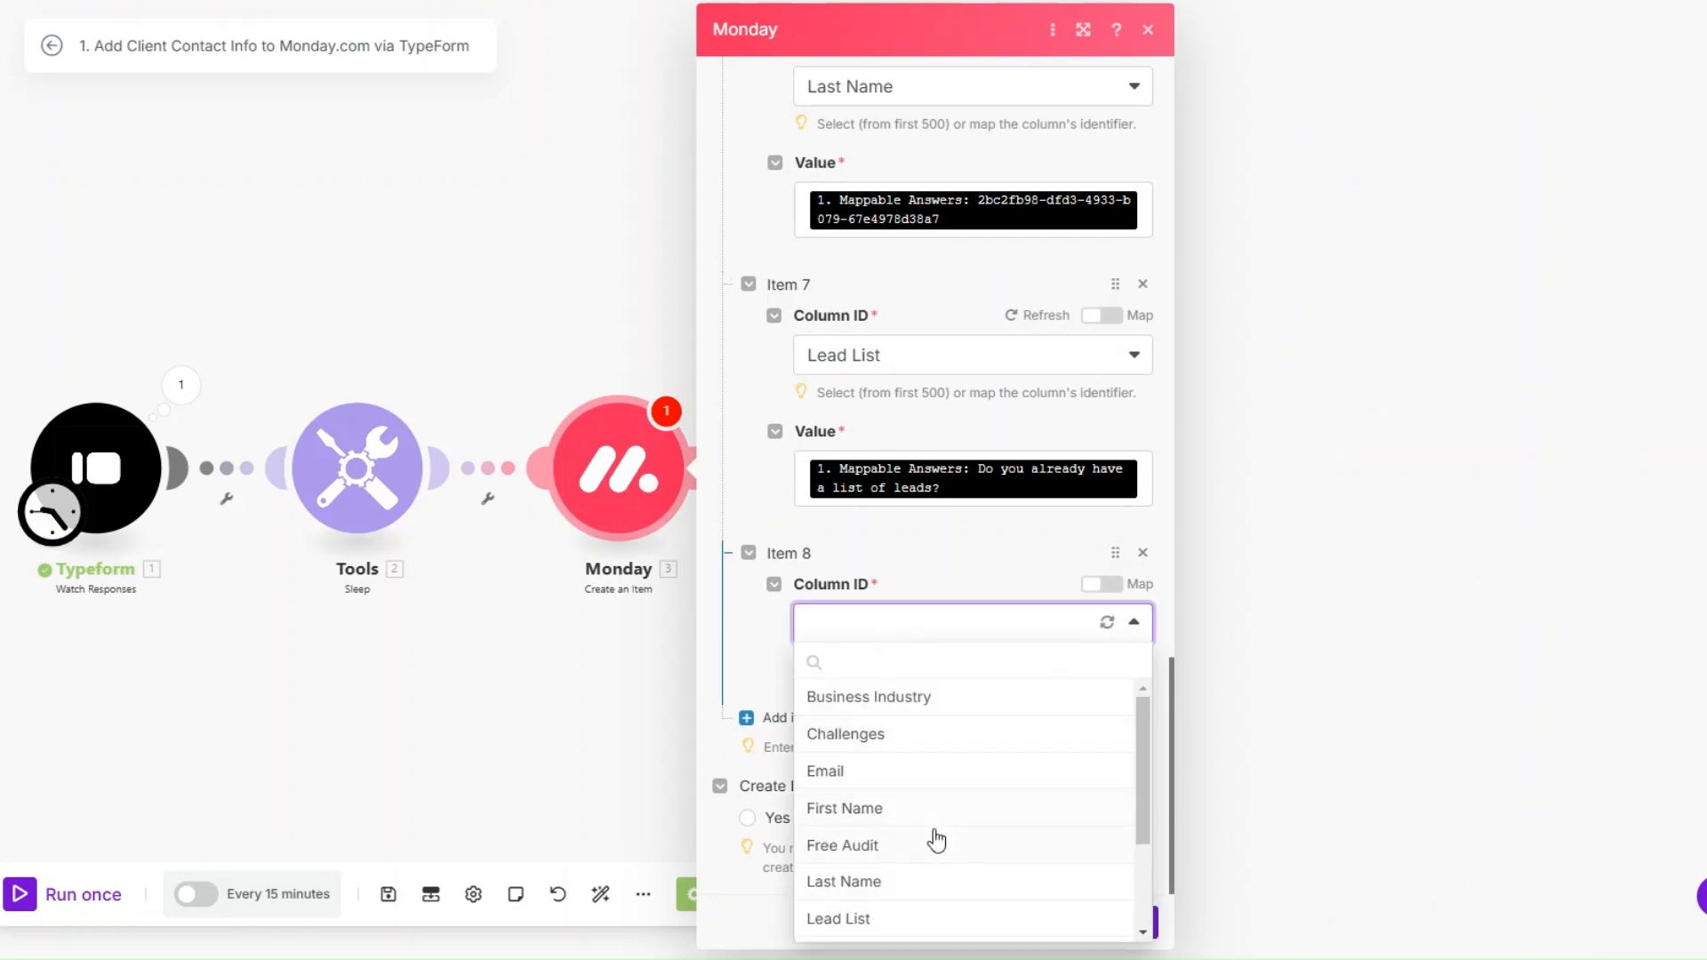
pyautogui.scroll(-2, 930, 827)
pyautogui.click(922, 812)
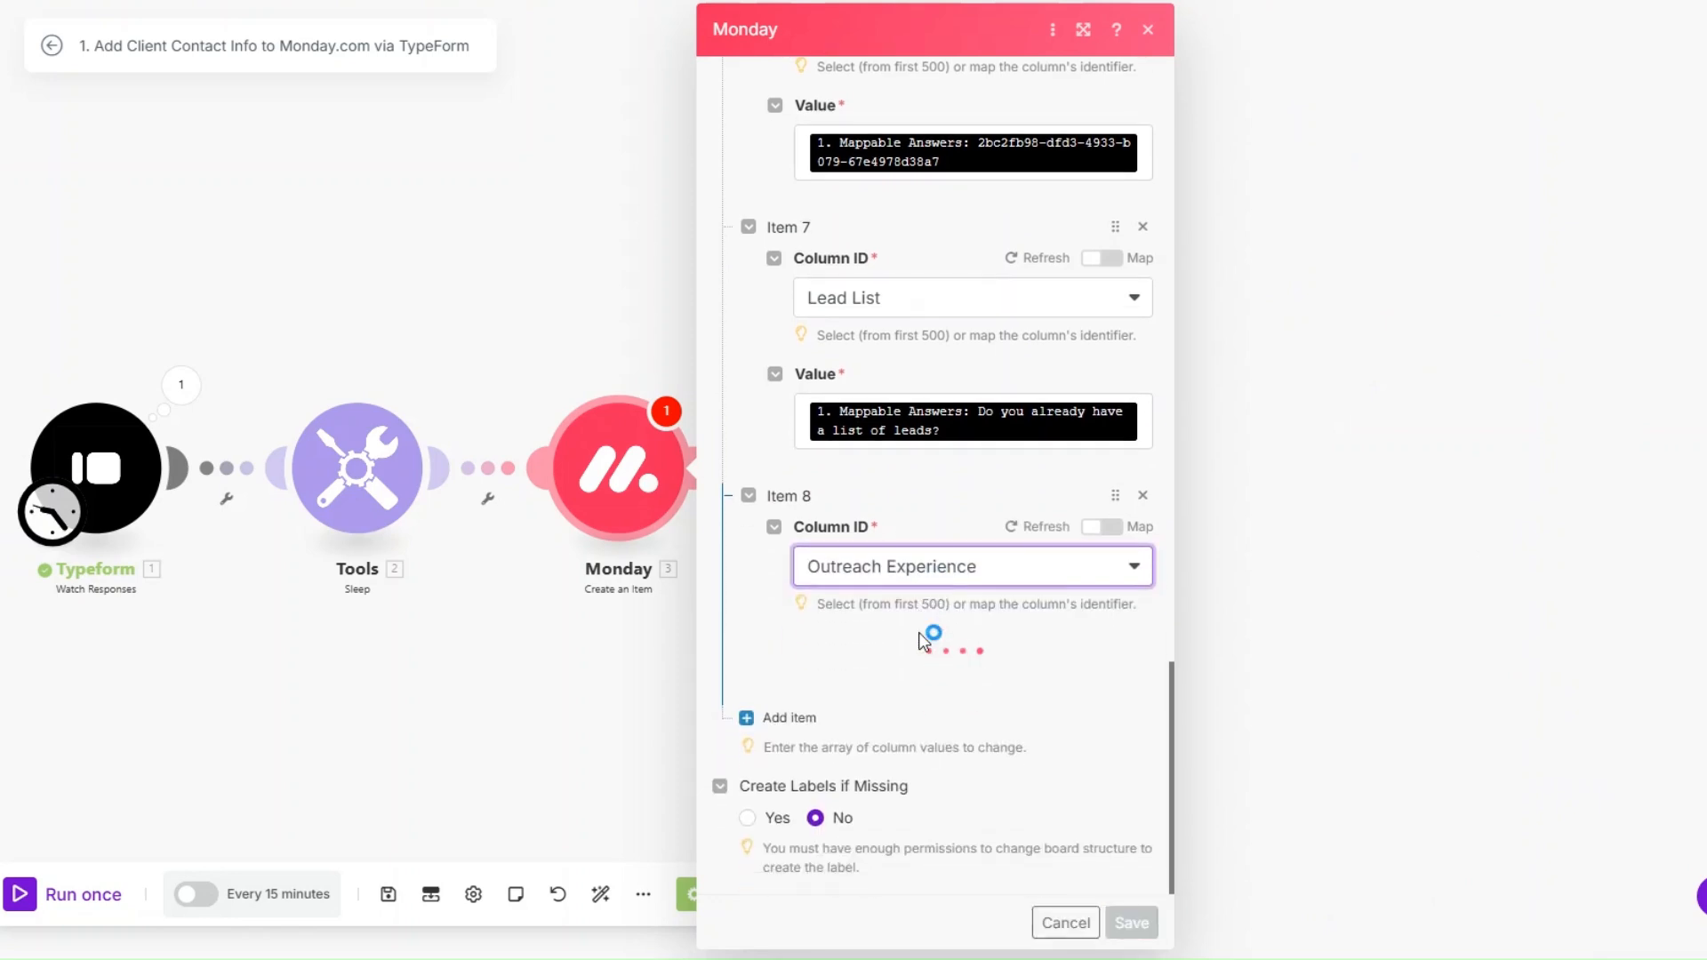
pyautogui.click(876, 681)
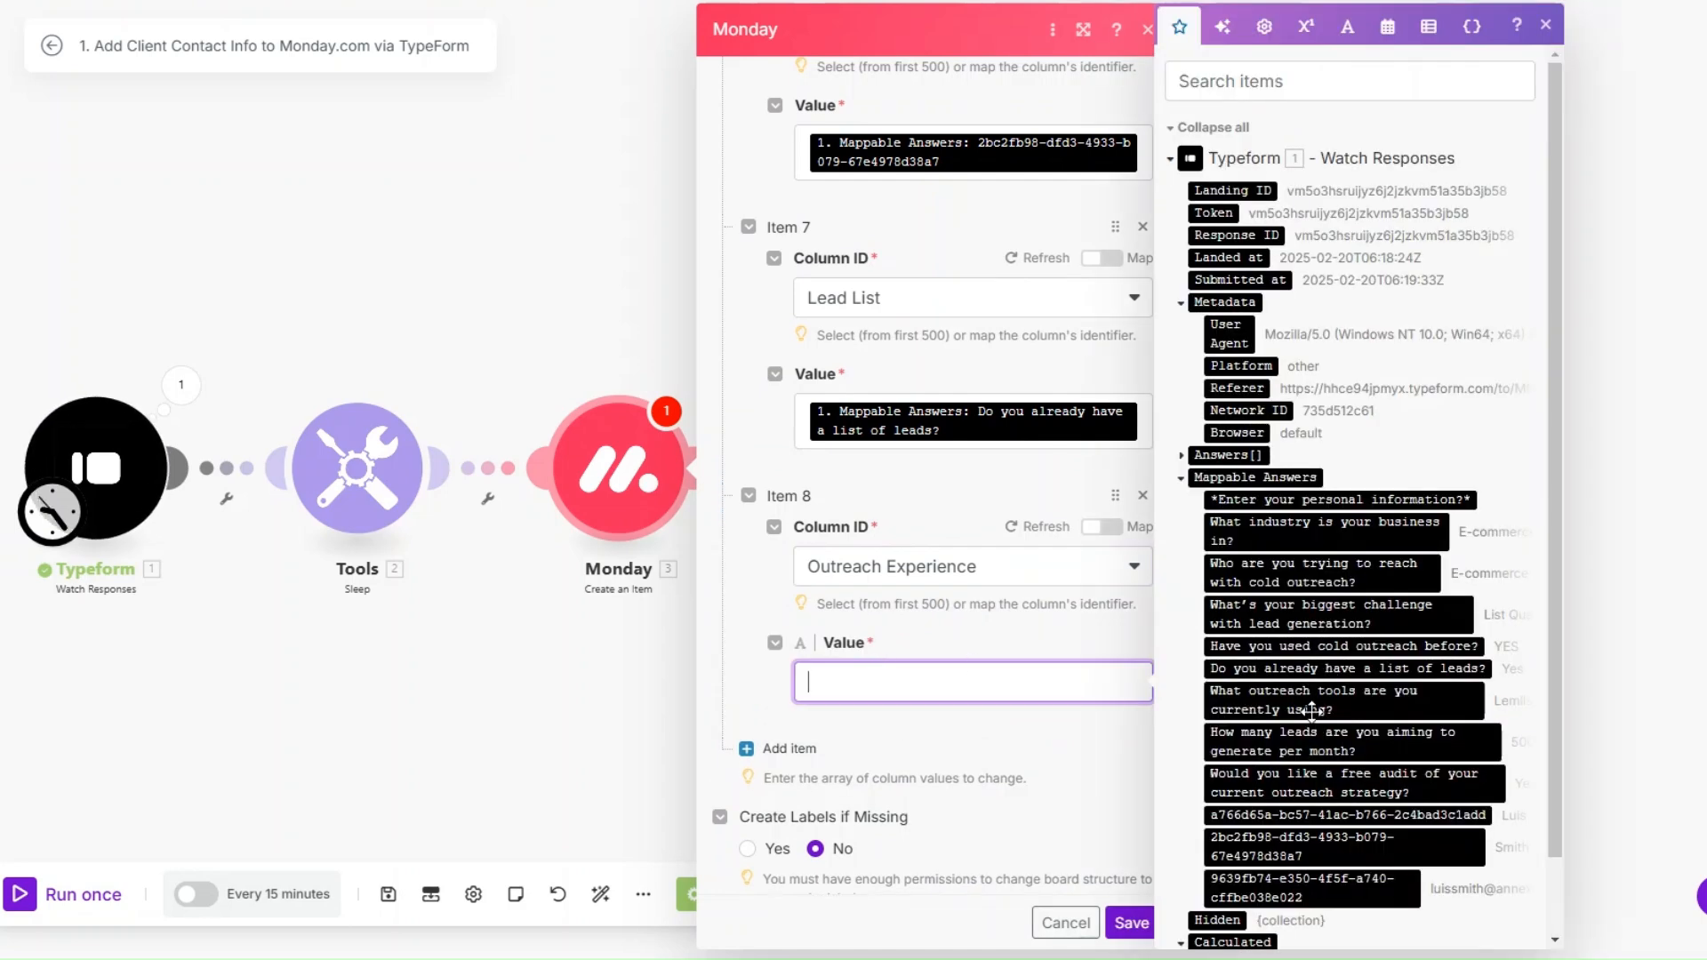
pyautogui.click(1297, 658)
# Step: Add a column value for Outreach Tool, mapped to the Typeform answer "What outreach tools are you currently using?"
pyautogui.click(778, 765)
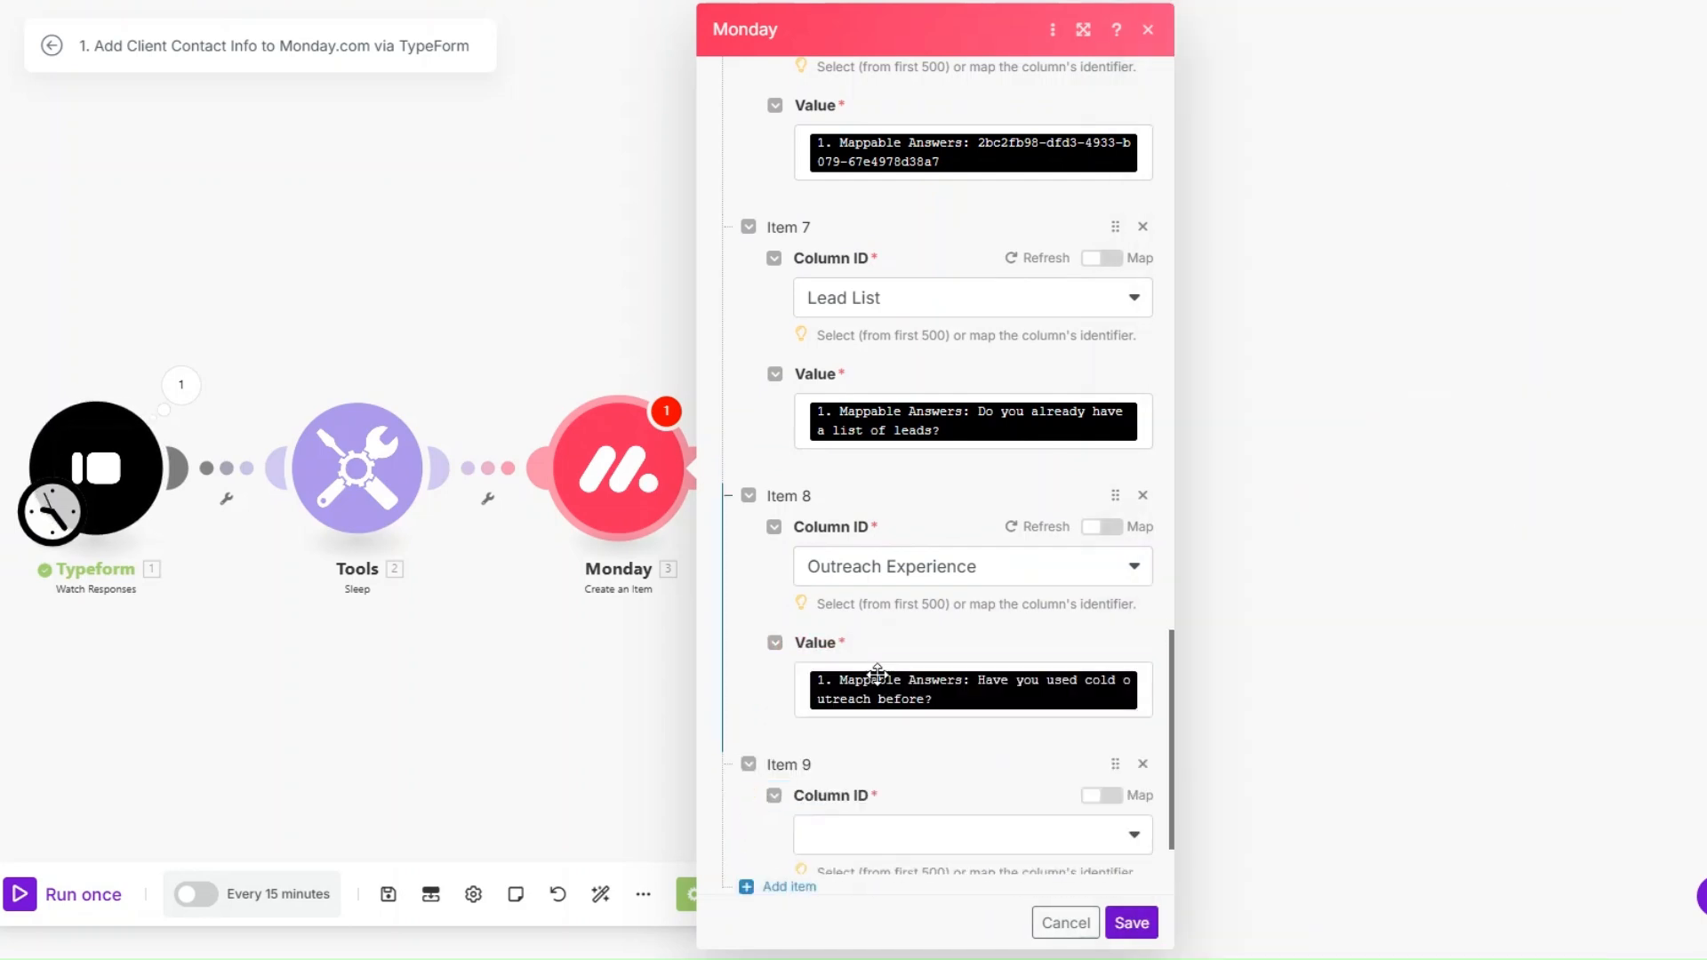
pyautogui.scroll(-3, 879, 648)
pyautogui.click(894, 625)
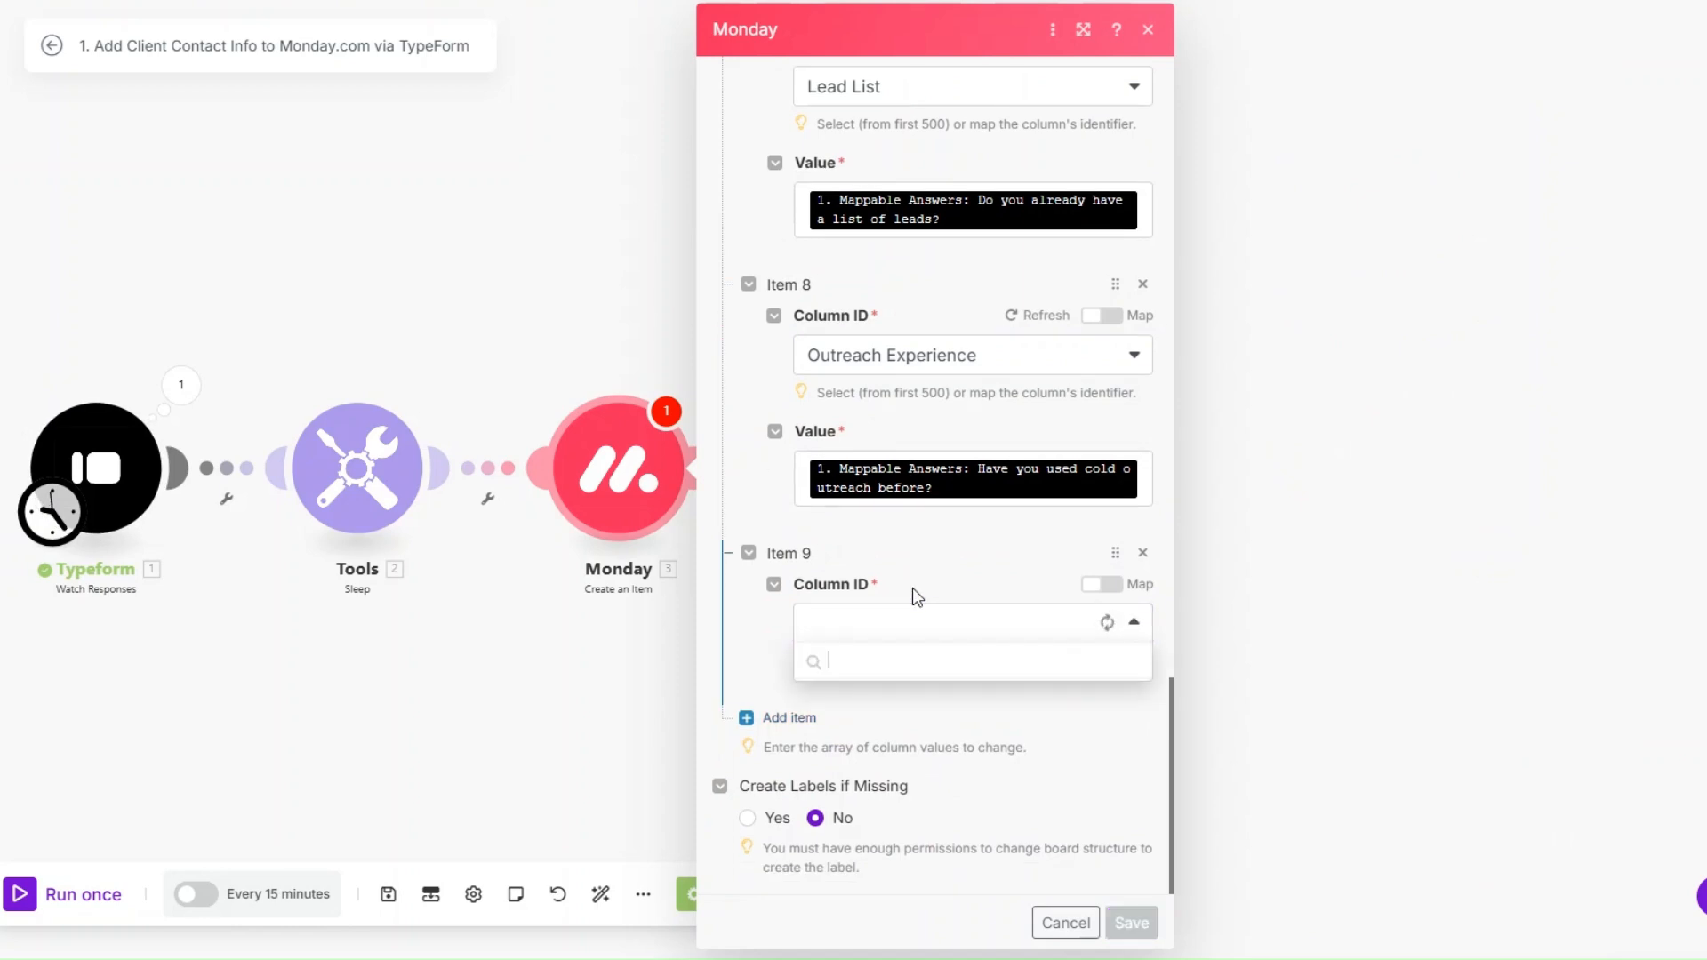
pyautogui.scroll(-3, 916, 750)
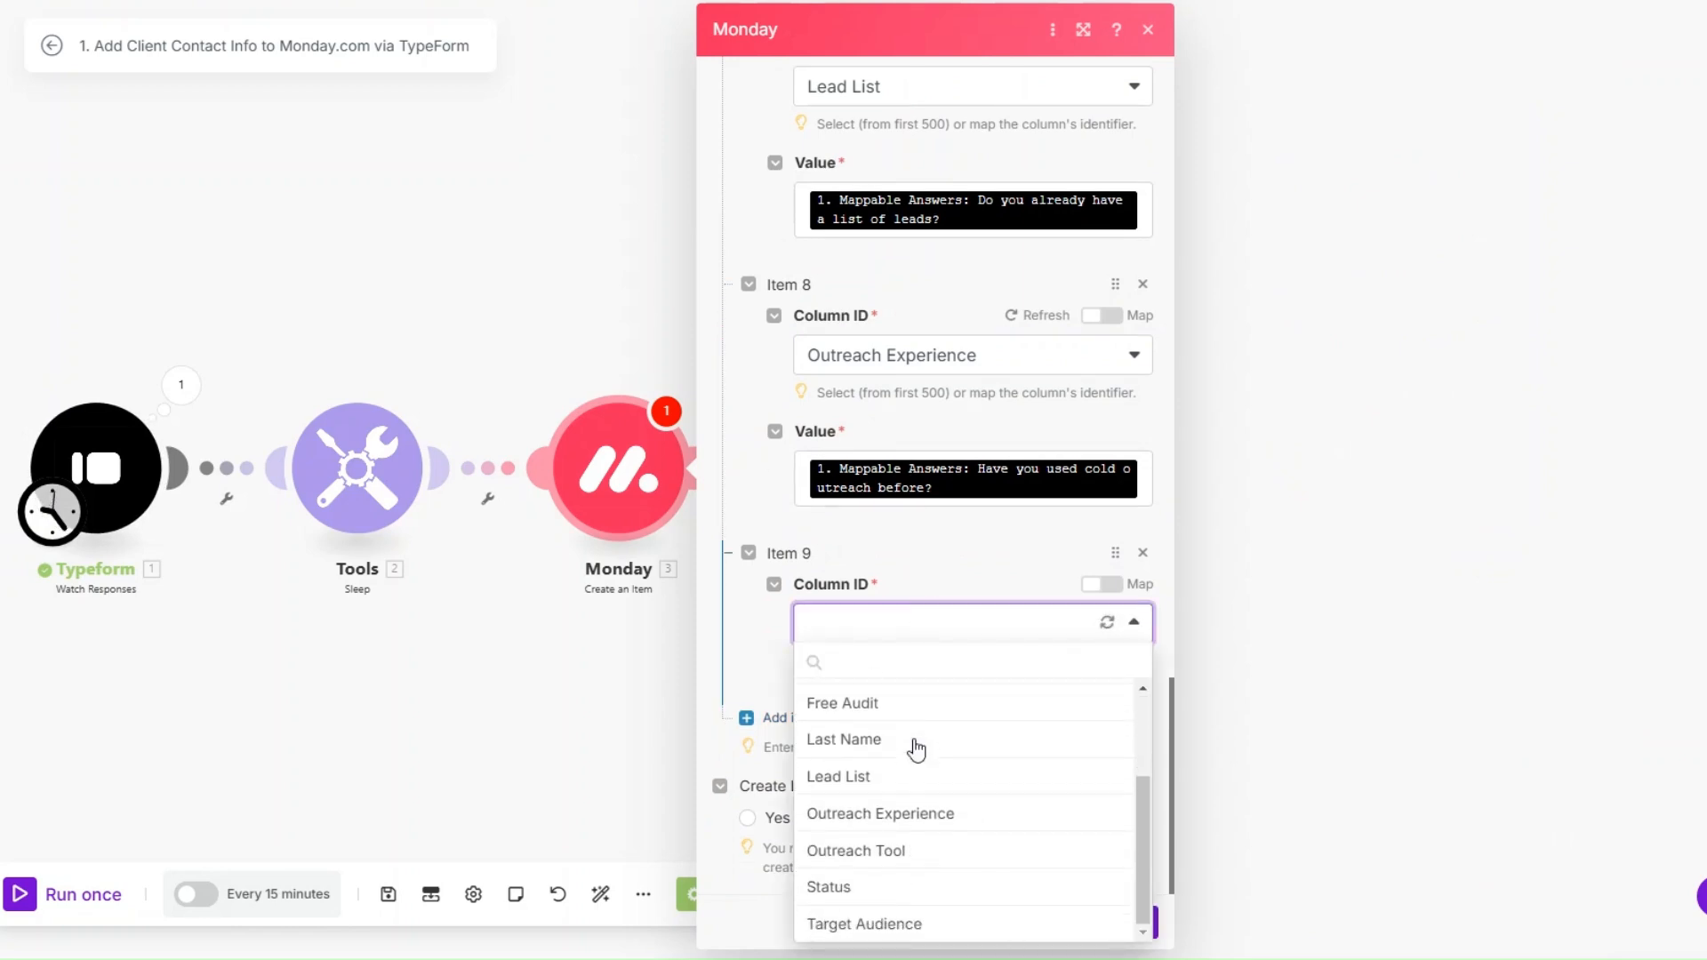
pyautogui.click(918, 851)
pyautogui.click(907, 732)
pyautogui.click(1338, 704)
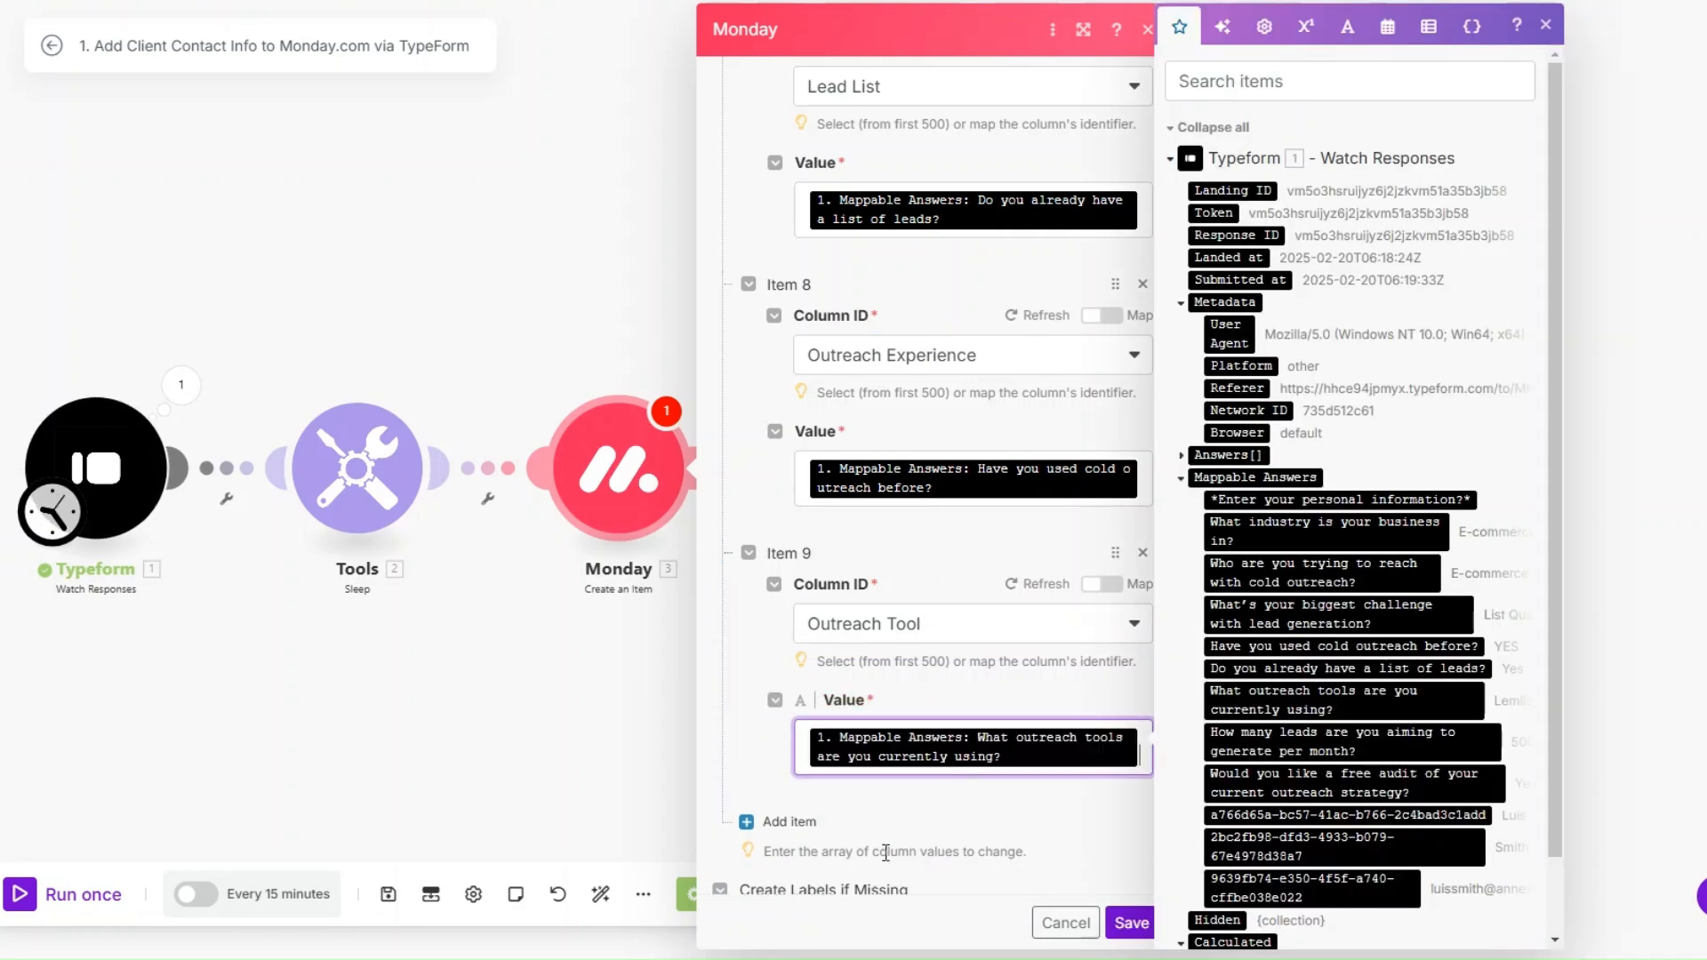
# Step: Add a column value for Status, set by Label to INTAKE
pyautogui.click(778, 805)
pyautogui.click(905, 622)
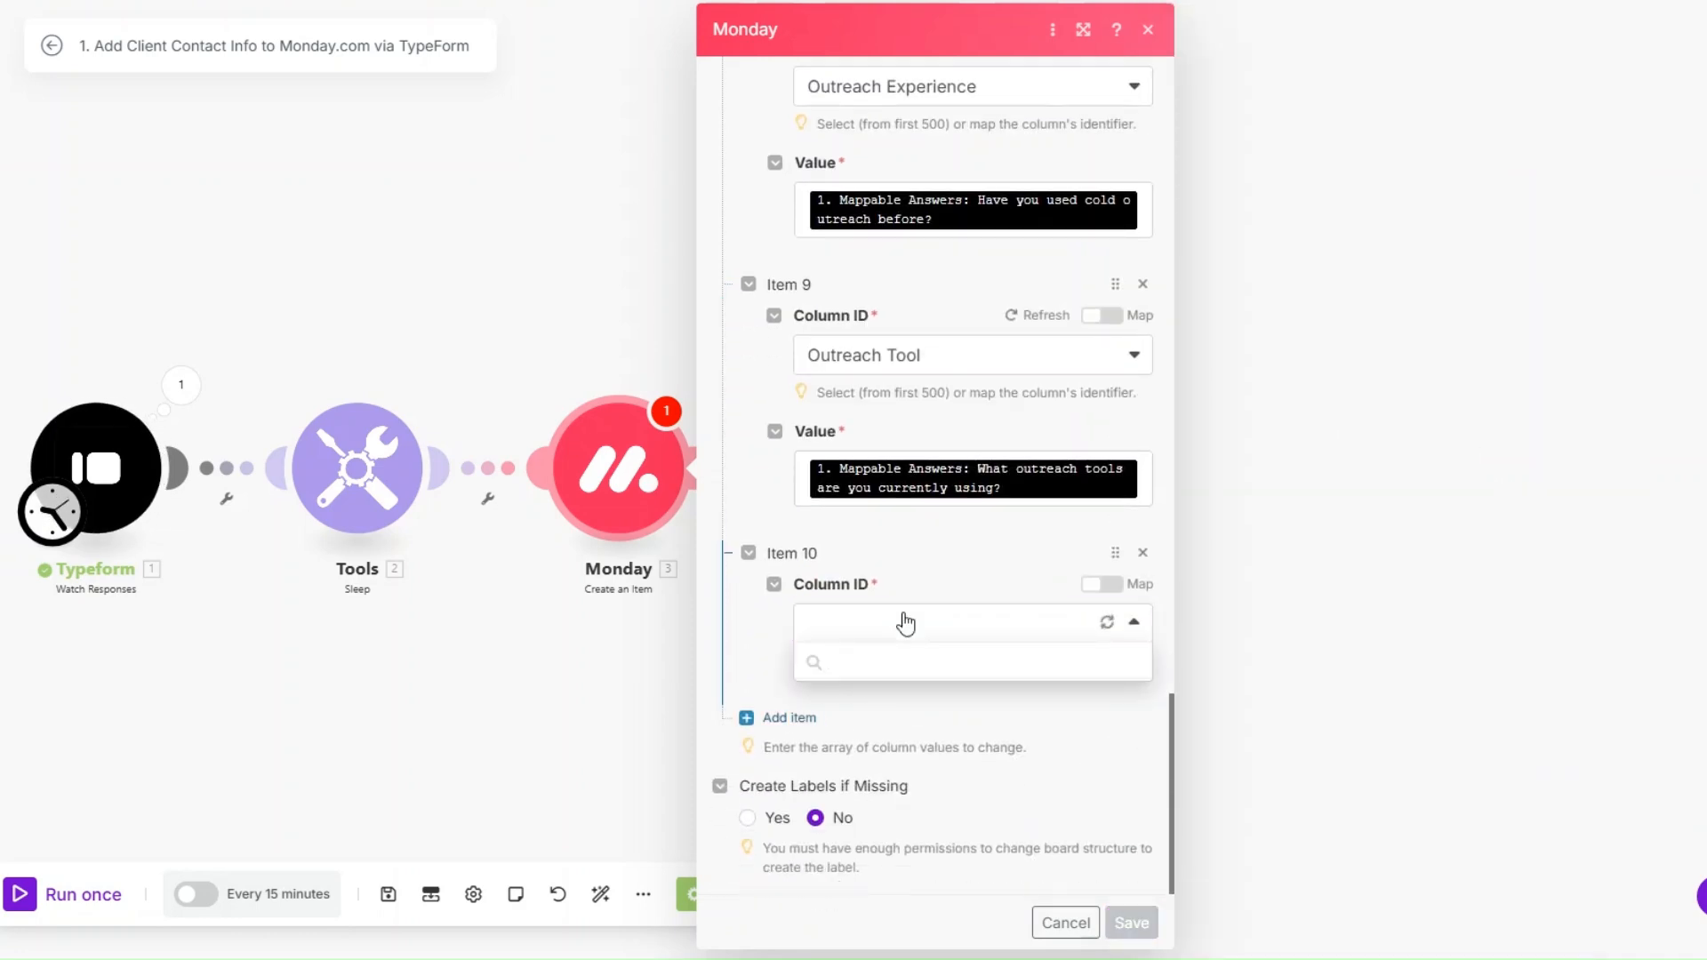
pyautogui.scroll(-2, 907, 762)
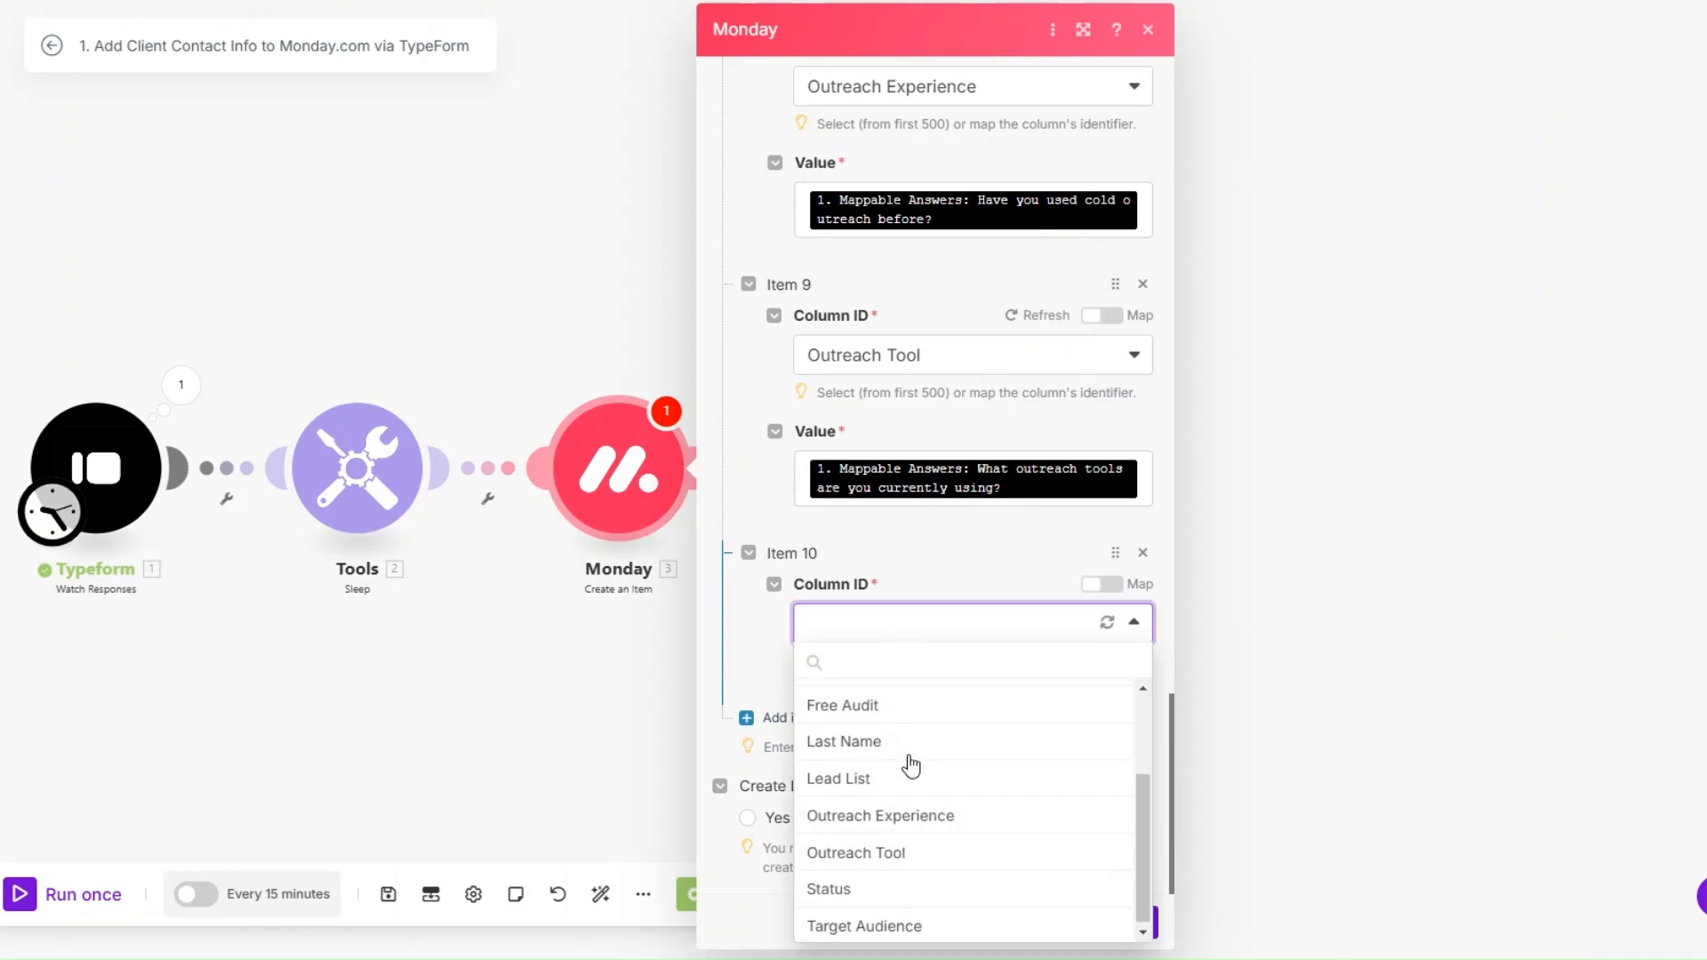
pyautogui.click(911, 883)
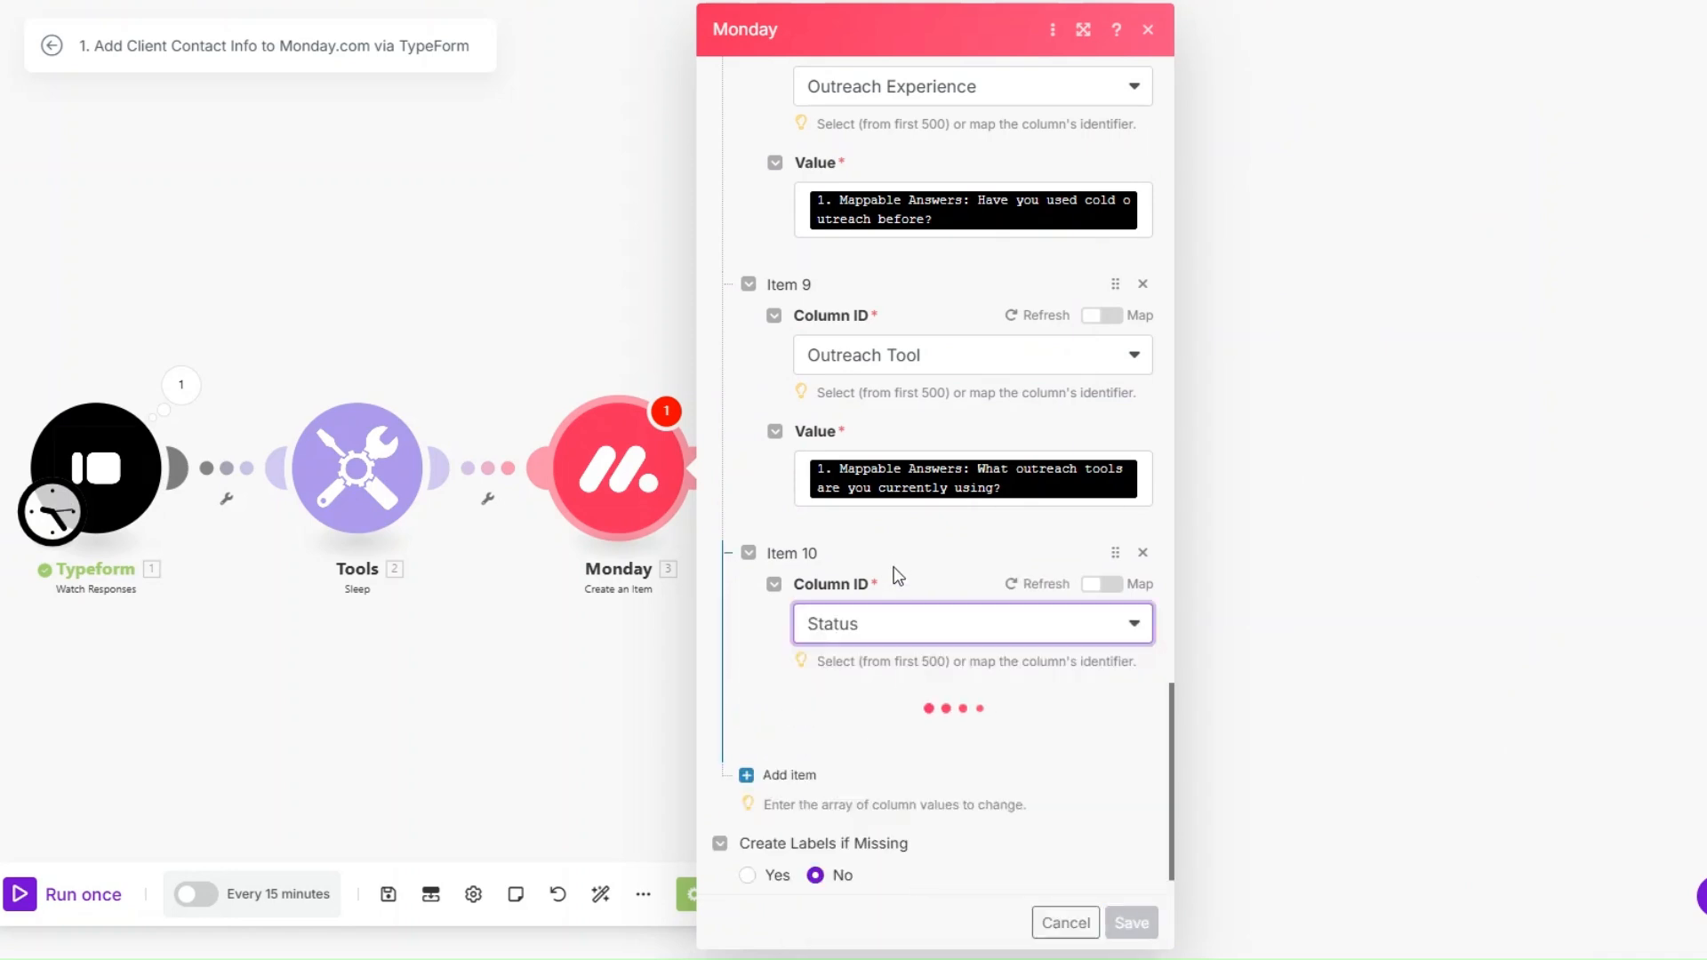
pyautogui.click(876, 717)
pyautogui.click(889, 670)
pyautogui.scroll(-2, 891, 667)
pyautogui.click(893, 663)
pyautogui.click(894, 832)
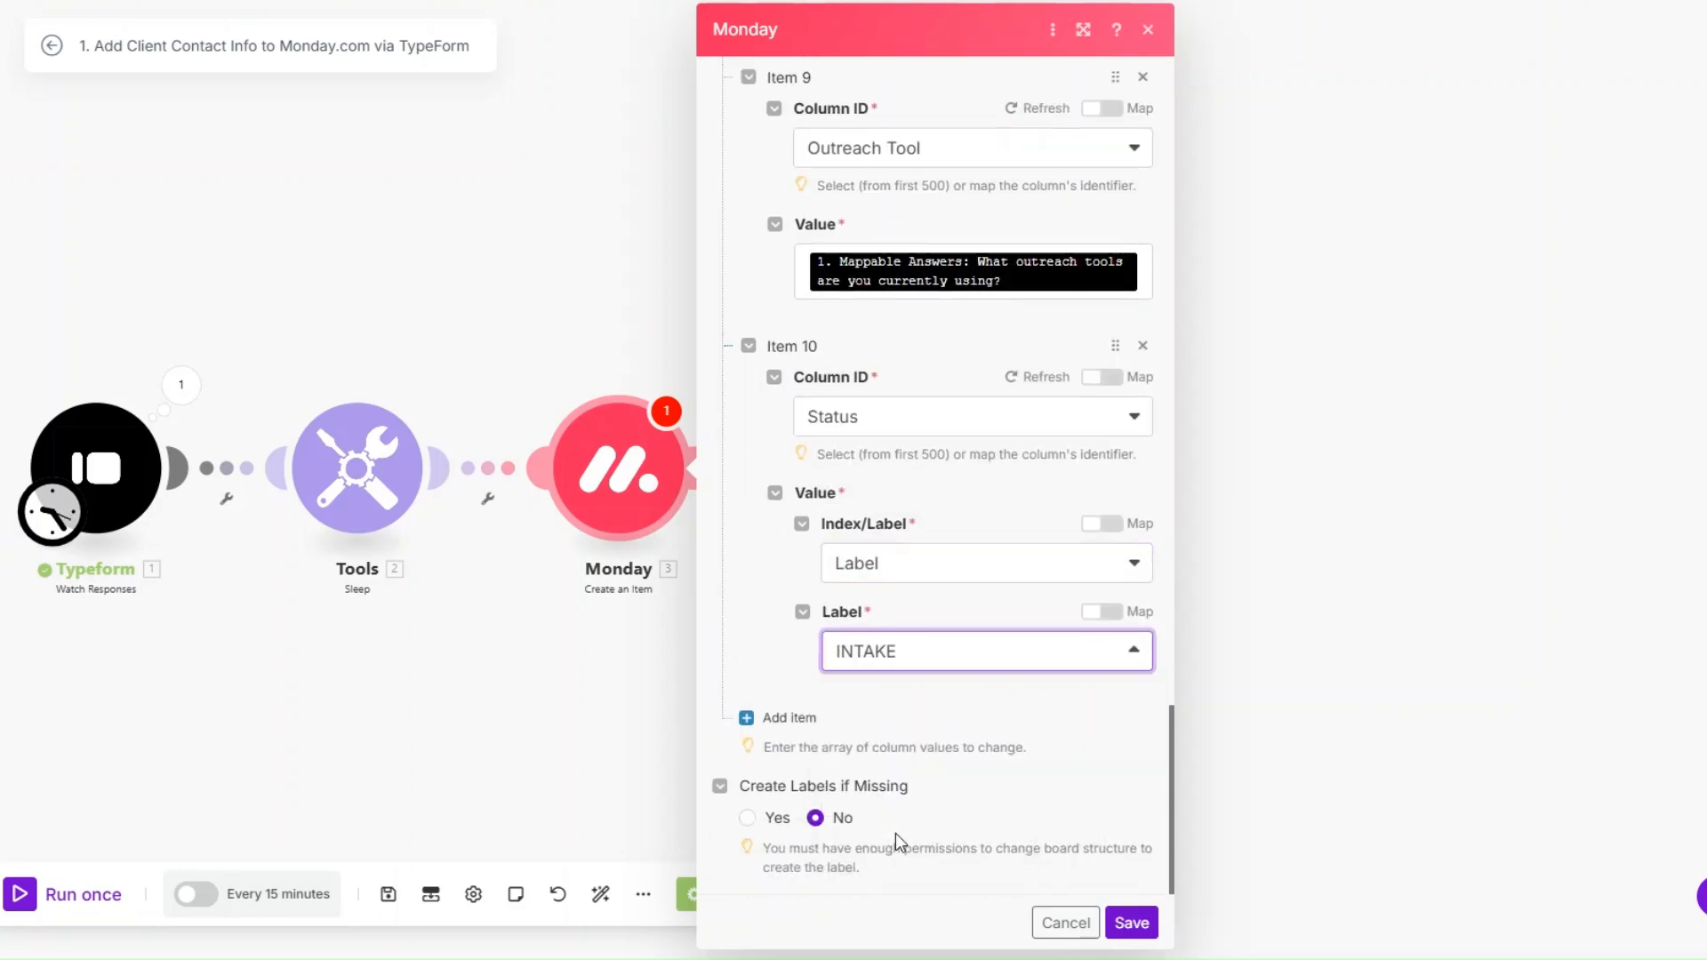
# Step: Add a column value for Target Audience, mapped to the Typeform answer "Who are you trying to reach with cold outreach?", and save the Monday module
pyautogui.click(812, 722)
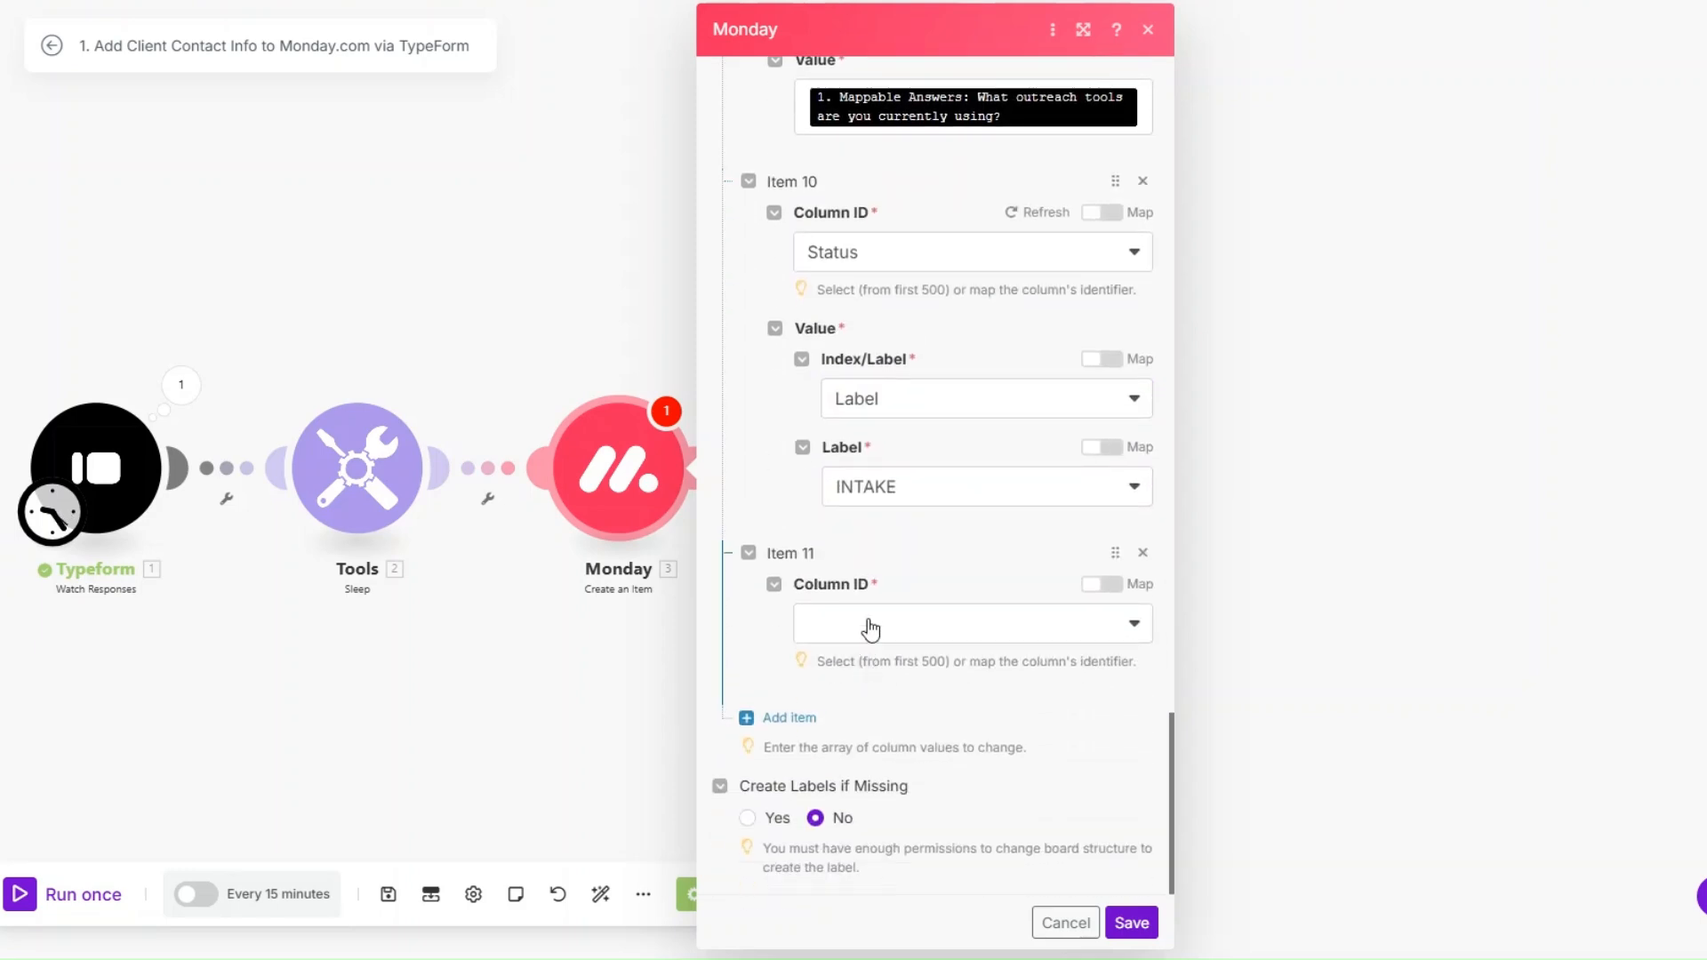
pyautogui.click(944, 627)
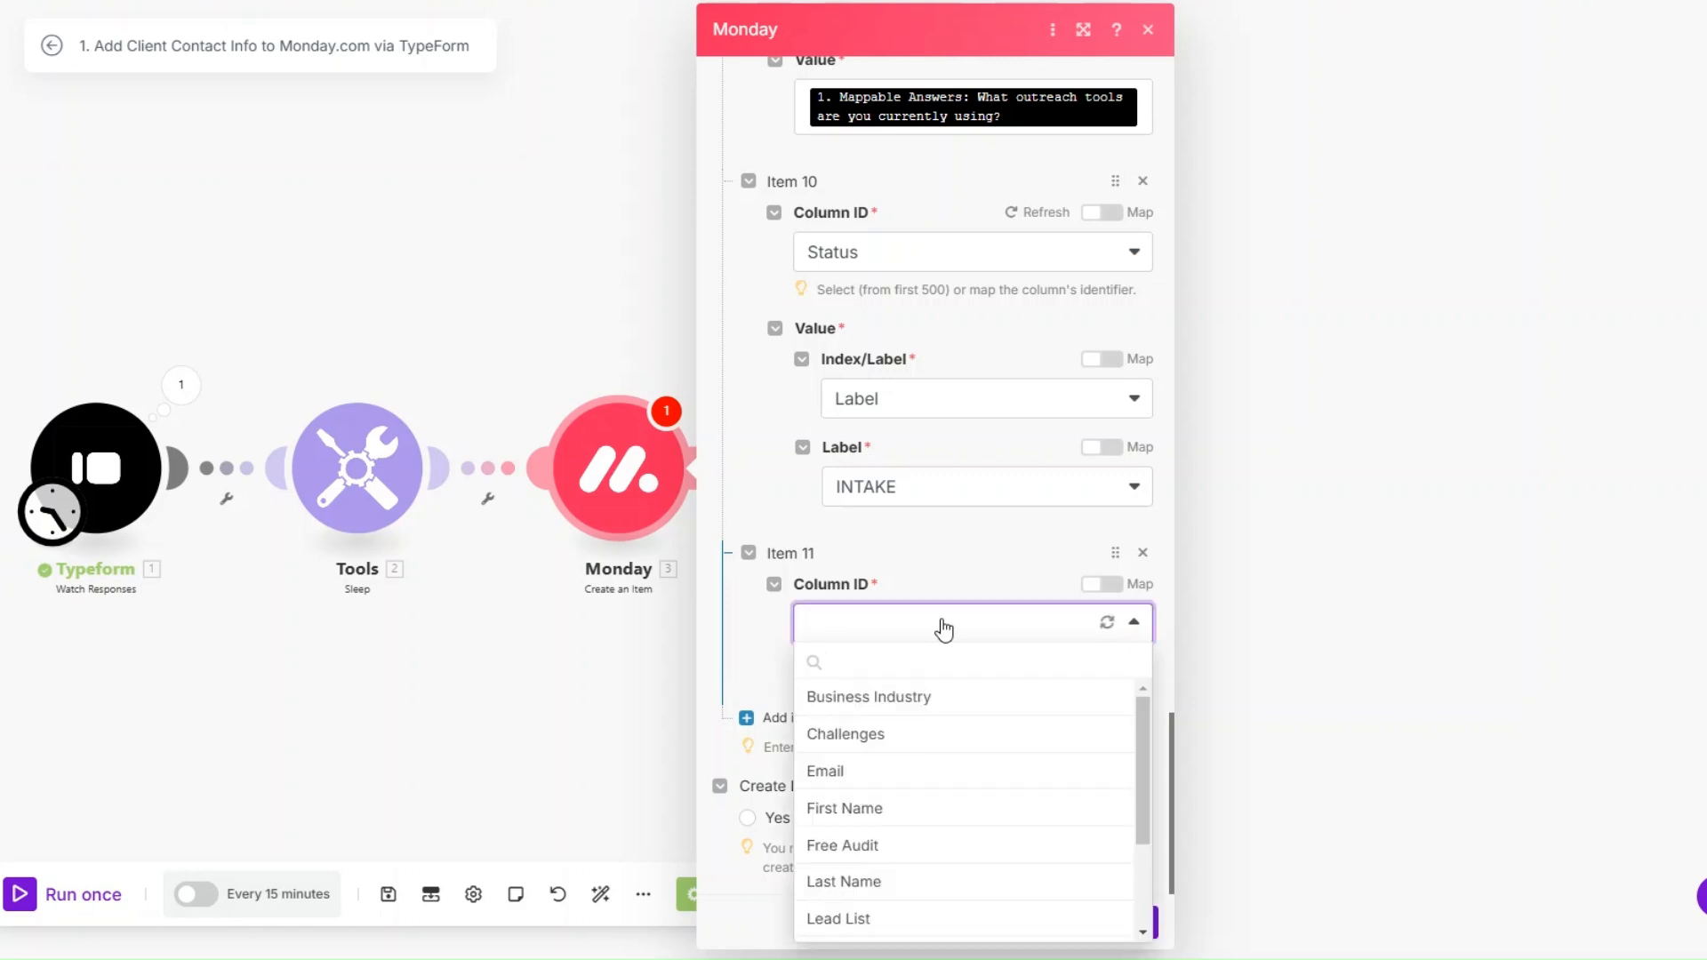
pyautogui.scroll(-3, 925, 853)
pyautogui.click(915, 922)
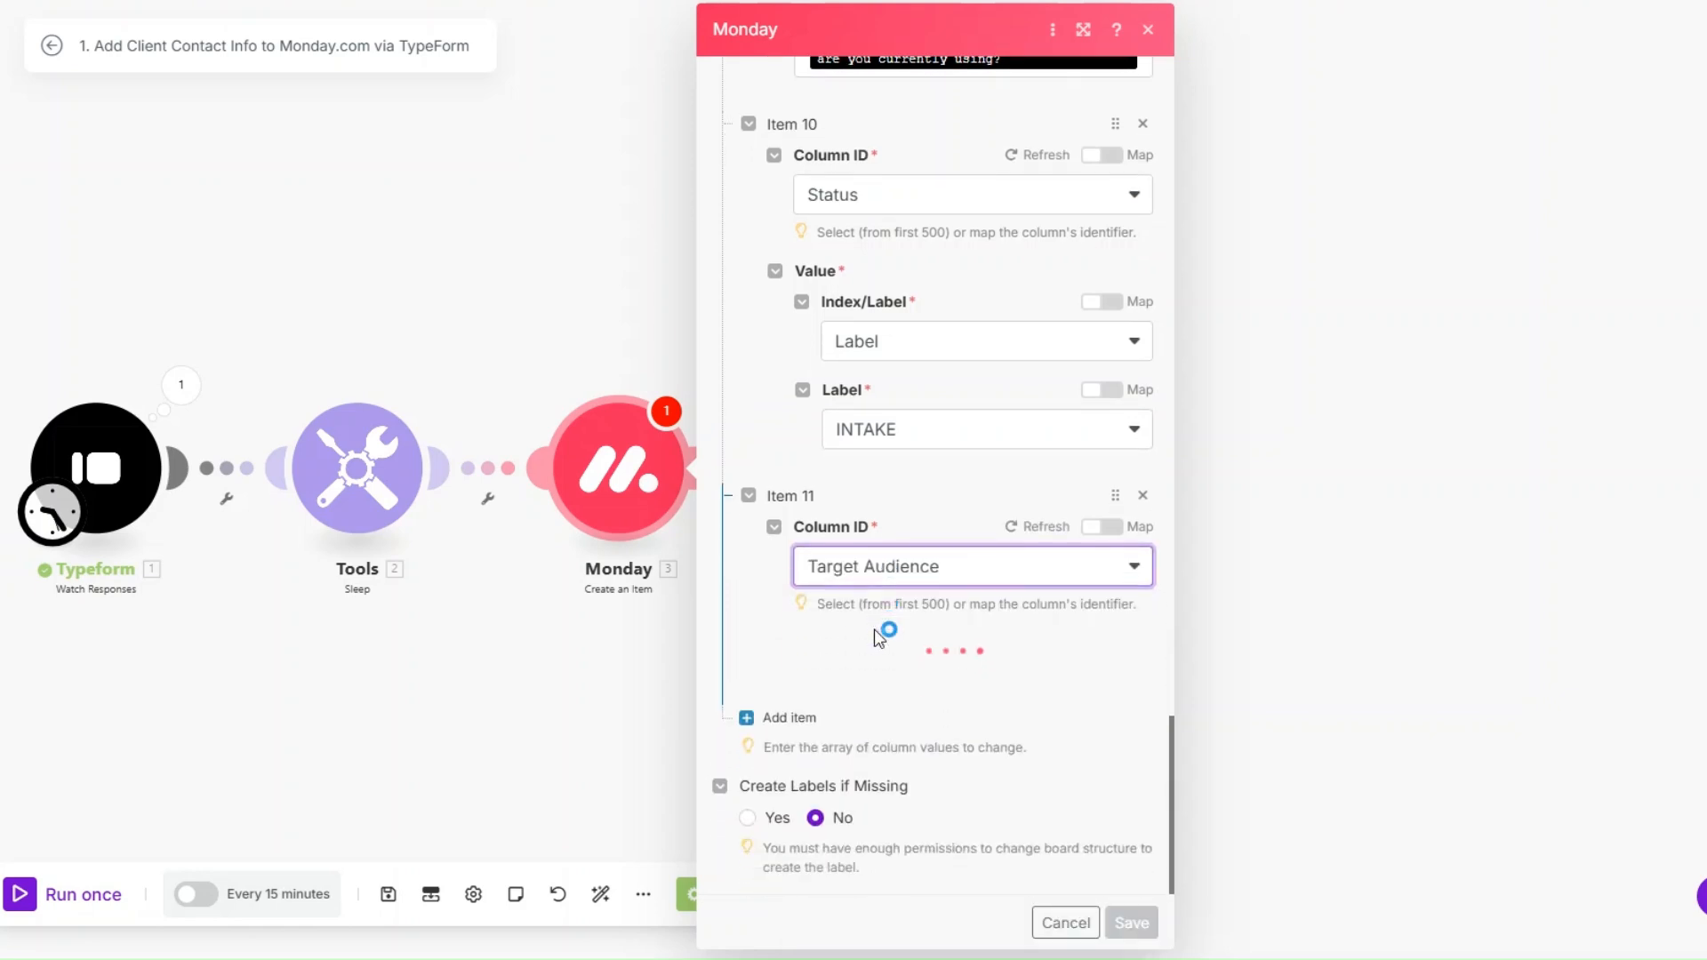
pyautogui.click(910, 679)
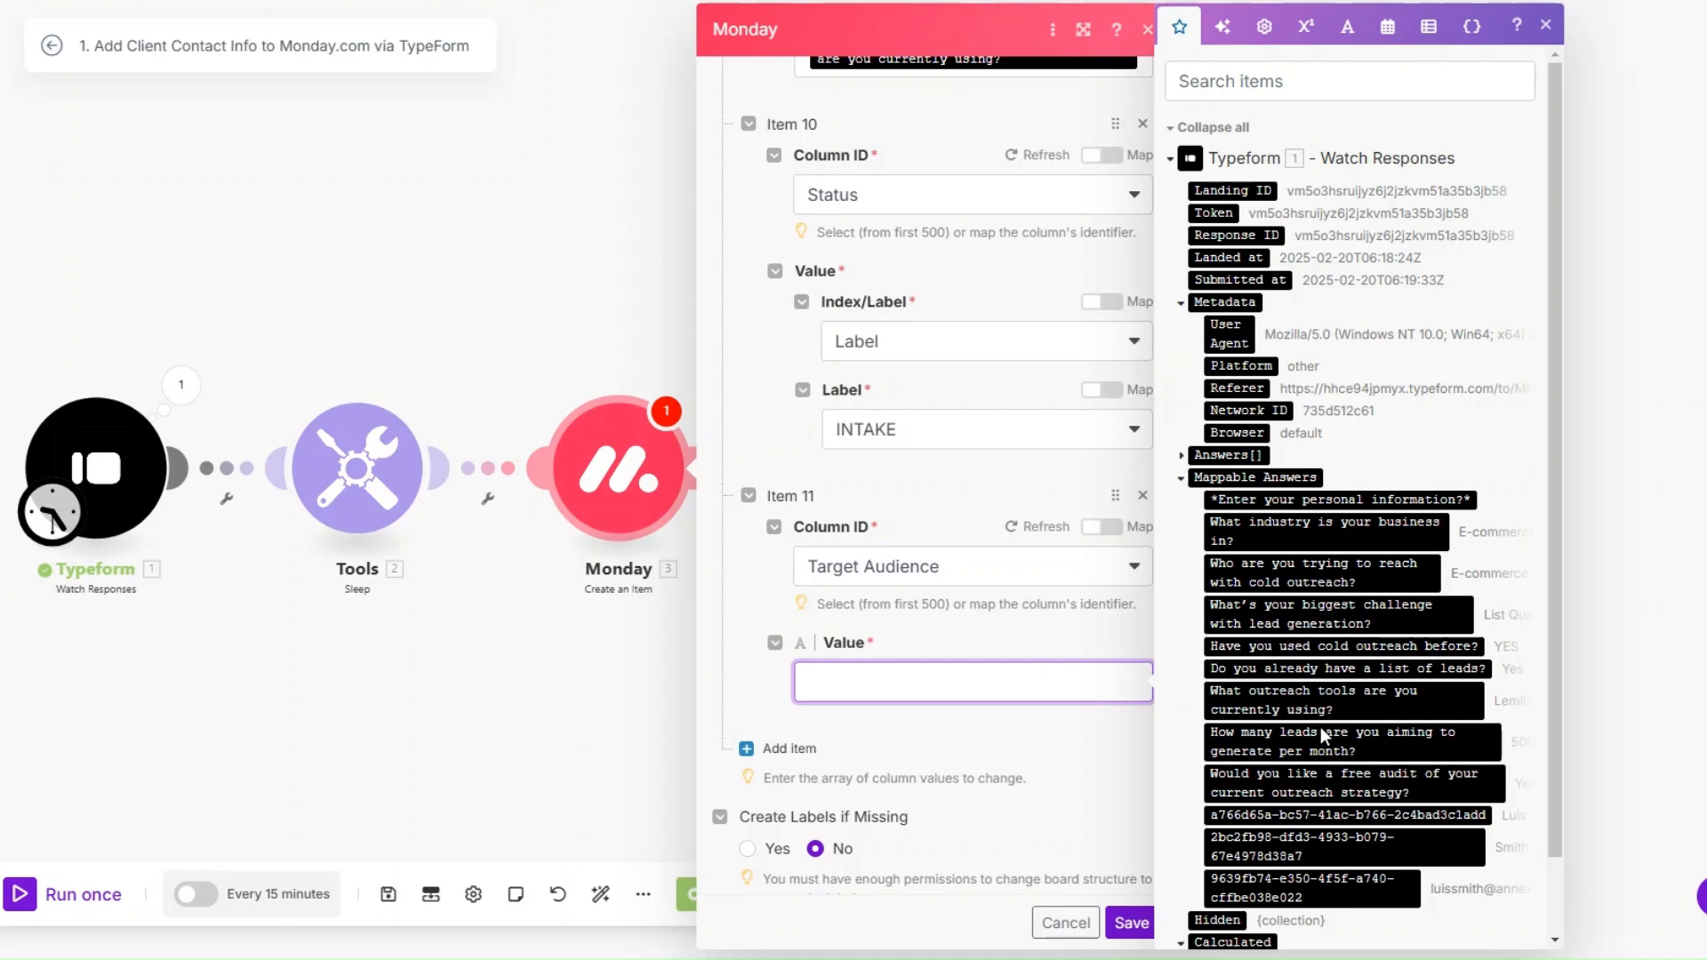
pyautogui.click(1307, 573)
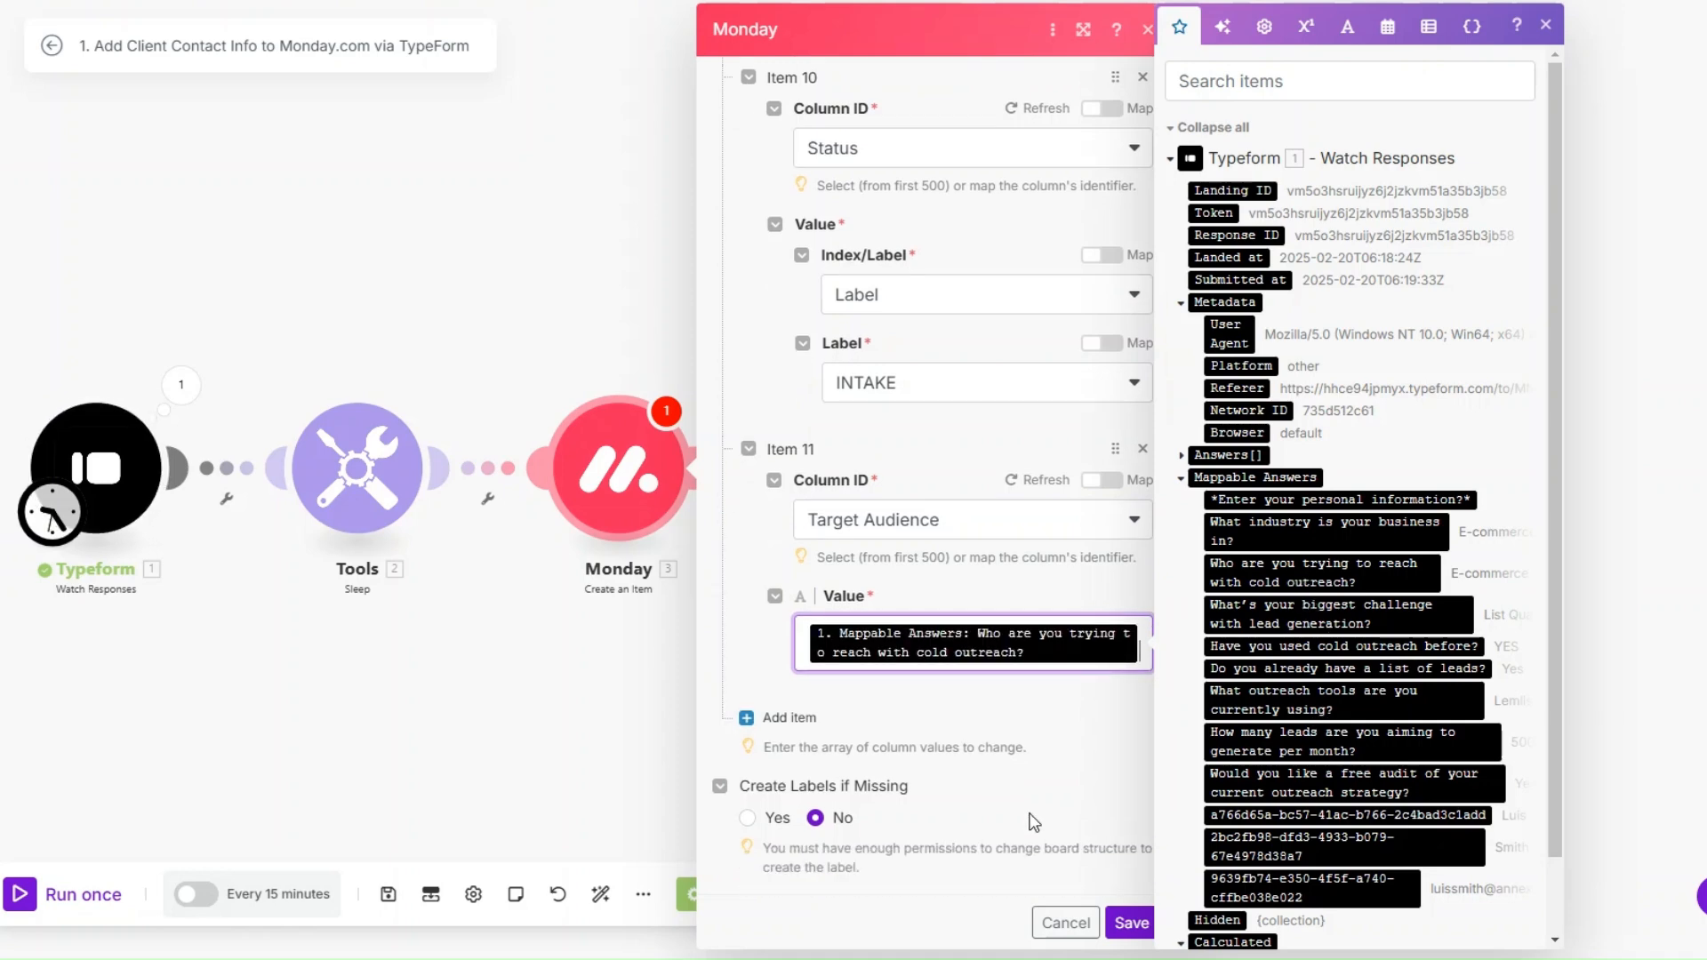
pyautogui.click(1131, 922)
# Step: Add a Calendly Create a Scheduling Link module after the Monday module and create a connection named My Calendly connection
pyautogui.moveTo(392, 631); pyautogui.dragTo(661, 631)
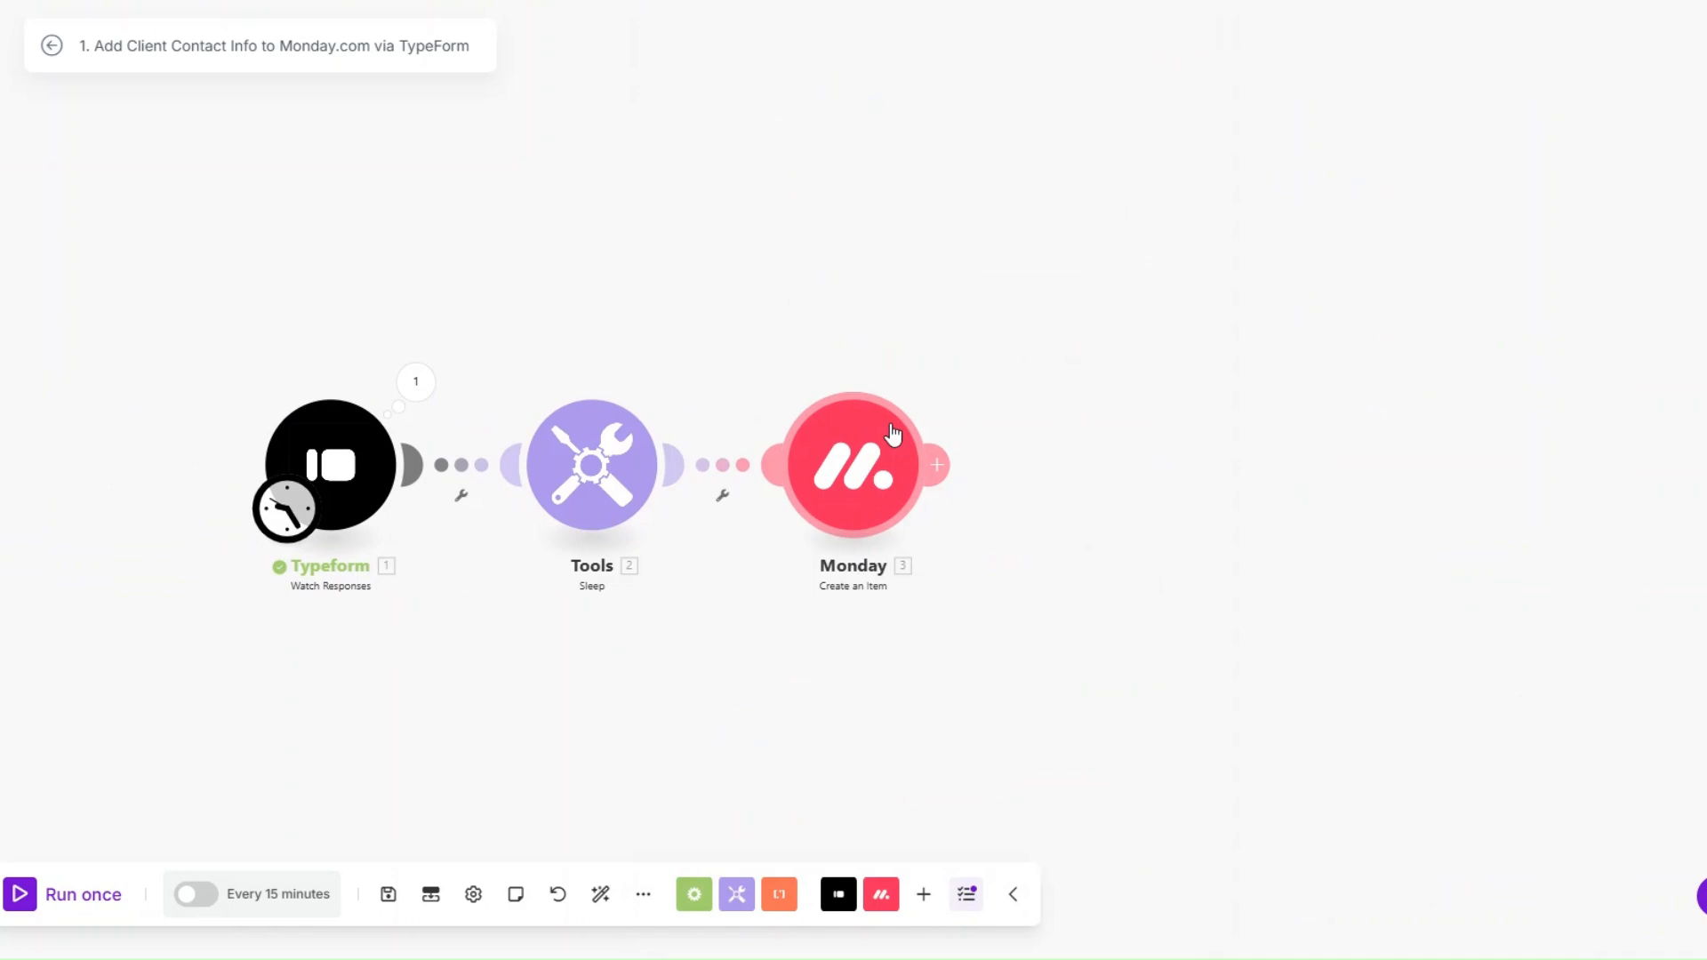
pyautogui.click(1143, 467)
pyautogui.scroll(-3, 1319, 494)
pyautogui.click(1315, 584)
pyautogui.scroll(-3, 1316, 586)
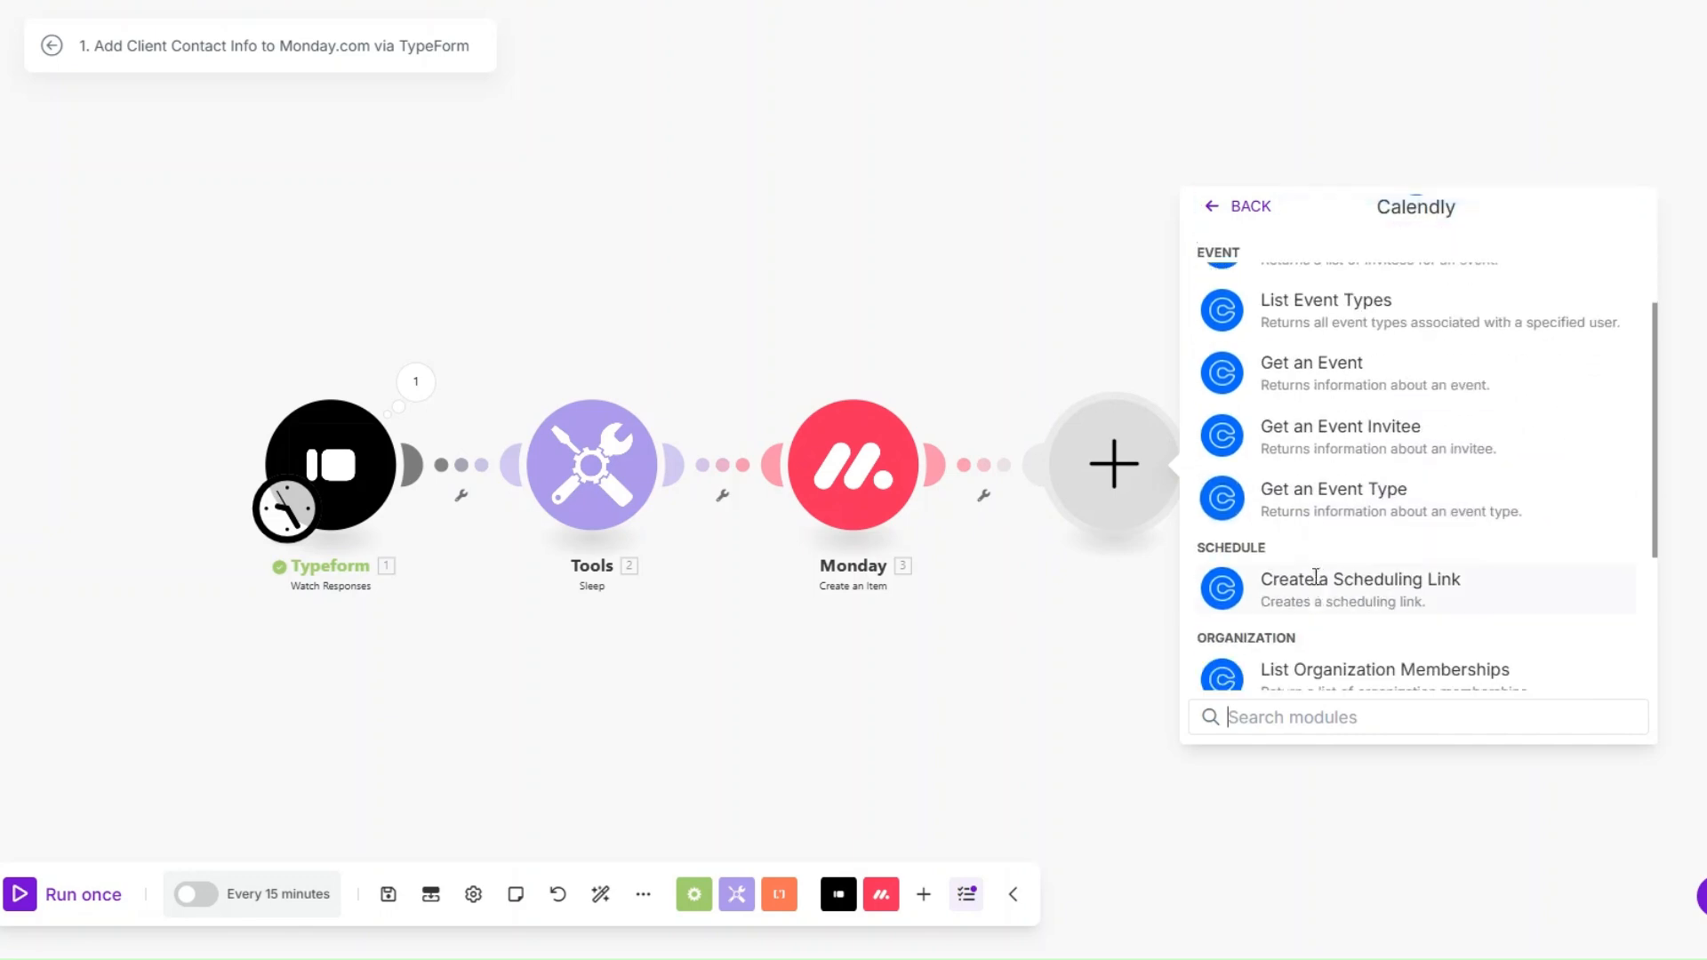
pyautogui.click(1317, 586)
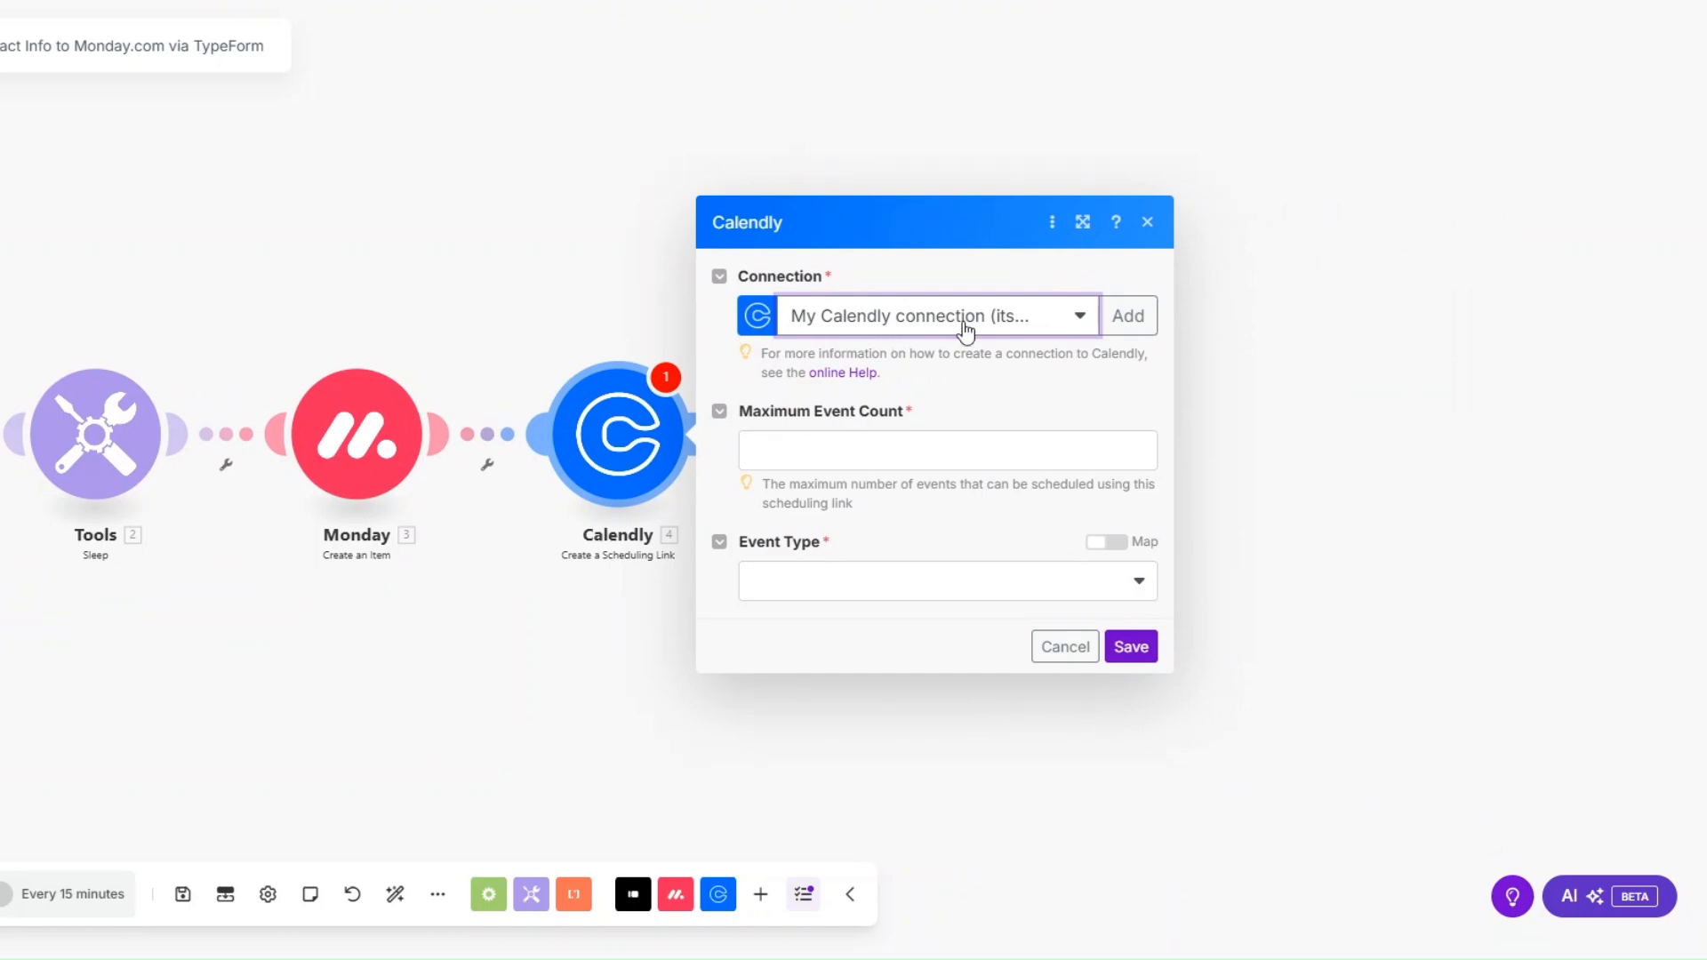
pyautogui.click(1129, 315)
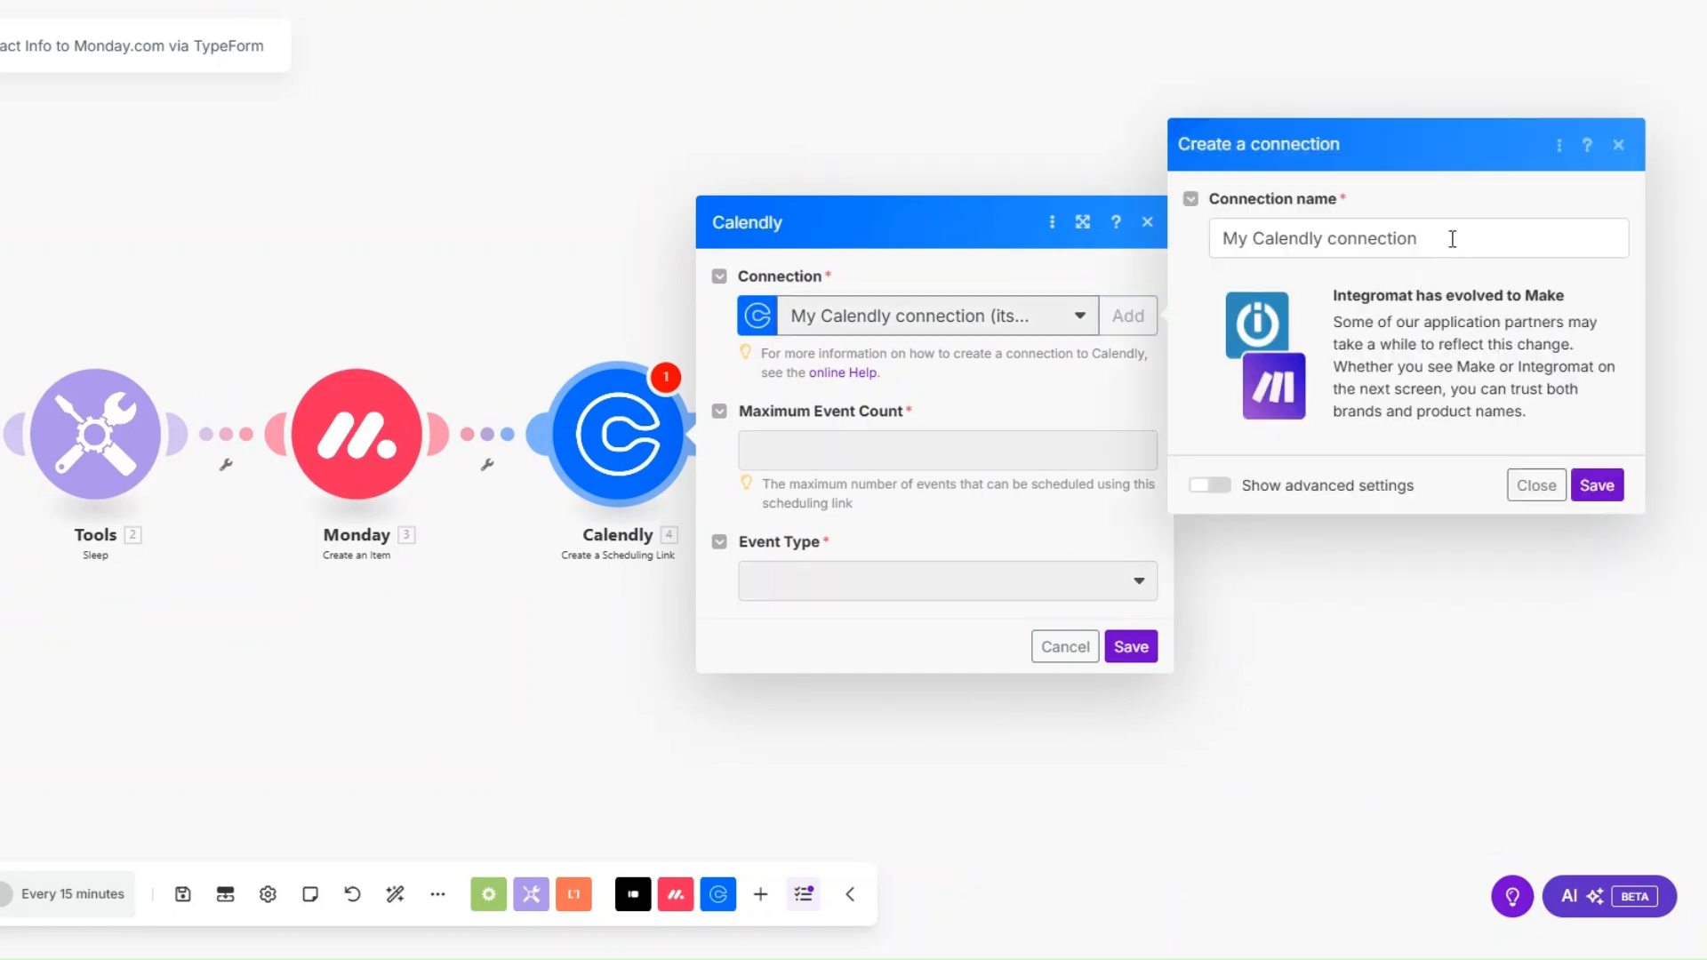
pyautogui.click(1595, 487)
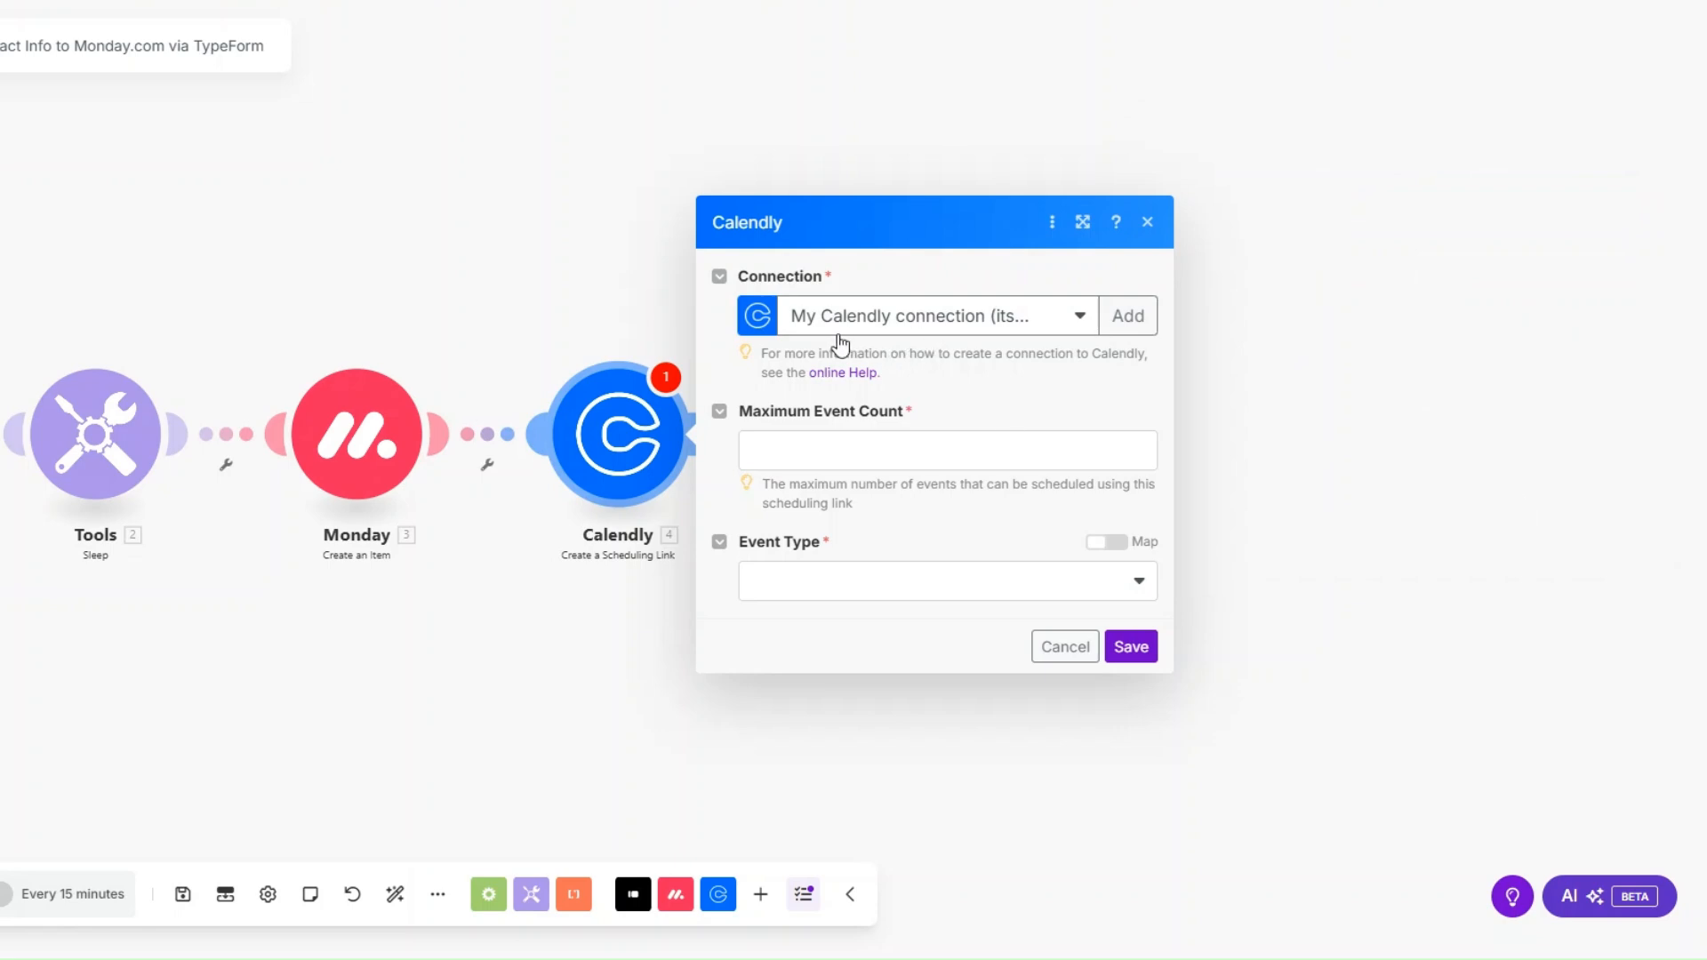
# Step: Set the scheduling link's Maximum Event Count to 1 and Event Type to Strategy Session, and save the Calendly module
pyautogui.click(849, 452)
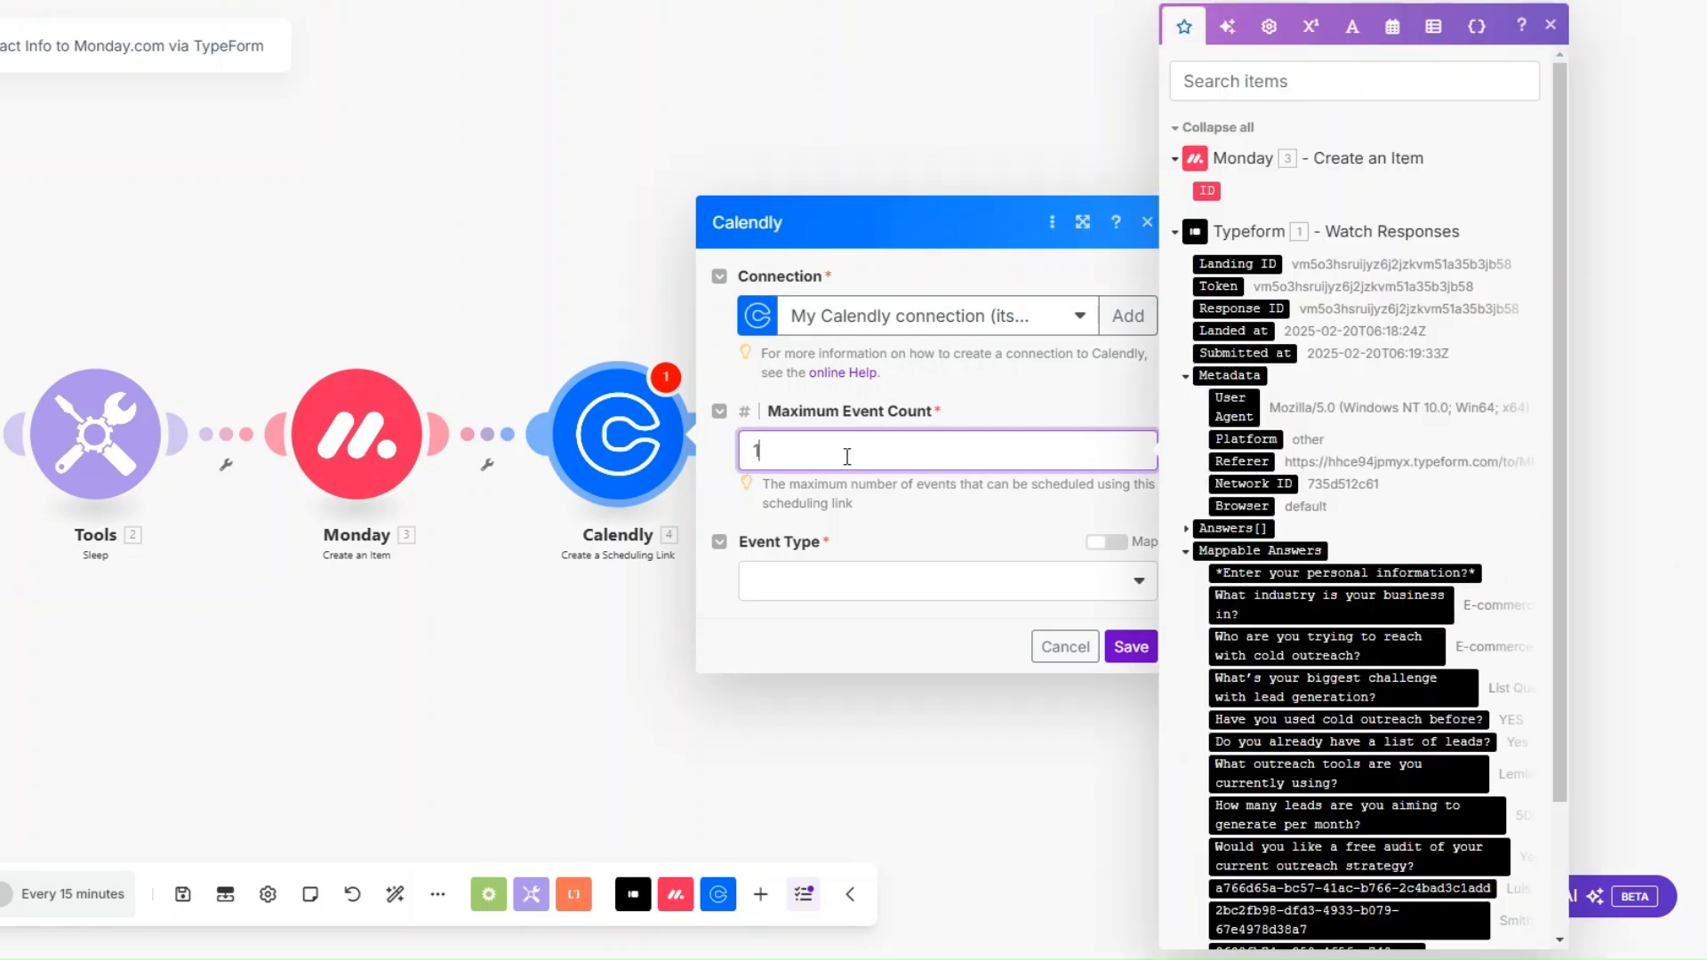
pyautogui.click(823, 587)
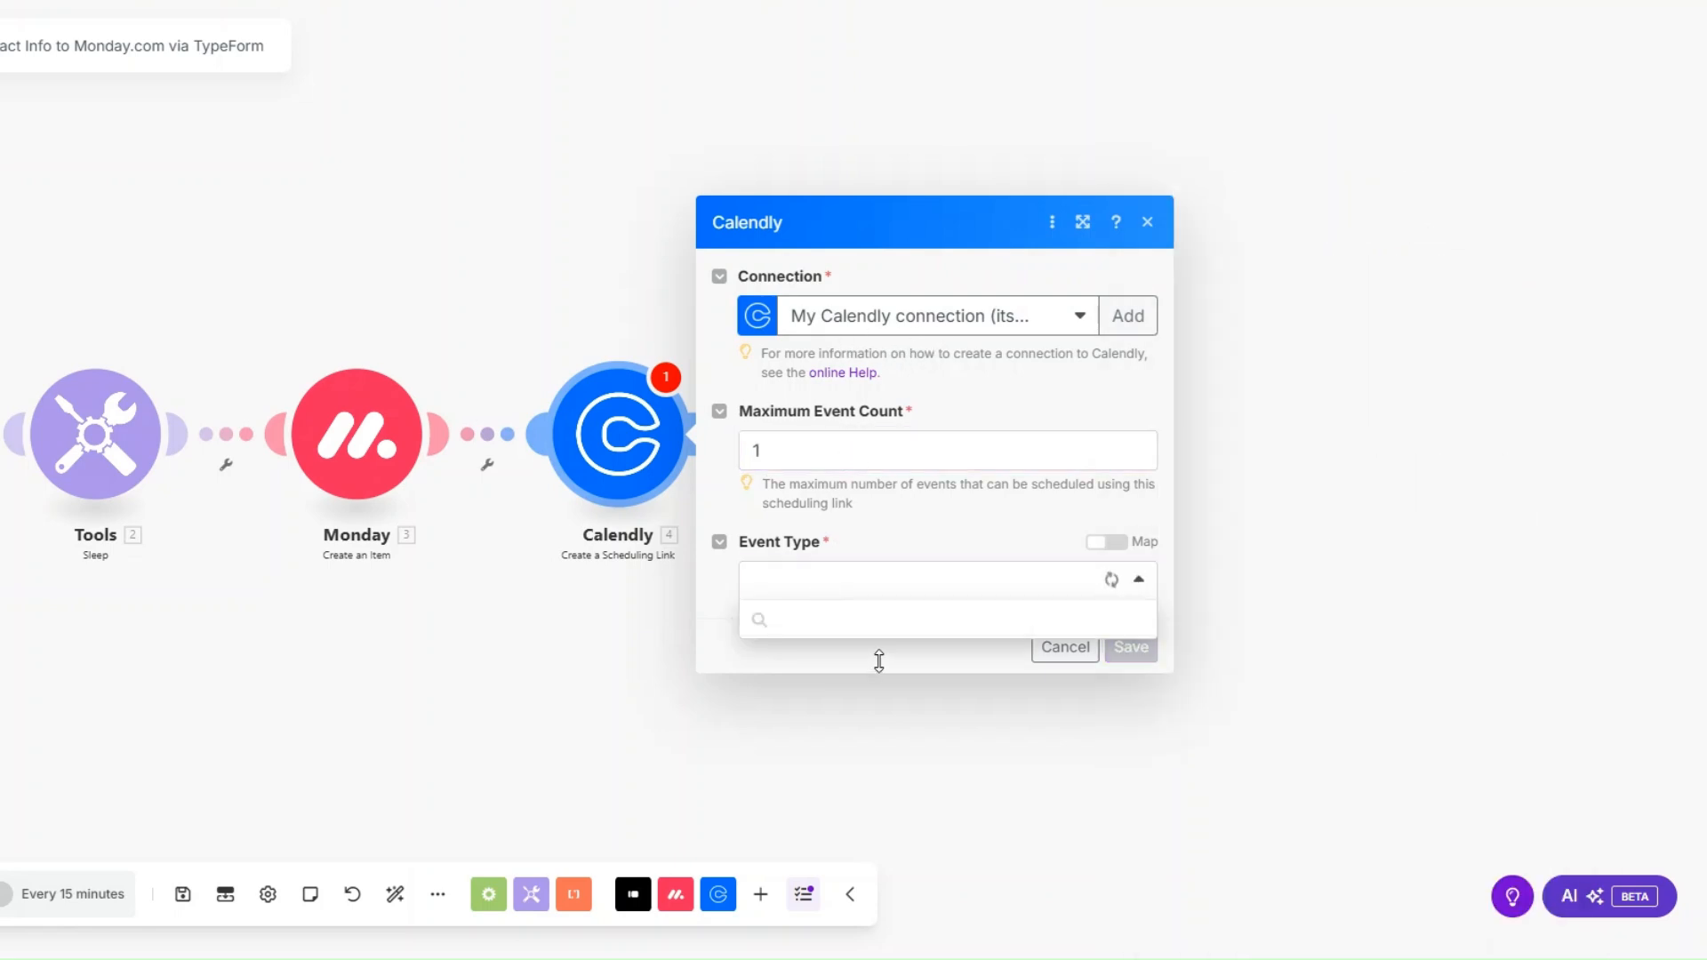
pyautogui.click(840, 726)
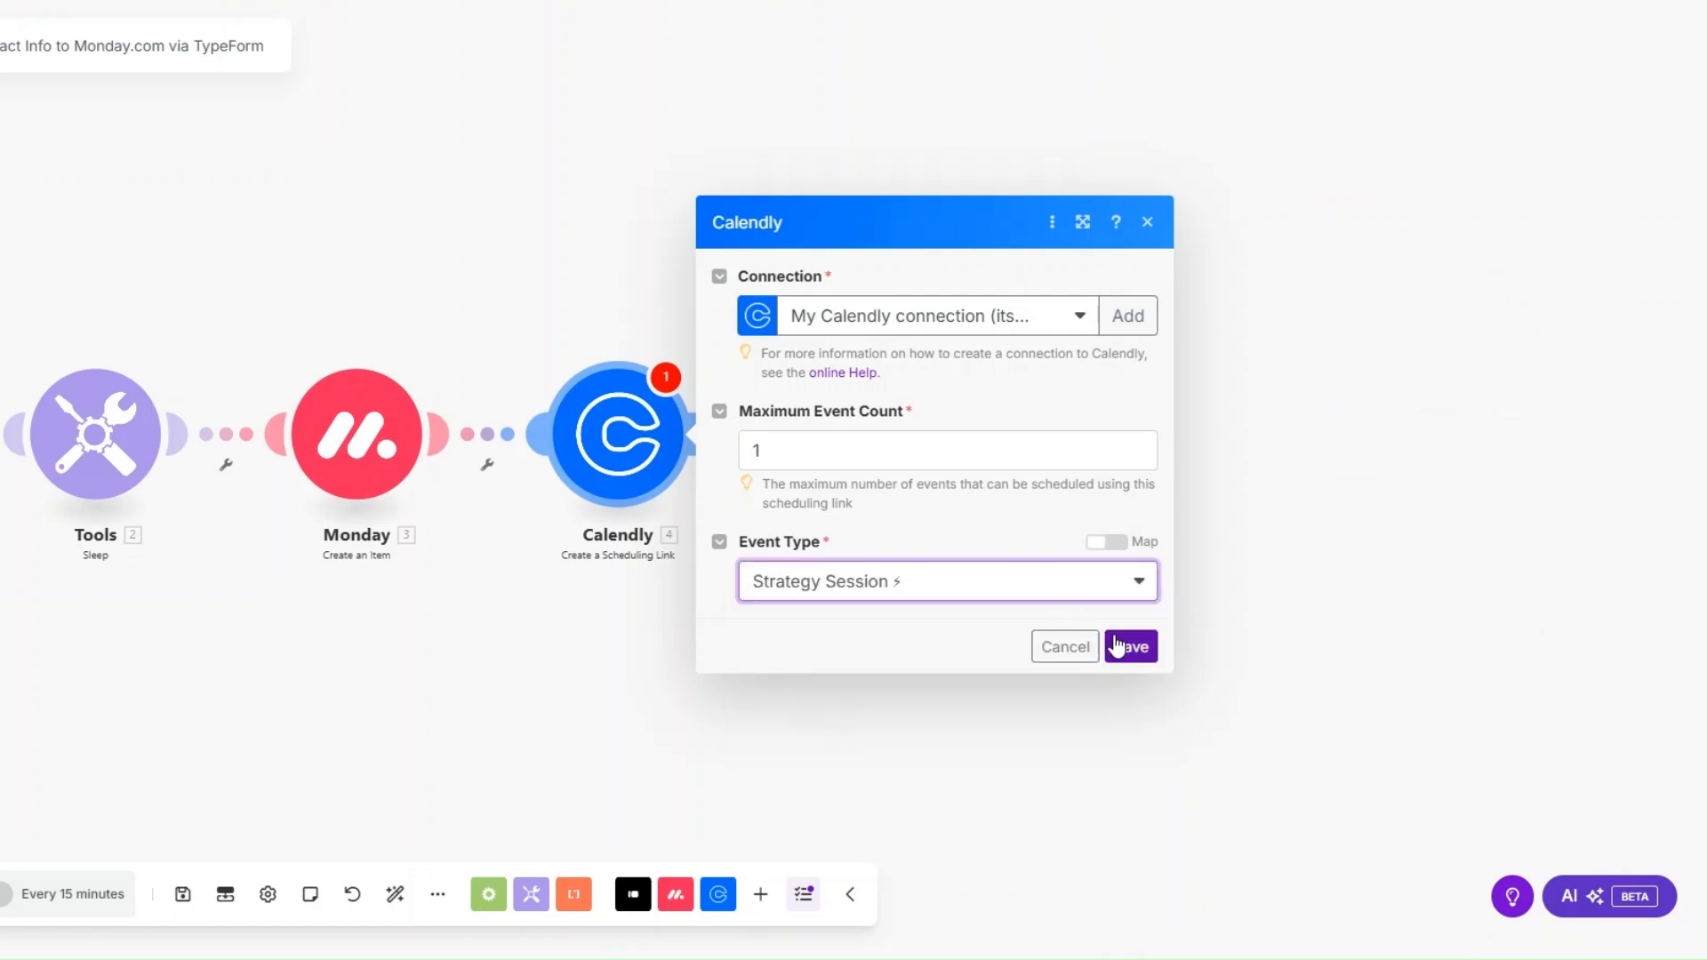
pyautogui.click(868, 591)
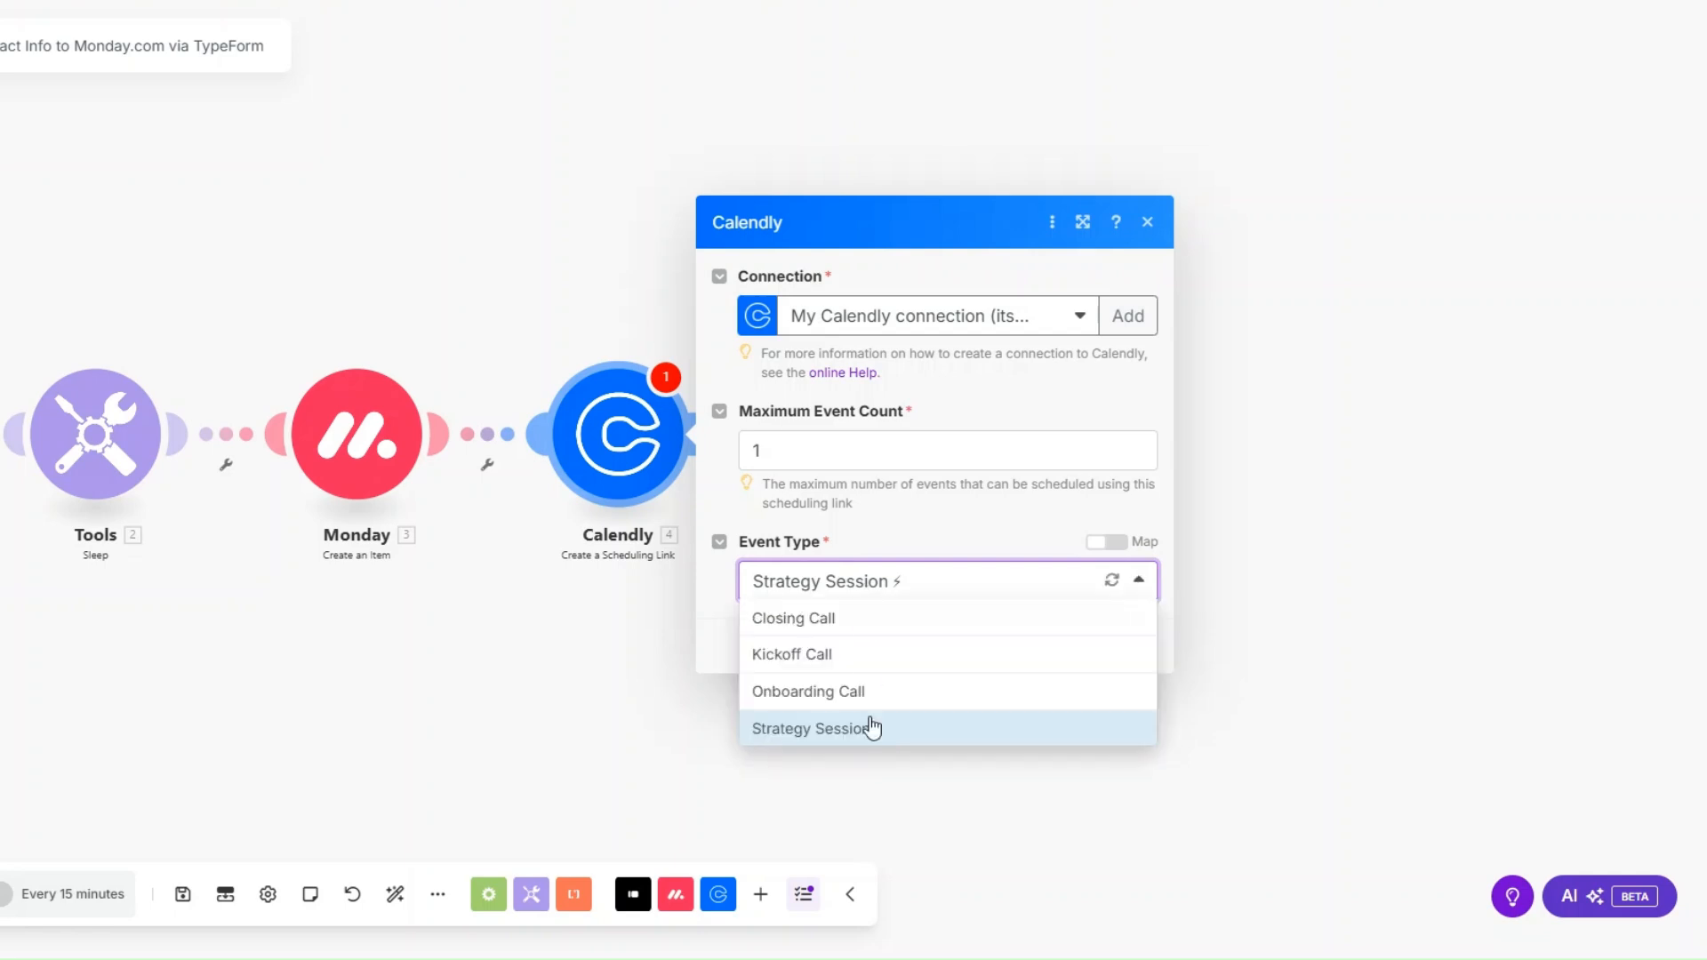
pyautogui.click(1023, 548)
pyautogui.click(1129, 648)
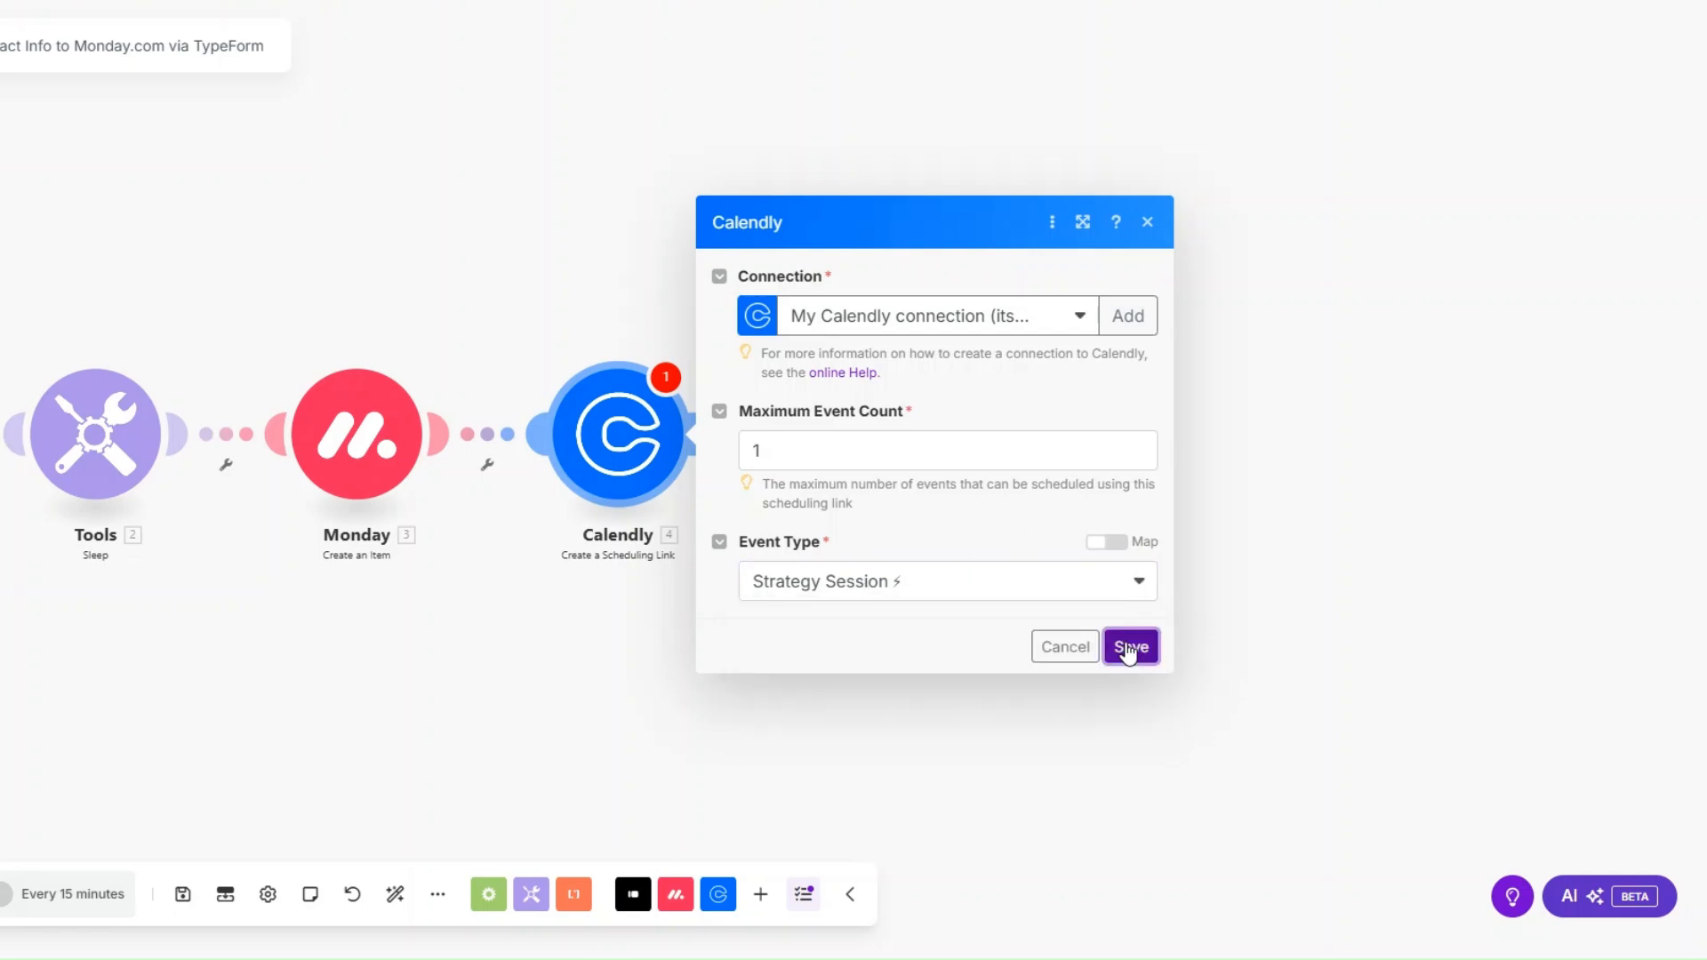
# Step: Rename the Calendly module as Consultation Call Link
pyautogui.rightClick(595, 444)
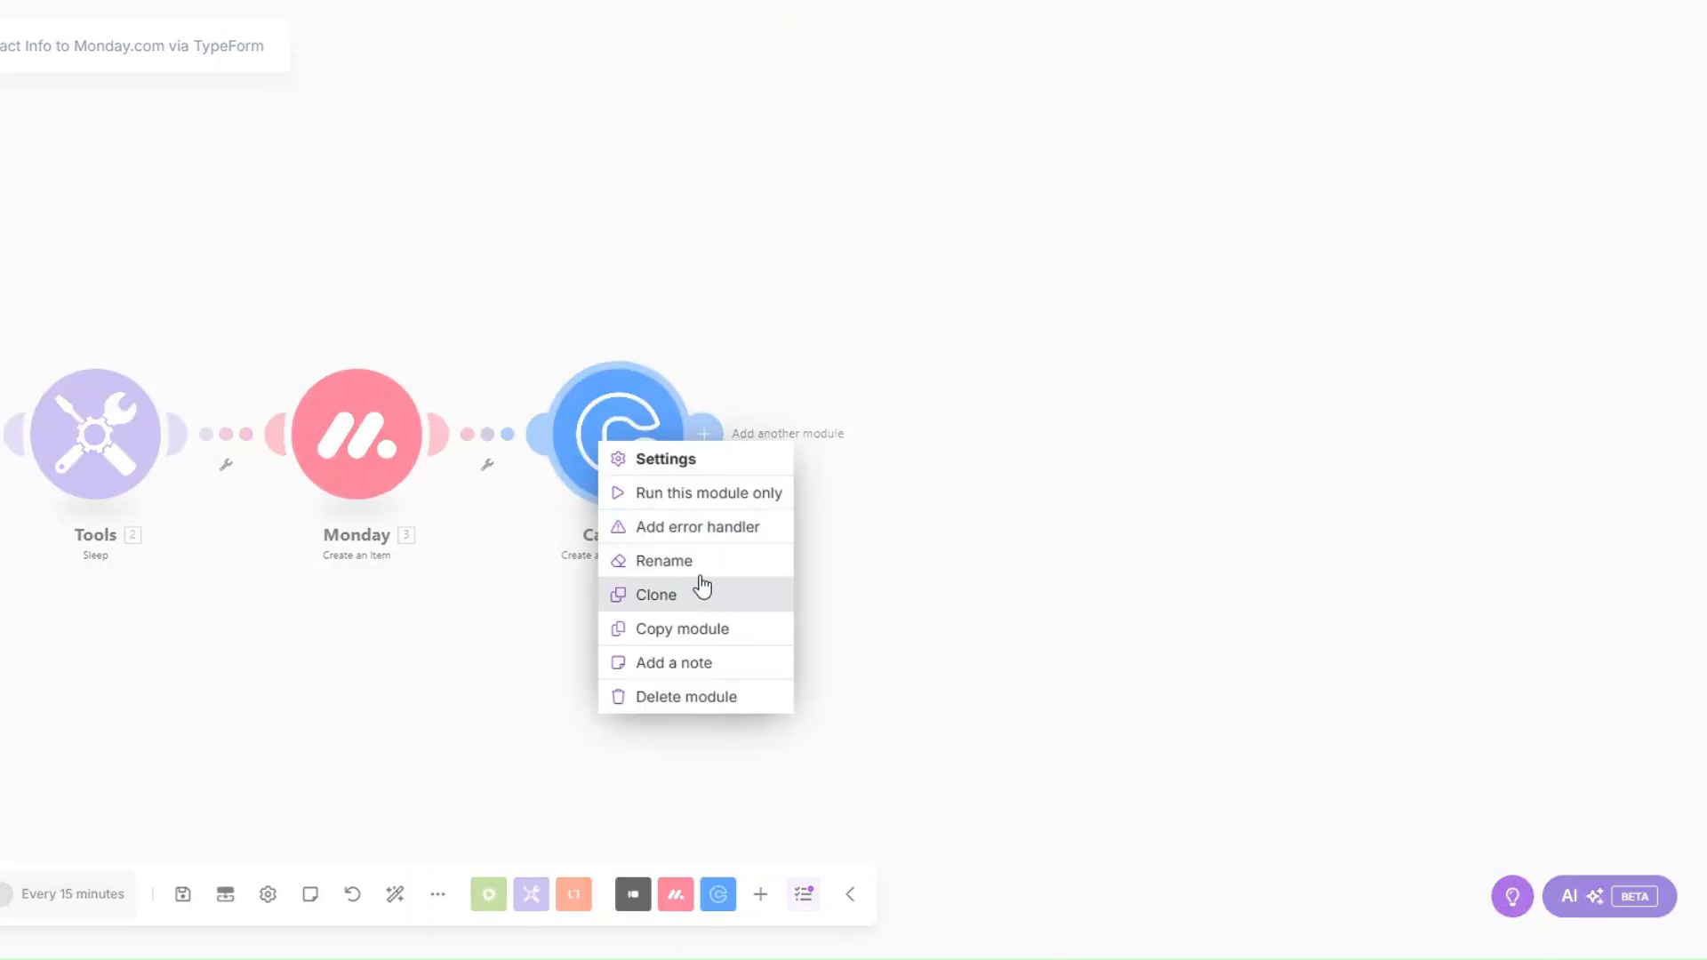
pyautogui.click(698, 567)
pyautogui.write('Con')
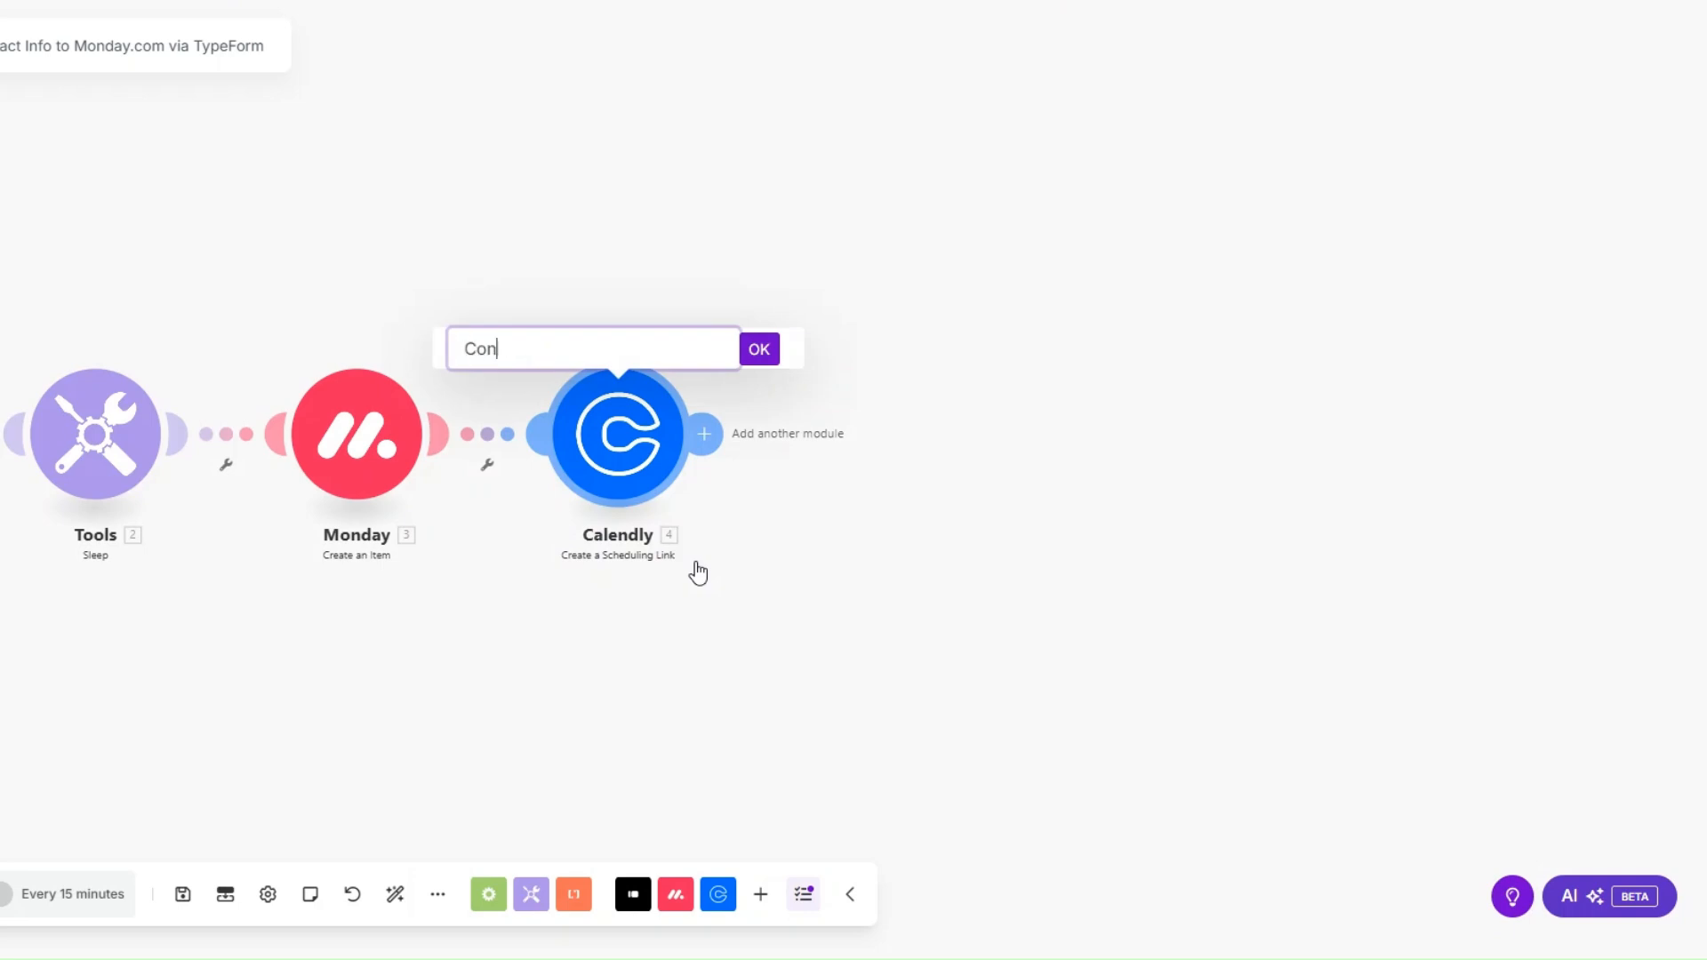
pyautogui.write('sultation Call Link')
pyautogui.click(753, 360)
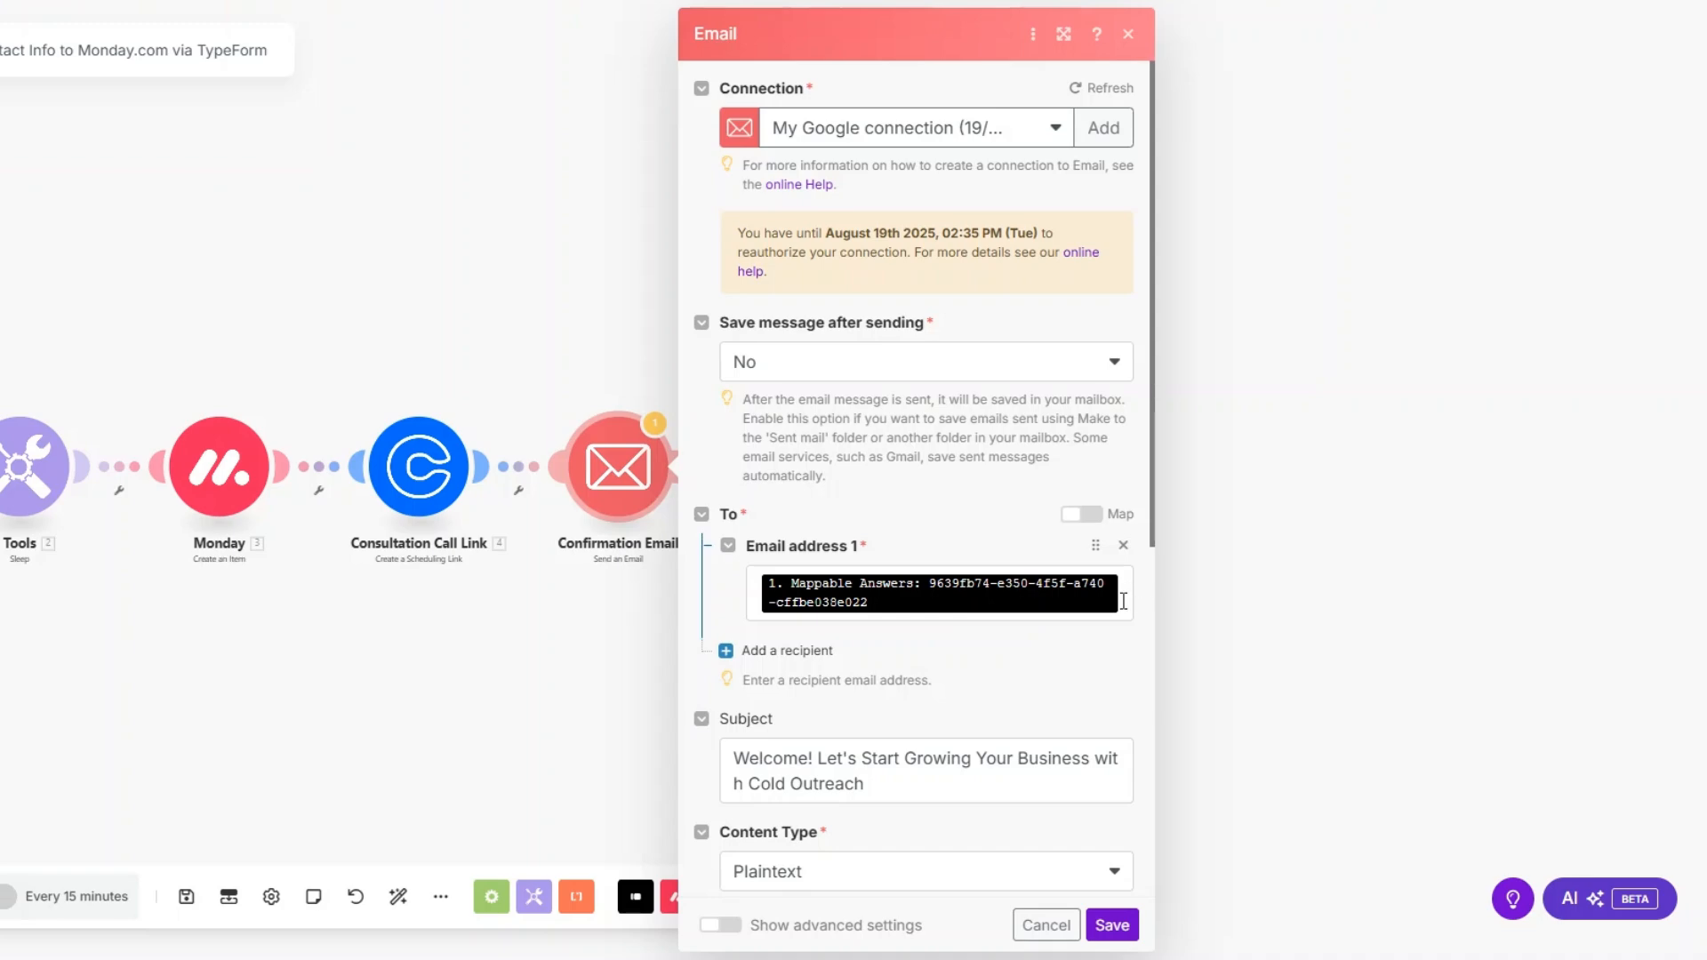
# Step: Review the recipient, subject, plaintext body and booking URL of the Confirmation Email module, and save it
pyautogui.click(1123, 601)
pyautogui.scroll(-5, 892, 397)
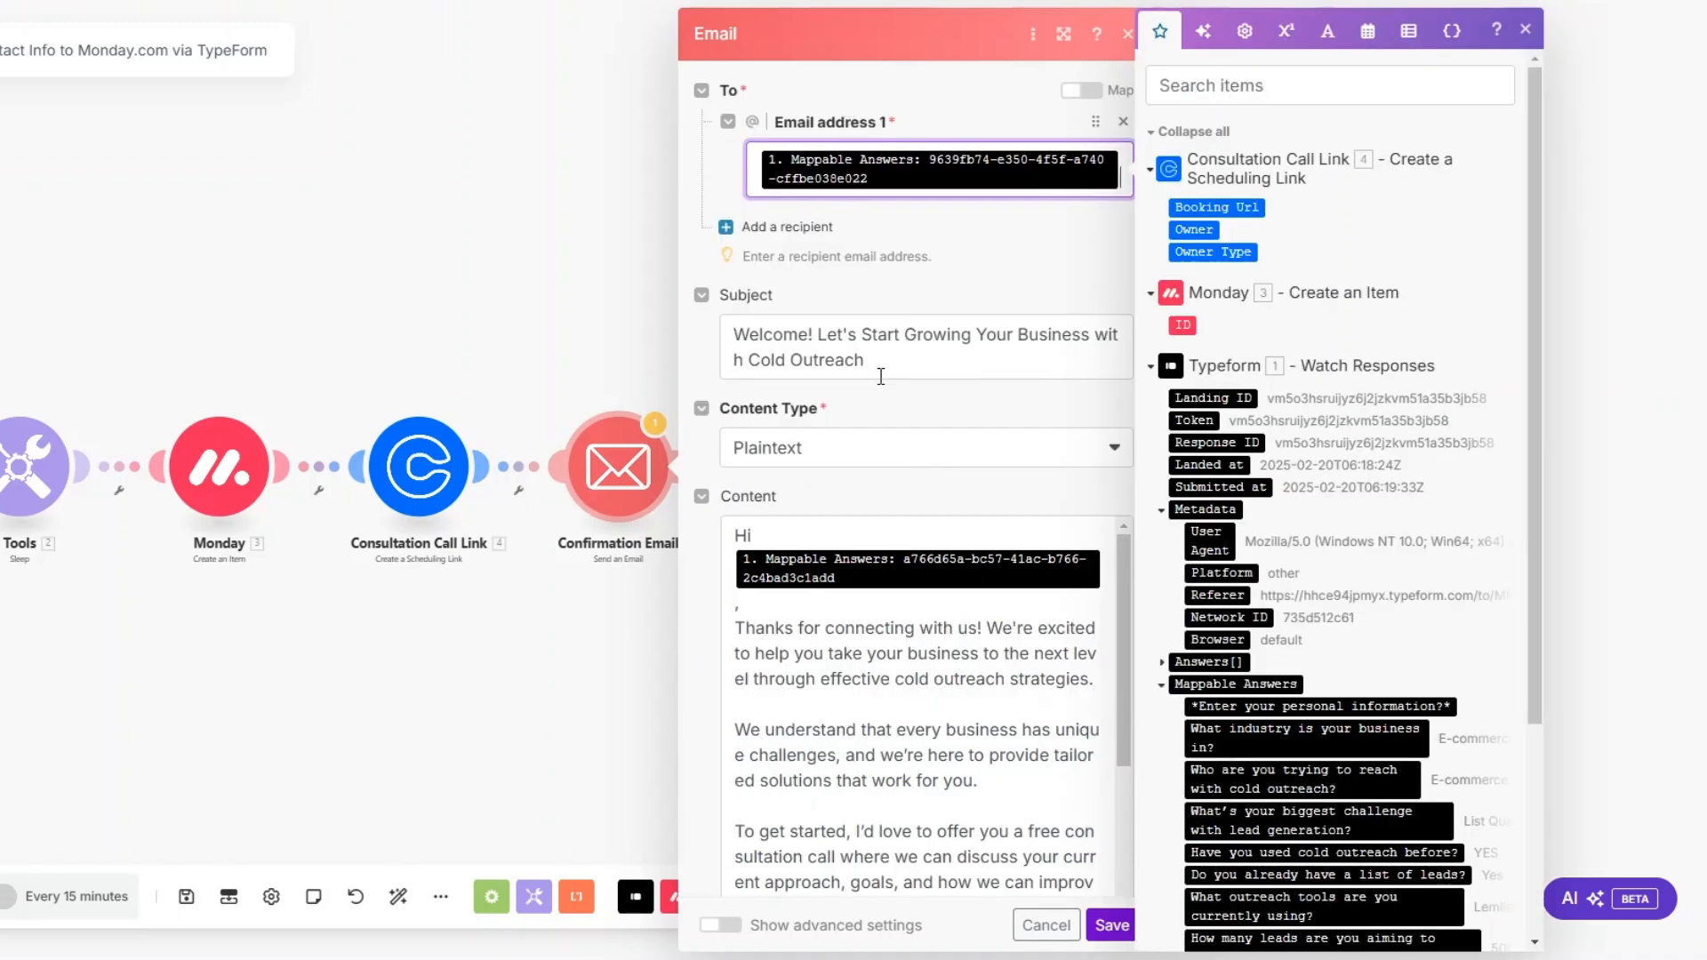
pyautogui.scroll(3, 917, 230)
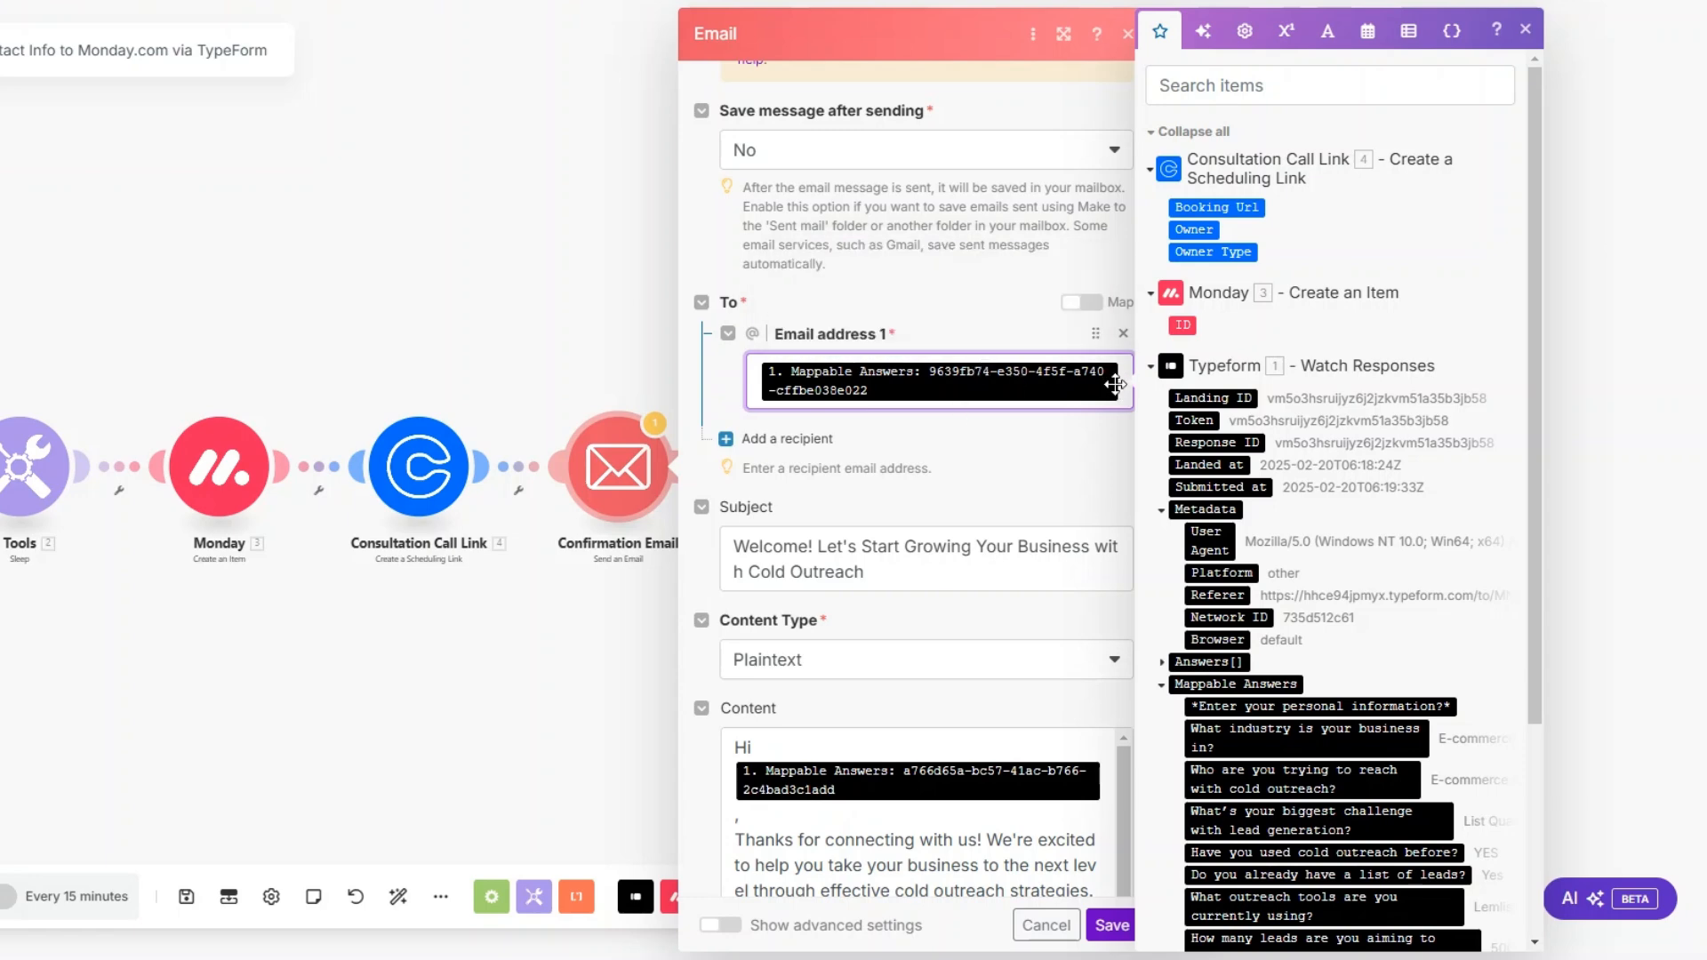
pyautogui.scroll(-2, 978, 373)
pyautogui.click(910, 364)
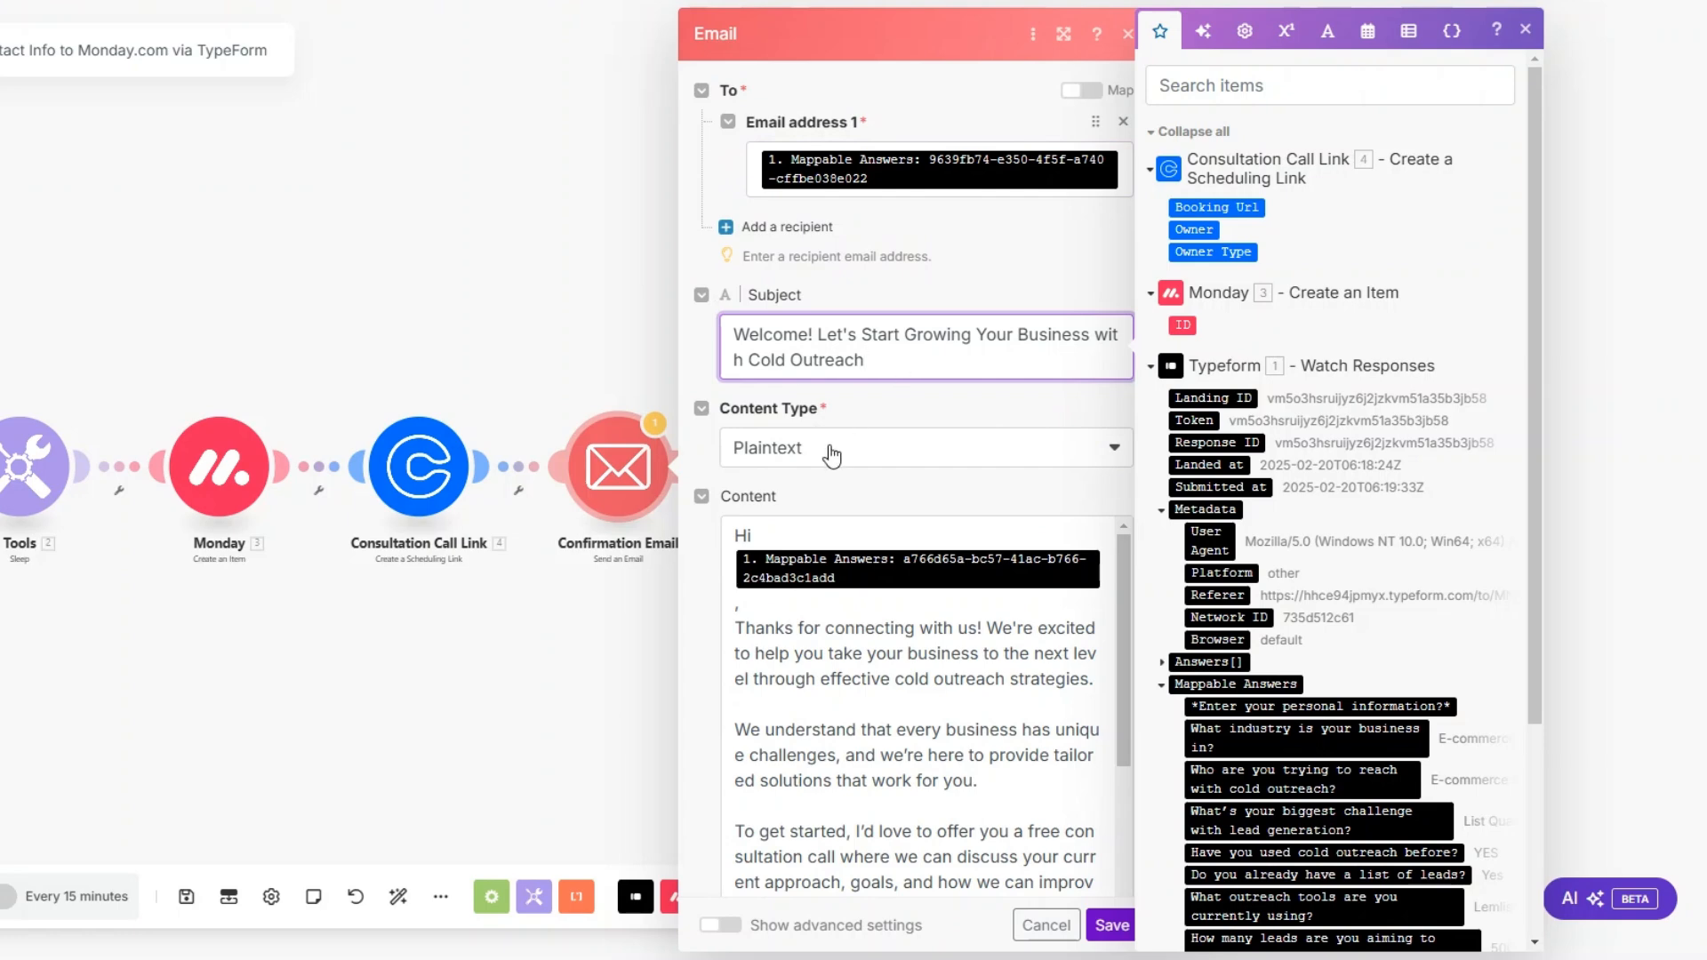
pyautogui.scroll(-2, 876, 427)
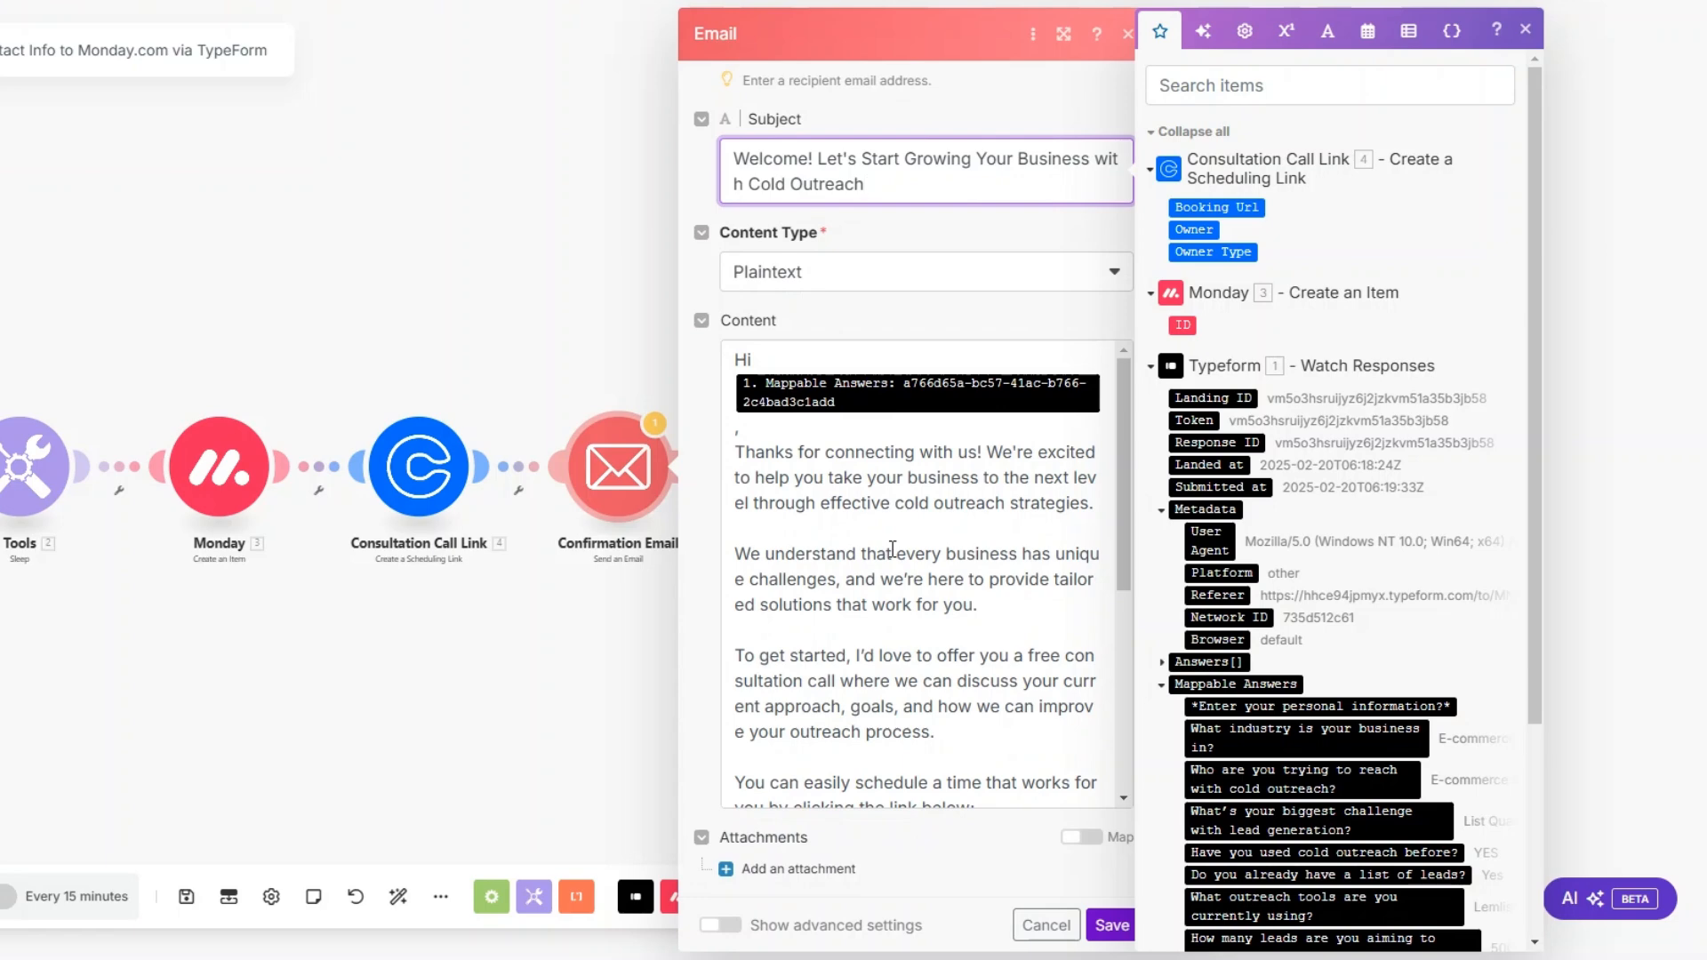
pyautogui.scroll(1, 893, 552)
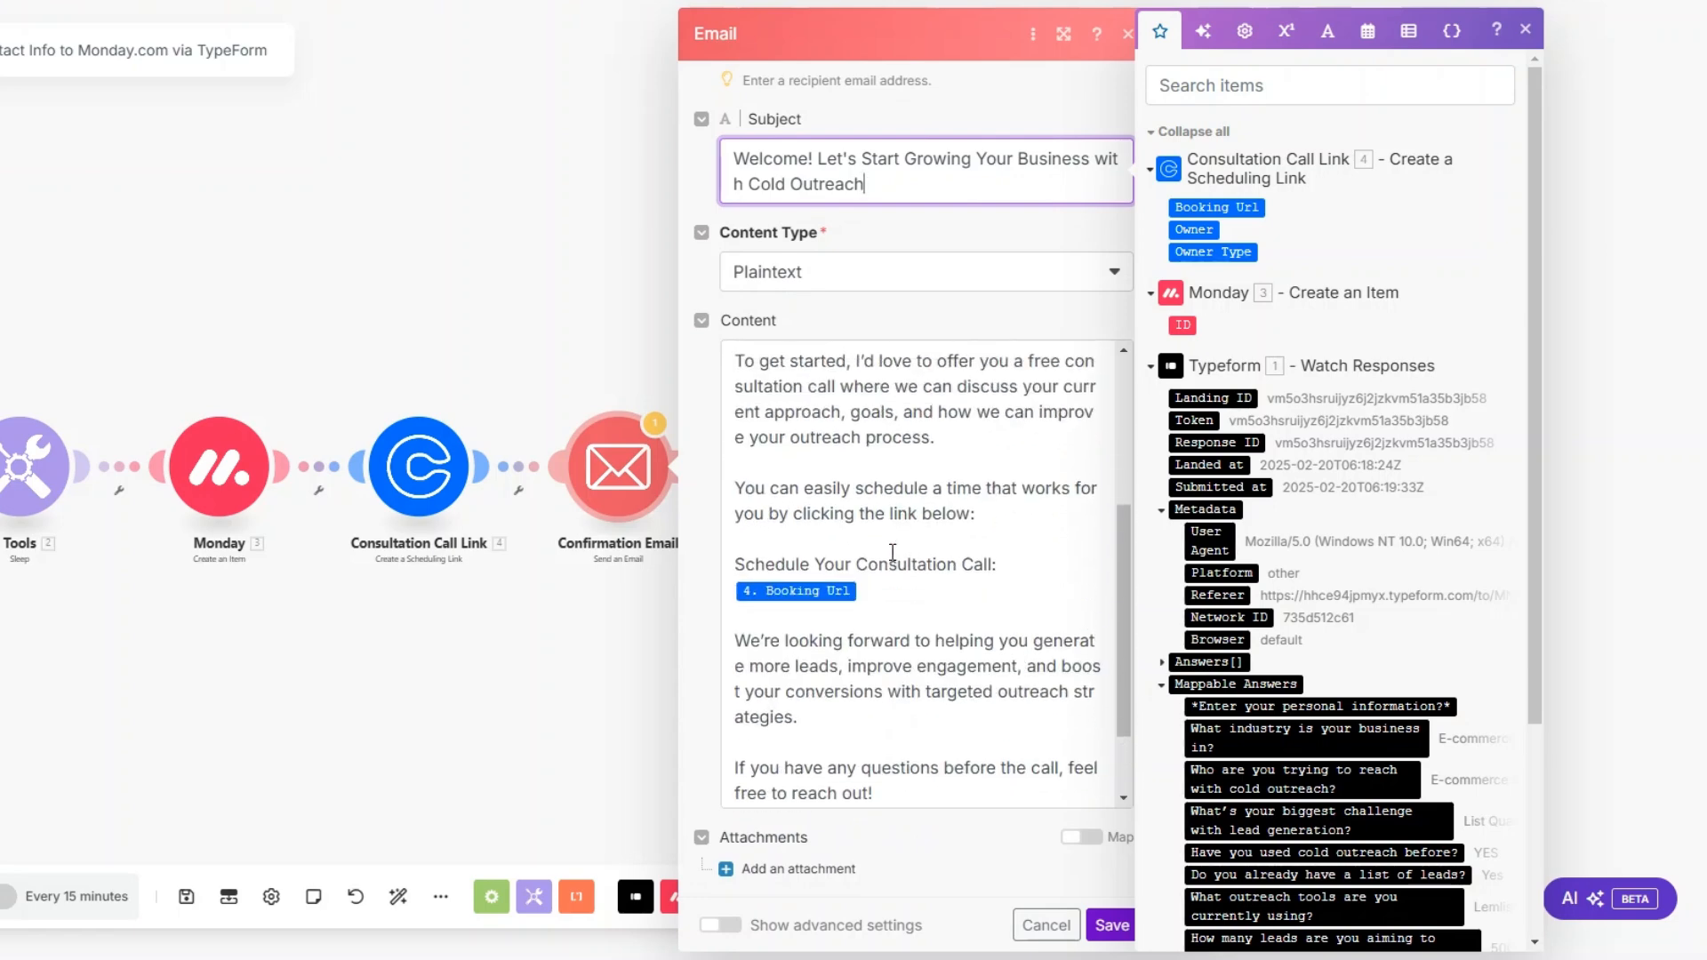
pyautogui.click(880, 585)
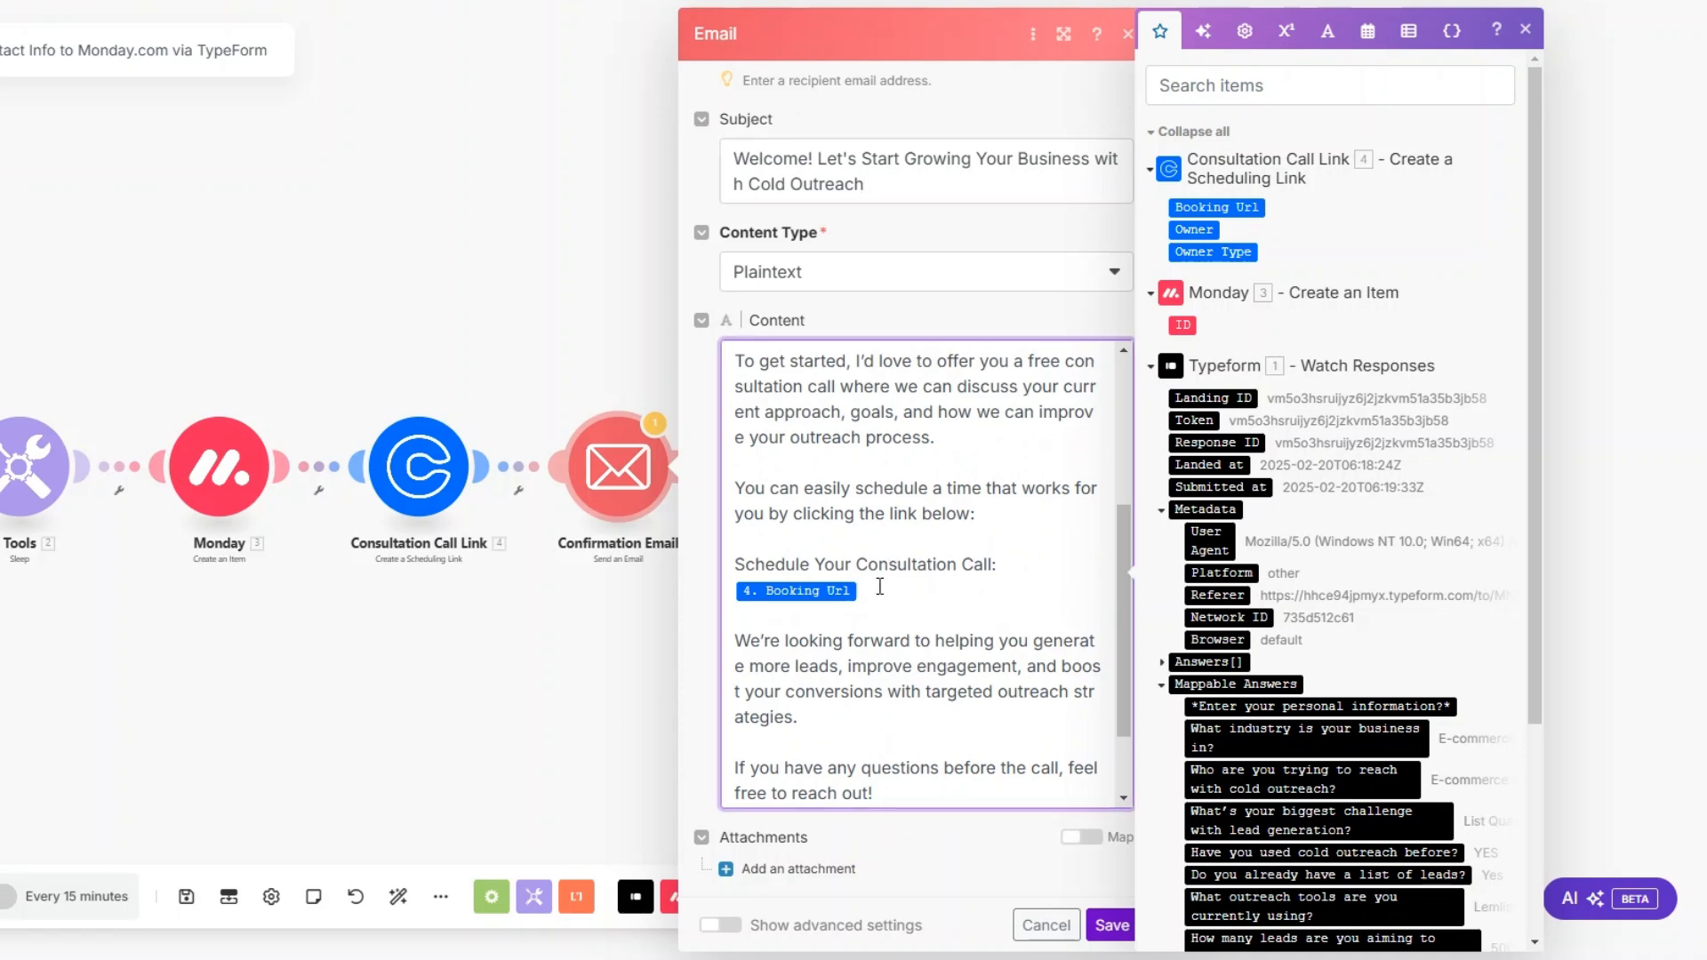
pyautogui.scroll(-3, 971, 570)
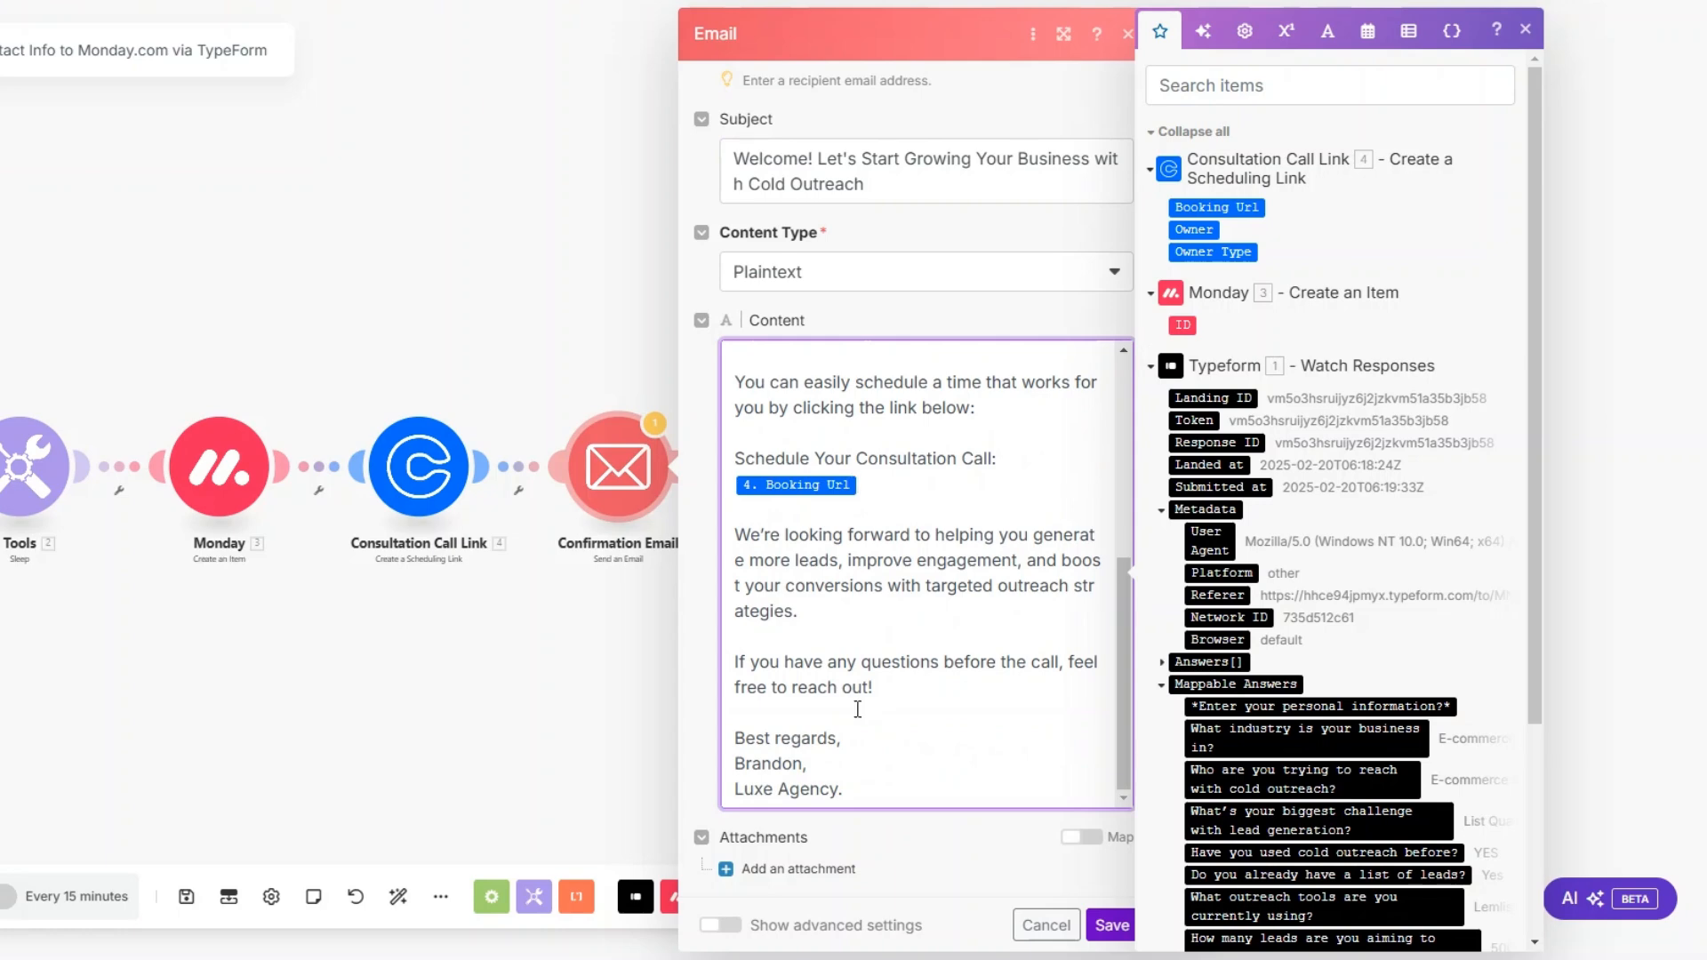
pyautogui.click(1110, 924)
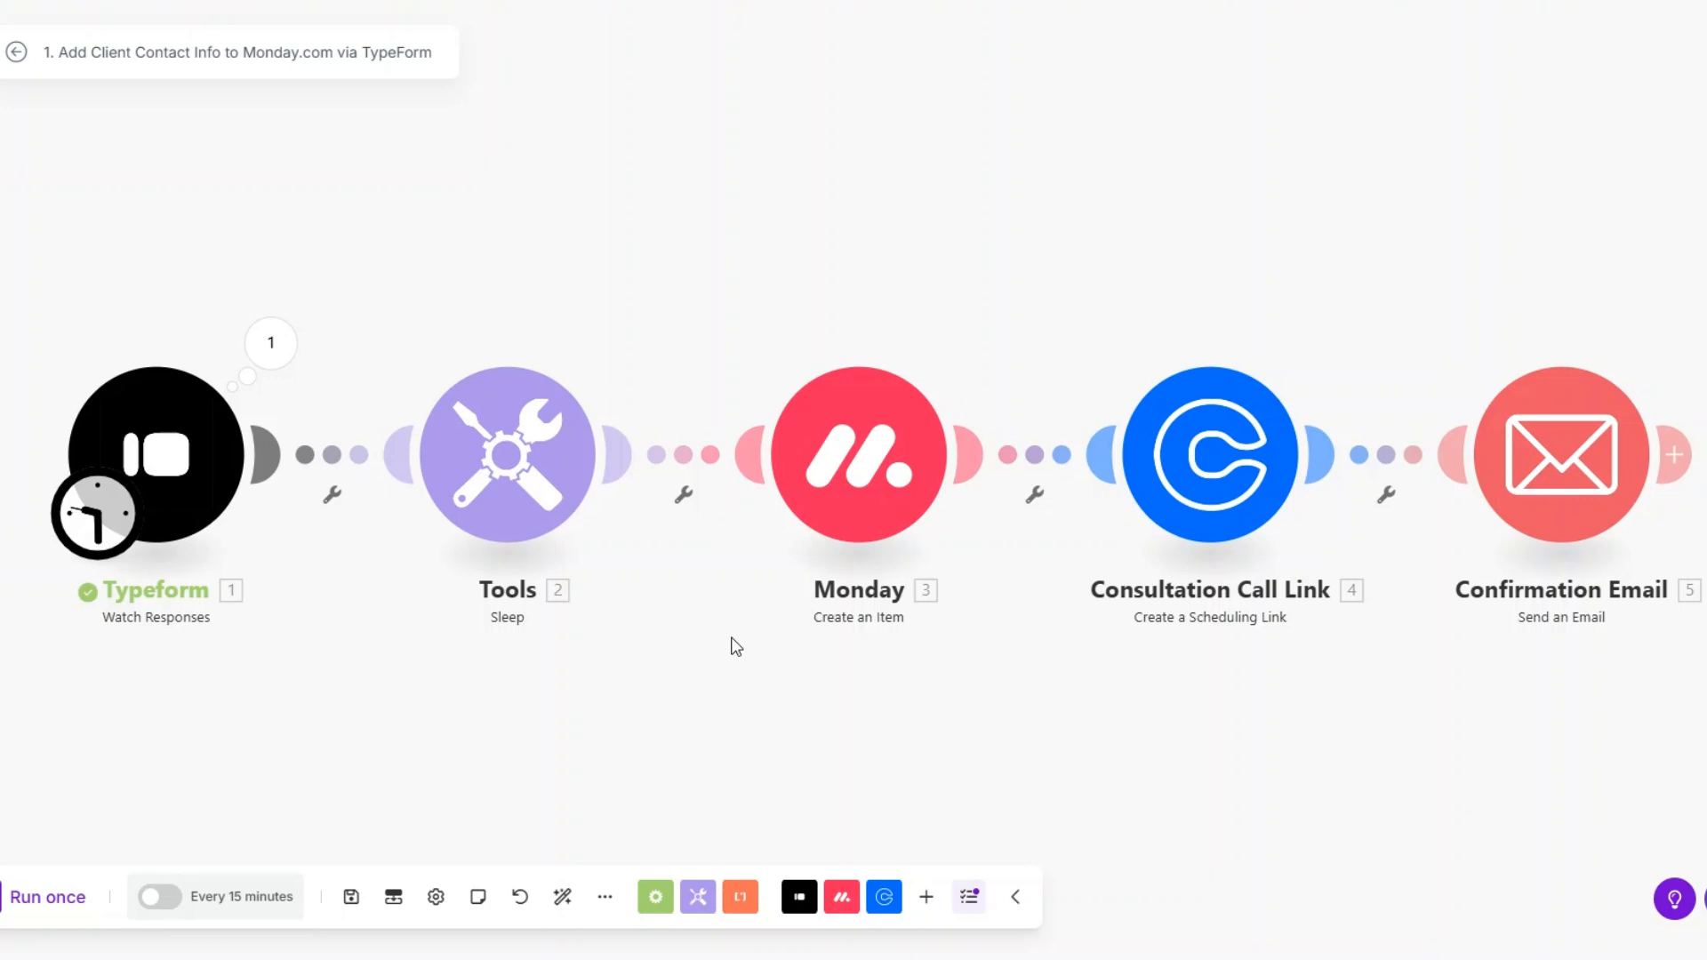
# Step: Set the Typeform trigger to start from the manually chosen 02/20/2025 9:19 AM response and run the scenario once
pyautogui.rightClick(194, 496)
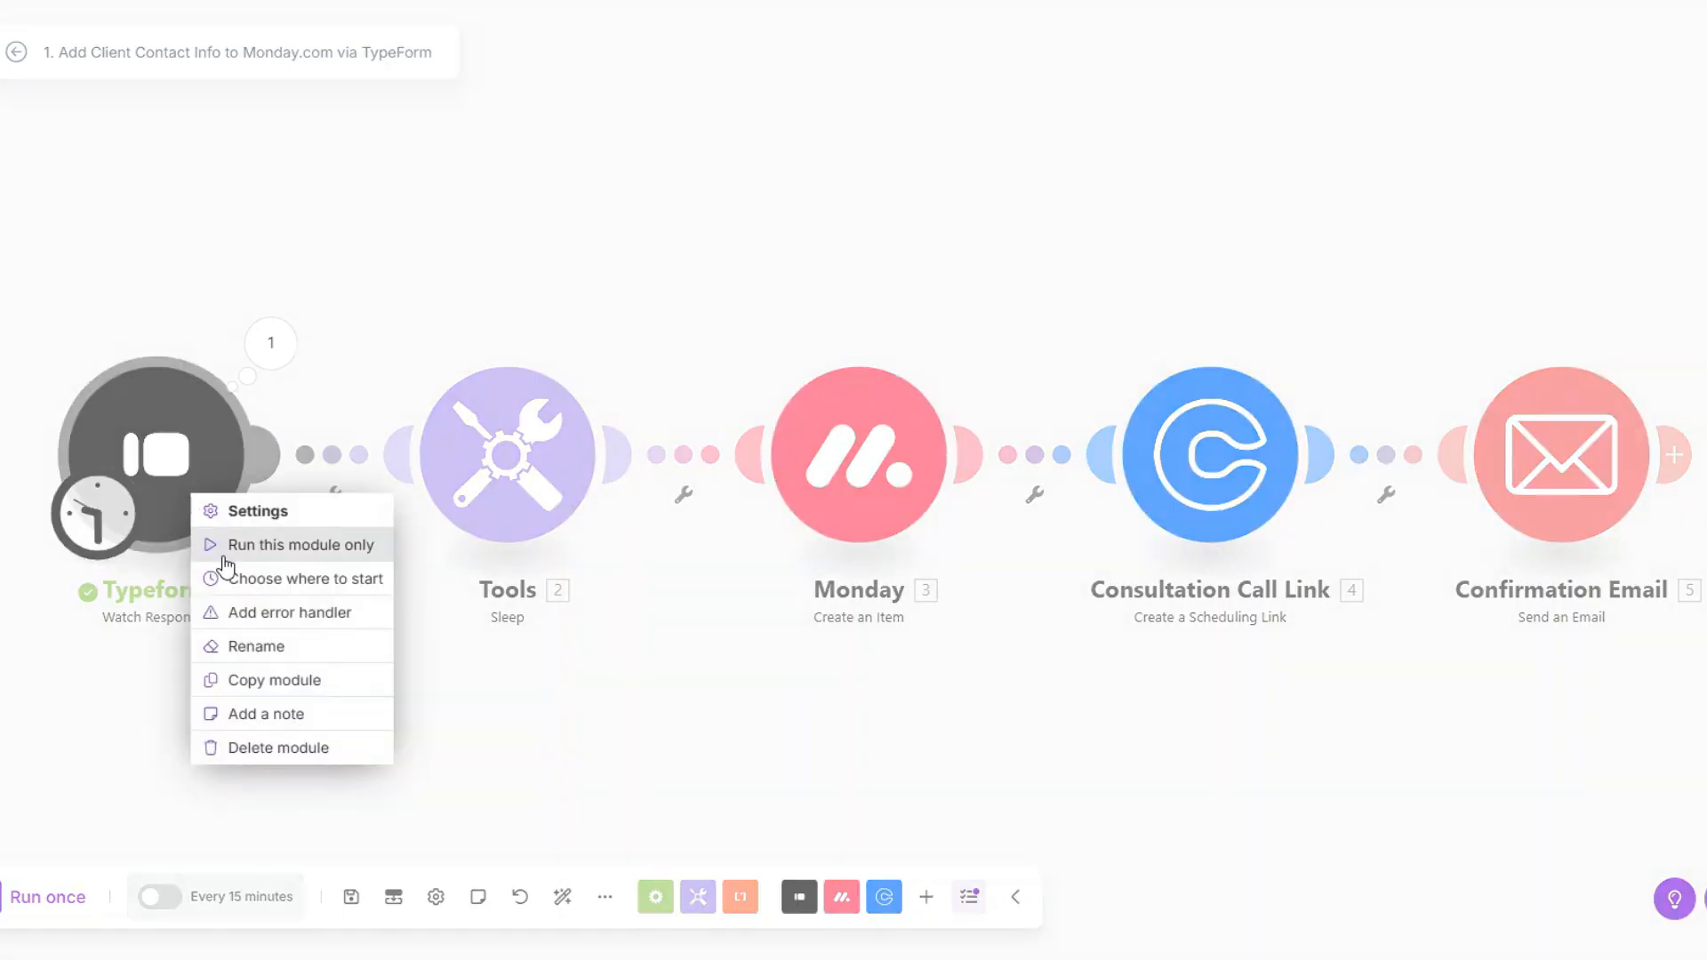
pyautogui.click(278, 582)
pyautogui.click(352, 504)
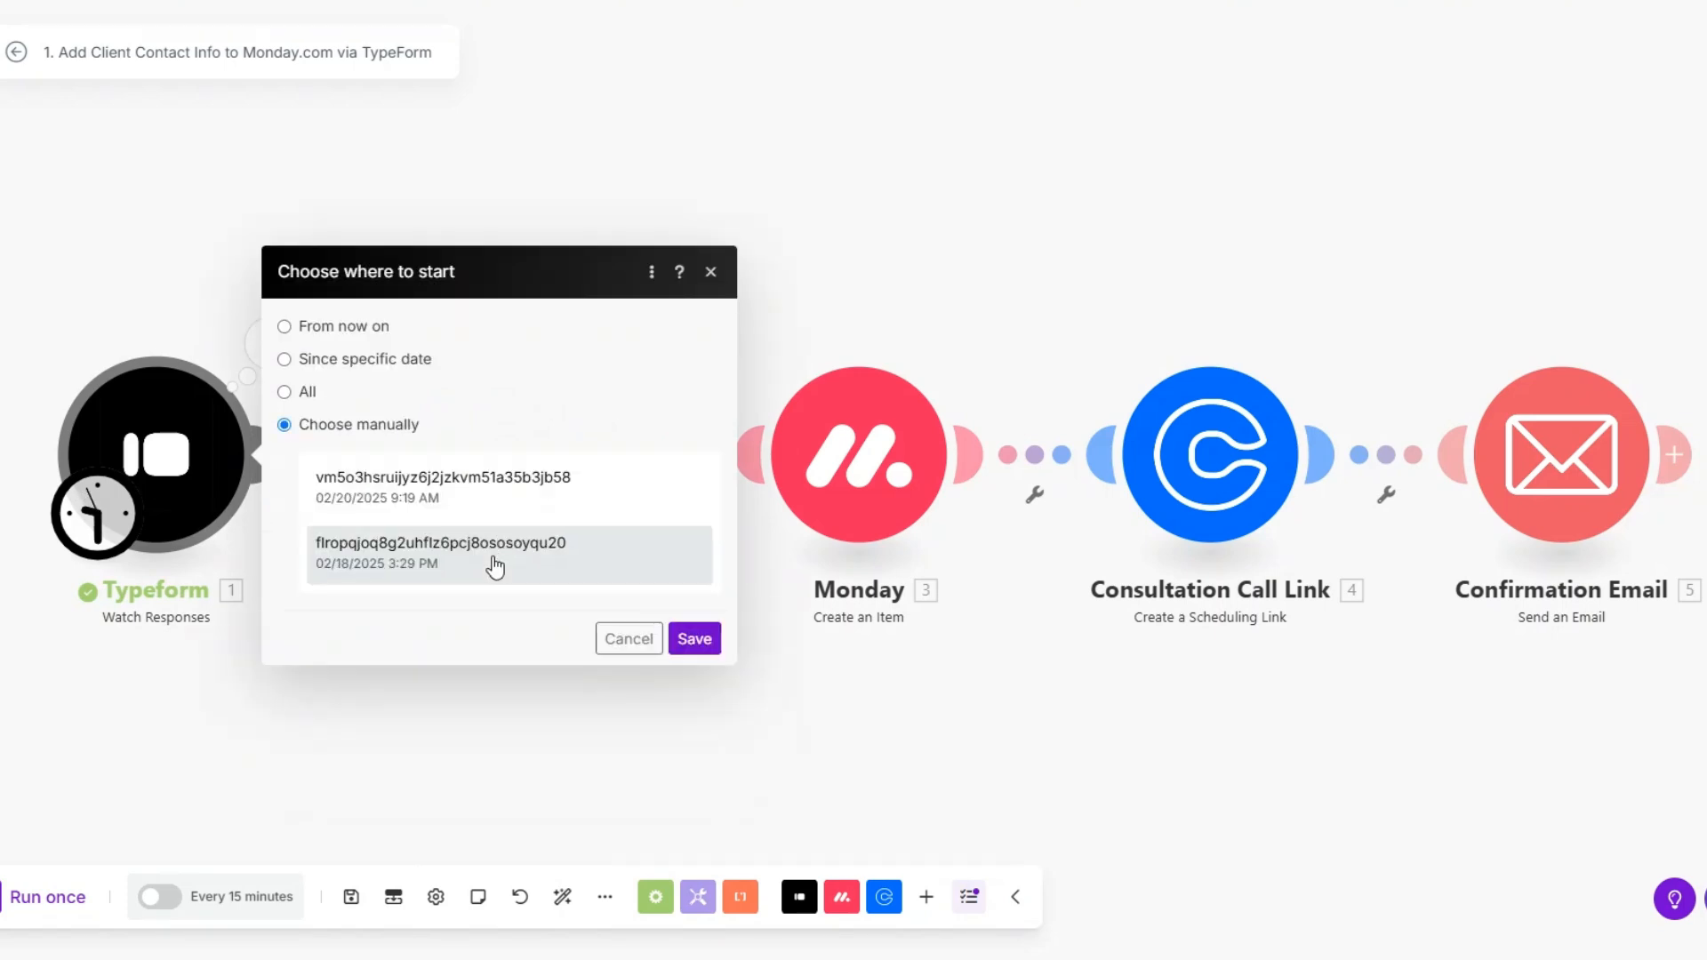
pyautogui.click(696, 641)
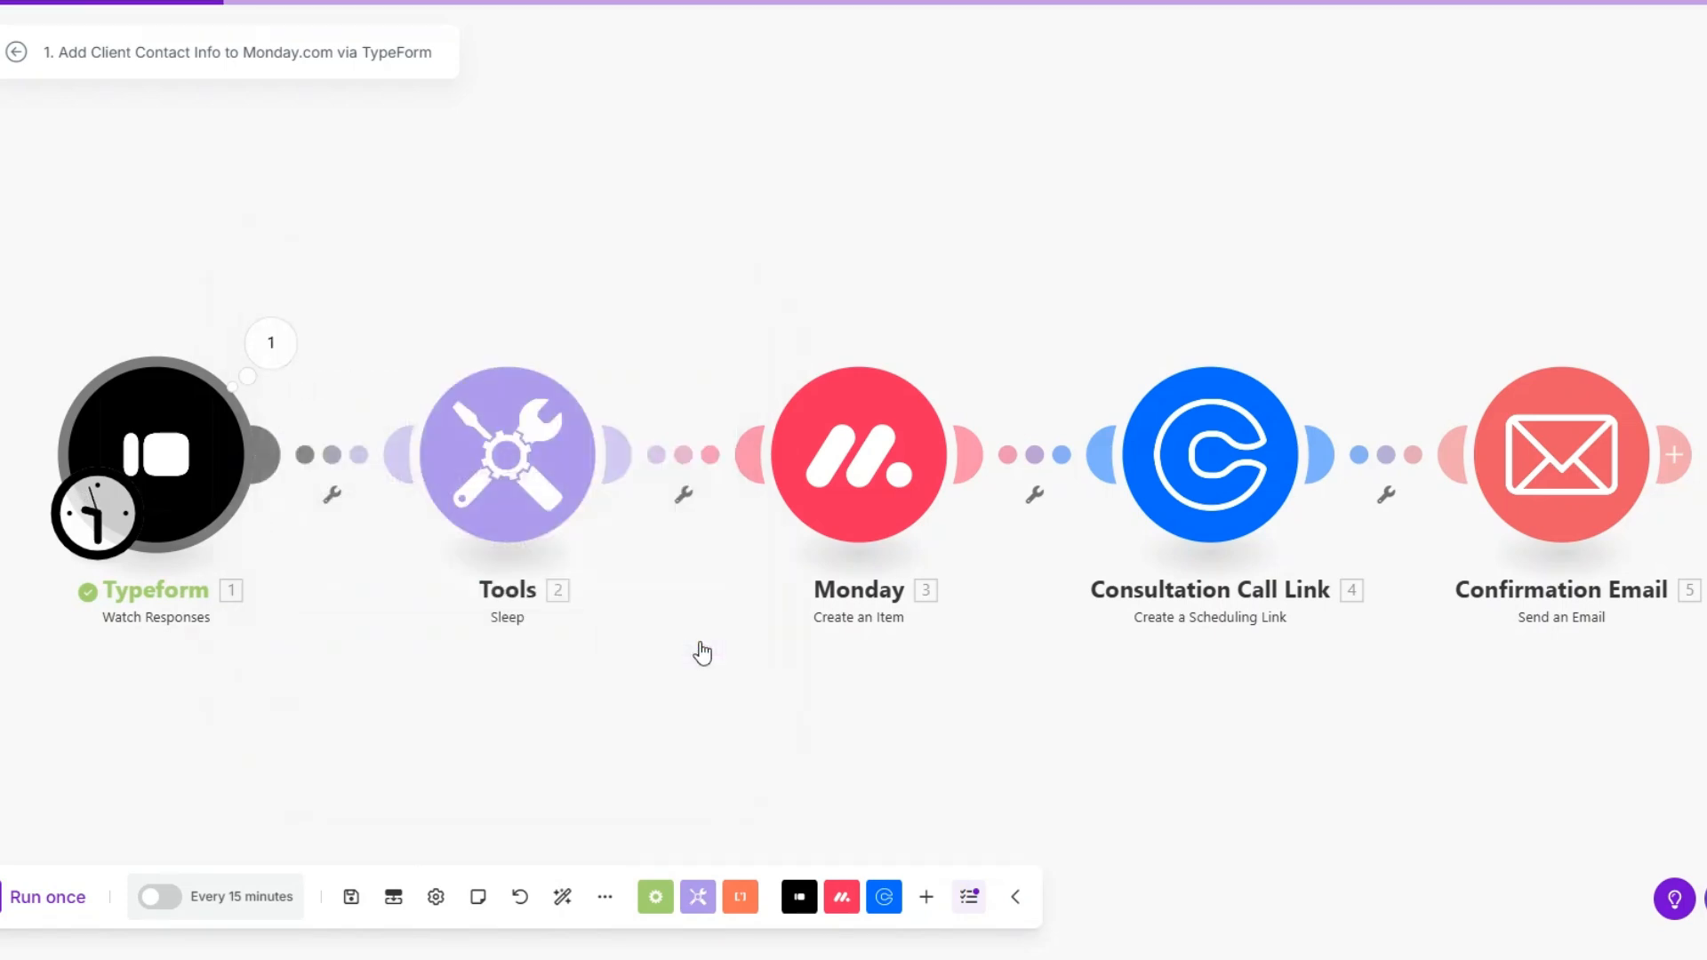
pyautogui.click(80, 900)
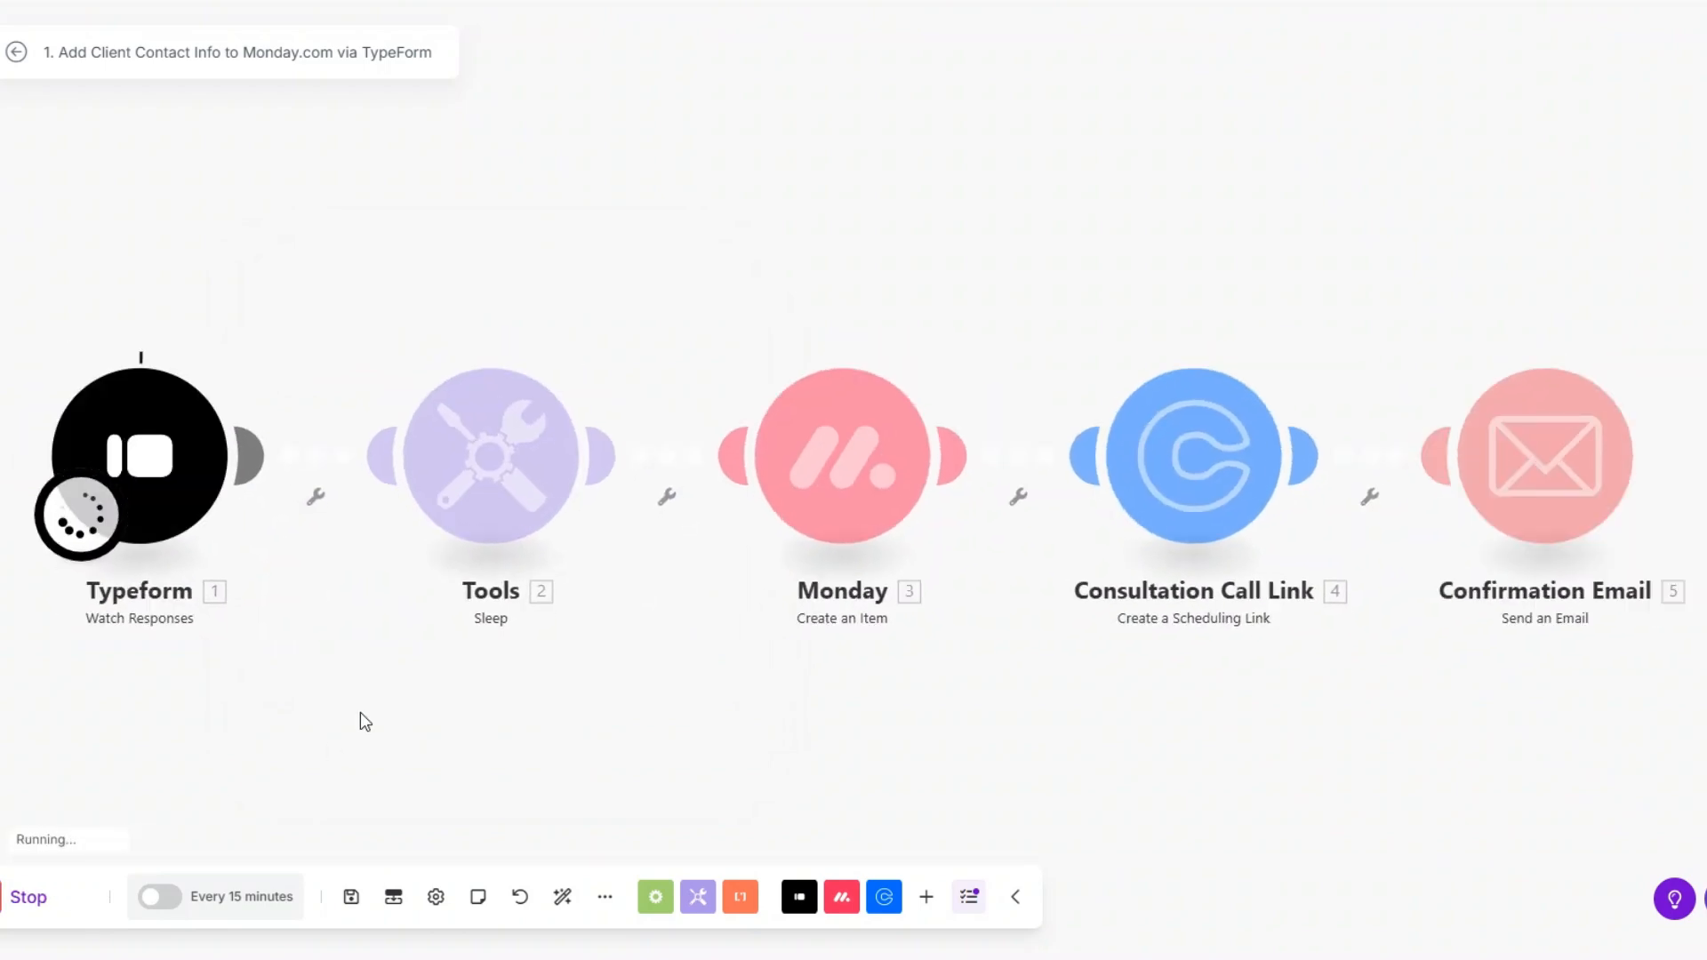
pyautogui.moveTo(345, 700); pyautogui.dragTo(374, 683)
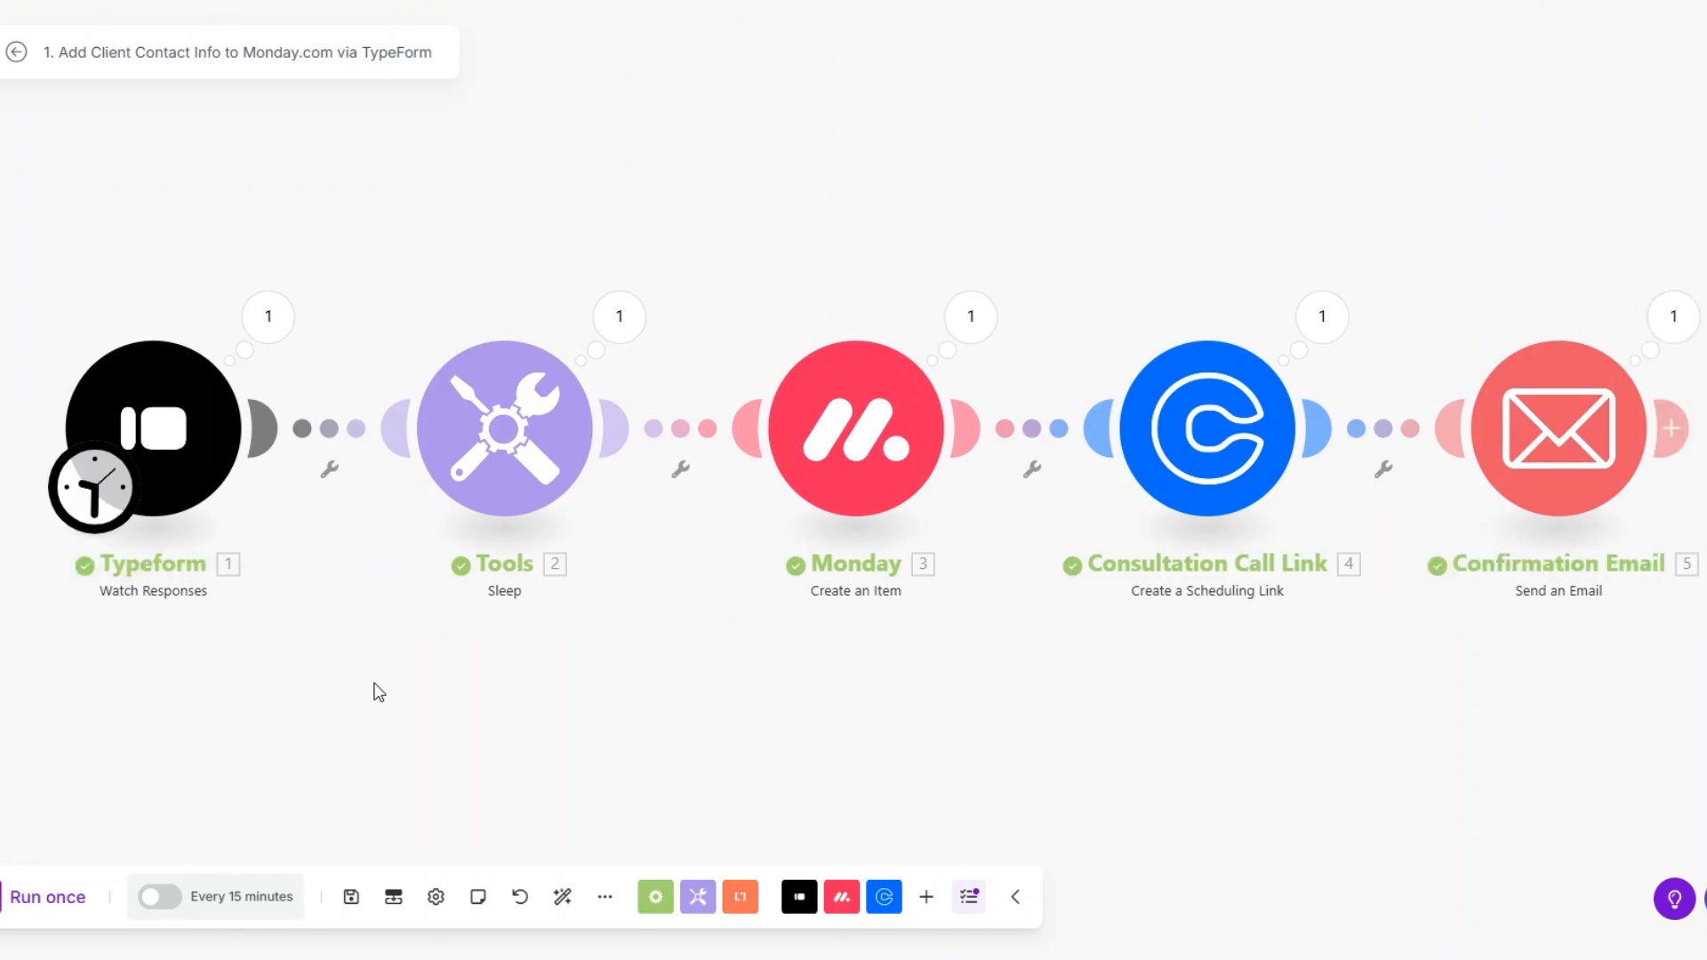
# Step: Examine the Mappable Answers in the Typeform module's run output
pyautogui.click(267, 327)
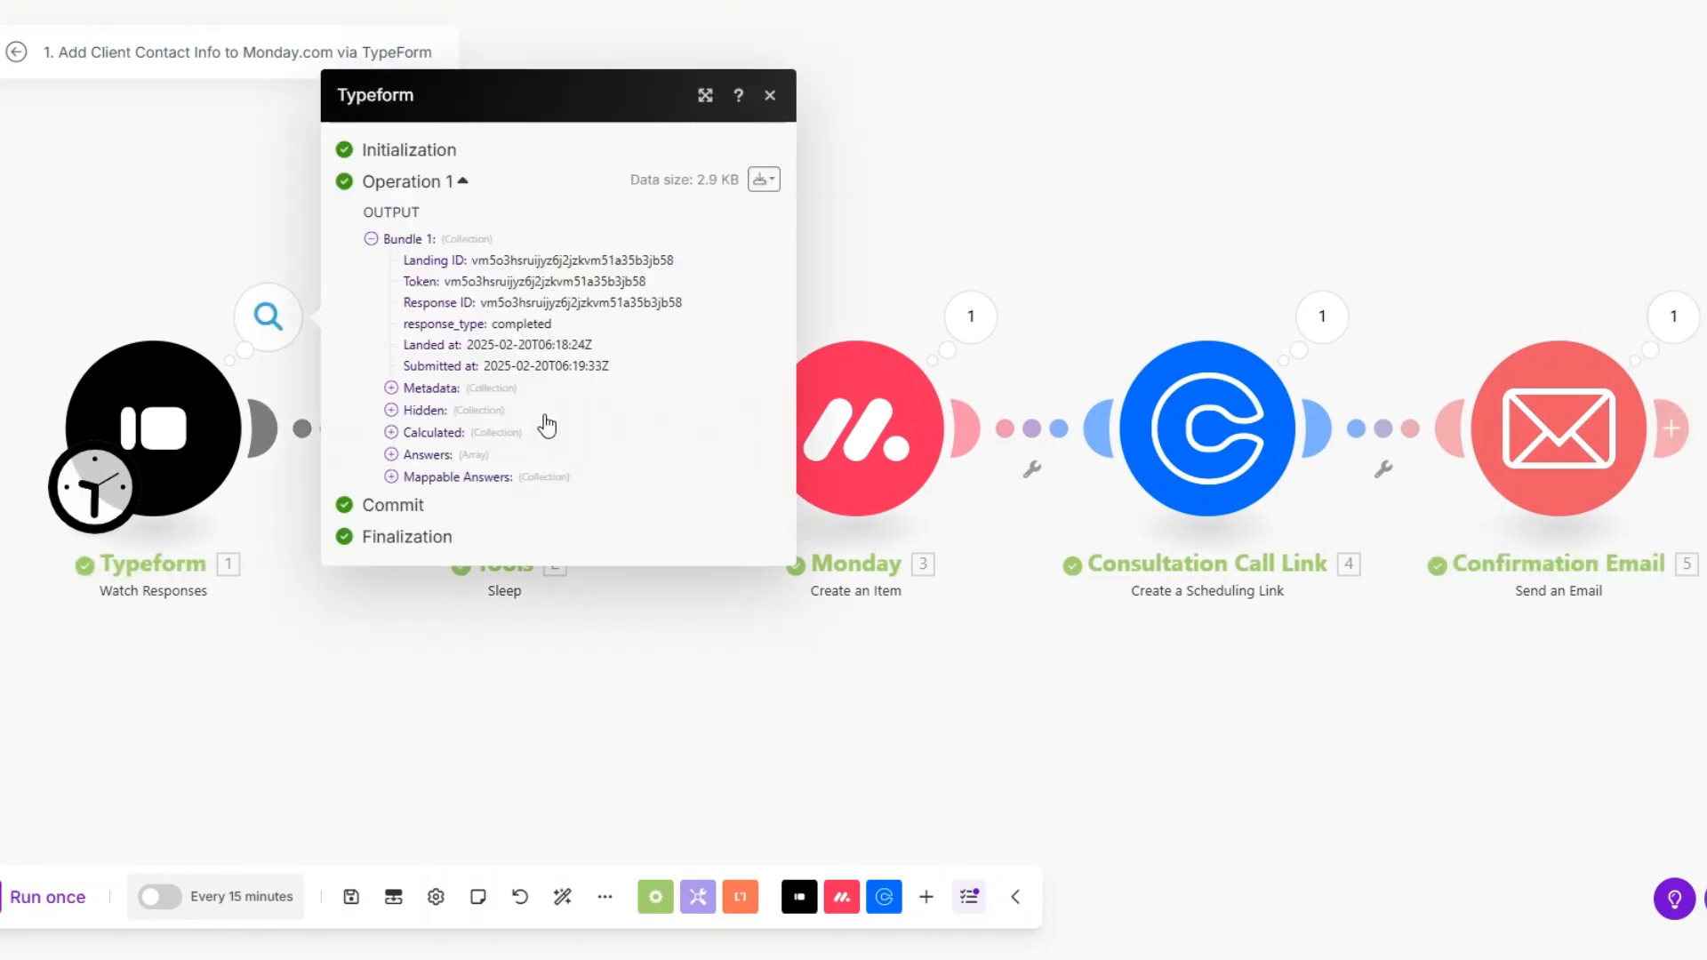
pyautogui.click(395, 478)
pyautogui.moveTo(642, 439); pyautogui.dragTo(728, 651)
pyautogui.click(873, 661)
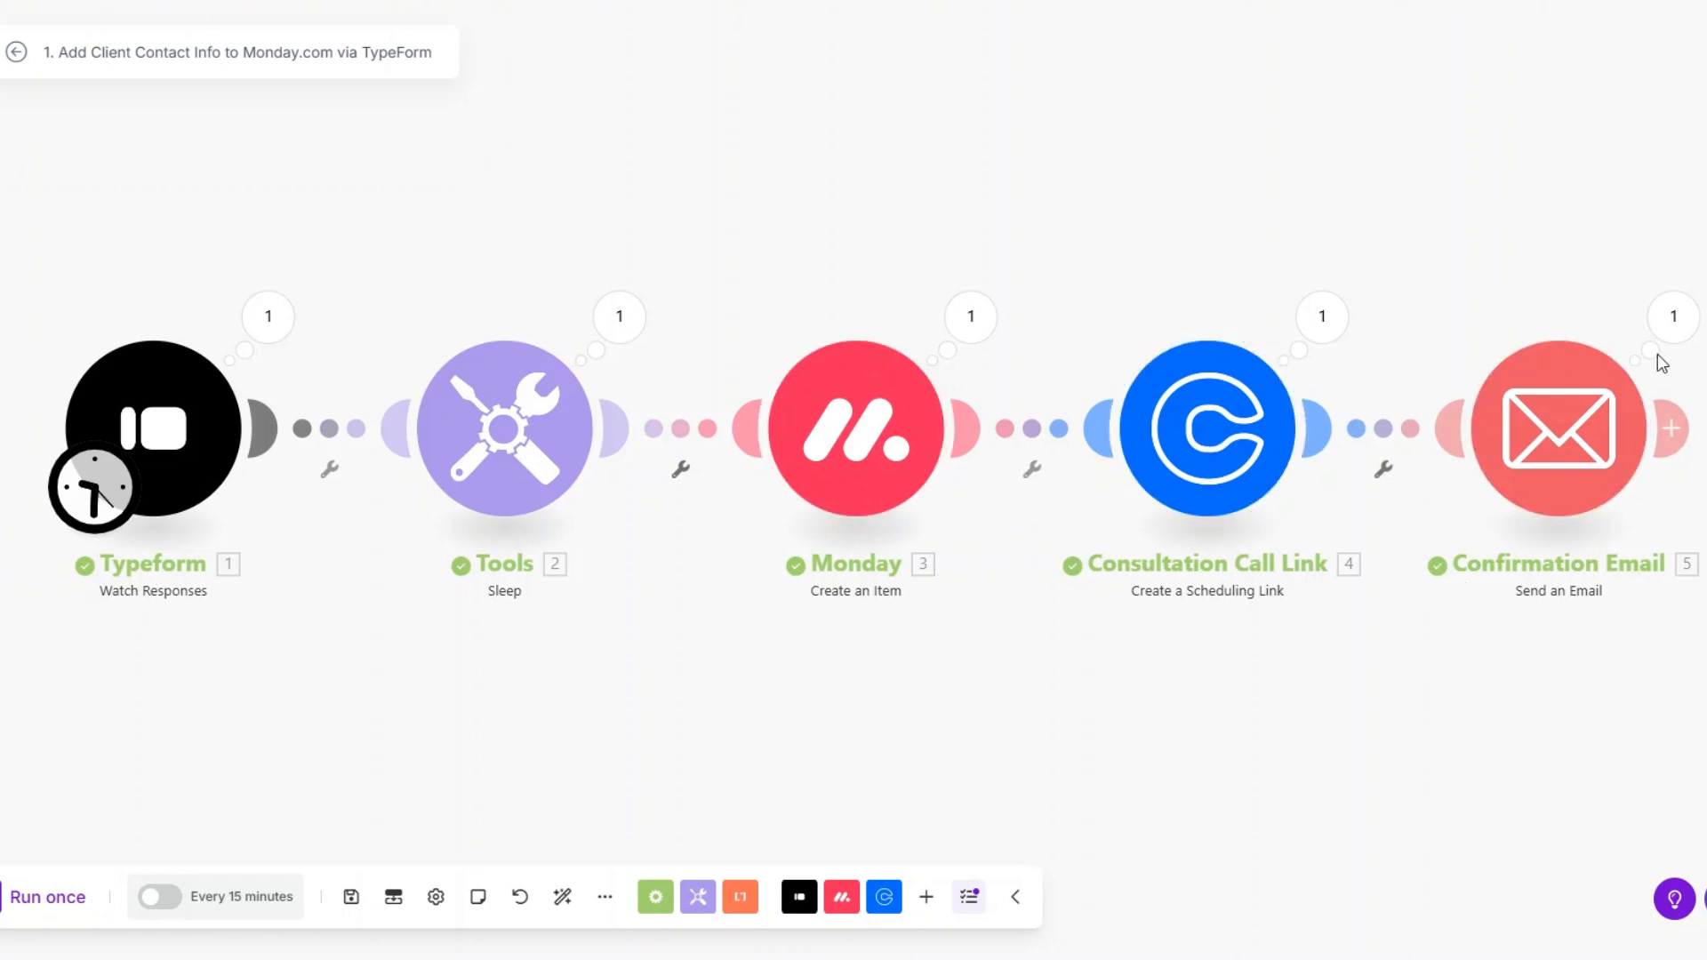
# Step: Examine the subject, message content and consultation call link in the Confirmation Email module's run data
pyautogui.click(1669, 322)
pyautogui.tripleClick(1293, 382)
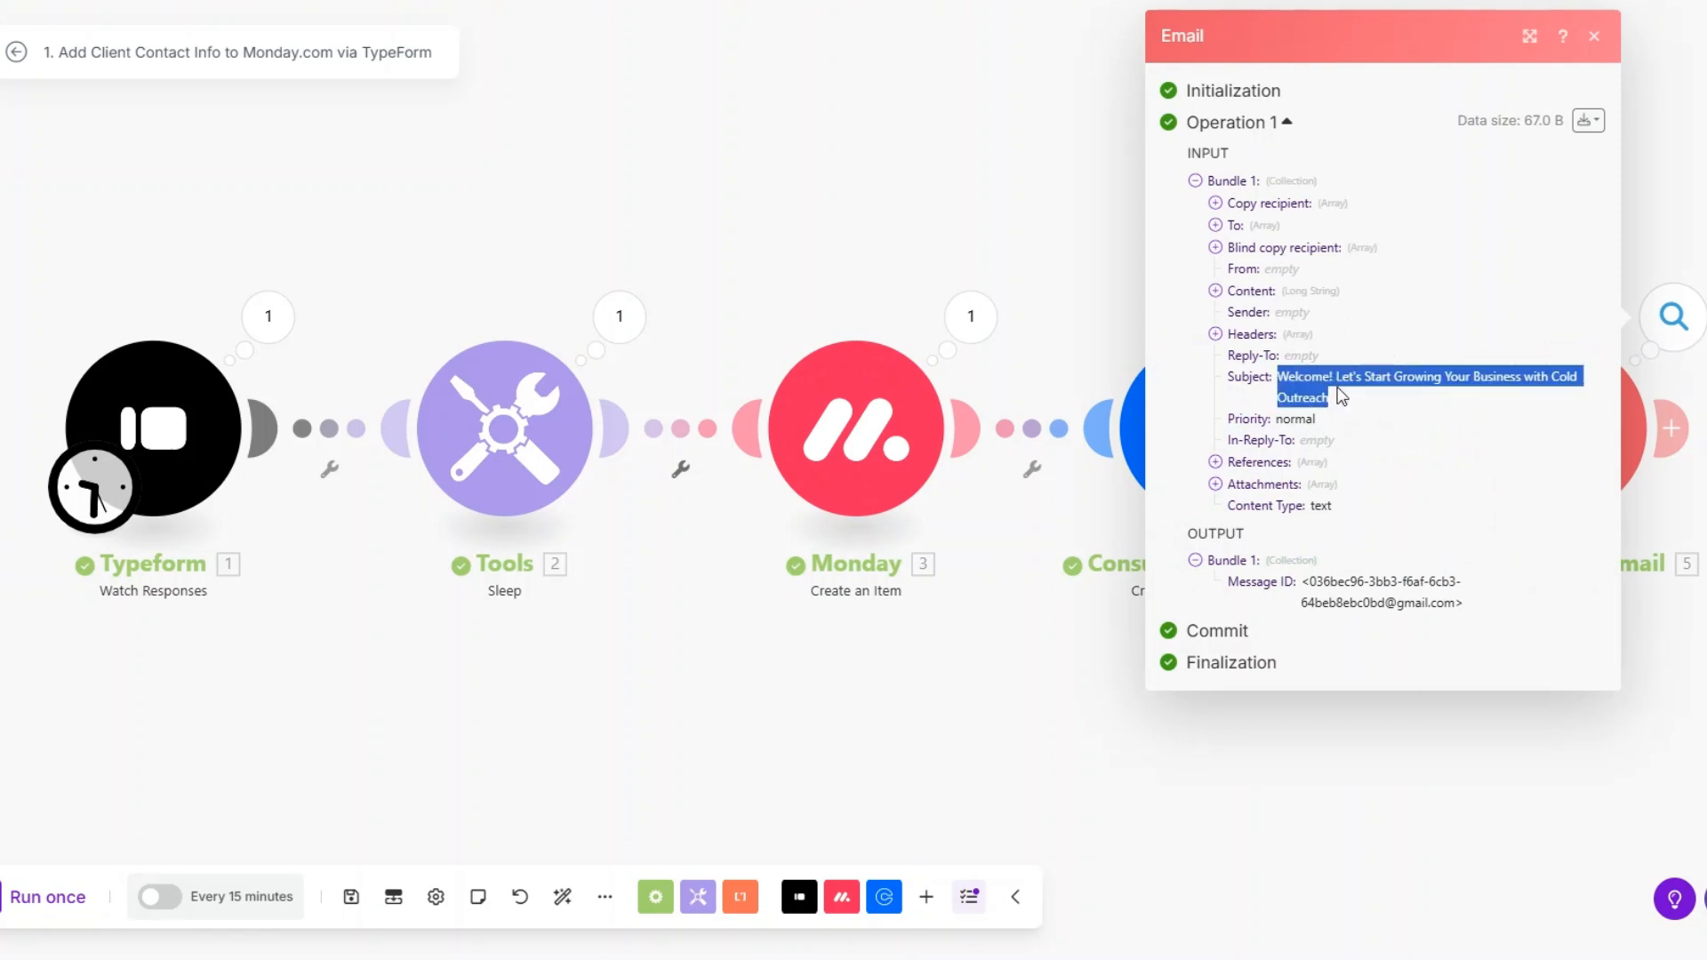
pyautogui.click(1217, 290)
pyautogui.moveTo(1239, 316)
pyautogui.mouseDown()
pyautogui.moveTo(1437, 857)
pyautogui.moveTo(1426, 842)
pyautogui.mouseUp()
pyautogui.click(1425, 842)
pyautogui.moveTo(1235, 658); pyautogui.dragTo(1566, 651)
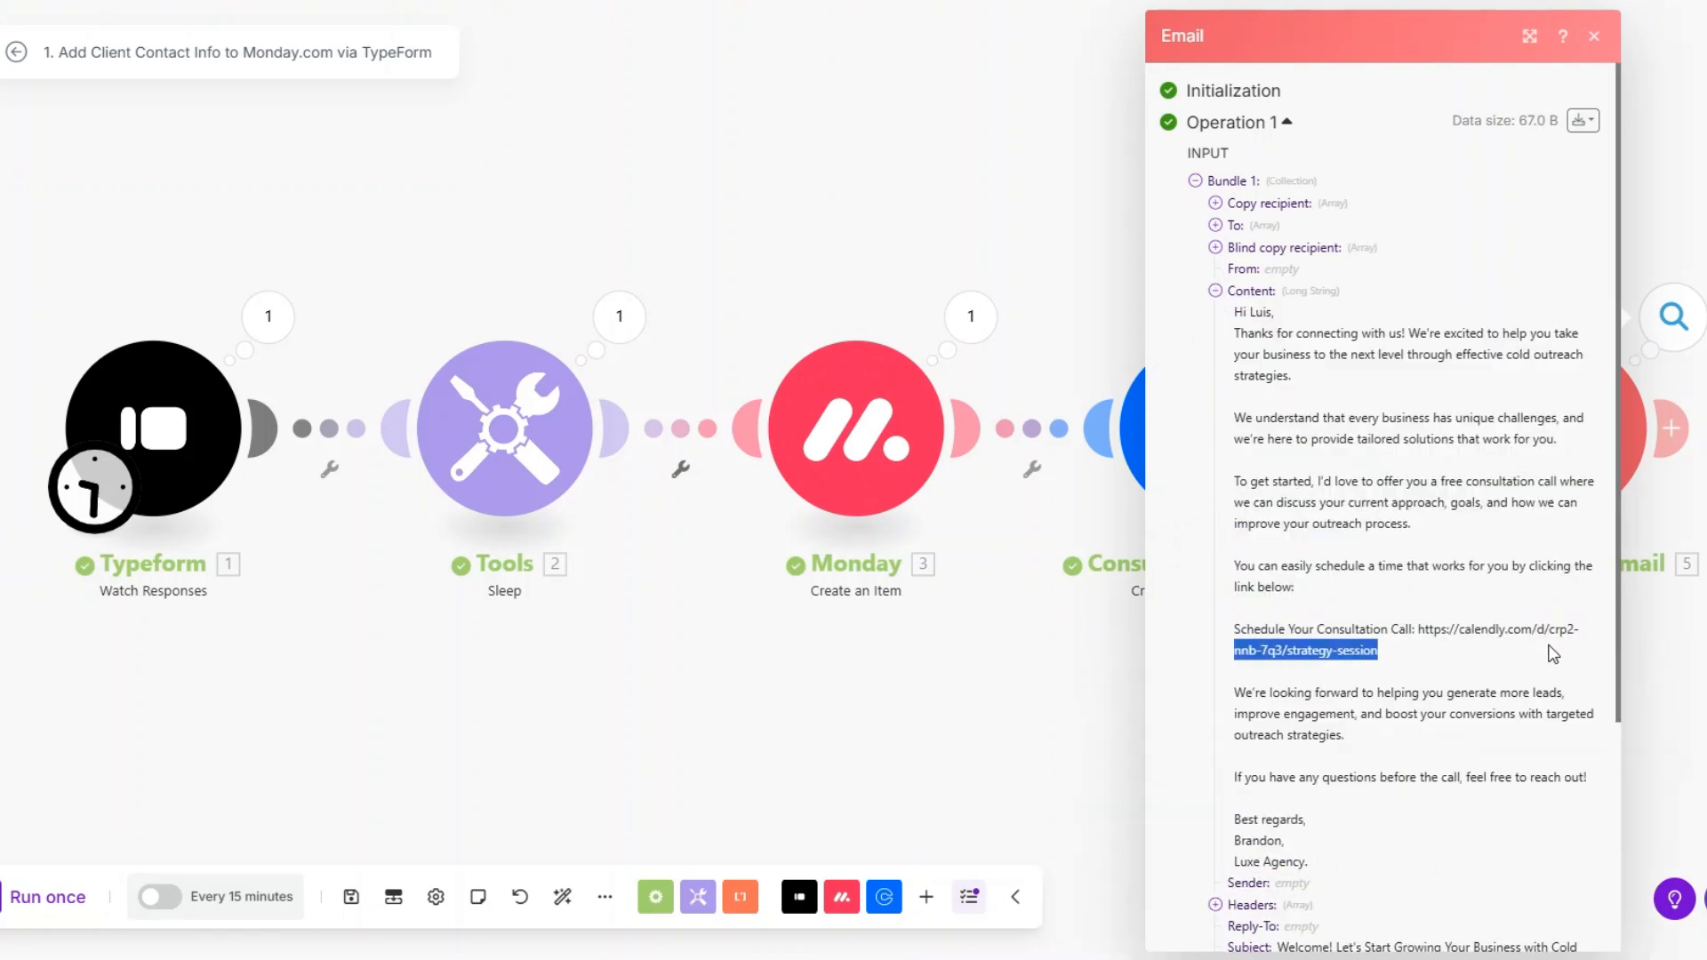
# Step: Check the consultation call link in the email run data and the latest lead's columns on the Cold Outreach Agency Clients board
pyautogui.moveTo(1419, 628); pyautogui.dragTo(1380, 651)
pyautogui.click(892, 263)
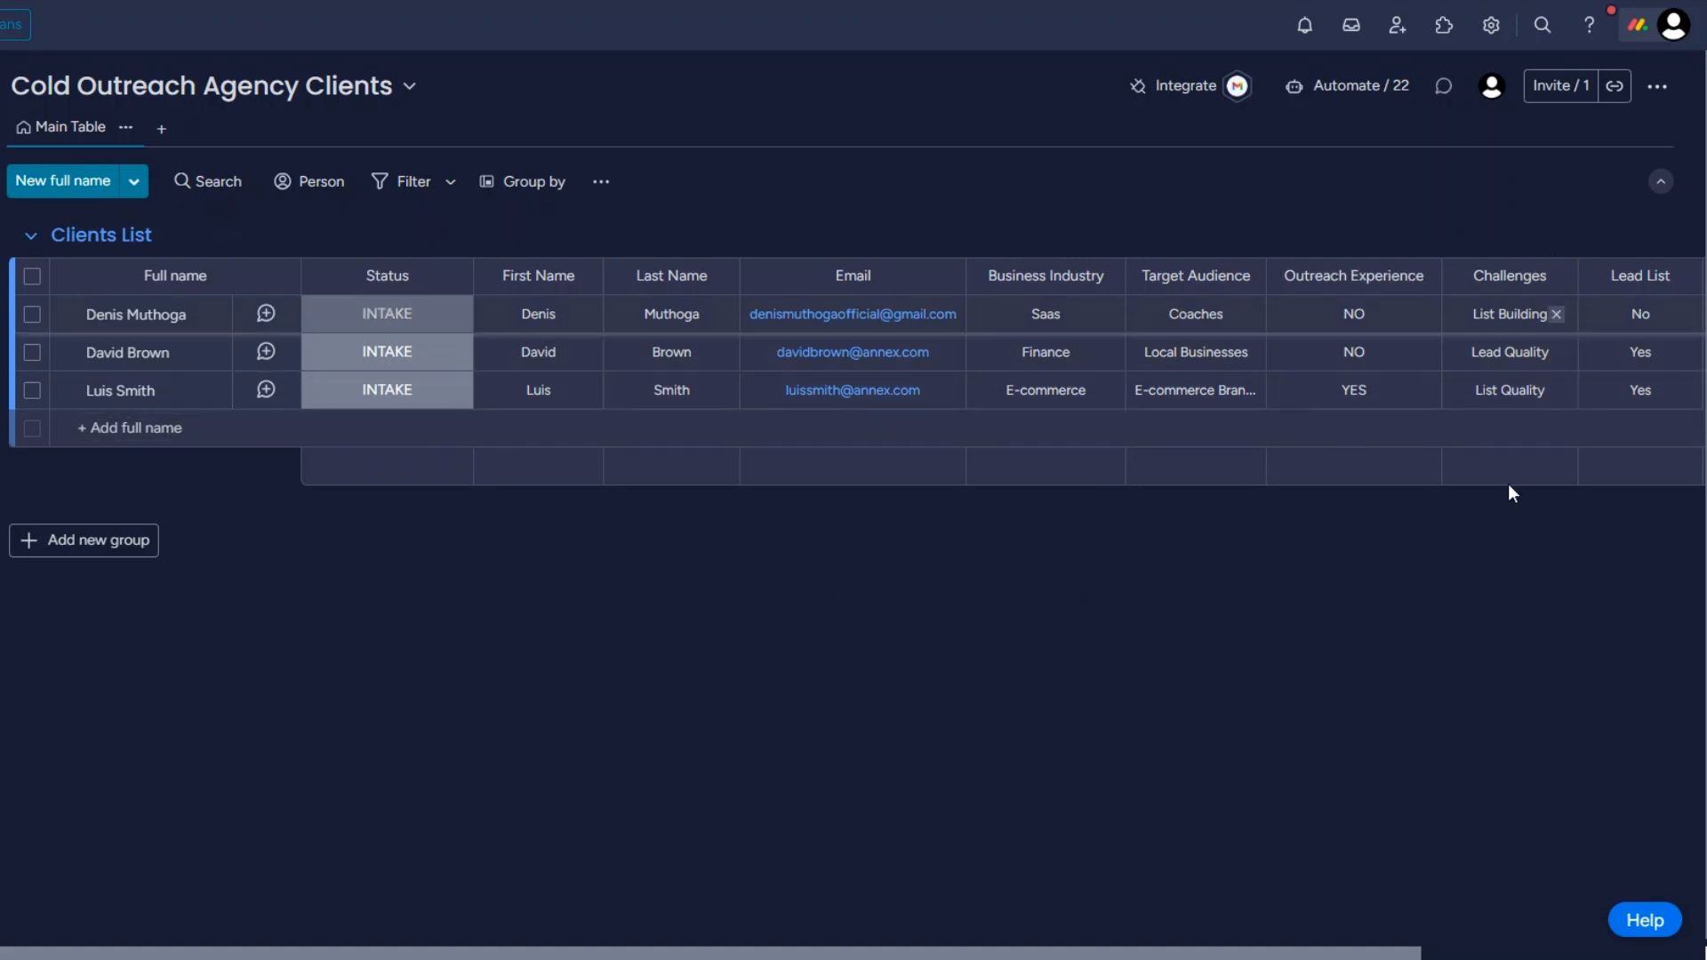
pyautogui.hscroll(4, 1278, 420)
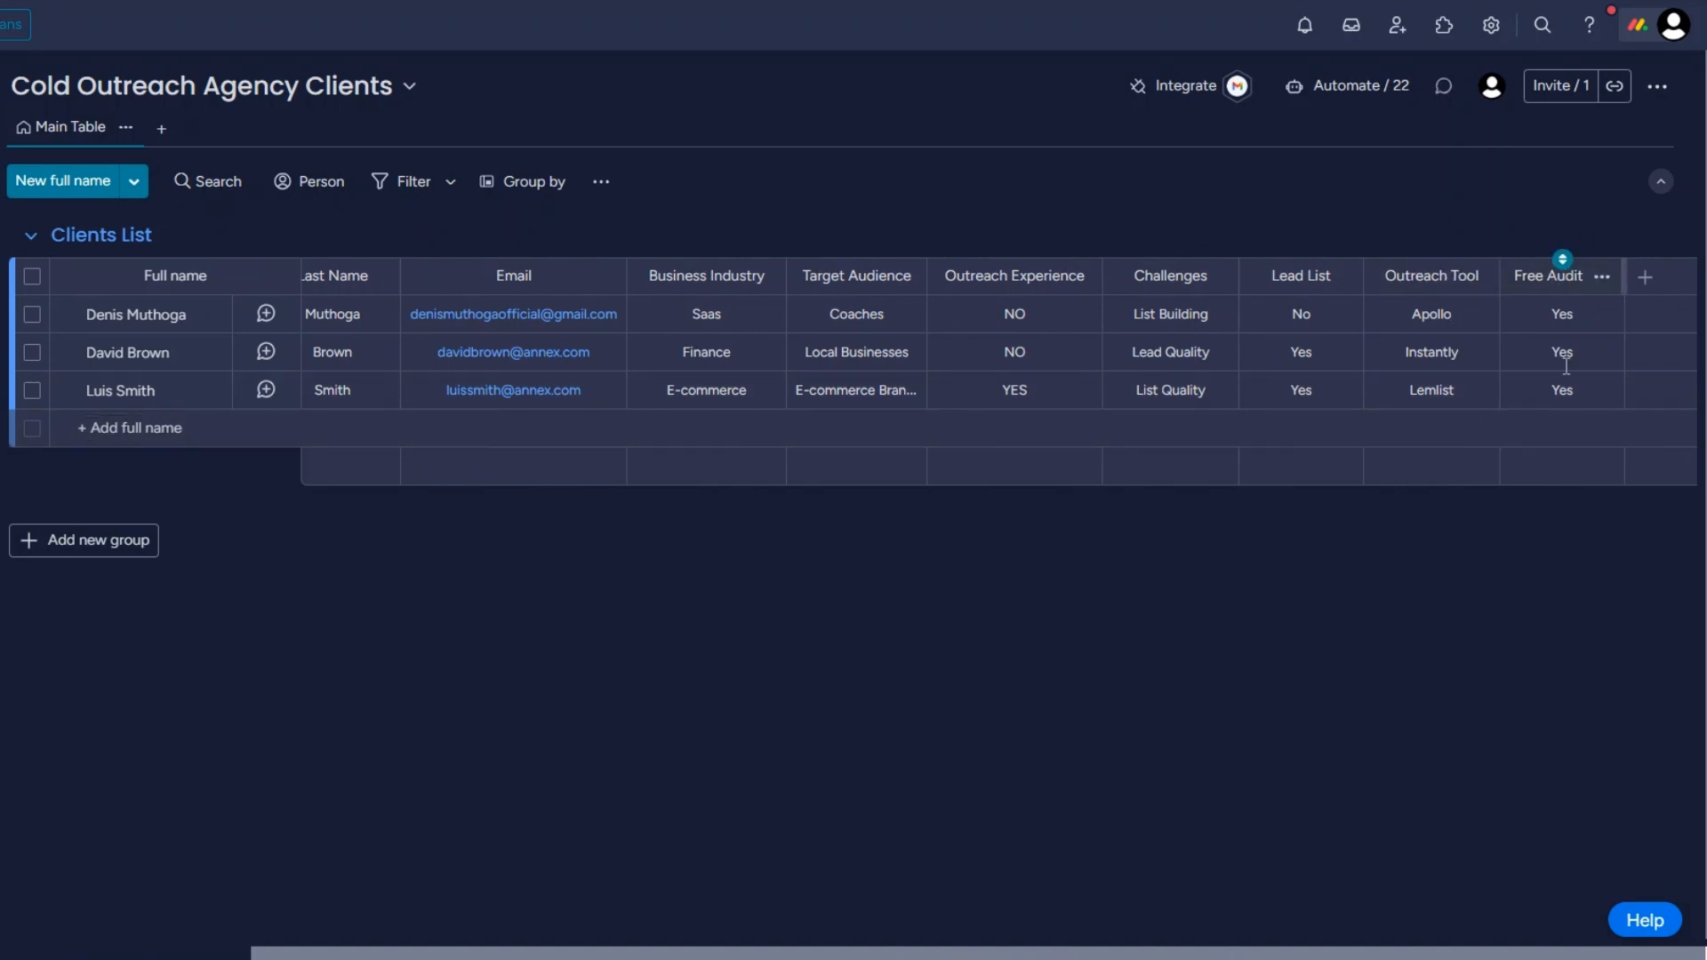
pyautogui.moveTo(1074, 952); pyautogui.dragTo(790, 952)
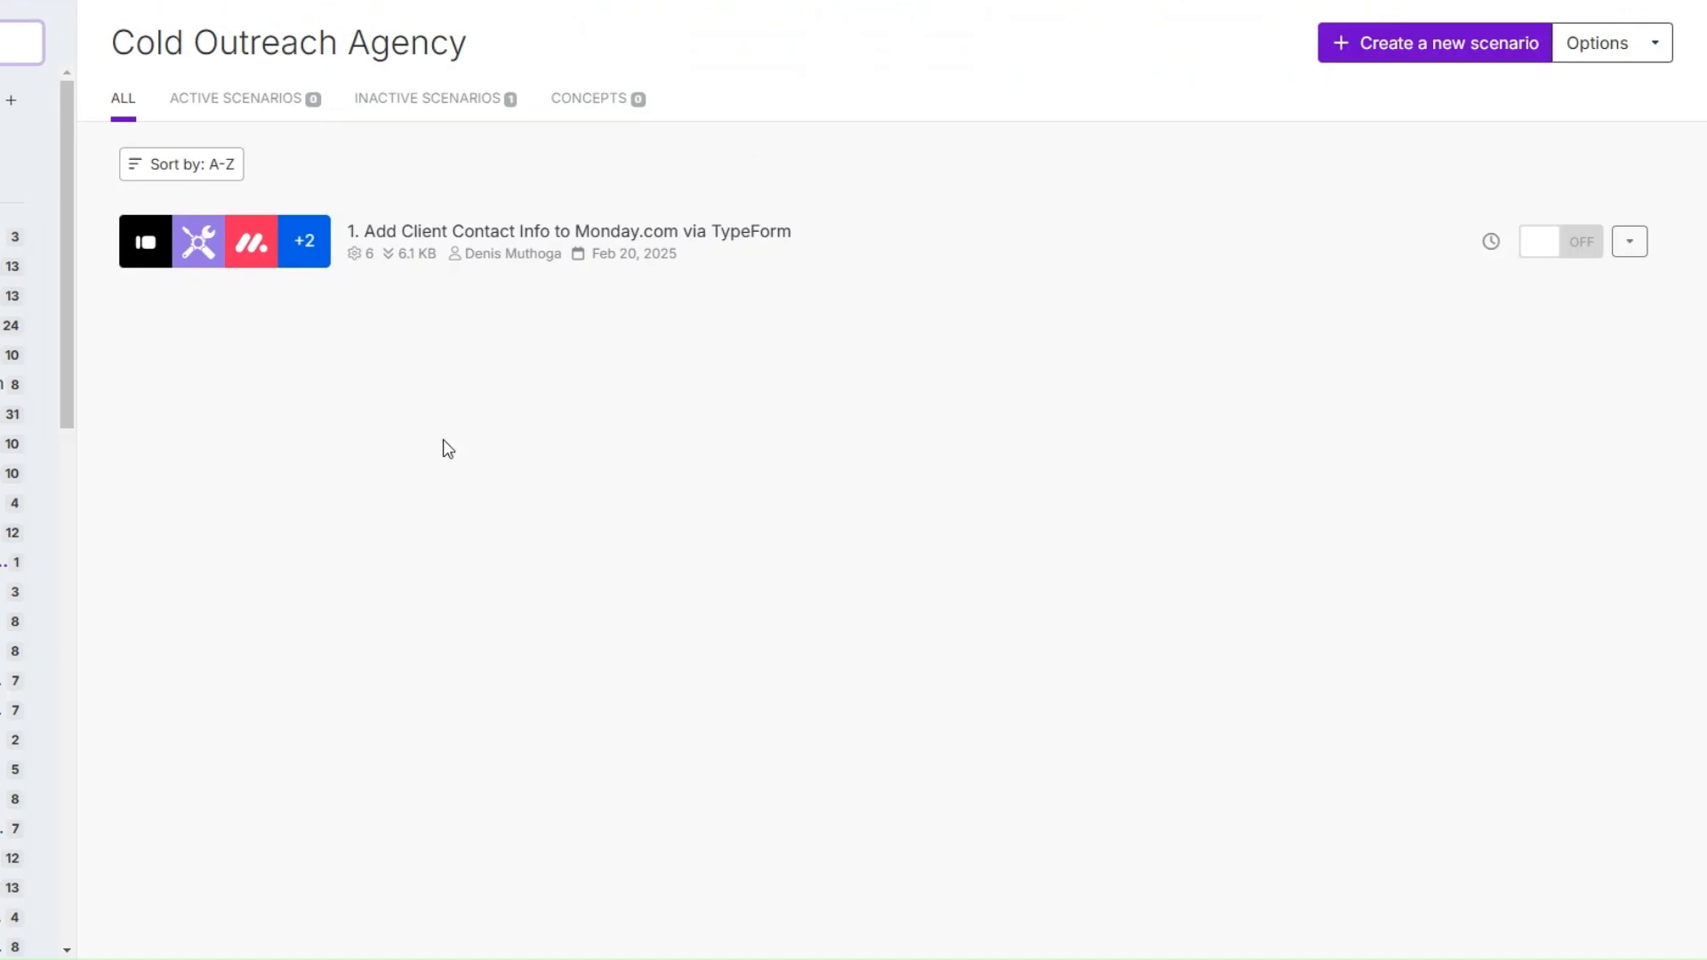
# Step: Create a new scenario named "2. Client Onboarding" and add a Webhooks Custom webhook as its trigger
pyautogui.click(1406, 46)
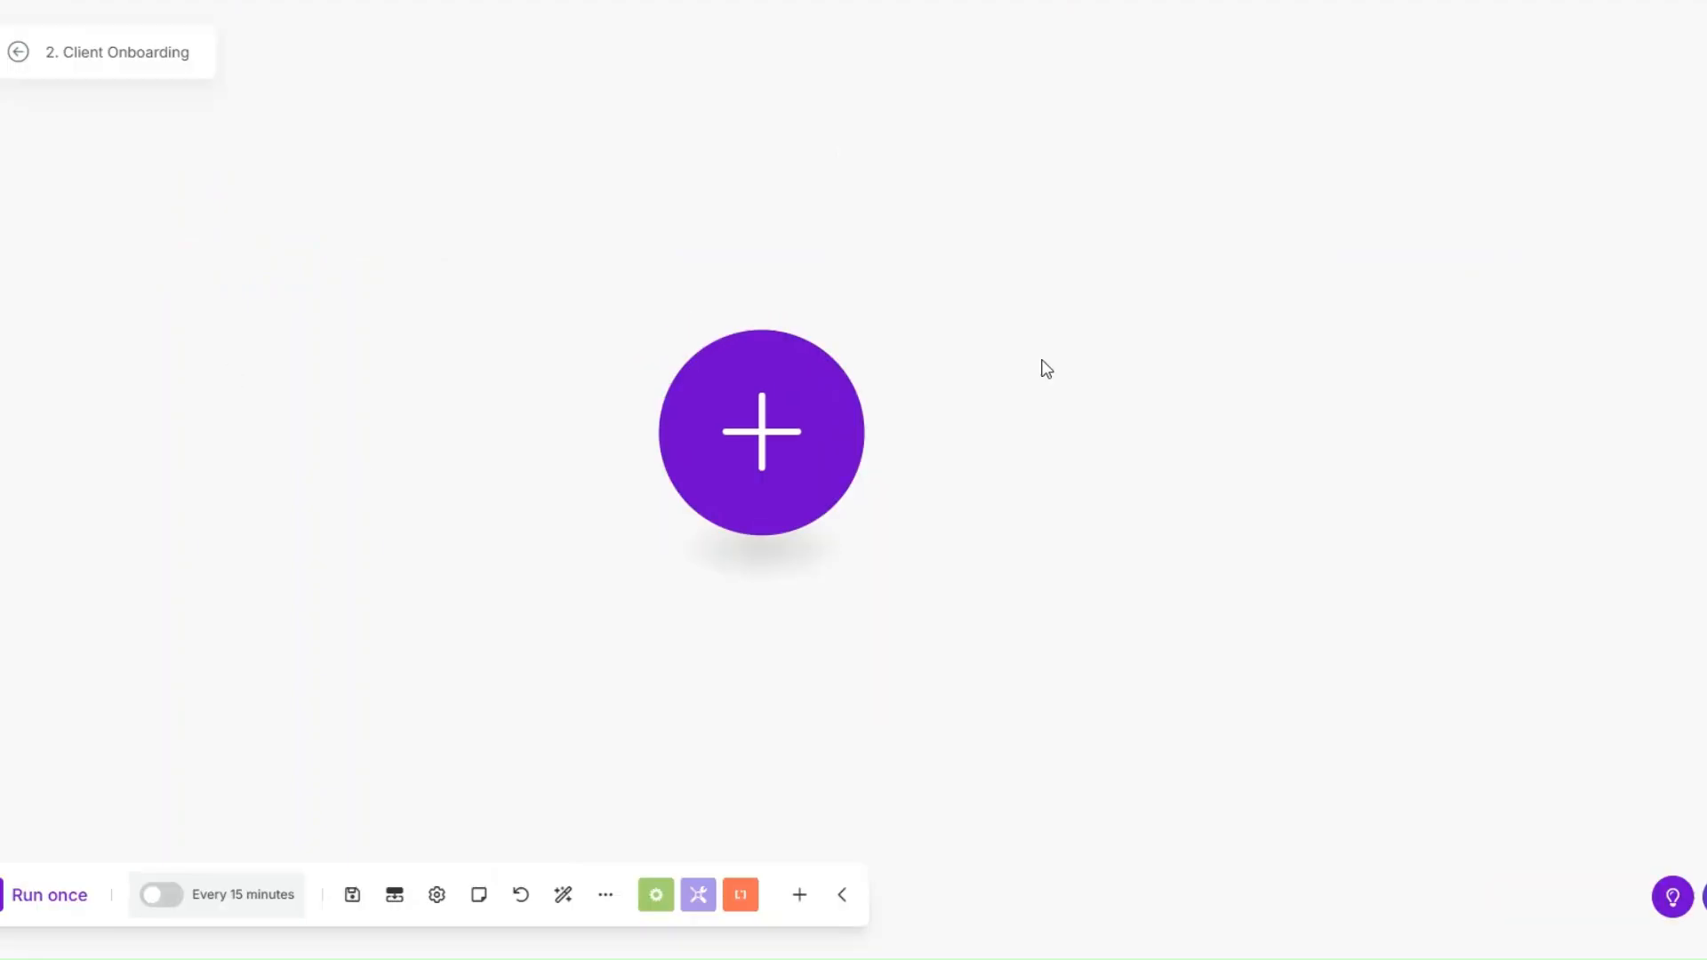
pyautogui.click(803, 469)
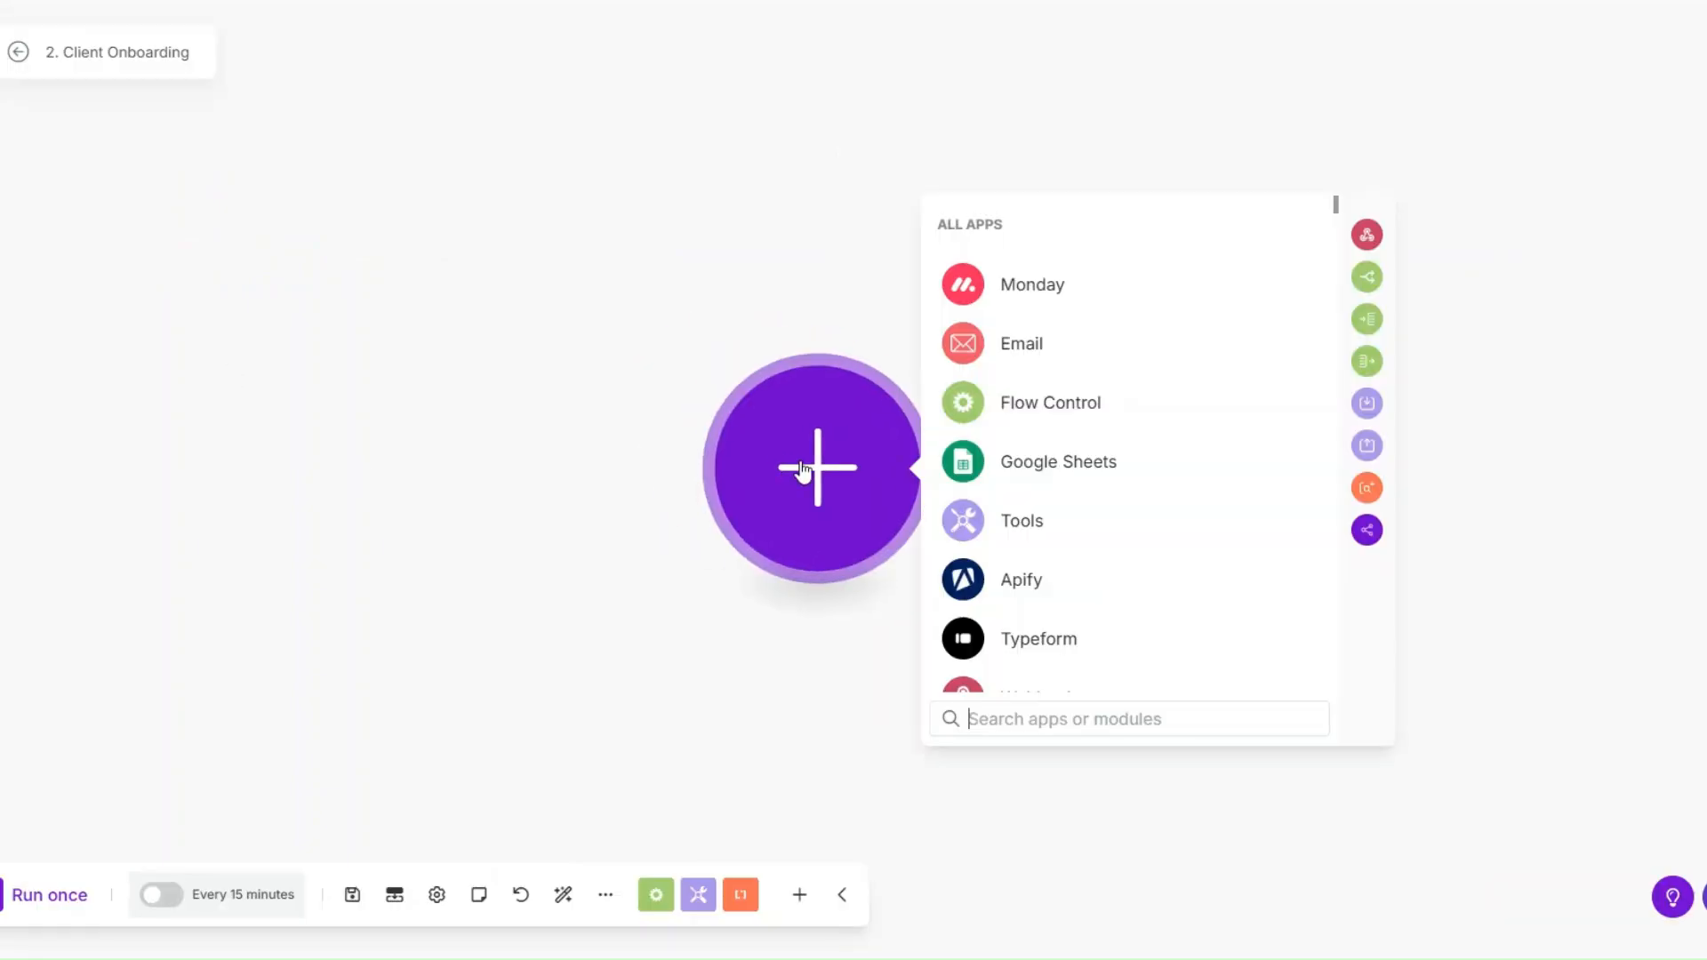
pyautogui.scroll(-1, 1014, 595)
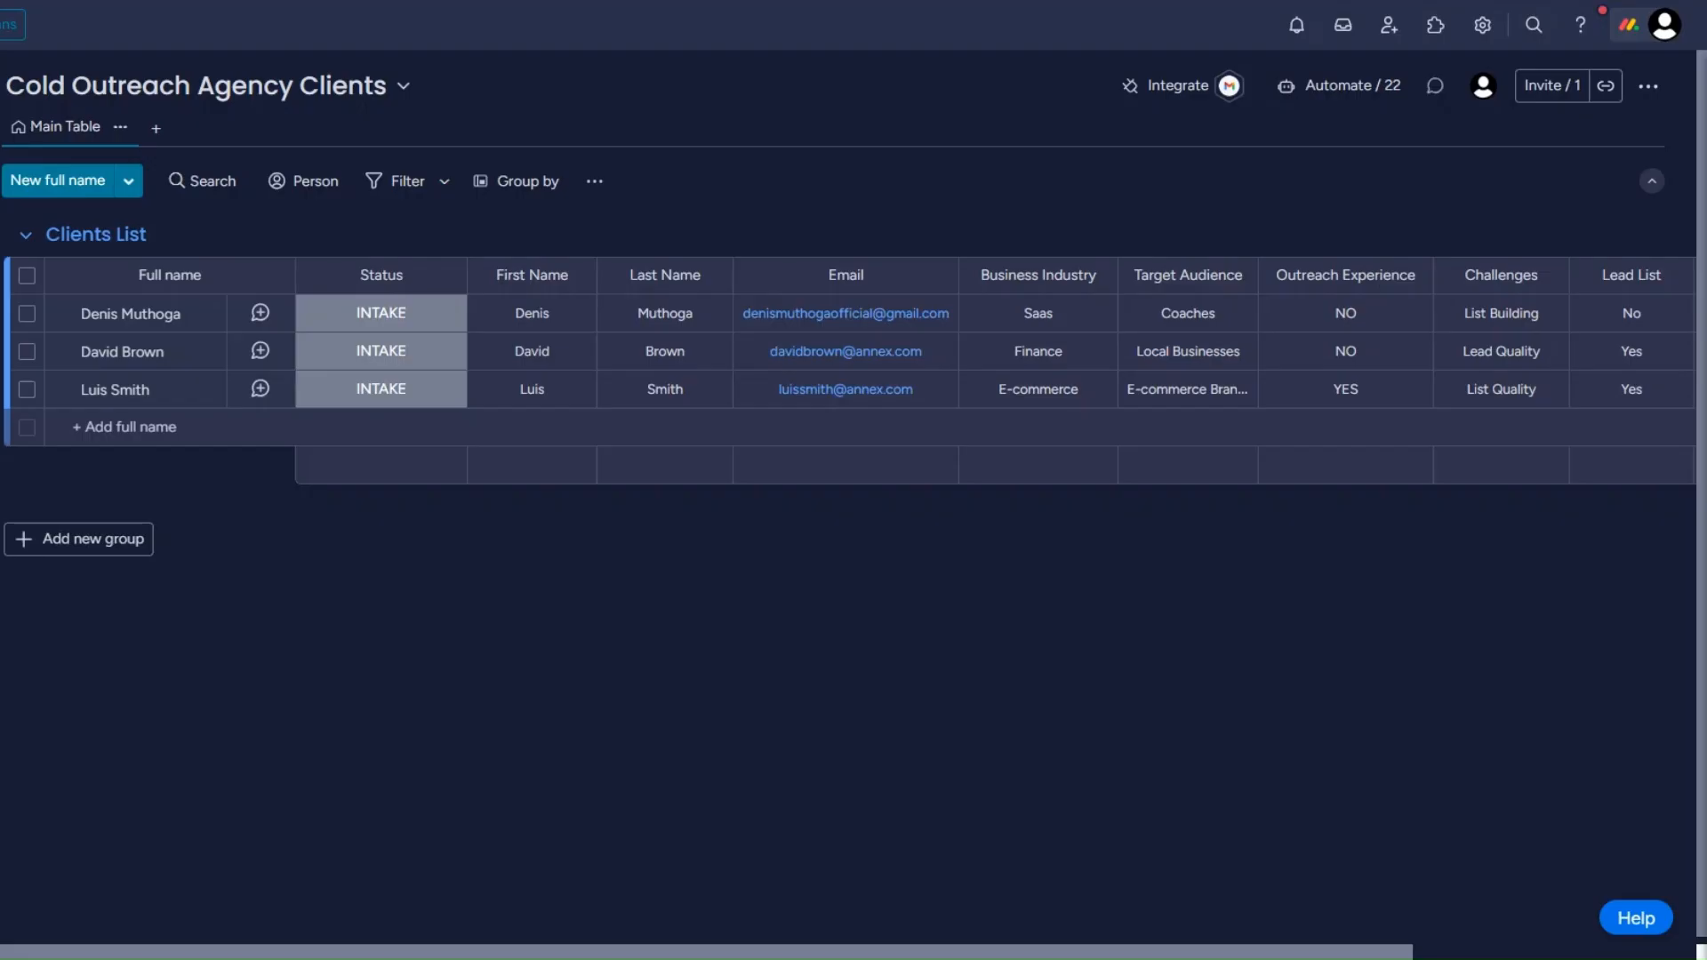
pyautogui.click(385, 402)
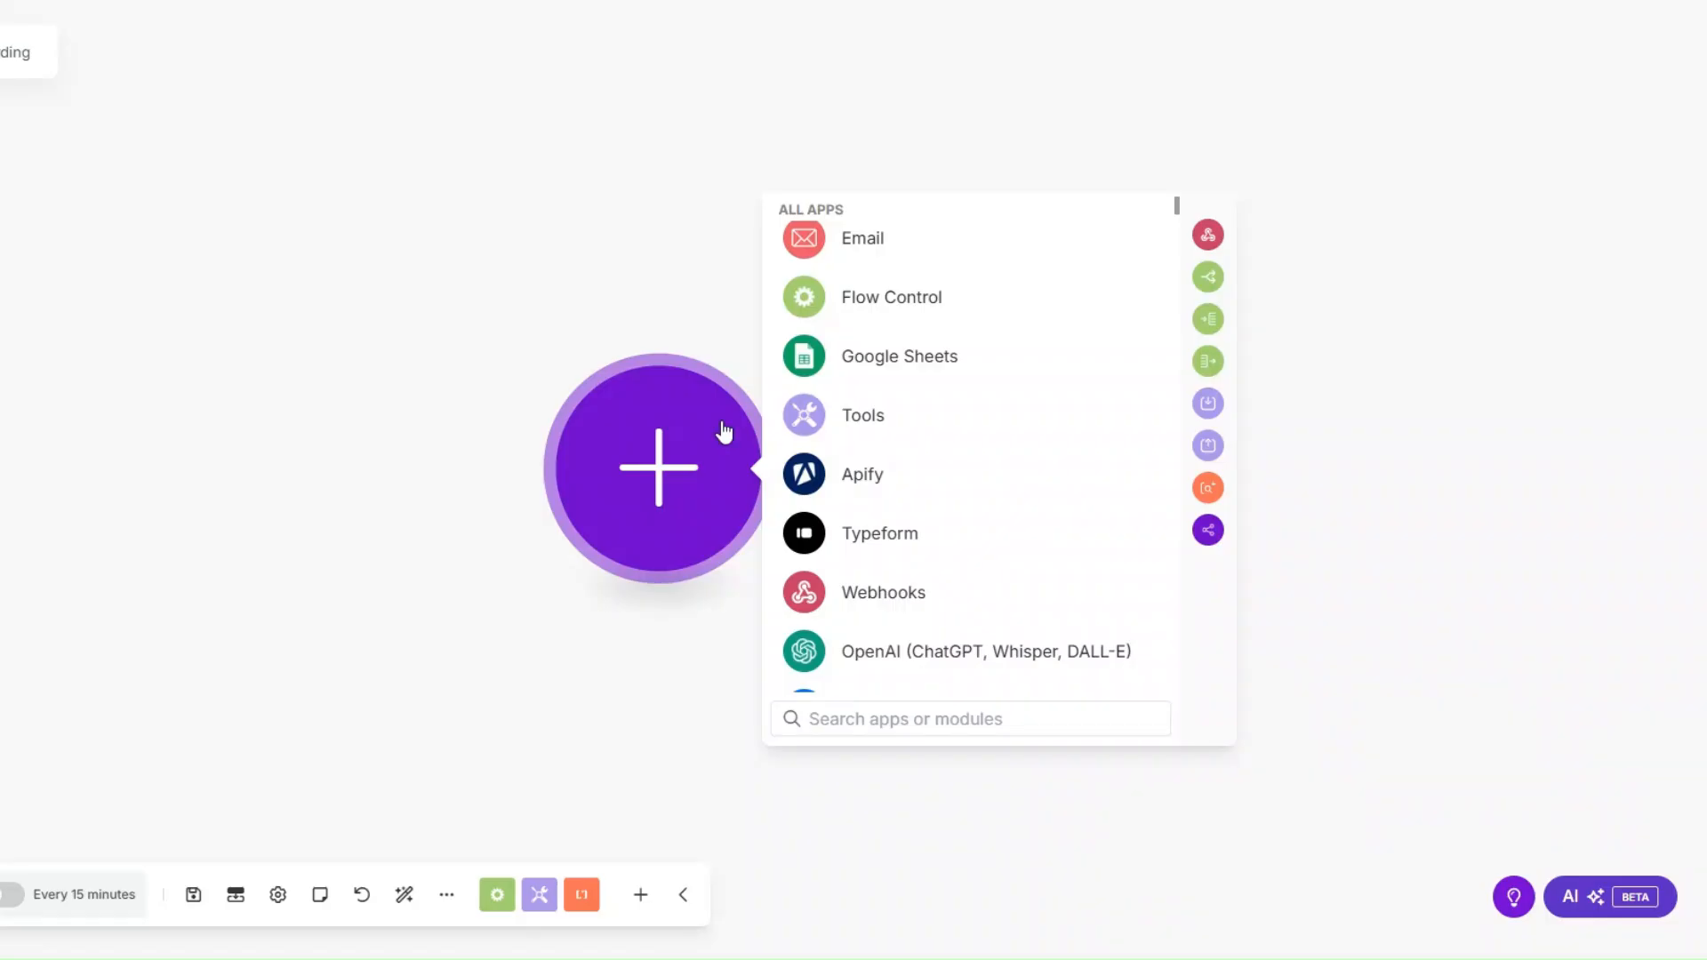
pyautogui.click(845, 598)
pyautogui.click(654, 518)
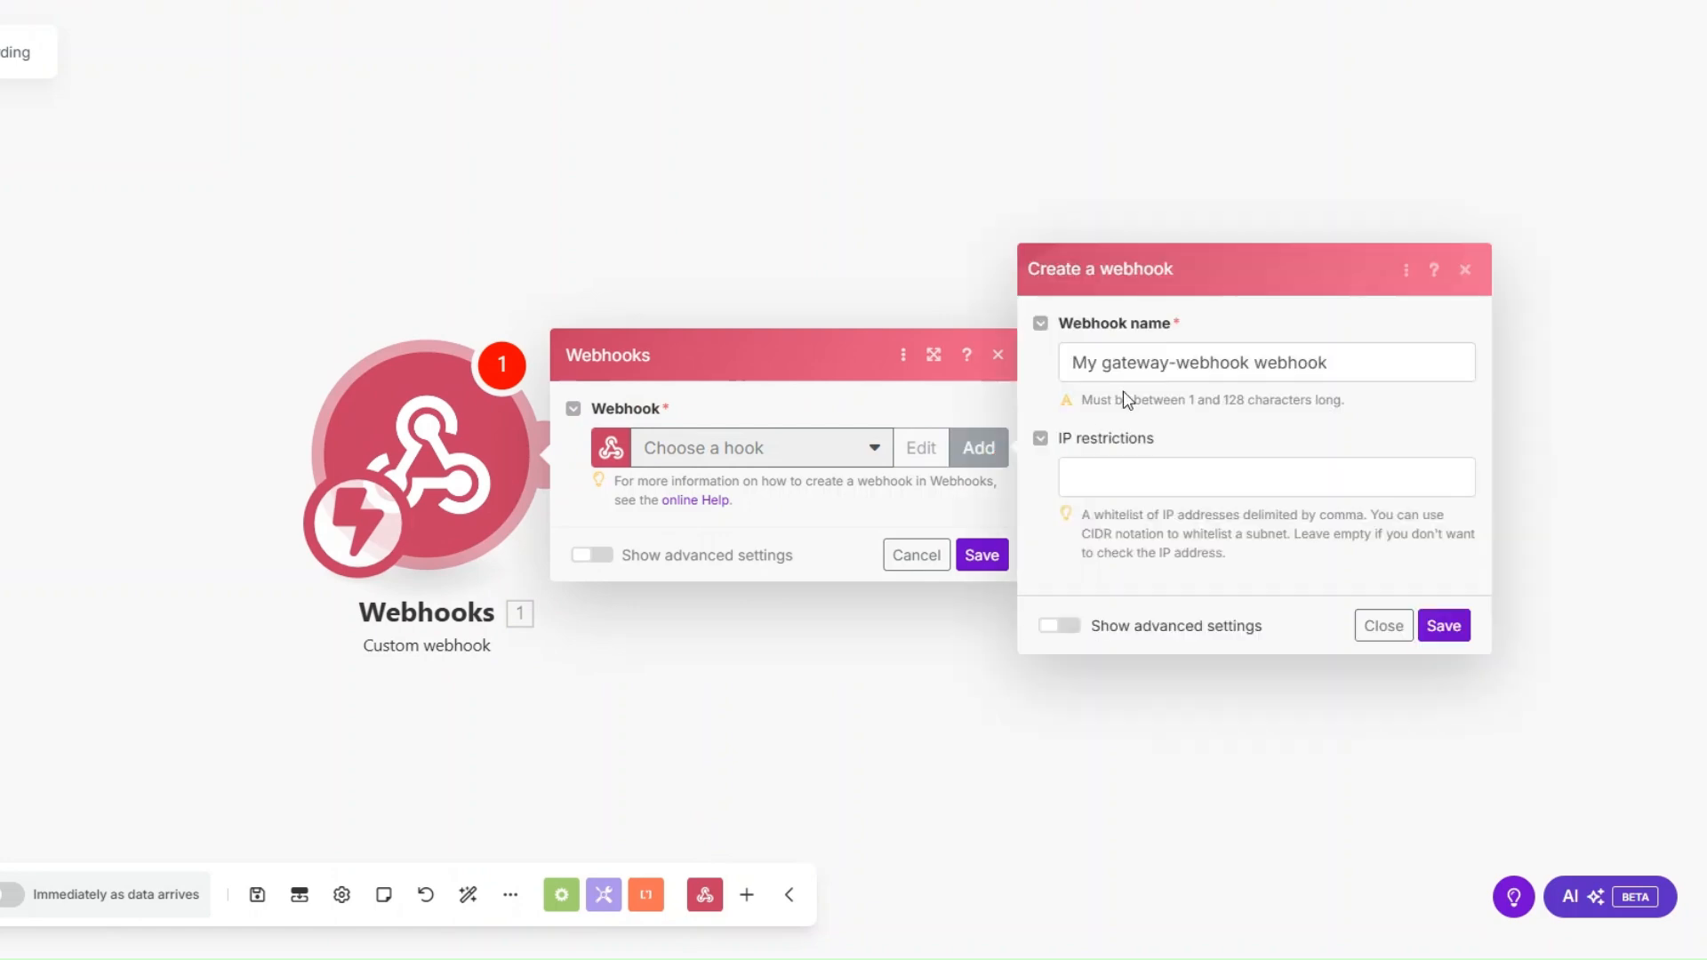
# Step: Create the Client Onboarding webhook in the trigger, save the module and run the scenario once
pyautogui.moveTo(1248, 363); pyautogui.dragTo(1030, 373)
pyautogui.click(1026, 365)
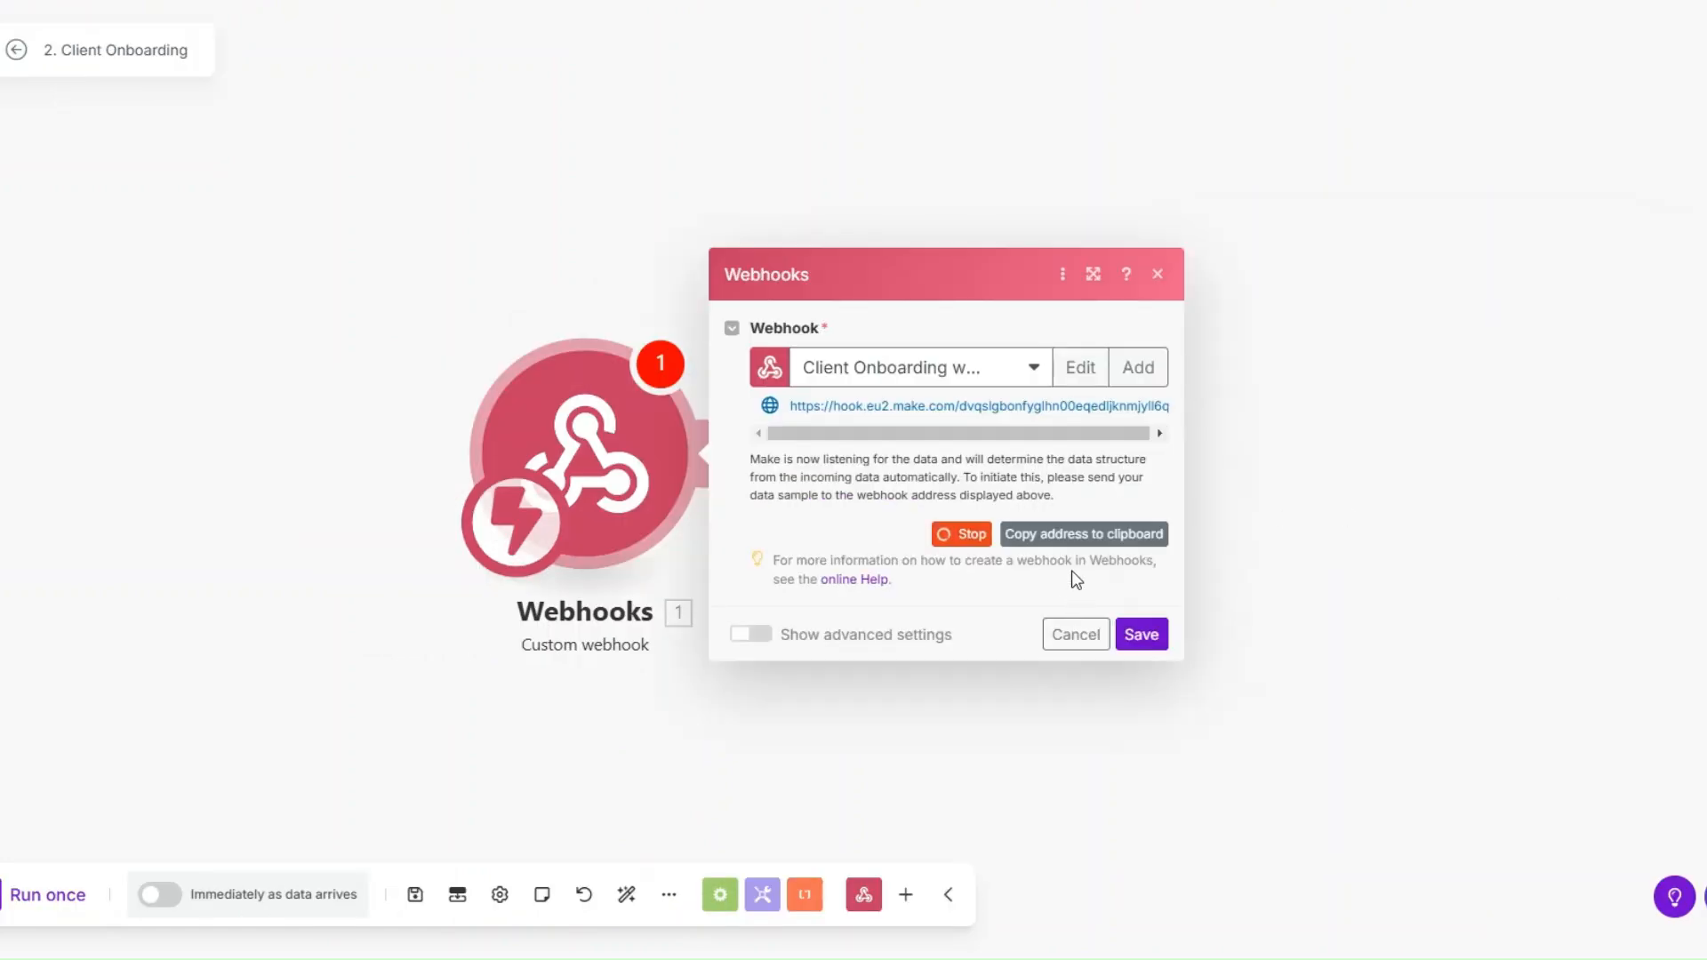
pyautogui.click(1141, 634)
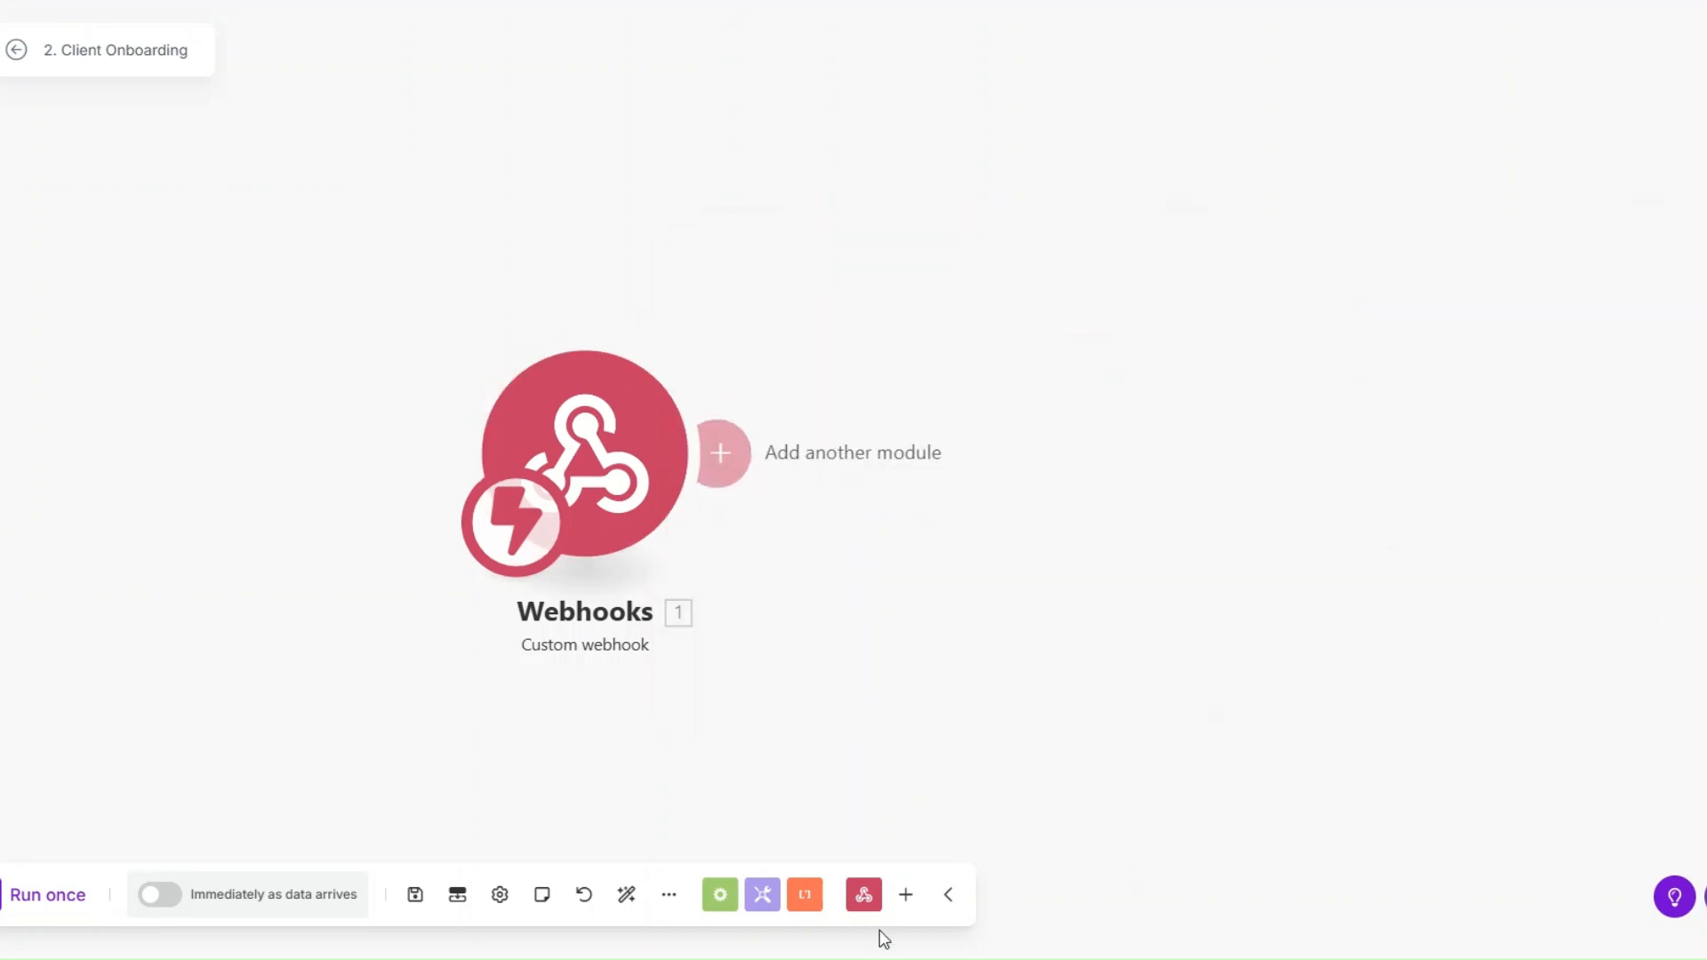
pyautogui.click(46, 895)
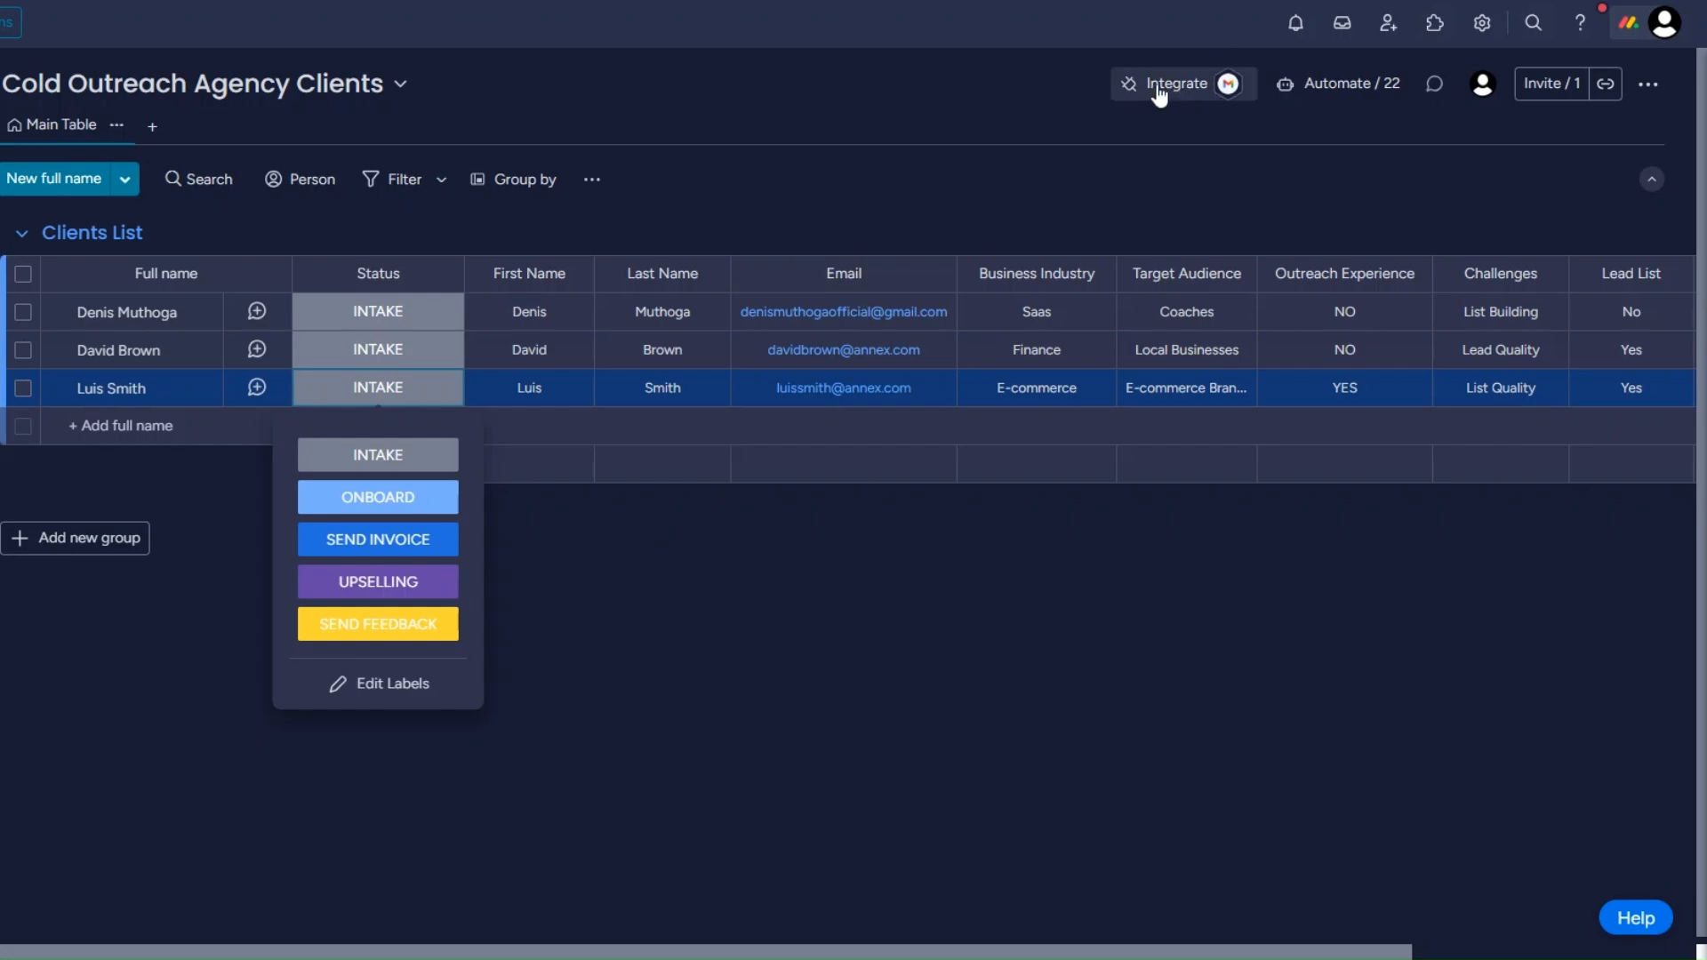
# Step: In monday.com, start the integration "When a status changes to something, send a webhook" and connect it with the Make webhook URL
pyautogui.click(1159, 89)
pyautogui.click(1113, 360)
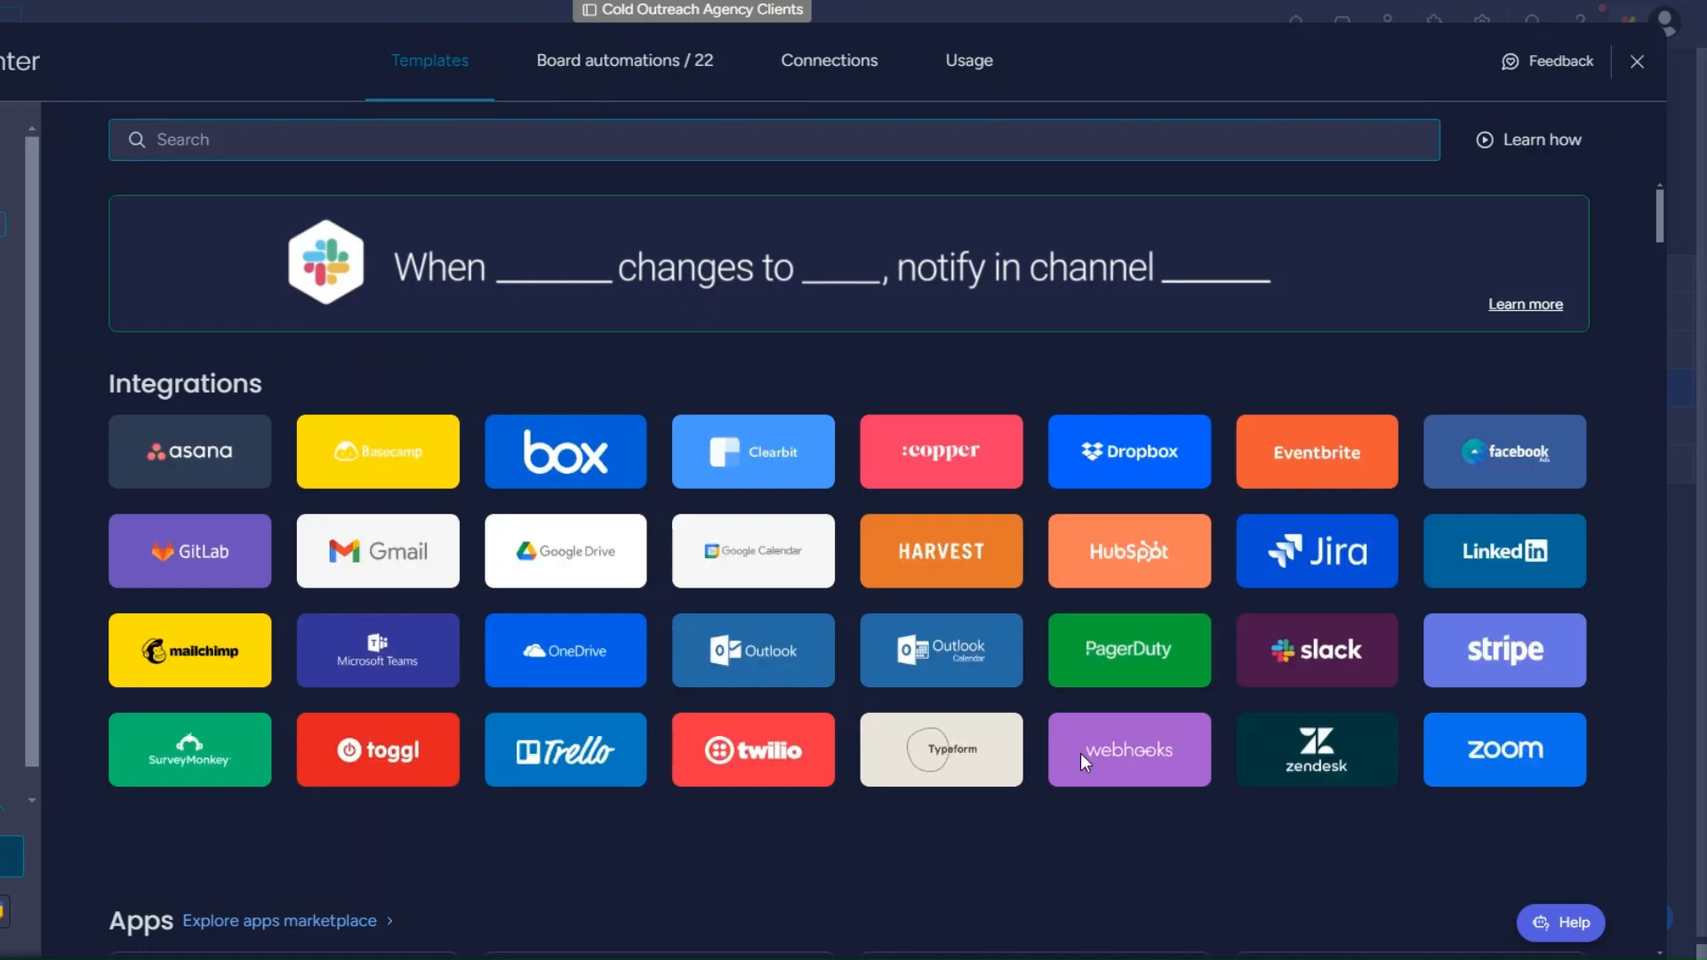
pyautogui.click(1144, 754)
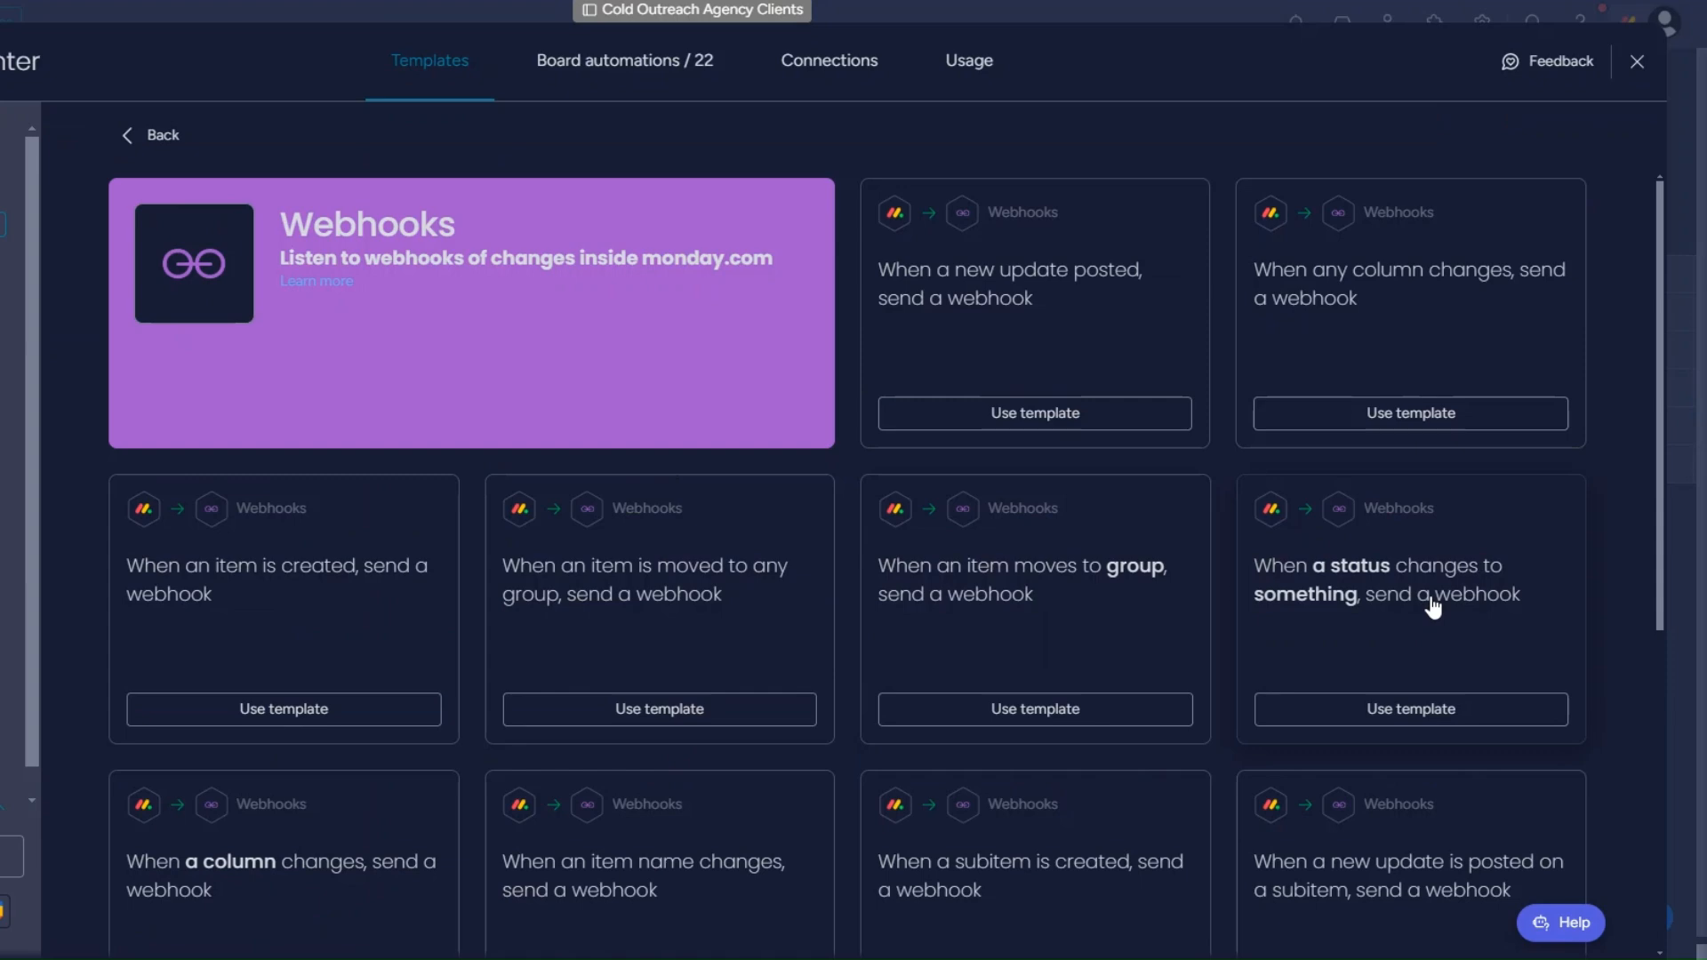
pyautogui.click(1418, 707)
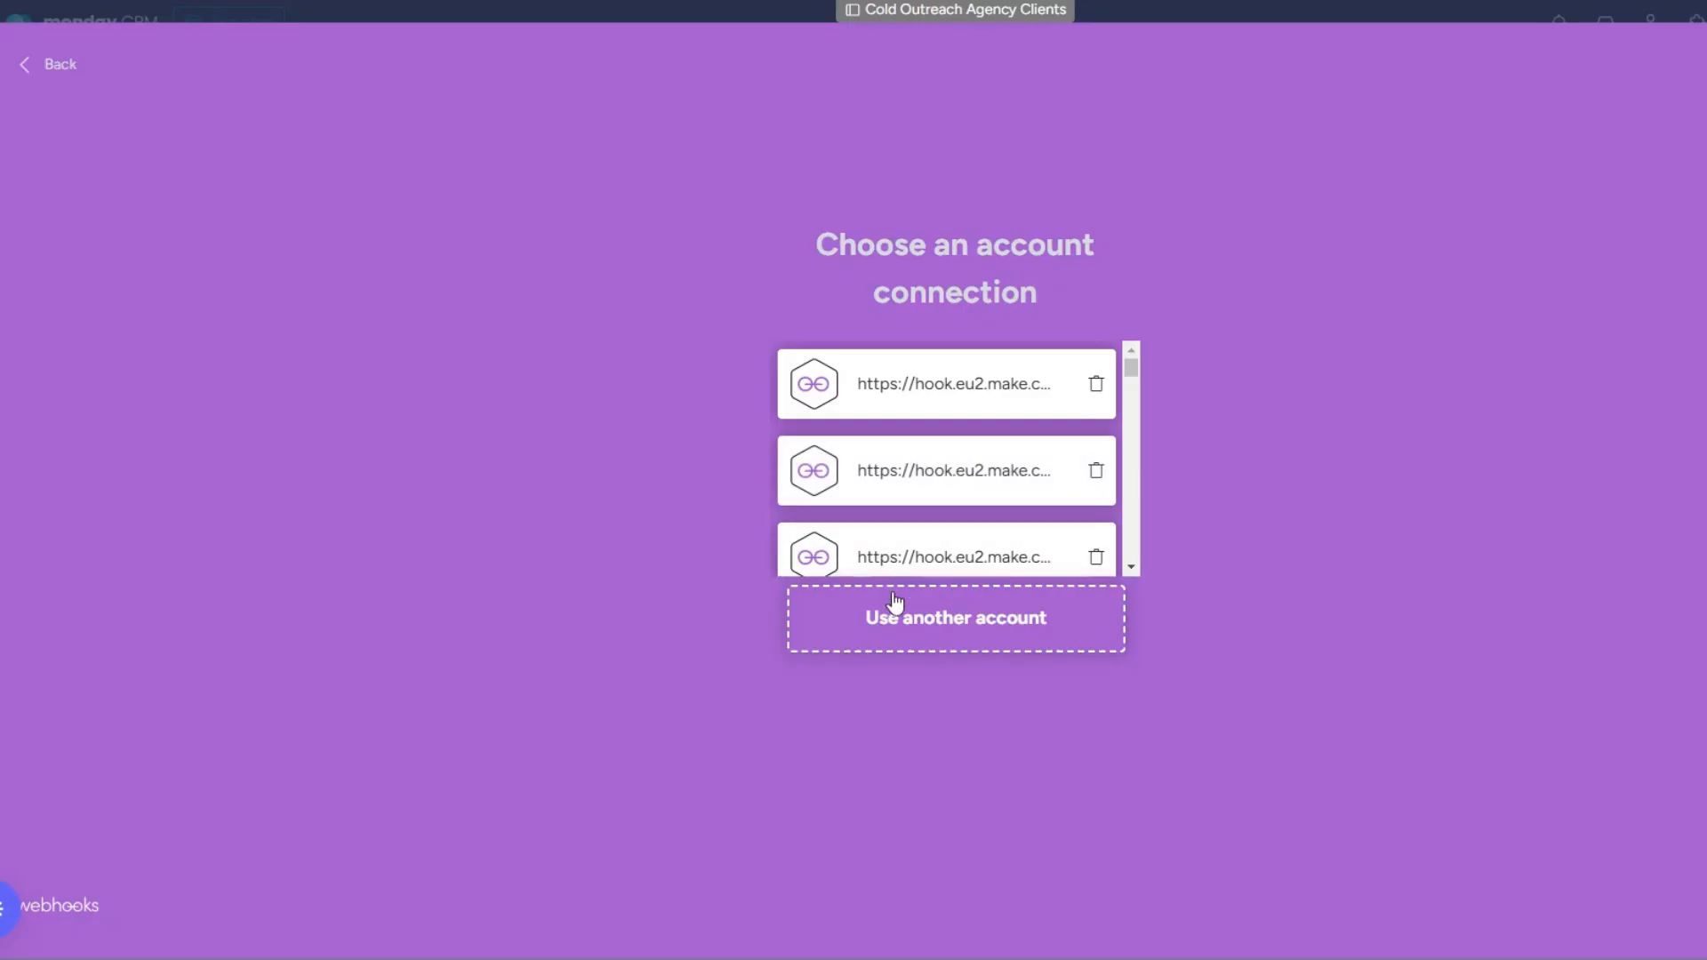
pyautogui.click(893, 605)
pyautogui.click(282, 278)
pyautogui.hotkey('ctrl', 'v')
pyautogui.click(103, 348)
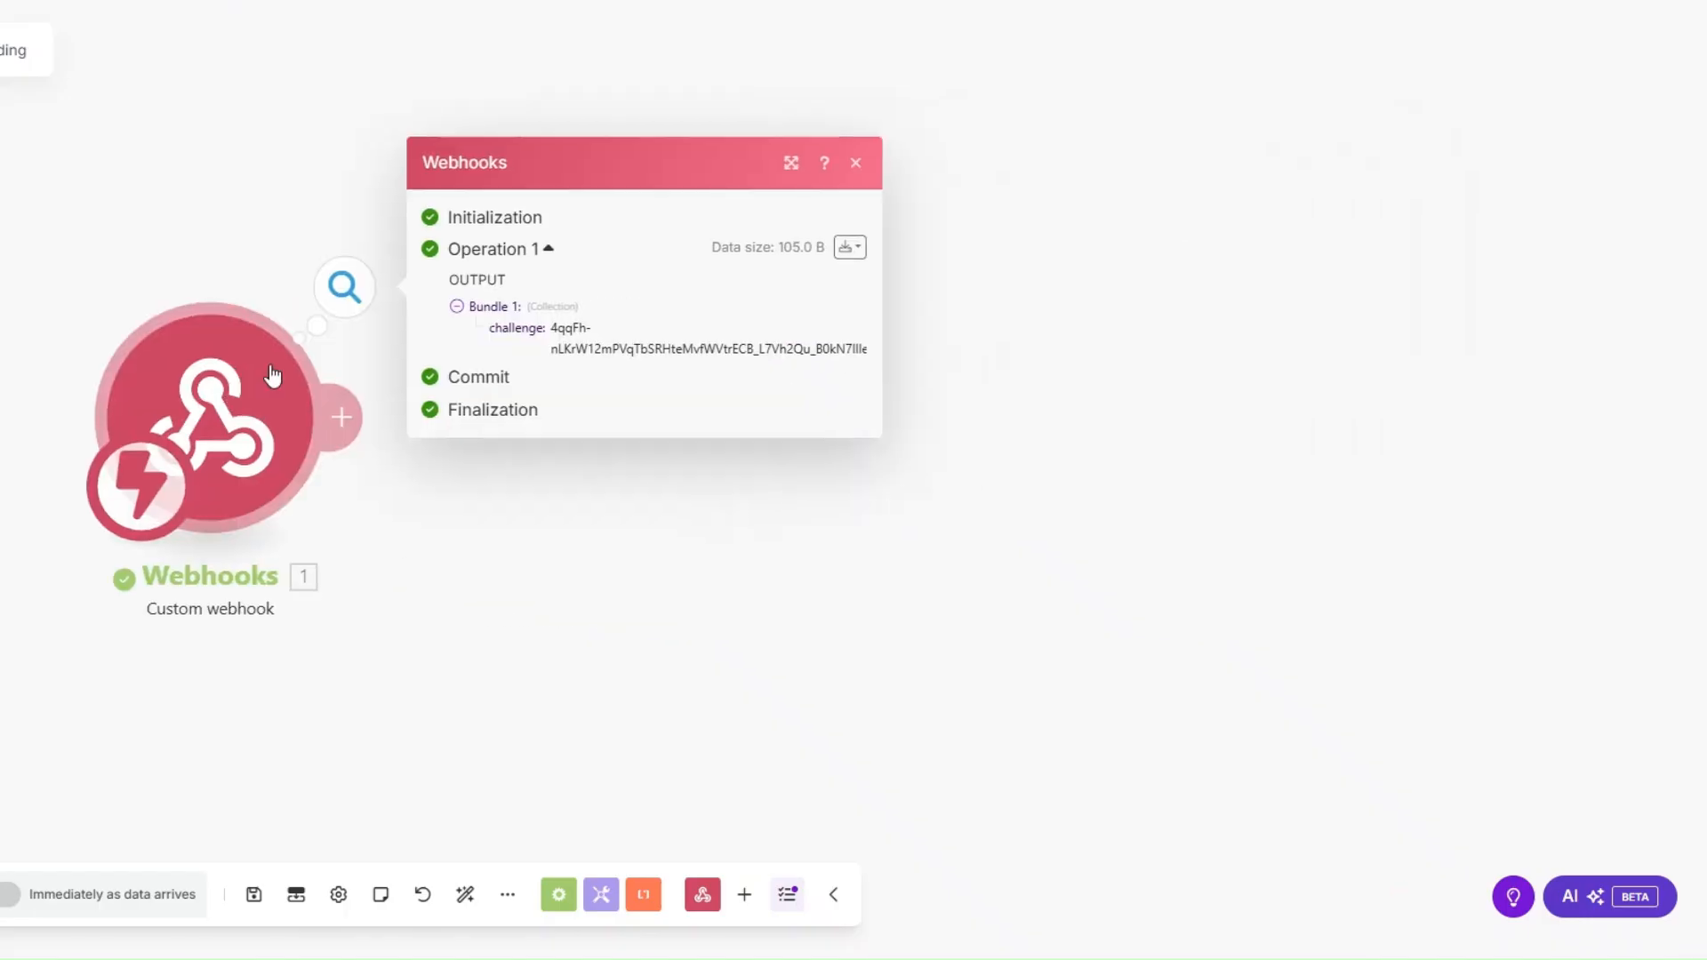
# Step: Check the challenge value in the webhook's output and add a Webhook response module after the Custom webhook
pyautogui.moveTo(553, 328); pyautogui.dragTo(854, 382)
pyautogui.click(658, 503)
pyautogui.click(653, 434)
pyautogui.click(854, 350)
# Step: Set the Webhook response body to {"challenge":"1. challenge"} using the mapped challenge item, and save the module
pyautogui.click(858, 503)
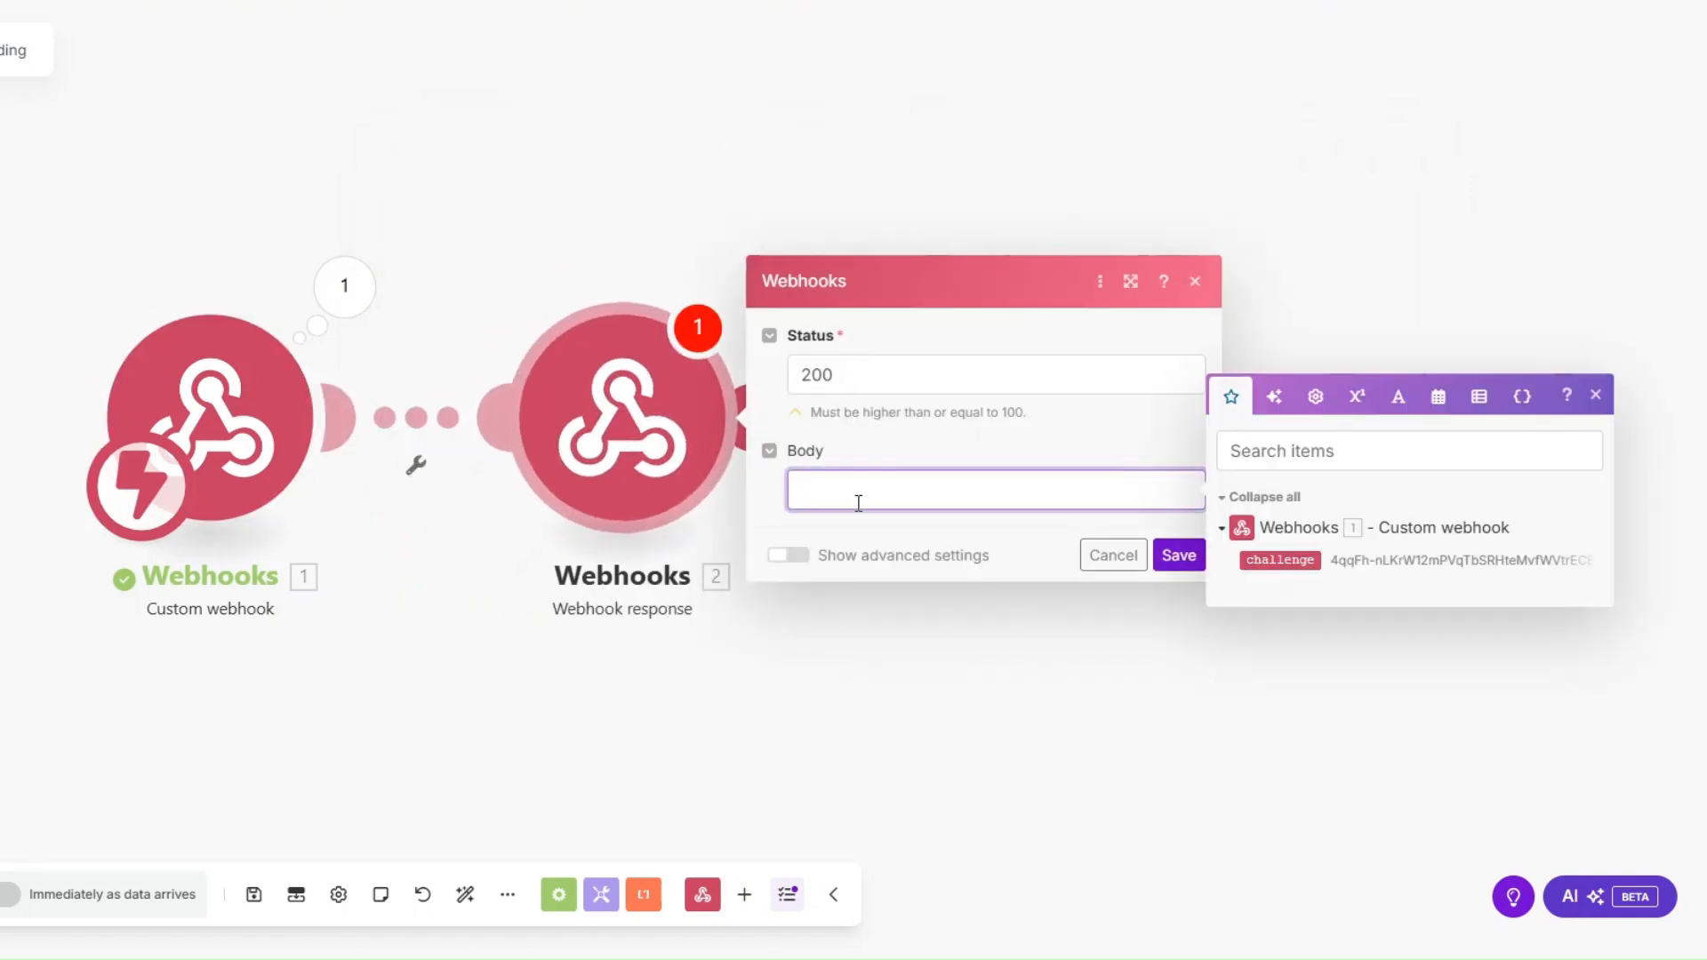
pyautogui.write('{}')
pyautogui.press('Left')
pyautogui.write('"":""')
pyautogui.write('challenge')
pyautogui.click(1287, 560)
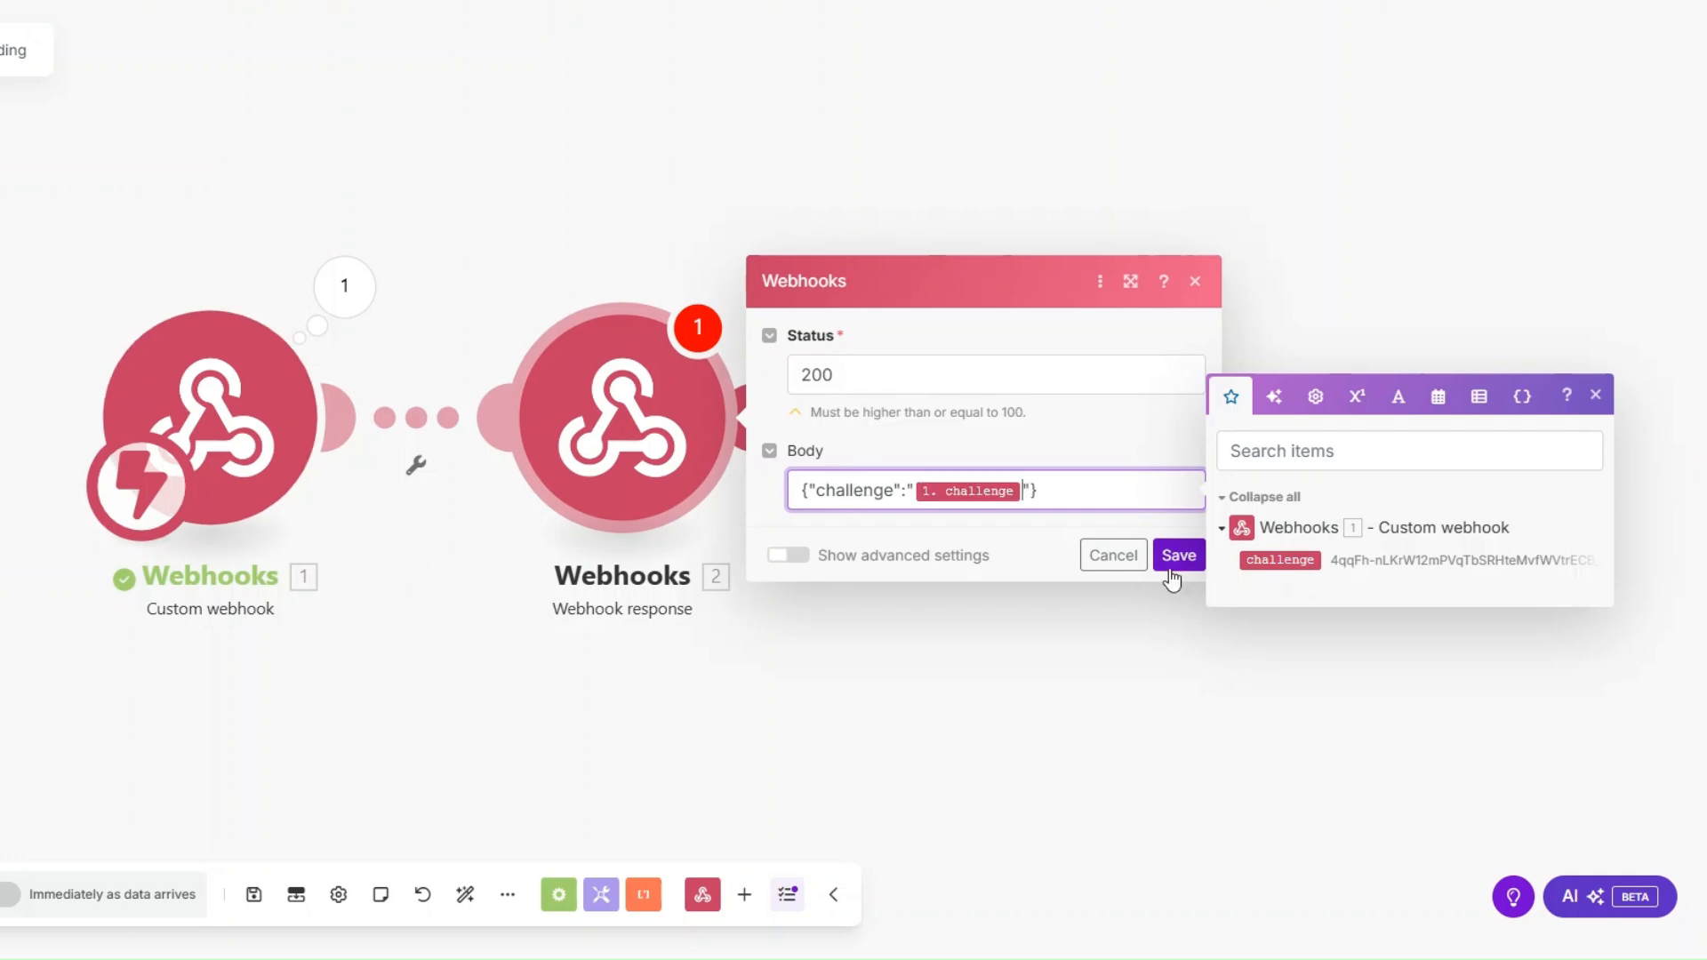
pyautogui.click(1175, 557)
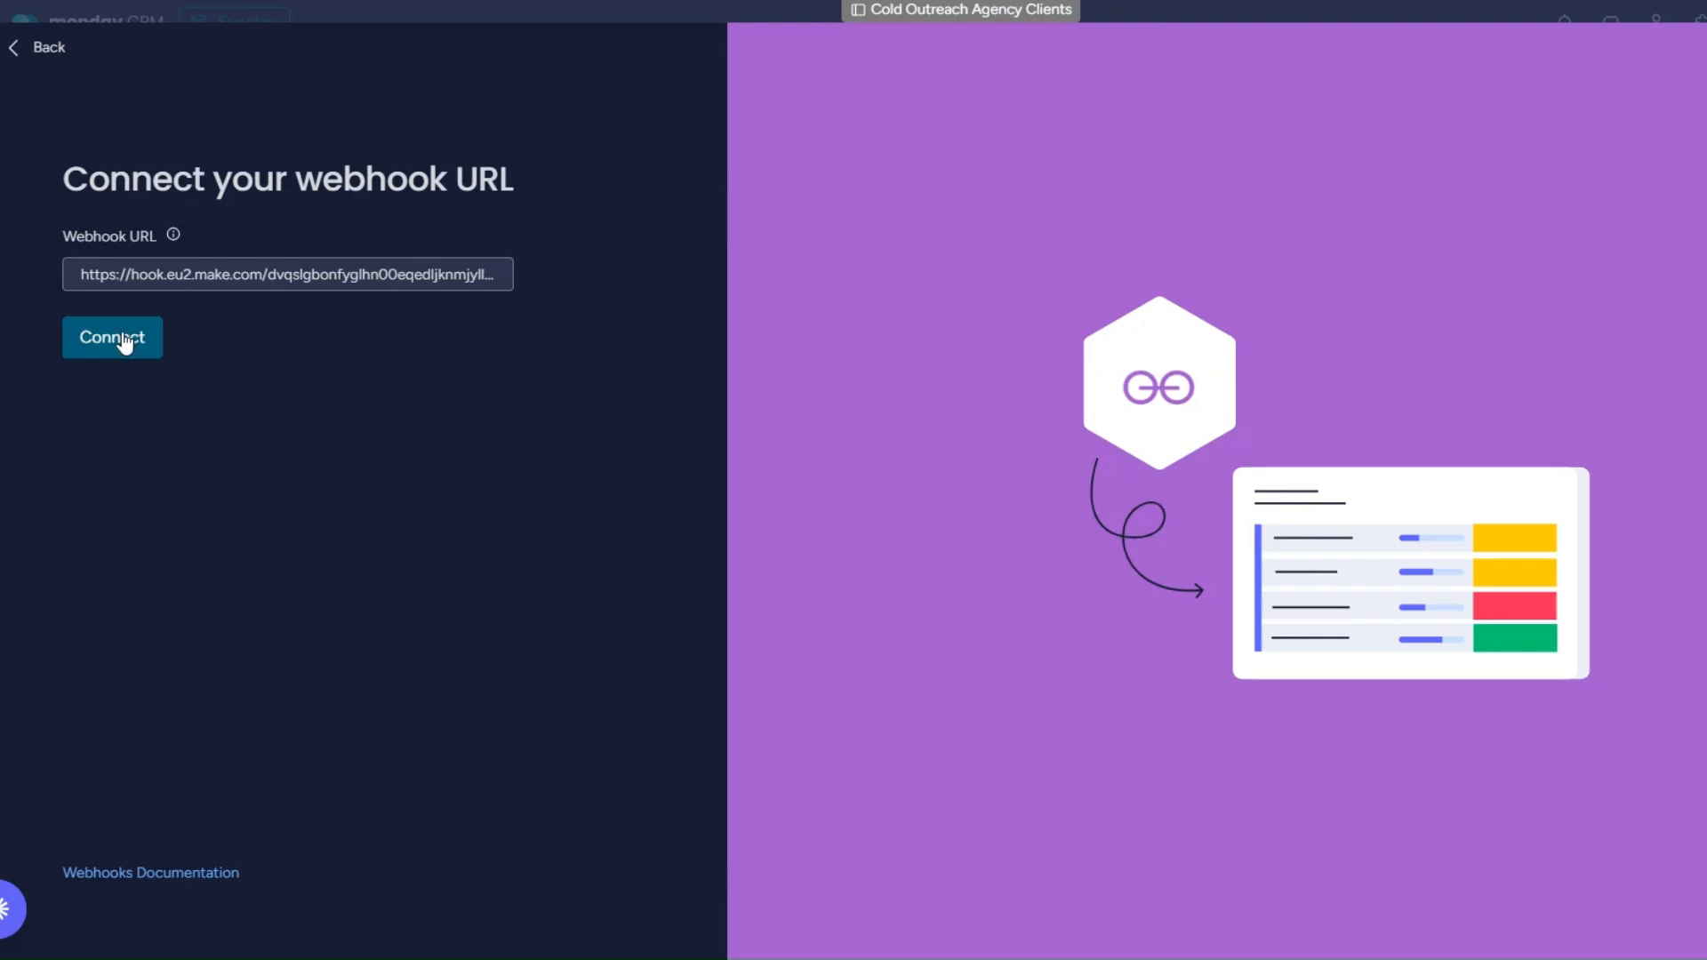
# Step: Connect the webhook URL in monday.com again and delete the Webhook response module from the Make scenario
pyautogui.click(110, 336)
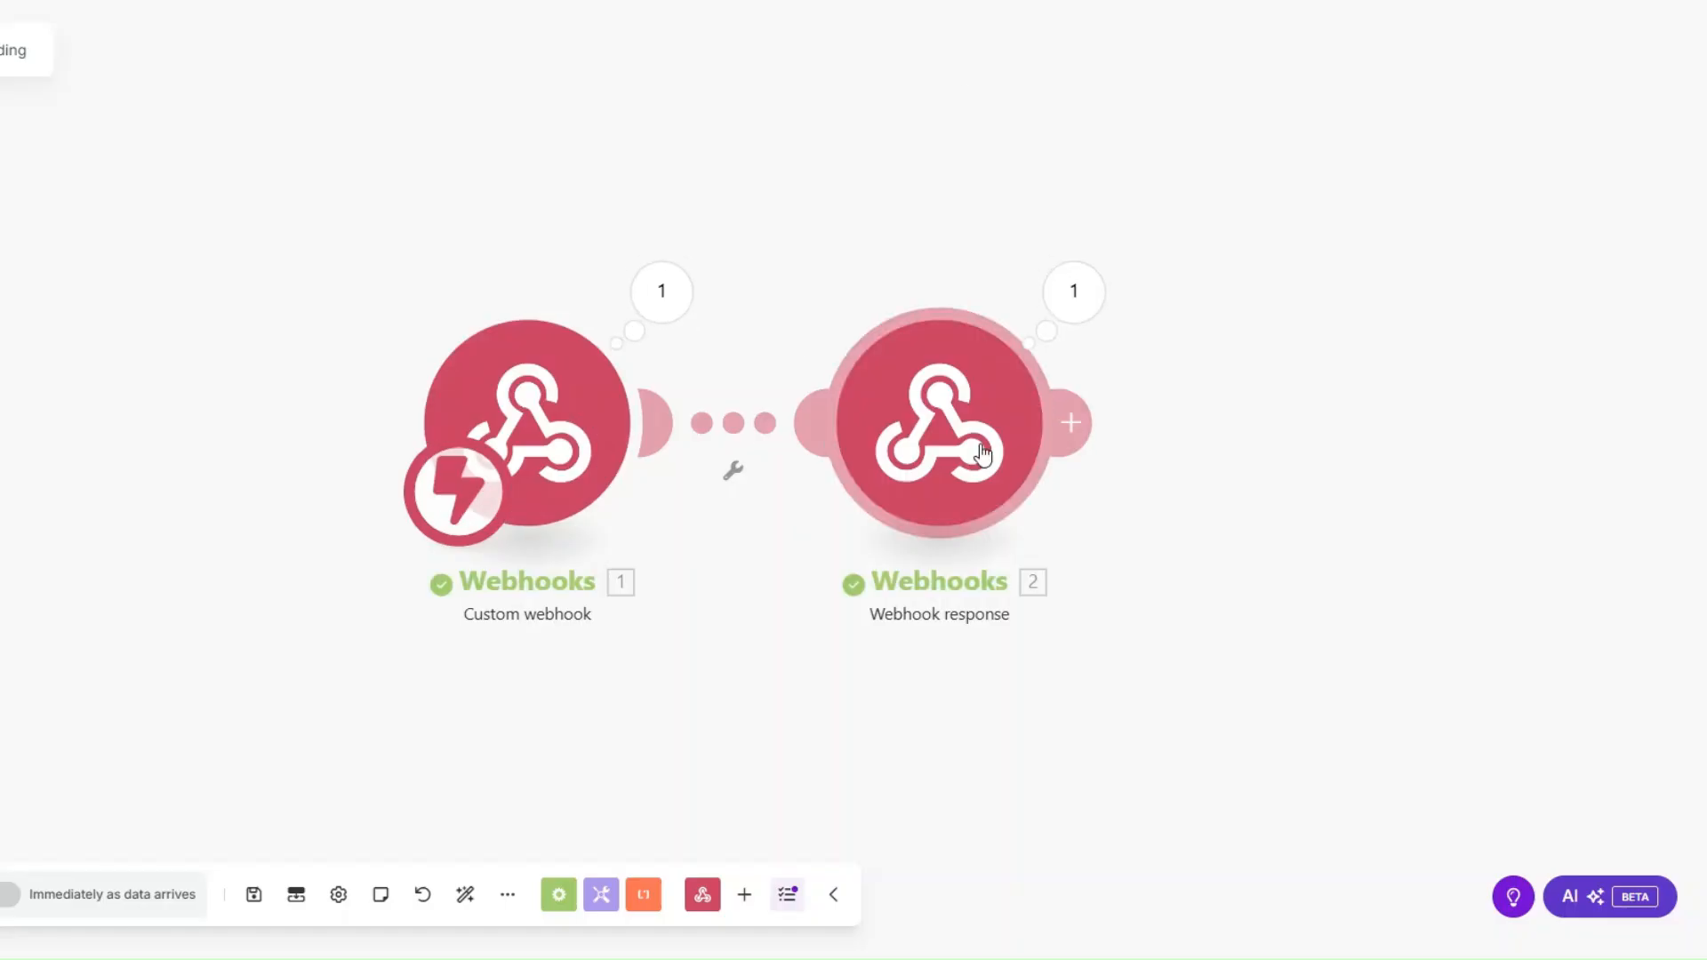
pyautogui.rightClick(983, 453)
pyautogui.click(1002, 700)
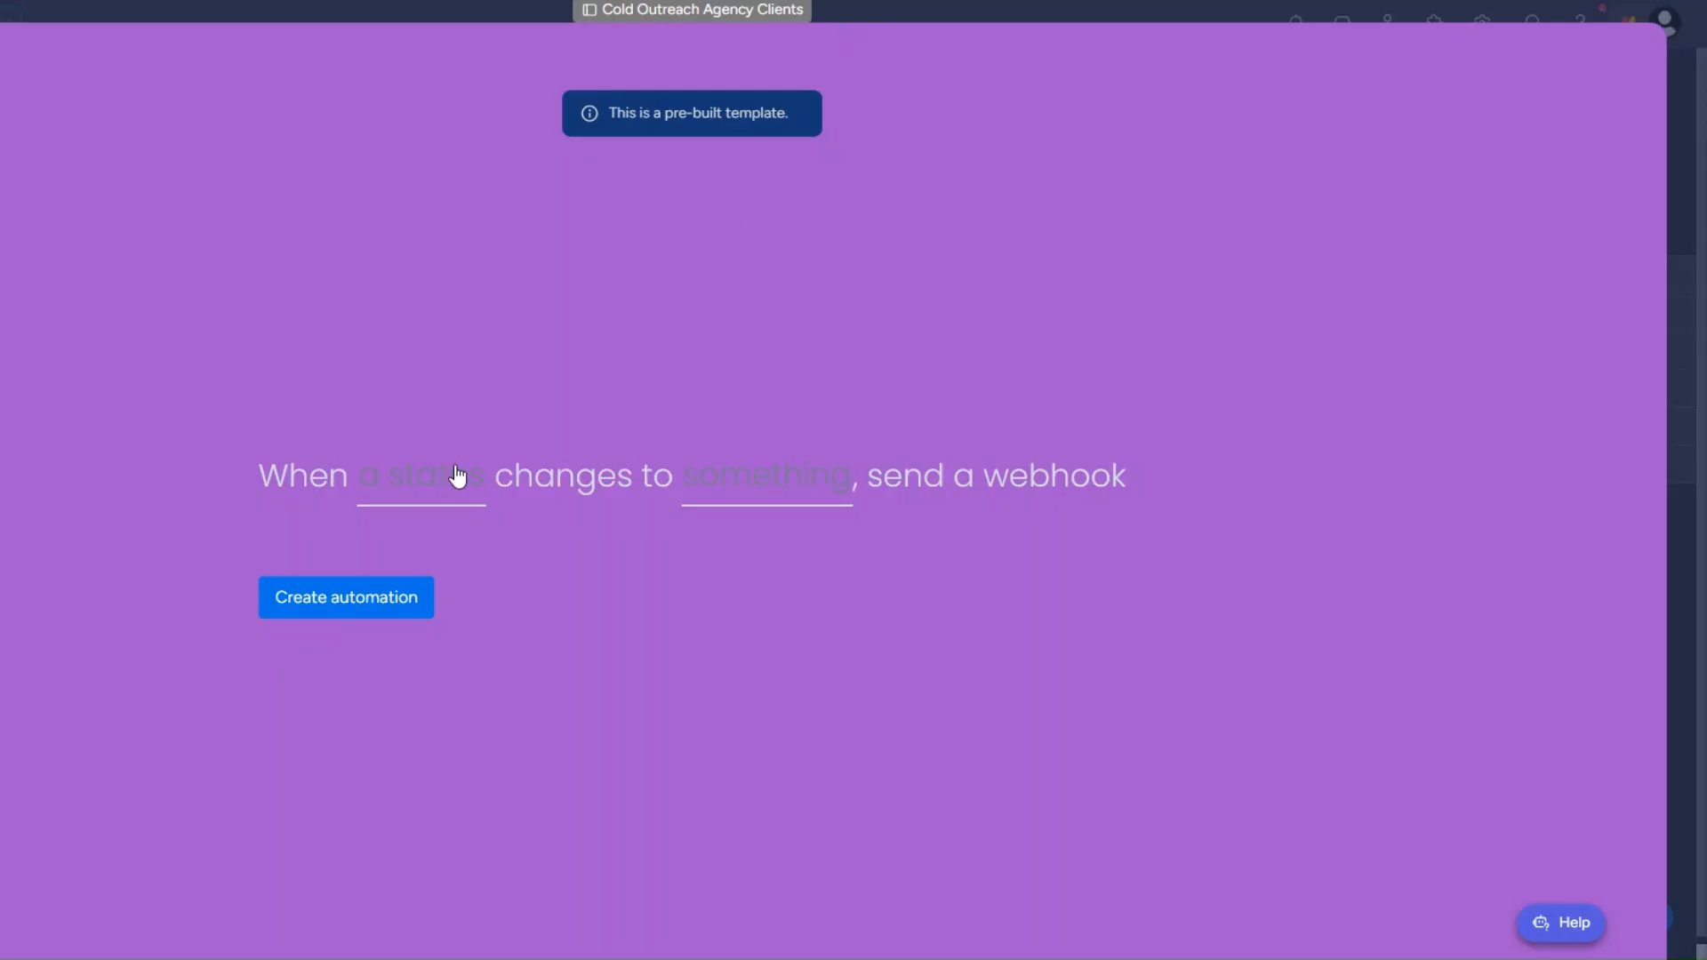
# Step: Create the monday.com automation that sends a webhook when Status changes to ONBOARD, and return to the board
pyautogui.click(453, 476)
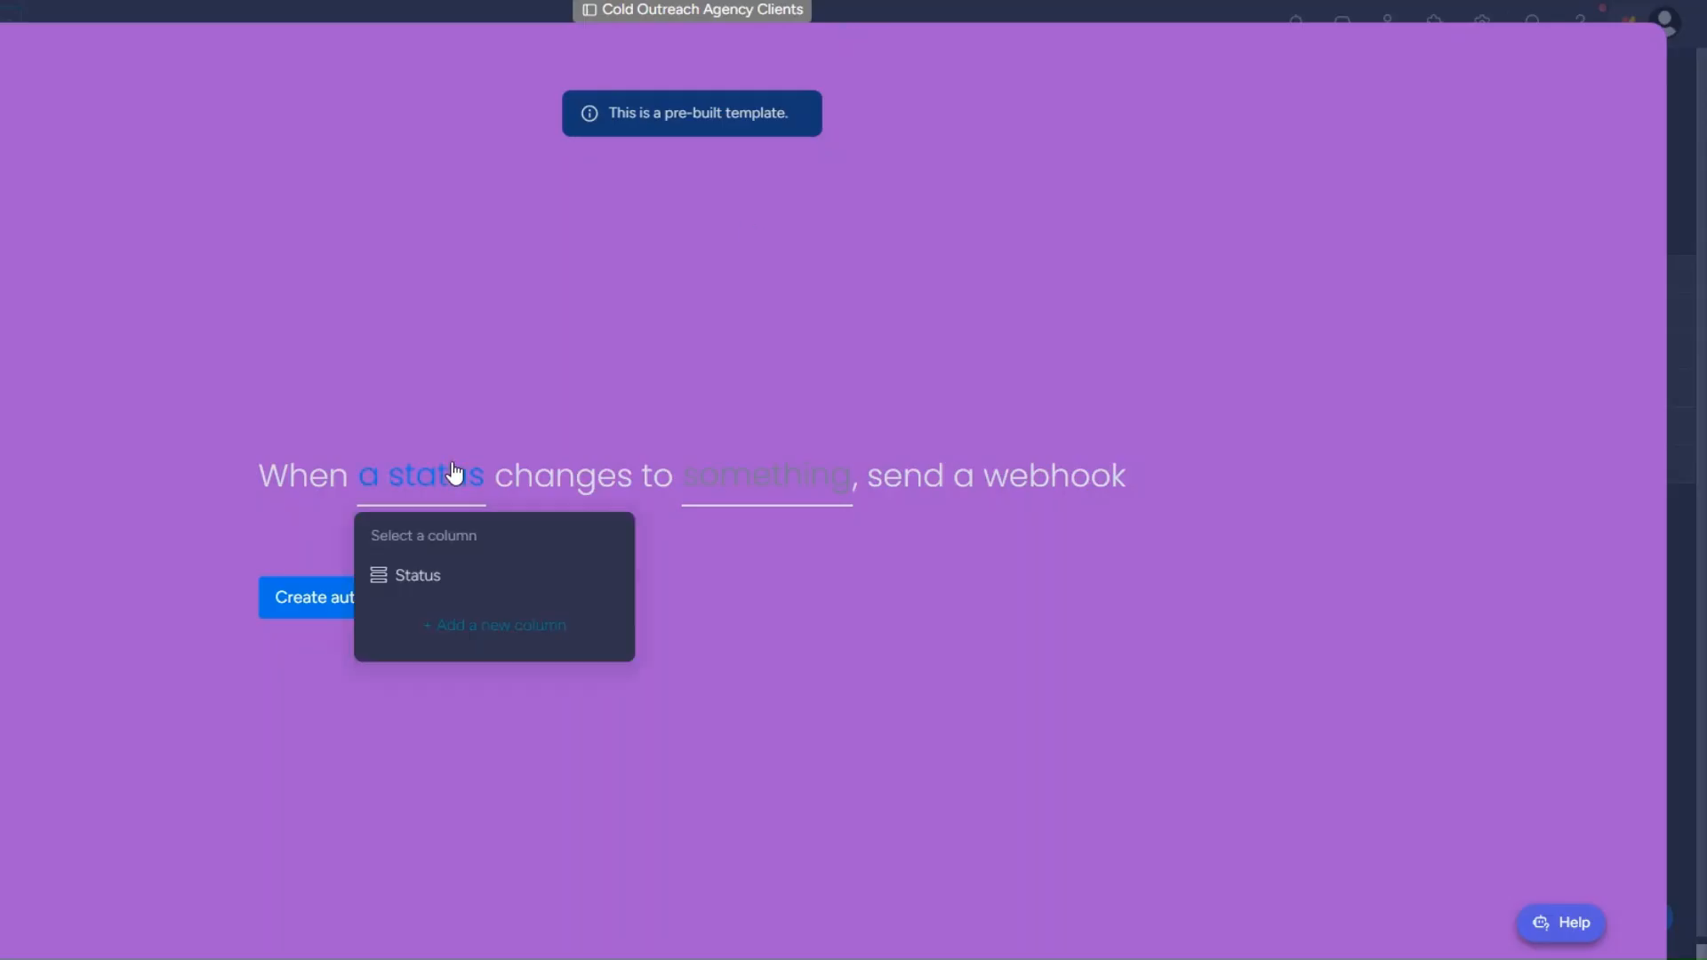
pyautogui.click(459, 589)
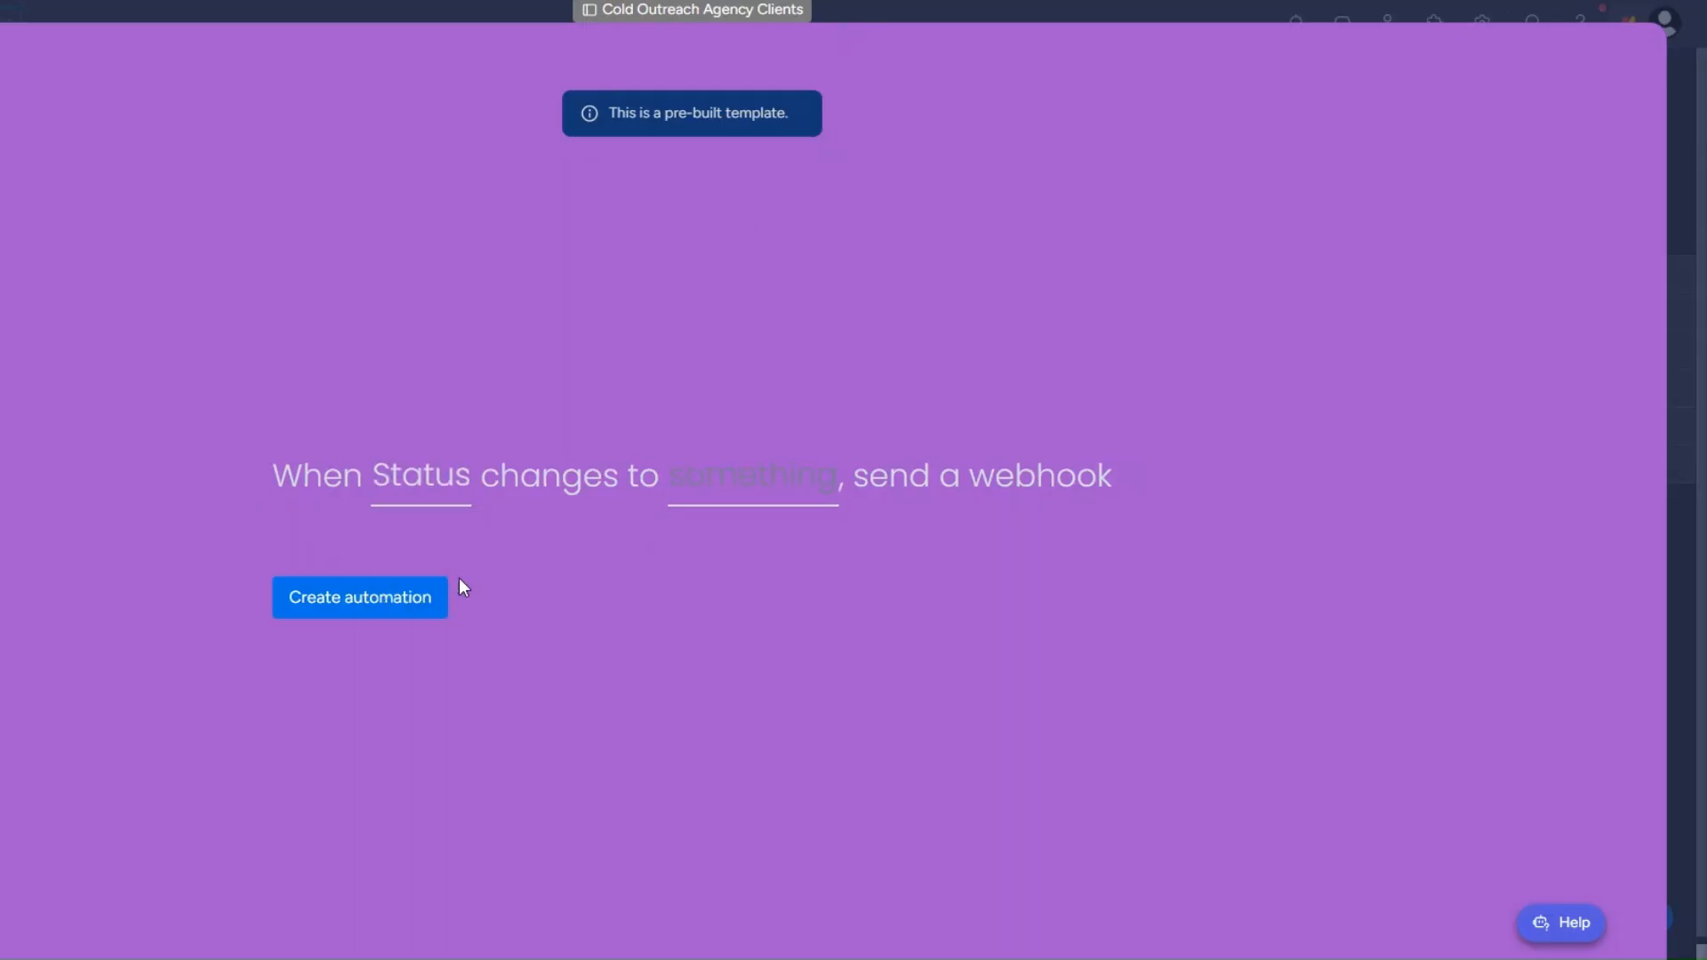
pyautogui.click(707, 653)
pyautogui.click(379, 601)
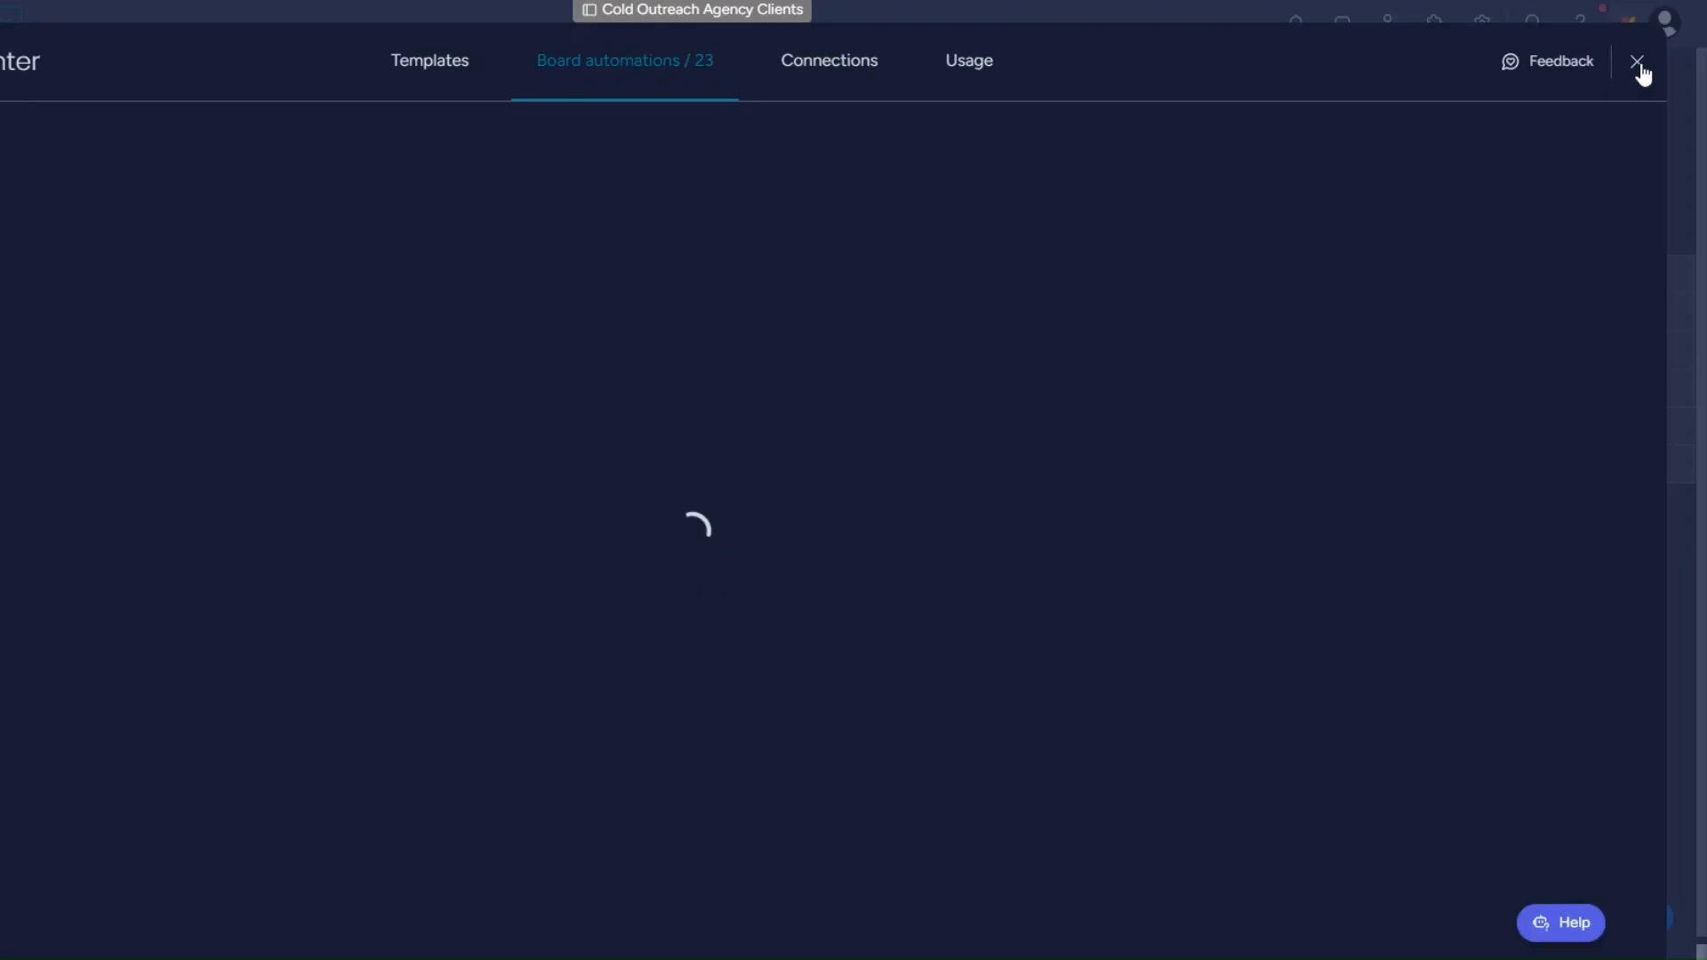
pyautogui.click(1639, 64)
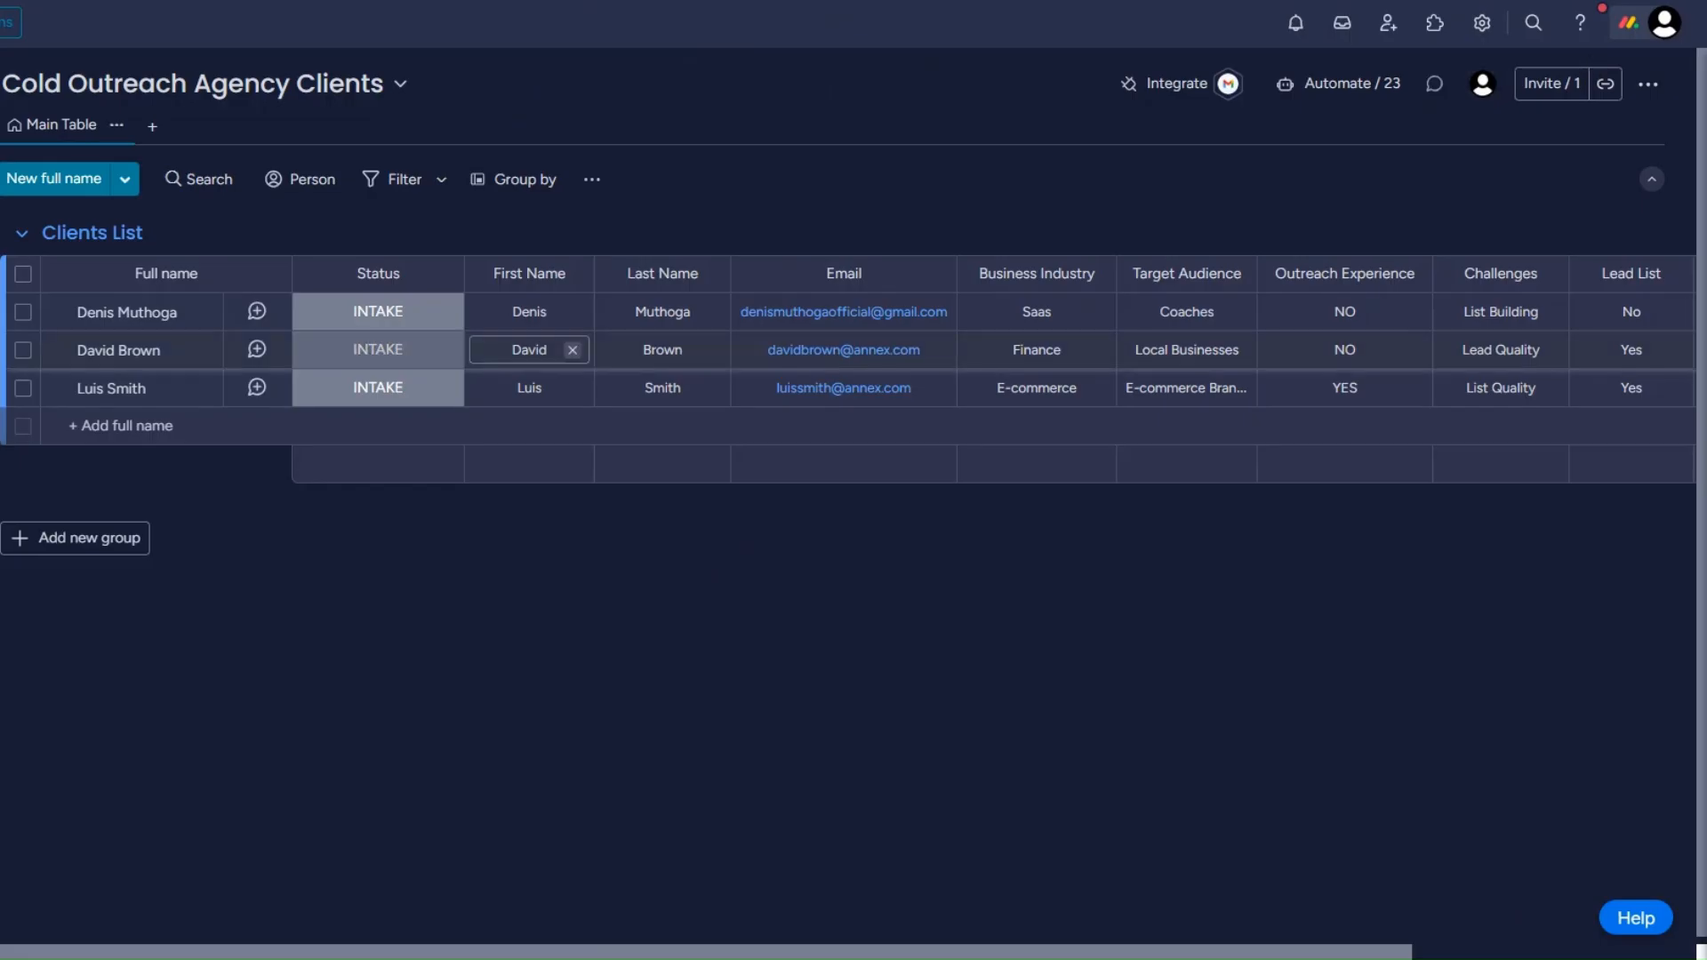
# Step: Change the last listed client's Status to ONBOARD and copy the pulseId from the event in the webhook's run output
pyautogui.click(367, 390)
pyautogui.click(377, 500)
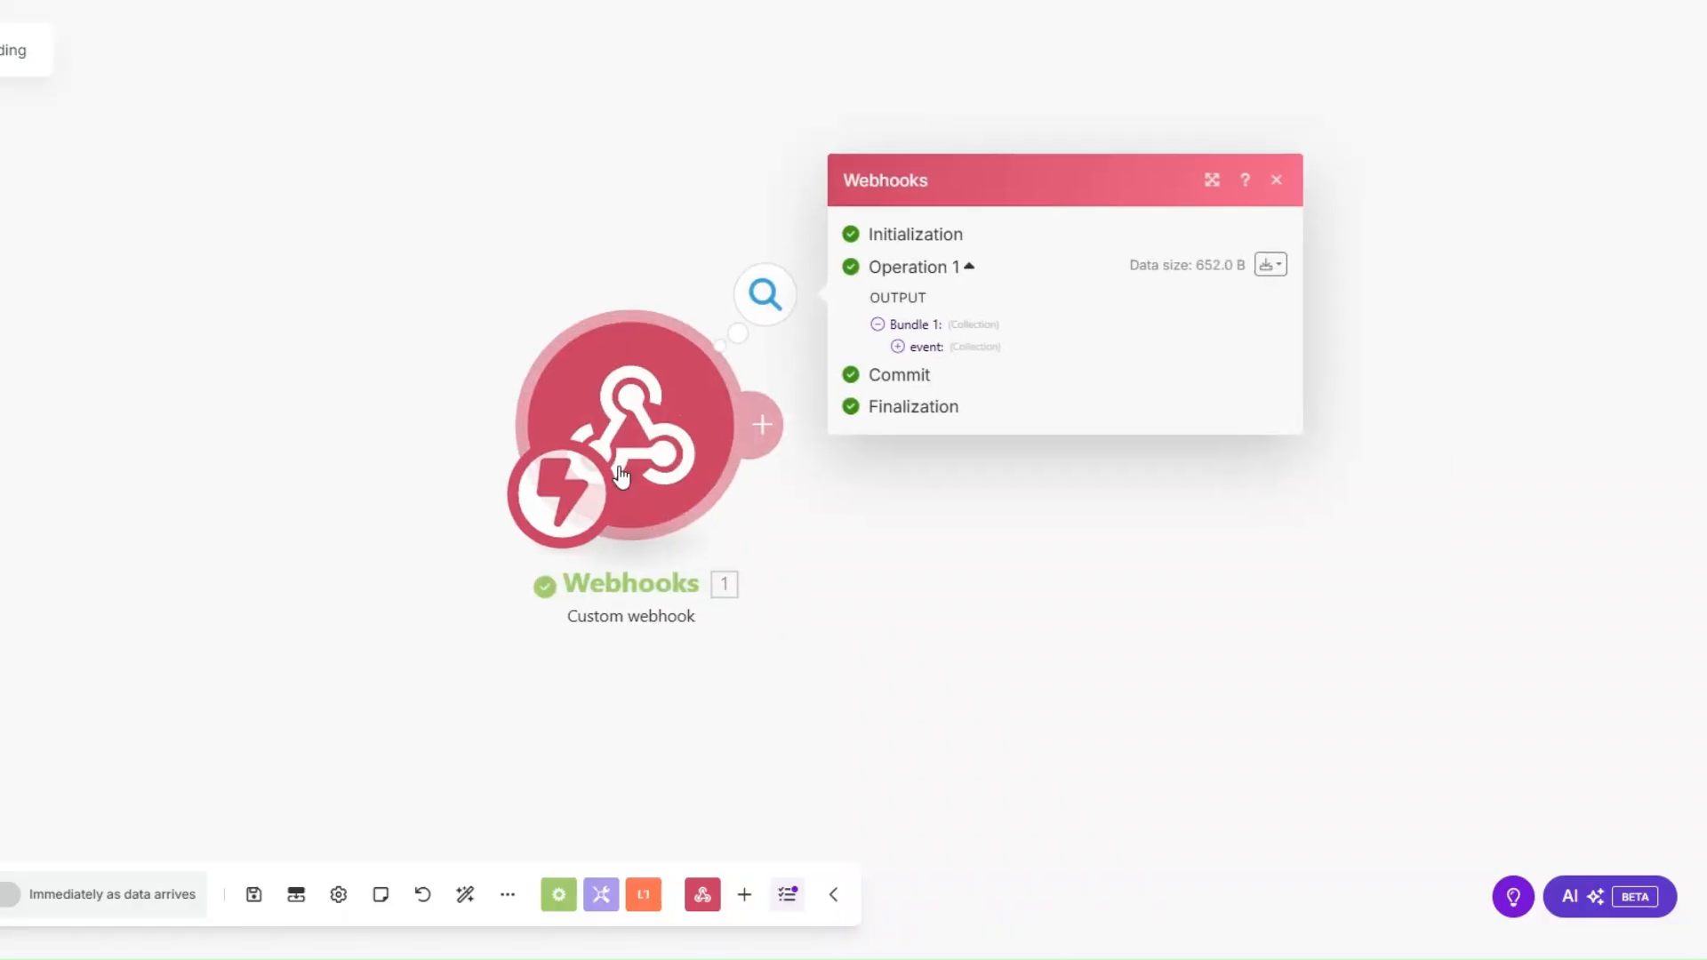
pyautogui.click(560, 360)
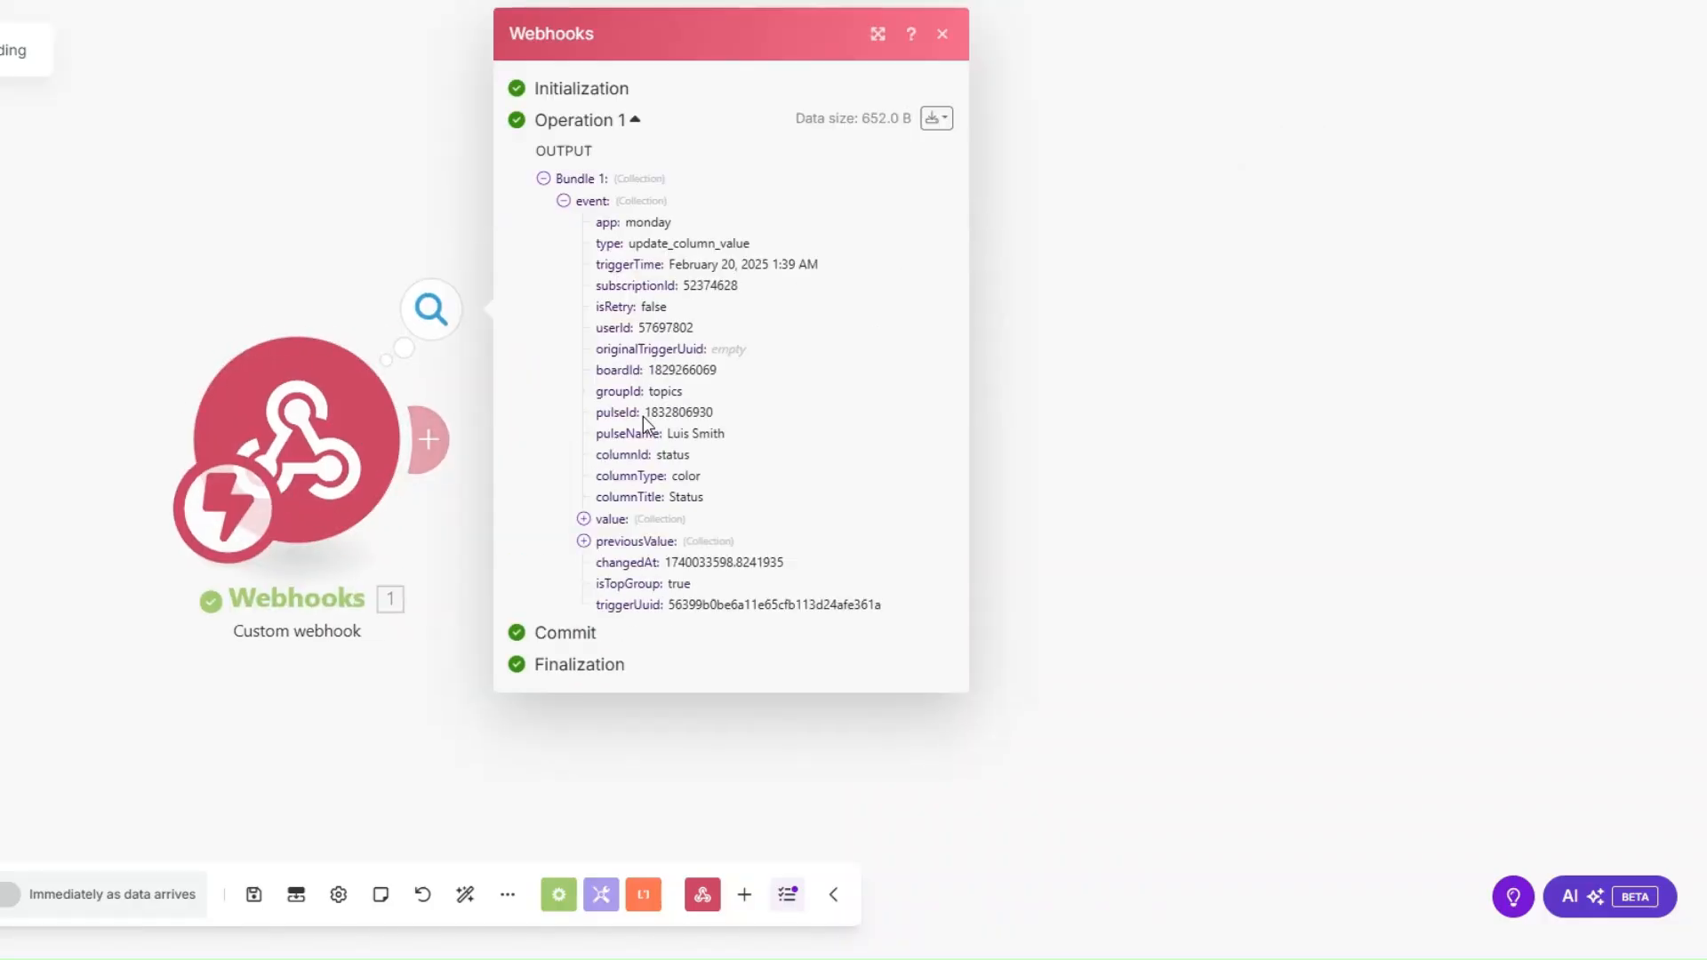
pyautogui.moveTo(668, 435); pyautogui.dragTo(745, 439)
pyautogui.moveTo(645, 412); pyautogui.dragTo(734, 422)
pyautogui.hotkey('ctrl', 'c')
# Step: Add a Monday Get an Item module after the Custom webhook
pyautogui.click(437, 457)
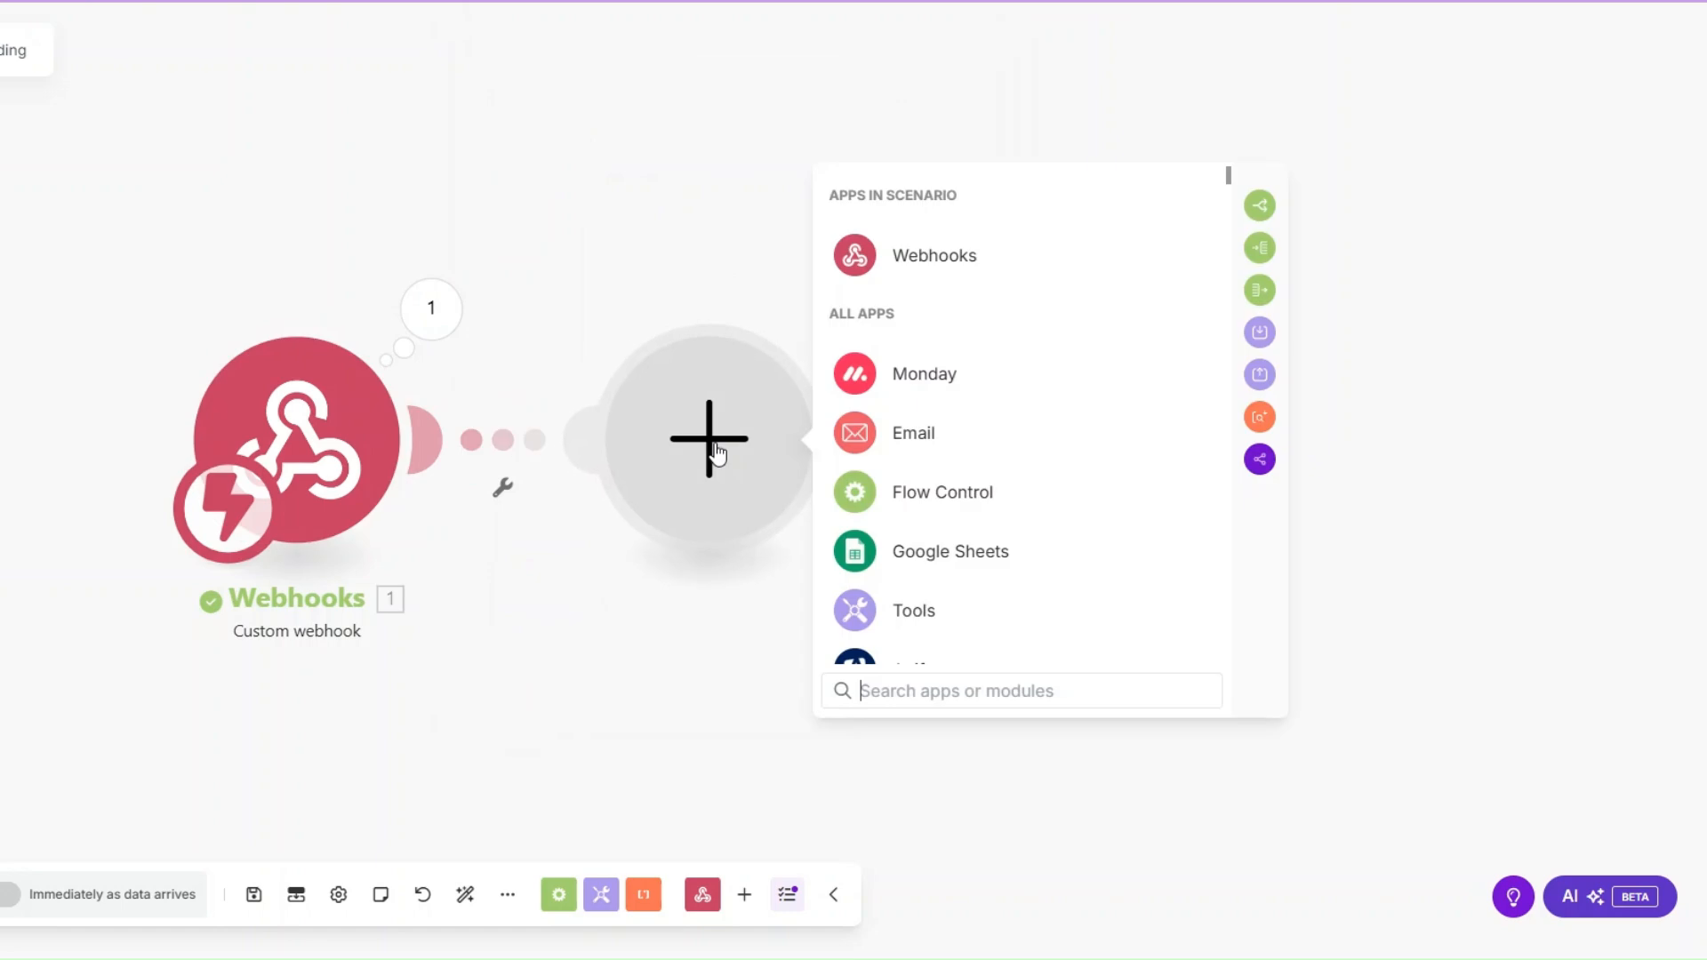
pyautogui.click(926, 387)
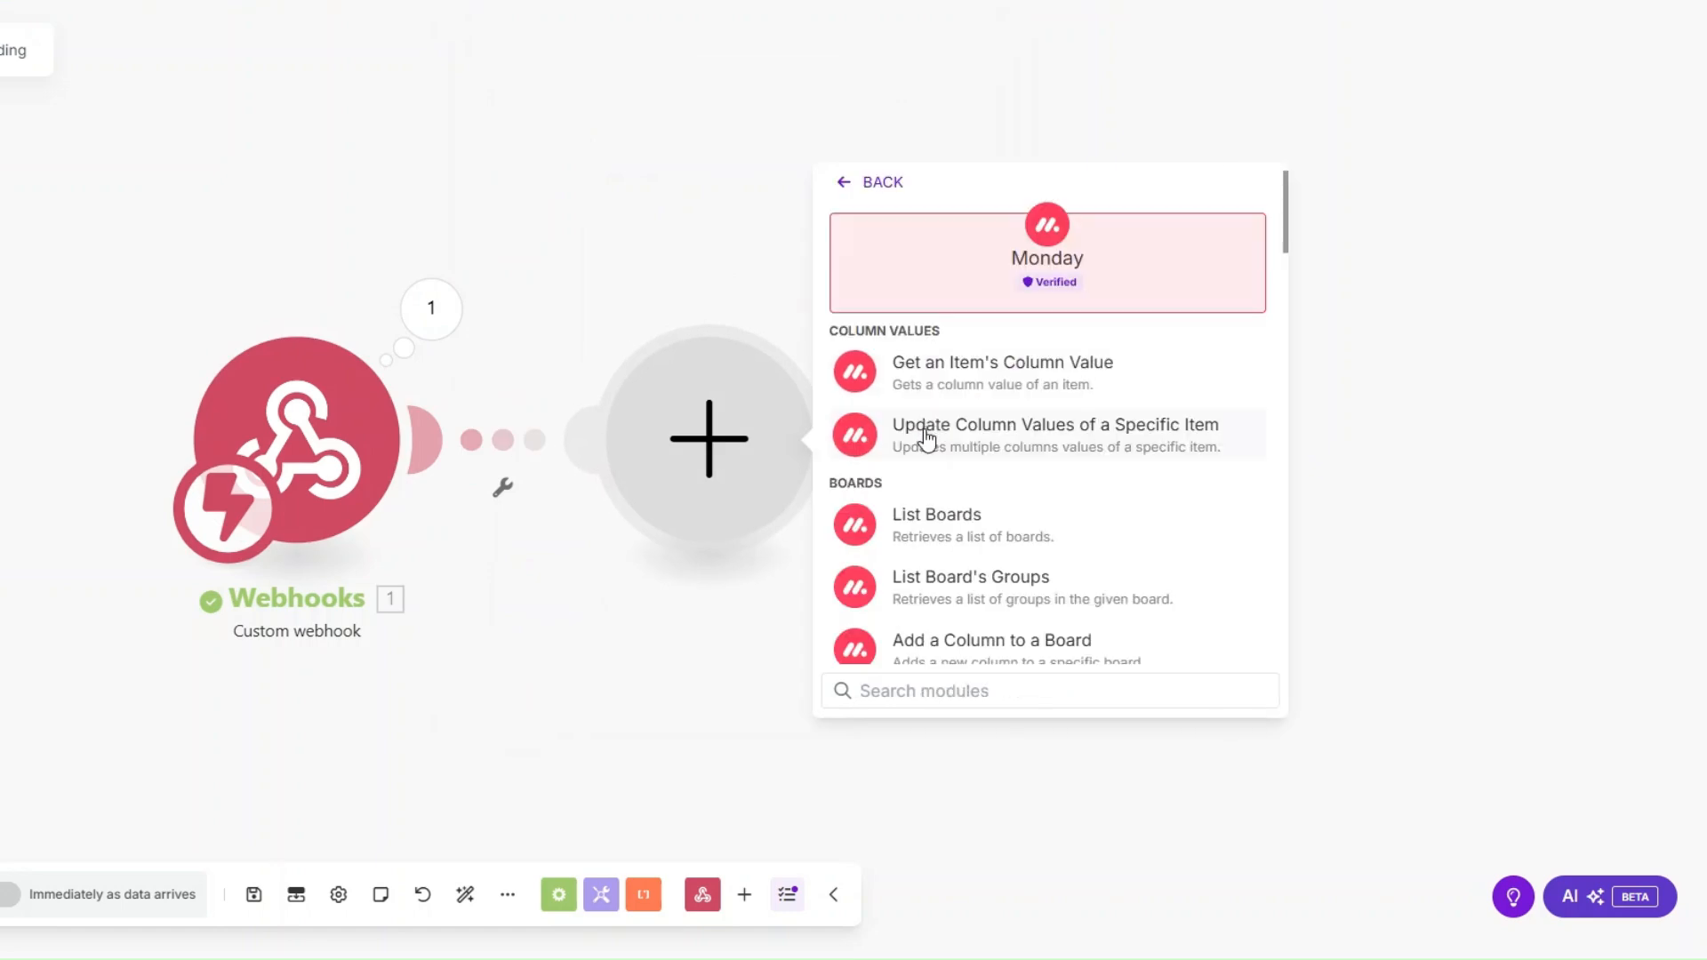
pyautogui.click(876, 692)
pyautogui.write('get an')
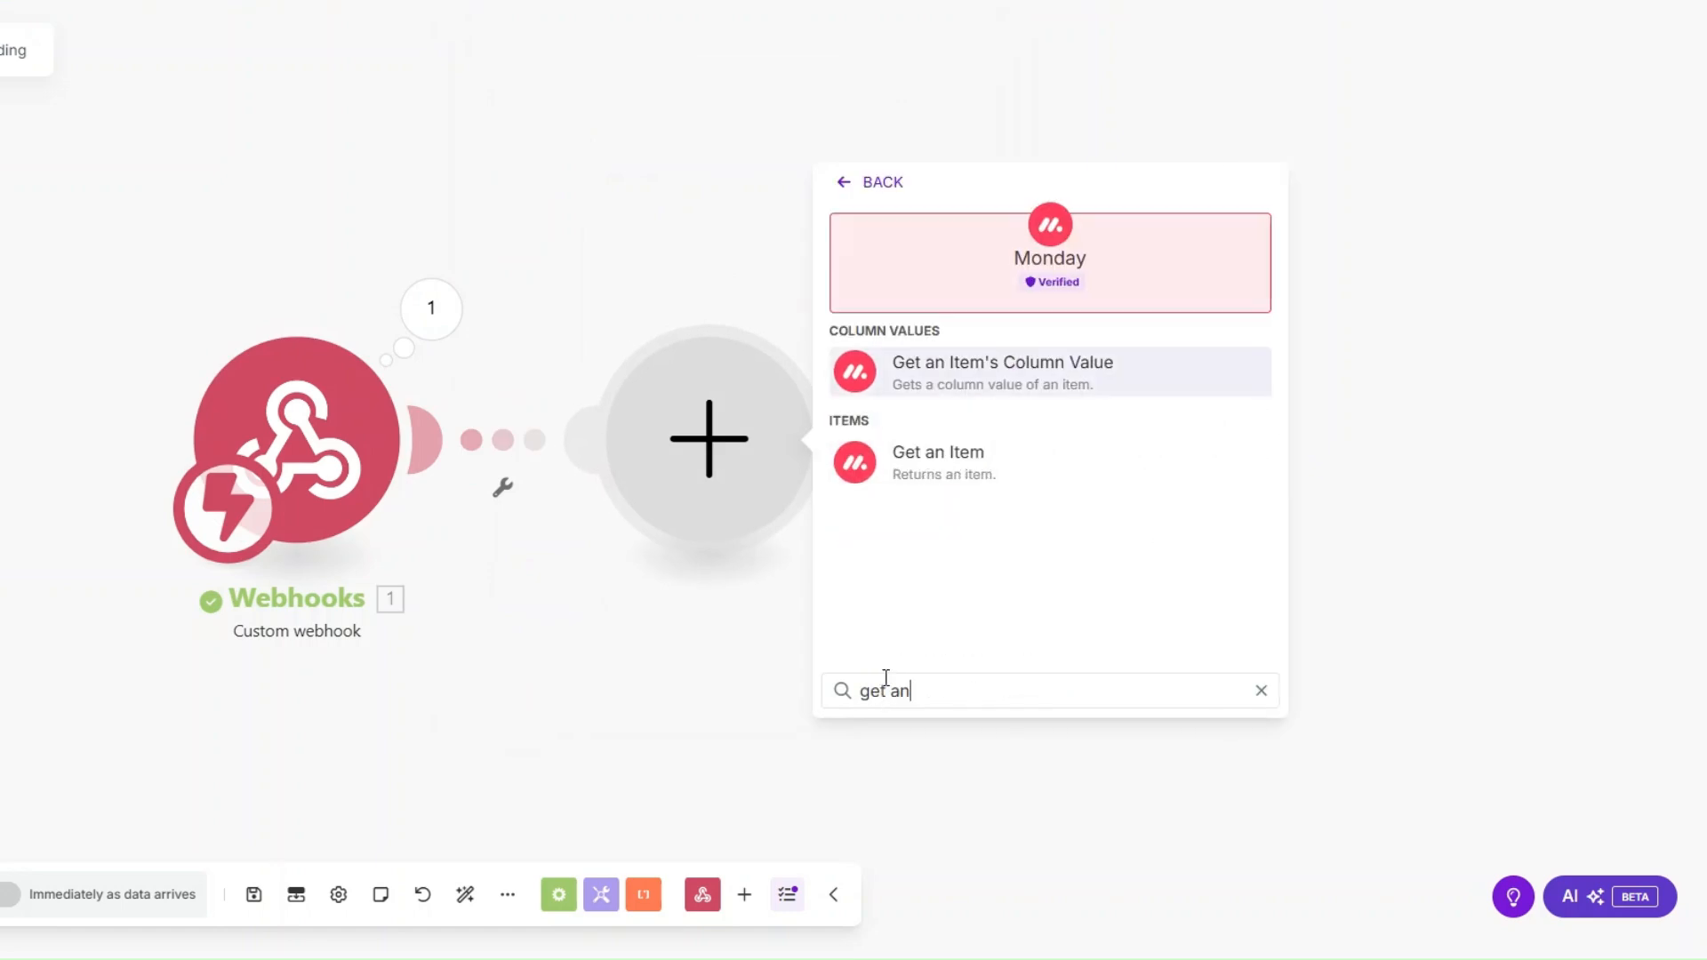
pyautogui.click(942, 453)
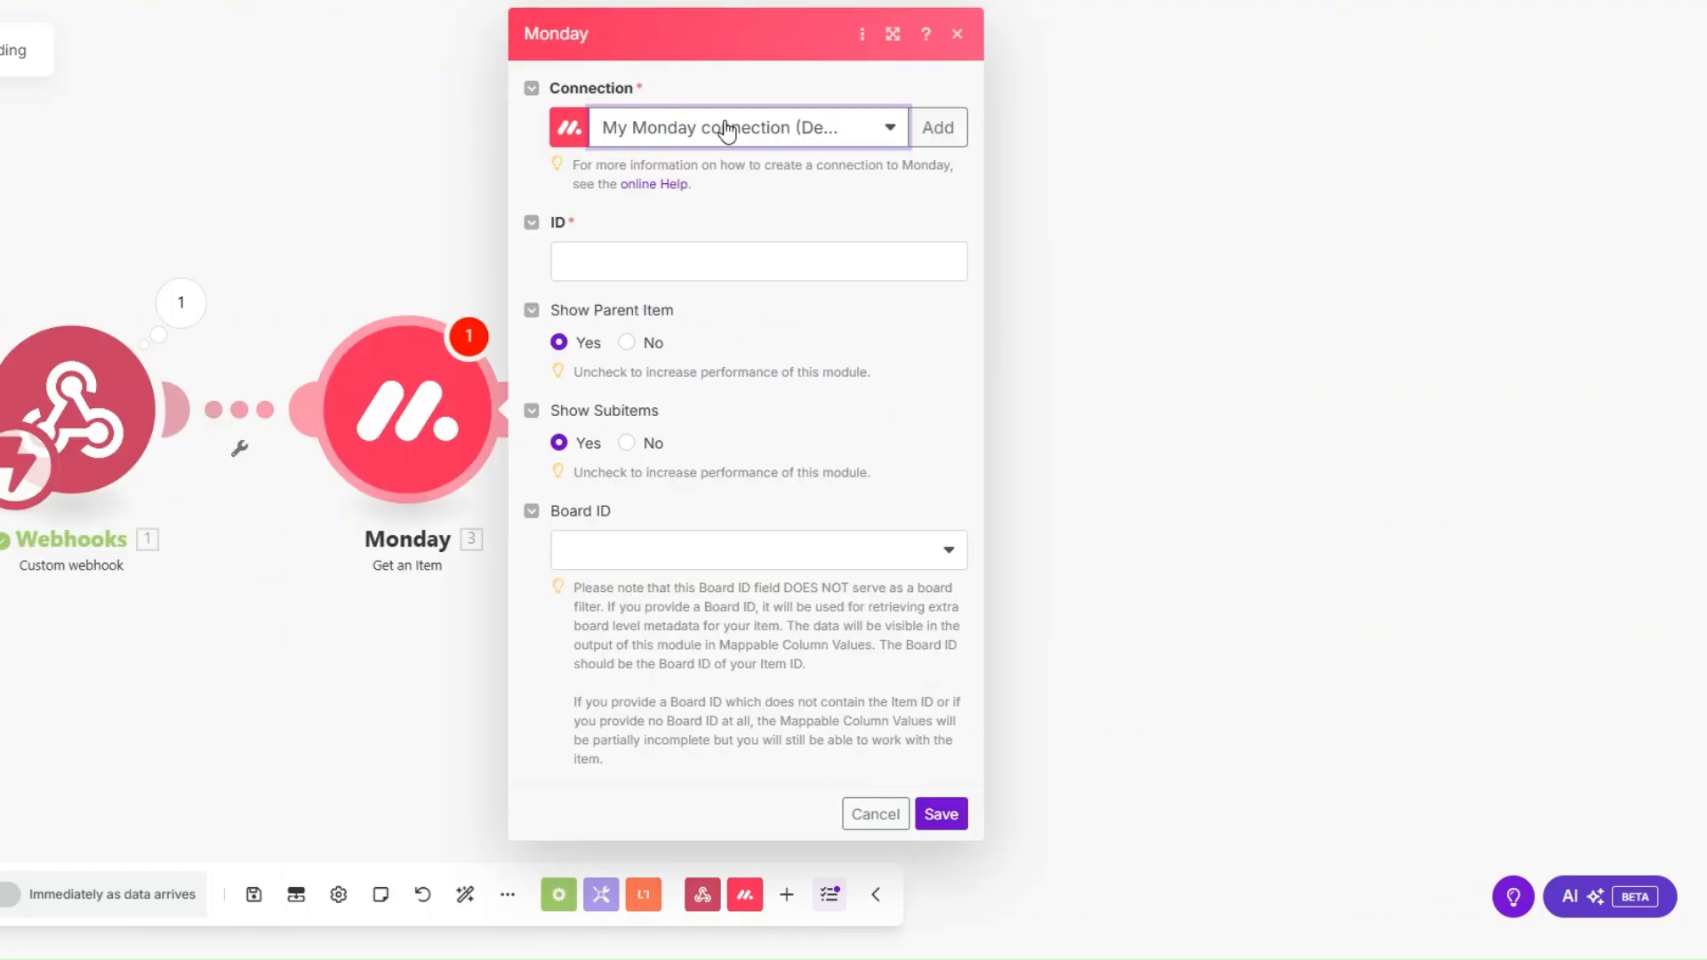
# Step: Map the Get an Item ID to the webhook's event pulseId, set the board to Cold Outreach Agency Clients, and save
pyautogui.click(678, 256)
pyautogui.click(1054, 416)
pyautogui.click(632, 560)
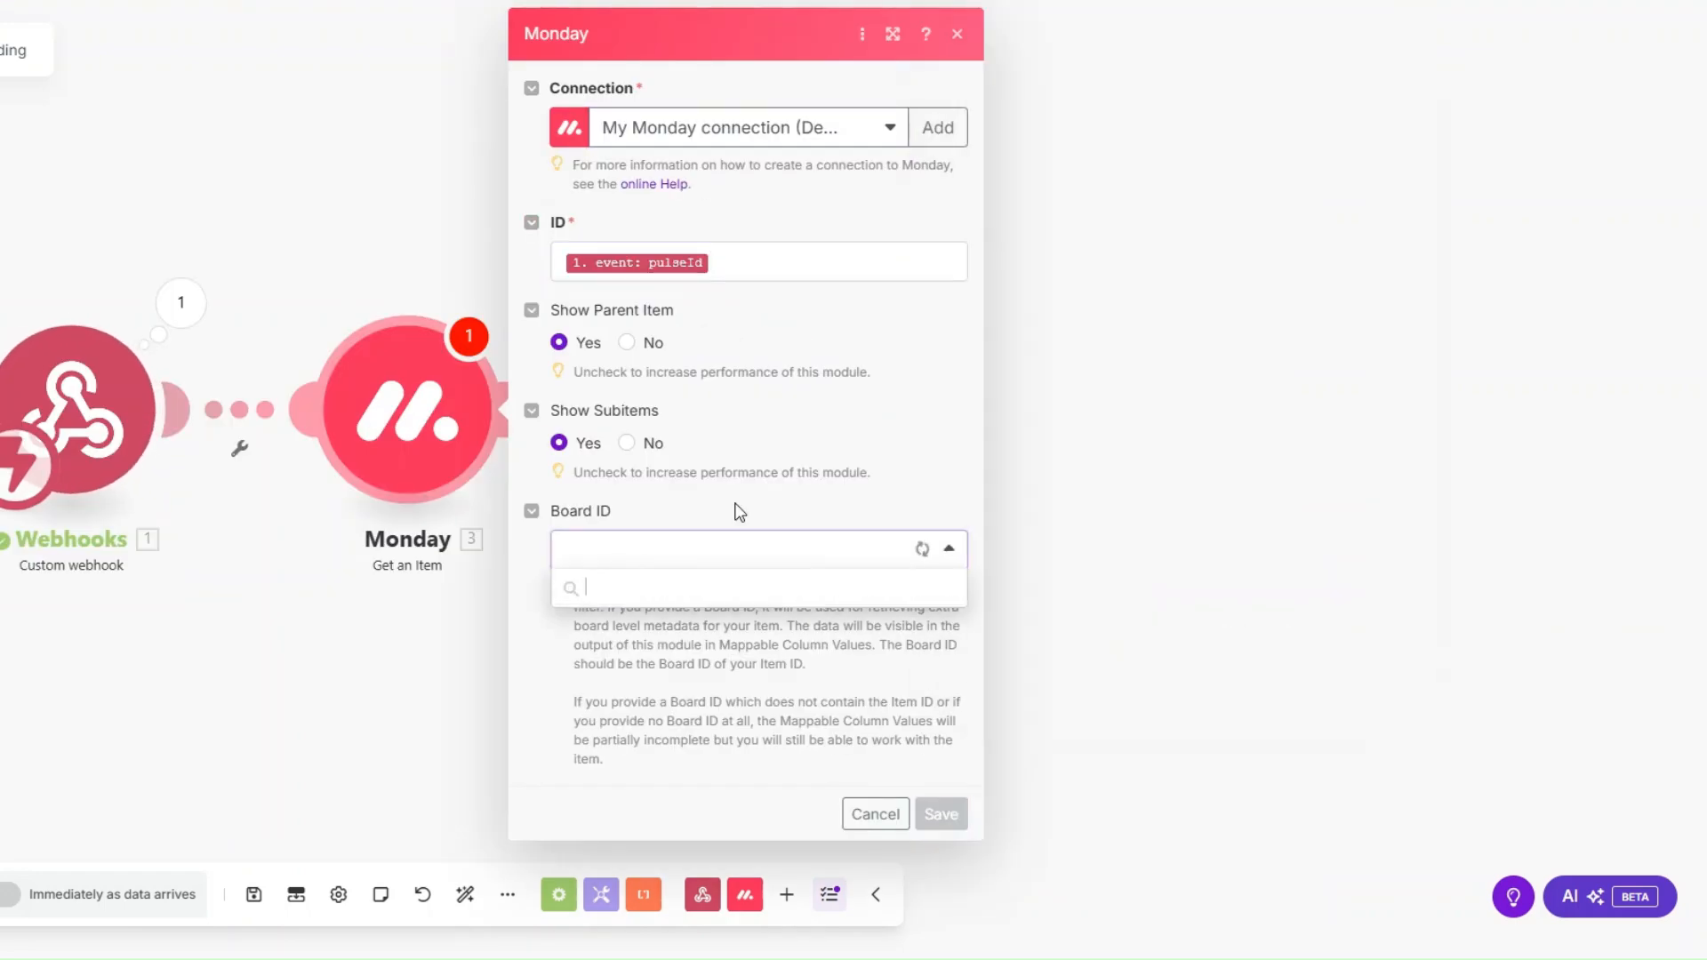
pyautogui.scroll(-4, 659, 648)
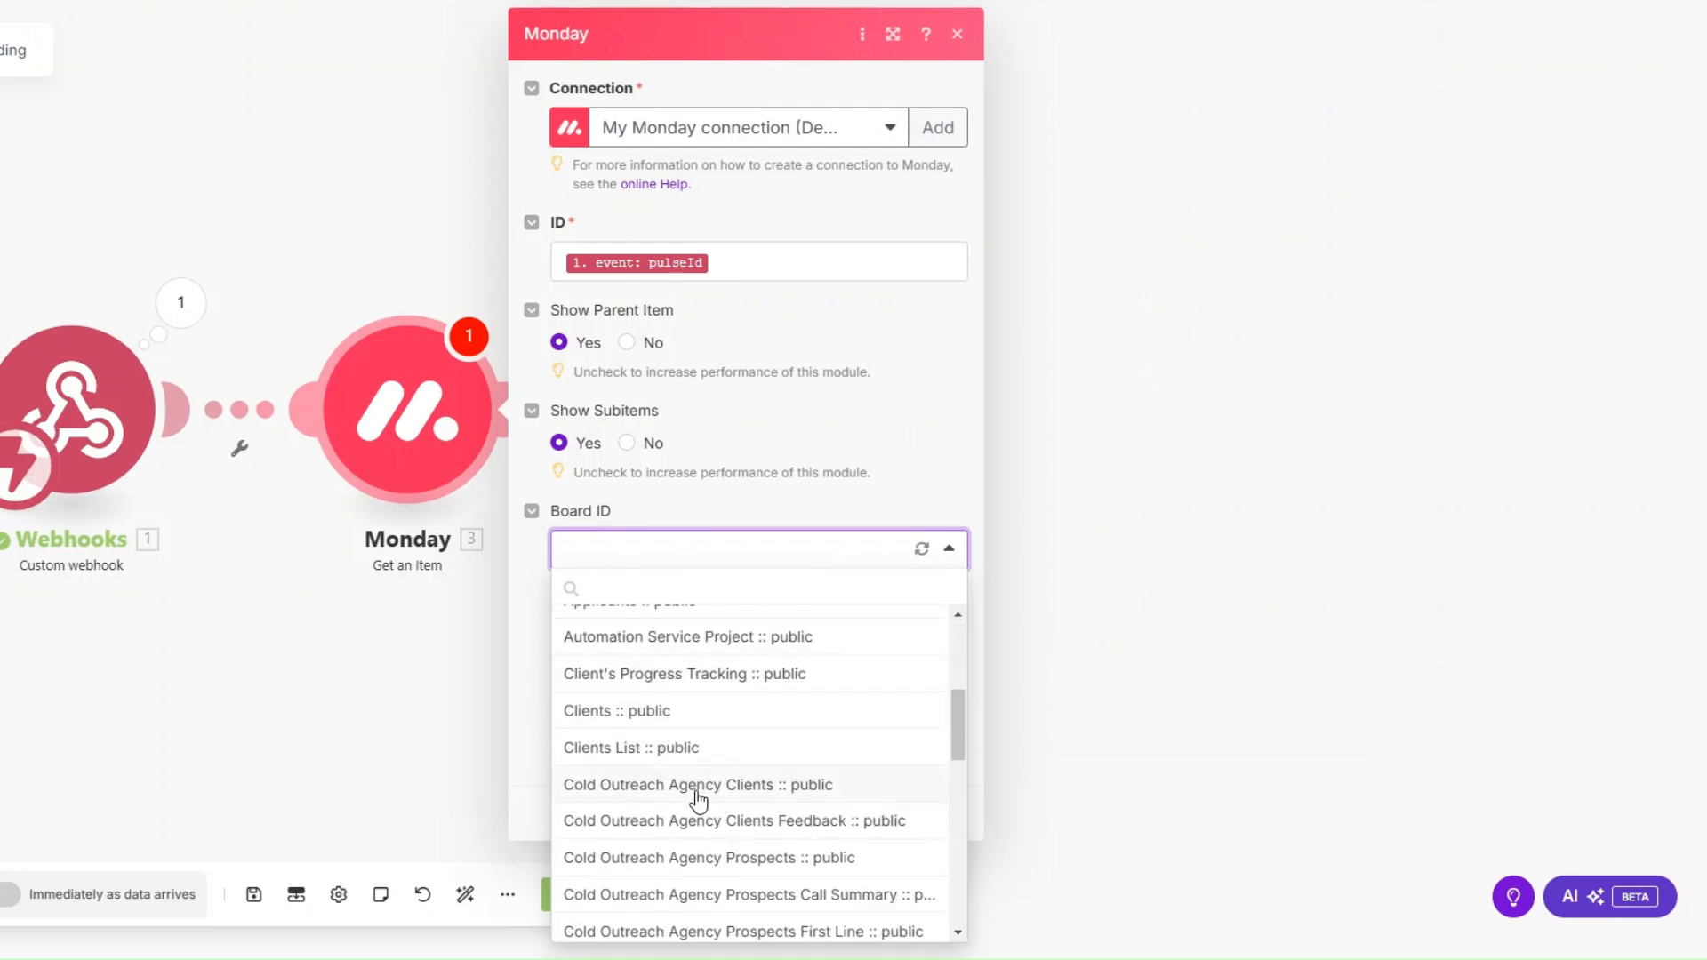
pyautogui.click(698, 786)
pyautogui.click(940, 813)
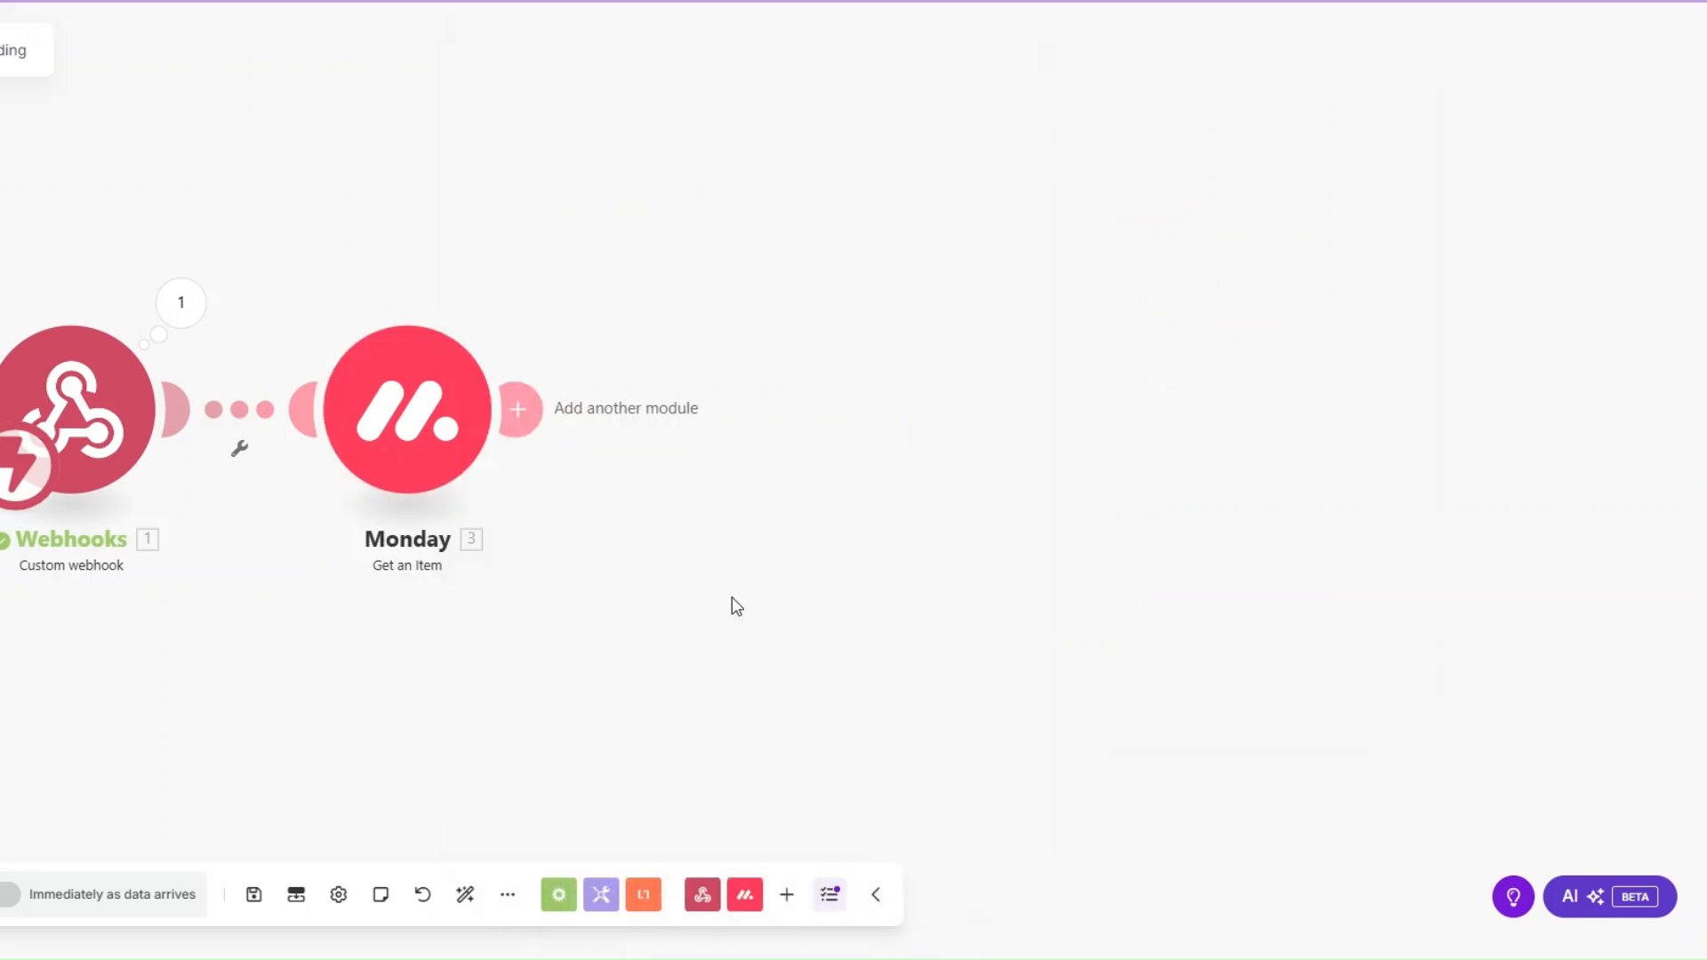
# Step: Run only the Get an Item module with the copied pulseId as its test input
pyautogui.rightClick(408, 484)
pyautogui.click(493, 475)
pyautogui.click(685, 530)
pyautogui.hotkey('ctrl', 'v')
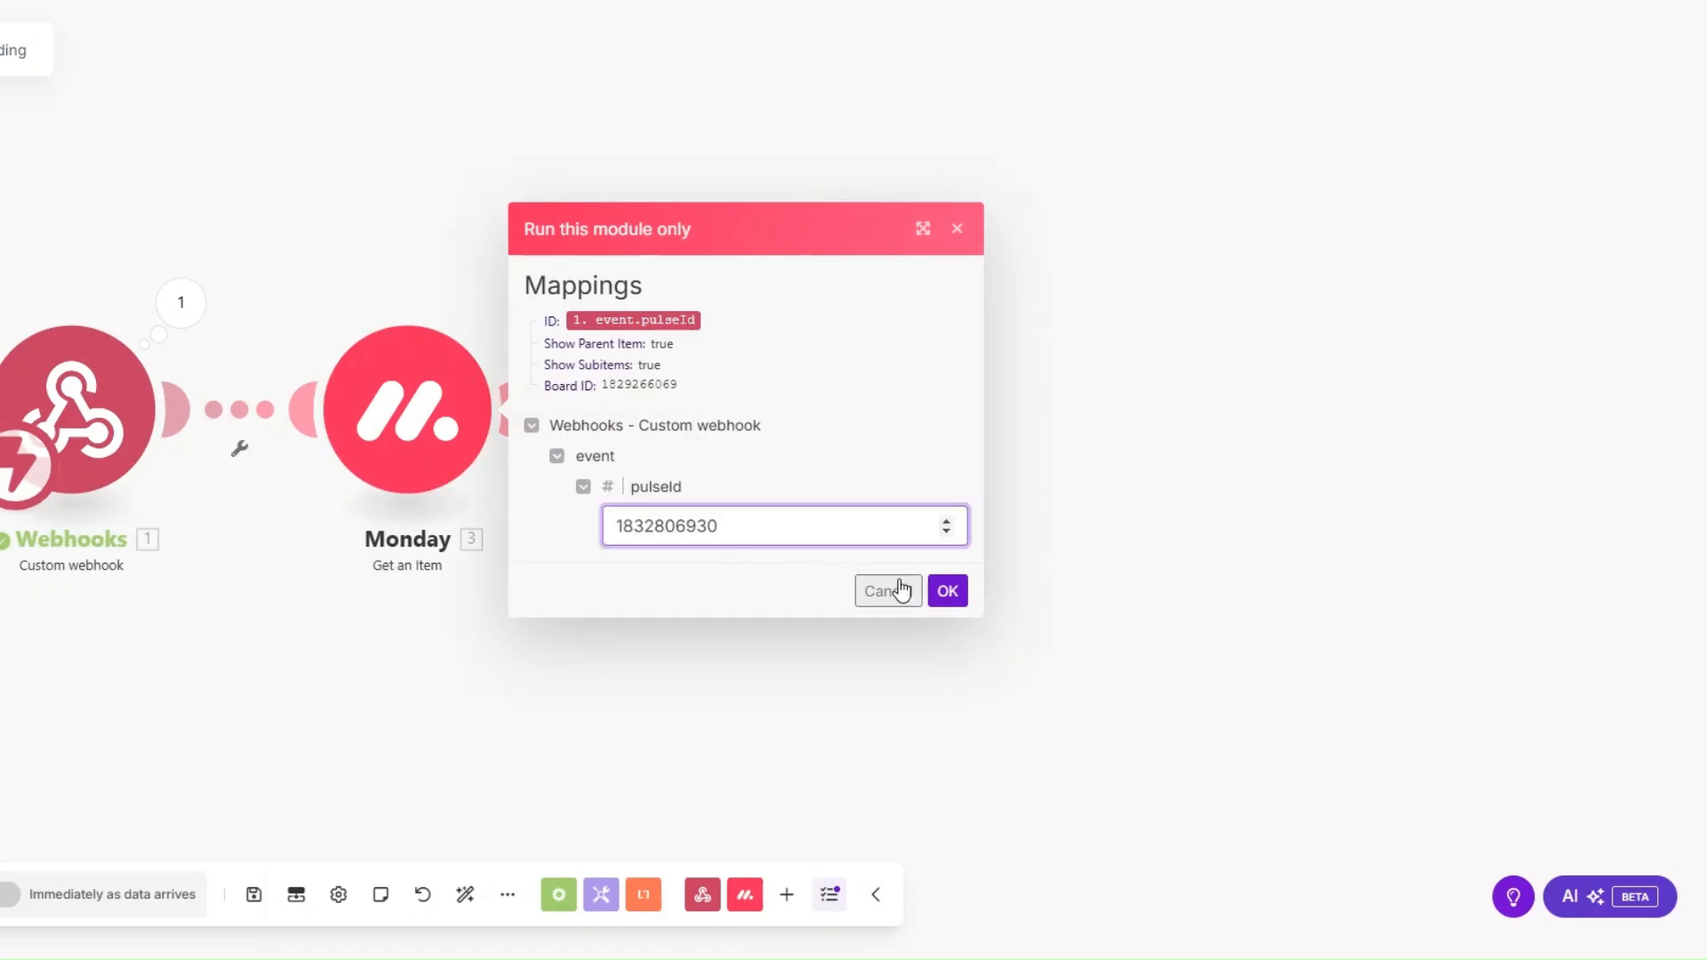
pyautogui.click(948, 590)
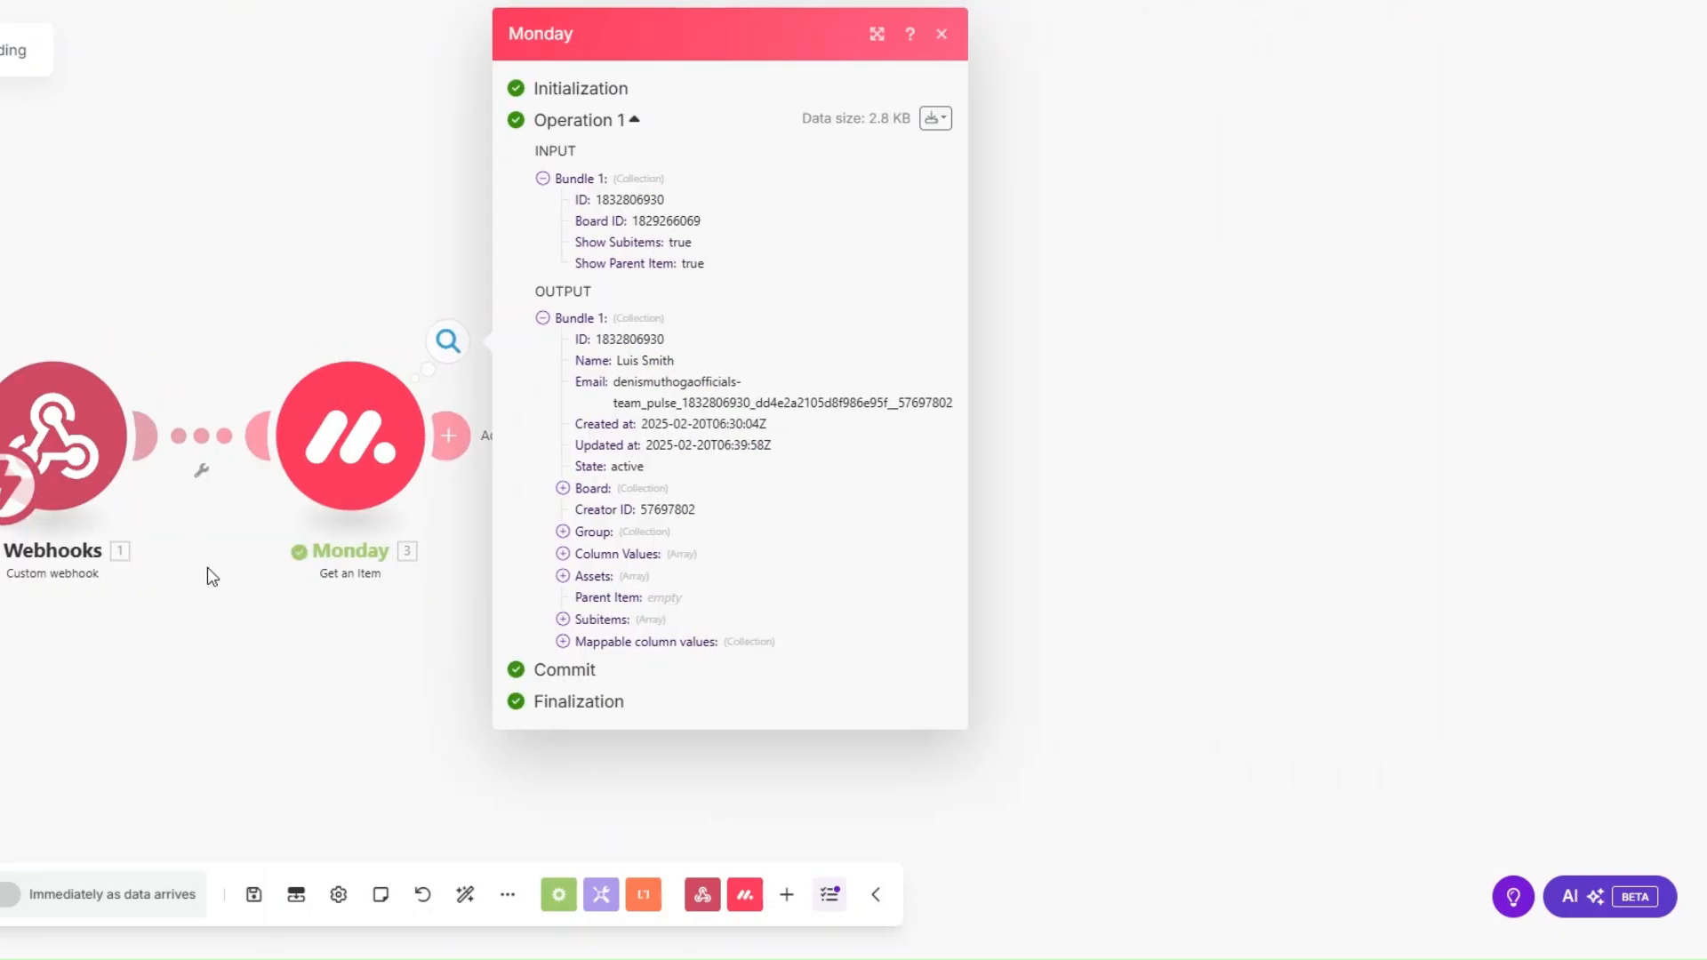
# Step: Examine the mappable column values, including the Email collection, in the Get an Item module's output
pyautogui.click(563, 641)
pyautogui.click(582, 728)
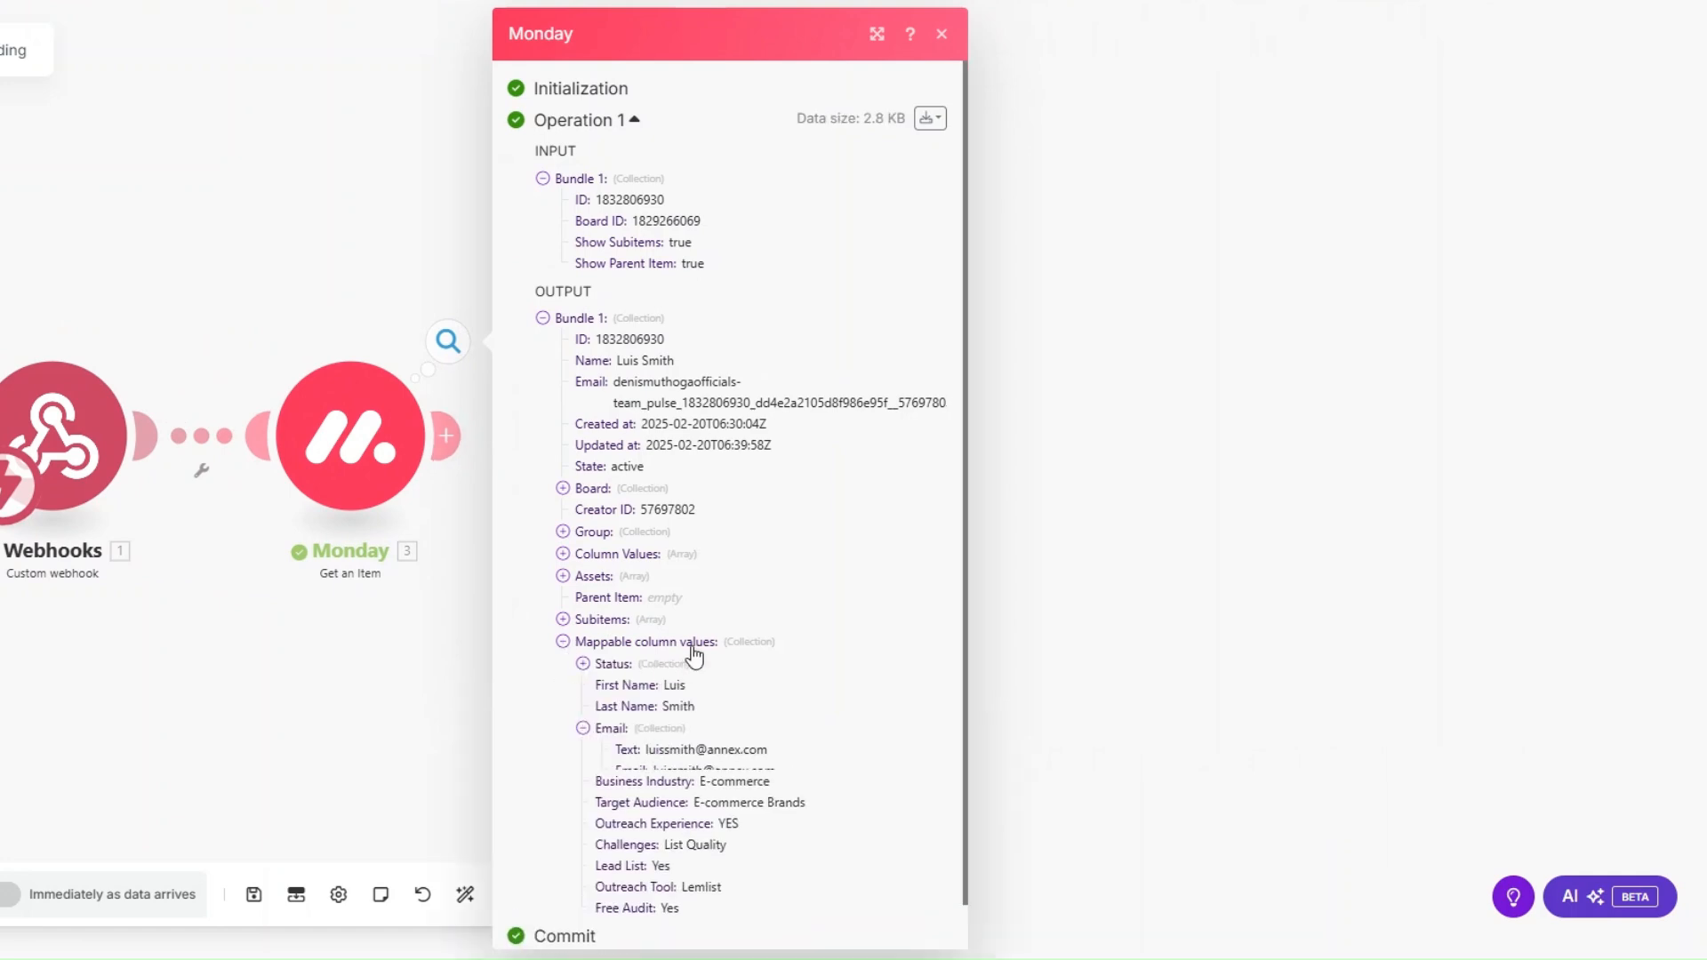
pyautogui.scroll(-1, 685, 662)
pyautogui.doubleClick(668, 649)
pyautogui.moveTo(698, 735); pyautogui.dragTo(698, 779)
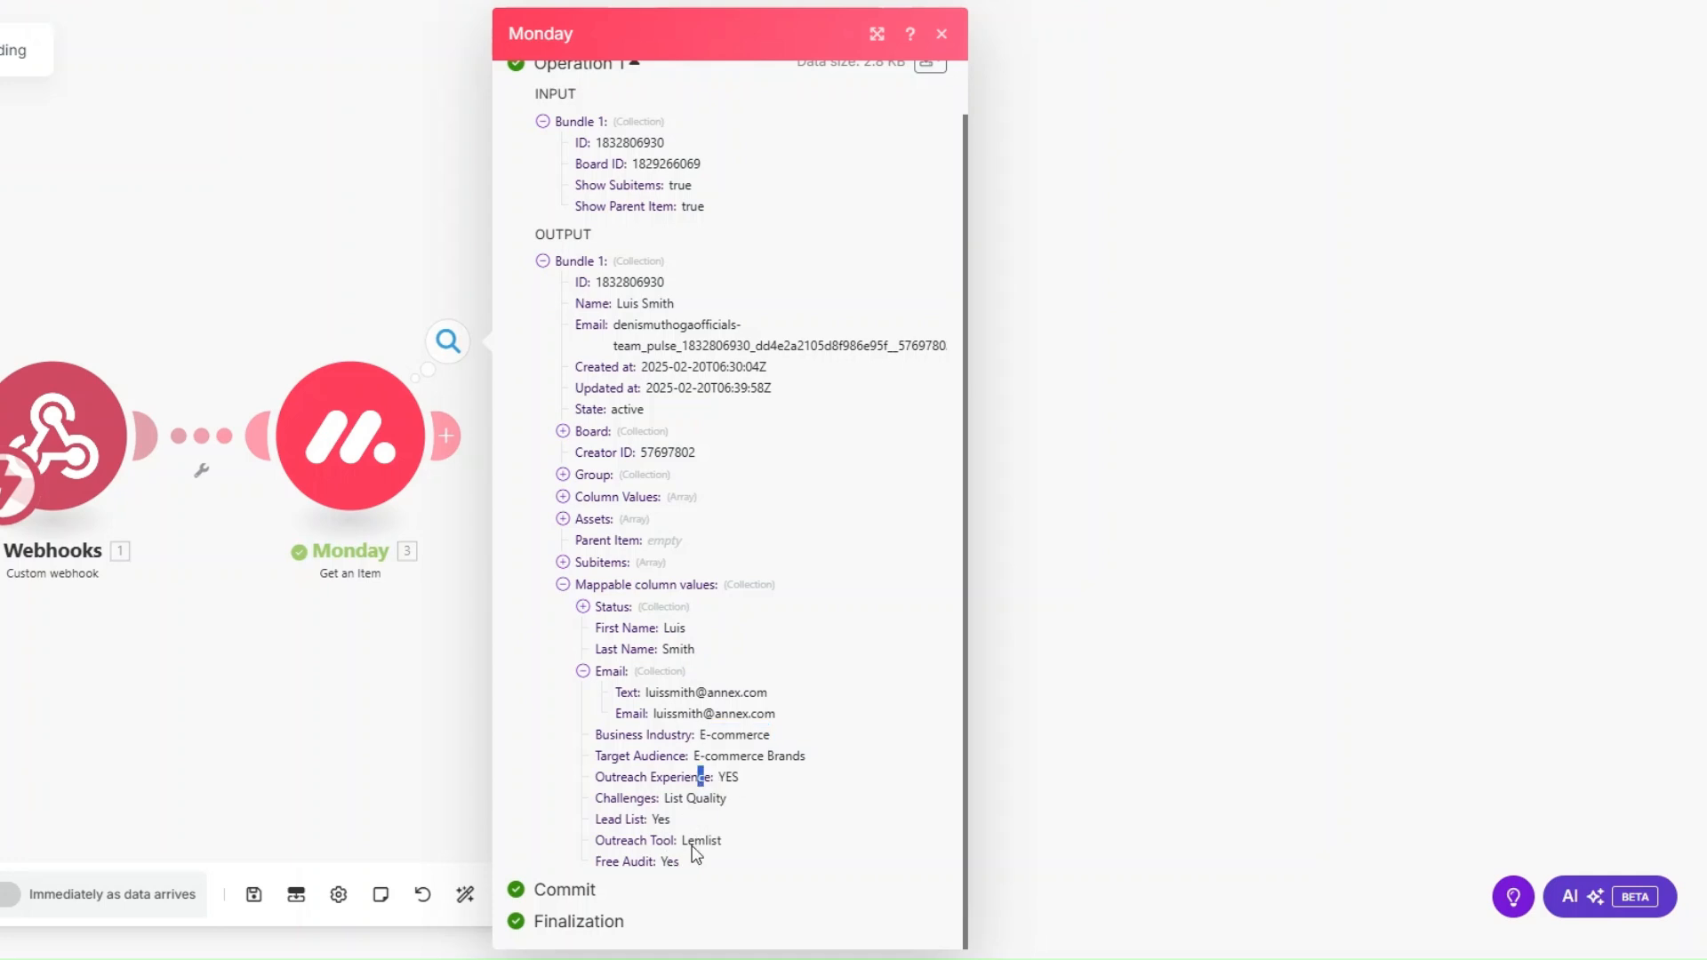
pyautogui.click(520, 760)
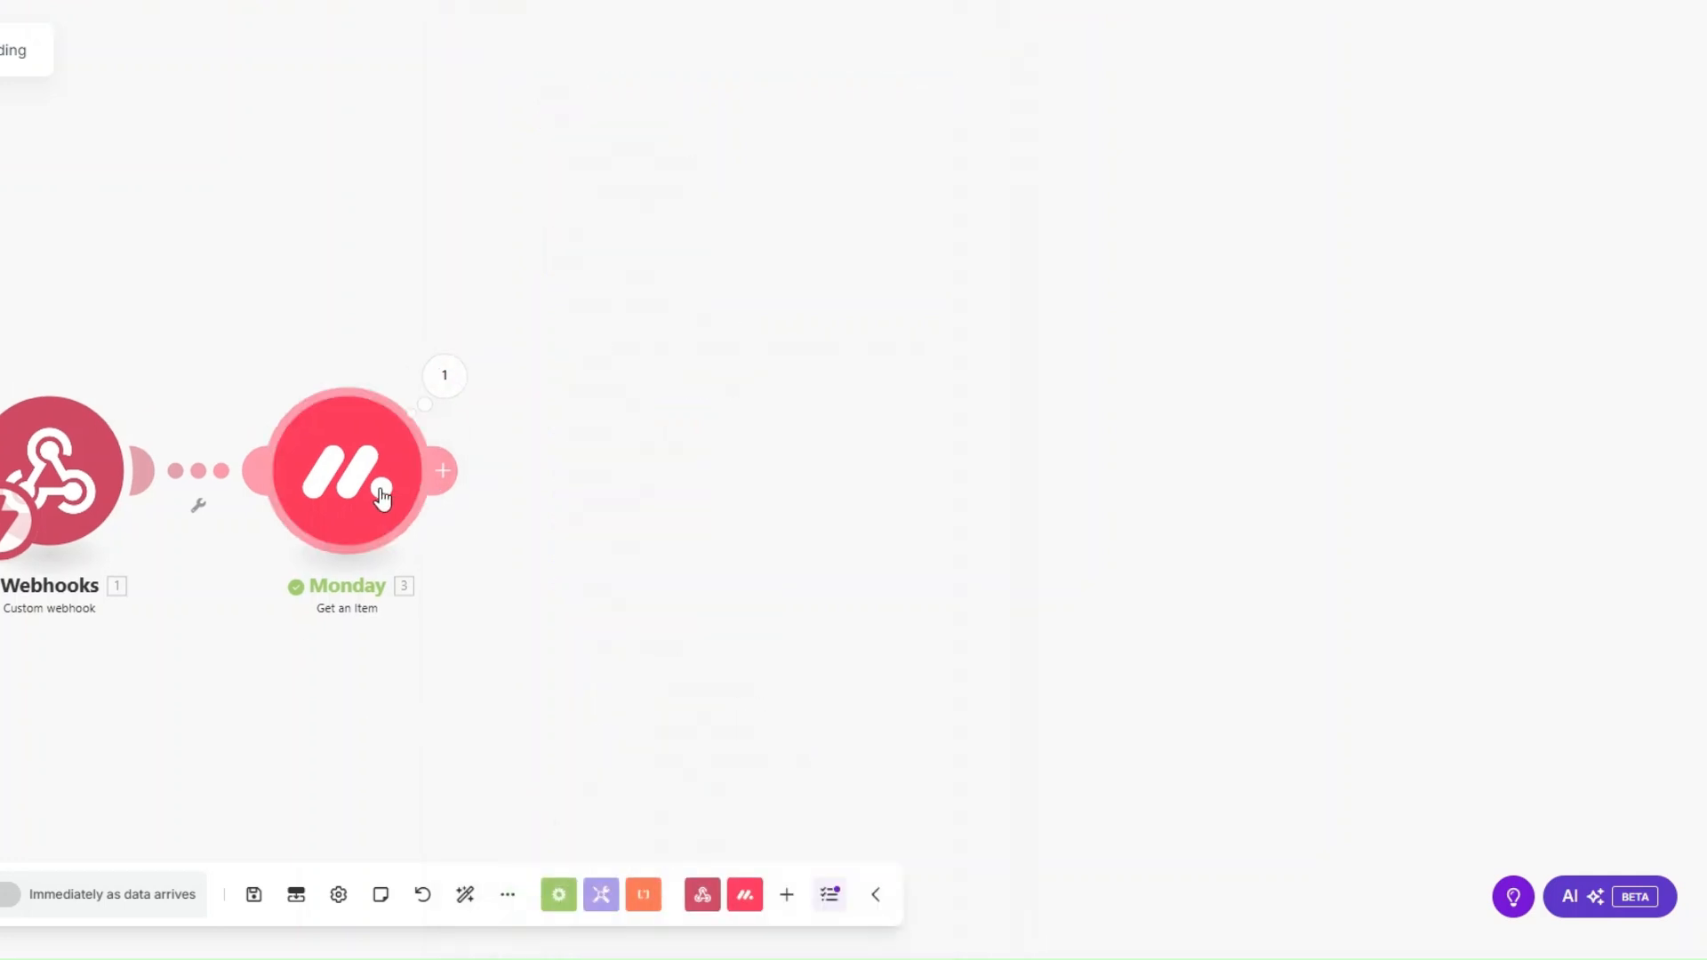
# Step: Add a Calendly Create a Scheduling Link module after the Monday Get an Item module
pyautogui.click(441, 477)
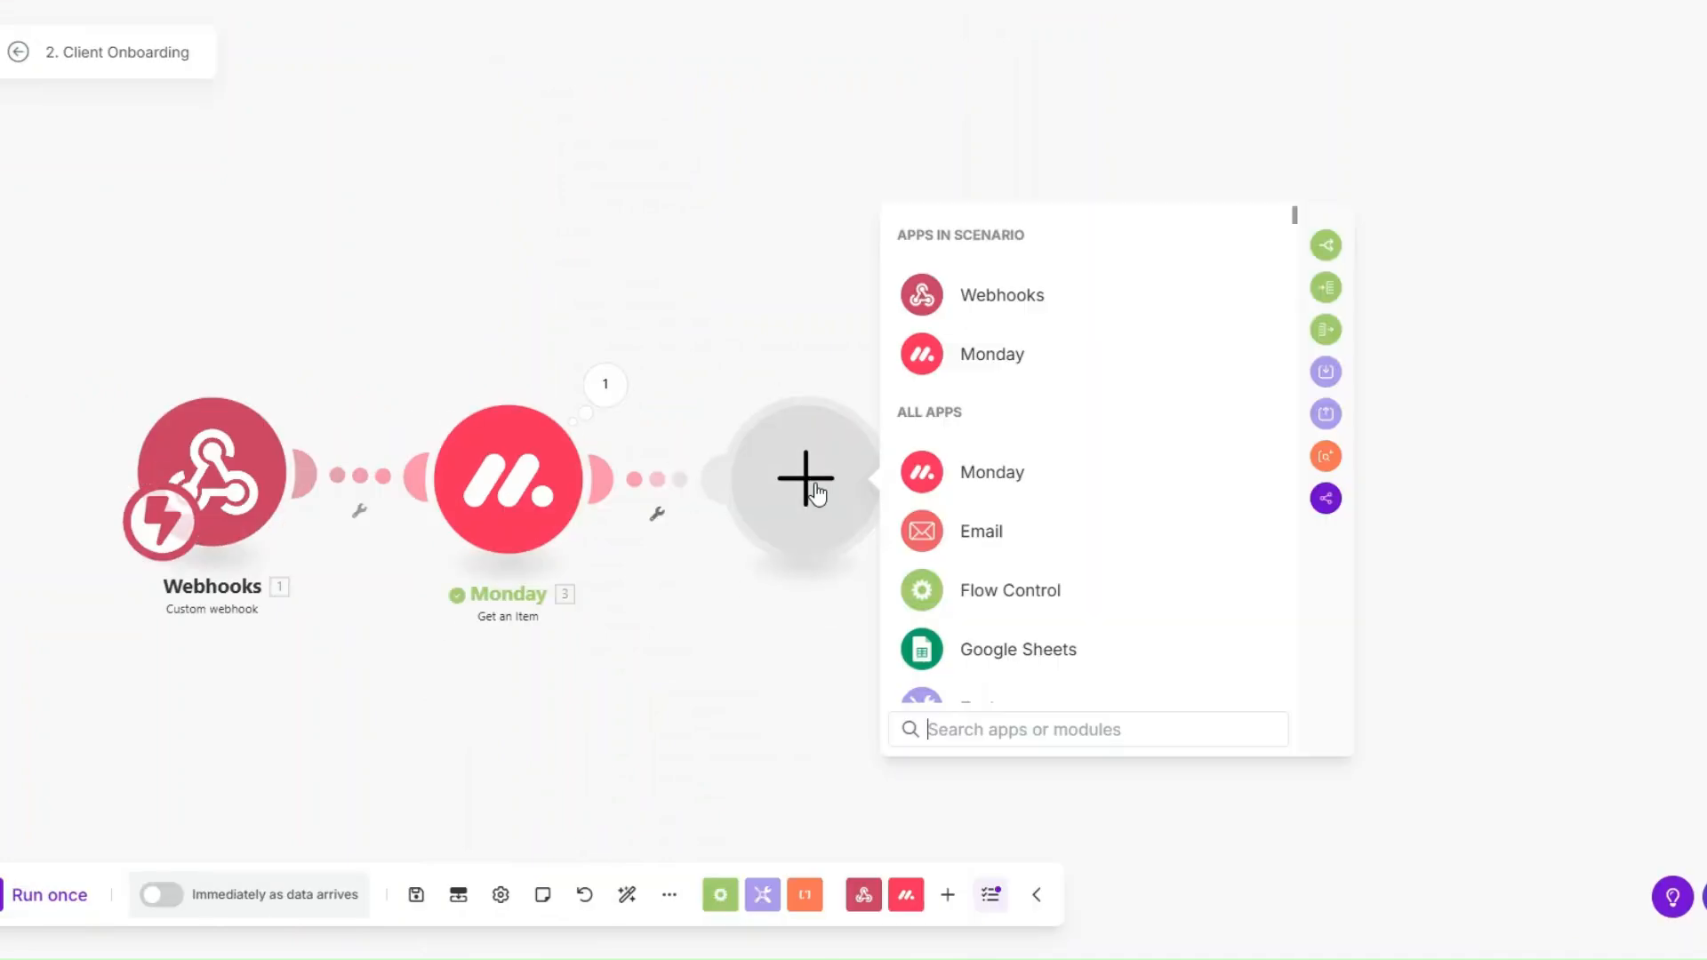
pyautogui.scroll(-4, 998, 623)
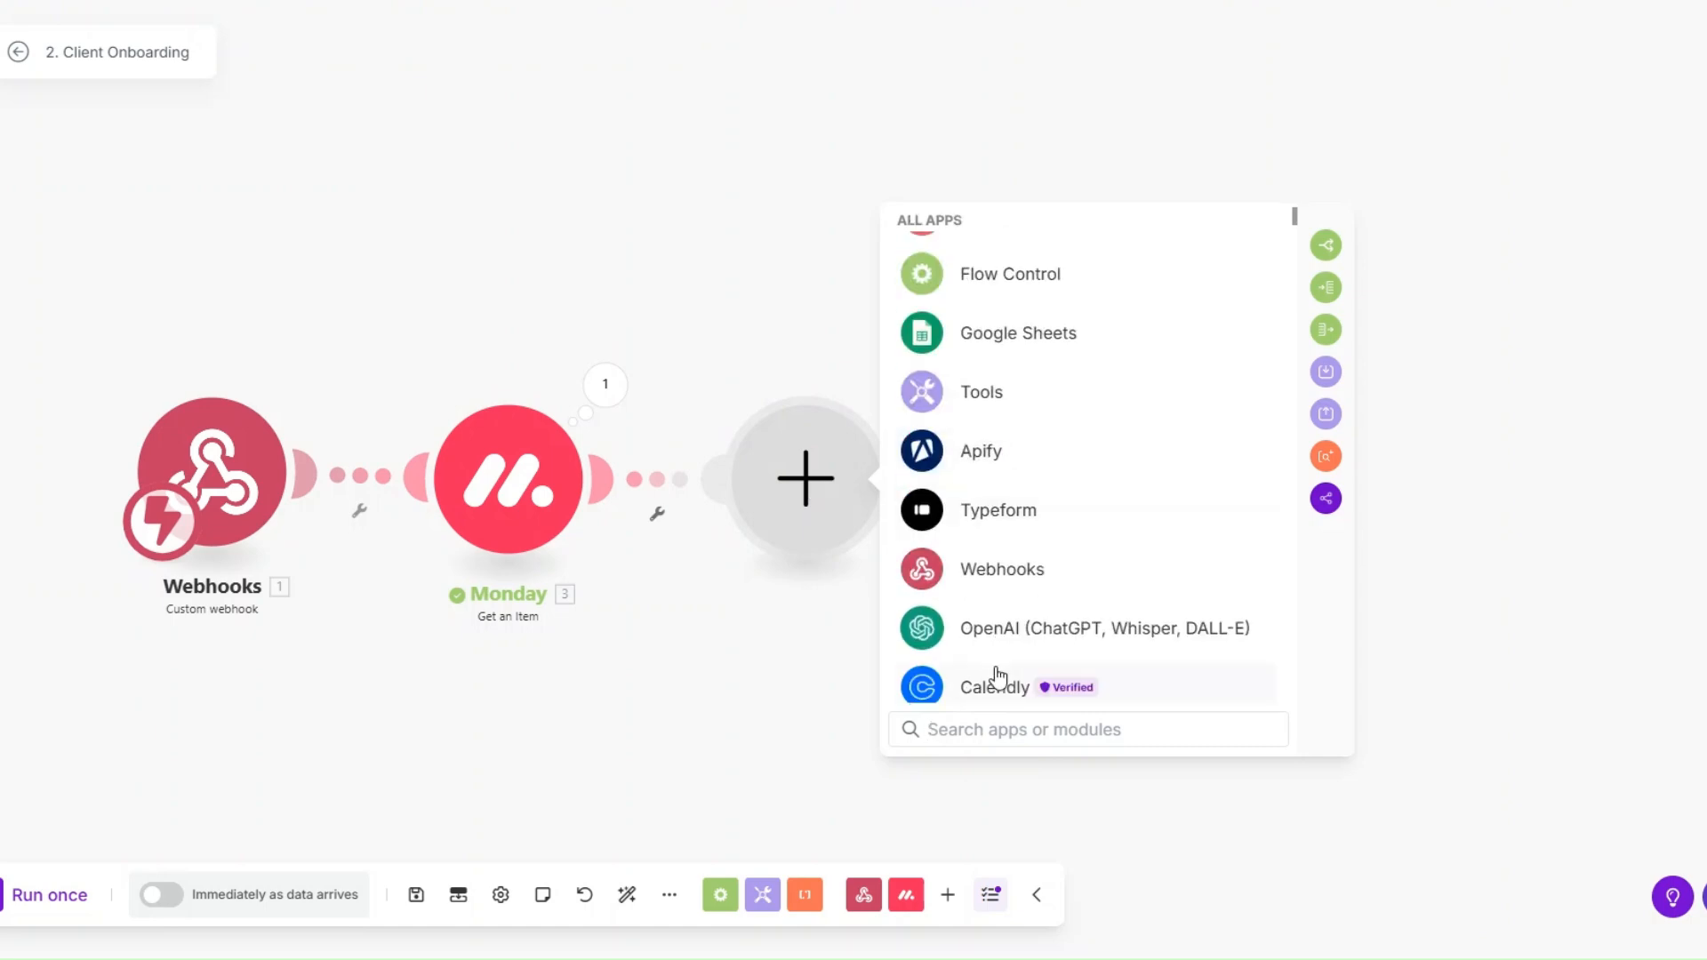
pyautogui.click(999, 680)
pyautogui.scroll(-5, 1005, 520)
pyautogui.click(1029, 398)
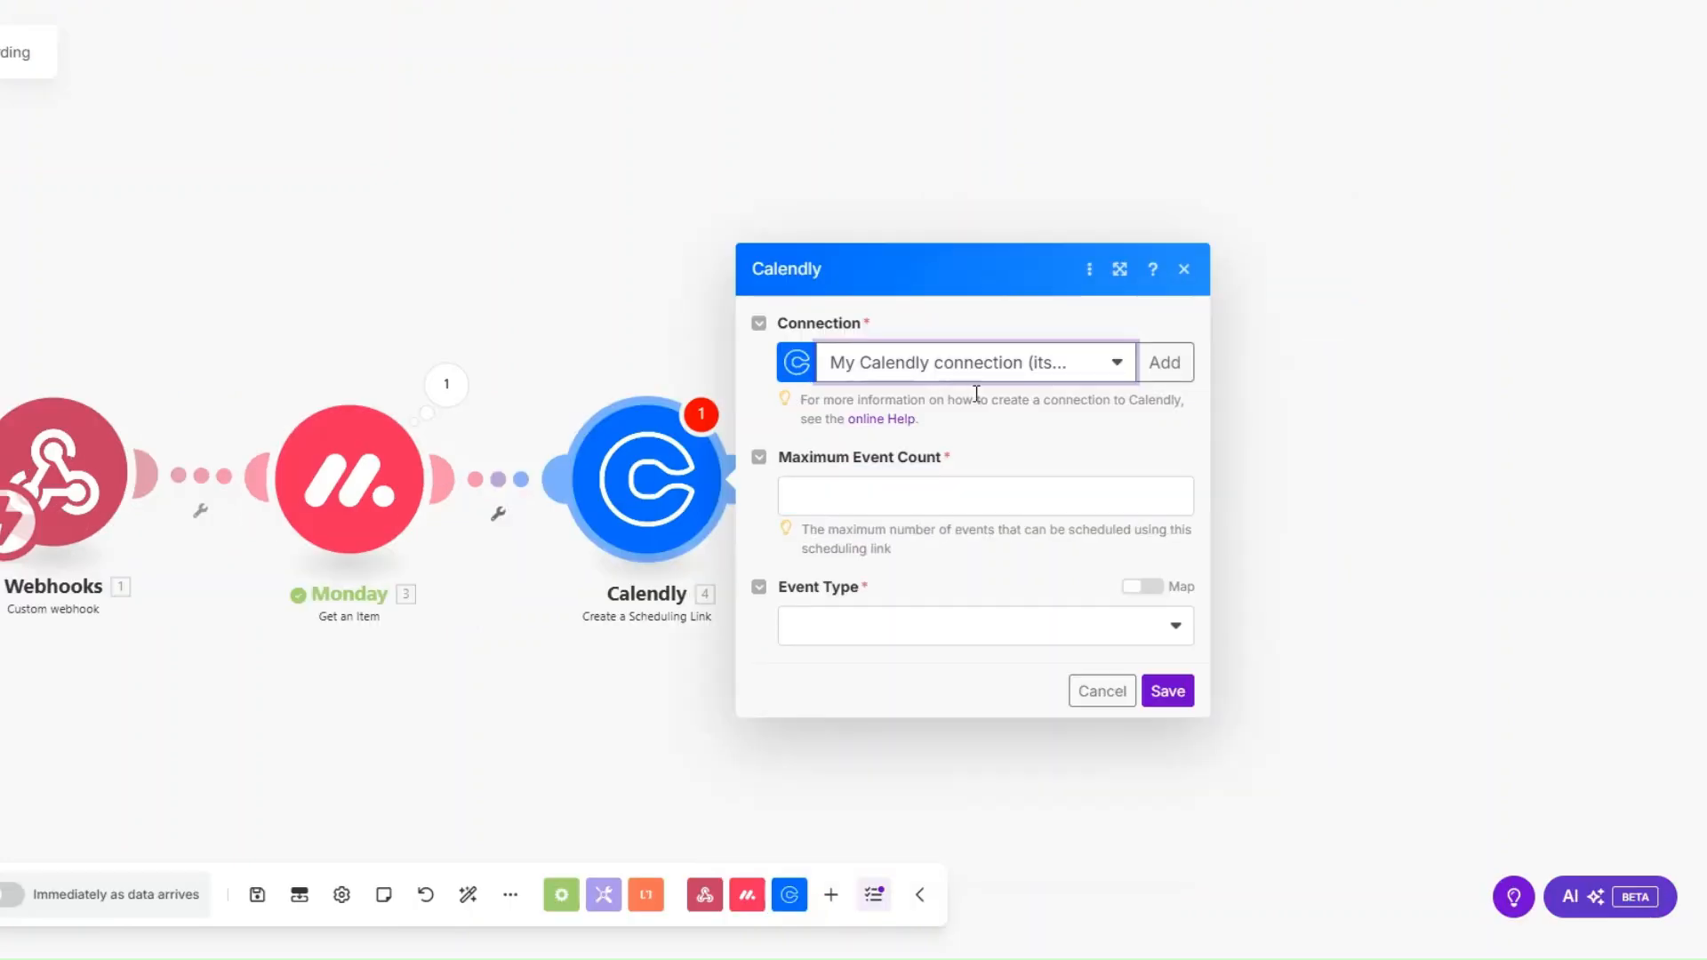
# Step: Set the scheduling link's Maximum Event Count to 1, choose its event type, and save the module
pyautogui.click(1024, 502)
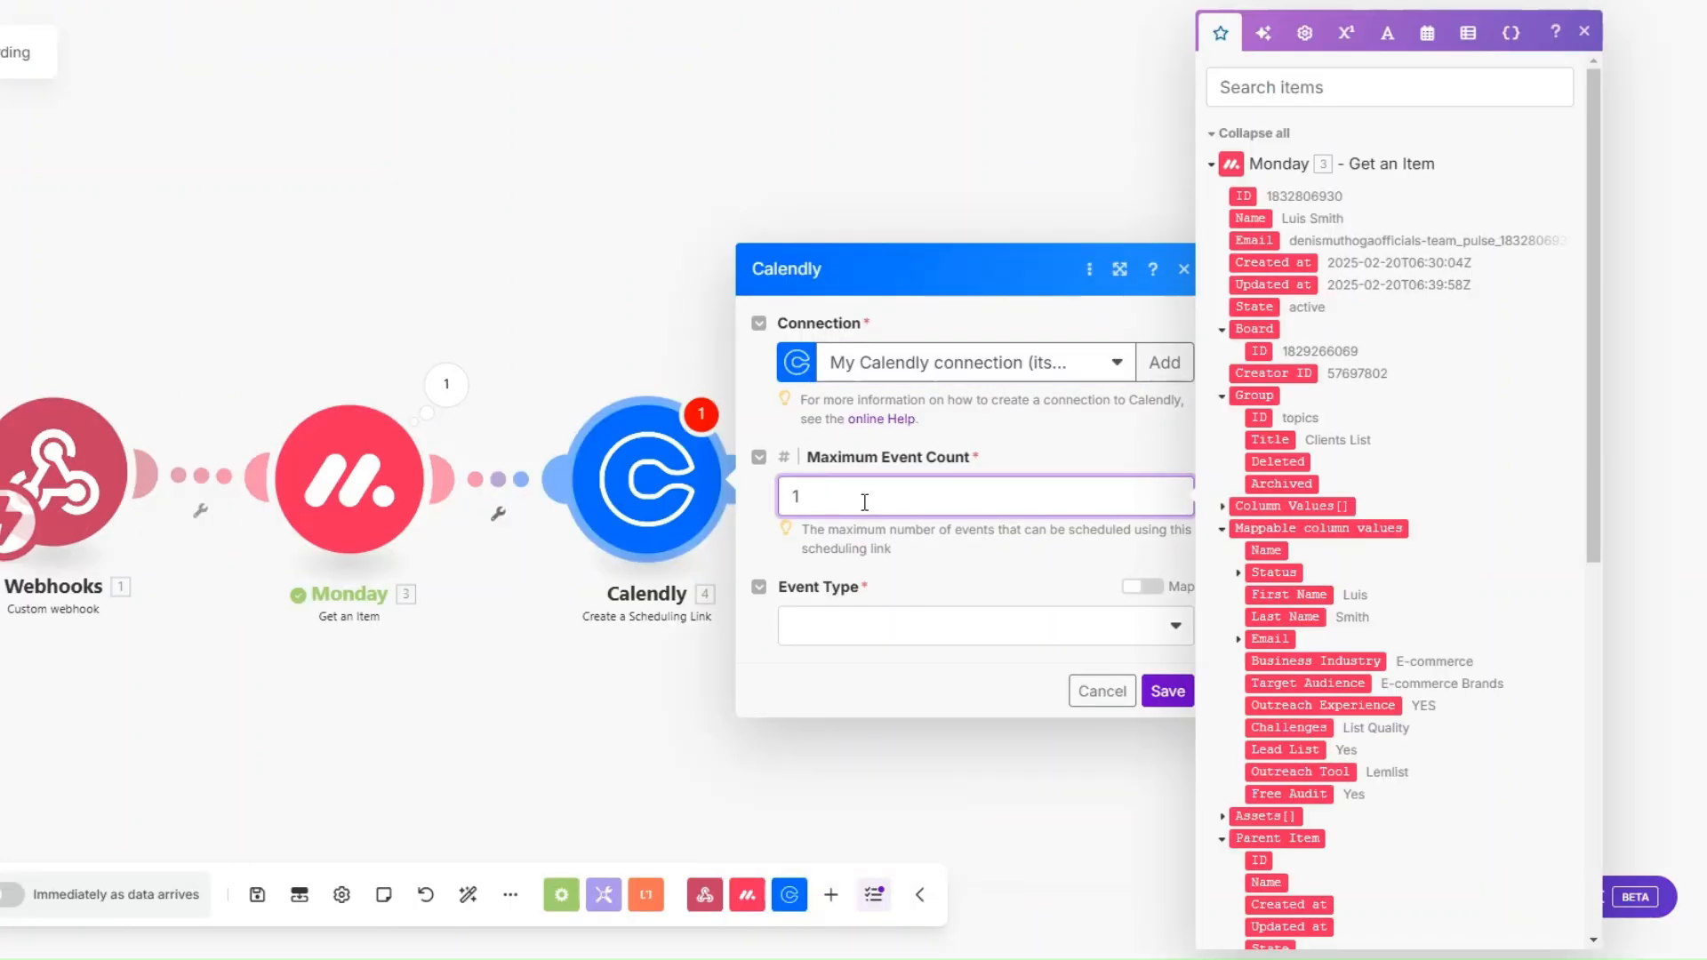
pyautogui.click(863, 638)
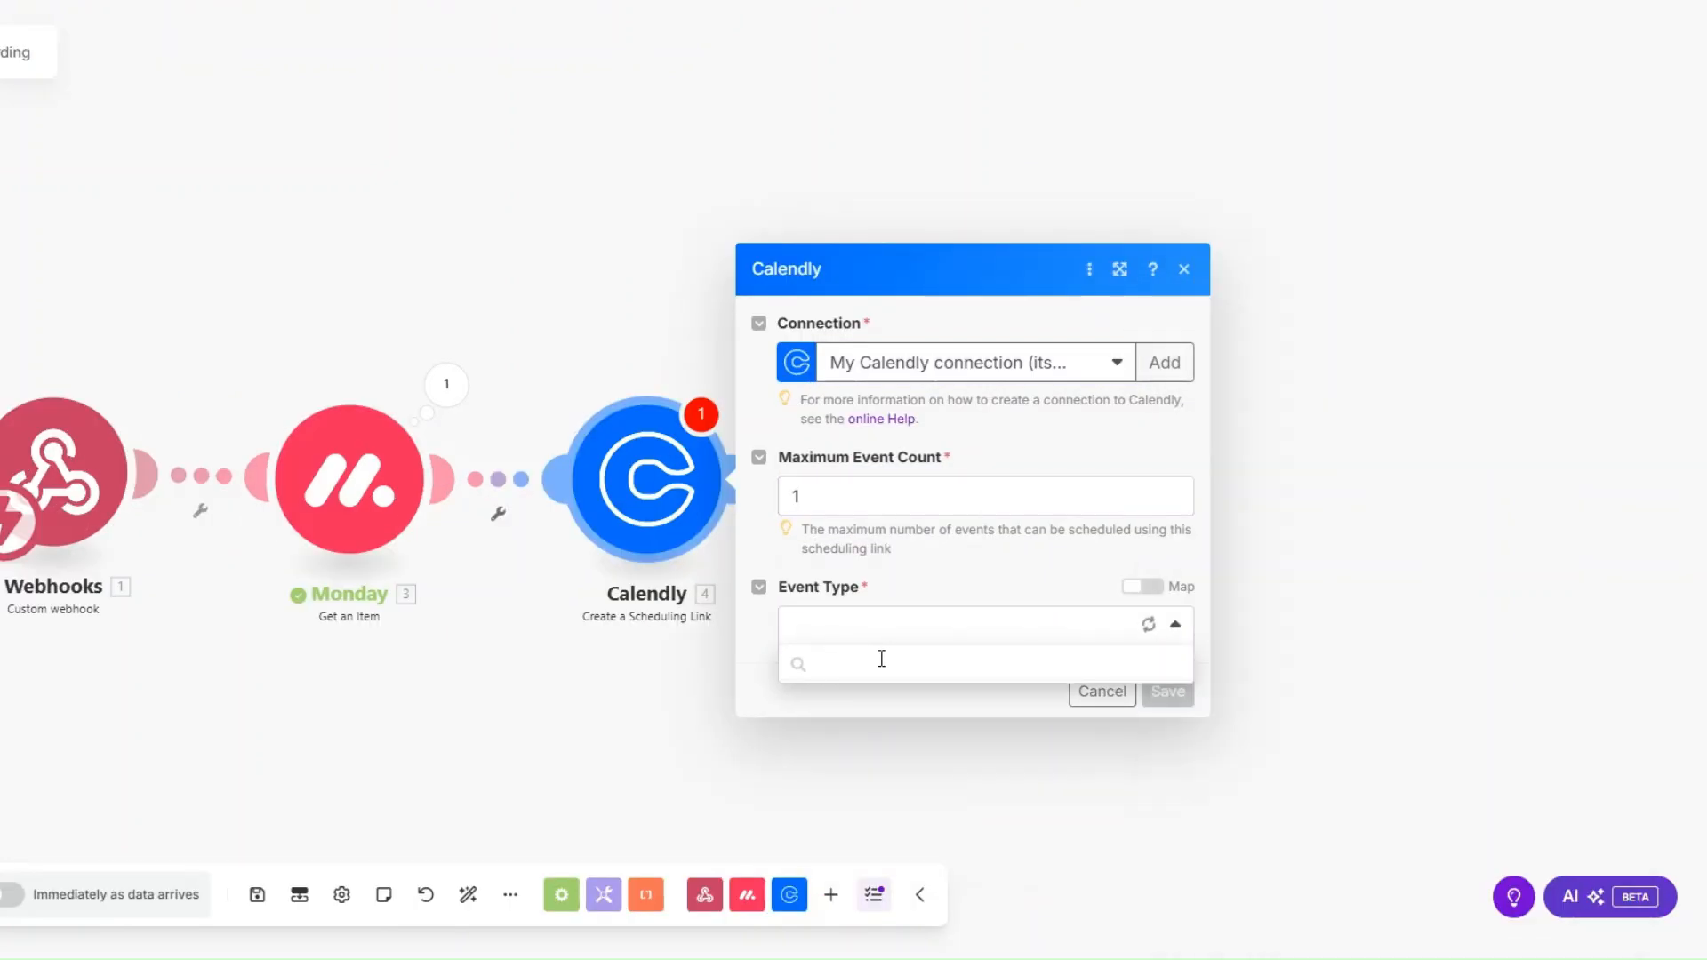
pyautogui.click(879, 735)
pyautogui.click(1167, 698)
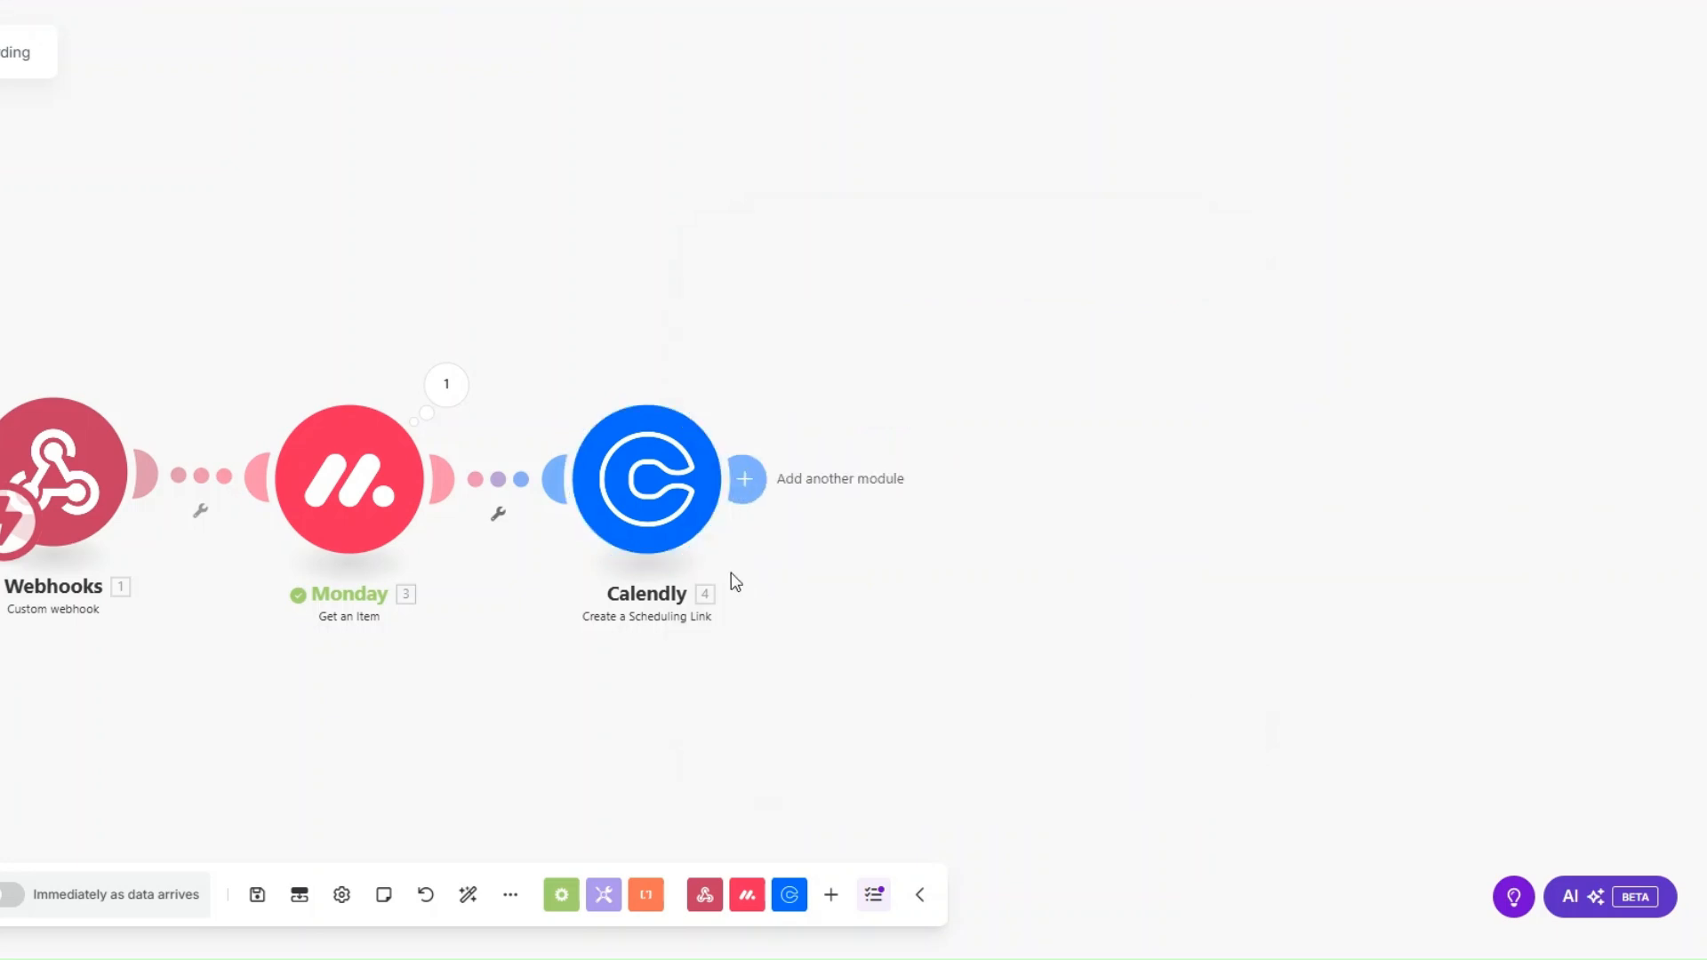
# Step: Rename the Calendly module to Onboarding Call
pyautogui.rightClick(656, 498)
pyautogui.click(735, 624)
pyautogui.write('Onboarding')
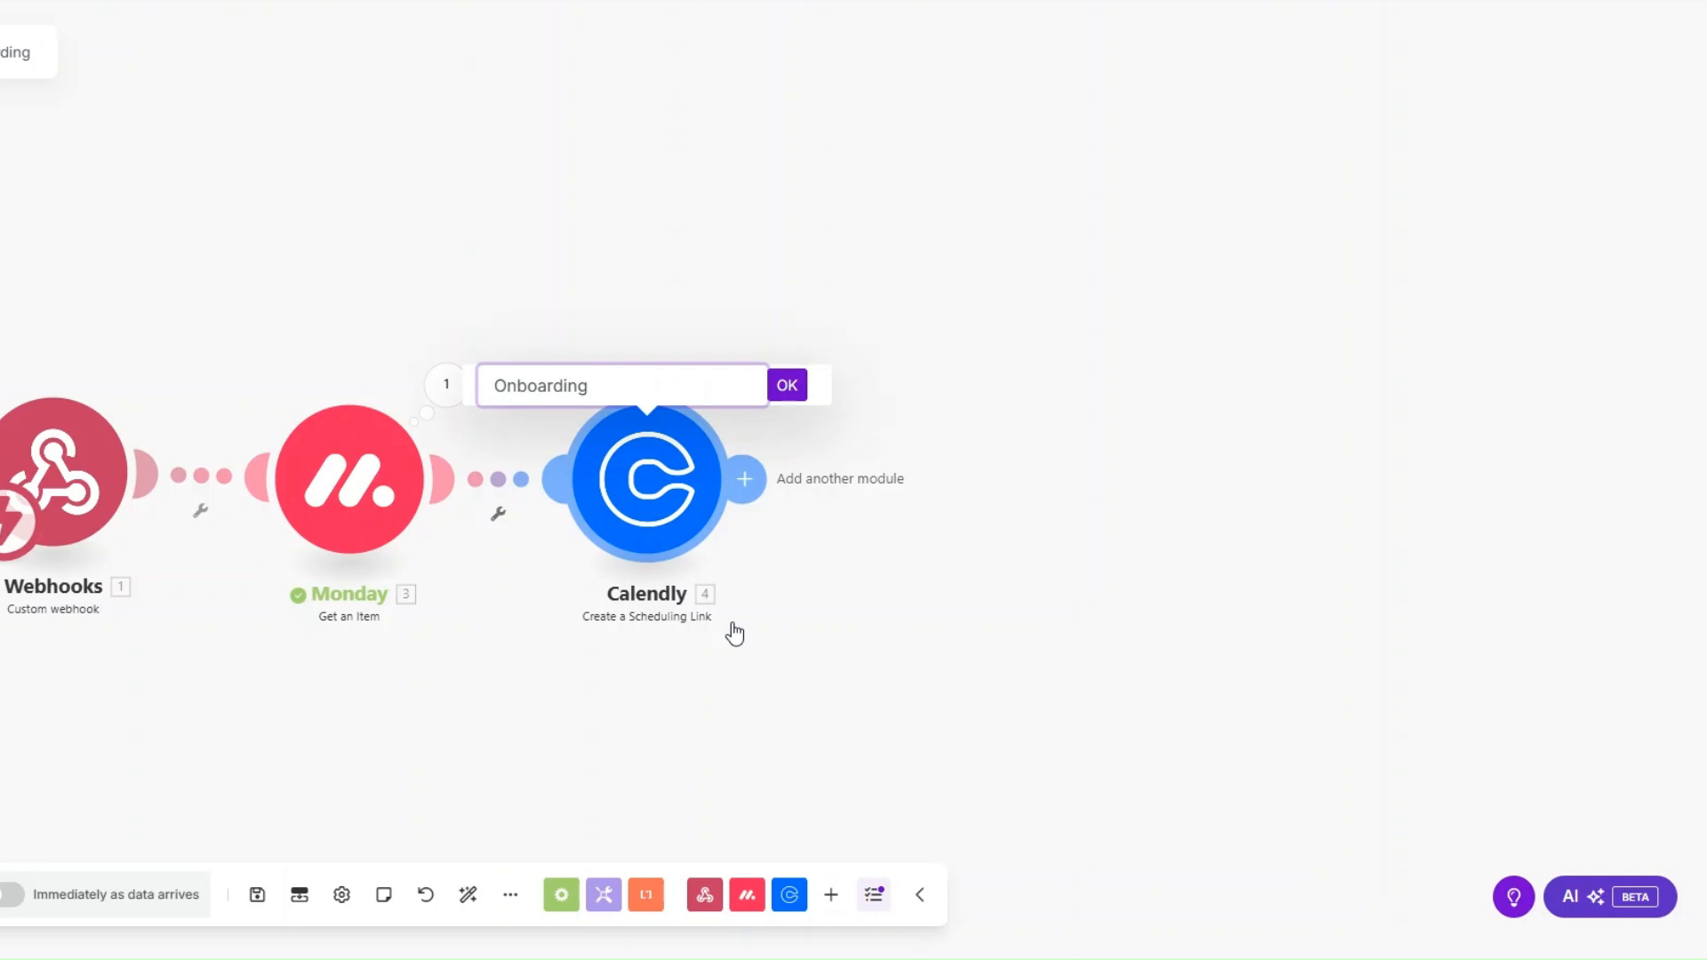
pyautogui.write(' Call')
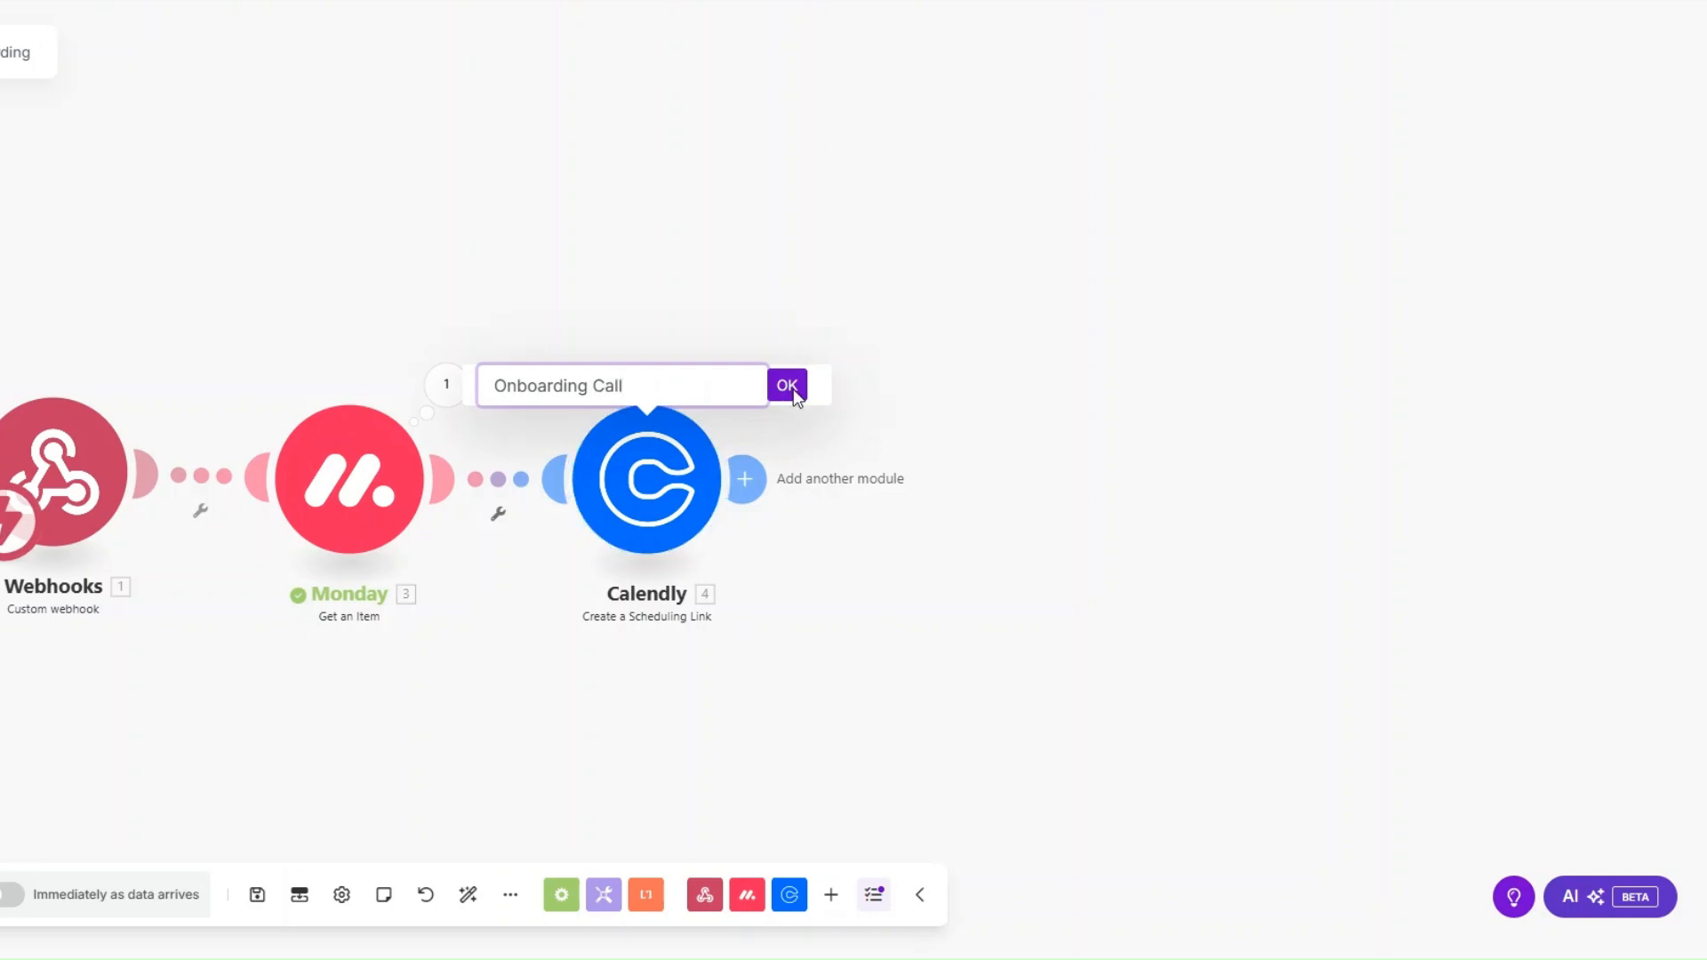
pyautogui.click(788, 385)
# Step: Add a PandaDoc Create a Document module after Onboarding Call and set up its PandaDoc connection under the default name
pyautogui.scroll(-2, 391, 594)
pyautogui.moveTo(452, 592); pyautogui.dragTo(305, 553)
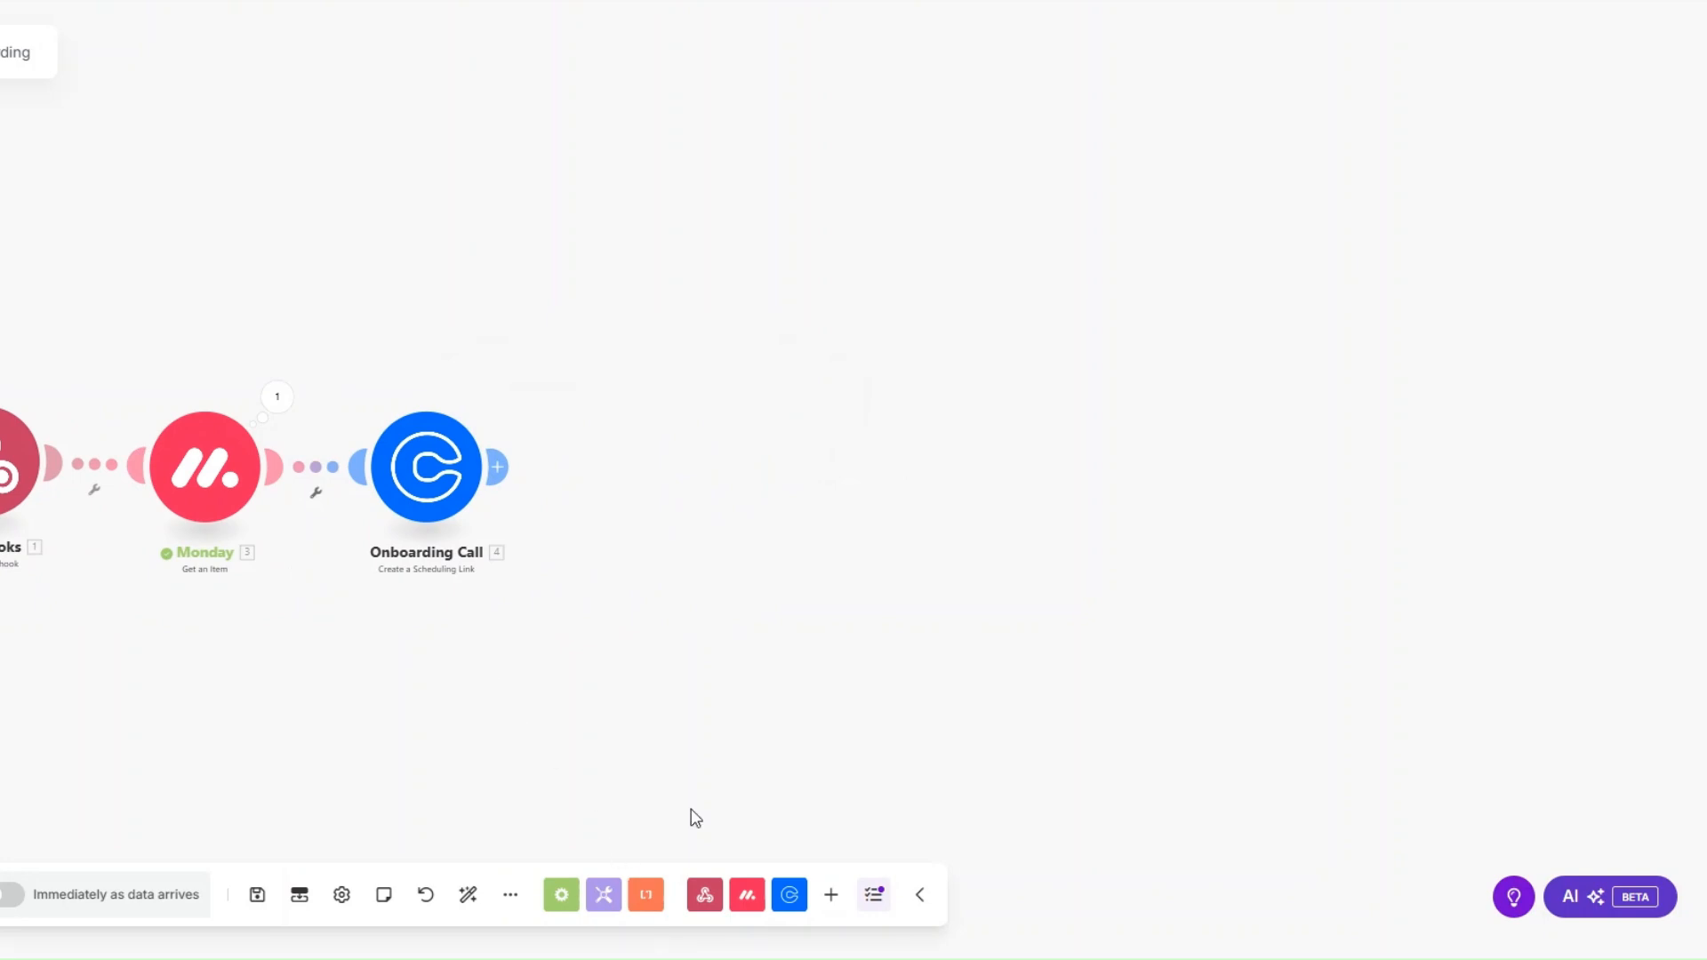
pyautogui.click(497, 467)
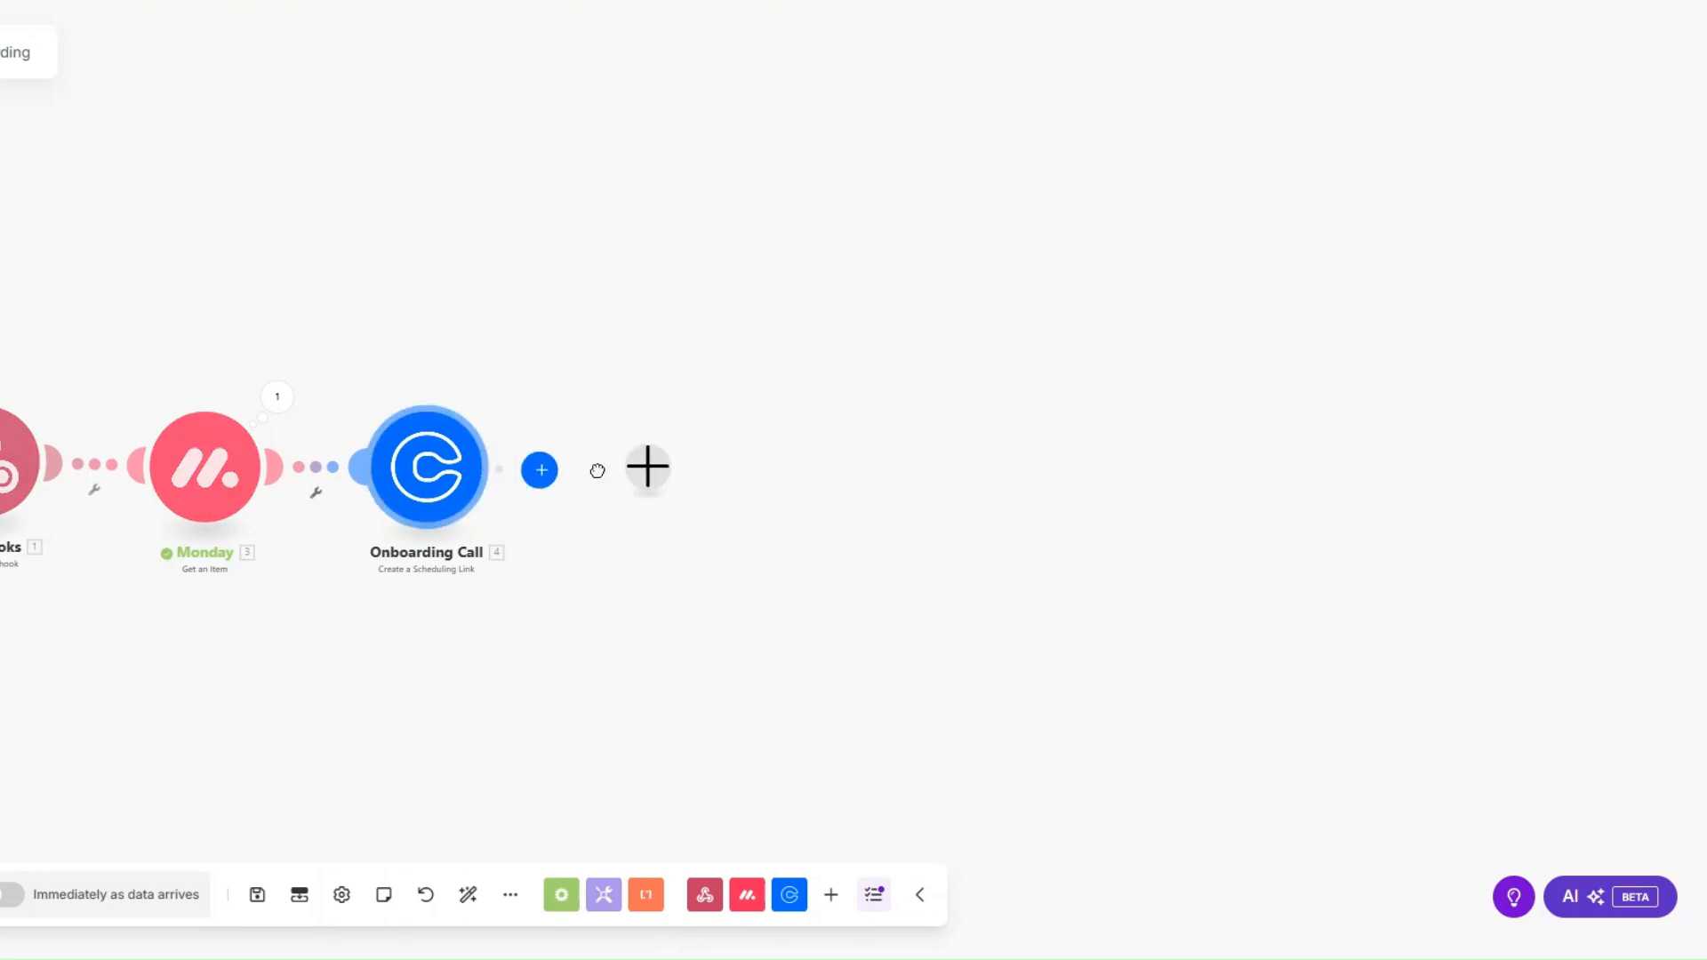
pyautogui.write('pan')
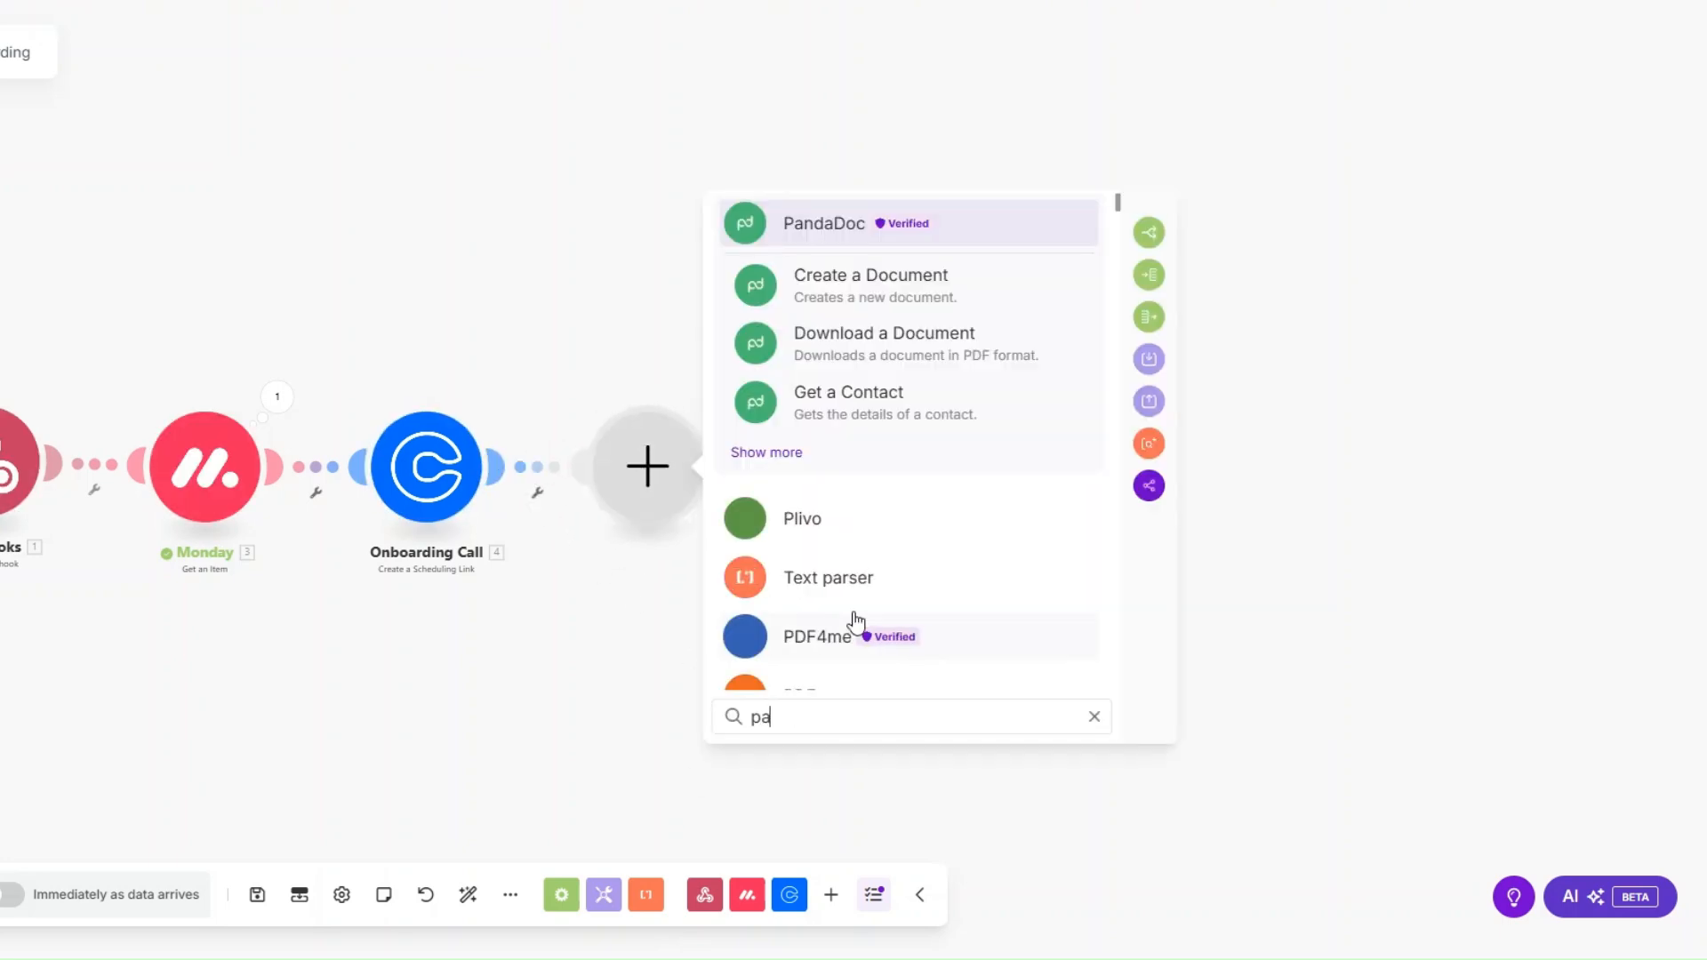
pyautogui.click(861, 228)
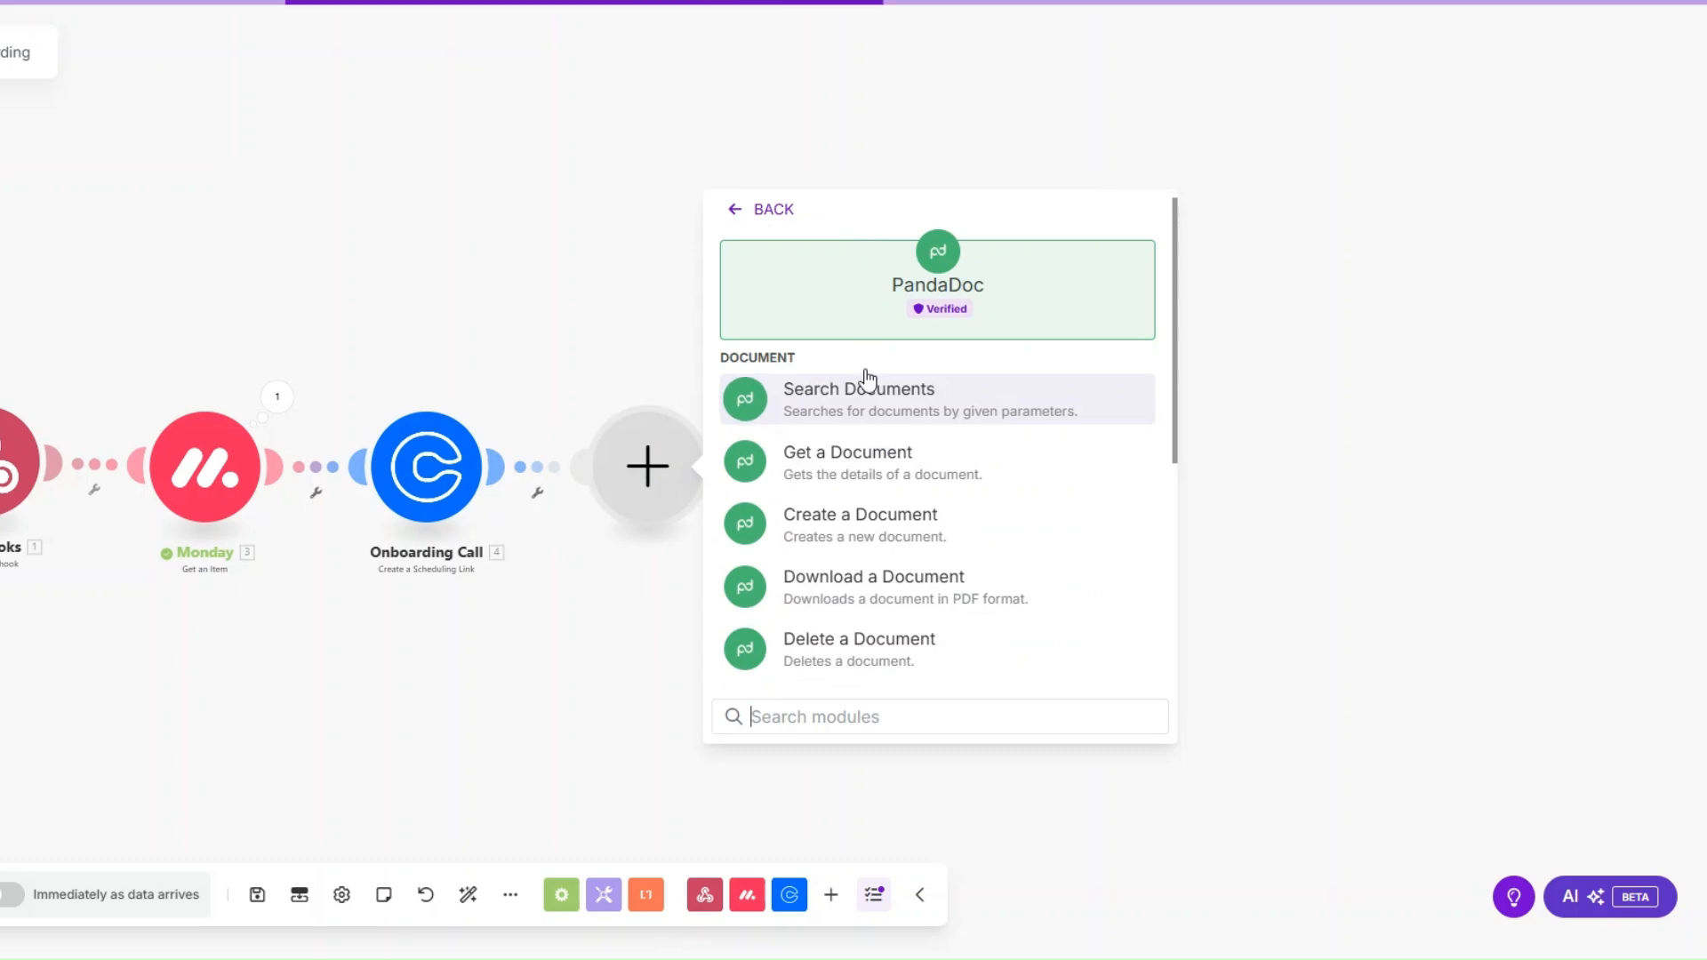
pyautogui.click(861, 533)
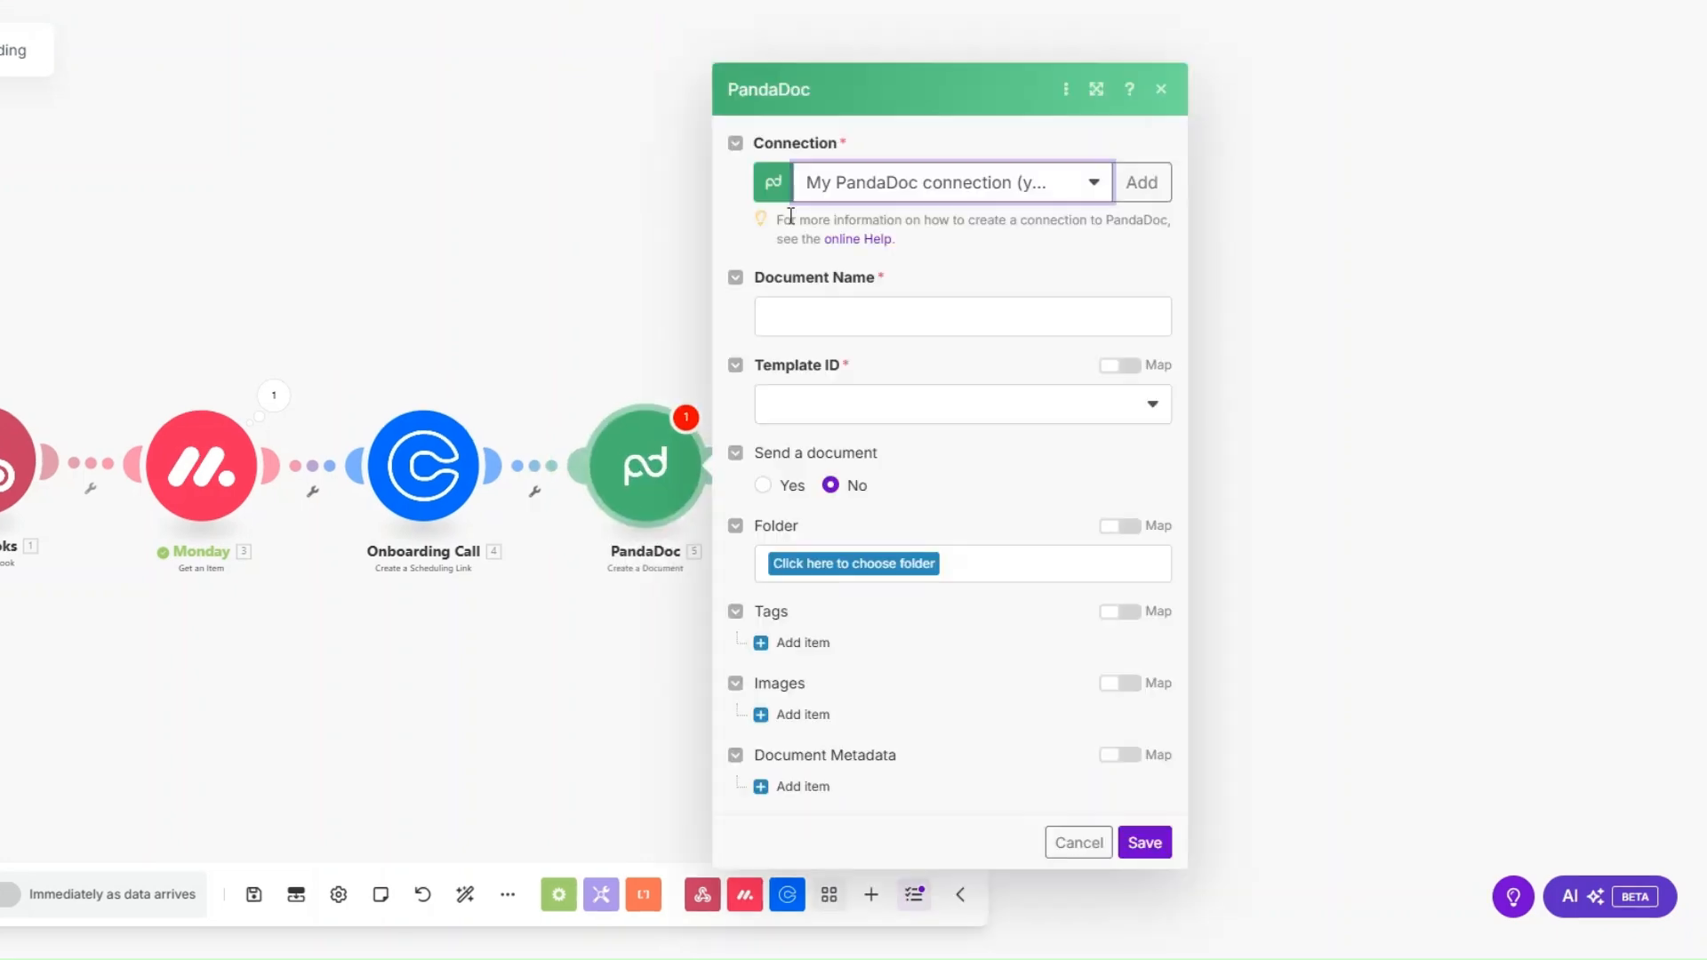
pyautogui.click(1163, 187)
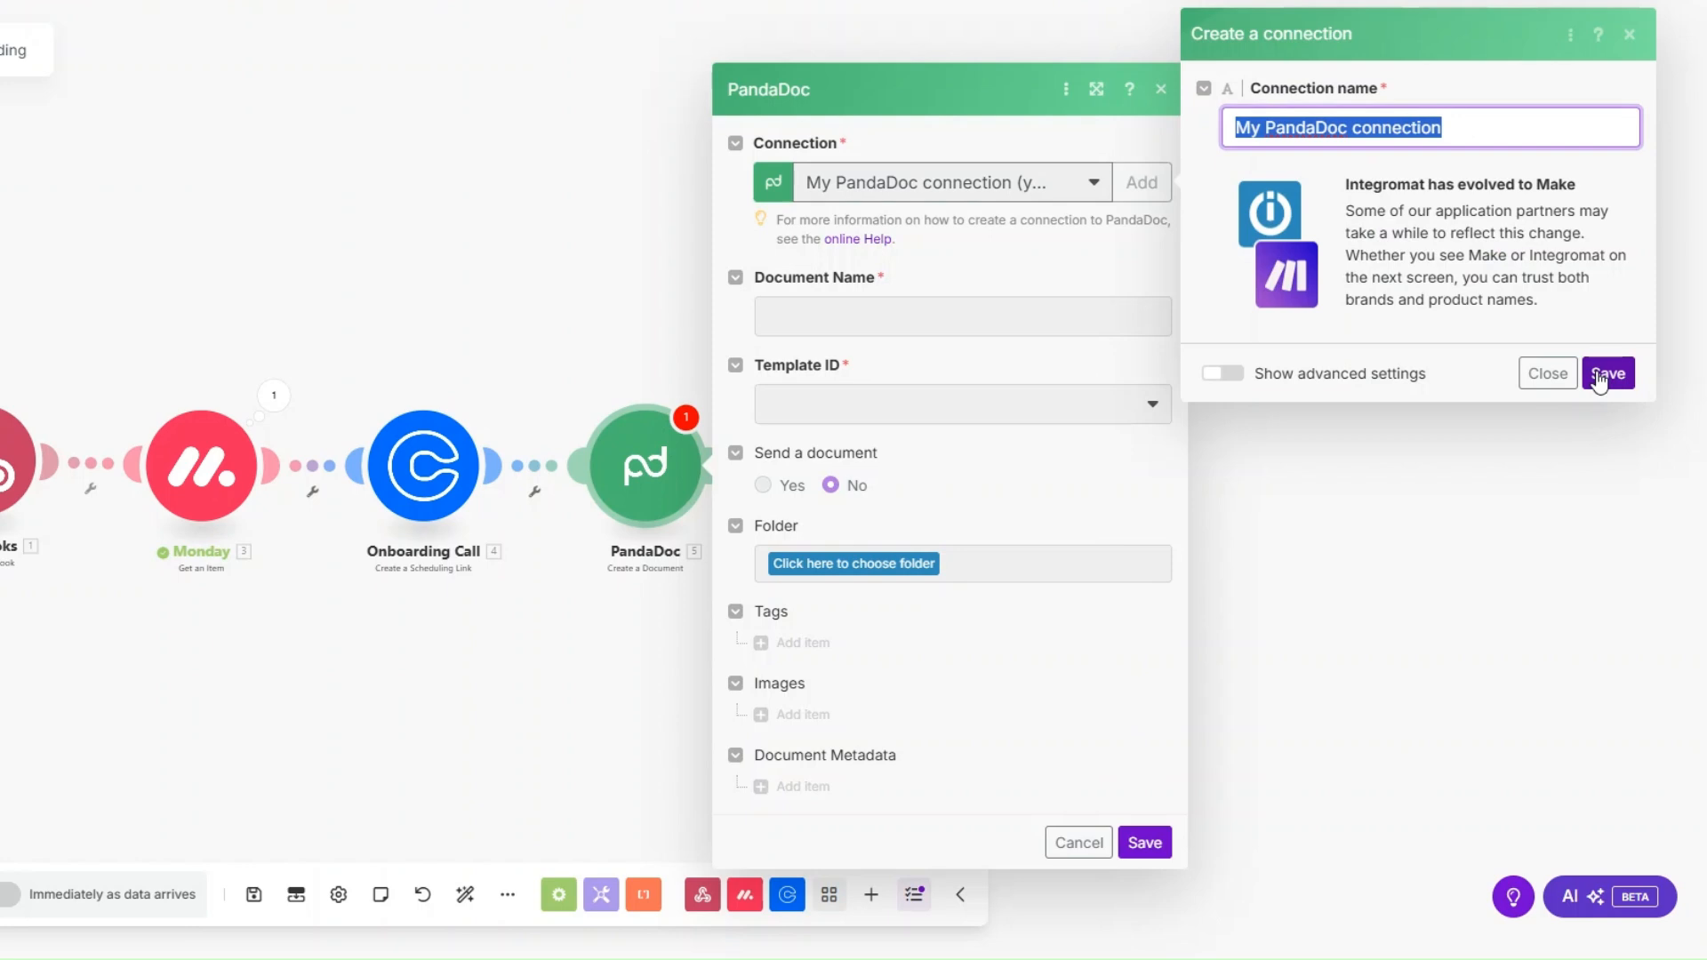
pyautogui.click(1606, 373)
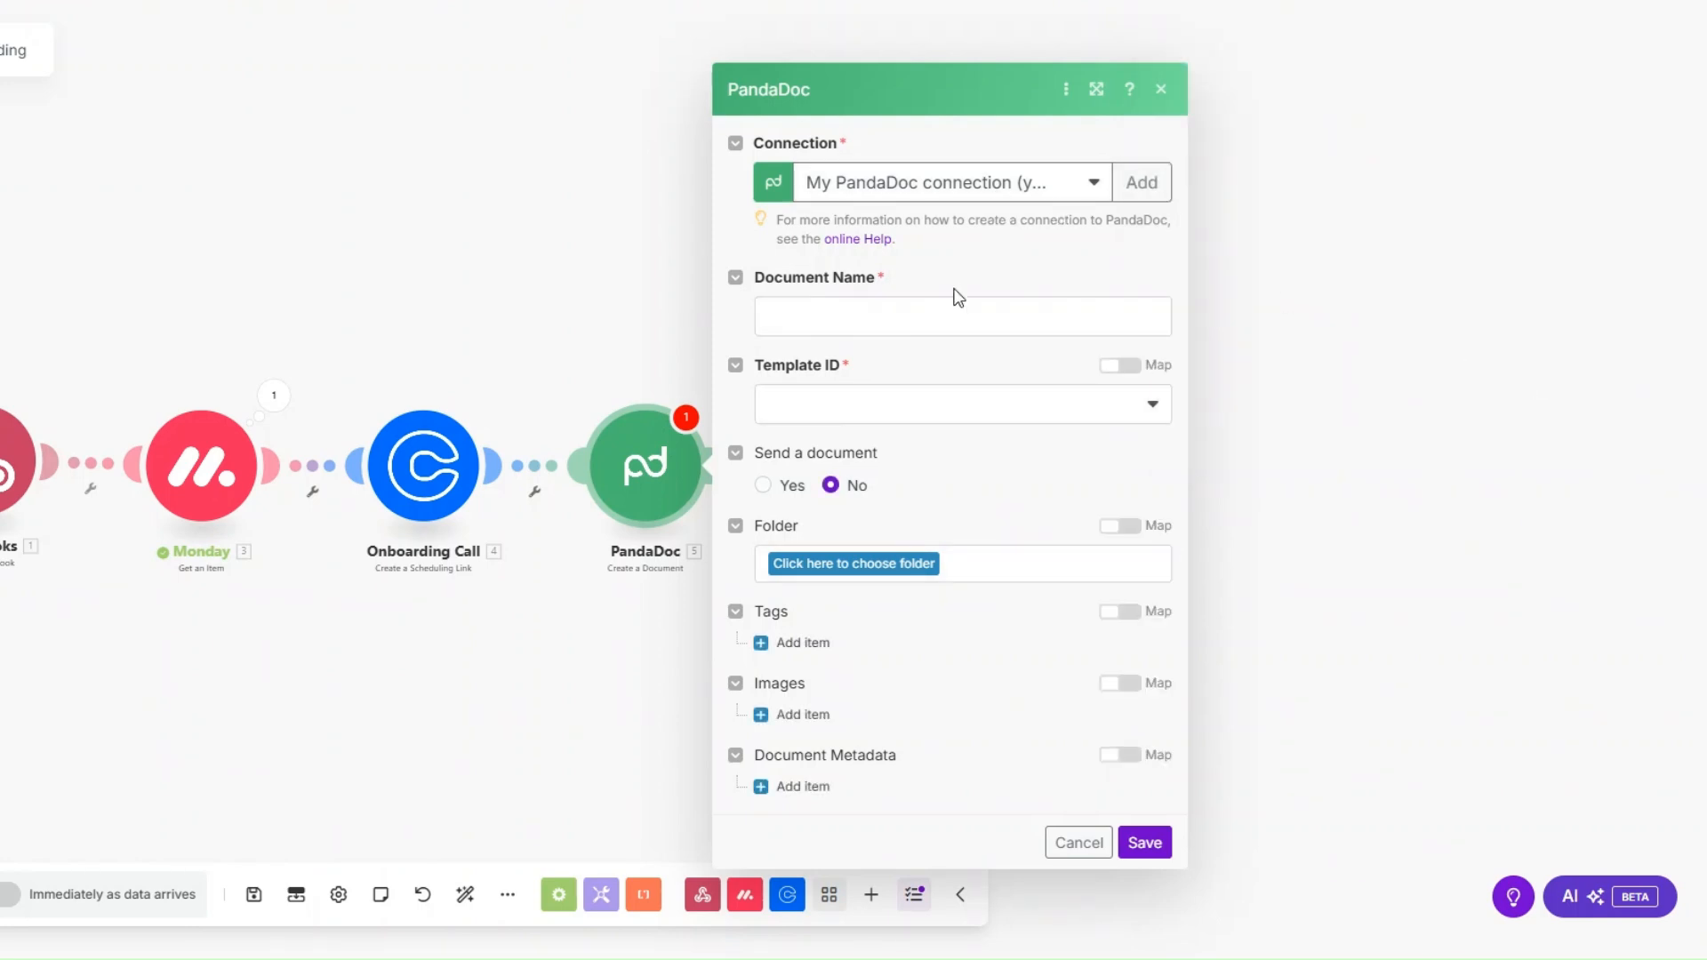
# Step: Set the Document Name to the Monday item's mapped First Name followed by "'s Contract"
pyautogui.click(949, 307)
pyautogui.scroll(-8, 1286, 313)
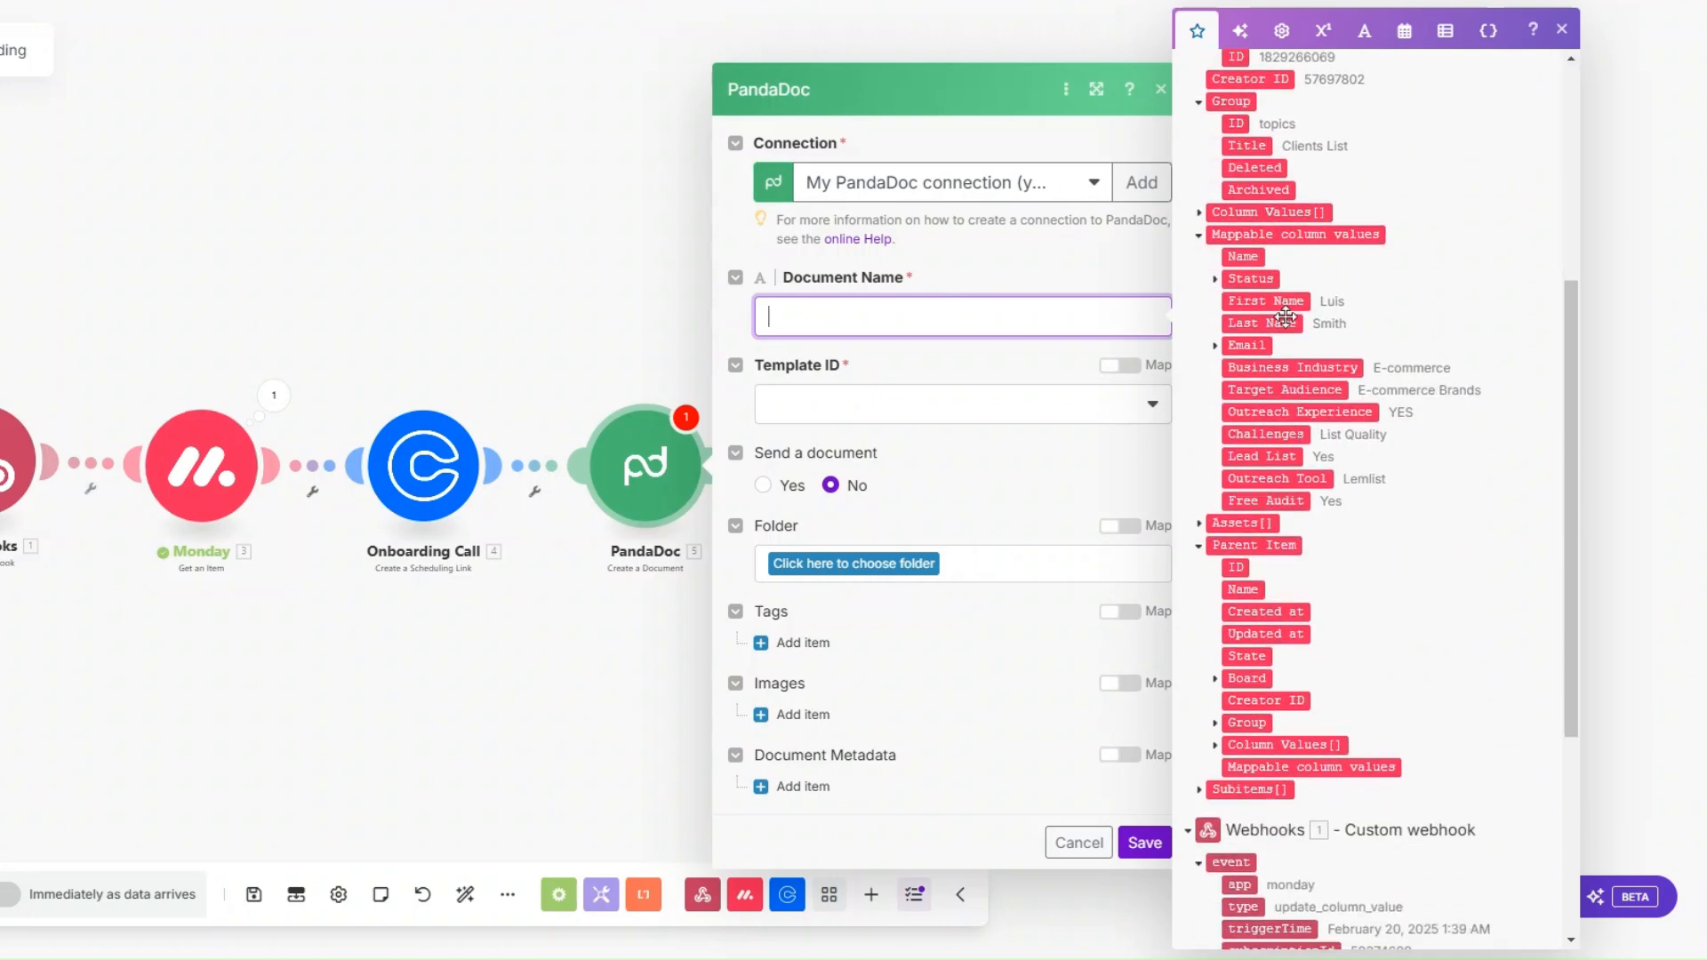
pyautogui.click(1286, 303)
pyautogui.write("'s Contract")
pyautogui.click(987, 485)
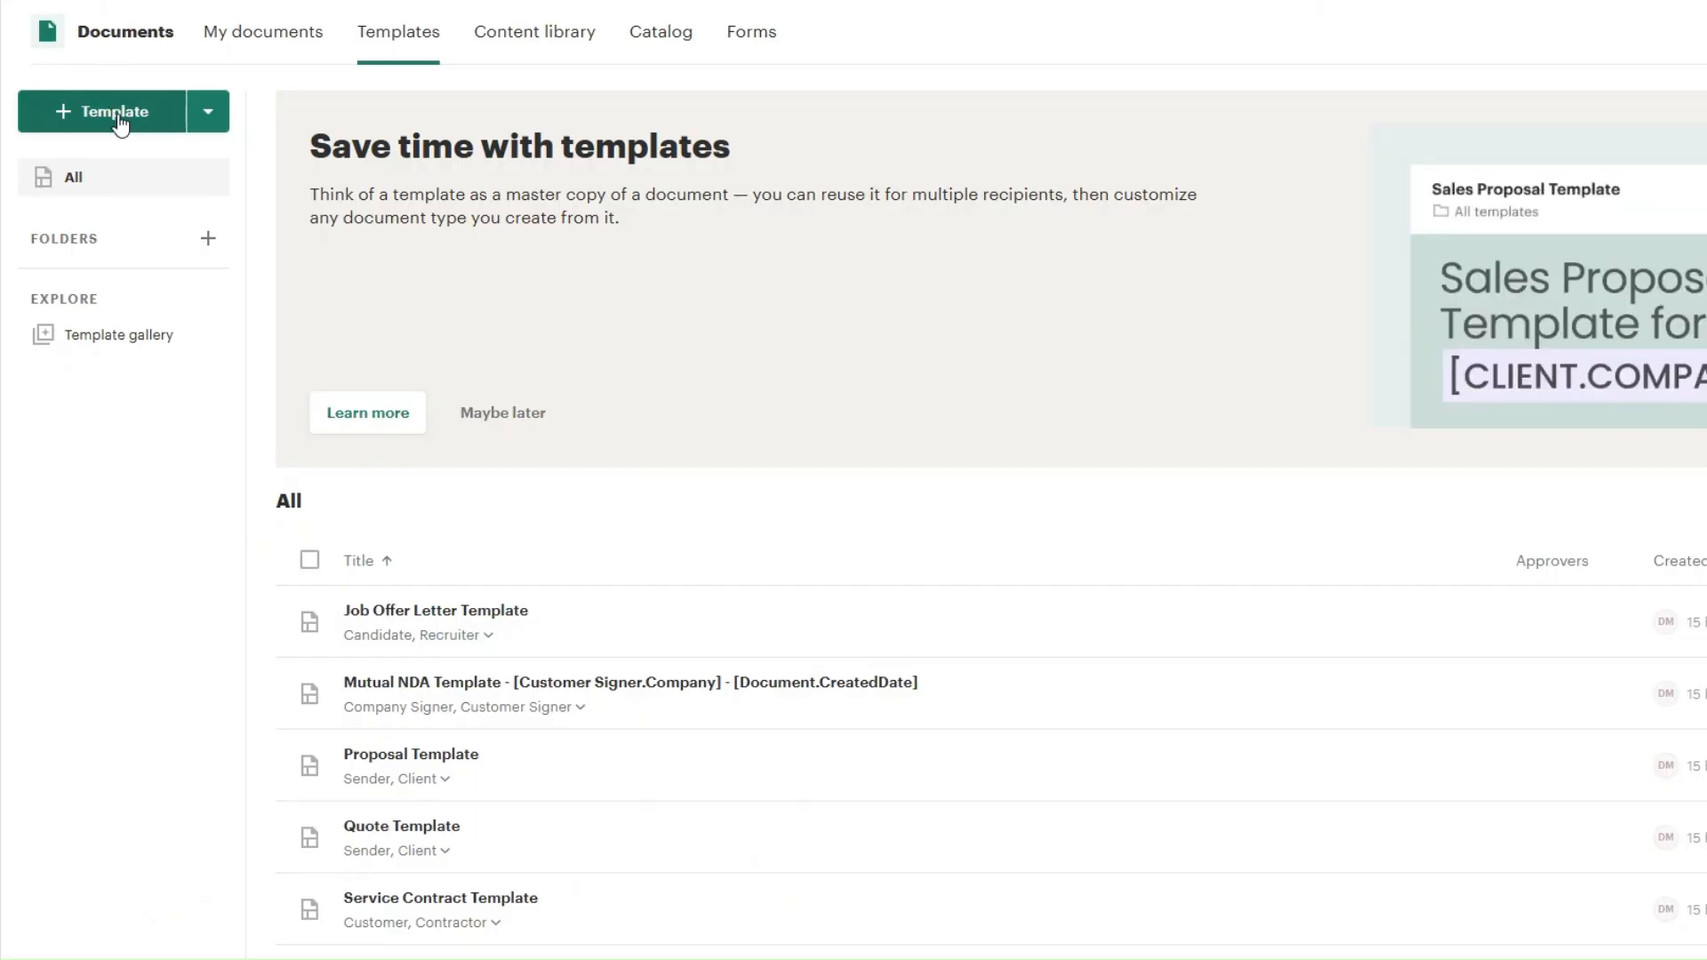
# Step: In PandaDoc, search the templates for "contract" and create a new template from the second Service Contract Template
pyautogui.click(122, 125)
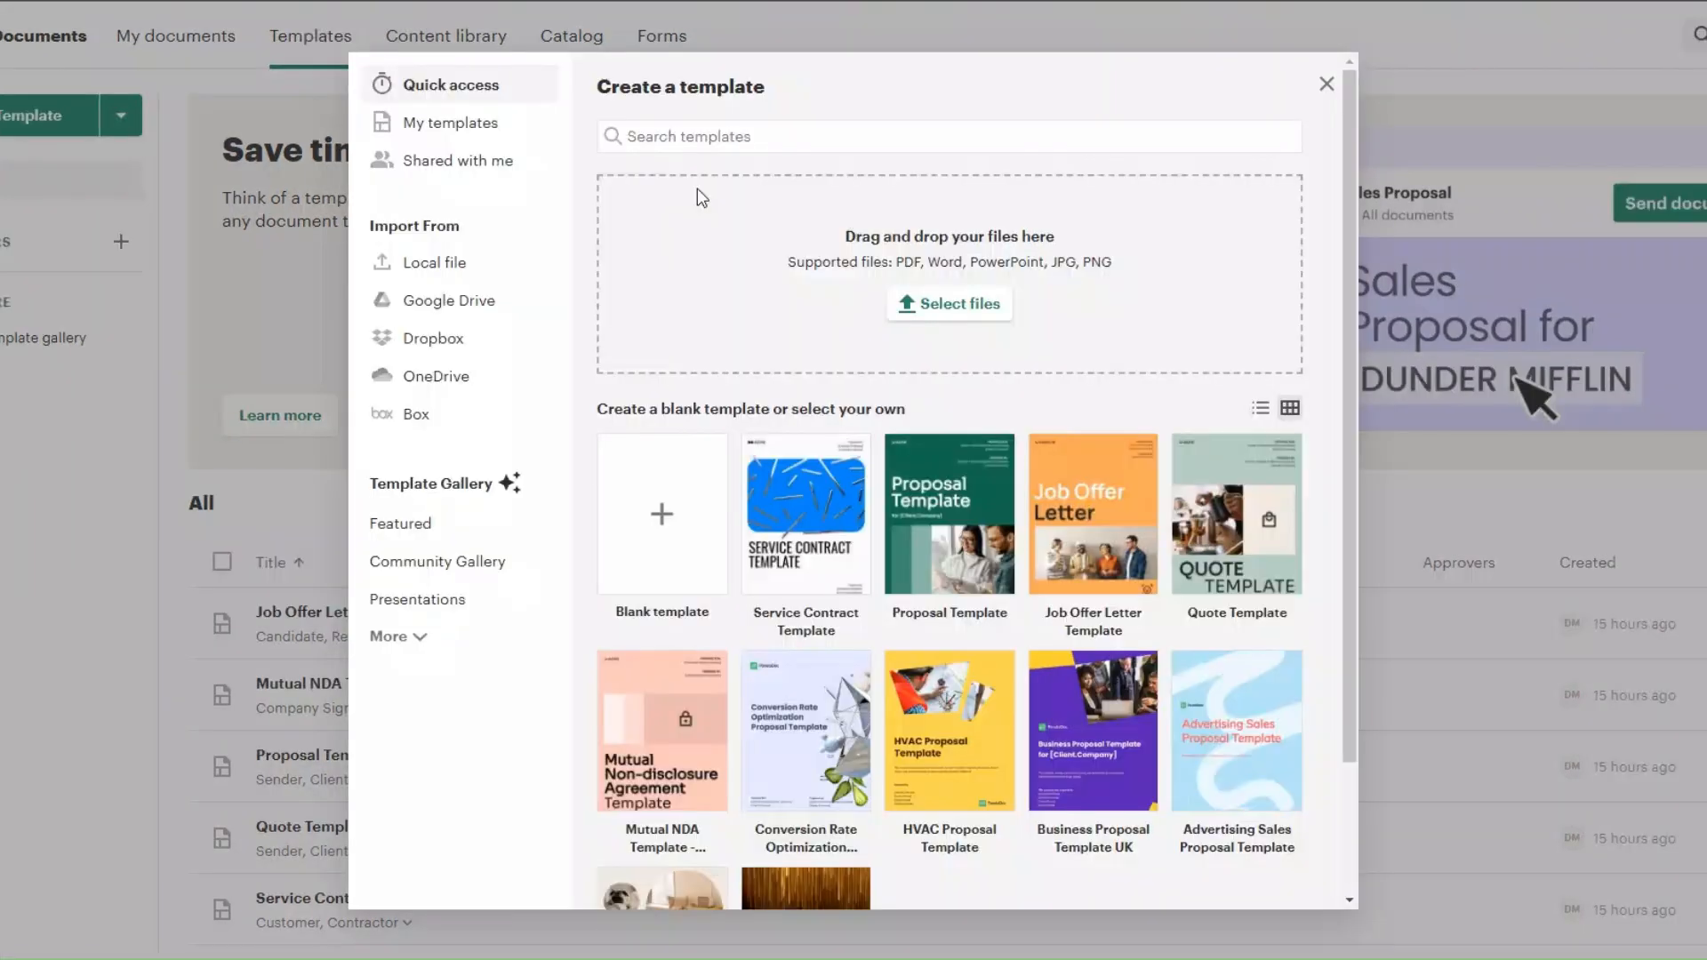
pyautogui.write('contract')
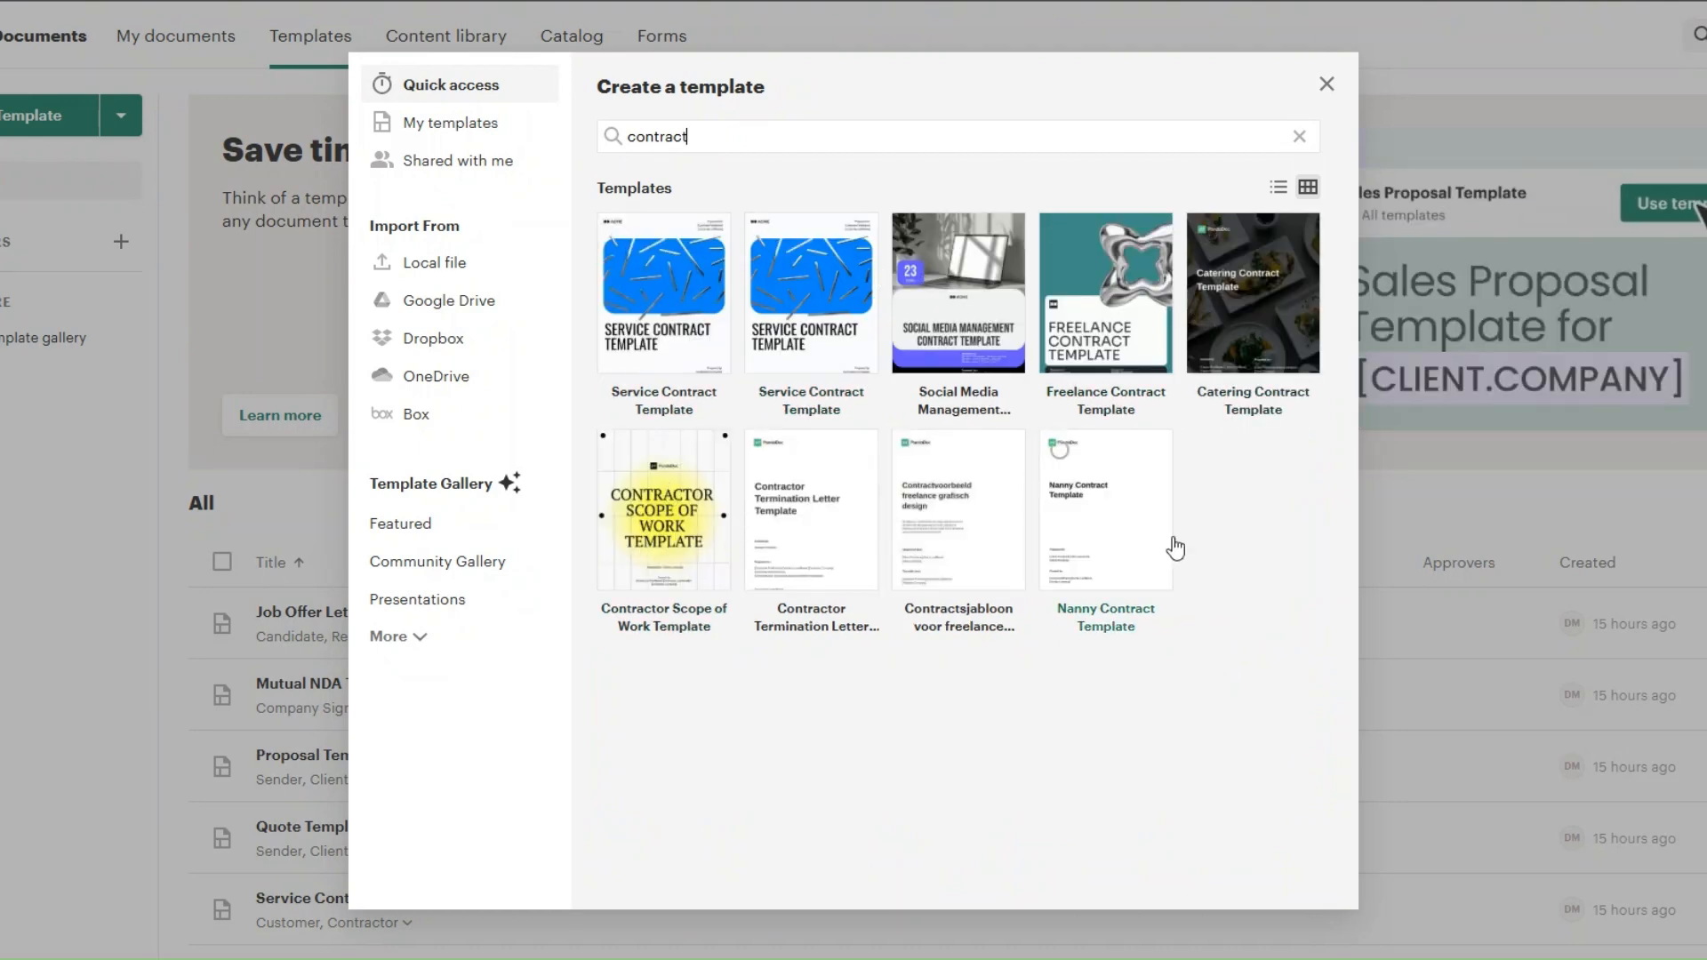
pyautogui.click(795, 353)
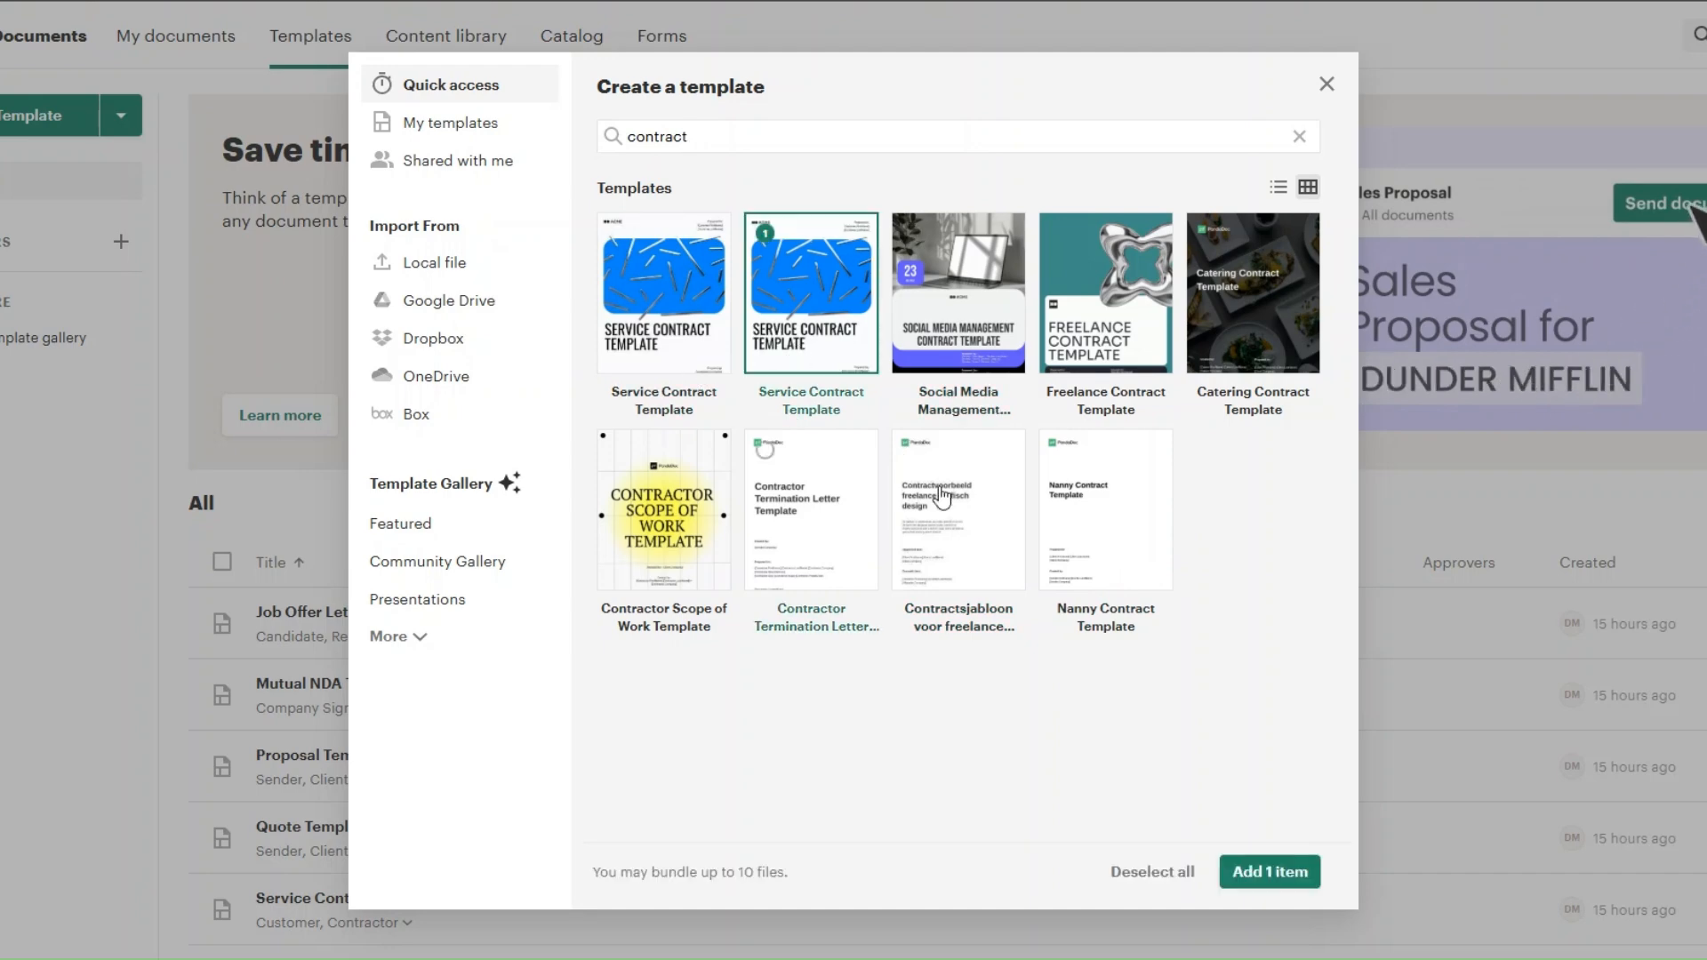
pyautogui.click(1257, 872)
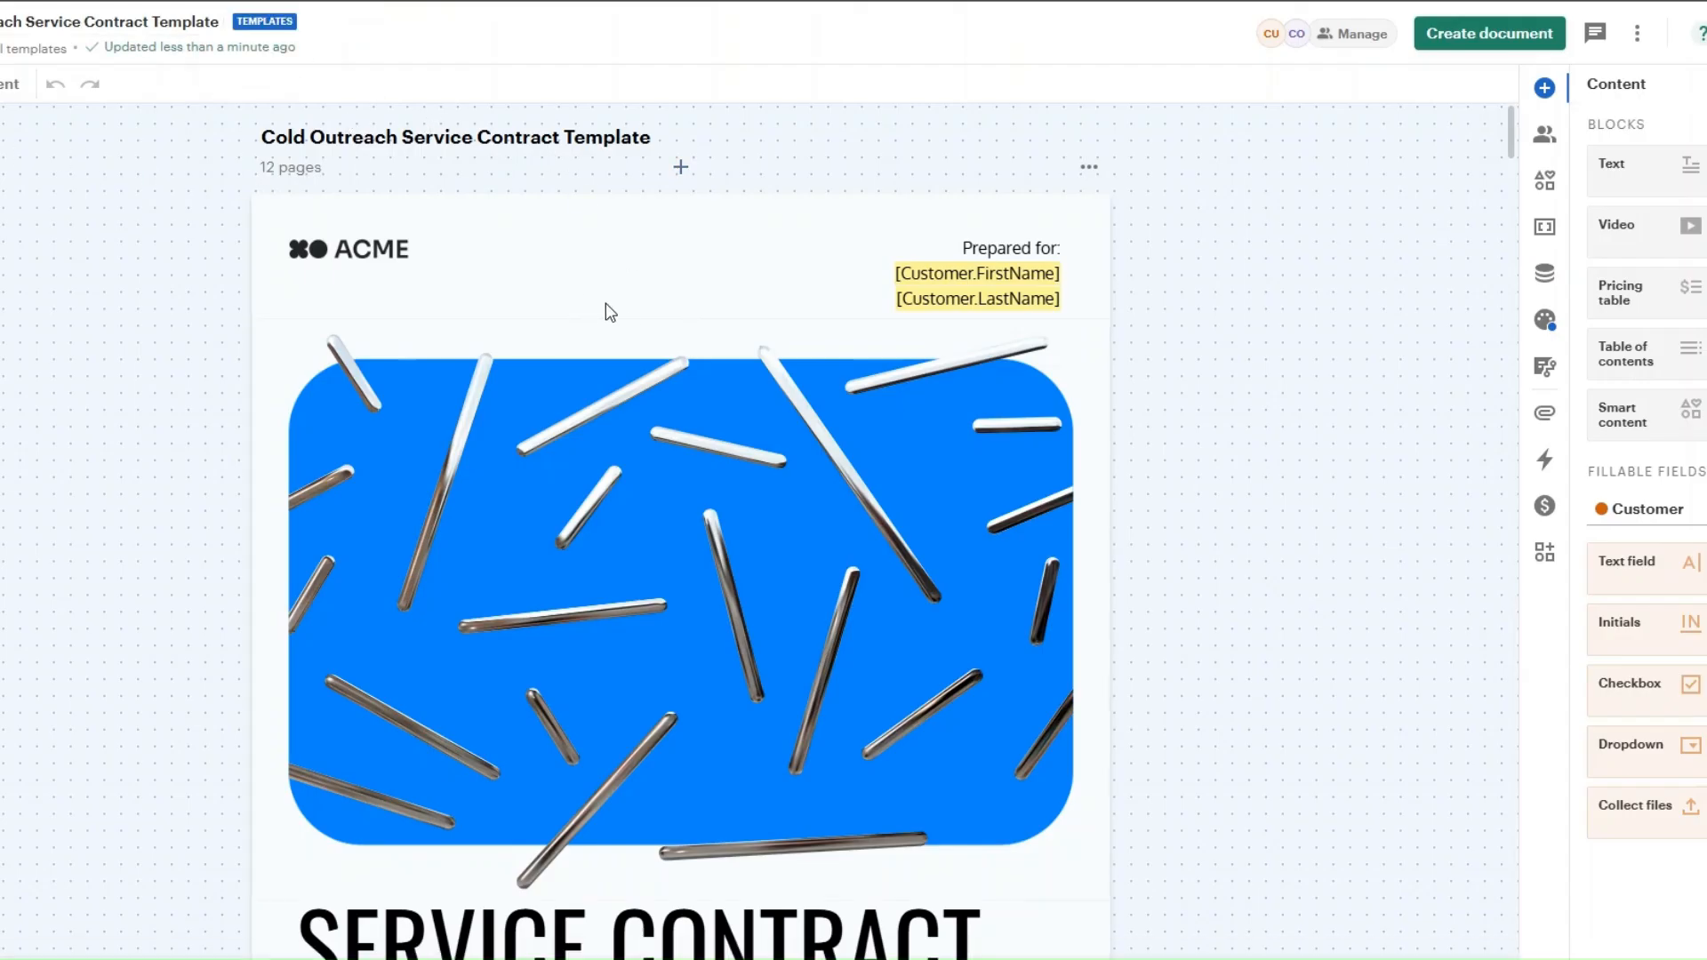
# Step: Review the Cold Outreach Service Contract Template from its cover page through to the final statement of work
pyautogui.scroll(-8, 617, 312)
pyautogui.scroll(-20, 617, 305)
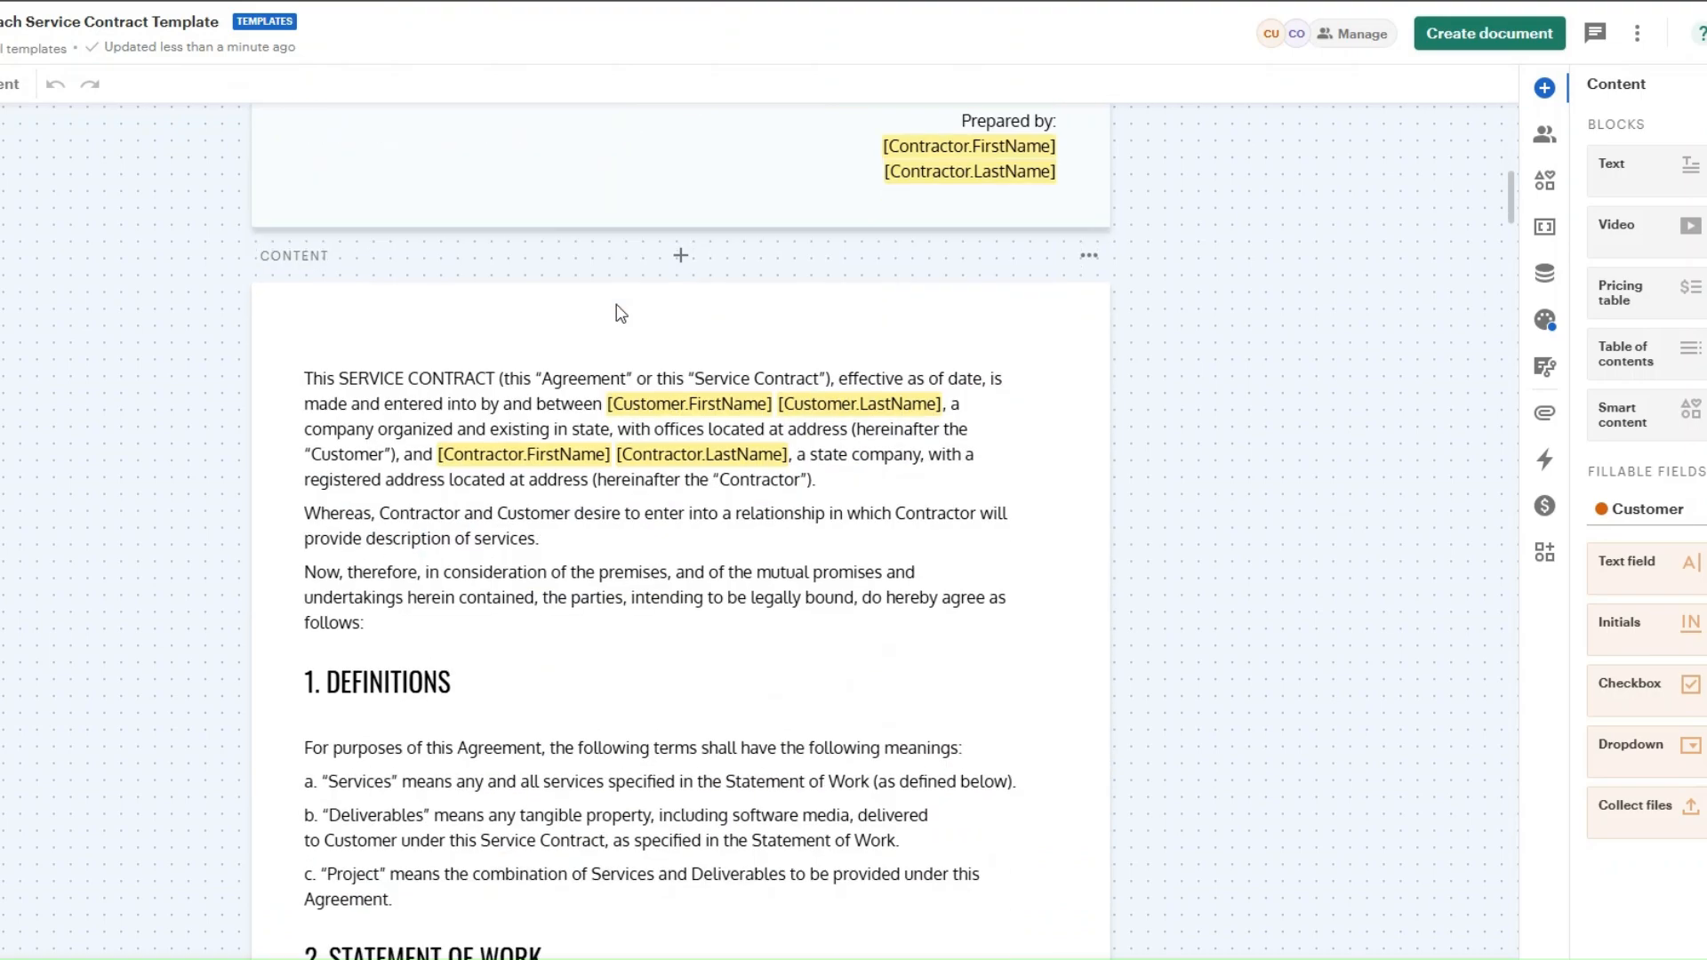
pyautogui.scroll(-20, 618, 311)
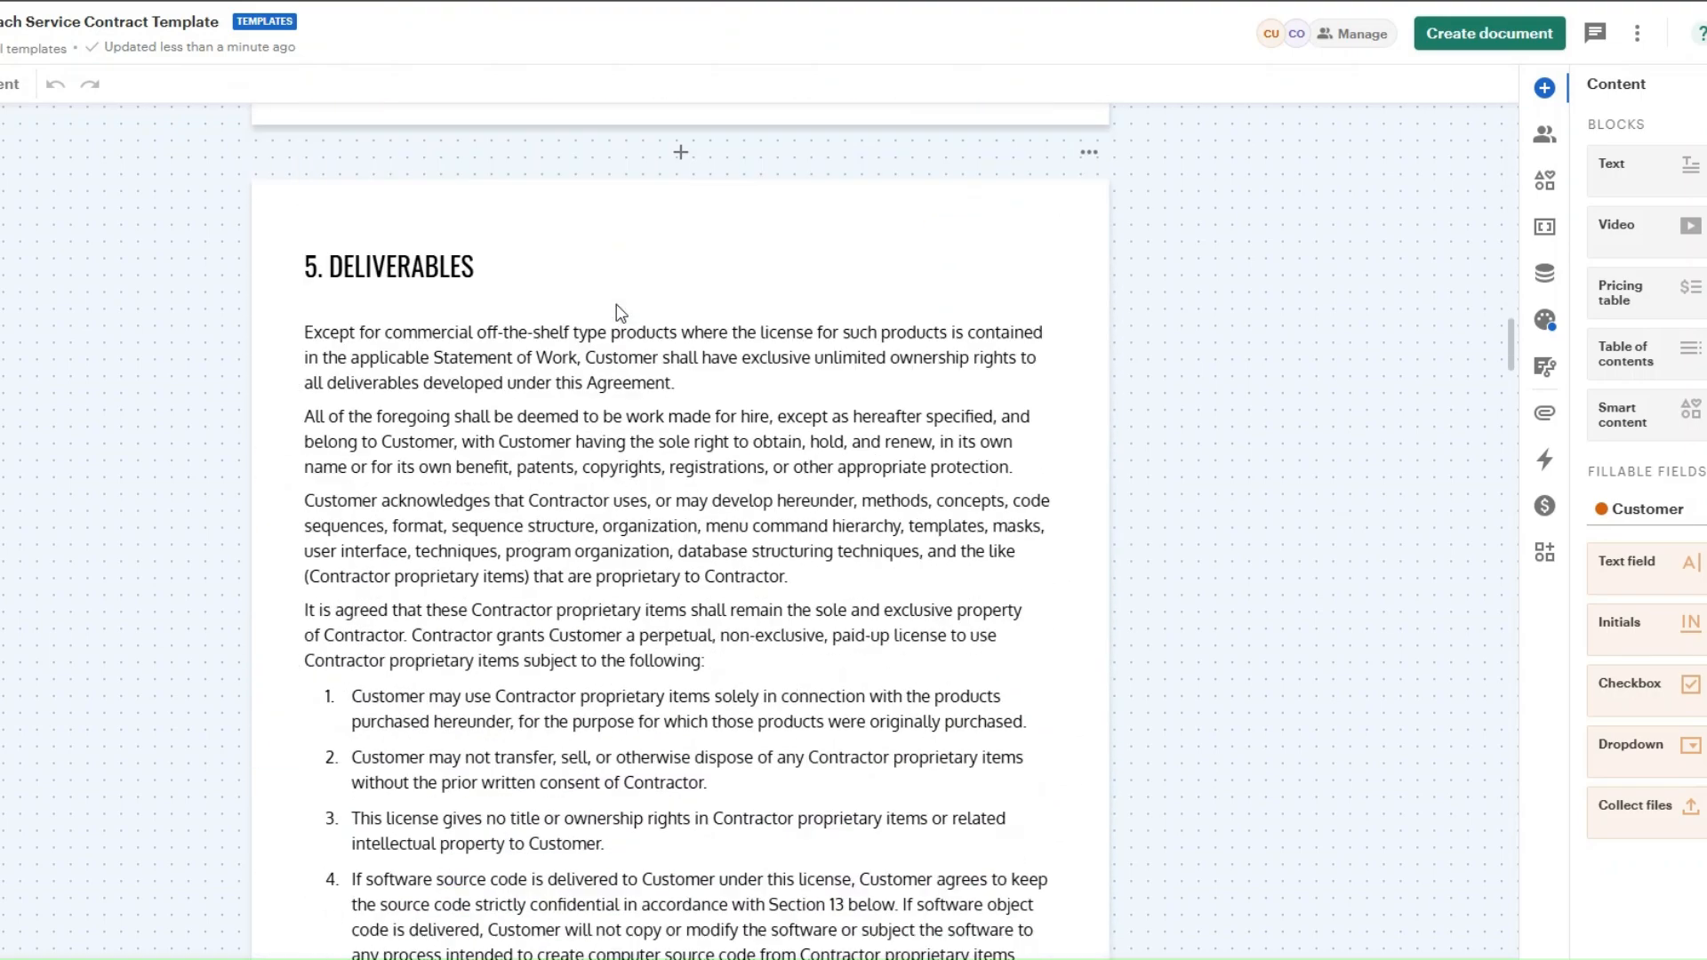
pyautogui.scroll(-20, 617, 306)
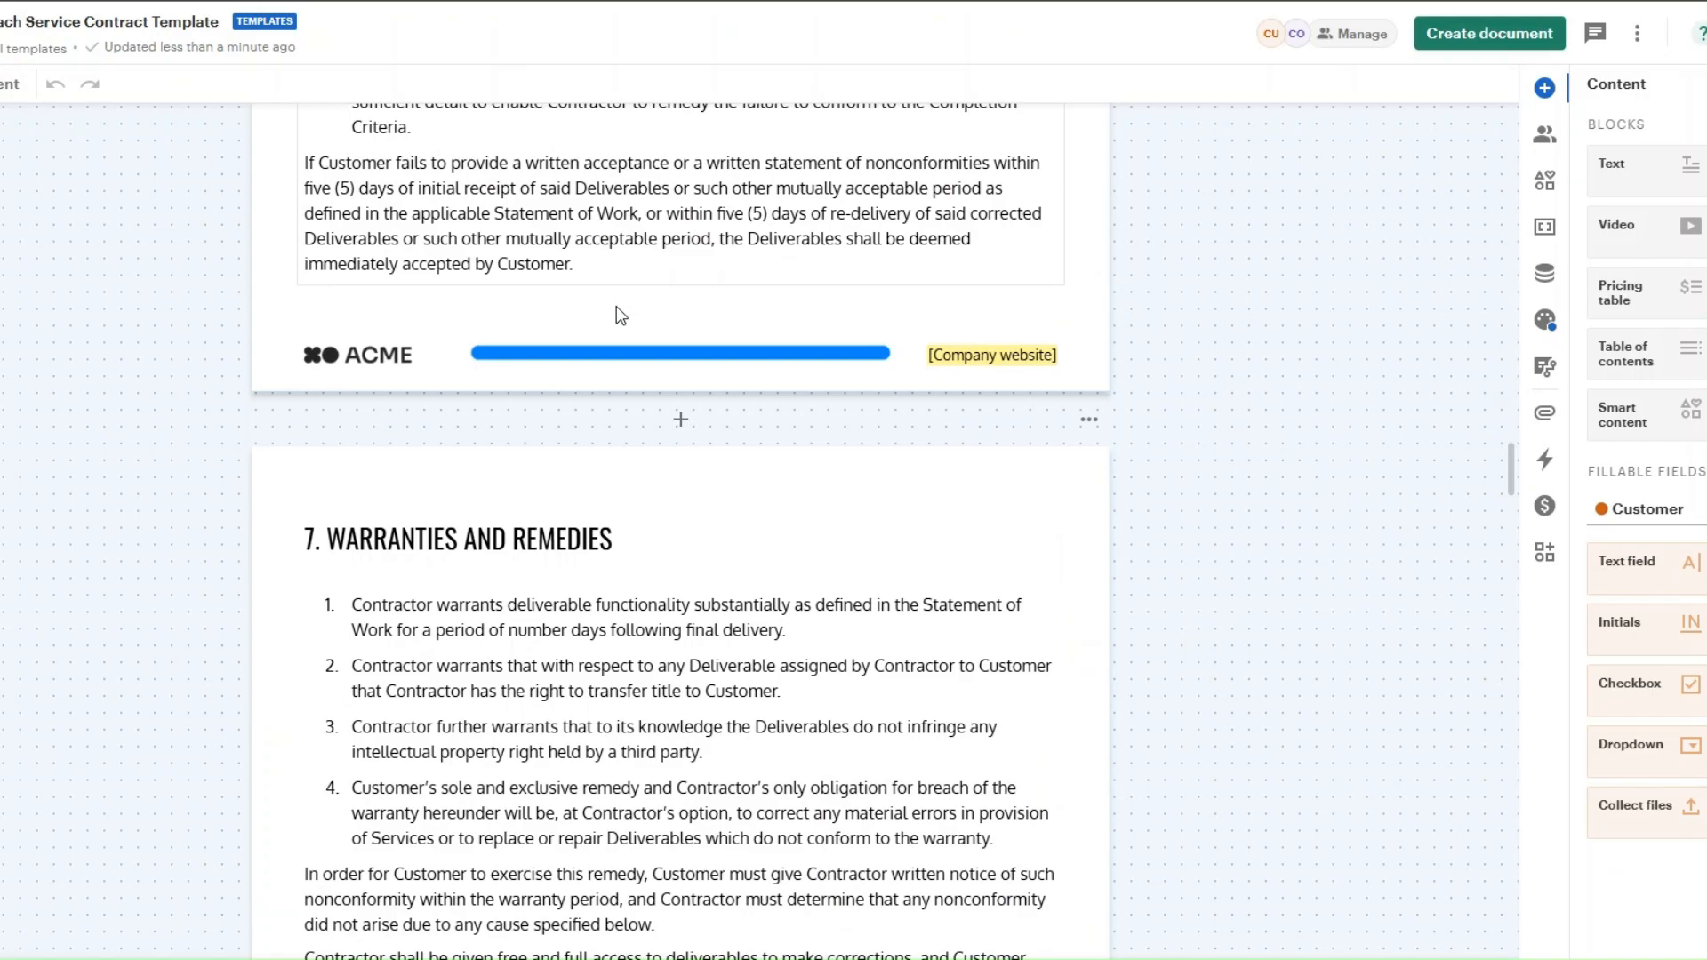
pyautogui.scroll(-20, 616, 306)
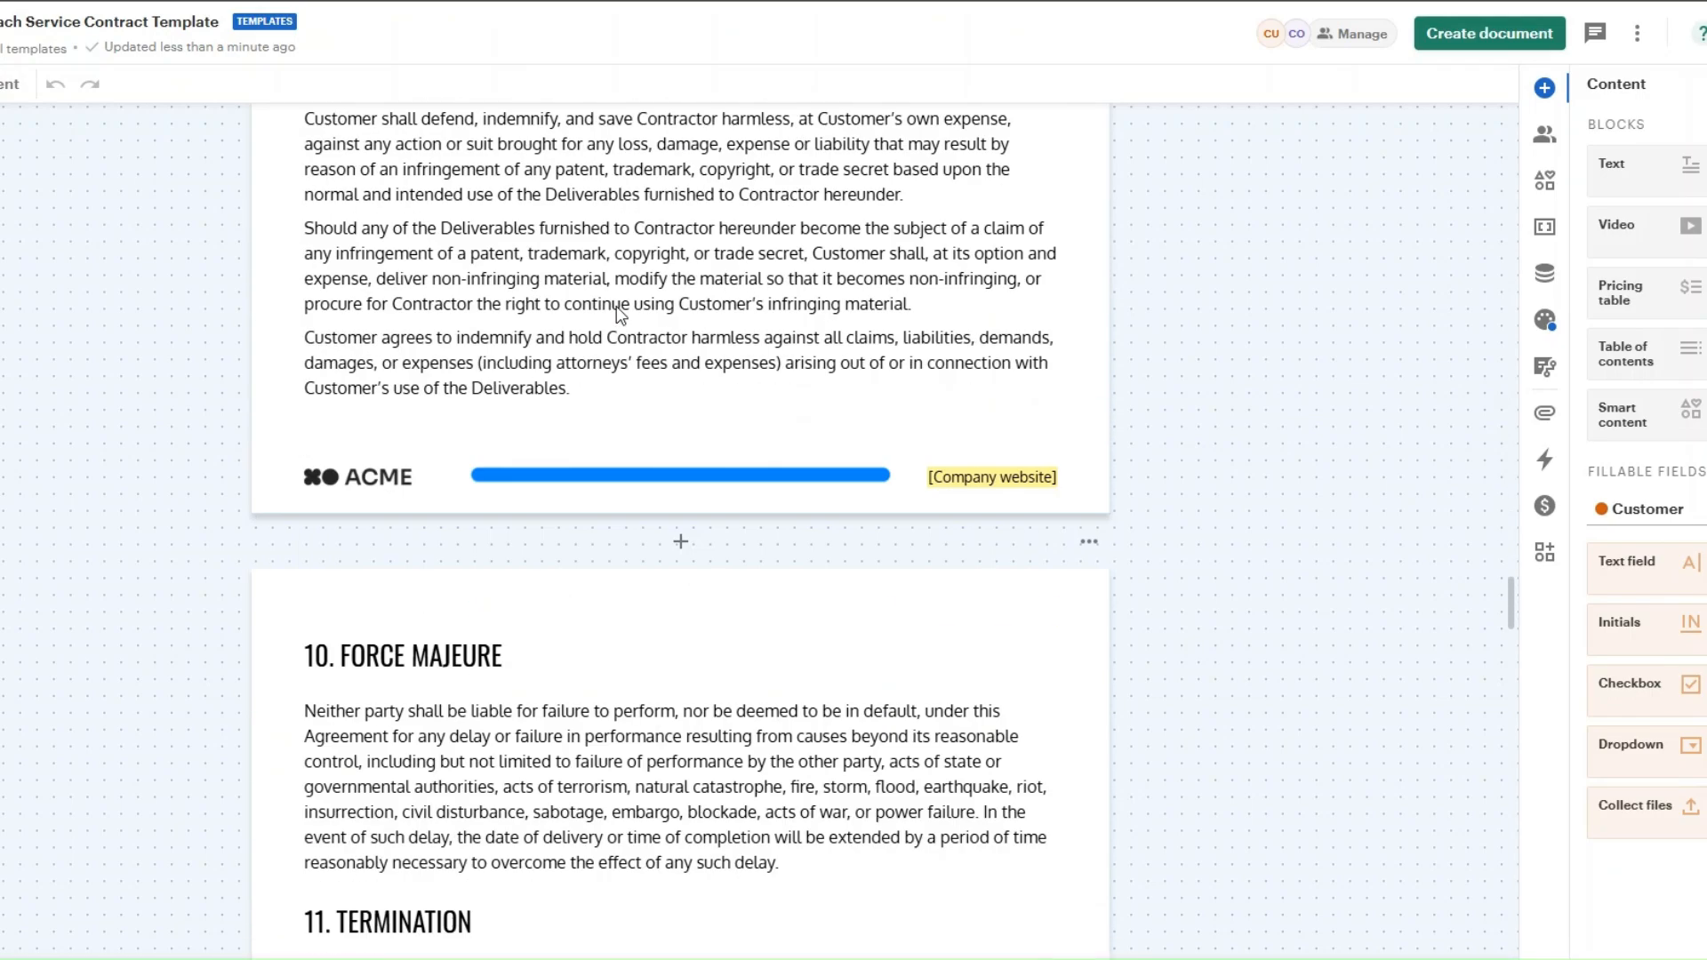
pyautogui.scroll(-20, 620, 316)
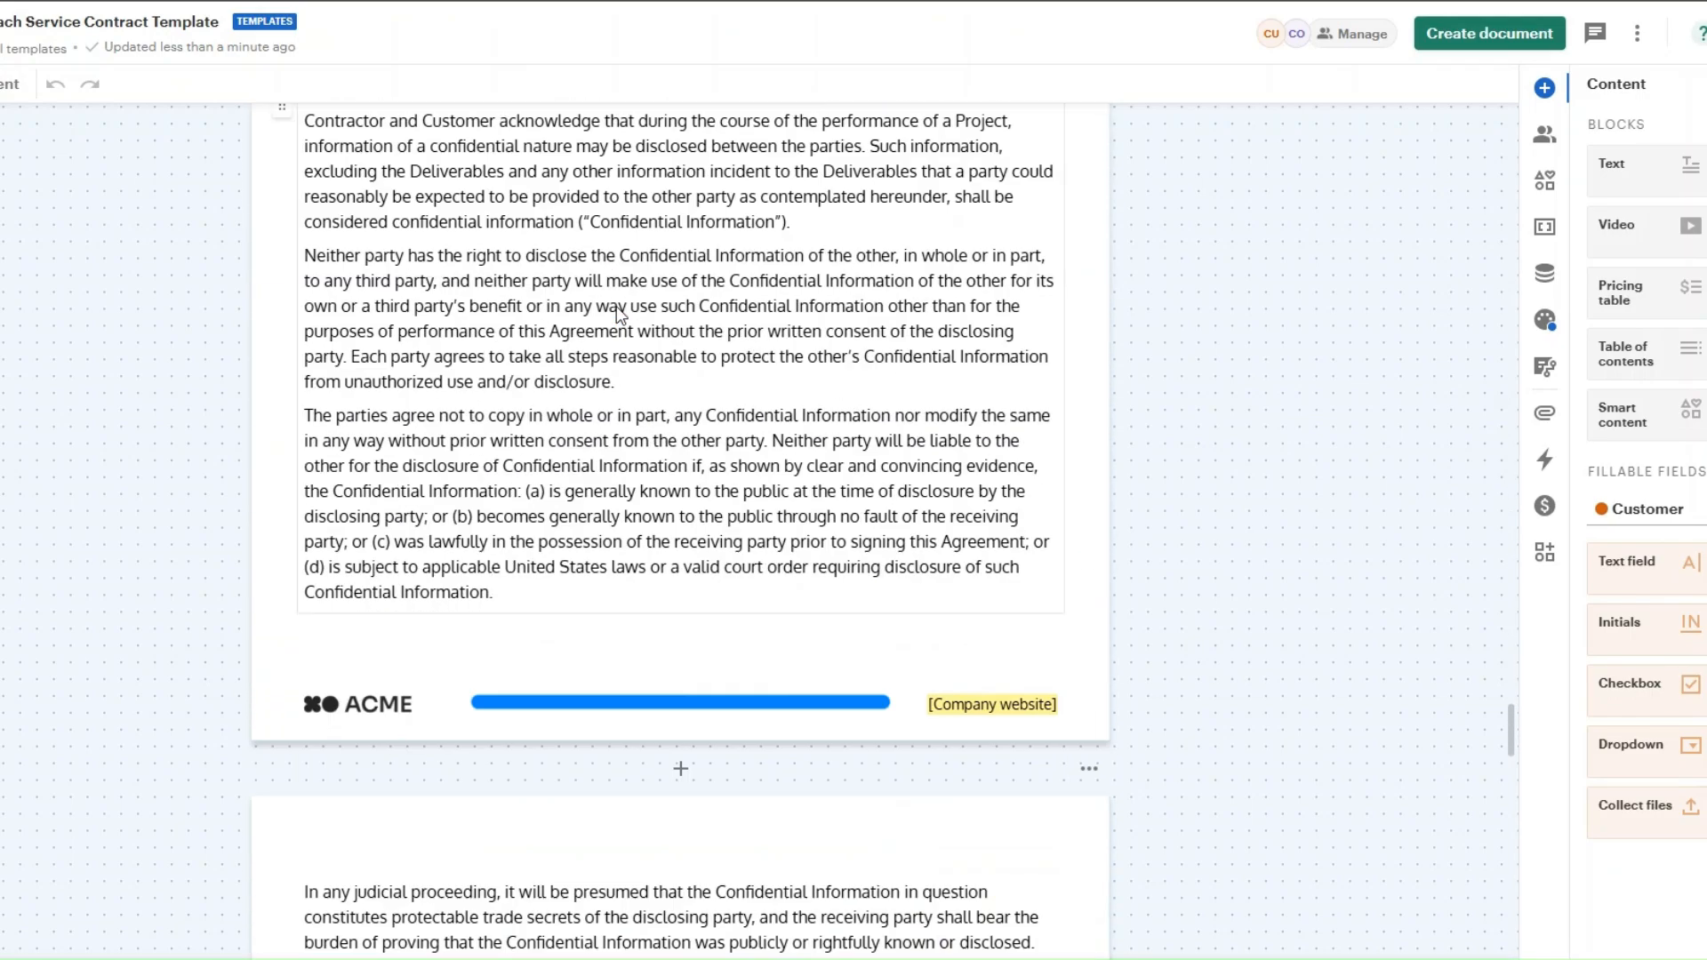
pyautogui.scroll(-20, 620, 315)
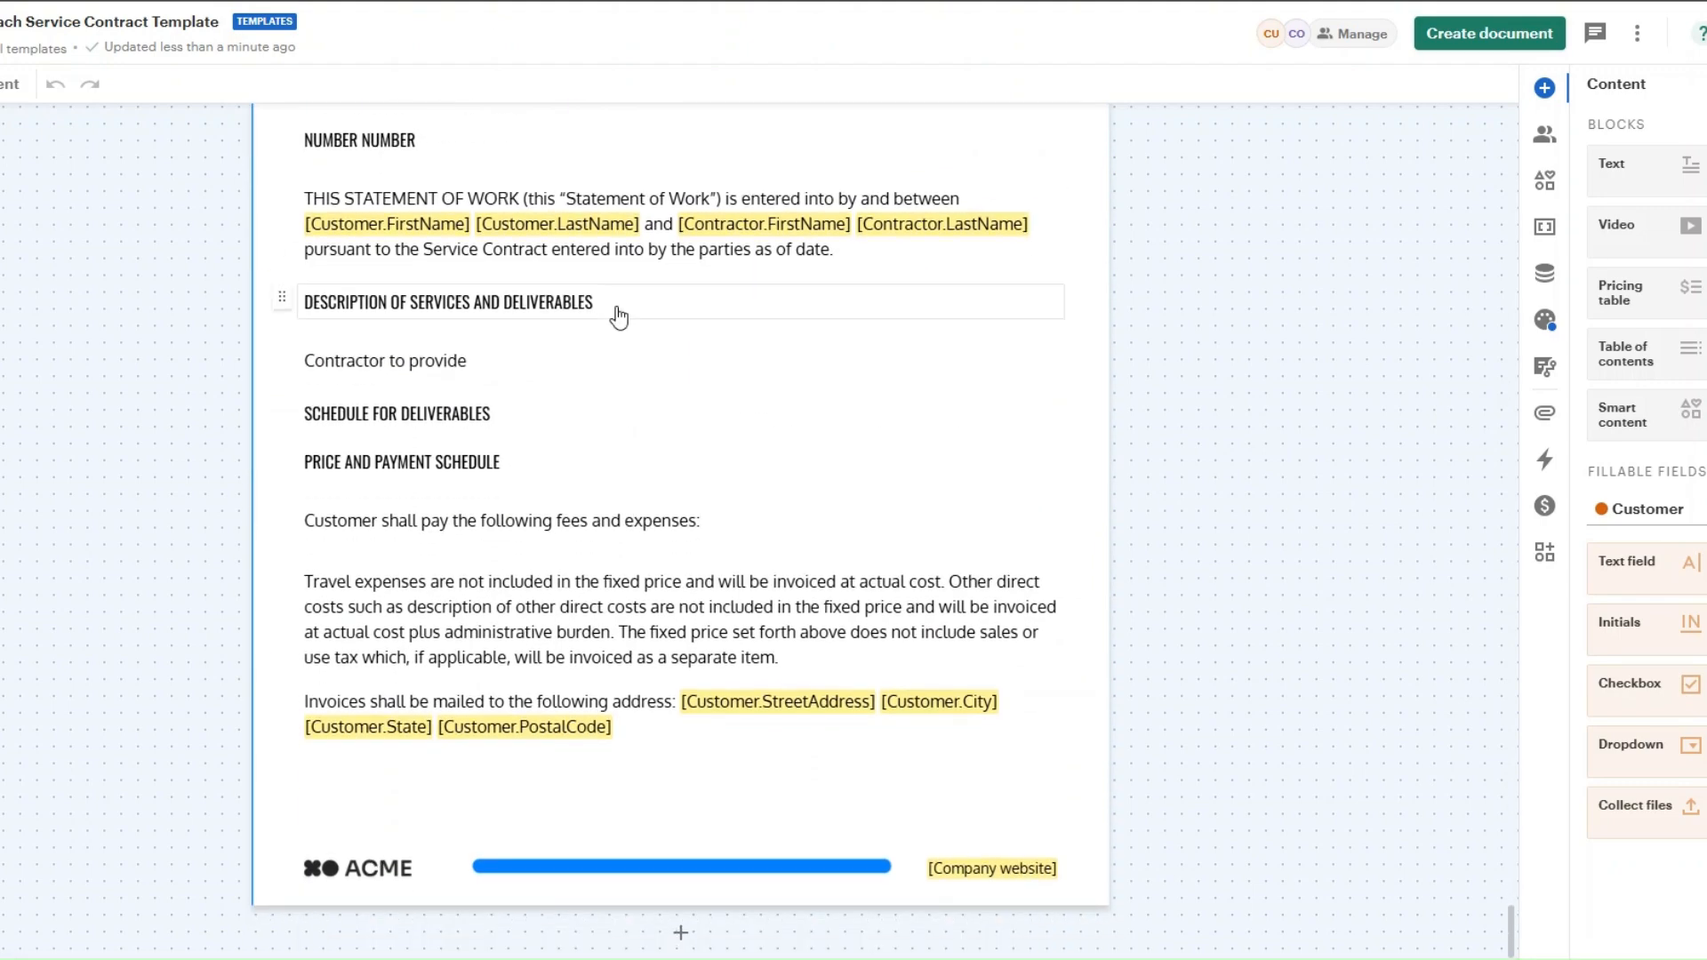
pyautogui.moveTo(1509, 938); pyautogui.dragTo(1509, 115)
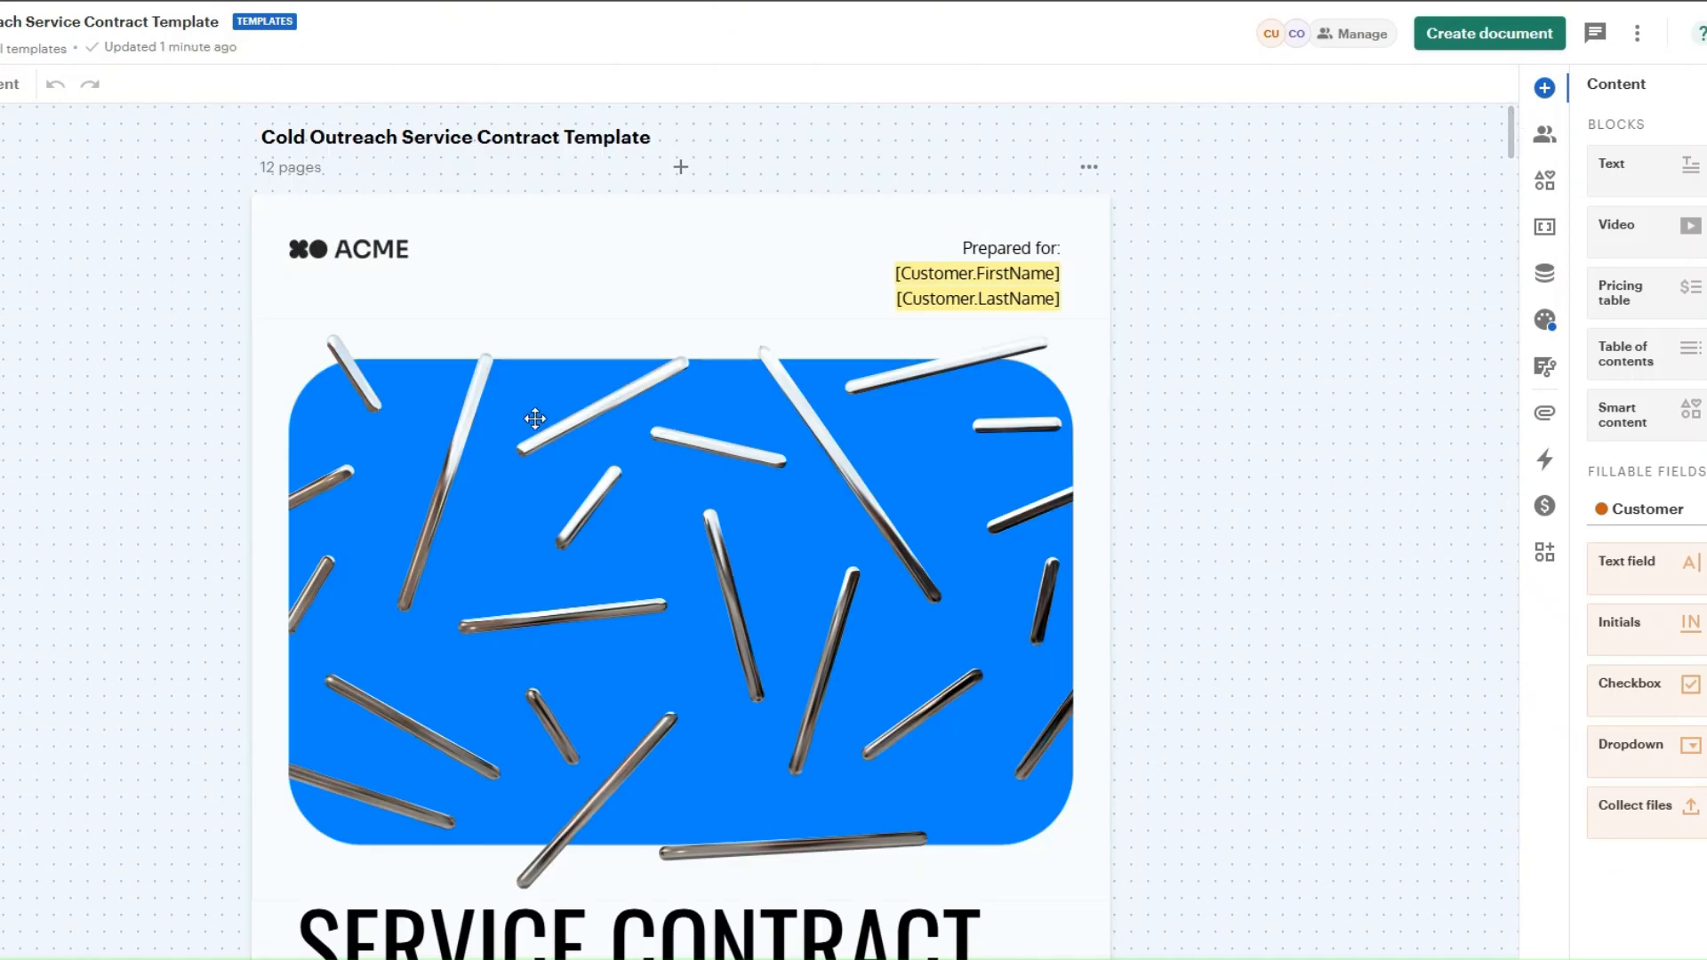
# Step: Create a document named Cold Outreach Service Contract from the template, keep the prefilled customer recipient, and look through its pages
pyautogui.click(1447, 45)
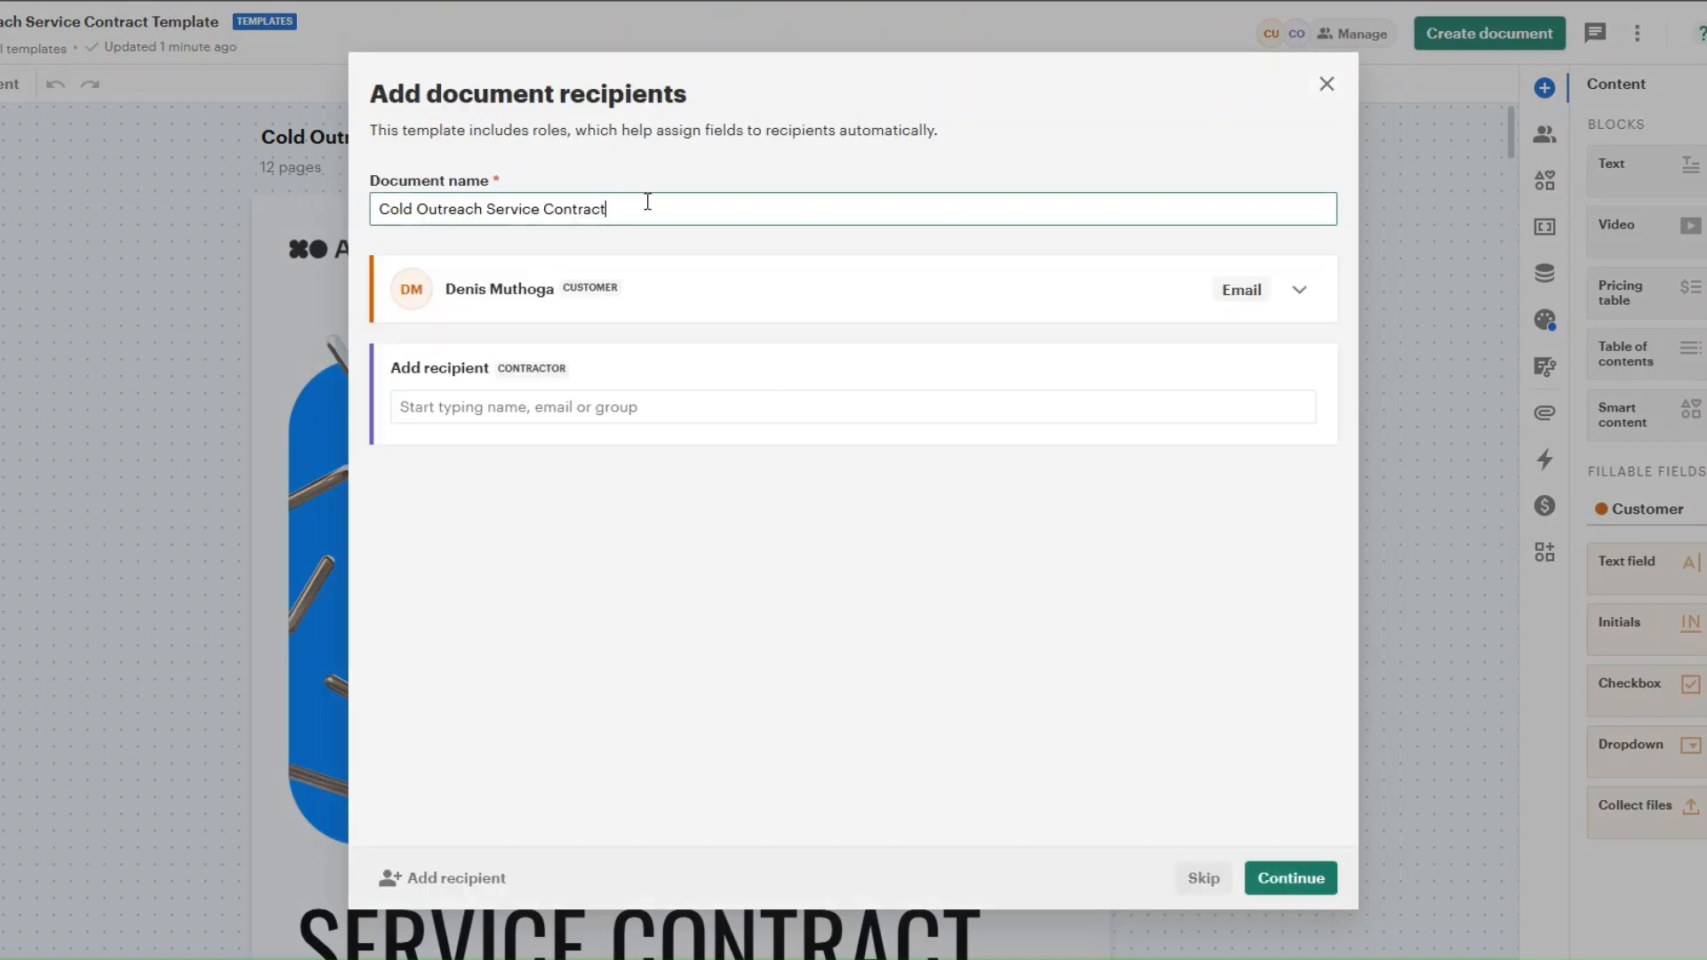
pyautogui.click(1267, 878)
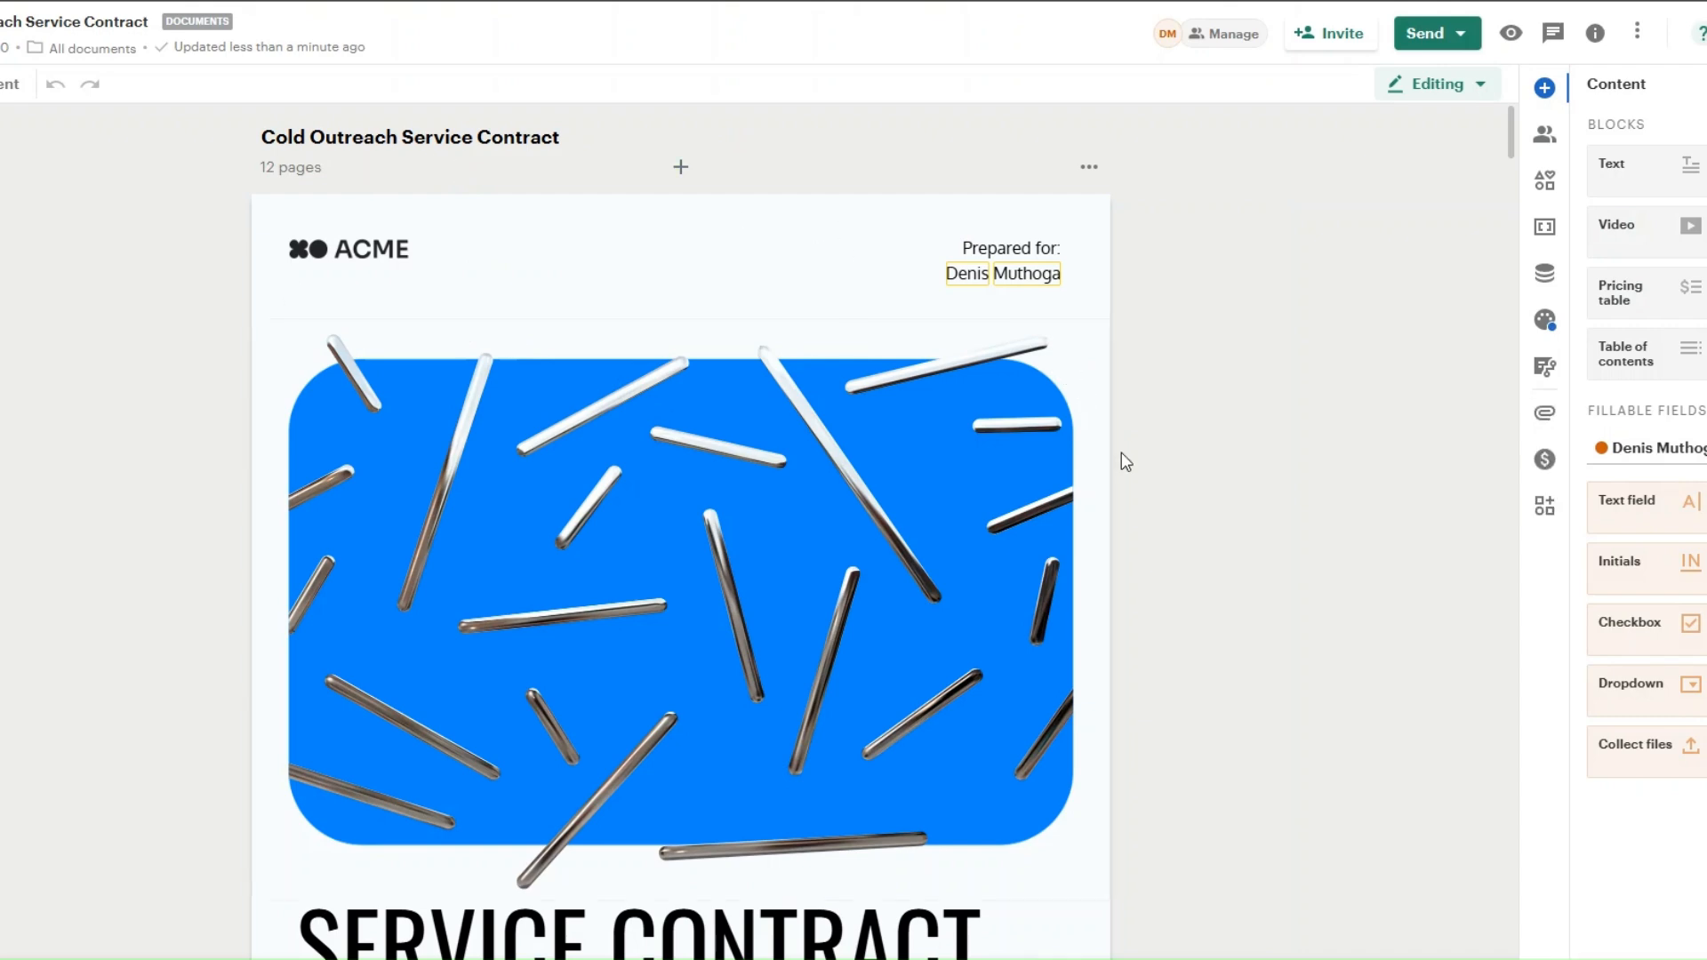
pyautogui.scroll(-5, 1122, 454)
pyautogui.scroll(-5, 1122, 455)
pyautogui.scroll(14, 1122, 455)
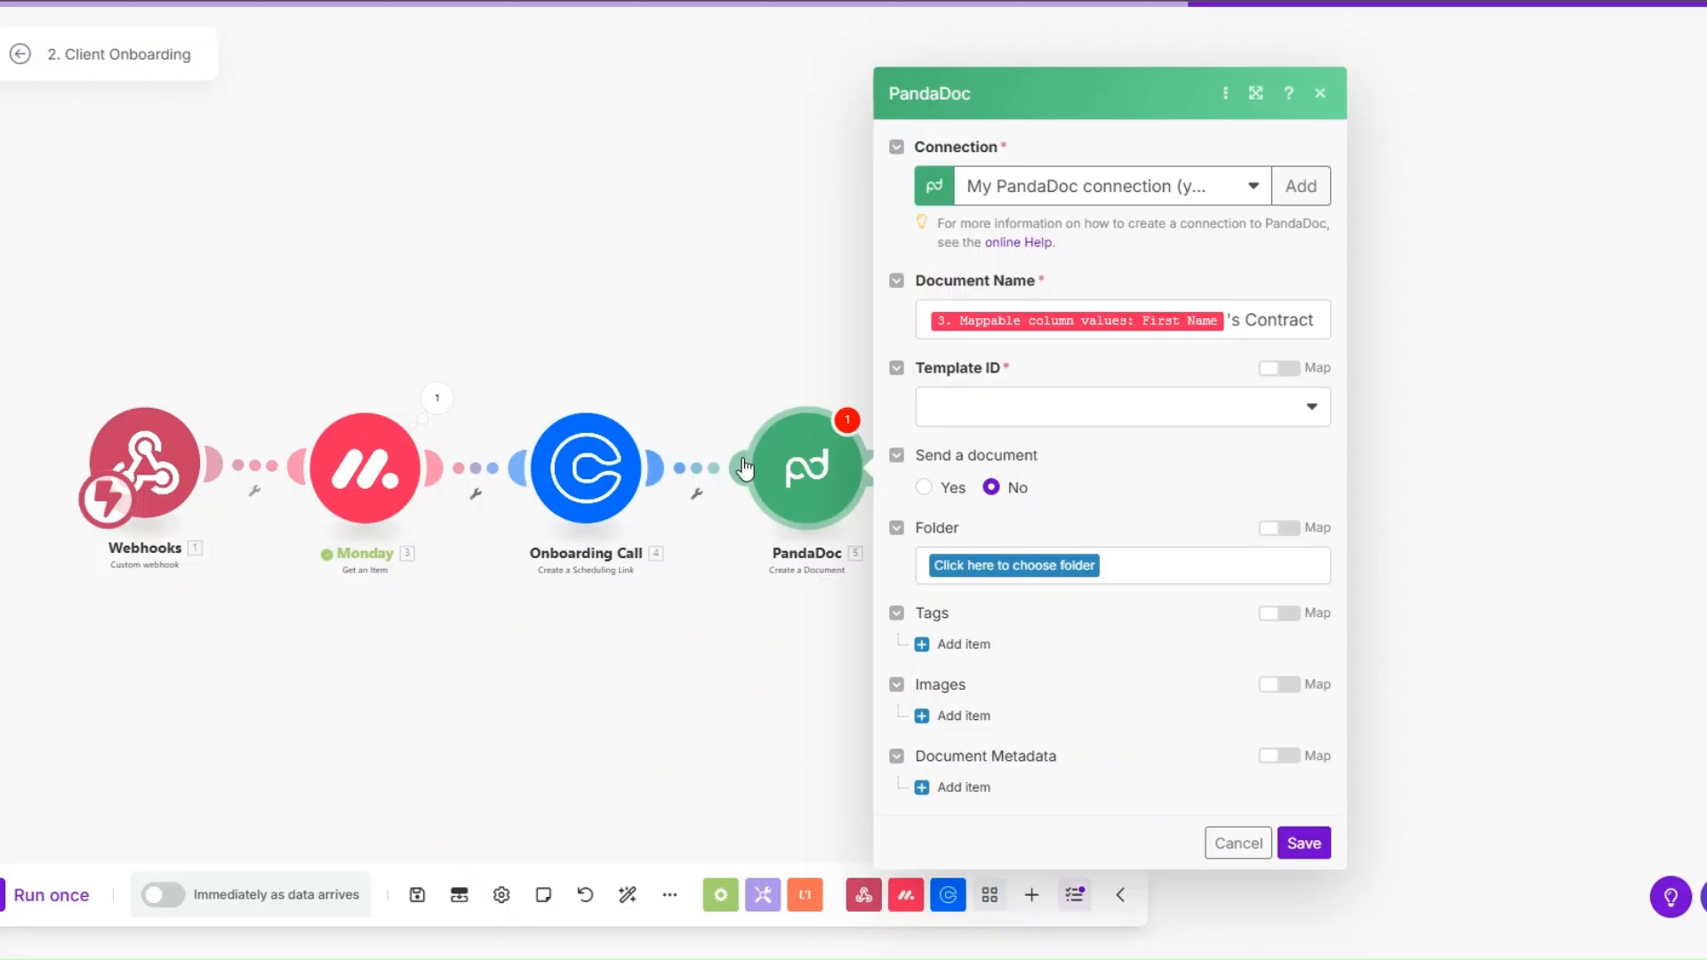
# Step: Choose Cold Outreach Service Contract Template as the document template, look over its token and field mappings, and save the PandaDoc module
pyautogui.click(1030, 416)
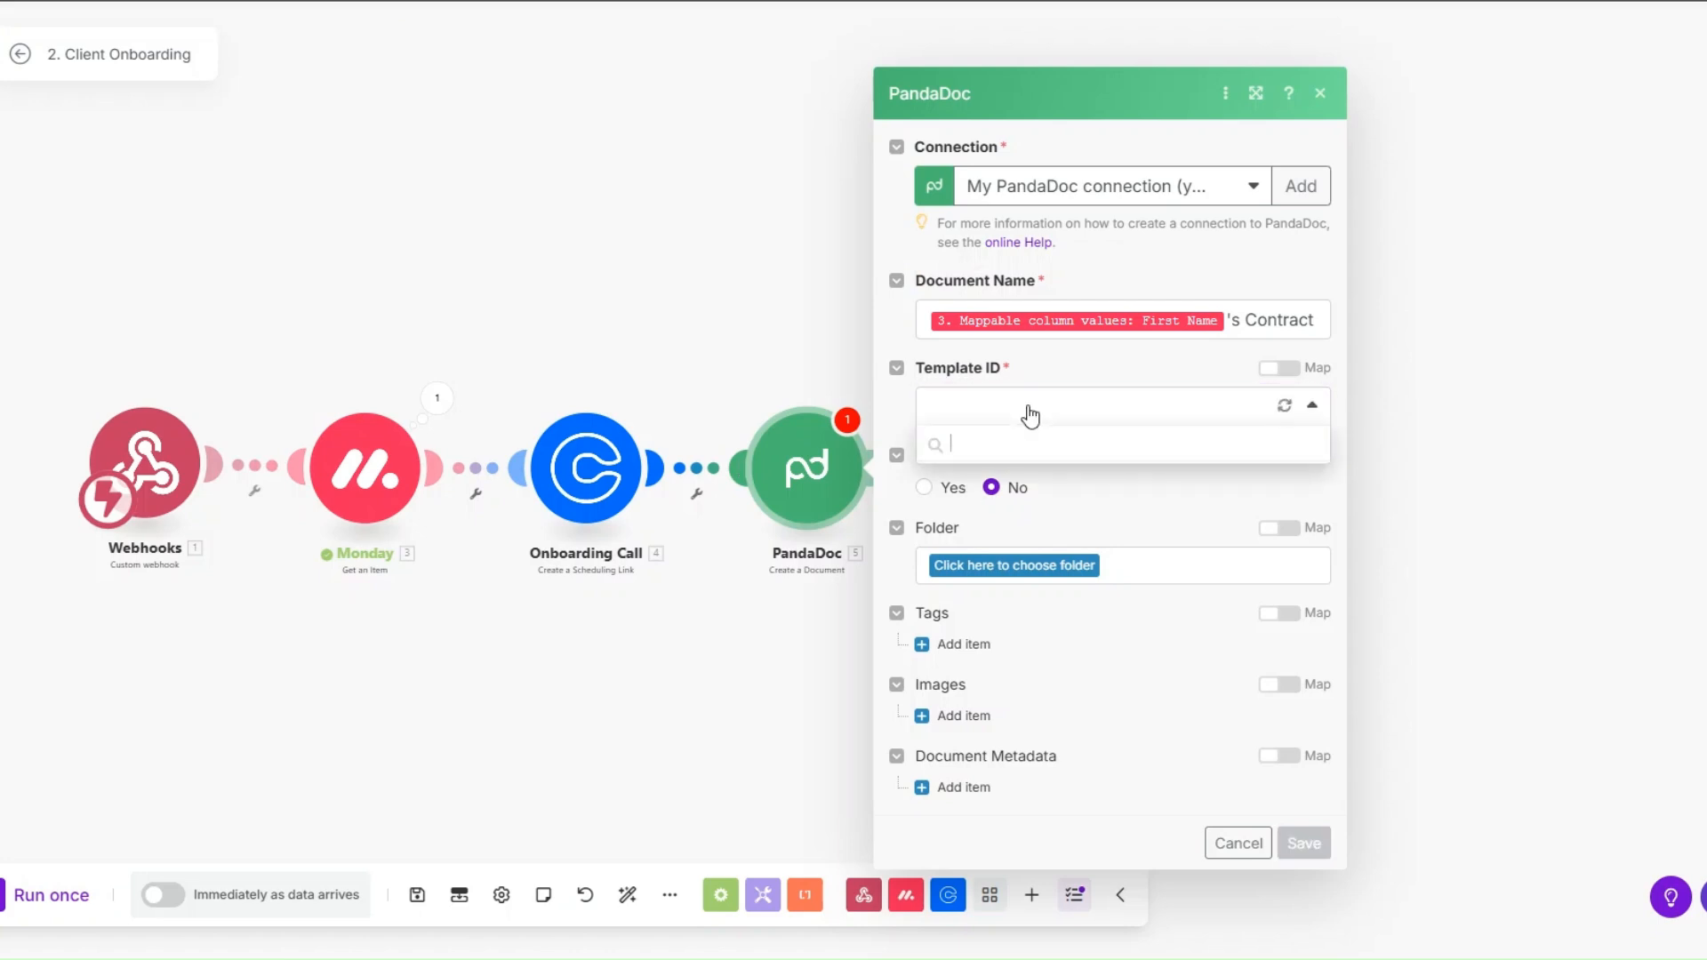
pyautogui.click(1008, 441)
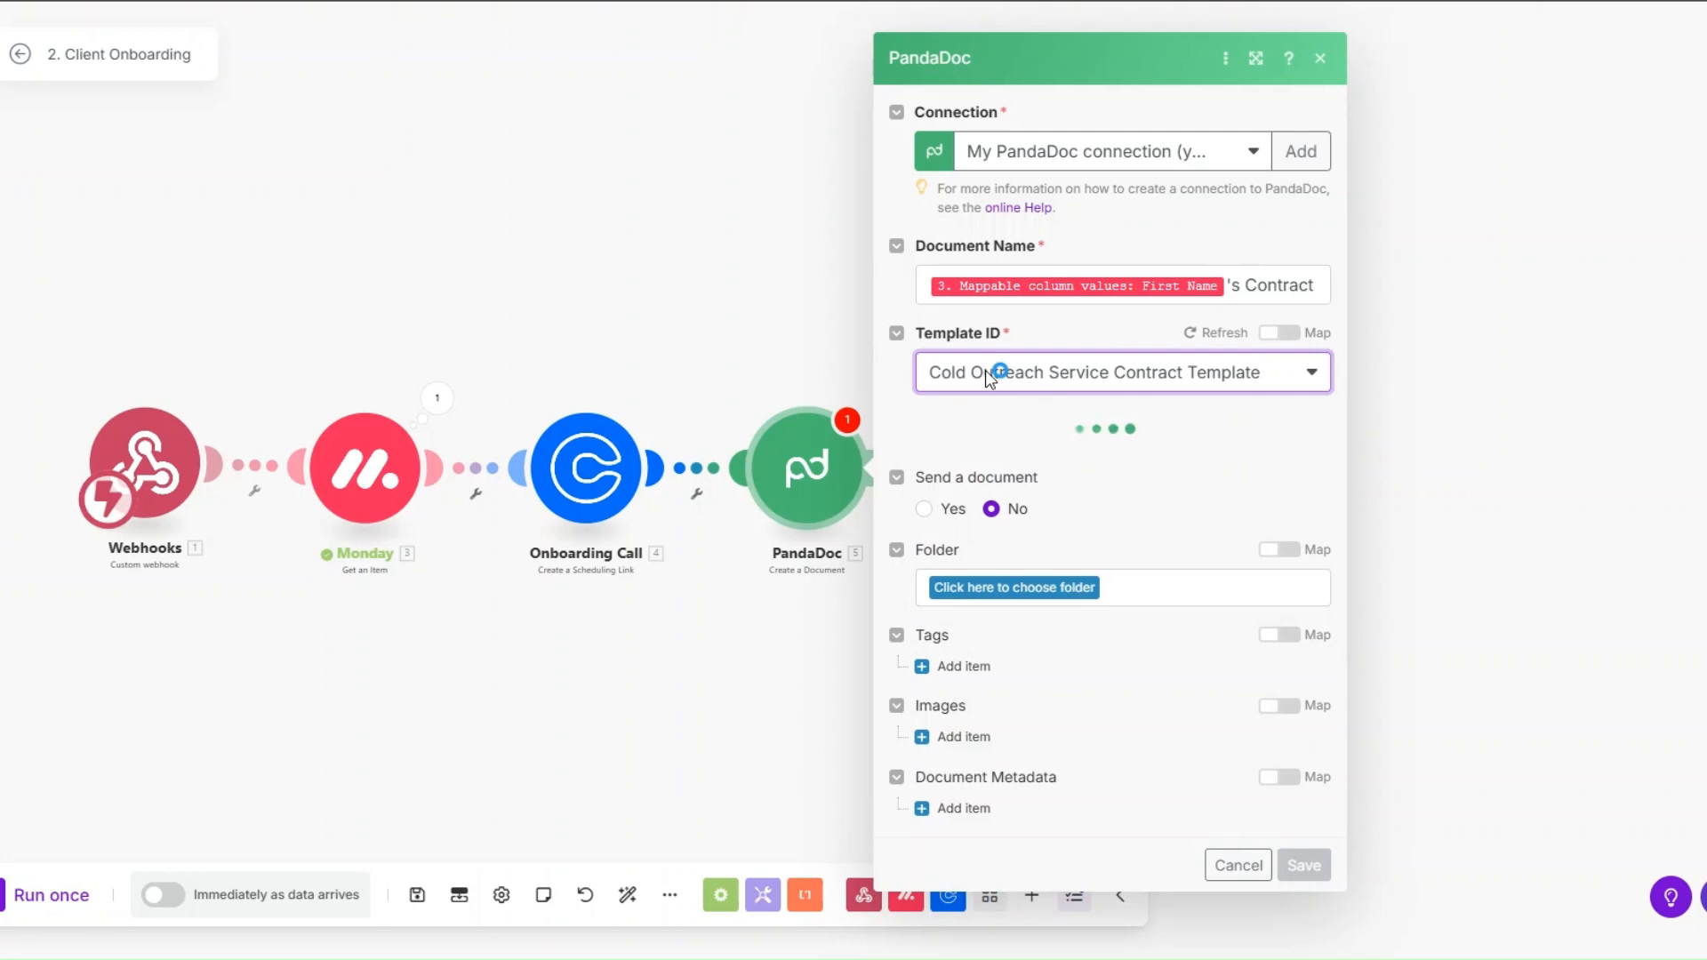
pyautogui.scroll(-3, 998, 475)
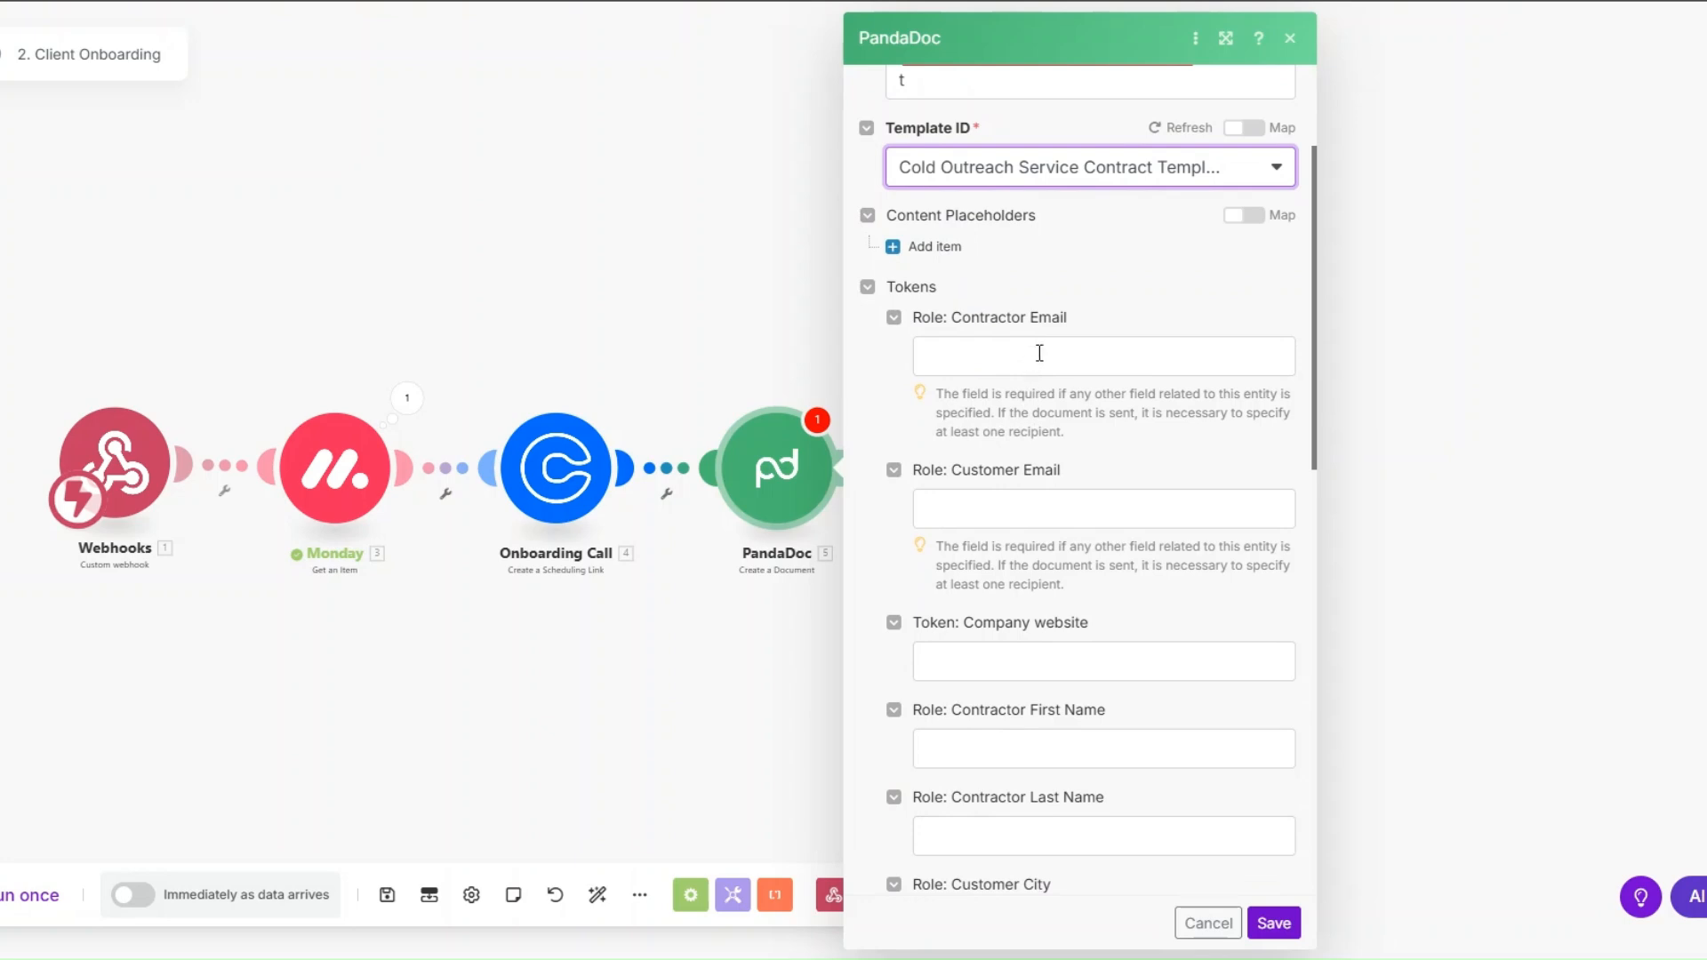
pyautogui.click(1111, 509)
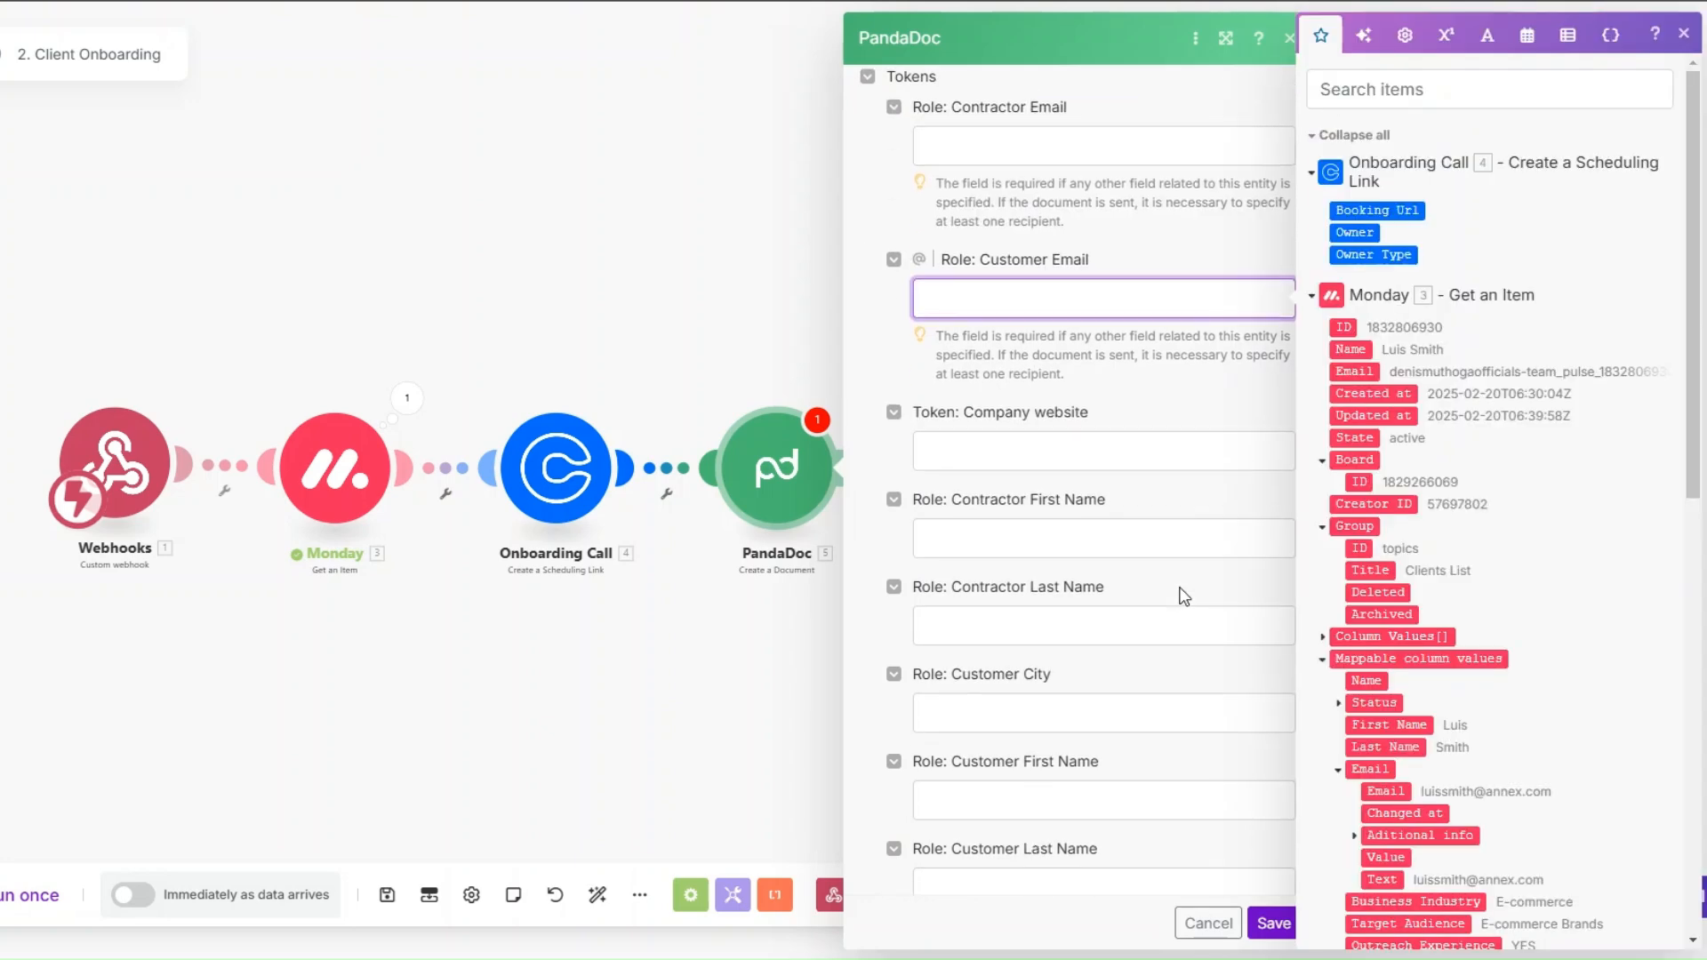
pyautogui.scroll(-10, 1105, 488)
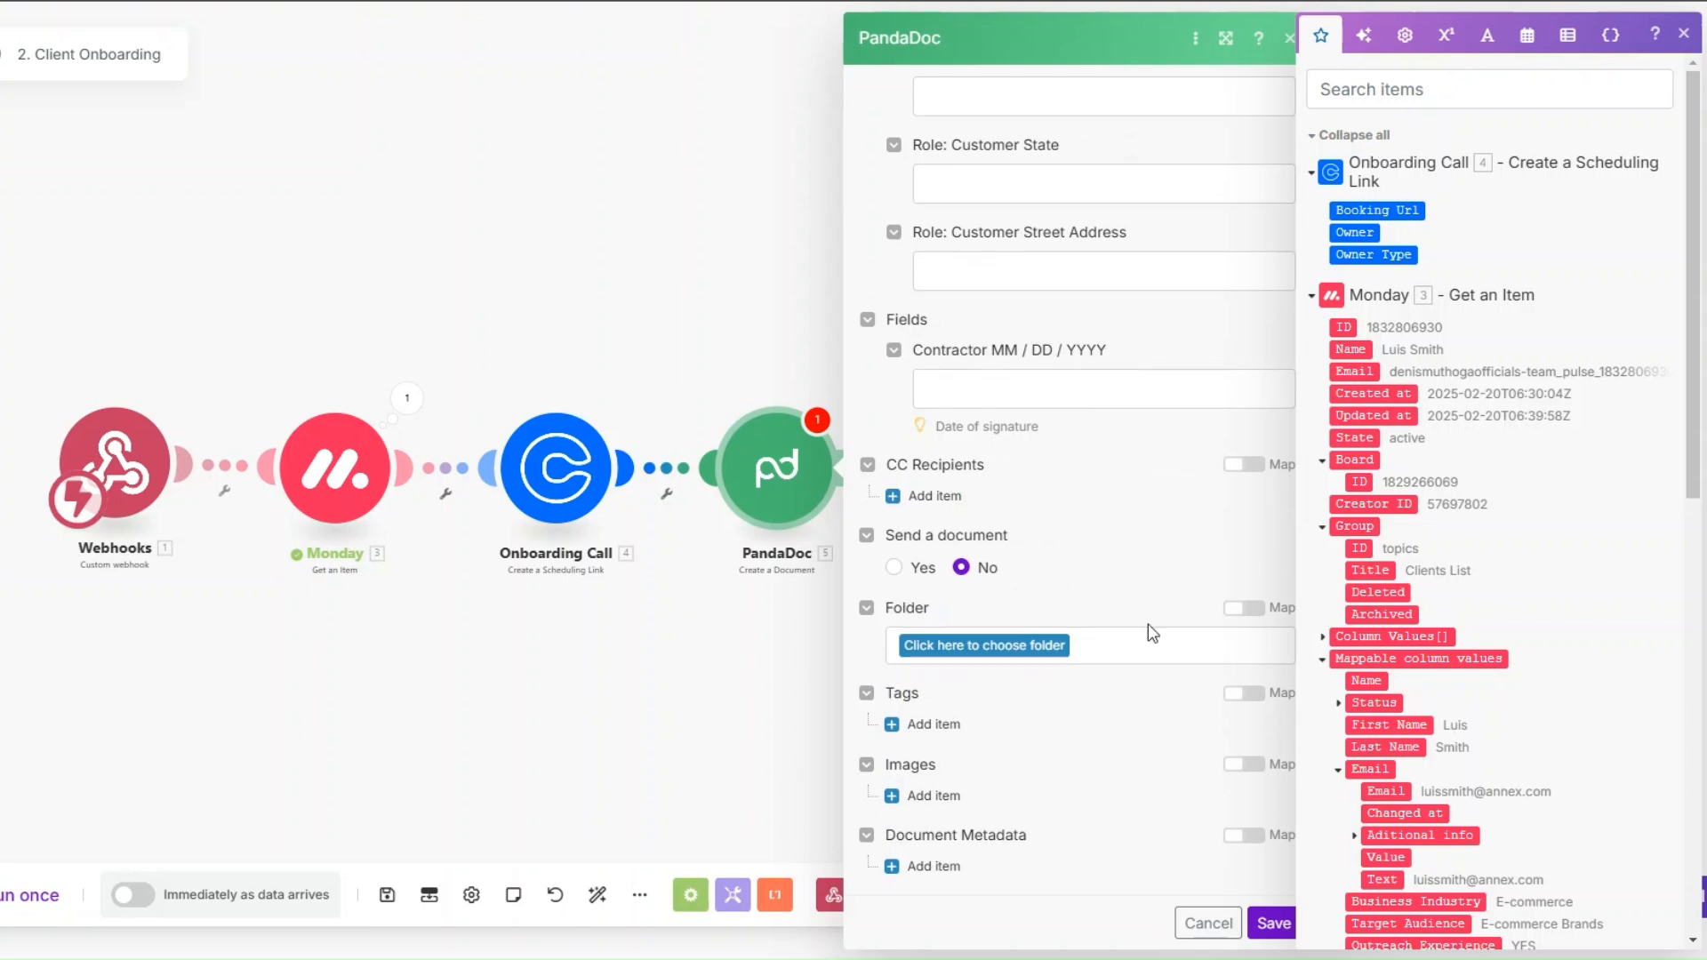
pyautogui.click(1270, 923)
# Step: Run only the PandaDoc document module with a sample first name and check the output's document name and Document ID
pyautogui.rightClick(804, 515)
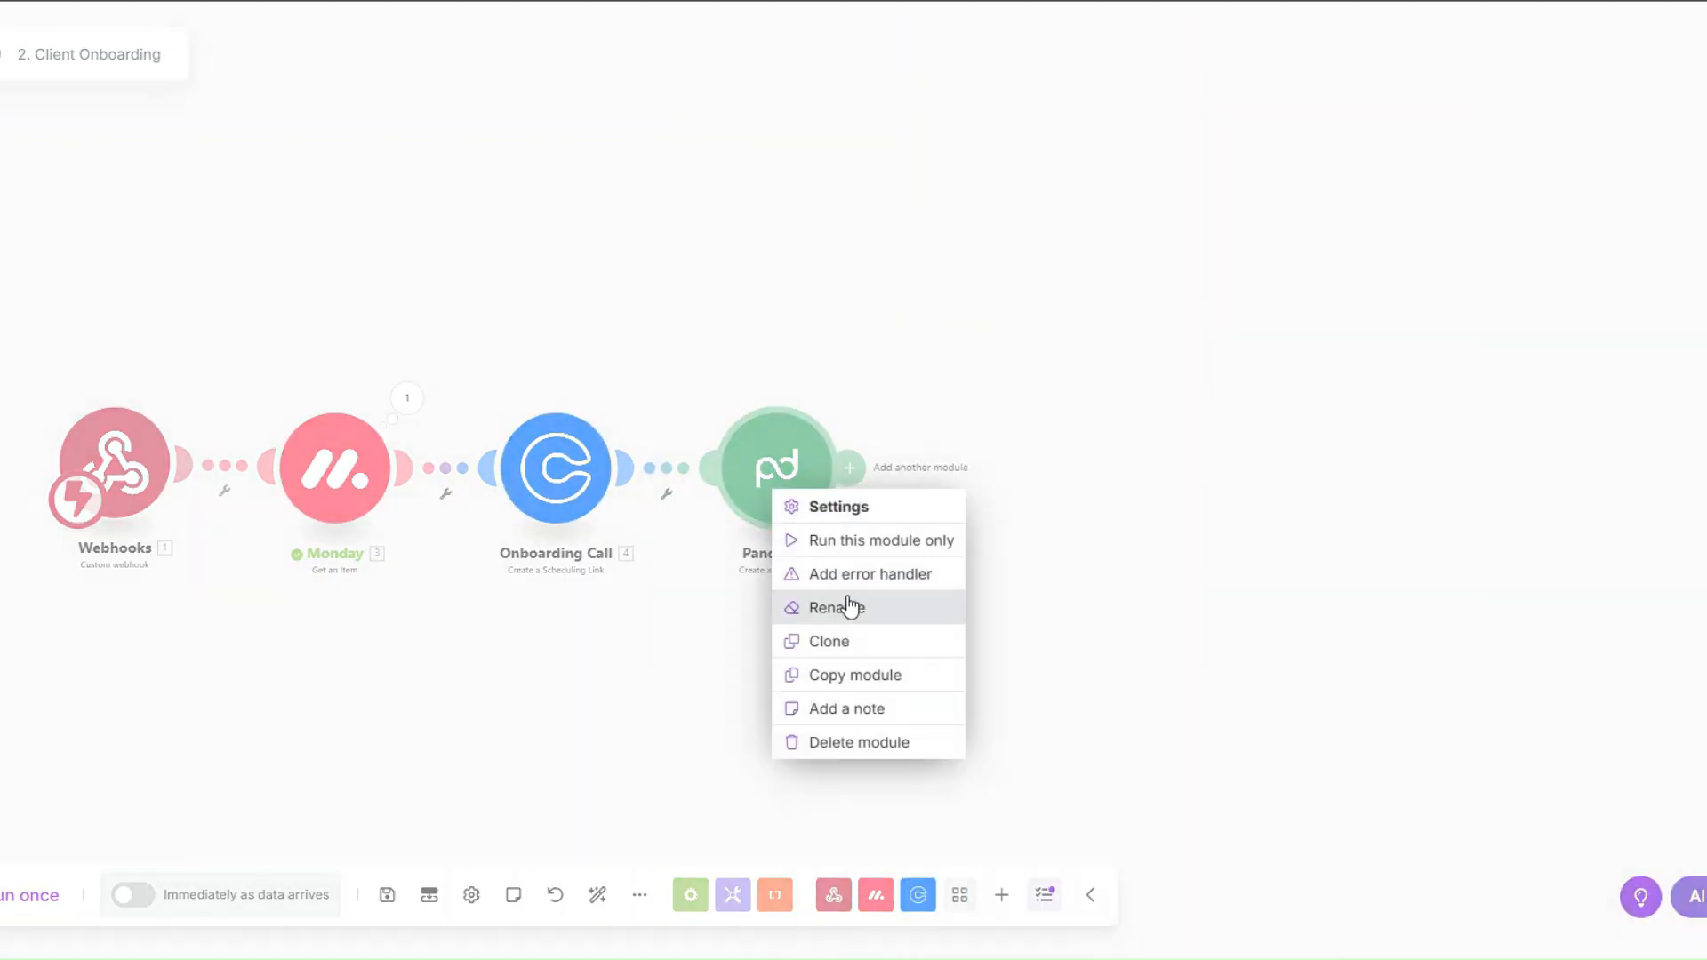
pyautogui.click(850, 538)
pyautogui.click(981, 595)
pyautogui.write('David')
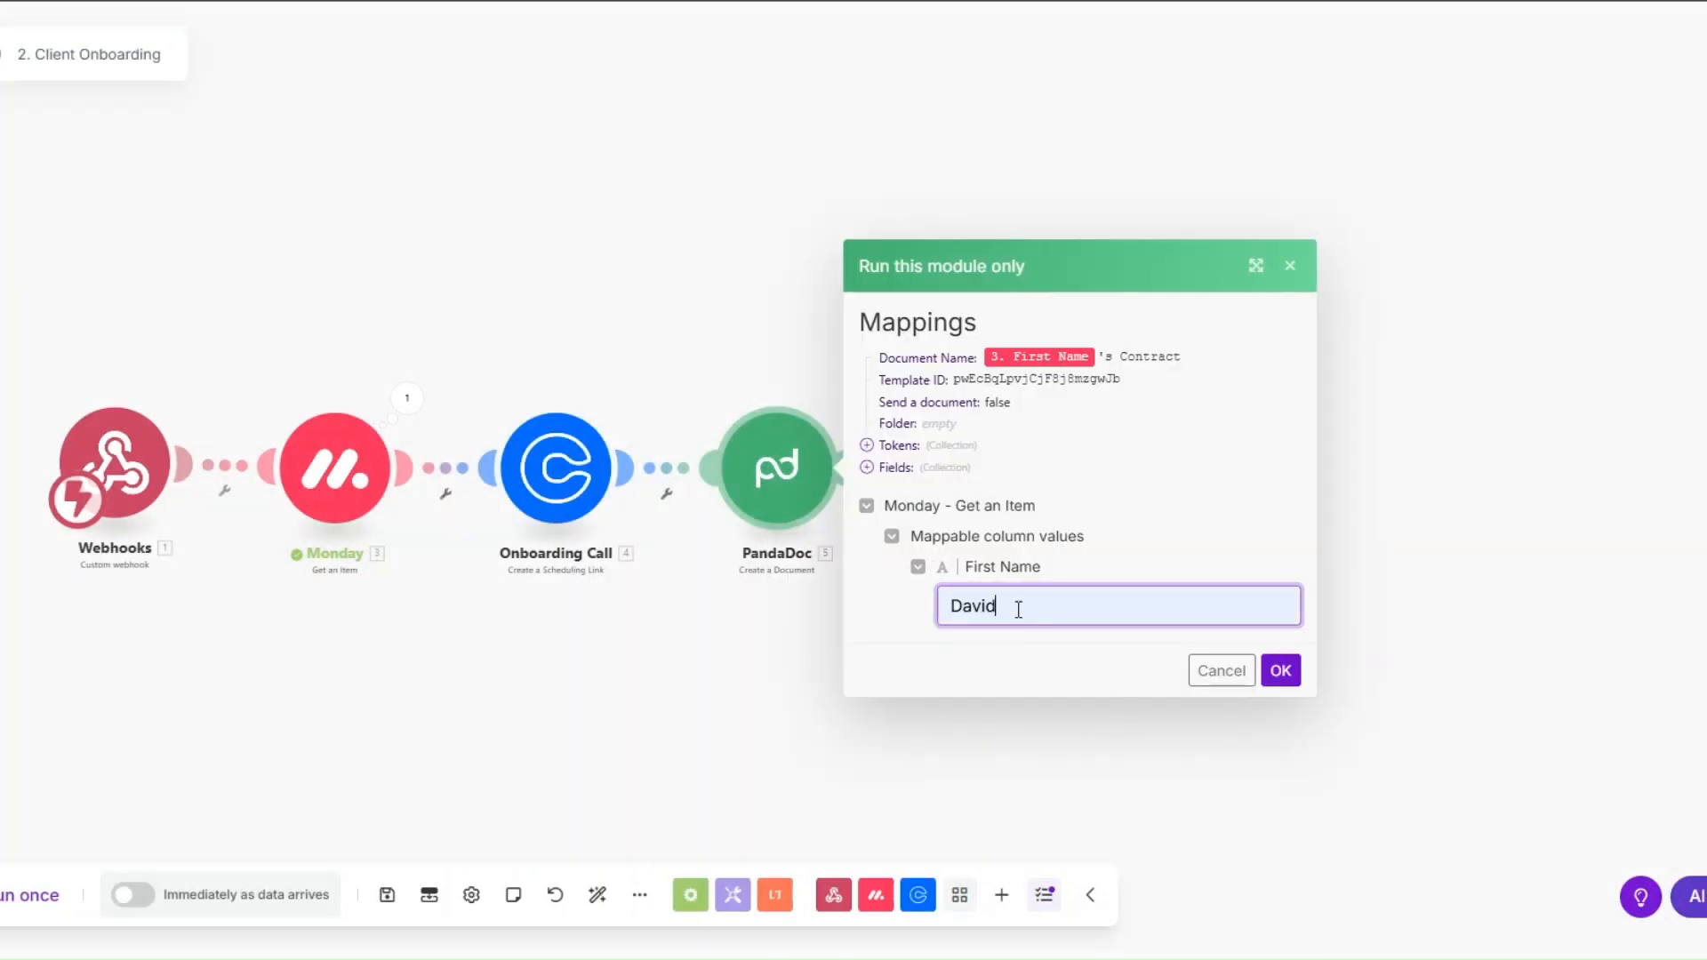
pyautogui.click(1280, 672)
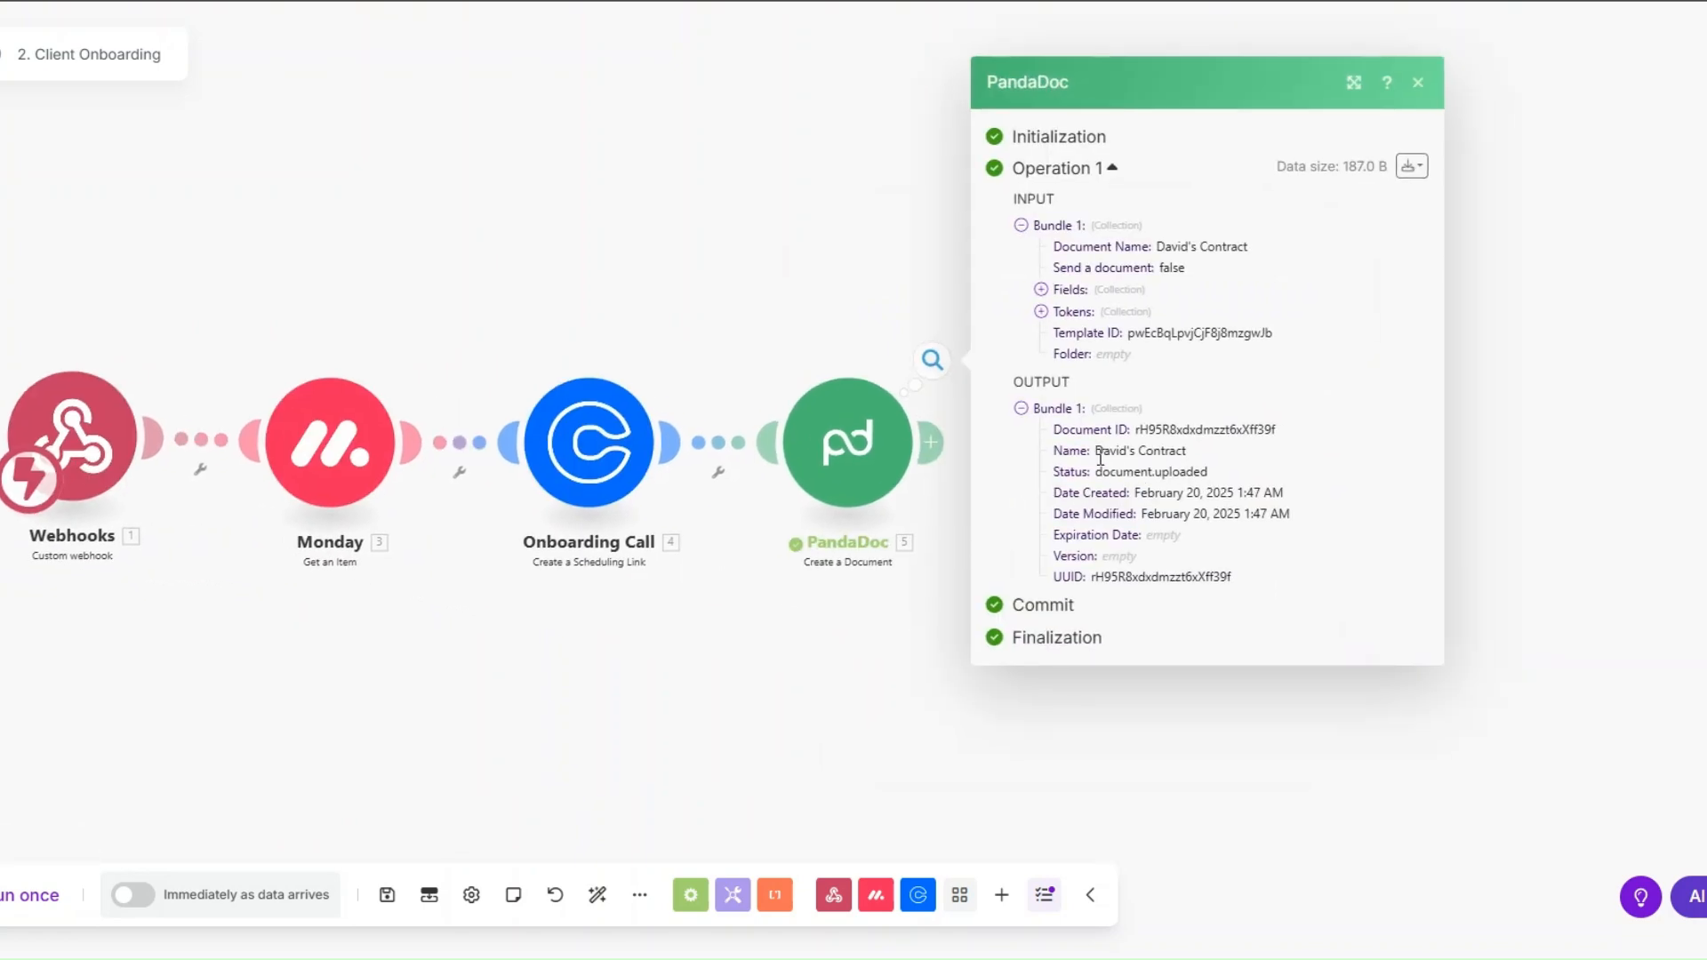
pyautogui.moveTo(1101, 457); pyautogui.dragTo(1206, 455)
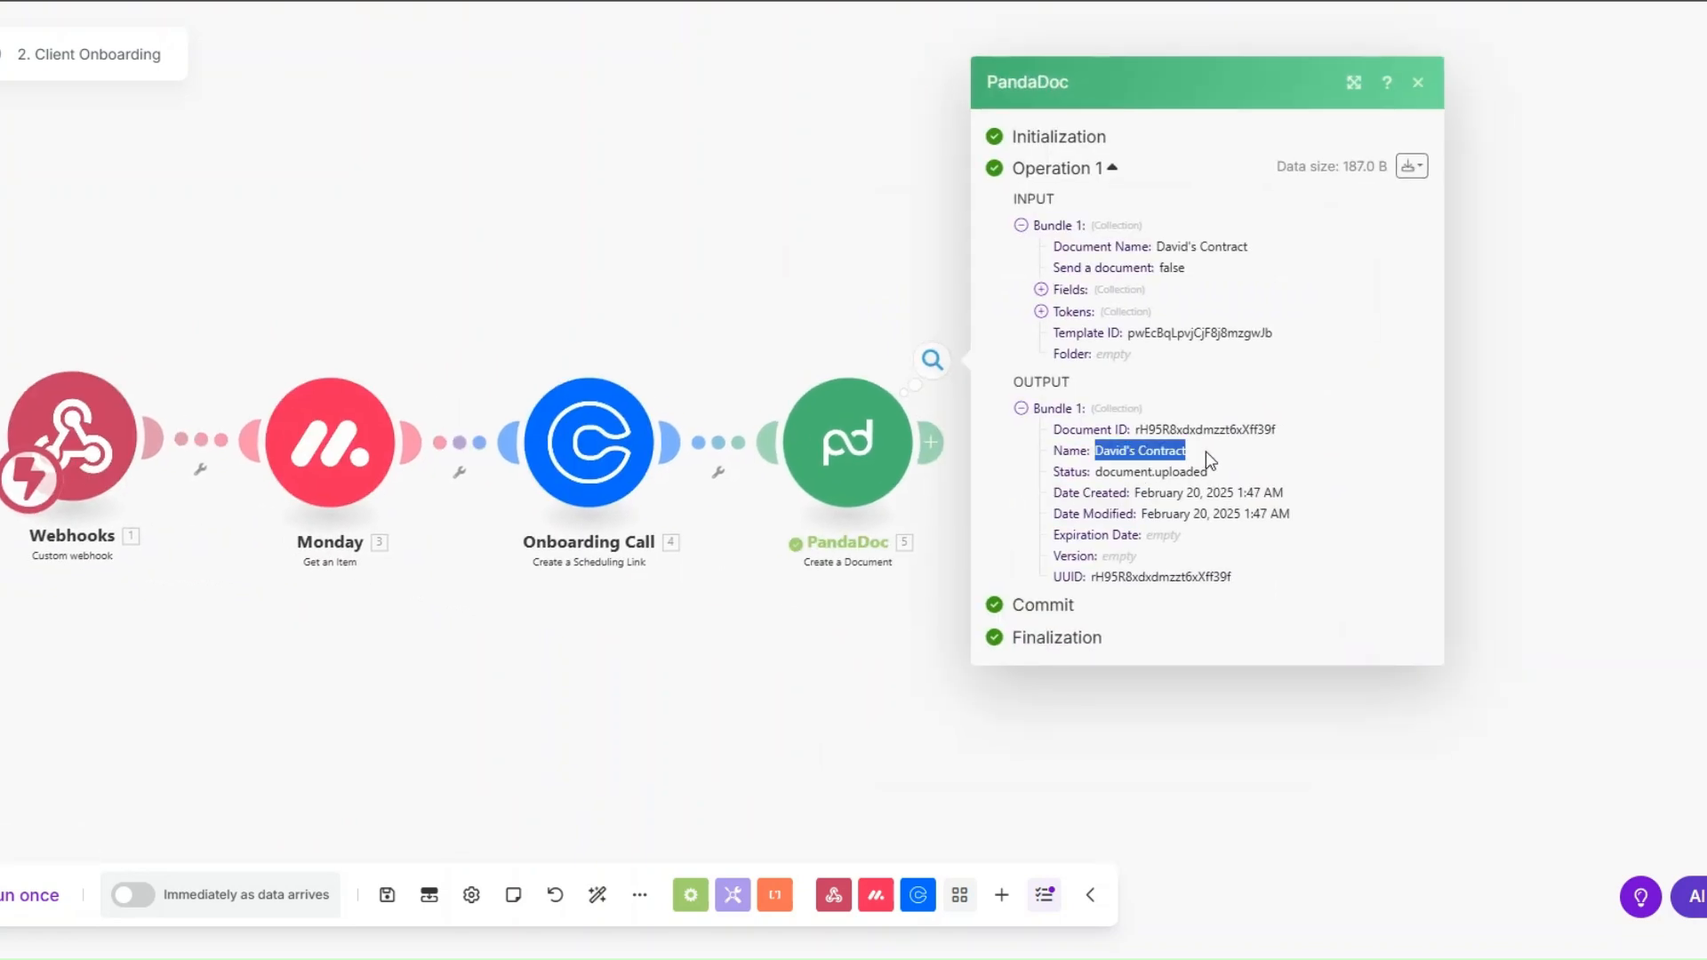
pyautogui.moveTo(1186, 428); pyautogui.dragTo(1298, 427)
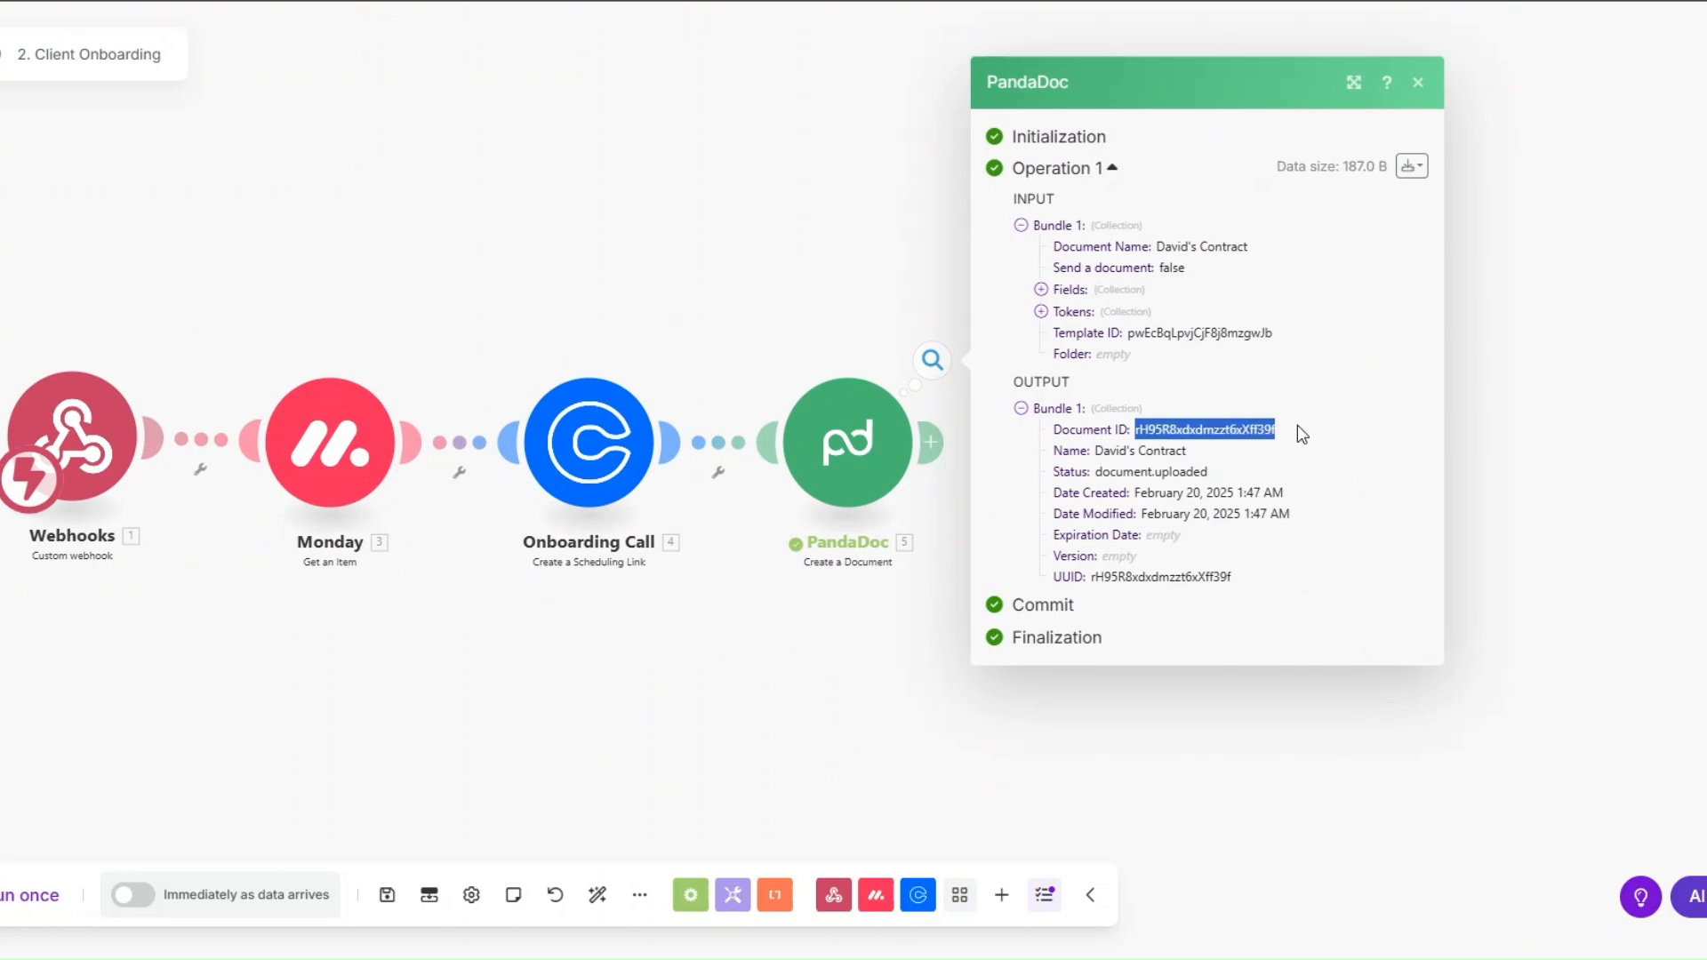
pyautogui.click(889, 612)
# Step: Rename the PandaDoc Create a Document module to Create Contract
pyautogui.rightClick(842, 434)
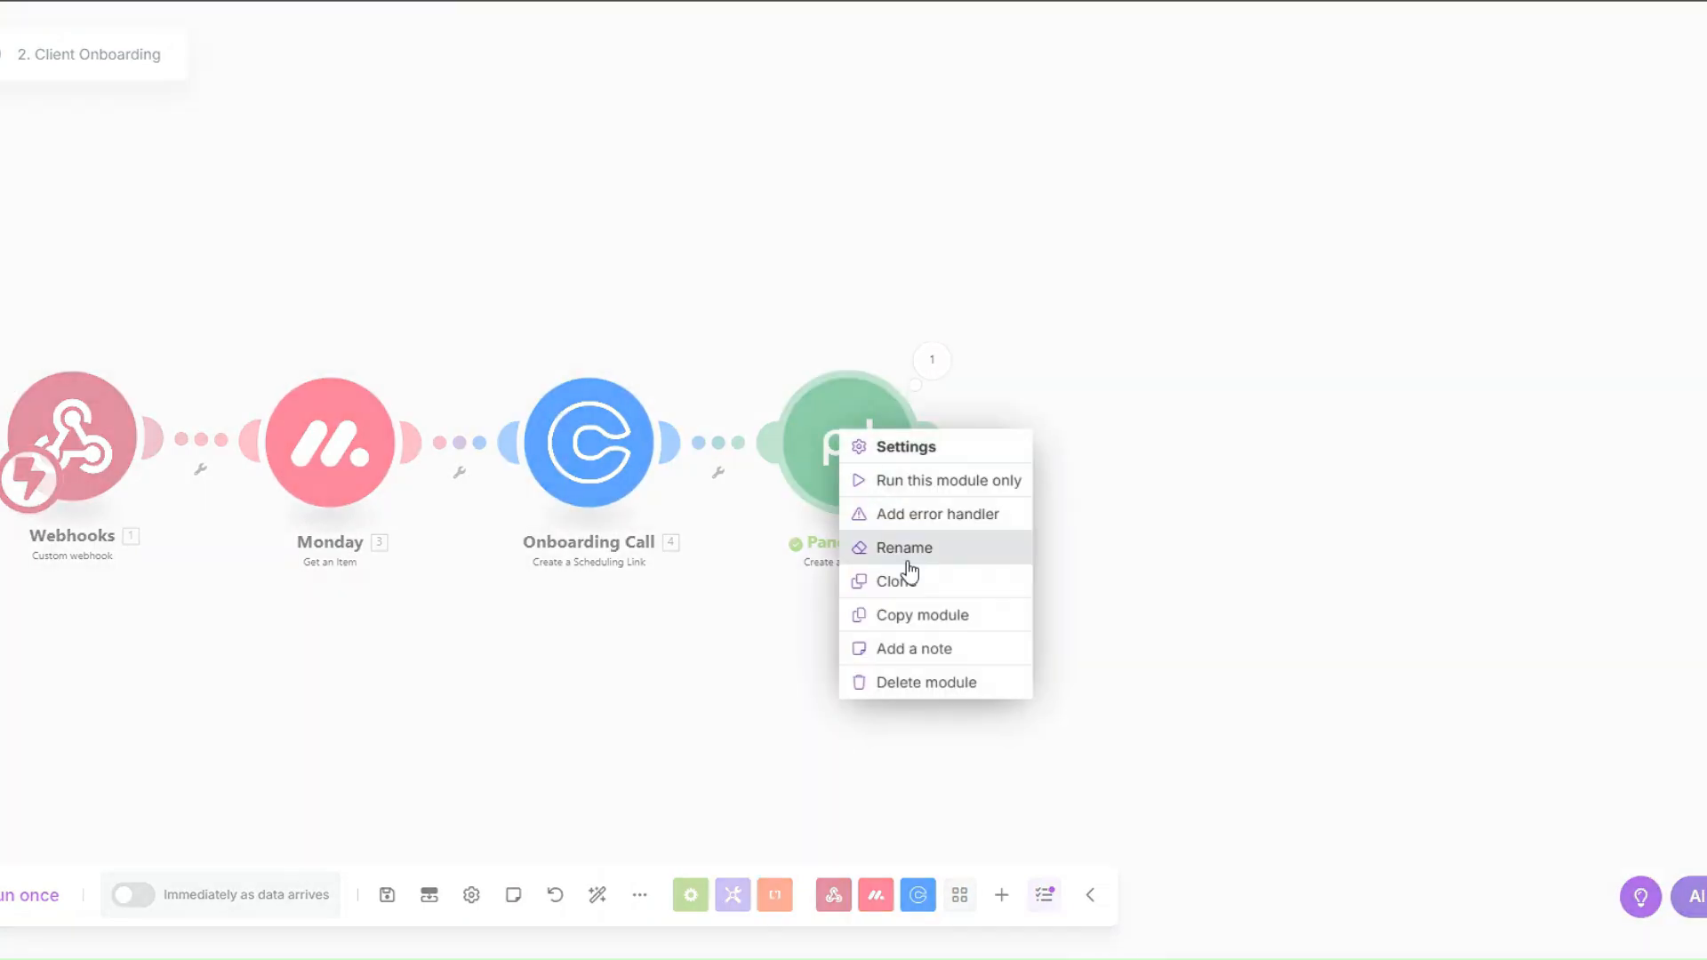
pyautogui.click(913, 567)
pyautogui.write('Crea')
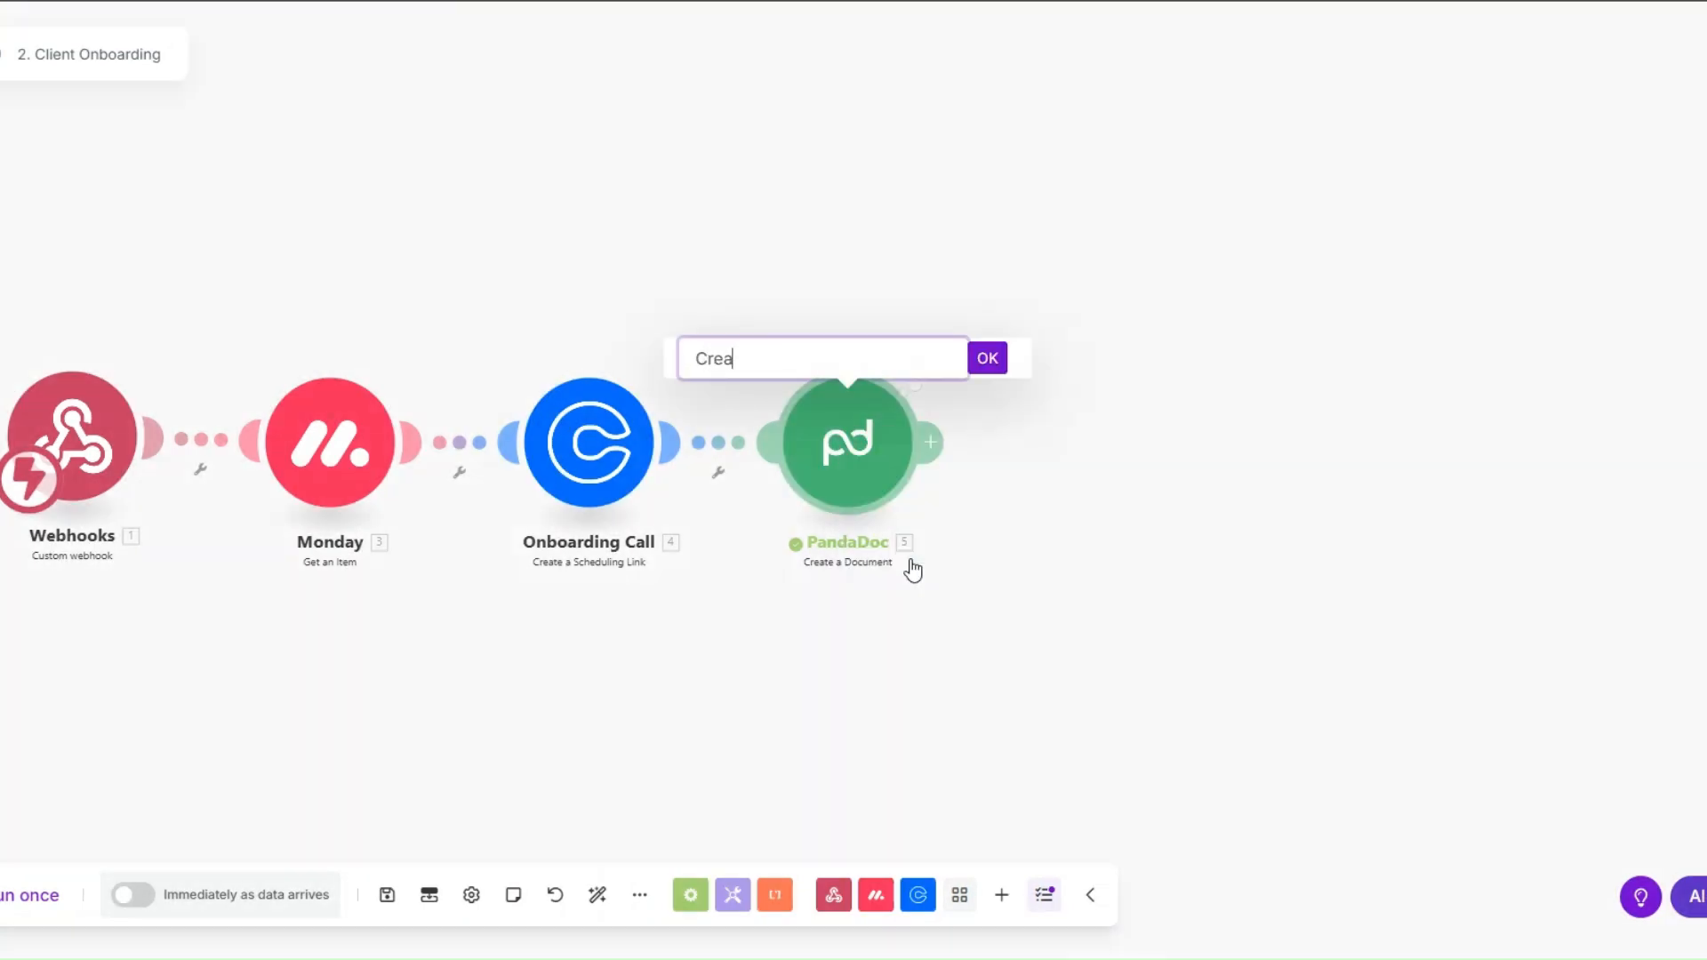
pyautogui.write('te Contract')
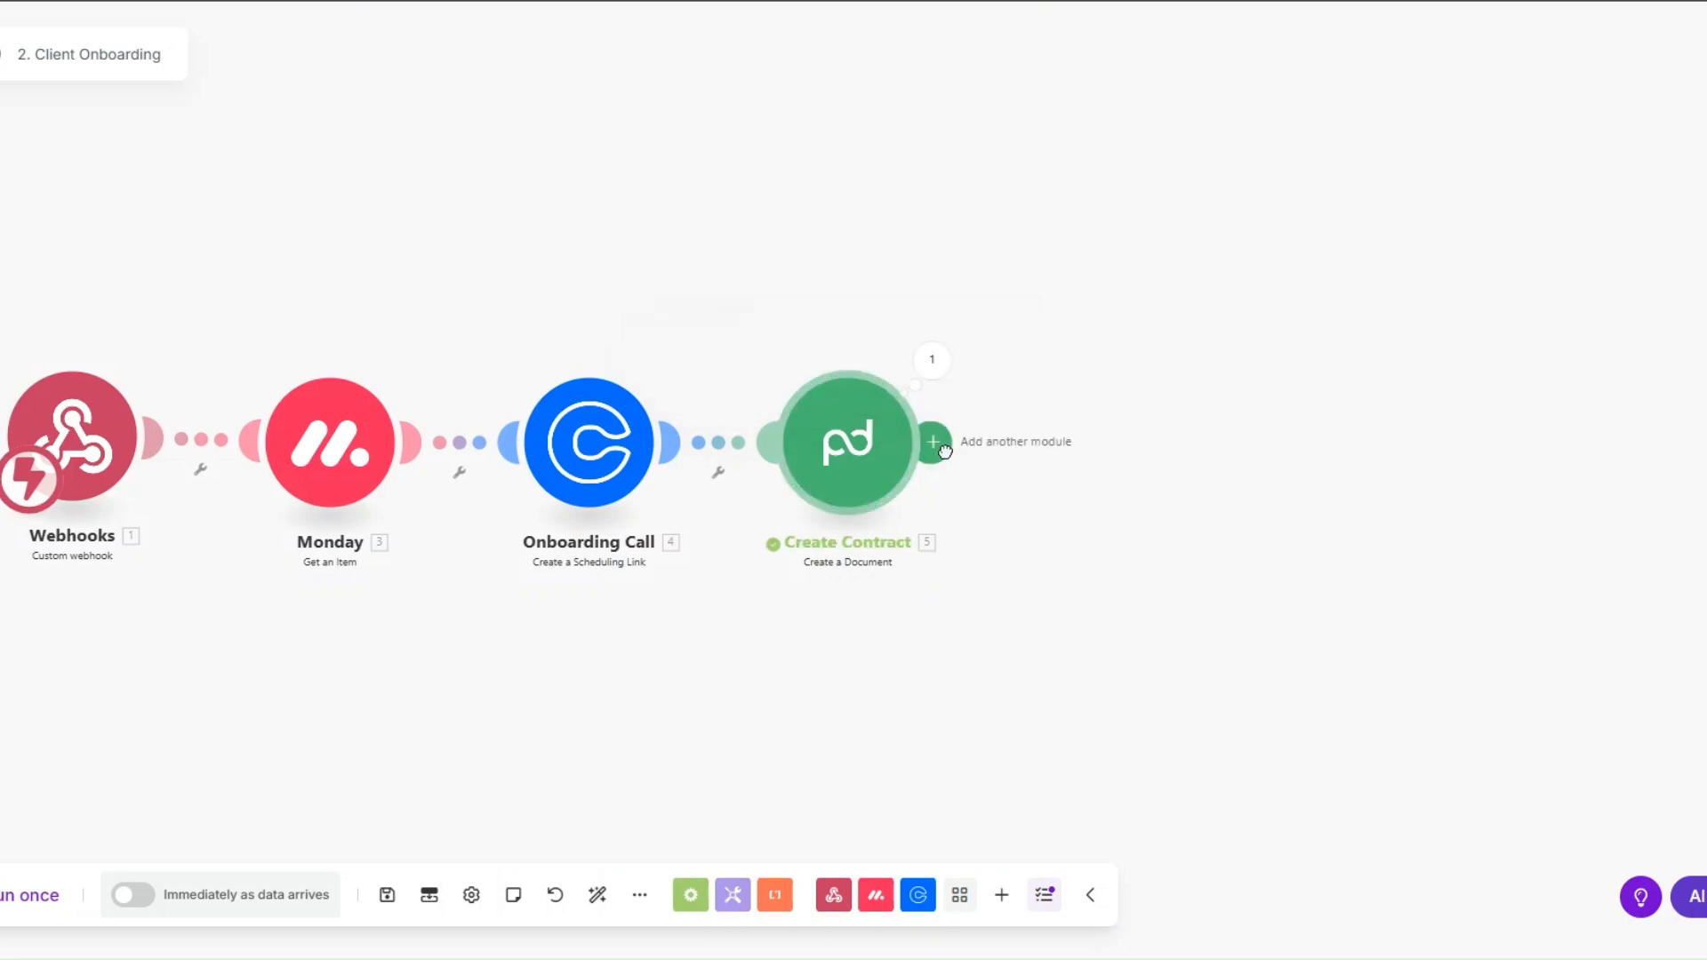
# Step: Add a PandaDoc Download a Document module after Create Contract and map its Document ID from Create Contract
pyautogui.click(929, 442)
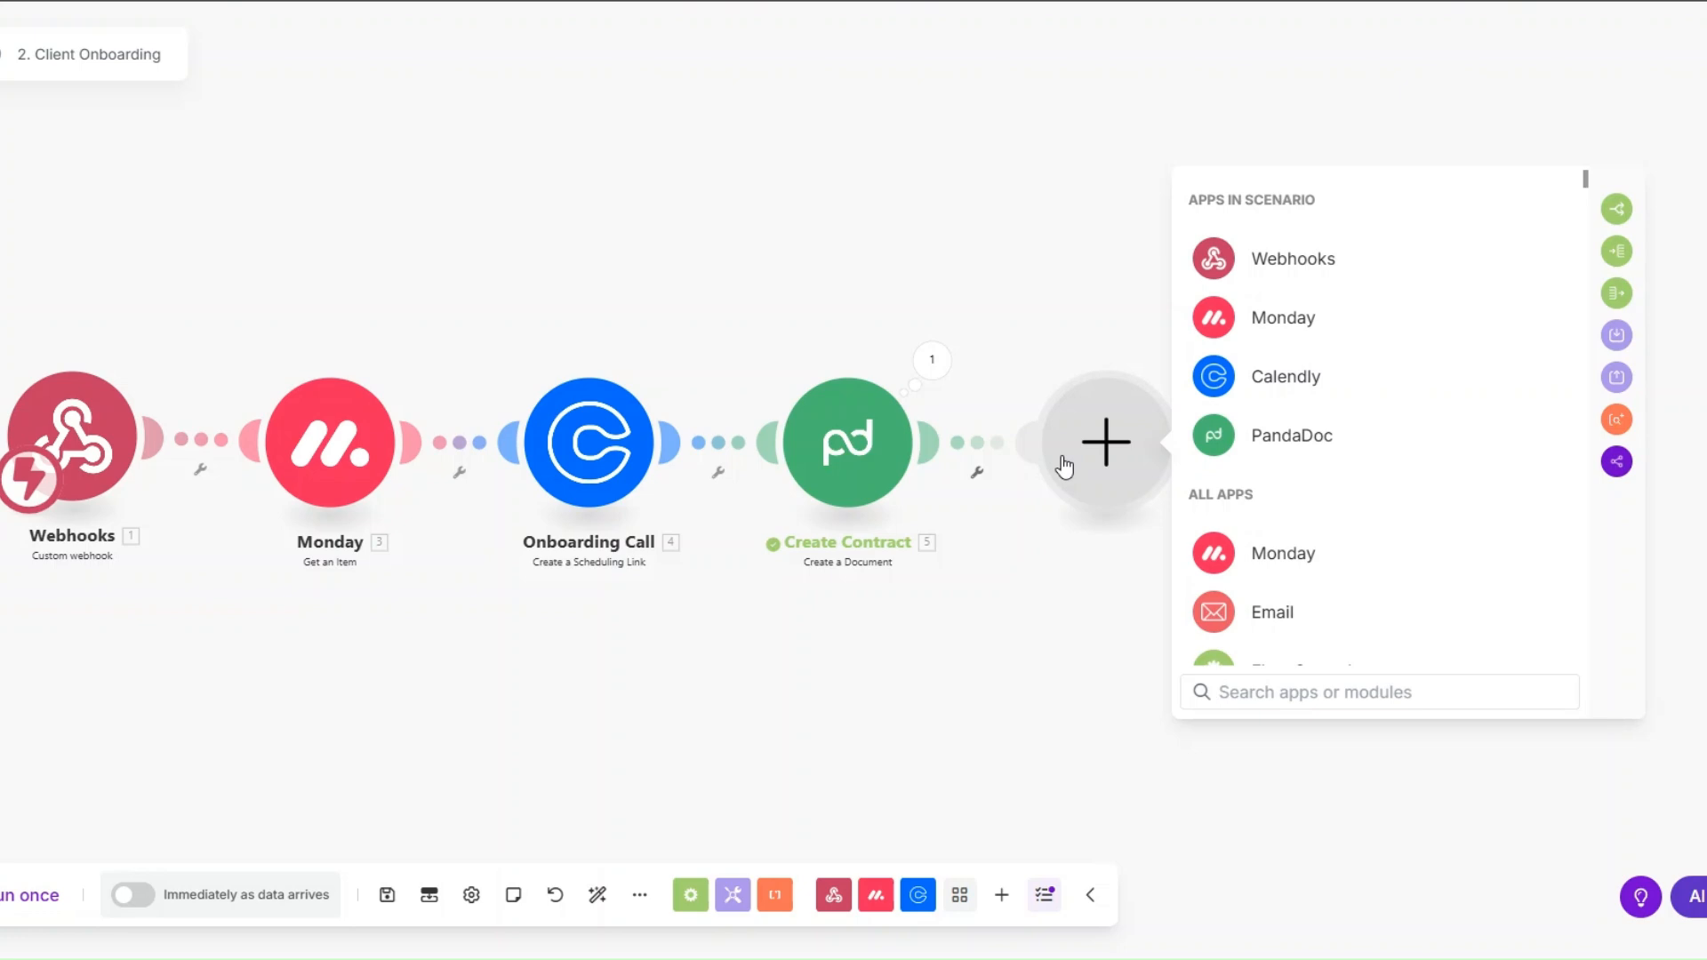
pyautogui.click(1268, 436)
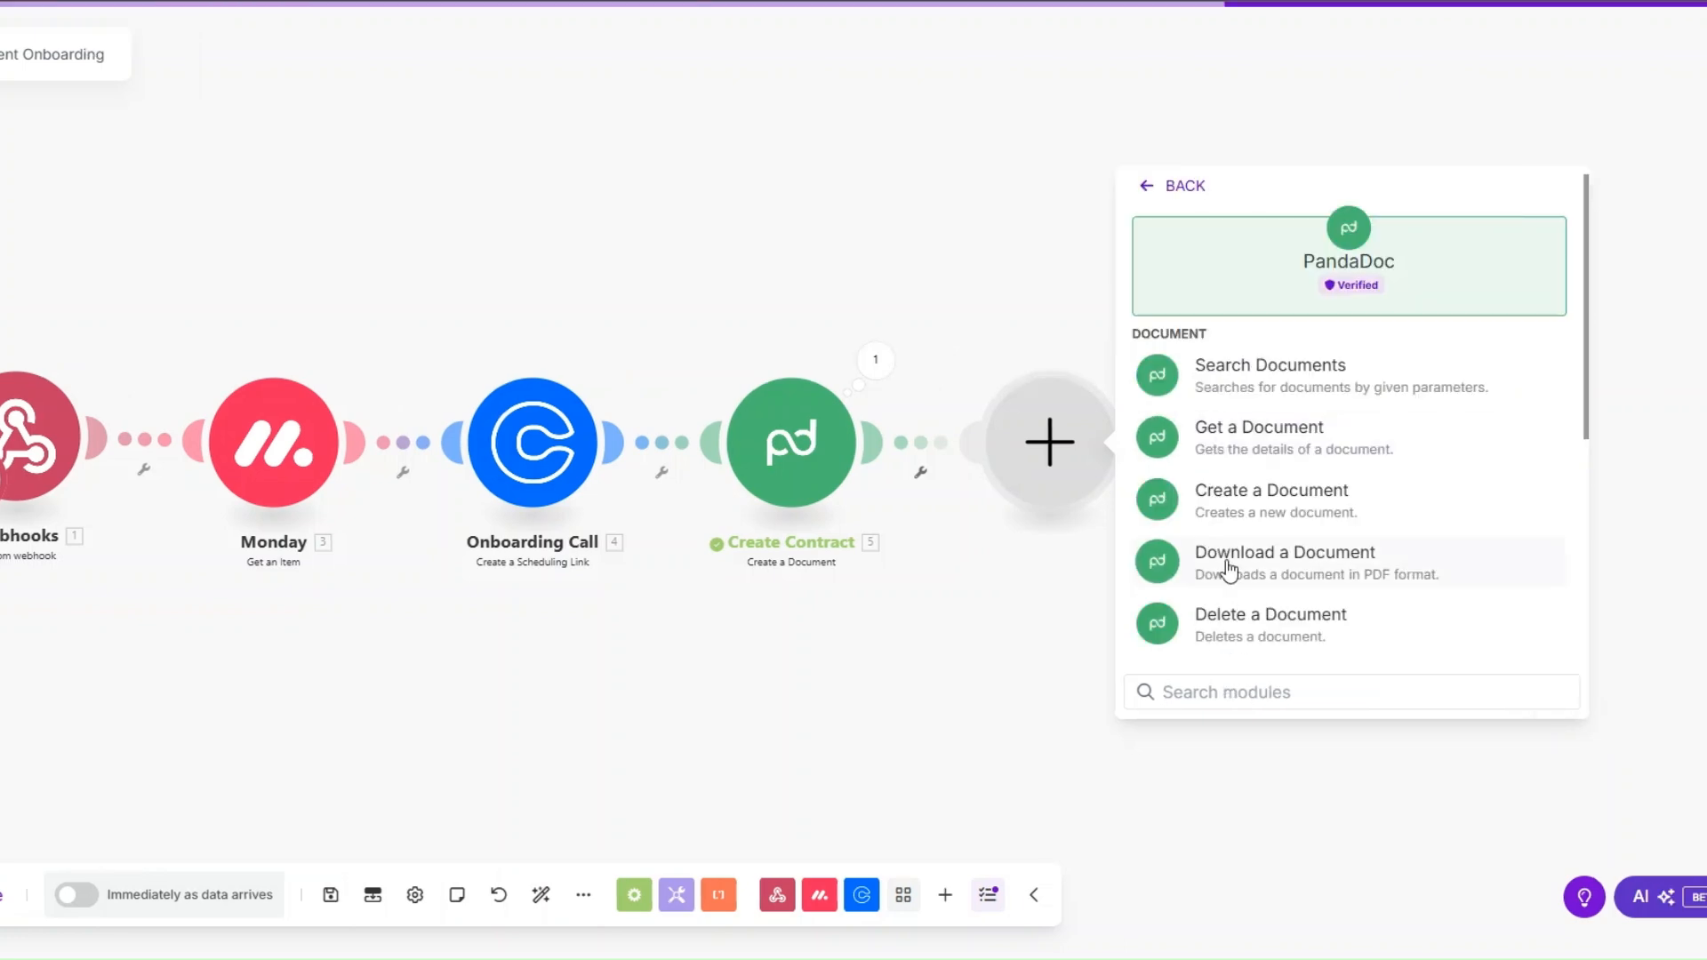
pyautogui.click(1279, 561)
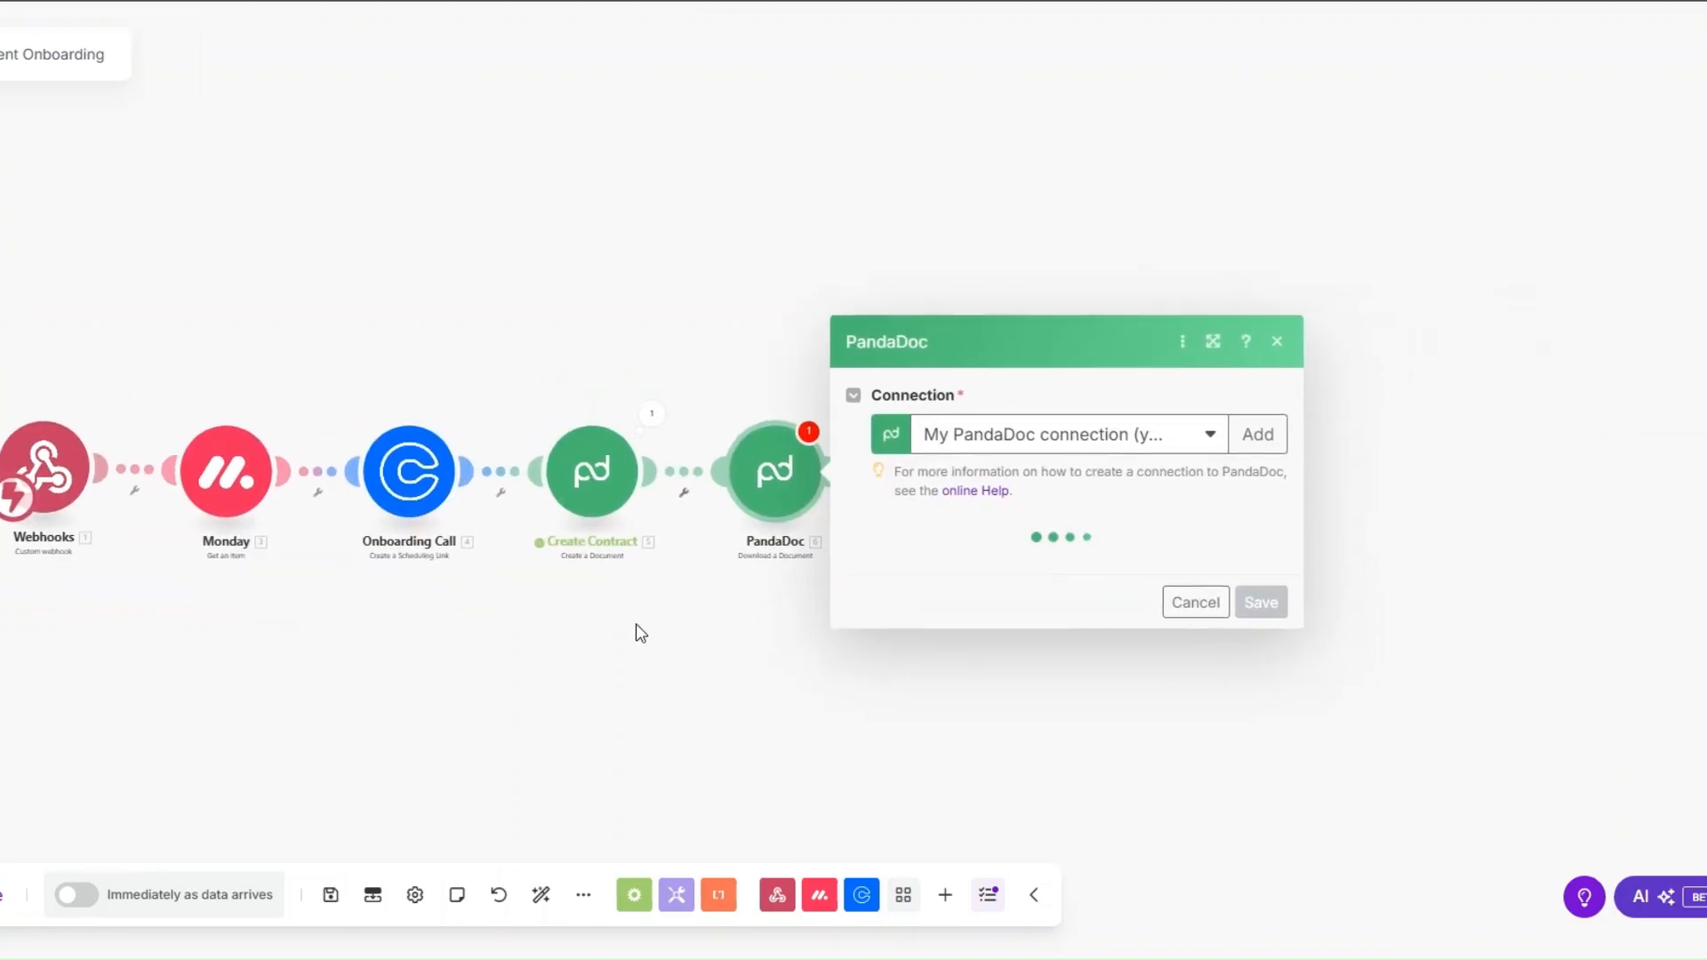
pyautogui.click(1047, 586)
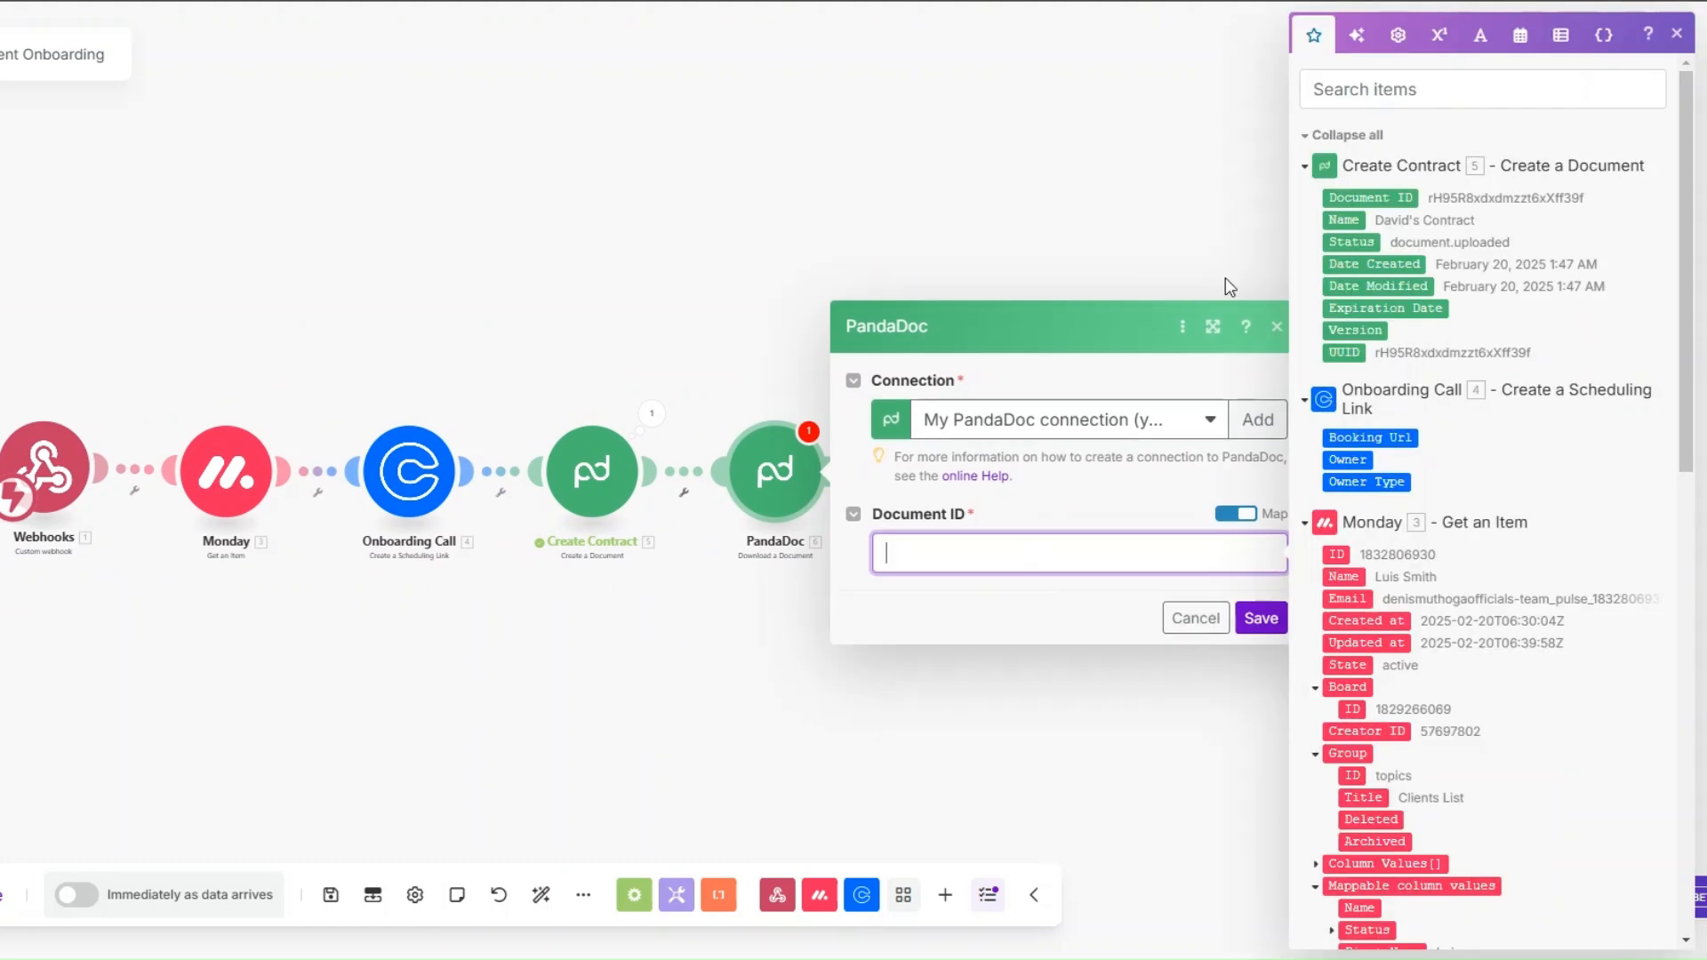
pyautogui.click(1369, 197)
pyautogui.click(1261, 618)
# Step: Rename the Download a Document module to Download Contract
pyautogui.rightClick(787, 480)
pyautogui.click(865, 599)
pyautogui.write('Do')
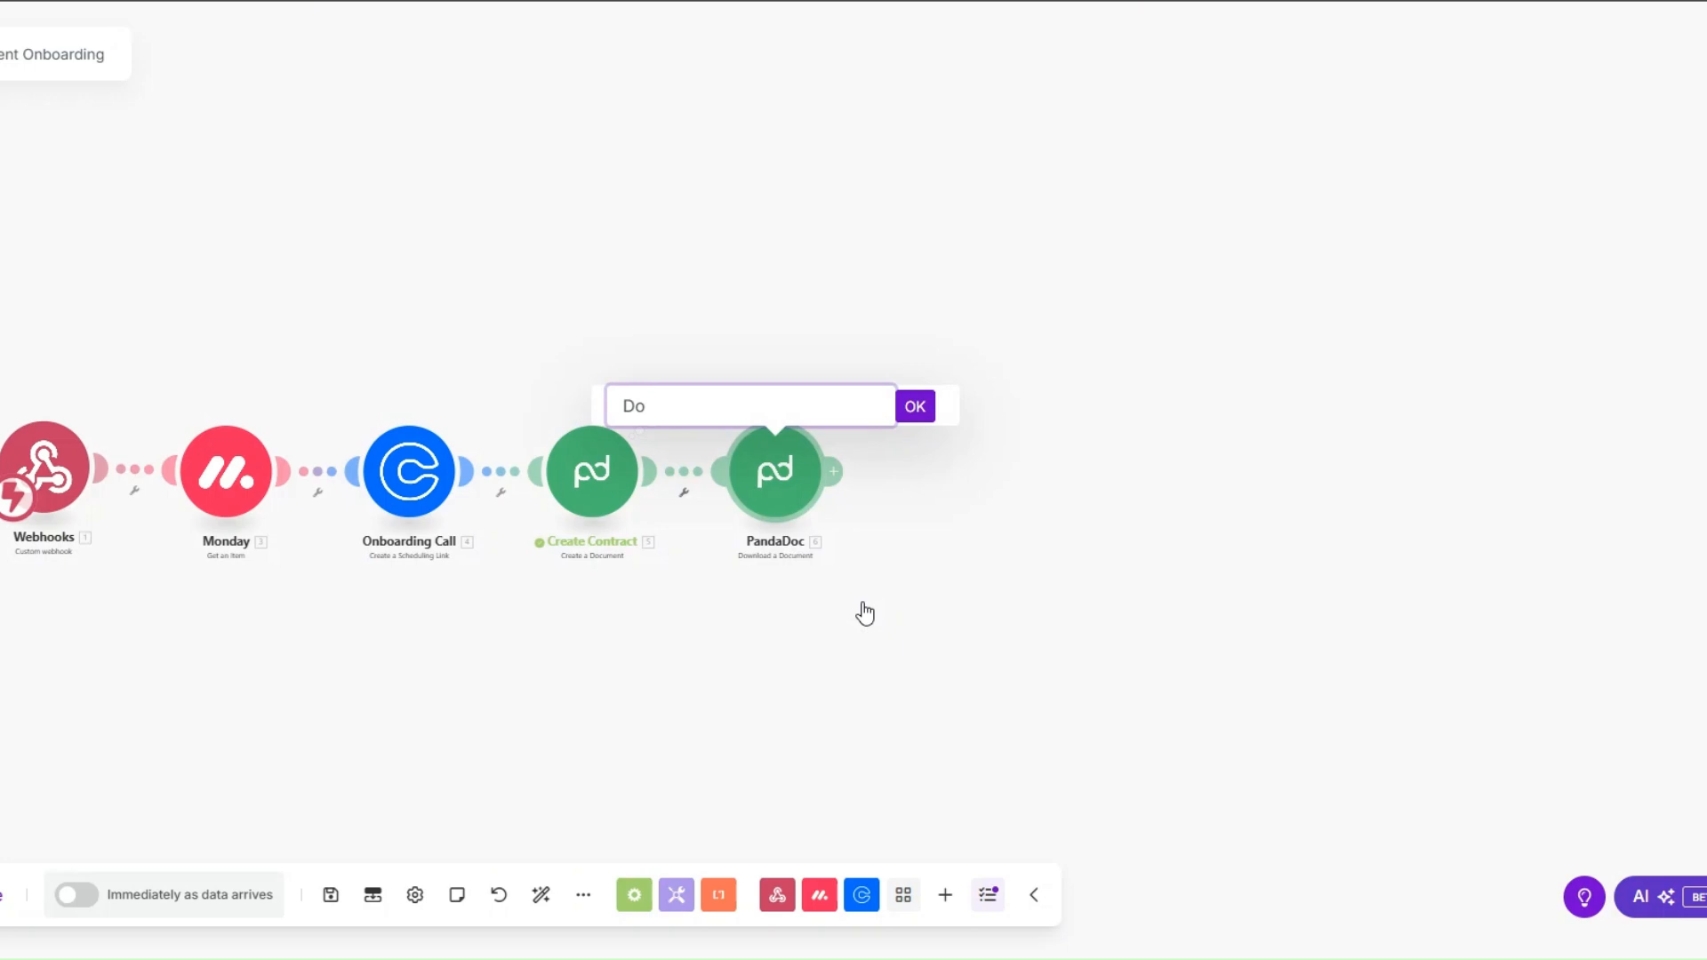
pyautogui.write('wnload Contract')
pyautogui.click(913, 409)
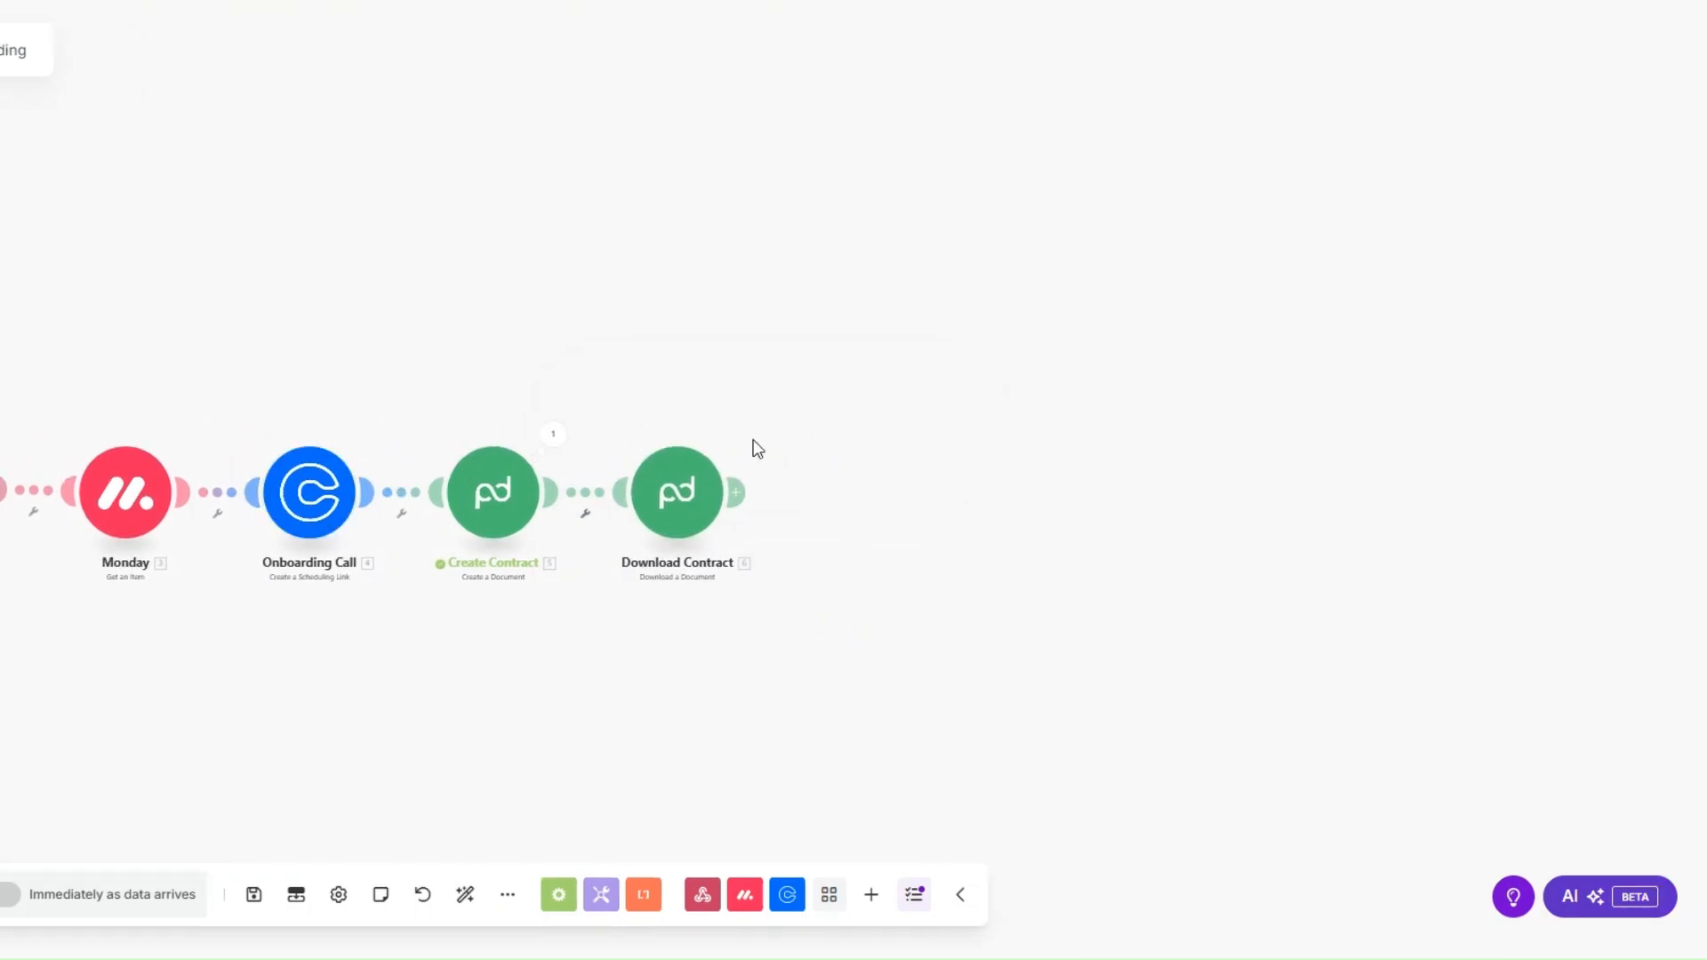
# Step: Add a Slack Join a Channel module after Download Contract and set its Channel ID to C079GLV9DPV
pyautogui.click(737, 491)
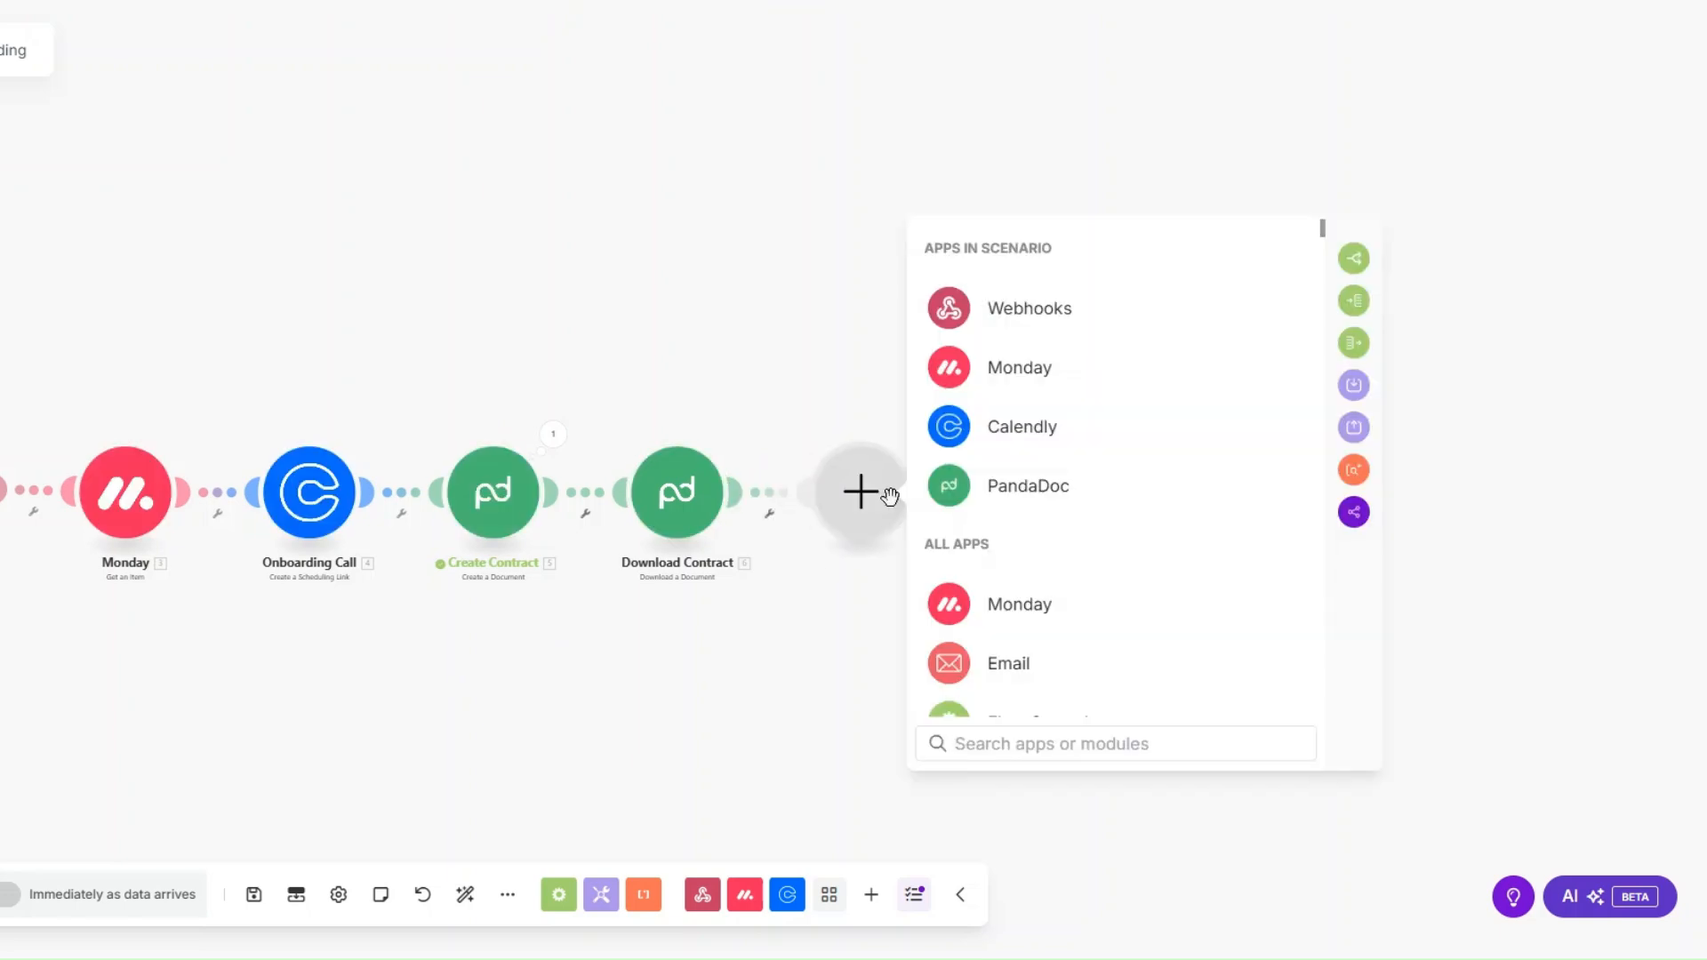
pyautogui.write('slack')
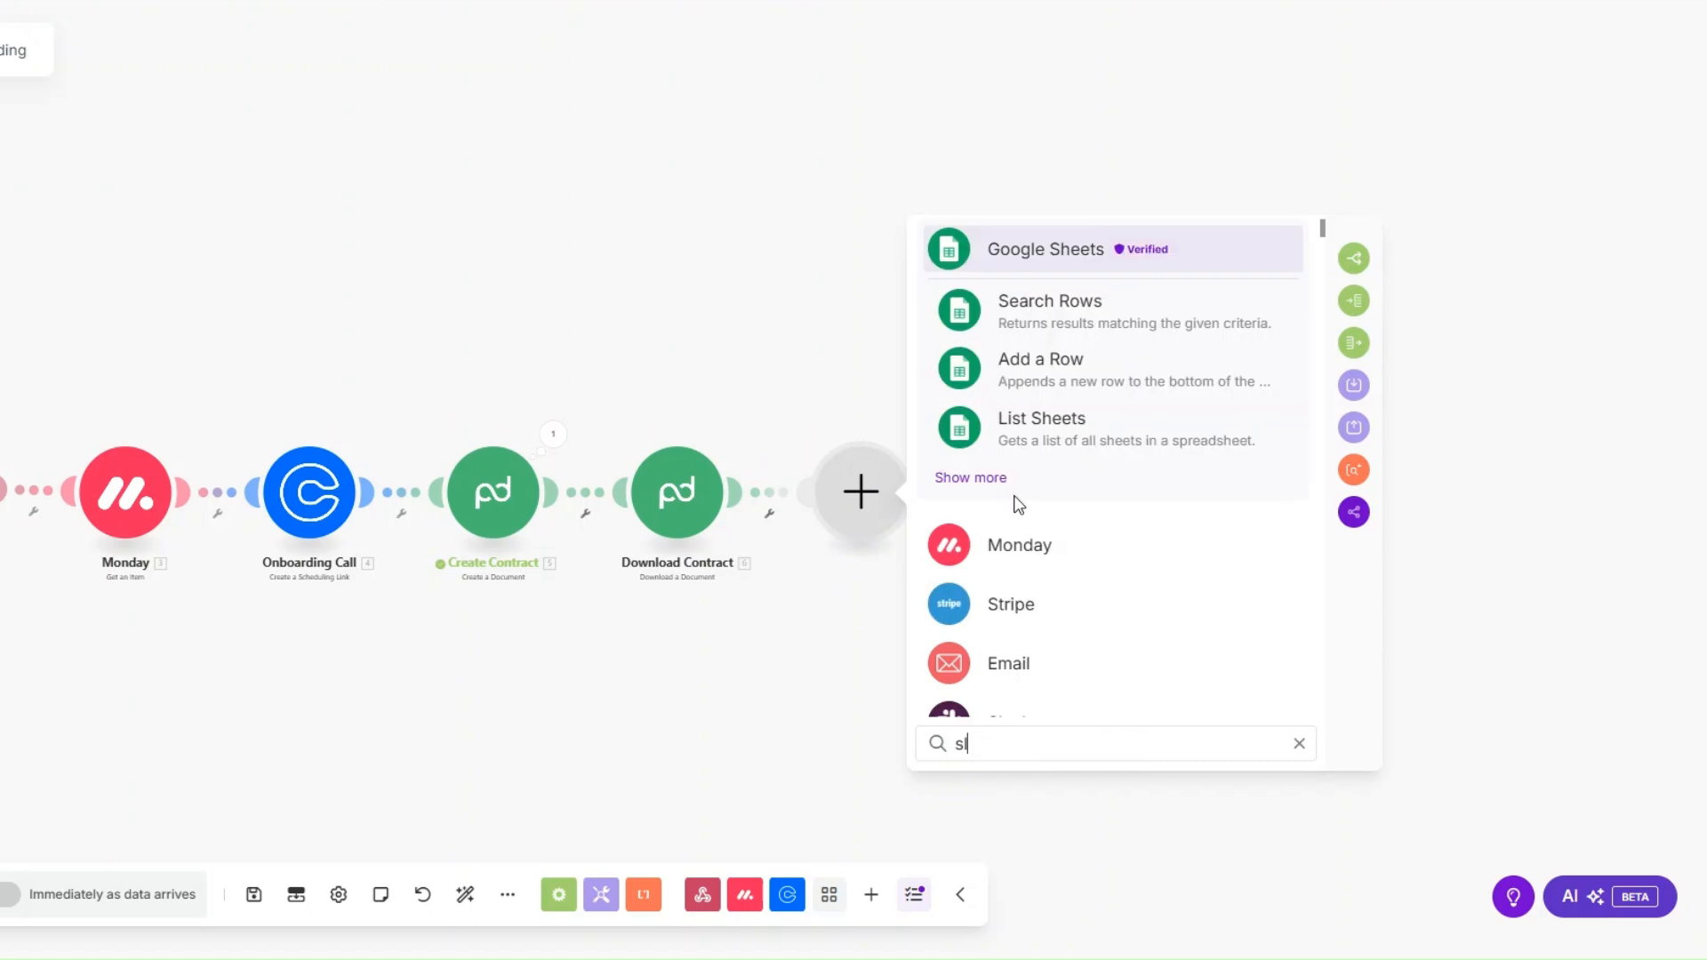
pyautogui.click(1035, 255)
pyautogui.scroll(-10, 1057, 433)
pyautogui.scroll(-1, 1057, 433)
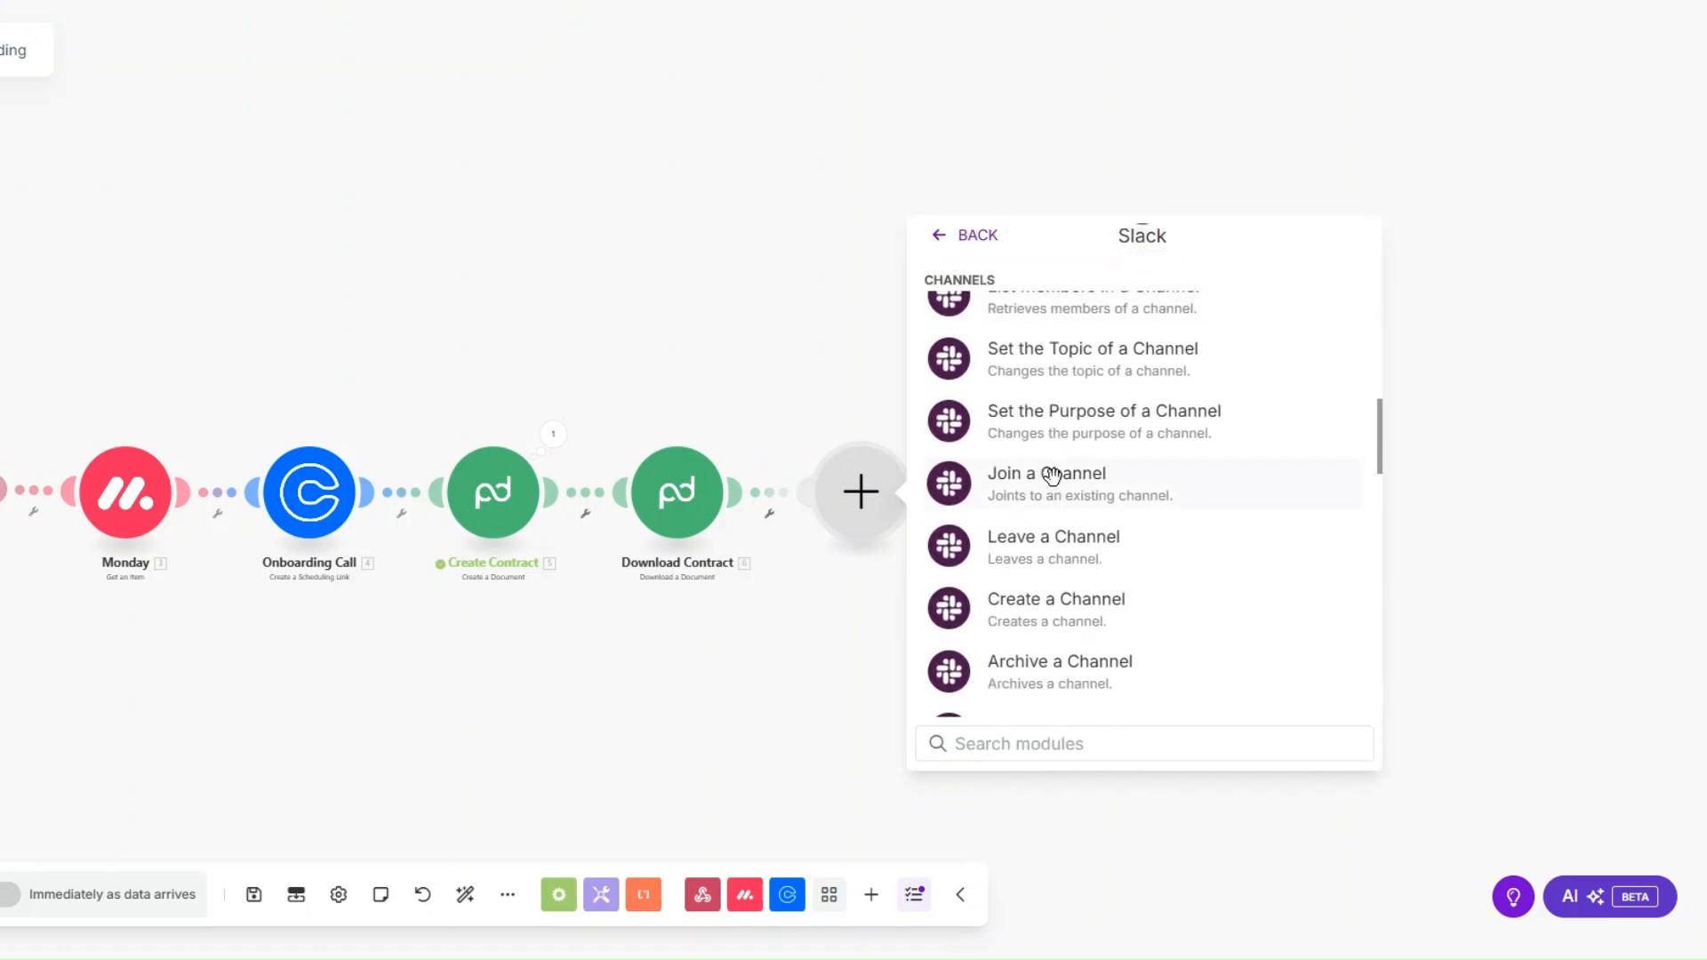
pyautogui.click(1055, 484)
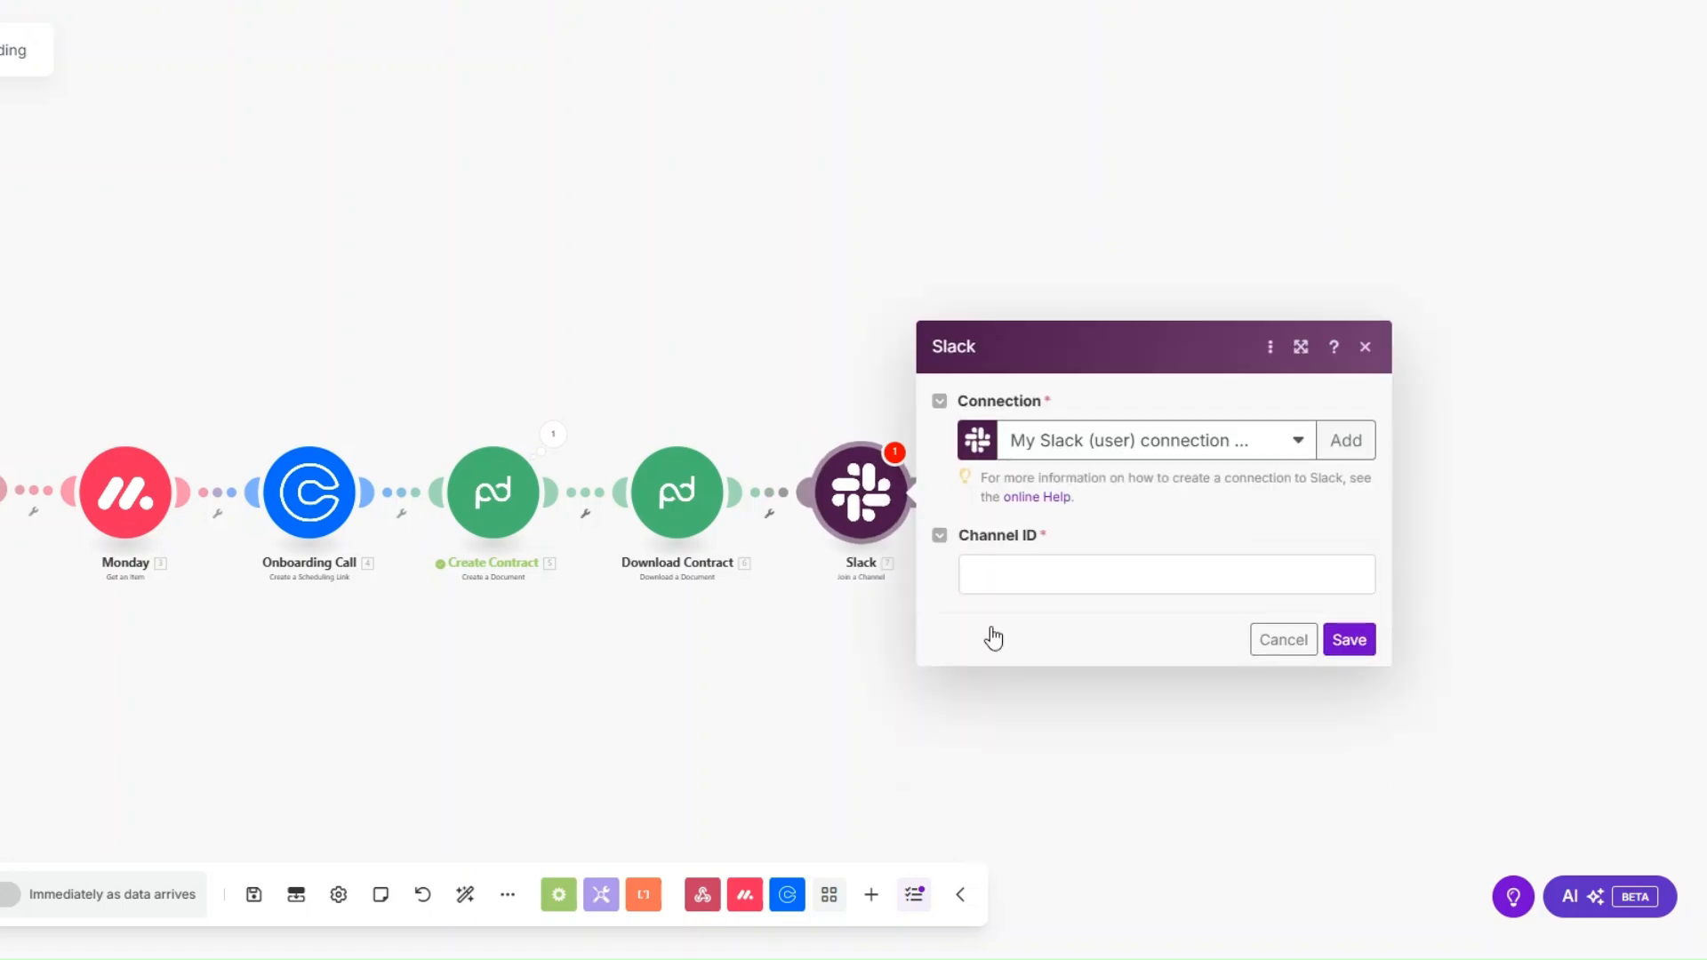
pyautogui.click(1083, 575)
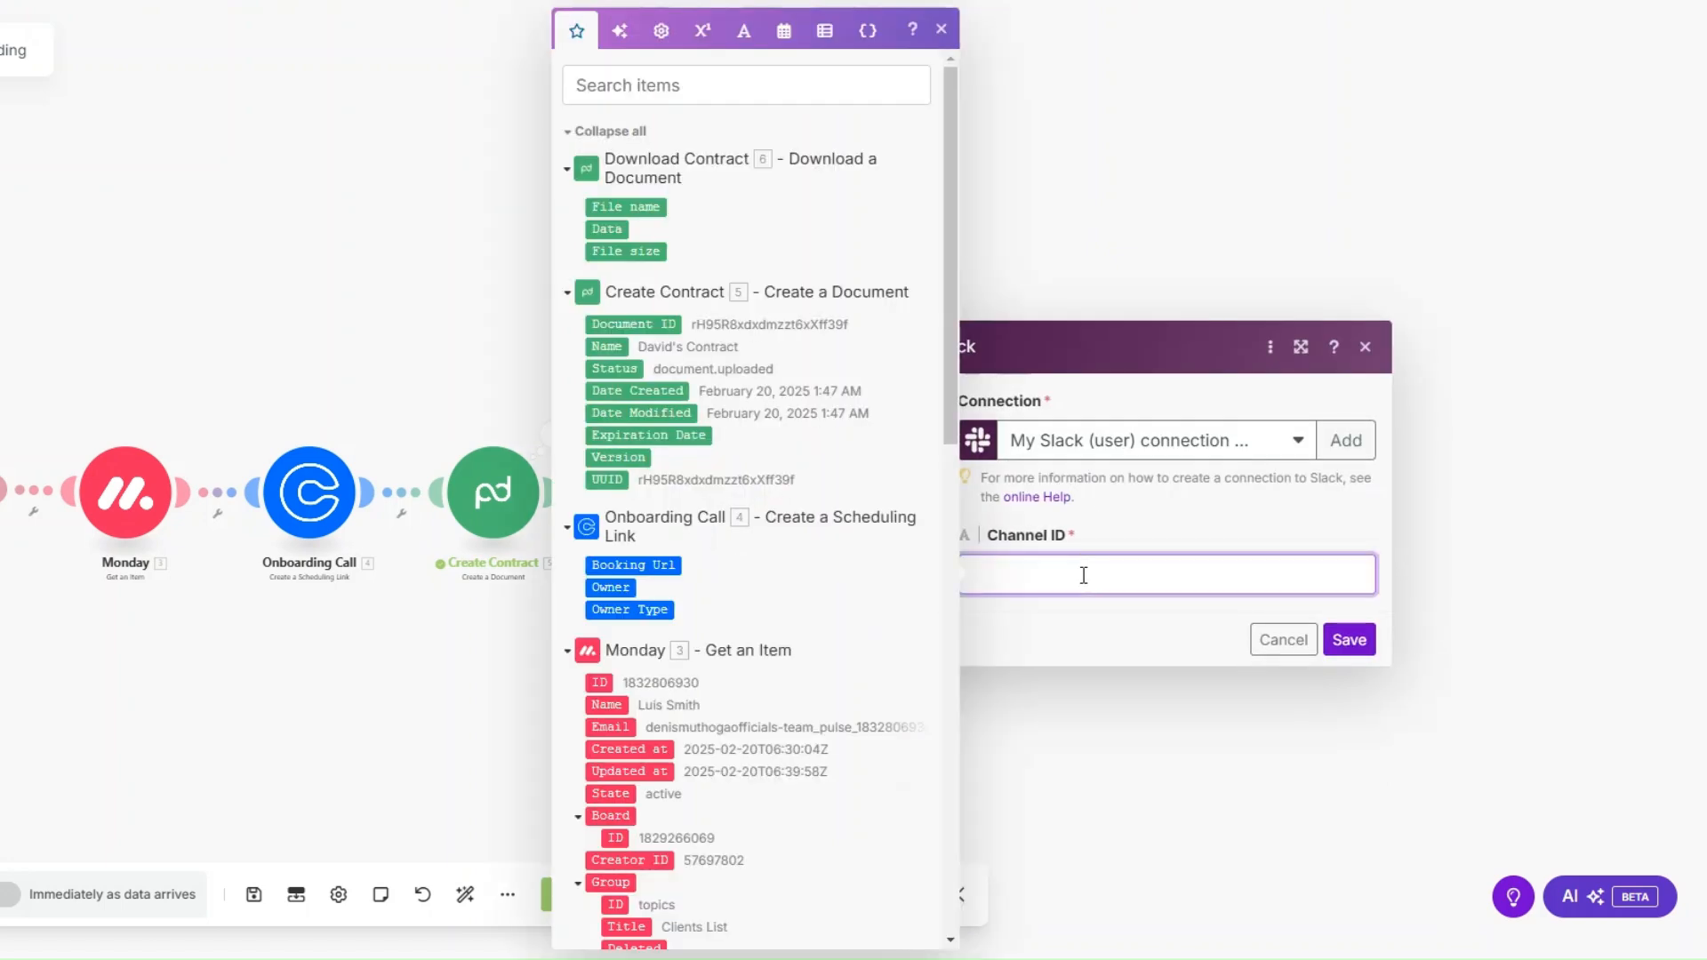
pyautogui.write('C079GLV9DPV')
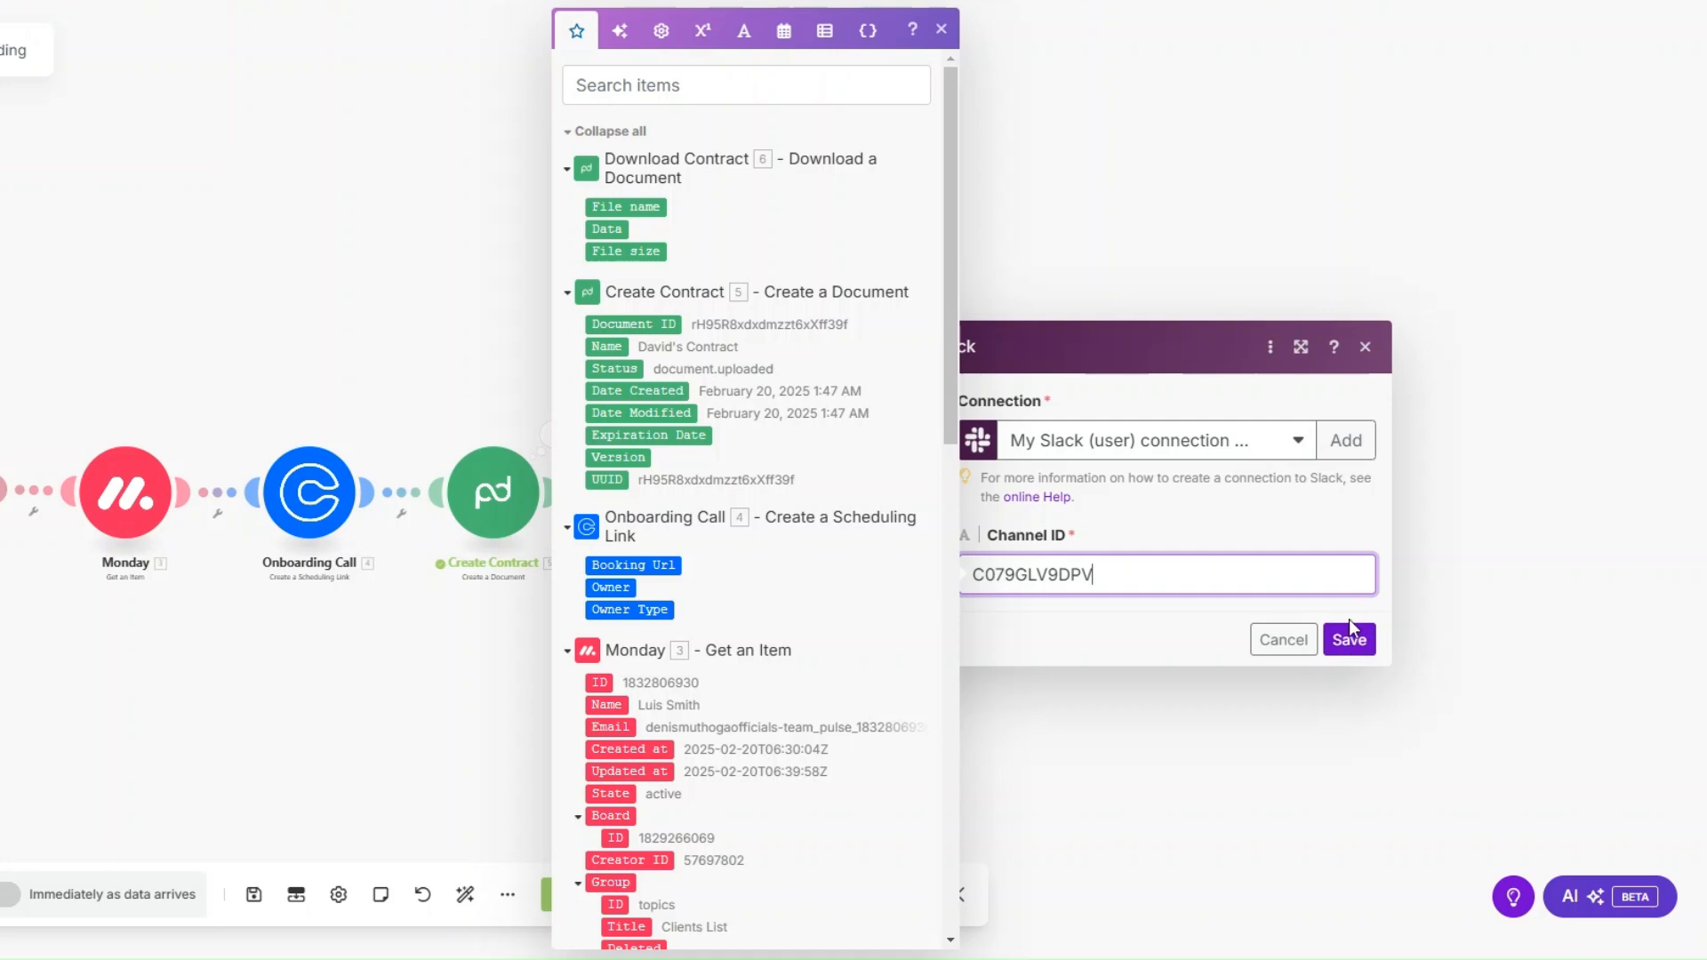
pyautogui.moveTo(467, 714); pyautogui.dragTo(305, 704)
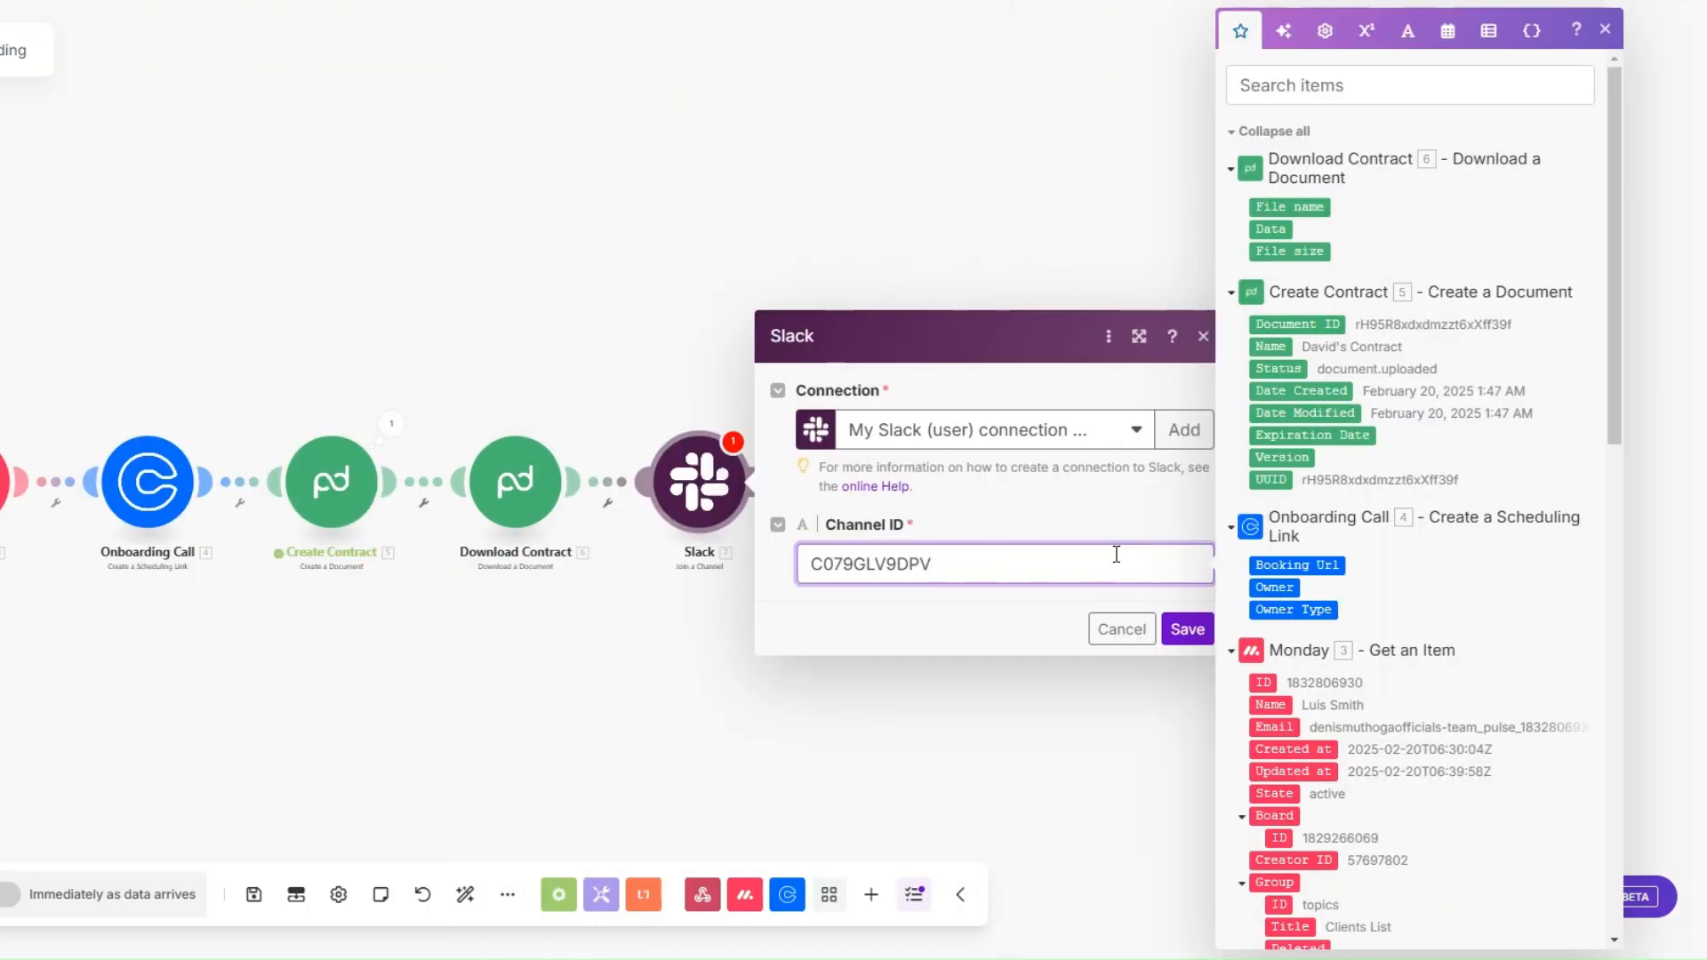
pyautogui.click(1192, 437)
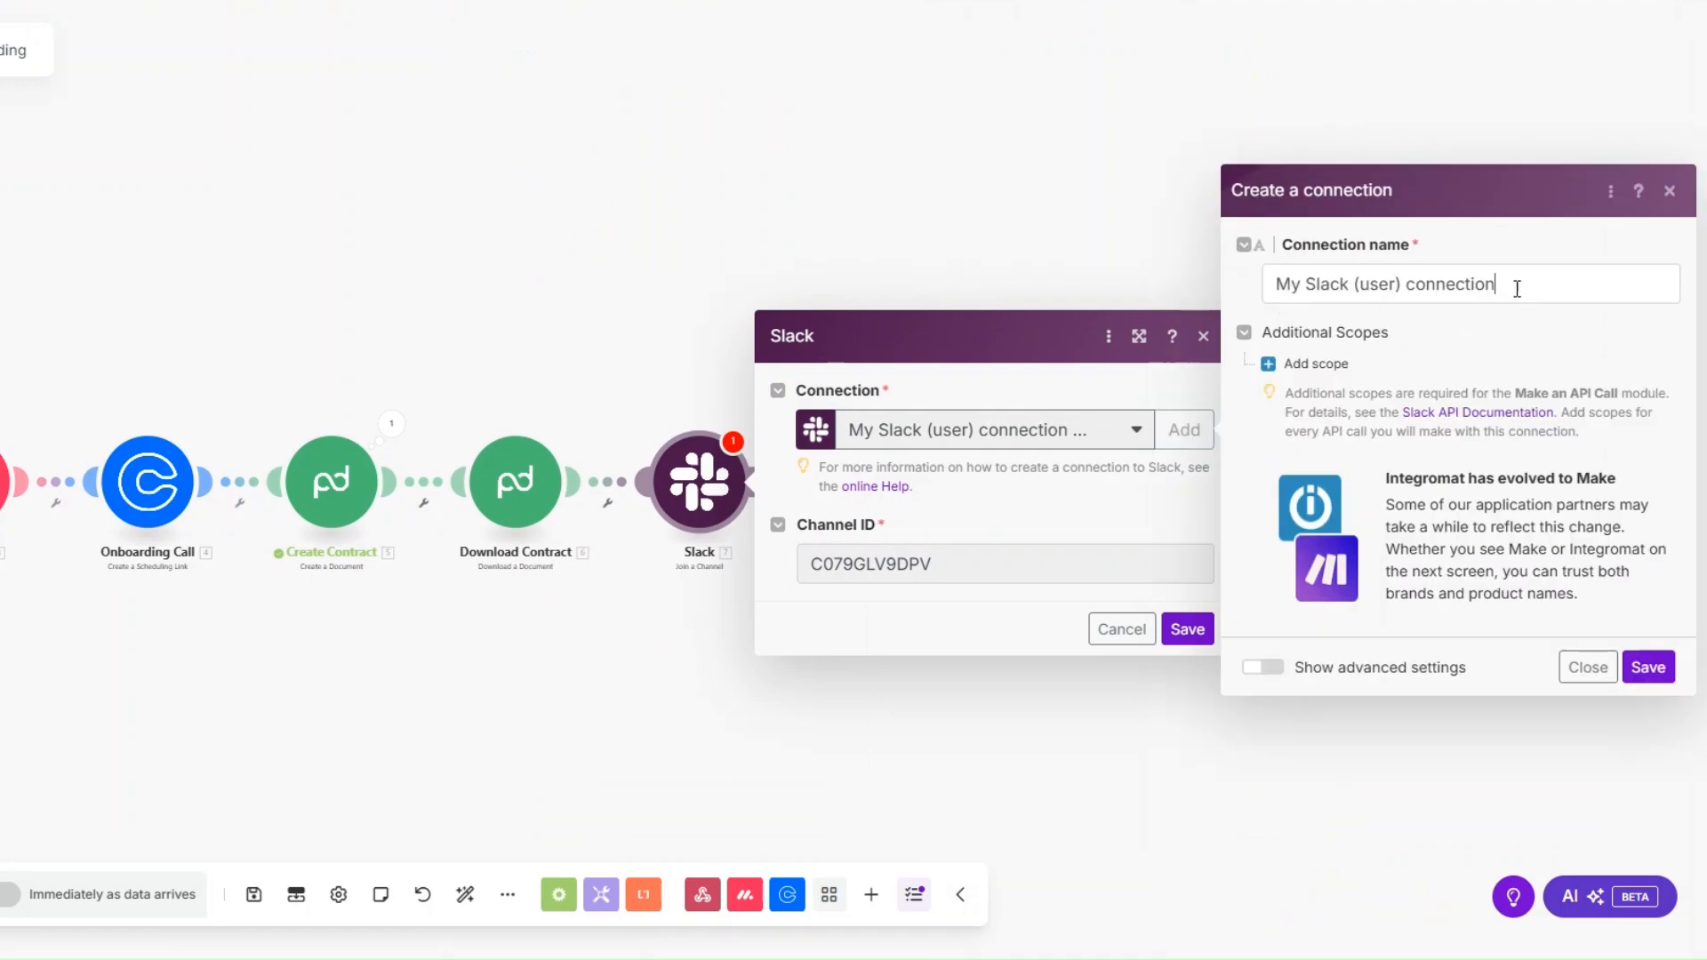
pyautogui.moveTo(1513, 293); pyautogui.dragTo(1262, 283)
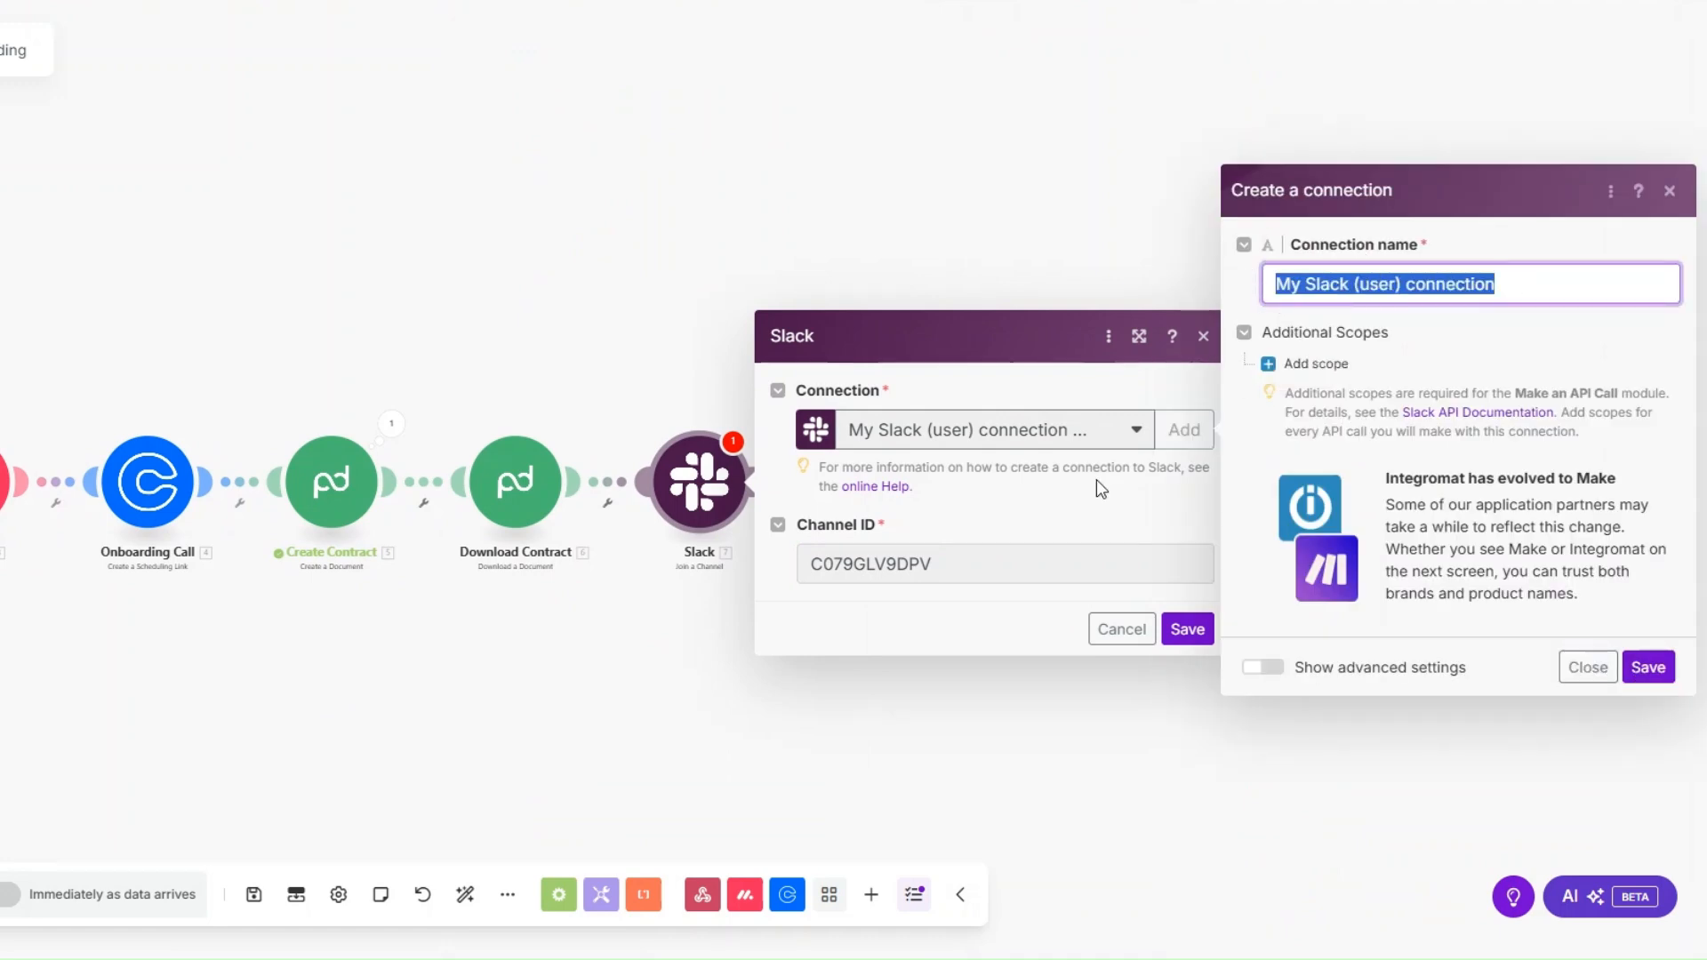
pyautogui.click(1588, 667)
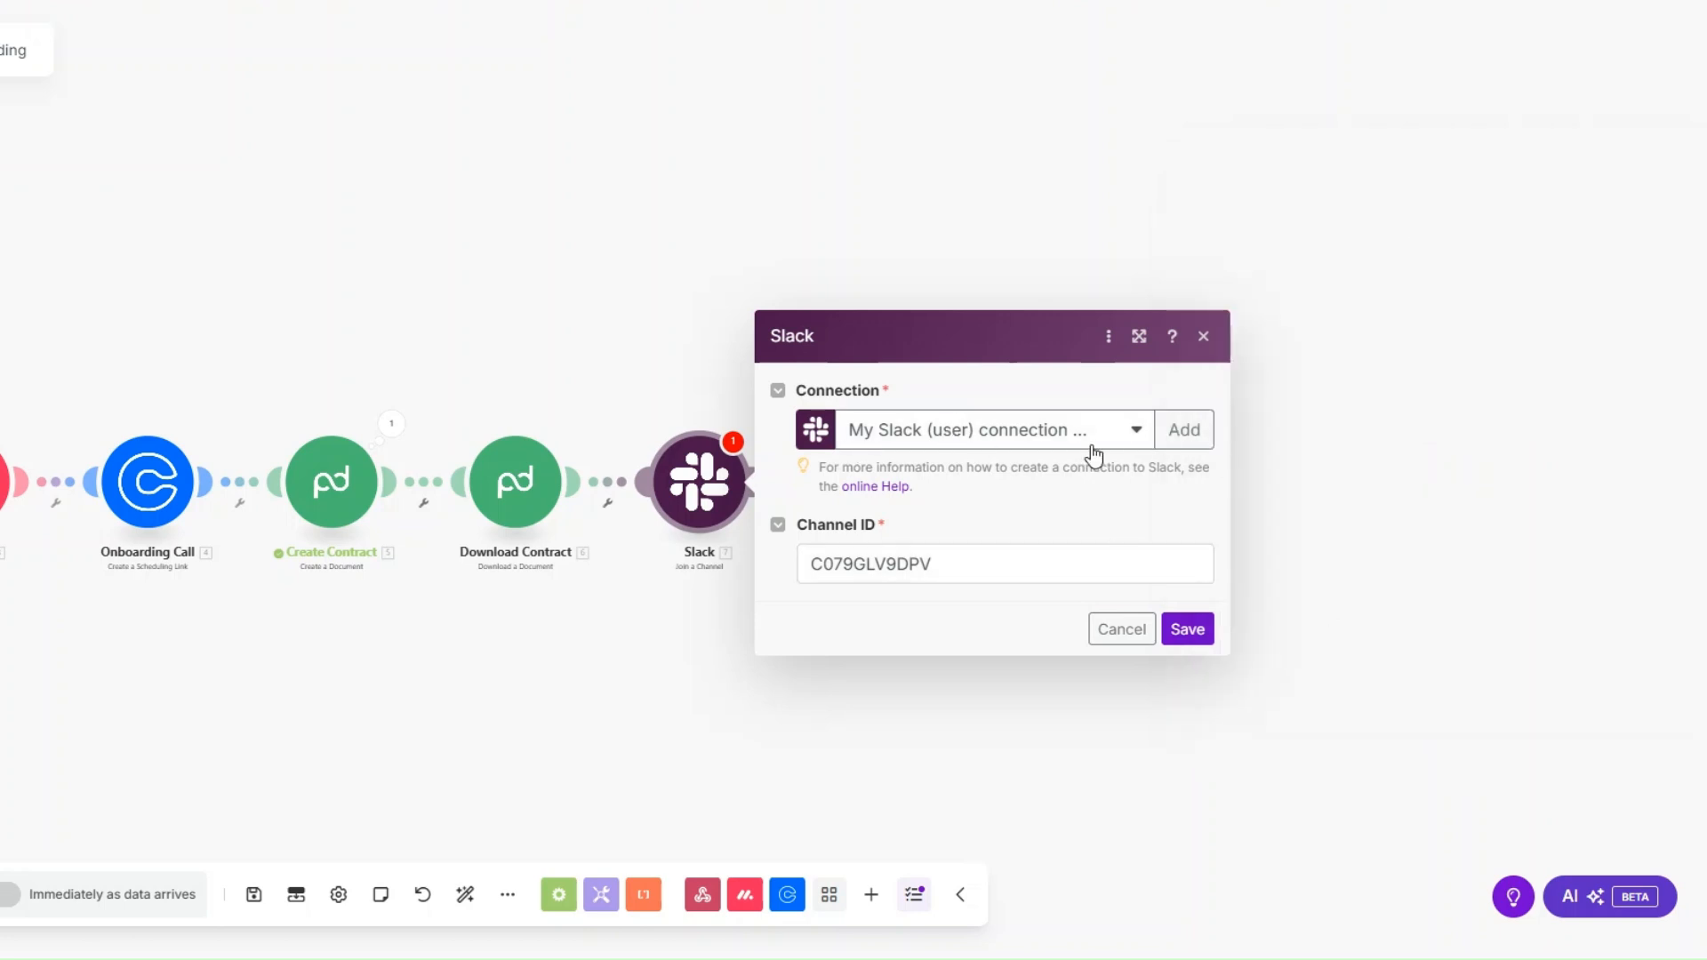
# Step: Save the Slack module with its existing user connection and rename it Client Channel
pyautogui.click(1187, 629)
pyautogui.rightClick(690, 487)
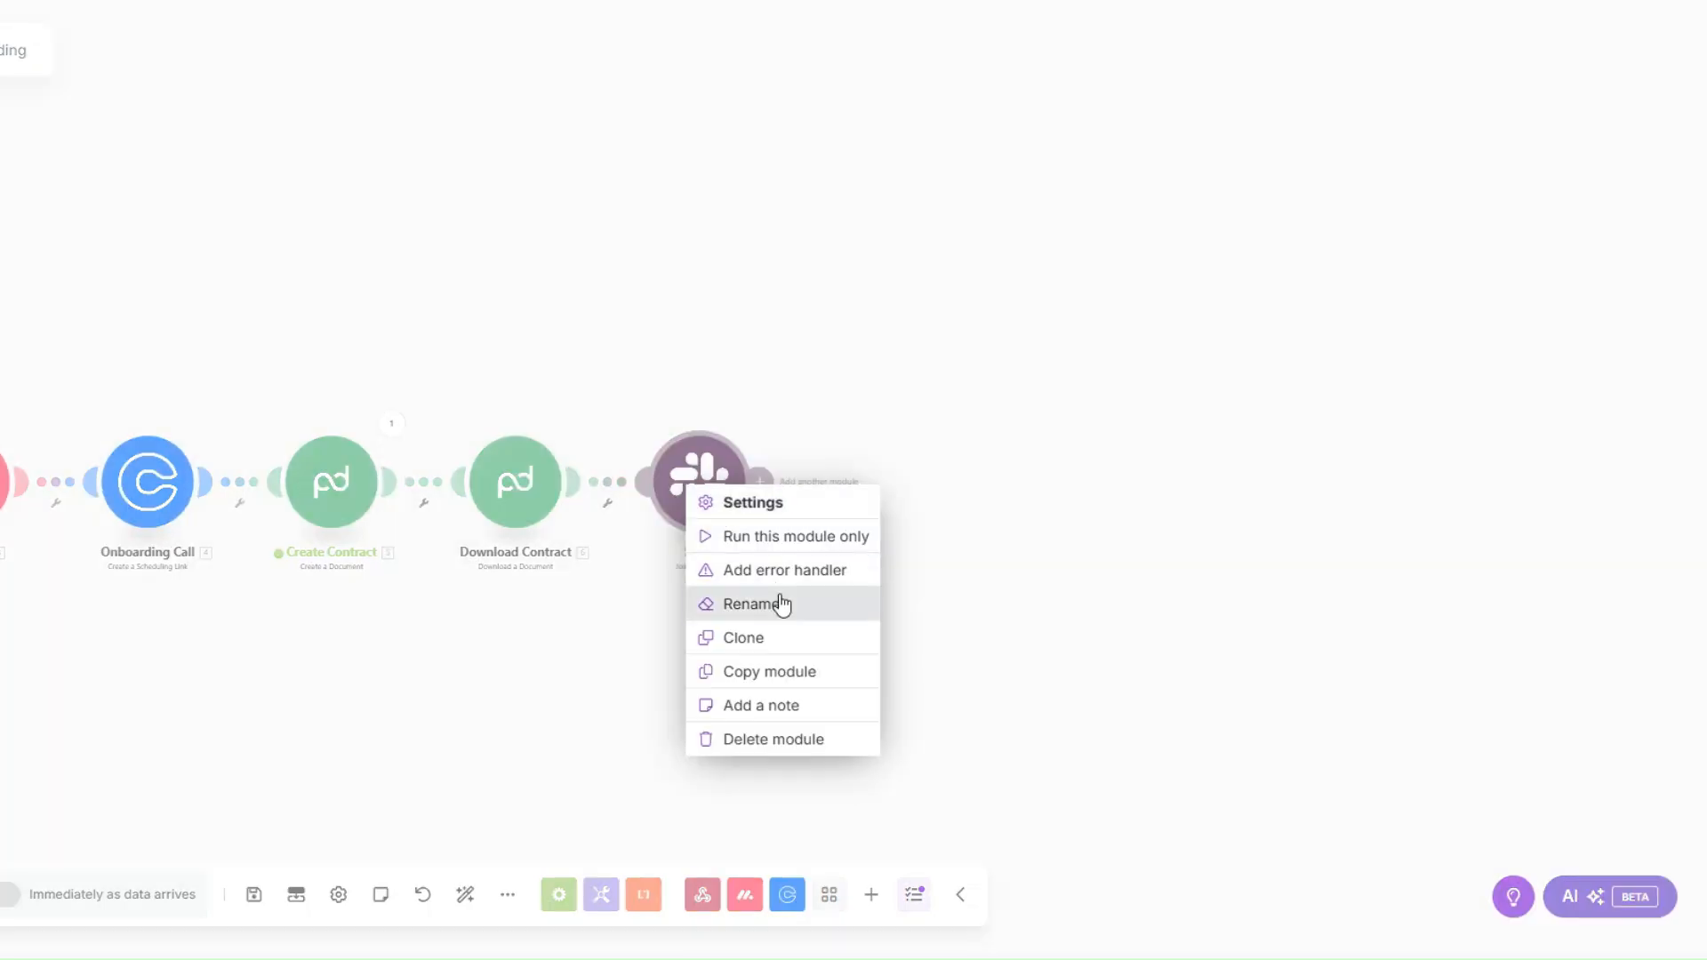
pyautogui.click(782, 605)
pyautogui.write('Client')
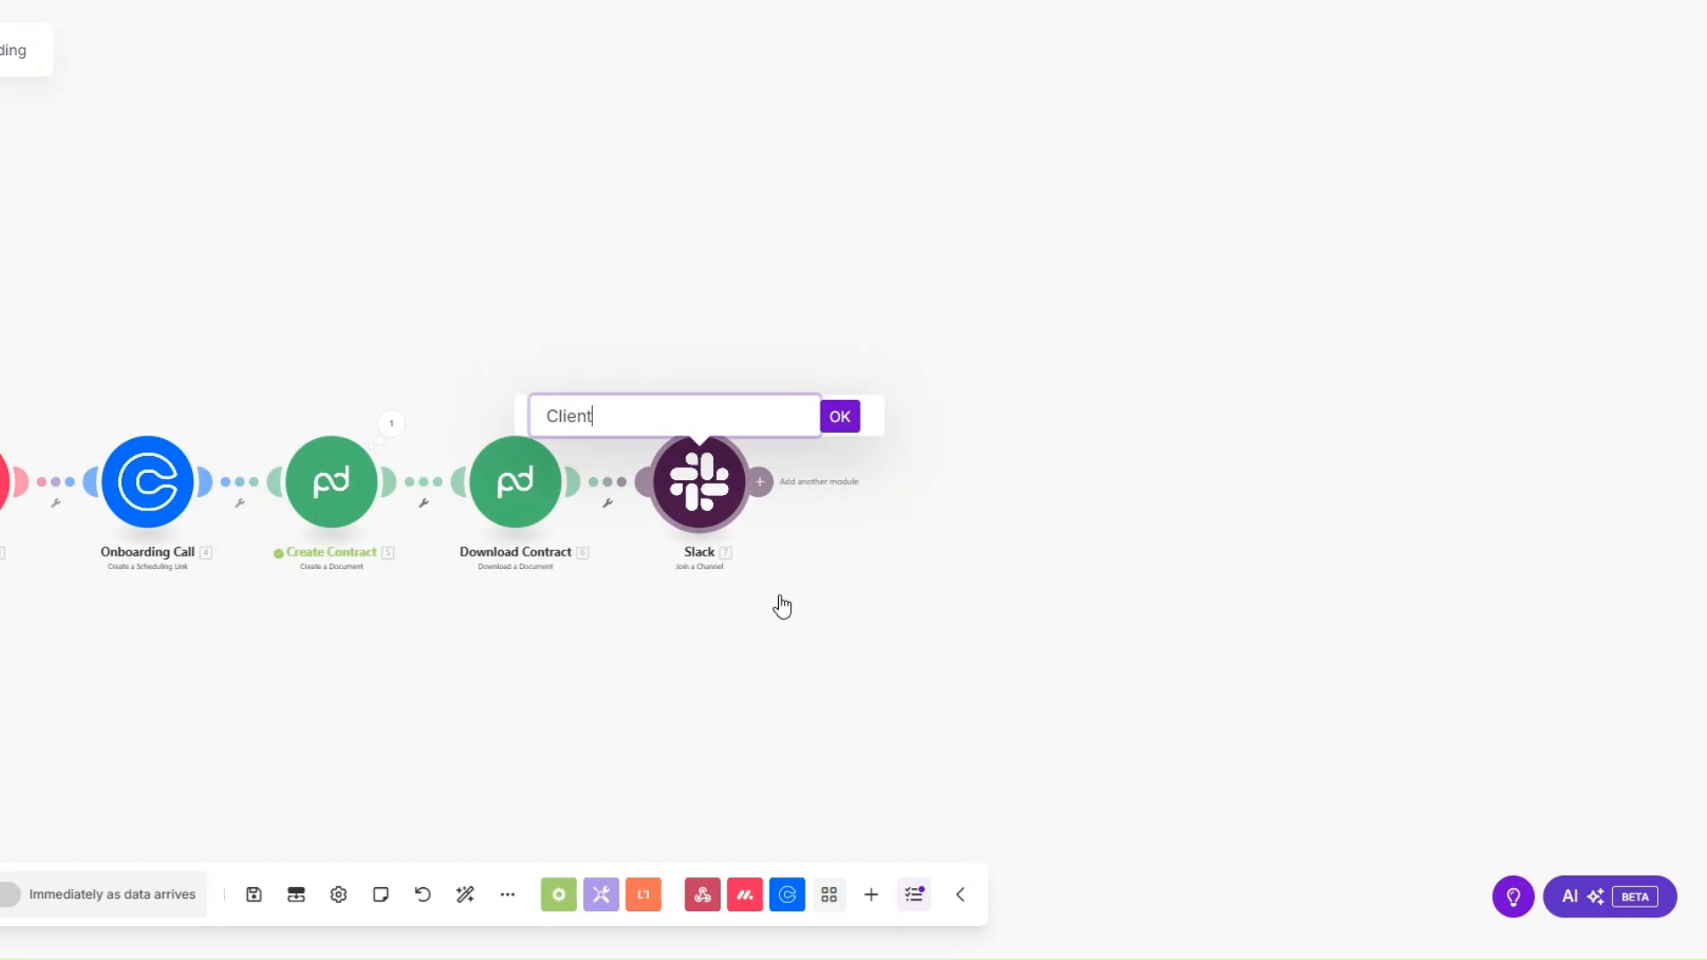
pyautogui.write(' Channe;l')
pyautogui.click(838, 418)
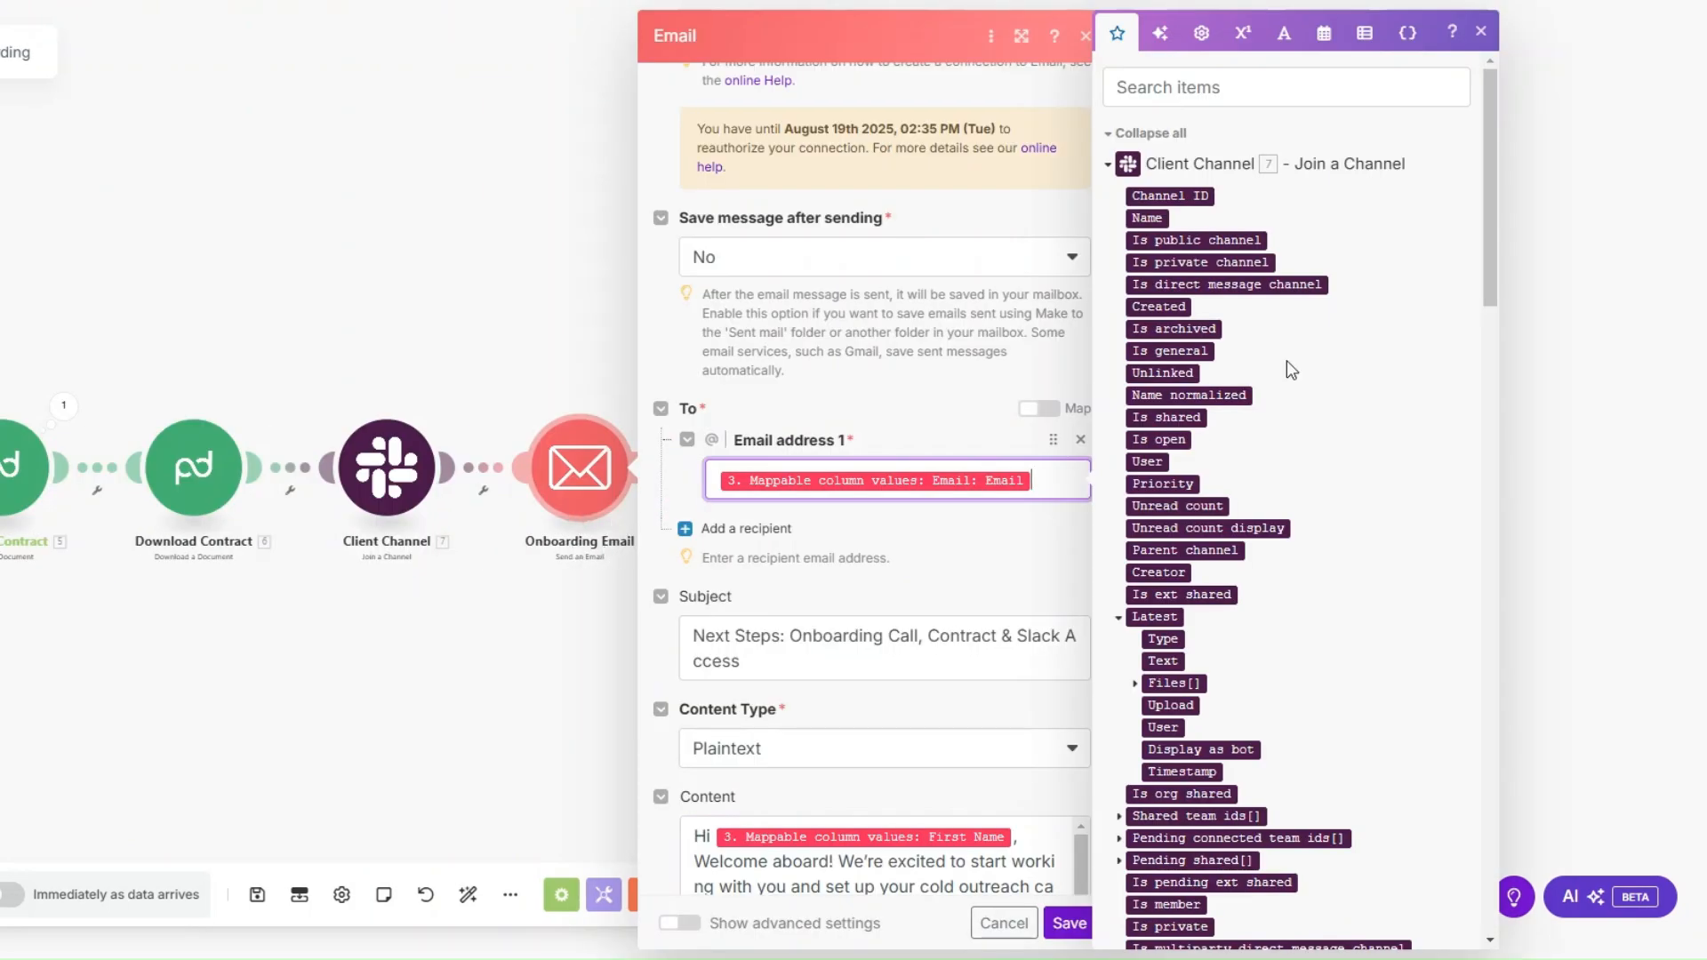
# Step: Review the Onboarding Email's recipient, subject, content and mapped booking link and contract file name, and save the module
pyautogui.scroll(-15, 1423, 445)
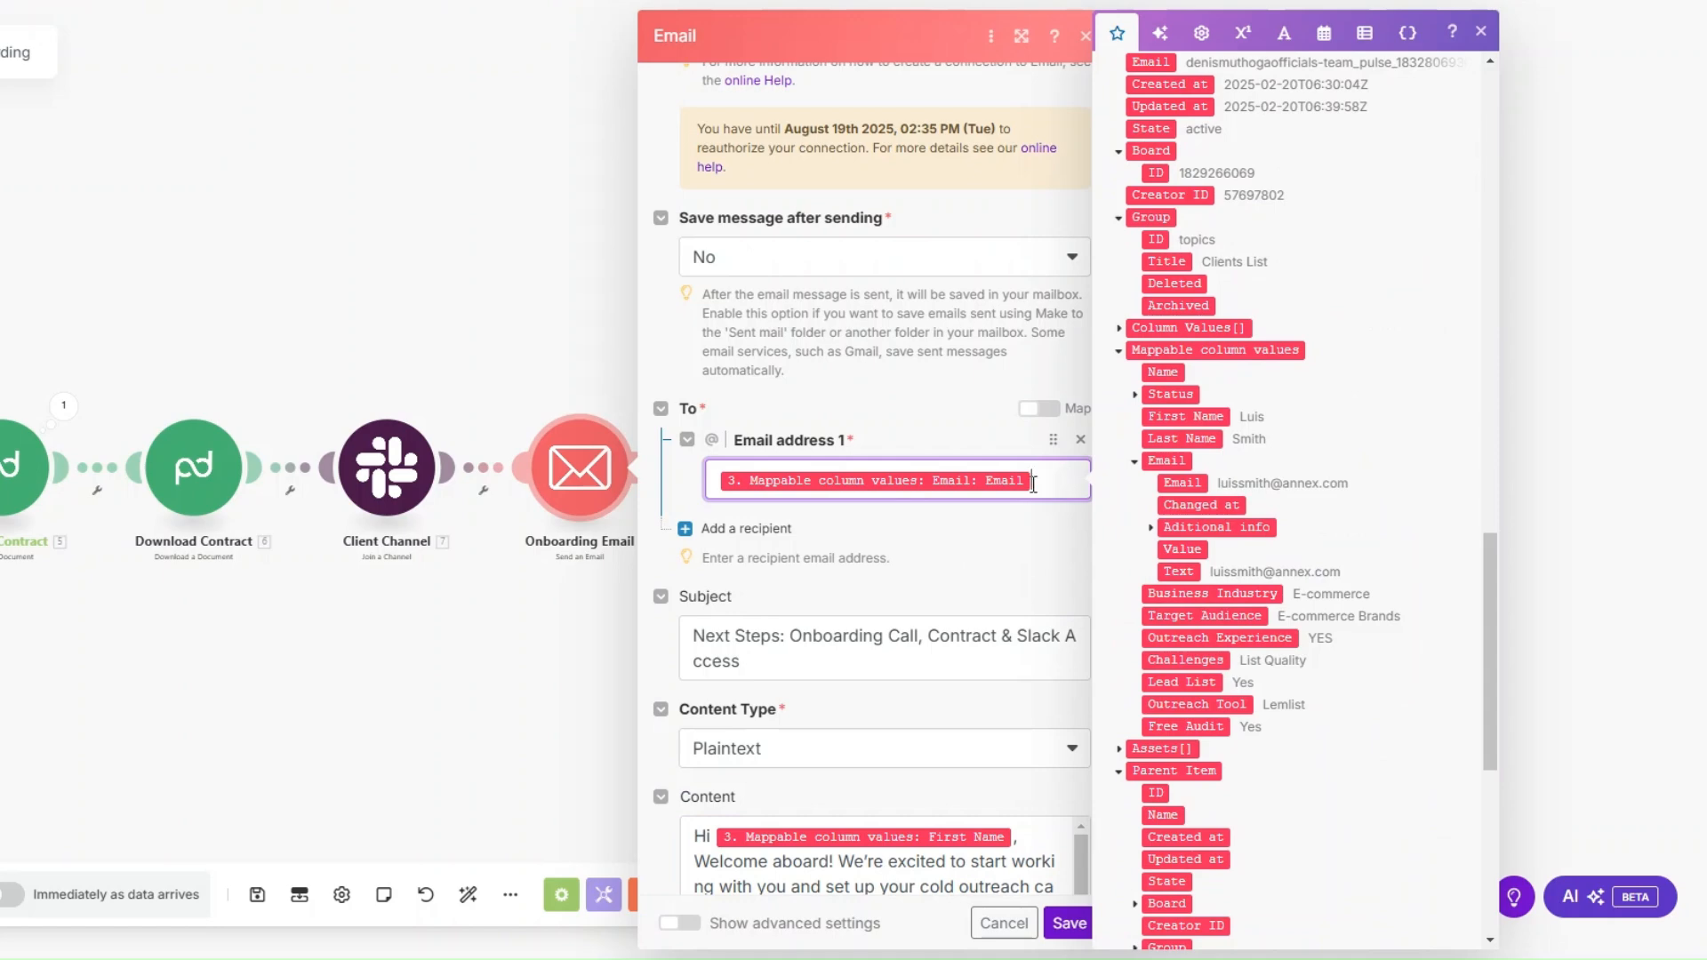
pyautogui.scroll(-4, 907, 454)
pyautogui.click(771, 340)
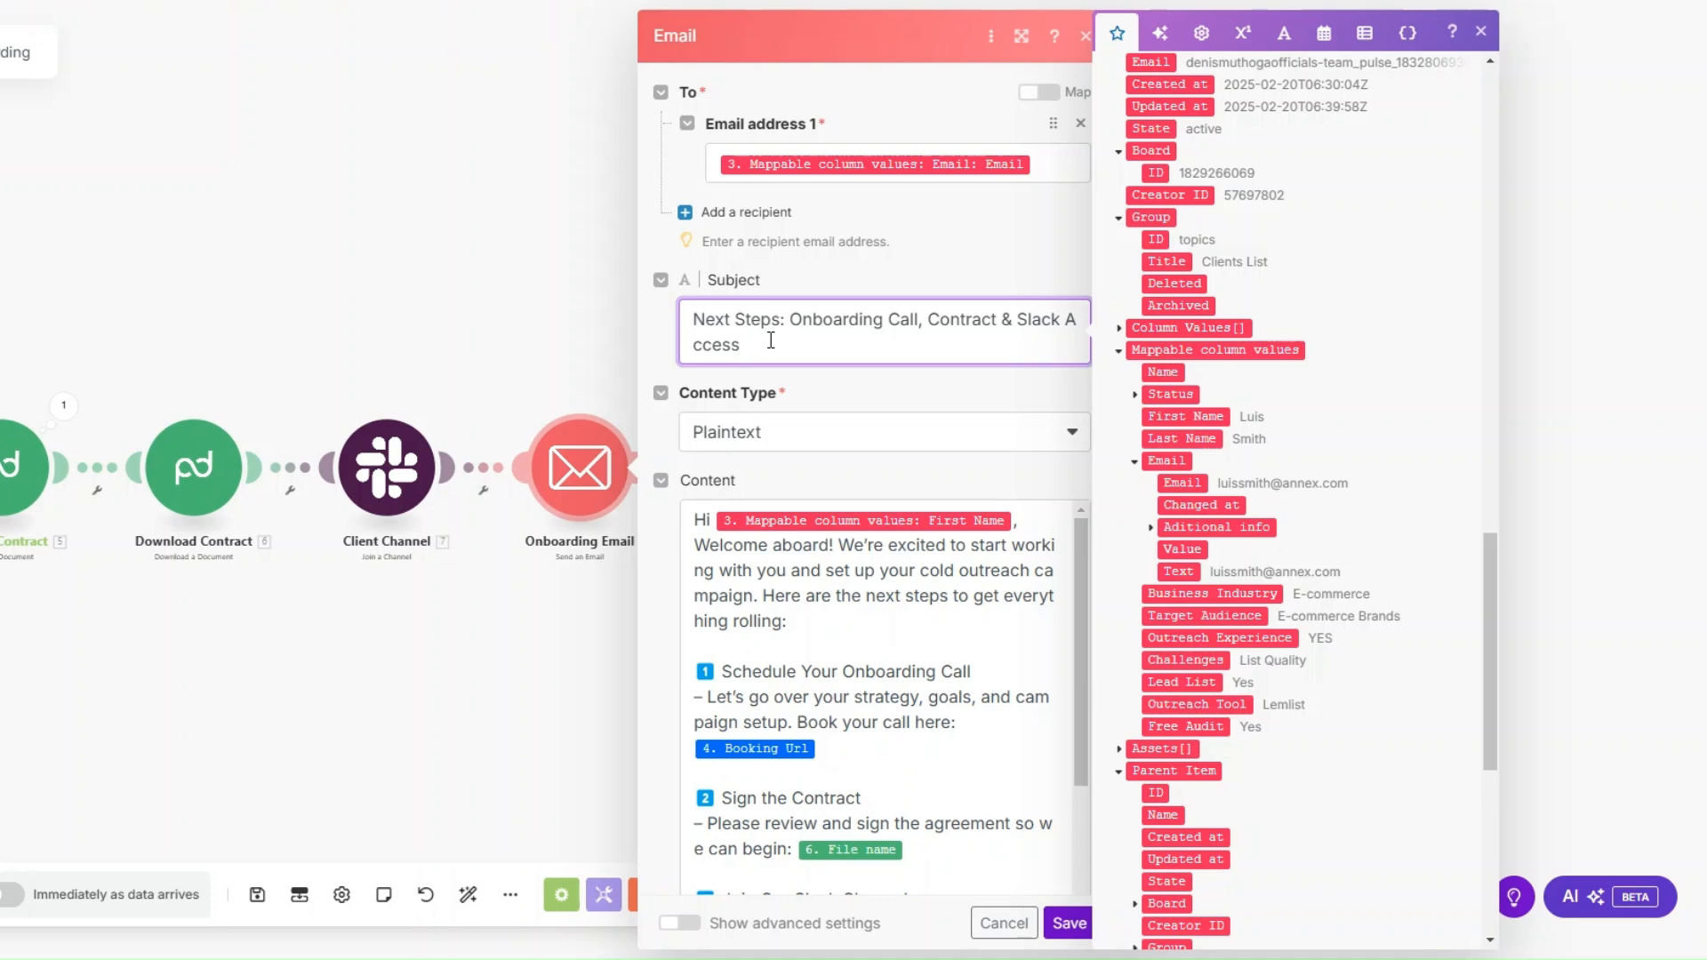
pyautogui.scroll(-2, 867, 364)
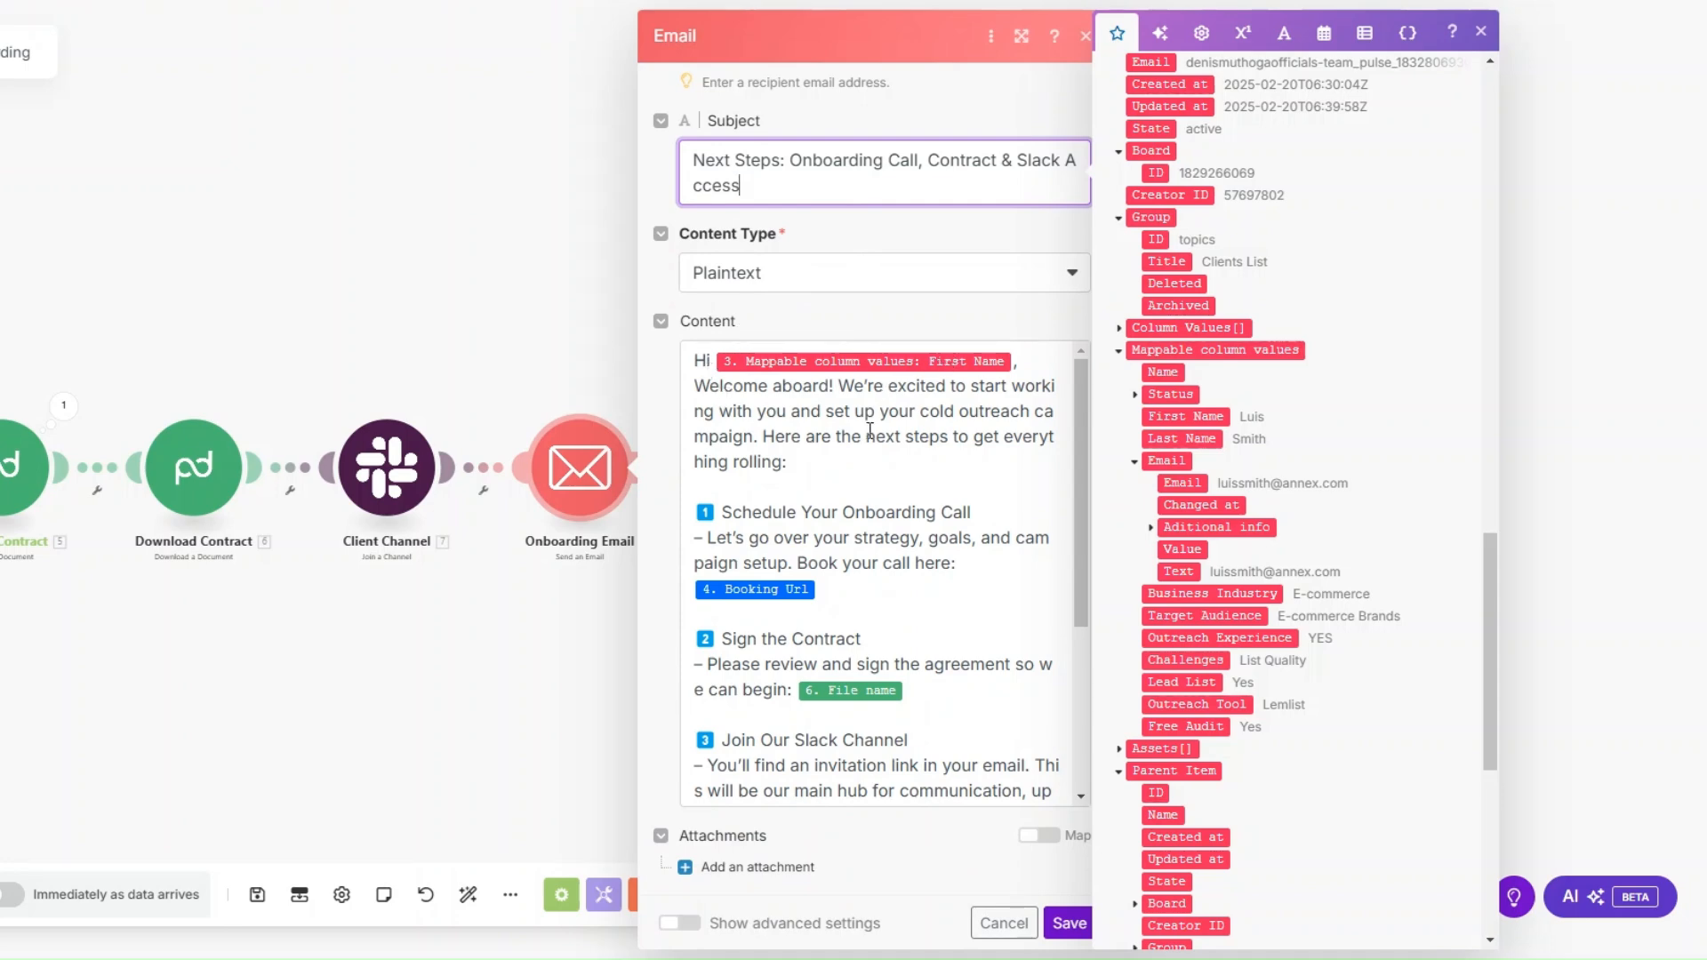
pyautogui.scroll(-2, 845, 431)
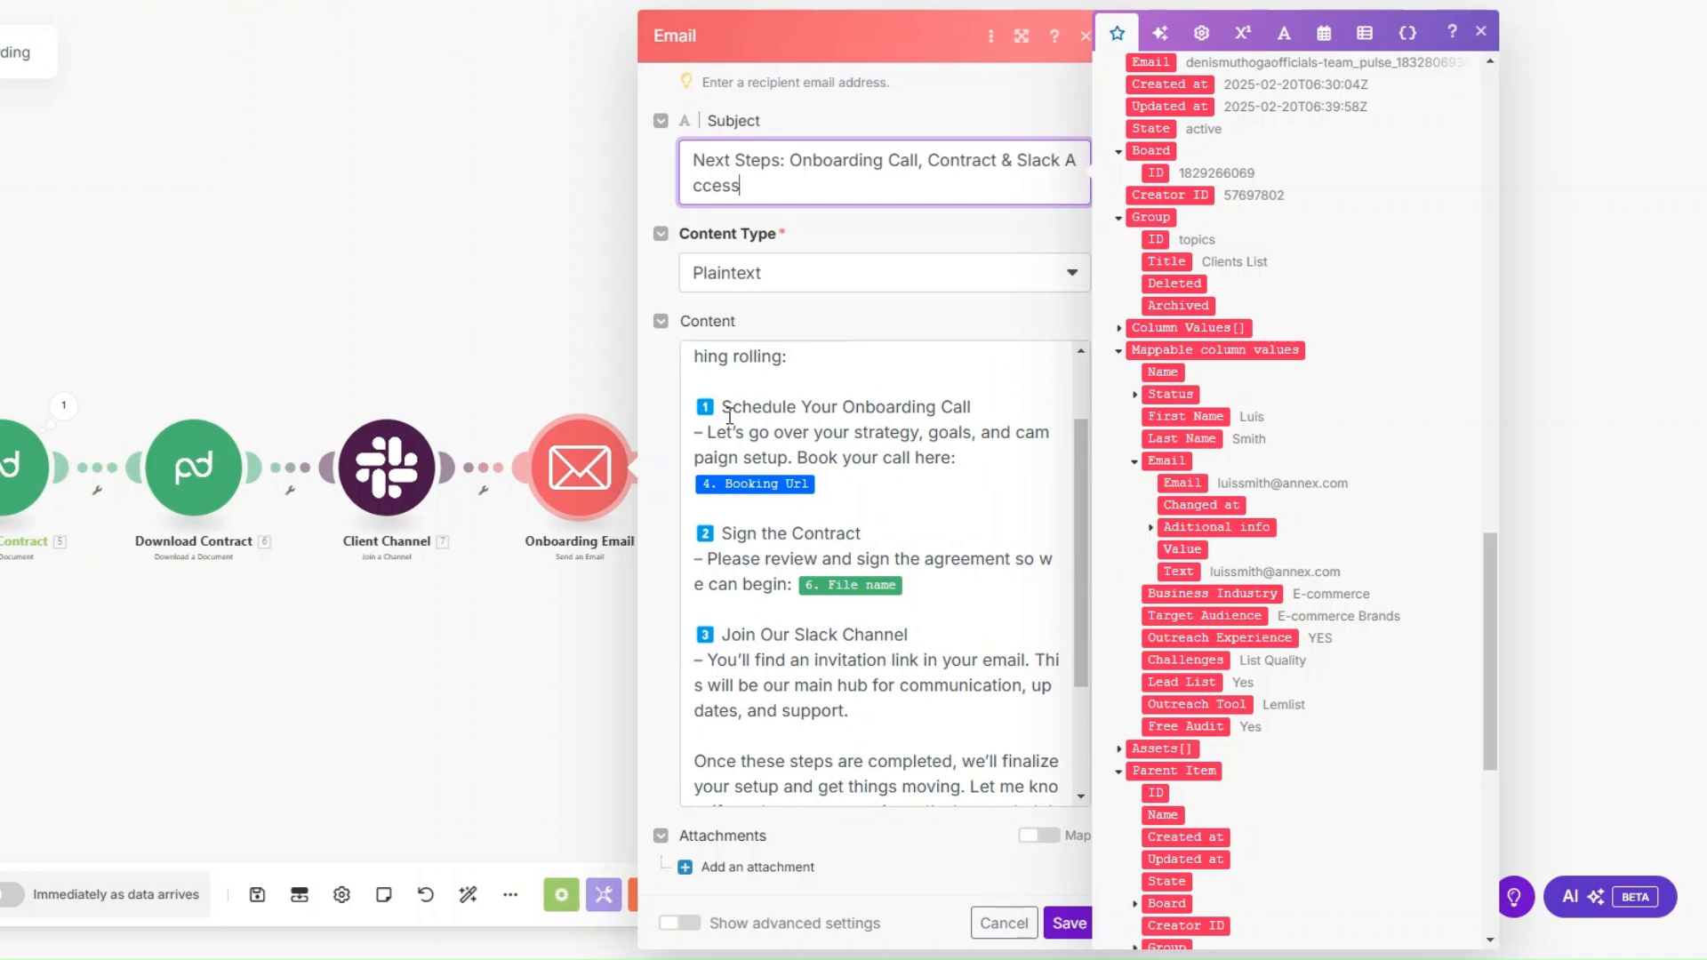
pyautogui.click(838, 480)
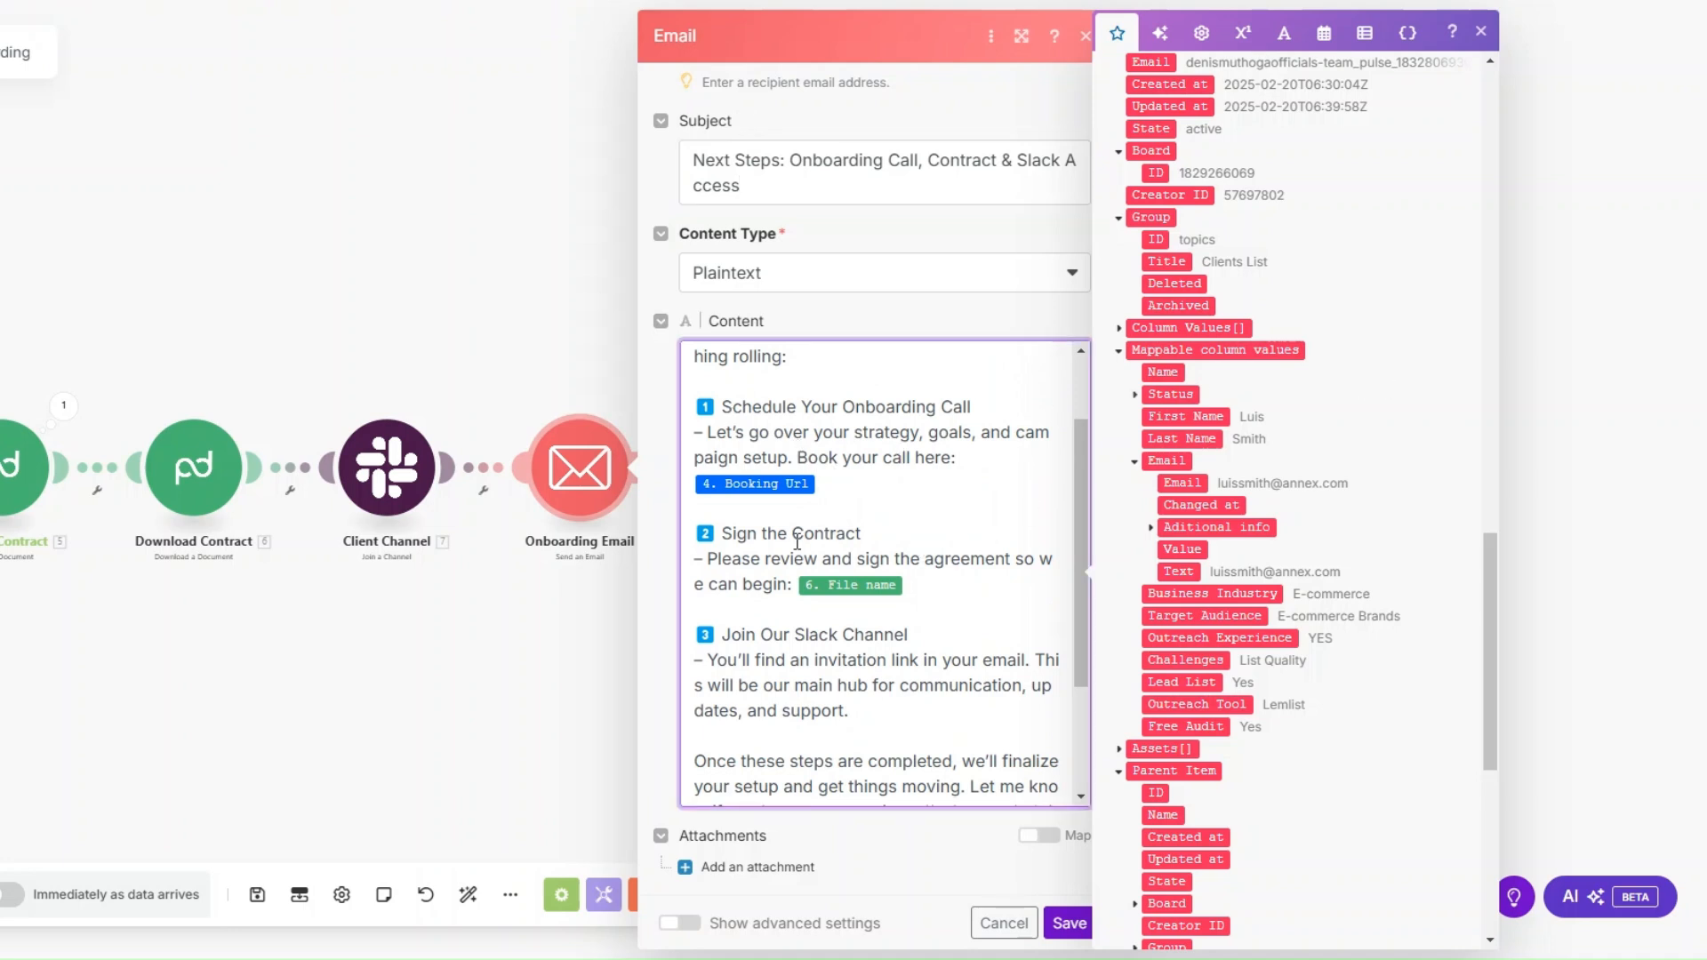
pyautogui.scroll(-1, 752, 473)
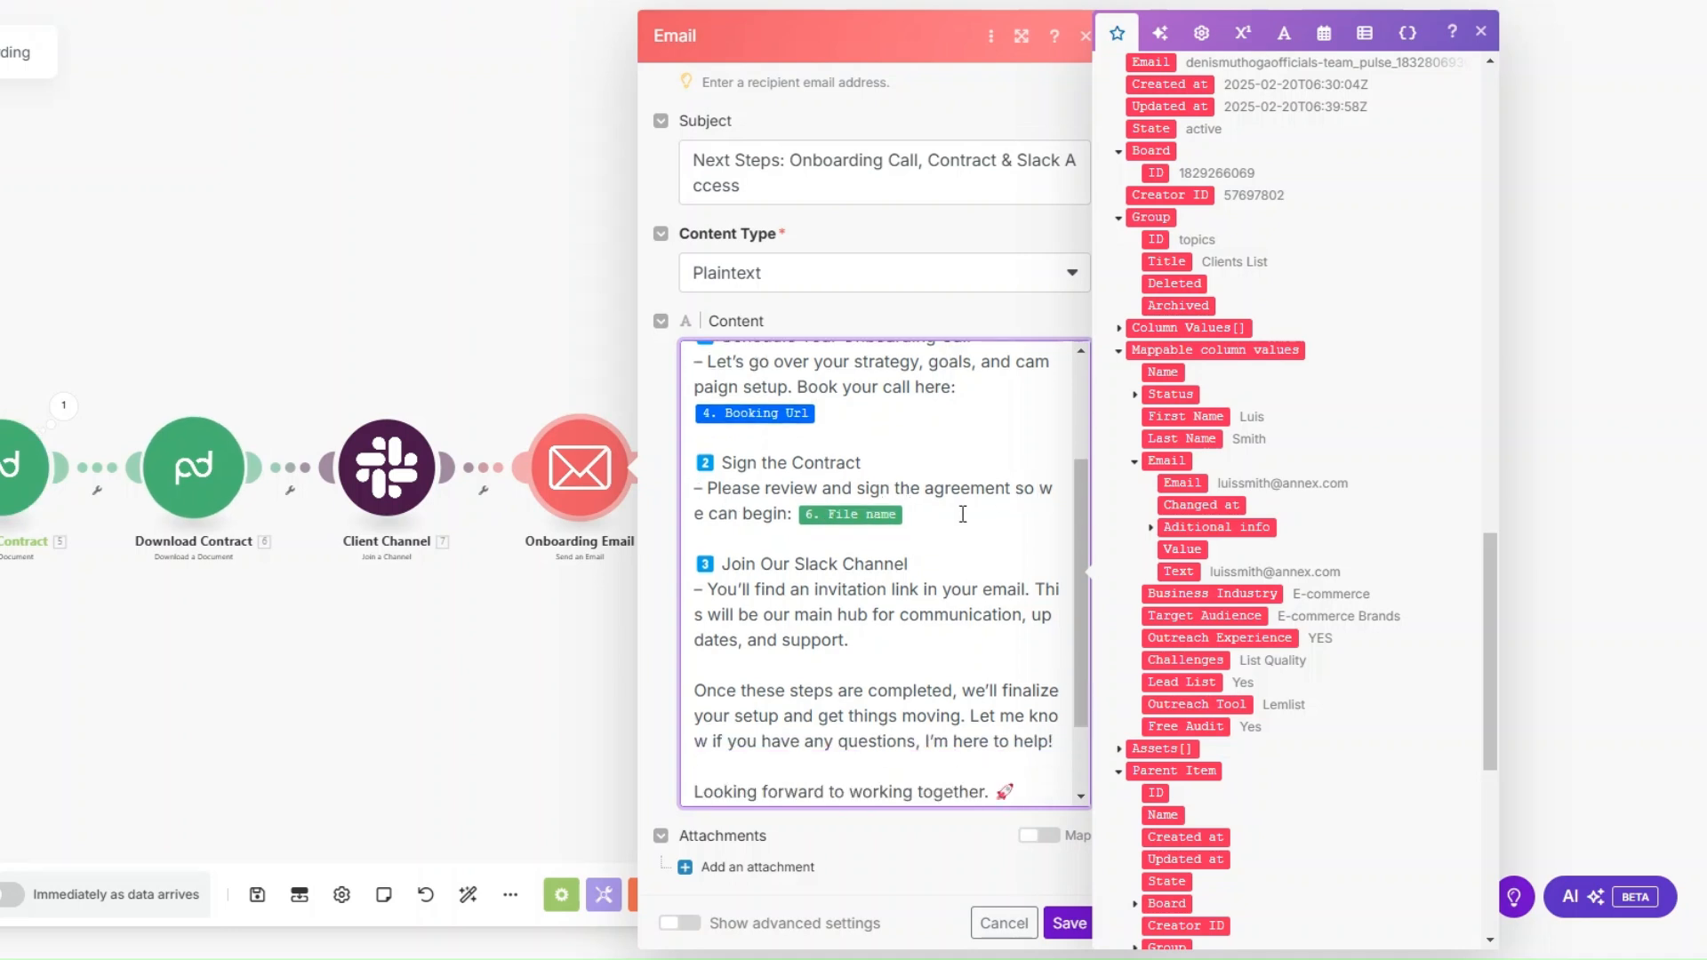
pyautogui.click(890, 518)
pyautogui.scroll(-1, 885, 523)
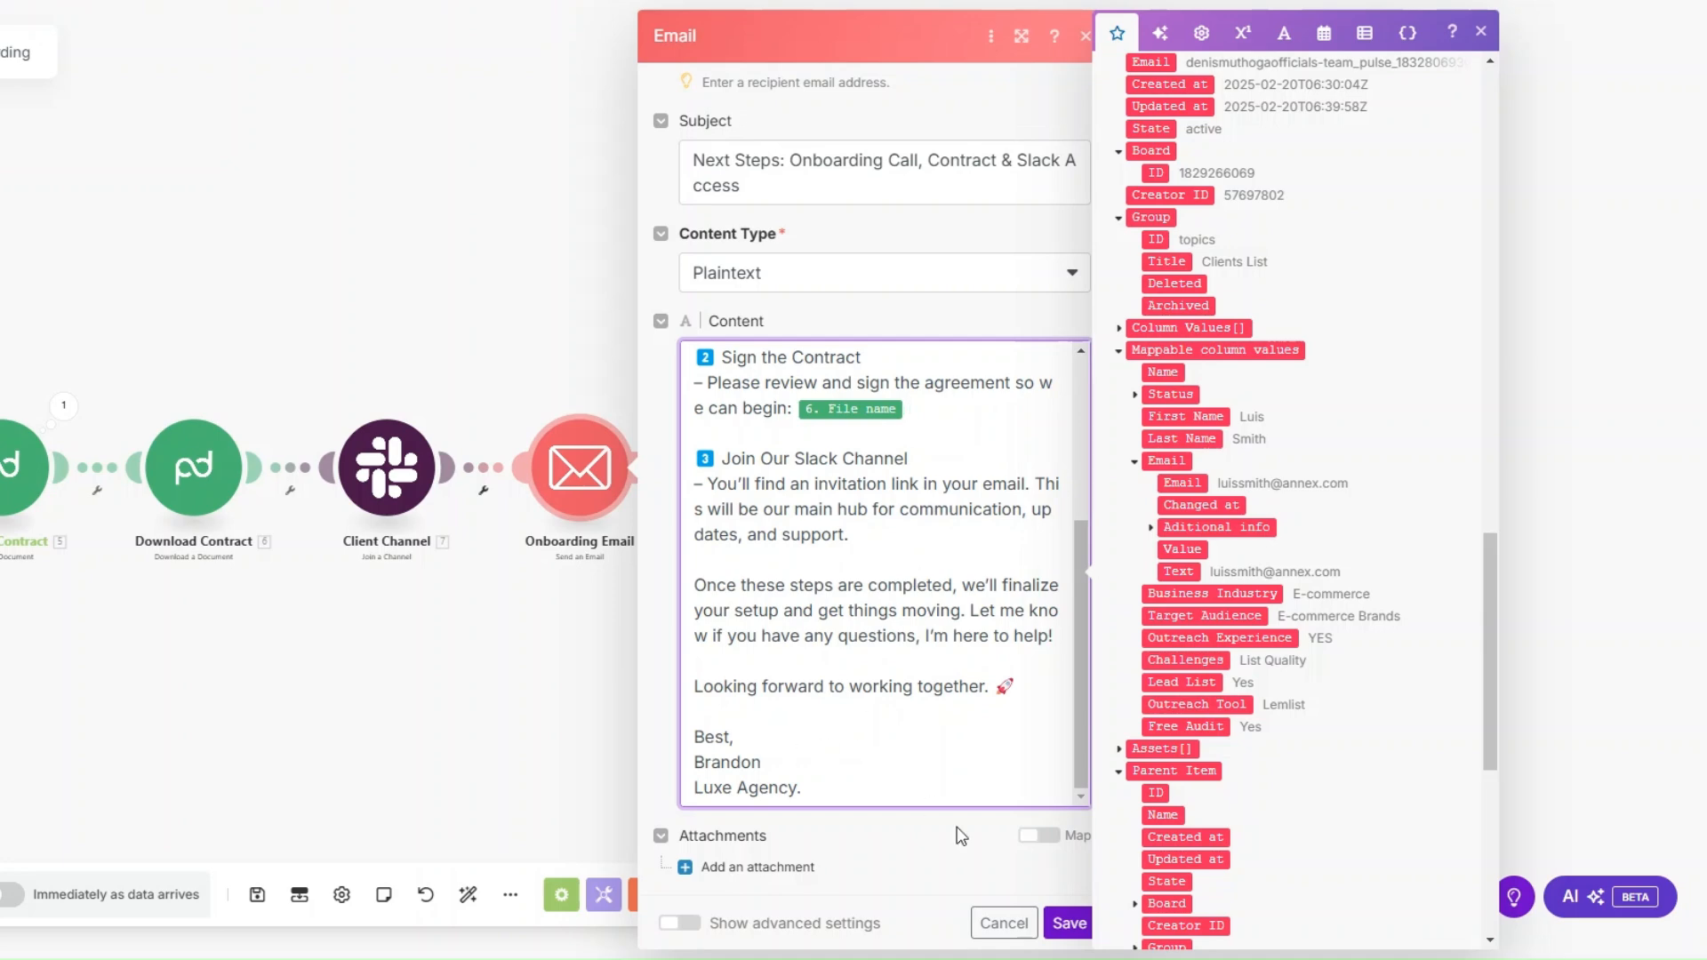
pyautogui.click(1071, 925)
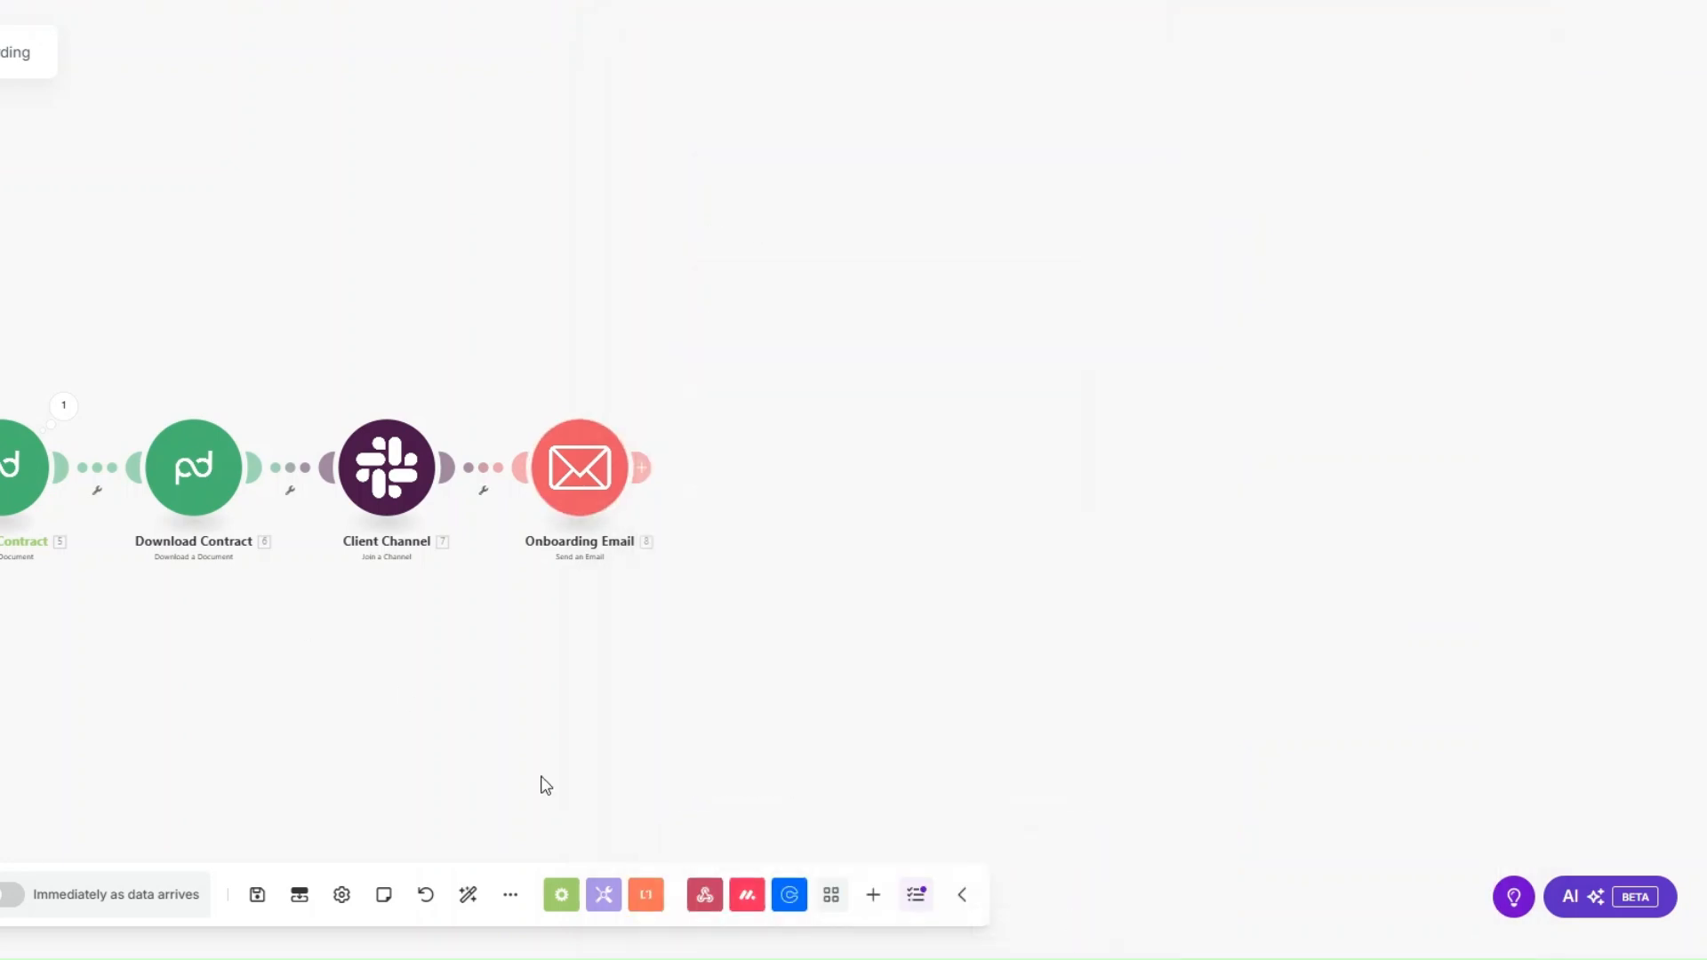
# Step: Run the Client Onboarding scenario once and switch to monday.com to set the first client's status to ONBOARD as its trigger
pyautogui.click(608, 896)
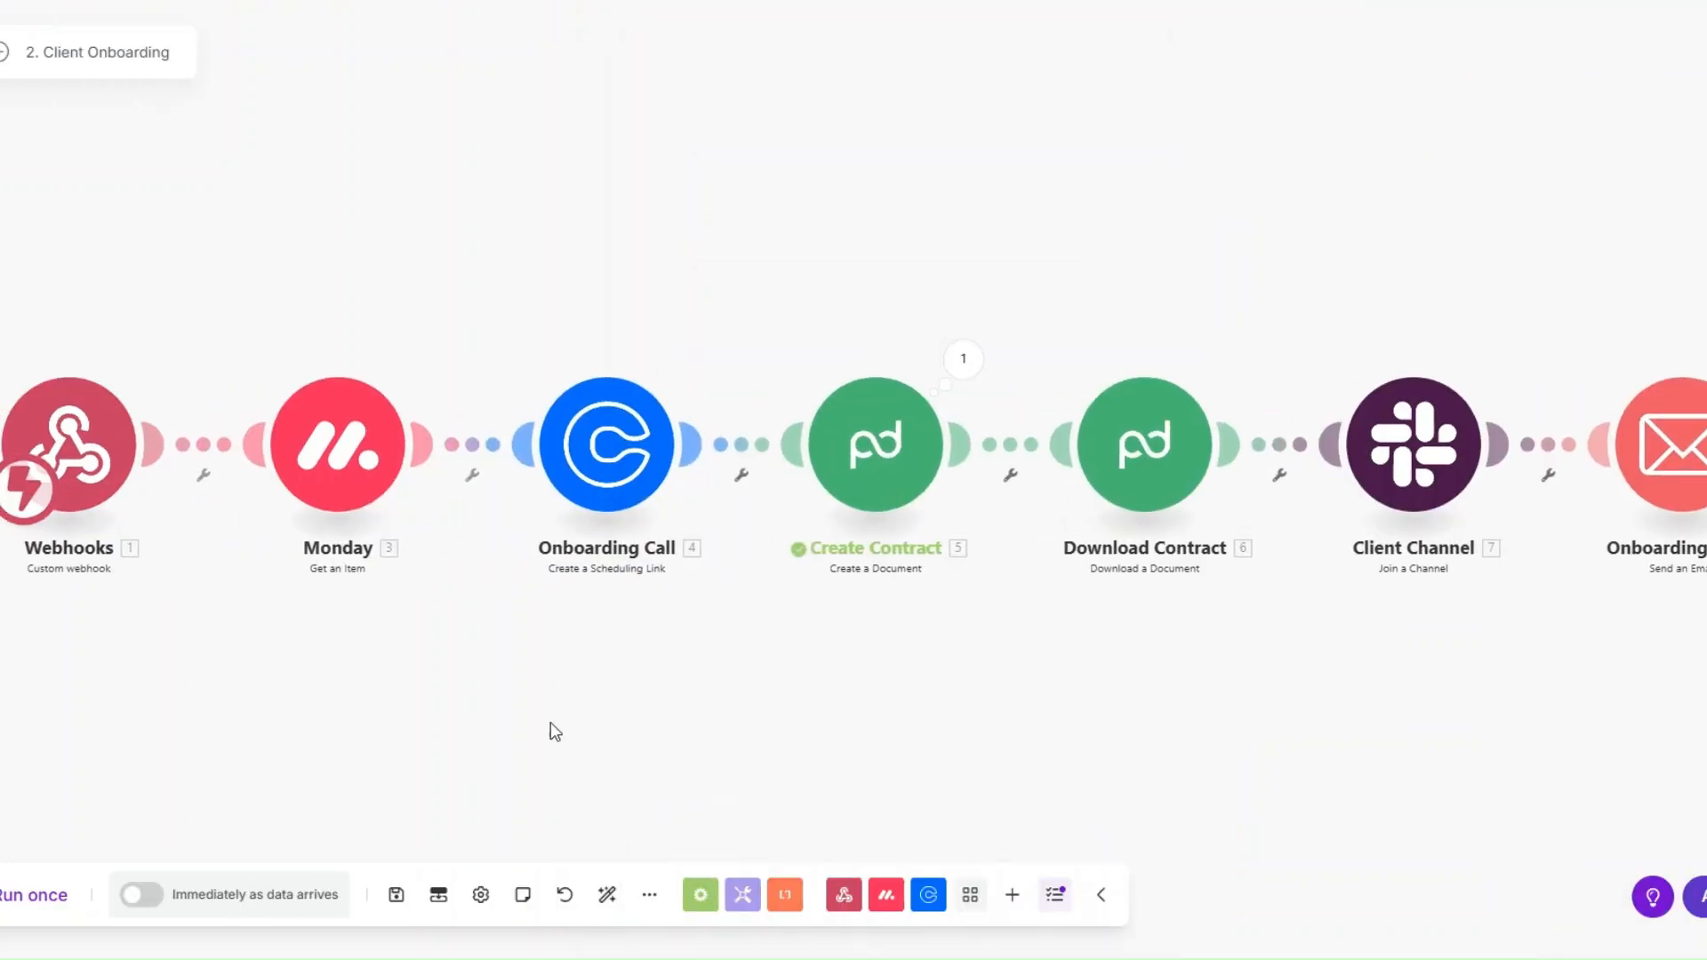
pyautogui.click(36, 896)
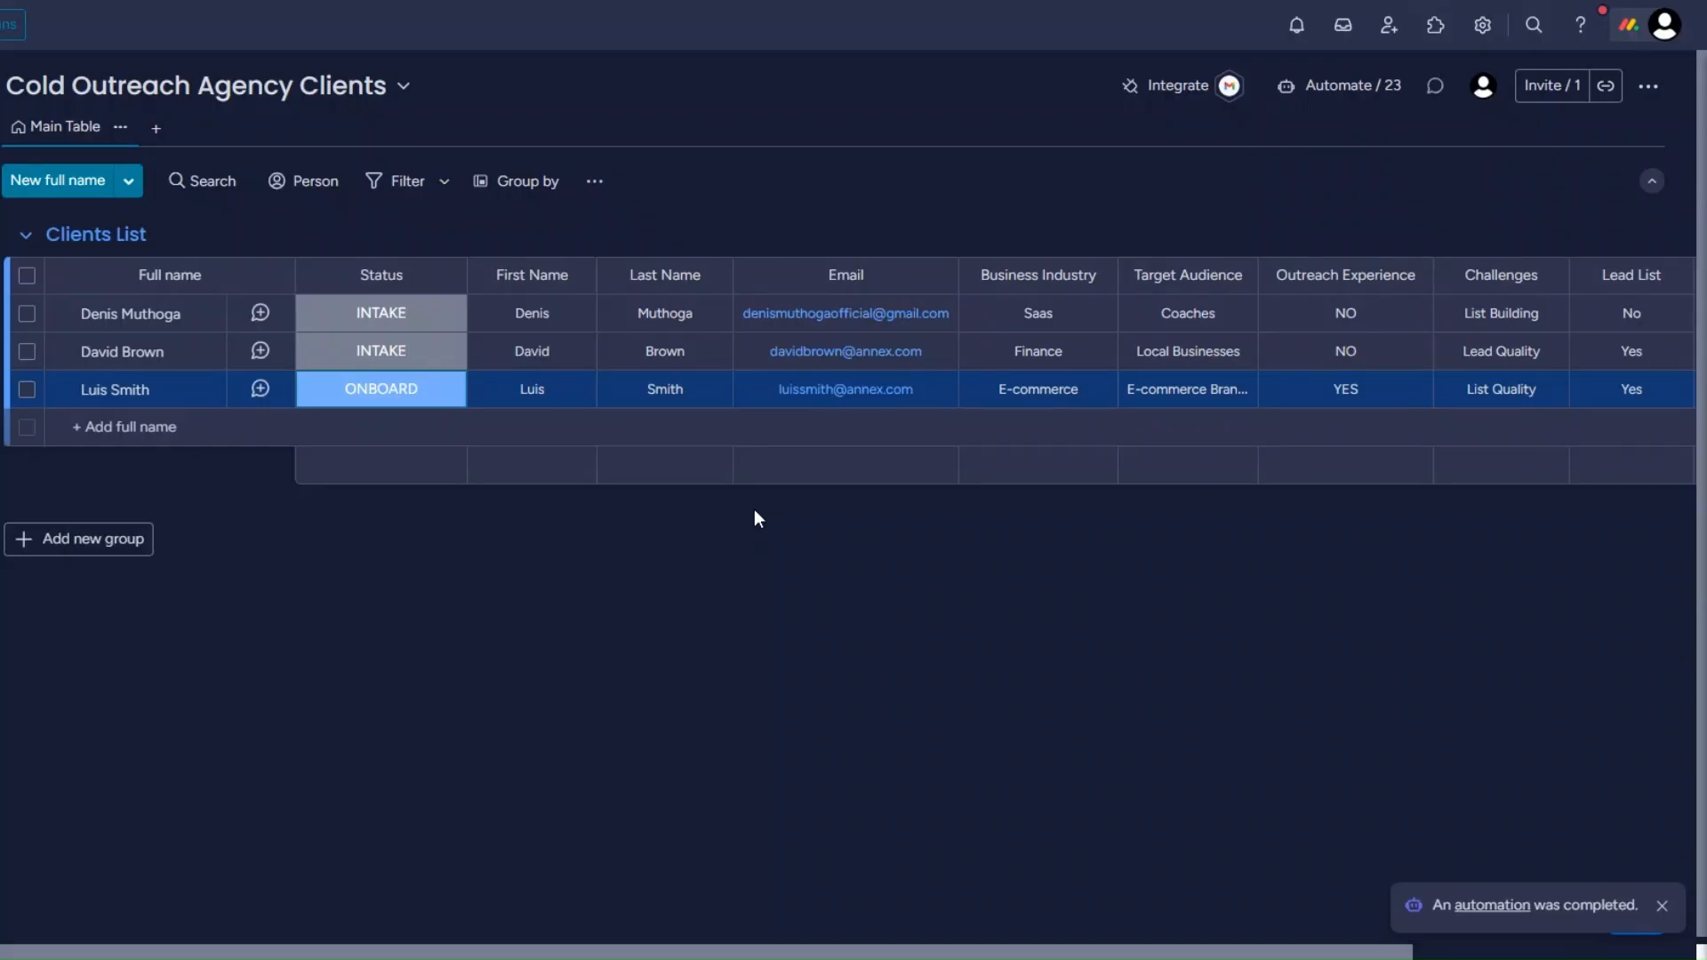
pyautogui.click(386, 346)
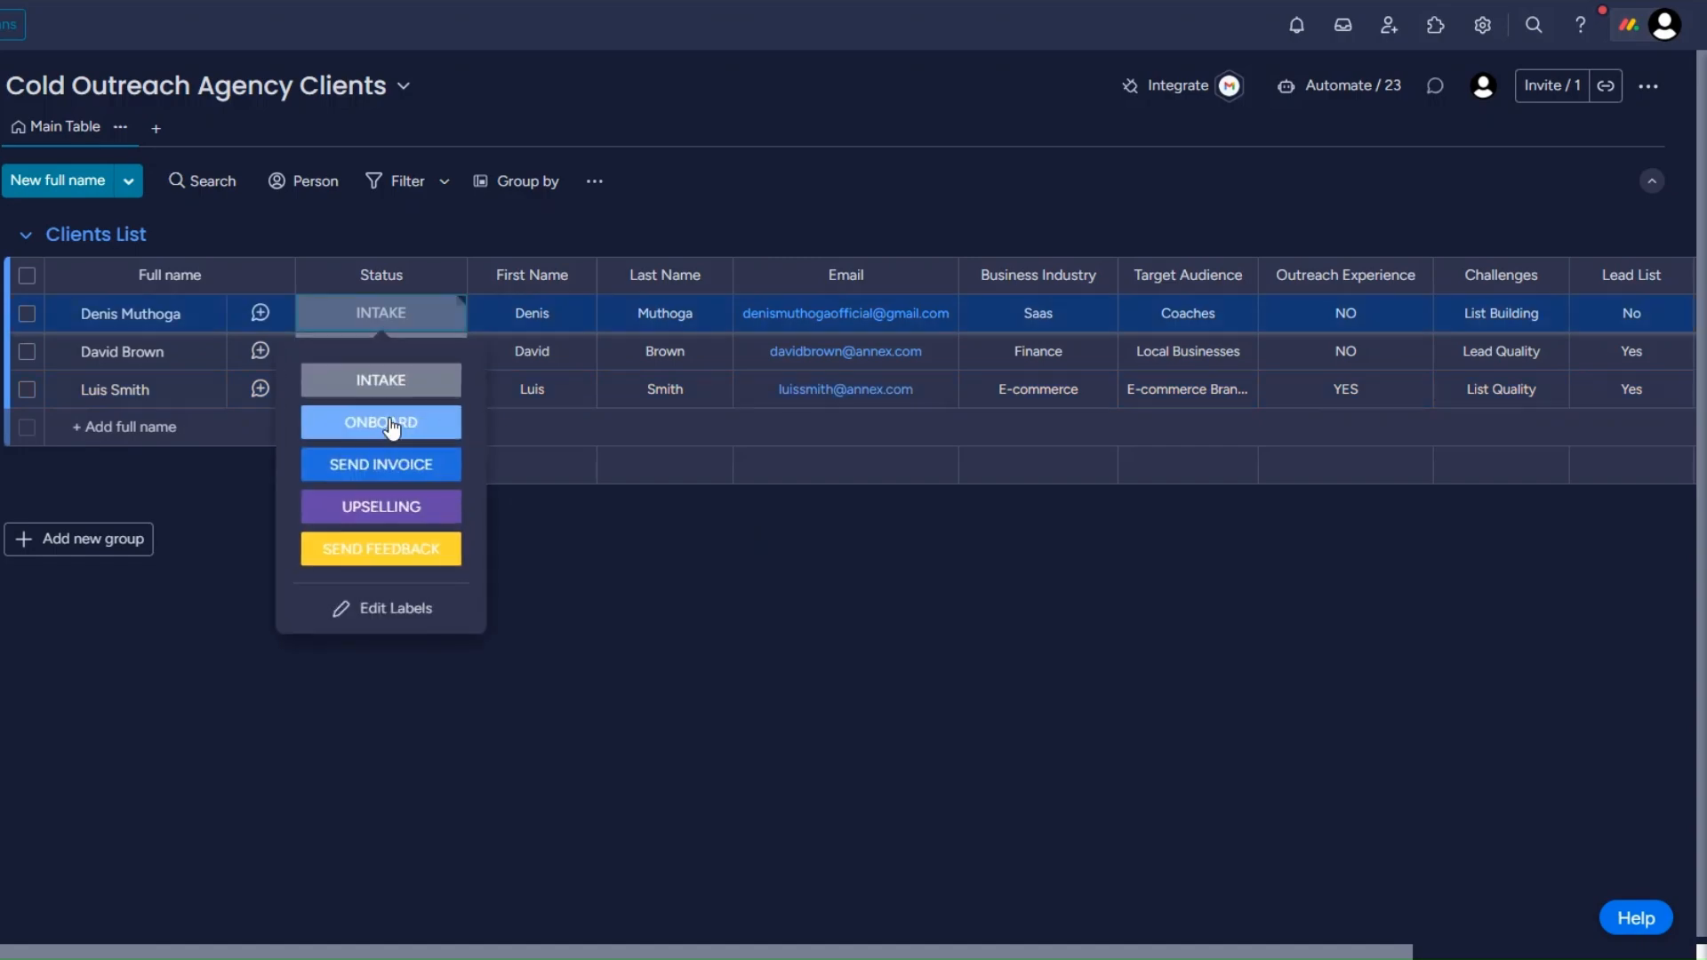
pyautogui.click(392, 423)
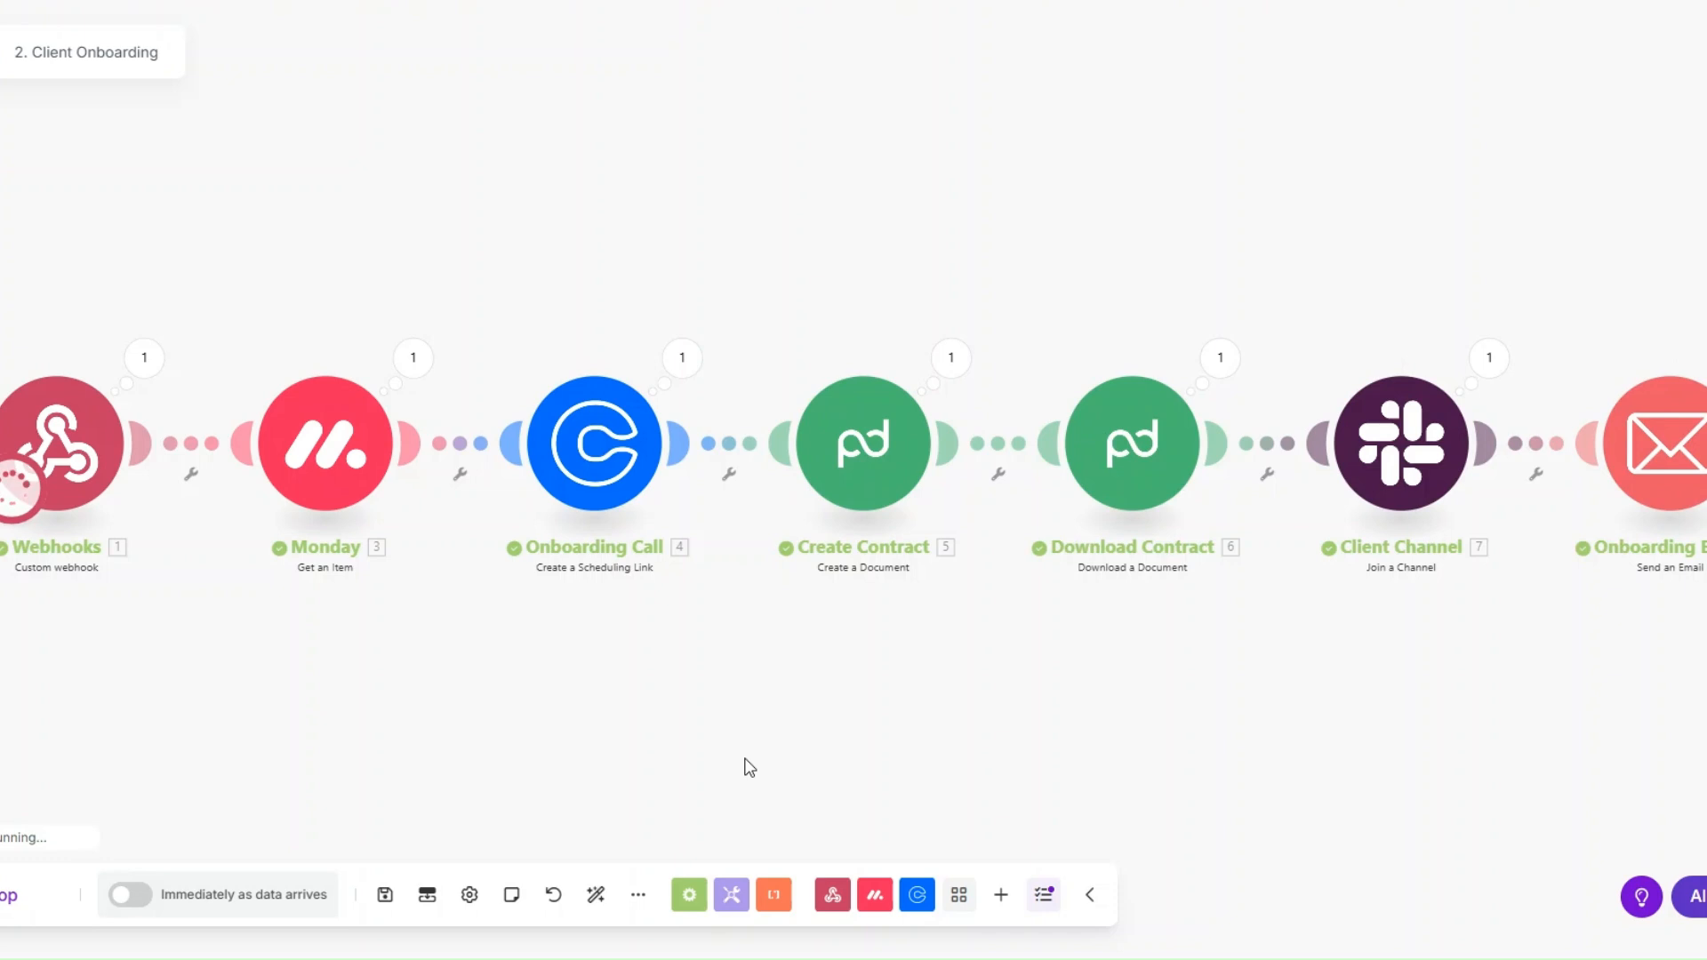
pyautogui.moveTo(663, 691); pyautogui.dragTo(633, 683)
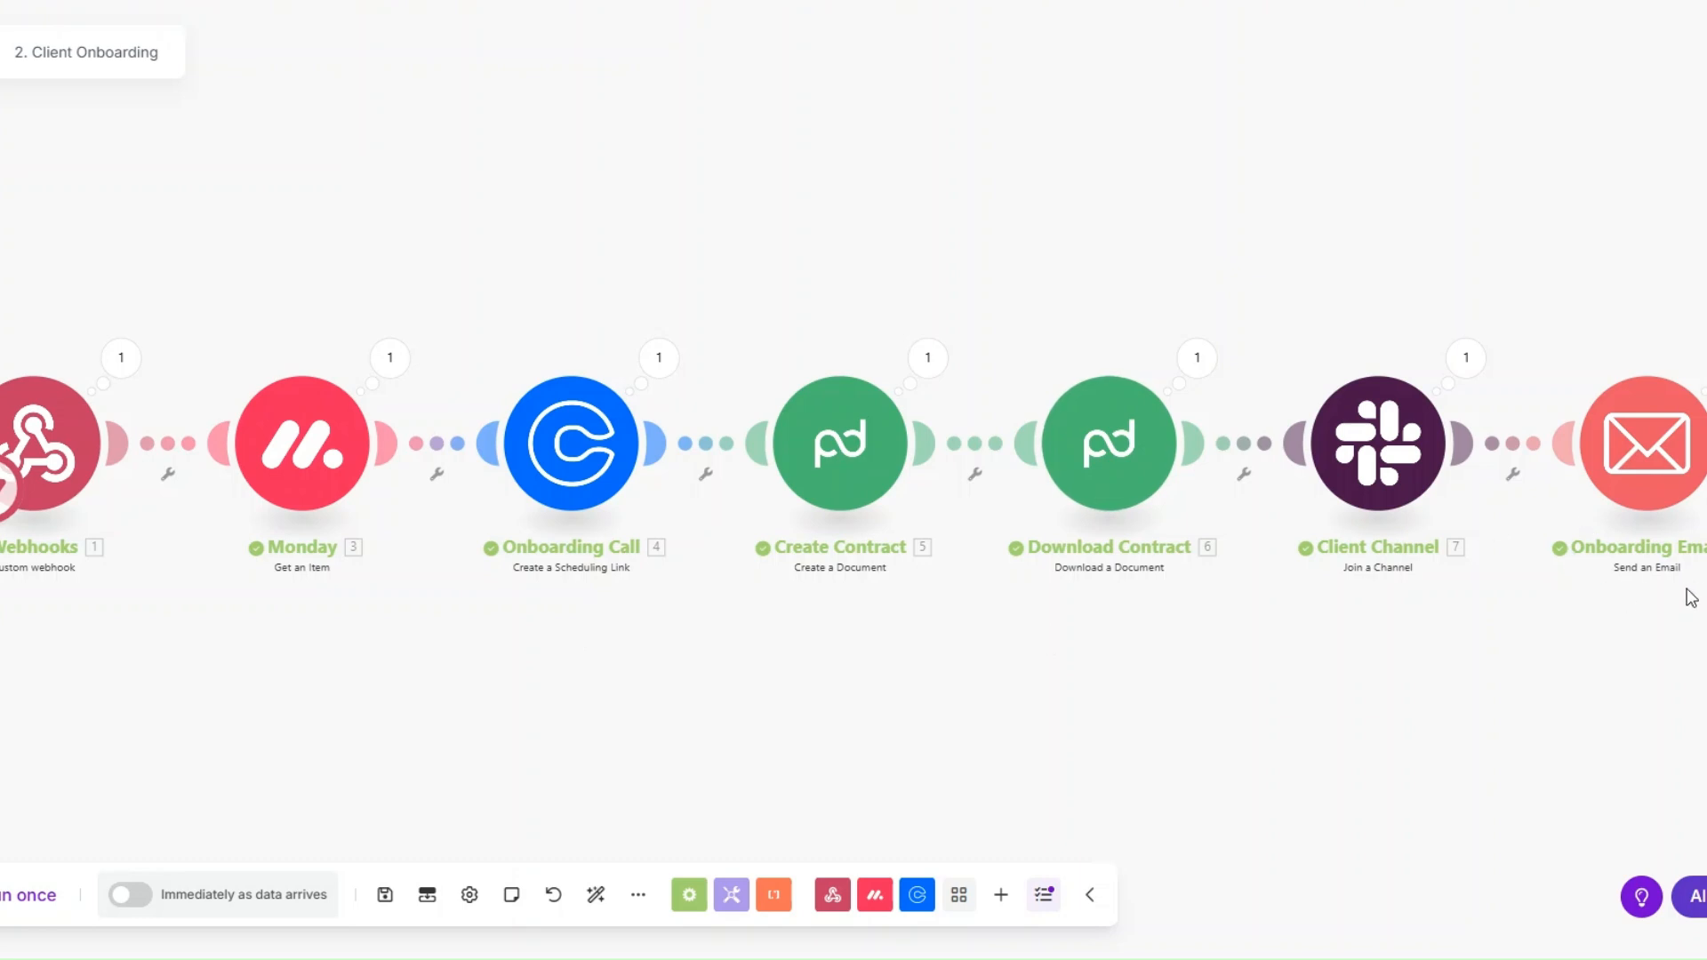
pyautogui.moveTo(1038, 616); pyautogui.dragTo(1031, 615)
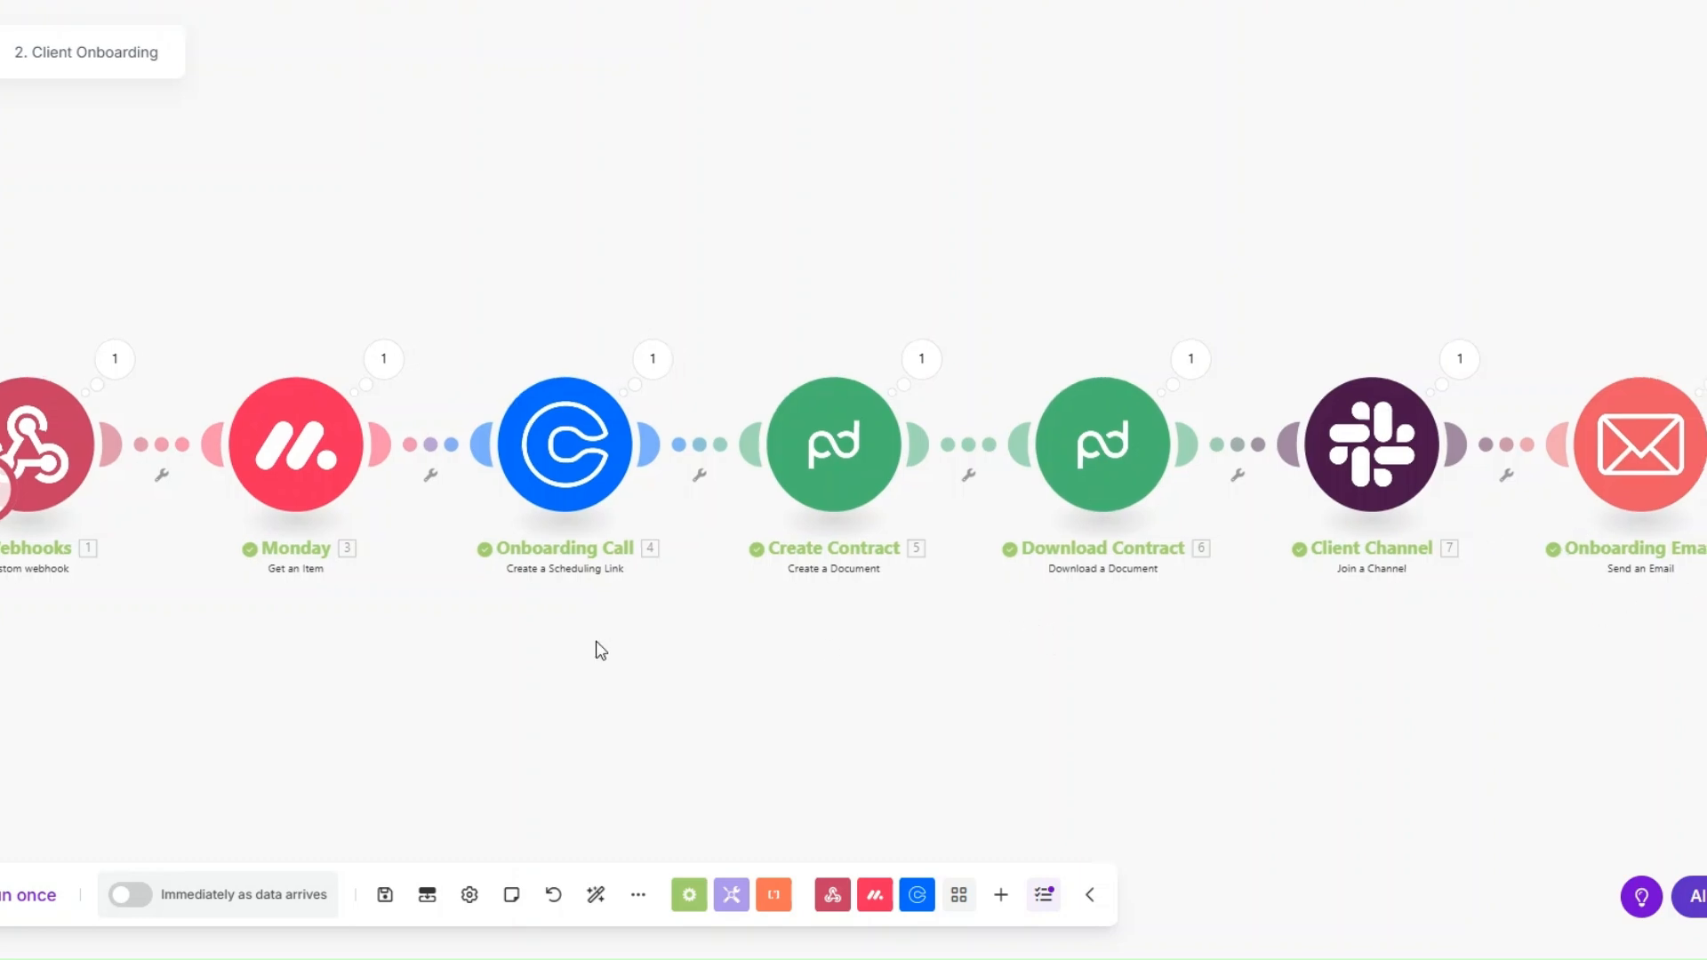
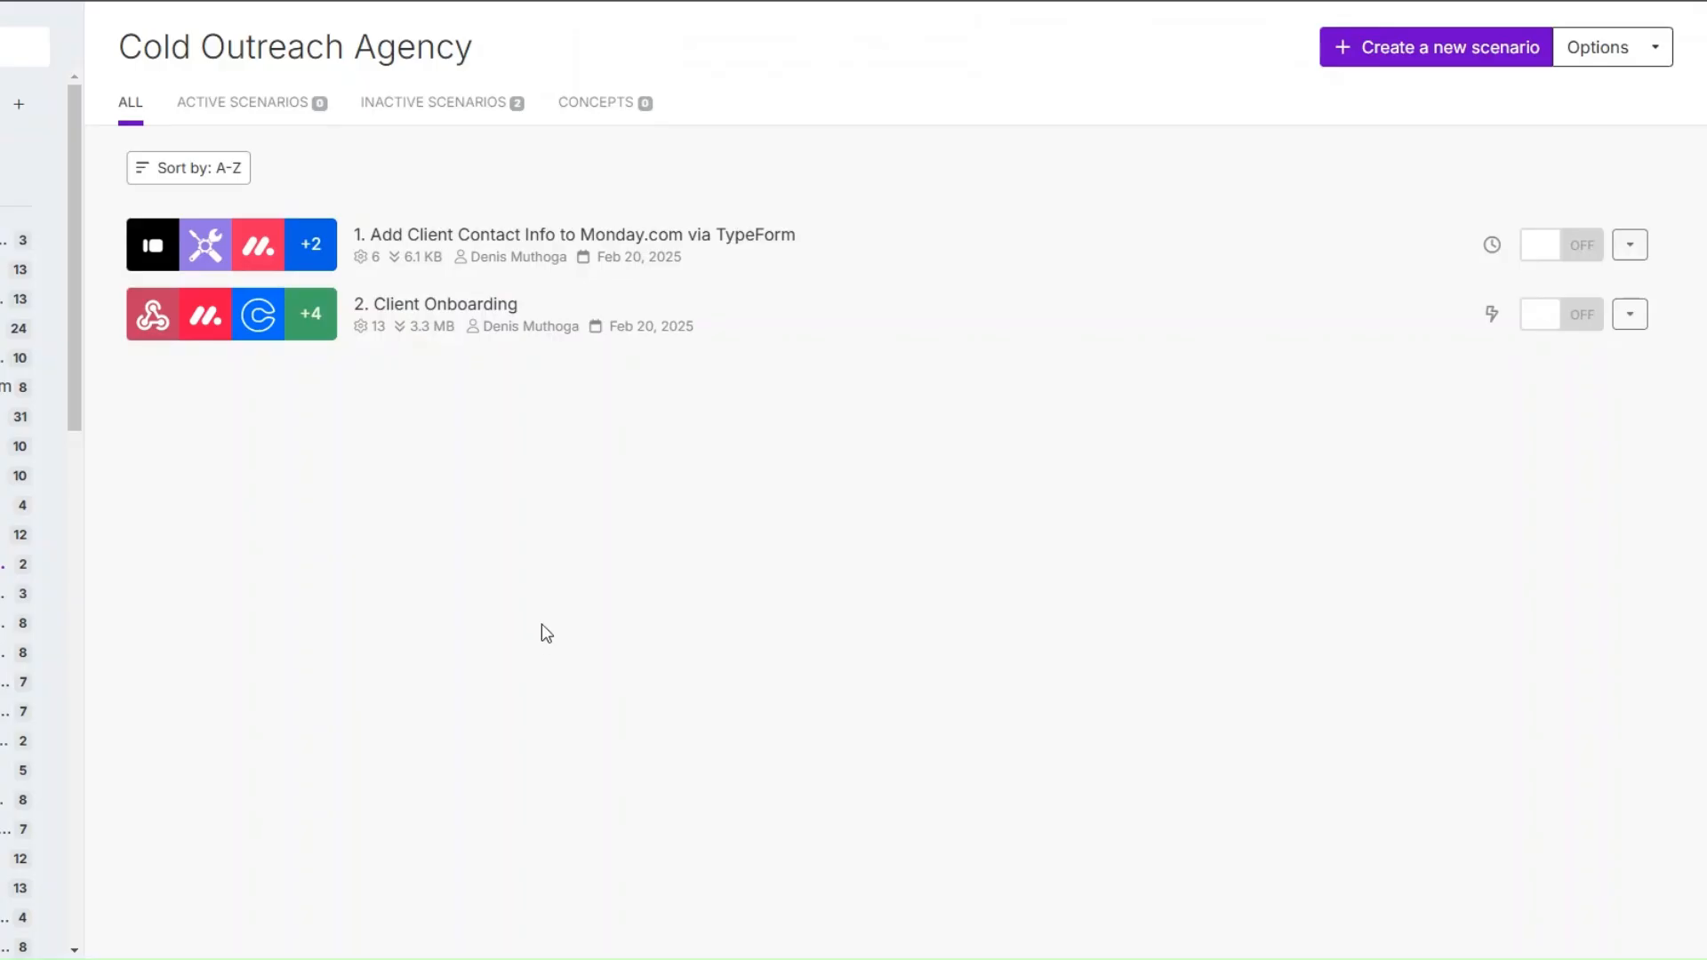
# Step: Create a new scenario for payment handling and open the third client's status options on the monday.com board
pyautogui.click(1405, 52)
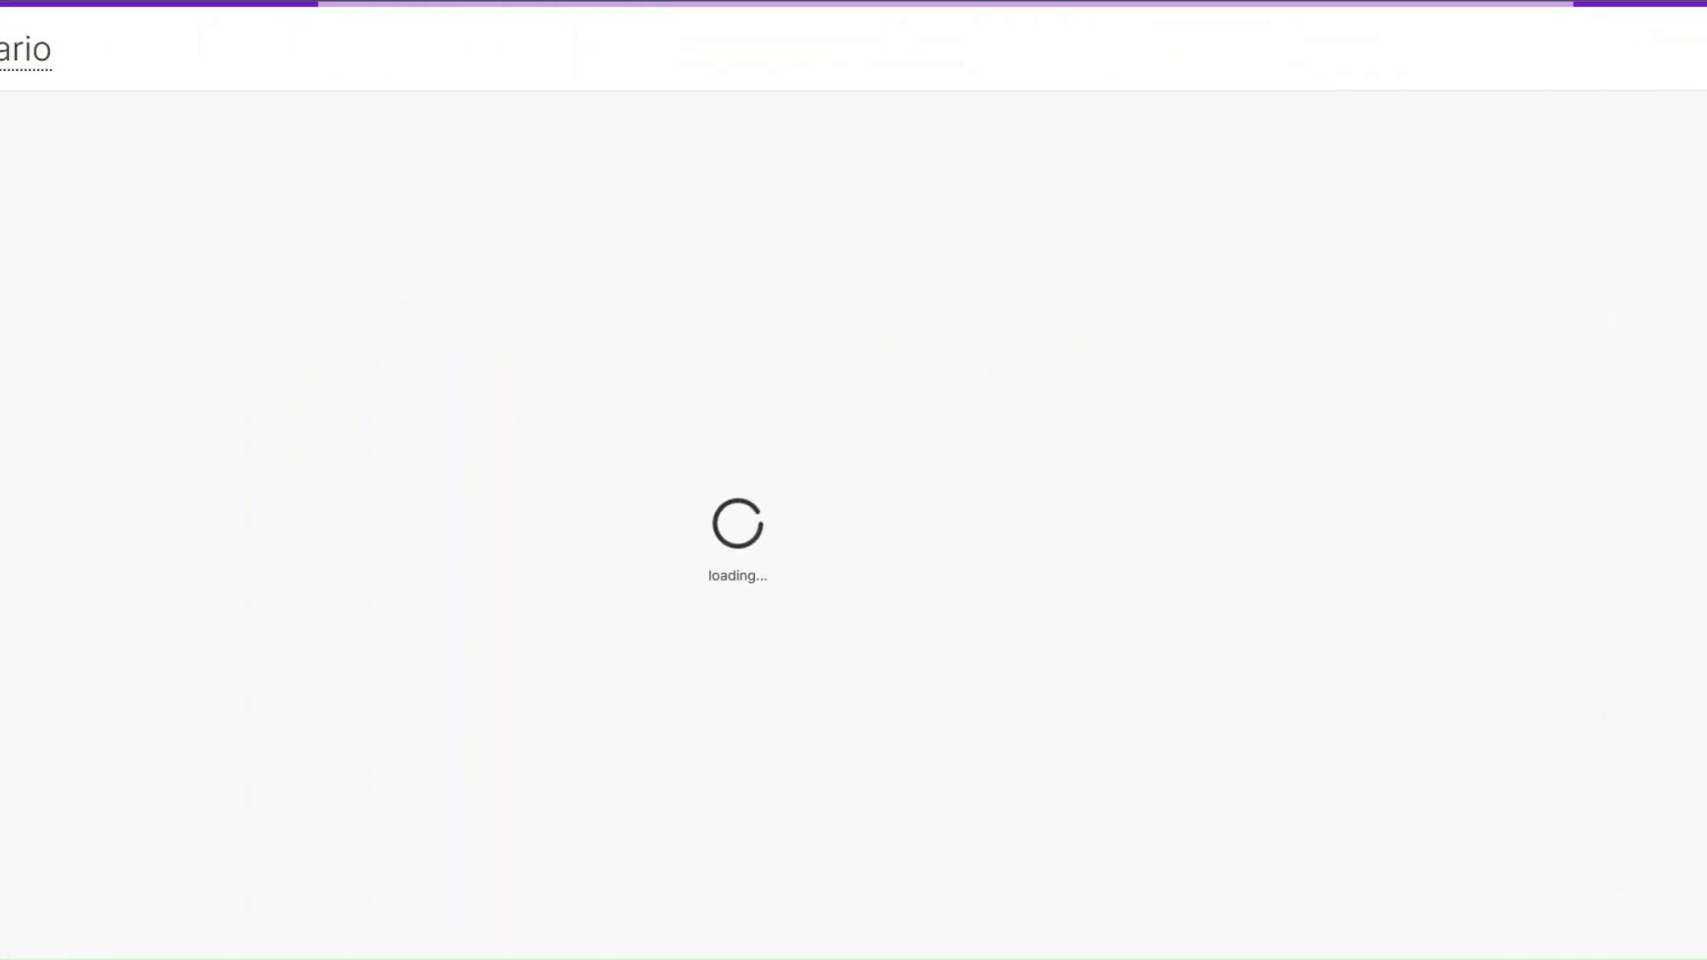
pyautogui.moveTo(870, 449); pyautogui.dragTo(795, 496)
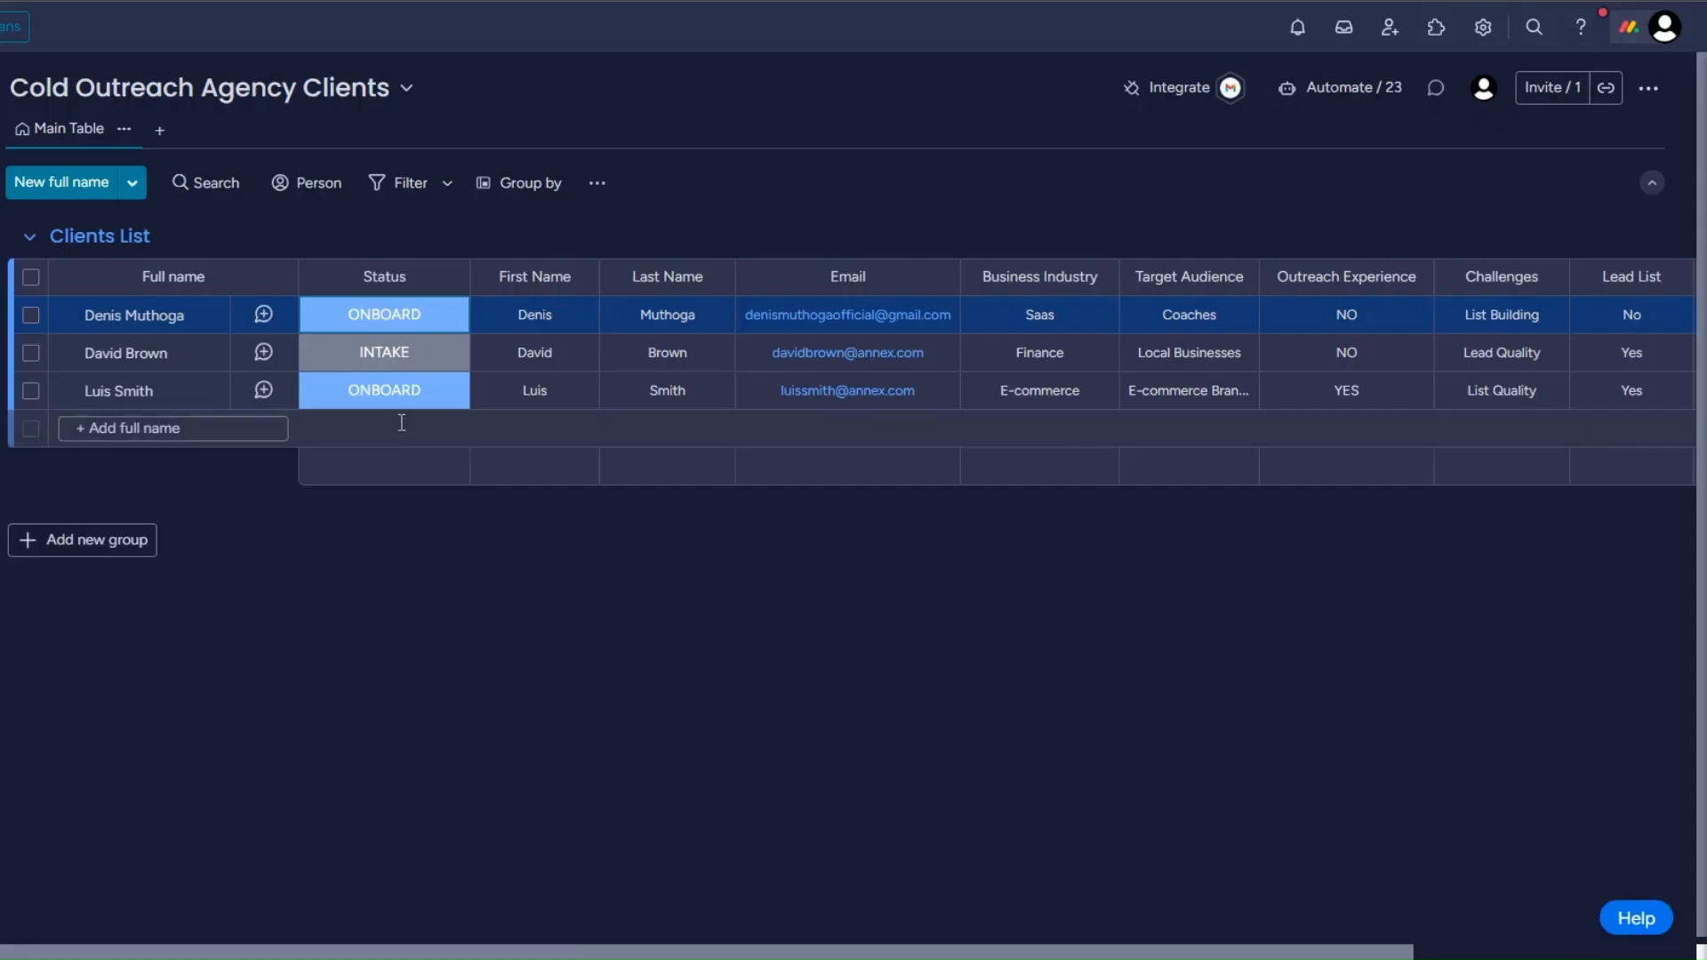
pyautogui.click(397, 400)
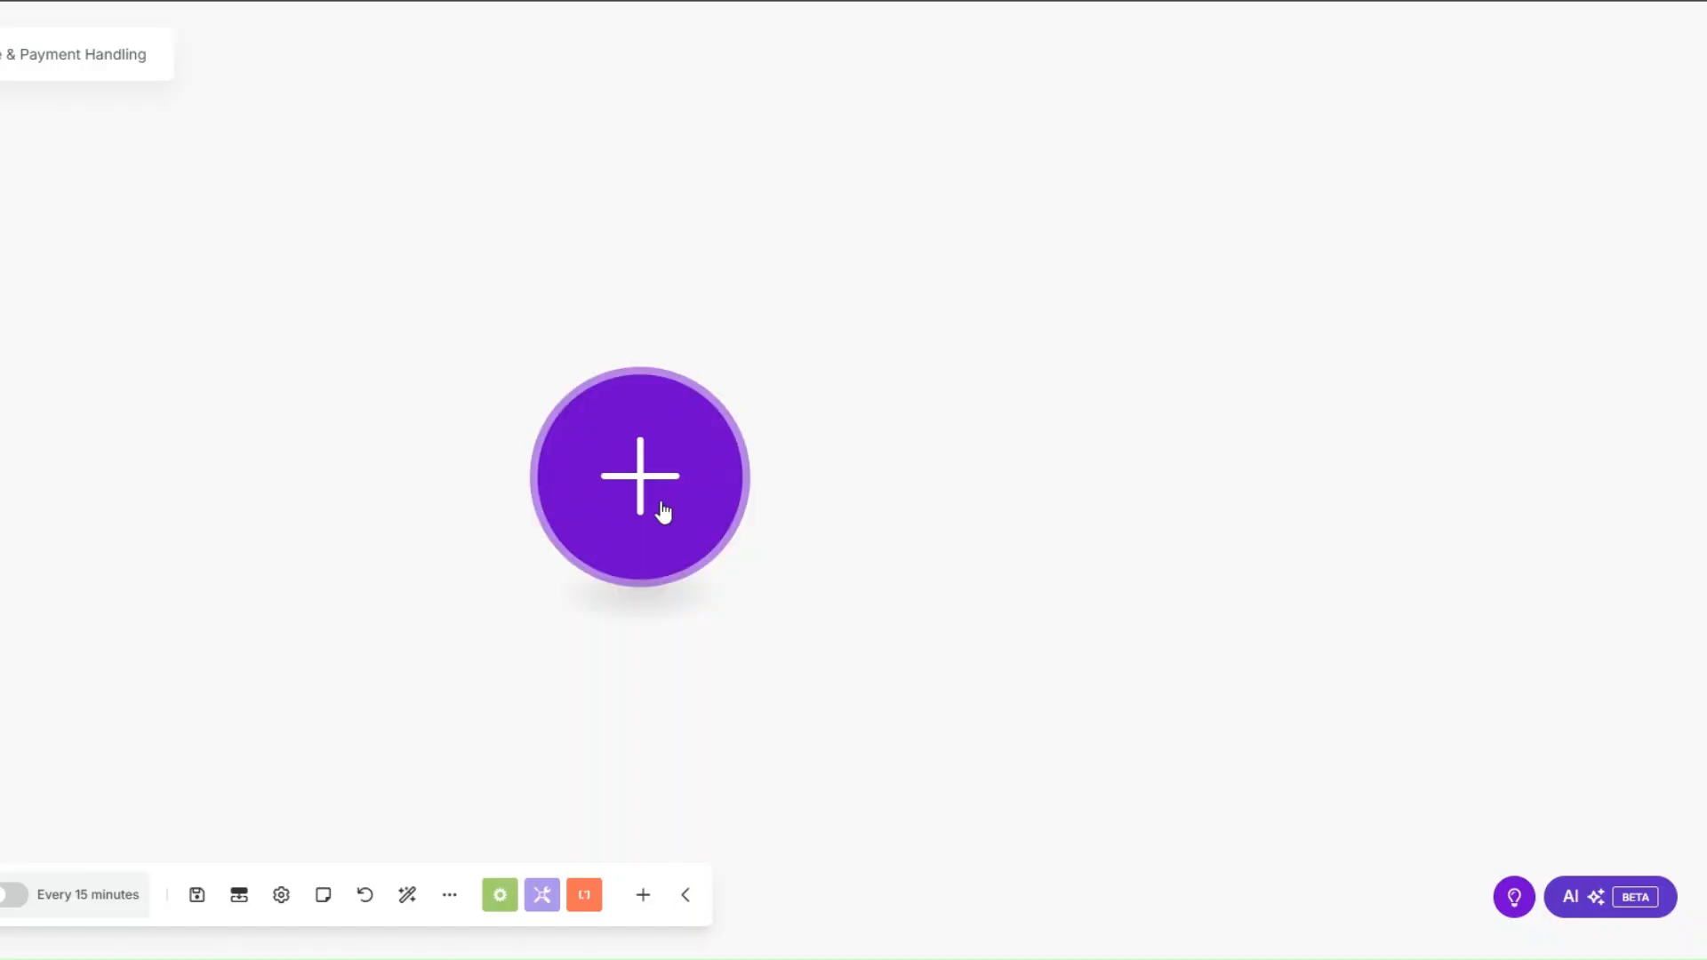
# Step: Add a Webhooks Custom webhook trigger using a new webhook named Client Invoice webhook, and save the module
pyautogui.click(662, 511)
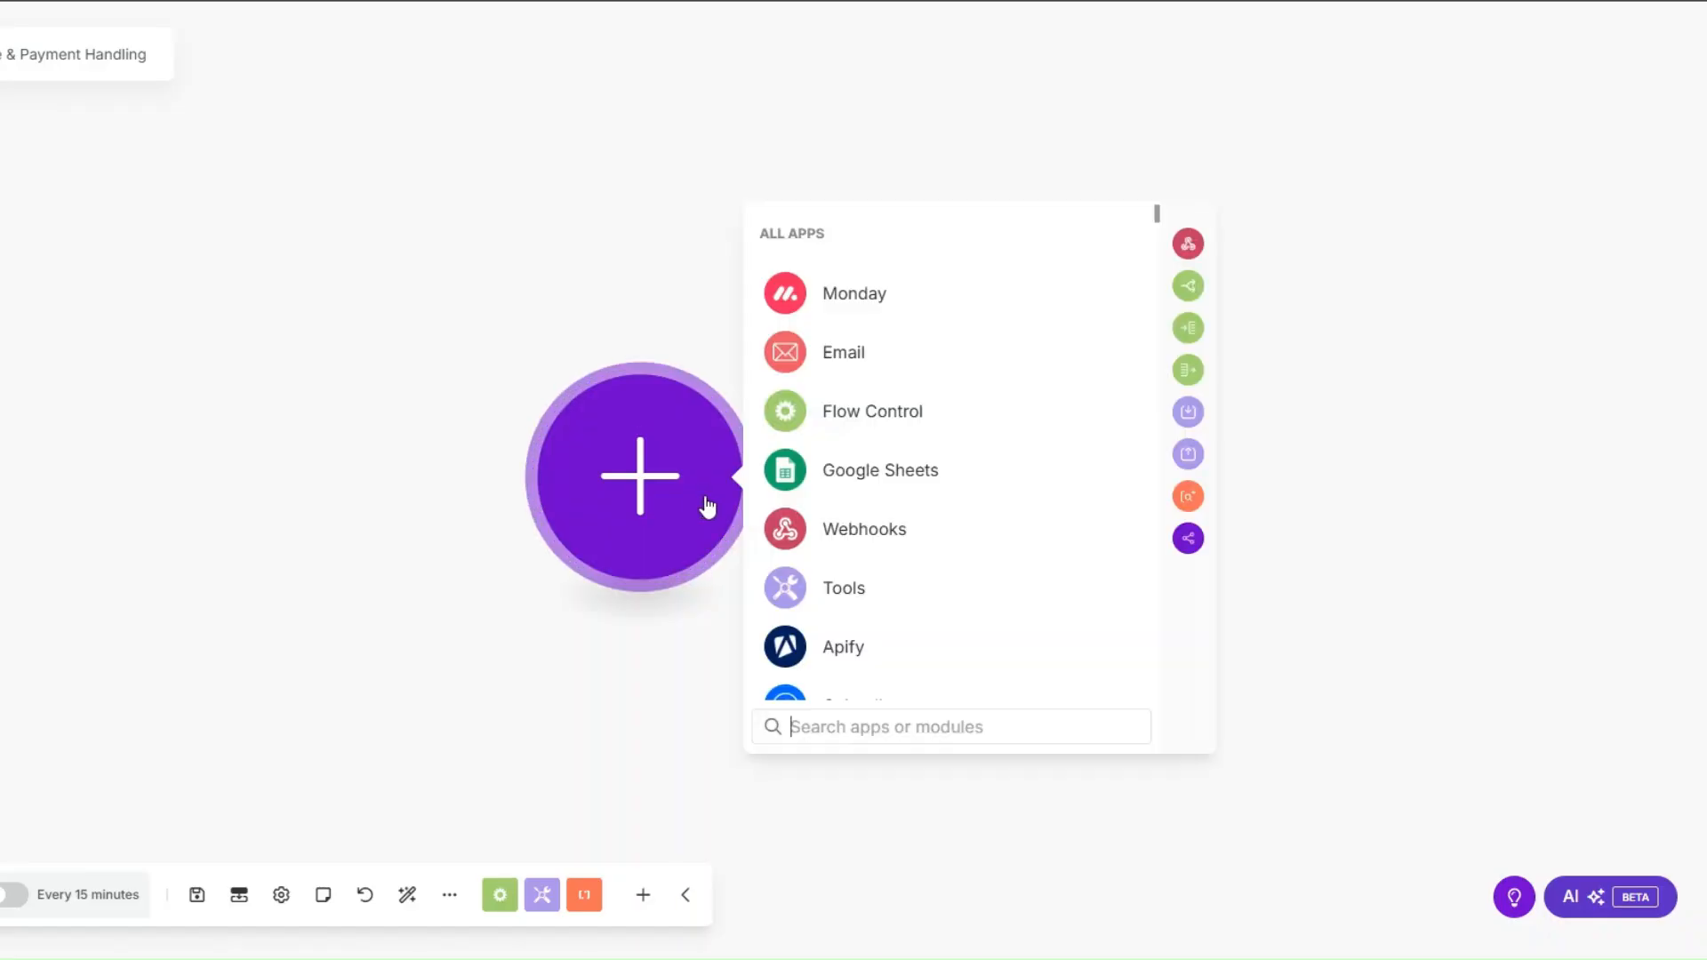
pyautogui.click(827, 526)
pyautogui.click(907, 465)
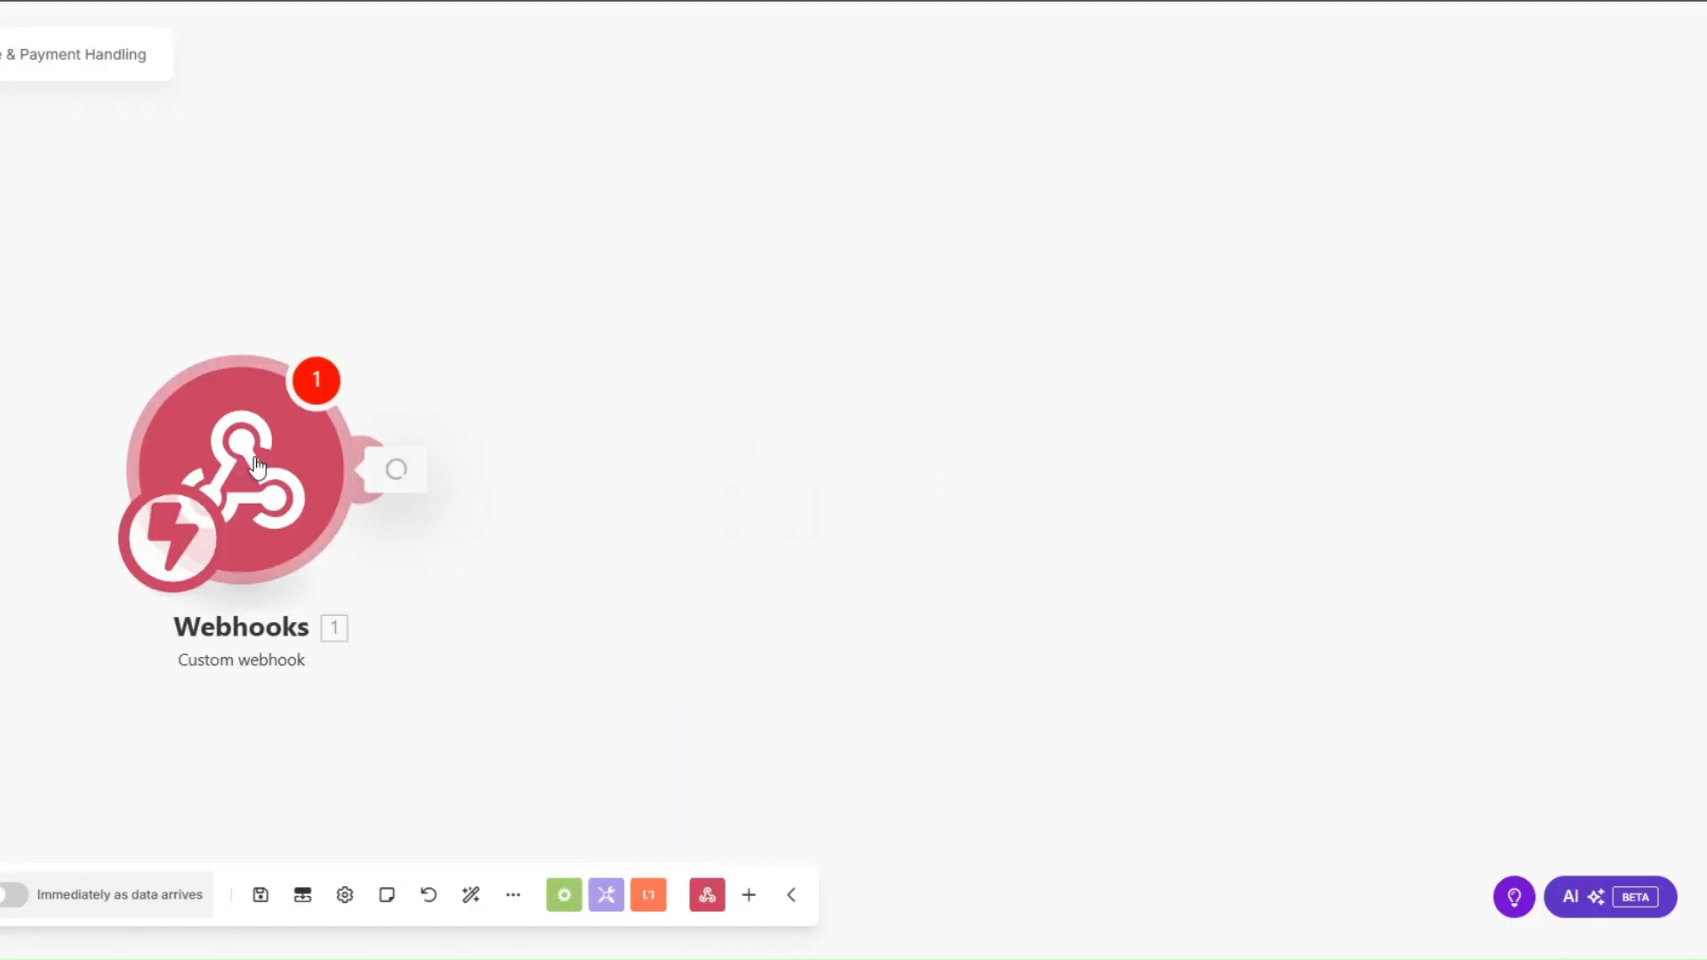
pyautogui.click(786, 462)
pyautogui.moveTo(1058, 379); pyautogui.dragTo(856, 384)
pyautogui.write('Cli')
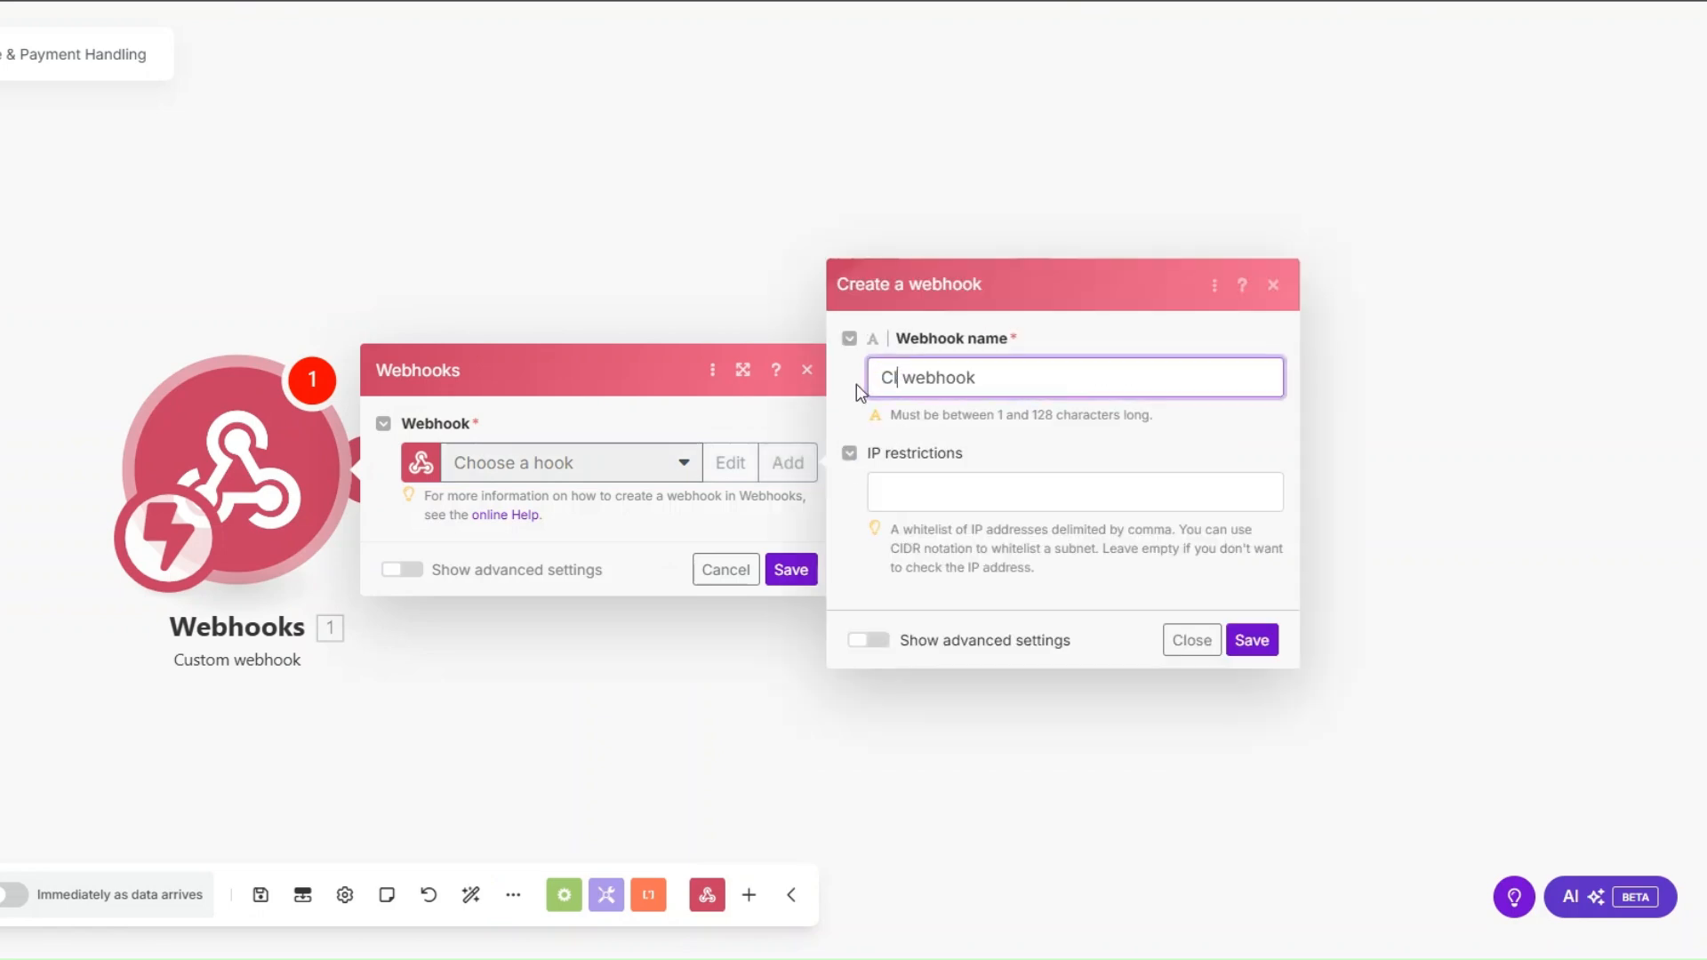
pyautogui.write('ent Invoi')
pyautogui.write('ce')
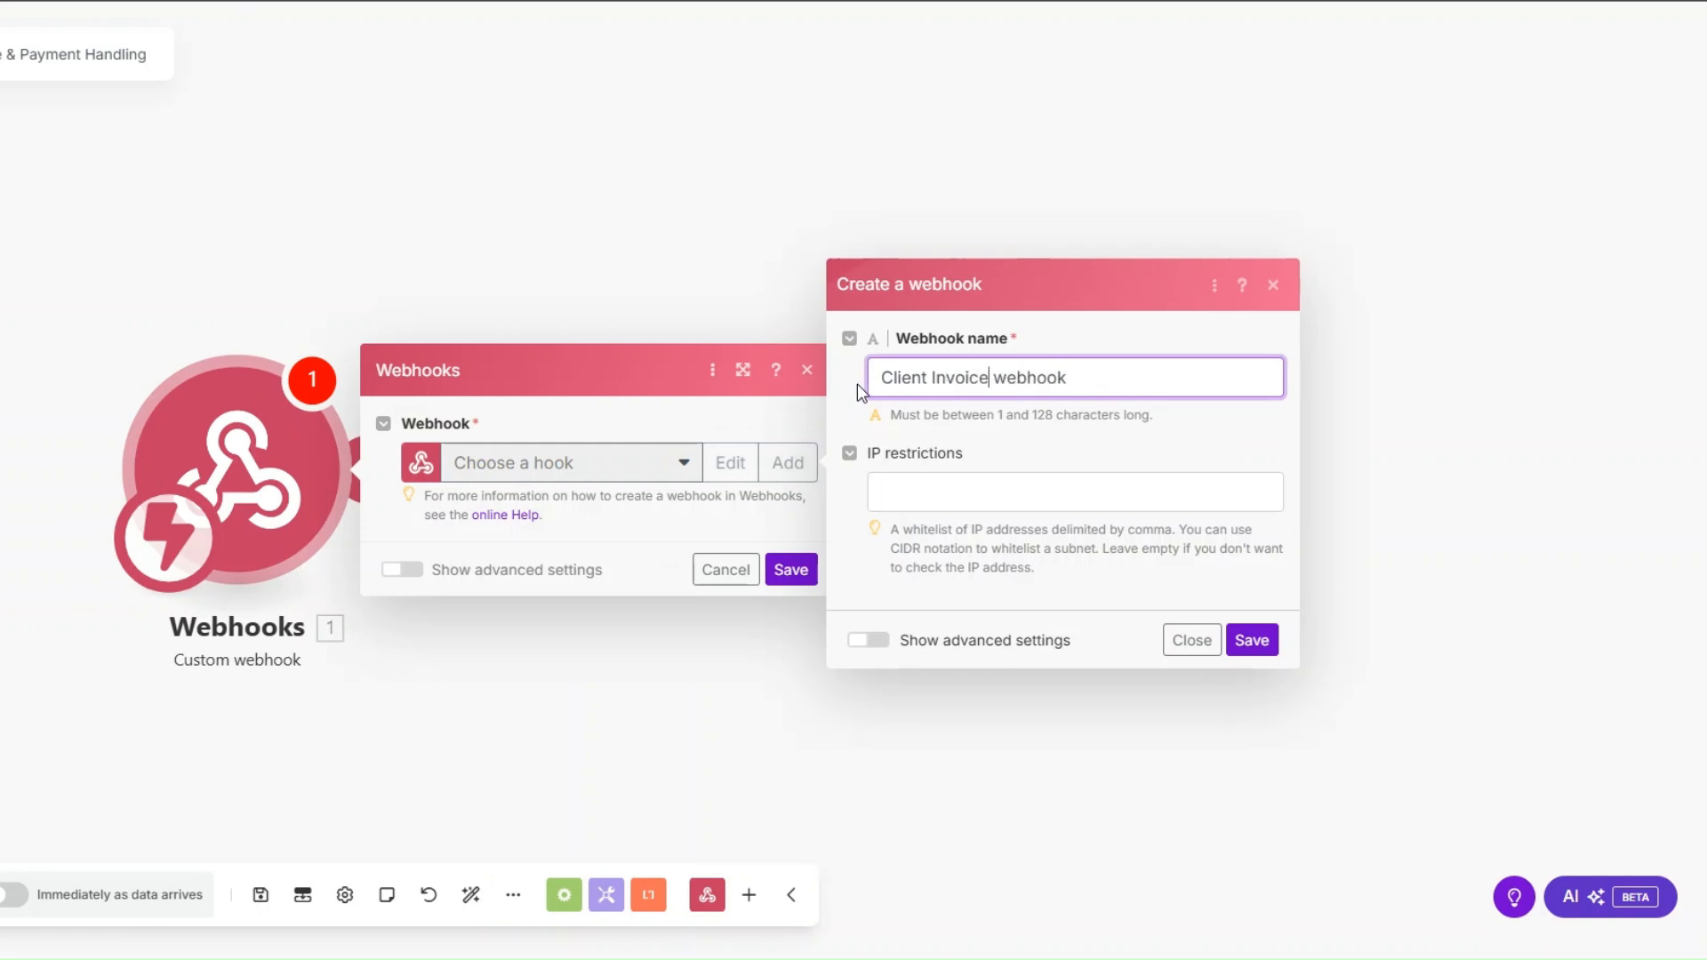
pyautogui.click(1270, 640)
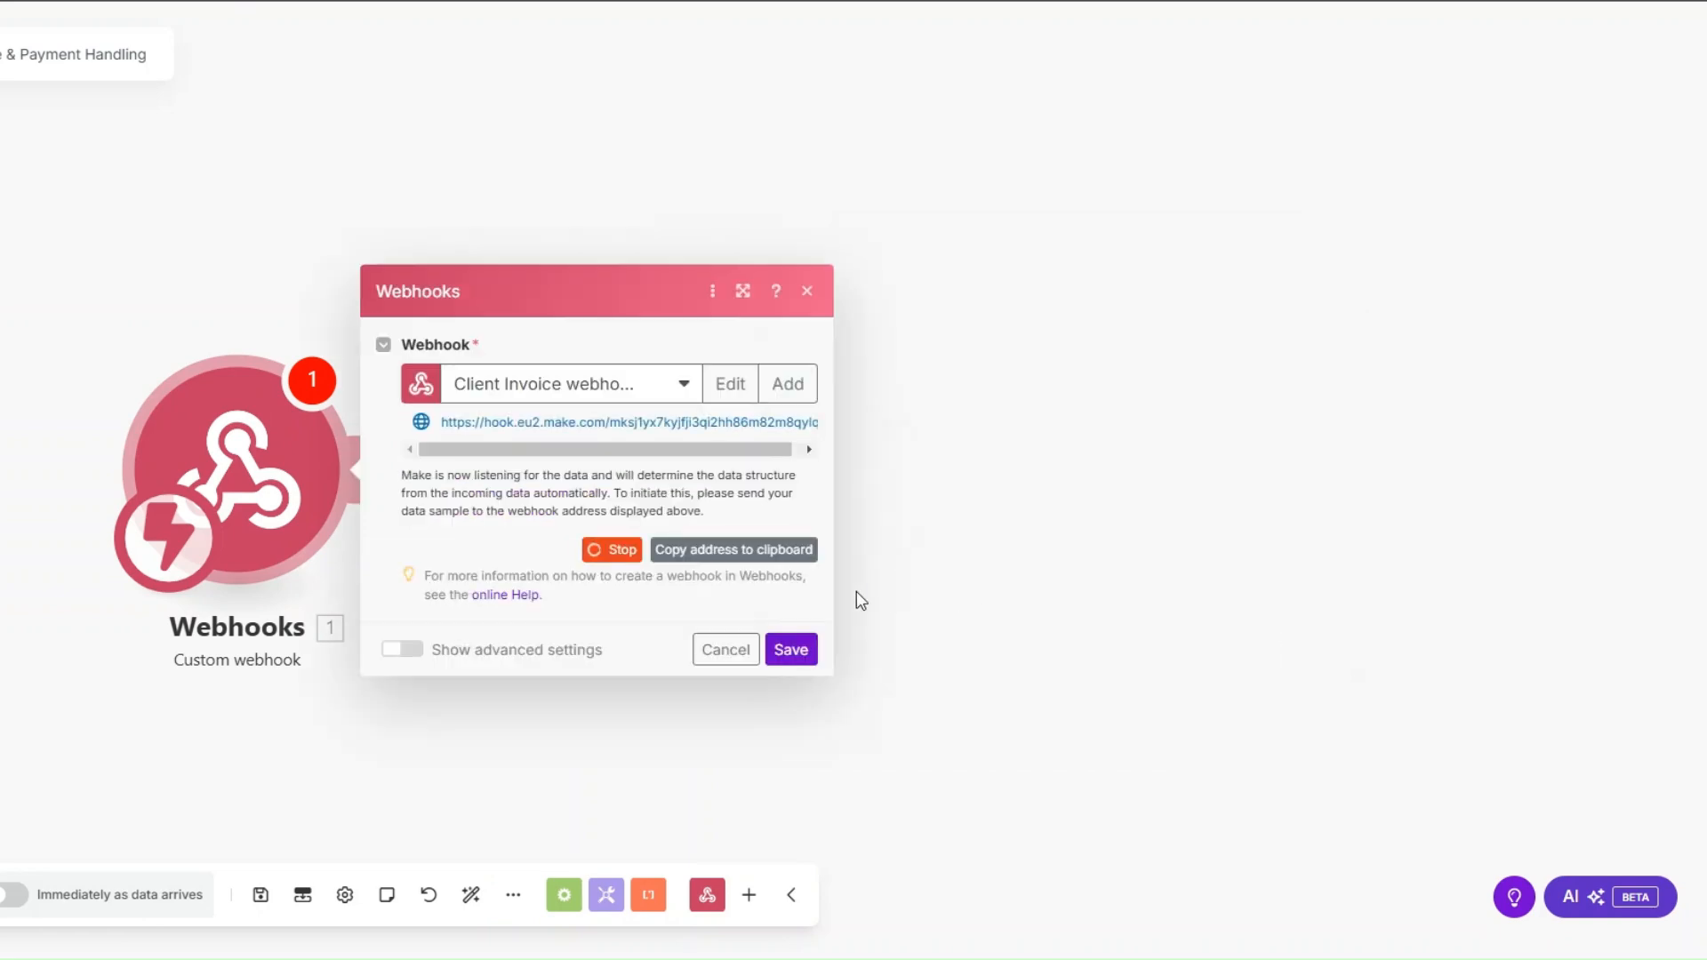
pyautogui.click(790, 650)
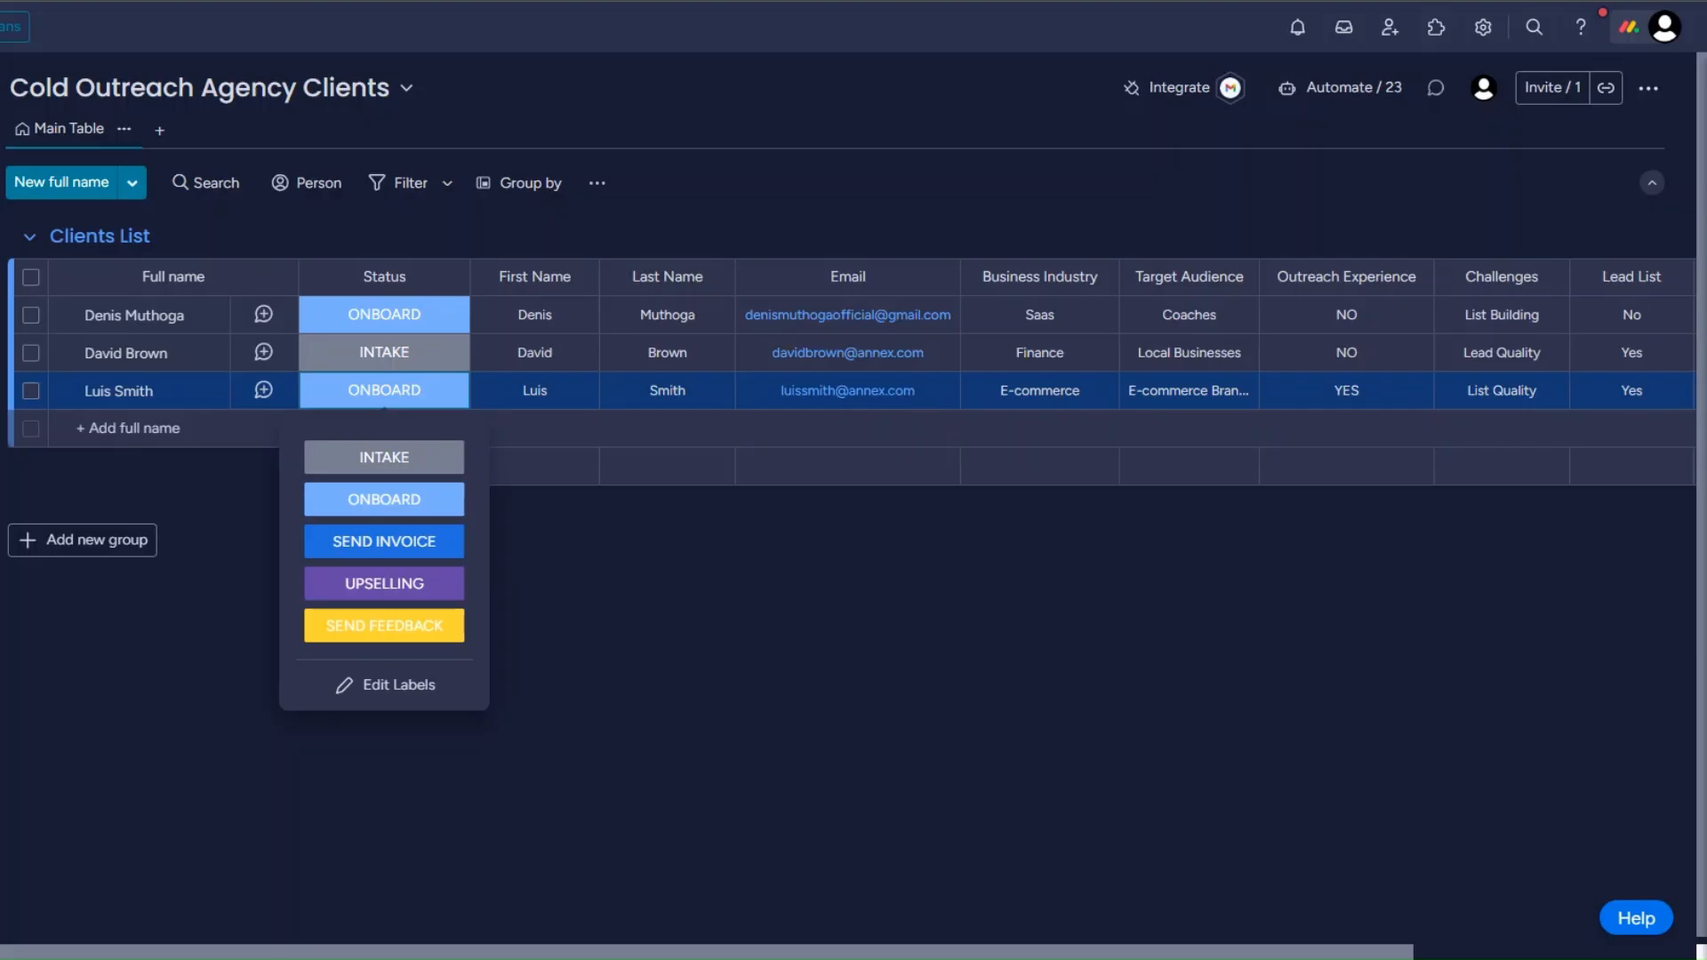
# Step: On the monday.com board, start the webhooks integration for a status change and connect it to the new Make webhook address
pyautogui.click(1206, 111)
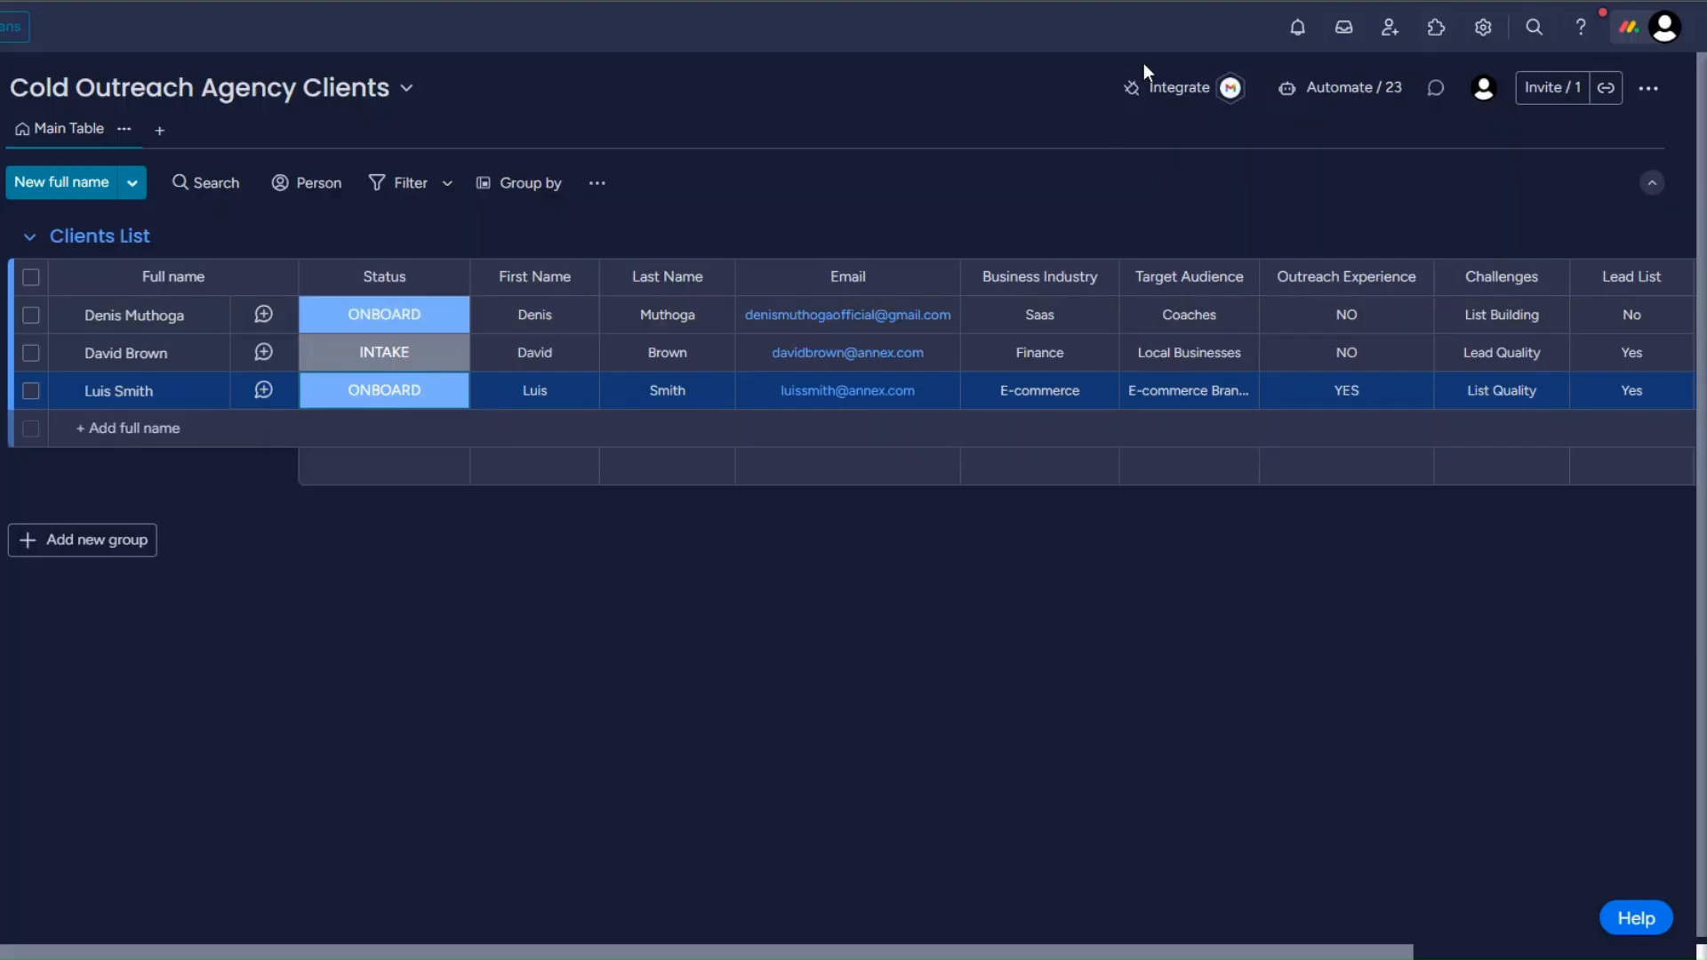
pyautogui.click(1167, 89)
pyautogui.click(1149, 362)
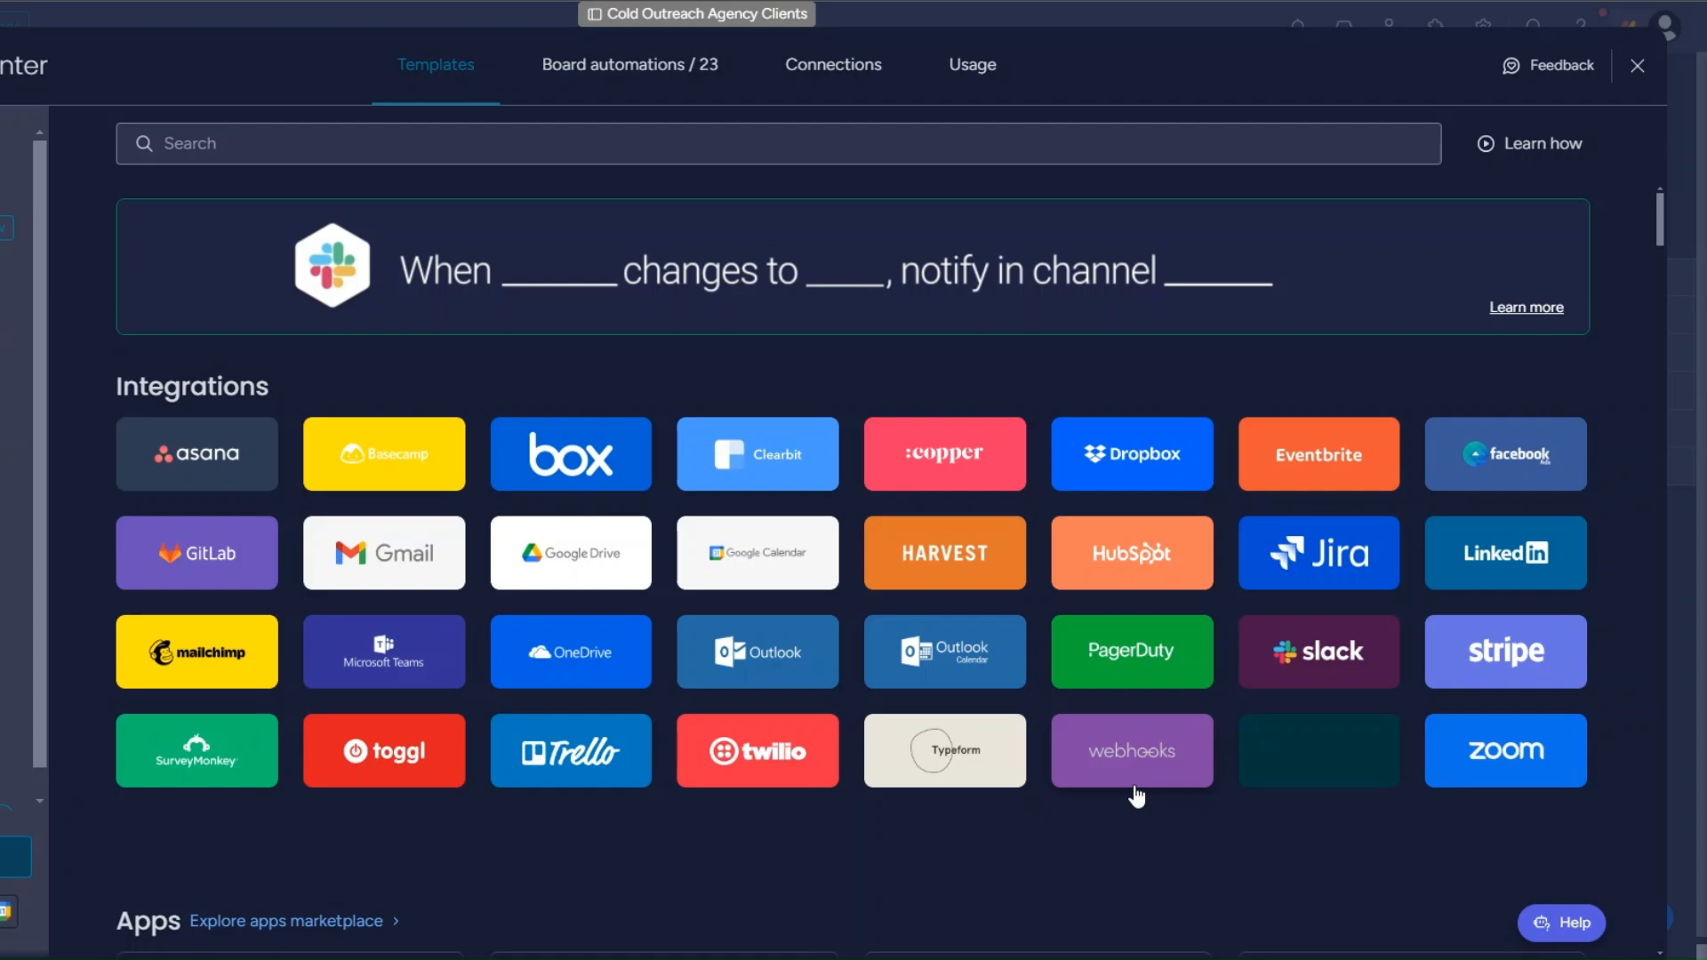
pyautogui.click(1137, 796)
pyautogui.click(1372, 709)
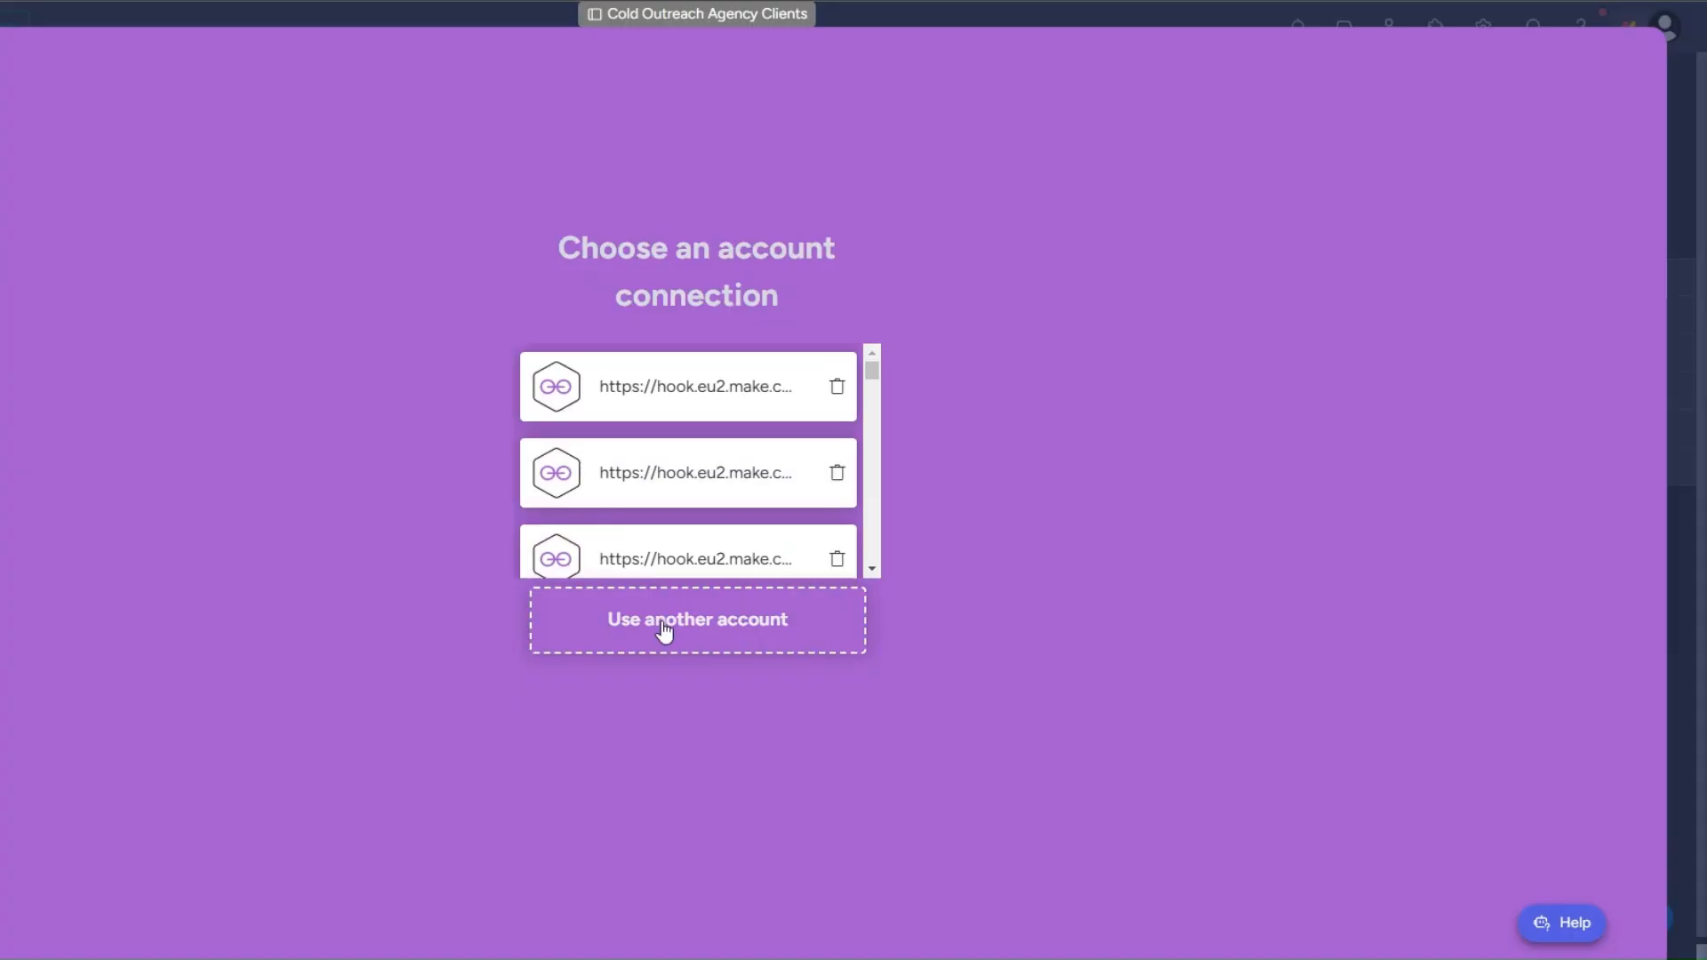
pyautogui.click(661, 626)
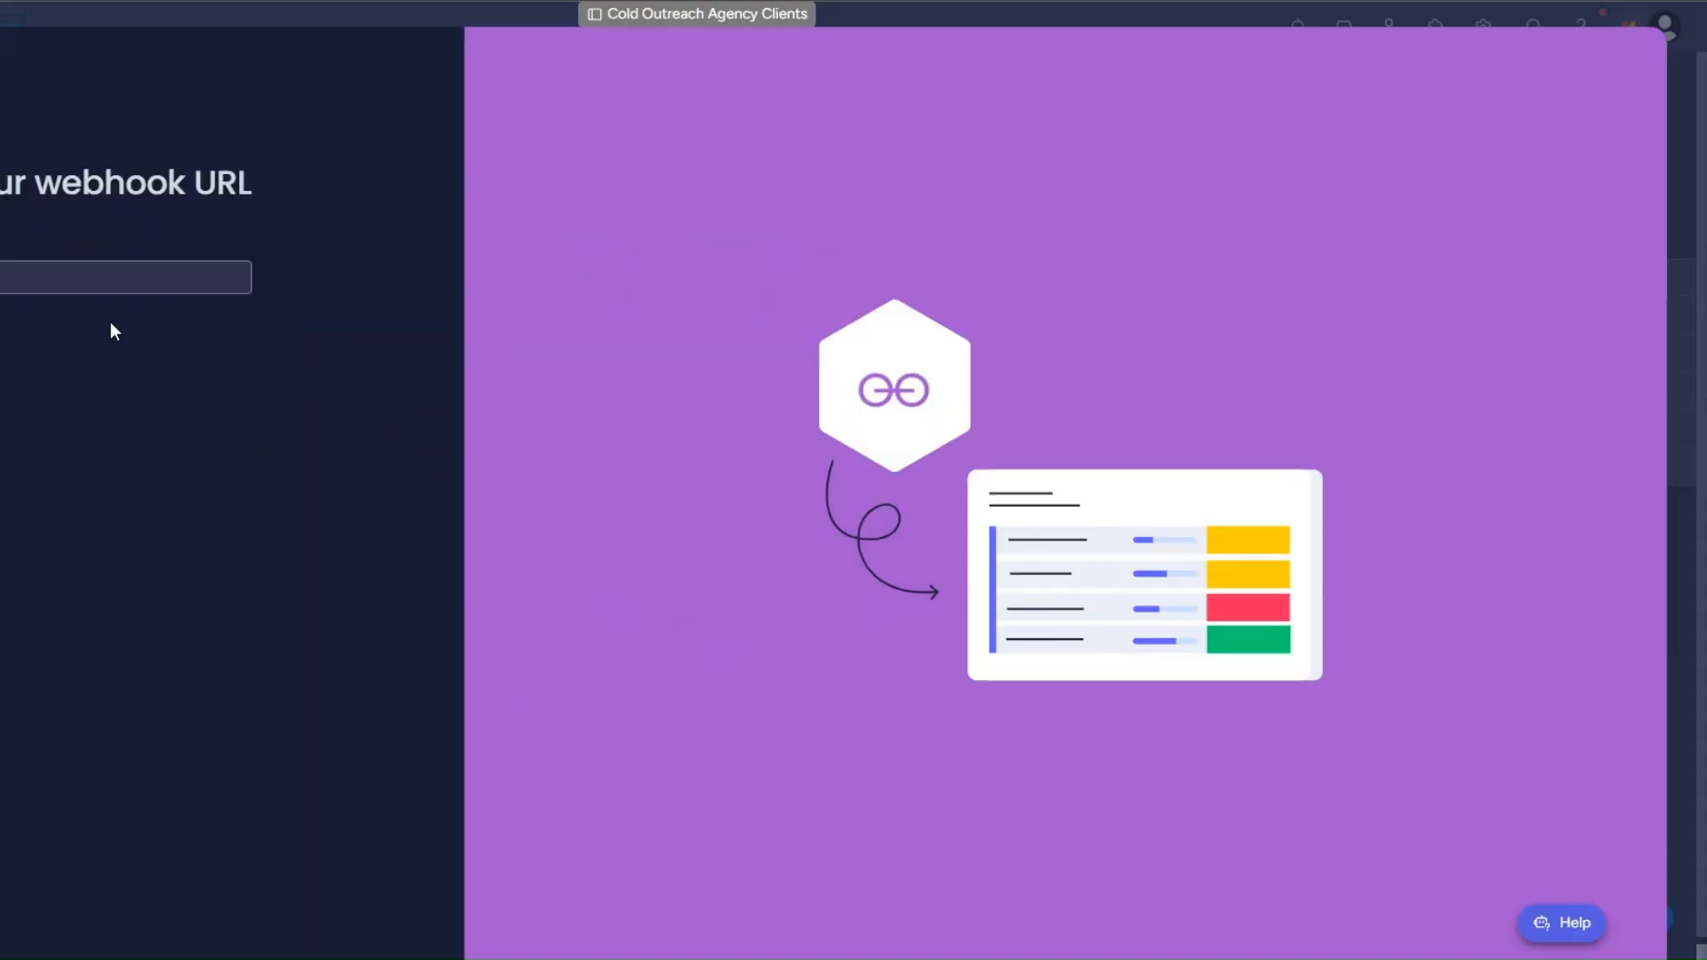
pyautogui.click(111, 286)
pyautogui.hotkey('ctrl', 'v')
pyautogui.click(146, 354)
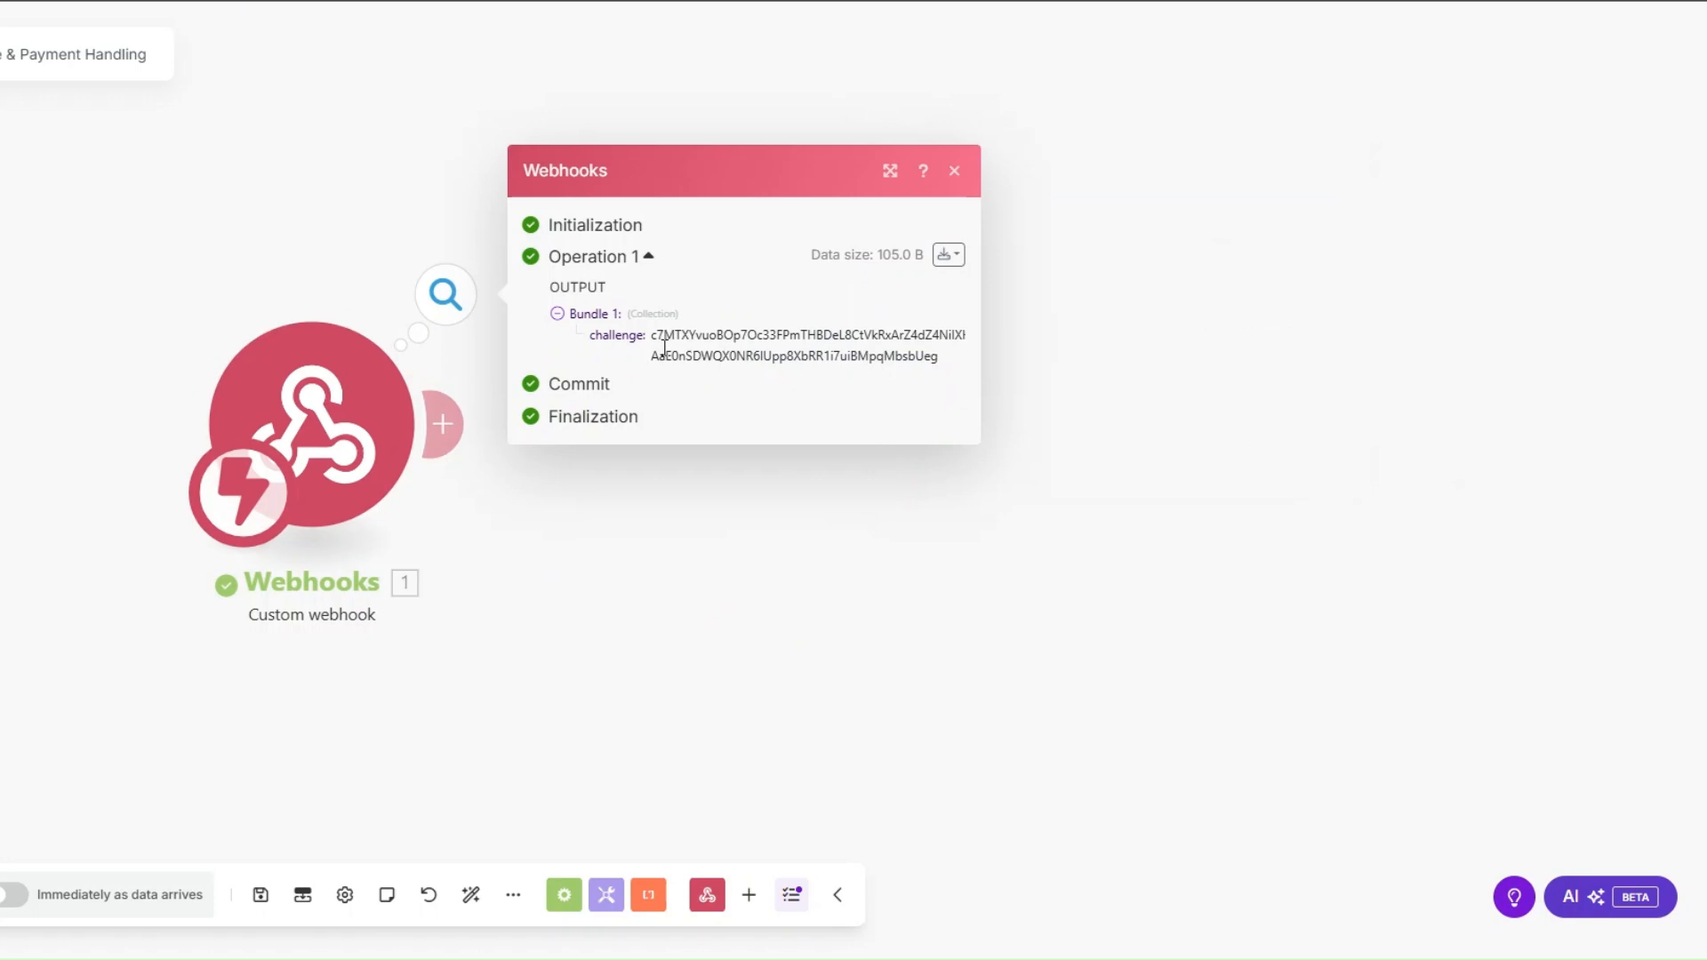
# Step: Add a Webhook response module in Make with status 200 and a JSON body that maps "challenge" to the trigger's challenge value
pyautogui.click(447, 421)
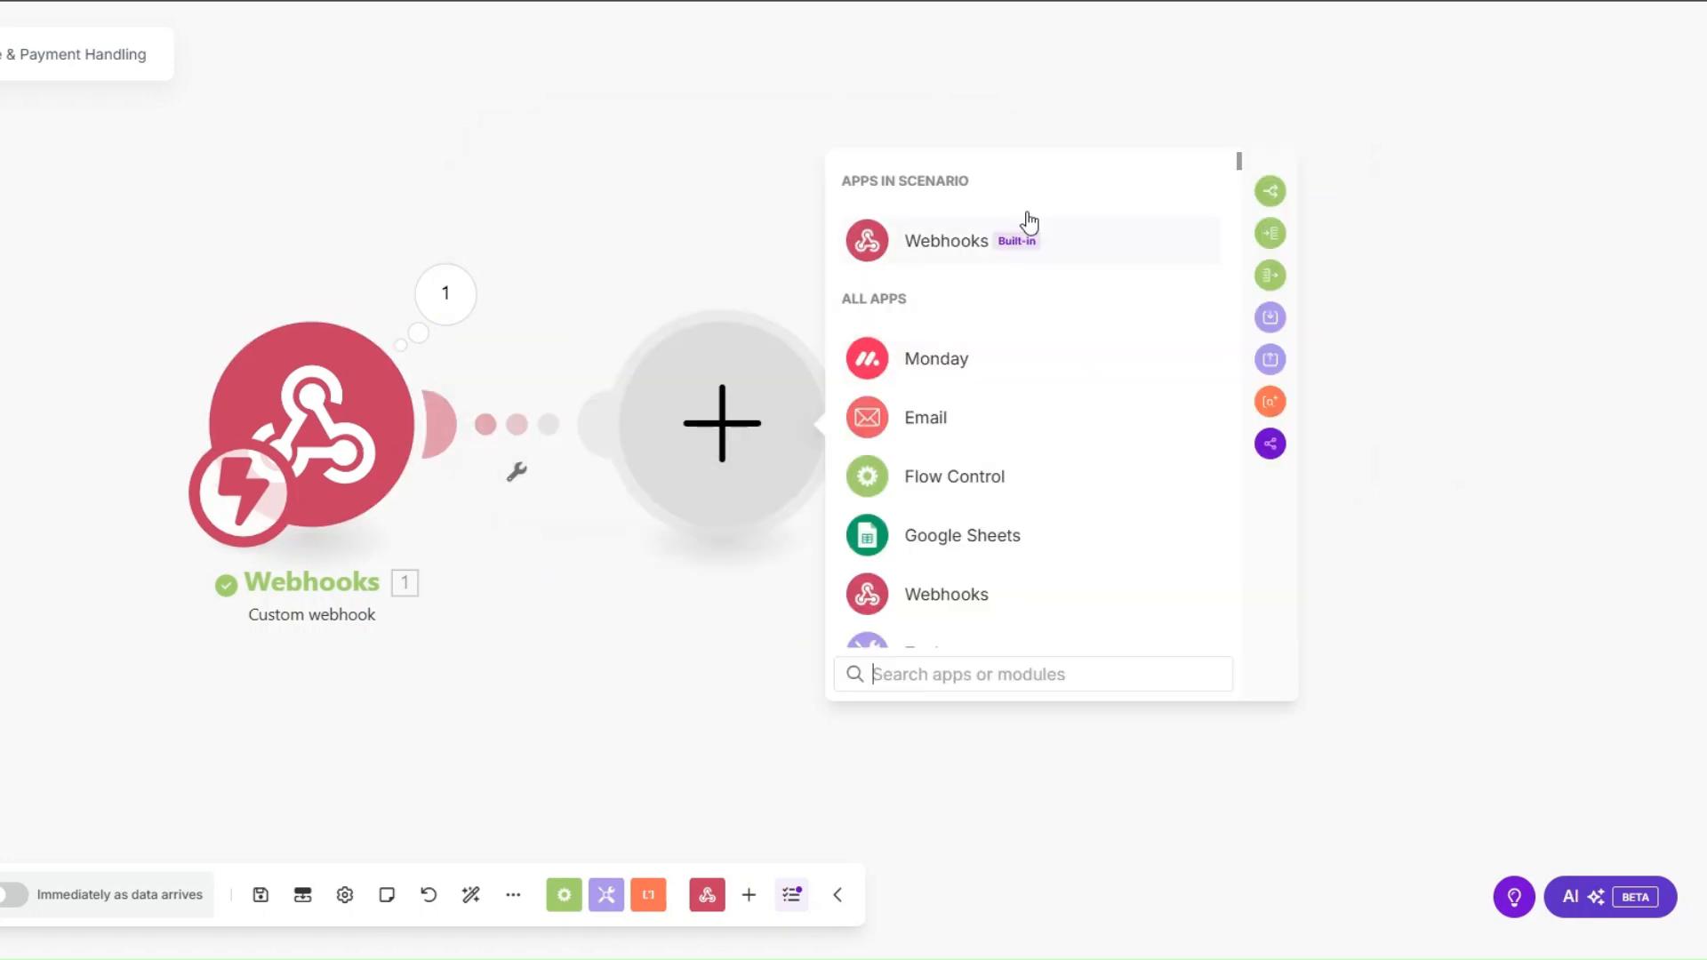
pyautogui.click(1021, 233)
pyautogui.click(1007, 375)
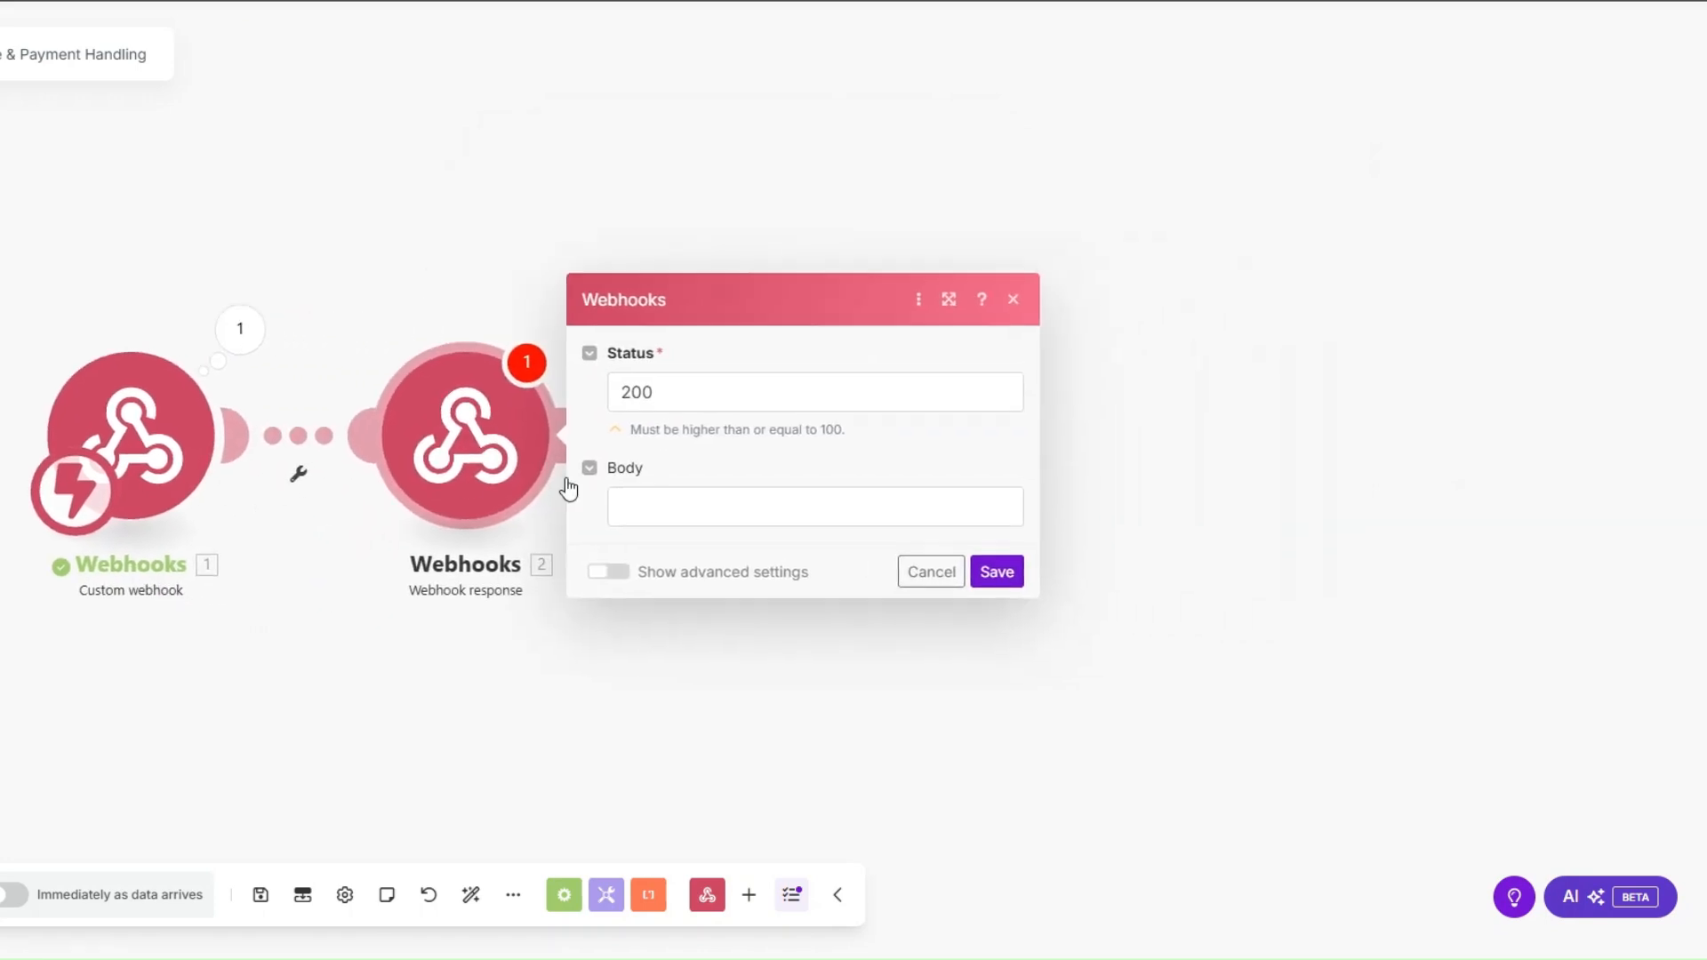
pyautogui.click(652, 505)
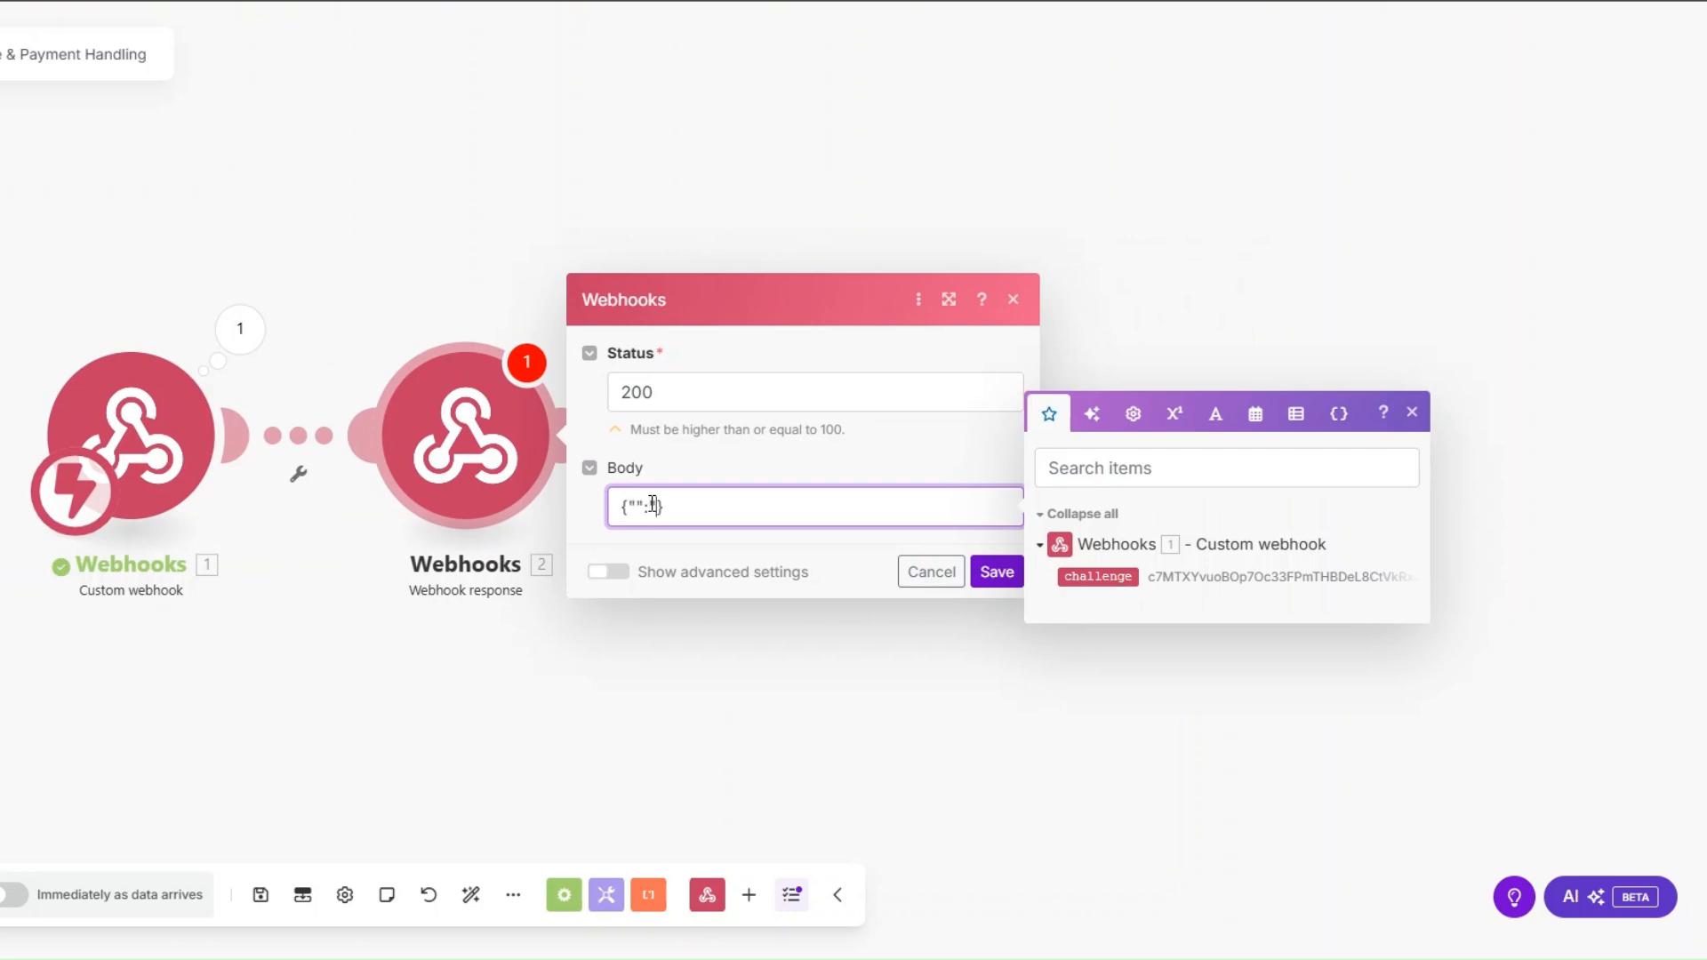
pyautogui.write('challenge')
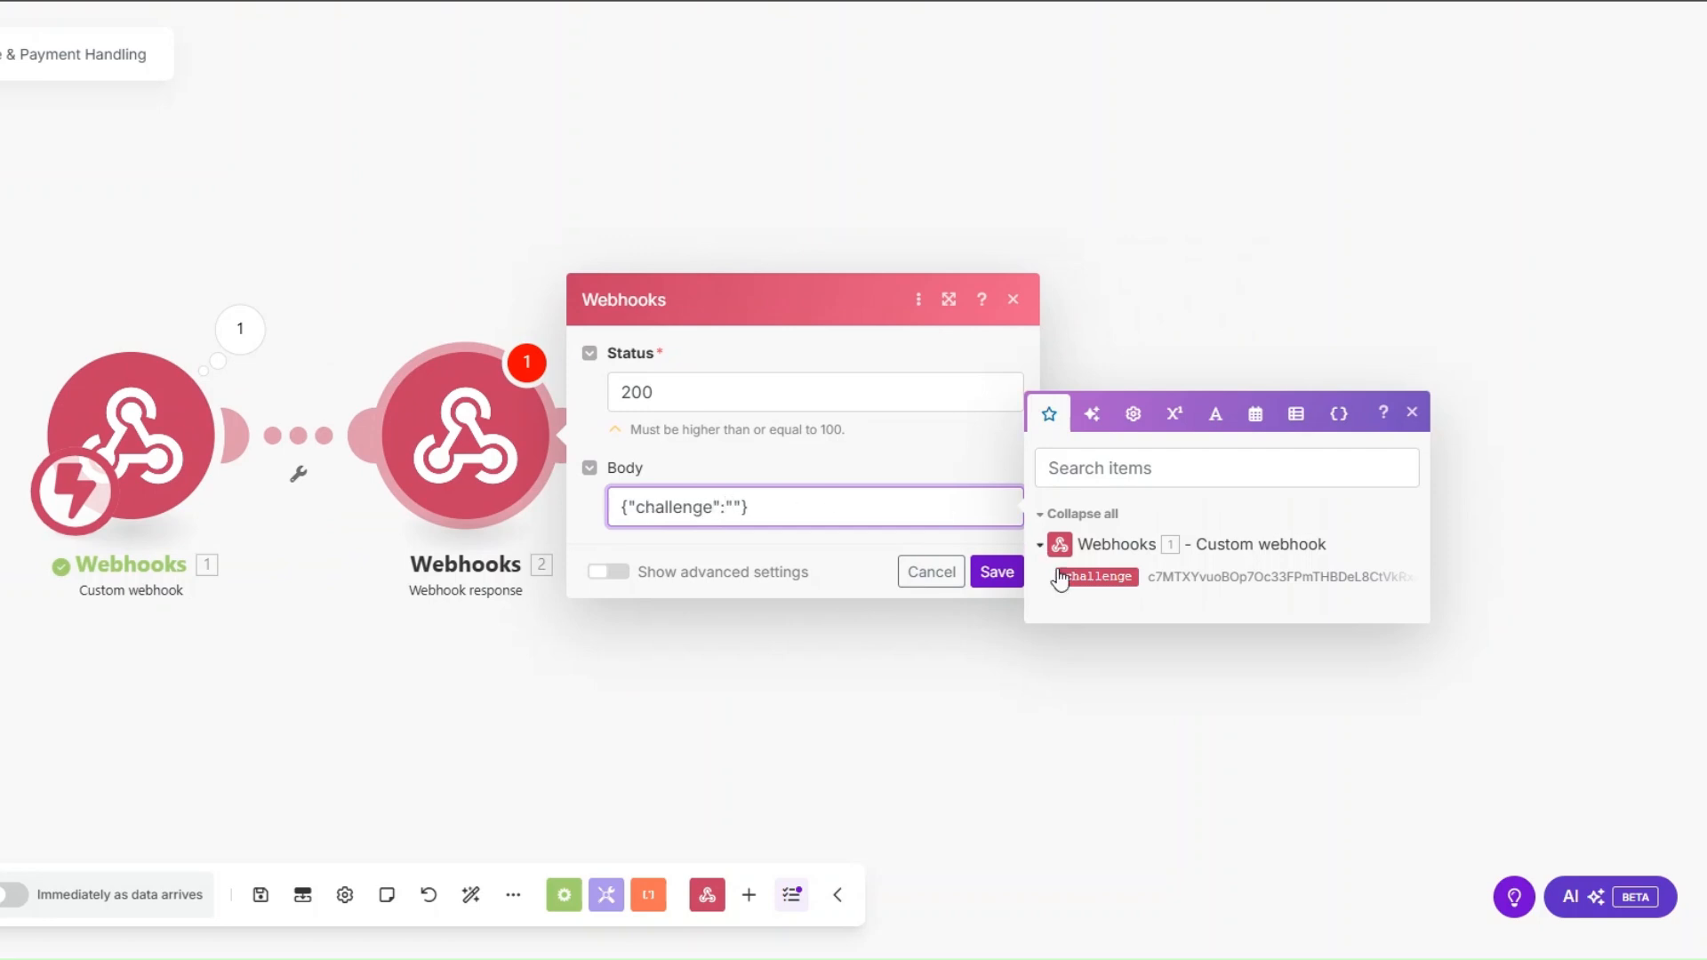
pyautogui.click(1097, 576)
pyautogui.click(992, 572)
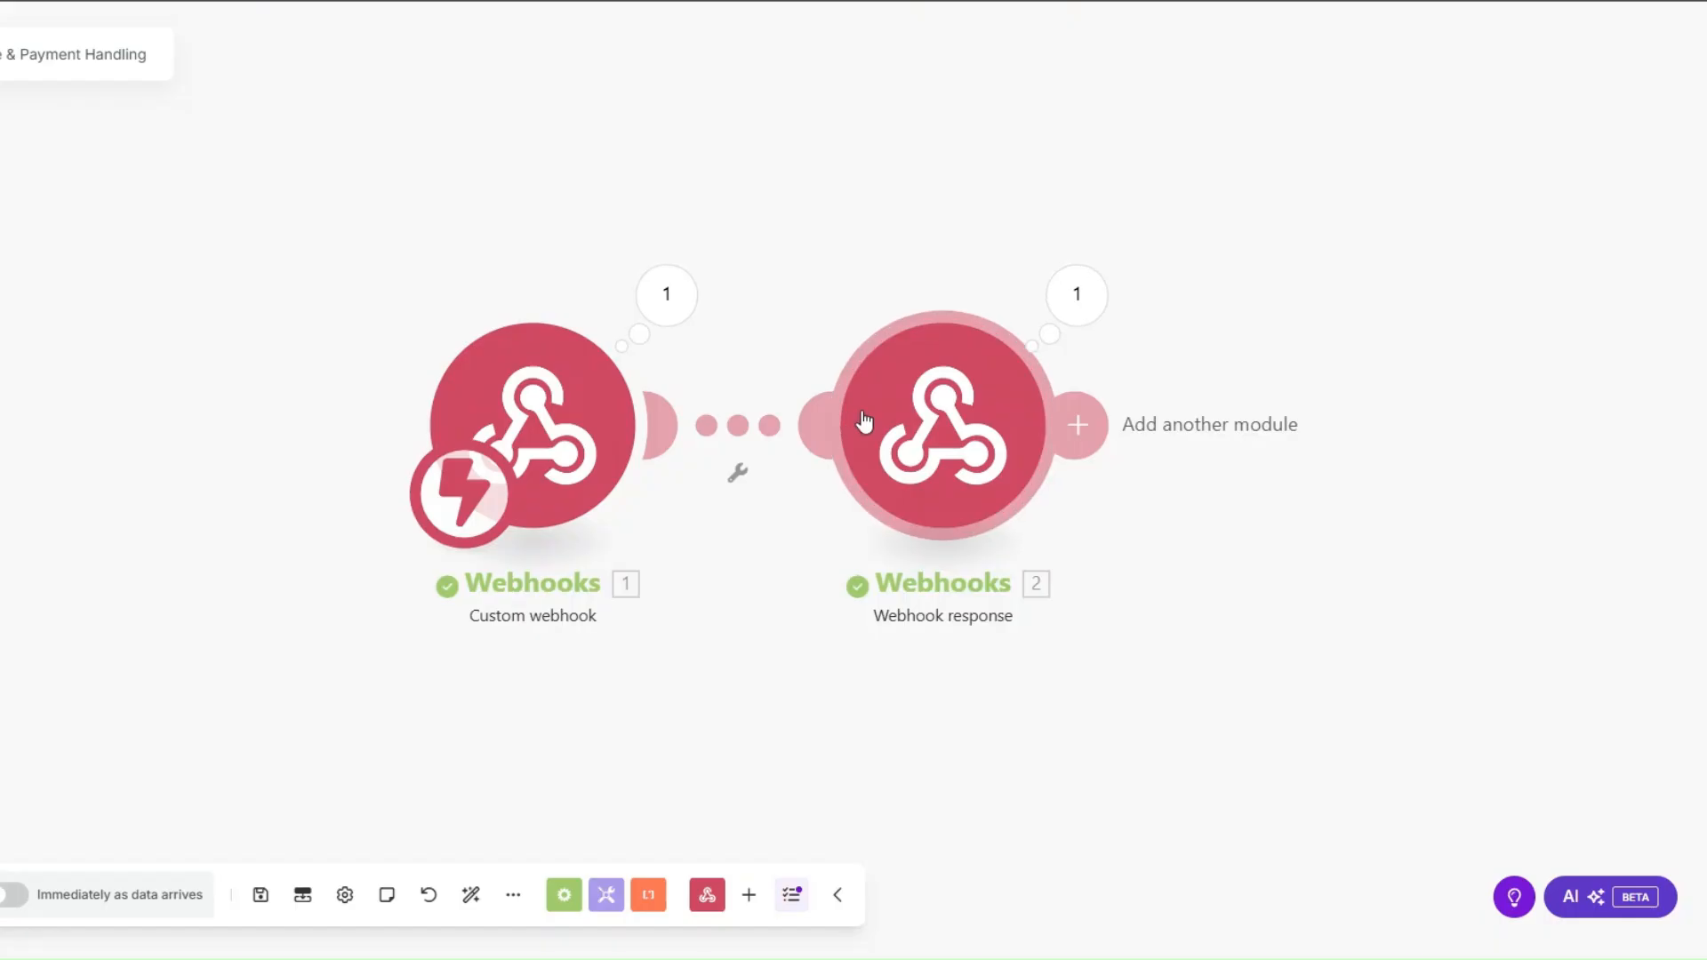
# Step: Delete the Webhook response module from the payment handling scenario
pyautogui.rightClick(869, 412)
pyautogui.click(955, 667)
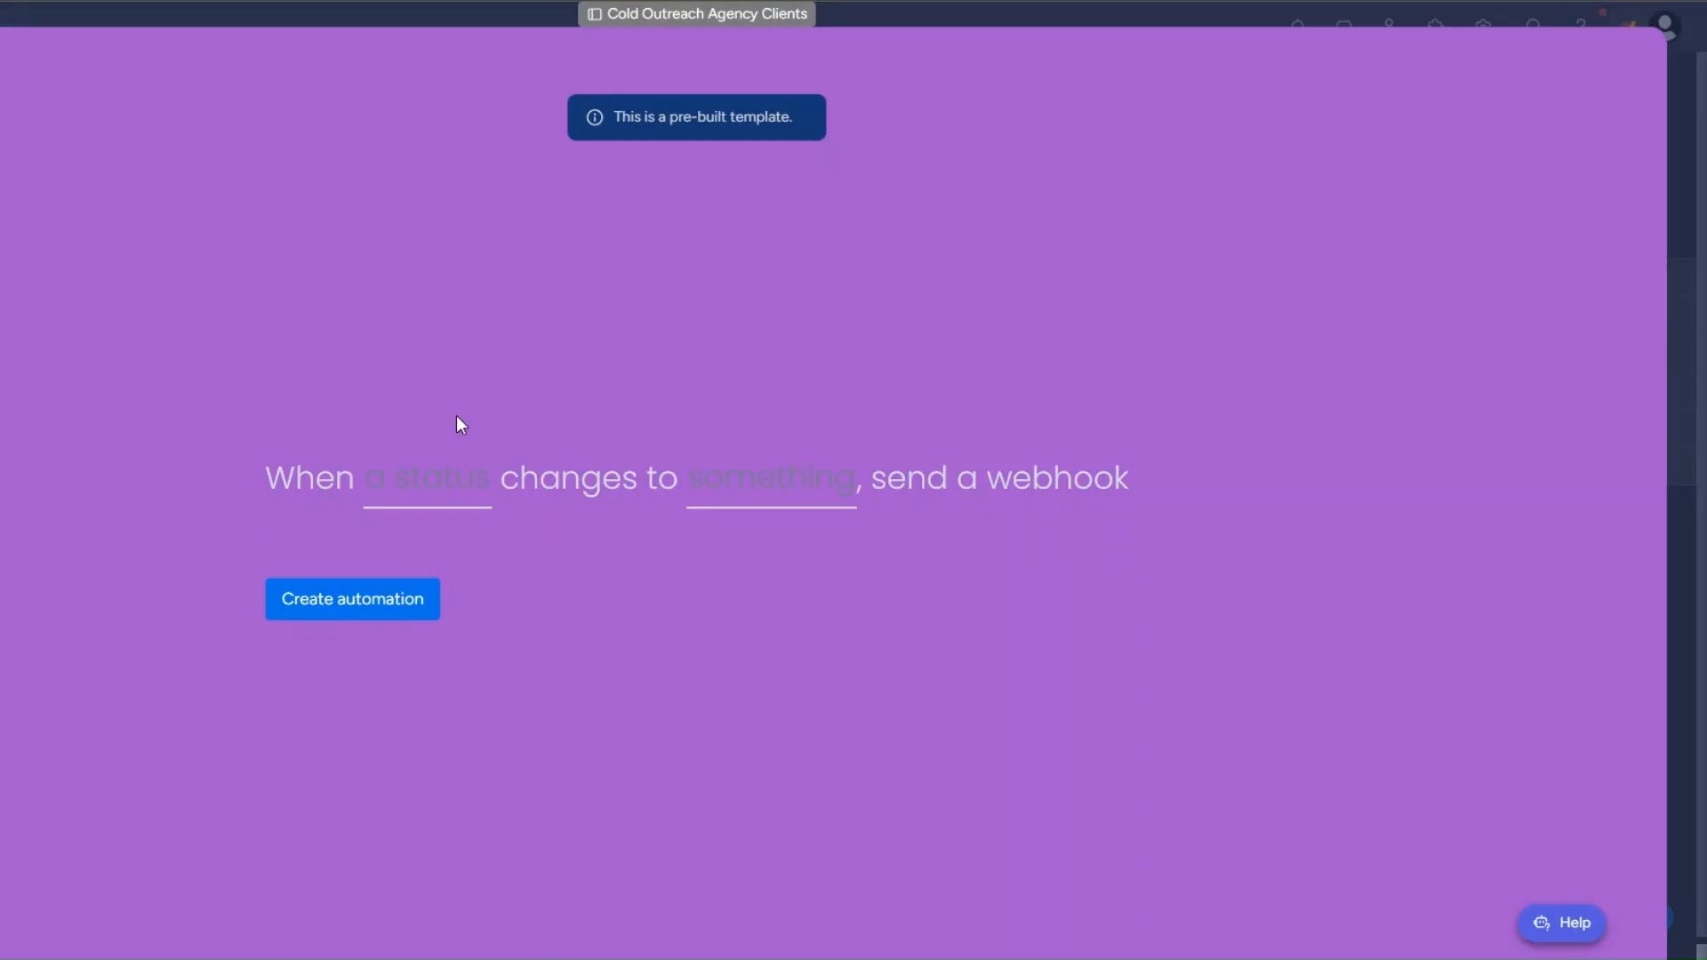
# Step: Create the monday.com automation that sends a webhook when Status changes to SEND INVOICE, and close the automation center
pyautogui.click(445, 479)
pyautogui.click(463, 596)
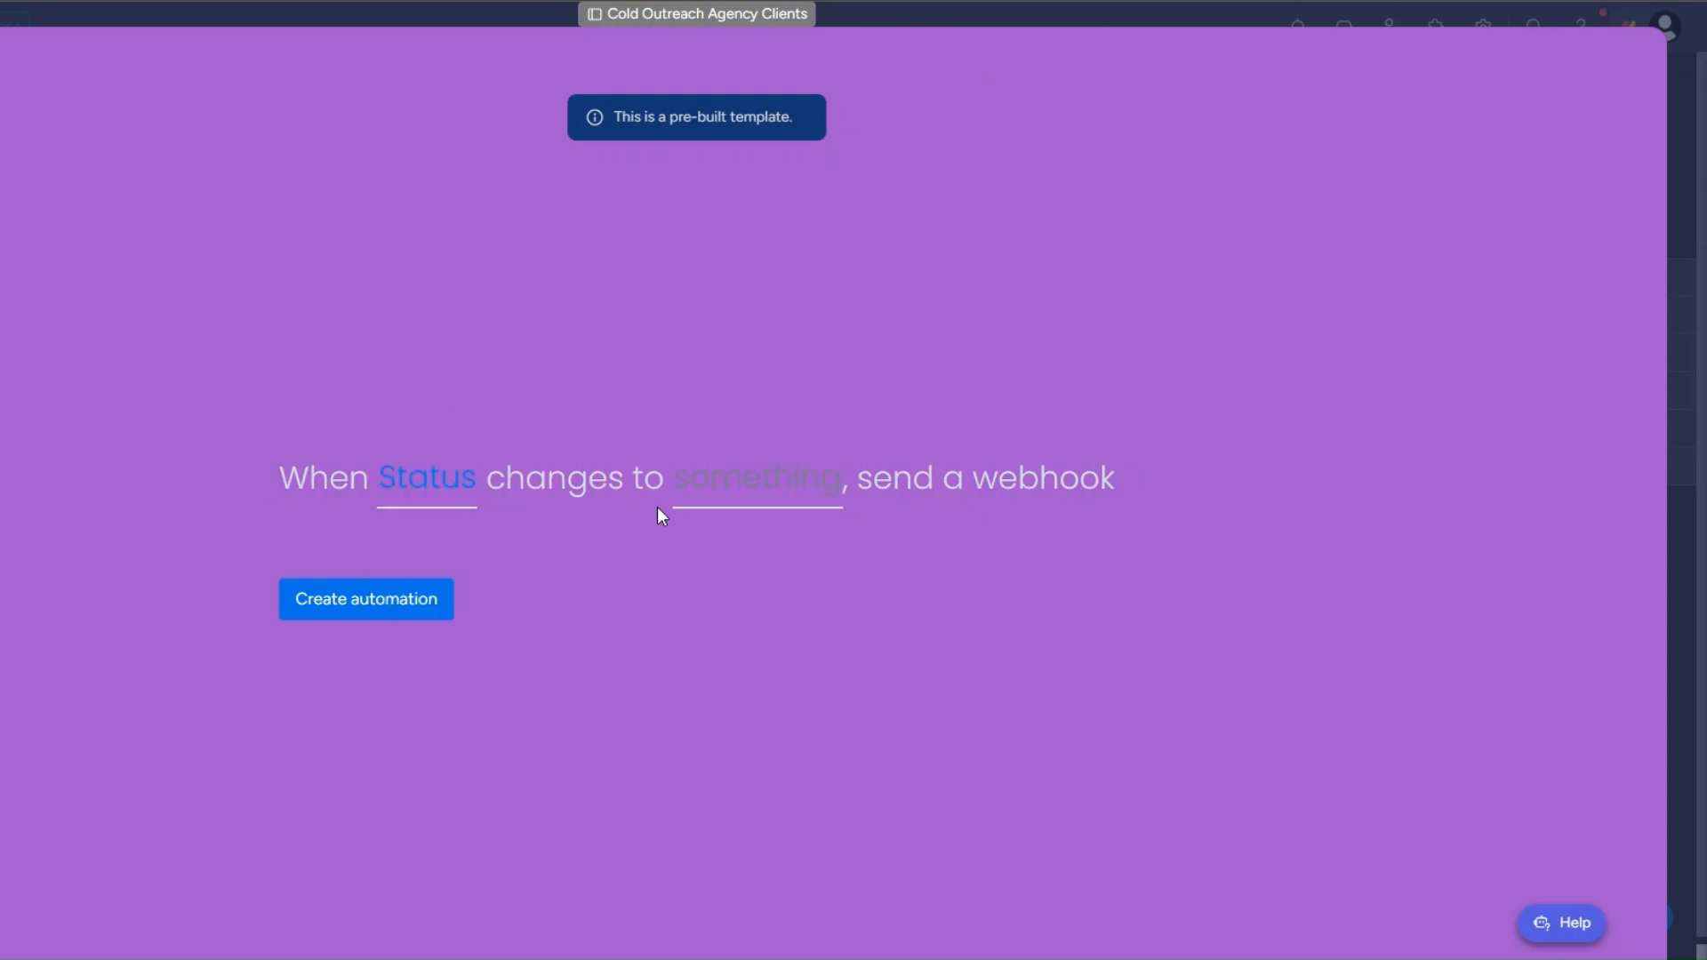
pyautogui.click(822, 487)
pyautogui.click(789, 696)
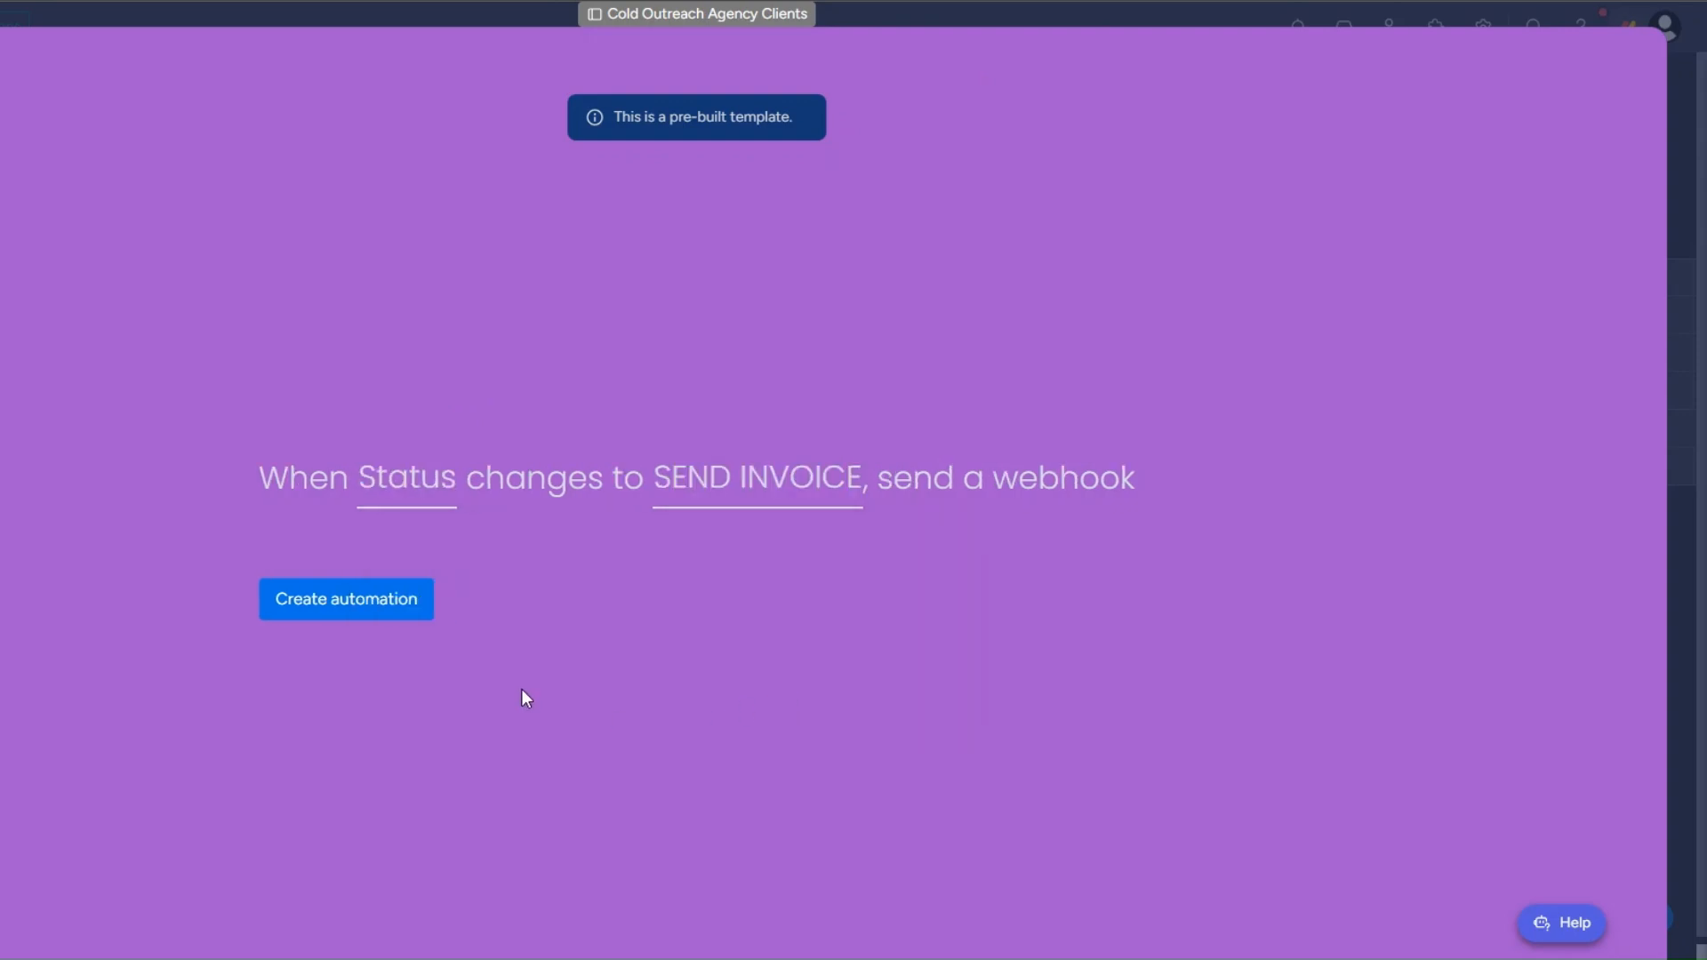
pyautogui.click(391, 613)
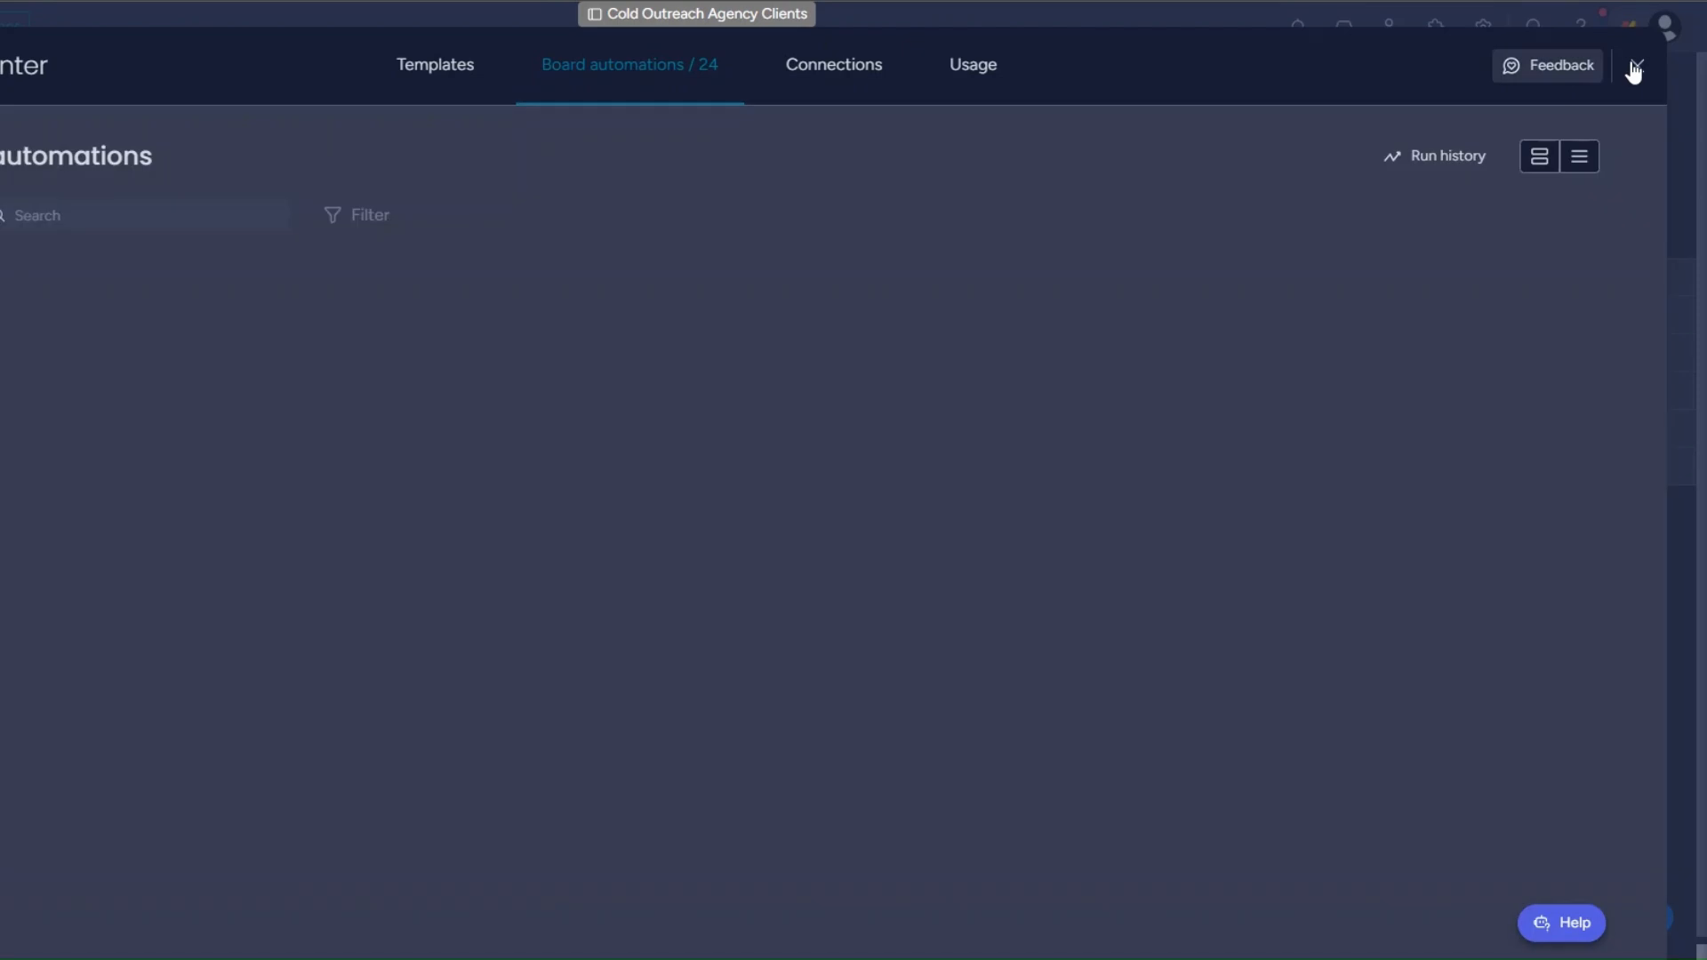
pyautogui.click(1630, 65)
# Step: Set the test client's status to SEND INVOICE, and copy the pulseId from the event bundle received by the Make webhook
pyautogui.click(391, 389)
pyautogui.click(380, 545)
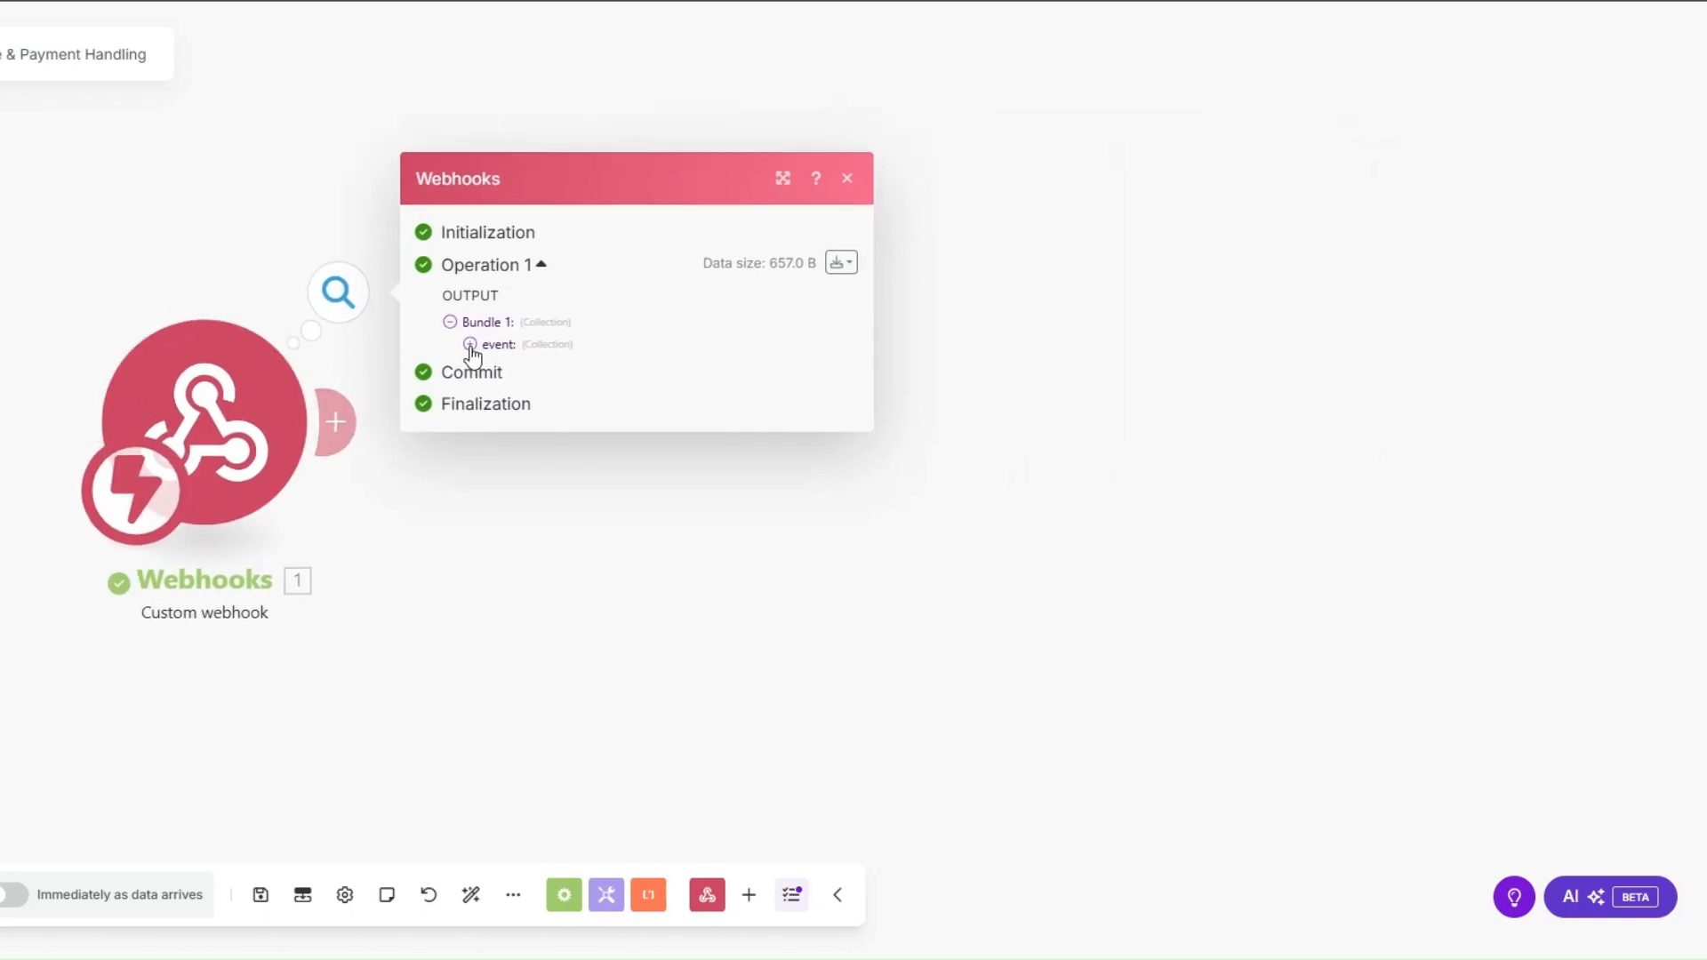
pyautogui.click(471, 345)
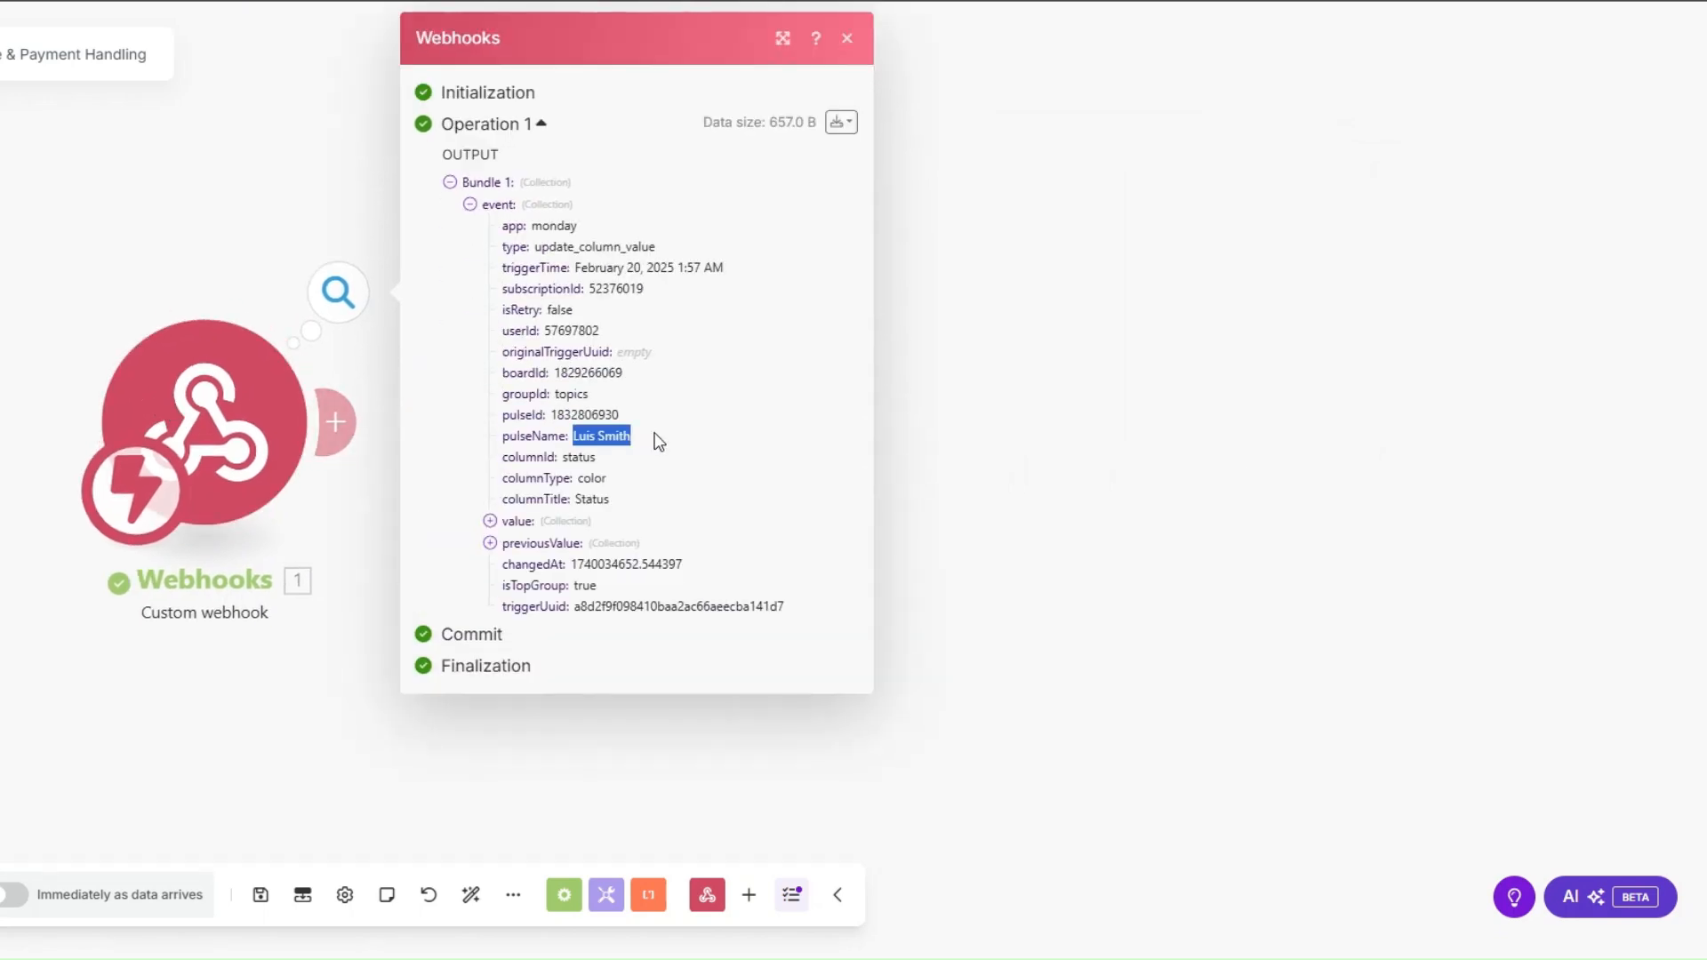
pyautogui.doubleClick(553, 416)
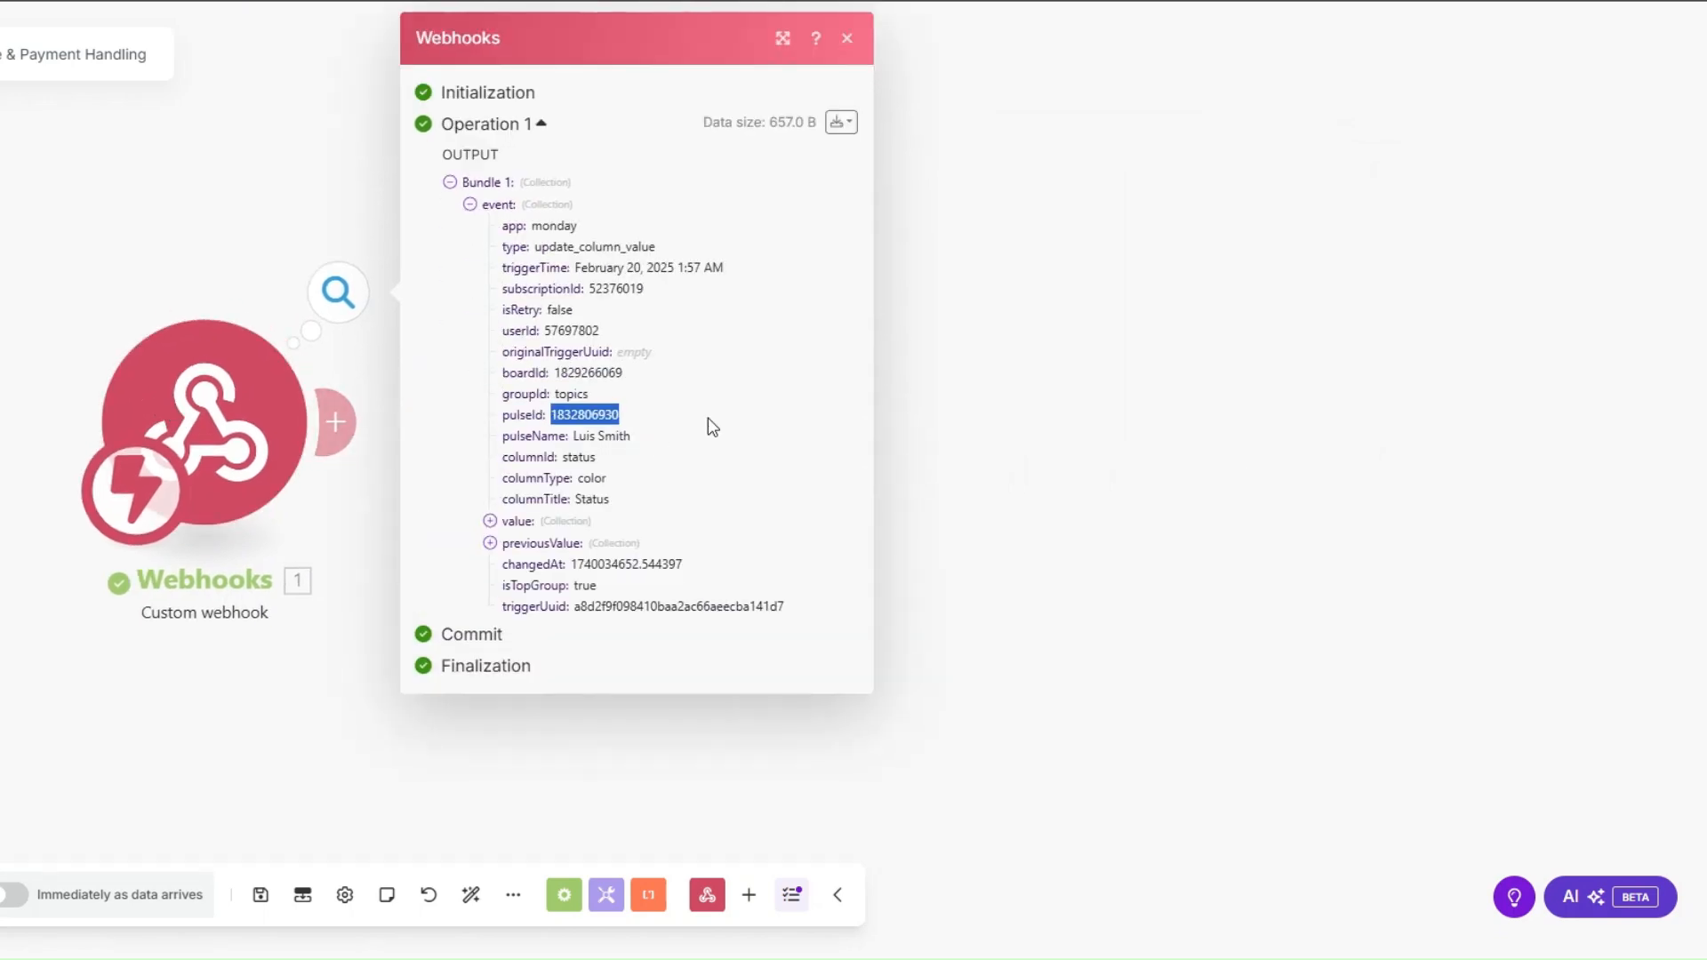
pyautogui.click(907, 453)
# Step: Add a Monday Get an Item module with ID mapped to the webhook's pulseId and Board ID Cold Outreach Agency Clients, and save it
pyautogui.click(397, 425)
pyautogui.click(811, 356)
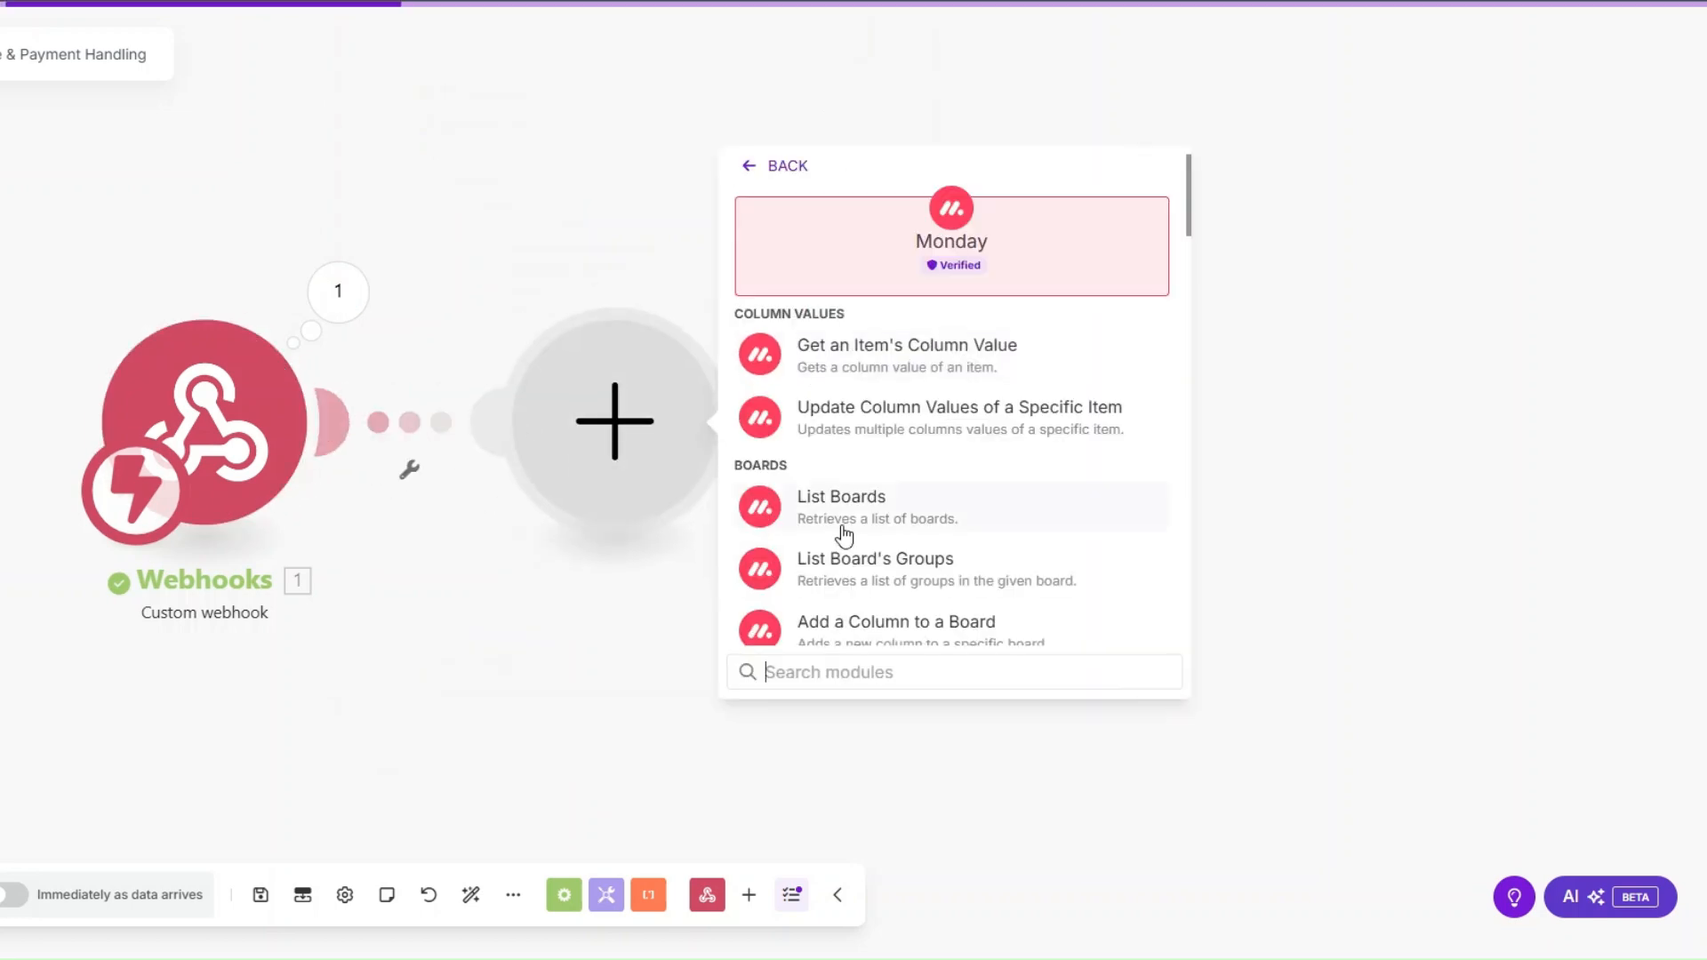
pyautogui.write('get an')
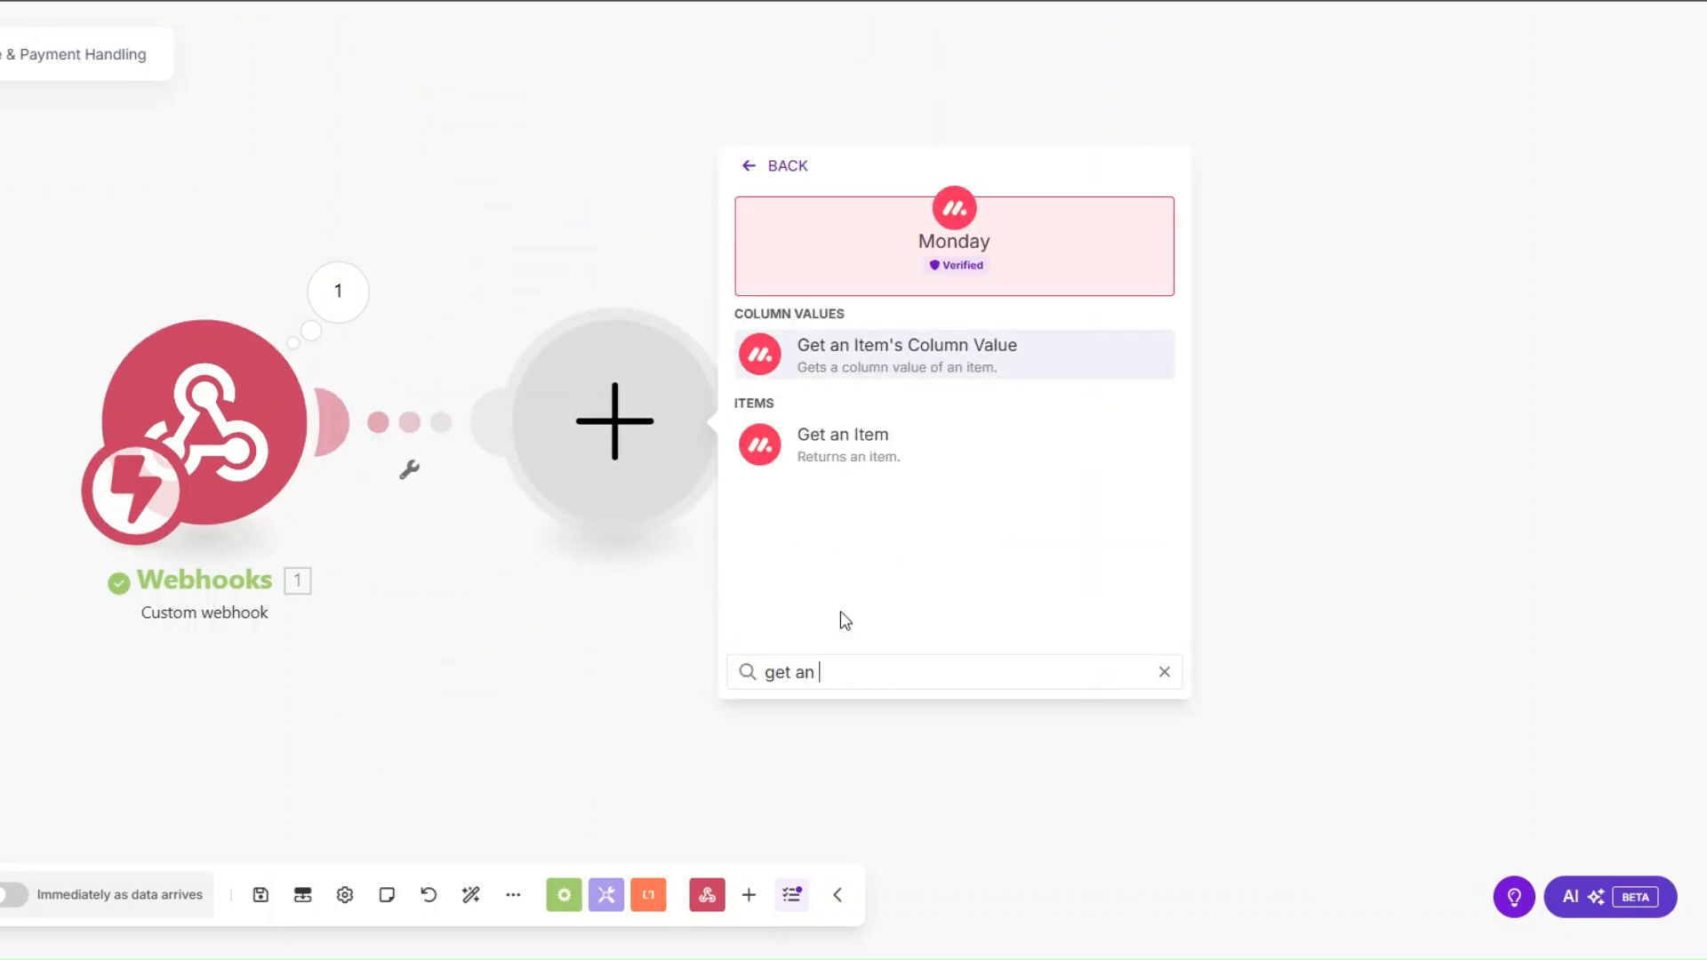
pyautogui.click(836, 442)
pyautogui.click(896, 265)
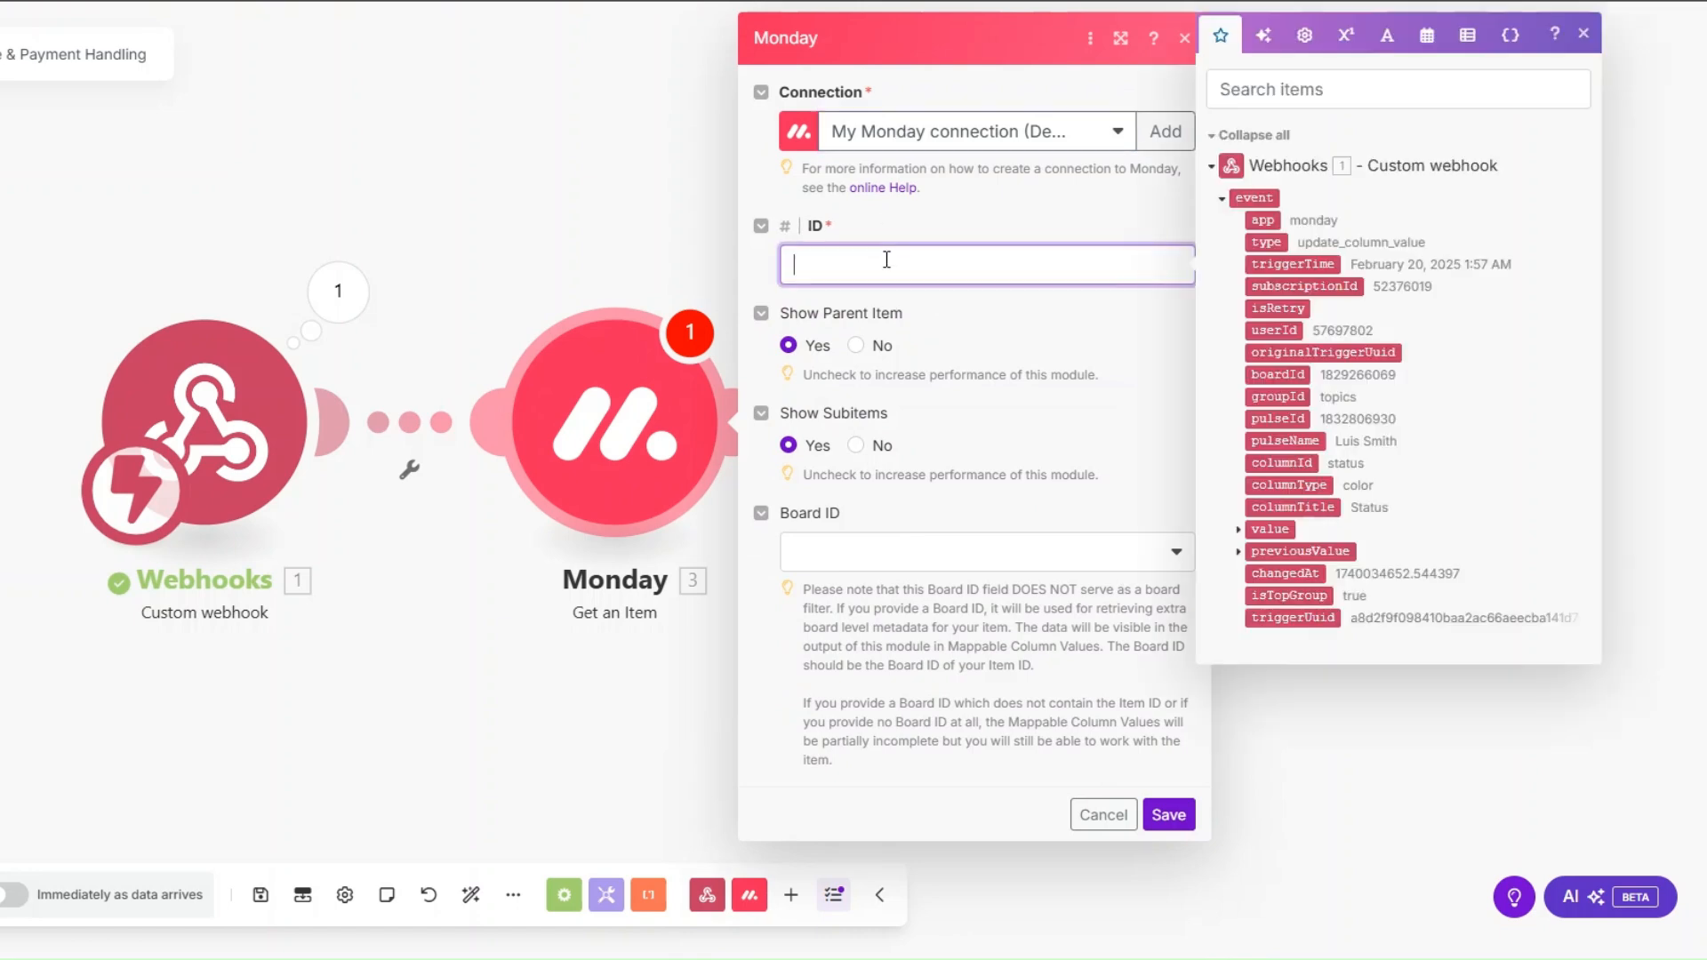
pyautogui.click(1278, 418)
pyautogui.click(964, 560)
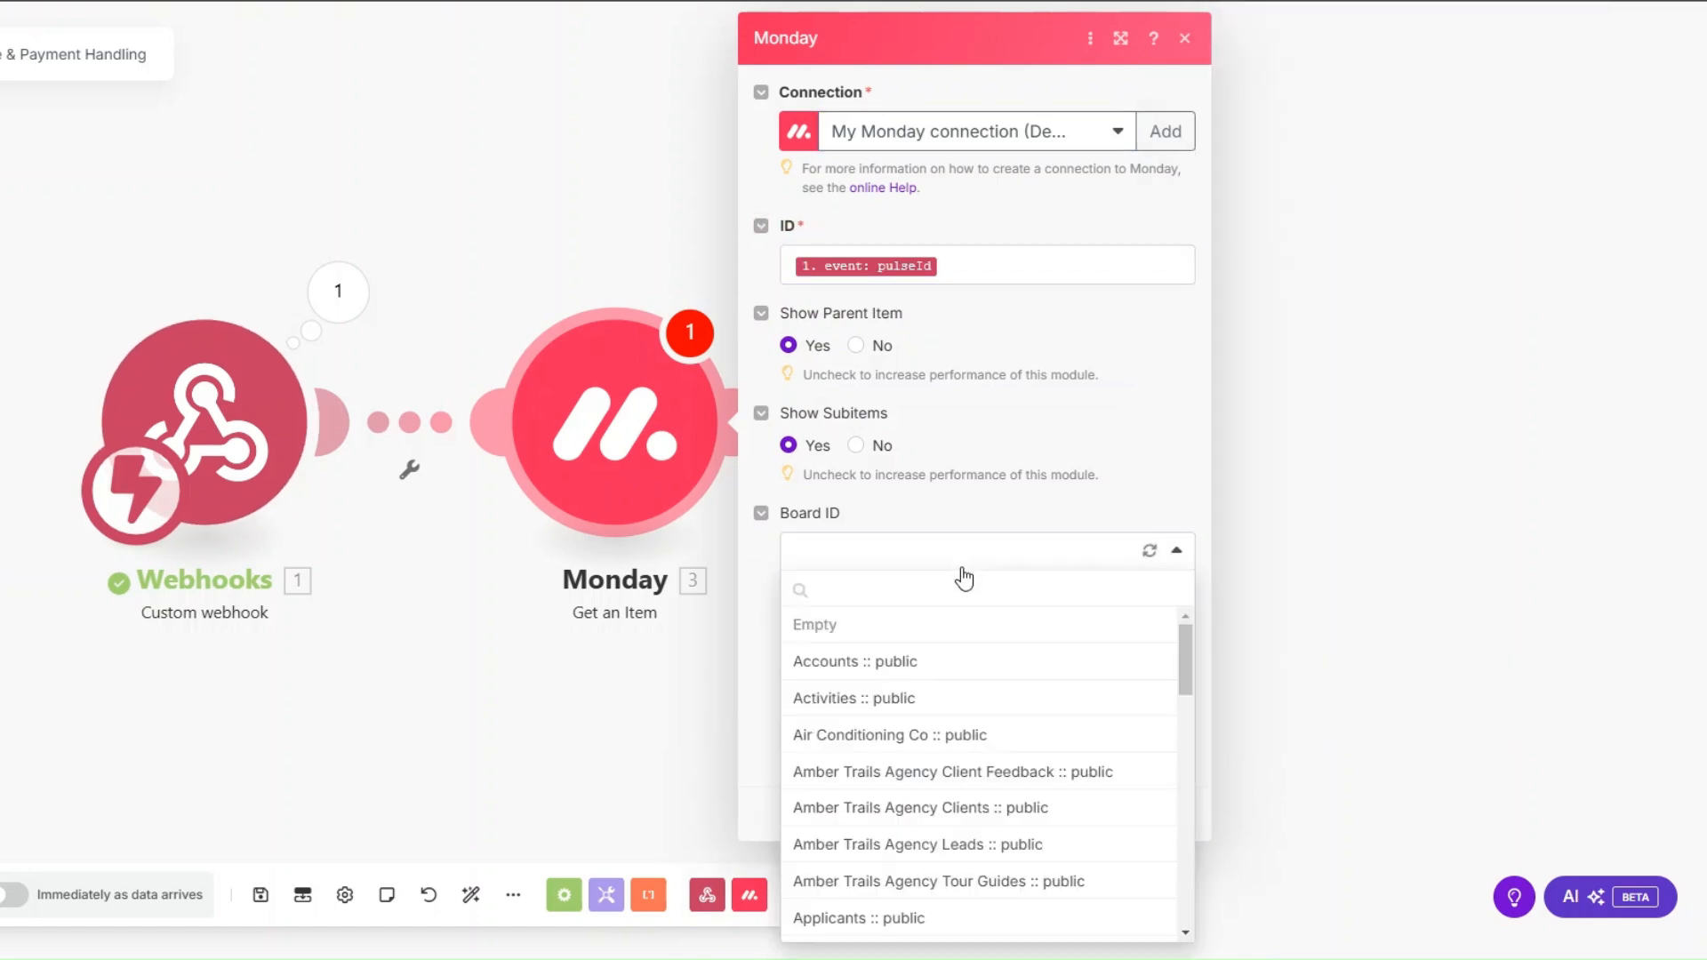
pyautogui.scroll(-3, 976, 804)
pyautogui.click(976, 794)
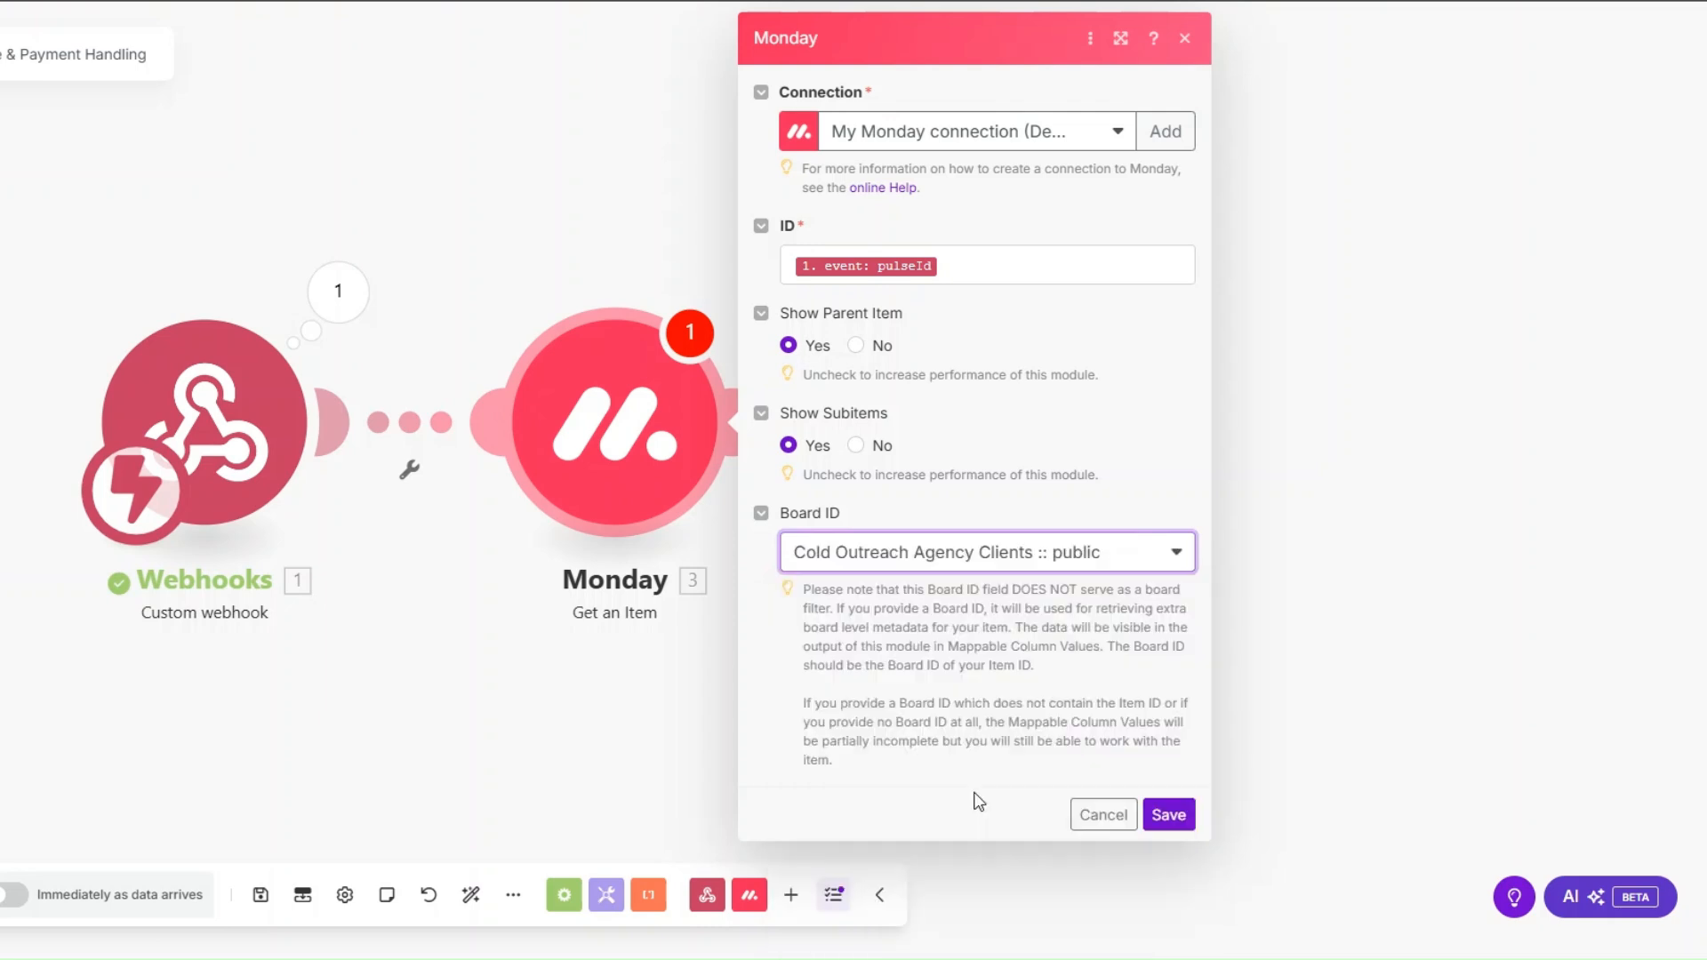
pyautogui.click(1168, 813)
# Step: Run only the Get an Item module, using the copied pulseId as its input
pyautogui.rightClick(637, 461)
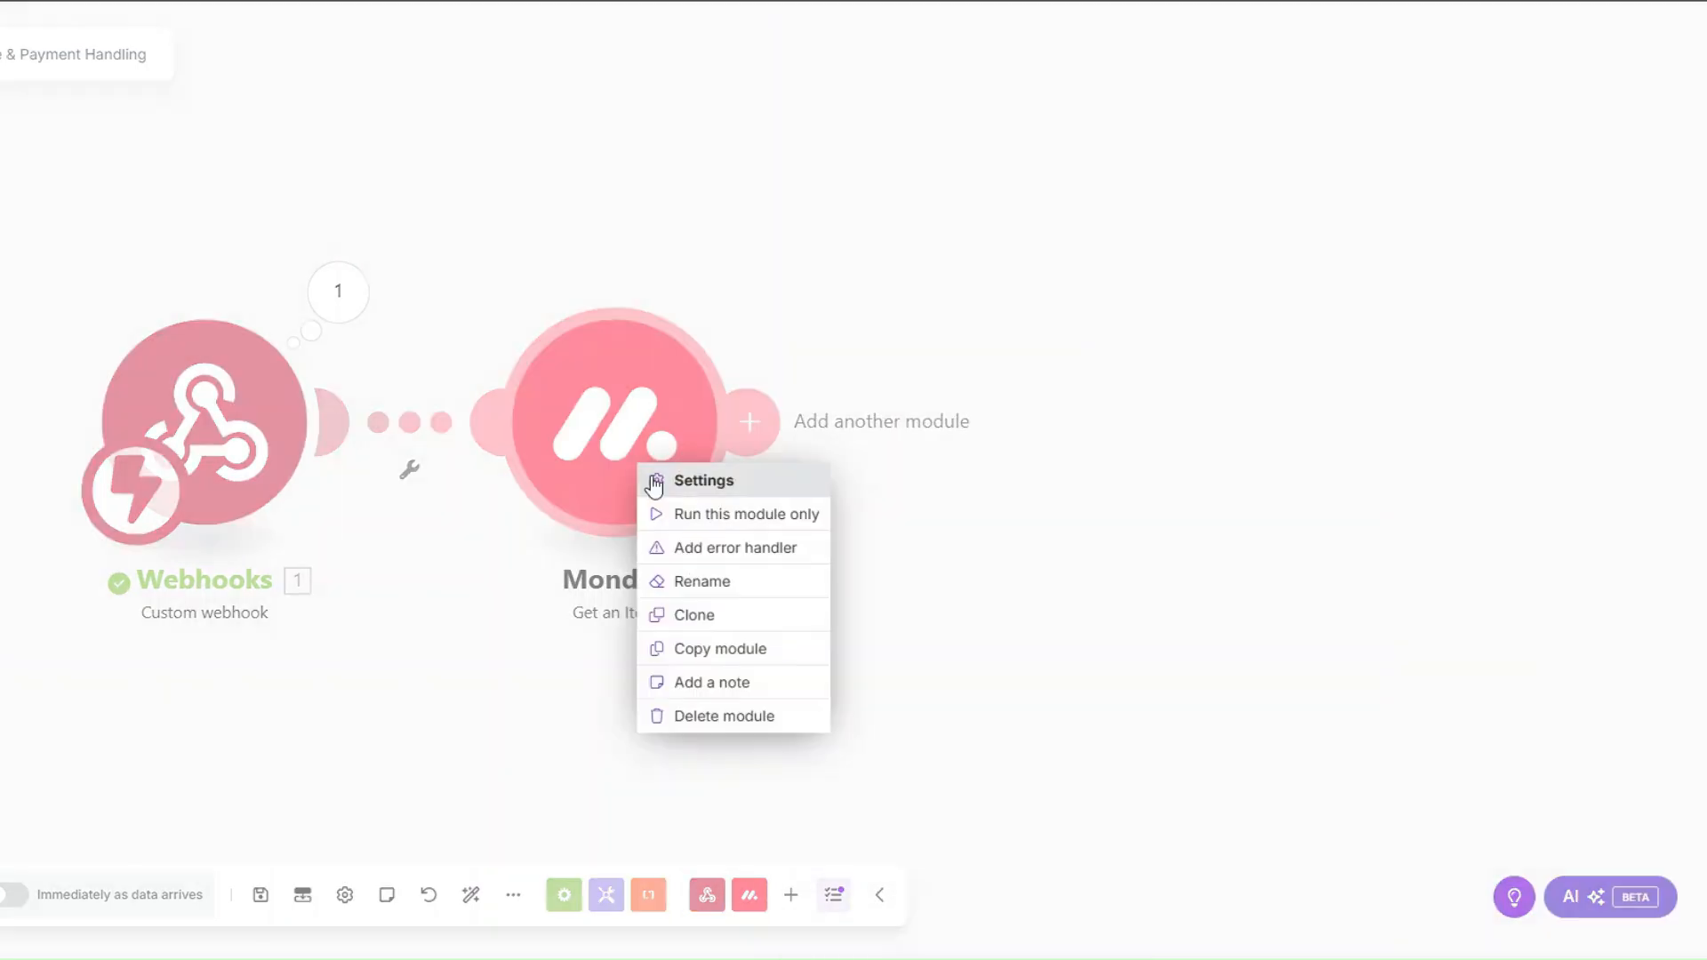
pyautogui.click(687, 514)
pyautogui.click(880, 541)
pyautogui.hotkey('ctrl', 'v')
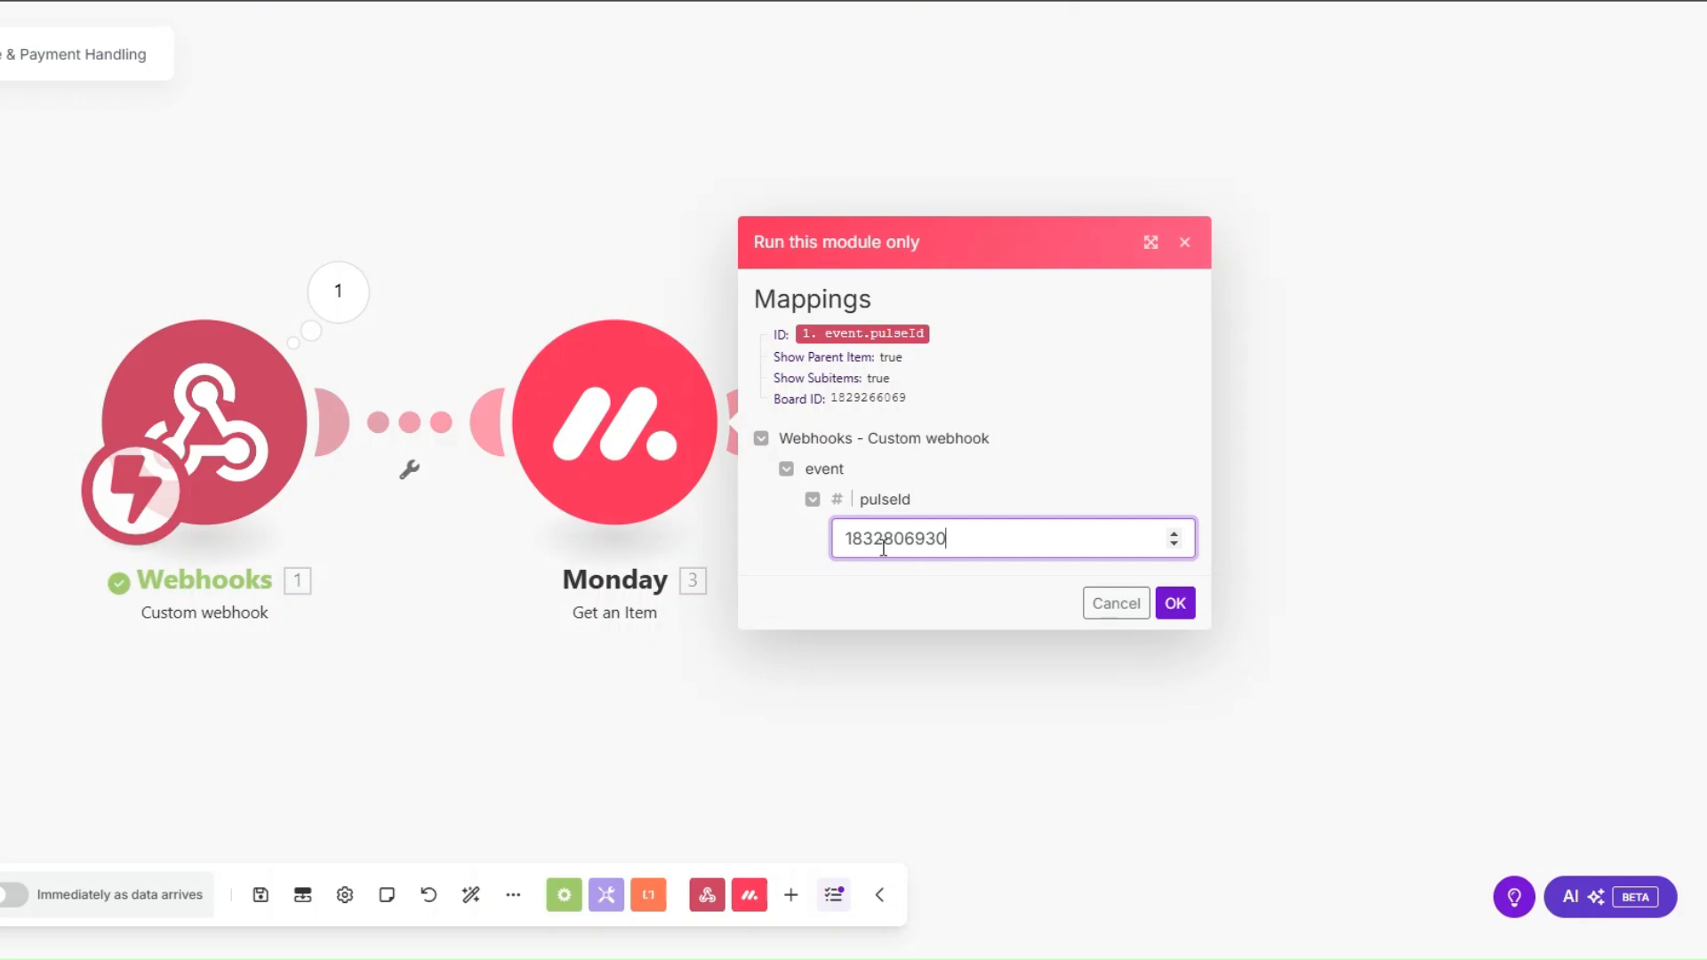
pyautogui.click(1172, 600)
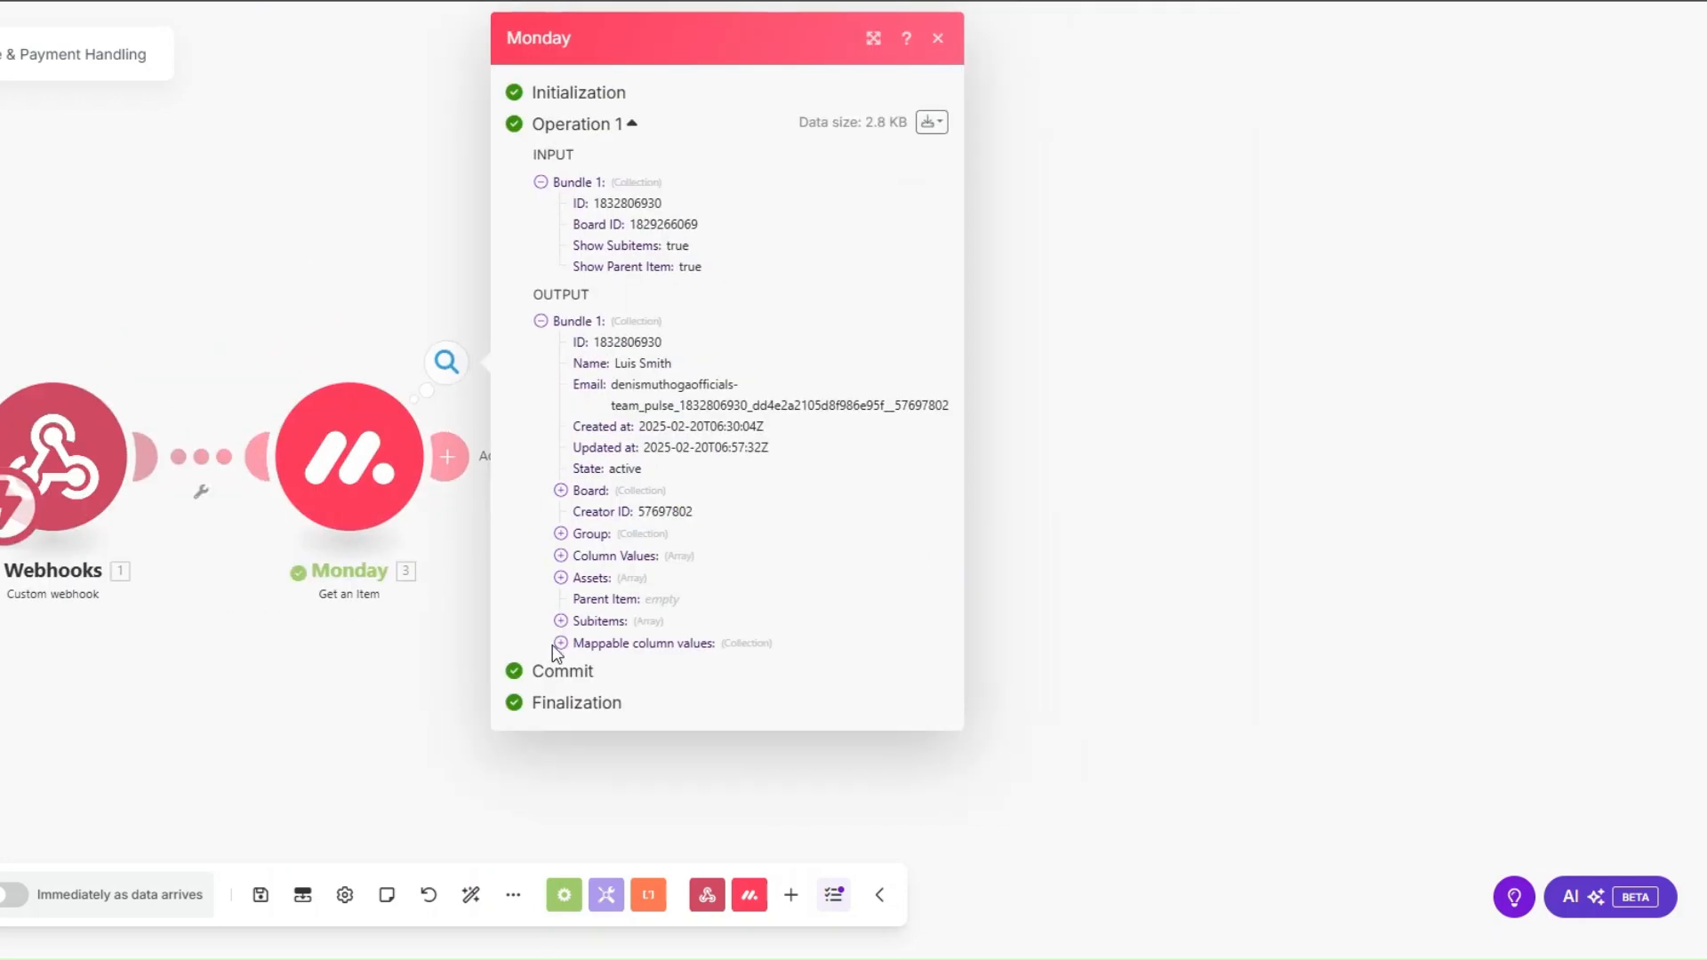
# Step: Examine the mappable column values, including the email, in the Get an Item output
pyautogui.click(561, 643)
pyautogui.scroll(-1, 623, 694)
pyautogui.click(668, 715)
pyautogui.scroll(-2, 667, 694)
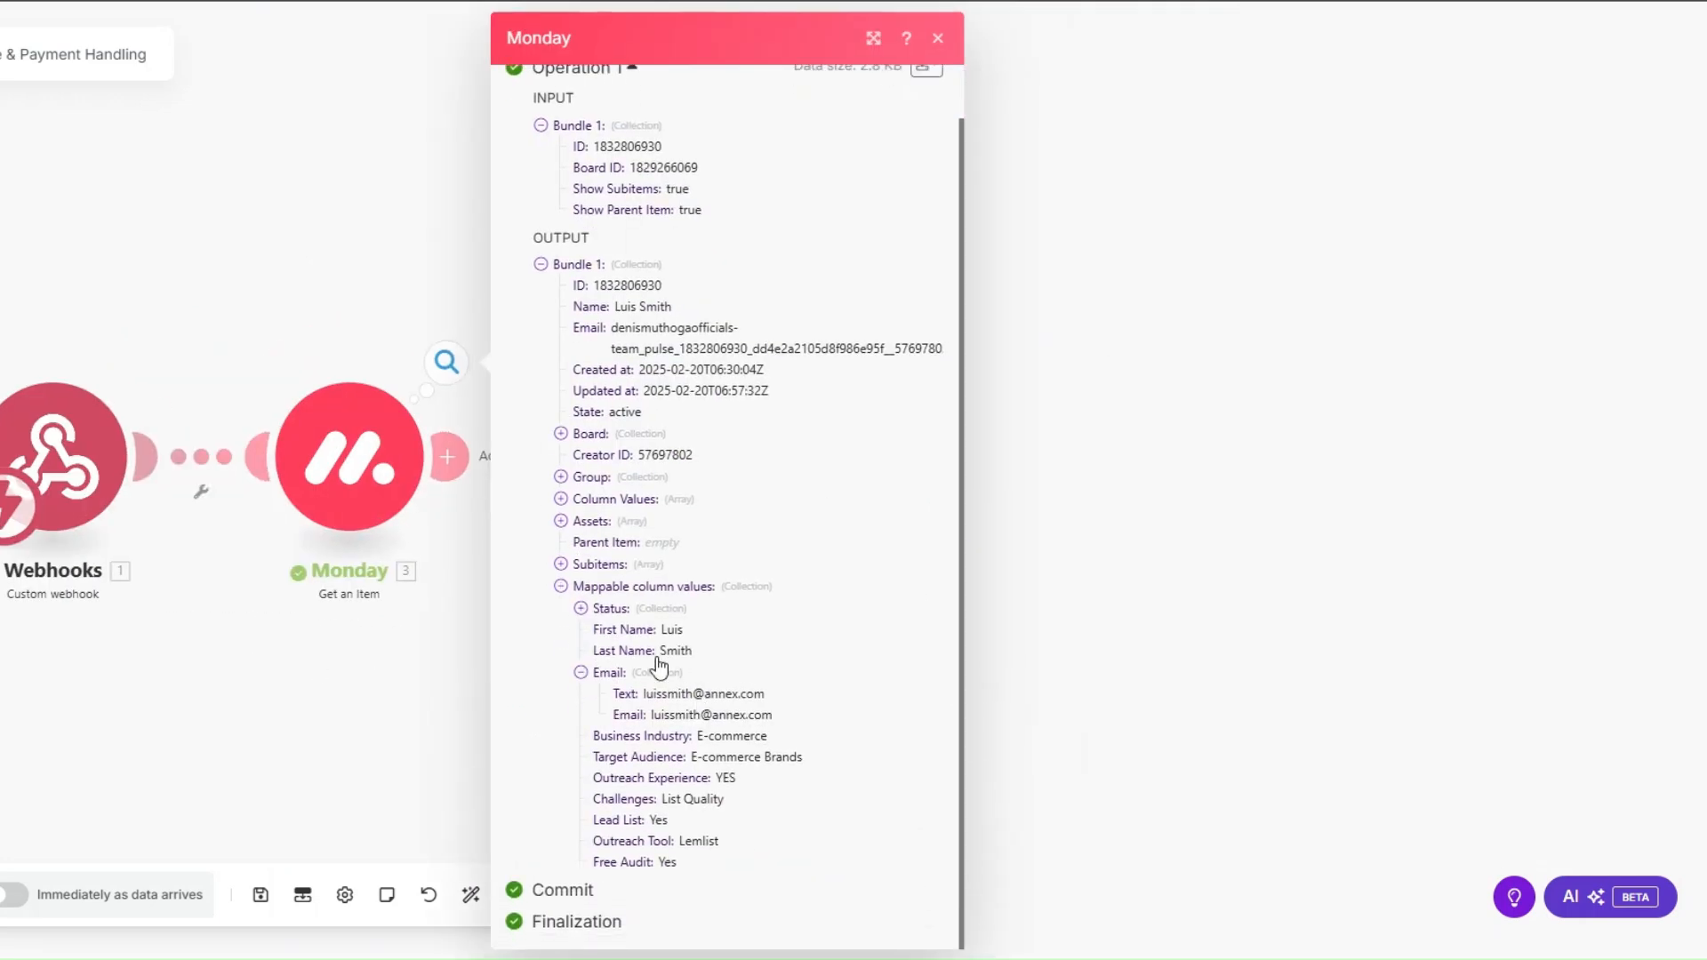
pyautogui.moveTo(721, 740); pyautogui.dragTo(698, 870)
pyautogui.click(388, 706)
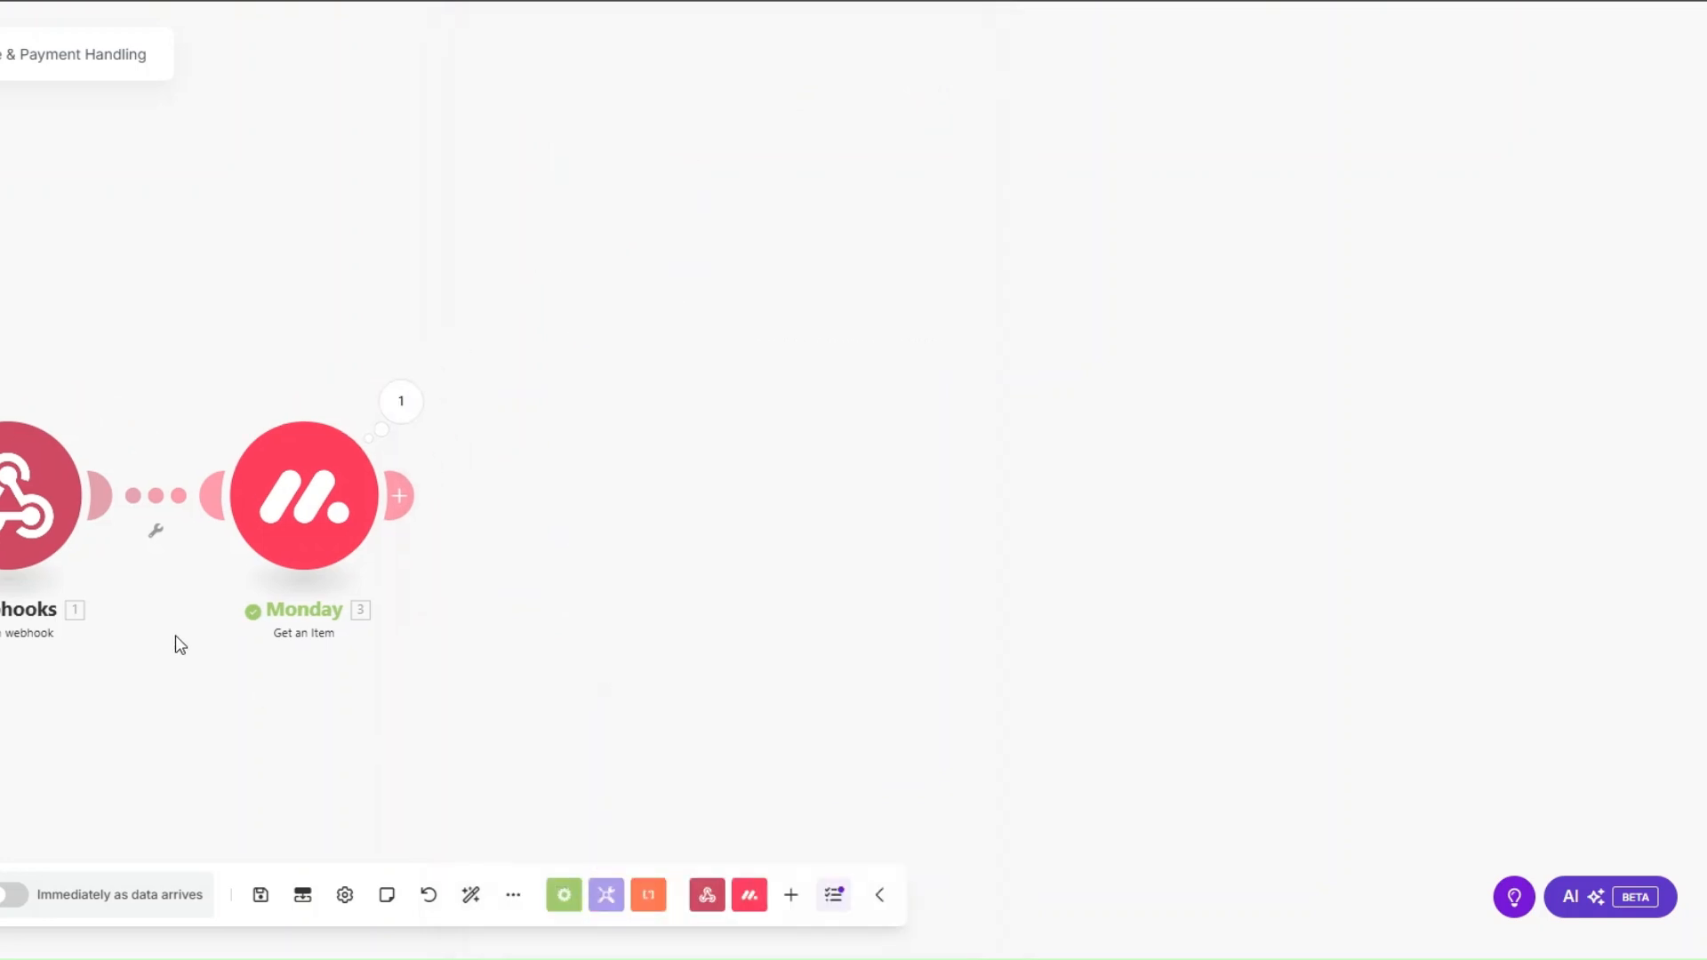
# Step: Add a Stripe Create a Customer module after the Monday Get an Item module
pyautogui.scroll(-1, 175, 635)
pyautogui.moveTo(175, 636); pyautogui.dragTo(63, 586)
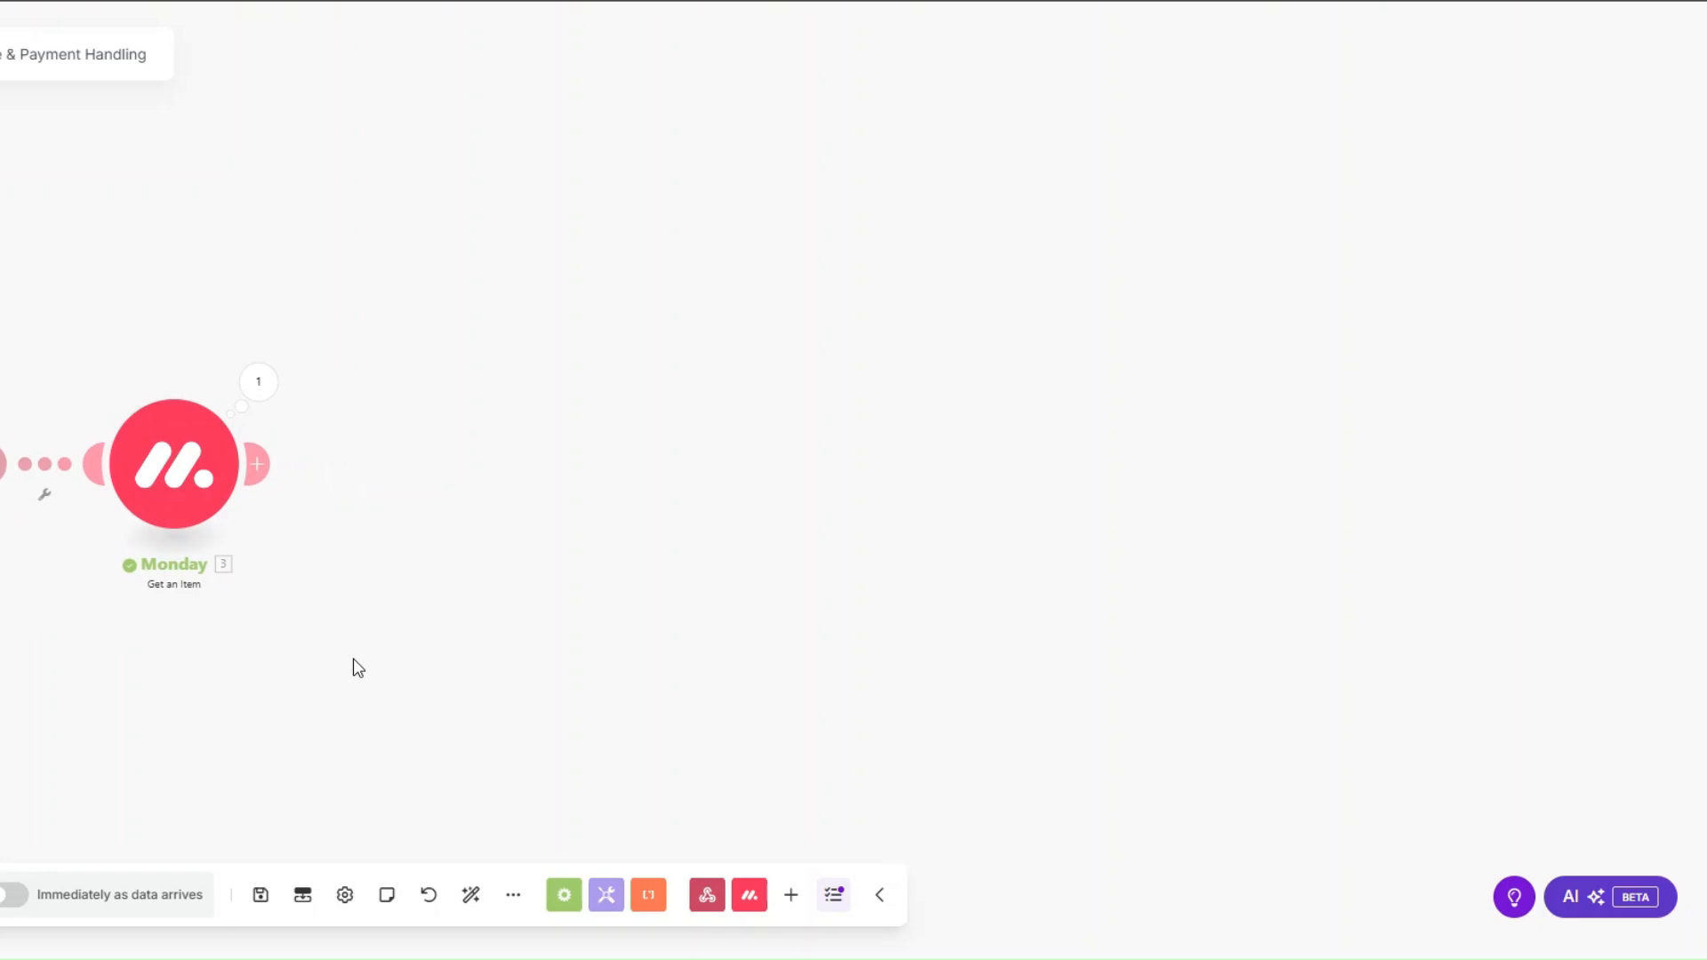
pyautogui.moveTo(18, 602); pyautogui.dragTo(4, 598)
pyautogui.moveTo(248, 471); pyautogui.dragTo(442, 484)
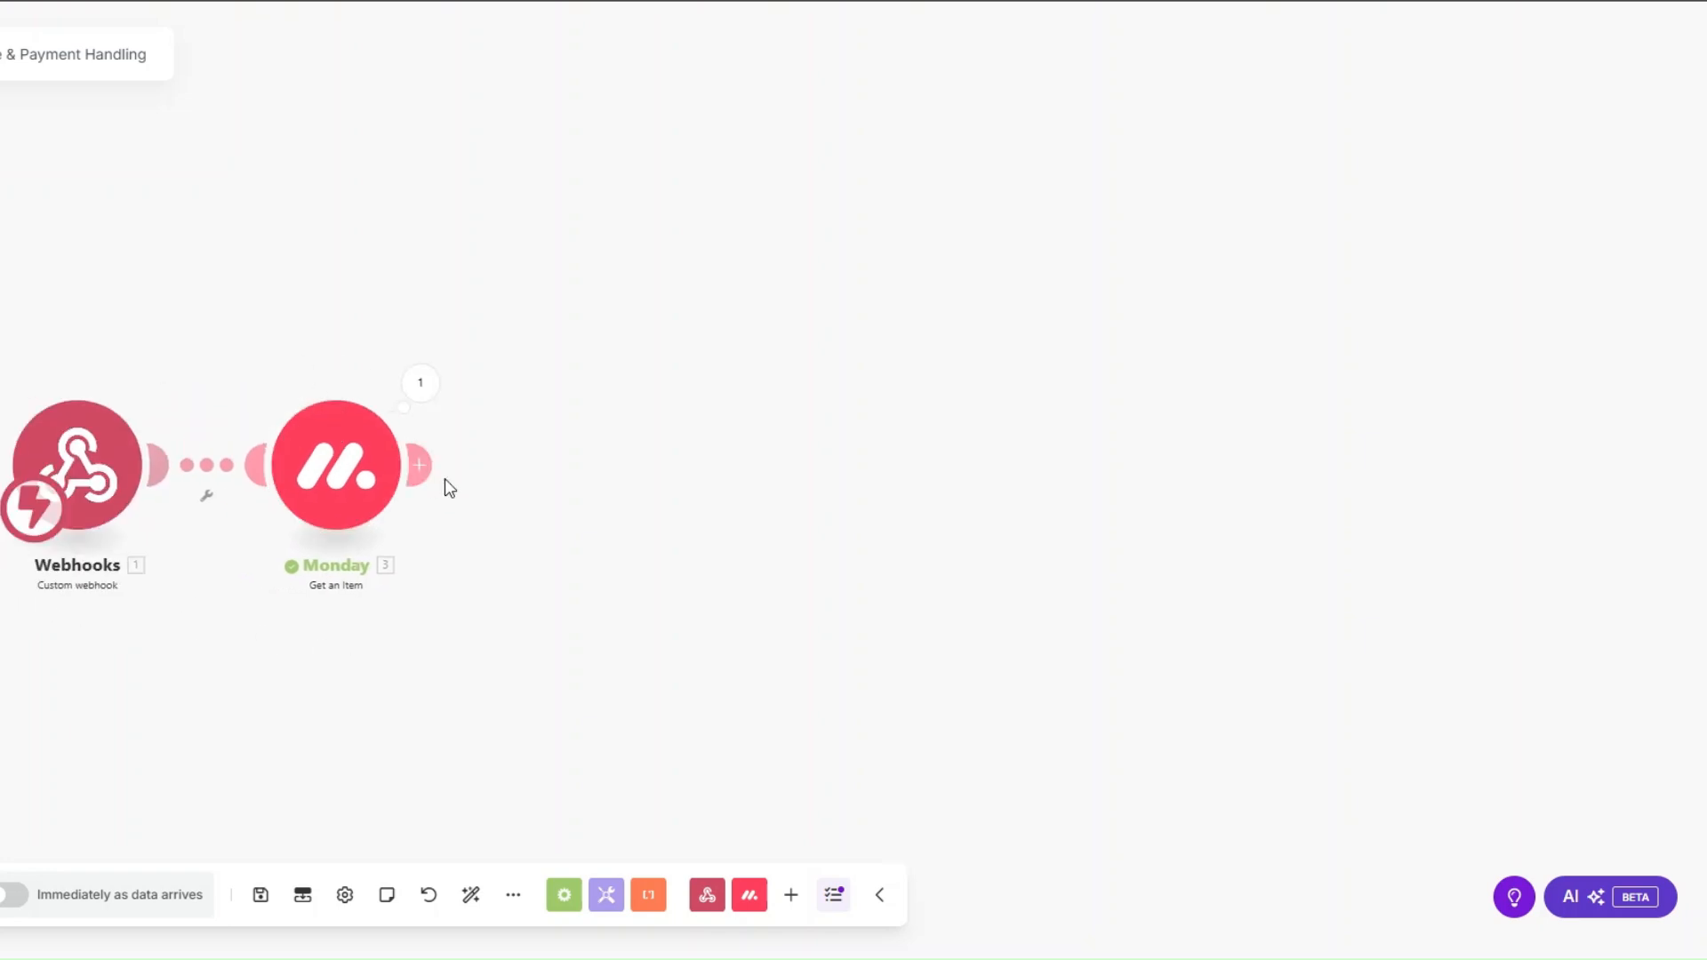
pyautogui.click(421, 465)
pyautogui.write('strip')
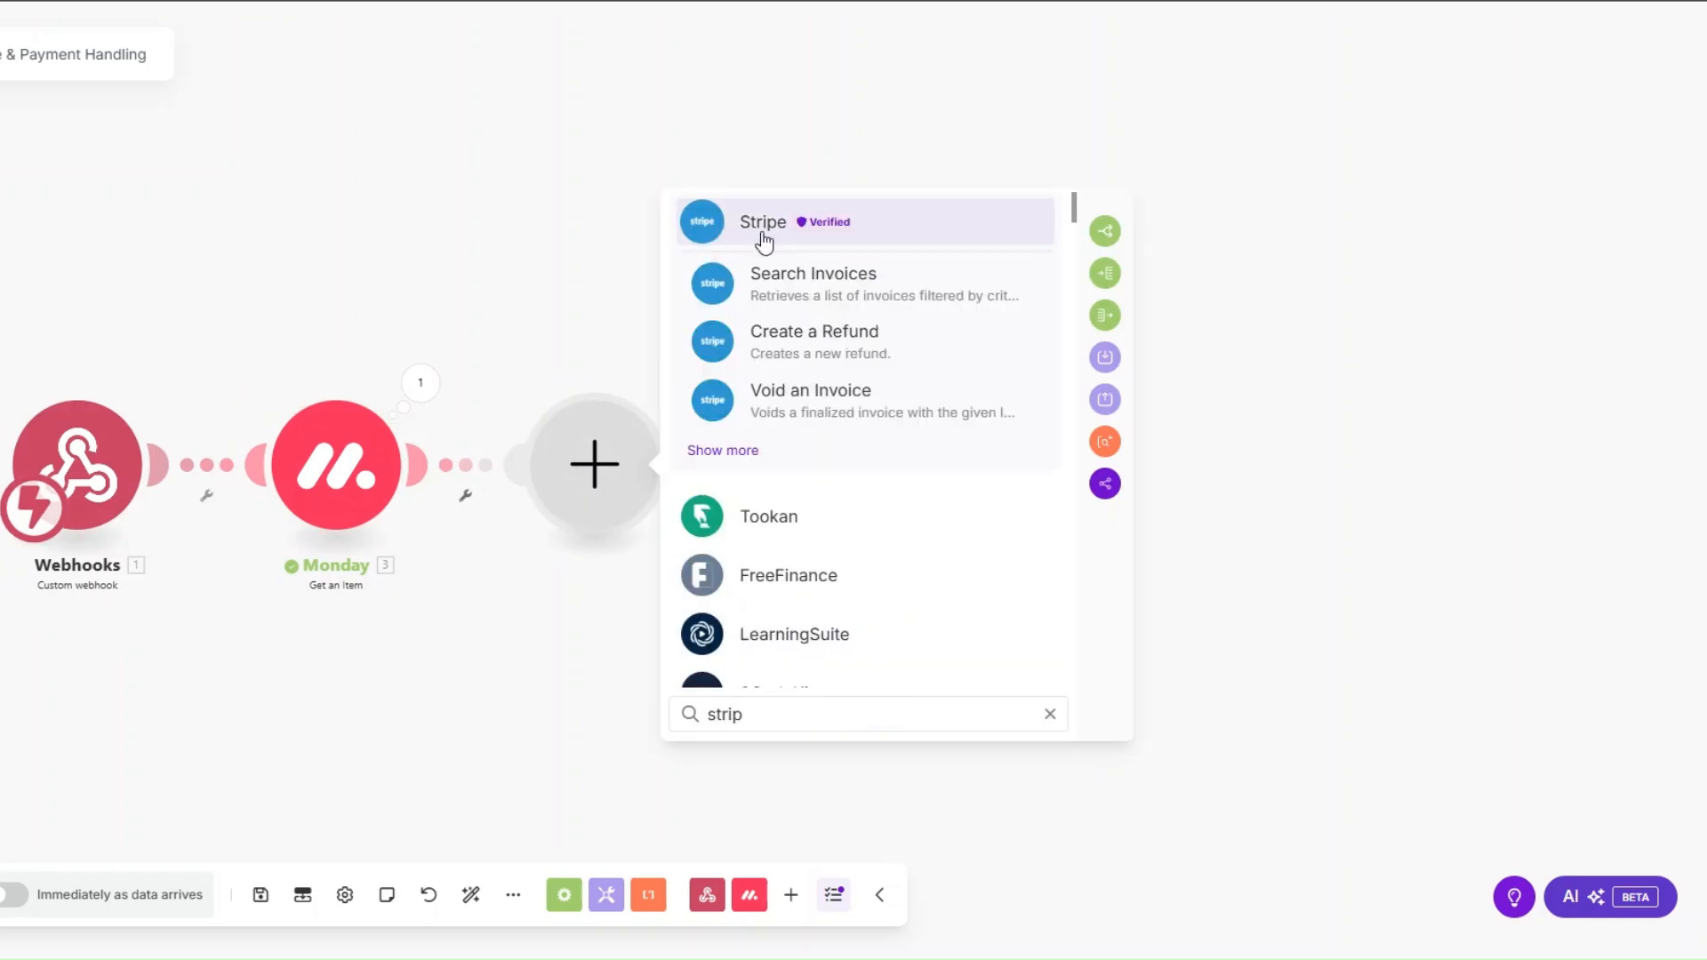
pyautogui.click(763, 233)
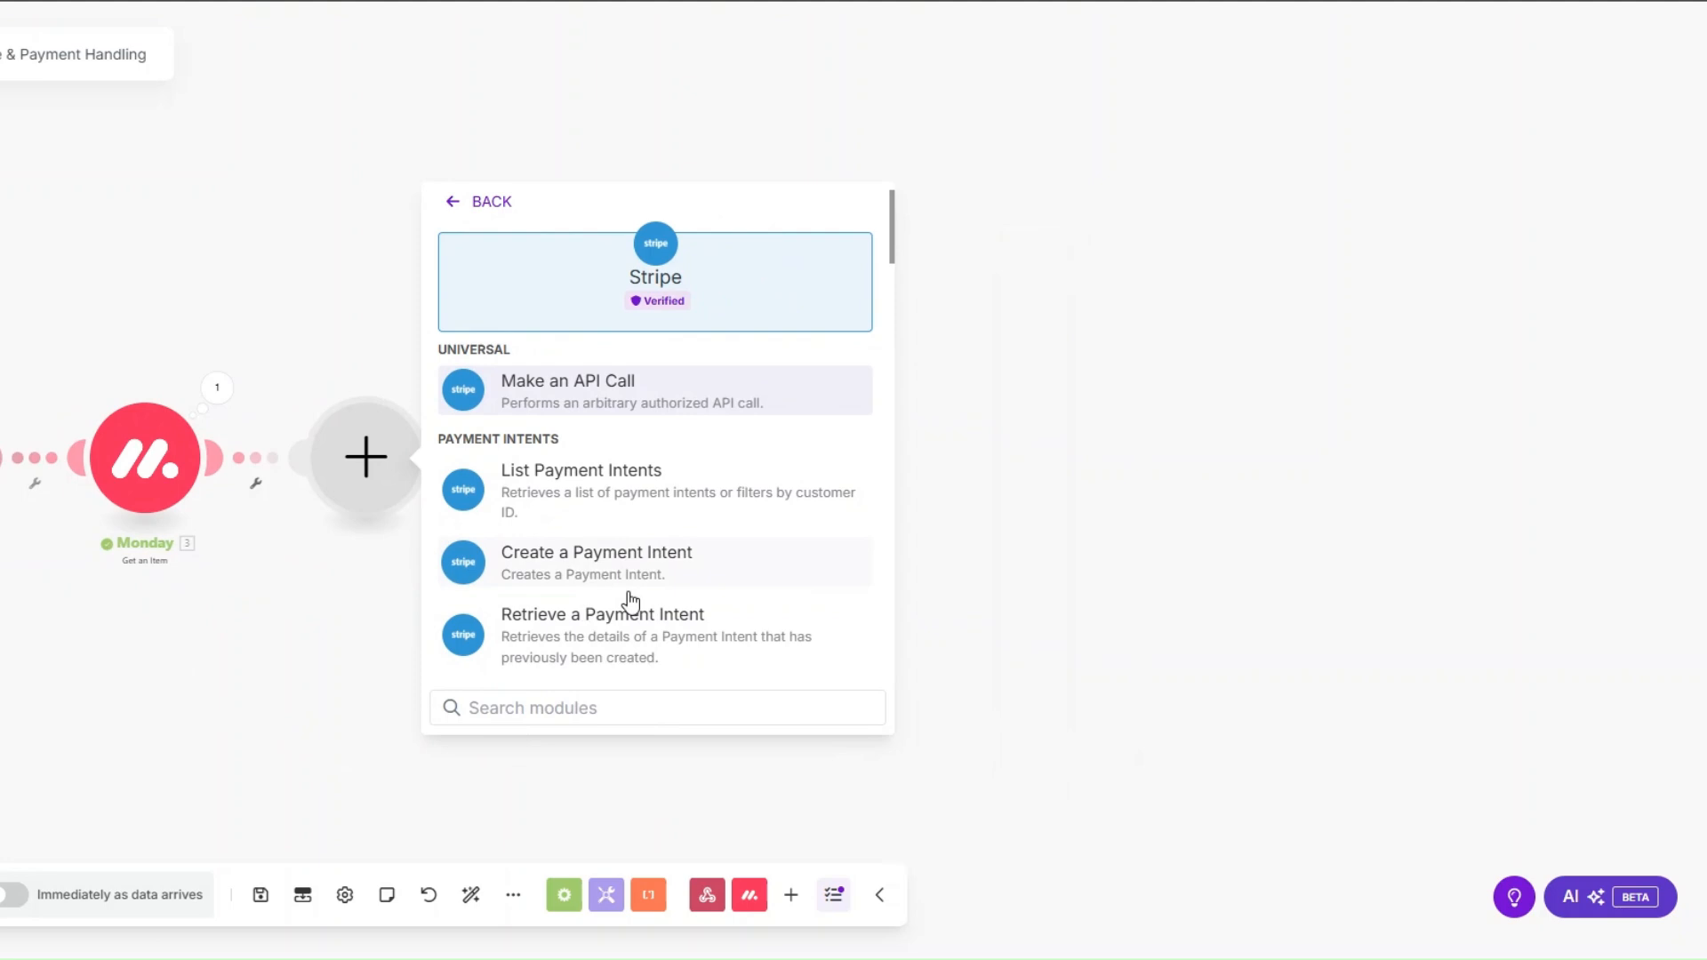
pyautogui.scroll(-7, 684, 549)
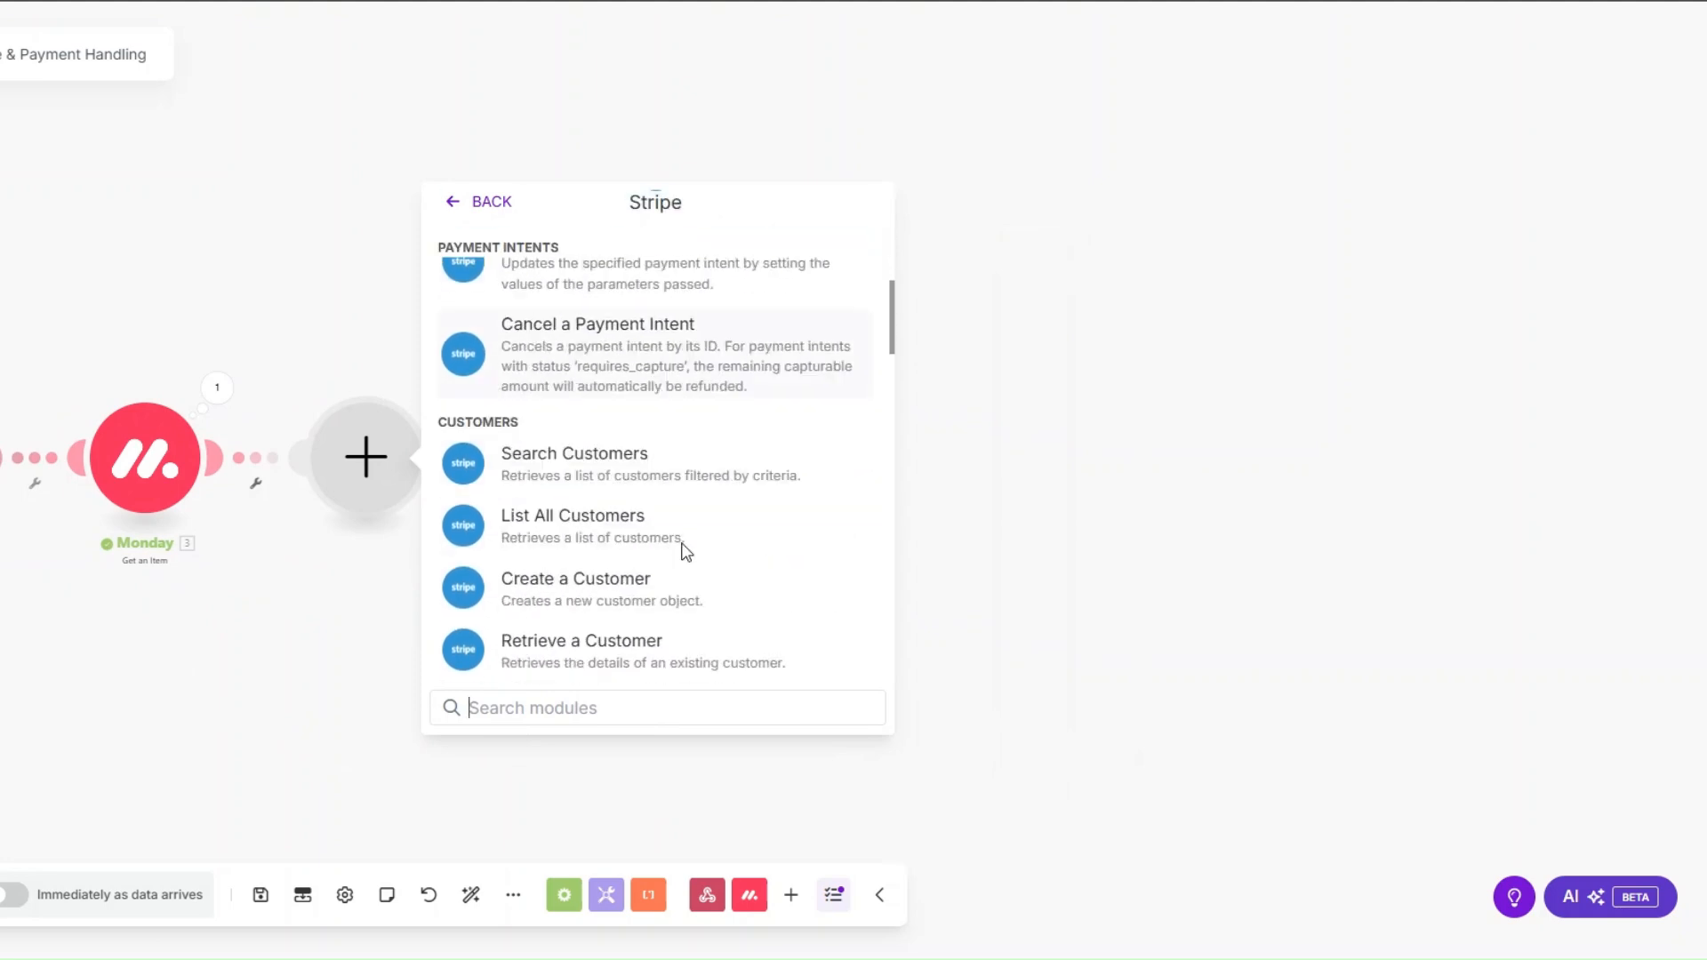
pyautogui.click(553, 551)
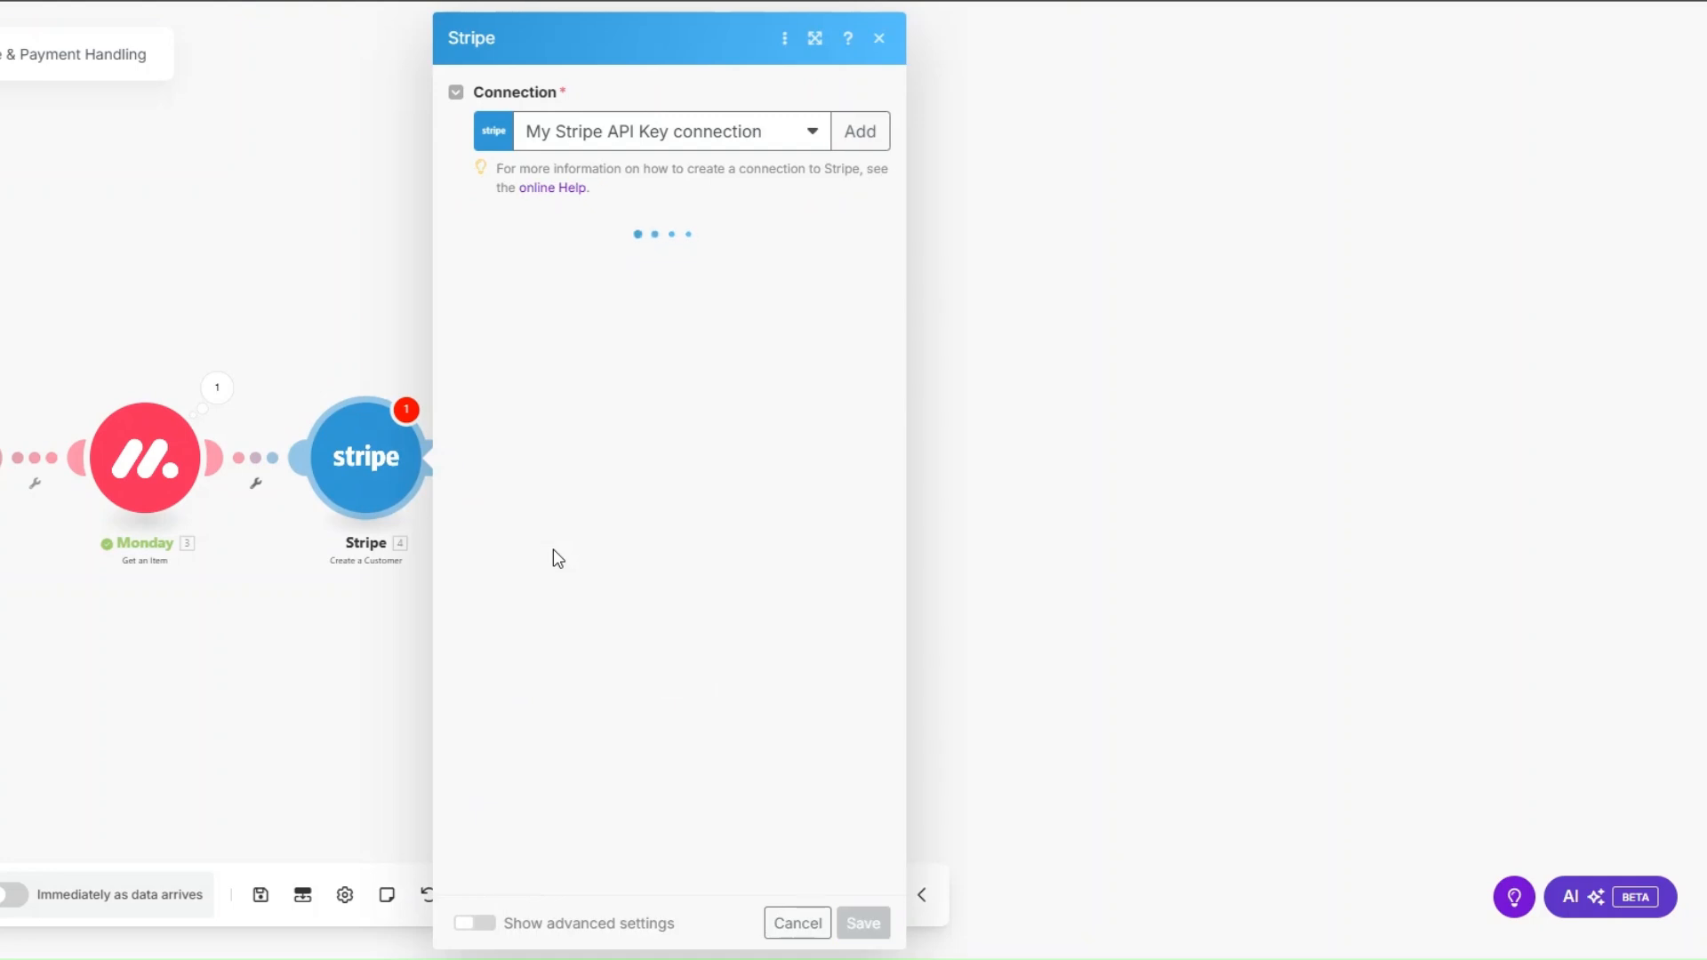
# Step: Set the customer's description to Cold Outreach Services, map Email and Name to the Monday item's email and First Name, and save
pyautogui.click(560, 254)
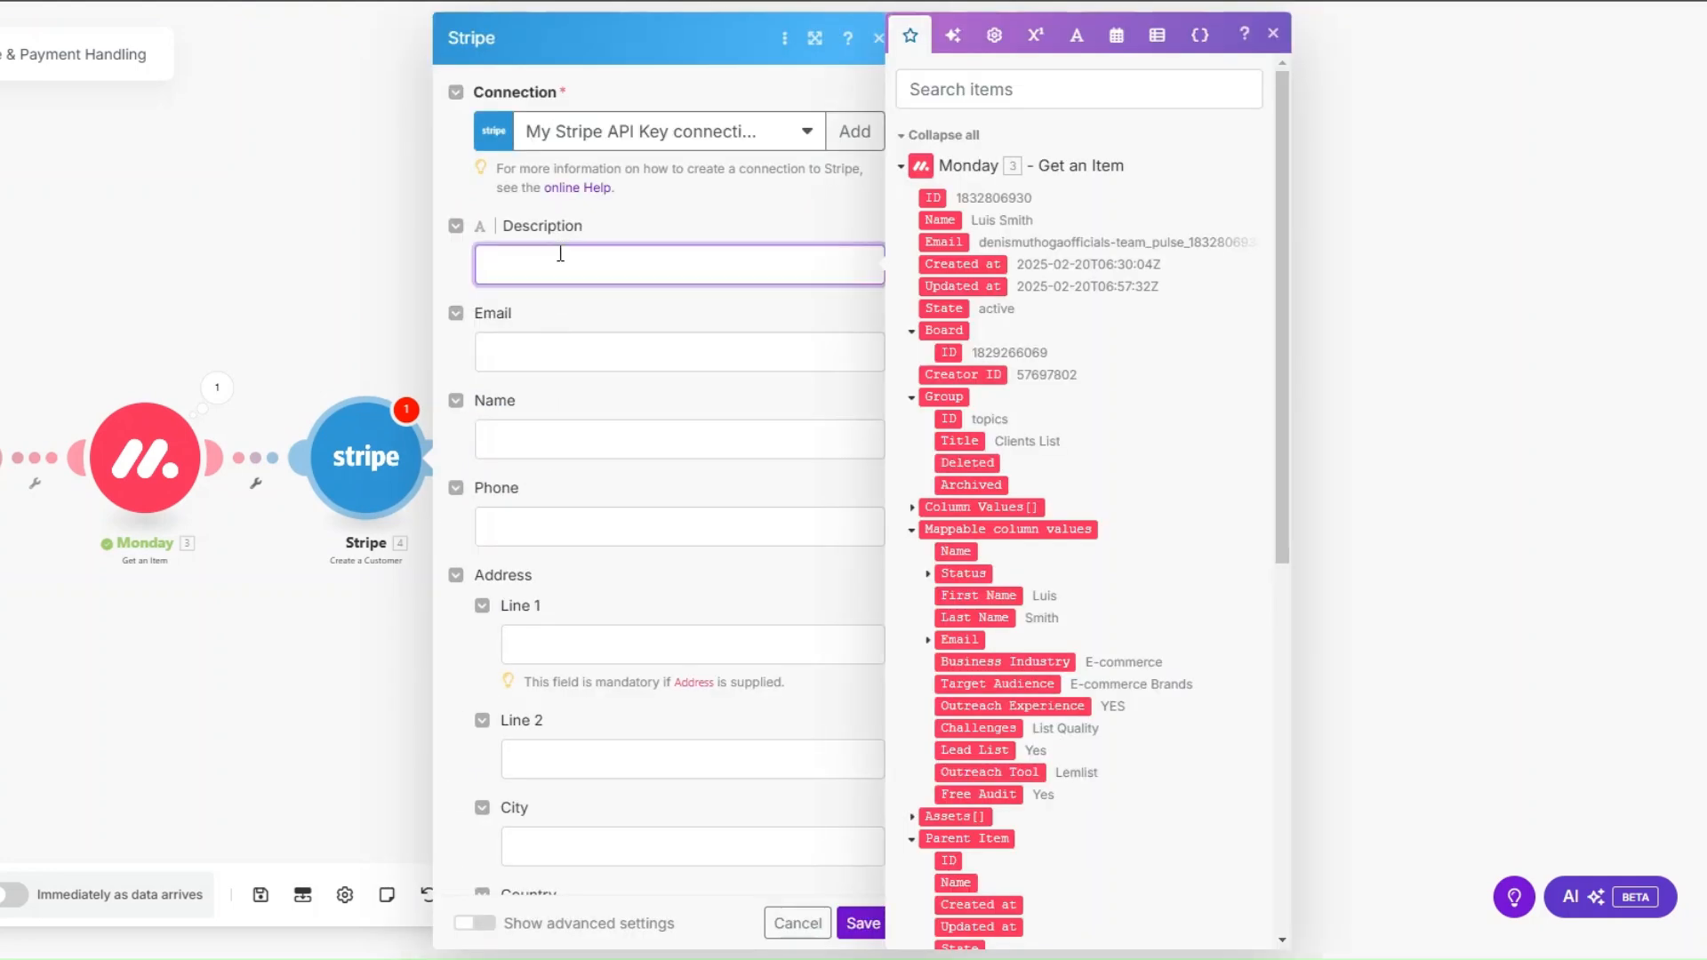
pyautogui.write('Cold Outreach Services')
pyautogui.hotkey('ctrl', 'a')
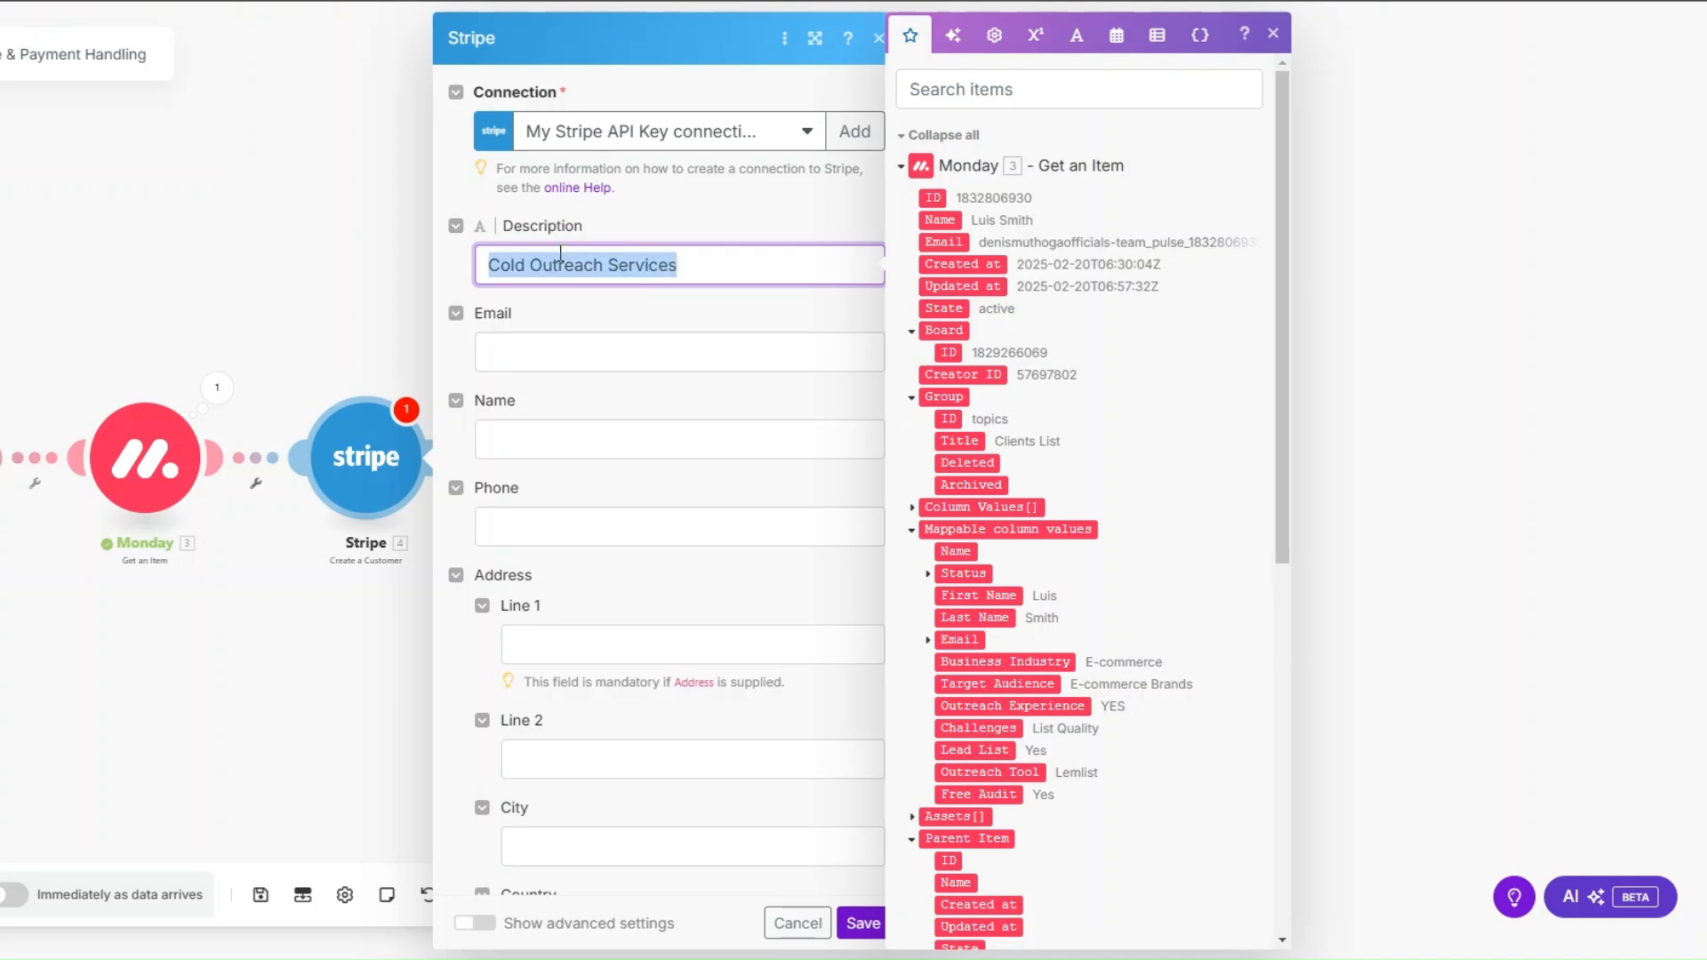
pyautogui.click(707, 359)
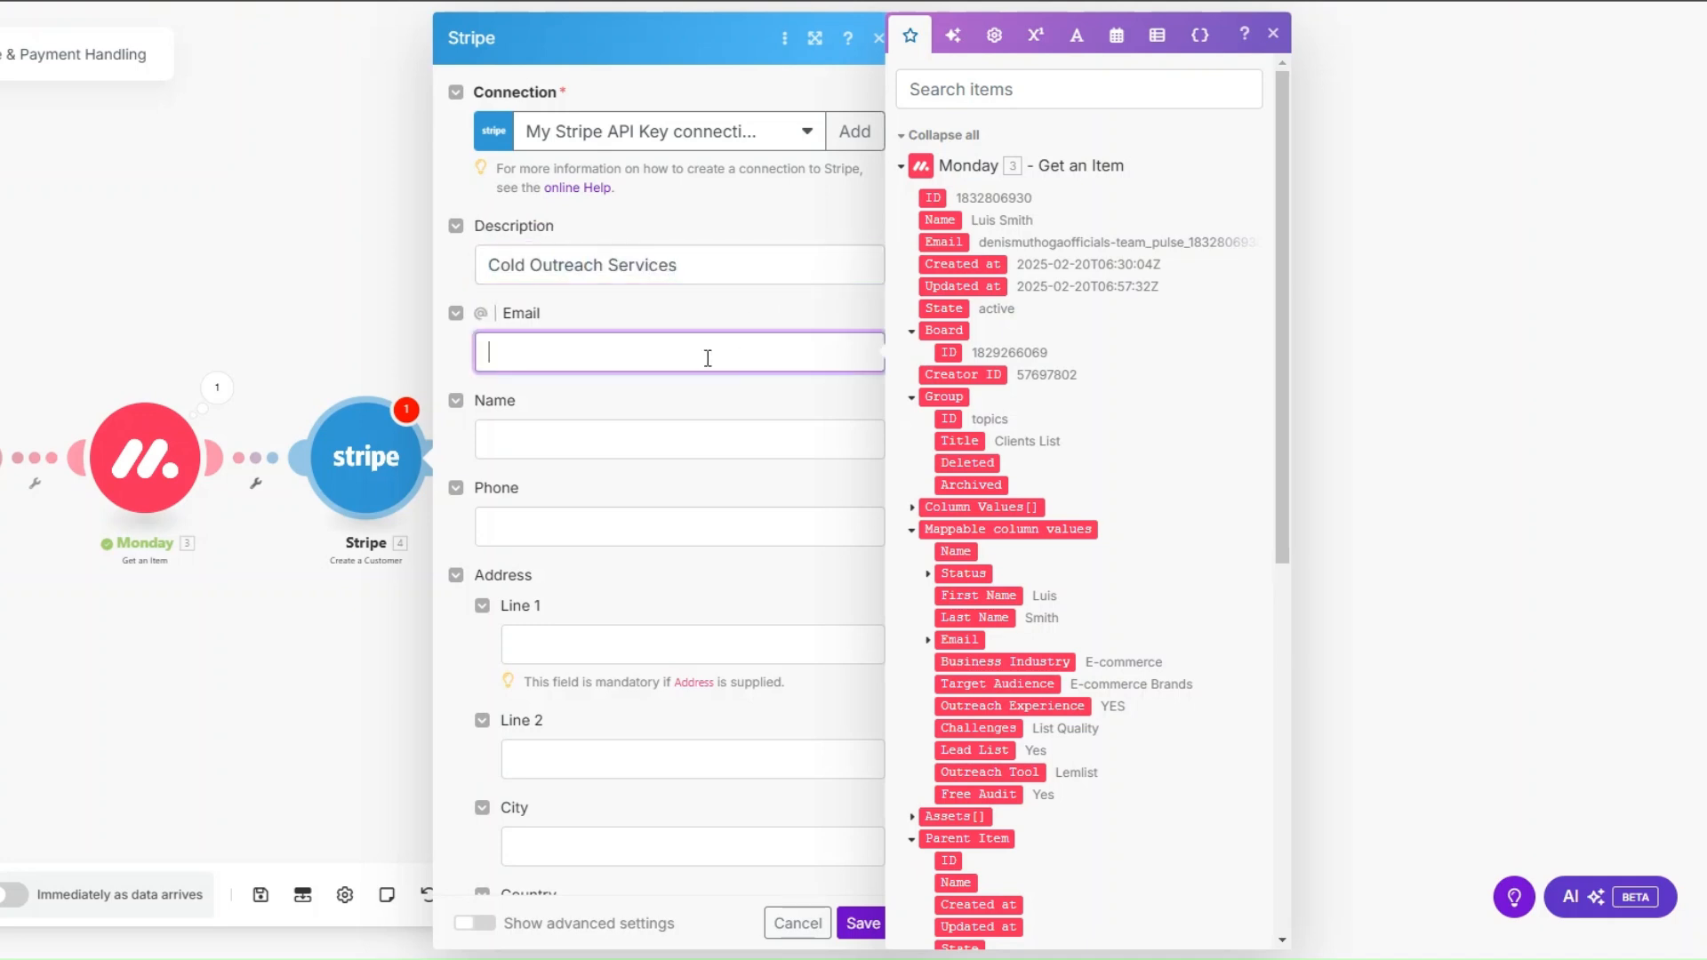
pyautogui.scroll(-3, 1115, 471)
pyautogui.click(928, 429)
pyautogui.click(975, 451)
pyautogui.click(743, 446)
pyautogui.click(978, 385)
pyautogui.press('Tab')
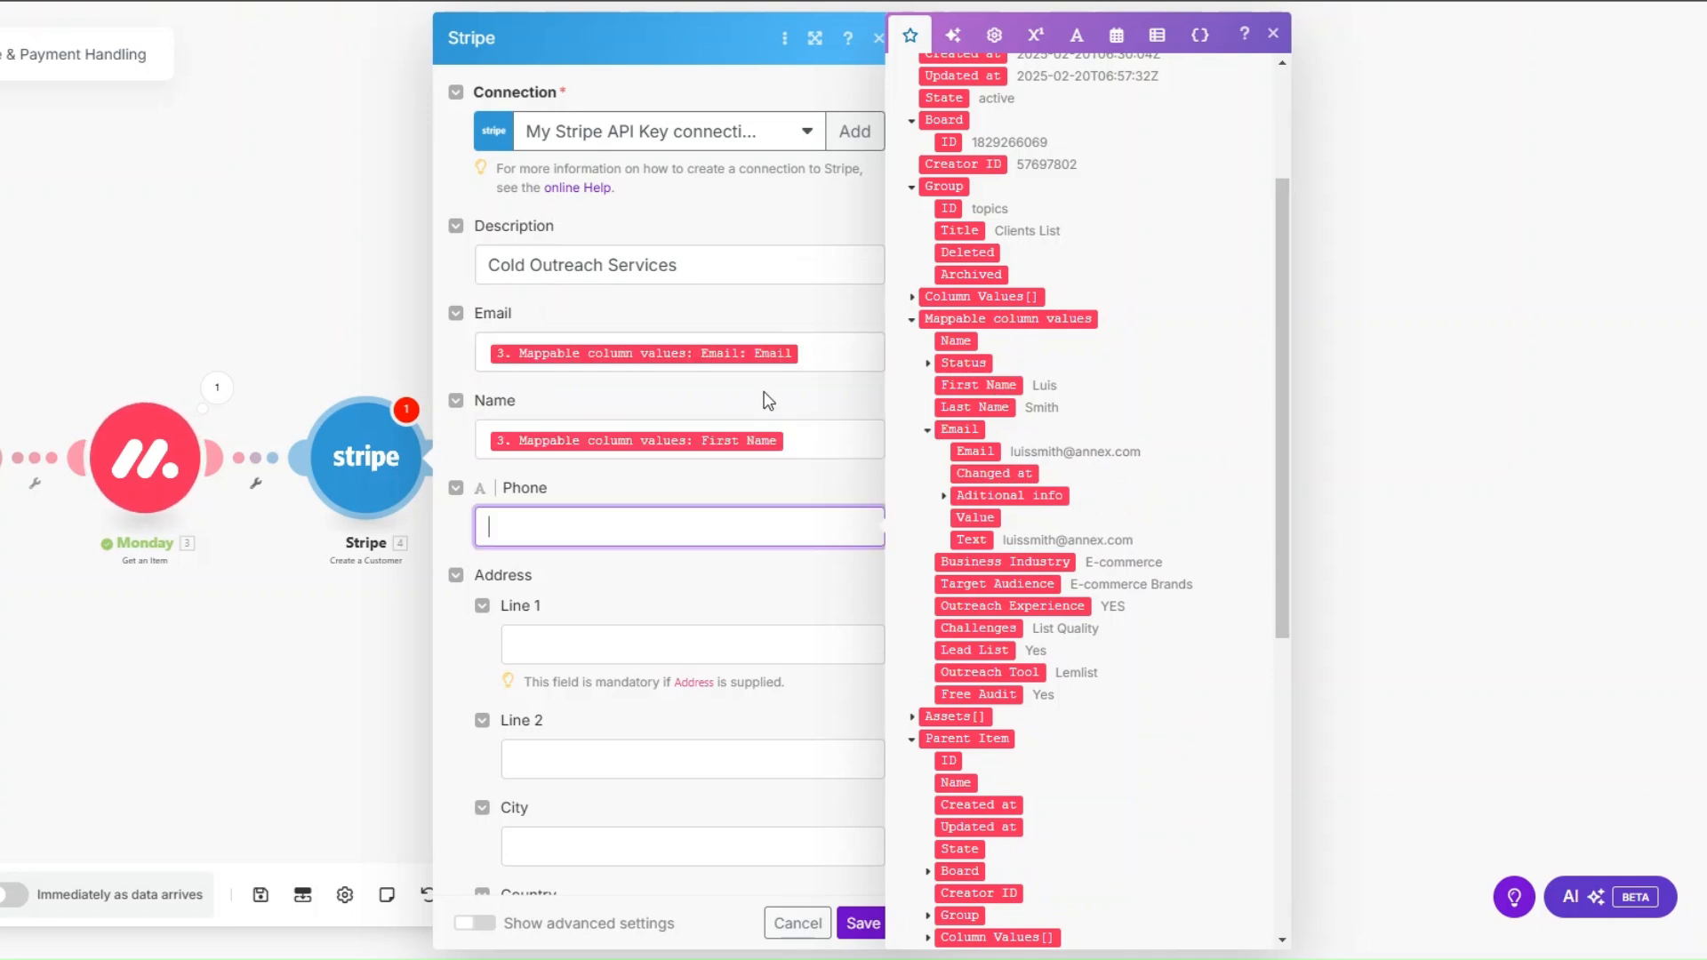
pyautogui.scroll(-5, 761, 405)
pyautogui.scroll(-5, 796, 720)
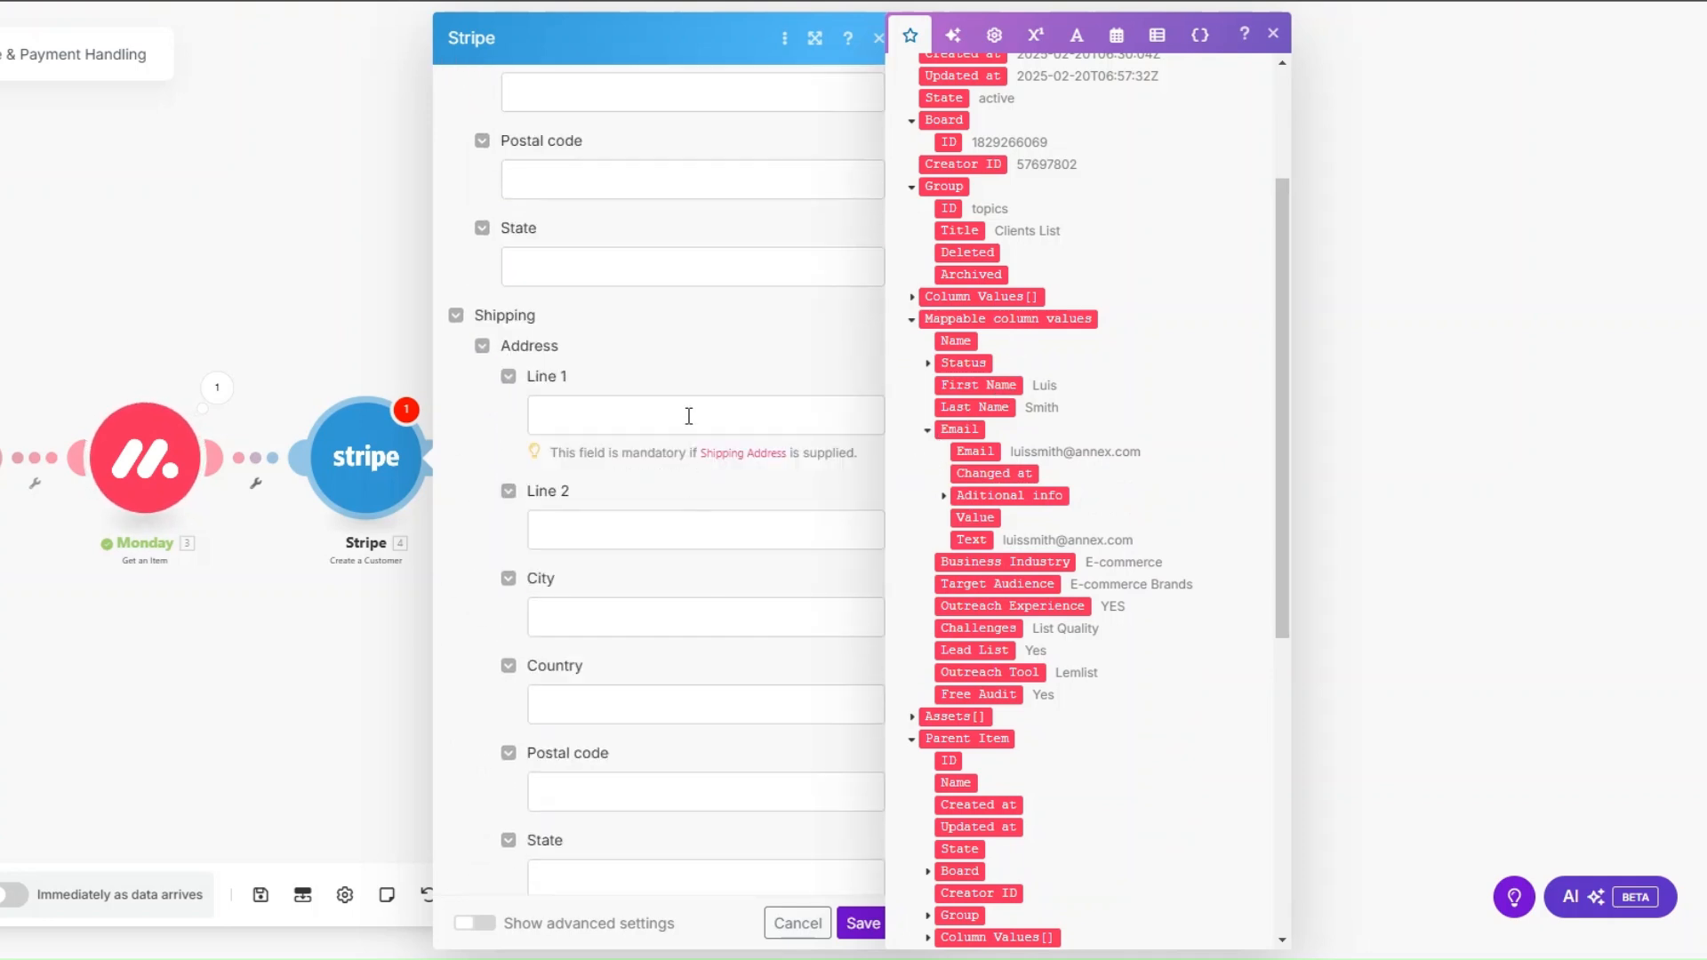
pyautogui.scroll(-5, 744, 746)
pyautogui.click(860, 923)
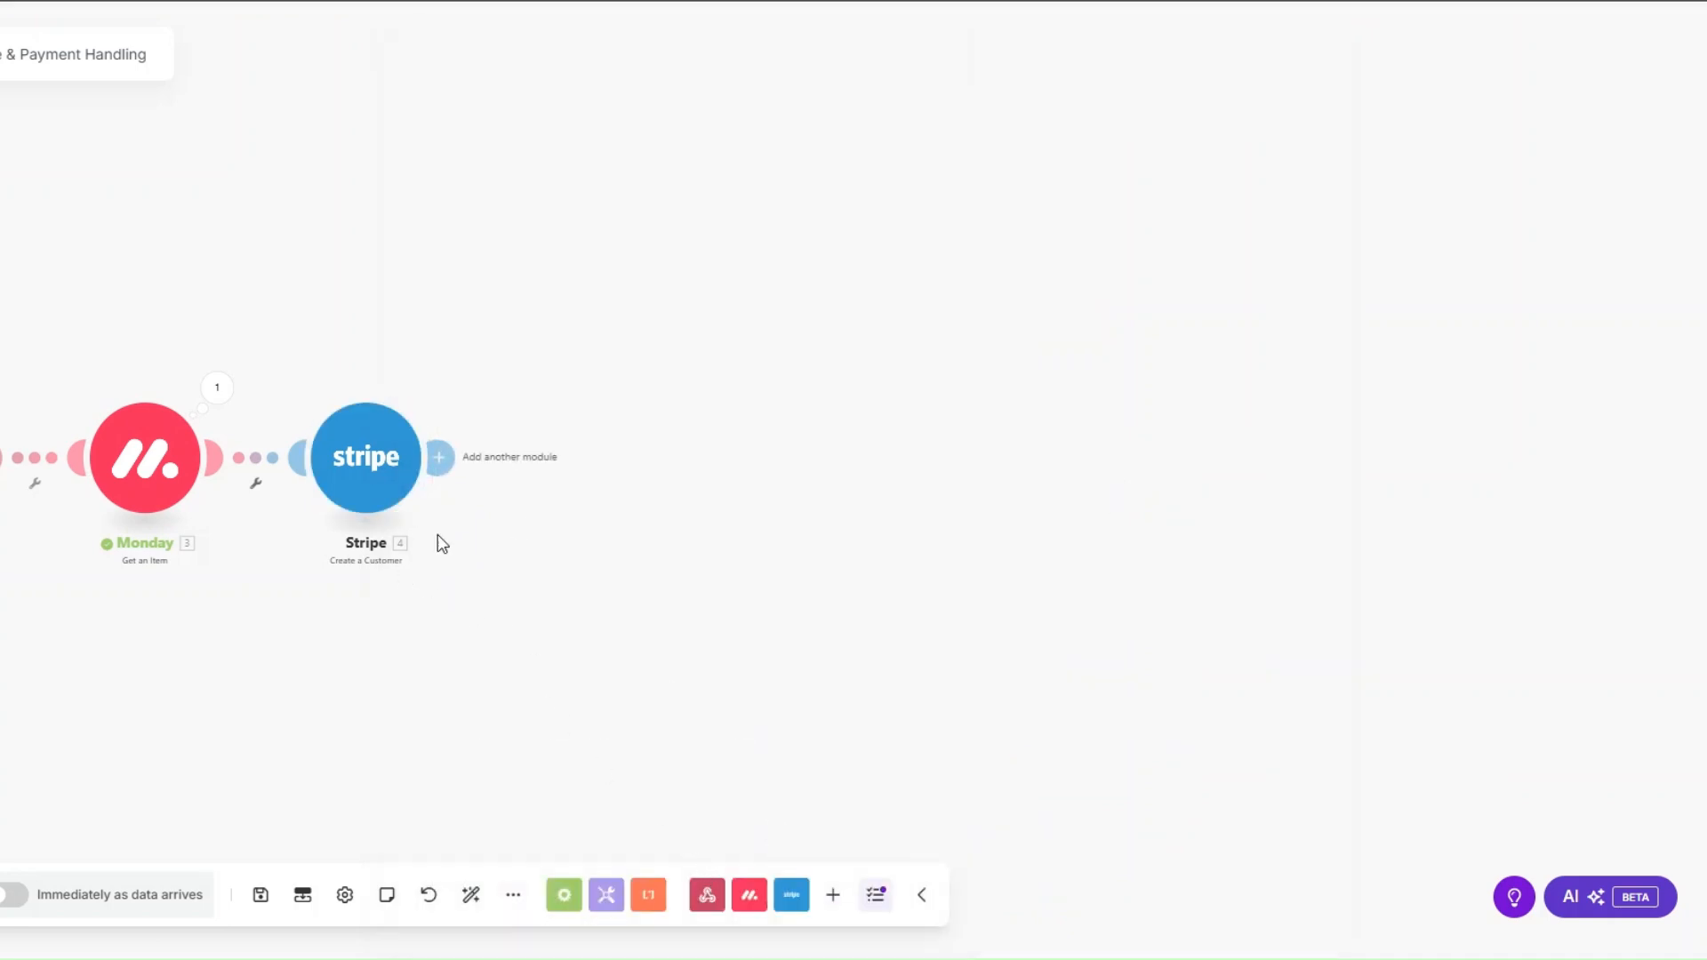
# Step: Add a Stripe Create an Invoice Item module after the Create a Customer module
pyautogui.click(439, 457)
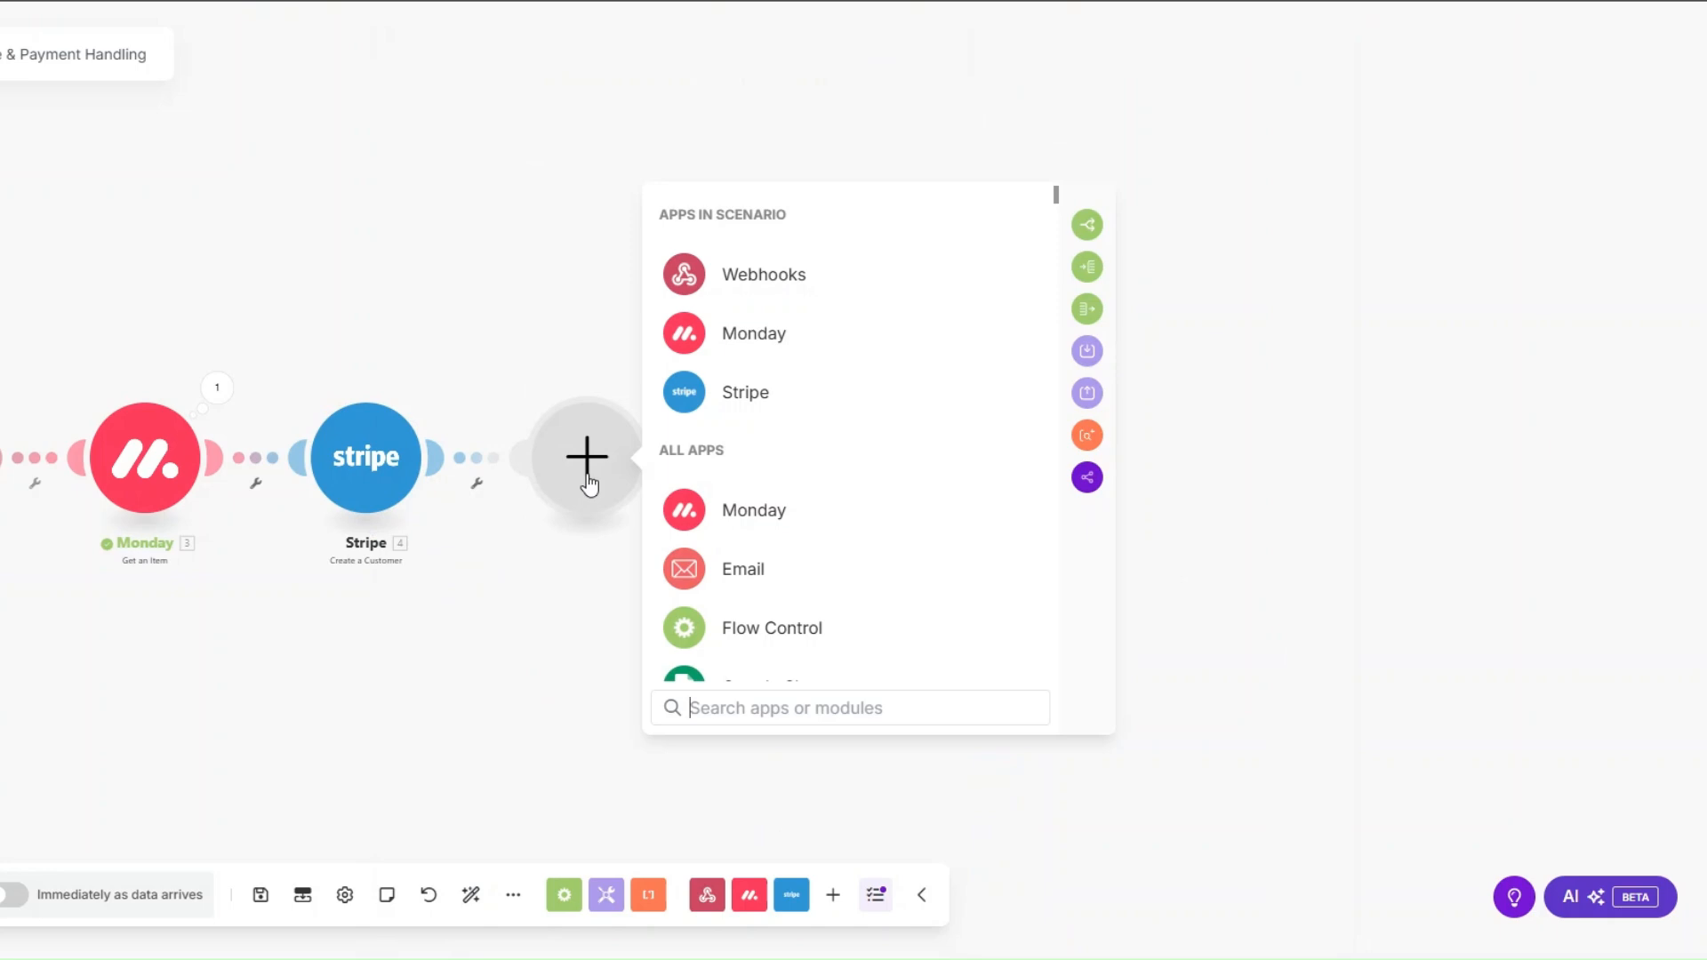
pyautogui.click(747, 396)
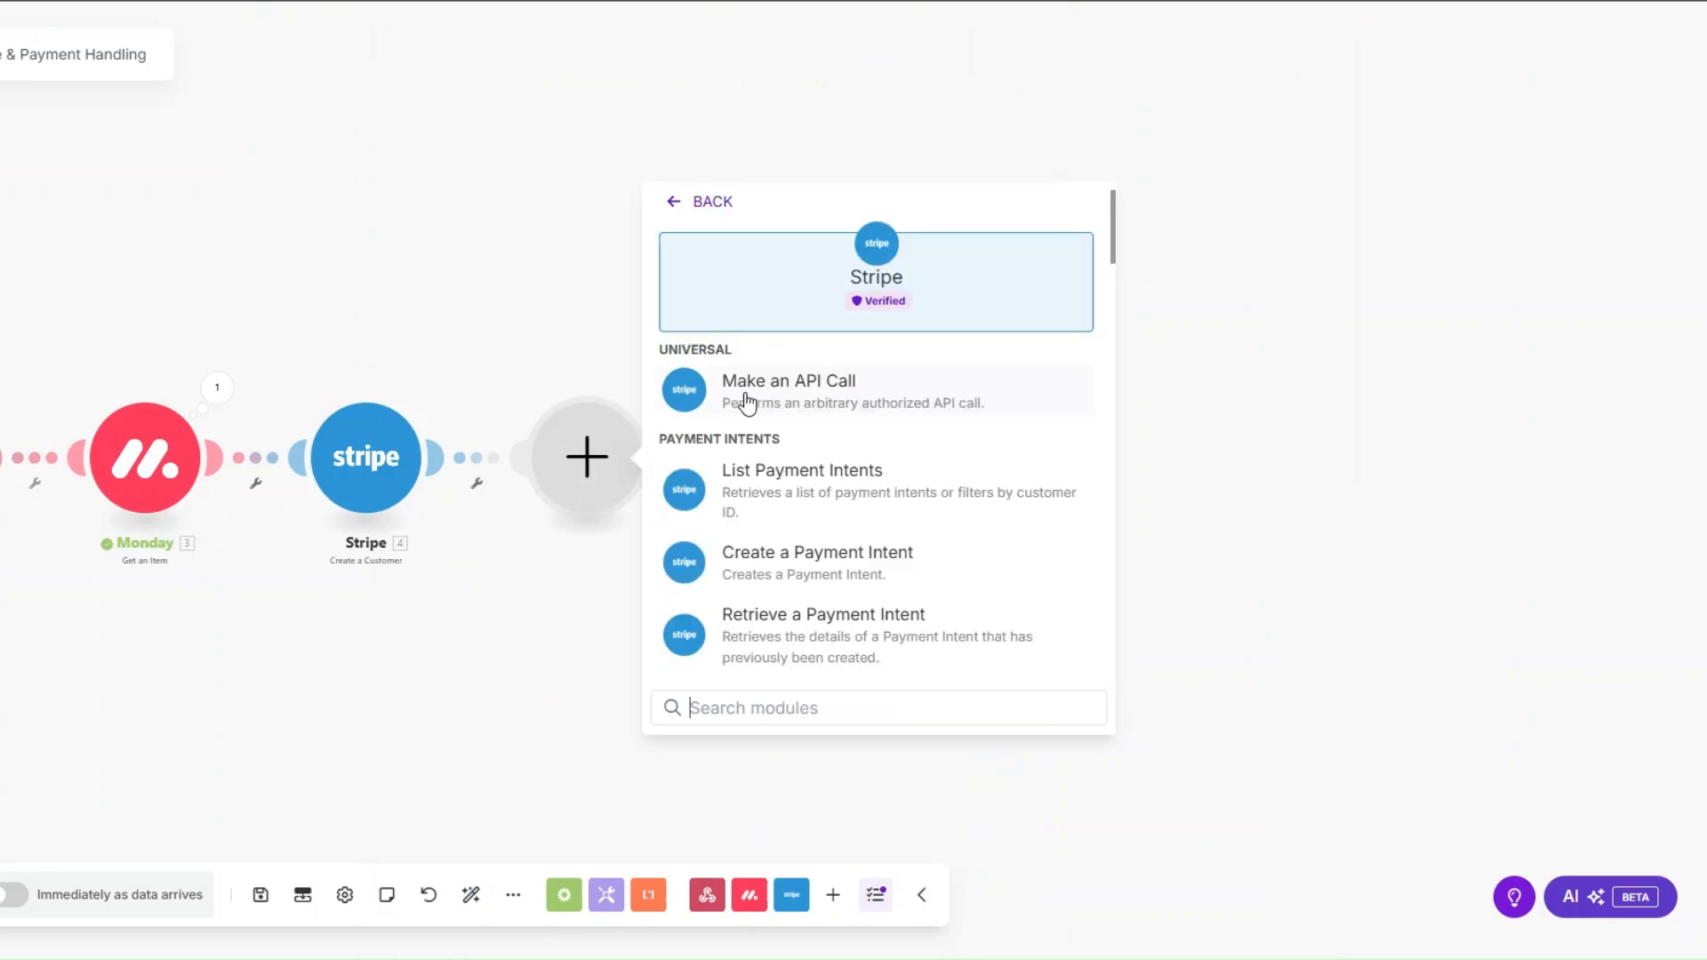
pyautogui.write('create')
pyautogui.scroll(-5, 903, 543)
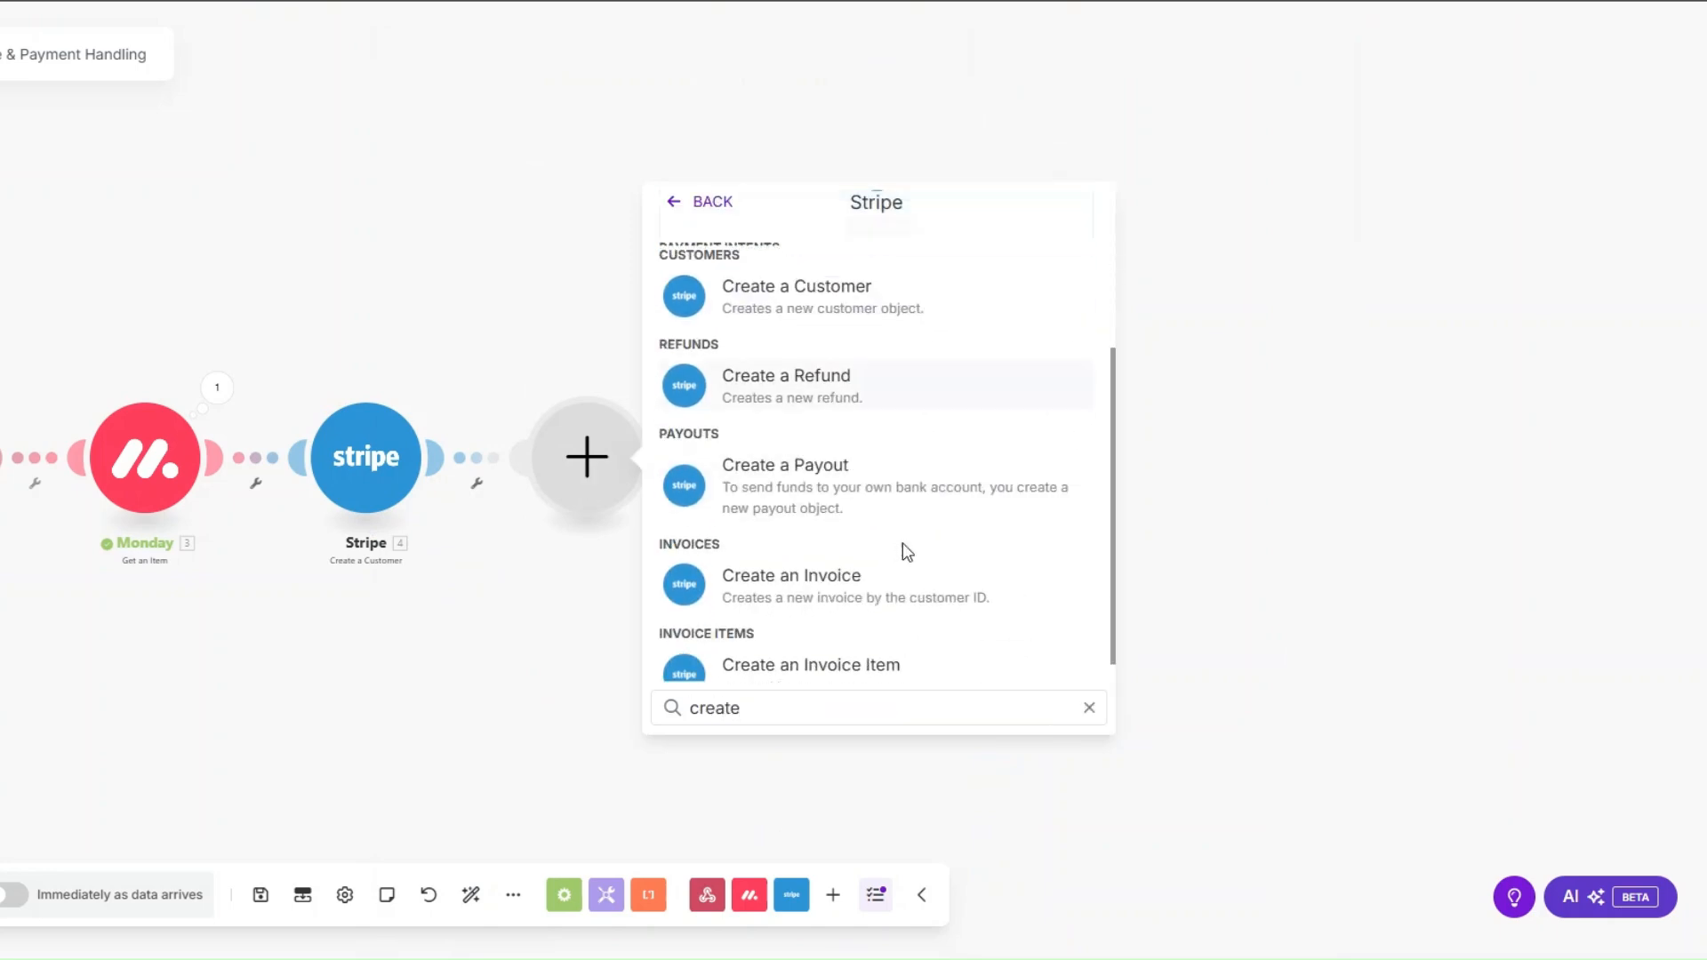
pyautogui.click(900, 667)
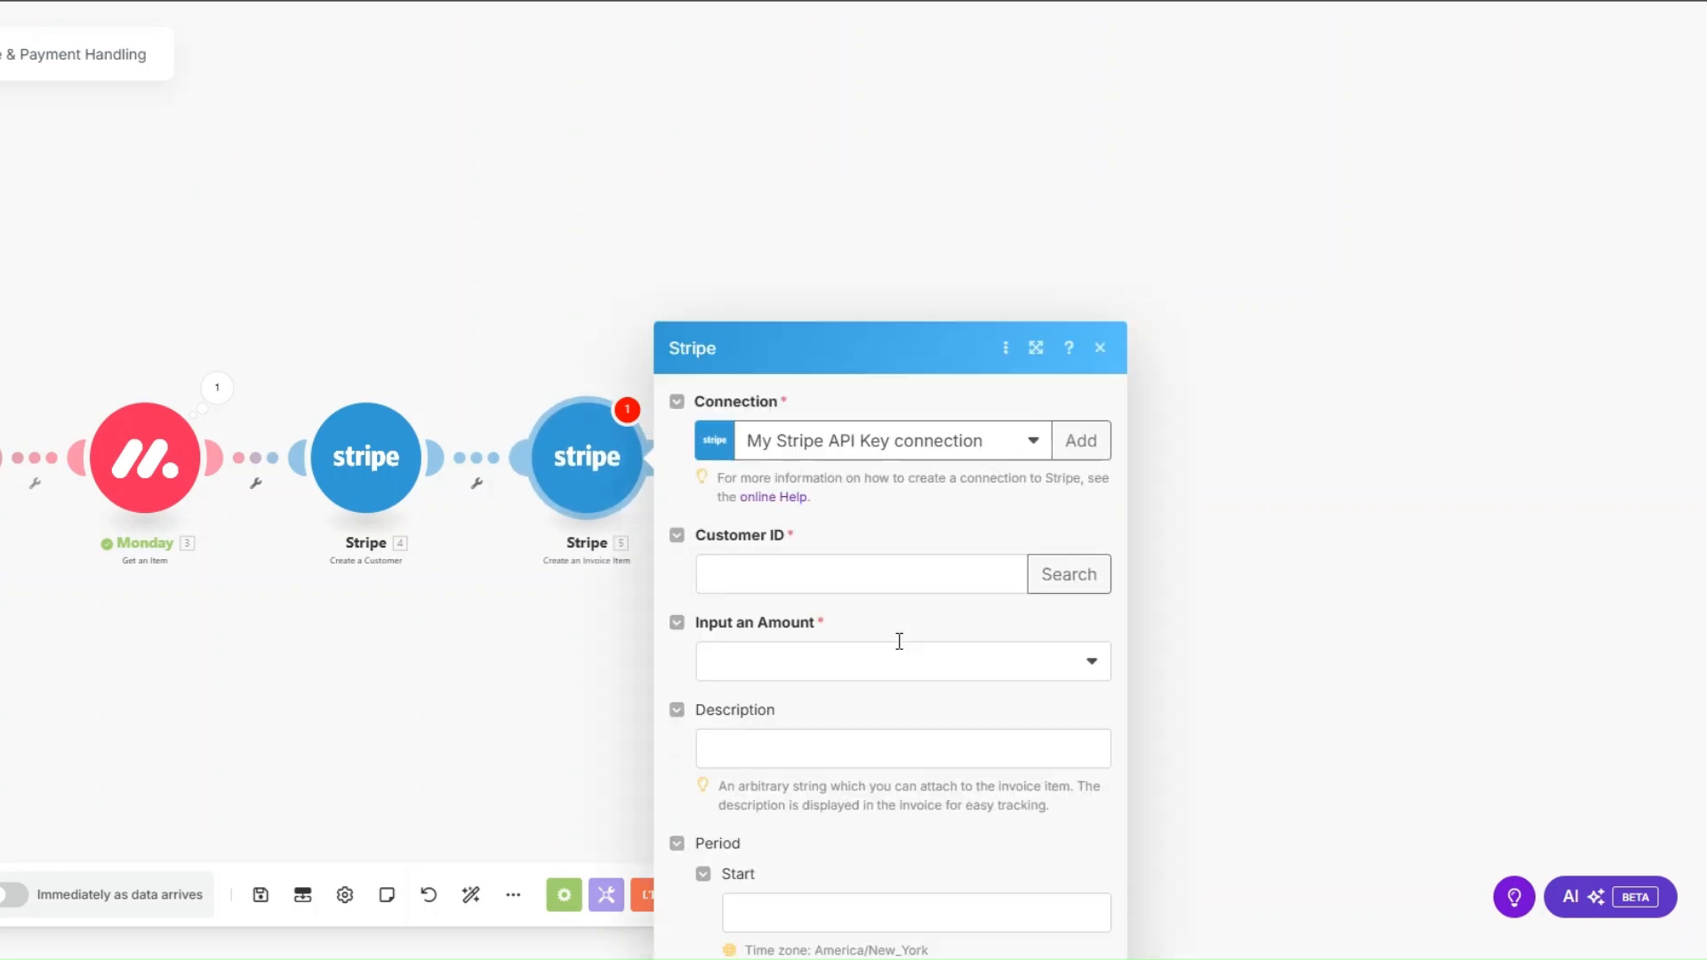
# Step: Map the invoice item's Customer ID from Create a Customer and set its amount by a Total Amount of 200000
pyautogui.click(801, 268)
pyautogui.click(1105, 197)
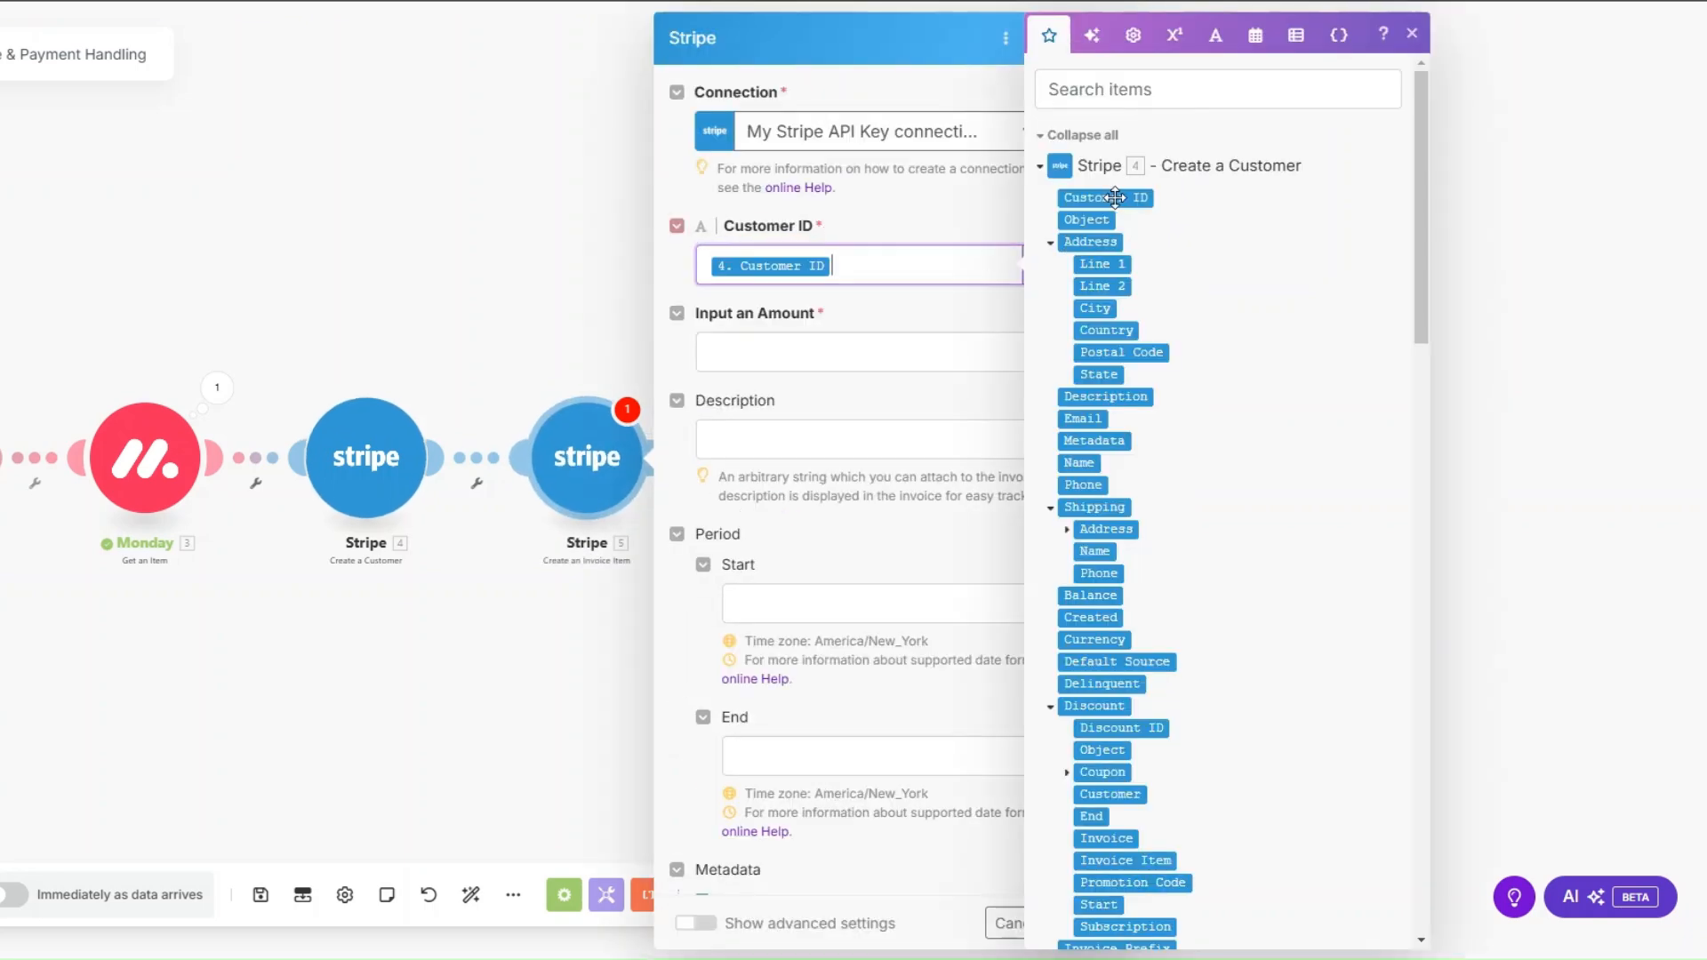
pyautogui.click(825, 362)
pyautogui.click(812, 390)
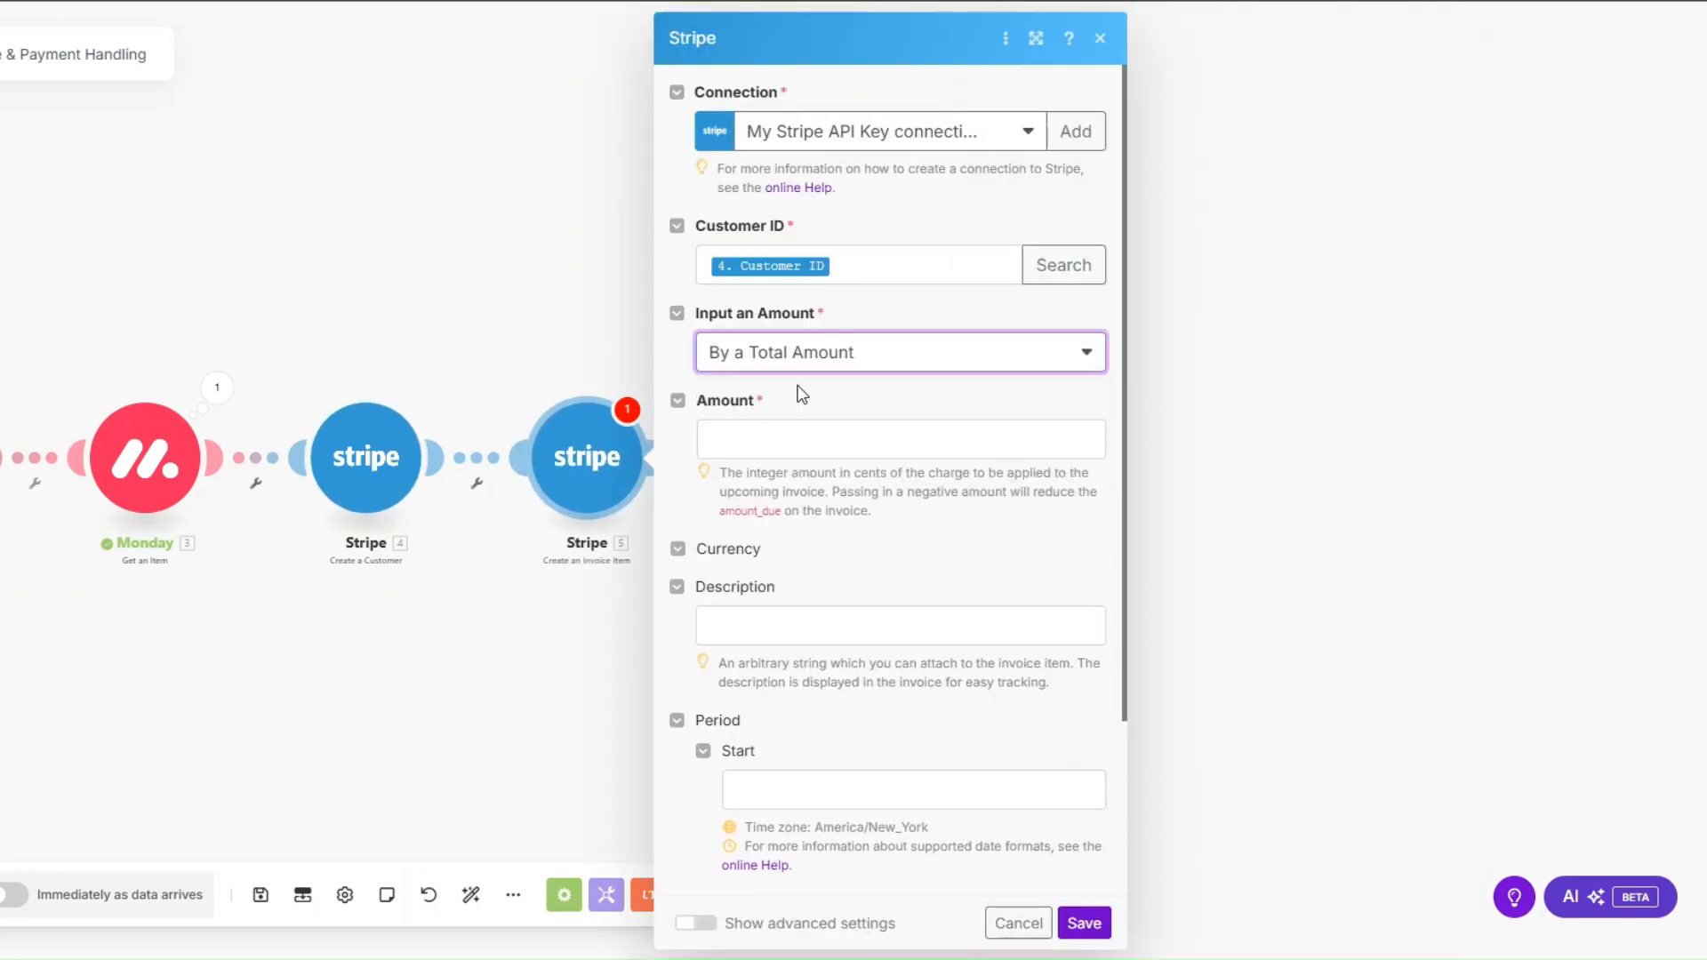
pyautogui.click(802, 436)
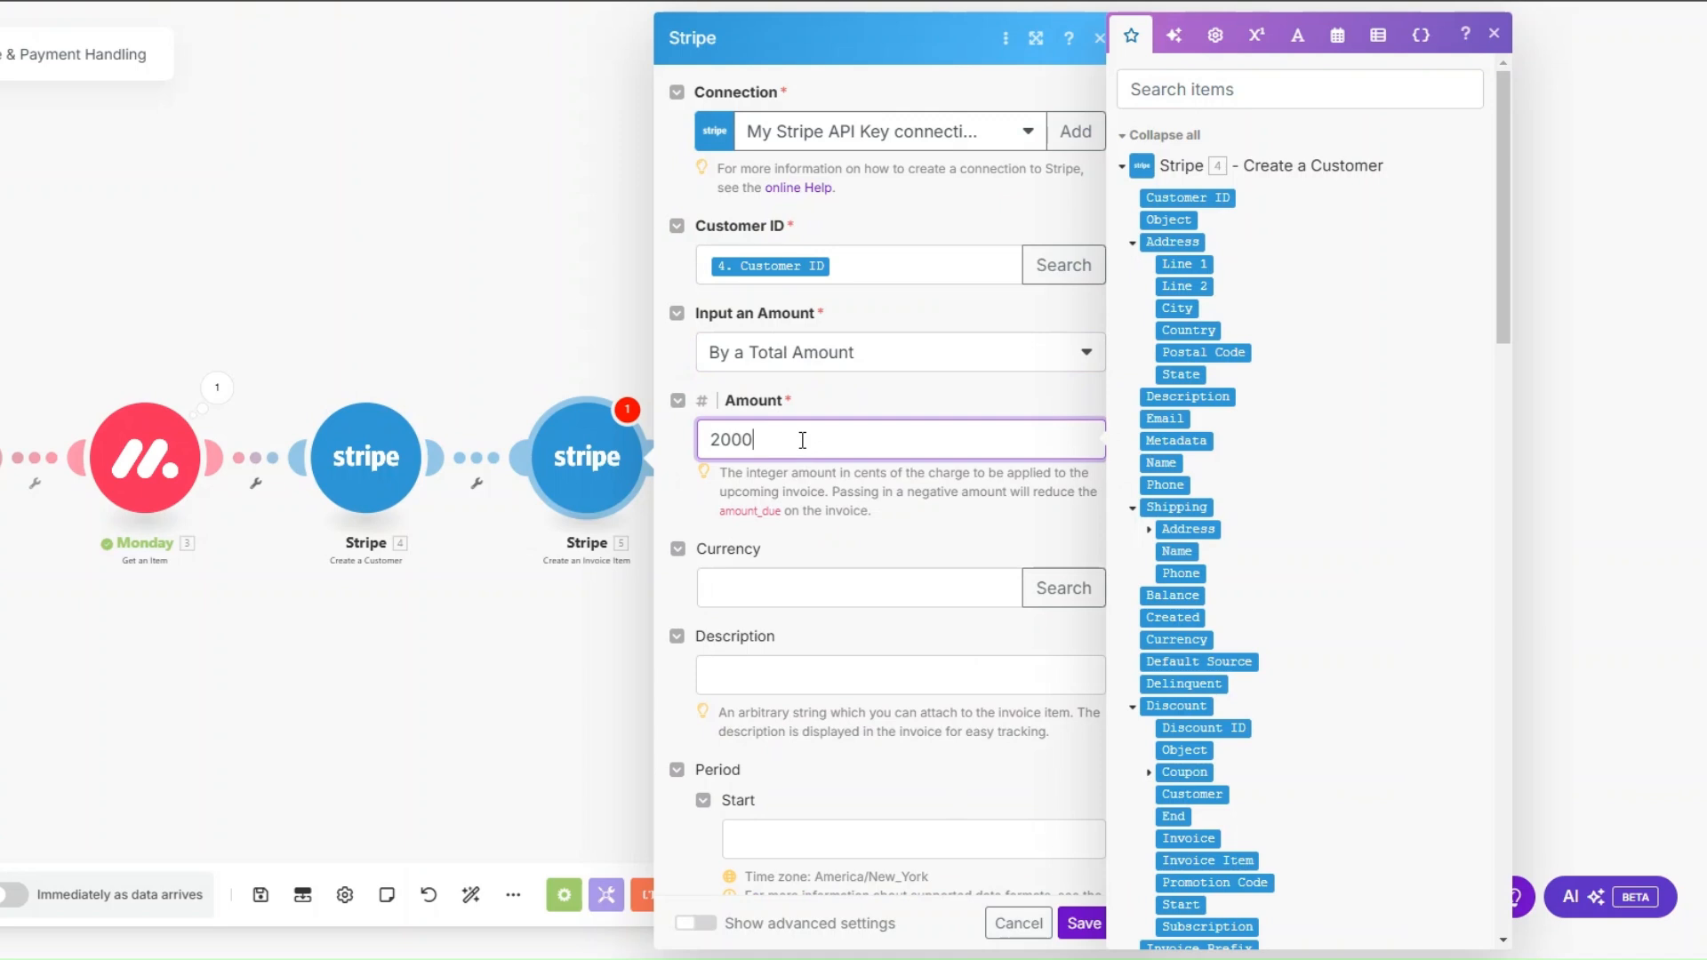
pyautogui.moveTo(794, 475); pyautogui.dragTo(903, 477)
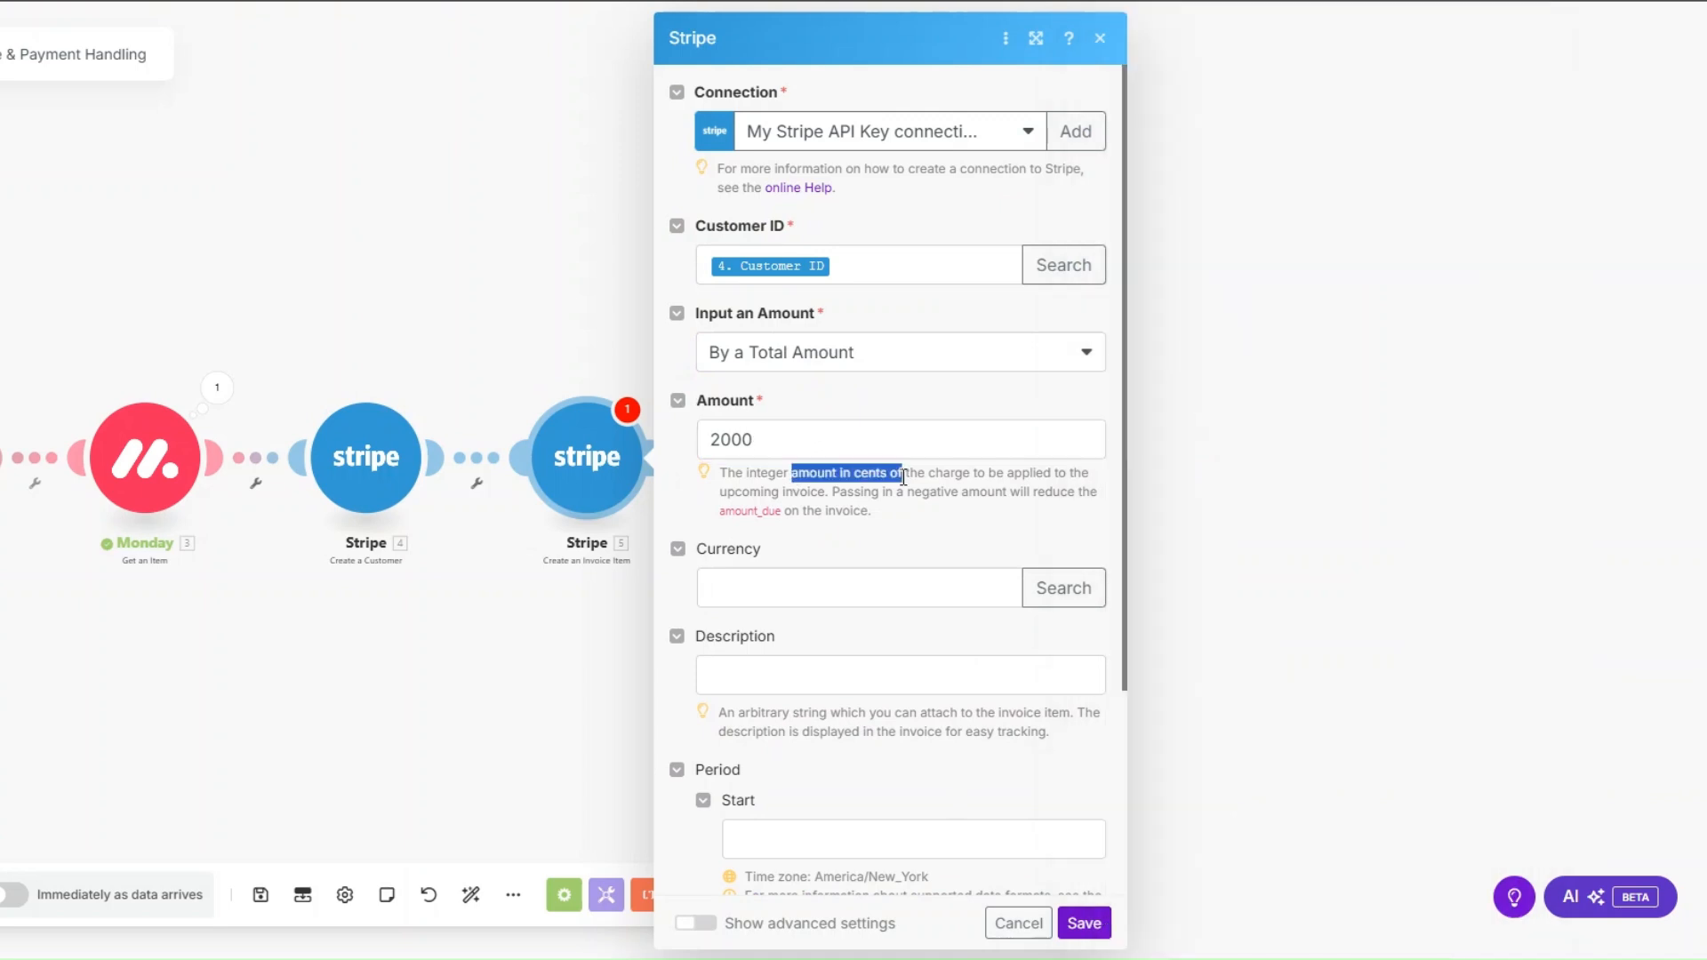
pyautogui.click(778, 440)
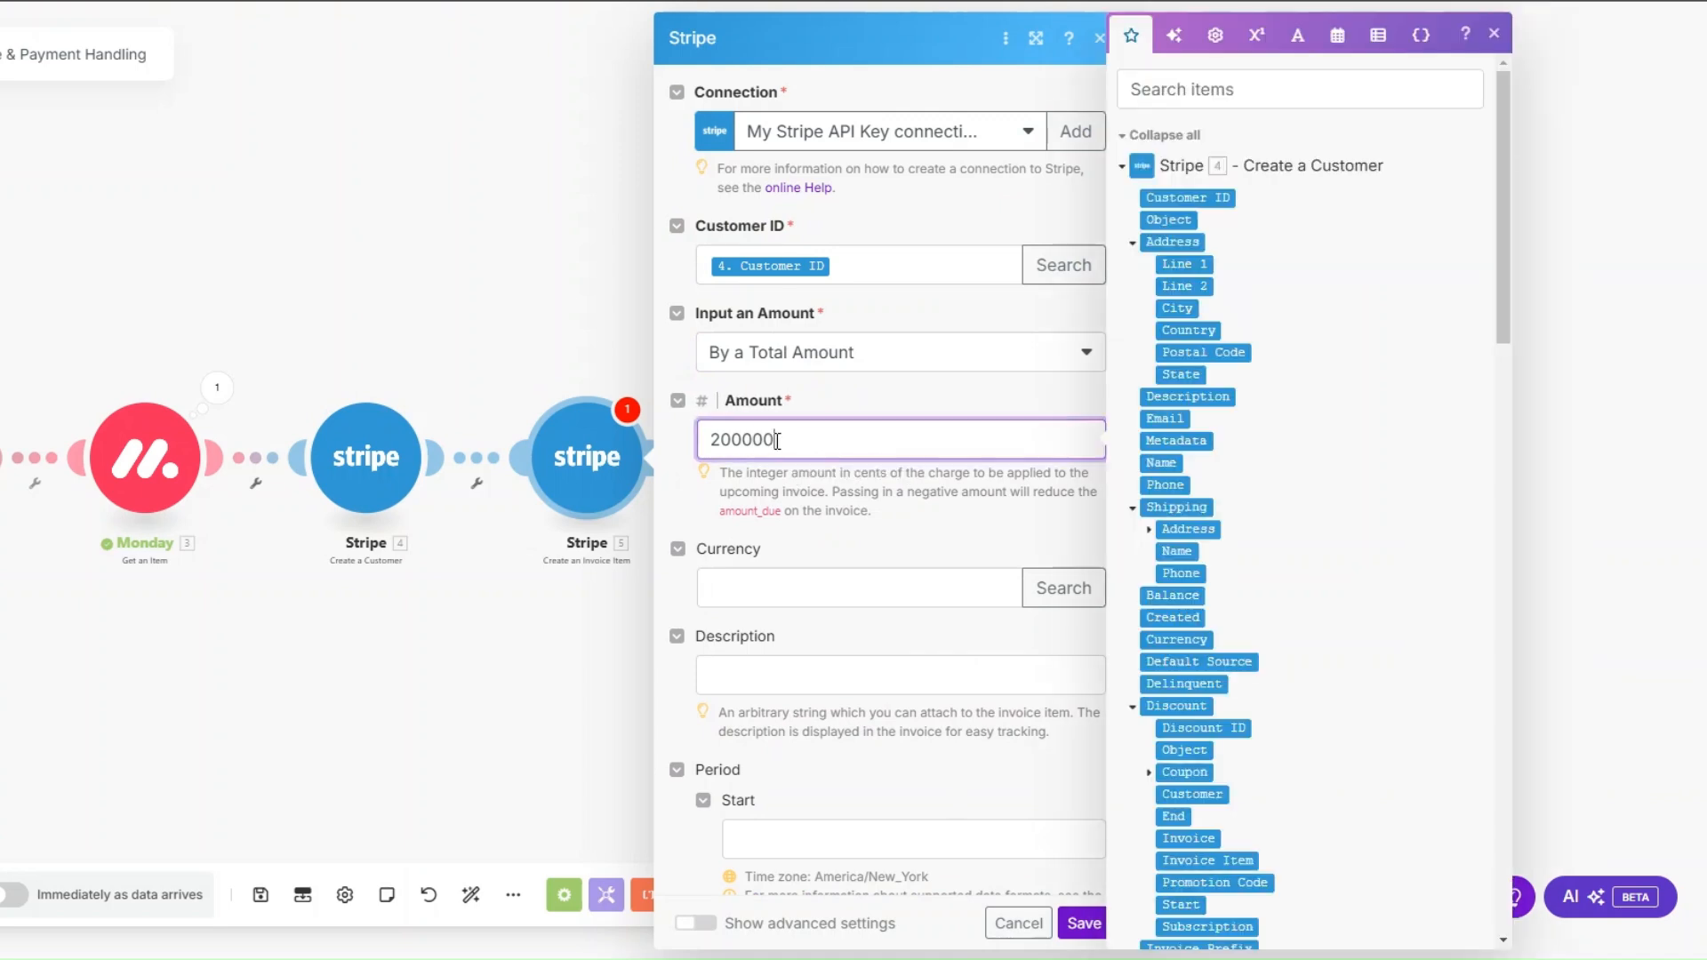
pyautogui.write('00')
pyautogui.moveTo(817, 448); pyautogui.dragTo(674, 445)
# Step: Set the invoice item's currency to usd and its description to Cold Outreach Services, and save the module
pyautogui.click(768, 595)
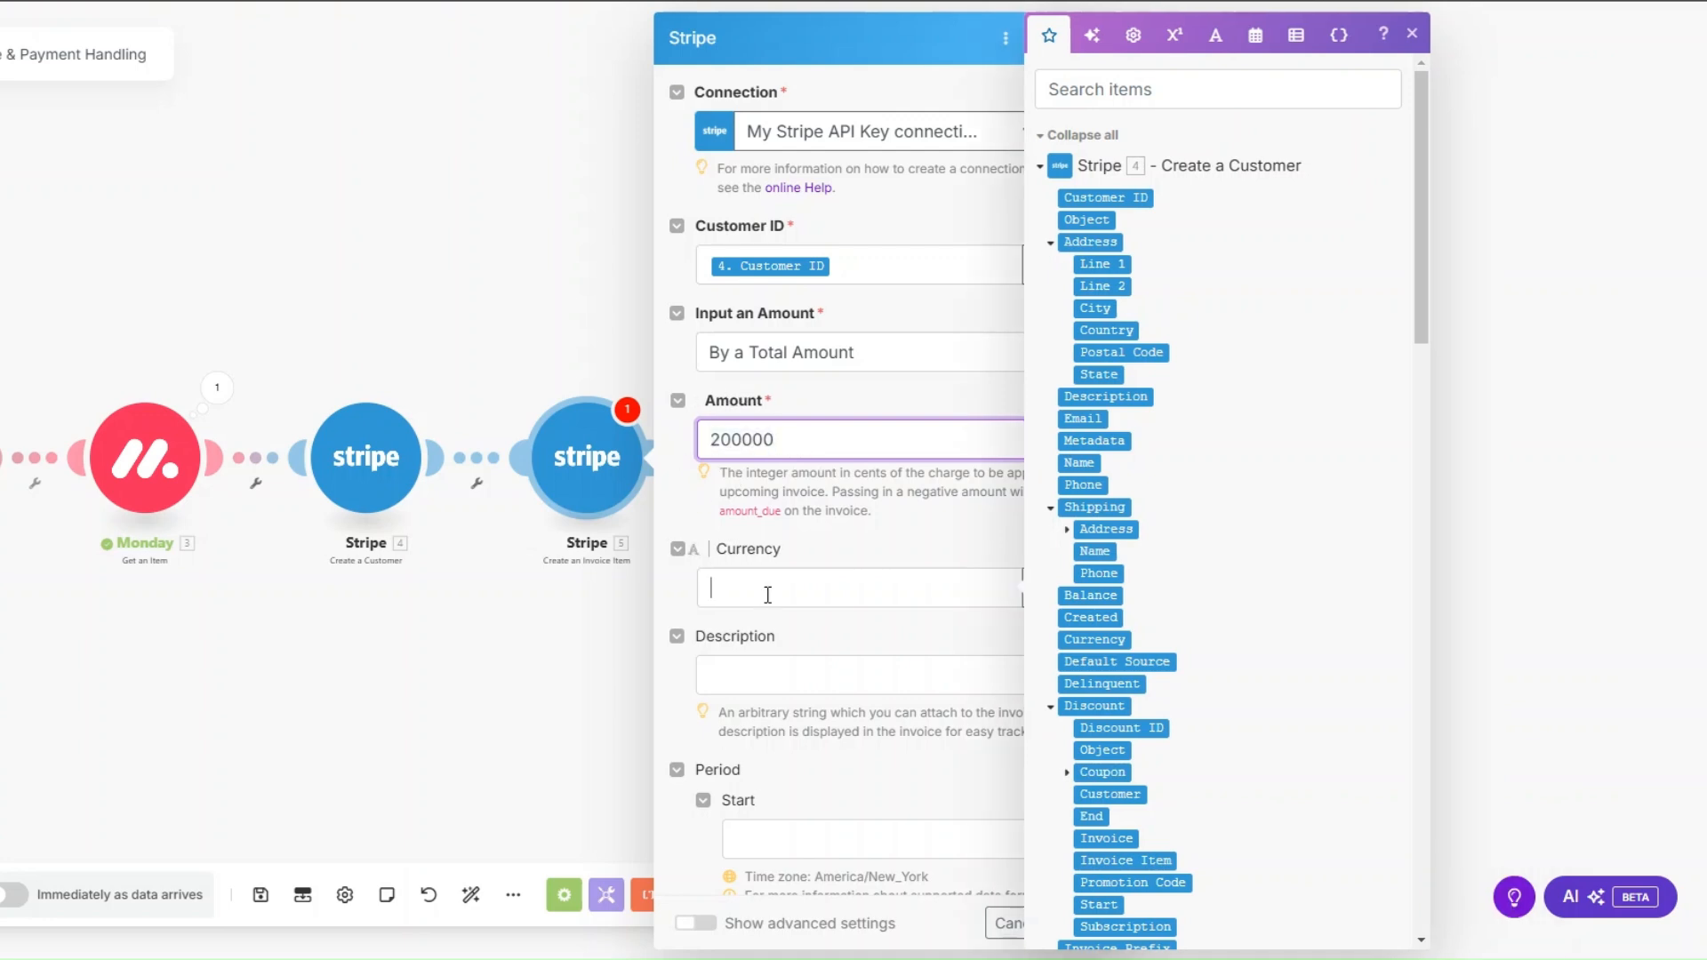
pyautogui.write('usd')
pyautogui.click(763, 665)
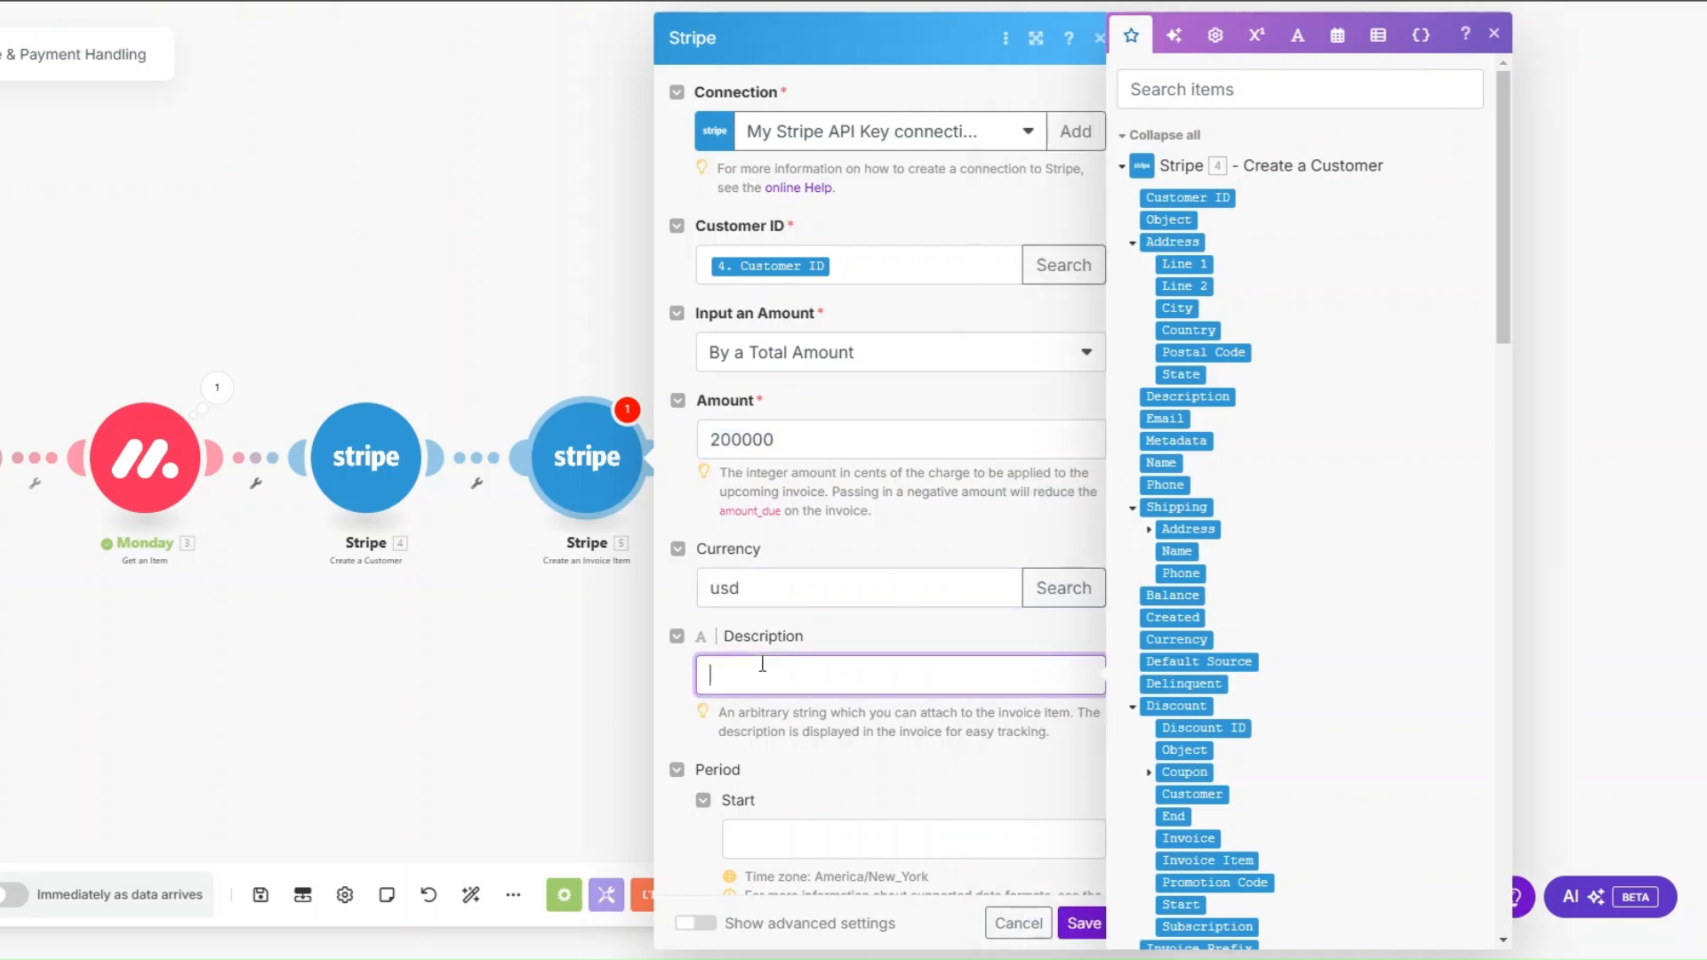
pyautogui.write('Cold Outreach Services')
pyautogui.moveTo(934, 672); pyautogui.dragTo(681, 674)
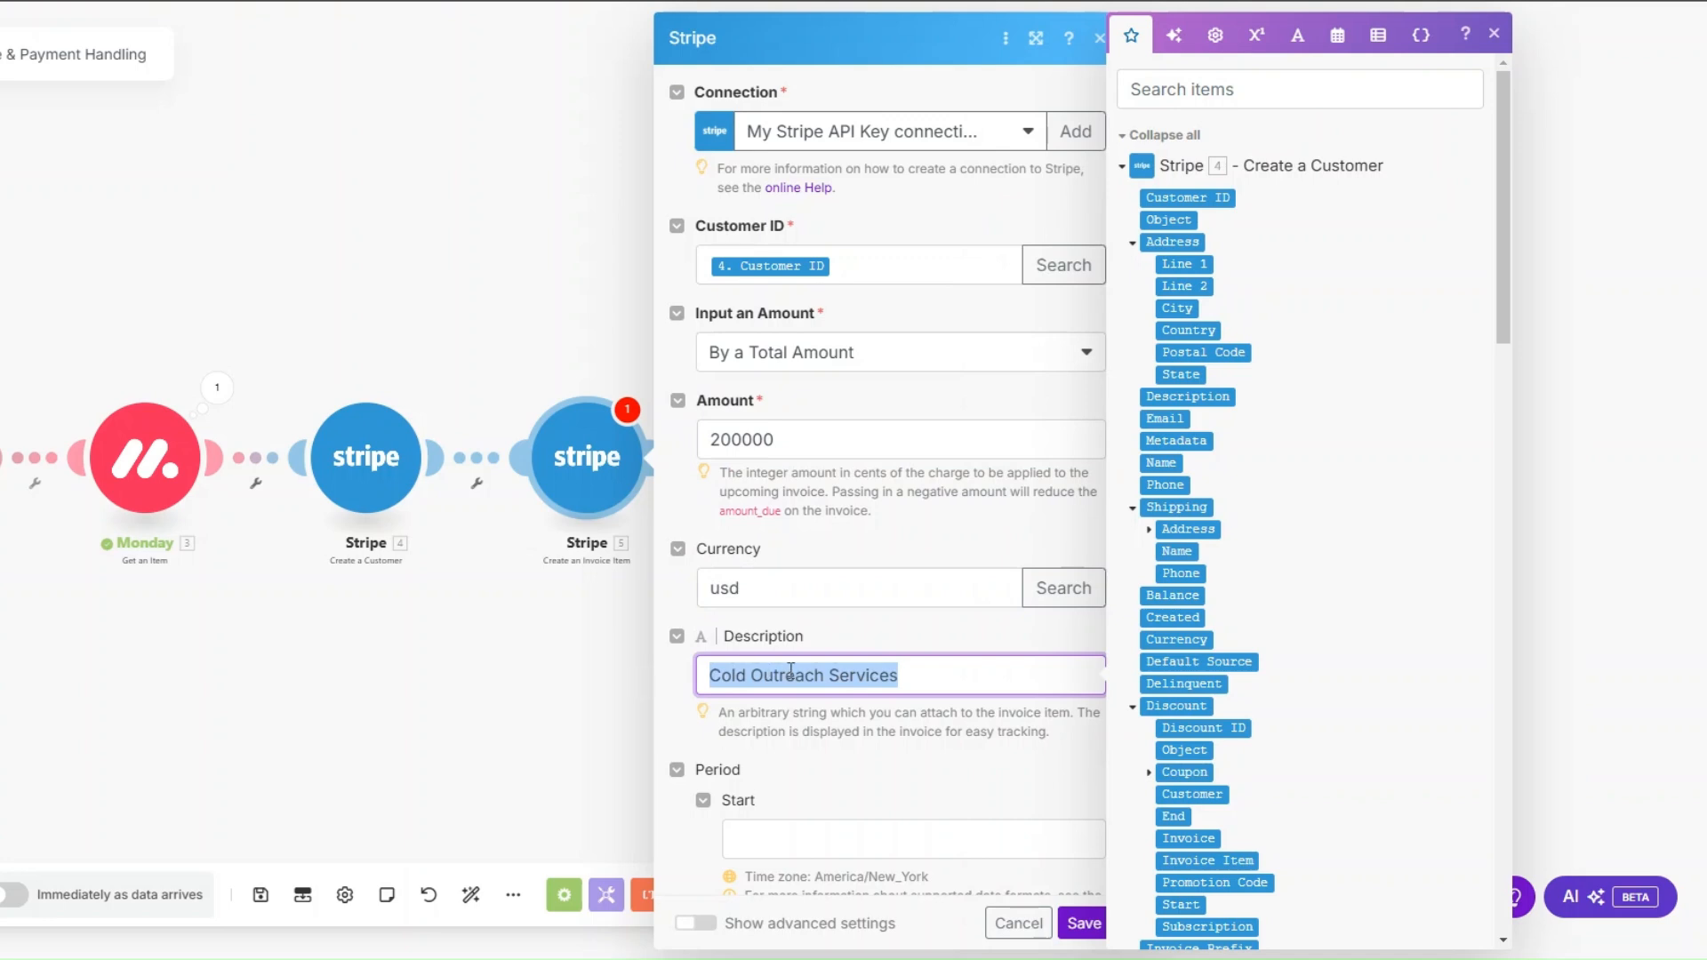
pyautogui.scroll(-3, 898, 489)
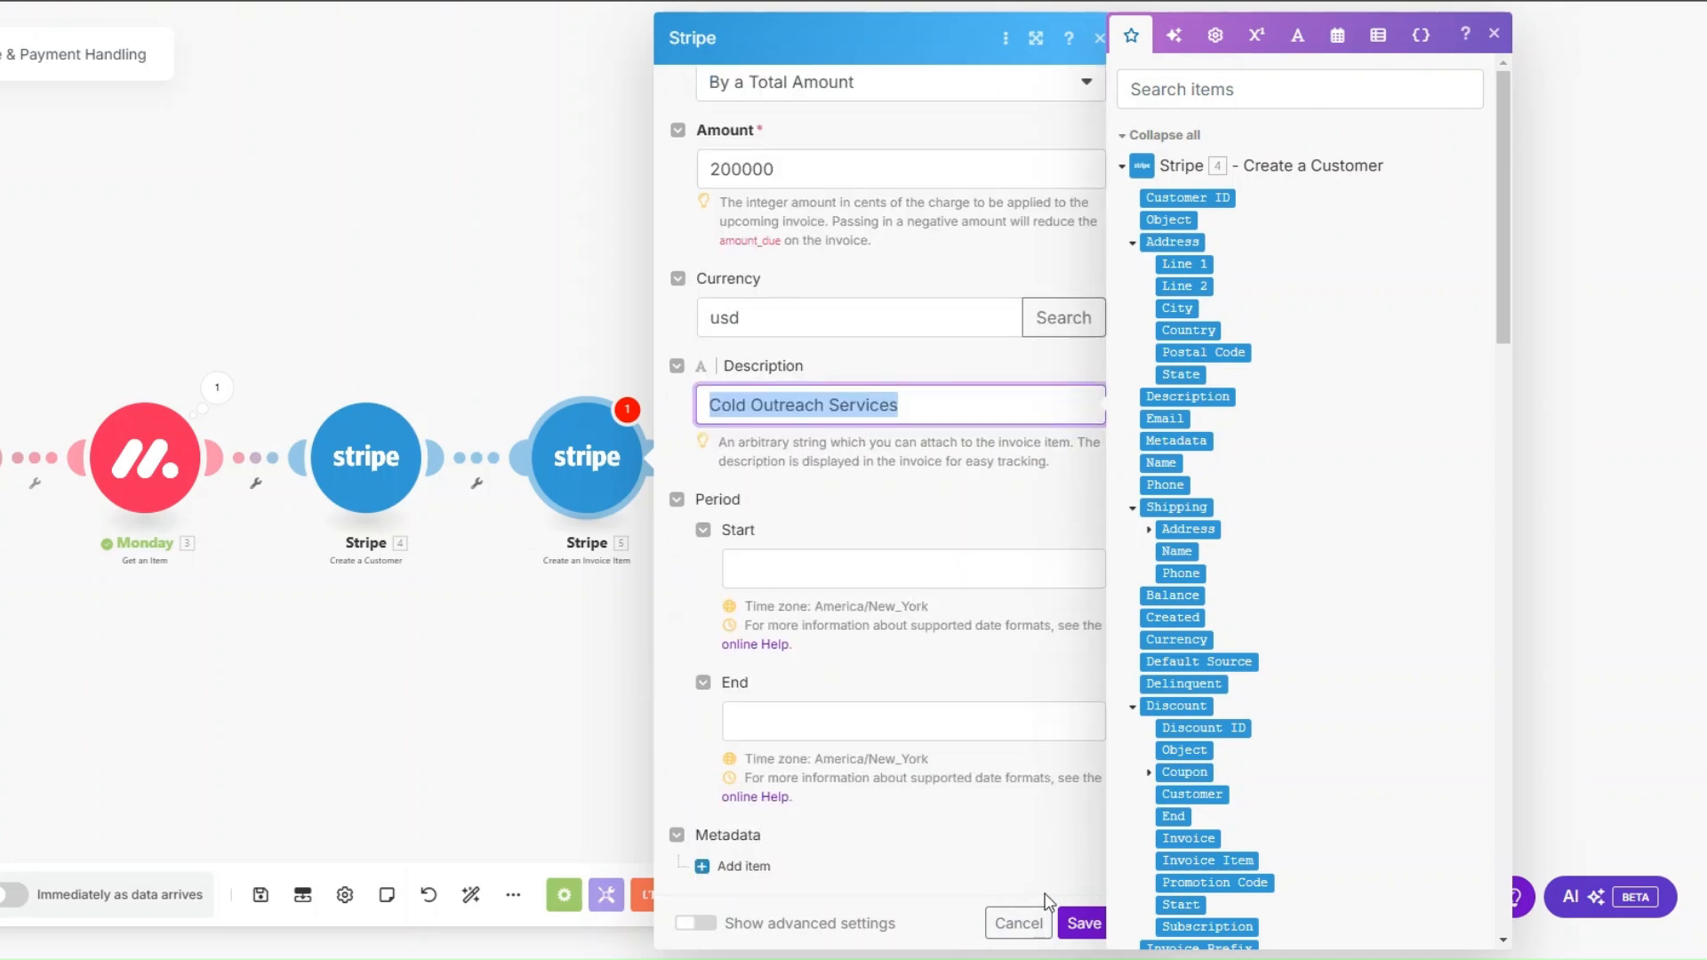
pyautogui.click(1082, 921)
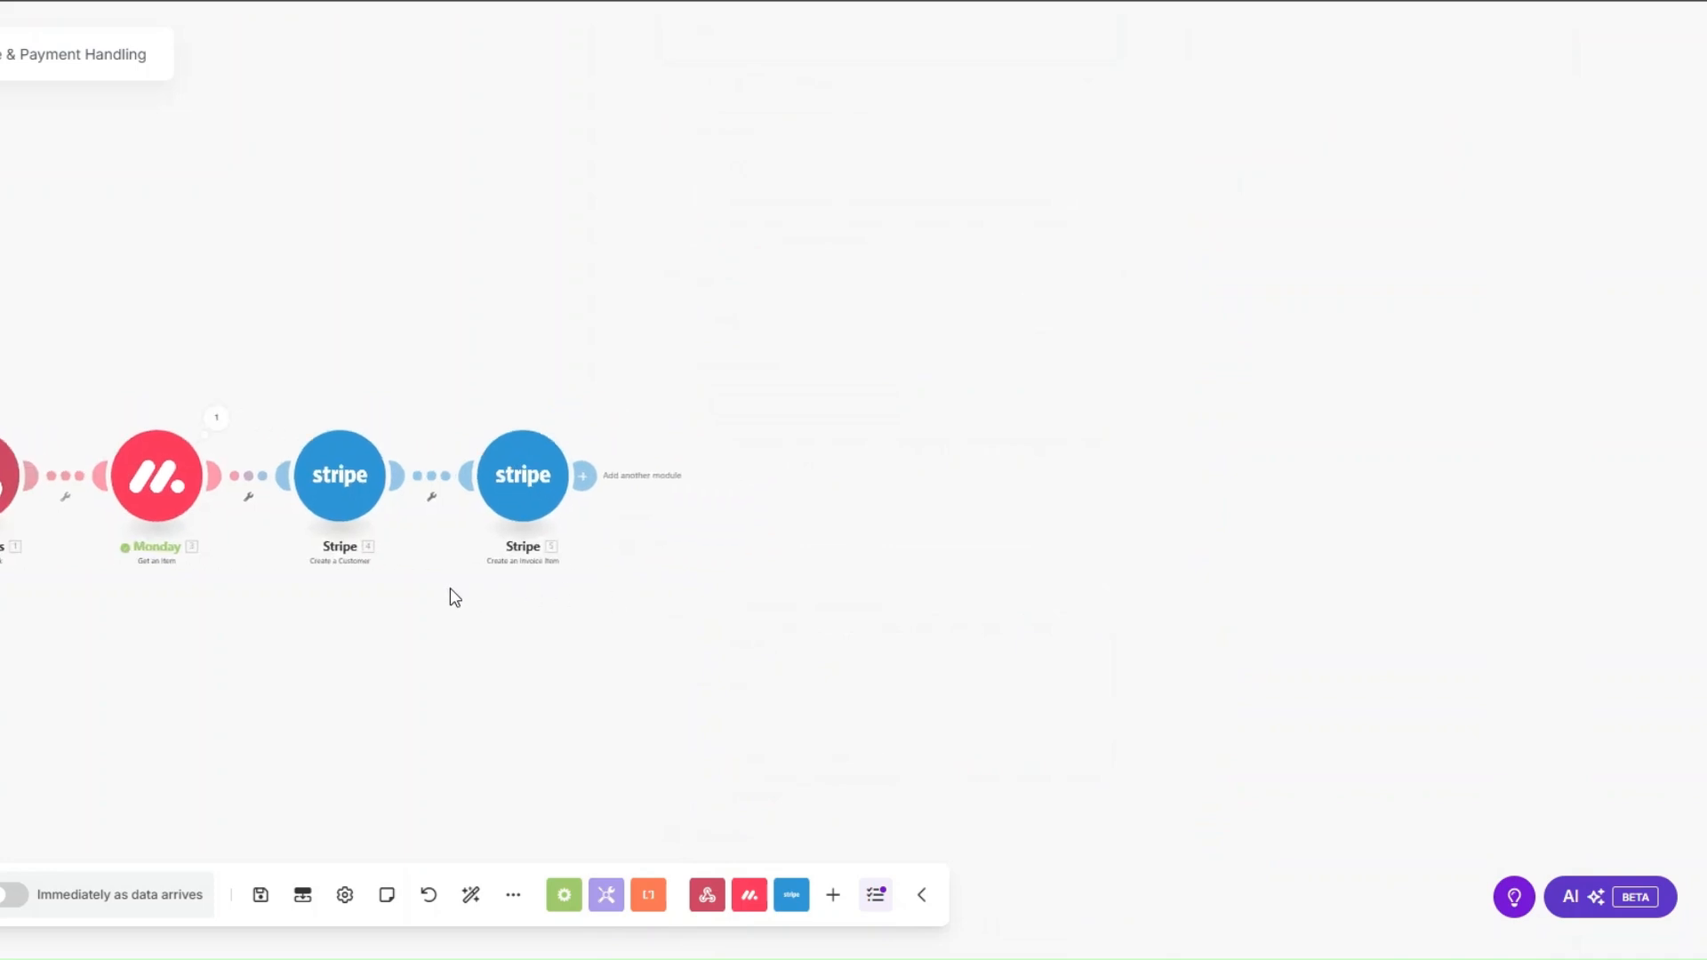
# Step: Add a Stripe Create an Invoice module after the Create an Invoice Item module
pyautogui.click(538, 469)
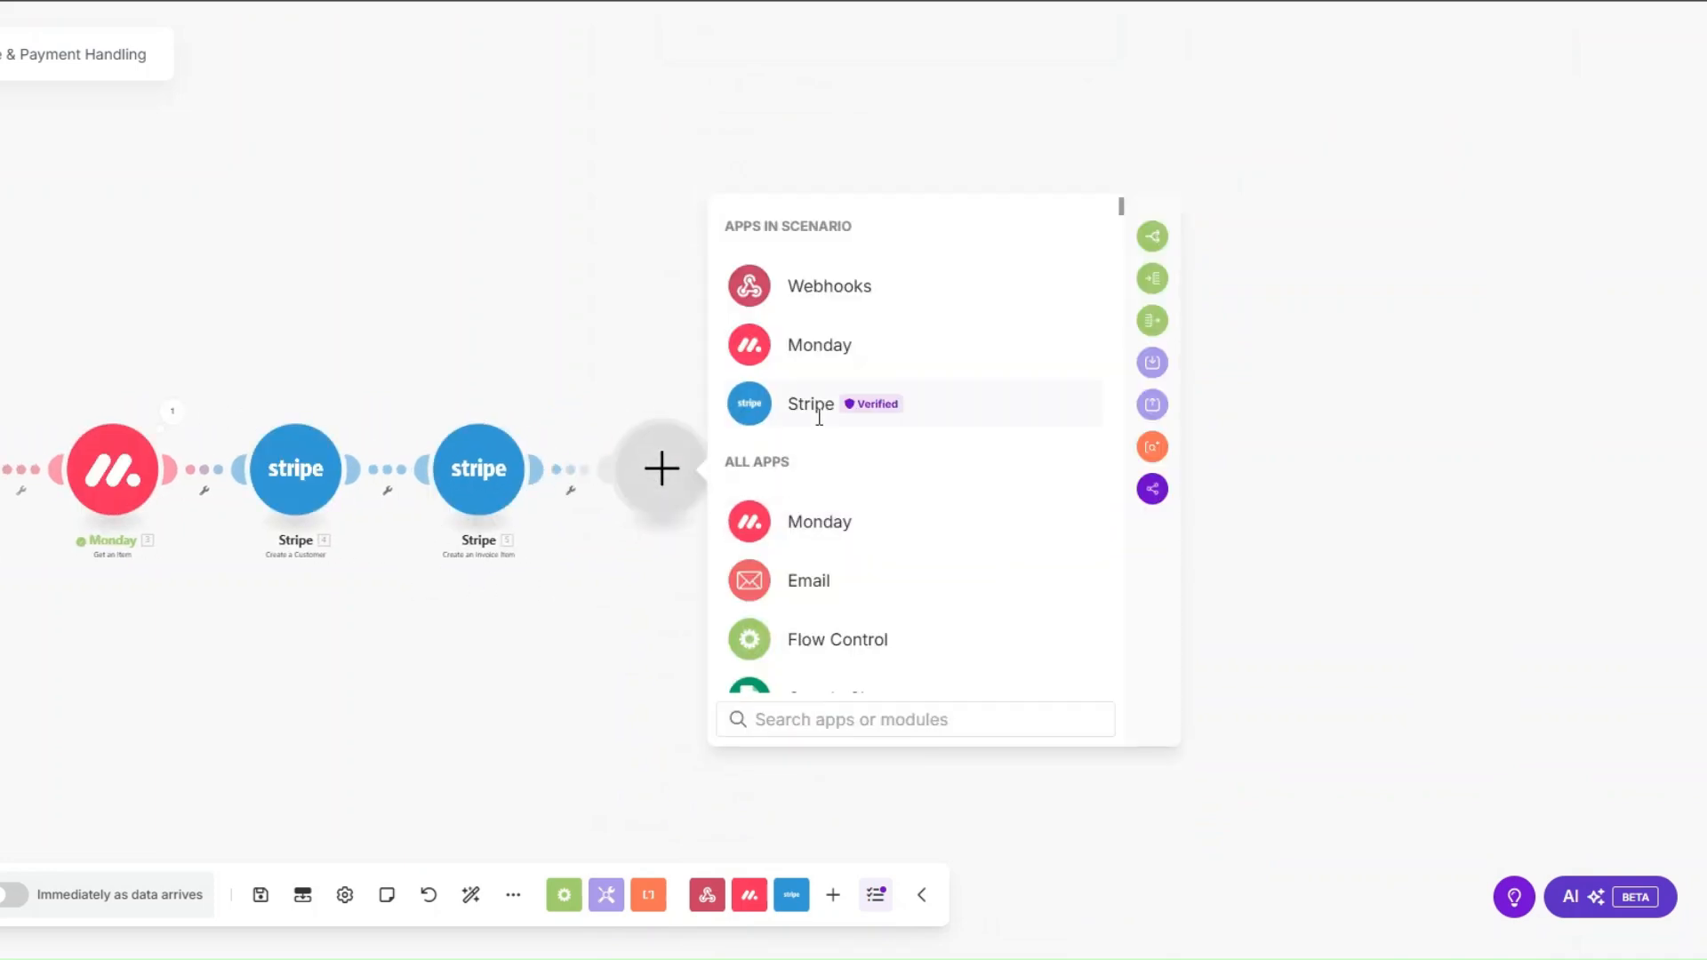
pyautogui.click(803, 416)
pyautogui.write('cre')
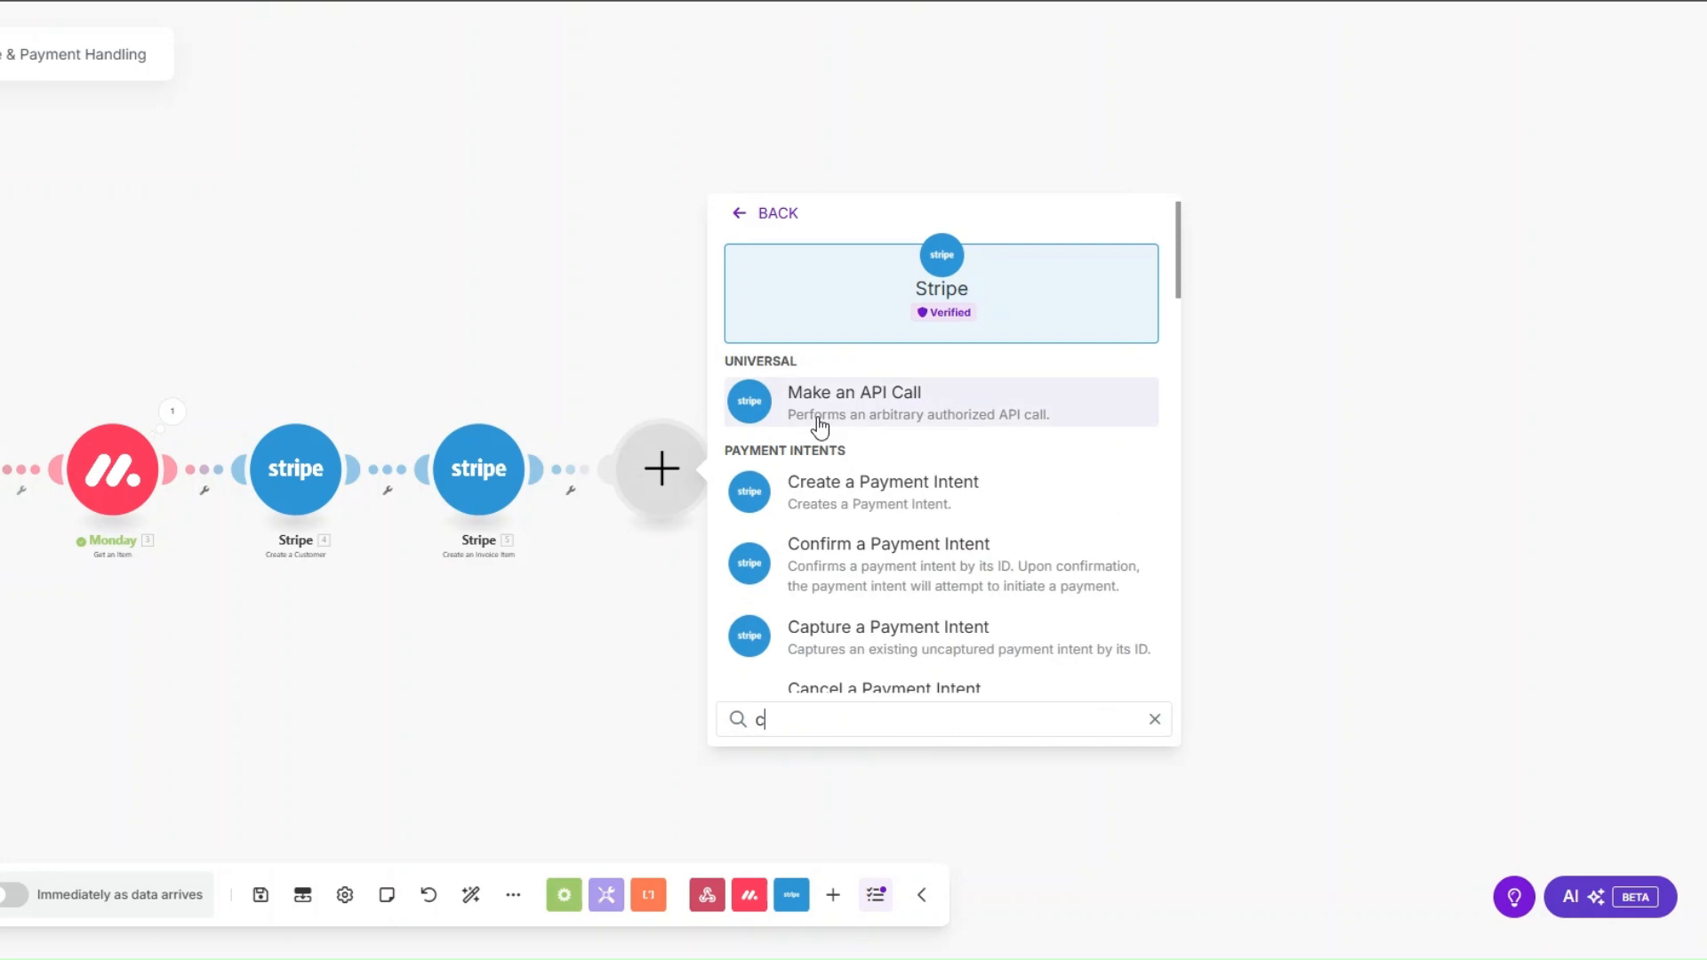
pyautogui.scroll(-4, 1023, 569)
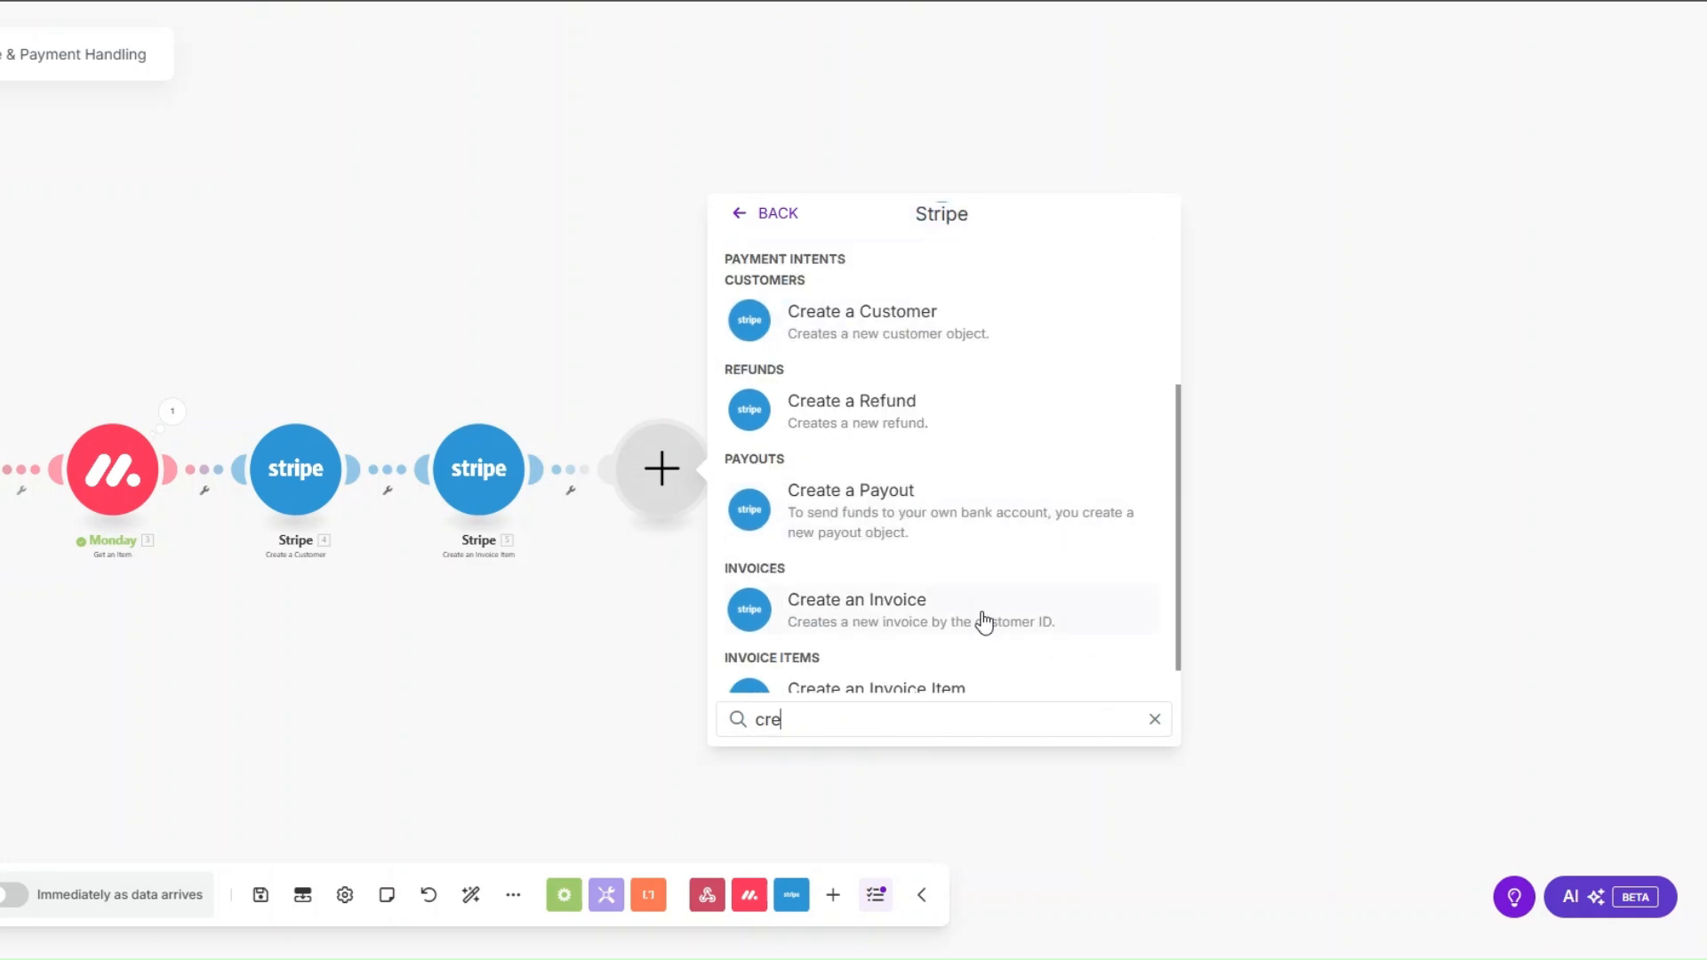
pyautogui.click(991, 600)
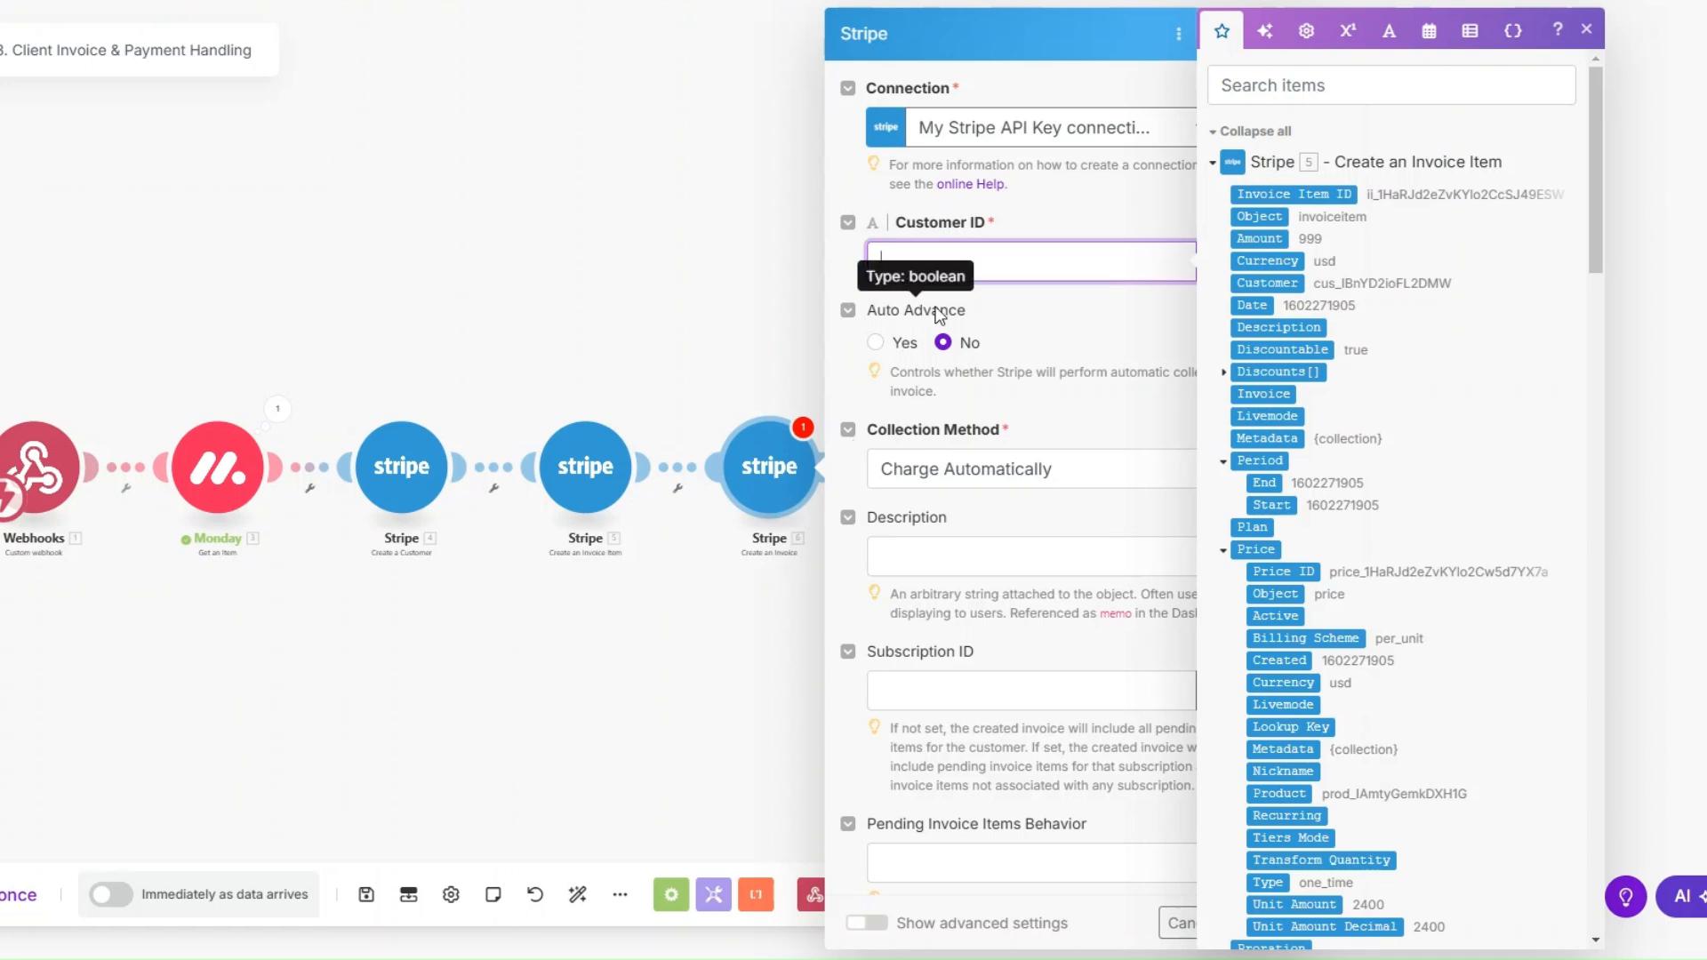
# Step: Map the invoice's Customer ID from the Create a Customer module and set the collection method to Send Invoice
pyautogui.scroll(-6, 1352, 682)
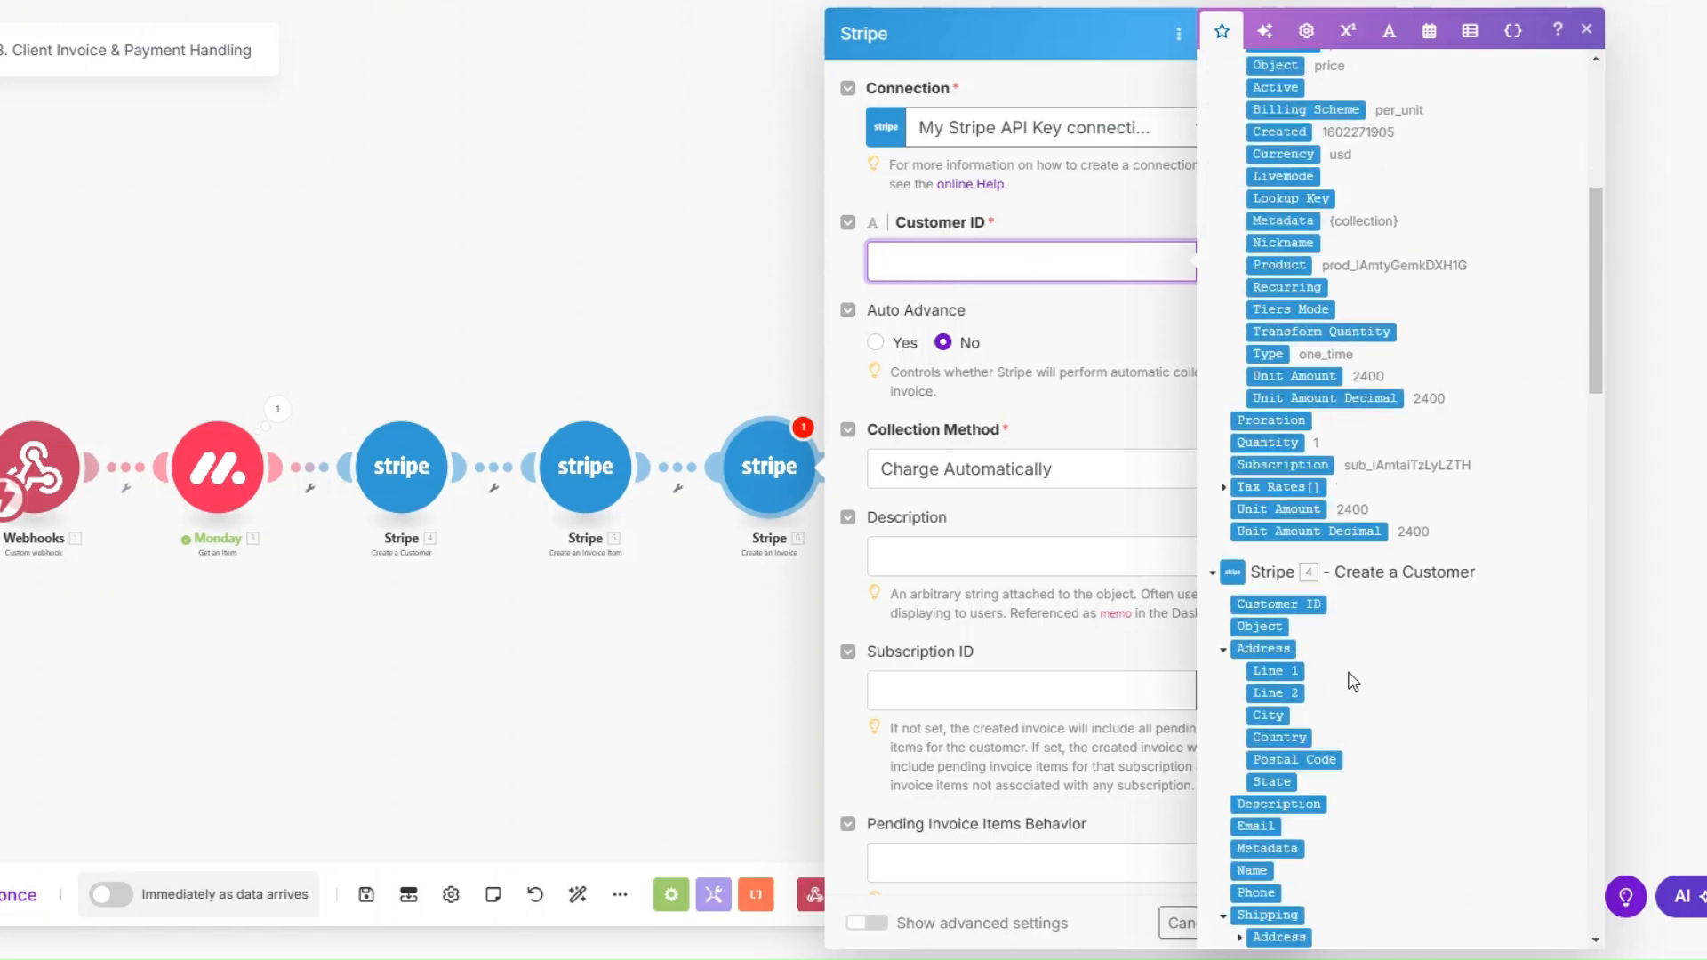
pyautogui.click(1279, 604)
pyautogui.click(1016, 345)
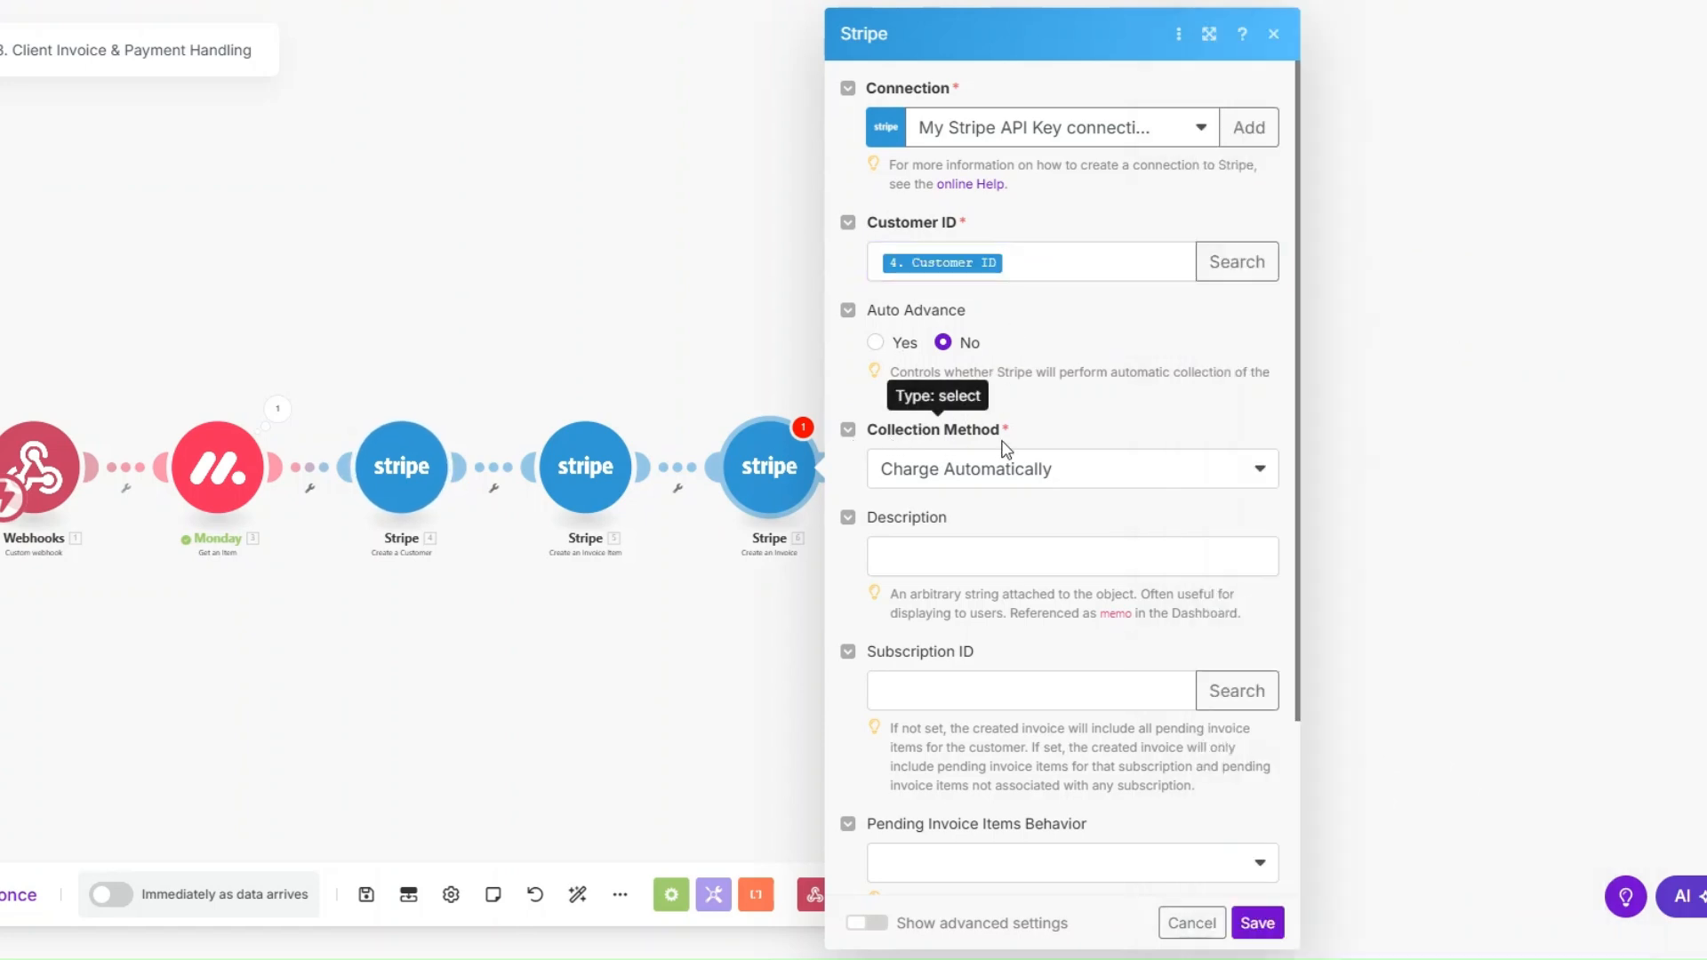
pyautogui.click(973, 477)
pyautogui.click(949, 544)
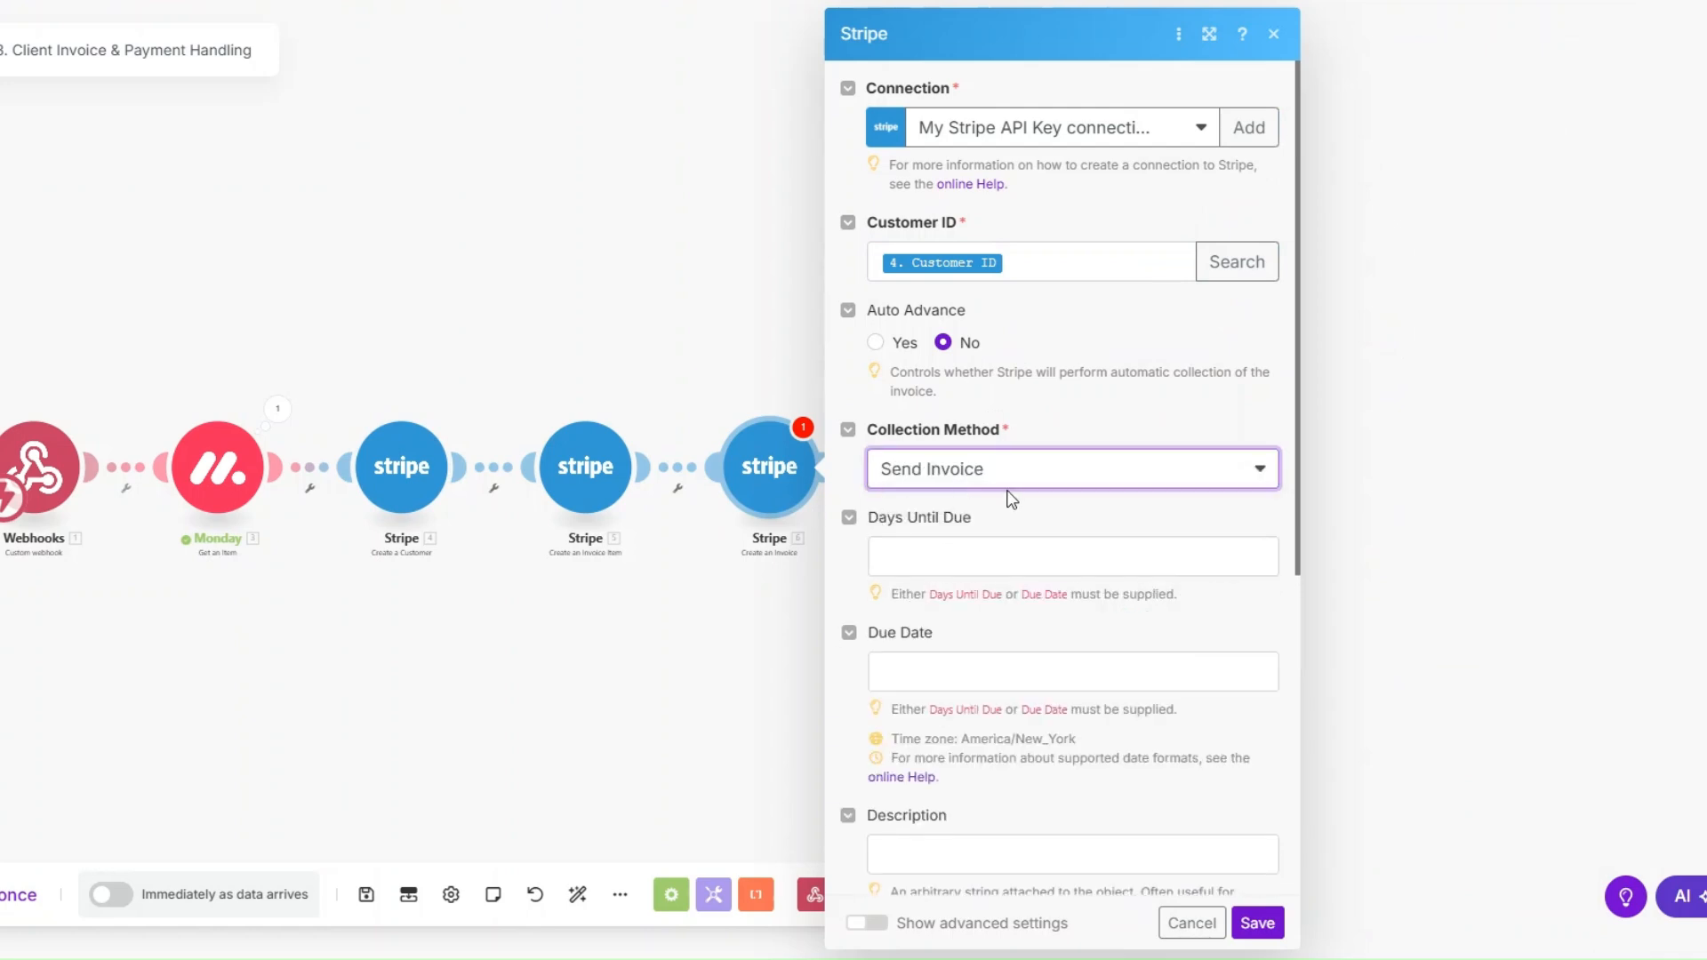
# Step: Set the invoice's Days Until Due to 3 and its description to Cold Outreach Services, and save the module
pyautogui.click(970, 551)
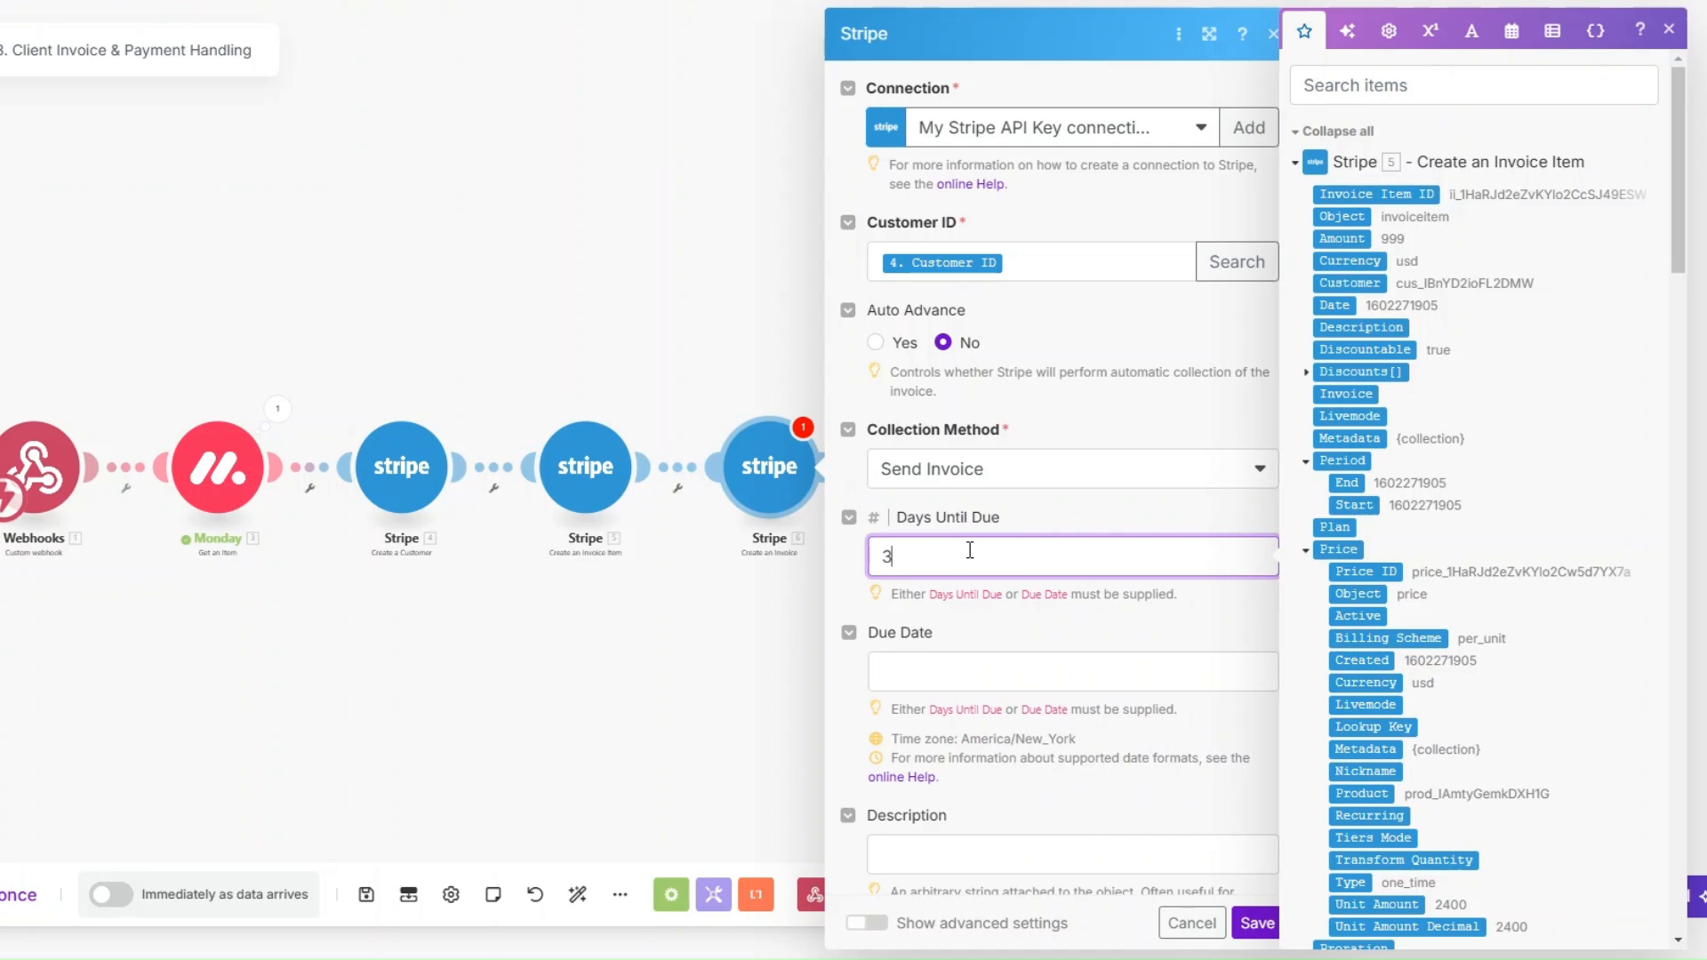
pyautogui.scroll(-4, 970, 551)
pyautogui.click(1057, 540)
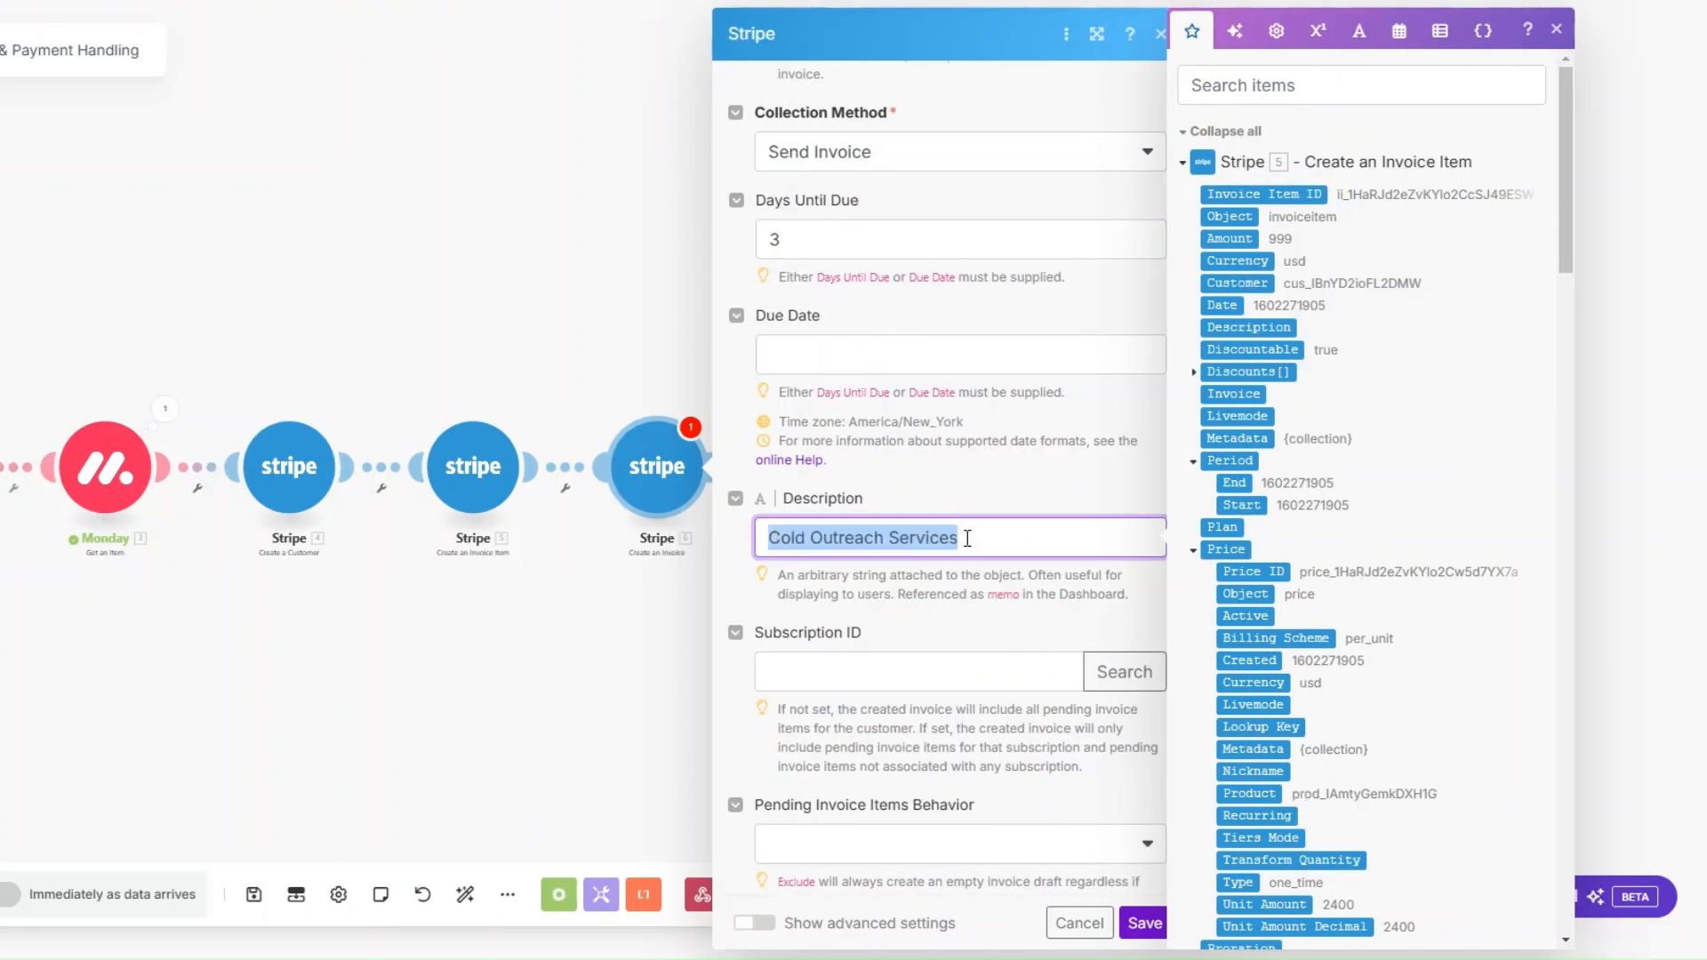
pyautogui.scroll(-3, 967, 538)
pyautogui.click(1144, 923)
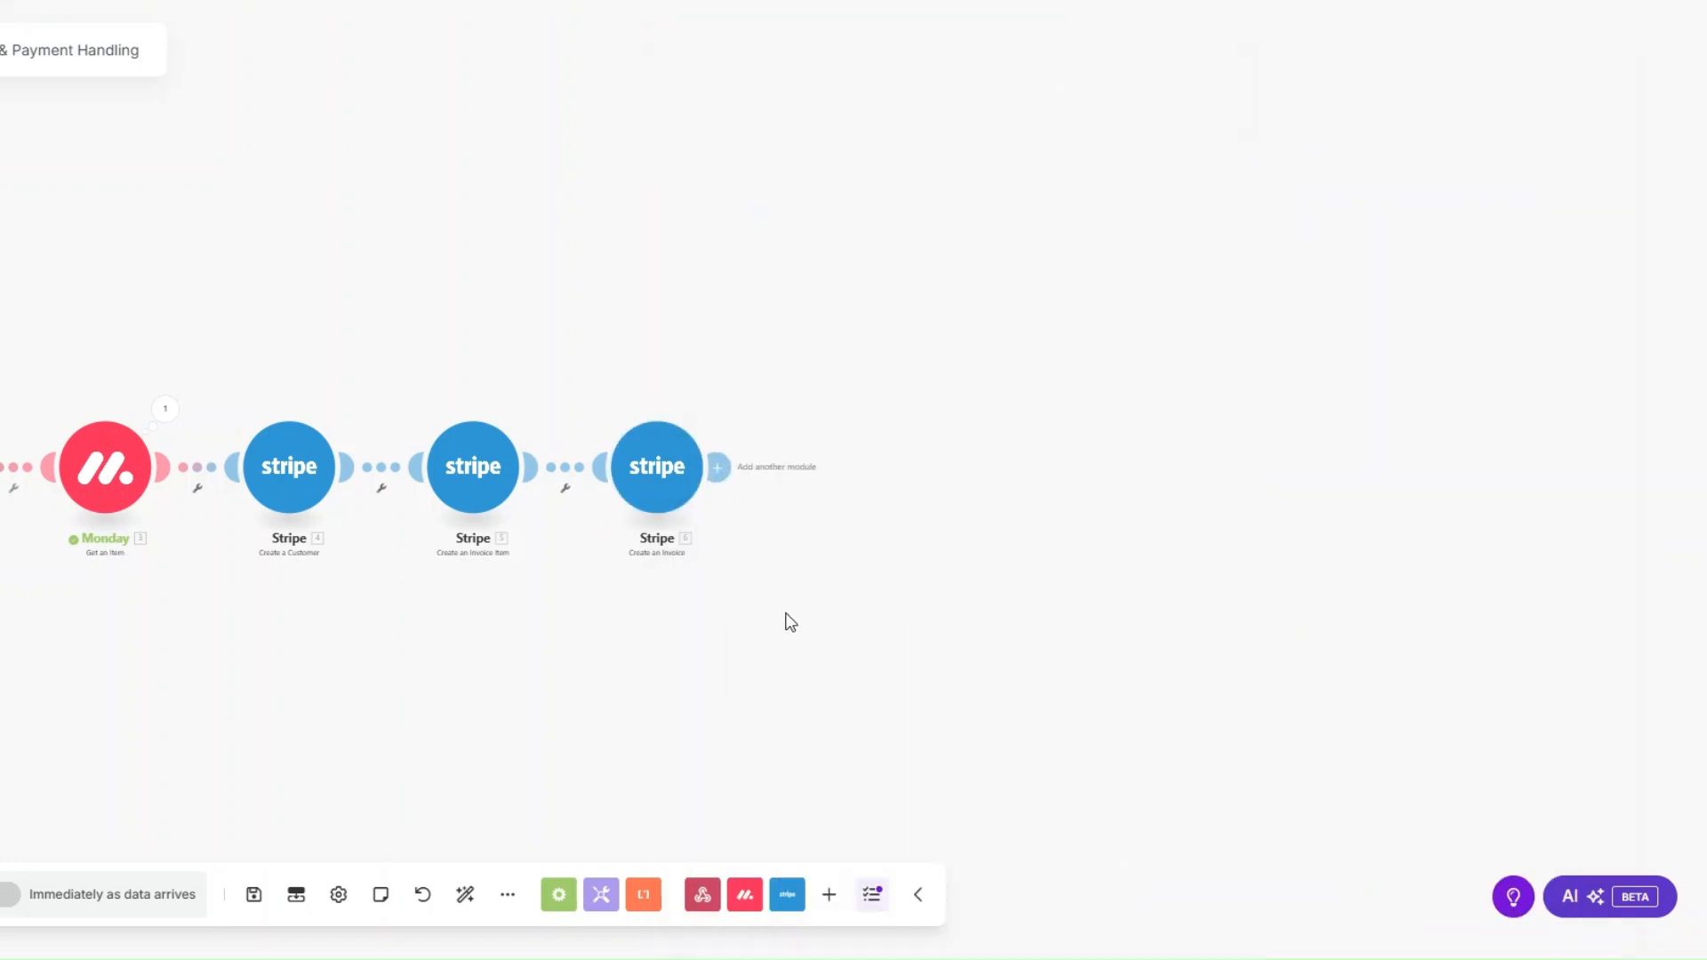
# Step: Add a Stripe Finalize a Draft Invoice module after the Create an Invoice module
pyautogui.click(842, 470)
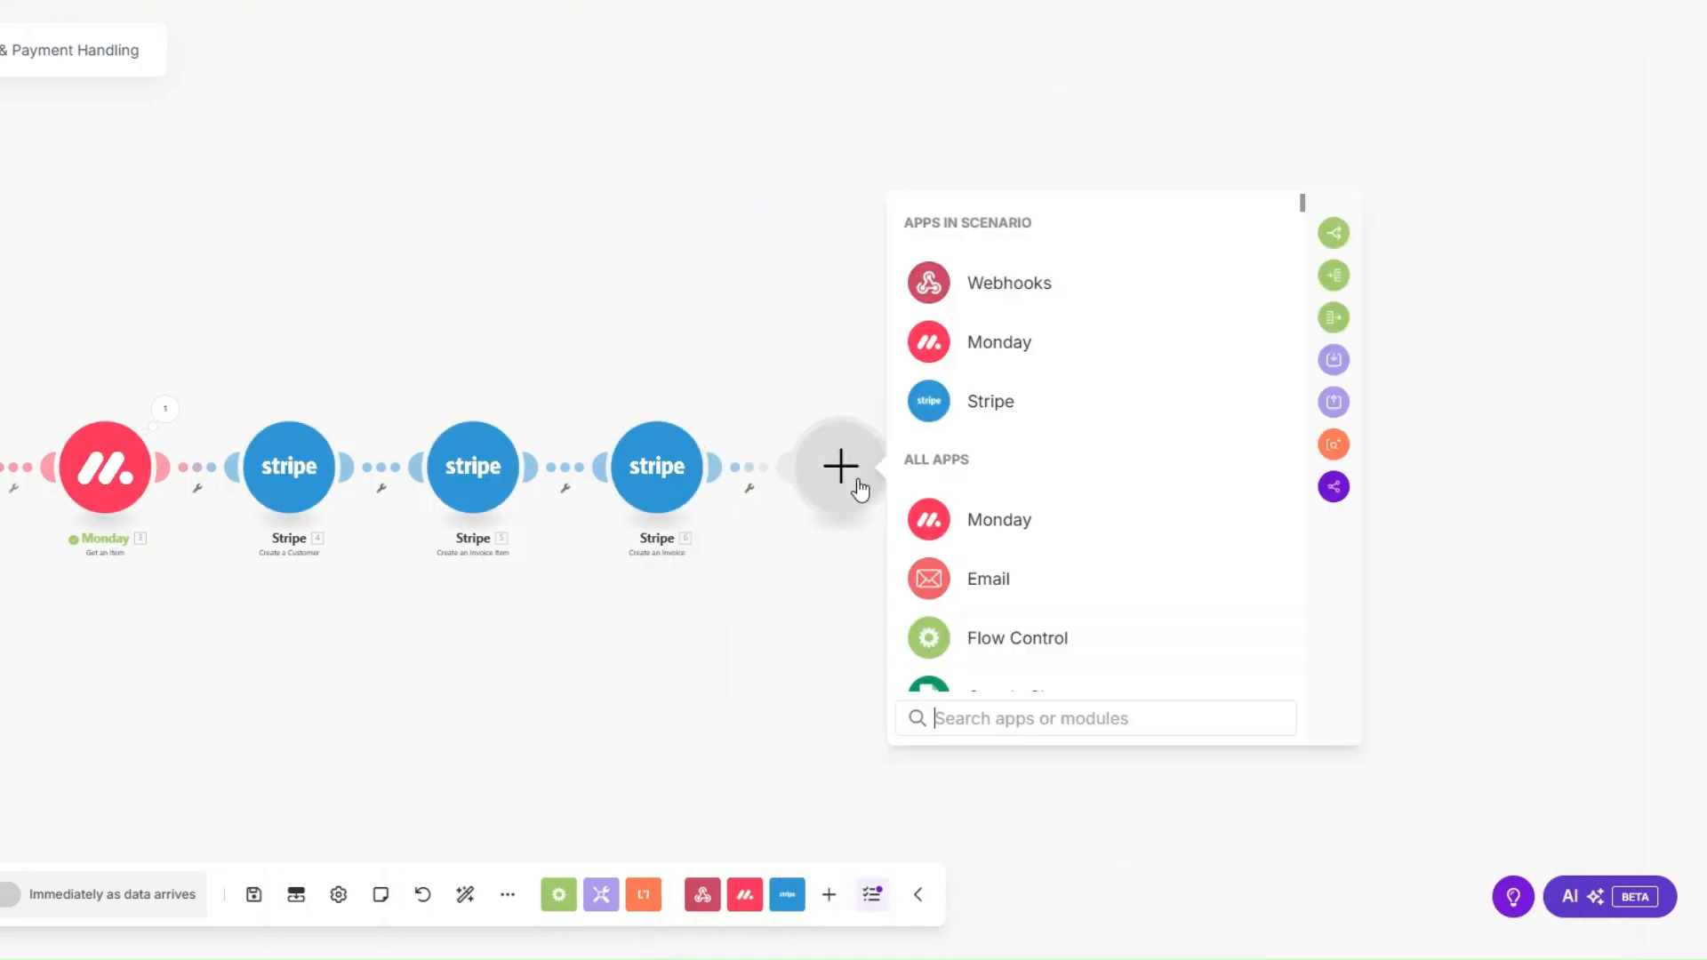
pyautogui.click(994, 411)
pyautogui.write('fi')
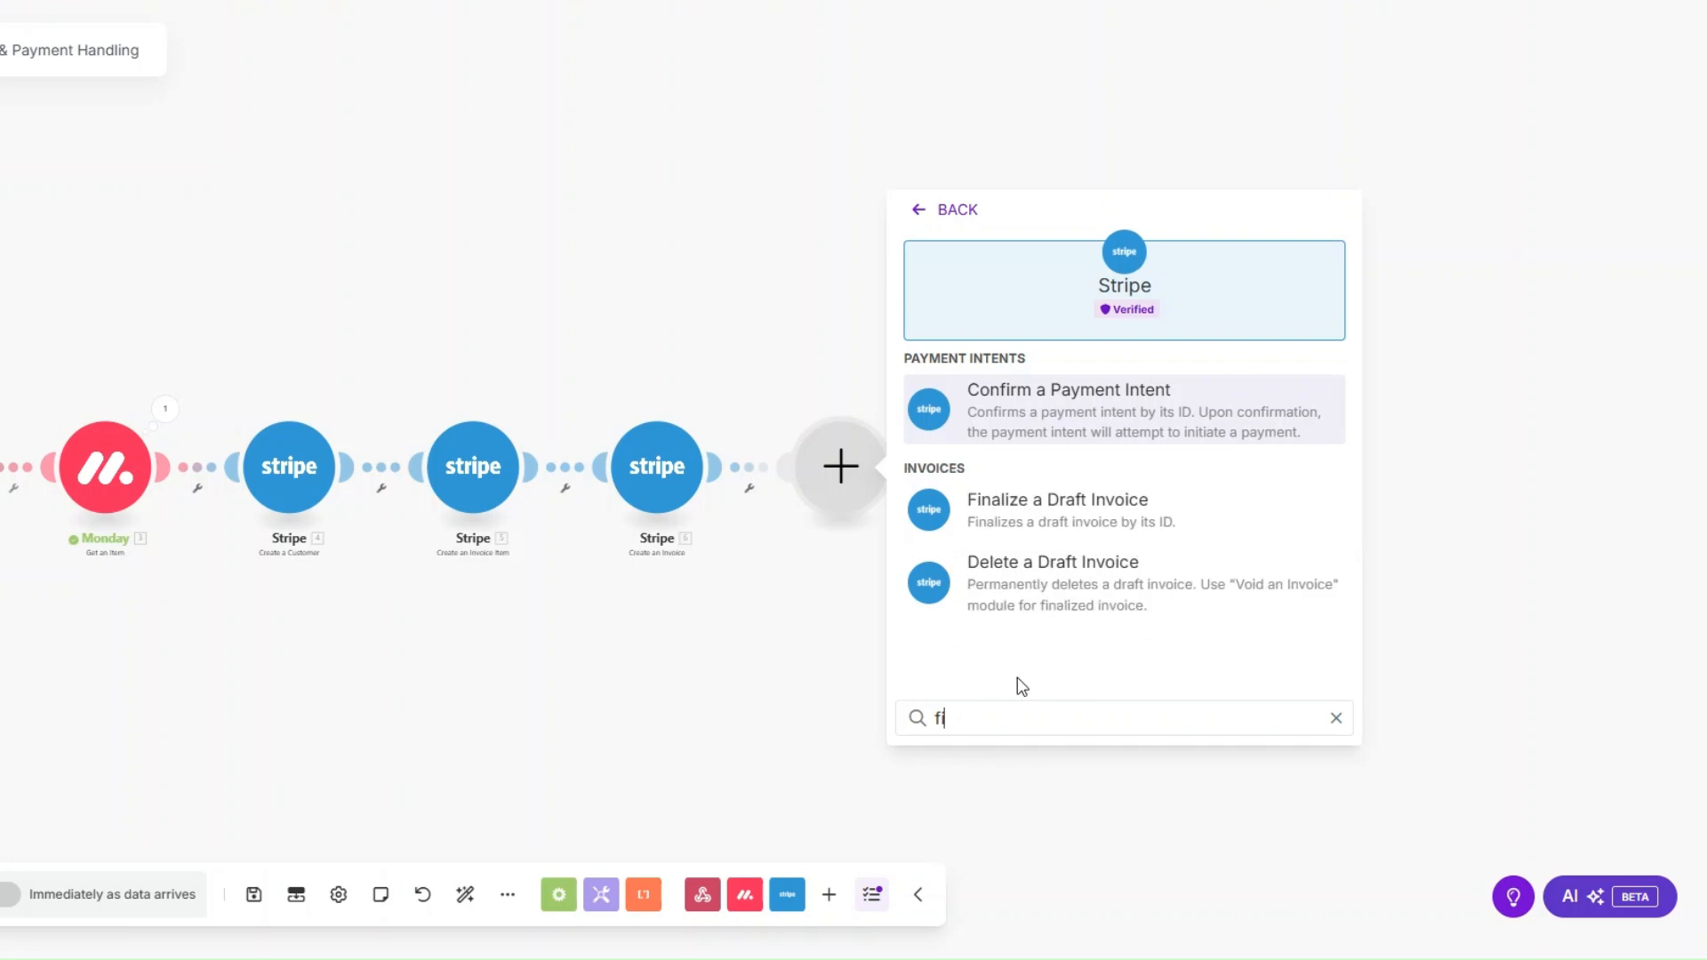
pyautogui.click(1017, 503)
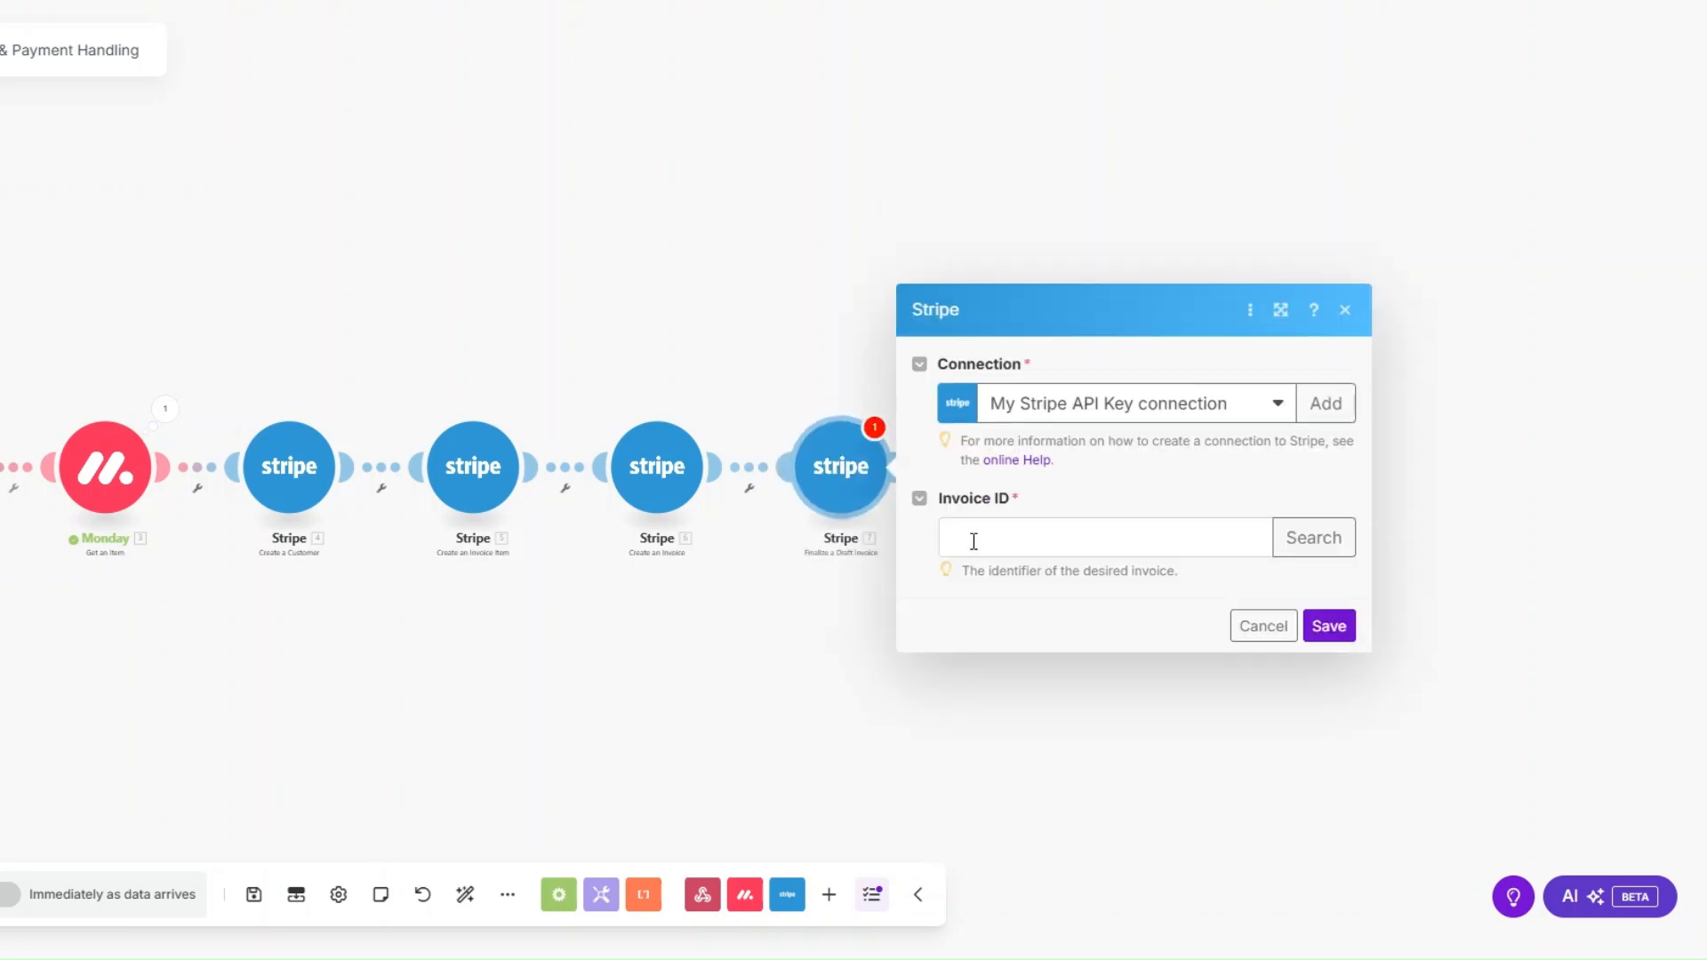
# Step: Map the Invoice ID of the Finalize a Draft Invoice module from Create an Invoice and save it
pyautogui.click(974, 541)
pyautogui.click(1350, 194)
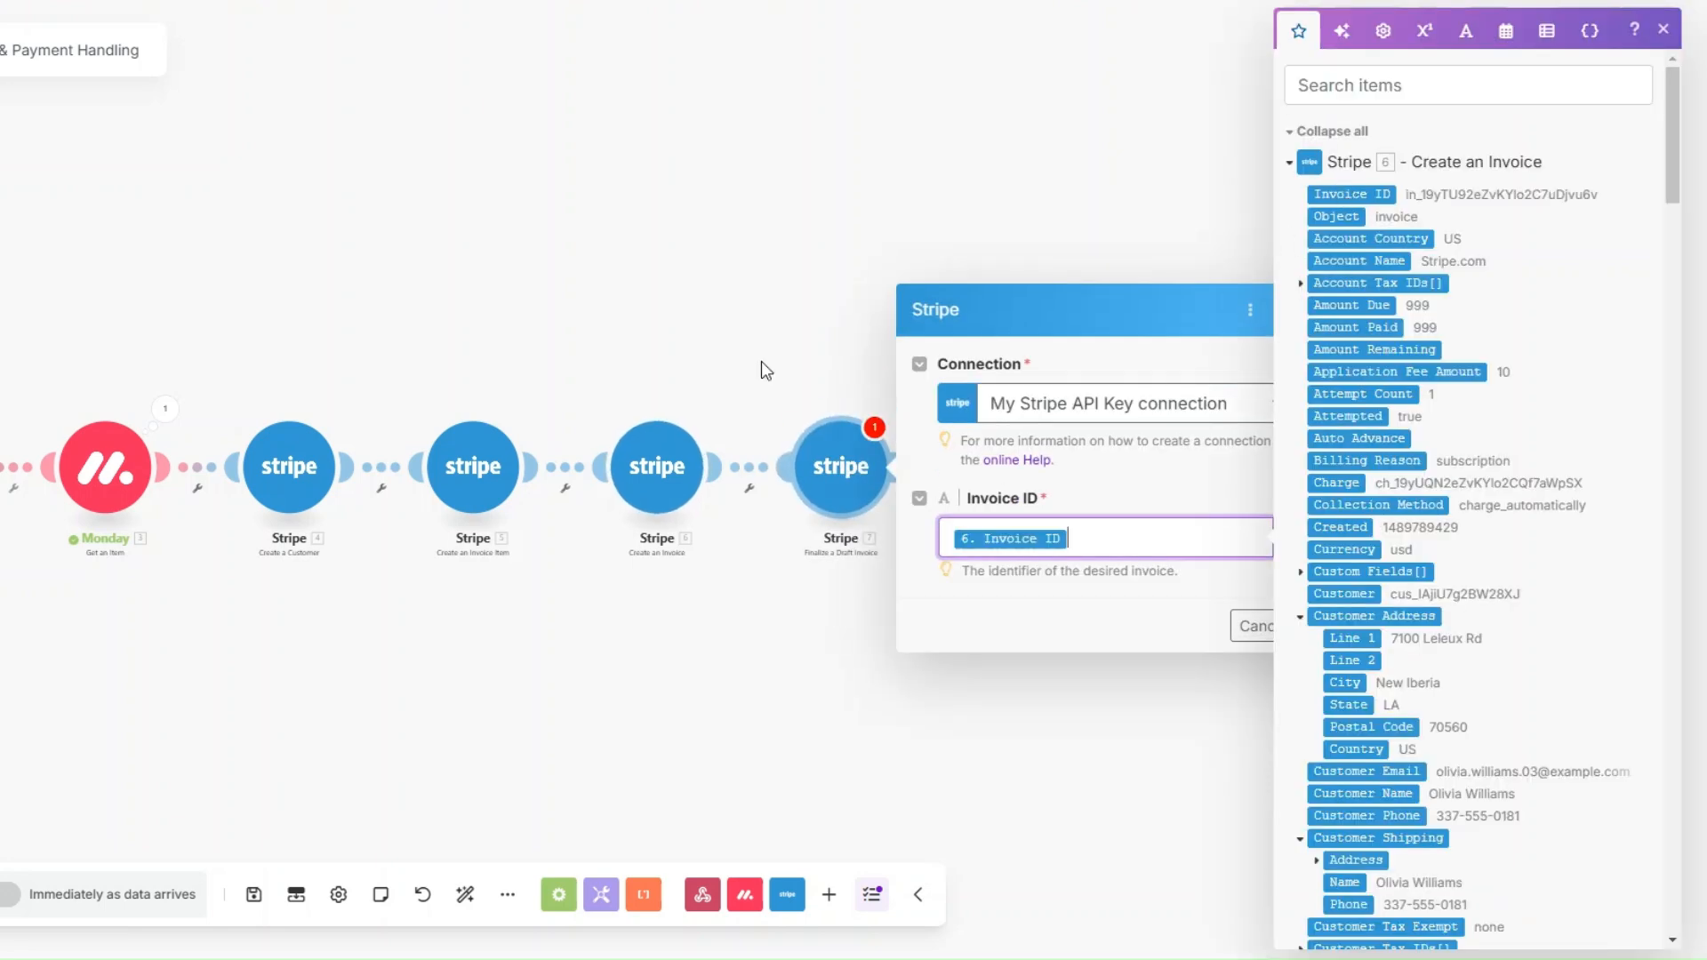
pyautogui.click(1198, 601)
pyautogui.click(1327, 626)
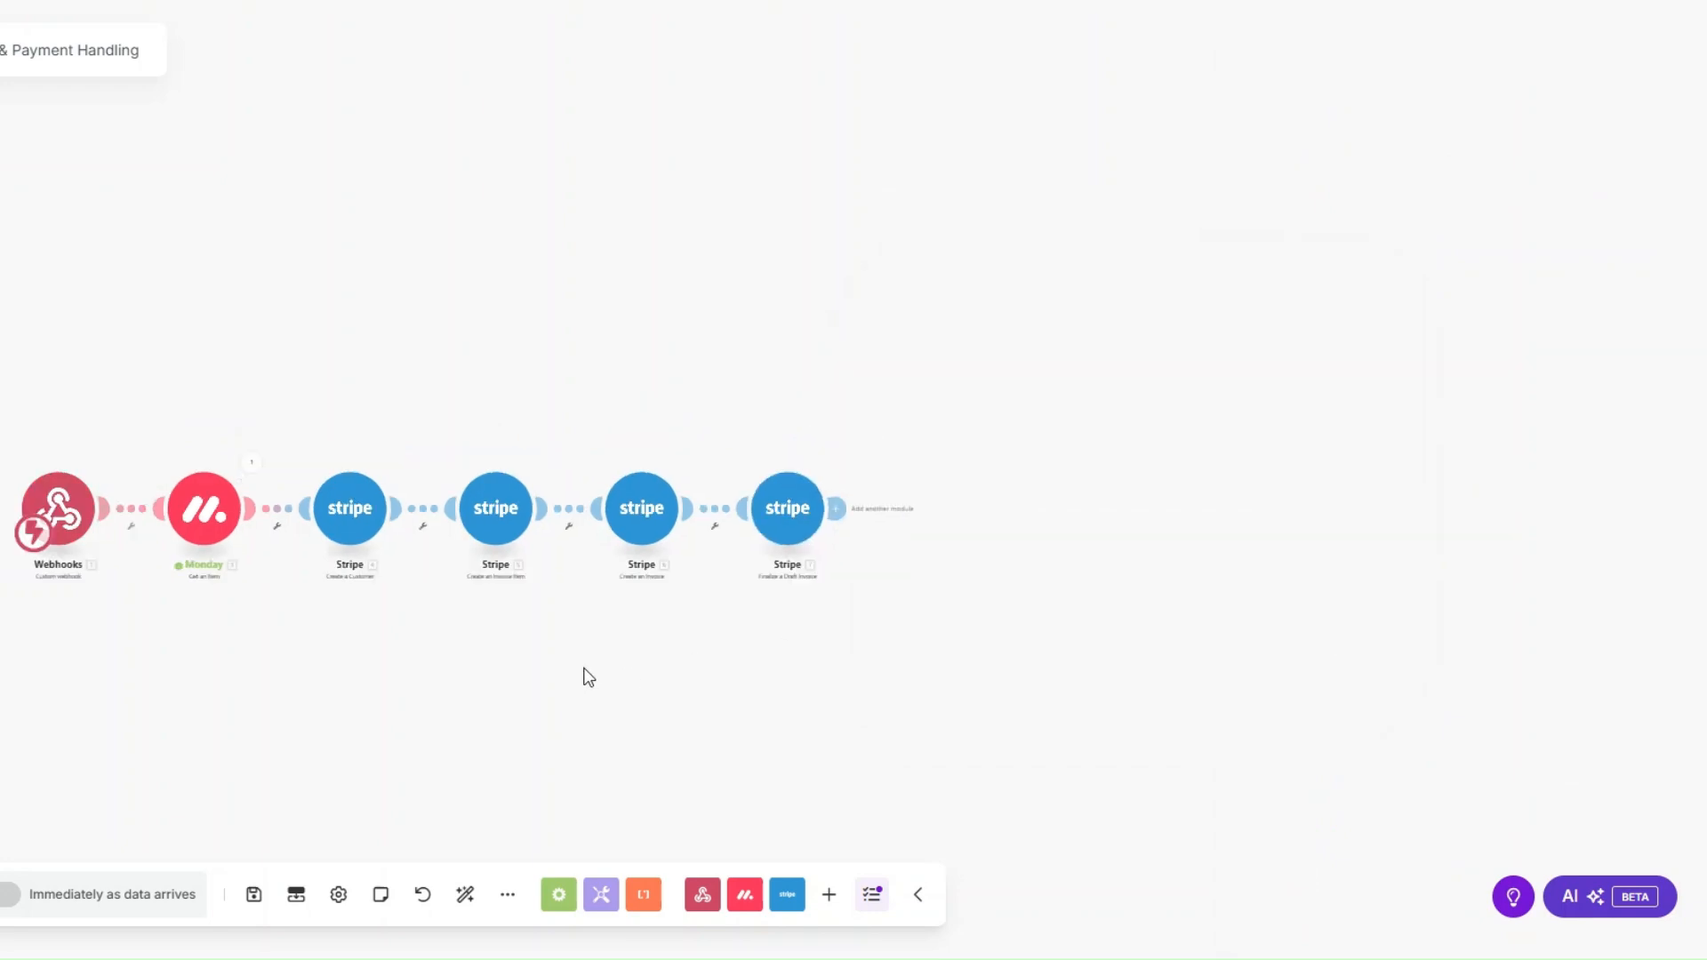
# Step: Map the Invoice Email module's recipient address to the Email column value of the Monday item
pyautogui.moveTo(575, 669); pyautogui.dragTo(434, 645)
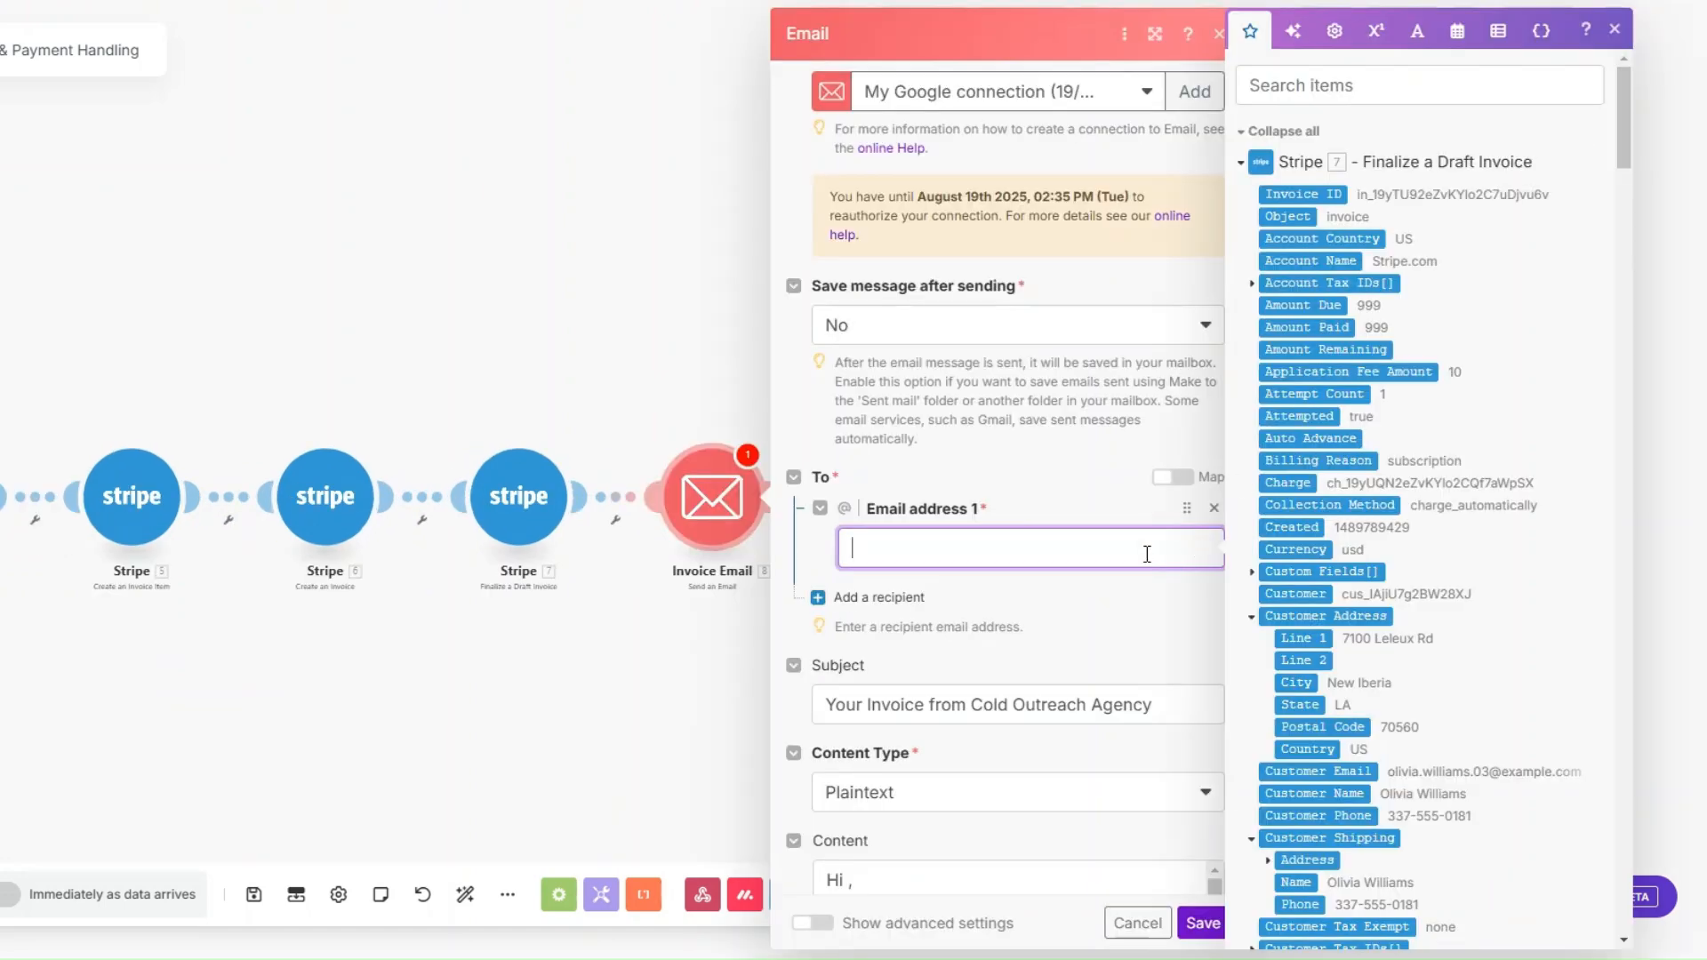
pyautogui.moveTo(1625, 141); pyautogui.dragTo(1552, 848)
pyautogui.click(1317, 257)
pyautogui.scroll(-5, 1009, 304)
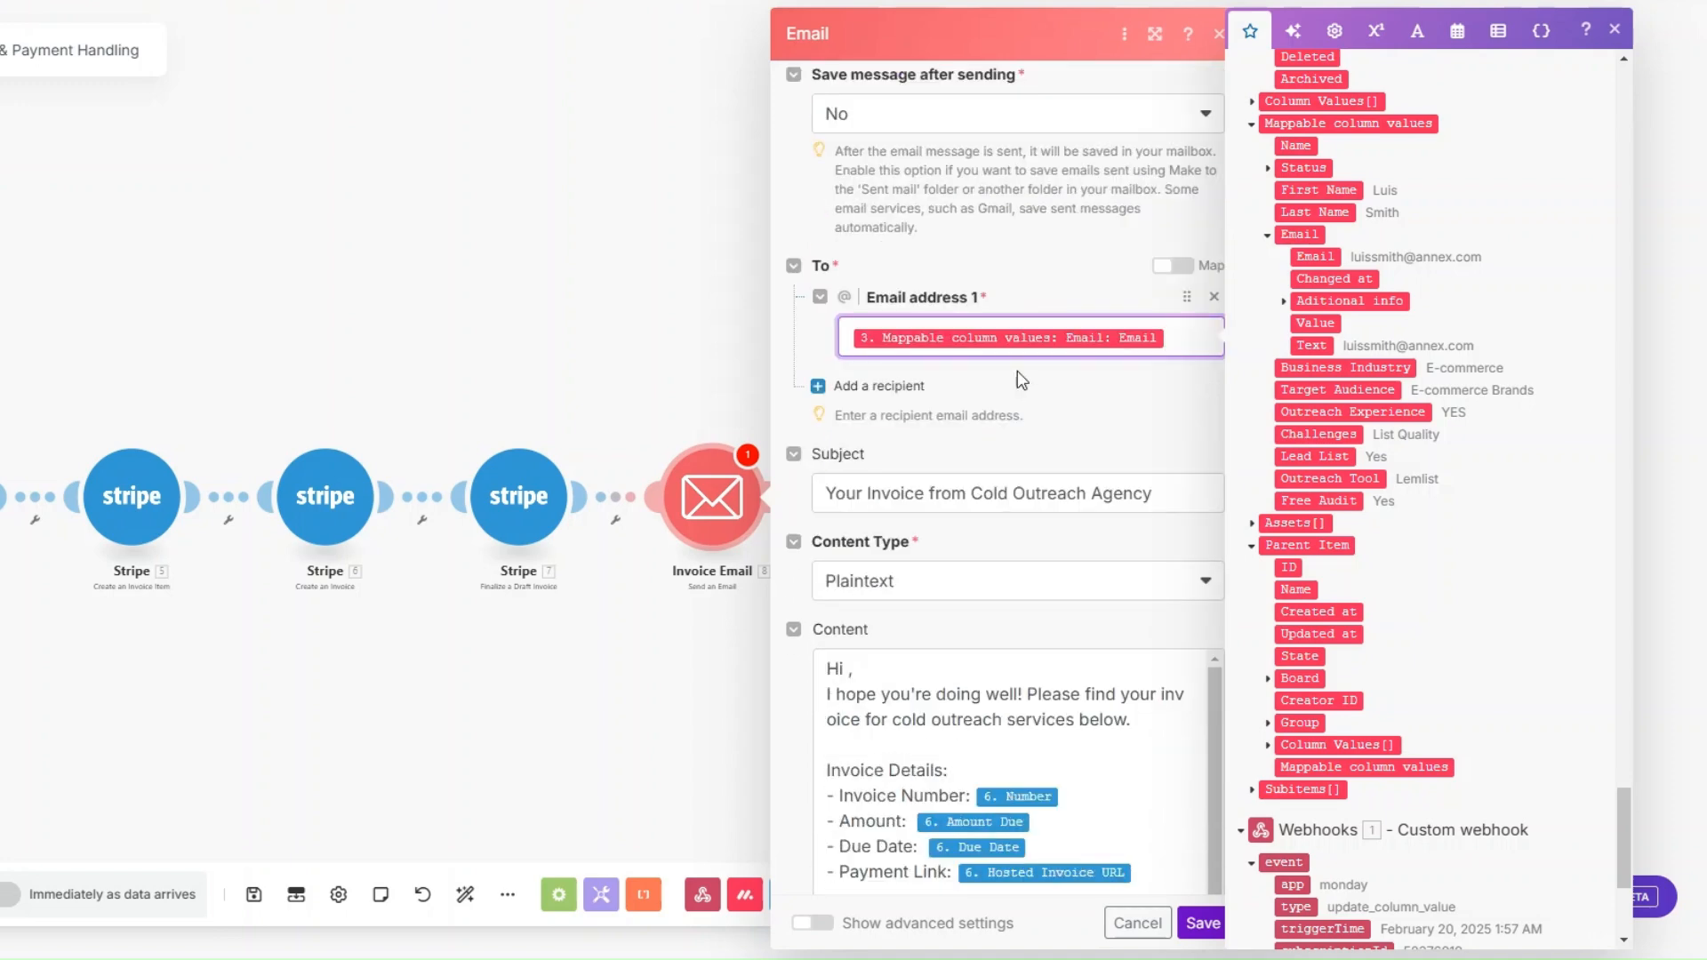
pyautogui.click(1147, 281)
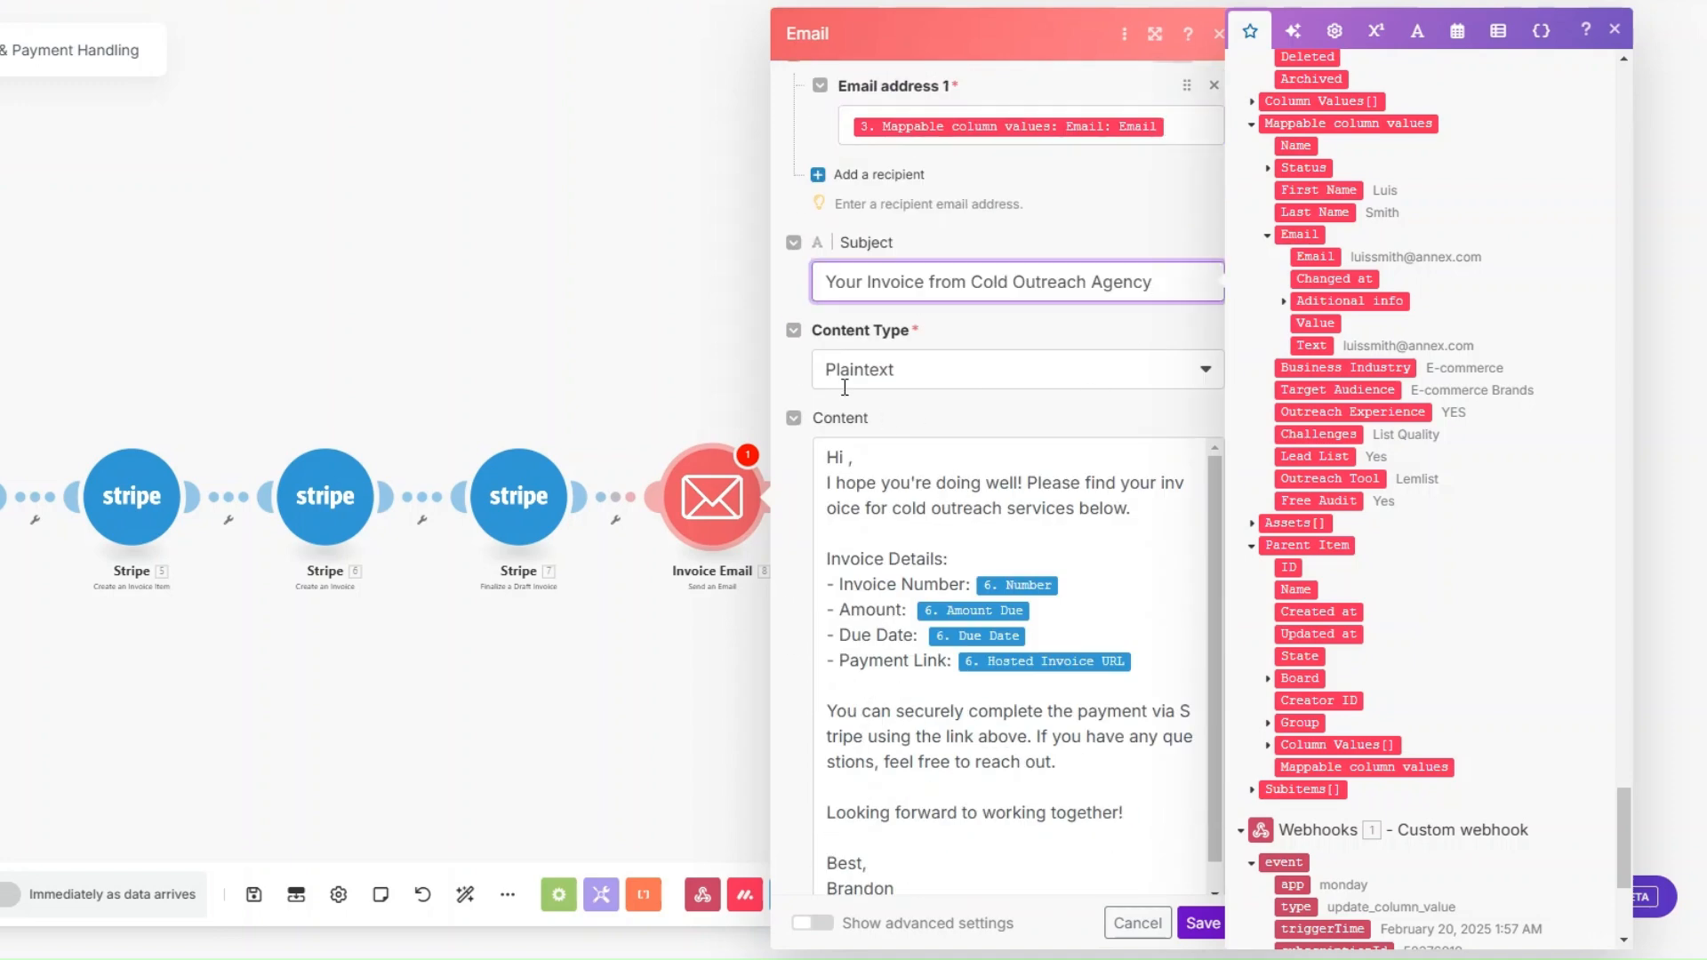
# Step: Insert the Monday item's First Name after "Hi" in the invoice email's content and save the module
pyautogui.click(851, 457)
pyautogui.press('BackSpace')
pyautogui.press('BackSpace')
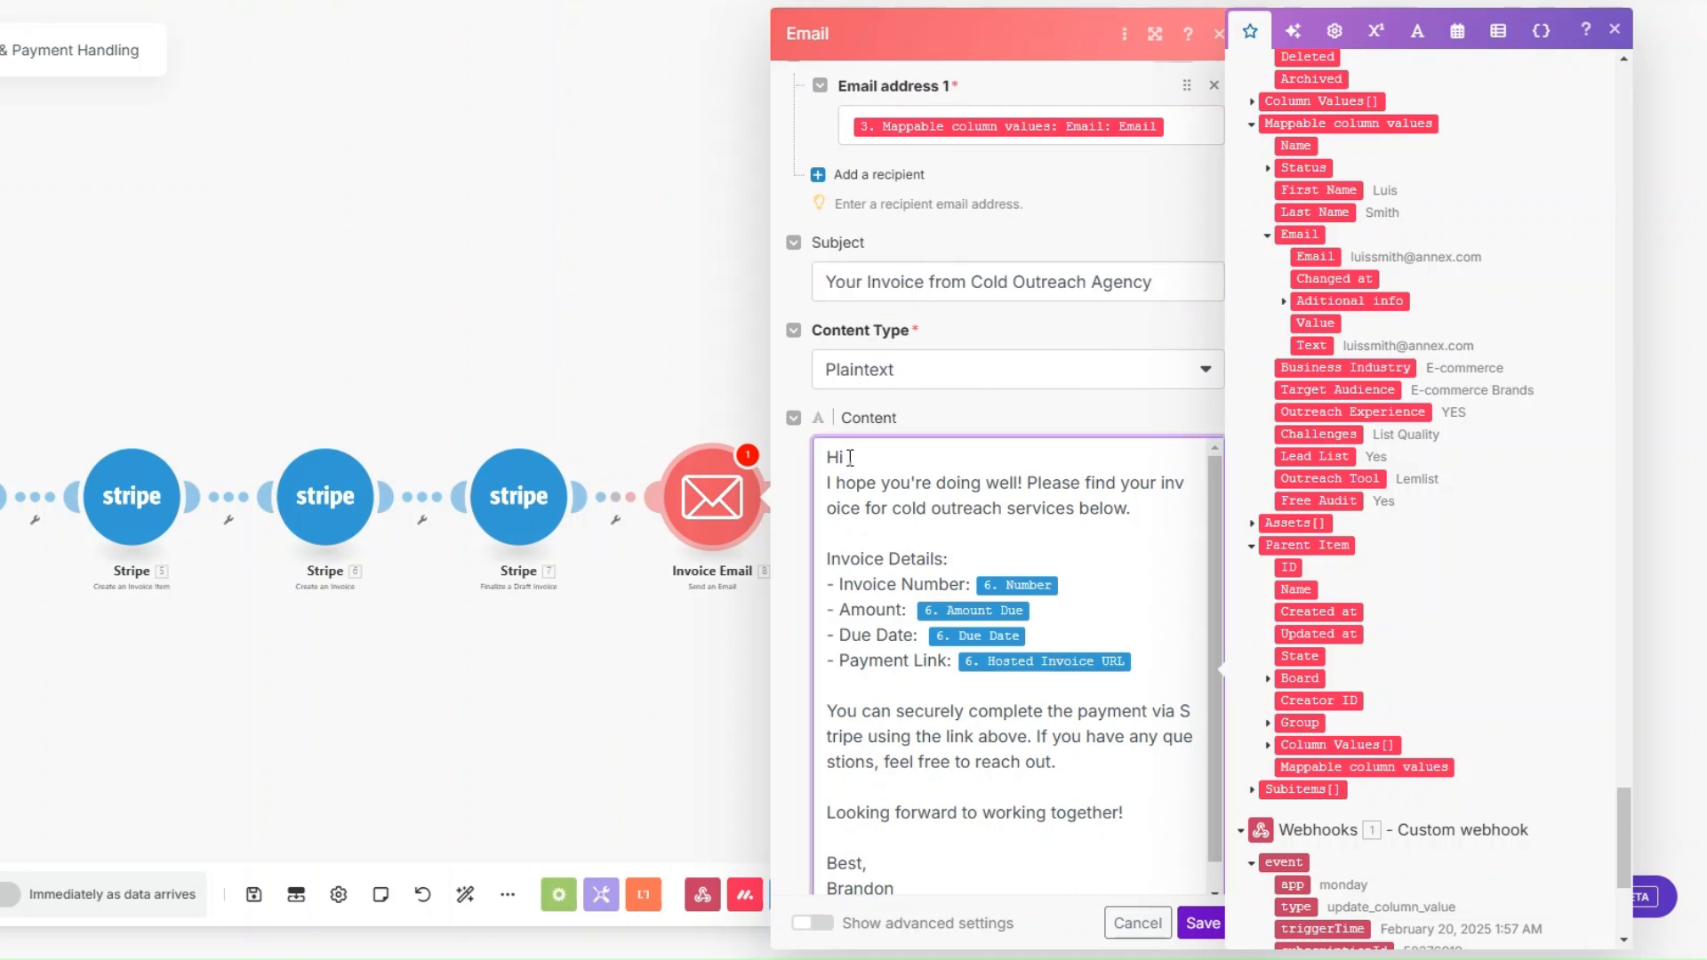
pyautogui.click(1324, 191)
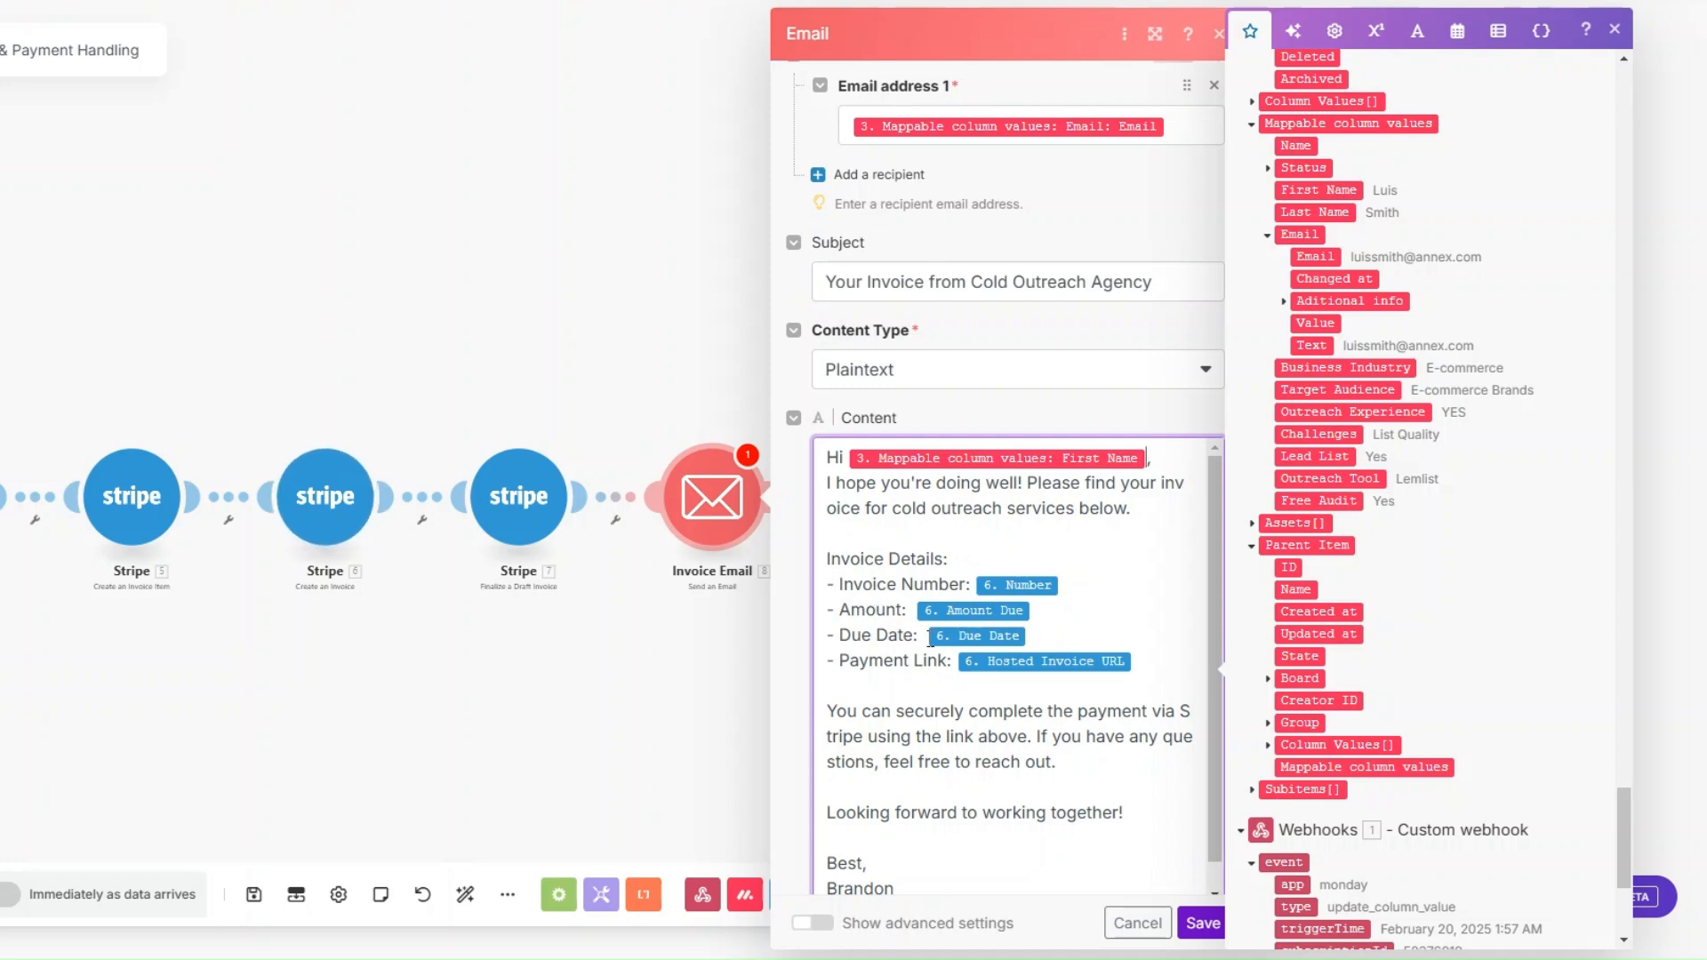
pyautogui.click(1149, 662)
pyautogui.scroll(-1, 1151, 665)
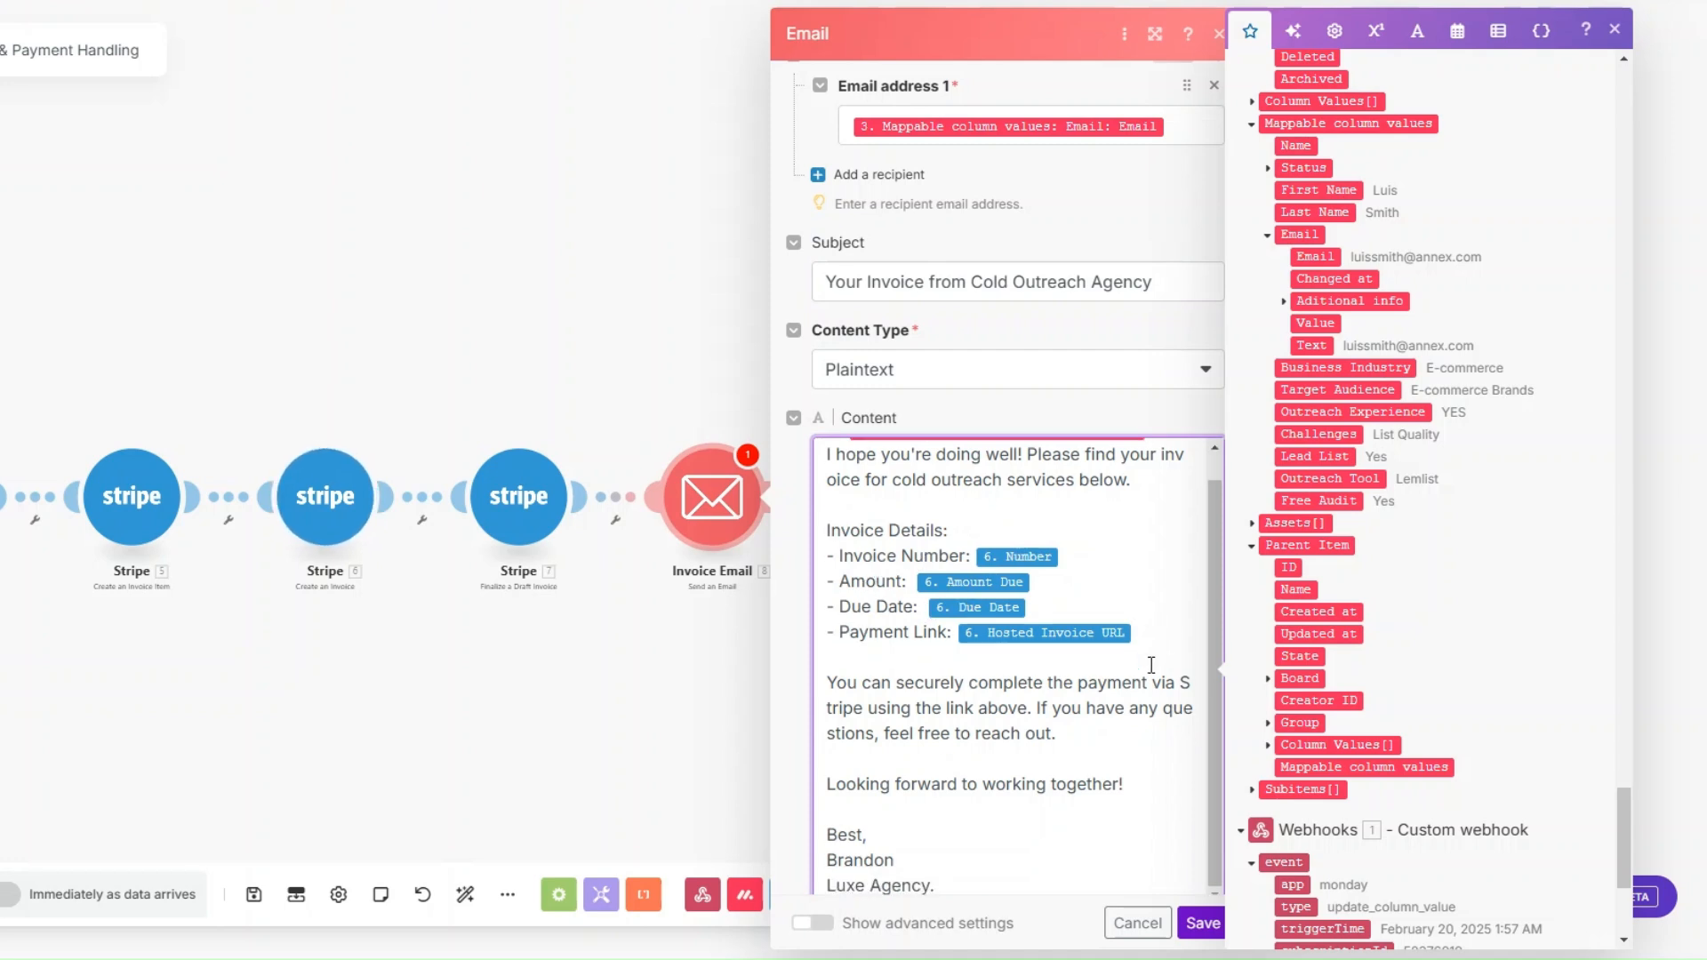
pyautogui.click(692, 897)
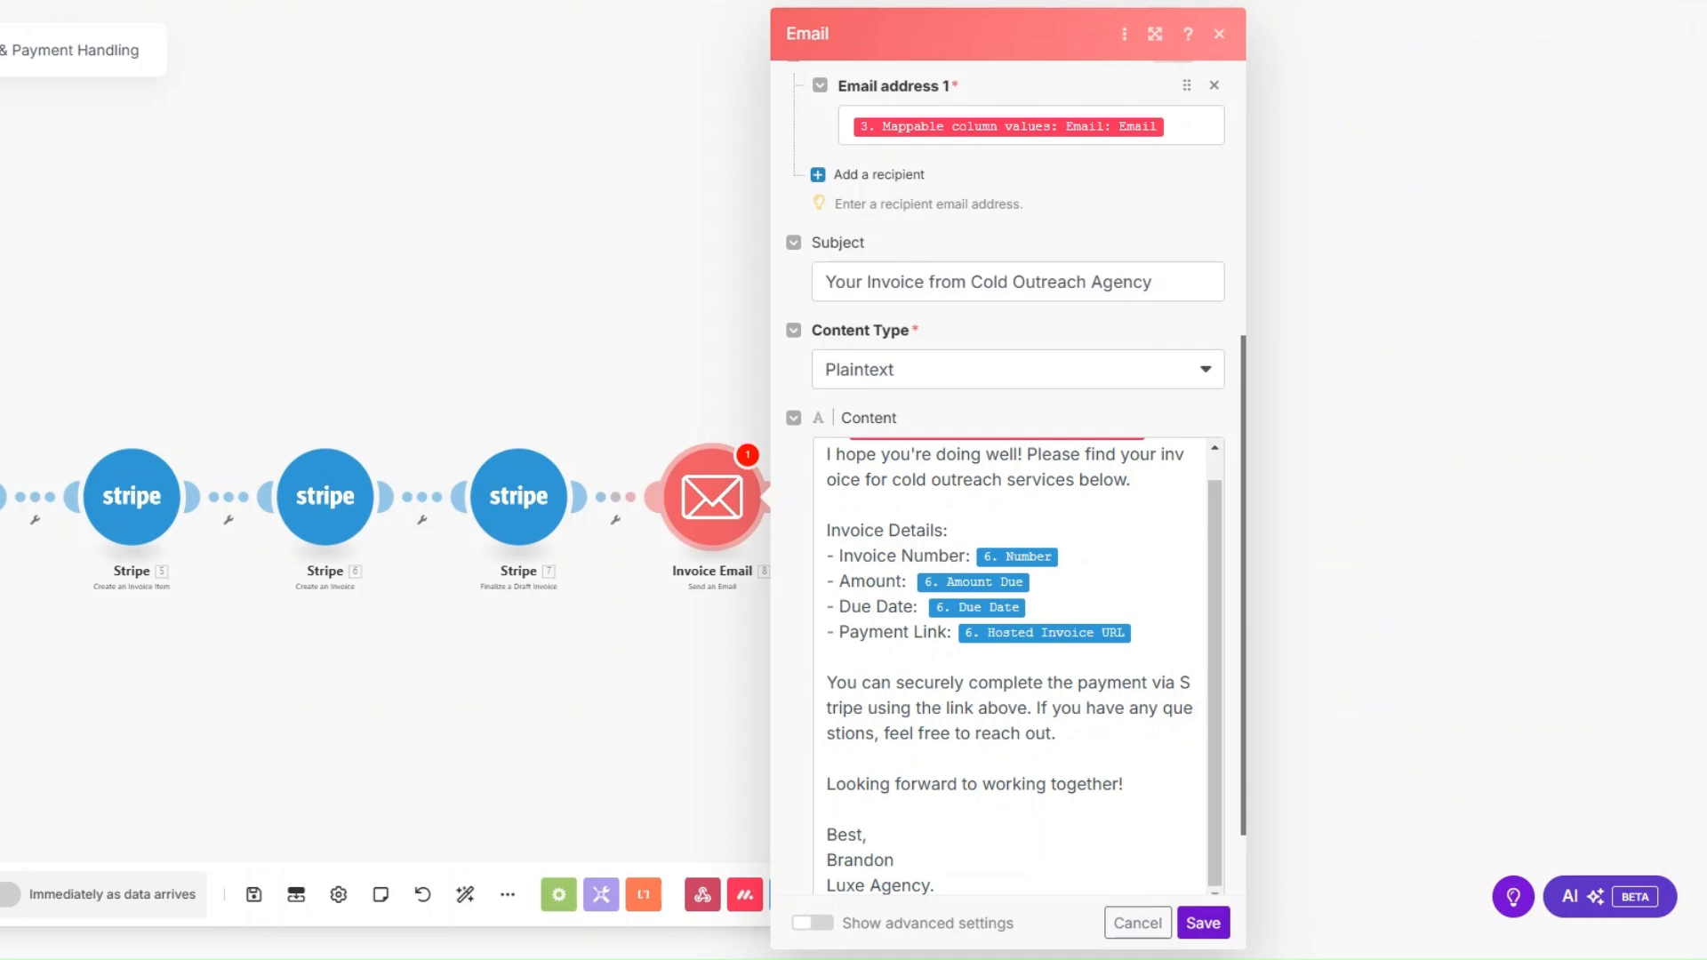
pyautogui.click(1064, 736)
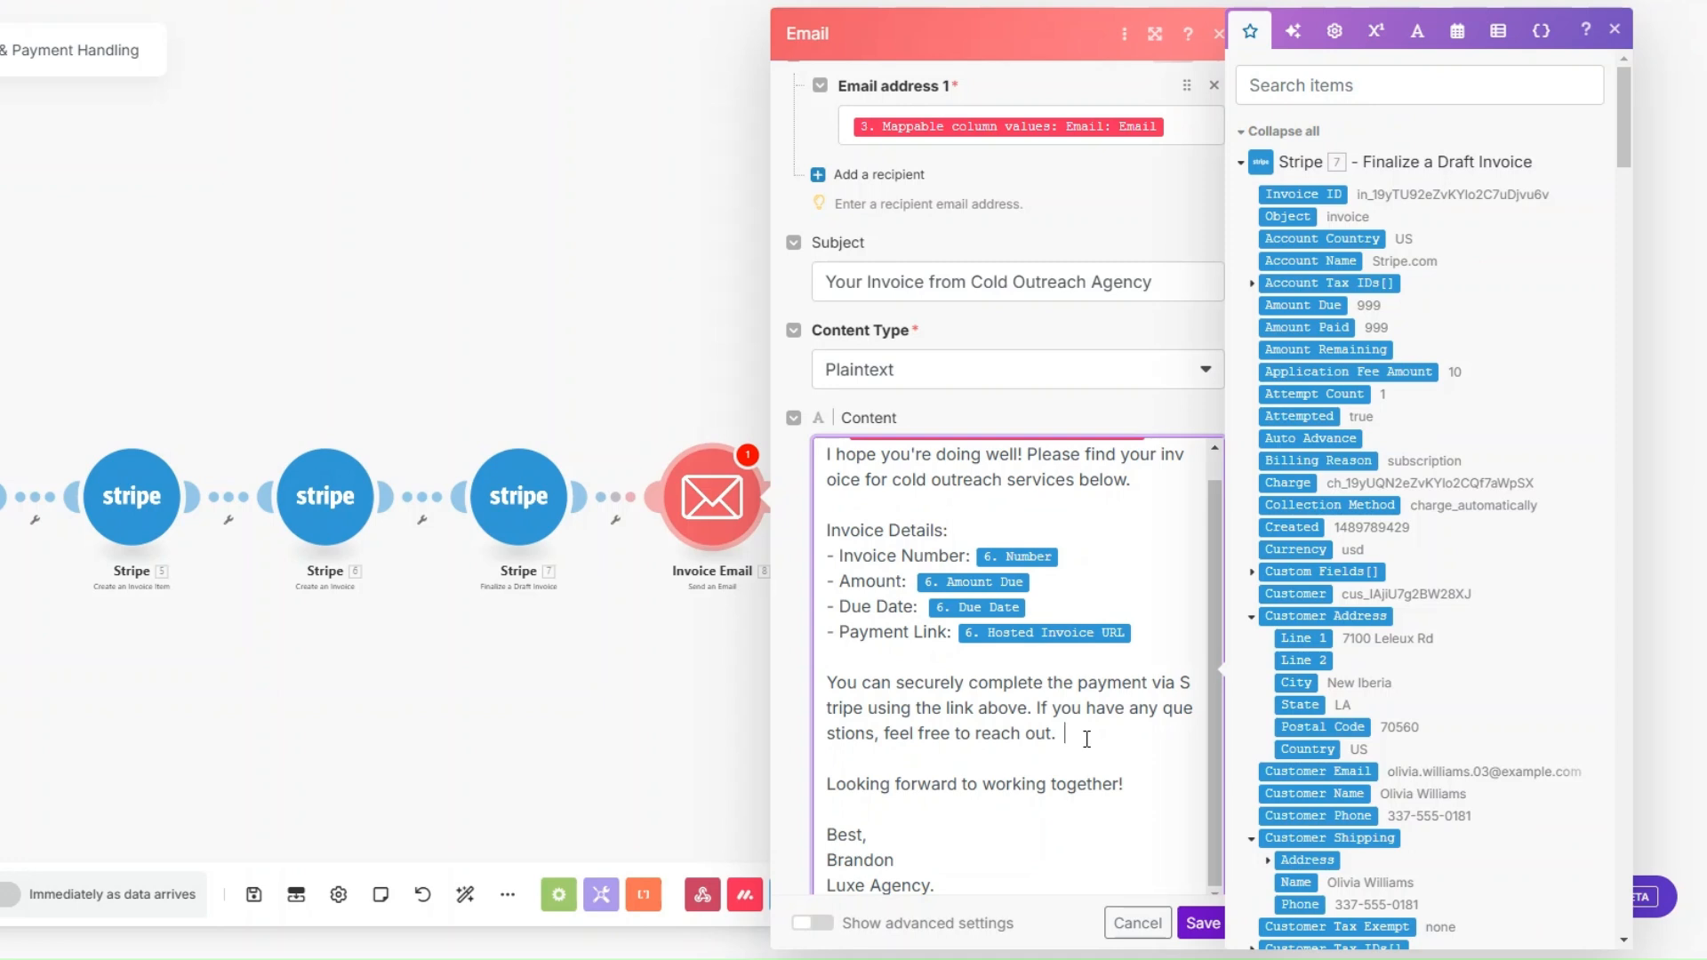
pyautogui.click(1191, 925)
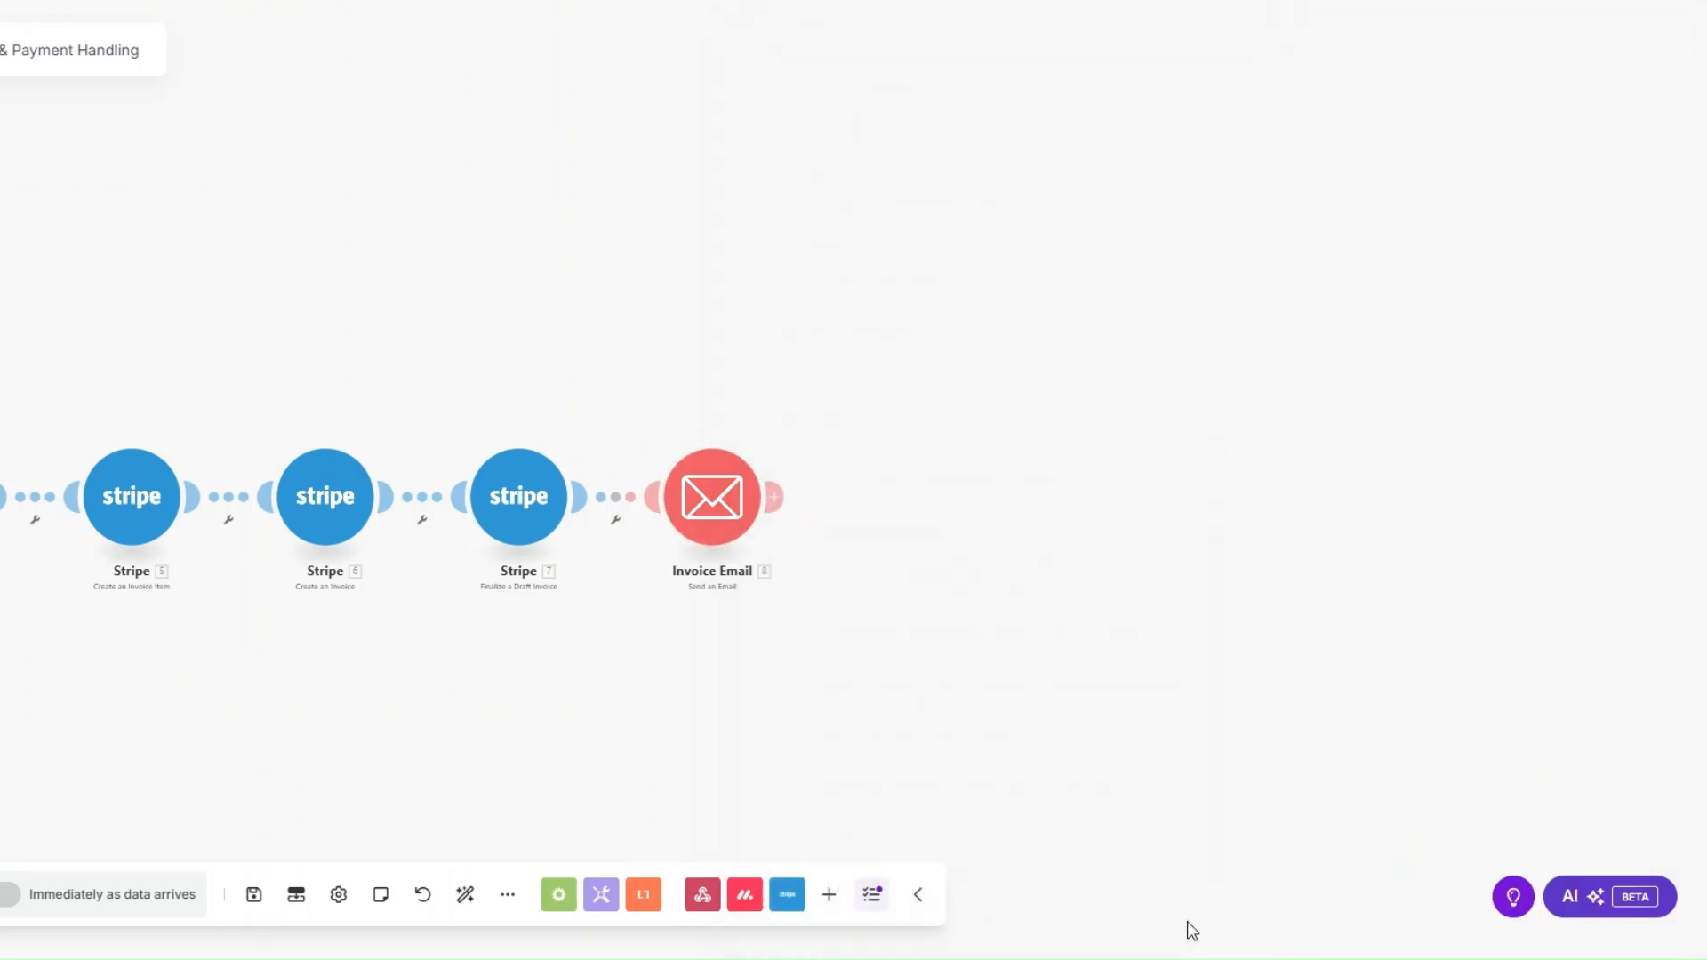
pyautogui.scroll(-3, 470, 667)
pyautogui.scroll(2, 358, 682)
pyautogui.moveTo(358, 682); pyautogui.dragTo(322, 632)
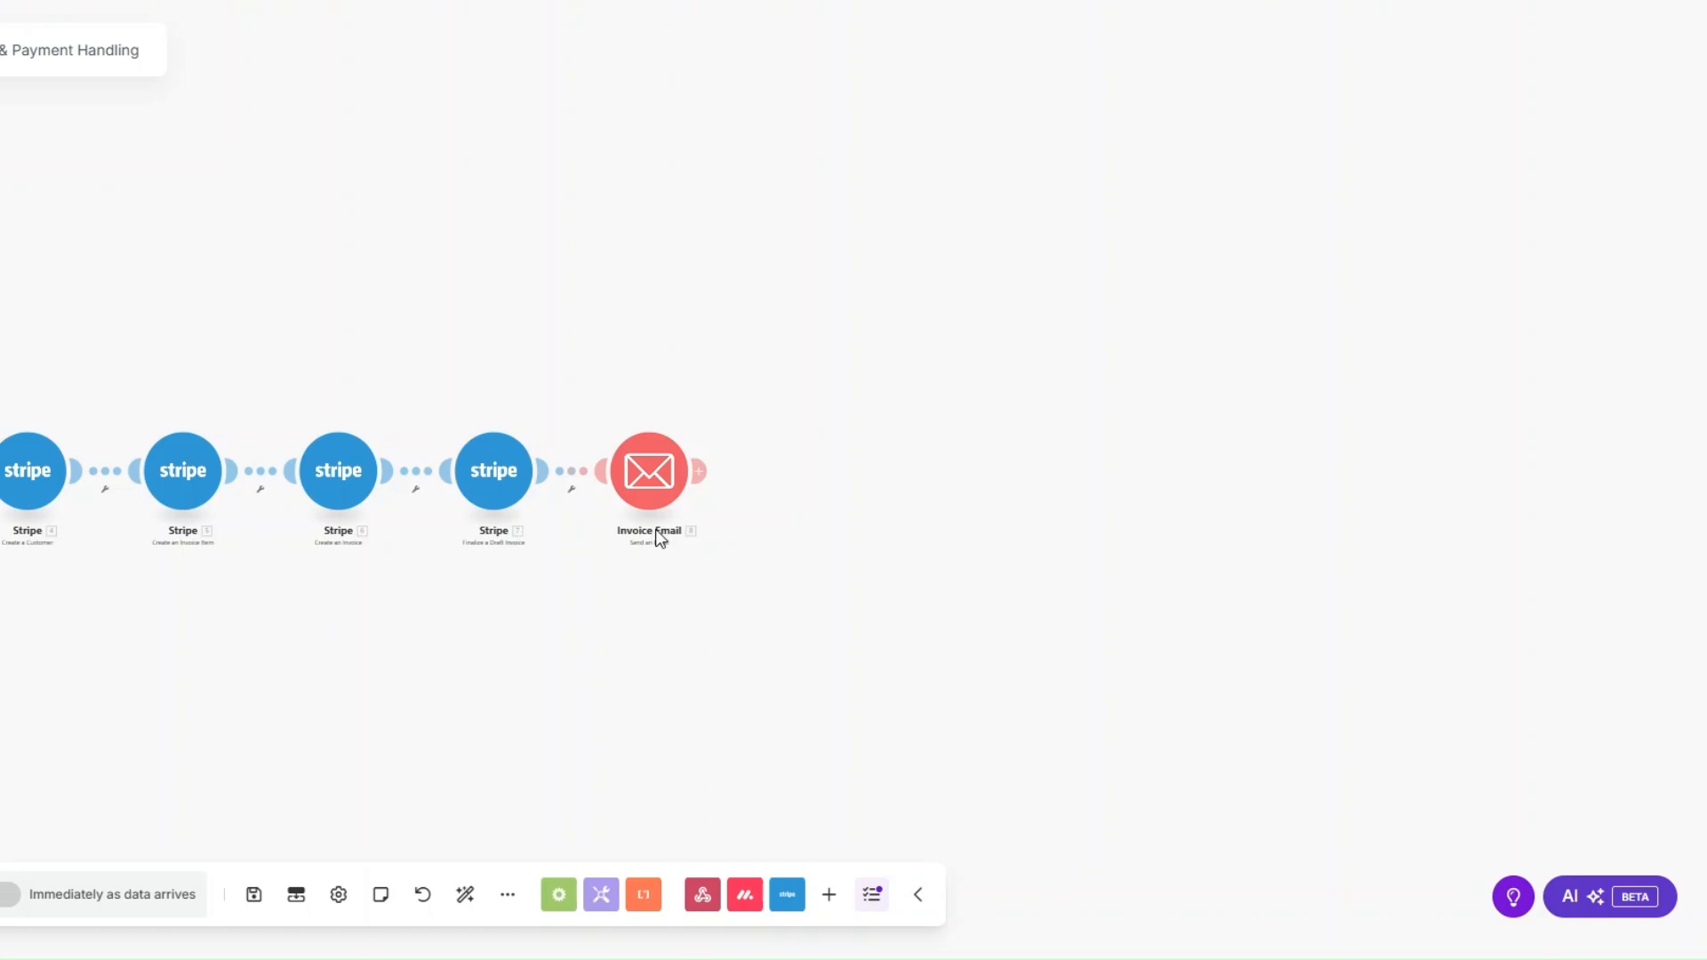
# Step: Add a Tools Set variable module after the Invoice Email module
pyautogui.click(699, 471)
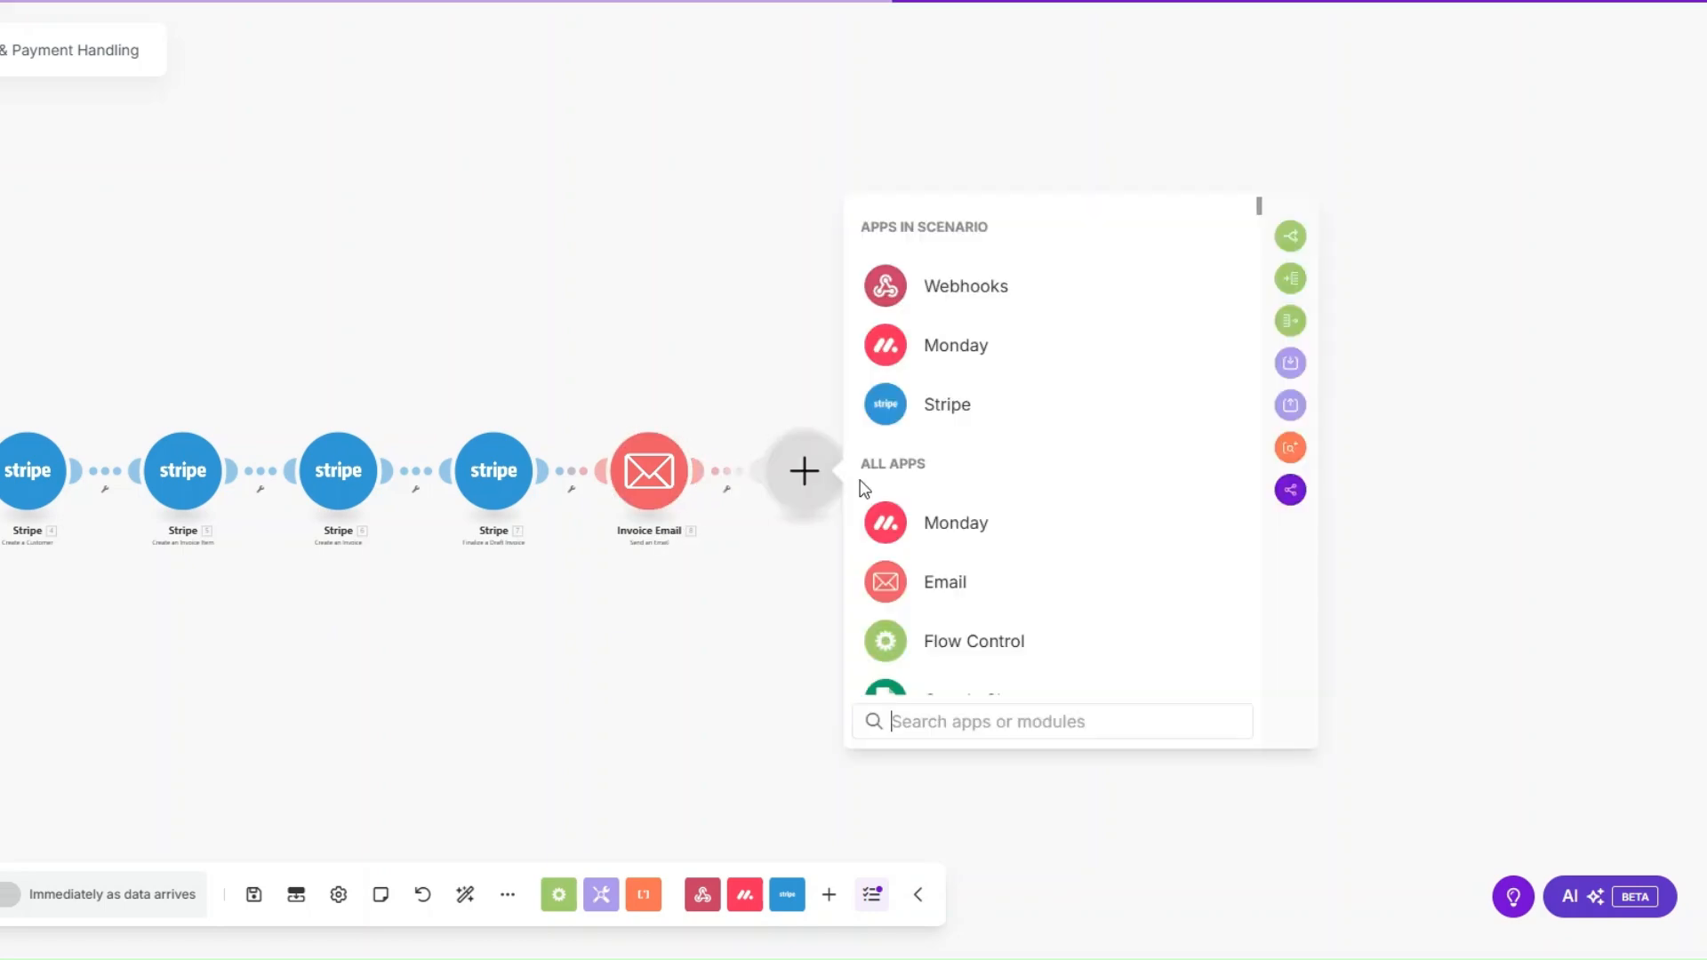
pyautogui.scroll(-3, 949, 445)
pyautogui.click(946, 503)
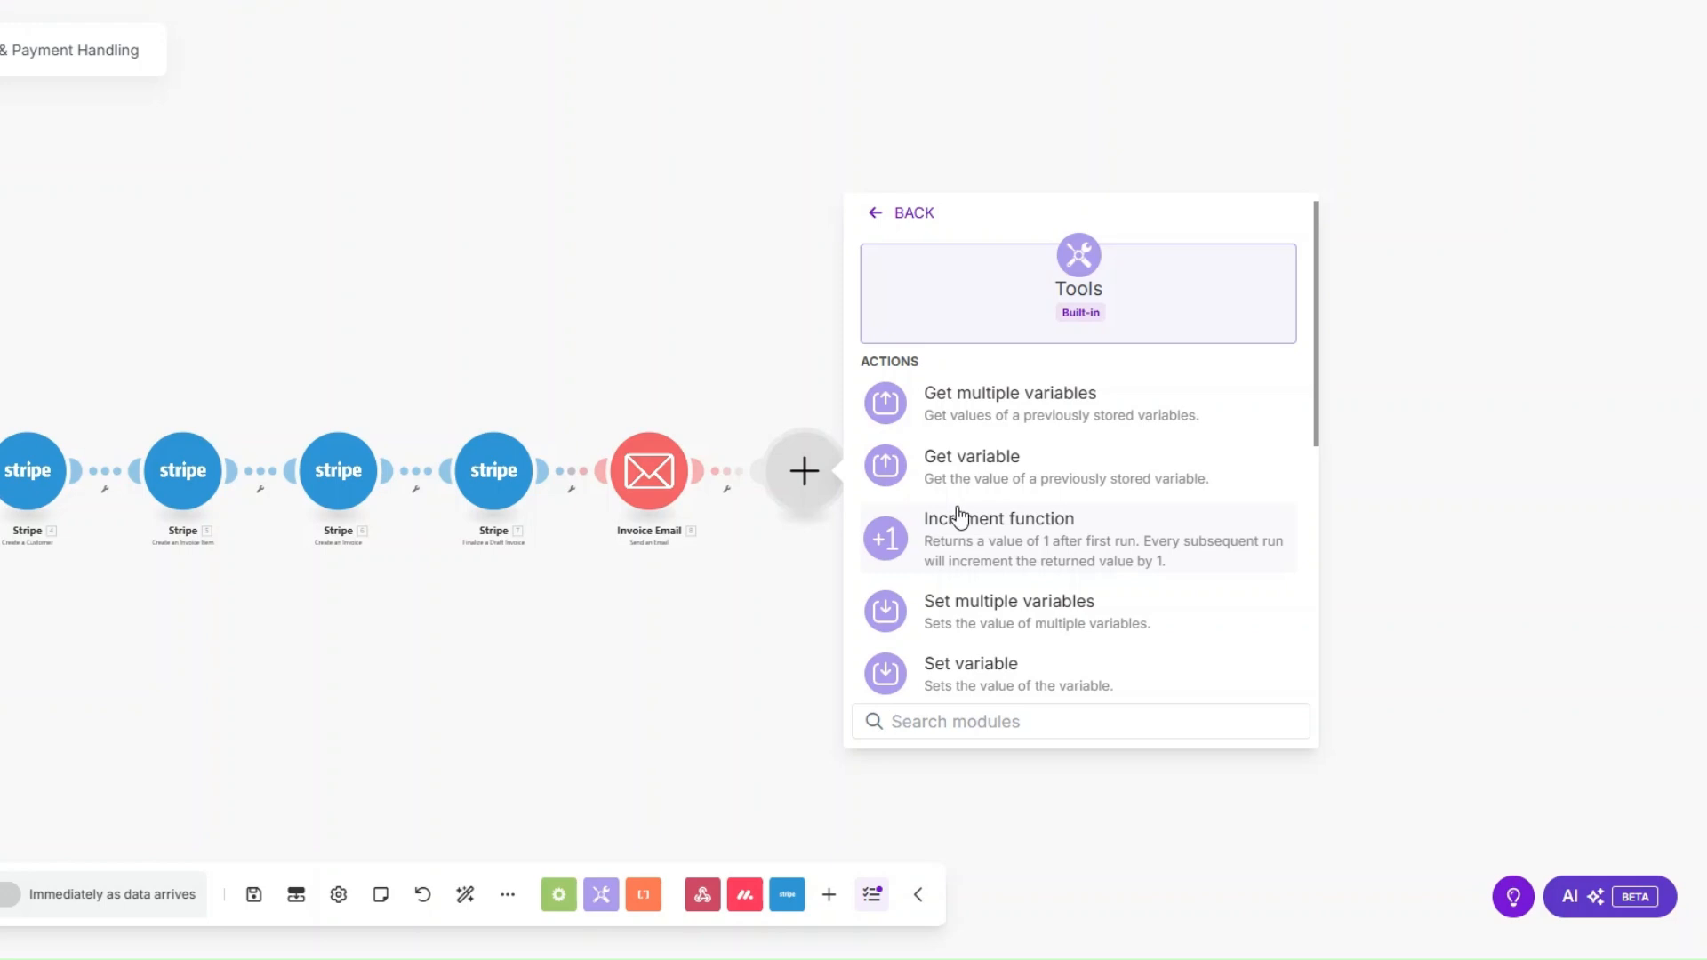
pyautogui.scroll(-2, 978, 622)
pyautogui.click(959, 565)
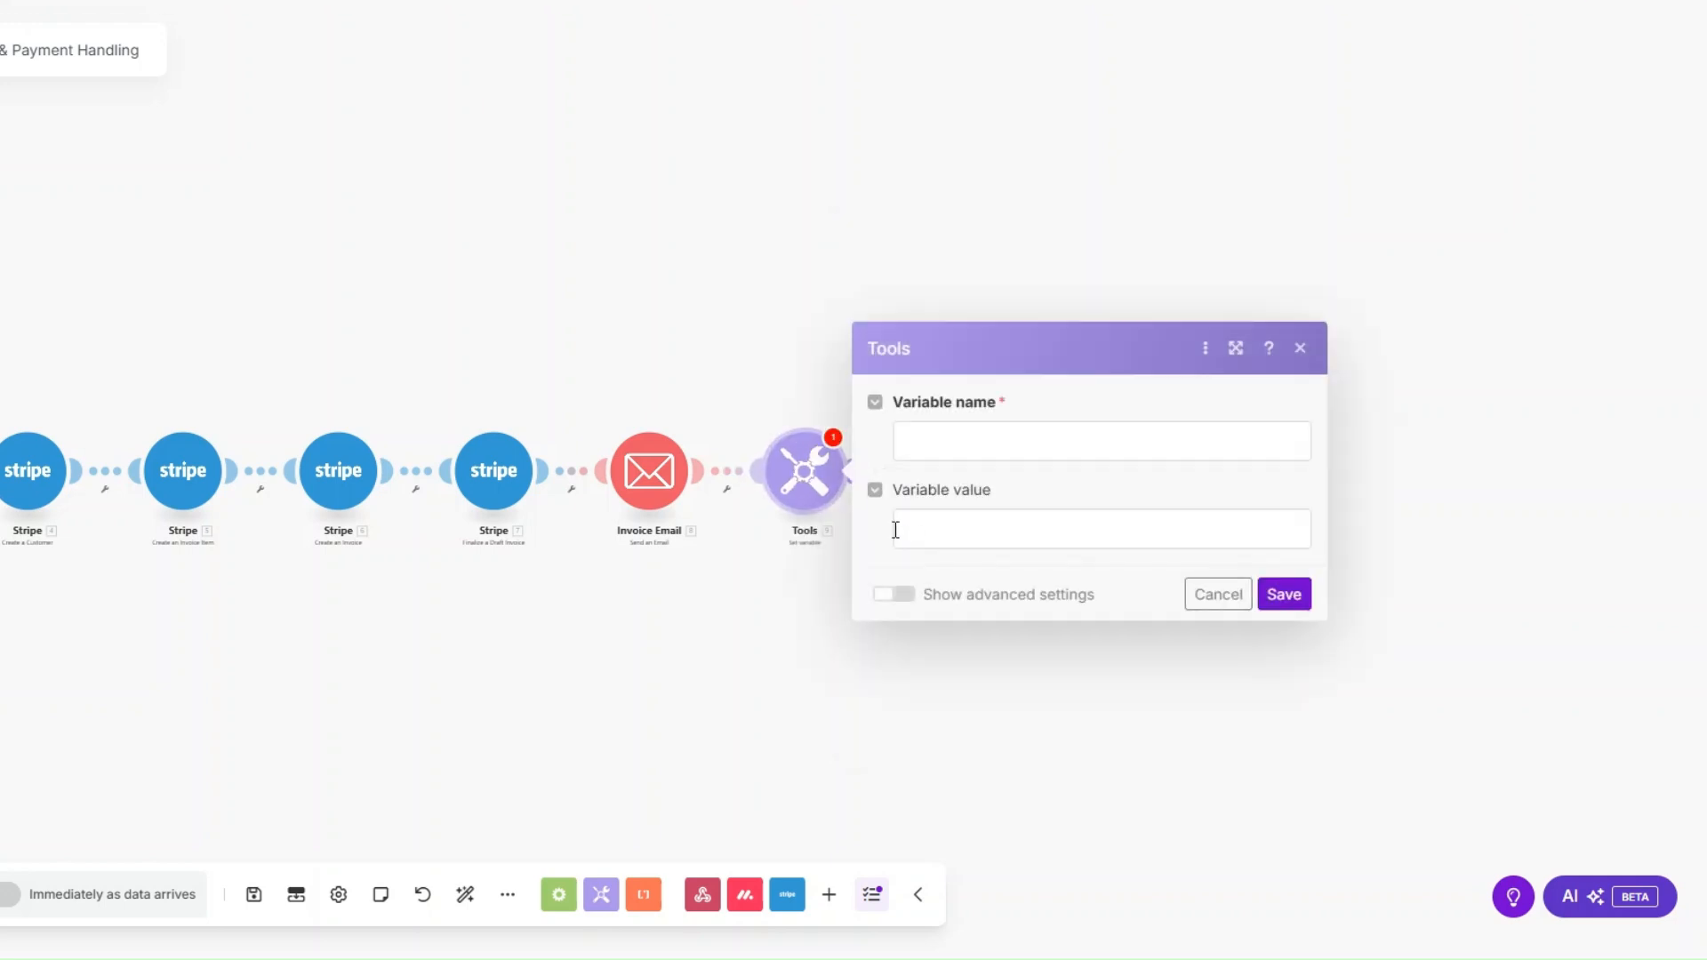
# Step: Name the variable Date, fill its value from the date and time functions, and save the module
pyautogui.click(992, 445)
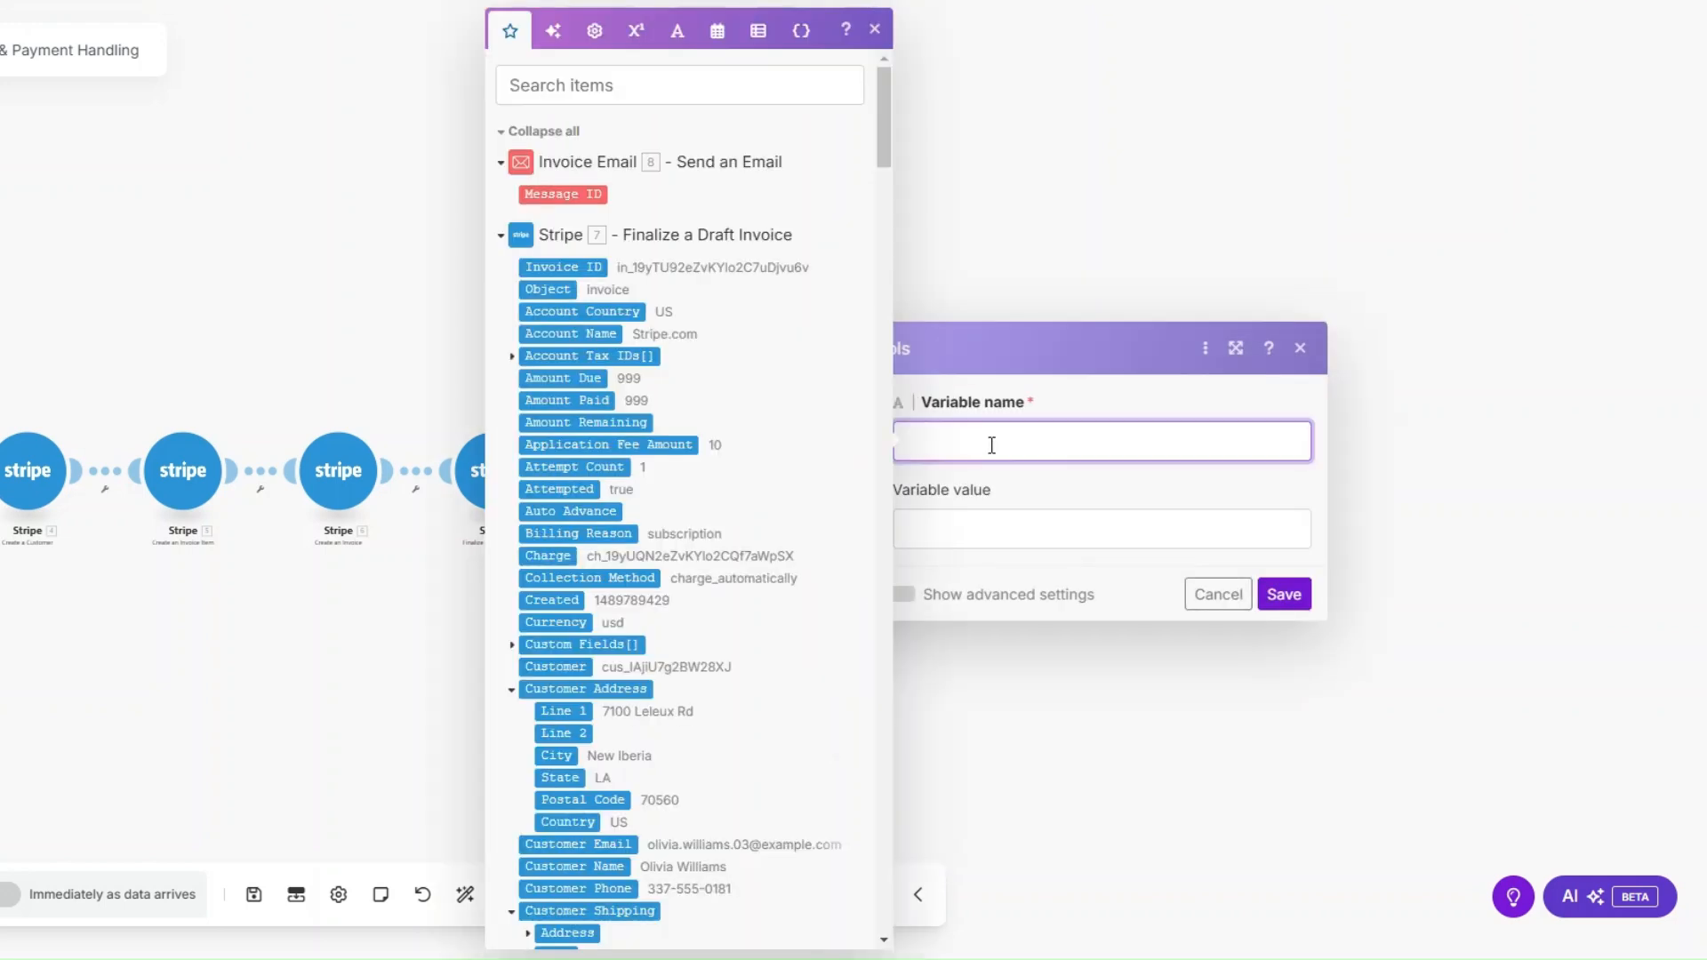
pyautogui.write('Date')
pyautogui.click(962, 526)
pyautogui.click(758, 30)
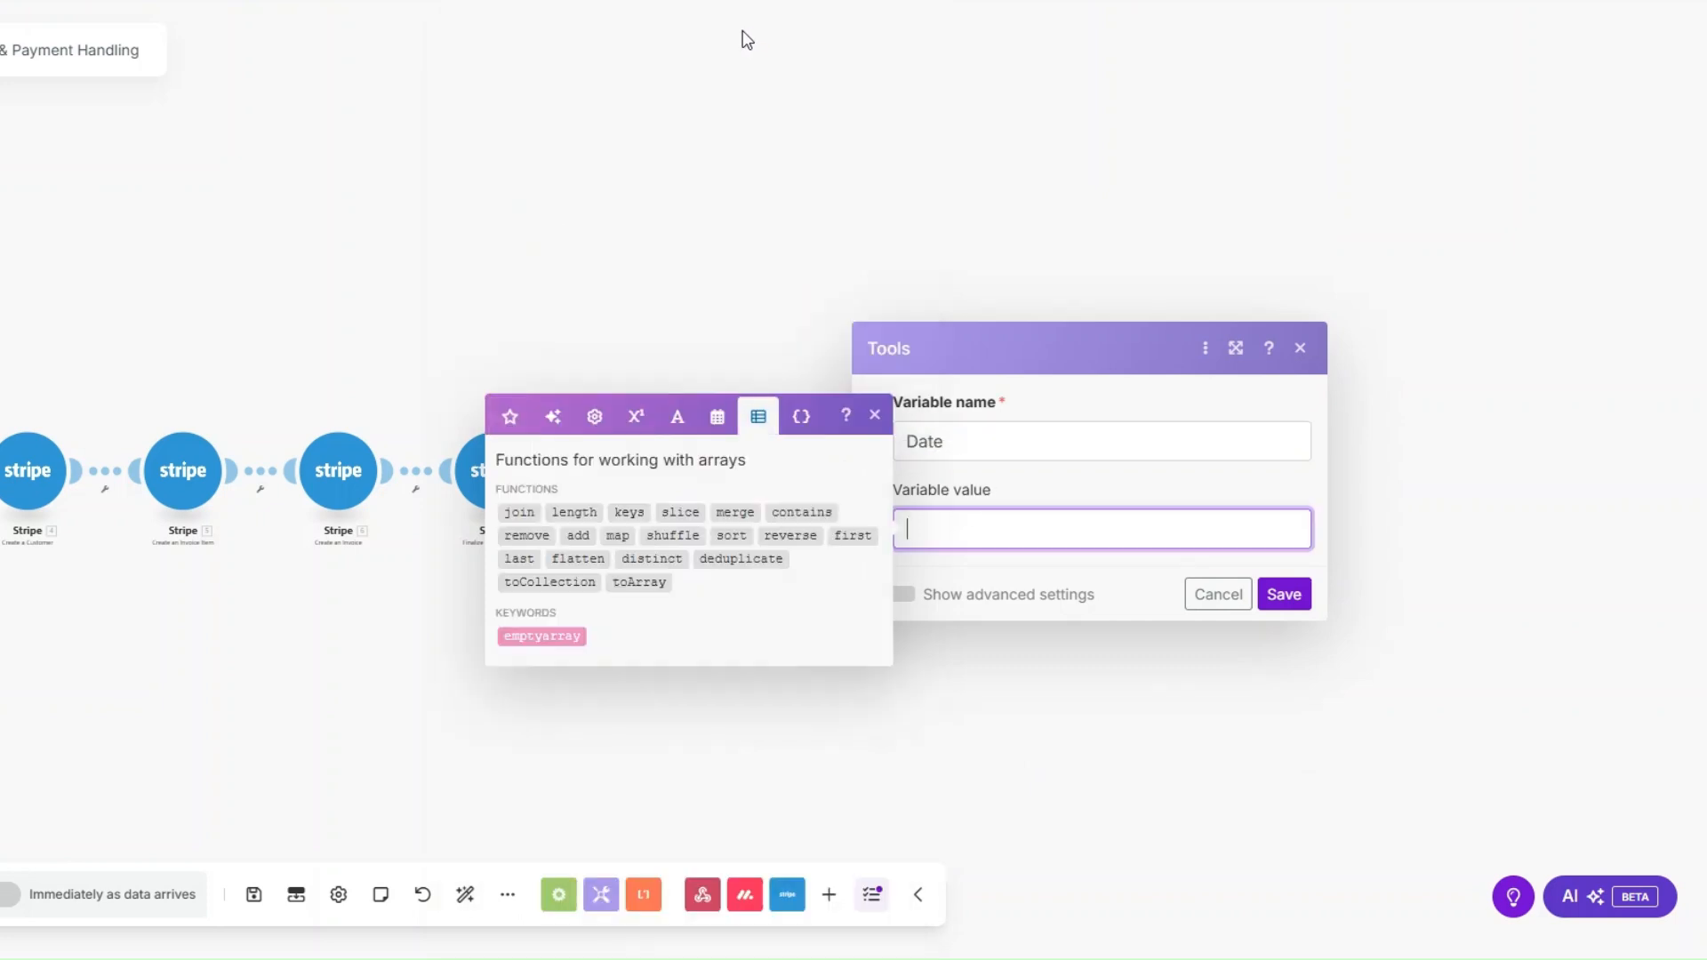
pyautogui.click(718, 411)
pyautogui.click(526, 688)
pyautogui.click(1284, 595)
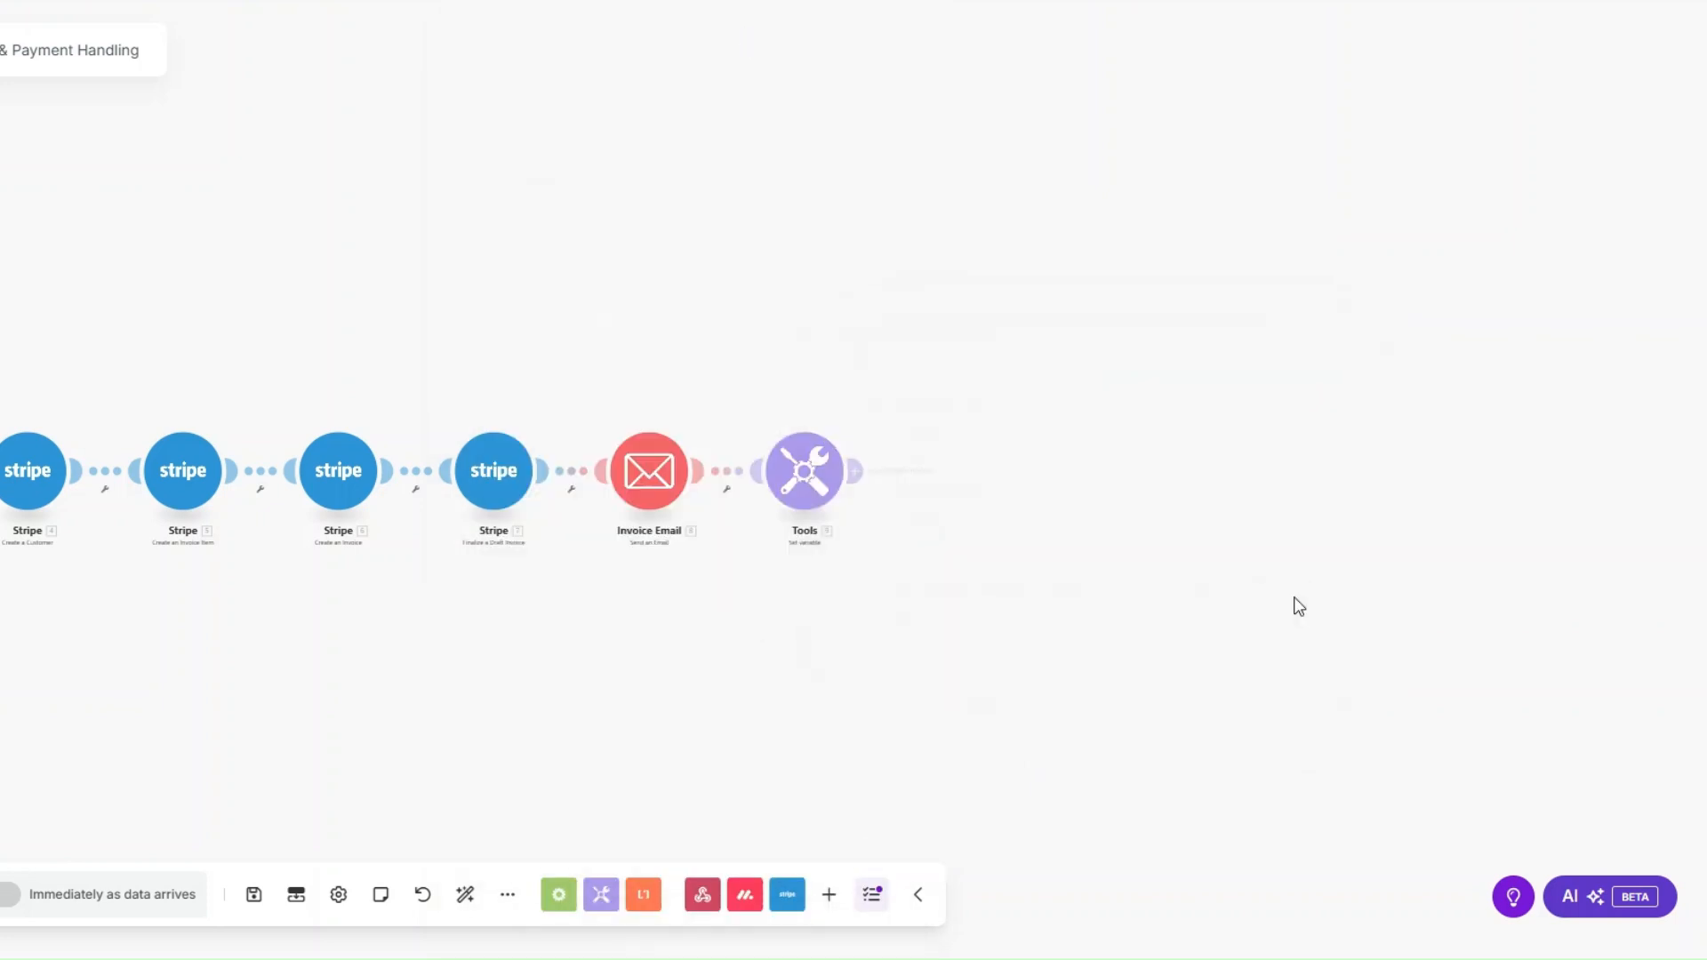
# Step: Start a new Stripe module after the Set variable module and filter the available Stripe modules by "sear"
pyautogui.click(860, 473)
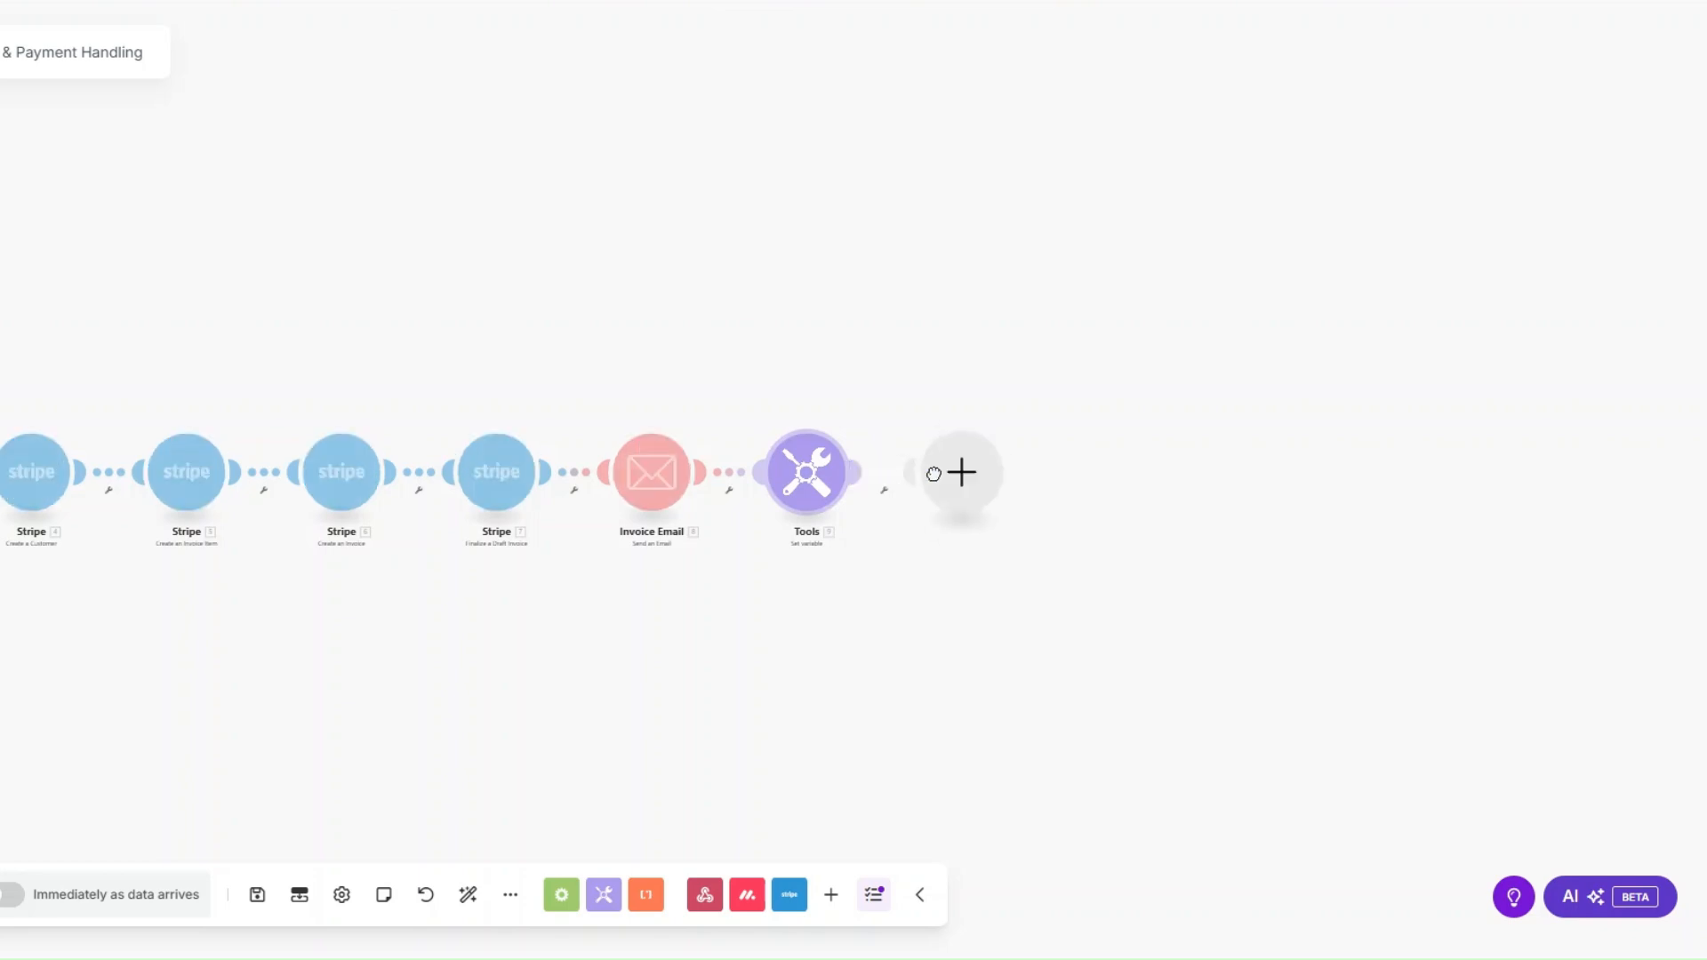
pyautogui.click(1111, 414)
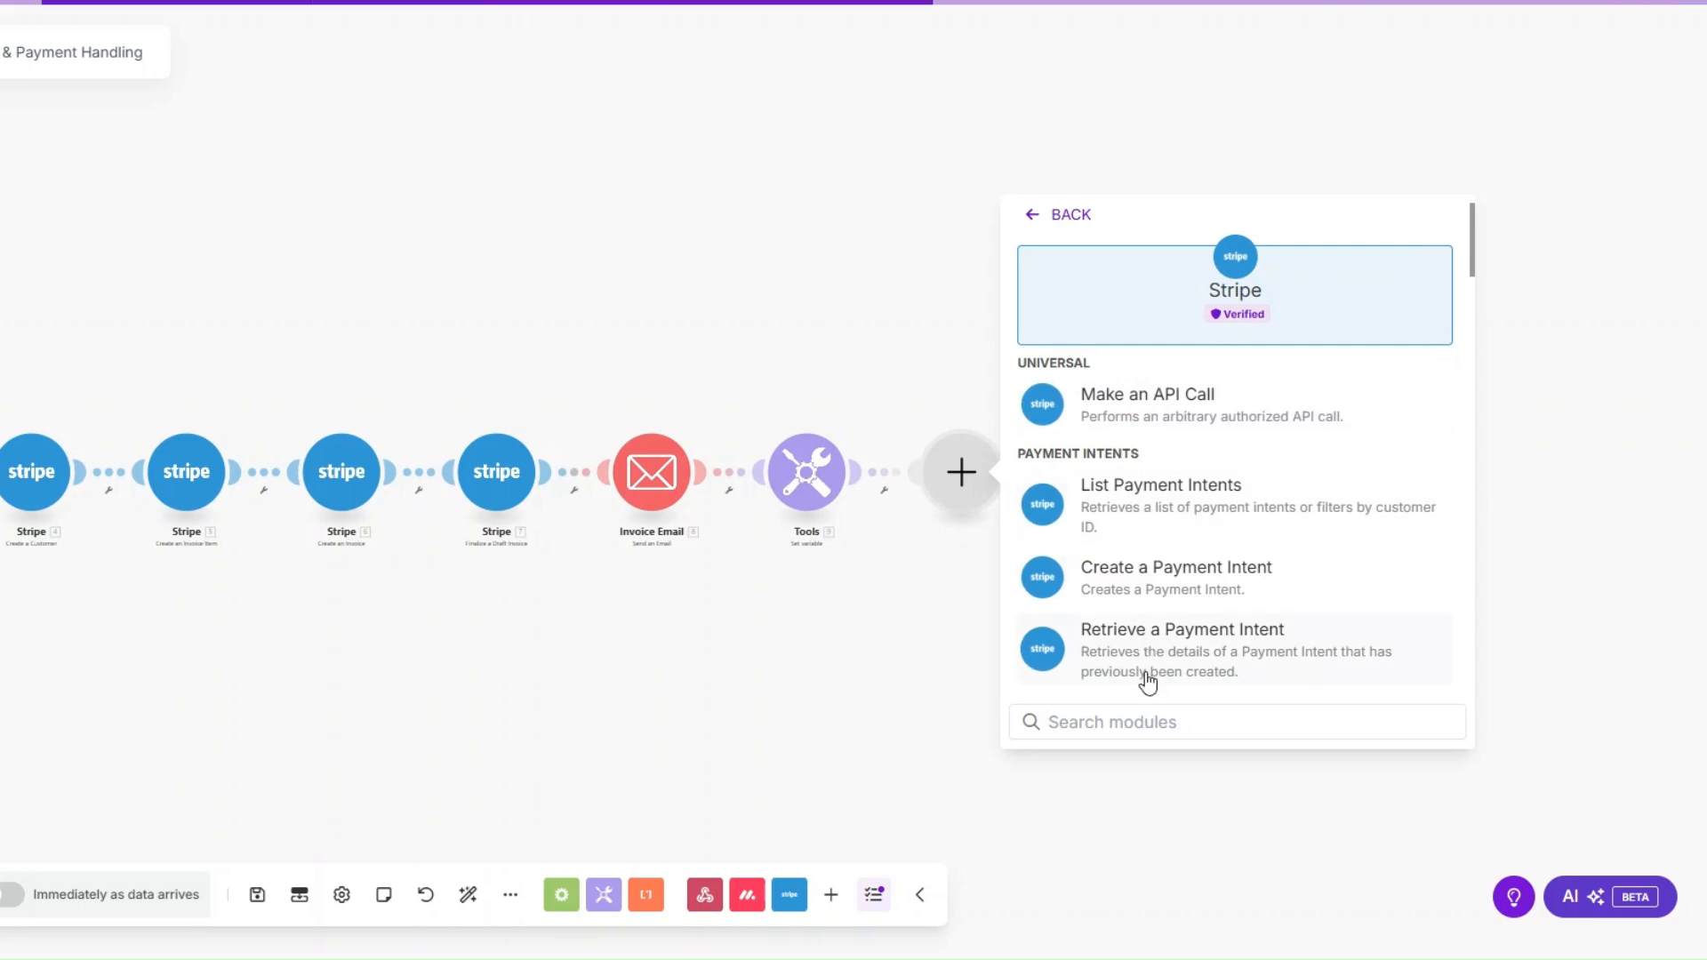
pyautogui.write('sear')
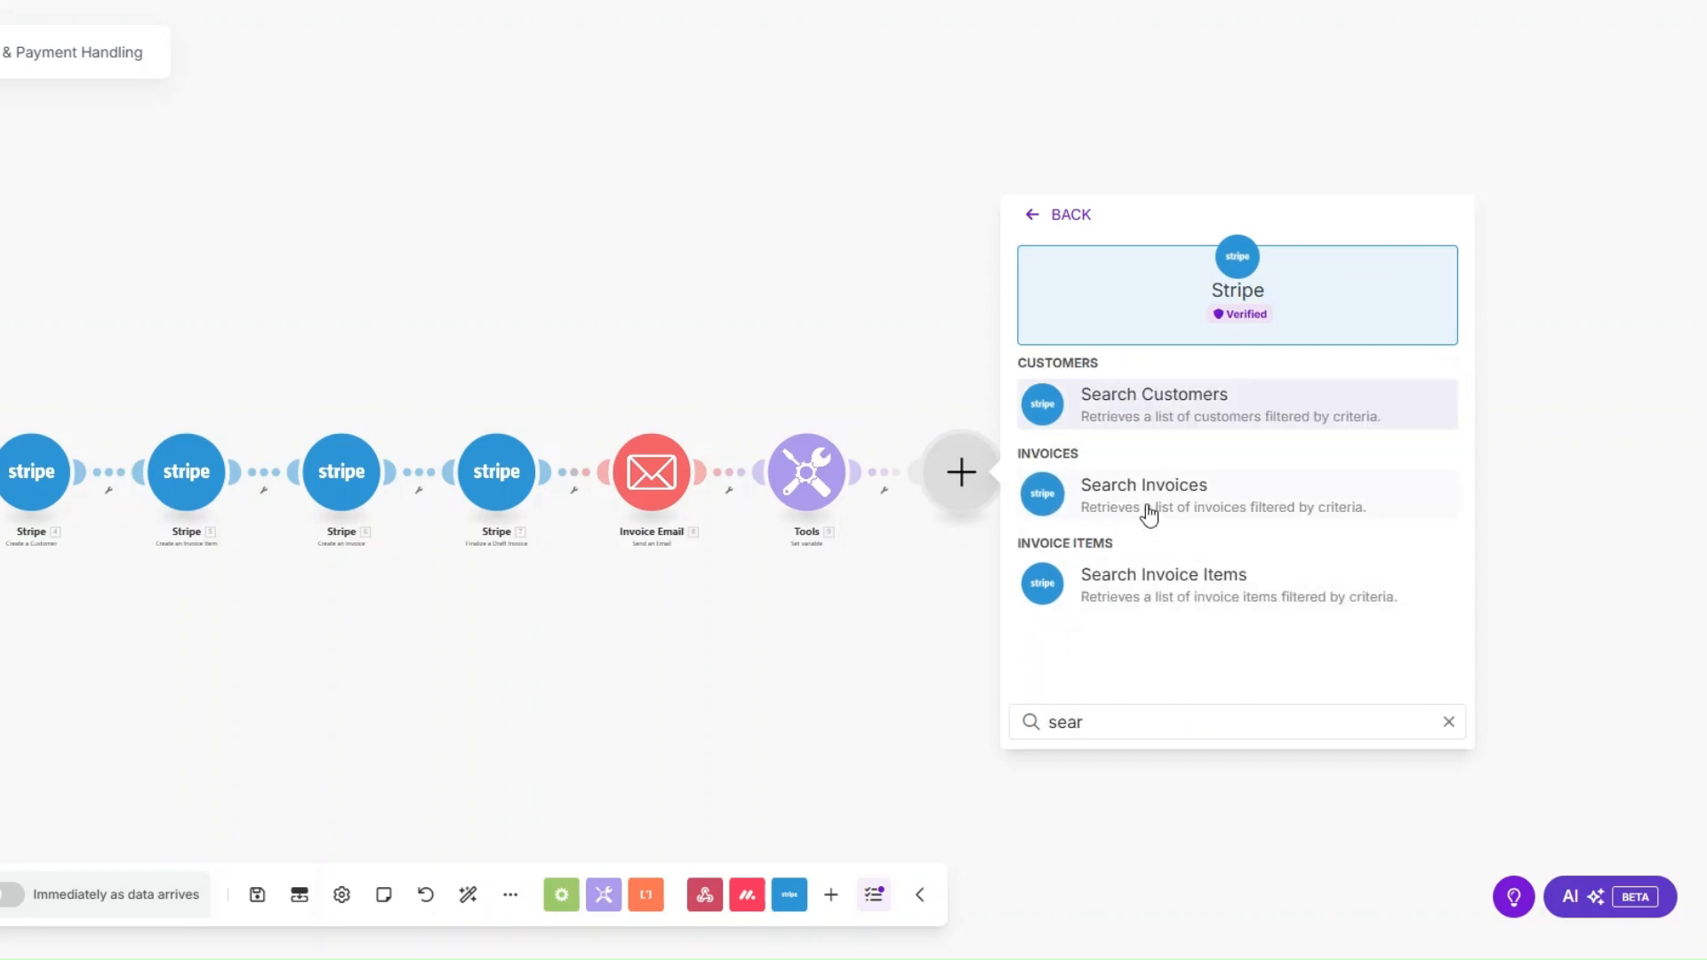
# Step: Add a Stripe Search Invoices module and map its Customer ID to the Customer ID from the Create a Customer module
pyautogui.click(1155, 496)
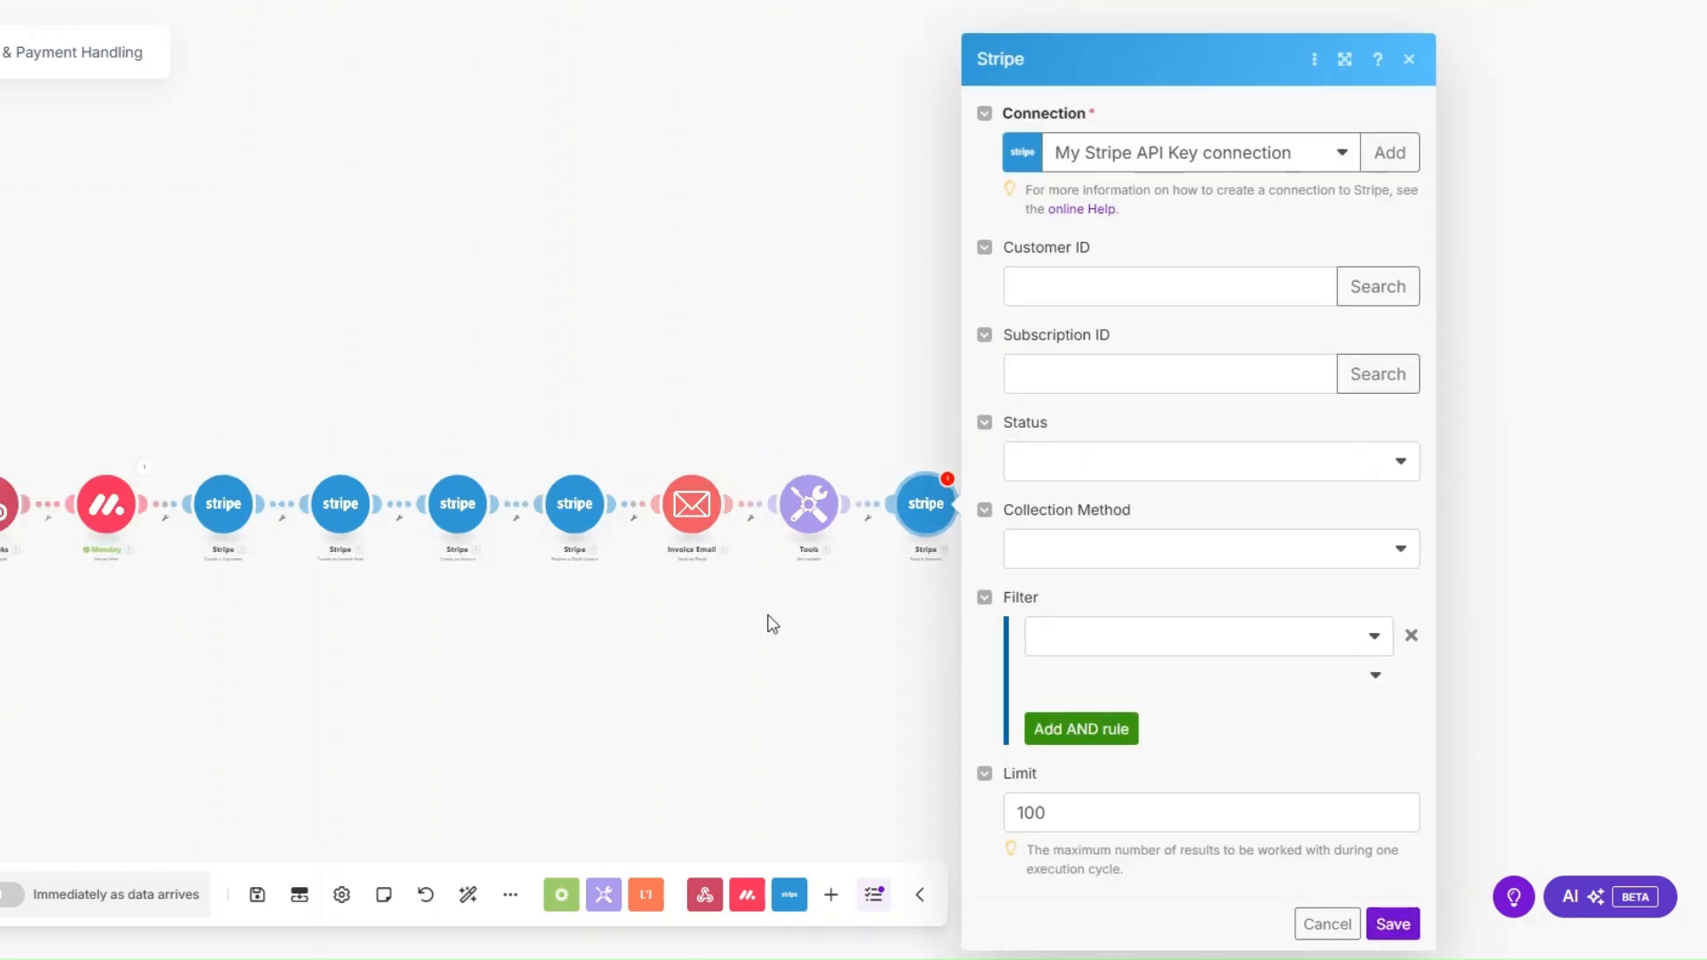
pyautogui.click(844, 286)
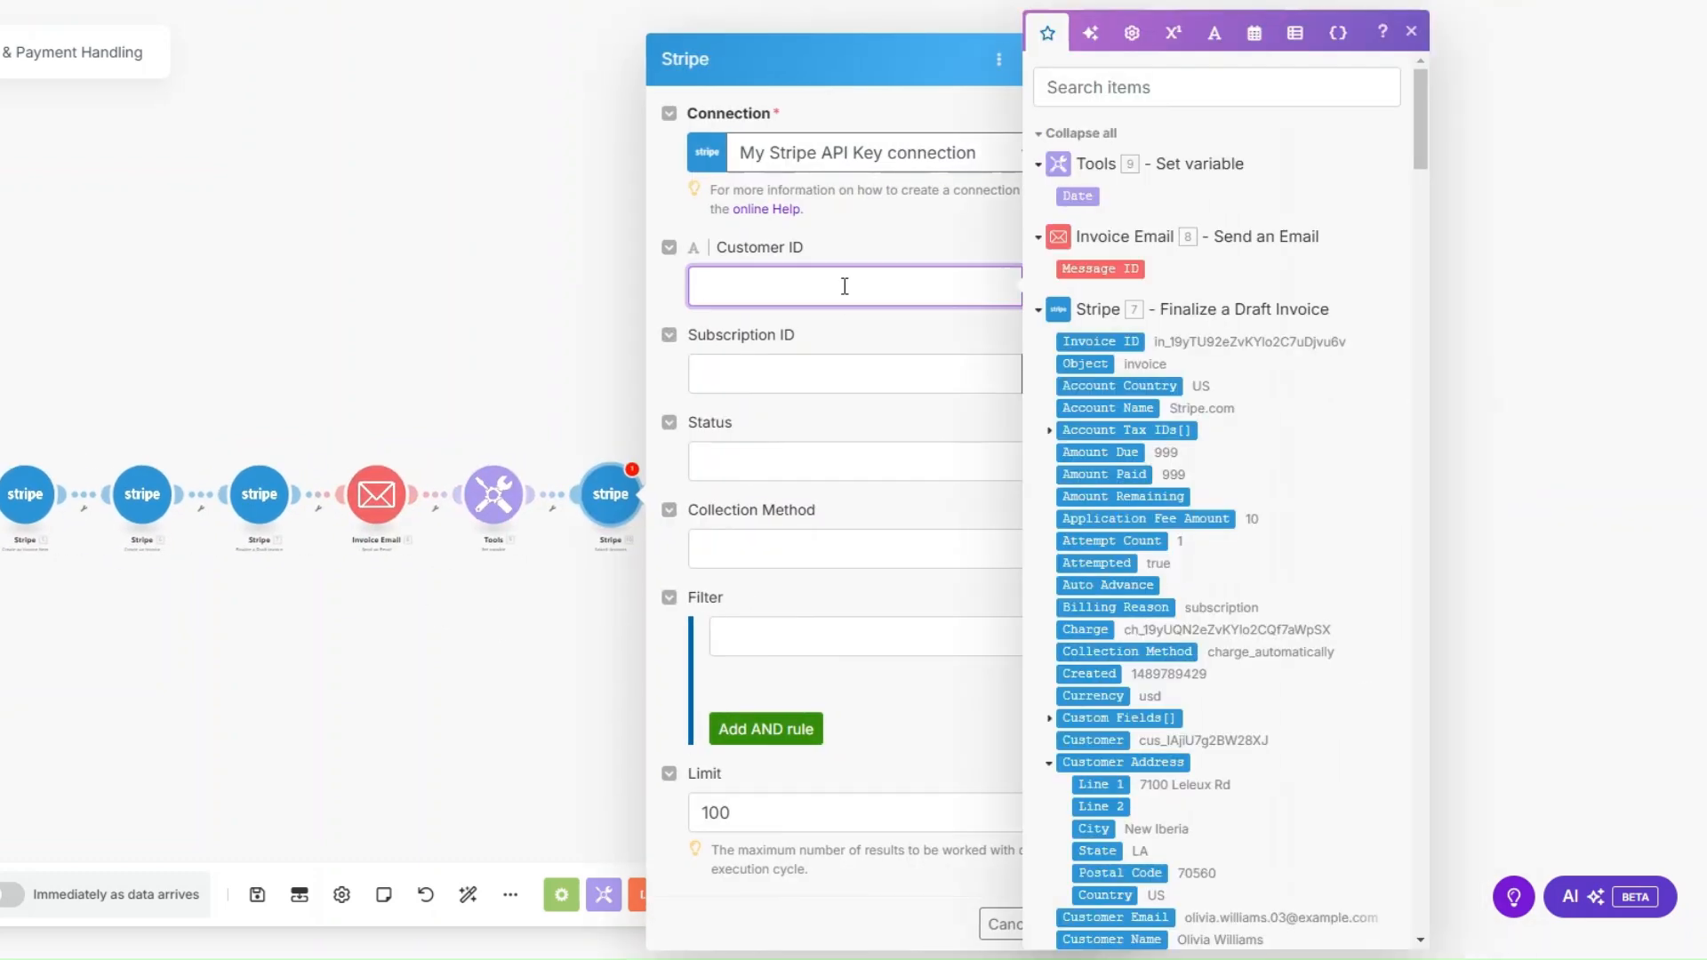
pyautogui.scroll(-10, 1126, 394)
pyautogui.scroll(-15, 1126, 394)
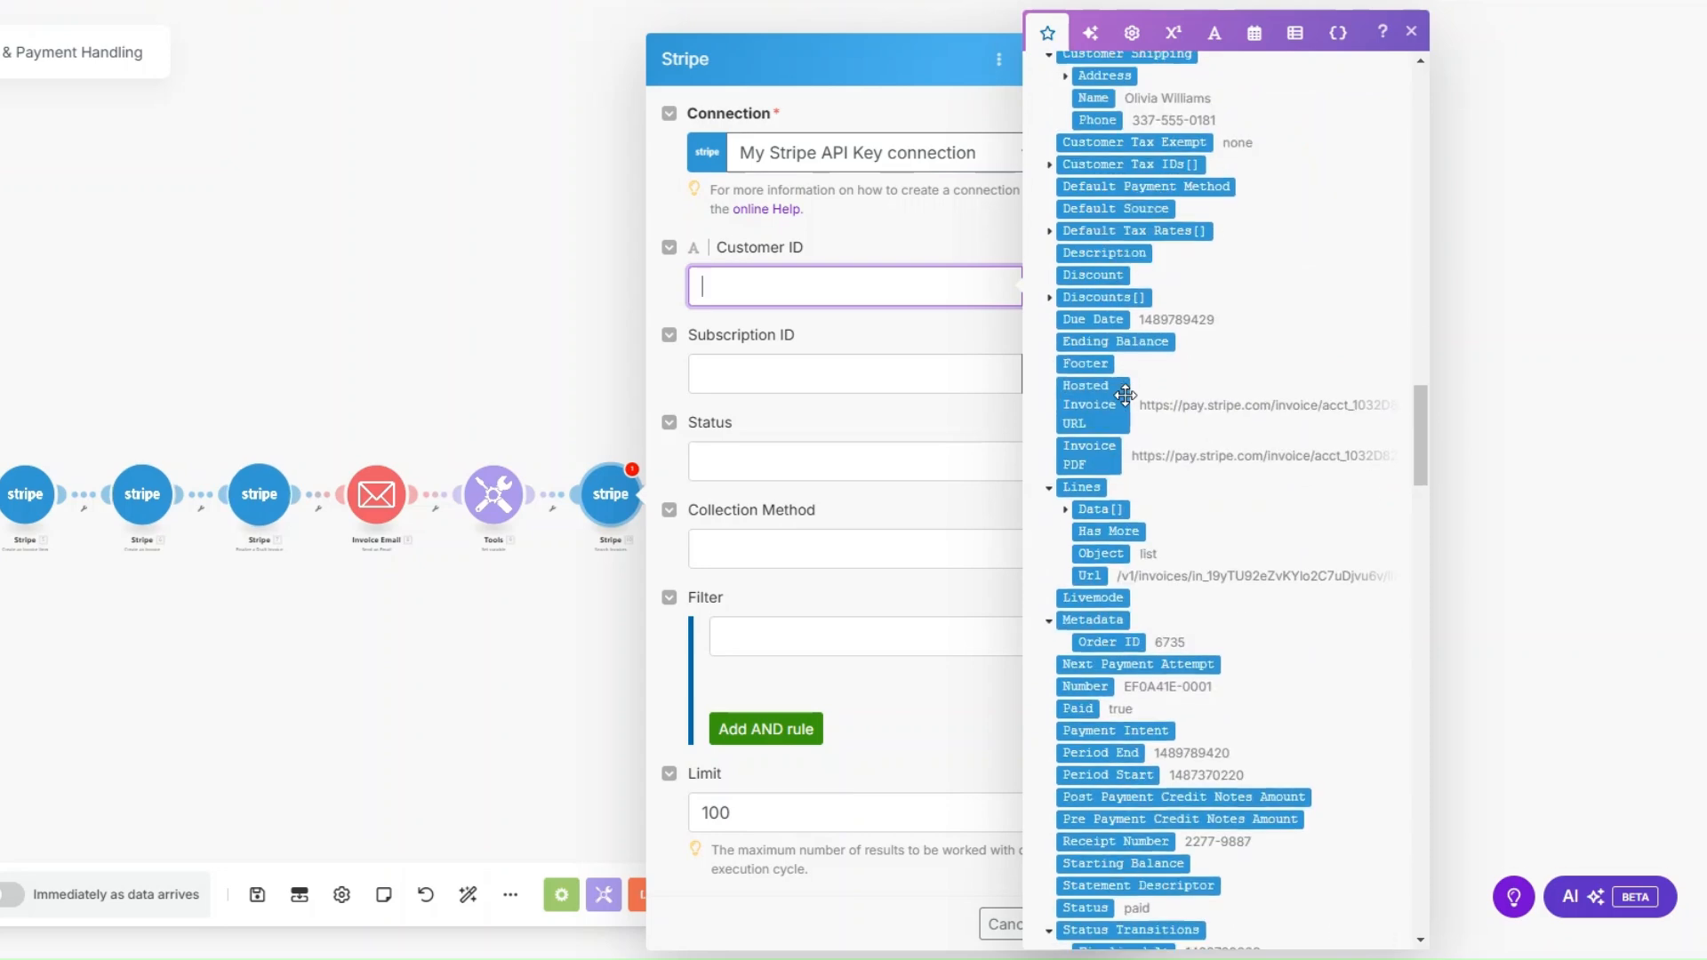
pyautogui.scroll(-5, 1126, 393)
pyautogui.click(1107, 276)
pyautogui.click(785, 372)
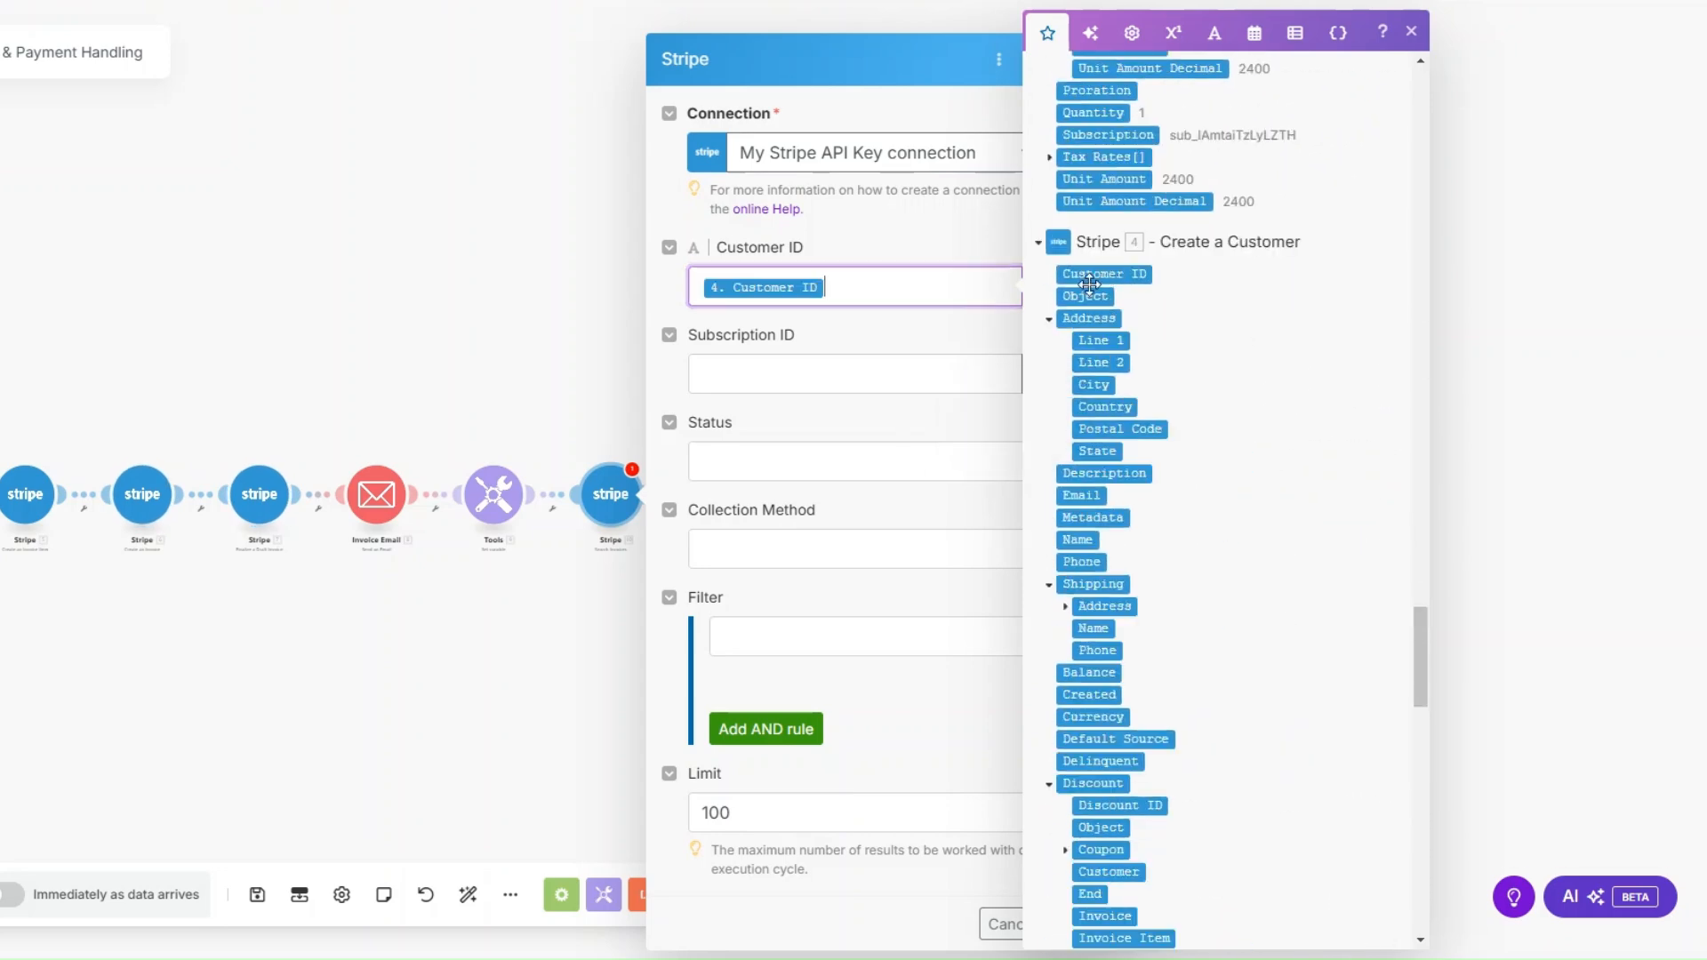
# Step: Restrict the invoice search to status Open and collection method Charge Automatically
pyautogui.click(783, 462)
pyautogui.click(783, 464)
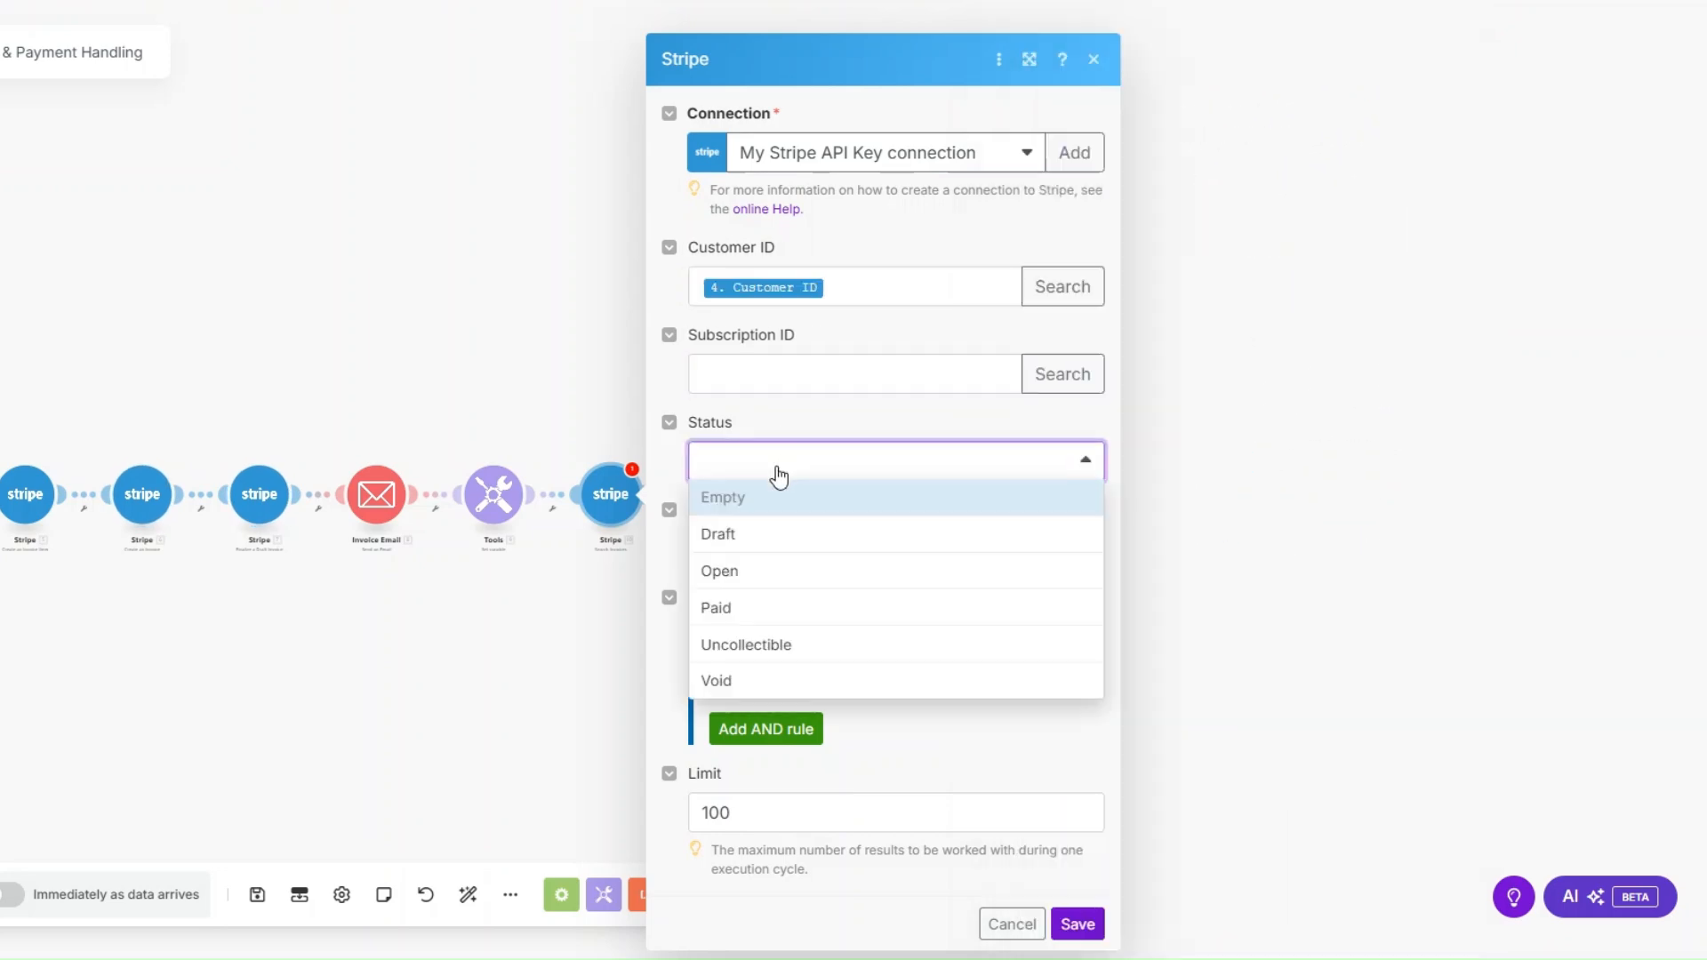
pyautogui.click(749, 577)
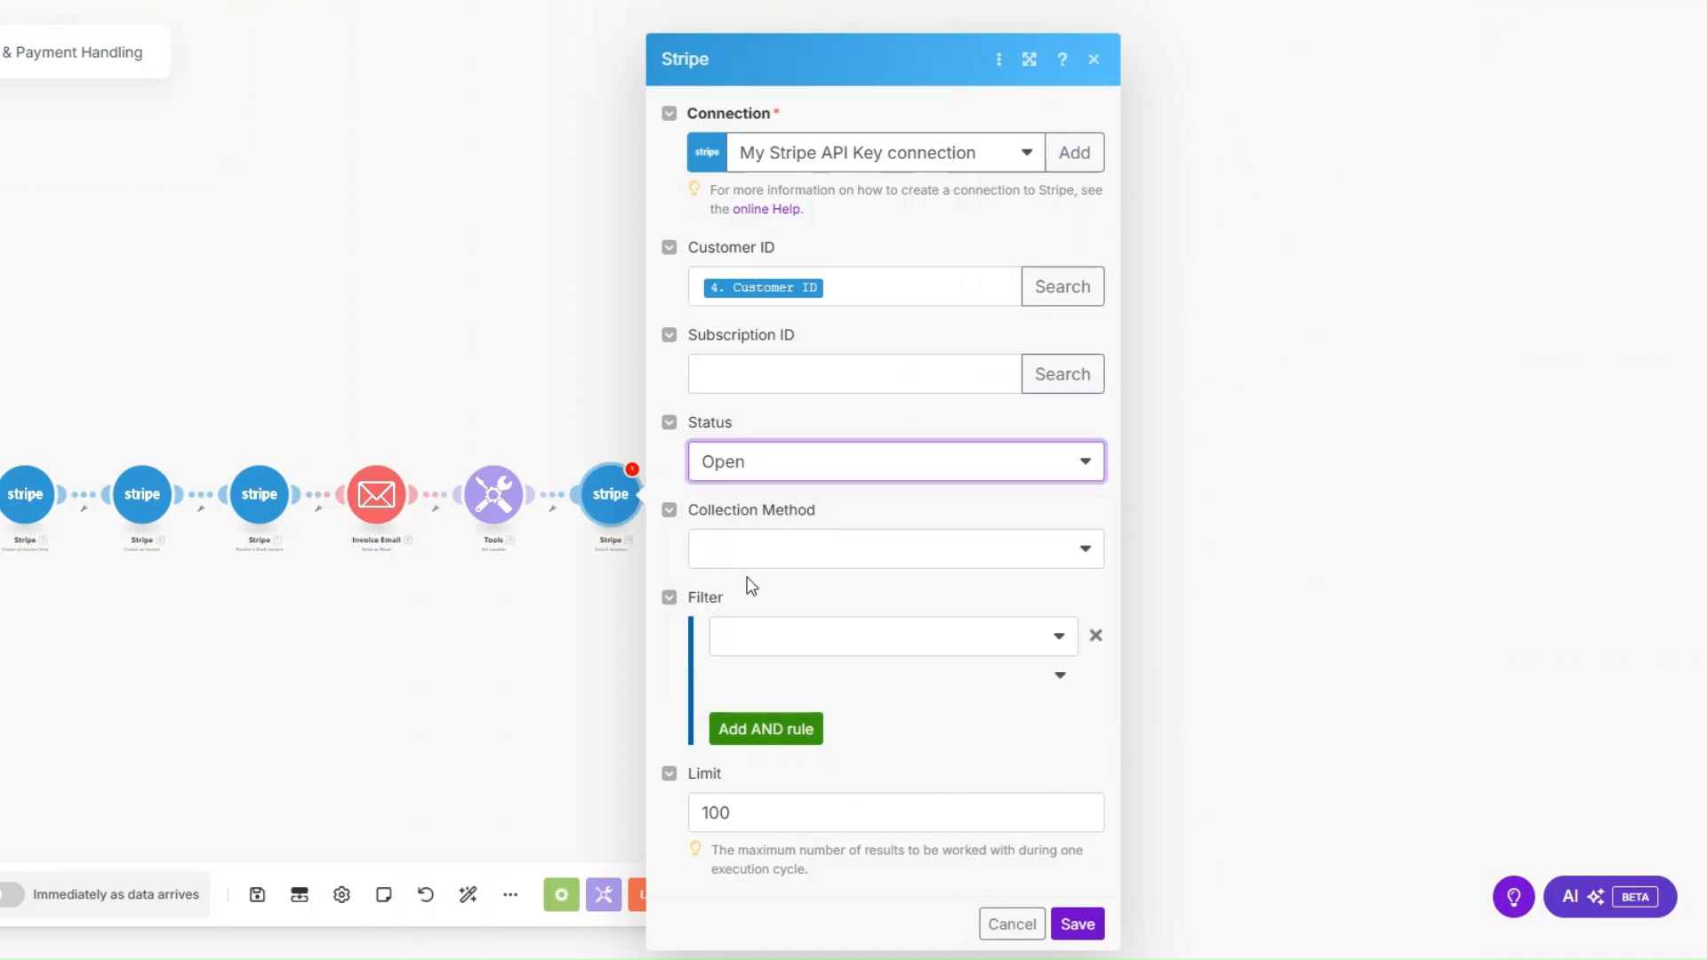
pyautogui.click(751, 553)
pyautogui.click(764, 619)
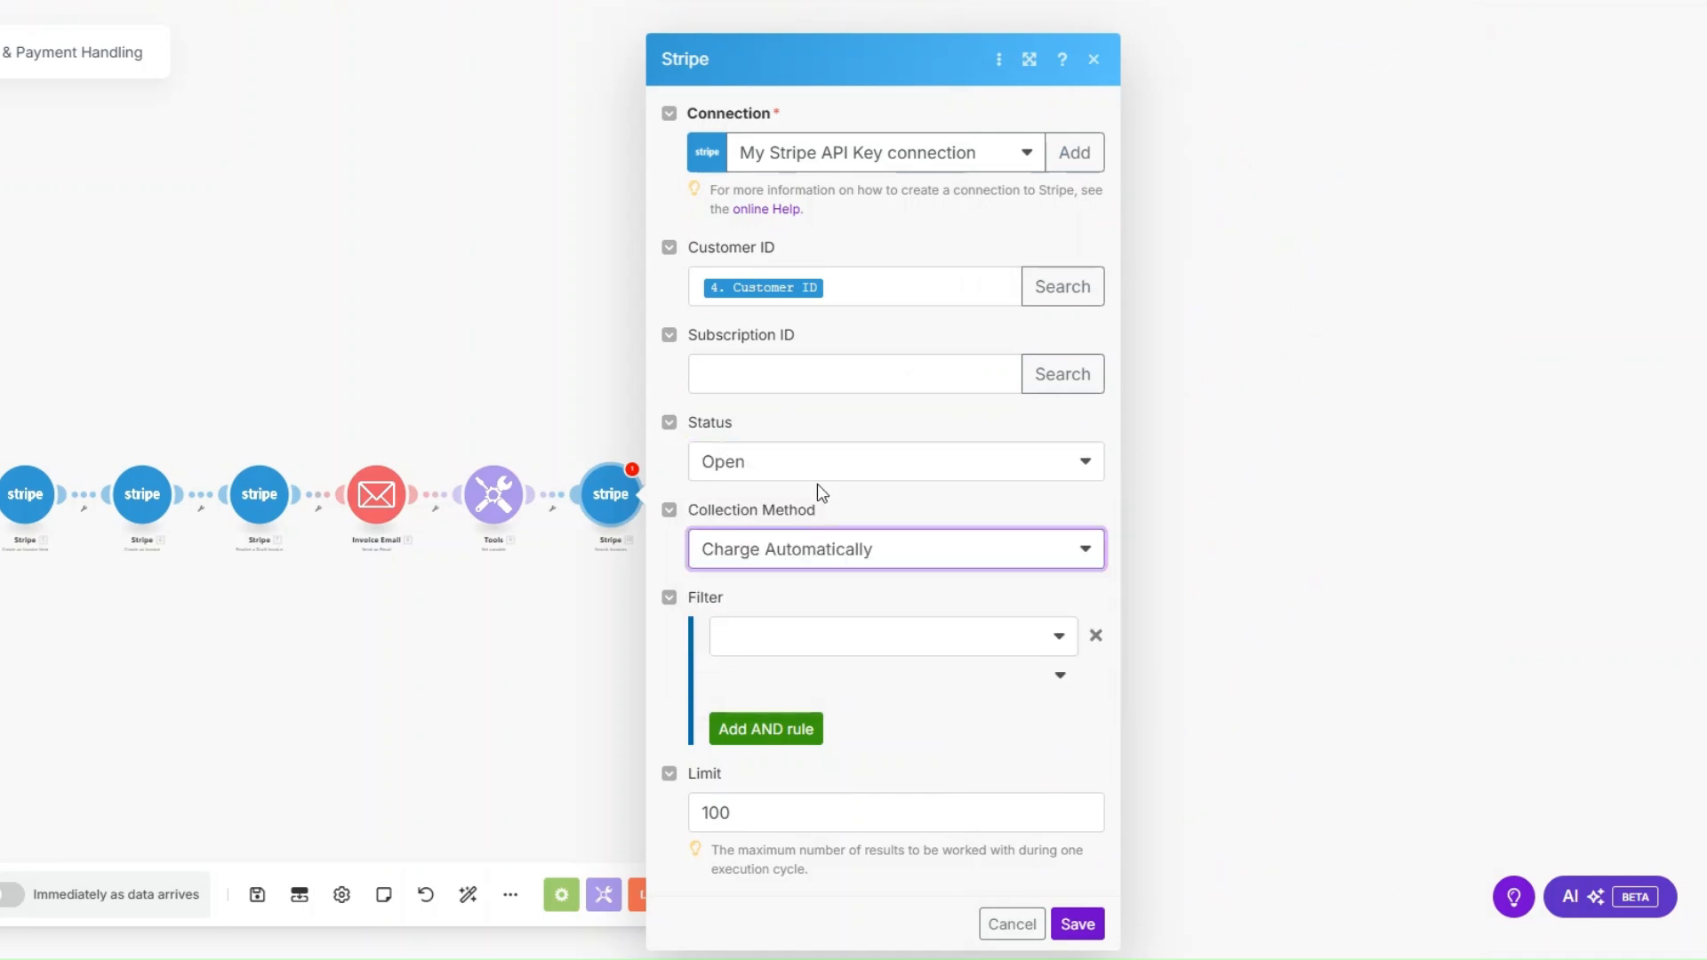
# Step: Set the invoice search limit to 1 and save the Stripe module
pyautogui.click(749, 816)
pyautogui.press('BackSpace')
pyautogui.press('BackSpace')
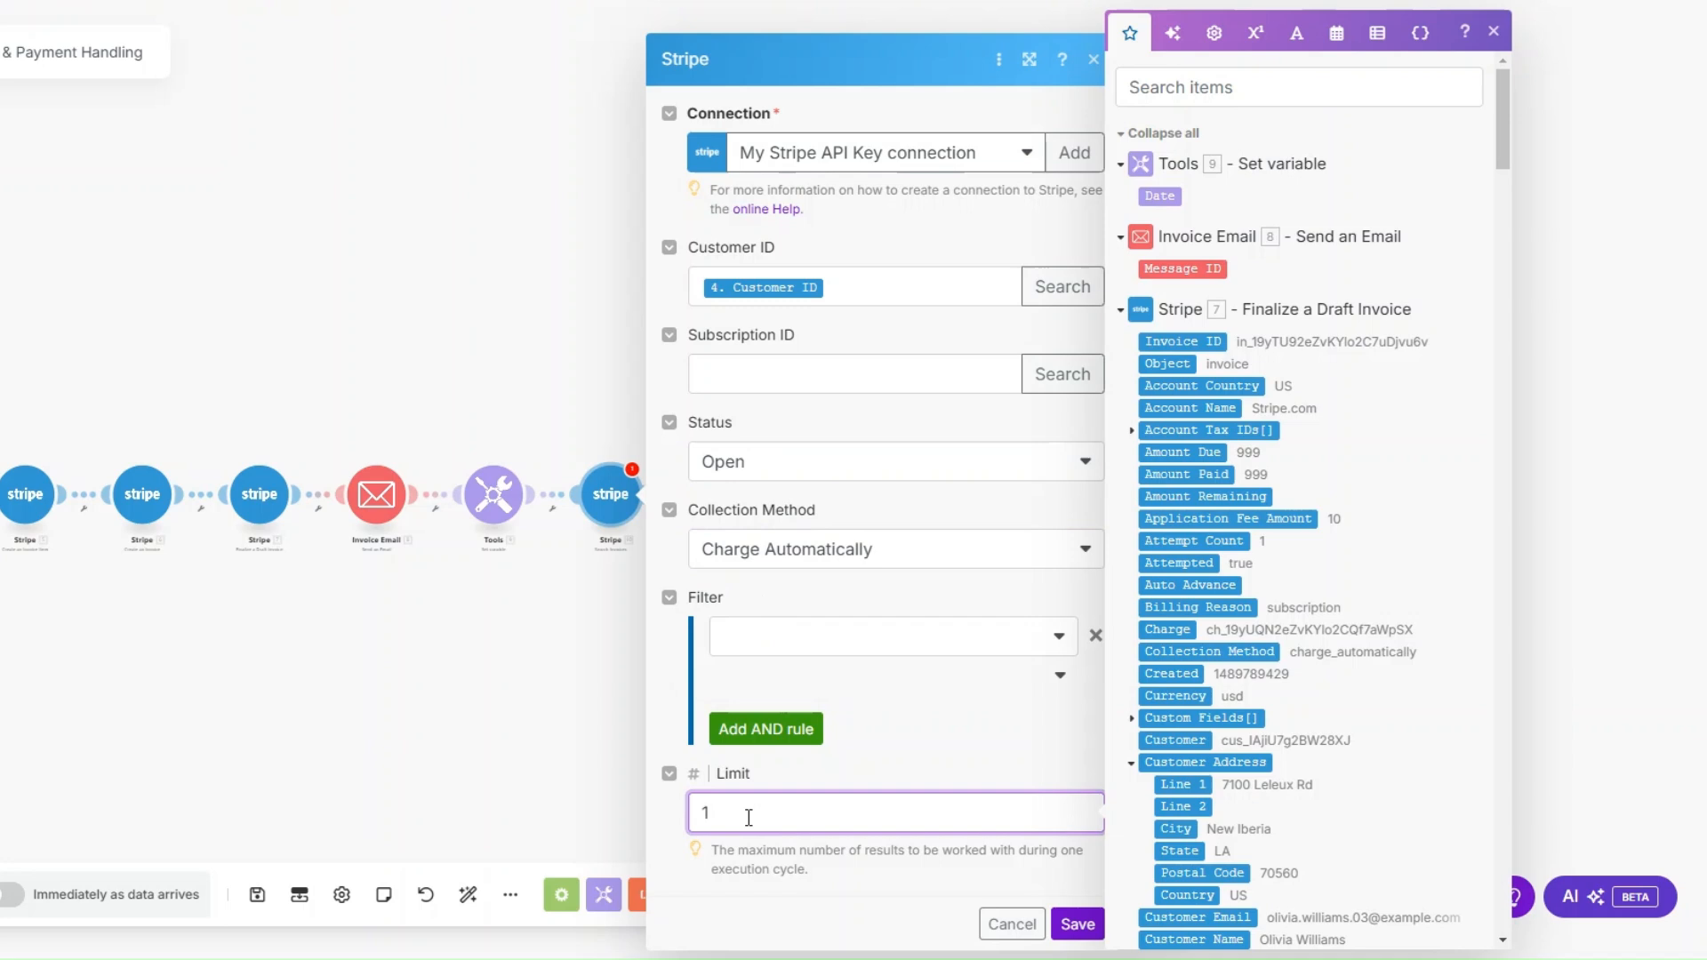
pyautogui.click(1078, 924)
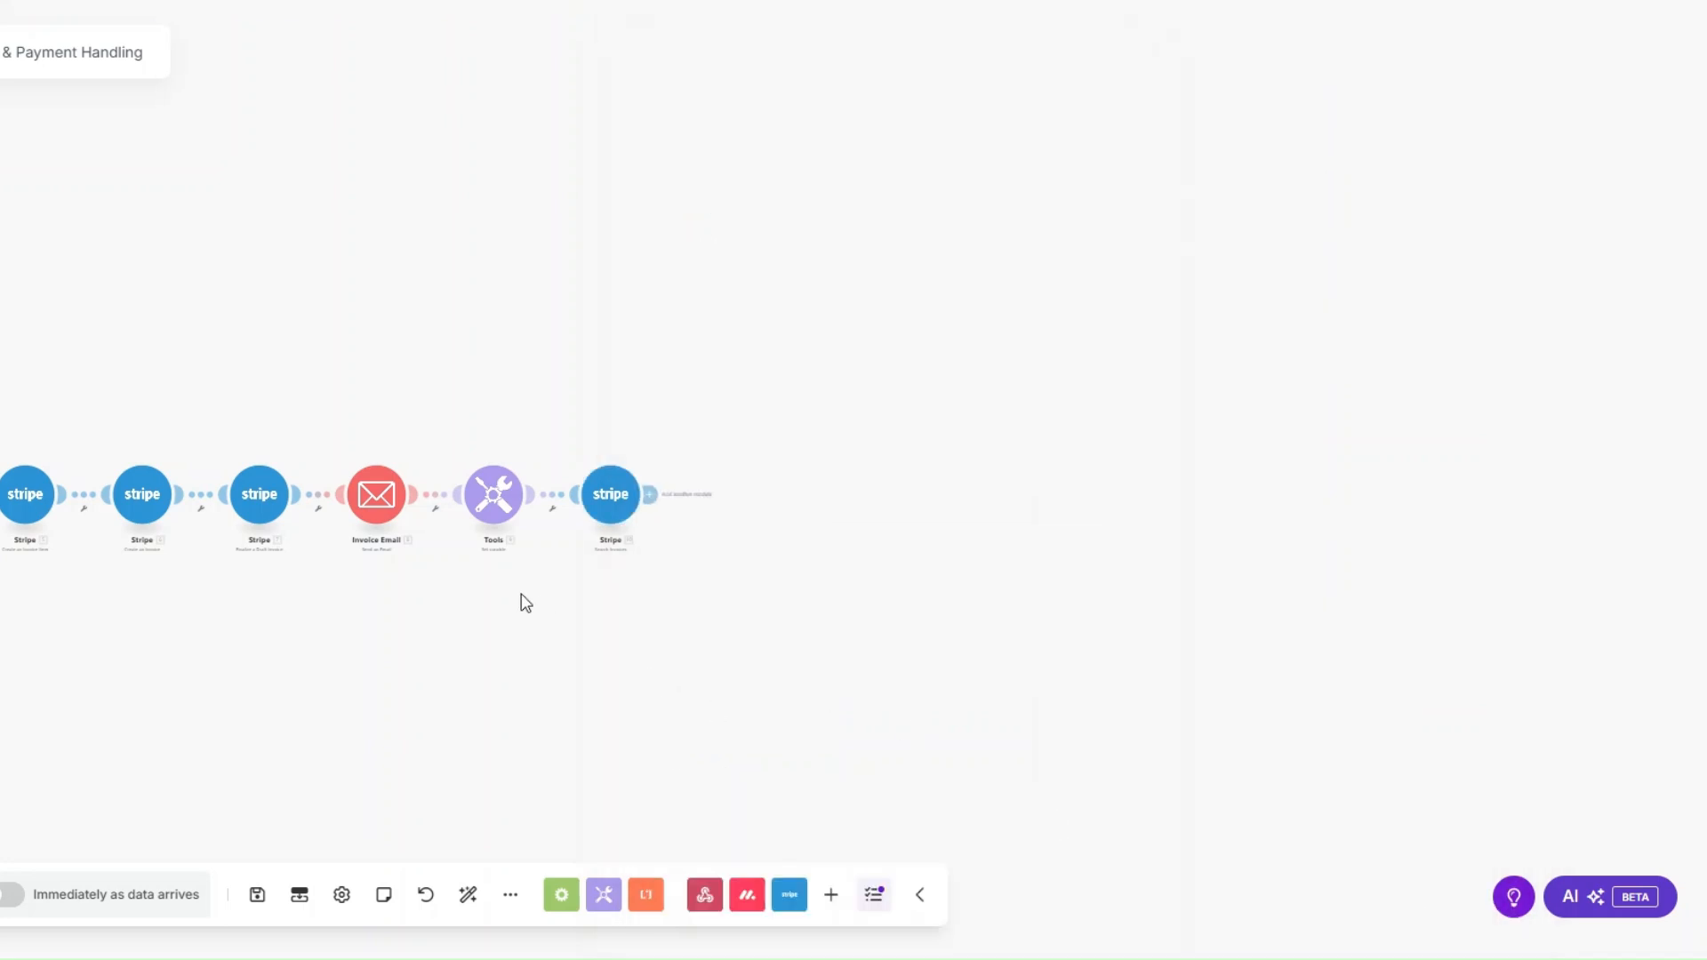
# Step: Set up a filter between the Tools and Search Invoices modules and label it "Due Date?"
pyautogui.scroll(3, 544, 594)
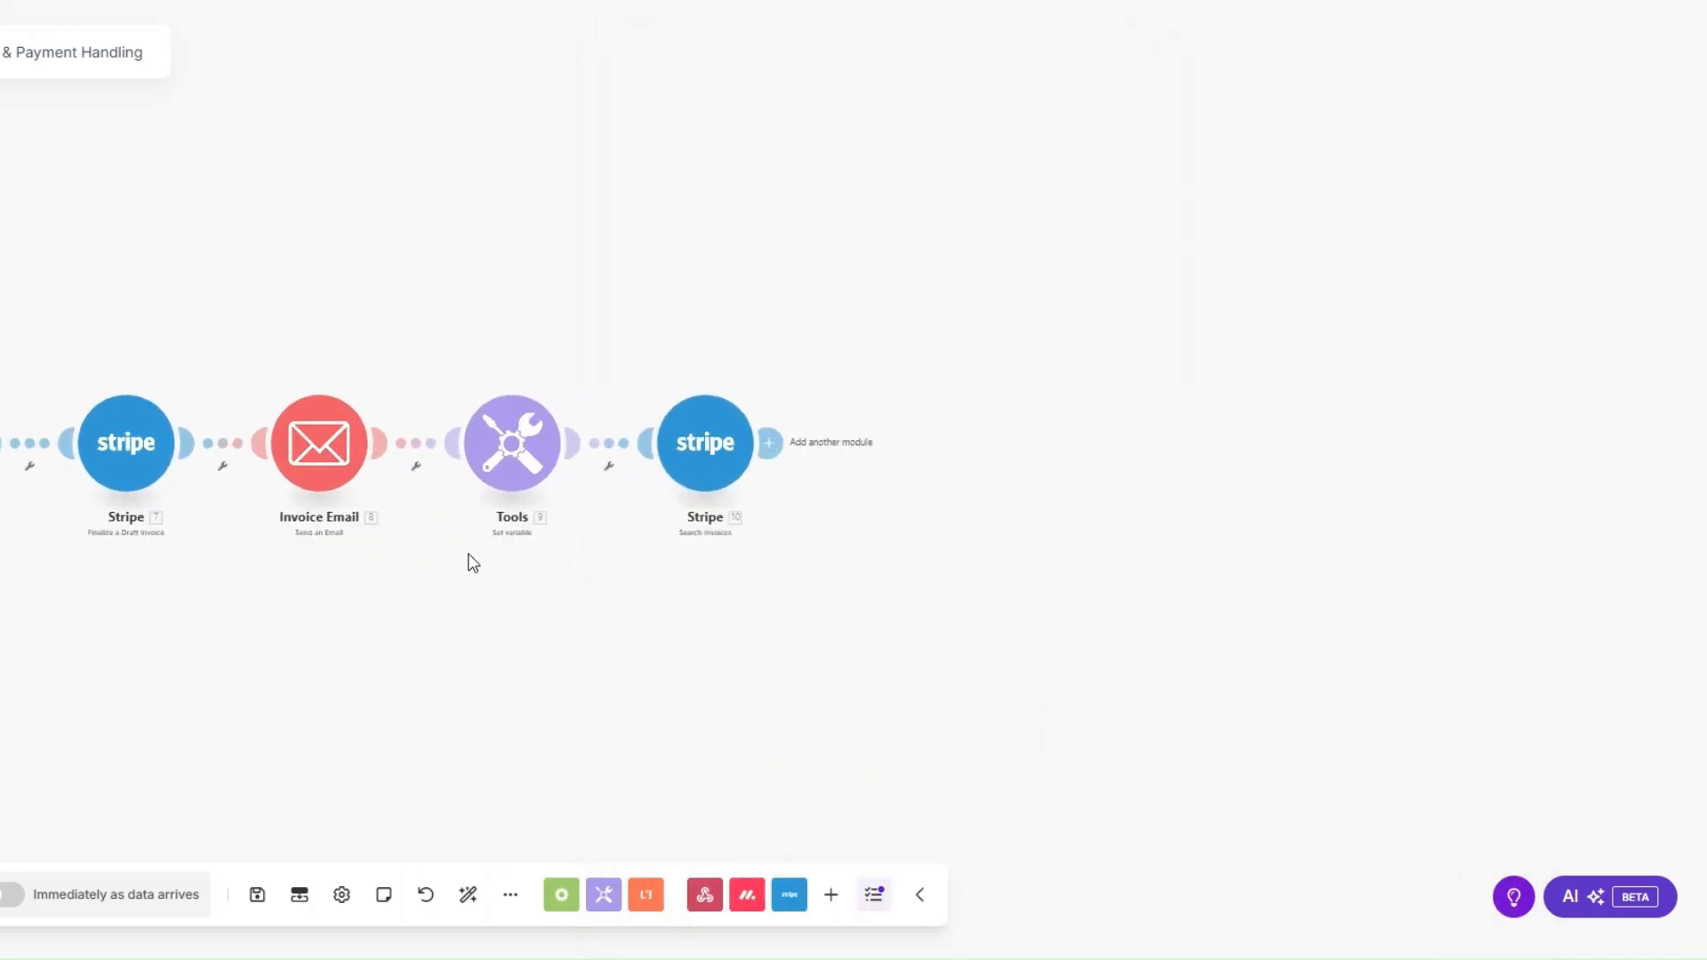
pyautogui.click(596, 470)
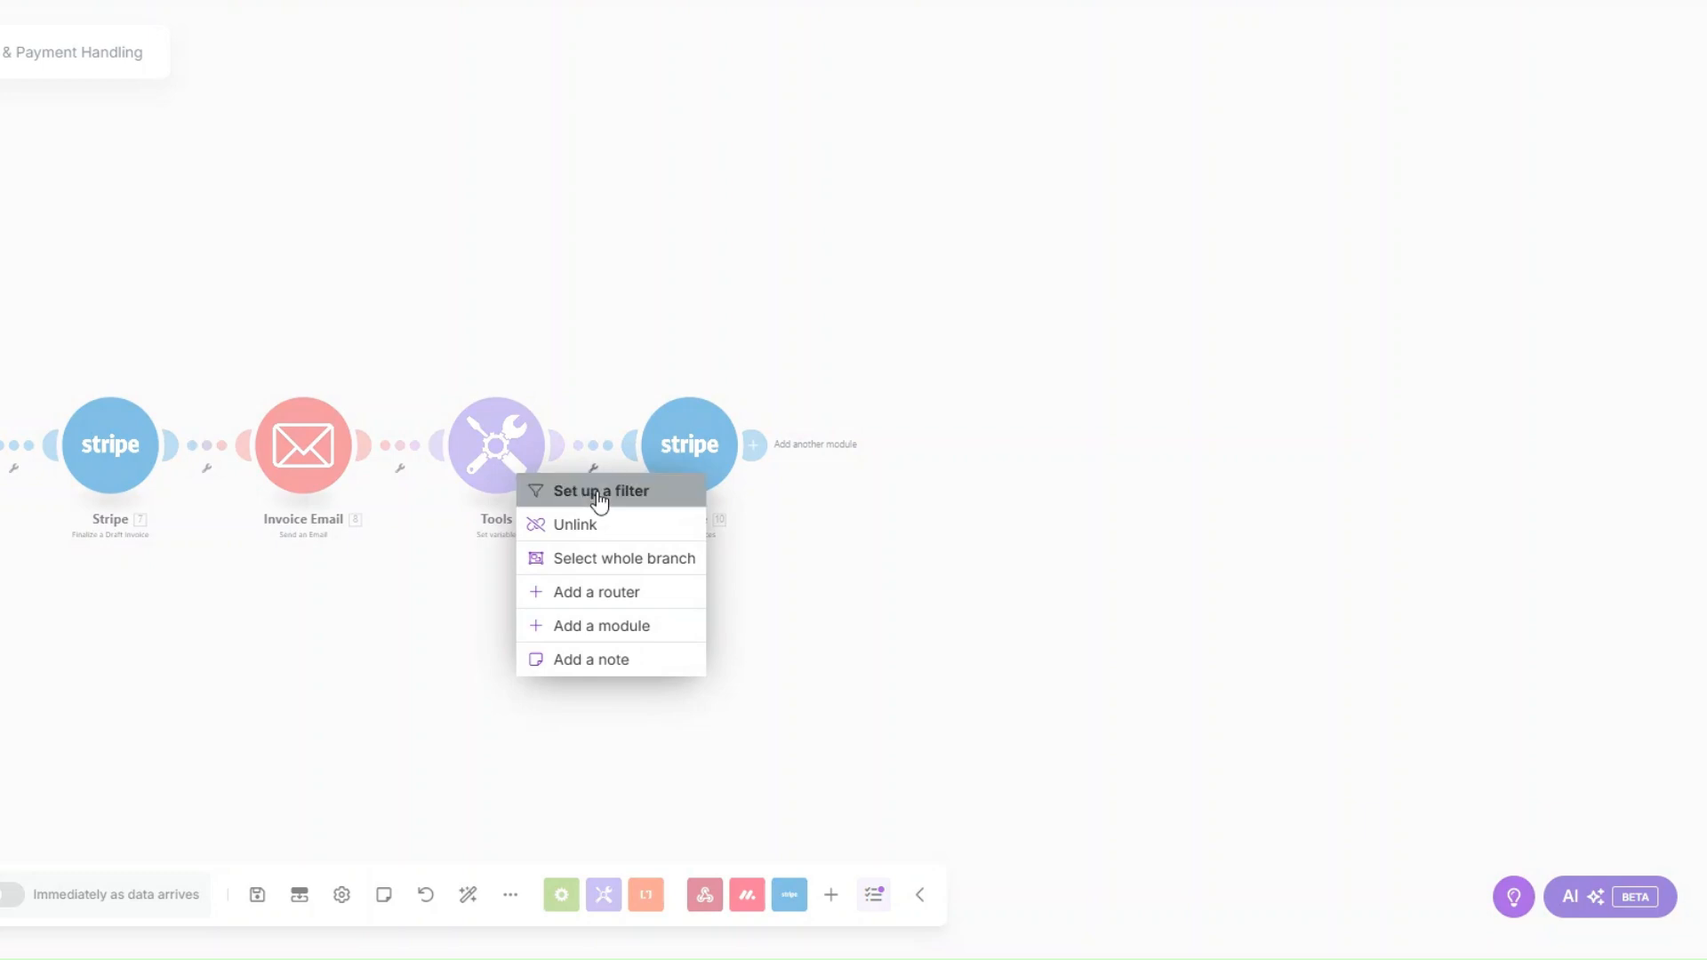
pyautogui.click(596, 490)
pyautogui.click(692, 349)
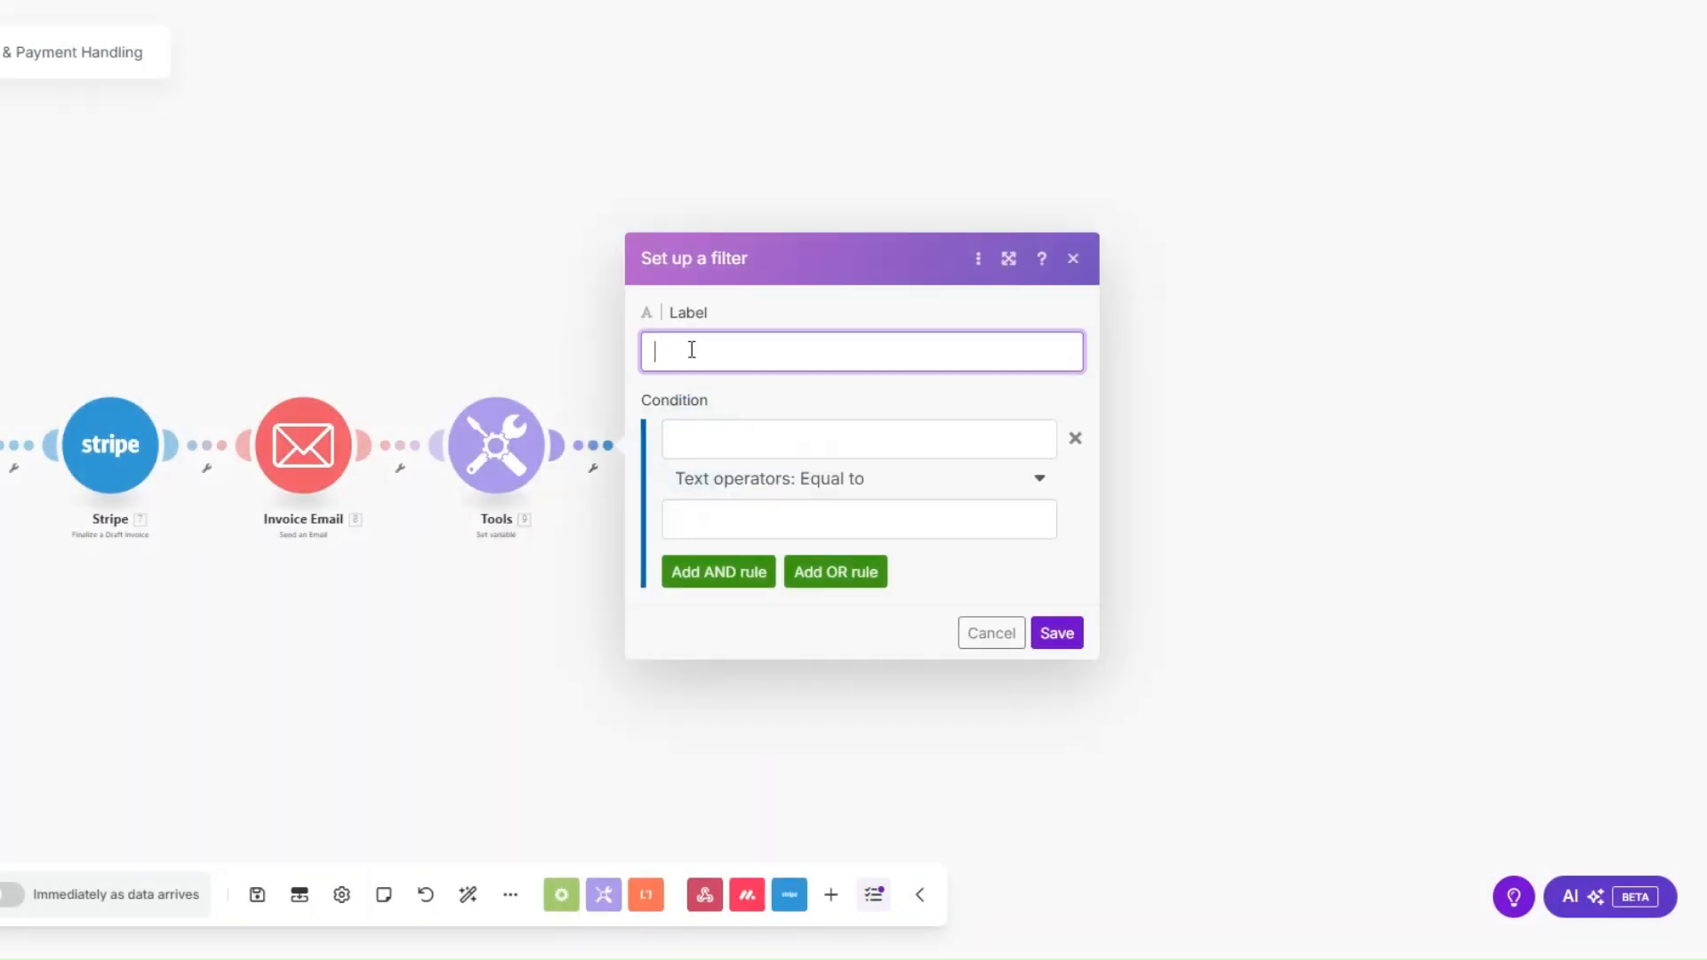
pyautogui.write('Due Date?')
pyautogui.press('Tab')
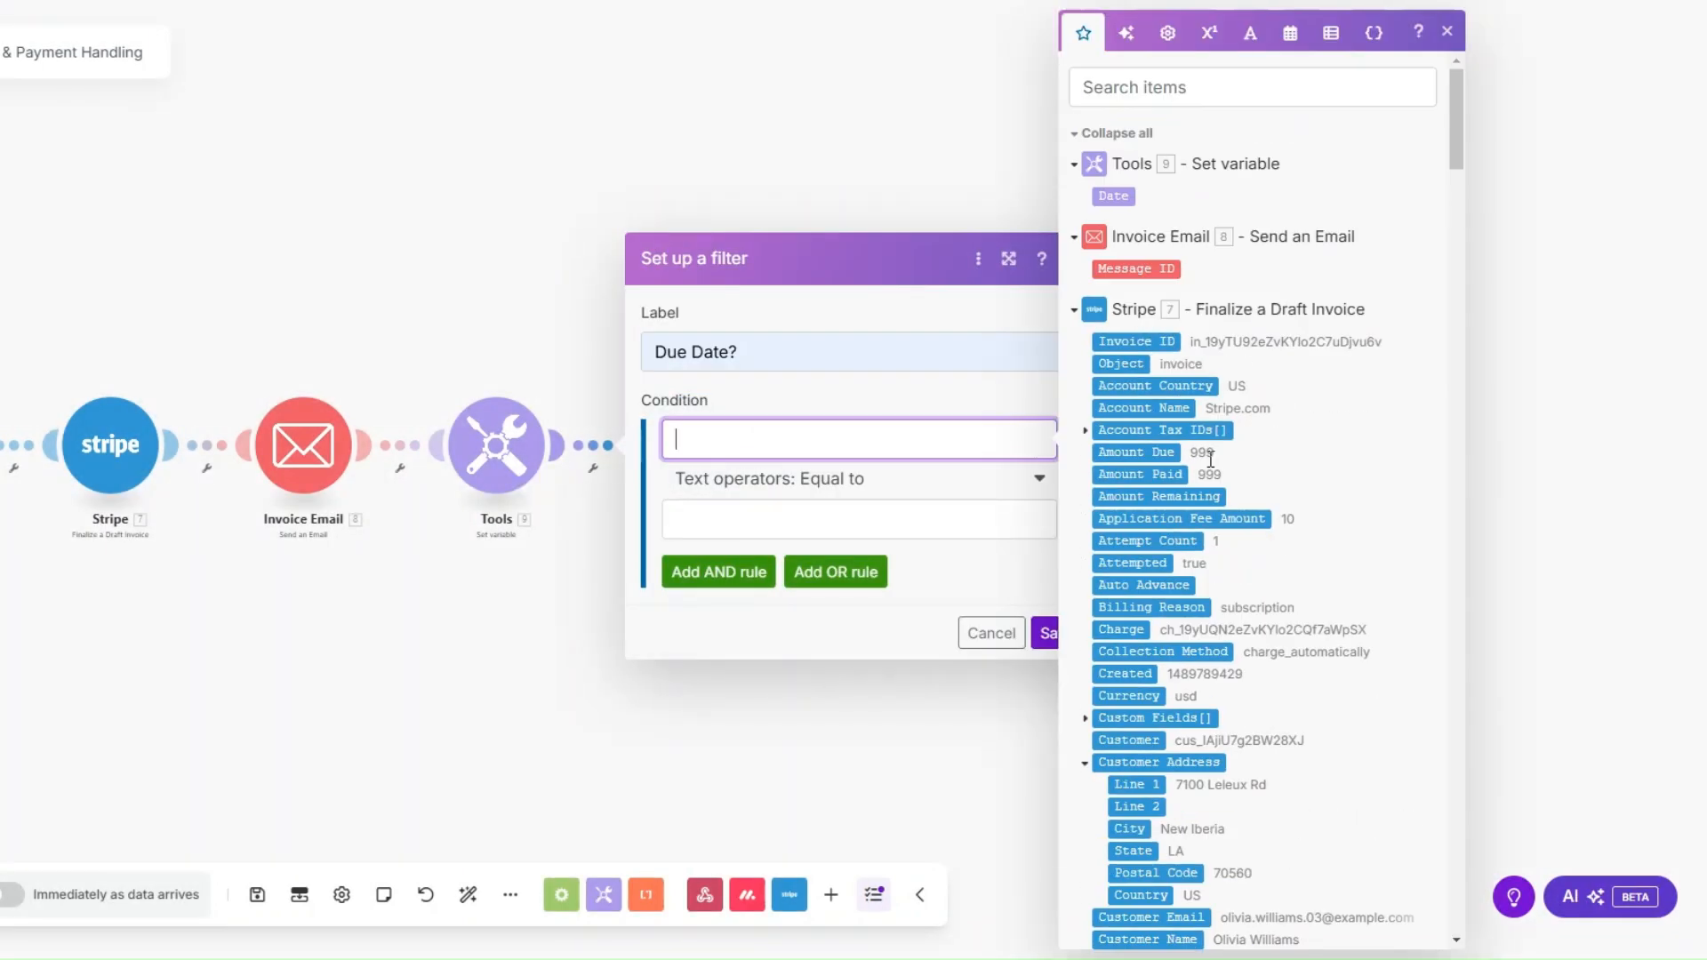
# Step: Use the Tools Date variable as the filter's first operand with the datetime operator Equal to
pyautogui.click(1113, 196)
pyautogui.click(853, 479)
pyautogui.scroll(-5, 824, 676)
pyautogui.scroll(-7, 824, 676)
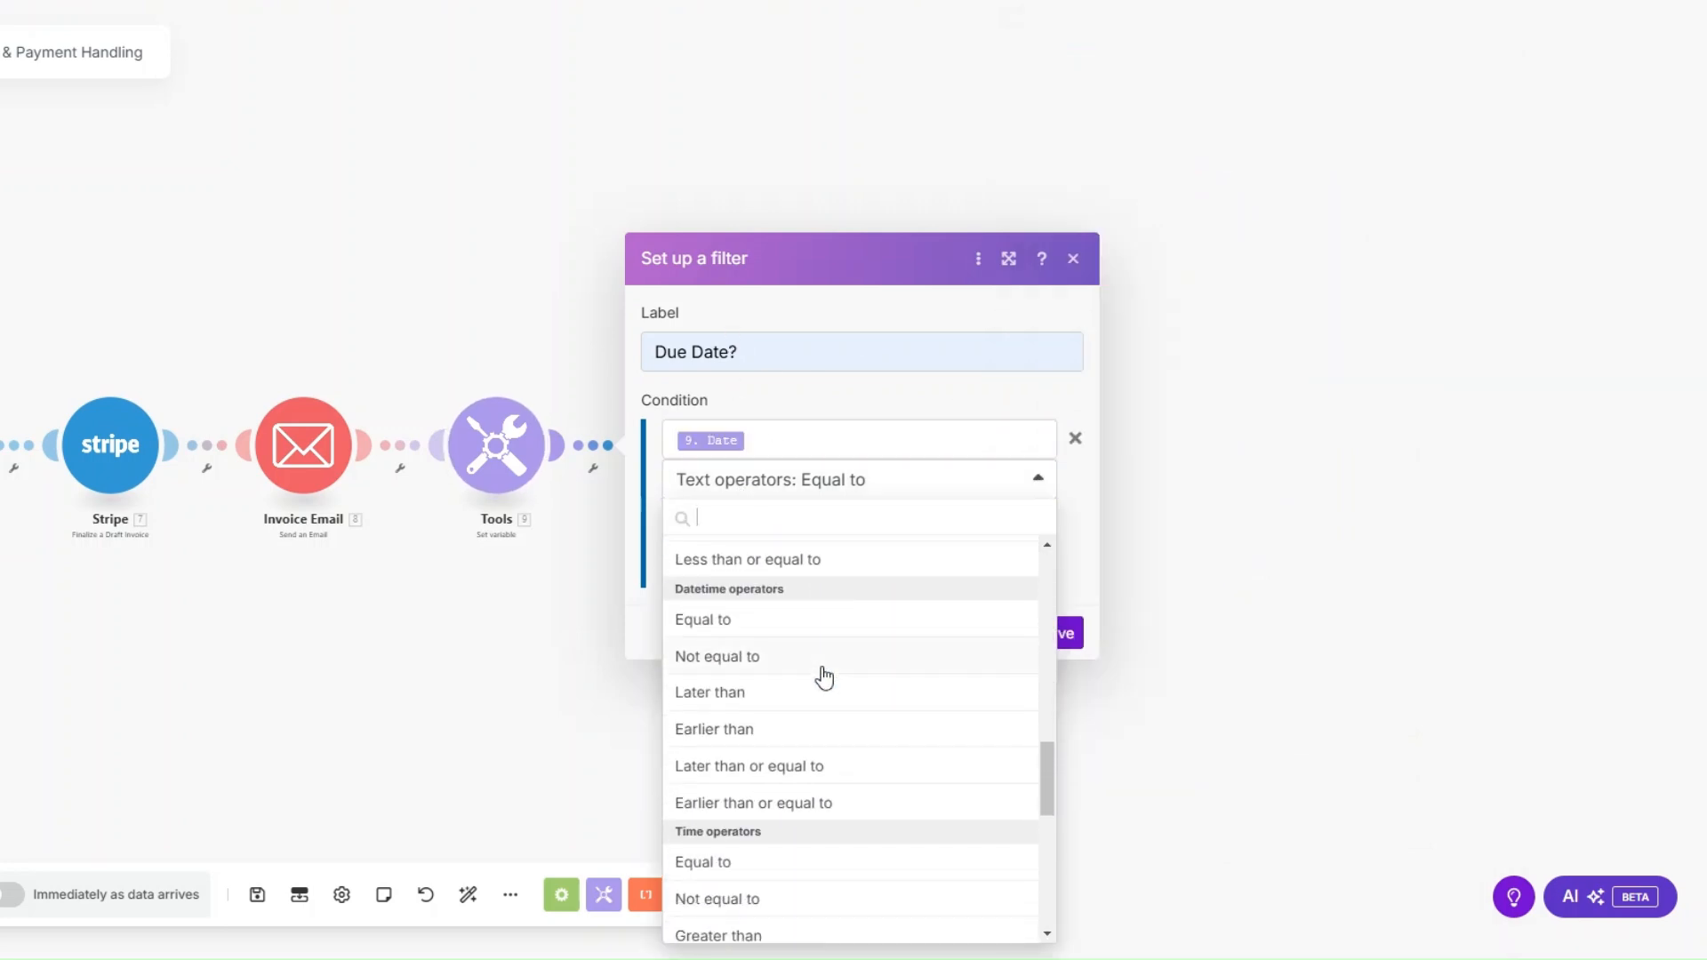
pyautogui.click(804, 629)
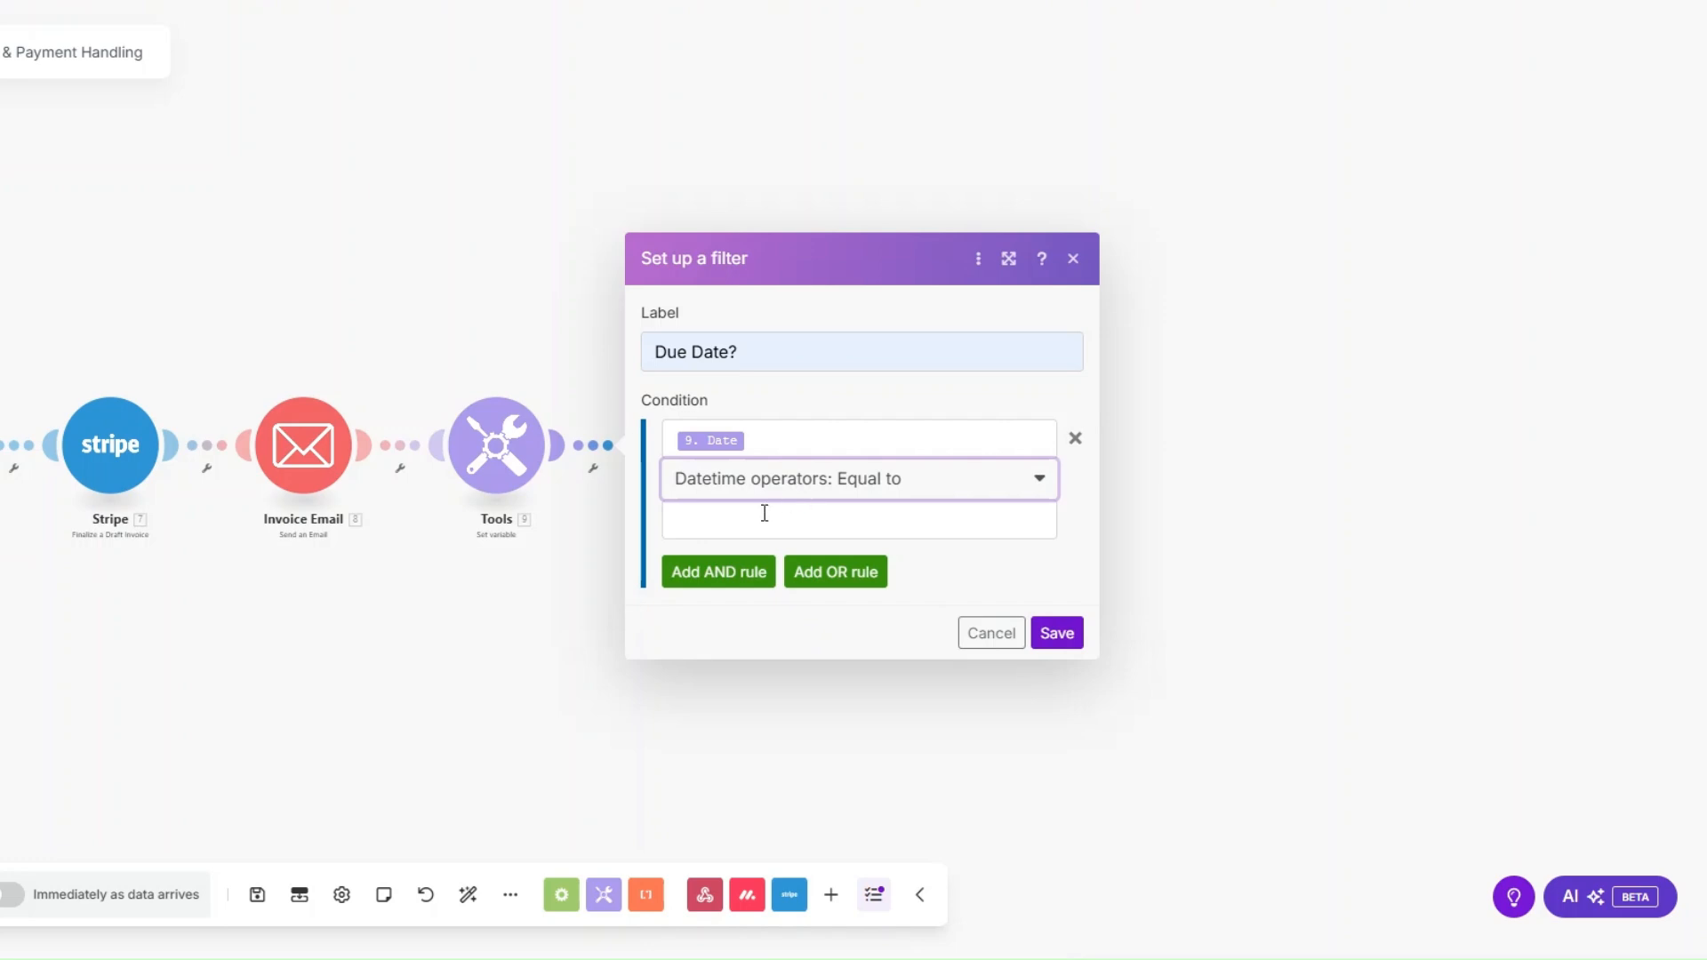
# Step: Compare the date with the Due Date from the Finalize a Draft Invoice module and save the filter
pyautogui.click(763, 518)
pyautogui.scroll(-5, 1144, 509)
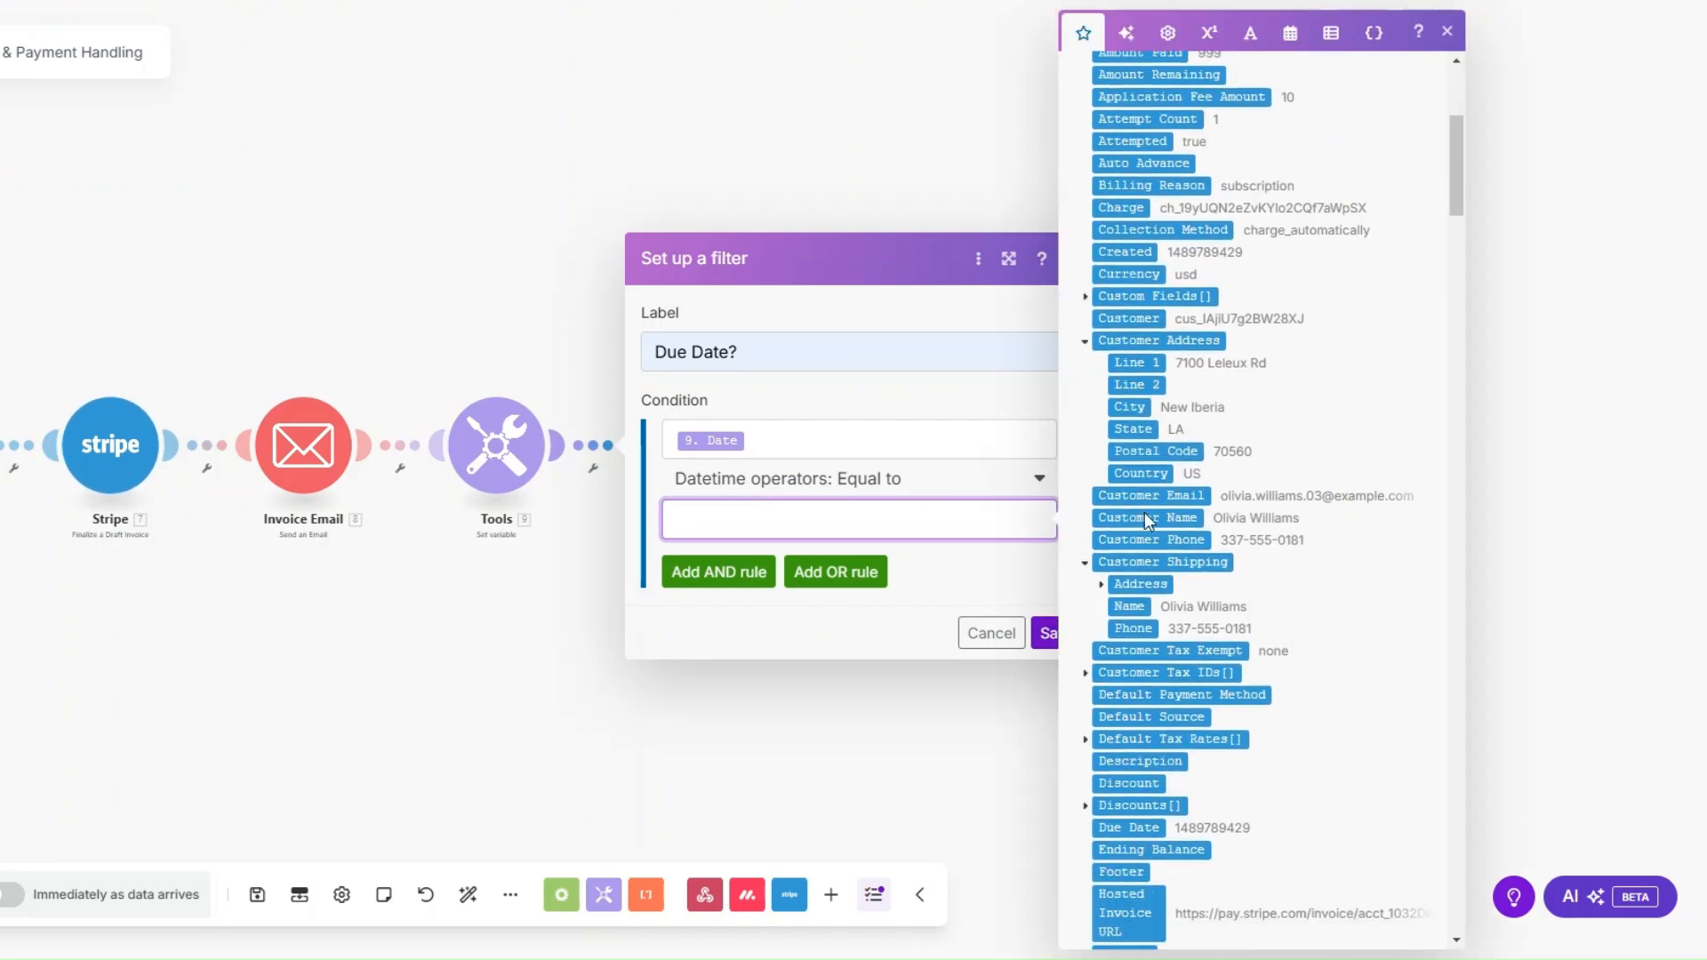
pyautogui.click(1132, 829)
pyautogui.click(1046, 633)
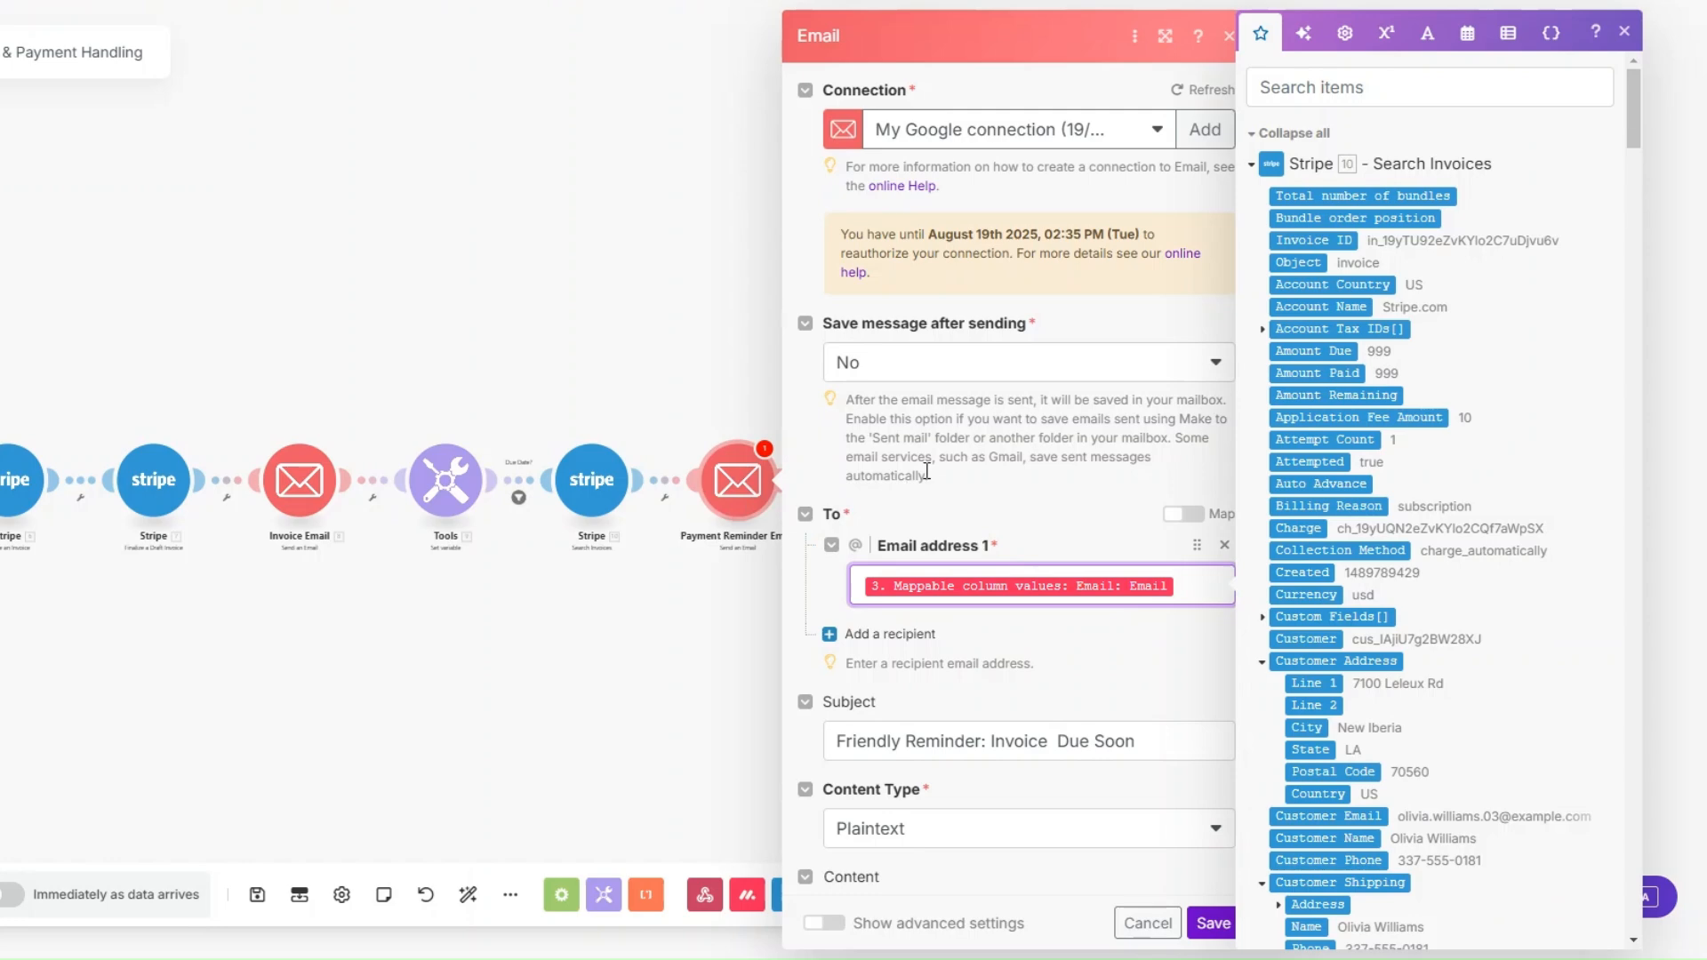
# Step: Insert the Number value from Search Invoices after the word "Invoice" in the payment reminder email's subject
pyautogui.scroll(-3, 1021, 446)
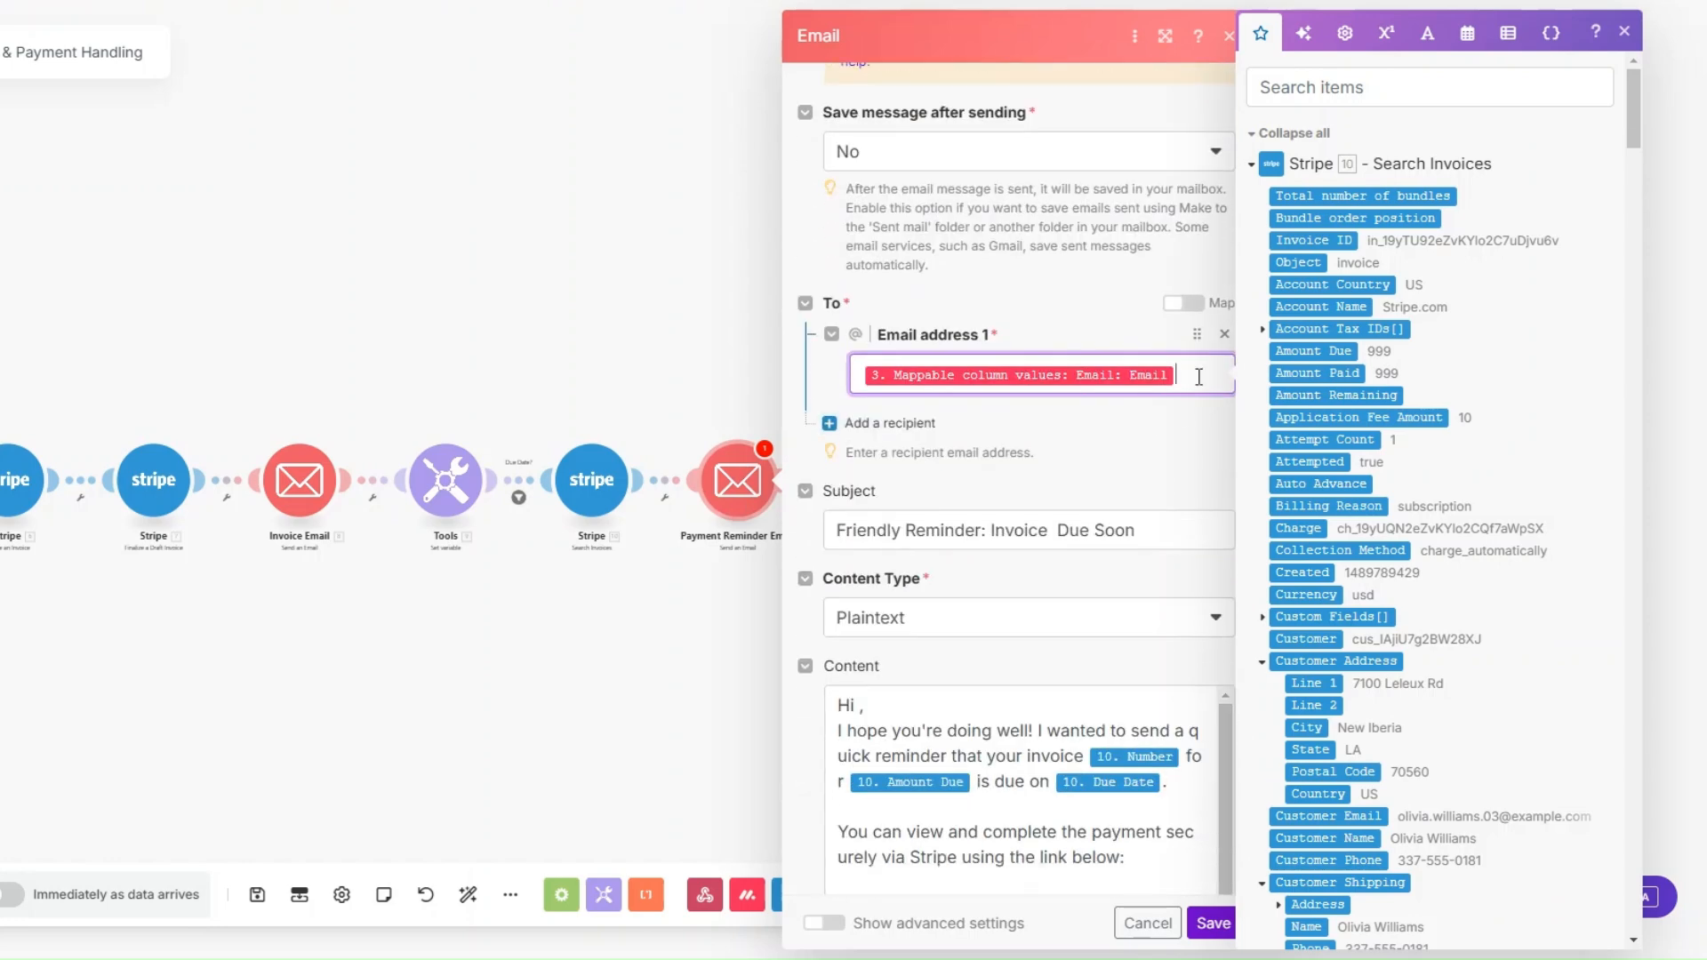
pyautogui.scroll(-5, 1187, 377)
pyautogui.click(1160, 182)
pyautogui.click(1055, 191)
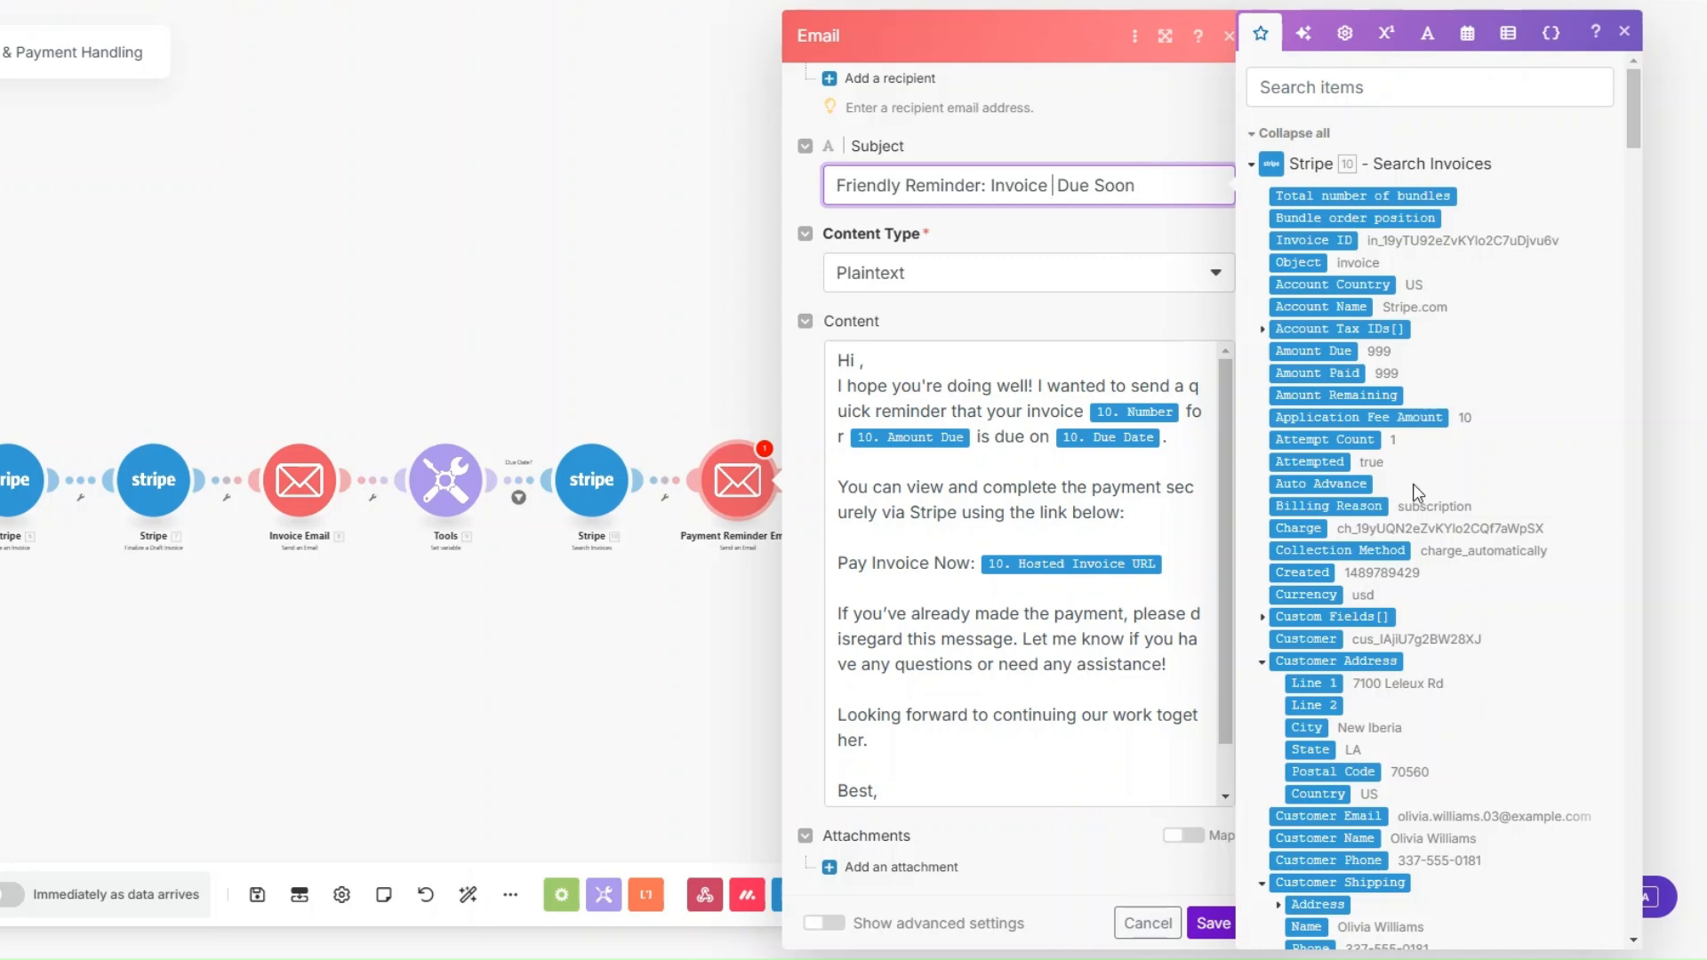
pyautogui.scroll(-10, 1389, 453)
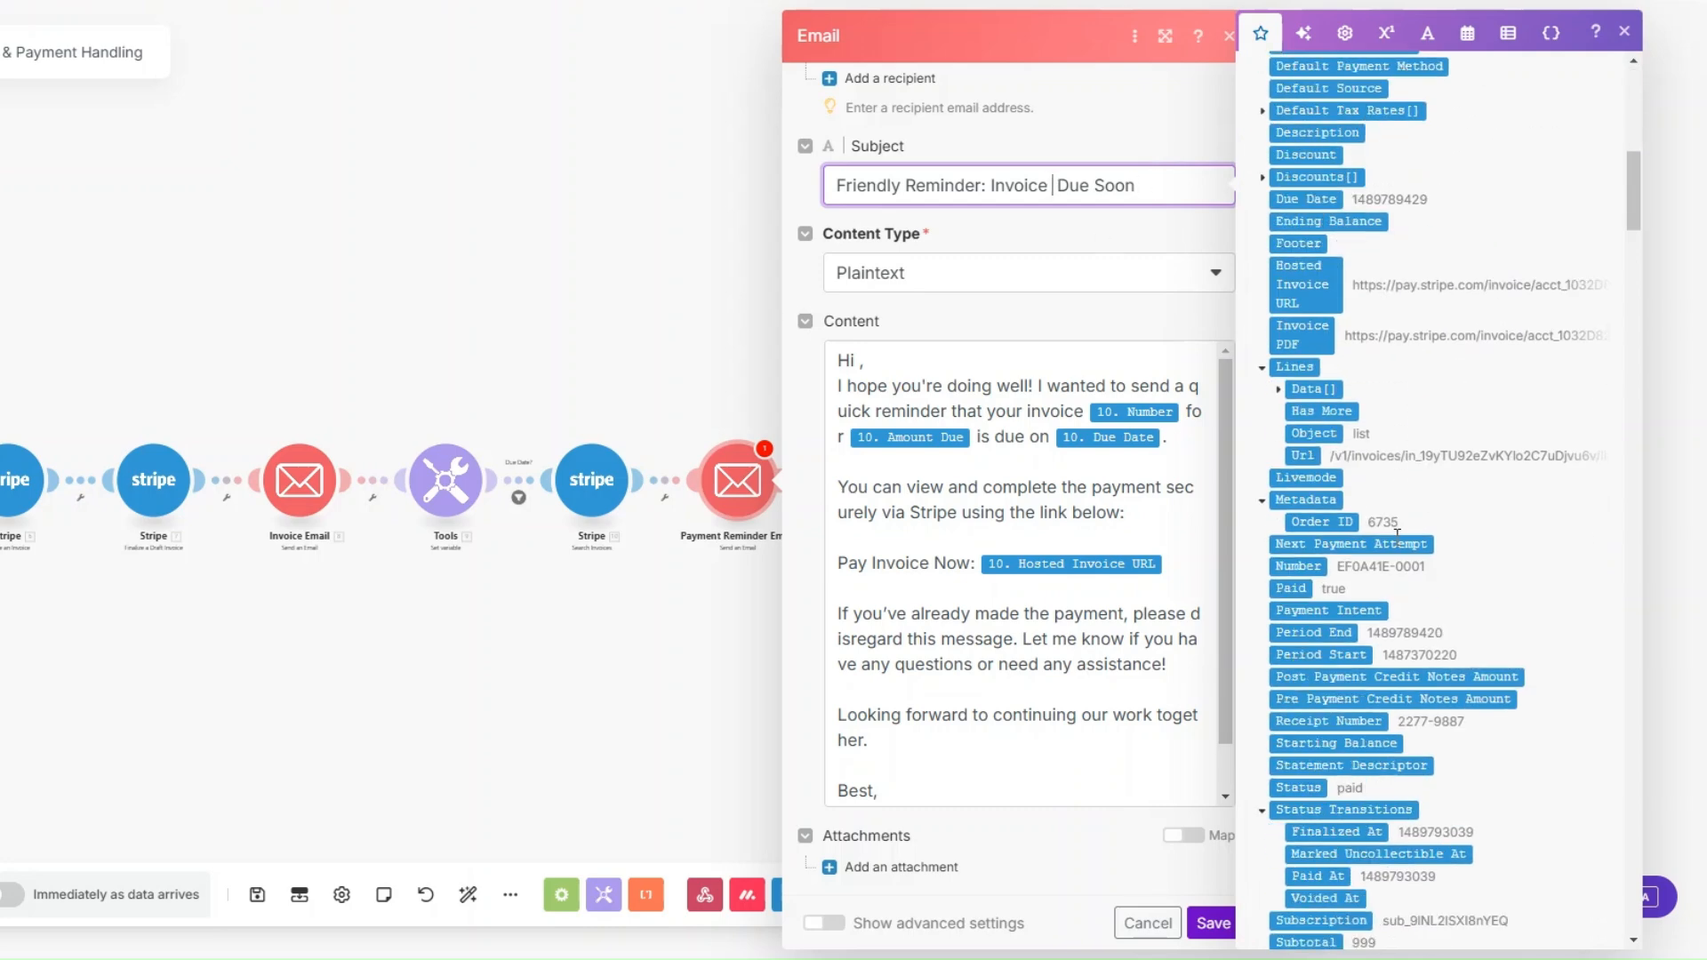
pyautogui.click(1300, 566)
pyautogui.scroll(6, 1432, 528)
pyautogui.scroll(5, 1431, 528)
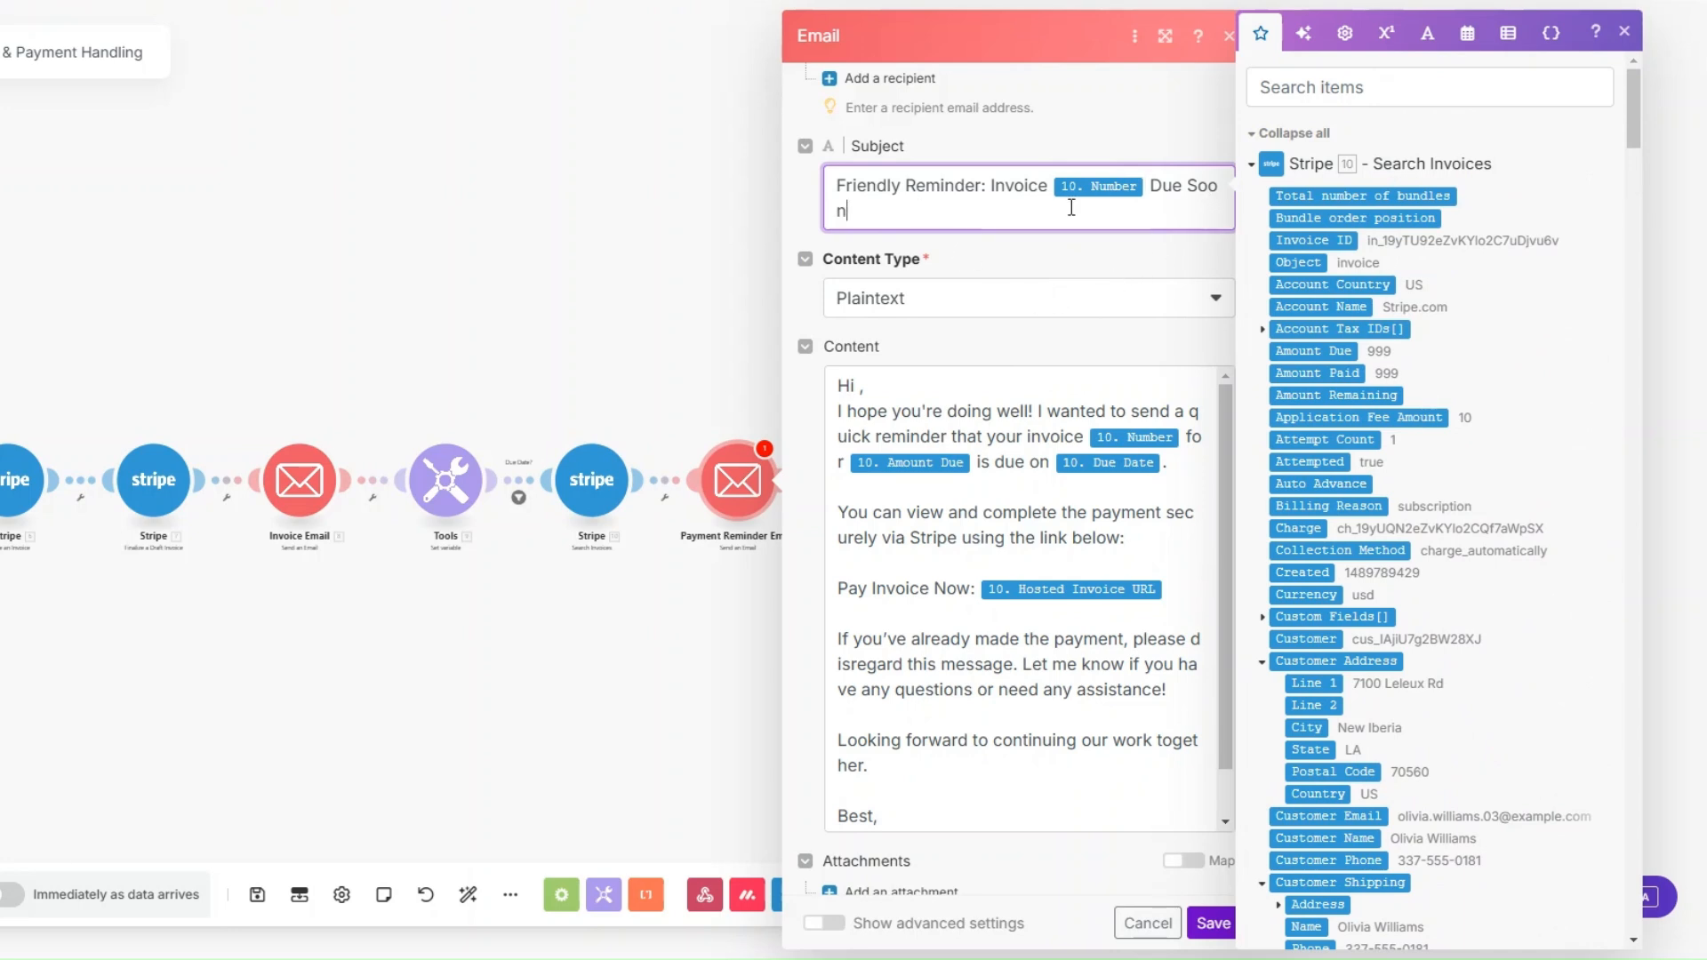
# Step: Replace "Due Soon" in the email subject with "Is Due."
pyautogui.moveTo(1152, 187); pyautogui.dragTo(1183, 221)
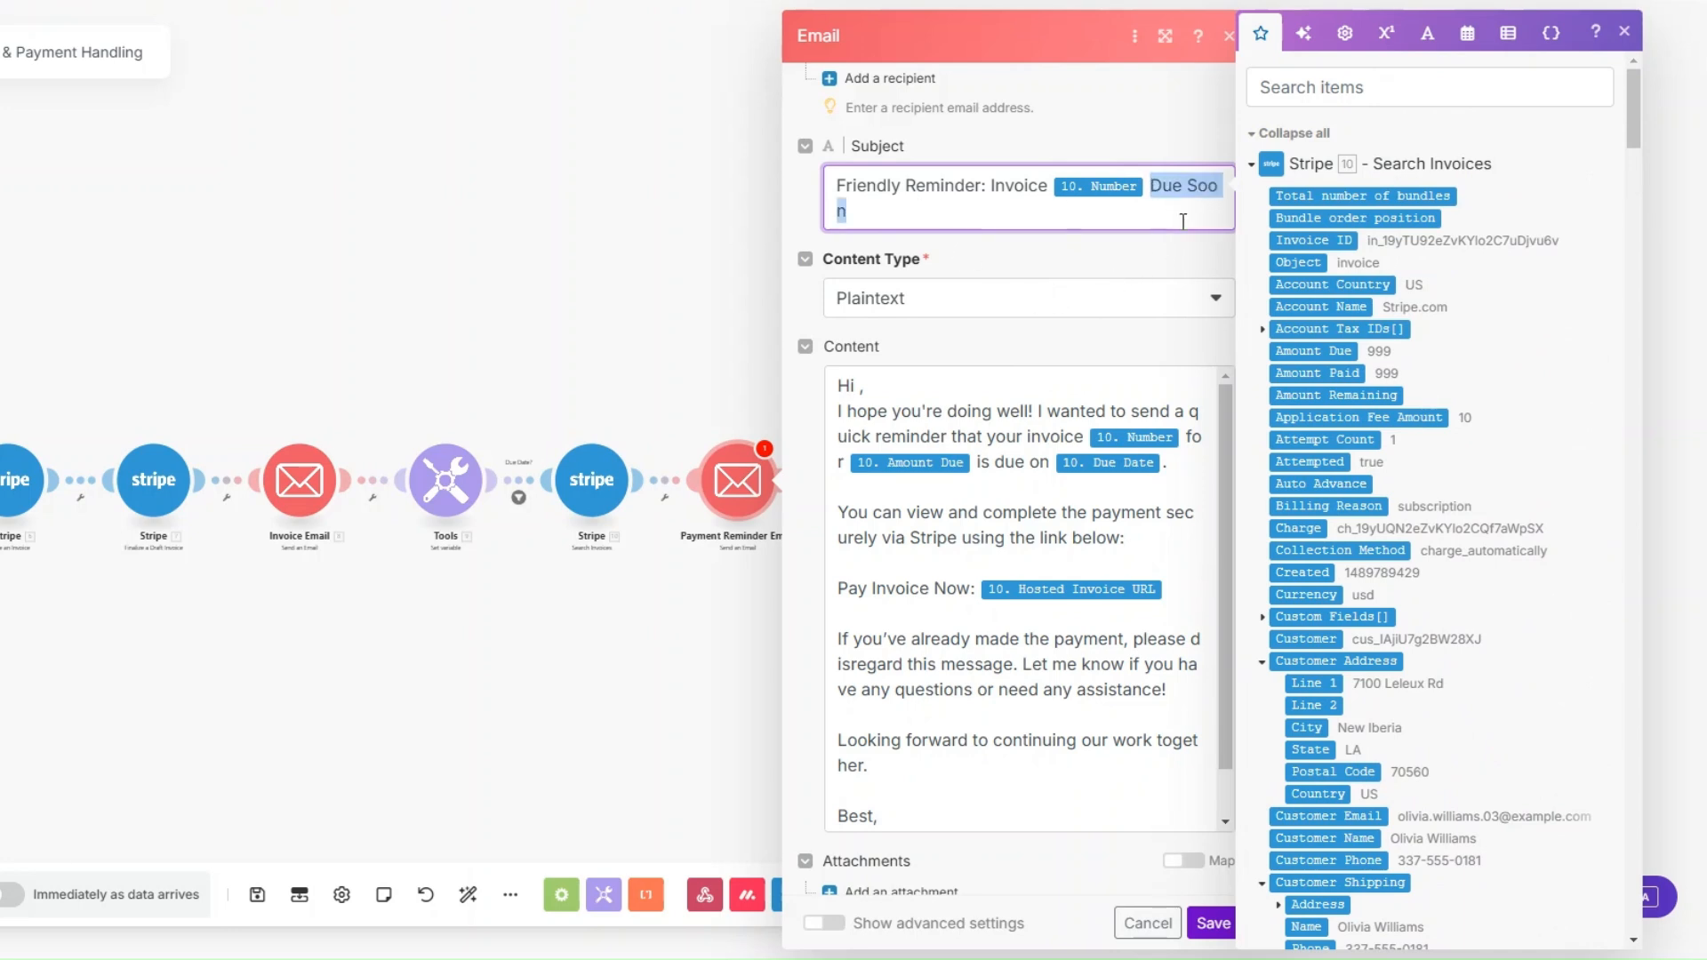
pyautogui.press('BackSpace')
pyautogui.write('Due')
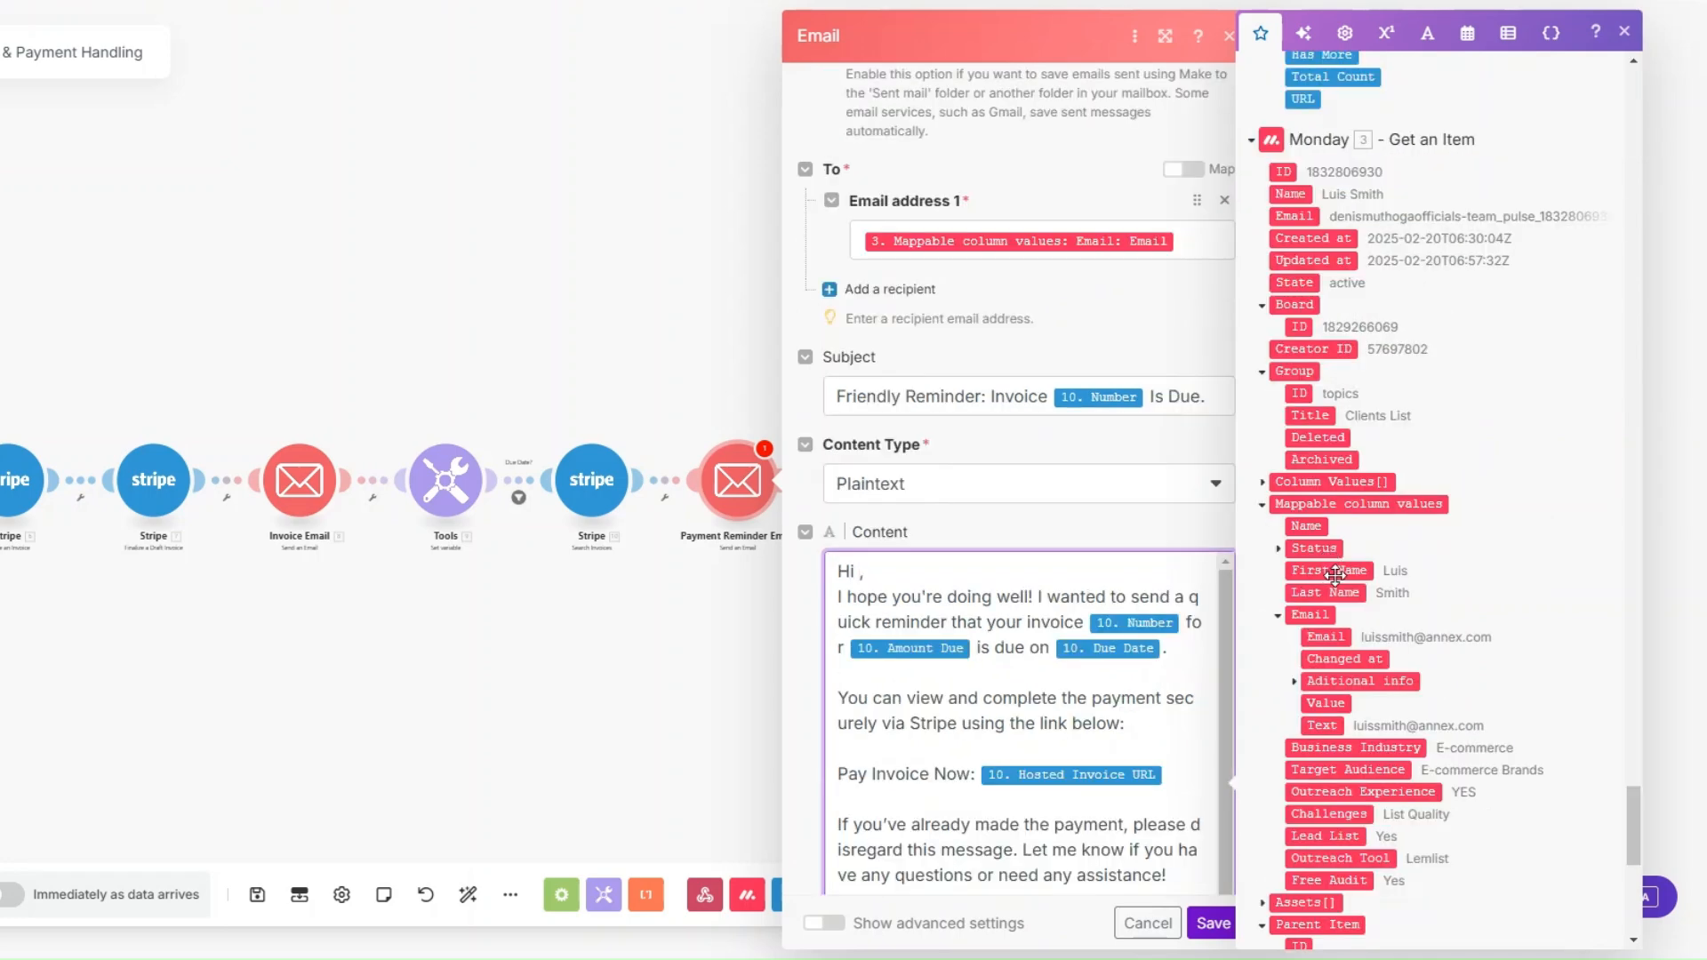
# Step: Insert the Monday First Name value after "Hi" in the email content and change "is due on" to "was due on"
pyautogui.click(1329, 570)
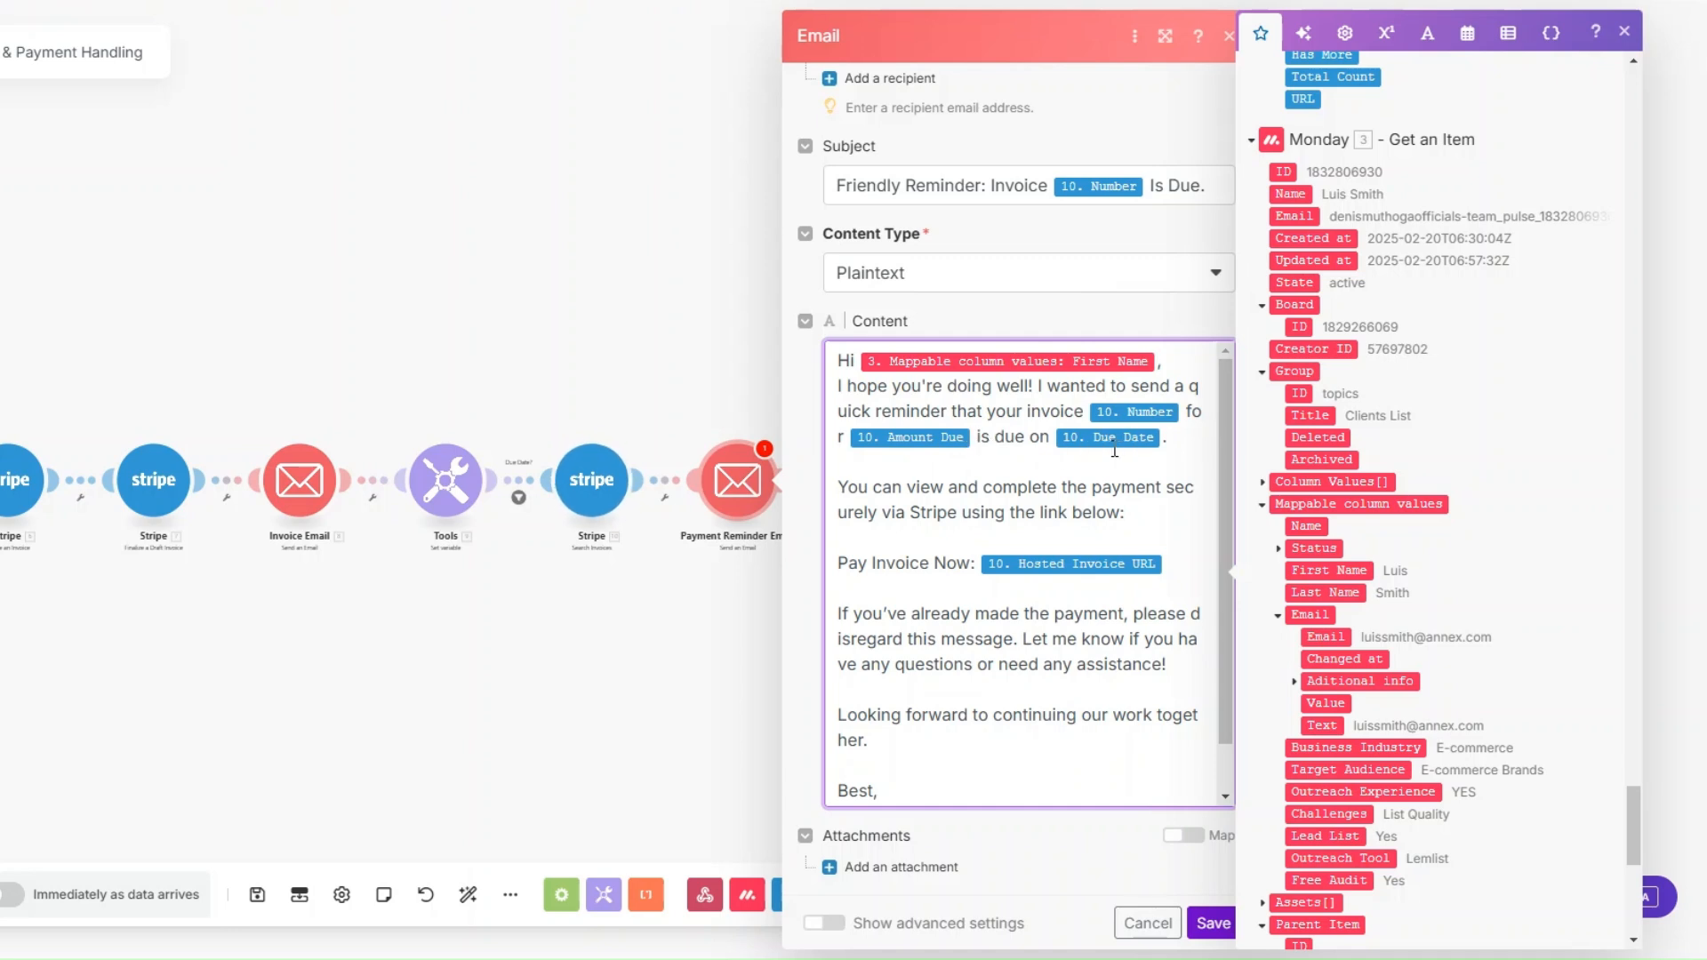
pyautogui.doubleClick(982, 440)
pyautogui.write('was')
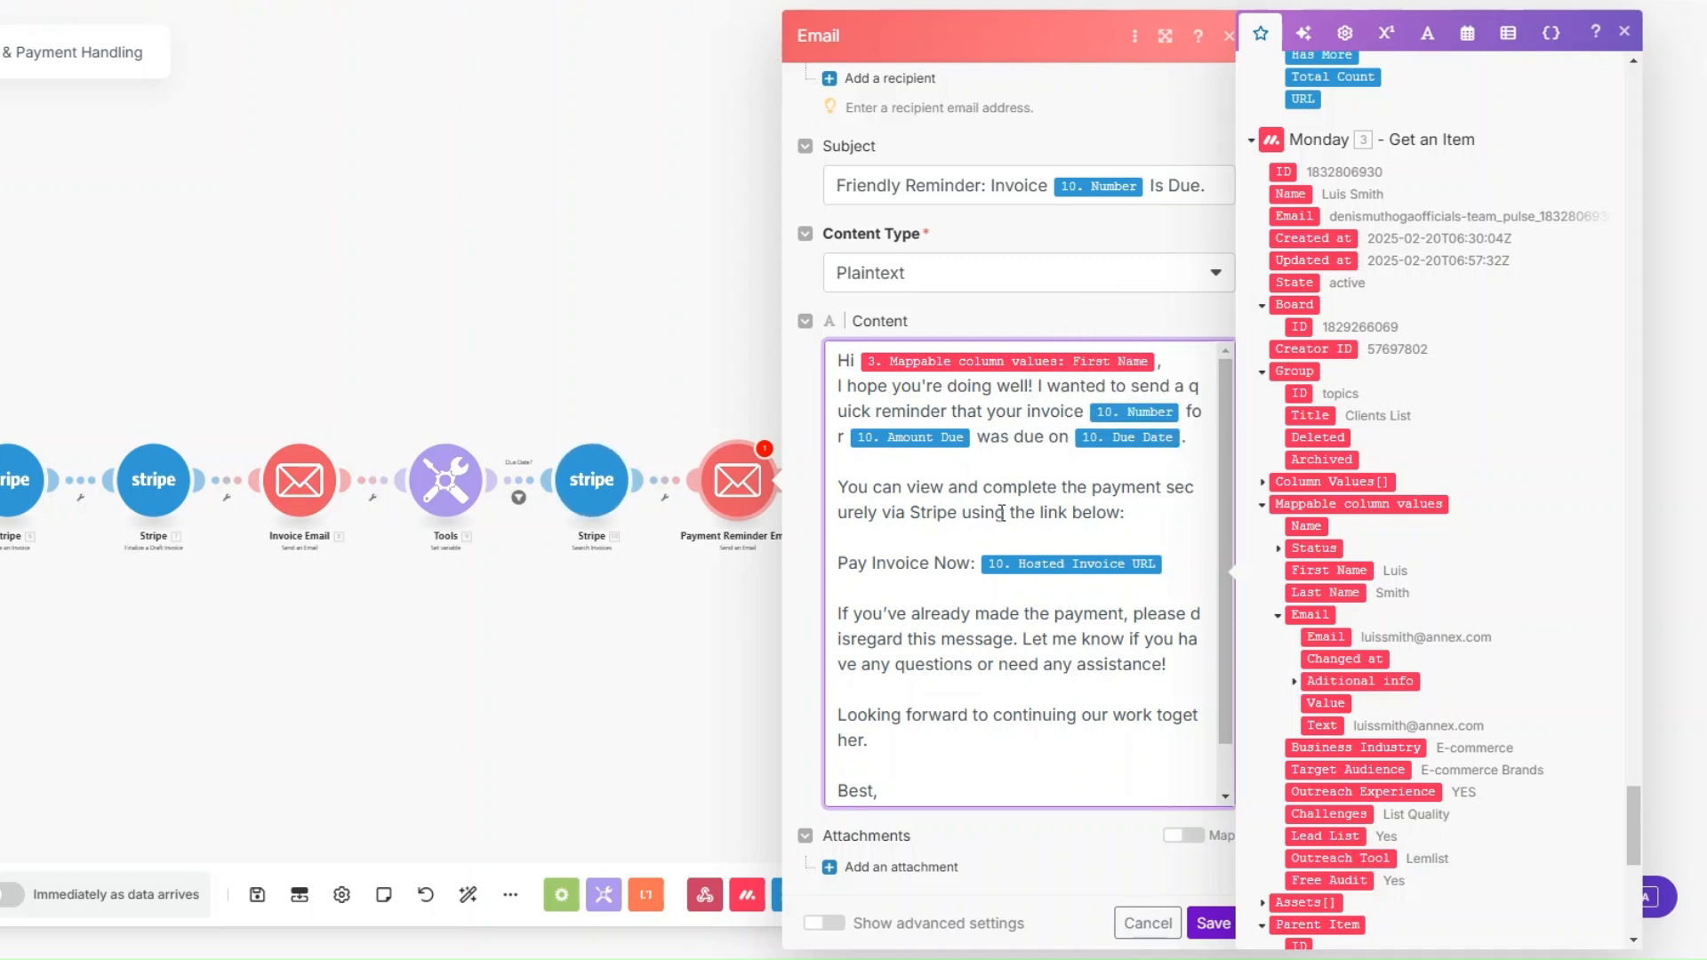
pyautogui.scroll(-1, 1174, 556)
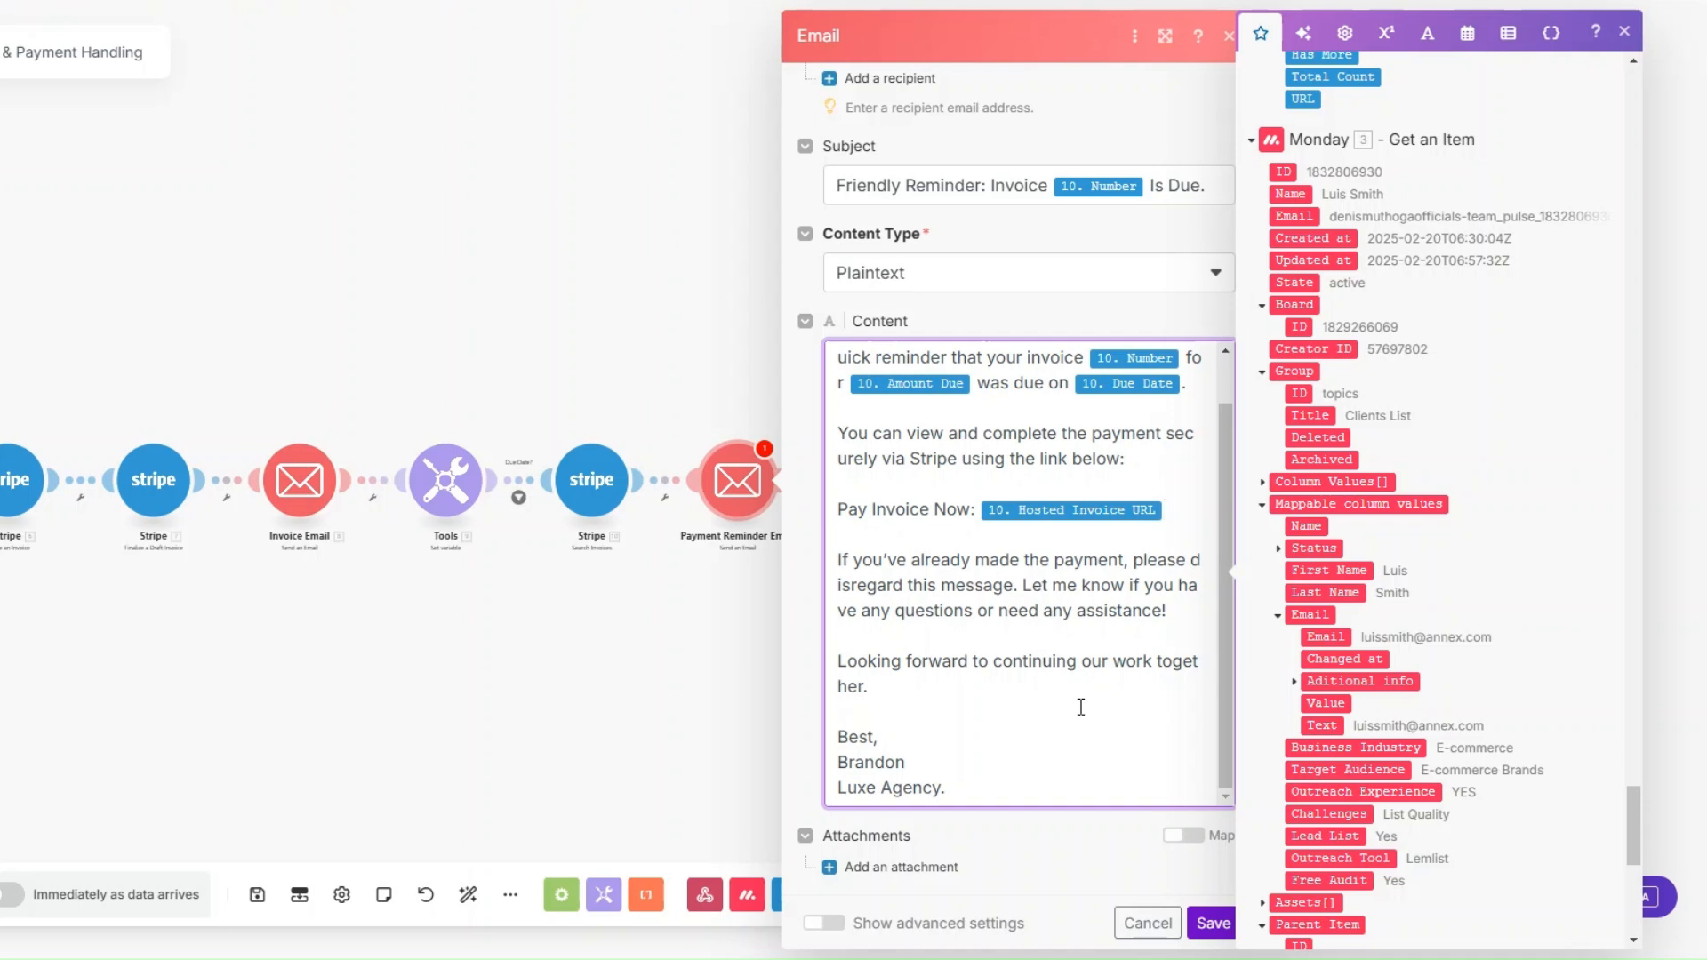
# Step: Set up a filter between the Search Invoices and Payment Reminder Email modules and label it "Payment Reminder?"
pyautogui.click(514, 641)
pyautogui.moveTo(514, 640); pyautogui.dragTo(823, 637)
pyautogui.click(961, 485)
pyautogui.click(978, 515)
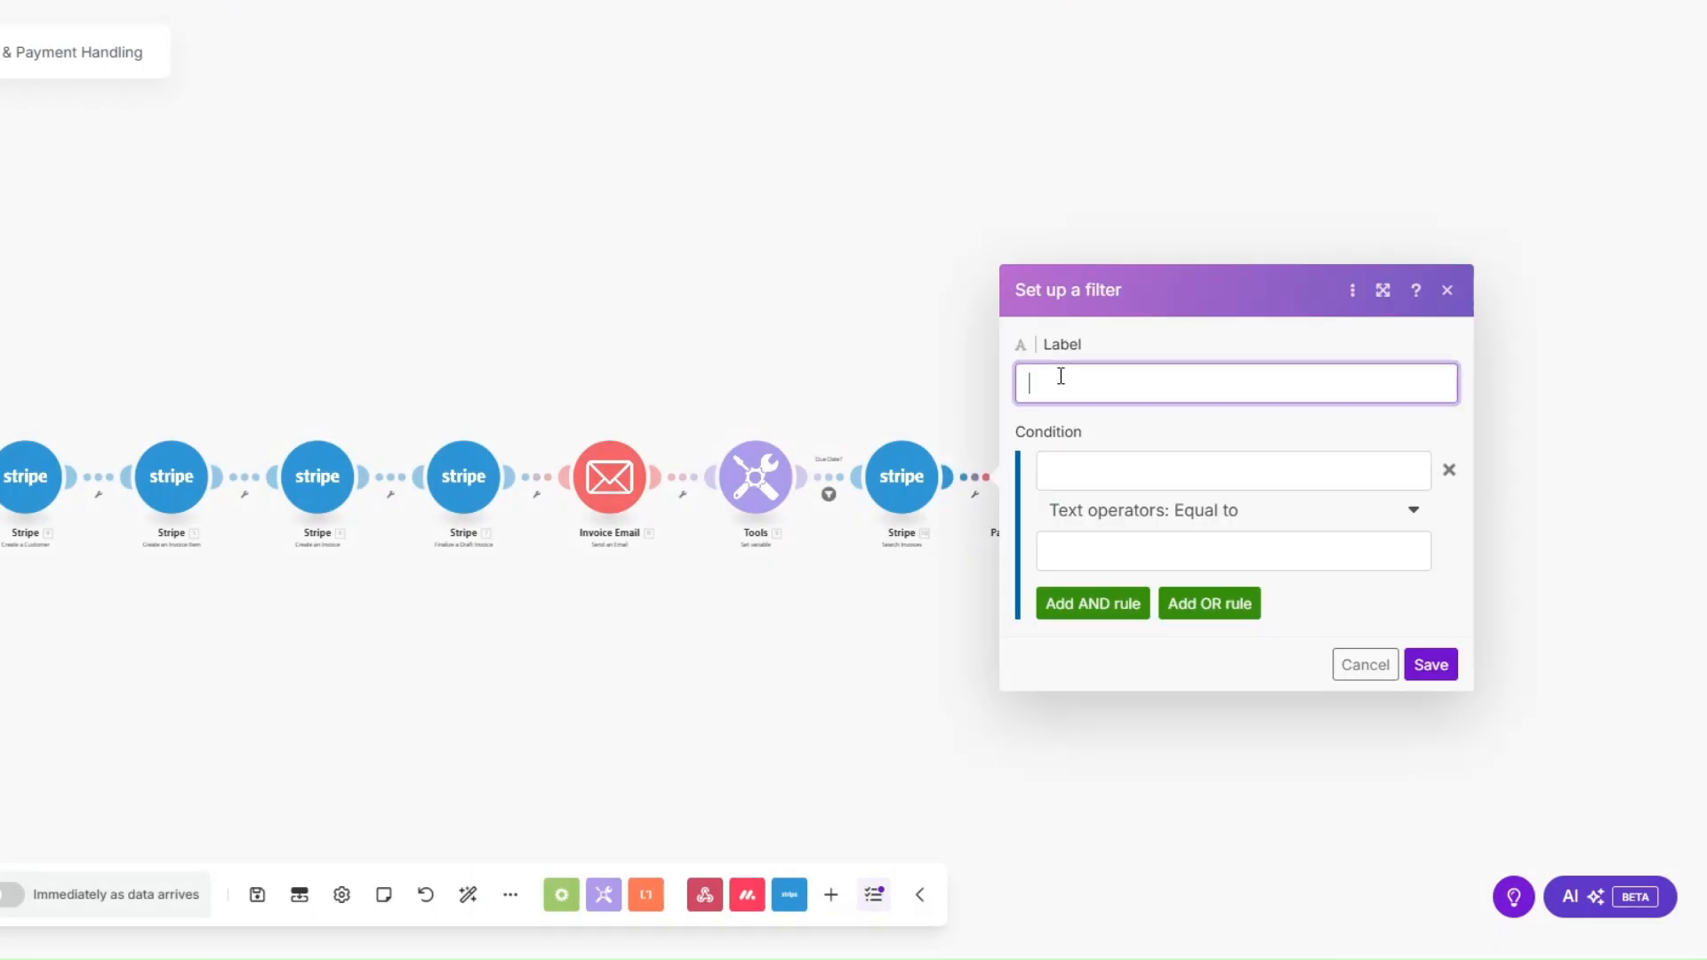
pyautogui.write('Payment Reminder?')
# Step: Set the filter's first condition to require that the Amount Due from Search Invoices exists
pyautogui.click(1084, 466)
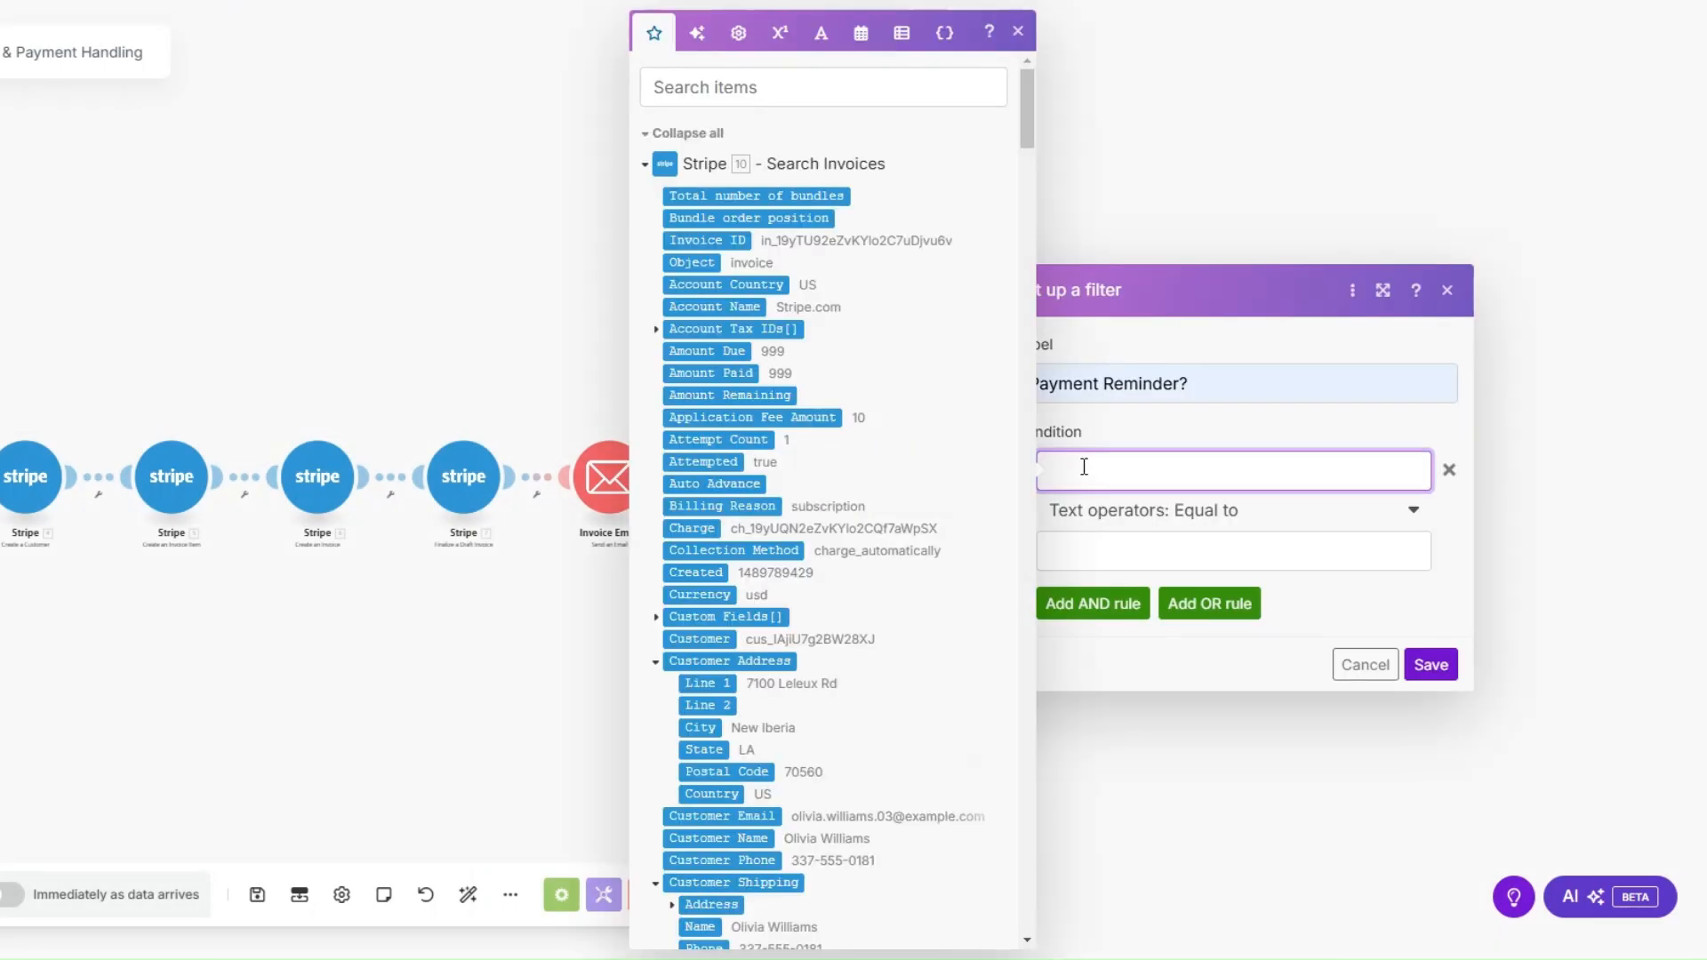
pyautogui.click(707, 351)
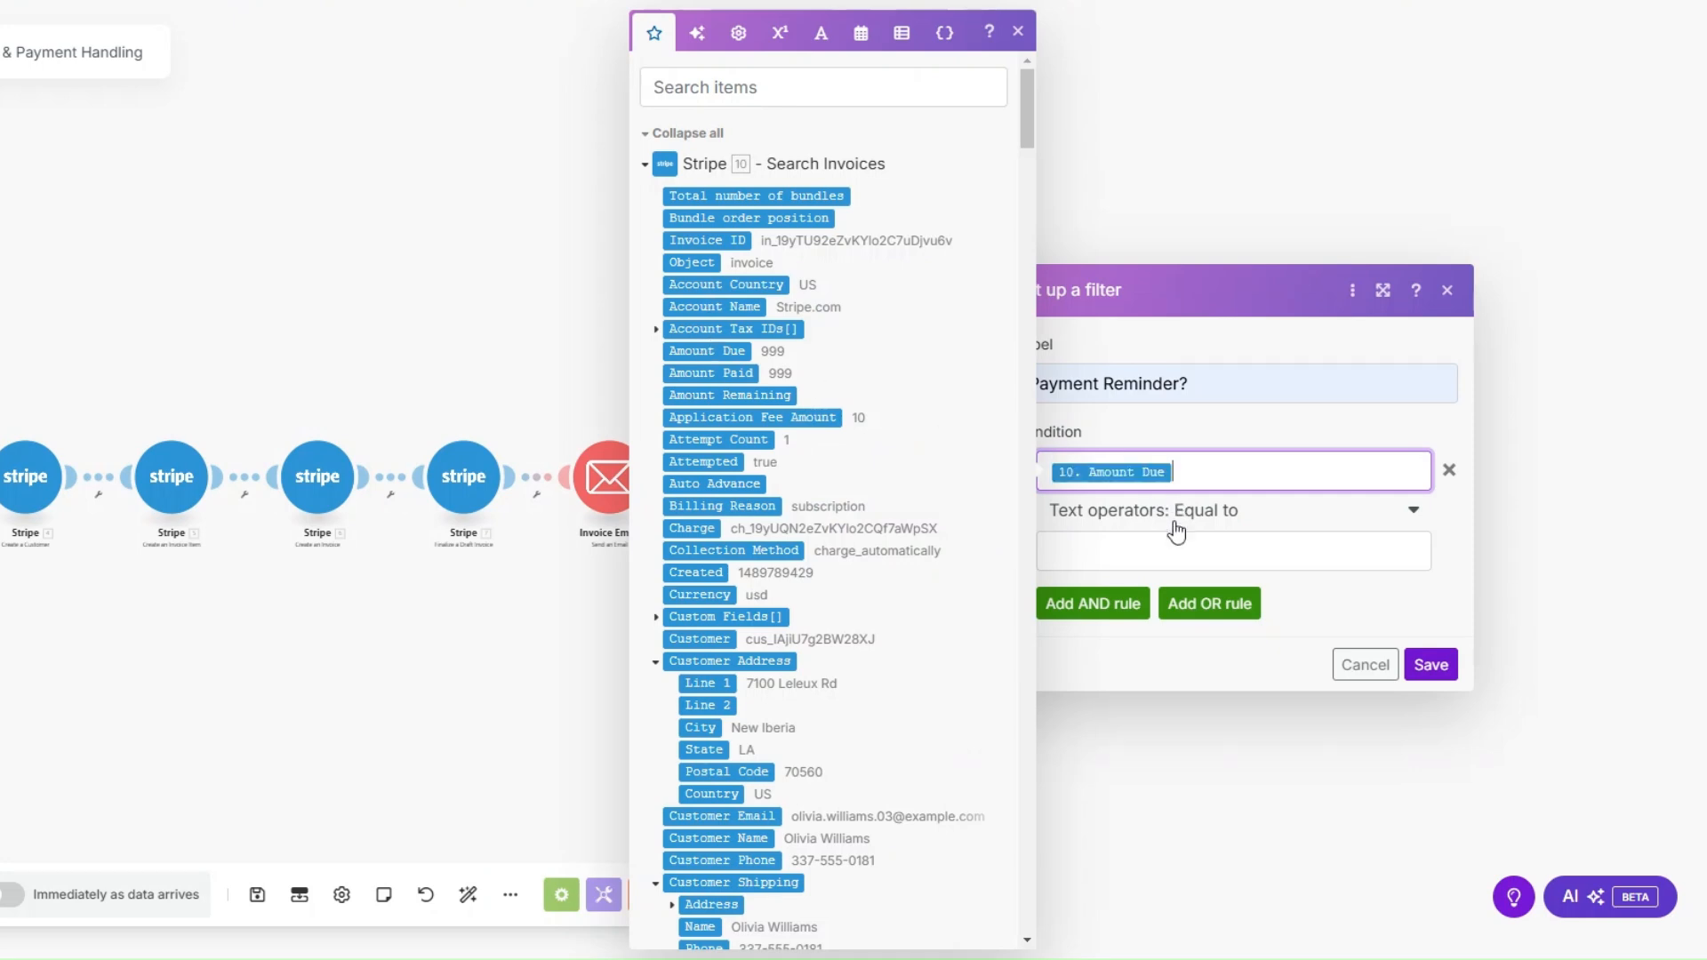
pyautogui.click(1158, 514)
pyautogui.click(1128, 608)
# Step: Add an AND rule to the filter that tests the Set Variable module's Date with the datetime operator Equal to
pyautogui.click(1124, 564)
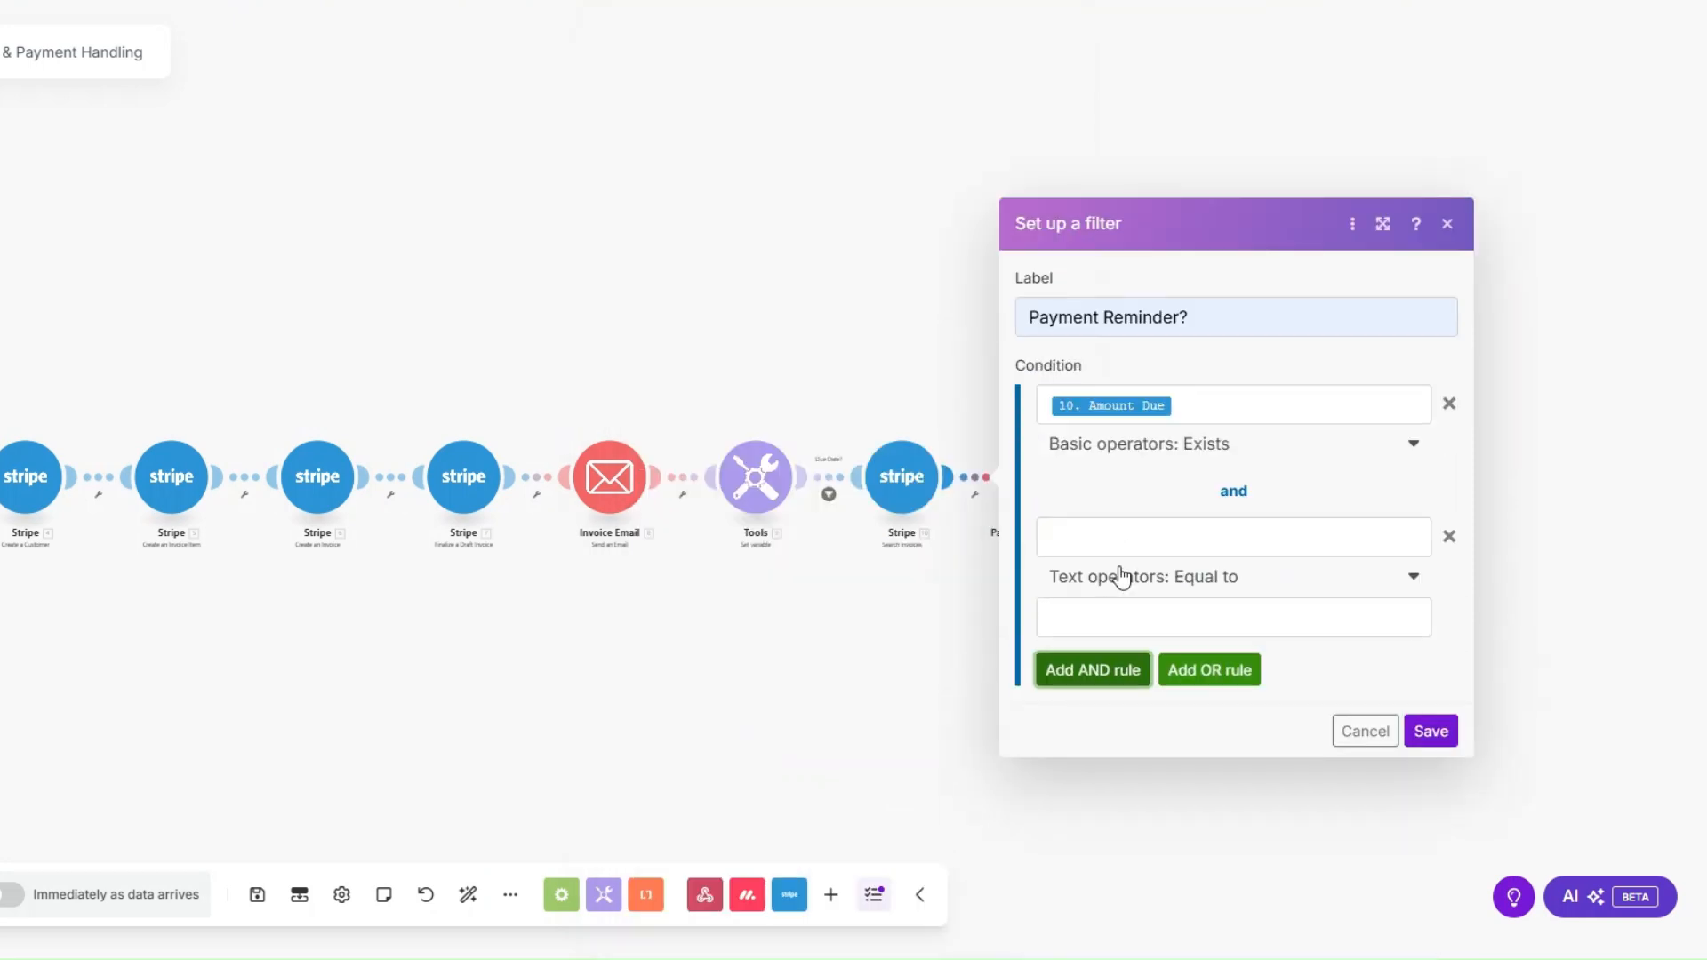
pyautogui.click(1121, 539)
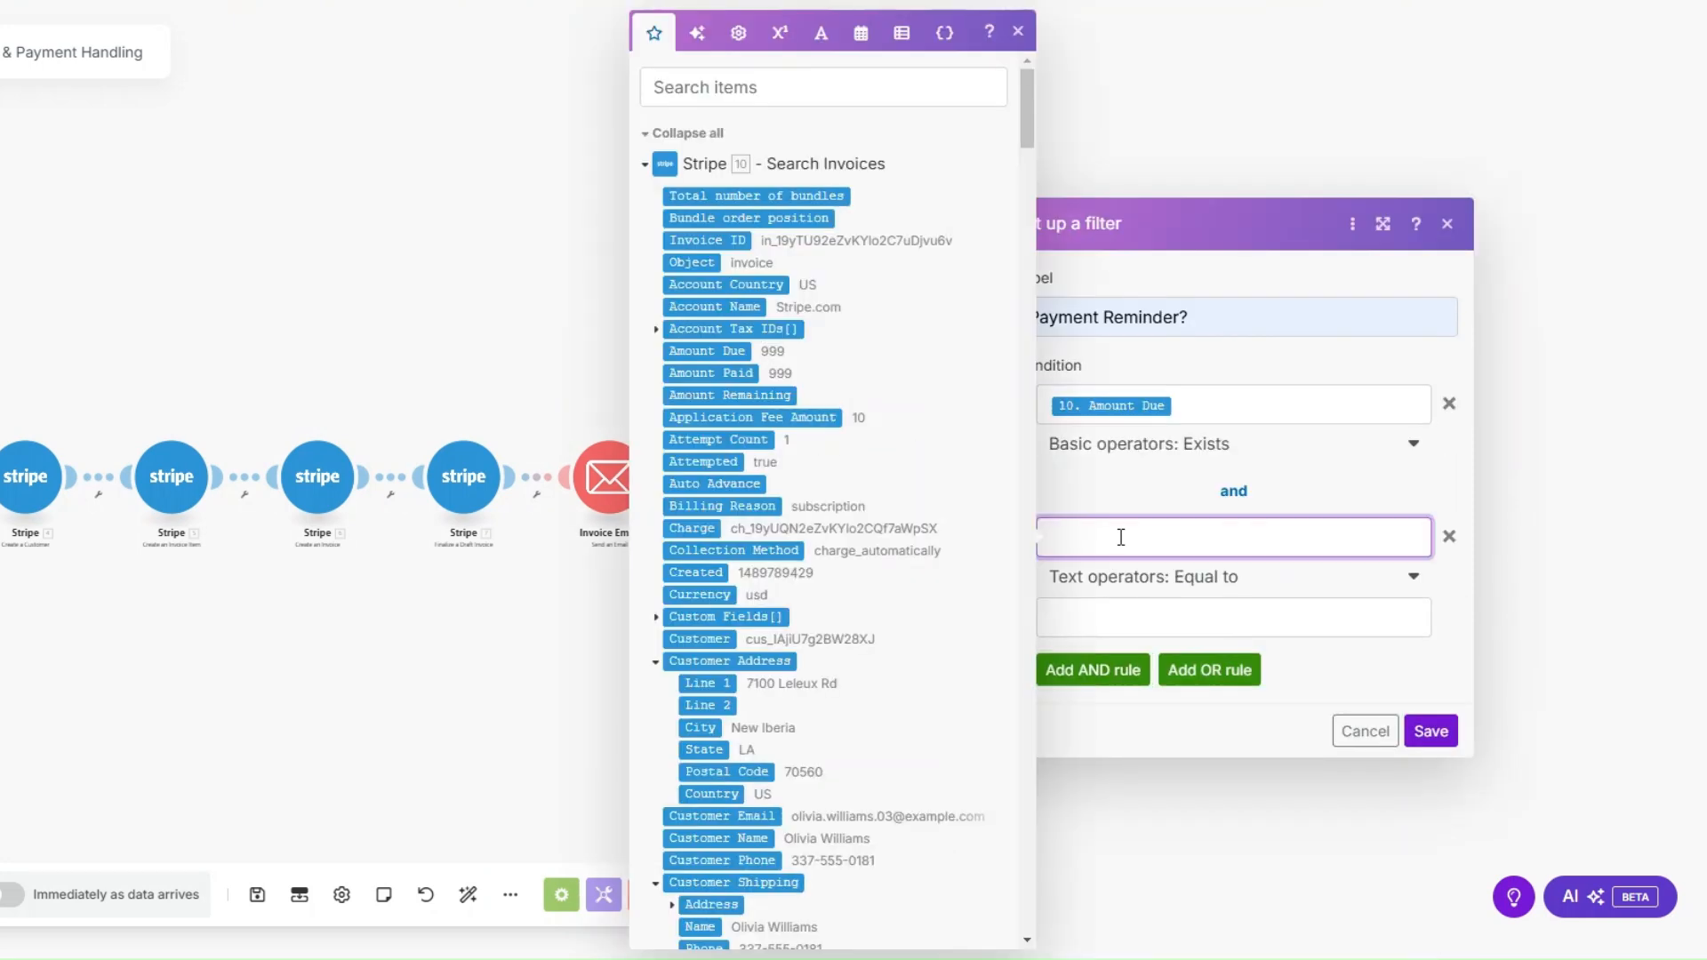
pyautogui.scroll(-15, 952, 450)
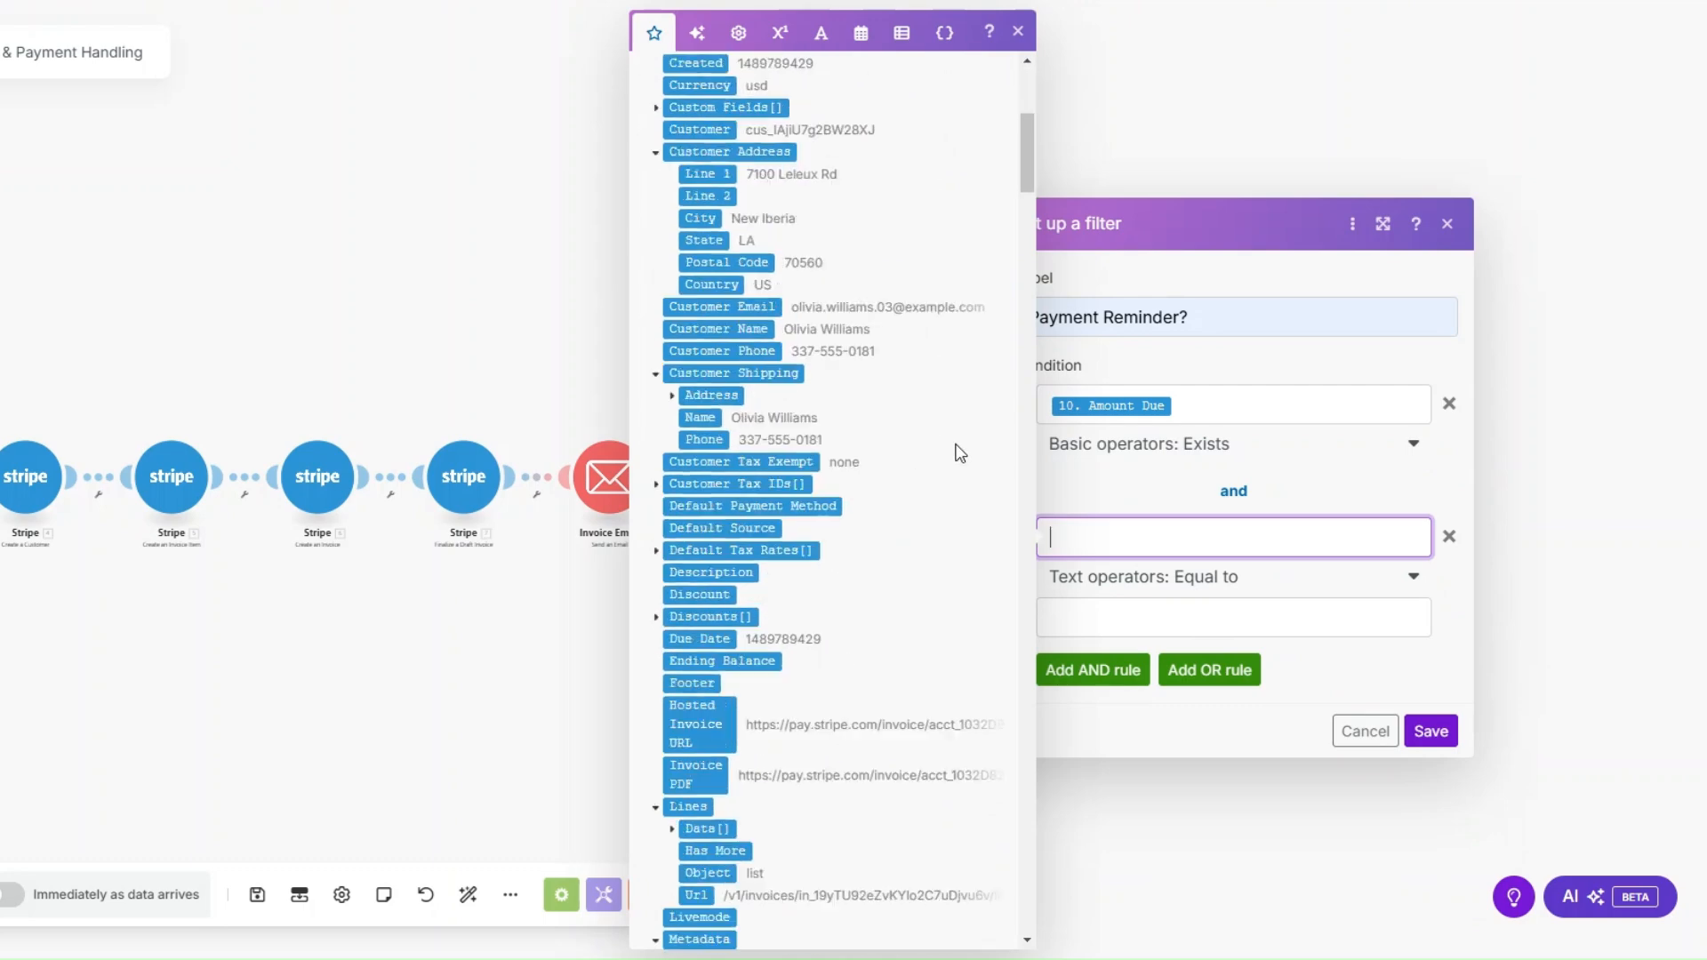
pyautogui.click(696, 473)
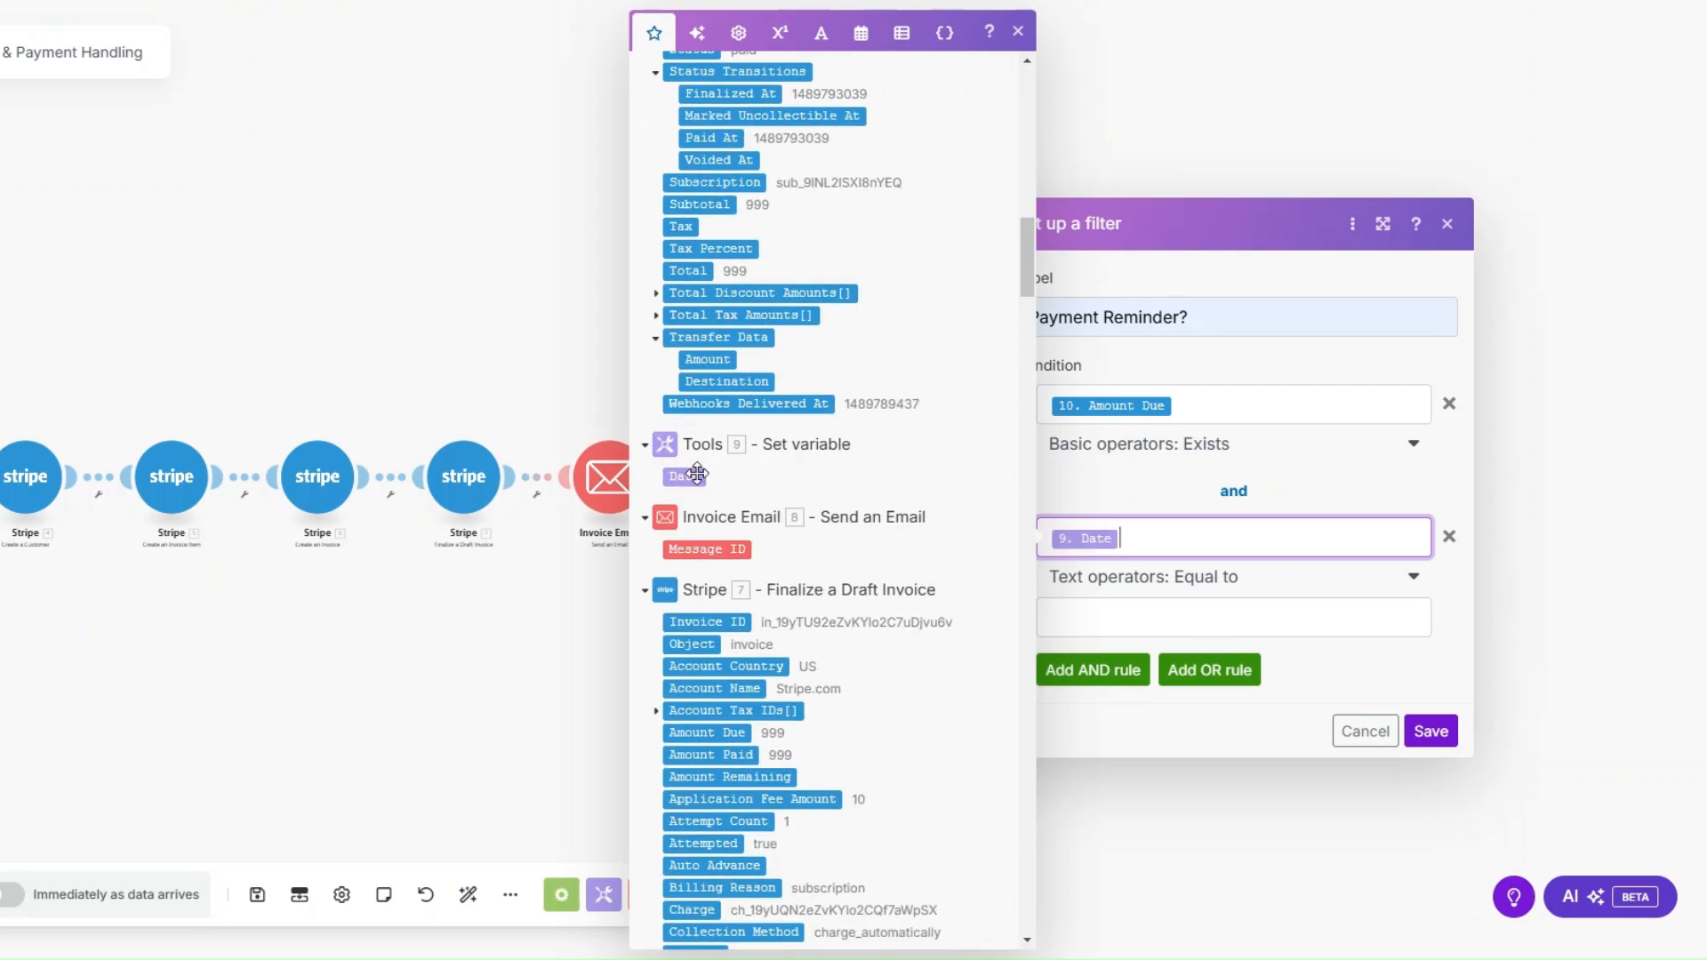
pyautogui.click(1123, 579)
pyautogui.scroll(-6, 1129, 702)
pyautogui.scroll(-3, 1125, 851)
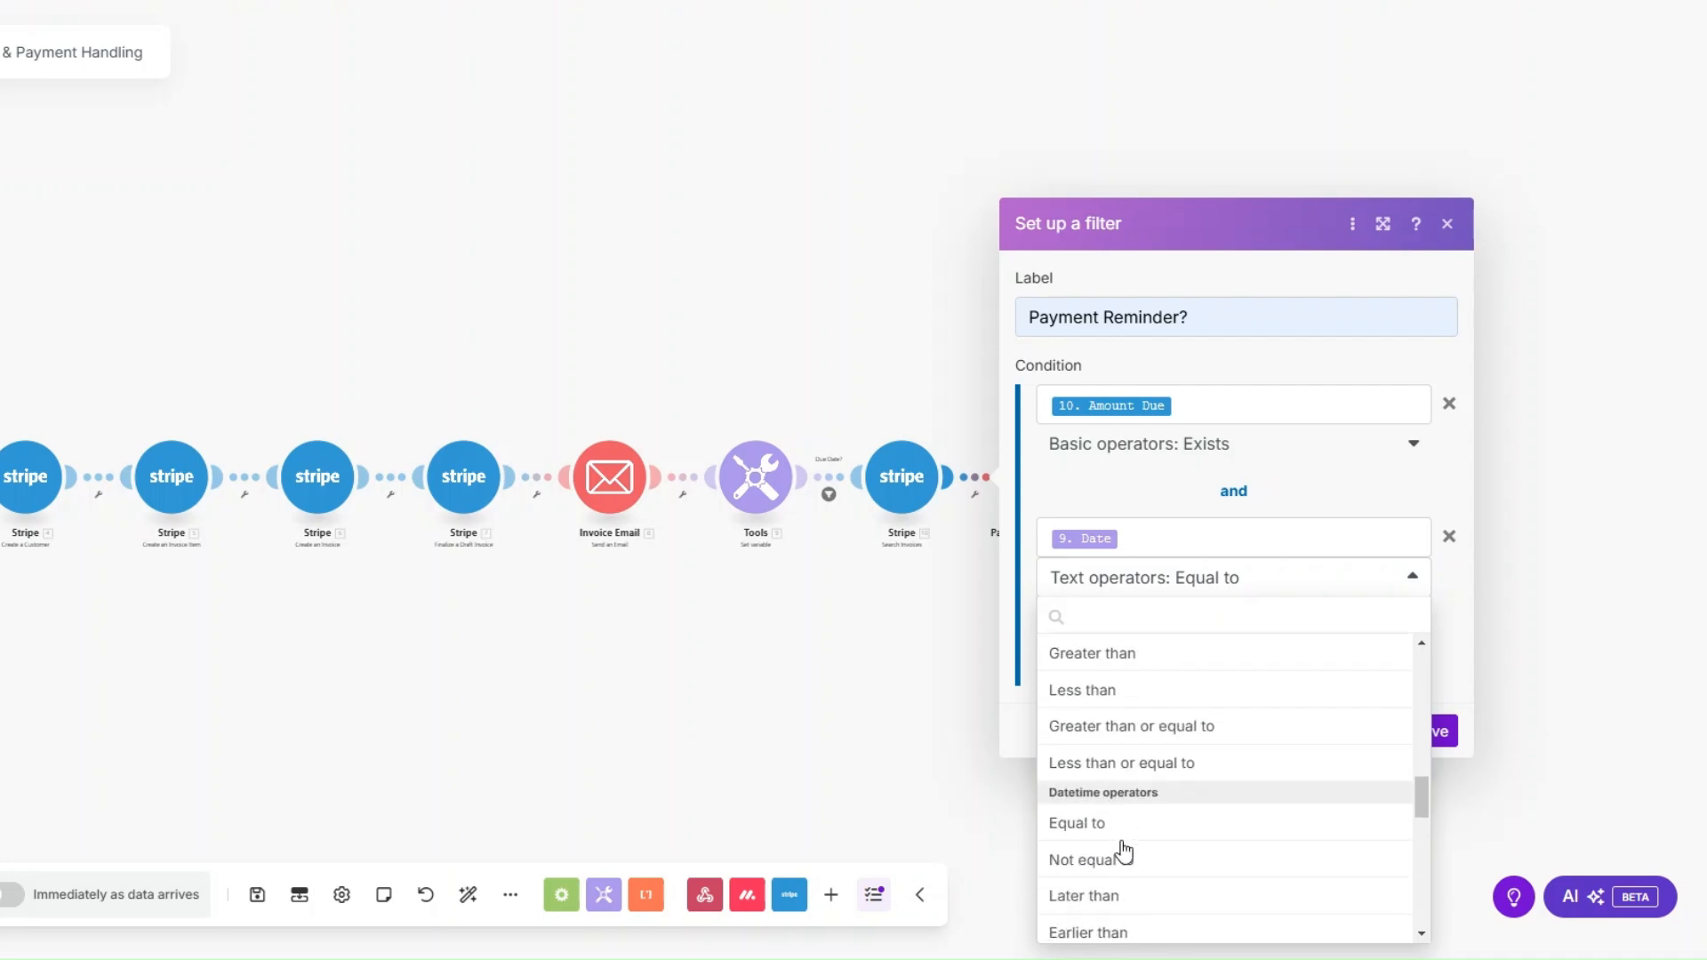
pyautogui.click(1106, 819)
# Step: Compare the Date with addDays of the Search Invoices Due Date plus 1 day, and save the filter
pyautogui.click(1115, 614)
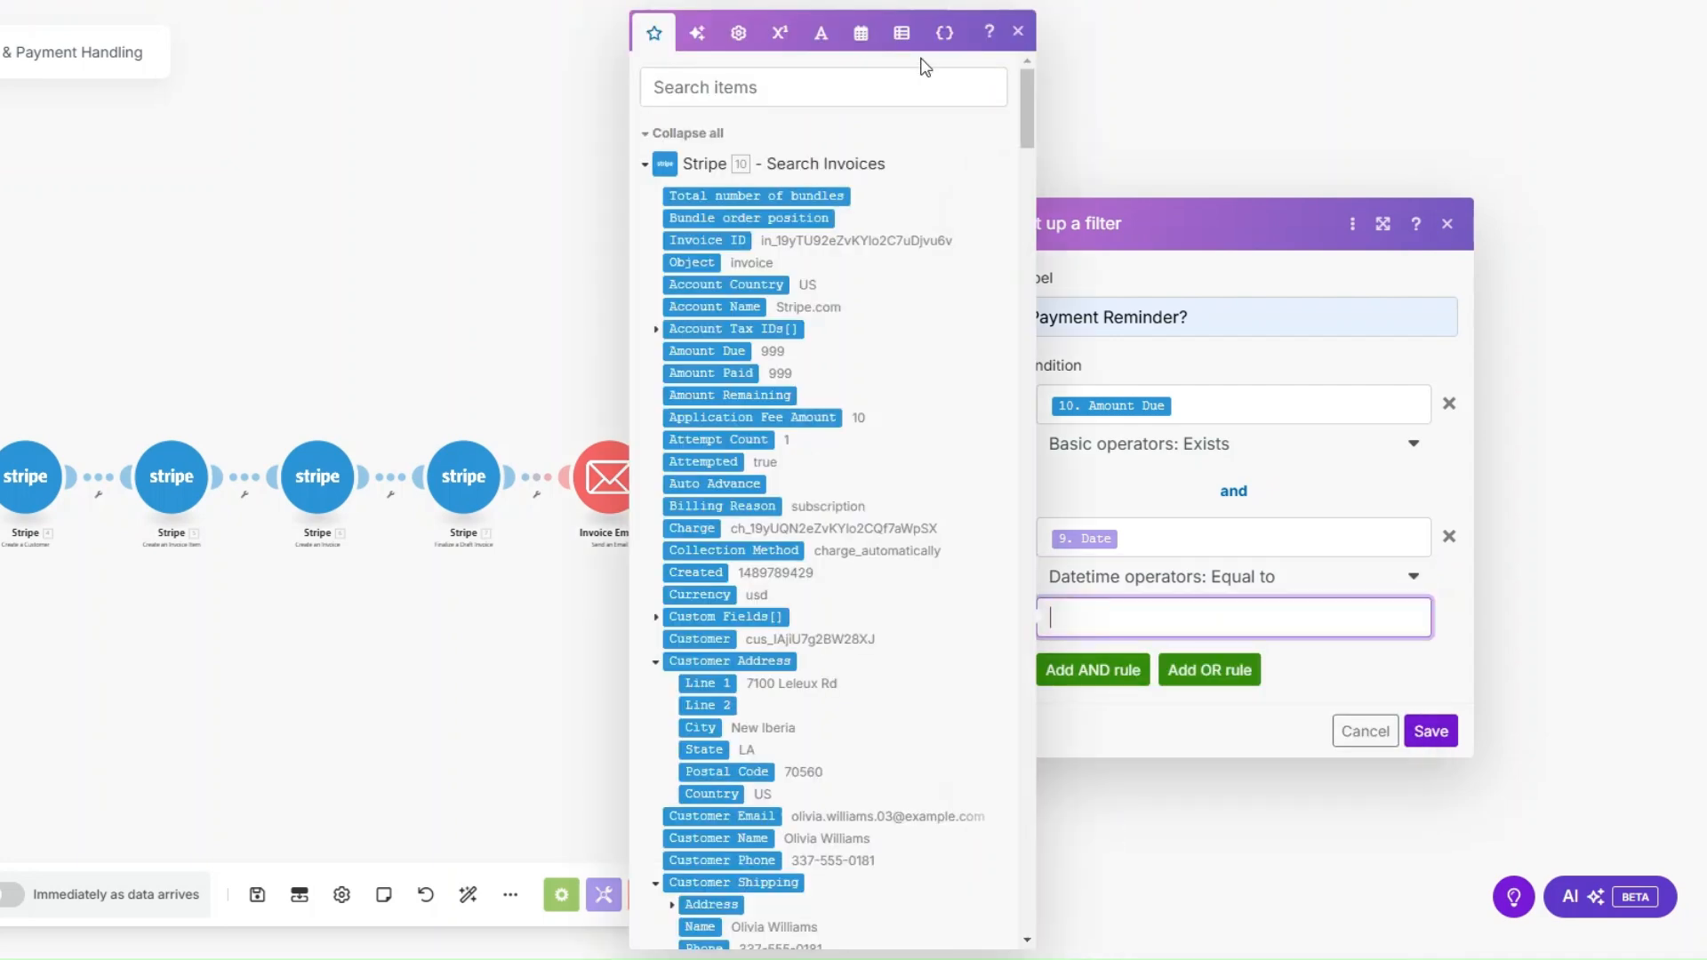
pyautogui.click(860, 33)
pyautogui.click(942, 828)
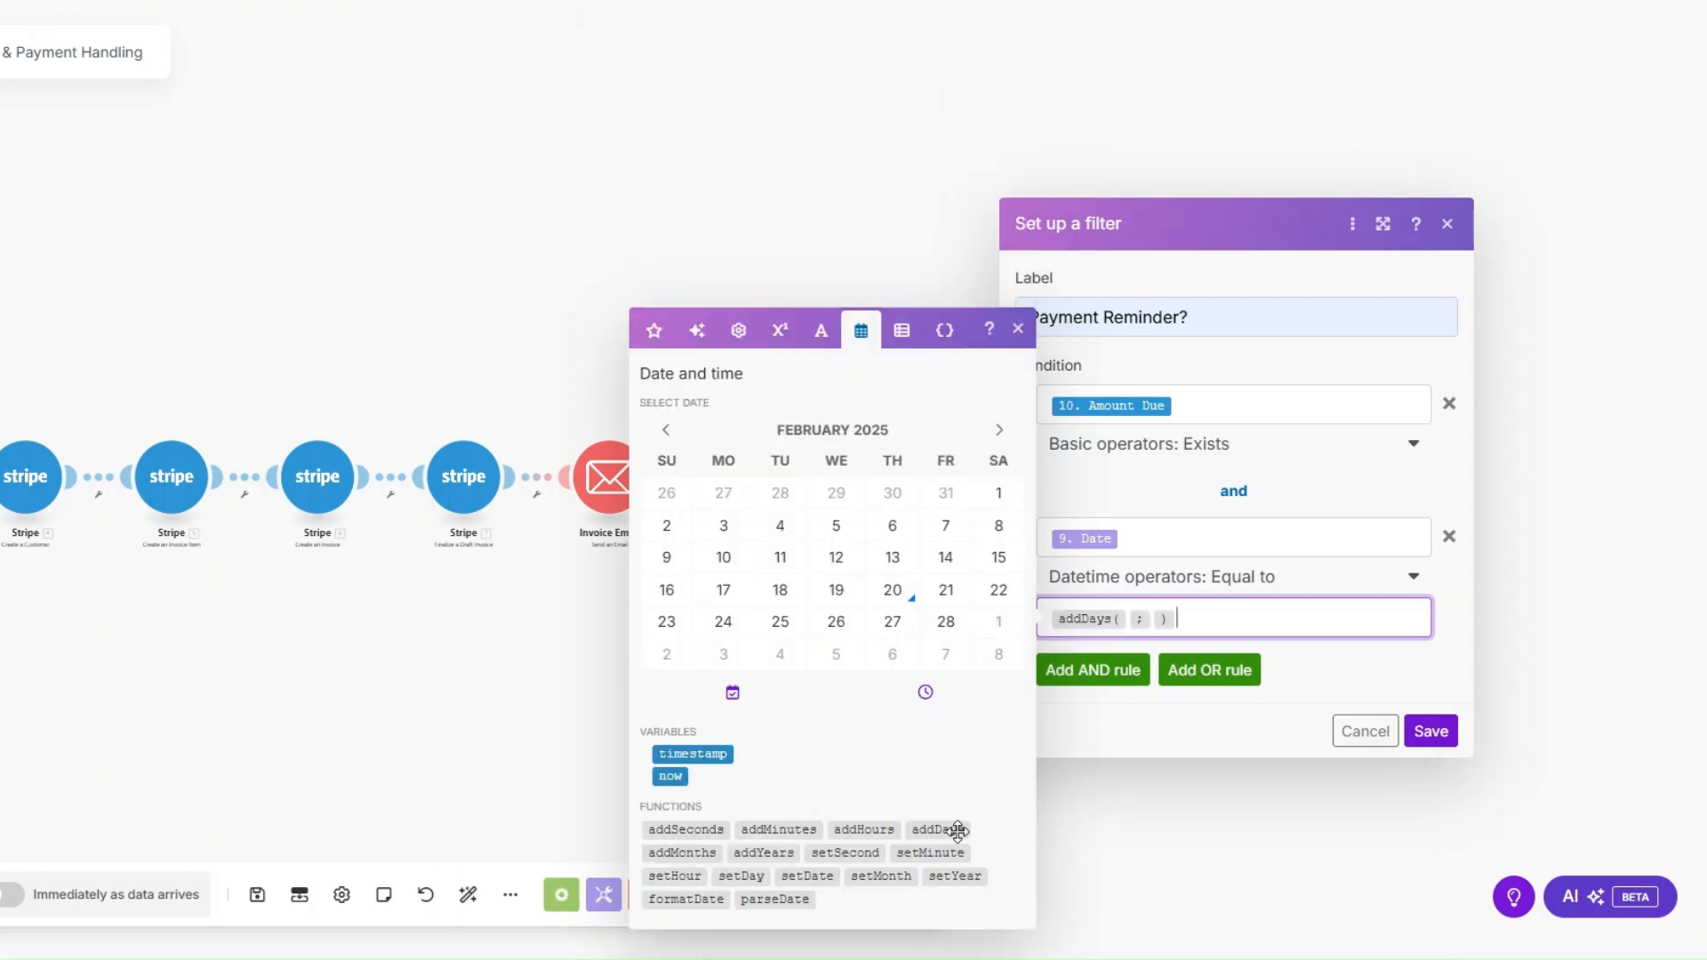
pyautogui.click(1129, 620)
pyautogui.click(653, 330)
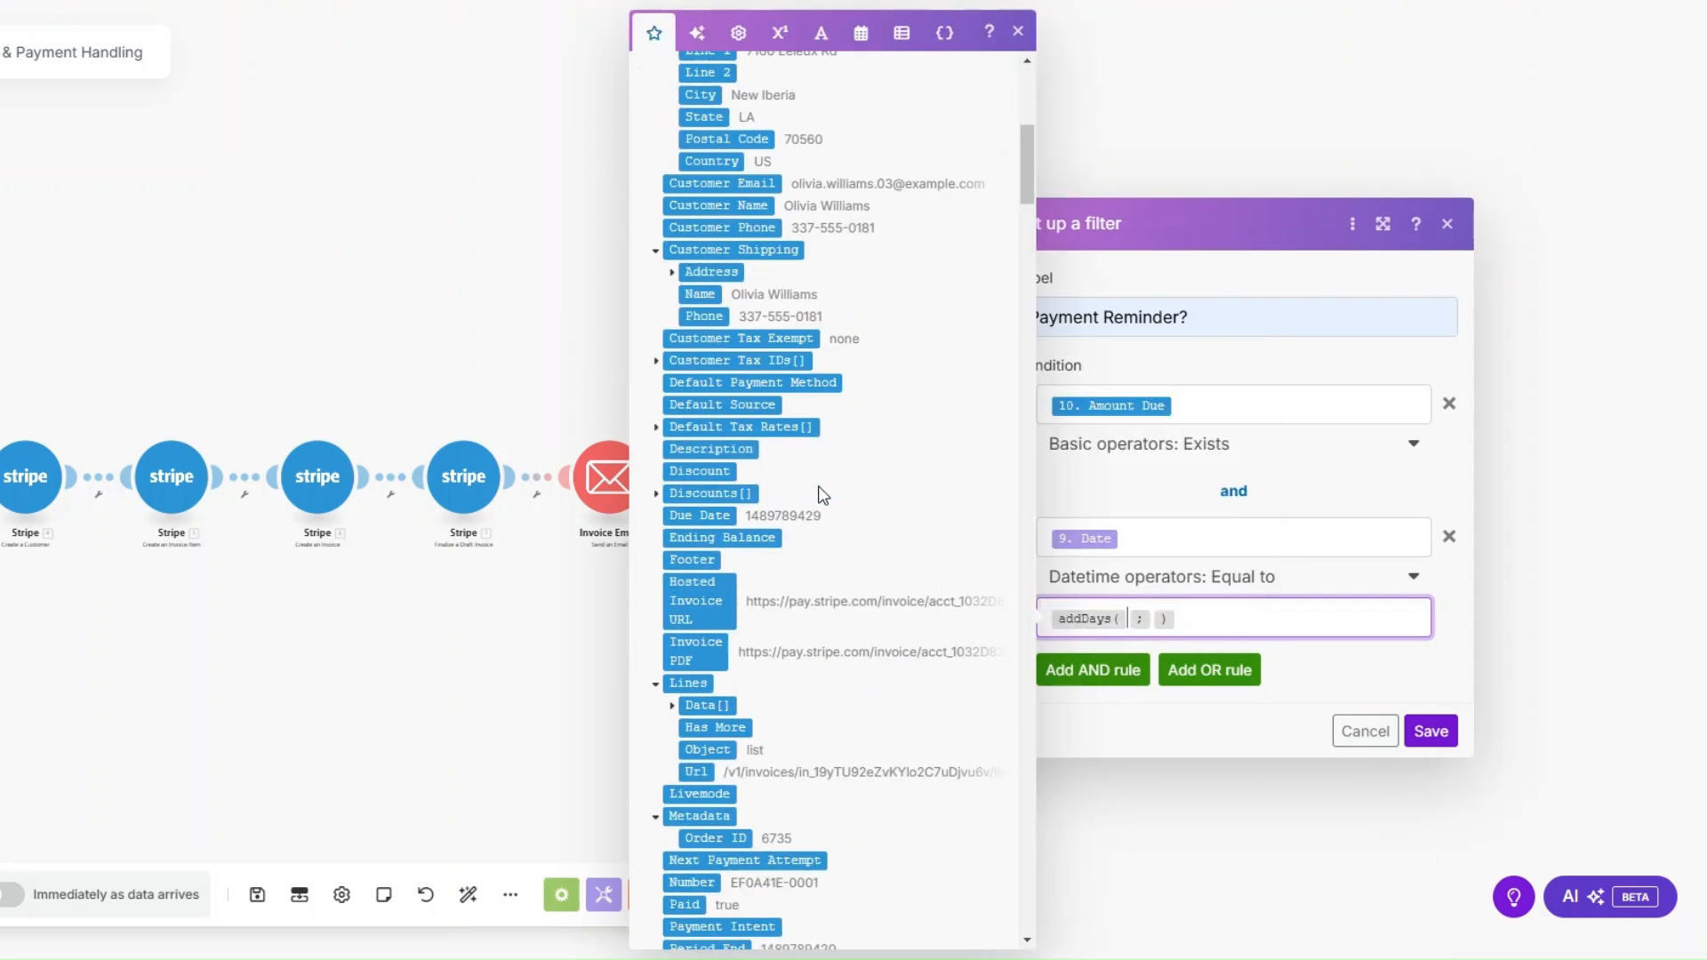
pyautogui.click(703, 514)
pyautogui.write('10. Due Date')
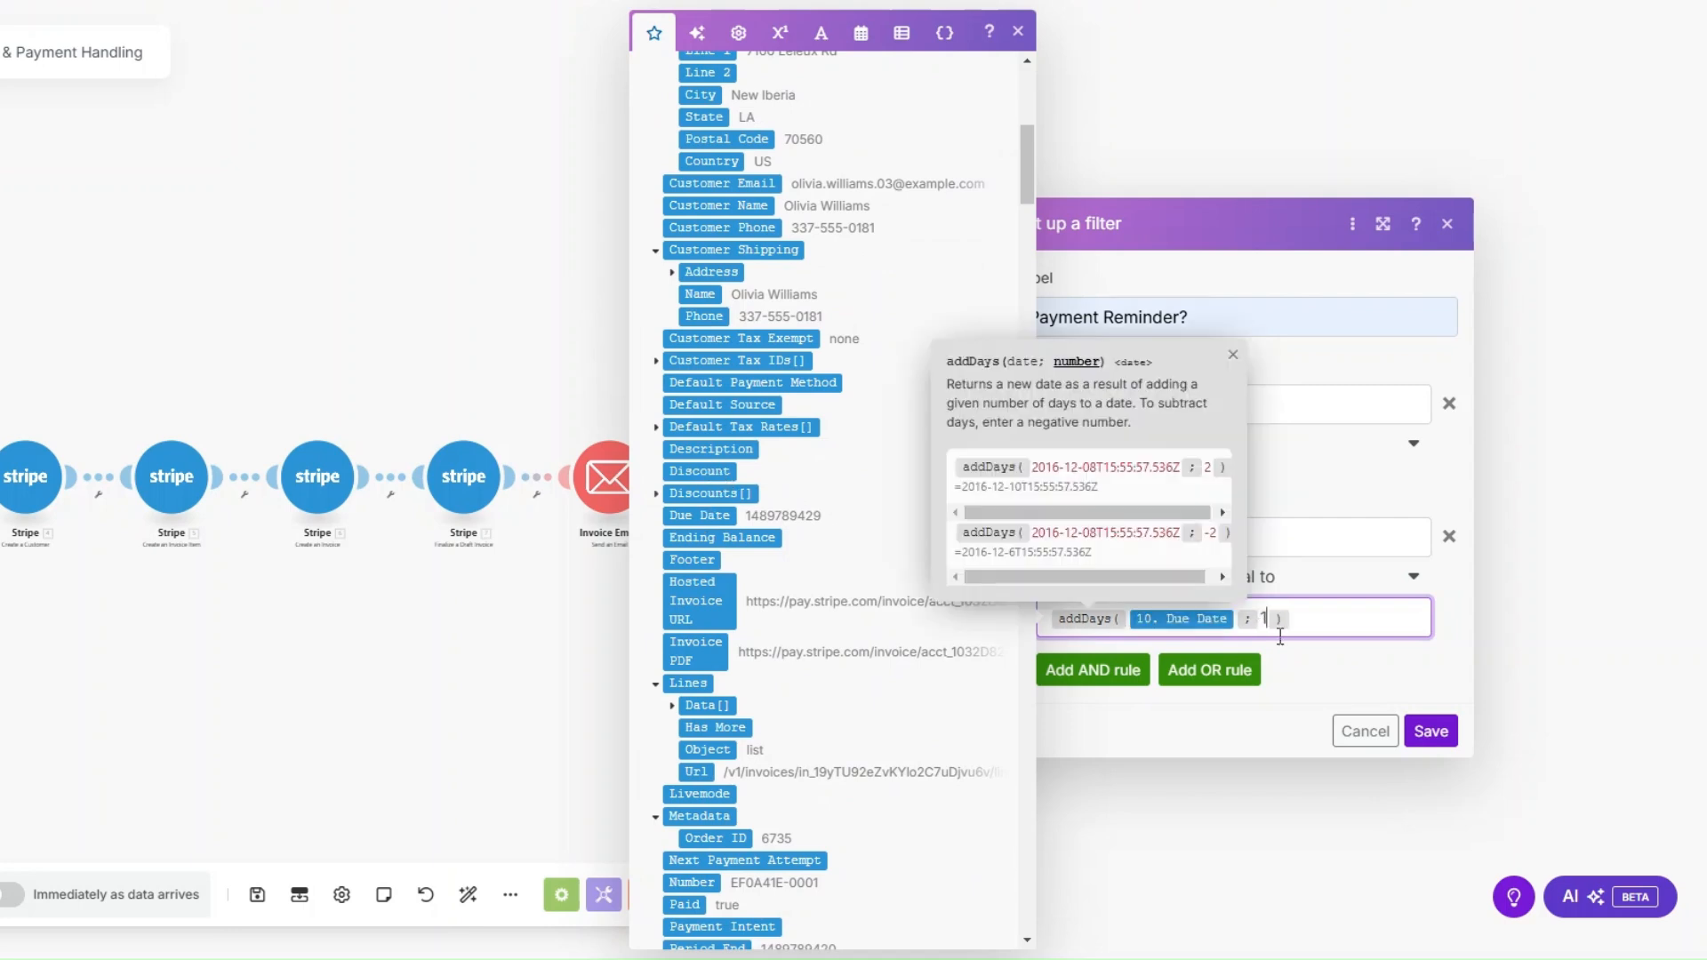
pyautogui.click(1433, 707)
pyautogui.click(1422, 730)
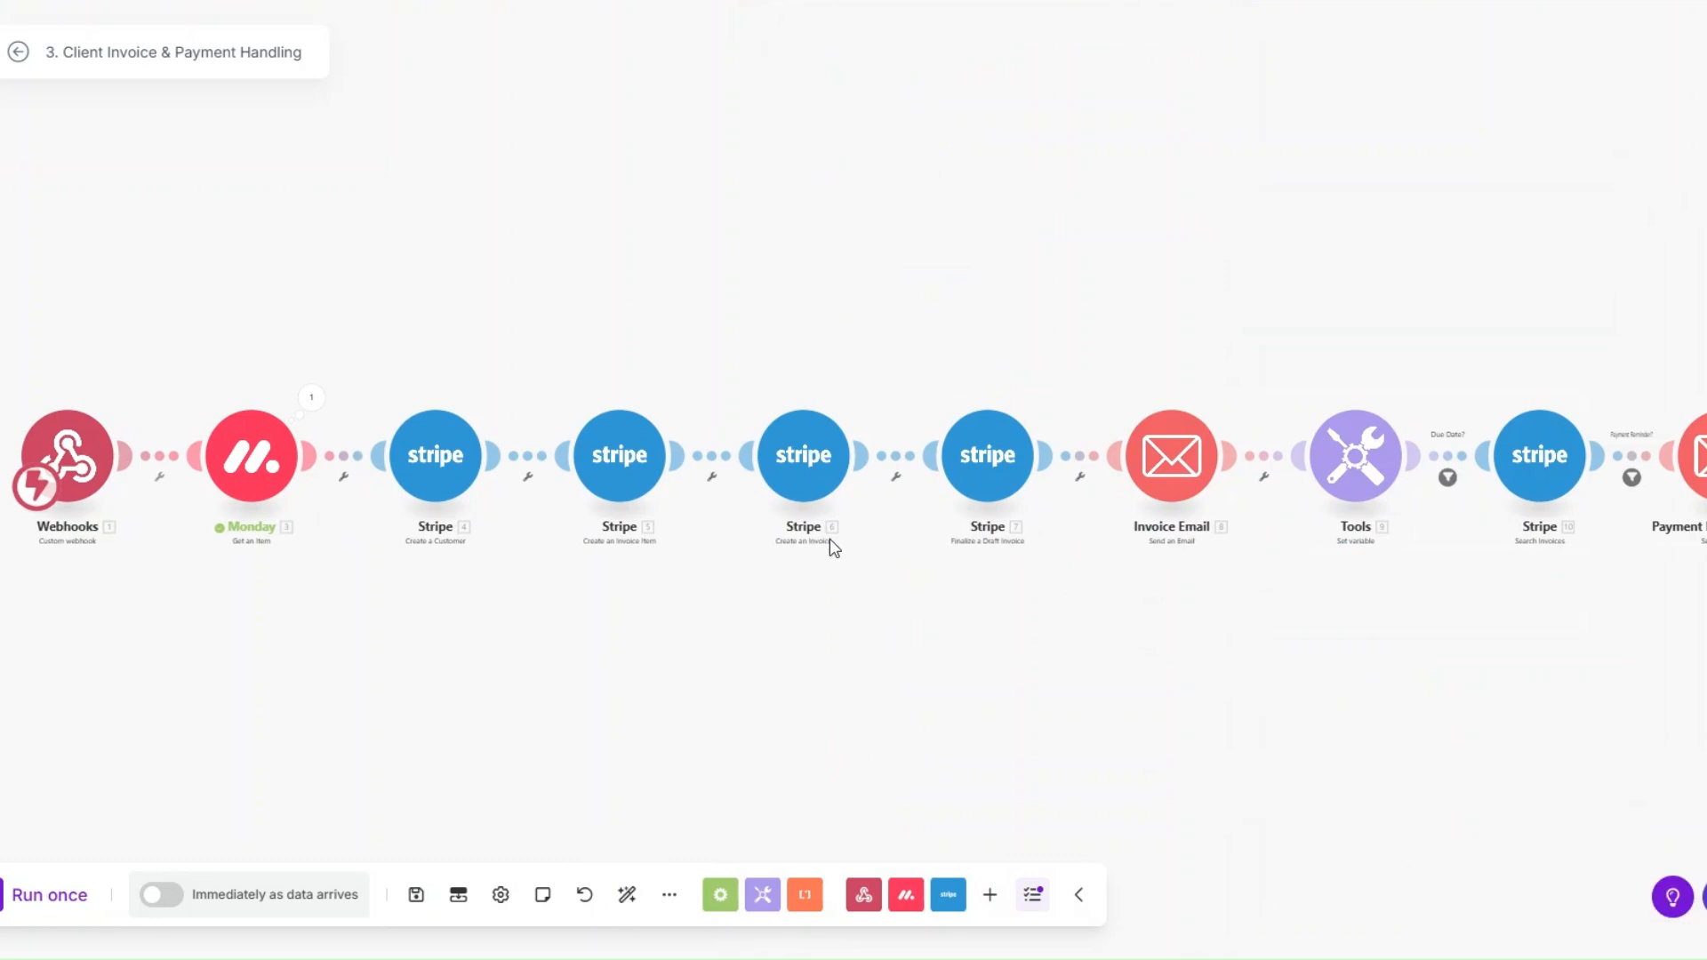
# Step: Run the scenario once and set the first client's status to SEND INVOICE in the Cold Outreach Agency Clients board on Monday
pyautogui.click(44, 896)
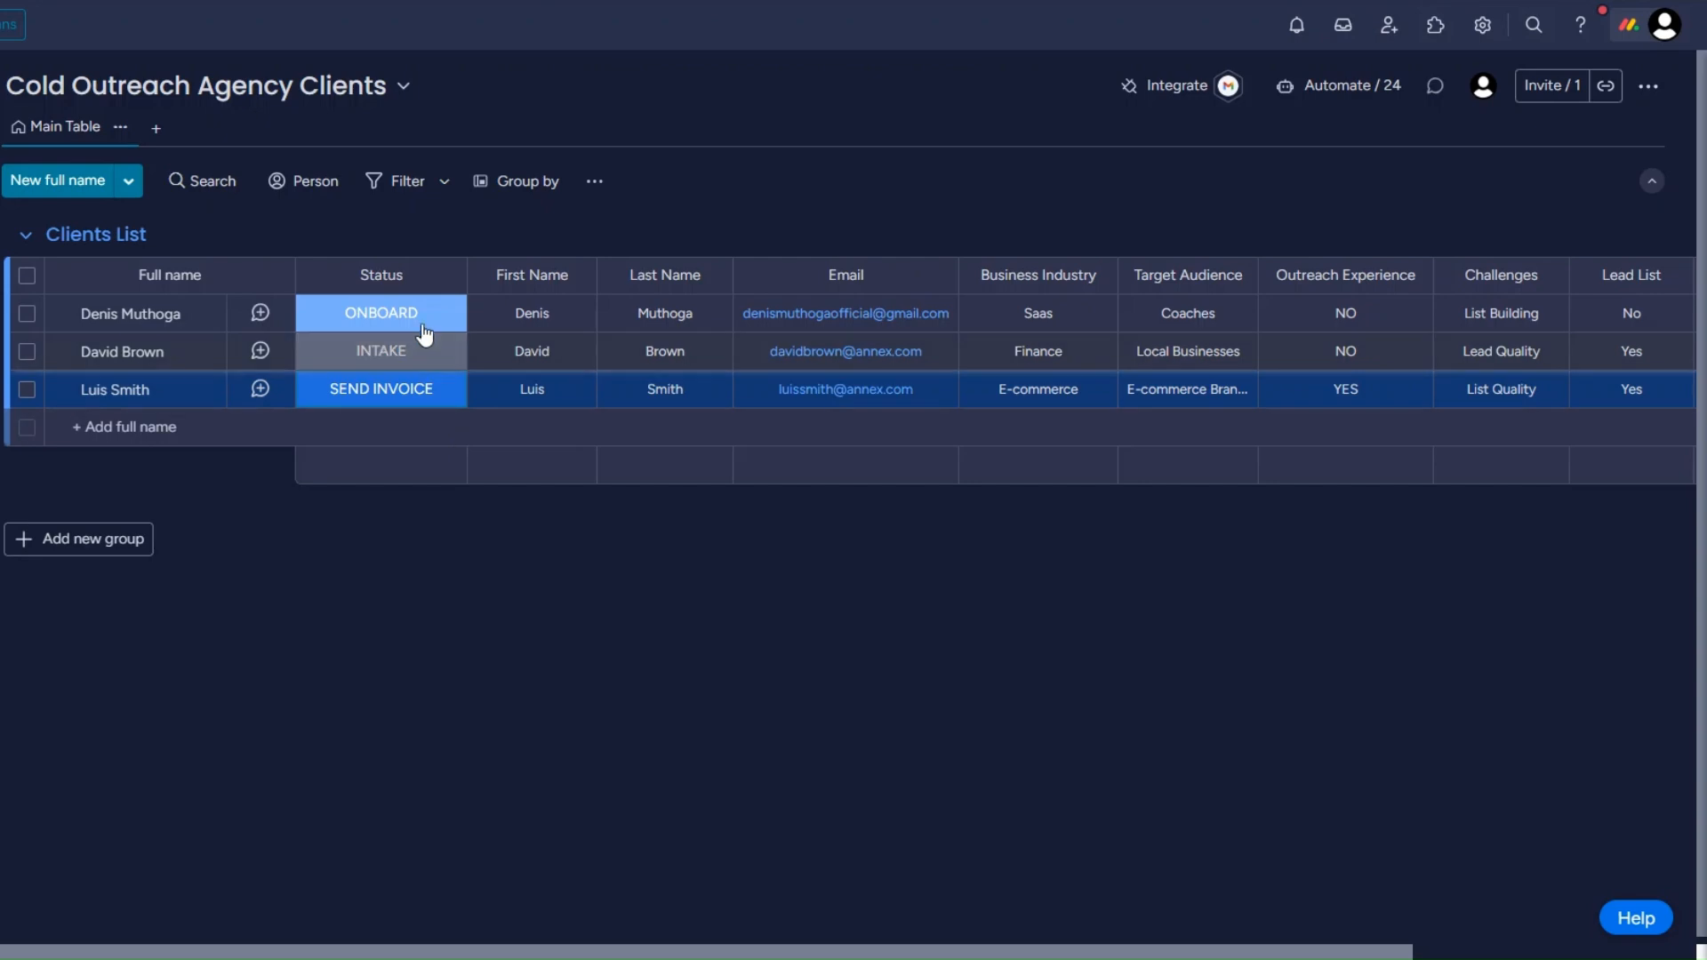
pyautogui.click(419, 318)
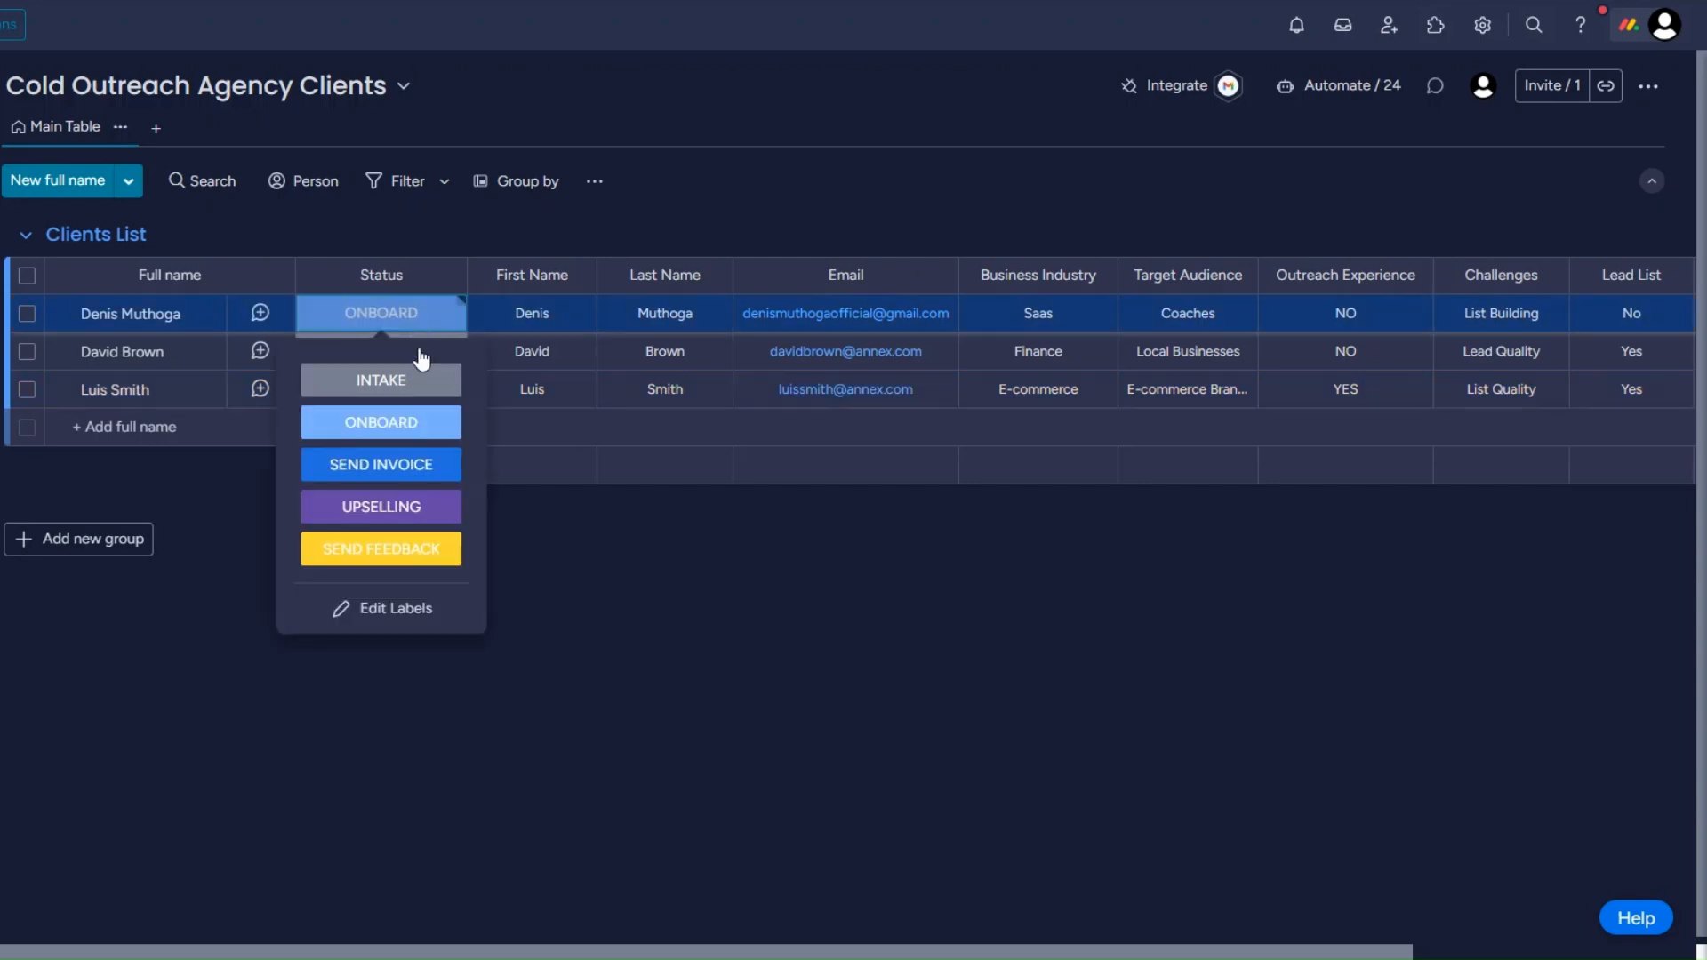
pyautogui.click(411, 464)
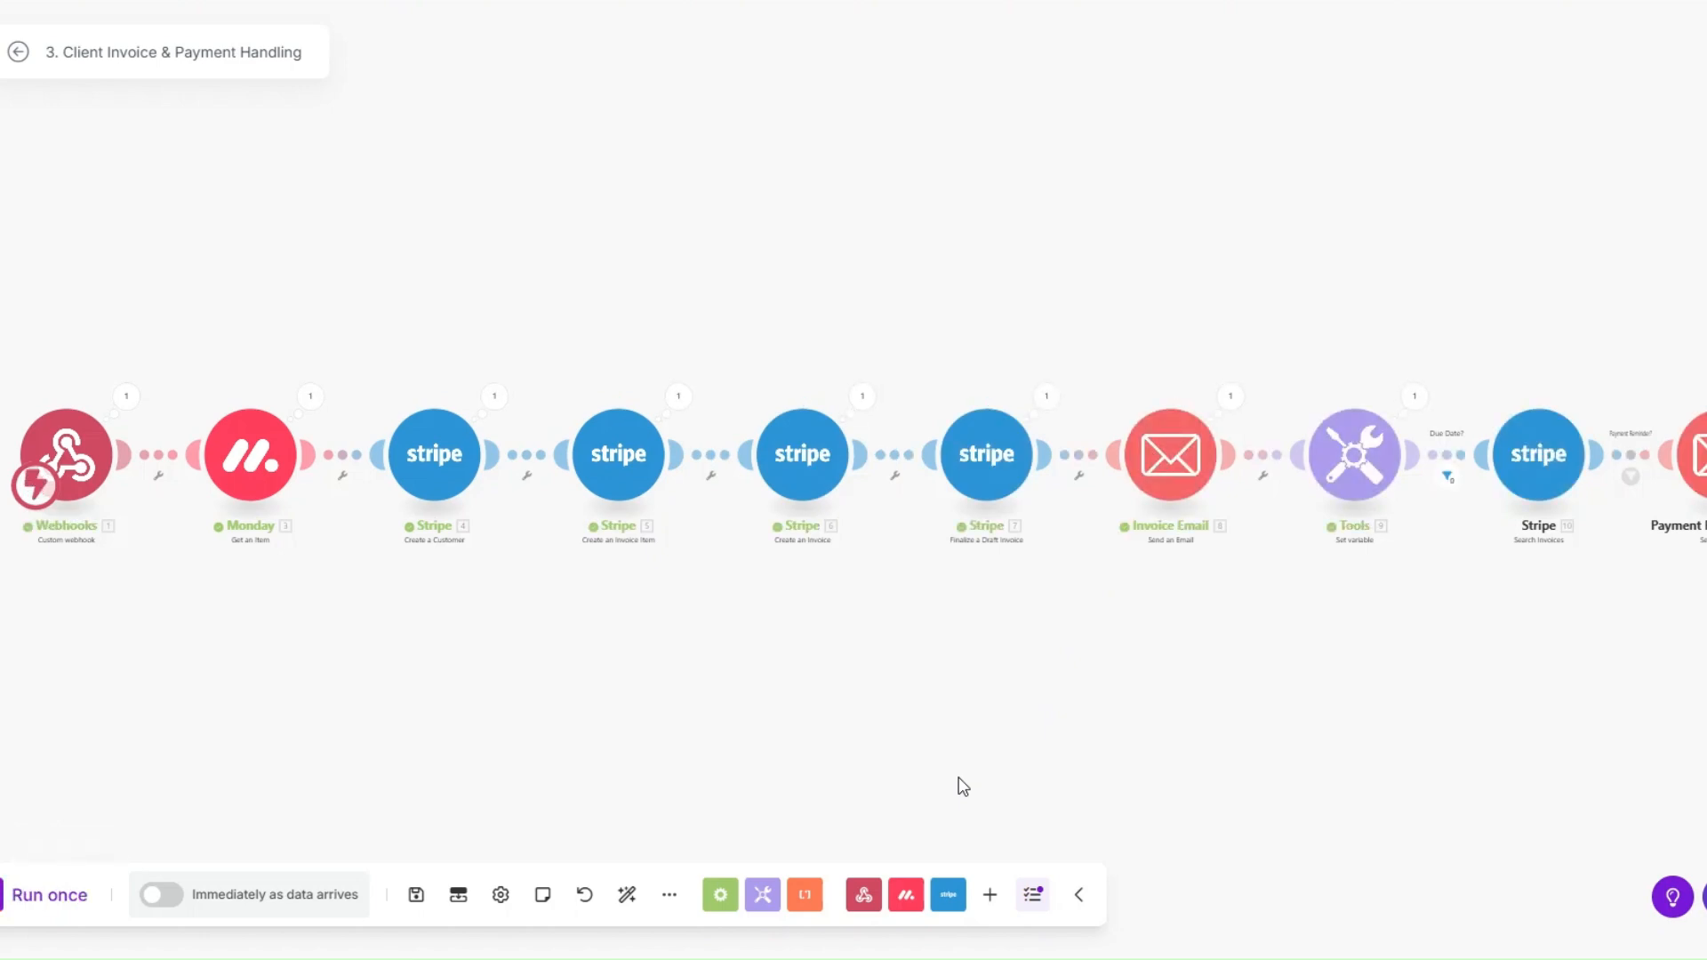
# Step: Inspect the Invoice Email module's output from the test run in Make
pyautogui.moveTo(943, 758); pyautogui.dragTo(921, 757)
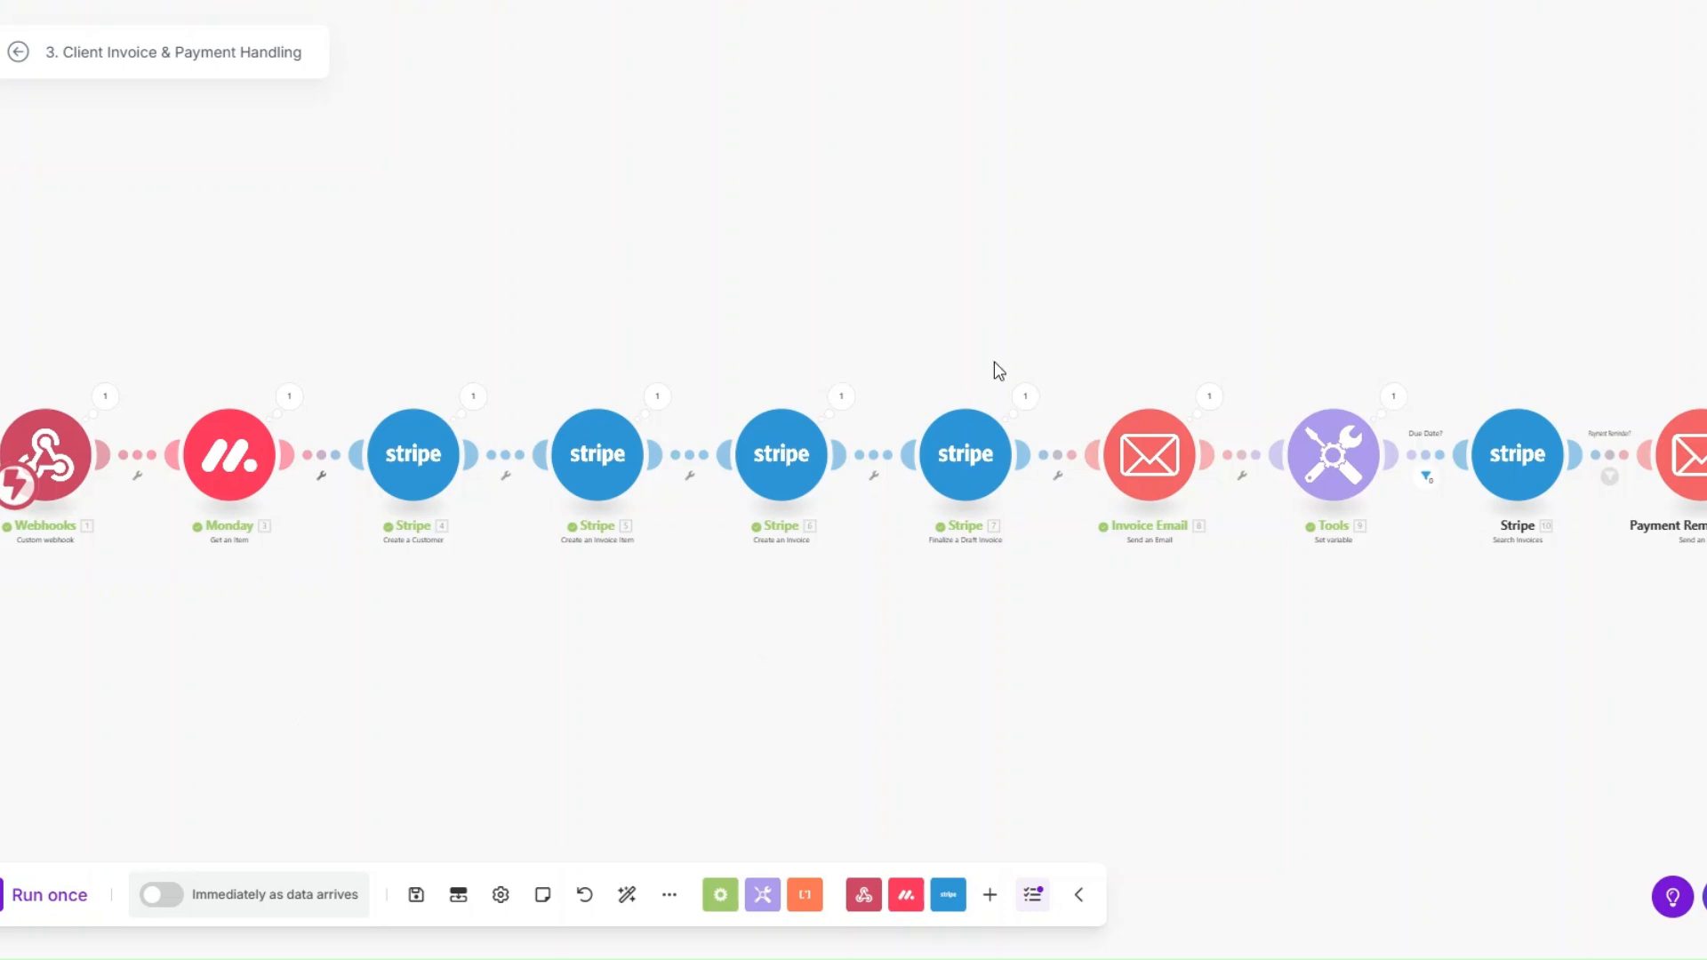
pyautogui.click(1209, 395)
pyautogui.click(1182, 604)
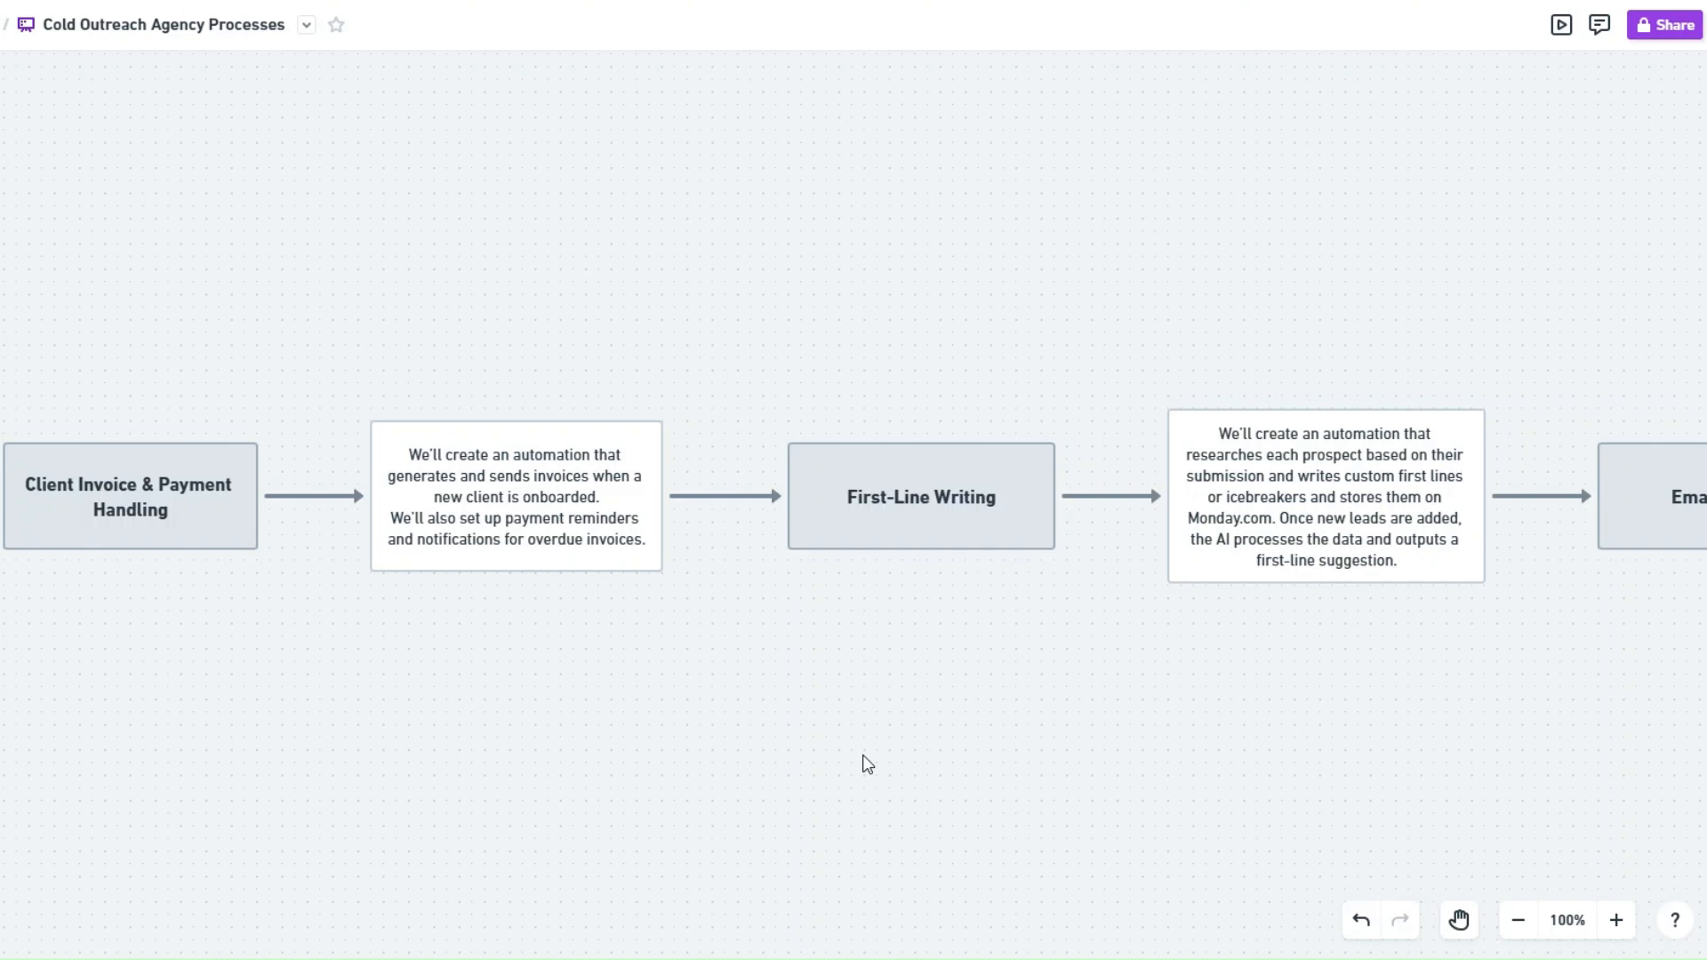
# Step: Create a scenario named "4. Ice Breaker & First-Line Writing" and add a Monday List Board's Items module to it
pyautogui.hscroll(9, 868, 765)
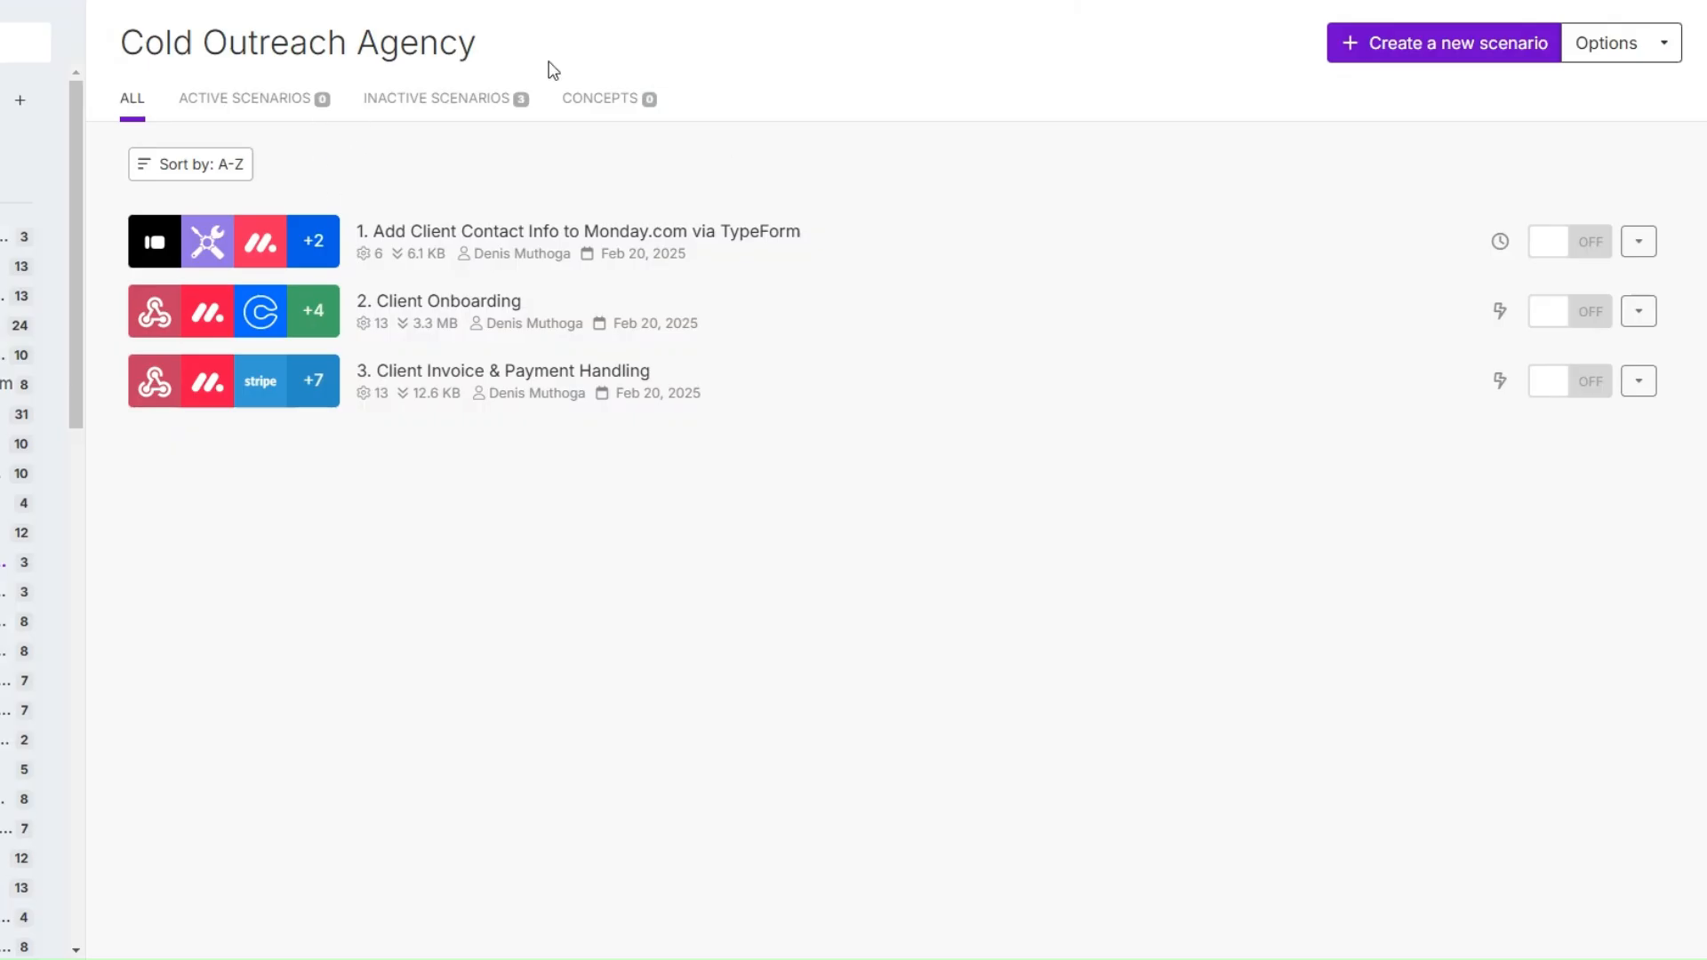
pyautogui.click(1428, 40)
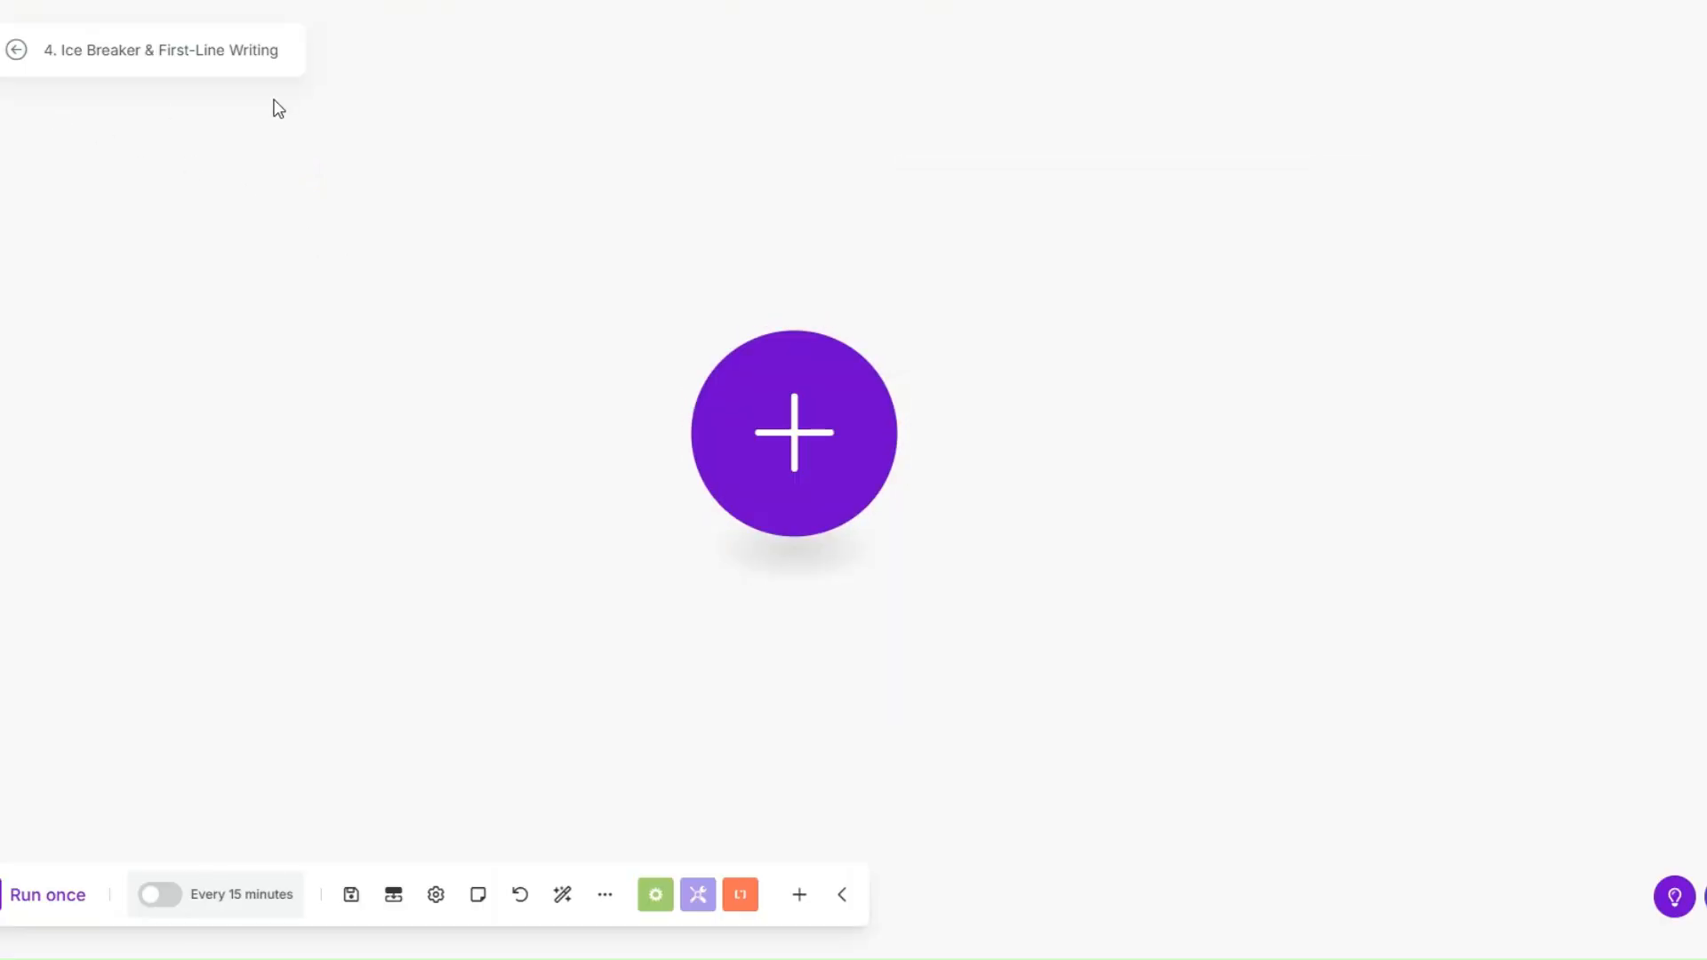
pyautogui.click(836, 507)
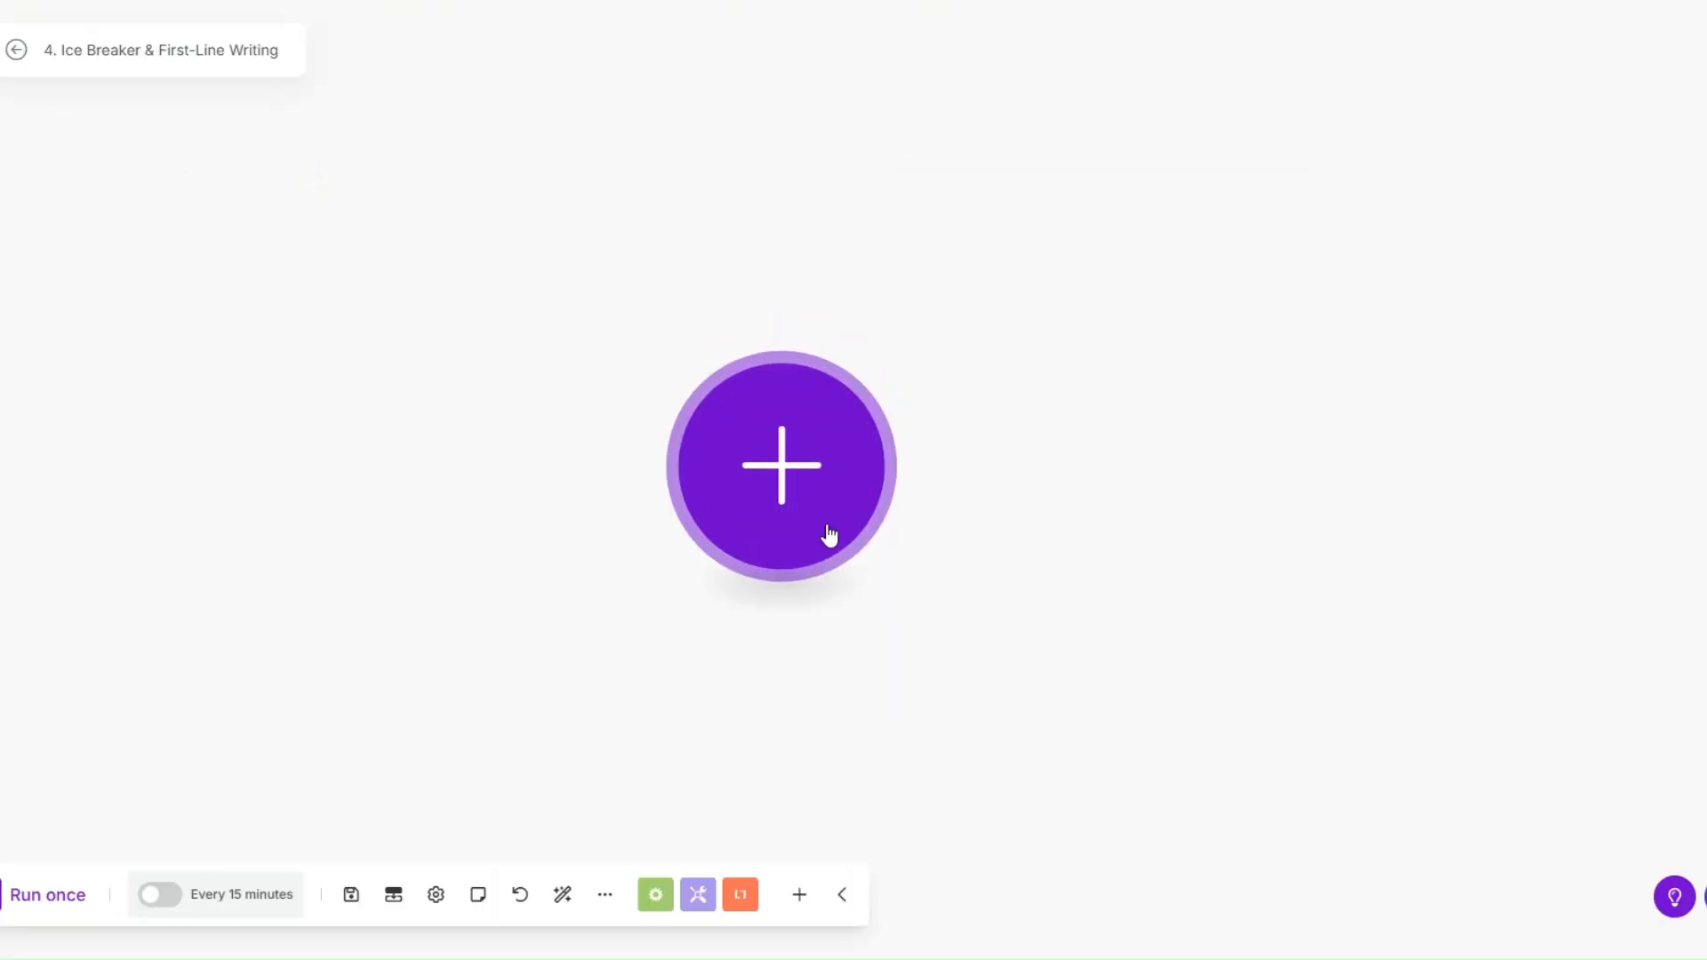
pyautogui.click(978, 288)
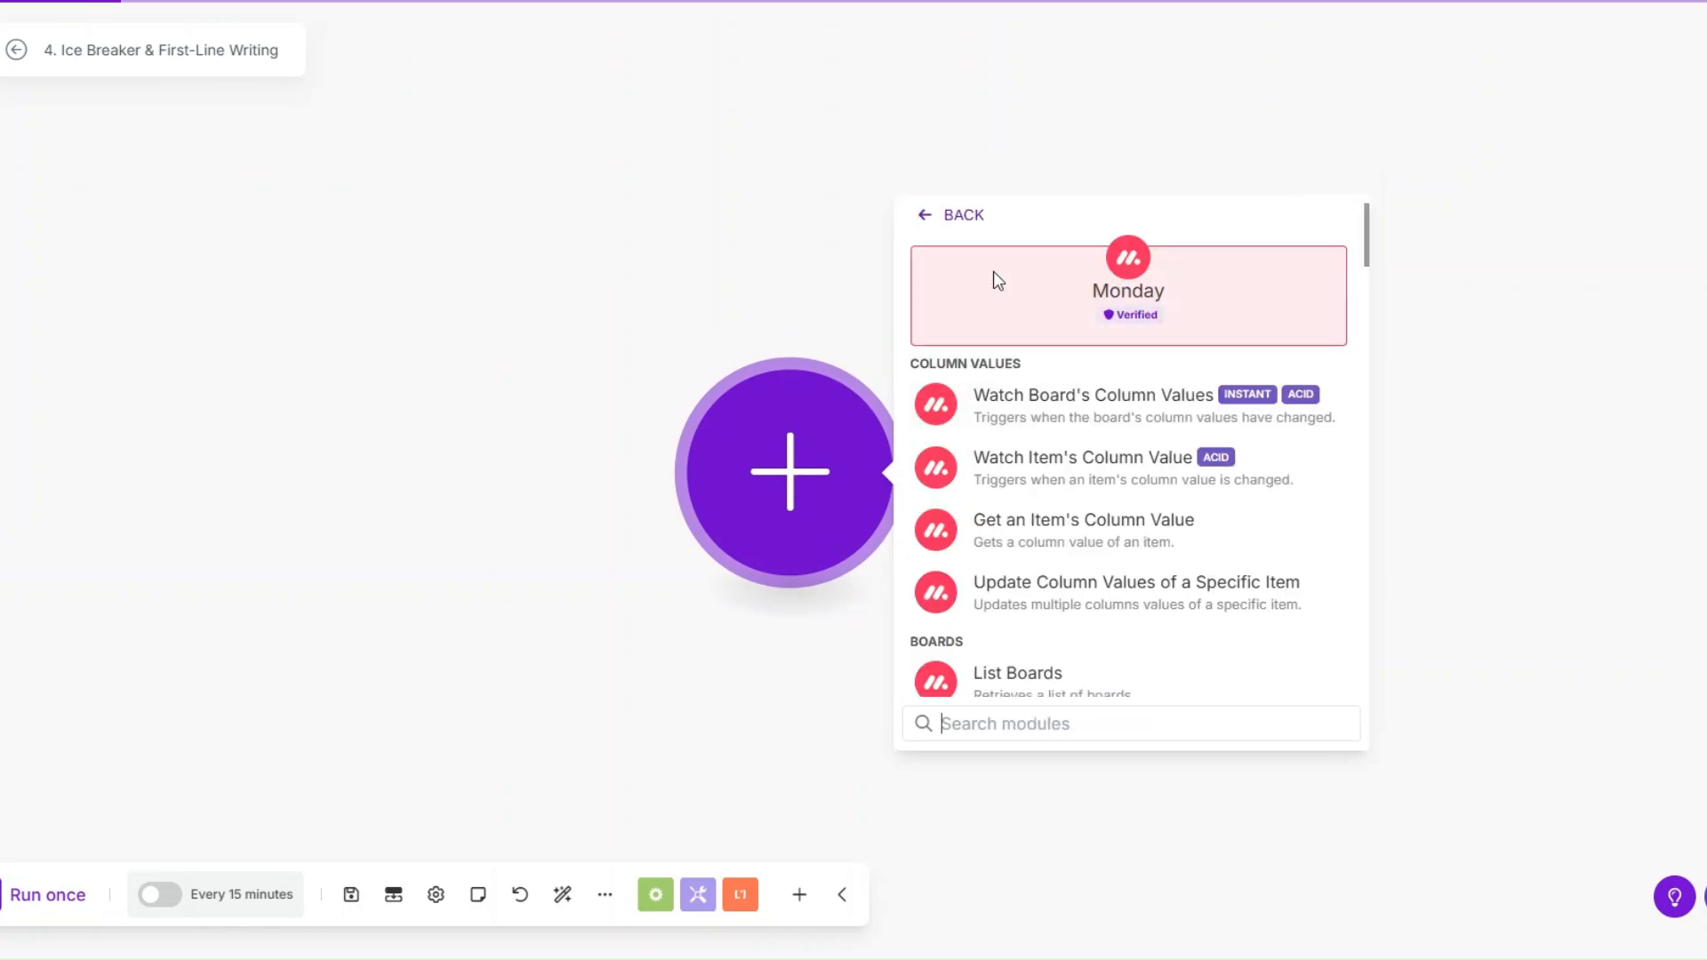
pyautogui.write('list')
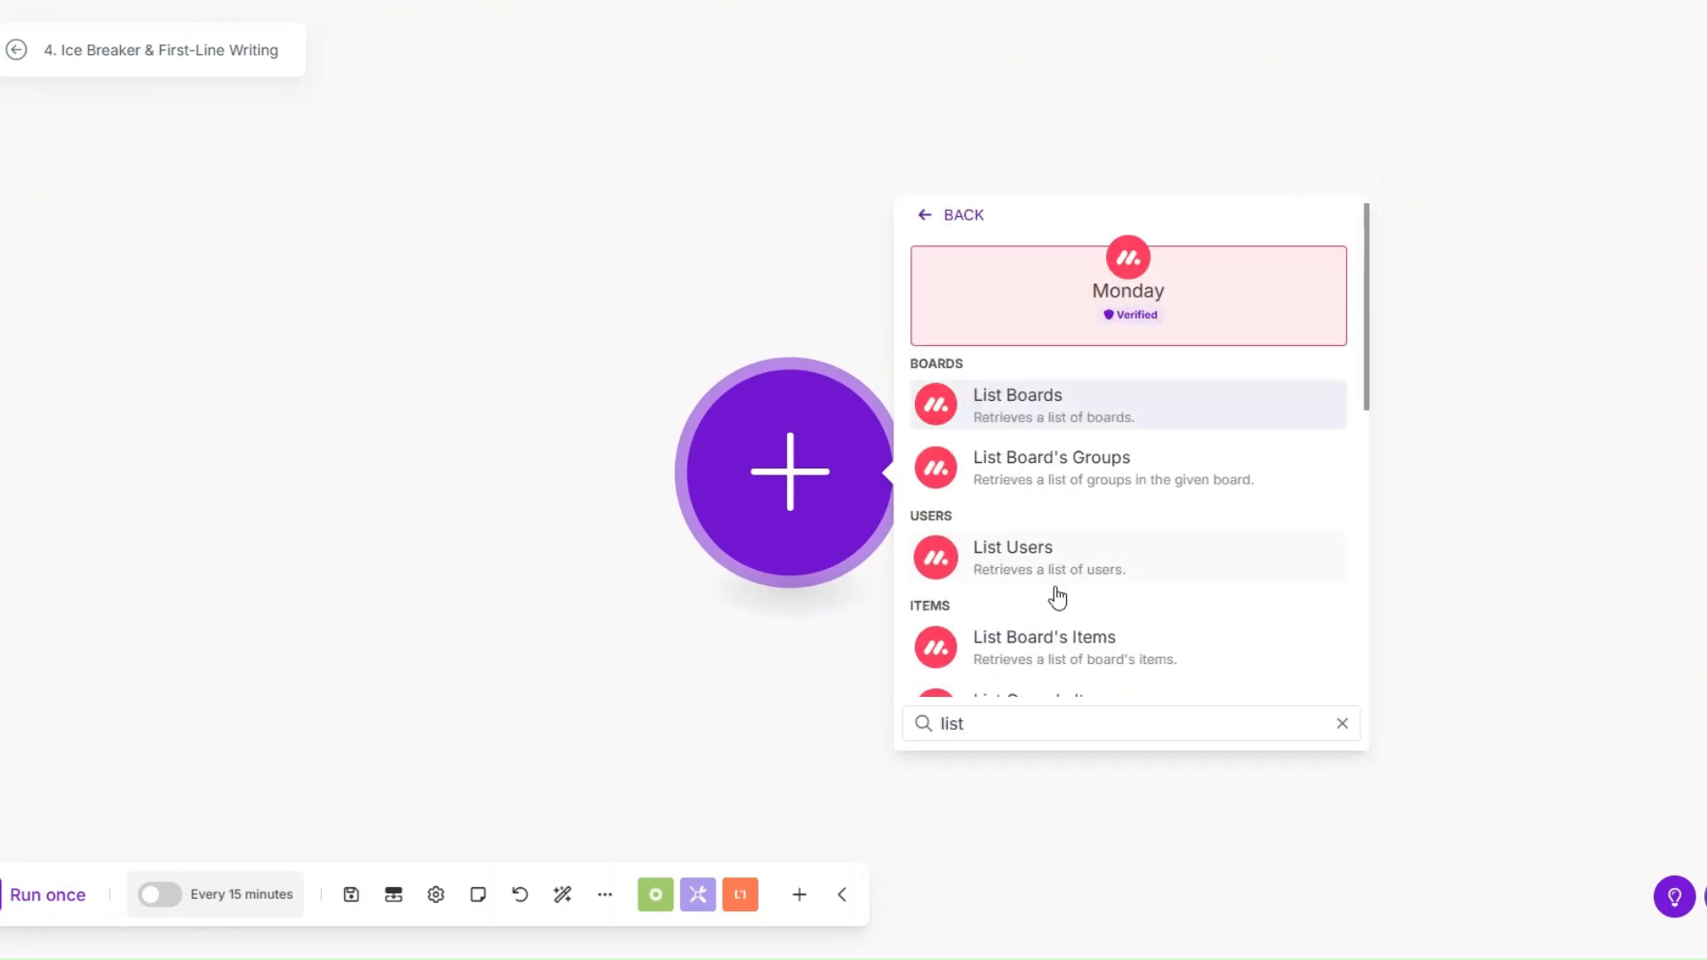
pyautogui.scroll(-2, 1056, 595)
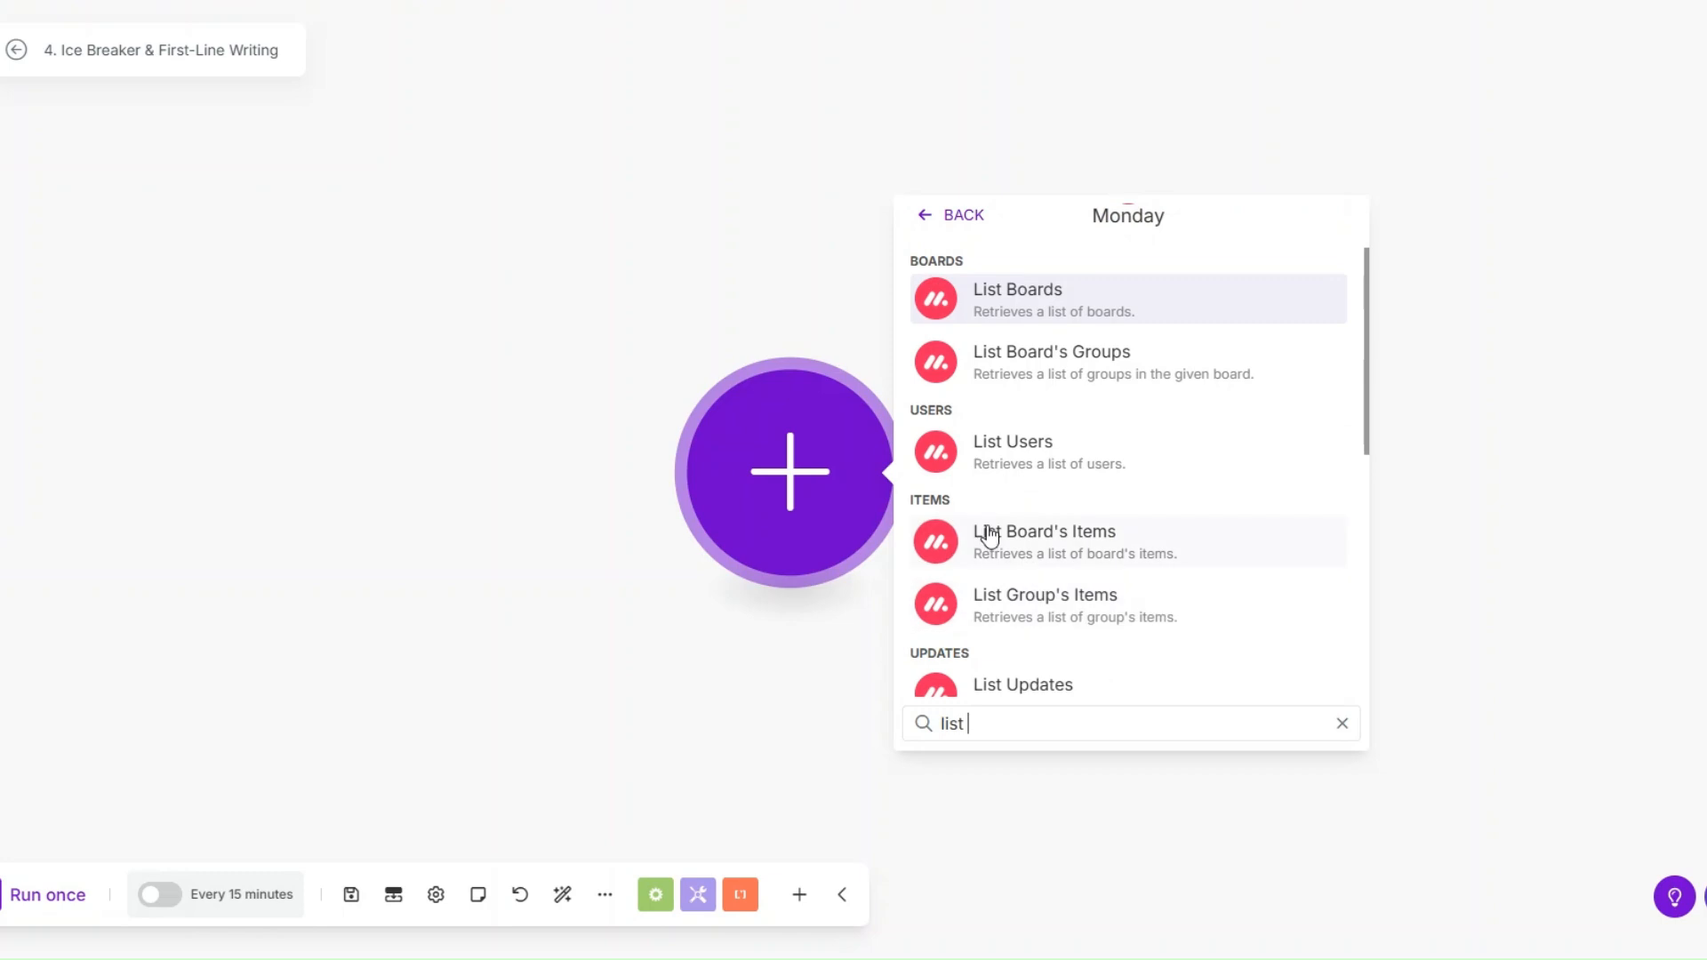
pyautogui.click(1037, 544)
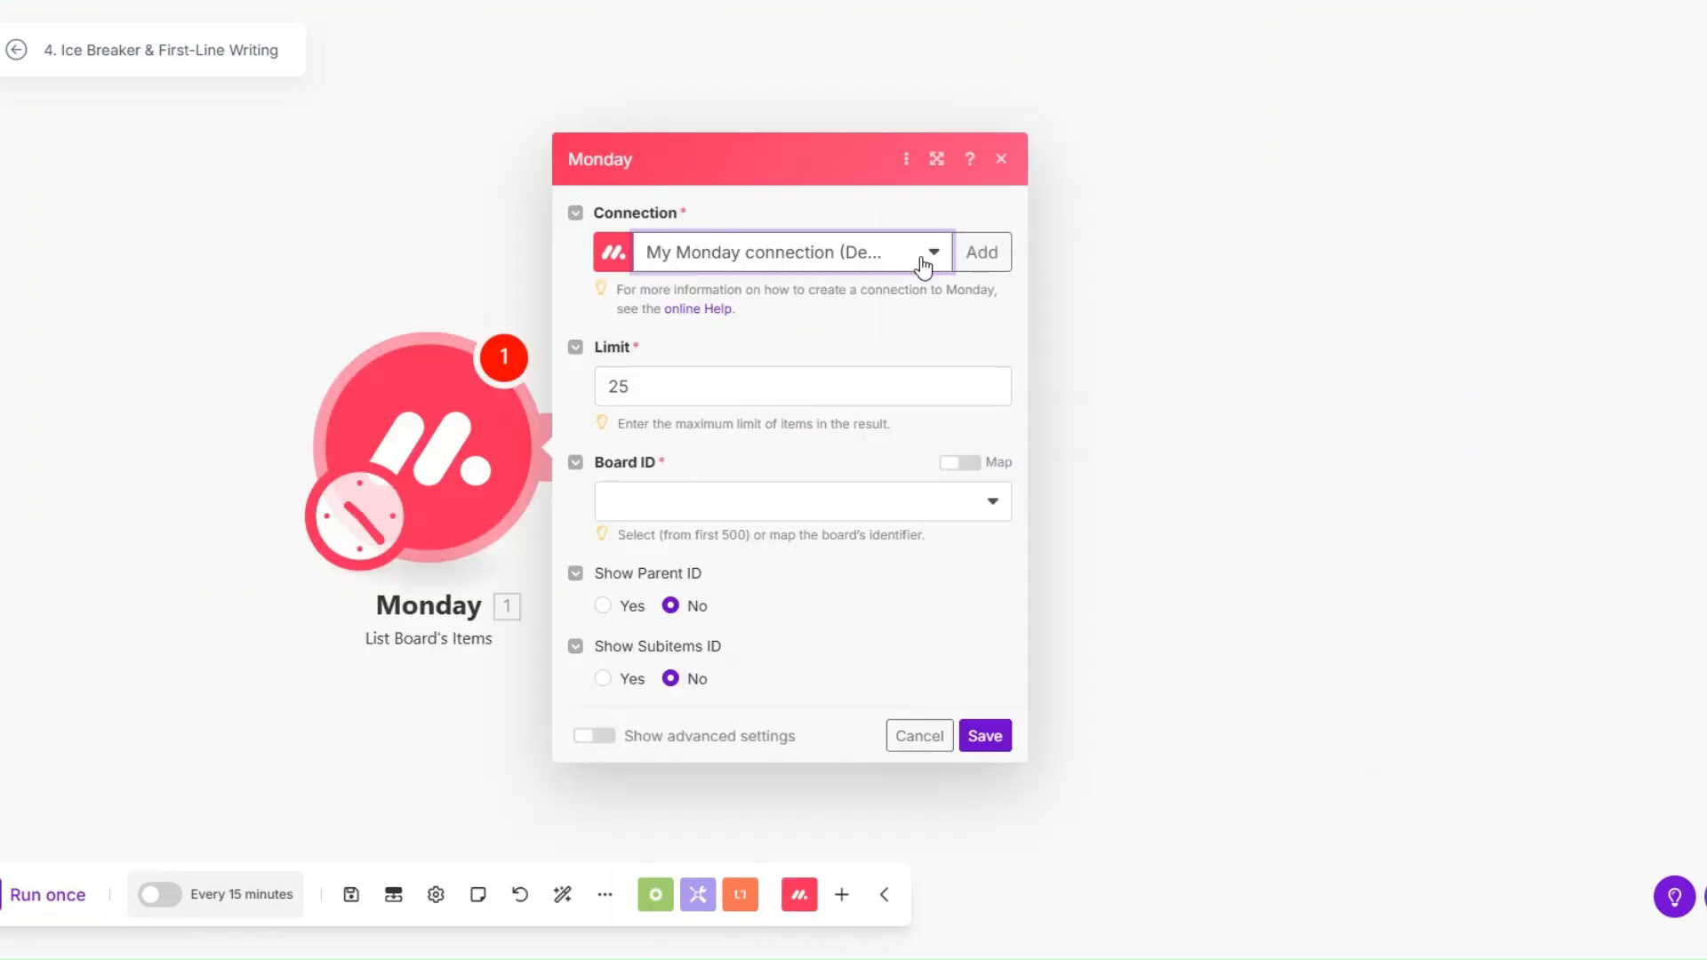
# Step: Set the module's limit to 1 and choose the Cold Outreach Agency Prospects board
pyautogui.click(665, 388)
pyautogui.moveTo(665, 388); pyautogui.dragTo(556, 391)
pyautogui.write('1')
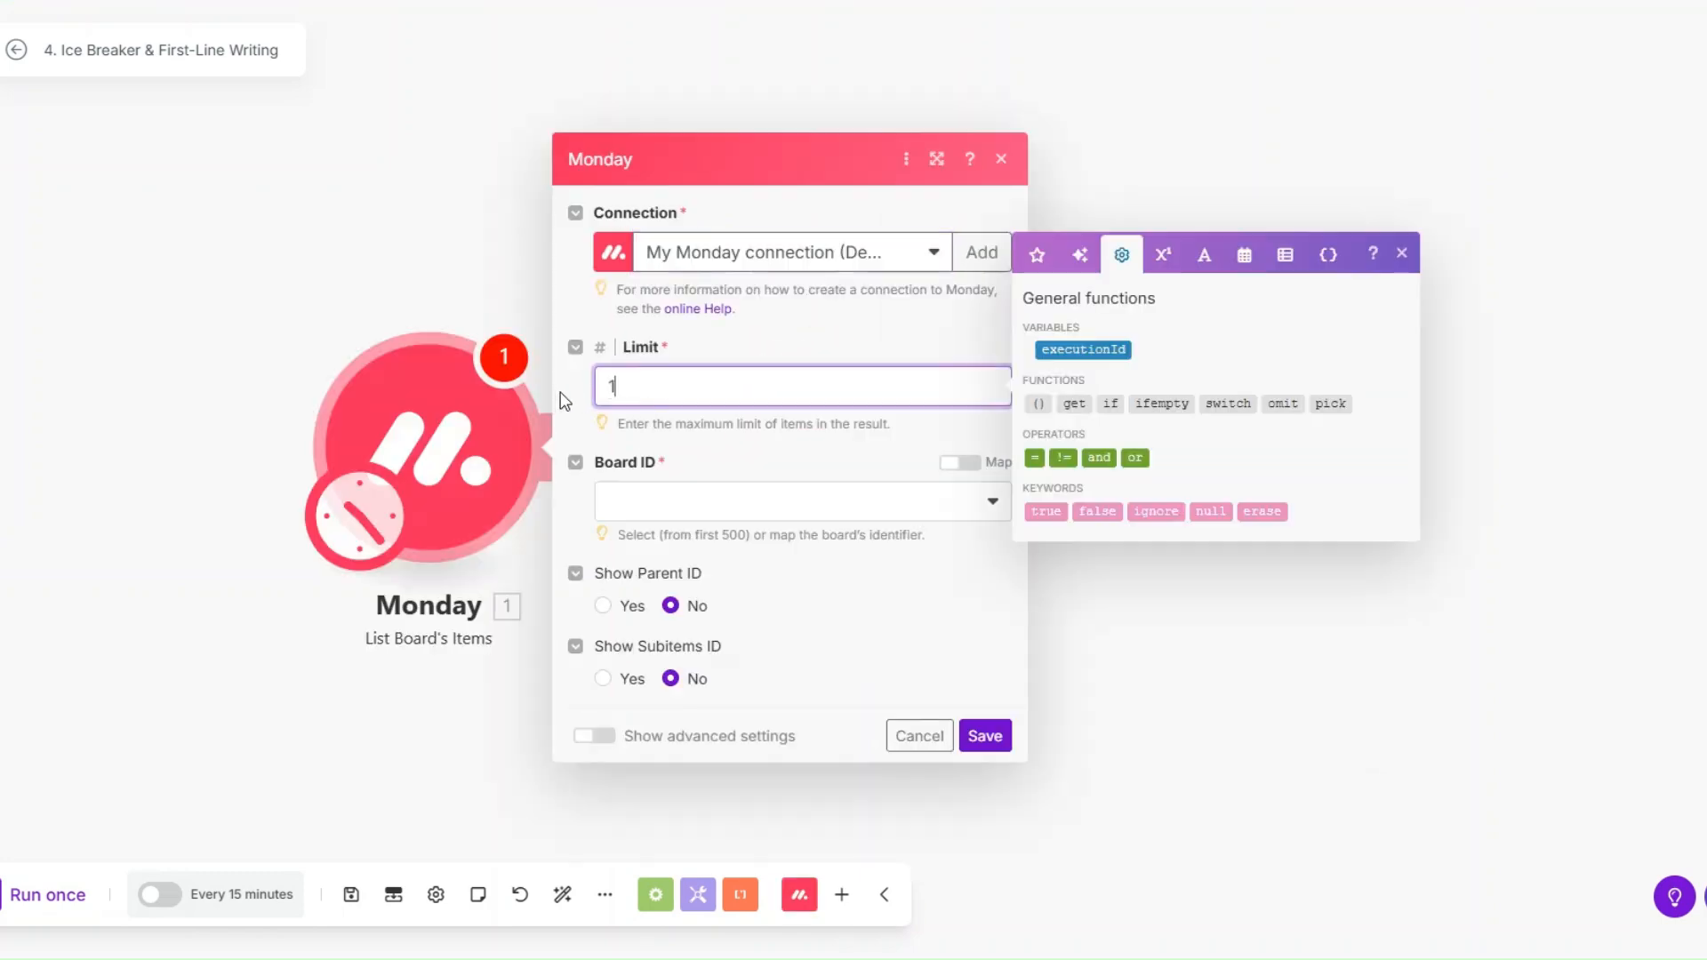
pyautogui.click(694, 516)
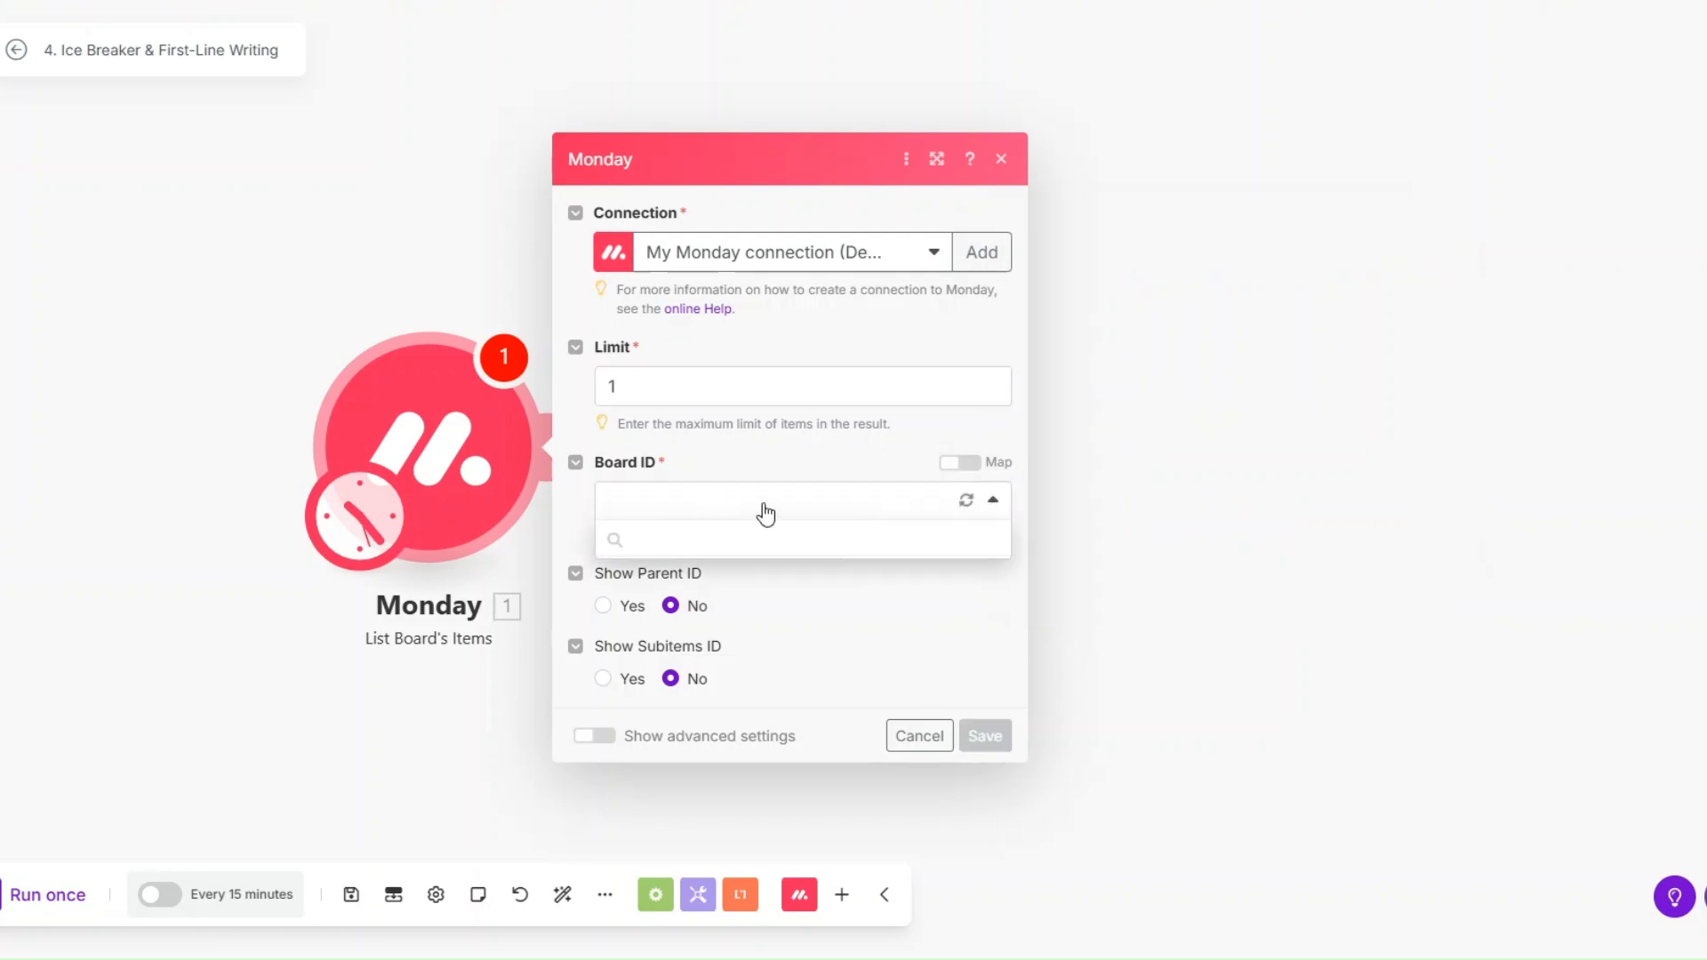
pyautogui.scroll(-2, 808, 675)
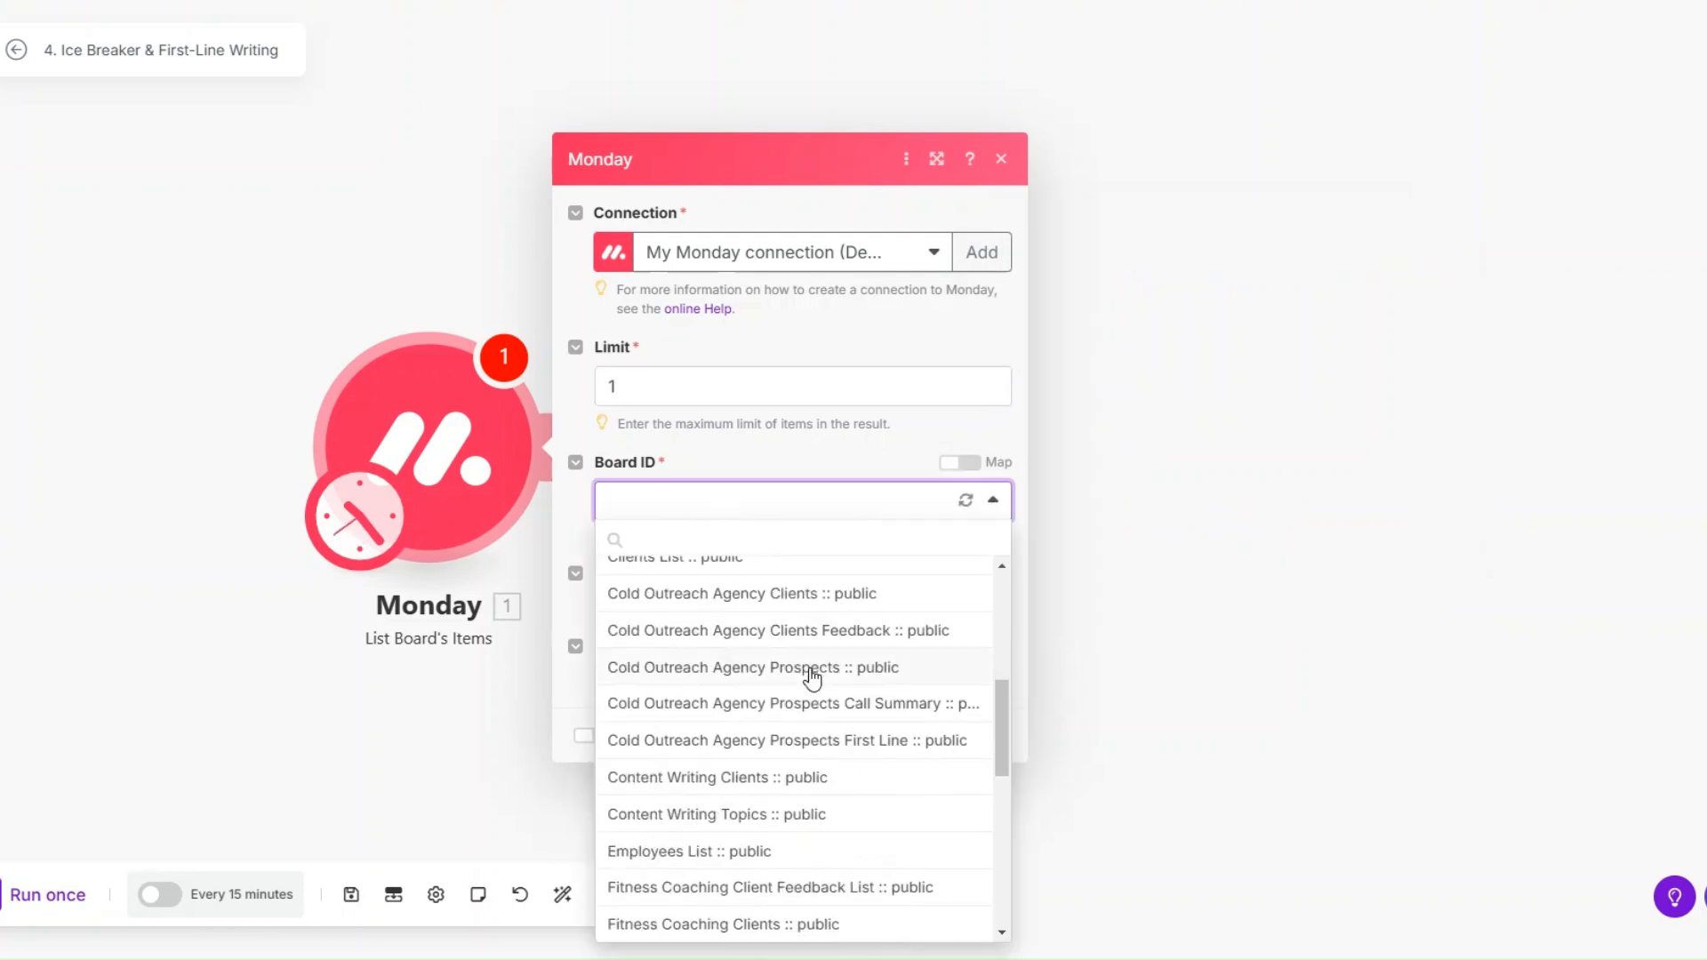
pyautogui.click(814, 678)
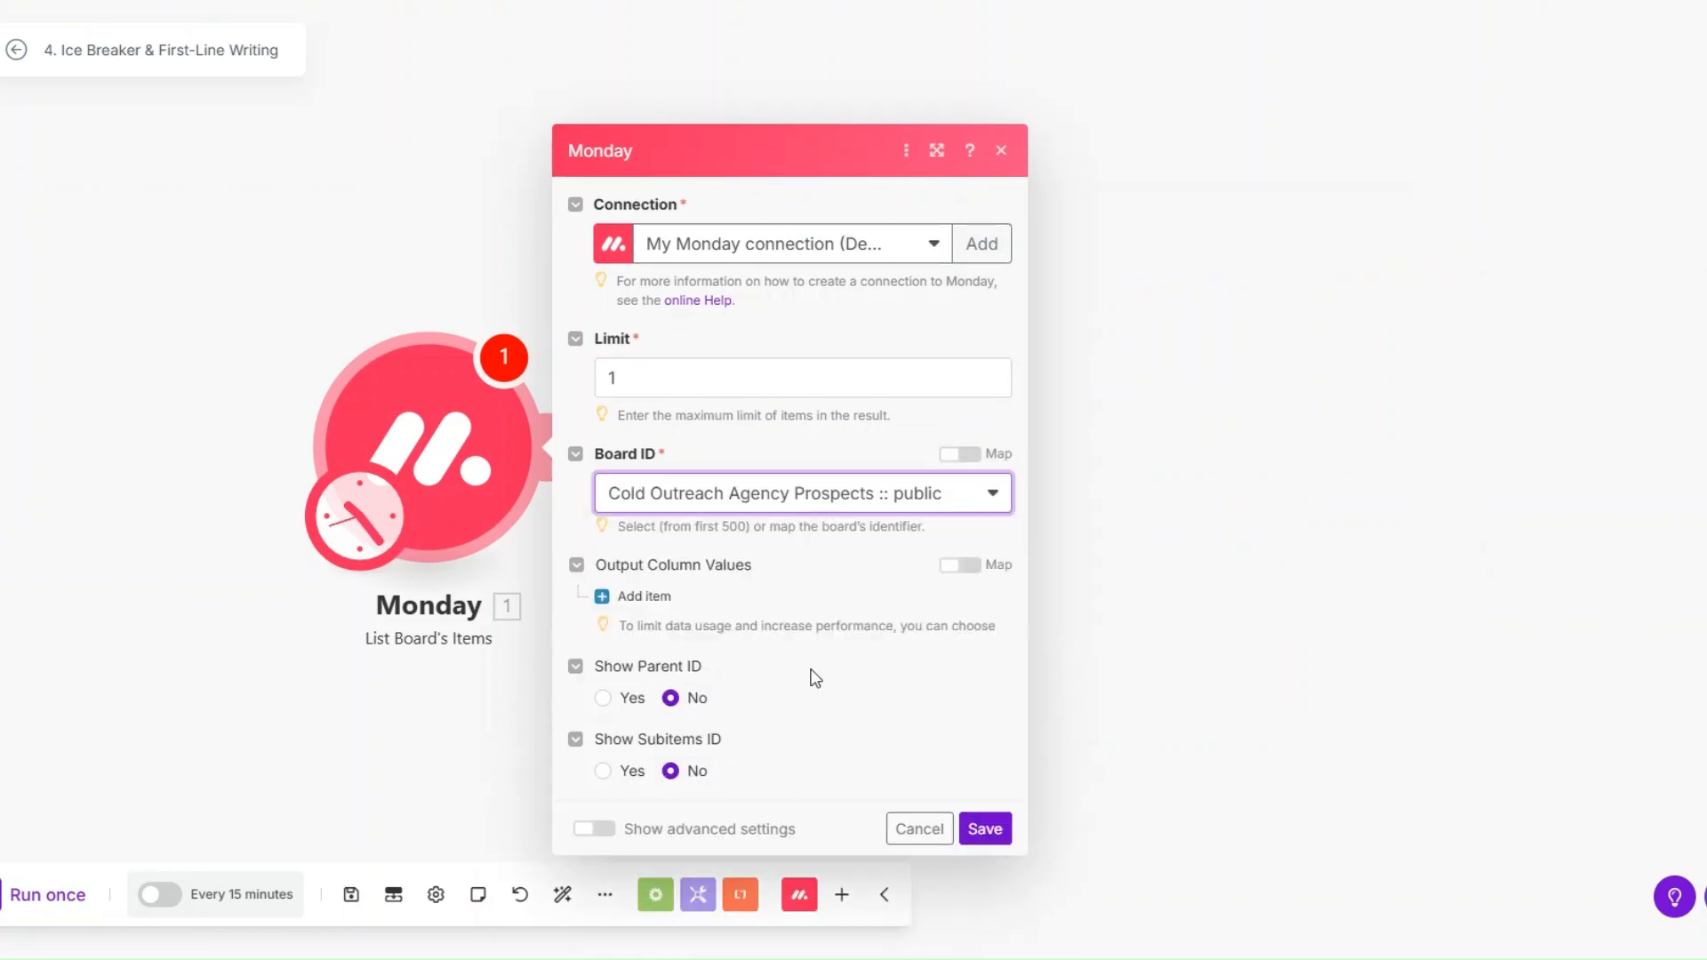
# Step: Add Business Industry and Challenges as the first two output column values
pyautogui.click(649, 544)
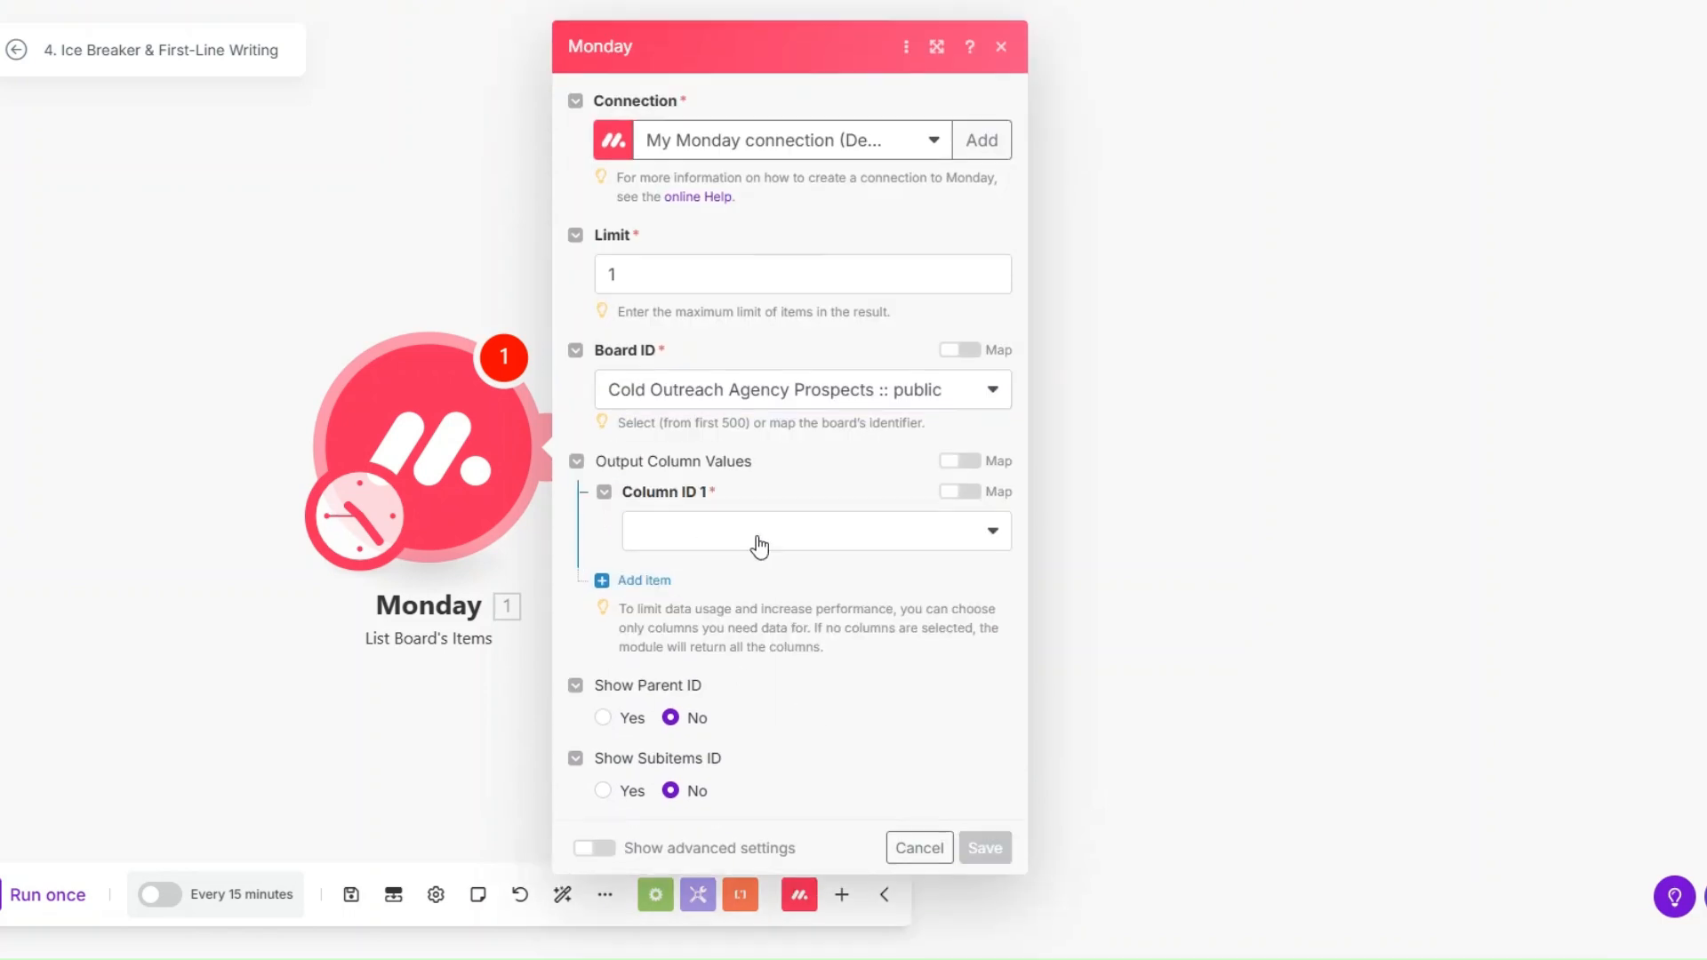
pyautogui.click(757, 539)
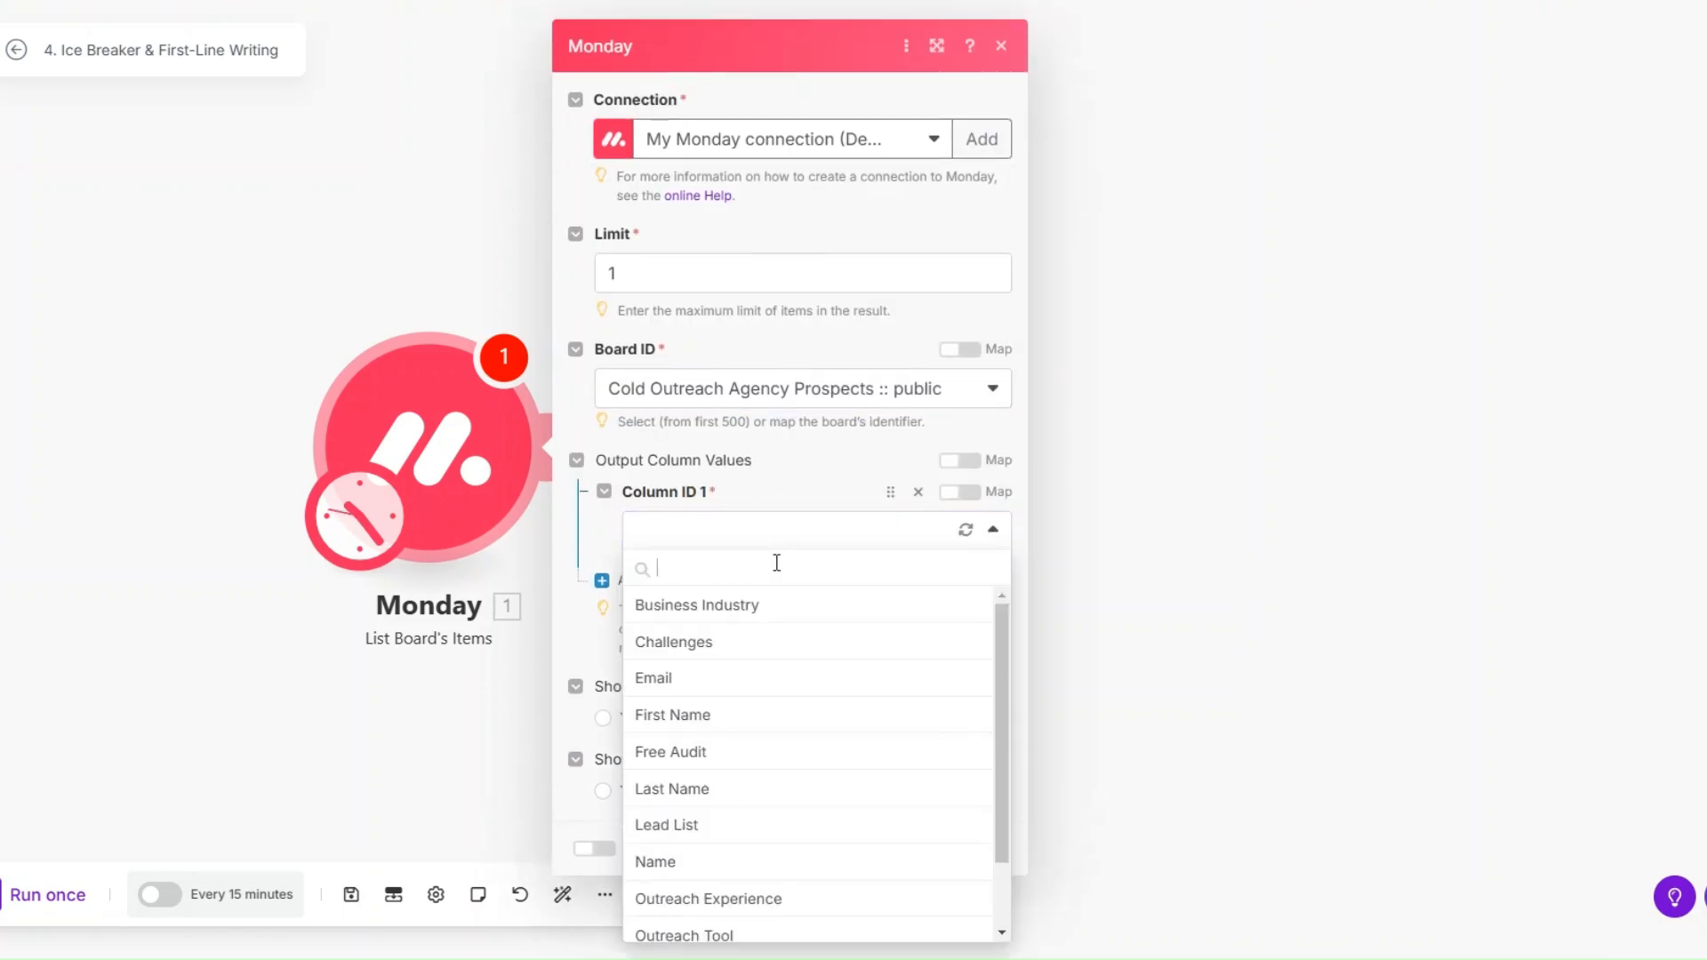
pyautogui.click(775, 605)
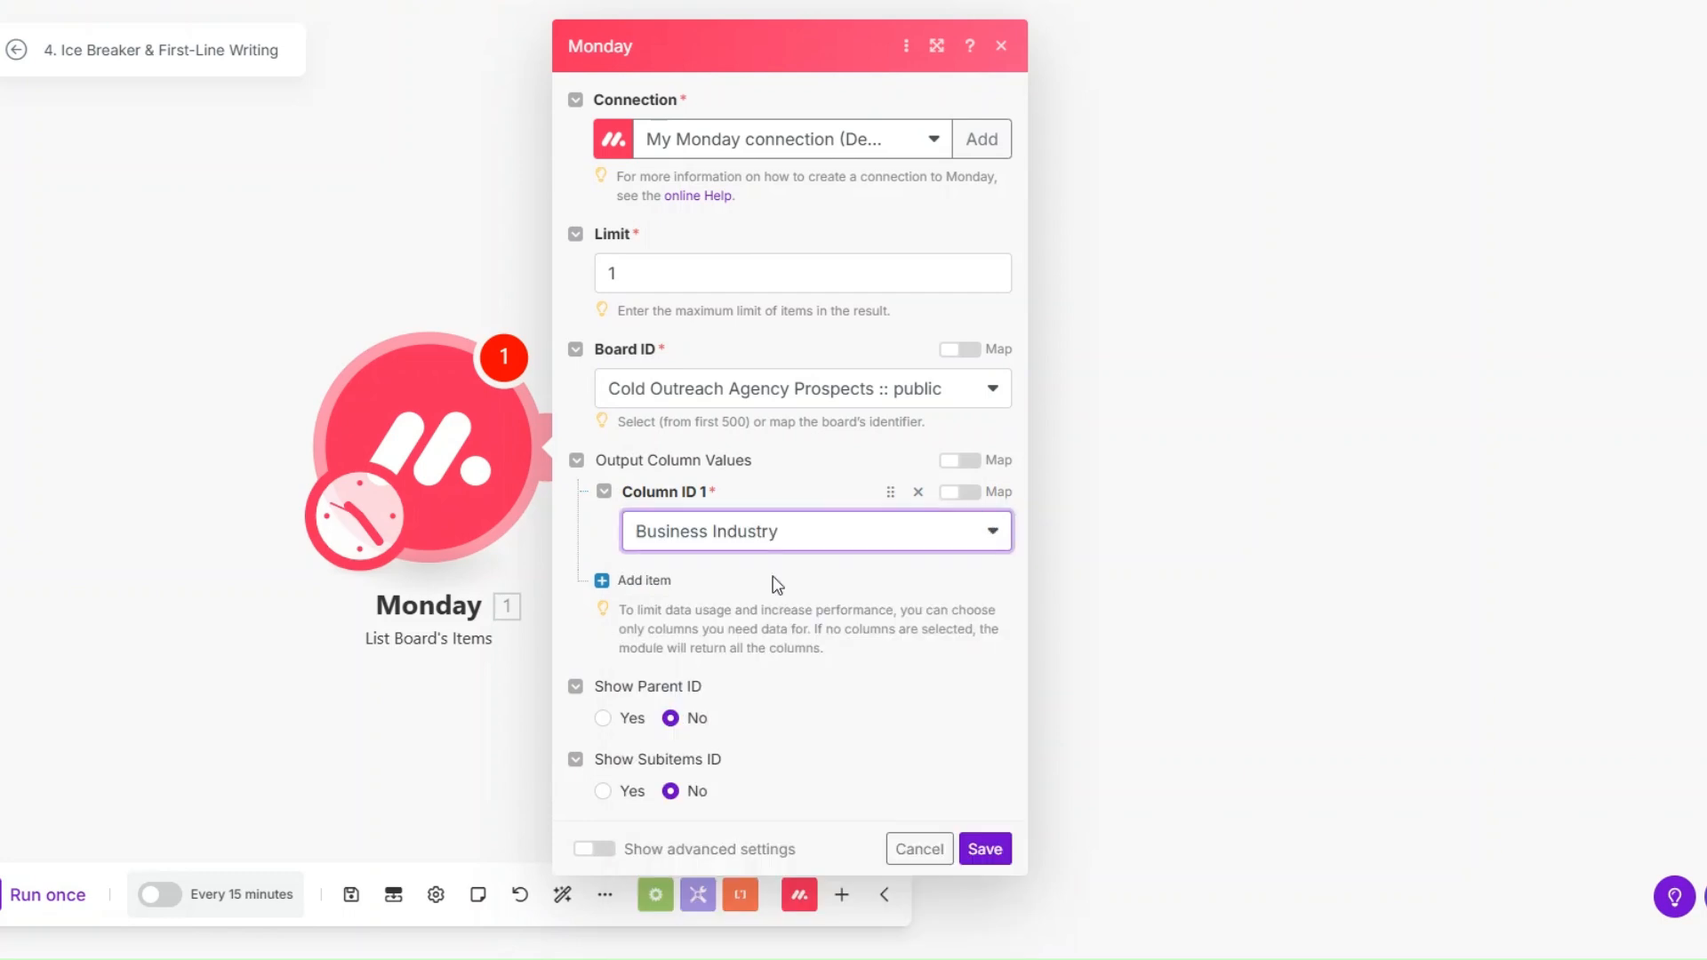
pyautogui.click(645, 580)
pyautogui.click(745, 619)
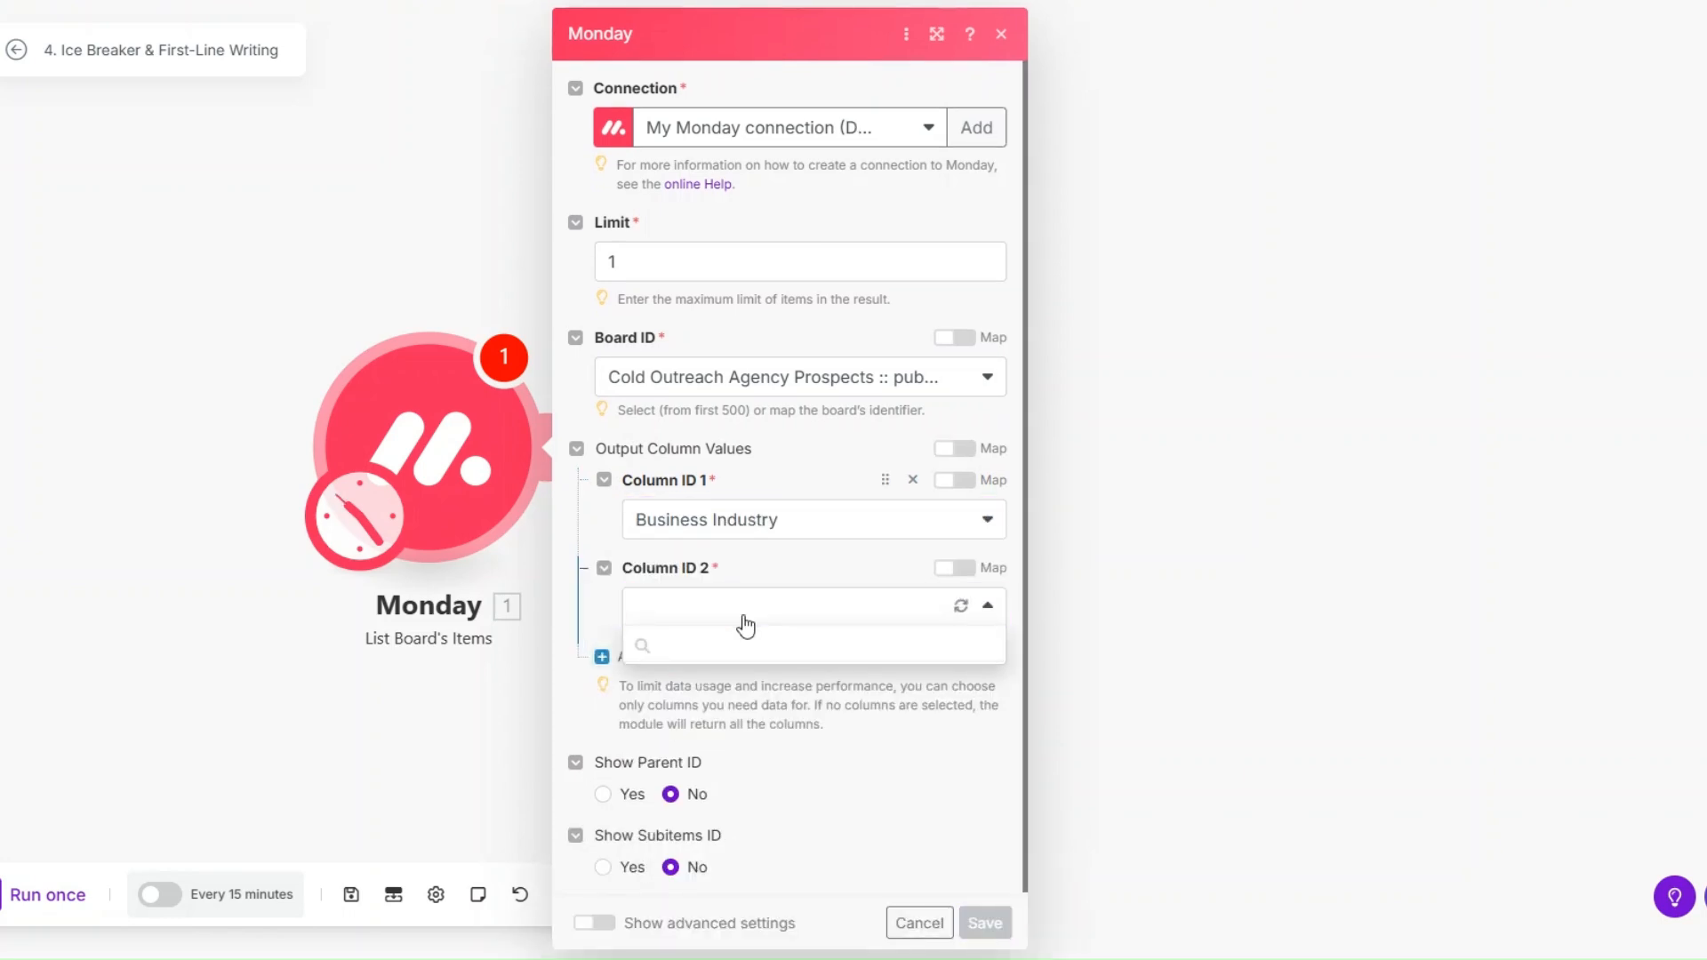
pyautogui.click(702, 719)
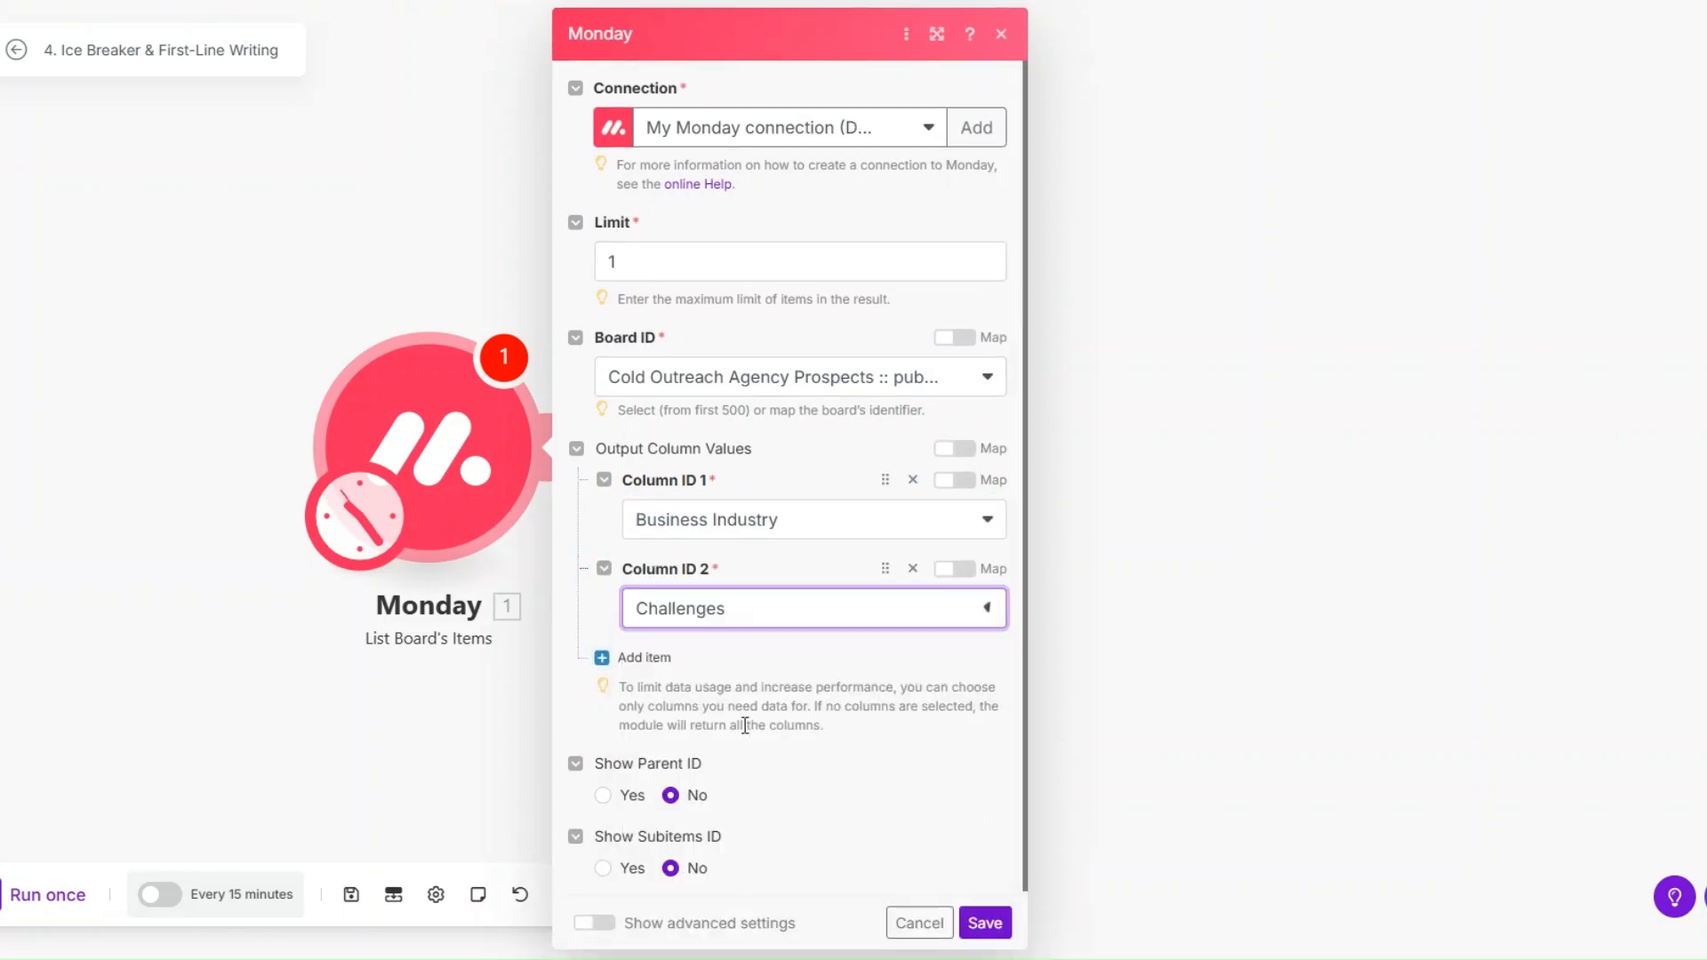
# Step: Add Target Audience and First Name as the third and fourth output column values
pyautogui.click(644, 657)
pyautogui.scroll(-1, 800, 605)
pyautogui.click(782, 608)
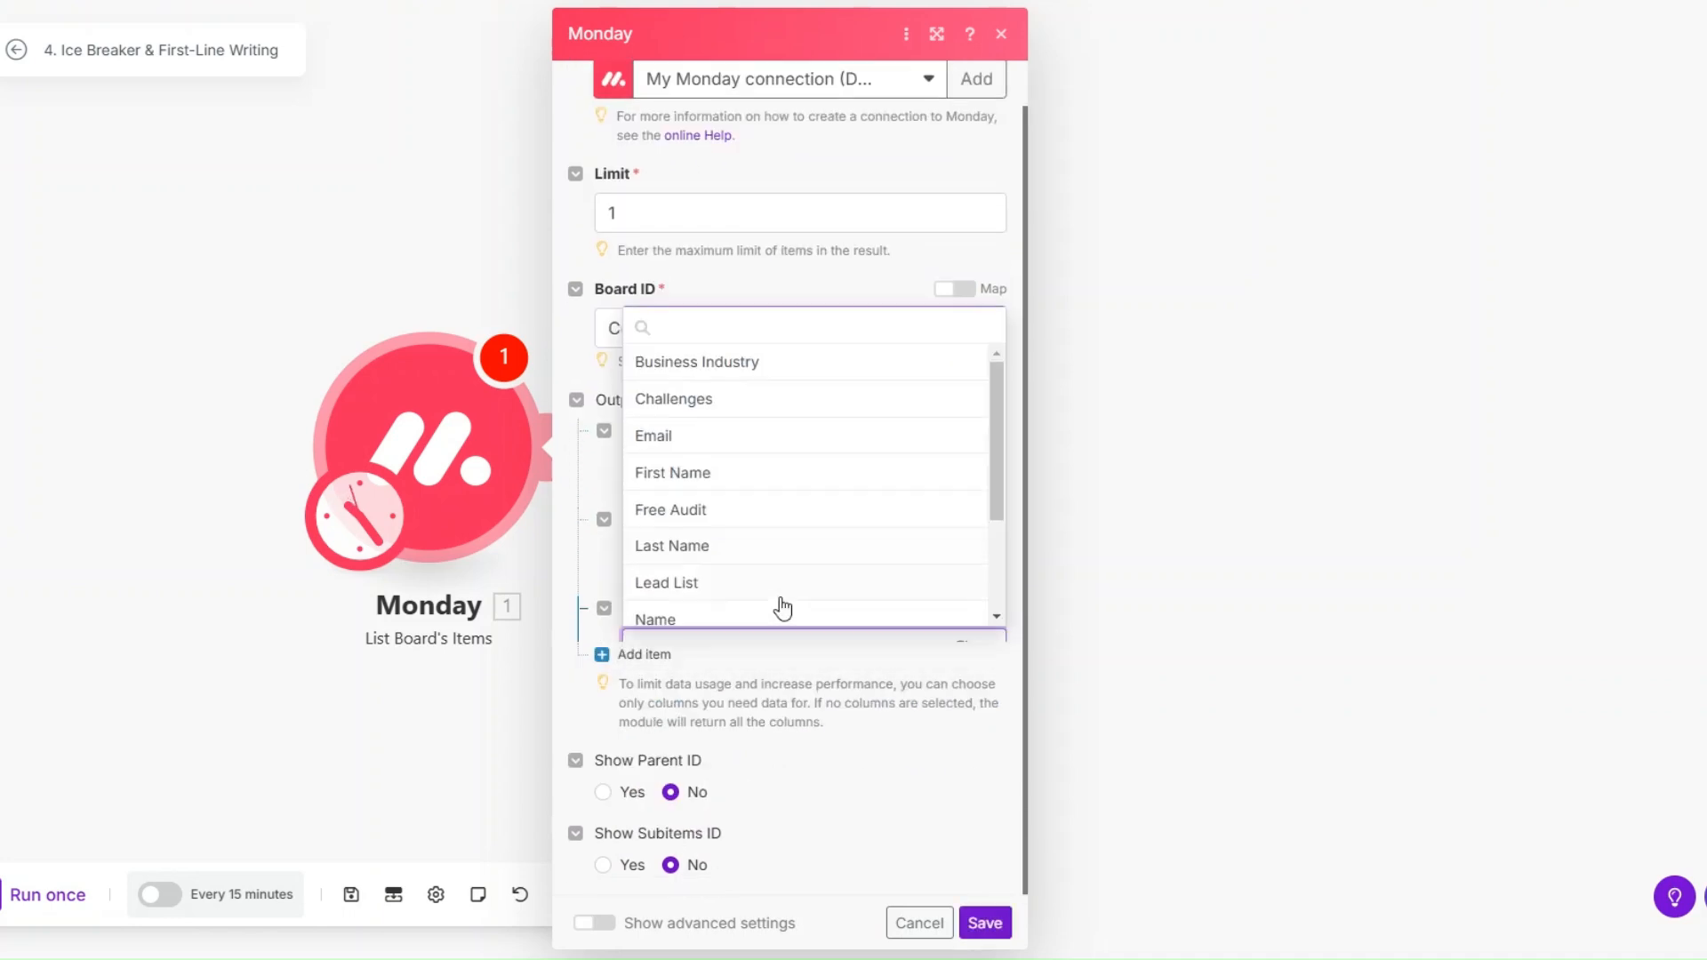
pyautogui.scroll(-3, 736, 857)
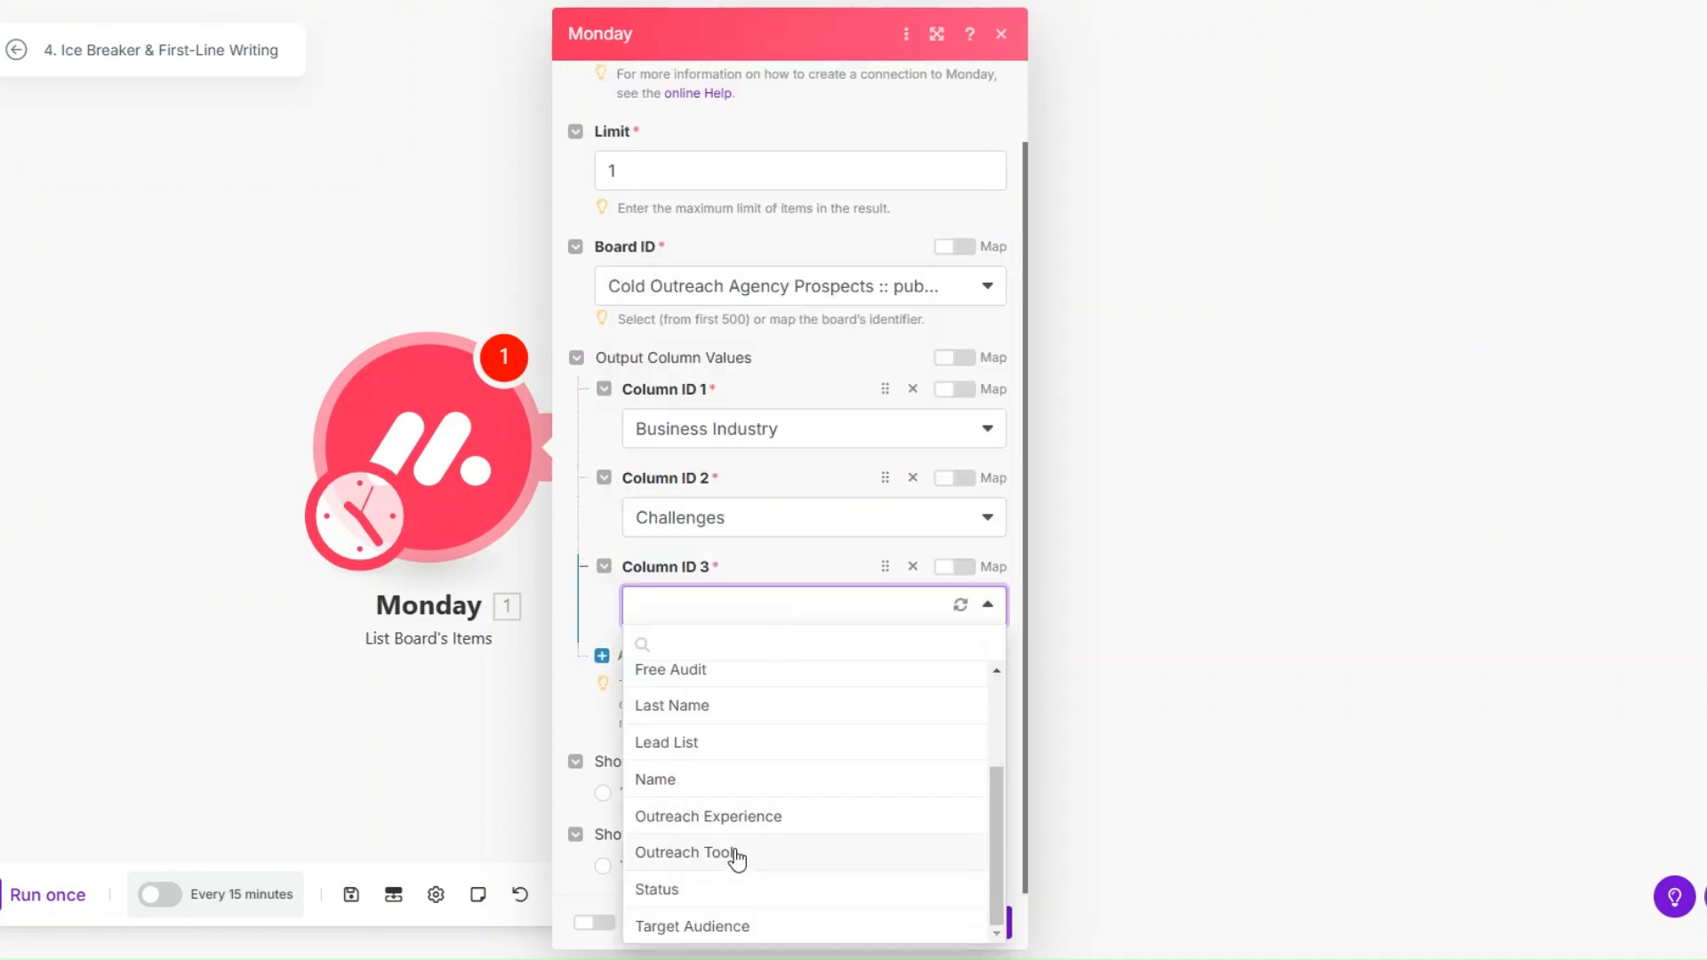
pyautogui.click(736, 925)
pyautogui.click(657, 663)
pyautogui.click(709, 697)
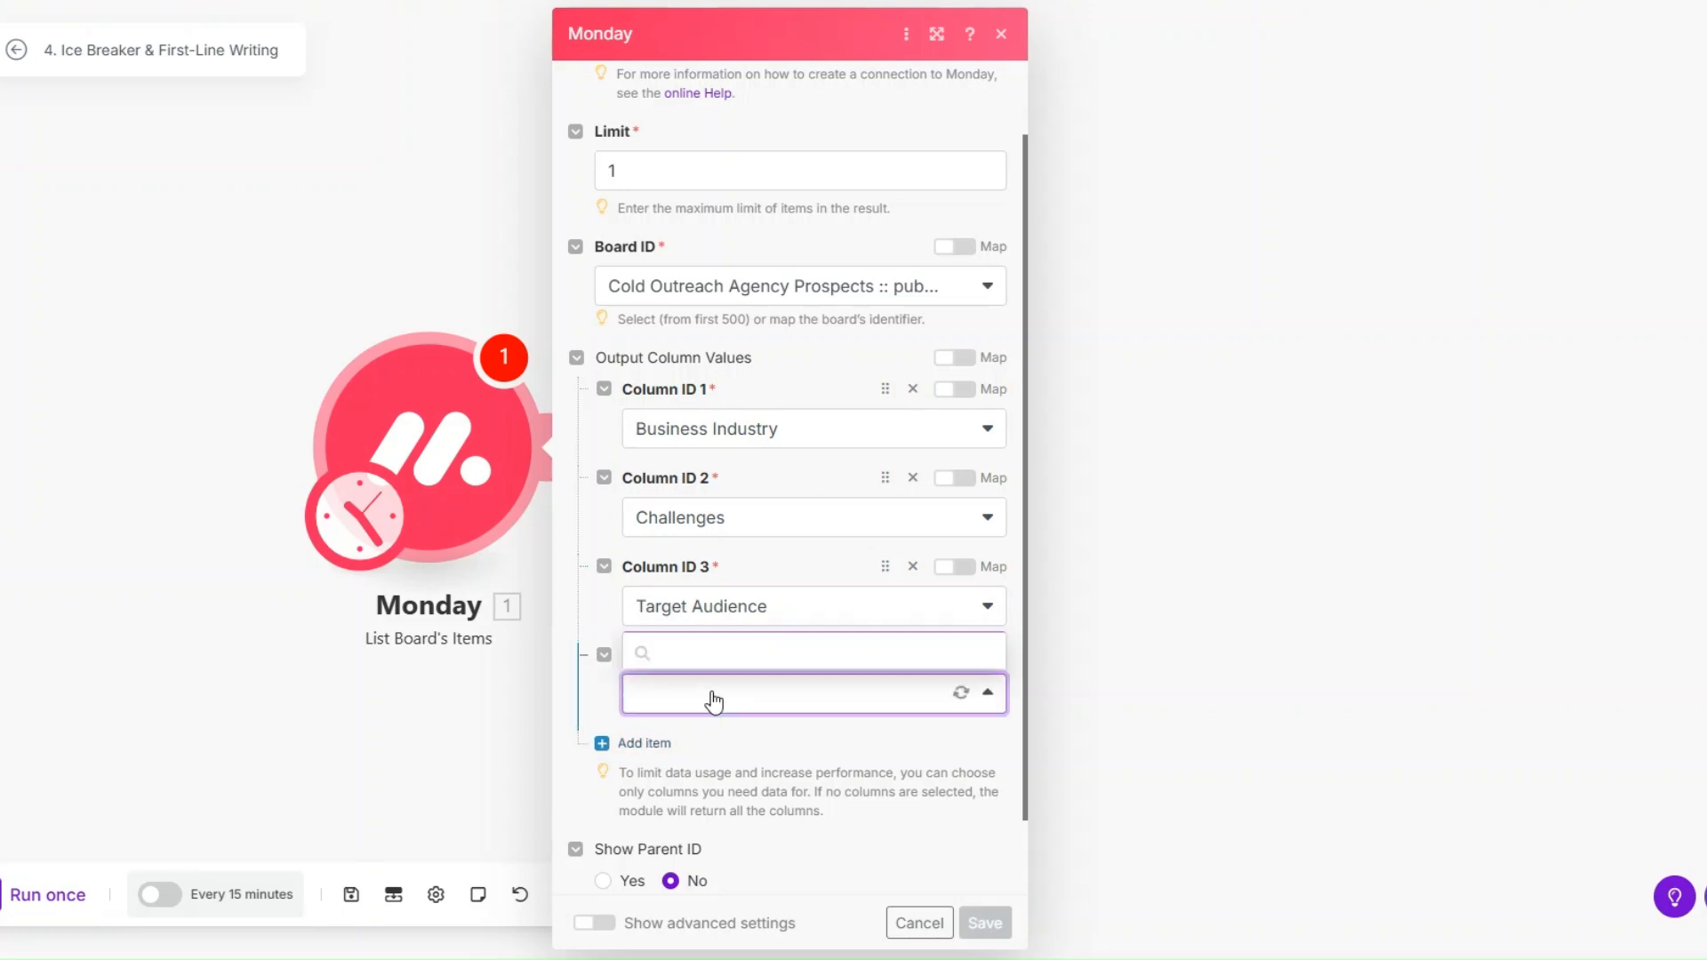
pyautogui.click(680, 608)
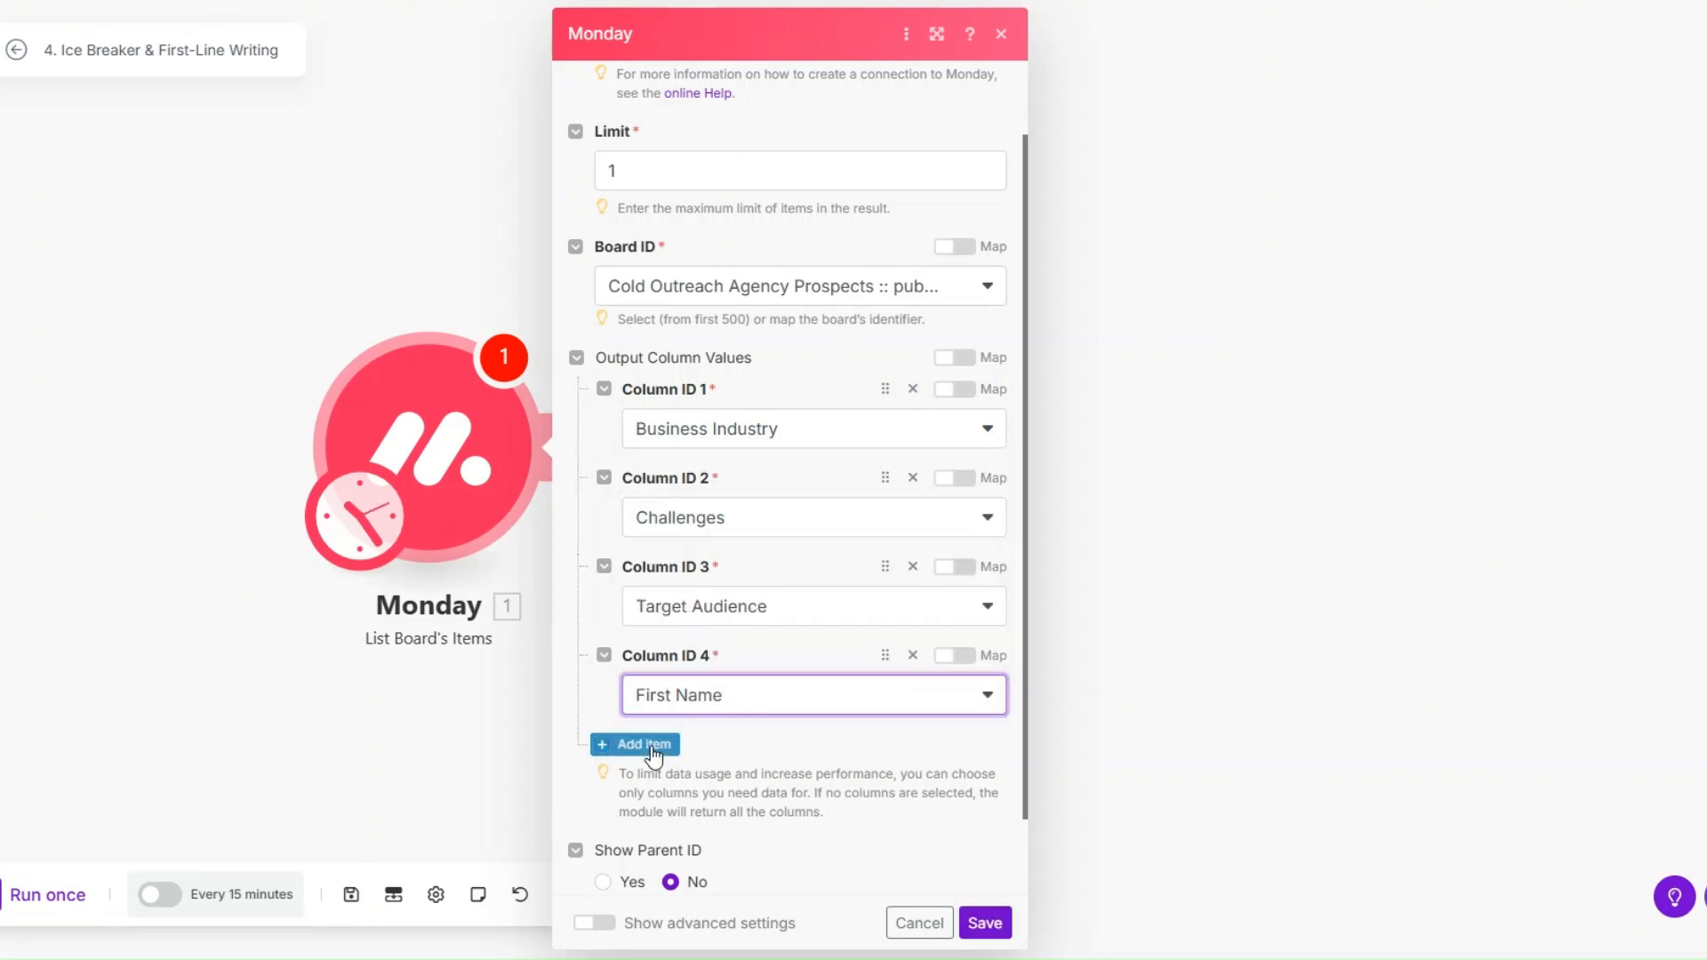
# Step: Add Last Name and Email as the fifth and sixth output column values and save the module settings
pyautogui.click(653, 745)
pyautogui.scroll(-1, 687, 751)
pyautogui.click(697, 678)
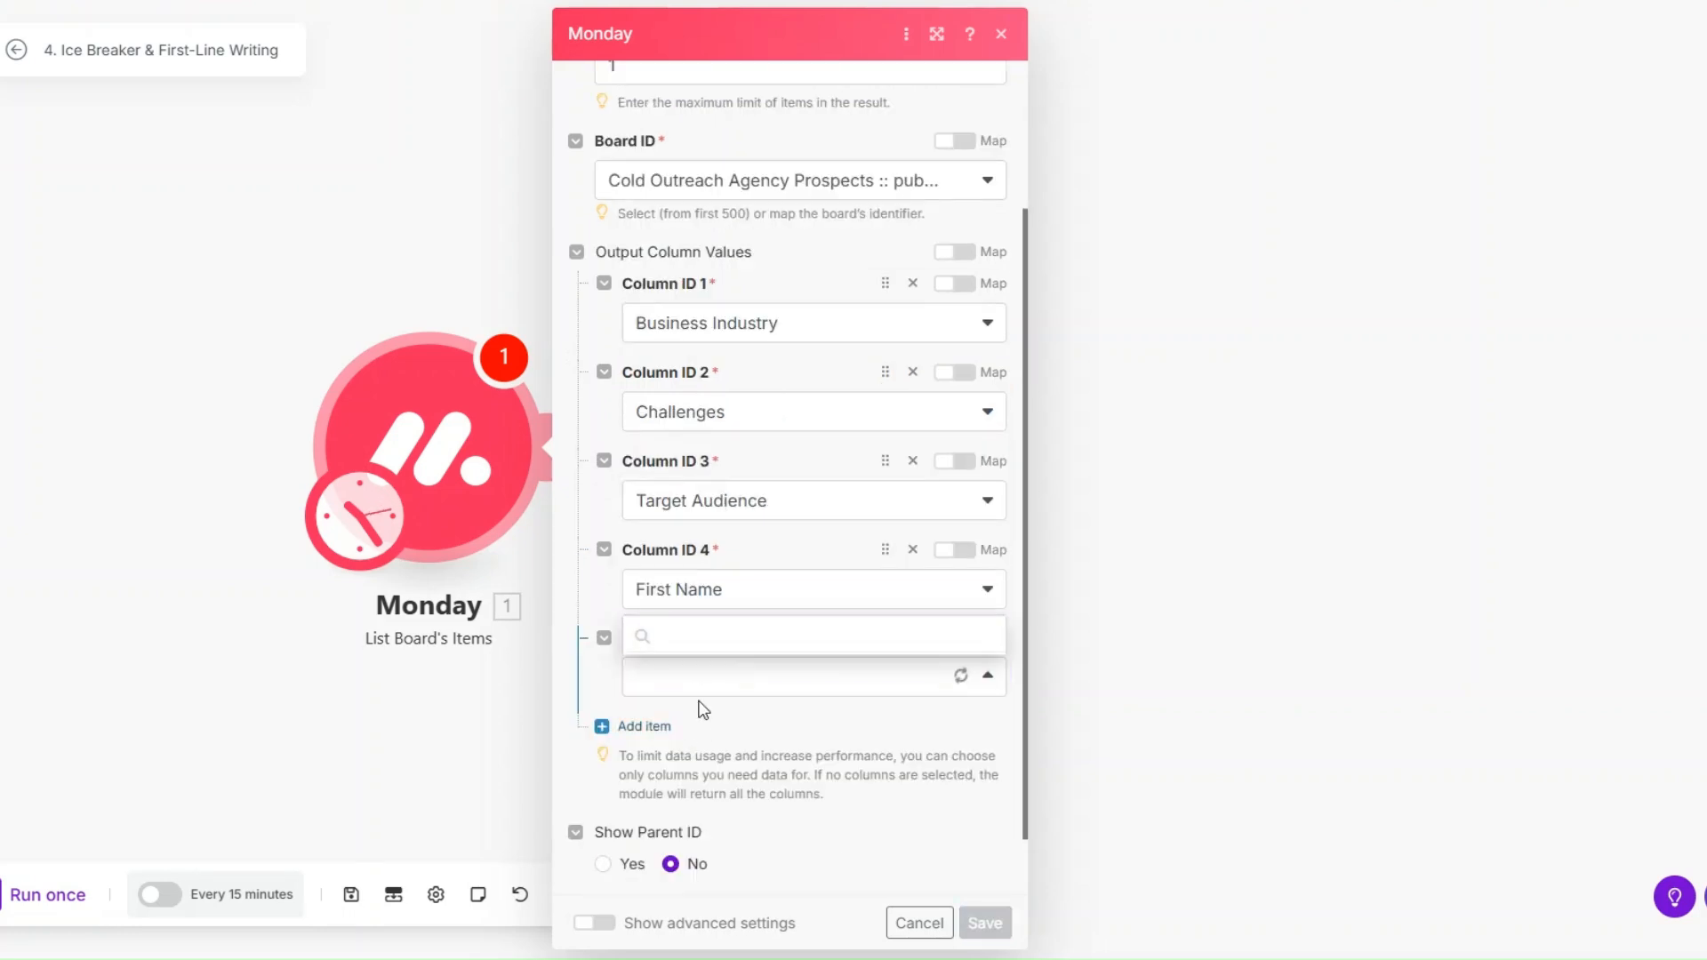
pyautogui.click(702, 647)
pyautogui.click(647, 728)
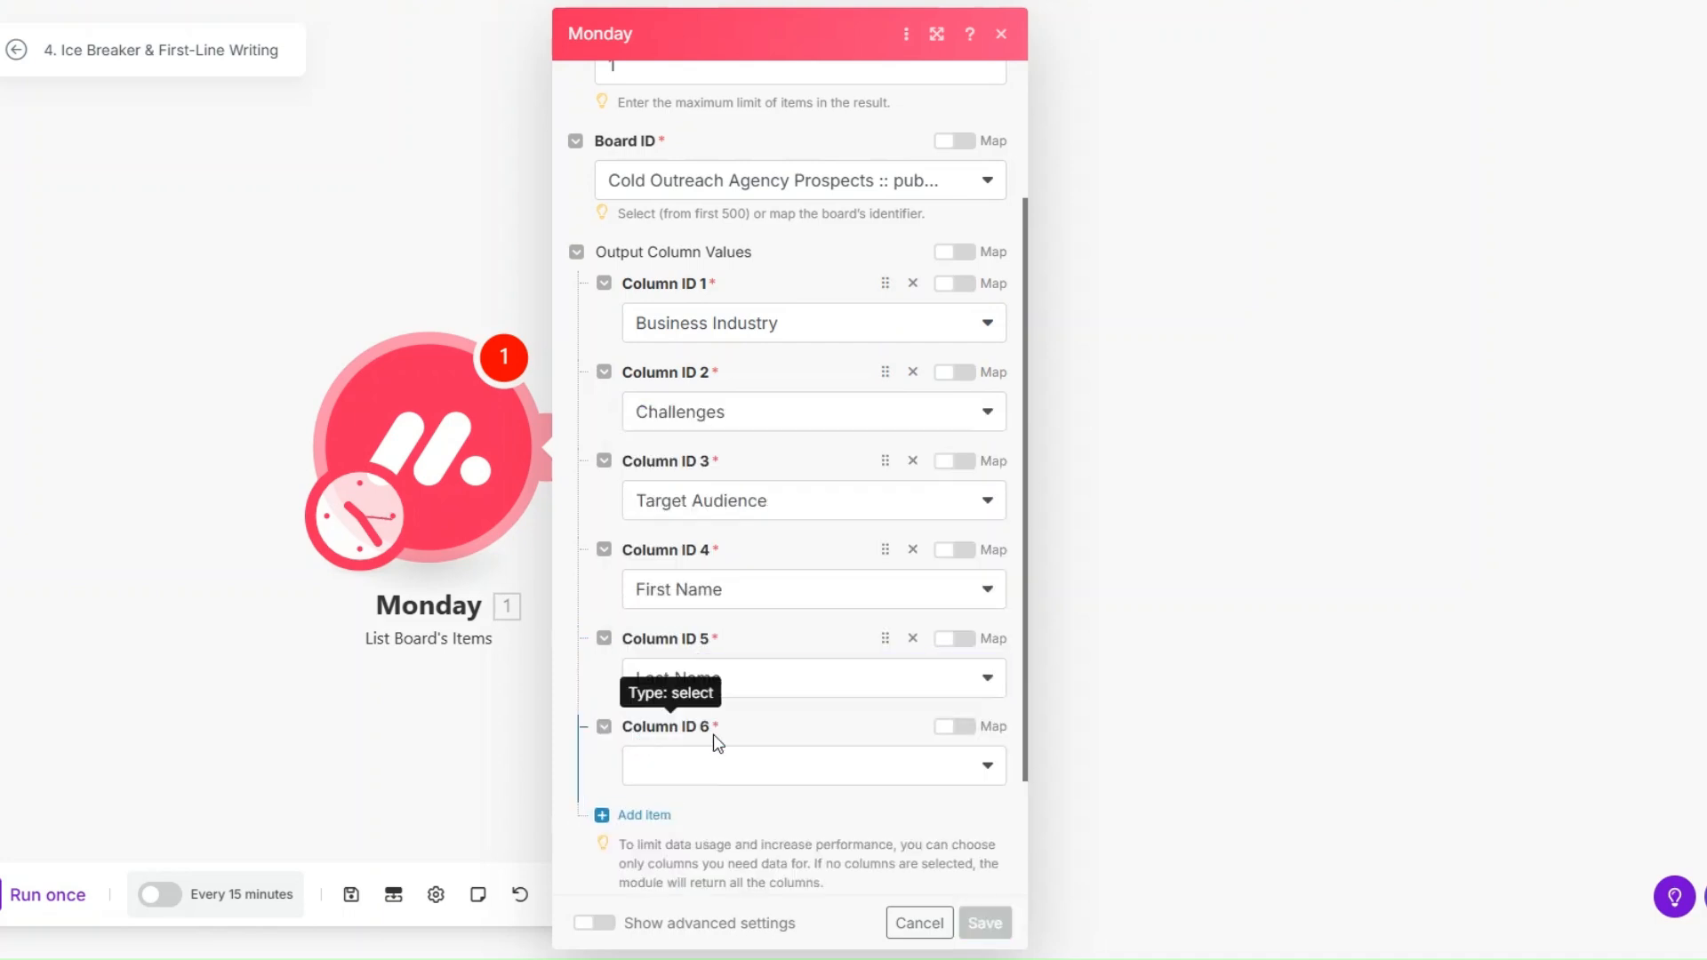
pyautogui.scroll(-2, 709, 625)
pyautogui.click(711, 612)
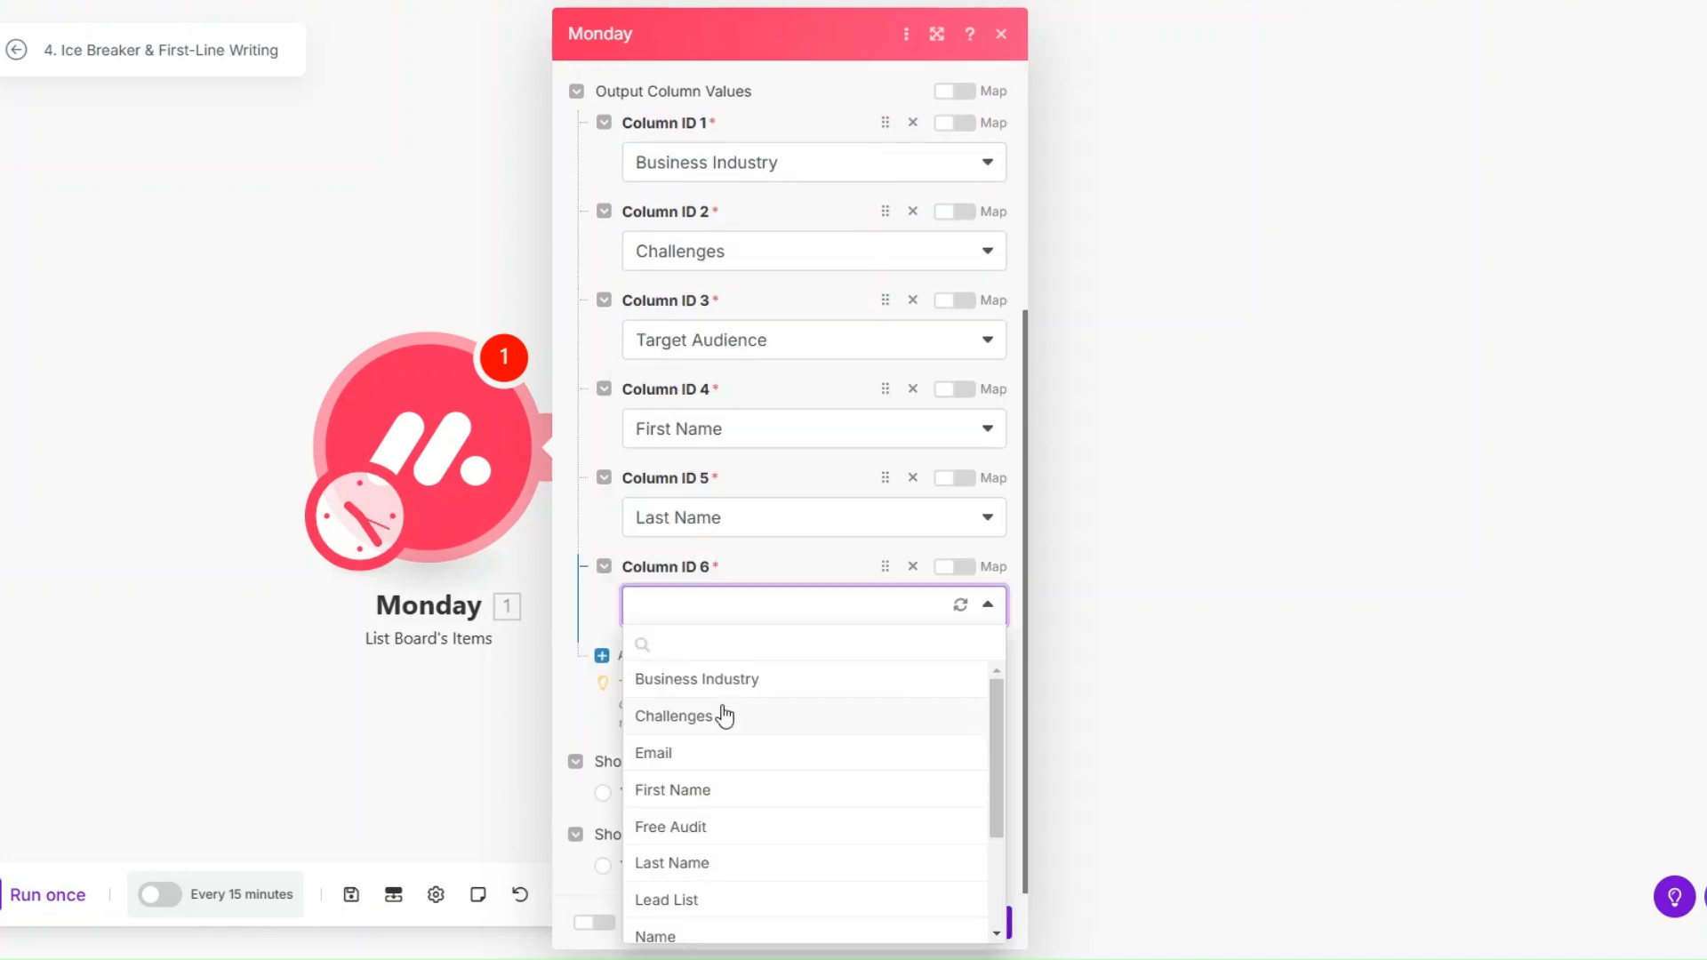
pyautogui.click(730, 753)
pyautogui.click(984, 923)
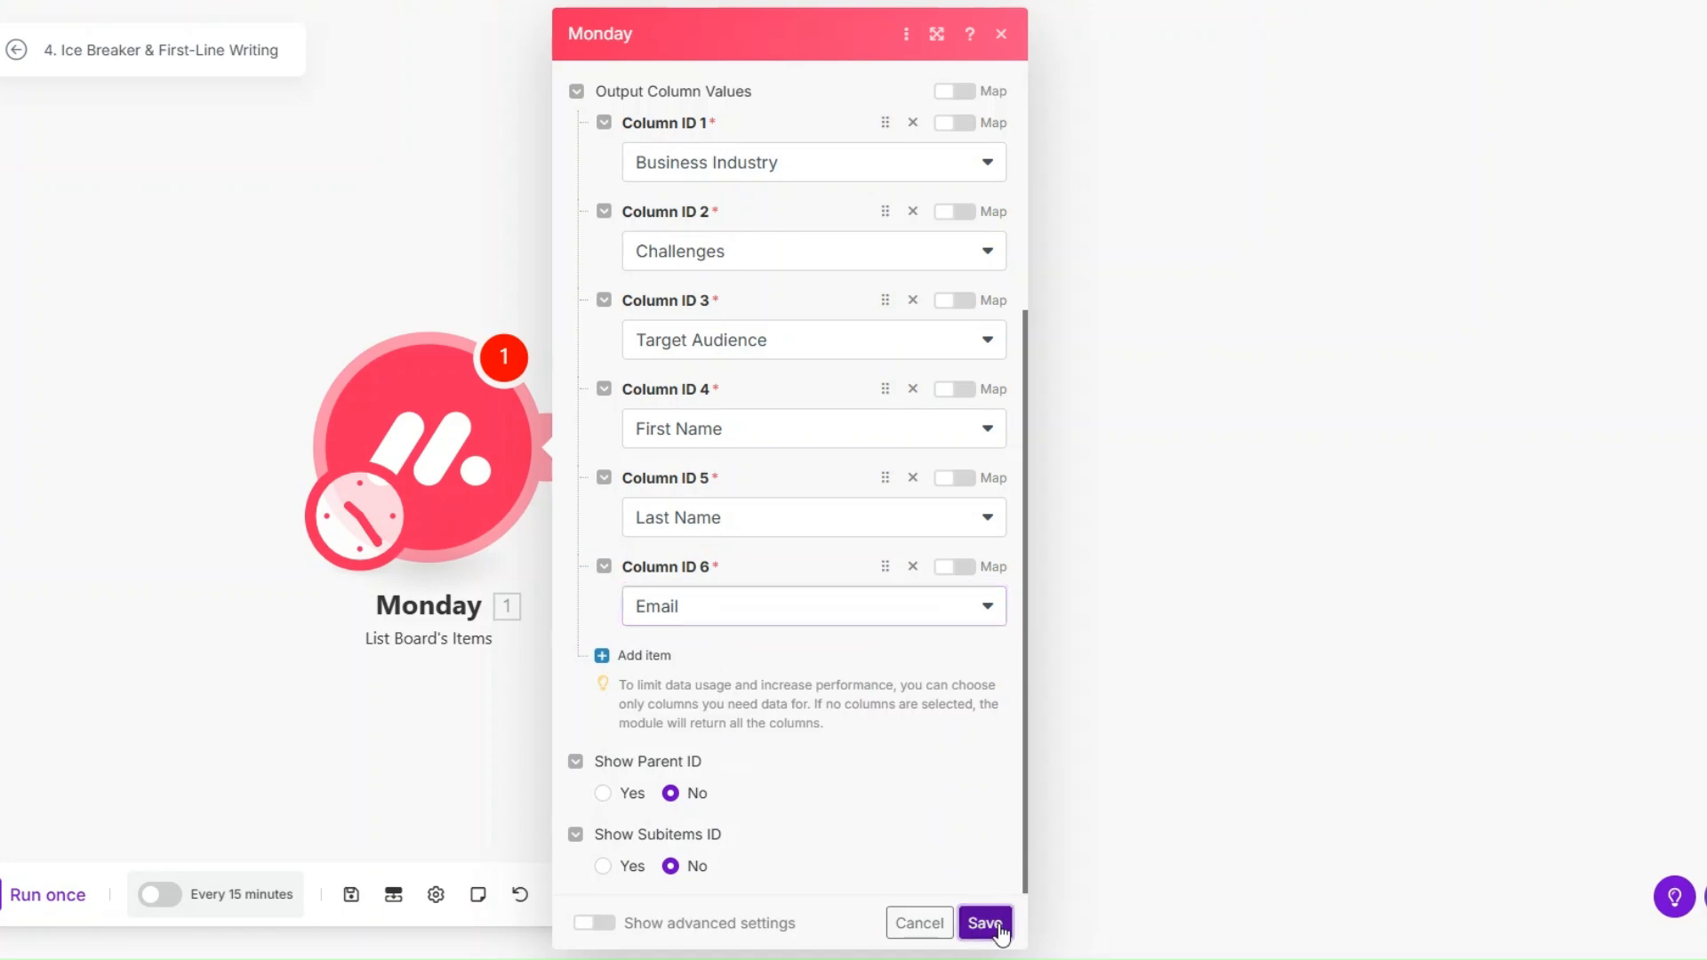
# Step: Run only the Monday List Board's Items module and inspect its output bundle, including the expanded Email collection
pyautogui.rightClick(436, 462)
pyautogui.click(484, 516)
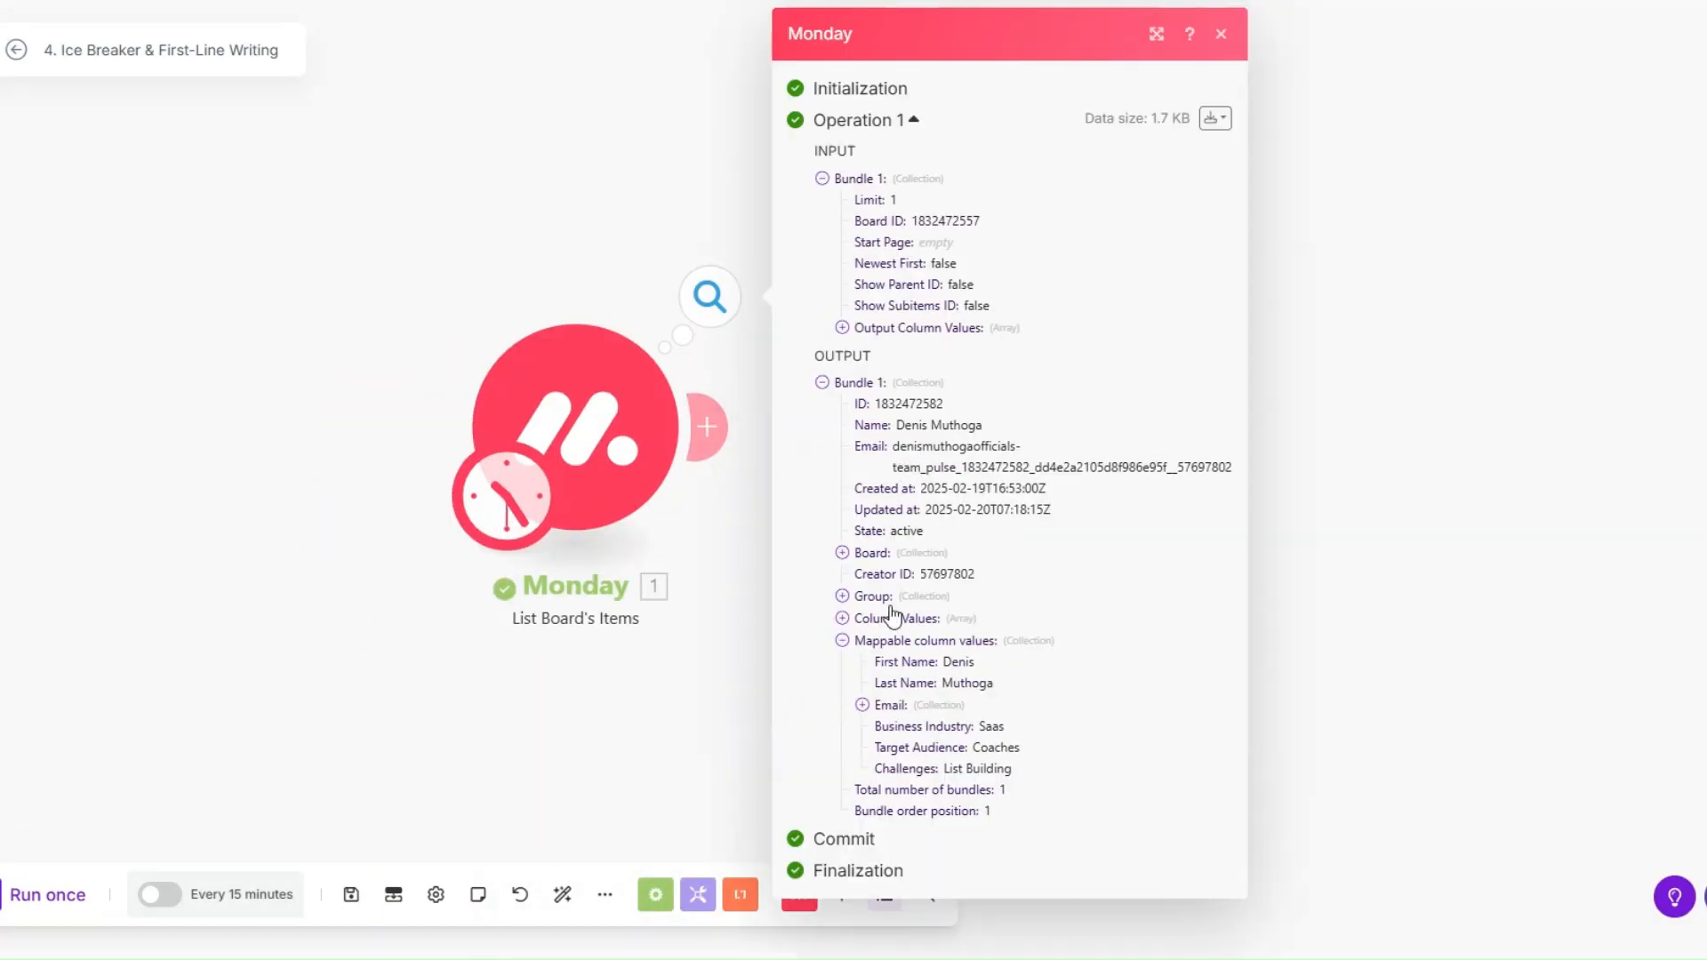
pyautogui.click(889, 705)
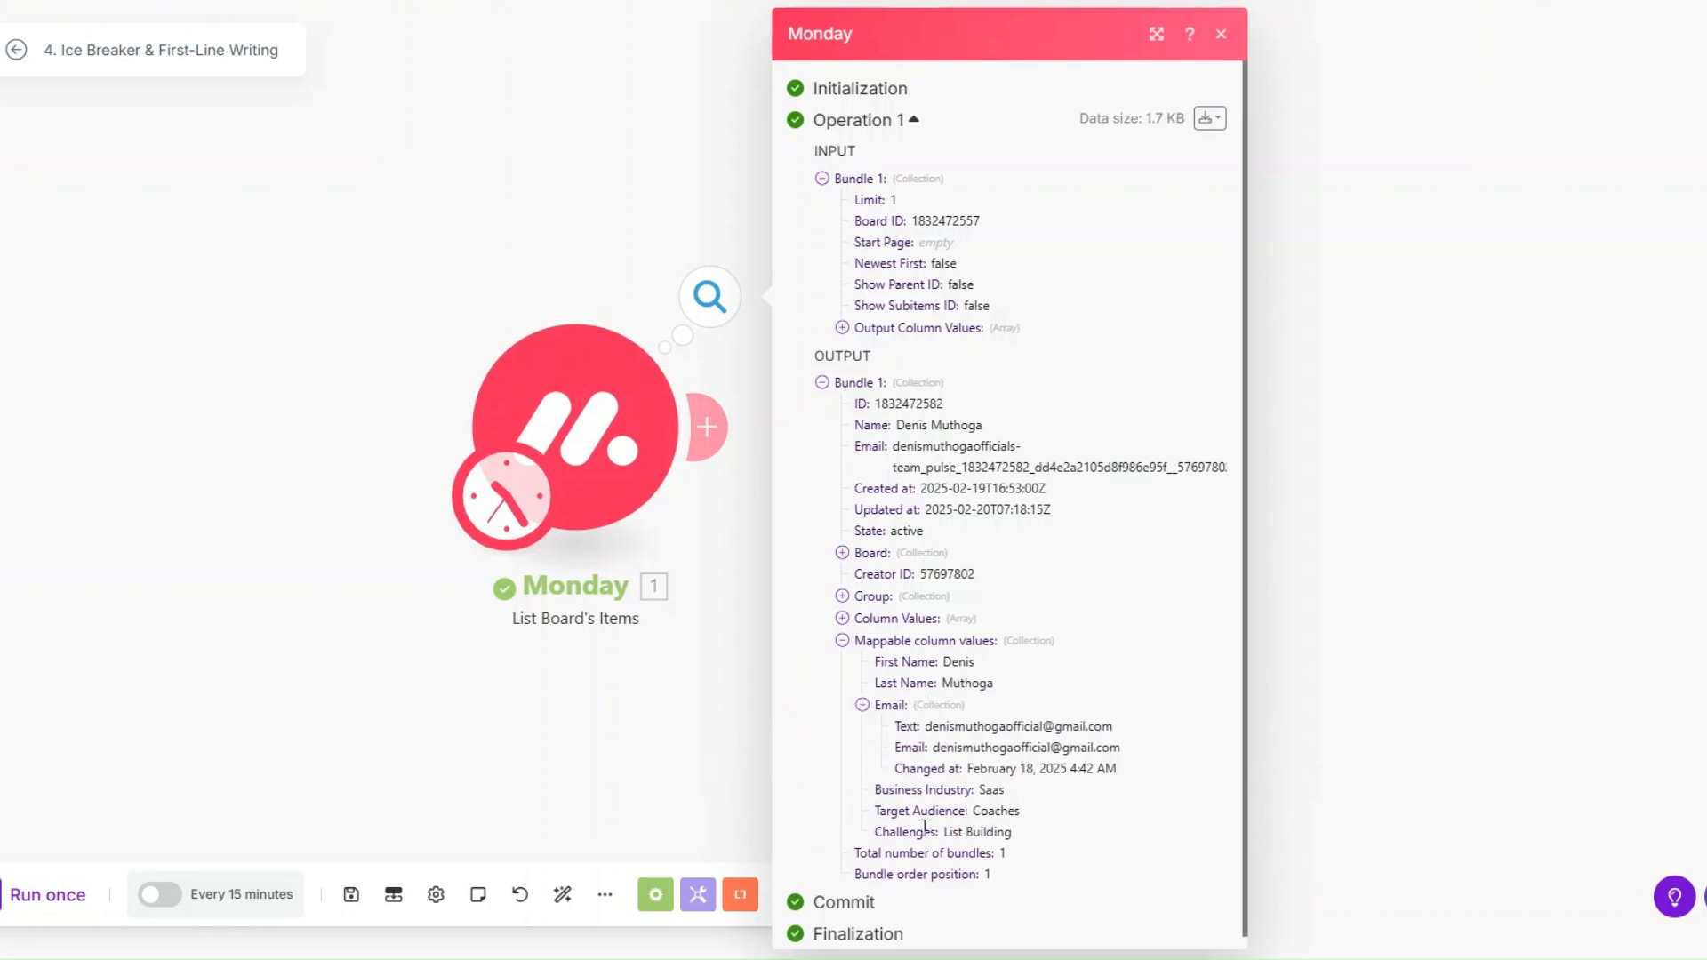
pyautogui.click(735, 755)
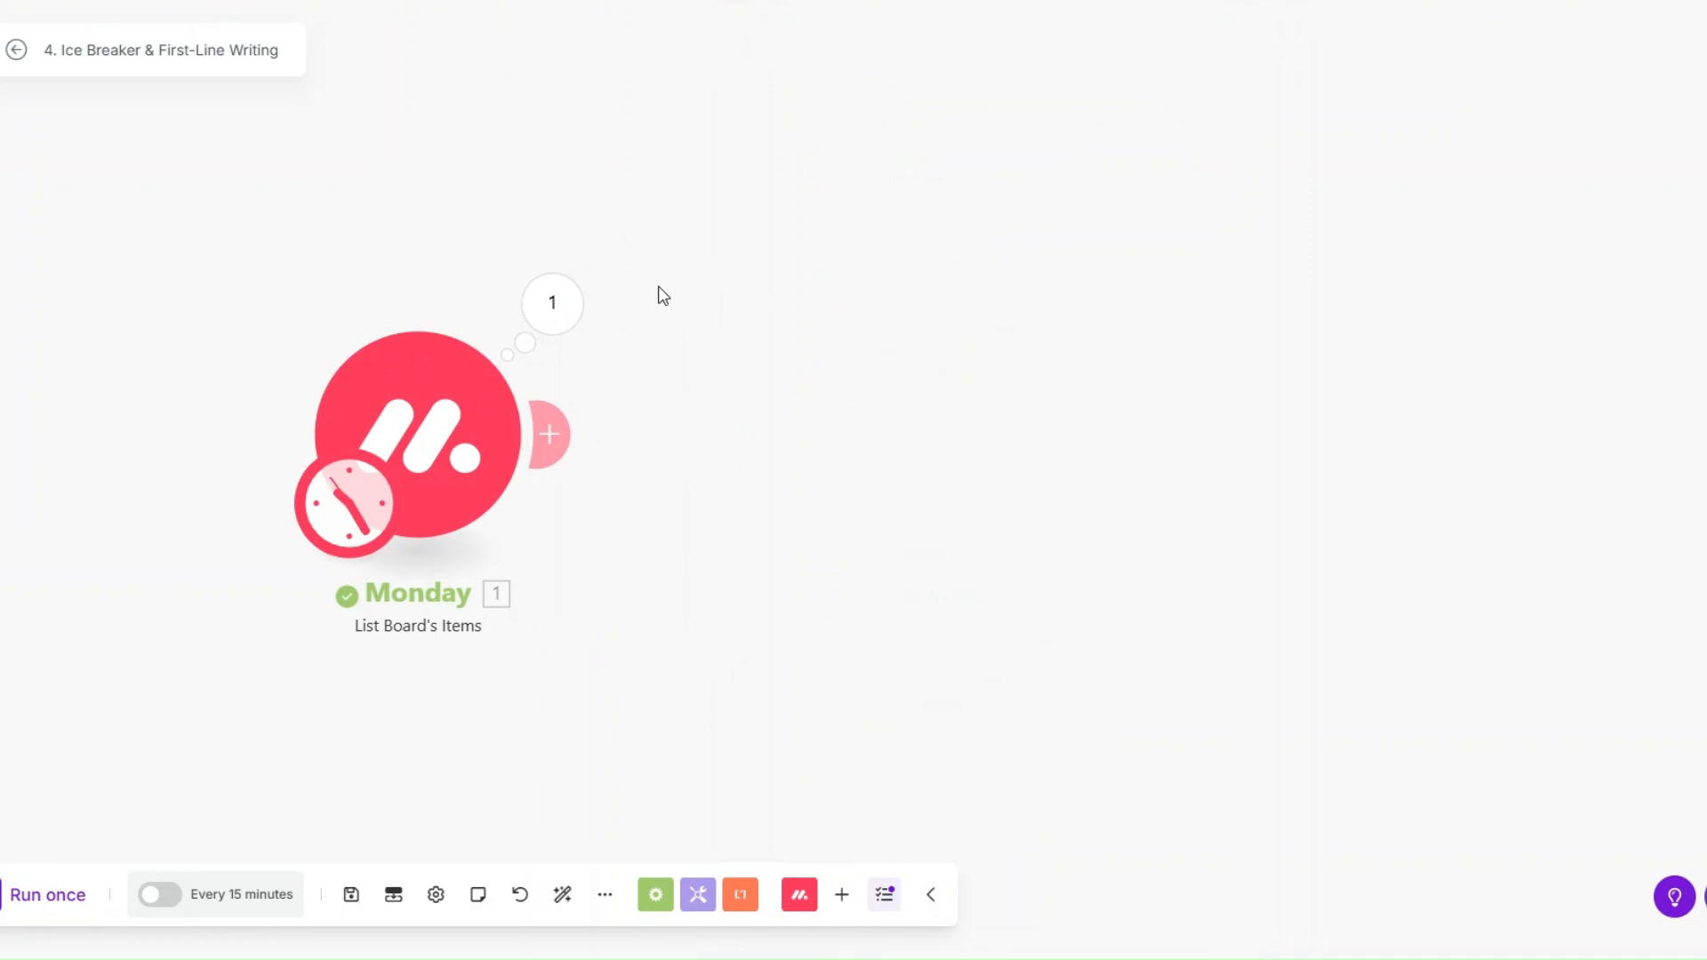
# Step: Add a Google Gemini AI Create a Completion module after the Monday List Board's Items module
pyautogui.click(553, 440)
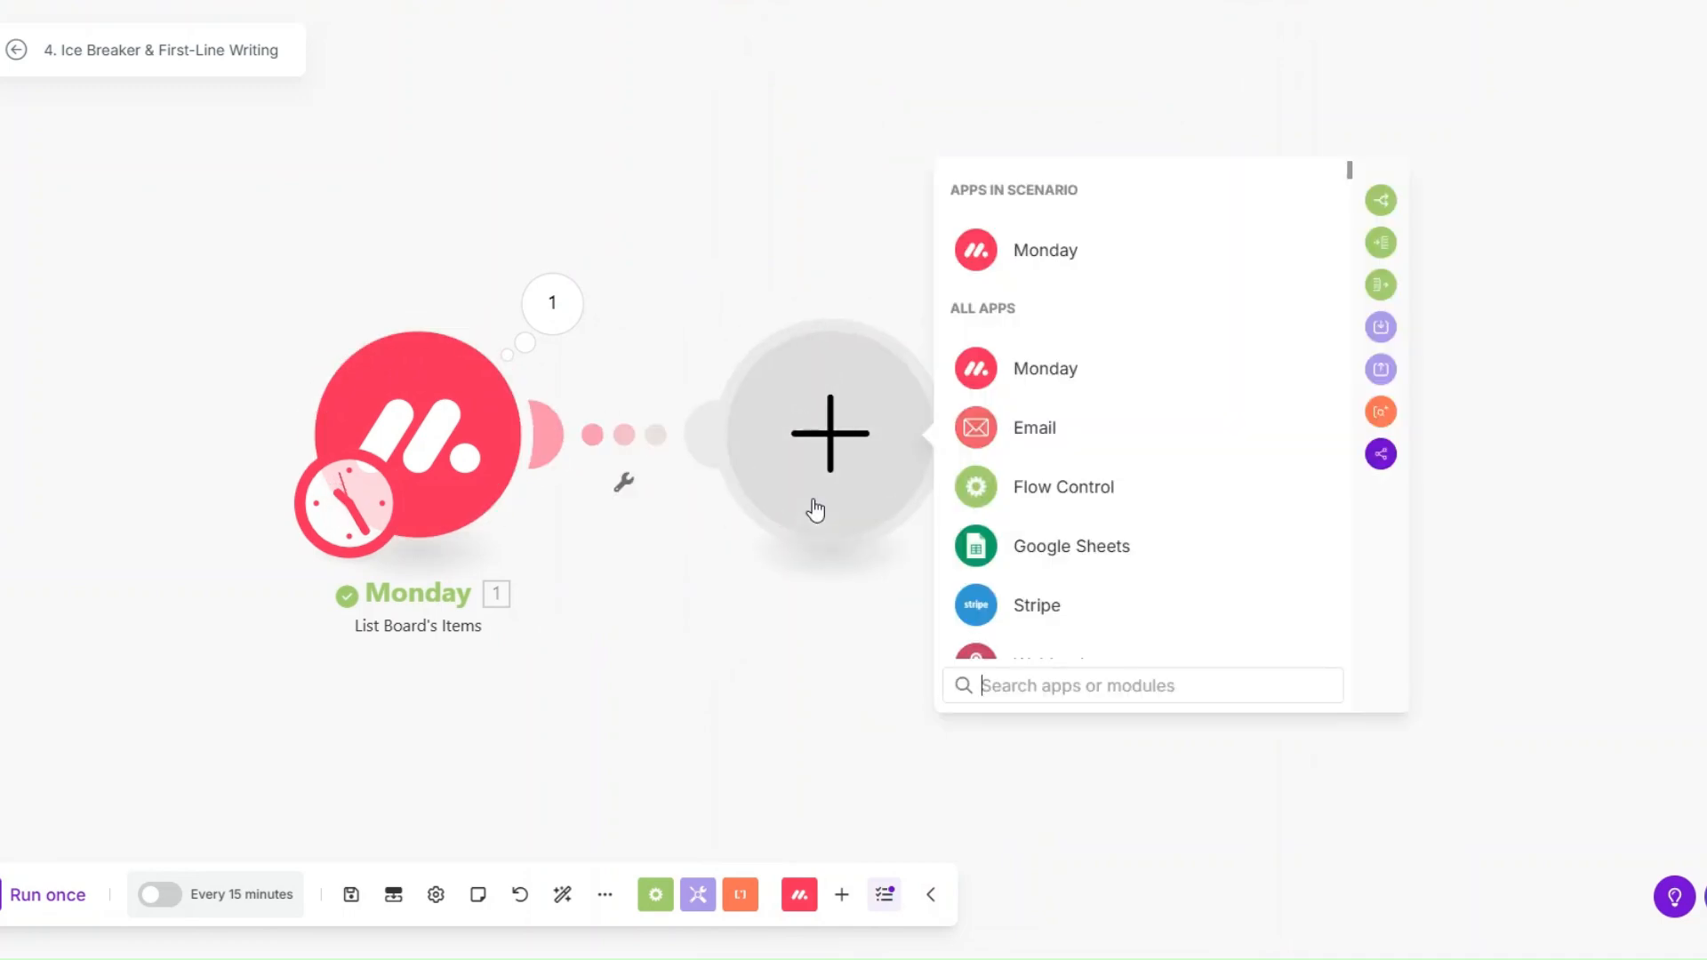
pyautogui.write('ge')
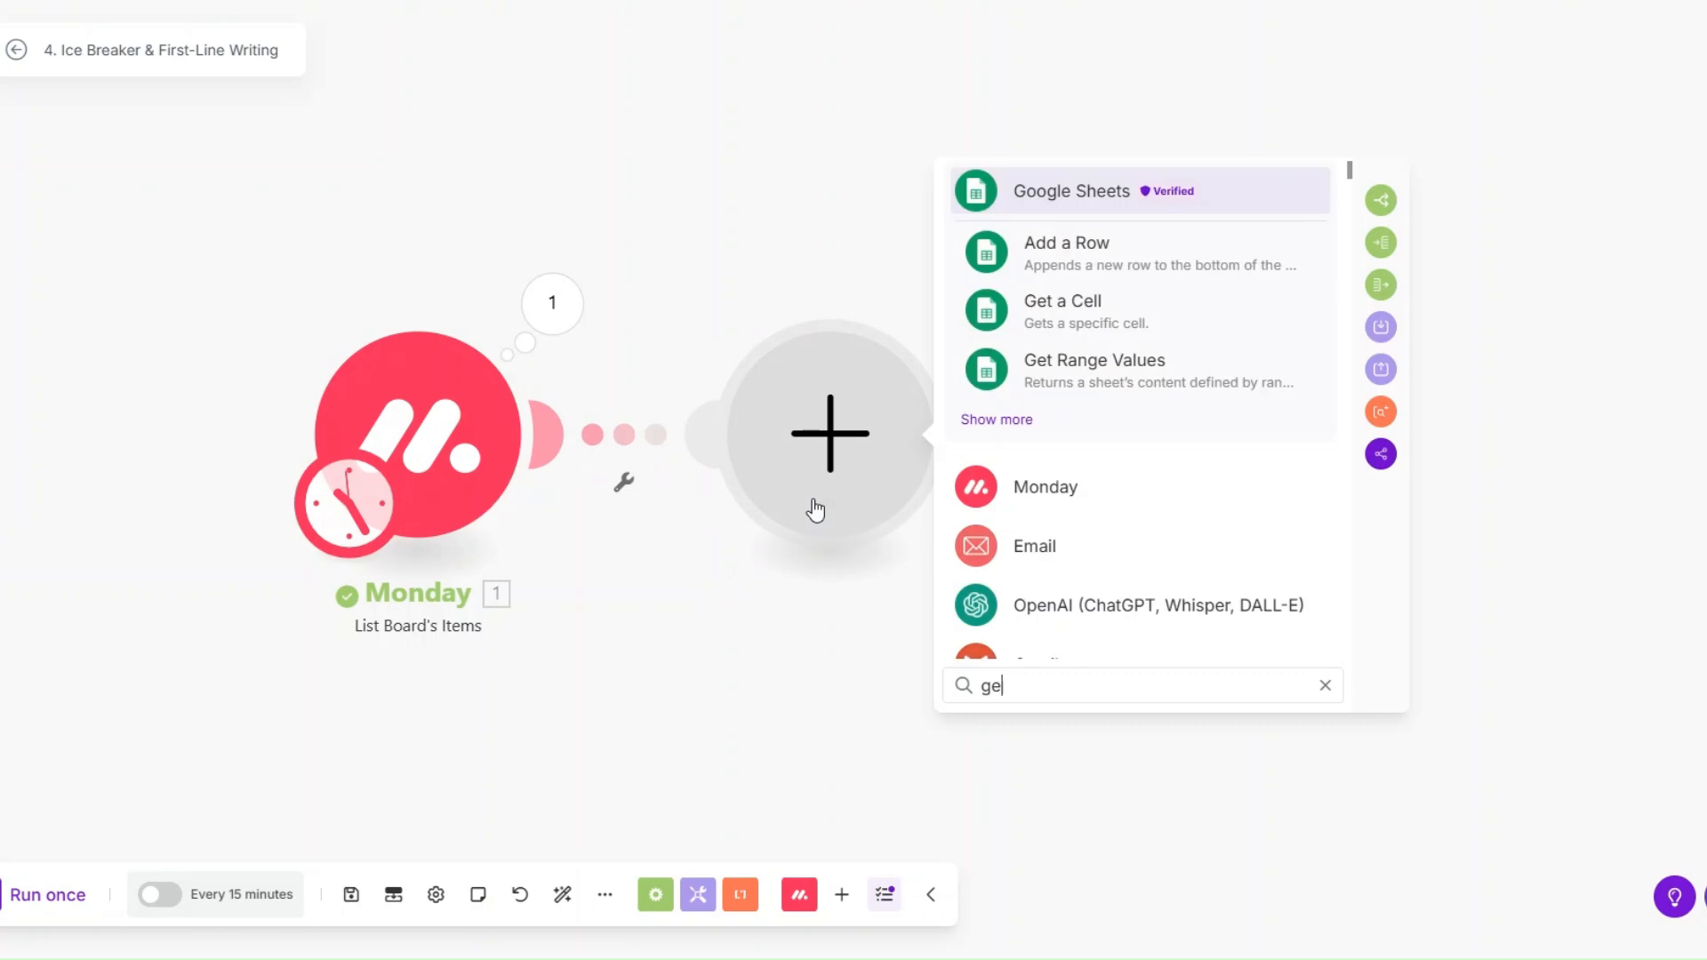
pyautogui.write('mi')
pyautogui.click(1069, 188)
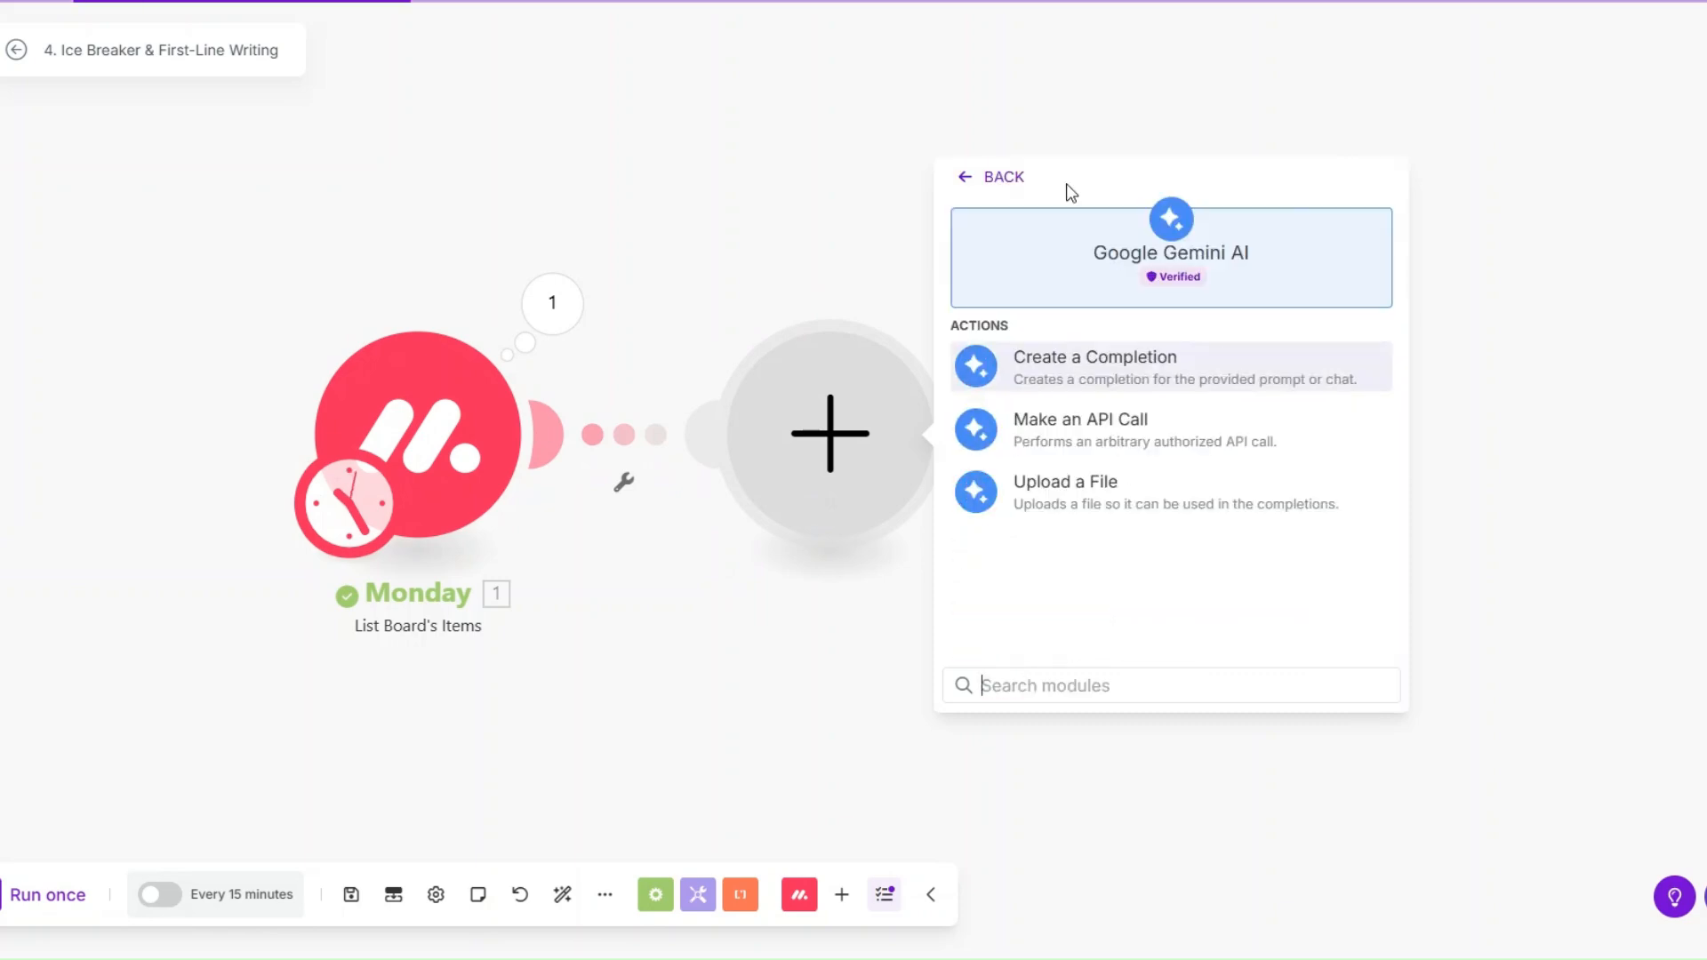
pyautogui.click(1107, 358)
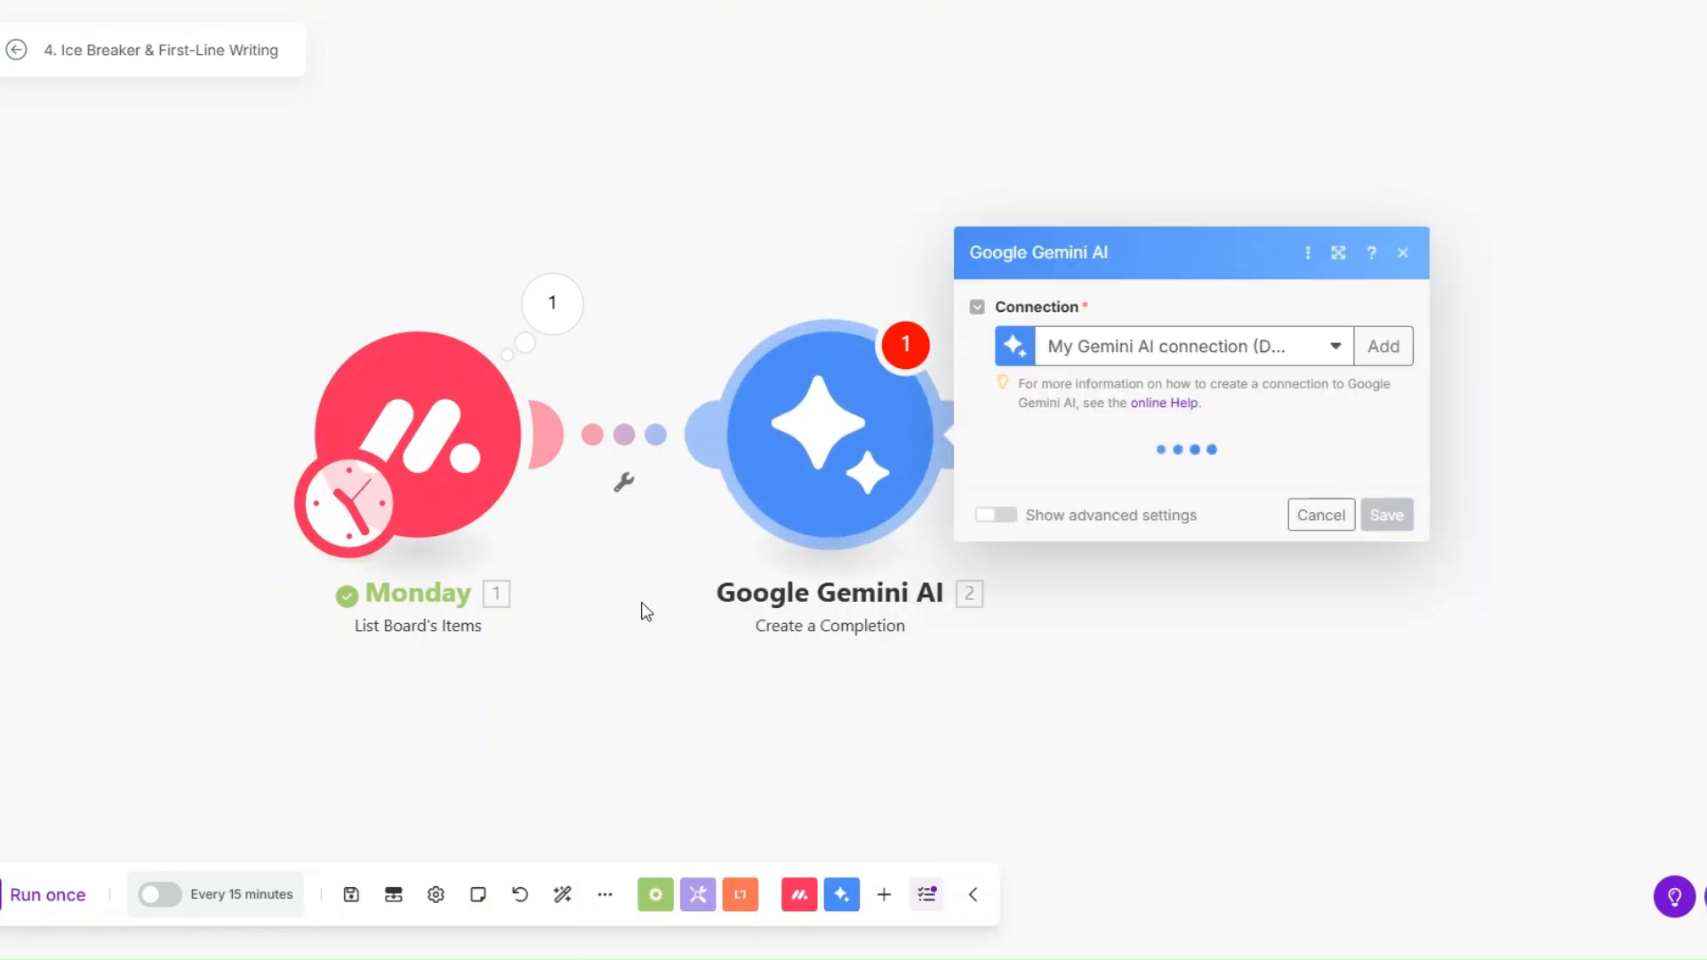
# Step: Rename the Google Gemini AI module as First Line/Ice Breaker
pyautogui.rightClick(736, 451)
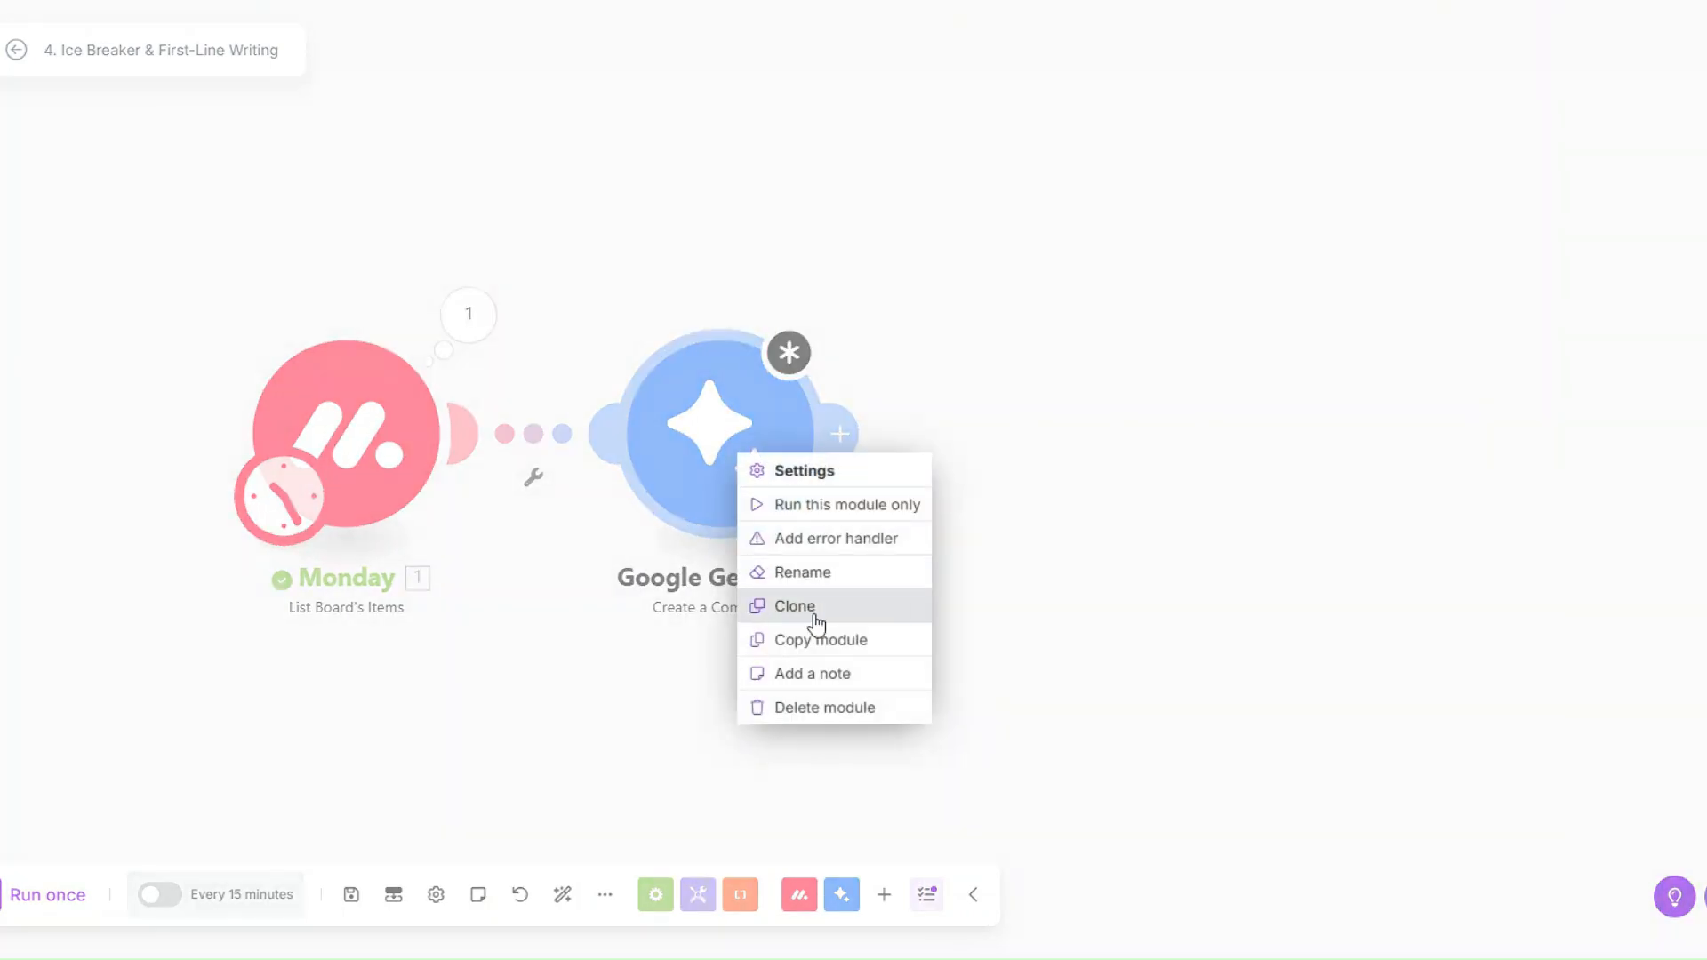
pyautogui.click(810, 574)
pyautogui.write('First Line/Ice Breaker')
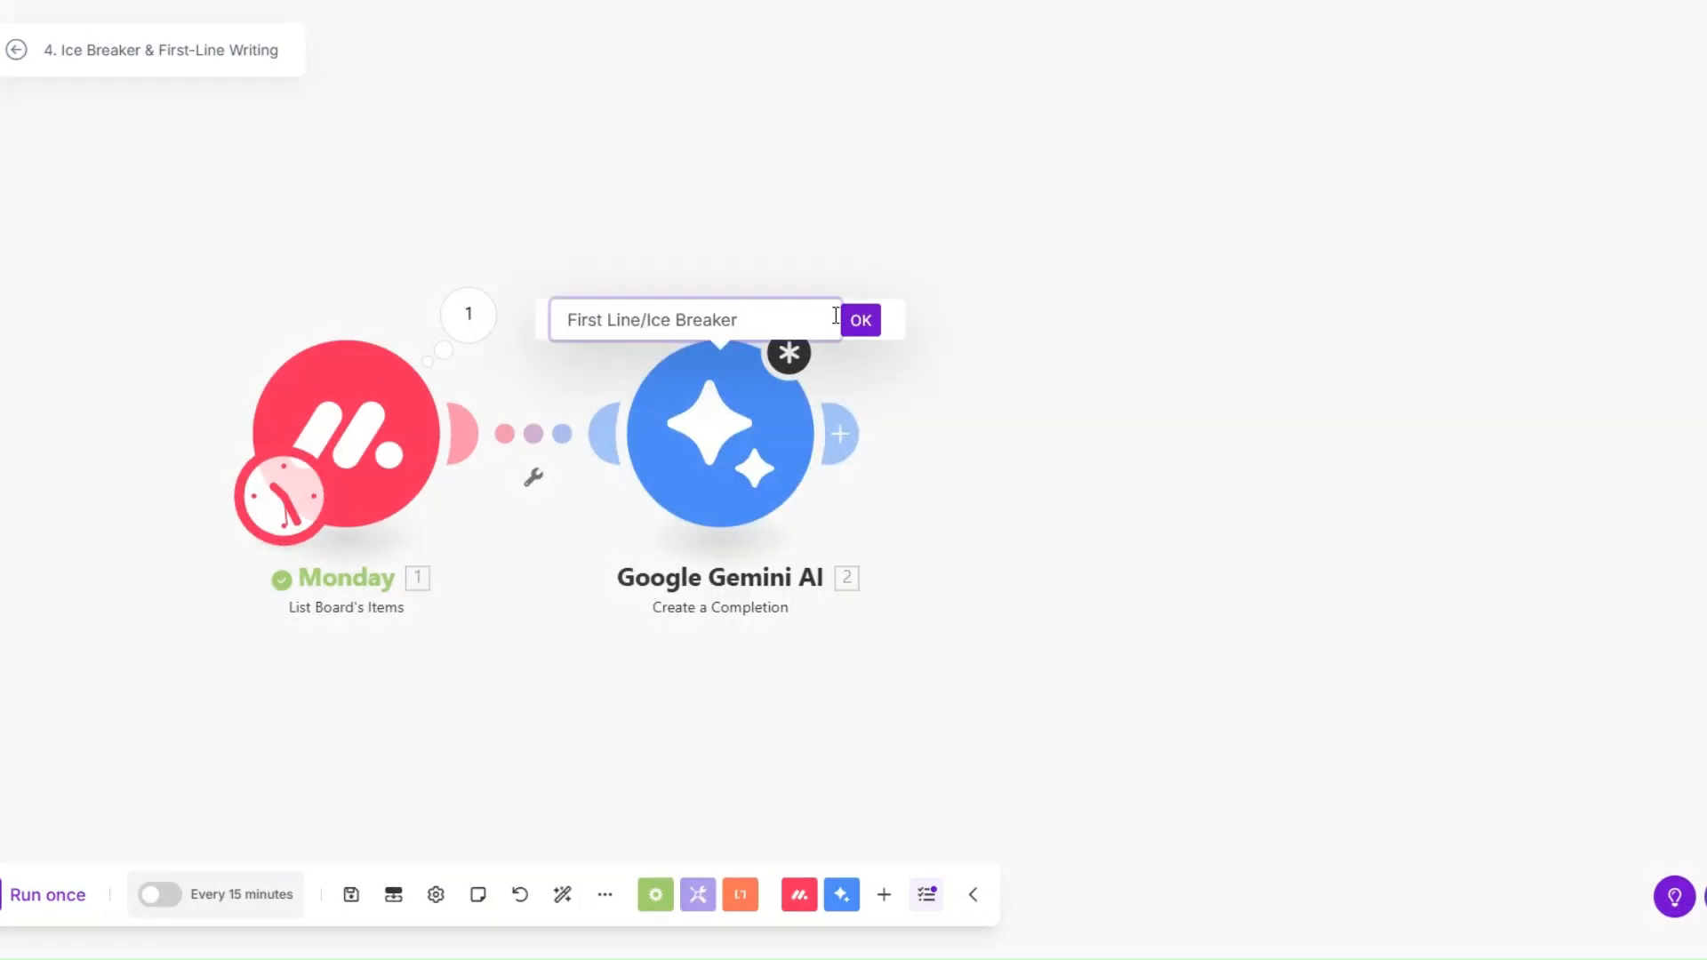
pyautogui.click(859, 325)
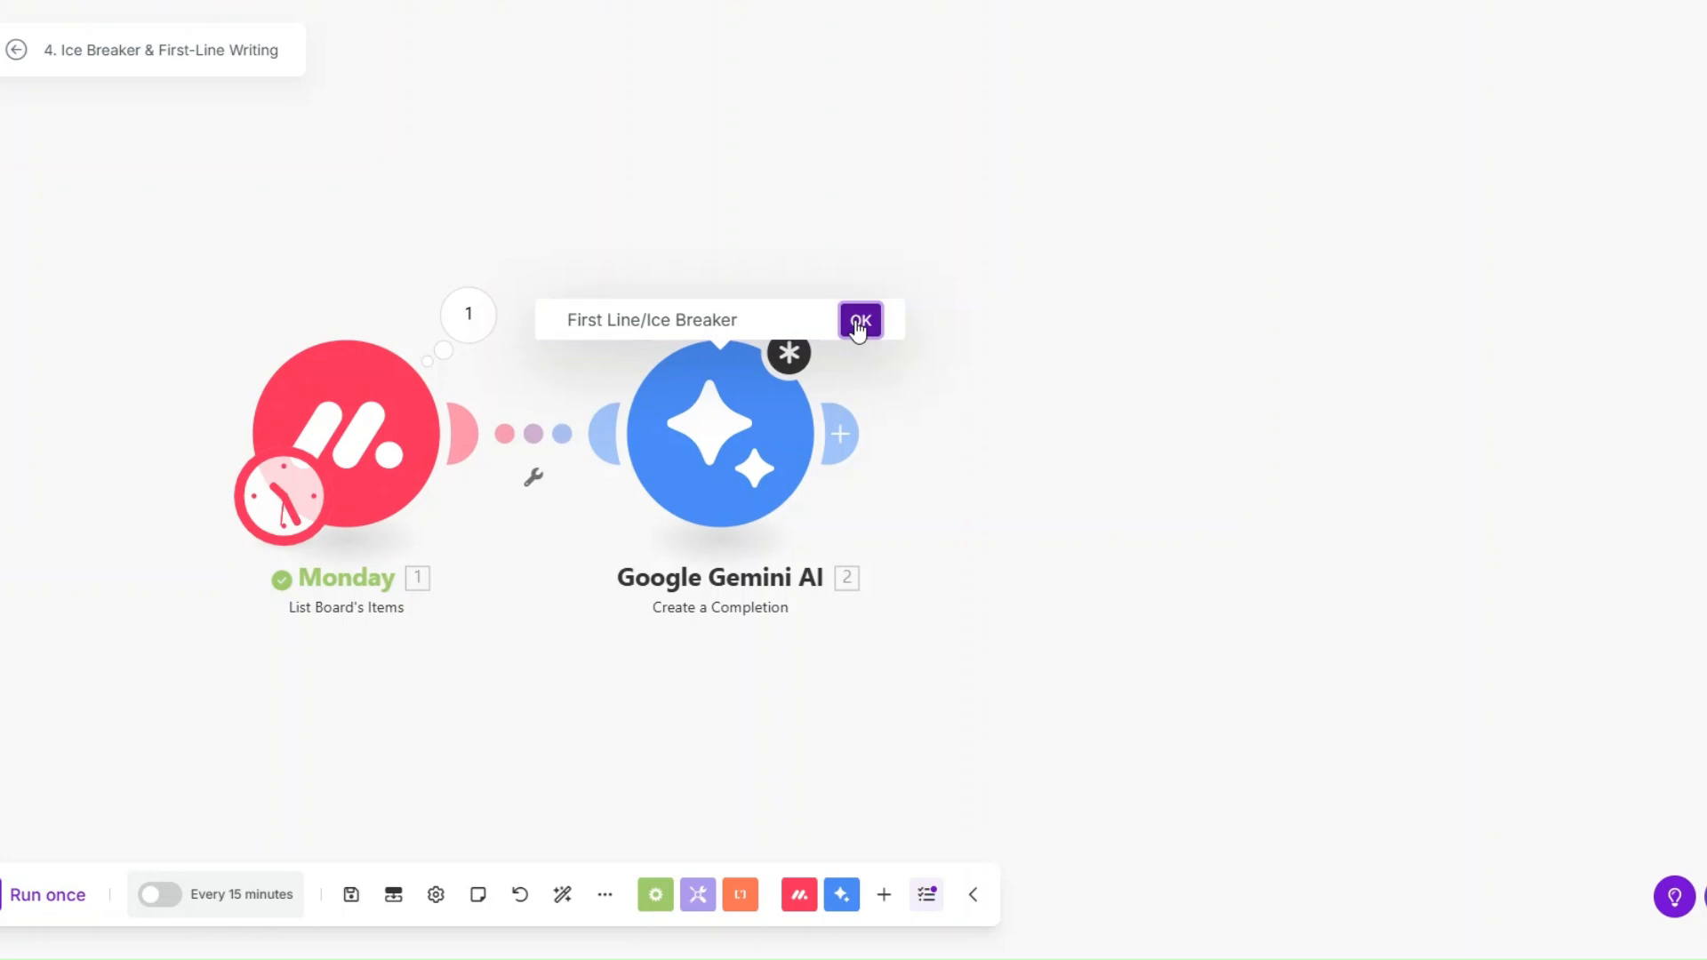
# Step: Review the First Line/Ice Breaker module's model, role and prompt text, including the guidelines and example first line, and save its settings
pyautogui.click(800, 505)
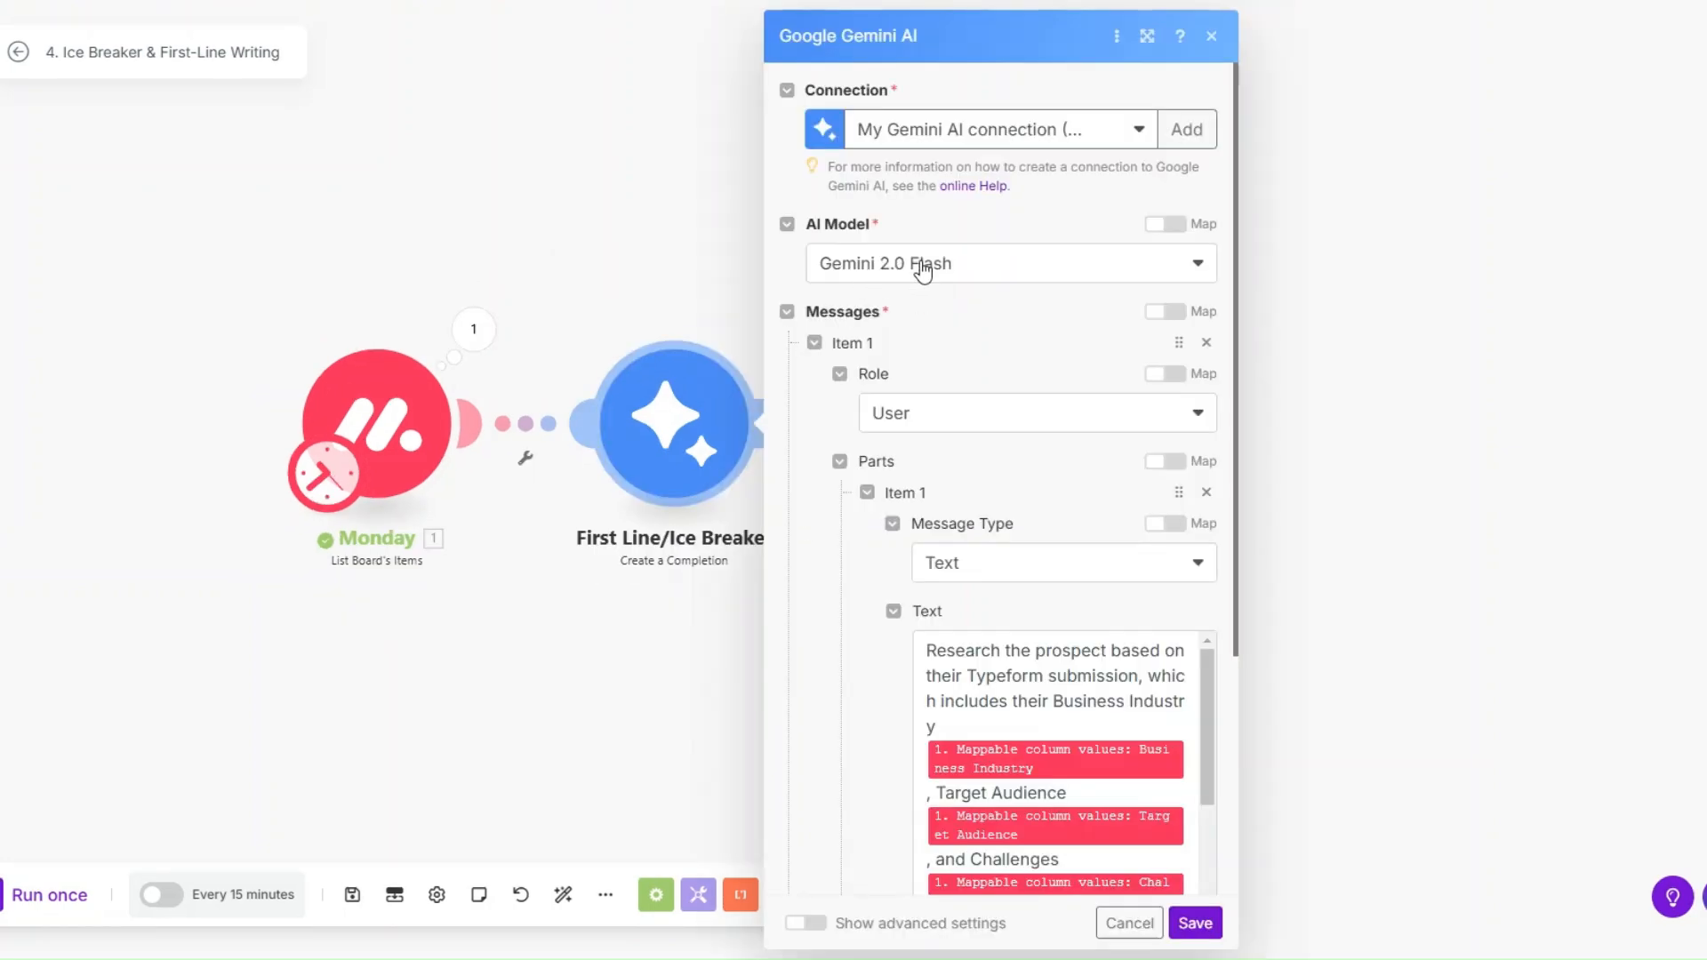
pyautogui.scroll(-1, 972, 284)
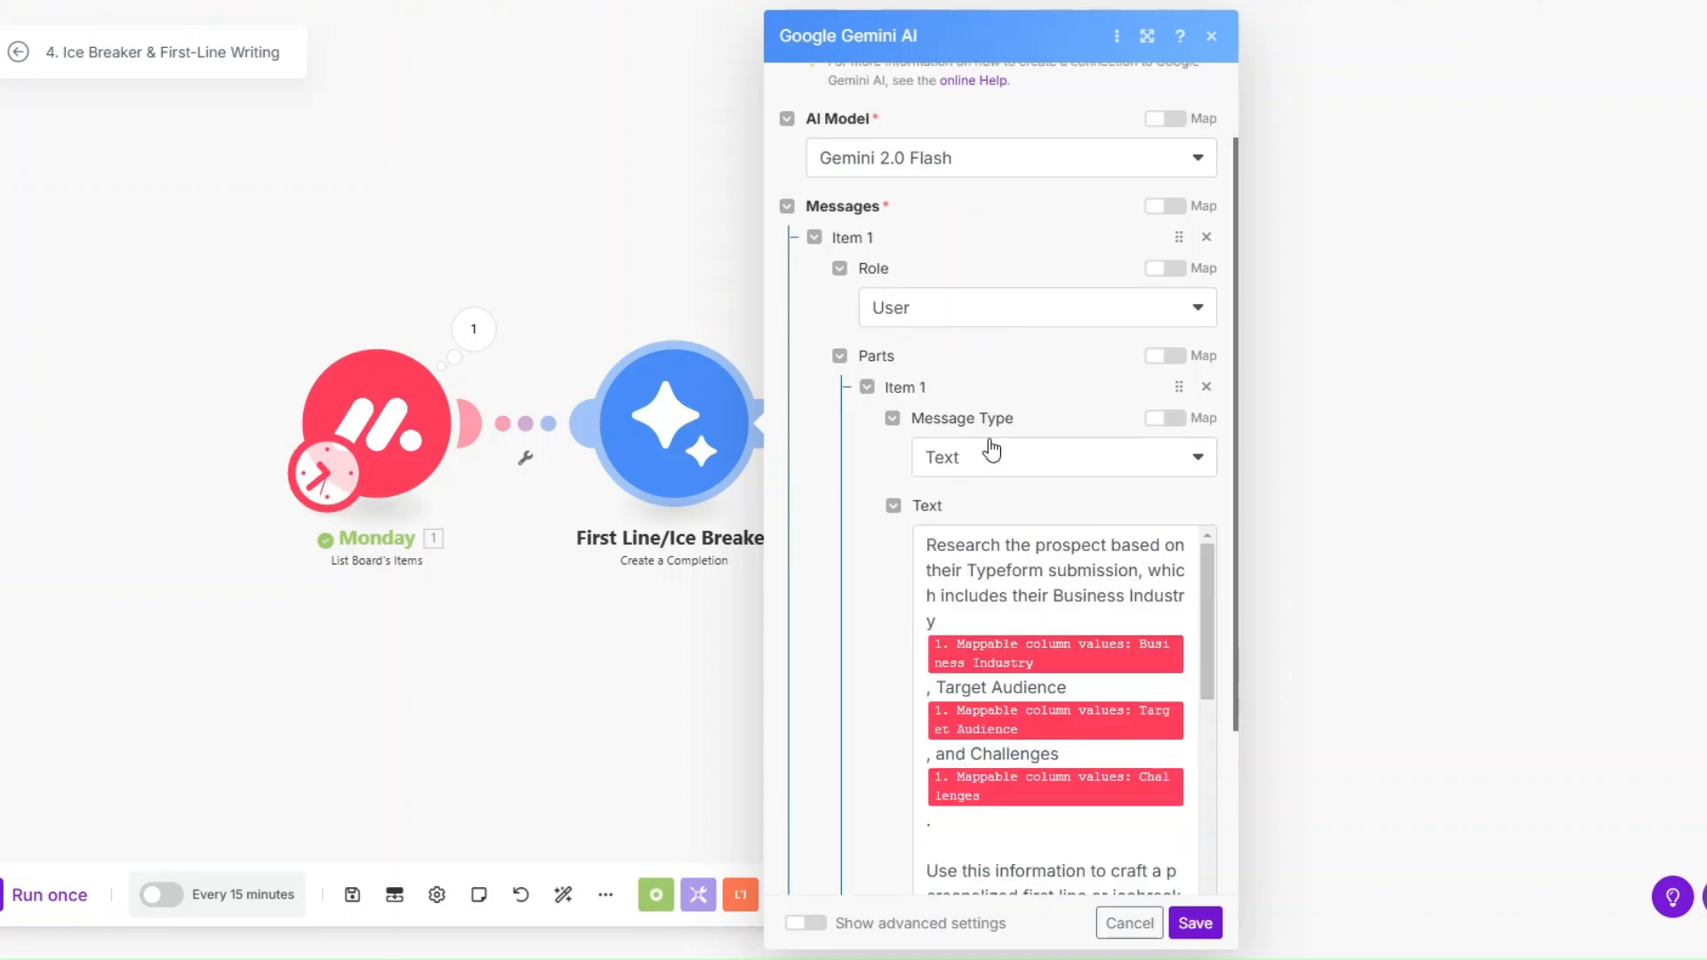
pyautogui.scroll(-2, 996, 449)
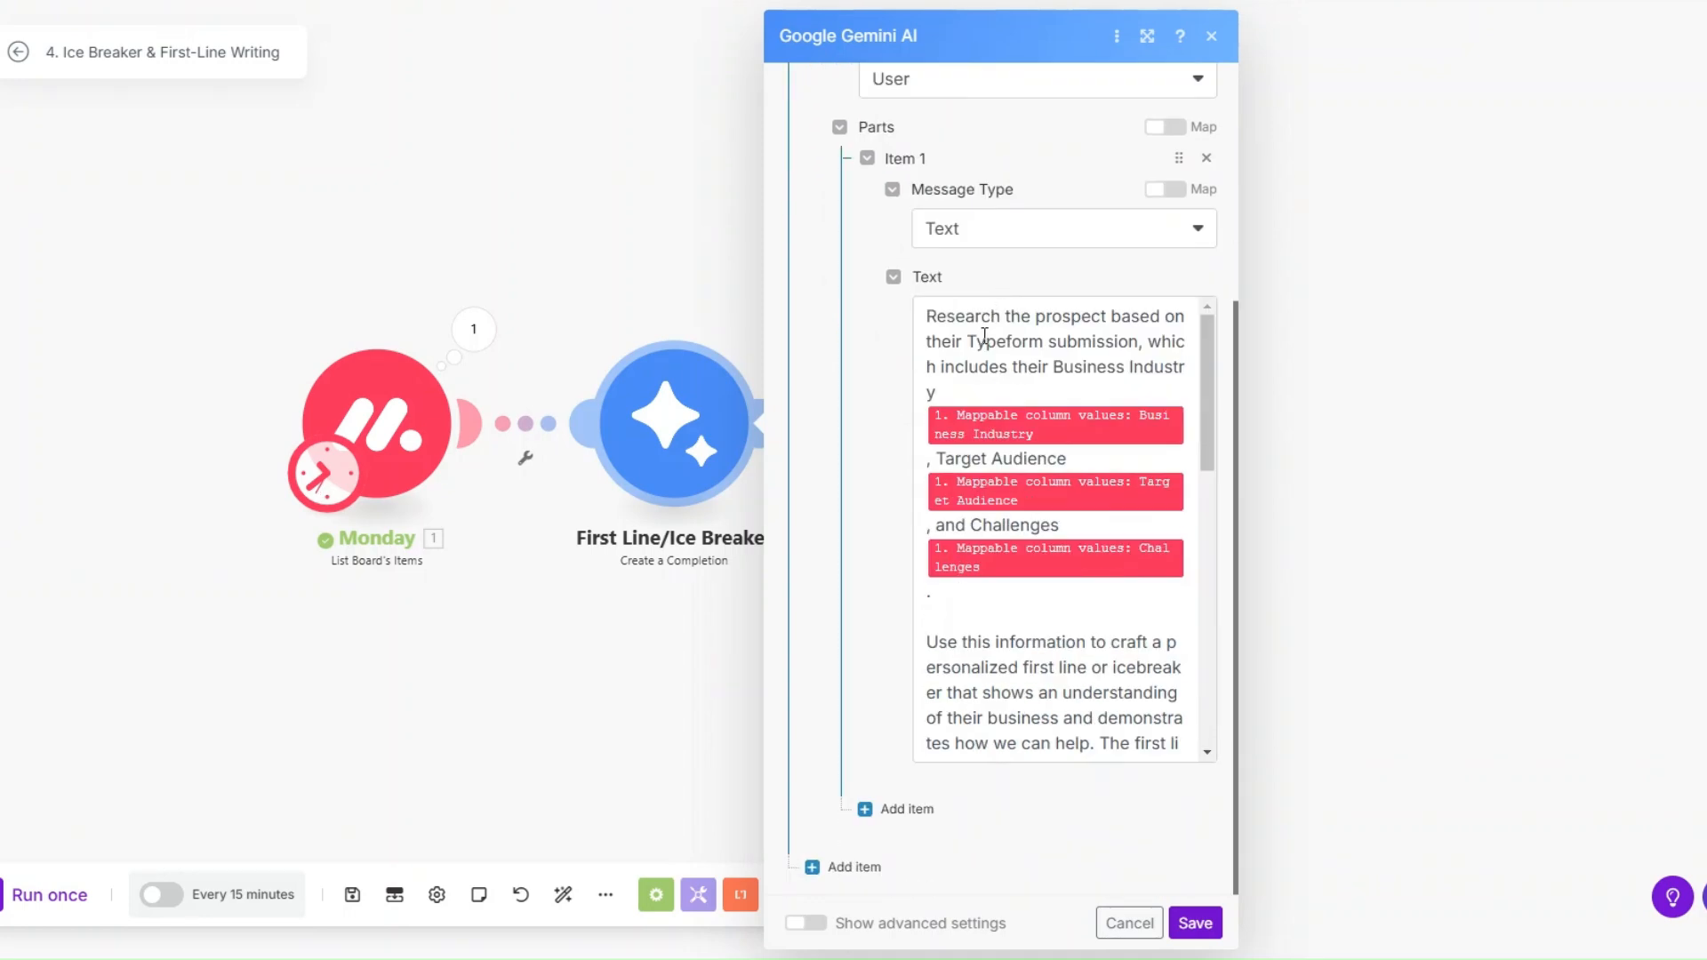
pyautogui.click(984, 338)
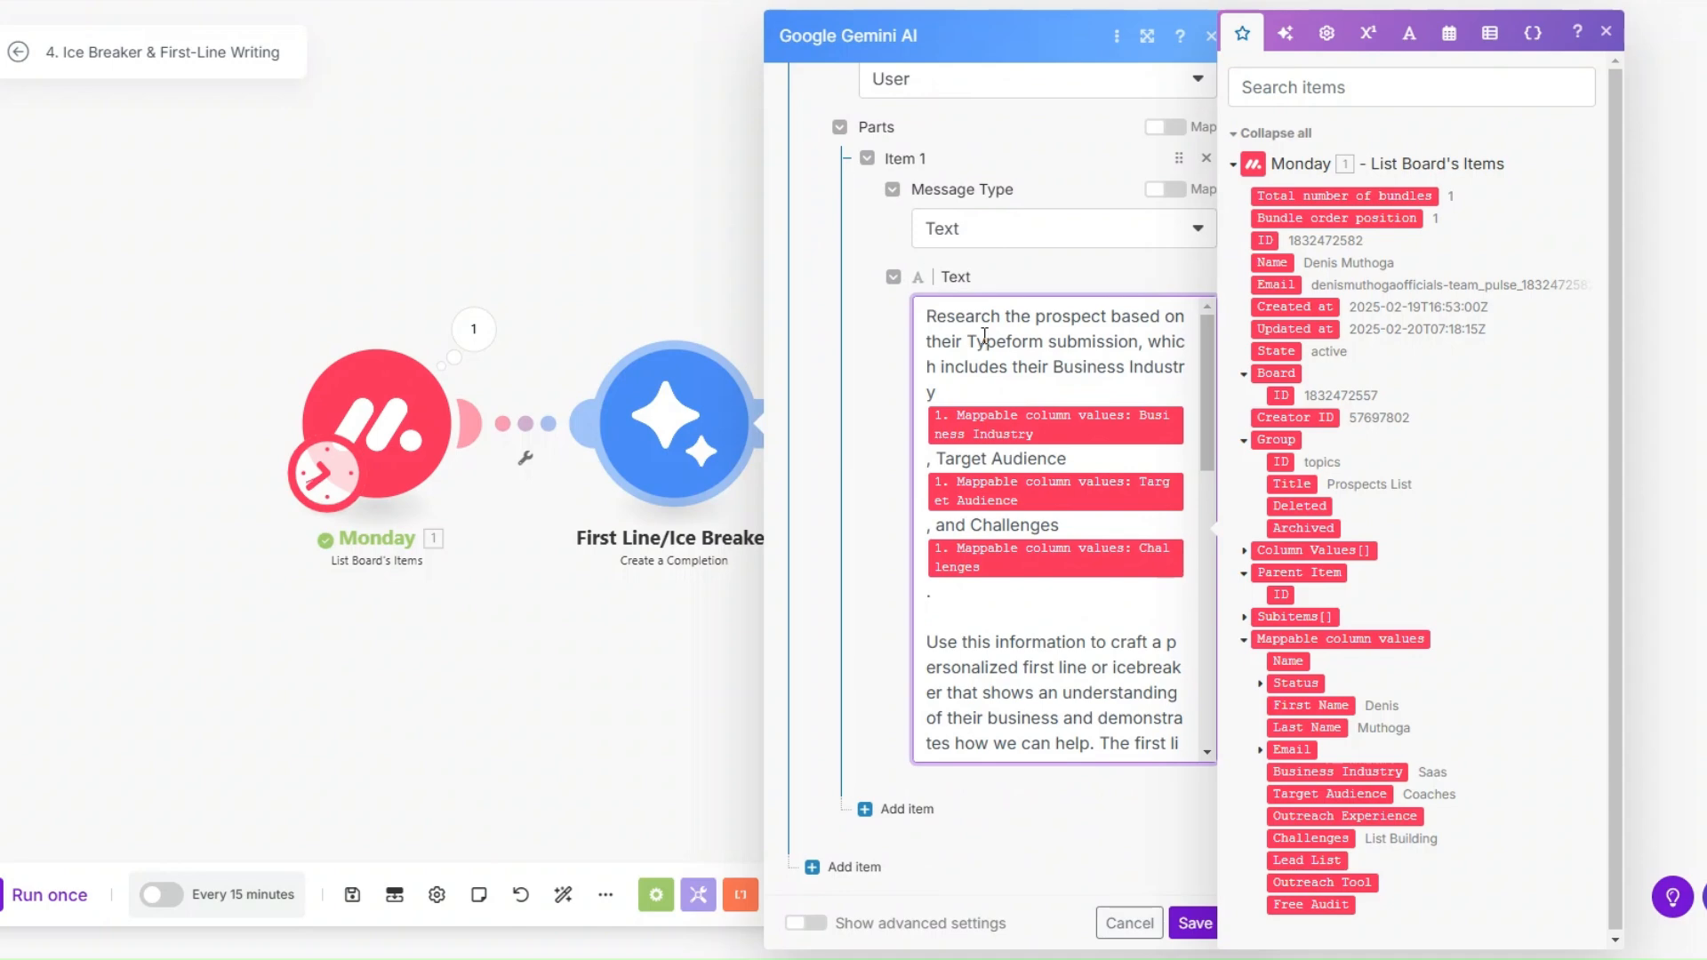
pyautogui.scroll(-1, 1072, 409)
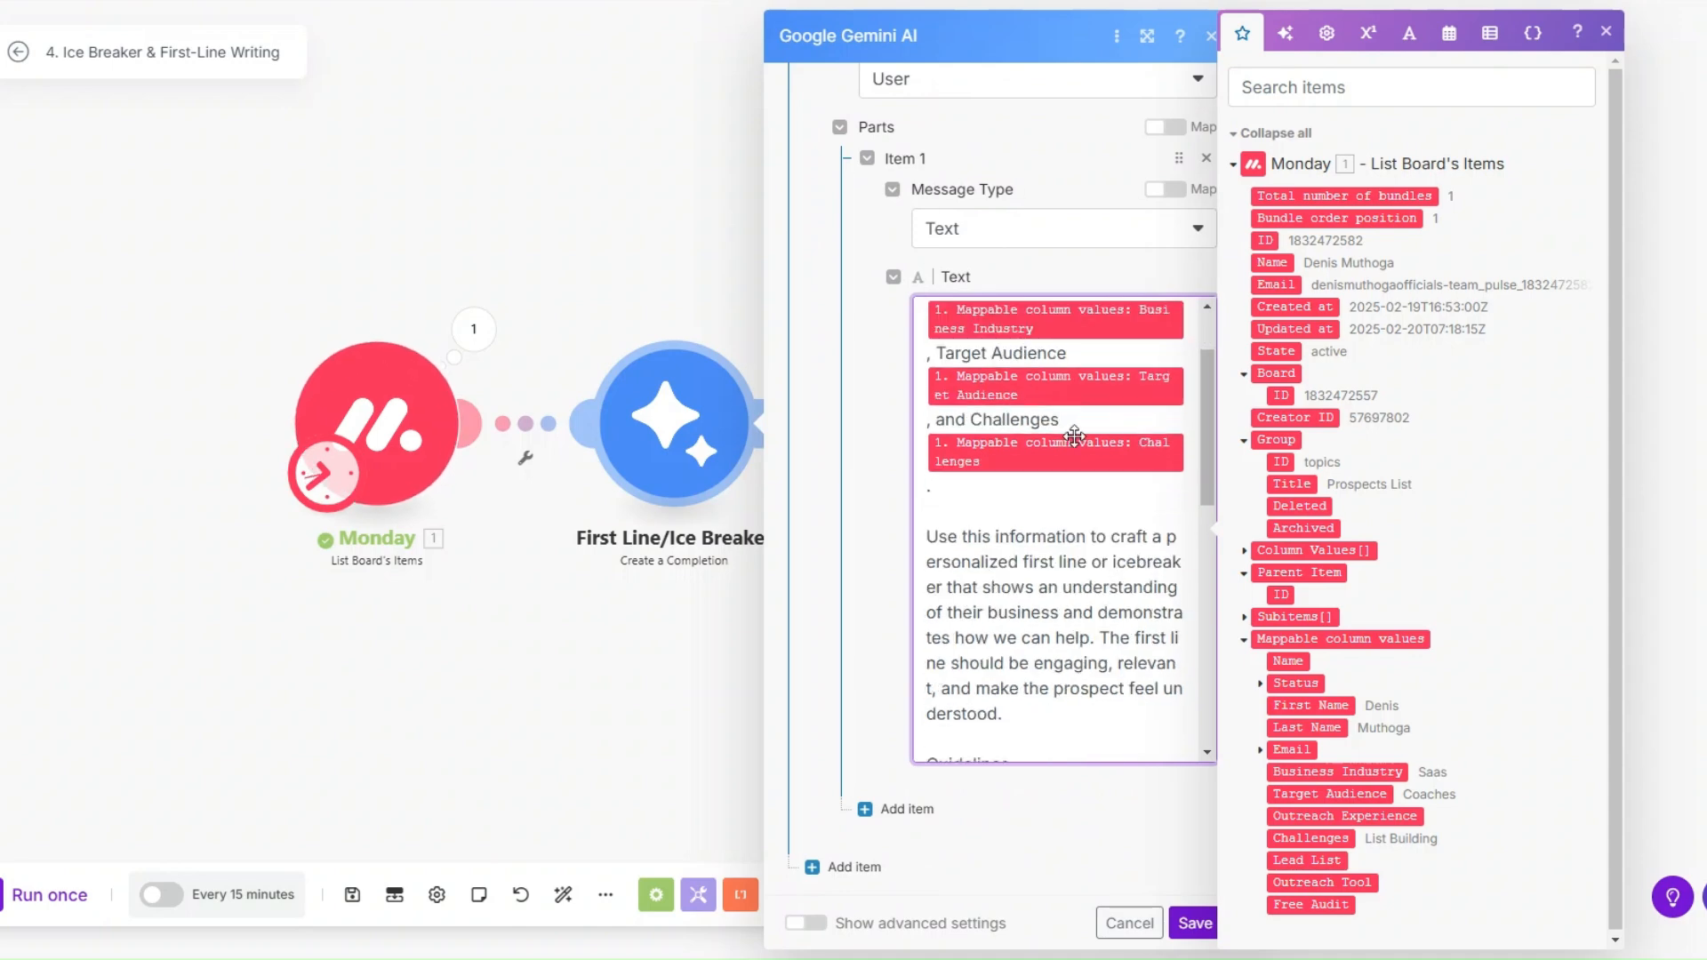
pyautogui.scroll(-1, 1074, 436)
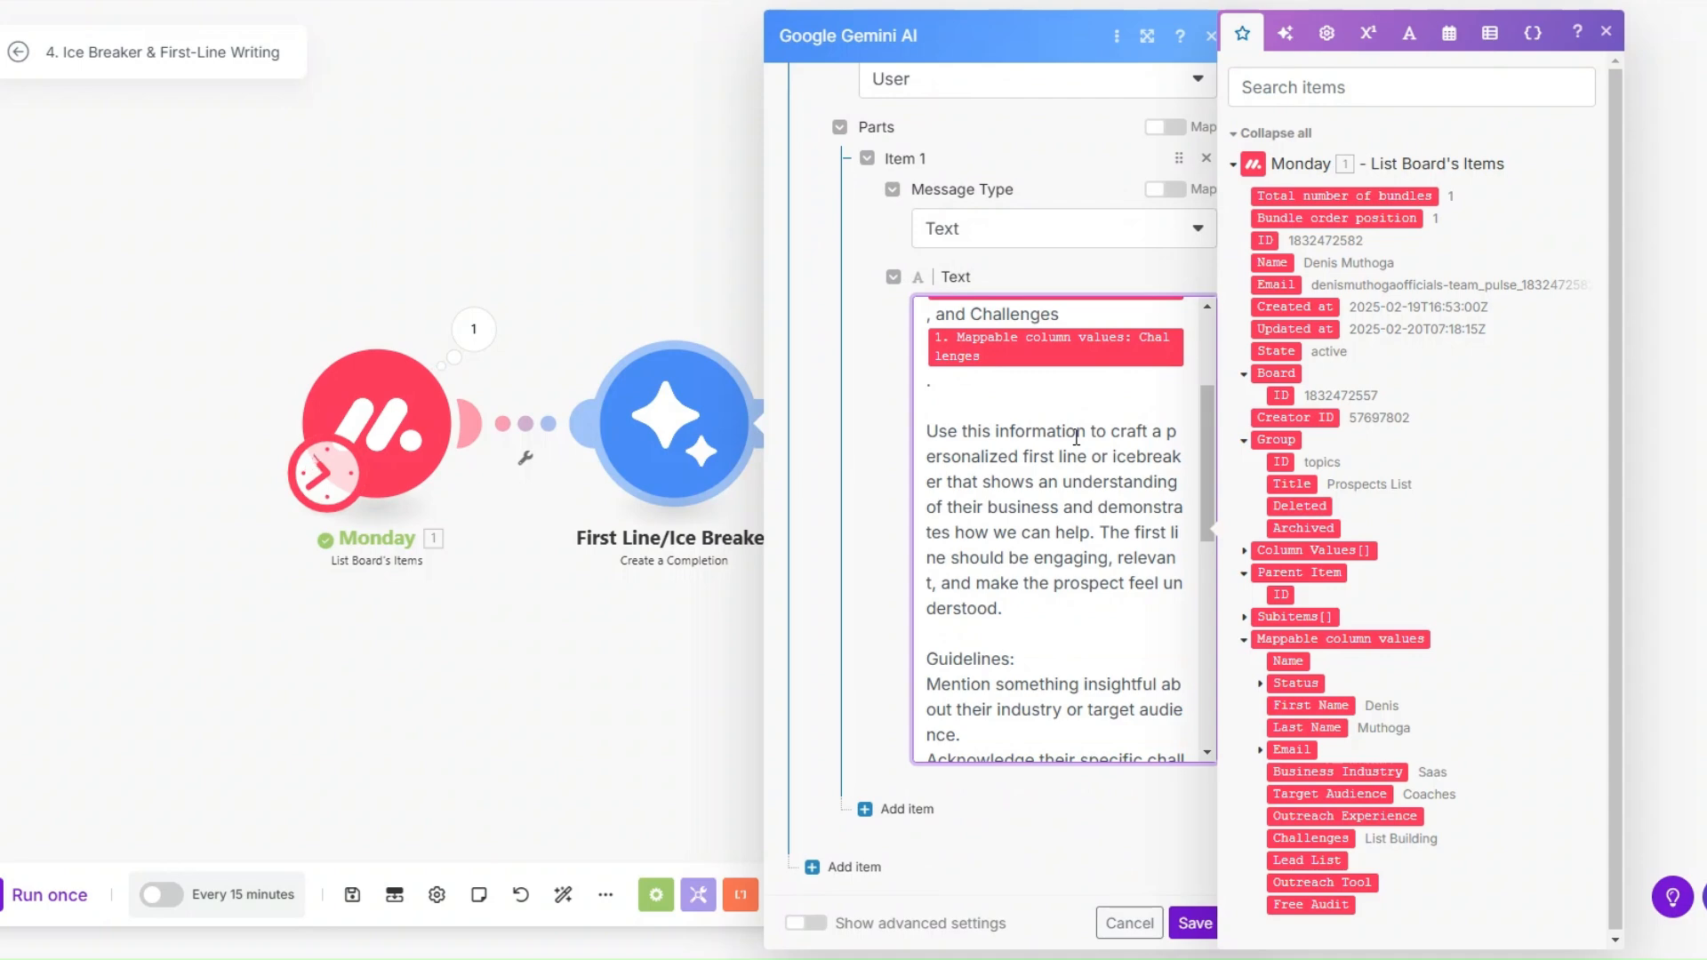
pyautogui.scroll(-1, 1076, 440)
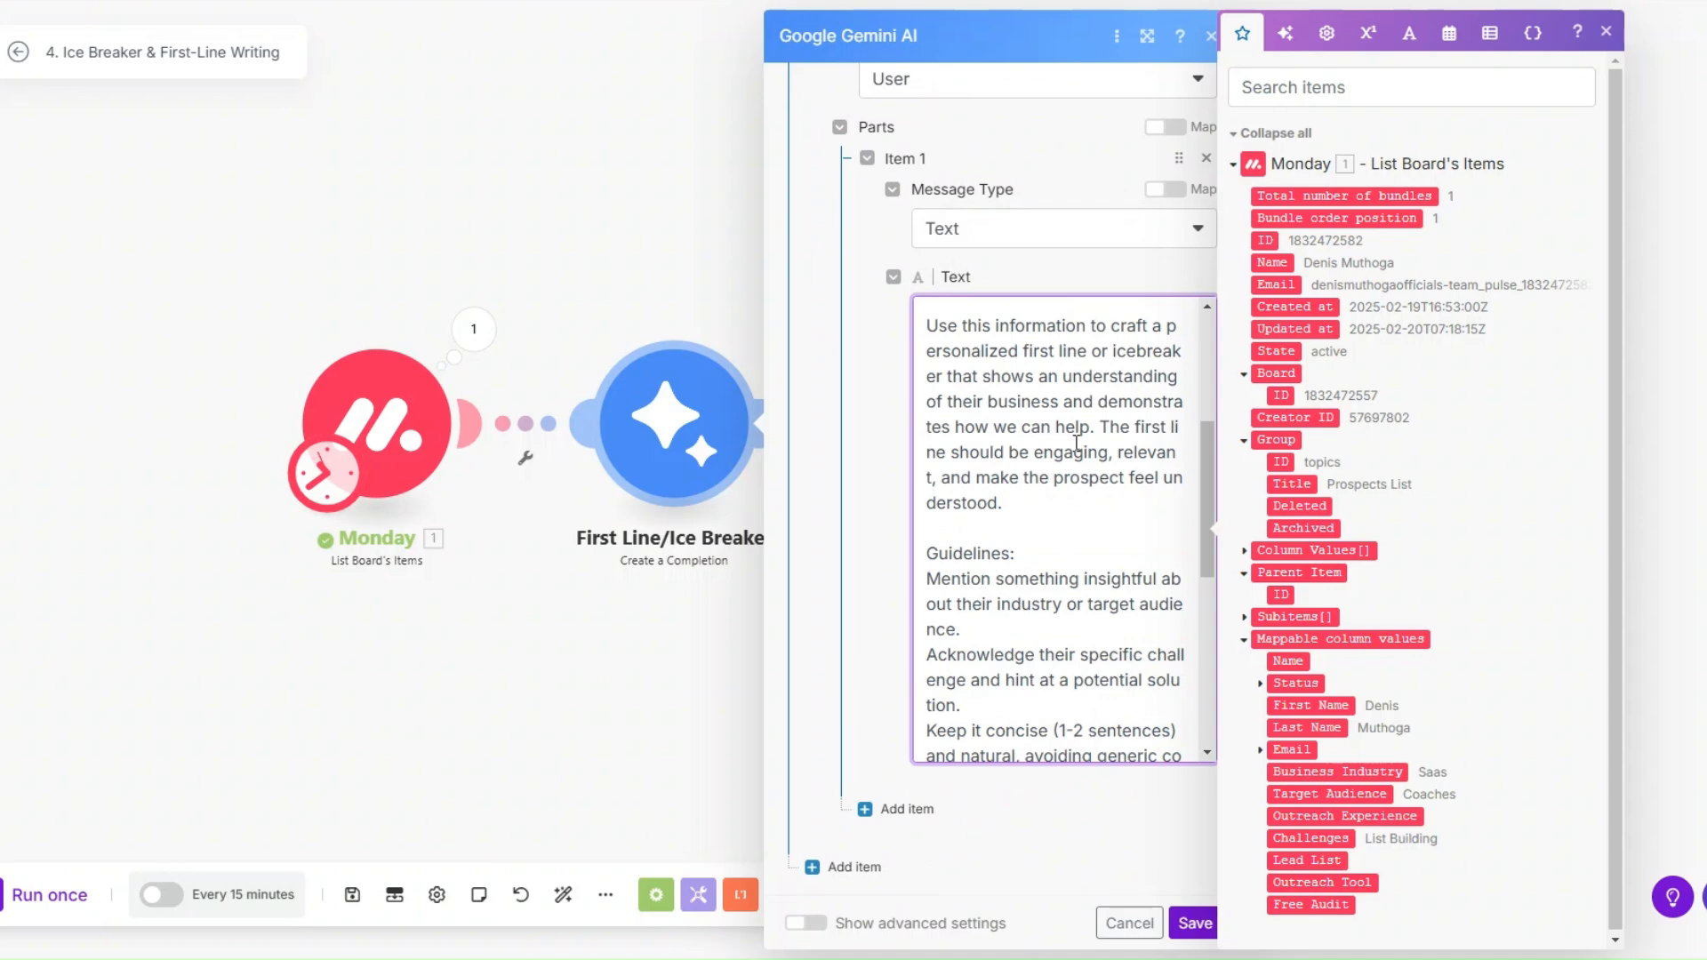
pyautogui.scroll(-2, 1075, 442)
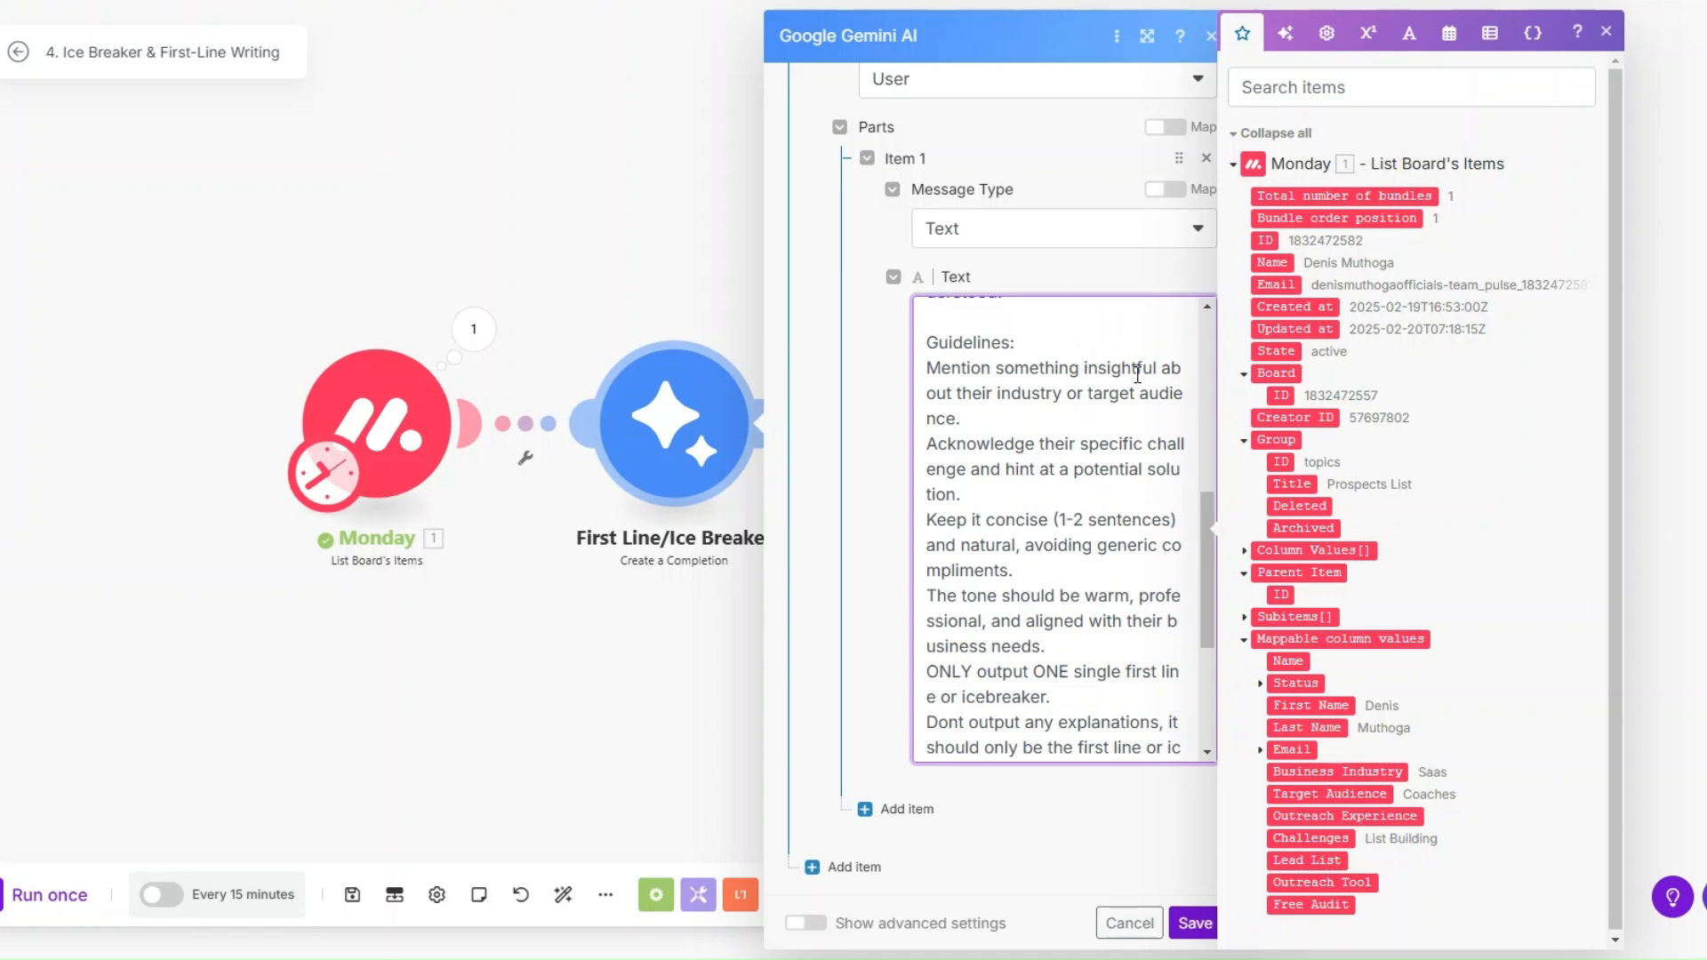
pyautogui.scroll(-2, 1137, 384)
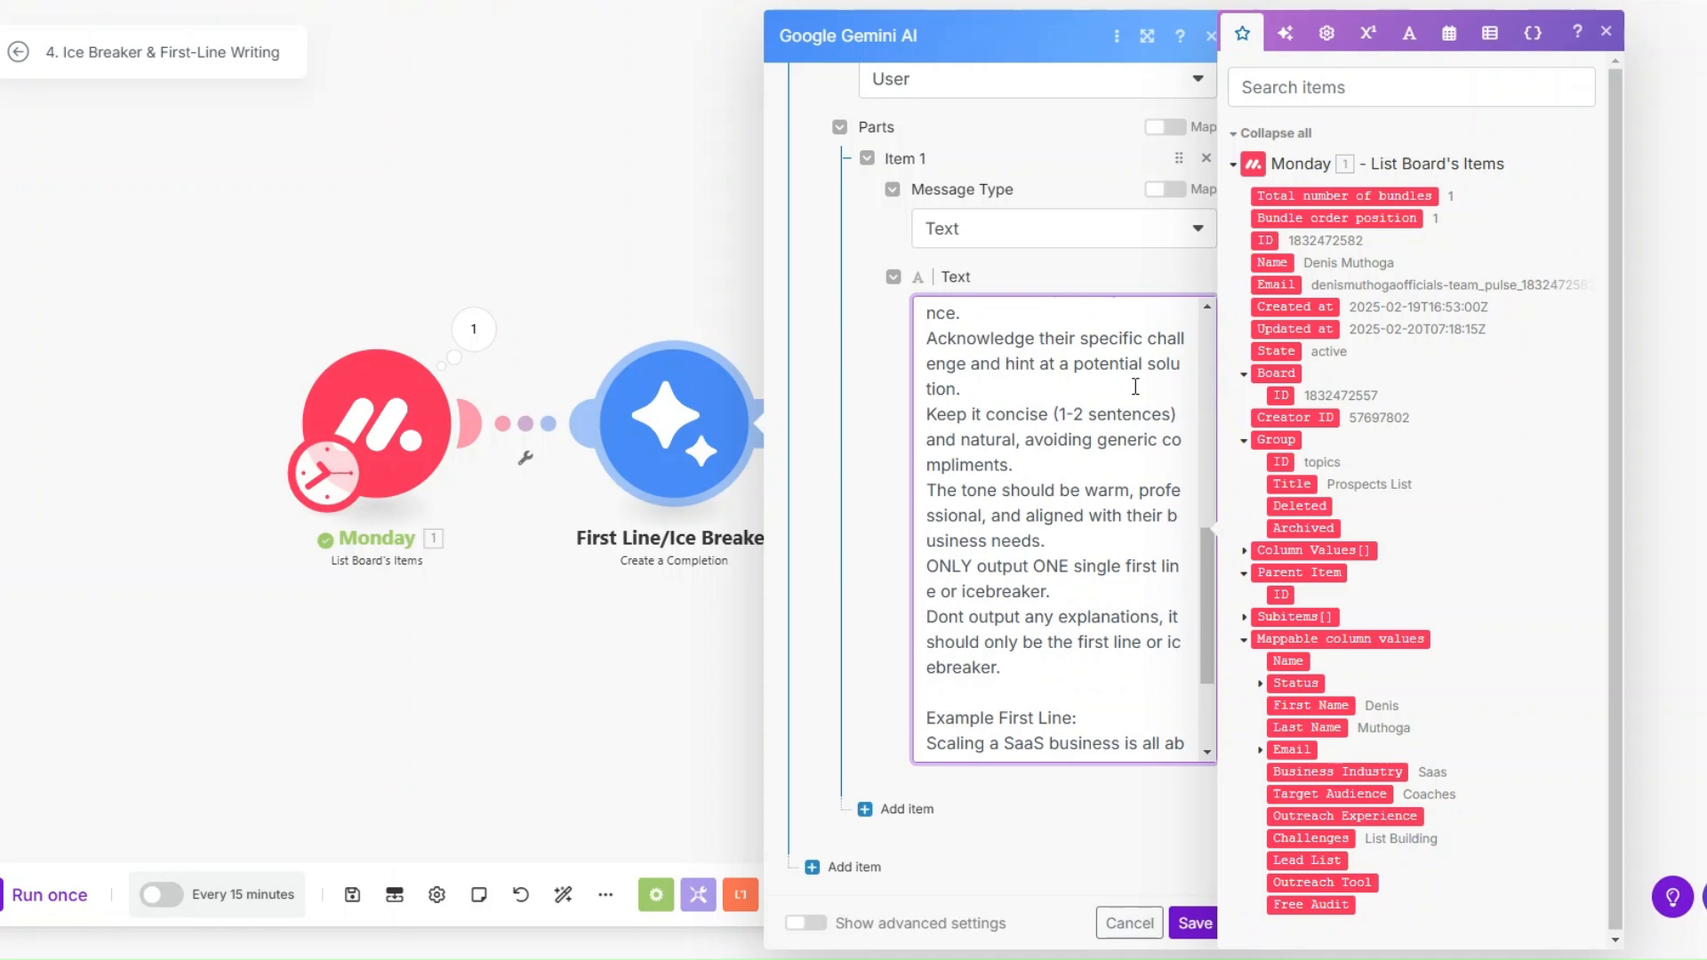
pyautogui.scroll(-3, 1135, 386)
pyautogui.scroll(2, 1135, 386)
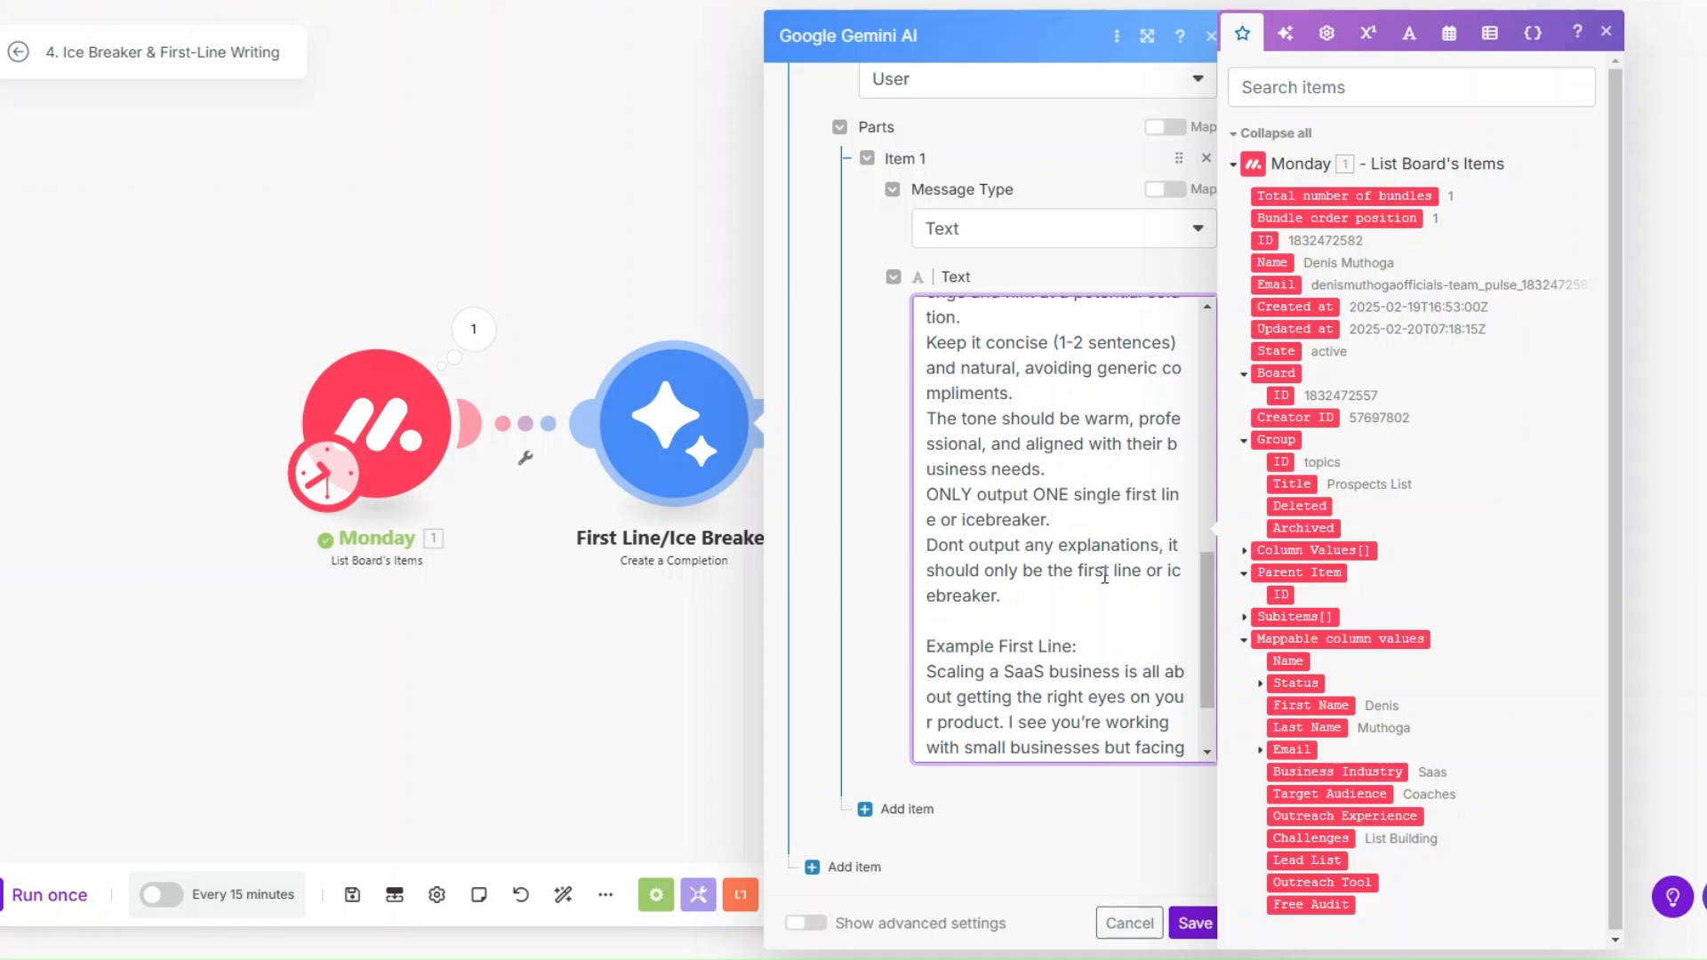
pyautogui.scroll(-2, 1104, 576)
pyautogui.moveTo(929, 549); pyautogui.dragTo(1134, 743)
pyautogui.click(1193, 922)
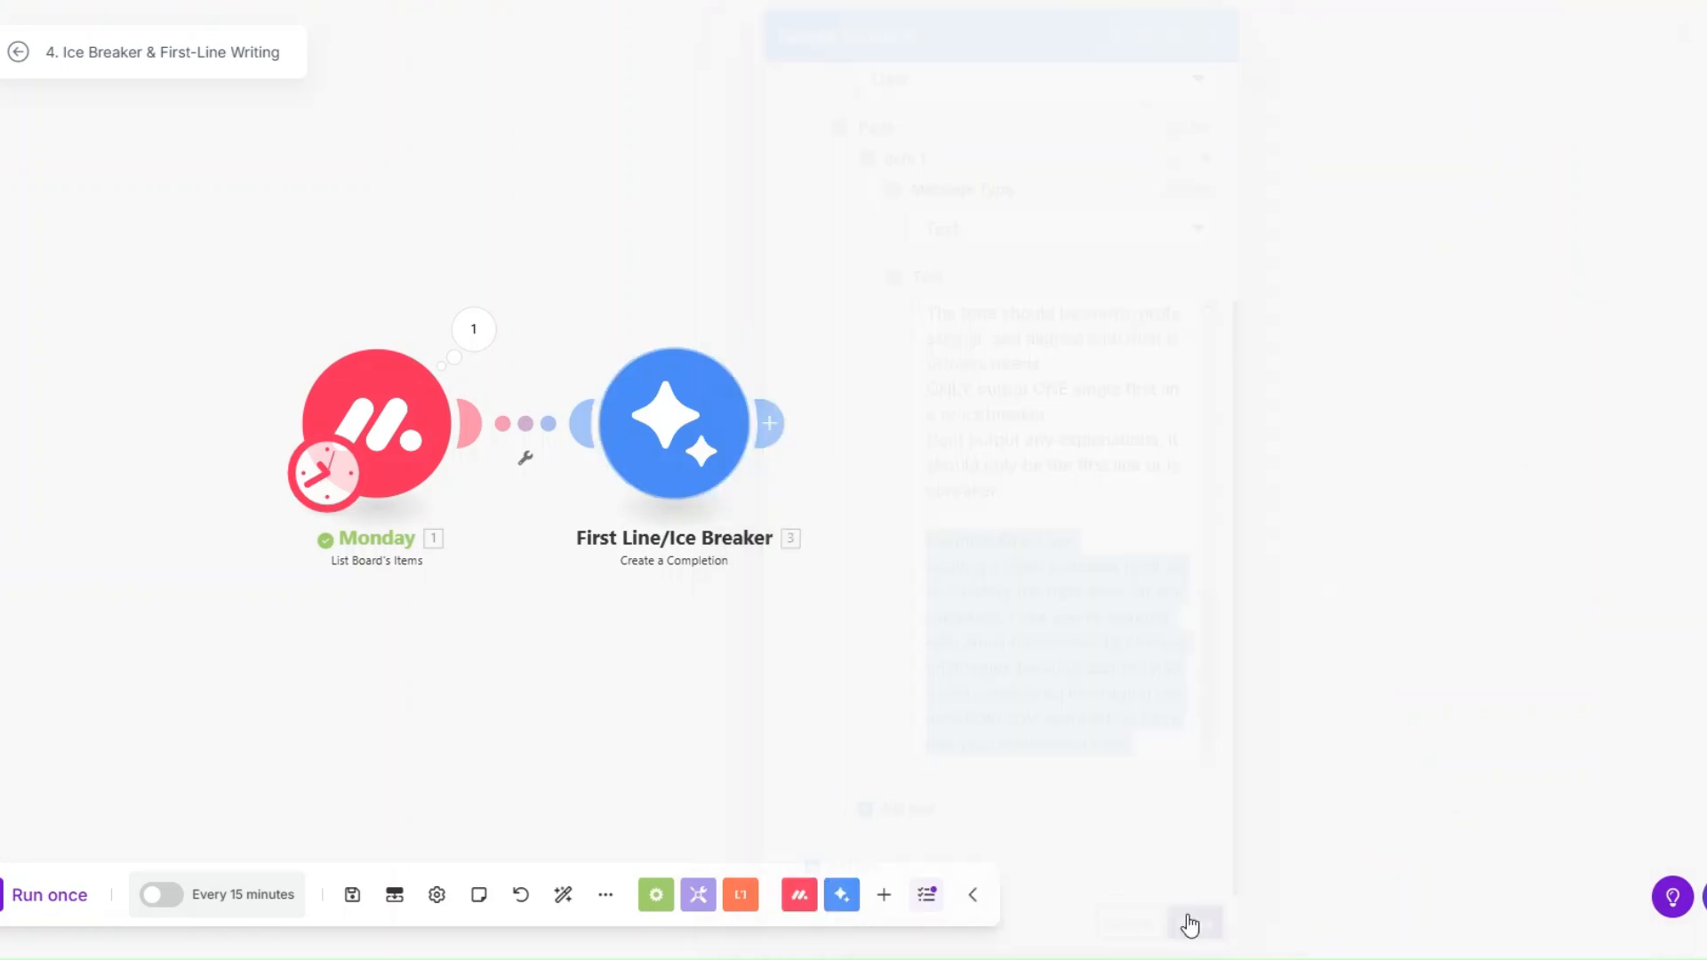
# Step: Add a Monday Create an Item module after the First Line/Ice Breaker module
pyautogui.moveTo(684, 628); pyautogui.dragTo(804, 637)
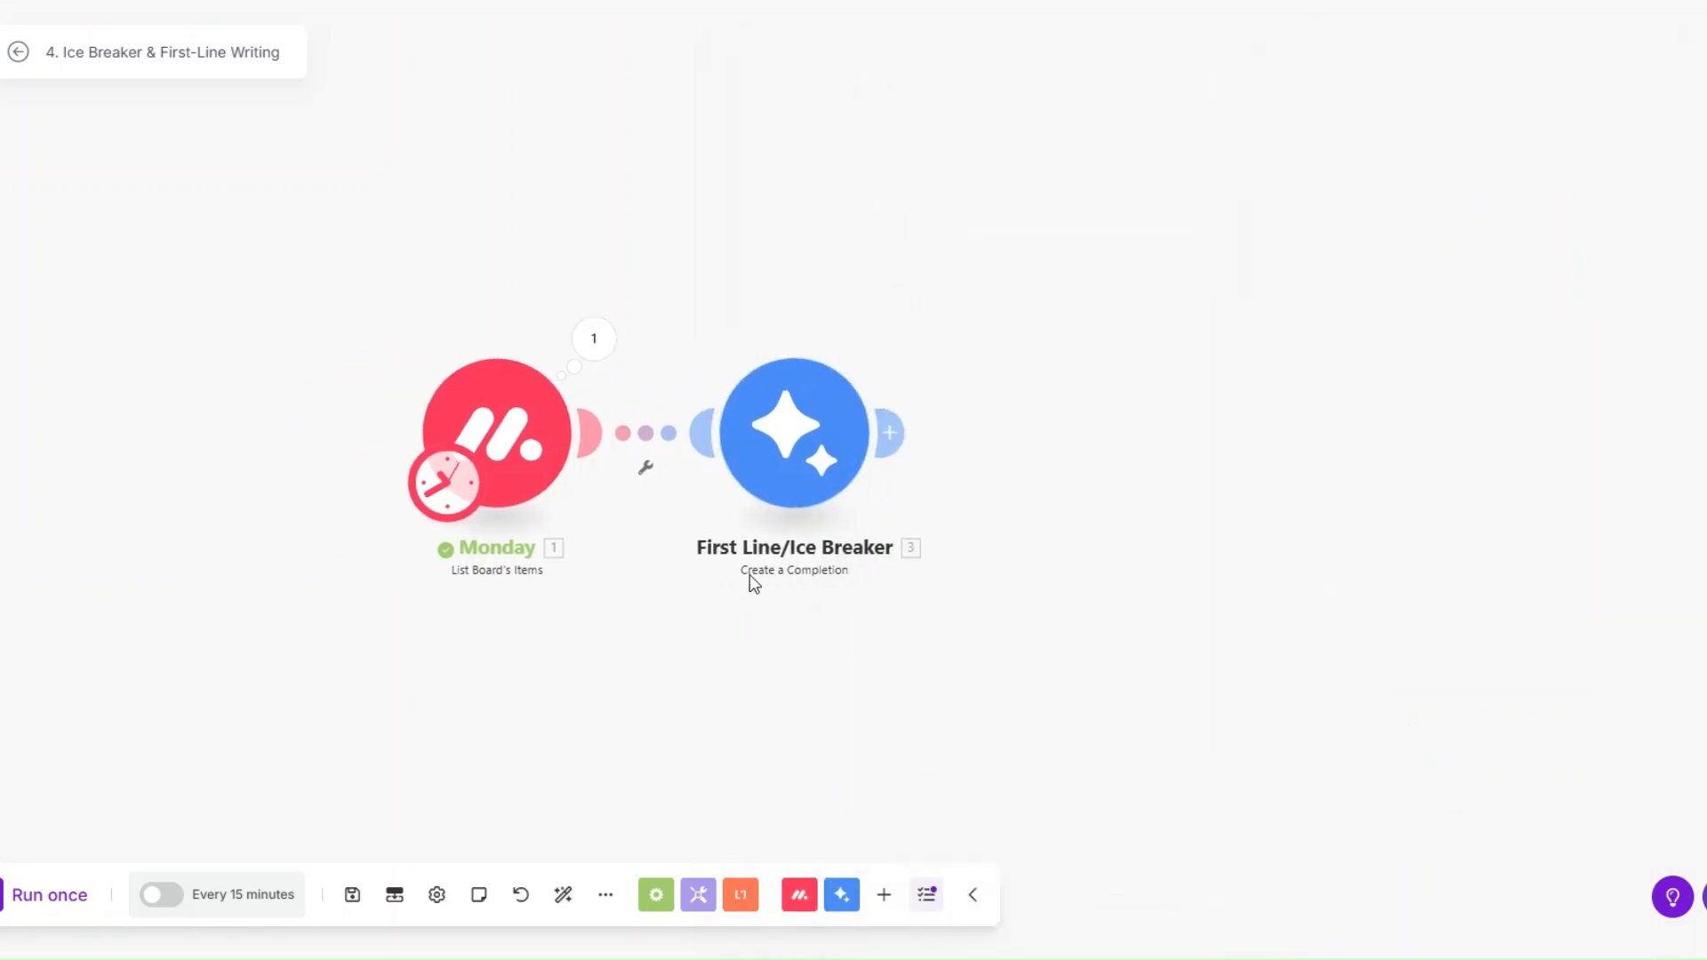
pyautogui.click(891, 433)
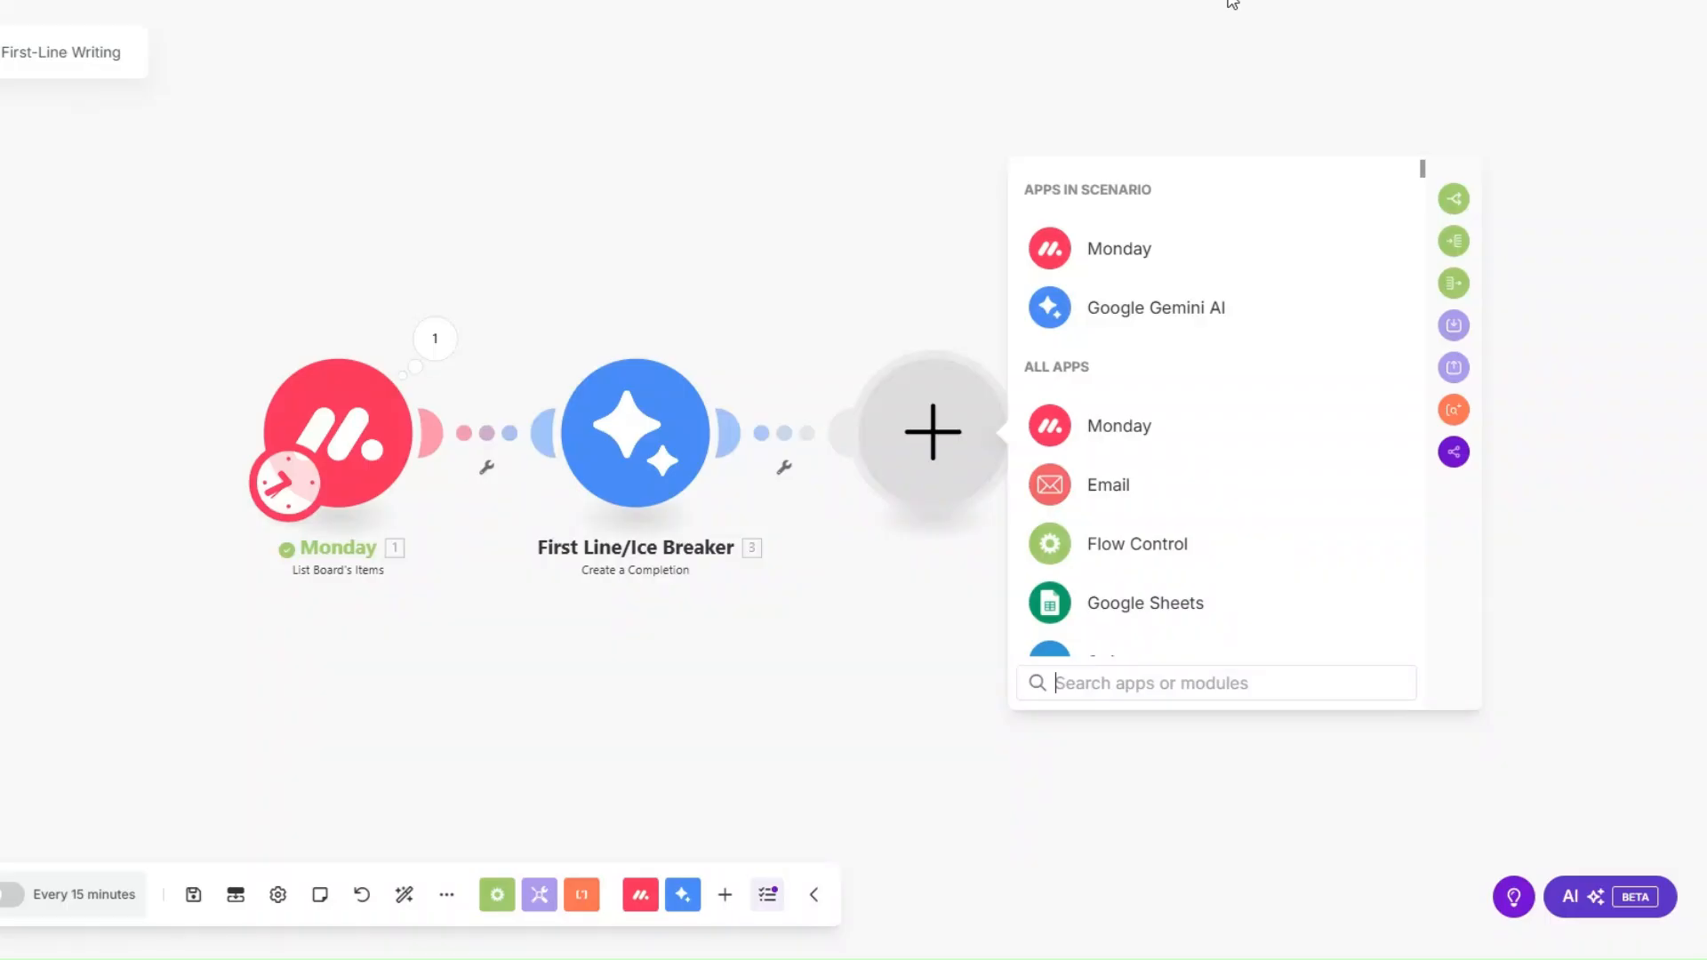
pyautogui.click(1126, 429)
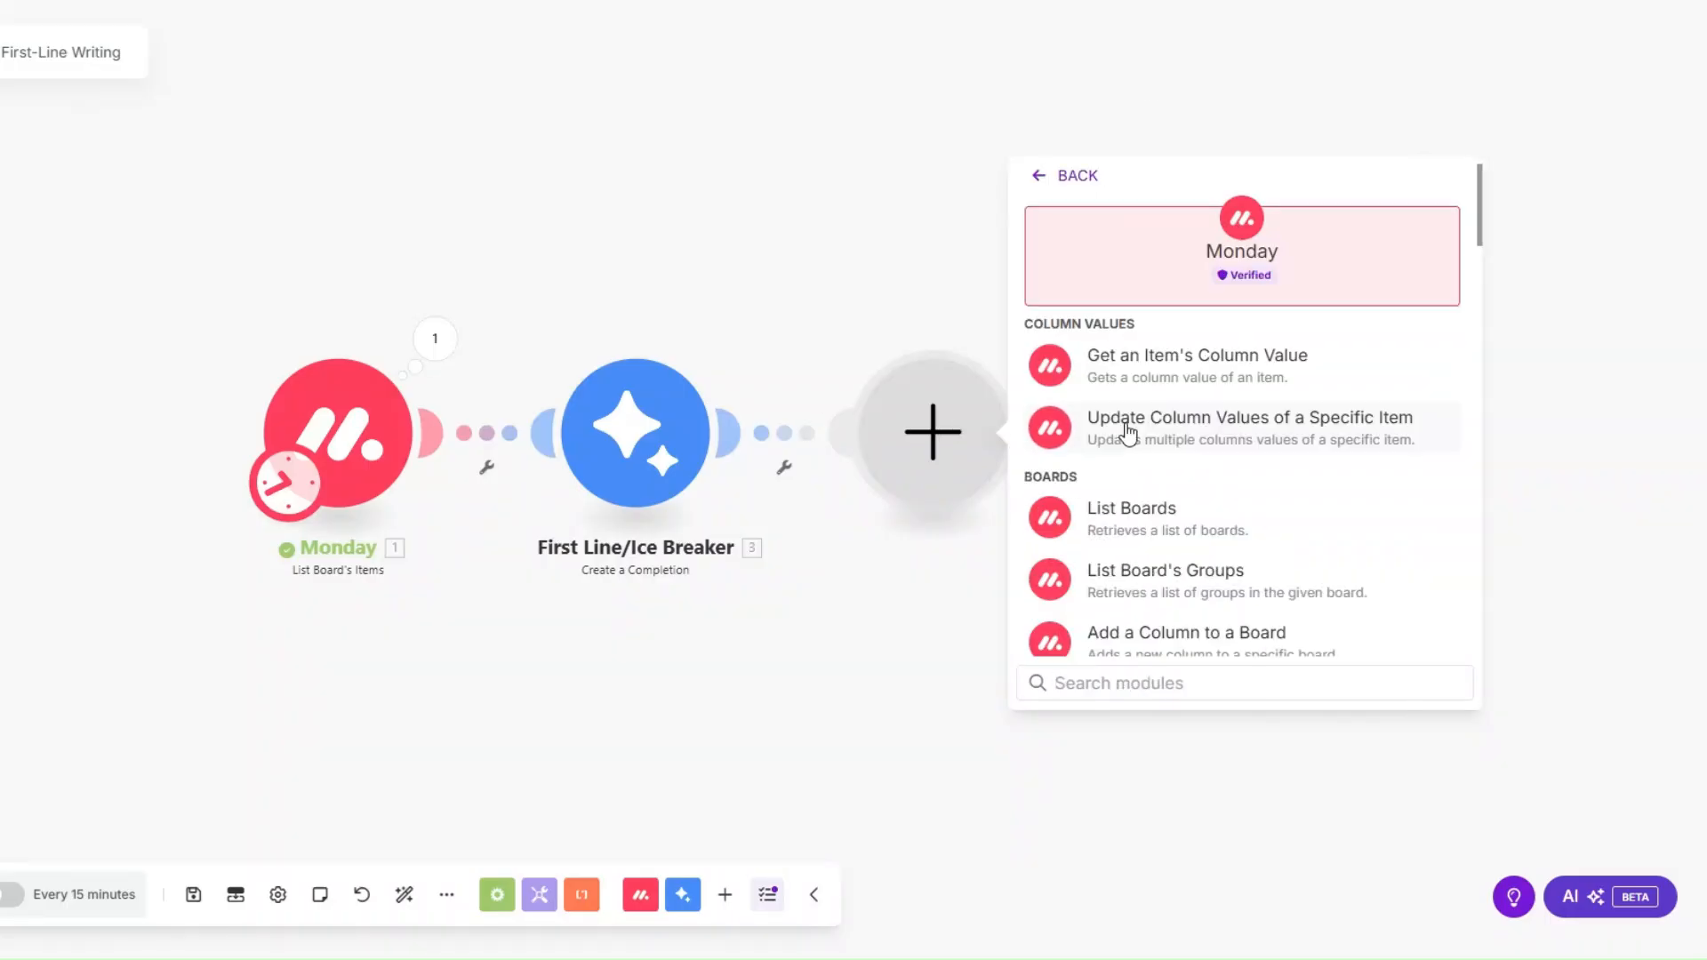
pyautogui.write('creat')
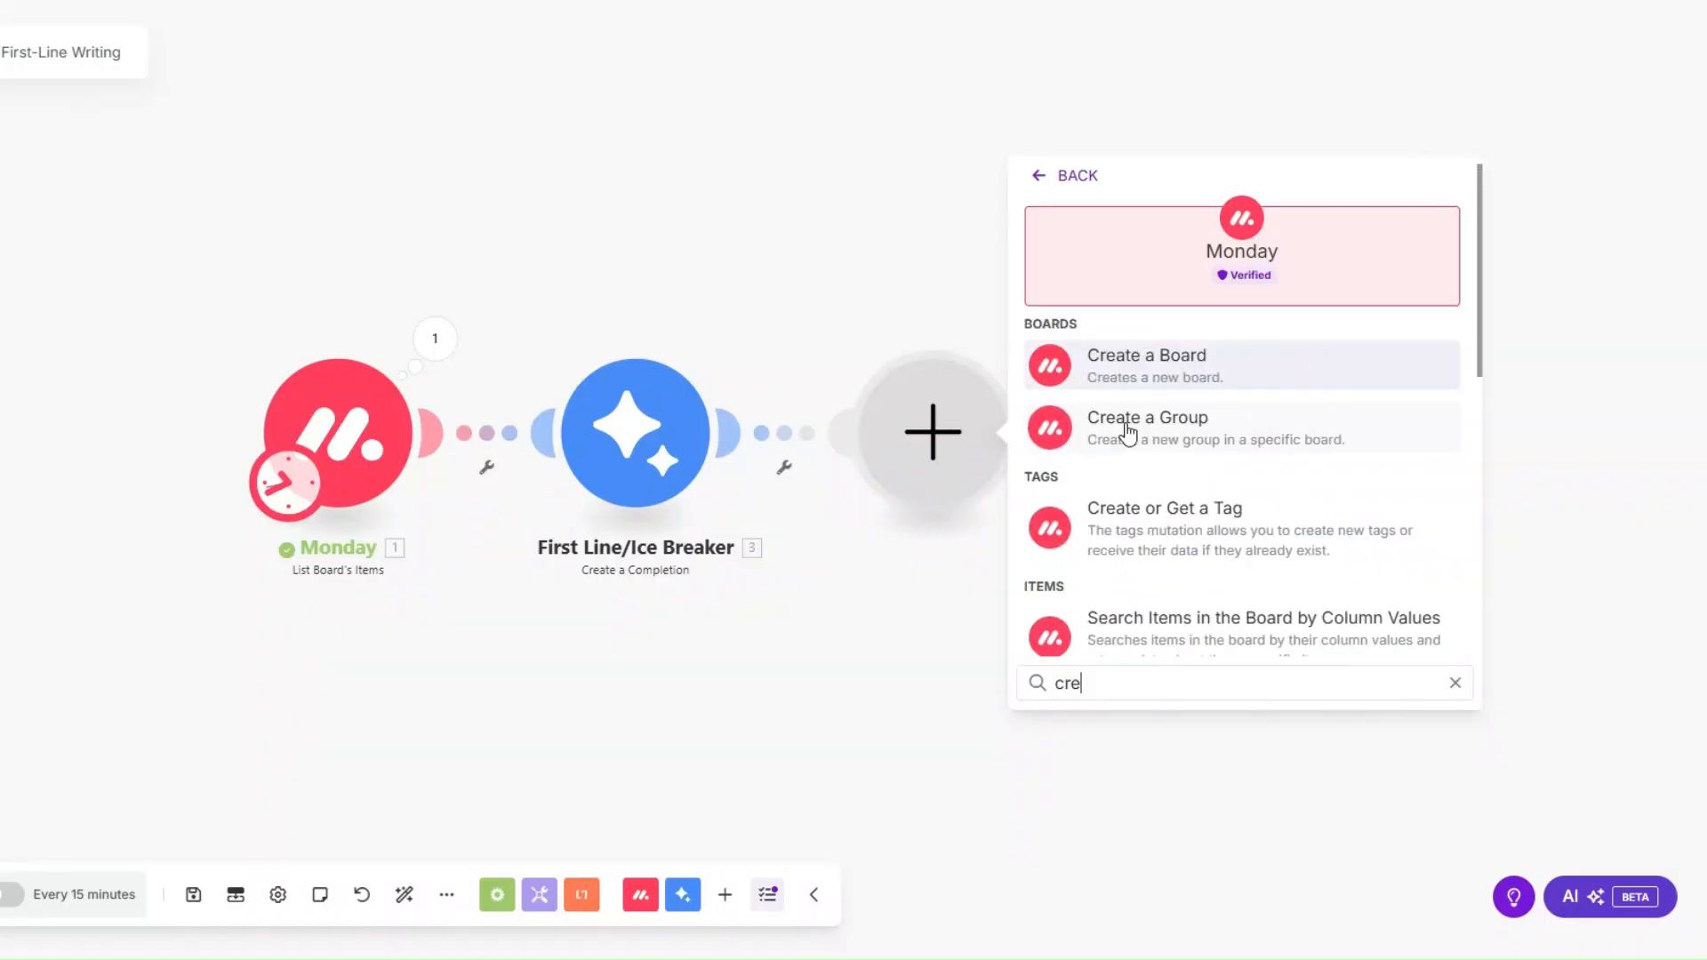
pyautogui.click(1182, 626)
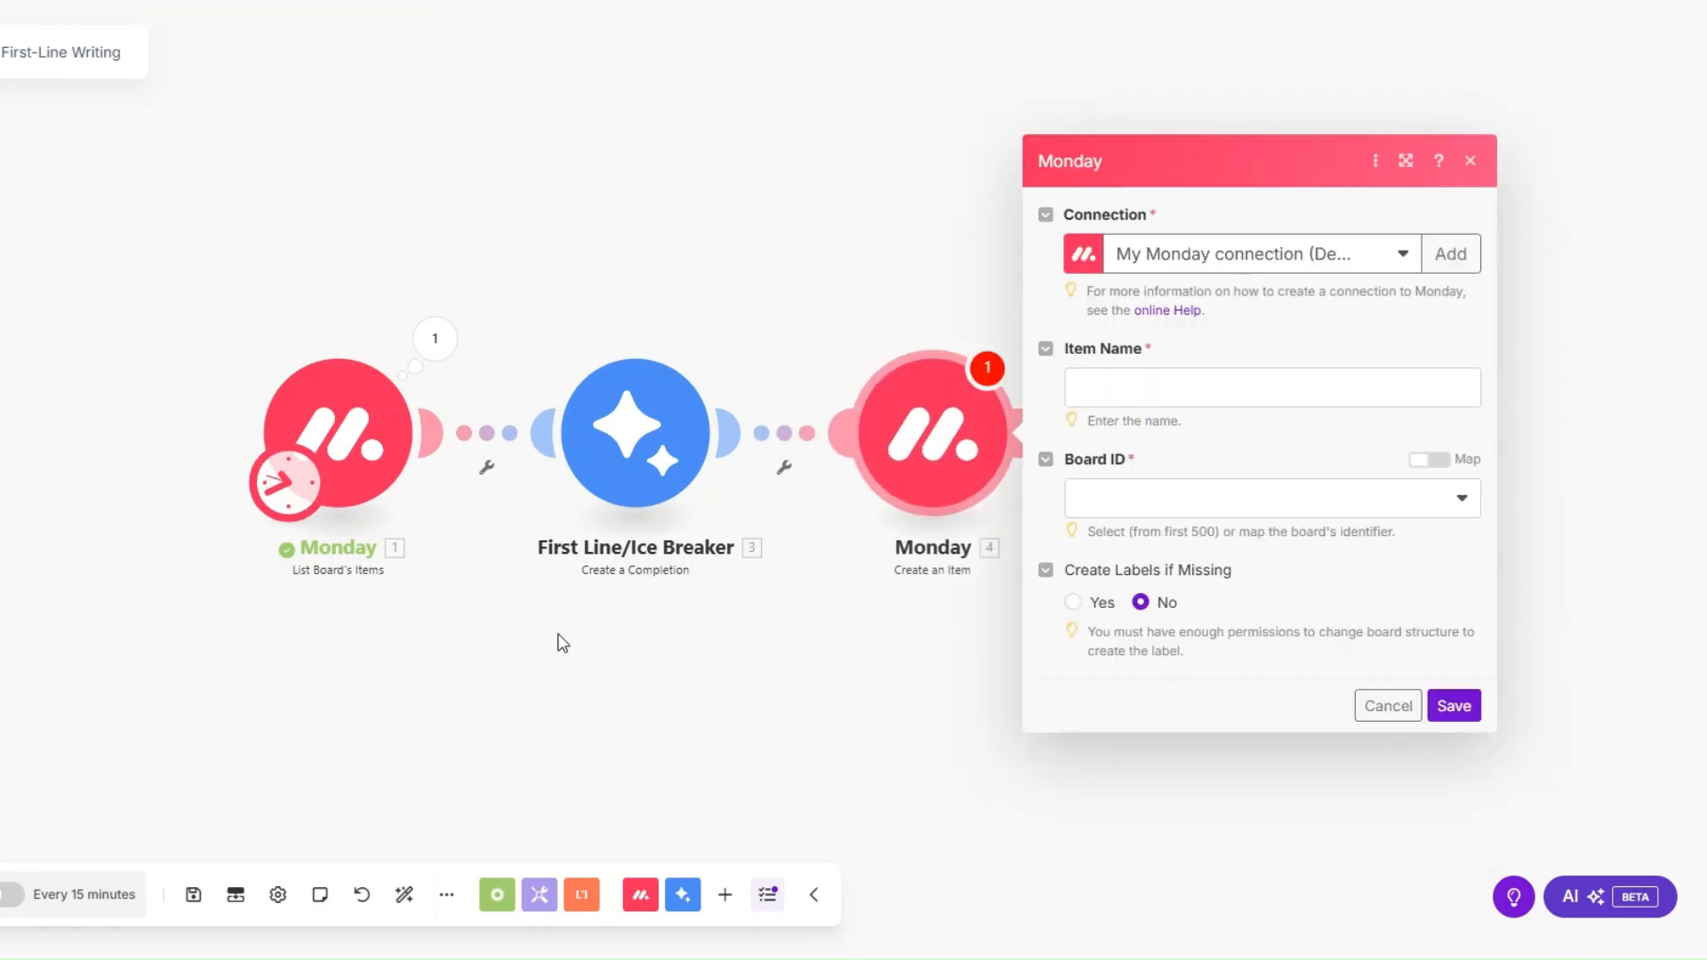
# Step: Check which values from the earlier modules can be mapped into the new Monday item's name
pyautogui.click(1060, 276)
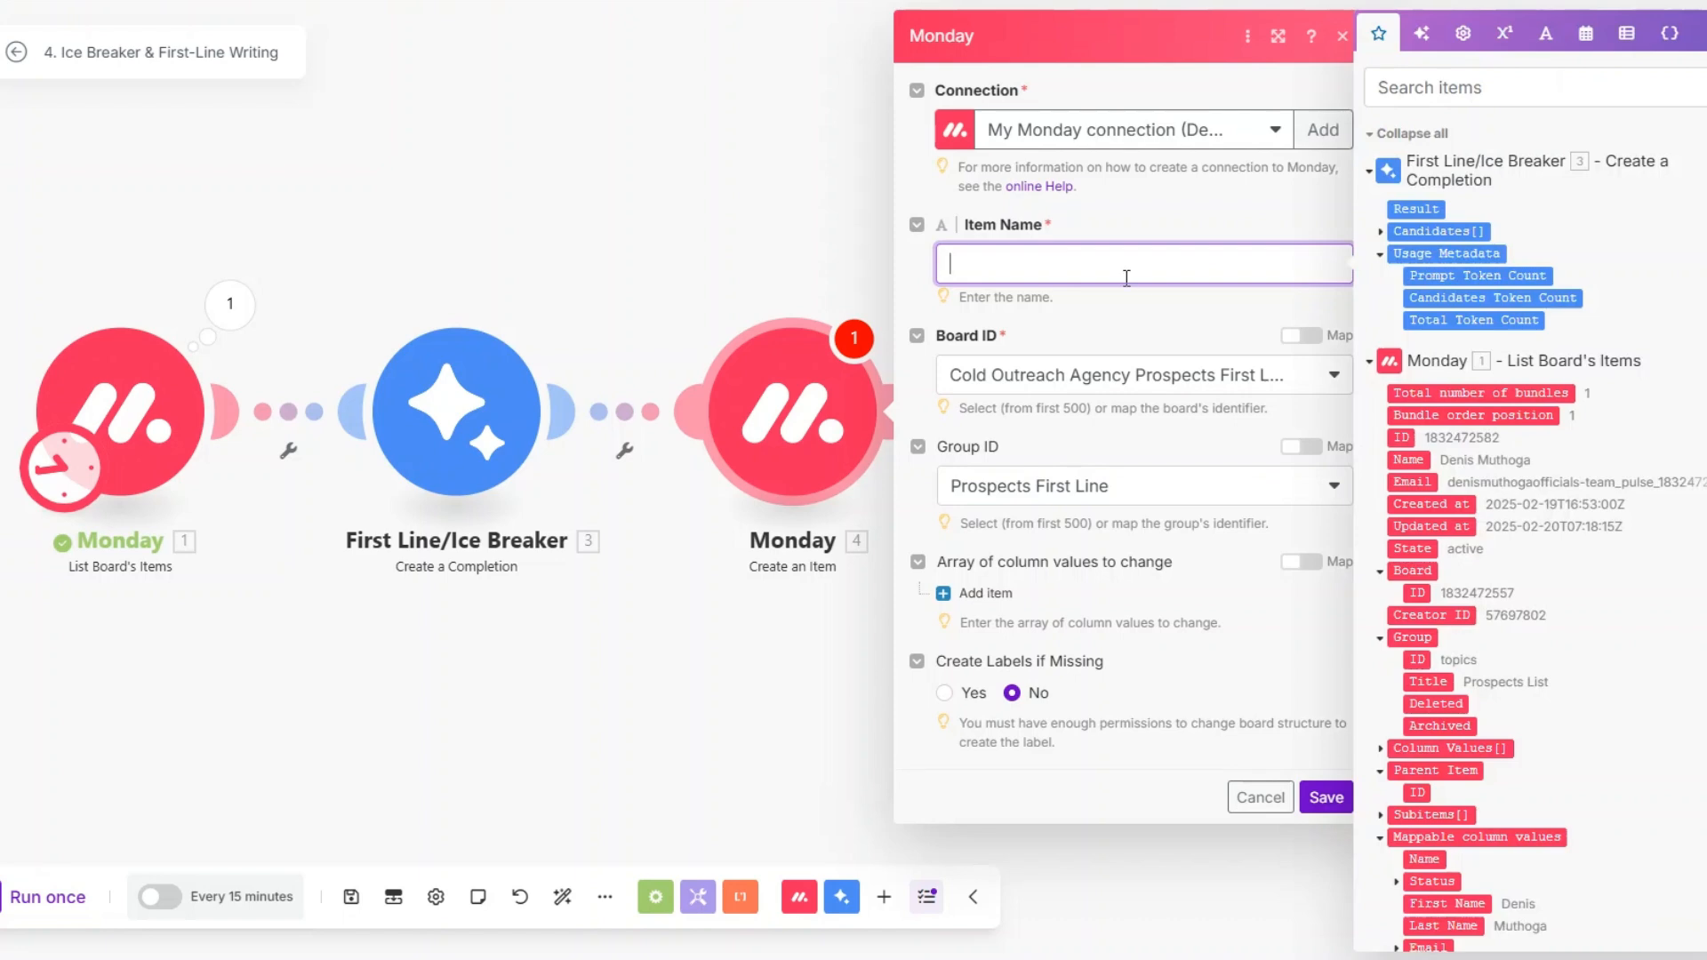
pyautogui.scroll(-1, 1445, 681)
pyautogui.click(467, 627)
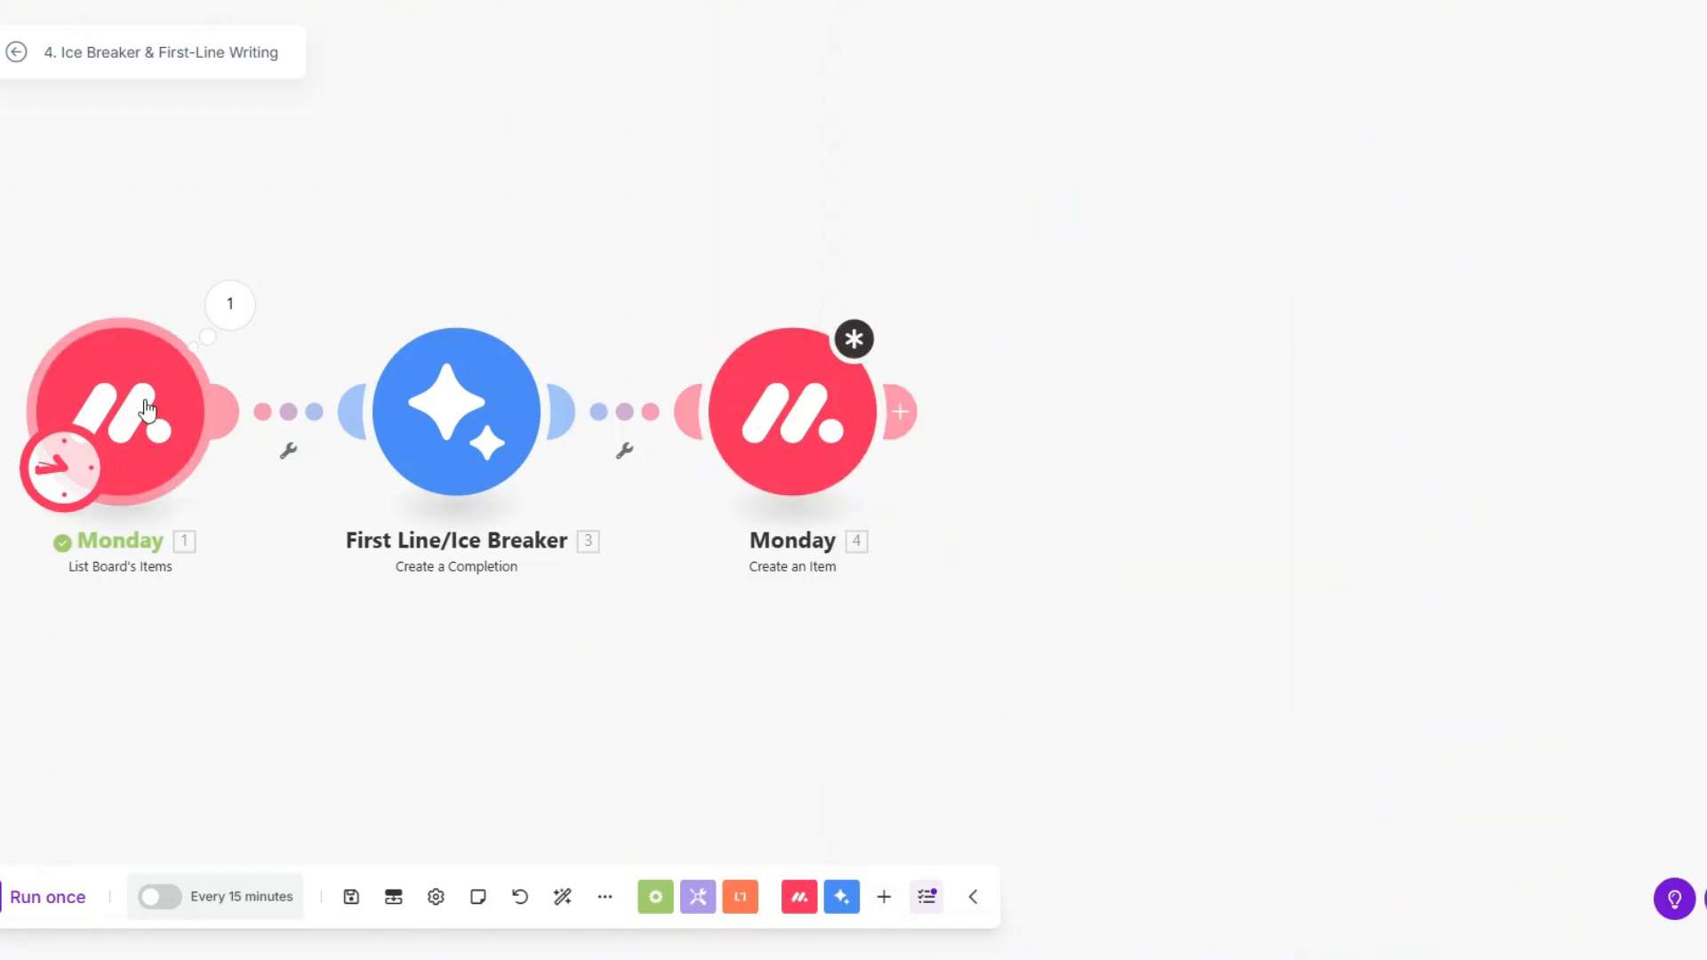
# Step: Add Name as Column ID 7 in the output column values of the List Board's Items module and save it
pyautogui.rightClick(153, 409)
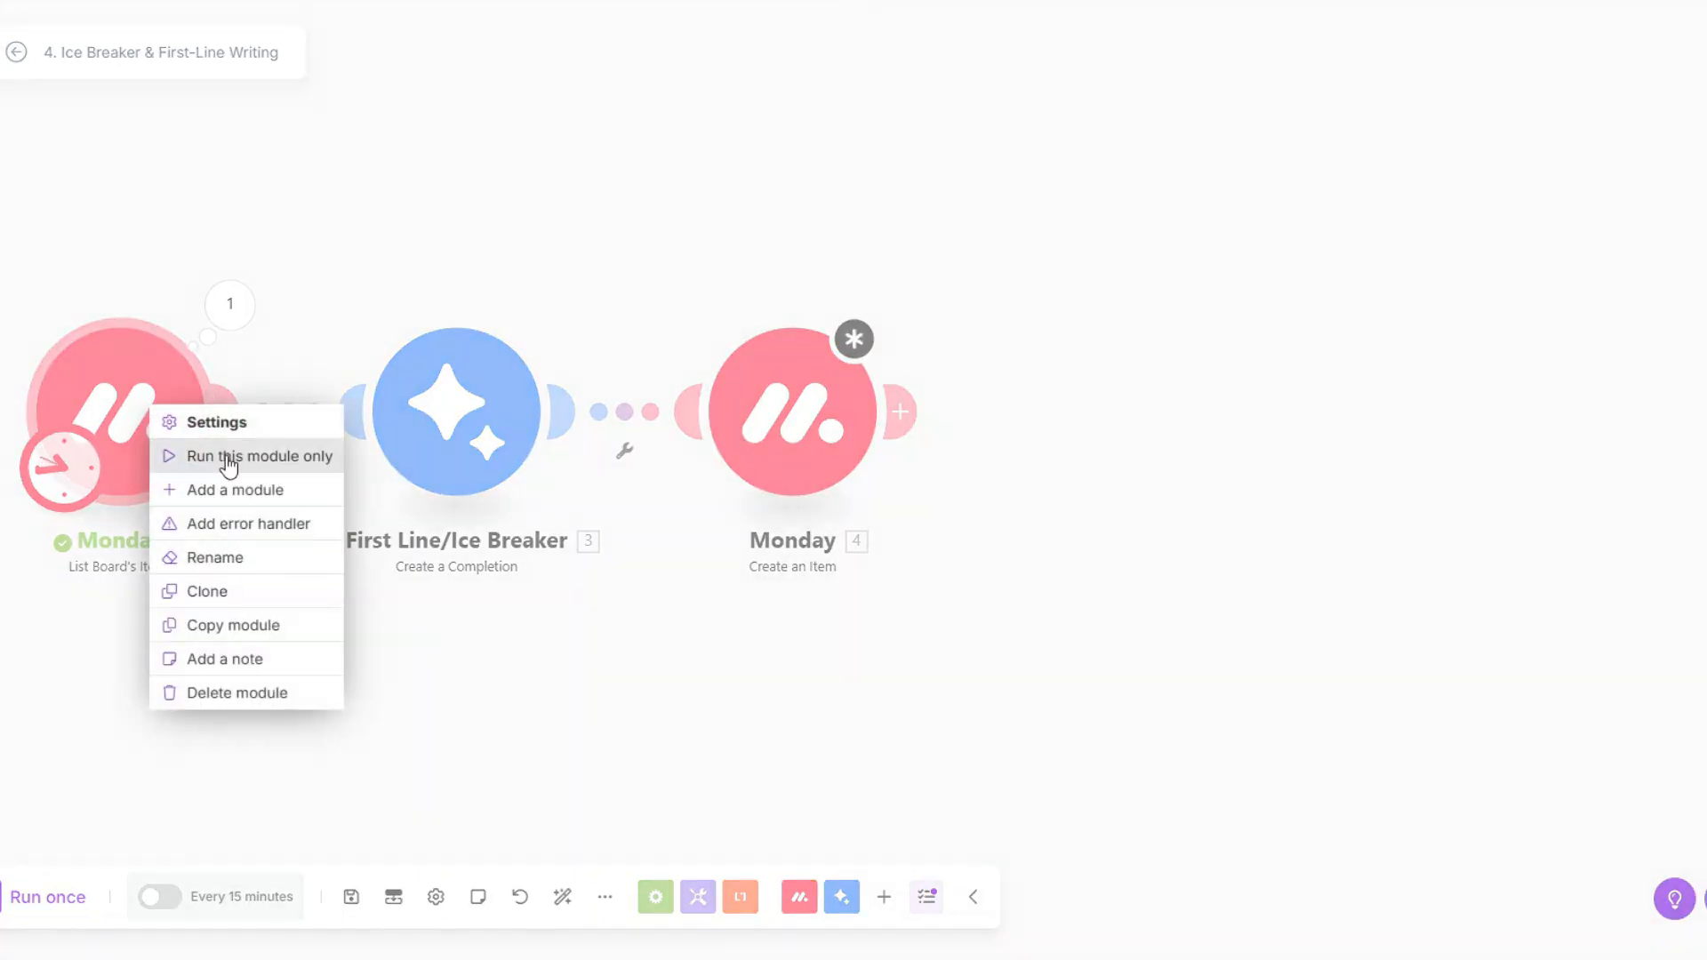
pyautogui.click(144, 424)
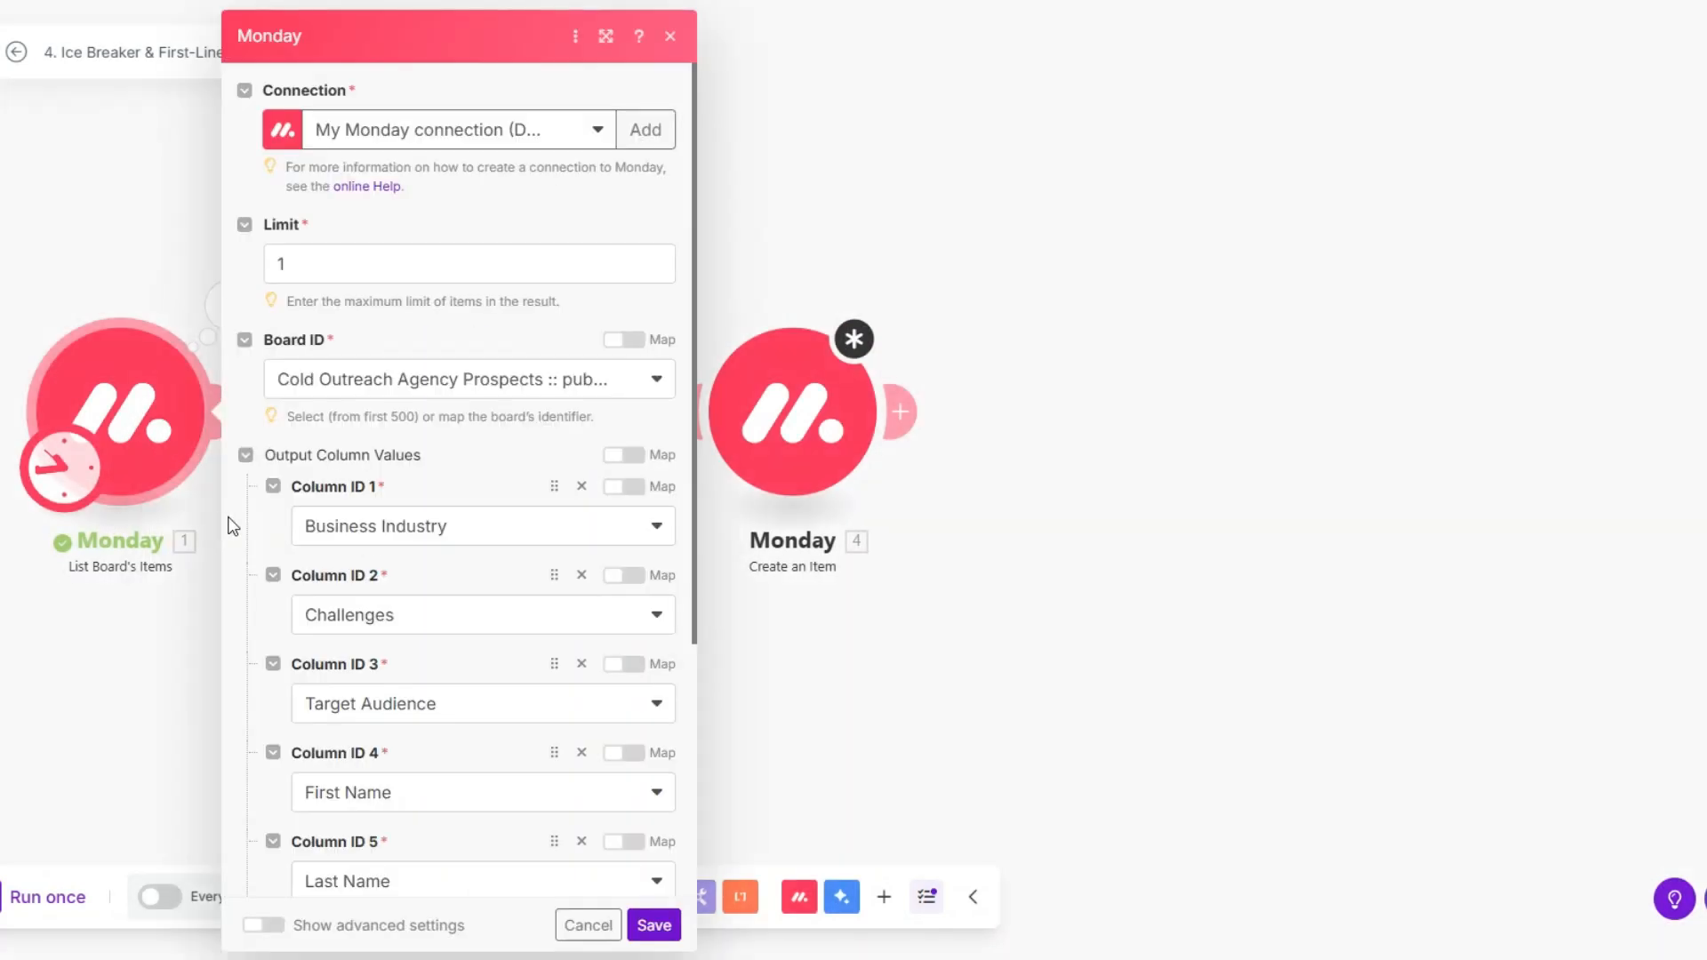
pyautogui.scroll(-4, 317, 670)
pyautogui.click(341, 707)
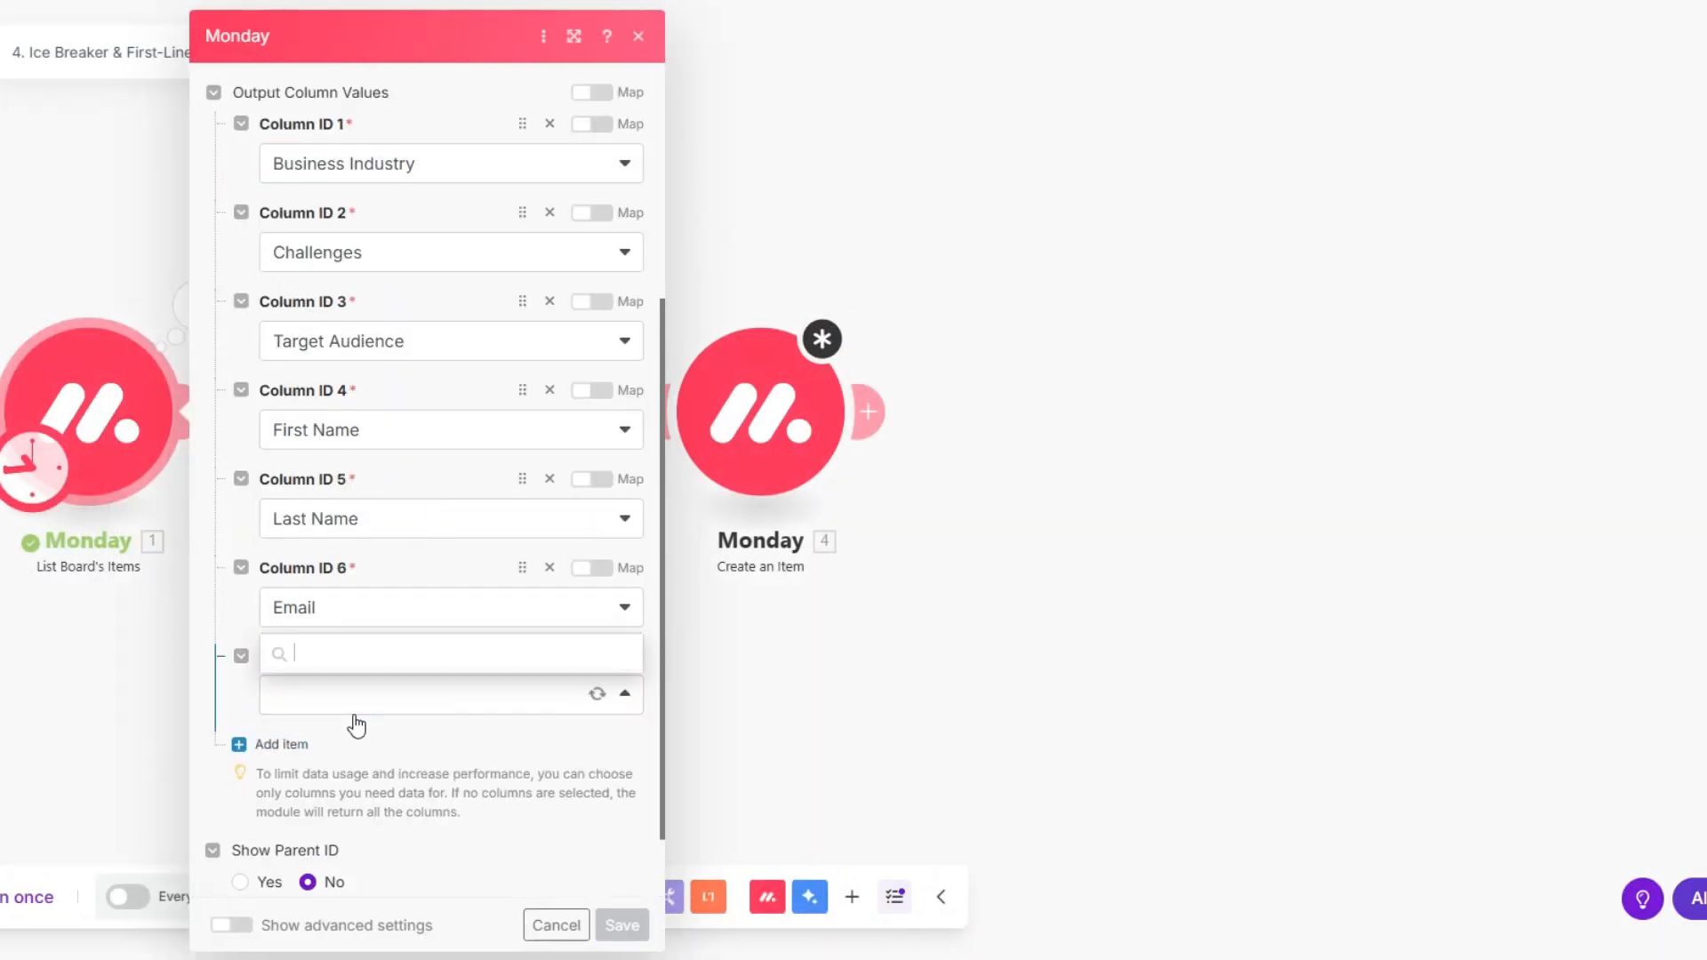
pyautogui.scroll(-3, 345, 579)
pyautogui.click(342, 543)
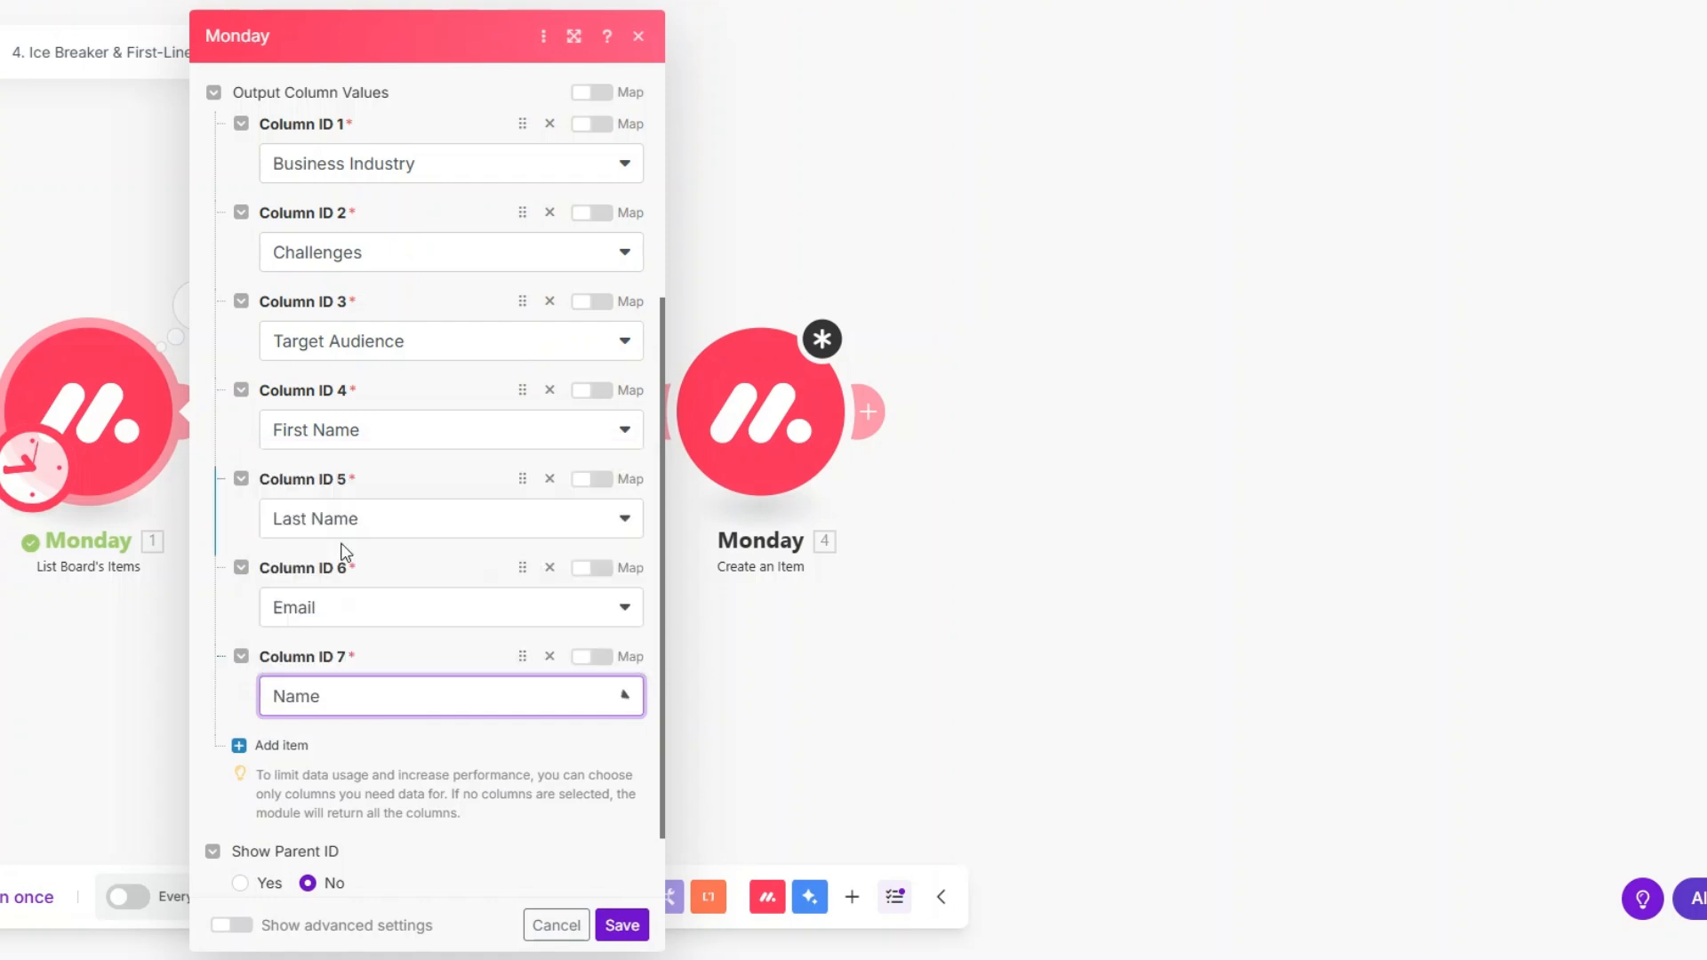
pyautogui.click(623, 925)
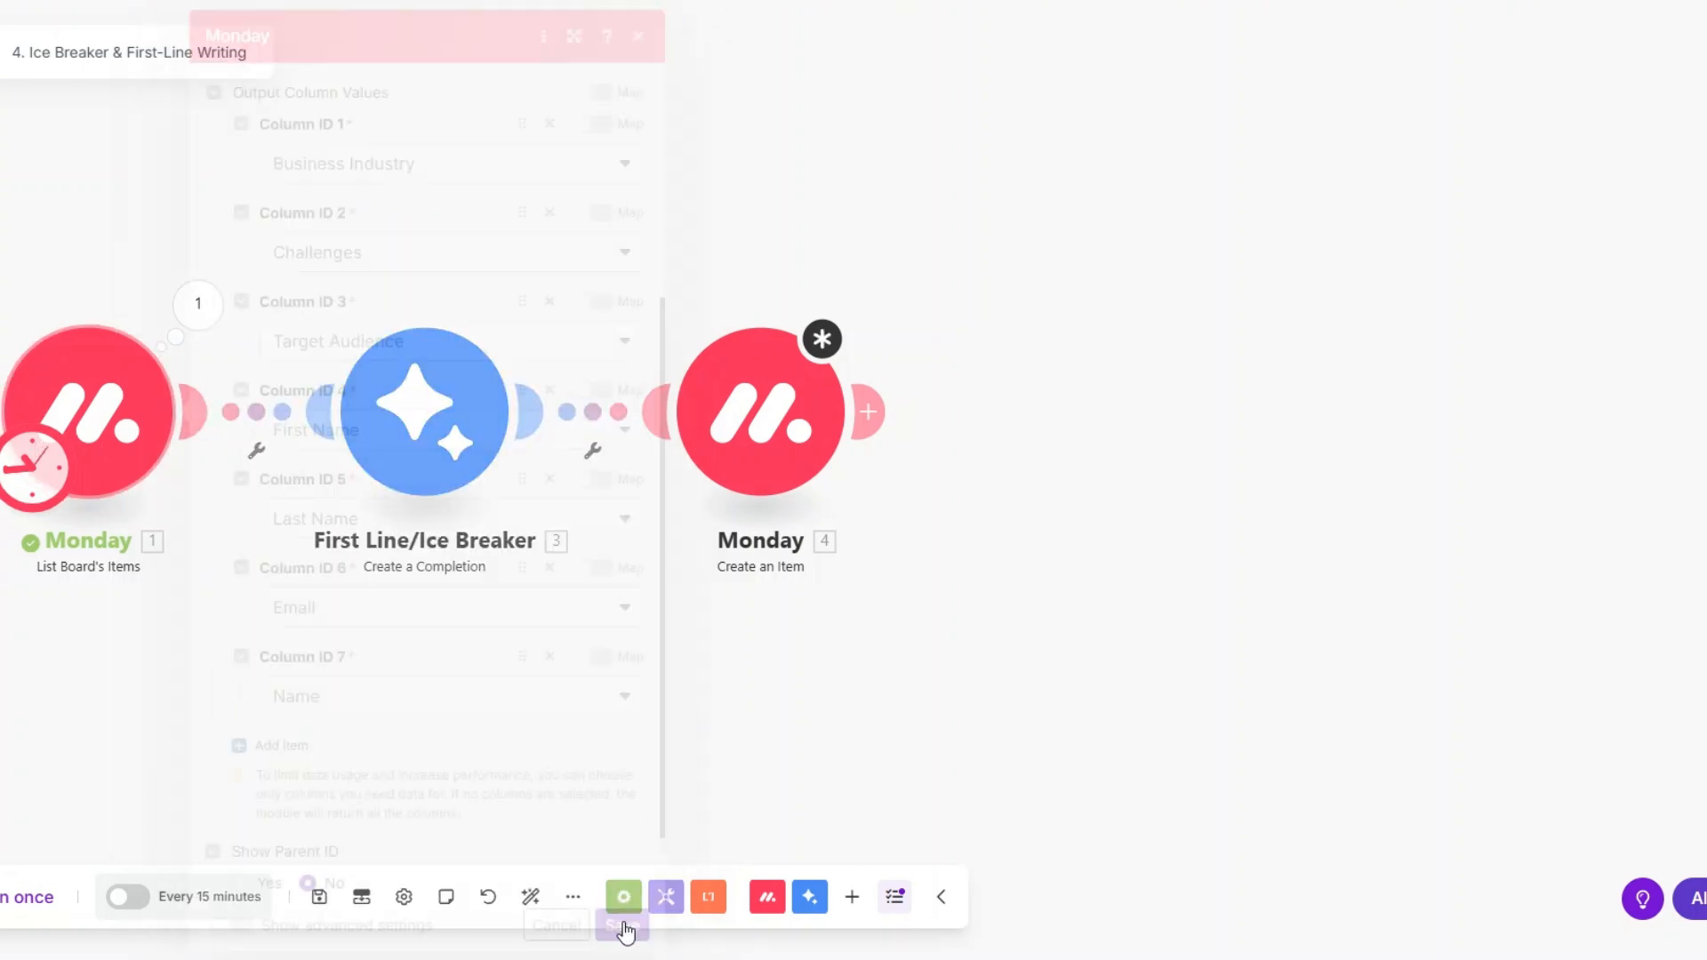
# Step: In the Create an Item module, map the item name to the Name value from List Board's Items' mappable column values
pyautogui.click(707, 418)
pyautogui.click(941, 268)
pyautogui.scroll(-3, 1511, 533)
pyautogui.click(1392, 660)
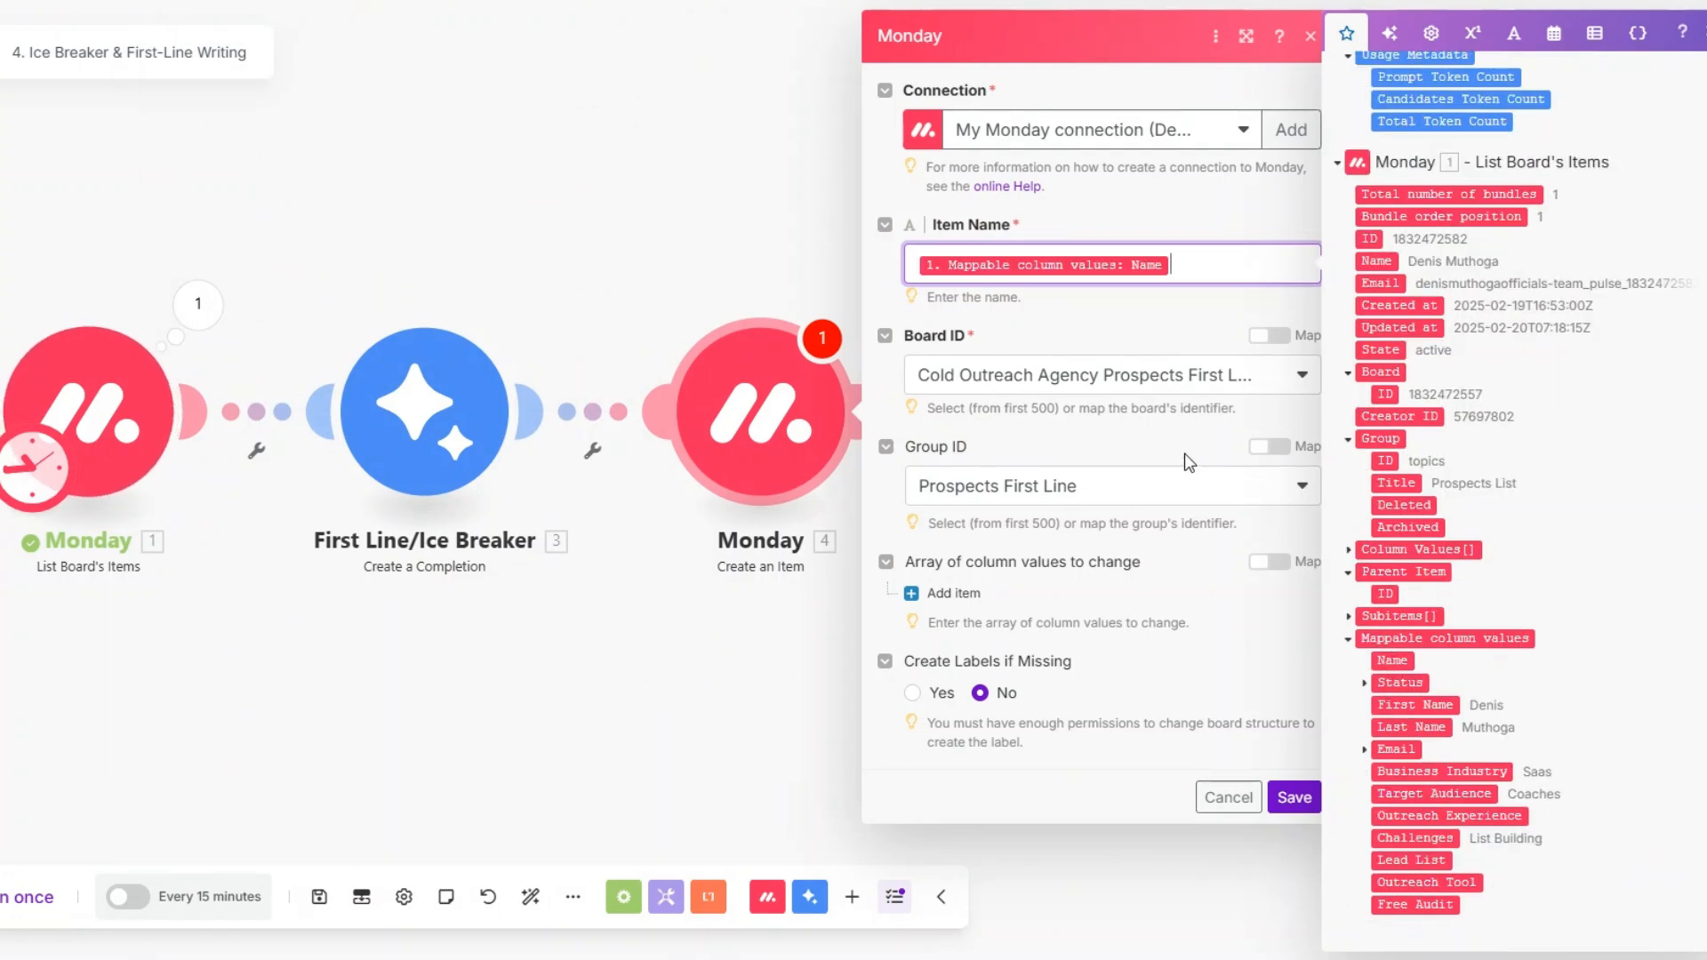
# Step: Check the new item's destination board, Cold Outreach Agency Prospects First Line, and its group, Prospects First Line
pyautogui.click(971, 338)
pyautogui.click(1102, 392)
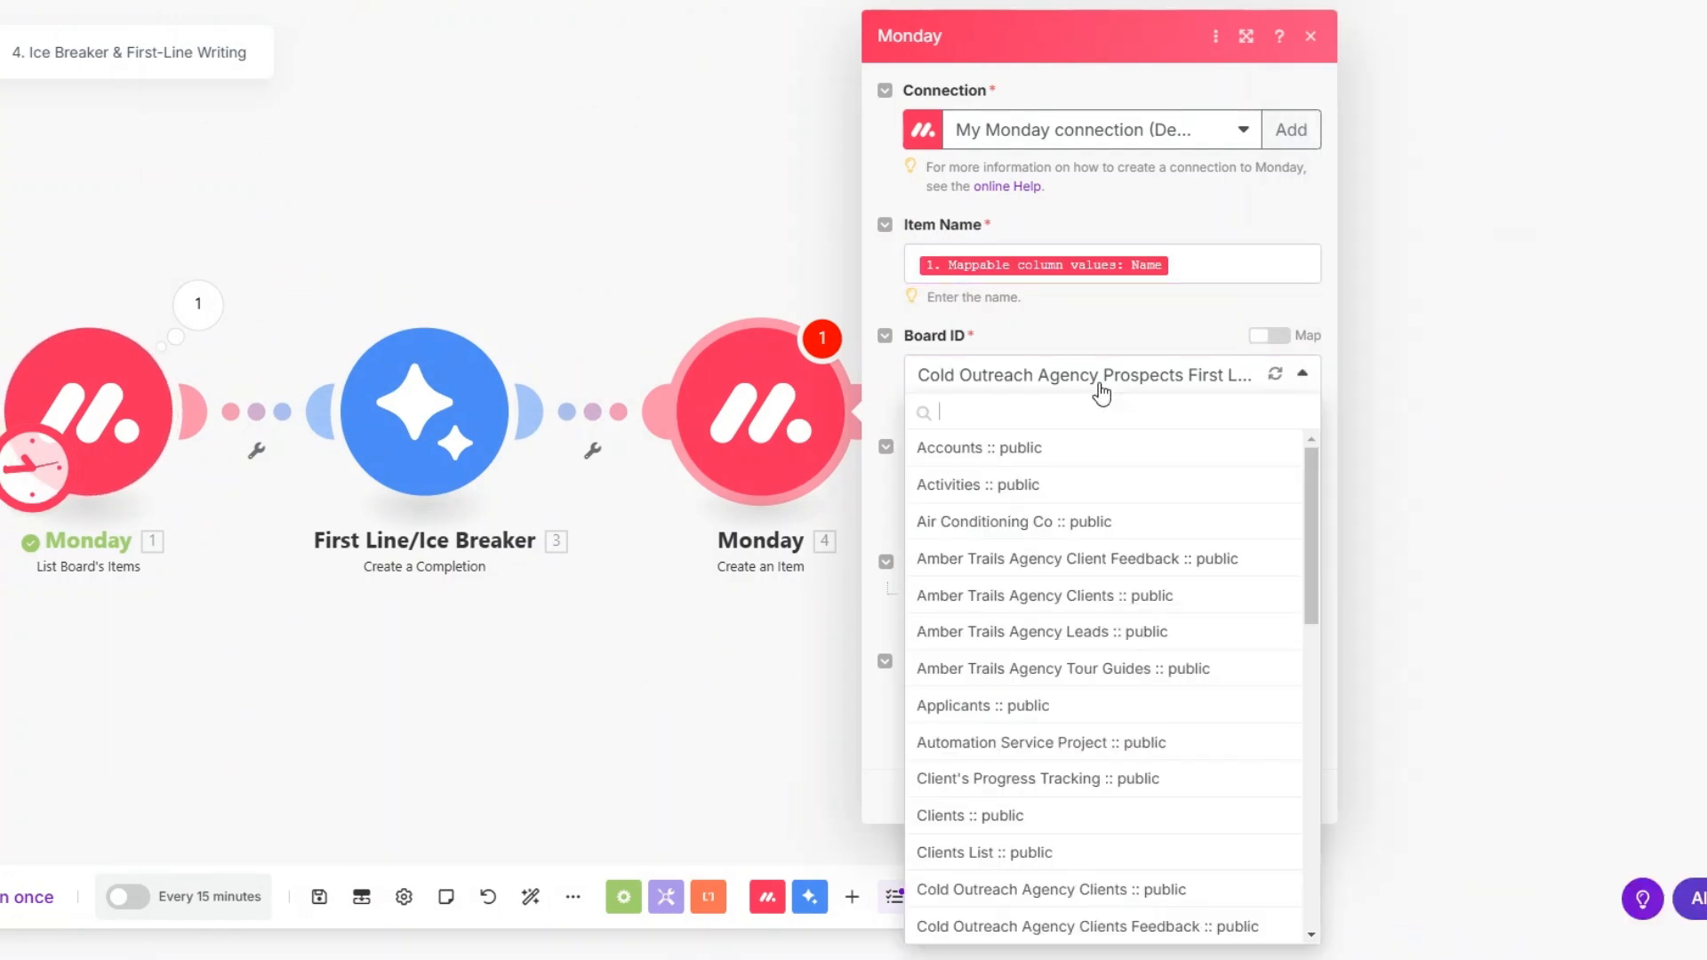
pyautogui.scroll(-3, 1150, 702)
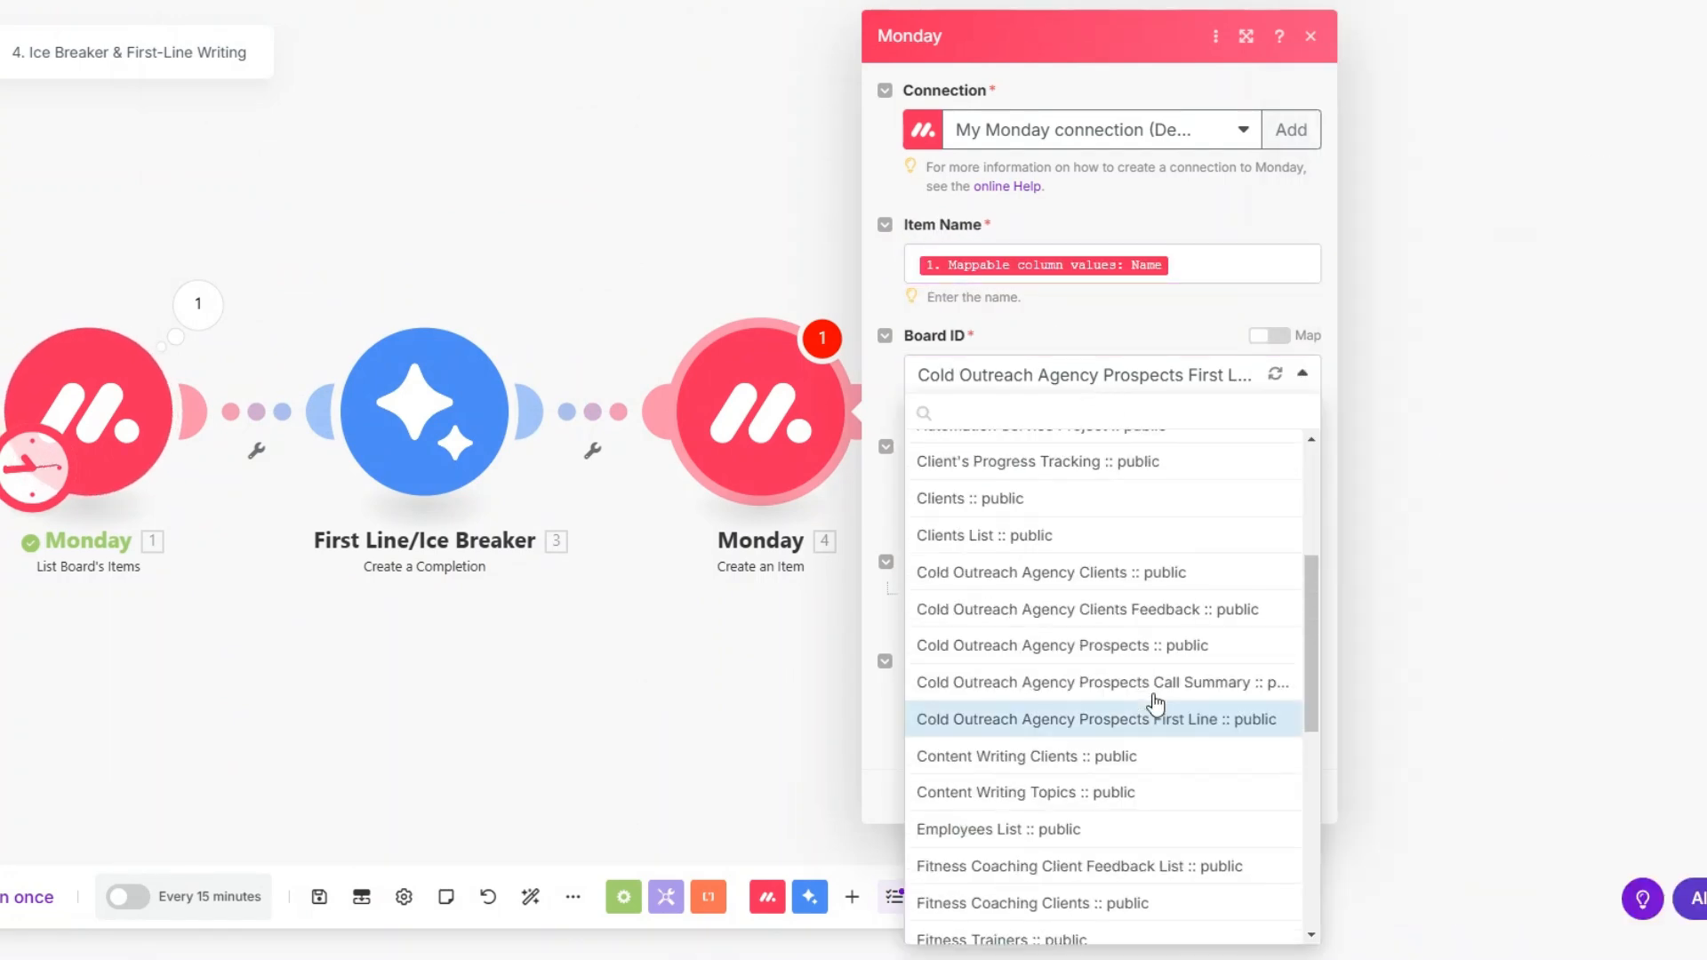
pyautogui.click(1090, 350)
pyautogui.click(1051, 488)
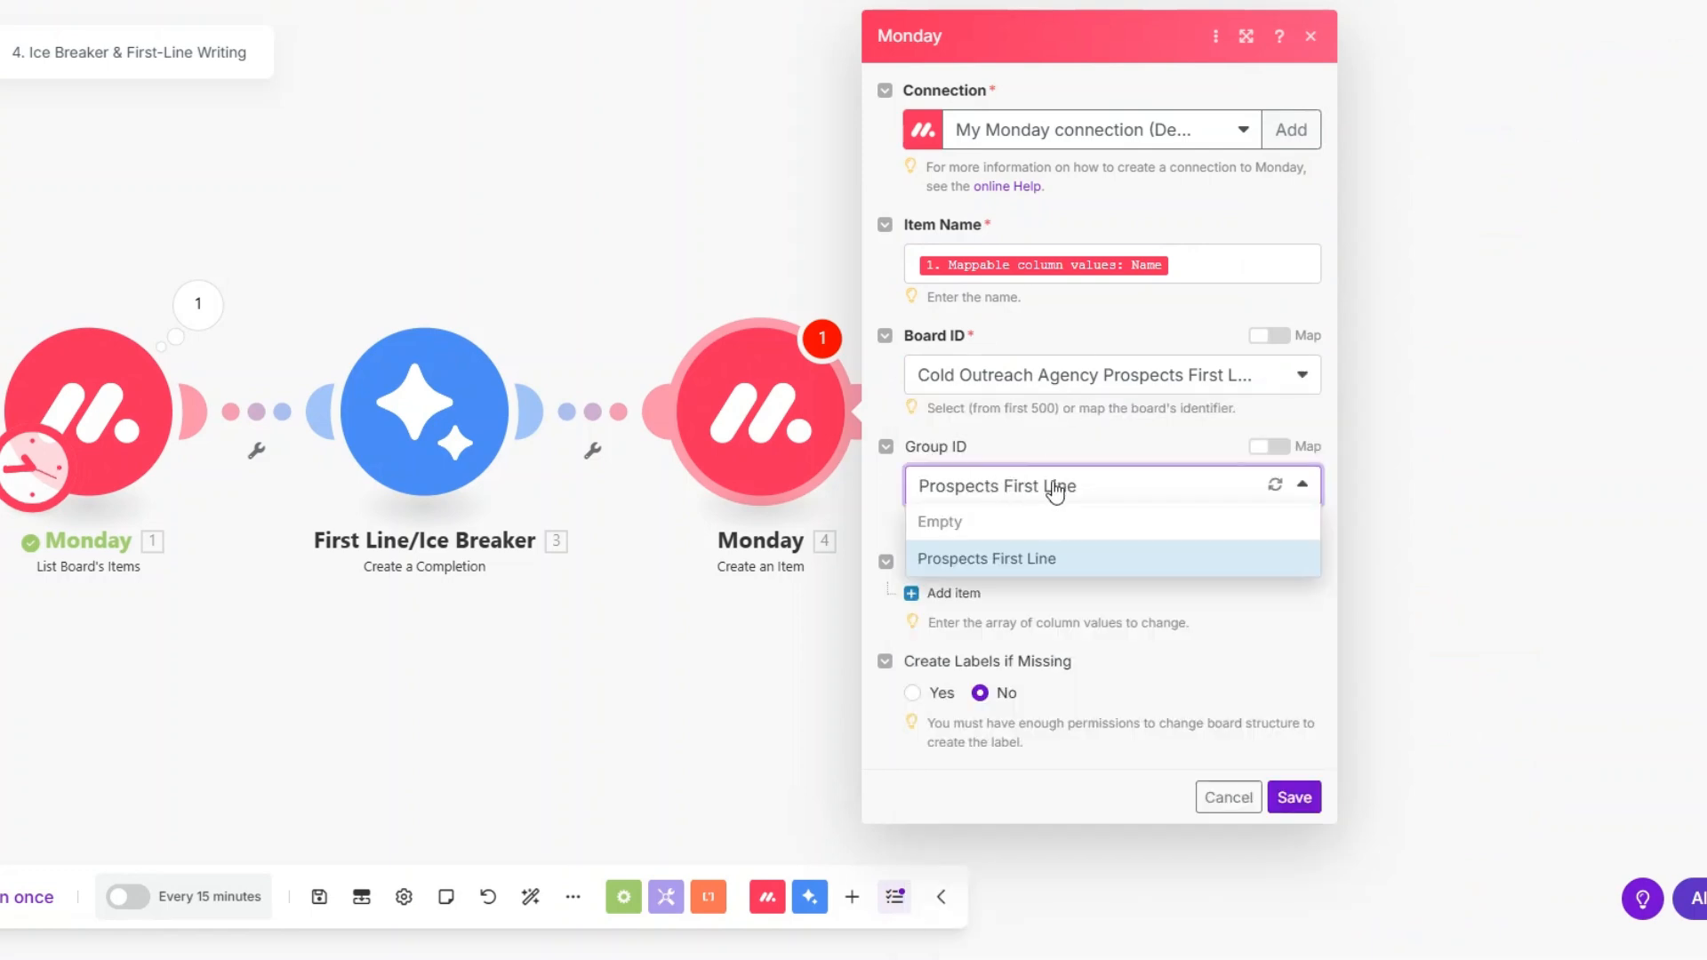
# Step: Add a Business Industry column value to the new item and map it to the Business Industry value from List Board's Items
pyautogui.click(1080, 440)
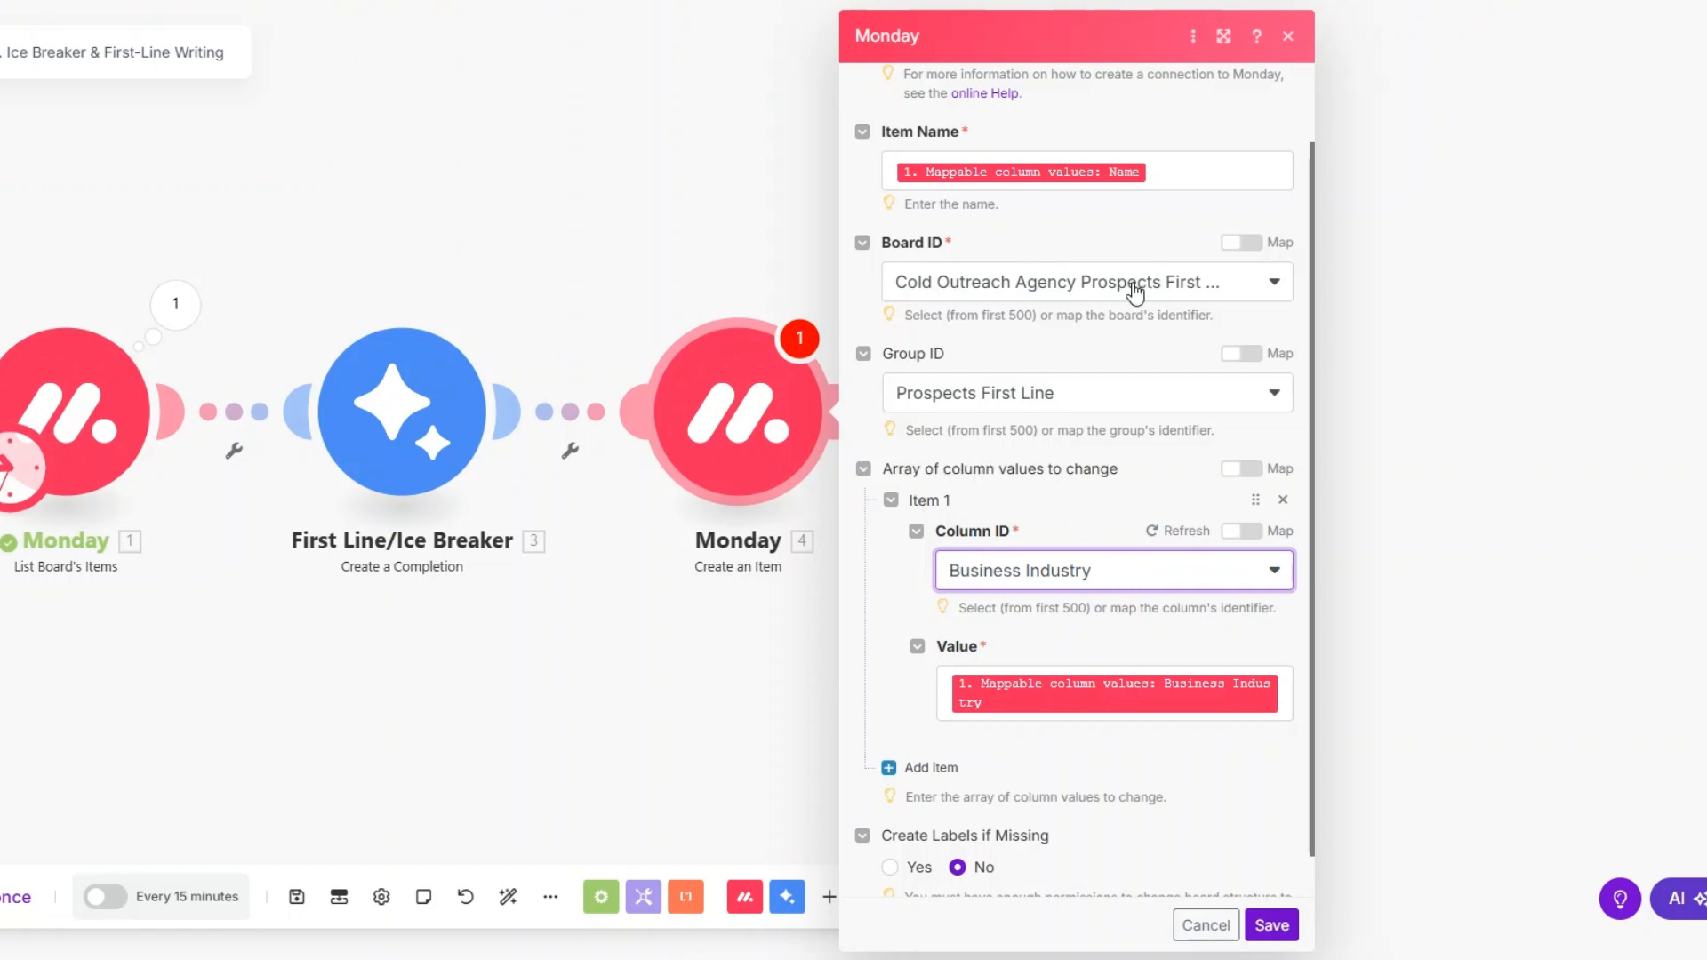
pyautogui.scroll(-1, 1011, 505)
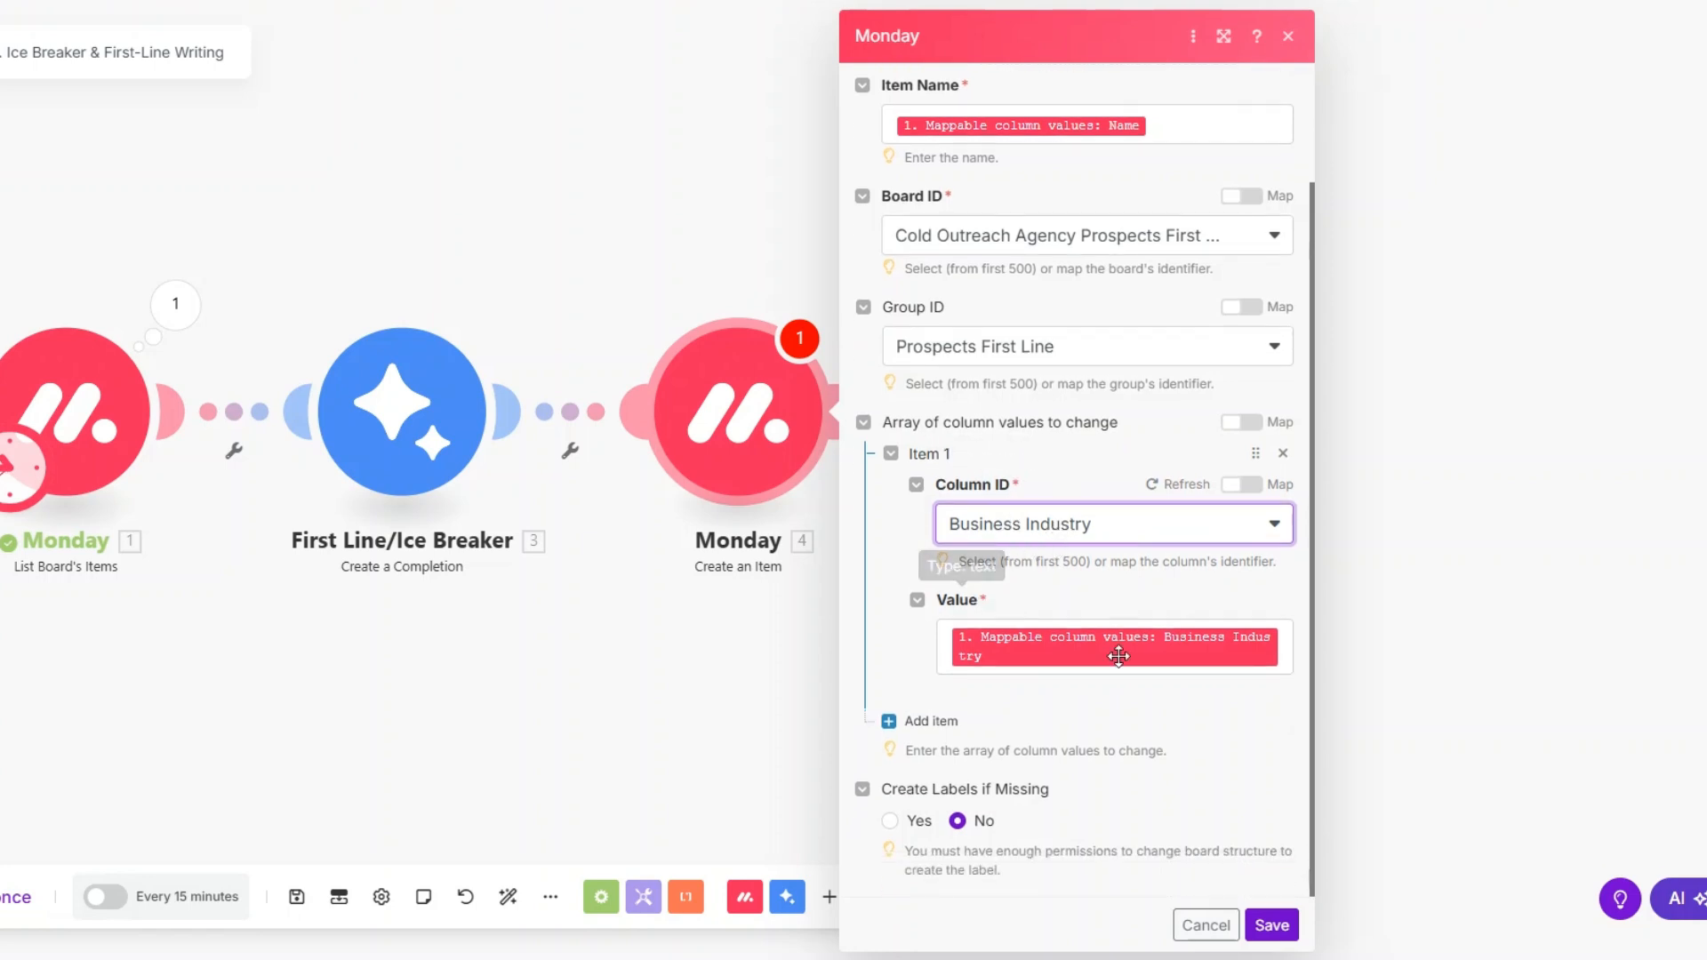
pyautogui.click(1263, 658)
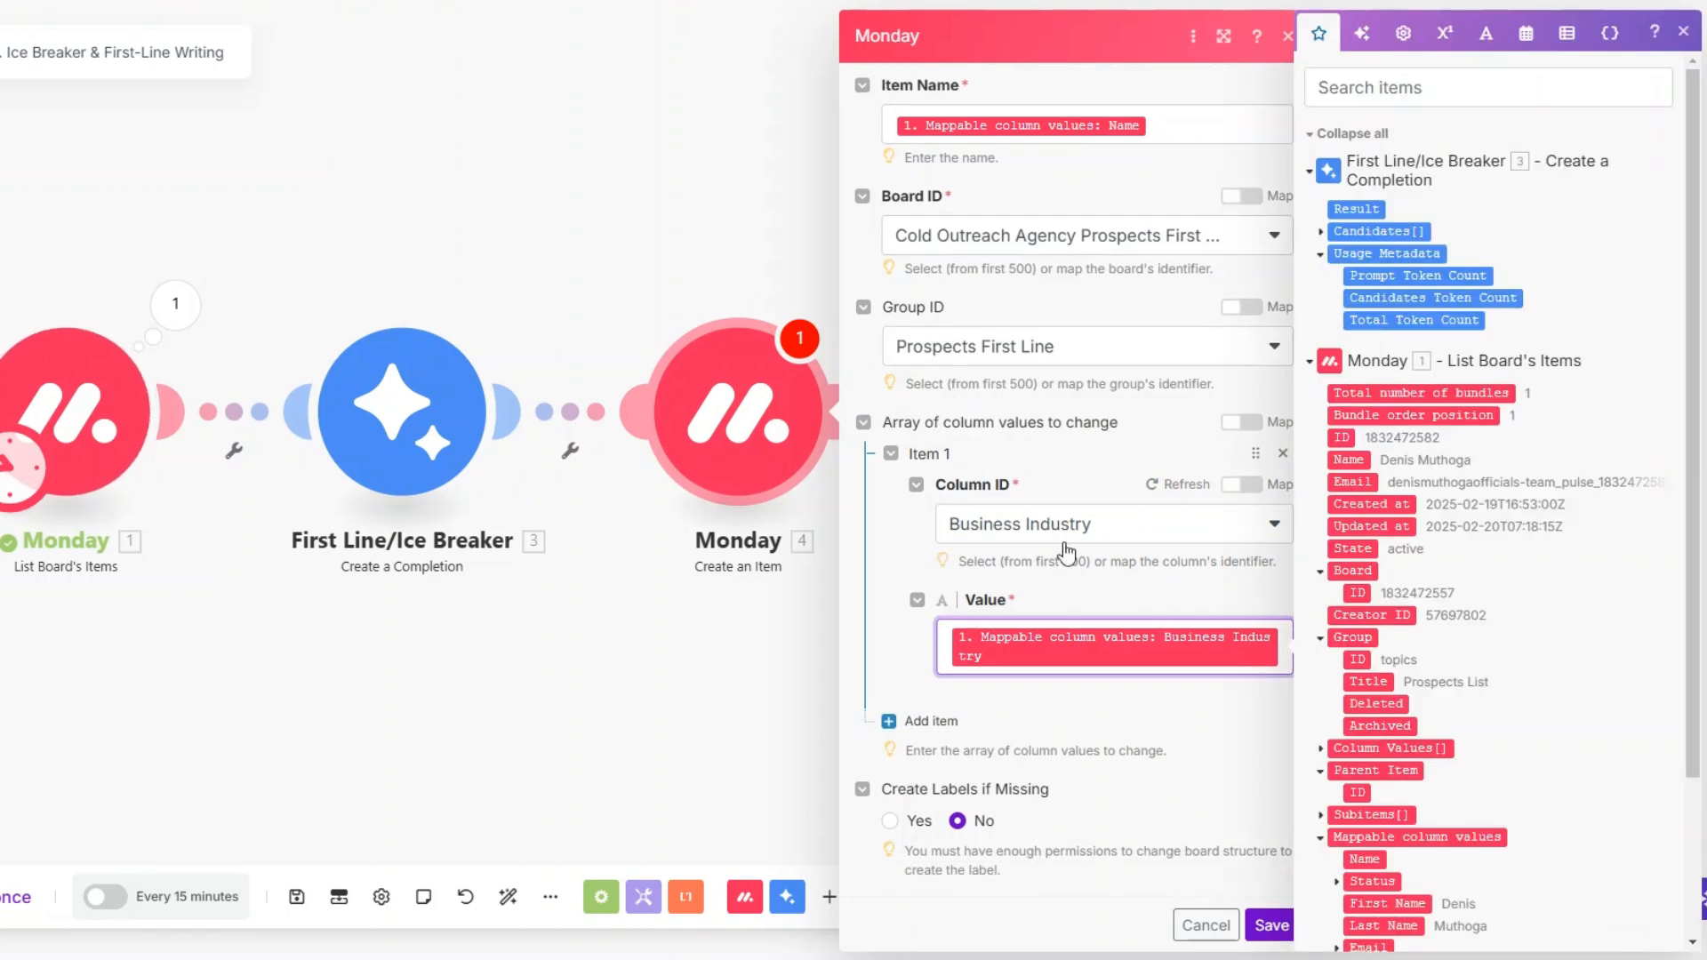
# Step: Add a Challenges column value to the new item and map it to the Challenges value from List Board's Items
pyautogui.click(925, 721)
pyautogui.scroll(-3, 1111, 640)
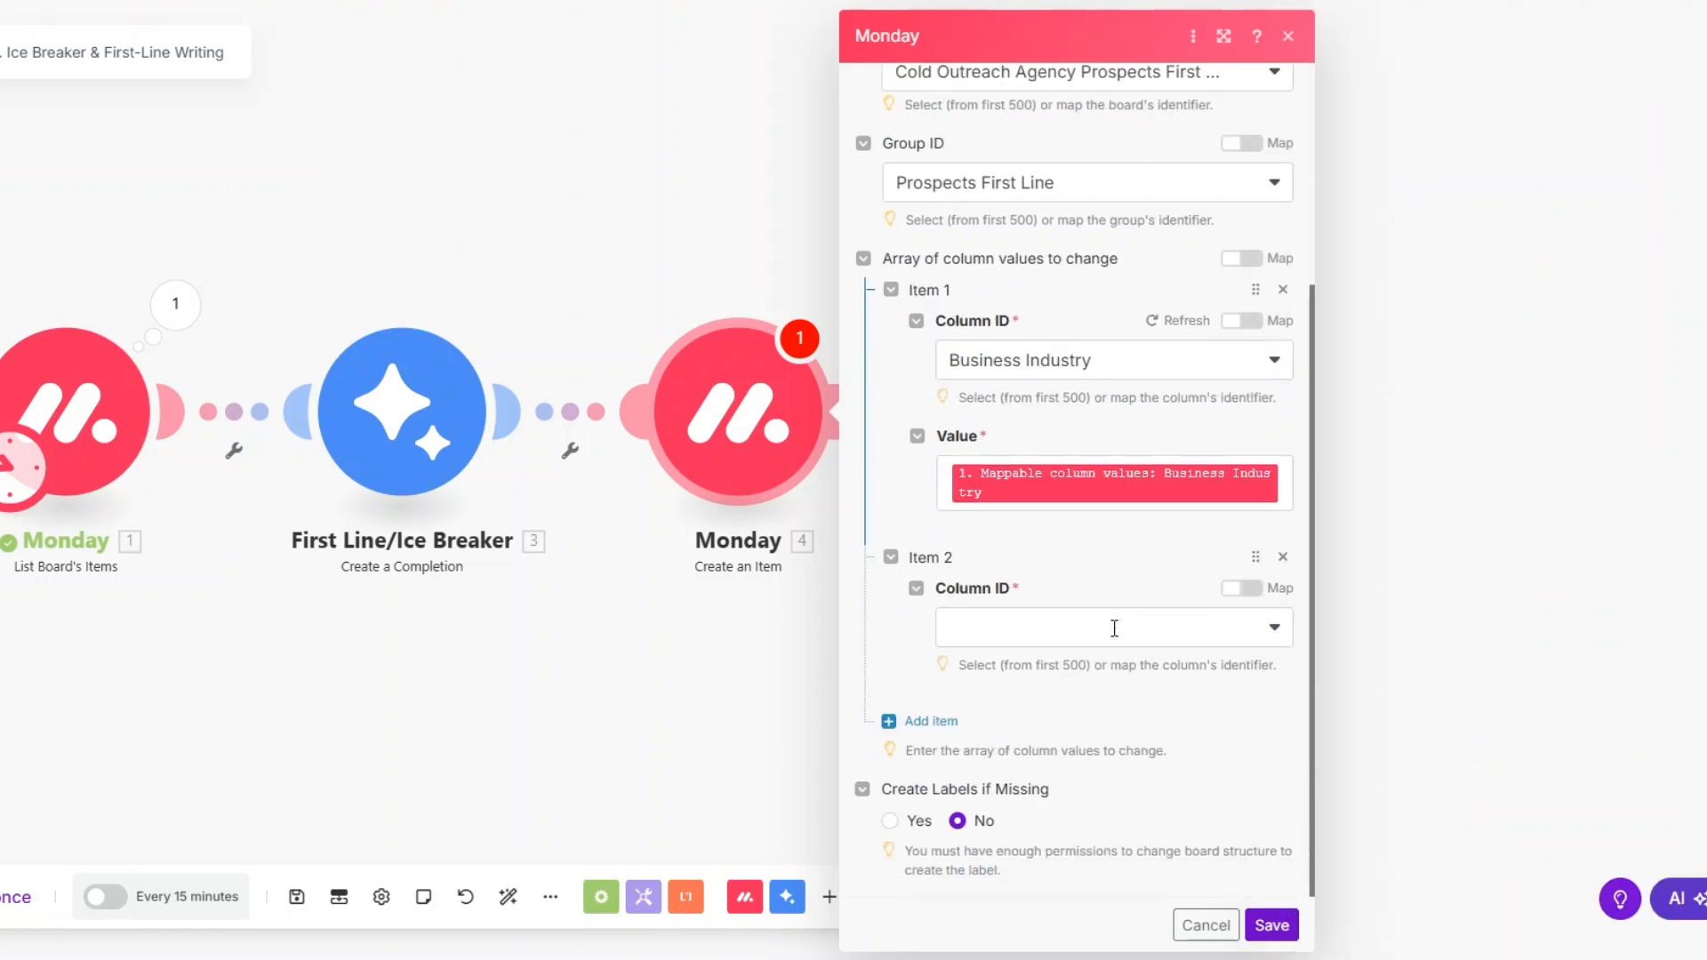
pyautogui.click(1115, 631)
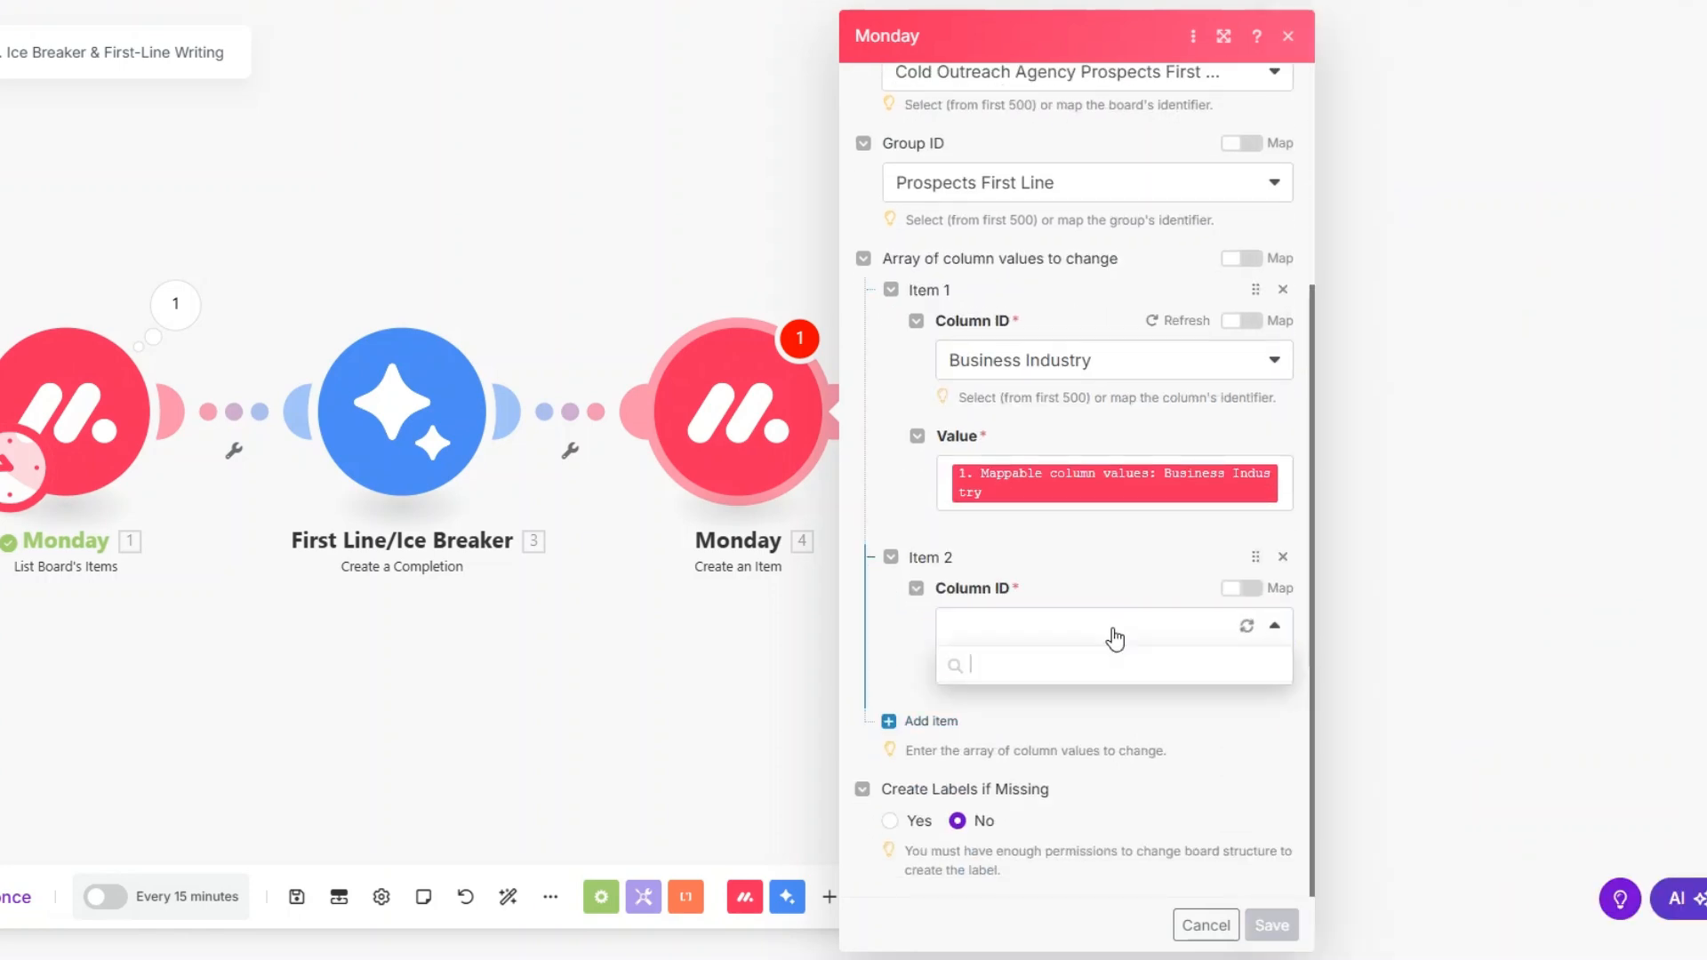
pyautogui.click(1071, 699)
pyautogui.scroll(-1, 1070, 622)
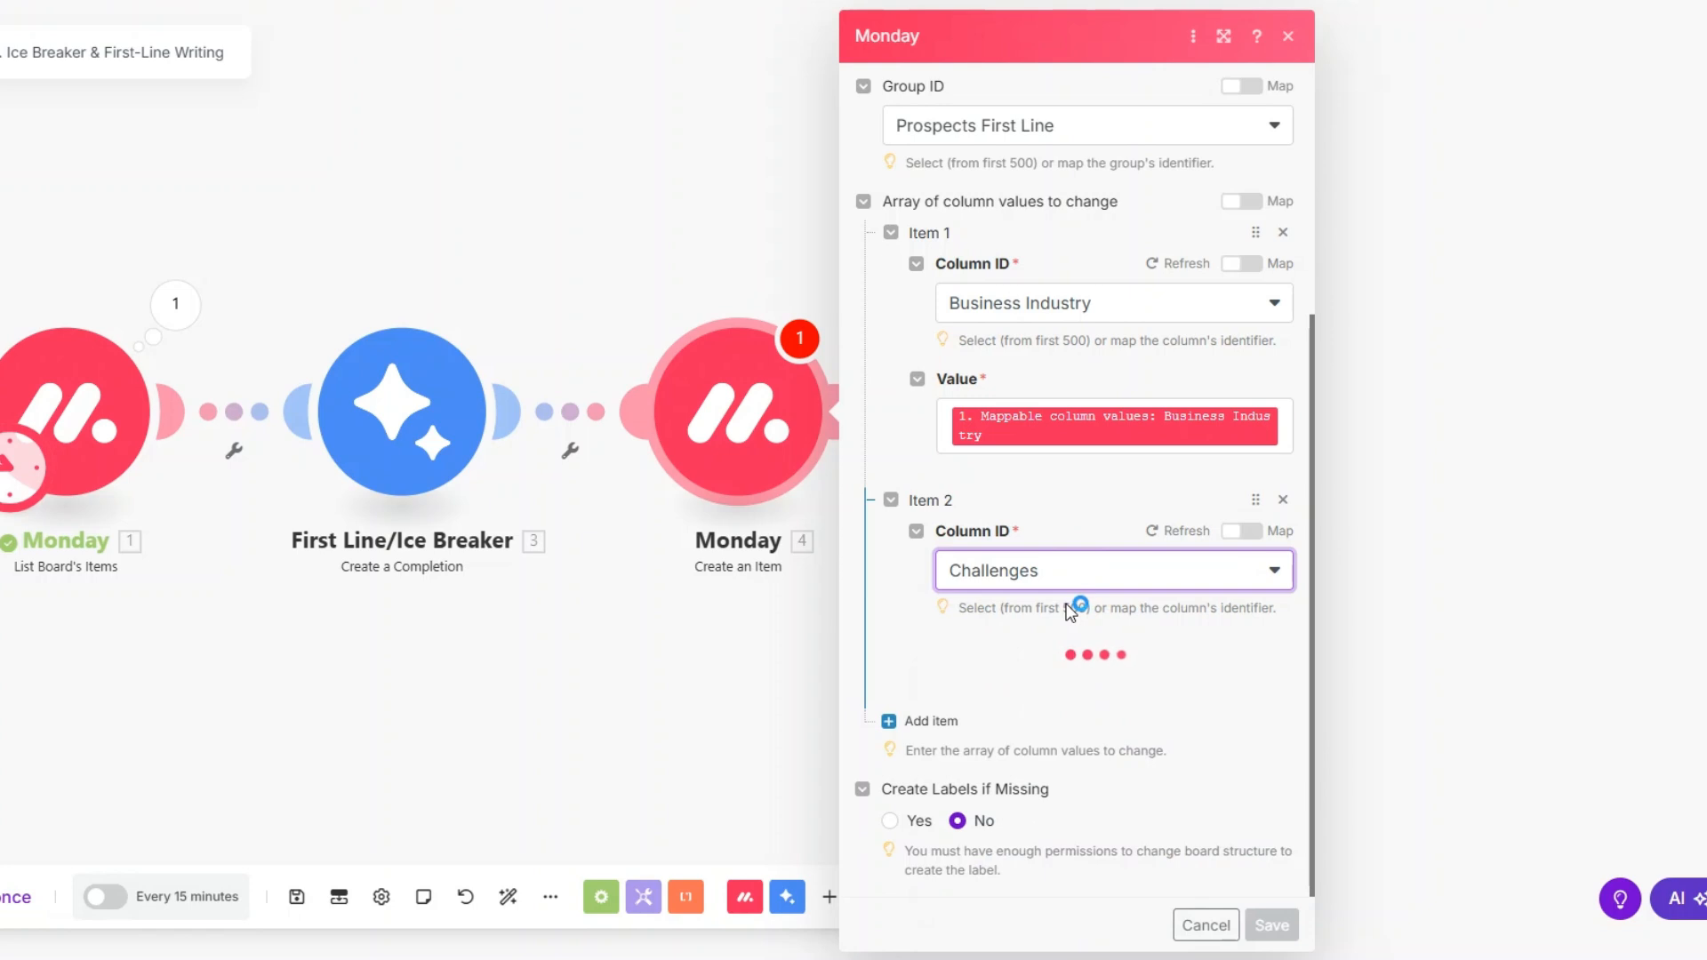
pyautogui.click(1043, 667)
pyautogui.scroll(-3, 1417, 658)
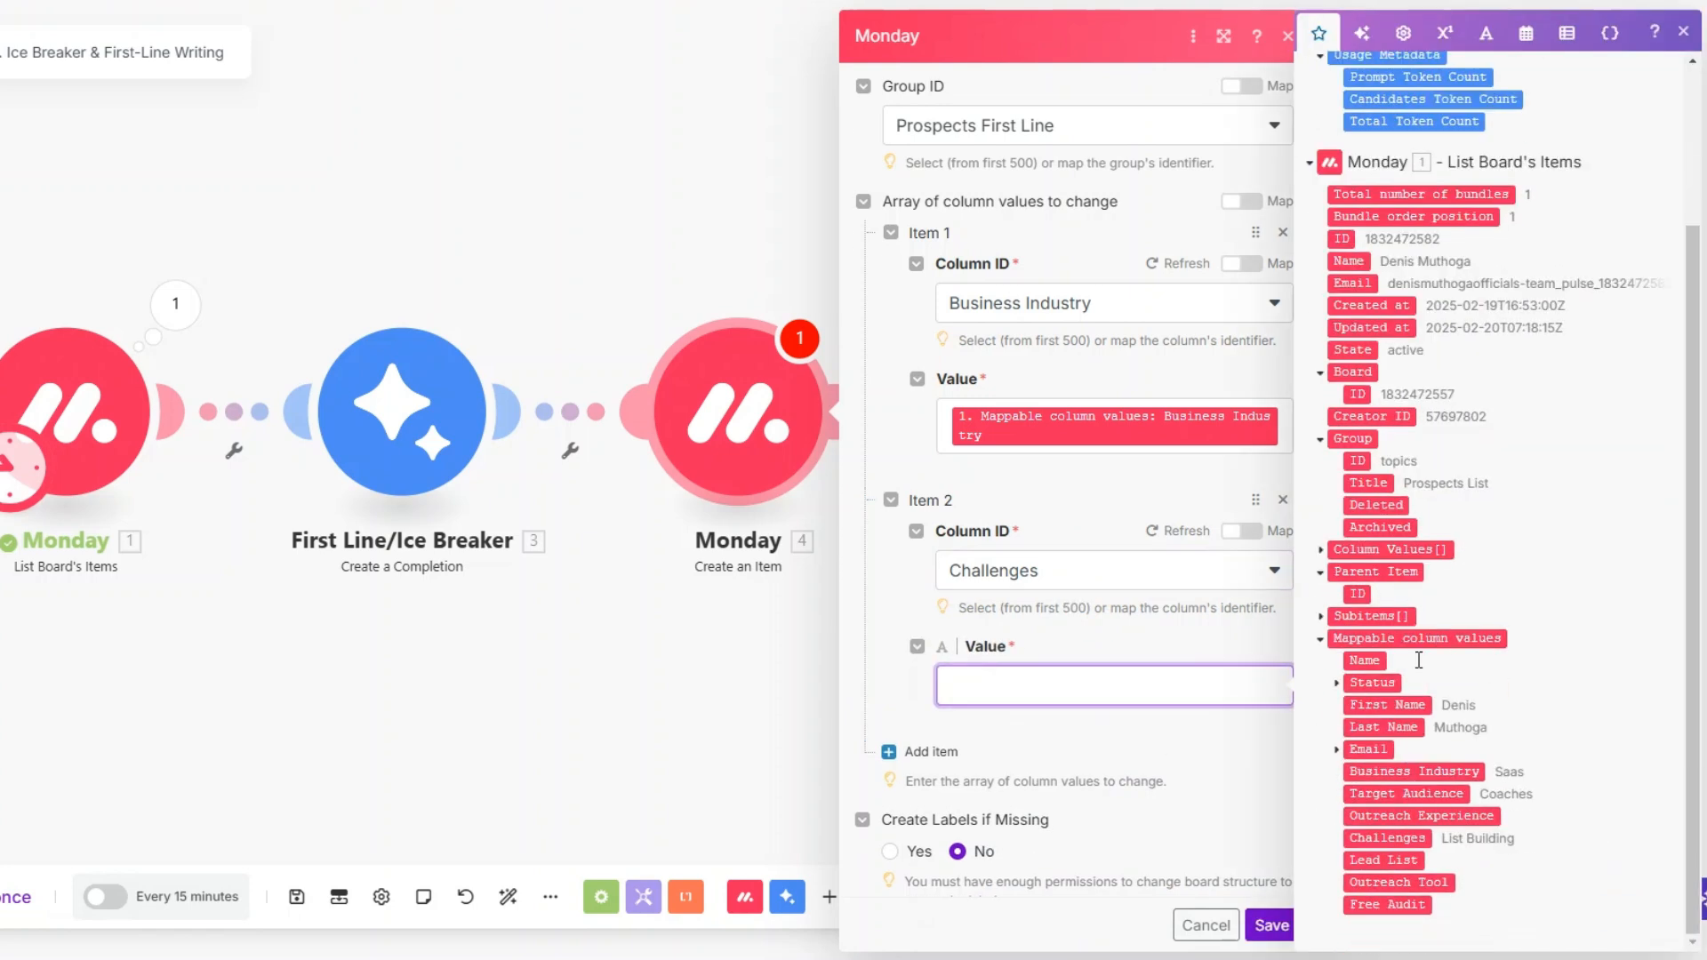
pyautogui.click(1392, 838)
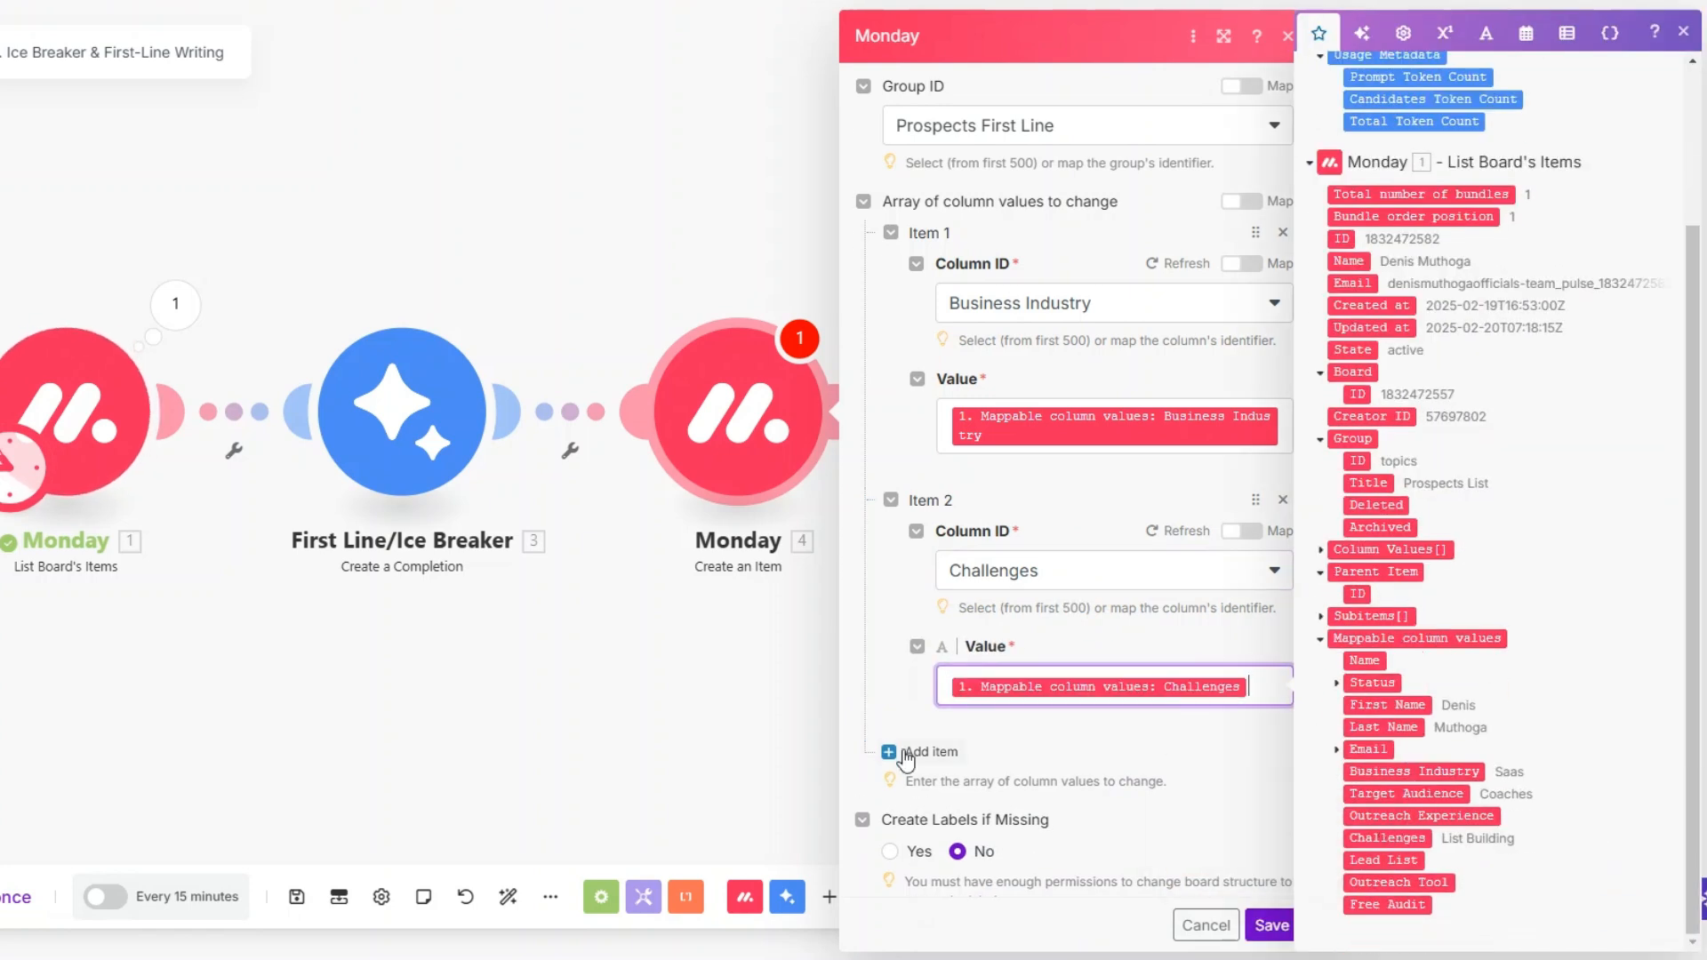
# Step: Add an Email column value and map both its email and text to the prospect's Email value under Email
pyautogui.click(1076, 657)
pyautogui.scroll(-3, 1075, 656)
pyautogui.click(1074, 635)
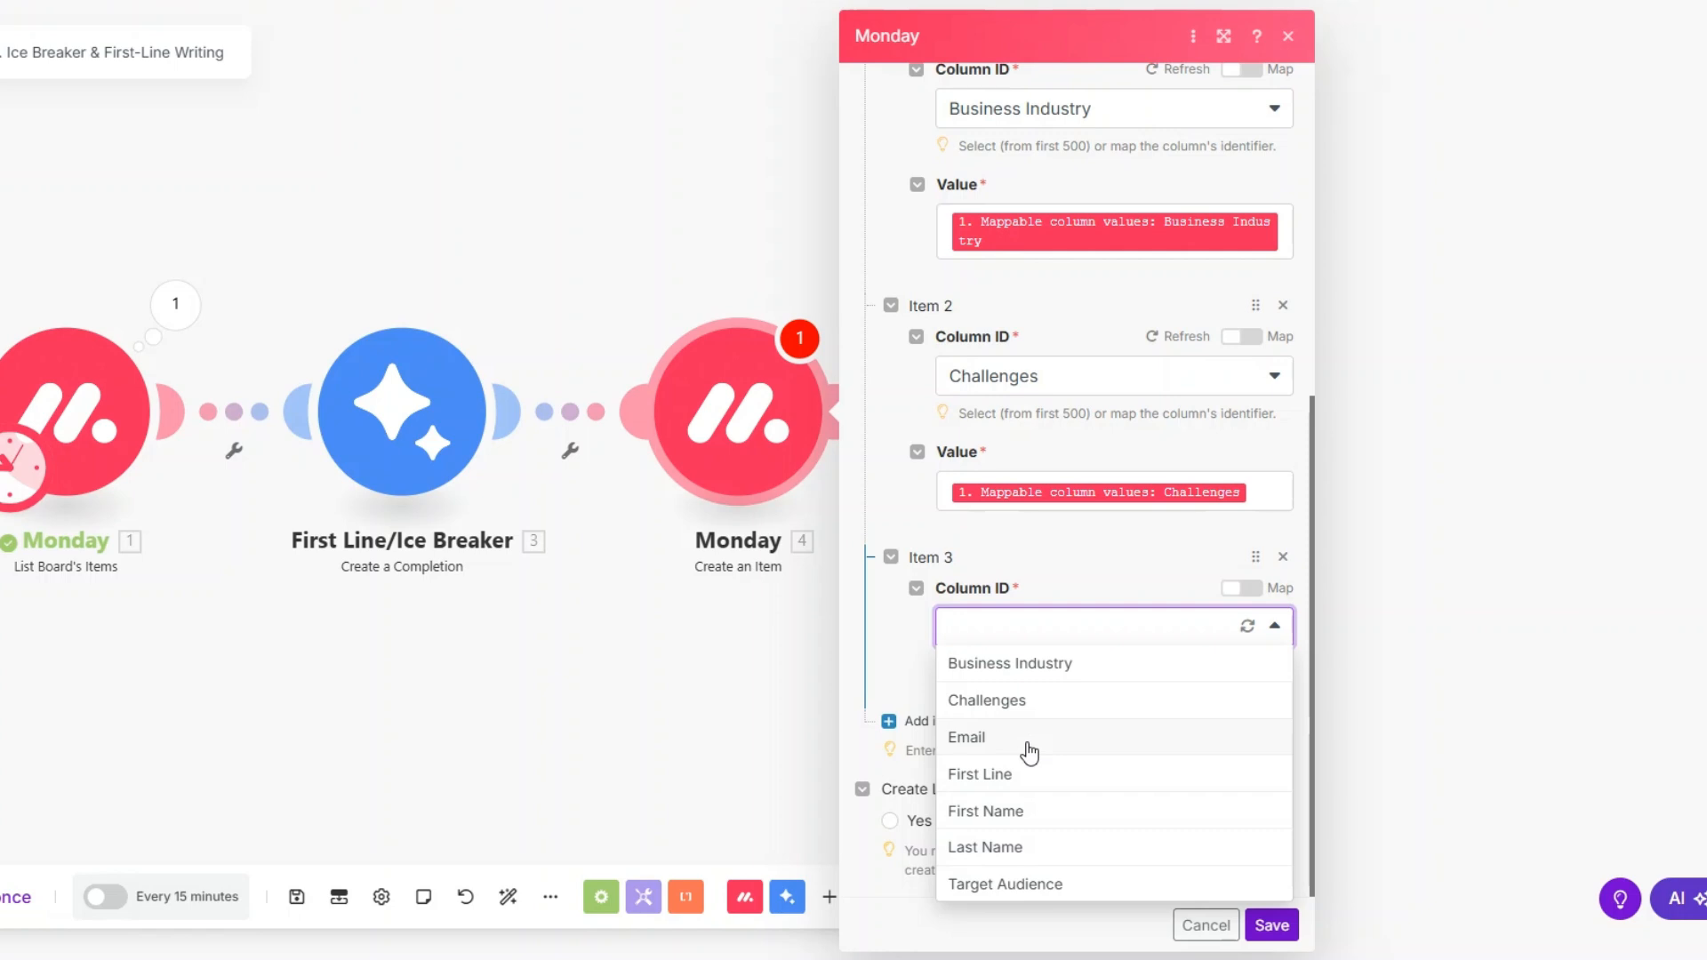
pyautogui.click(1030, 743)
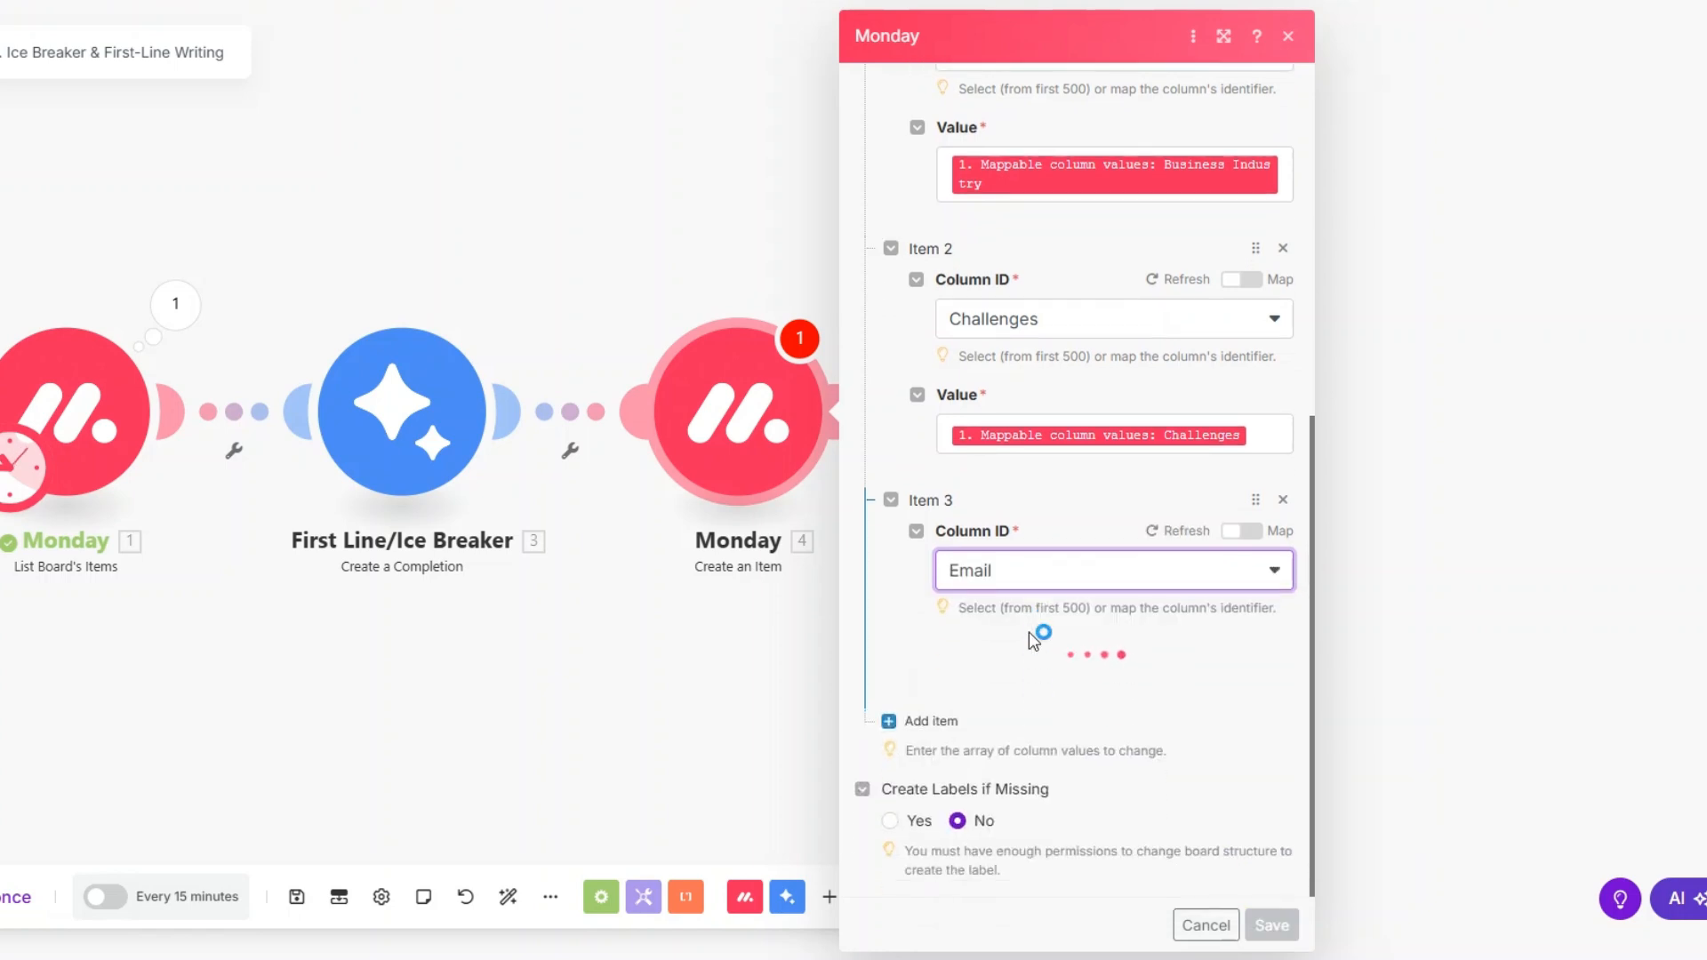
pyautogui.click(979, 714)
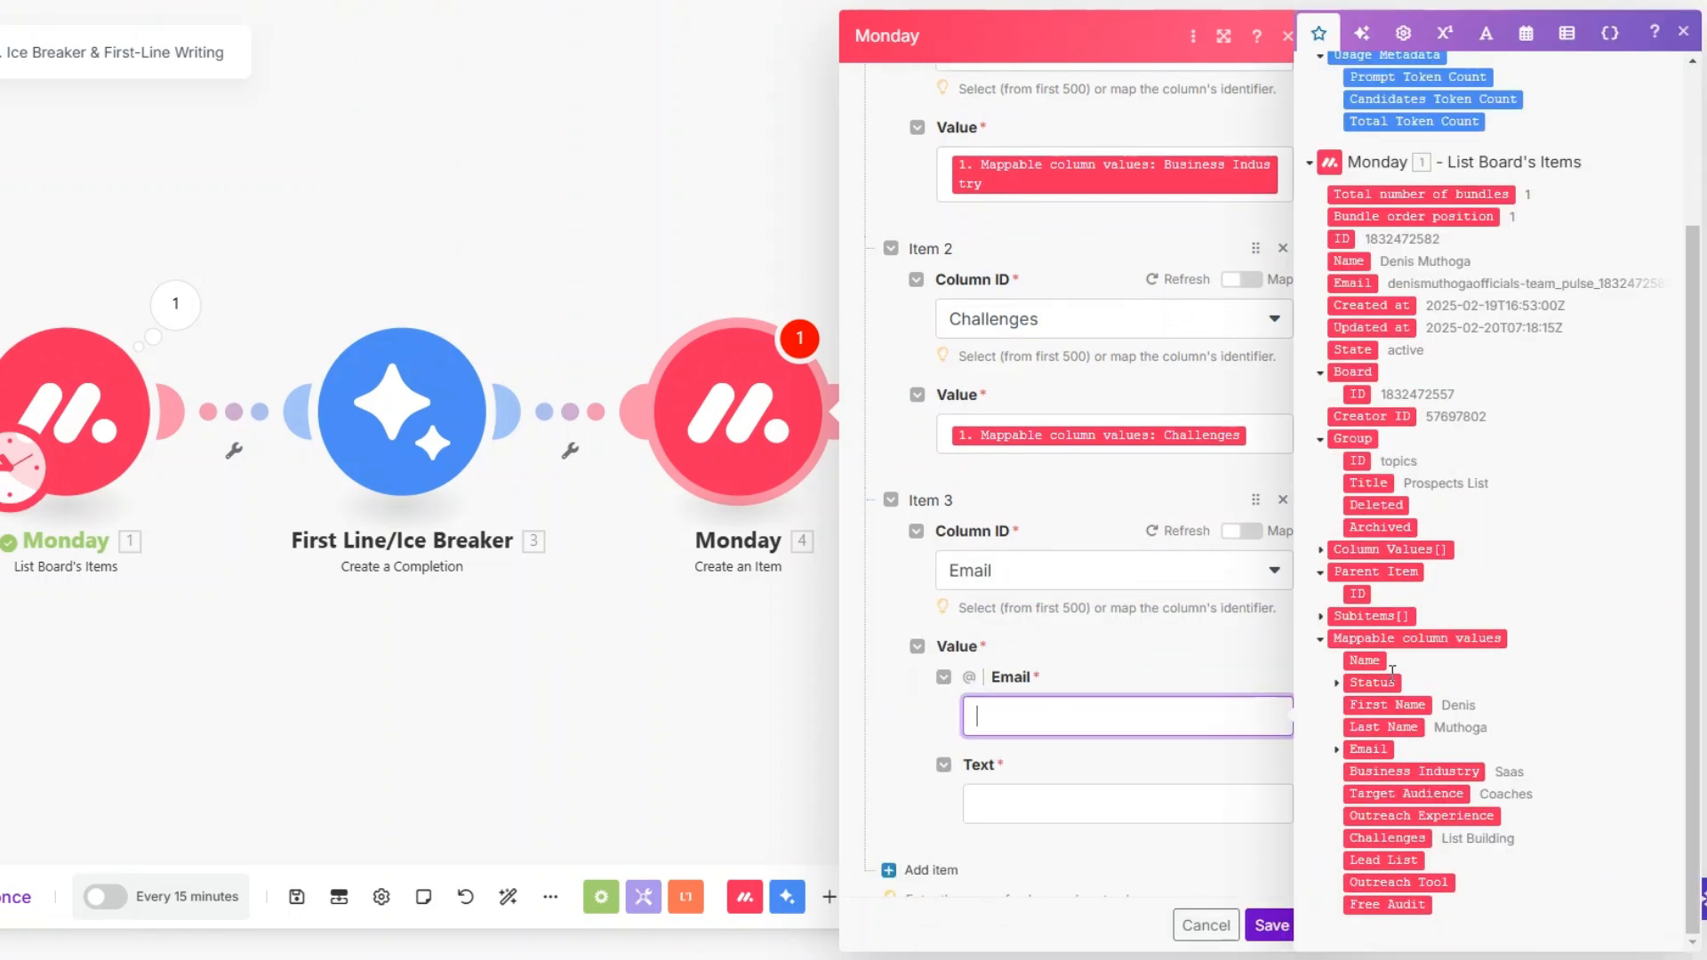
pyautogui.click(1337, 749)
pyautogui.click(1383, 772)
pyautogui.click(1227, 815)
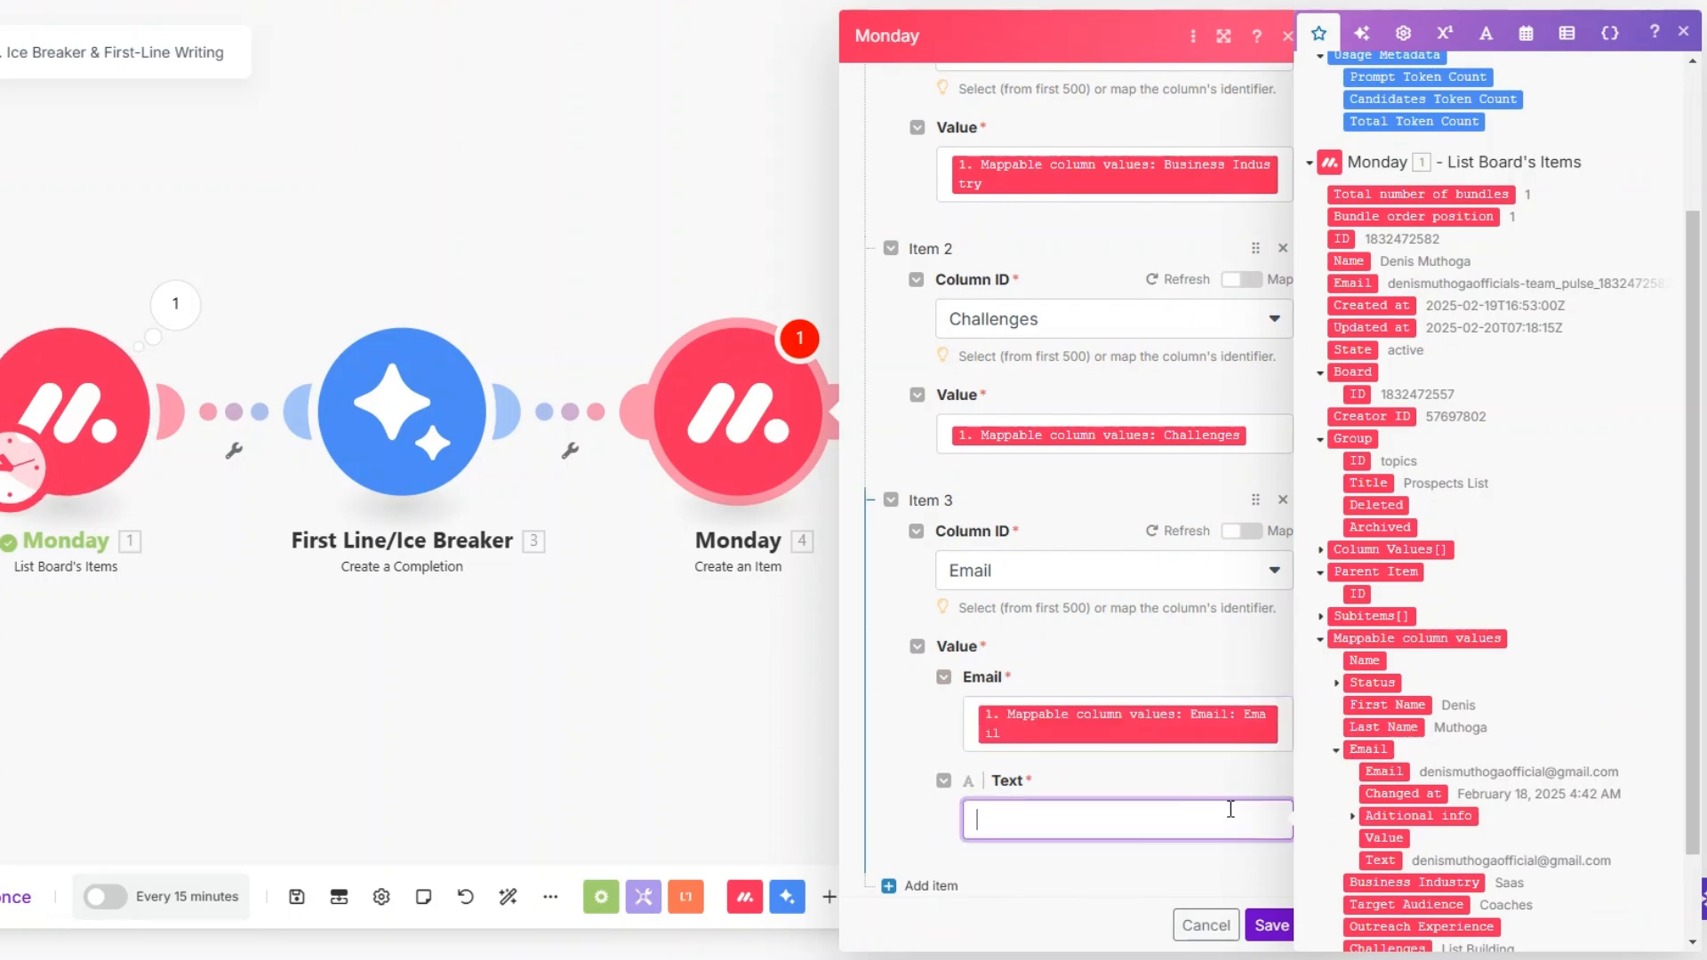
pyautogui.click(1392, 784)
# Step: Add a First Line column value and map it to the Result of the First Line/Ice Breaker module
pyautogui.scroll(-2, 1111, 756)
pyautogui.click(920, 717)
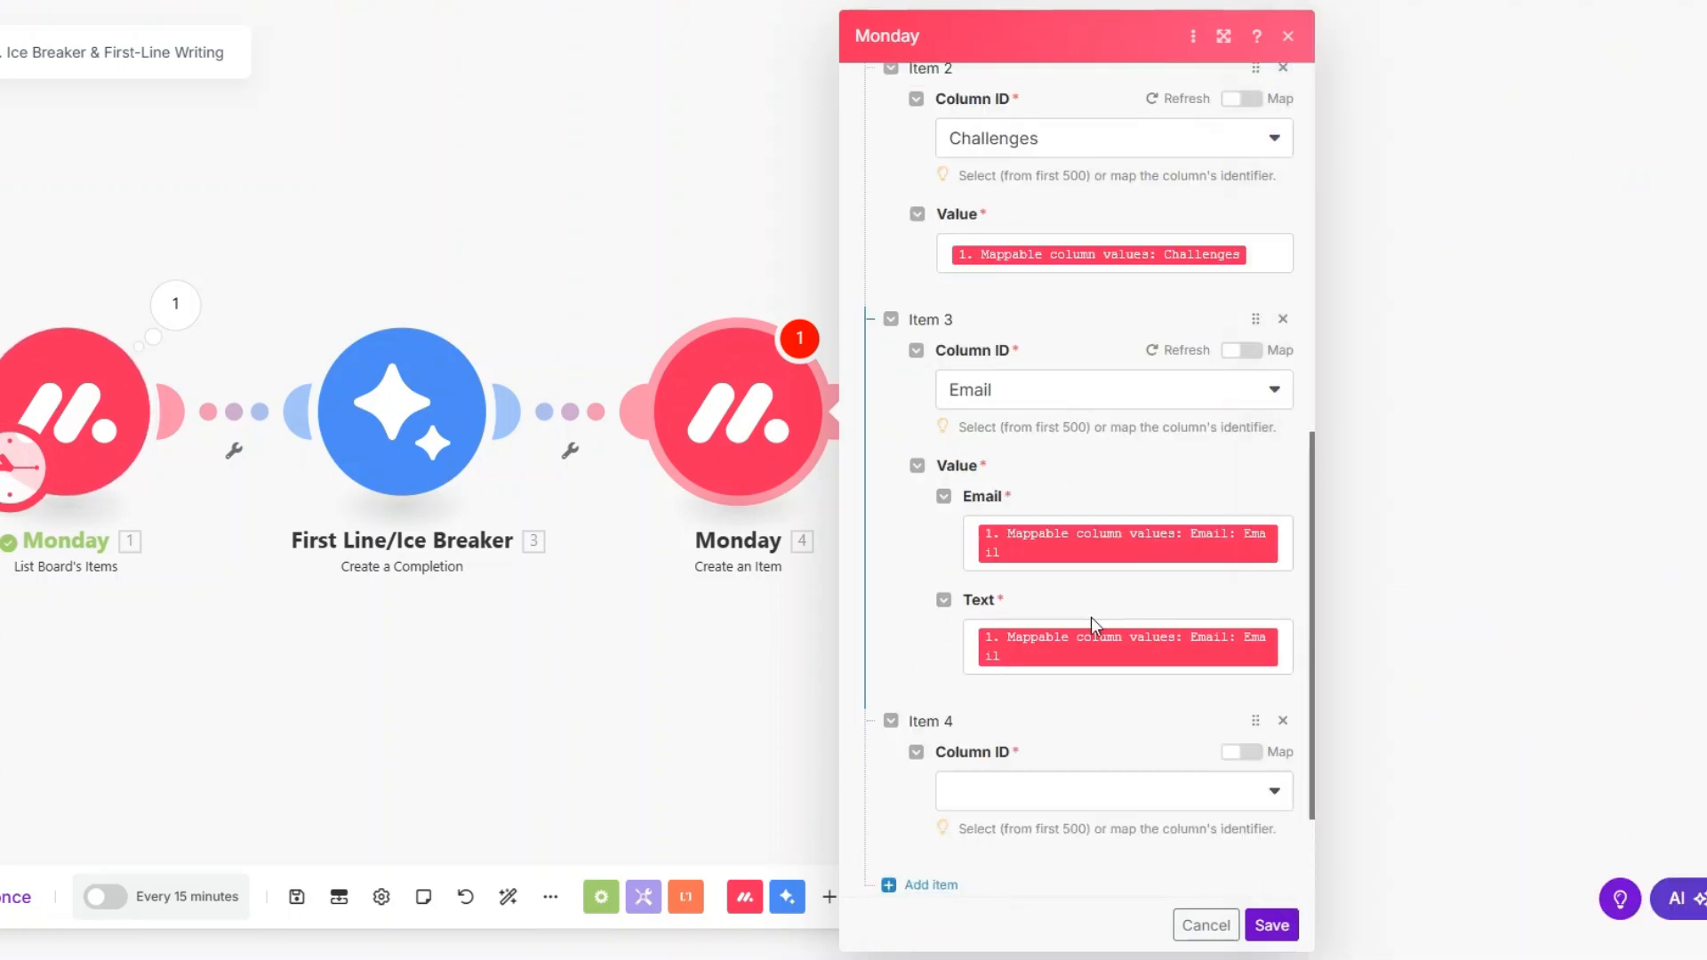
pyautogui.click(1036, 792)
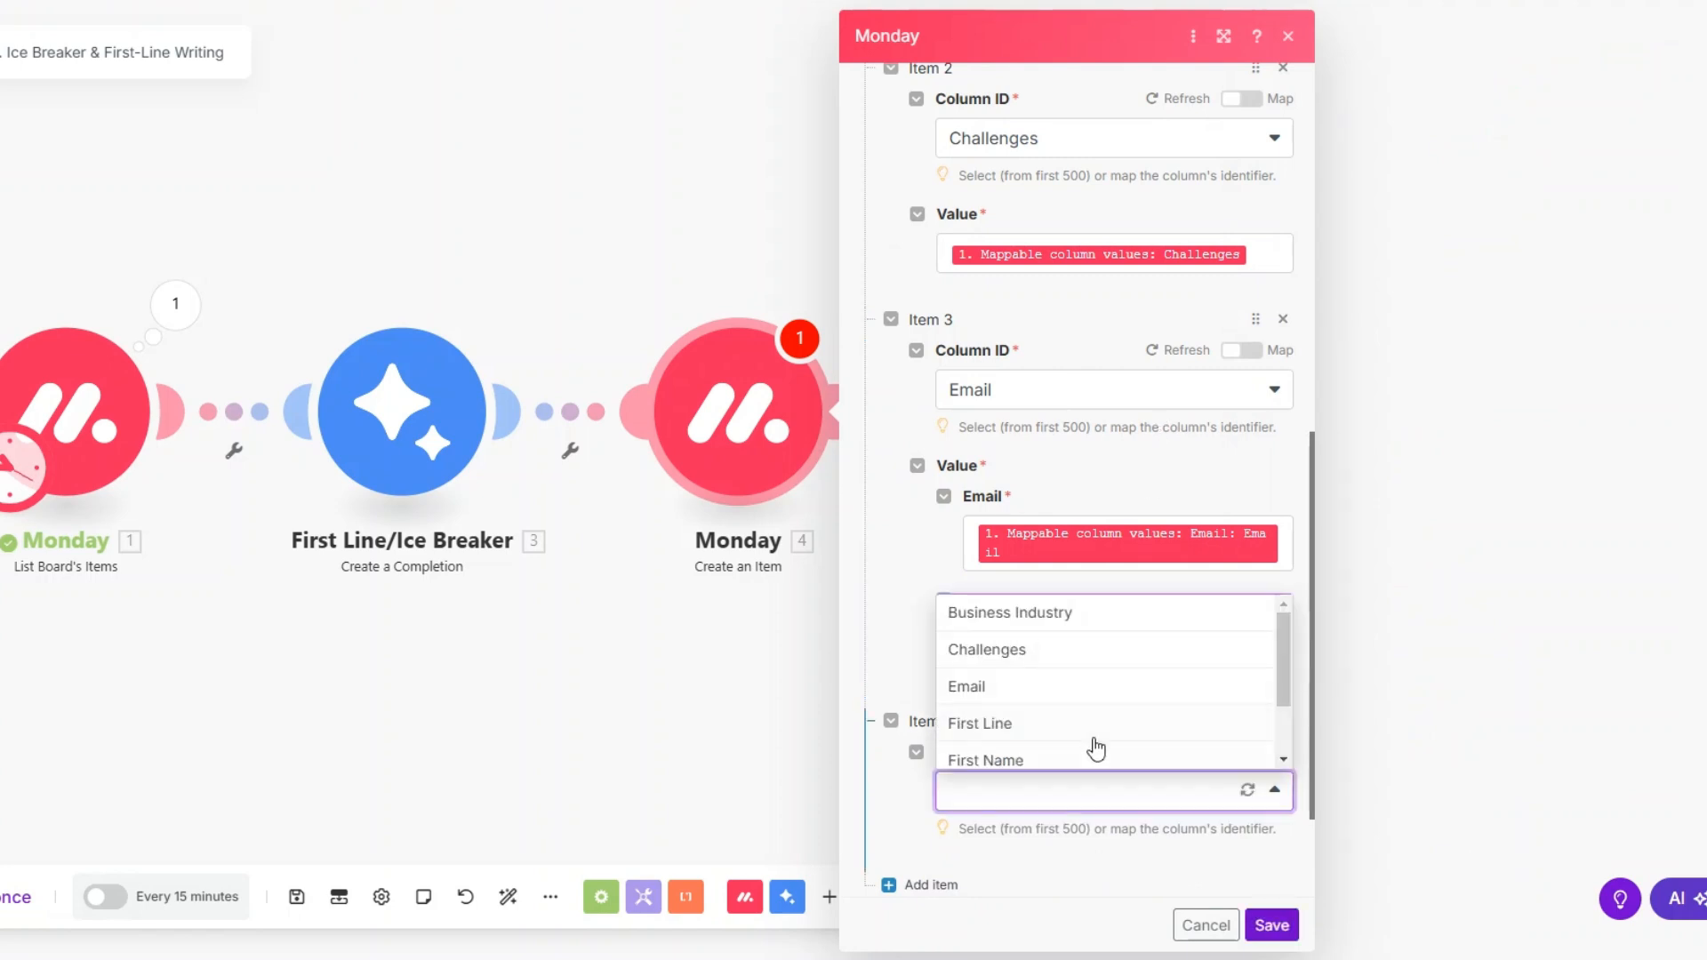
pyautogui.click(1093, 722)
pyautogui.scroll(-2, 1092, 622)
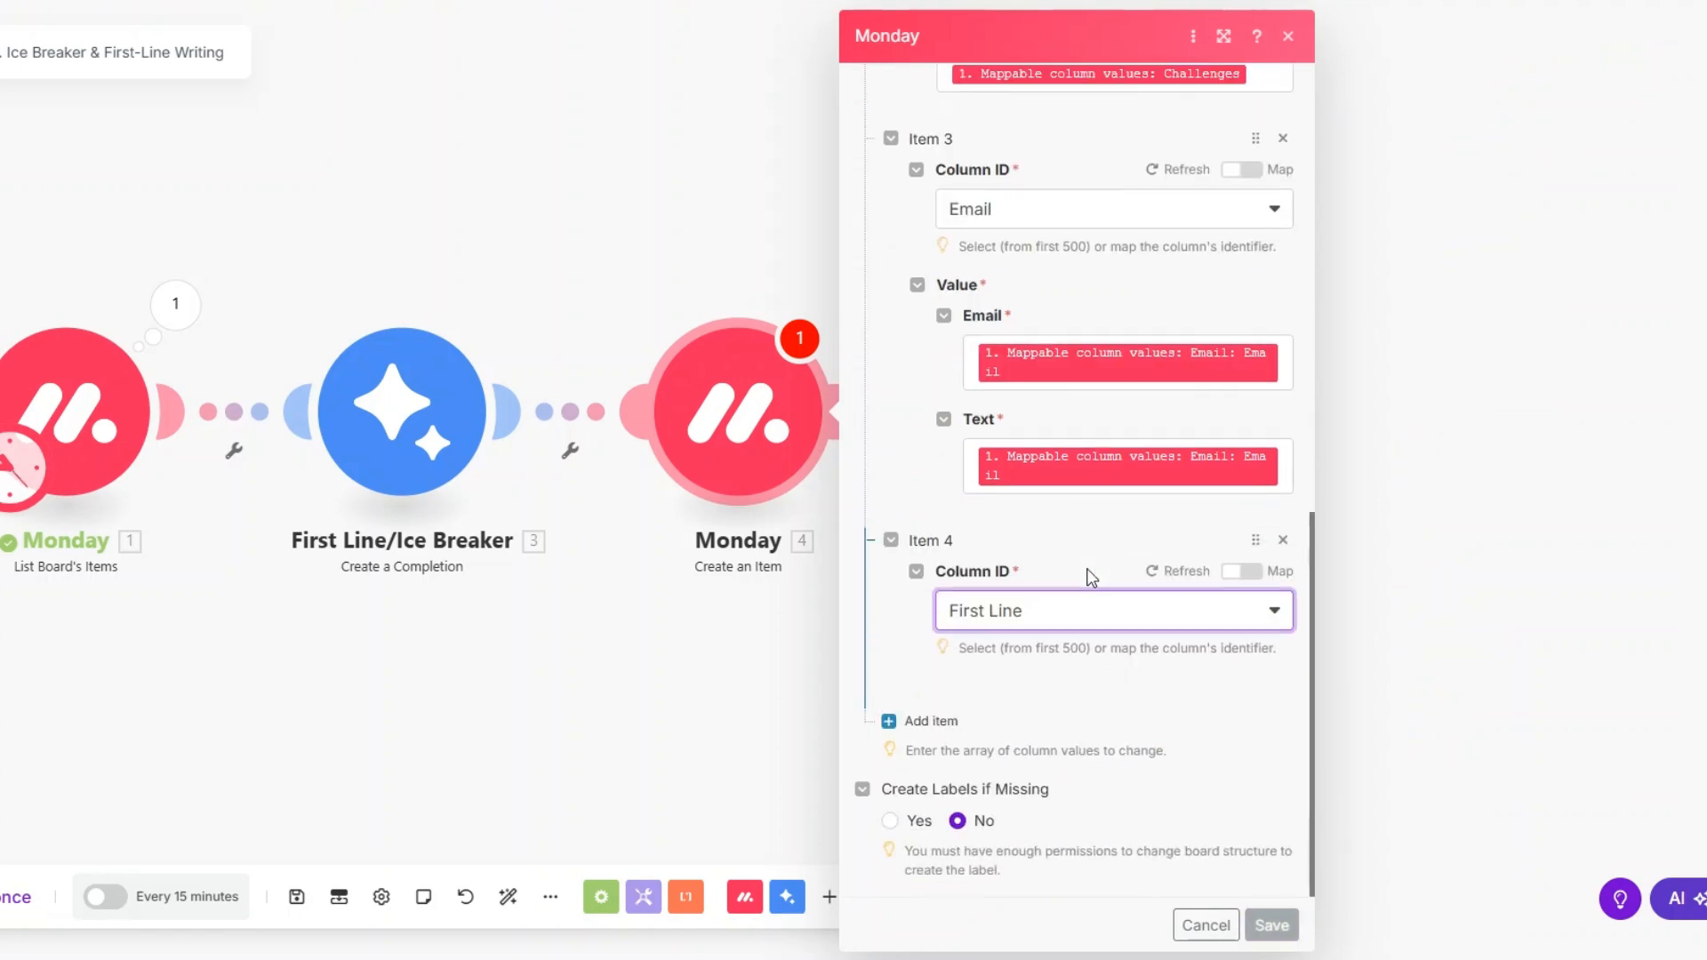
pyautogui.click(1063, 684)
pyautogui.click(1356, 208)
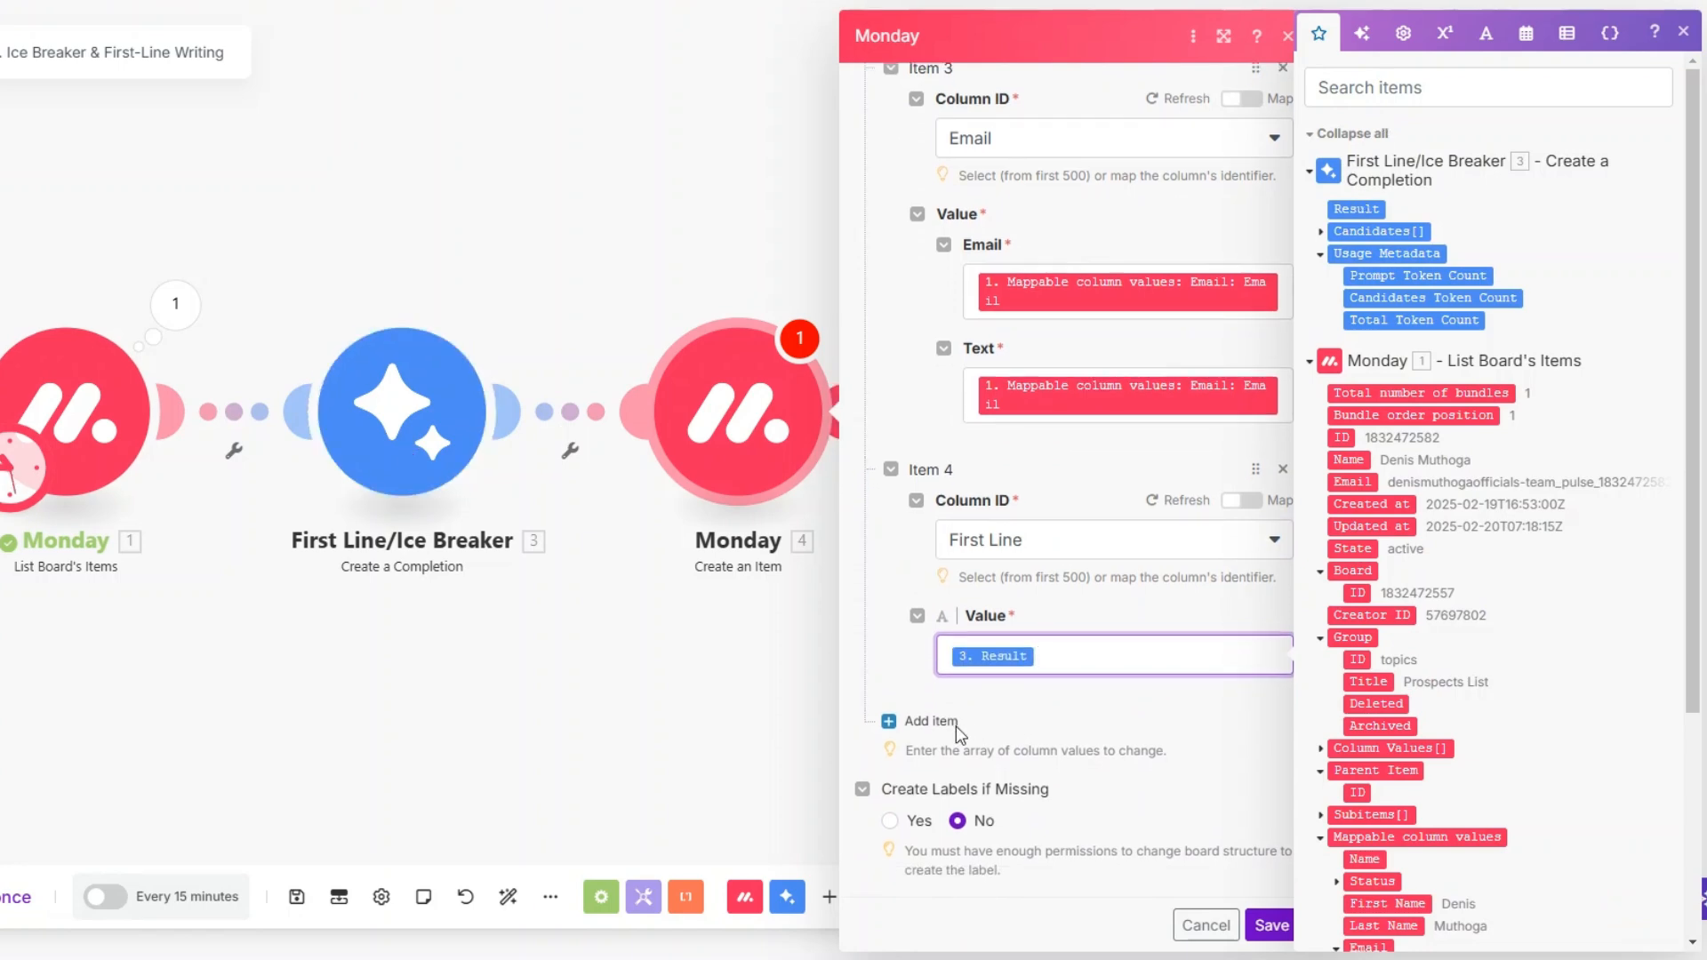
# Step: Add a First Name column value to the new item and map it to the First Name value from List Board's Items
pyautogui.click(943, 725)
pyautogui.scroll(-2, 1070, 640)
pyautogui.click(1065, 631)
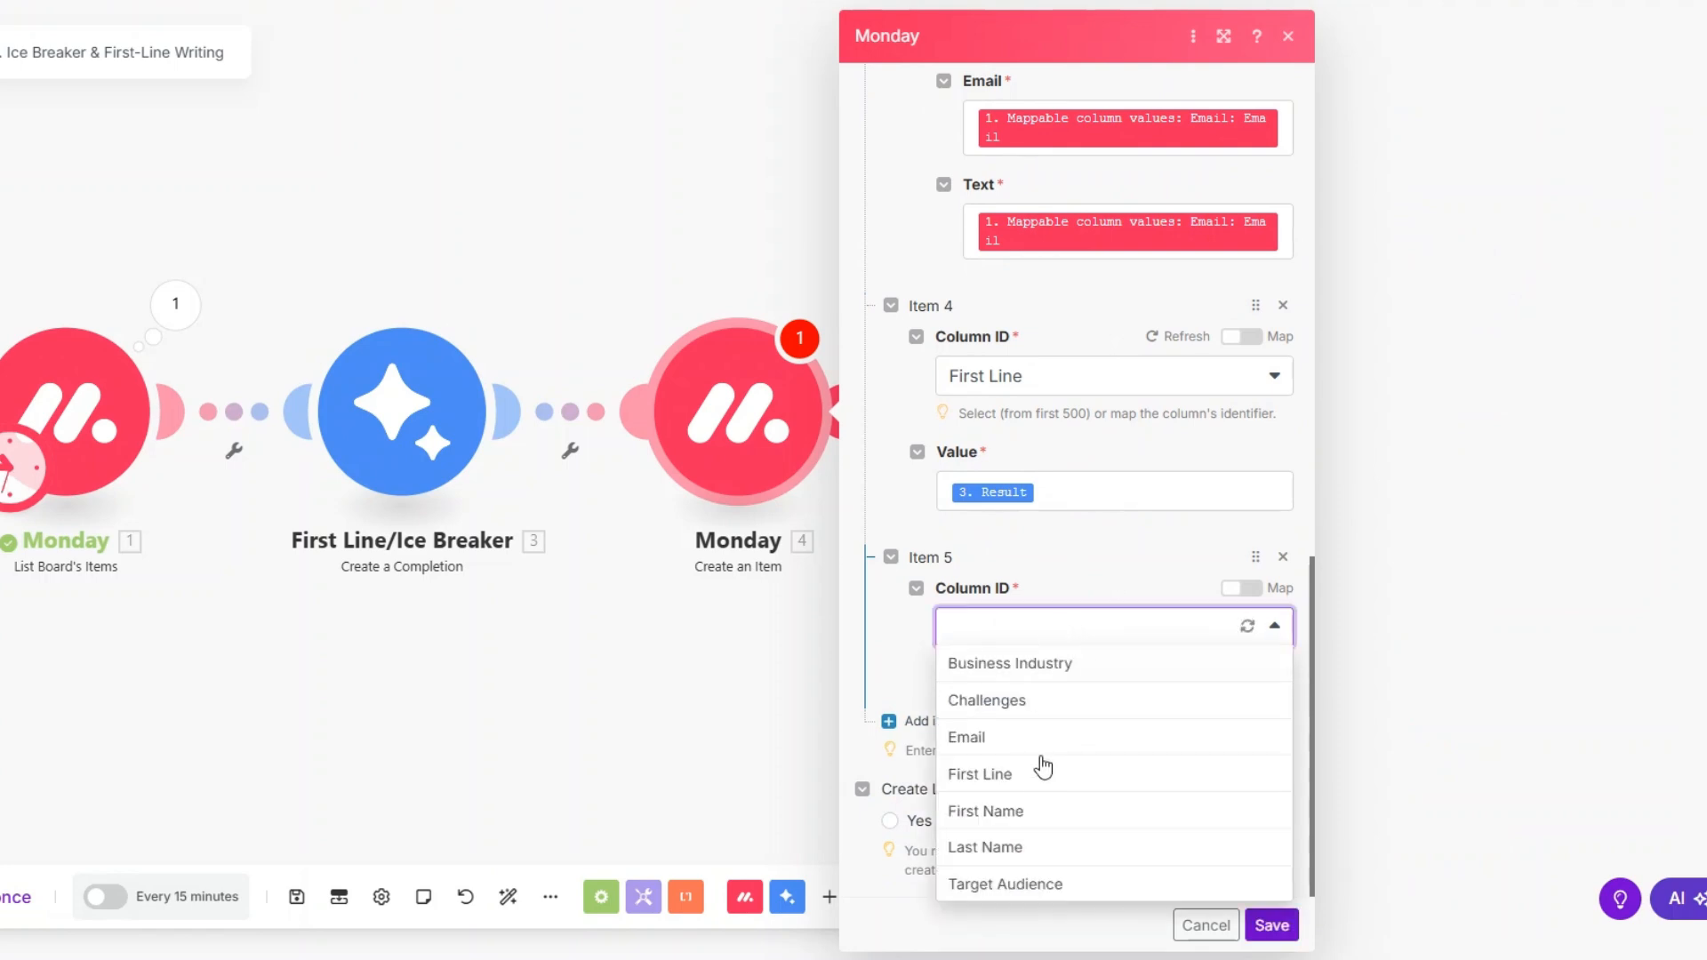
pyautogui.click(1040, 829)
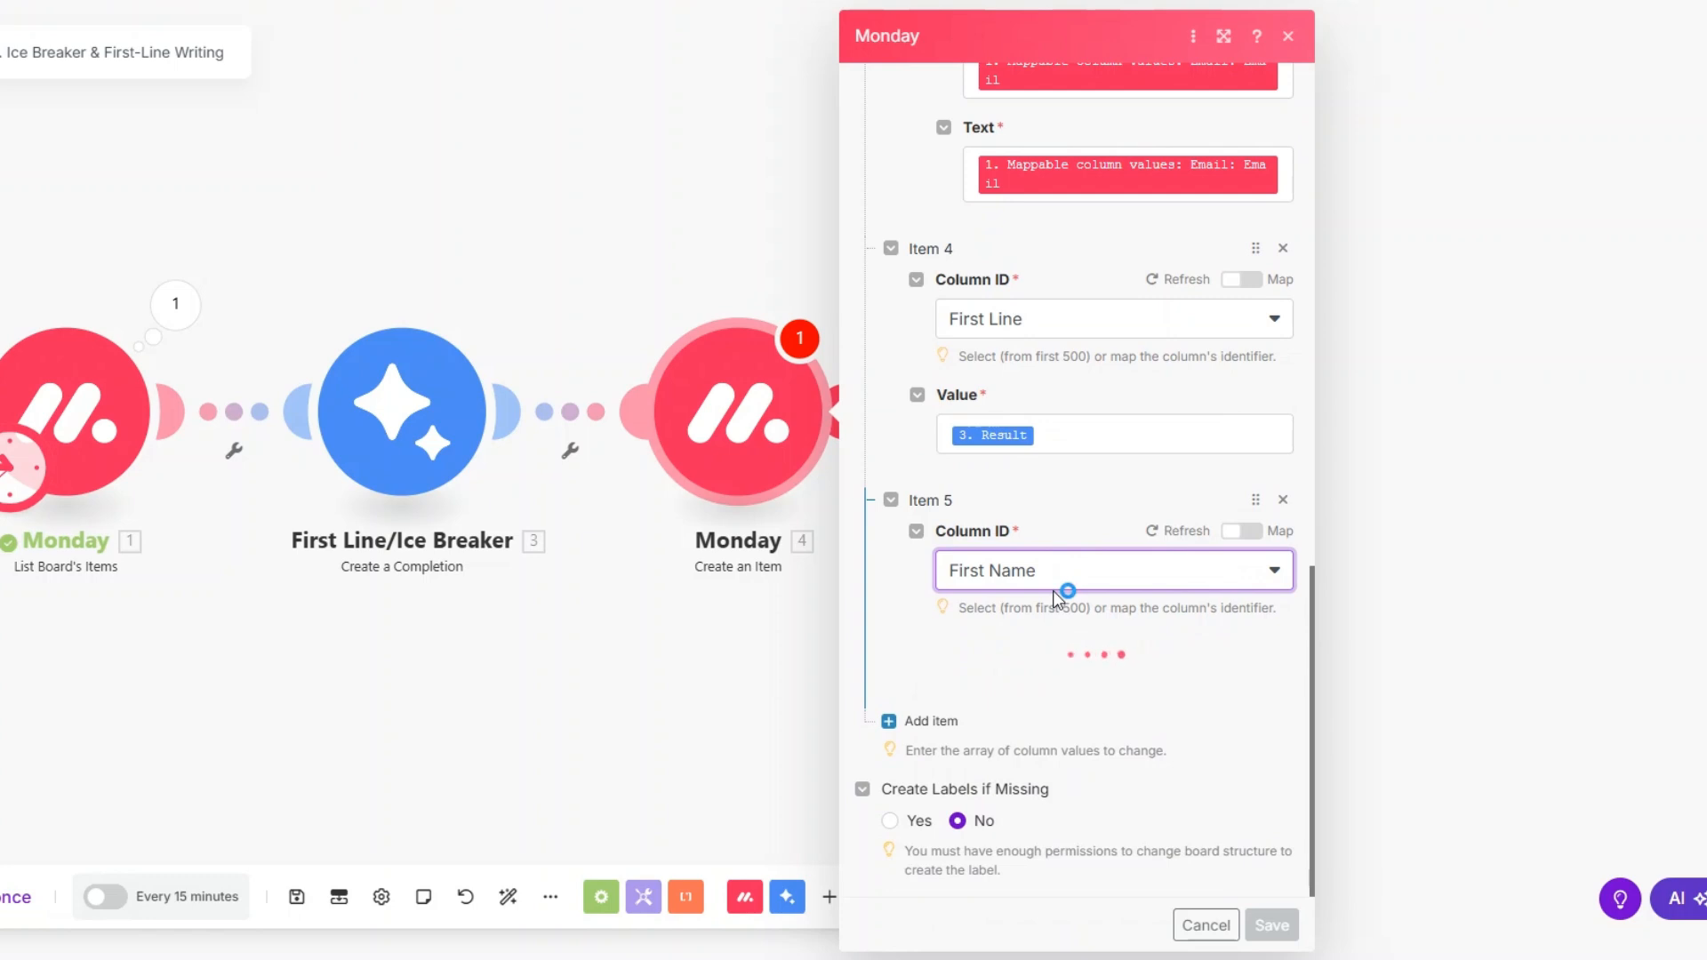
pyautogui.click(1005, 685)
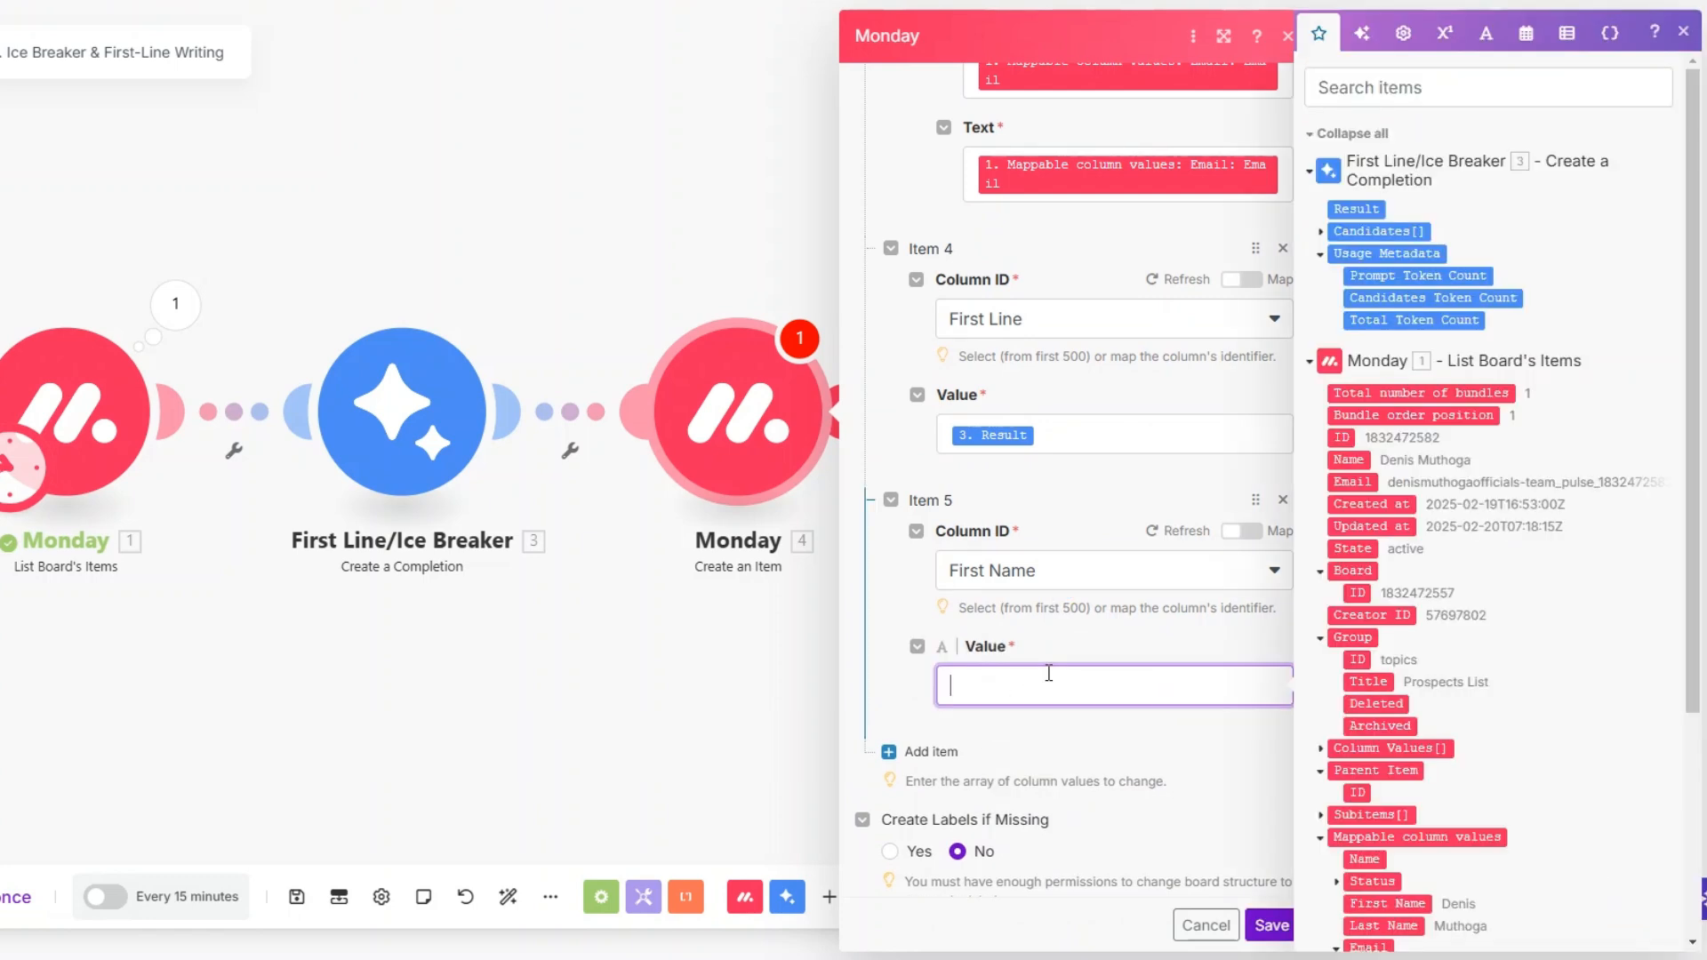
pyautogui.scroll(-3, 1384, 657)
pyautogui.click(1385, 695)
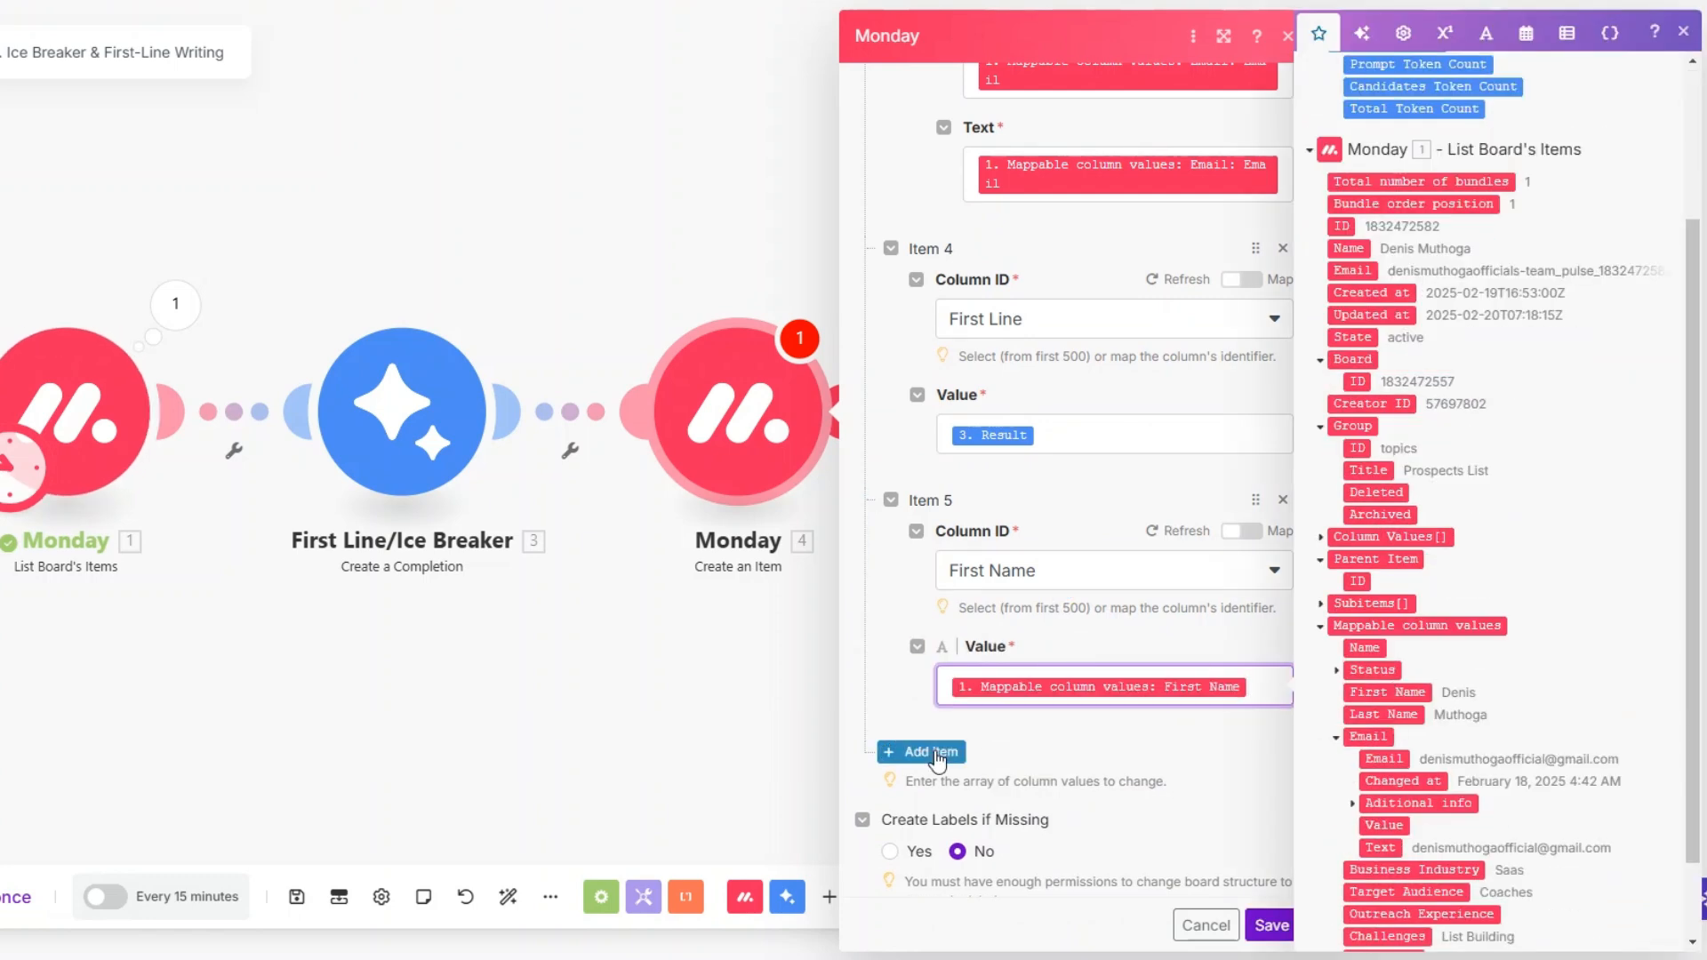
# Step: Add a Last Name column value to the new item and map it to the Last Name value from List Board's Items
pyautogui.click(899, 751)
pyautogui.scroll(-2, 1126, 631)
pyautogui.click(1124, 629)
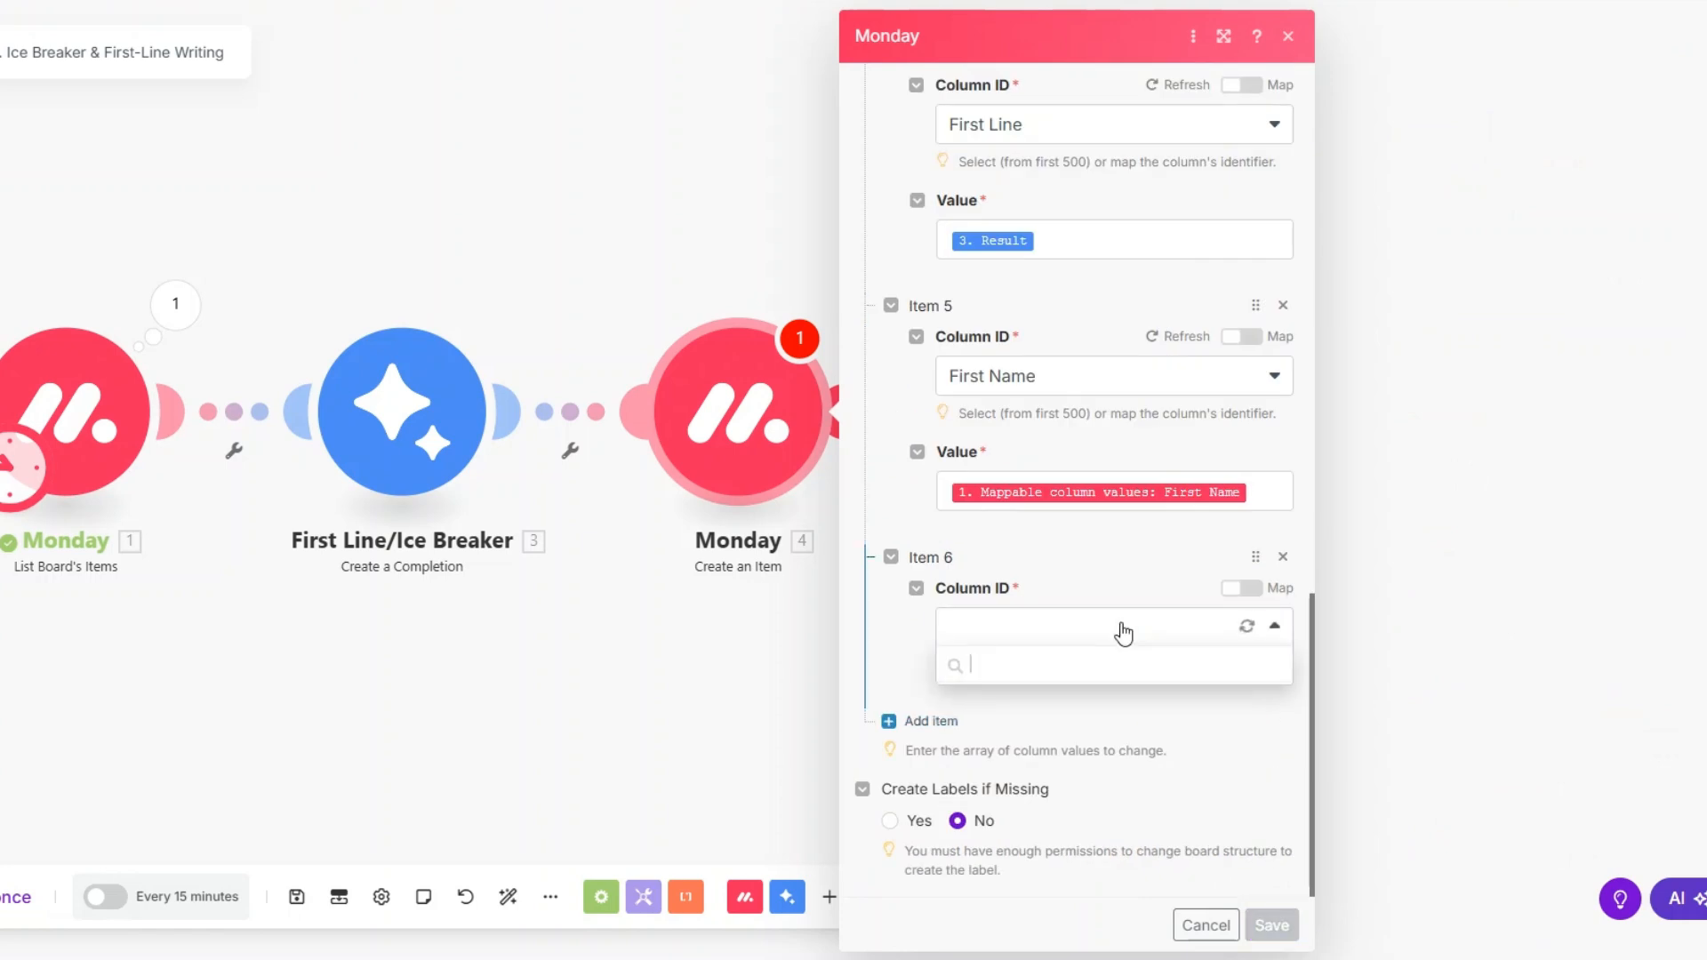
pyautogui.click(1074, 849)
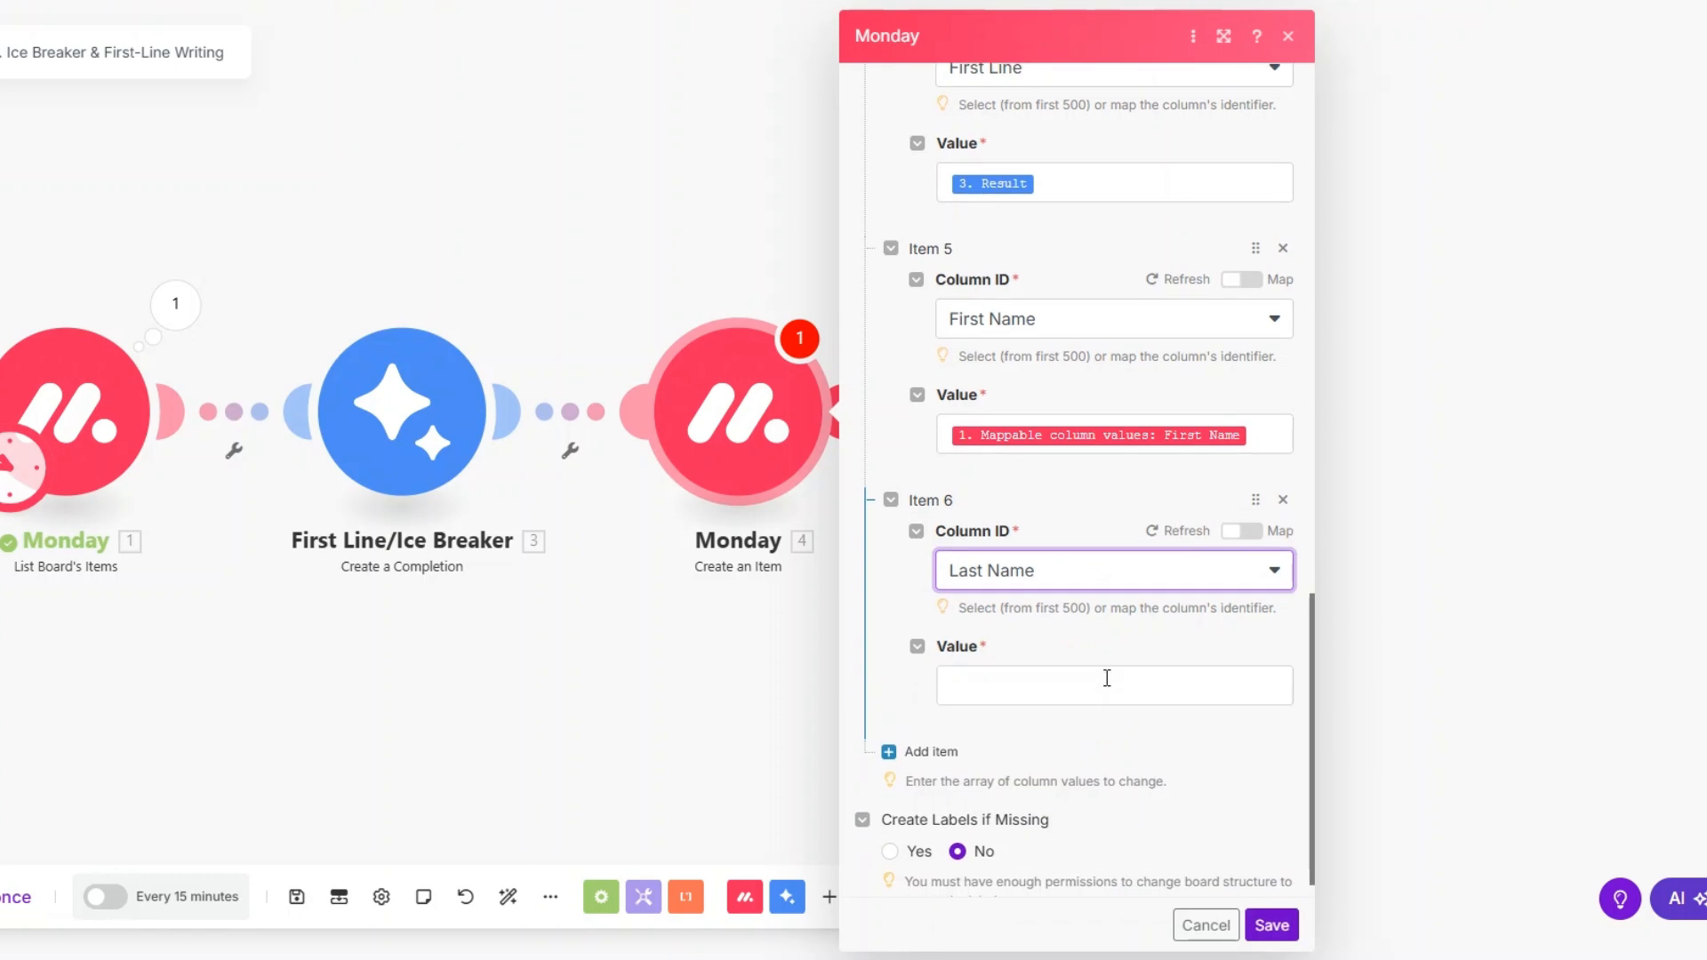
pyautogui.click(1105, 681)
pyautogui.click(1383, 714)
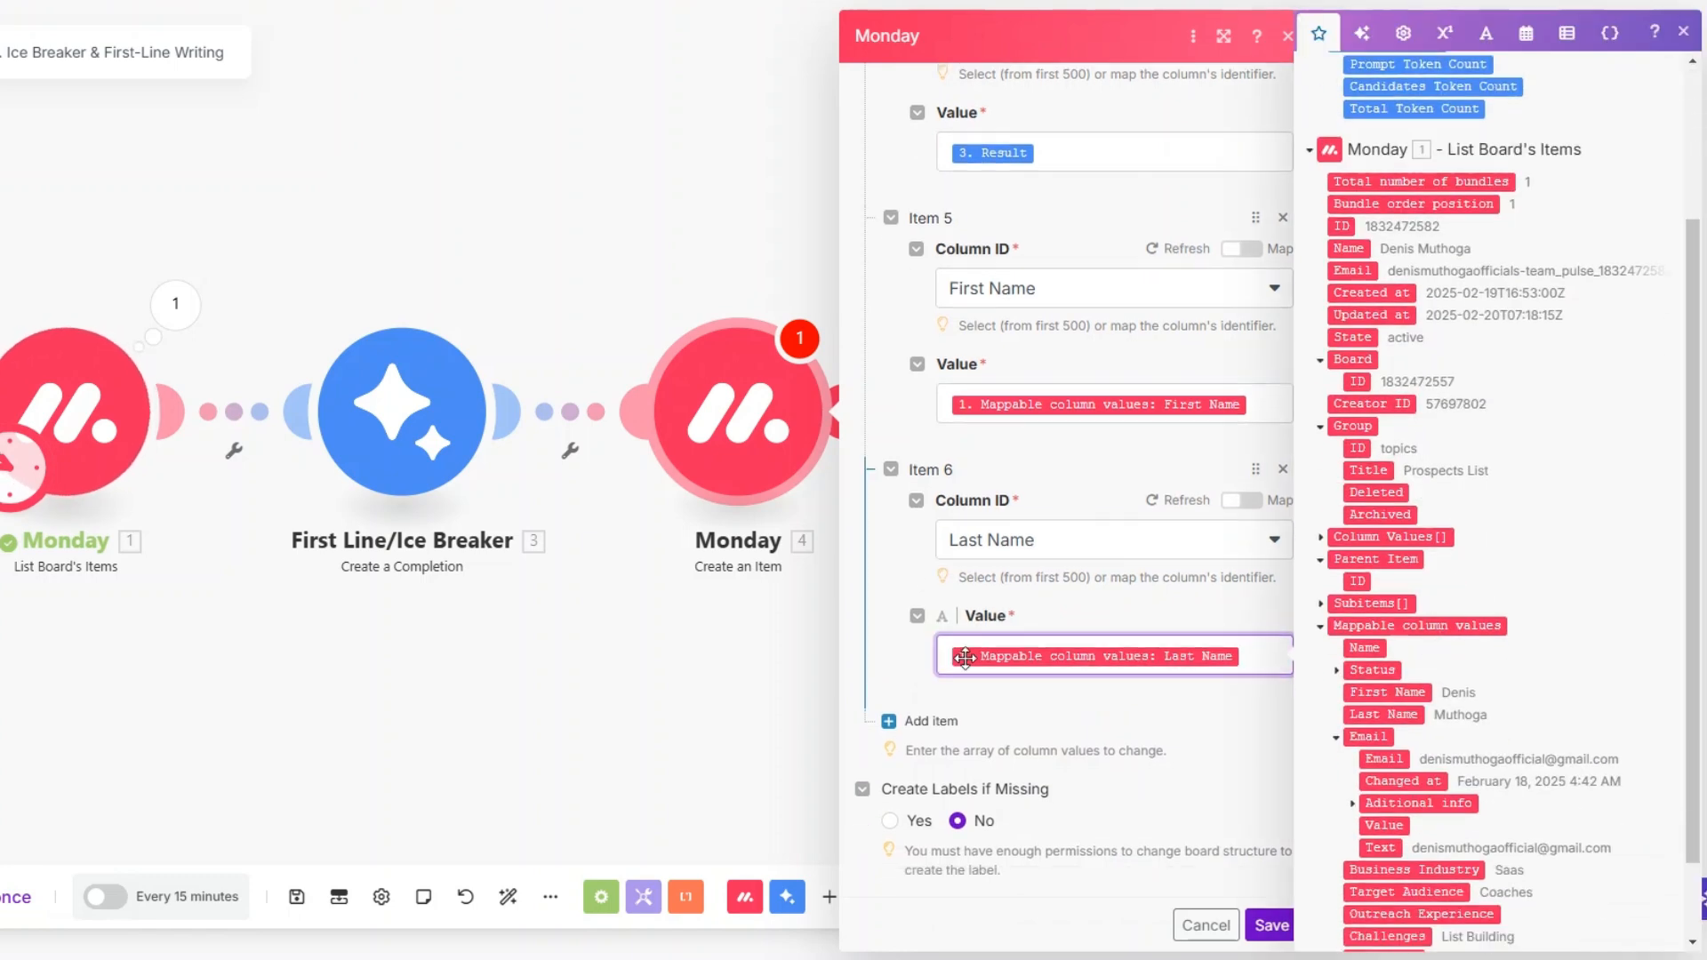
# Step: Add a Target Audience column value mapped to the Target Audience value from List Board's Items, and save the Create an Item module
pyautogui.click(925, 722)
pyautogui.click(1034, 629)
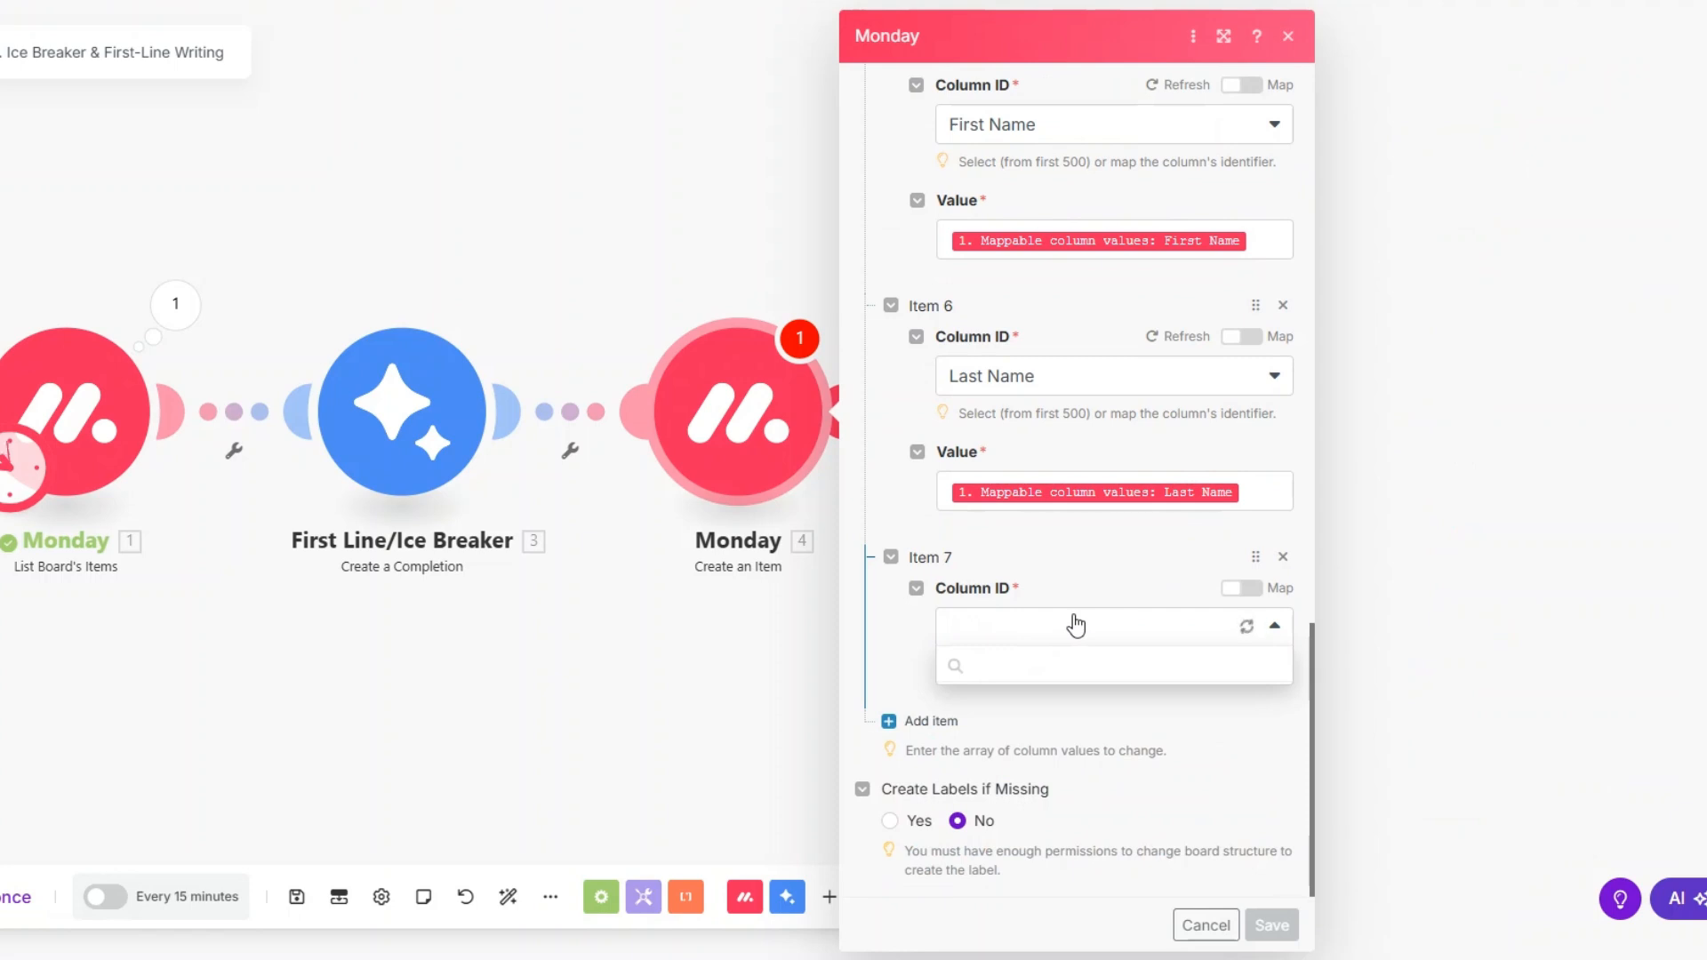
pyautogui.click(1036, 880)
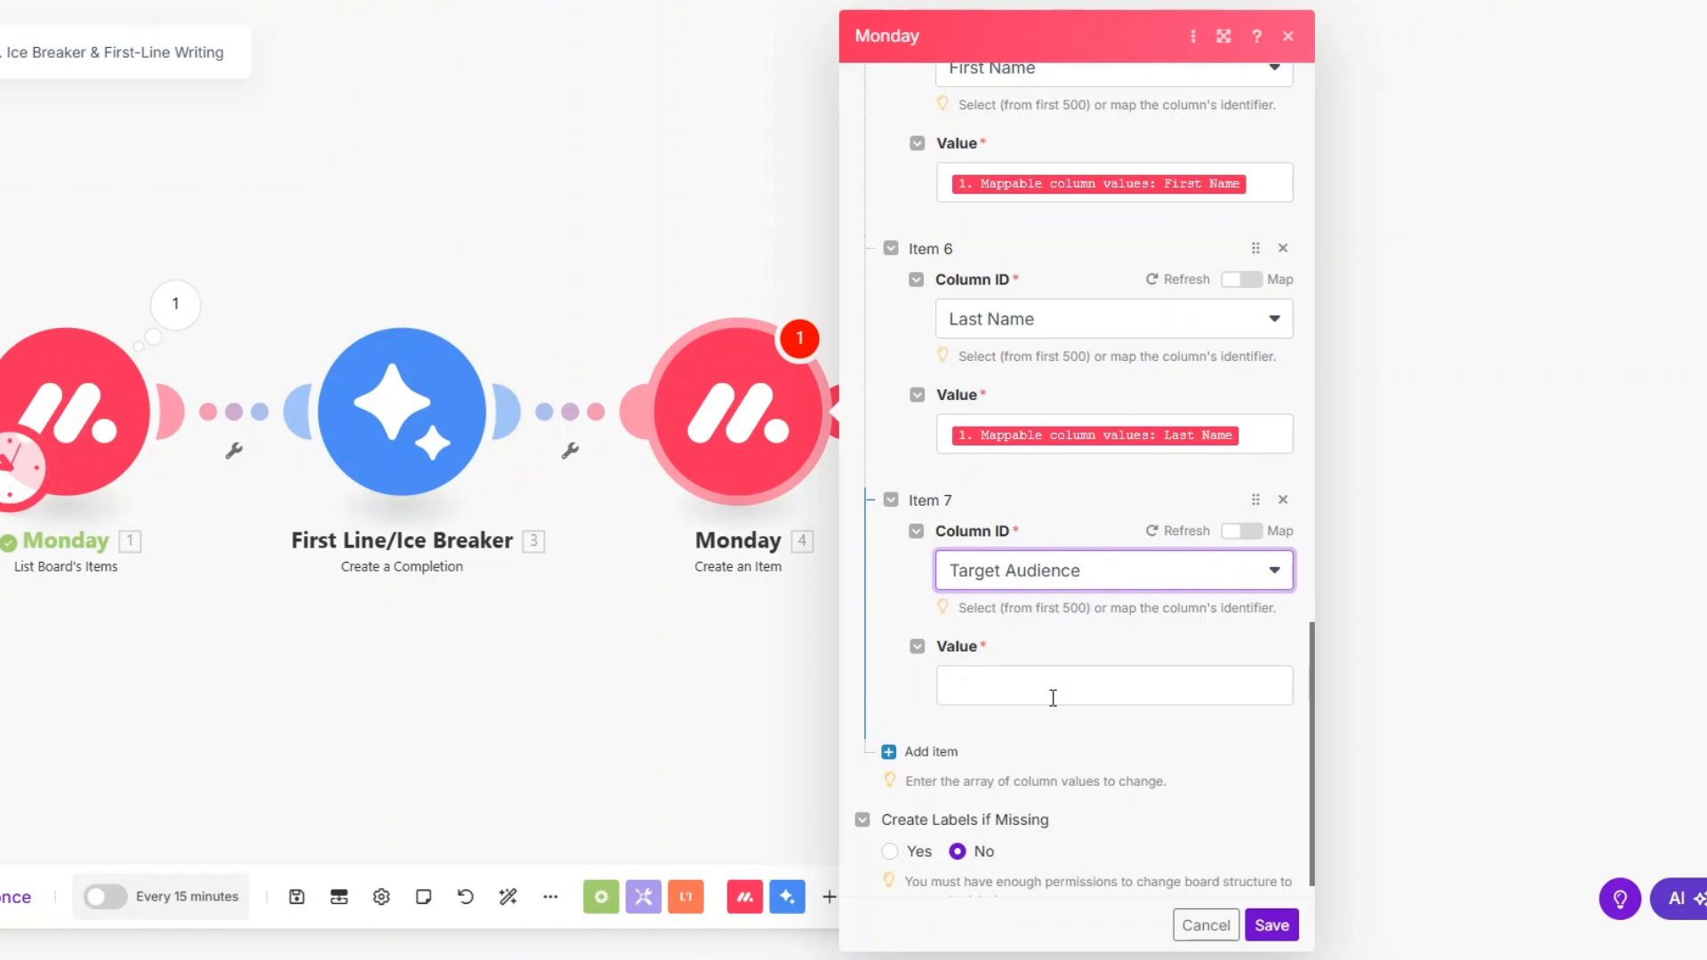
pyautogui.click(1053, 698)
pyautogui.scroll(-5, 1414, 712)
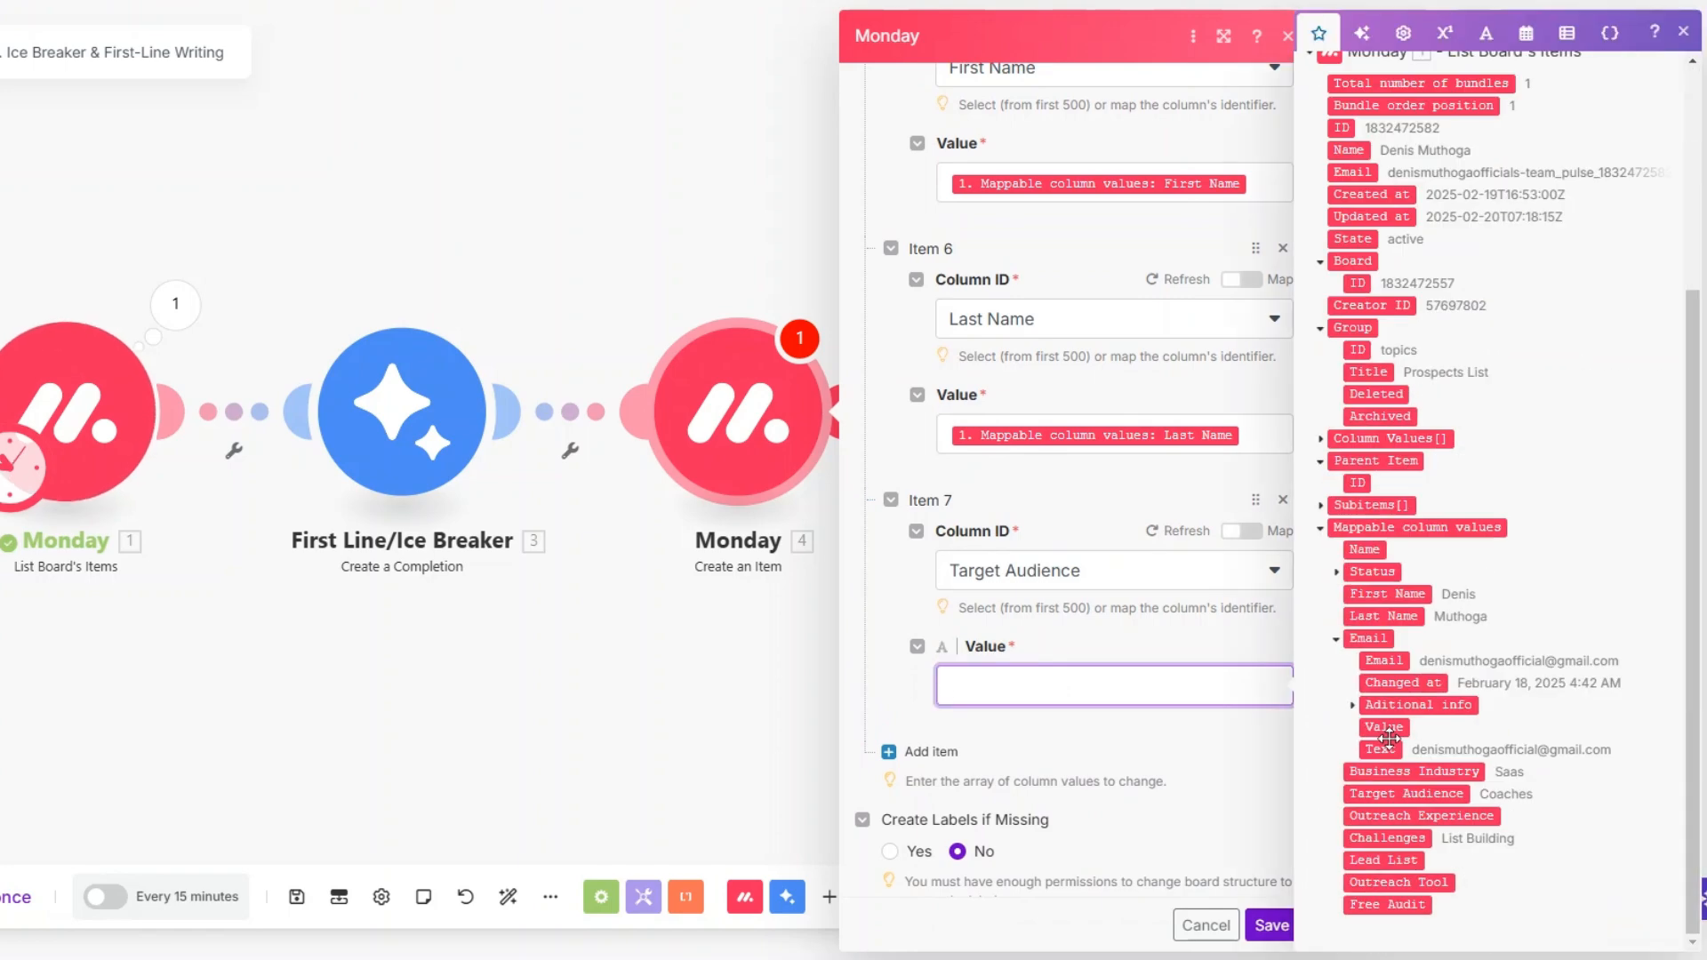
pyautogui.click(1407, 795)
pyautogui.click(1270, 925)
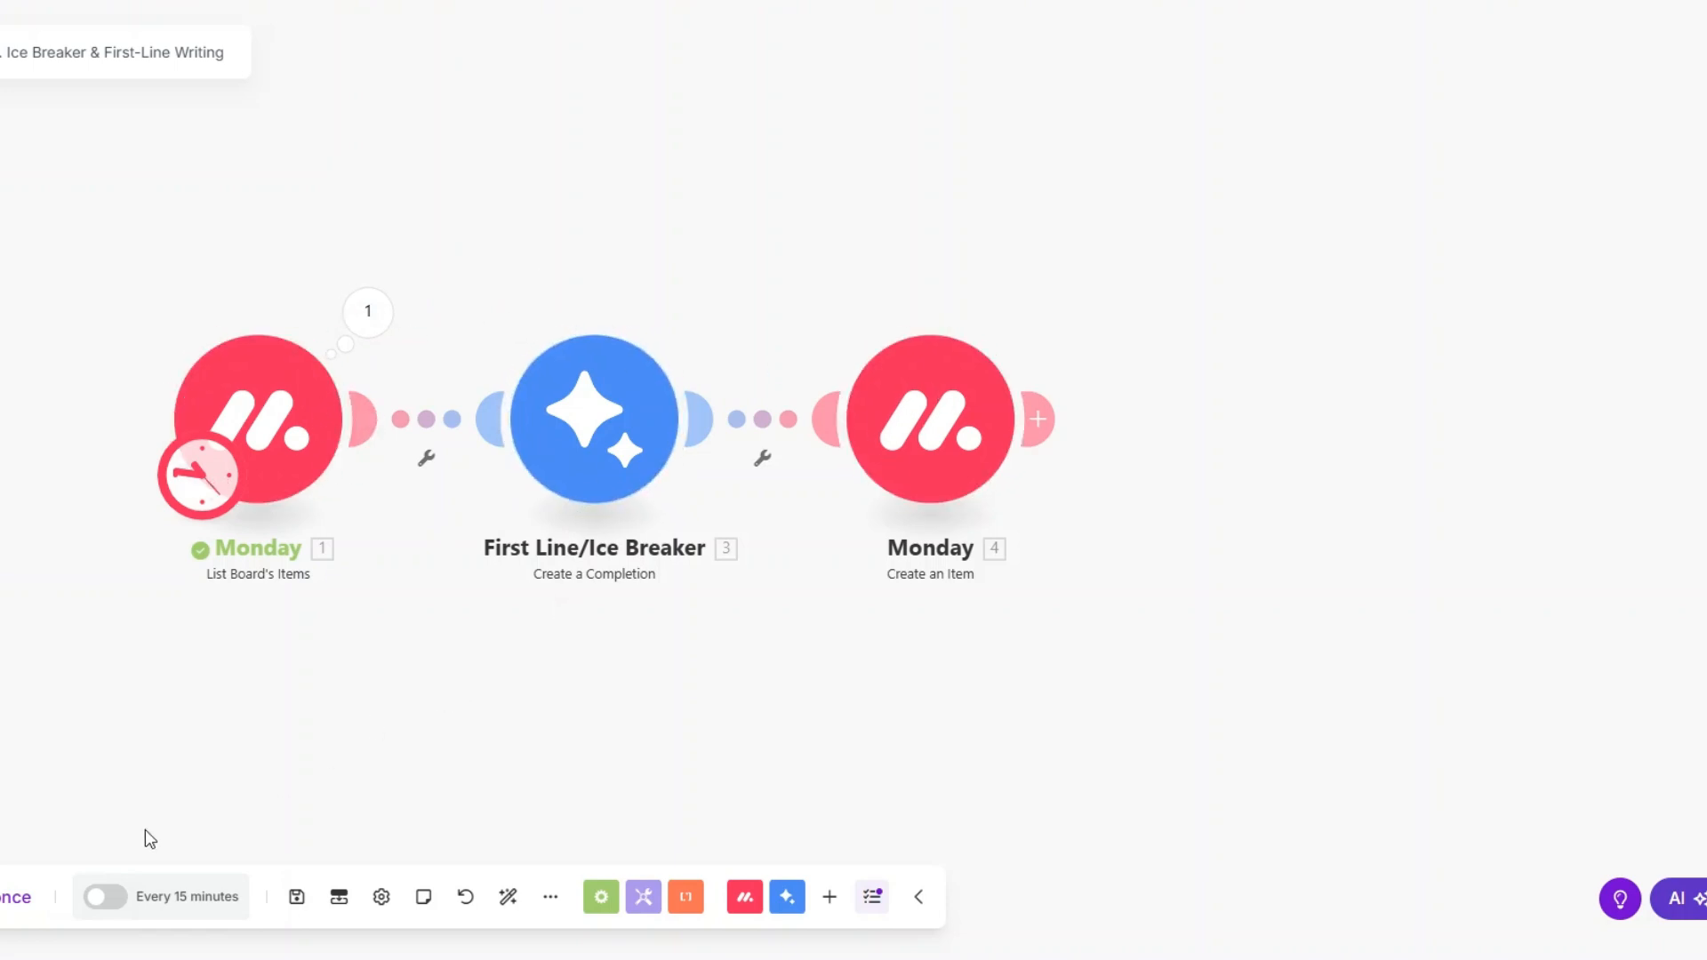
# Step: Run the scenario once and examine the error details of the Create an Item module
pyautogui.click(18, 898)
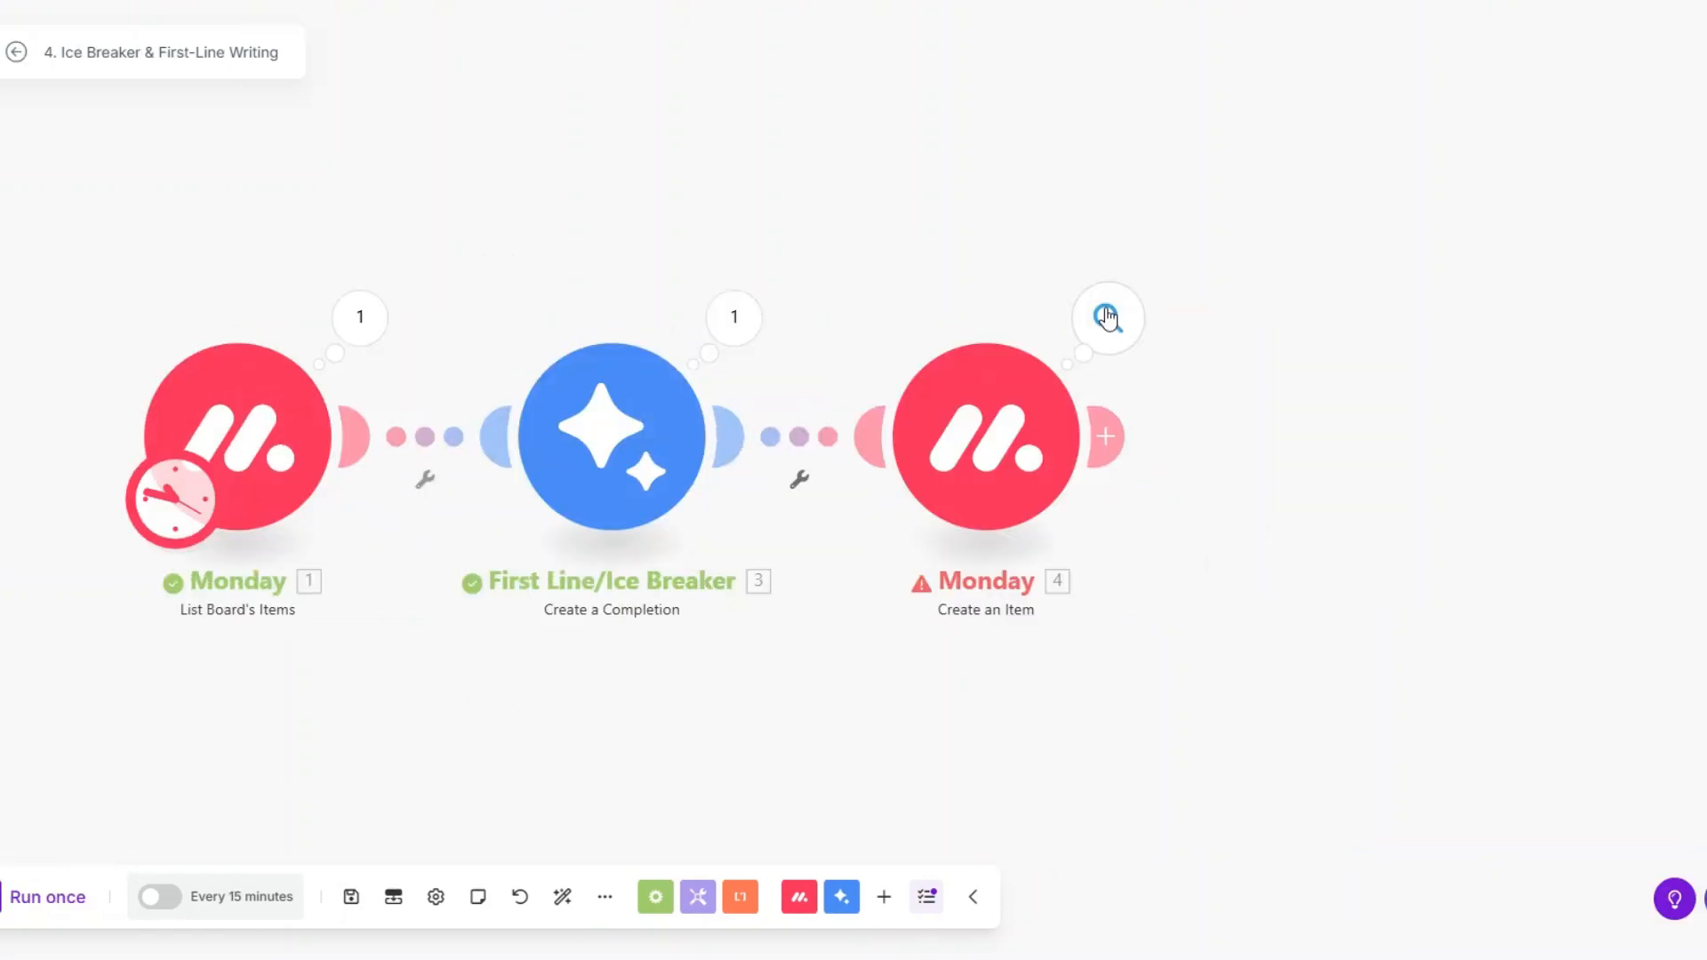
pyautogui.click(1107, 317)
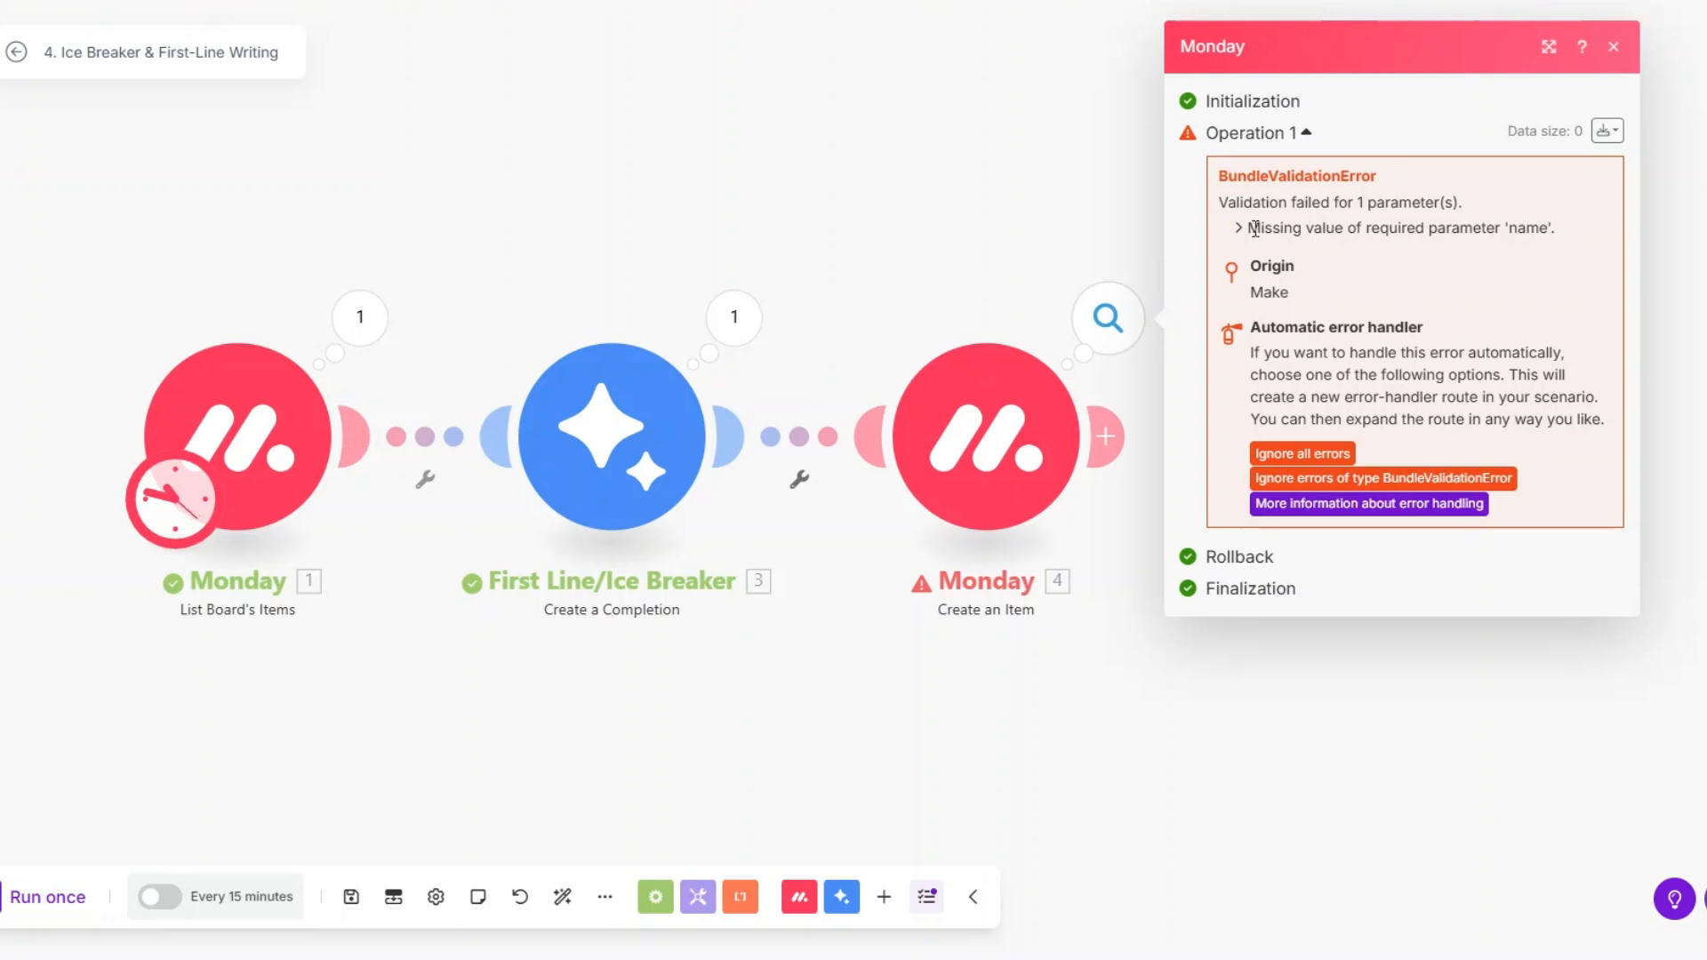
pyautogui.moveTo(1249, 229); pyautogui.dragTo(1565, 246)
pyautogui.click(1160, 687)
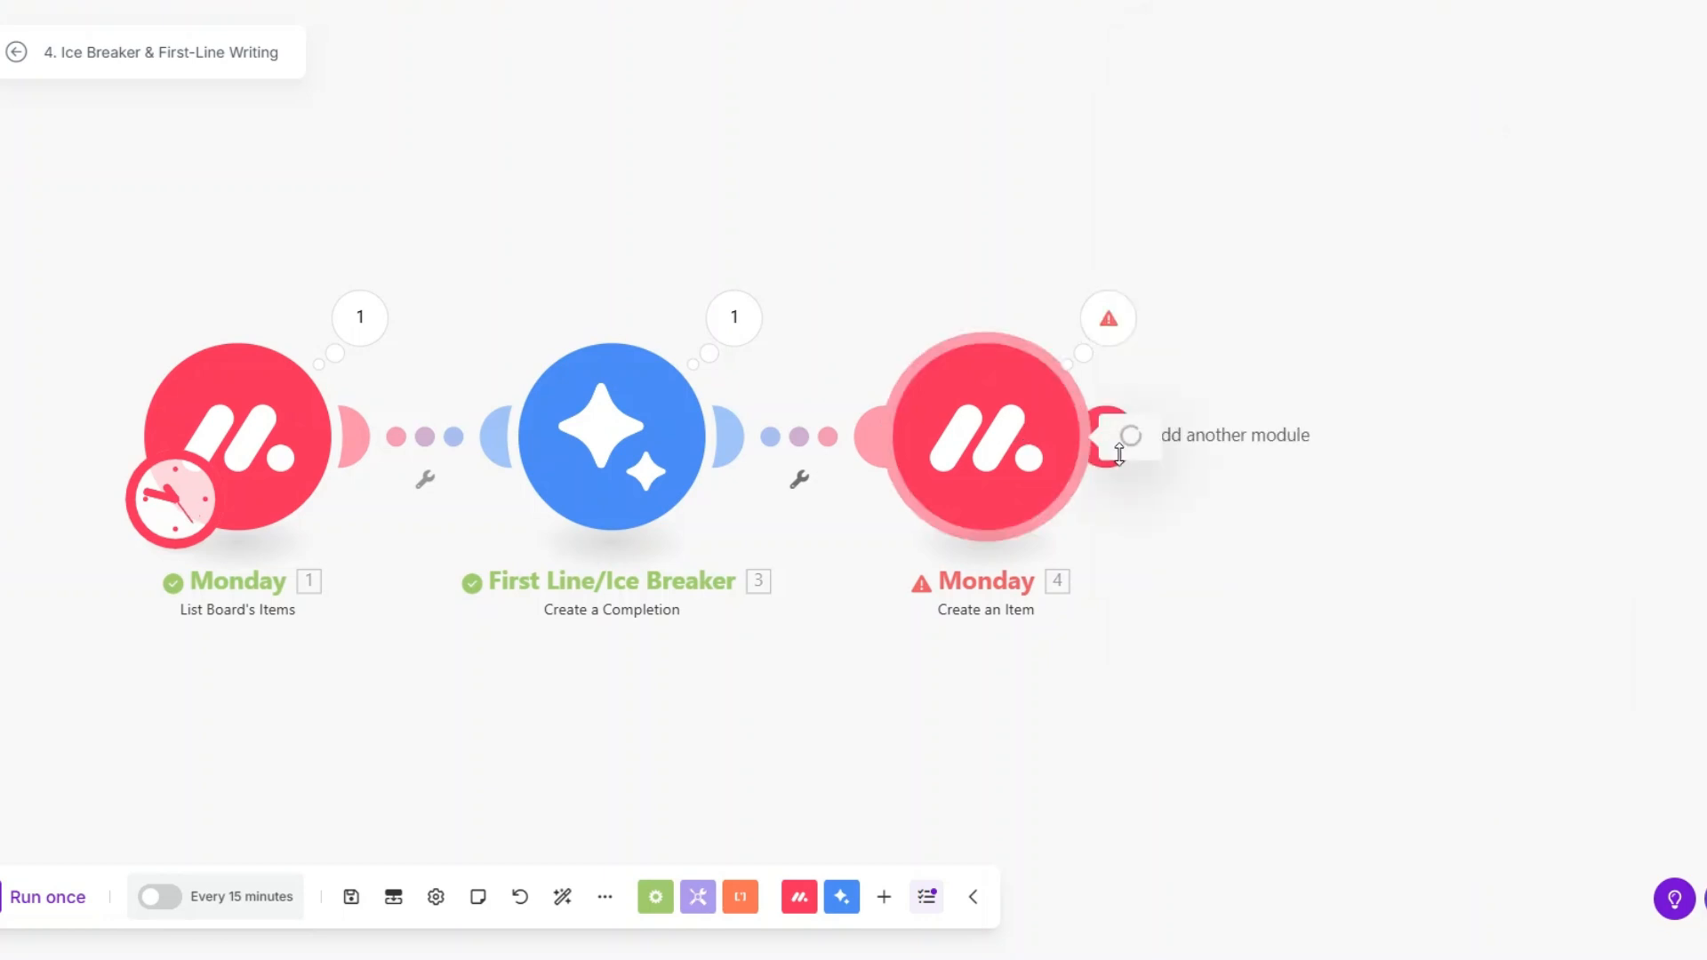
# Step: Replace the Item Name mapping in Create an Item with the First Name and Last Name column values, and save the module
pyautogui.click(1458, 270)
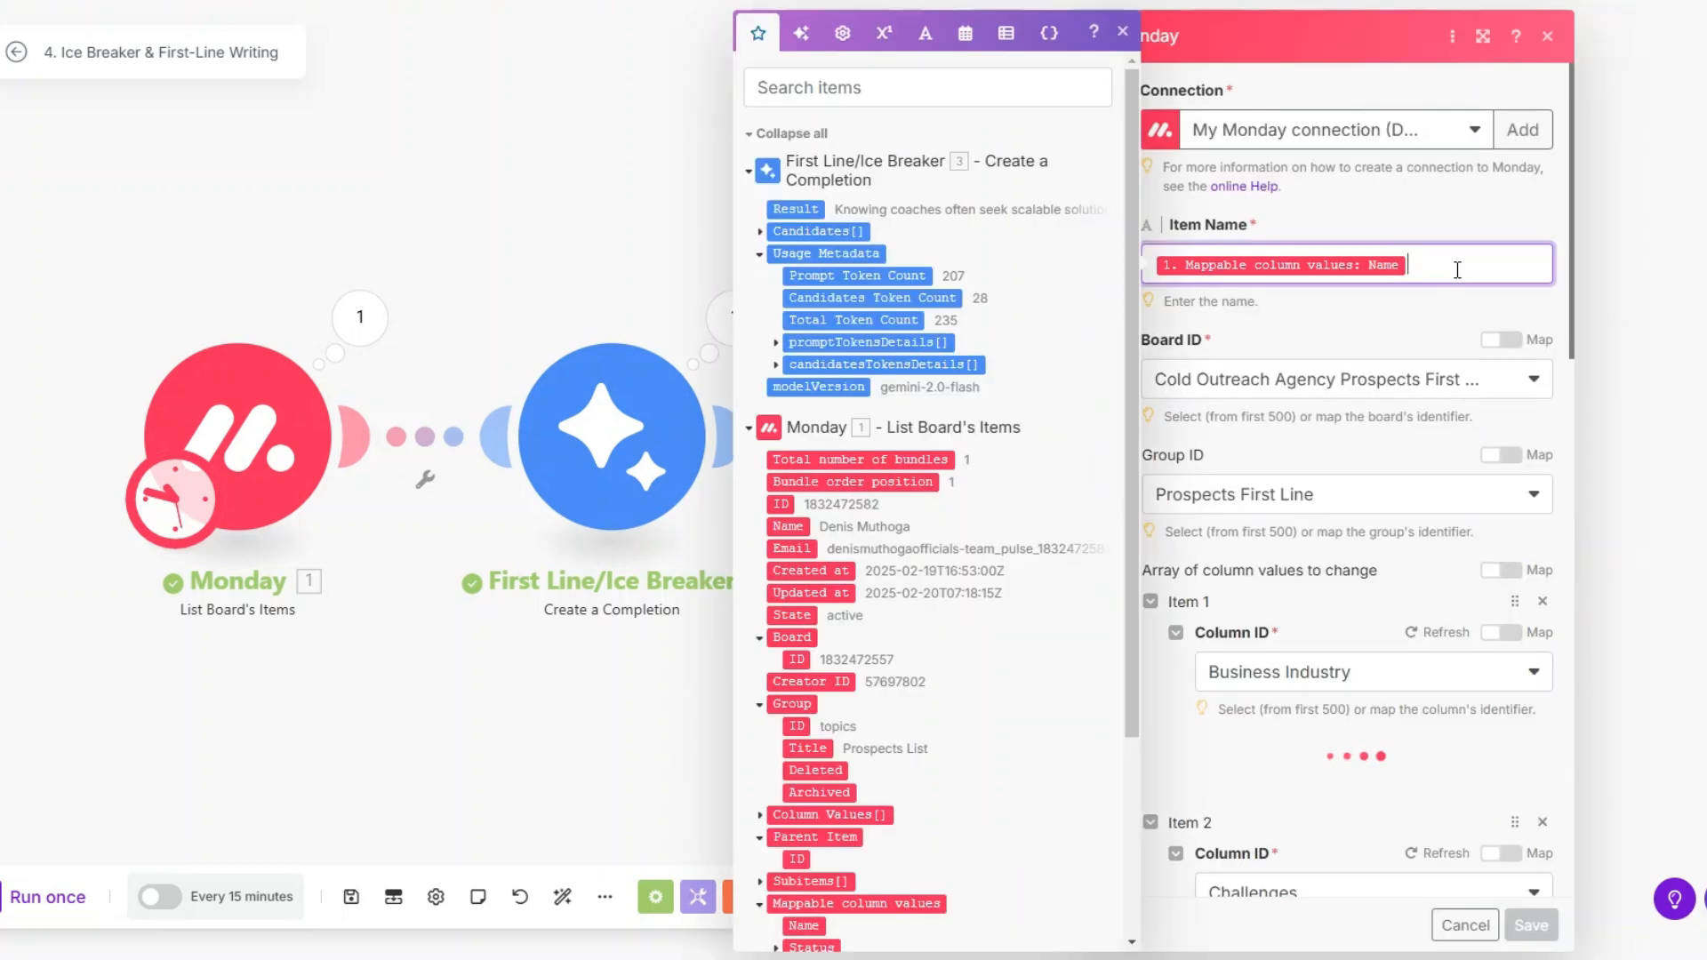
pyautogui.press('BackSpace')
pyautogui.scroll(-3, 823, 698)
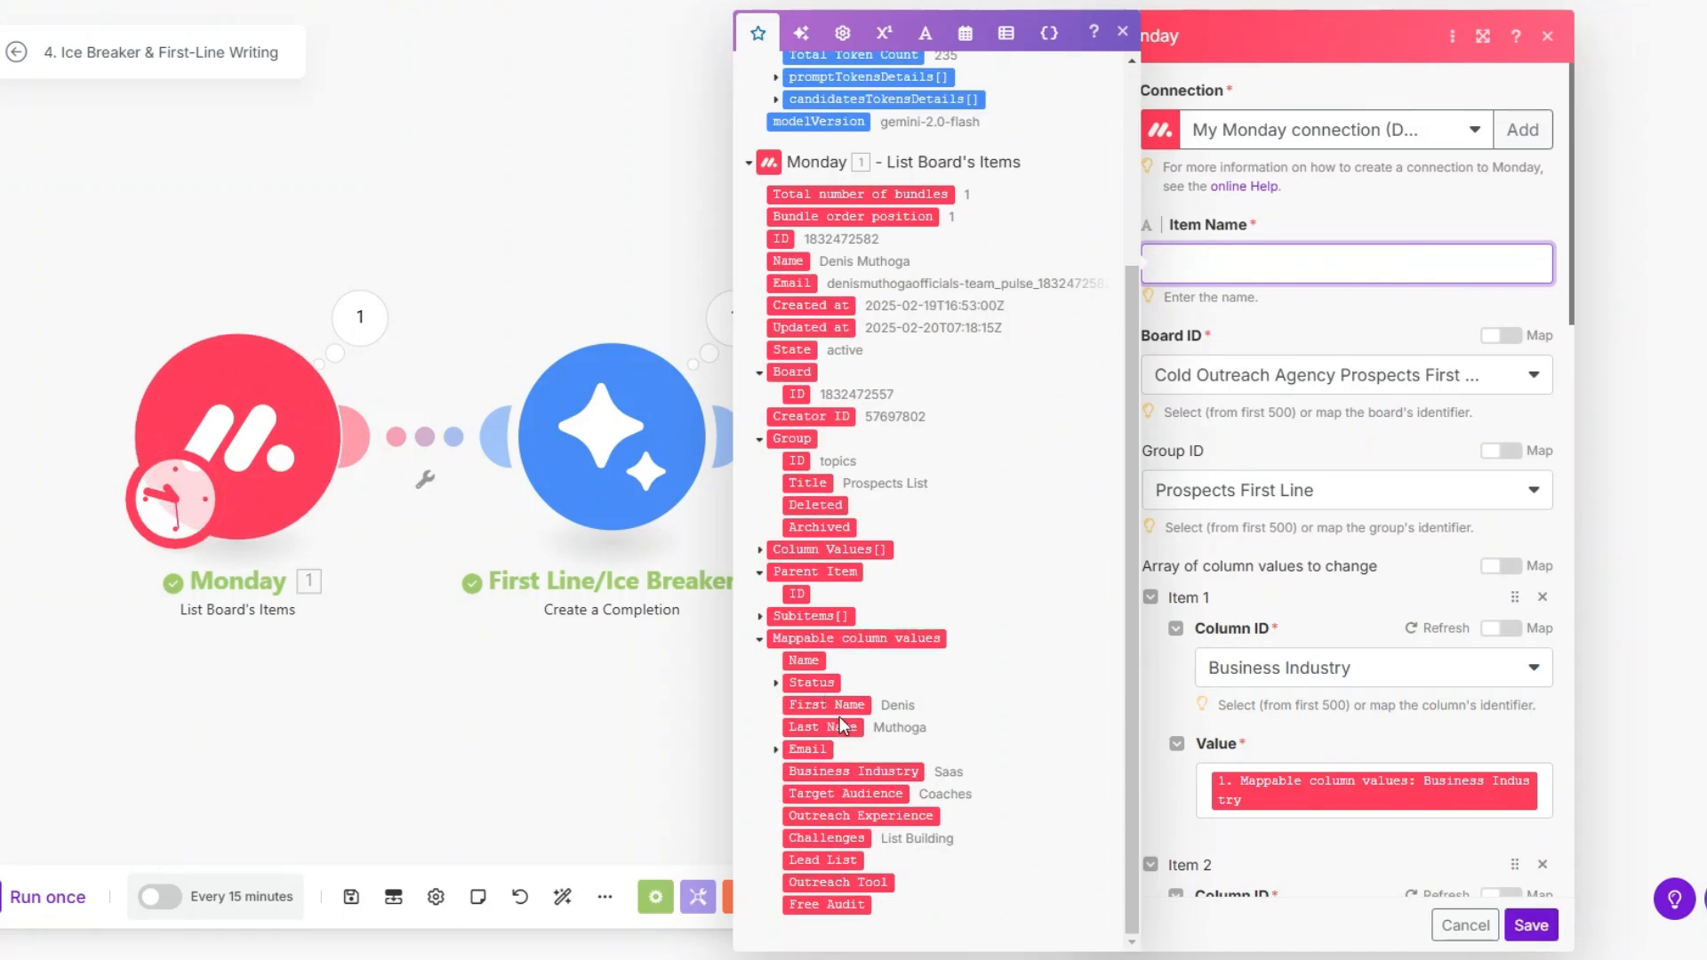
pyautogui.click(824, 702)
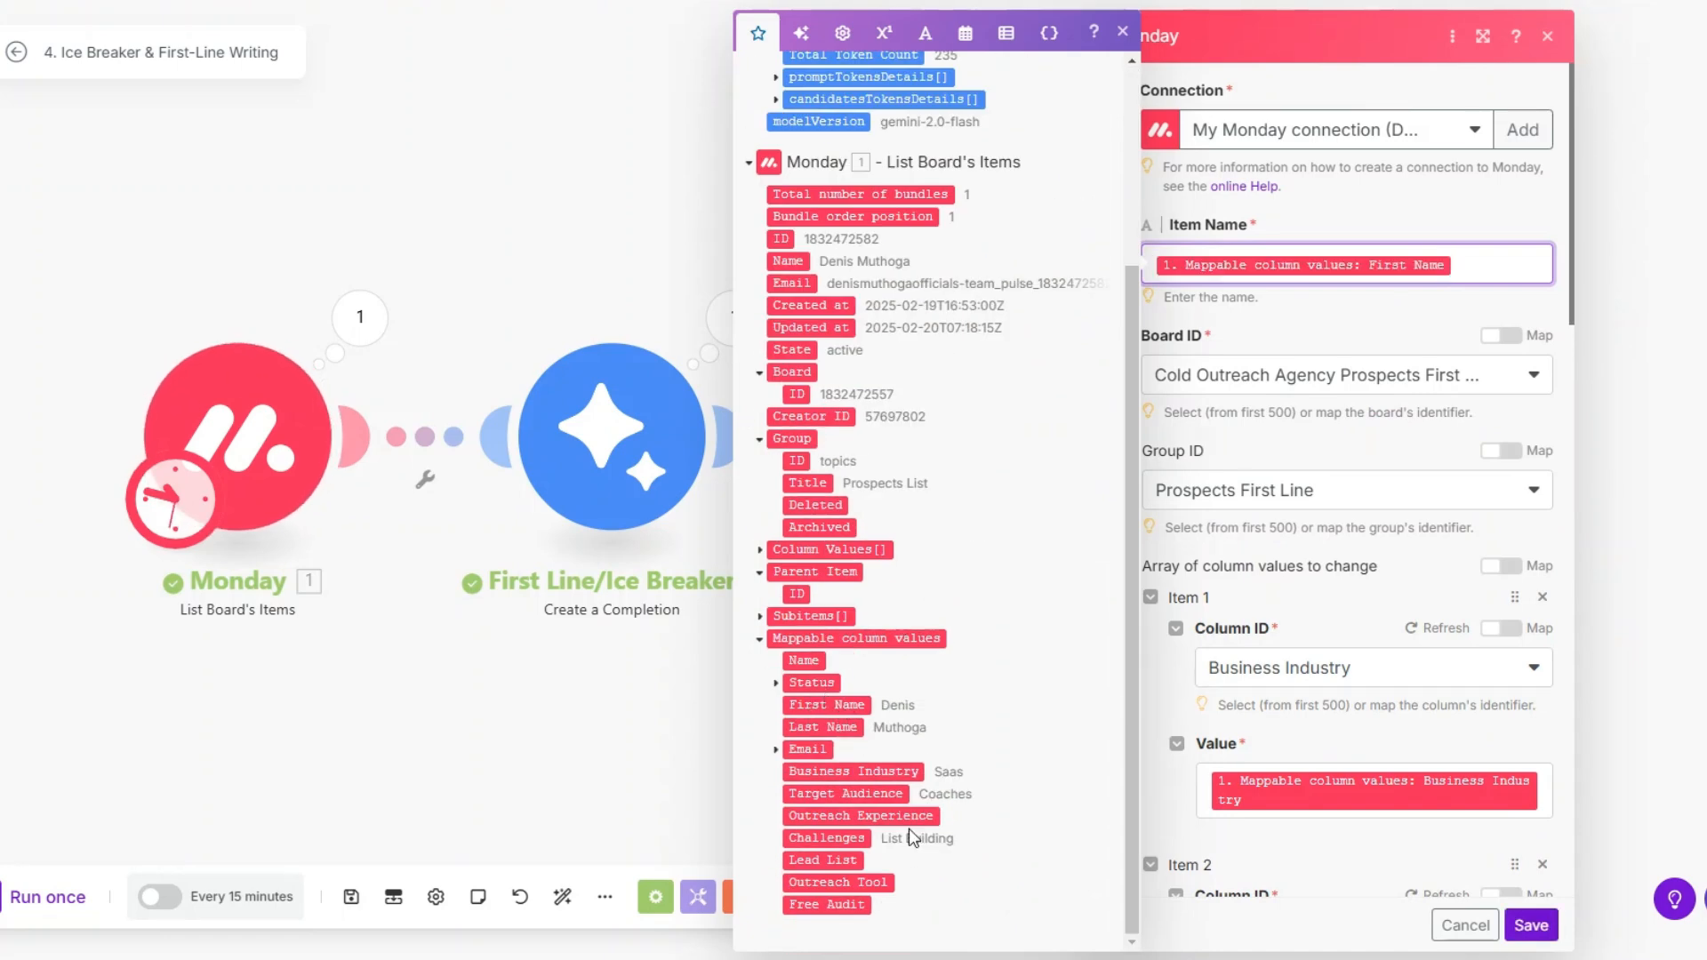
pyautogui.click(823, 727)
pyautogui.click(1531, 925)
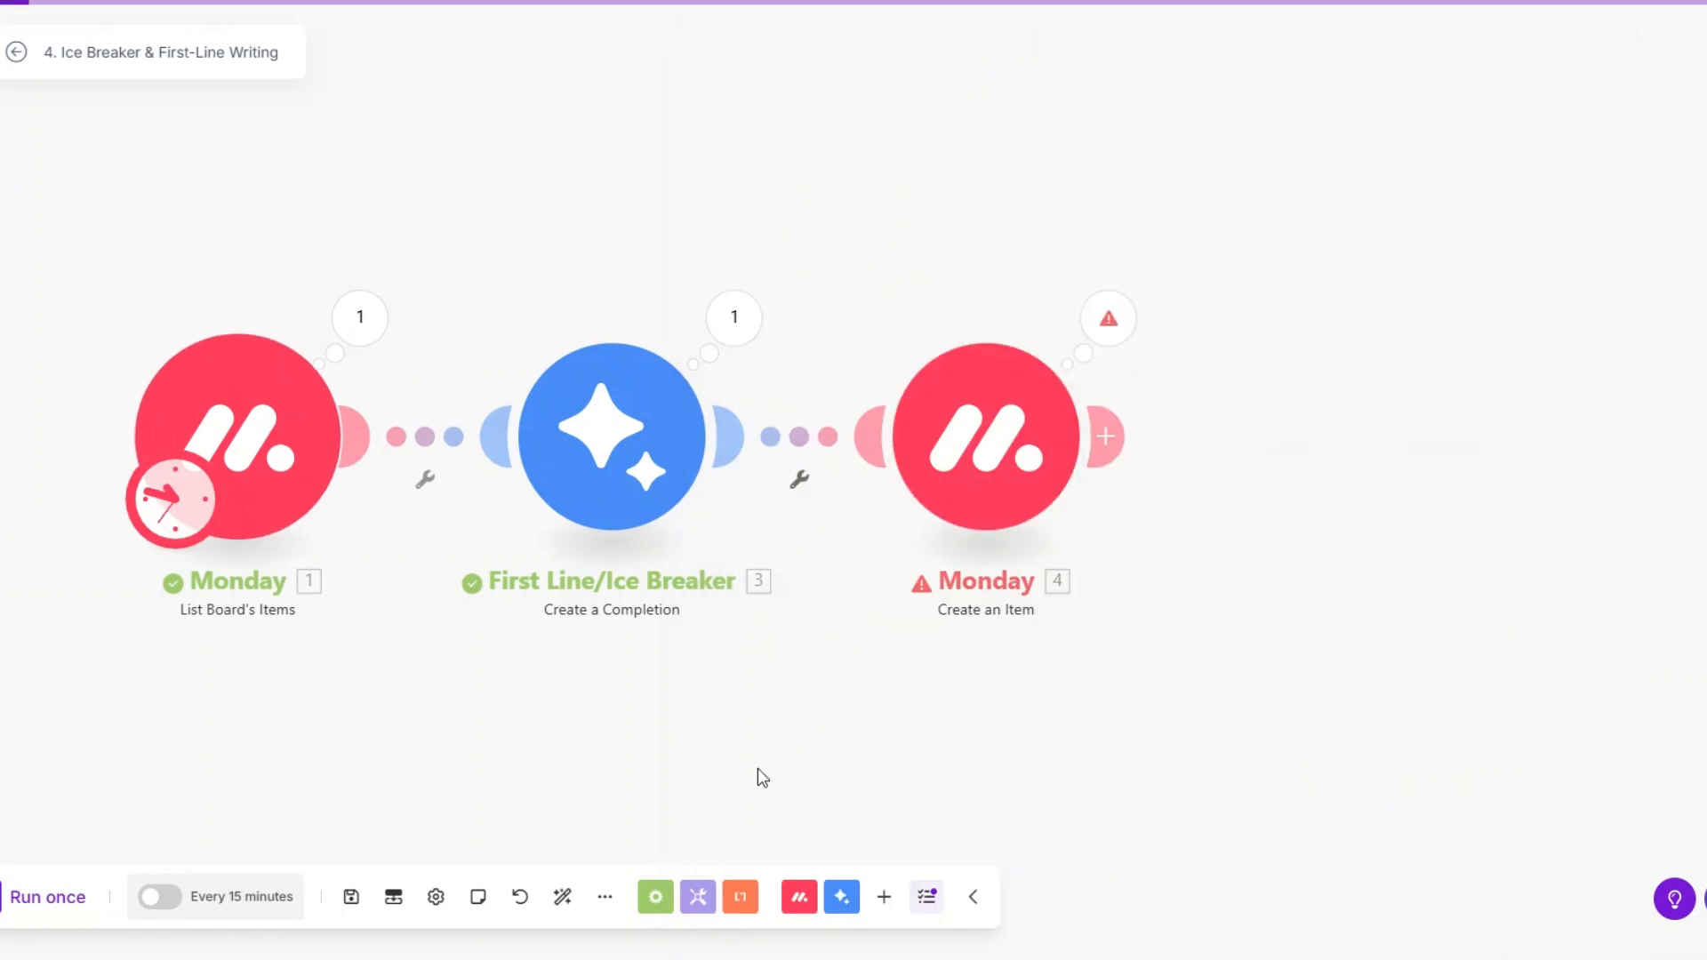
# Step: Run the scenario once and review the mappable column values in the List Board's Items output
pyautogui.click(55, 904)
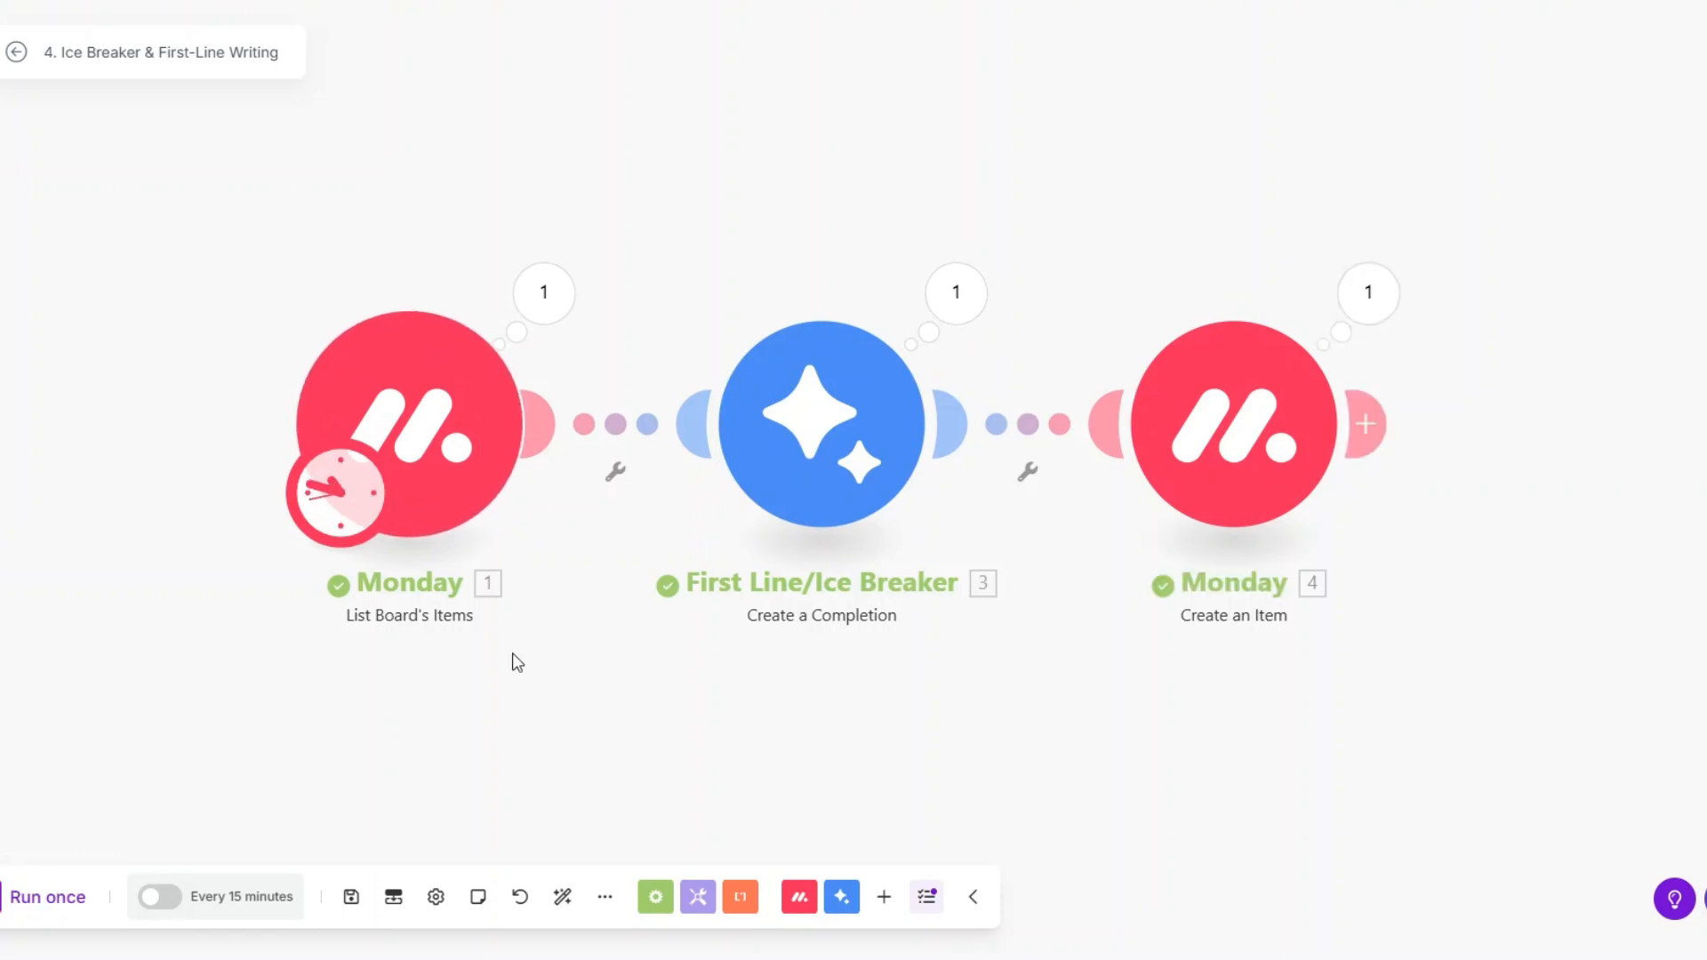
pyautogui.moveTo(515, 659); pyautogui.dragTo(465, 658)
pyautogui.click(488, 316)
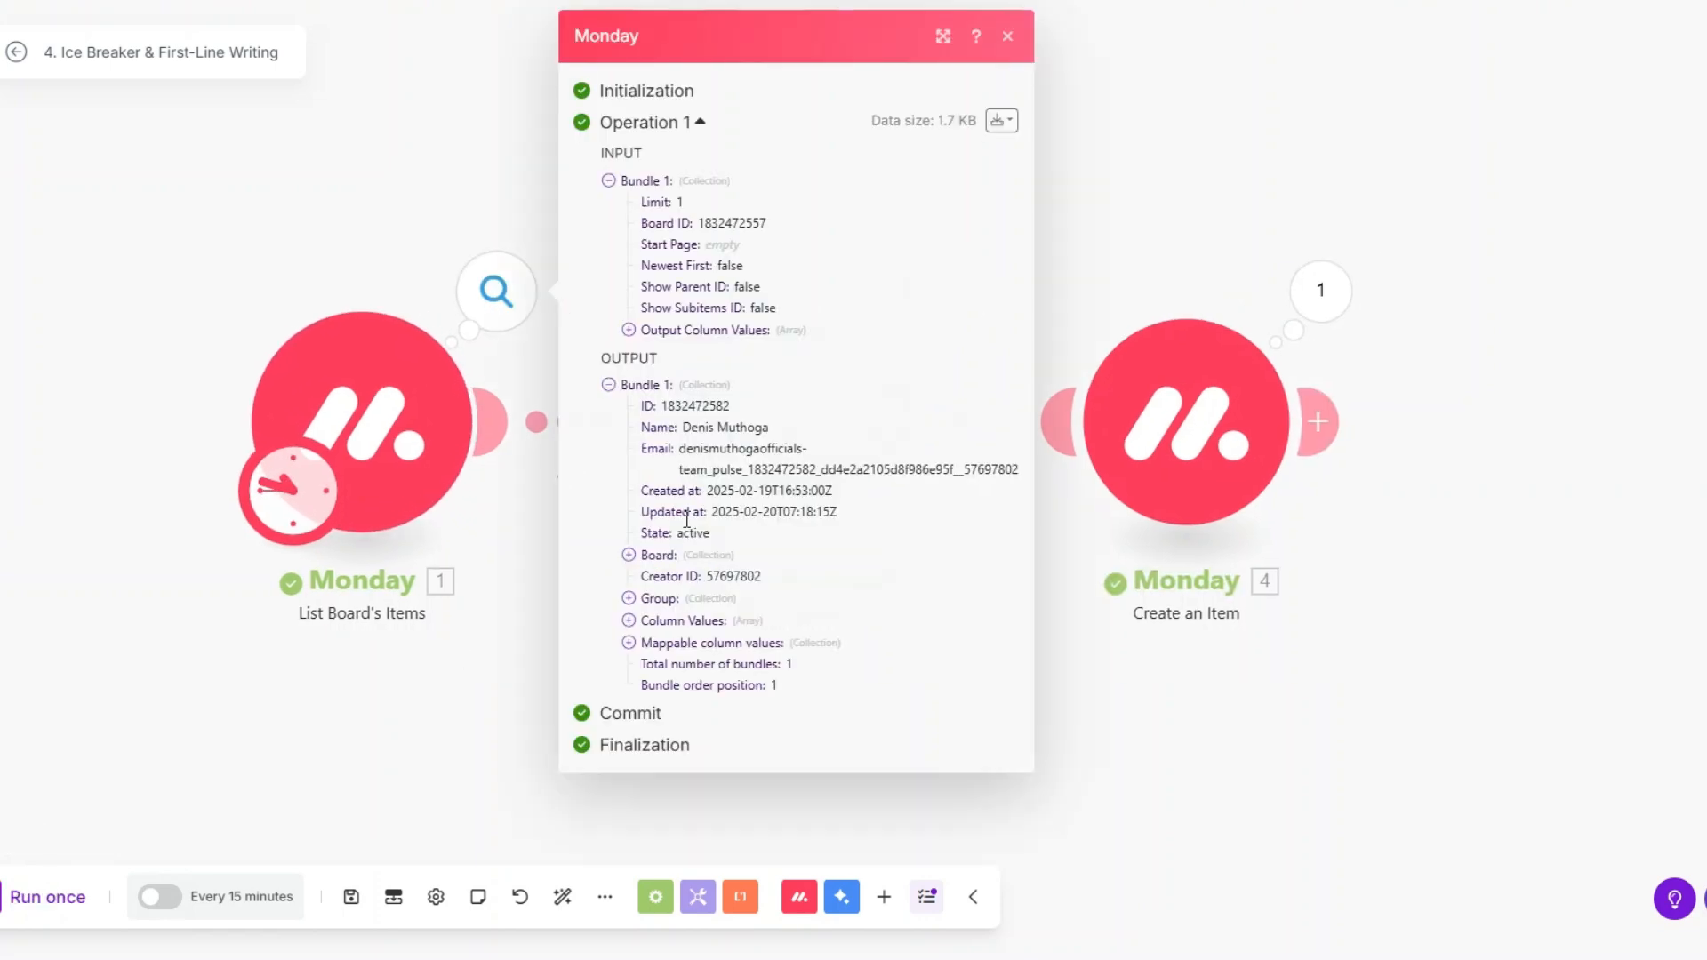
pyautogui.click(628, 642)
pyautogui.moveTo(730, 665); pyautogui.dragTo(834, 785)
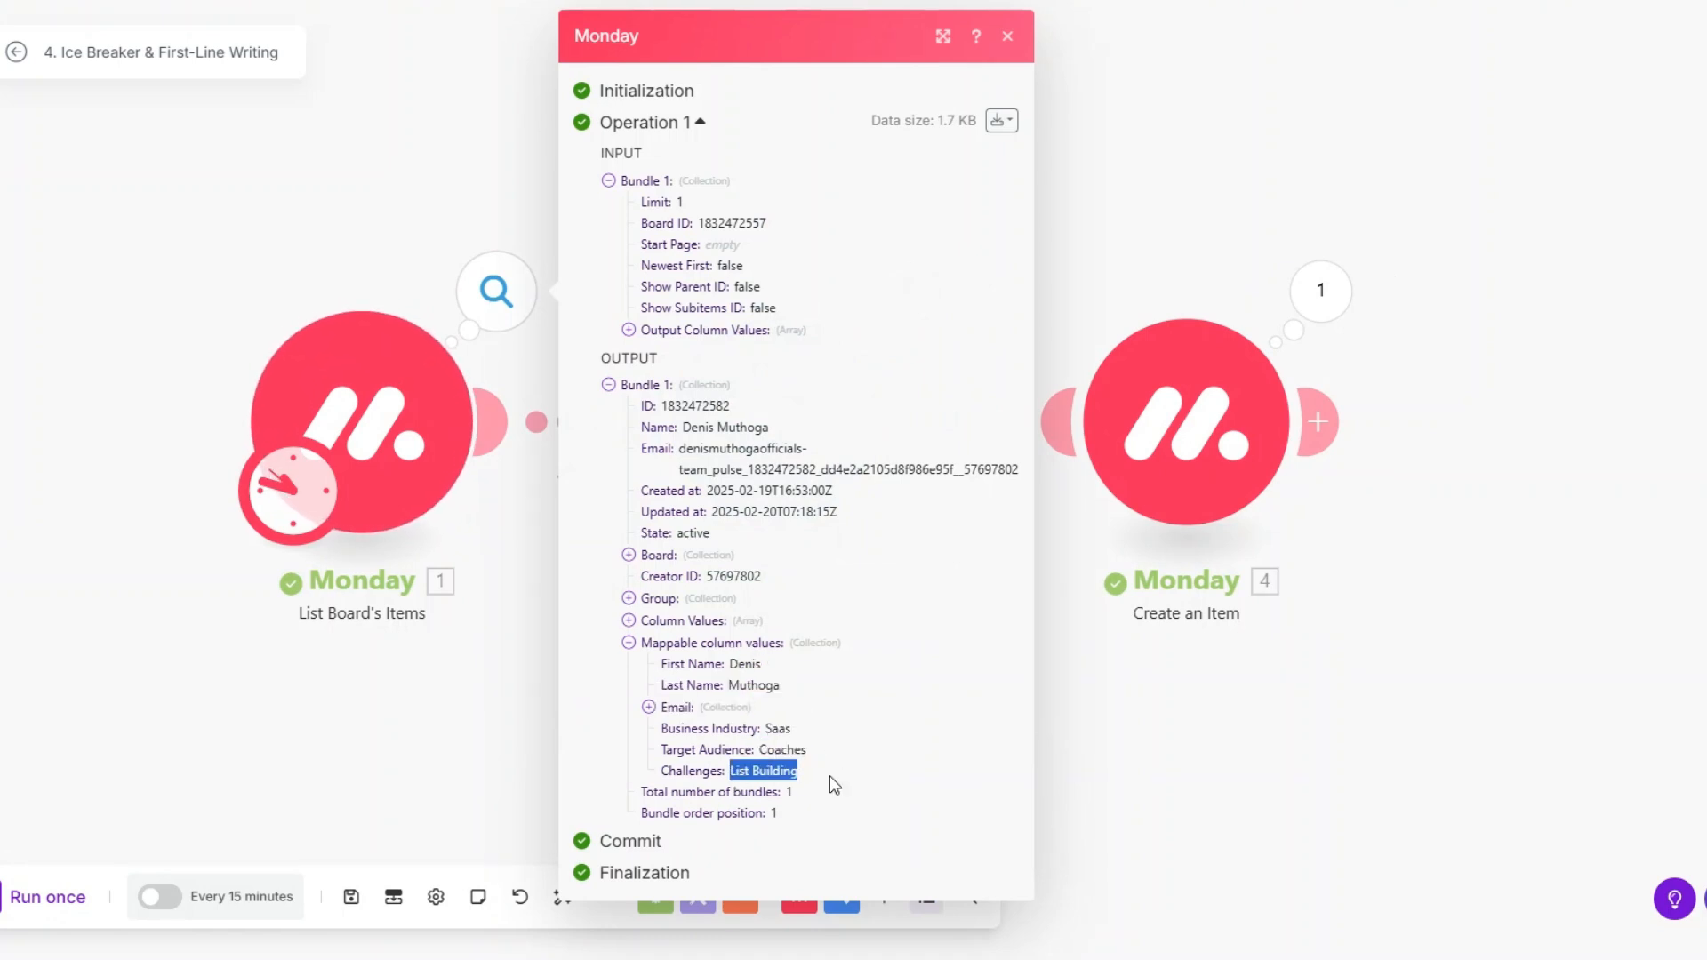
pyautogui.click(1112, 811)
# Step: Review the Result text in the output of the First Line/Ice Breaker module
pyautogui.click(908, 290)
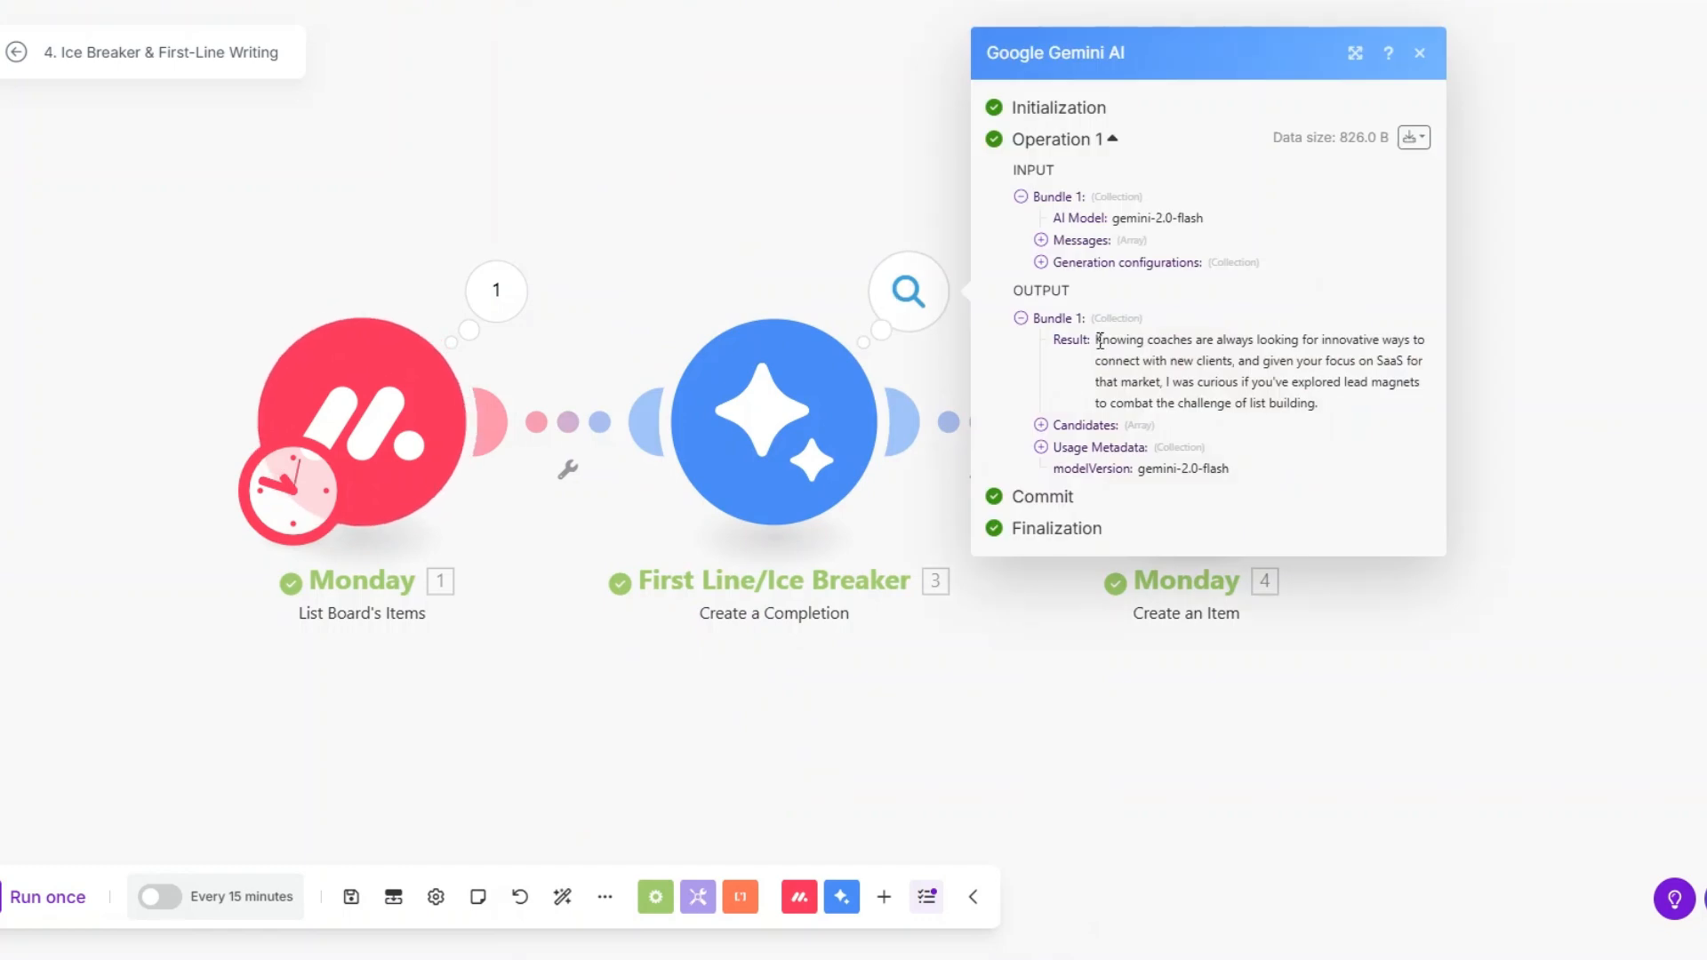
pyautogui.moveTo(1096, 339); pyautogui.dragTo(1339, 414)
pyautogui.click(1269, 601)
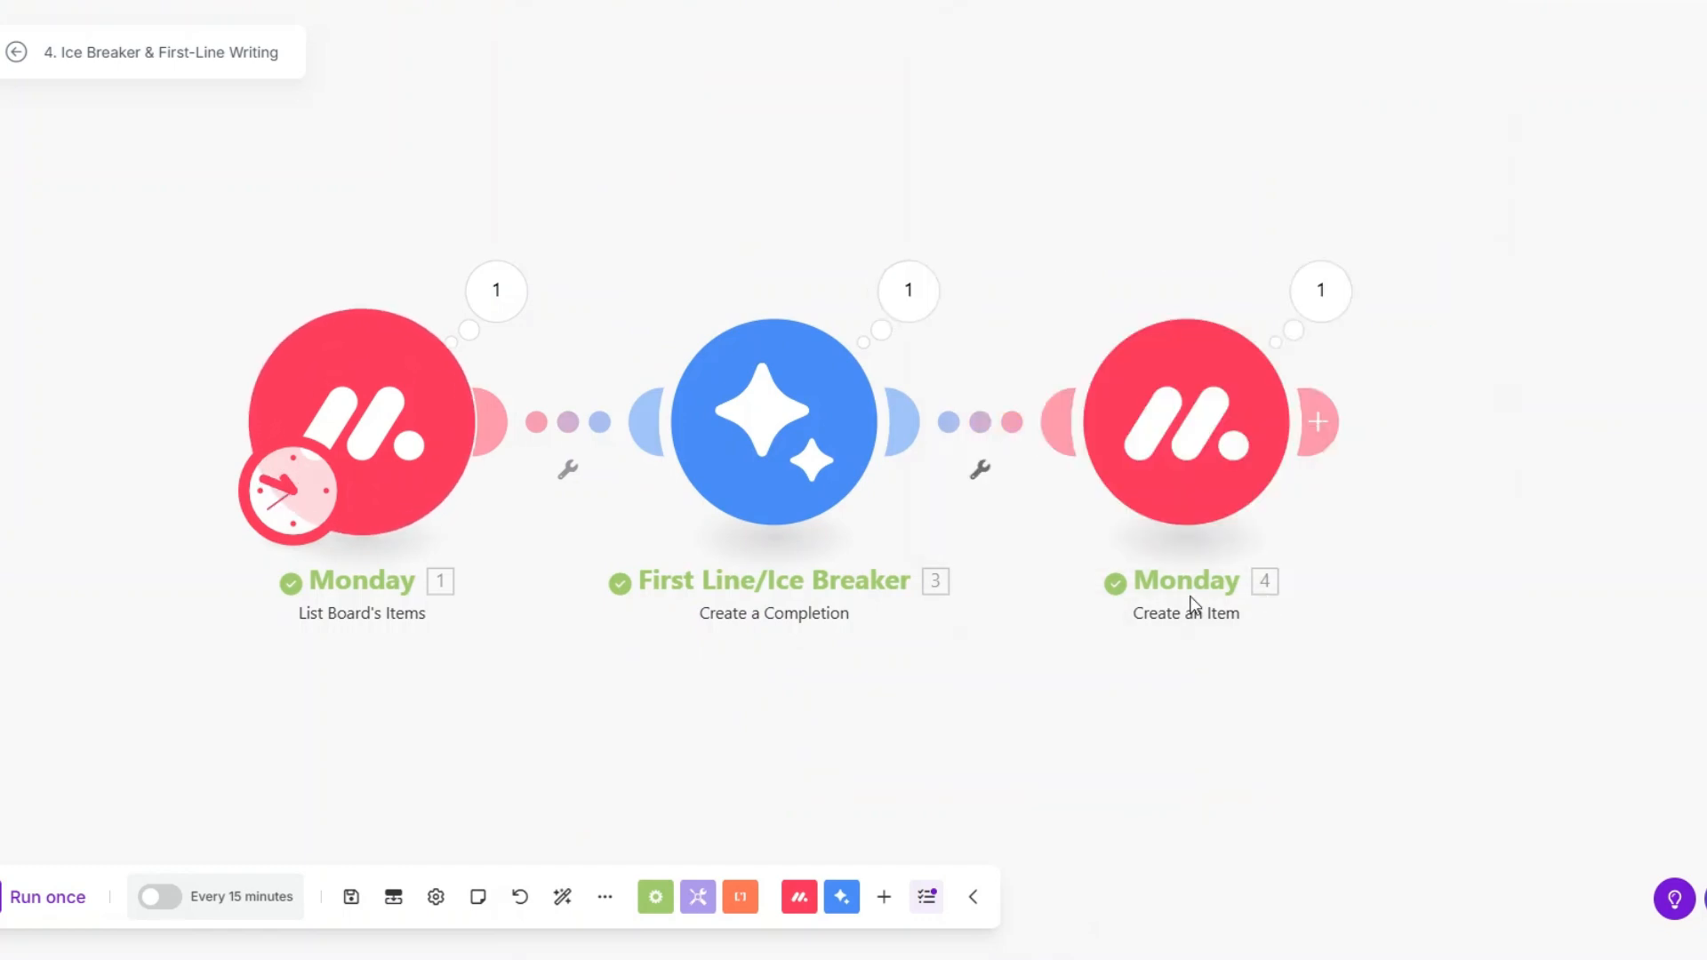
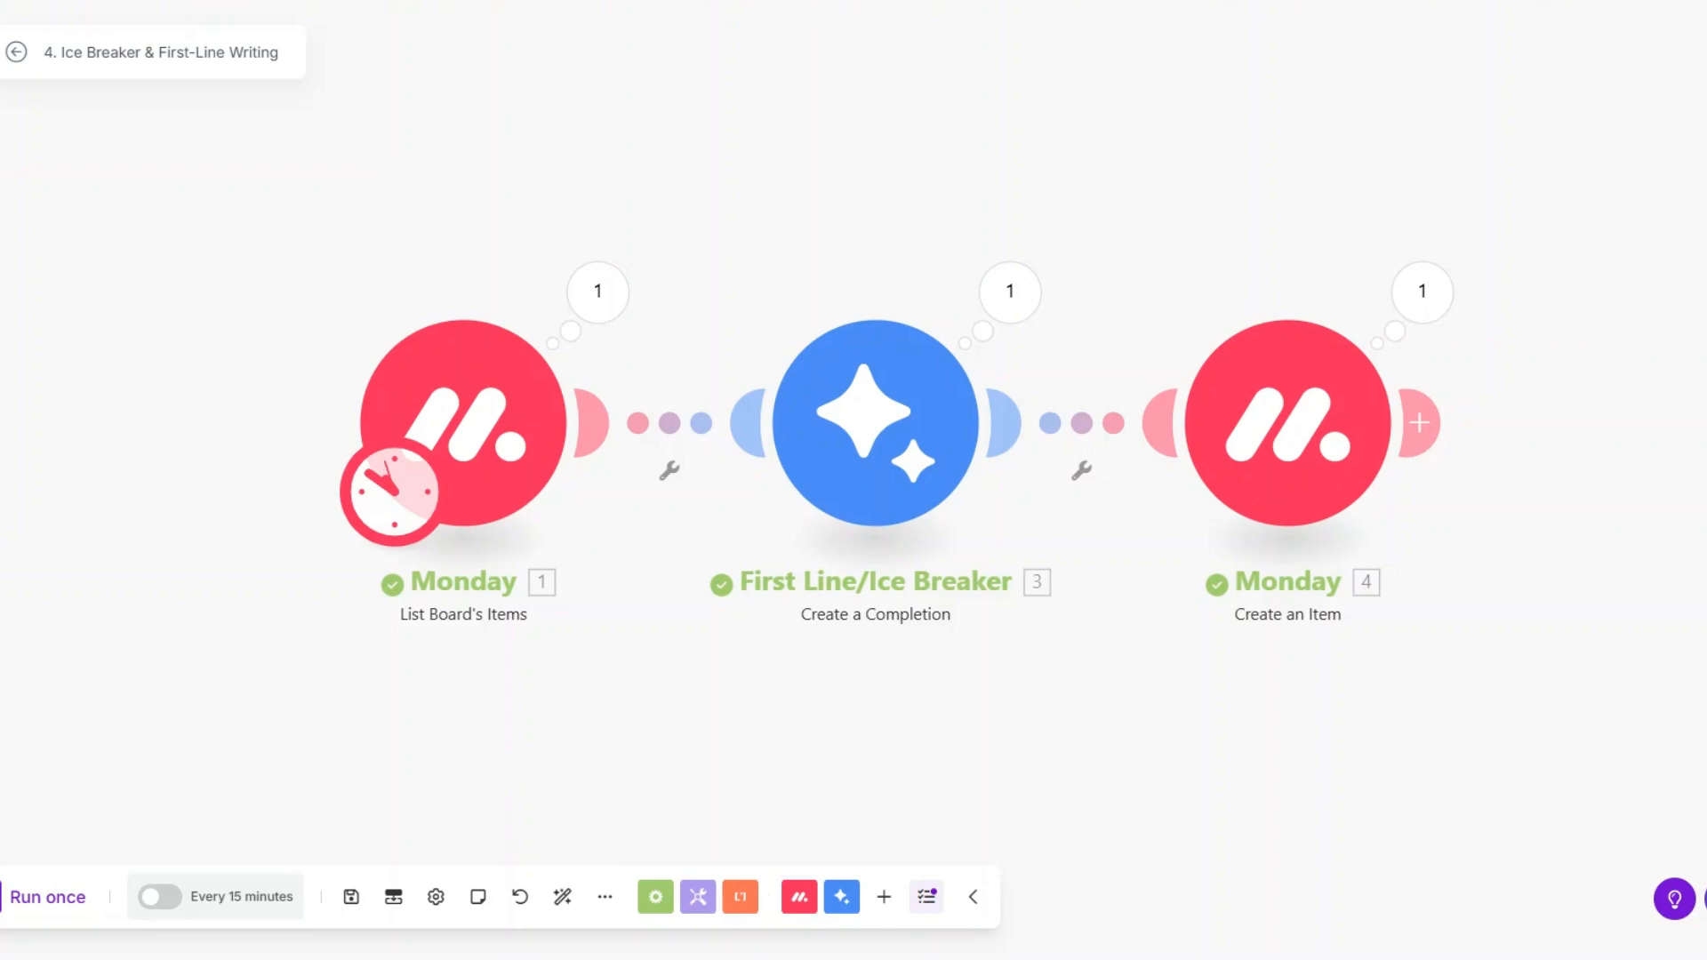
# Step: Run the scenario two more times, reviewing the first line generated by the First Line/Ice Breaker module after each run
pyautogui.click(46, 897)
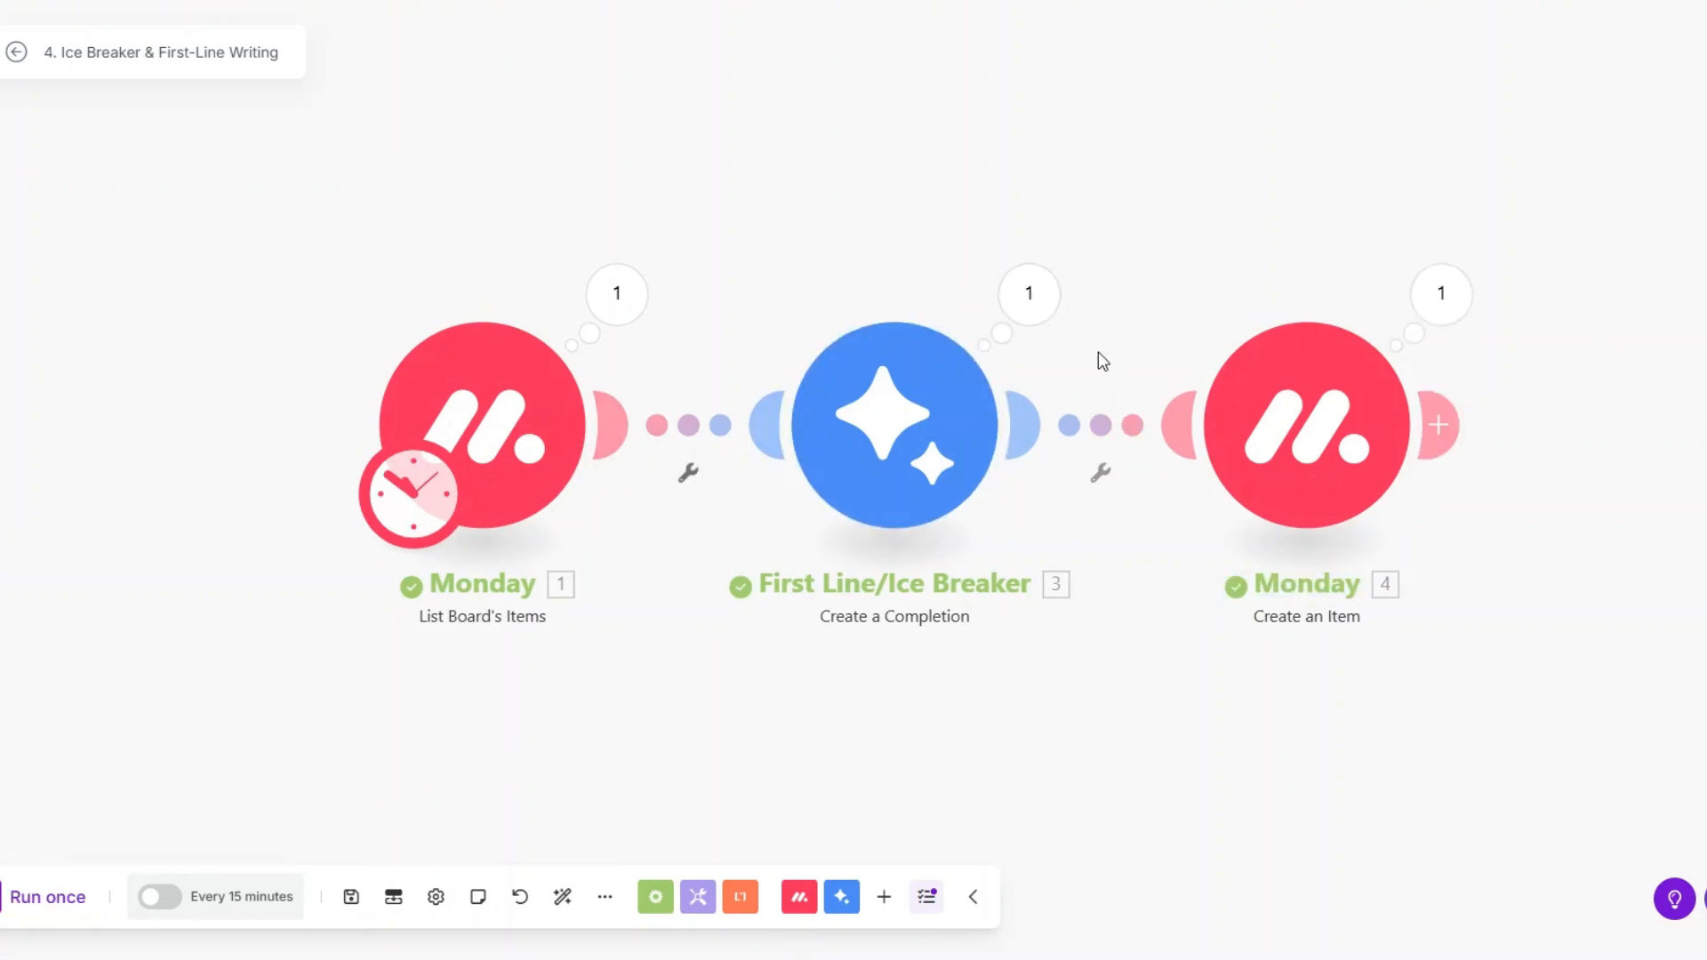
pyautogui.click(1037, 309)
pyautogui.moveTo(1216, 343); pyautogui.dragTo(1546, 404)
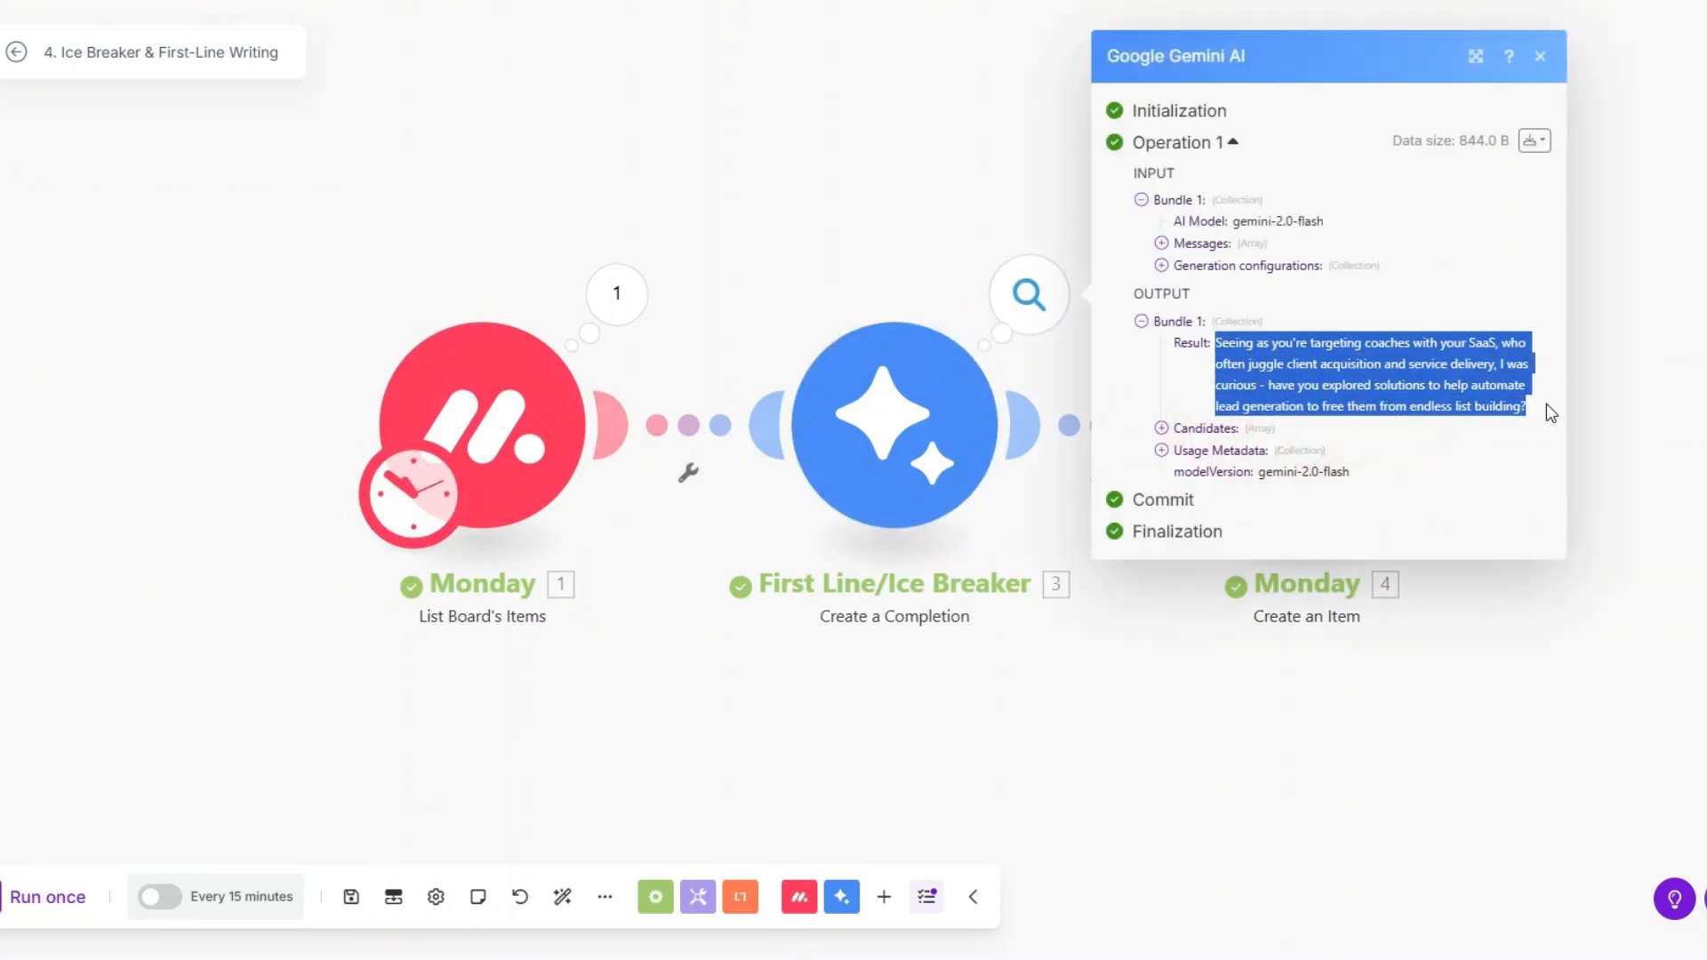
pyautogui.click(1058, 703)
pyautogui.click(55, 900)
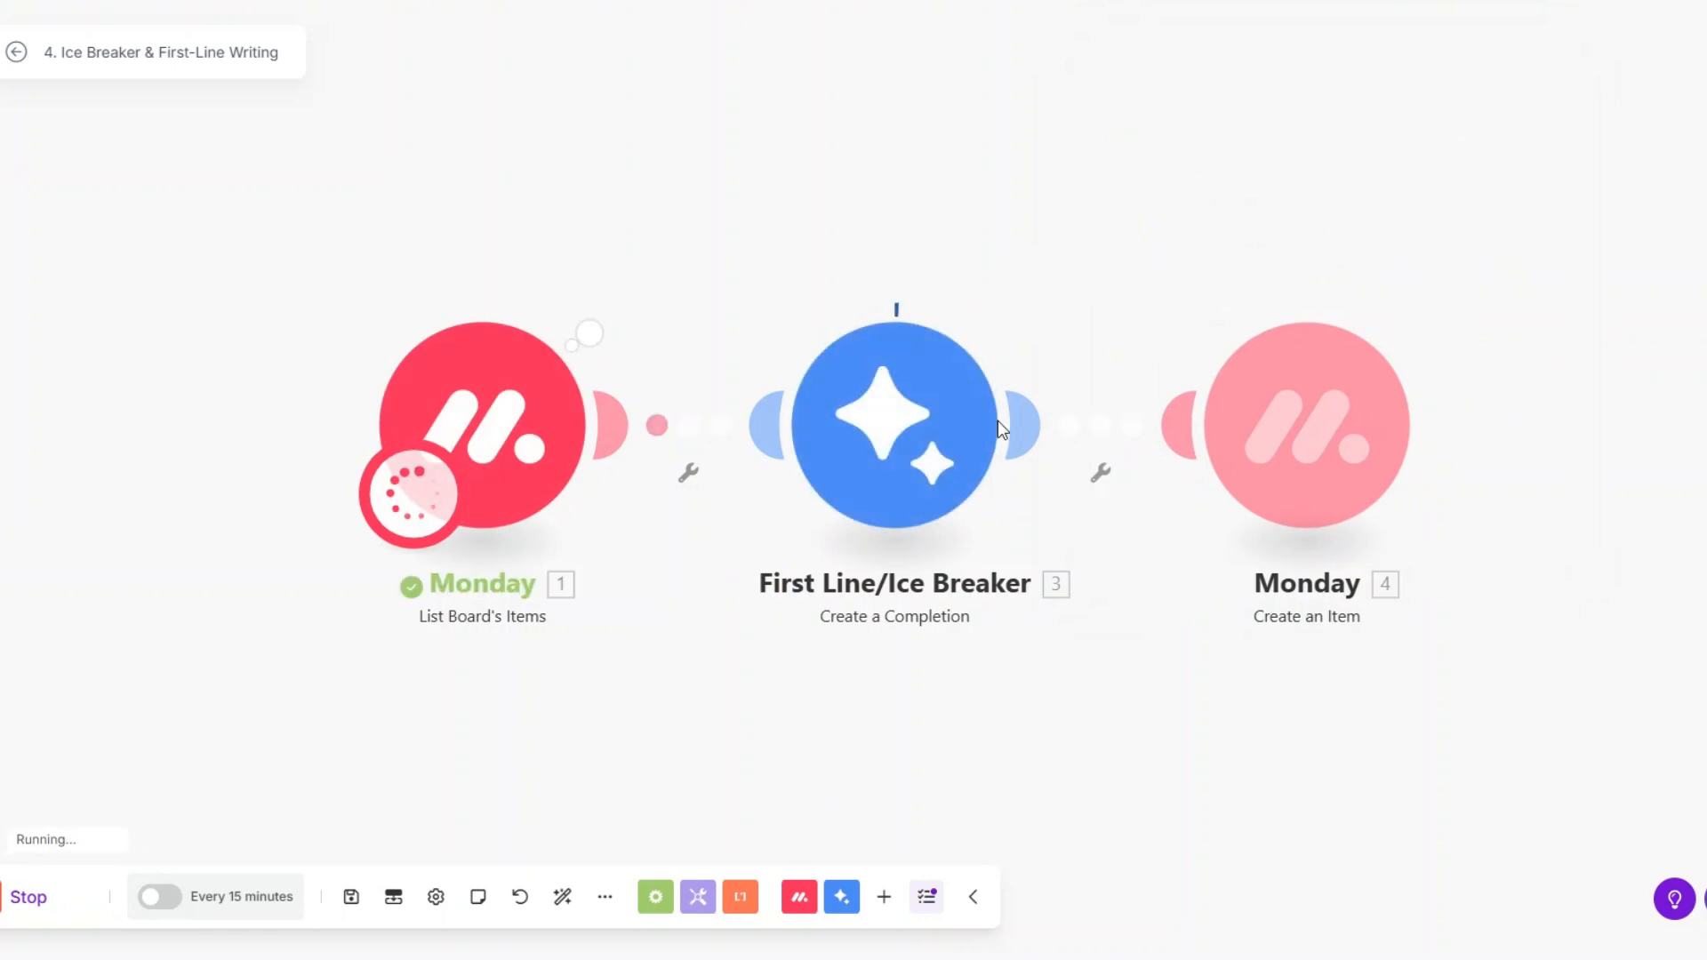
pyautogui.click(1024, 295)
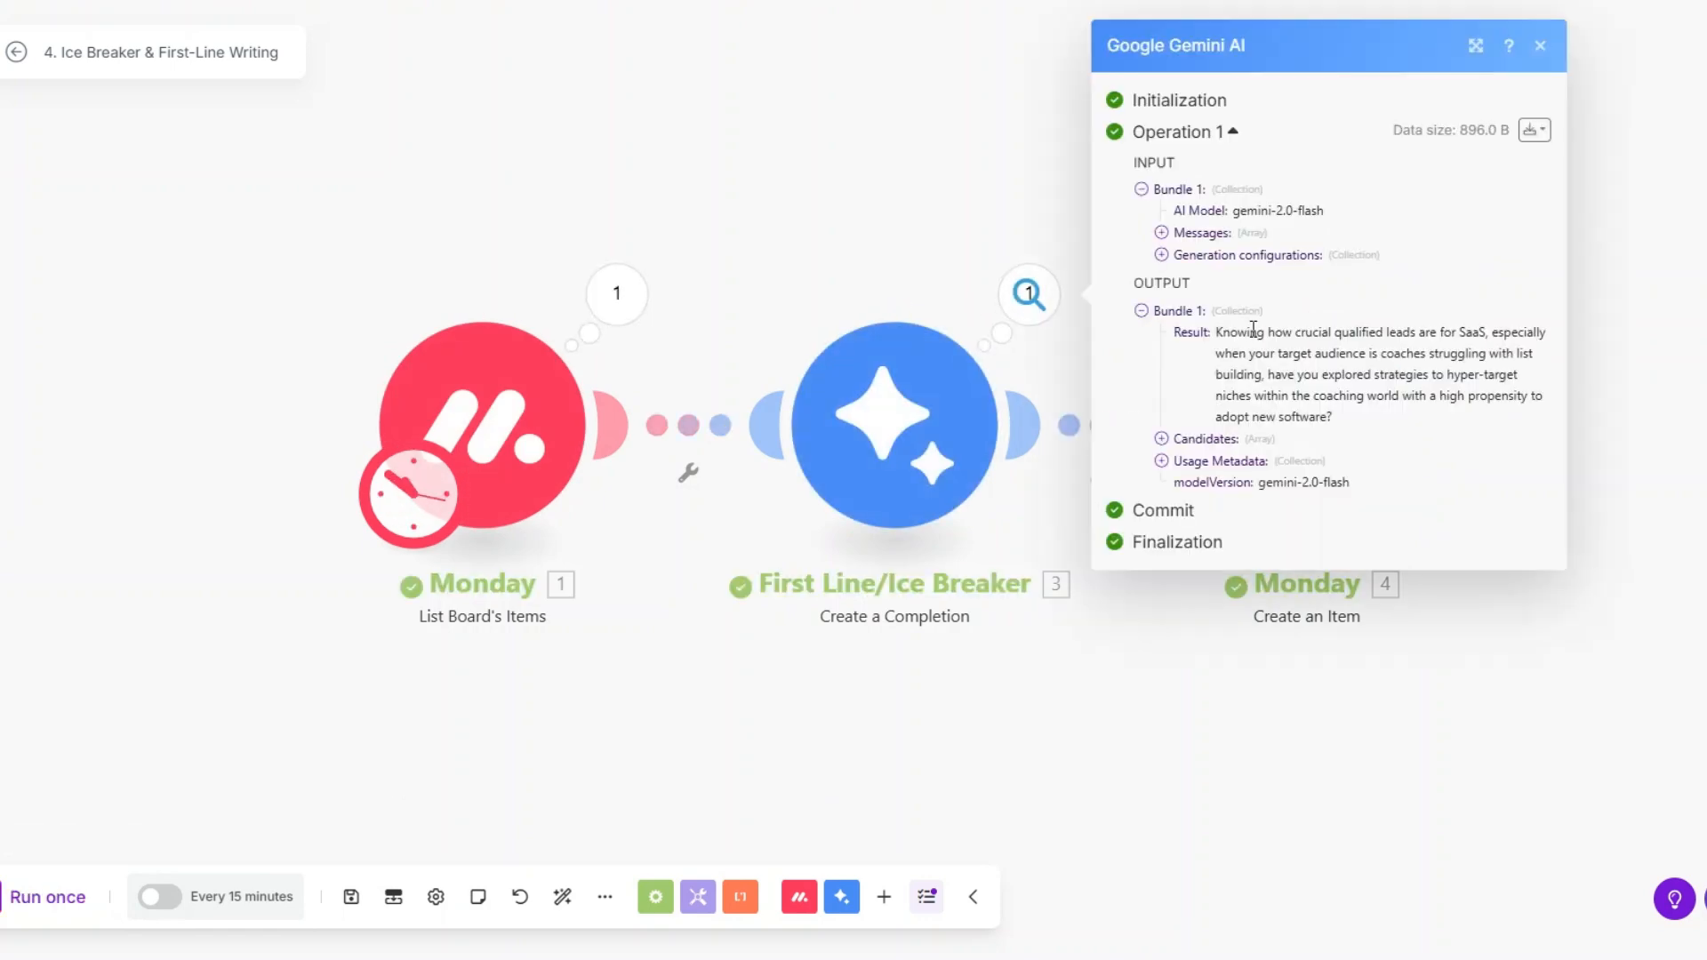
pyautogui.moveTo(1235, 336); pyautogui.dragTo(1390, 423)
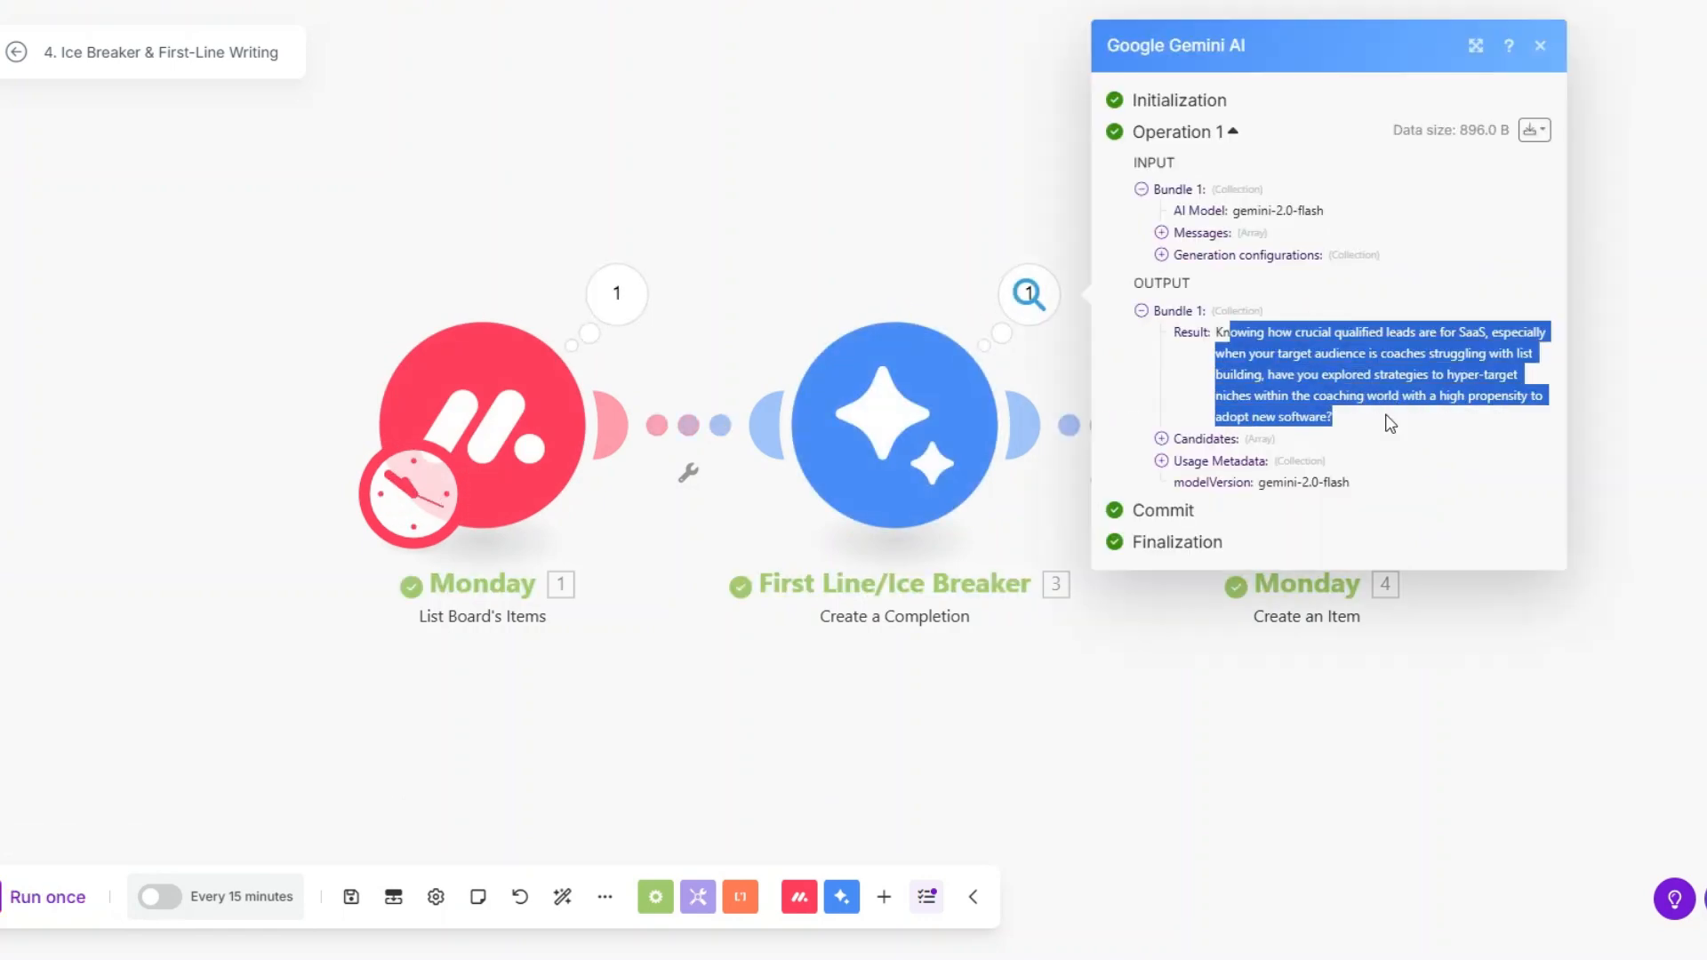
pyautogui.click(1385, 423)
pyautogui.click(1167, 776)
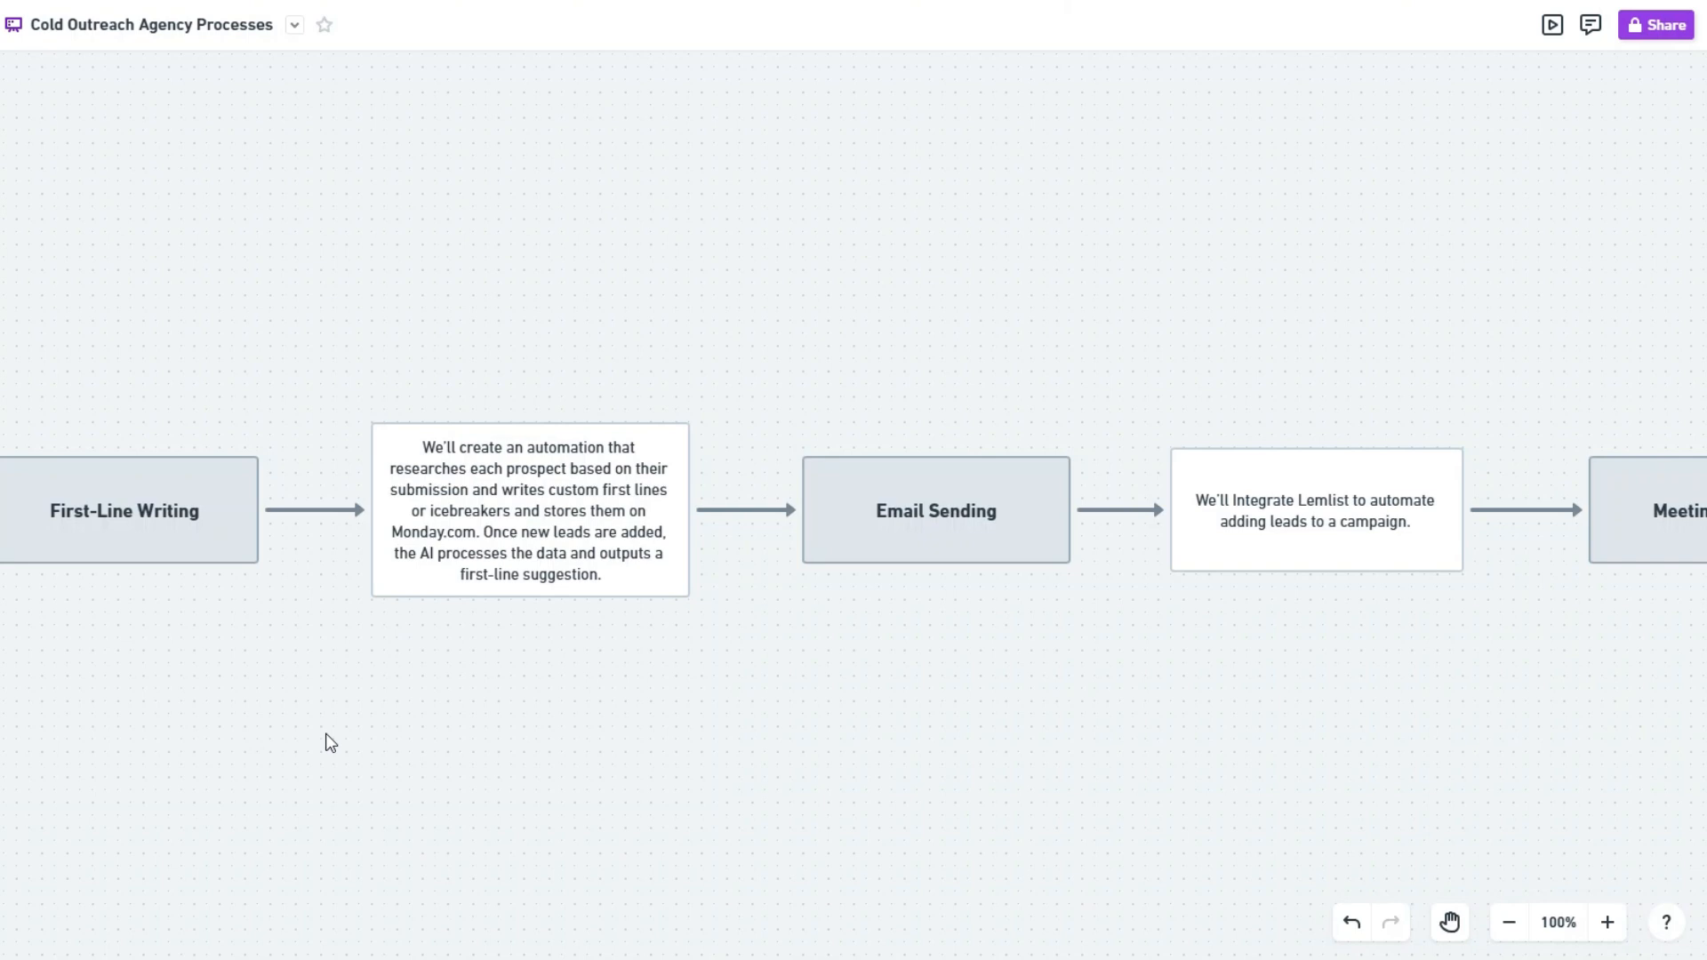
# Step: Create a new scenario named 5. Email Sending in the Cold Outreach Agency folder
pyautogui.hscroll(9, 720, 720)
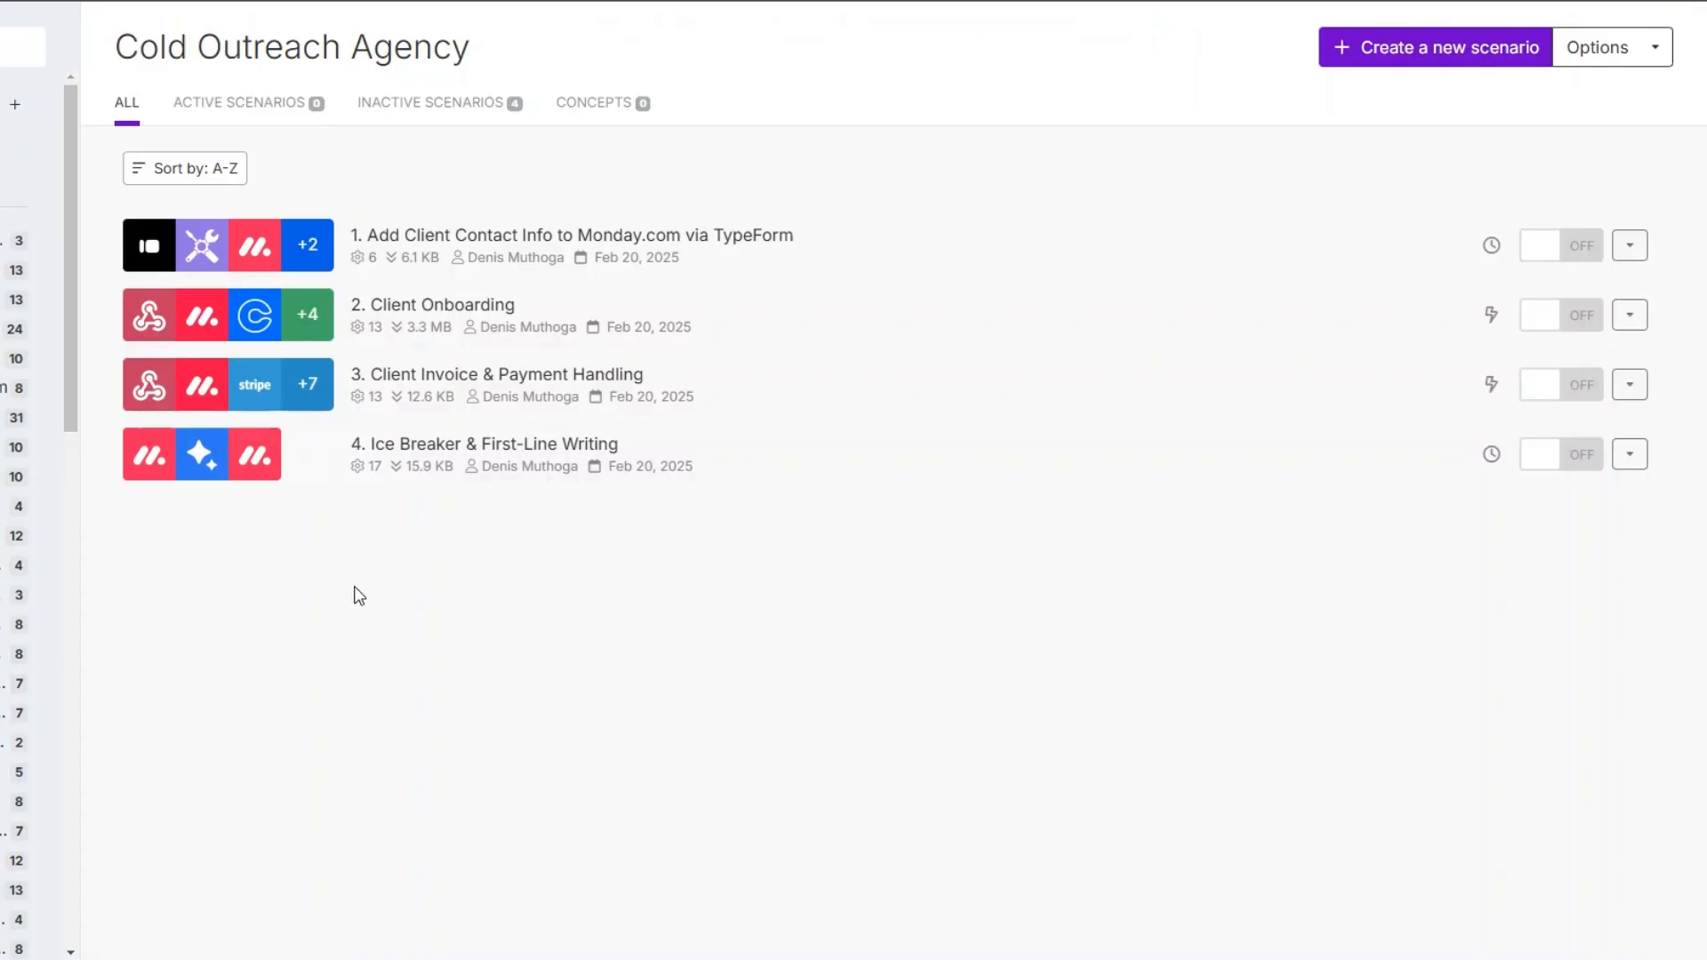
pyautogui.click(1371, 68)
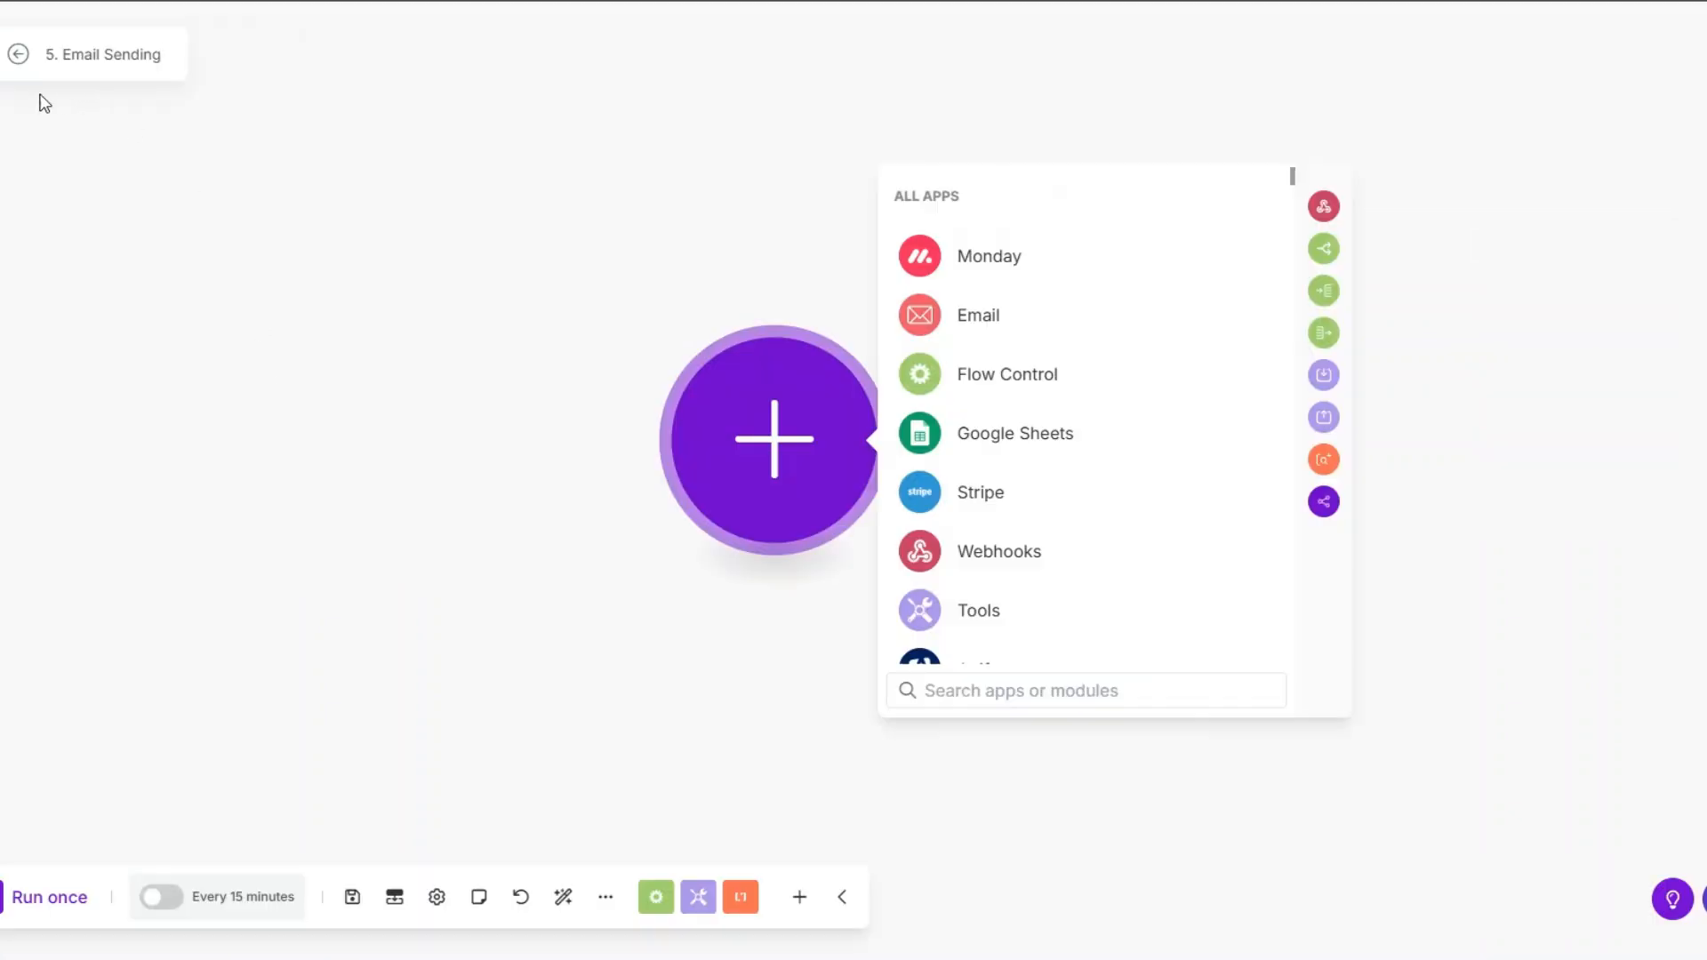
pyautogui.moveTo(780, 497); pyautogui.dragTo(744, 512)
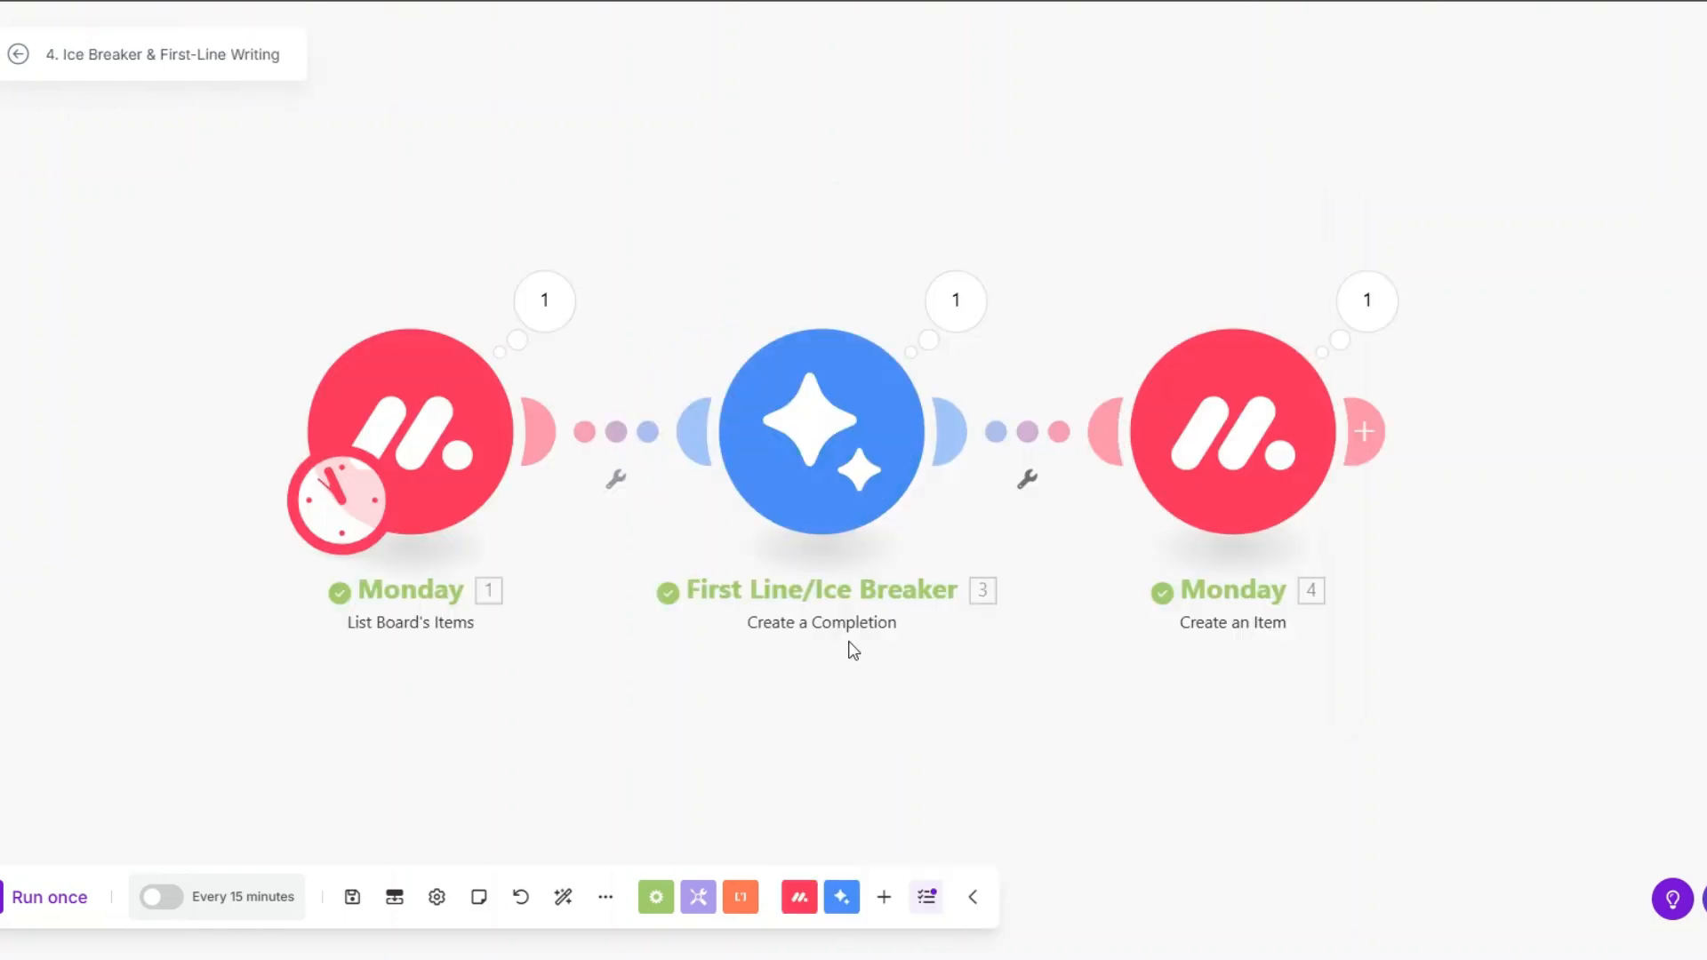
pyautogui.click(1369, 302)
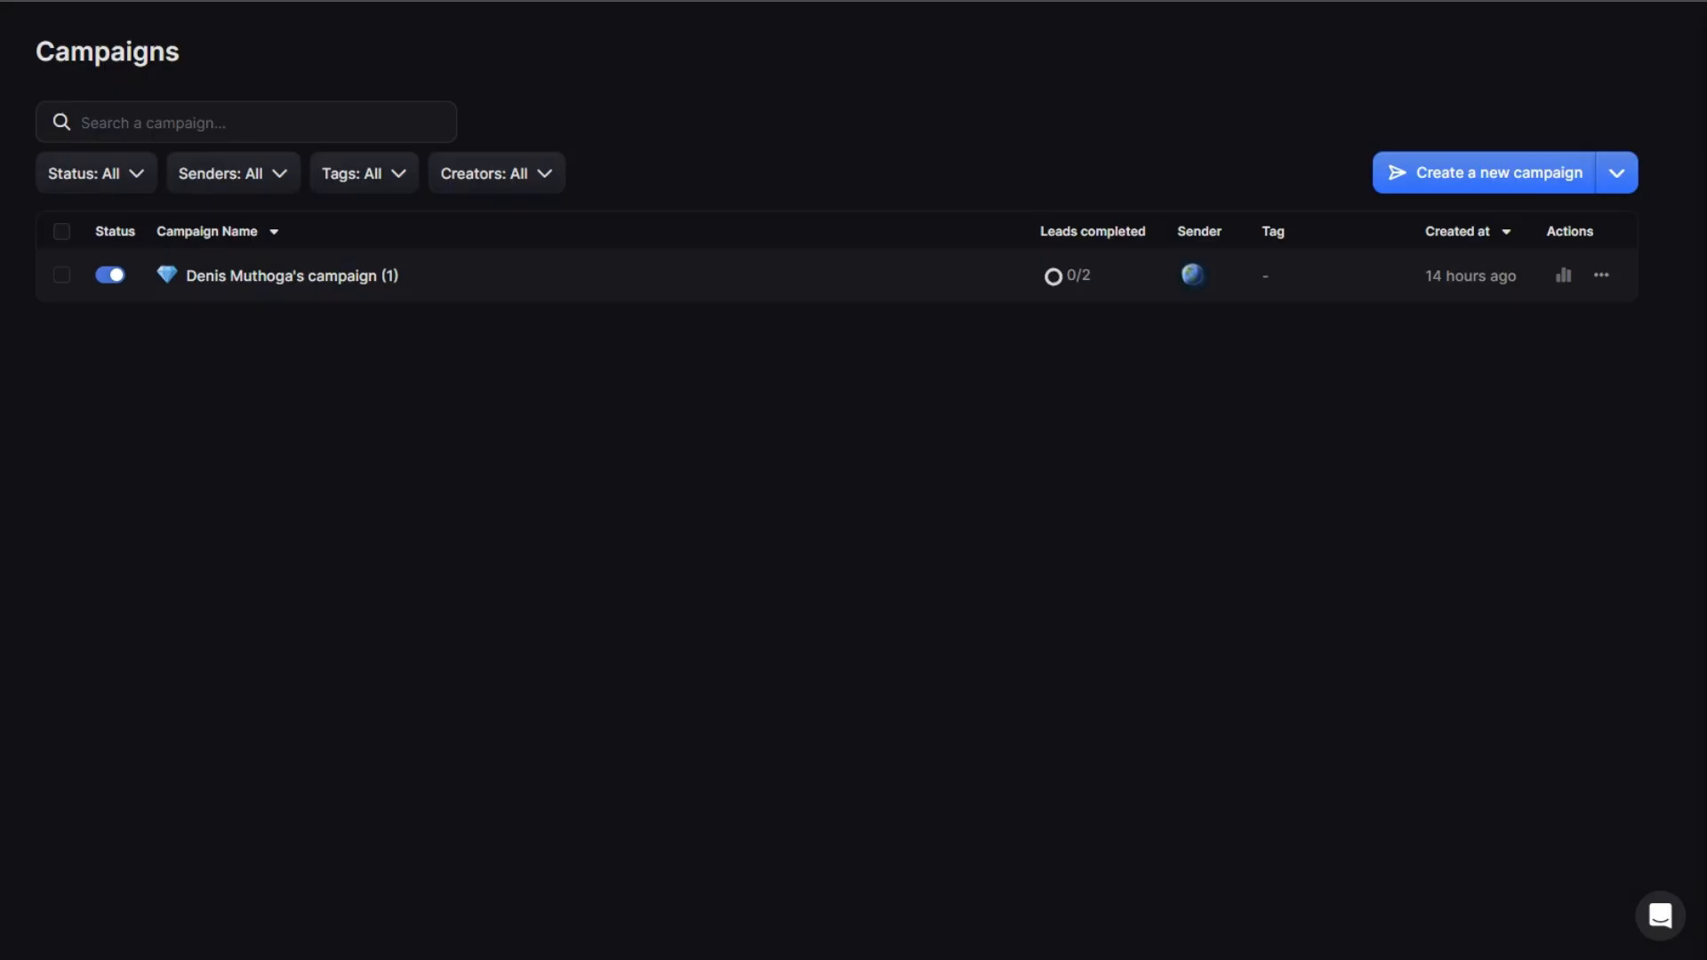
# Step: Open the existing campaign in Lemlist and review the content of the three emails in its sequence
pyautogui.click(300, 277)
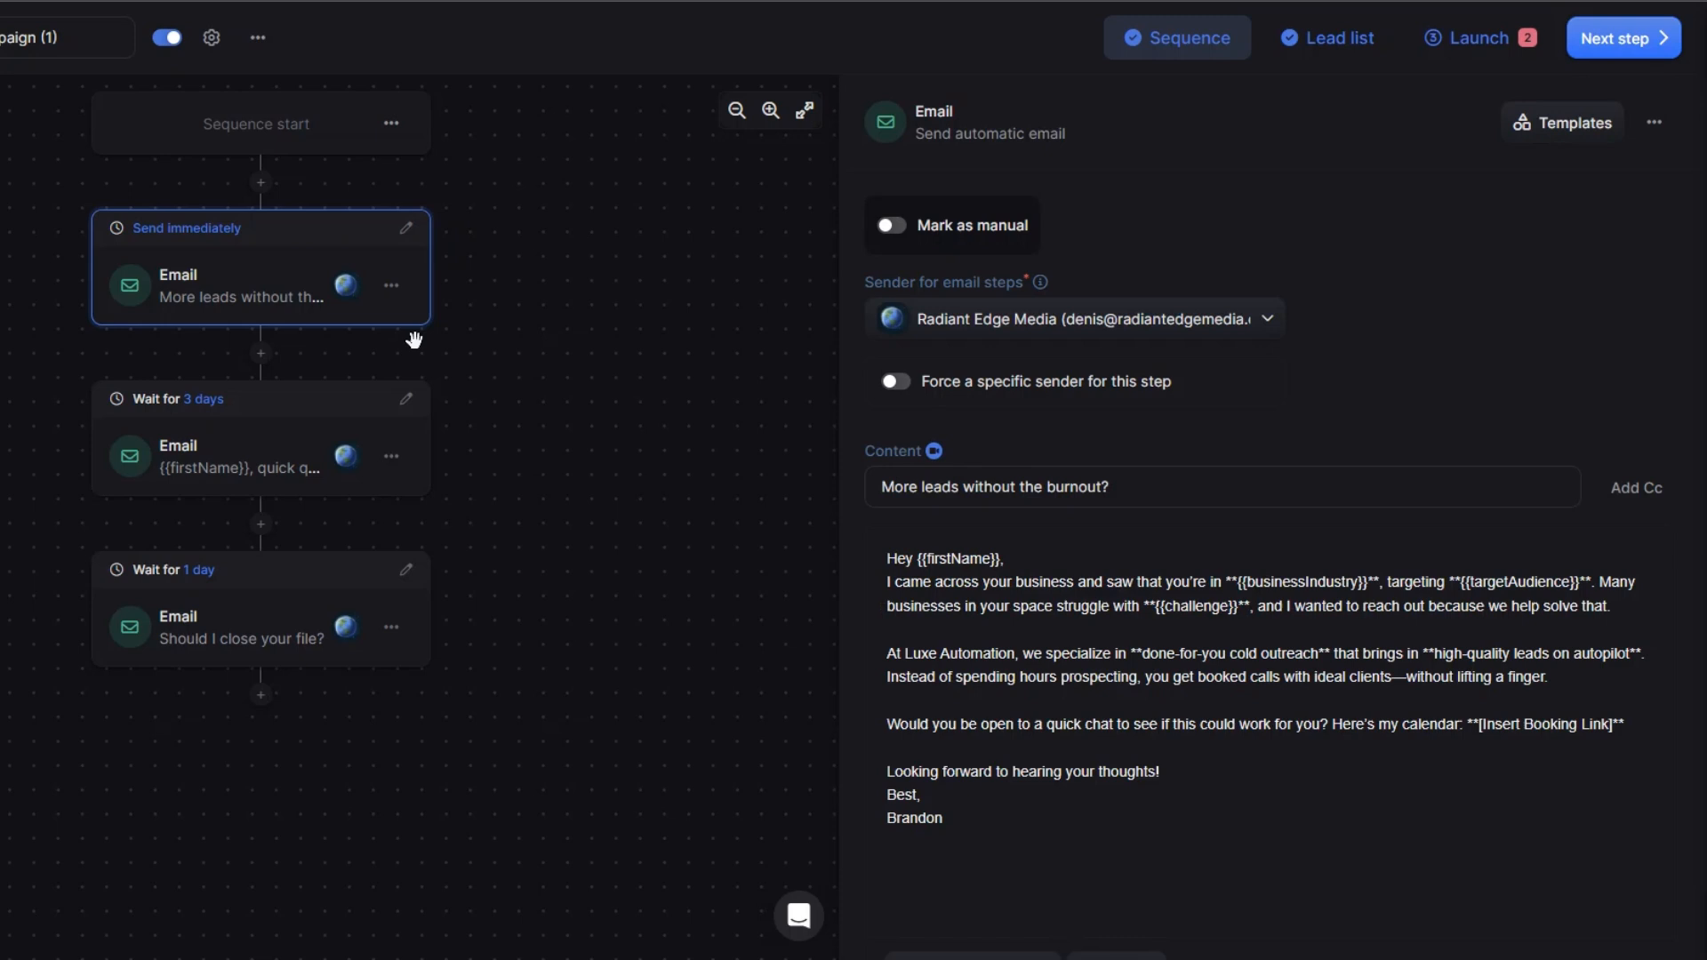
pyautogui.moveTo(886, 549); pyautogui.dragTo(1069, 838)
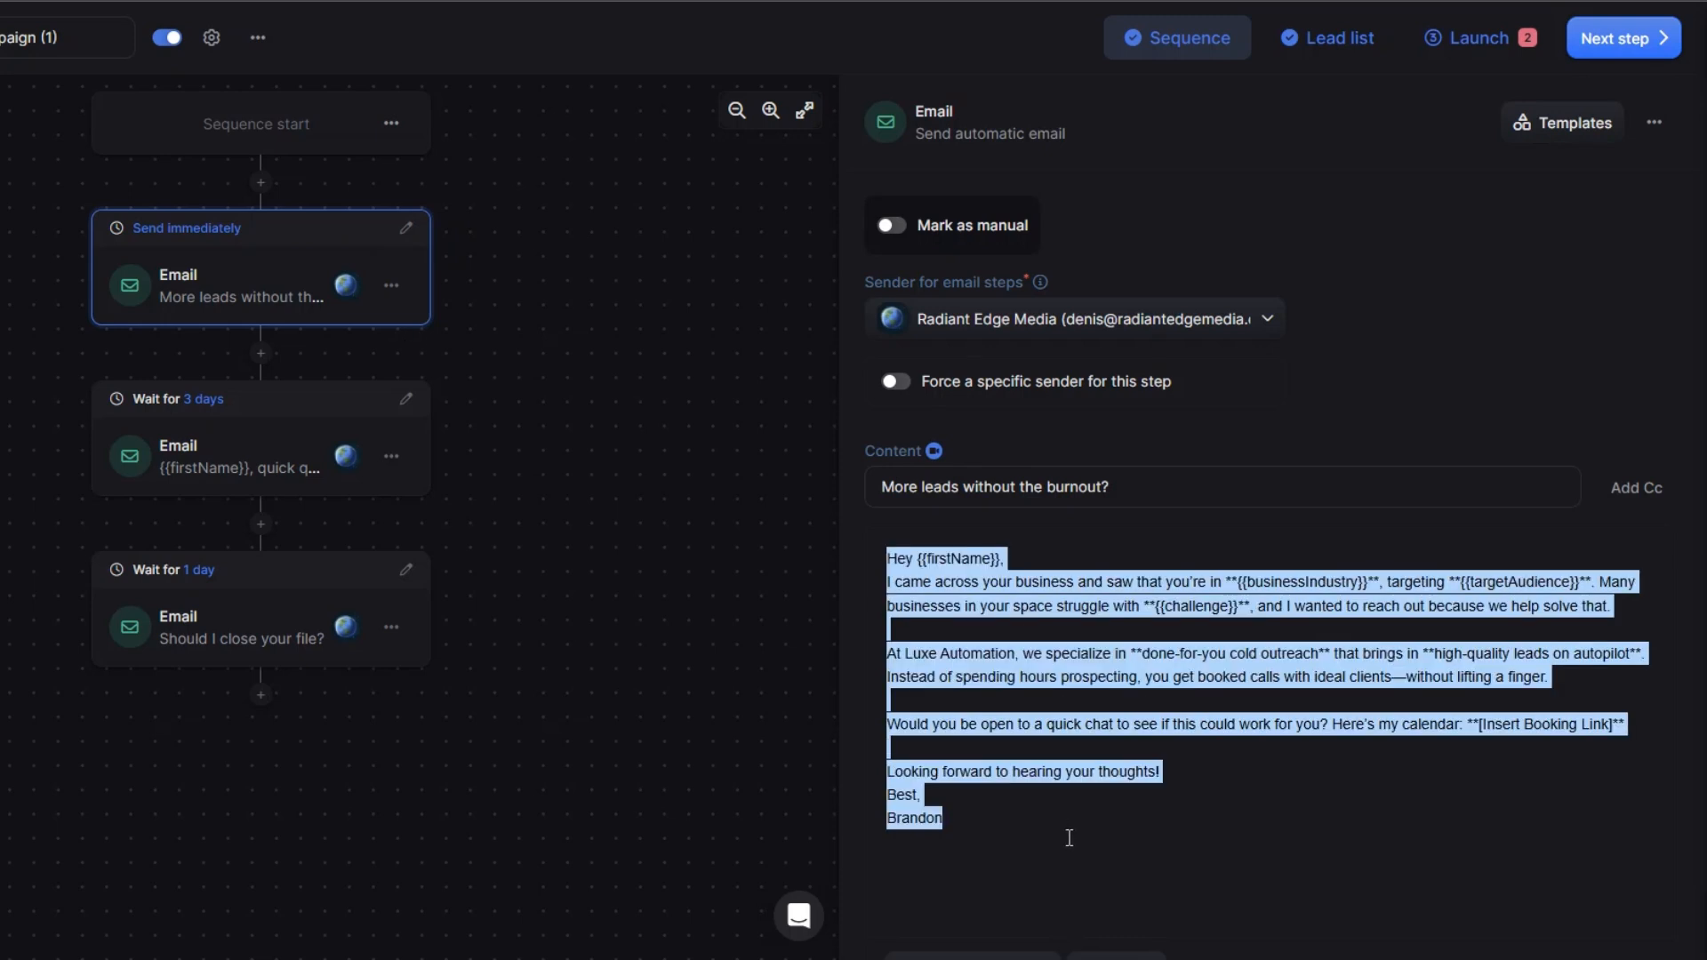
pyautogui.click(240, 457)
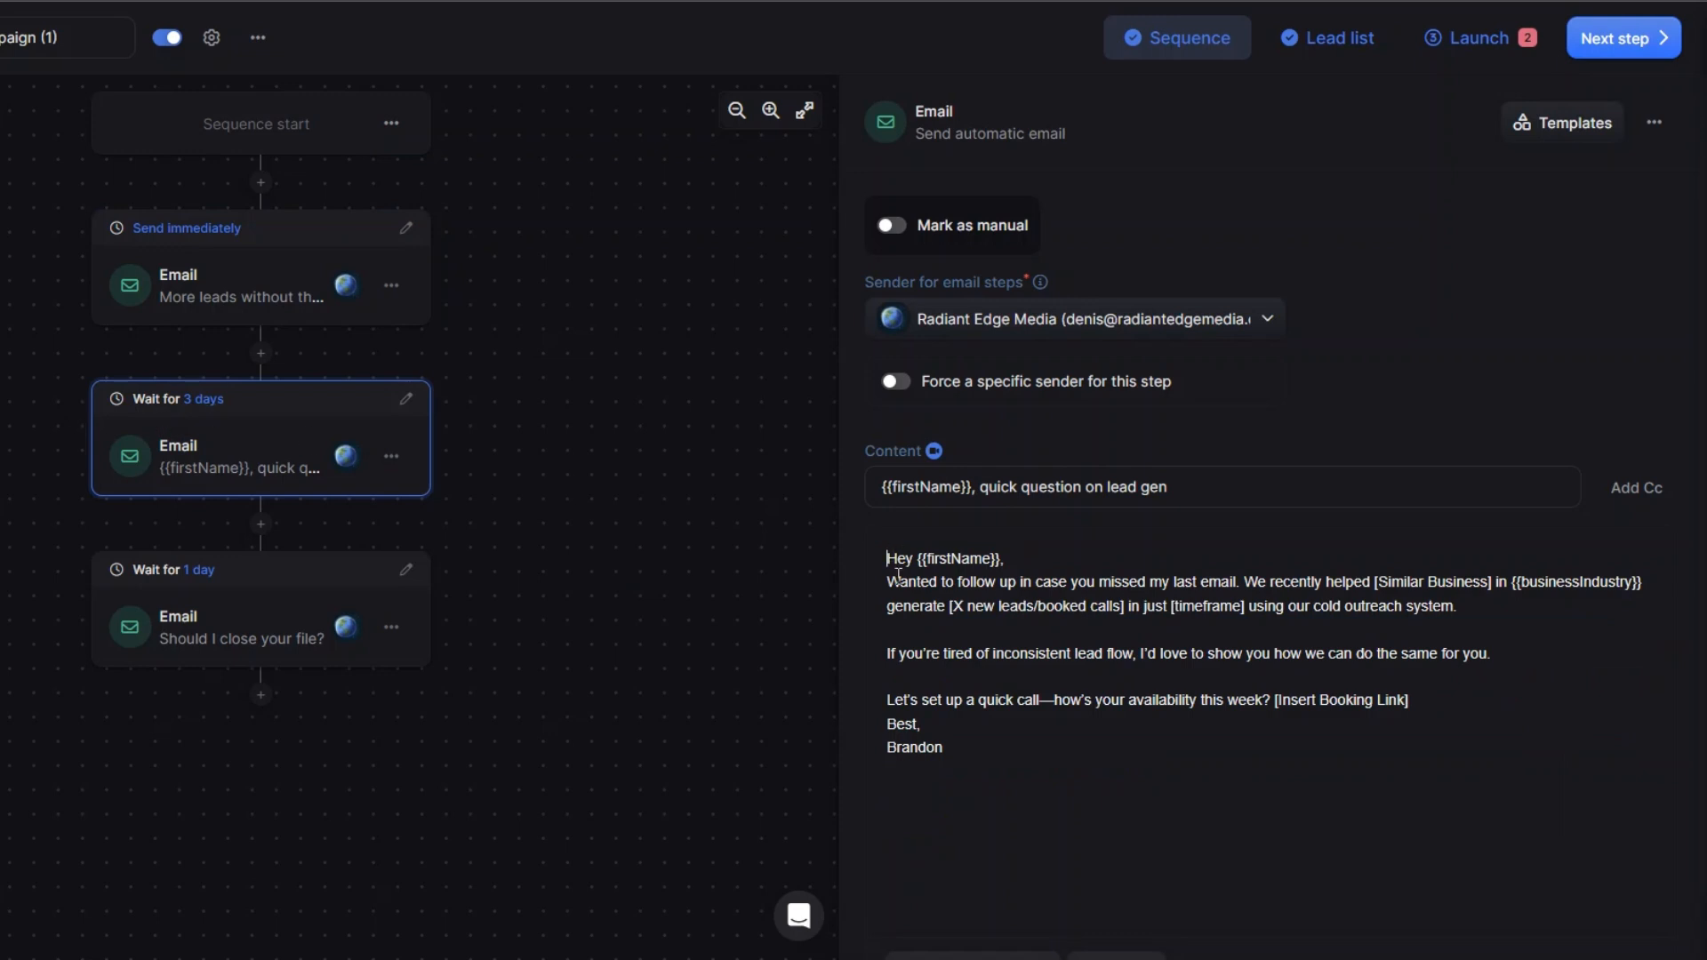
pyautogui.moveTo(893, 551); pyautogui.dragTo(1012, 760)
pyautogui.click(190, 624)
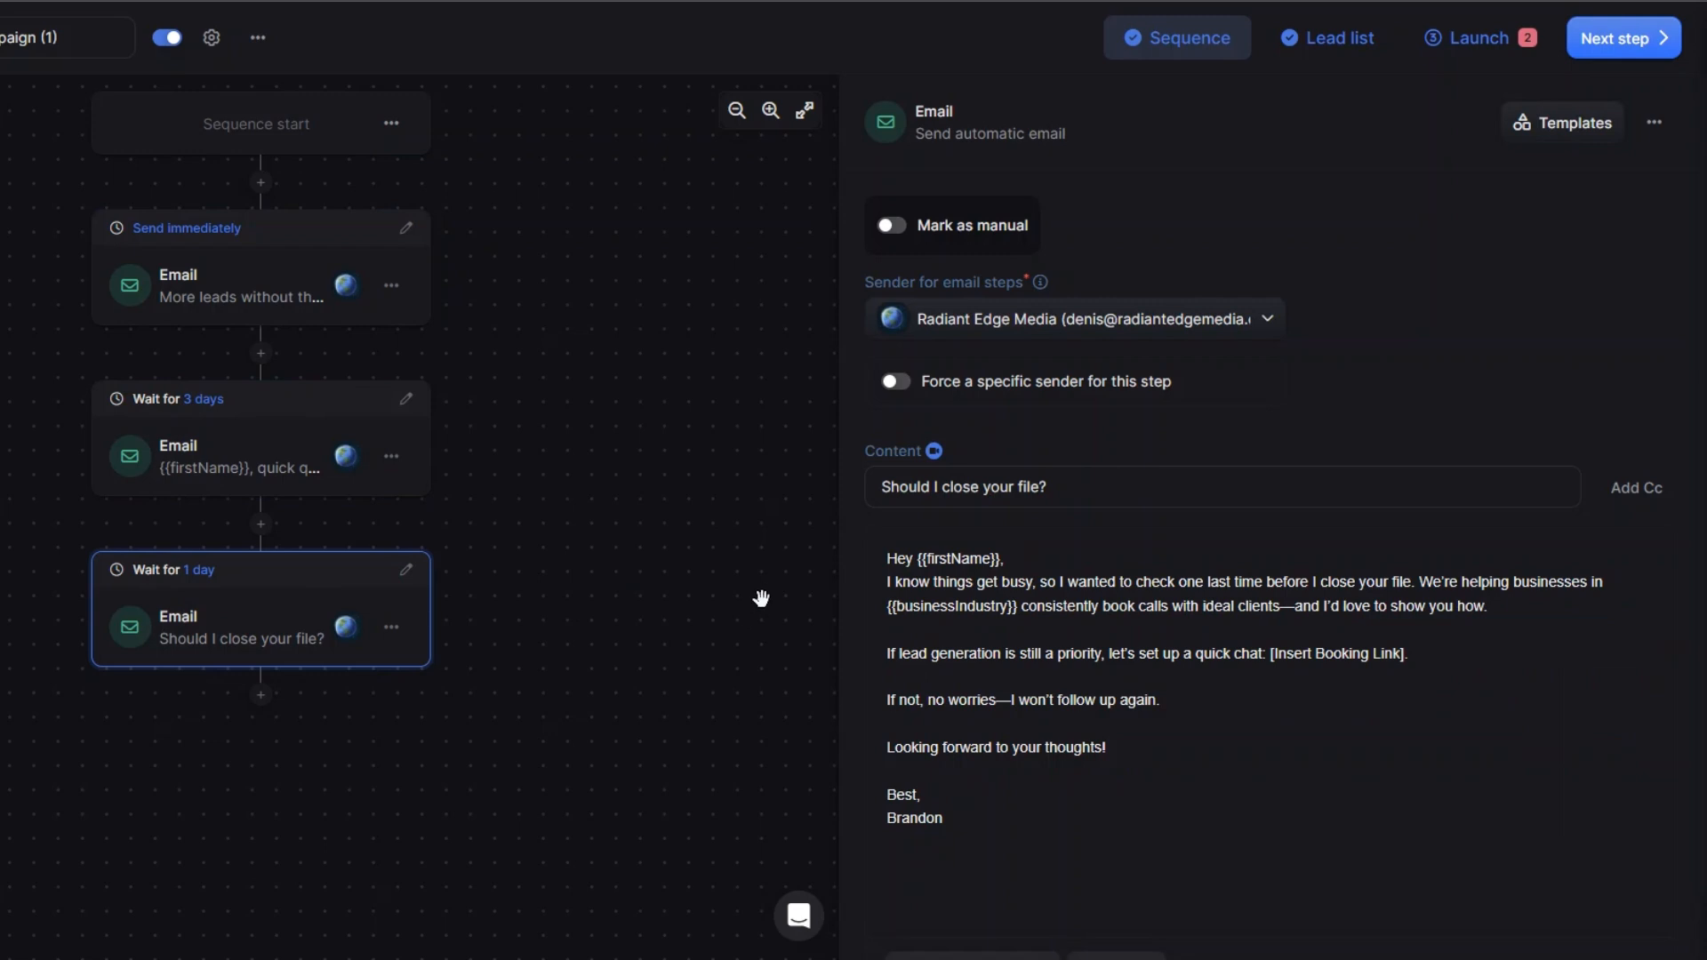
pyautogui.moveTo(898, 558); pyautogui.dragTo(963, 845)
pyautogui.click(943, 361)
pyautogui.click(1632, 35)
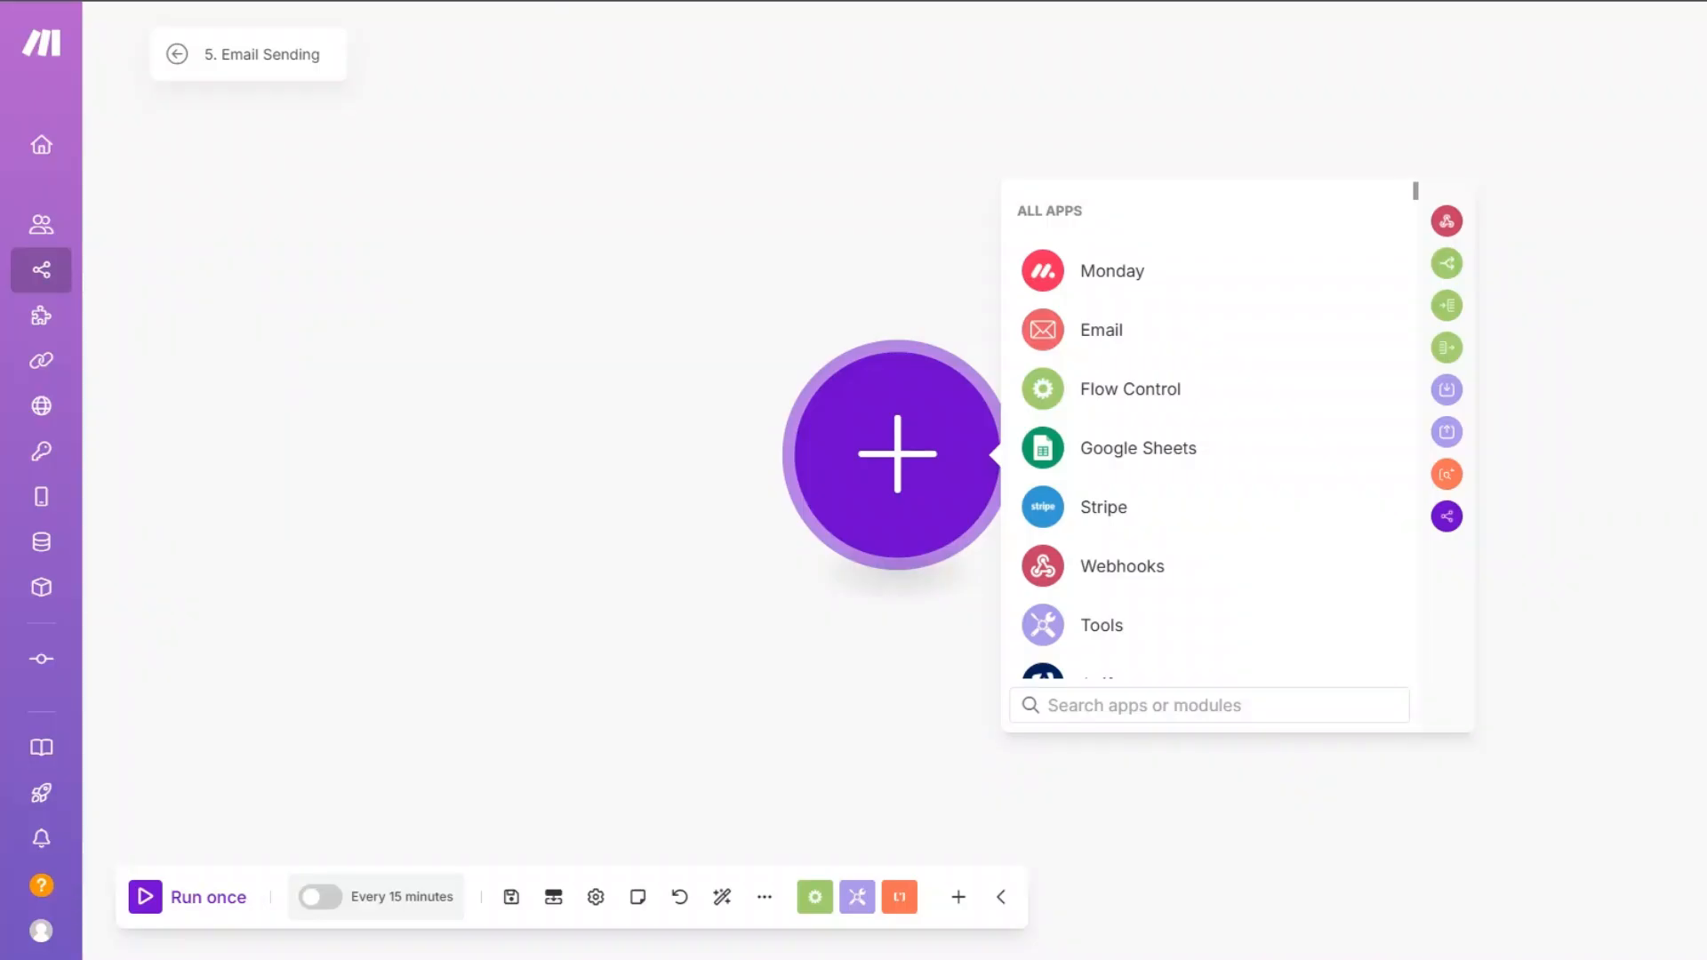
# Step: Add a Monday List Board's Items module as the first module of the 5. Email Sending scenario in Make
pyautogui.click(993, 277)
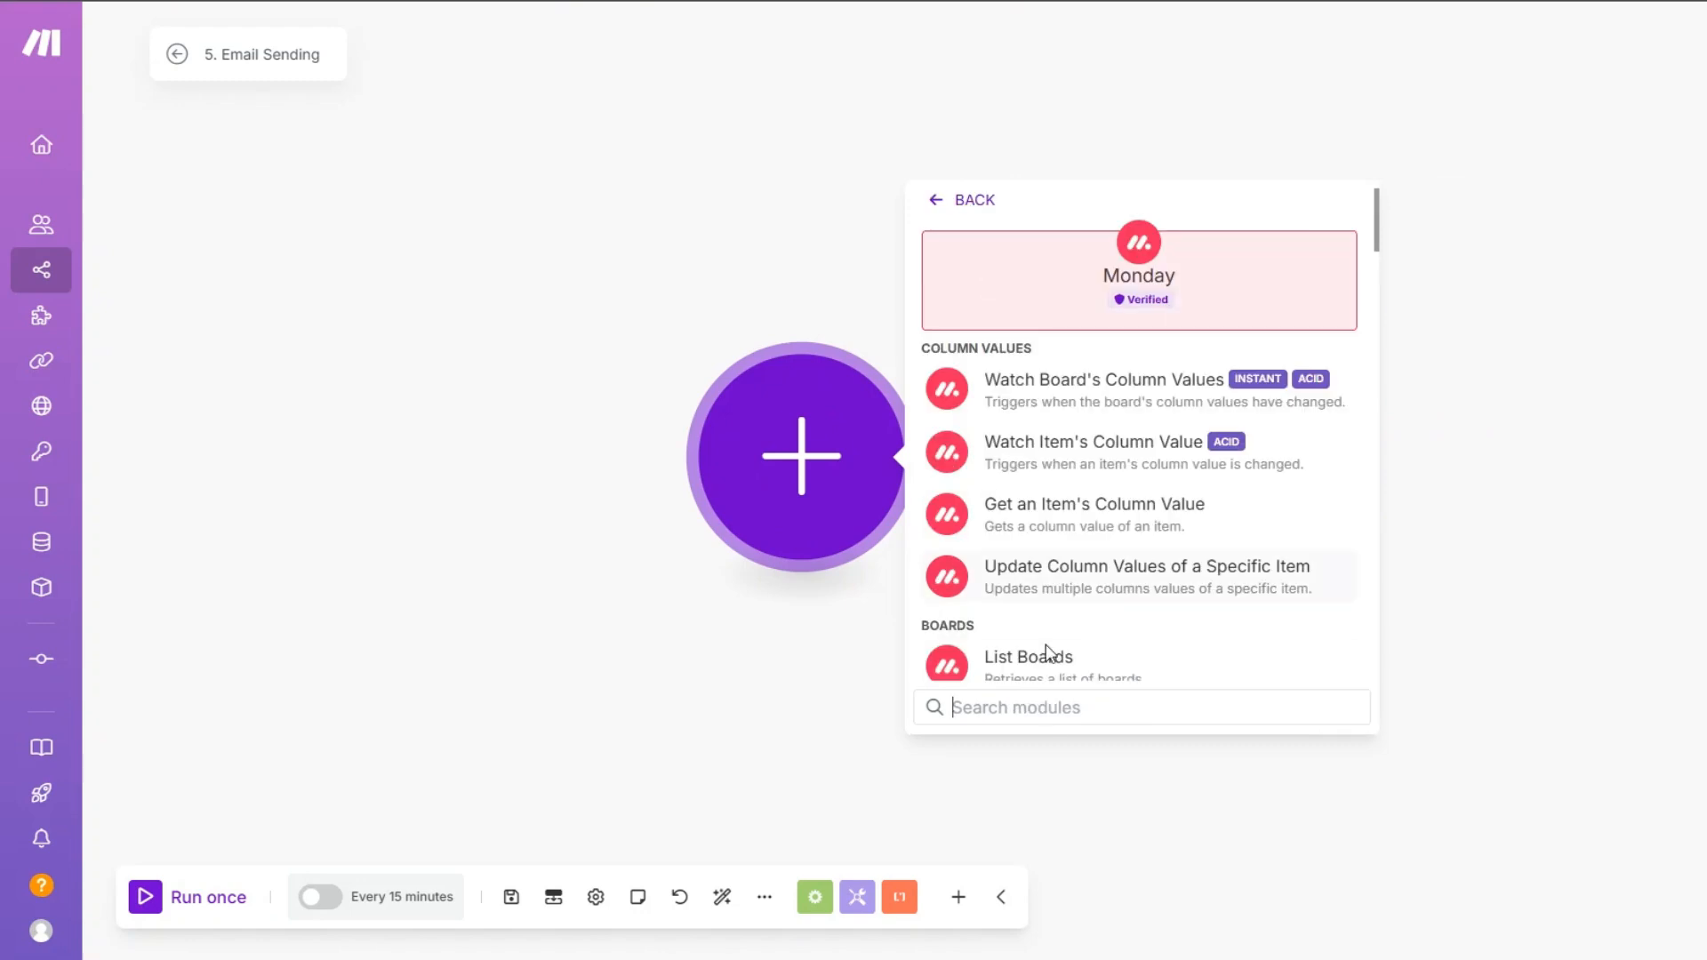
pyautogui.write('list')
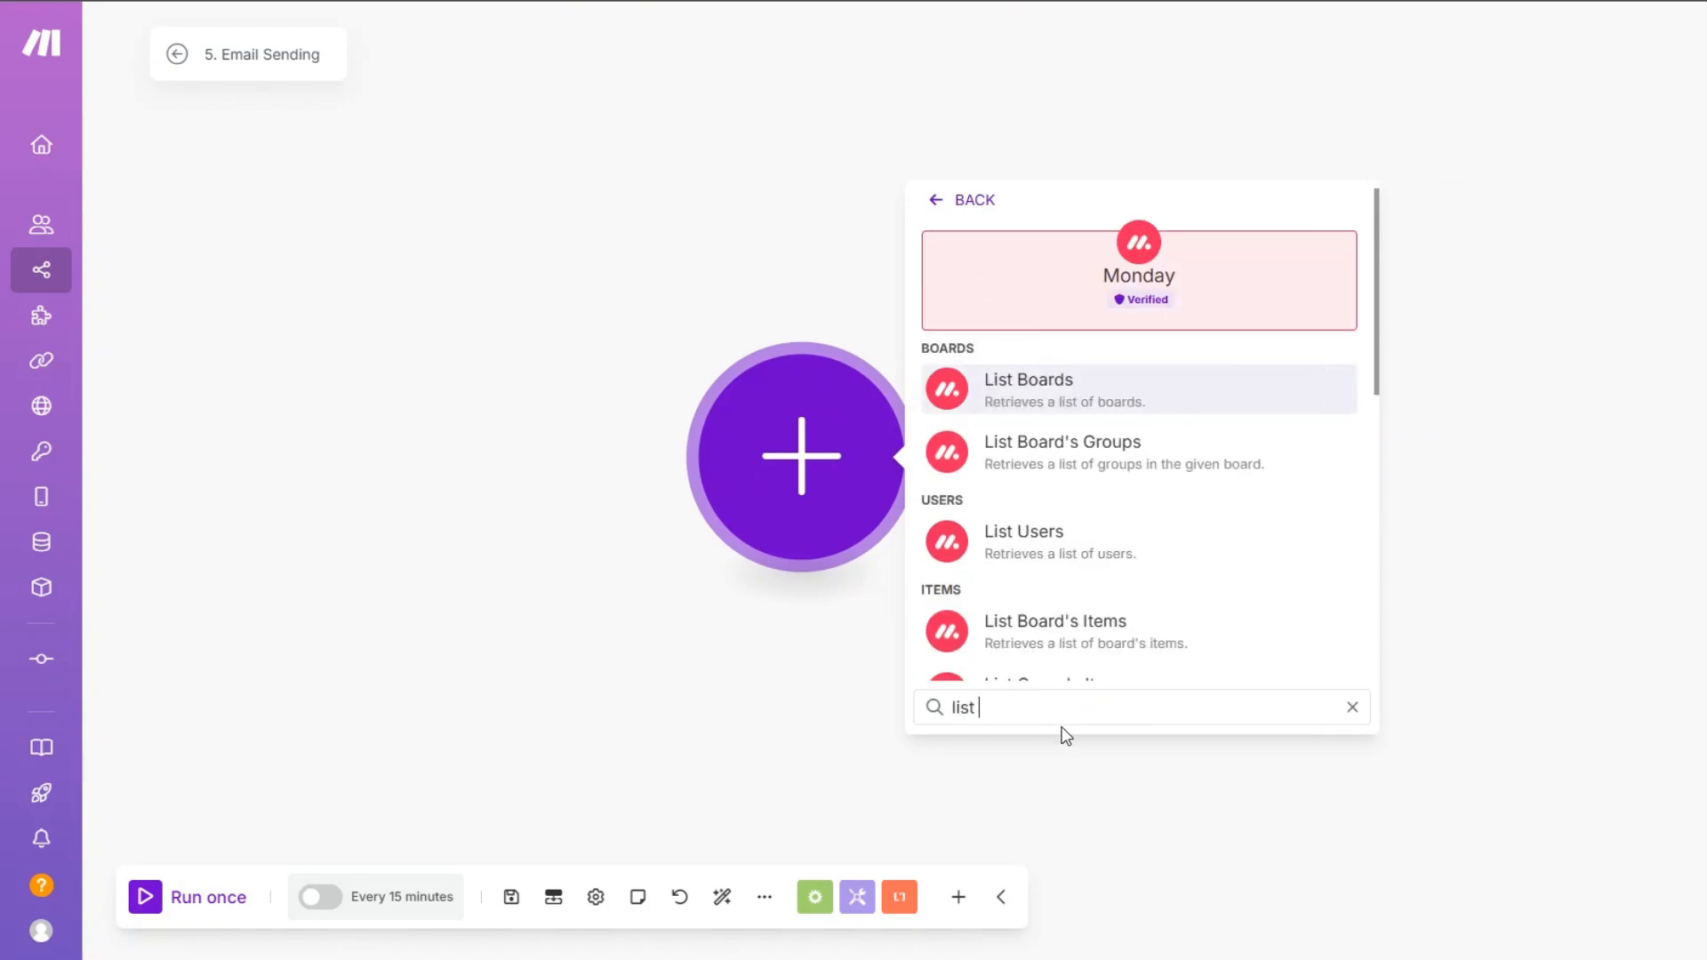
pyautogui.click(1058, 629)
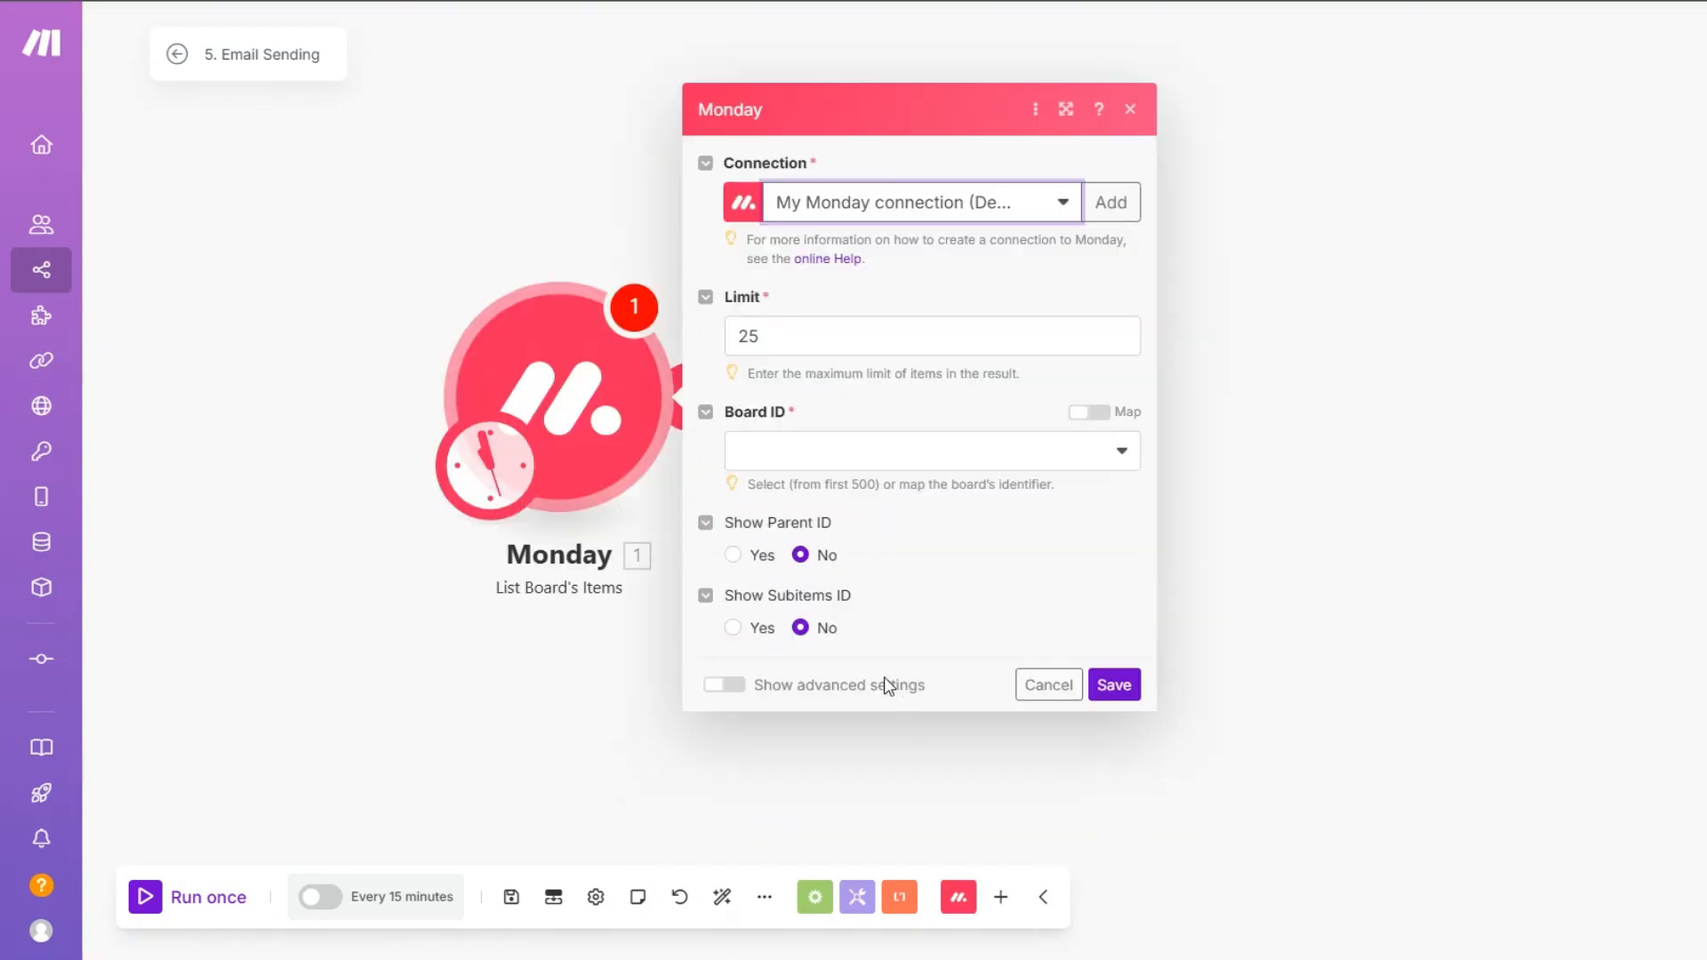
# Step: Set the Monday module's limit to 2 and select the Cold Outreach Agency Prospects First Line board
pyautogui.click(828, 341)
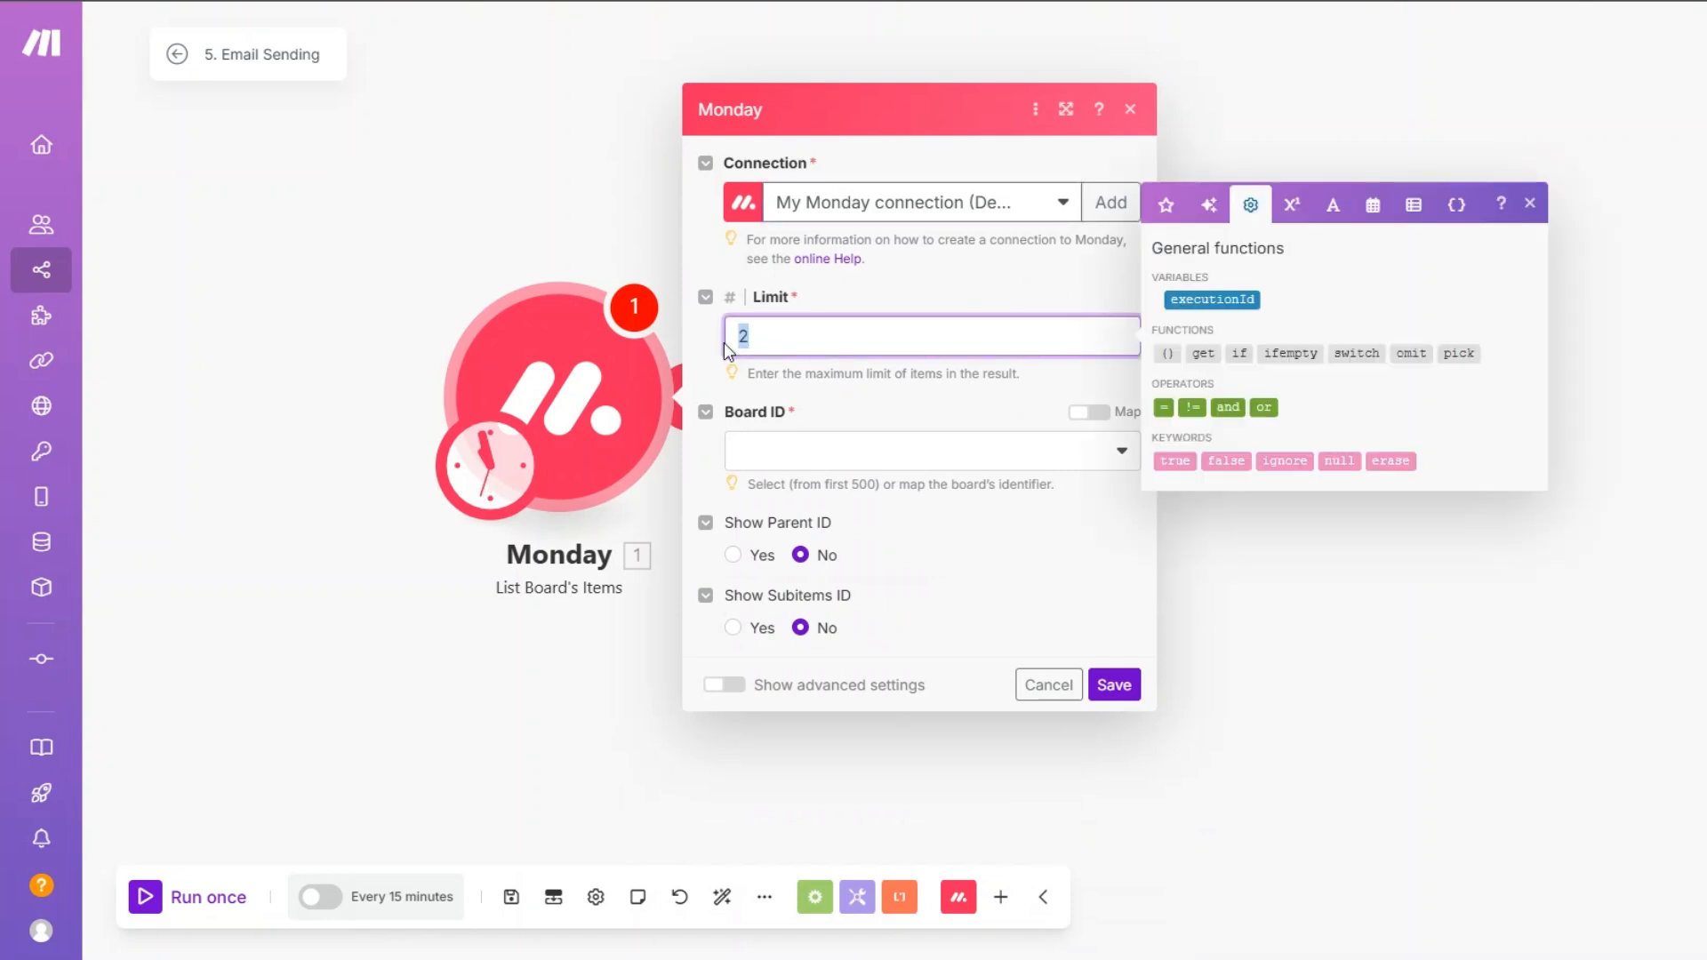
pyautogui.click(825, 460)
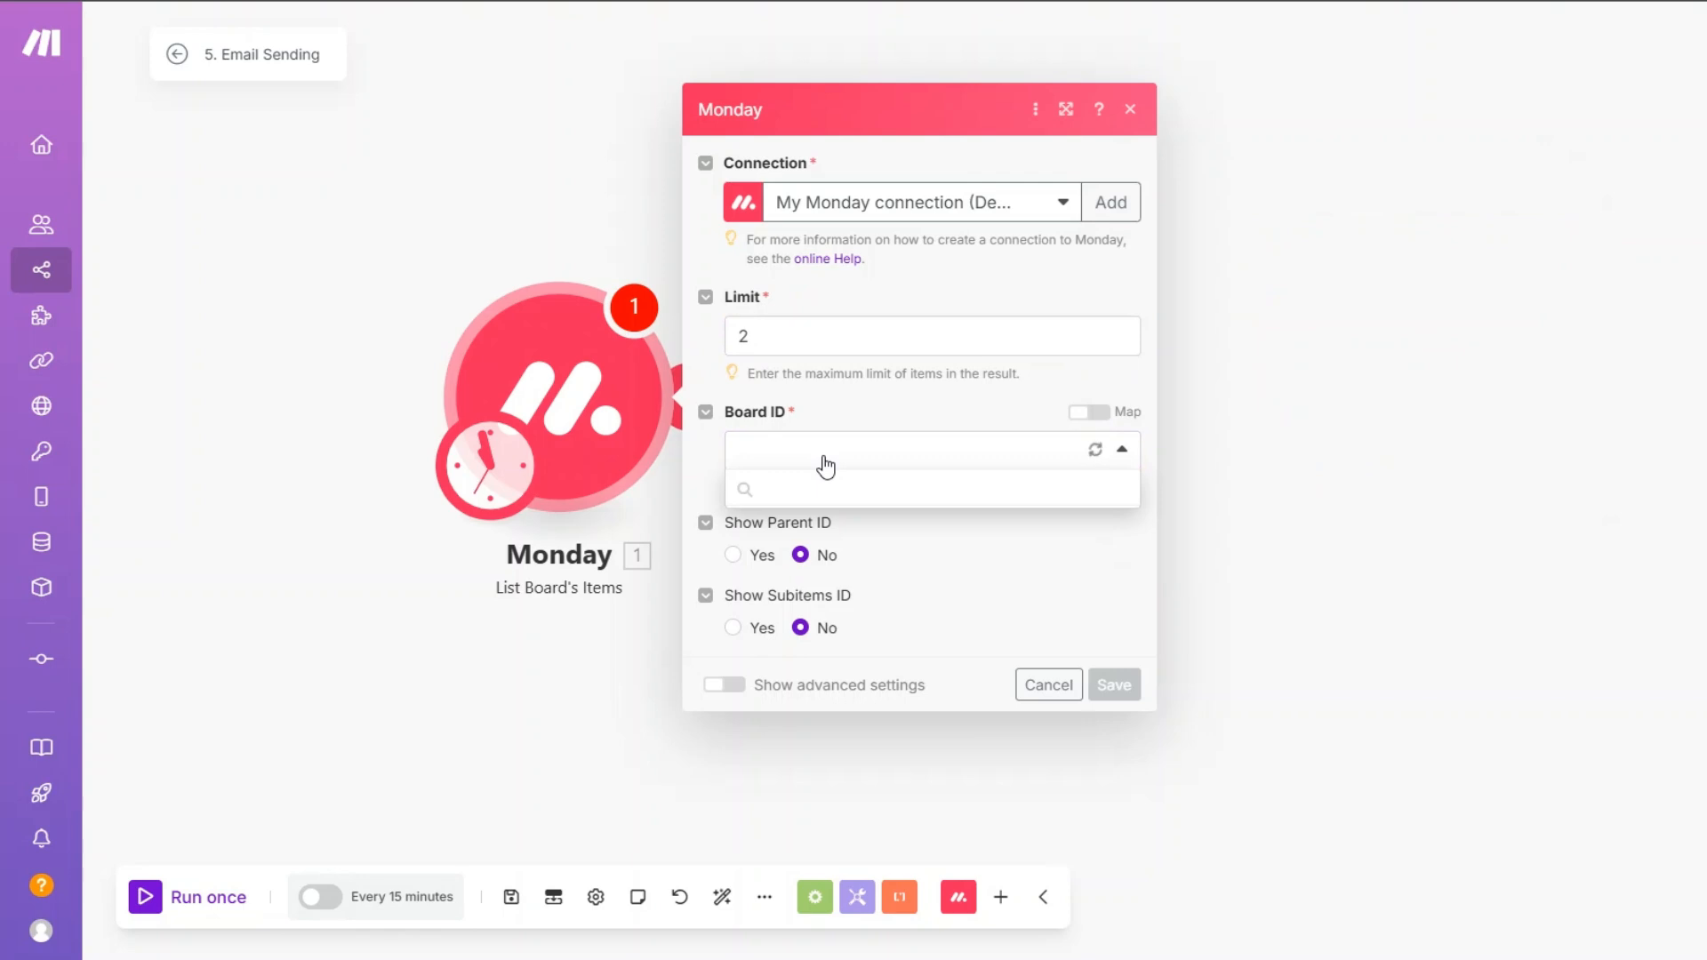
pyautogui.scroll(-6, 880, 658)
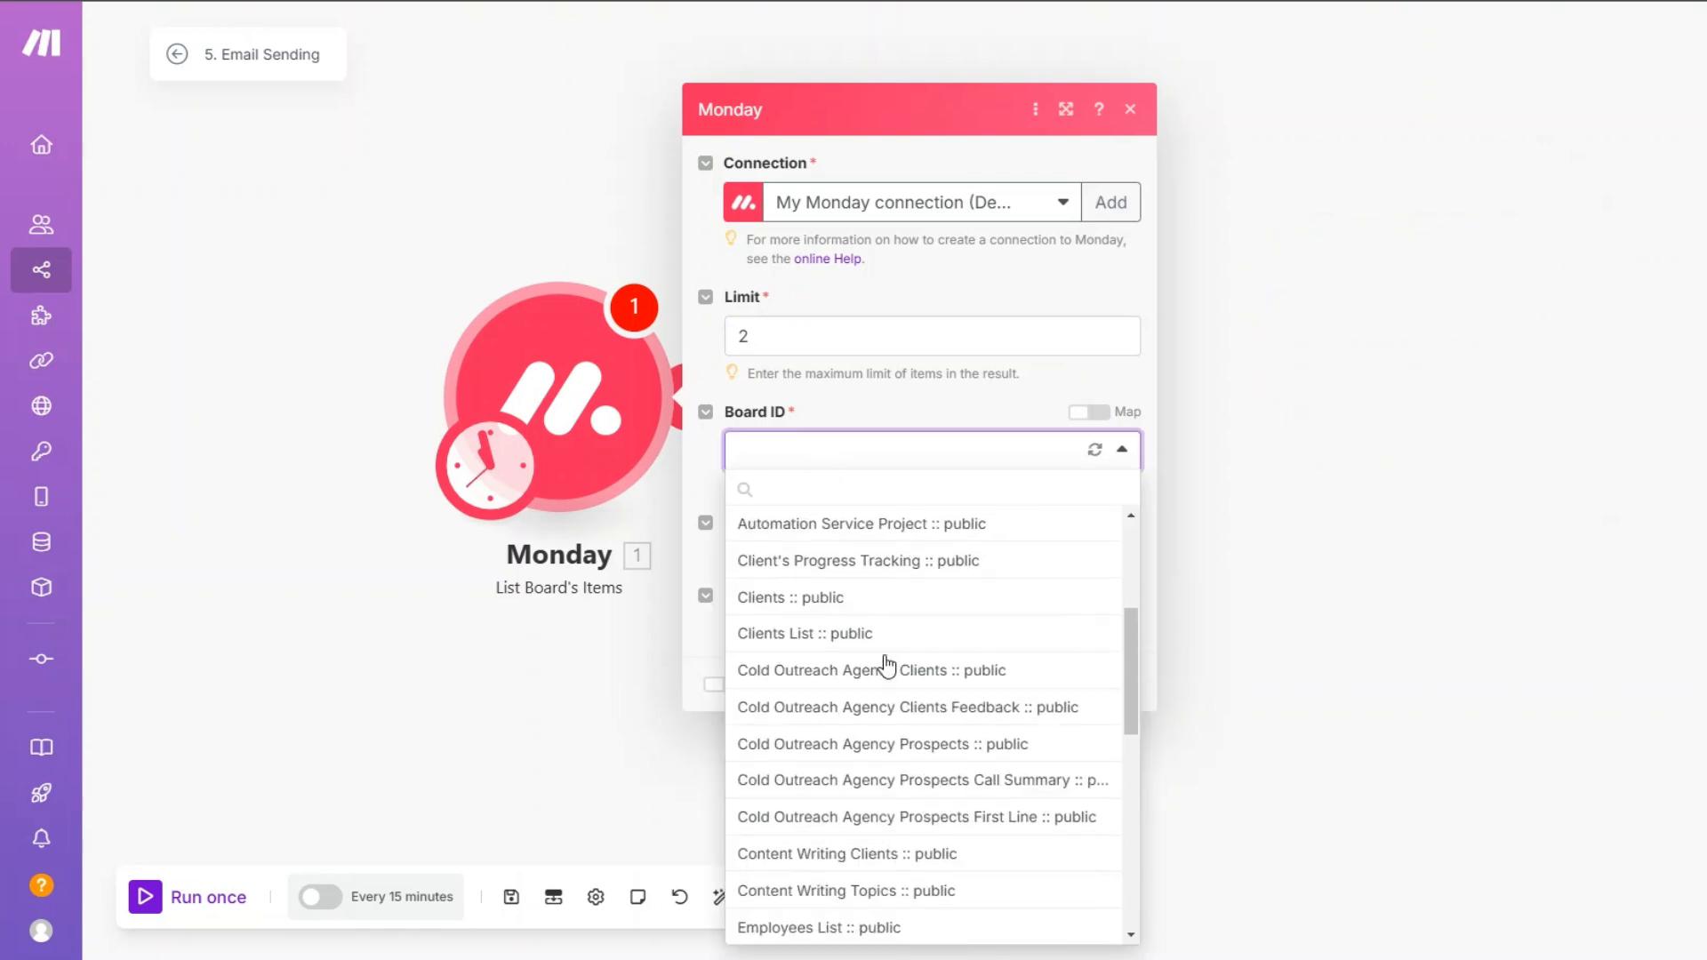
pyautogui.click(830, 690)
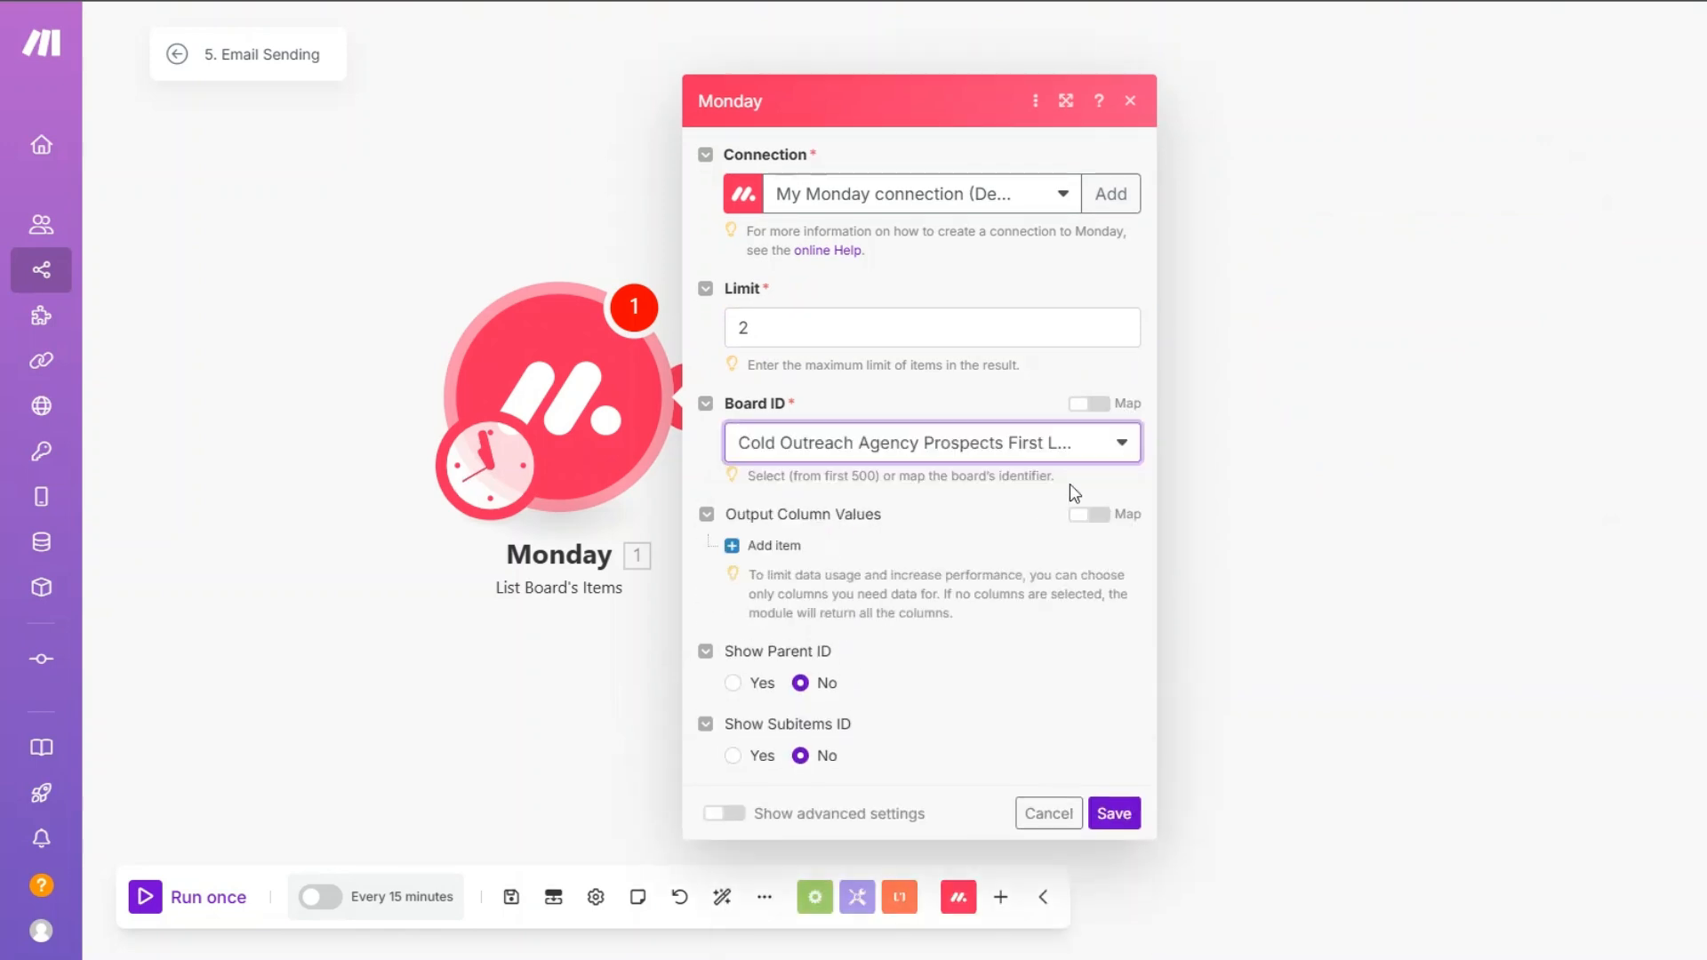
# Step: Add Business Industry, Challenges and Email as the first three output columns of the Monday module
pyautogui.click(773, 485)
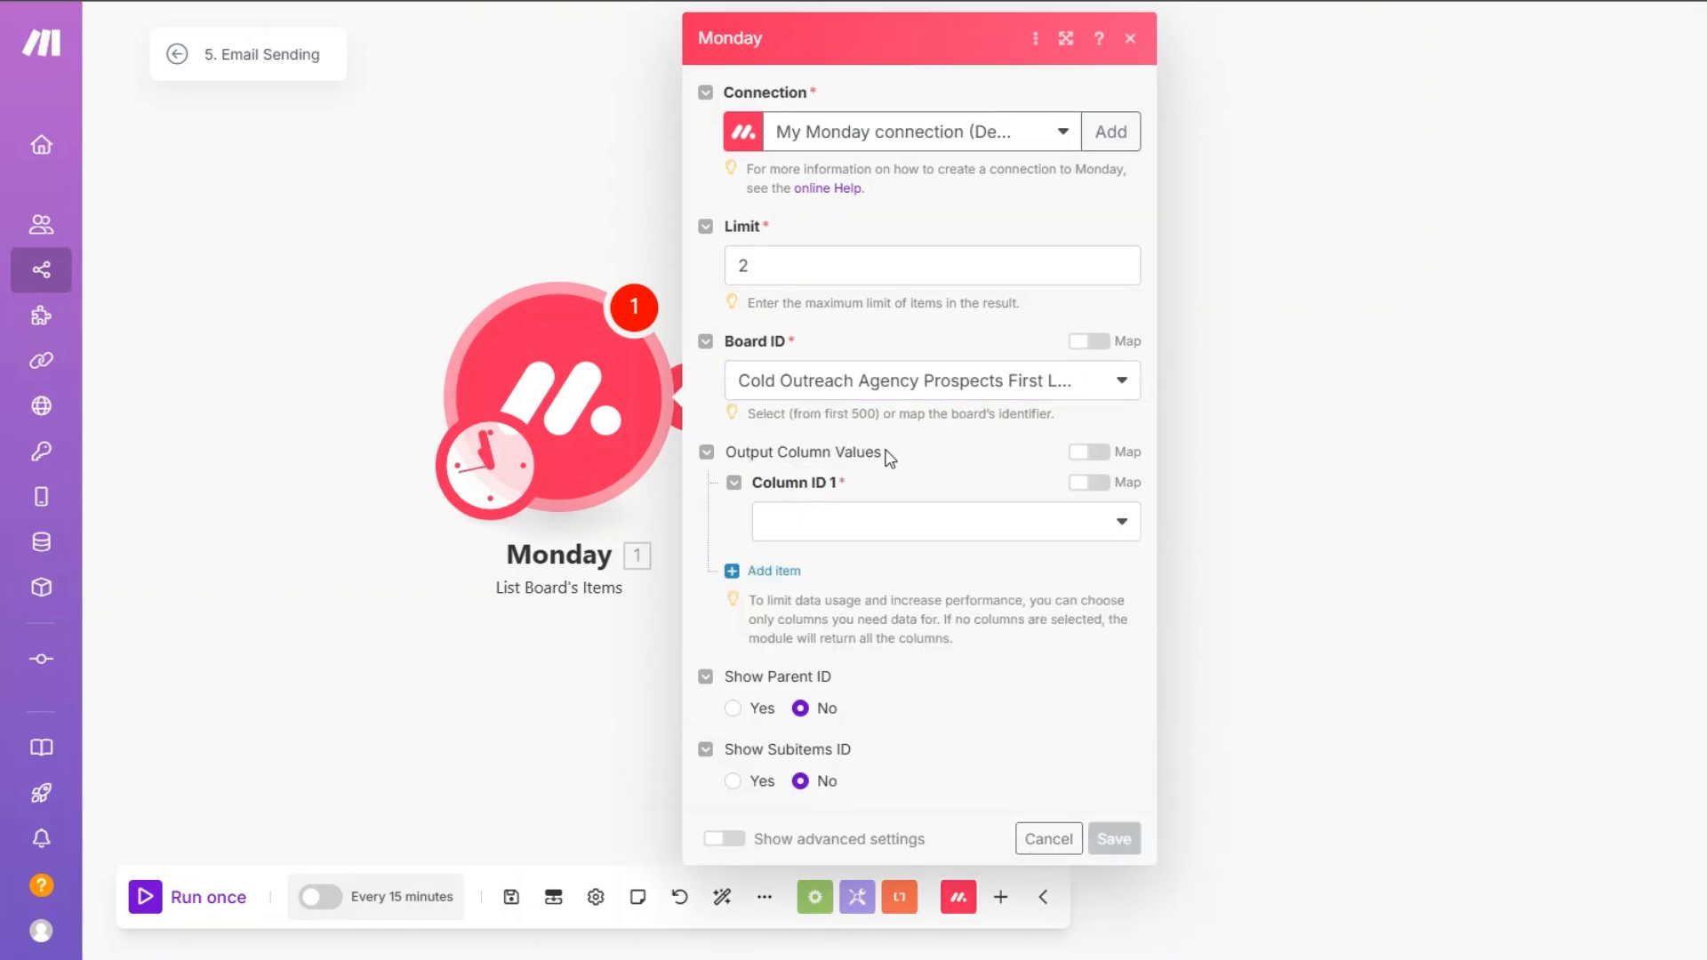
pyautogui.click(861, 531)
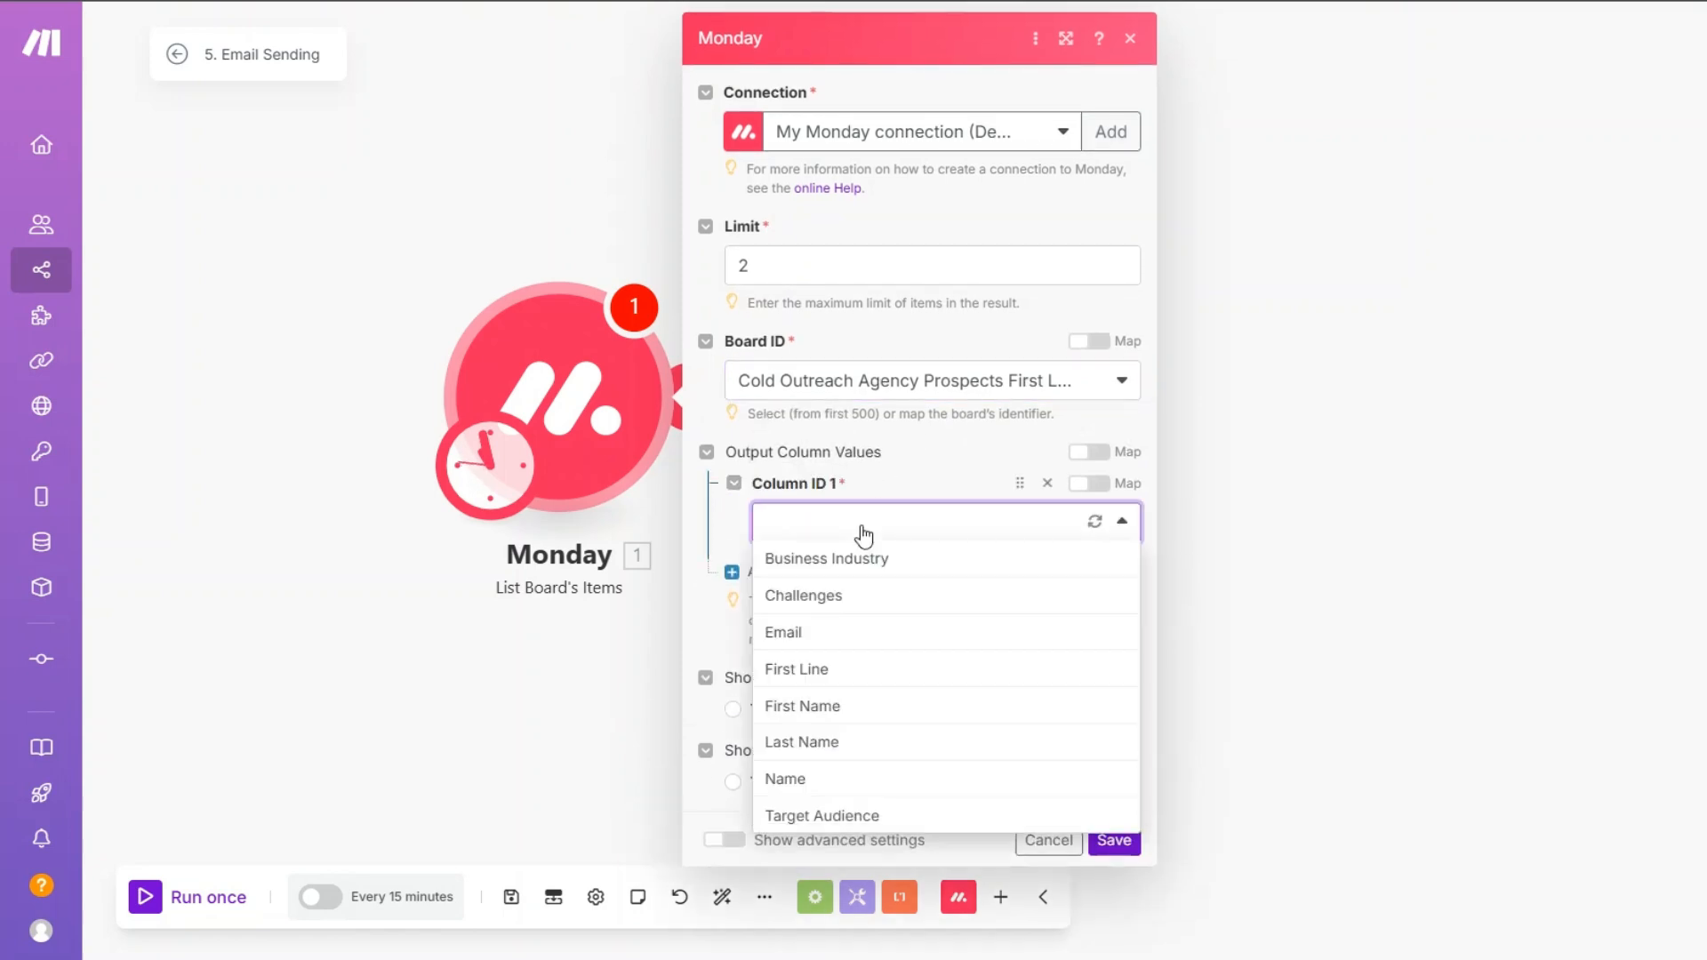
pyautogui.click(857, 560)
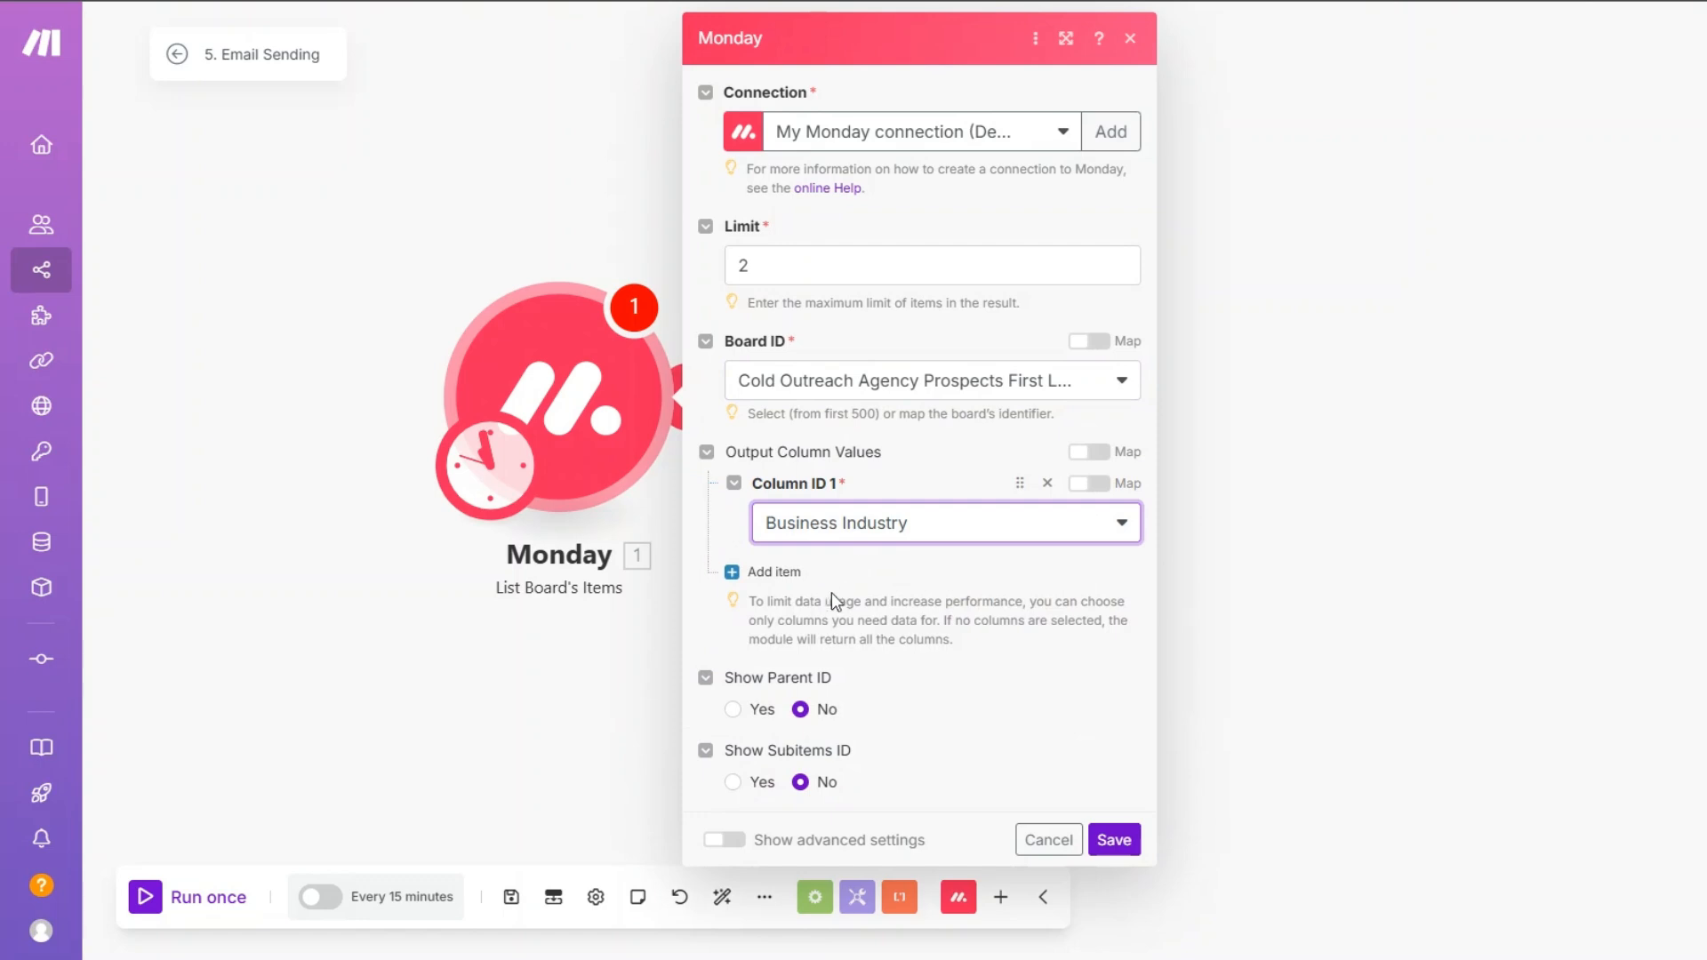
pyautogui.click(774, 572)
pyautogui.click(813, 610)
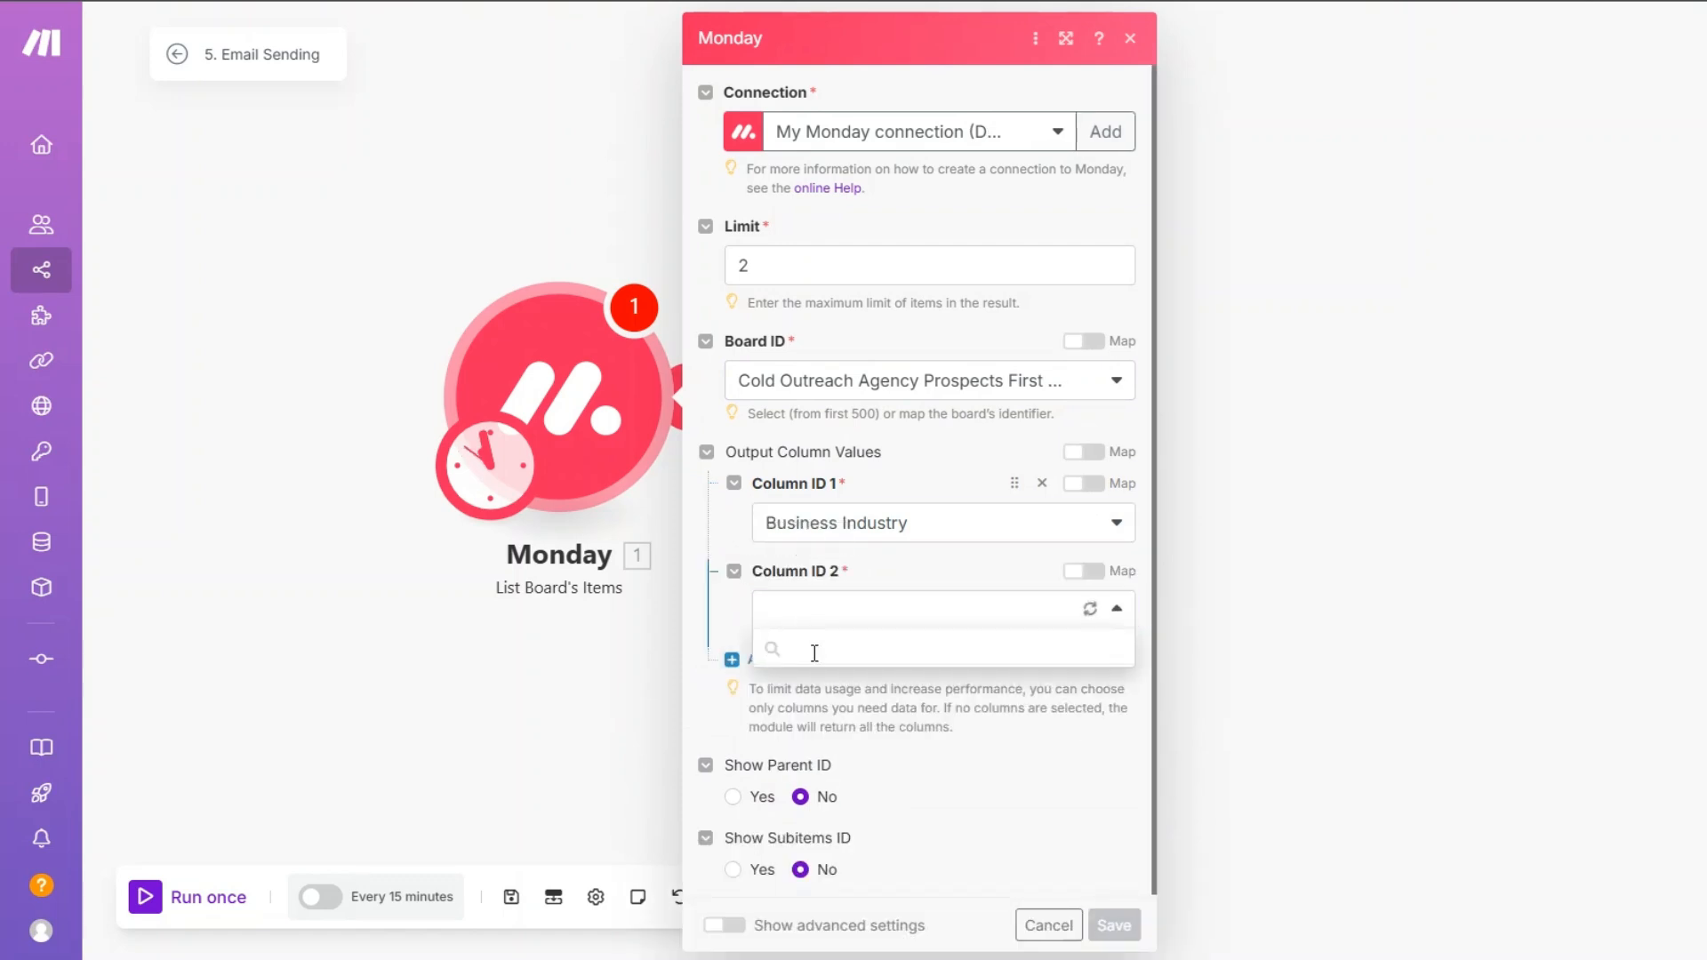
pyautogui.click(811, 679)
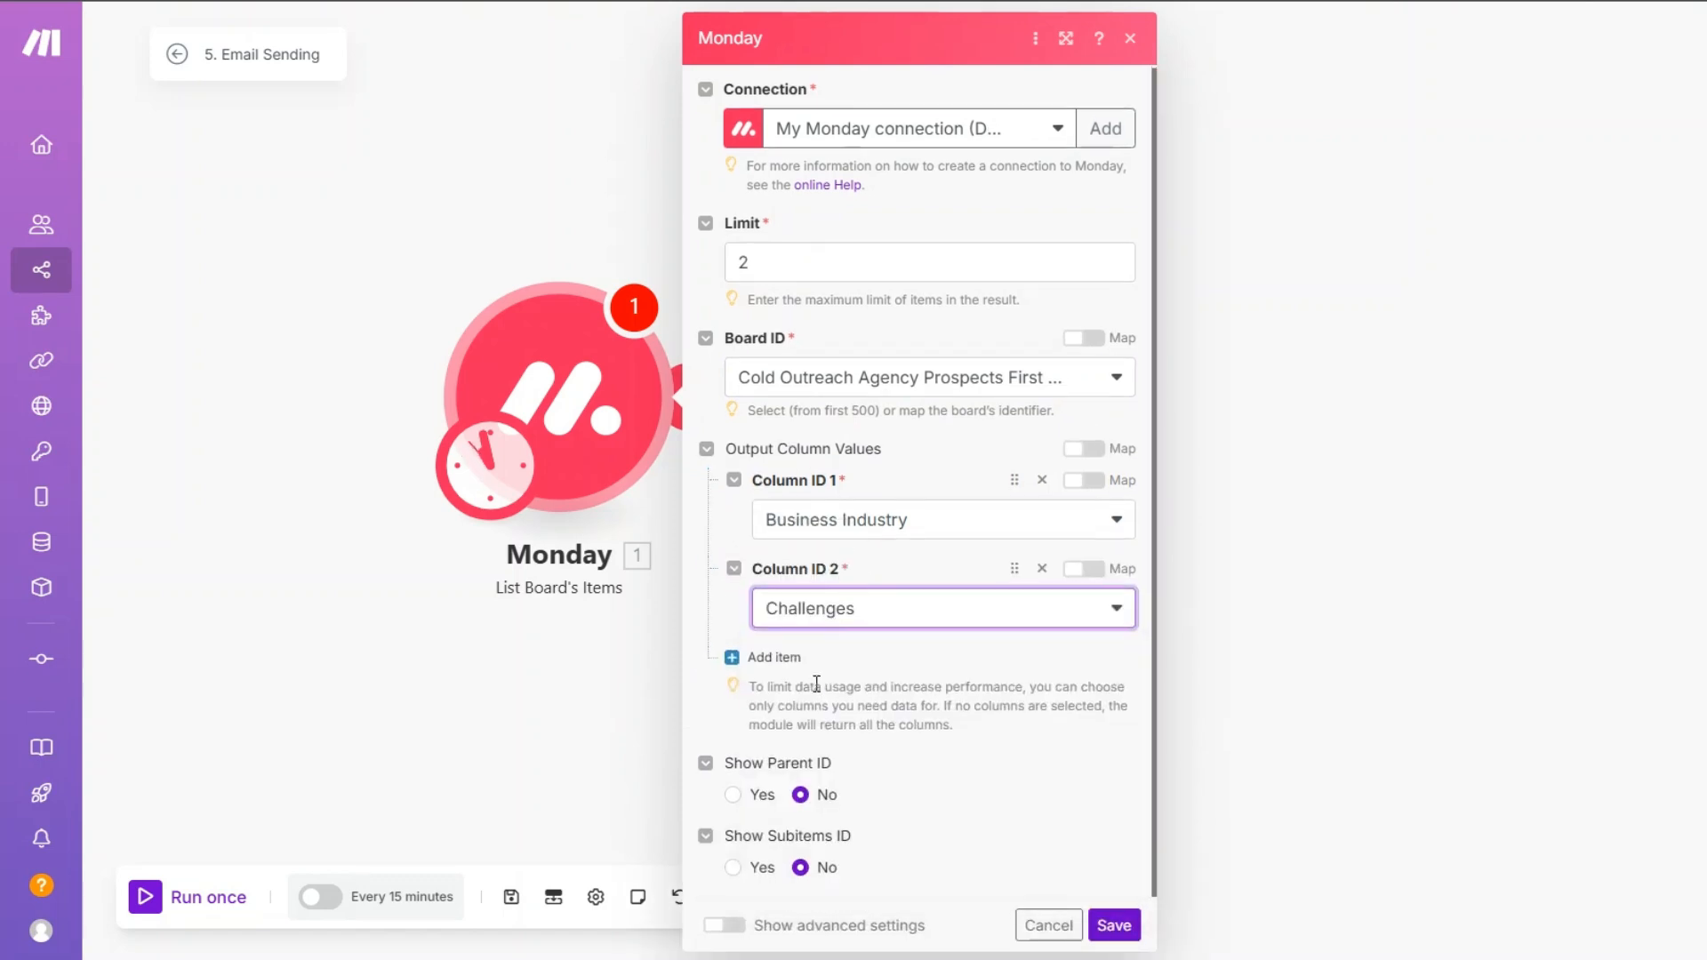
pyautogui.click(772, 658)
pyautogui.click(832, 696)
pyautogui.click(861, 572)
# Step: Add First Line, First Name and Last Name to the Monday module's output columns
pyautogui.click(773, 745)
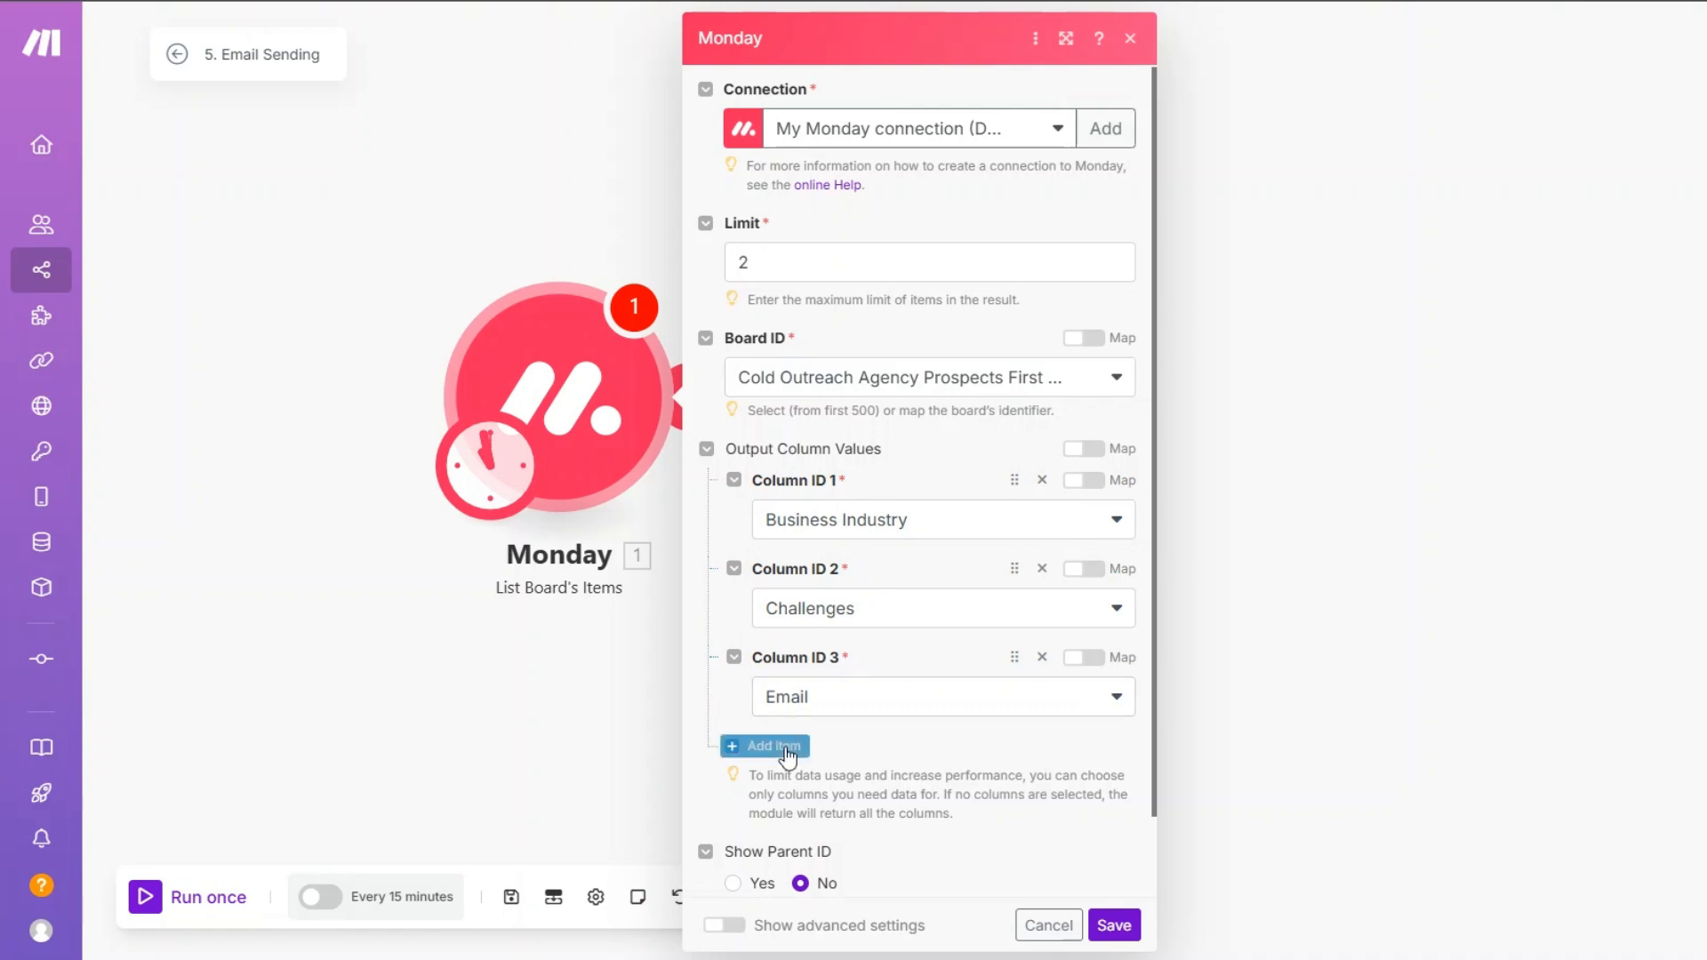
pyautogui.click(857, 612)
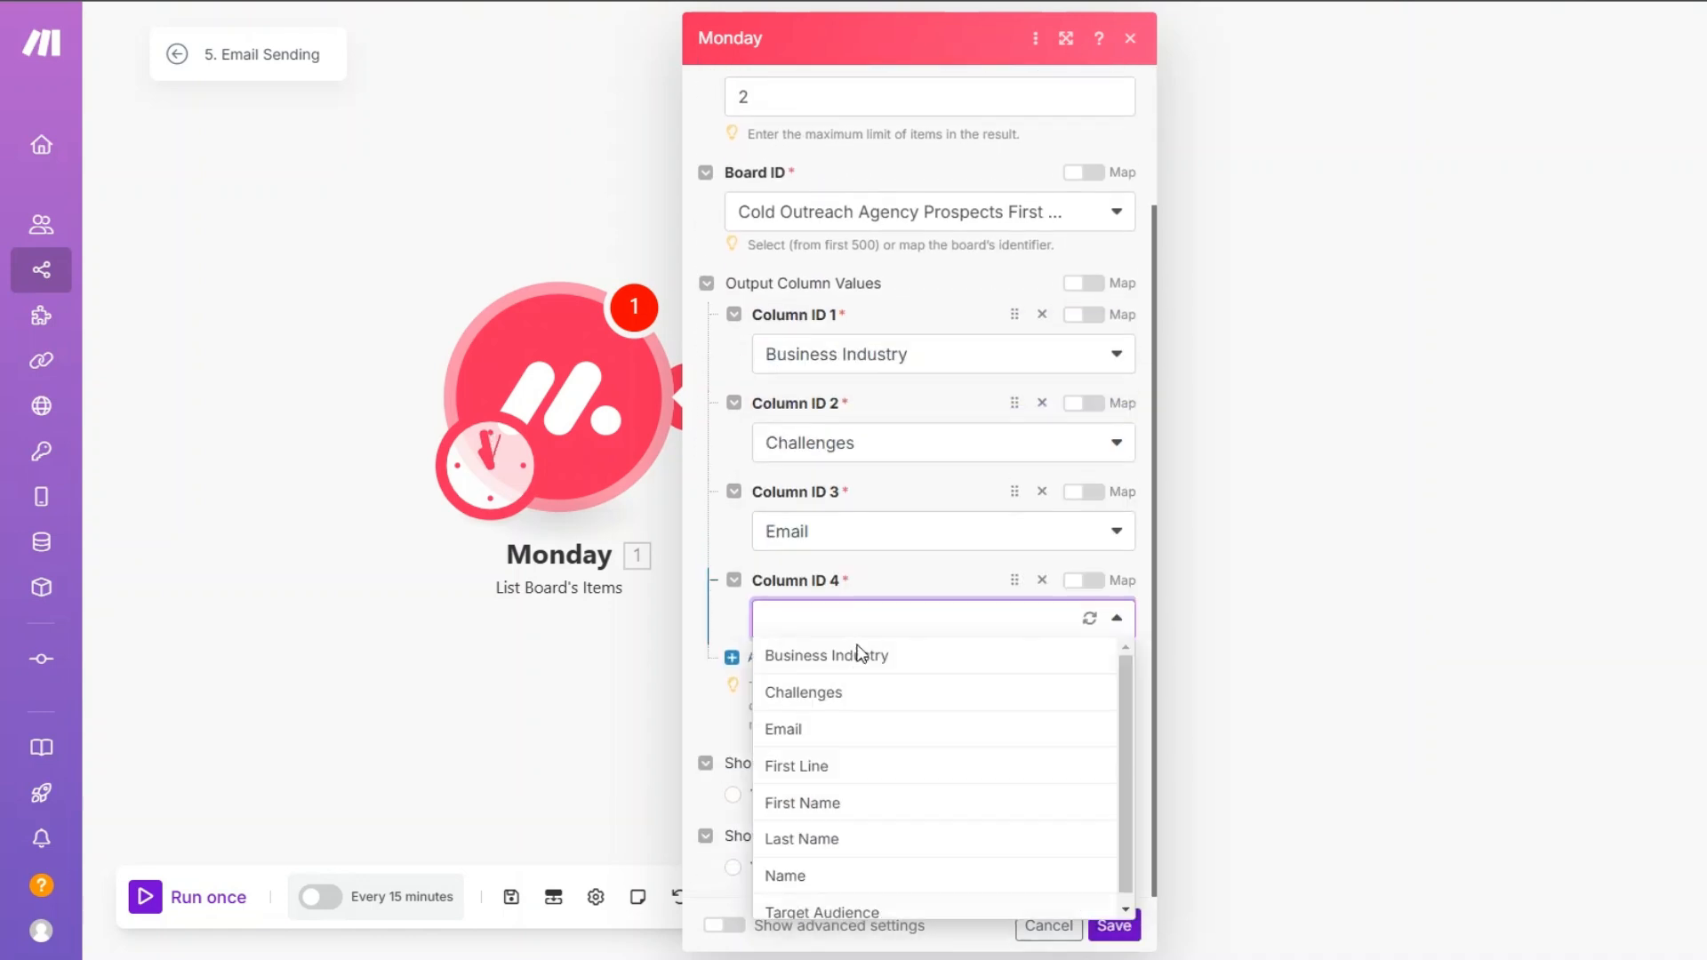
pyautogui.click(828, 757)
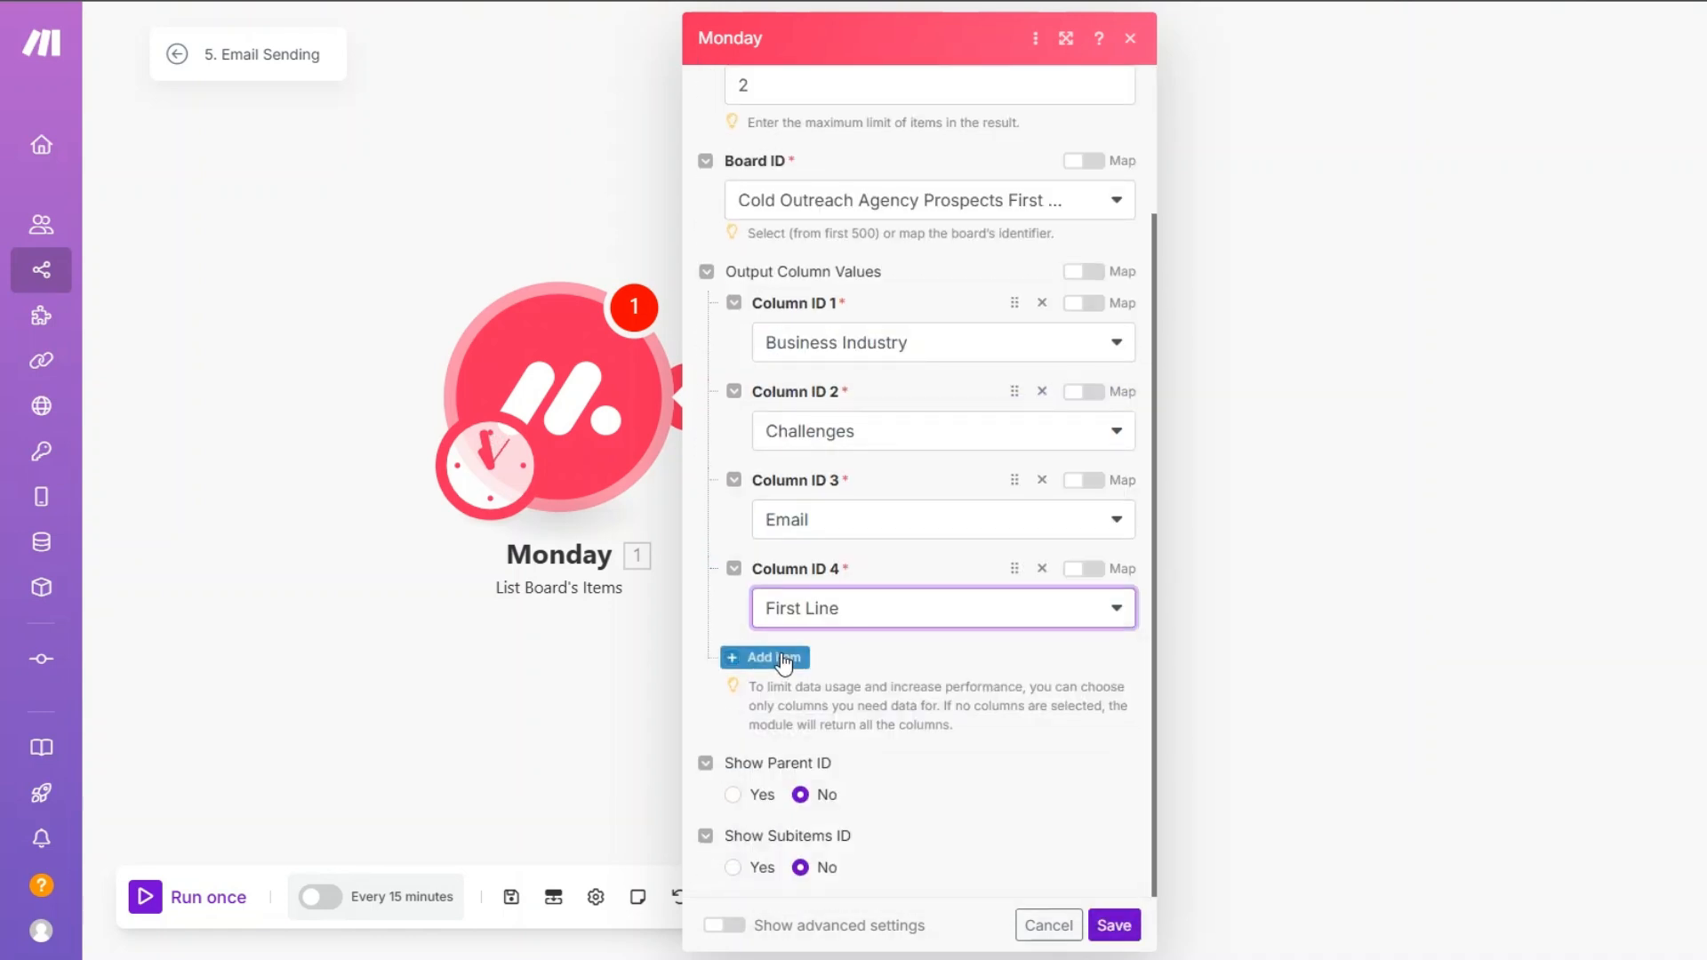
pyautogui.click(773, 658)
pyautogui.click(829, 615)
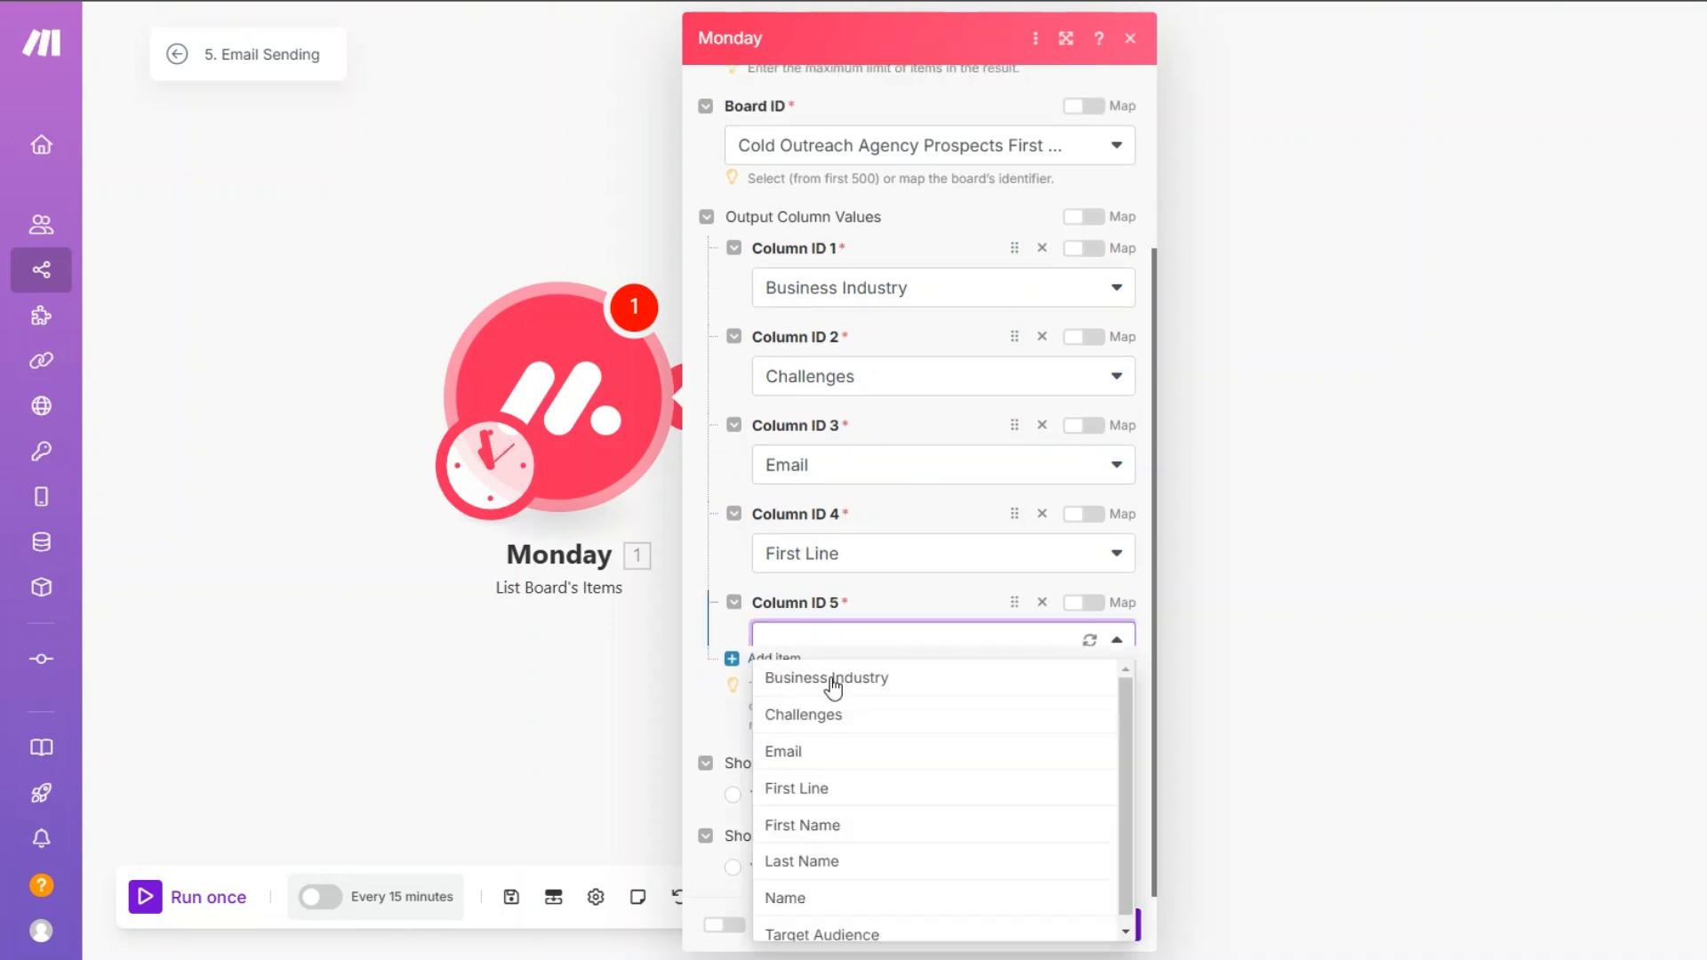
pyautogui.click(809, 792)
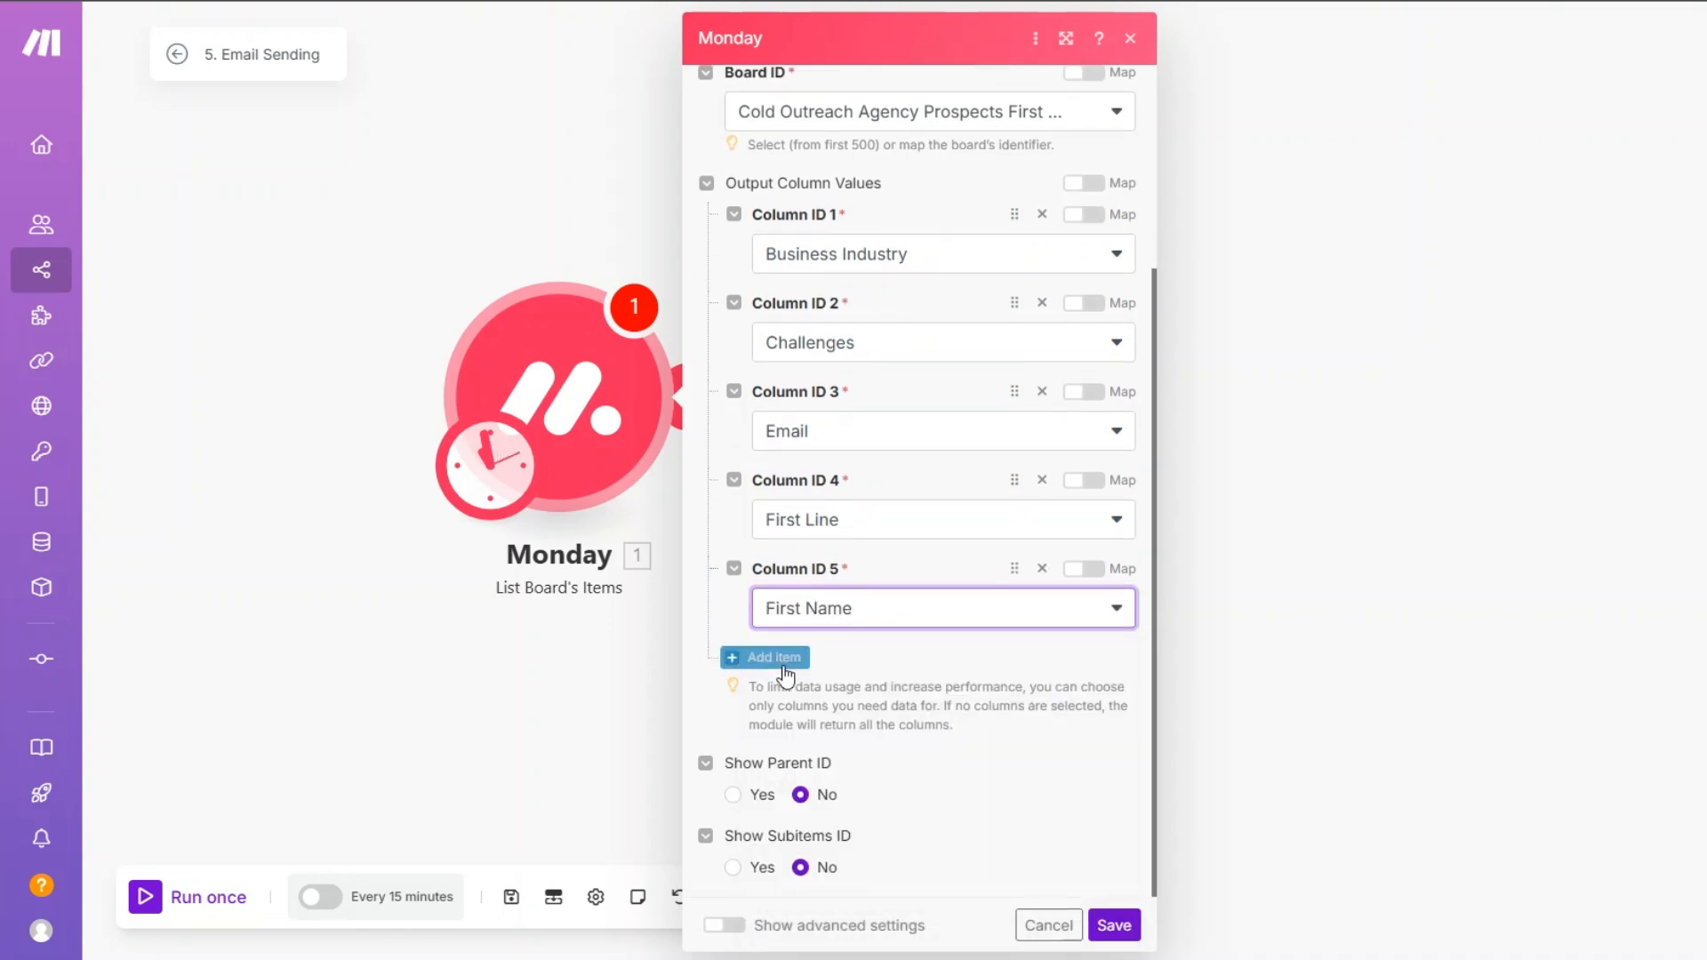
pyautogui.click(770, 657)
pyautogui.click(851, 613)
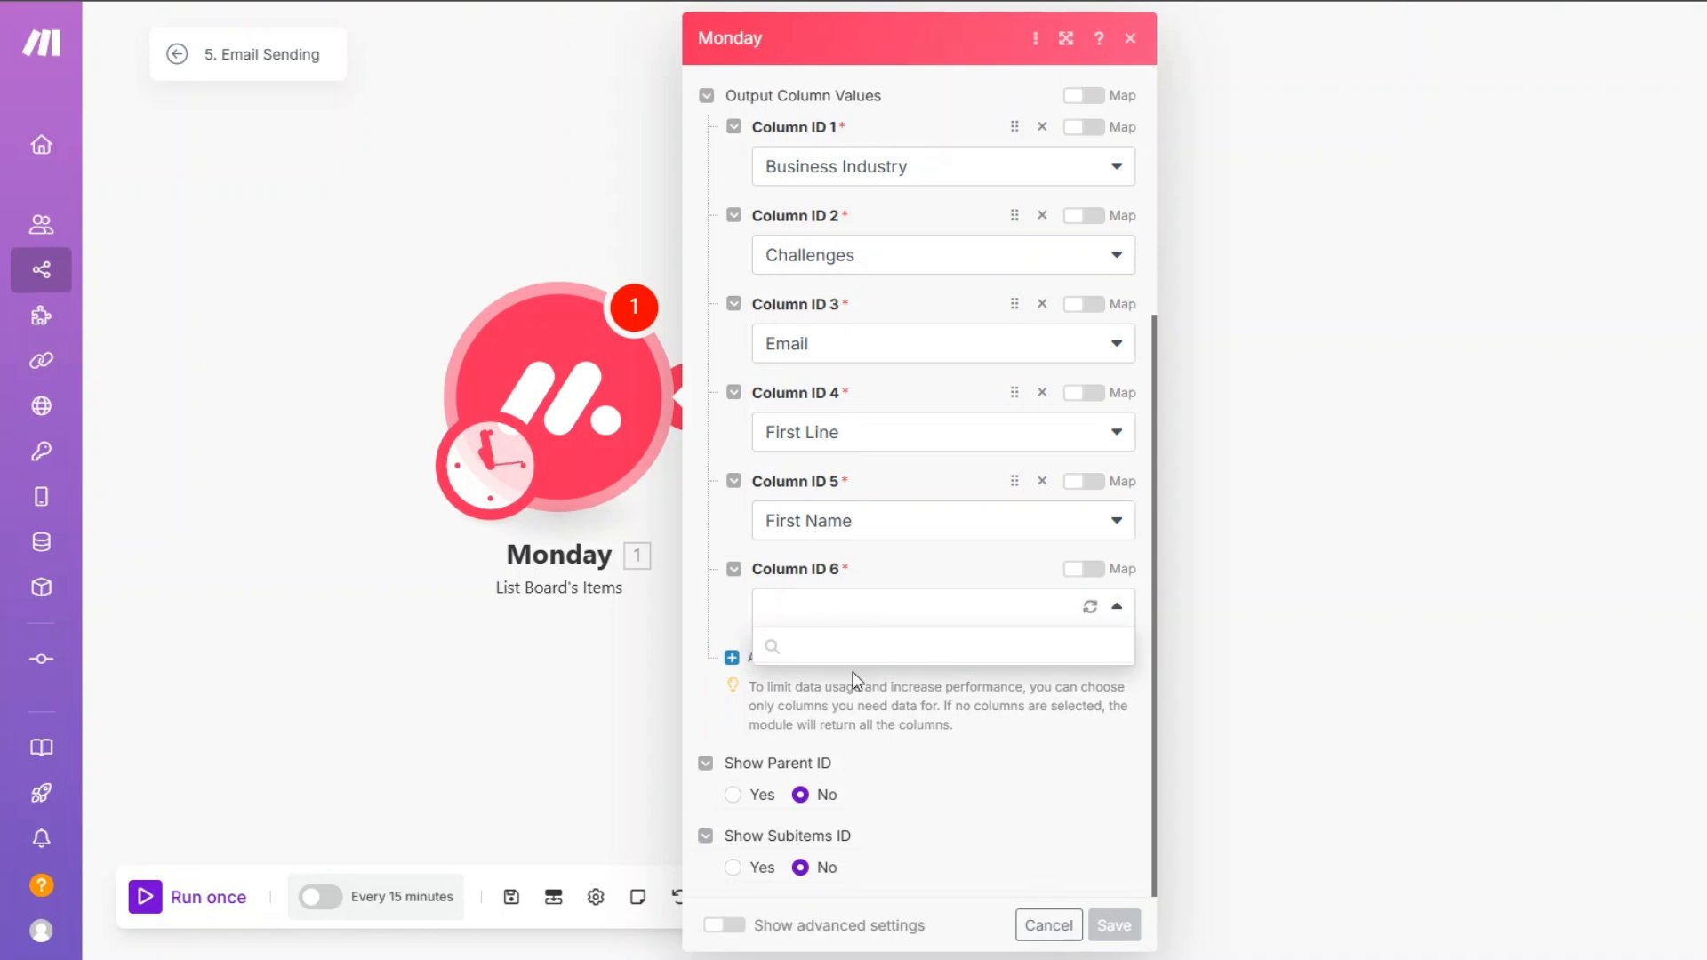
pyautogui.click(836, 826)
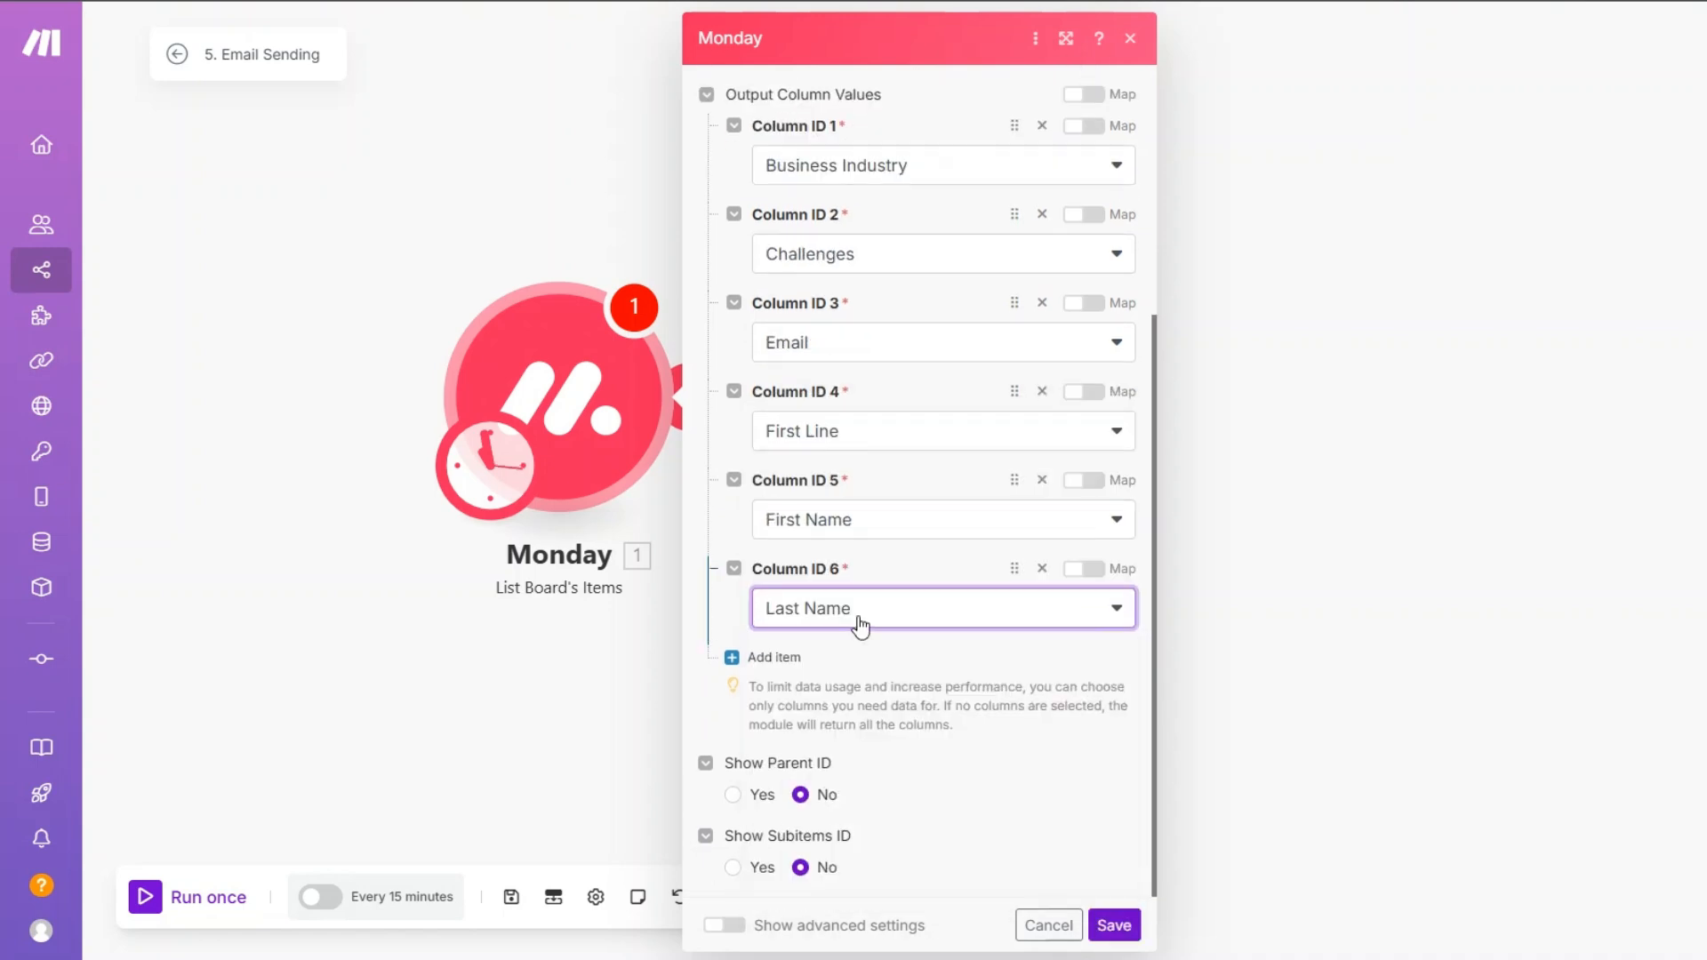
# Step: Add Target Audience as the seventh output column and save the Monday module's settings
pyautogui.click(791, 668)
pyautogui.click(859, 614)
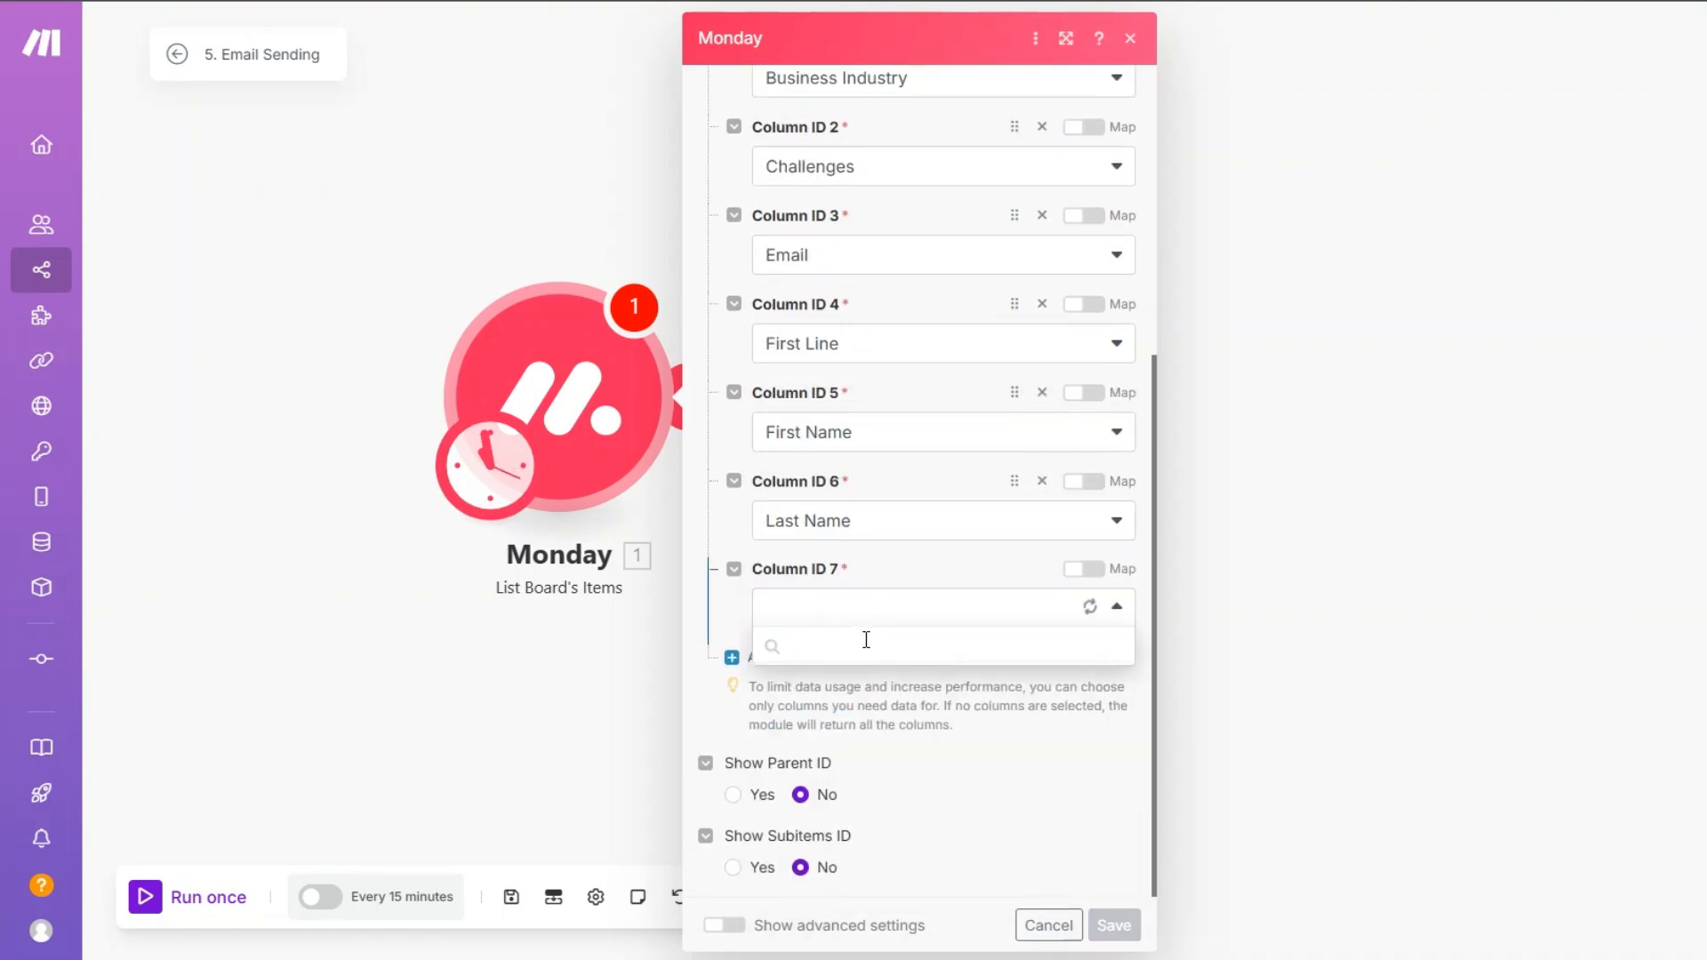
pyautogui.scroll(-1, 851, 782)
pyautogui.click(847, 889)
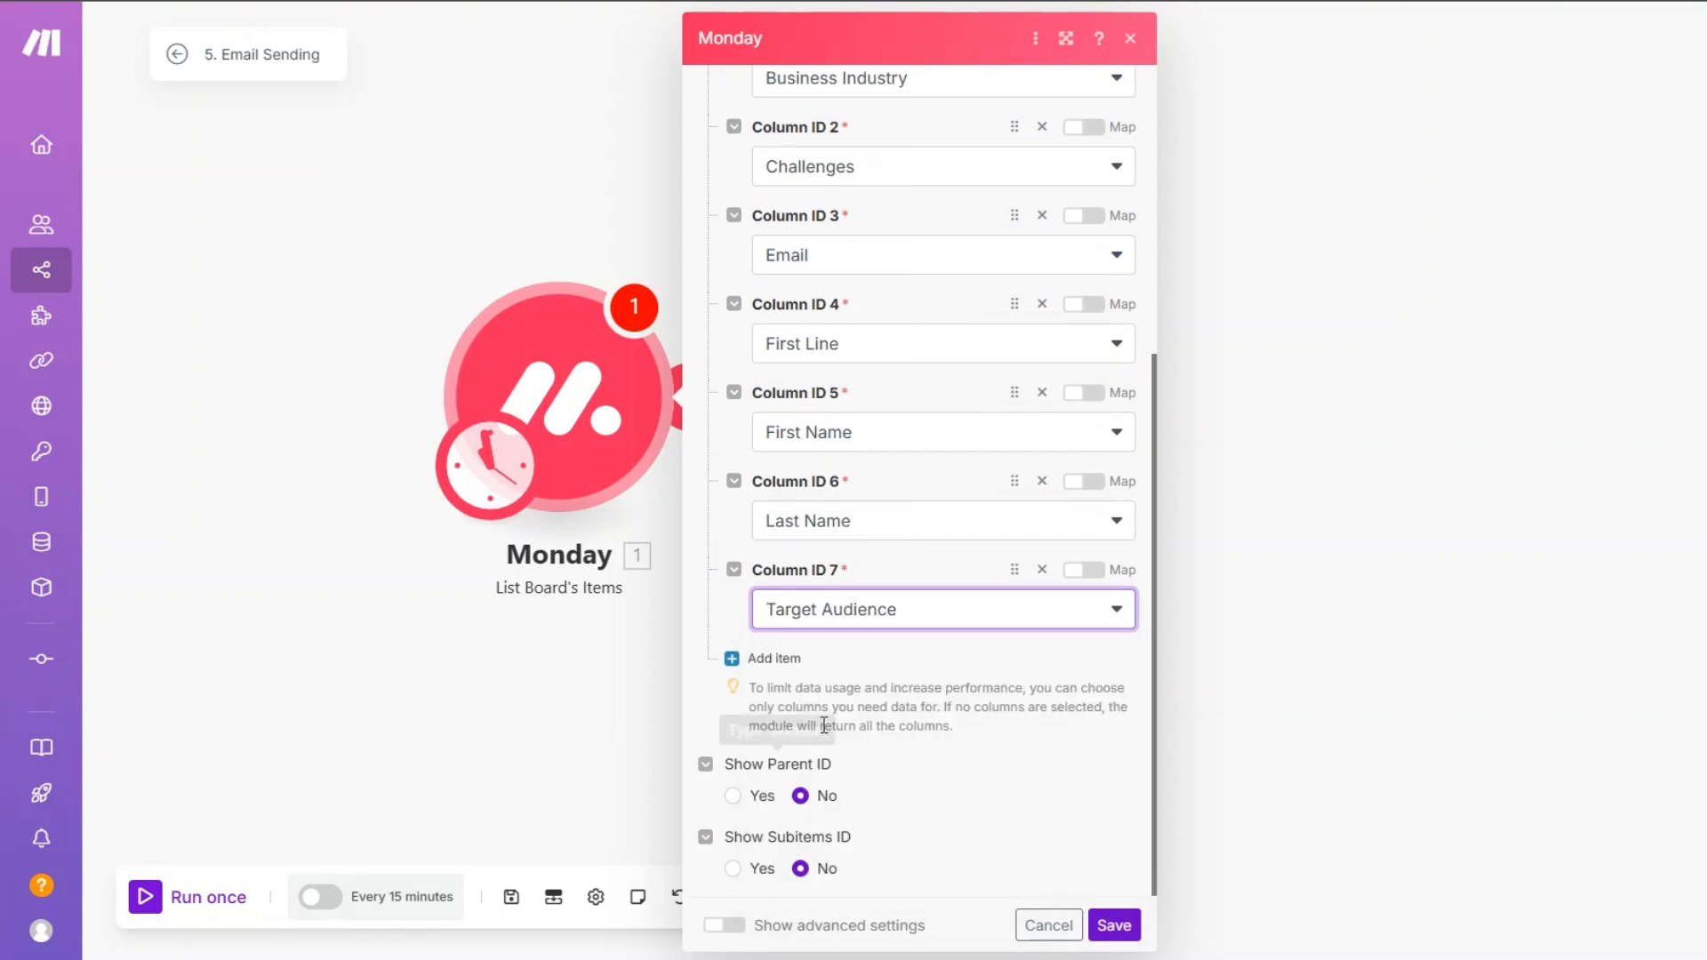
pyautogui.click(1114, 925)
# Step: Run the List Board's Items module and review the prospect names in its output bundles
pyautogui.rightClick(594, 429)
pyautogui.press('Escape')
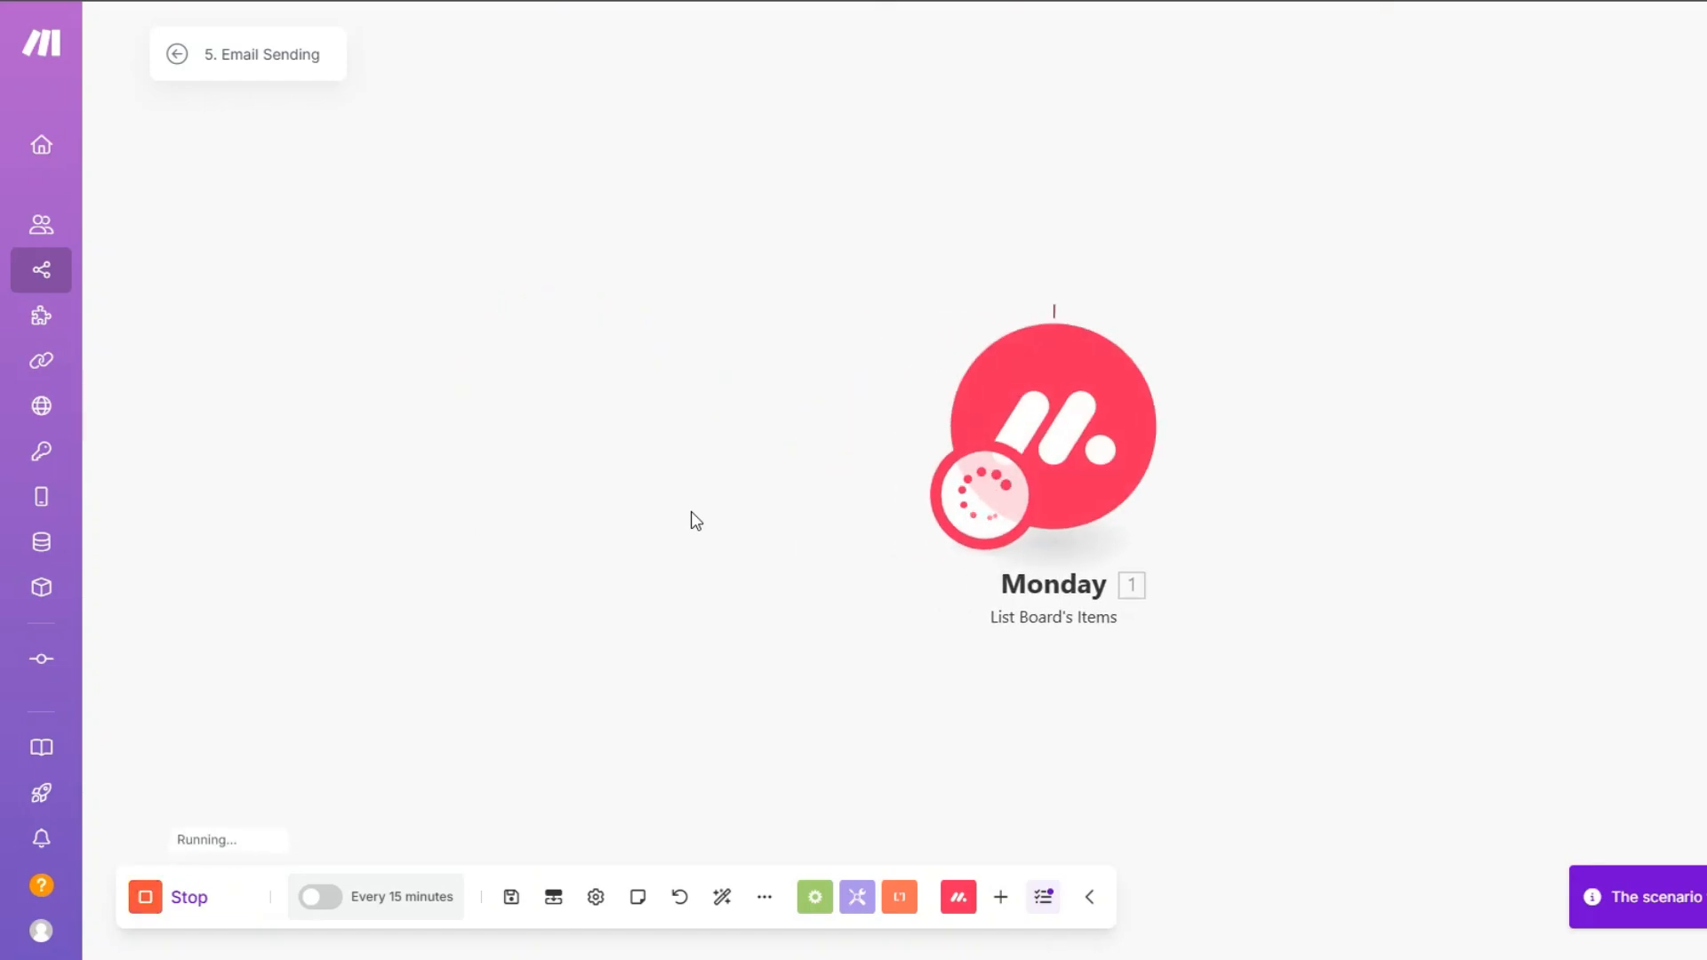
pyautogui.click(1187, 295)
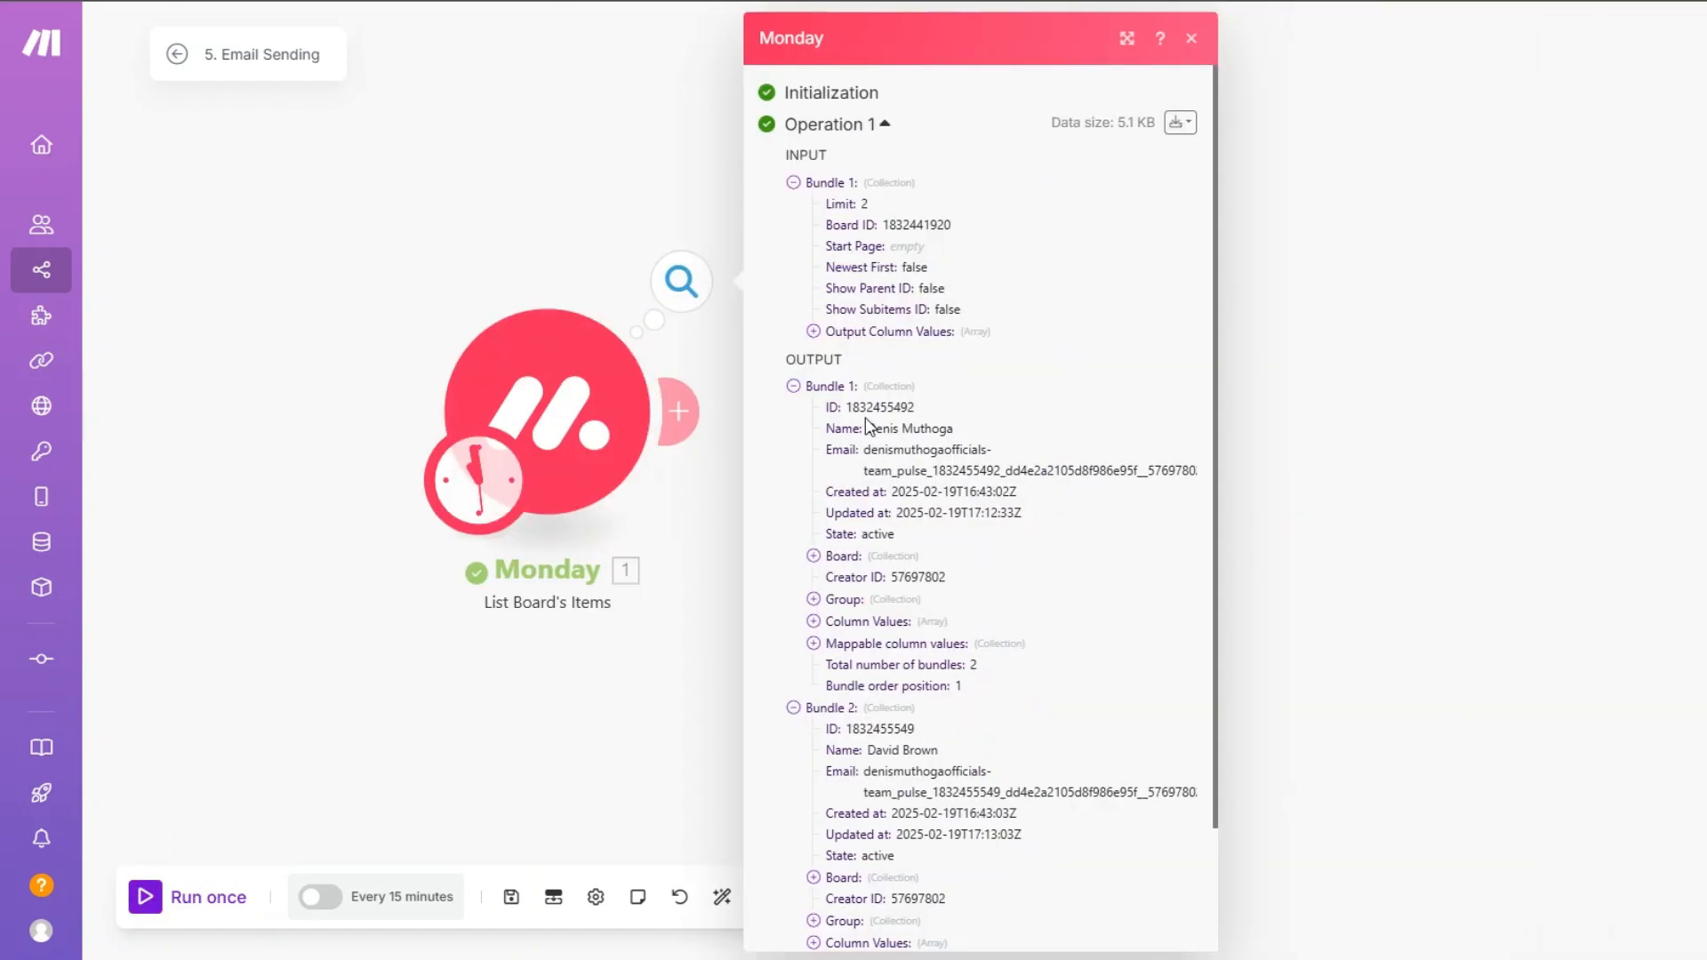
pyautogui.moveTo(868, 429); pyautogui.dragTo(1023, 431)
pyautogui.moveTo(867, 750); pyautogui.dragTo(1049, 755)
pyautogui.click(667, 516)
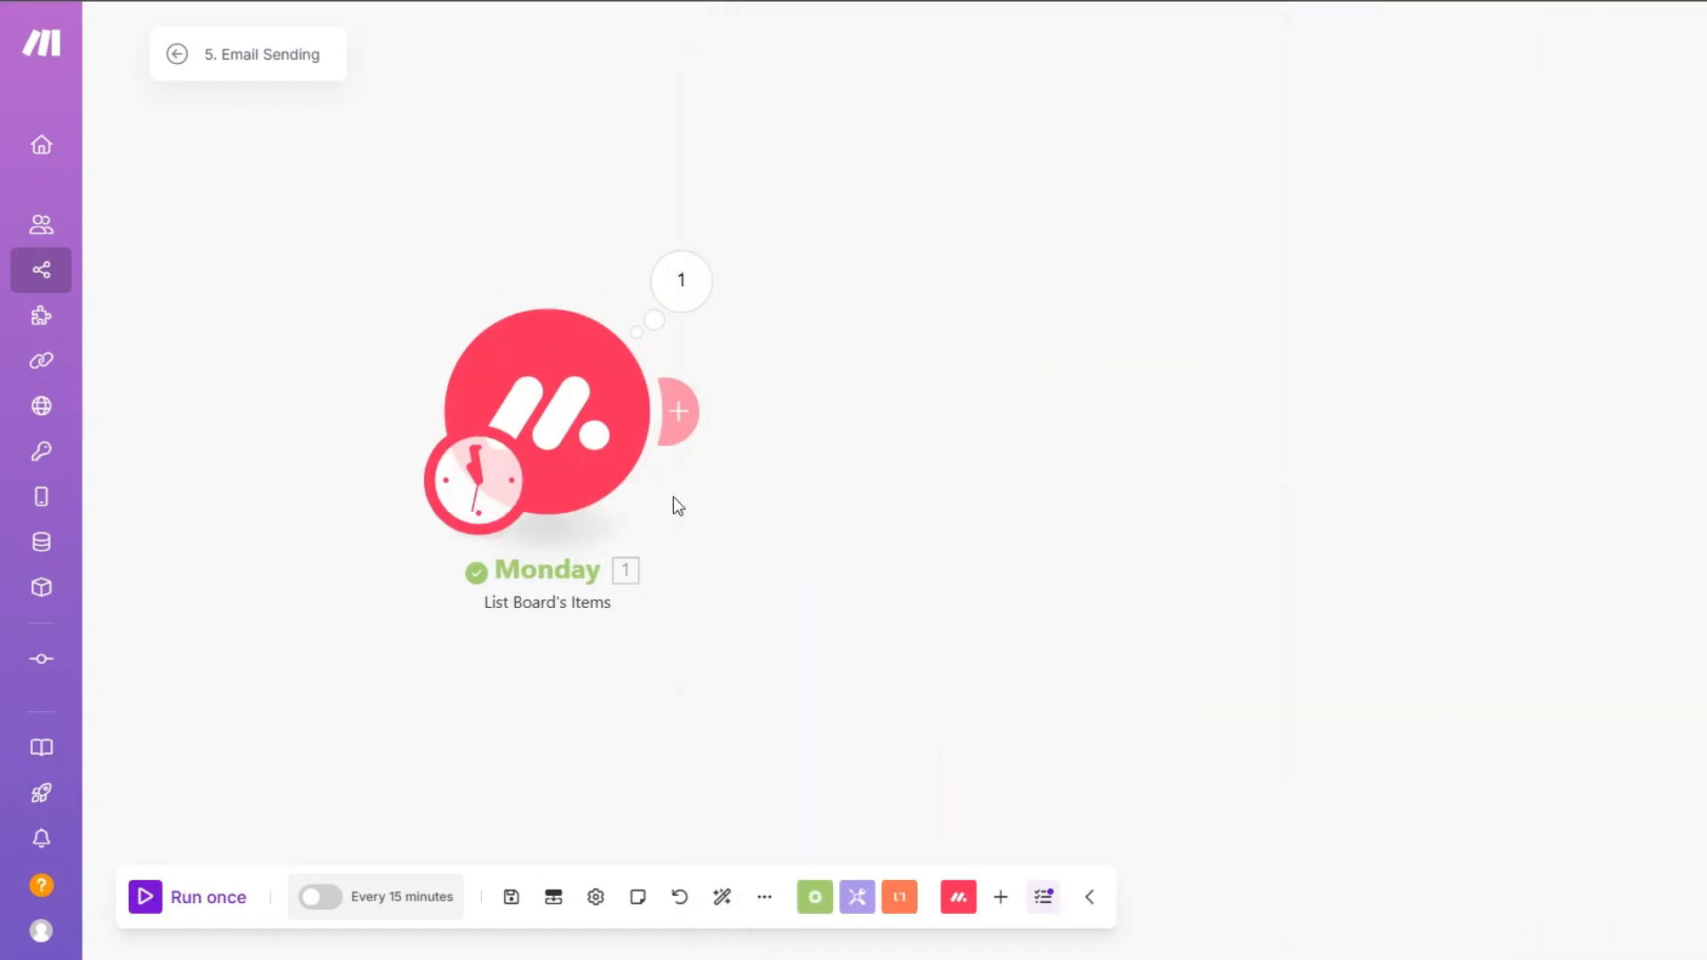
# Step: Add a lemlist Add Lead in Campaign module after the Monday List Board's Items module
pyautogui.moveTo(671, 500); pyautogui.dragTo(577, 515)
pyautogui.click(582, 430)
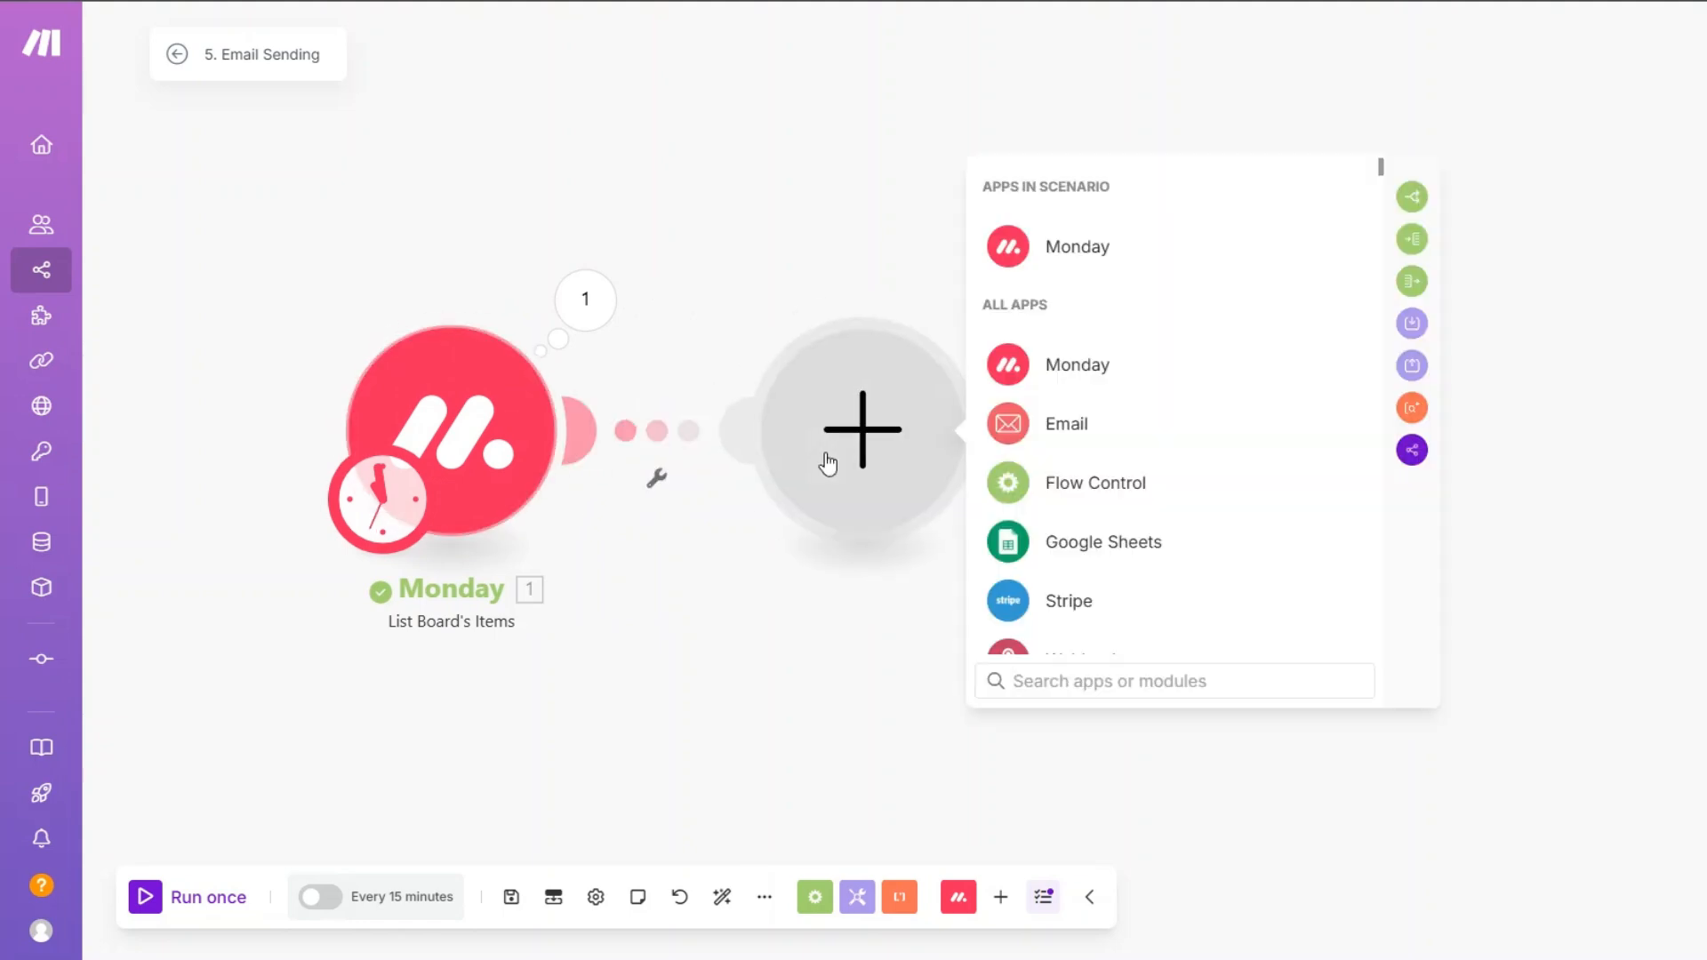
pyautogui.write('lem')
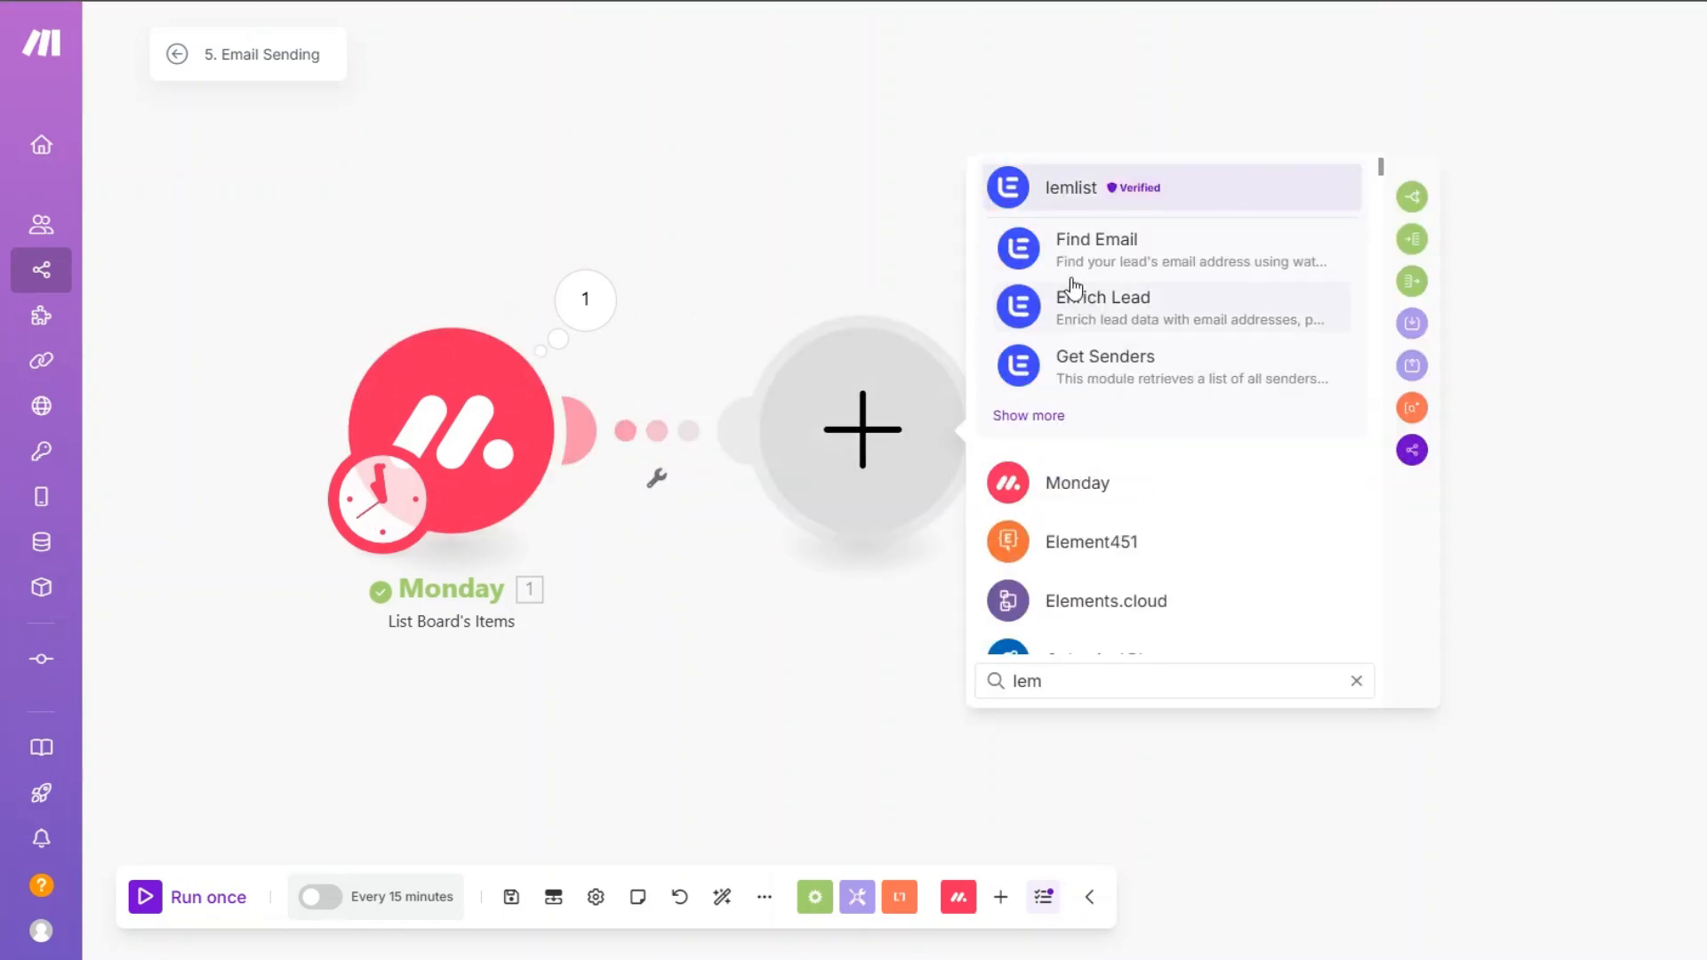
pyautogui.click(1069, 191)
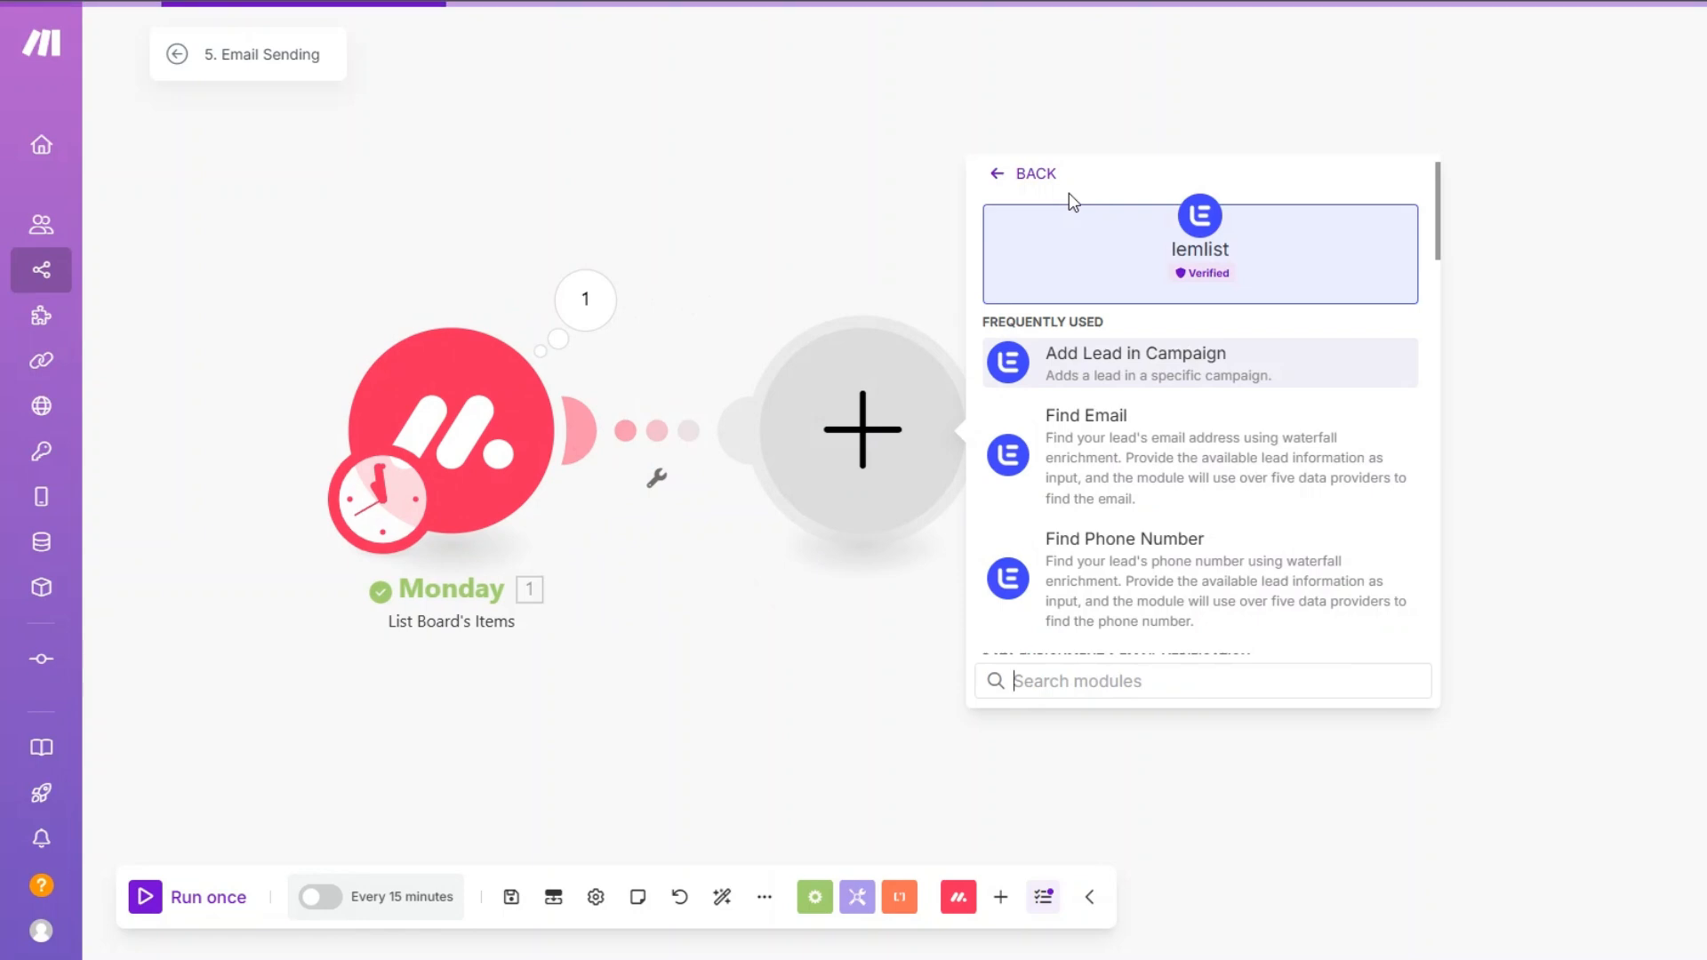
pyautogui.click(1147, 380)
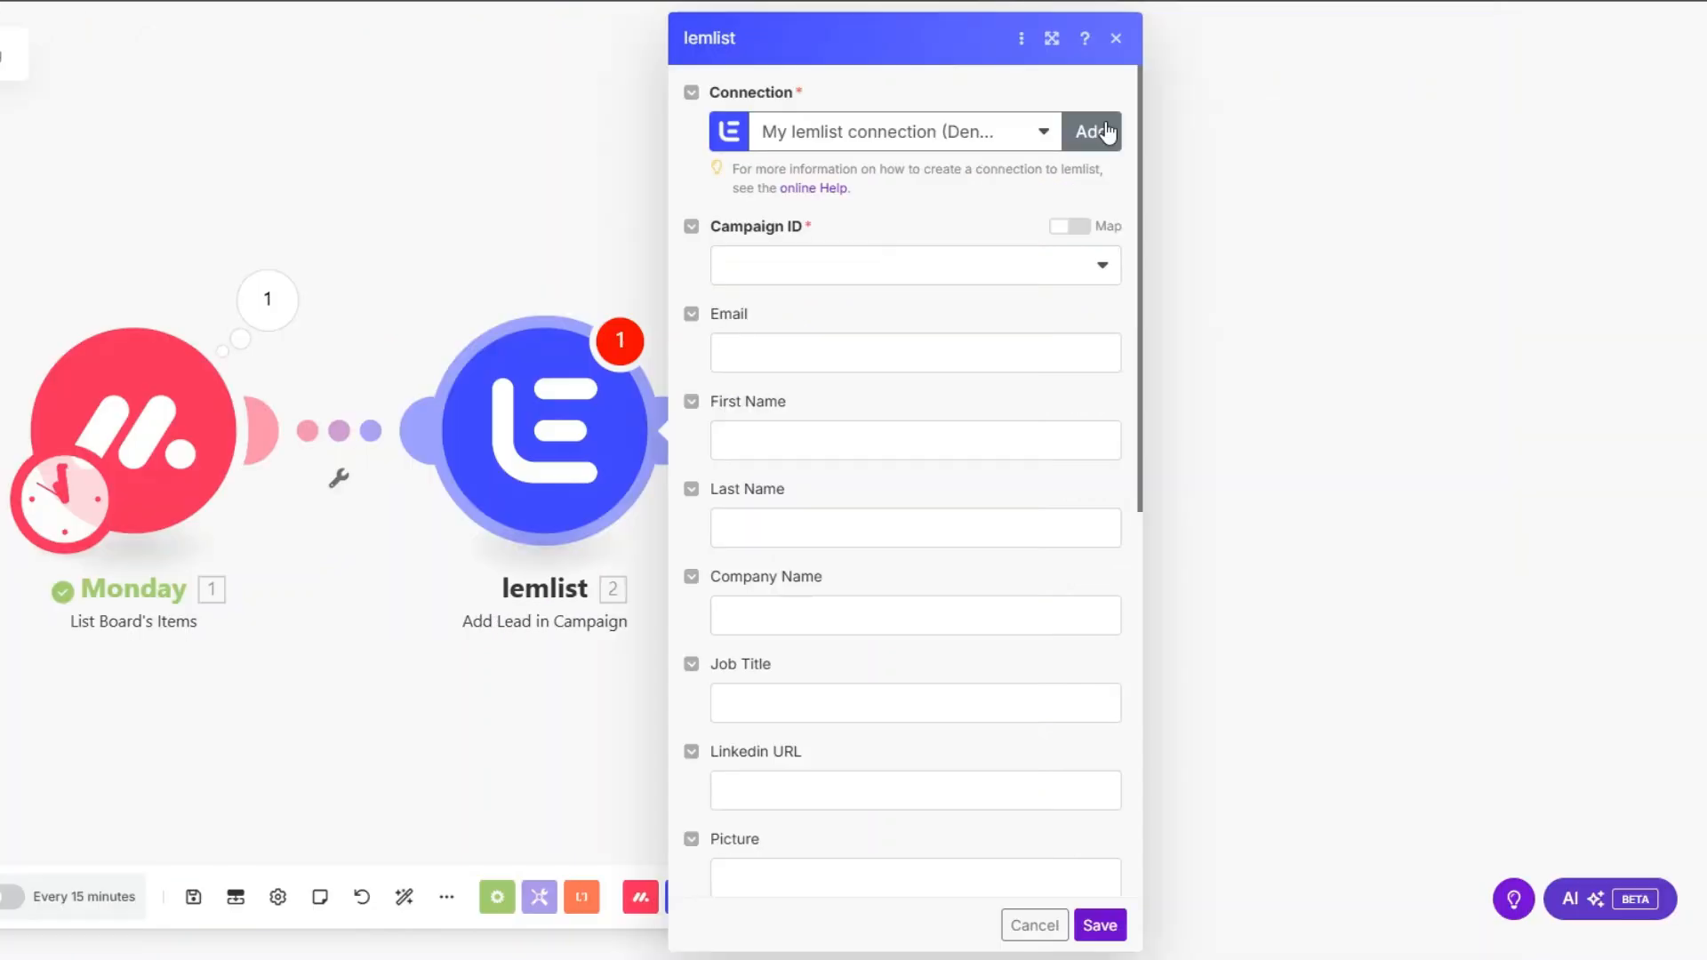
pyautogui.click(1409, 132)
pyautogui.moveTo(1338, 133); pyautogui.dragTo(1161, 135)
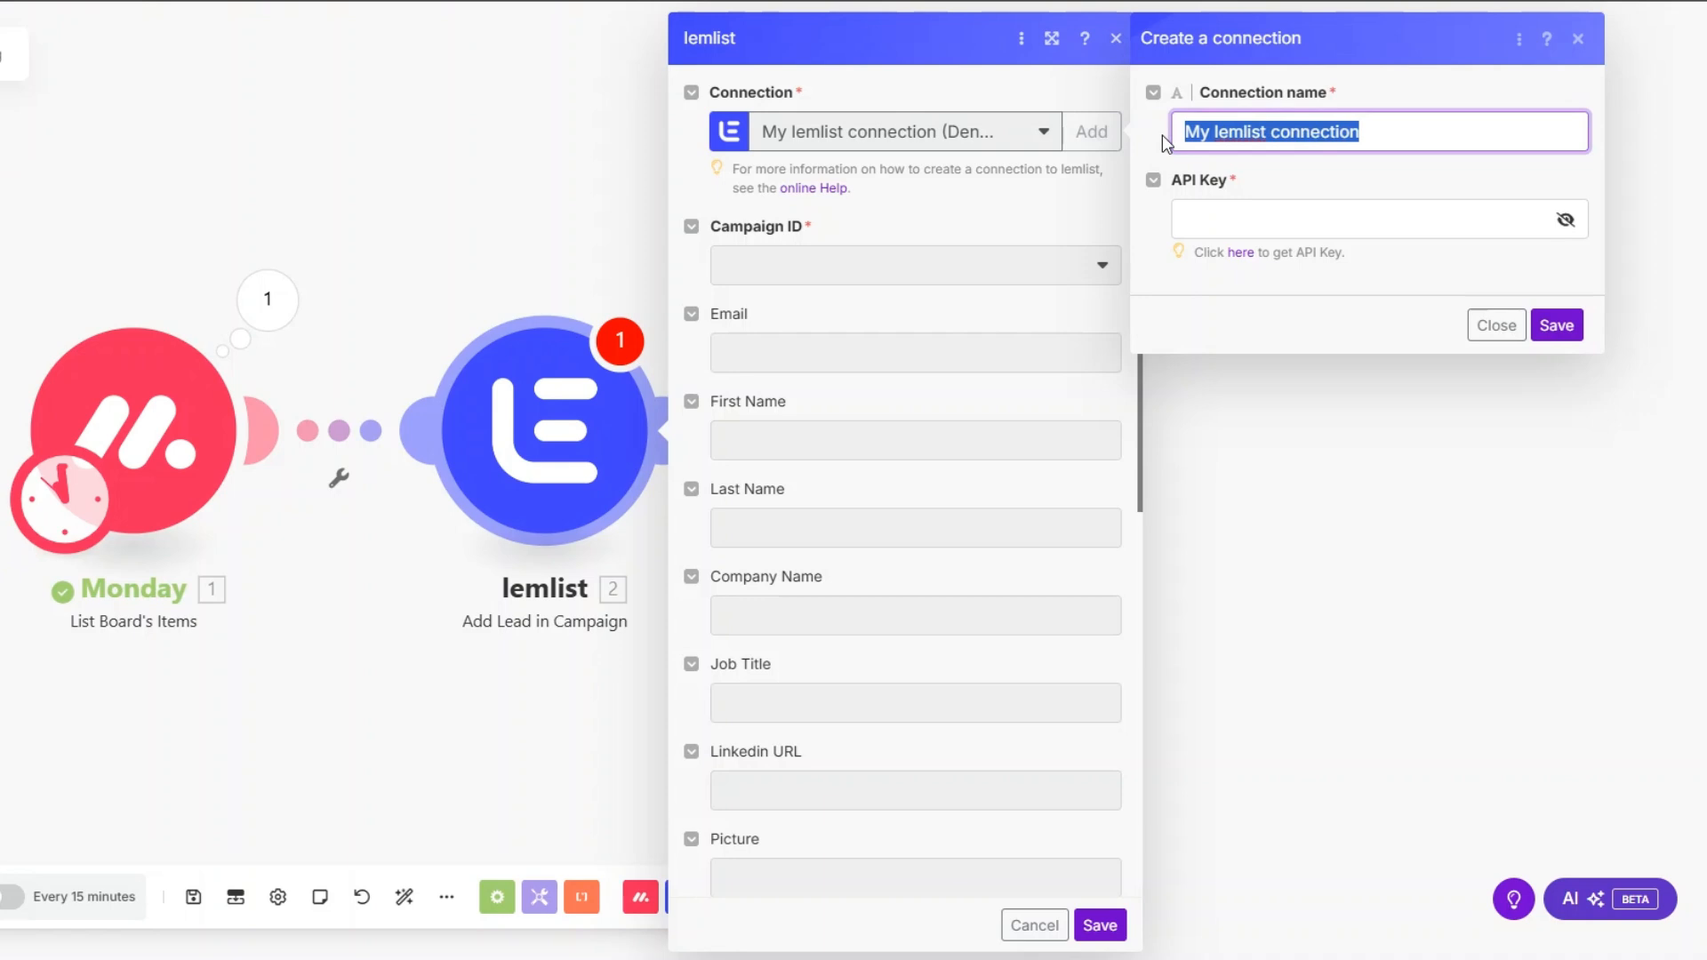
pyautogui.click(1214, 222)
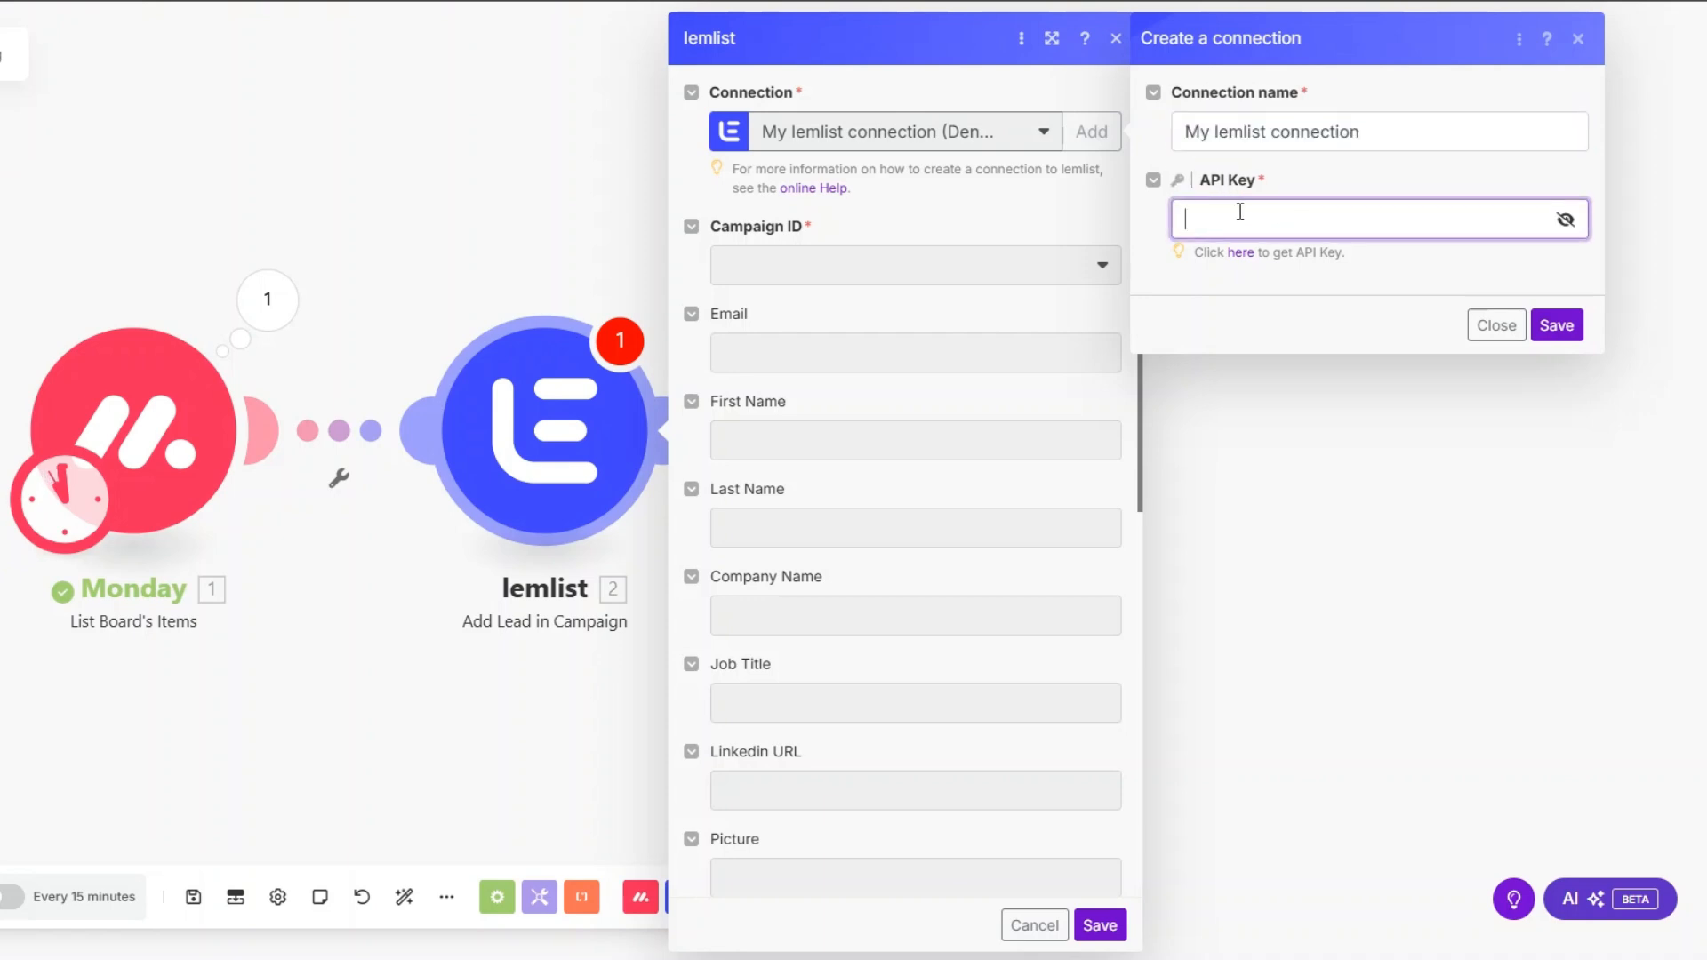
pyautogui.click(1191, 287)
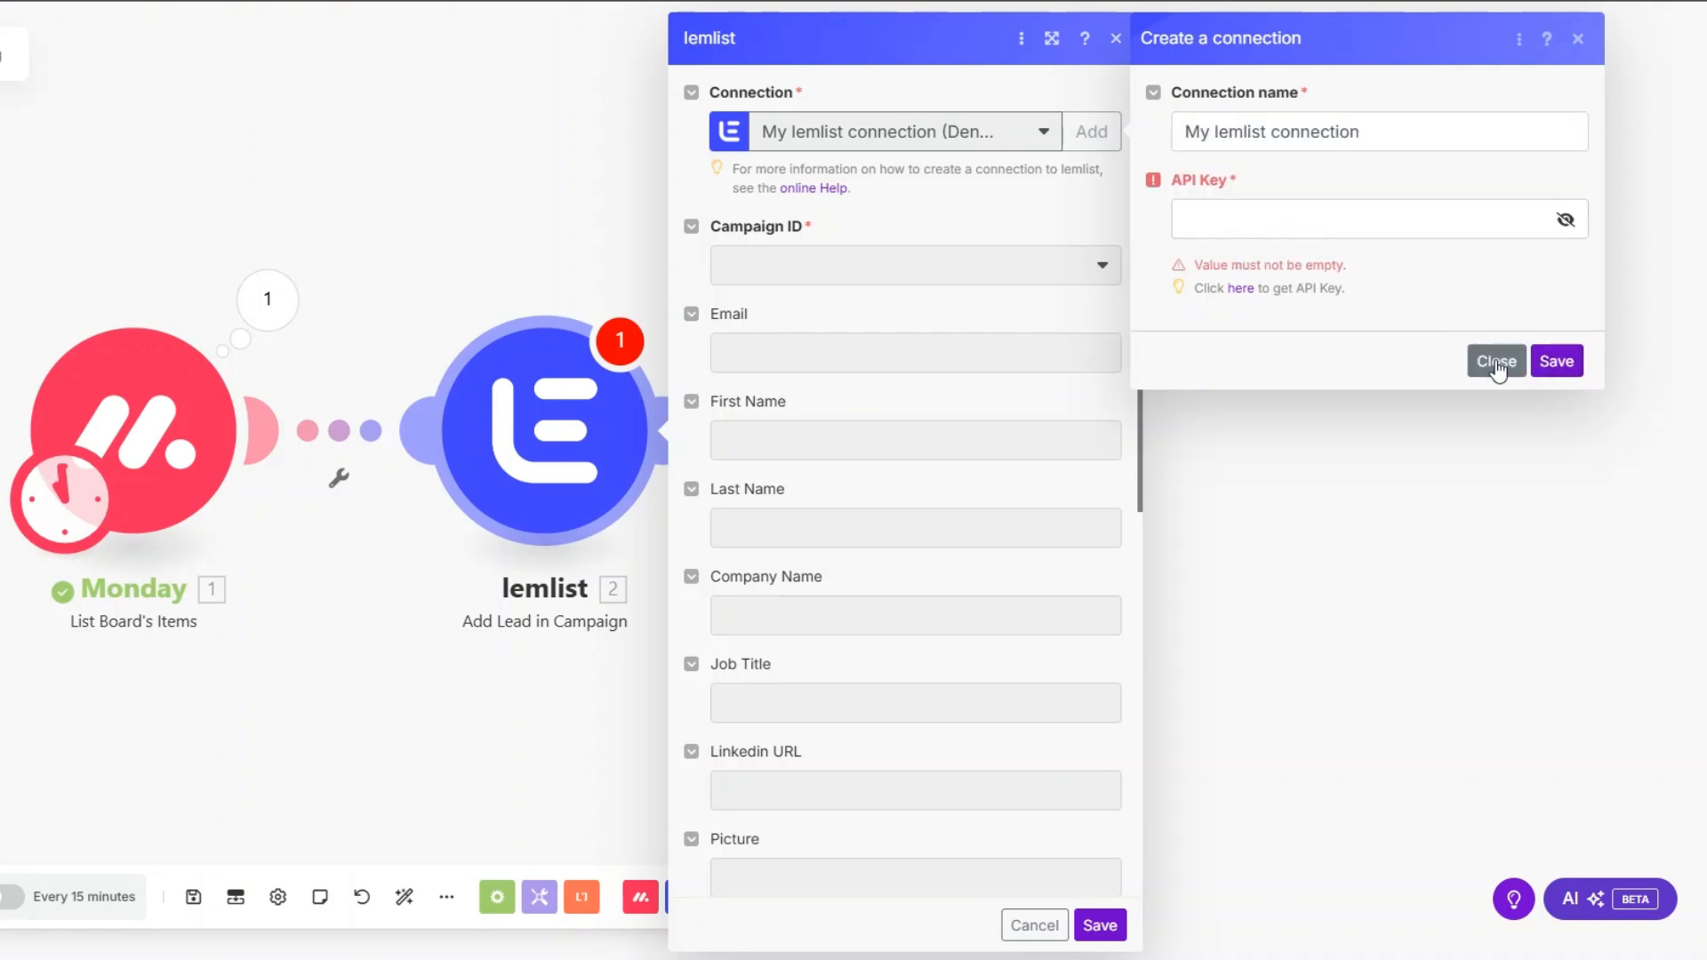
pyautogui.click(1494, 361)
# Step: Select the existing lemlist campaign and map the lead's Email to the email address in the Monday mappable column values
pyautogui.click(831, 272)
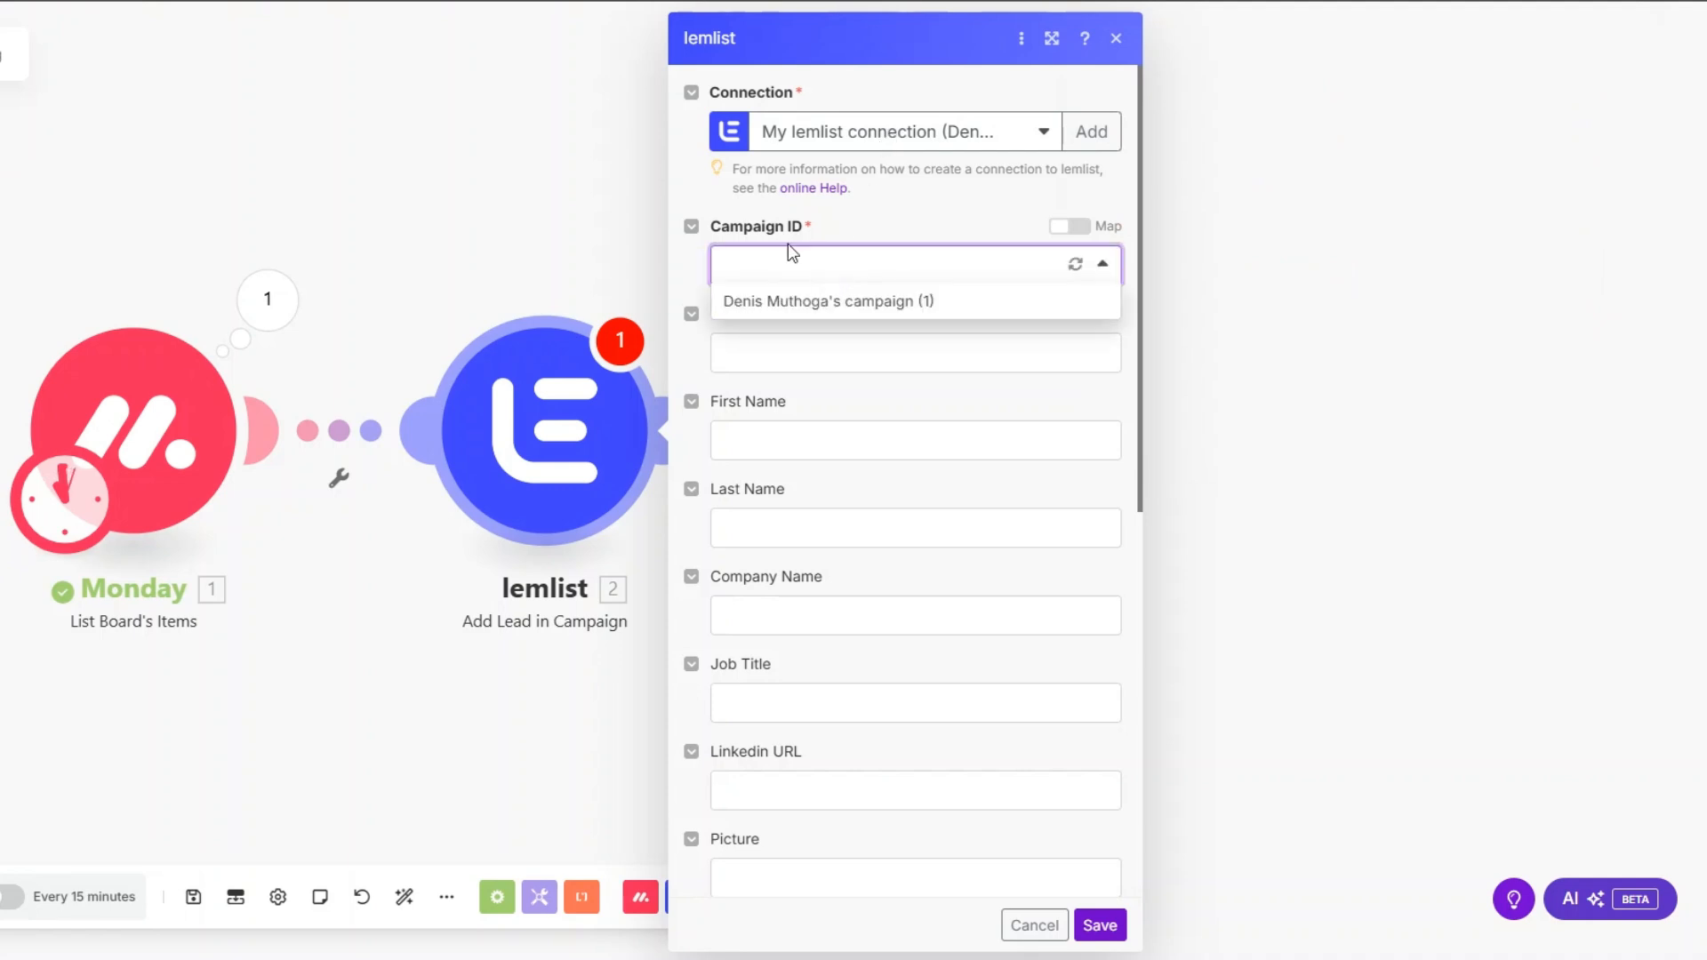
pyautogui.click(795, 302)
pyautogui.click(838, 360)
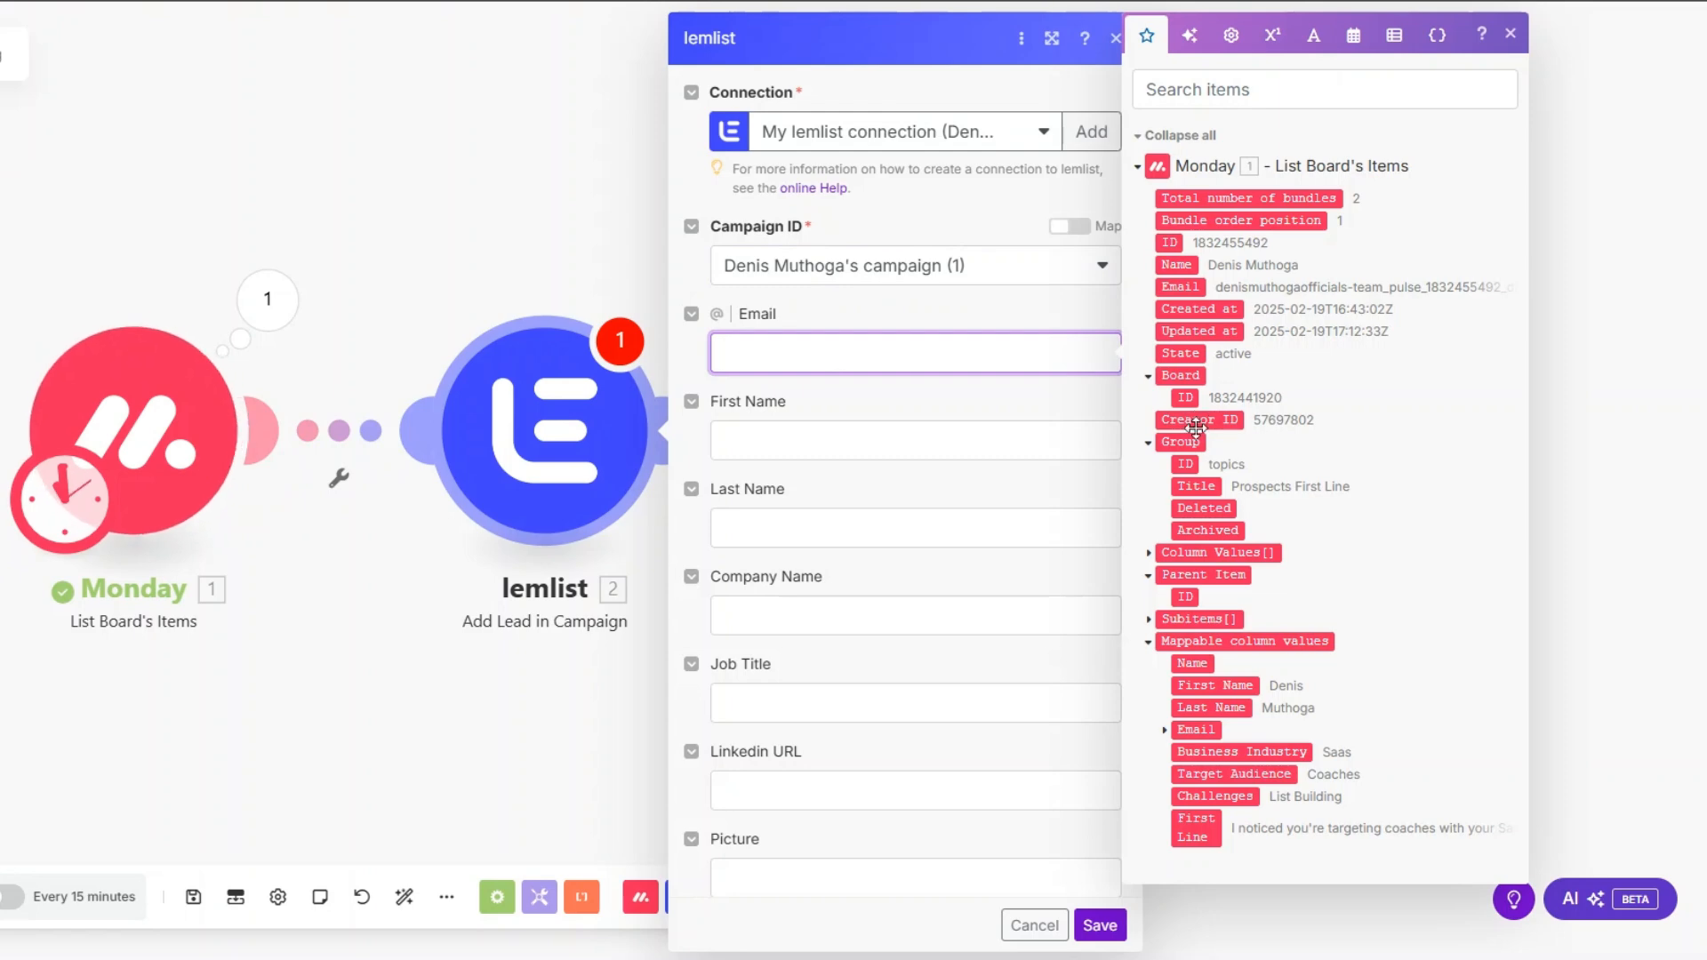
pyautogui.click(1155, 728)
pyautogui.click(1211, 752)
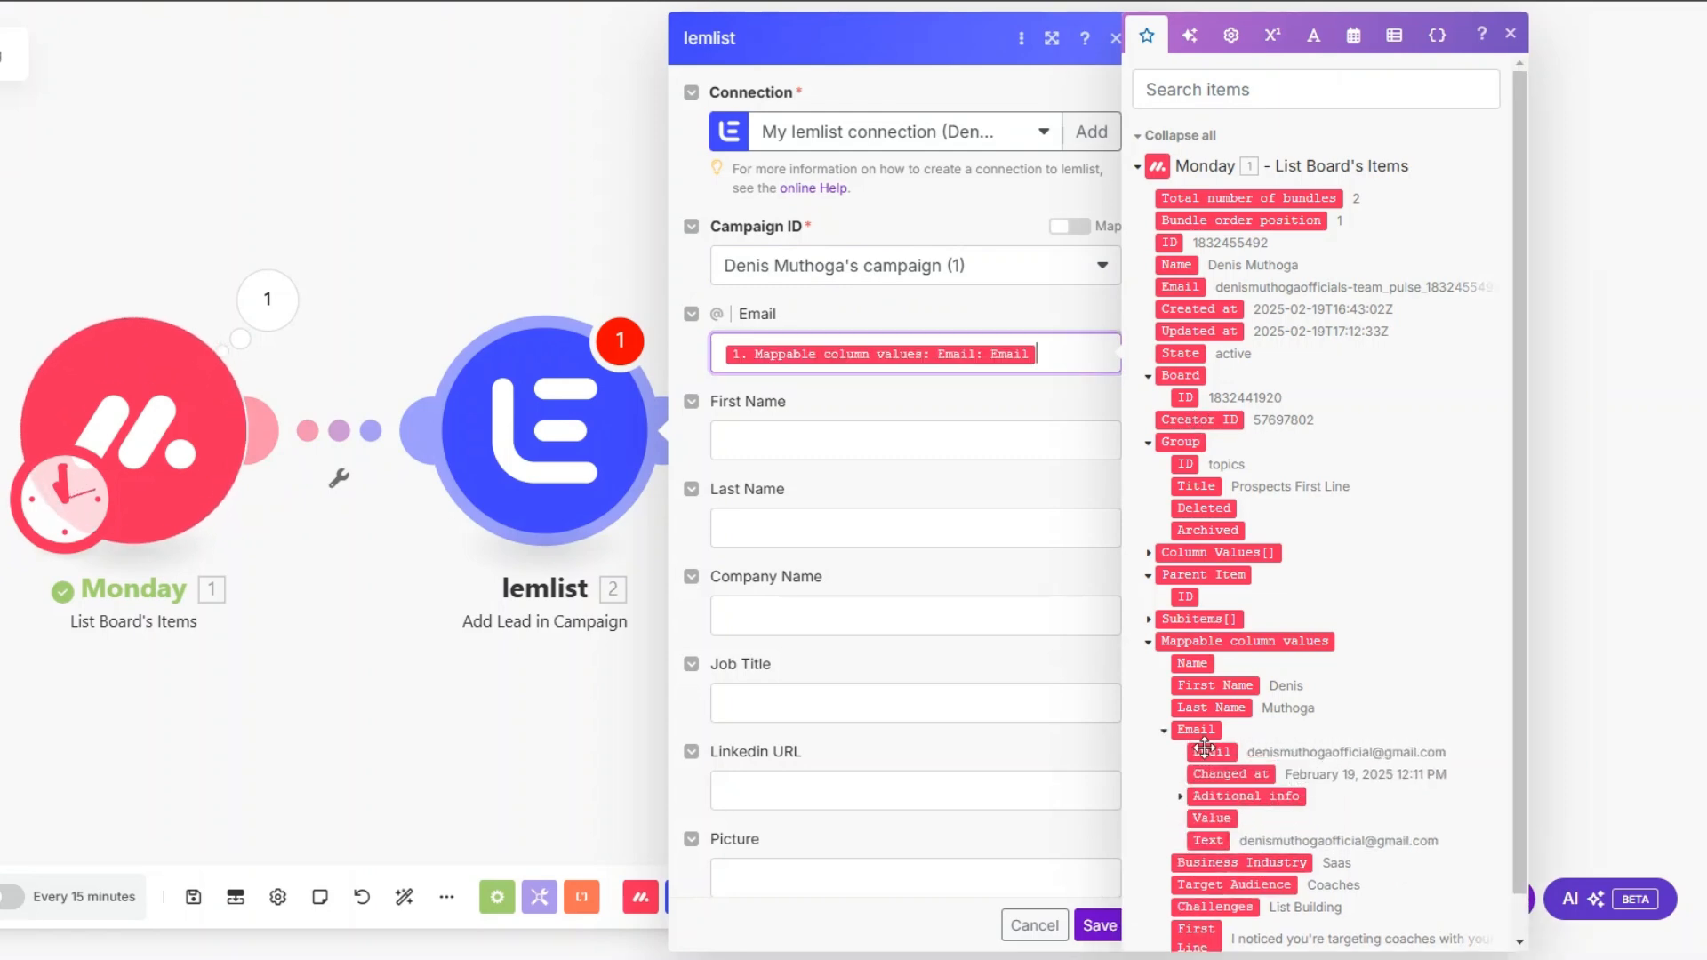
# Step: Map the lead's First Name and Last Name to the matching Monday mappable column values
pyautogui.click(858, 438)
pyautogui.click(1172, 685)
pyautogui.click(858, 520)
pyautogui.click(1211, 708)
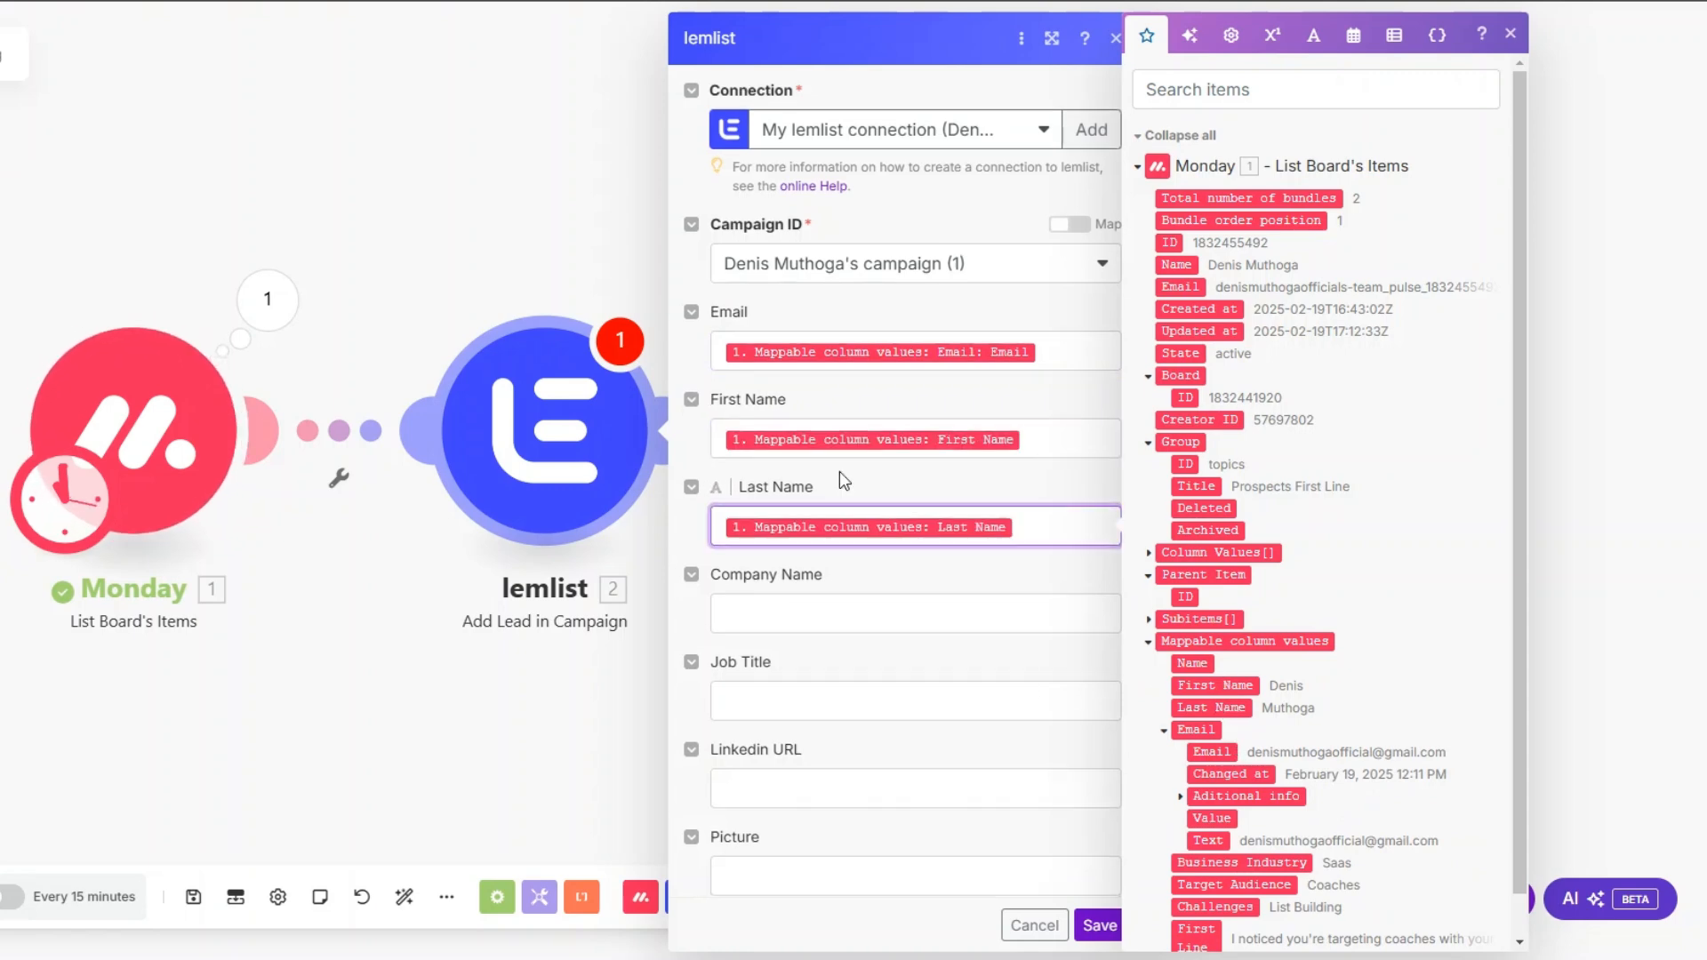
# Step: Map the lead's Icebreaker to the First Line in the Monday mappable column values and save the lemlist module
pyautogui.scroll(-3, 841, 472)
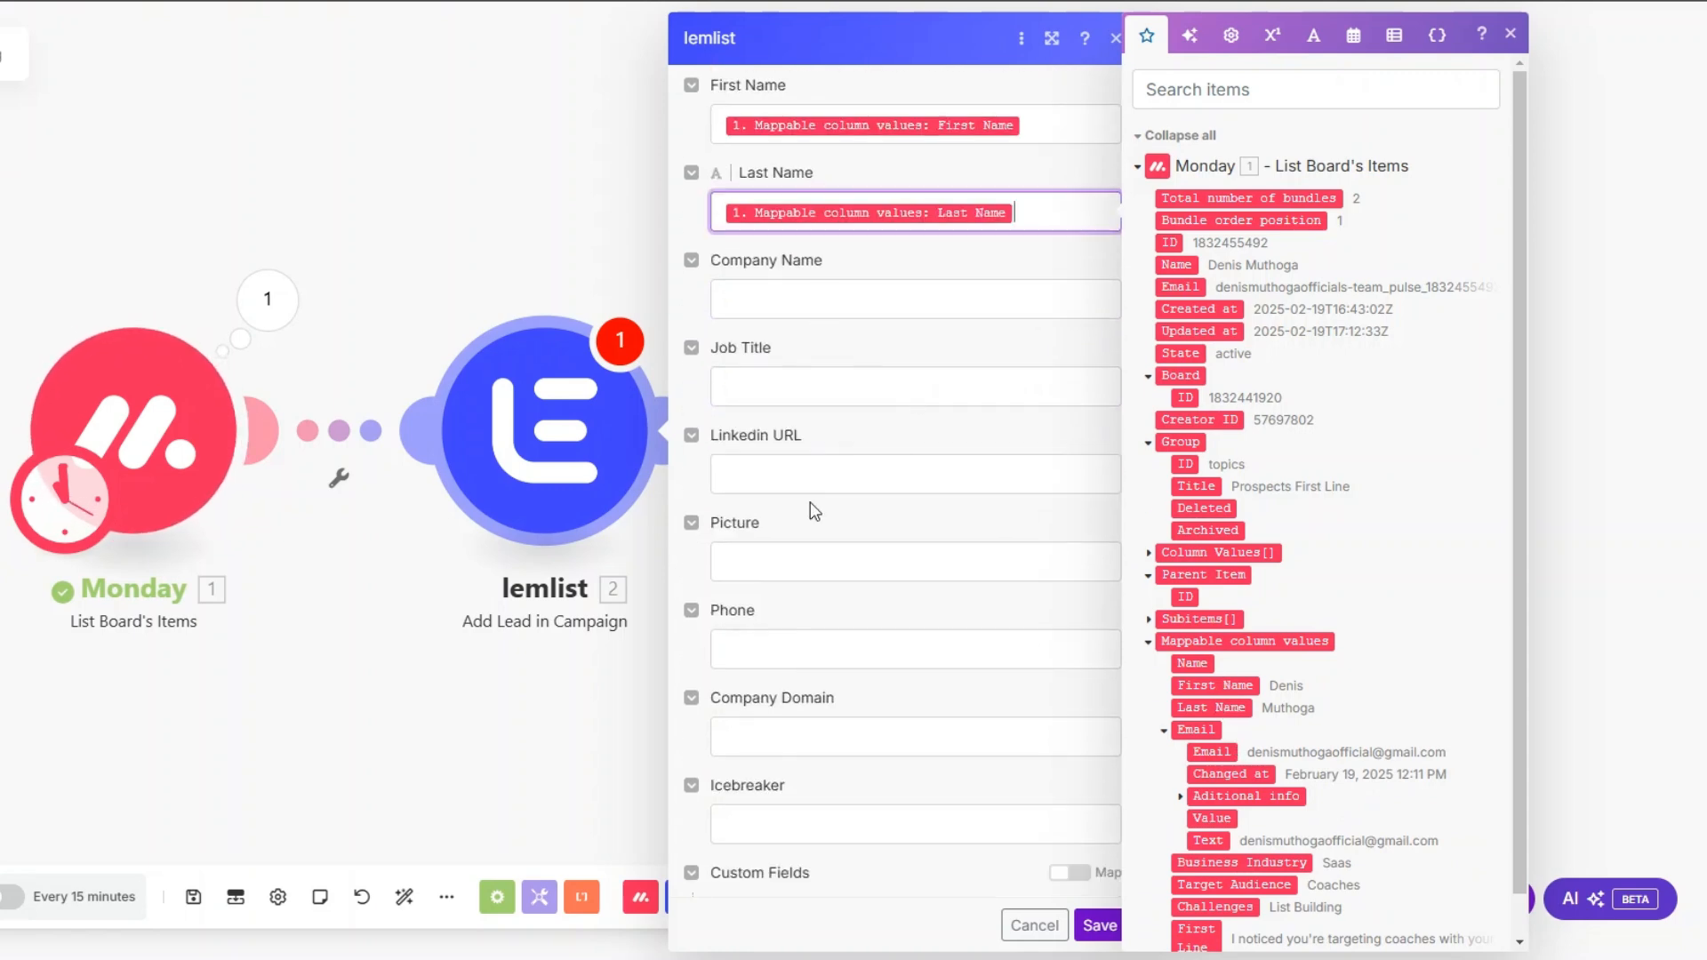
pyautogui.scroll(-3, 952, 419)
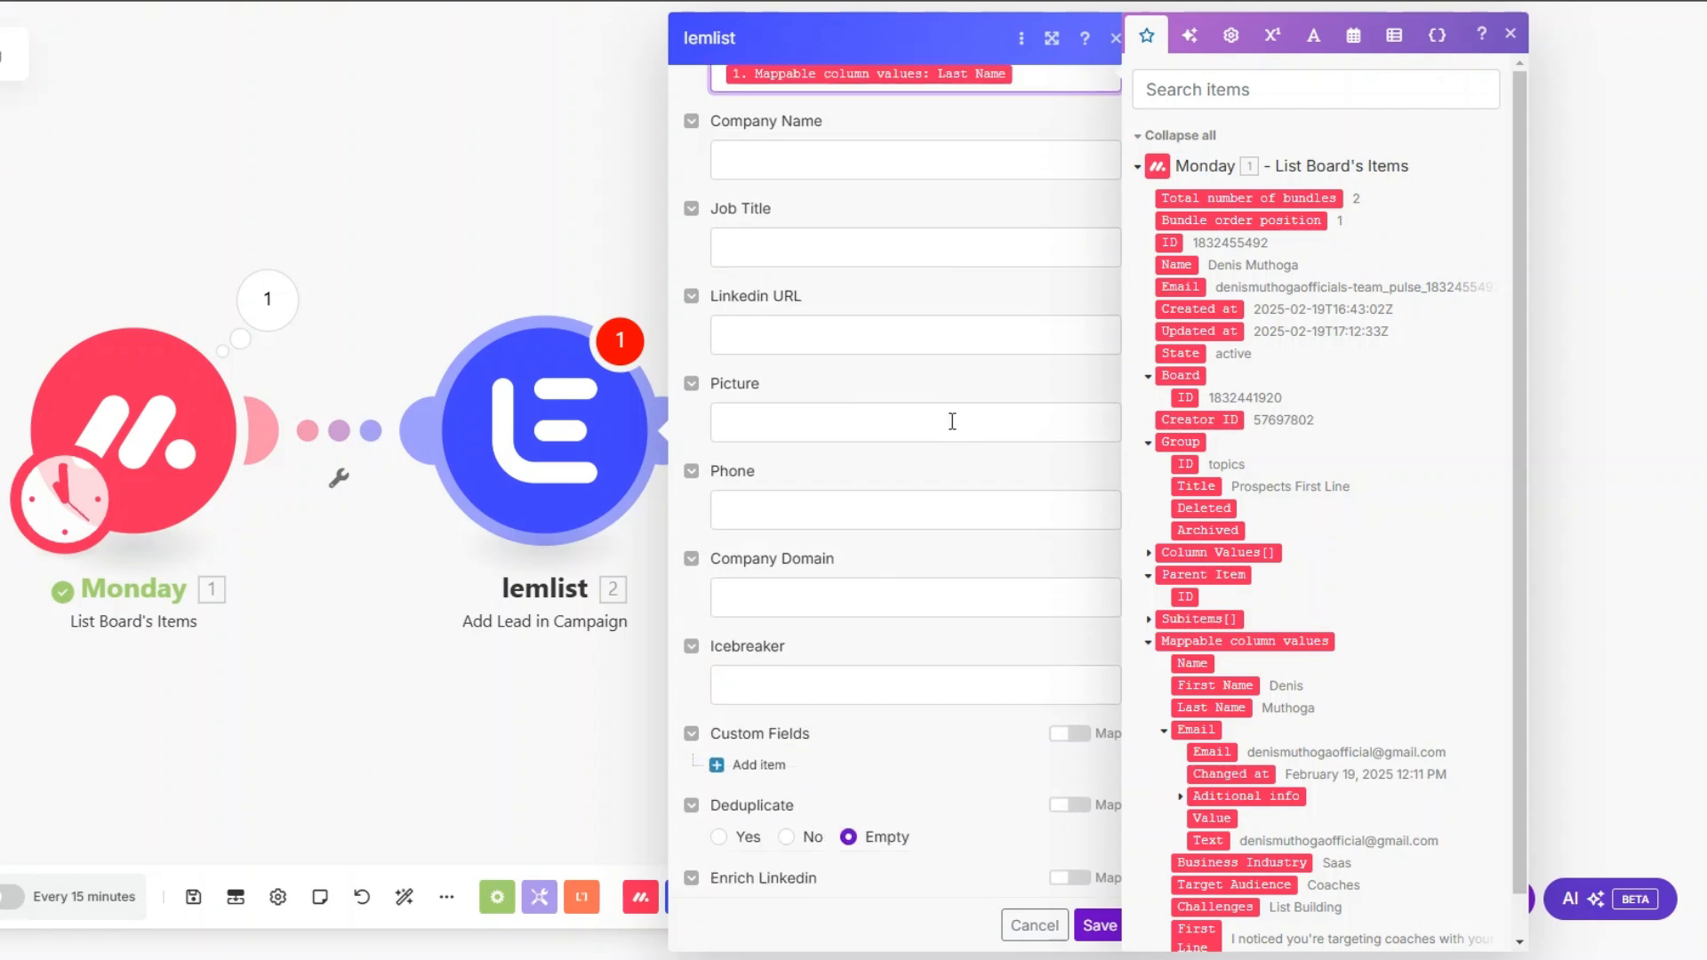
pyautogui.click(868, 612)
pyautogui.scroll(-1, 1236, 758)
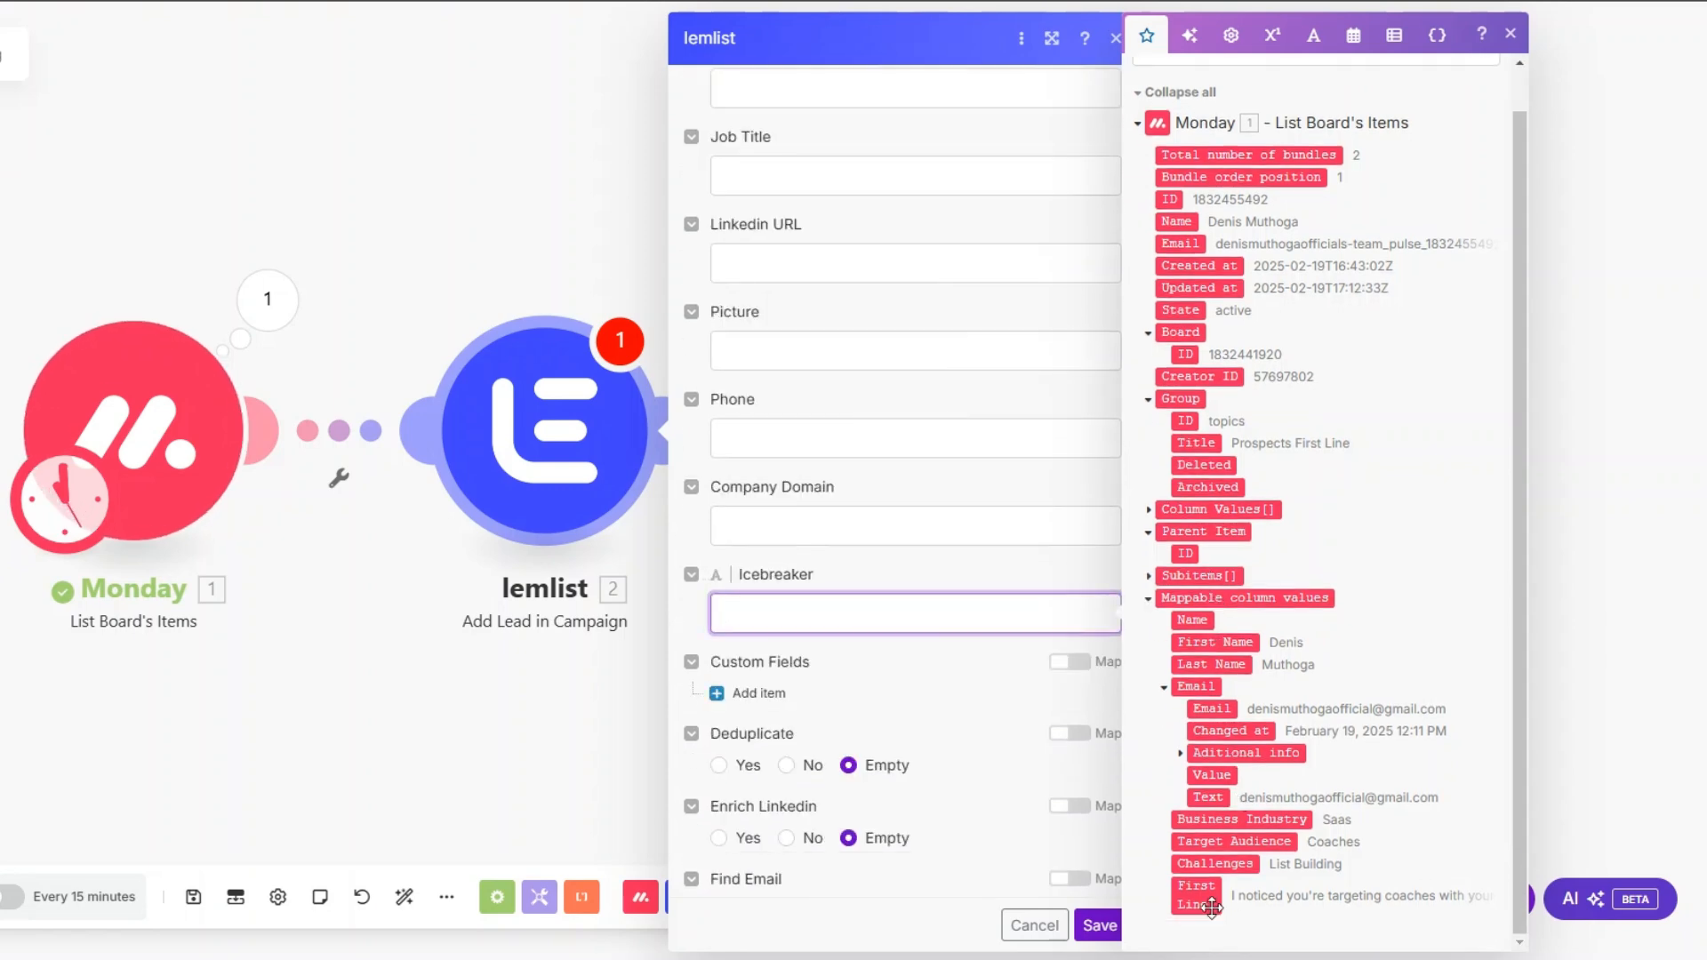
pyautogui.click(1196, 894)
pyautogui.click(1100, 928)
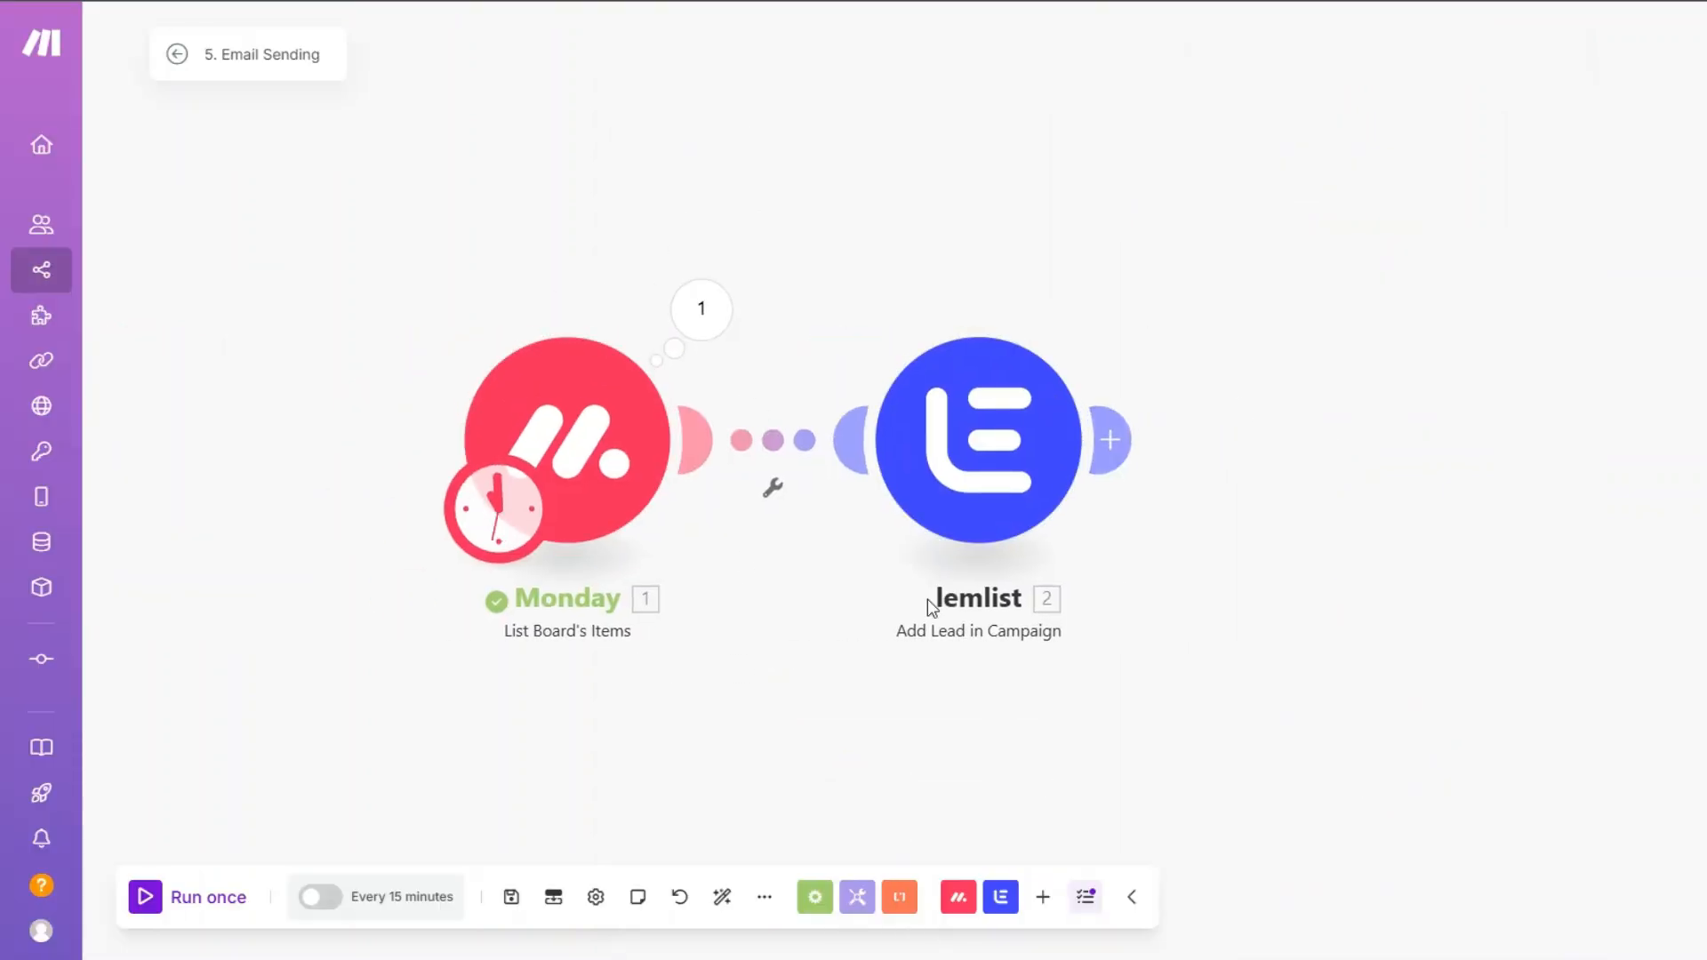
# Step: Run the Email Sending scenario once, and in lemlist advance the campaign from its lead list to the launch stage
pyautogui.click(237, 900)
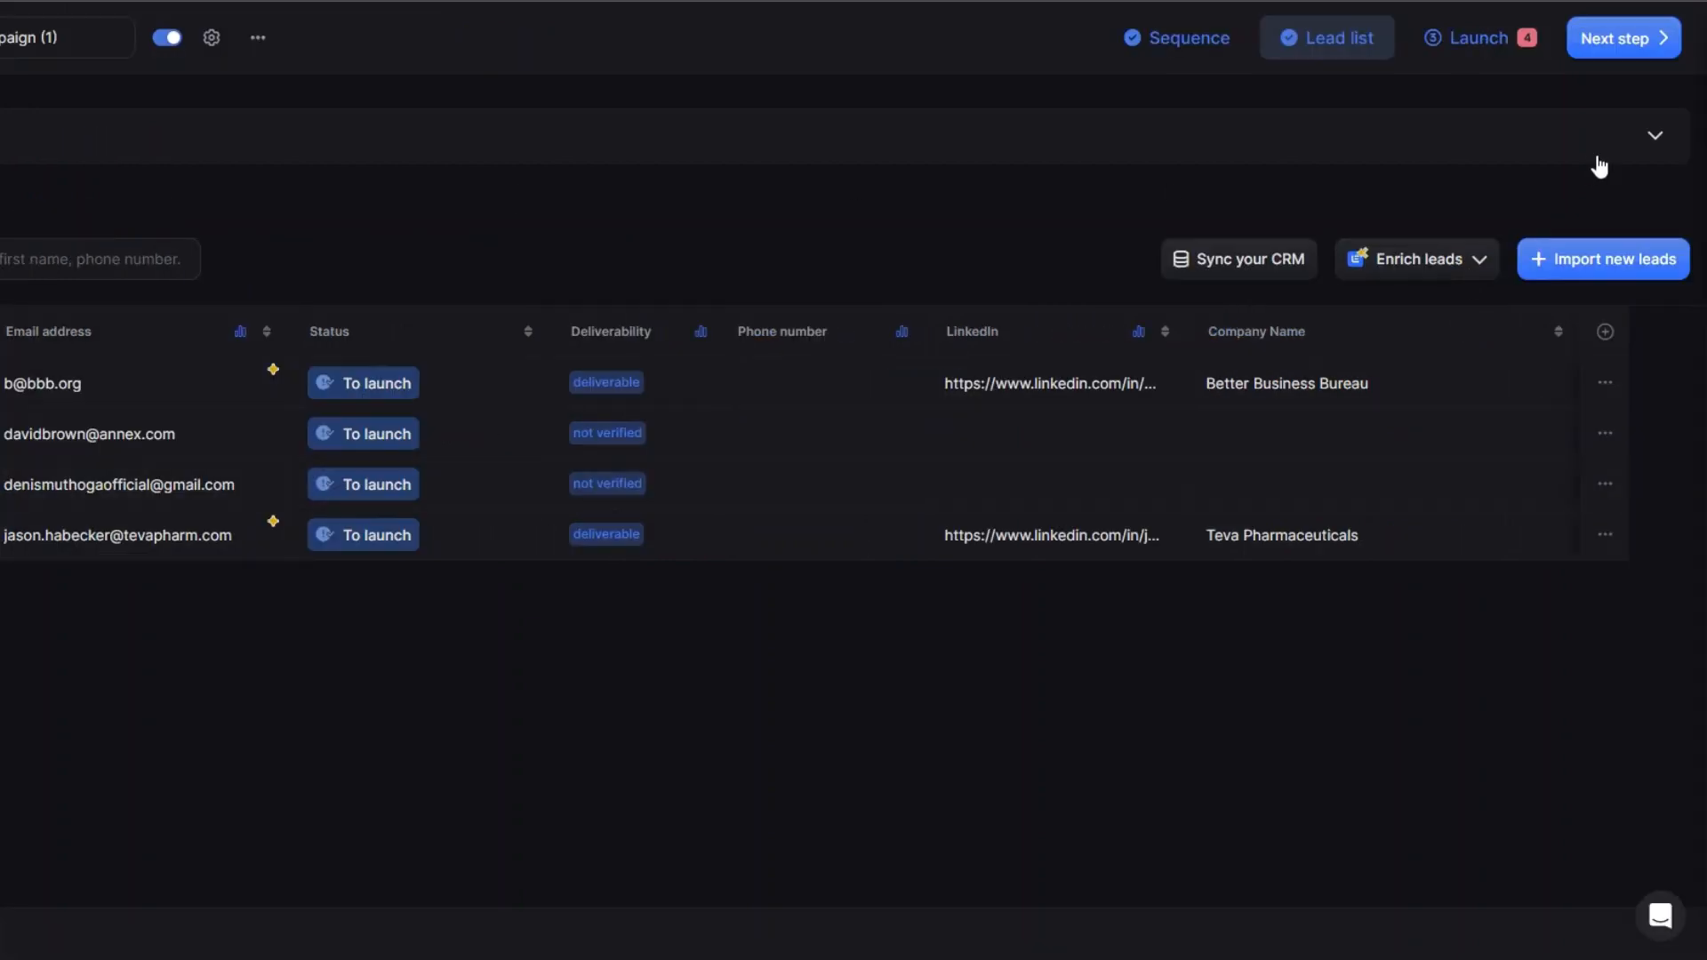
pyautogui.click(1616, 45)
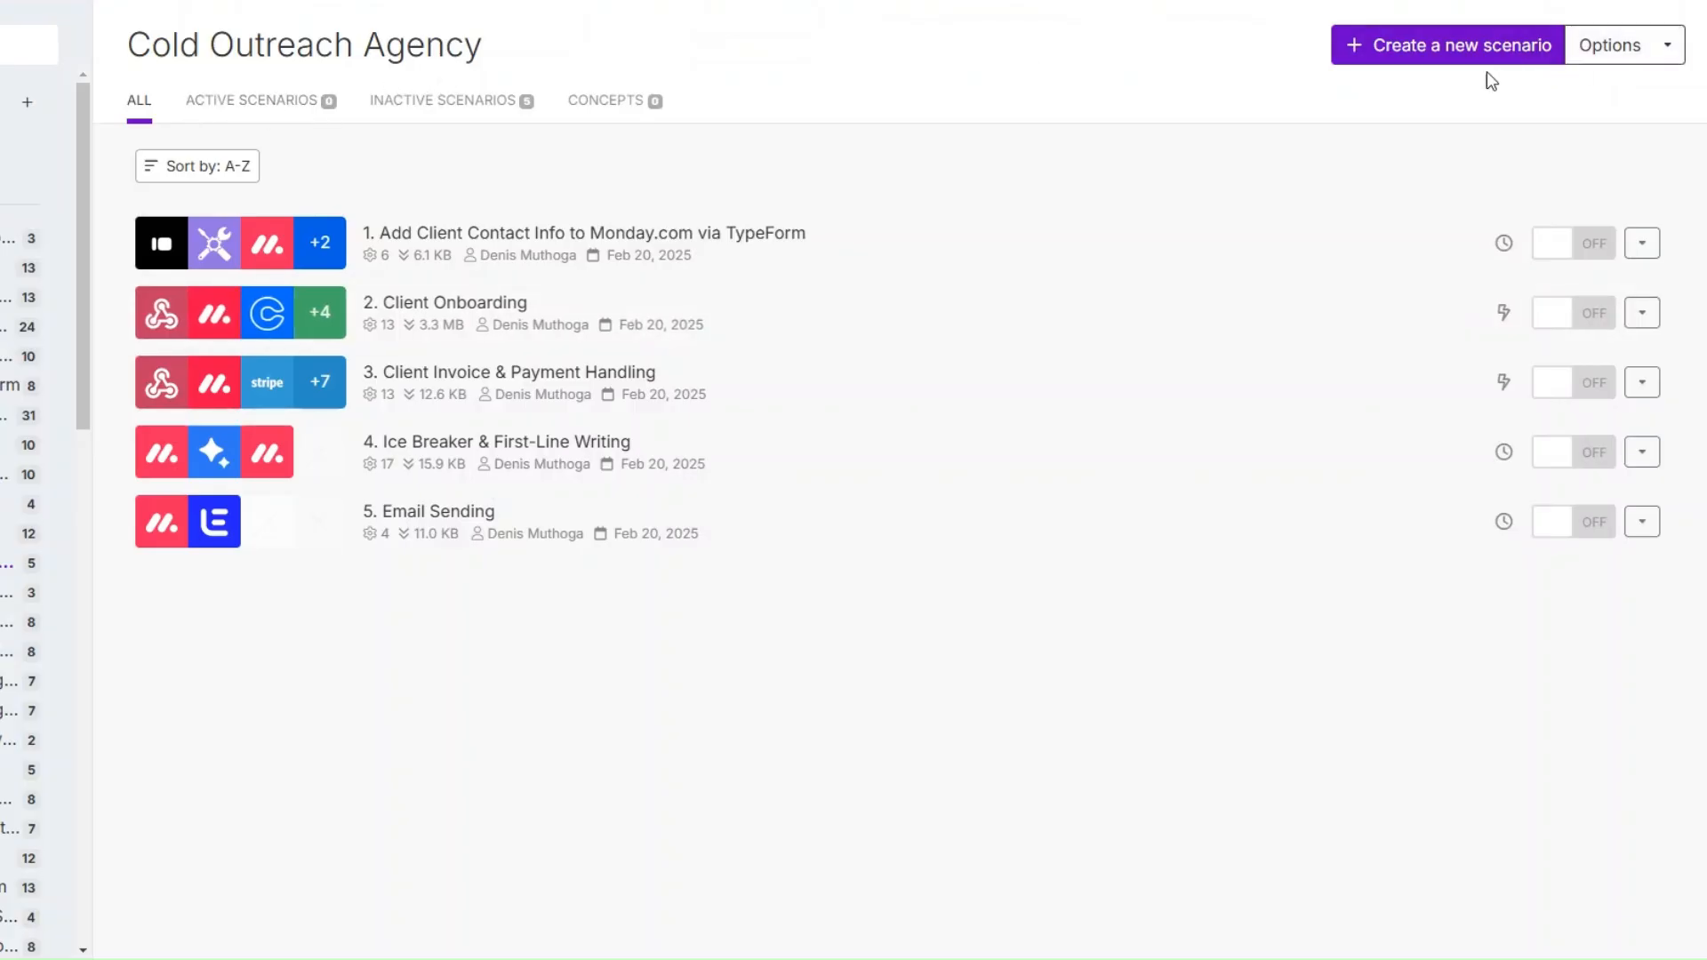
# Step: Create a new meeting scheduling scenario that starts with a Webhooks Custom webhook module
pyautogui.click(1459, 47)
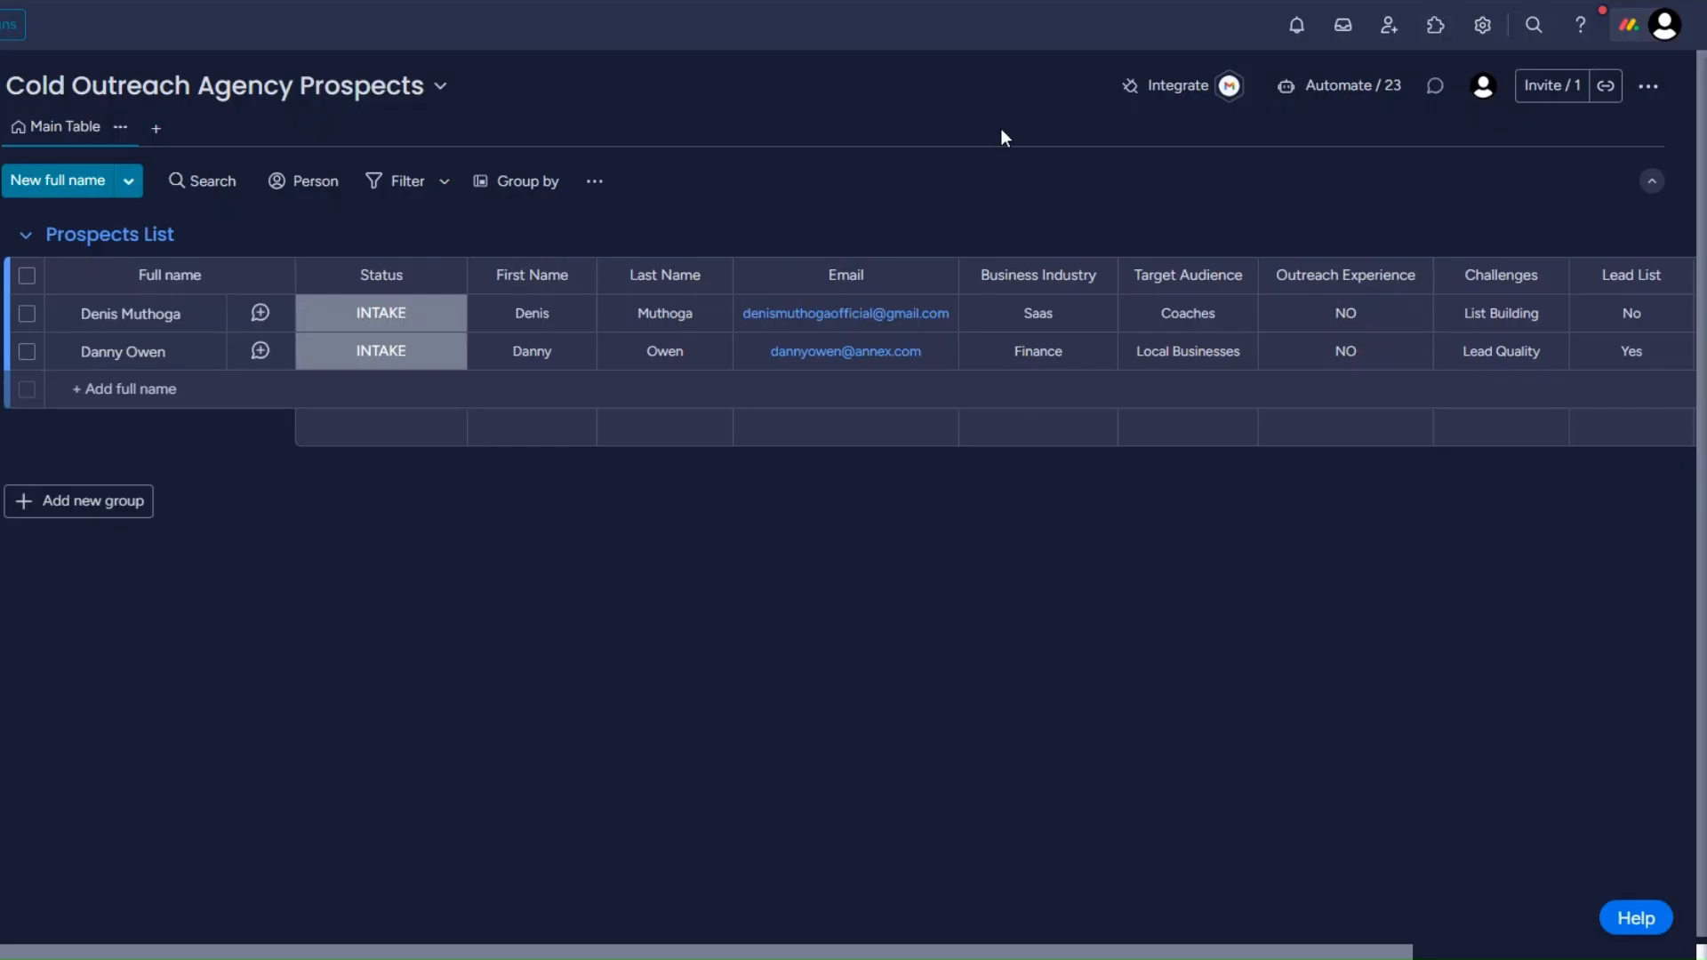
pyautogui.click(385, 356)
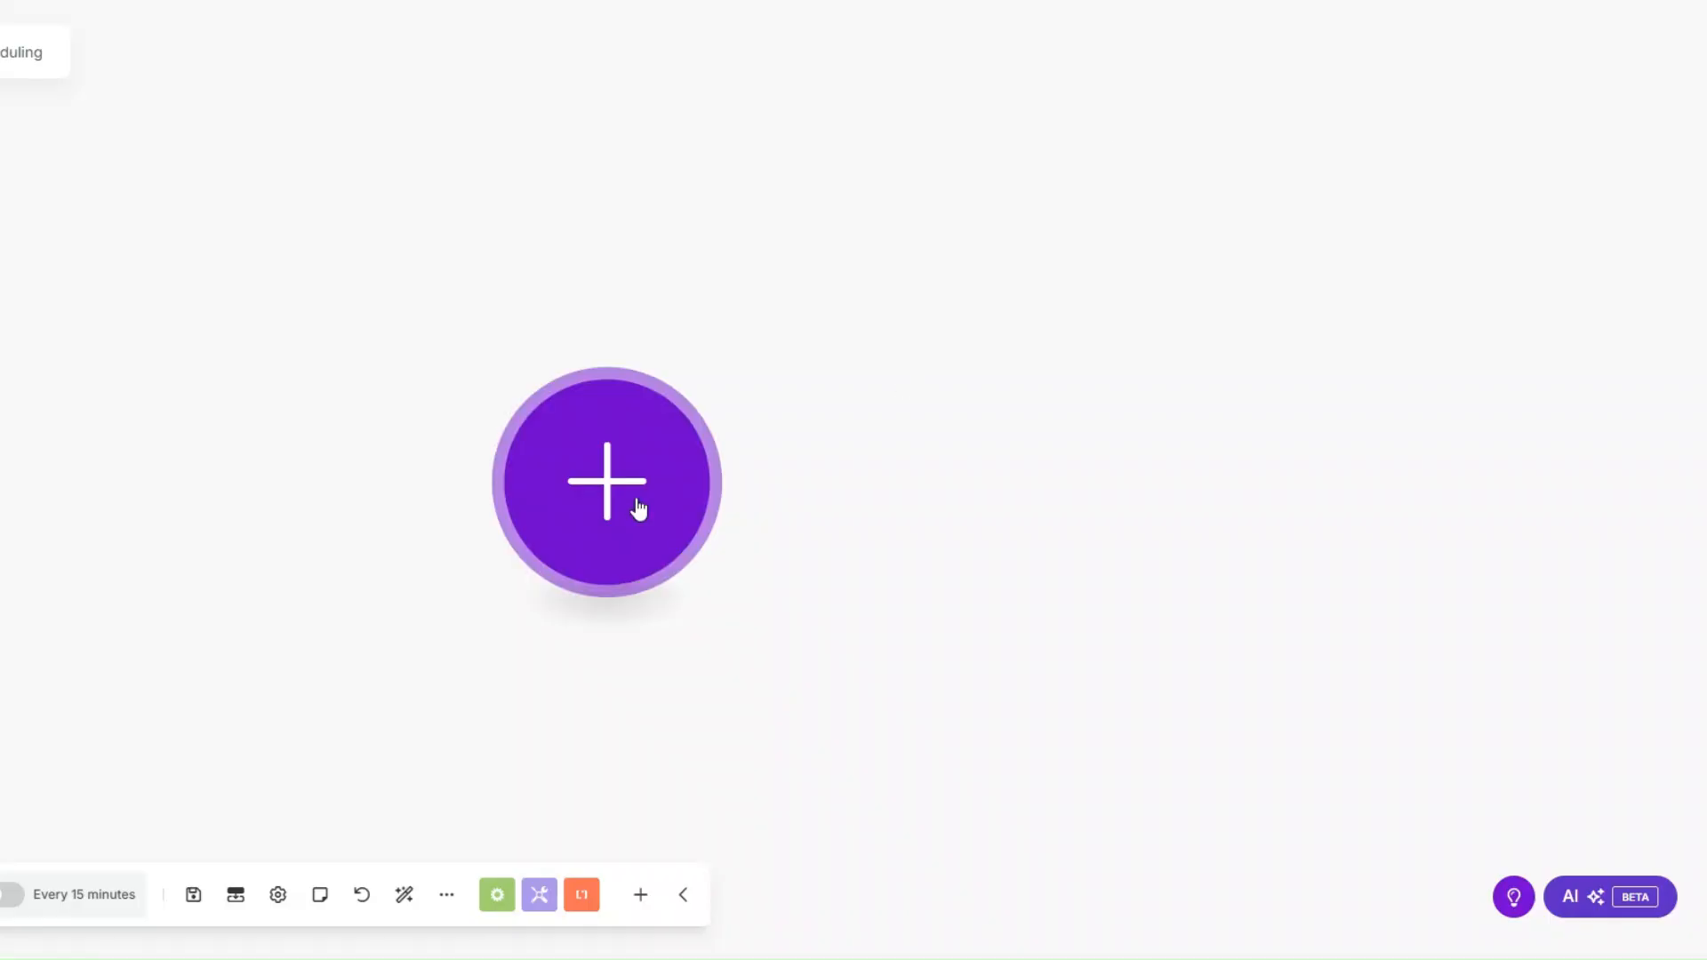
pyautogui.click(638, 509)
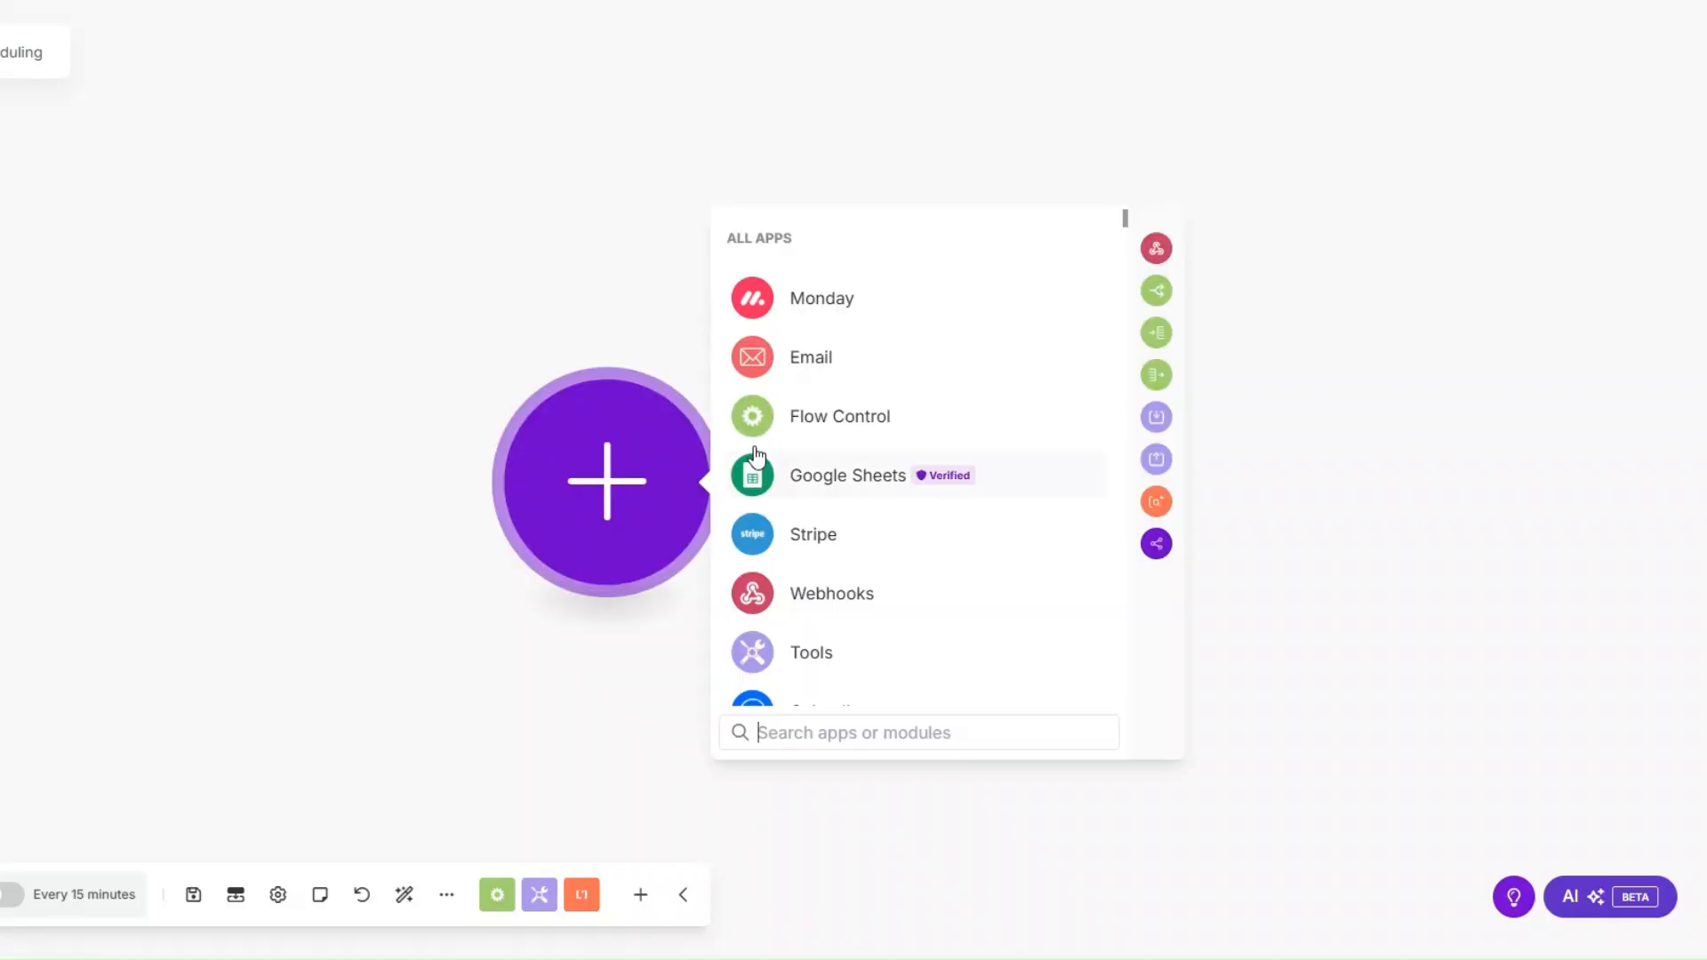
pyautogui.click(813, 593)
pyautogui.click(842, 476)
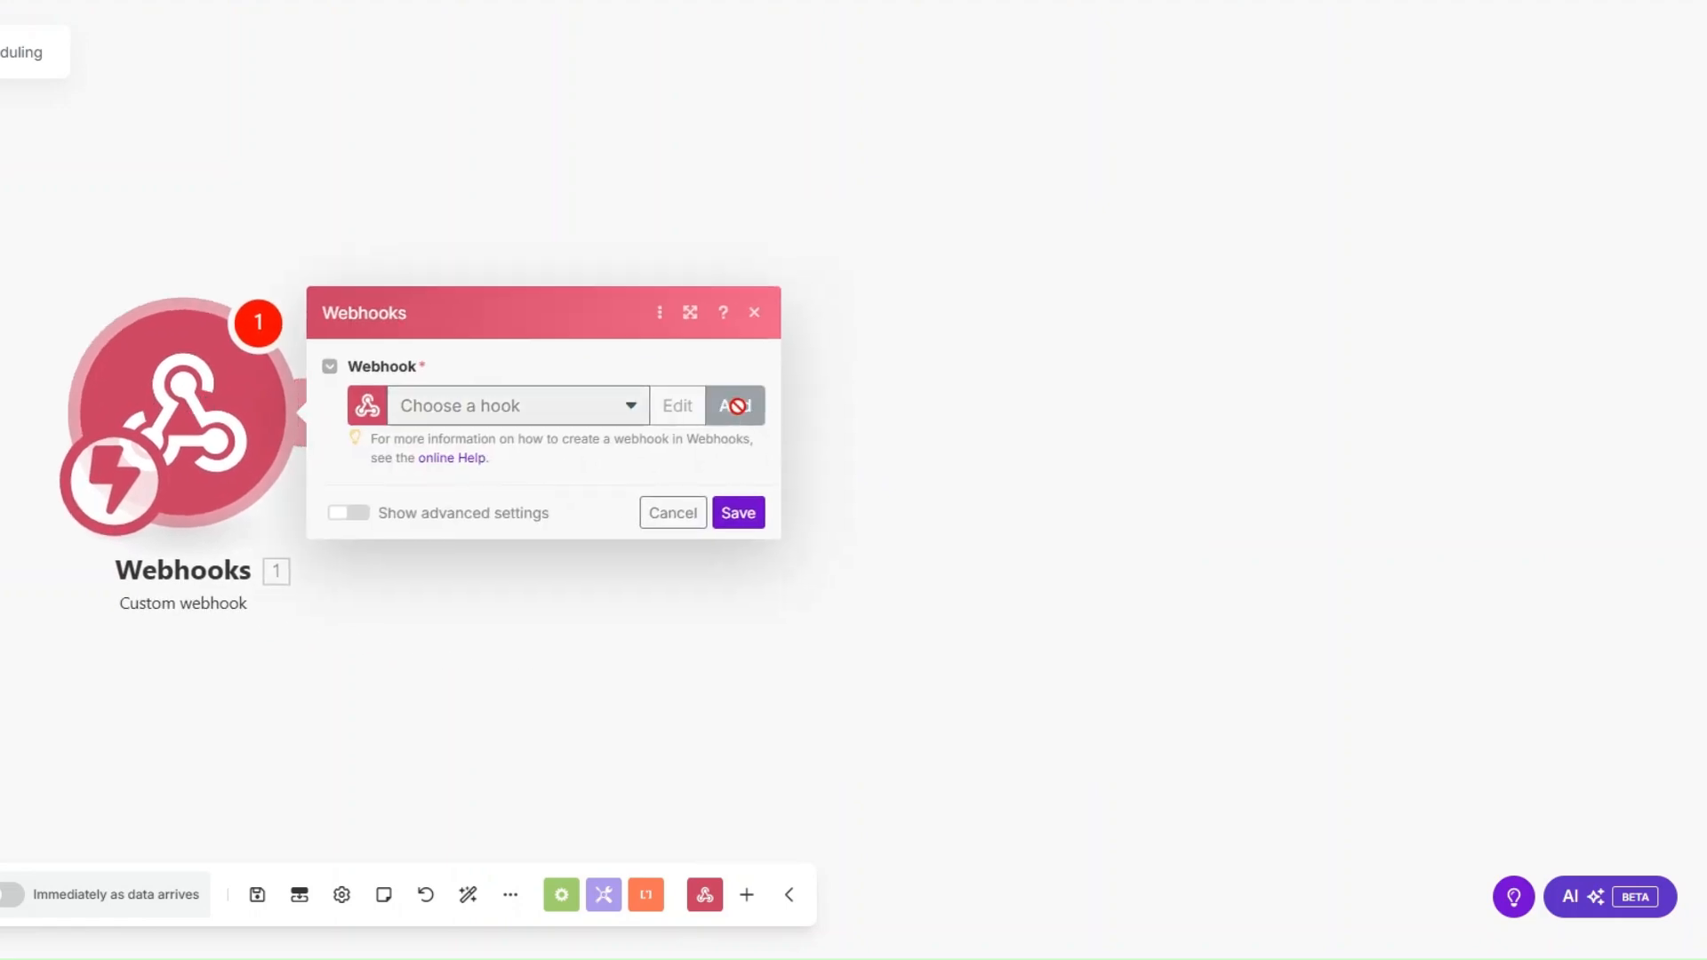
# Step: Create a hook named "Meeting Scheduling webhook", copy its address and save the Custom webhook module
pyautogui.click(736, 406)
pyautogui.moveTo(1006, 322); pyautogui.dragTo(858, 325)
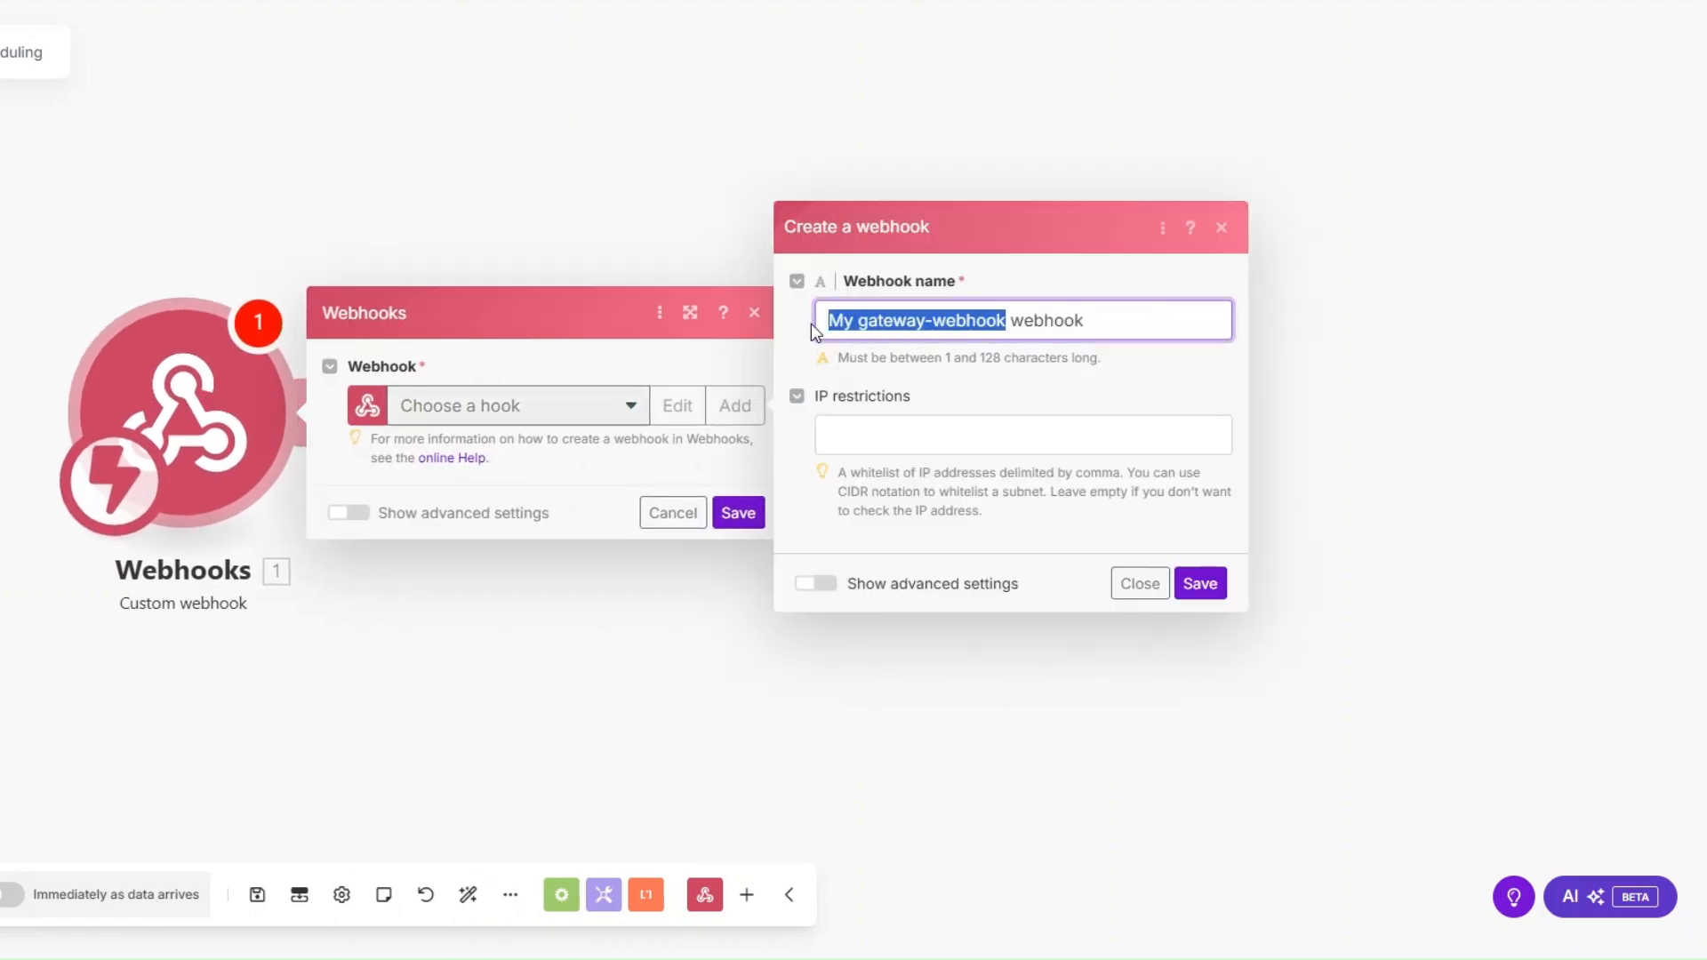
pyautogui.write('Meeting Scheduling')
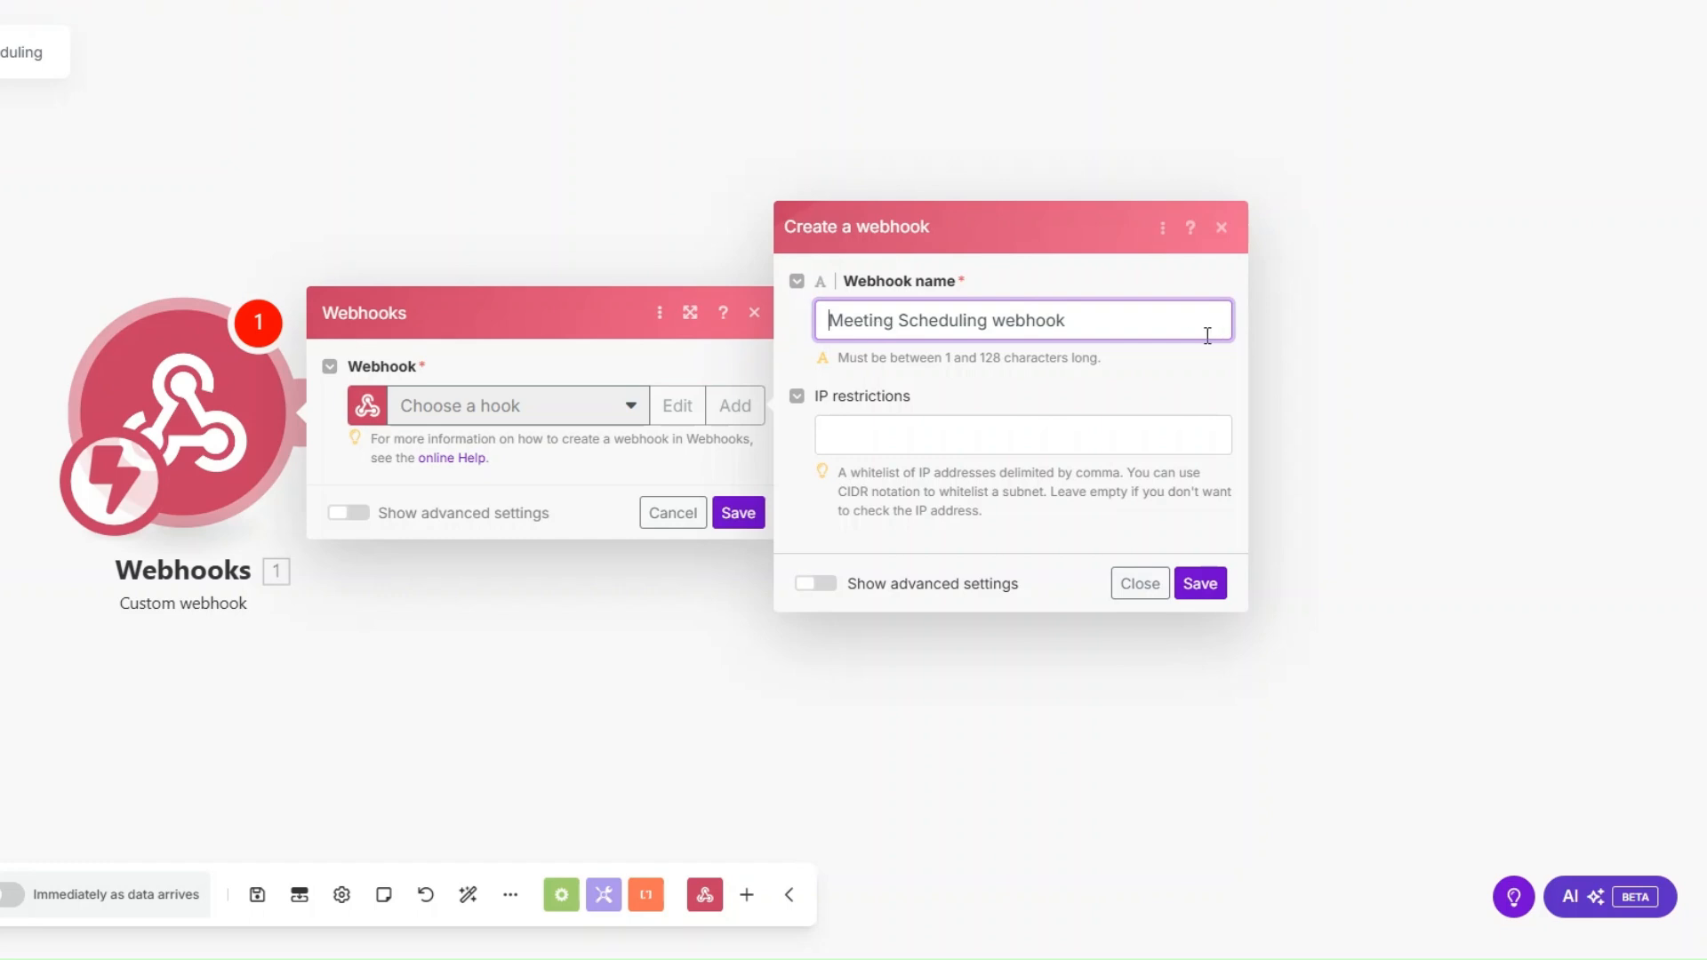
pyautogui.click(1200, 583)
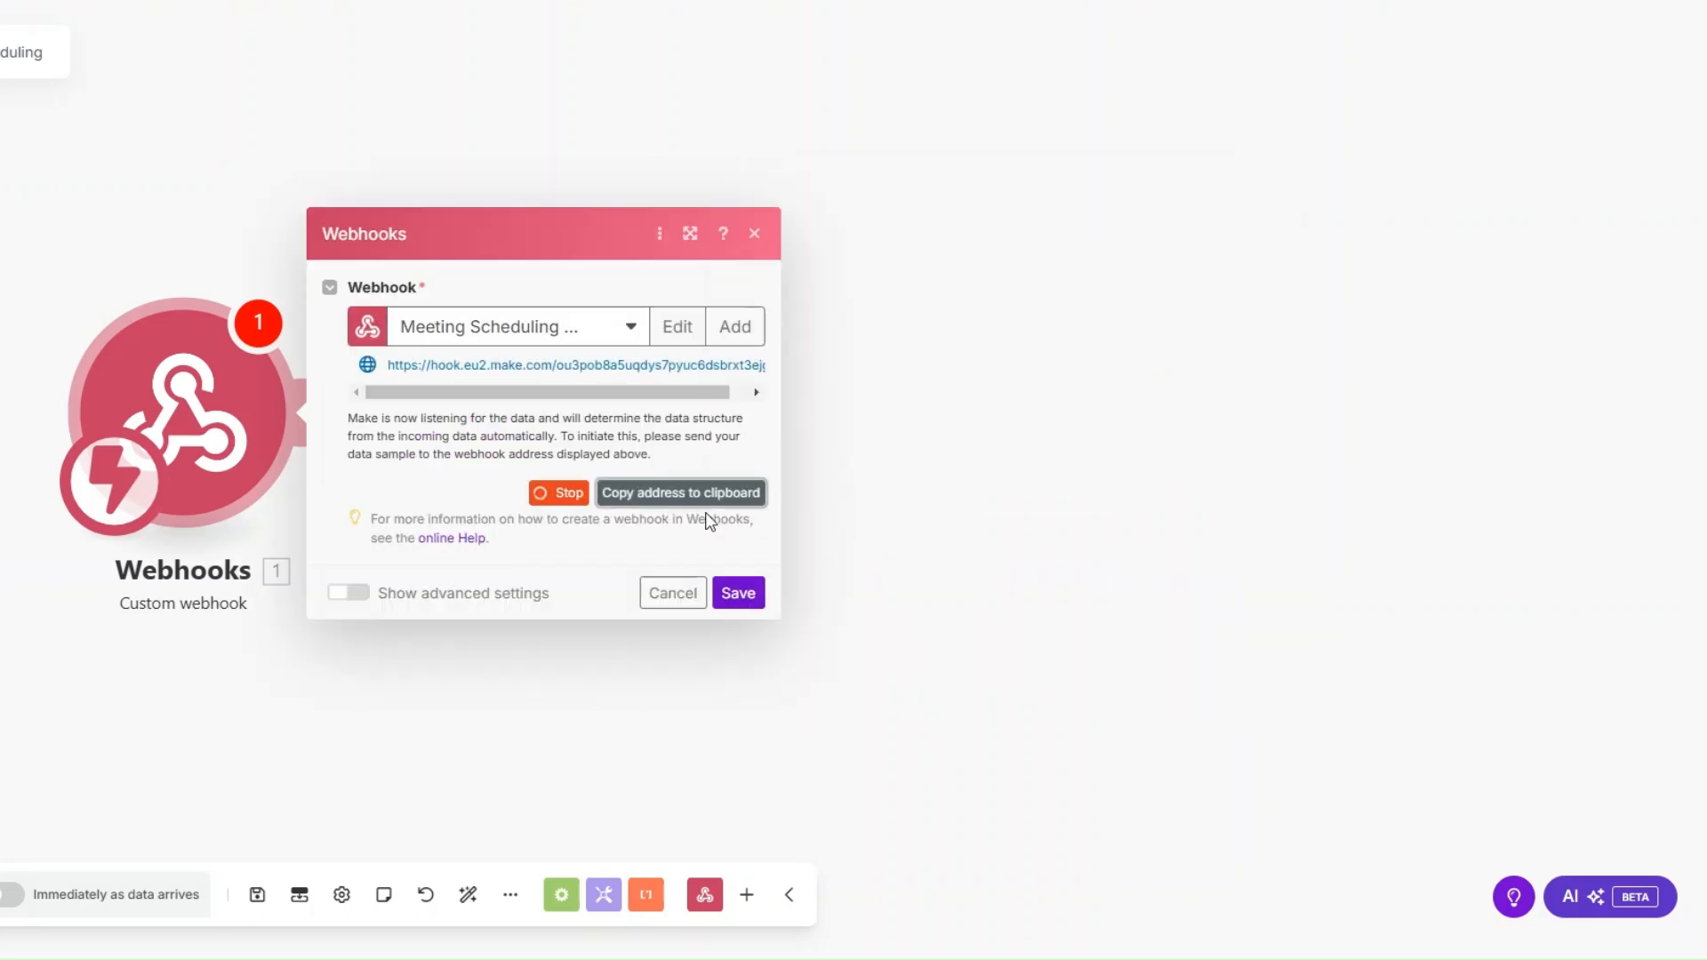
pyautogui.click(738, 591)
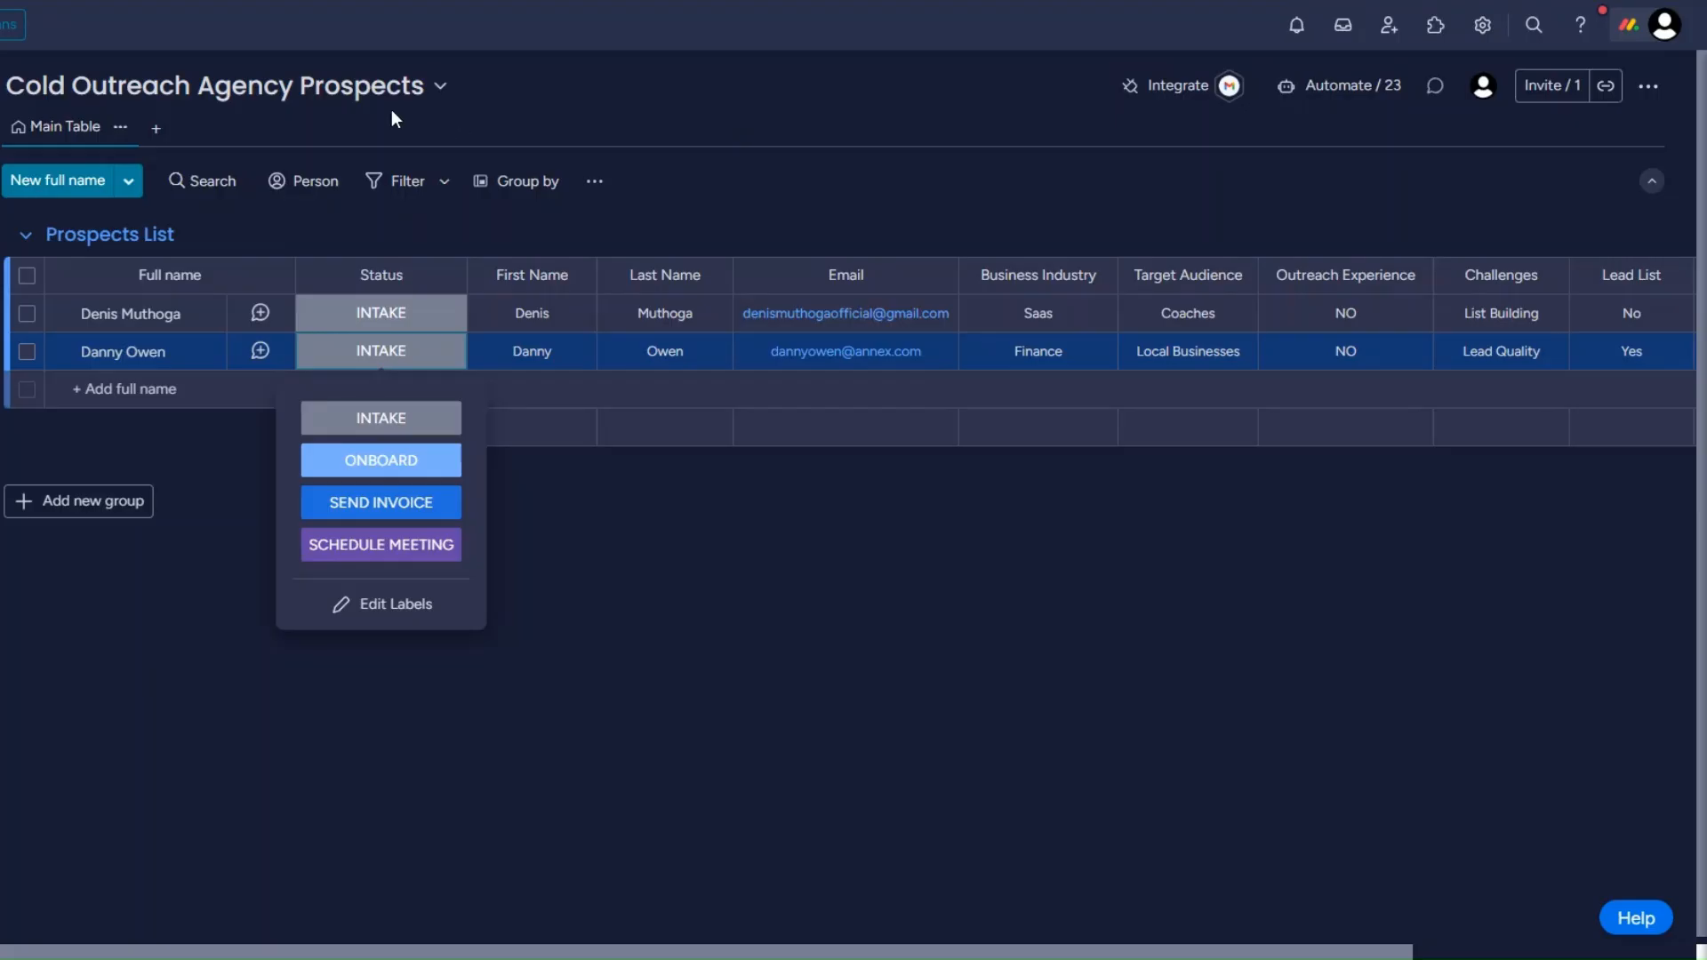
# Step: Add a webhooks integration to the Cold Outreach Agency Prospects board in Monday, using another account with the copied webhook address
pyautogui.click(1145, 93)
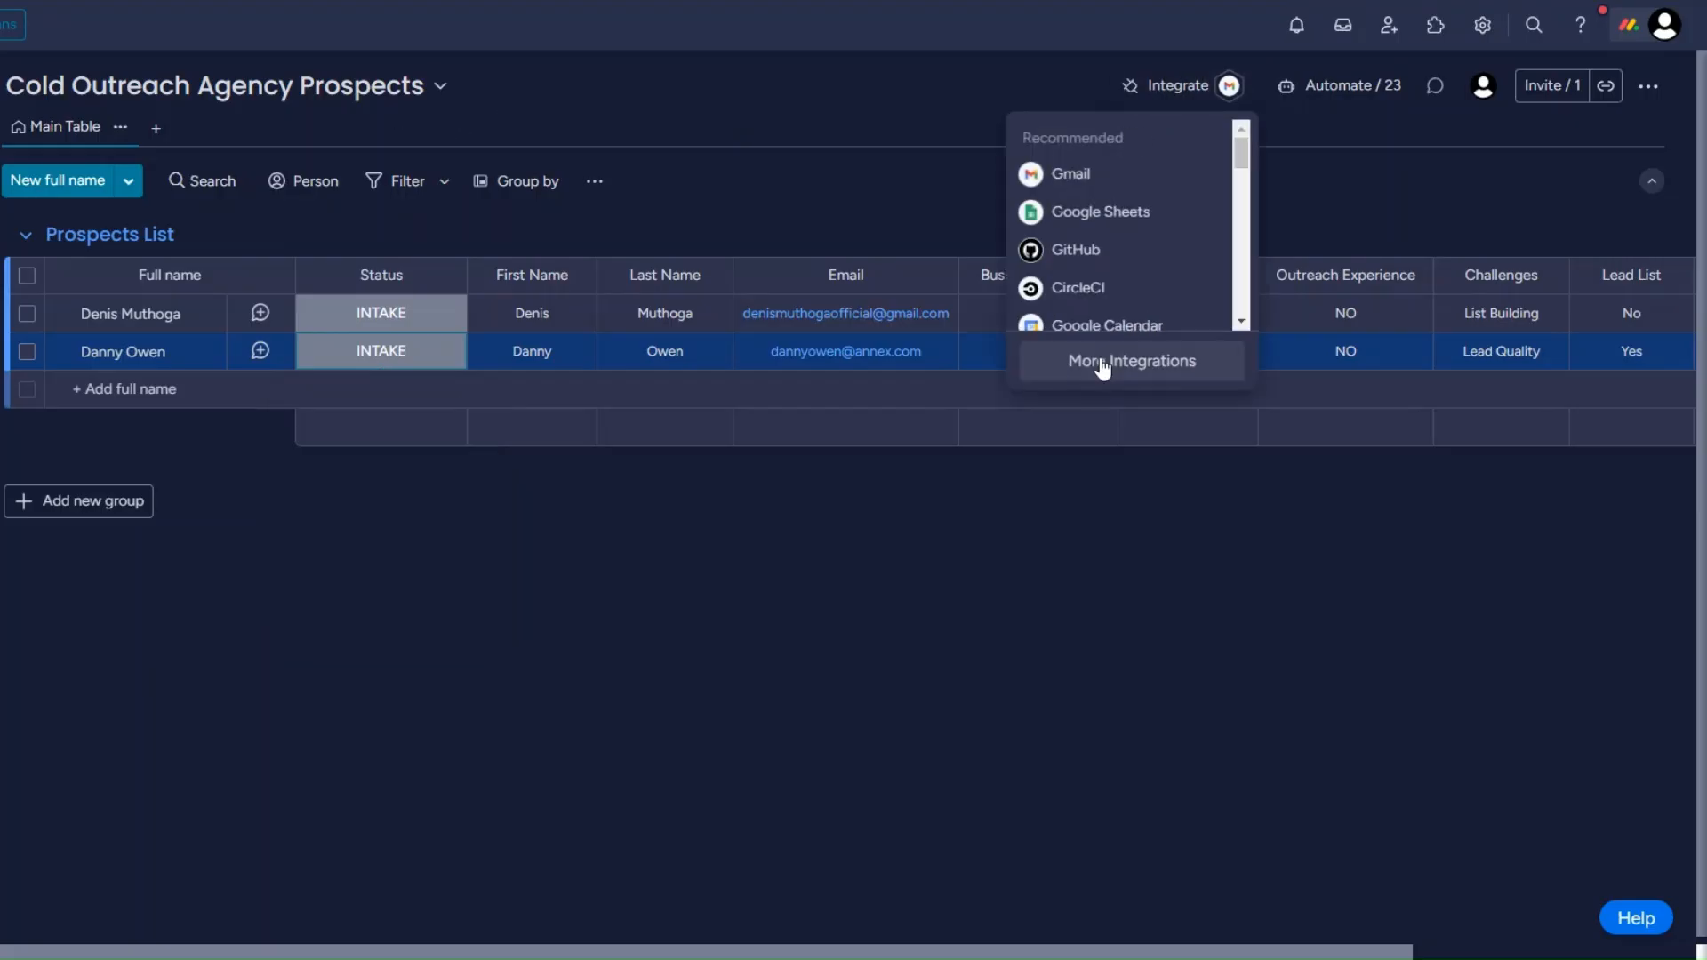
pyautogui.click(1103, 363)
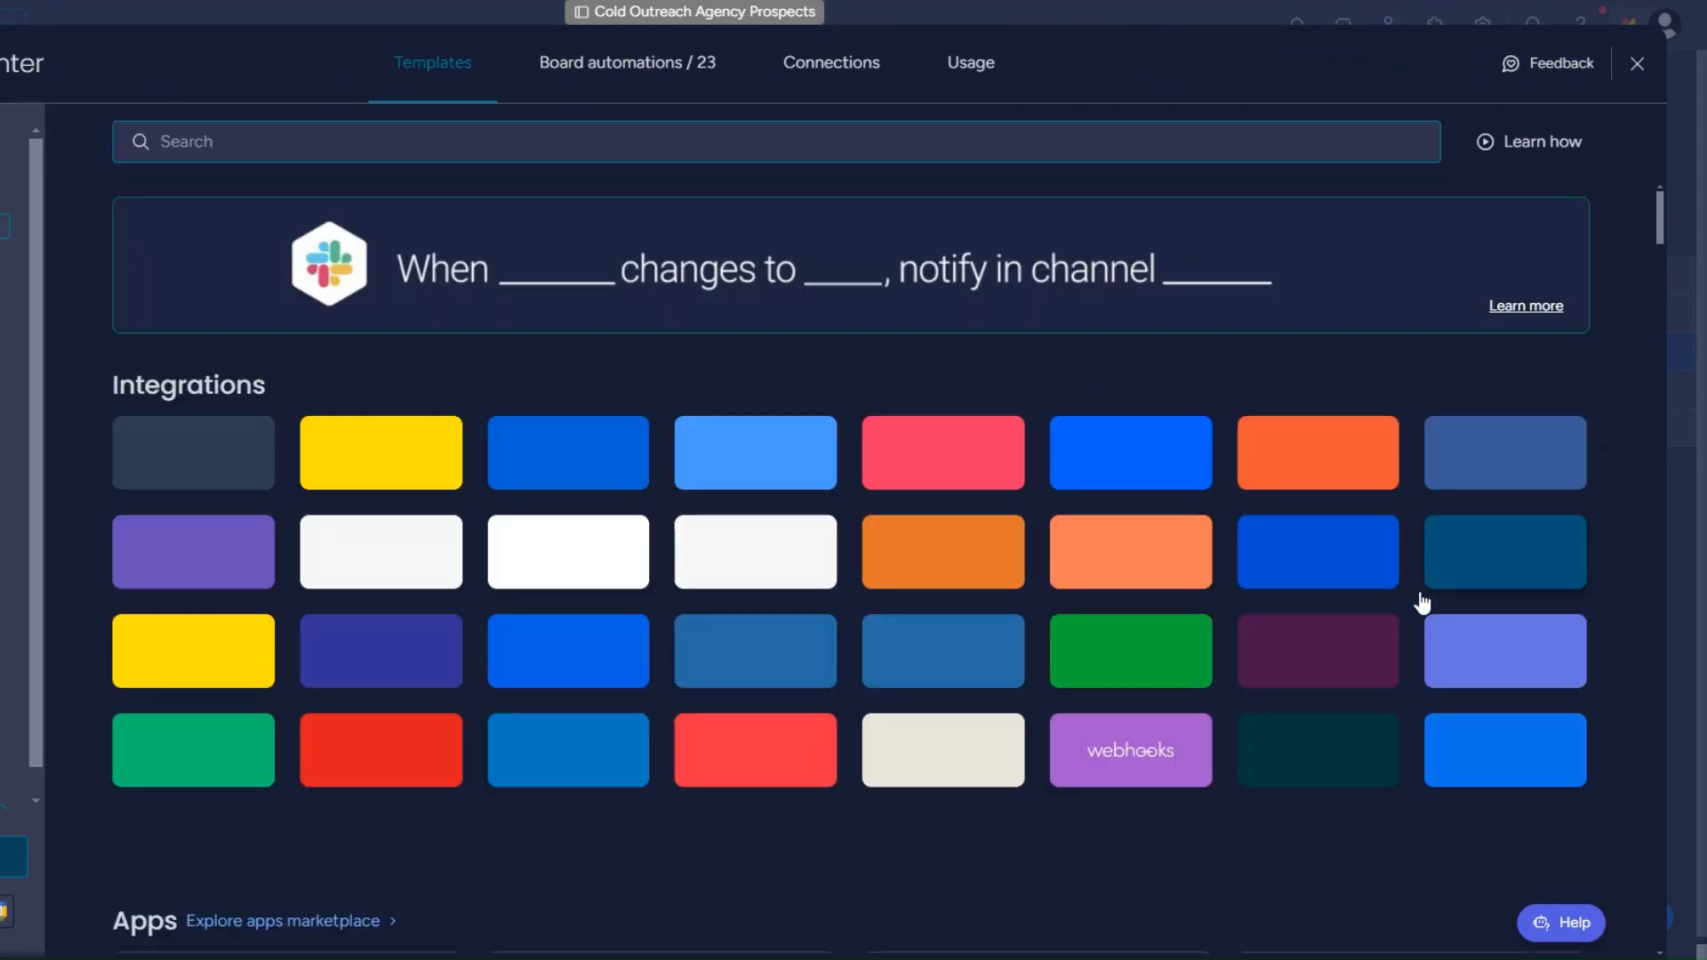
pyautogui.click(1156, 766)
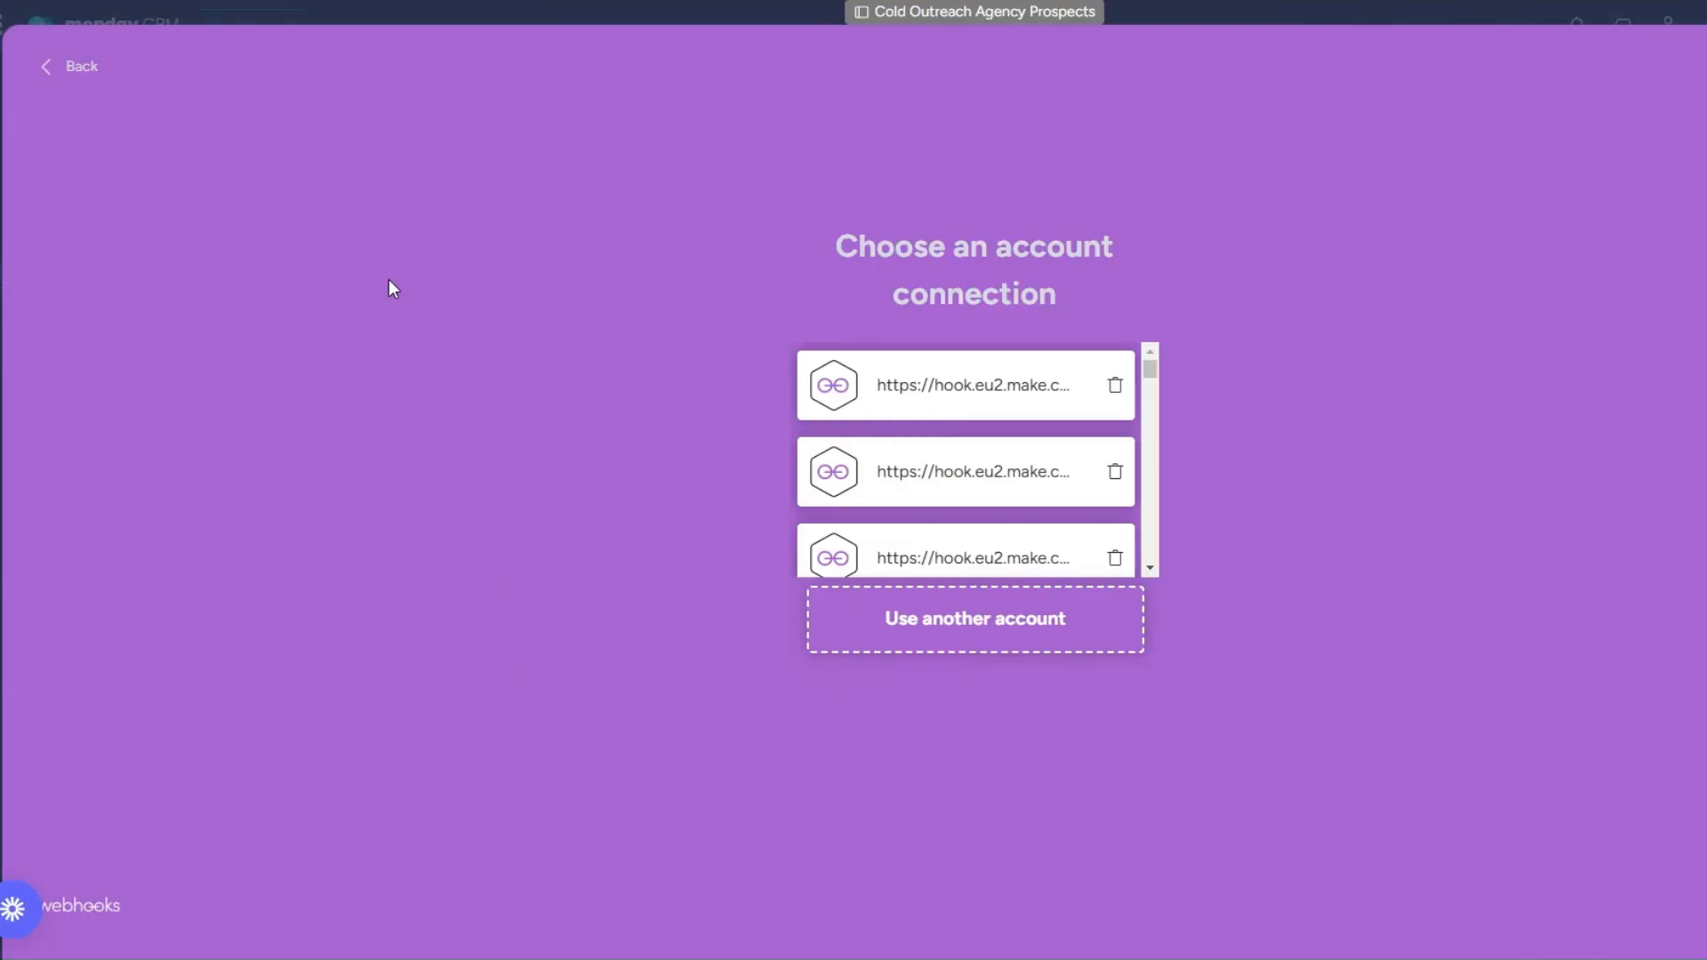
pyautogui.click(972, 622)
pyautogui.click(312, 282)
pyautogui.hotkey('ctrl', 'v')
pyautogui.click(158, 353)
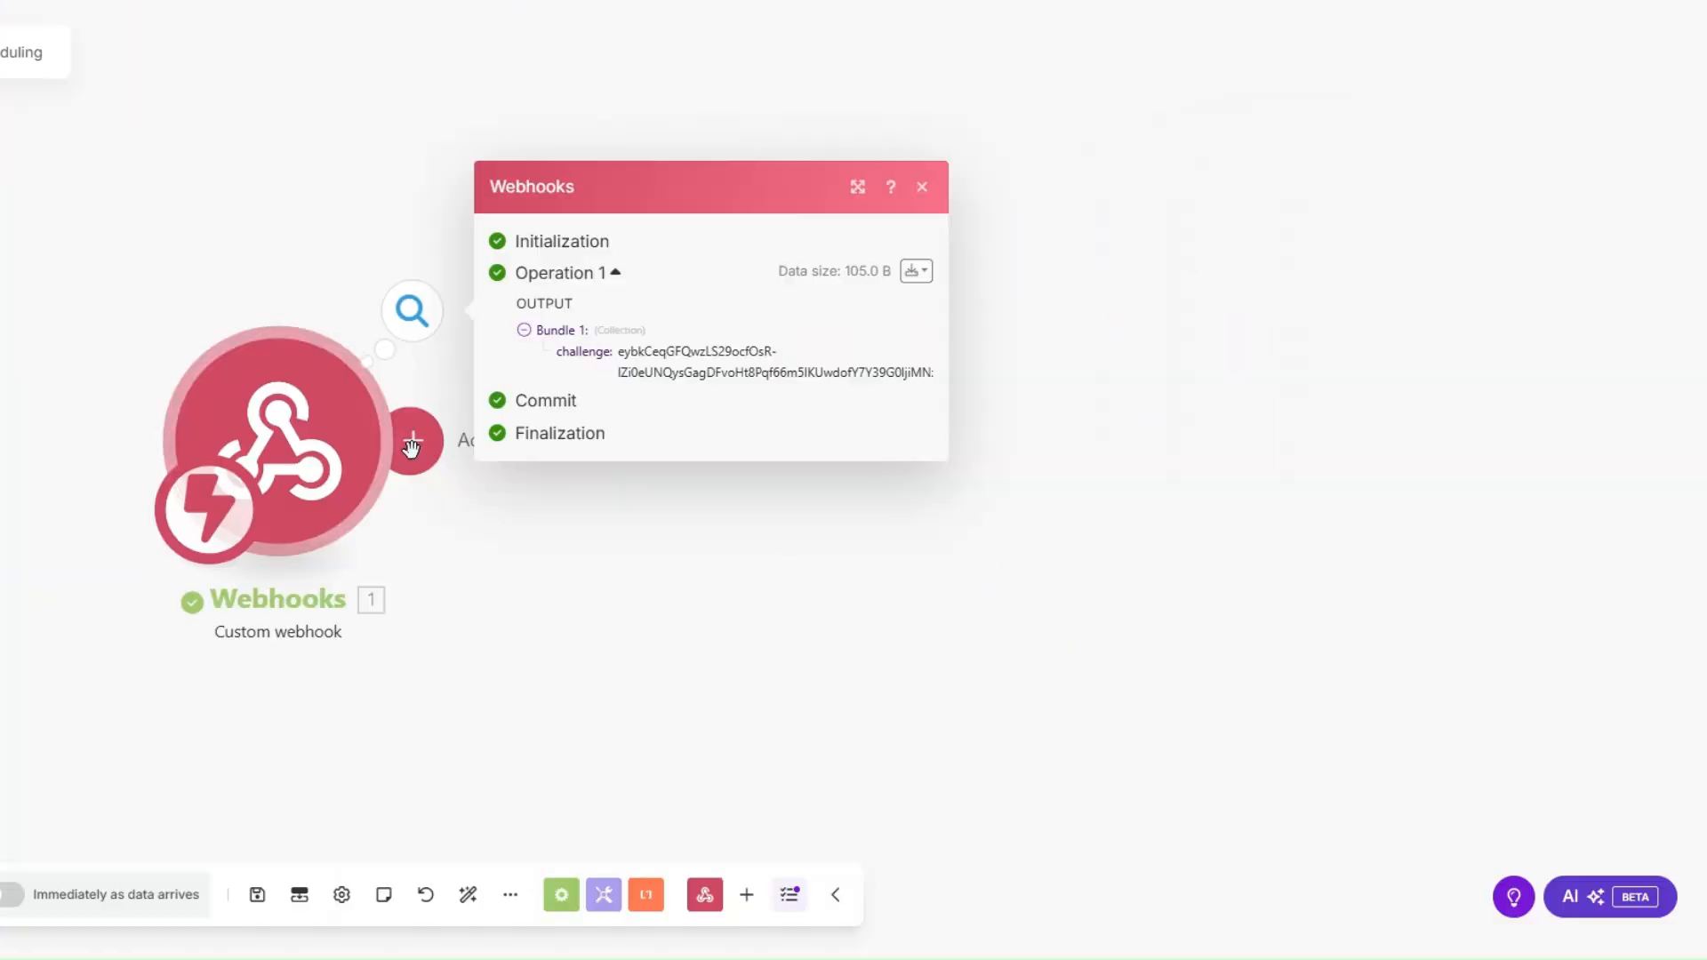
# Step: In Make, add a Webhook response module after the custom webhook, with a JSON body returning the mapped challenge value under "challenge"
pyautogui.click(409, 440)
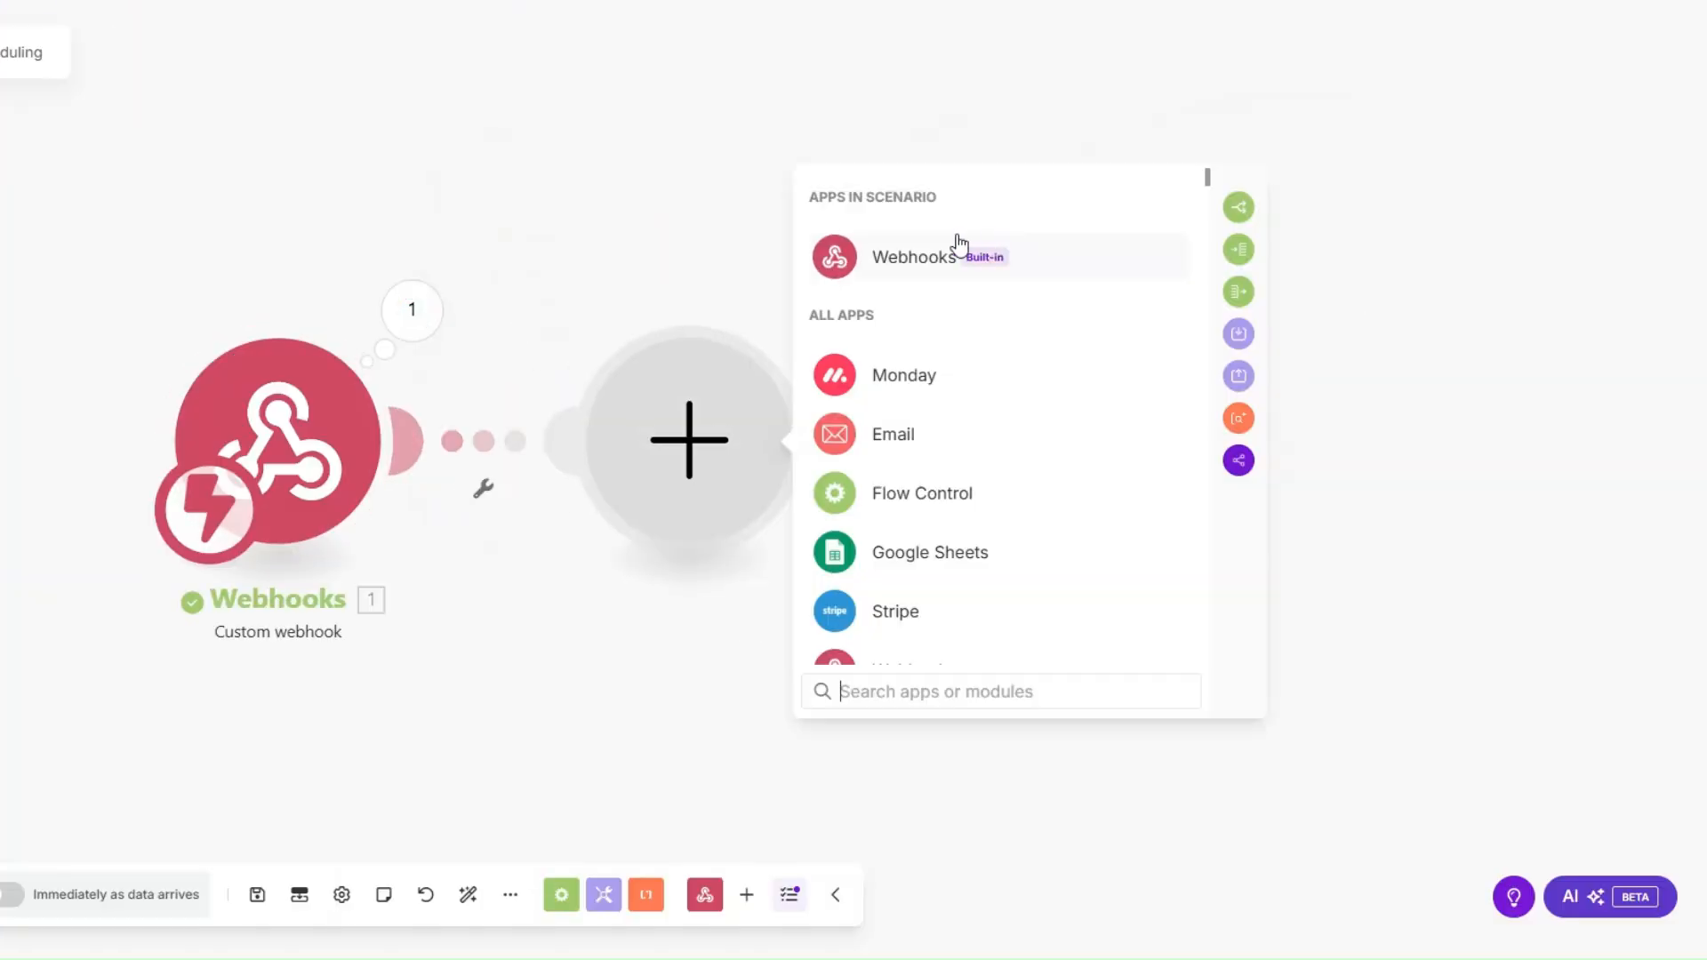
pyautogui.click(989, 250)
pyautogui.click(902, 371)
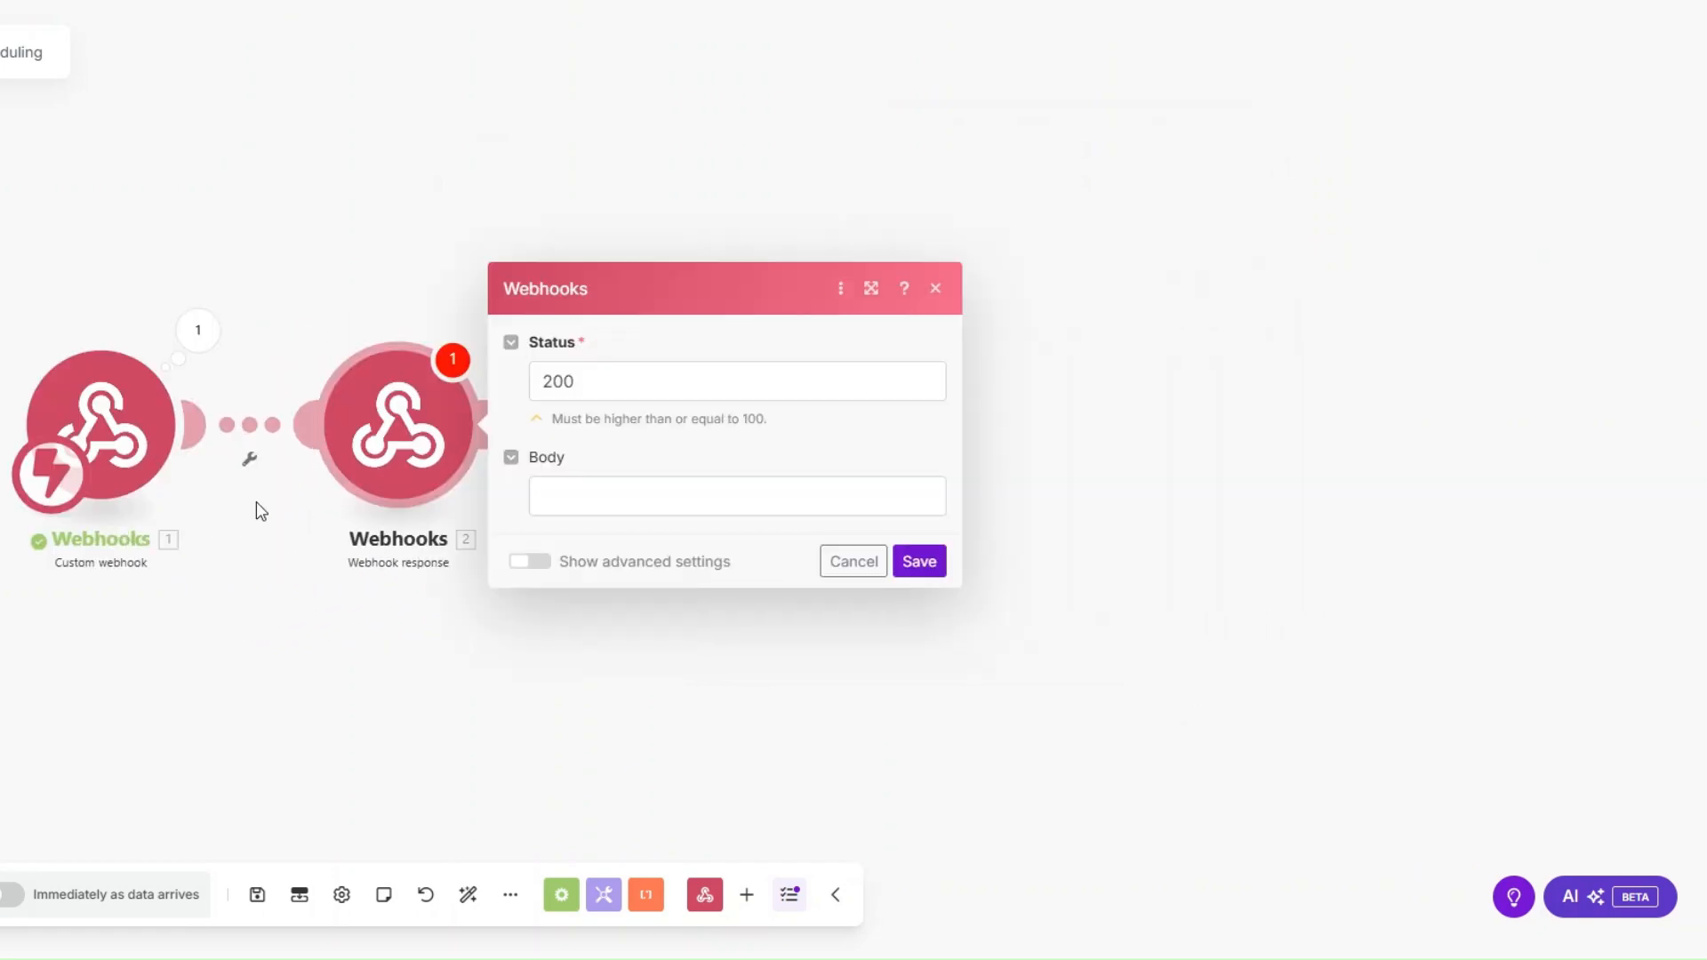
pyautogui.click(601, 496)
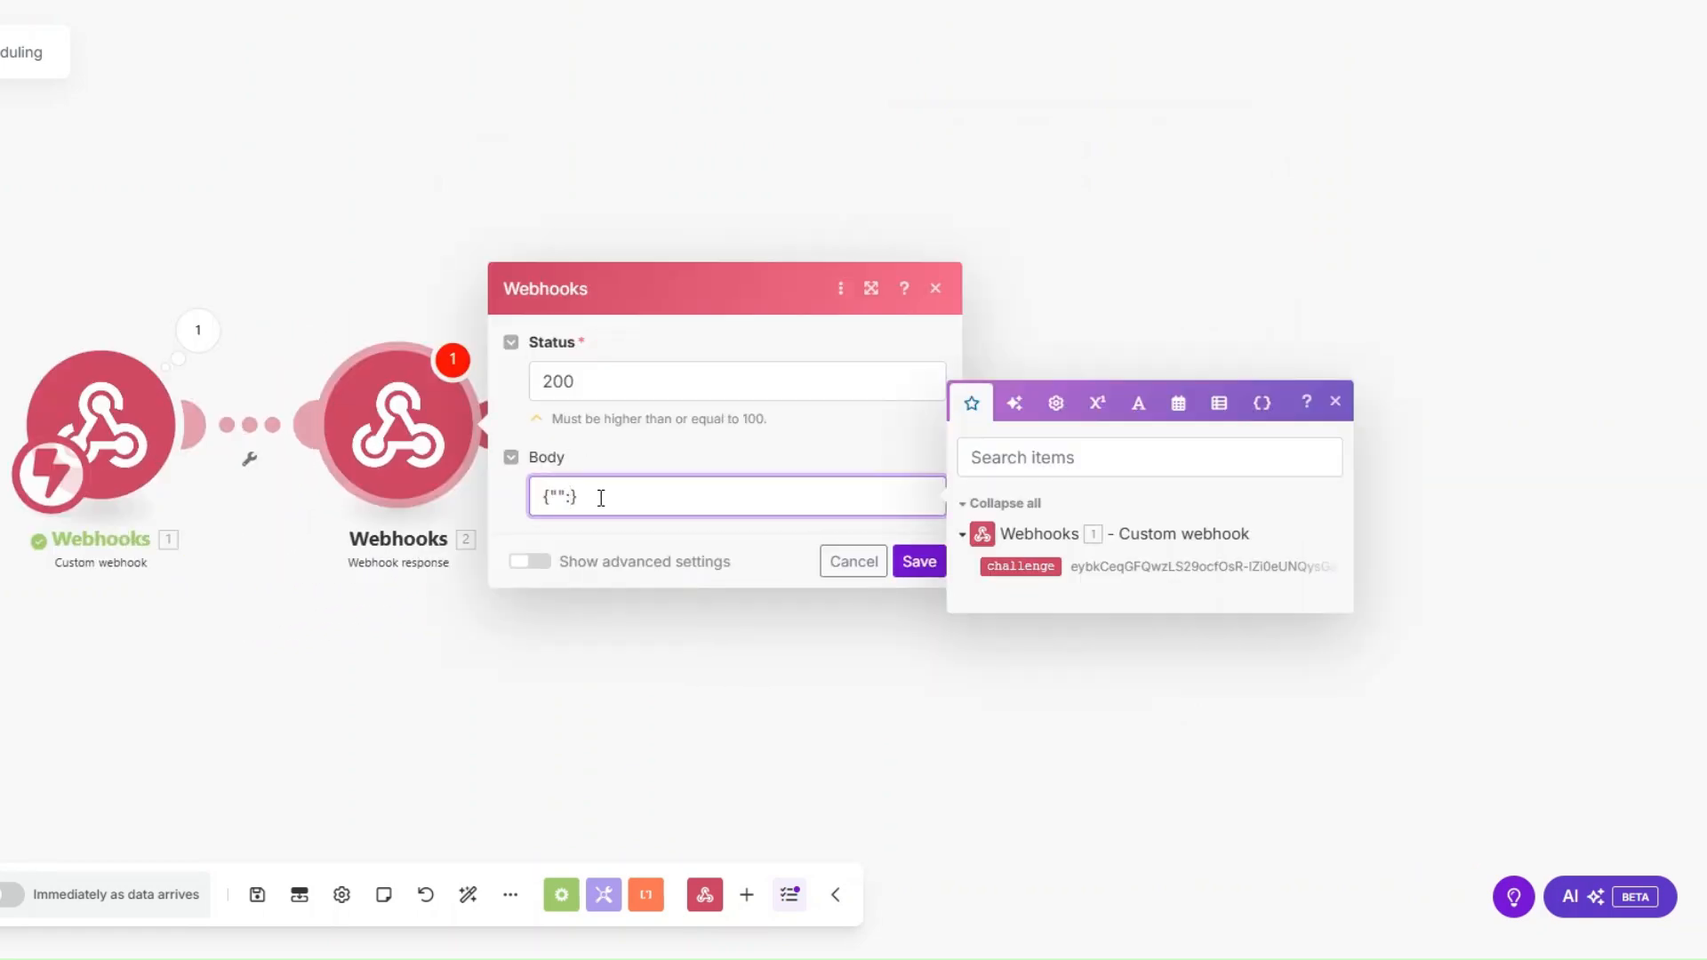
pyautogui.write('challenge')
pyautogui.click(660, 496)
pyautogui.click(1020, 566)
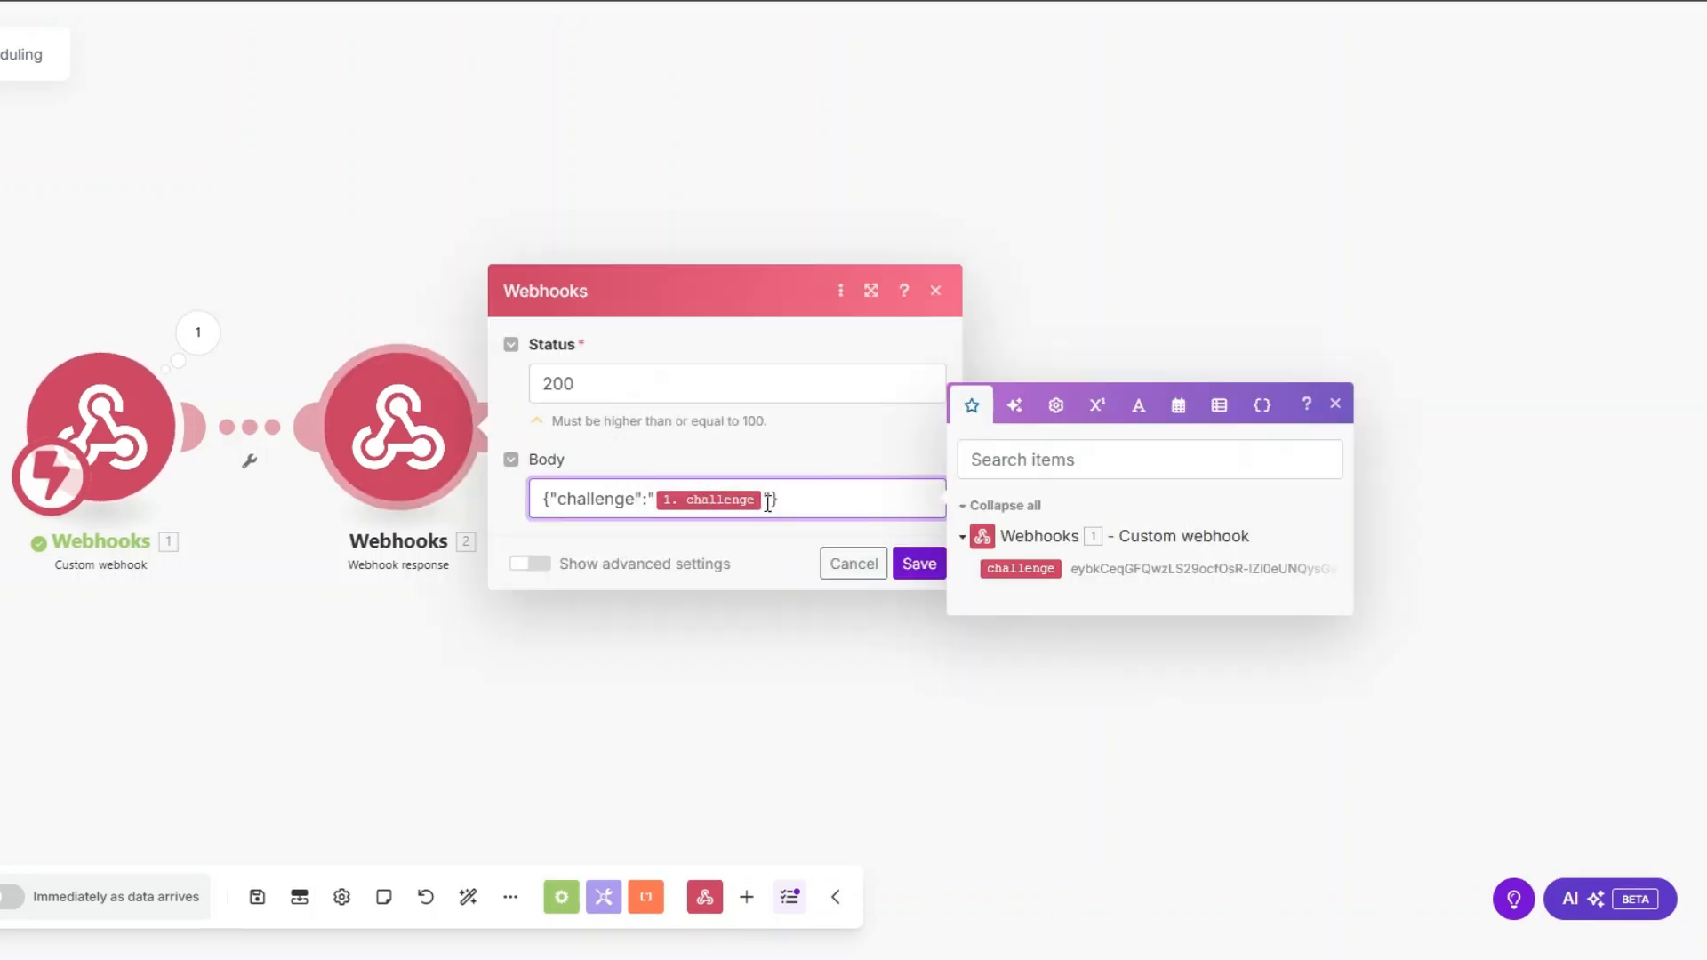
pyautogui.click(921, 562)
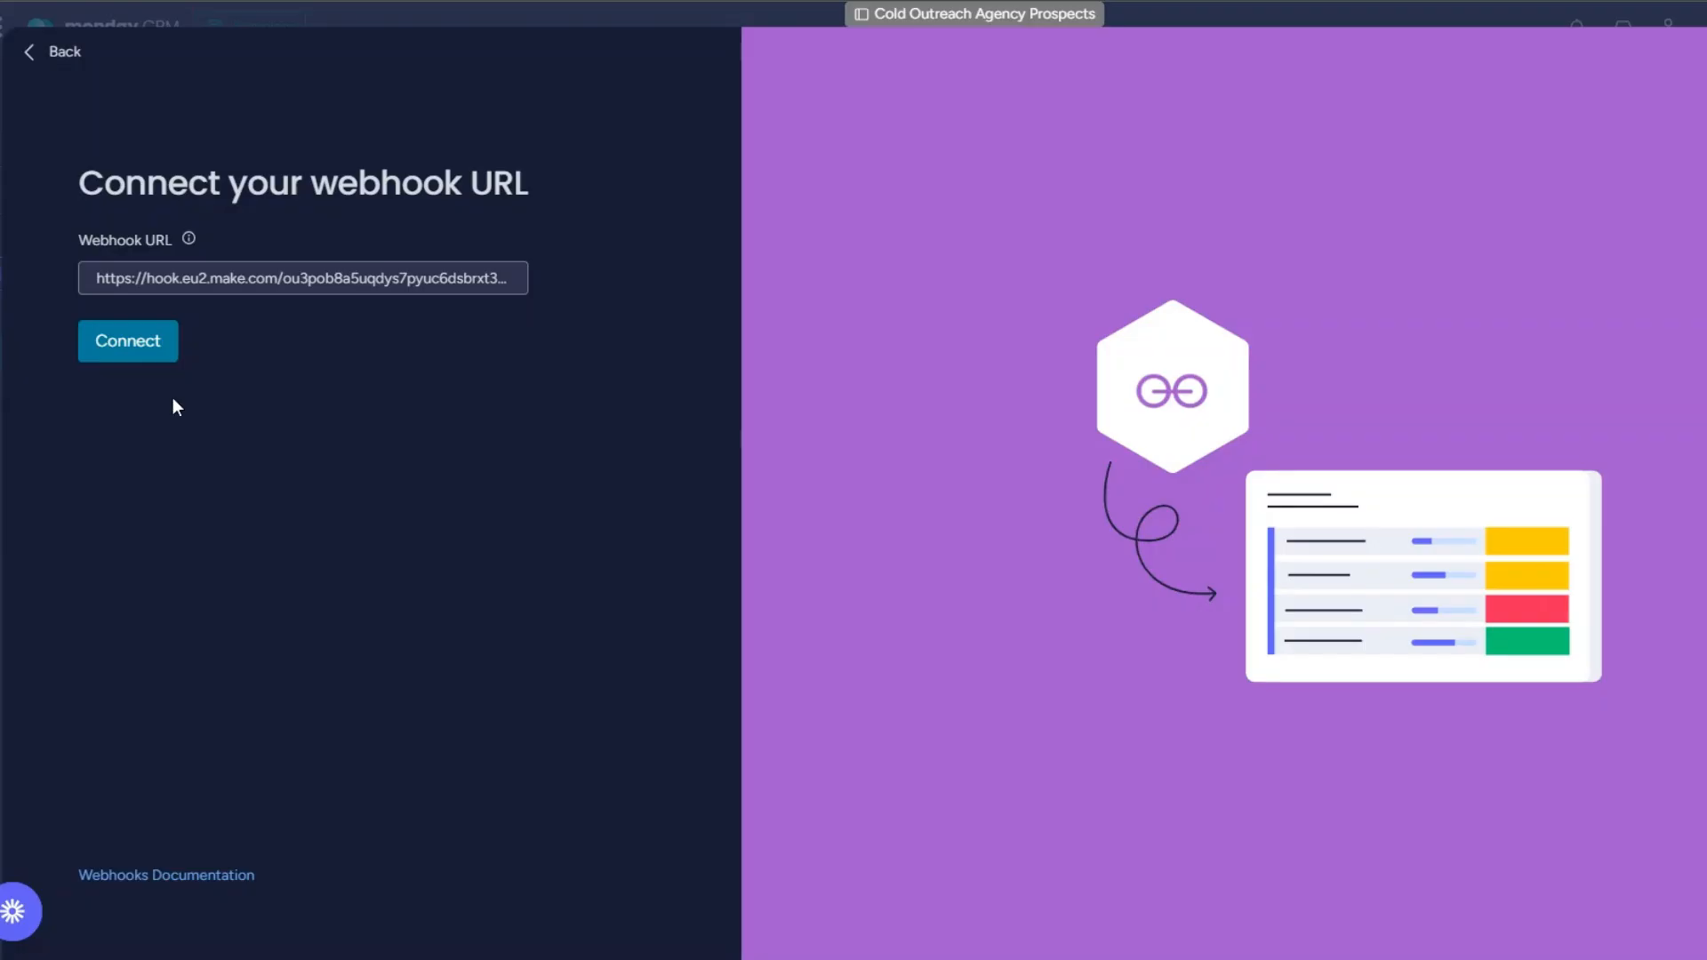
# Step: Connect the webhook URL in Monday and delete the Webhook response module from the Make scenario
pyautogui.click(142, 354)
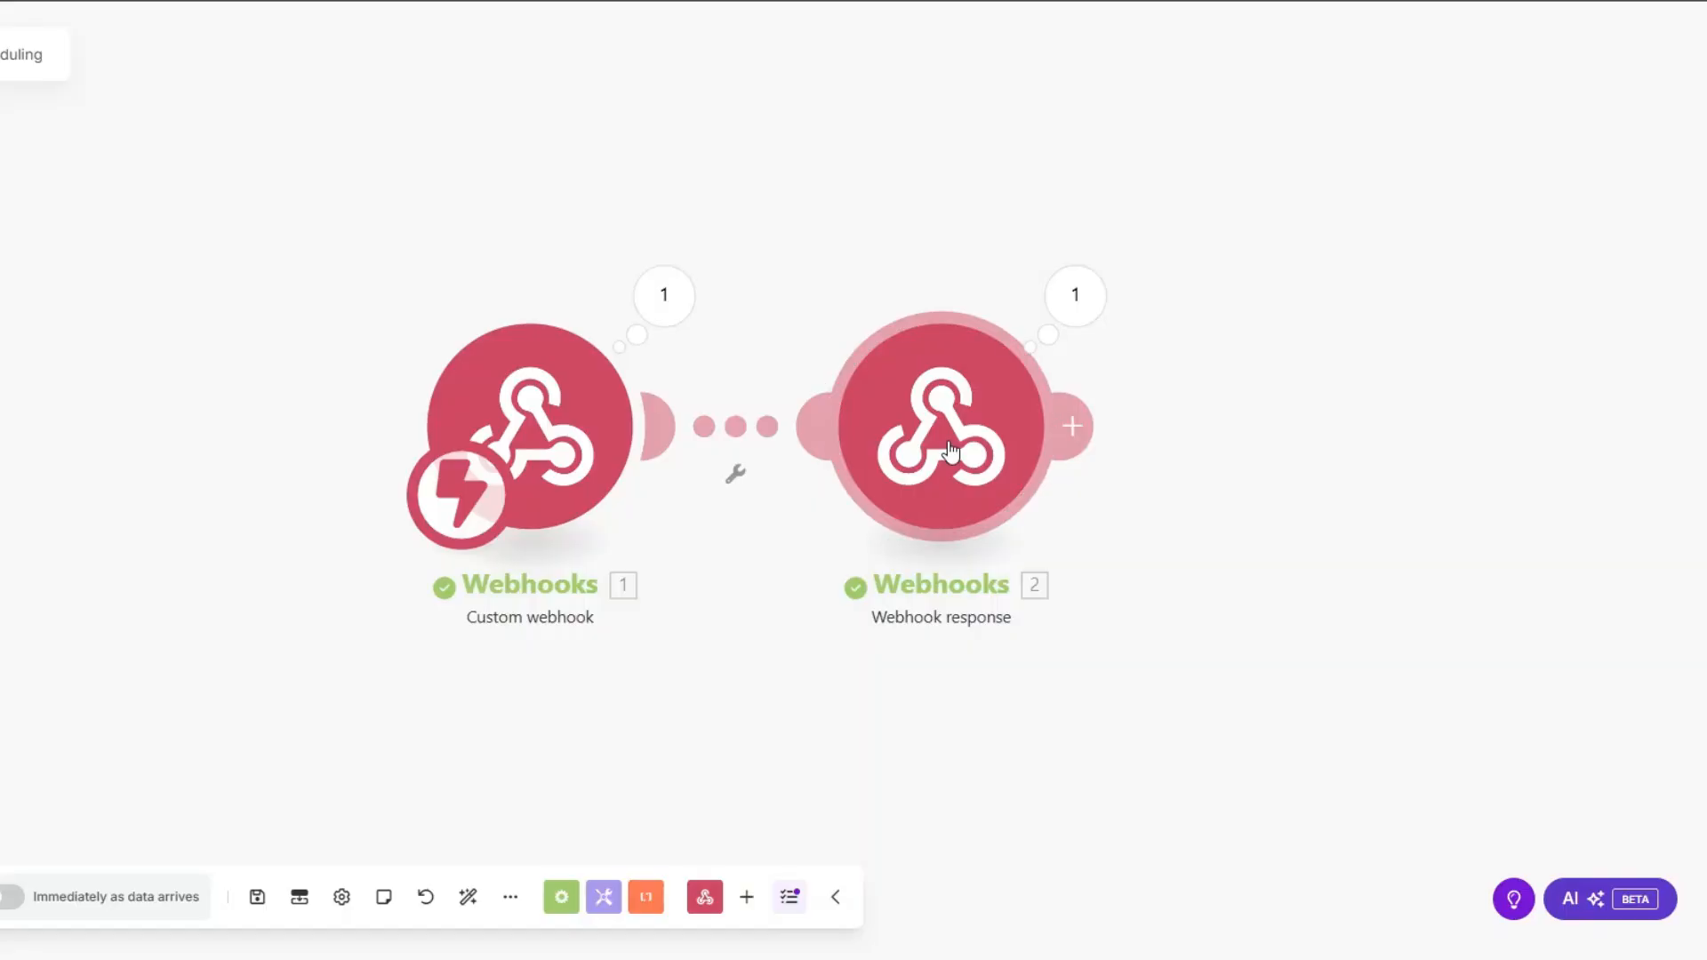
pyautogui.rightClick(952, 444)
pyautogui.click(1021, 698)
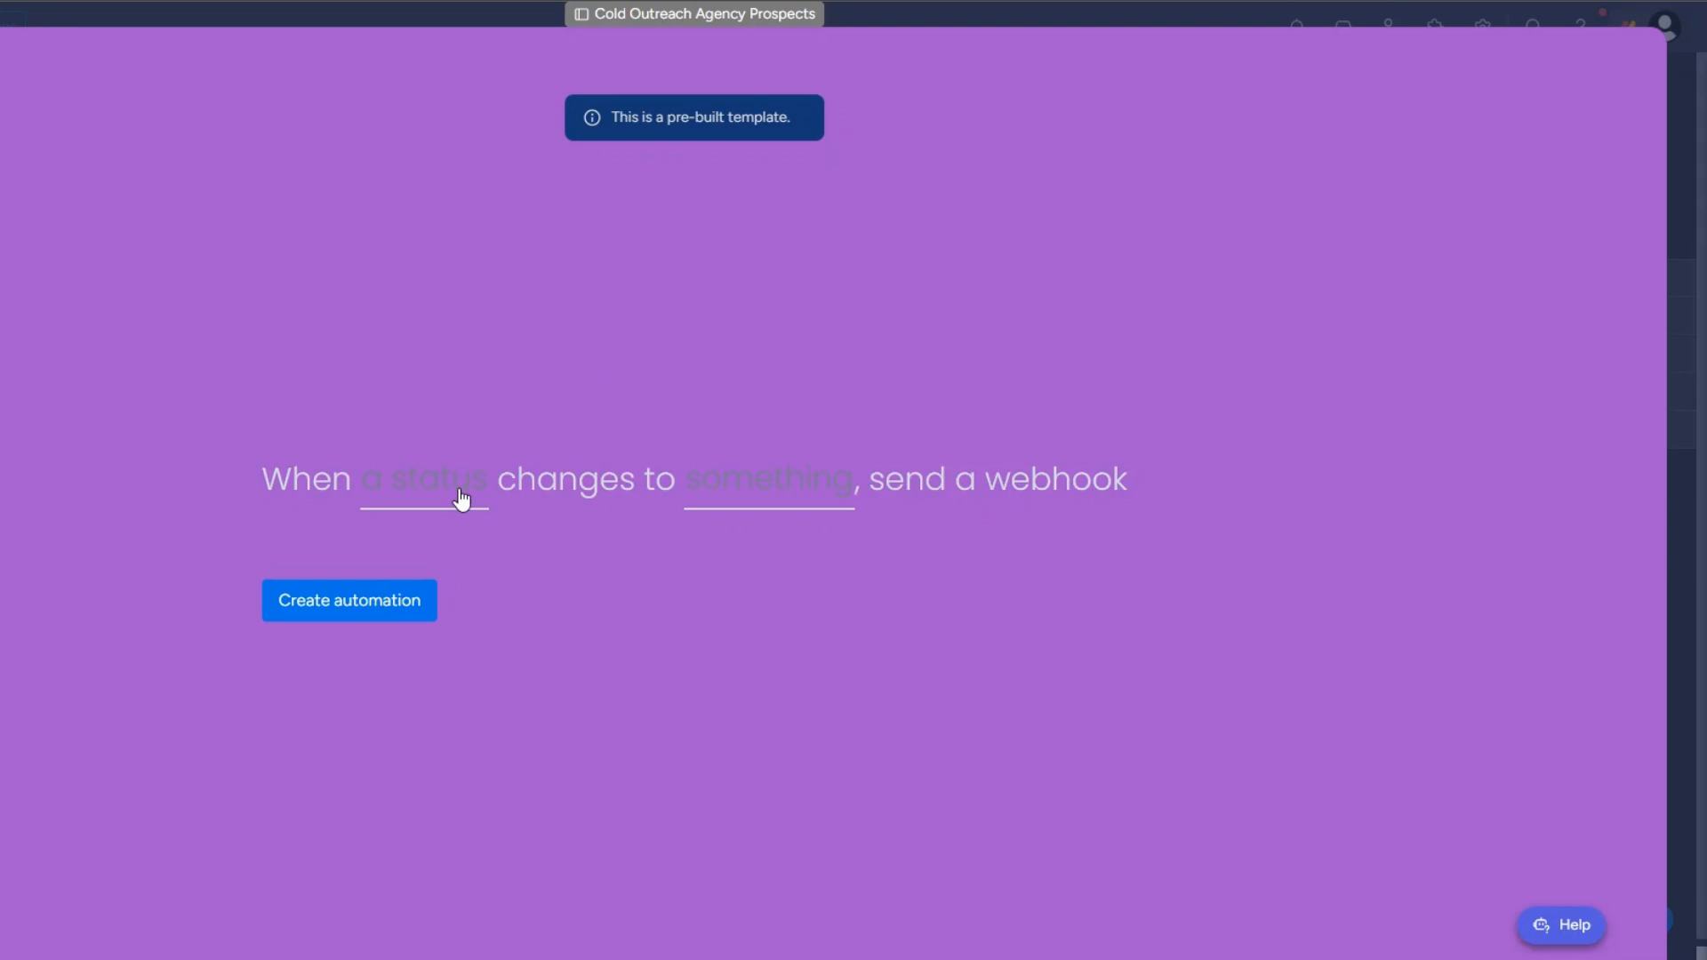
# Step: Create the Monday automation that sends a webhook when Status changes to SCHEDULE MEETING
pyautogui.click(462, 499)
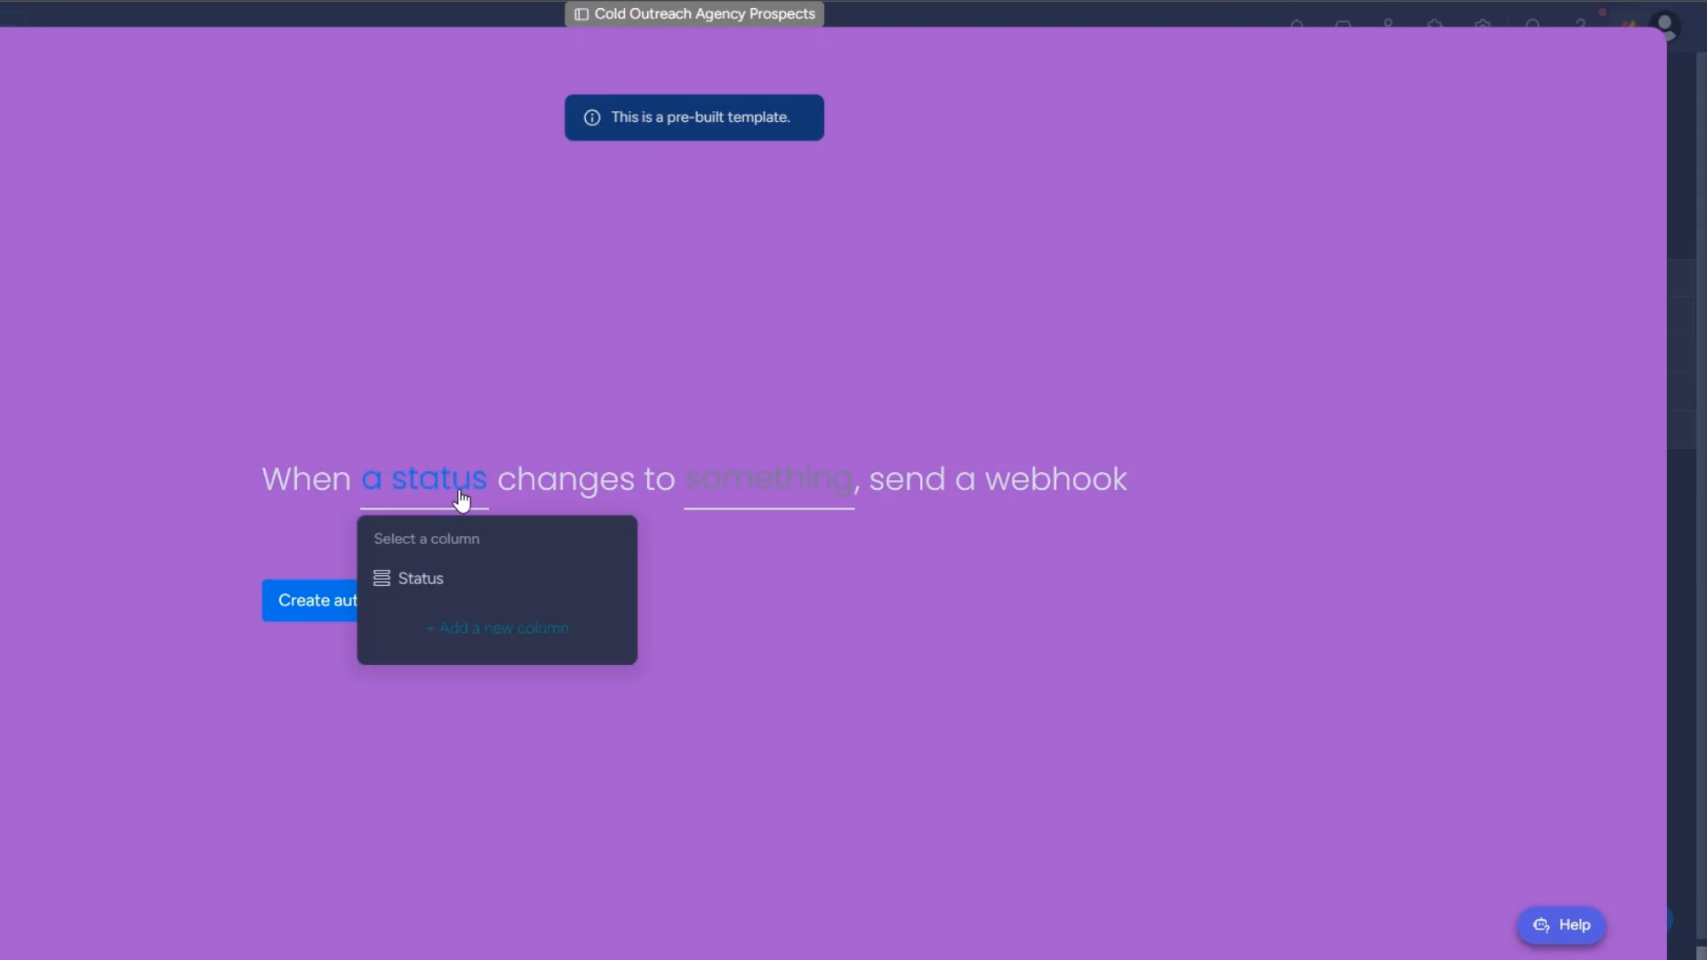
pyautogui.click(451, 578)
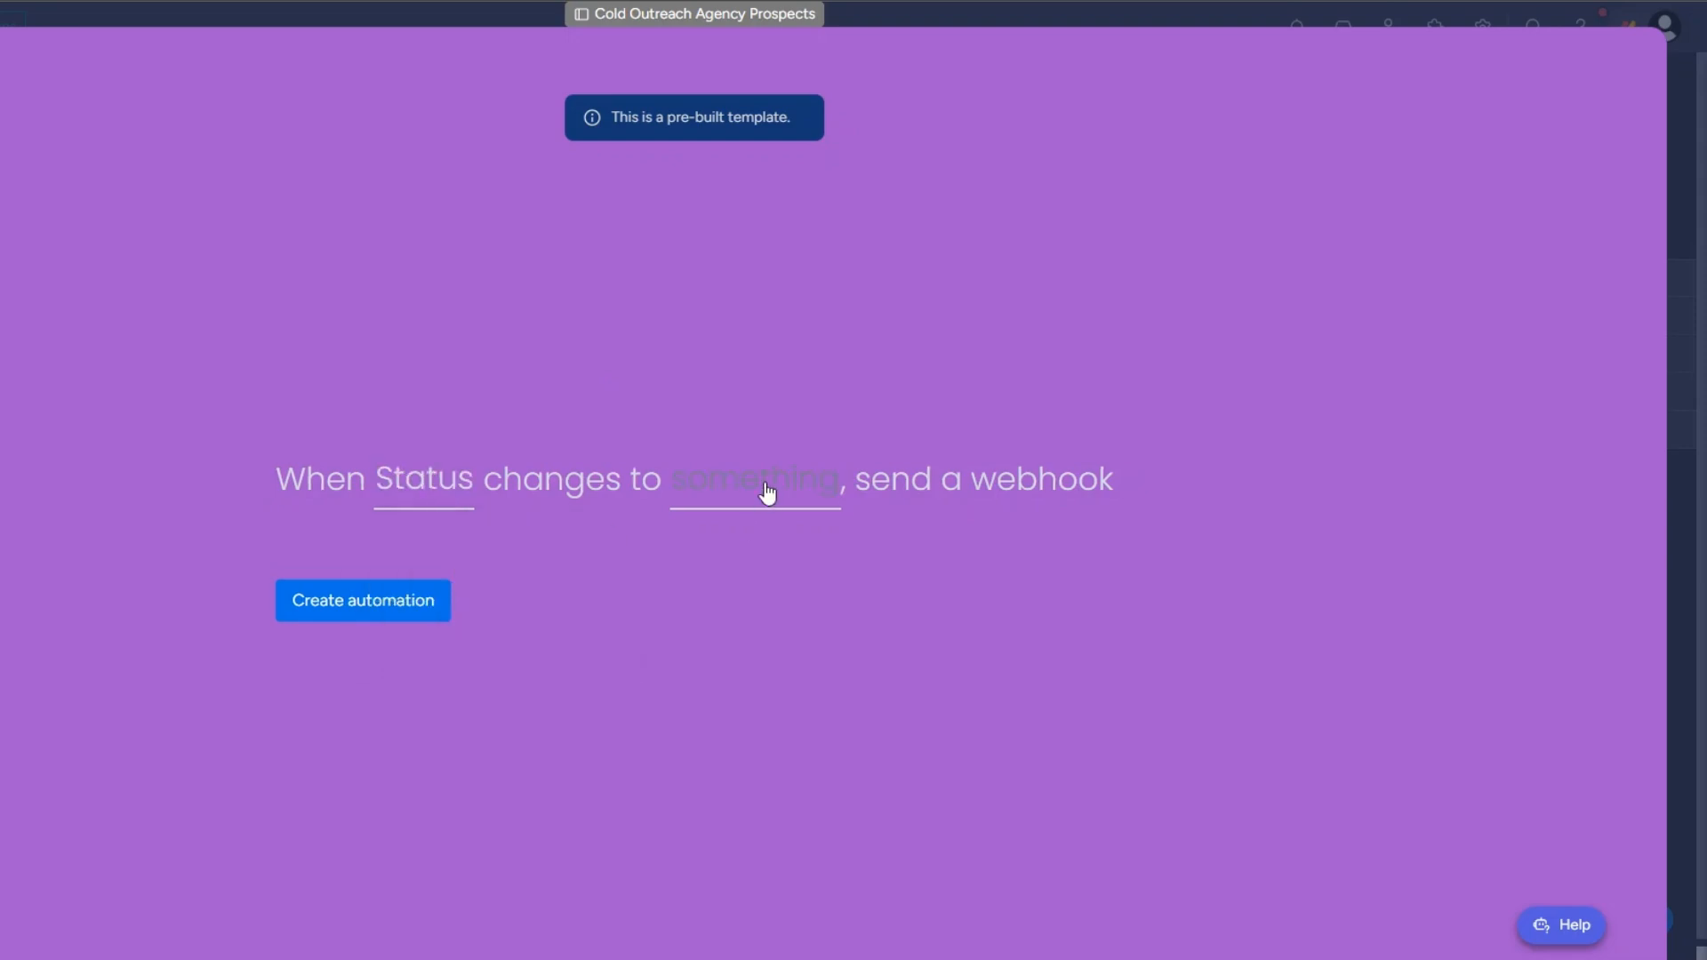
pyautogui.click(768, 493)
pyautogui.scroll(-1, 756, 595)
pyautogui.click(777, 699)
pyautogui.click(362, 610)
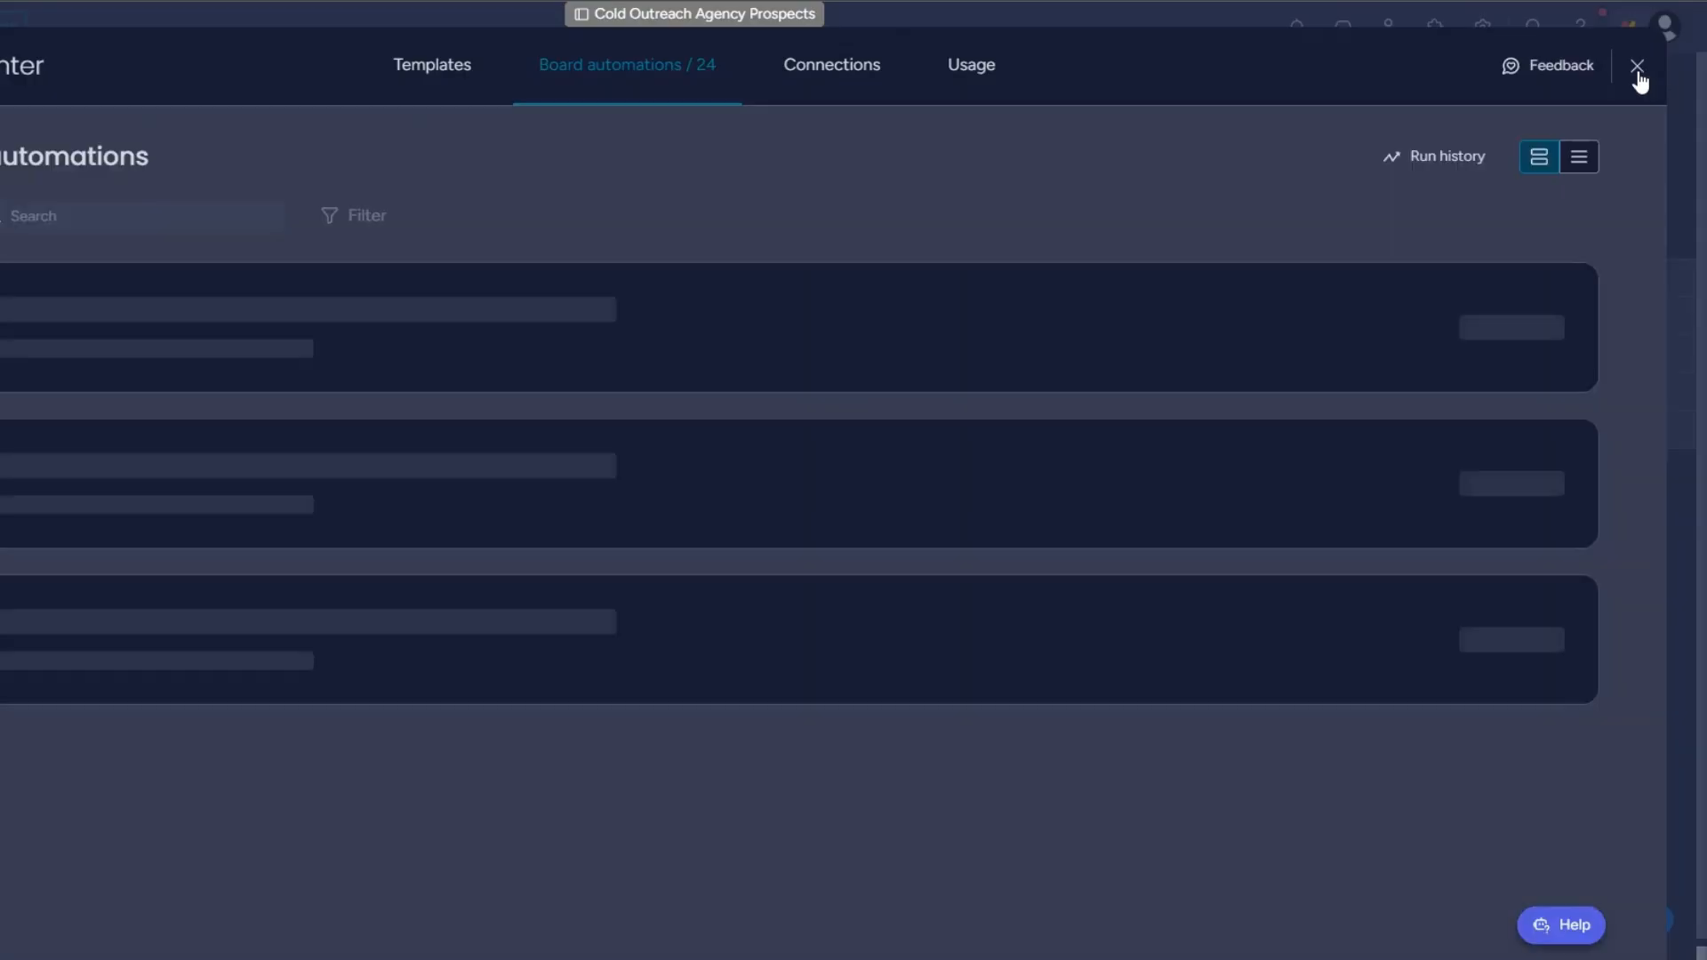
# Step: Close the automation center and set the second prospect's status to SCHEDULE MEETING
pyautogui.click(1638, 71)
pyautogui.click(411, 360)
pyautogui.click(418, 549)
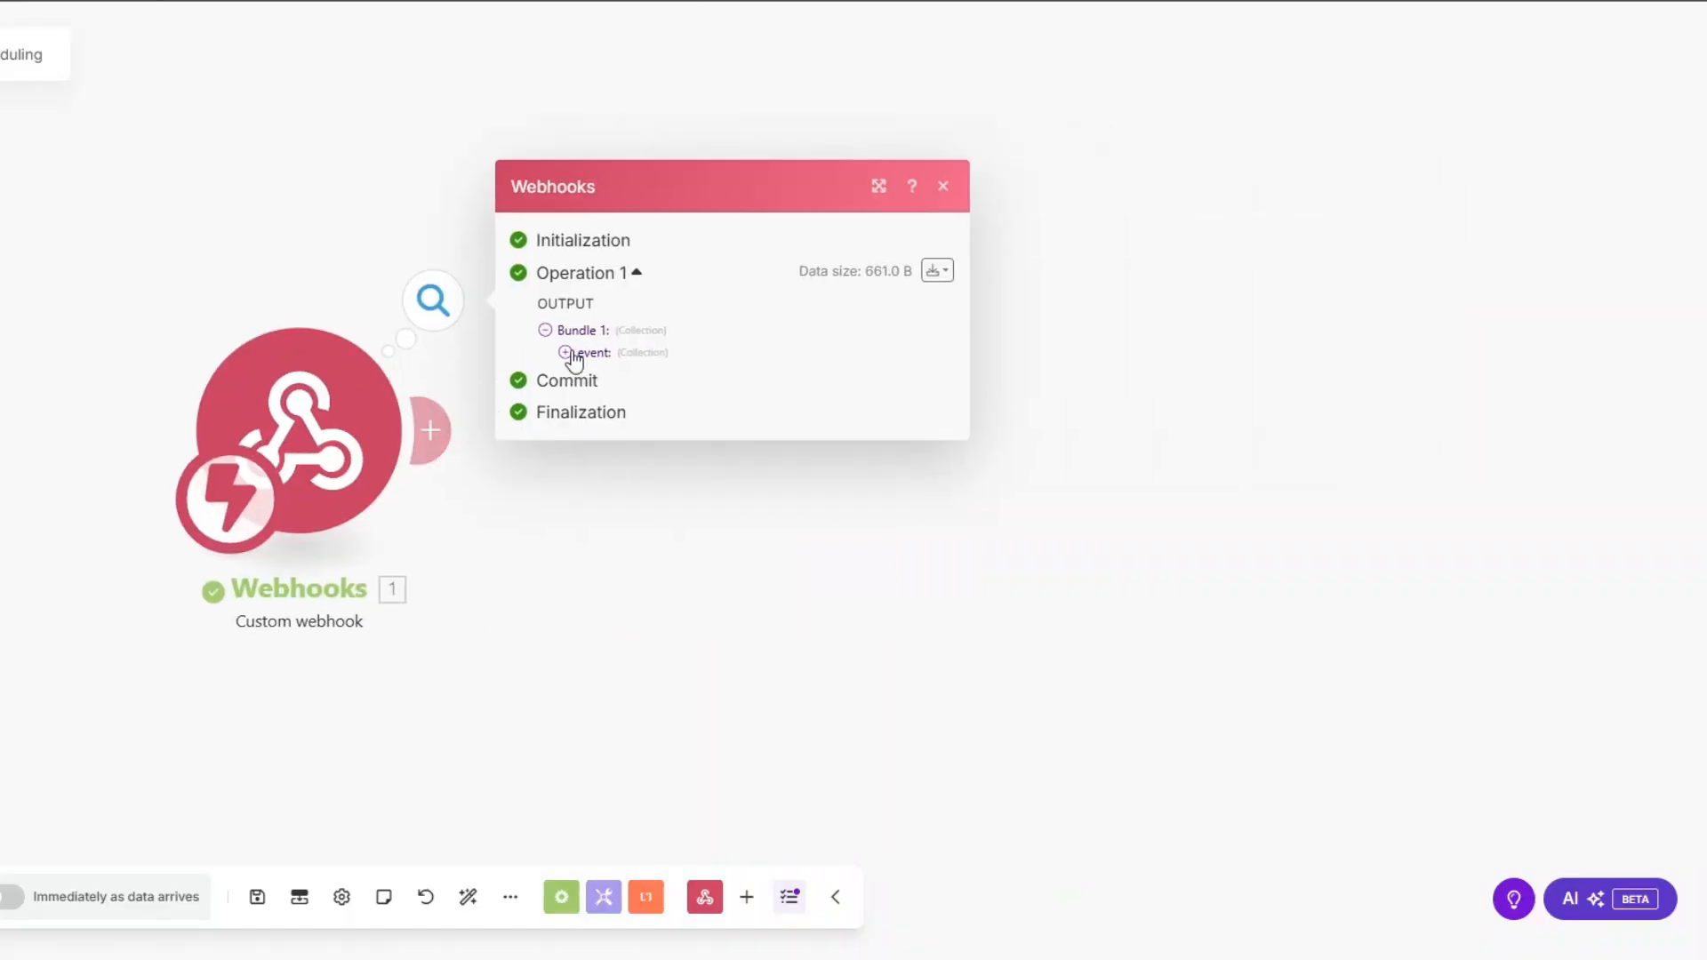
# Step: Examine the event data in the Custom webhook's output bundle in Make and copy the pulseId value
pyautogui.click(566, 349)
pyautogui.moveTo(671, 437); pyautogui.dragTo(802, 451)
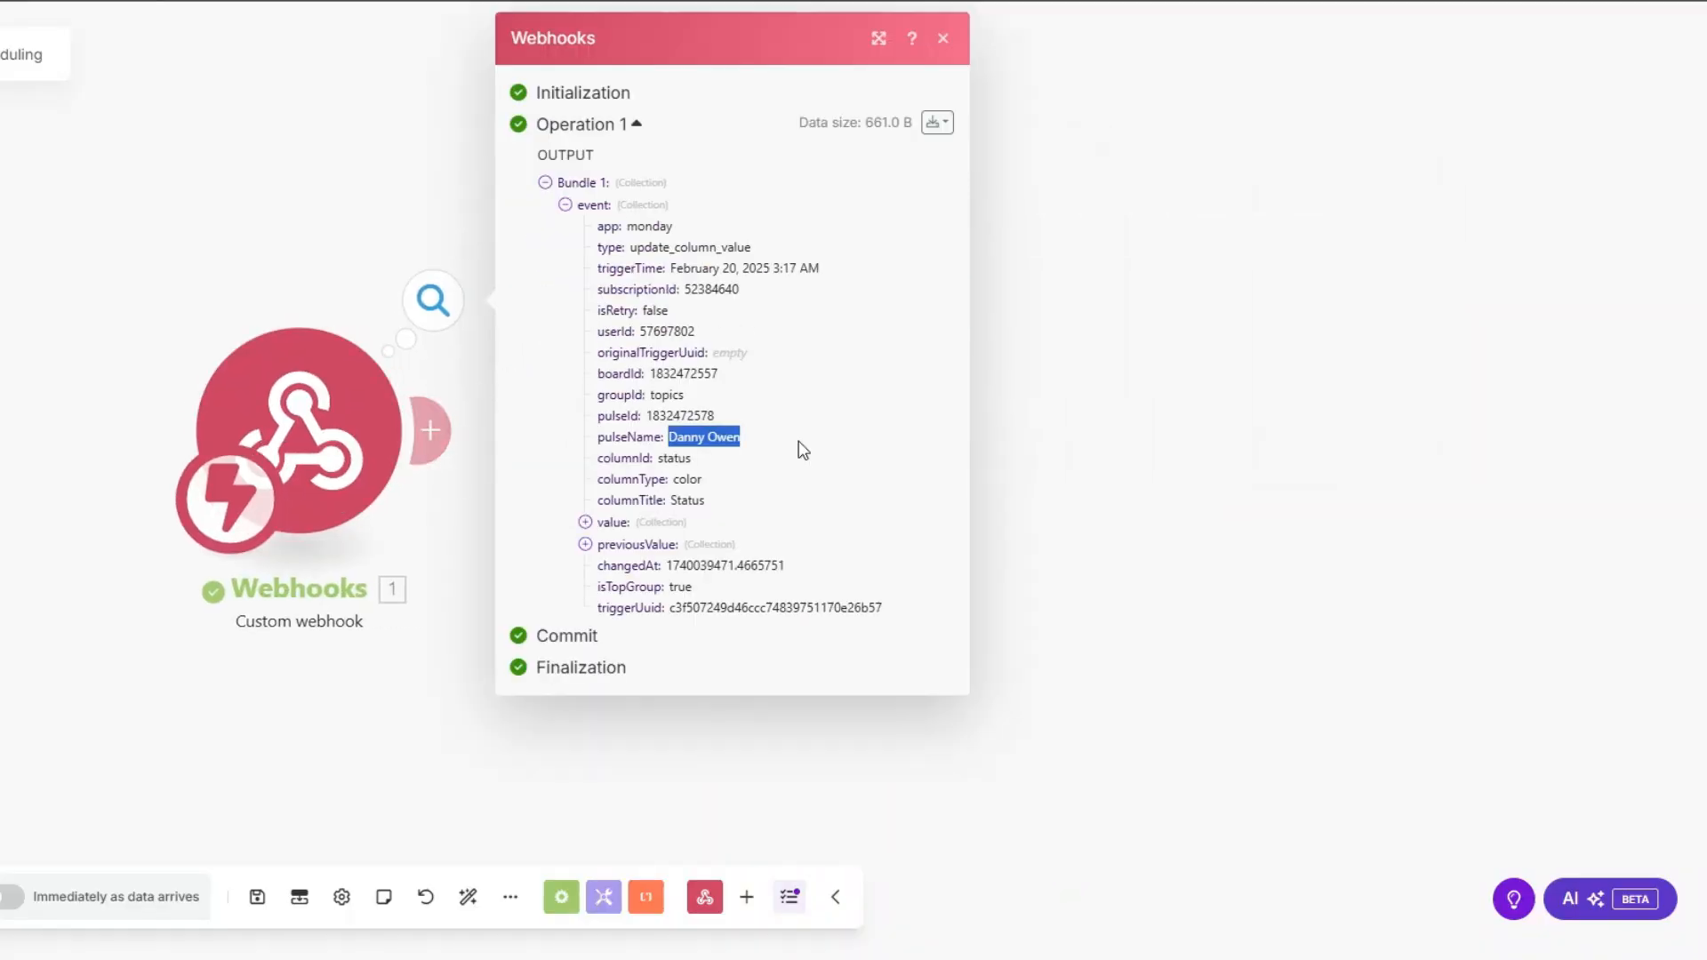
pyautogui.moveTo(650, 416); pyautogui.dragTo(733, 422)
pyautogui.hotkey('ctrl', 'c')
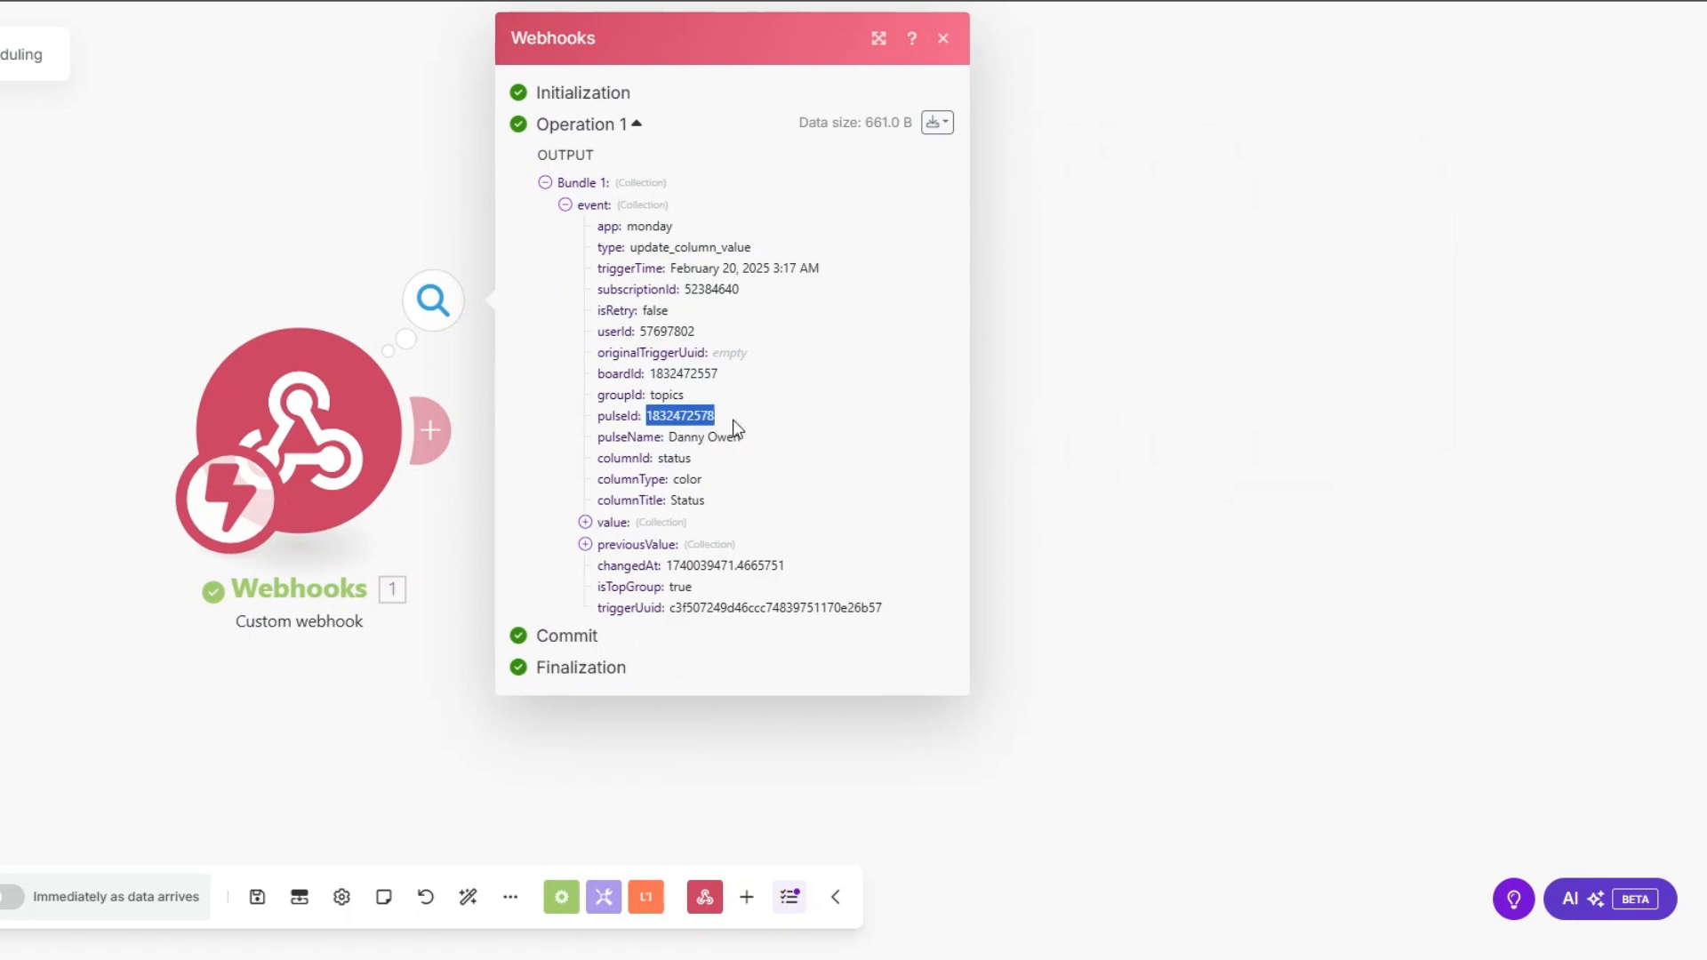
pyautogui.click(1117, 450)
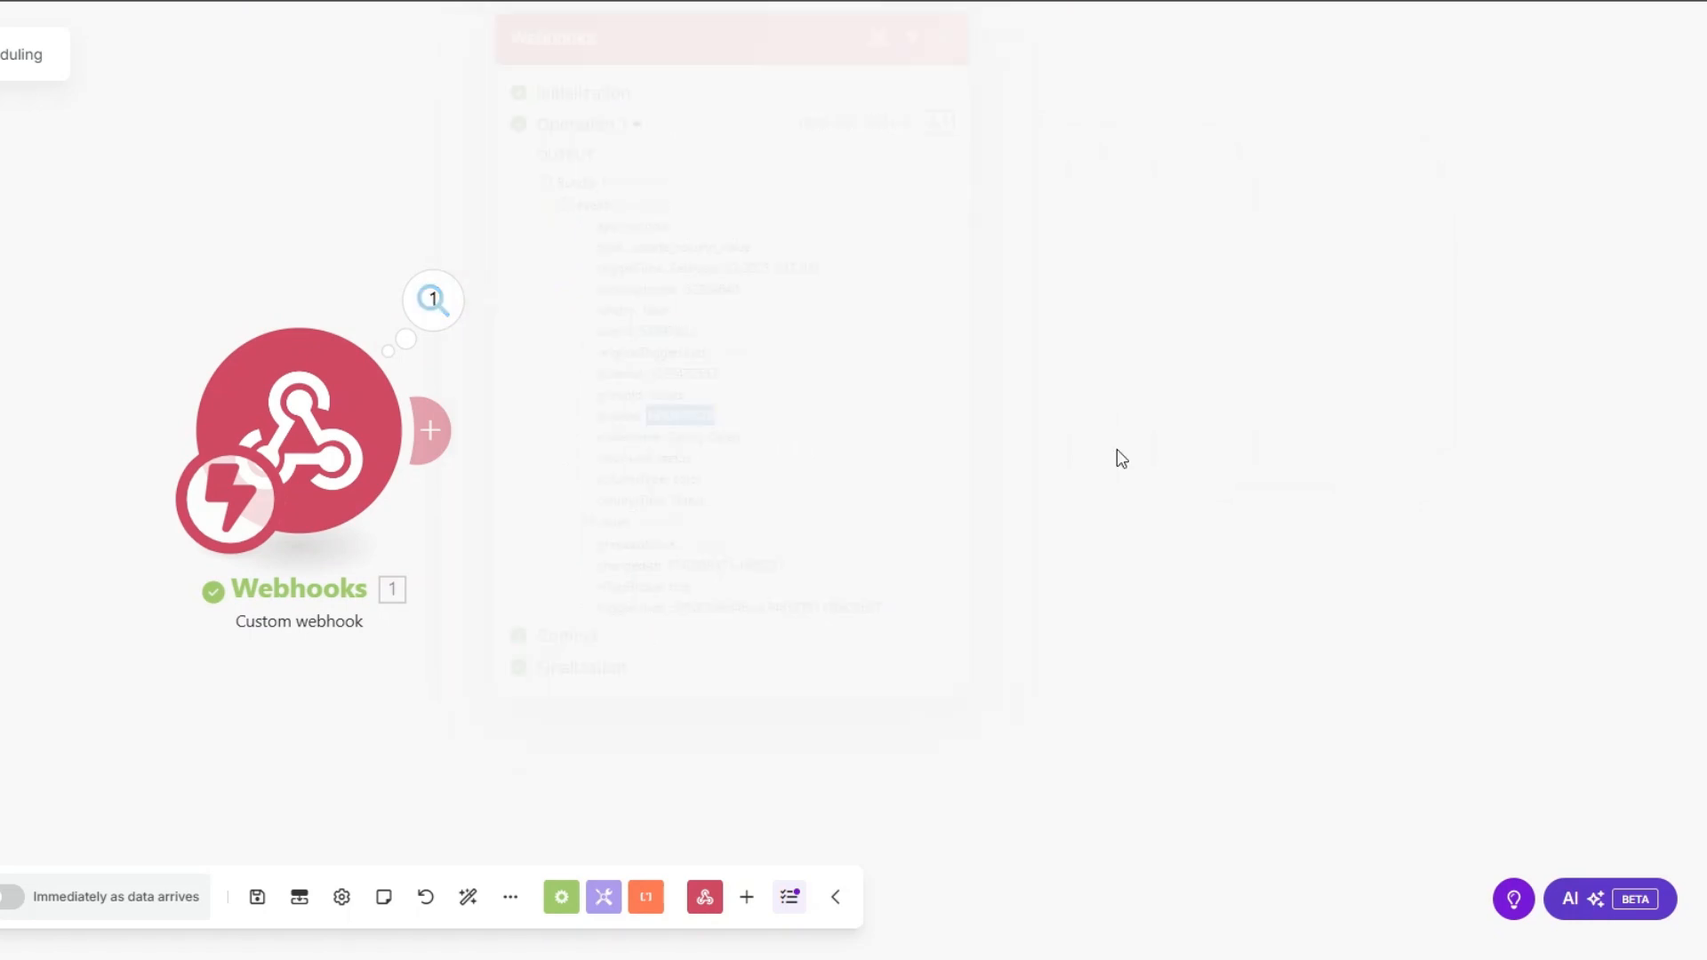
# Step: Add a Monday Get an Item module after the Custom webhook
pyautogui.click(441, 443)
pyautogui.click(720, 459)
pyautogui.click(915, 368)
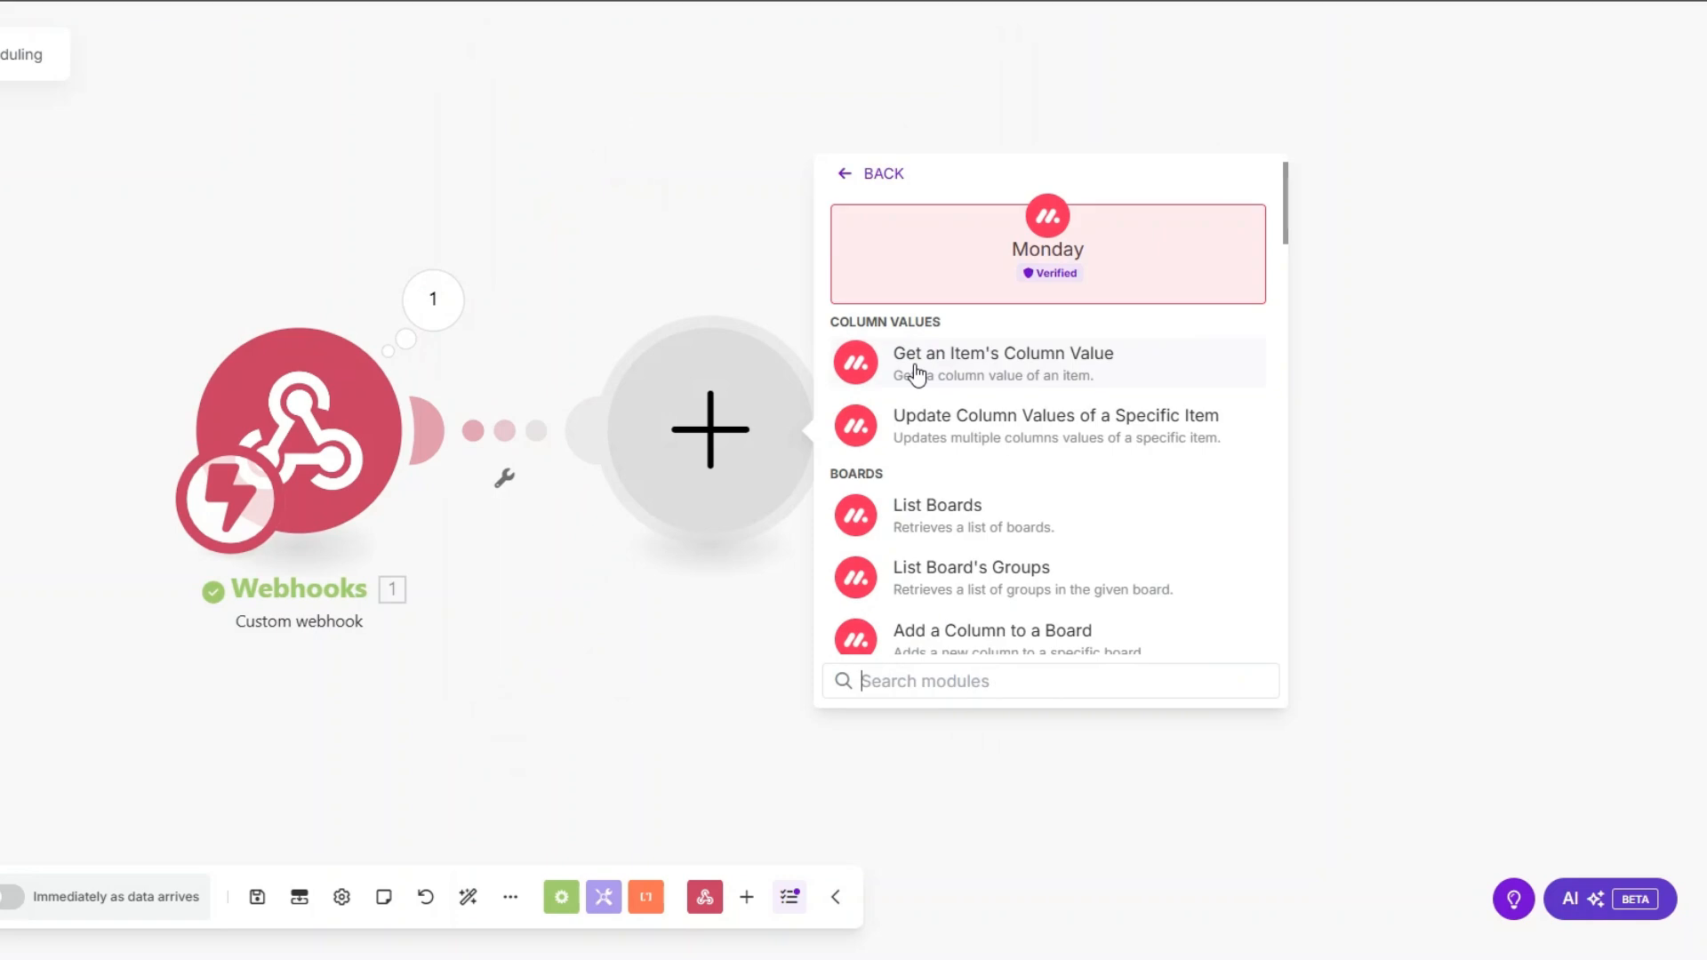
pyautogui.write('get an')
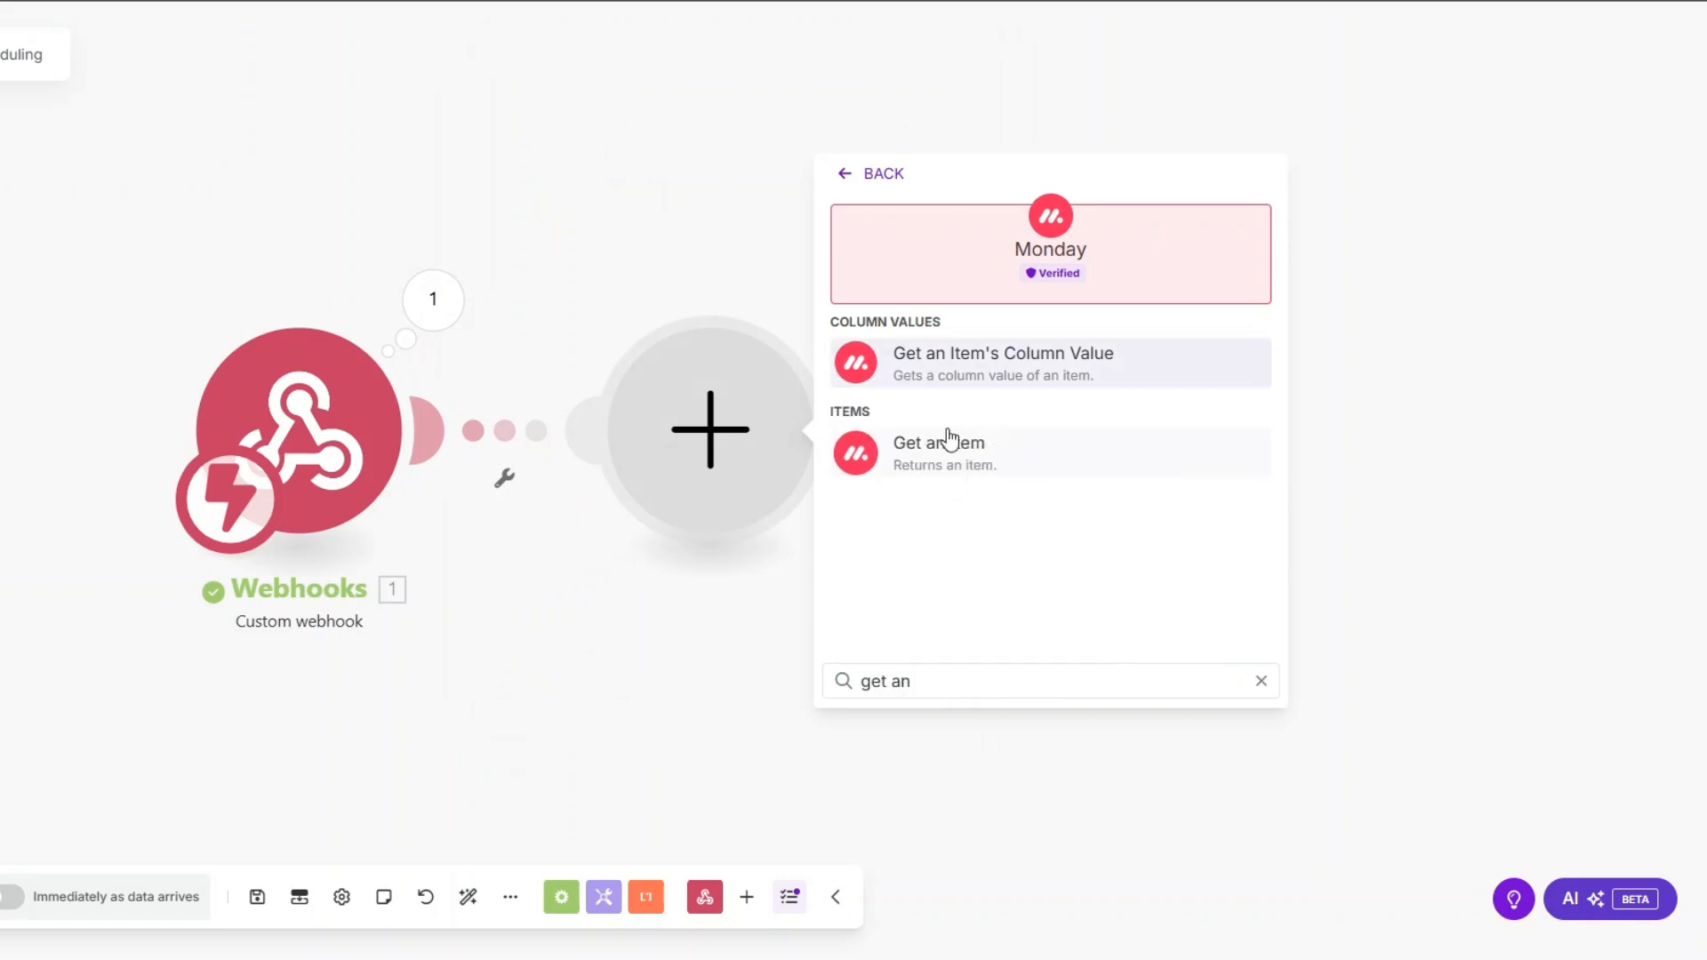
pyautogui.click(947, 442)
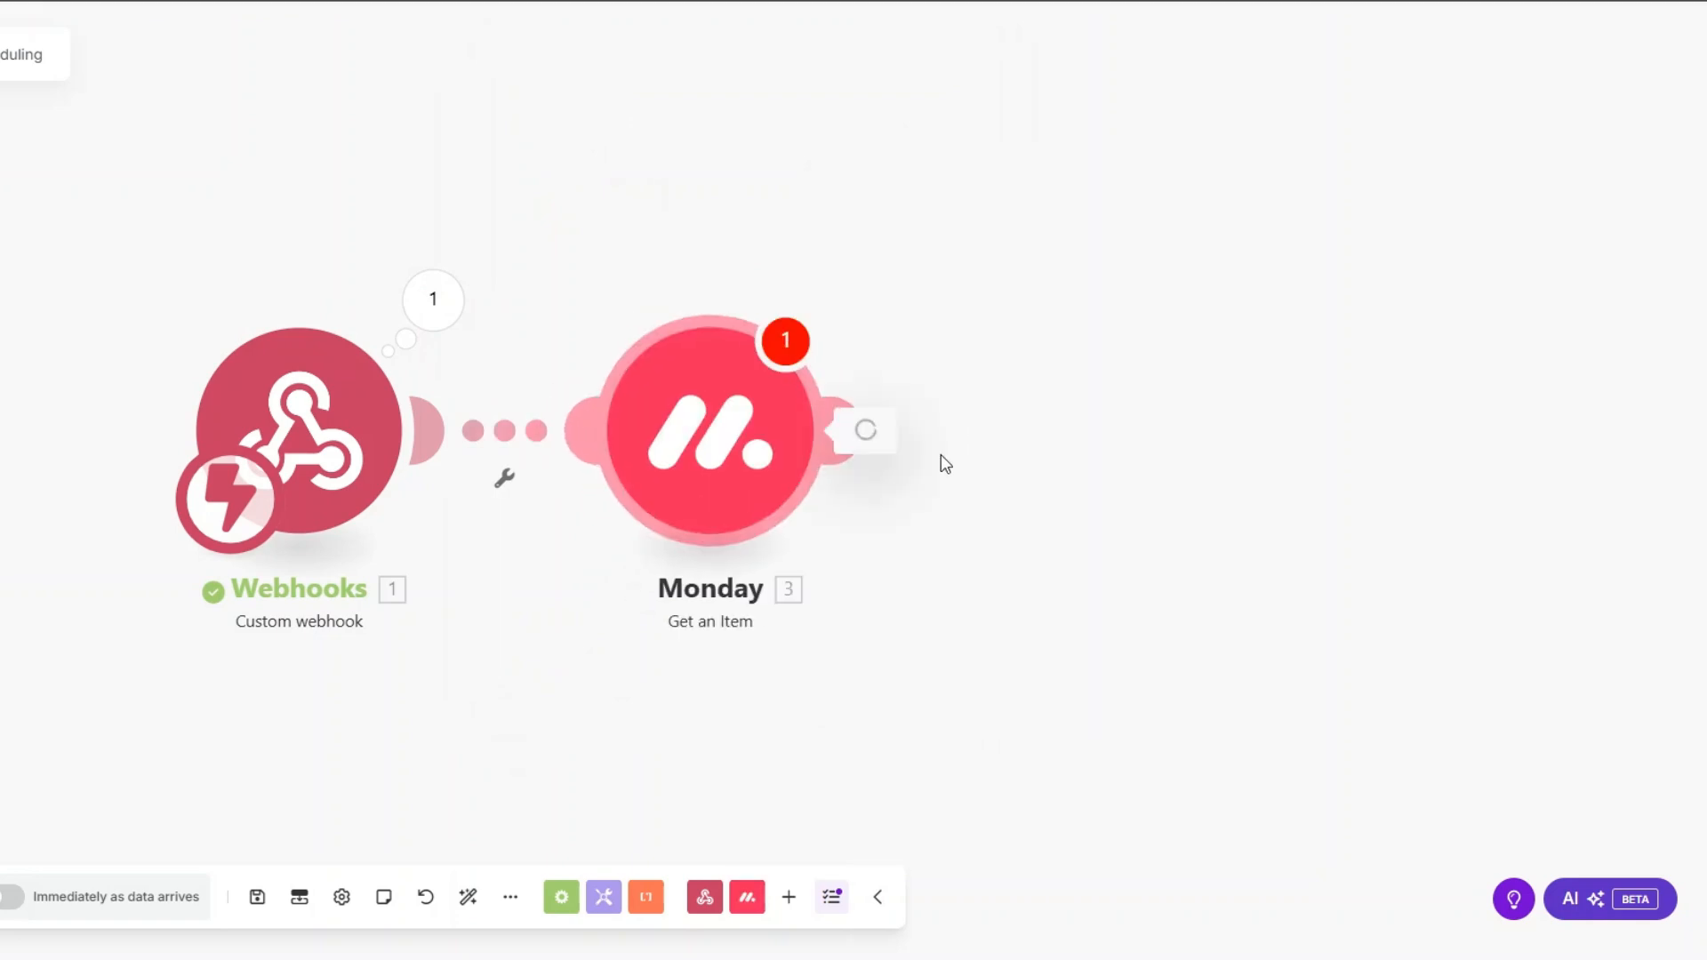
# Step: Map the Get an Item module's ID to the webhook's pulseId, choose the Cold Outreach Agency Prospects board, and save the module
pyautogui.click(679, 248)
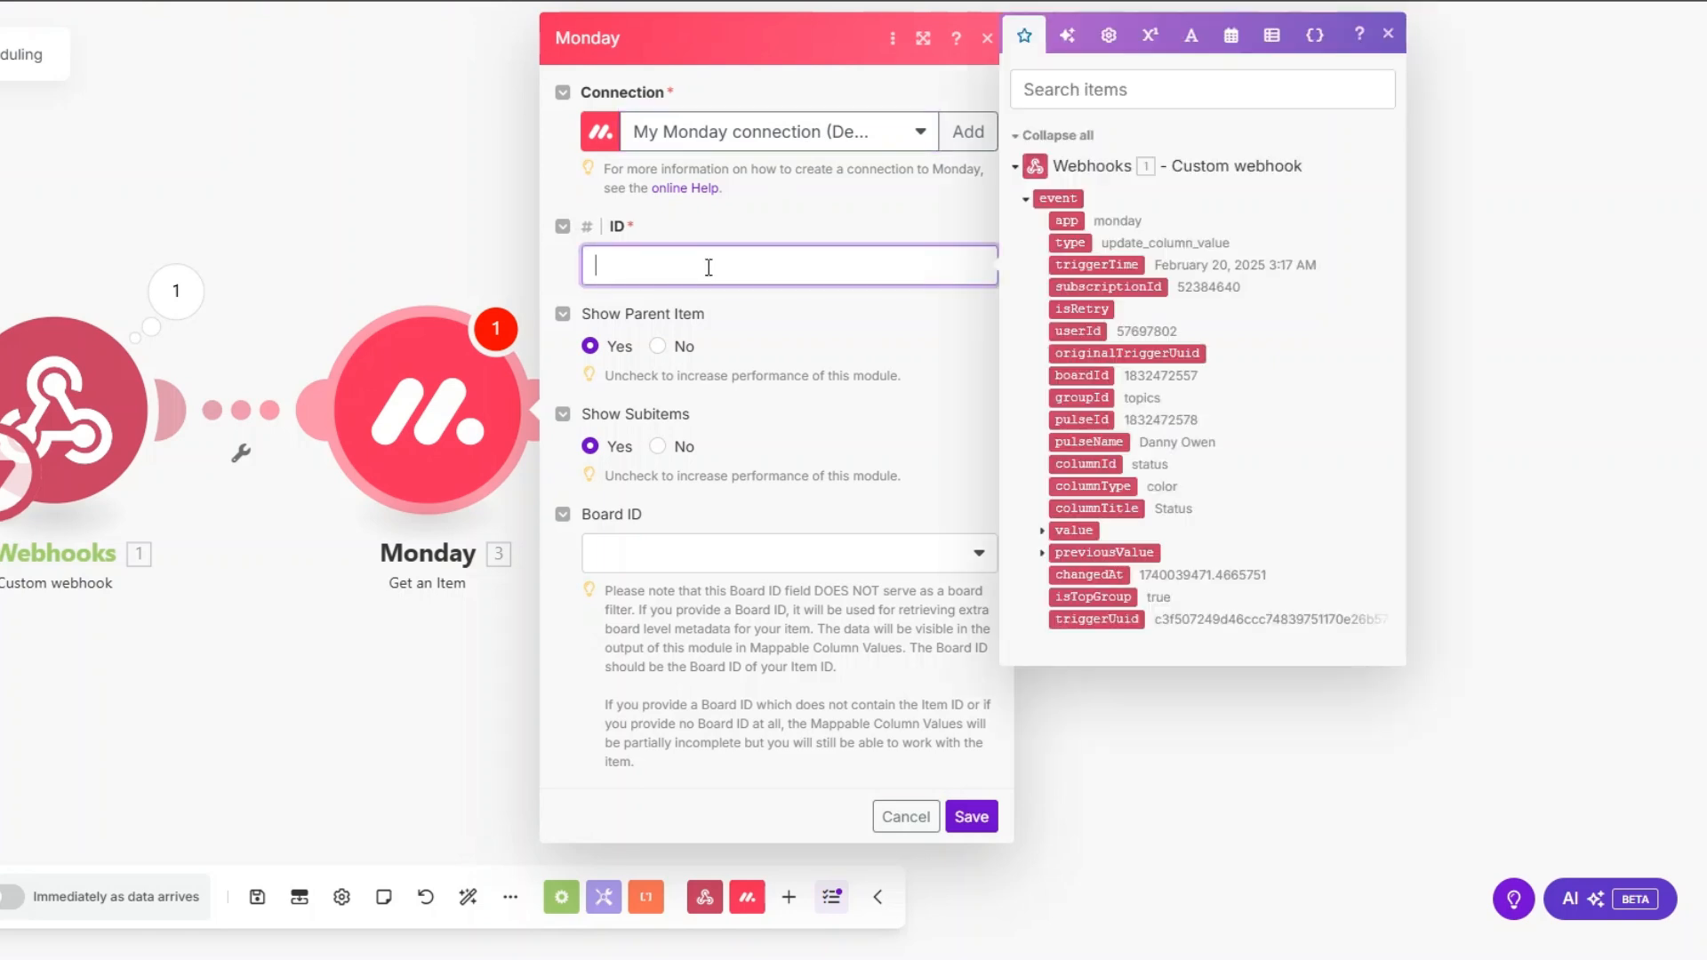
pyautogui.click(1098, 405)
pyautogui.click(696, 558)
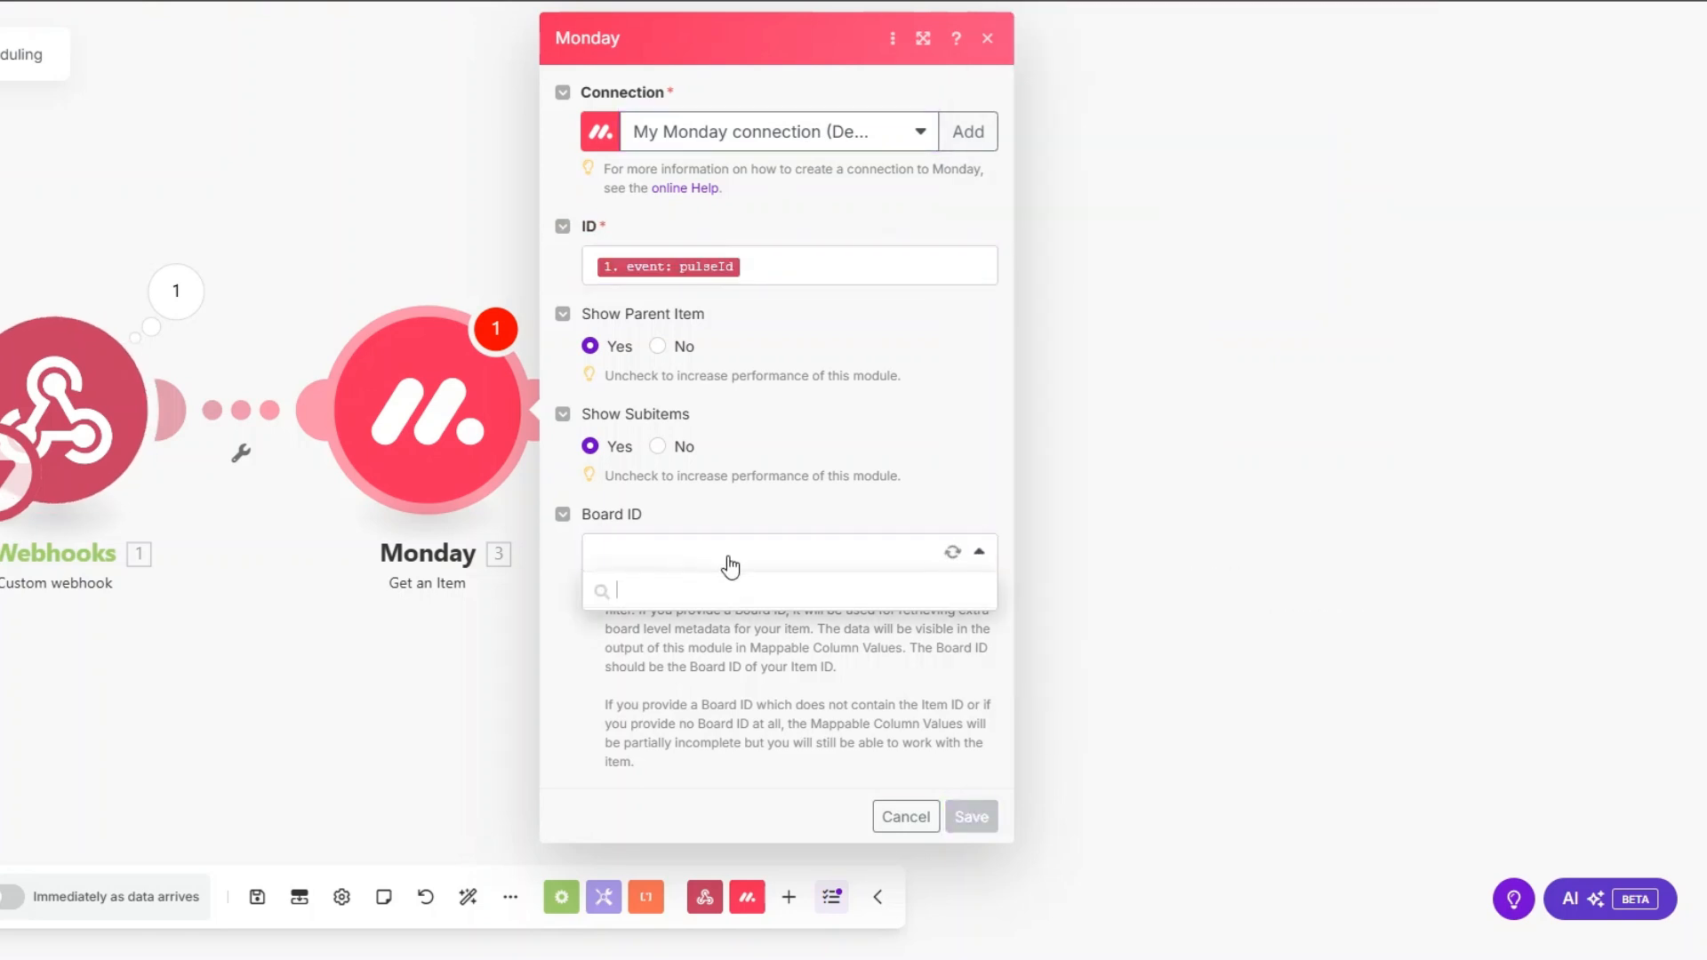
pyautogui.click(785, 766)
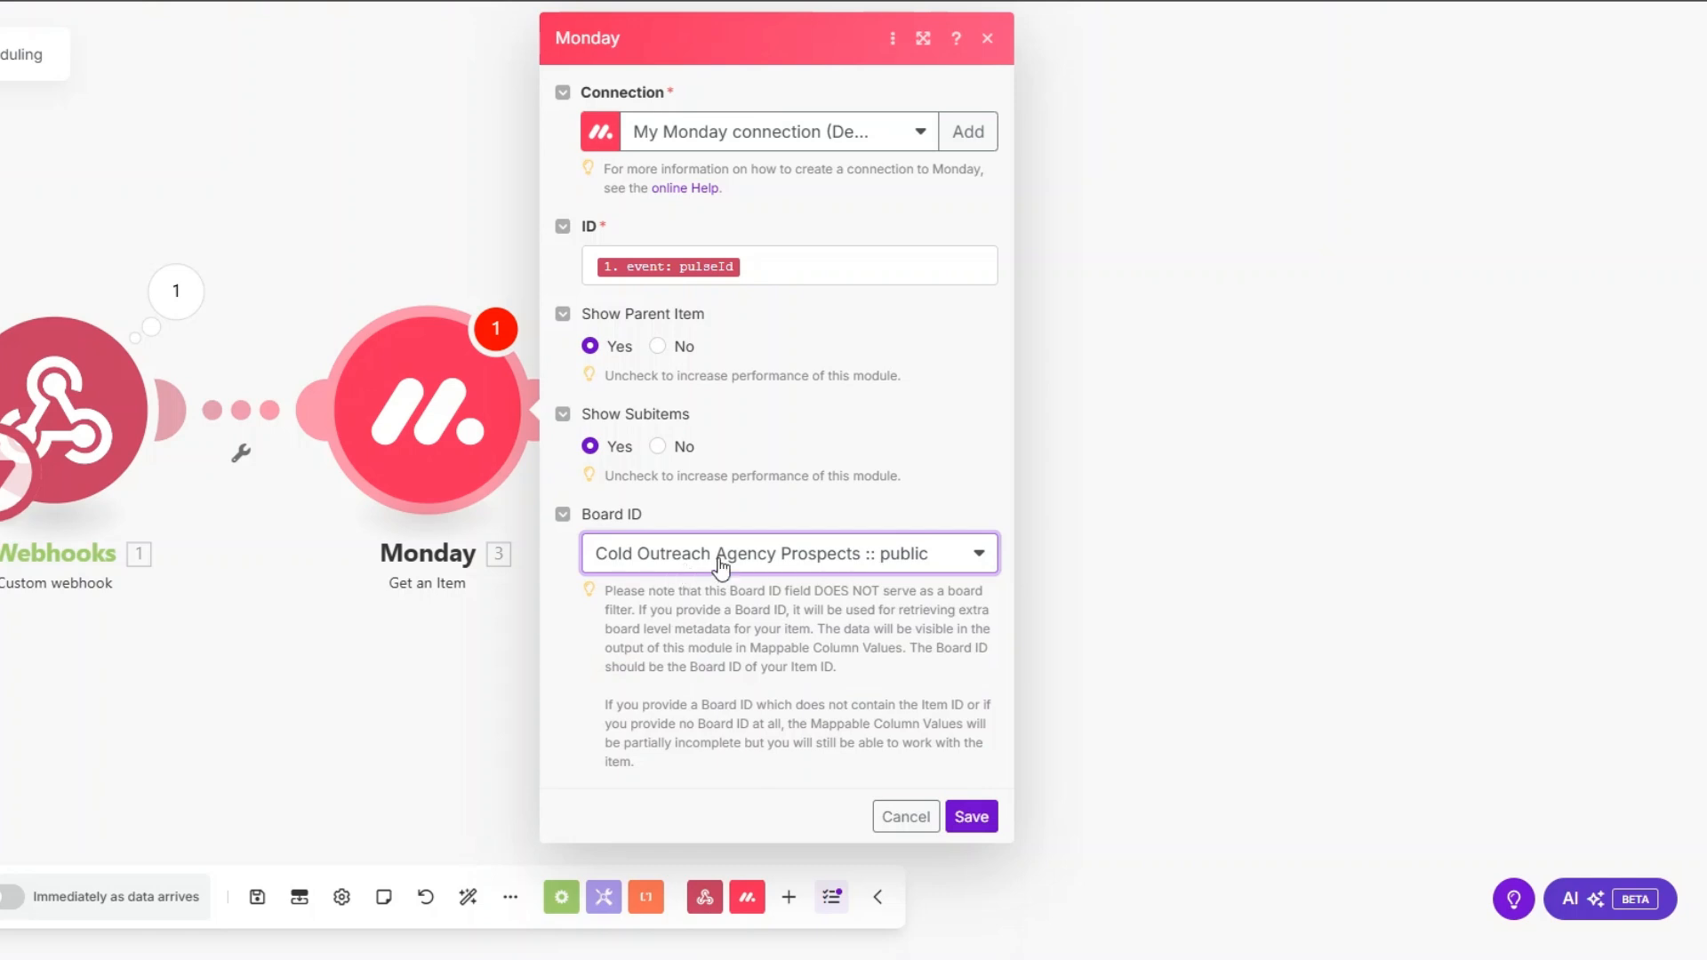
pyautogui.click(972, 816)
# Step: Run only the Monday Get an Item module, using the copied pulseId value as its test input
pyautogui.rightClick(487, 428)
pyautogui.click(538, 480)
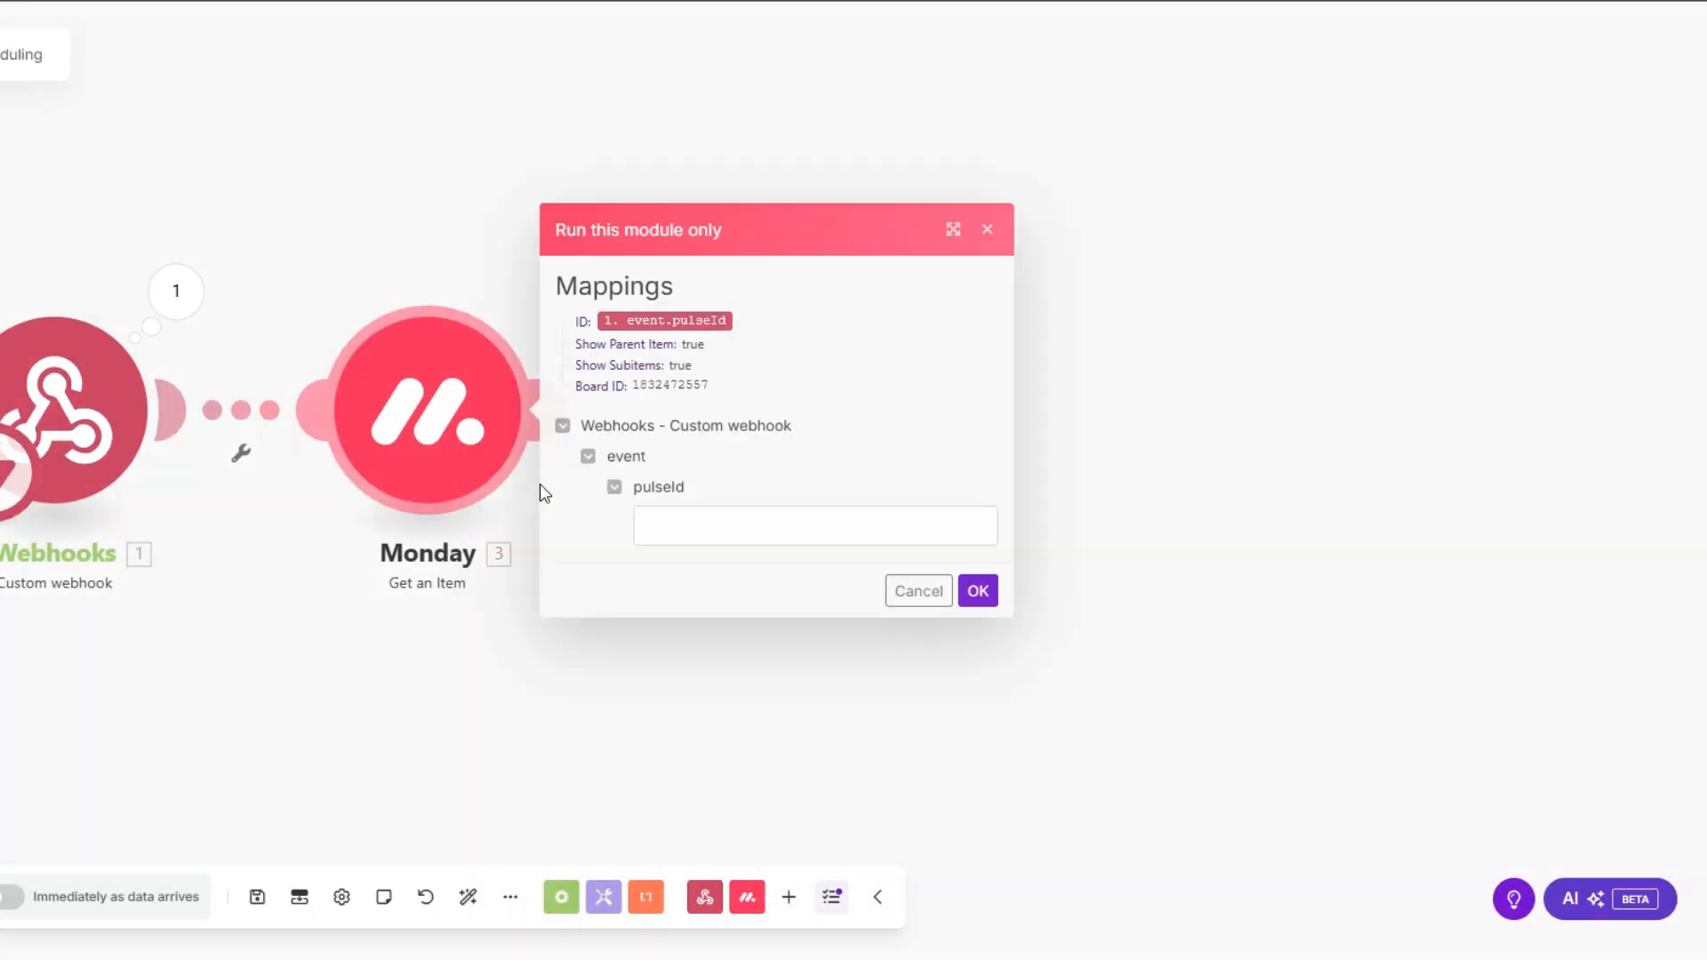
pyautogui.click(675, 532)
pyautogui.hotkey('ctrl', 'v')
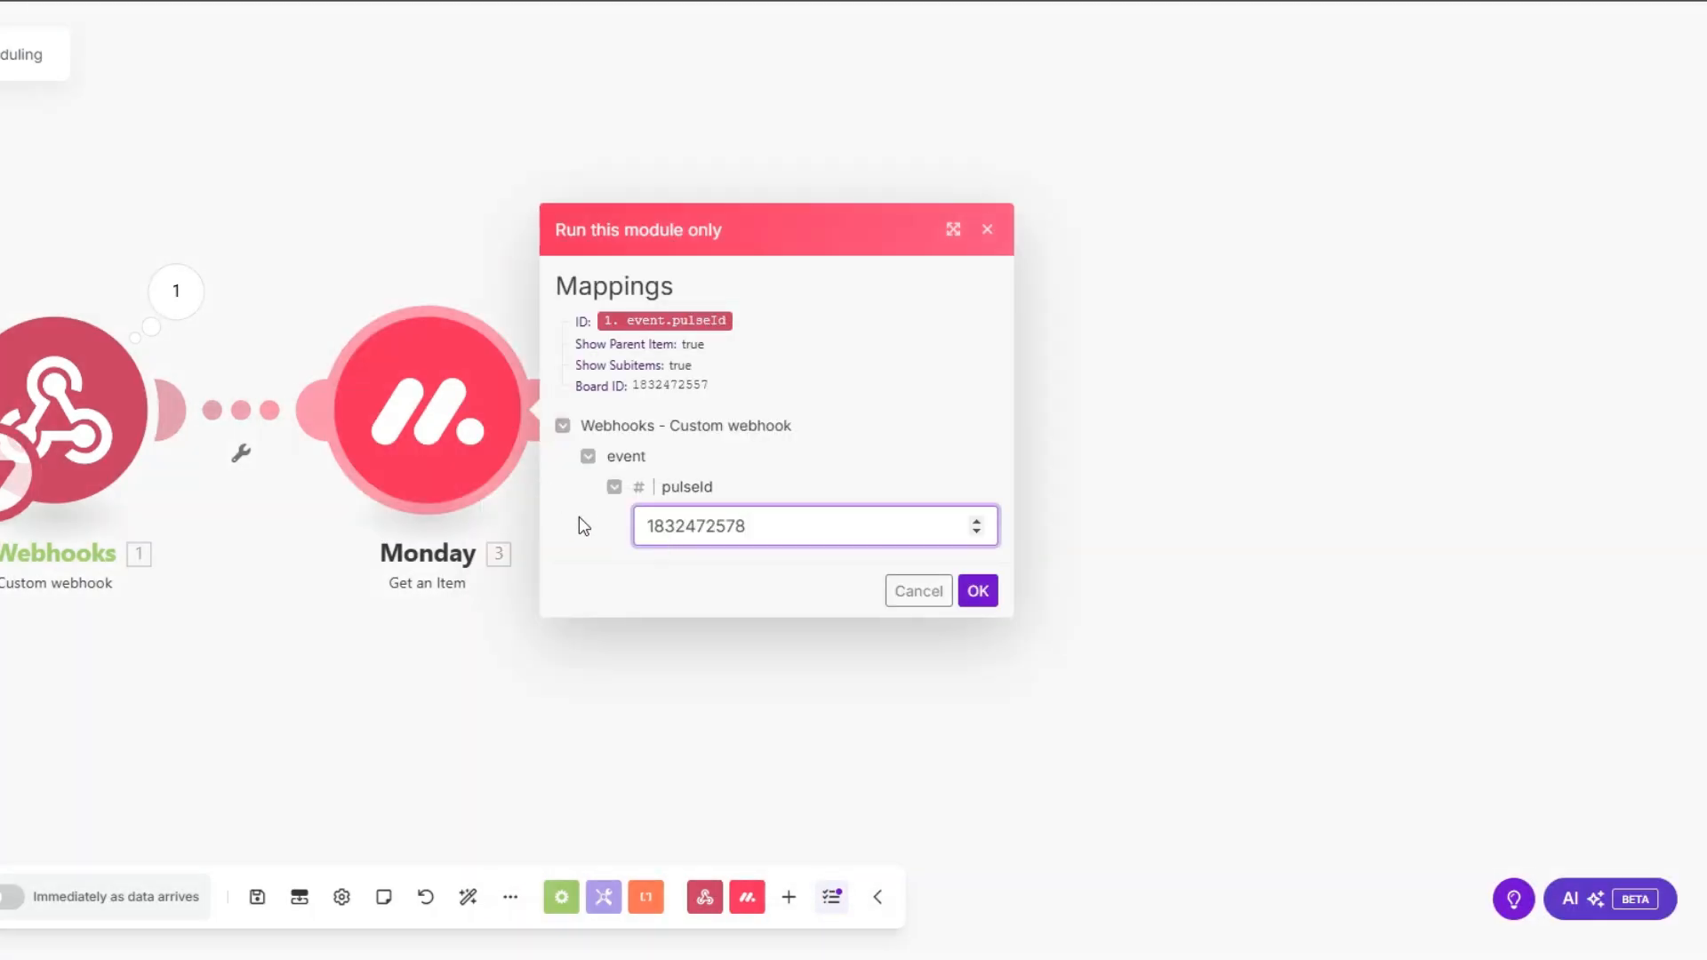
pyautogui.click(978, 591)
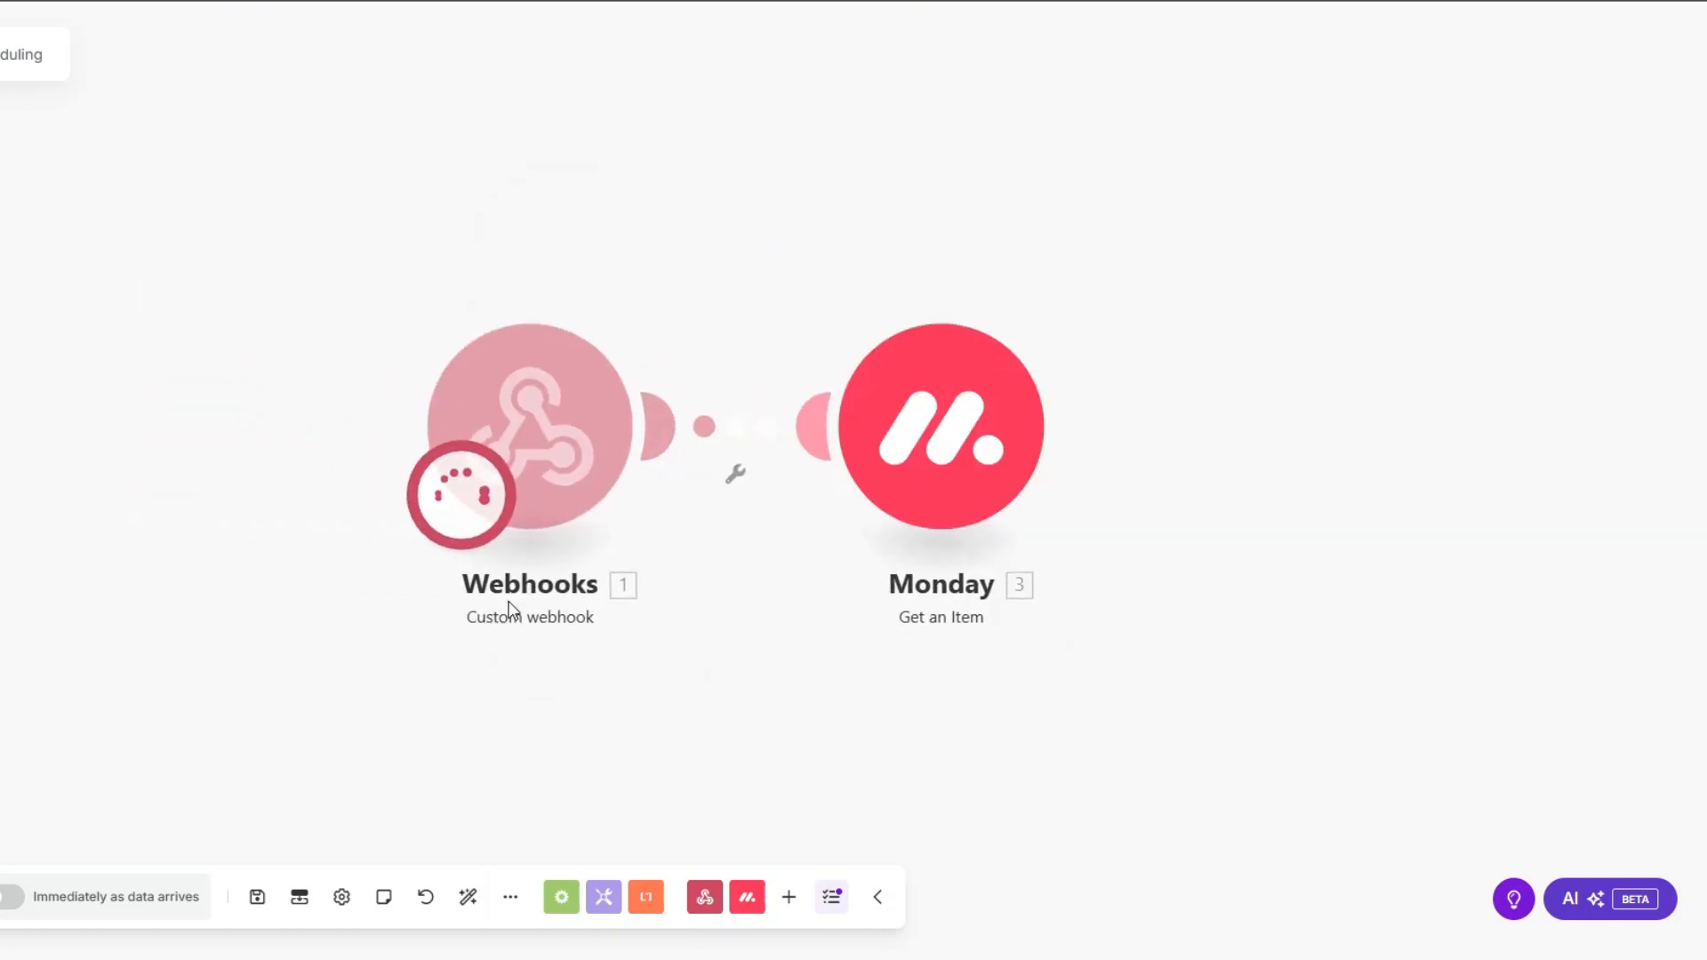
# Step: Examine the mappable column values and the Email collection in the Monday module's output bundle
pyautogui.click(701, 646)
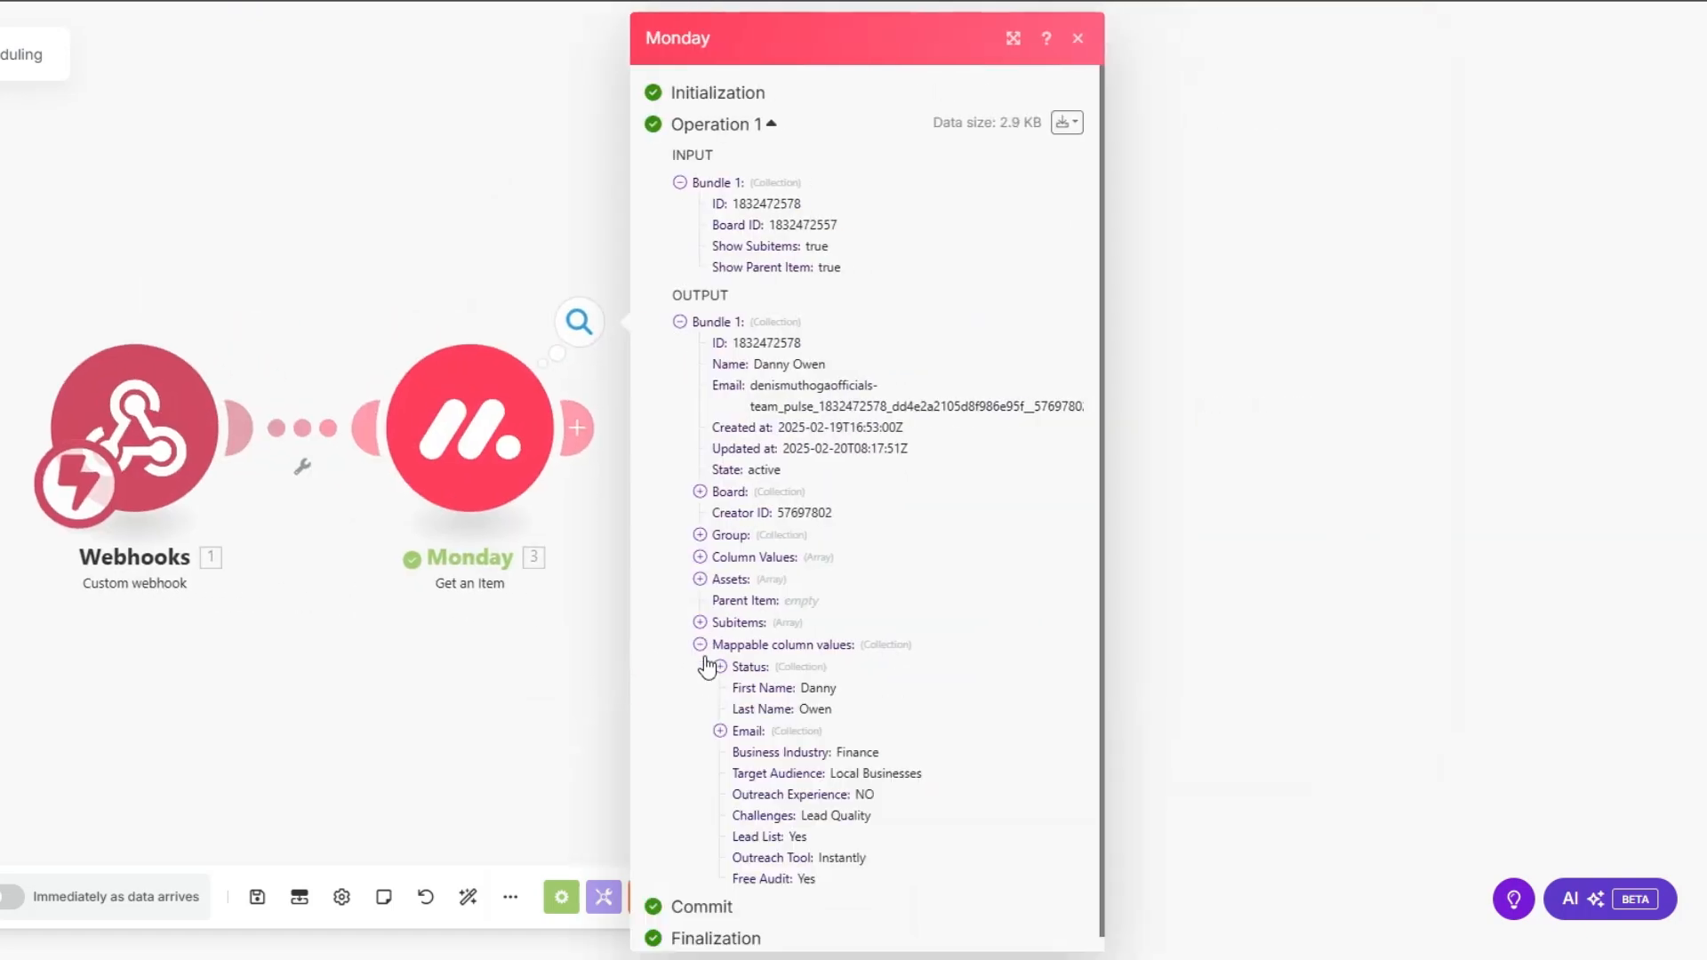
pyautogui.click(721, 731)
pyautogui.scroll(-1, 773, 660)
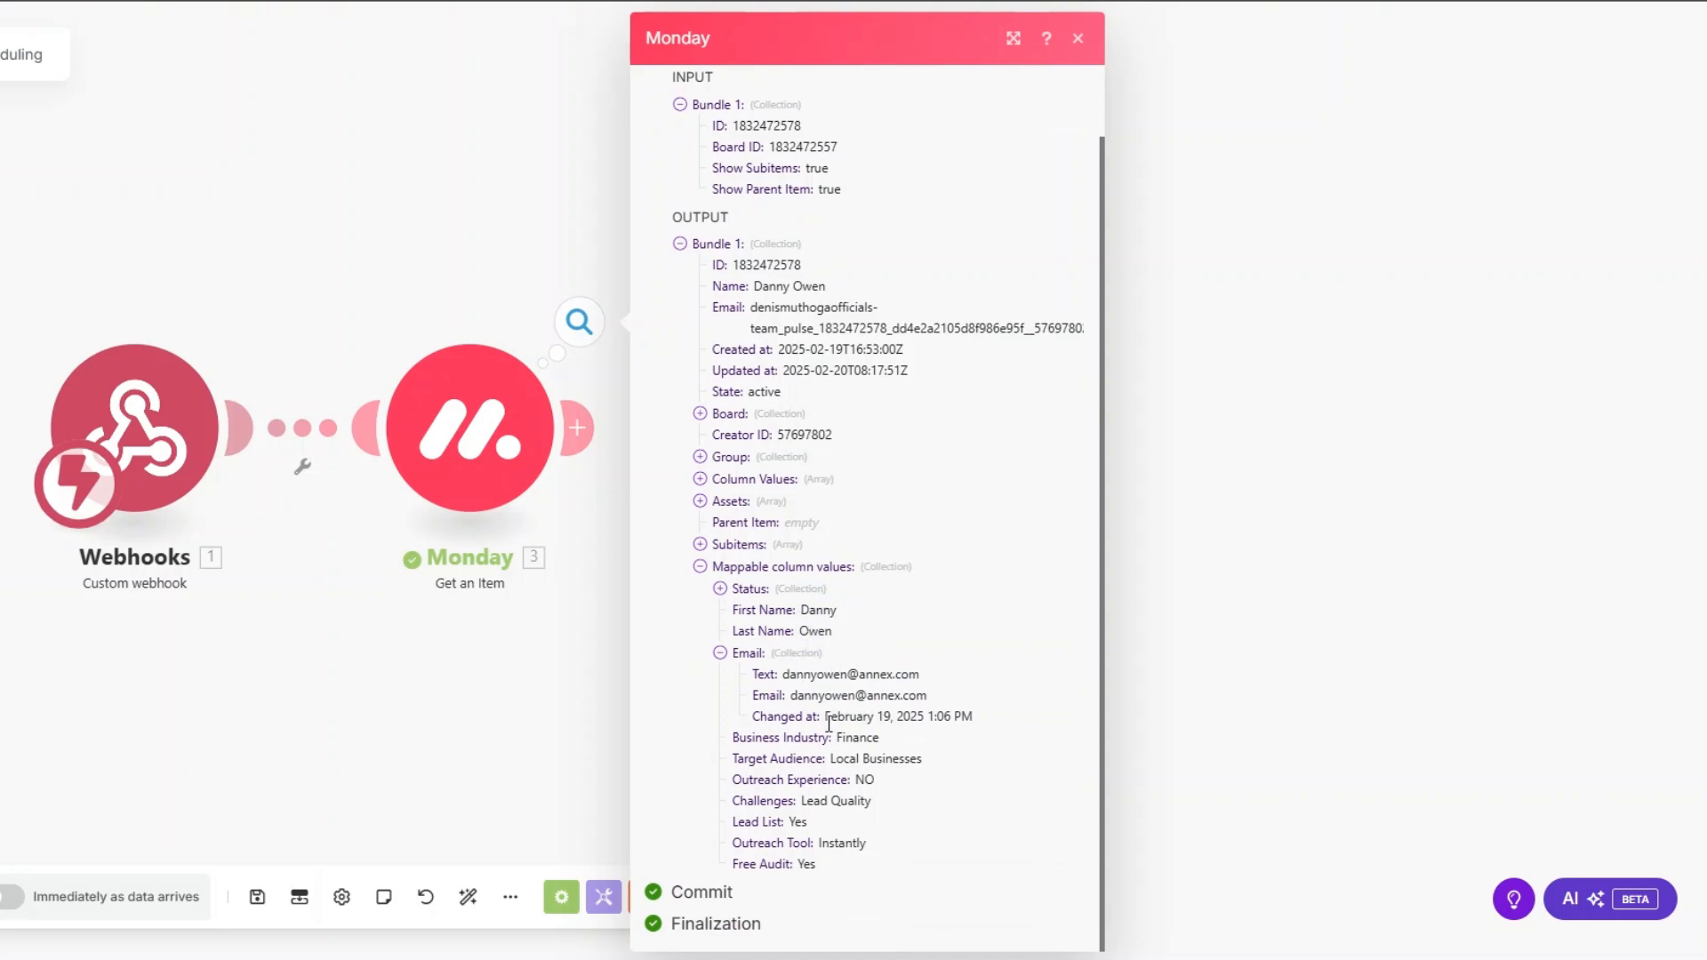
pyautogui.moveTo(826, 717); pyautogui.dragTo(872, 865)
pyautogui.click(476, 693)
pyautogui.moveTo(357, 611); pyautogui.dragTo(334, 659)
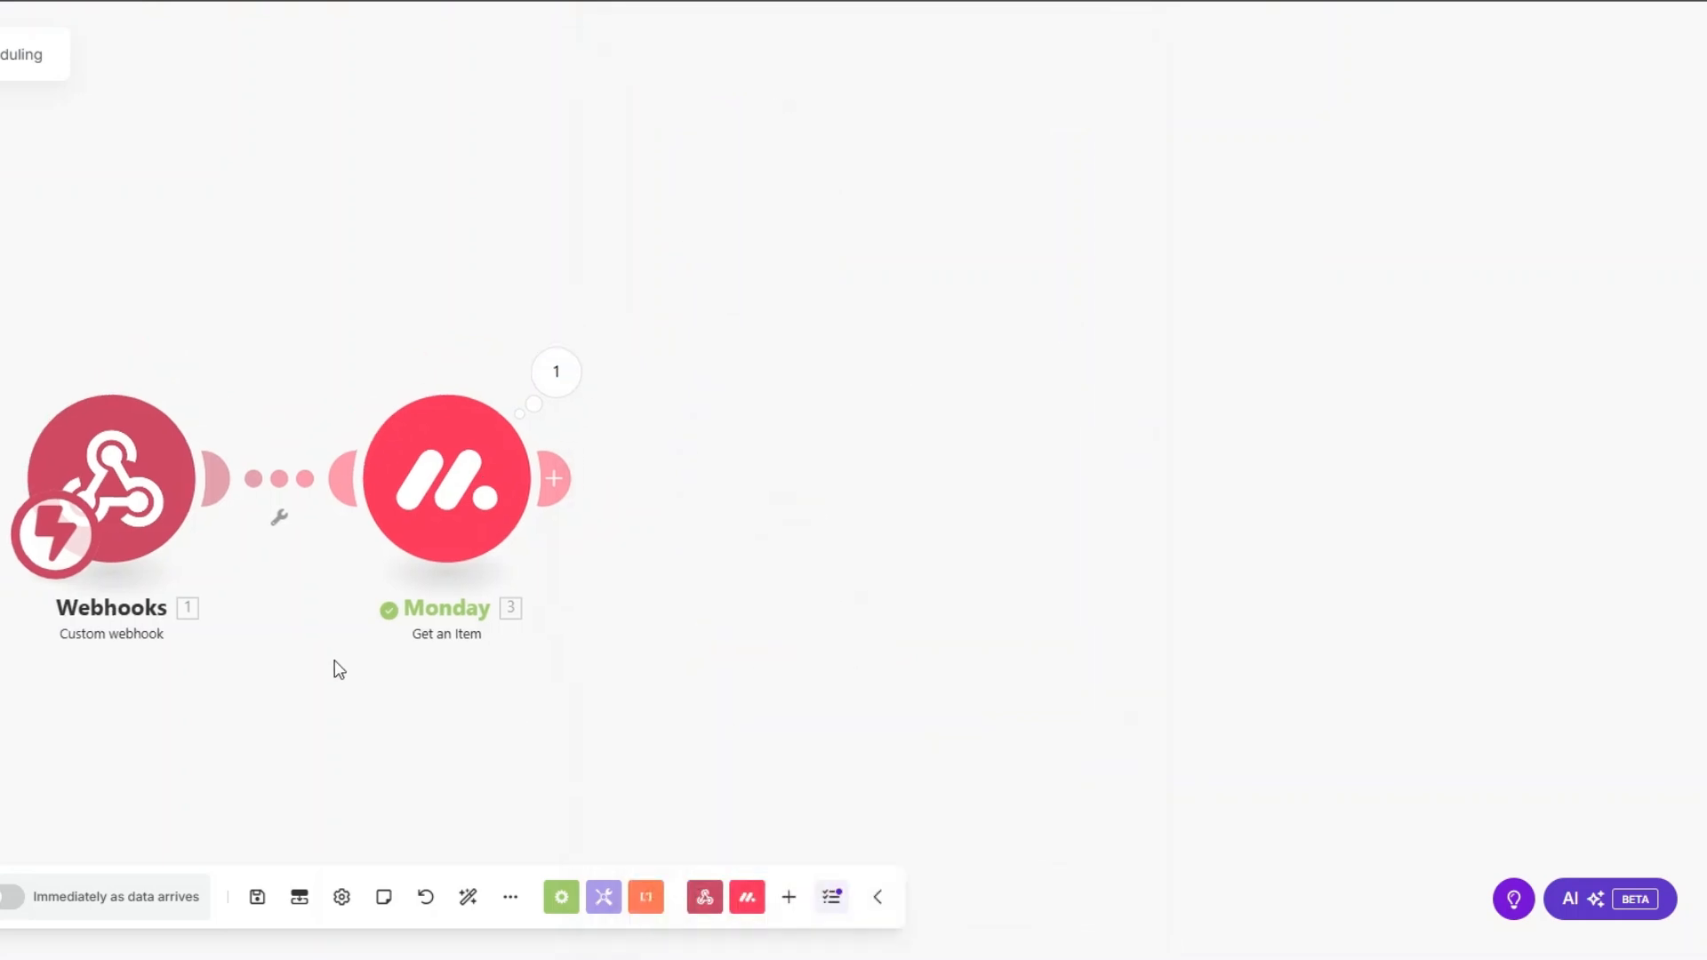
pyautogui.moveTo(429, 523); pyautogui.dragTo(425, 538)
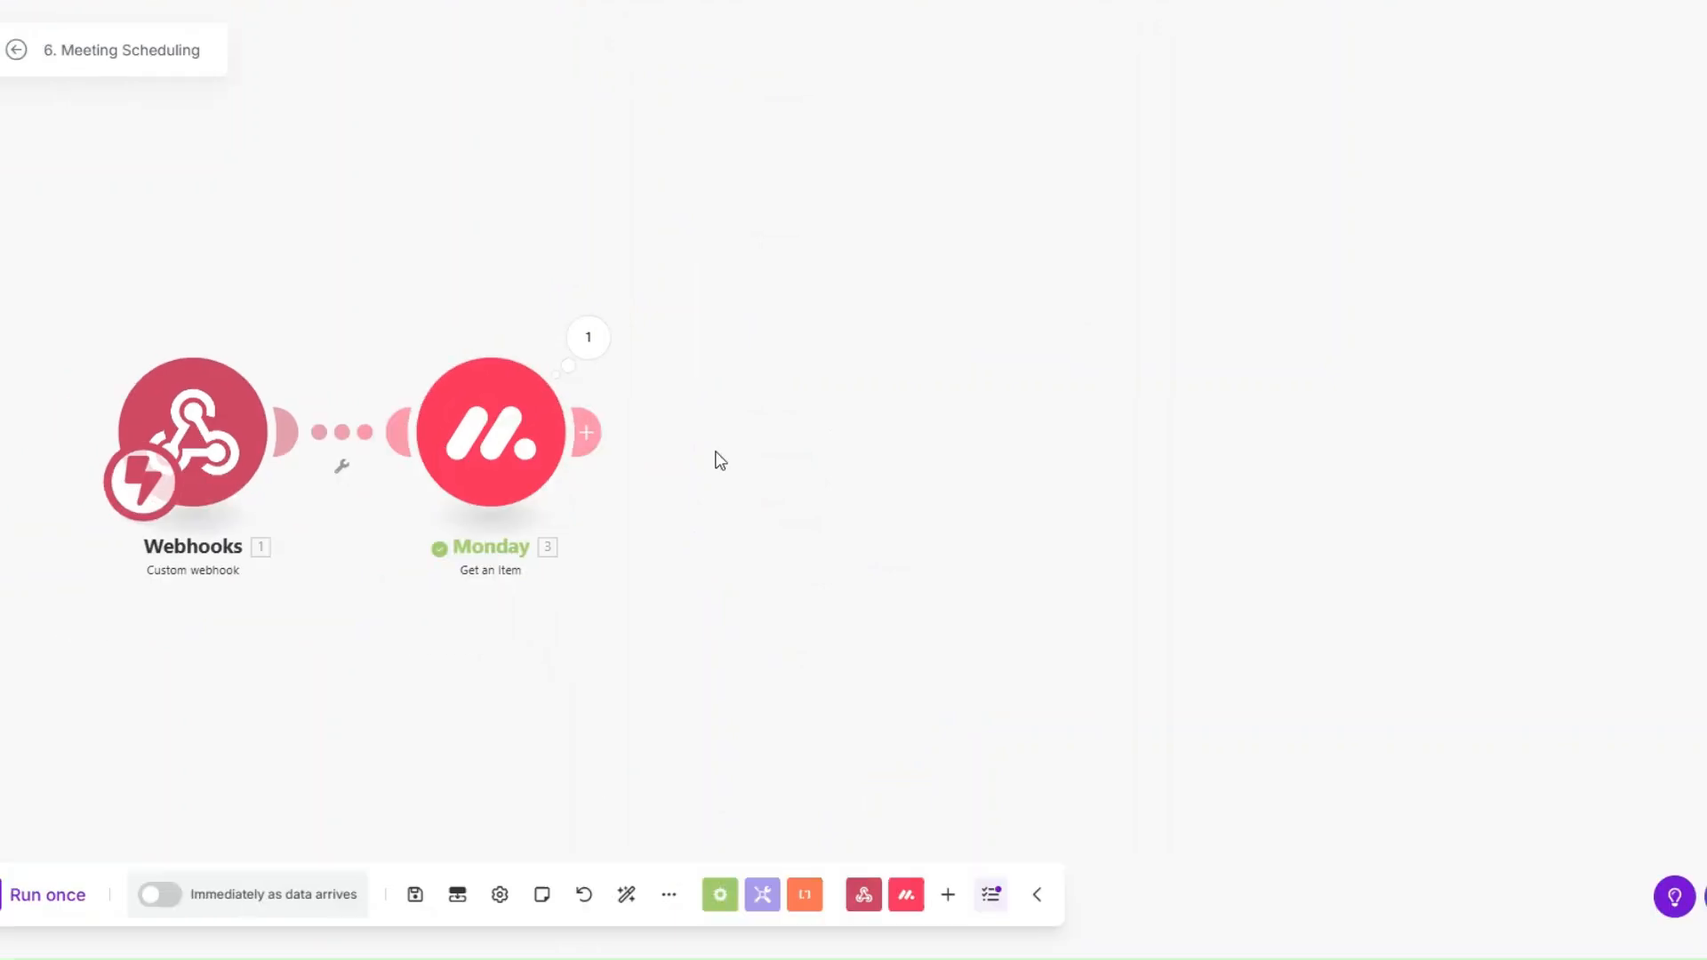
# Step: Add a Calendly Create a Scheduling Link module after the Monday Get an Item module
pyautogui.click(803, 445)
pyautogui.scroll(-3, 969, 415)
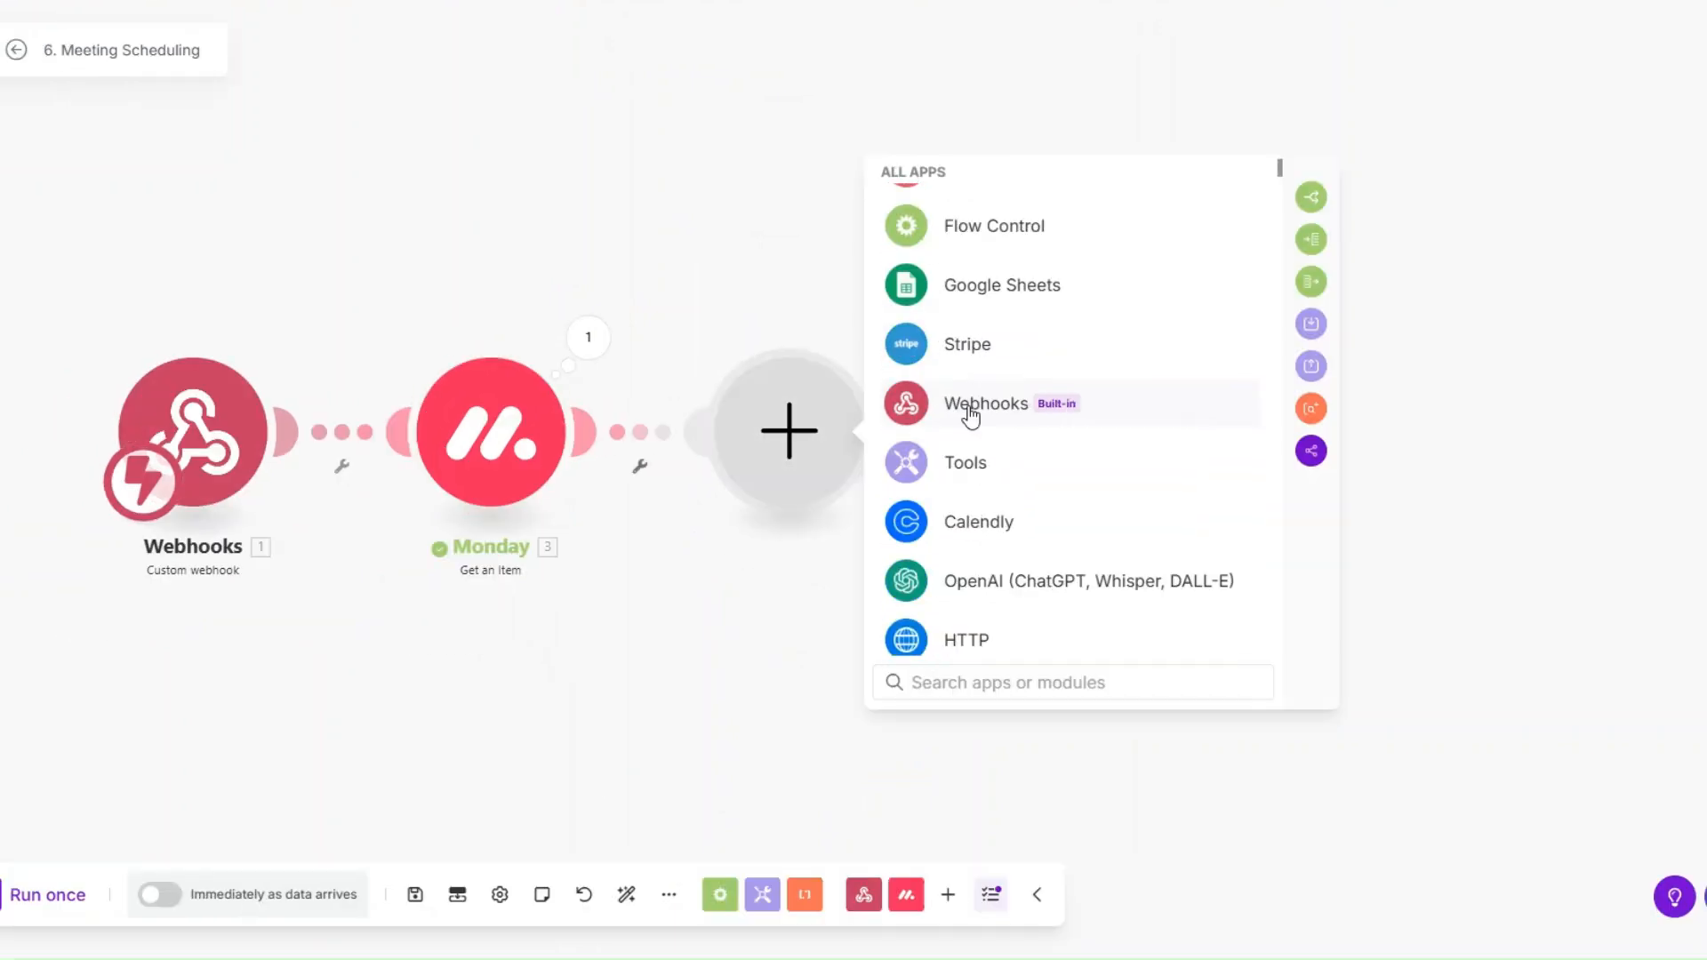
pyautogui.click(971, 522)
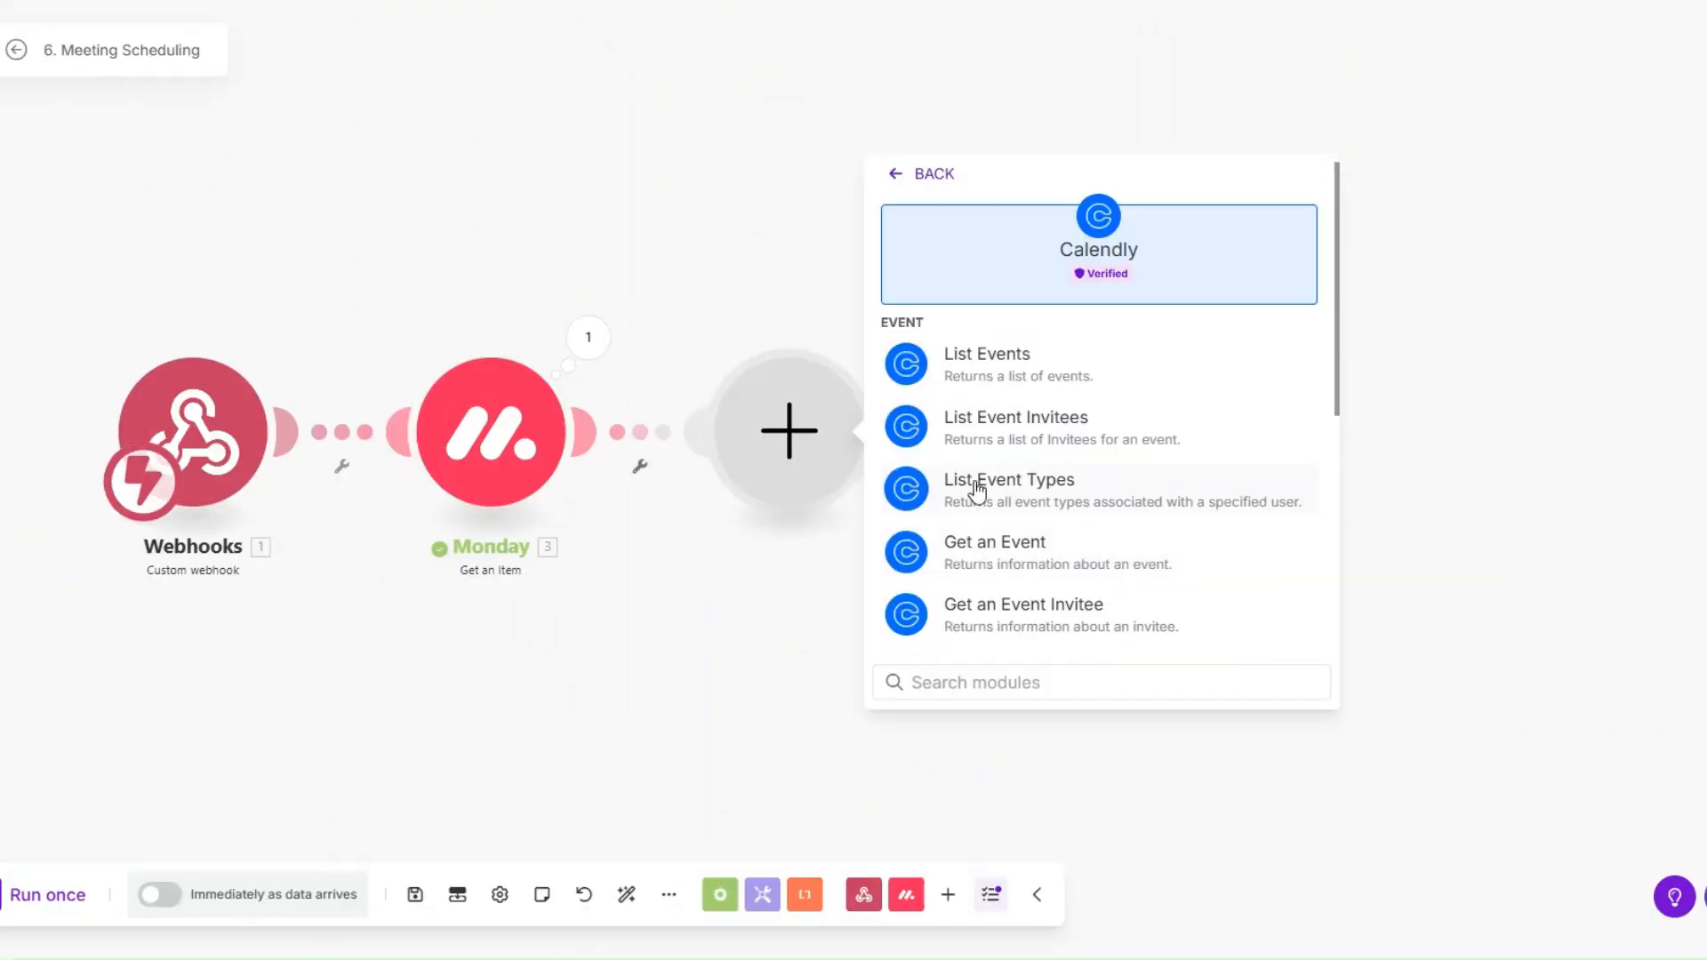
pyautogui.scroll(-3, 983, 537)
pyautogui.click(987, 540)
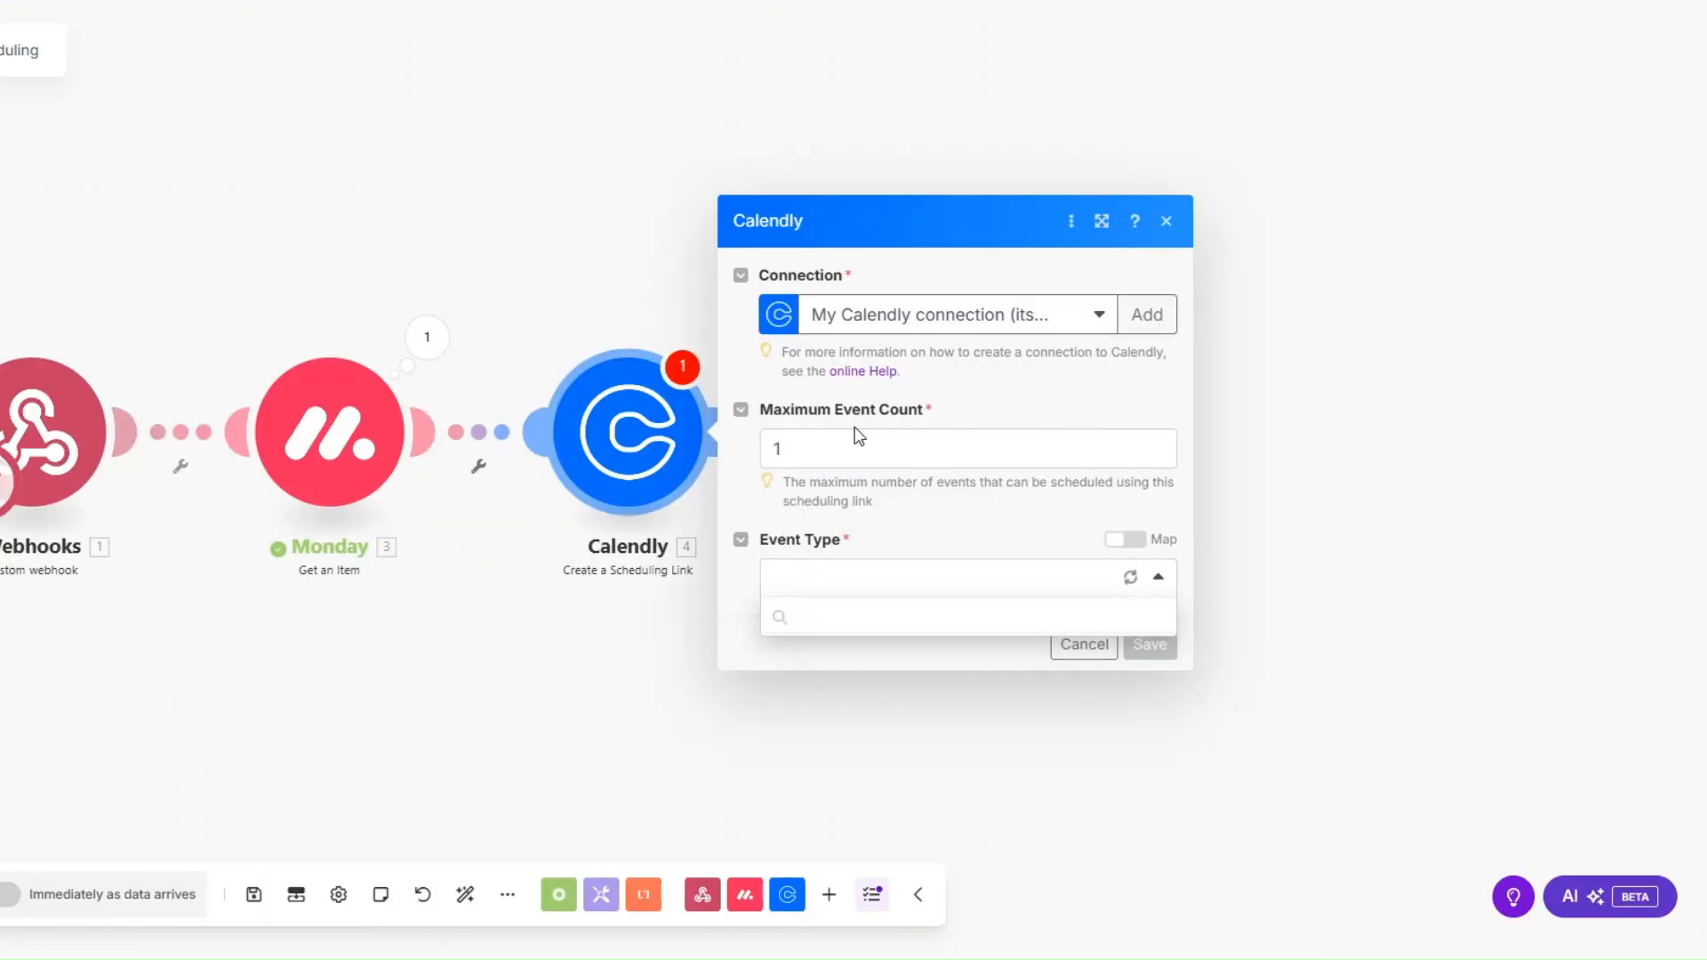
# Step: Keep the Calendly module's maximum event count at 1, choose its event type, and save the module
pyautogui.click(854, 441)
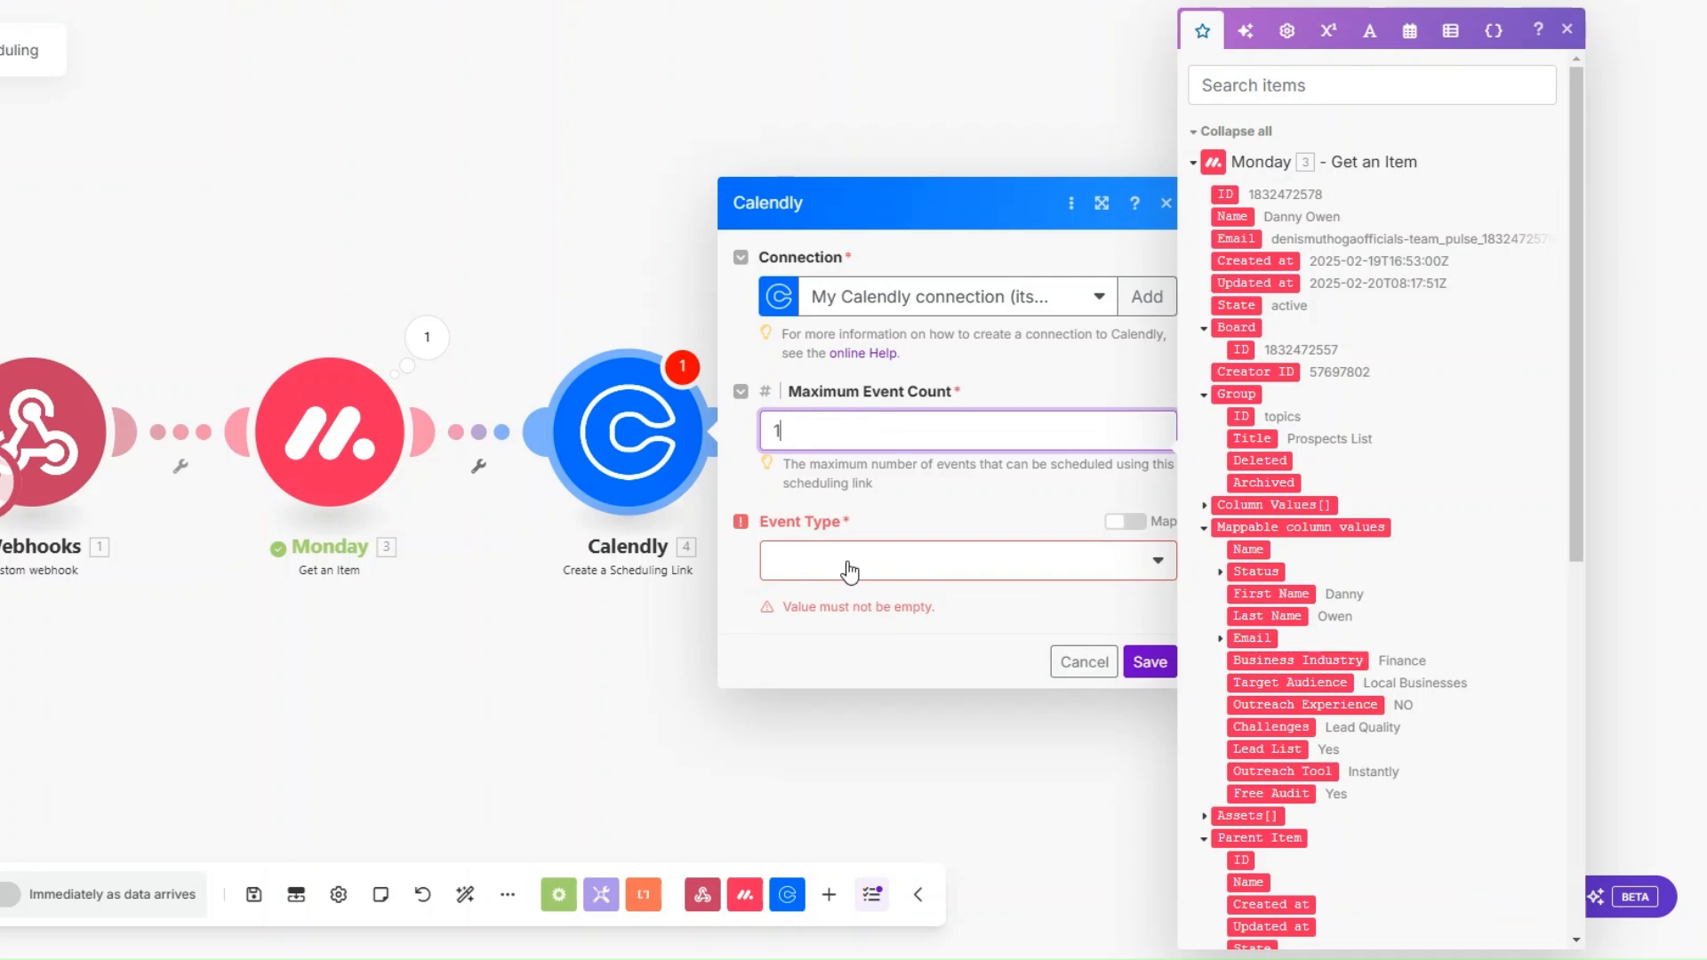
pyautogui.click(849, 570)
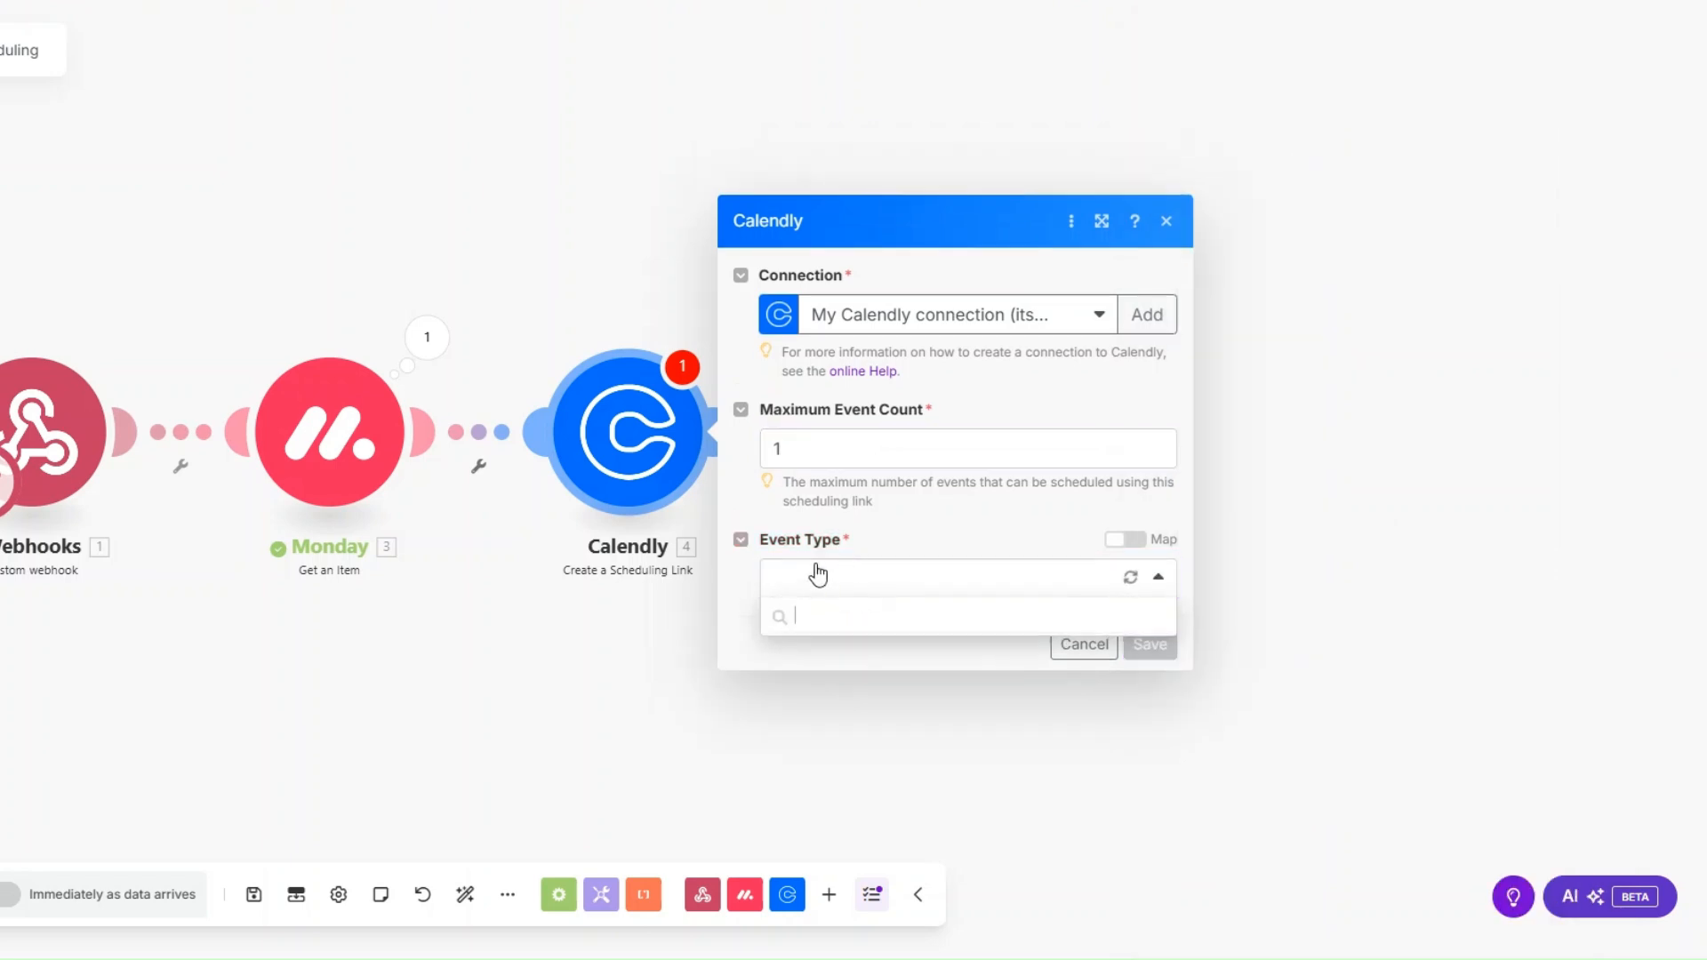
pyautogui.click(846, 725)
pyautogui.click(1151, 644)
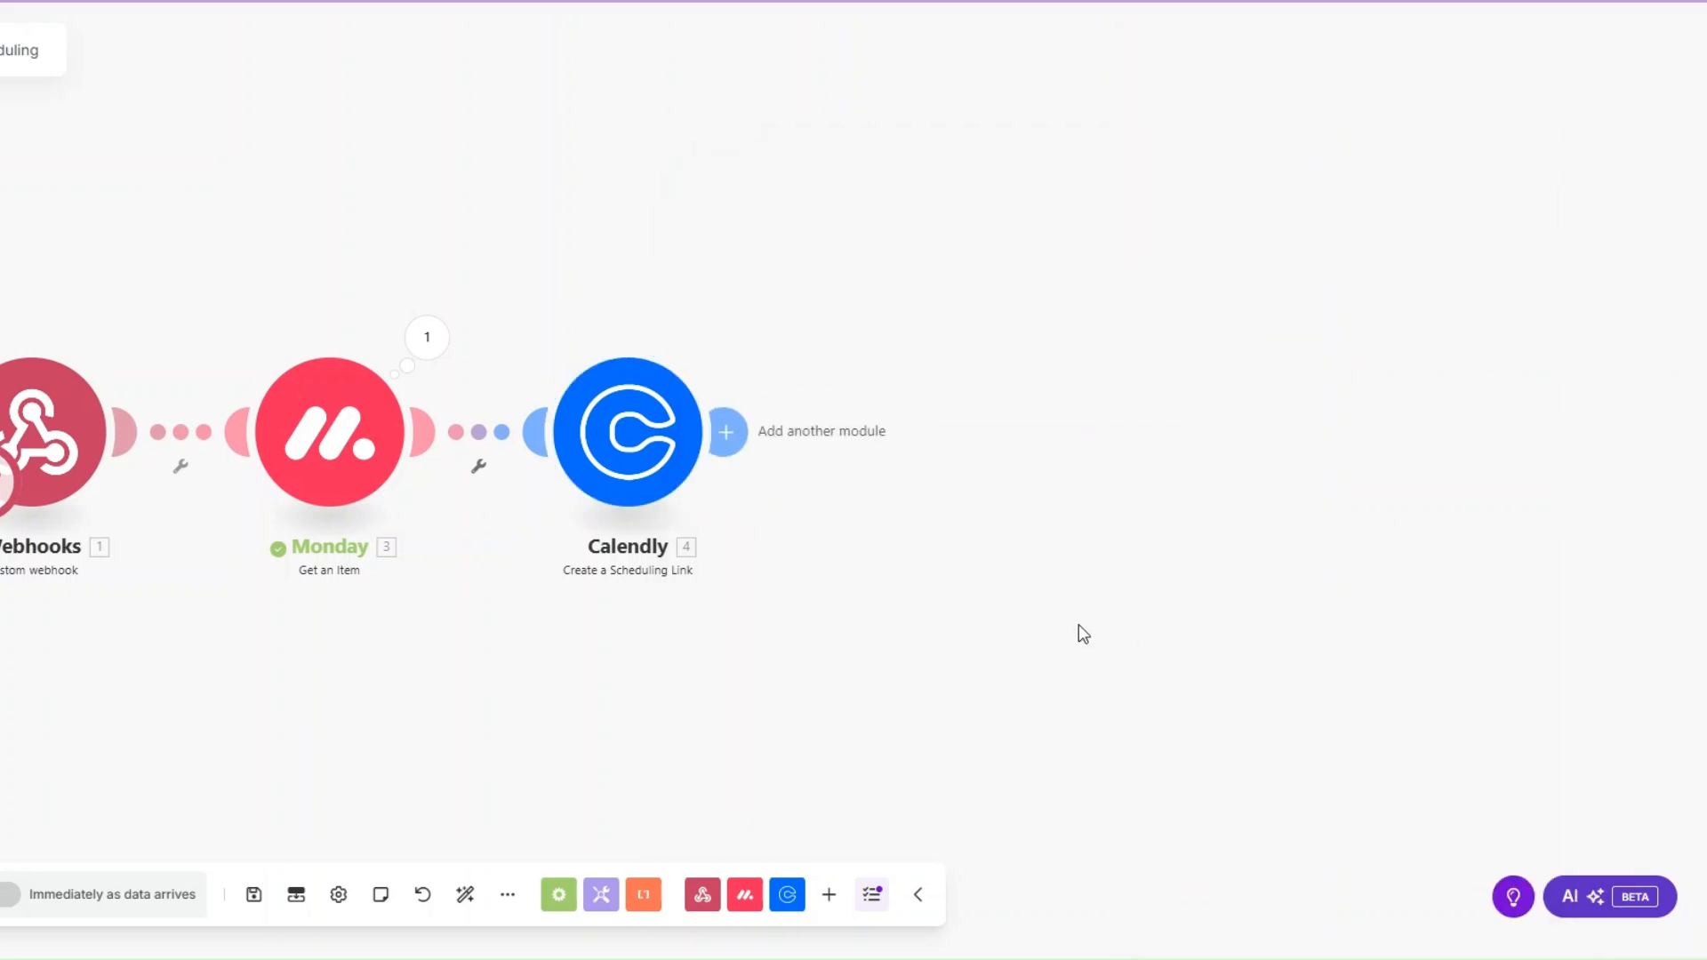
# Step: Rename the Calendly module to "Strategy Session"
pyautogui.rightClick(662, 473)
pyautogui.click(727, 591)
pyautogui.write('Strategy Session')
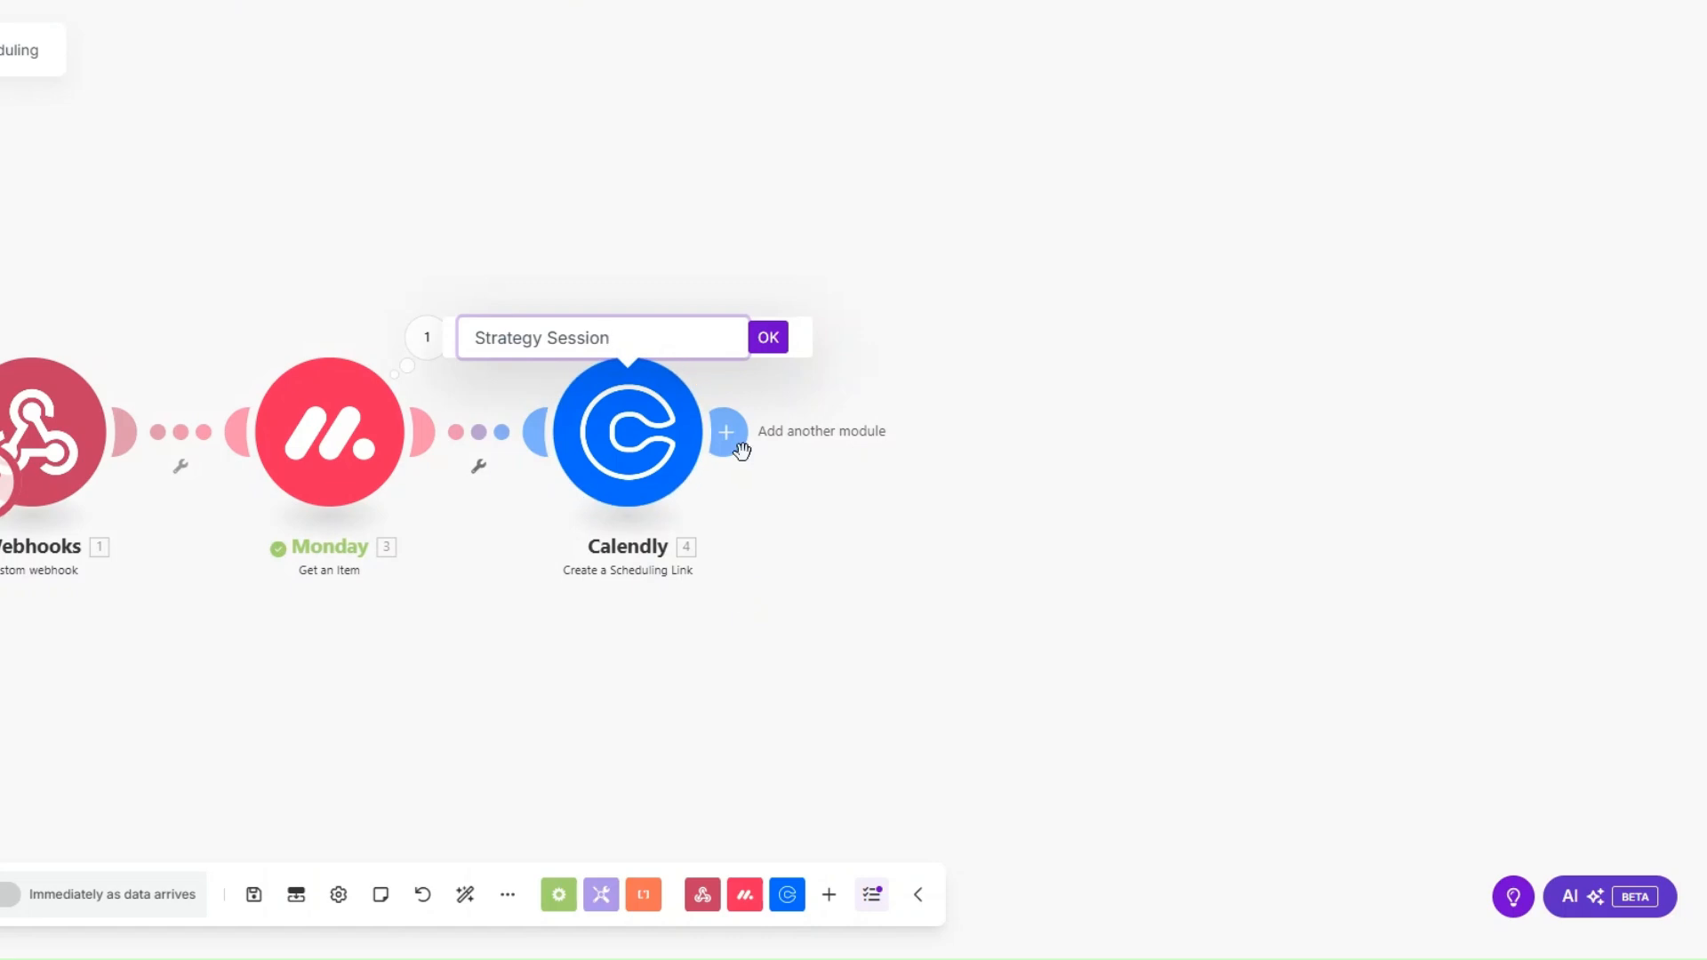
pyautogui.click(769, 338)
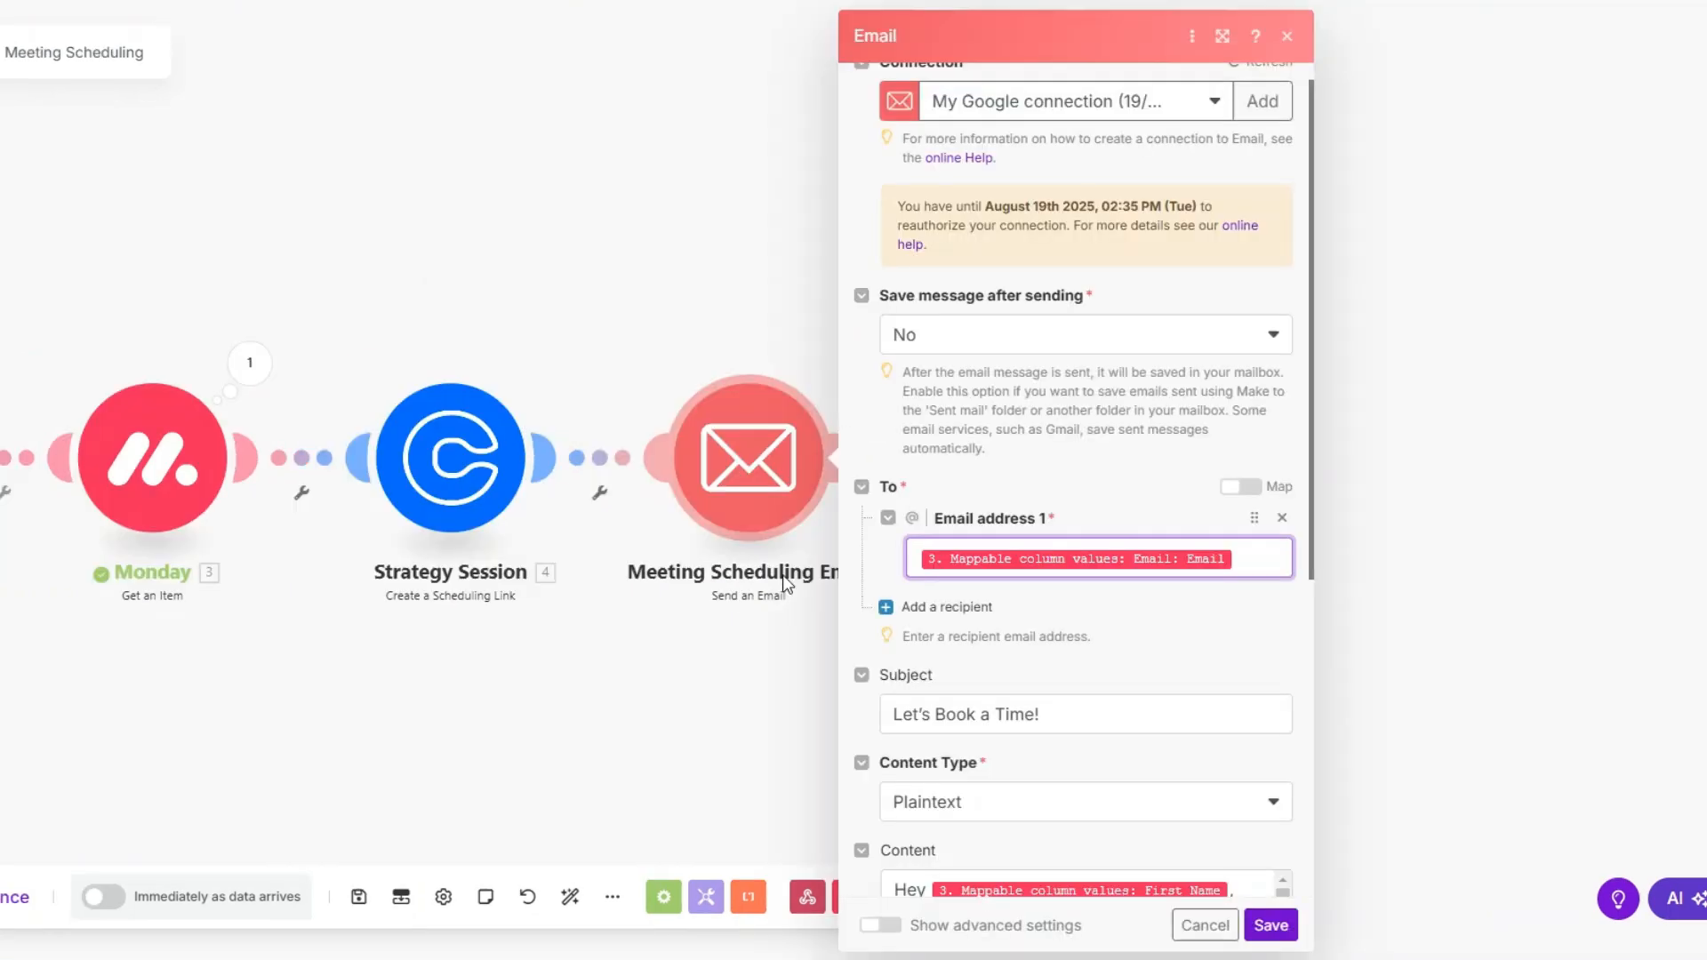
# Step: Review the Meeting Scheduling Email's mapped recipient, subject "Let's Book a Time!" and body with the Booking Url, and save the module
pyautogui.click(1255, 562)
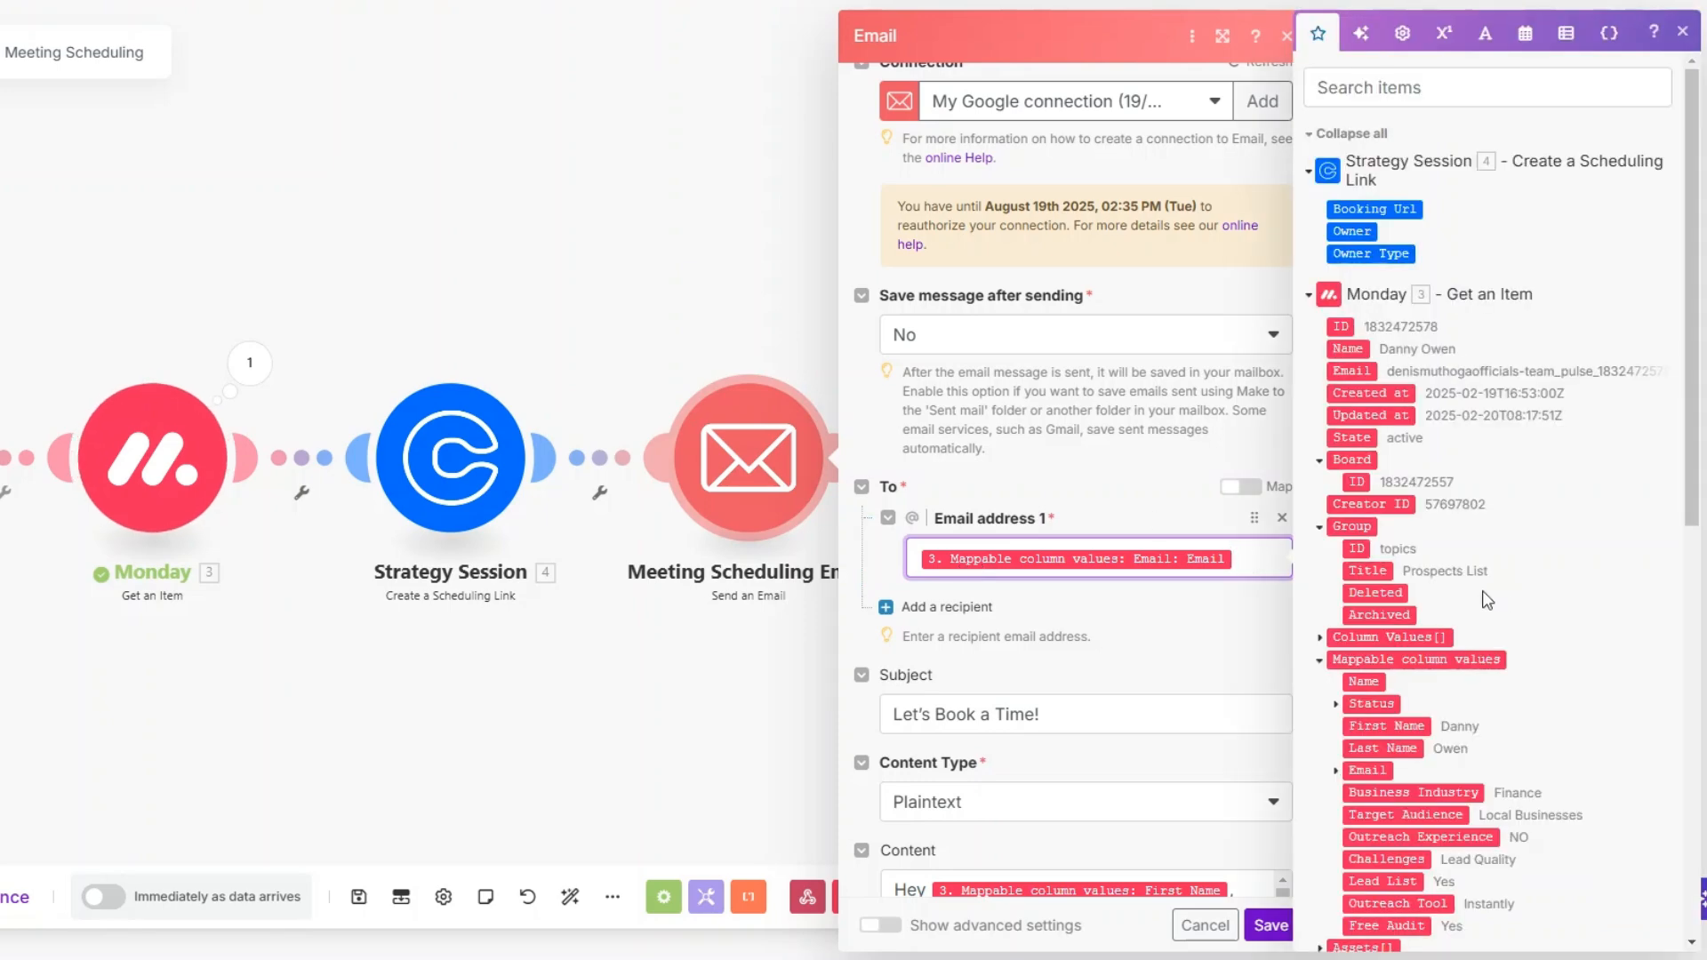
pyautogui.scroll(-1, 1485, 602)
pyautogui.scroll(-1, 1188, 547)
pyautogui.scroll(-3, 1189, 547)
pyautogui.click(1088, 397)
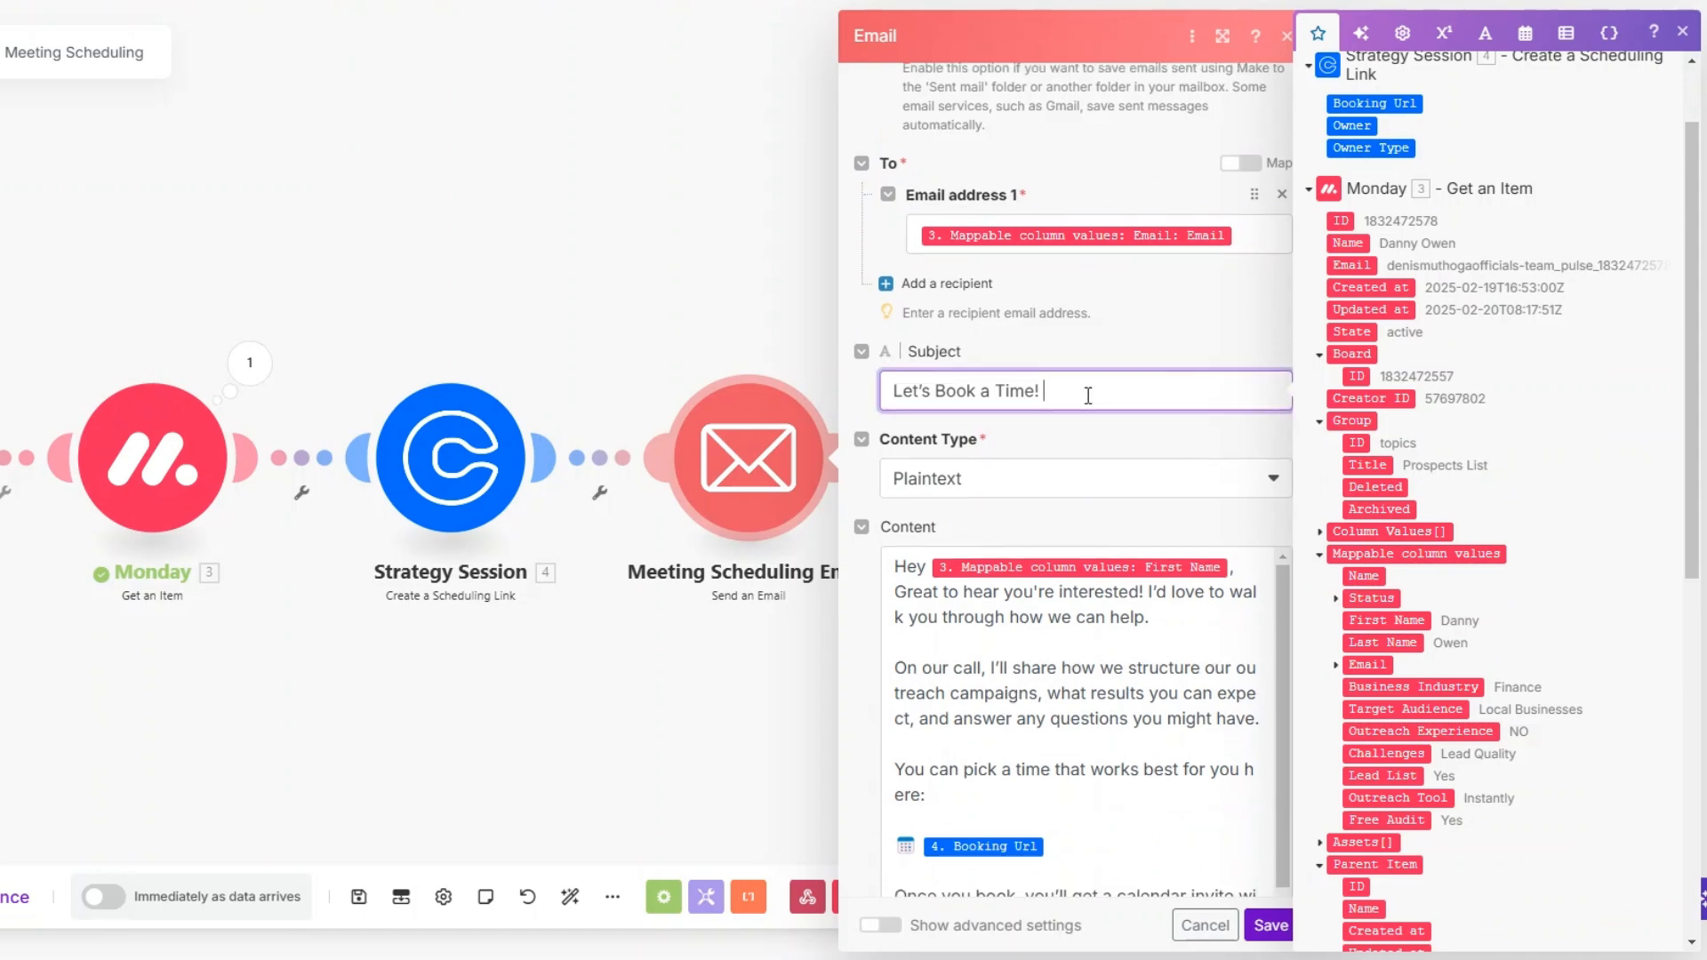
pyautogui.scroll(-3, 1086, 393)
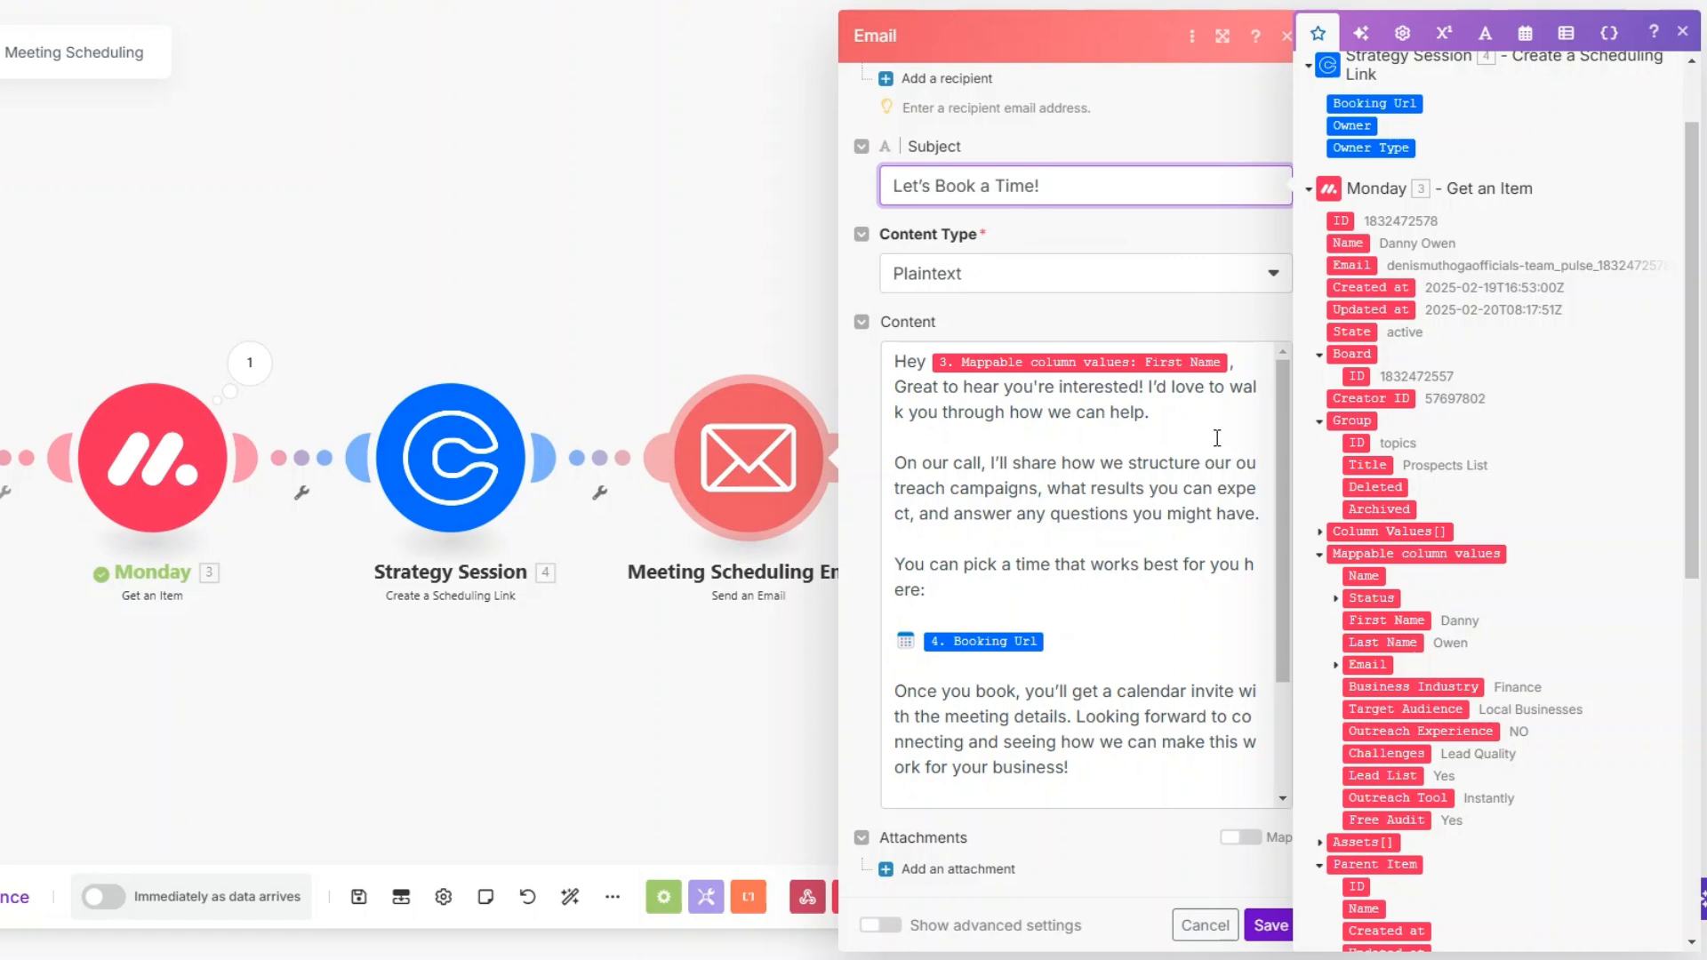
pyautogui.scroll(-3, 1217, 437)
pyautogui.click(1078, 419)
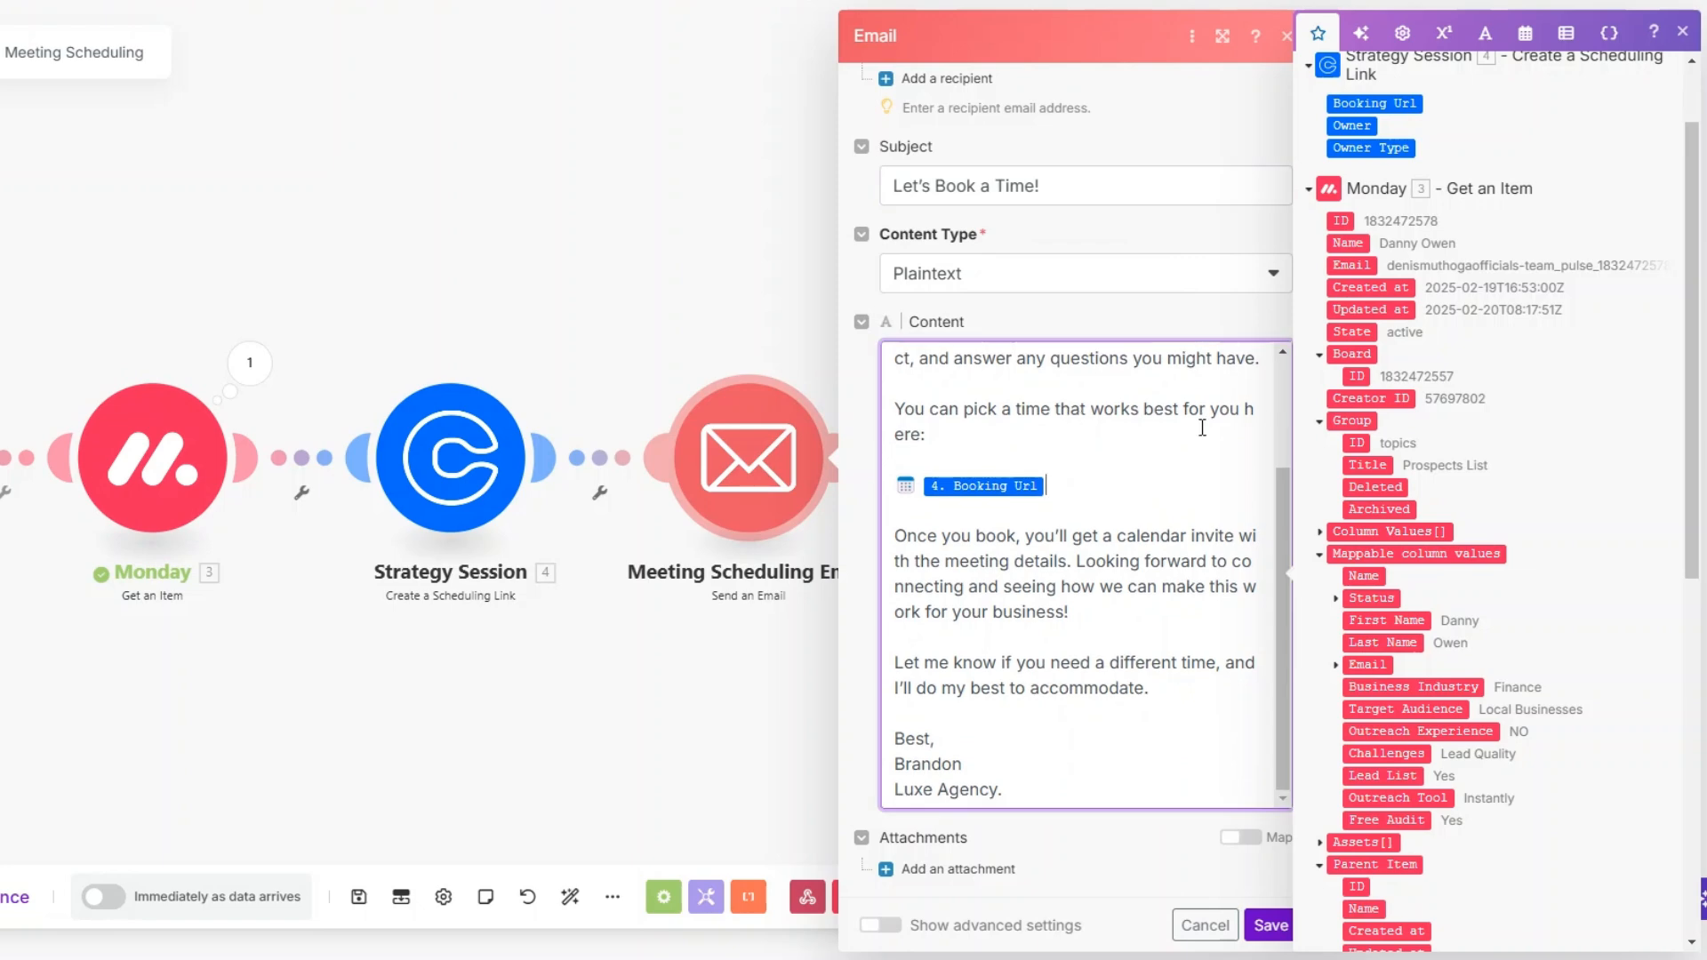
pyautogui.click(1066, 486)
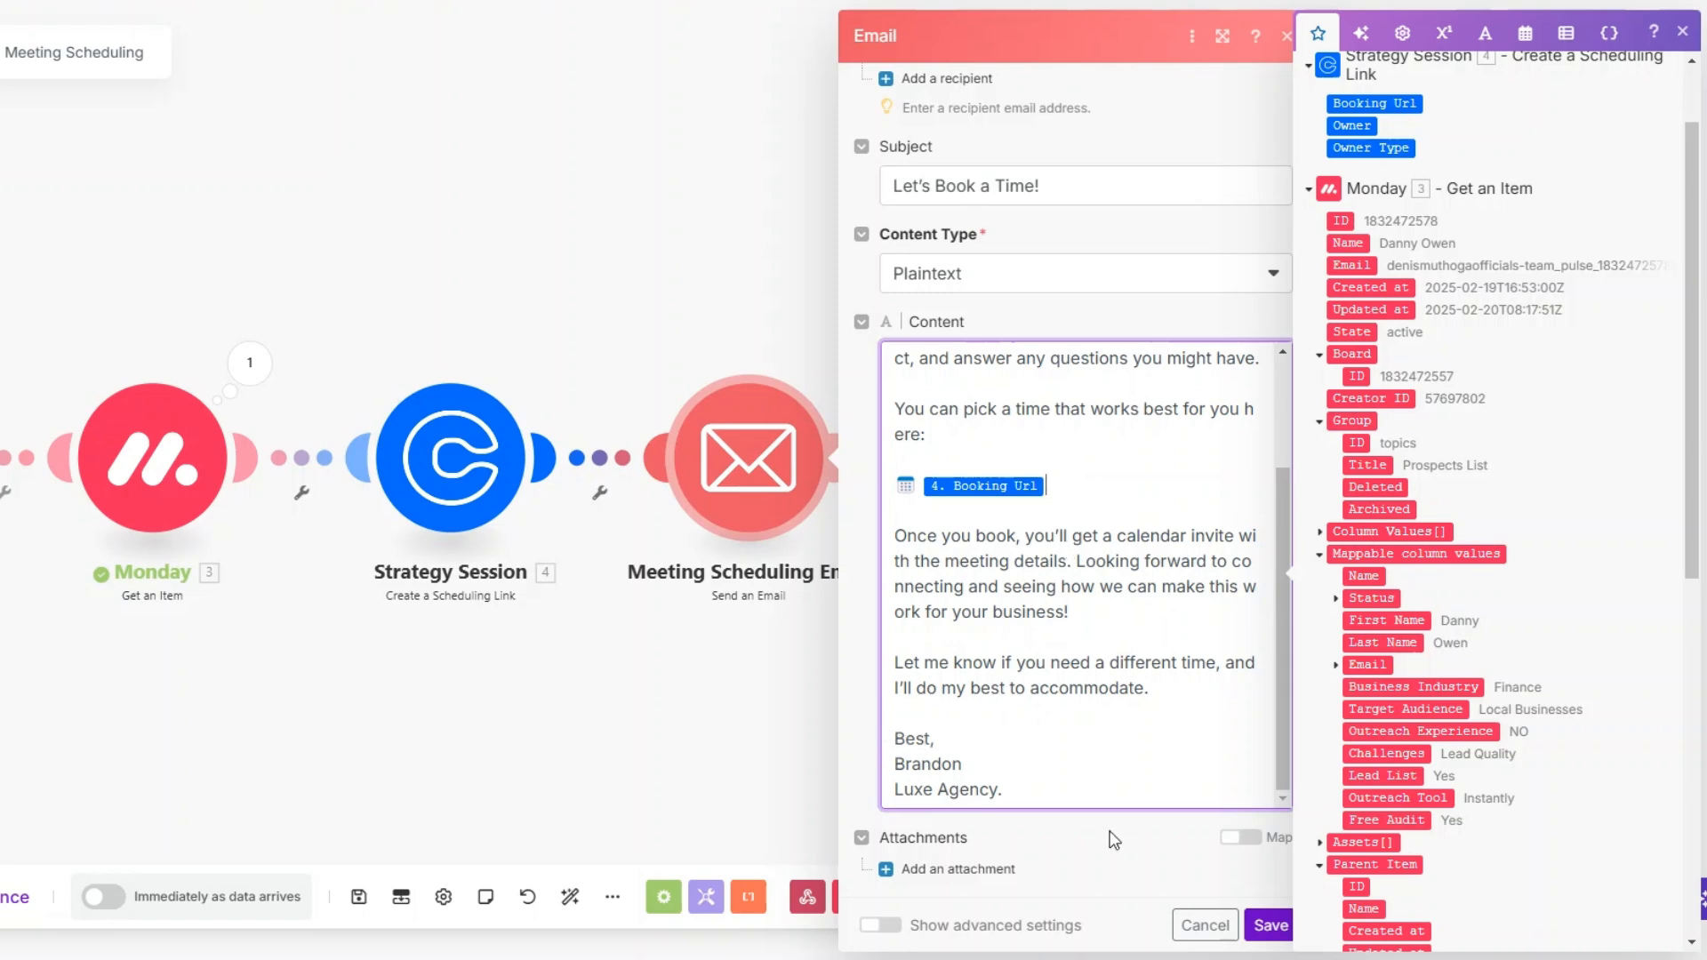
pyautogui.click(1270, 925)
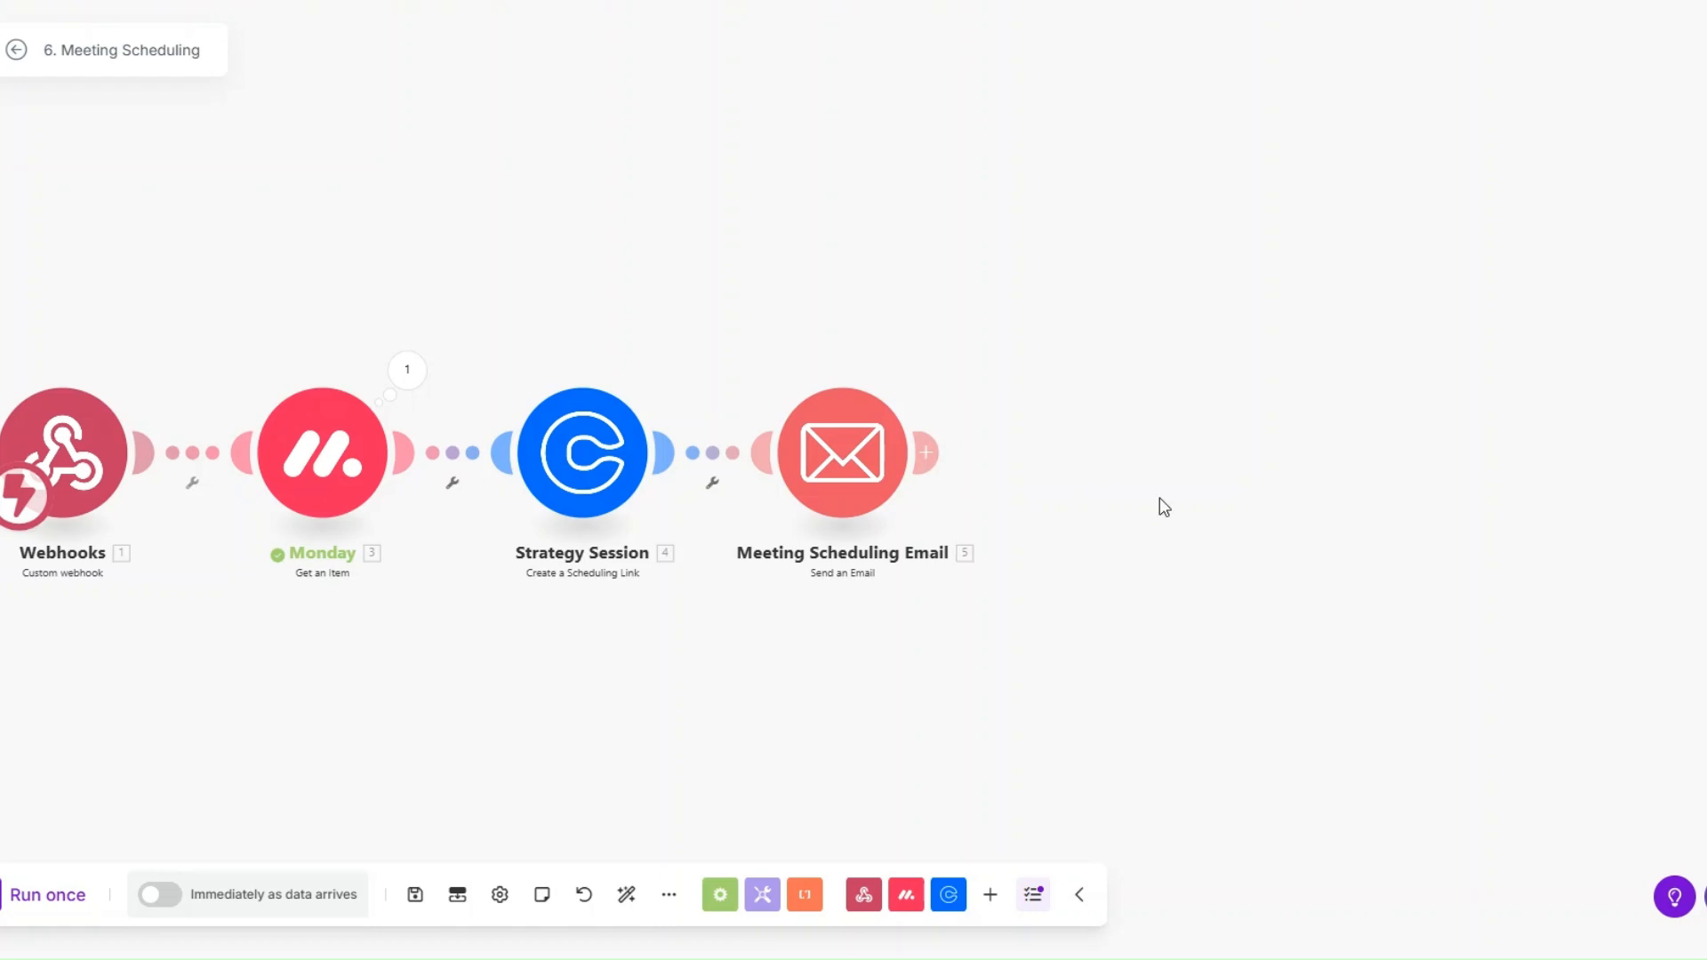
# Step: Add a Slack Create a Message module after the Meeting Scheduling Email
pyautogui.click(1051, 459)
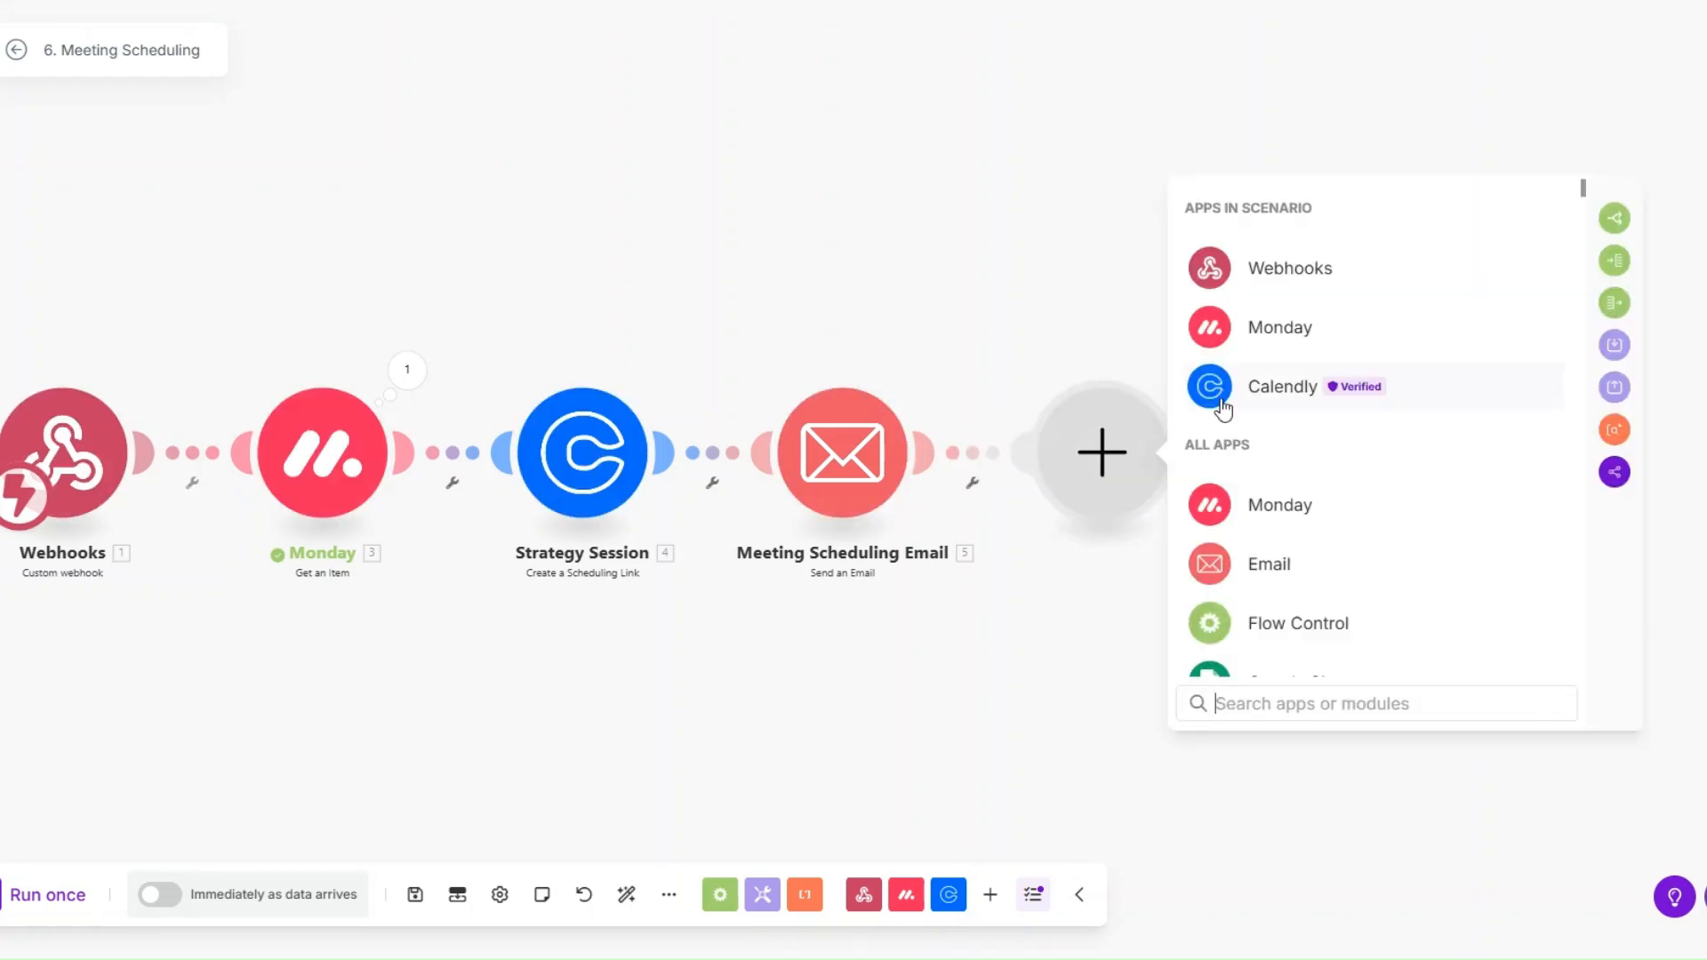
pyautogui.write('slack')
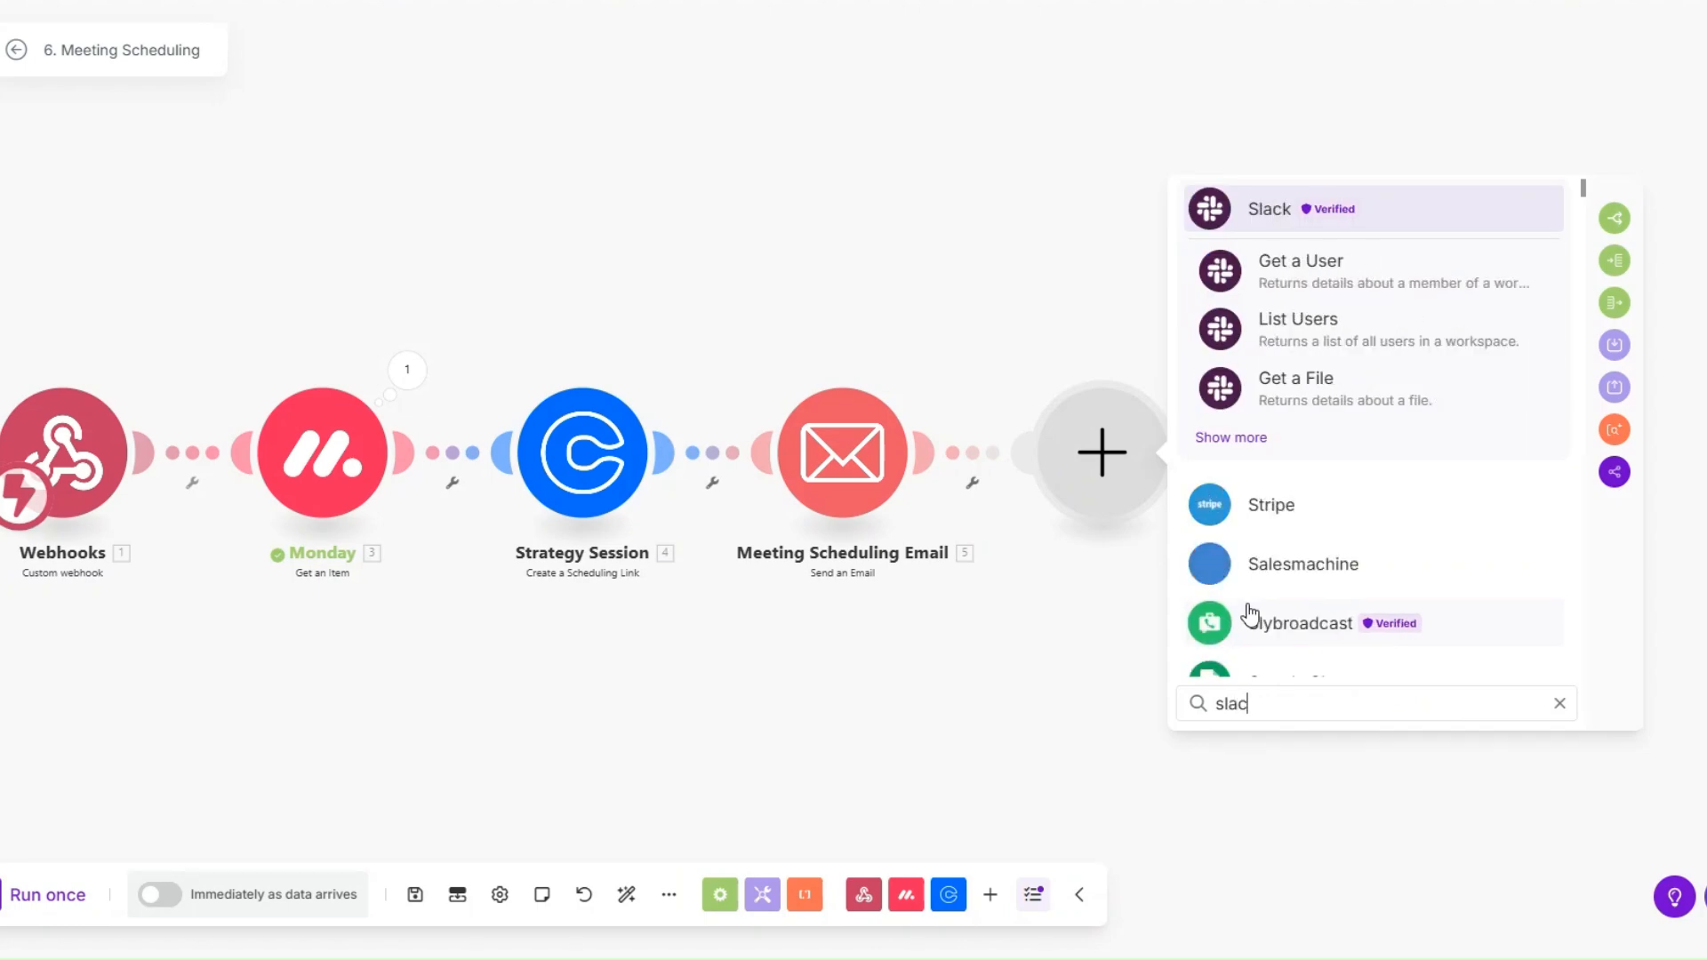
pyautogui.click(1291, 233)
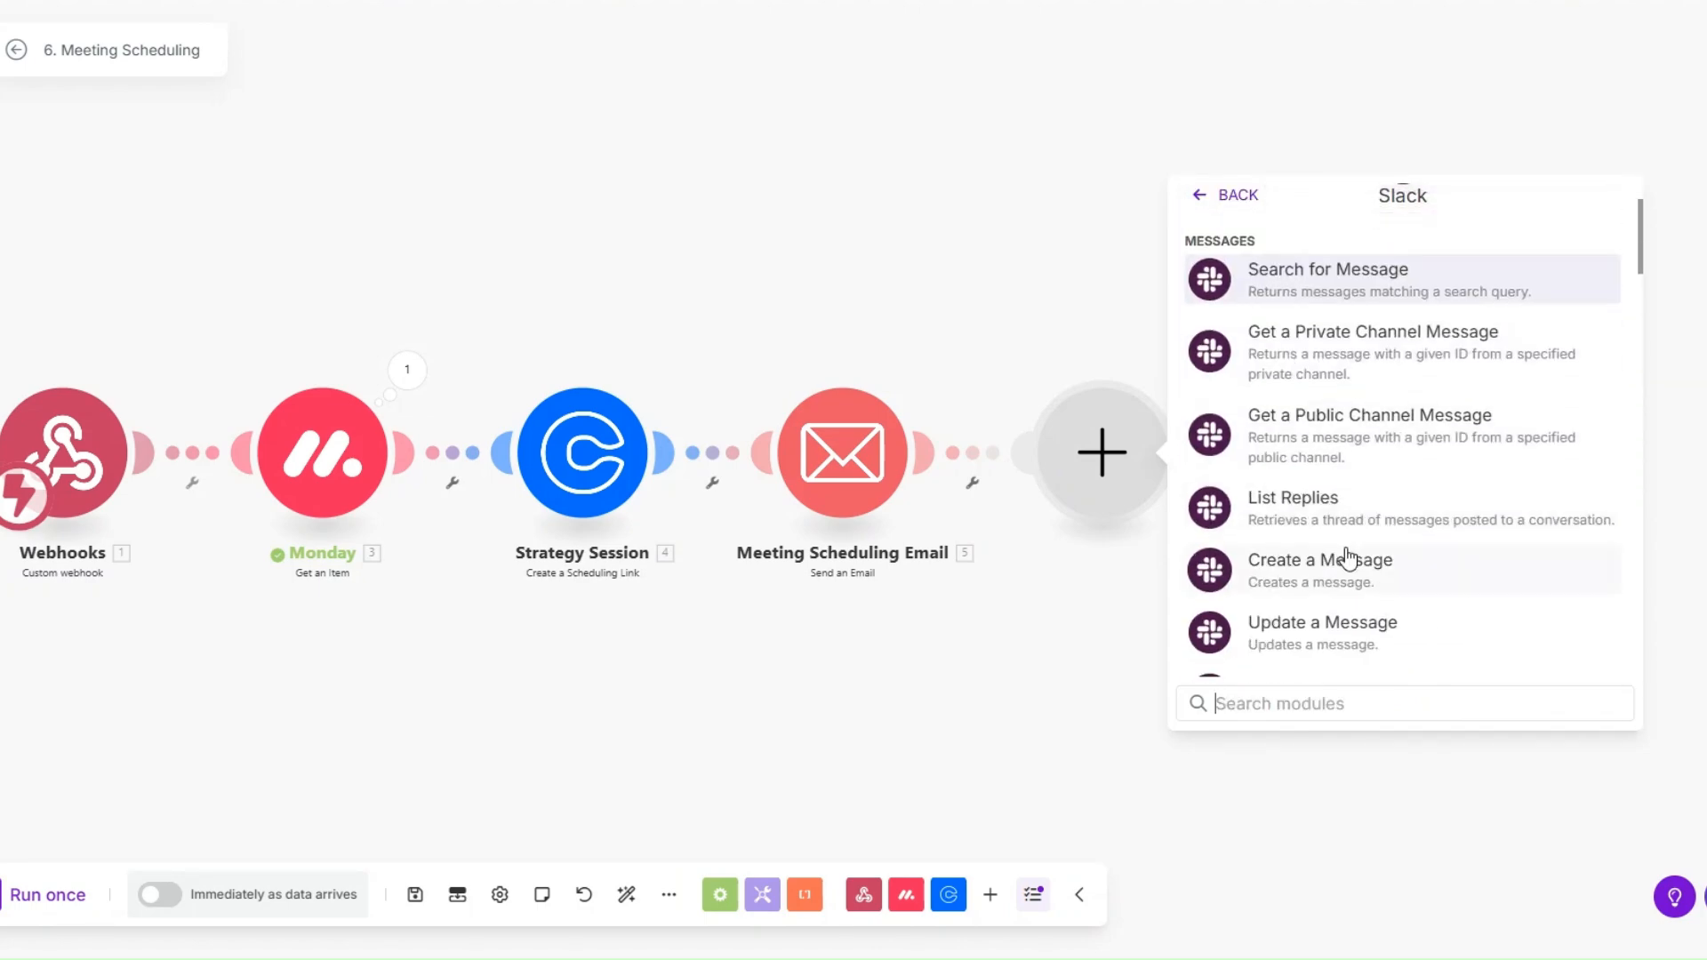
pyautogui.click(1245, 580)
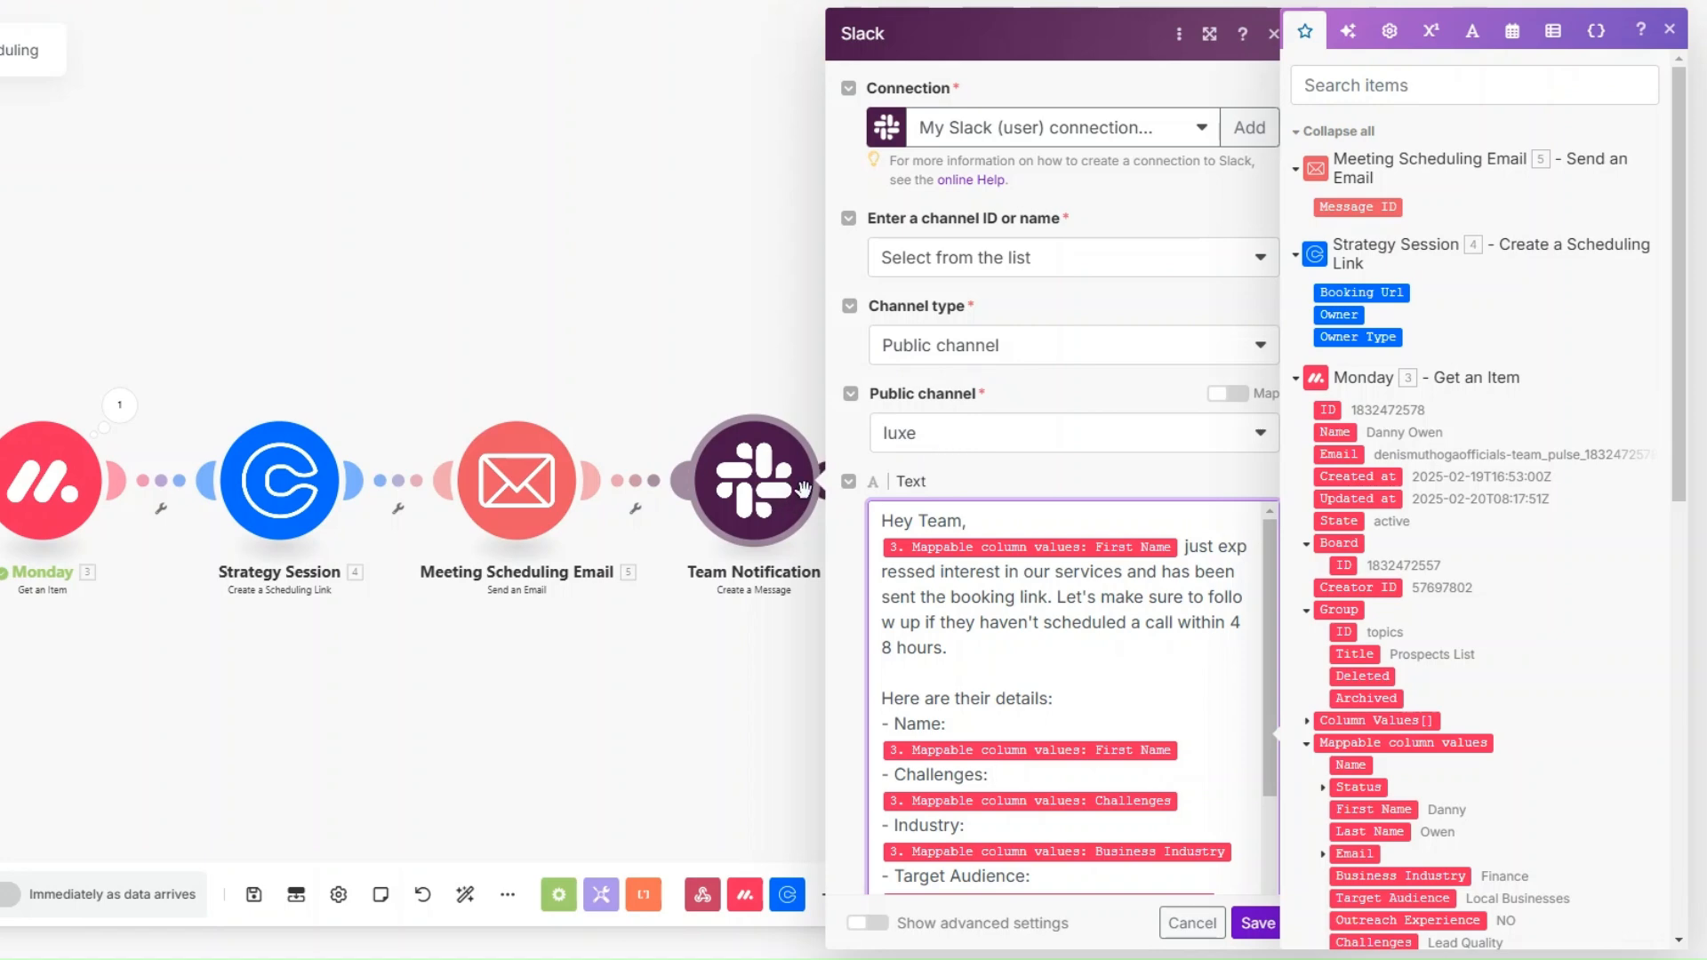
# Step: Review the Team Notification message for the luxe channel, including prospect details and action steps, and save the Slack module
pyautogui.scroll(-4, 973, 515)
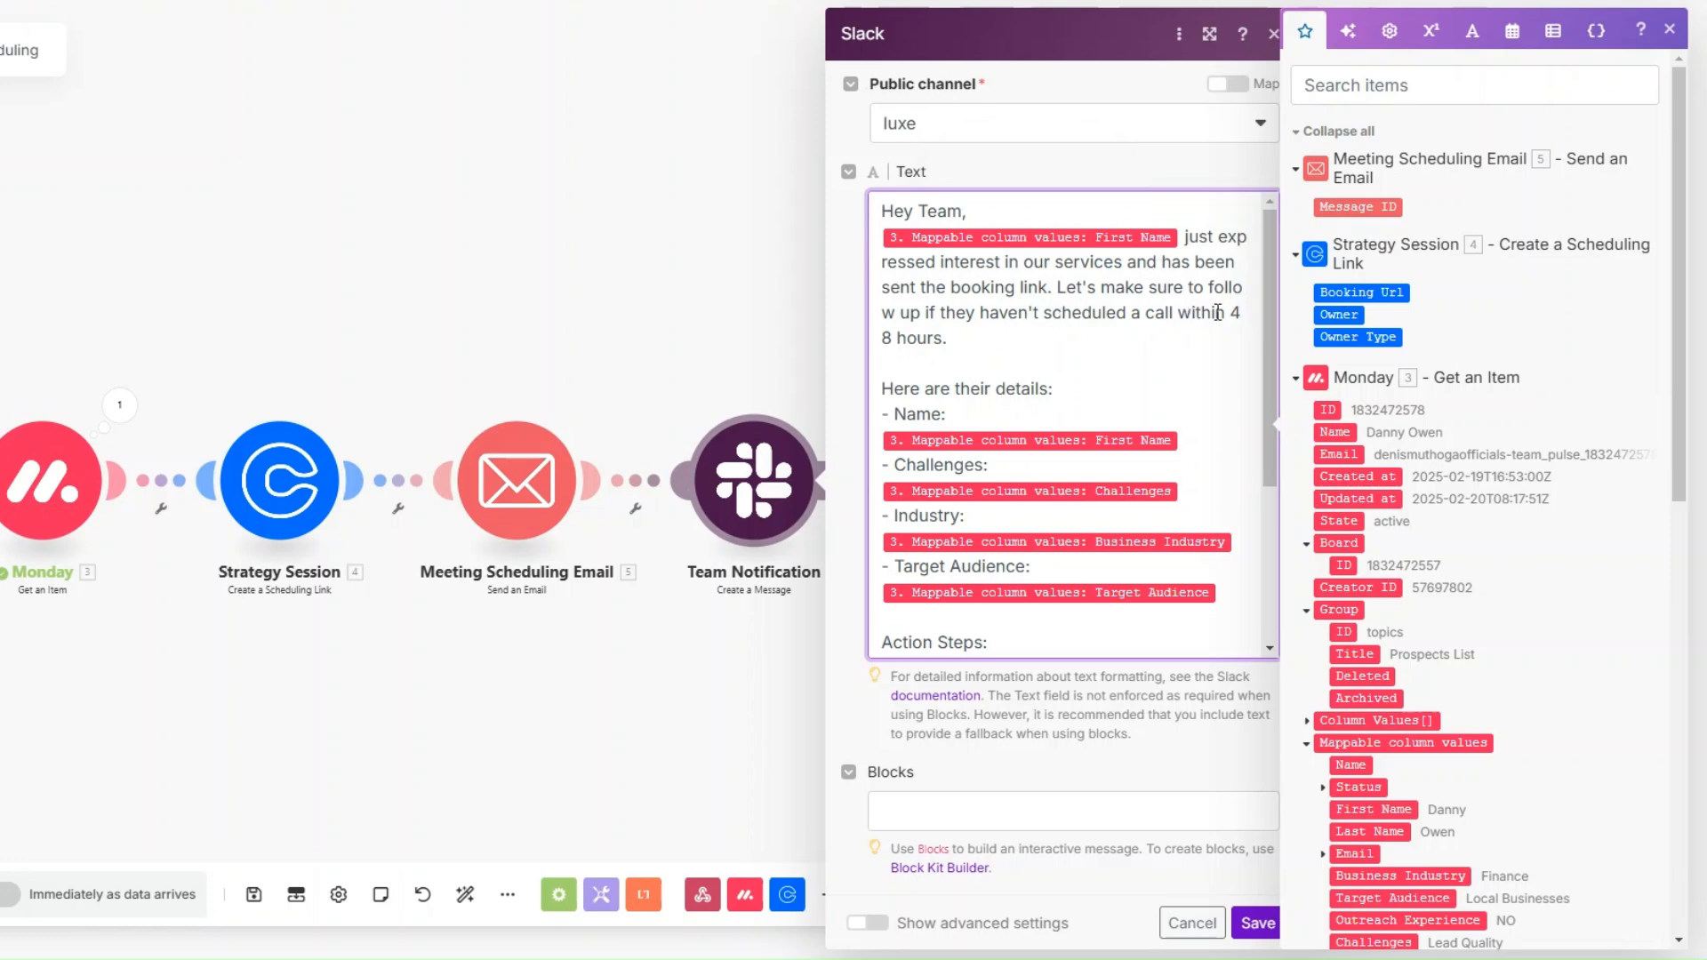
pyautogui.click(986, 339)
pyautogui.scroll(-2, 986, 339)
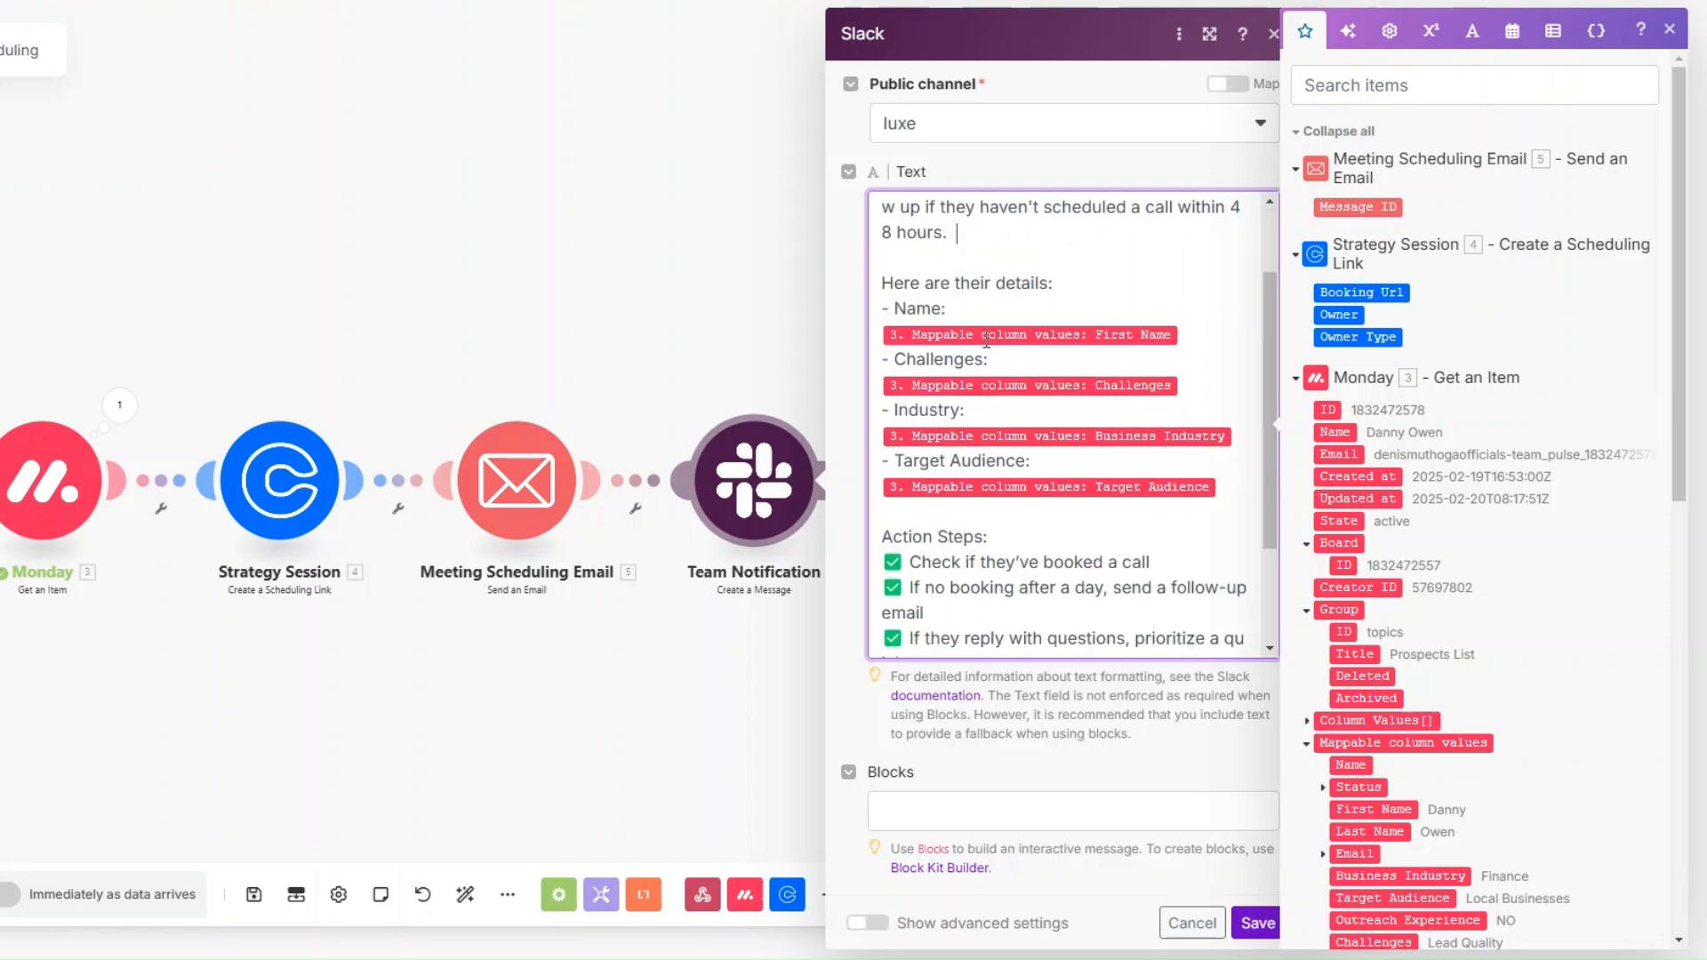
pyautogui.scroll(-2, 1051, 459)
pyautogui.tripleClick(1014, 385)
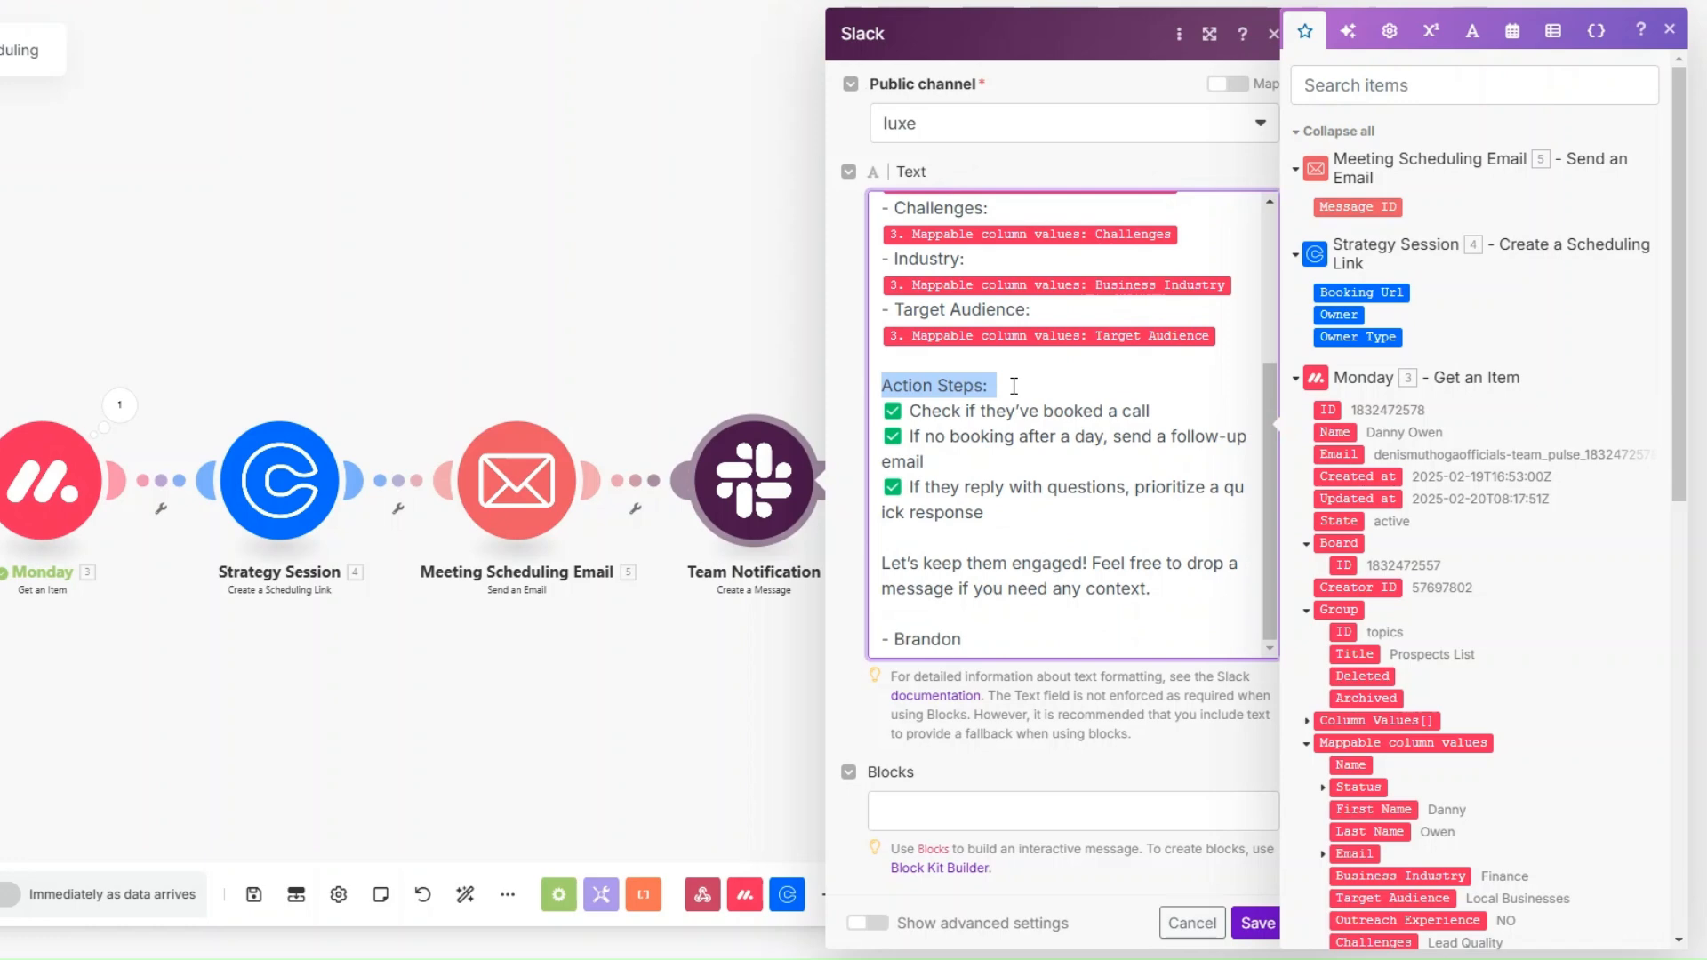
pyautogui.click(931, 410)
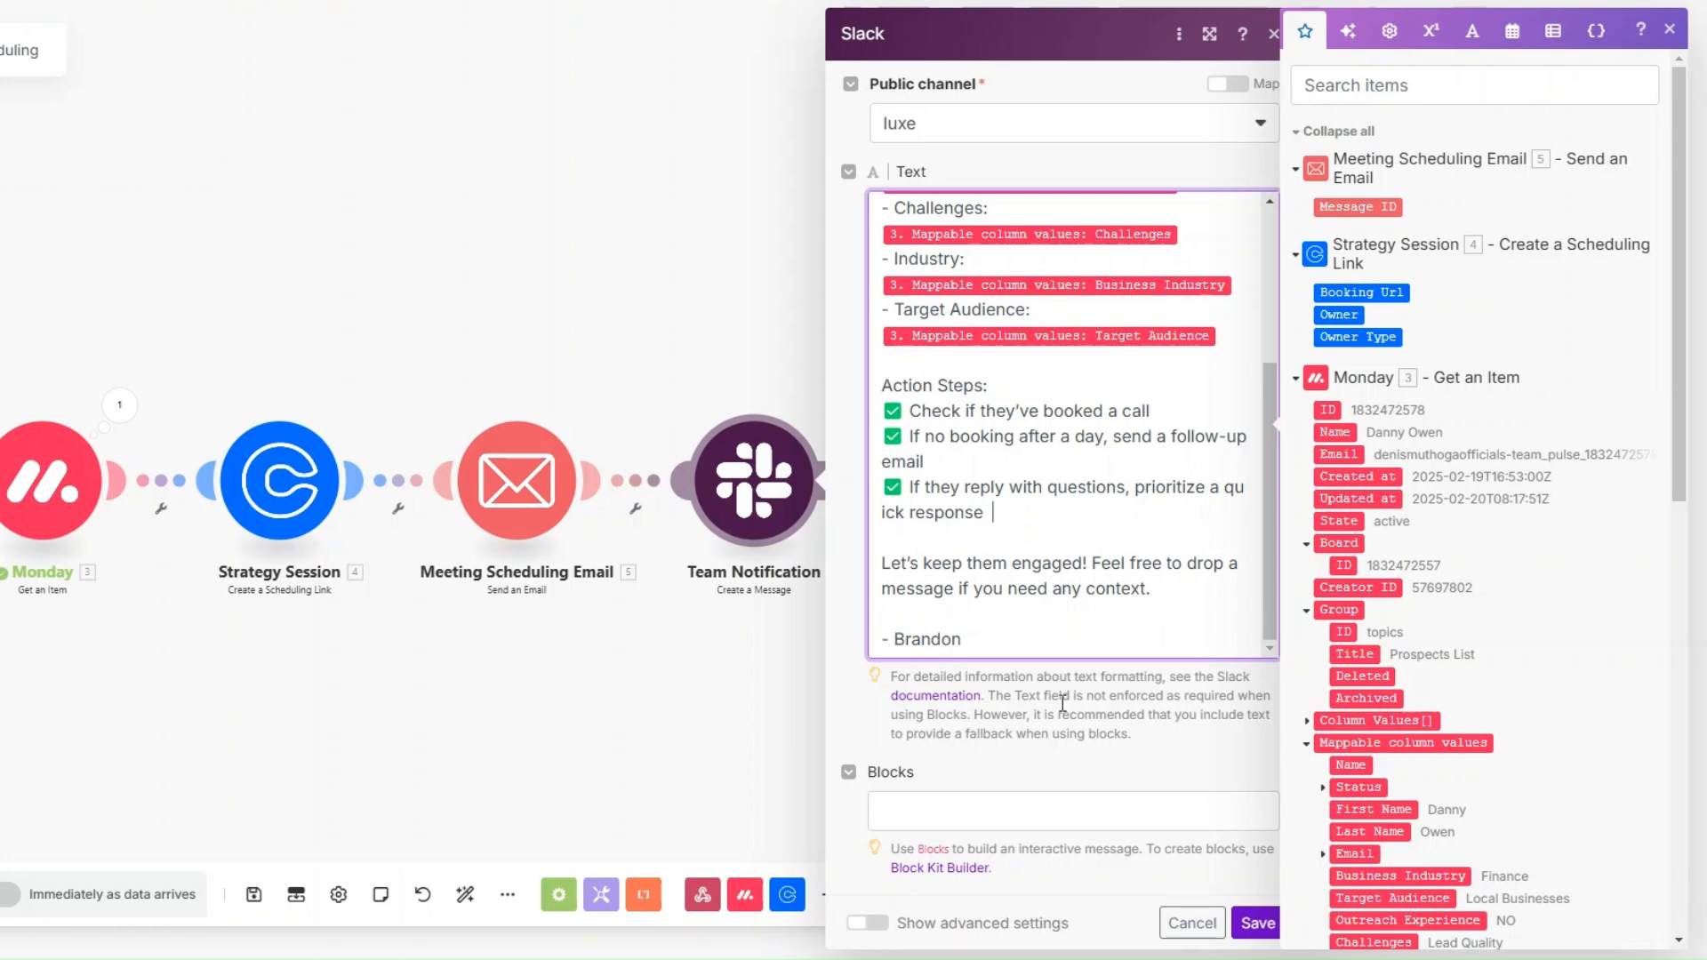
pyautogui.click(1257, 923)
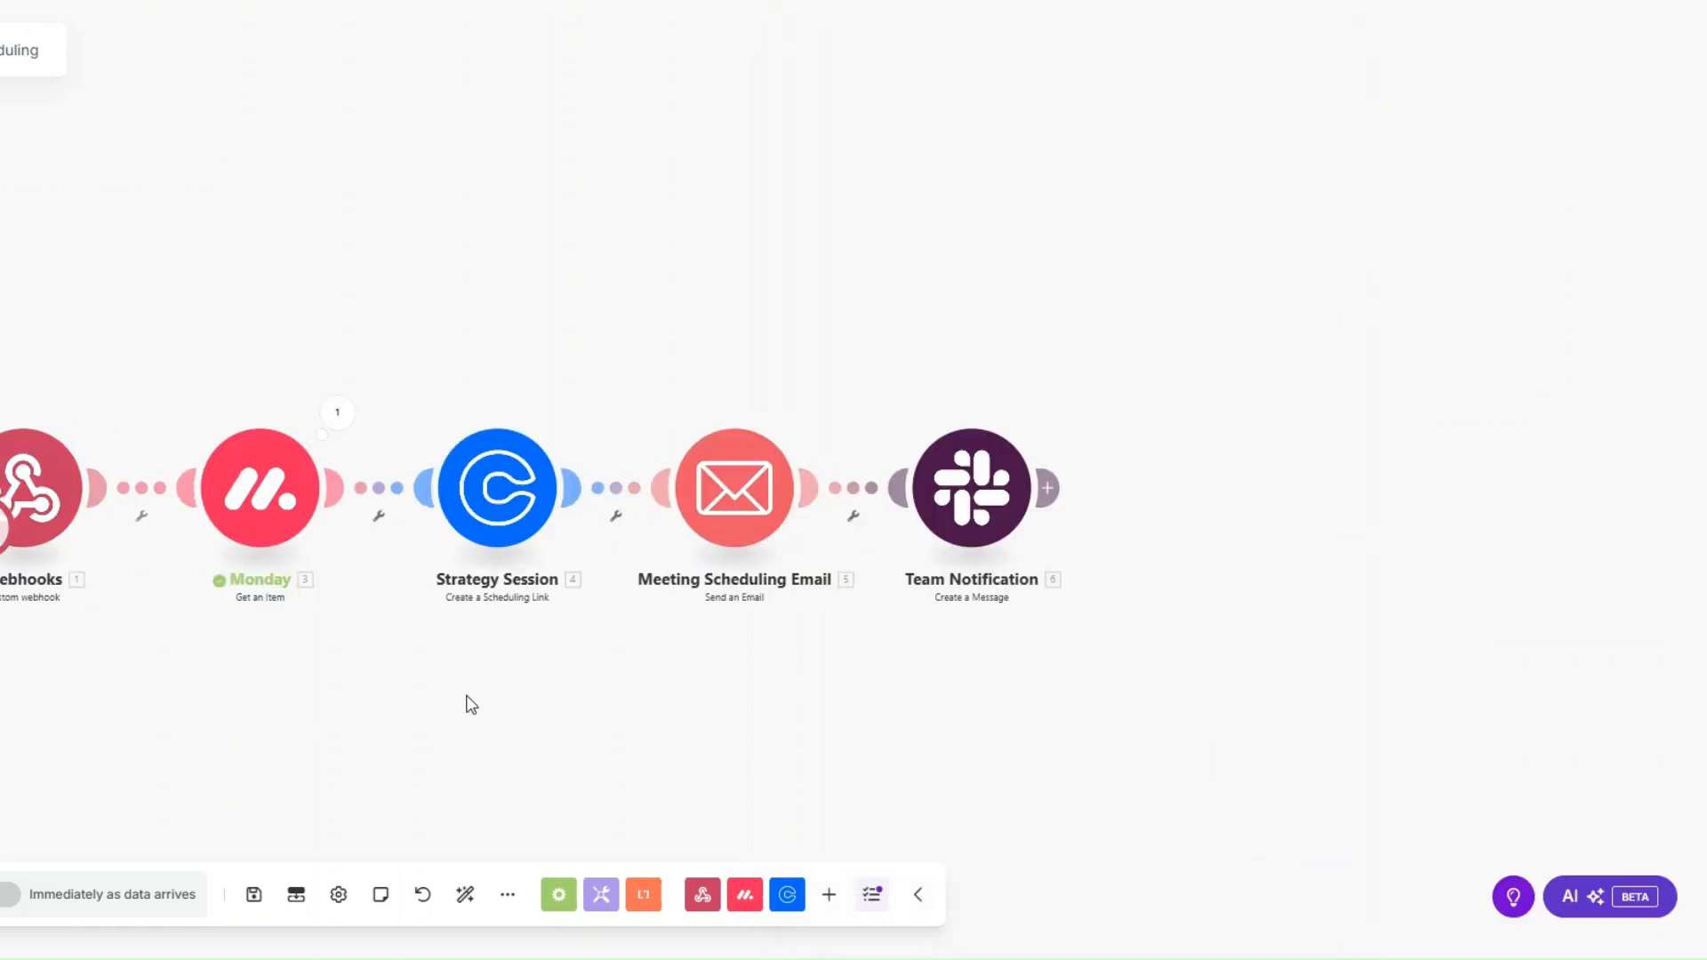
# Step: Run the meeting scheduling scenario and set the first prospect's status to SCHEDULE MEETING on the Cold Outreach Agency Prospects board
pyautogui.click(65, 894)
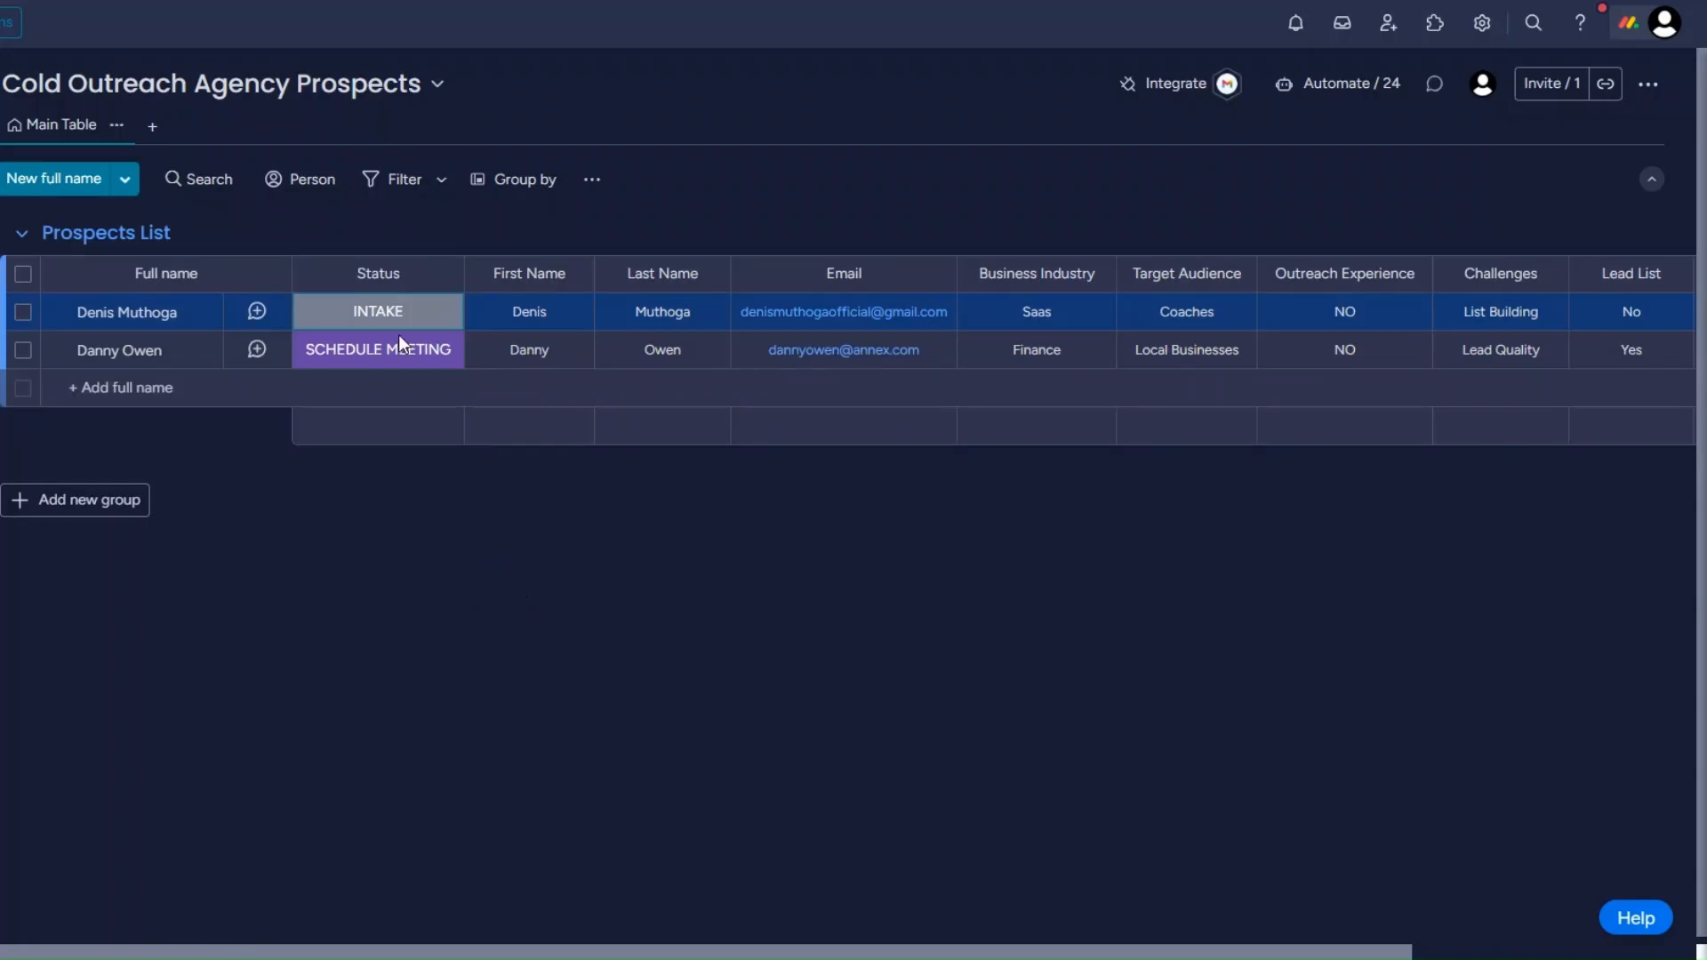
pyautogui.click(396, 318)
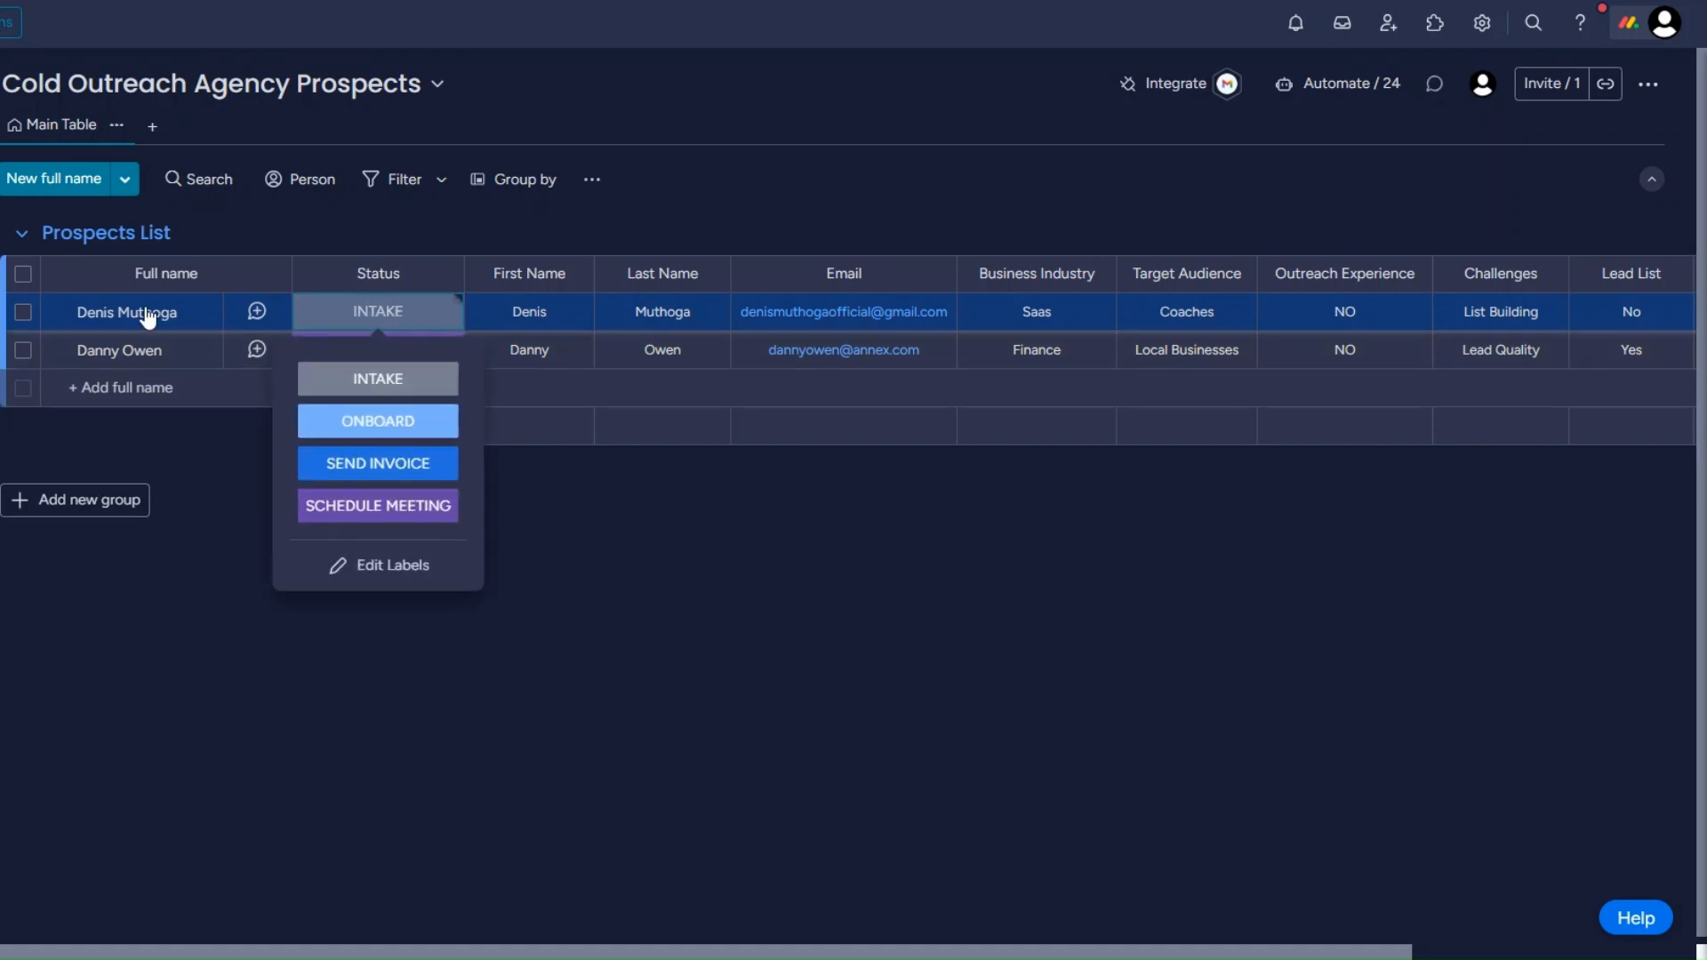
pyautogui.click(350, 505)
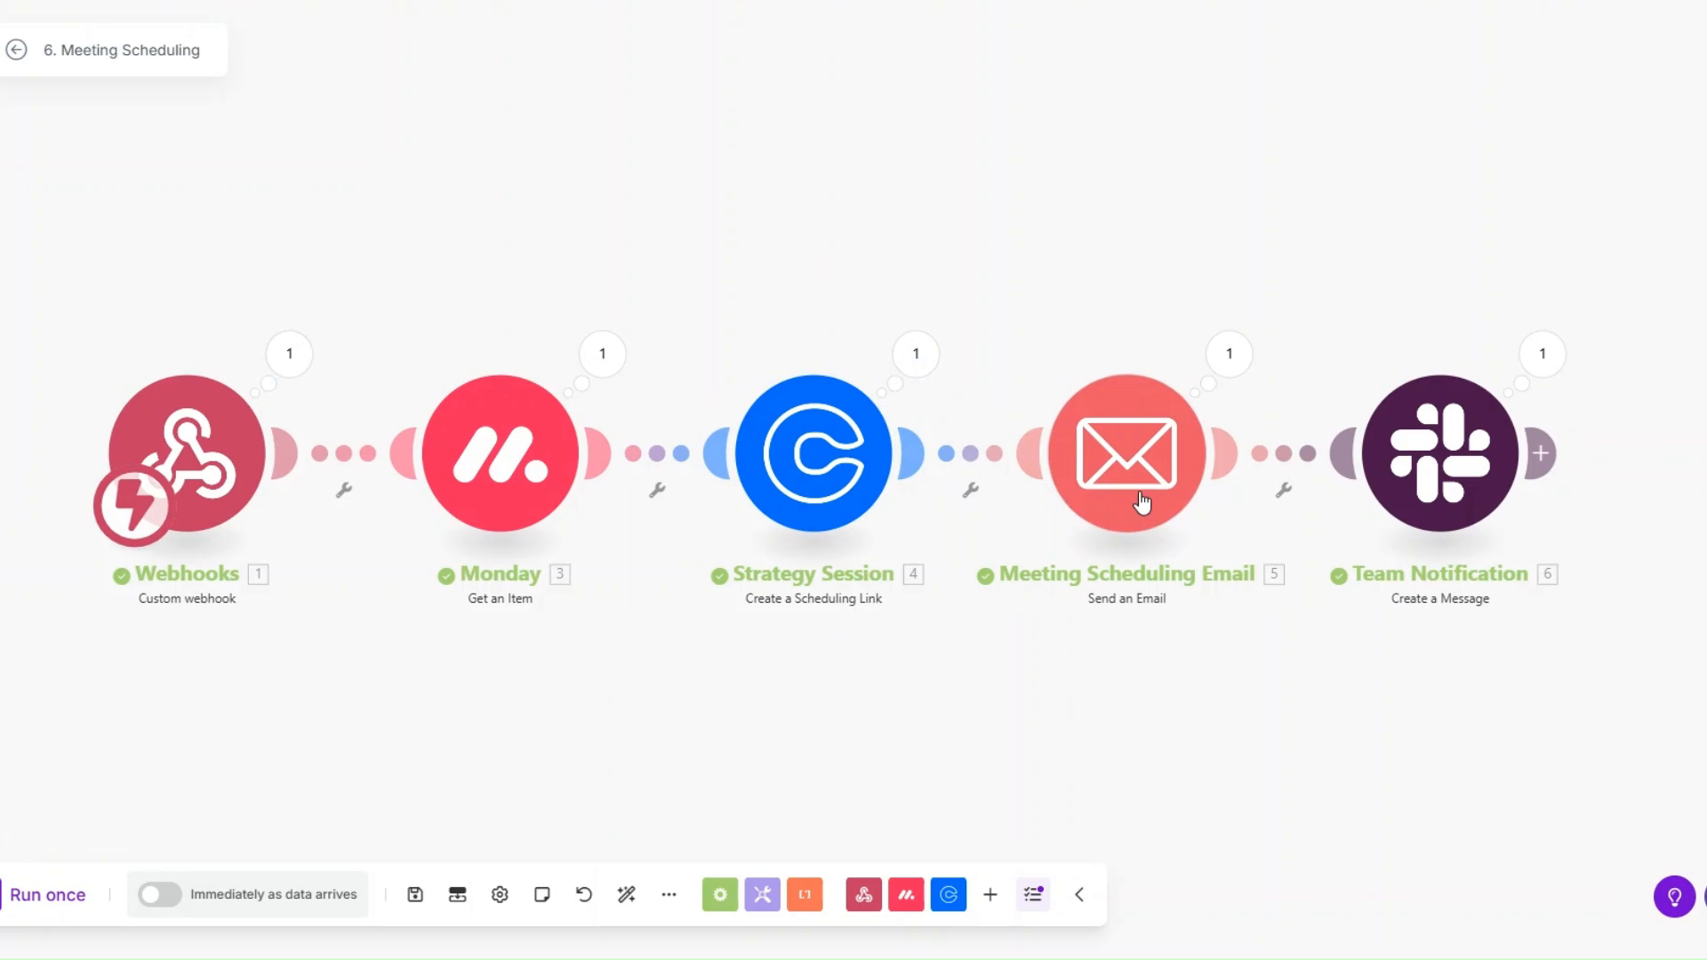
# Step: Examine the content and booking link of the sent email in the Meeting Scheduling Email module's run output
pyautogui.click(1232, 358)
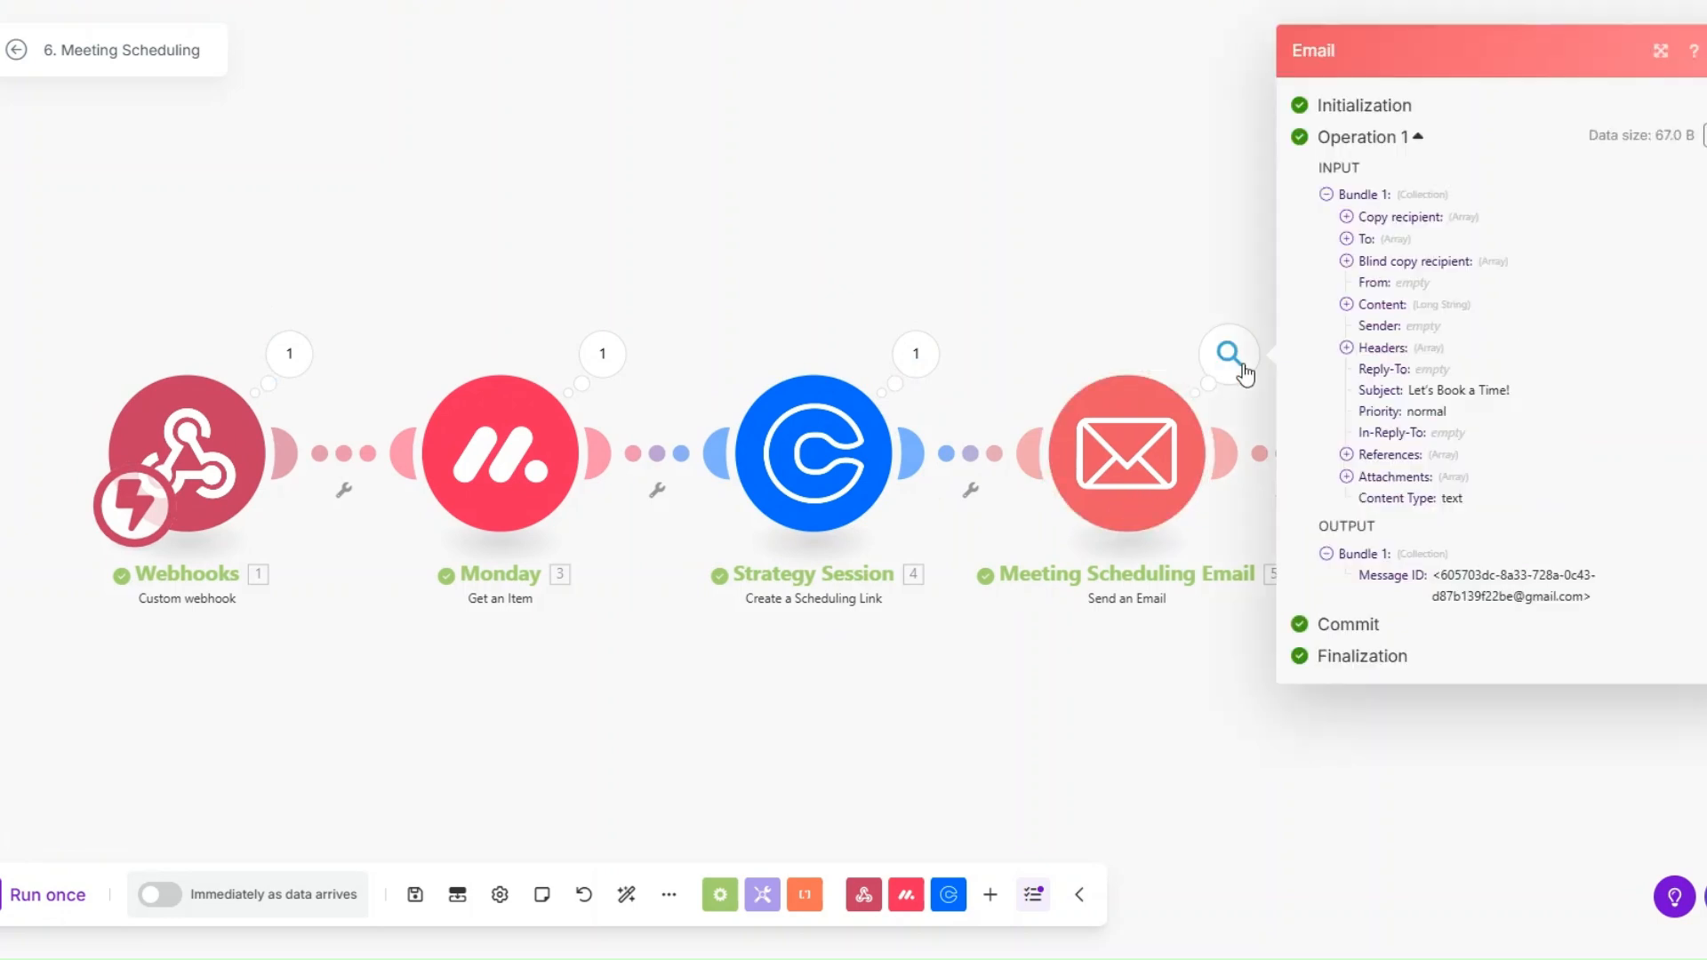
pyautogui.click(1346, 290)
pyautogui.moveTo(1366, 309); pyautogui.dragTo(1490, 712)
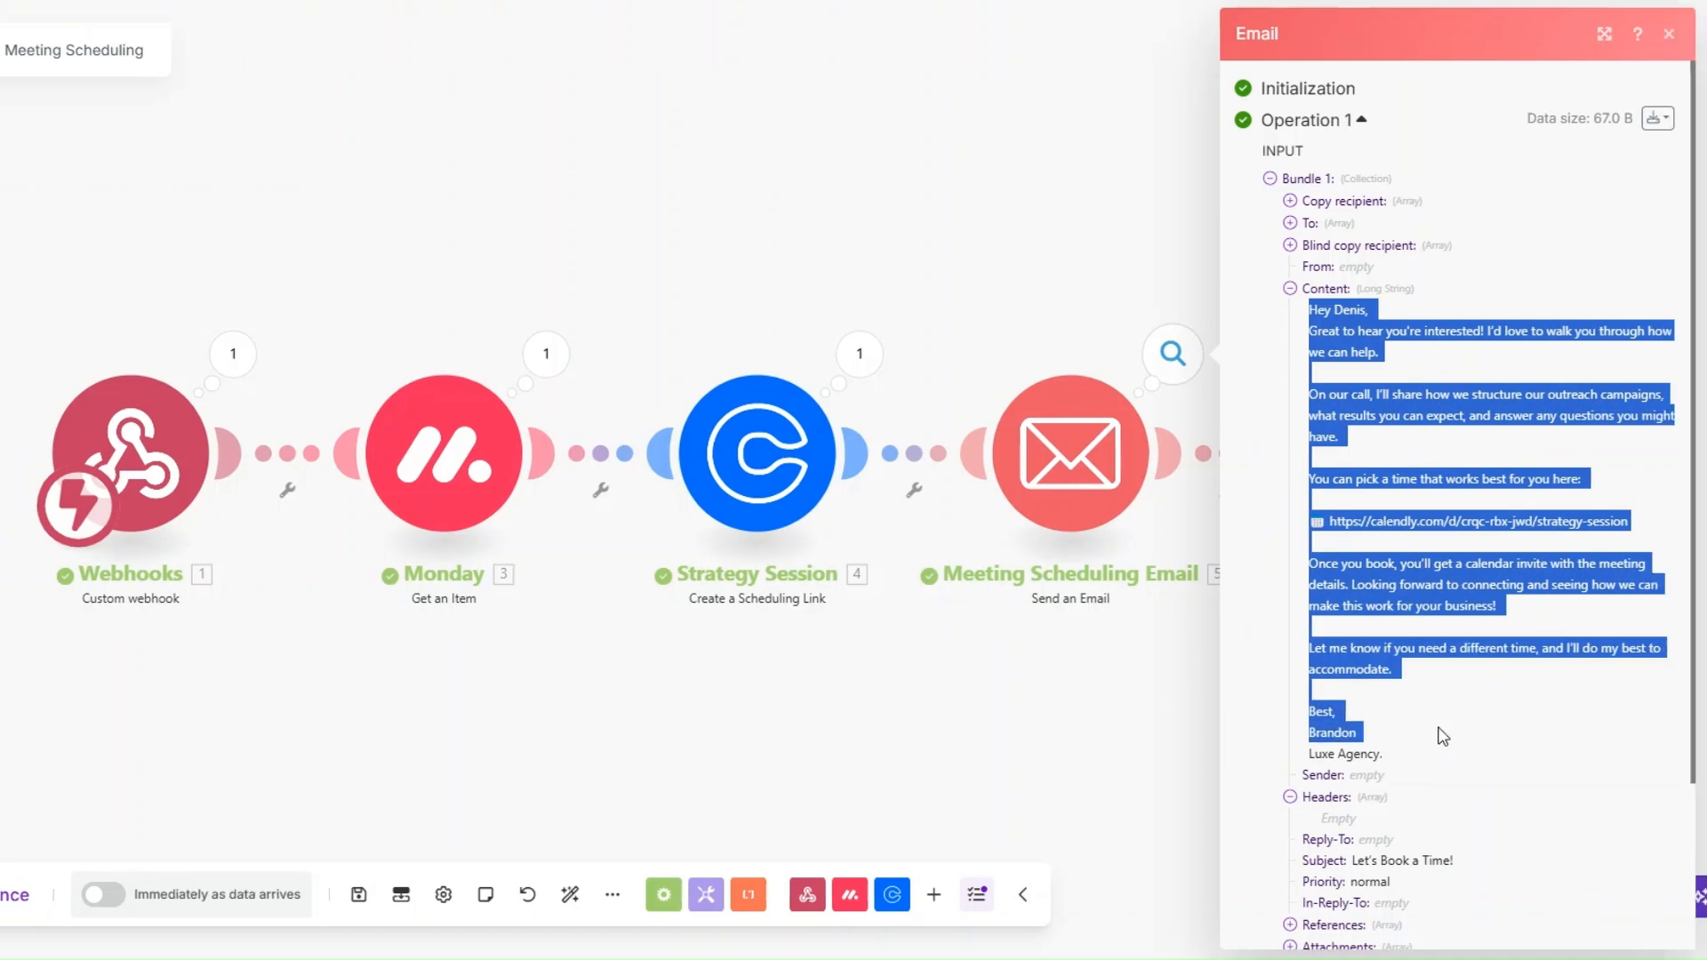
pyautogui.click(1493, 726)
pyautogui.moveTo(1365, 521); pyautogui.dragTo(1683, 531)
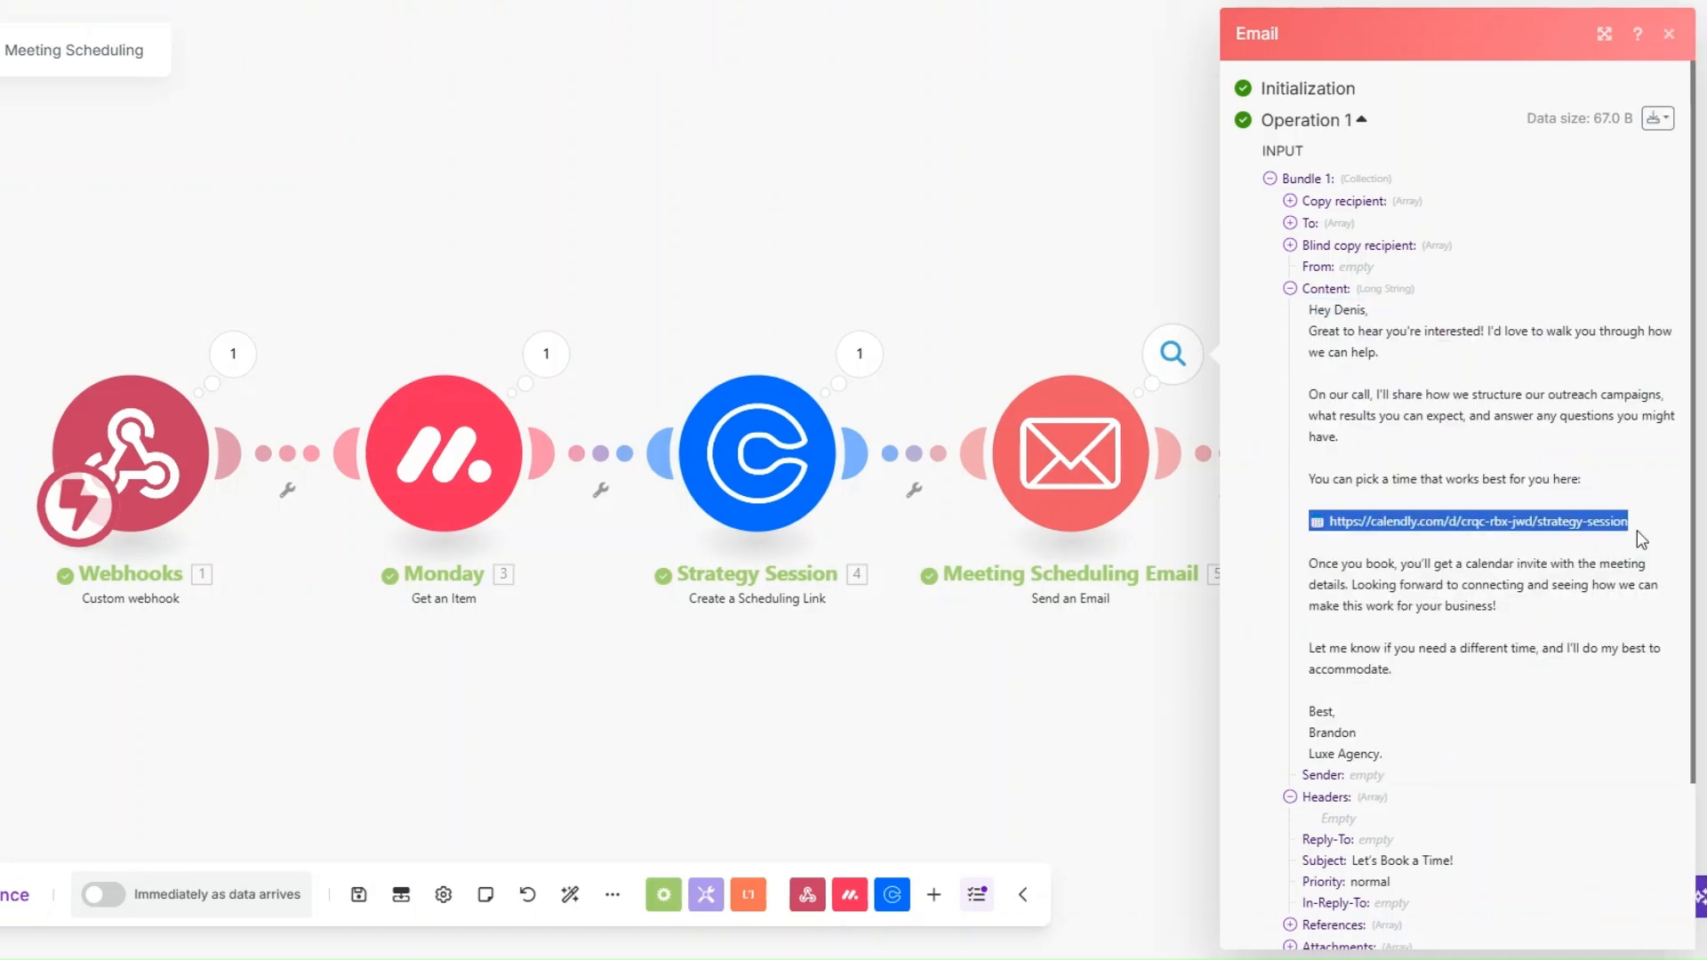
pyautogui.click(1212, 601)
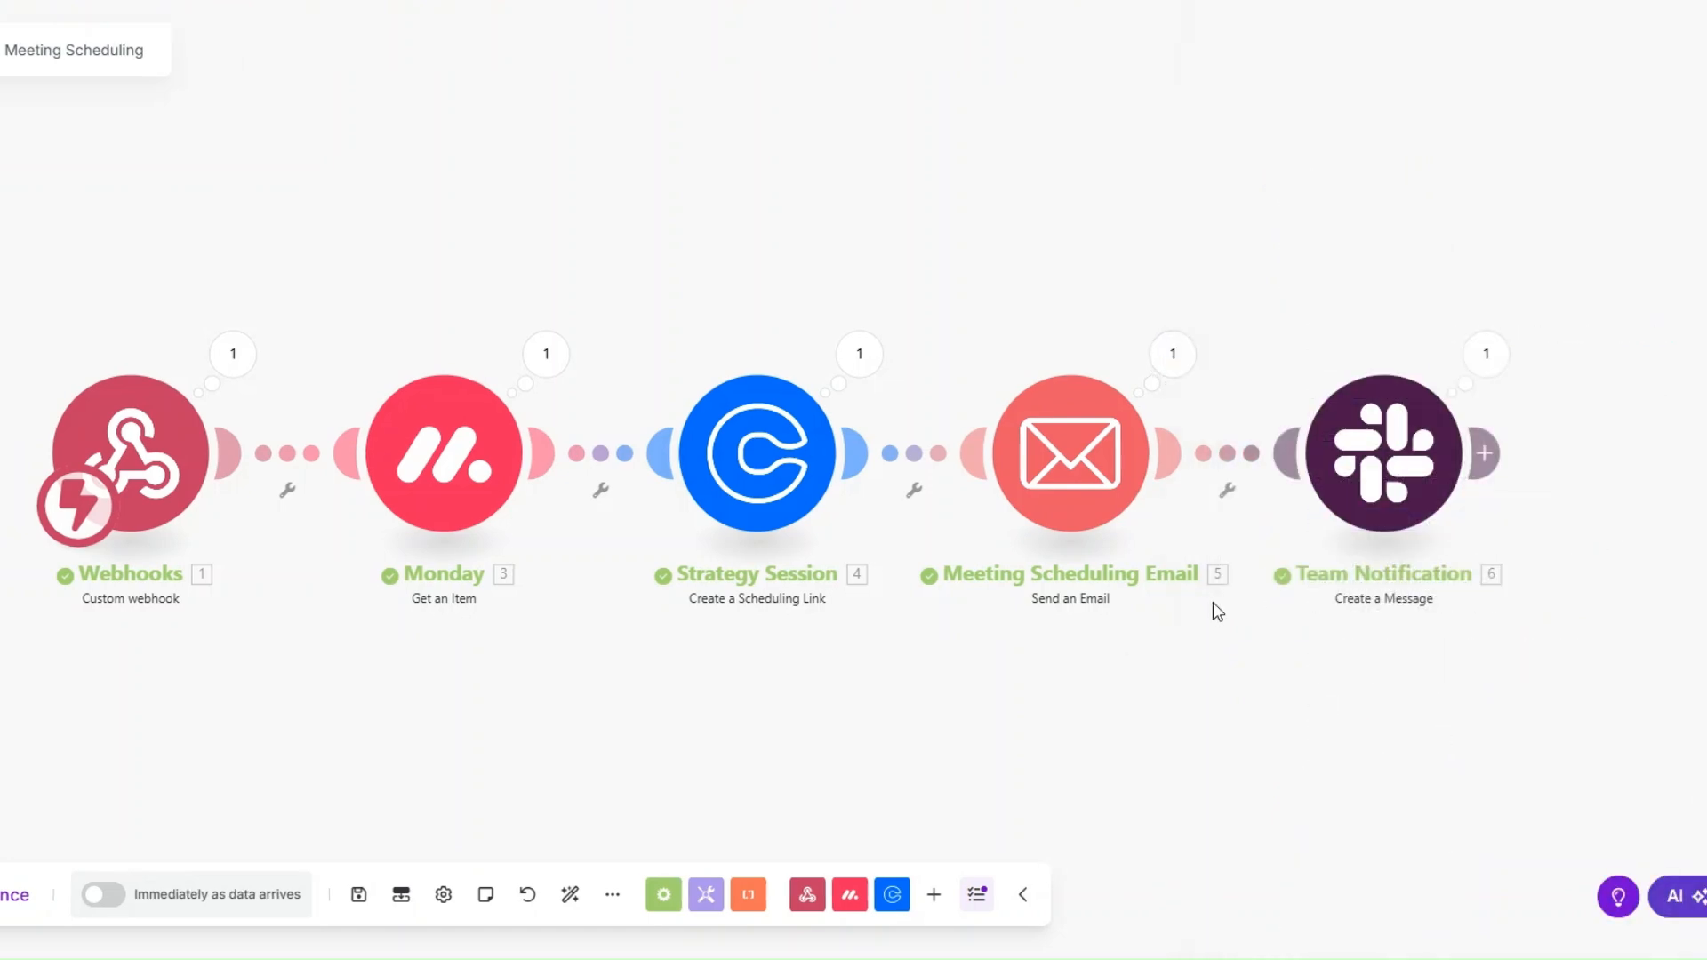
# Step: Examine the message text posted to the team in the Team Notification module's run output
pyautogui.click(1483, 358)
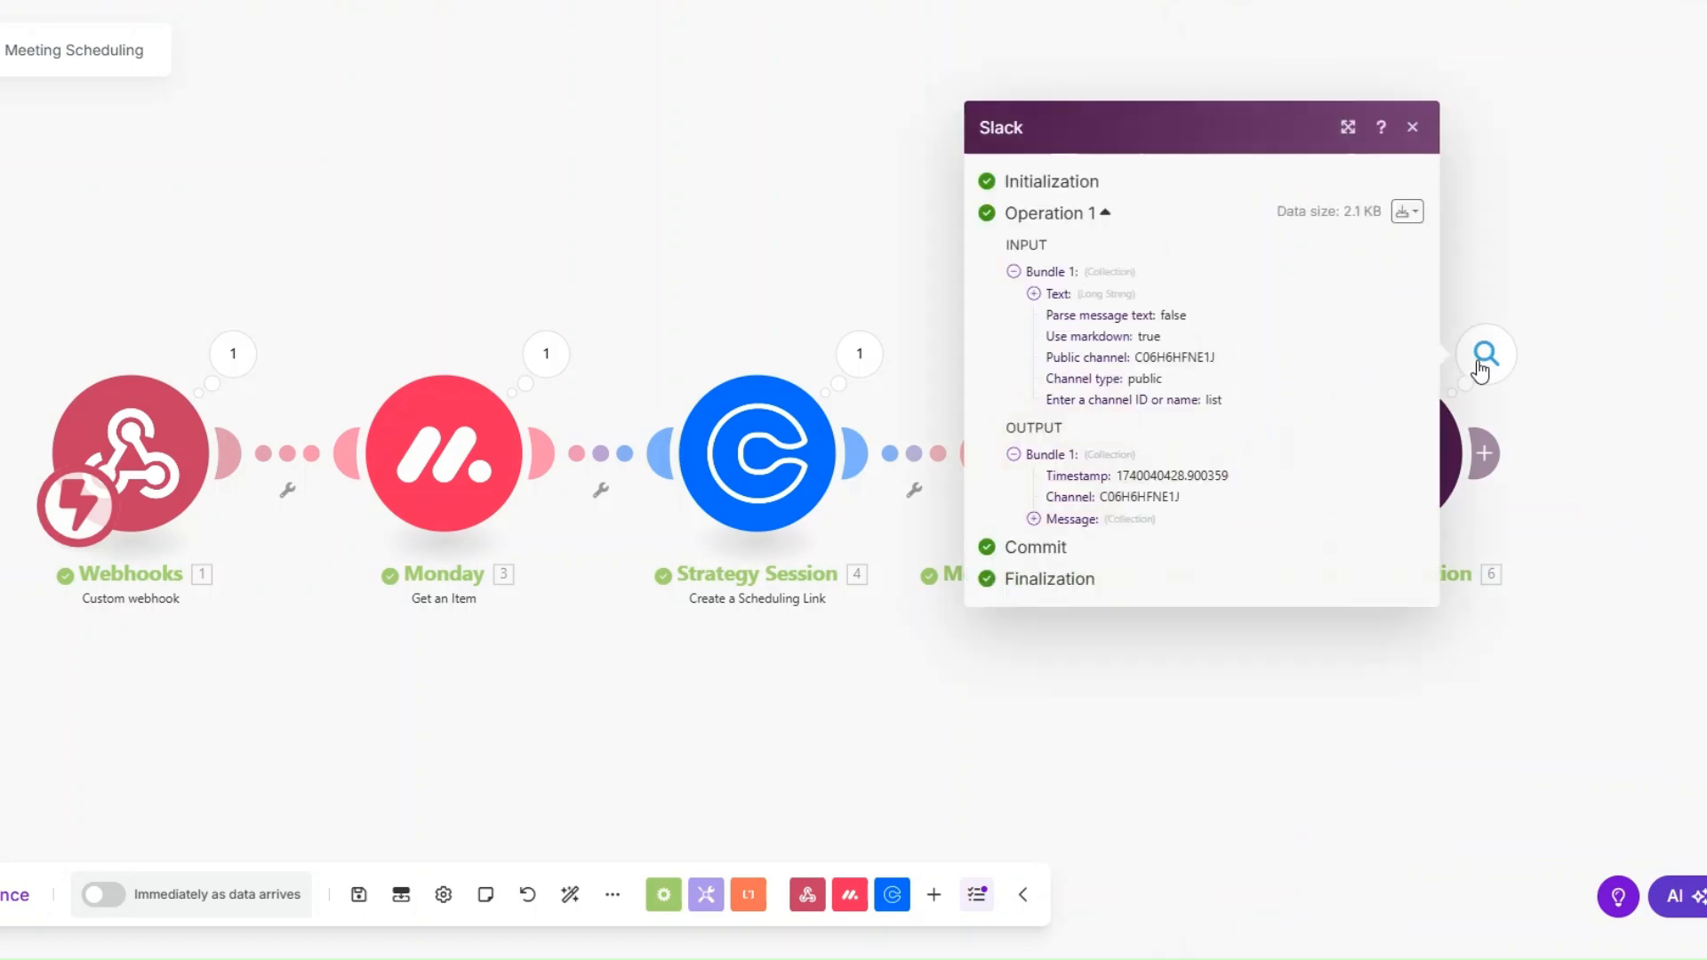
pyautogui.click(1034, 519)
pyautogui.click(1055, 555)
pyautogui.moveTo(1074, 575); pyautogui.dragTo(1165, 916)
pyautogui.click(1096, 609)
pyautogui.moveTo(1076, 594); pyautogui.dragTo(1241, 915)
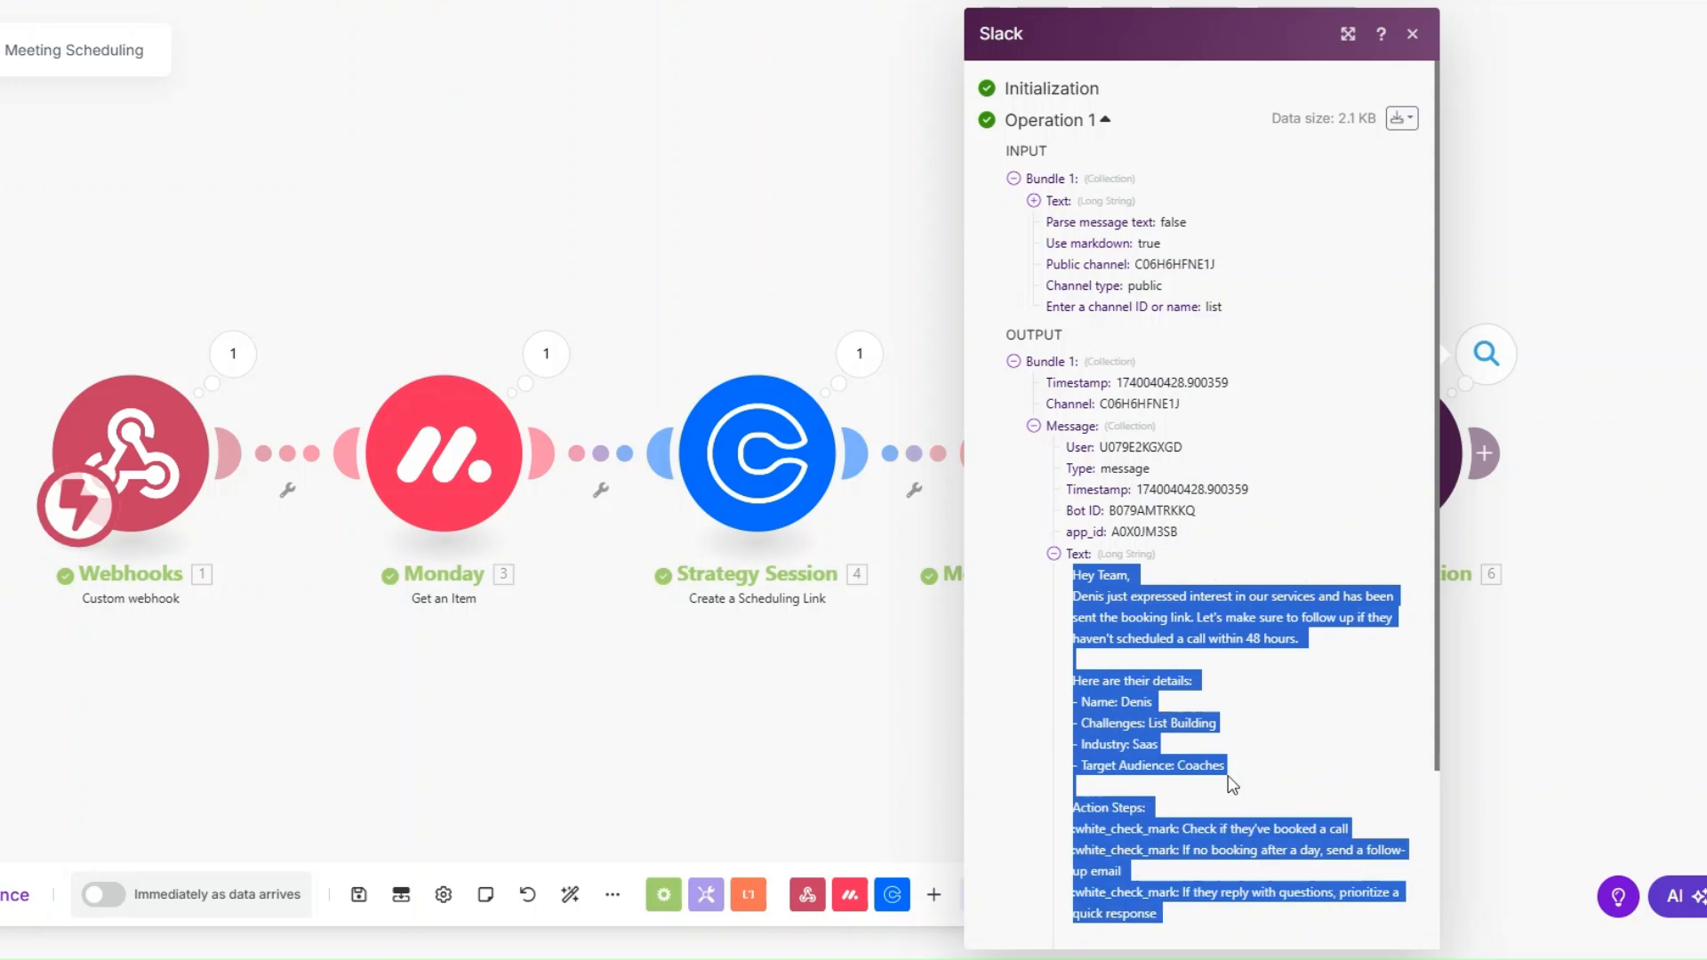
pyautogui.click(1228, 782)
pyautogui.scroll(-2, 1229, 782)
pyautogui.click(845, 638)
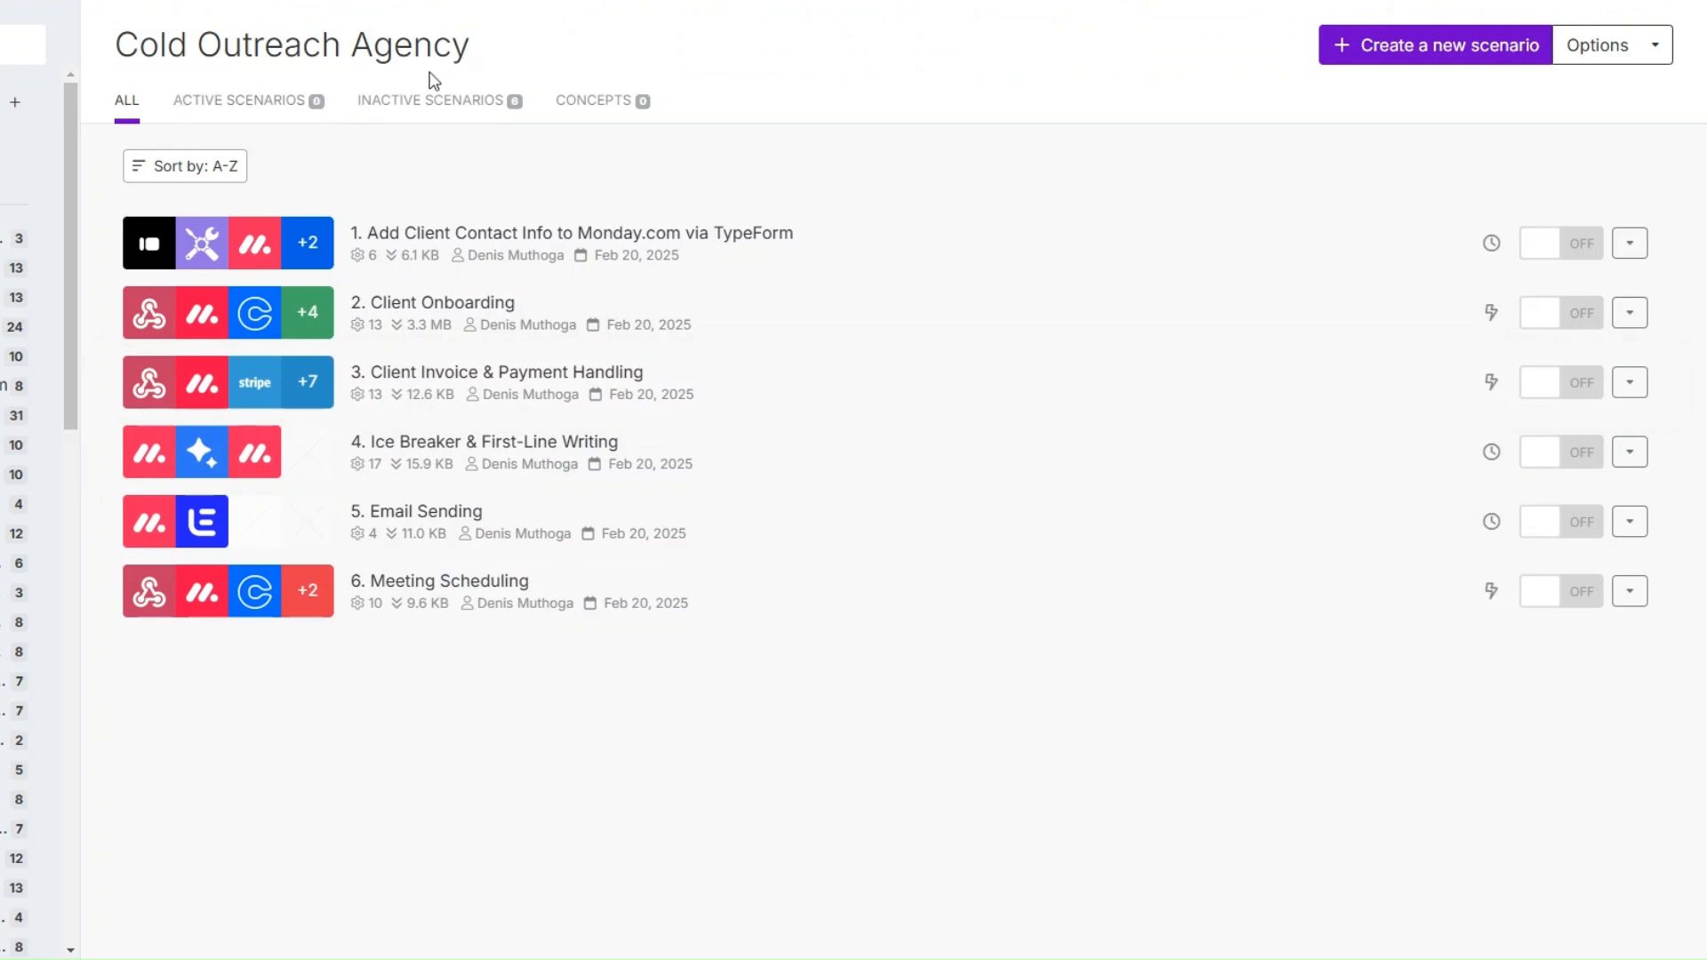
# Step: Create a new scenario named "7. Cold Call Scripts" starting with a Monday List Board's Items module
pyautogui.click(1405, 46)
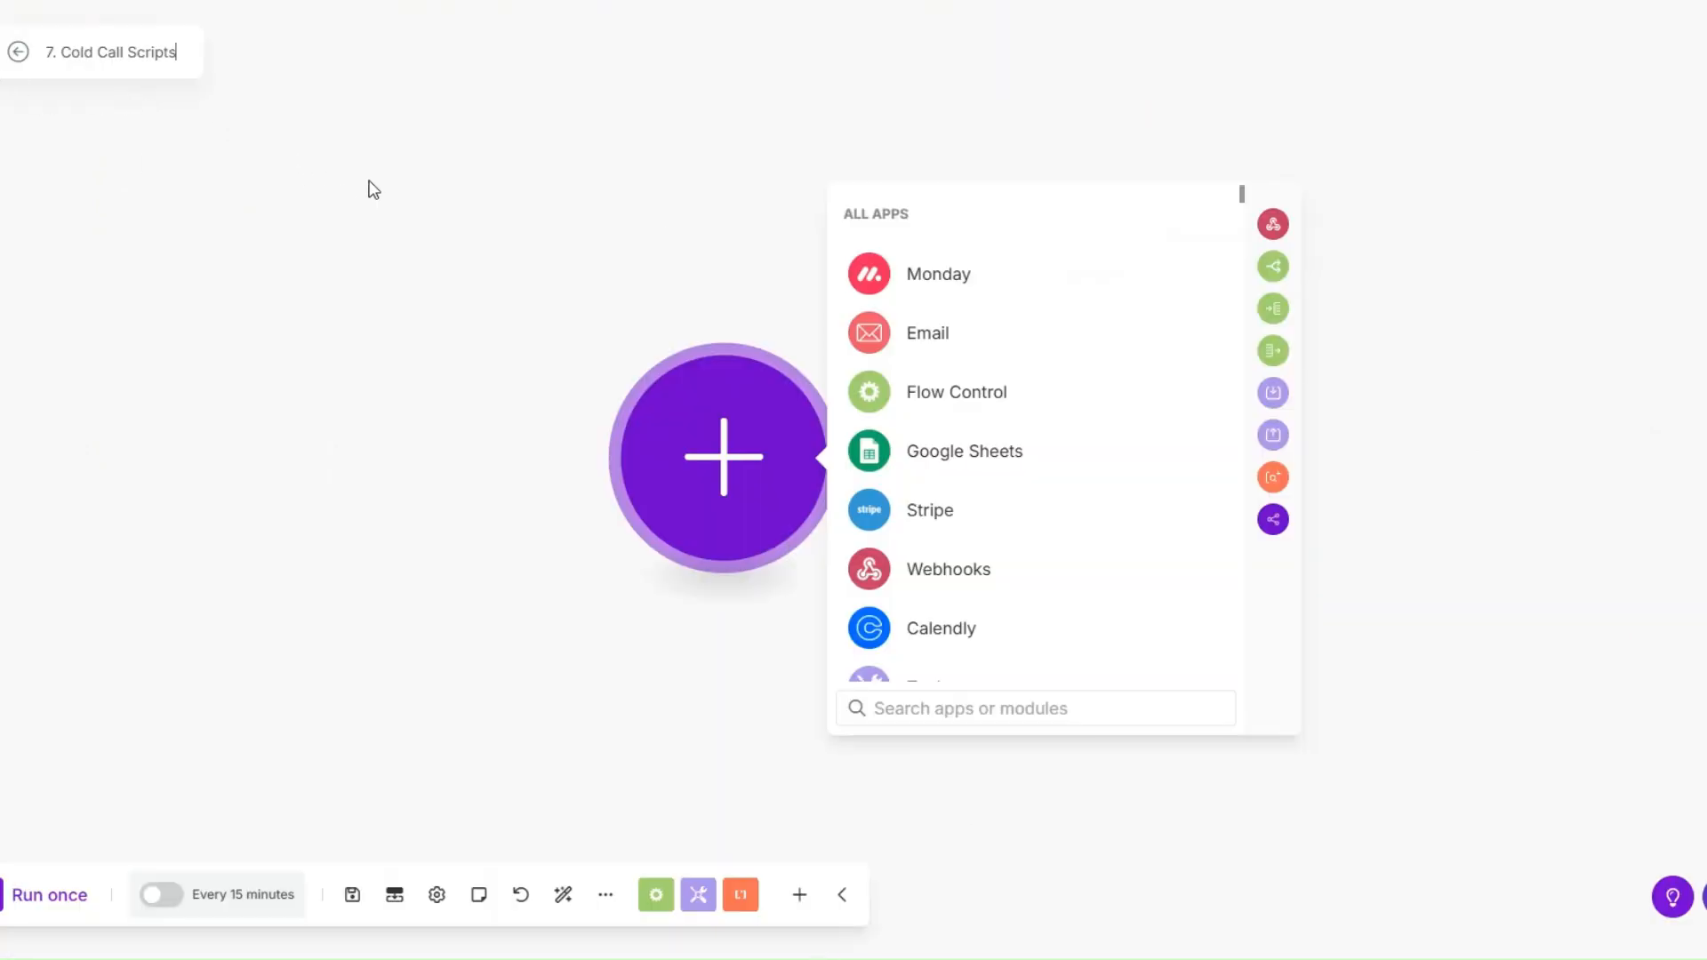
pyautogui.click(939, 283)
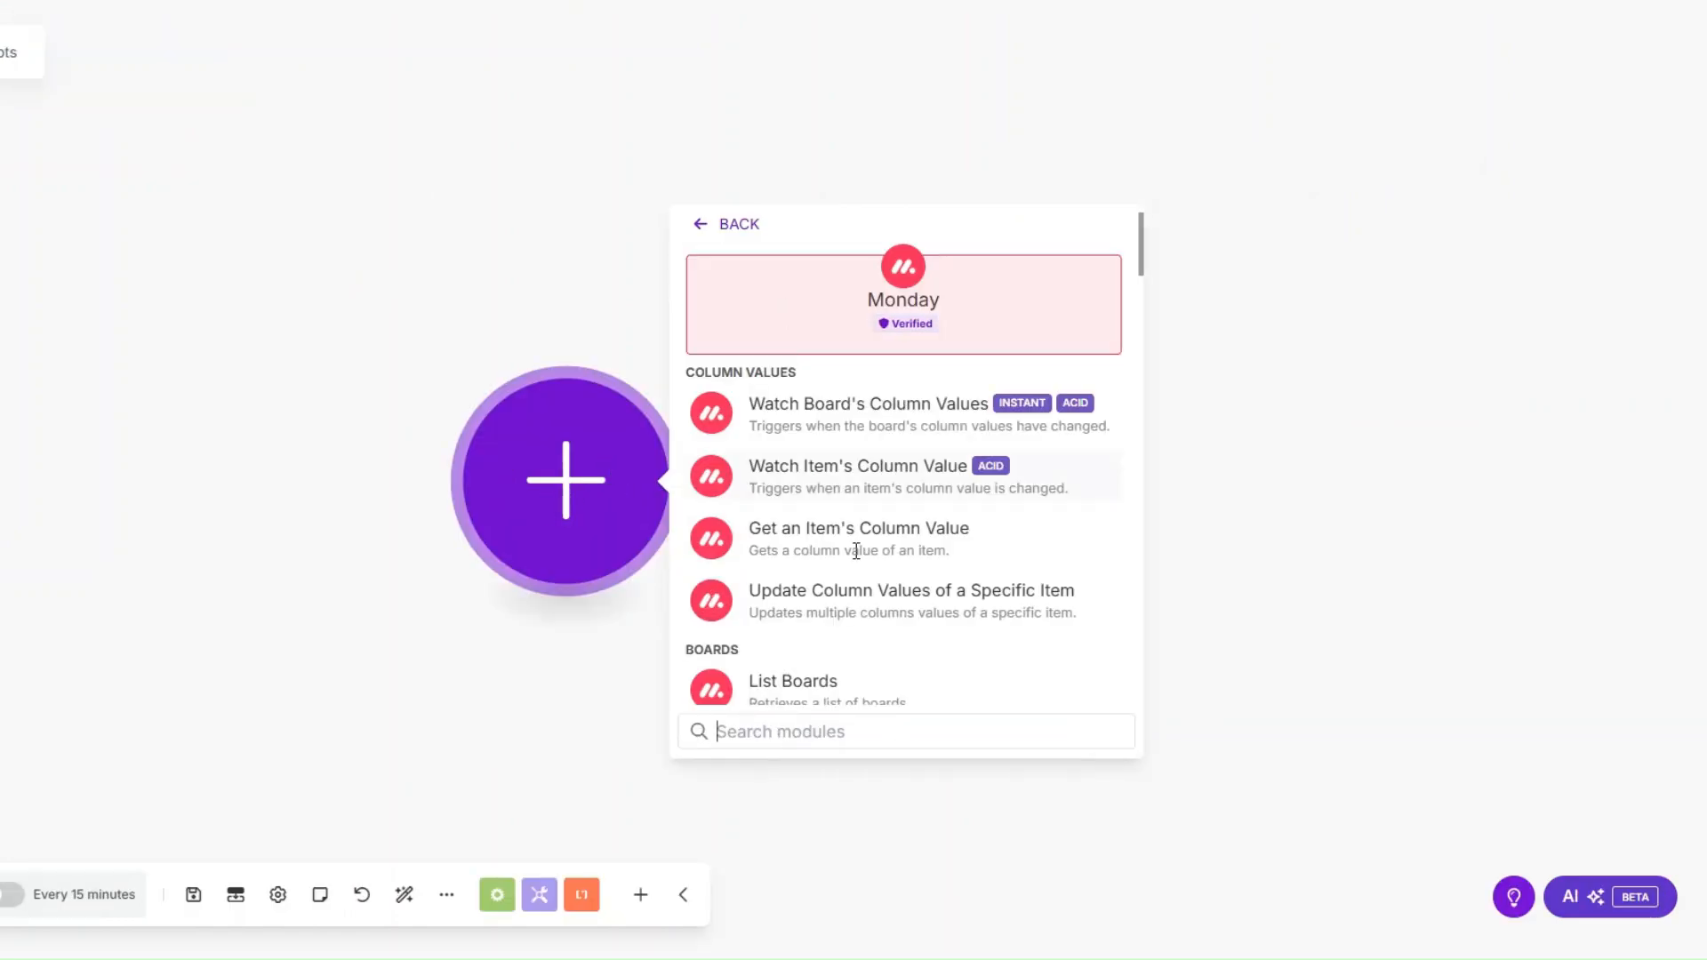
pyautogui.scroll(-3, 1031, 584)
pyautogui.scroll(-6, 872, 607)
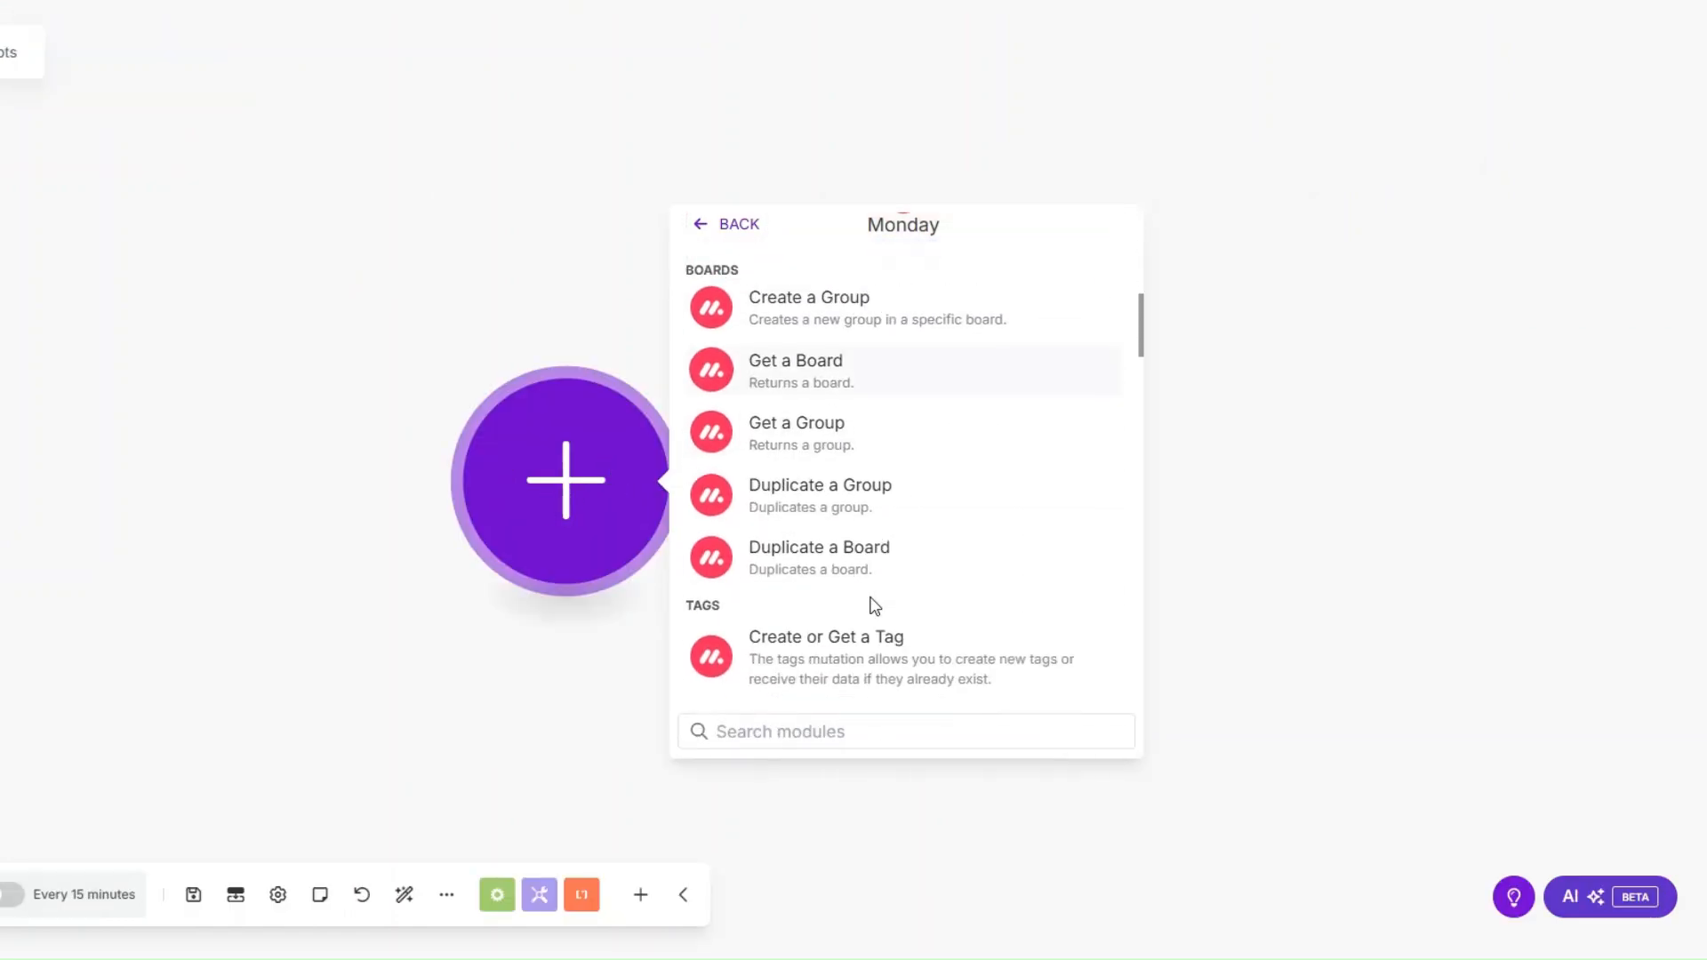
pyautogui.write('list')
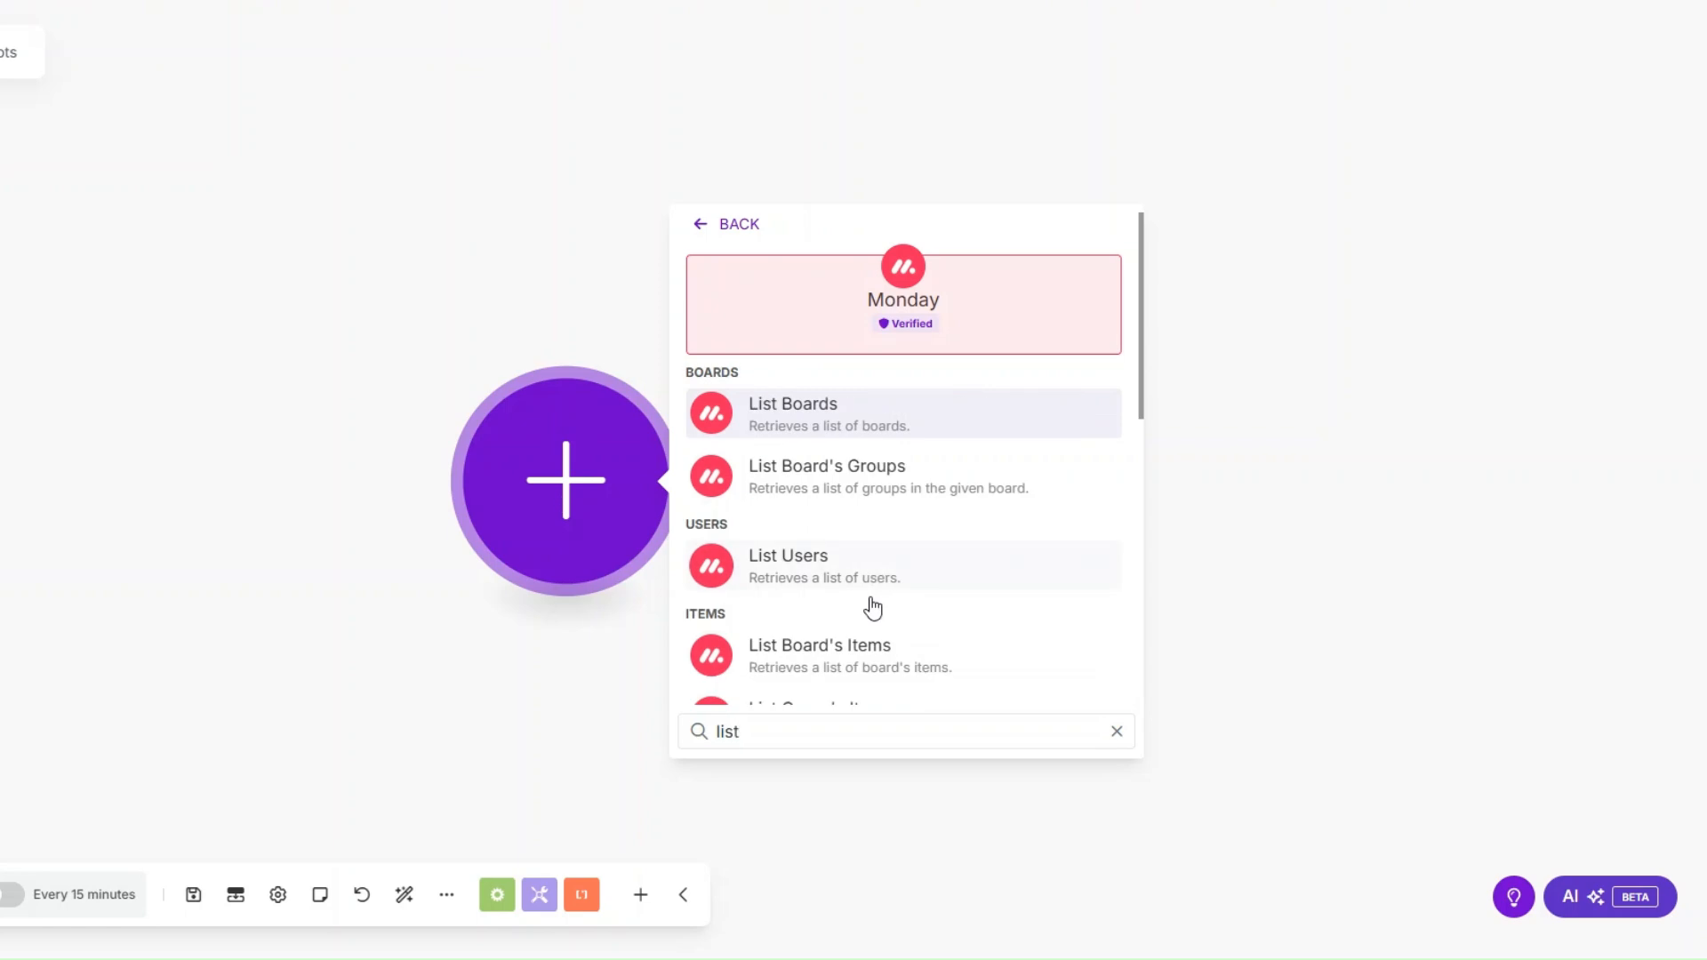
pyautogui.click(812, 655)
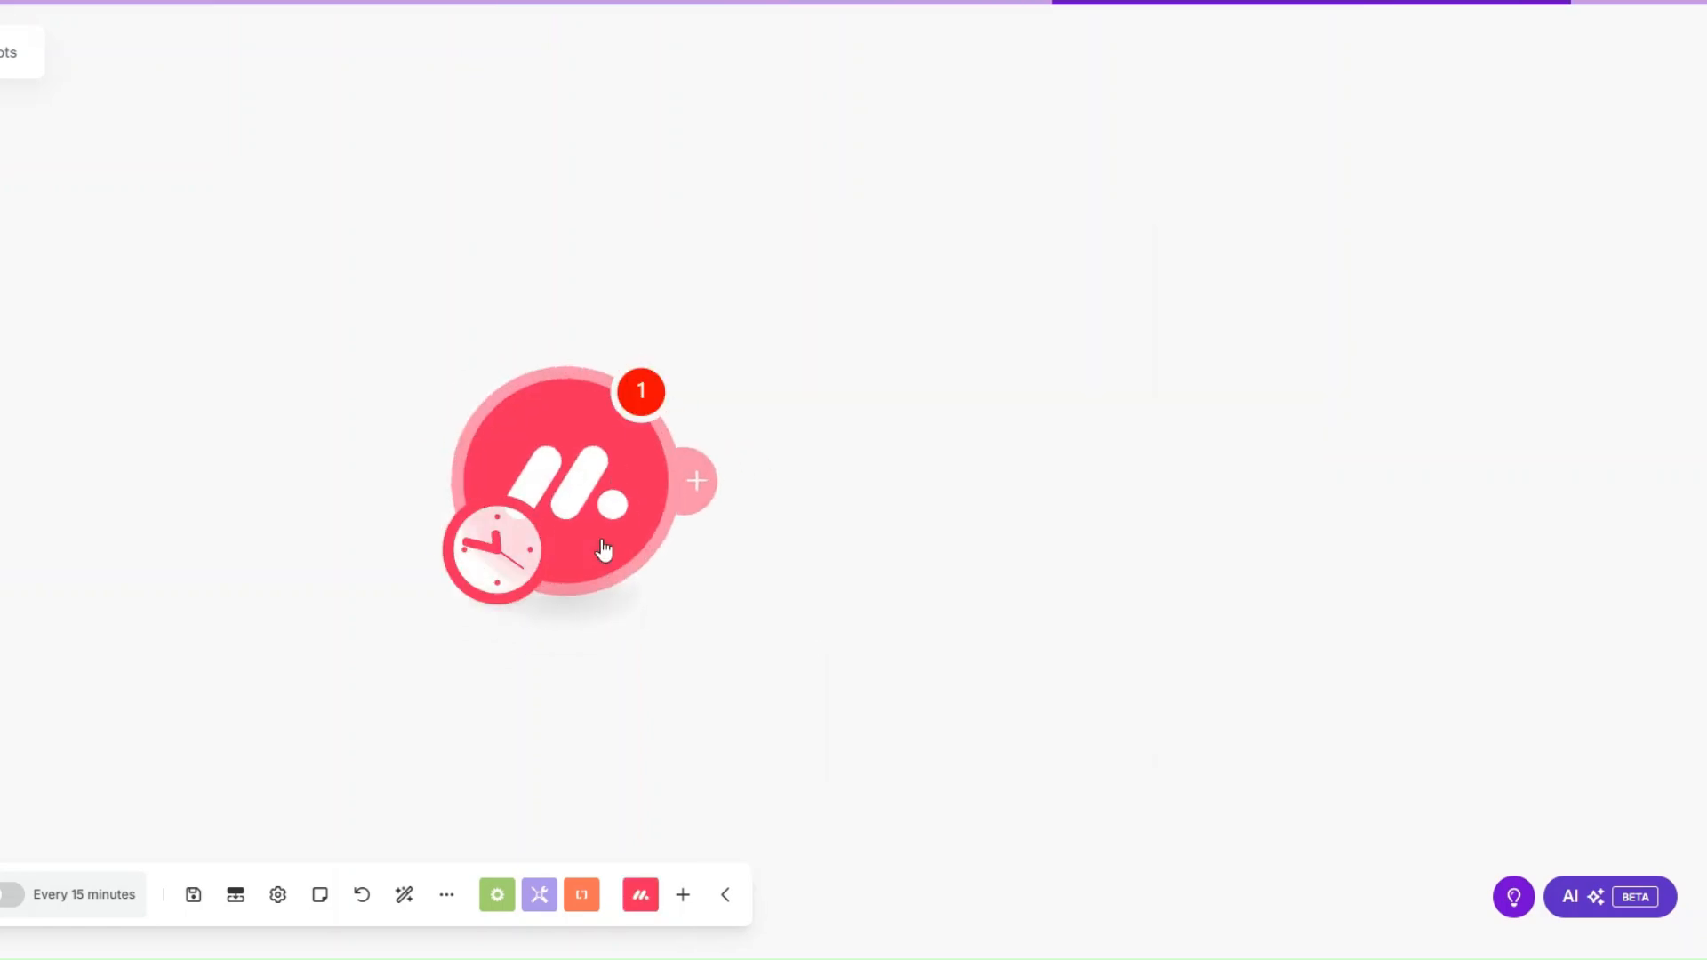
# Step: Set the Monday module's limit to 2 and its board to Cold Outreach Agency Prospects
pyautogui.click(371, 364)
pyautogui.press('BackSpace')
pyautogui.click(505, 456)
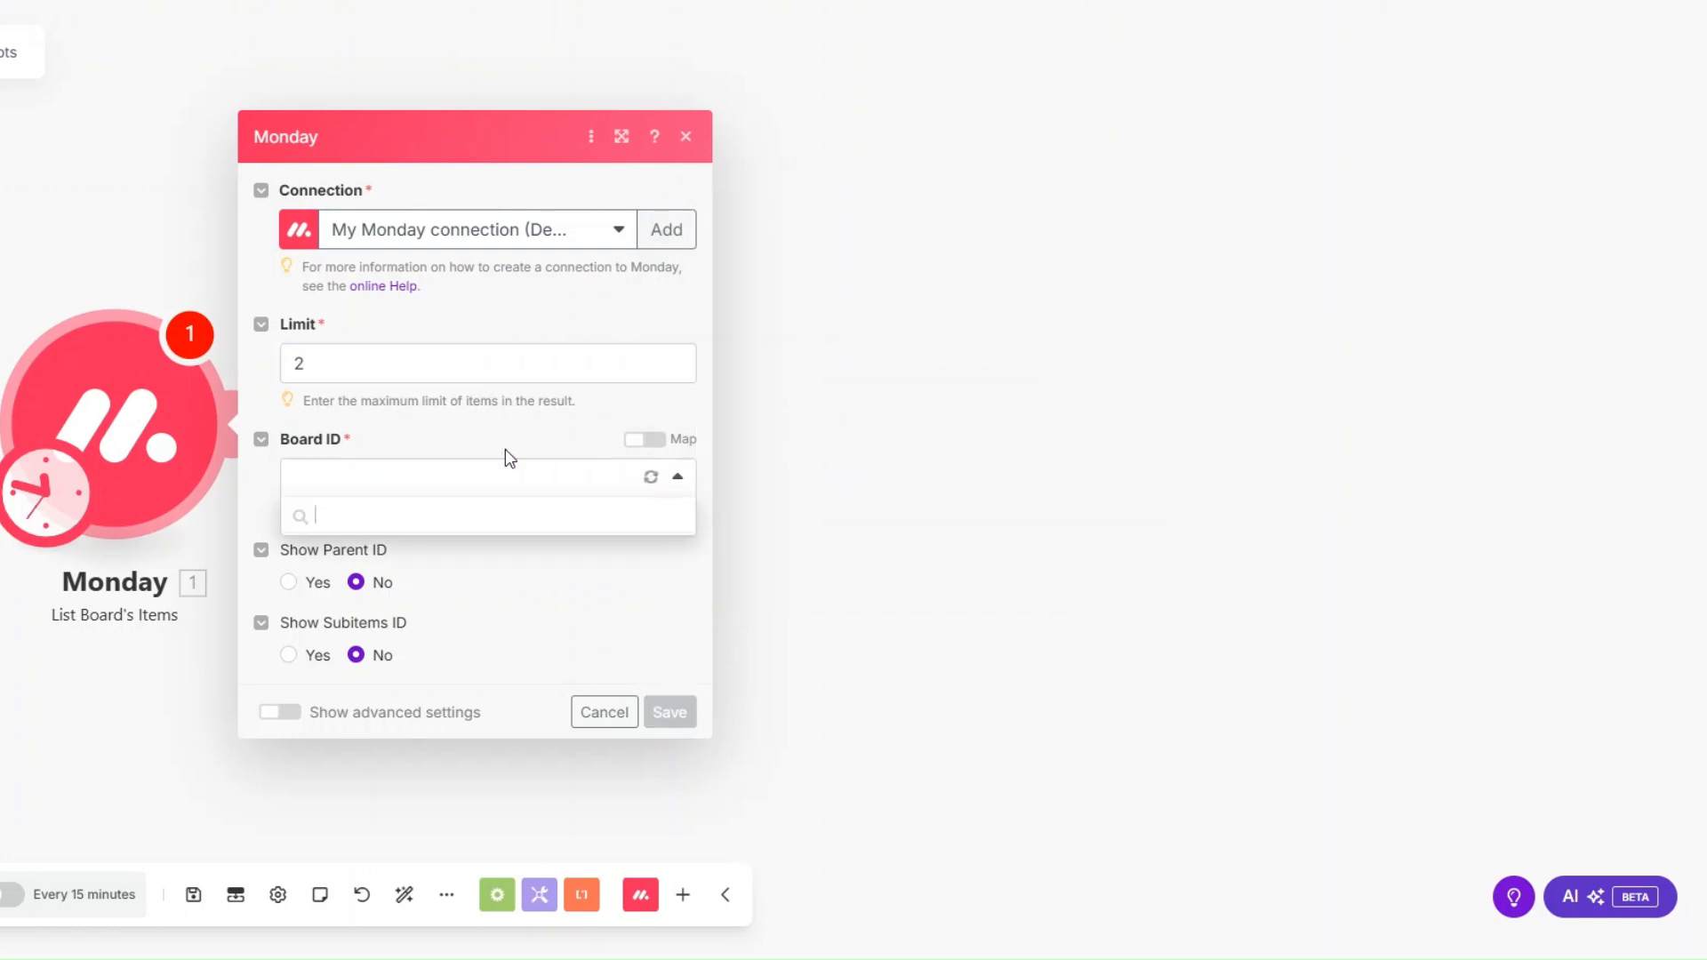
pyautogui.scroll(-3, 486, 623)
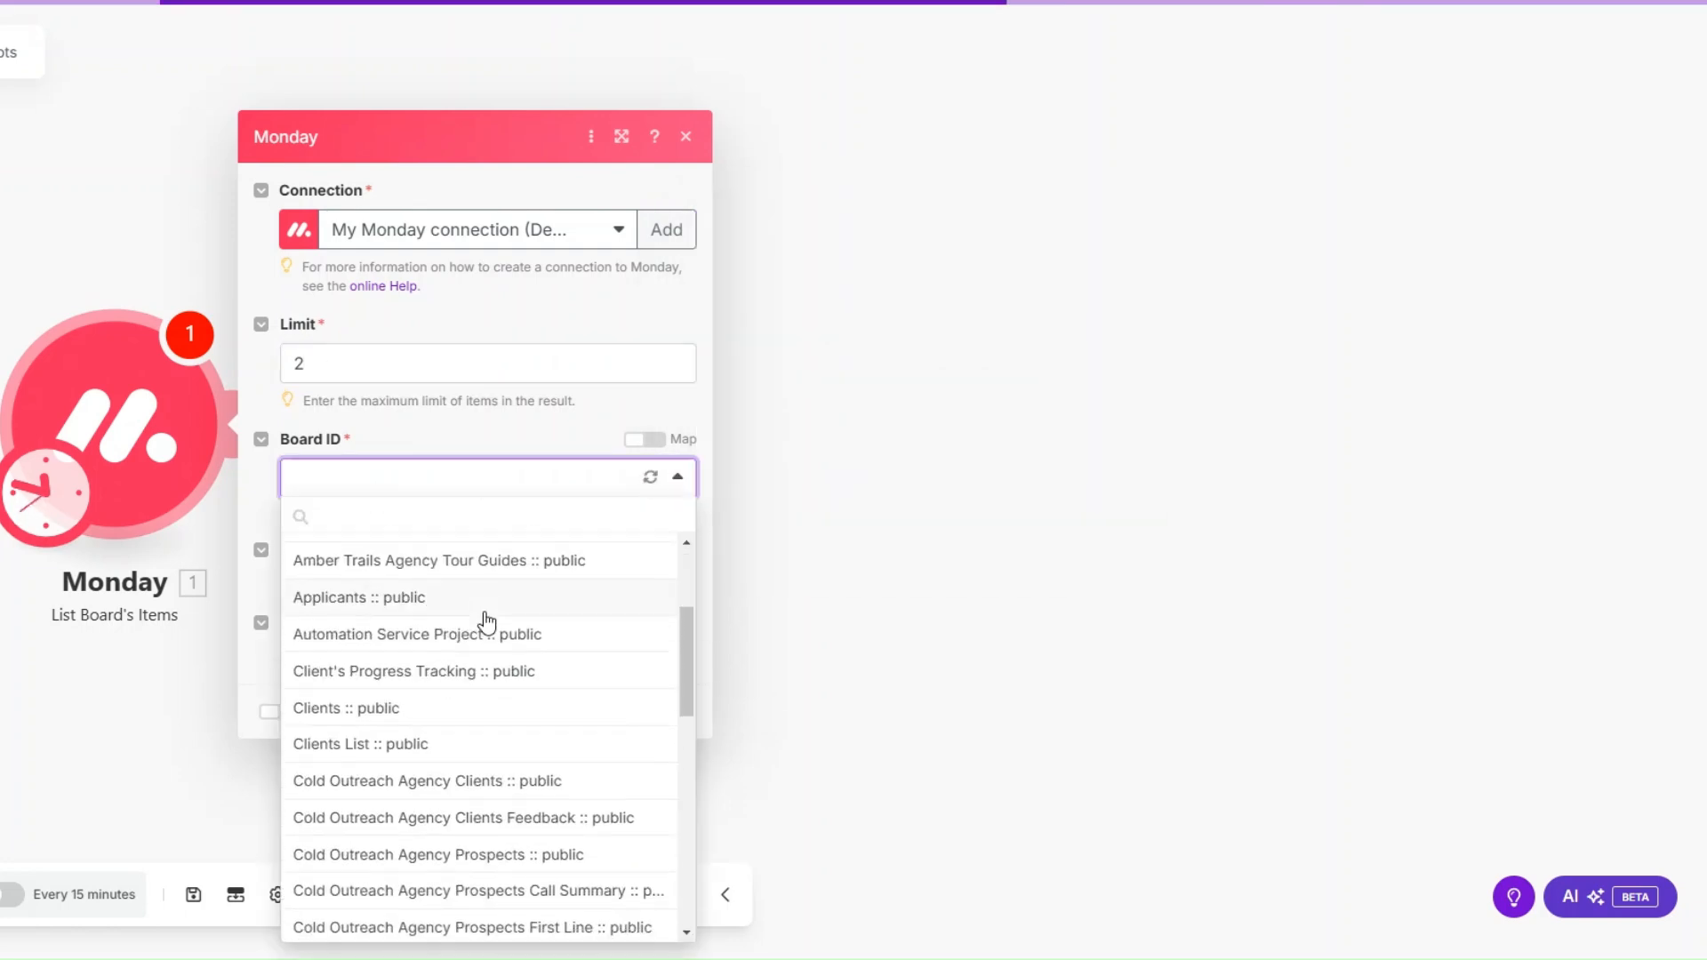
pyautogui.click(480, 868)
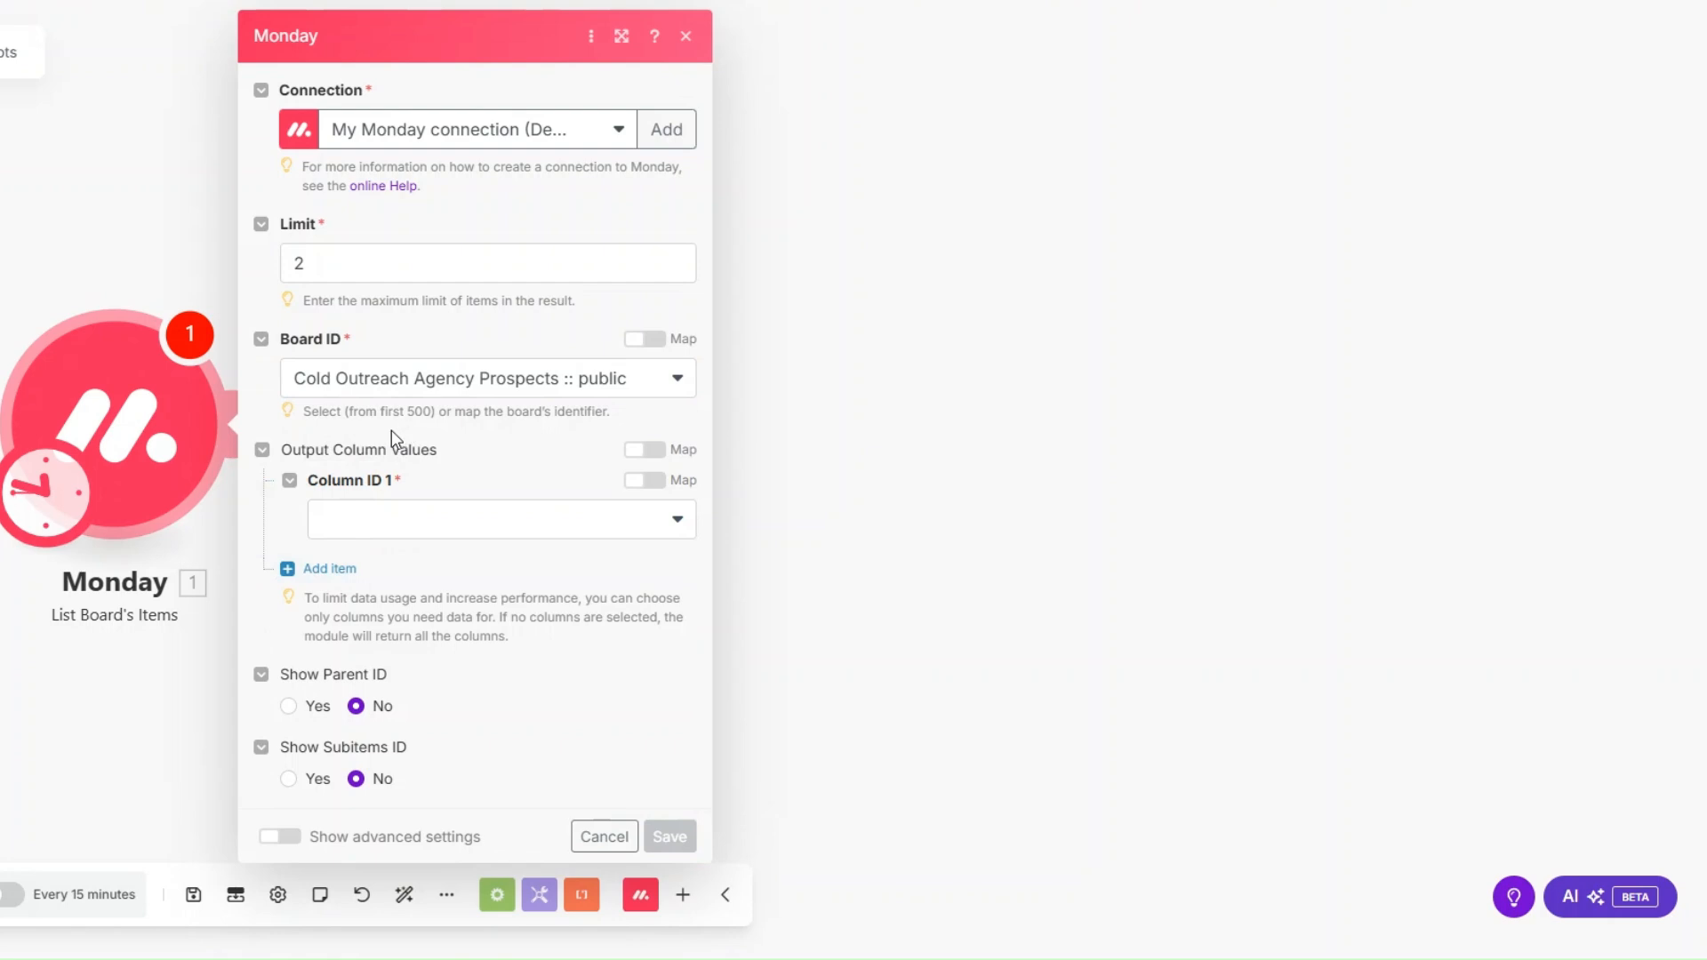
# Step: Include Business Industry, Challenges, Email and First Name as the Monday module's first four output columns
pyautogui.click(396, 530)
pyautogui.click(392, 594)
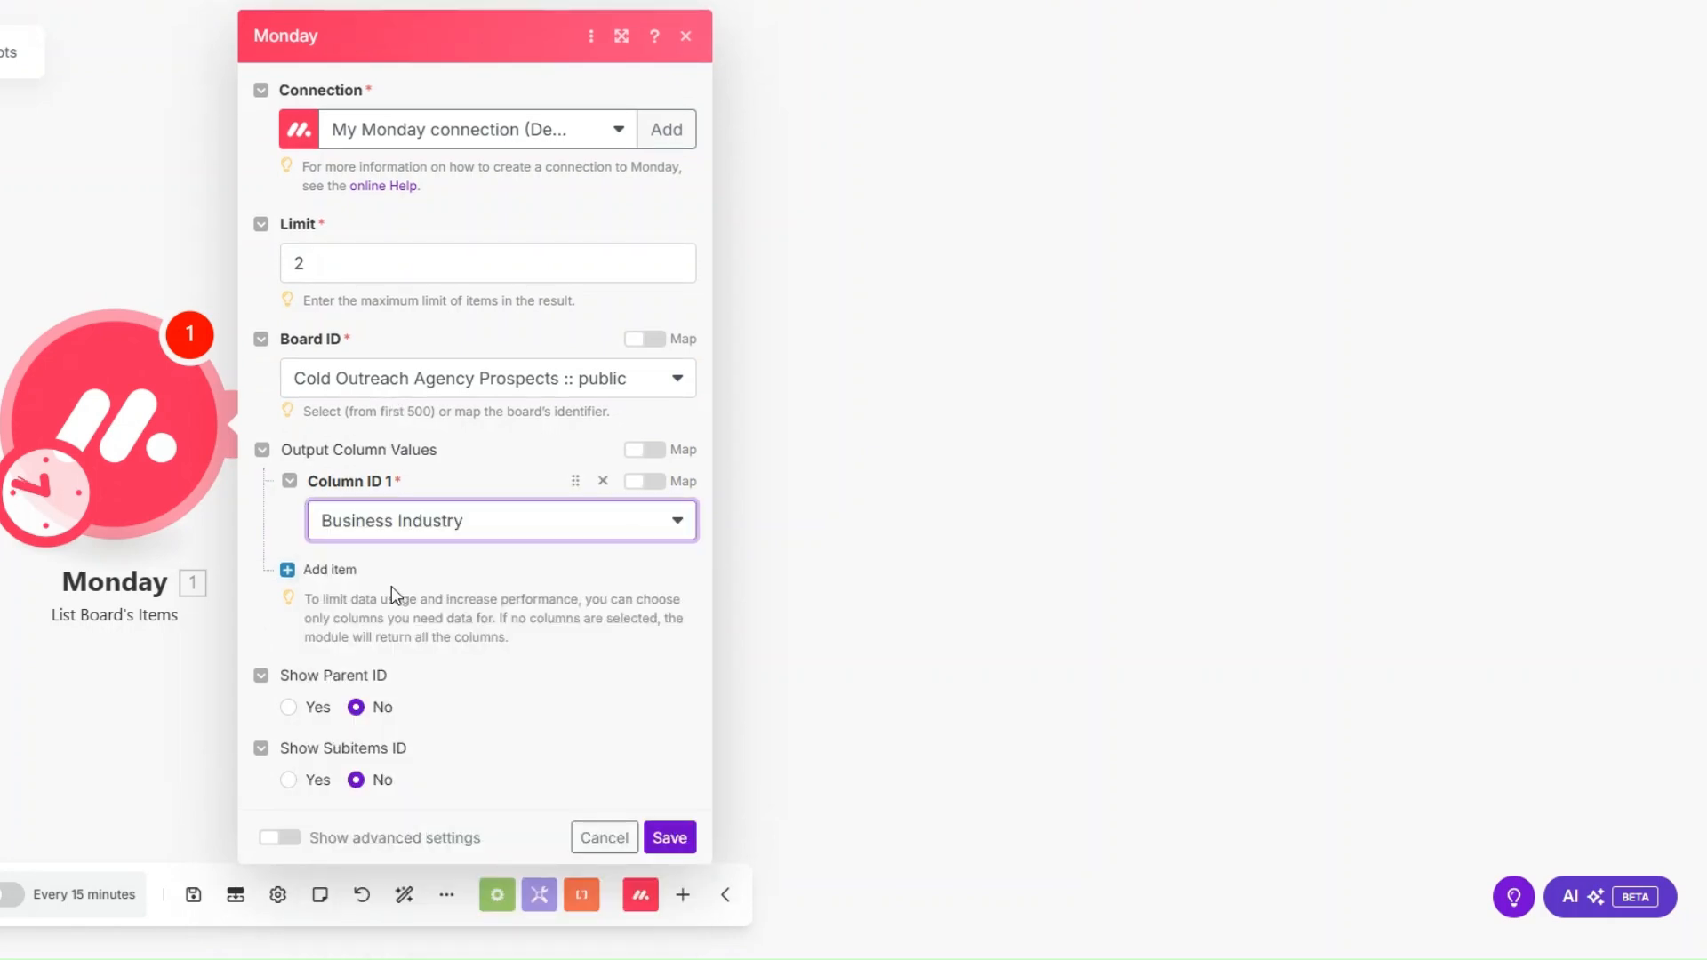
pyautogui.click(343, 571)
pyautogui.click(362, 618)
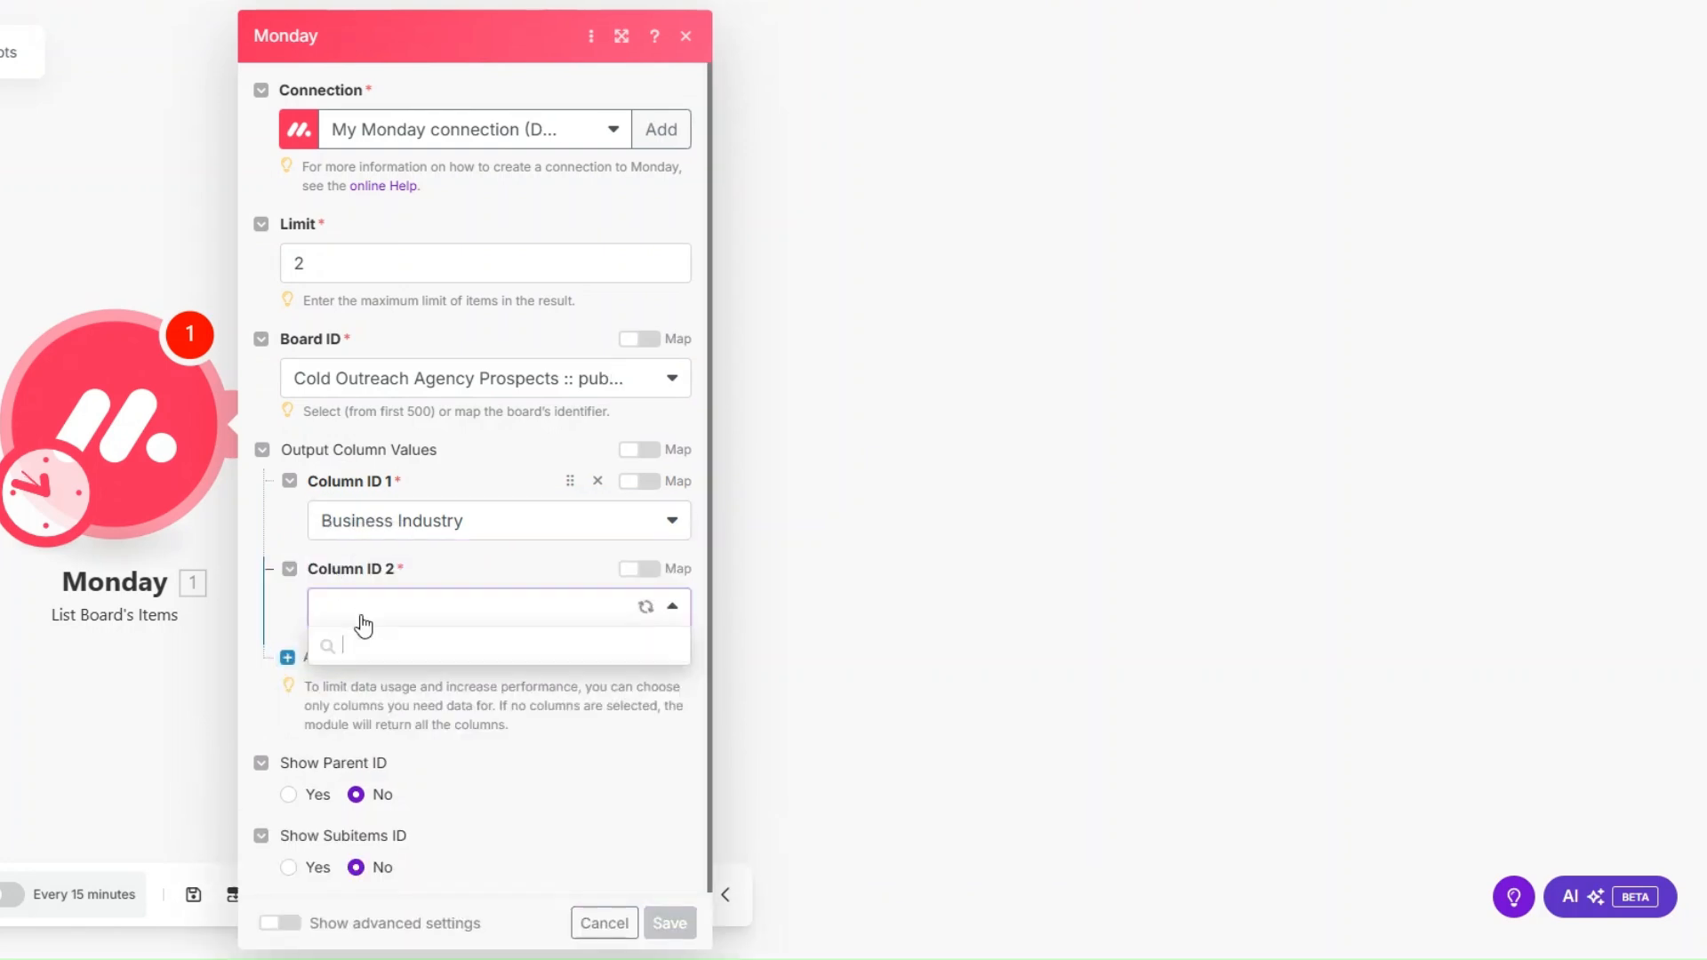
pyautogui.click(404, 704)
pyautogui.click(352, 658)
pyautogui.click(363, 694)
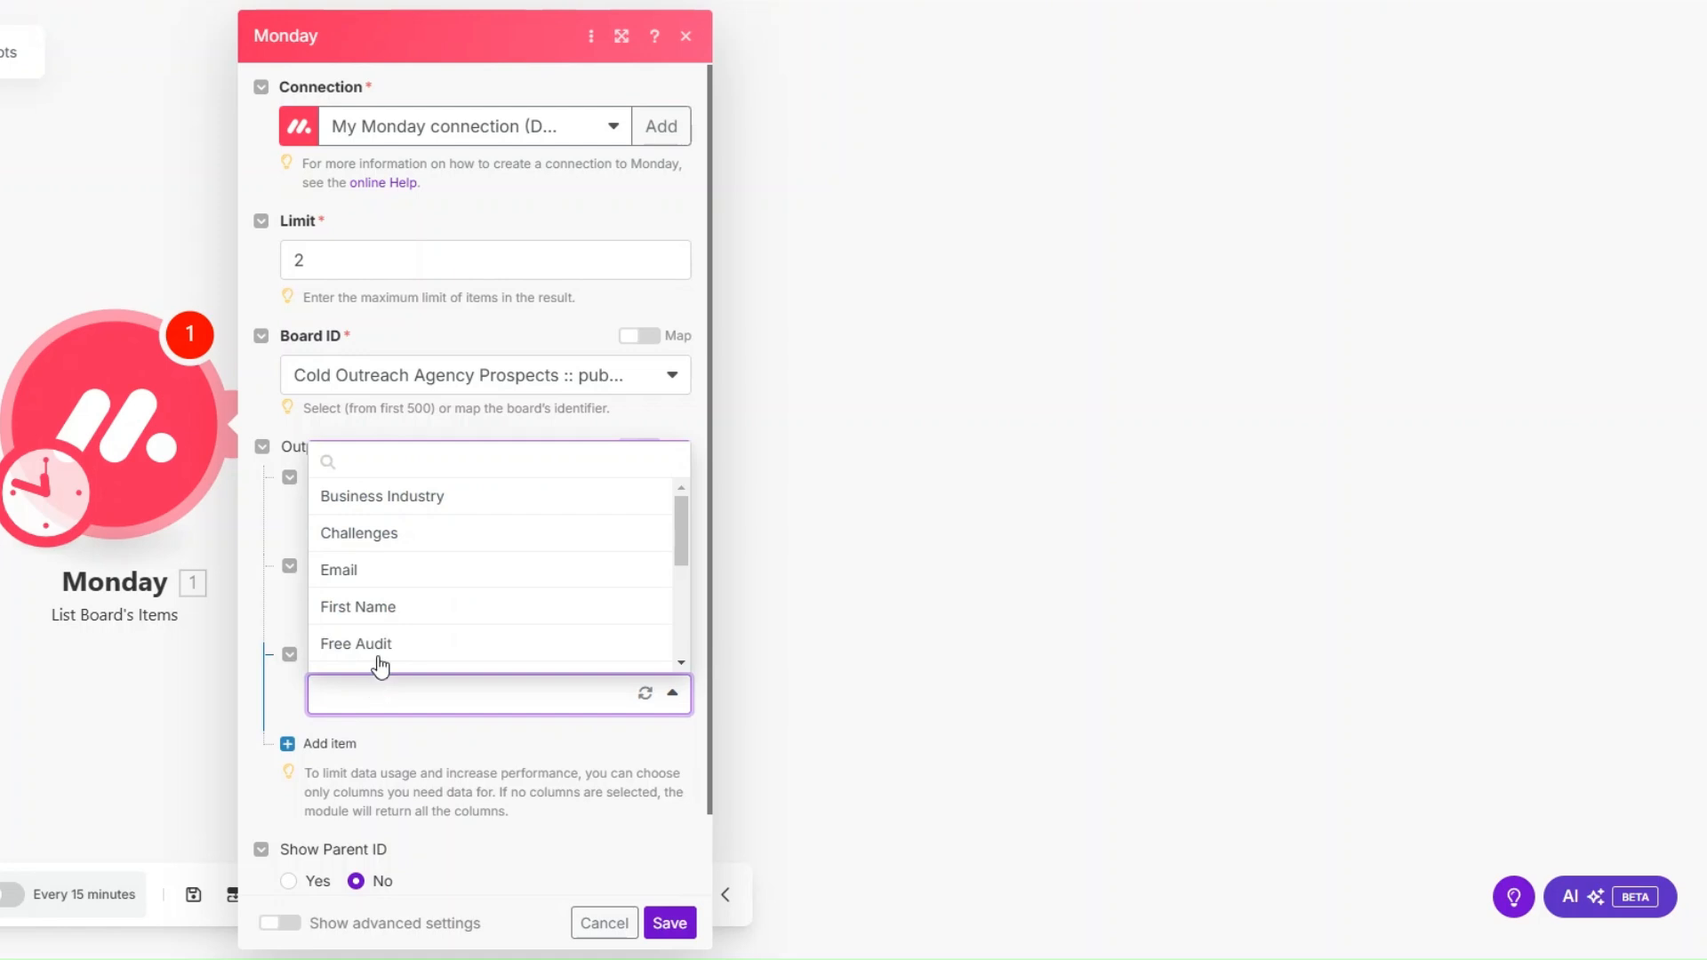
pyautogui.click(373, 567)
pyautogui.click(332, 743)
pyautogui.click(369, 782)
pyautogui.click(379, 722)
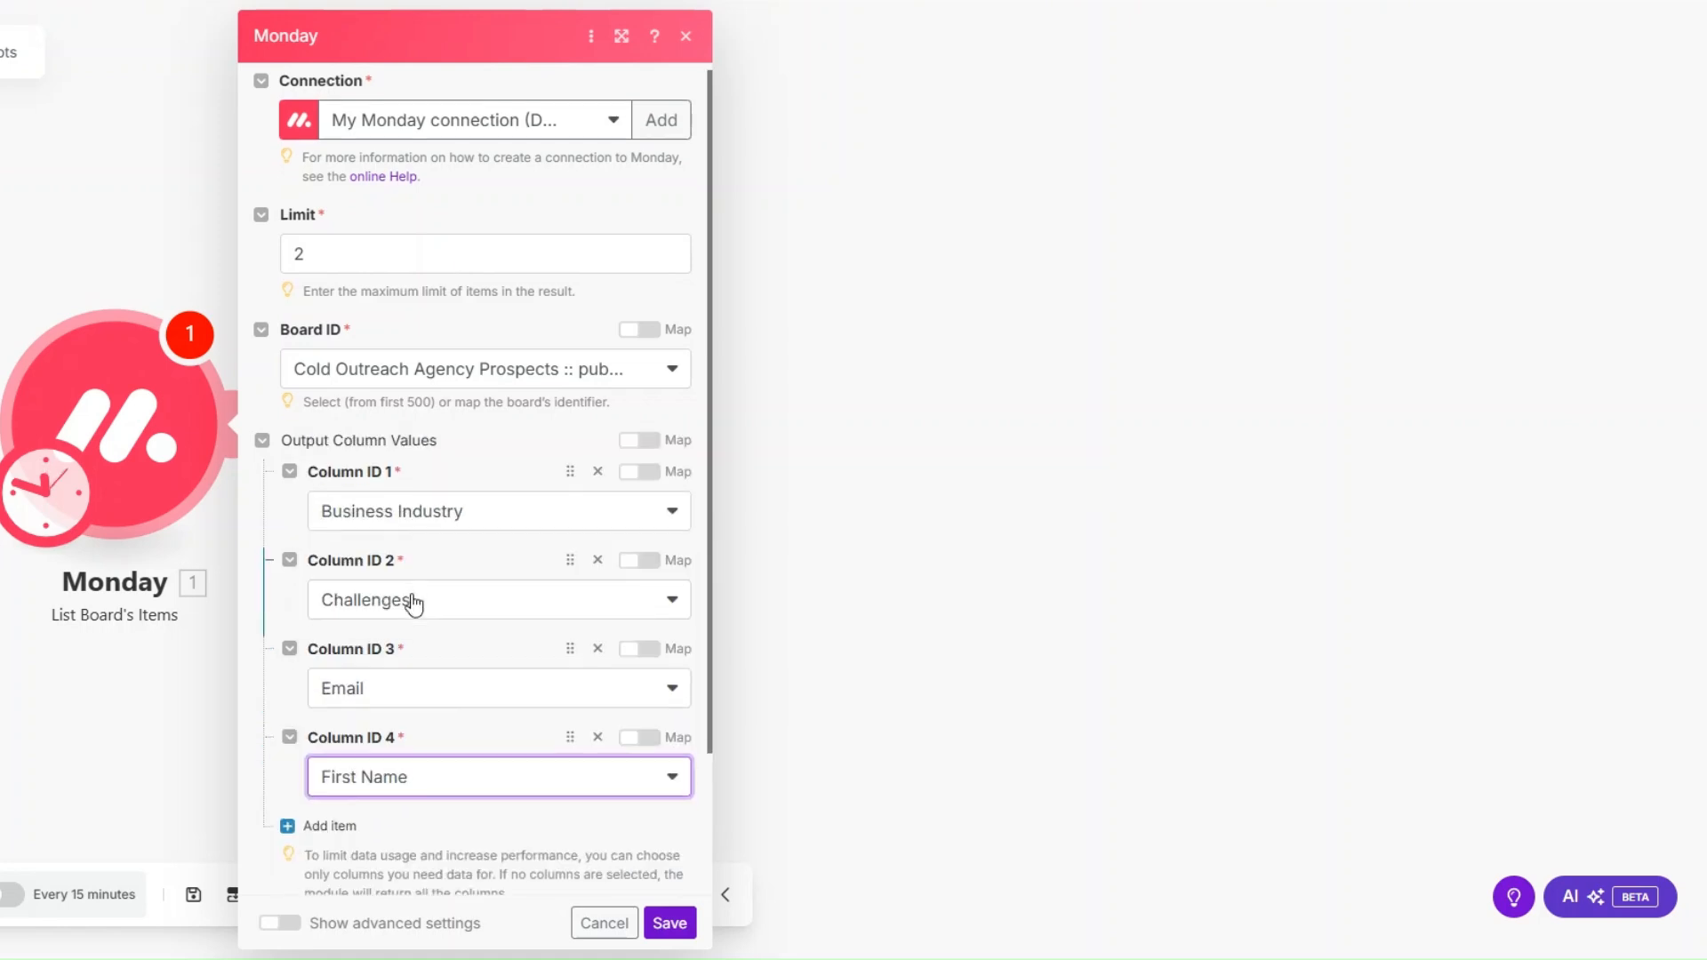
# Step: Add Last Name and Target Audience as output columns five and six, and save the Monday module
pyautogui.scroll(-3, 404, 614)
pyautogui.click(352, 659)
pyautogui.scroll(-2, 355, 665)
pyautogui.click(378, 612)
pyautogui.click(414, 864)
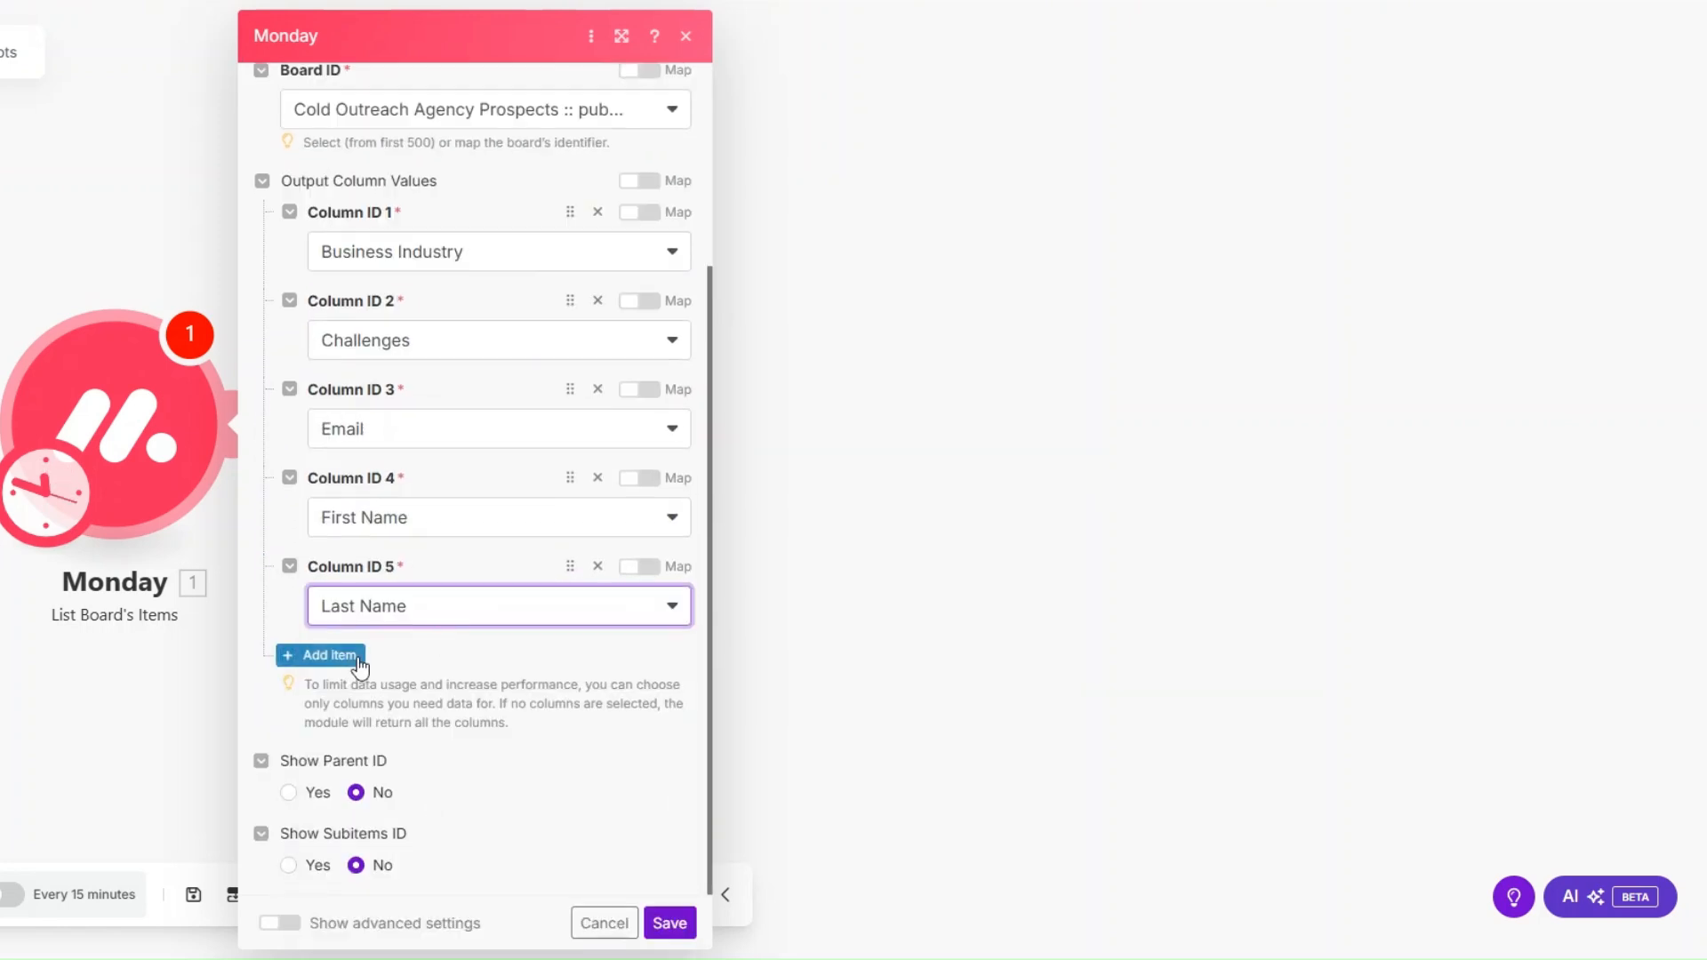
pyautogui.click(342, 657)
pyautogui.scroll(-1, 467, 600)
pyautogui.click(462, 605)
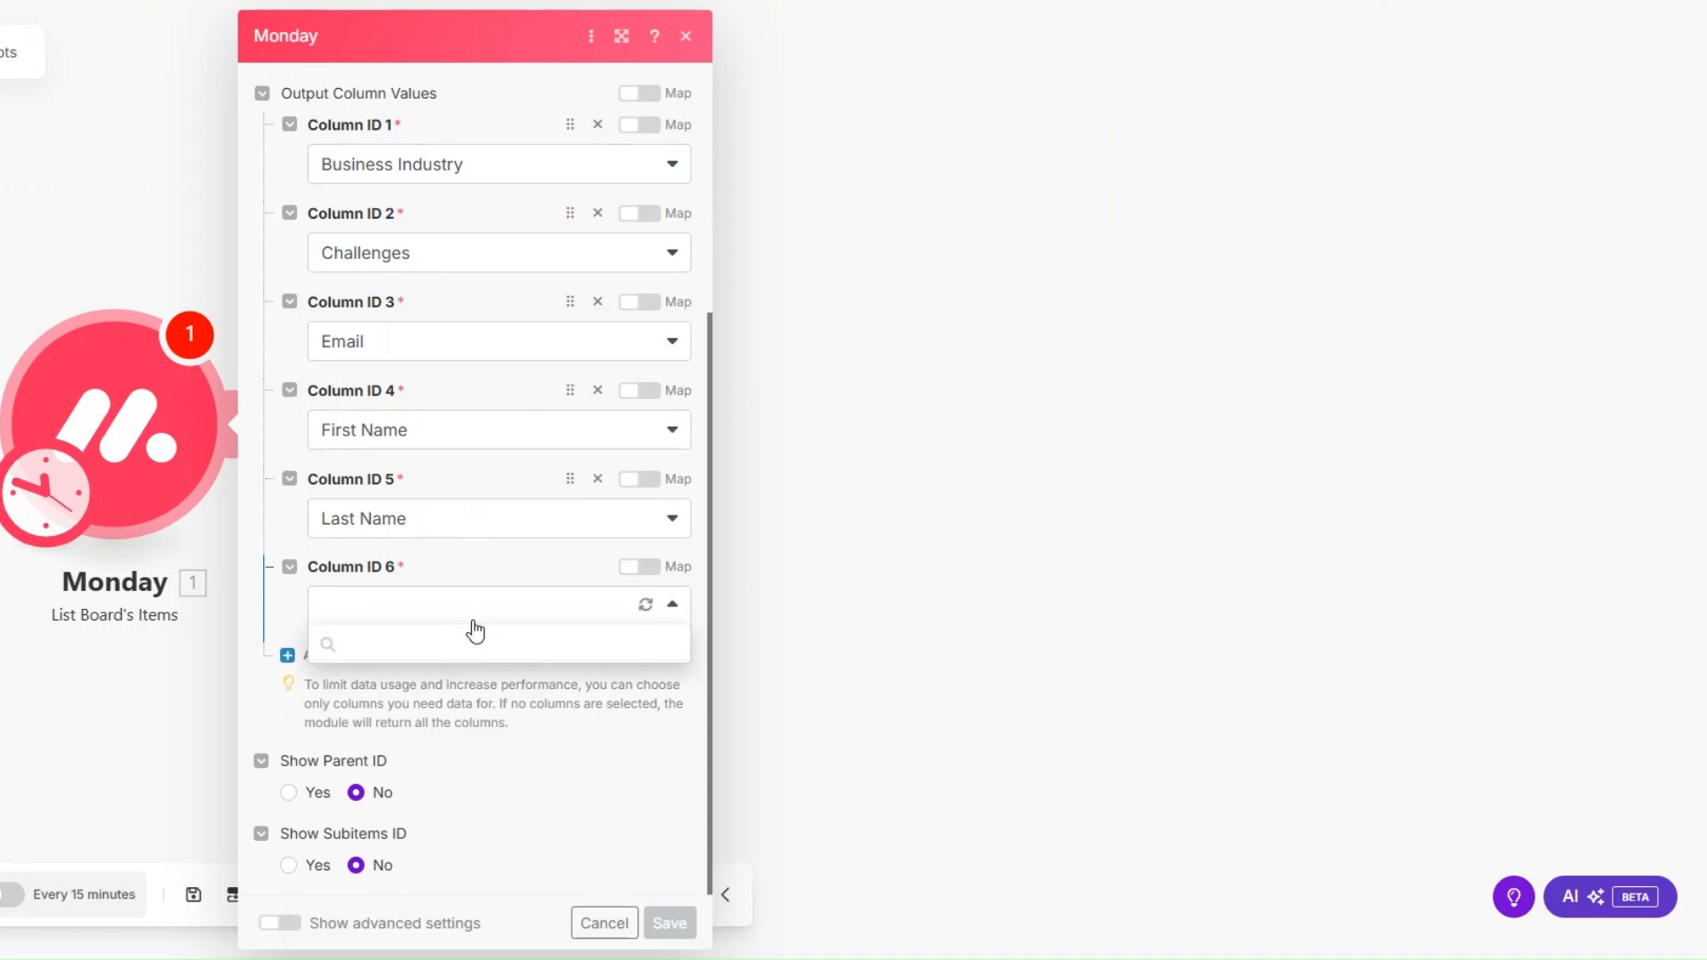
pyautogui.scroll(-2, 423, 923)
pyautogui.click(423, 925)
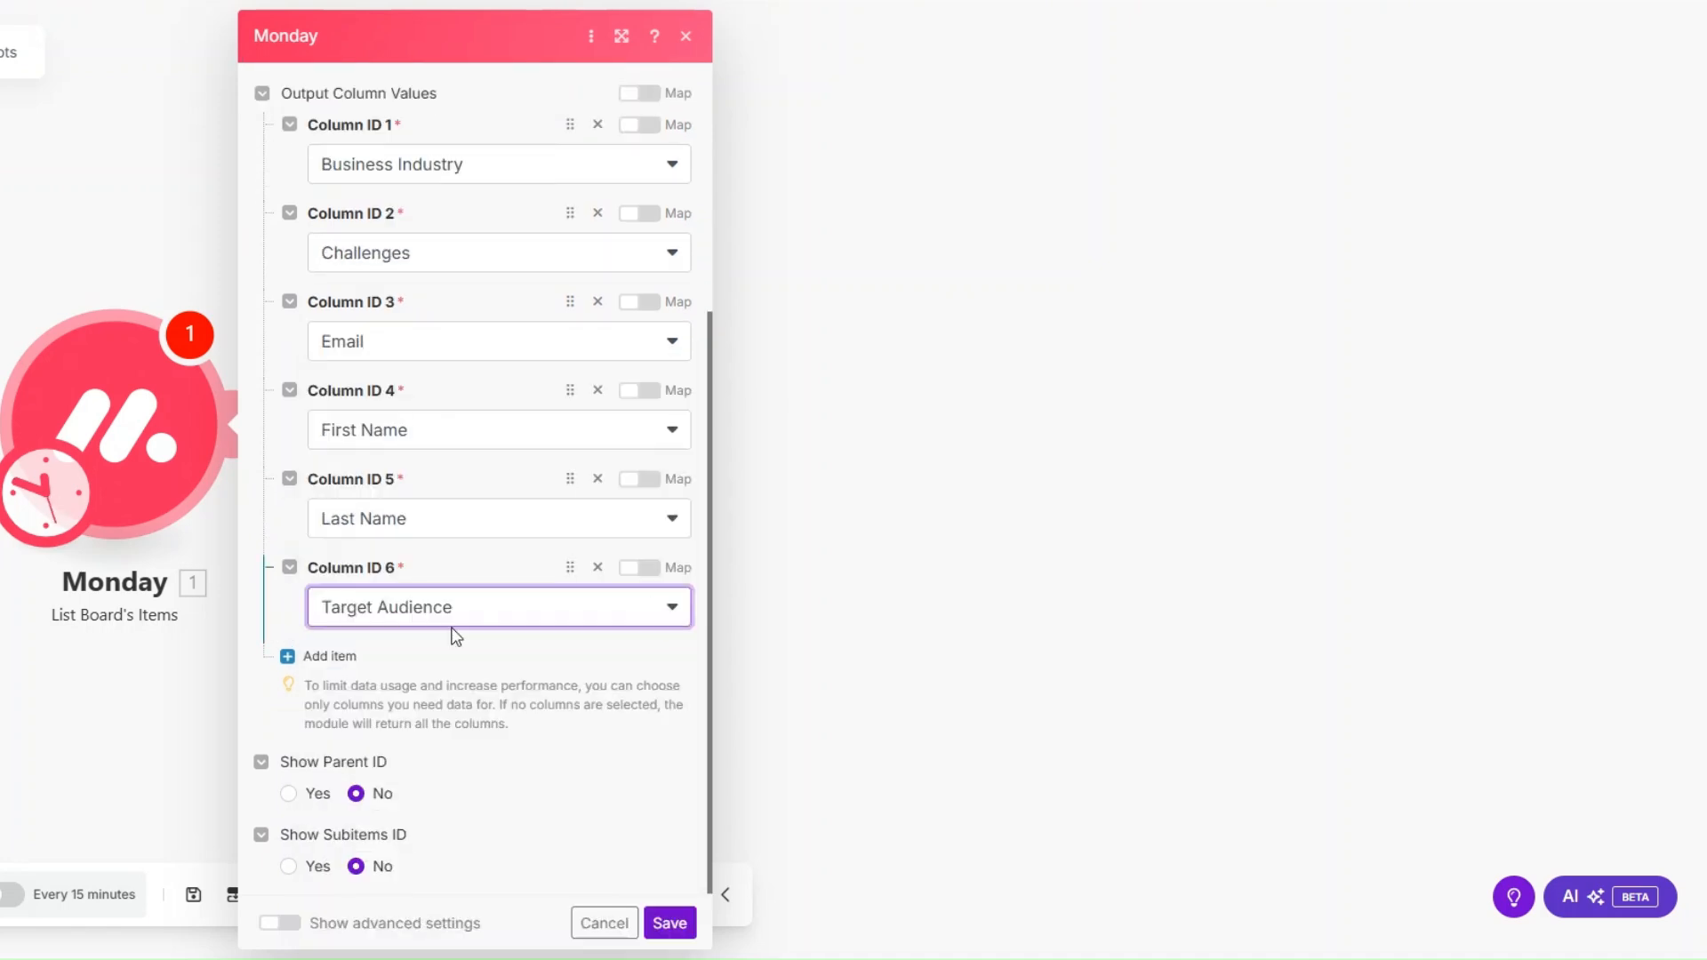
pyautogui.click(671, 922)
# Step: Reposition the List Board's Items module and run only that module
pyautogui.moveTo(114, 460); pyautogui.dragTo(217, 453)
pyautogui.rightClick(217, 453)
pyautogui.click(276, 500)
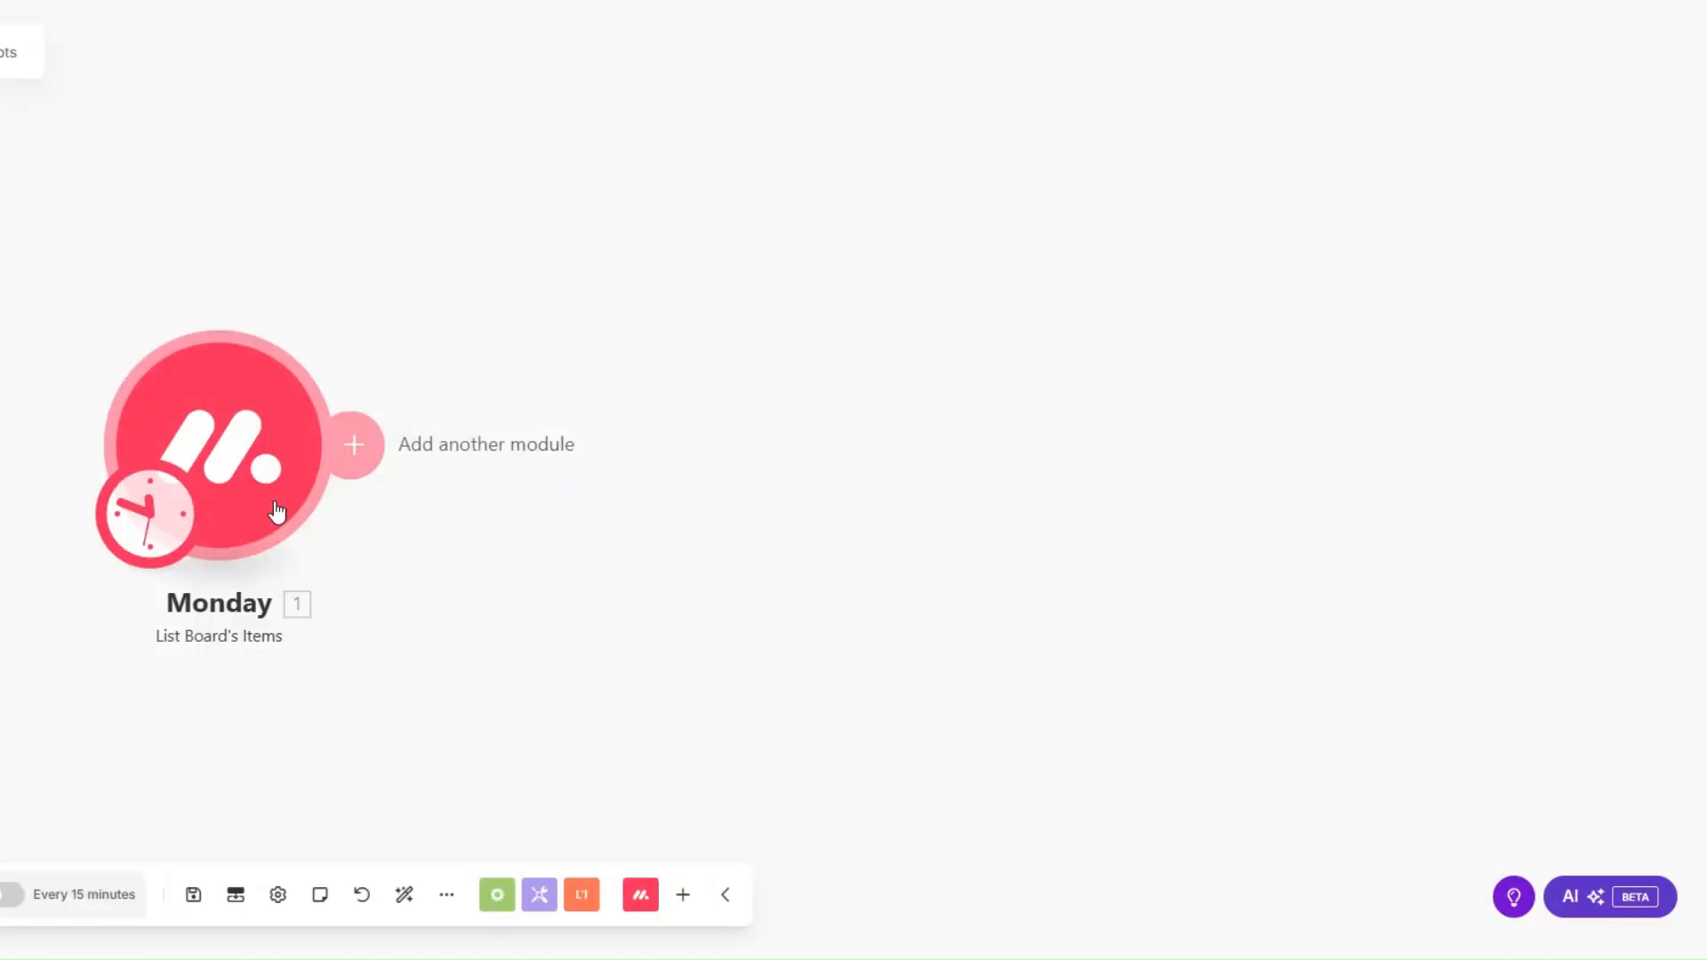
# Step: Examine the mappable column values of the second prospect bundle in the Monday module's output
pyautogui.moveTo(686, 430); pyautogui.dragTo(358, 417)
pyautogui.scroll(-2, 699, 454)
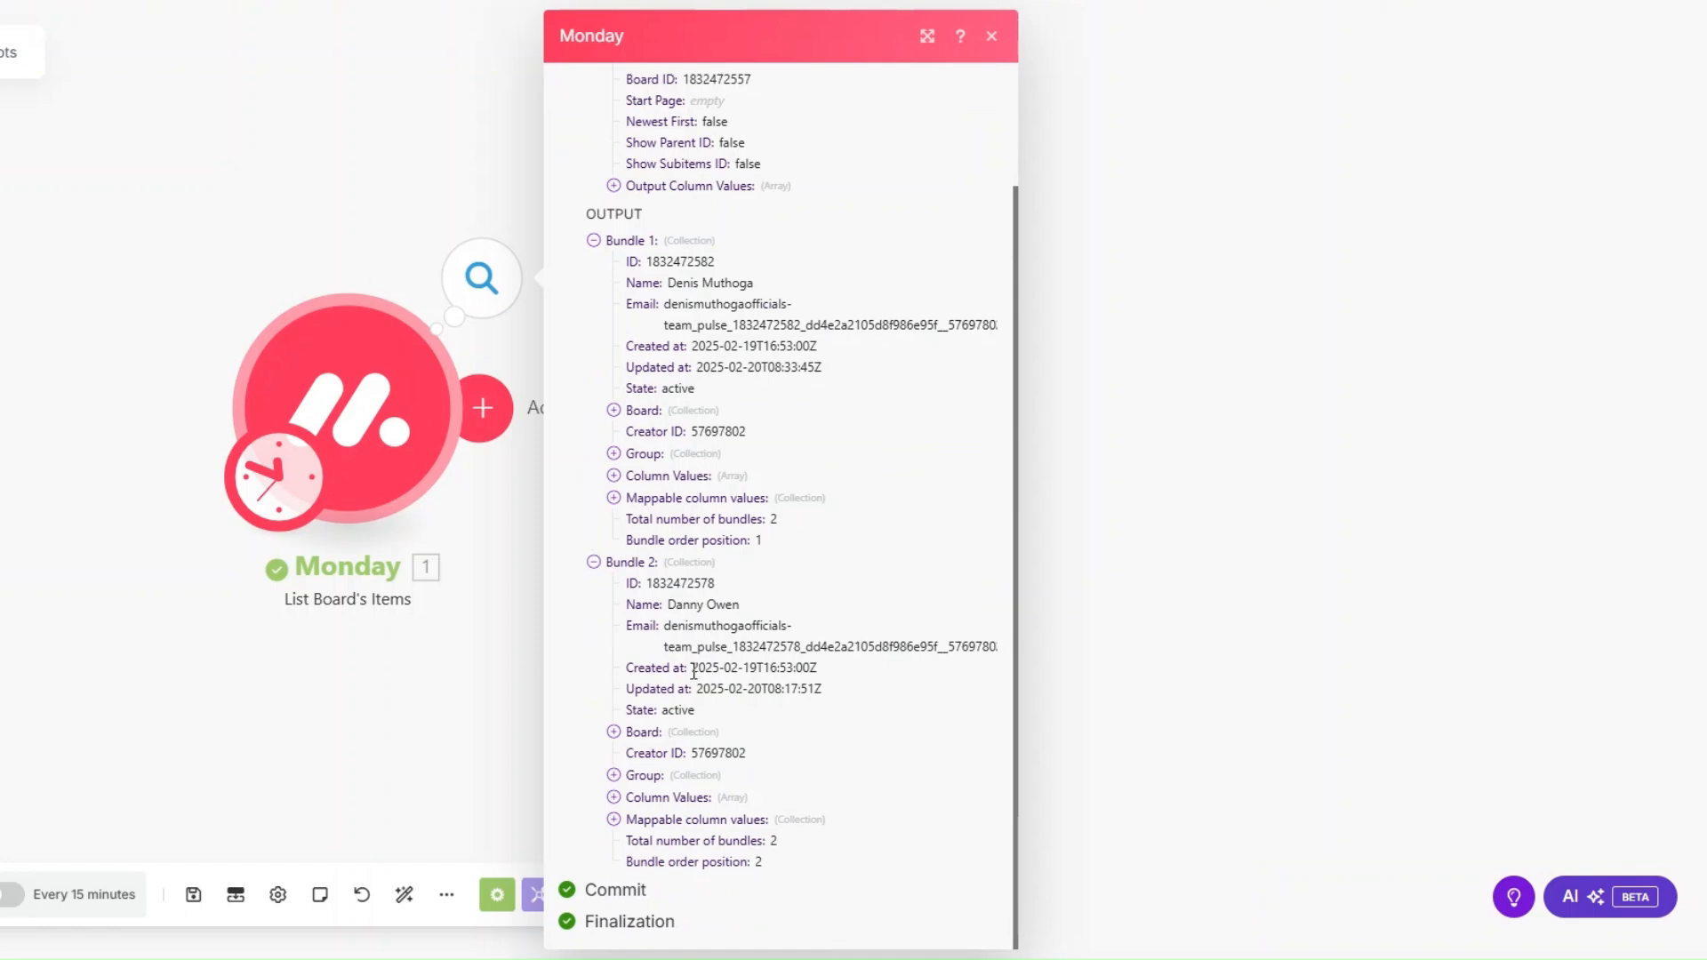
pyautogui.click(626, 816)
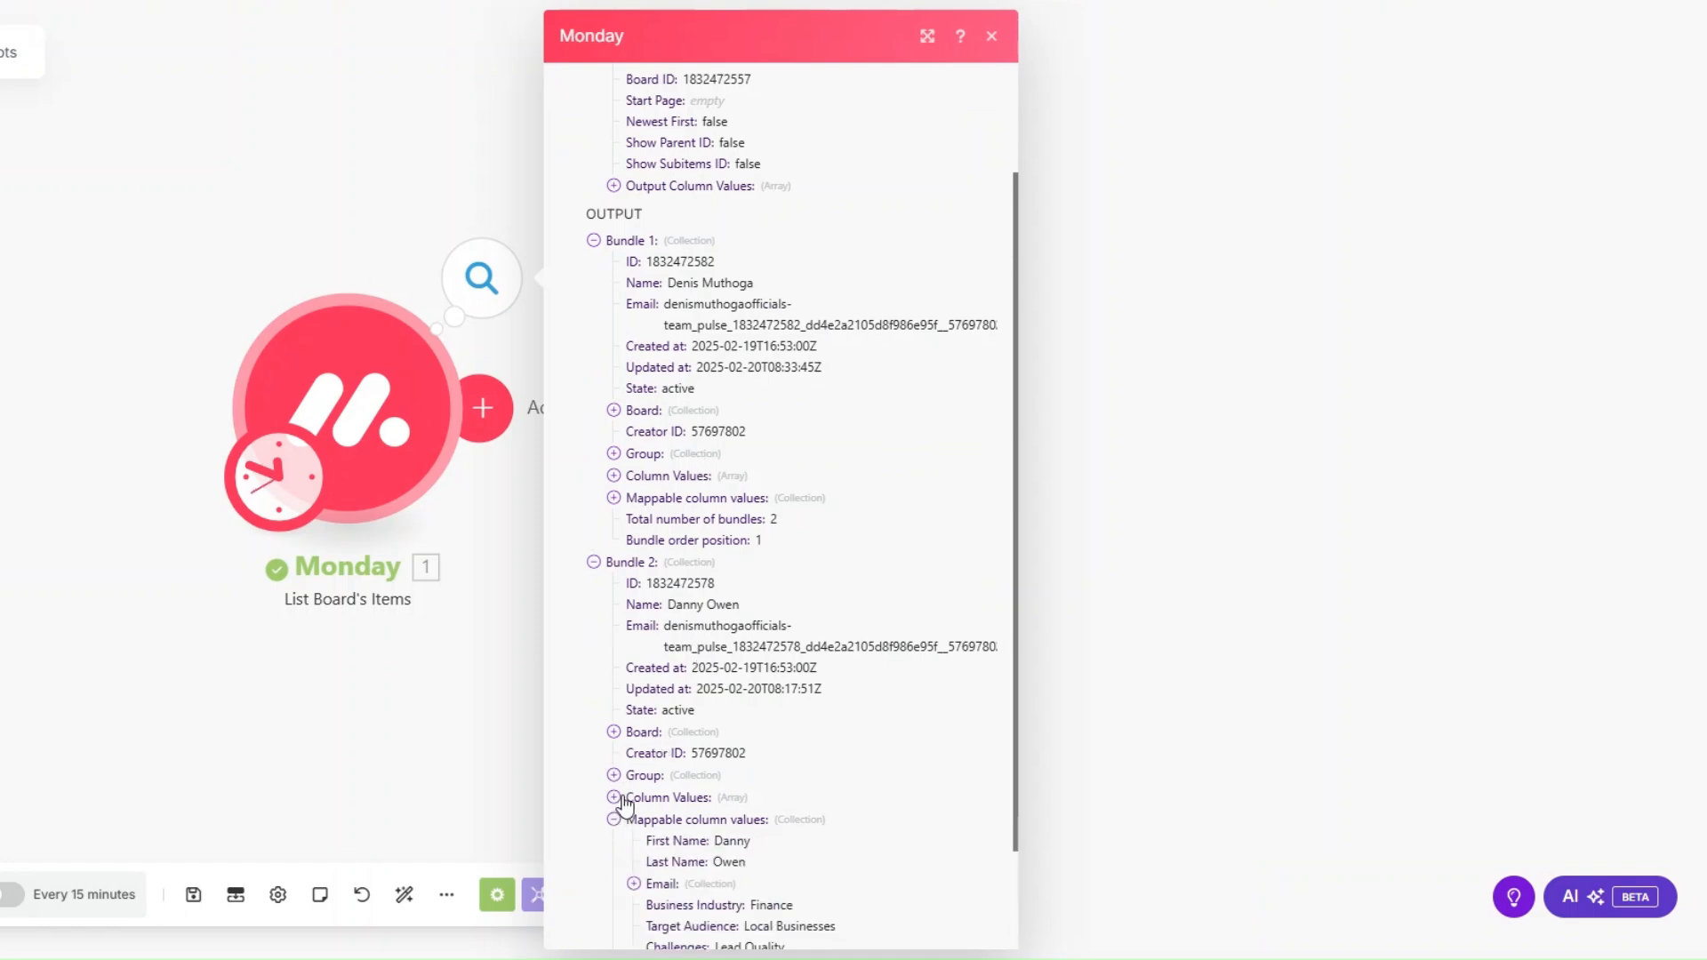
pyautogui.scroll(-2, 742, 704)
pyautogui.moveTo(665, 713); pyautogui.dragTo(842, 826)
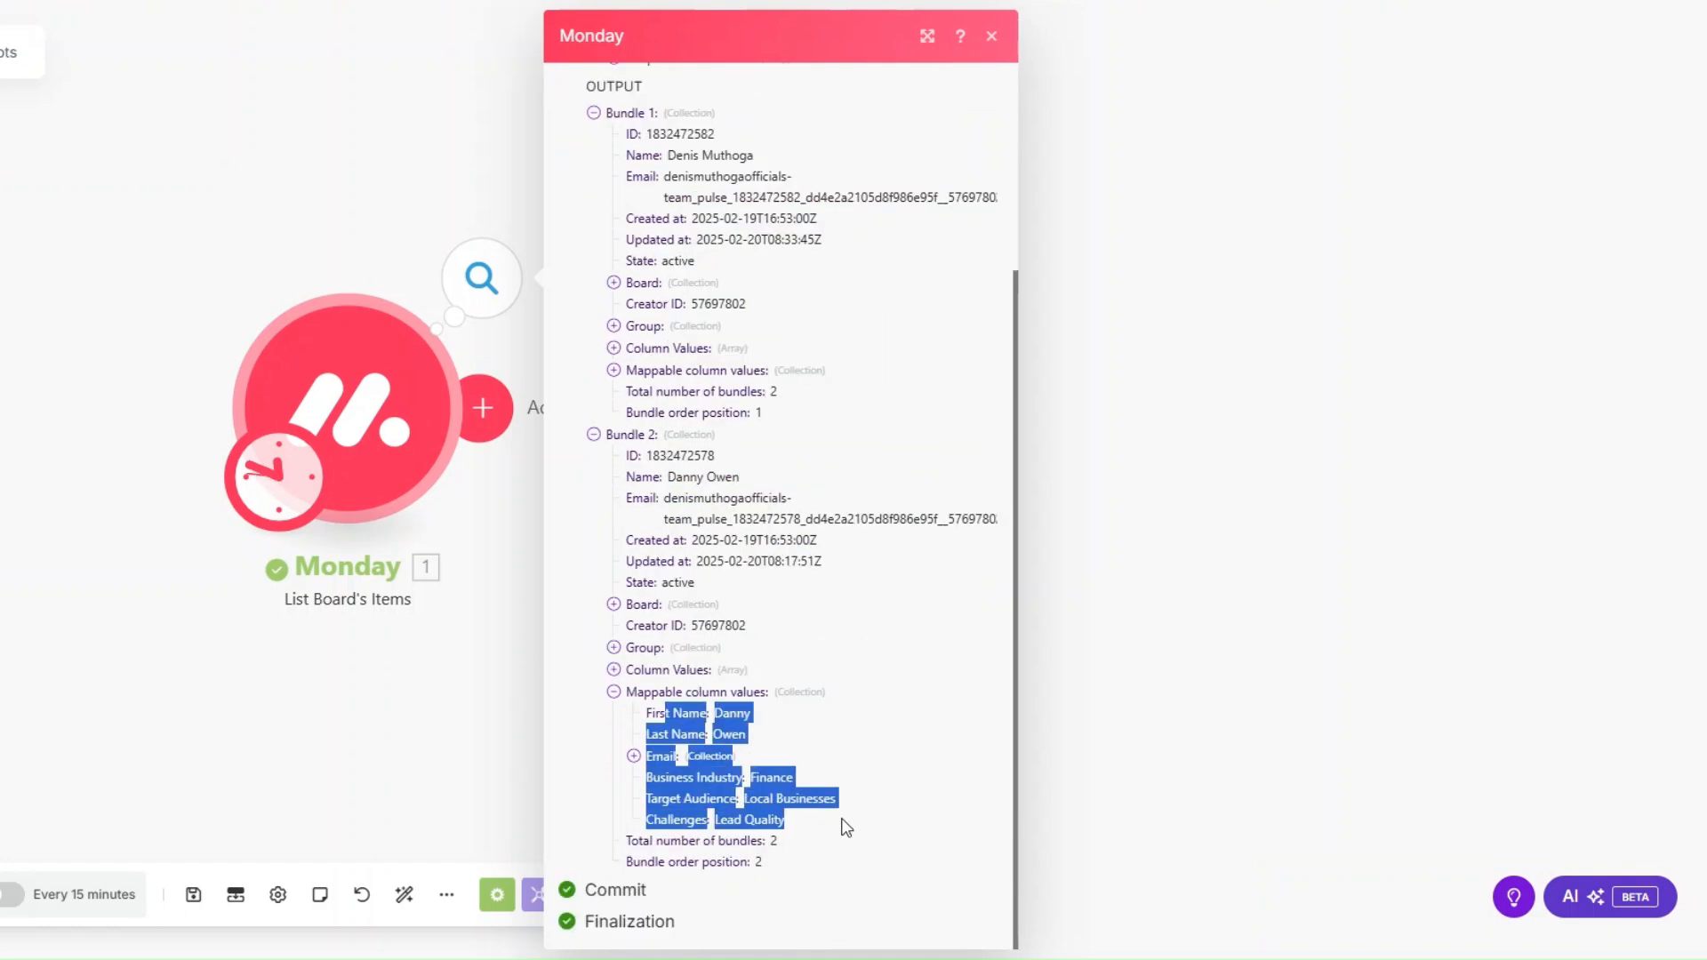
pyautogui.click(823, 791)
pyautogui.click(661, 756)
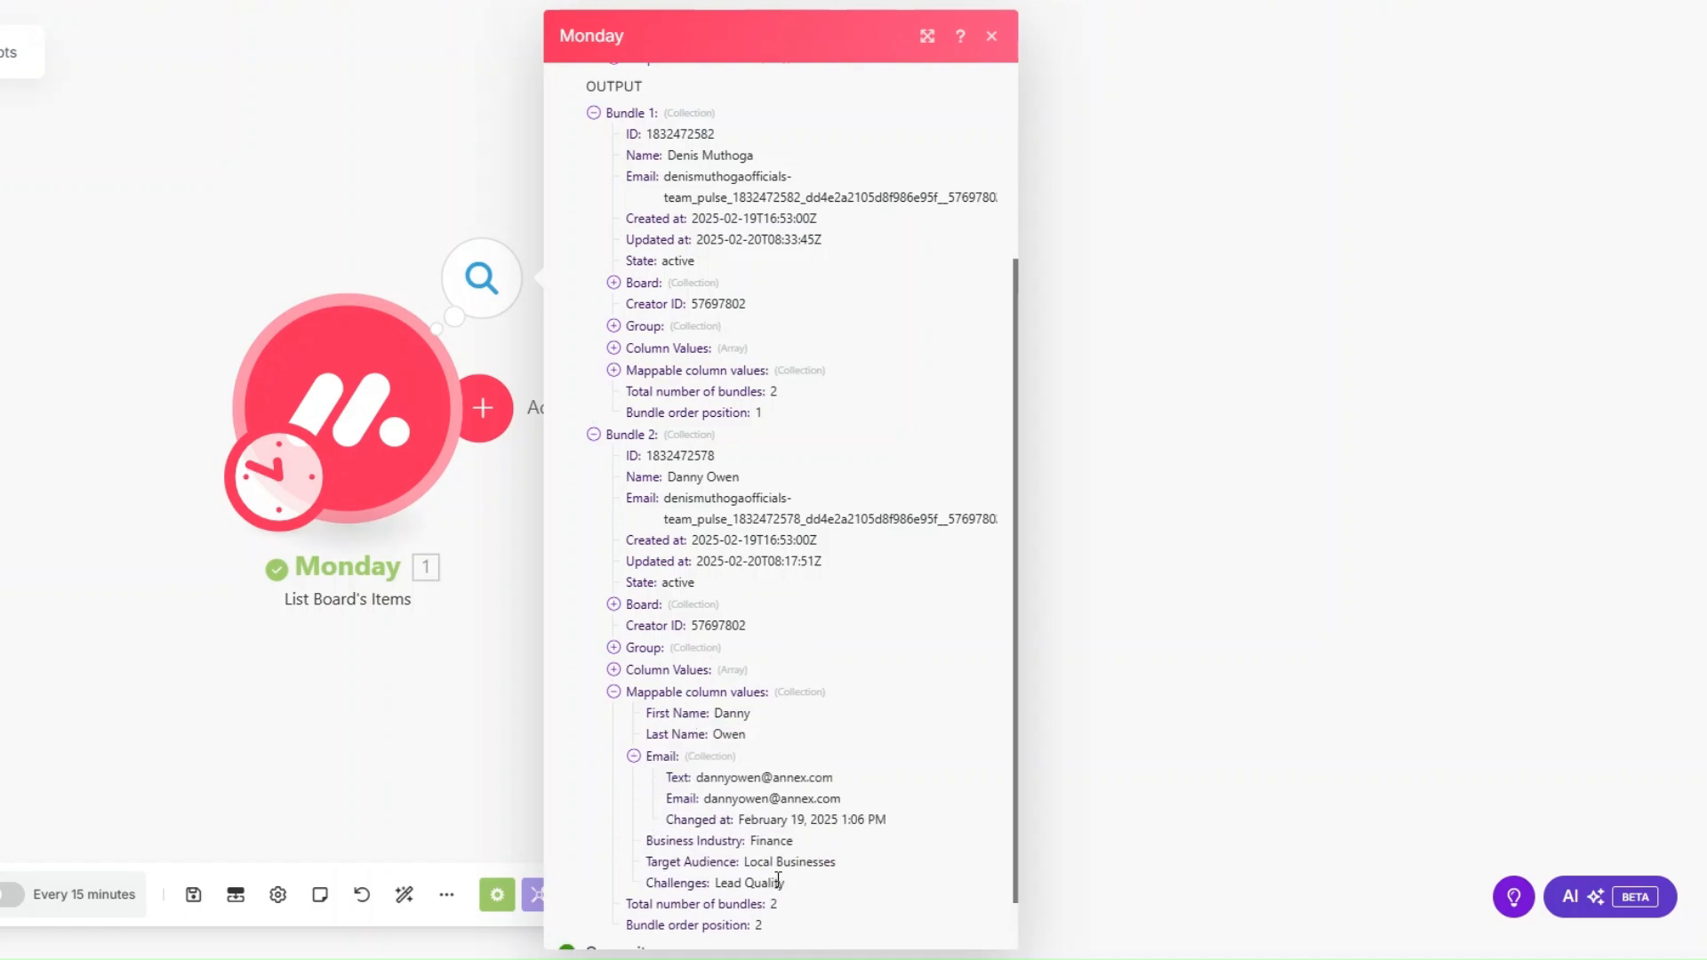
pyautogui.scroll(-2, 674, 629)
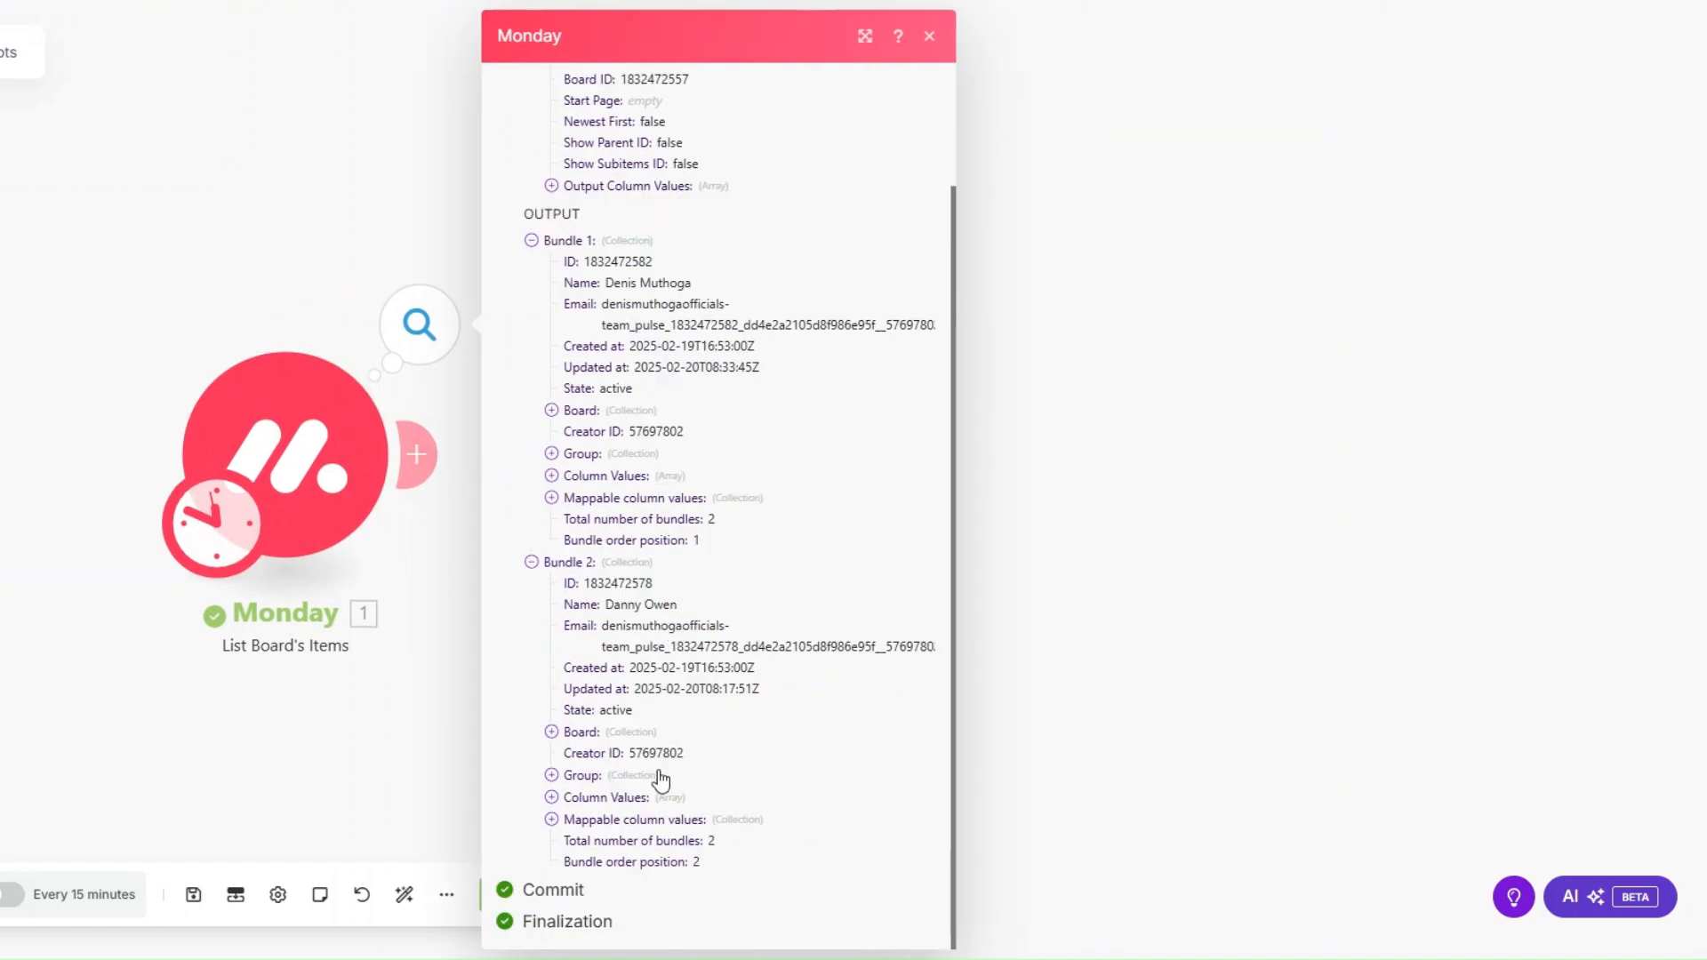
pyautogui.click(551, 819)
pyautogui.scroll(-2, 551, 819)
pyautogui.moveTo(653, 707); pyautogui.dragTo(777, 850)
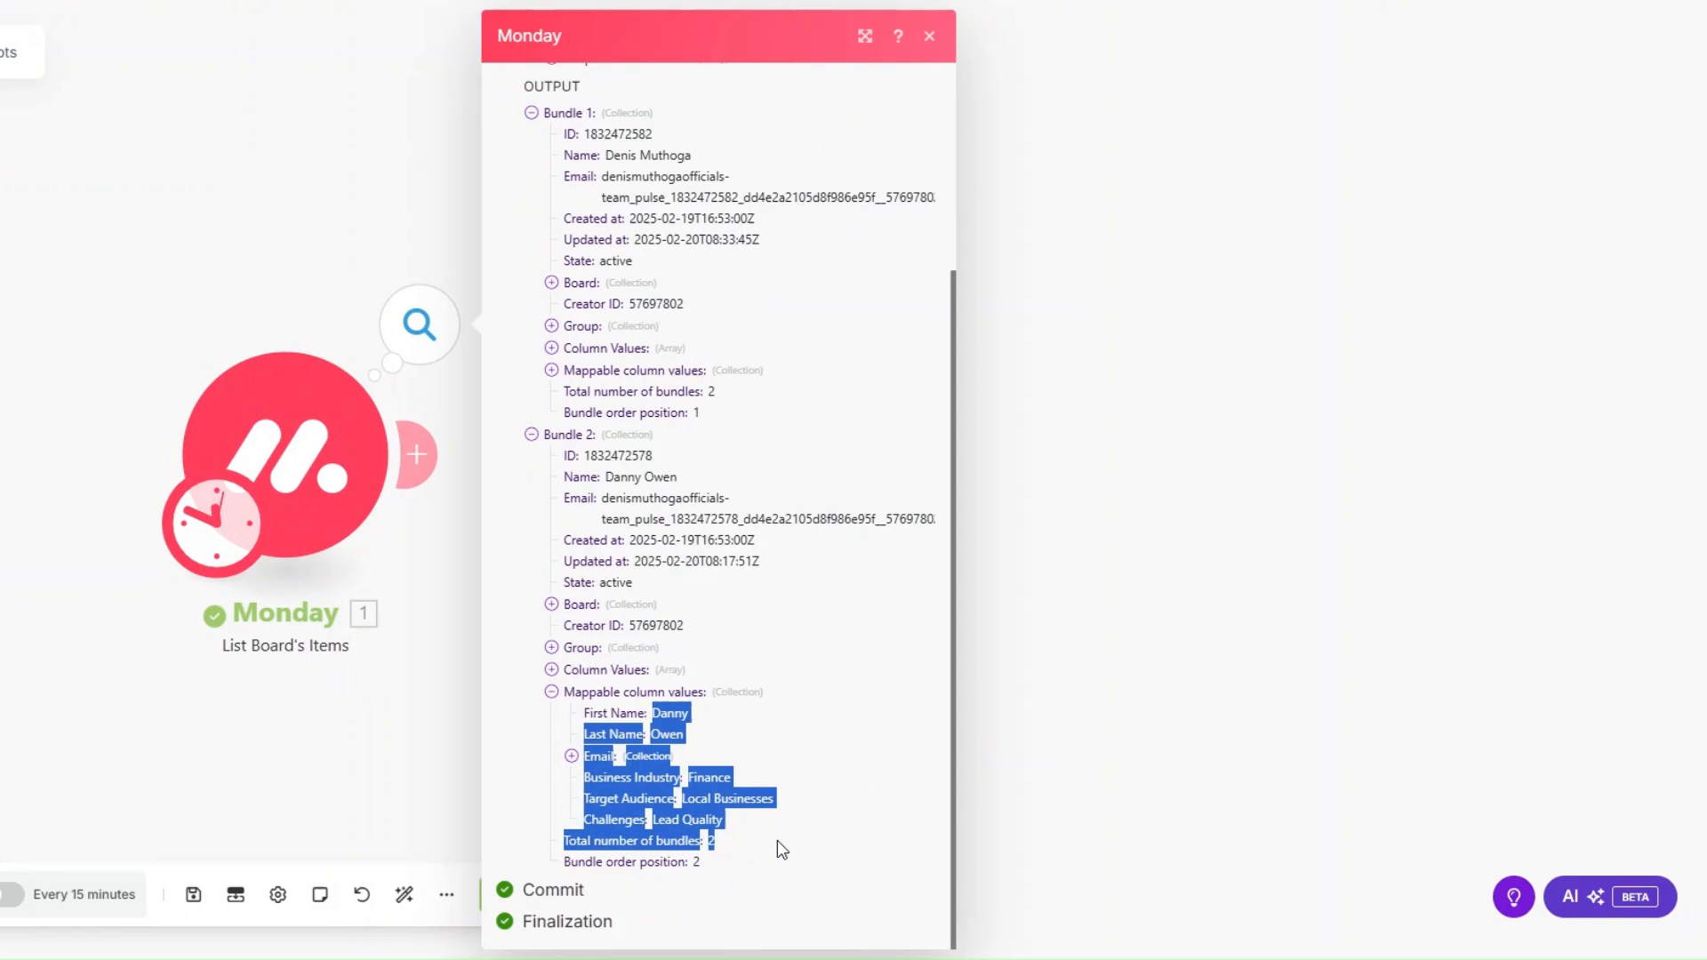
pyautogui.click(439, 706)
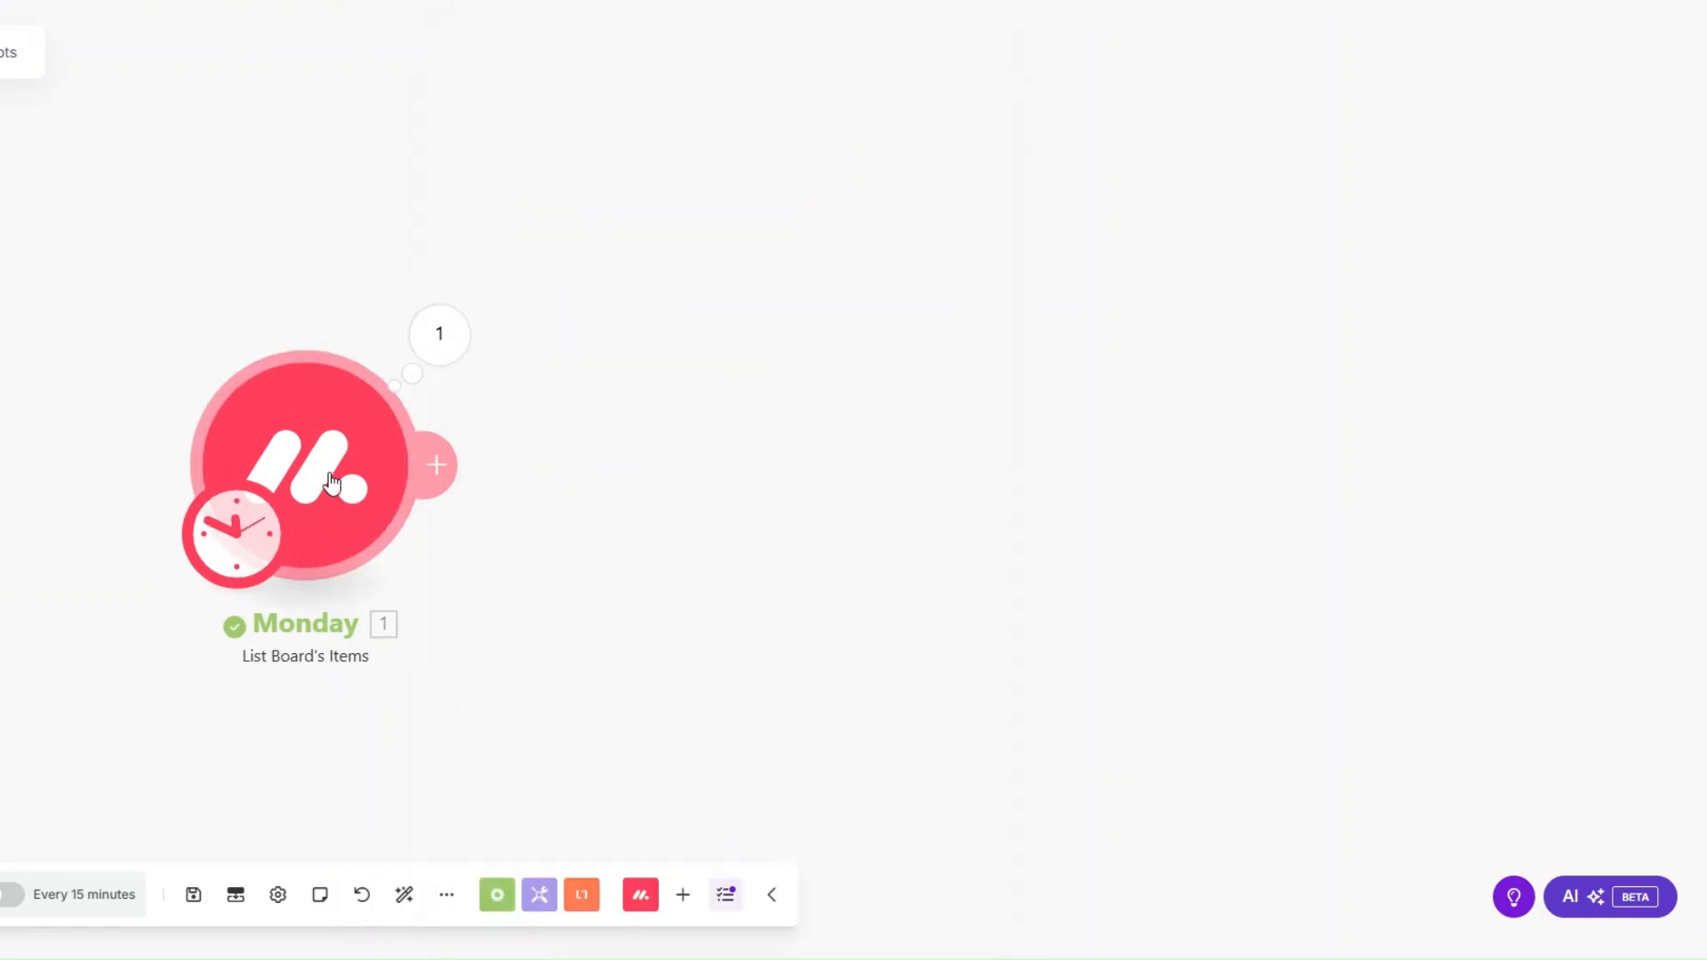
# Step: Add a Google Gemini AI Create a Completion module after the Monday List Board's Items module
pyautogui.click(436, 464)
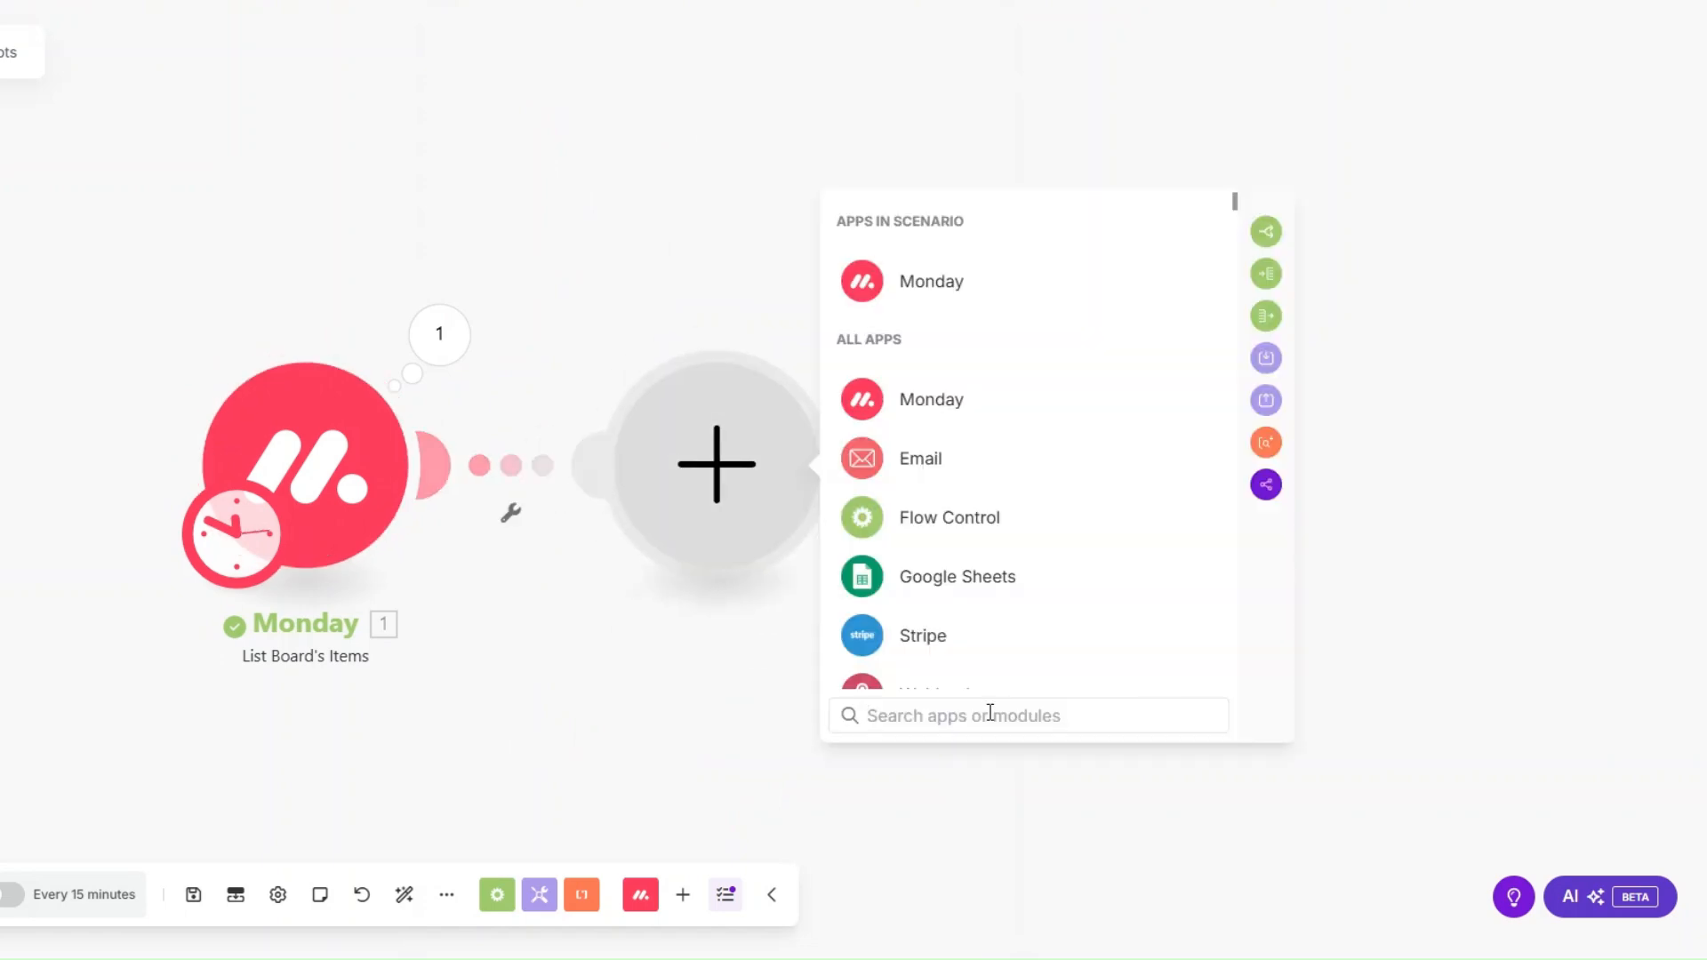
pyautogui.write('gr')
pyautogui.press('BackSpace')
pyautogui.write('emi')
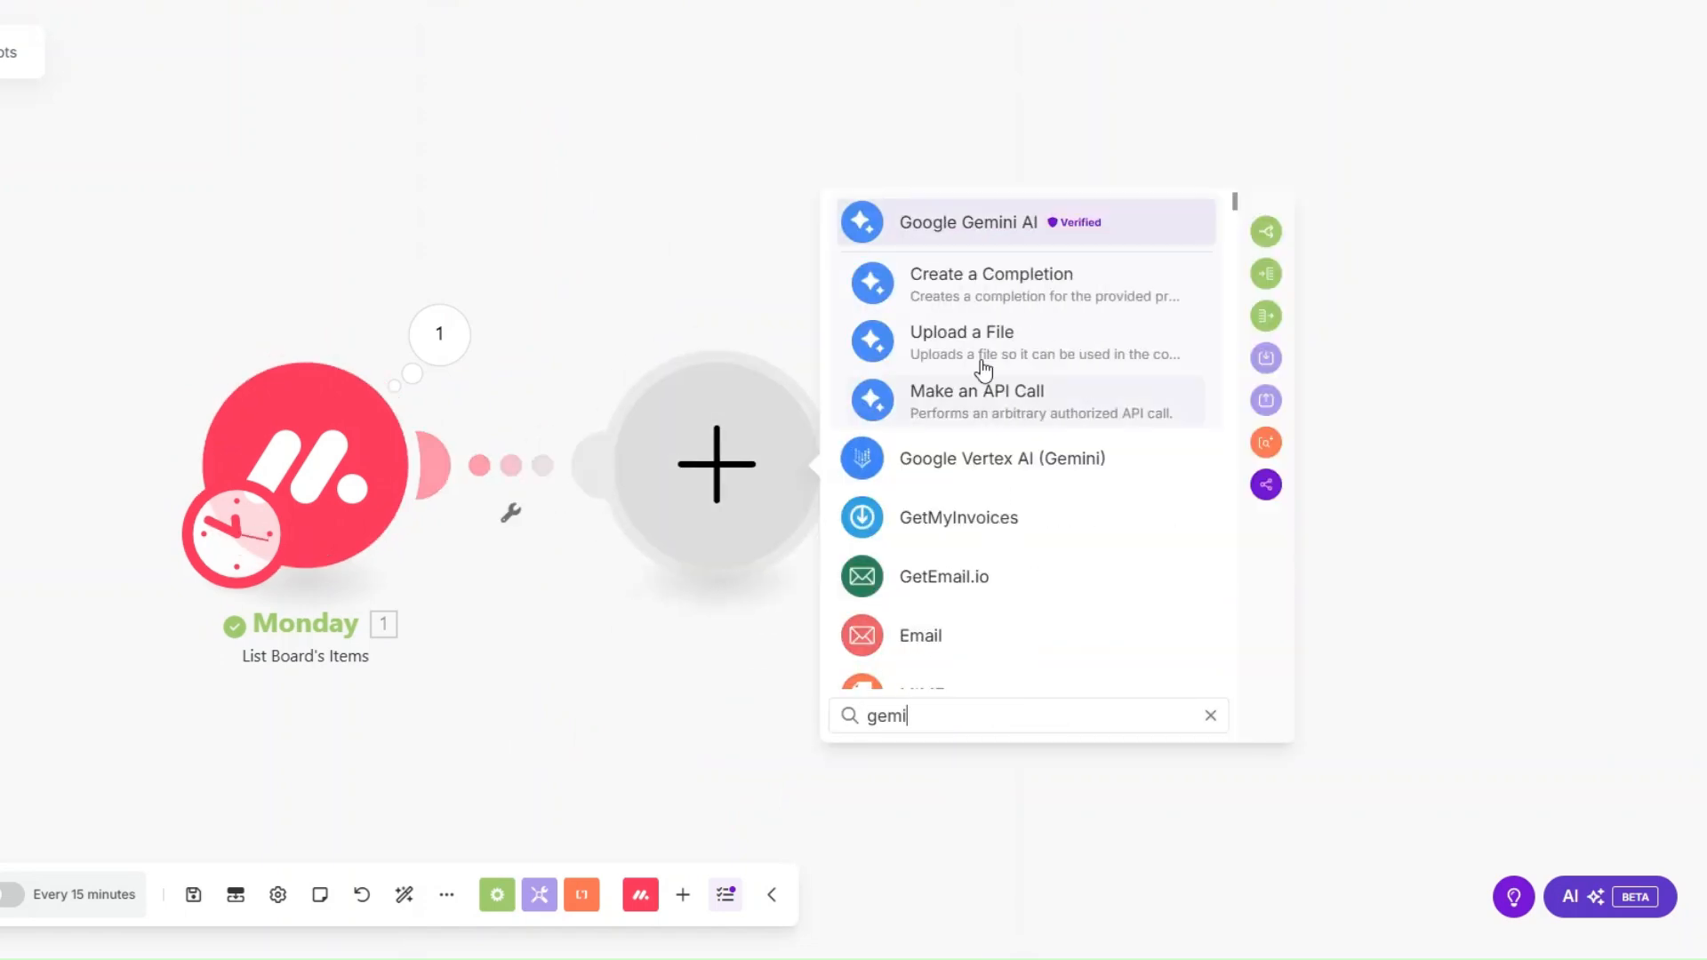
pyautogui.click(960, 233)
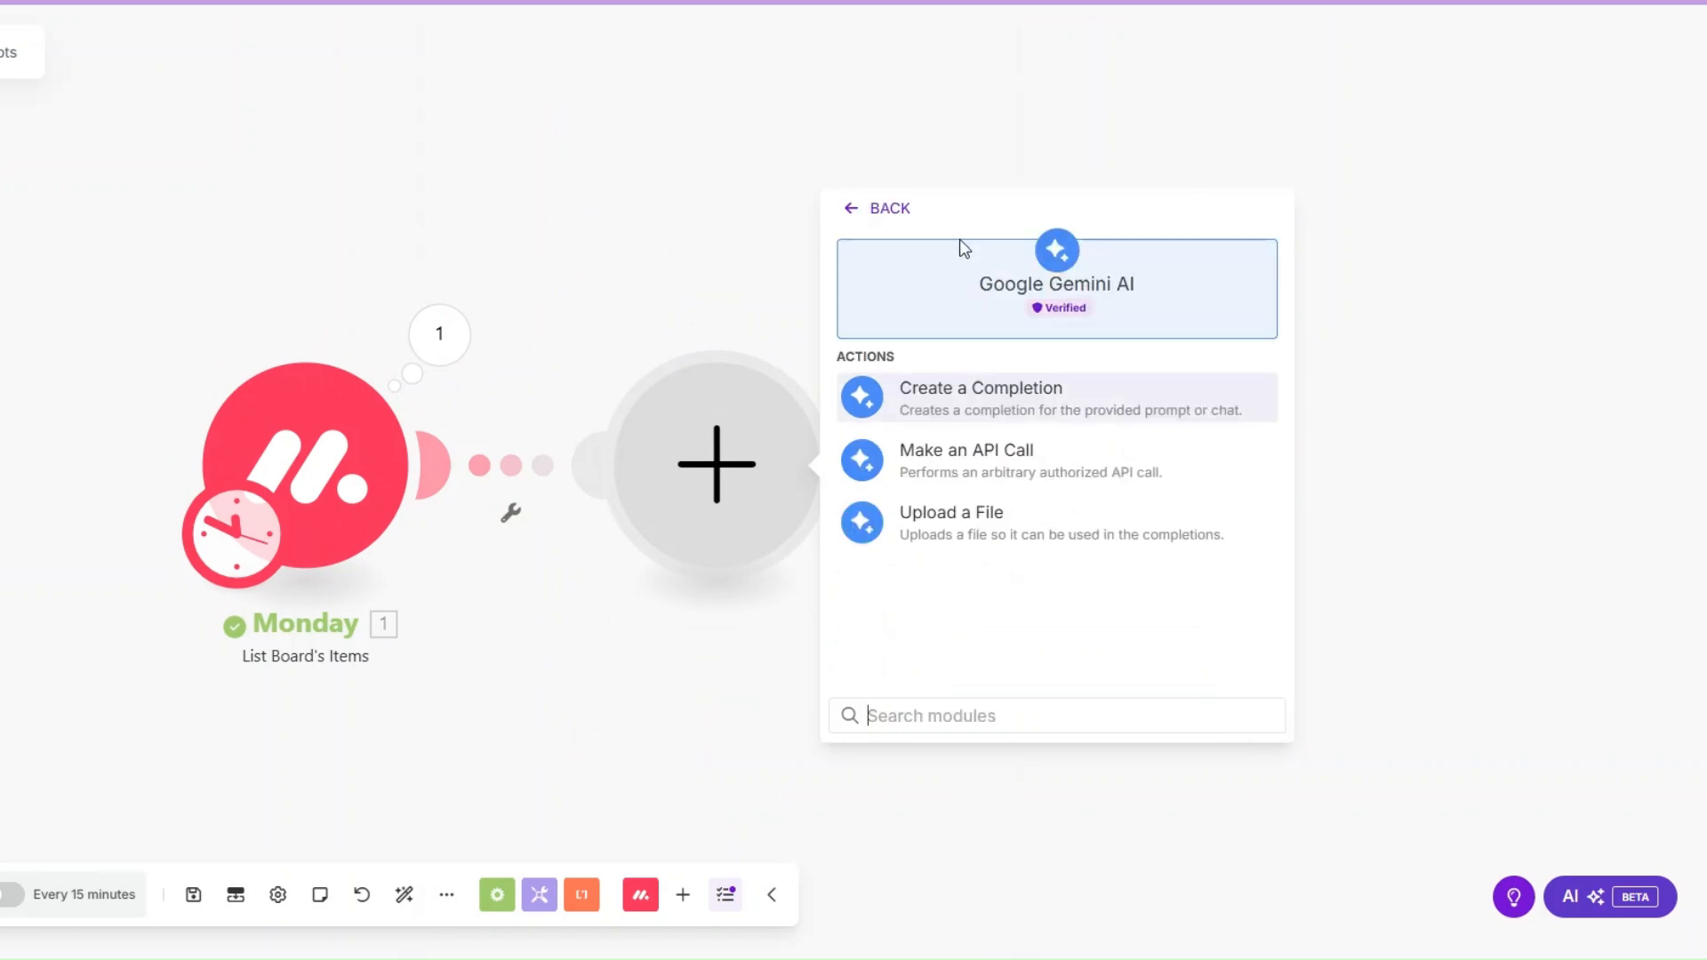
pyautogui.click(962, 404)
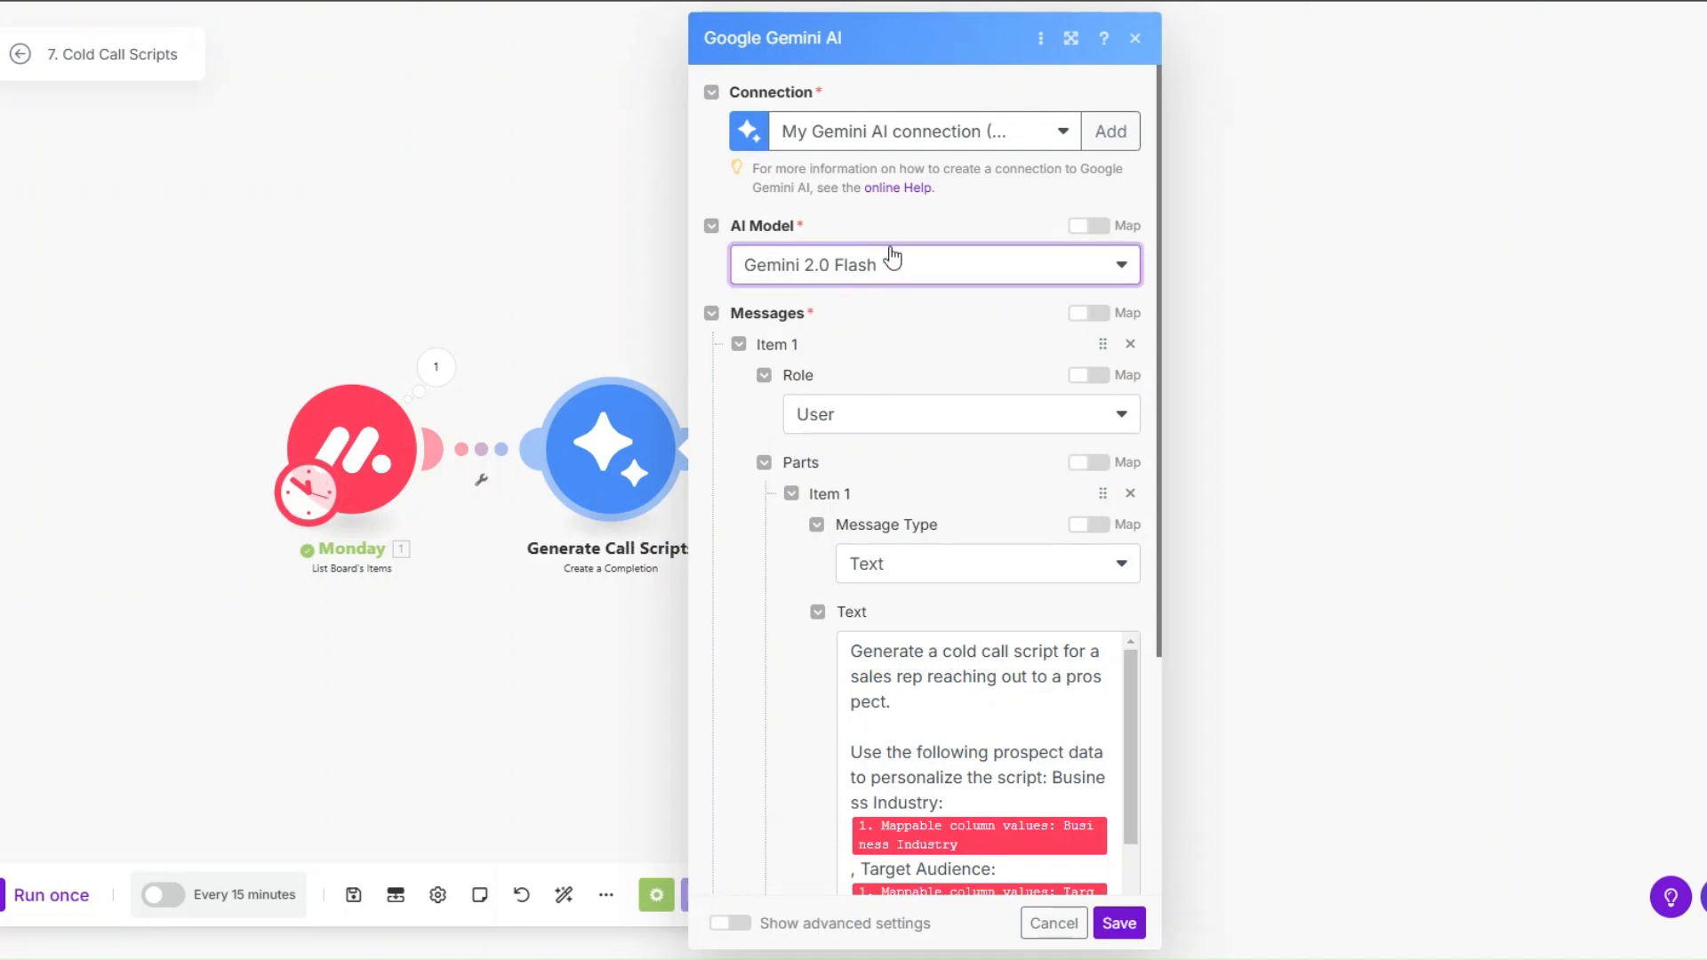
# Step: Review the Gemini module's cold call script prompt with its mapped prospect fields and save the module
pyautogui.scroll(-3, 889, 259)
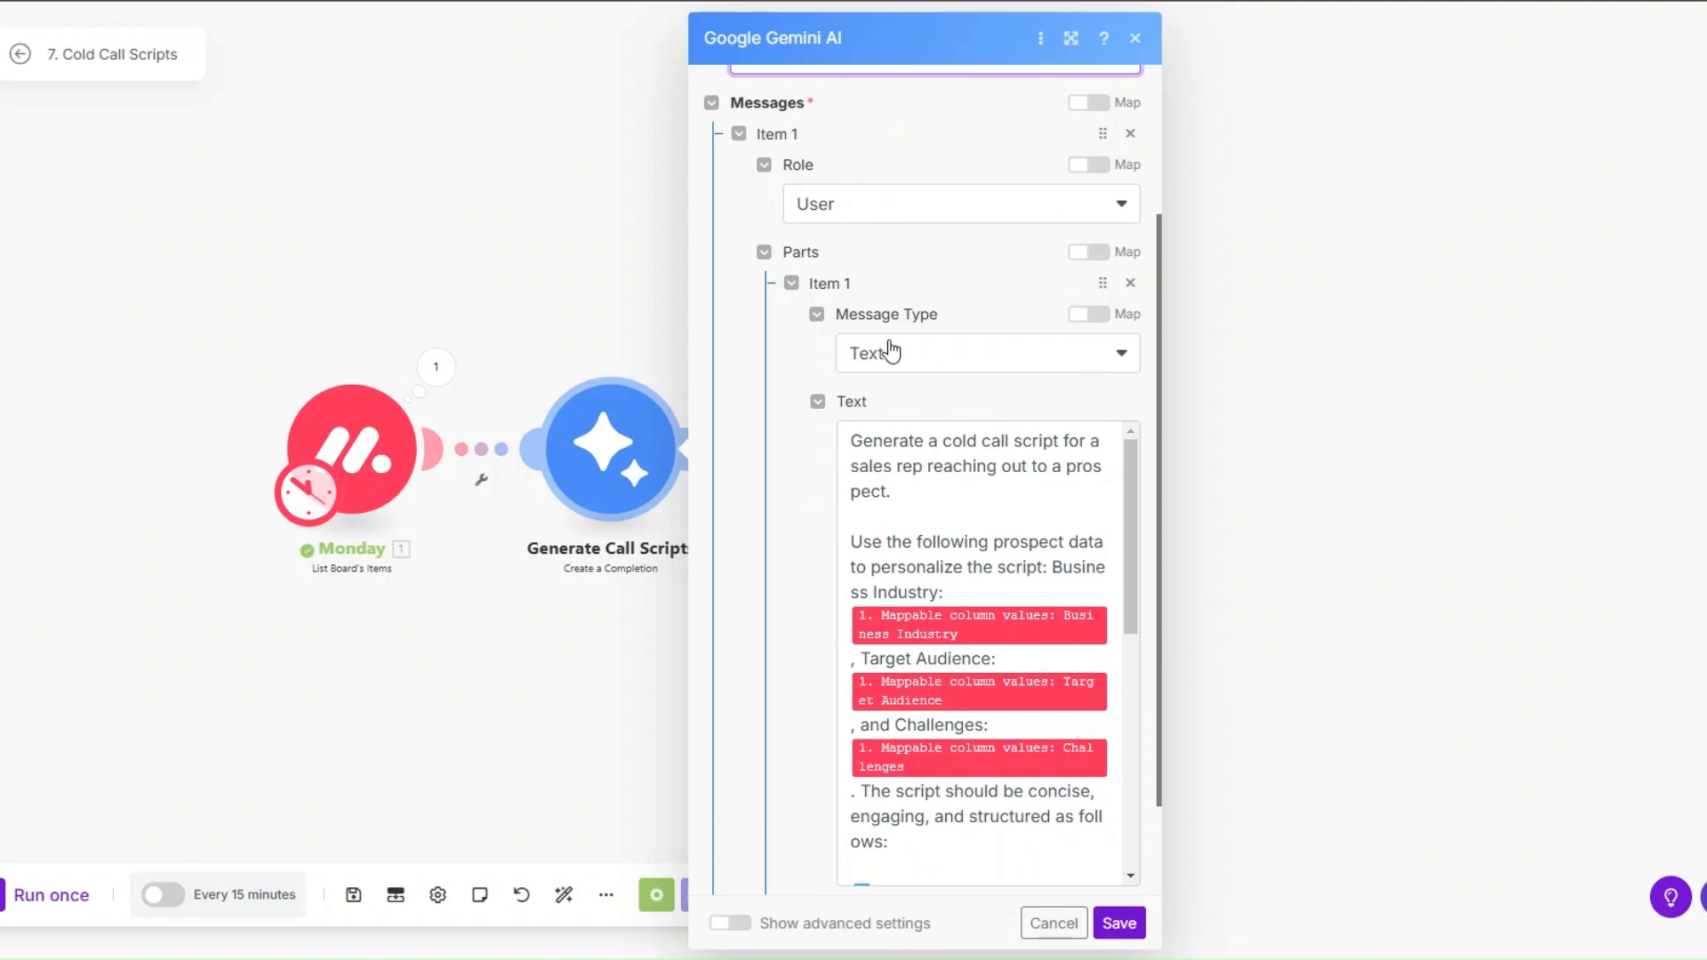
pyautogui.scroll(-2, 872, 218)
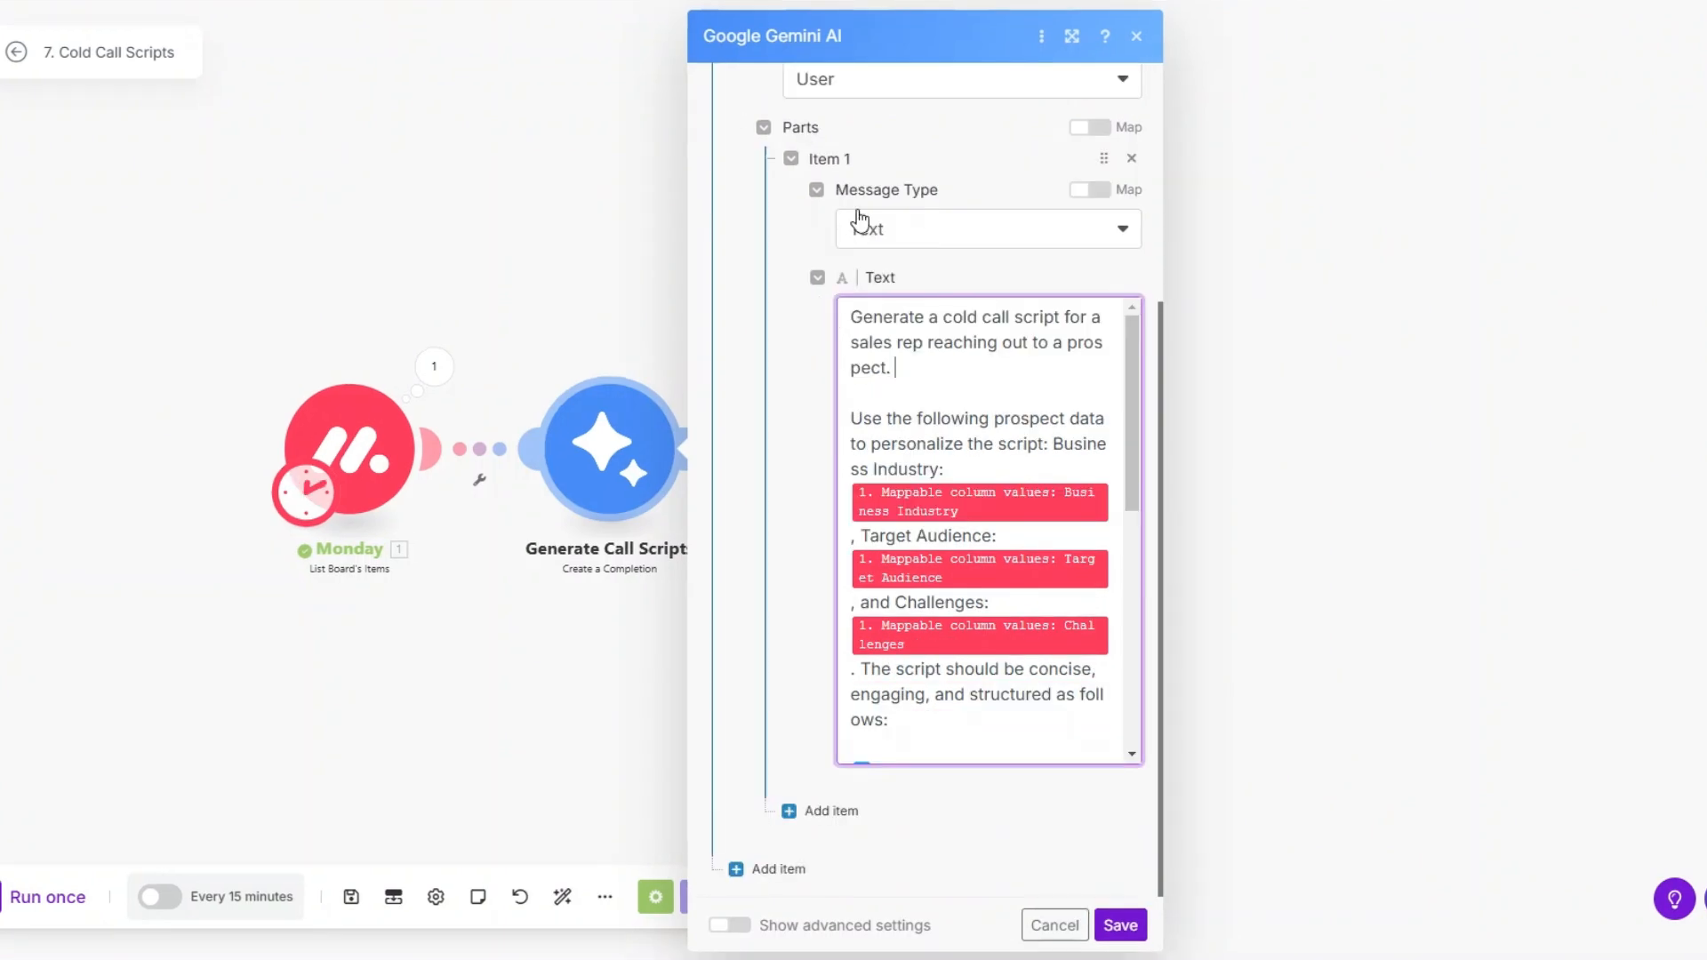
pyautogui.click(912, 374)
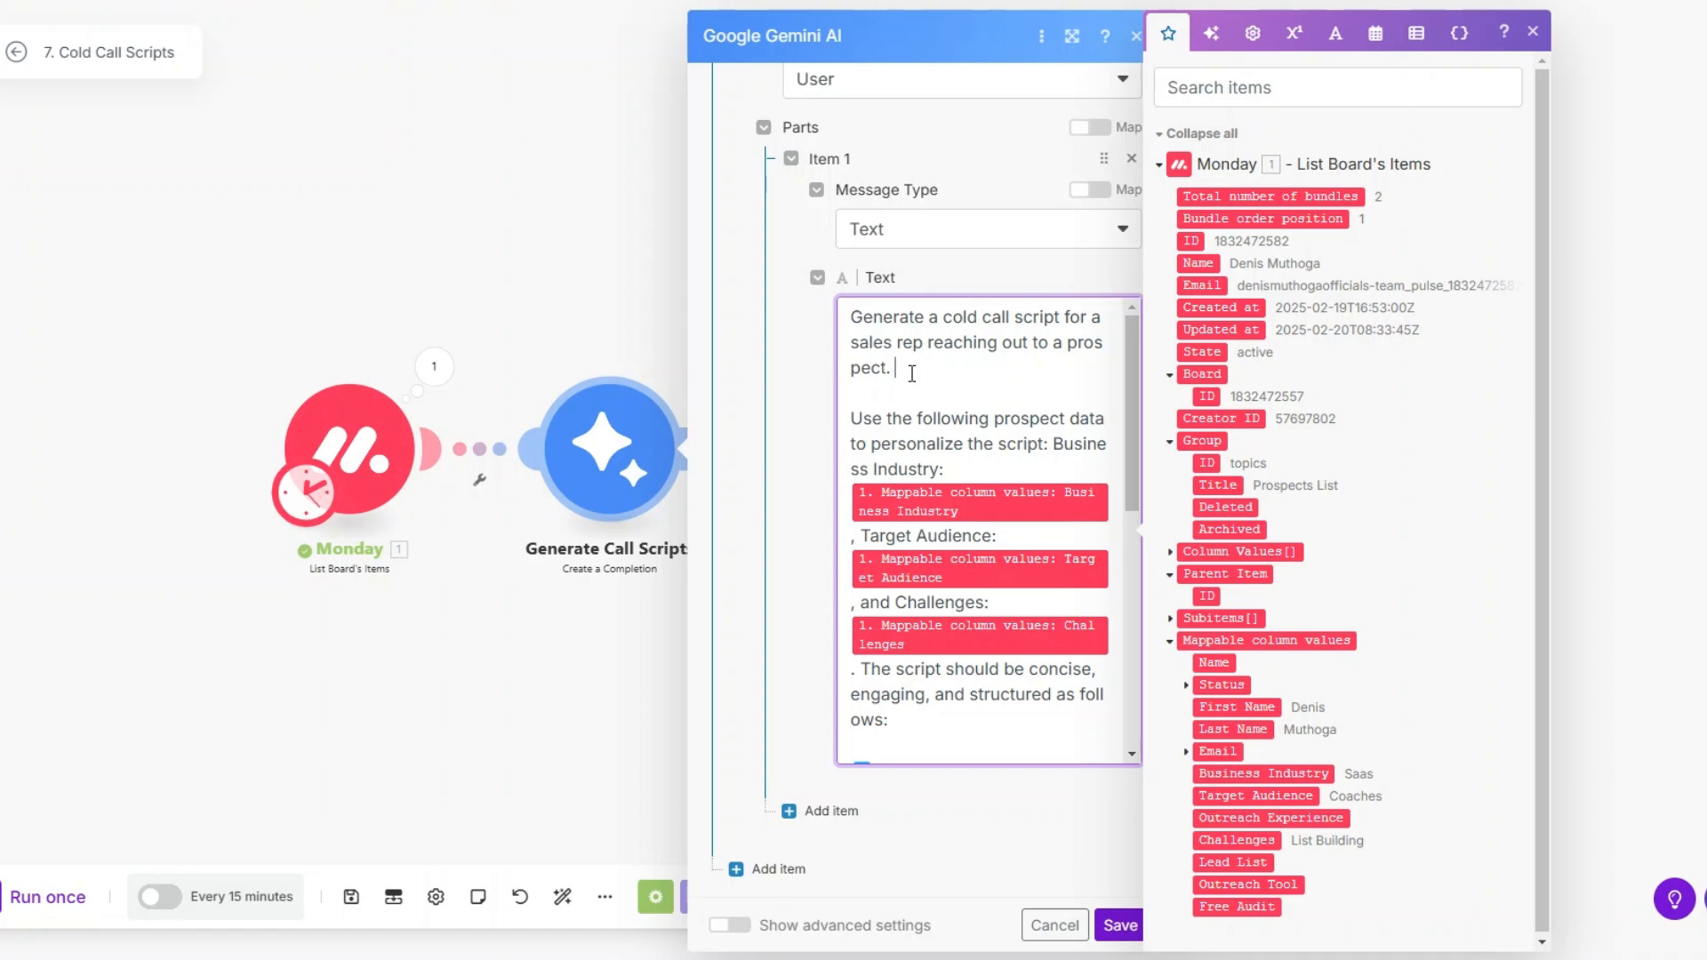
pyautogui.scroll(-2, 911, 374)
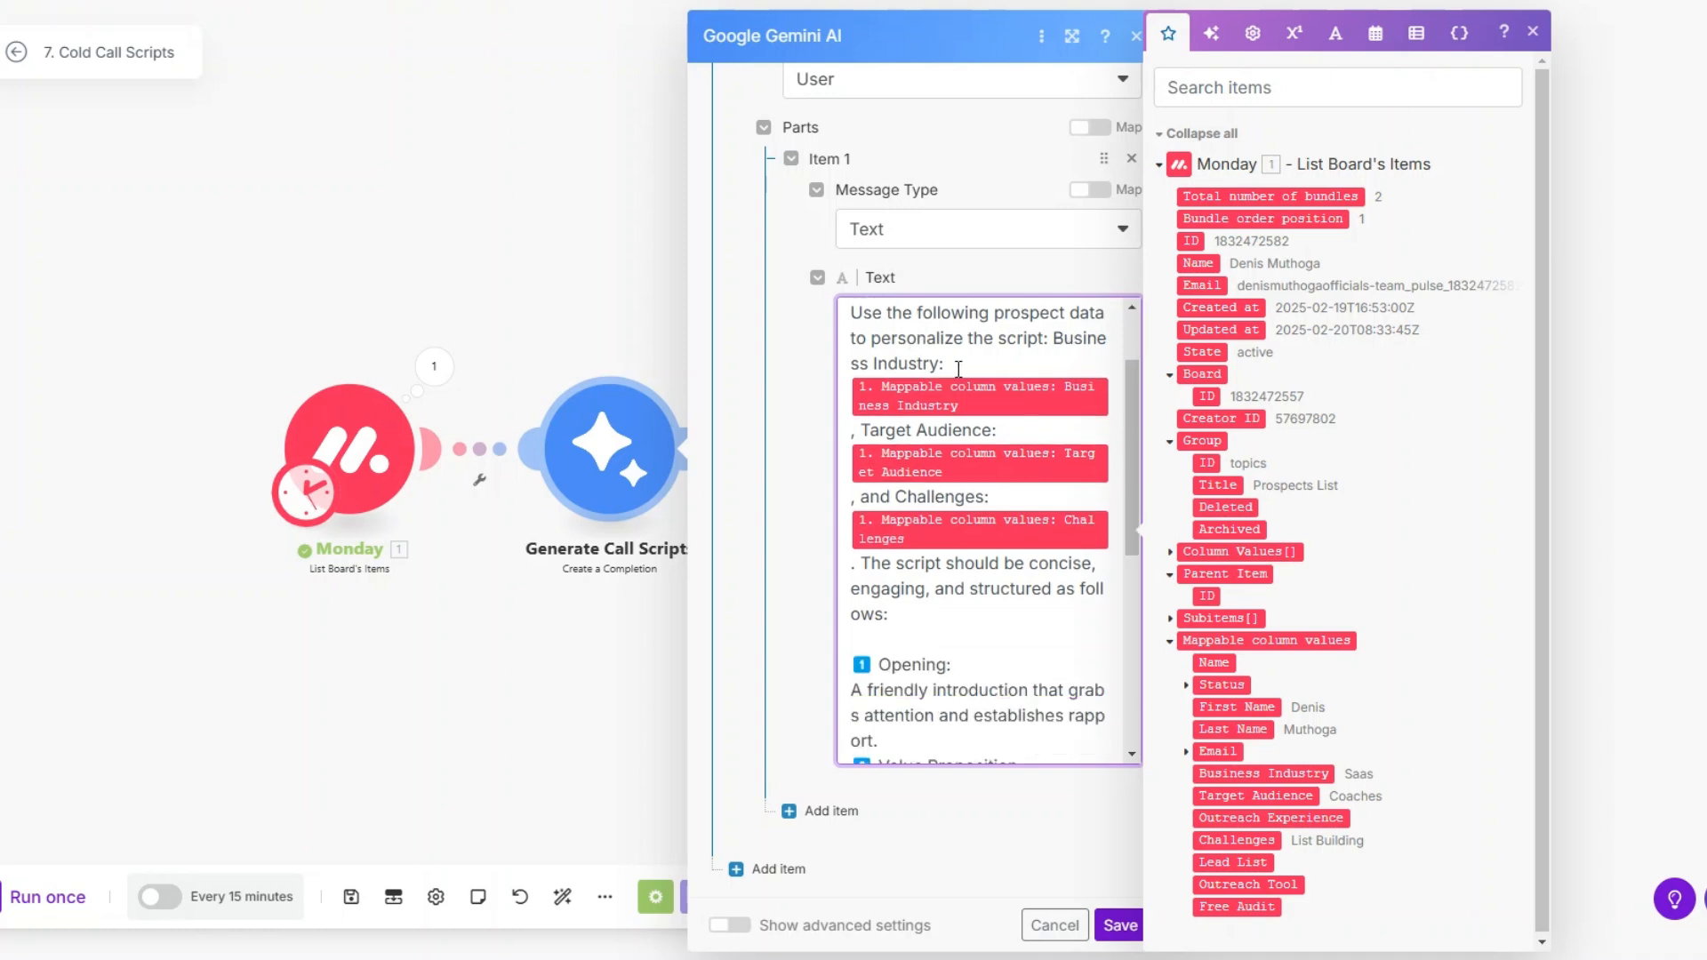
pyautogui.scroll(-4, 899, 498)
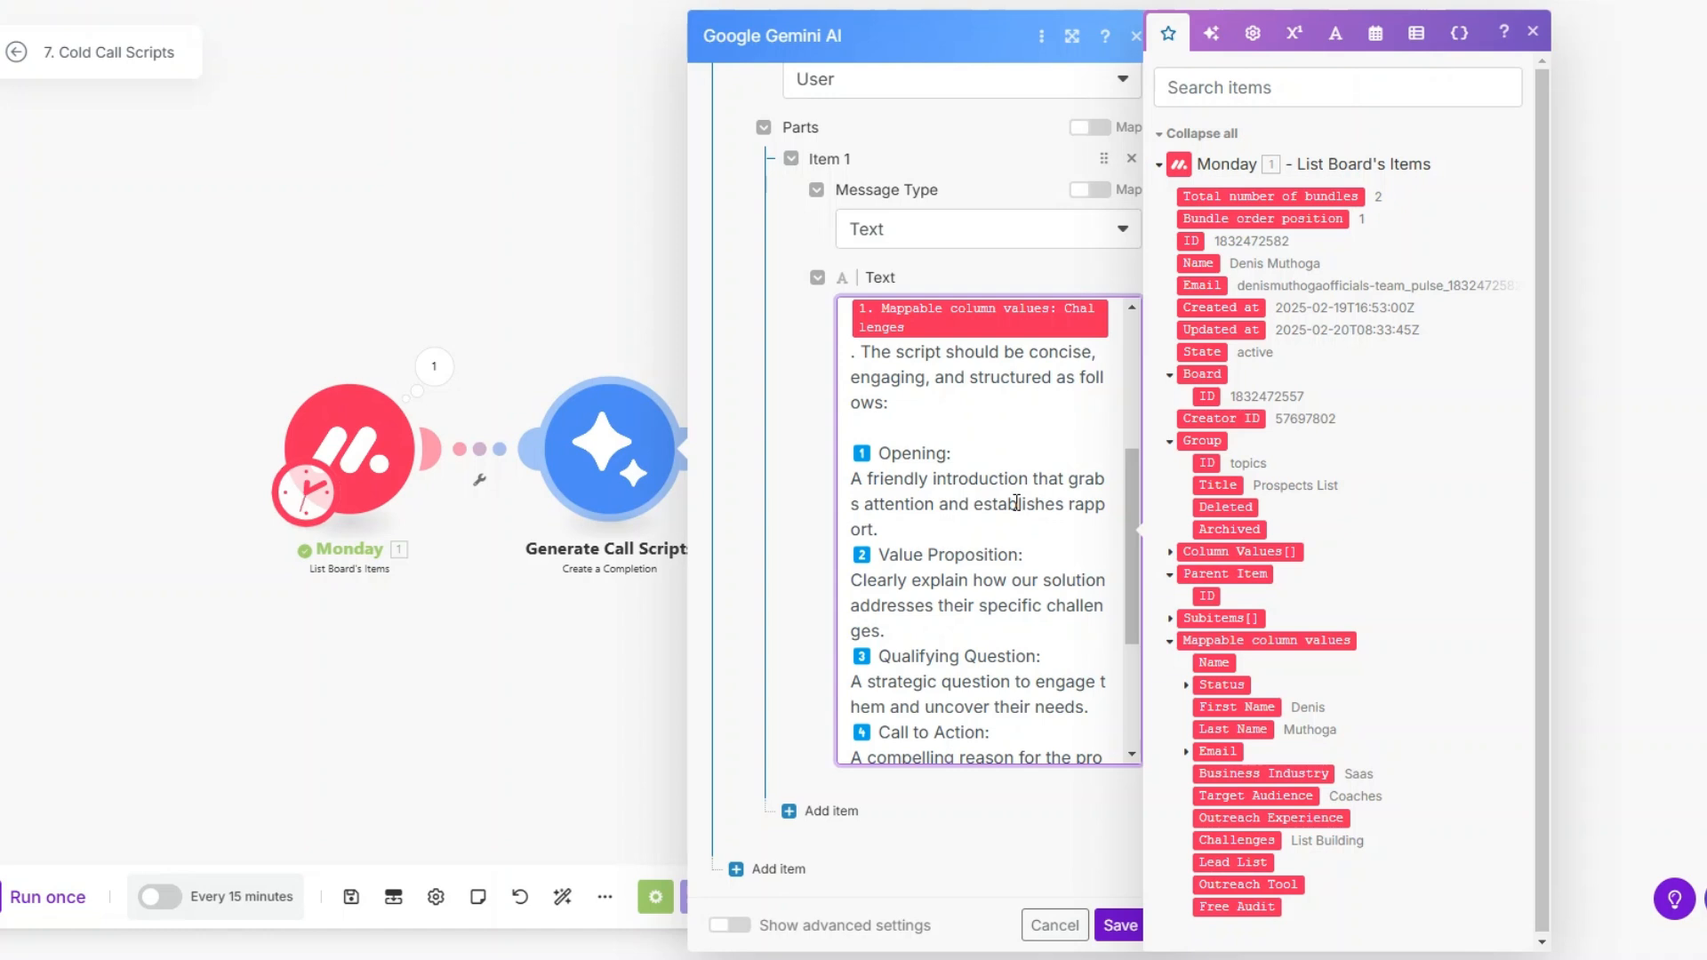
pyautogui.scroll(-2, 978, 444)
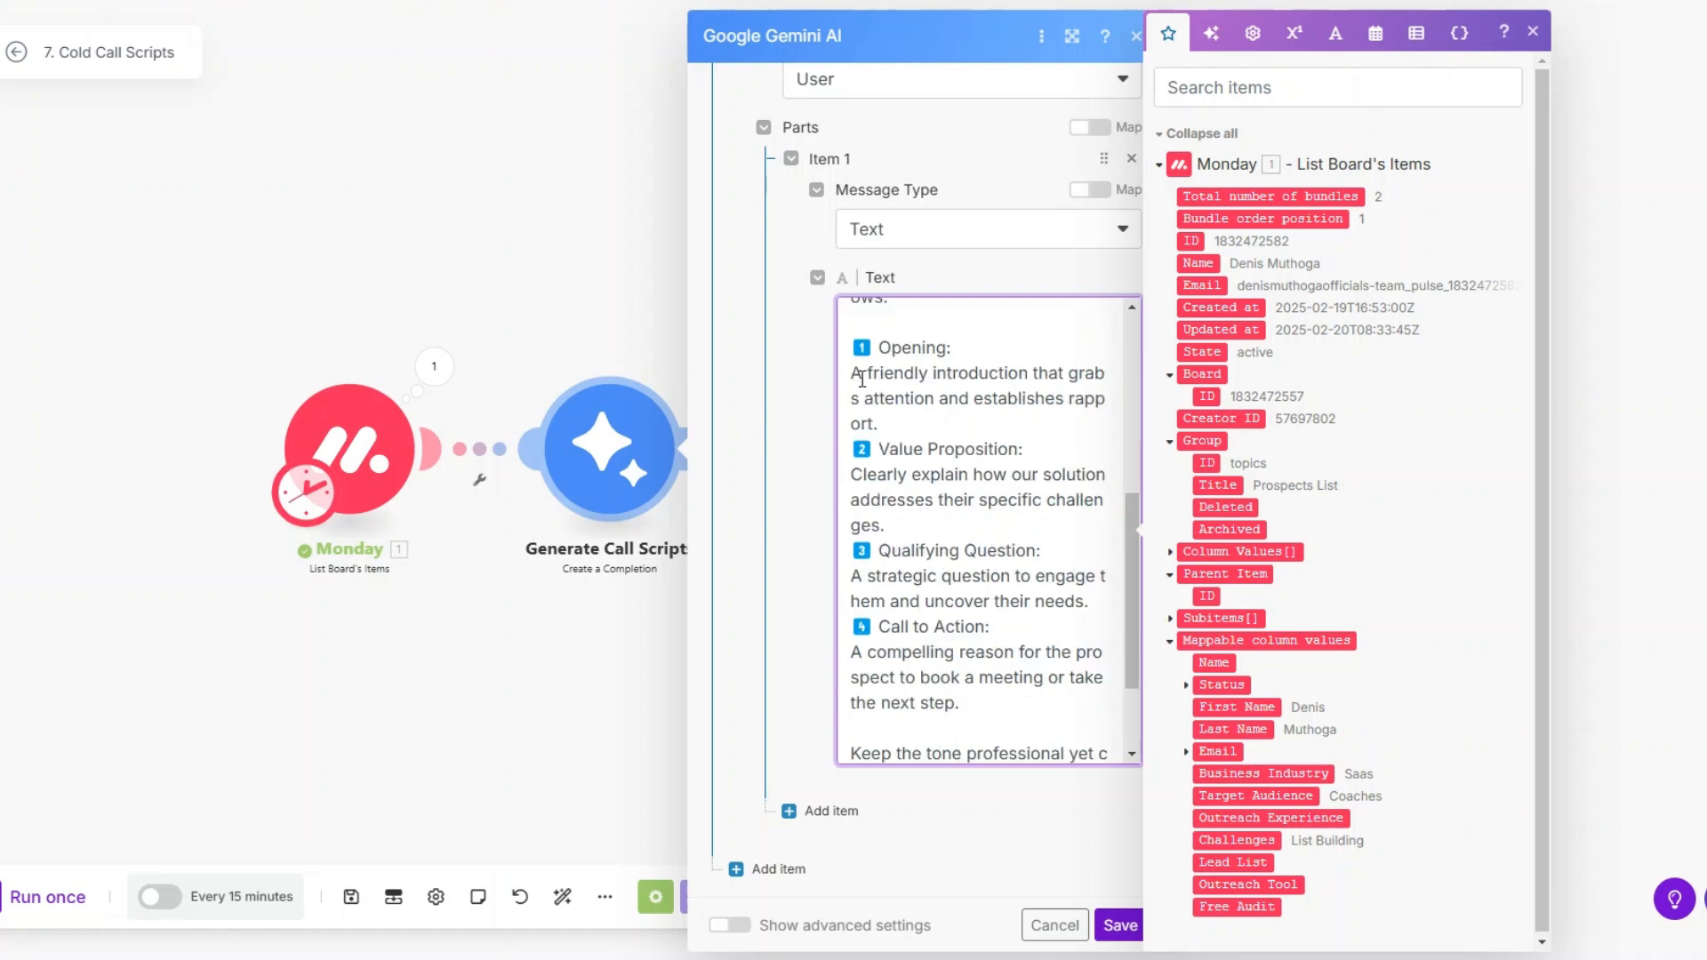
pyautogui.scroll(-2, 914, 424)
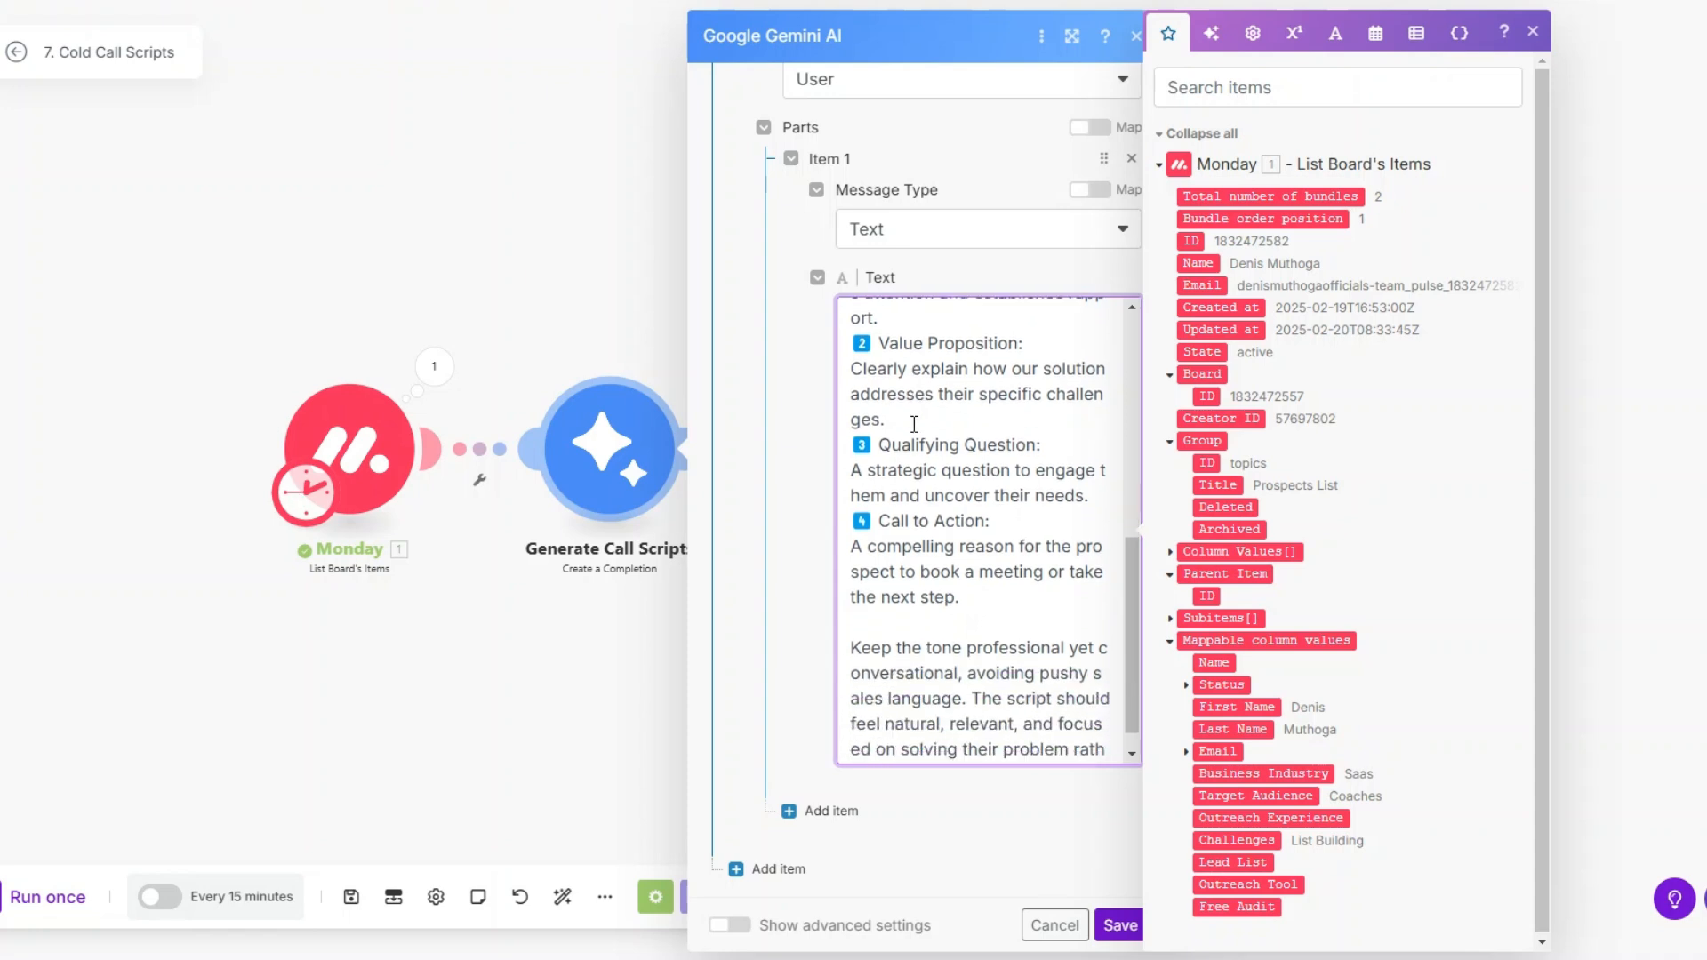
pyautogui.scroll(-1, 914, 424)
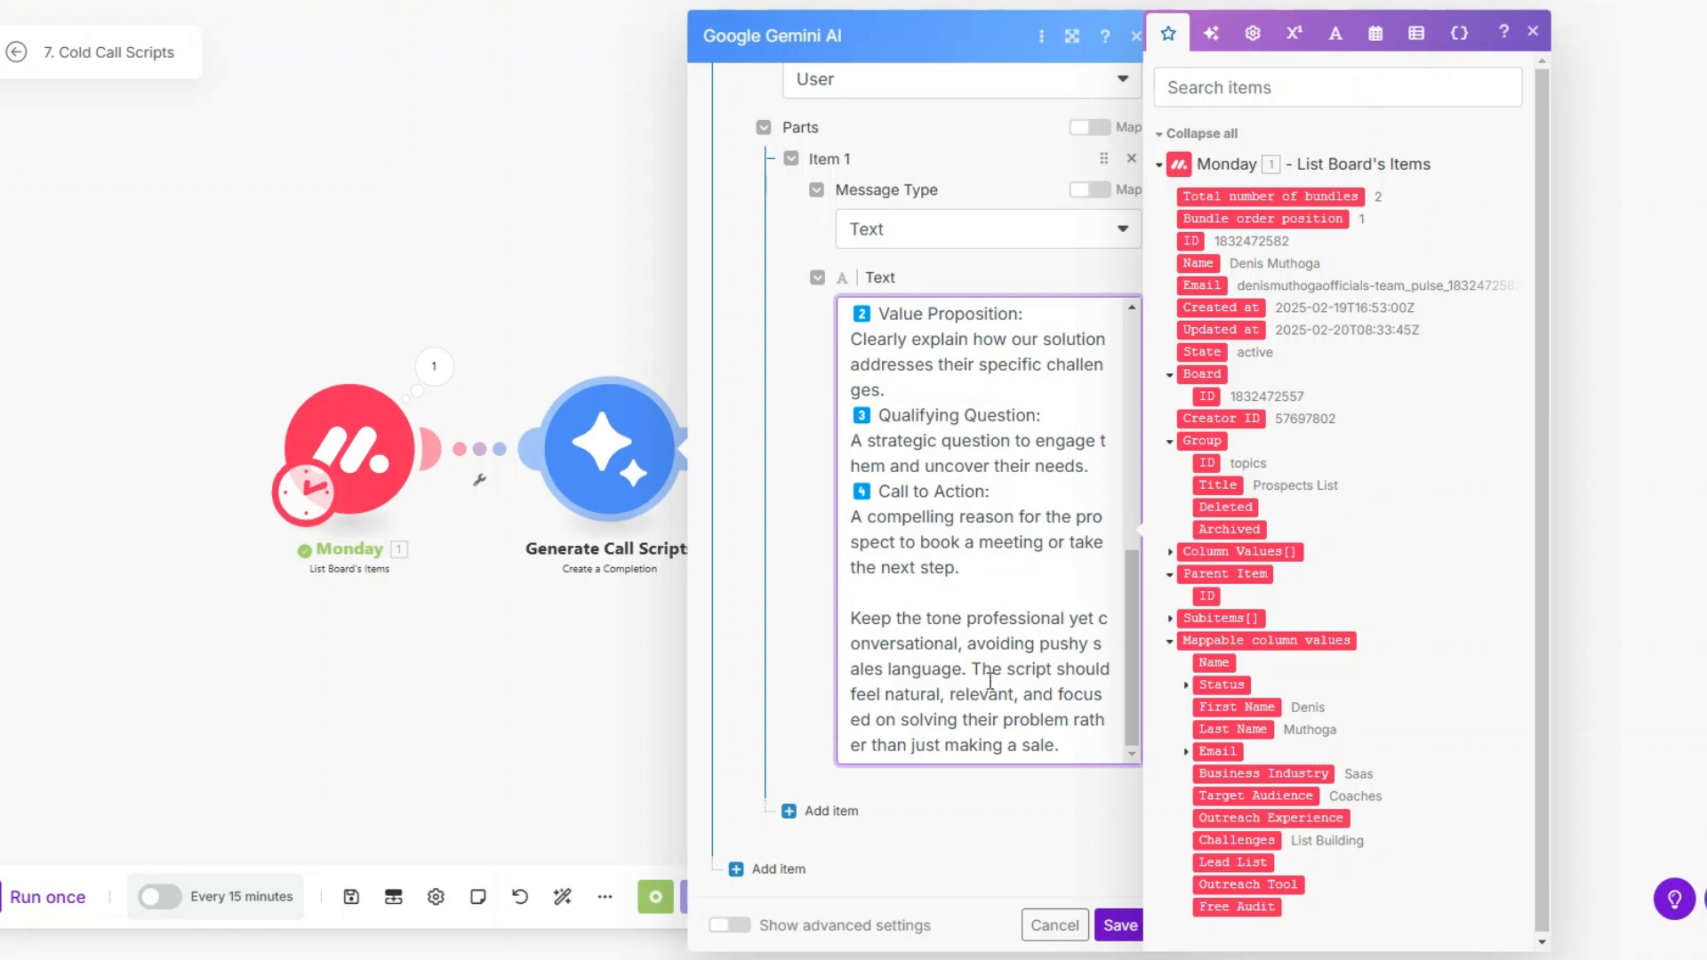
pyautogui.click(1120, 925)
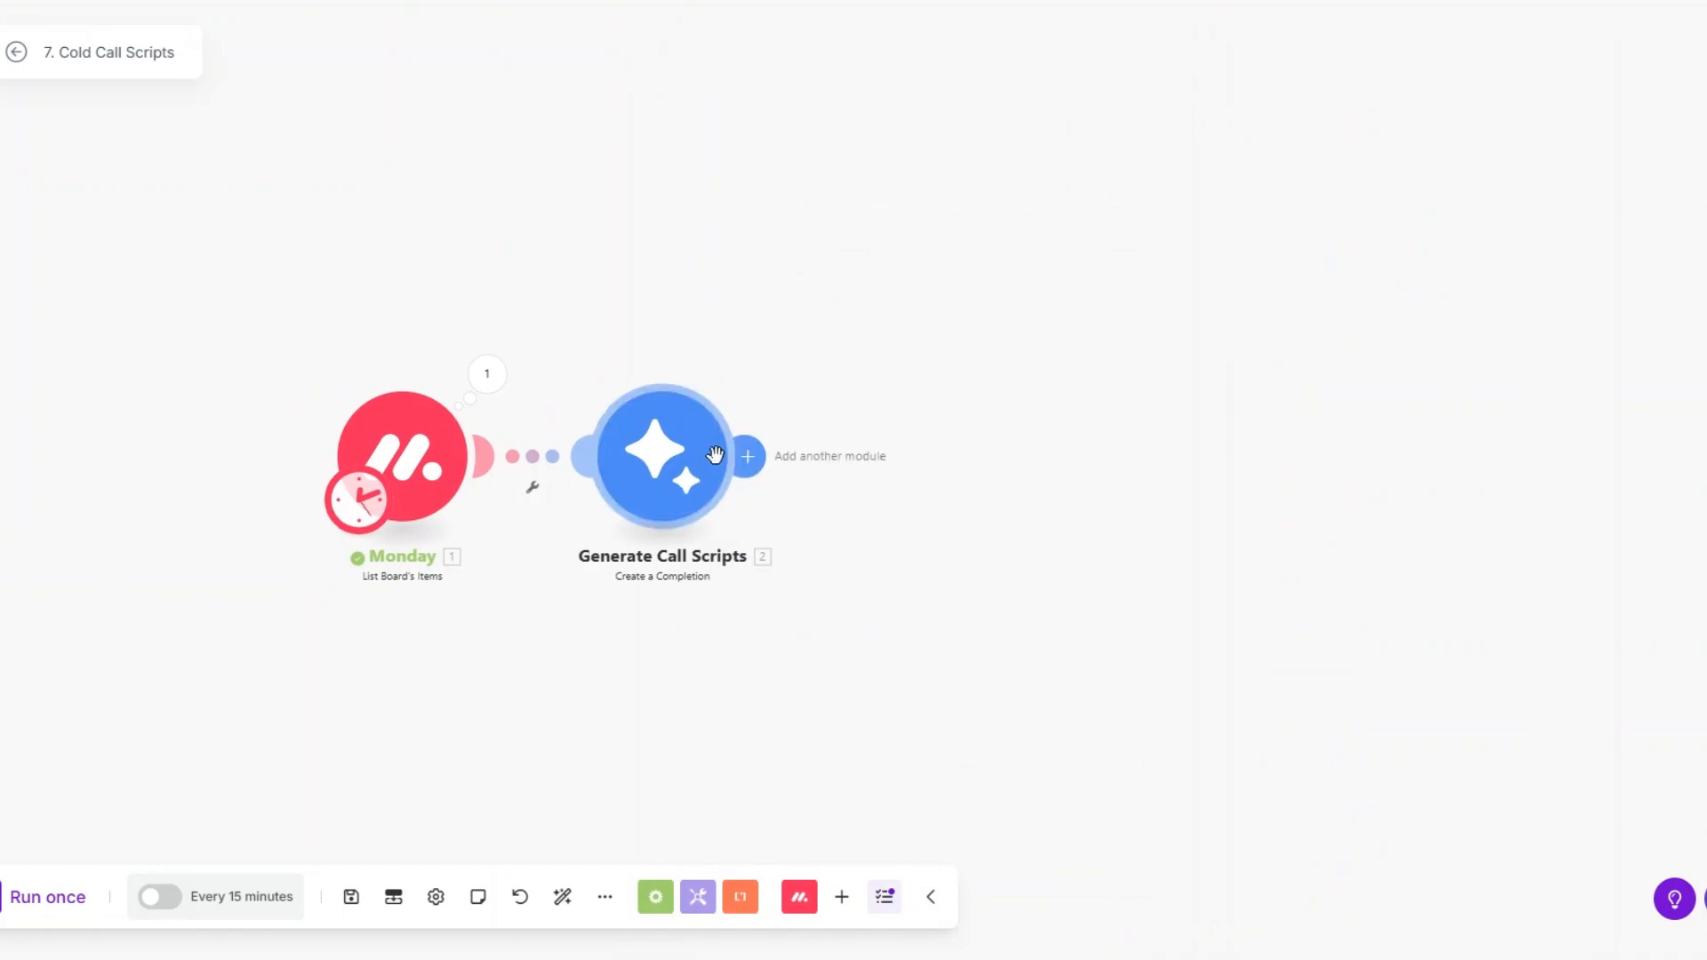
# Step: Add a Google Docs Create a Document module after the Generate Call Scripts module
pyautogui.click(774, 461)
pyautogui.click(915, 484)
pyautogui.scroll(-2, 1094, 556)
pyautogui.scroll(-8, 1095, 558)
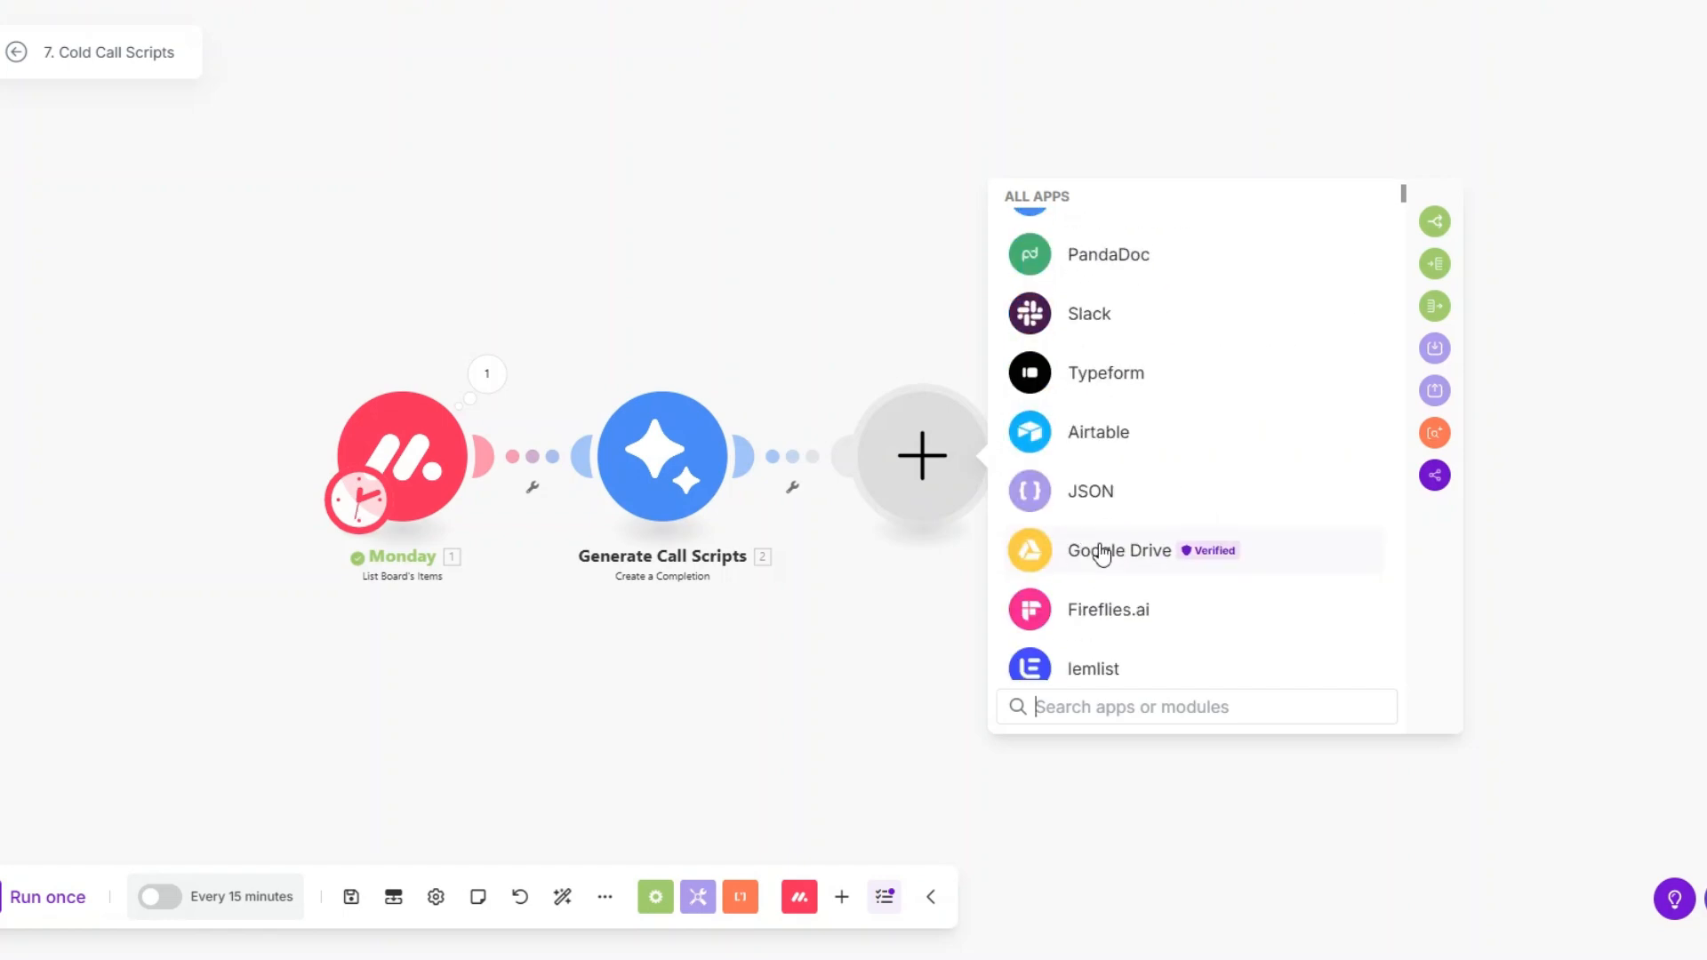
pyautogui.scroll(-5, 1102, 556)
pyautogui.click(1104, 500)
pyautogui.click(1105, 516)
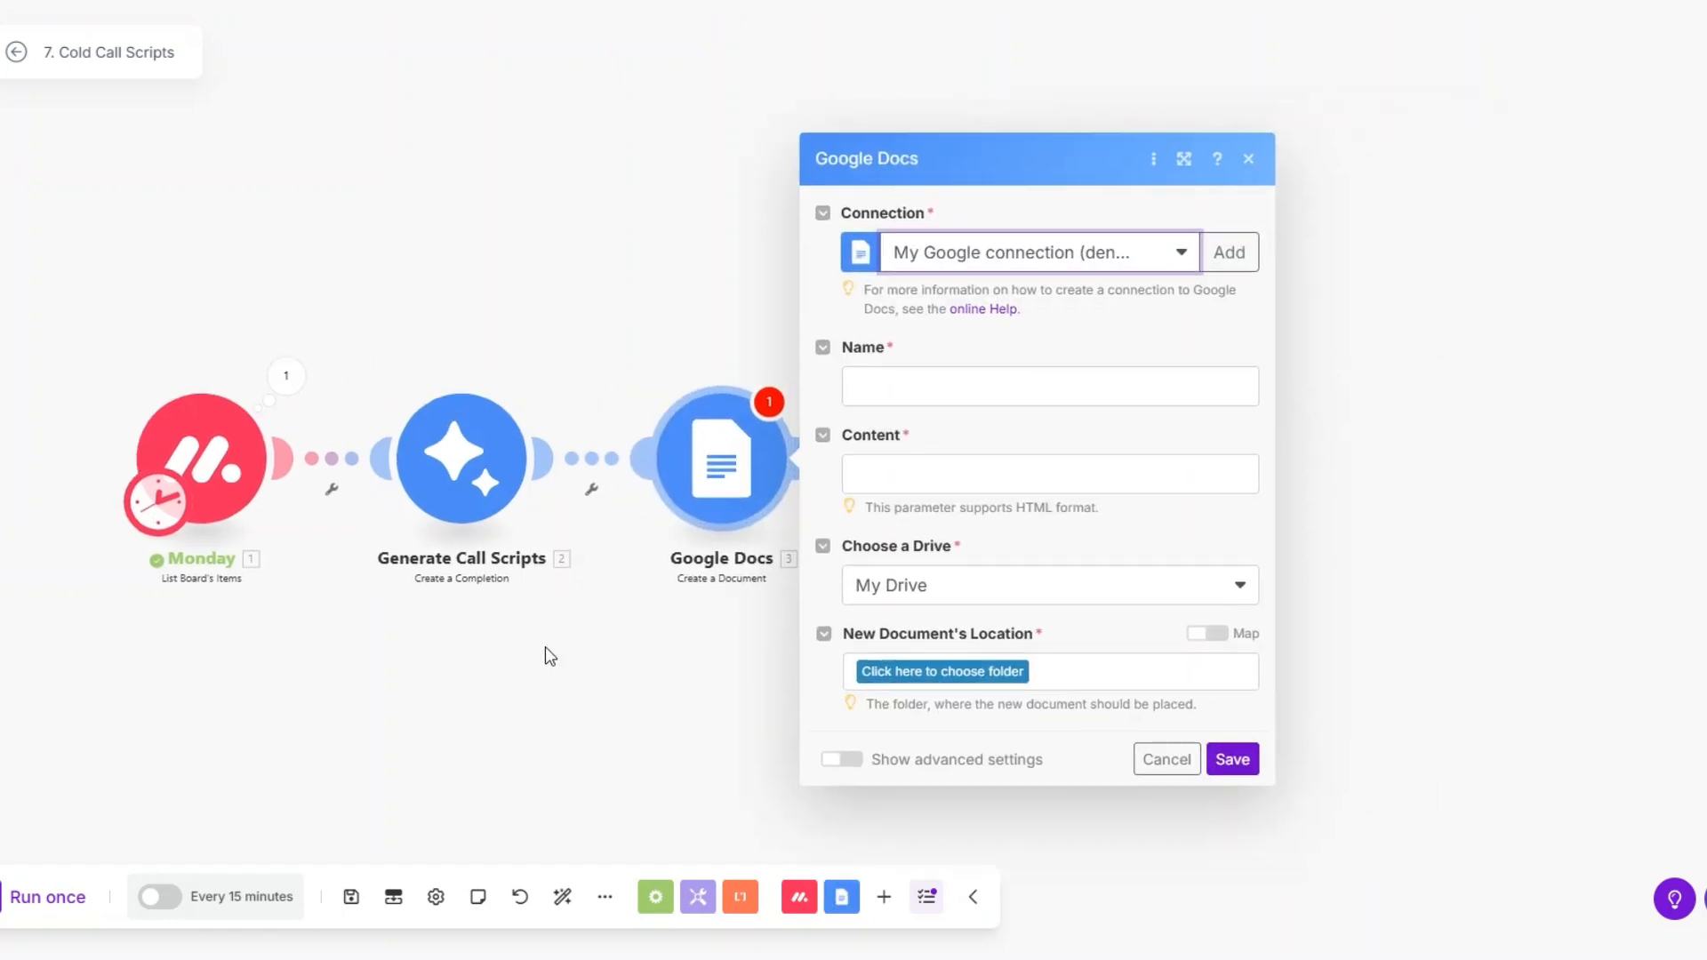
# Step: Set the new document's name to the mapped Monday First Name followed by "'s Cold Call Script."
pyautogui.click(991, 373)
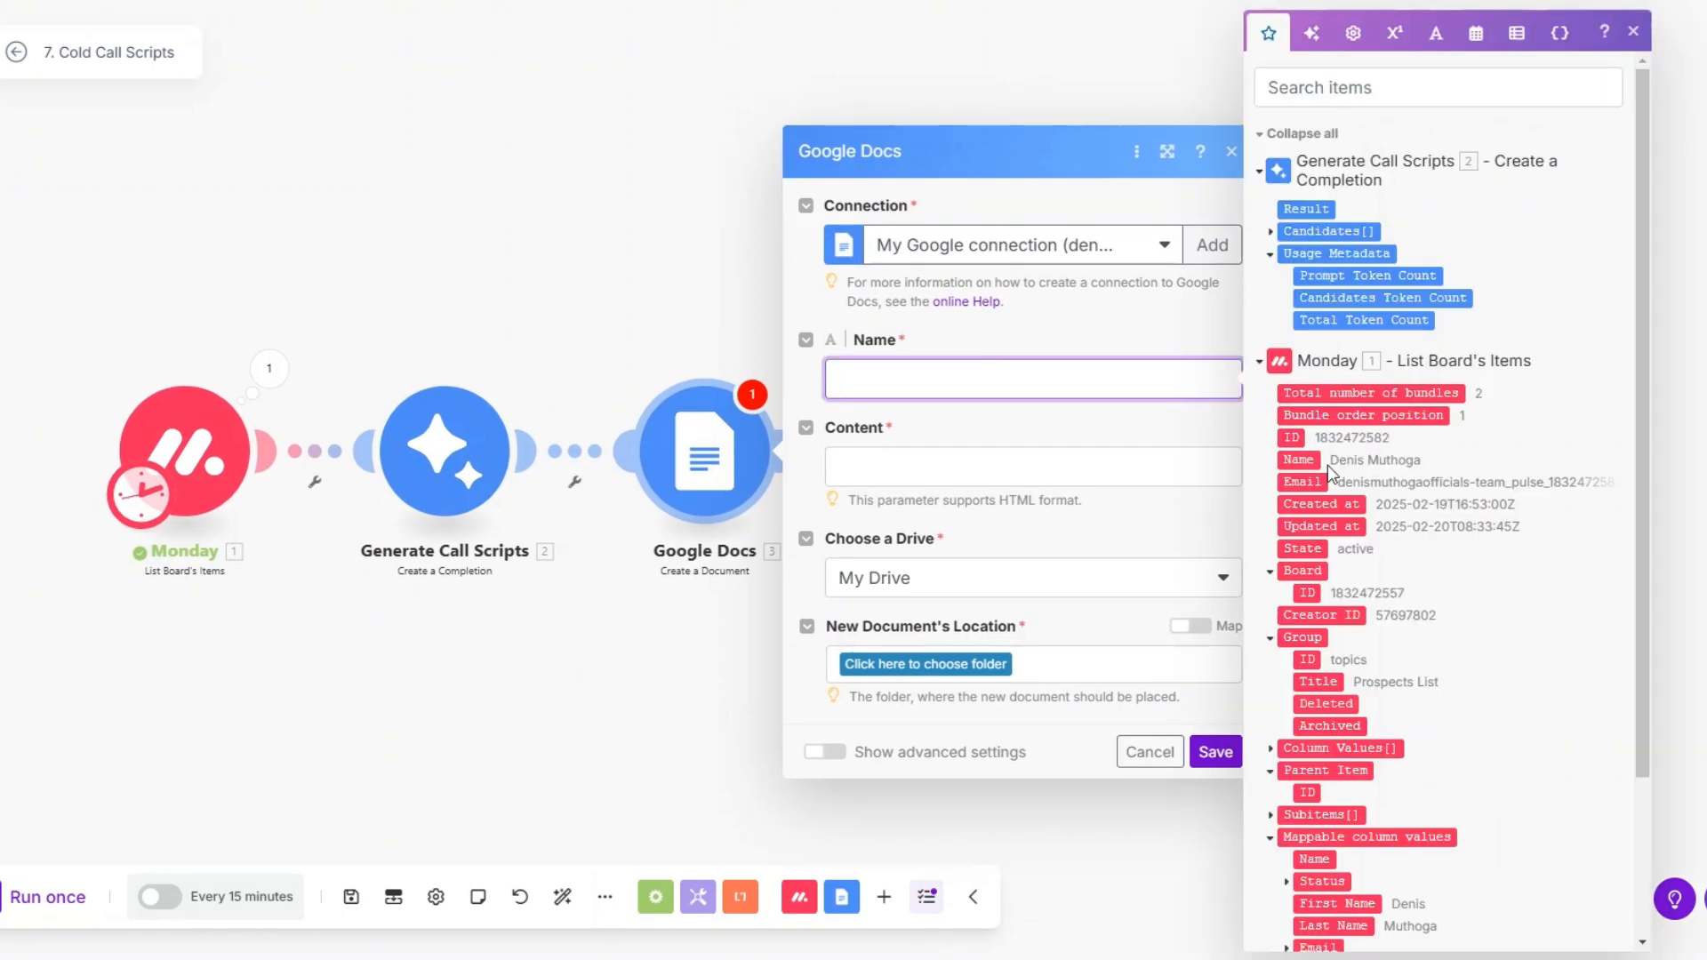
pyautogui.scroll(-3, 1329, 468)
pyautogui.click(1369, 705)
pyautogui.write("'")
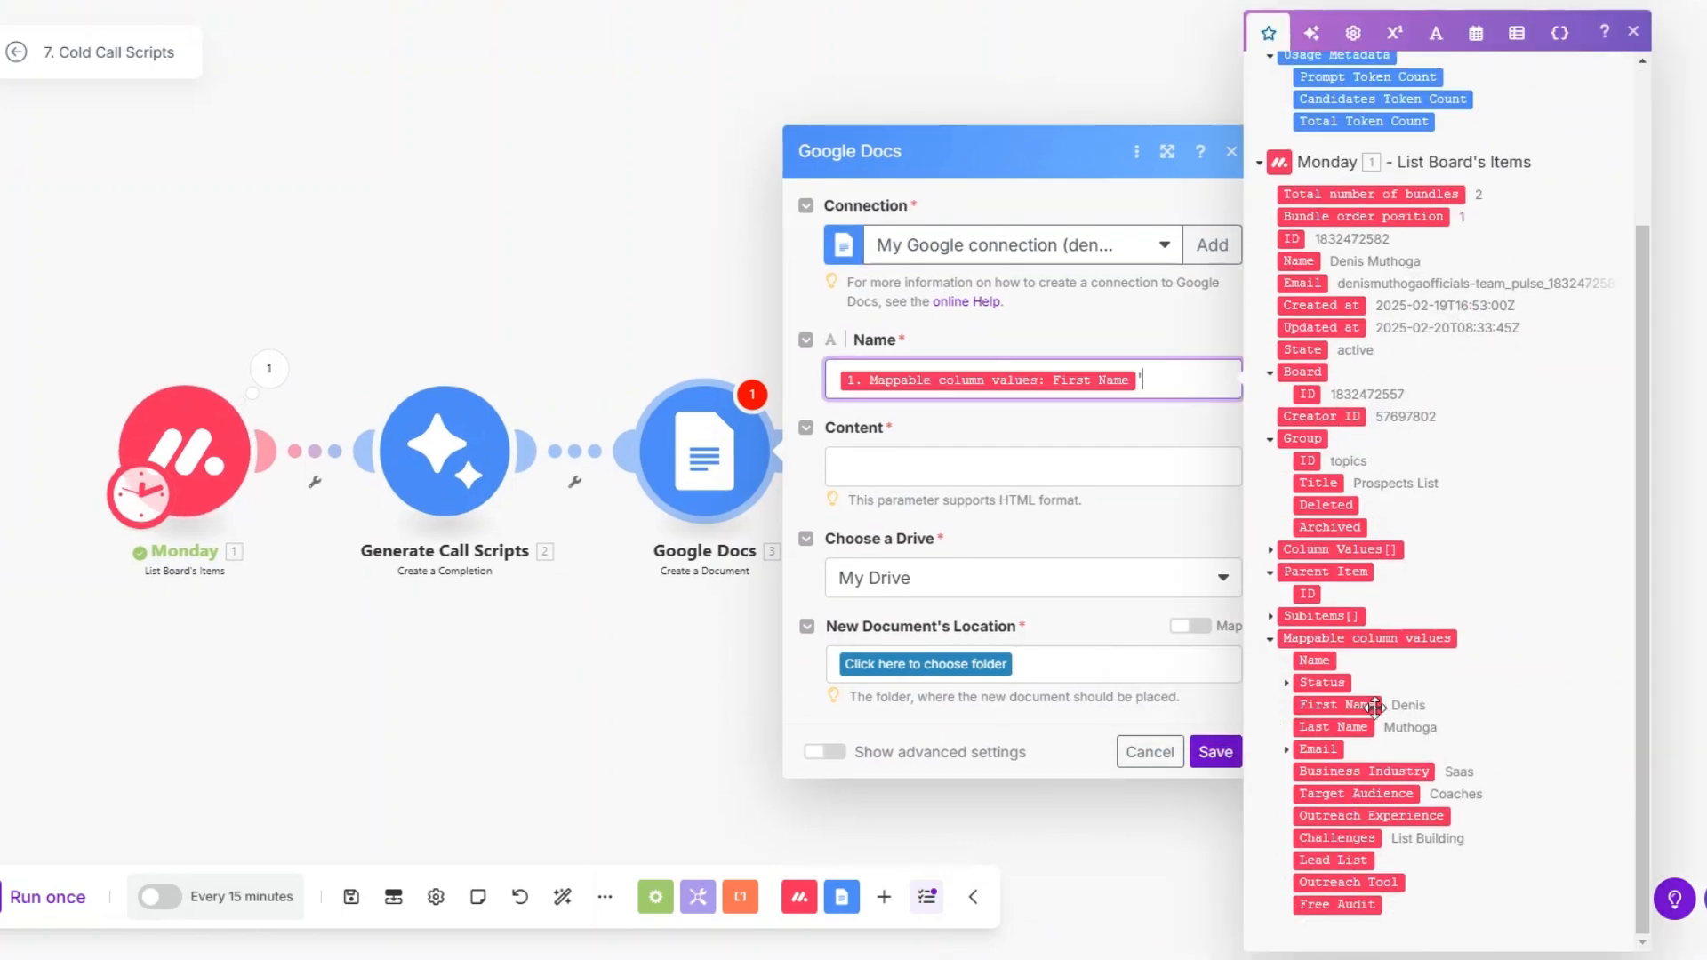
pyautogui.write('s Cold ')
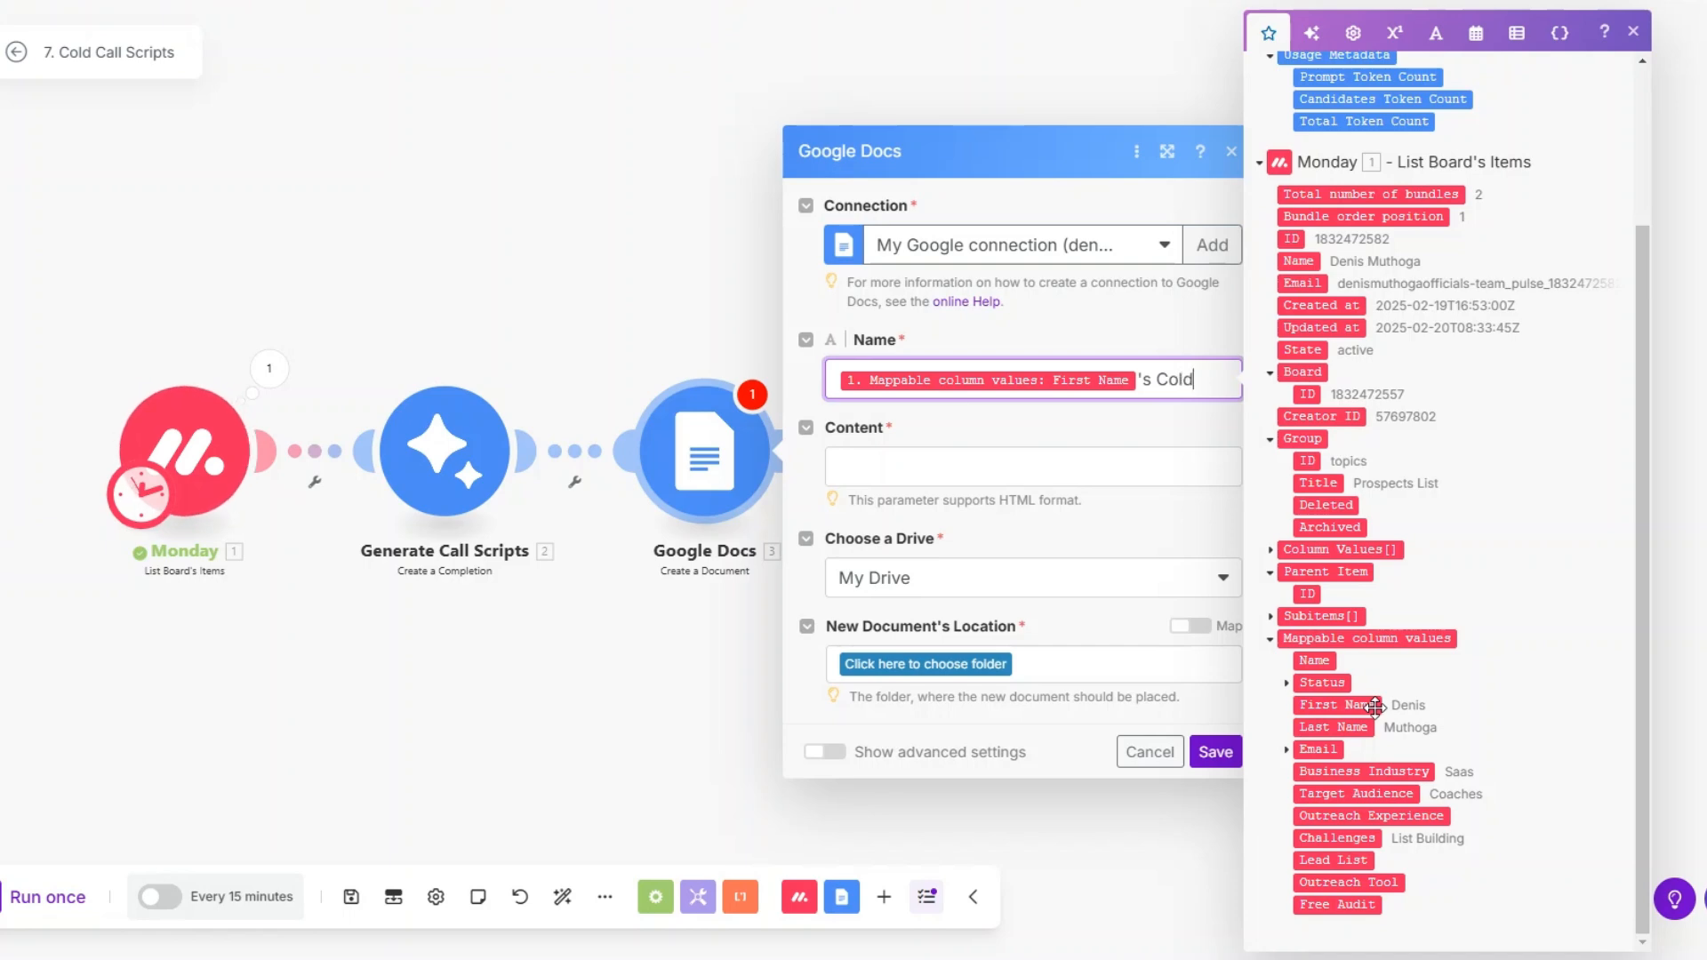
pyautogui.write('Call Script')
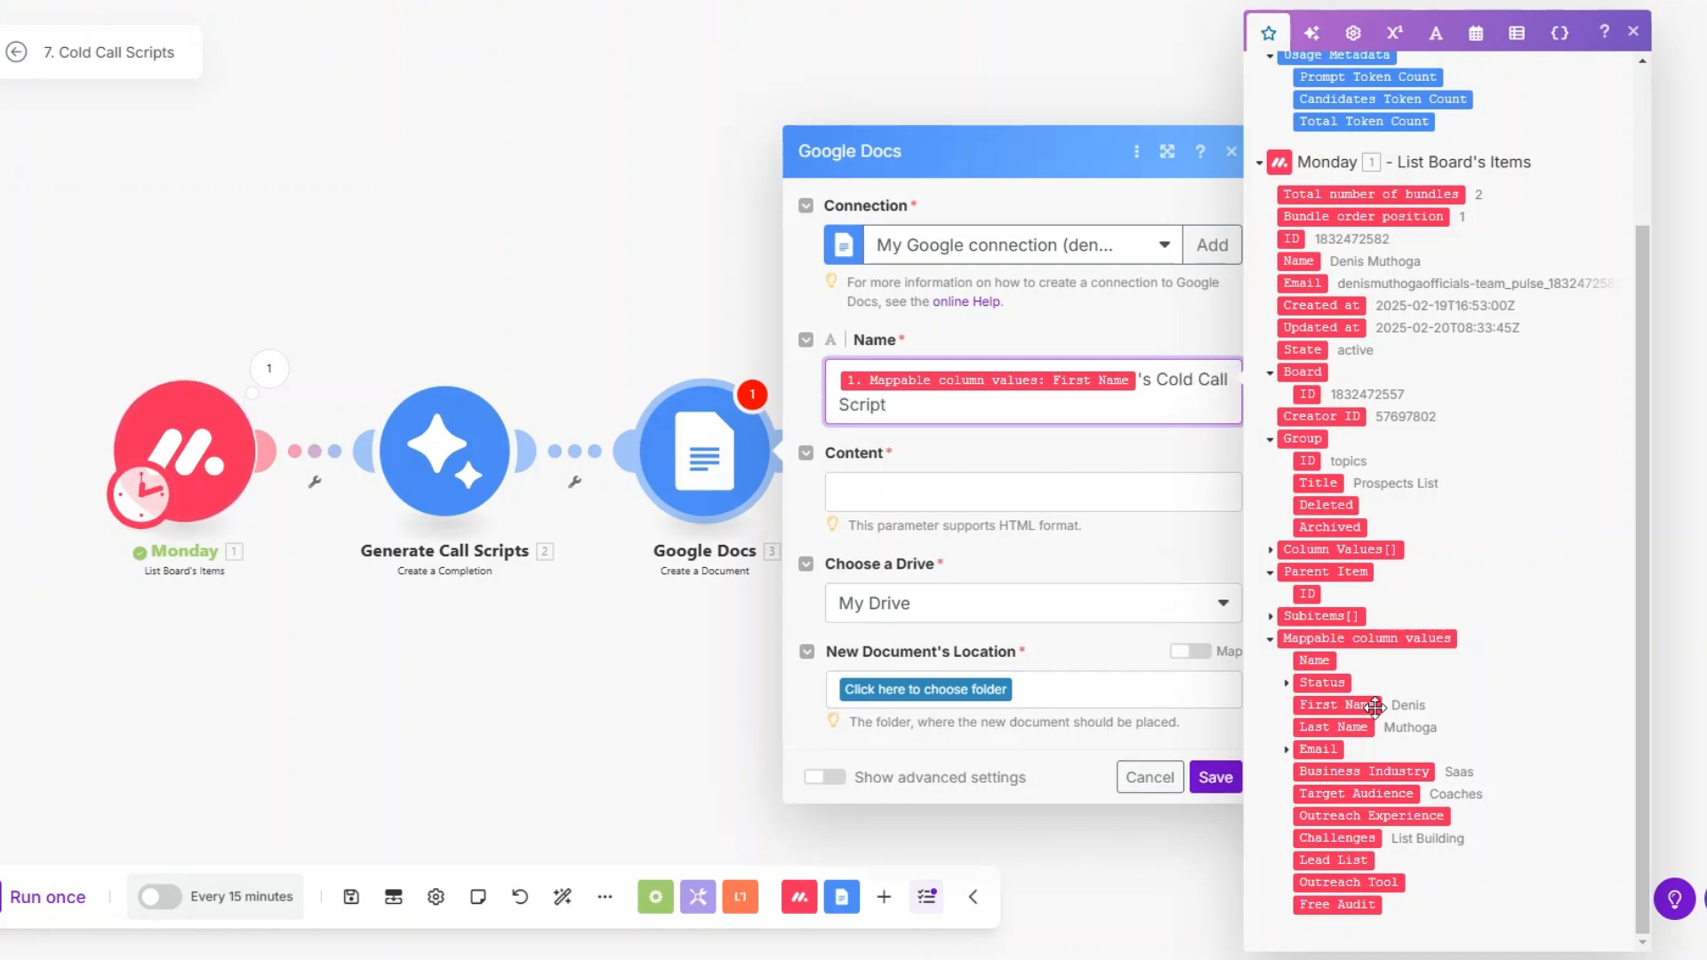
pyautogui.write('.')
# Step: Map the Gemini Result as the document's content, choose the Files folder as its location, and save the module
pyautogui.click(1118, 484)
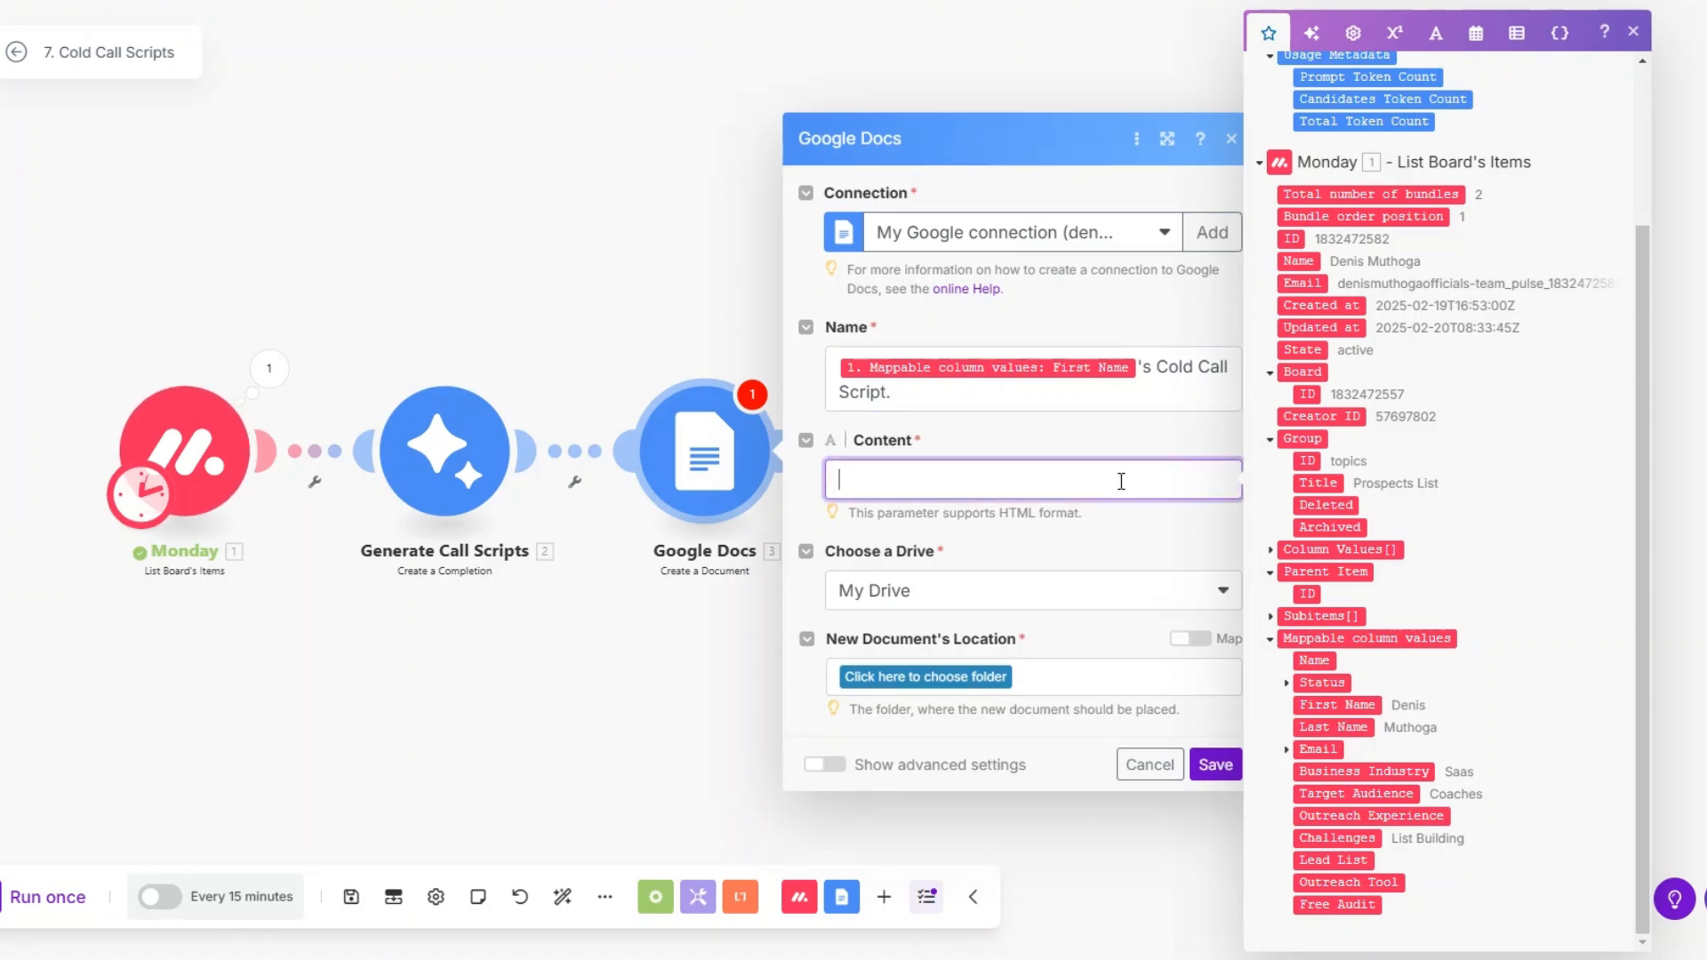
pyautogui.scroll(3, 1552, 528)
pyautogui.click(1306, 209)
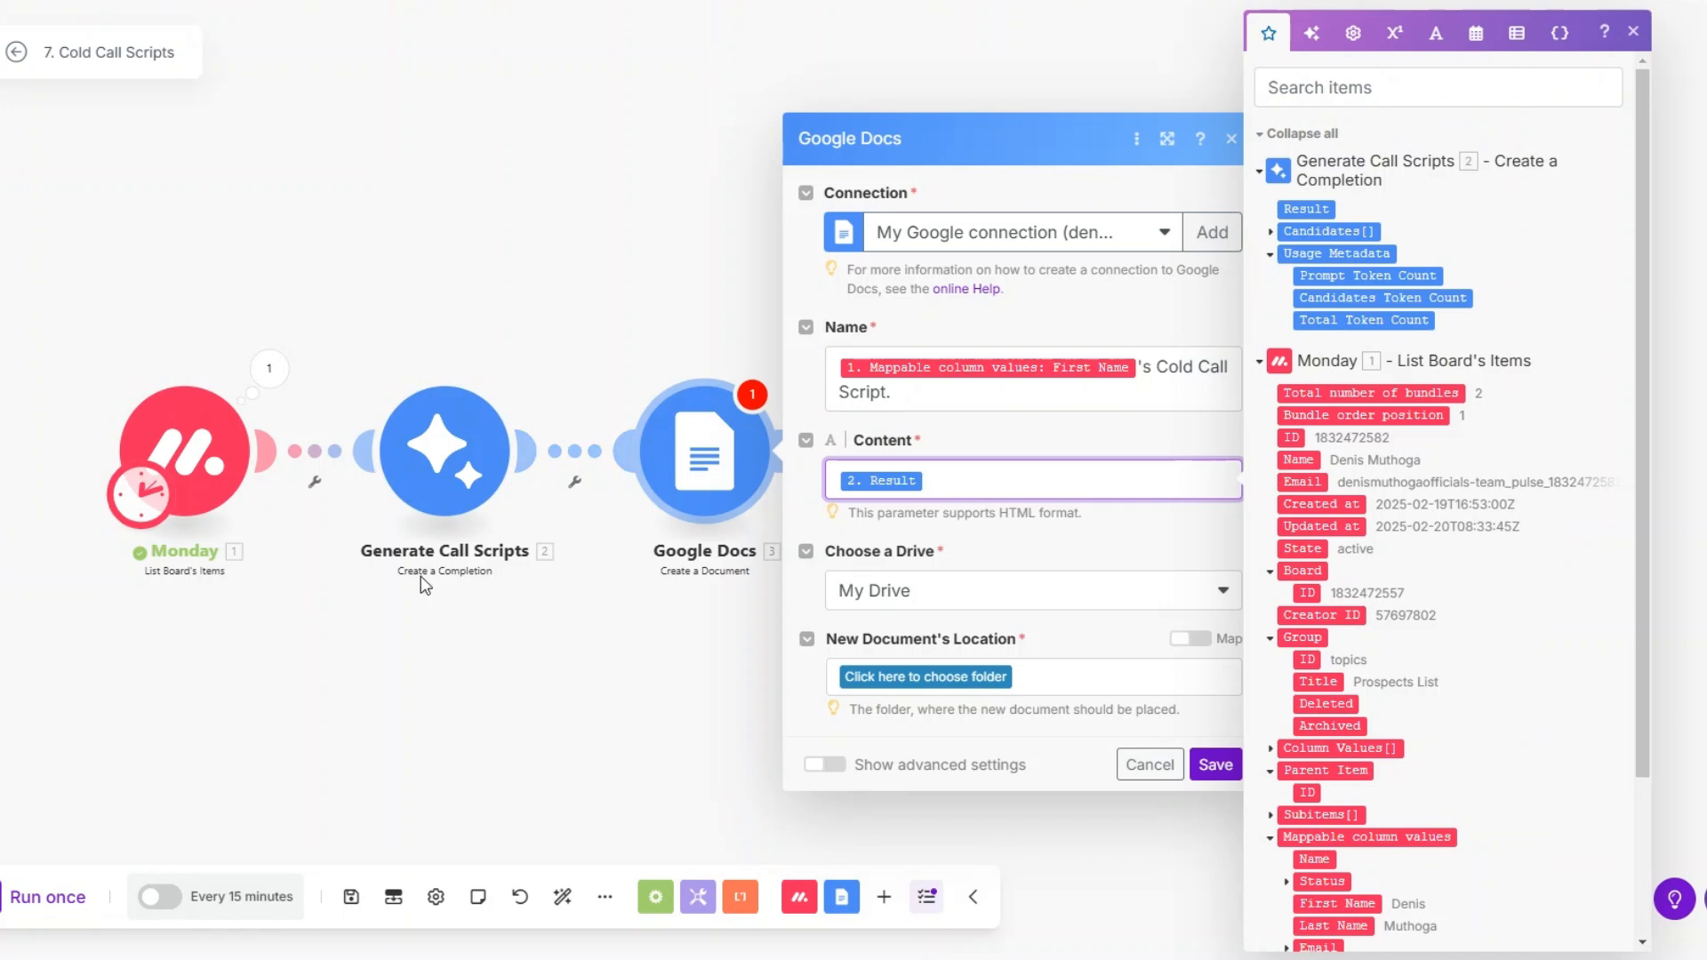
pyautogui.click(887, 676)
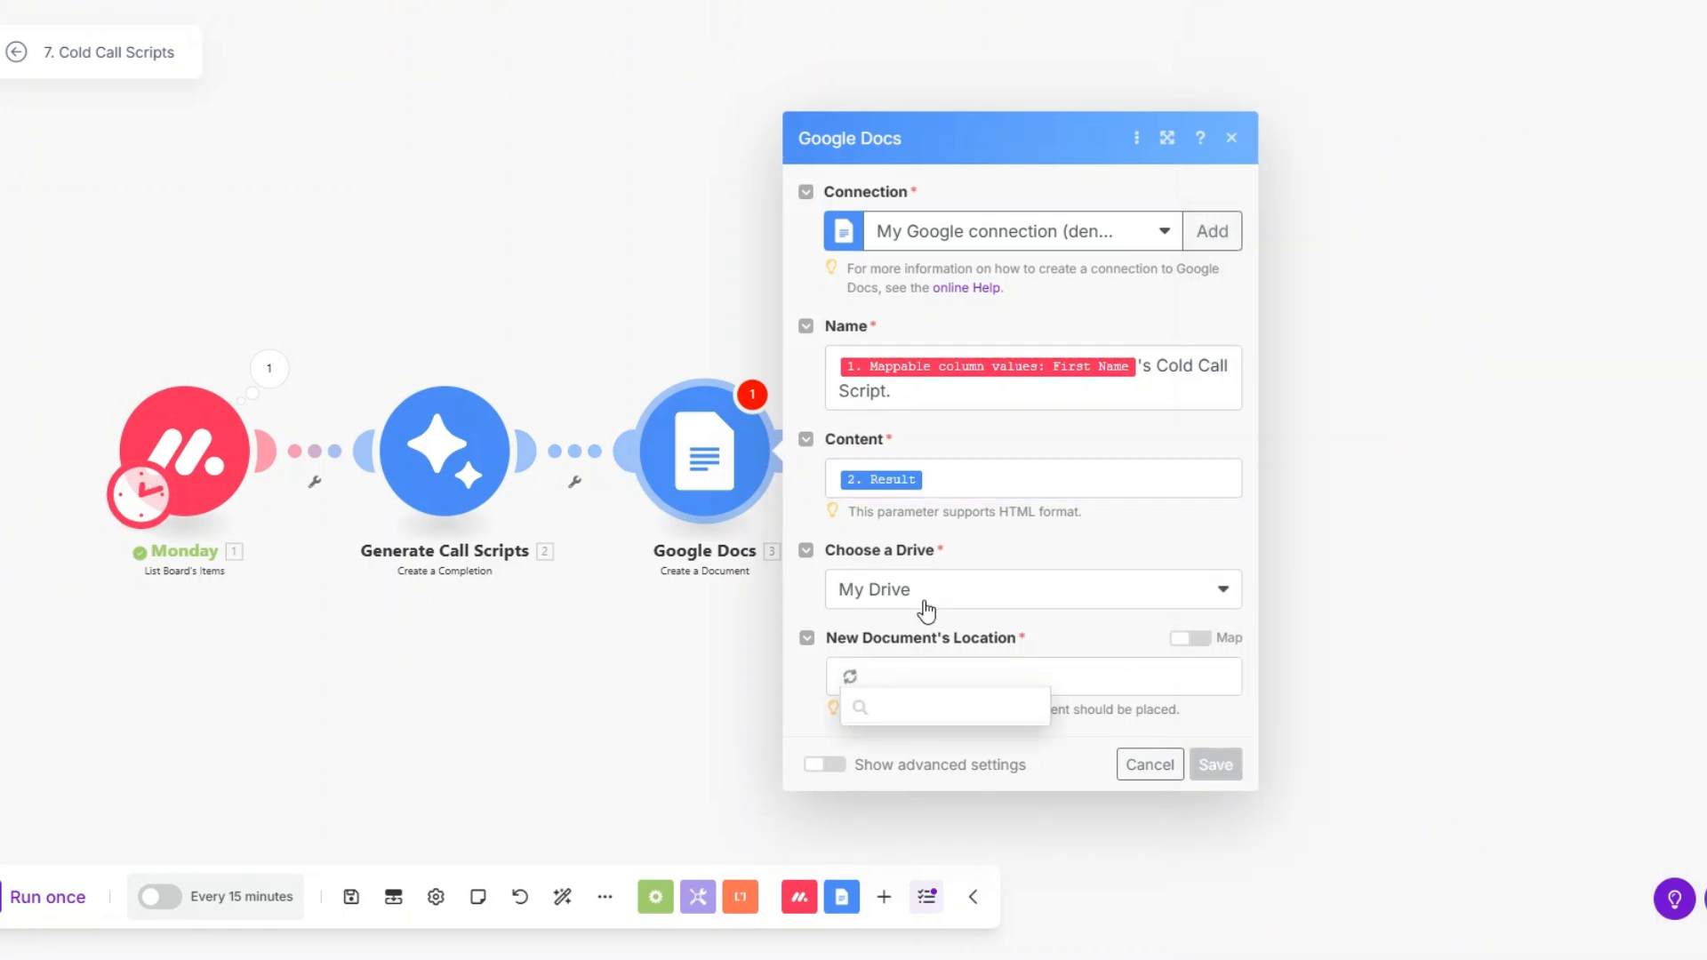
pyautogui.scroll(-1, 933, 850)
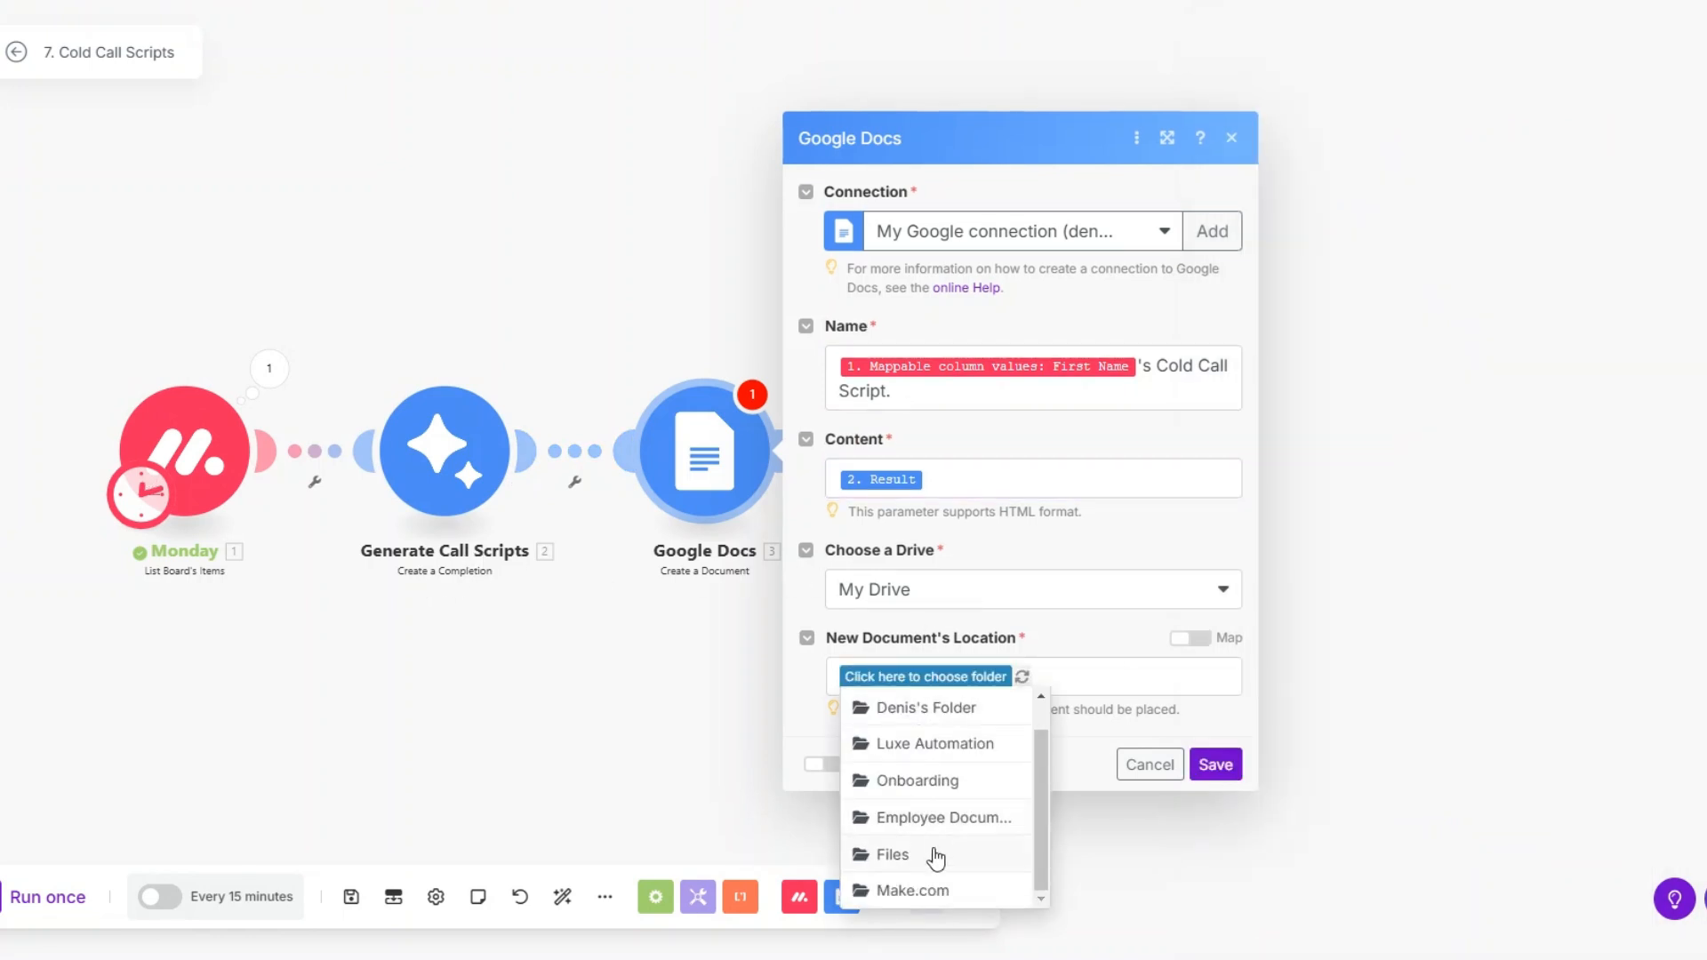
pyautogui.click(929, 853)
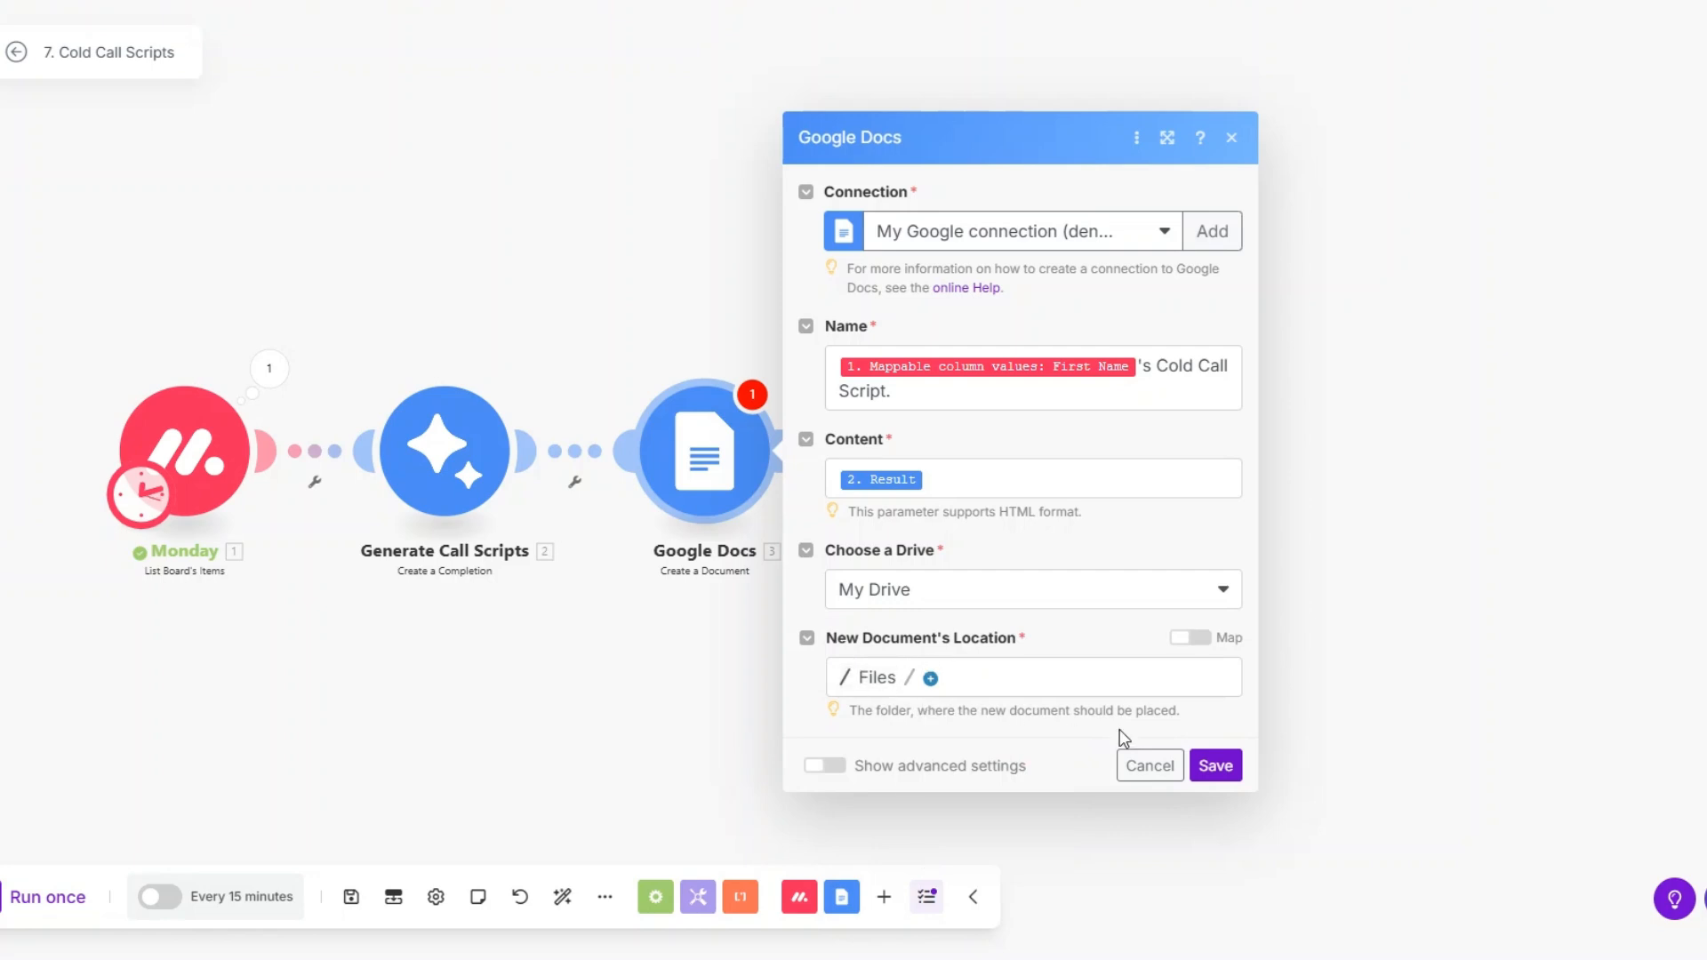
pyautogui.click(1218, 772)
# Step: Rename the Google Docs module as Cold Call Script
pyautogui.rightClick(738, 489)
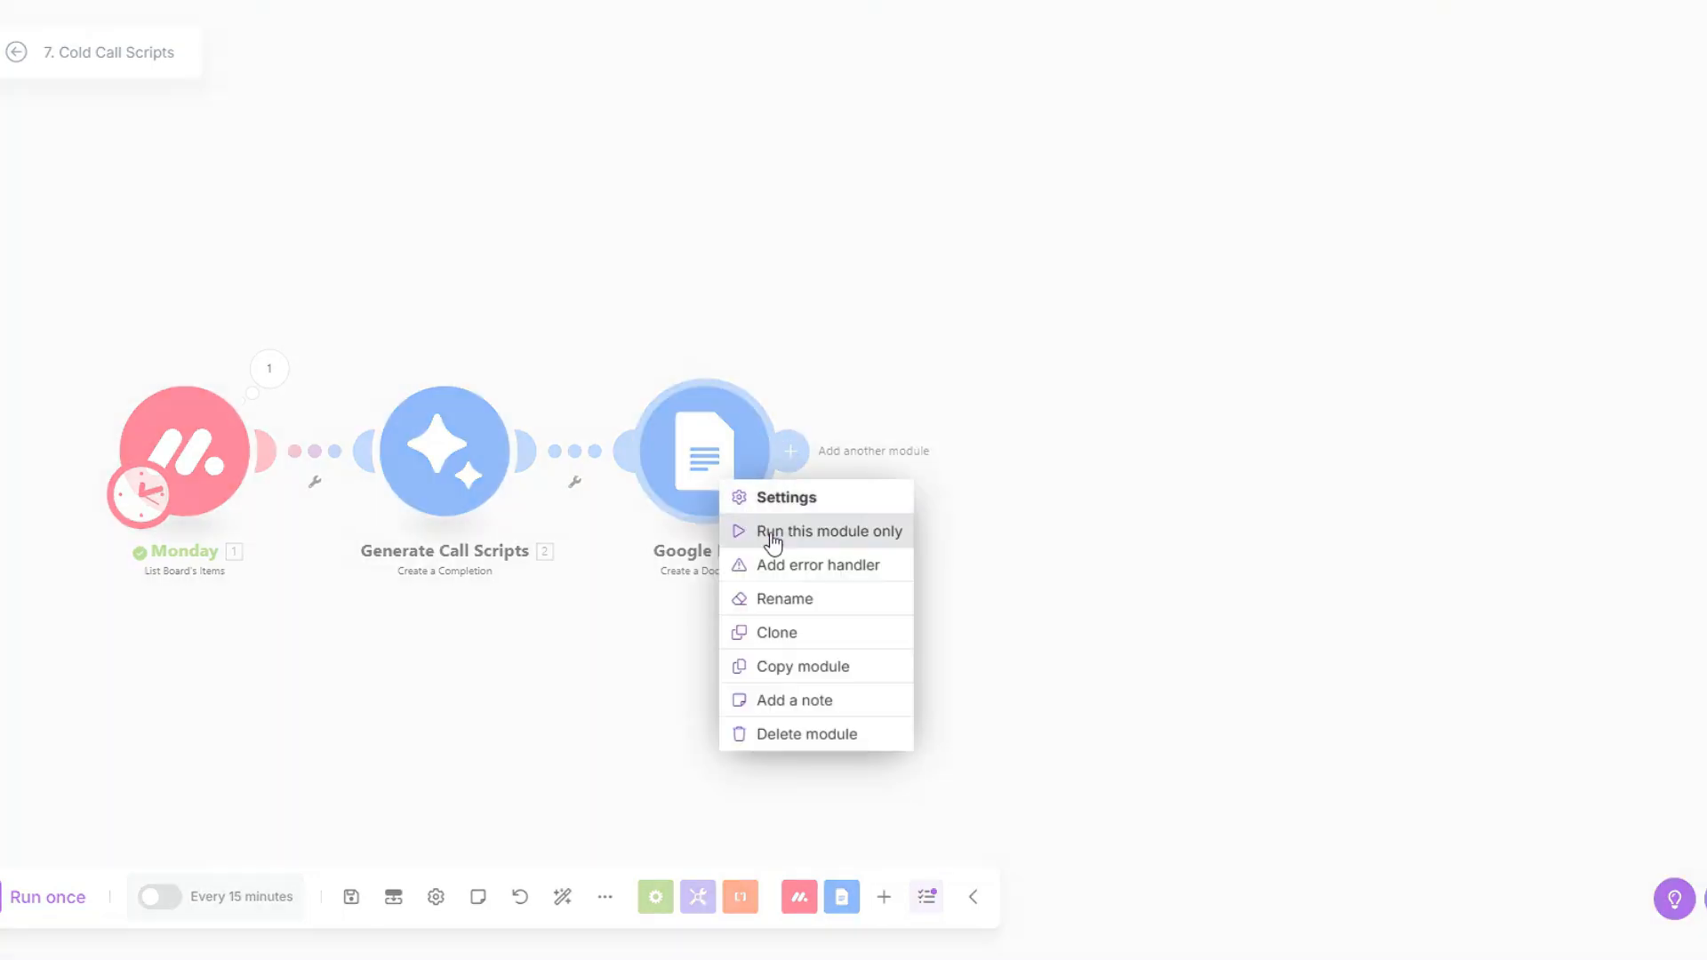
pyautogui.click(798, 598)
pyautogui.write('Cold Call Script')
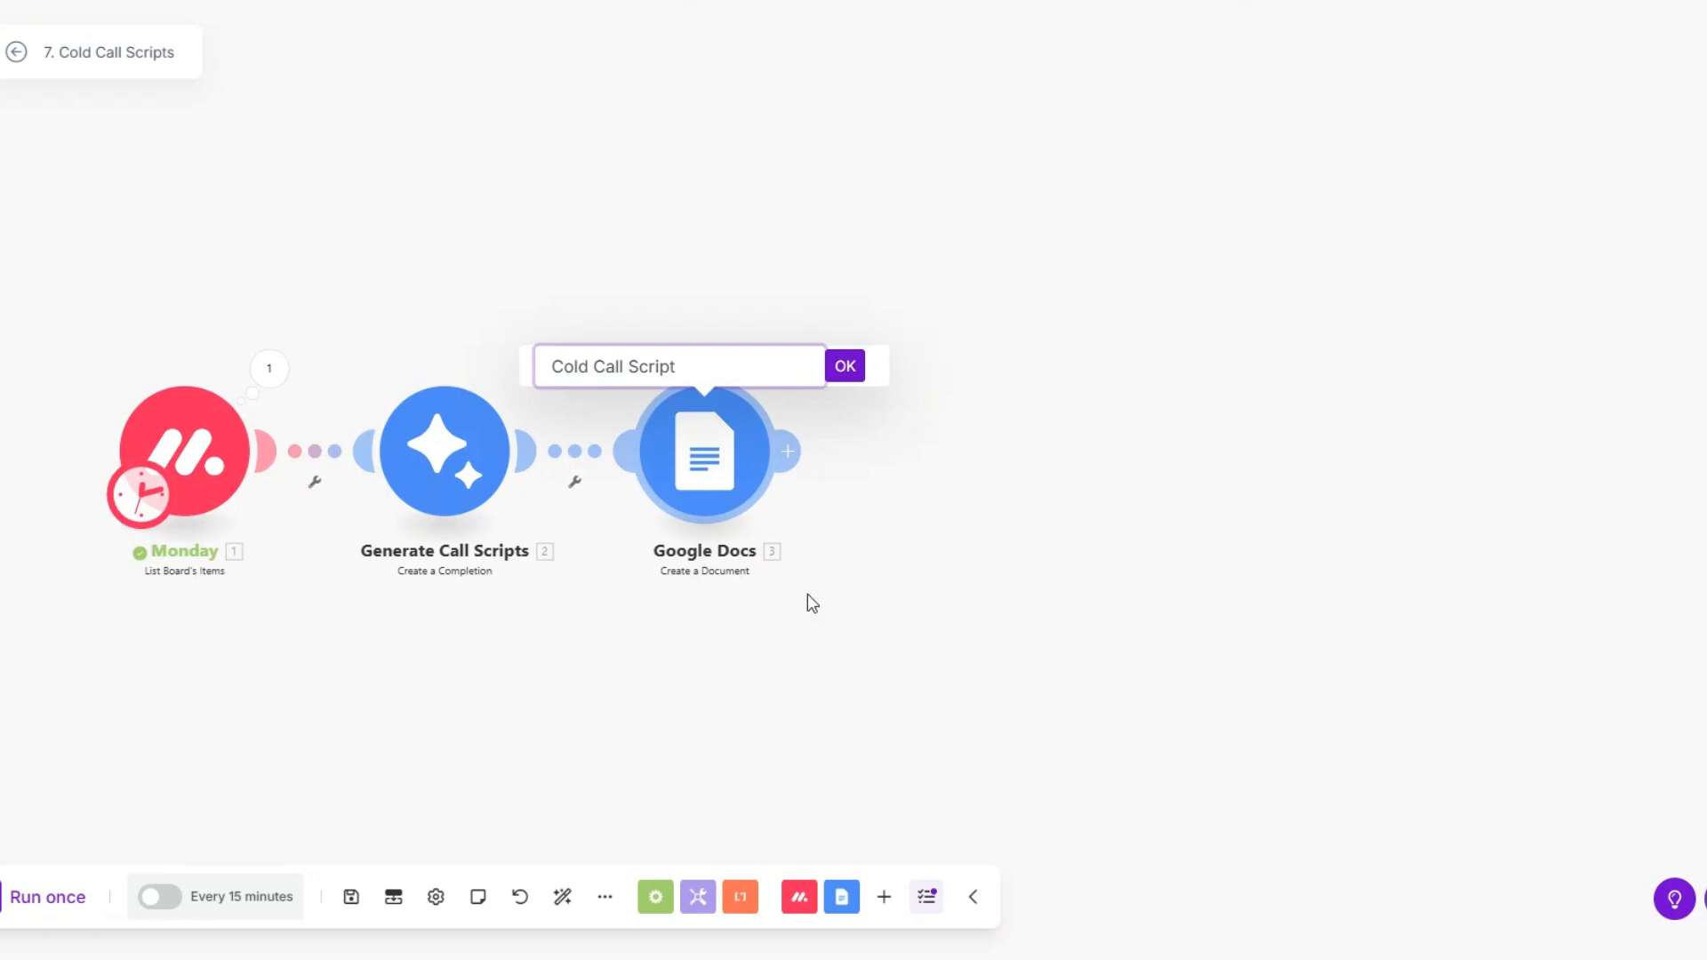
pyautogui.click(844, 366)
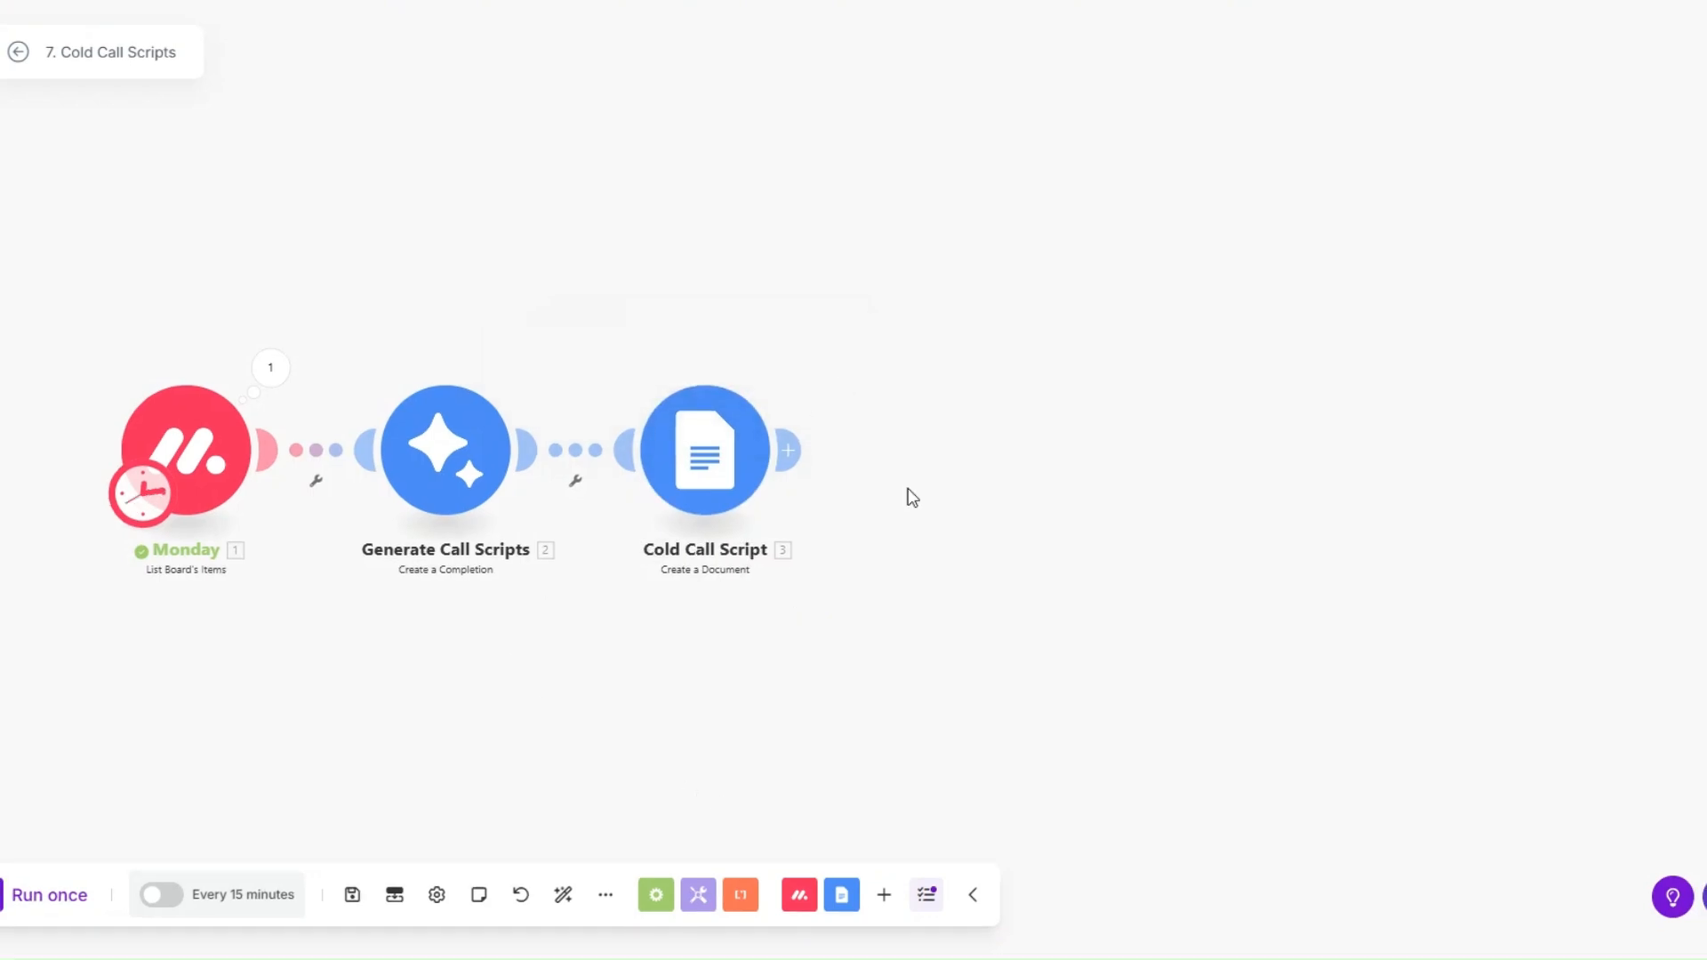
# Step: Add a Send an Email module after Cold Call Script with the subject "Cold Call Script for Your Upcoming Call"
pyautogui.click(788, 451)
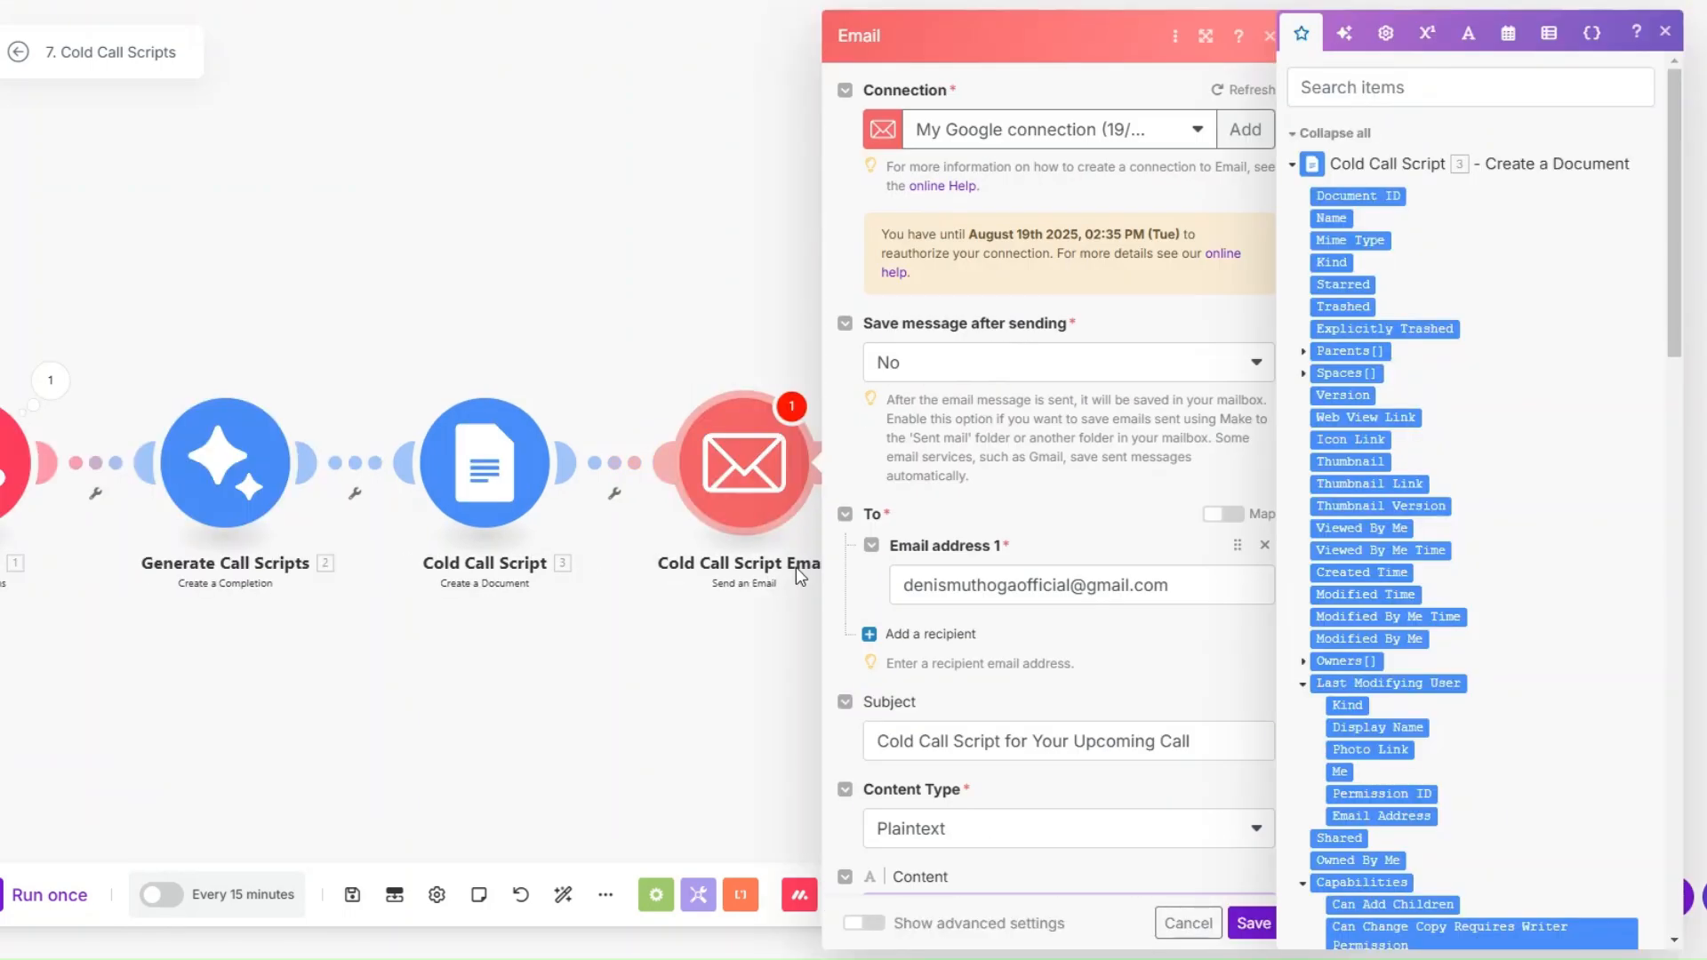
pyautogui.click(1180, 586)
pyautogui.scroll(-5, 1082, 412)
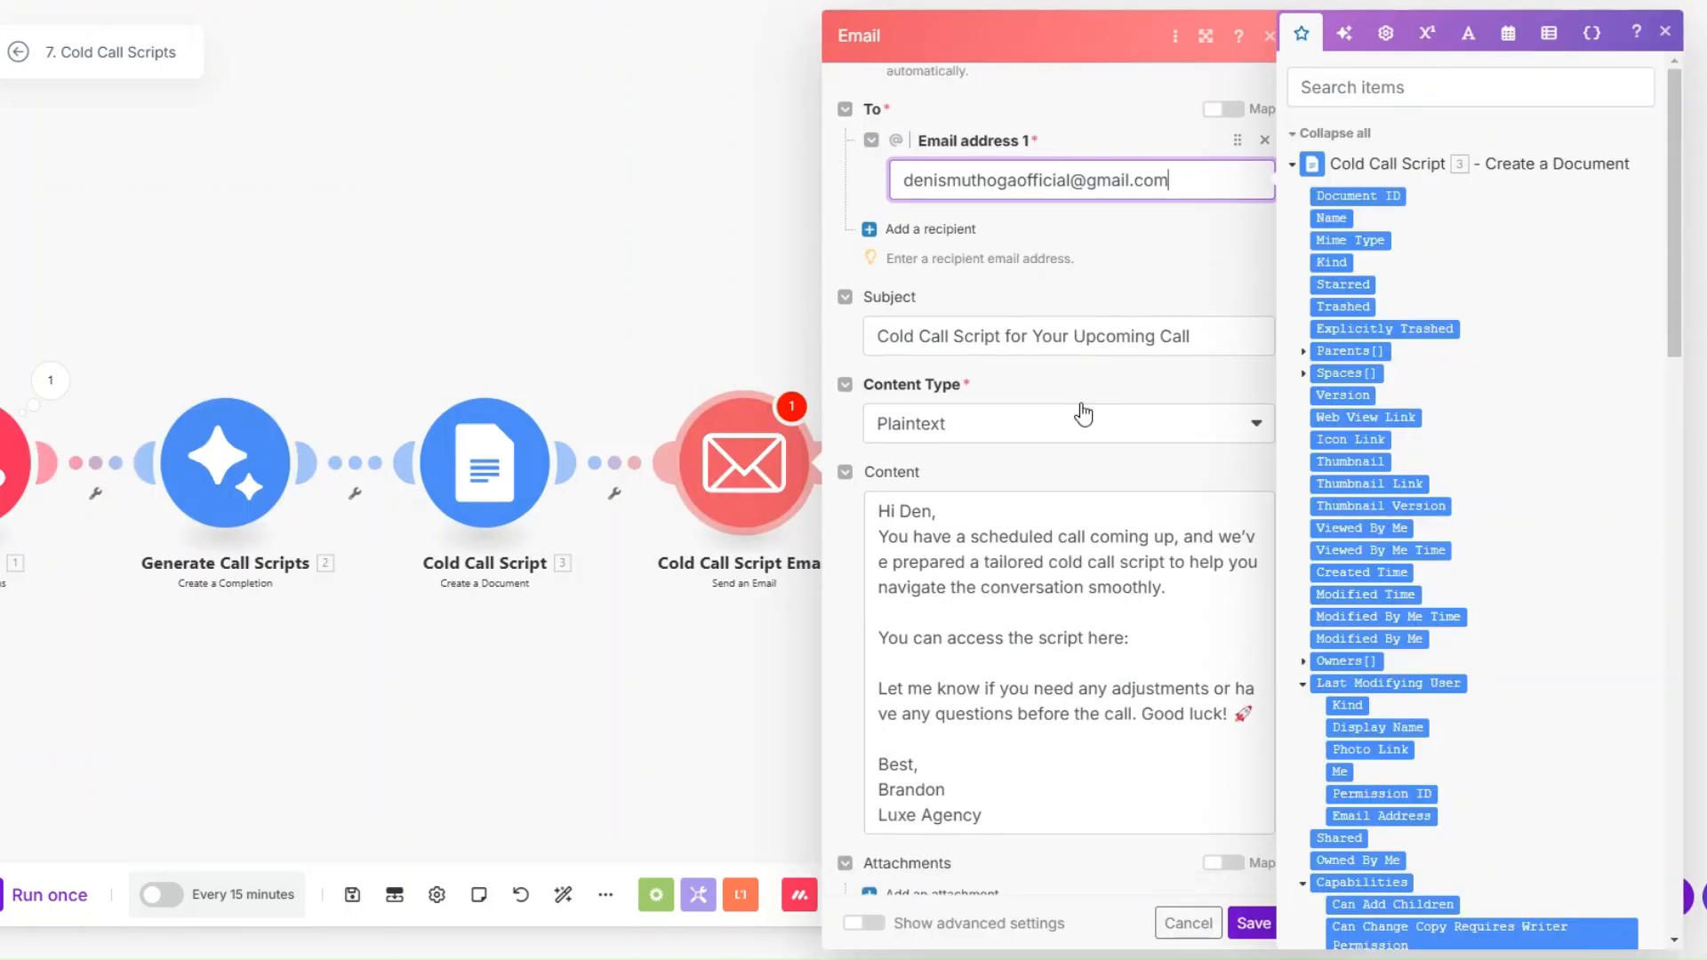
pyautogui.click(1190, 318)
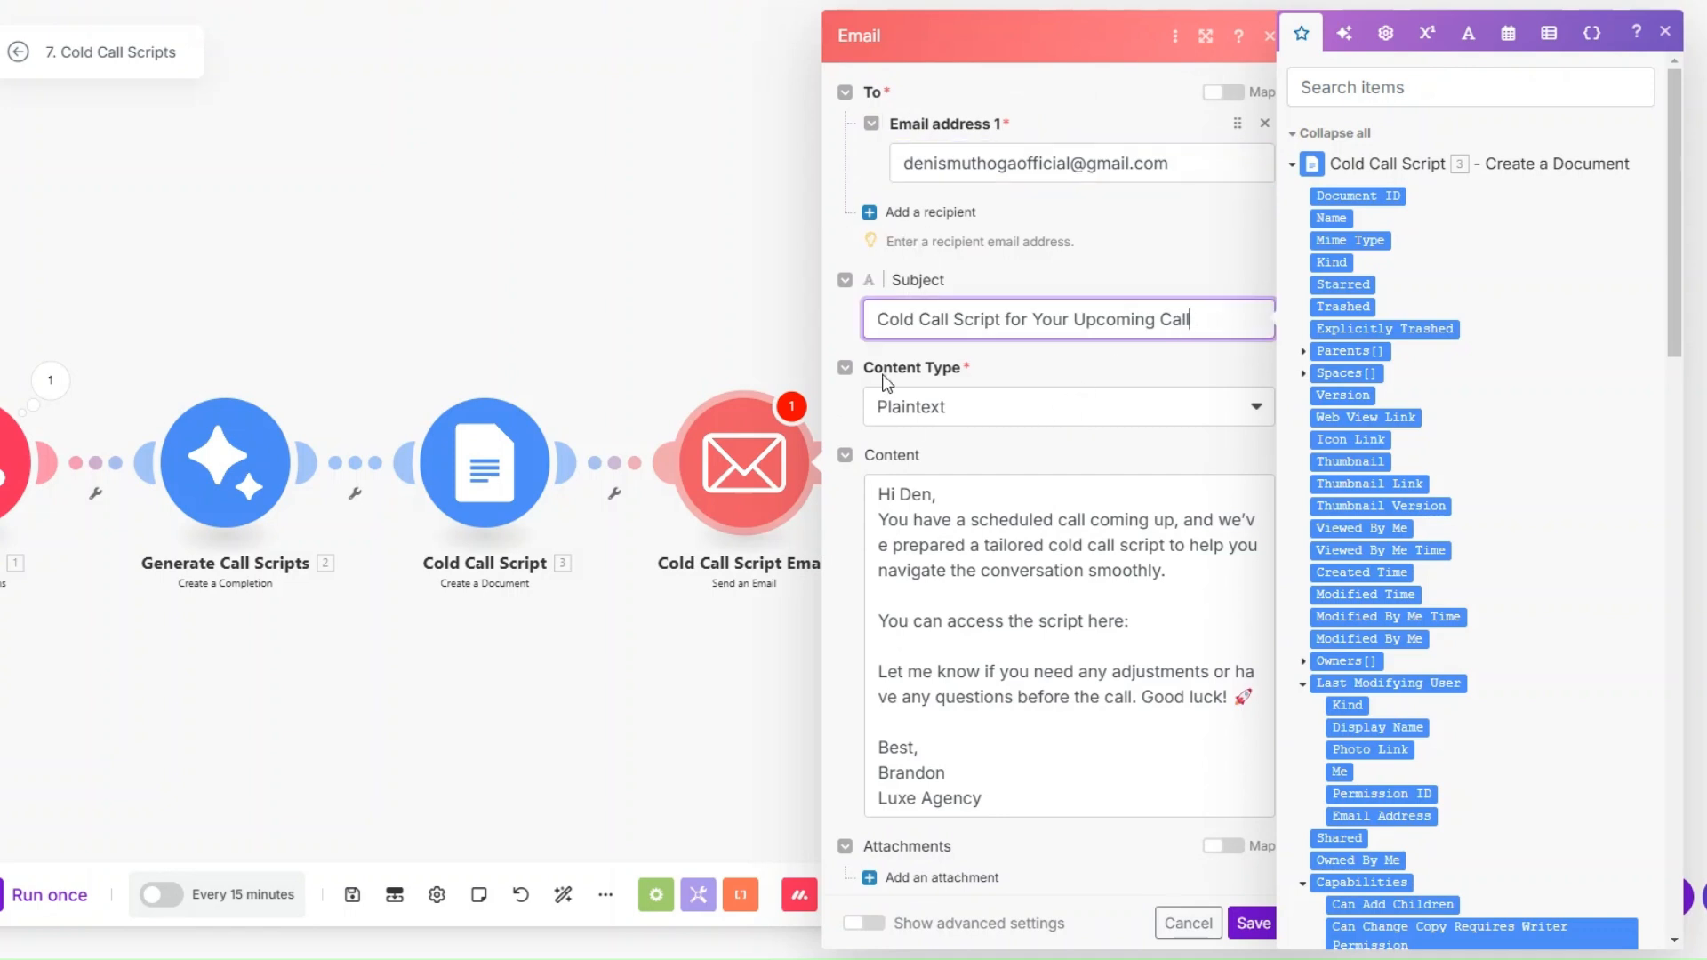
# Step: Insert the document's Web View Link below "You can access the script here:" in the email content and save the module
pyautogui.click(954, 495)
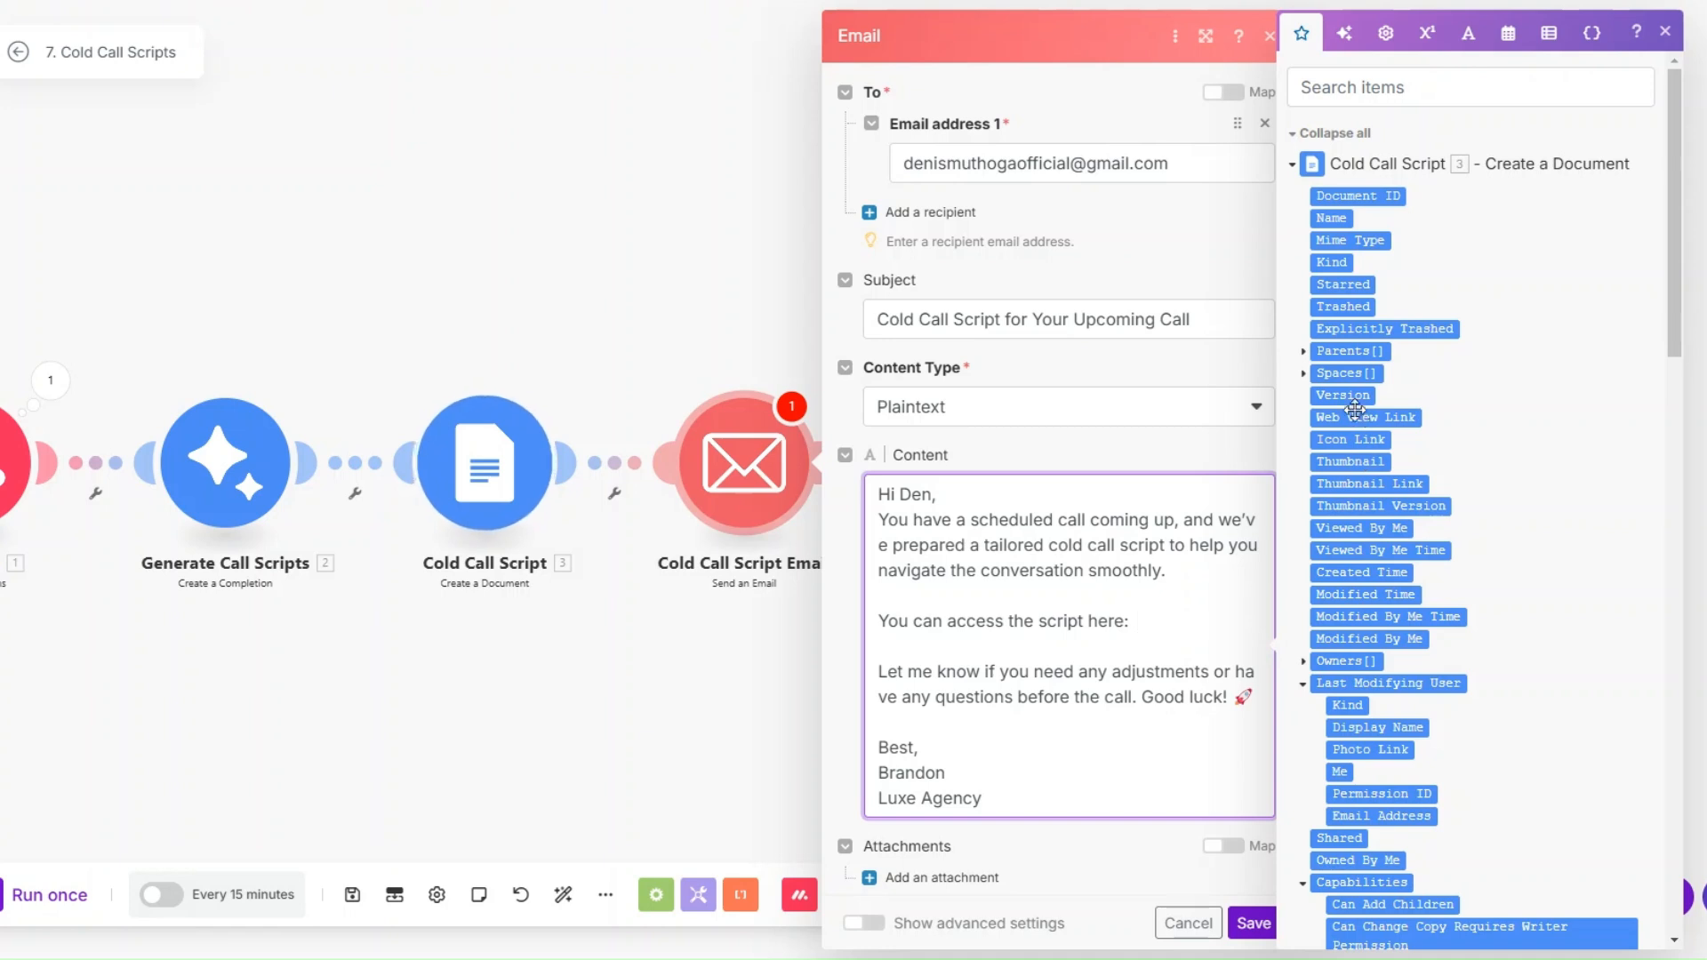
pyautogui.click(1361, 417)
pyautogui.scroll(-1, 988, 605)
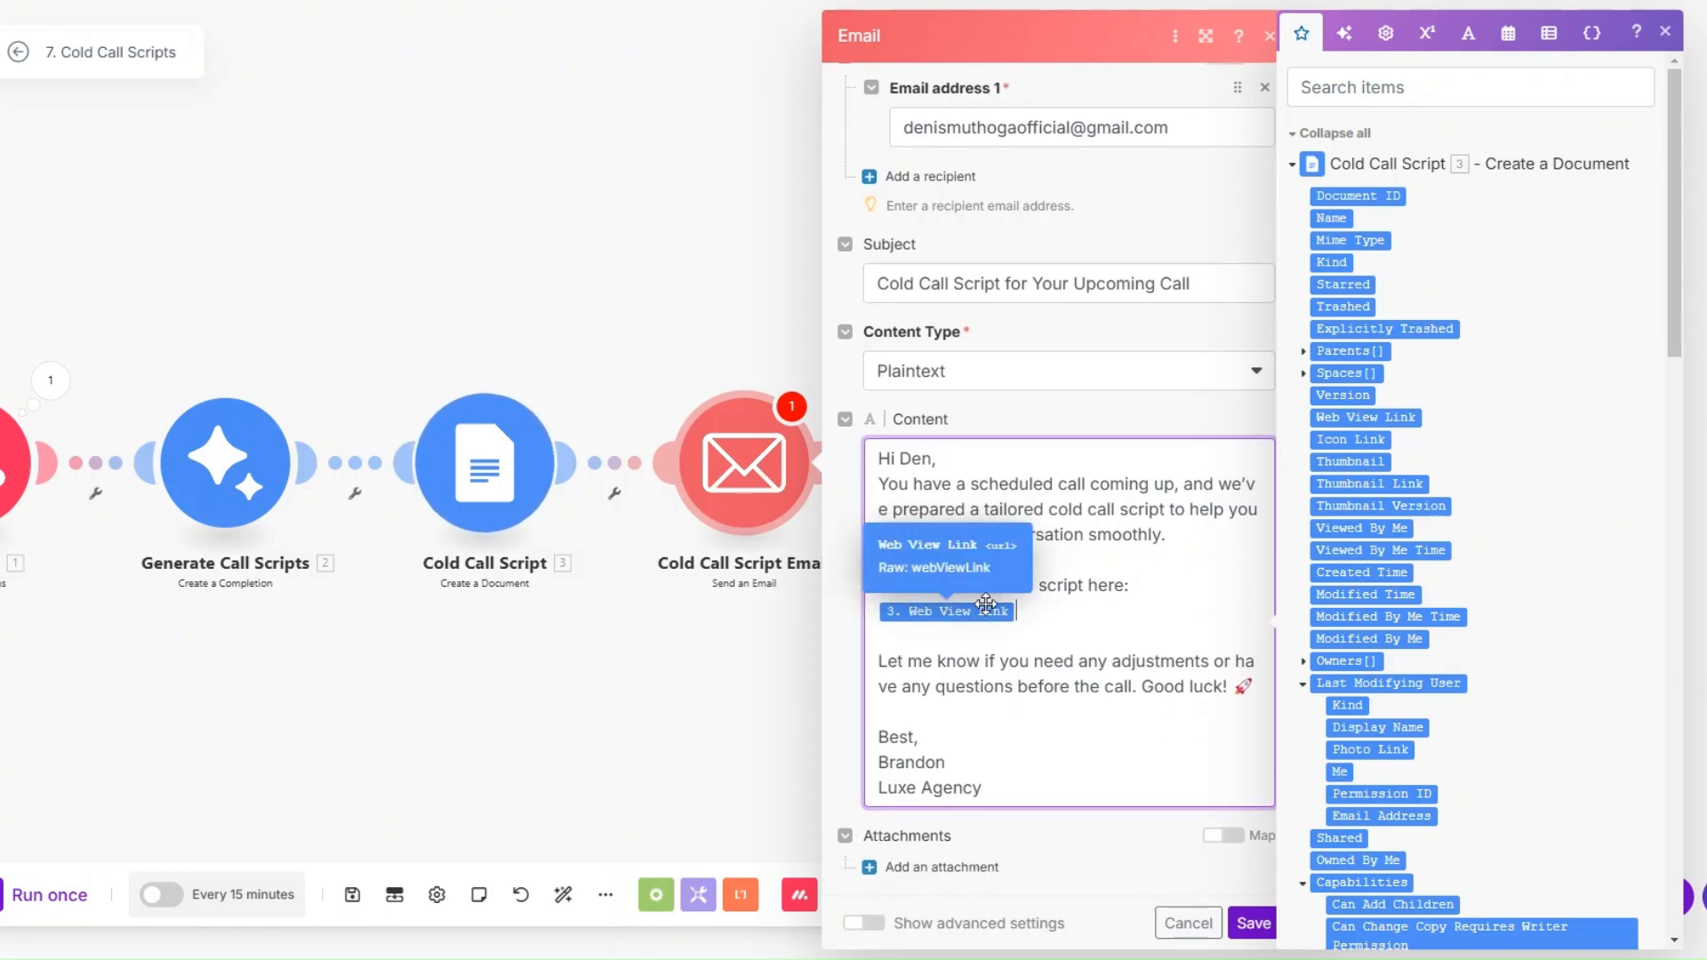
pyautogui.click(1253, 923)
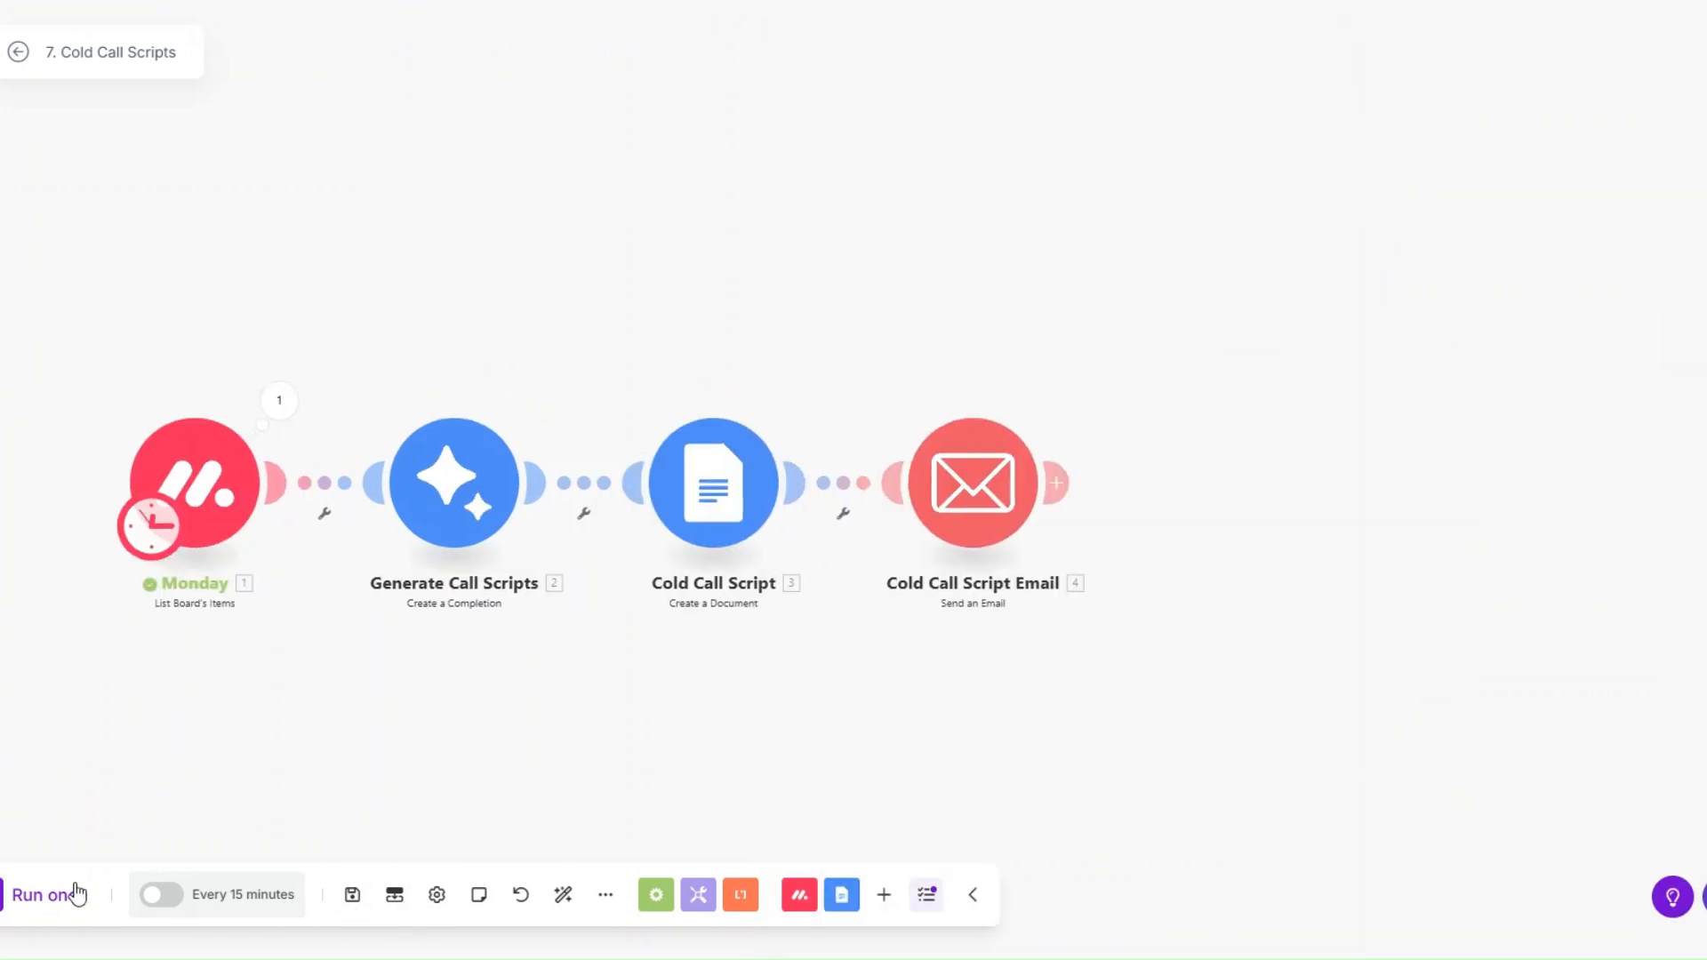
# Step: Run the whole cold call scripts scenario once and inspect the Monday module's output bundles
pyautogui.click(49, 895)
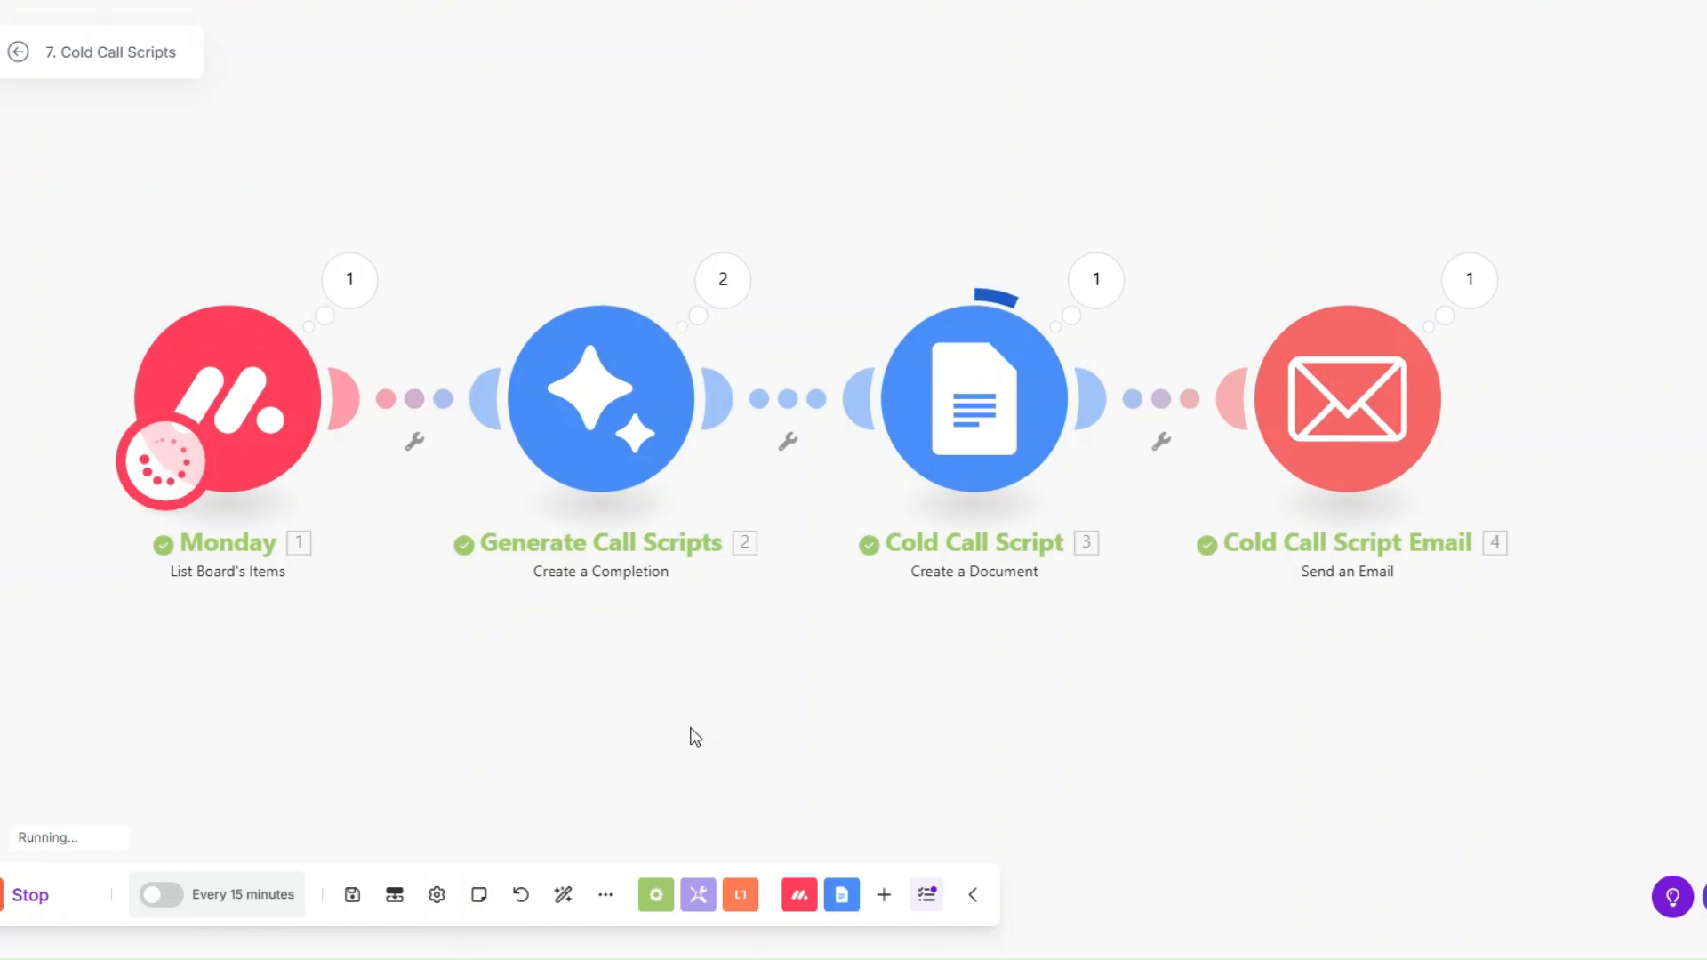
pyautogui.click(363, 290)
pyautogui.scroll(-3, 525, 414)
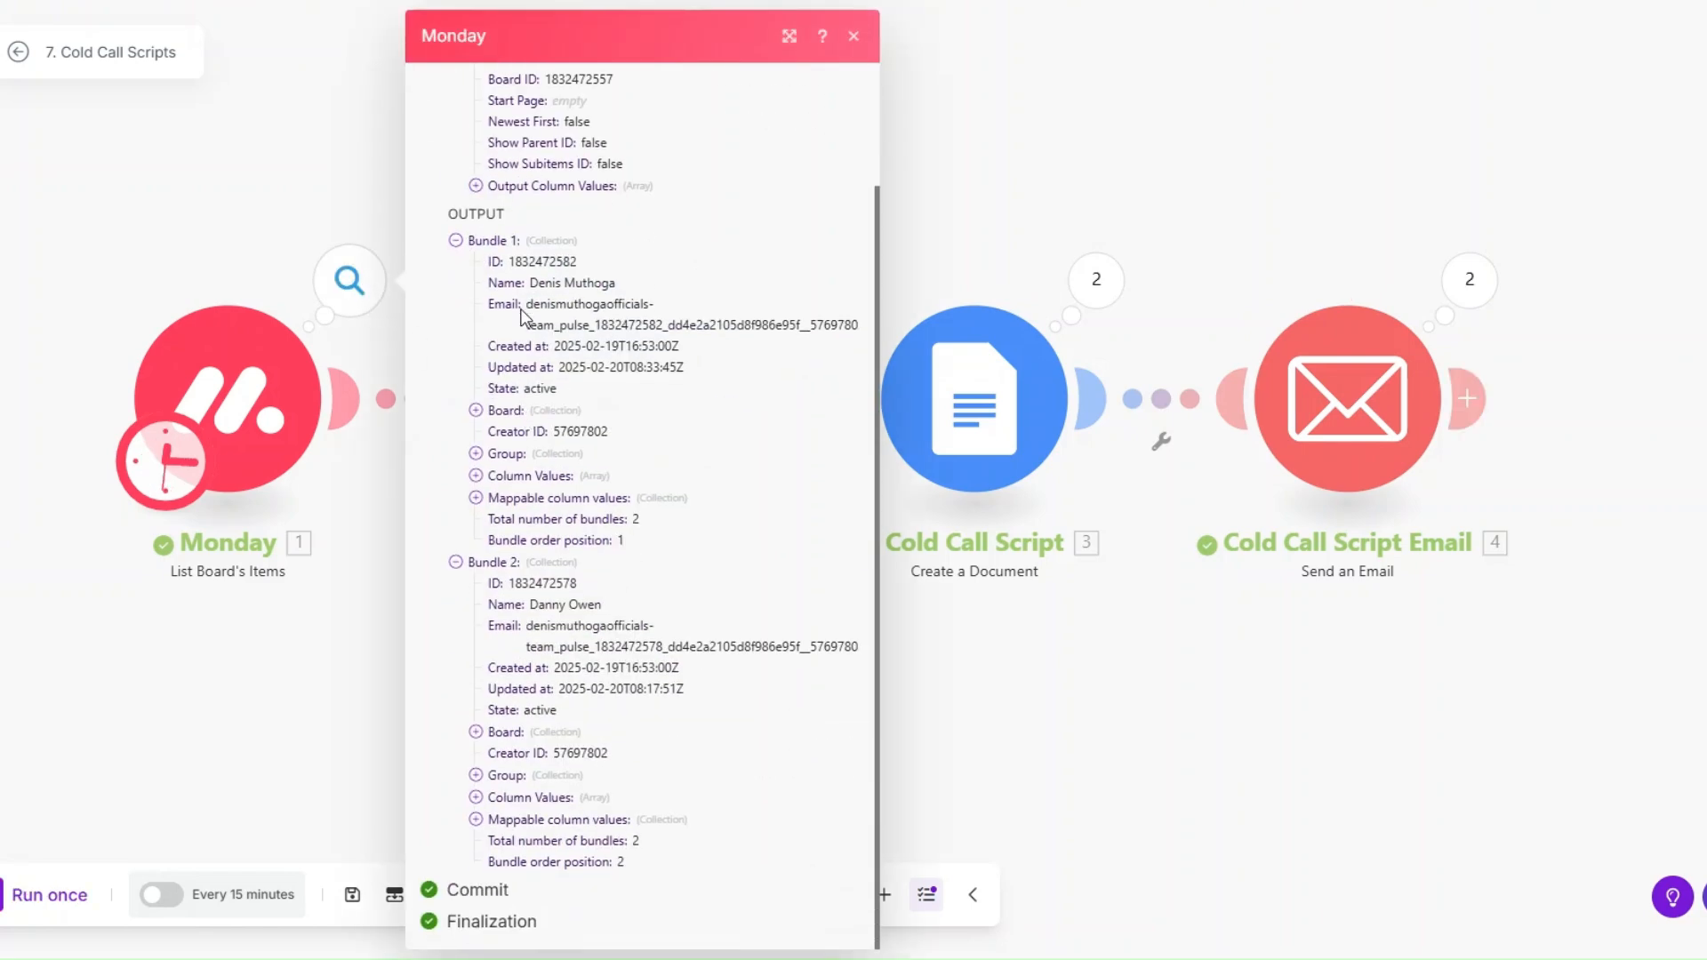
# Step: Check the item names and emails in both Monday output bundles and close the output details
pyautogui.moveTo(529, 606); pyautogui.dragTo(667, 623)
pyautogui.moveTo(523, 261); pyautogui.dragTo(624, 305)
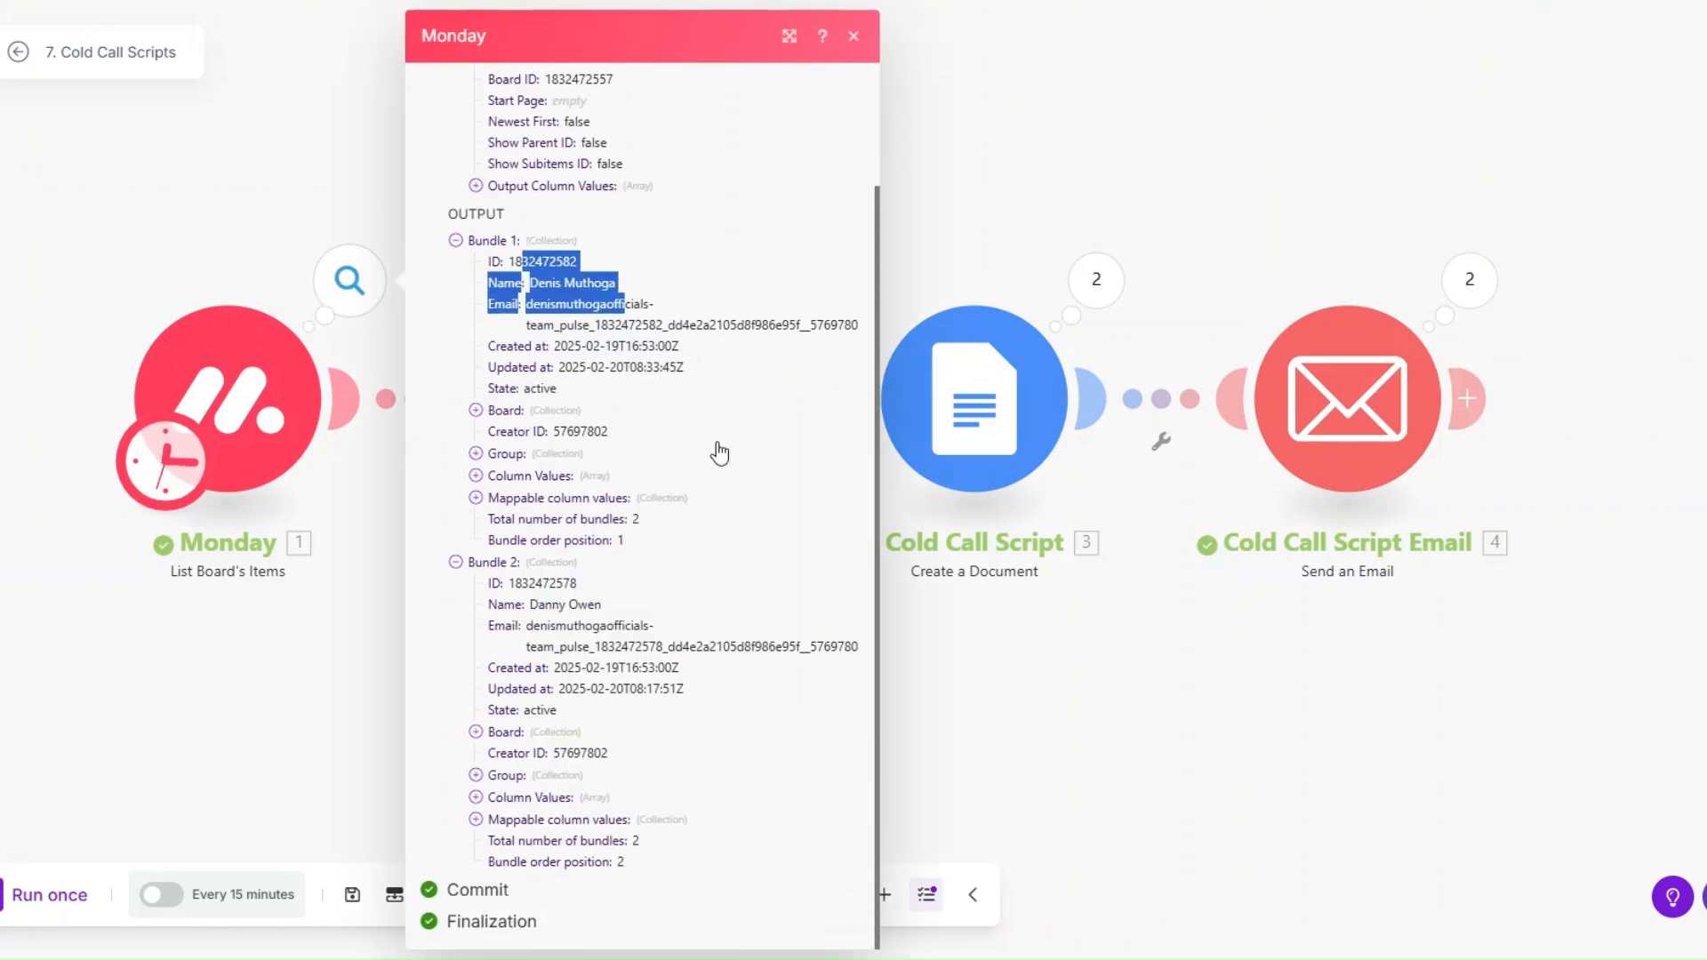
pyautogui.click(397, 665)
# Step: Read through the cold call script in the result of the Generate Call Scripts module's first operation
pyautogui.click(720, 280)
pyautogui.click(917, 276)
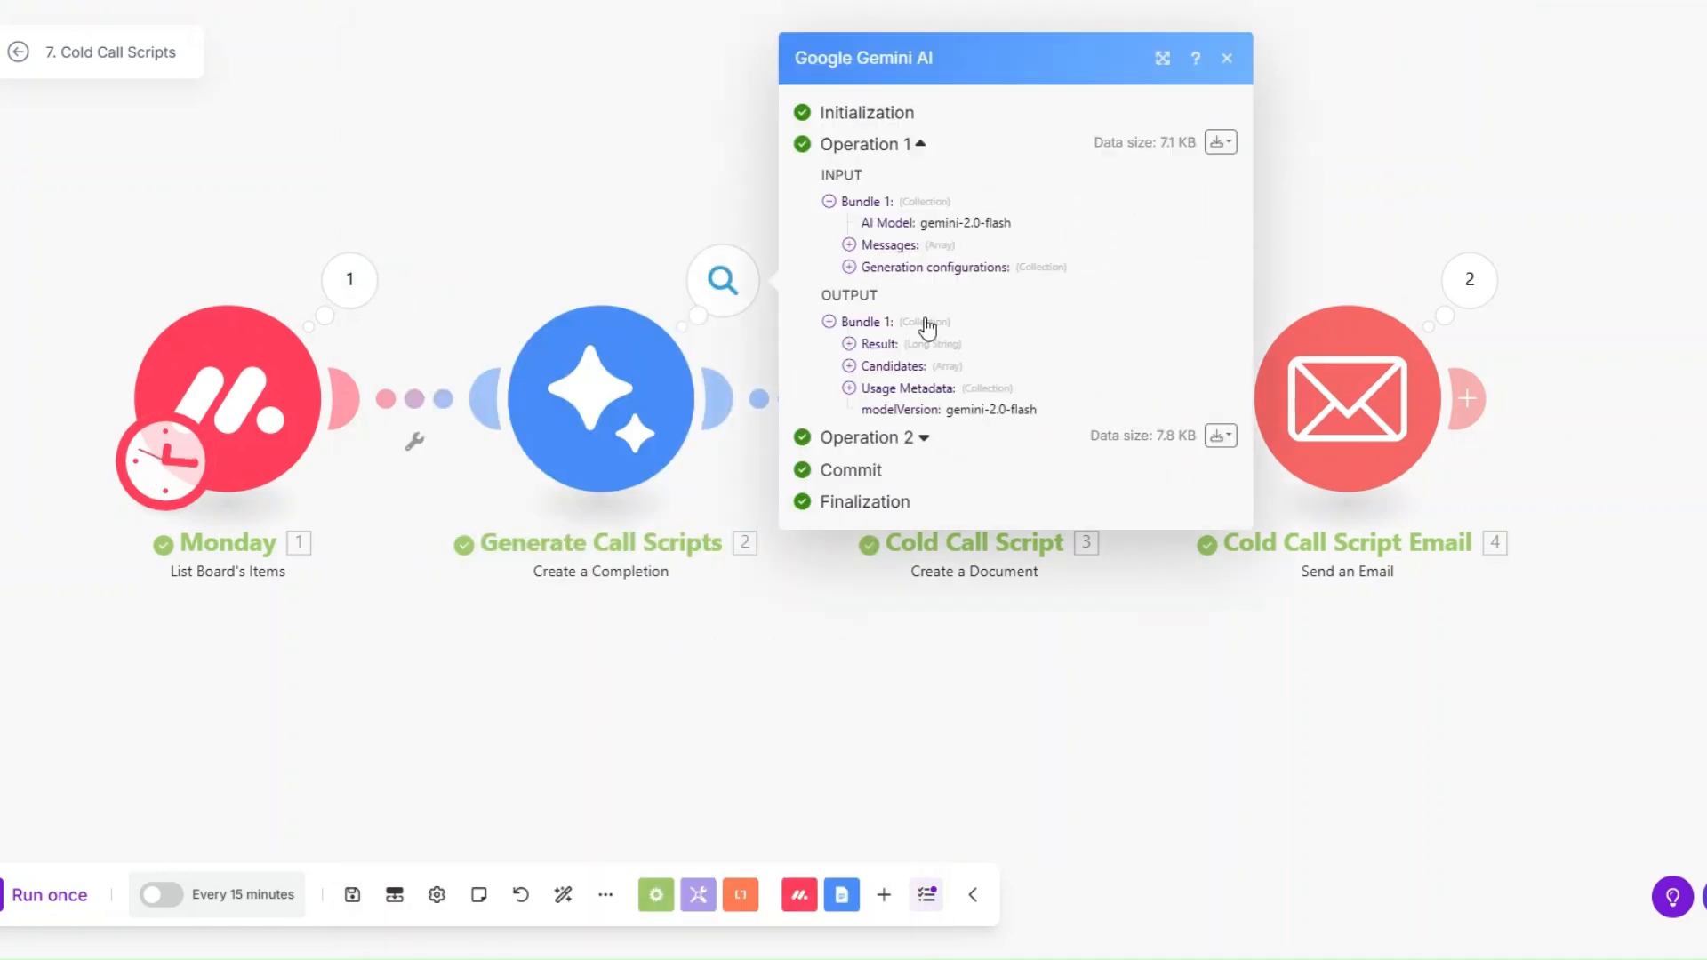
pyautogui.click(849, 343)
pyautogui.moveTo(868, 452); pyautogui.dragTo(1058, 807)
pyautogui.scroll(-11, 1064, 802)
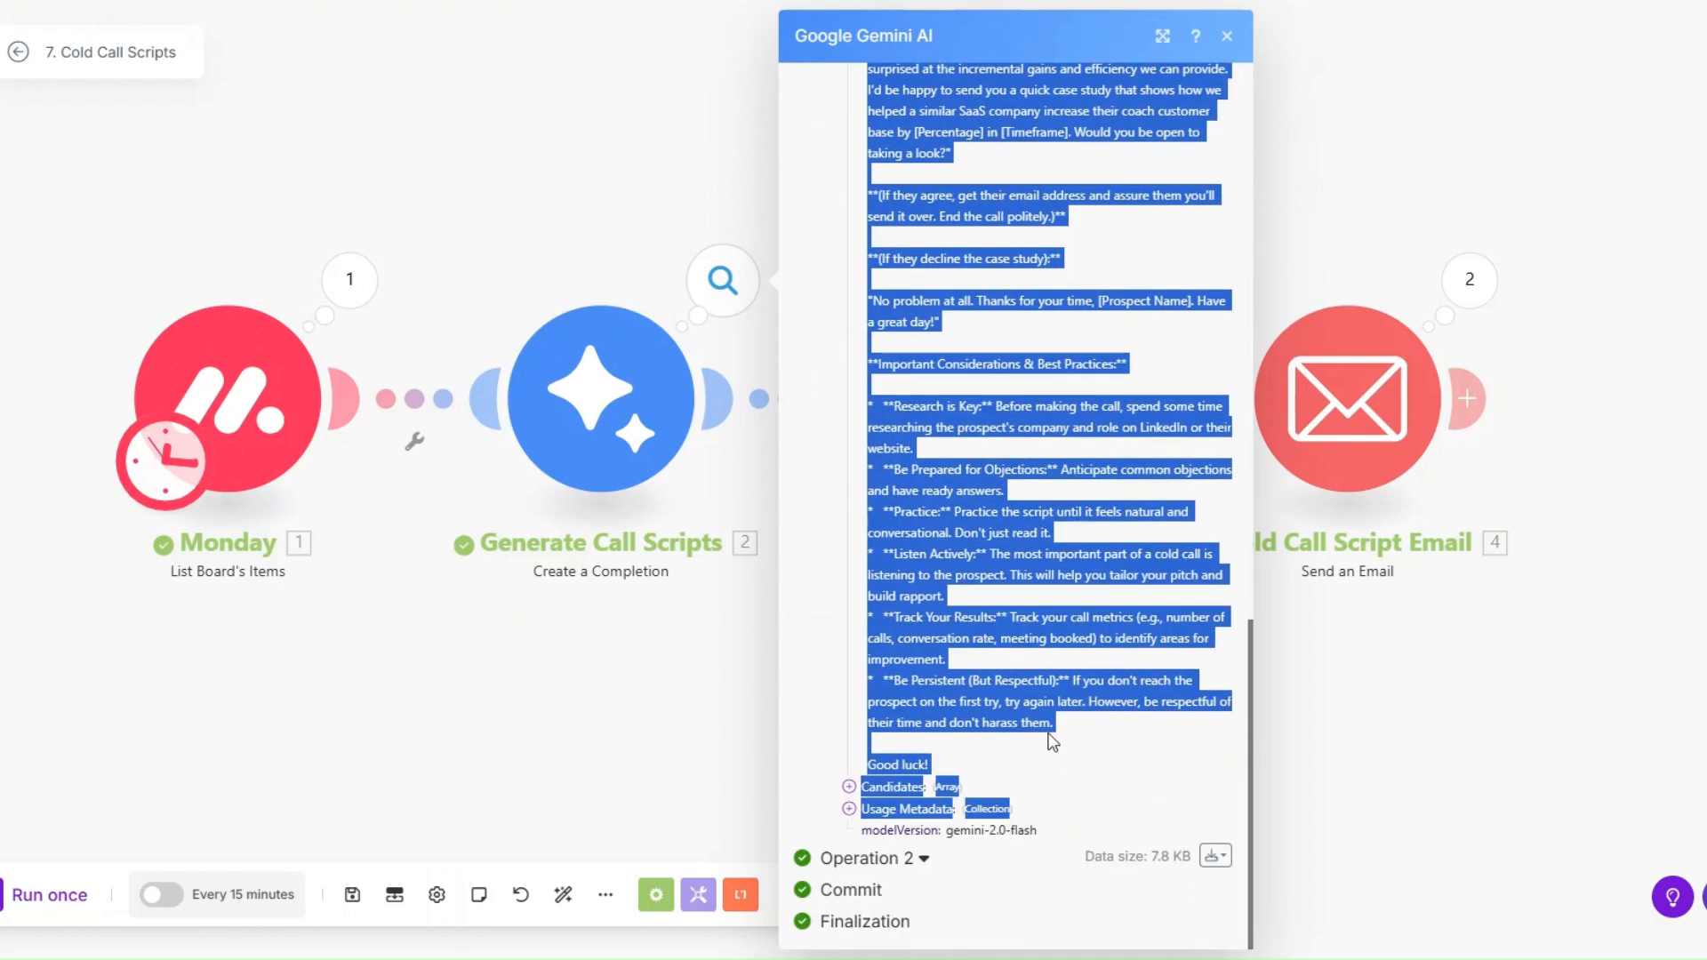
pyautogui.click(1051, 747)
pyautogui.scroll(15, 1102, 545)
pyautogui.scroll(-6, 1102, 542)
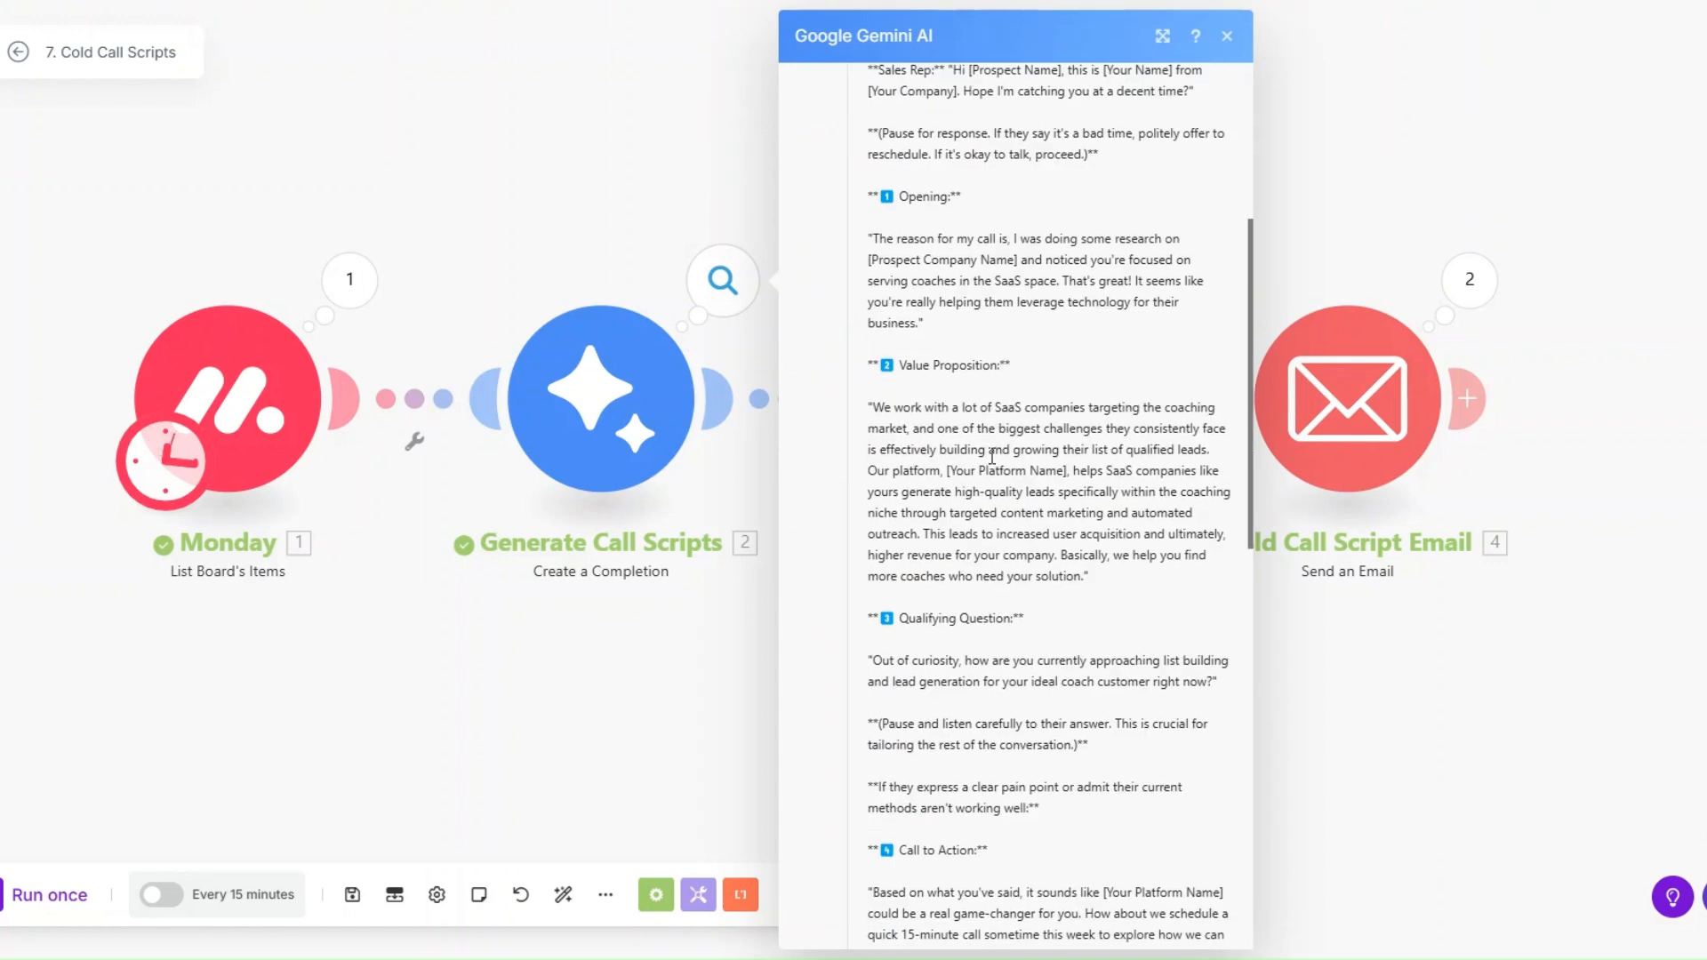
pyautogui.scroll(-6, 1002, 425)
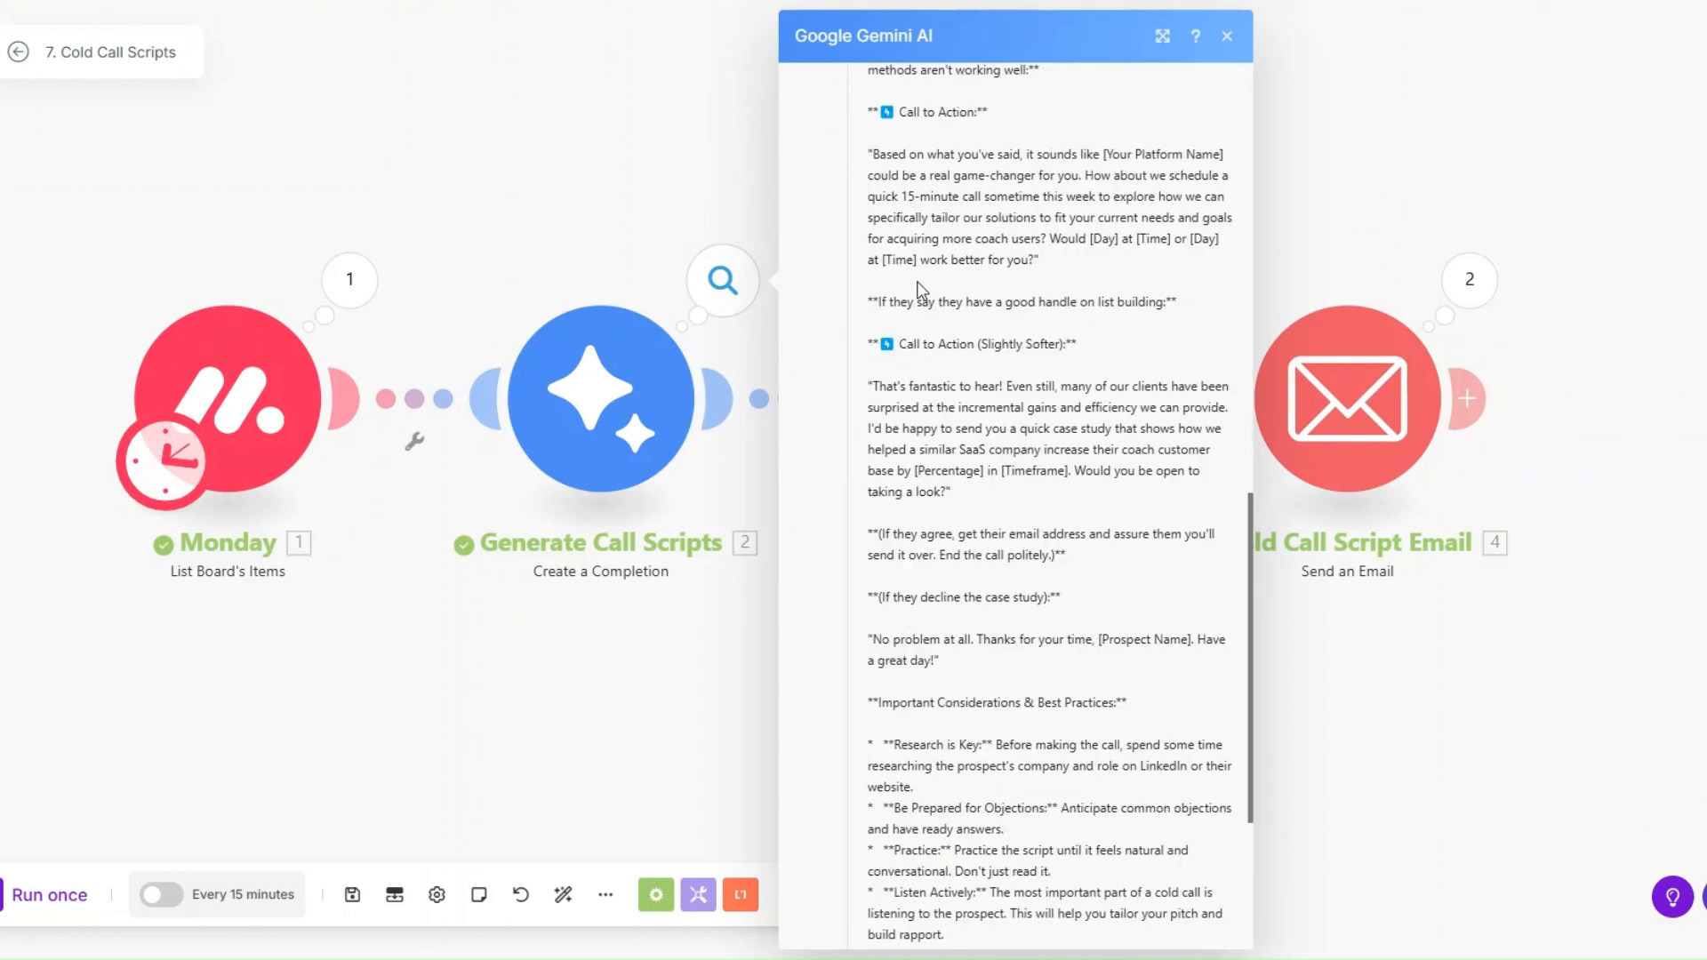
pyautogui.scroll(-4, 1005, 369)
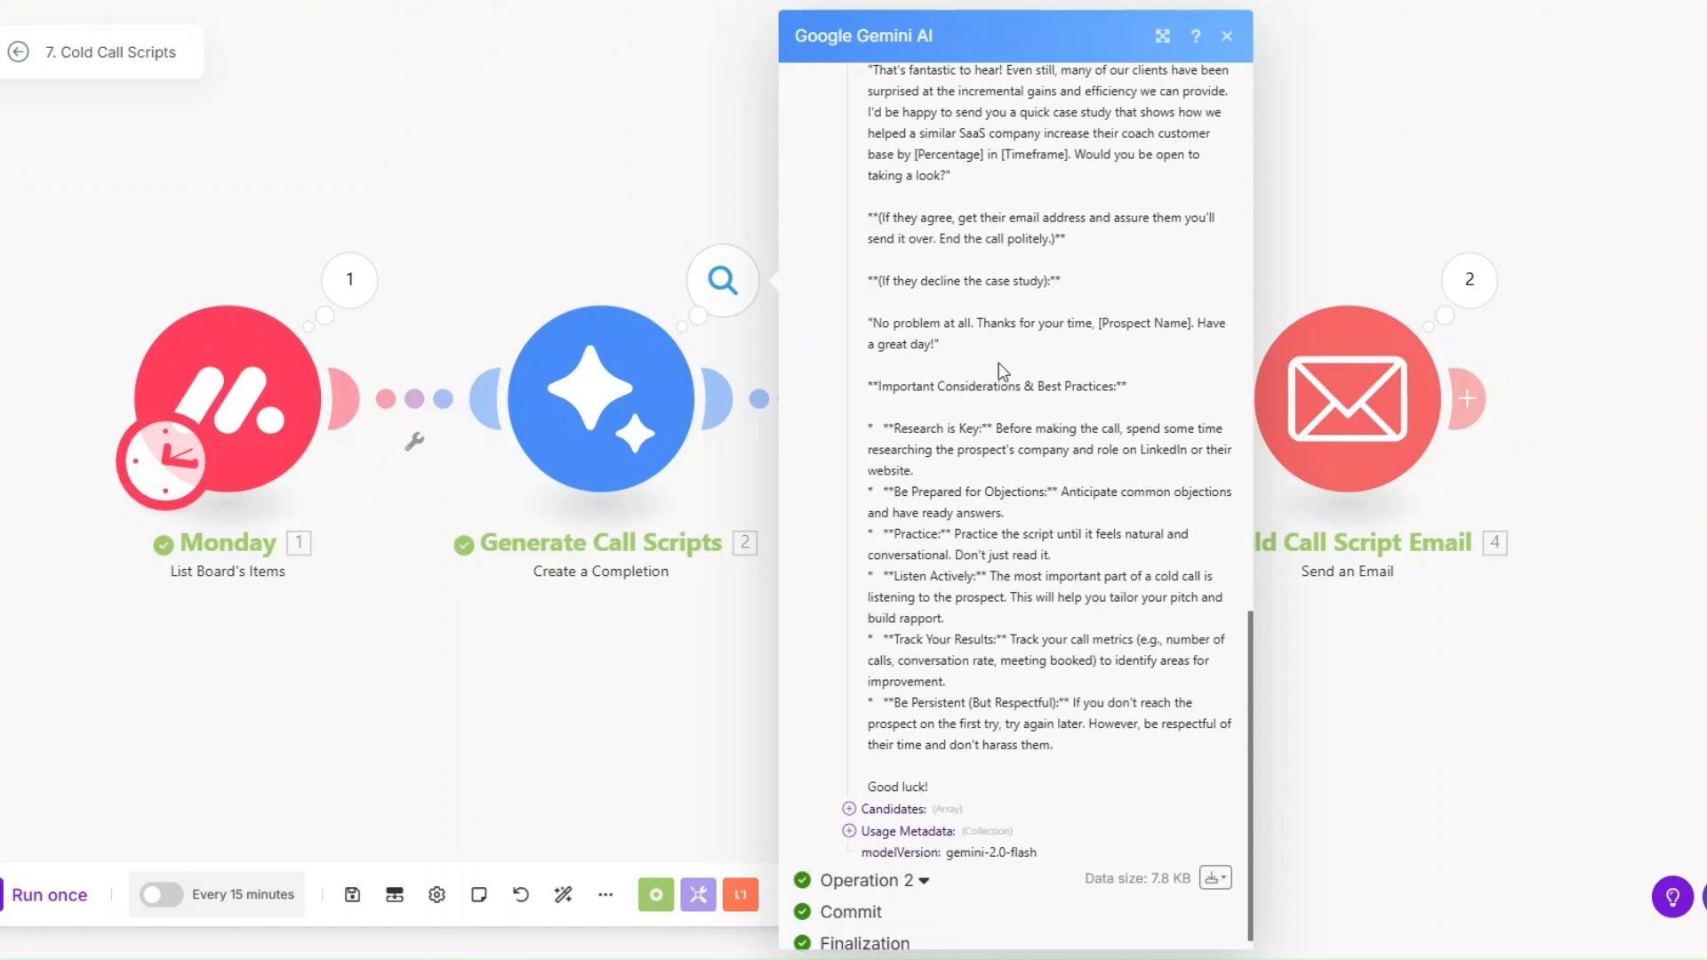
pyautogui.click(775, 671)
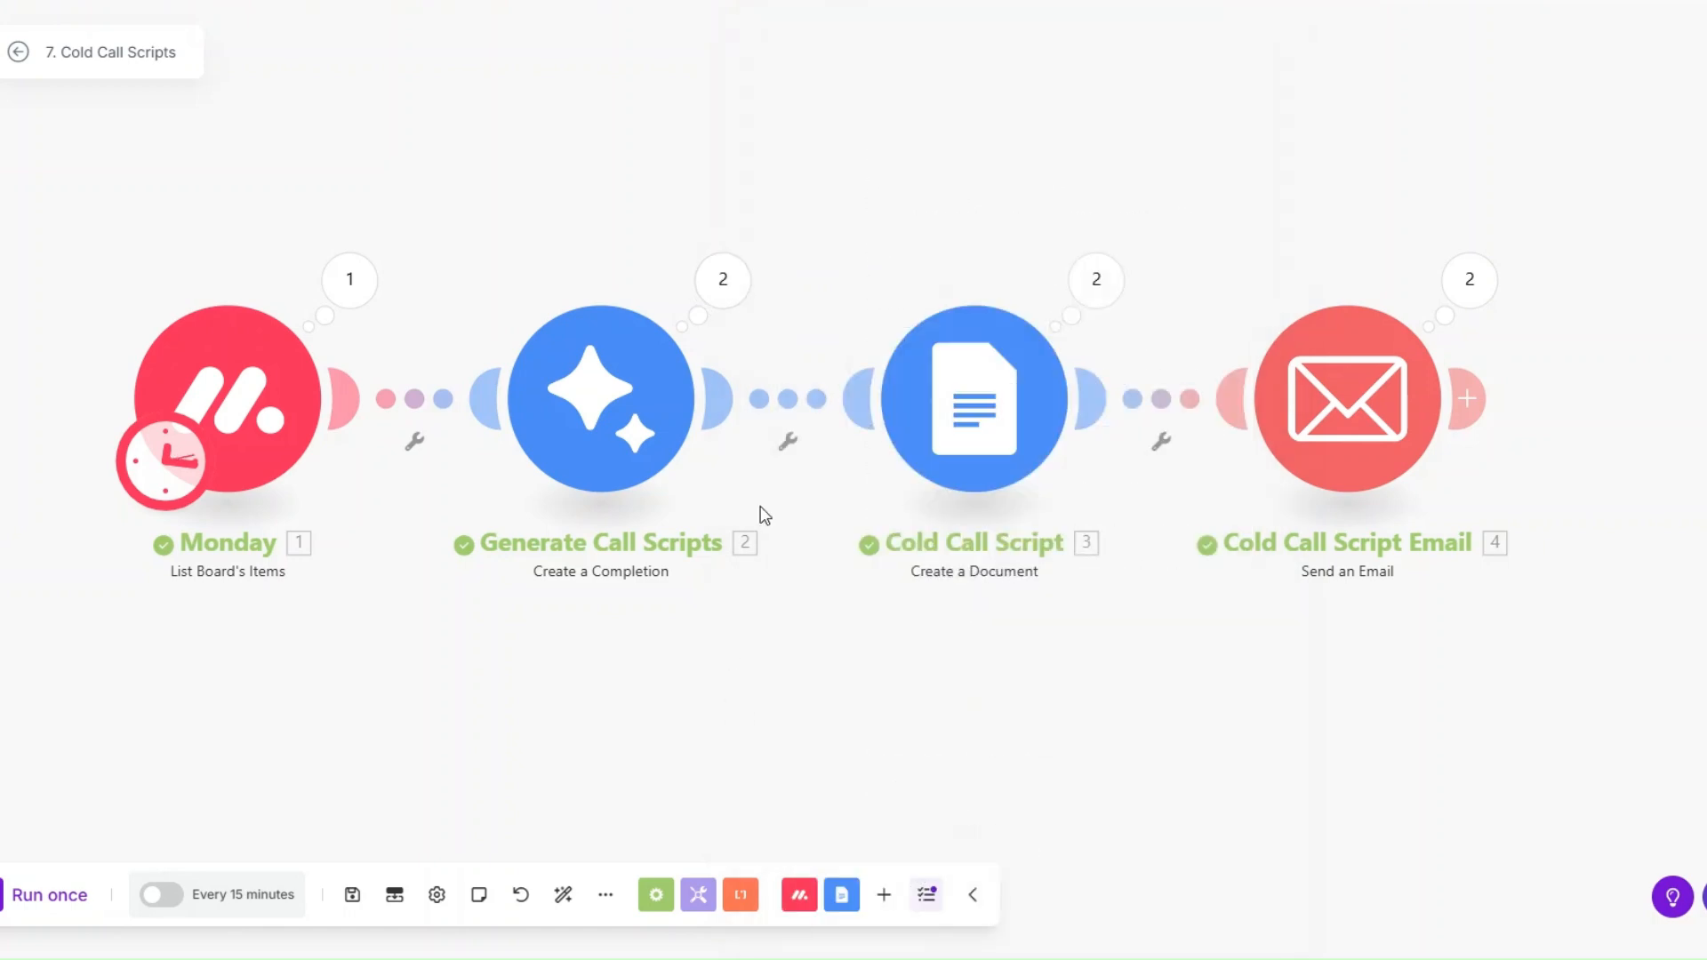
# Step: Check the Cold Call Script module's output and read the script result of the Generate Call Scripts module's second operation
pyautogui.click(1101, 281)
pyautogui.click(1105, 578)
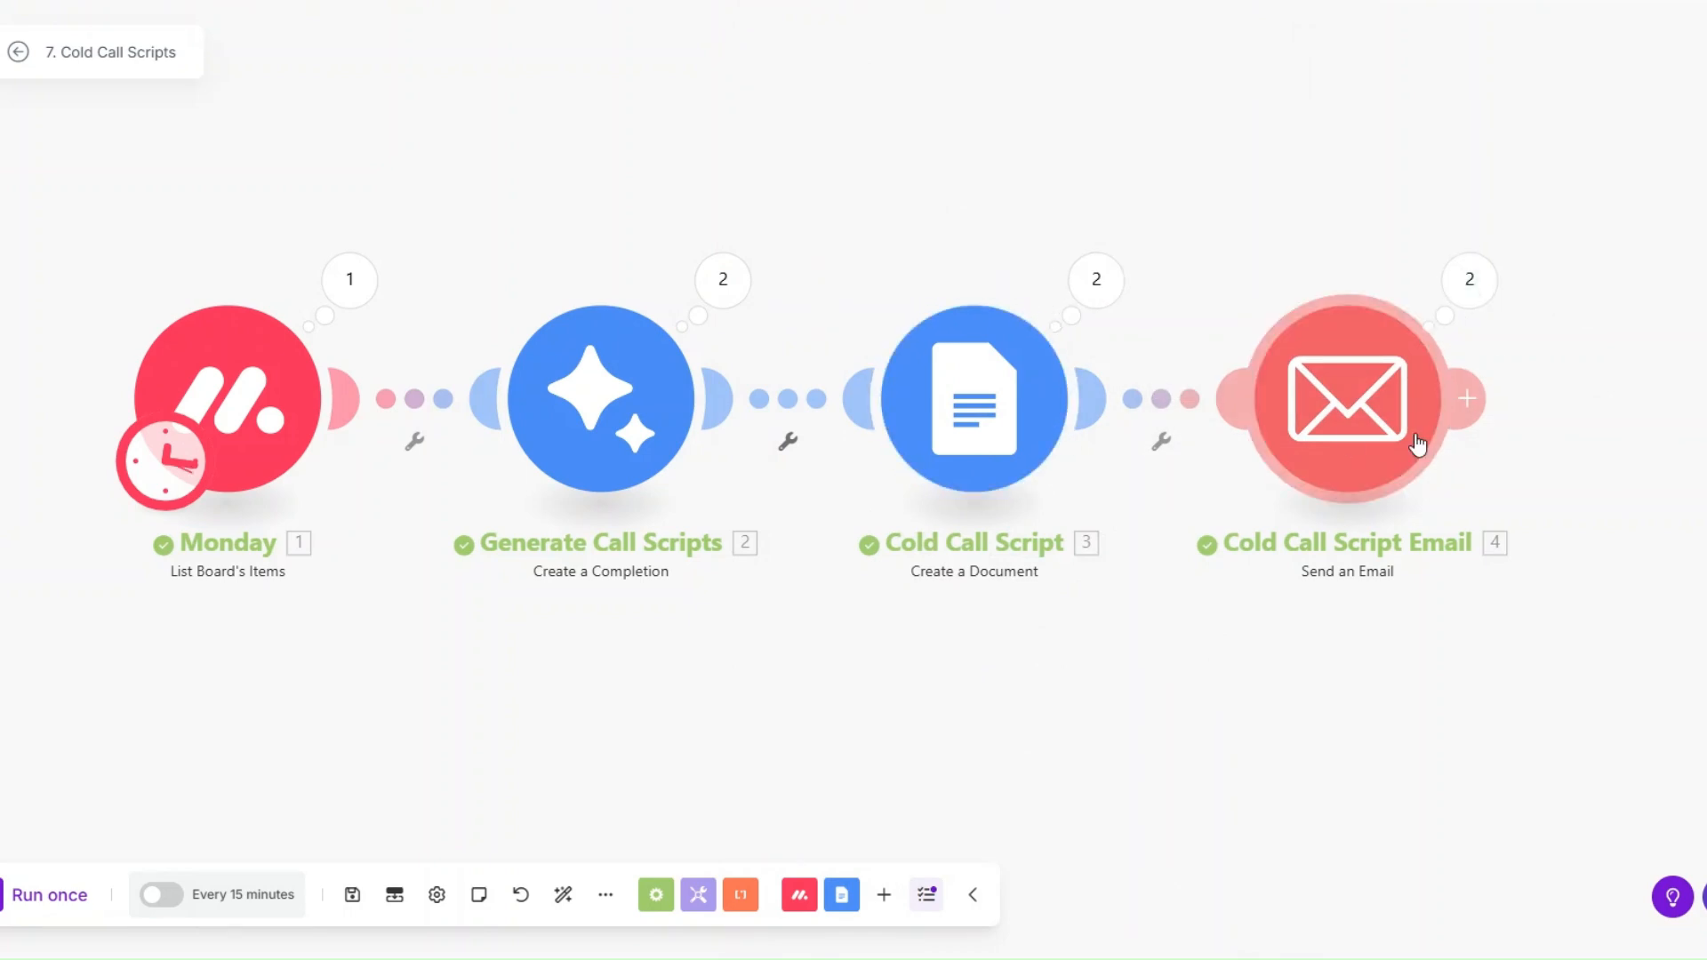
pyautogui.click(723, 279)
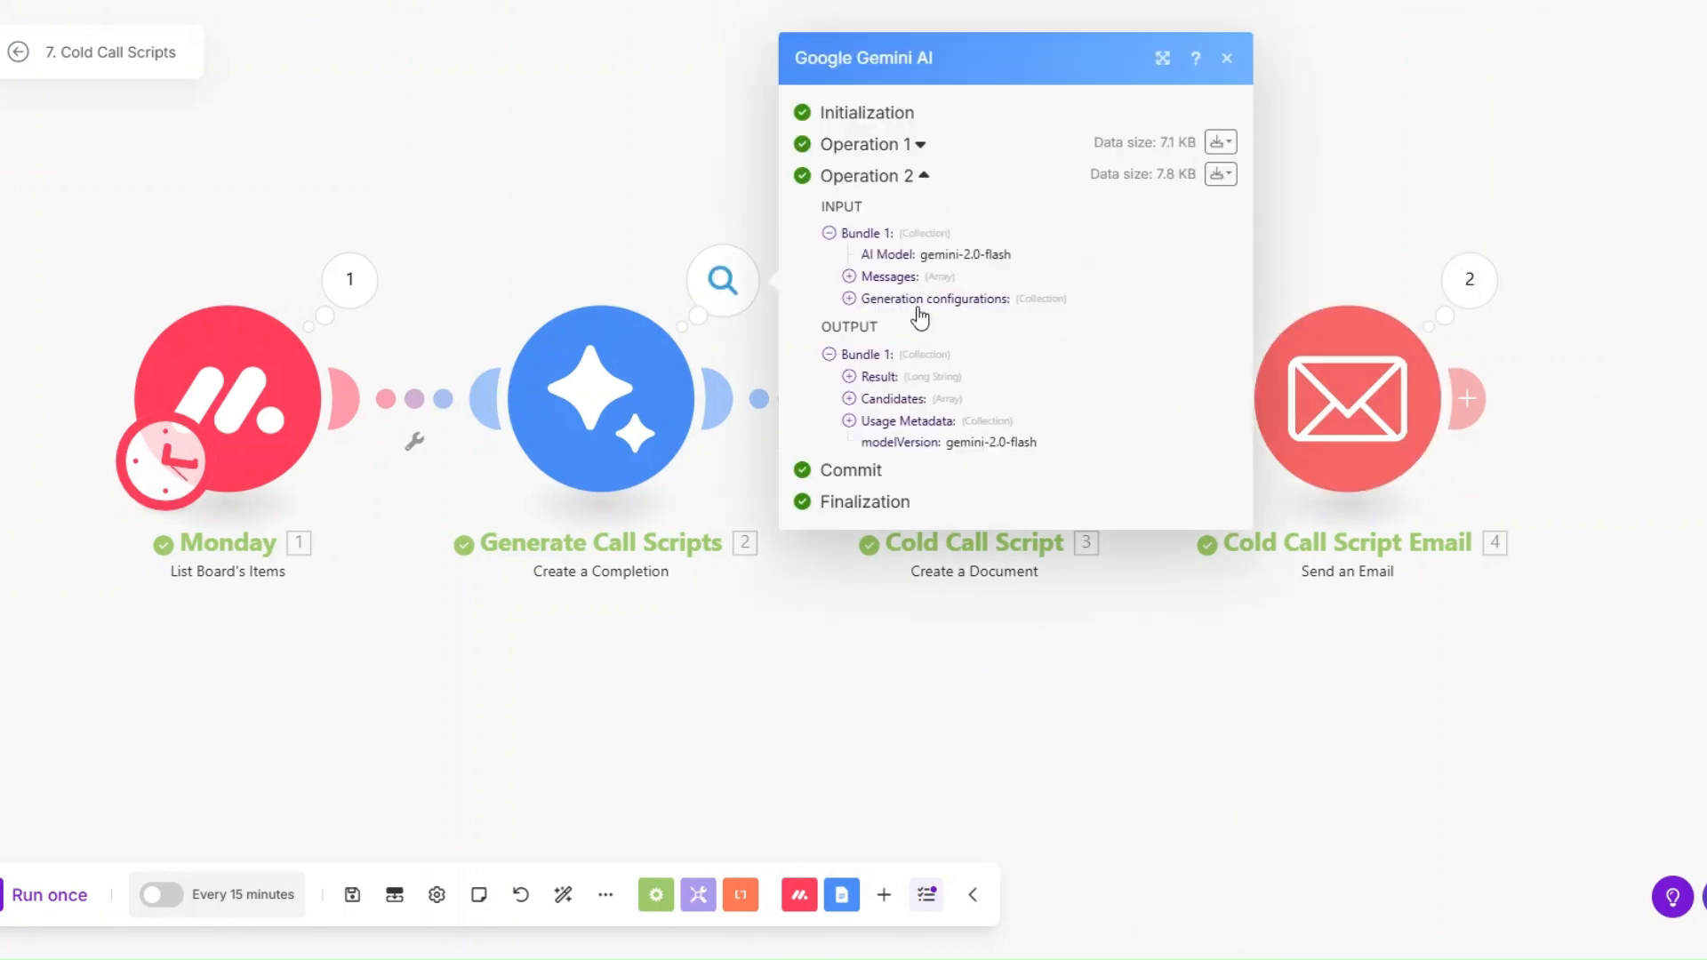
pyautogui.click(849, 377)
pyautogui.scroll(-5, 910, 416)
pyautogui.scroll(-8, 911, 418)
pyautogui.scroll(10, 889, 424)
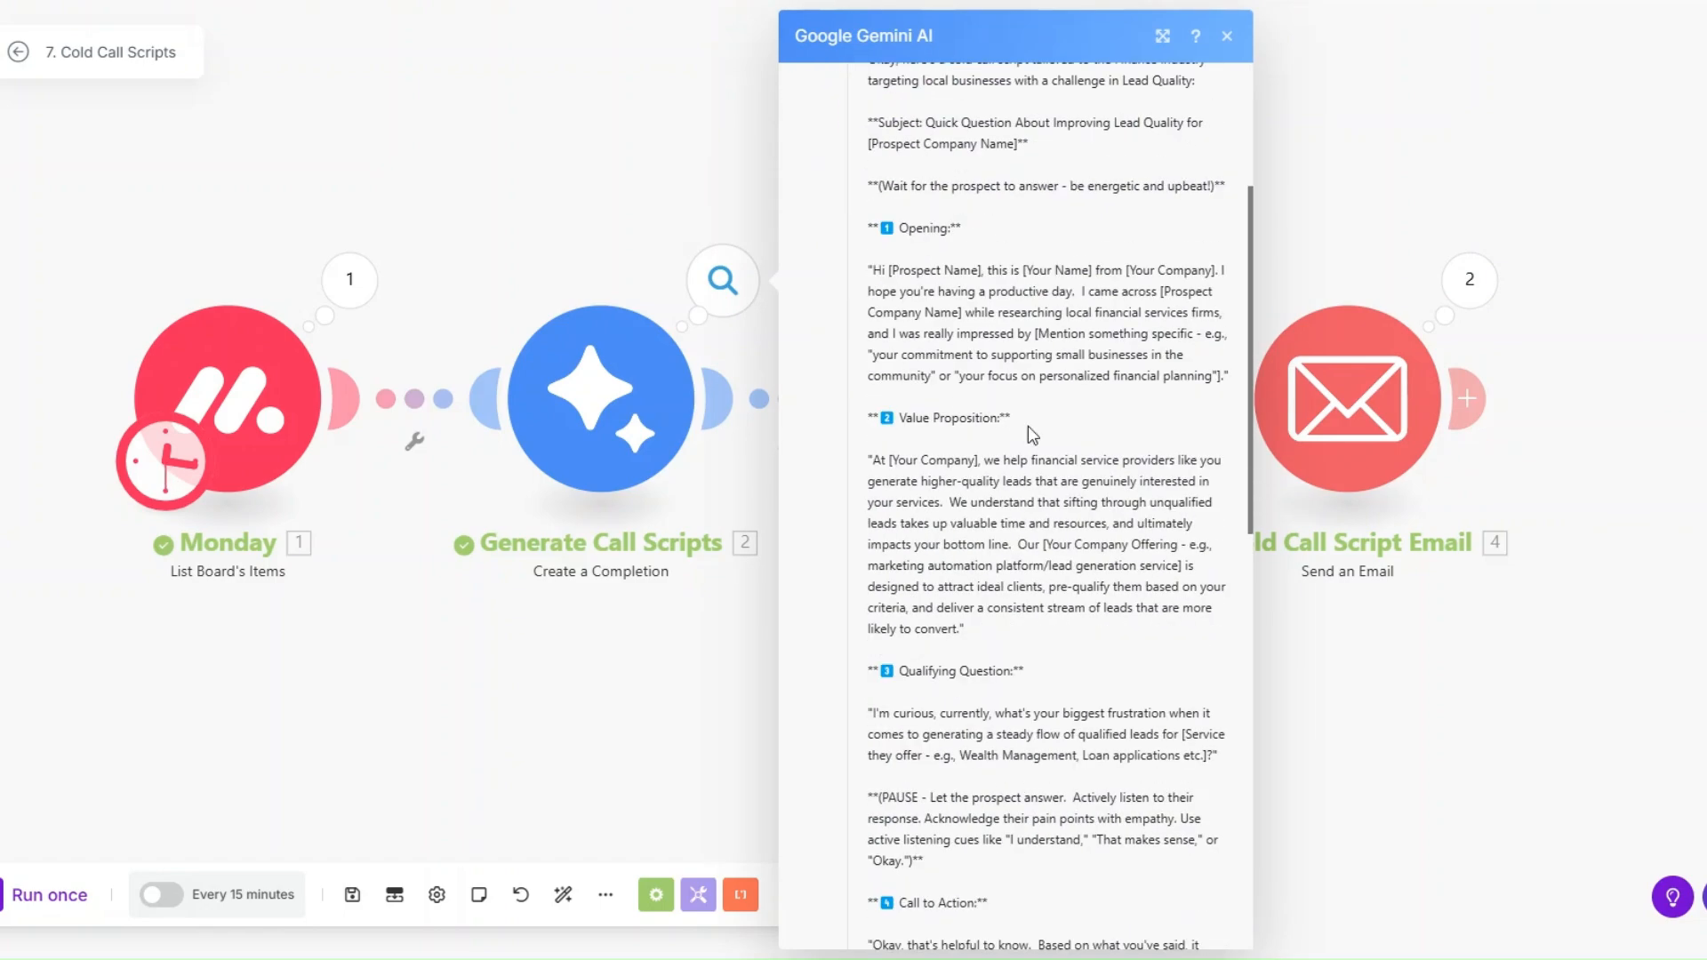
pyautogui.scroll(-6, 1027, 400)
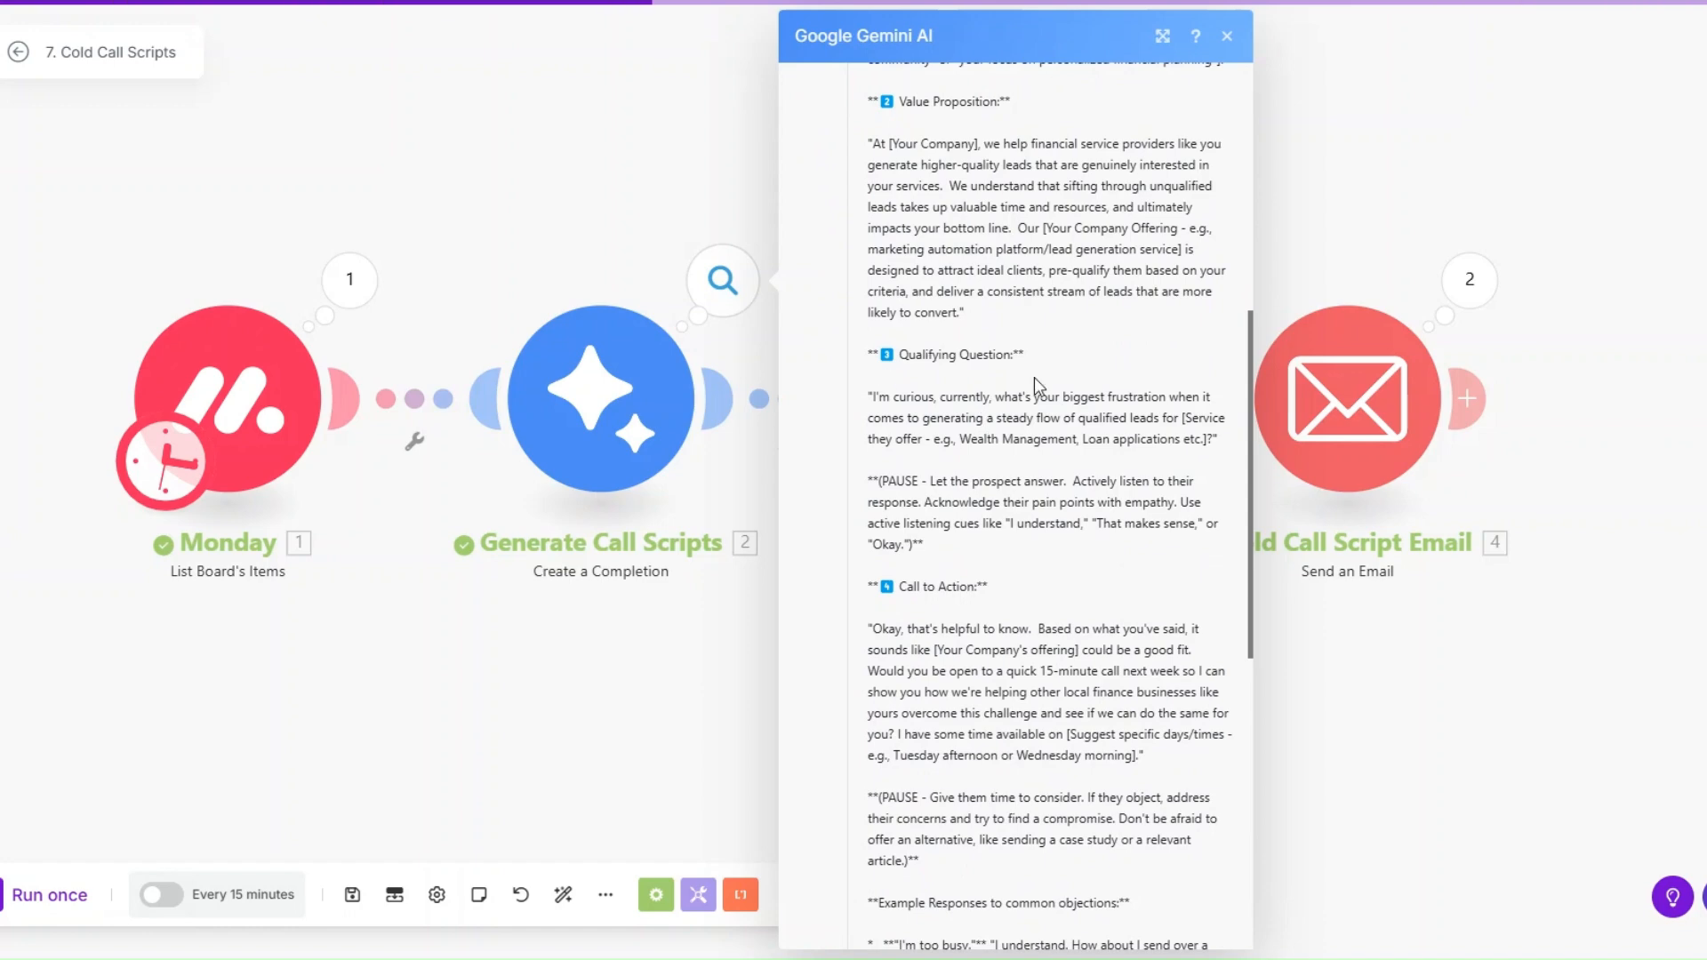
pyautogui.scroll(-5, 956, 316)
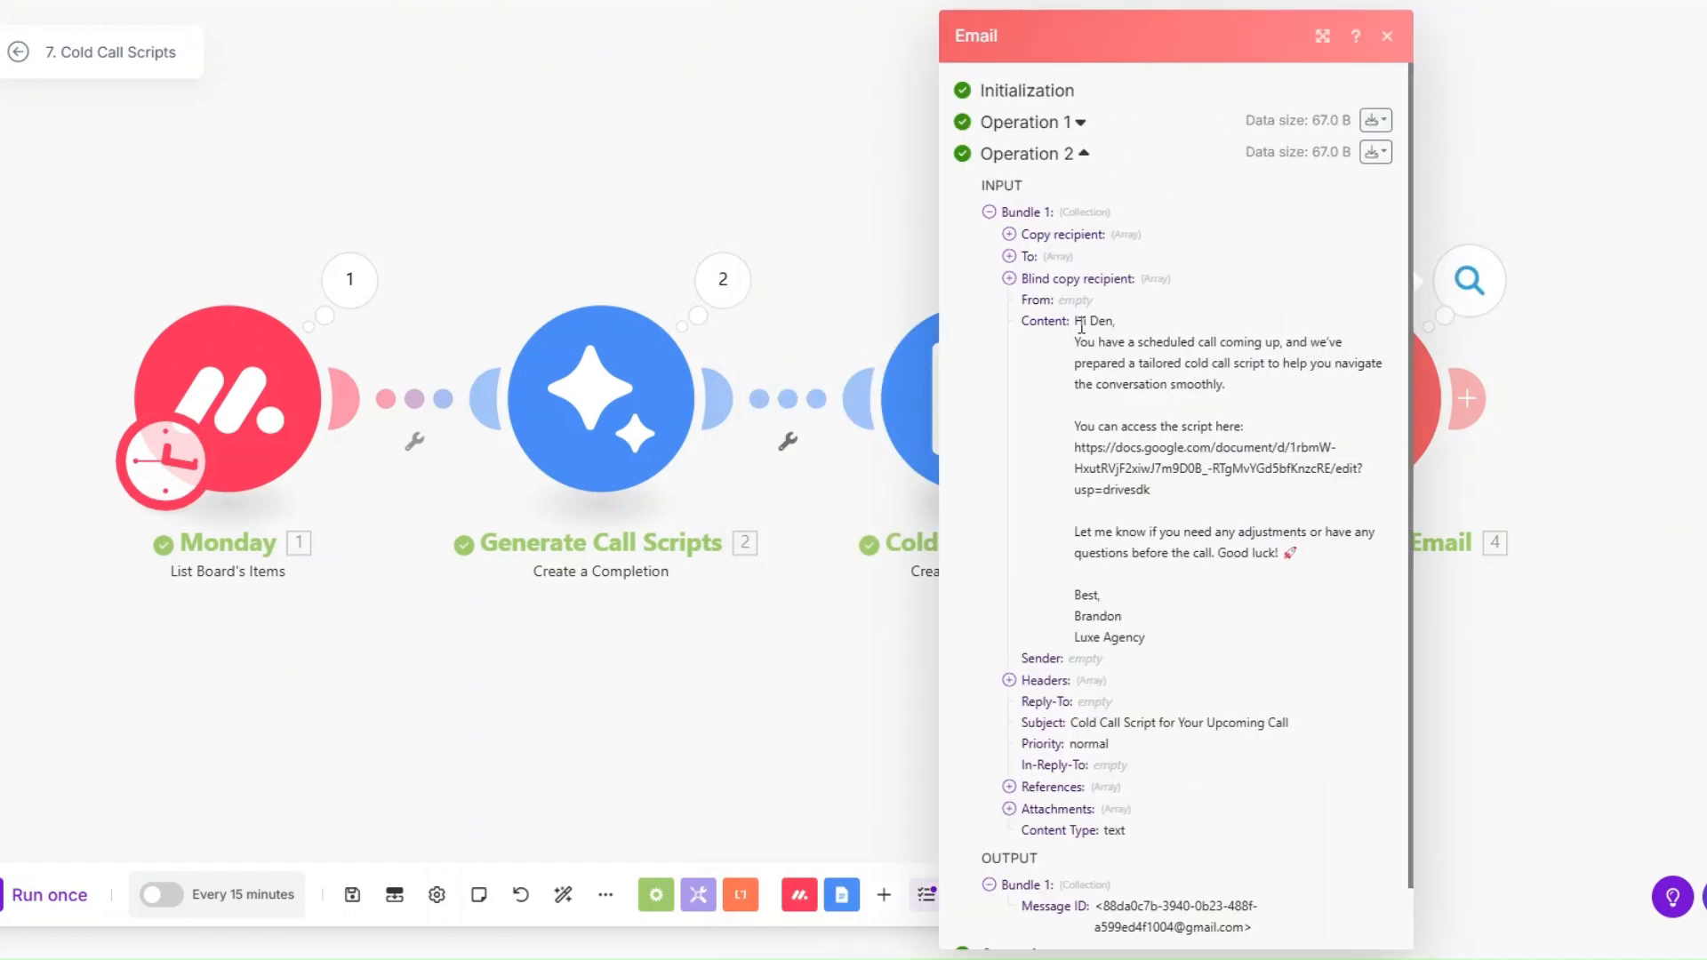
# Step: Review the email content of both Cold Call Script Email operations, including the document link in the first one
pyautogui.moveTo(1081, 322); pyautogui.dragTo(1156, 640)
pyautogui.click(1089, 444)
pyautogui.click(1076, 125)
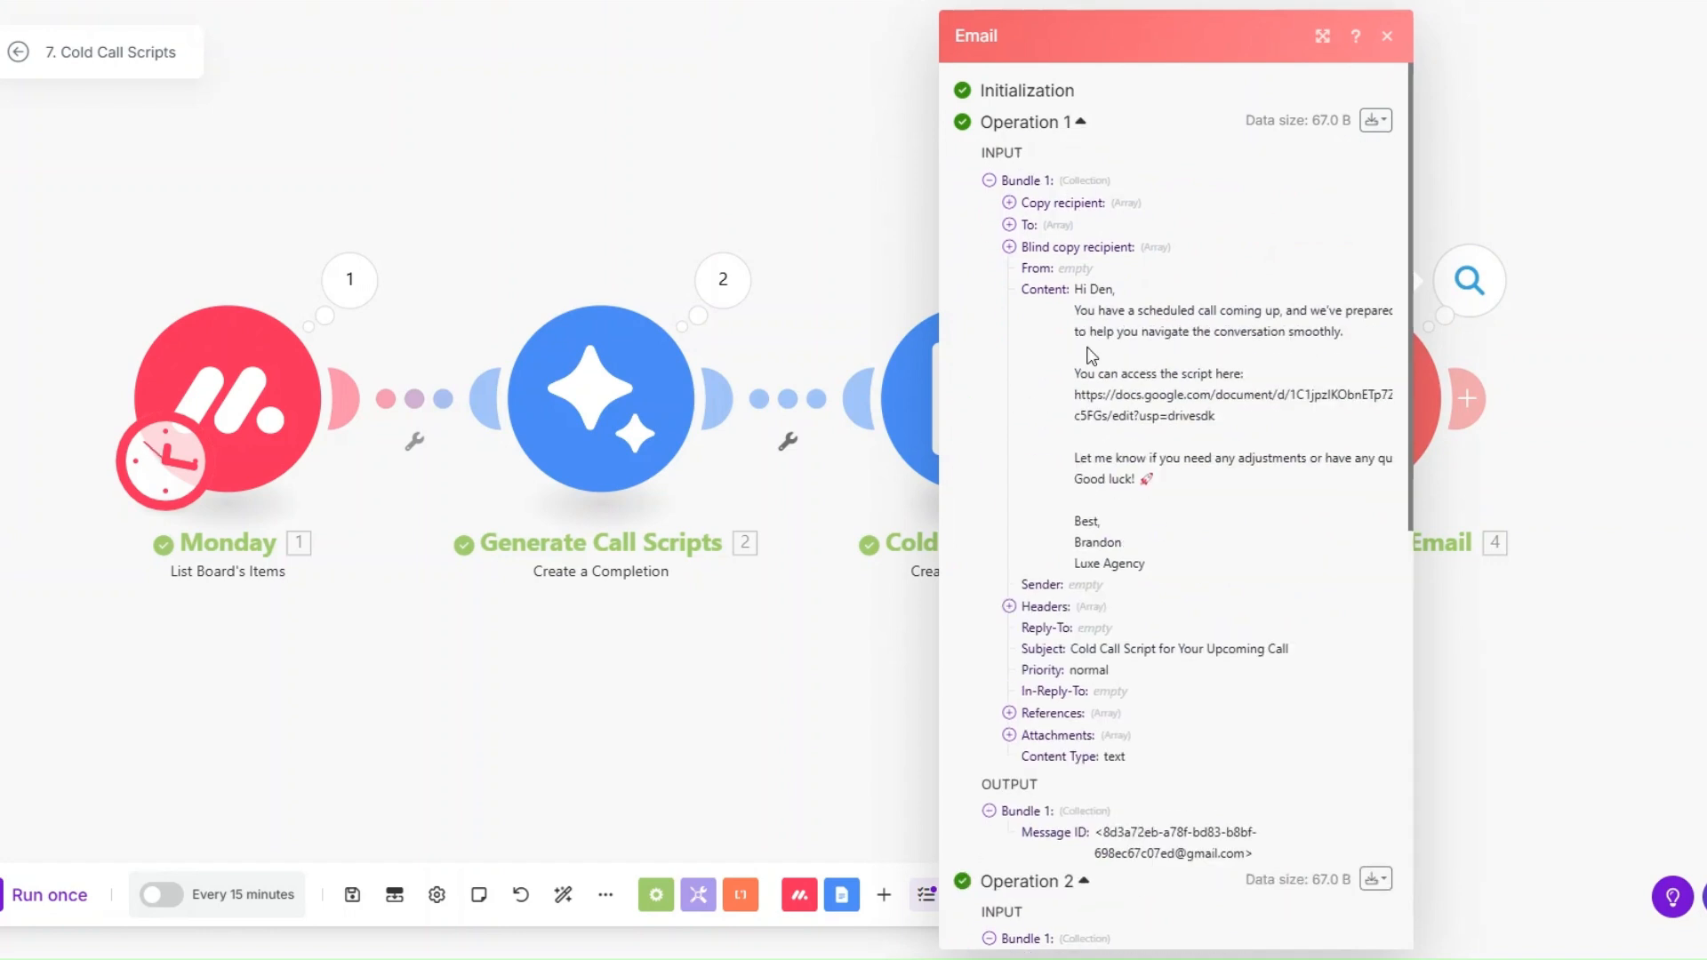
pyautogui.moveTo(1075, 392); pyautogui.dragTo(1227, 423)
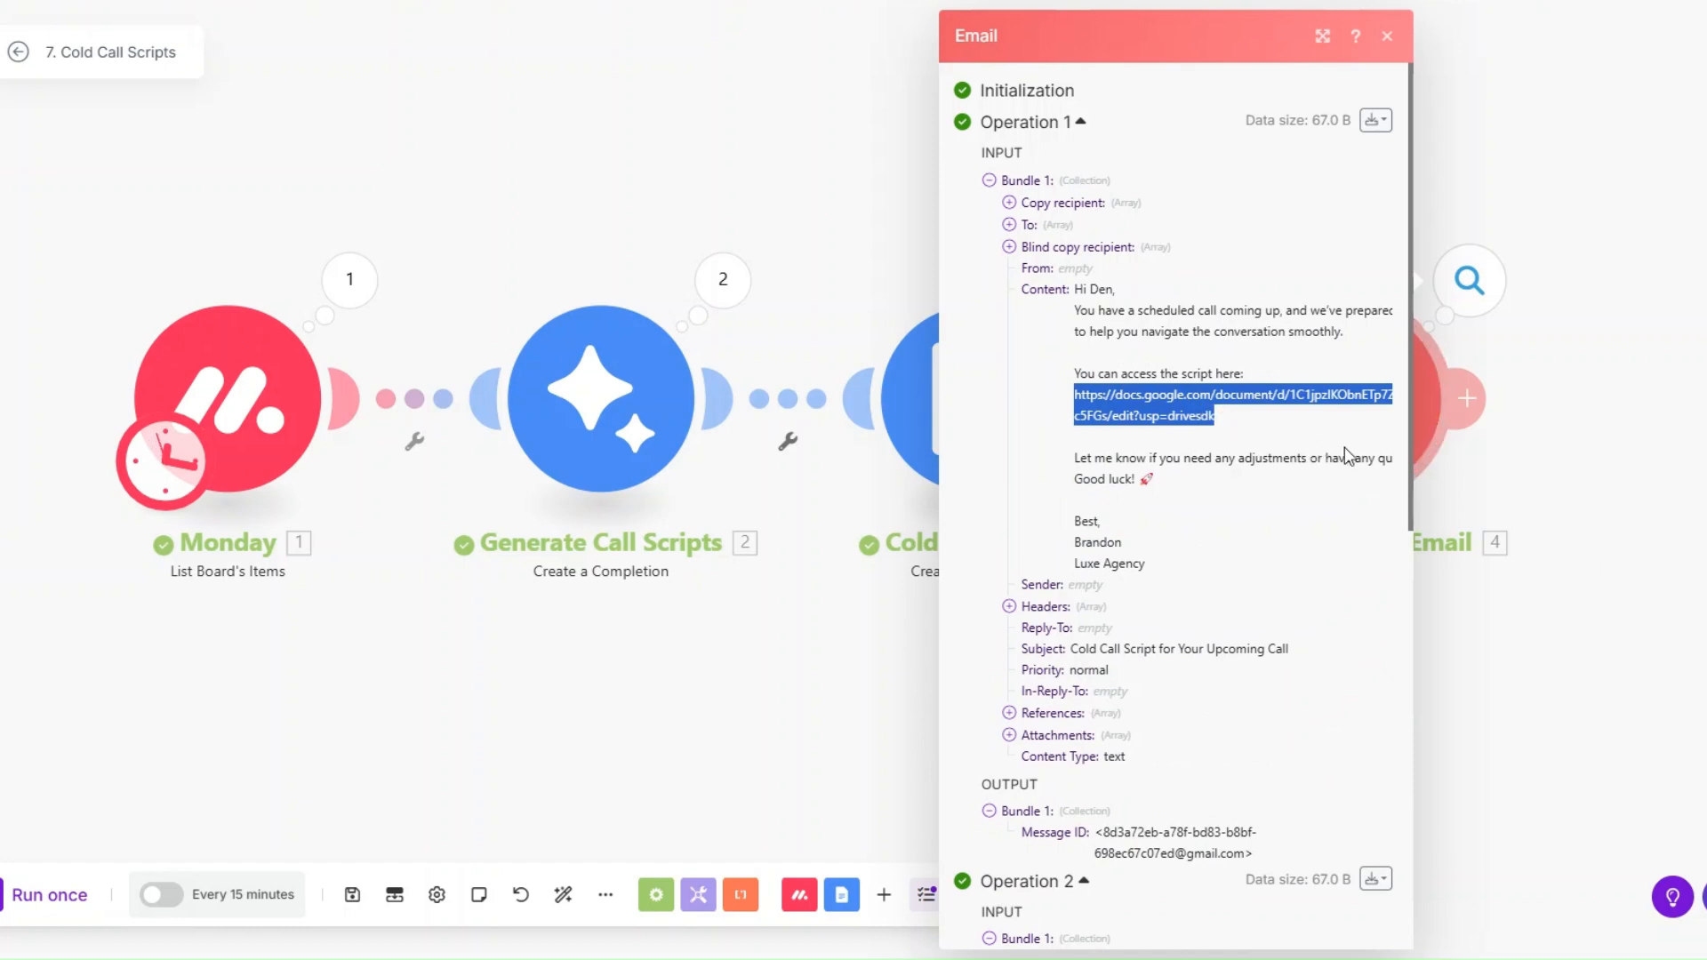
pyautogui.click(1618, 574)
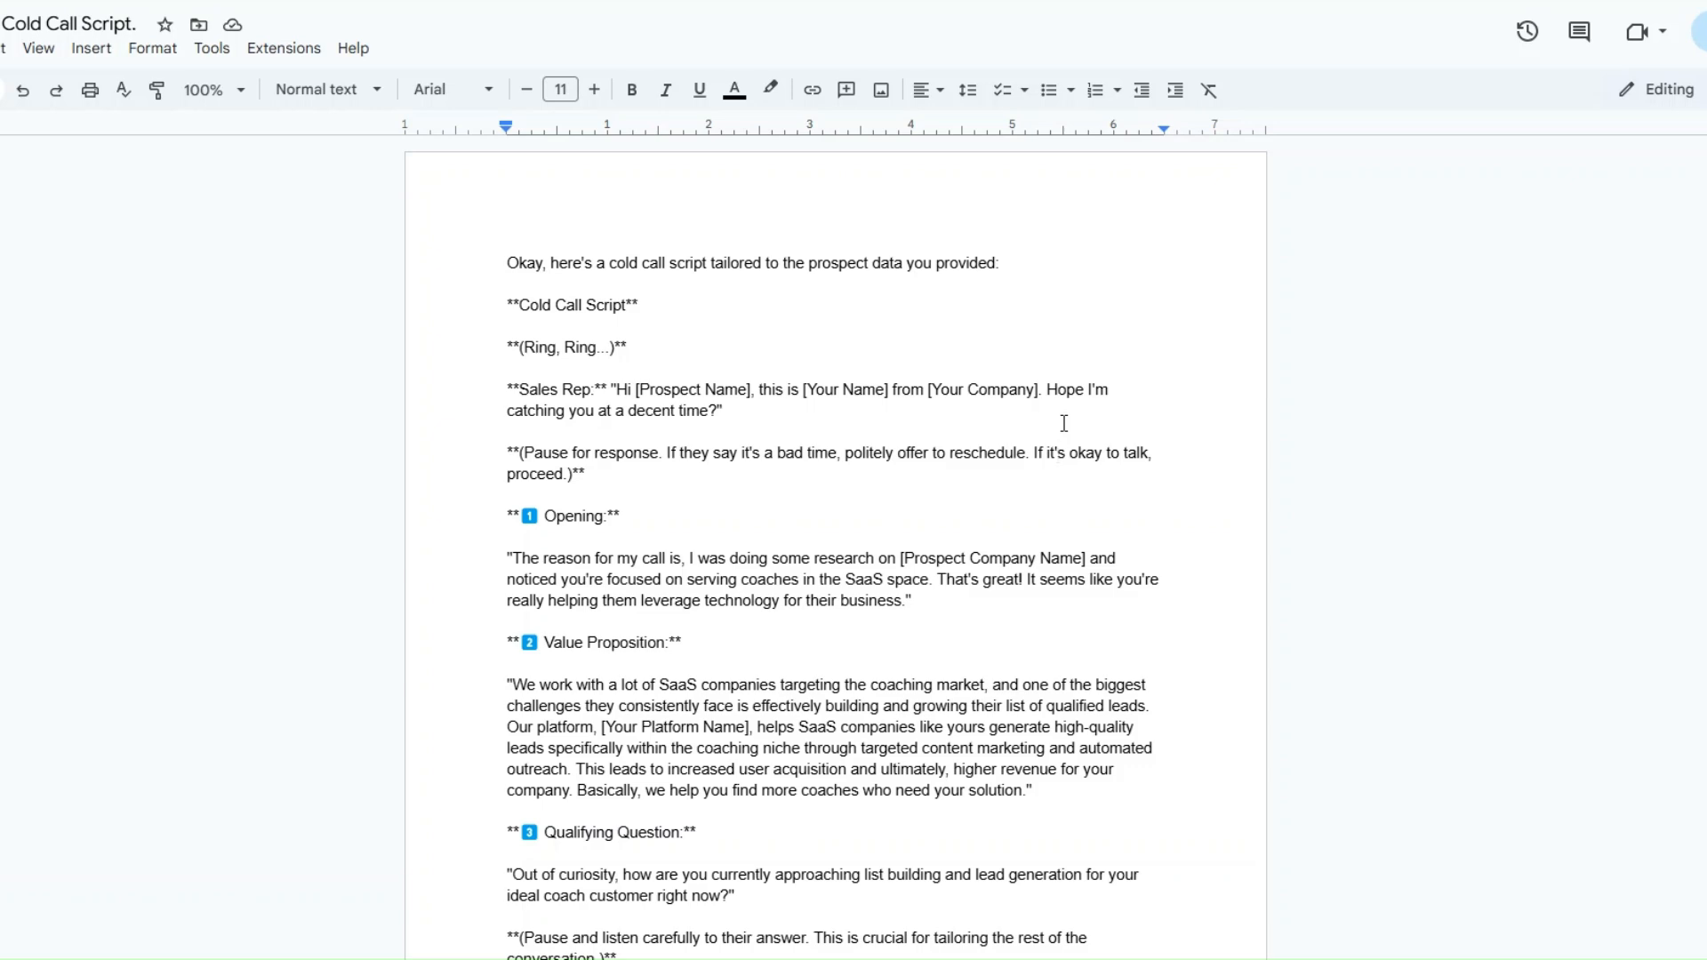
# Step: Read through both generated cold call script documents in Google Docs
pyautogui.scroll(-12, 822, 532)
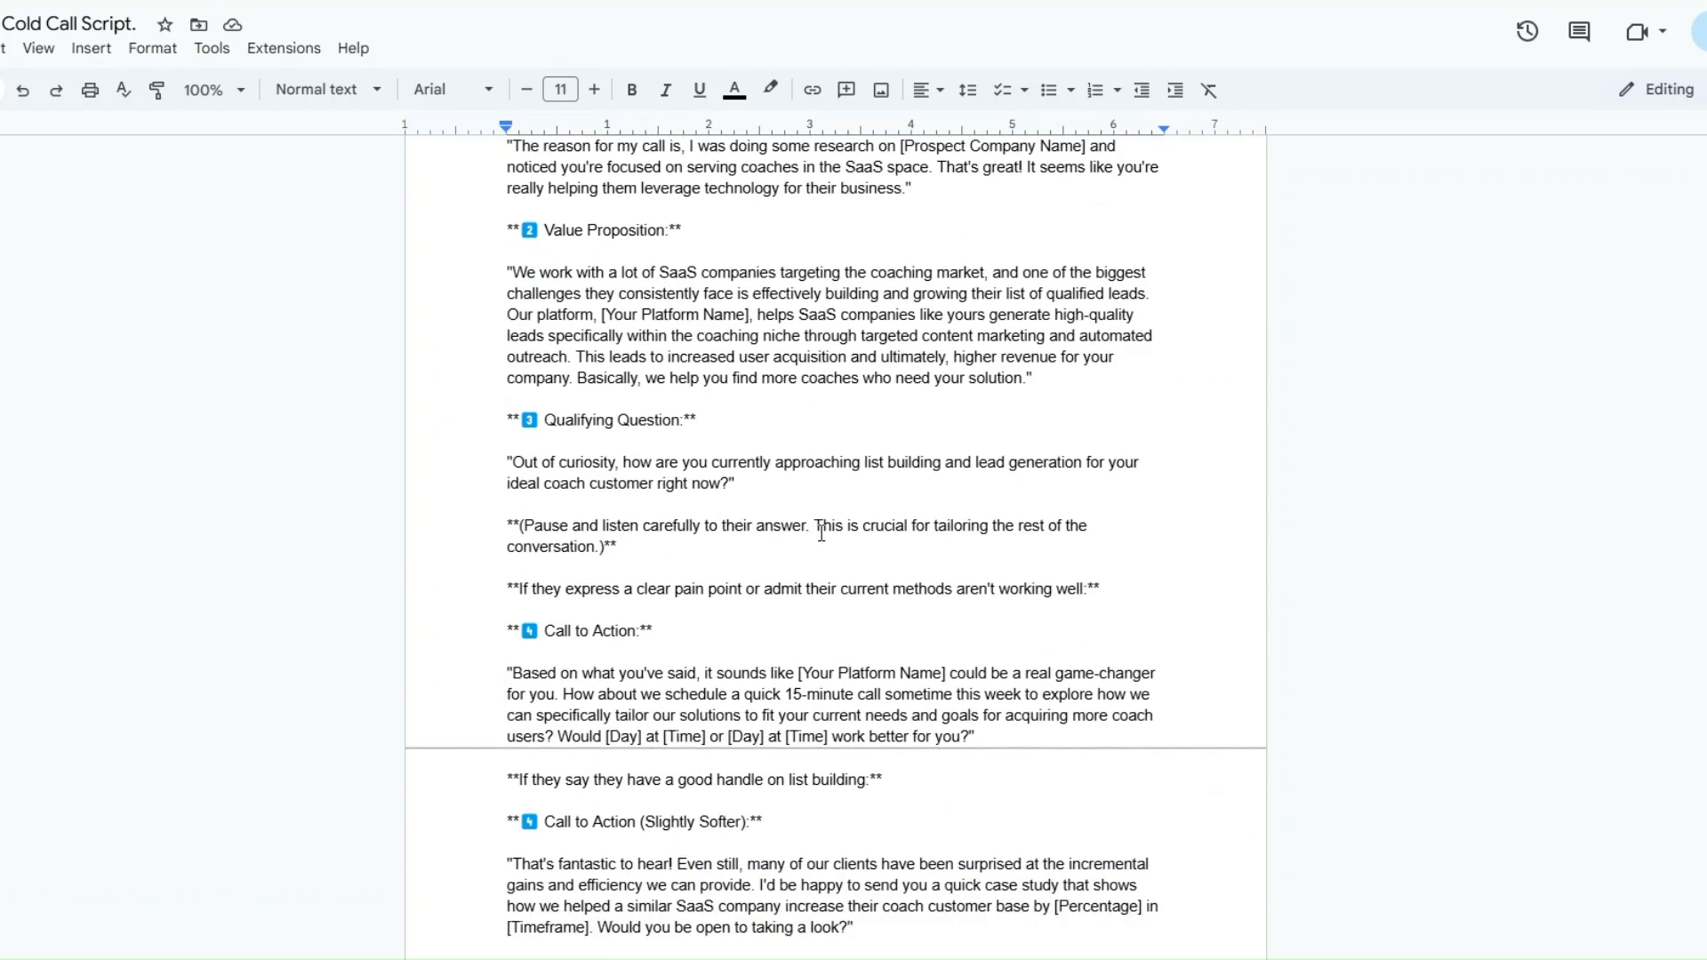
pyautogui.scroll(12, 822, 533)
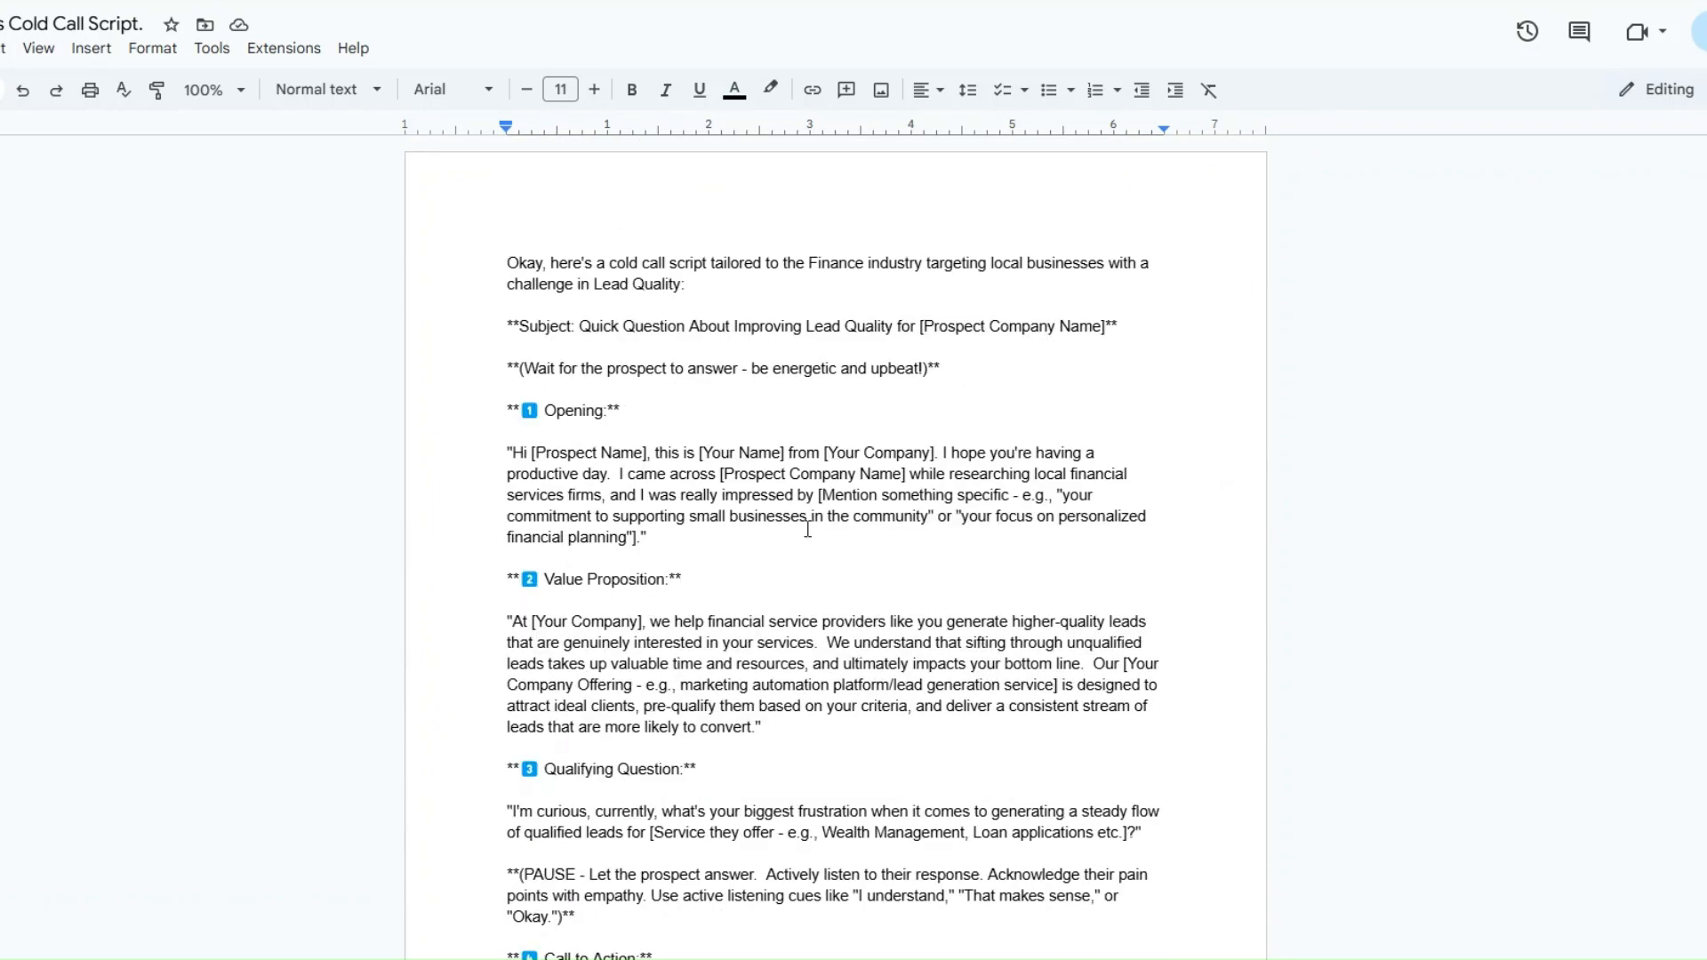
pyautogui.scroll(-4, 795, 429)
pyautogui.scroll(-4, 792, 435)
pyautogui.scroll(20, 792, 433)
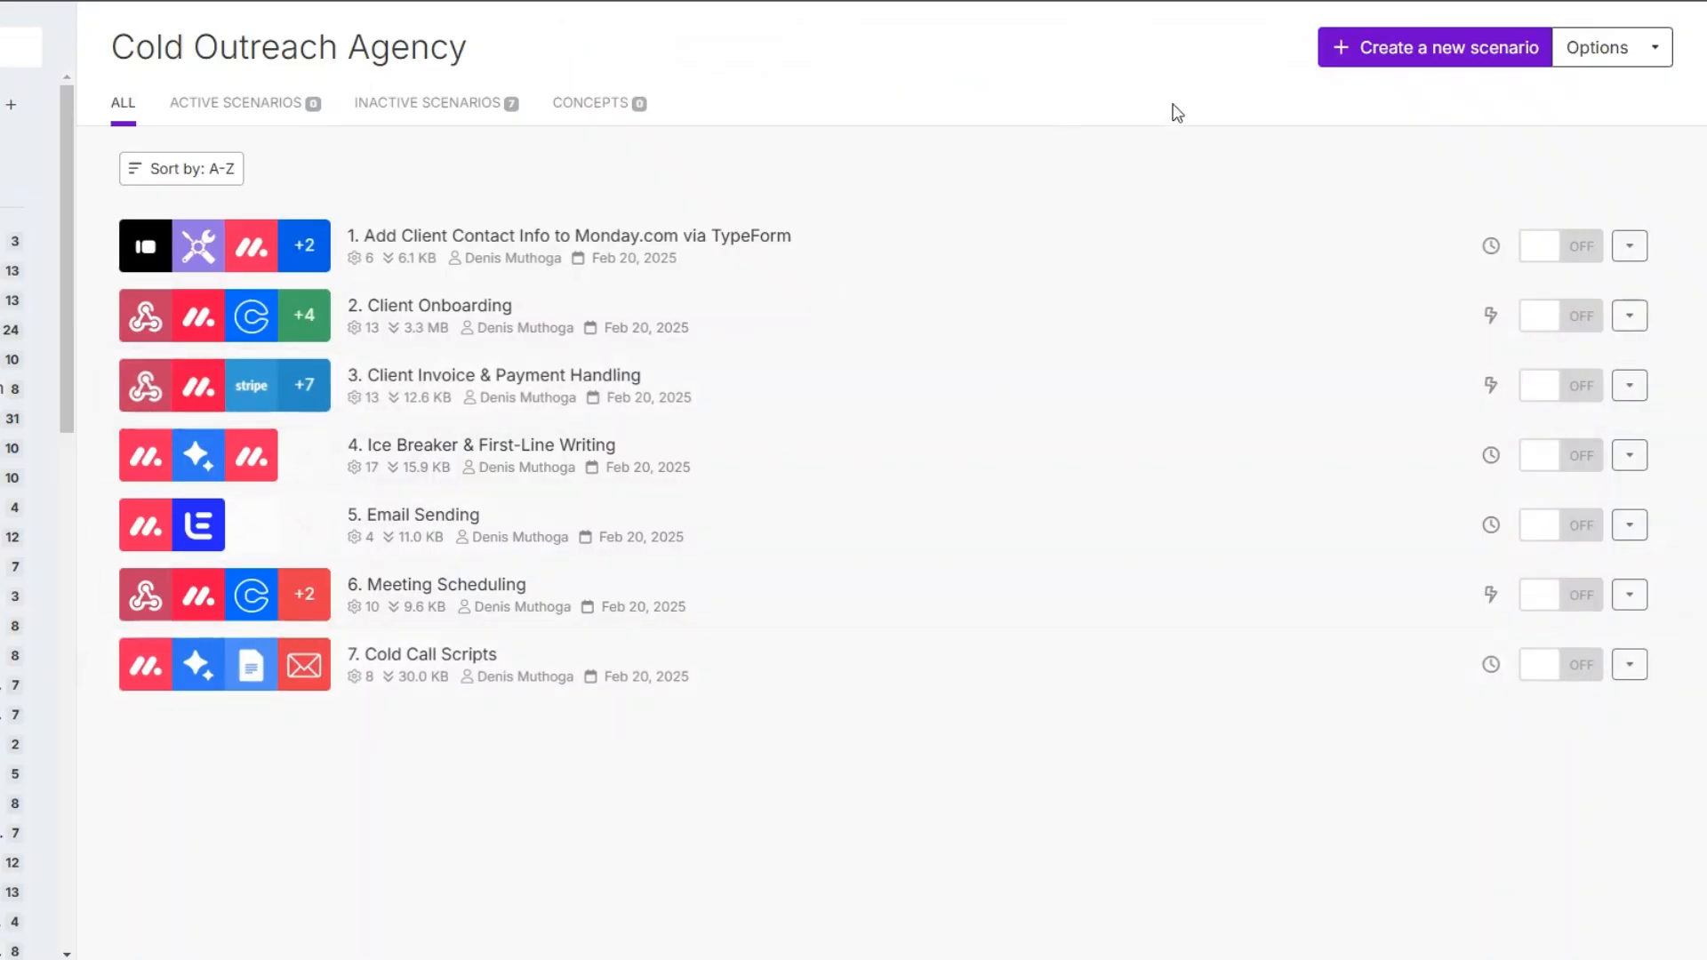
# Step: Create a new scenario named "8. Data Extraction from Client Calls" in the Cold Outreach Agency folder
pyautogui.click(1405, 51)
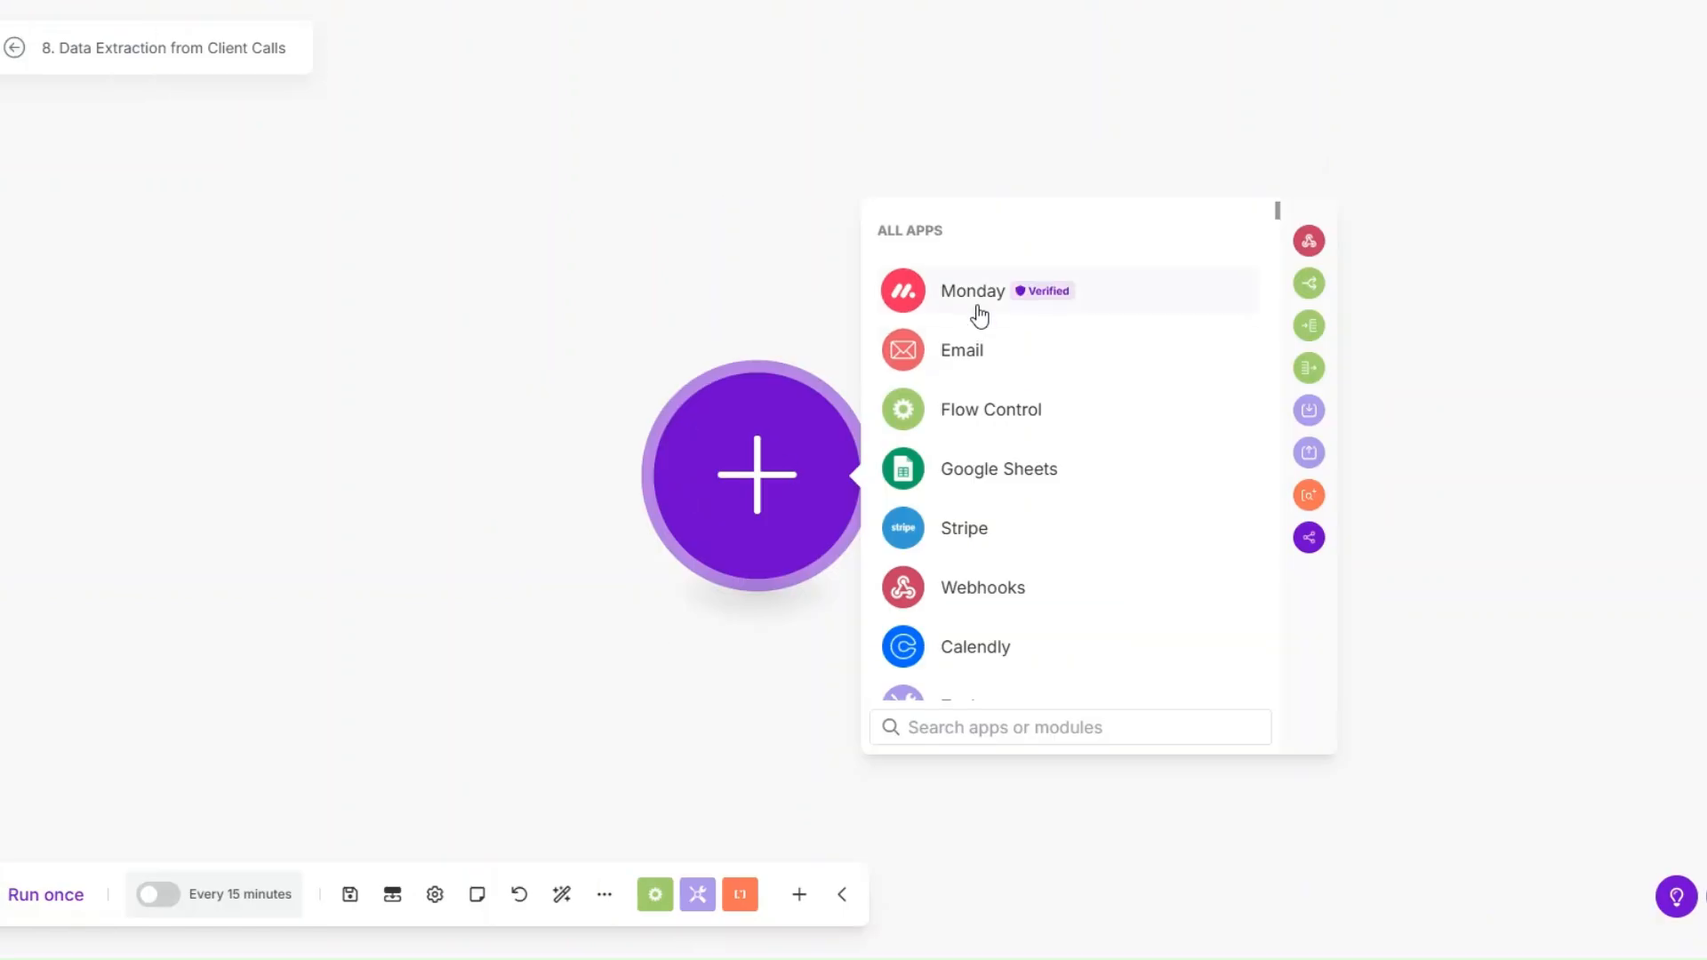
# Step: Add a Monday List Board's Items module as the scenario's first module
pyautogui.click(978, 313)
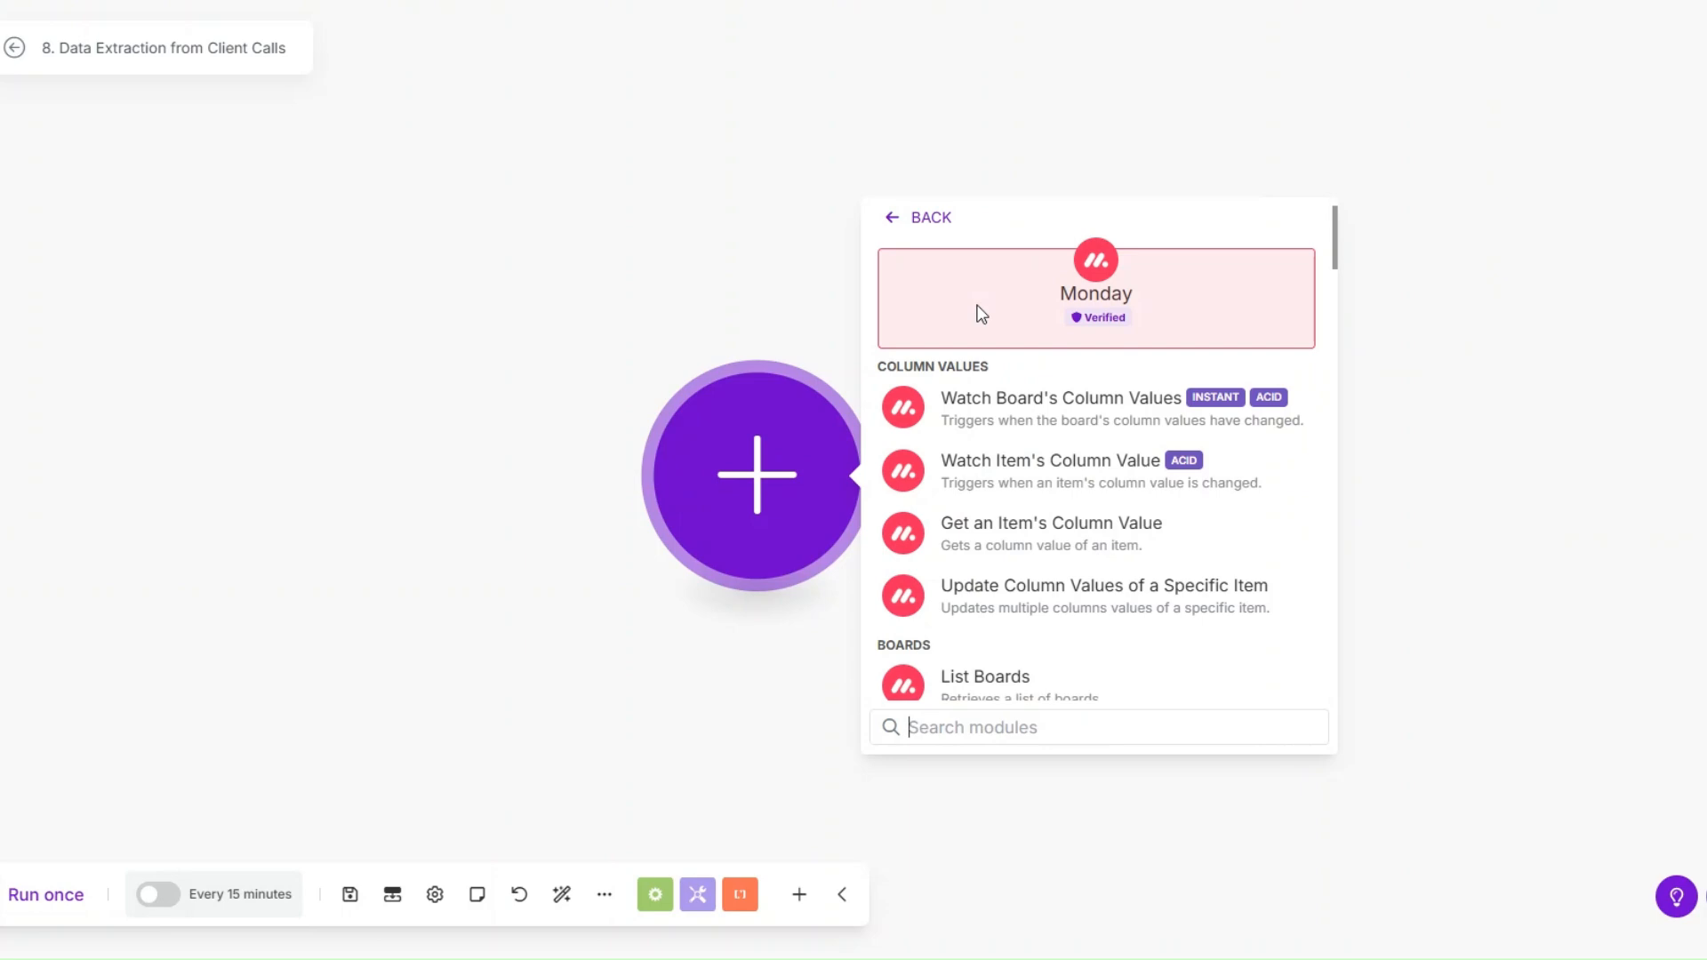
pyautogui.write('list')
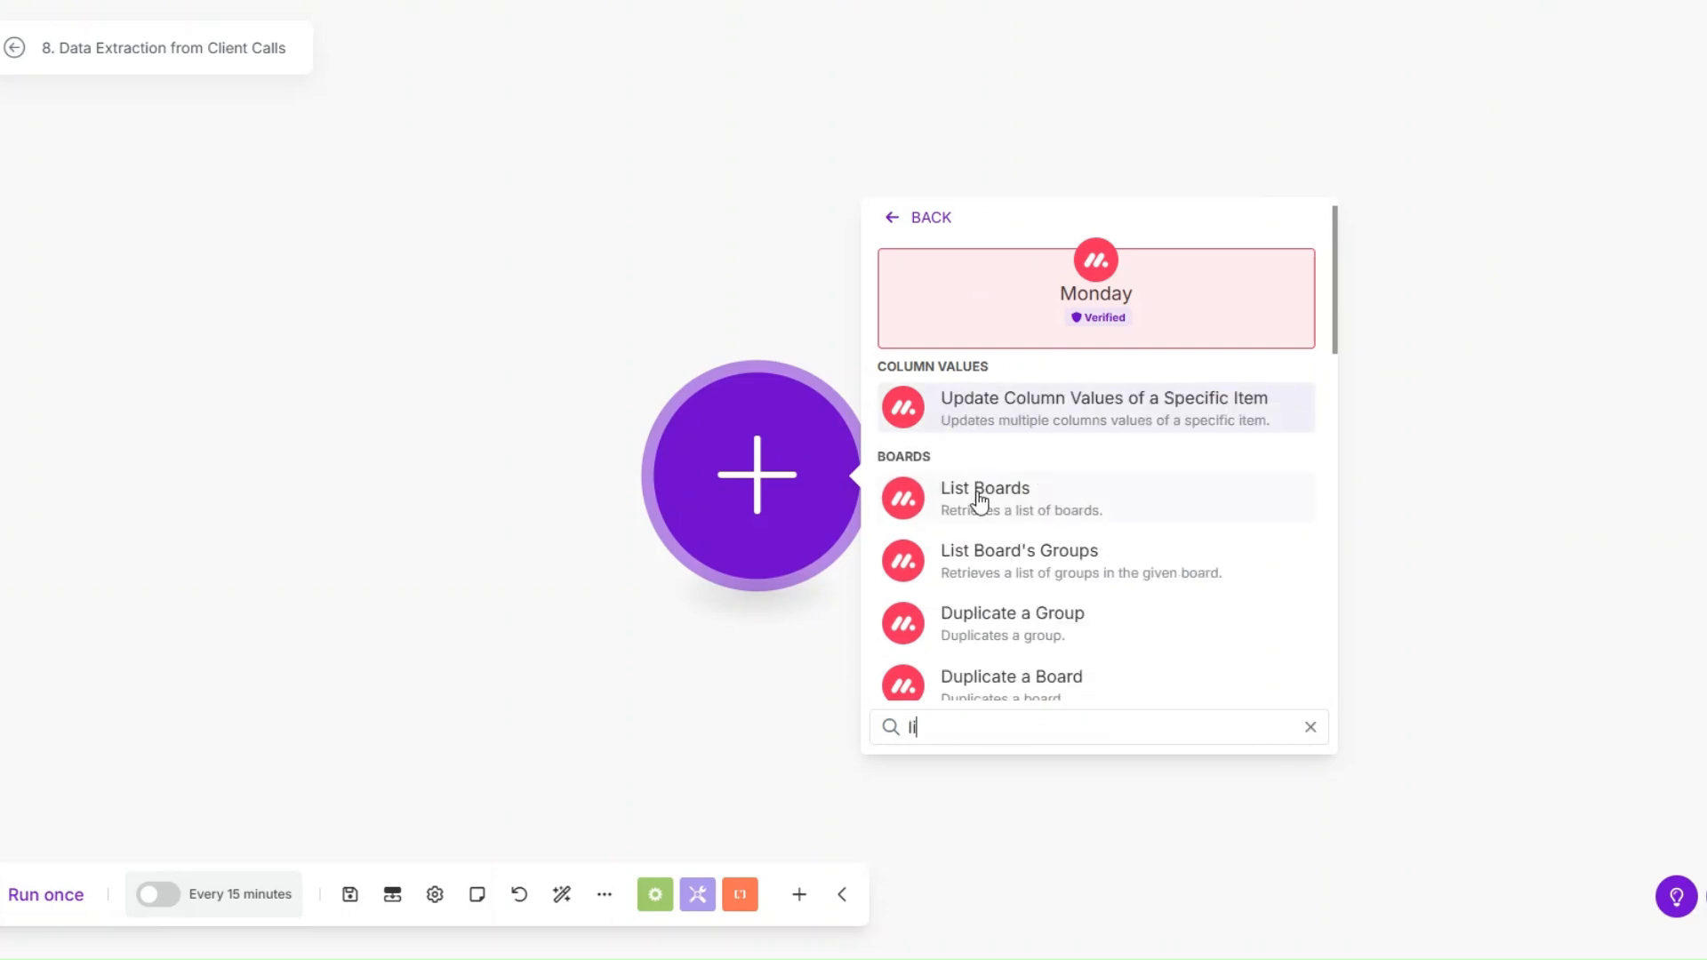
pyautogui.click(1040, 662)
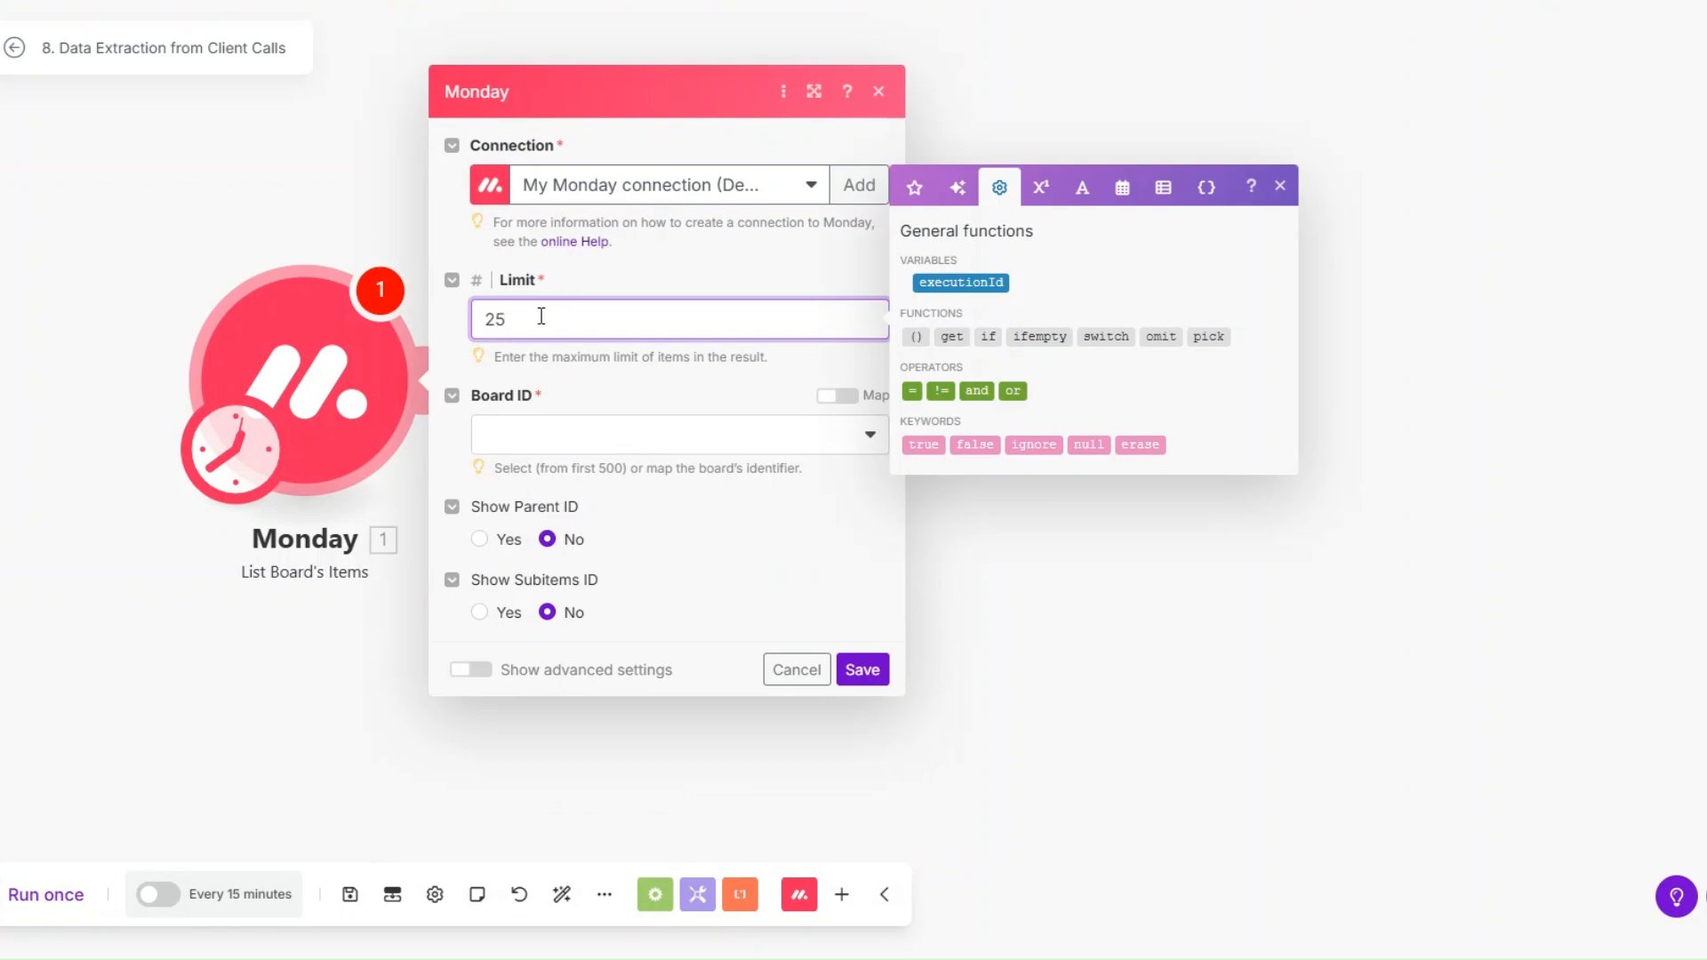
# Step: Set the Monday module's item limit to 1 and choose the Cold Outreach Agency Prospects board
pyautogui.press('BackSpace')
pyautogui.press('BackSpace')
pyautogui.write('1')
pyautogui.click(589, 440)
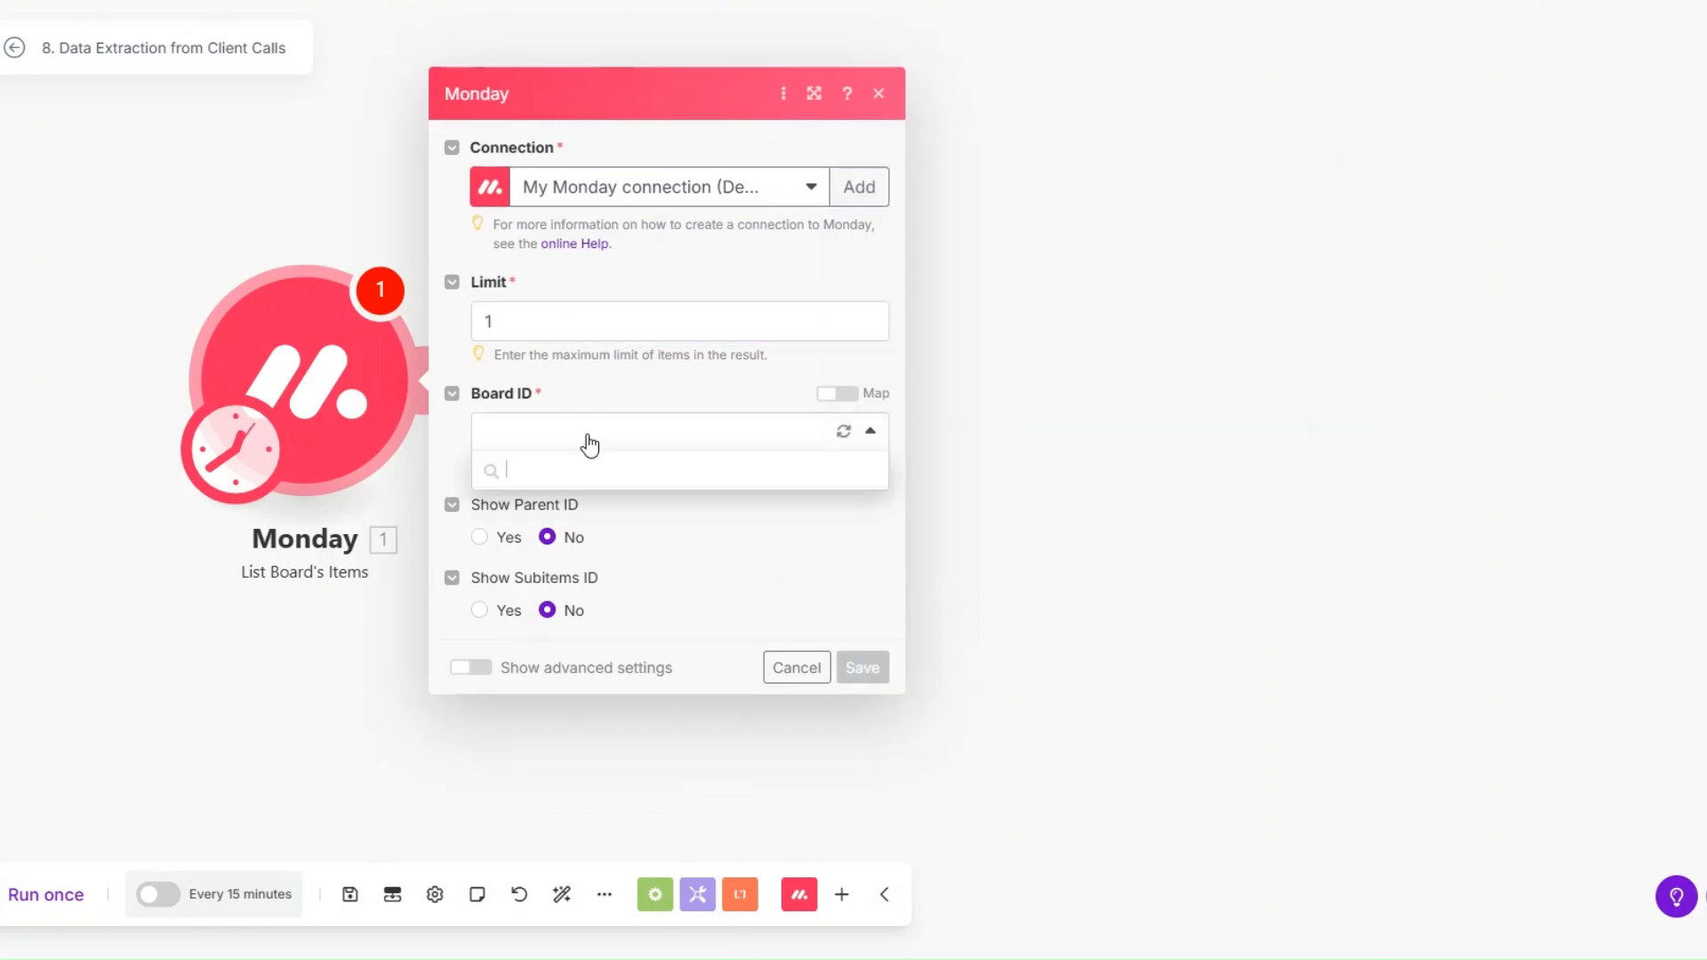
pyautogui.scroll(-5, 618, 603)
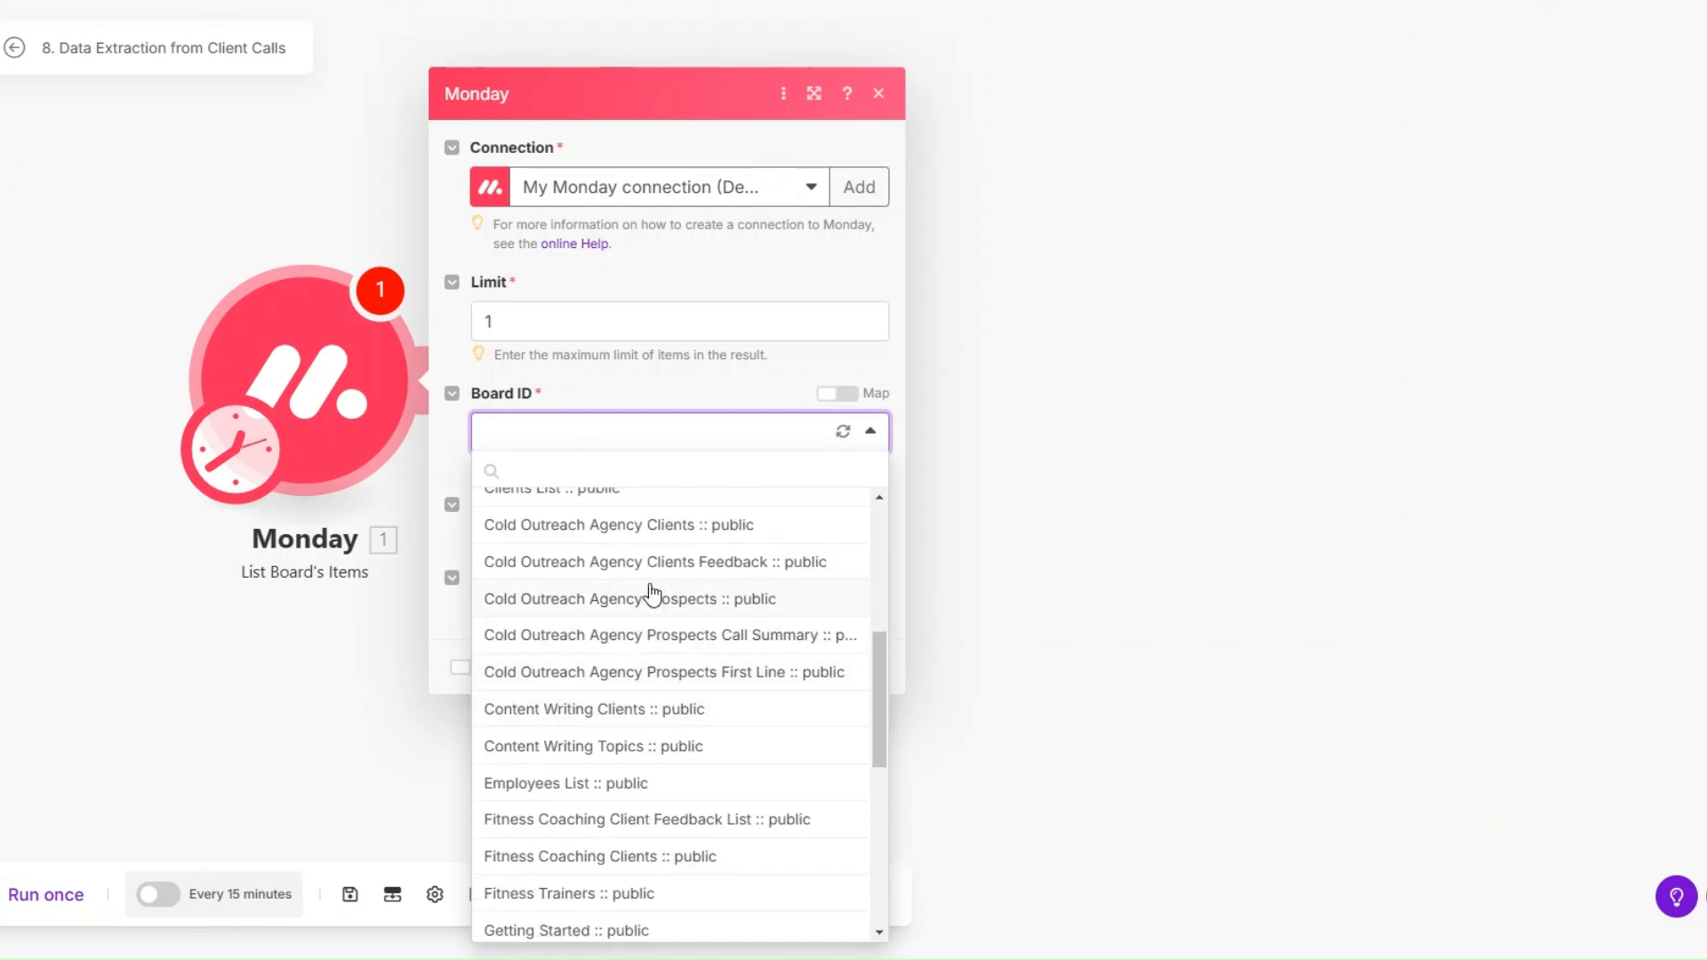
pyautogui.click(650, 598)
# Step: Add Email, First Name and Last Name as the Monday module's output columns and save its settings
pyautogui.click(521, 474)
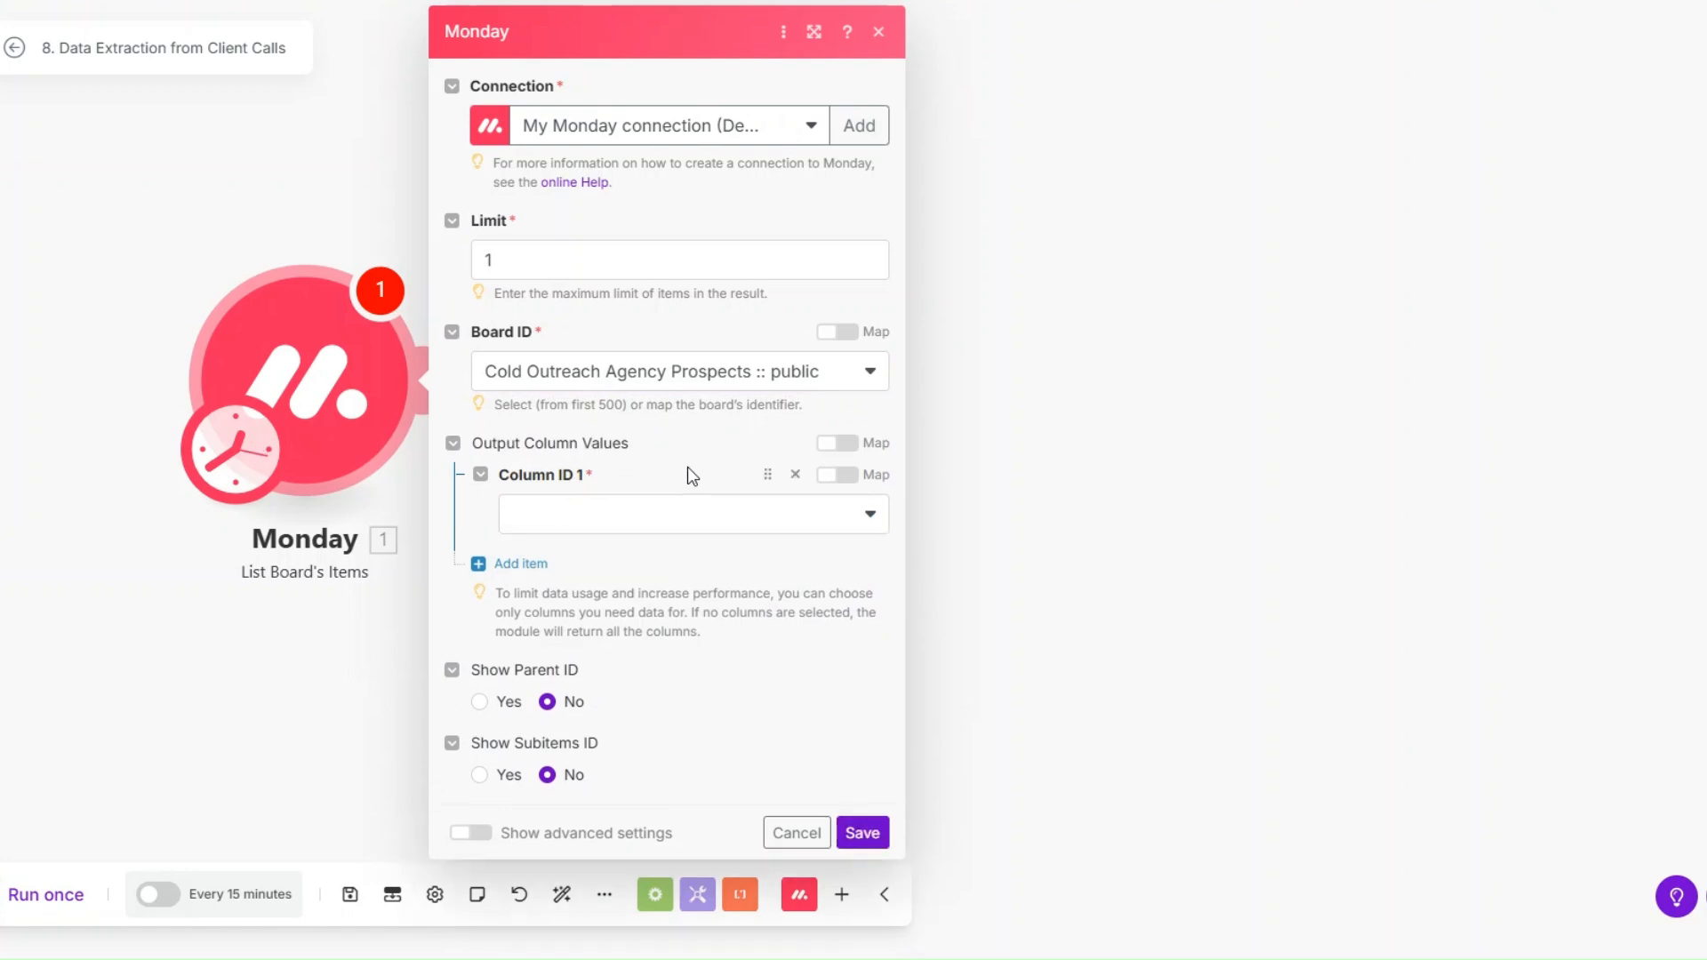
pyautogui.click(671, 527)
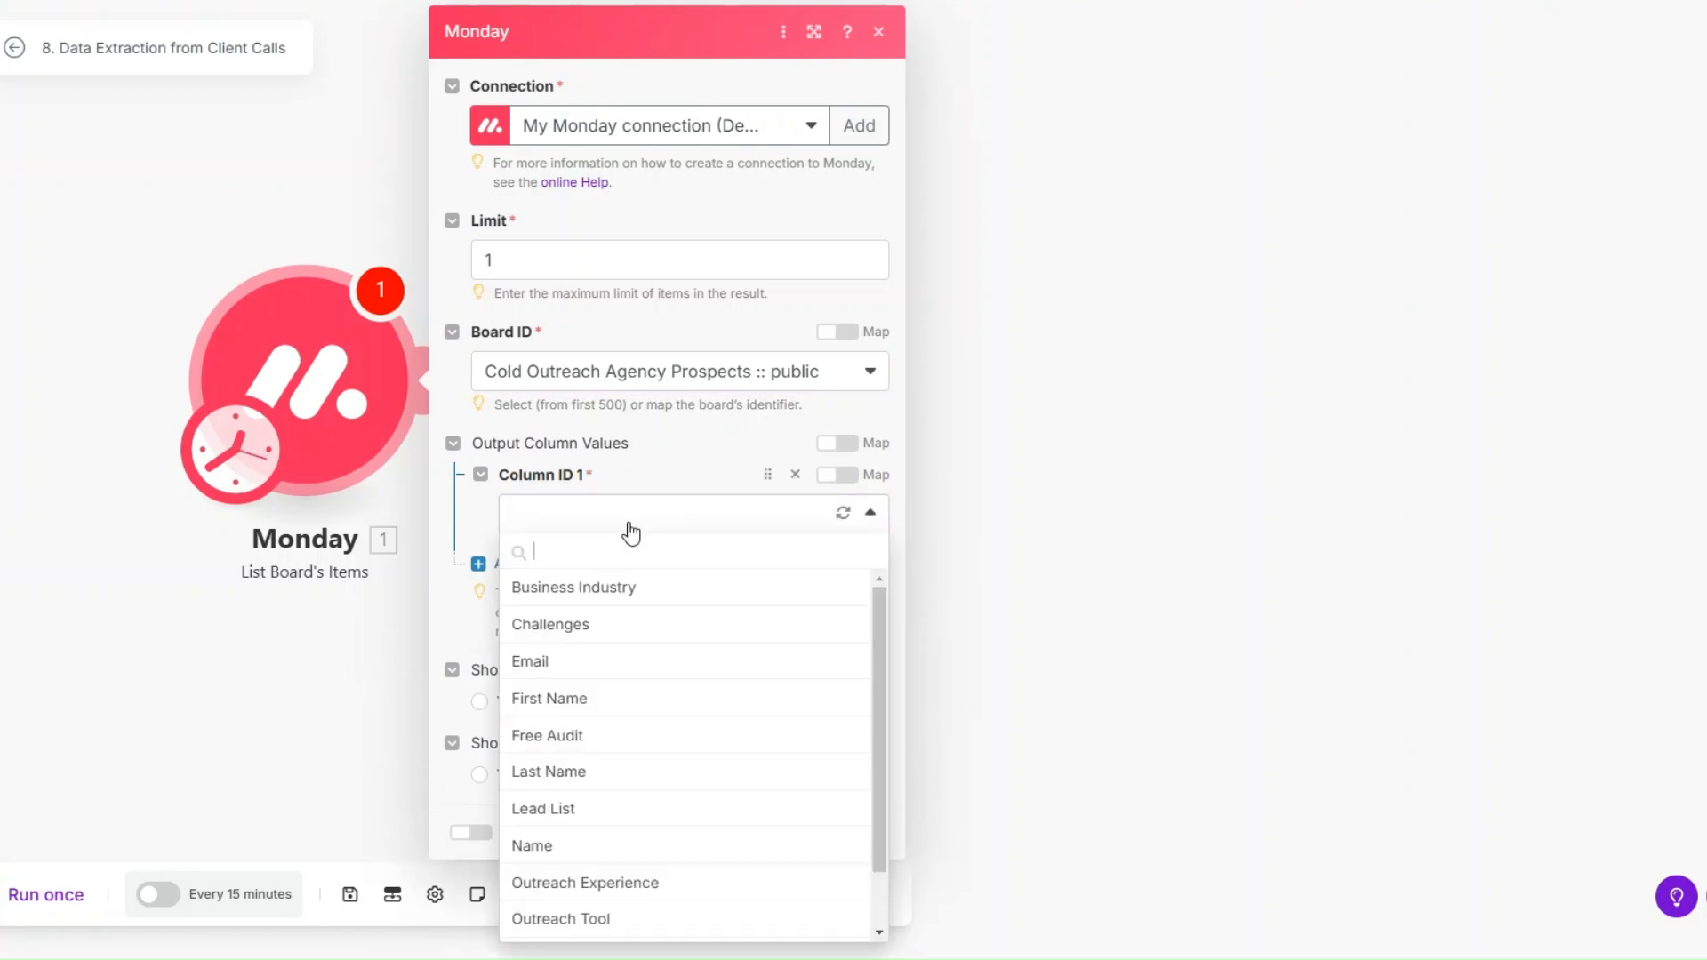
pyautogui.click(630, 678)
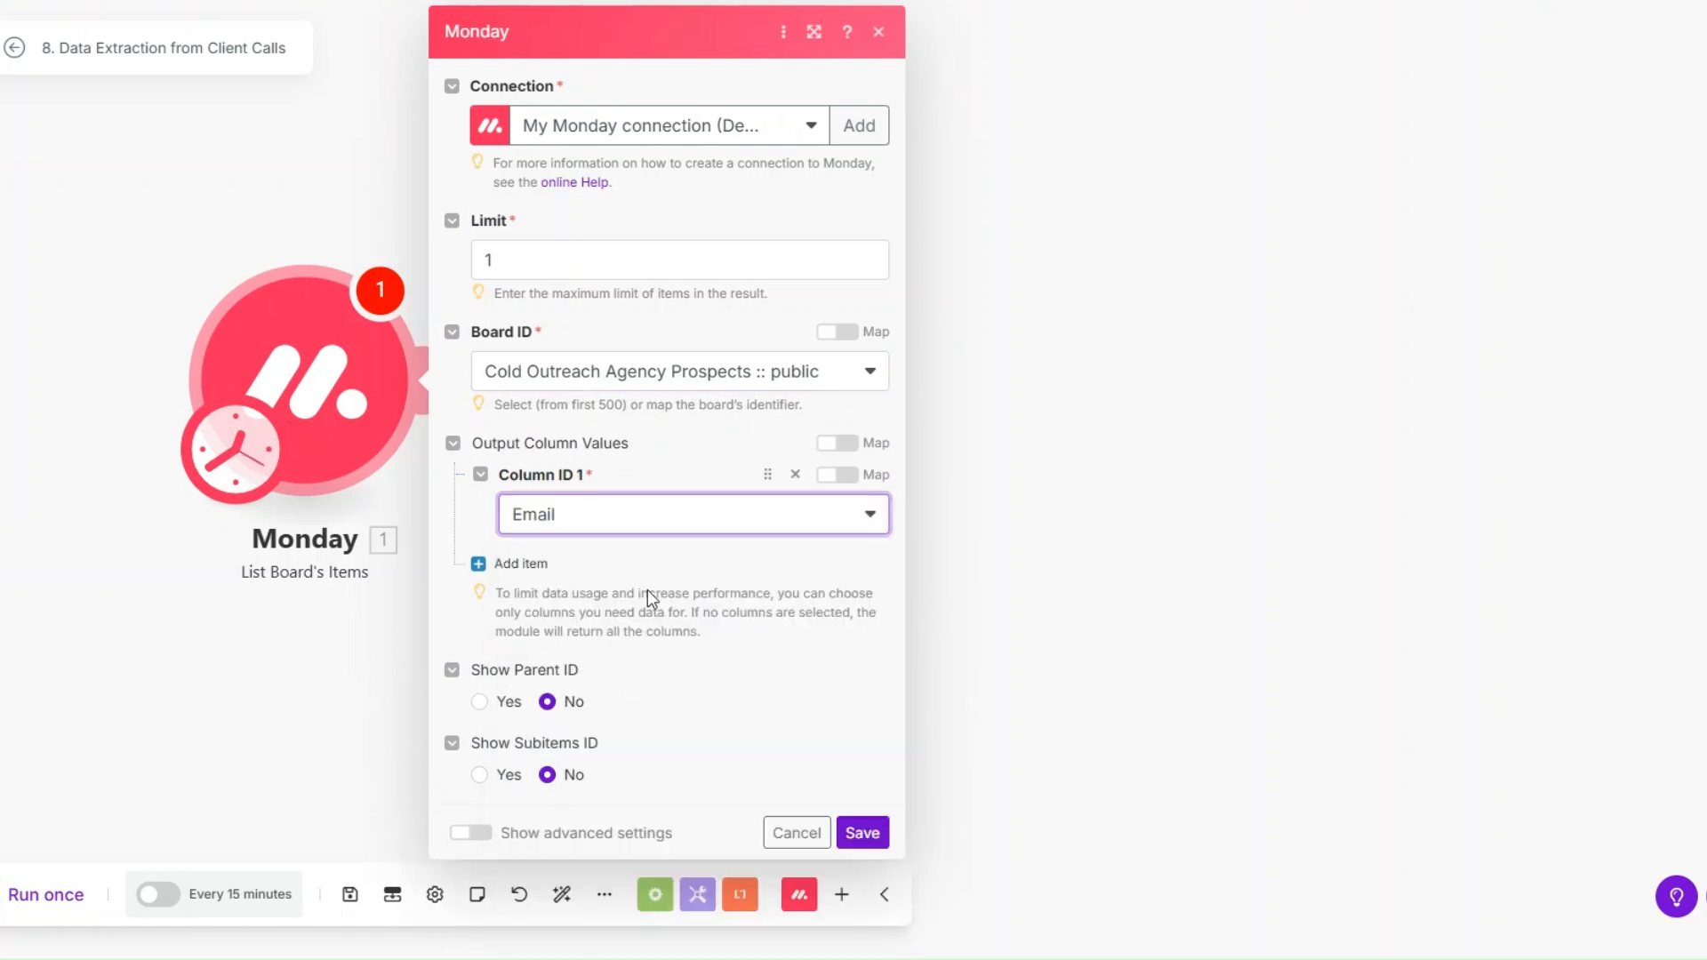
pyautogui.click(528, 576)
pyautogui.click(547, 612)
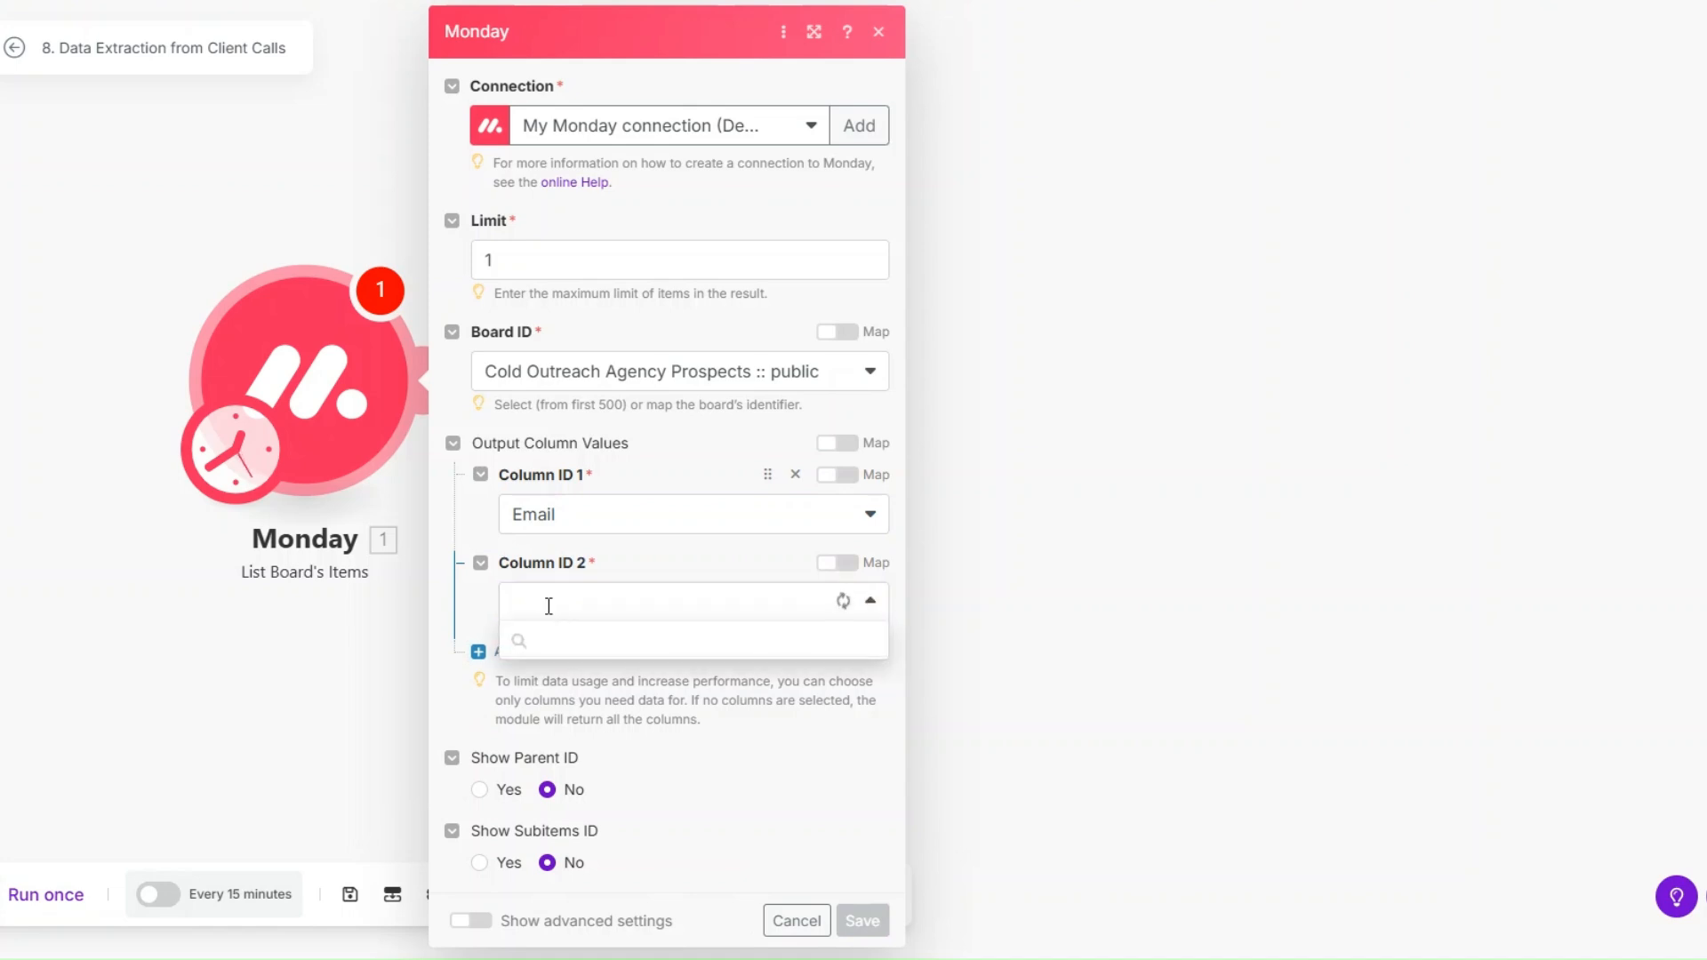
pyautogui.click(555, 786)
pyautogui.click(524, 651)
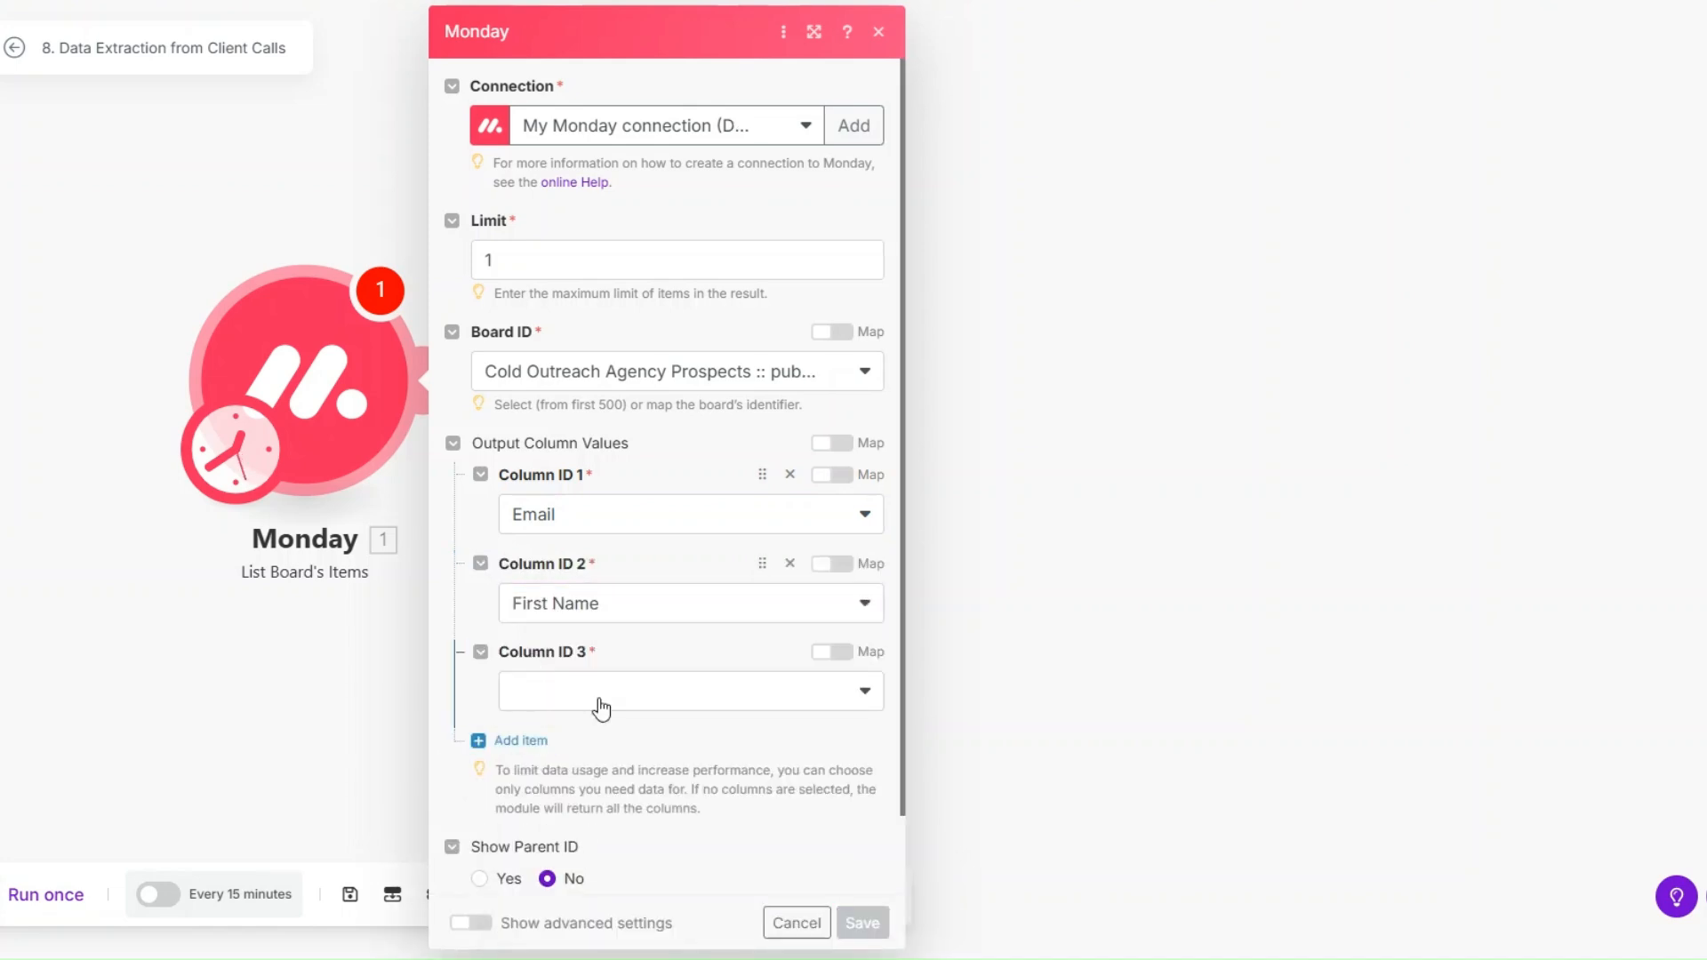
pyautogui.scroll(-1, 601, 709)
pyautogui.click(591, 614)
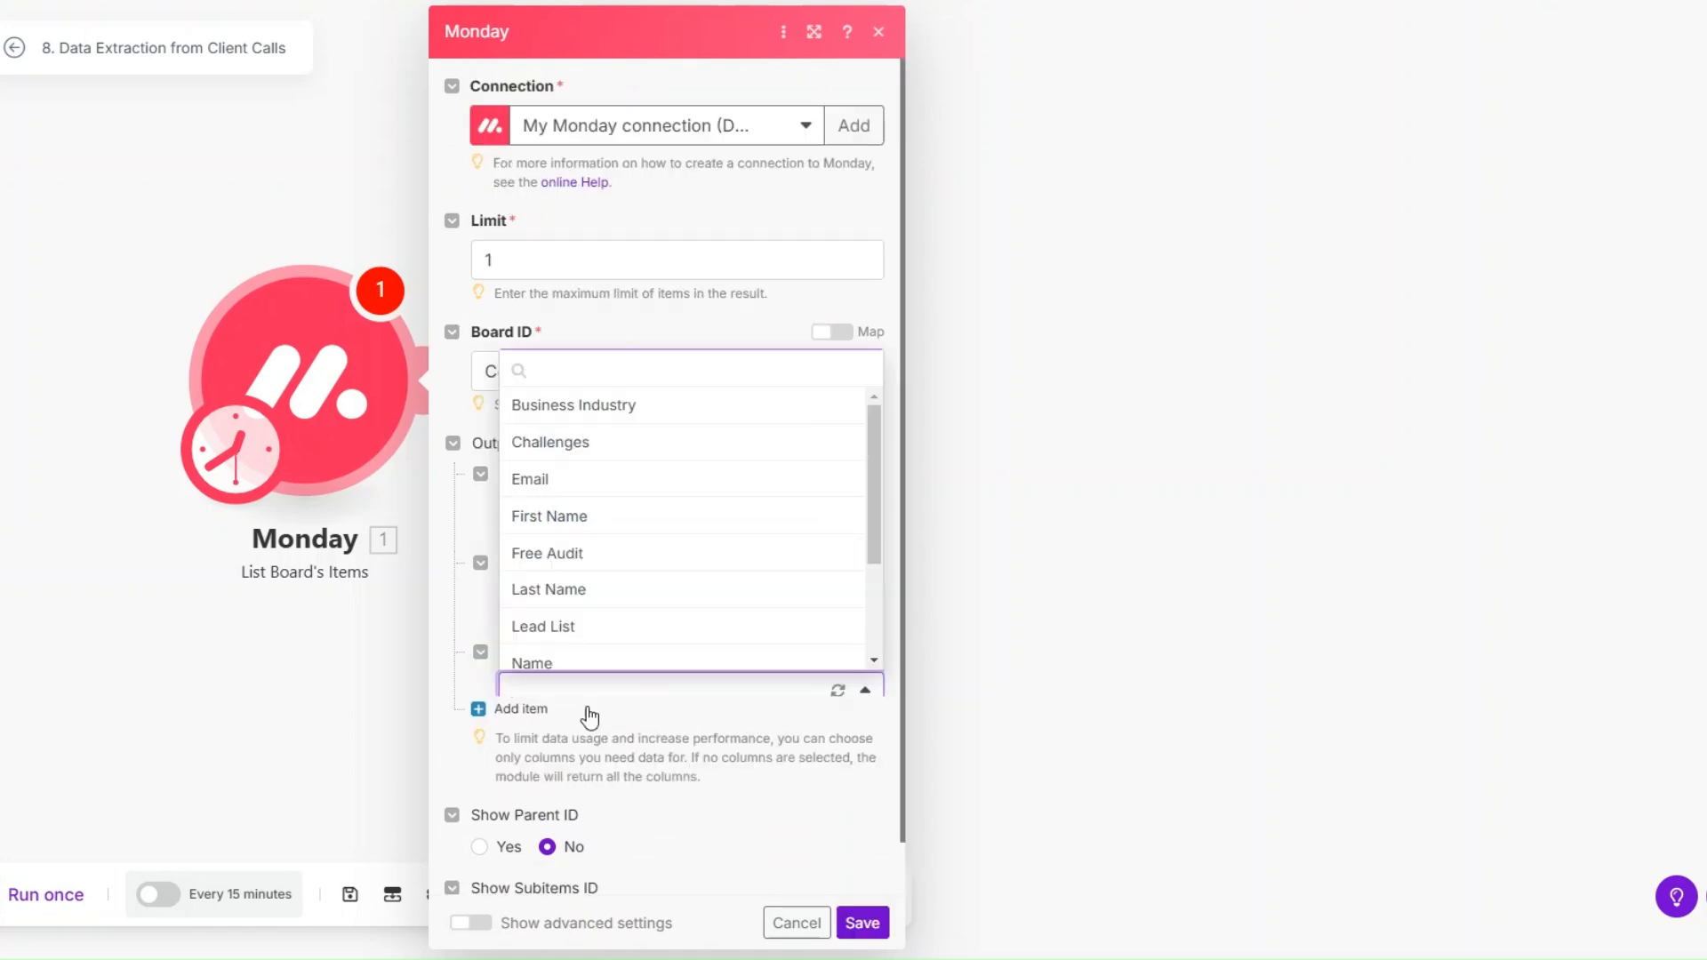
pyautogui.click(574, 592)
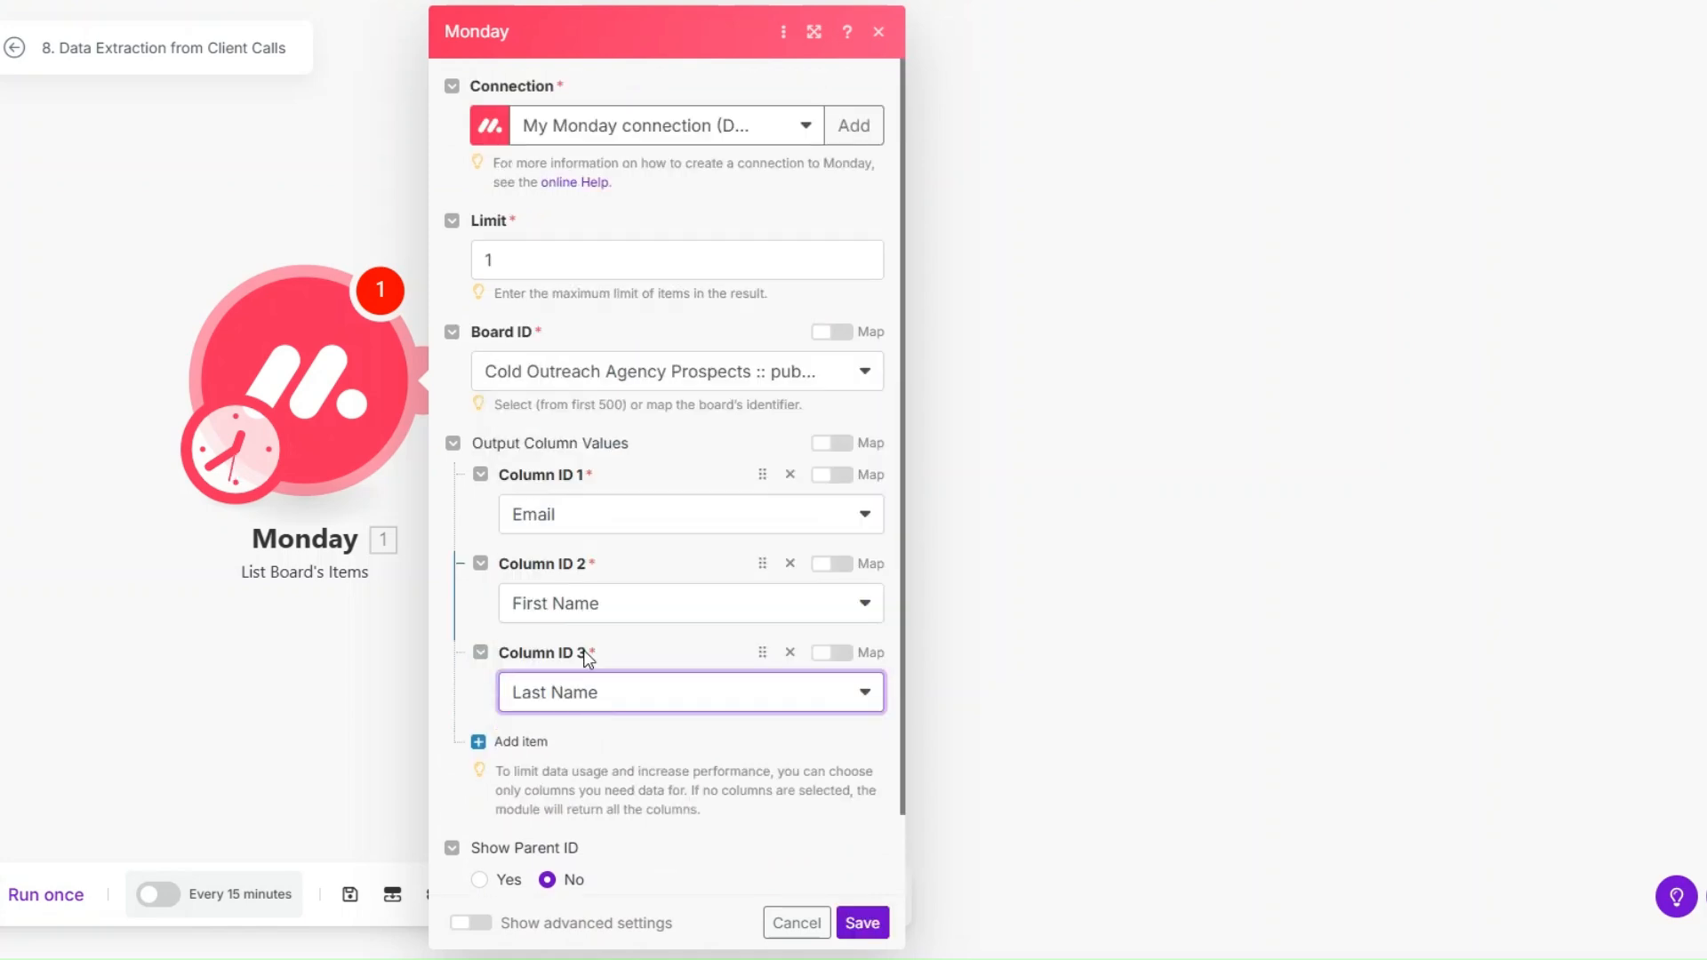
pyautogui.click(855, 906)
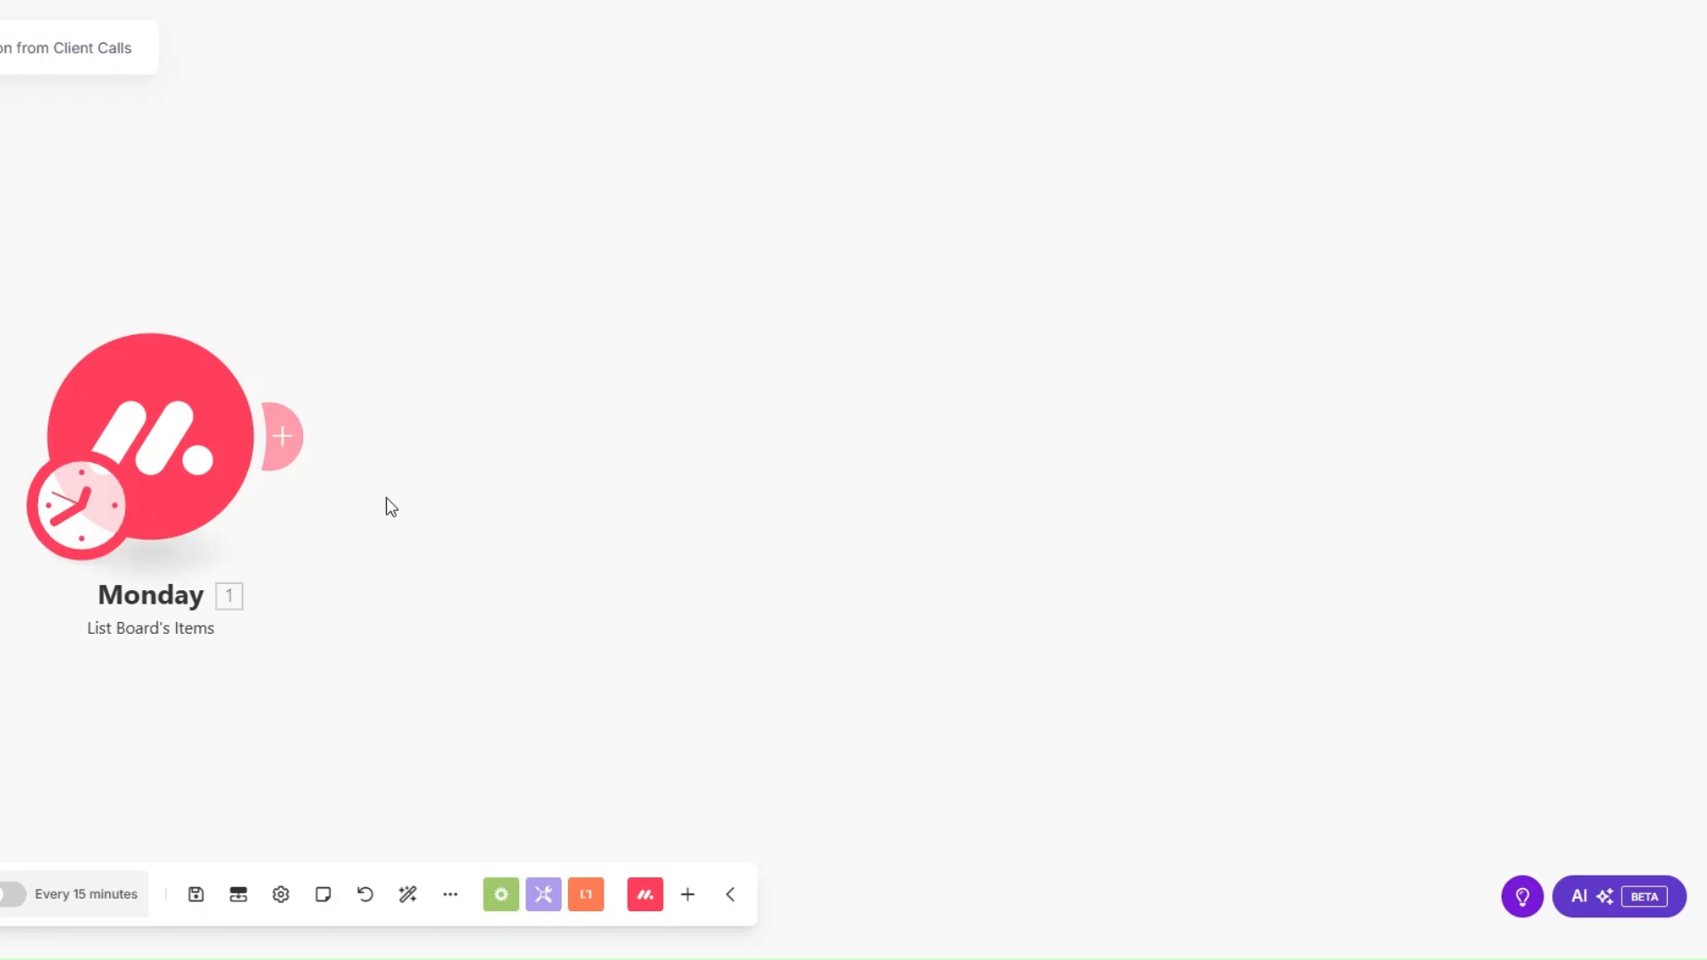
# Step: Add a Fireflies.ai List Transcripts module after the Monday module
pyautogui.scroll(-2, 386, 498)
pyautogui.moveTo(379, 497); pyautogui.dragTo(244, 485)
pyautogui.click(201, 444)
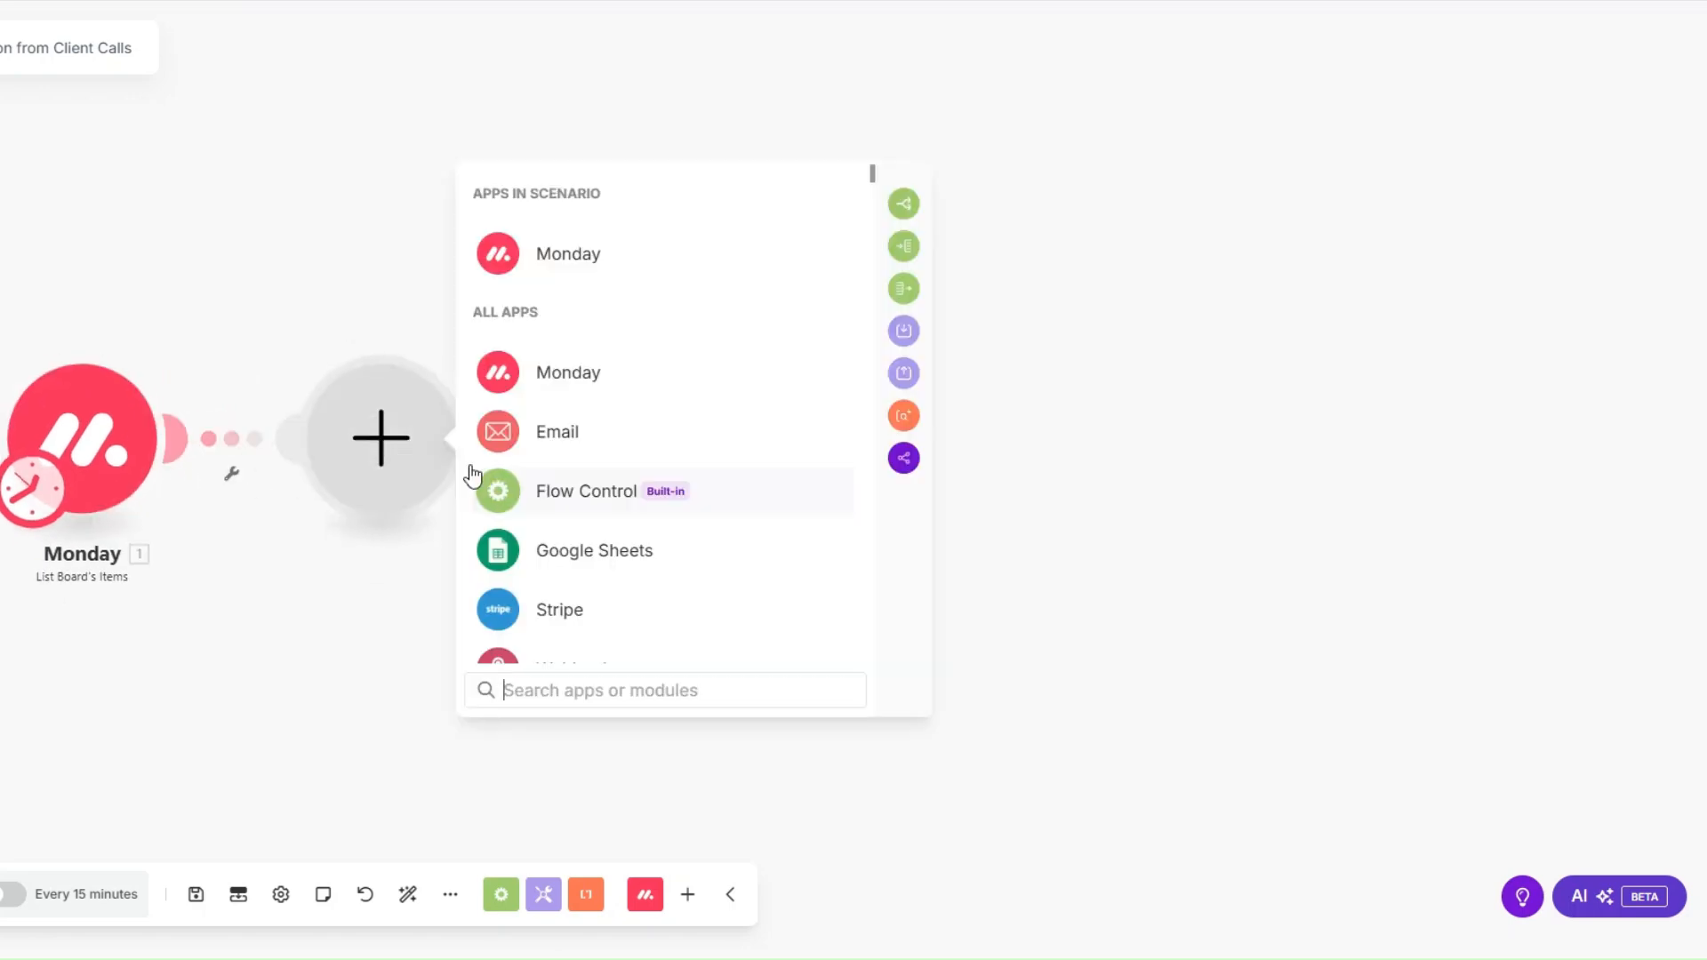
pyautogui.write('fire')
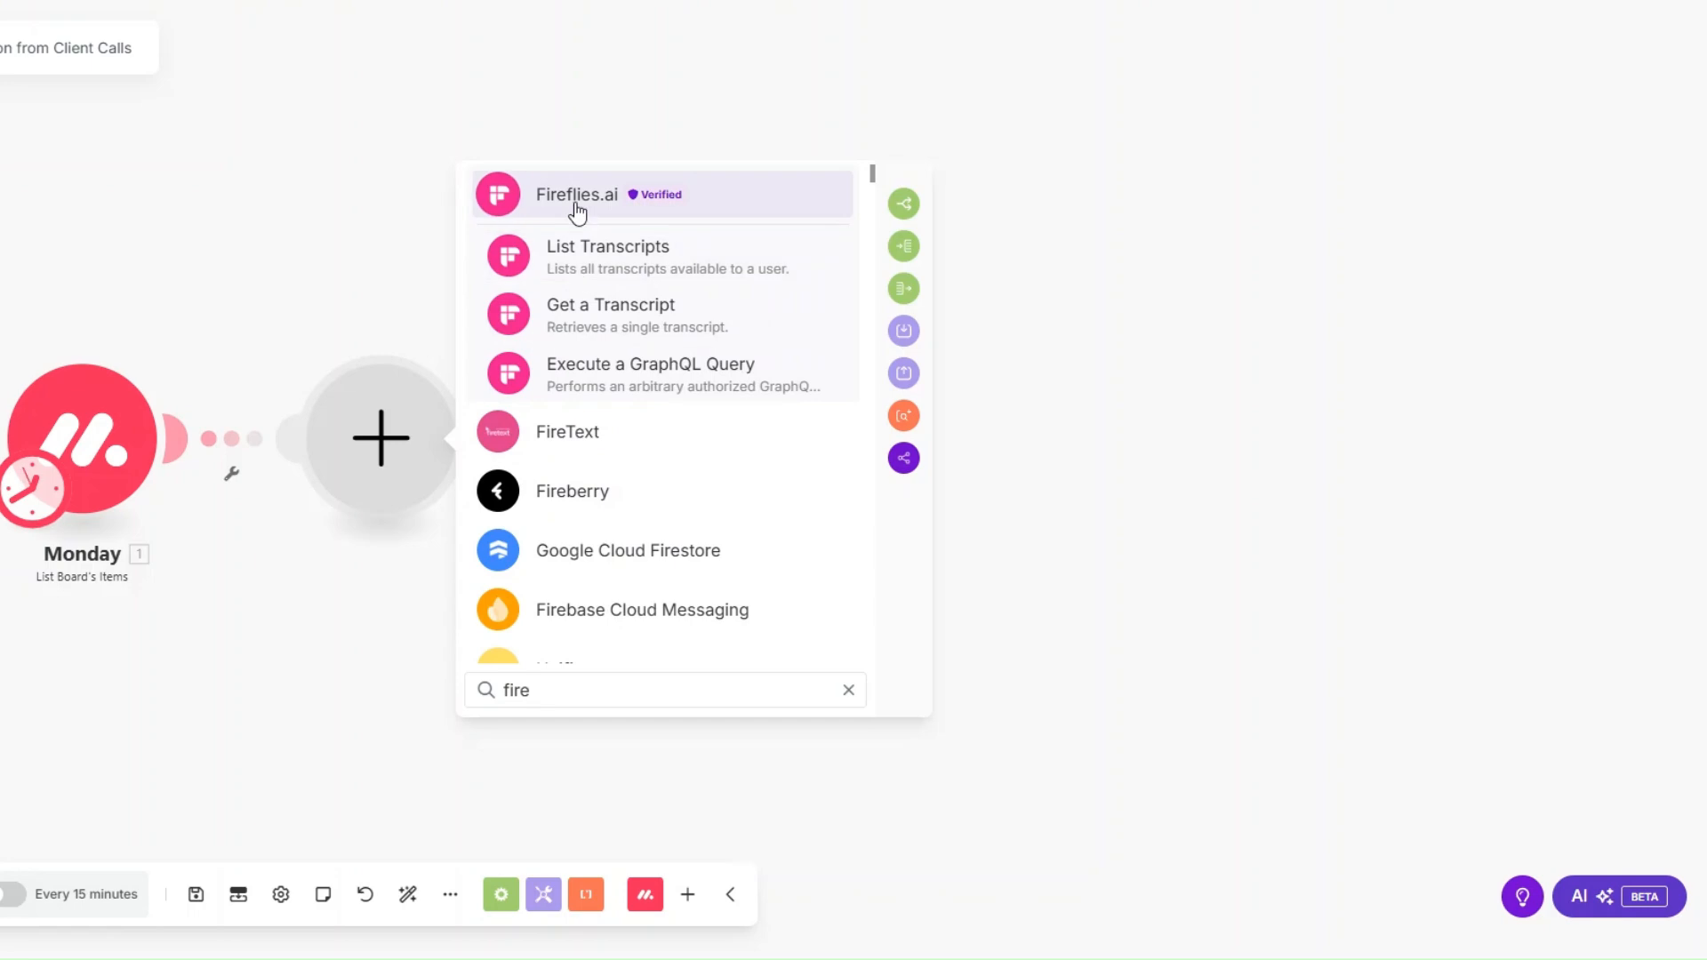
pyautogui.click(577, 200)
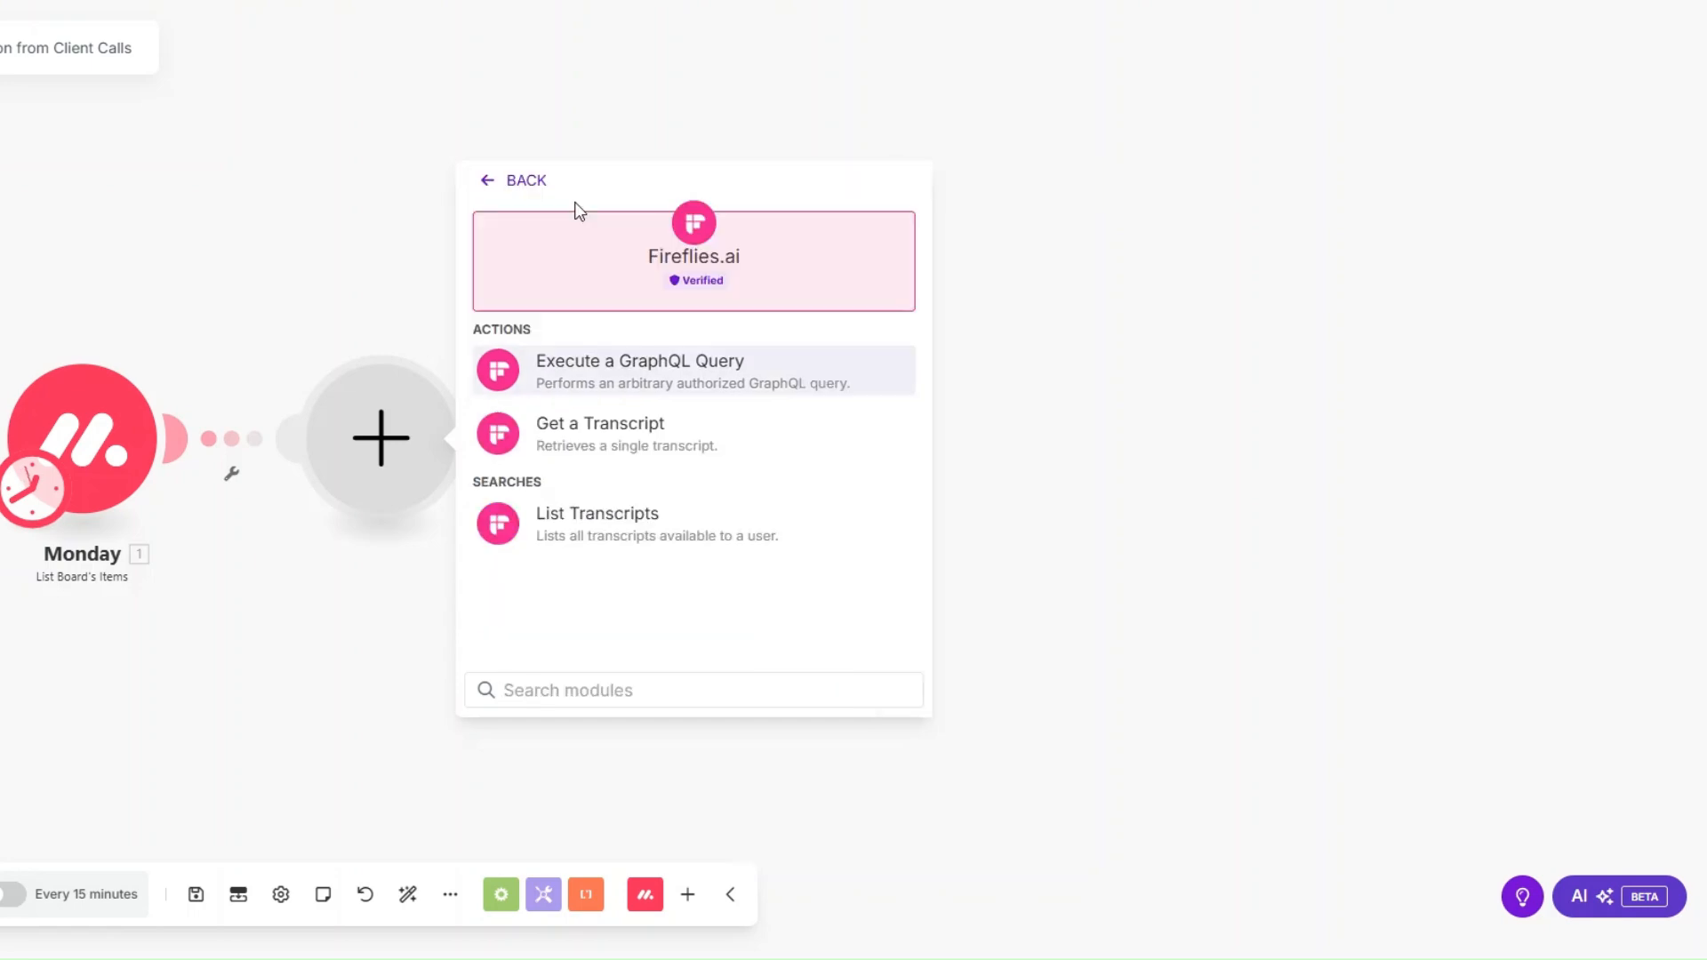
pyautogui.click(591, 533)
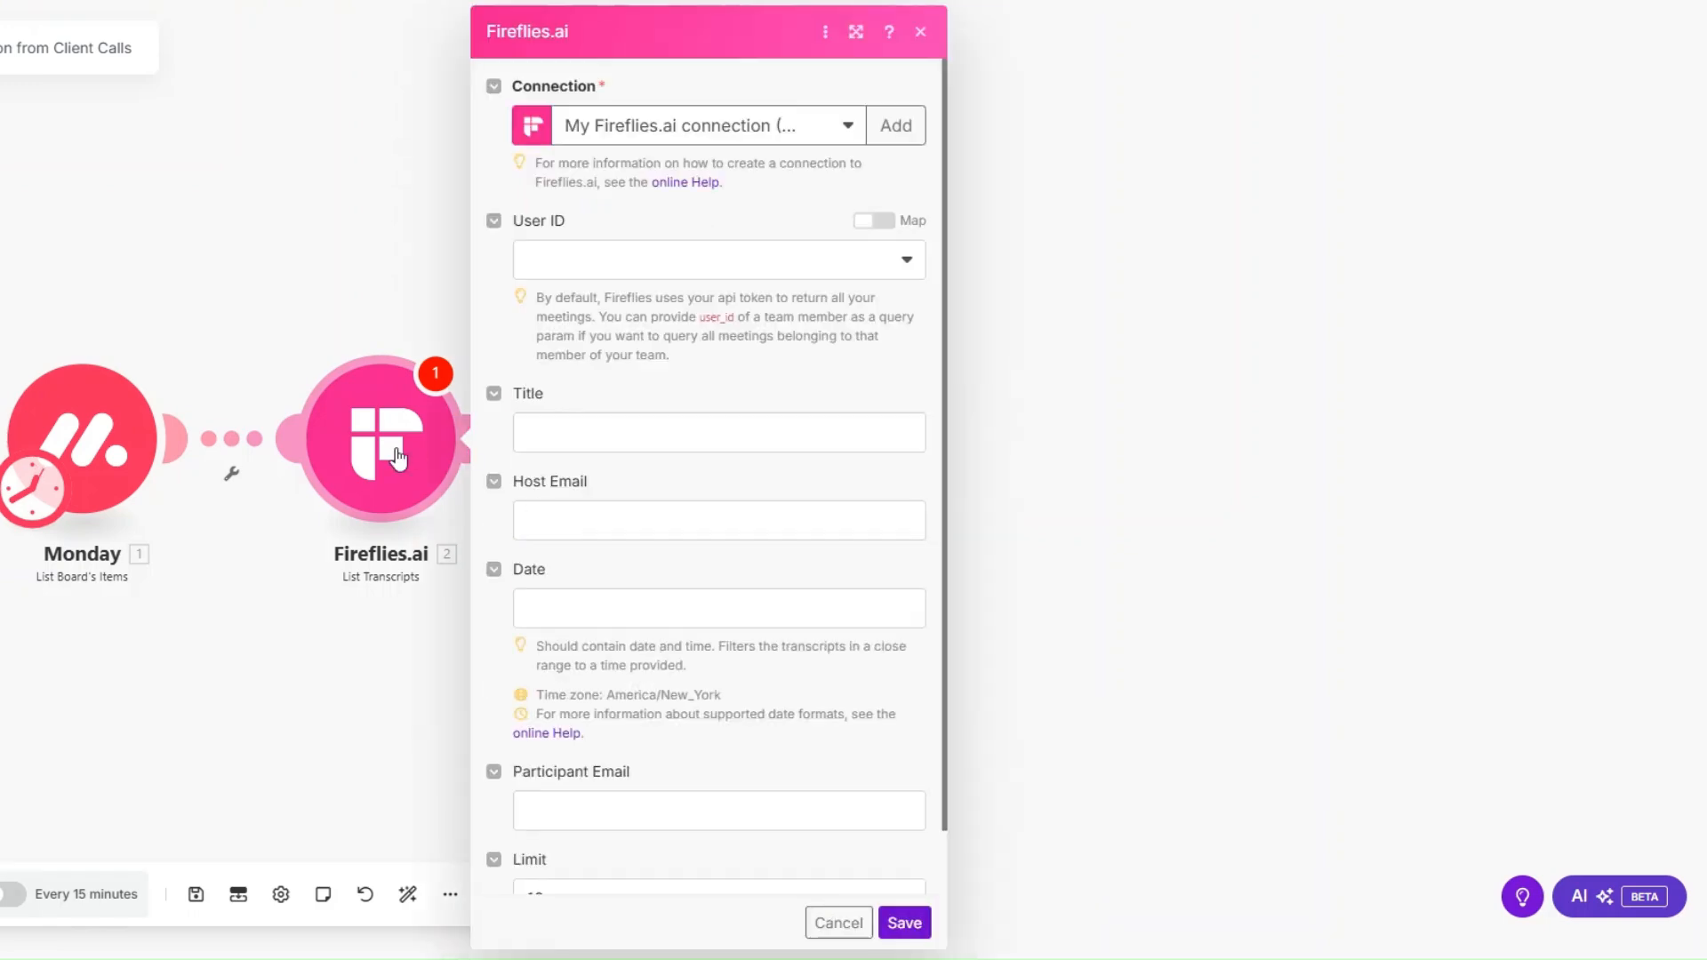
pyautogui.click(878, 142)
pyautogui.moveTo(1258, 141); pyautogui.dragTo(978, 135)
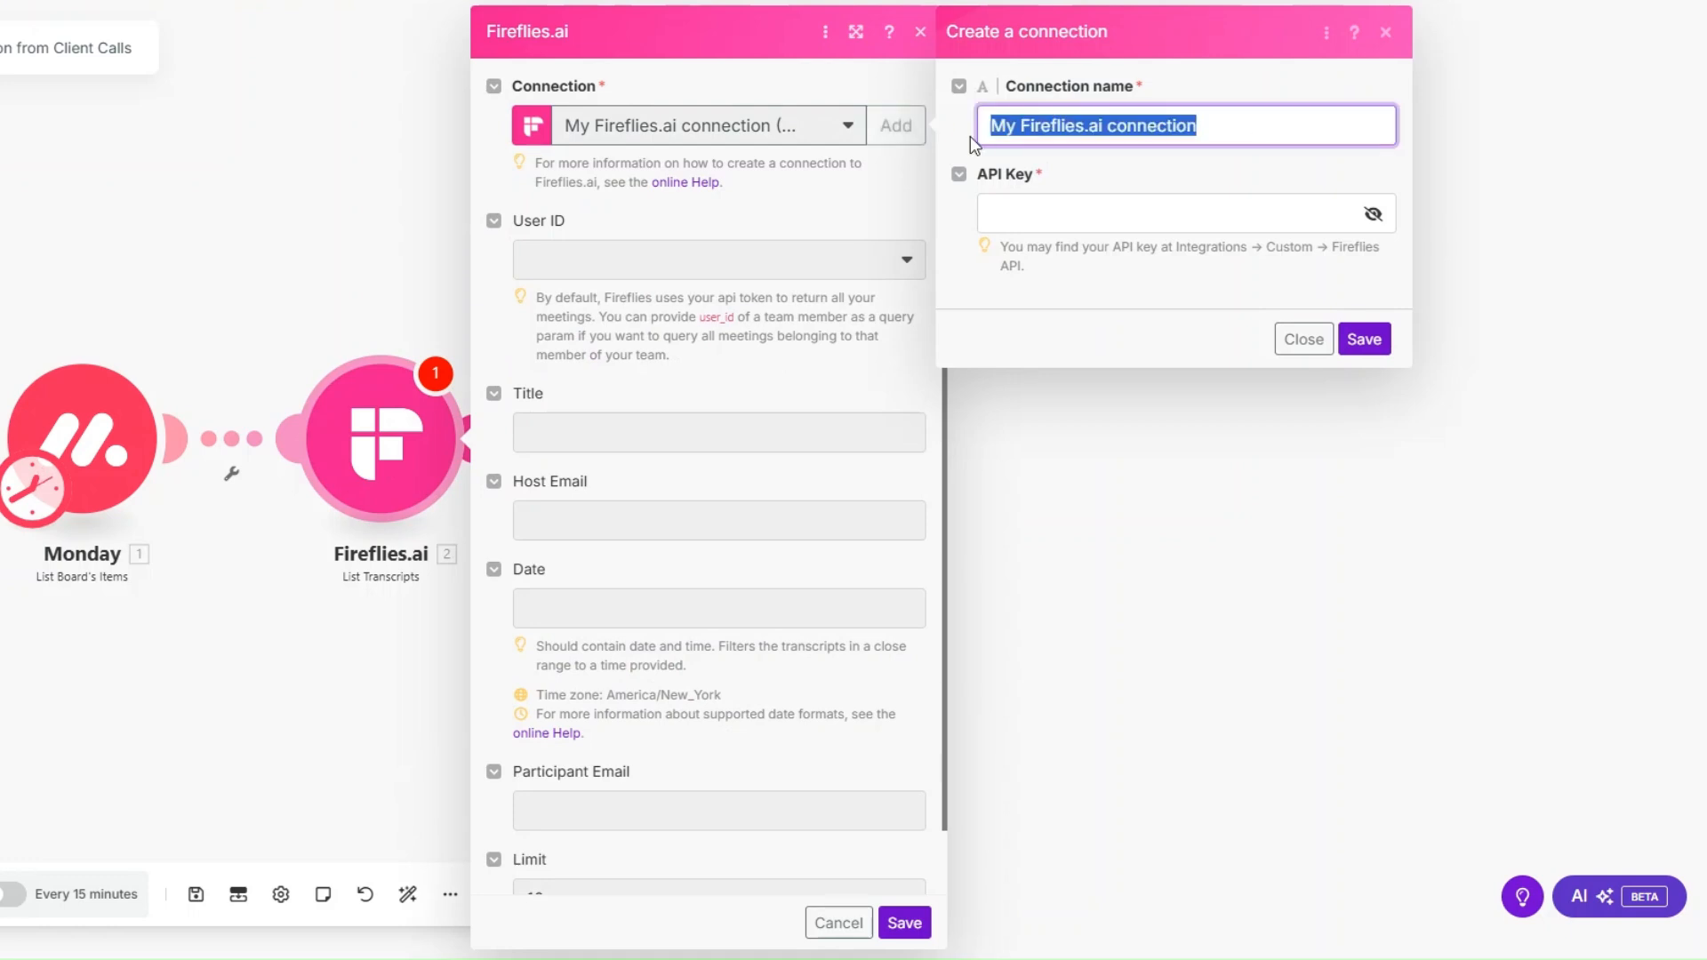
pyautogui.click(1026, 222)
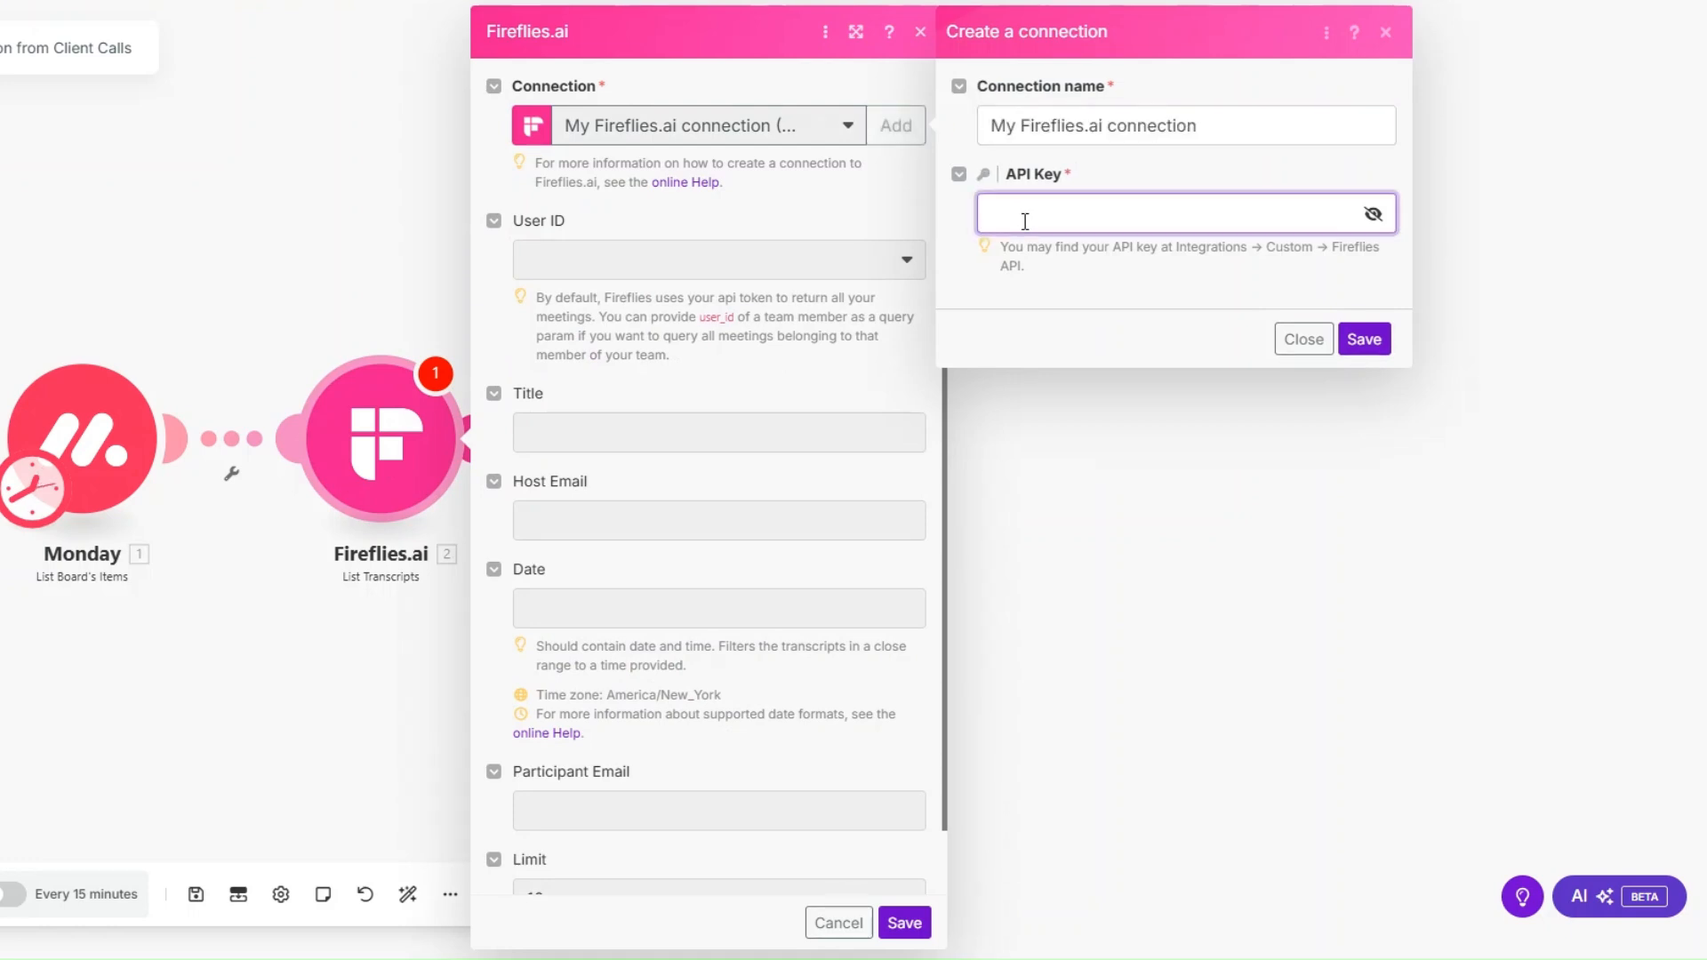
pyautogui.click(1378, 340)
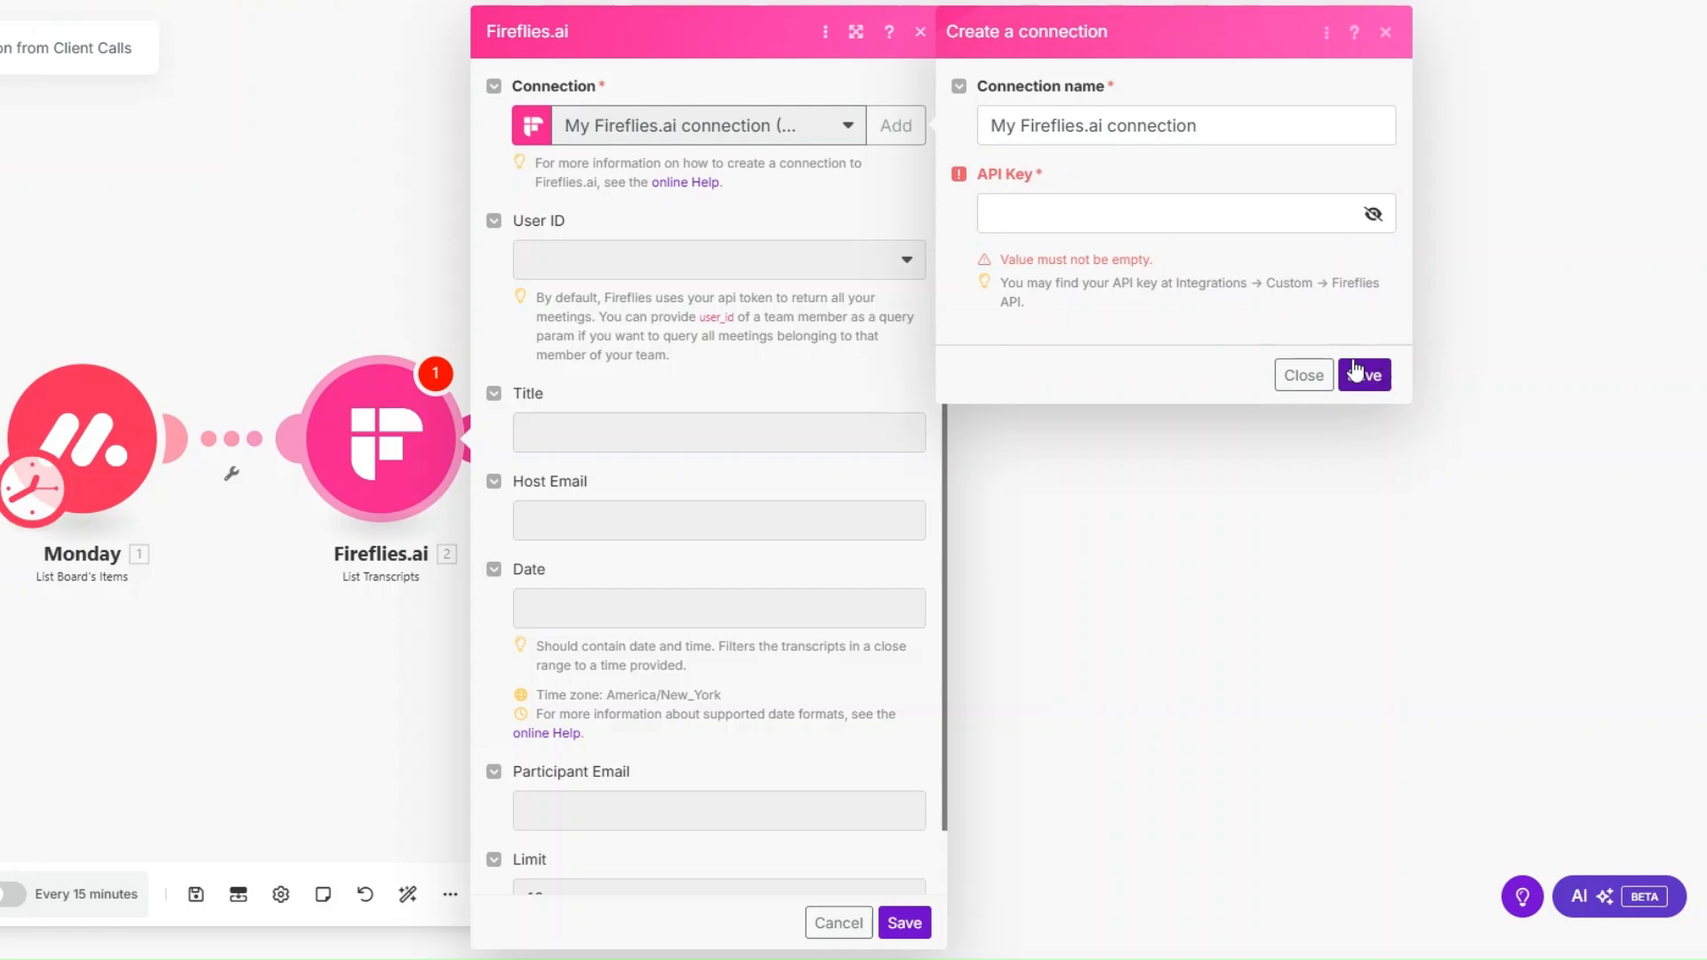
pyautogui.click(1385, 33)
# Step: Select the account holder's e-mail as the User ID, leaving Title, Host Email and Date empty
pyautogui.click(535, 265)
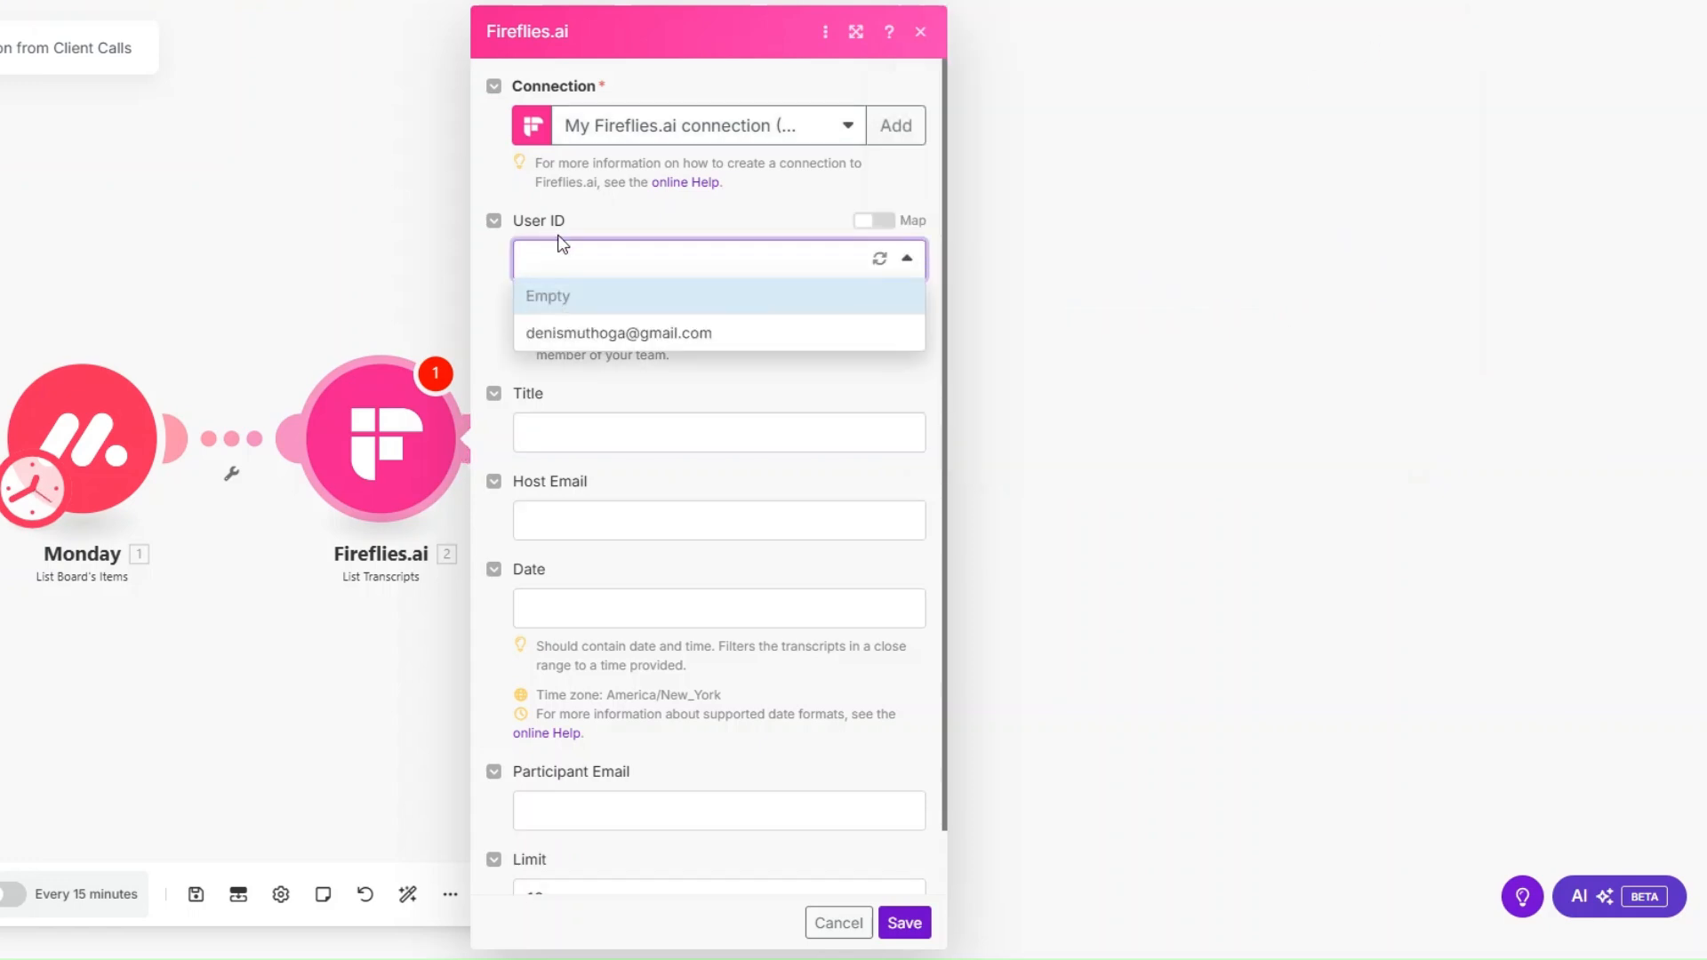
pyautogui.click(604, 336)
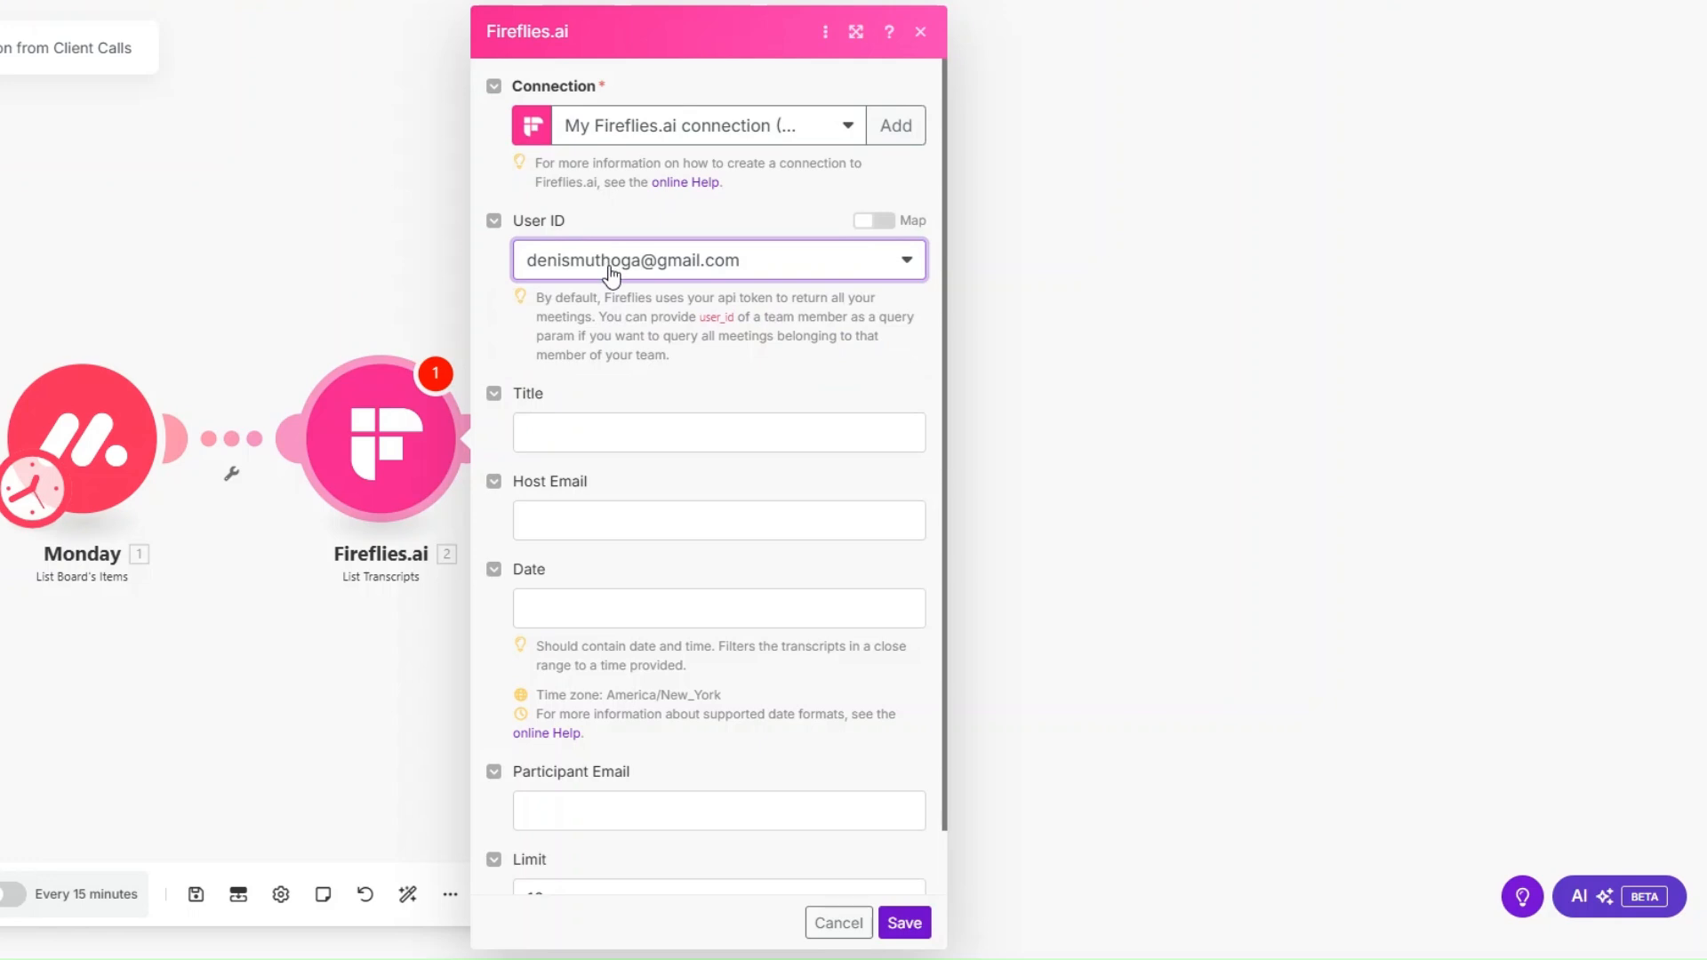
pyautogui.scroll(-1, 646, 263)
pyautogui.click(620, 351)
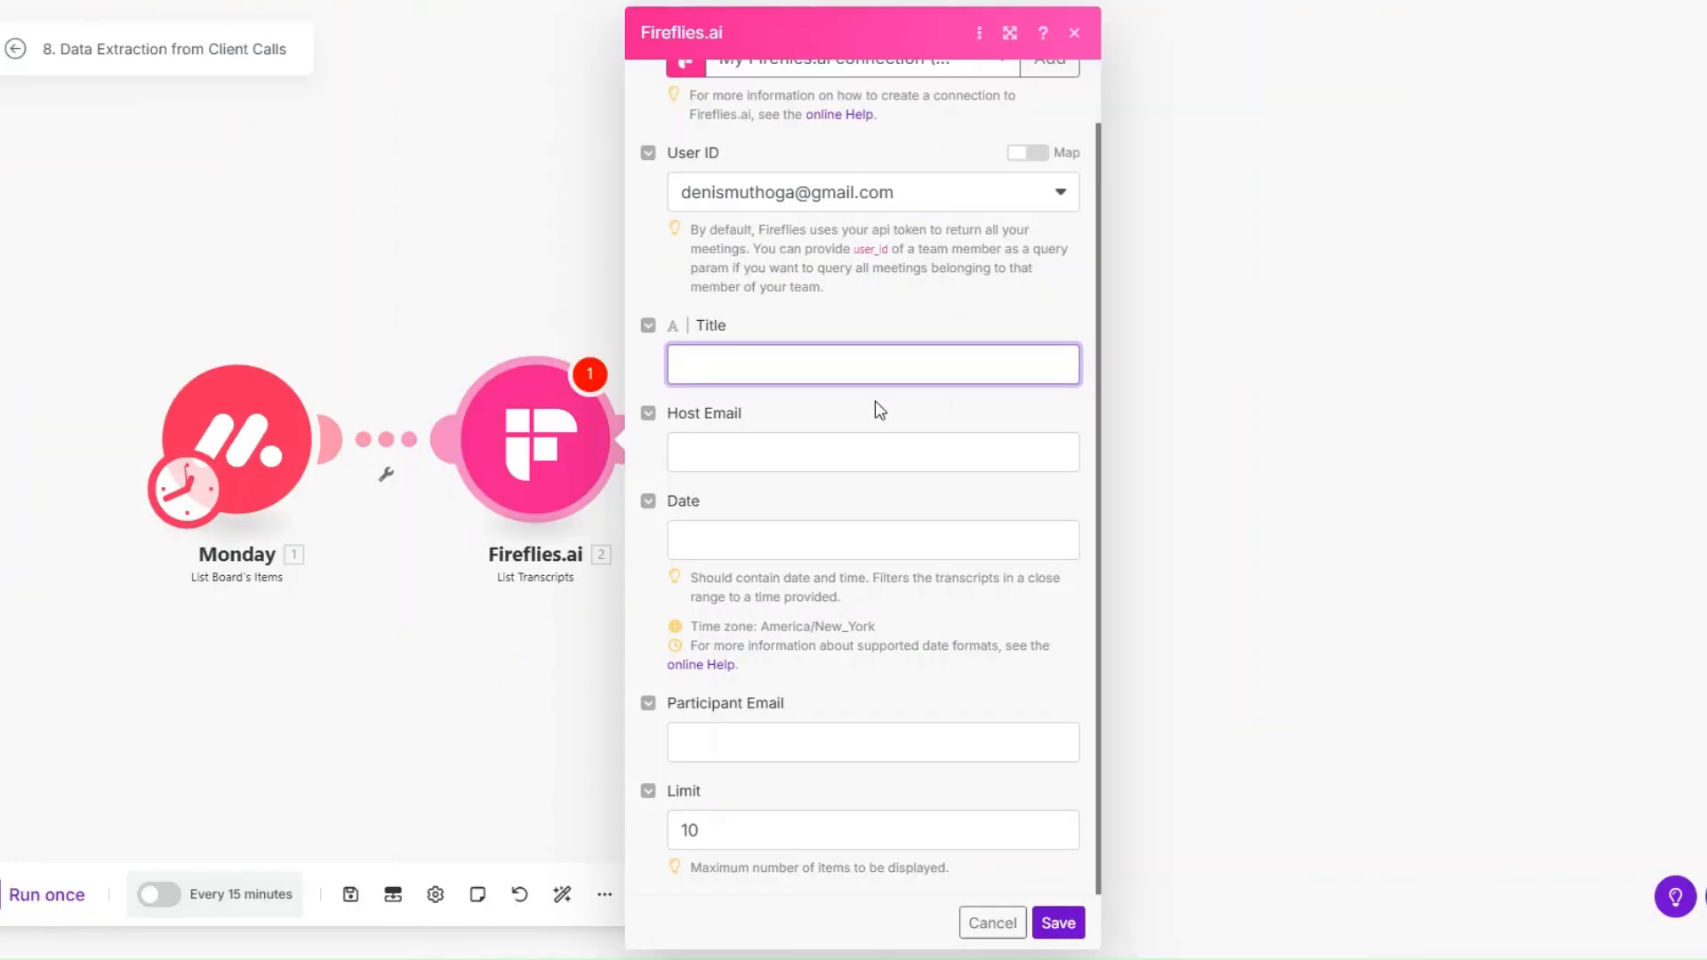
pyautogui.click(703, 376)
pyautogui.click(843, 455)
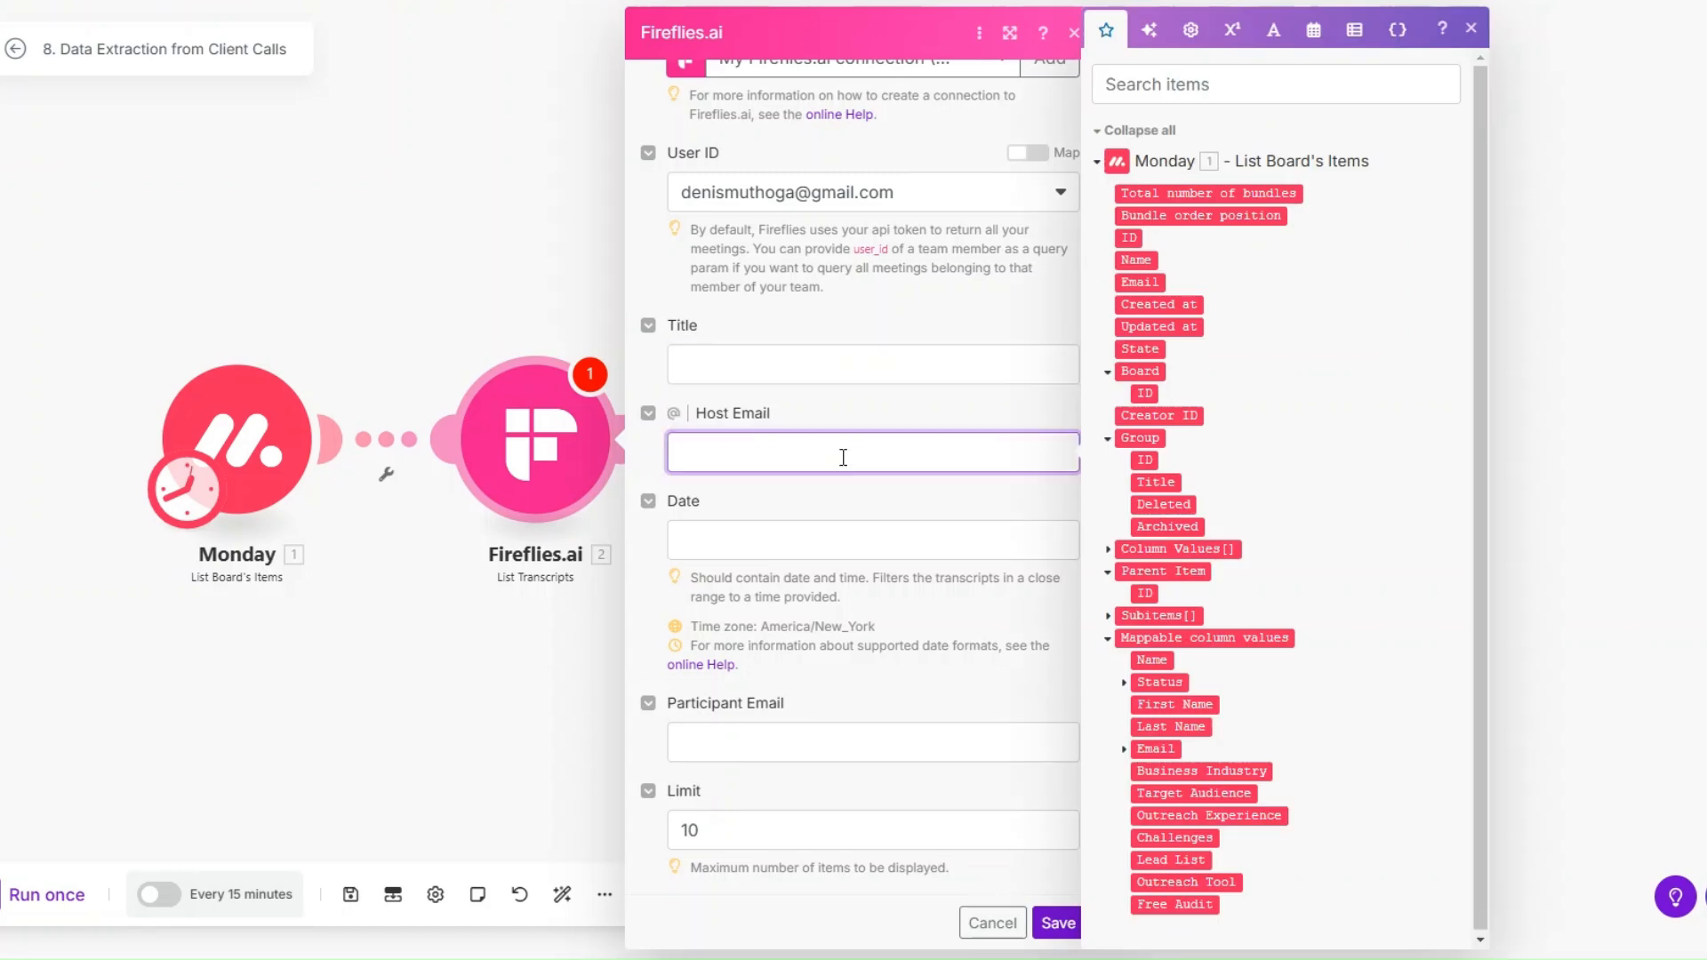
pyautogui.click(826, 528)
pyautogui.click(807, 903)
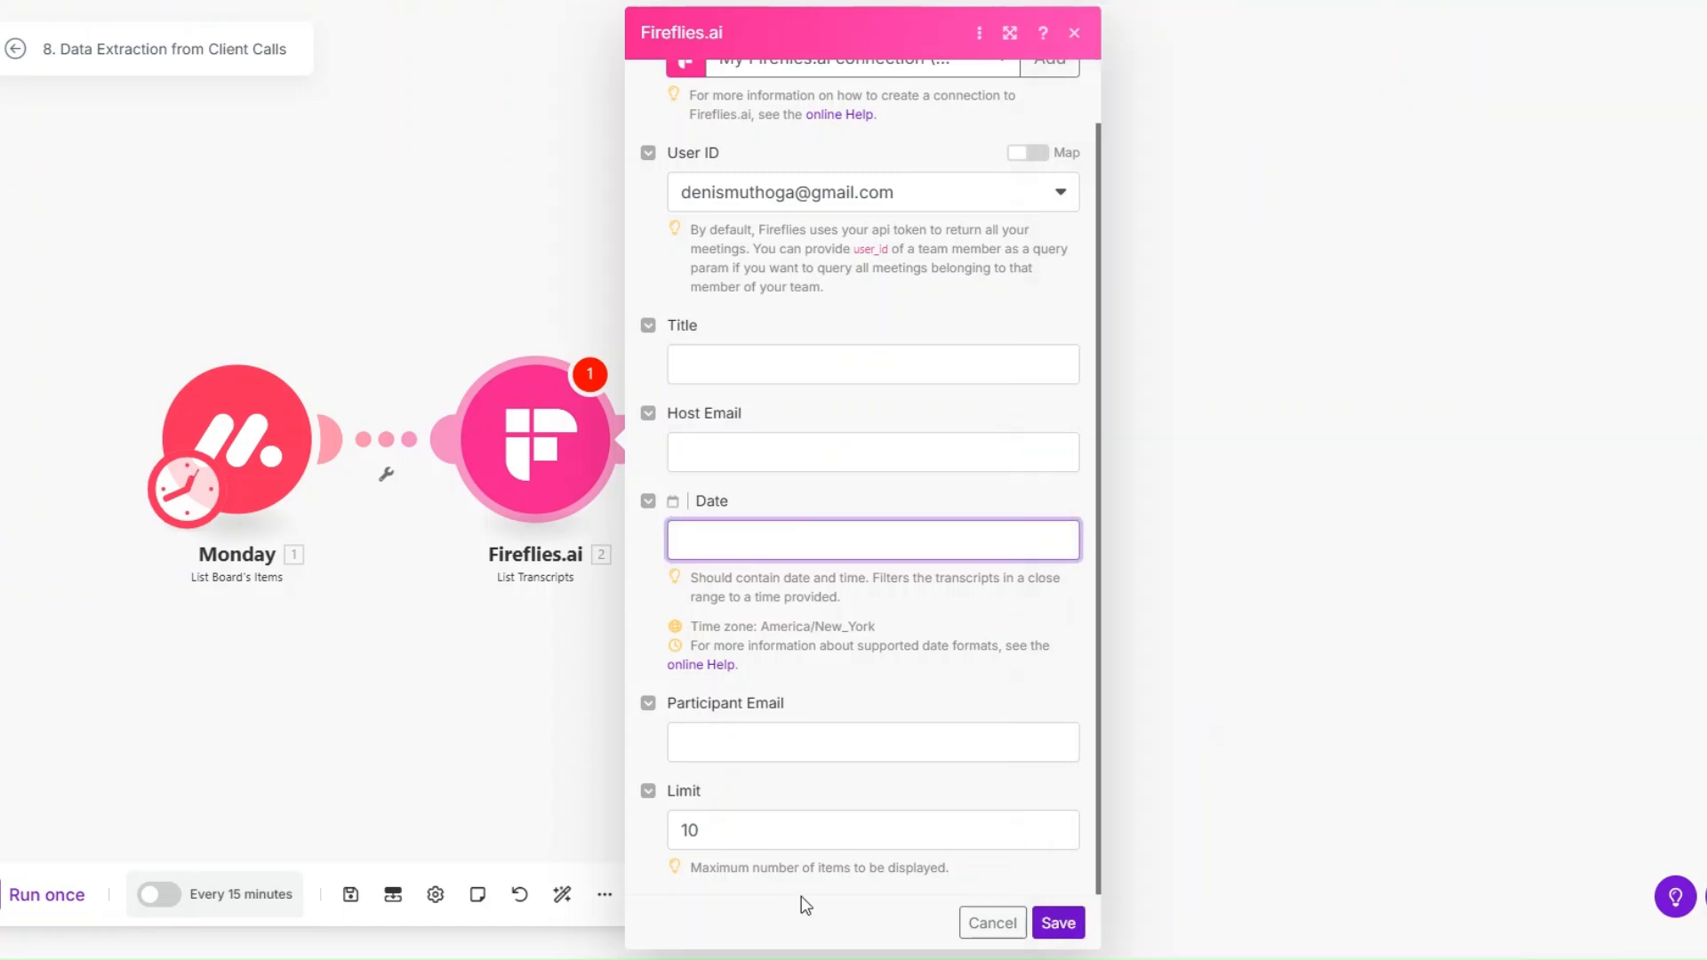
# Step: Map Participant Email to the Monday Email column's Email value, set the limit to 1, and save the List Transcripts module
pyautogui.click(764, 742)
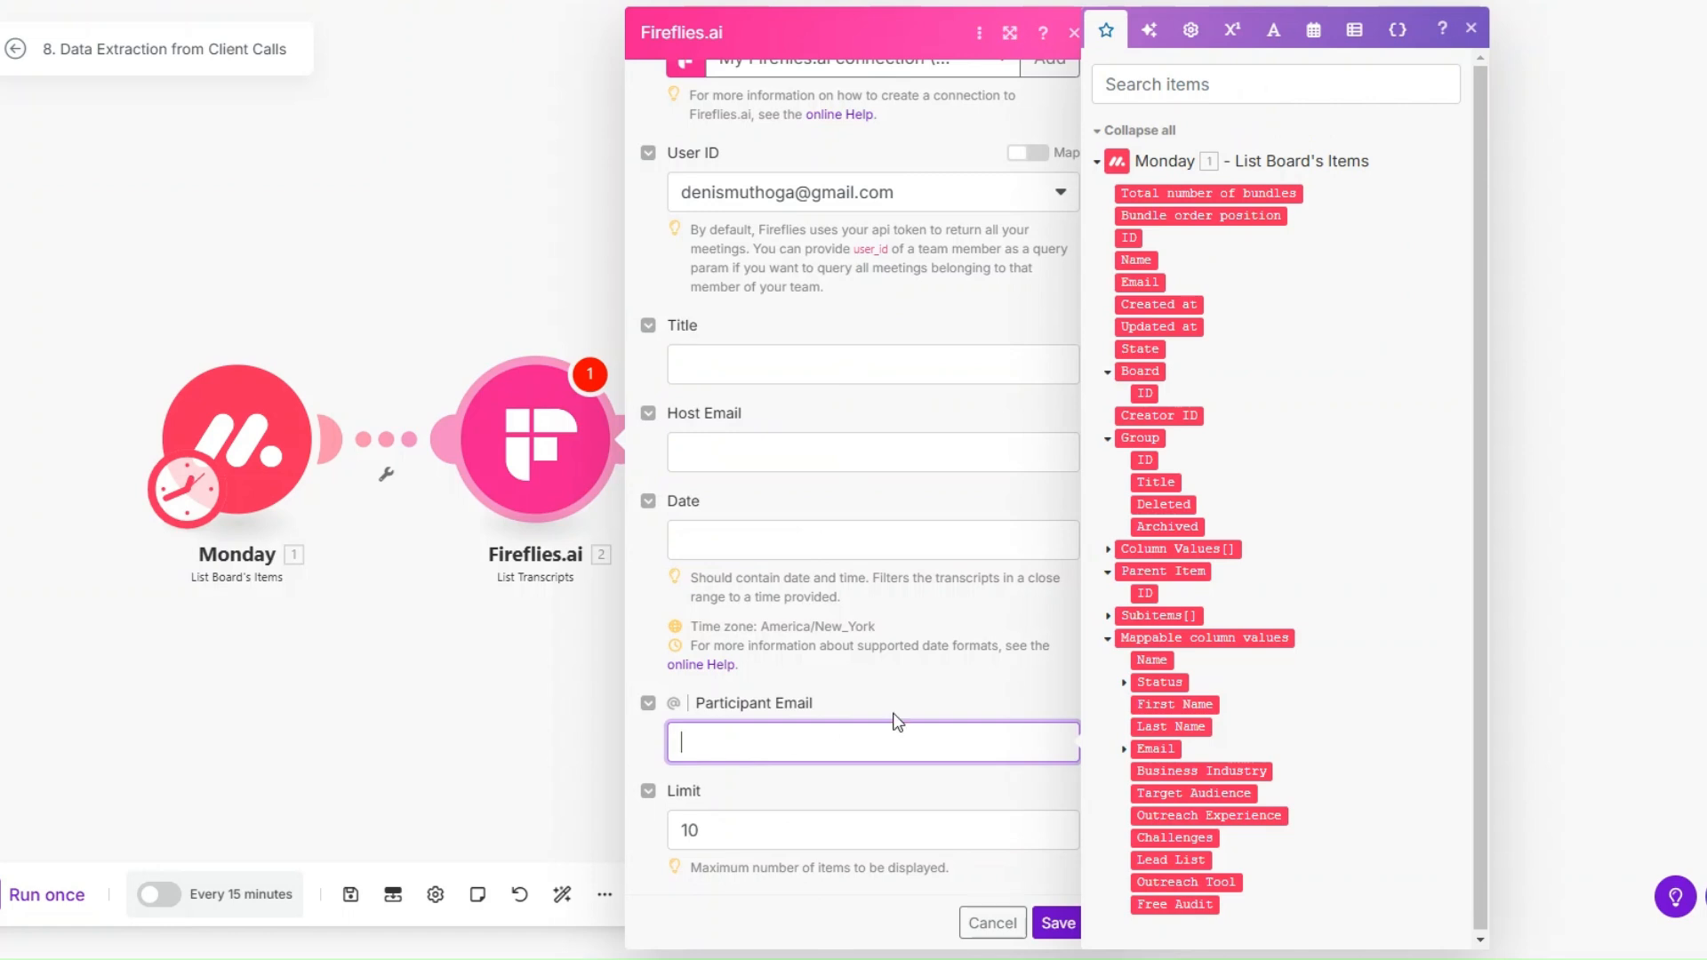
pyautogui.click(1171, 769)
pyautogui.click(762, 840)
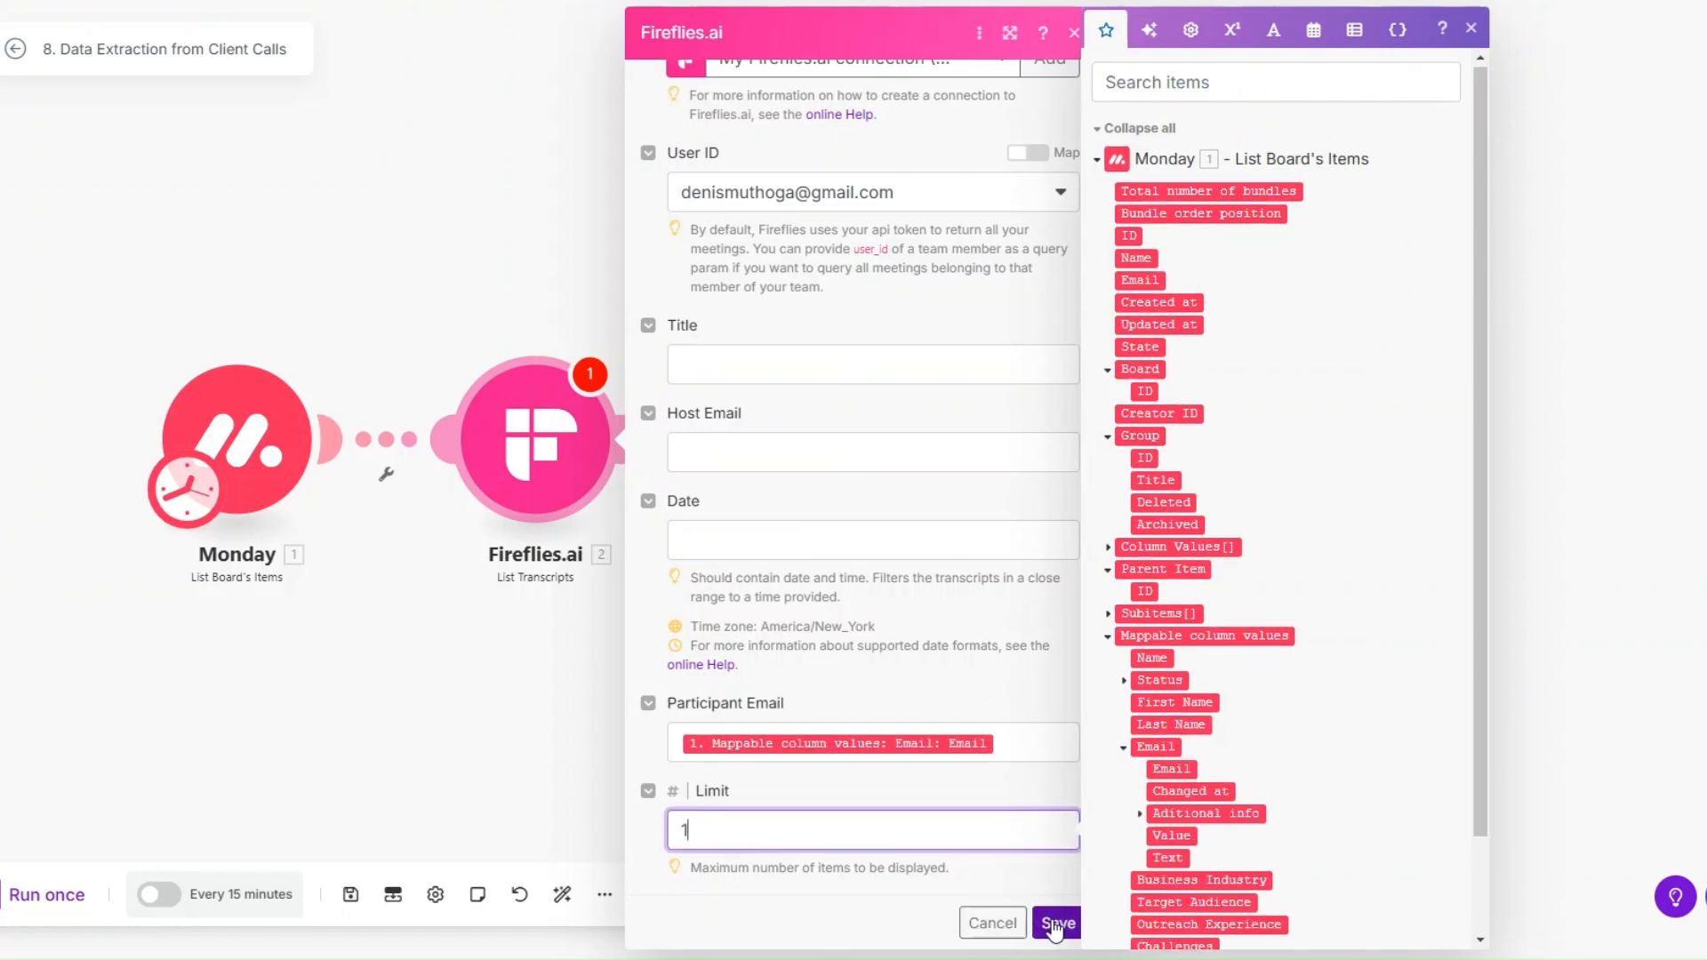
pyautogui.click(1054, 922)
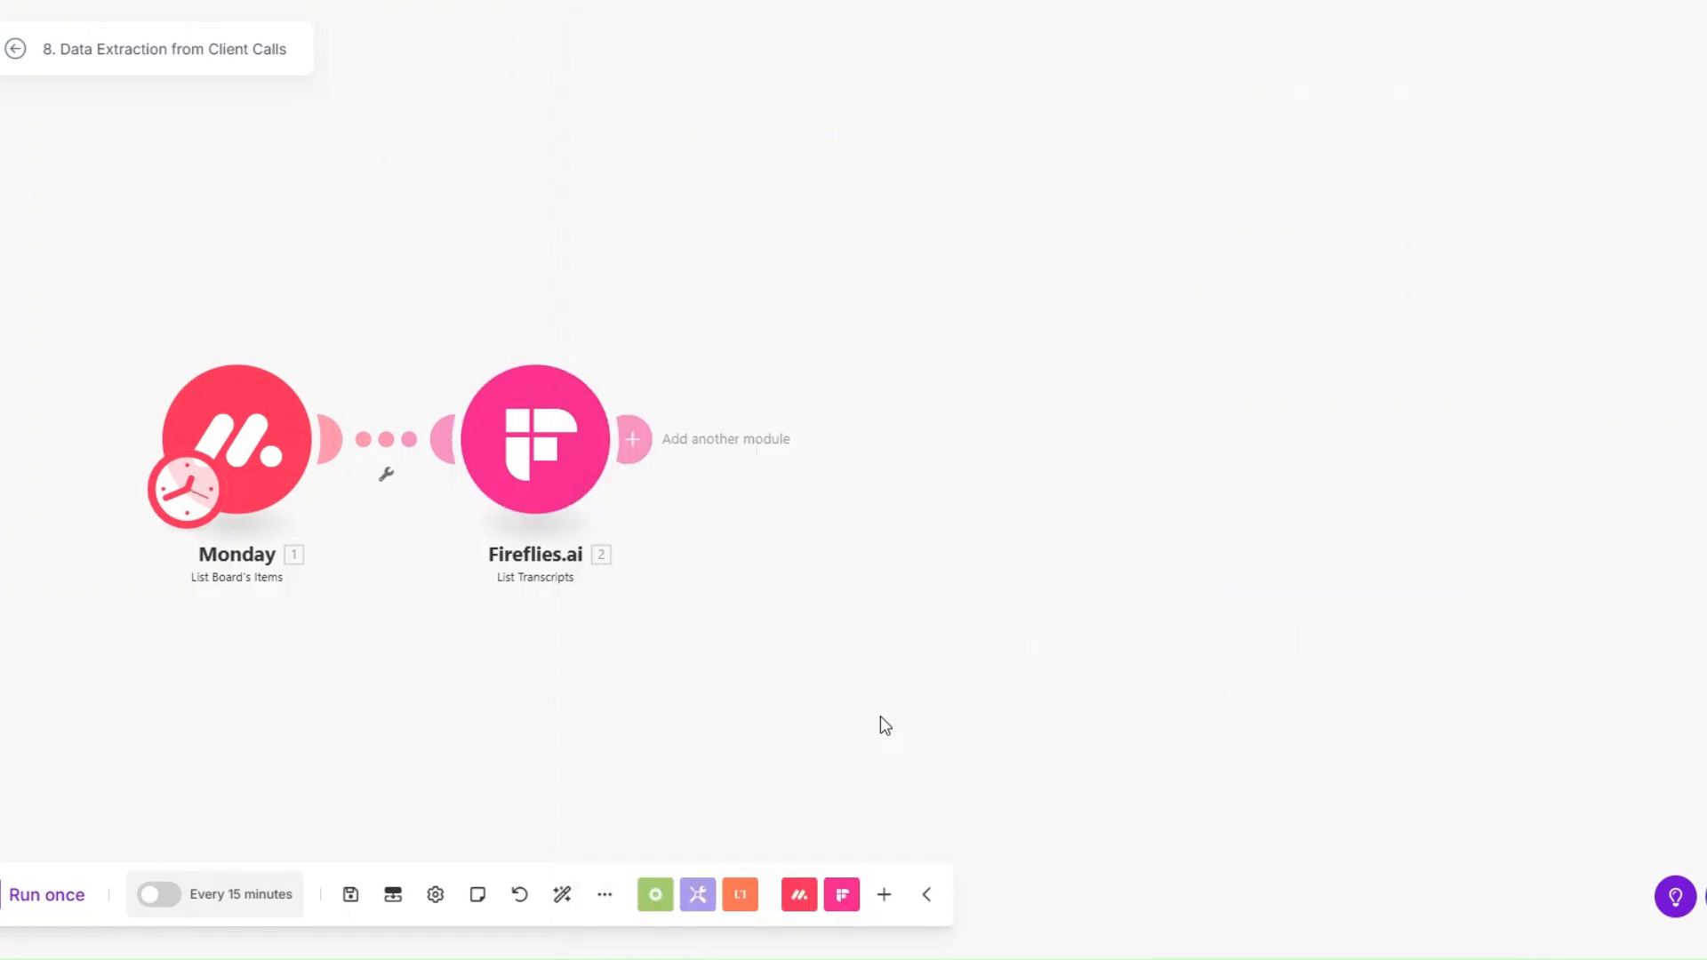
# Step: Run the scenario once to test the Monday and Fireflies.ai modules
pyautogui.click(72, 896)
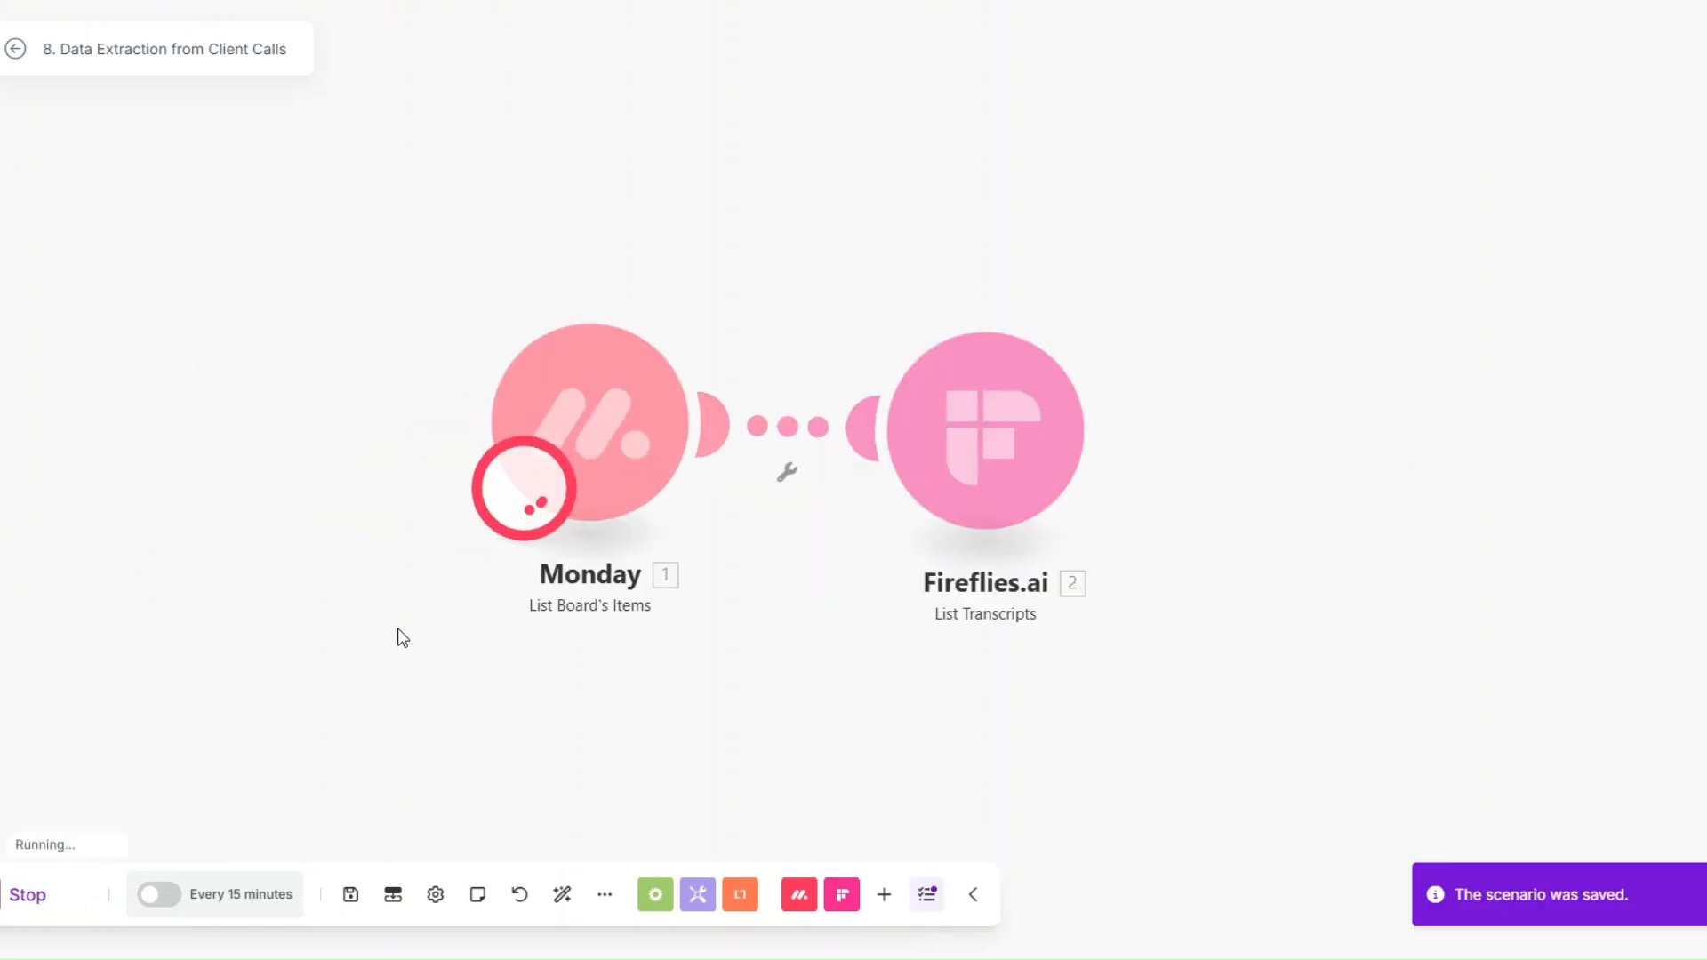
pyautogui.scroll(-1, 736, 611)
pyautogui.moveTo(812, 587); pyautogui.dragTo(423, 584)
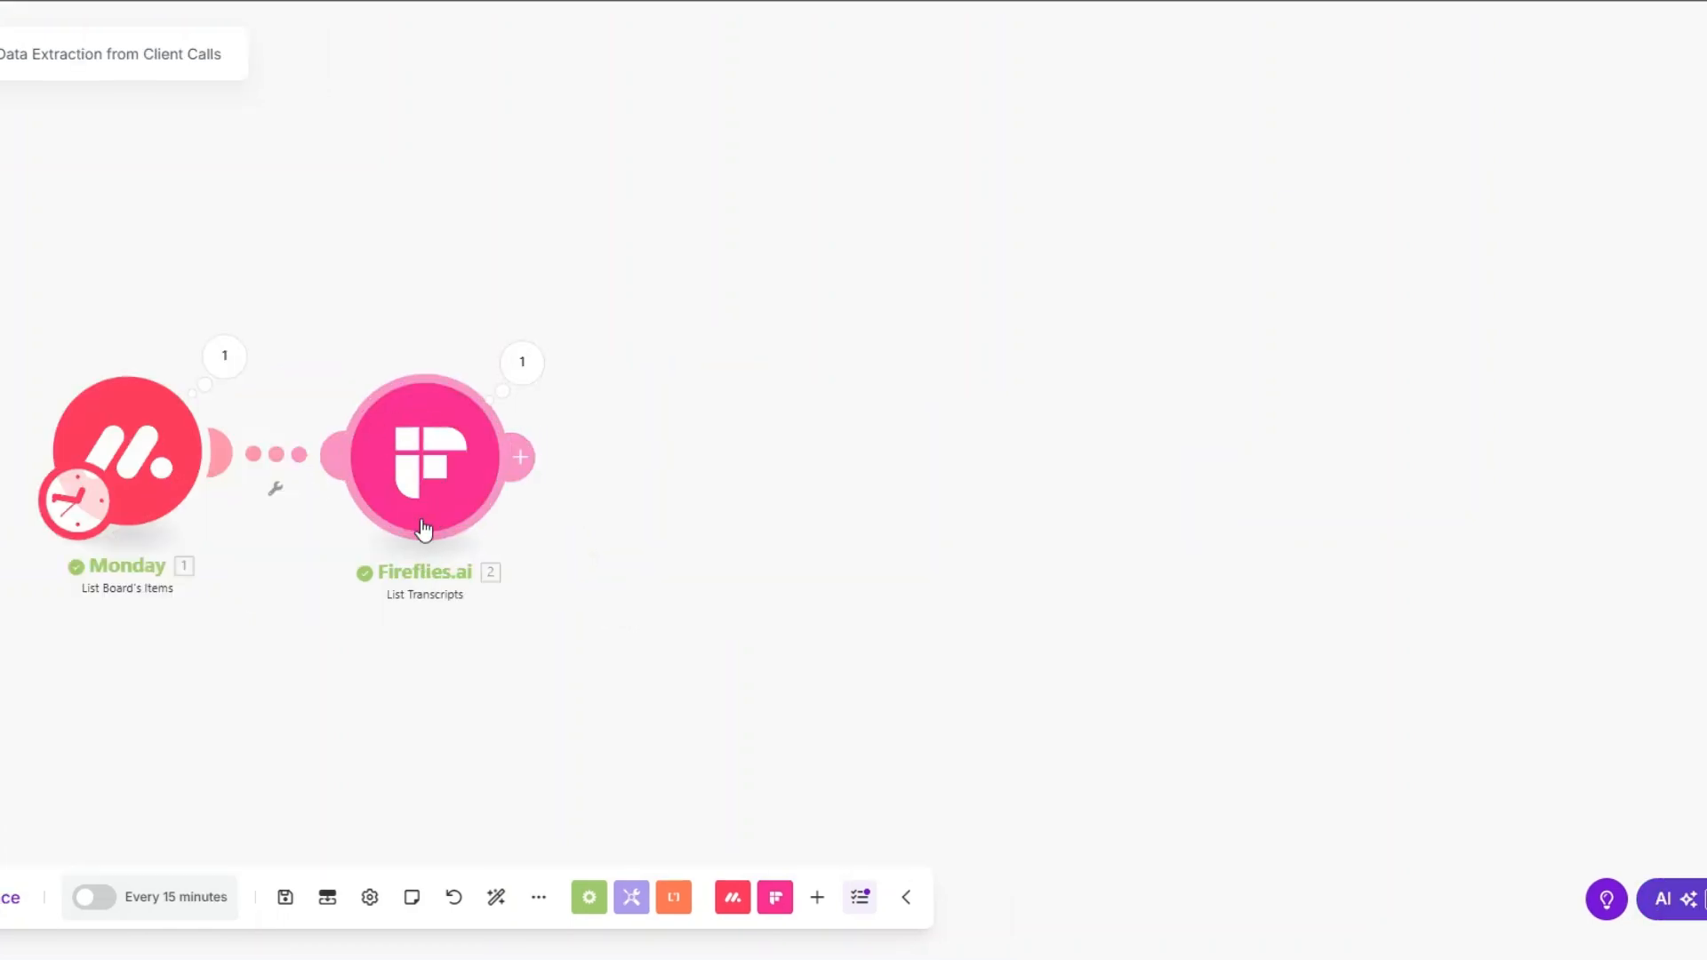
# Step: Add a Fireflies.ai Get a Transcript module after List Transcripts, mapping its Transcript ID from List Transcripts, and save it
pyautogui.click(523, 457)
pyautogui.click(909, 333)
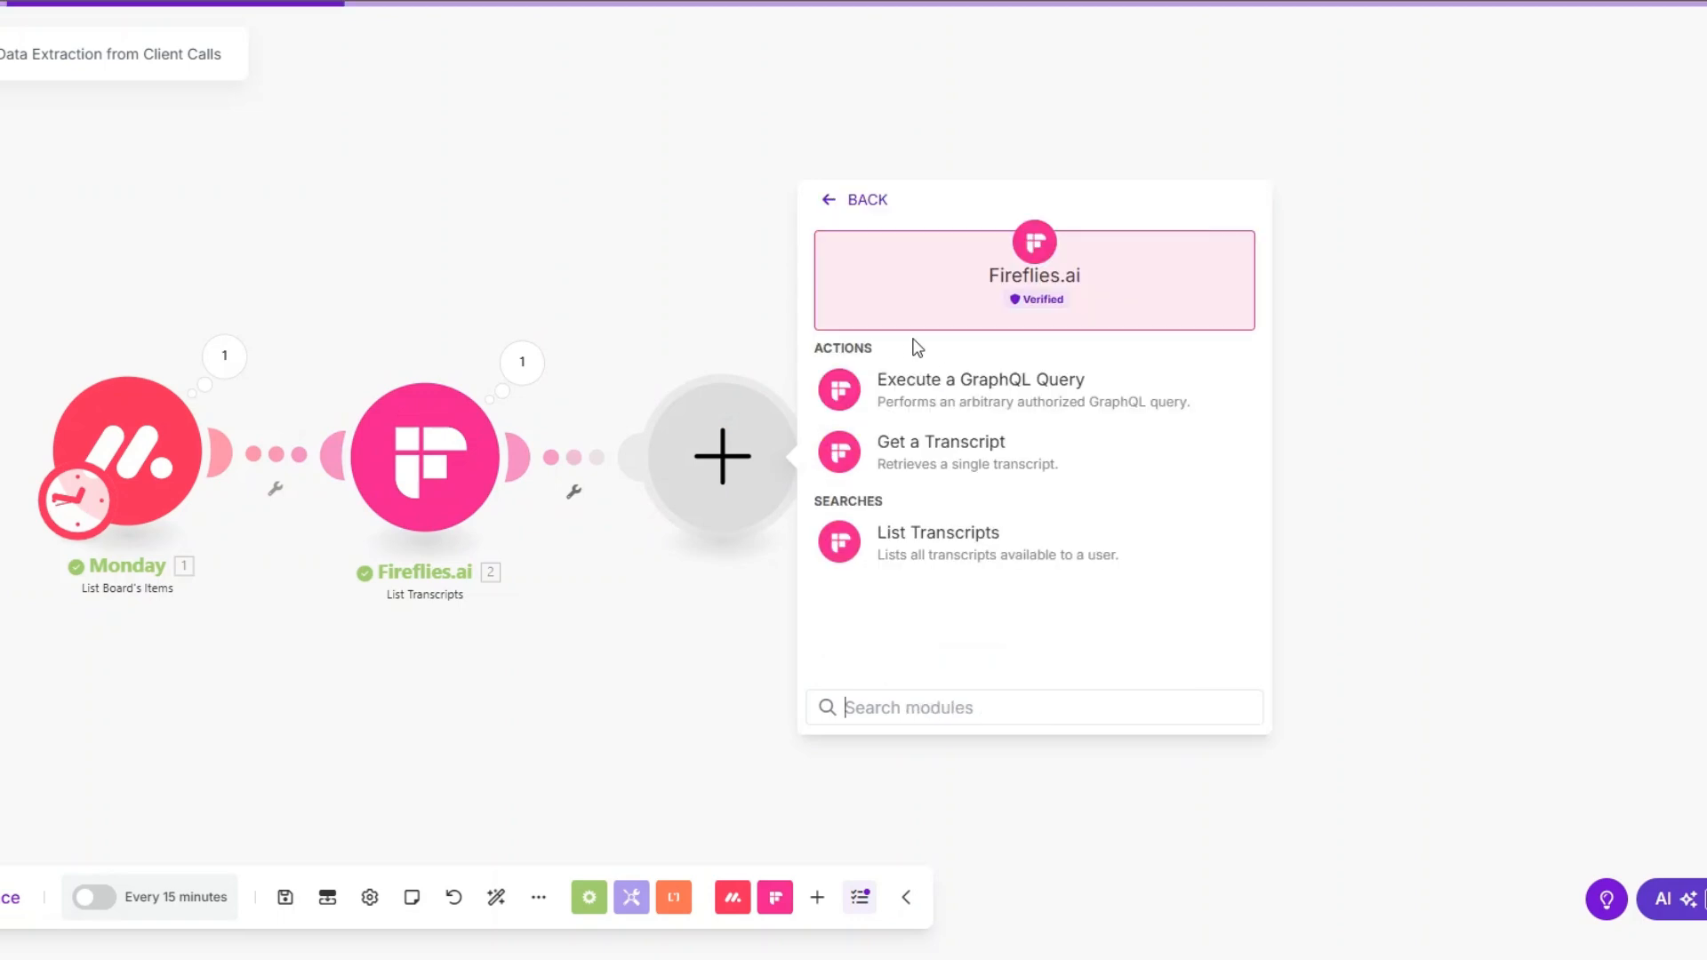
pyautogui.click(963, 449)
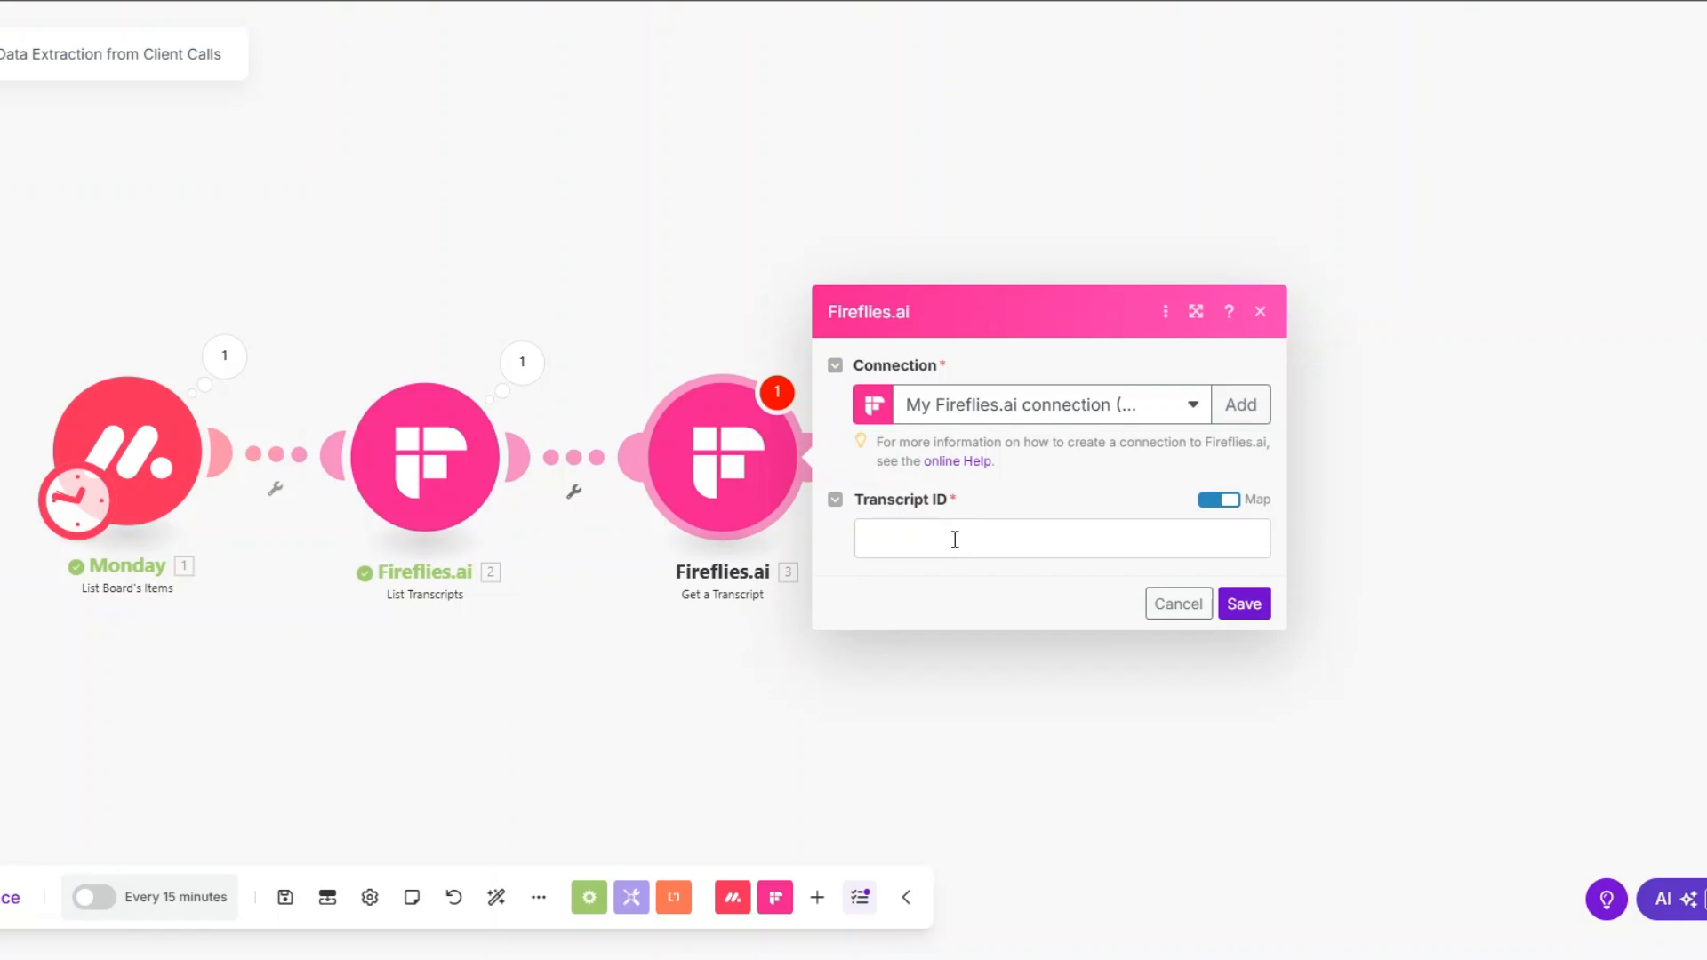
pyautogui.click(954, 544)
pyautogui.click(1358, 251)
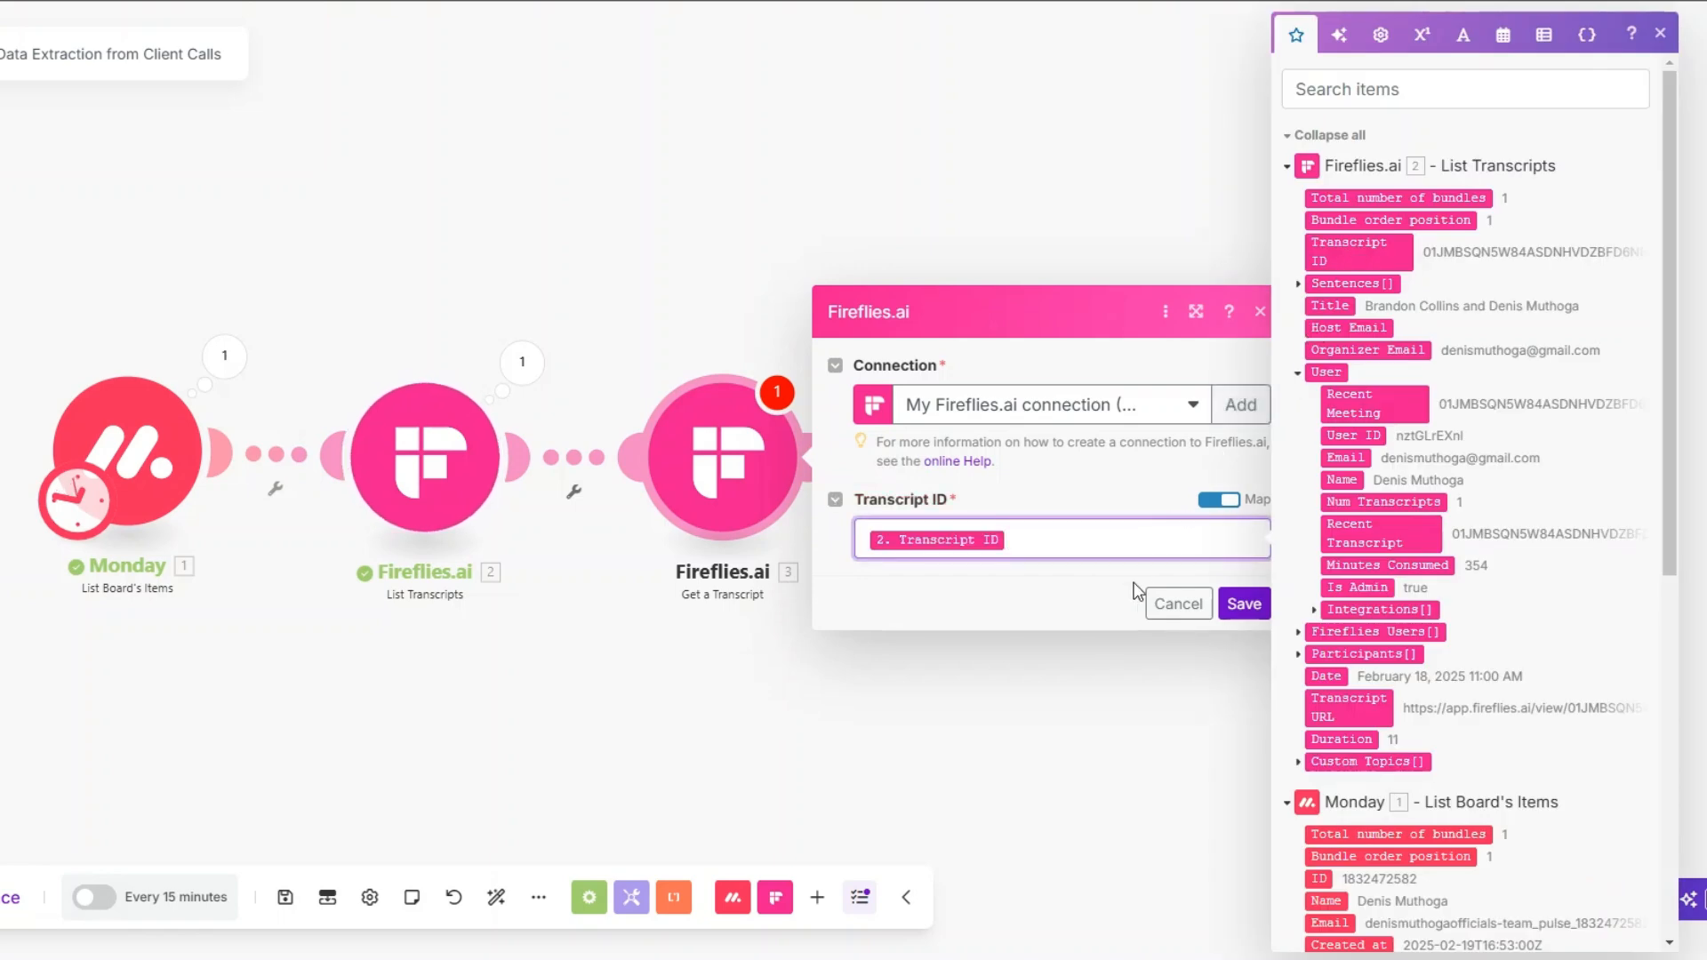
pyautogui.click(1249, 605)
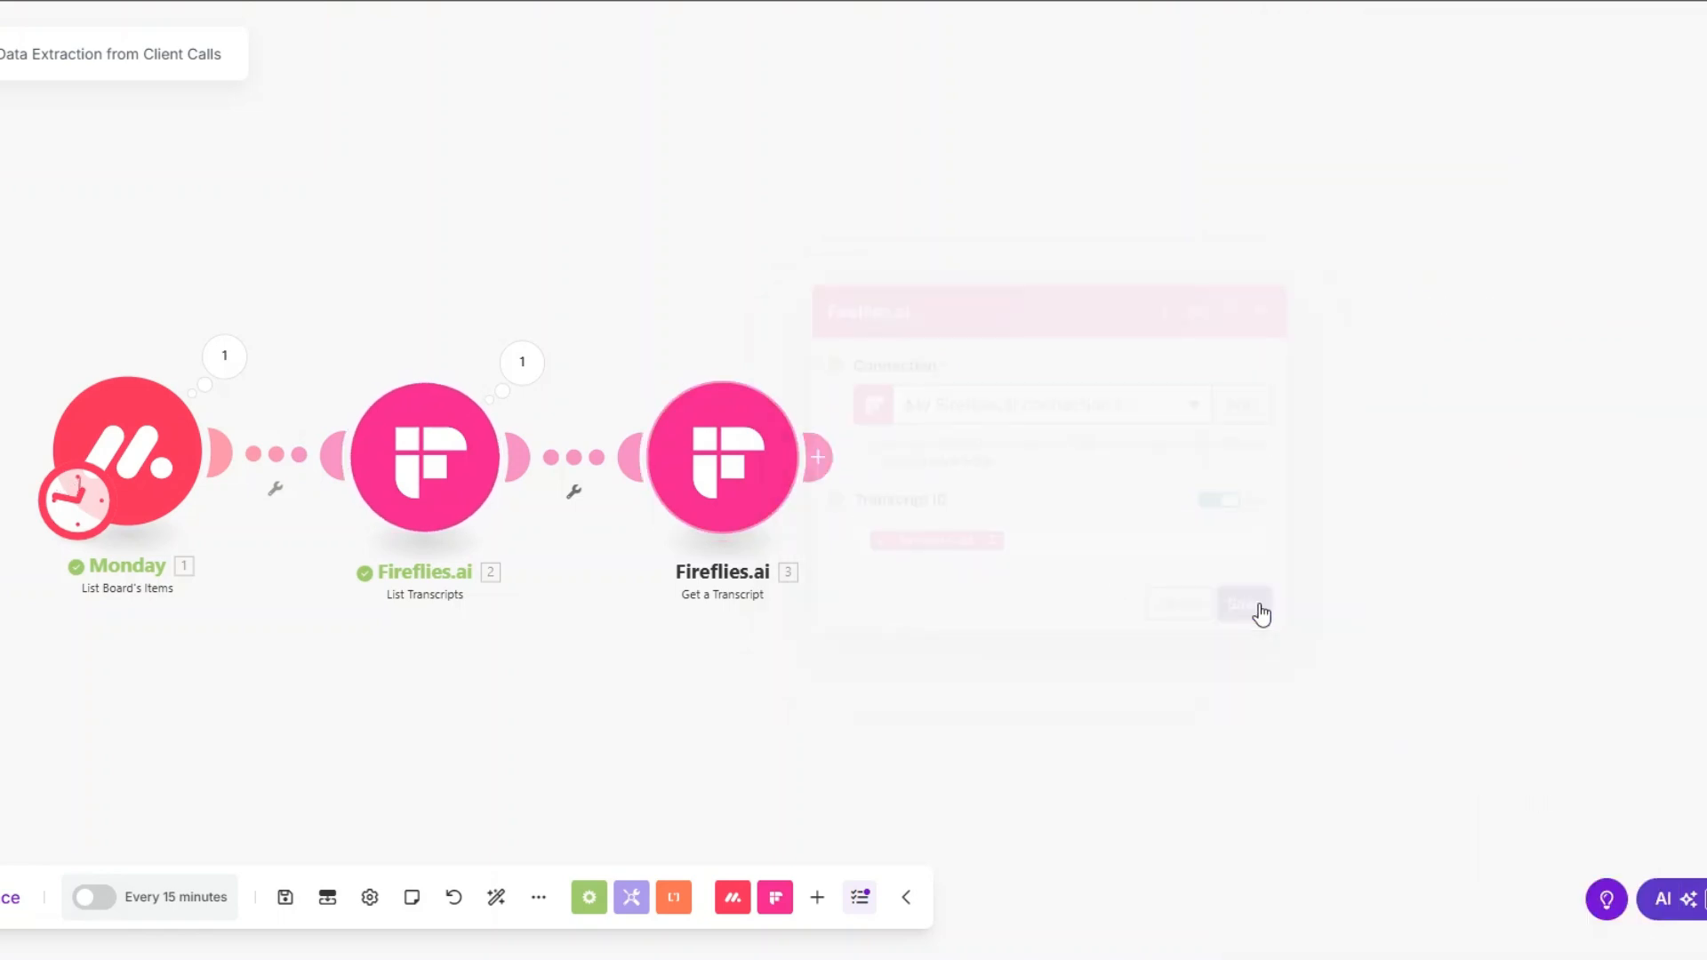
# Step: Add a filter labelled "Recent Transcript?" between List Transcripts and Get a Transcript, requiring that the List Transcripts User: Recent Transcript exists, and save it
pyautogui.click(575, 494)
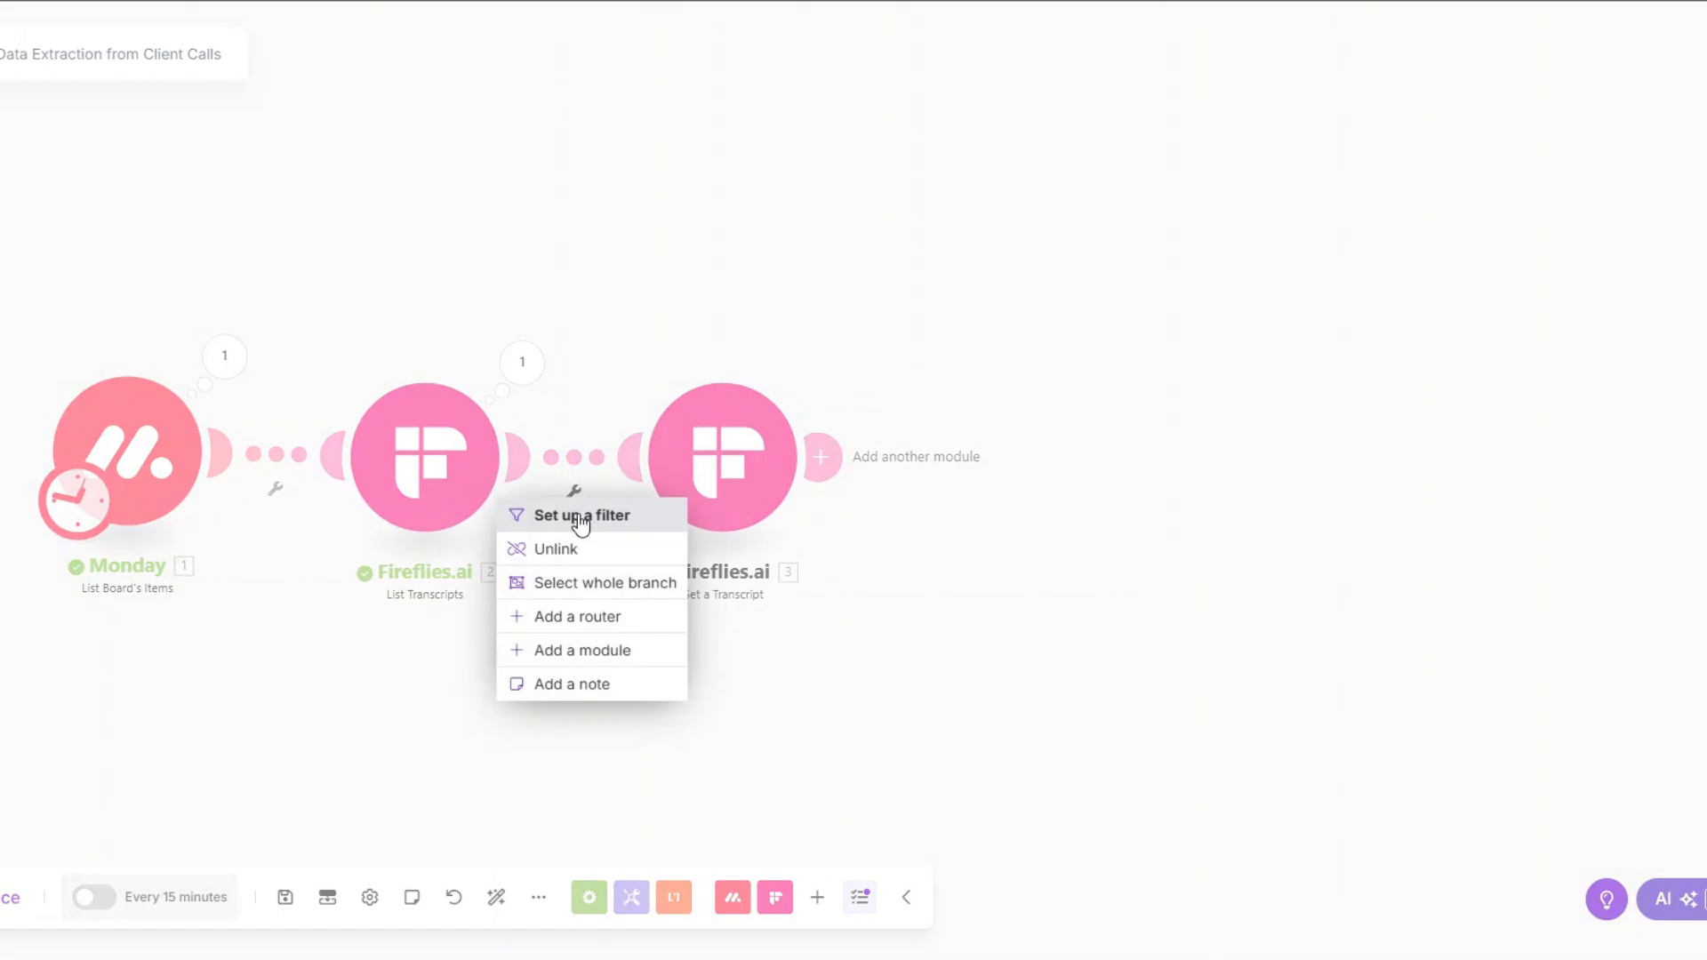
pyautogui.click(581, 515)
pyautogui.click(710, 360)
pyautogui.write('Recent Transcript?')
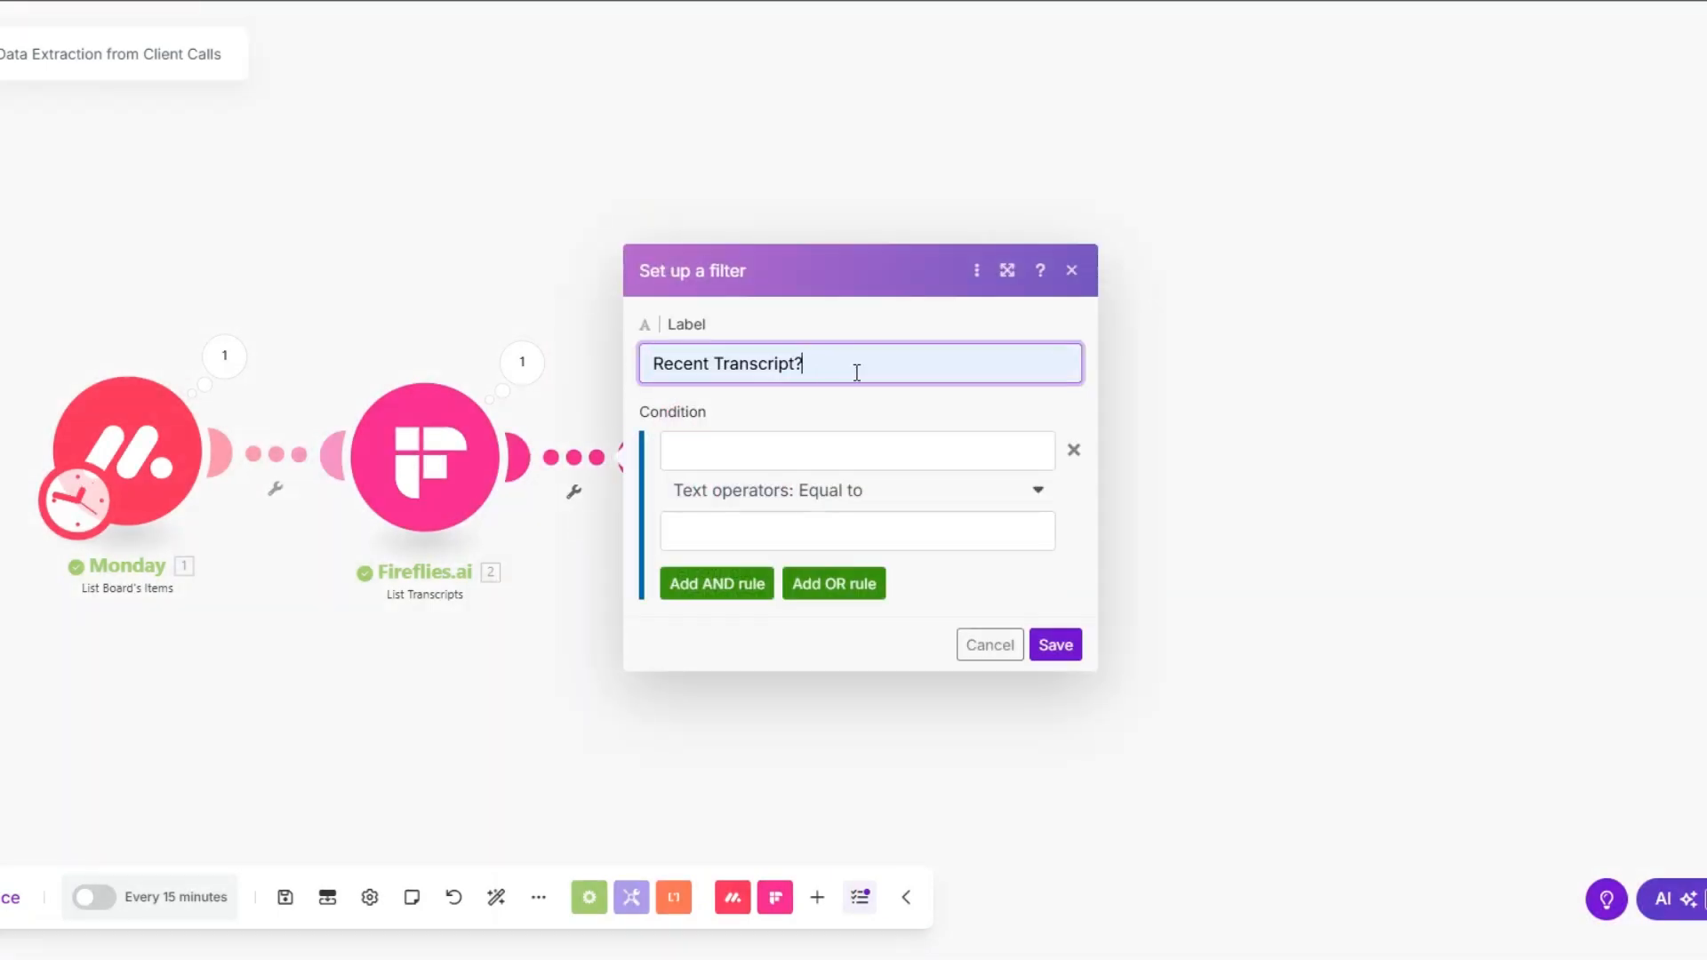
pyautogui.click(803, 450)
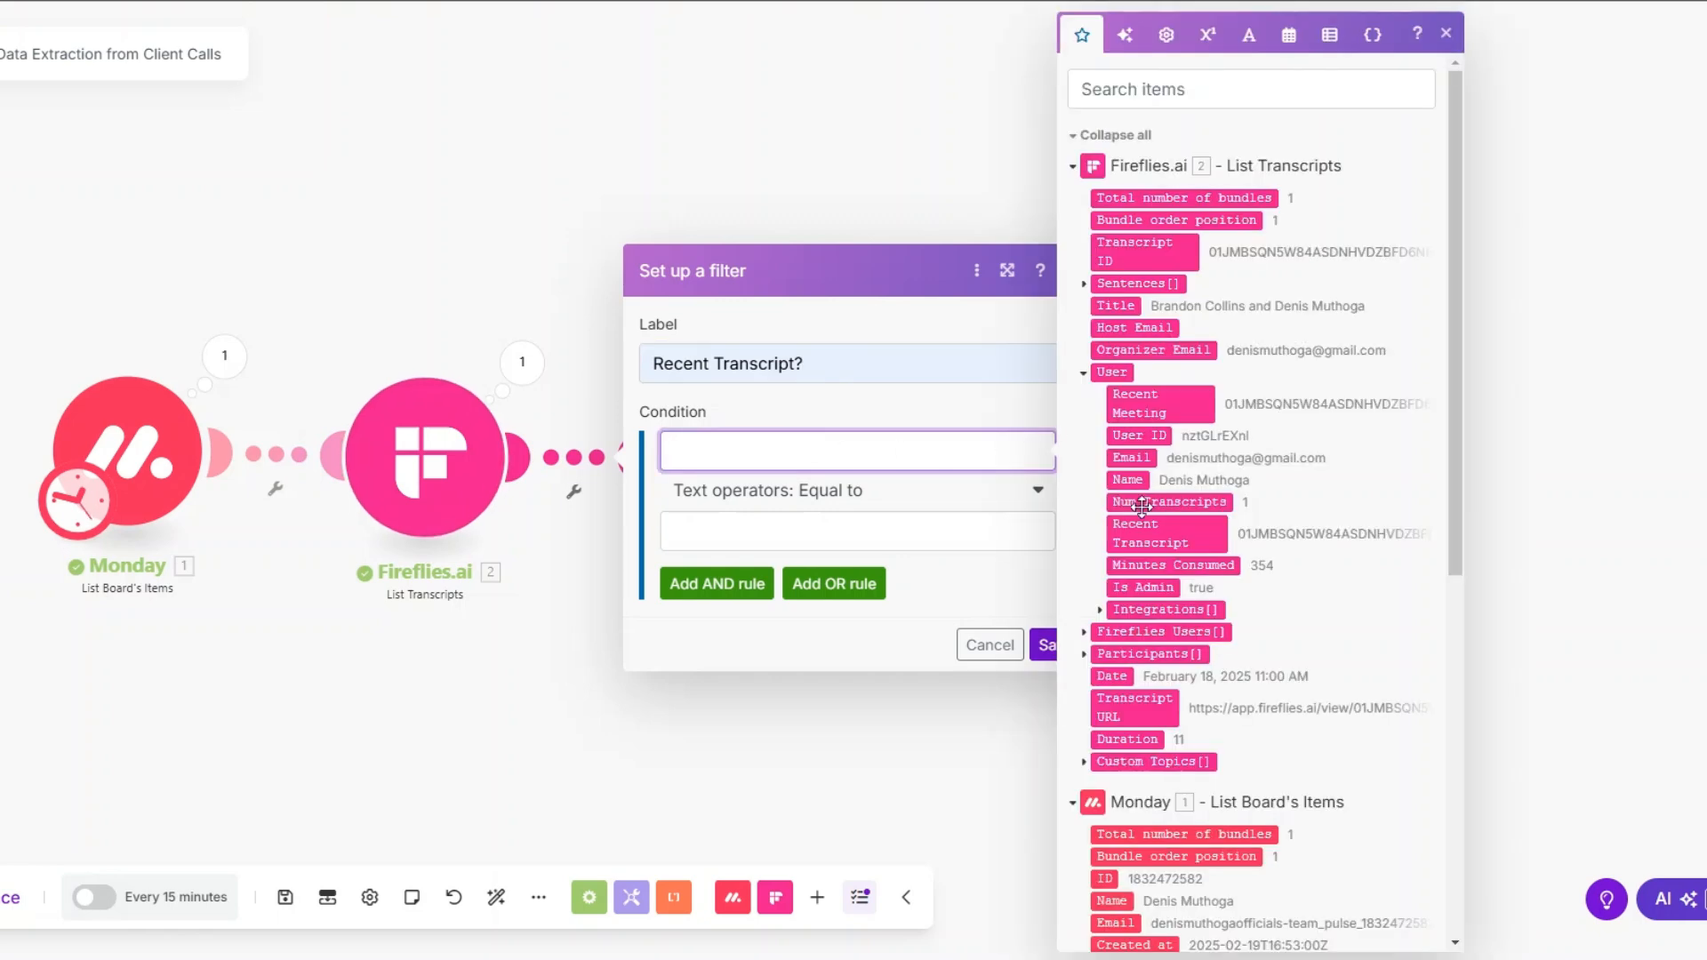
pyautogui.click(1149, 534)
pyautogui.click(809, 492)
pyautogui.click(782, 604)
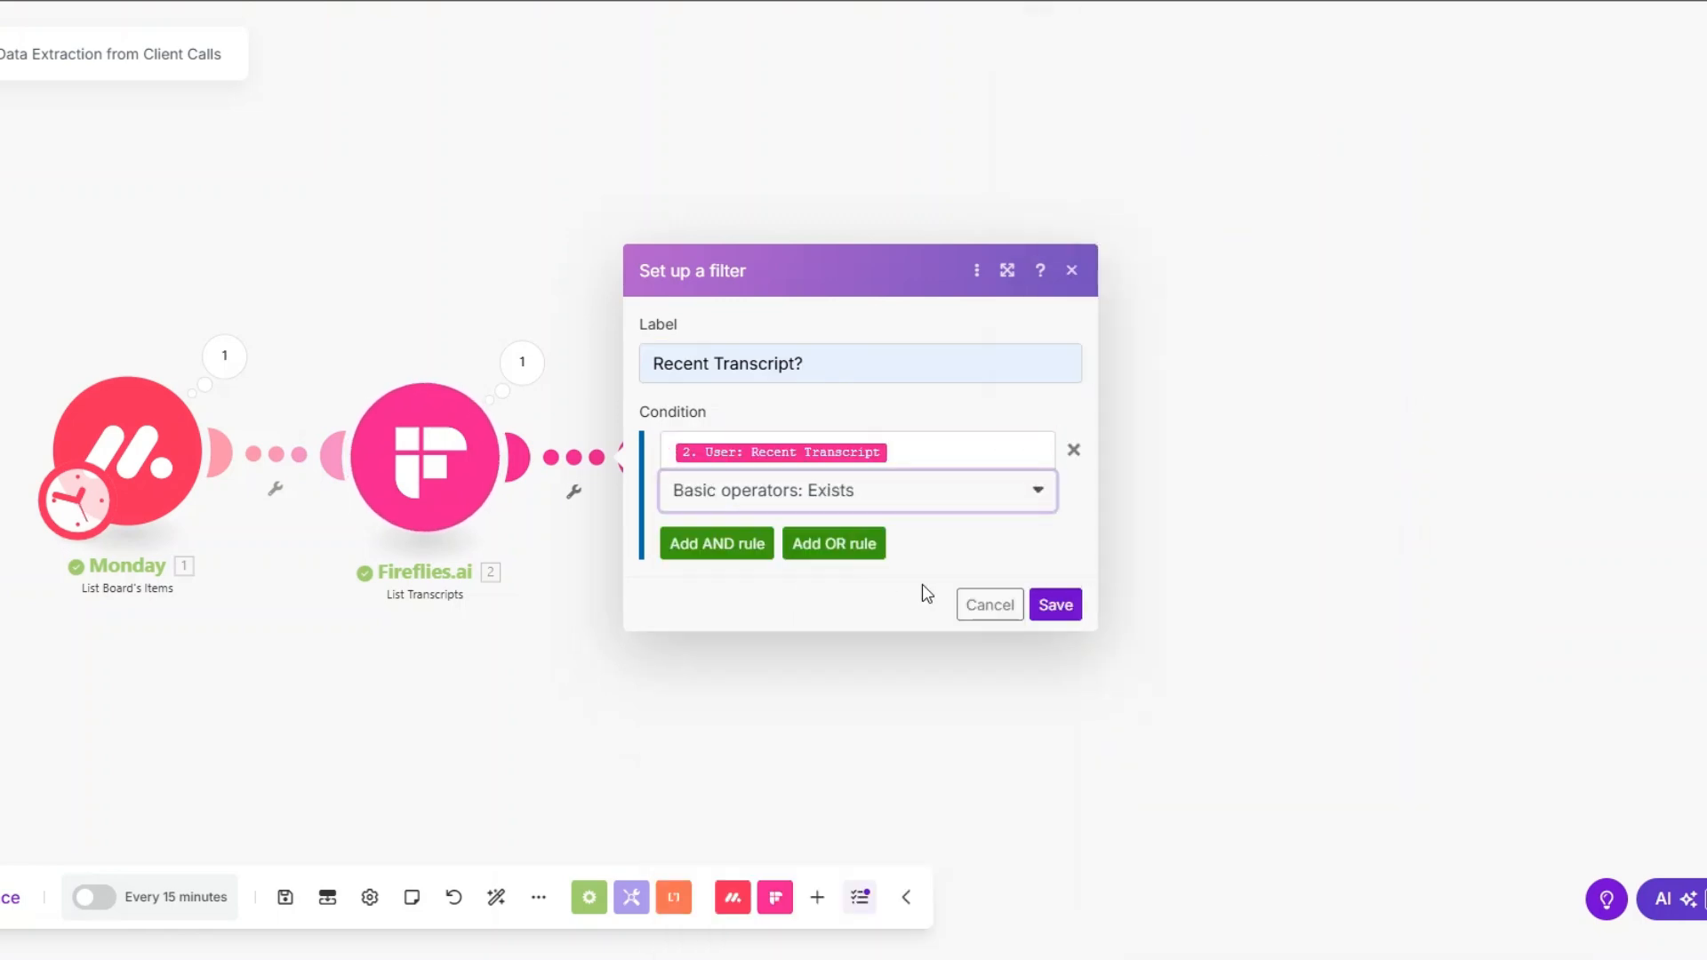
pyautogui.click(1064, 605)
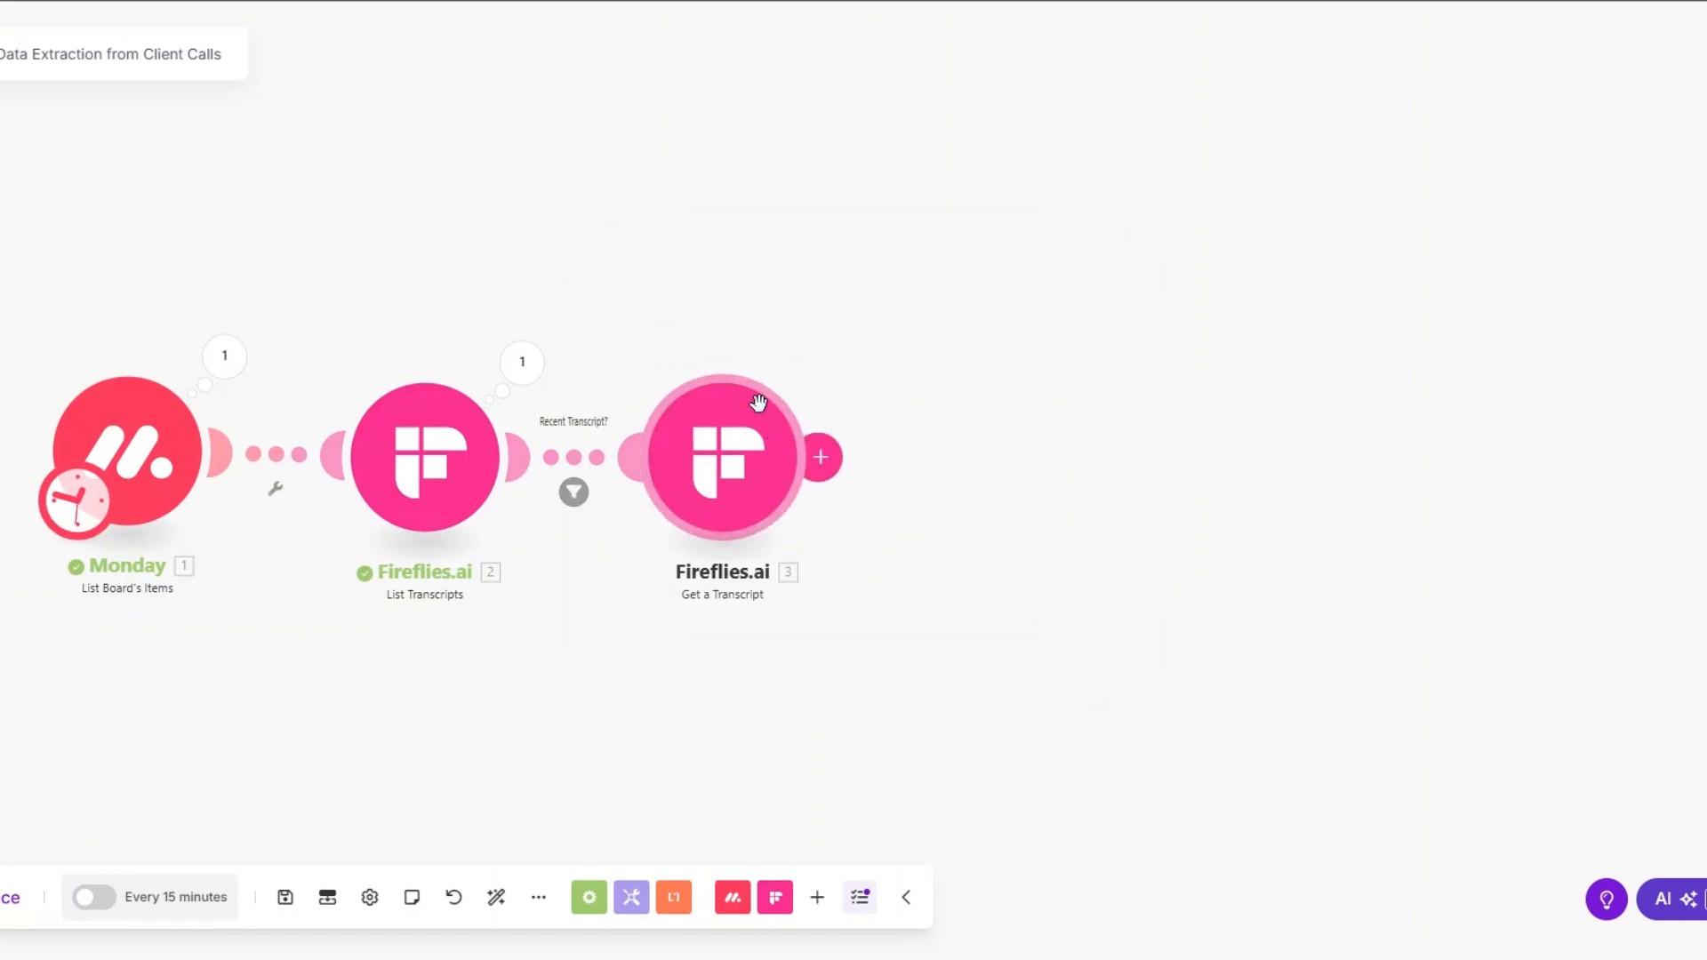
# Step: Add a Google Gemini AI Create a Completion module after Get a Transcript
pyautogui.click(815, 457)
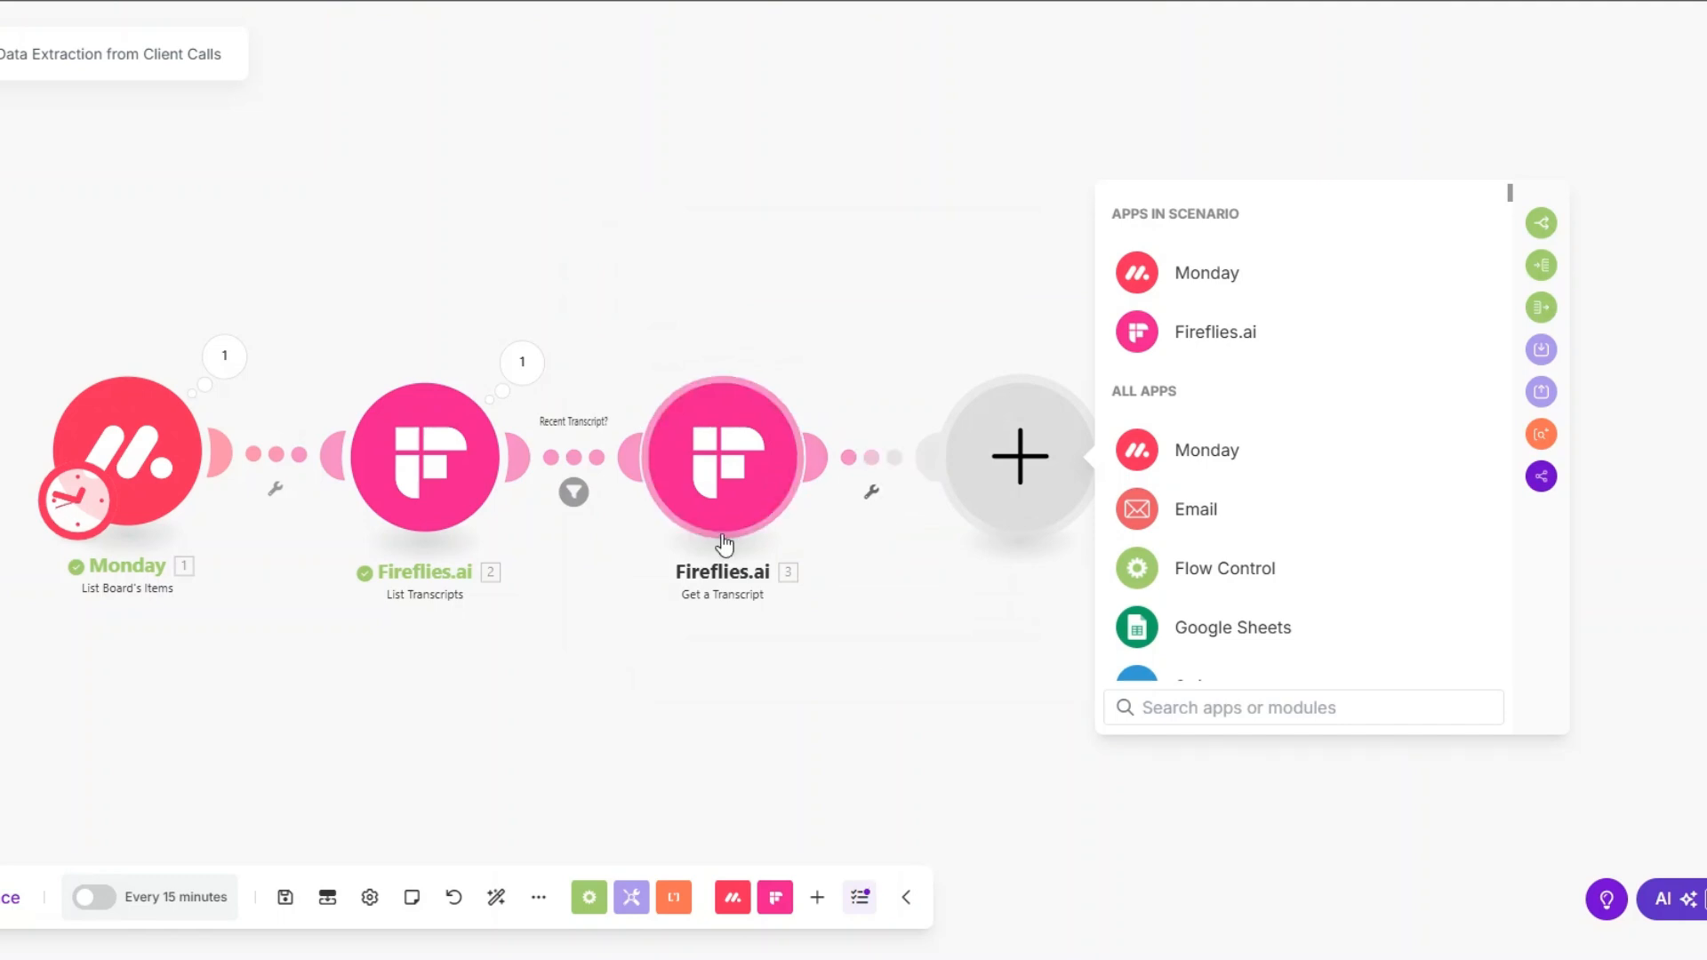
pyautogui.click(1156, 698)
pyautogui.write('gemin')
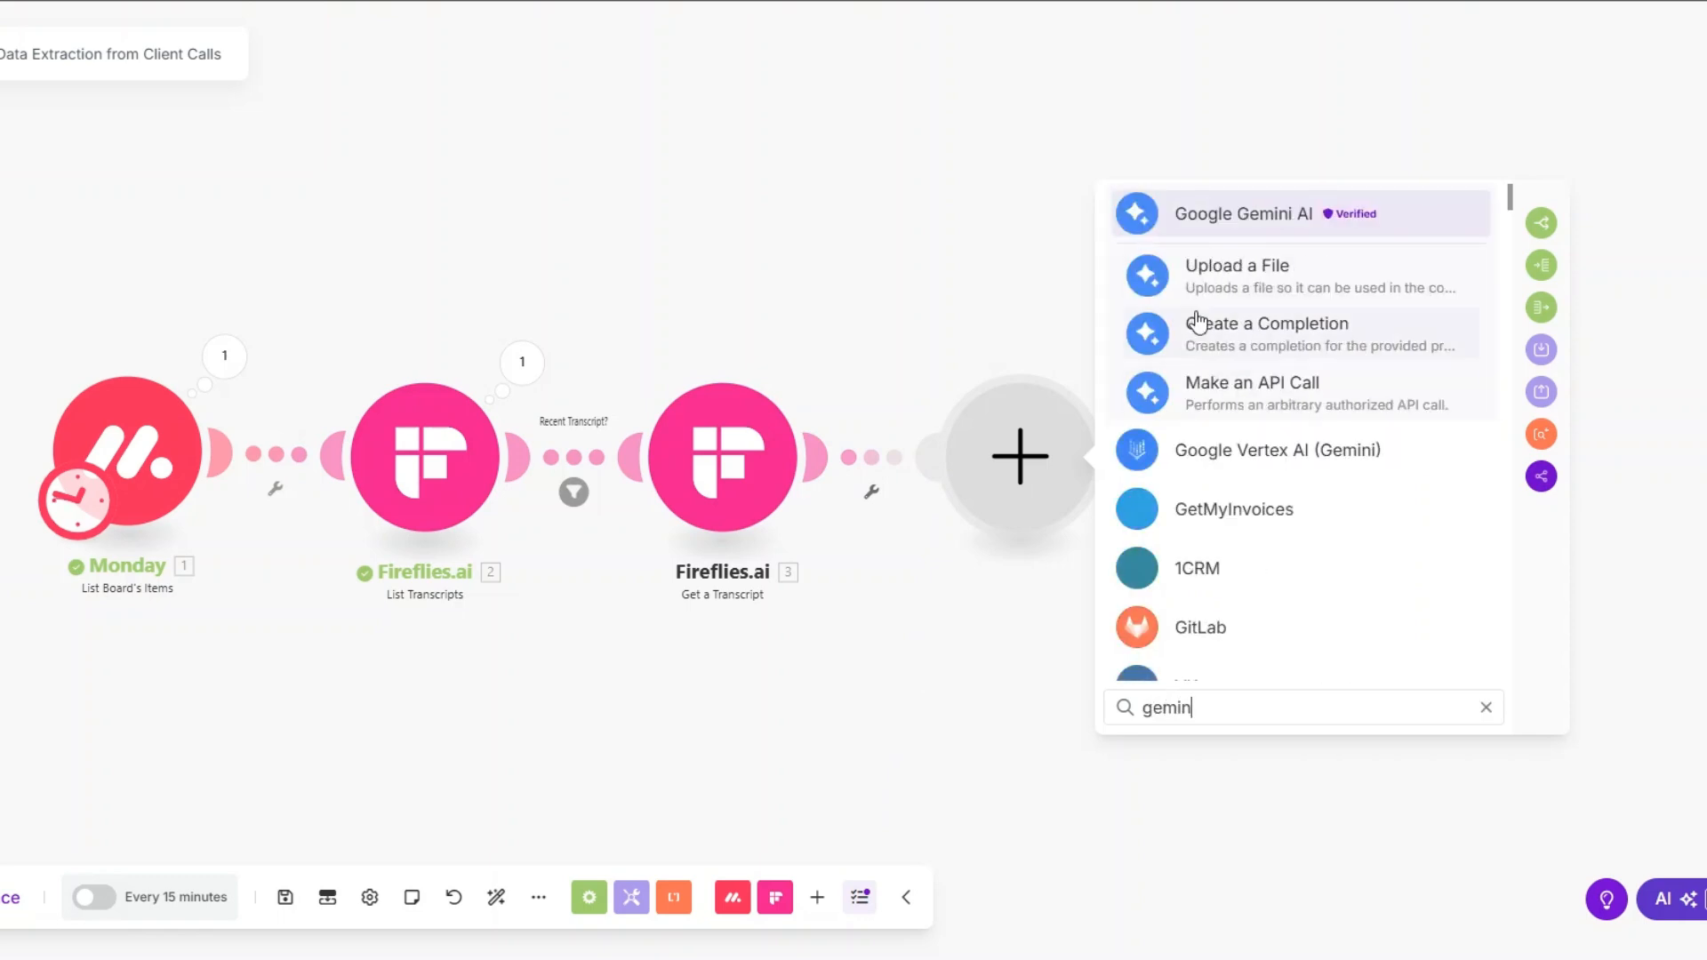
pyautogui.click(1202, 218)
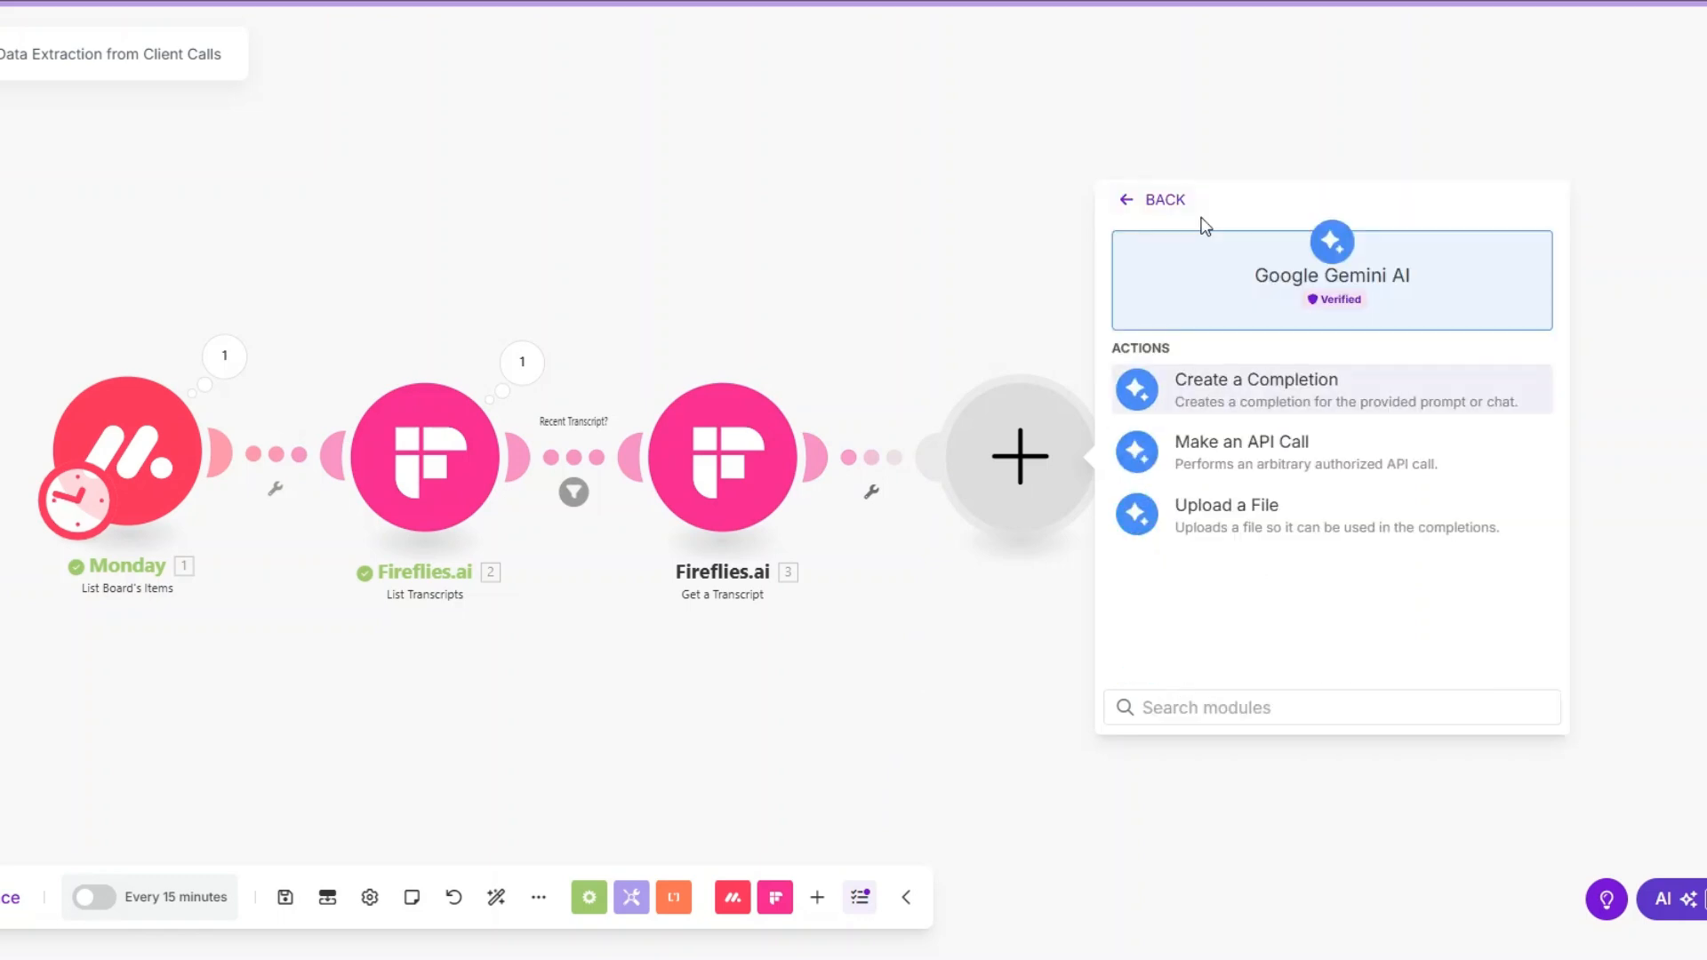
pyautogui.click(1276, 391)
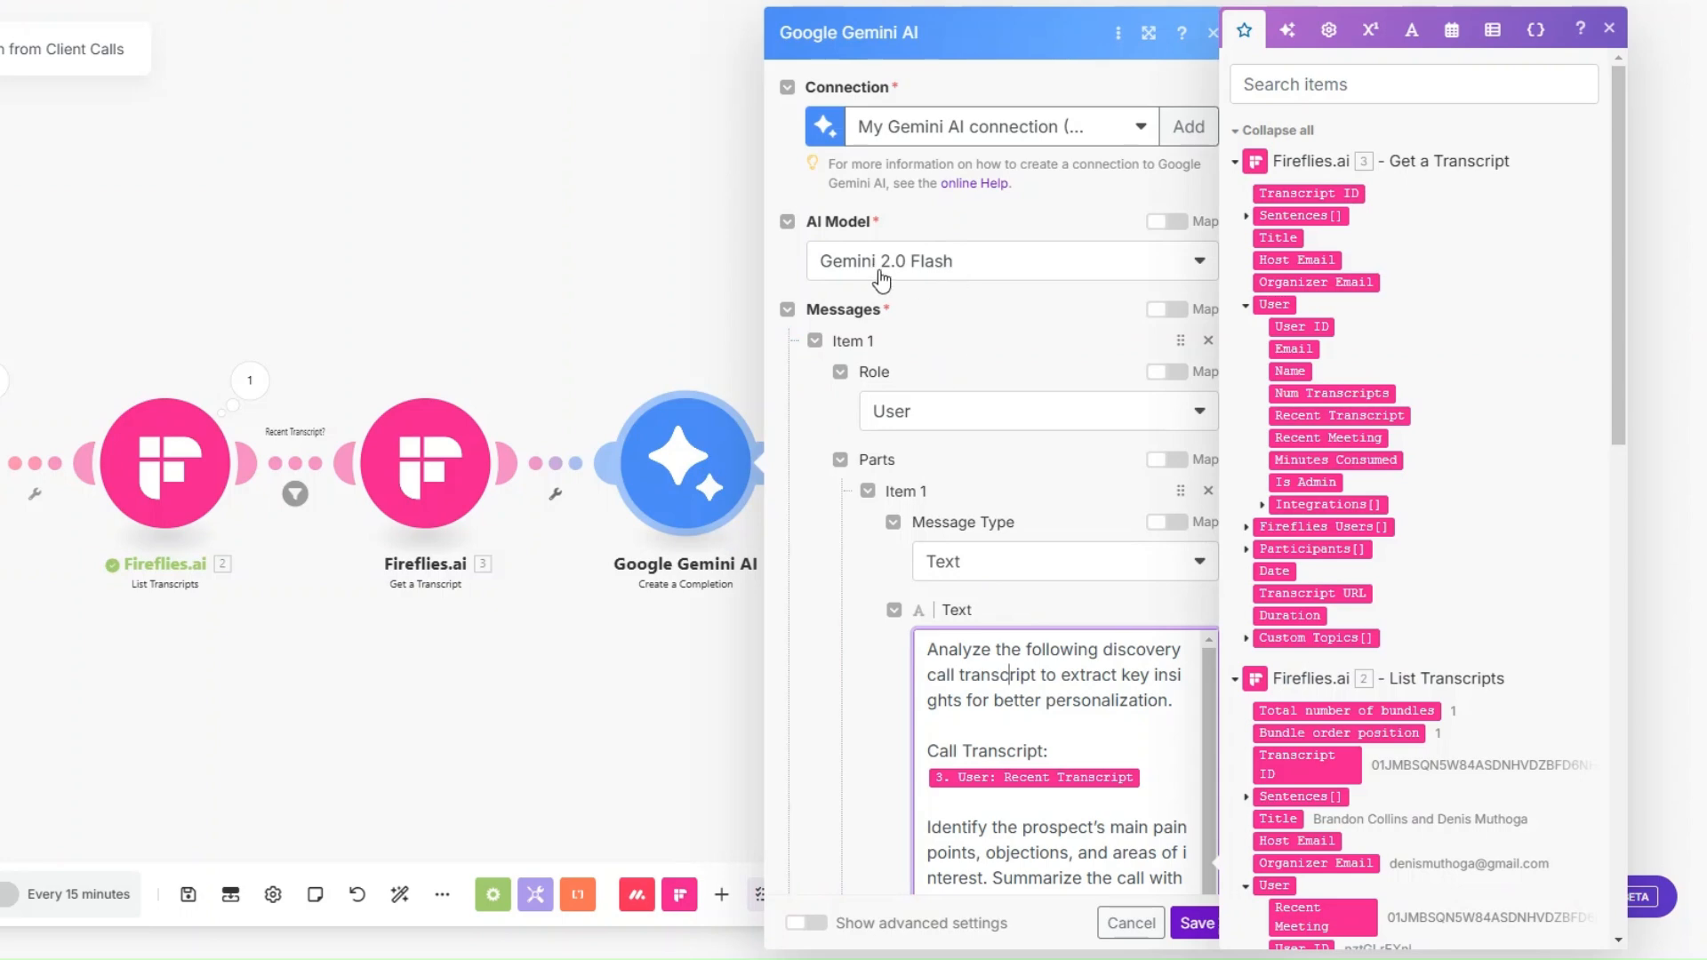
# Step: Review the Gemini 2.0 Flash prompt covering pain points, objections, areas of interest and next steps, and save the completion module
pyautogui.scroll(-3, 922, 289)
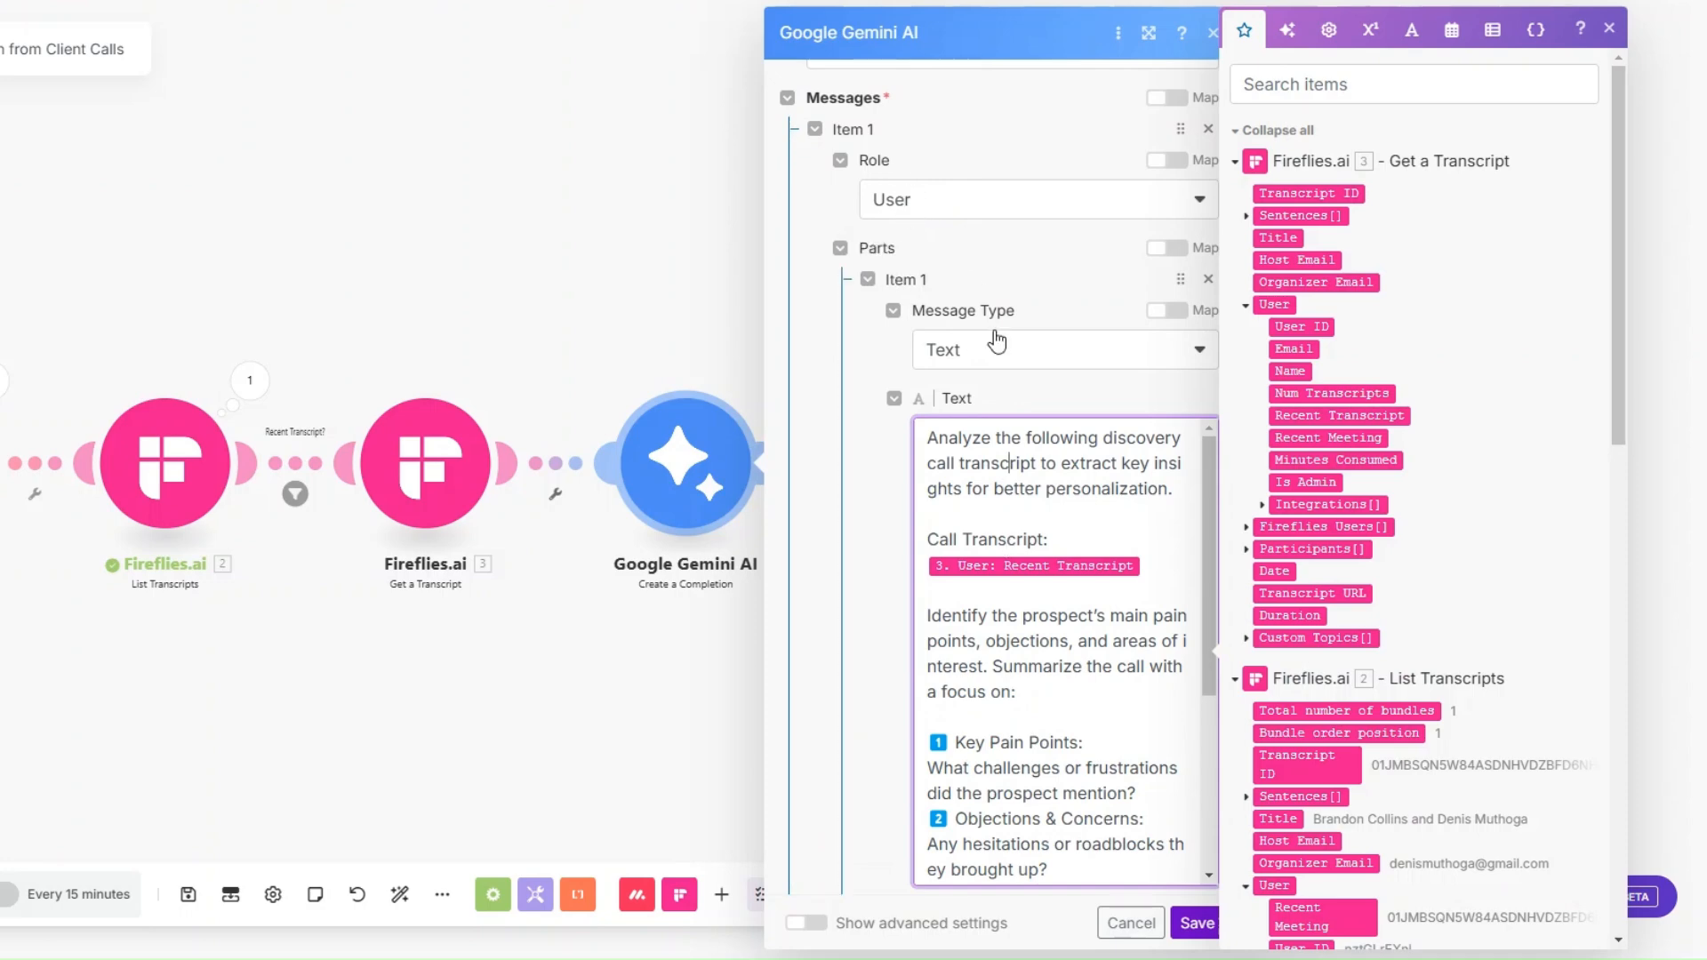
pyautogui.scroll(-2, 988, 391)
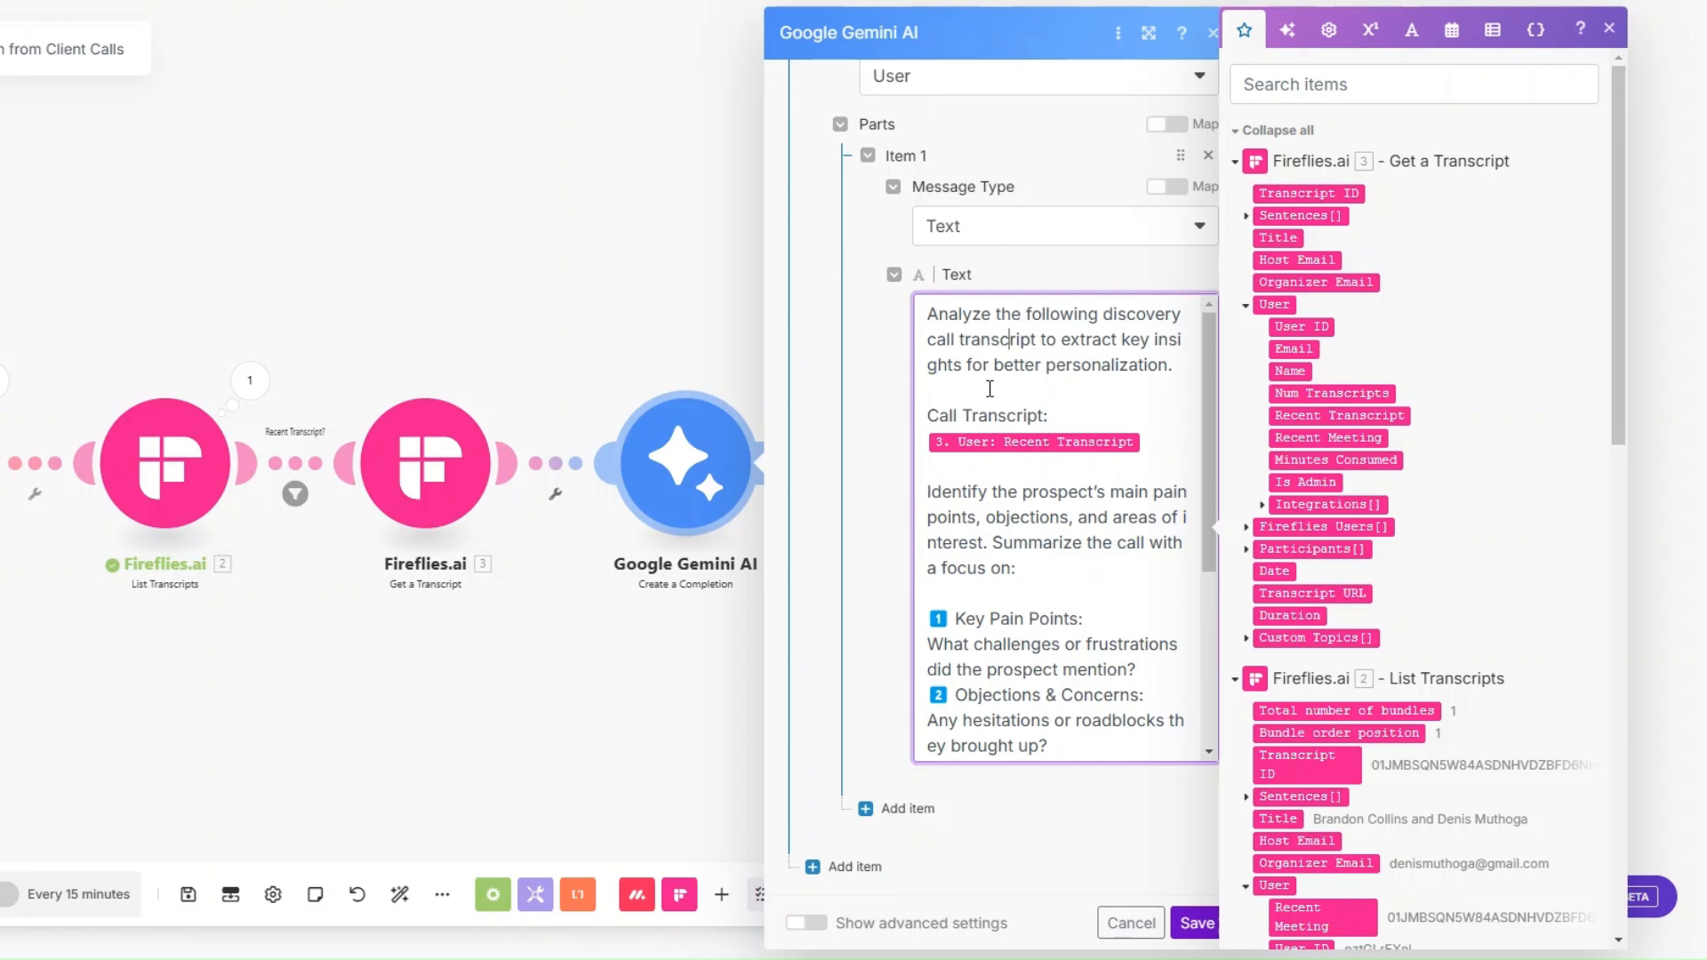
pyautogui.scroll(-2, 1150, 443)
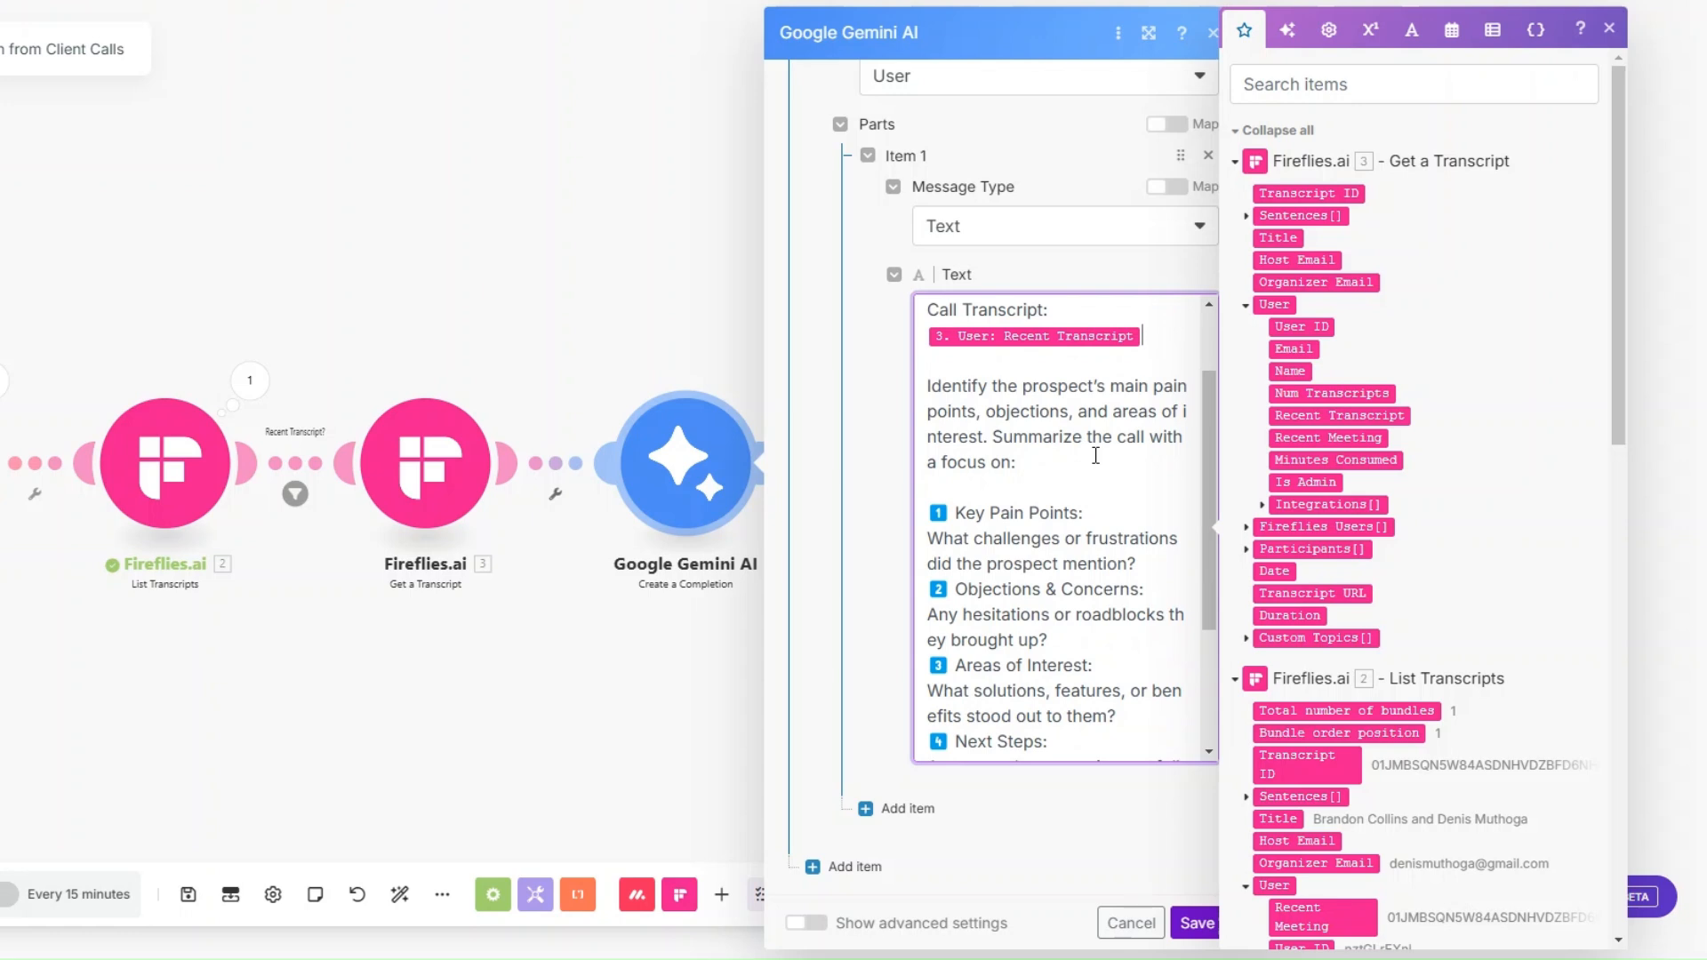
pyautogui.scroll(-3, 1095, 455)
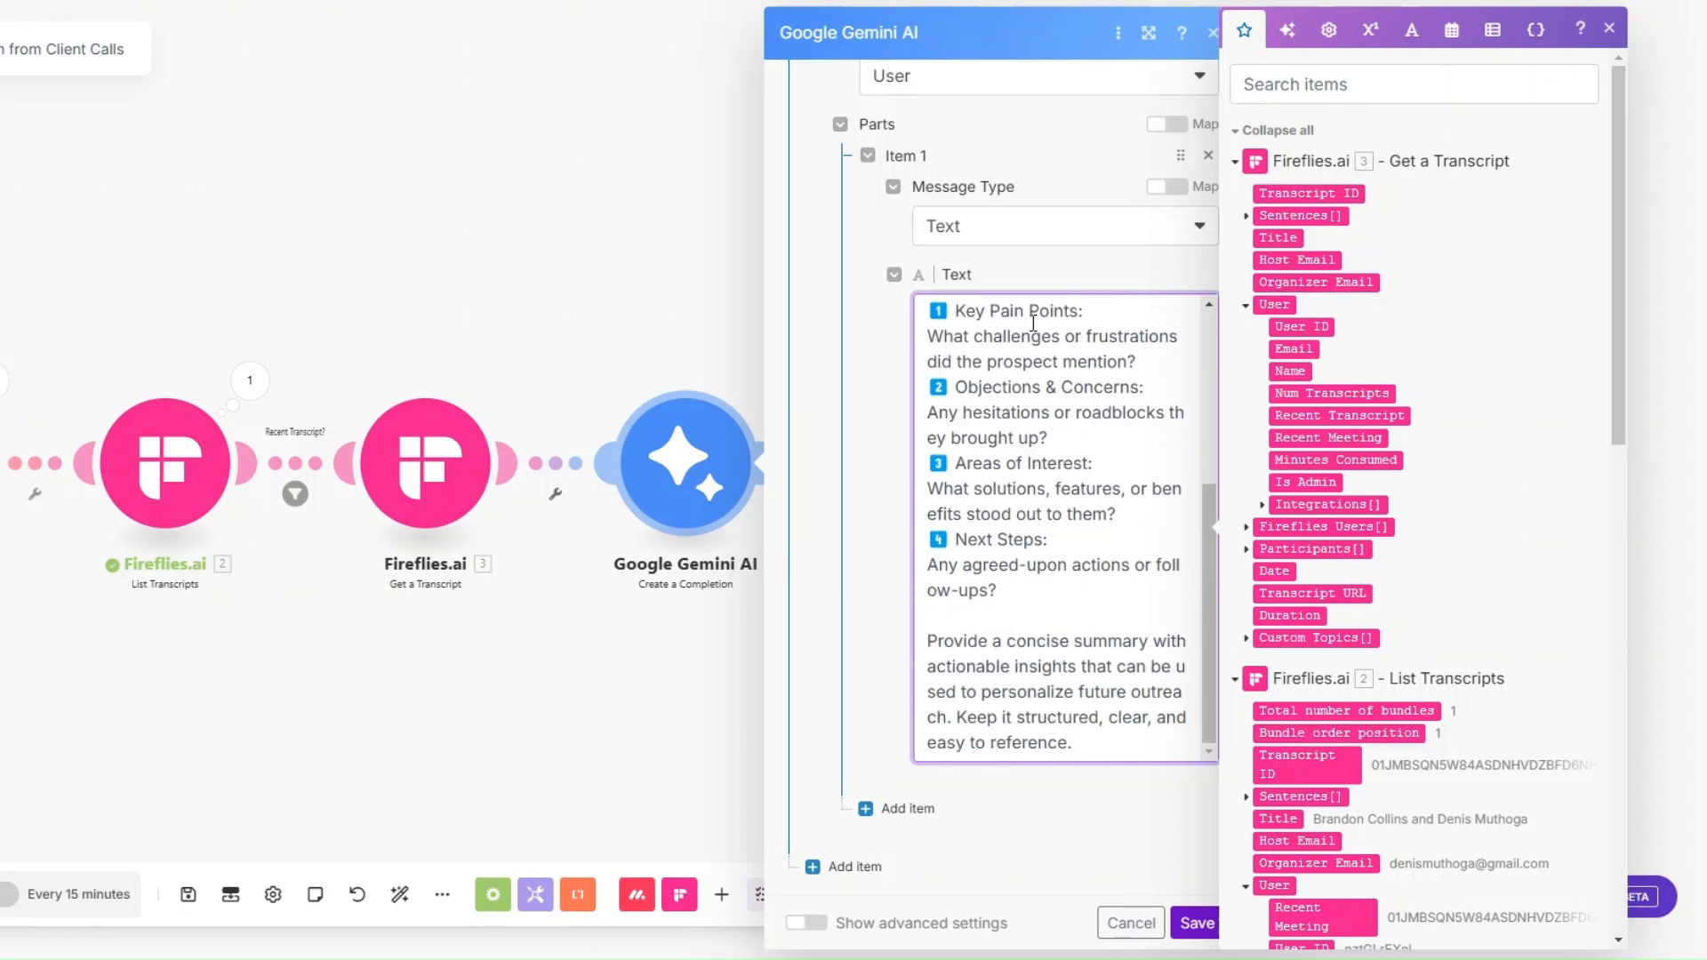
pyautogui.scroll(1, 991, 459)
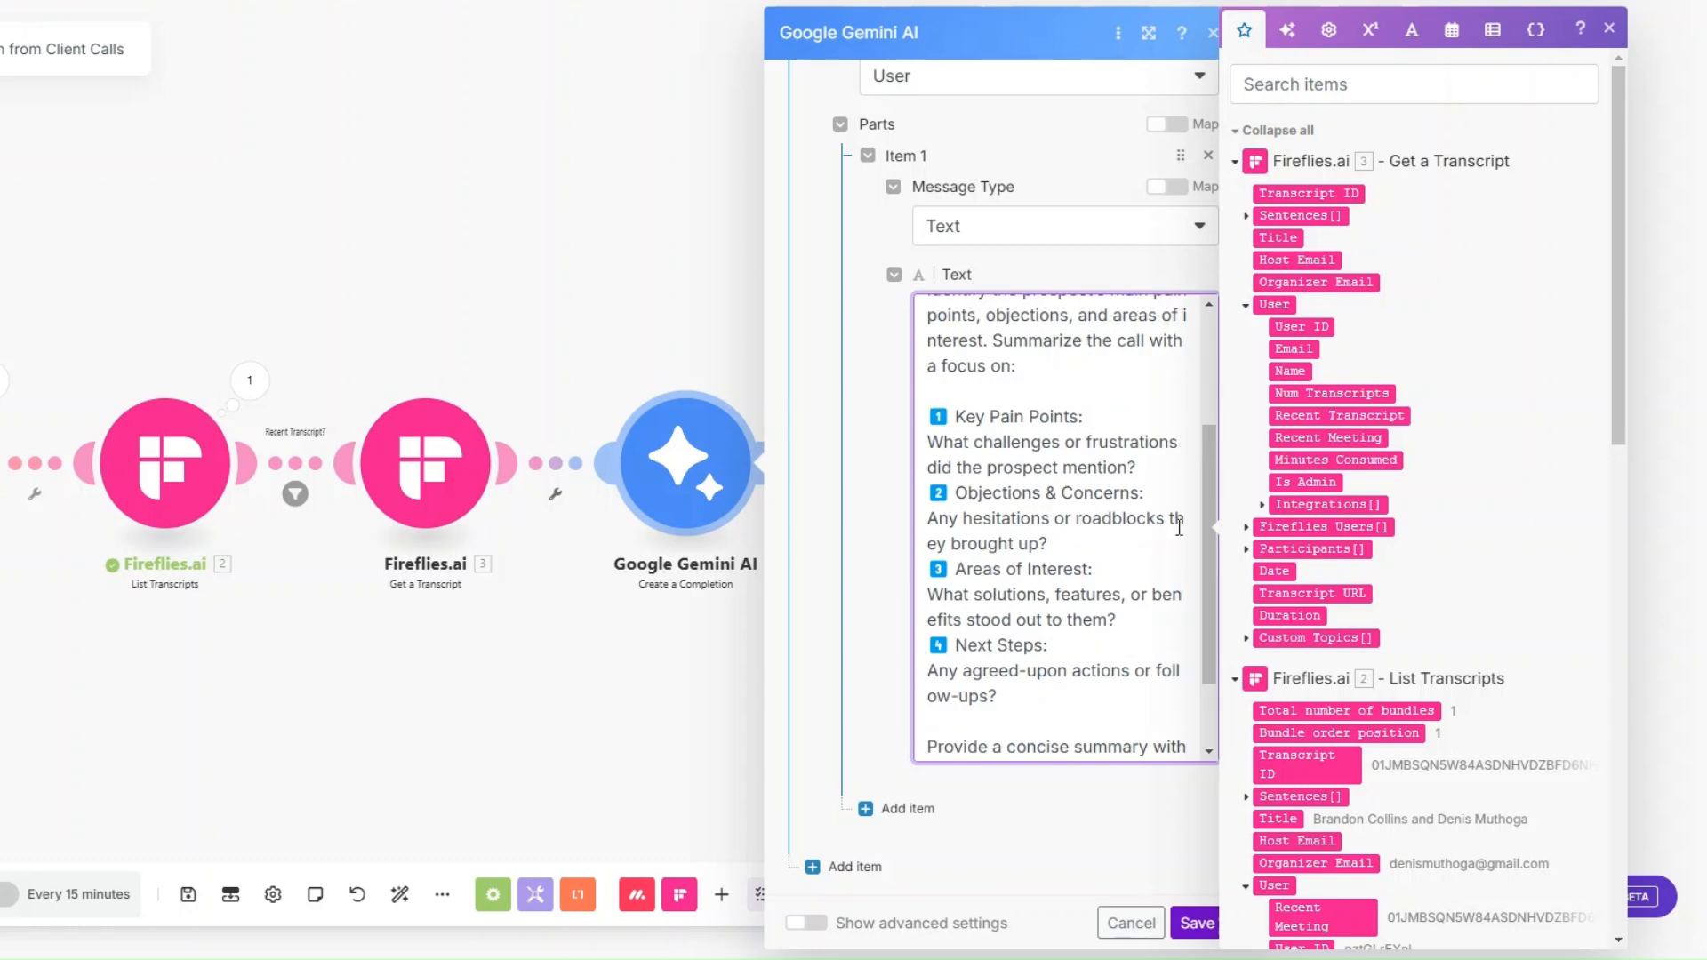
pyautogui.scroll(-1, 1071, 547)
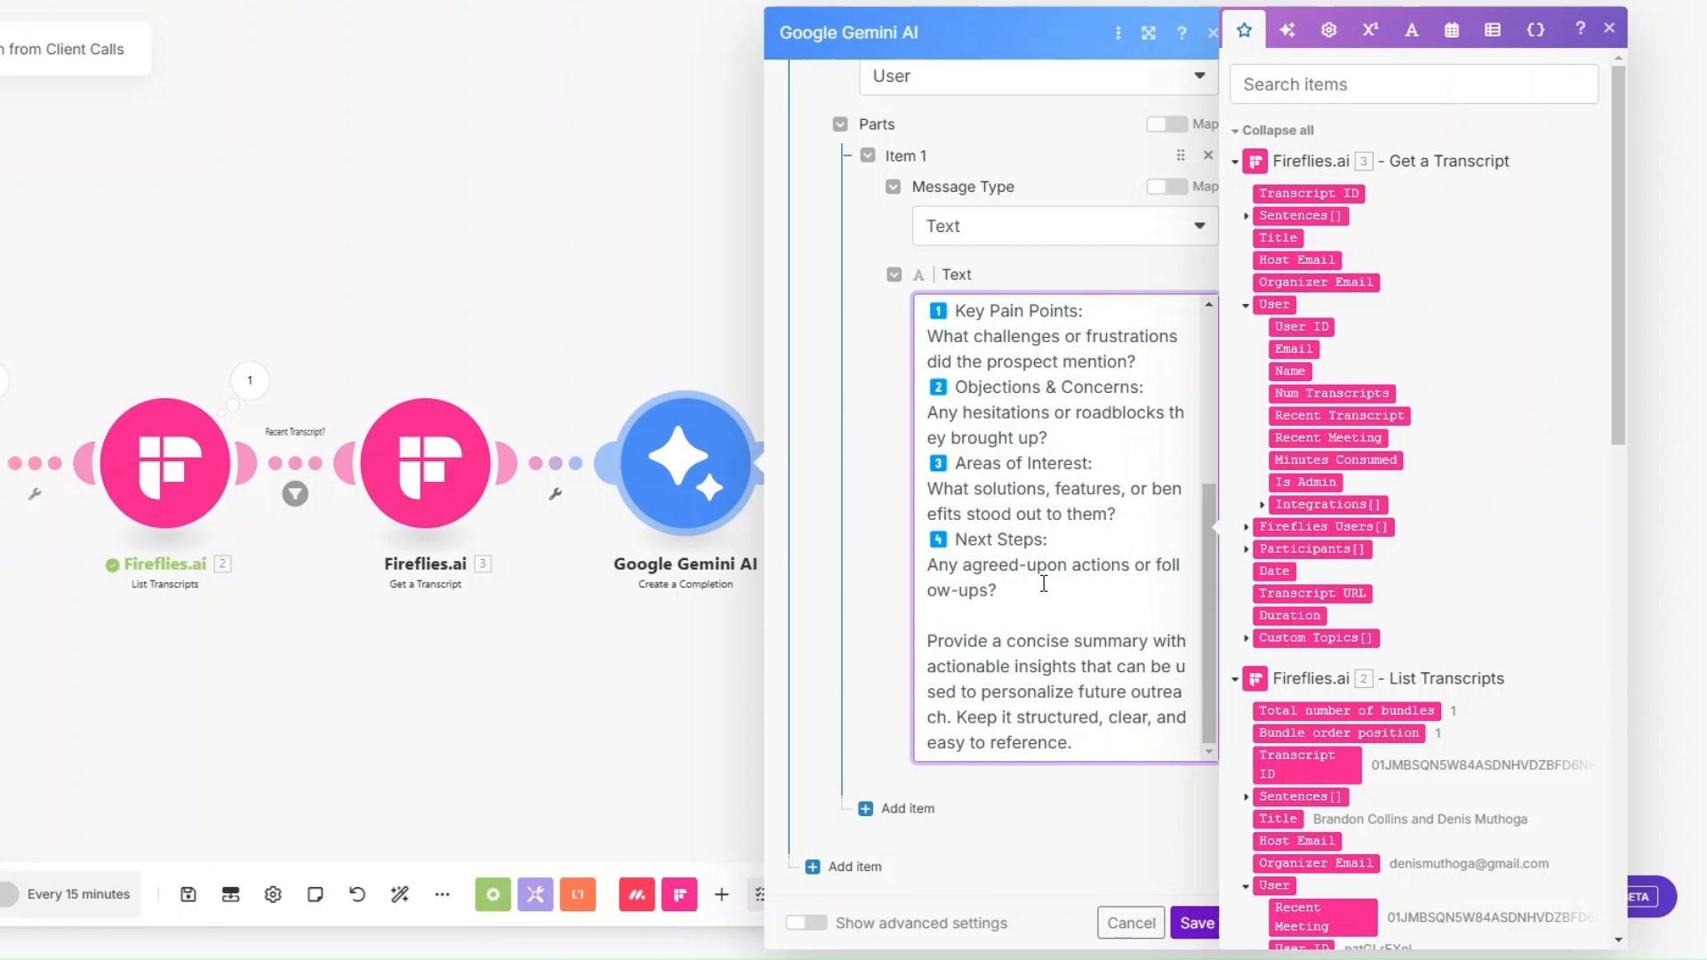
pyautogui.click(1197, 923)
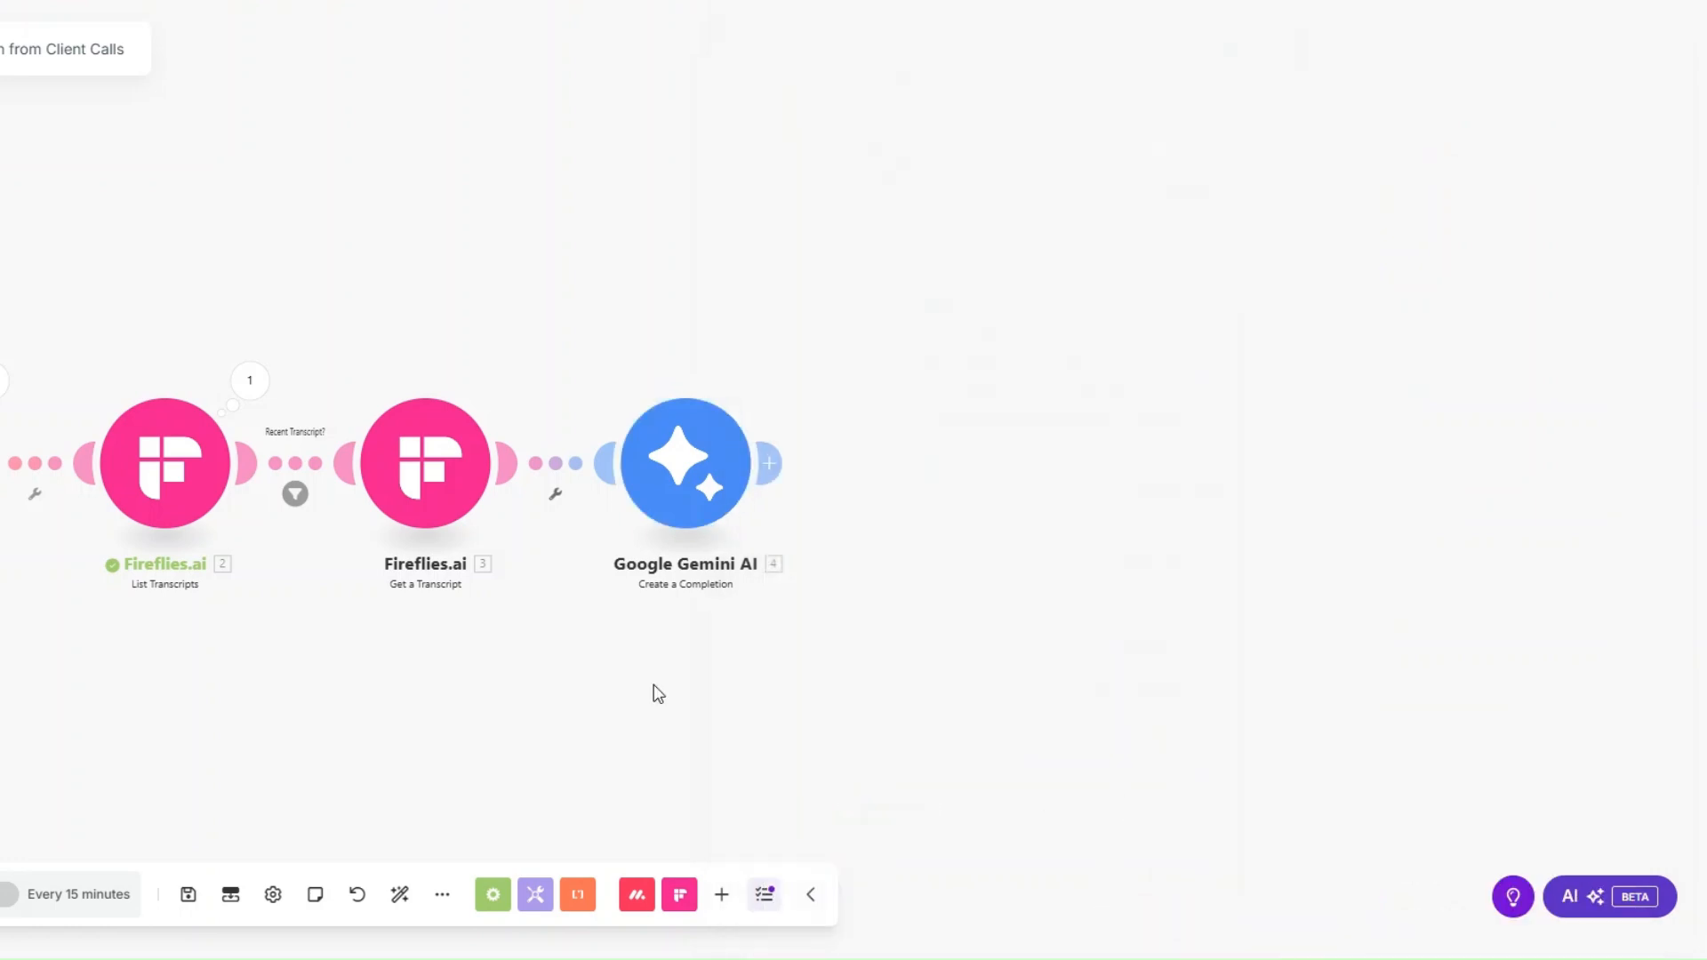
# Step: Rename the Google Gemini AI module to "Generate Call Summary"
pyautogui.rightClick(712, 461)
pyautogui.click(757, 579)
pyautogui.write('Generate Call Summary')
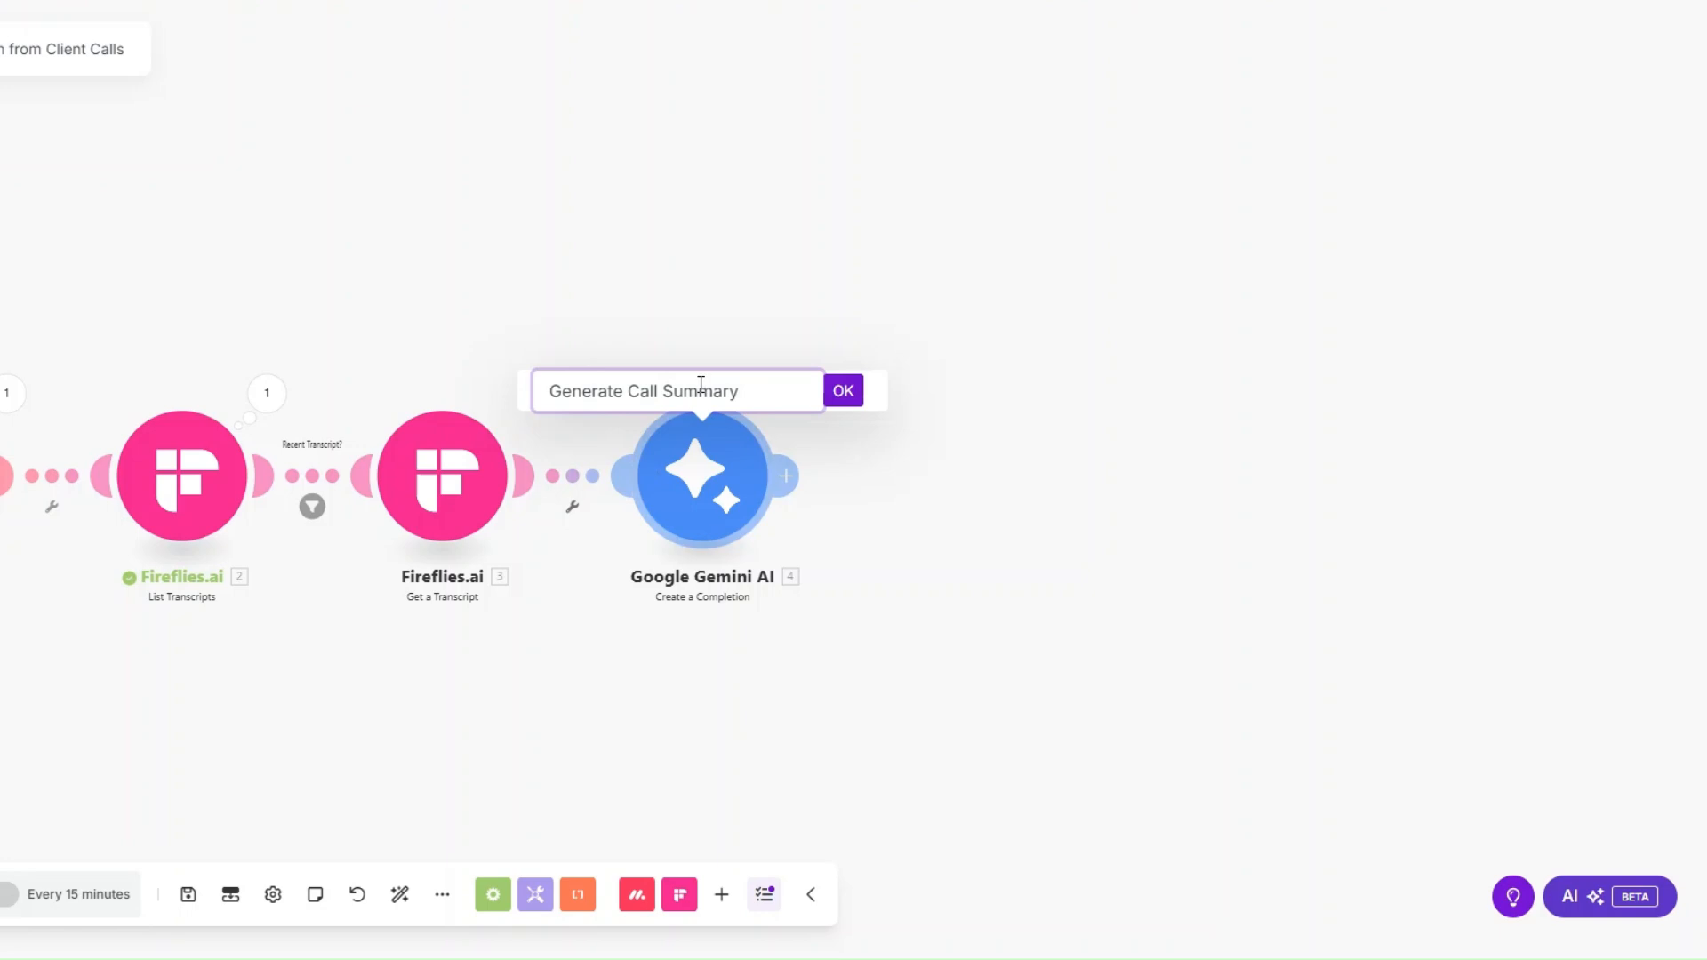
pyautogui.click(843, 391)
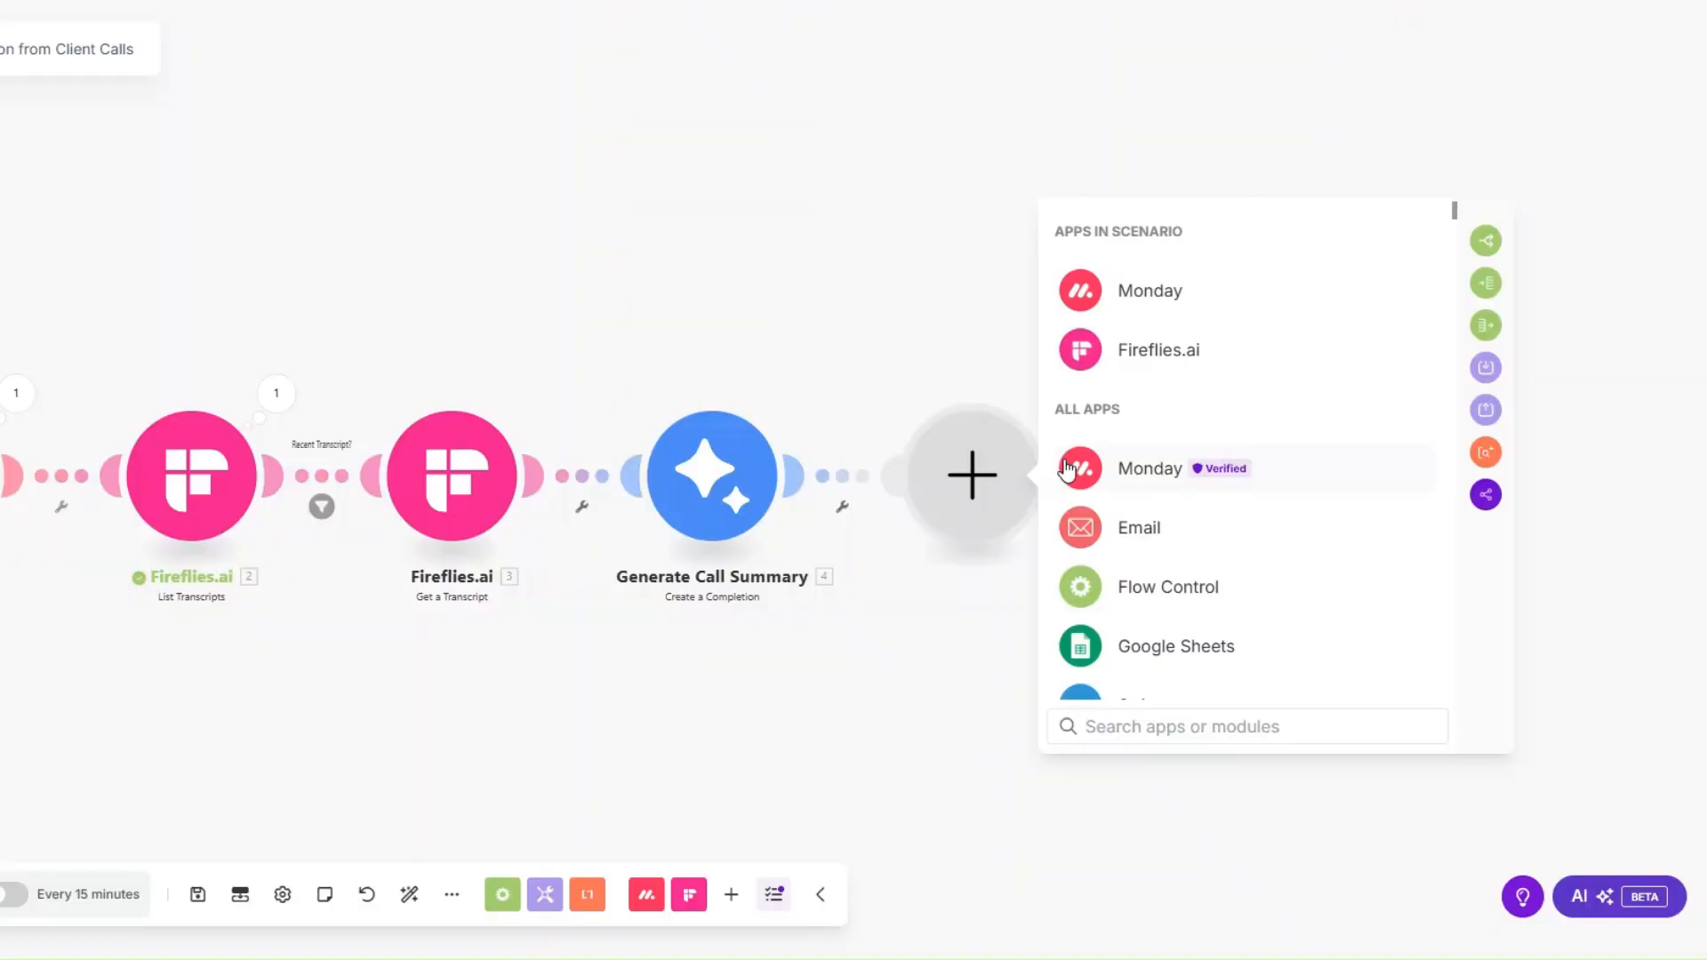
# Step: Add a Monday Create an Item module after Generate Call Summary
pyautogui.click(1156, 465)
pyautogui.scroll(-3, 1129, 572)
pyautogui.scroll(-1, 1129, 572)
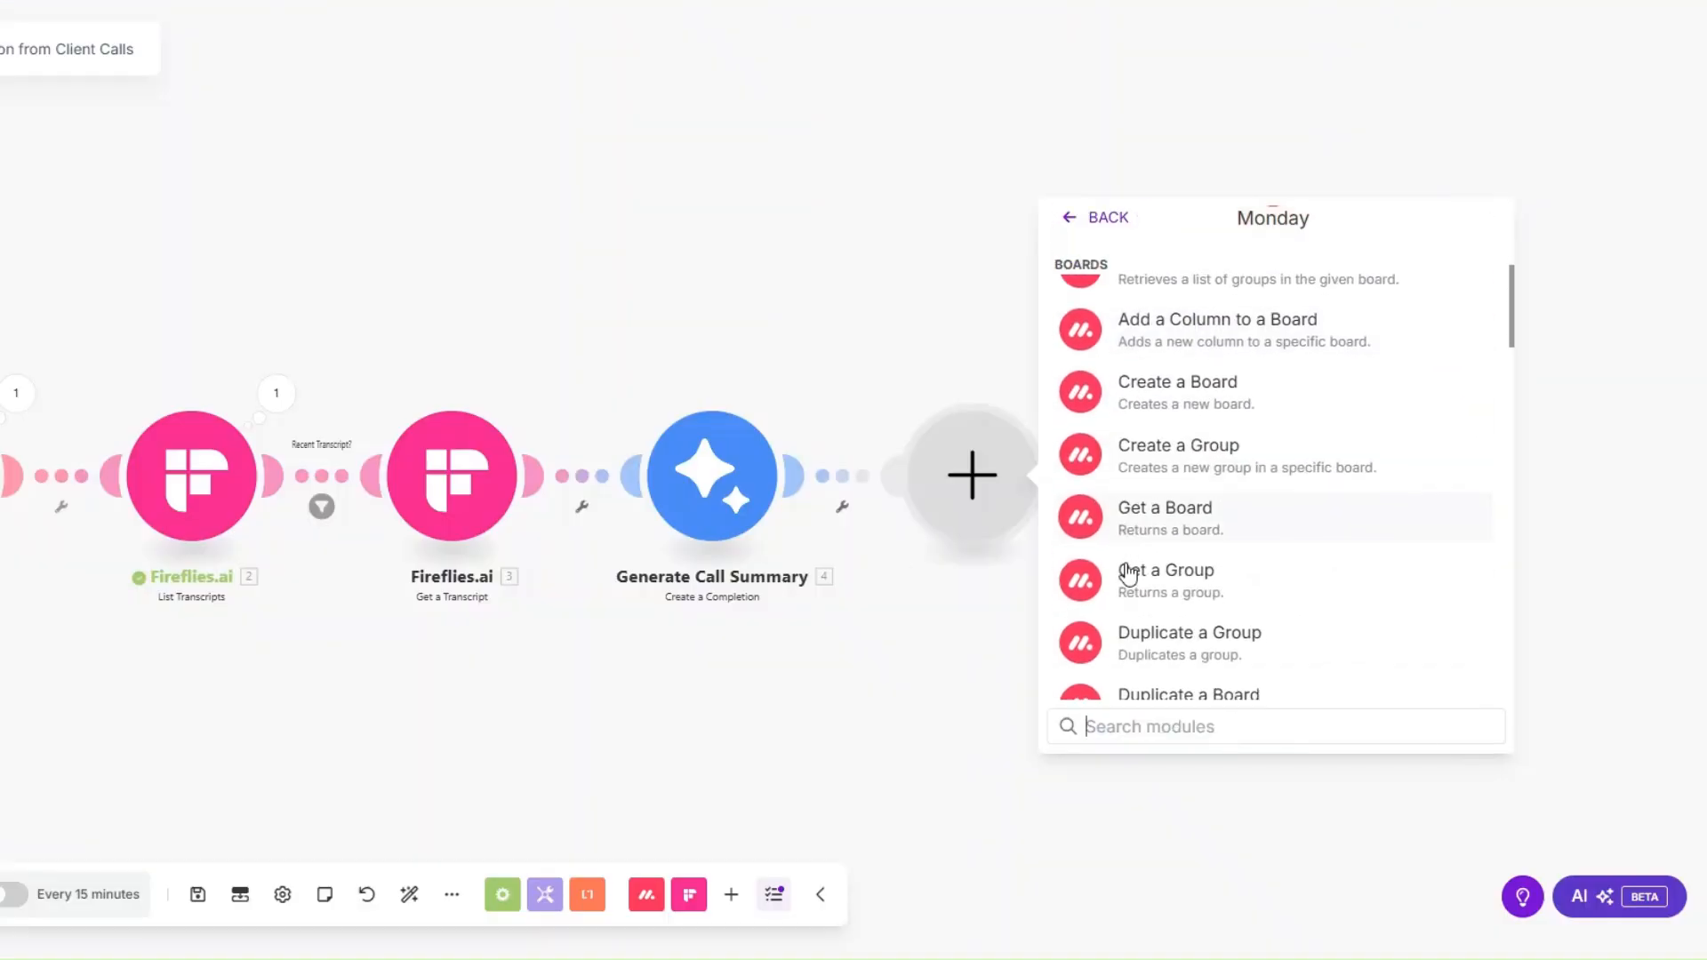
pyautogui.write('create')
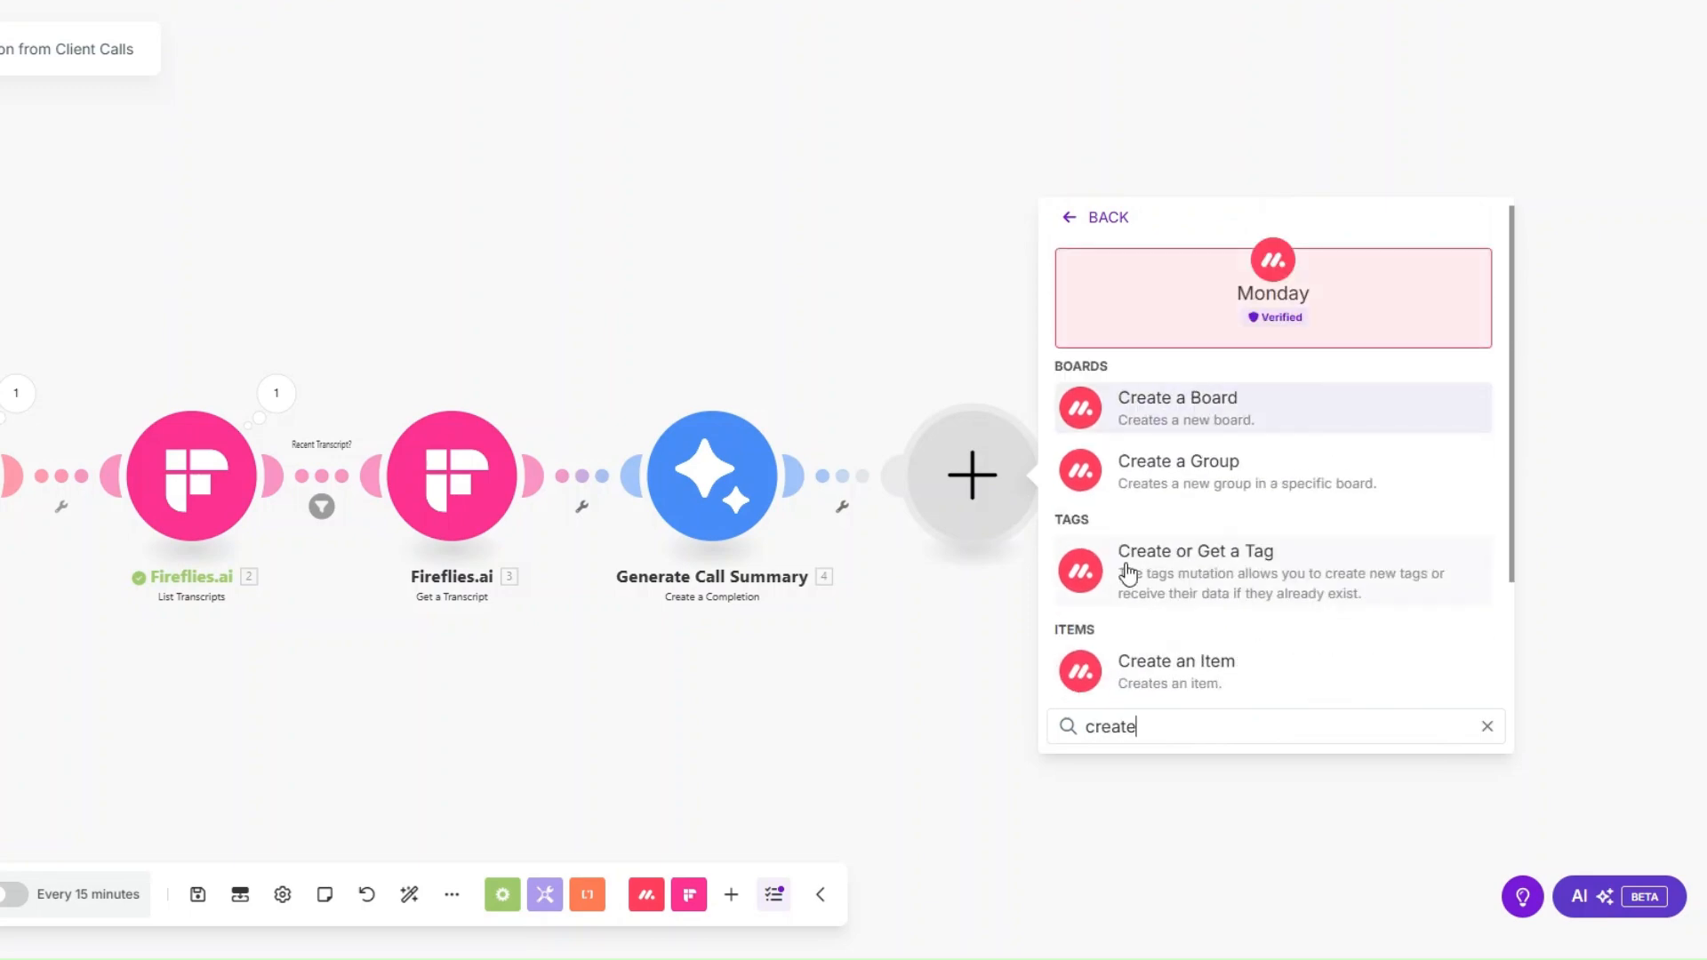
pyautogui.click(1164, 677)
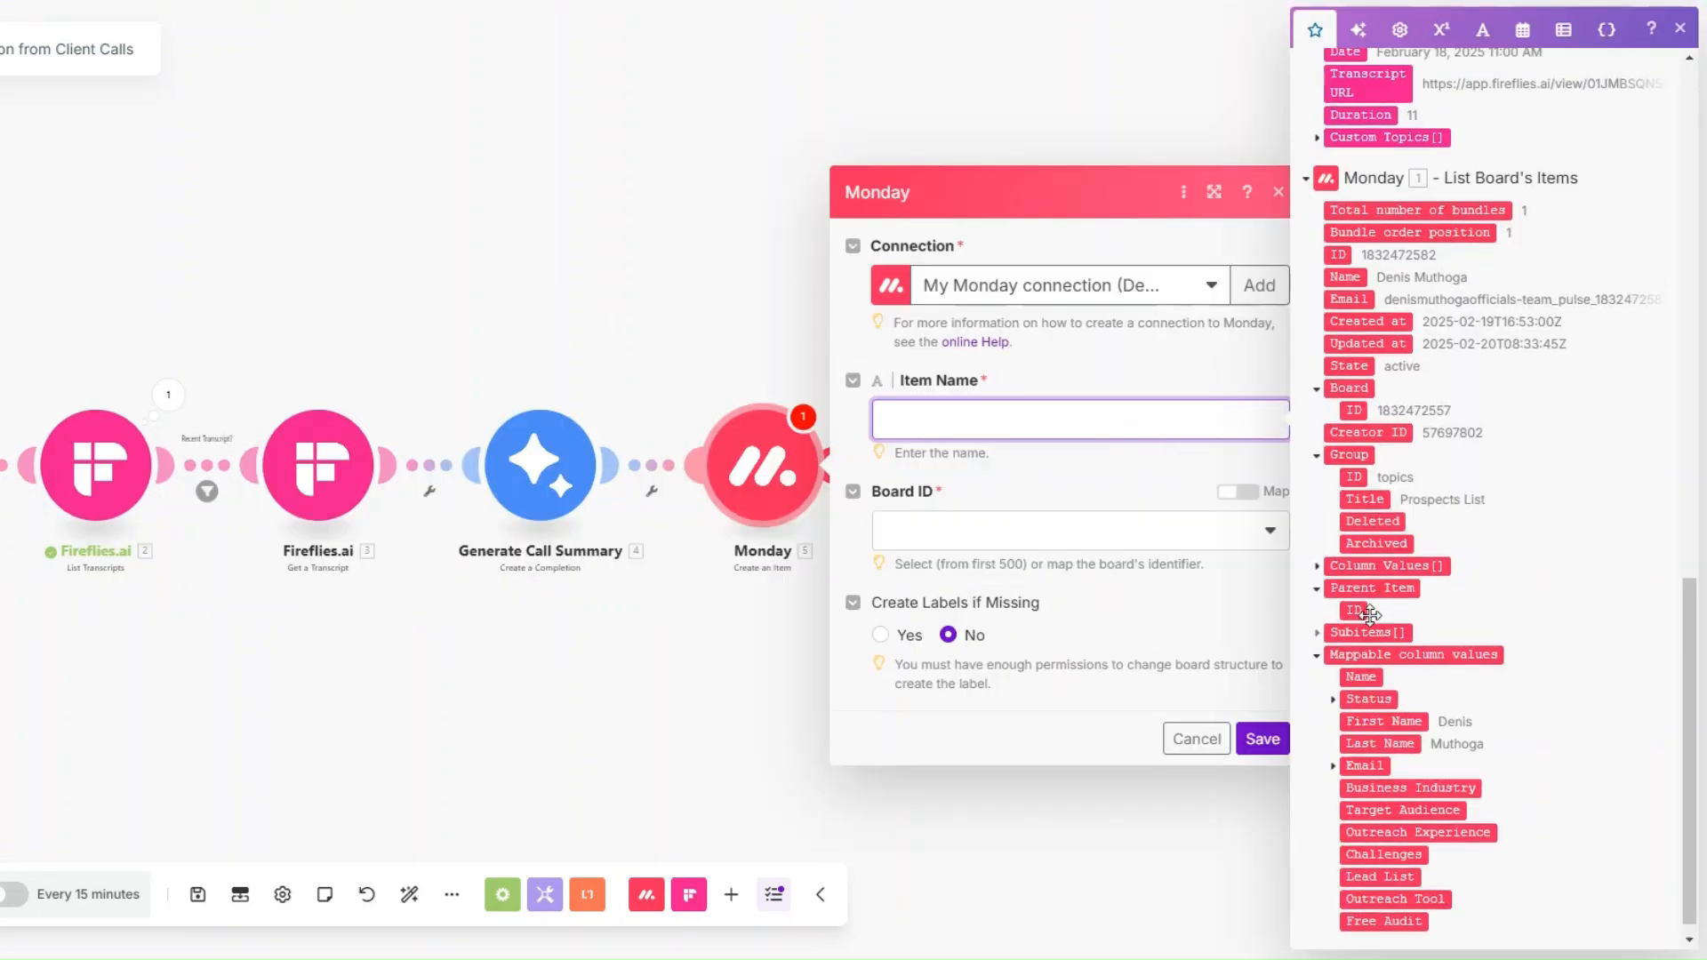
# Step: Map the Item Name to the List Transcripts Title and select the "Cold Outreach Agency Prospects Call S..." board
pyautogui.scroll(8, 1370, 615)
pyautogui.moveTo(1350, 401); pyautogui.dragTo(990, 407)
pyautogui.scroll(7, 1427, 459)
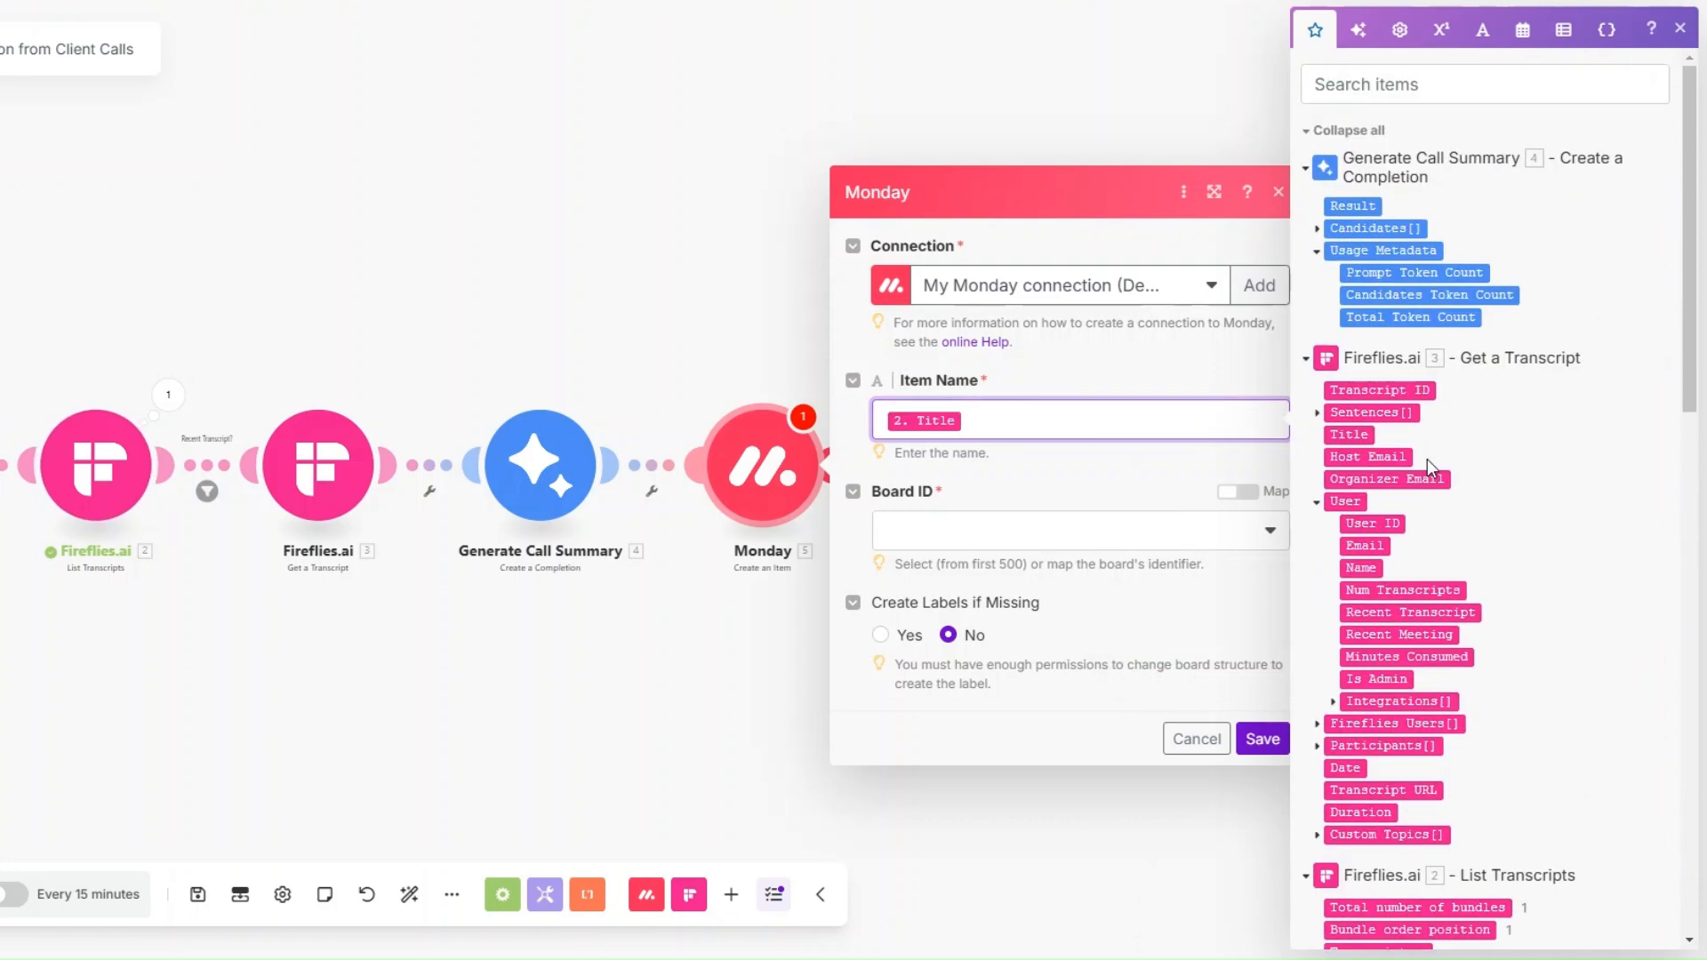
pyautogui.scroll(-12, 1458, 550)
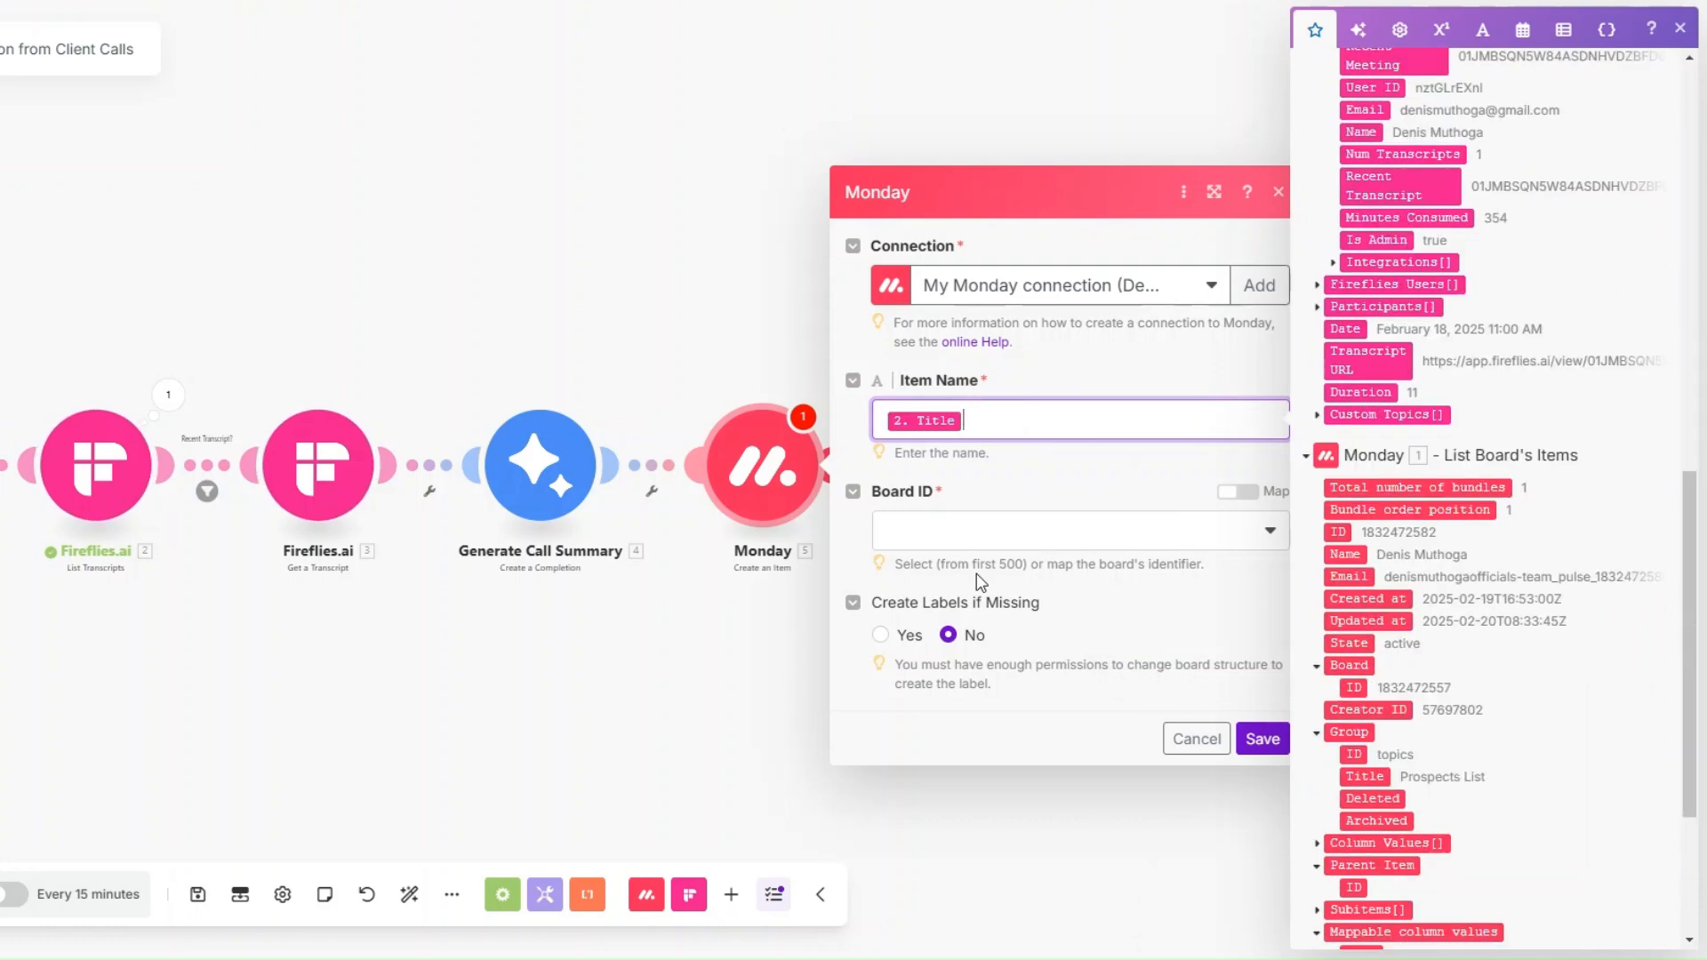
pyautogui.click(978, 535)
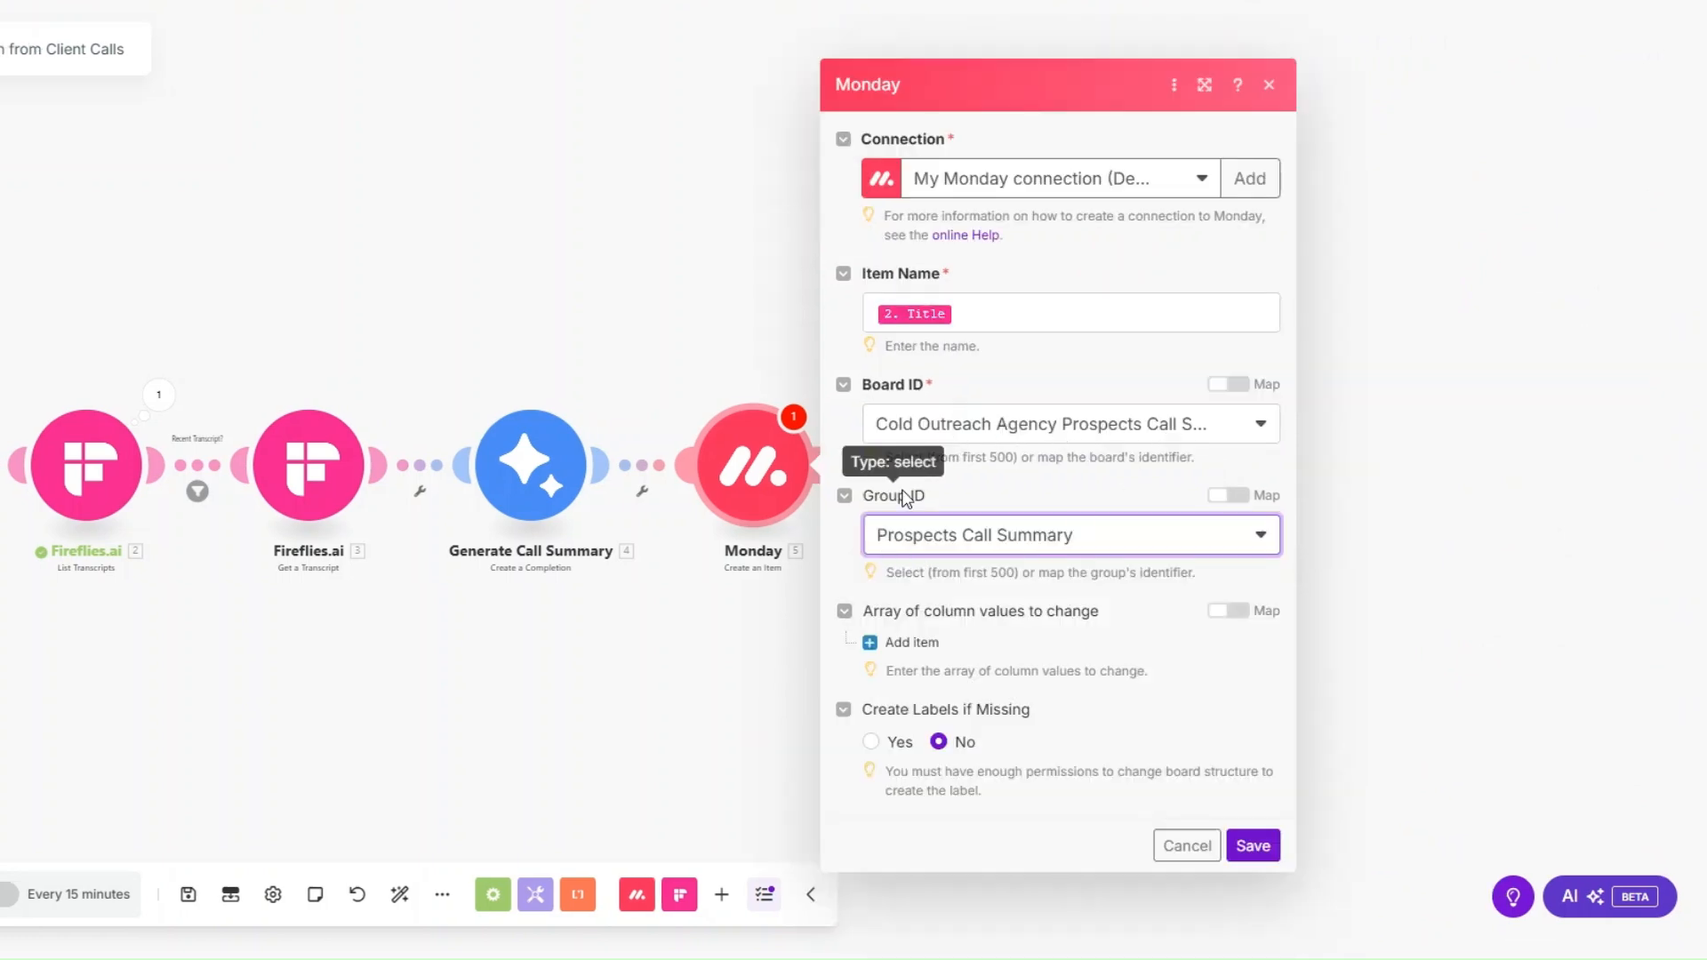
# Step: Select the Prospects Call Summary group and map the Call Summary column's value to the Result of Generate Call Summary
pyautogui.click(990, 537)
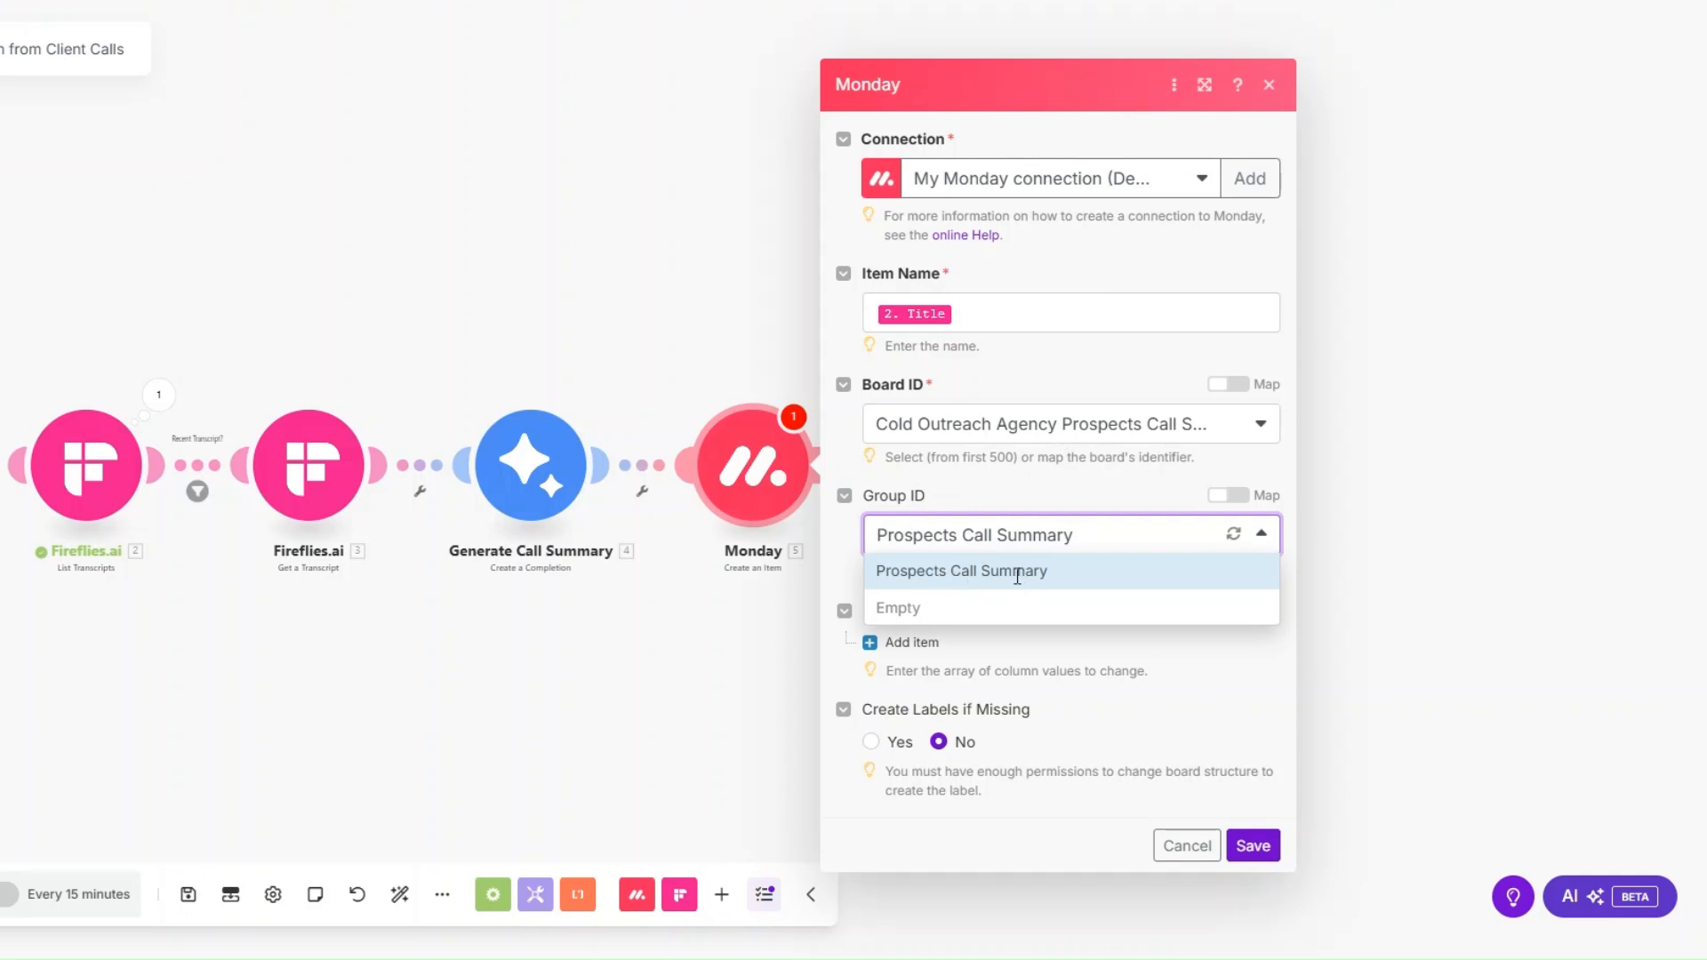
pyautogui.click(957, 573)
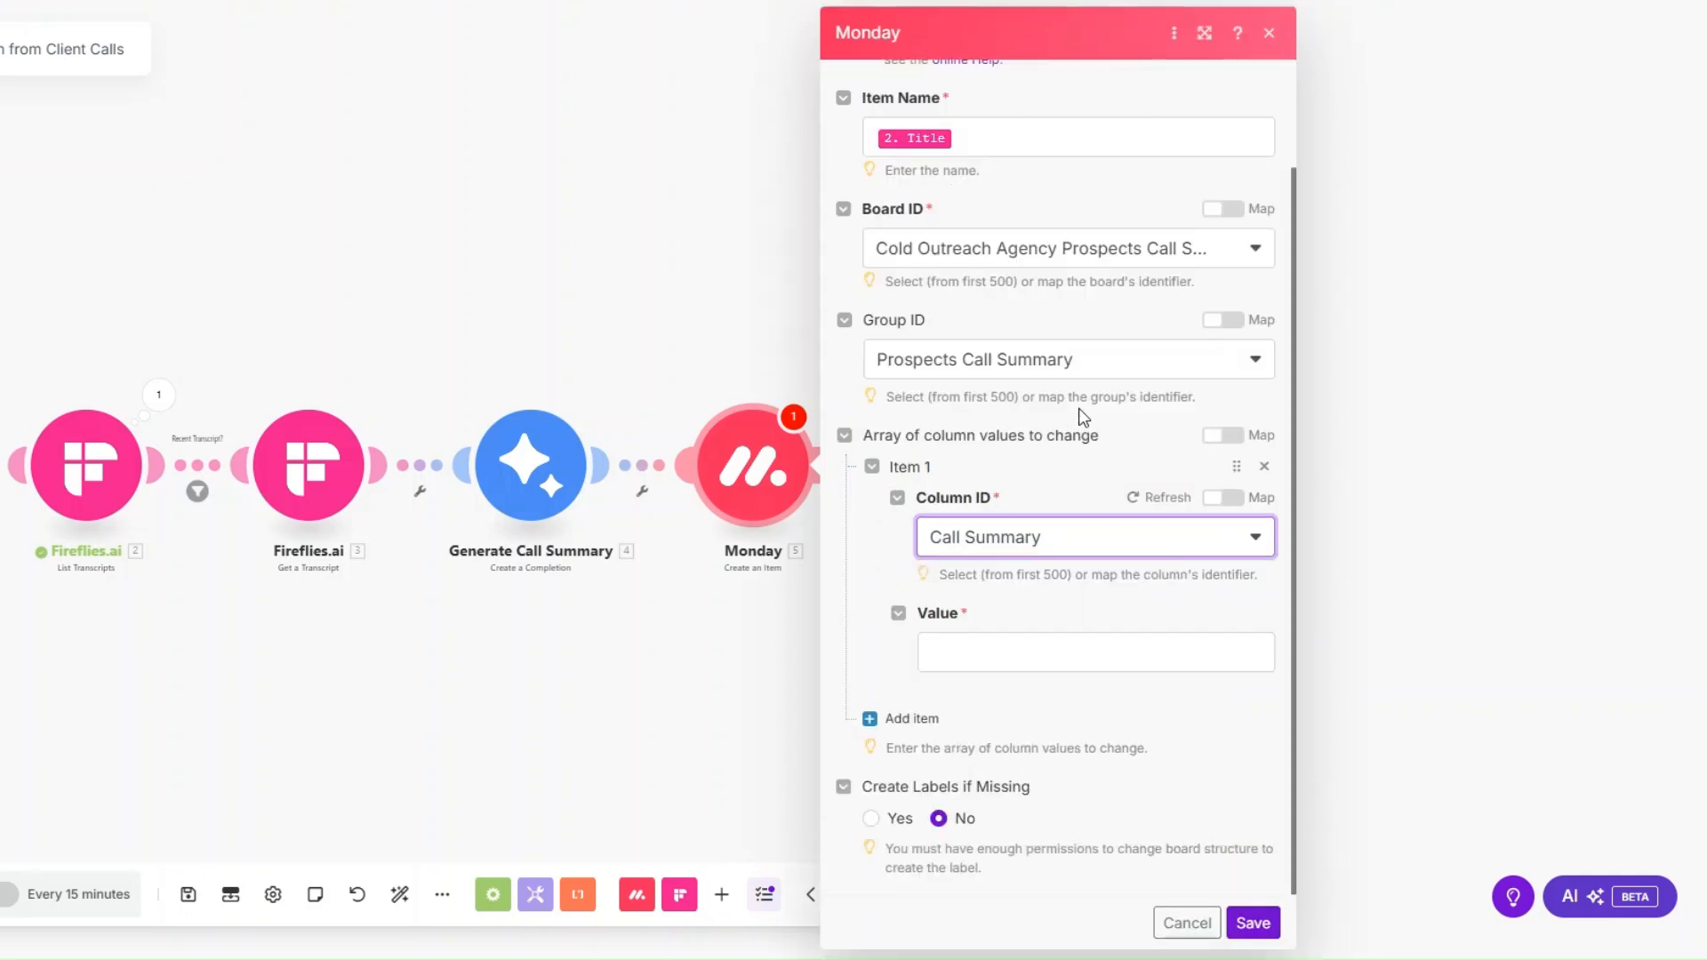
pyautogui.click(996, 645)
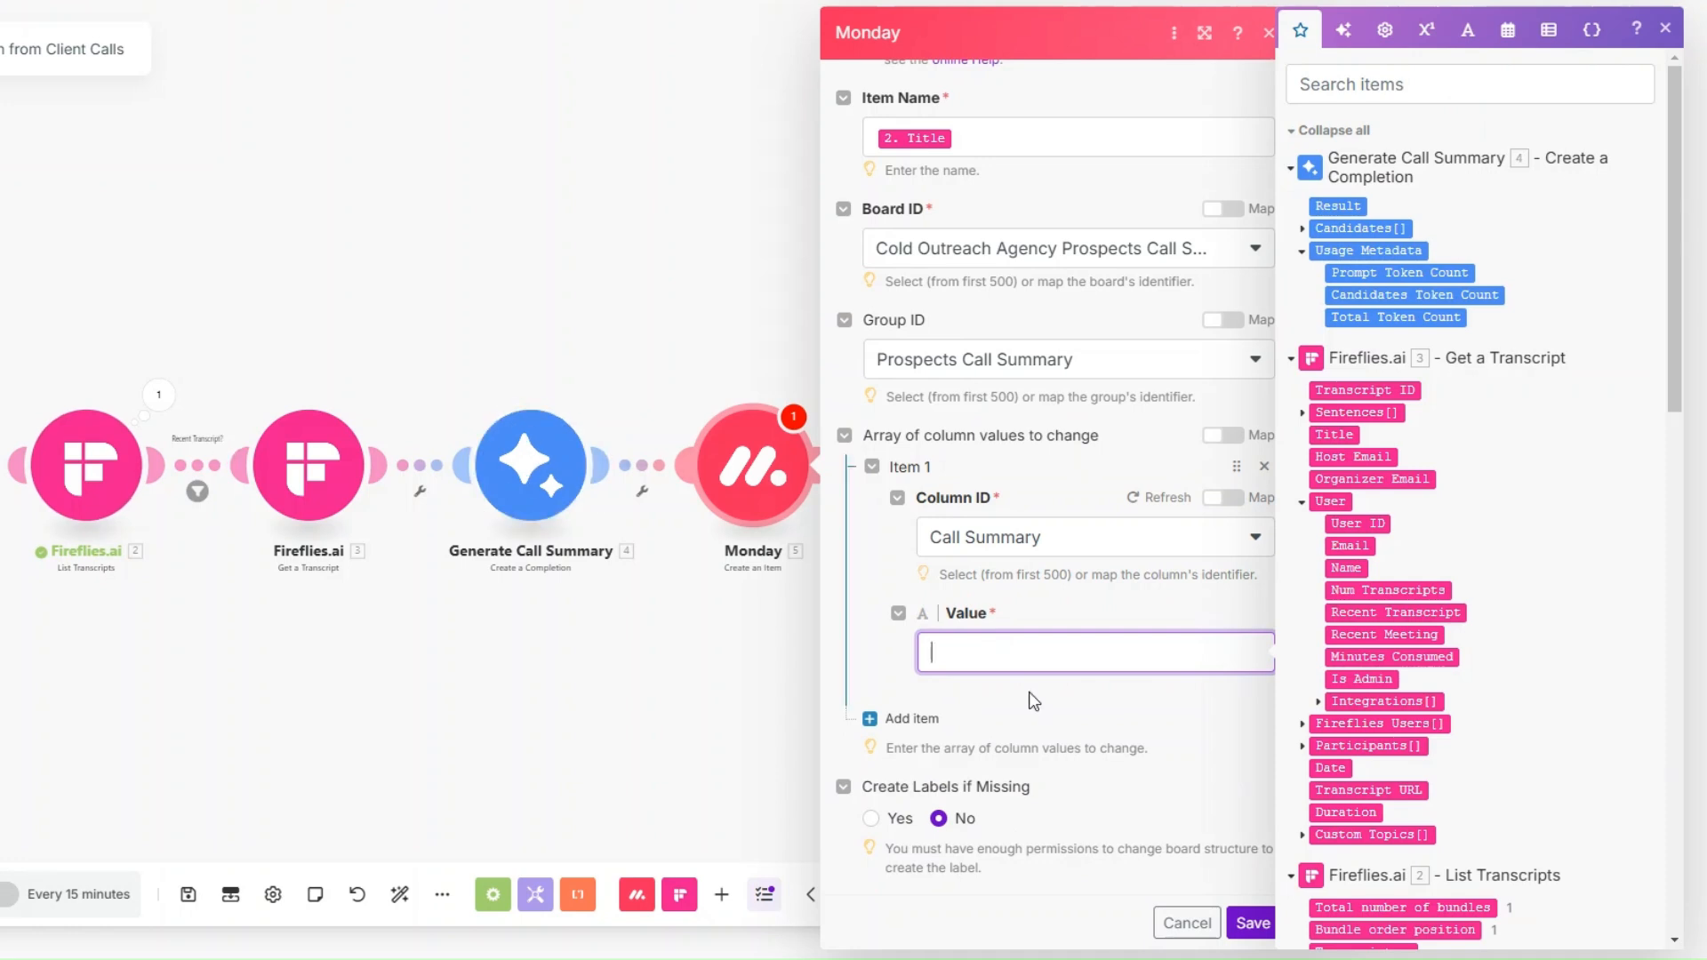
pyautogui.click(1338, 206)
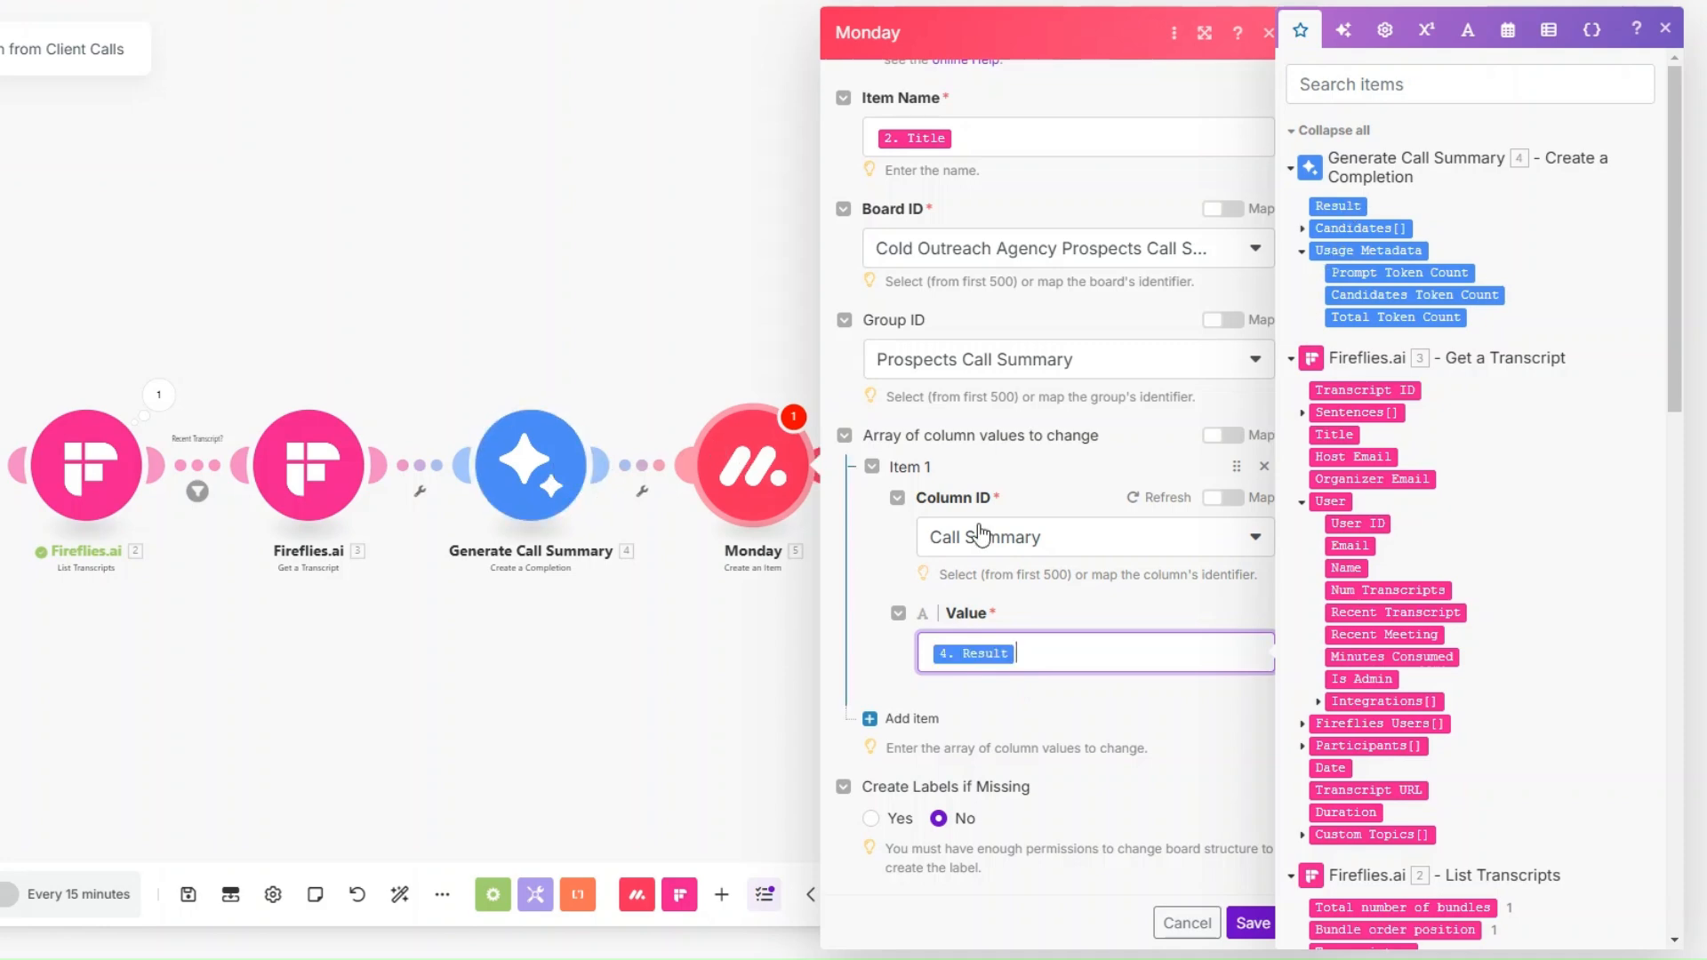
# Step: Add the Email column as a second item, mapping its Email and Text to the matching values of the Monday List Board's Items Email column
pyautogui.click(916, 716)
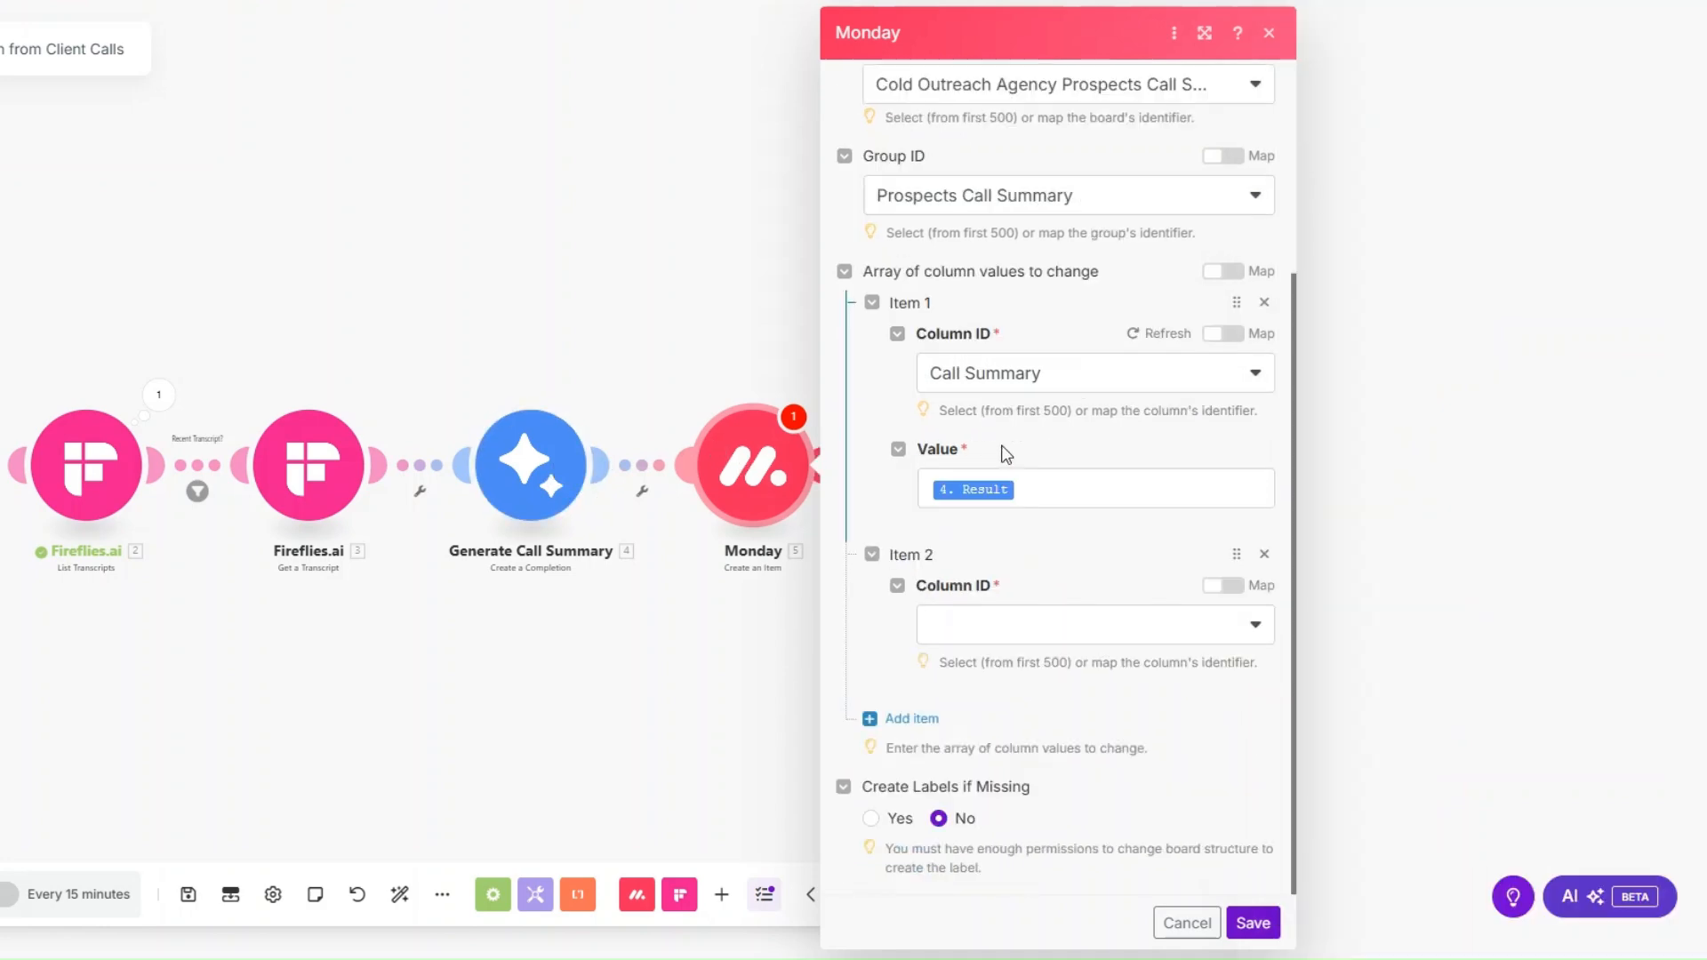
pyautogui.click(998, 626)
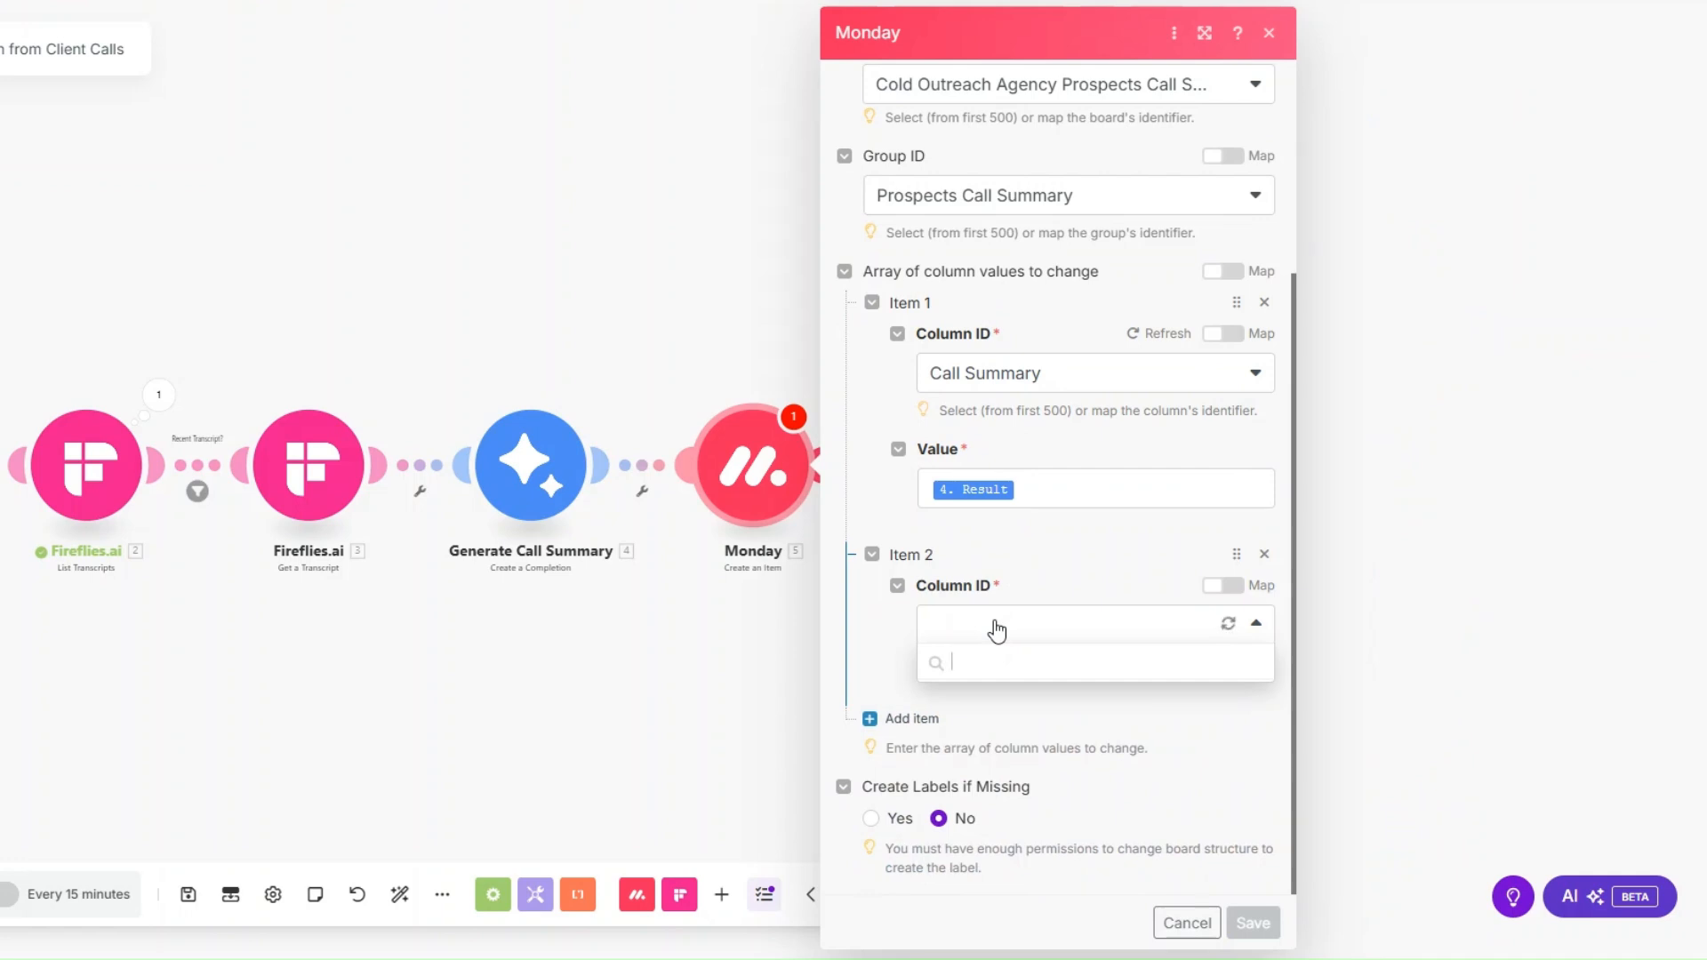
pyautogui.click(992, 702)
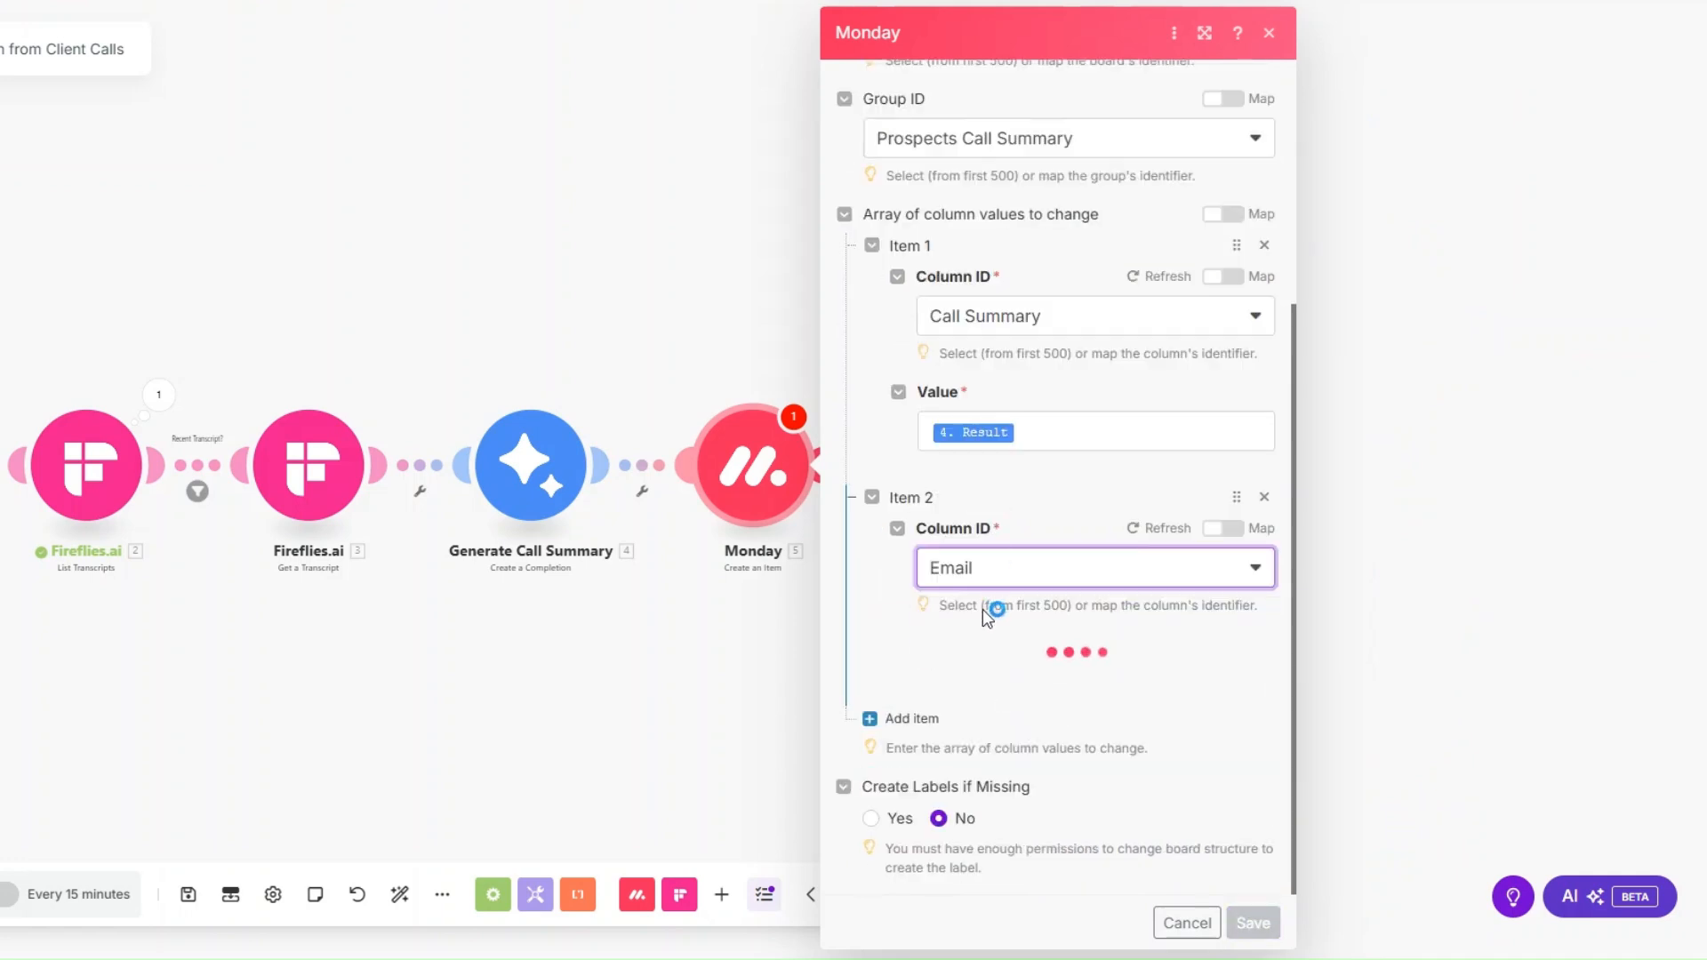
pyautogui.click(984, 711)
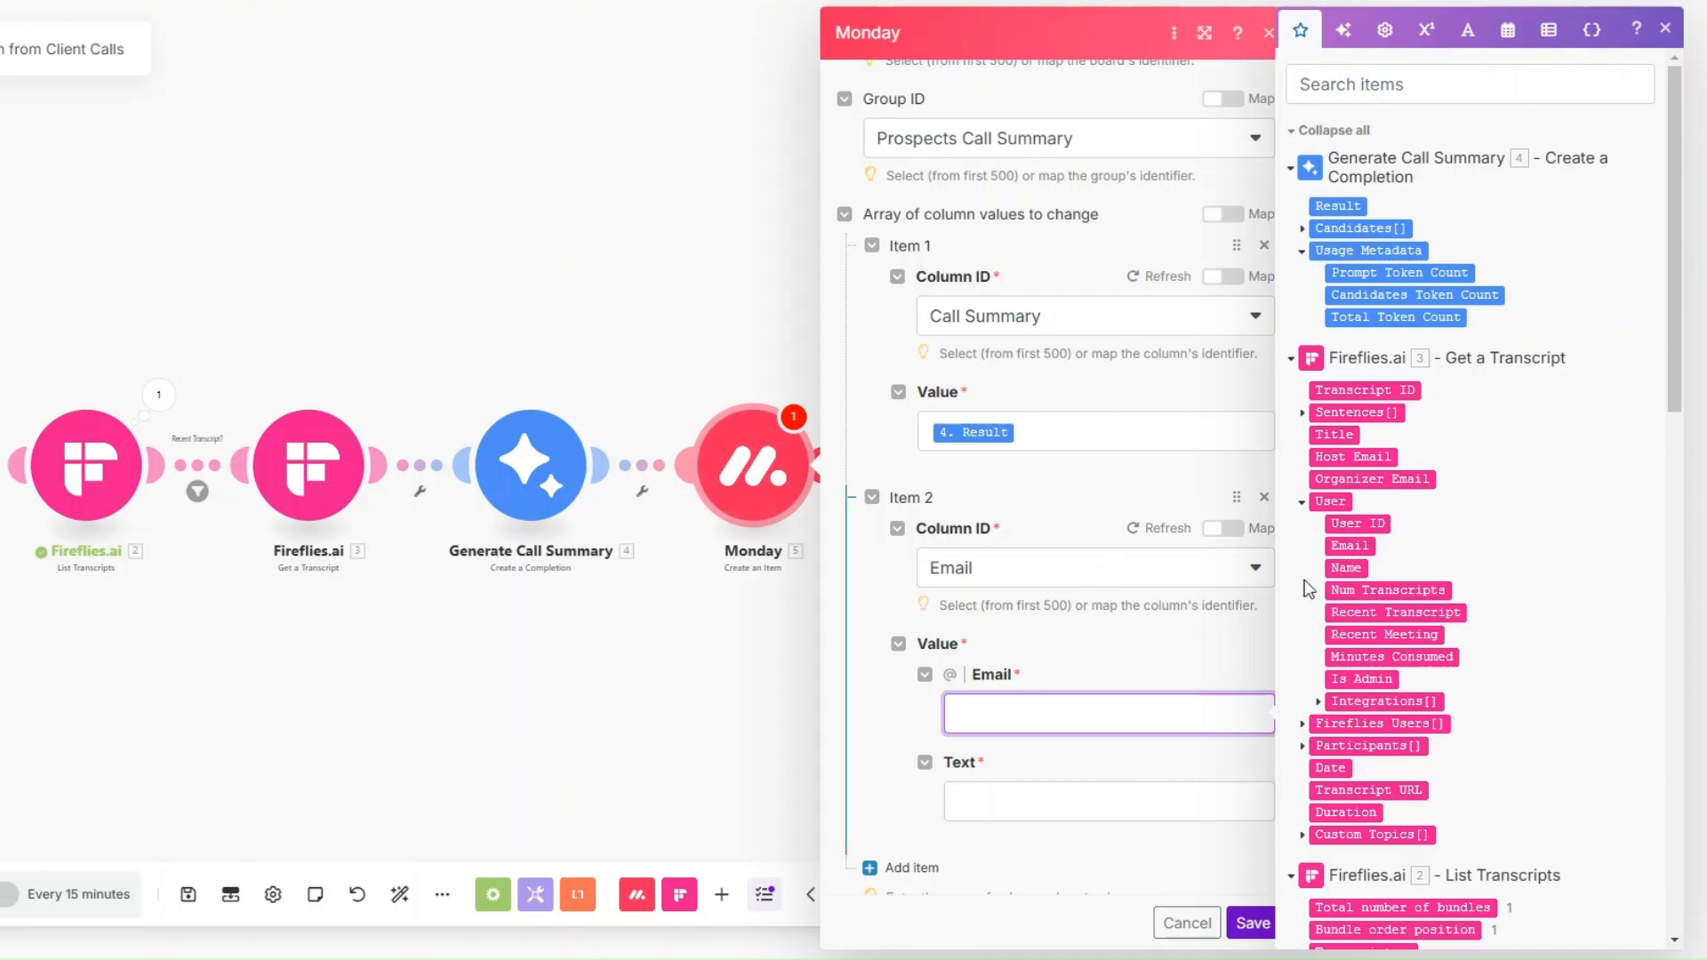
pyautogui.scroll(-15, 1422, 587)
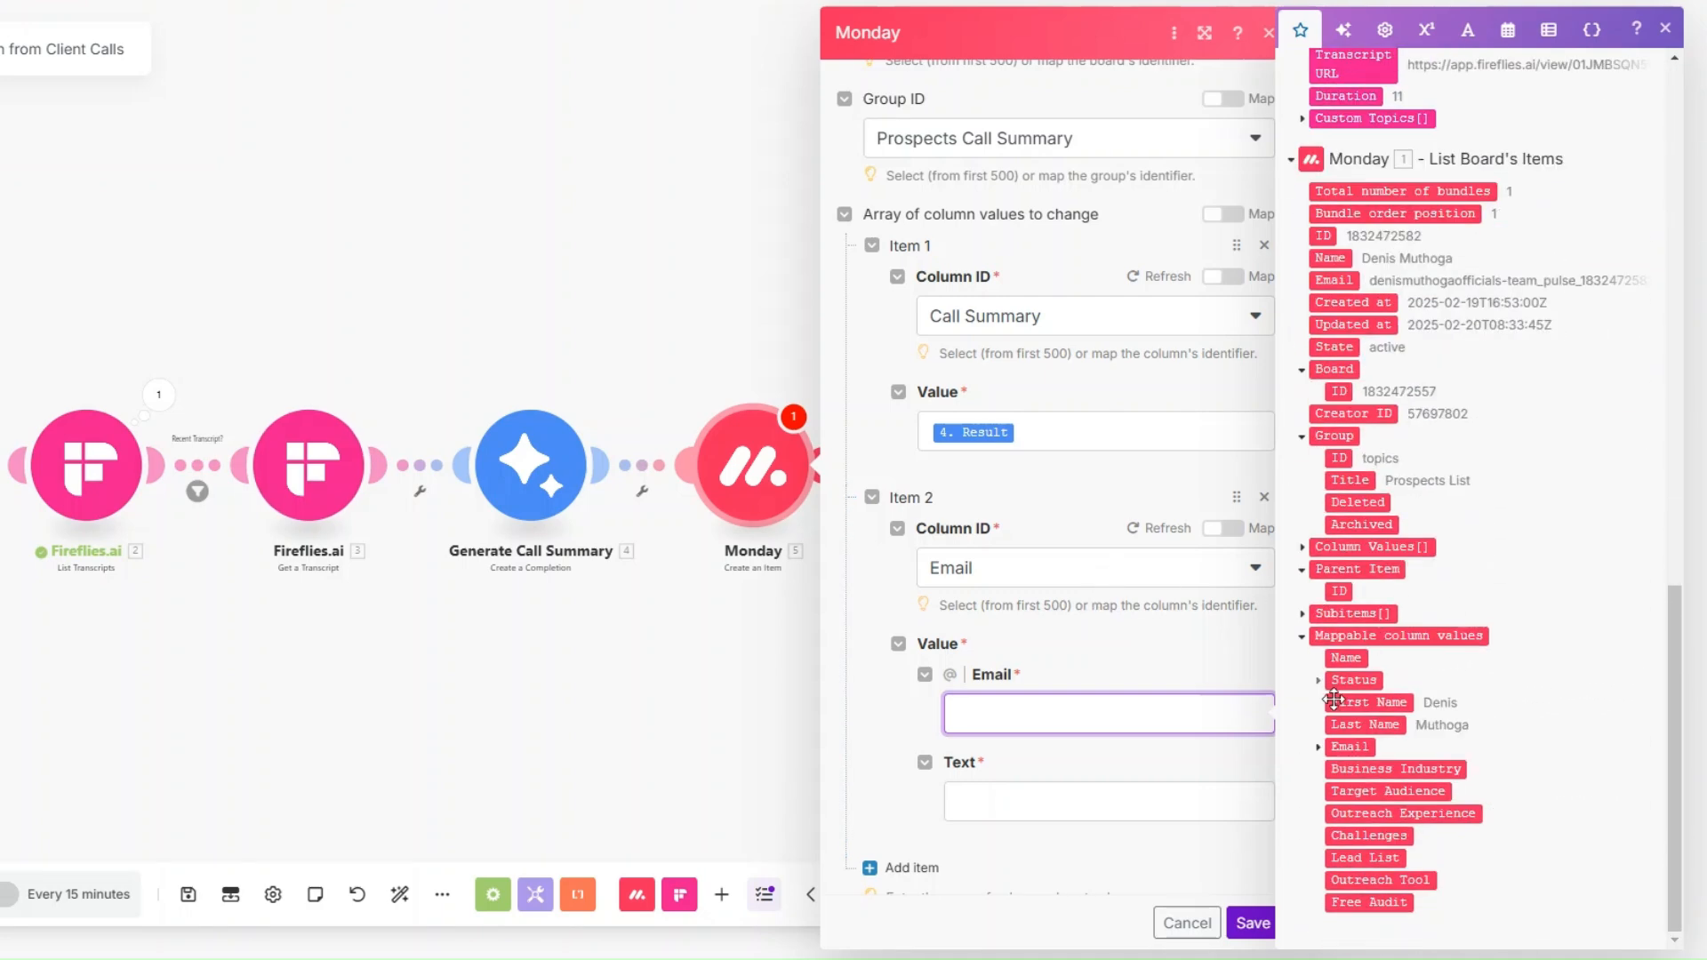
pyautogui.click(1318, 747)
pyautogui.click(1366, 770)
pyautogui.scroll(-2, 991, 669)
pyautogui.click(990, 668)
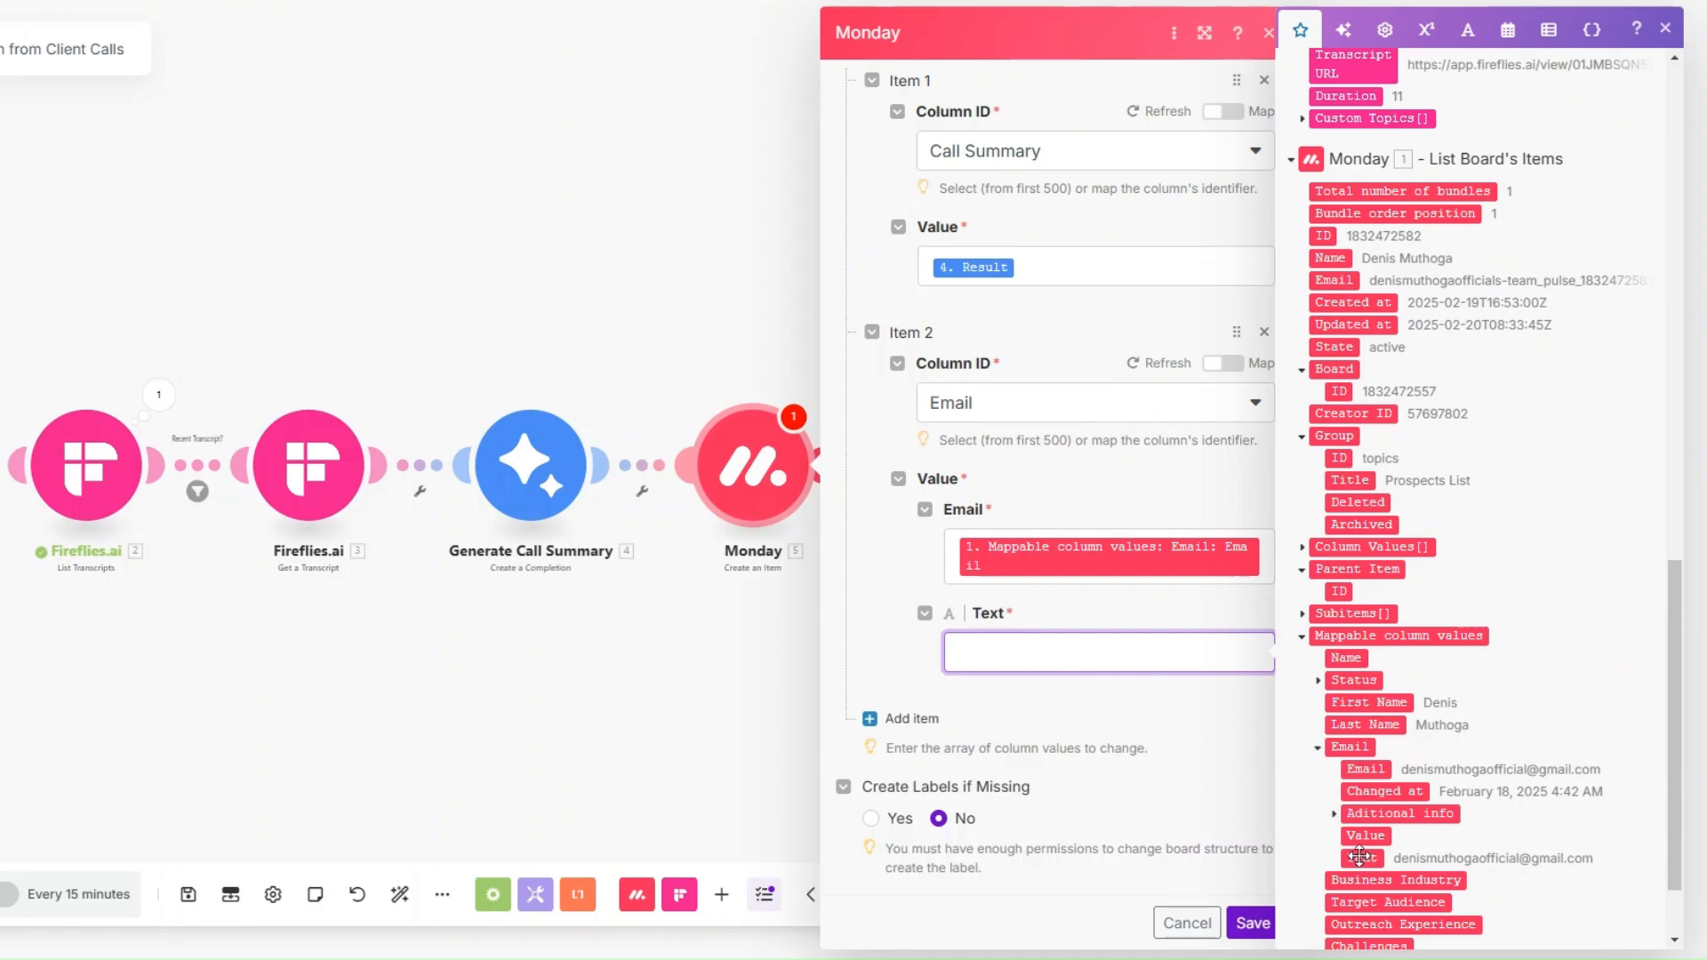
pyautogui.click(1360, 857)
# Step: Add the First Name column as a third item, mapping its value to First Name from the Monday List Board's Items
pyautogui.click(903, 745)
pyautogui.scroll(-3, 1018, 533)
pyautogui.click(987, 622)
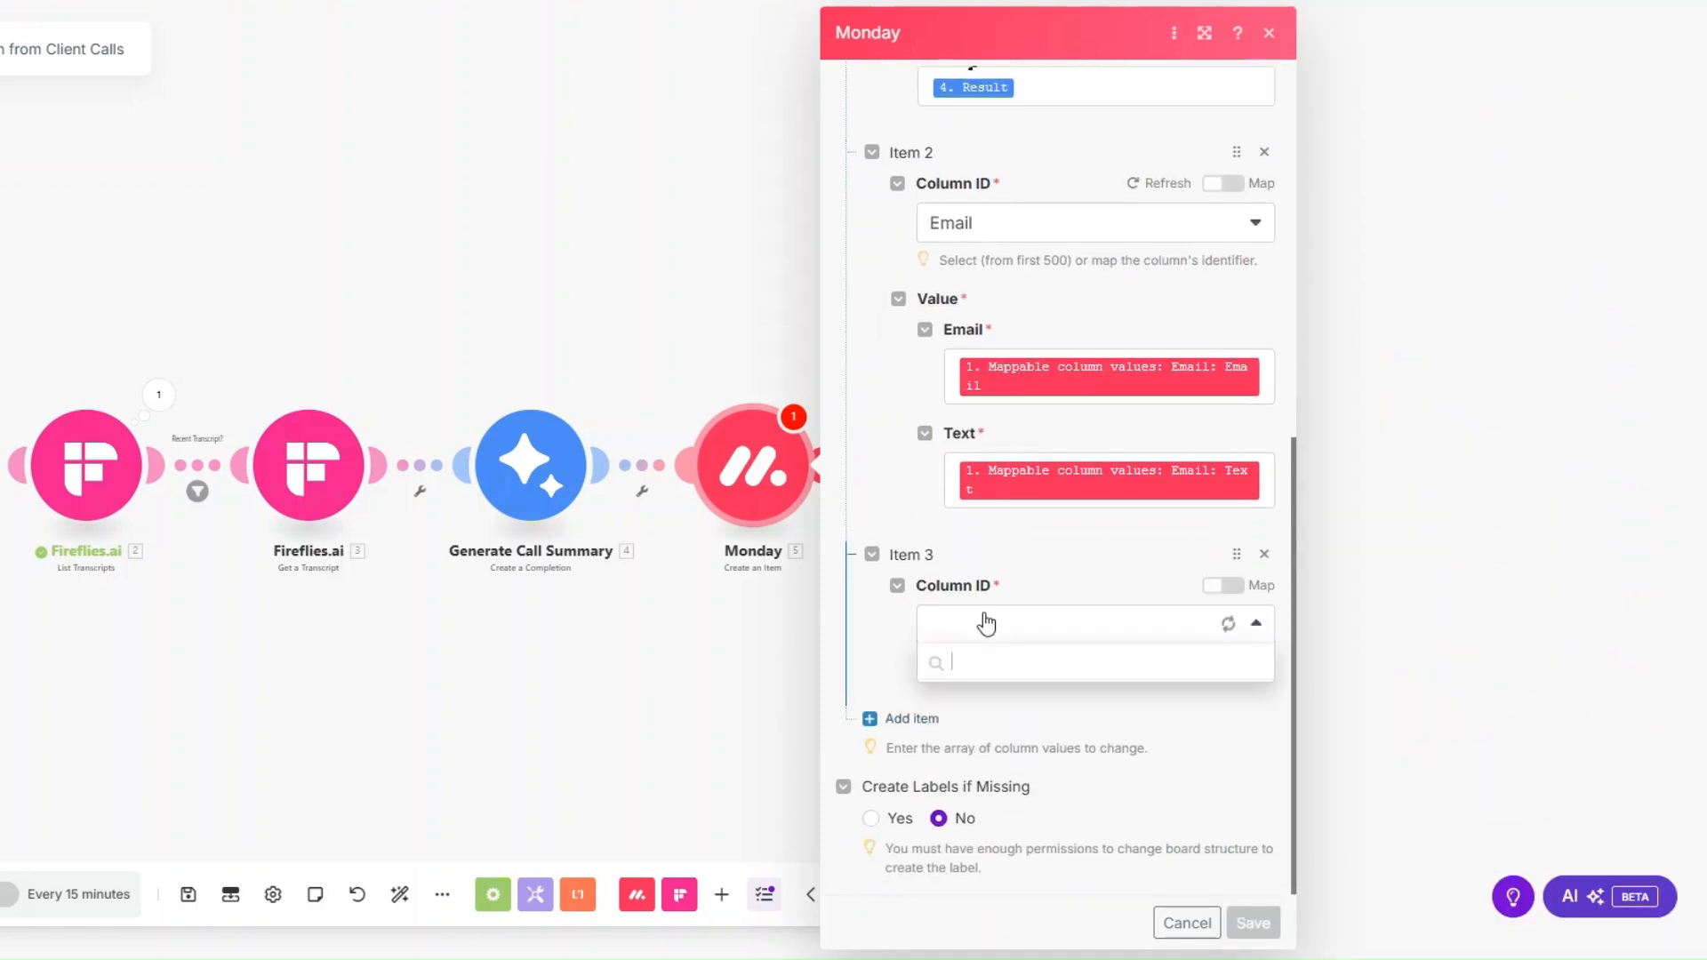
pyautogui.click(974, 731)
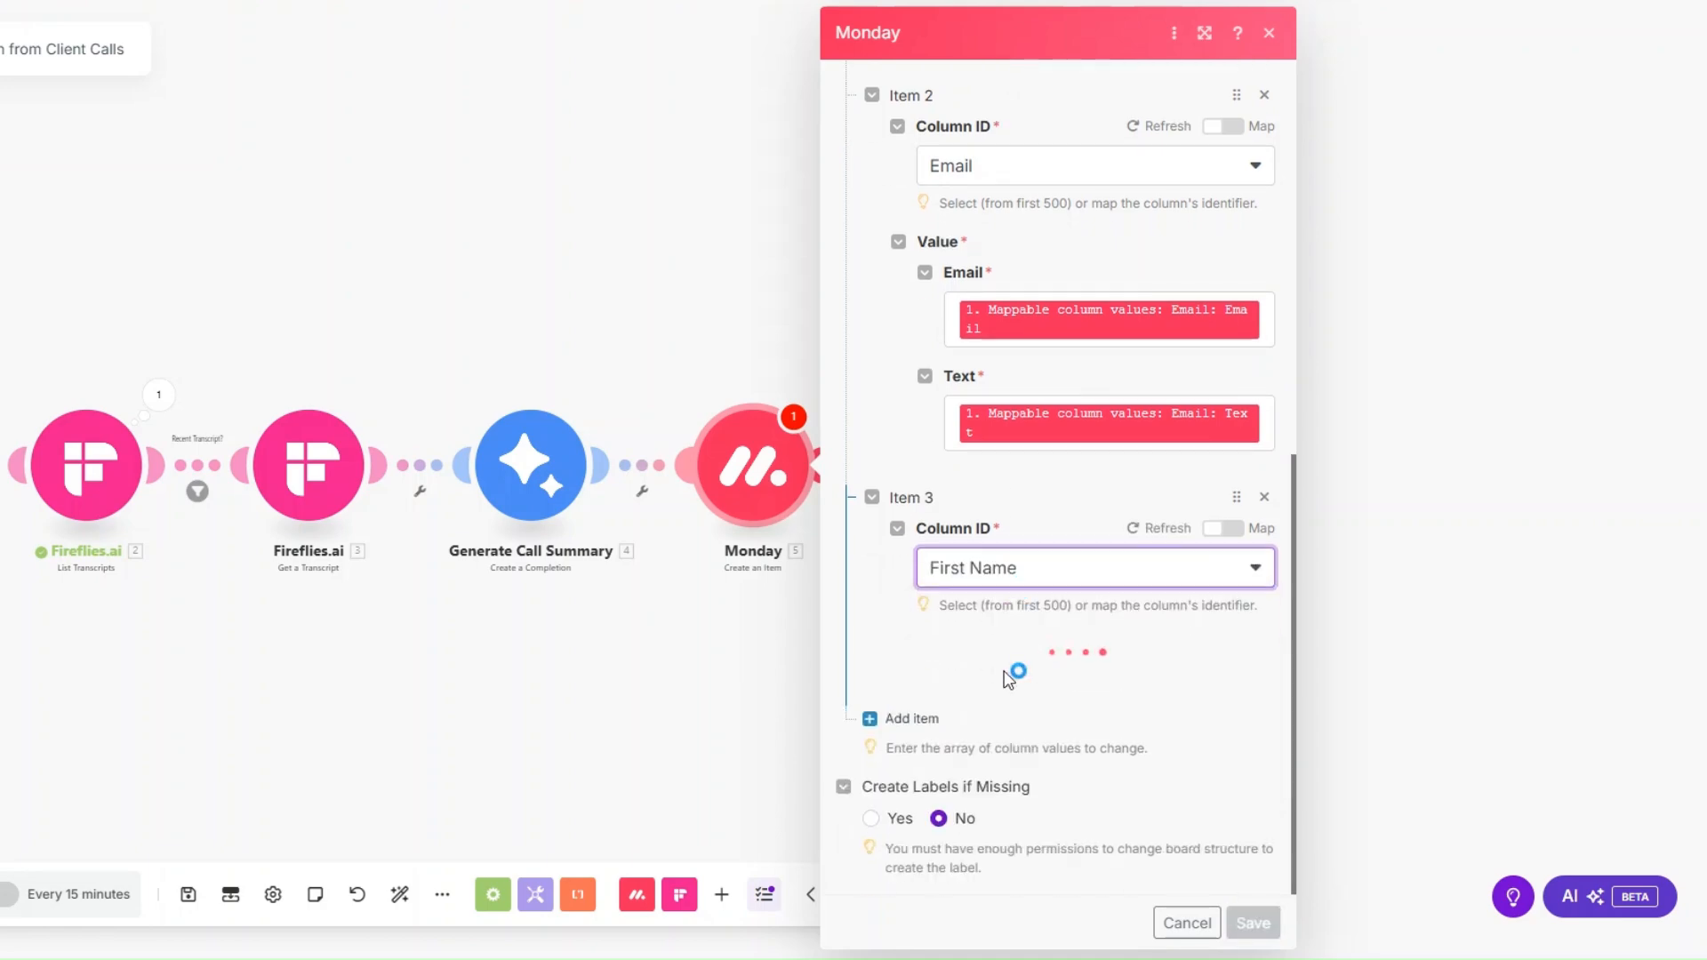
pyautogui.click(1055, 673)
pyautogui.moveTo(1672, 425); pyautogui.dragTo(1662, 898)
pyautogui.click(1368, 709)
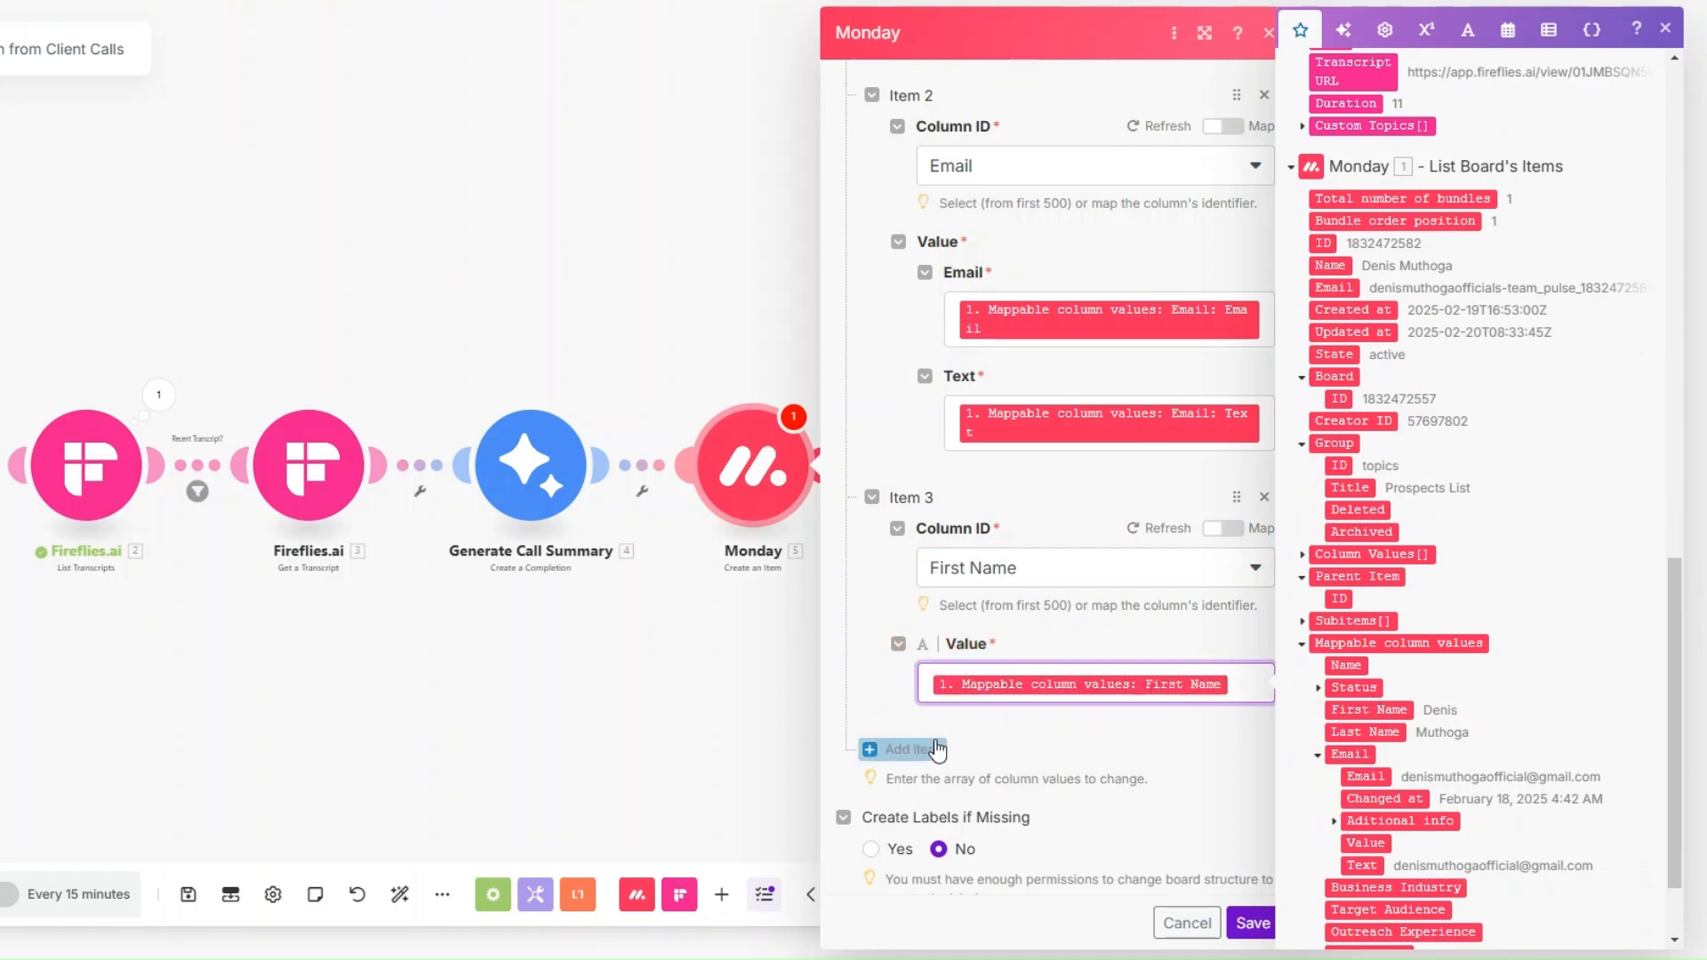
# Step: Add the Last Name column as a fourth item mapped to the List Board's Items Last Name, and save the module
pyautogui.click(909, 749)
pyautogui.click(1053, 622)
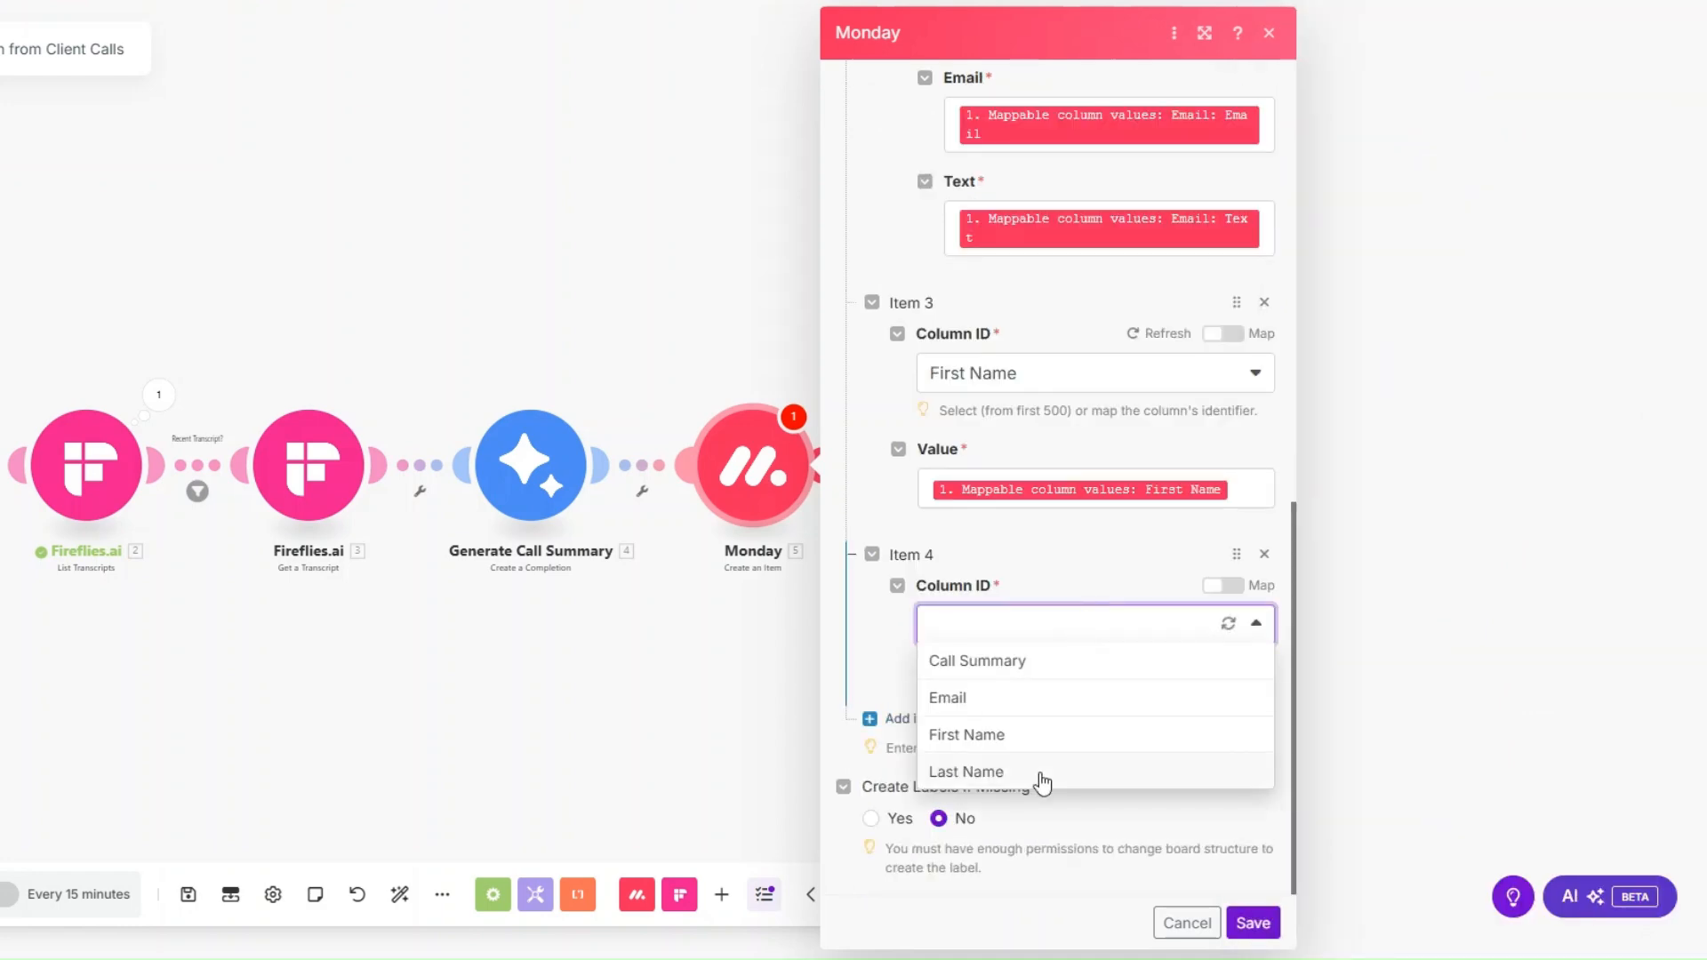
pyautogui.click(1037, 773)
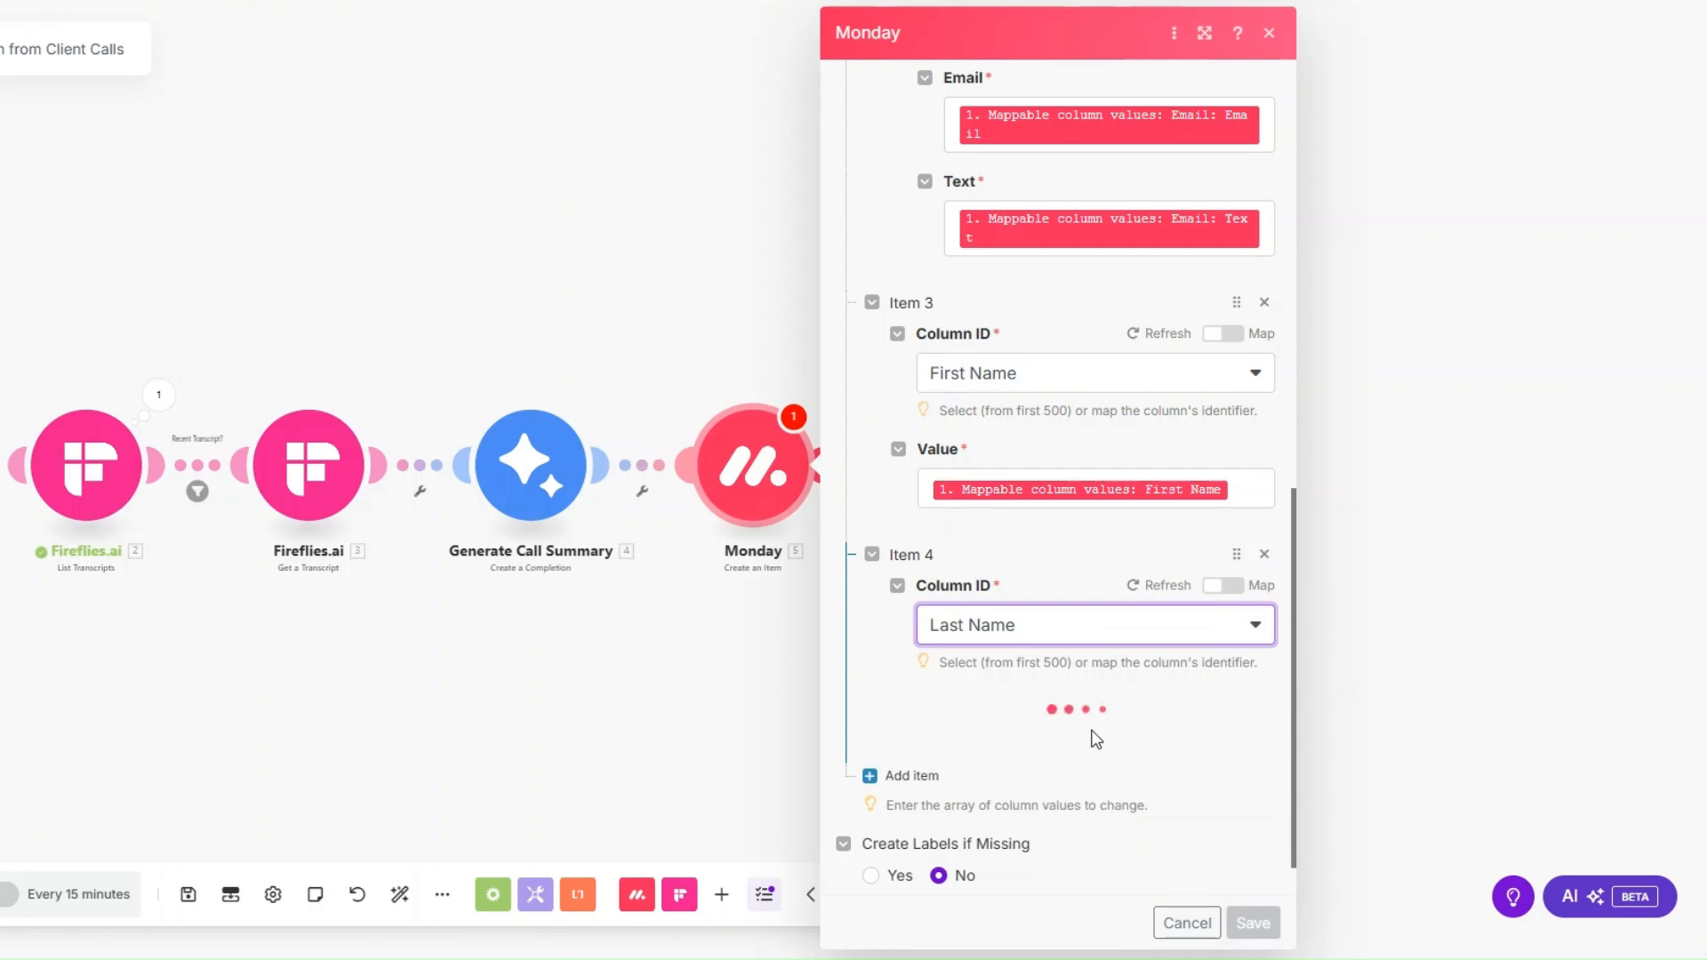
pyautogui.click(1107, 734)
pyautogui.moveTo(1675, 381); pyautogui.dragTo(1637, 872)
pyautogui.click(1387, 730)
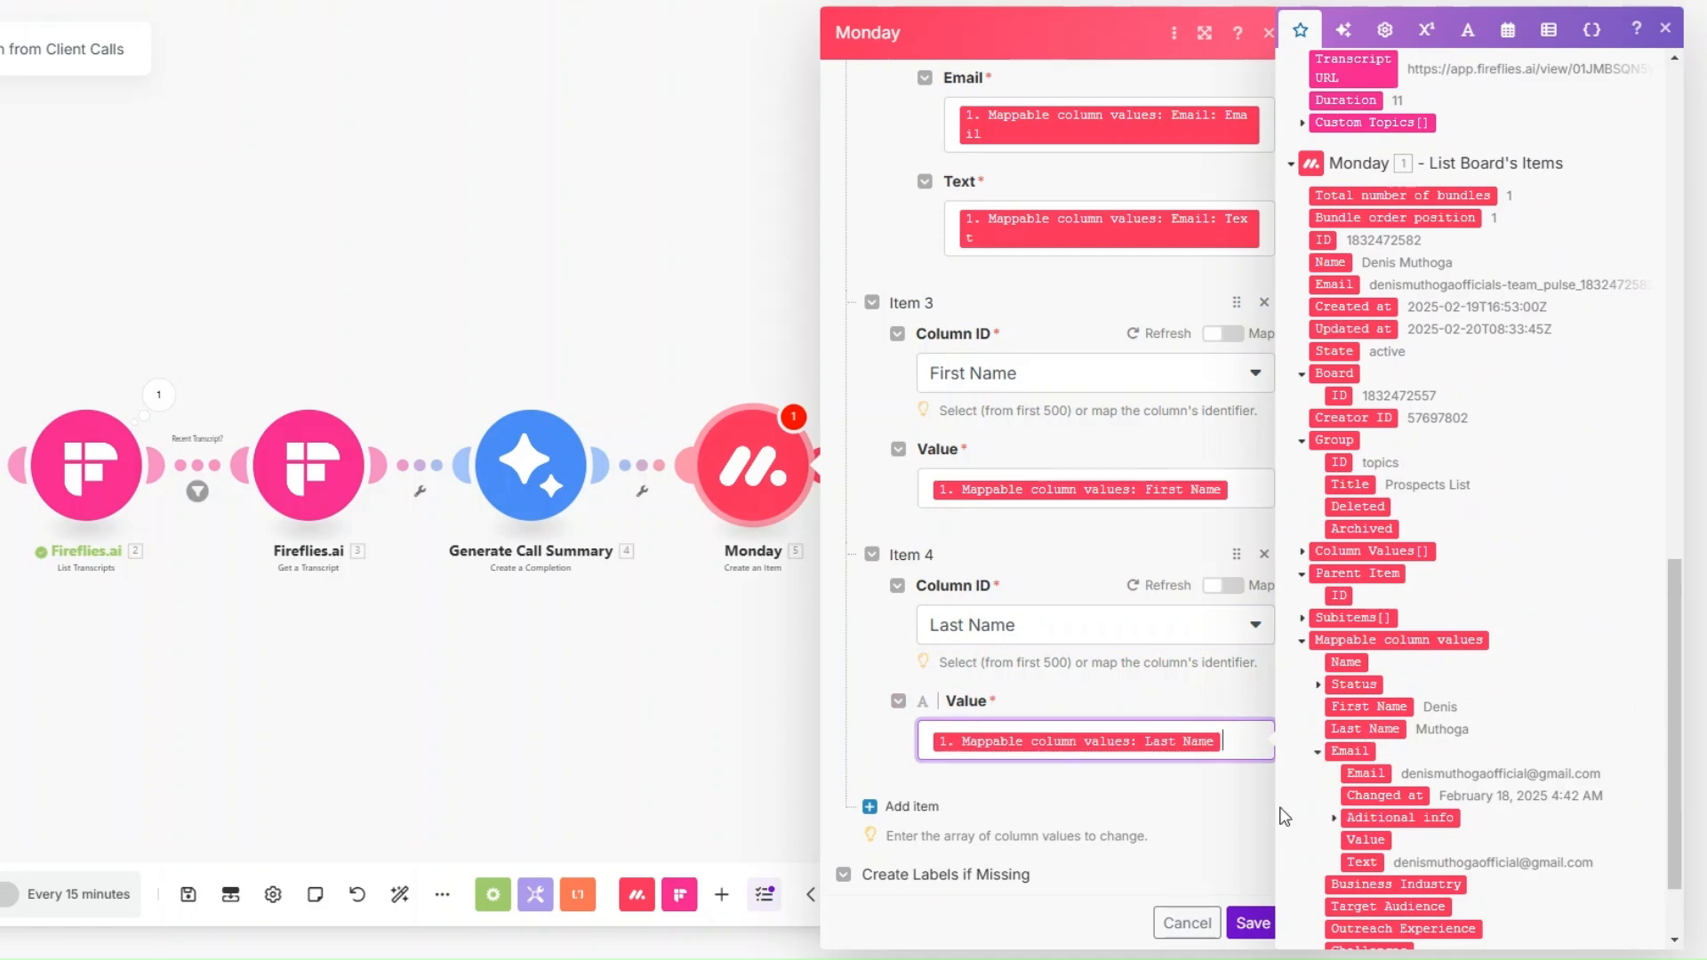
pyautogui.click(1261, 926)
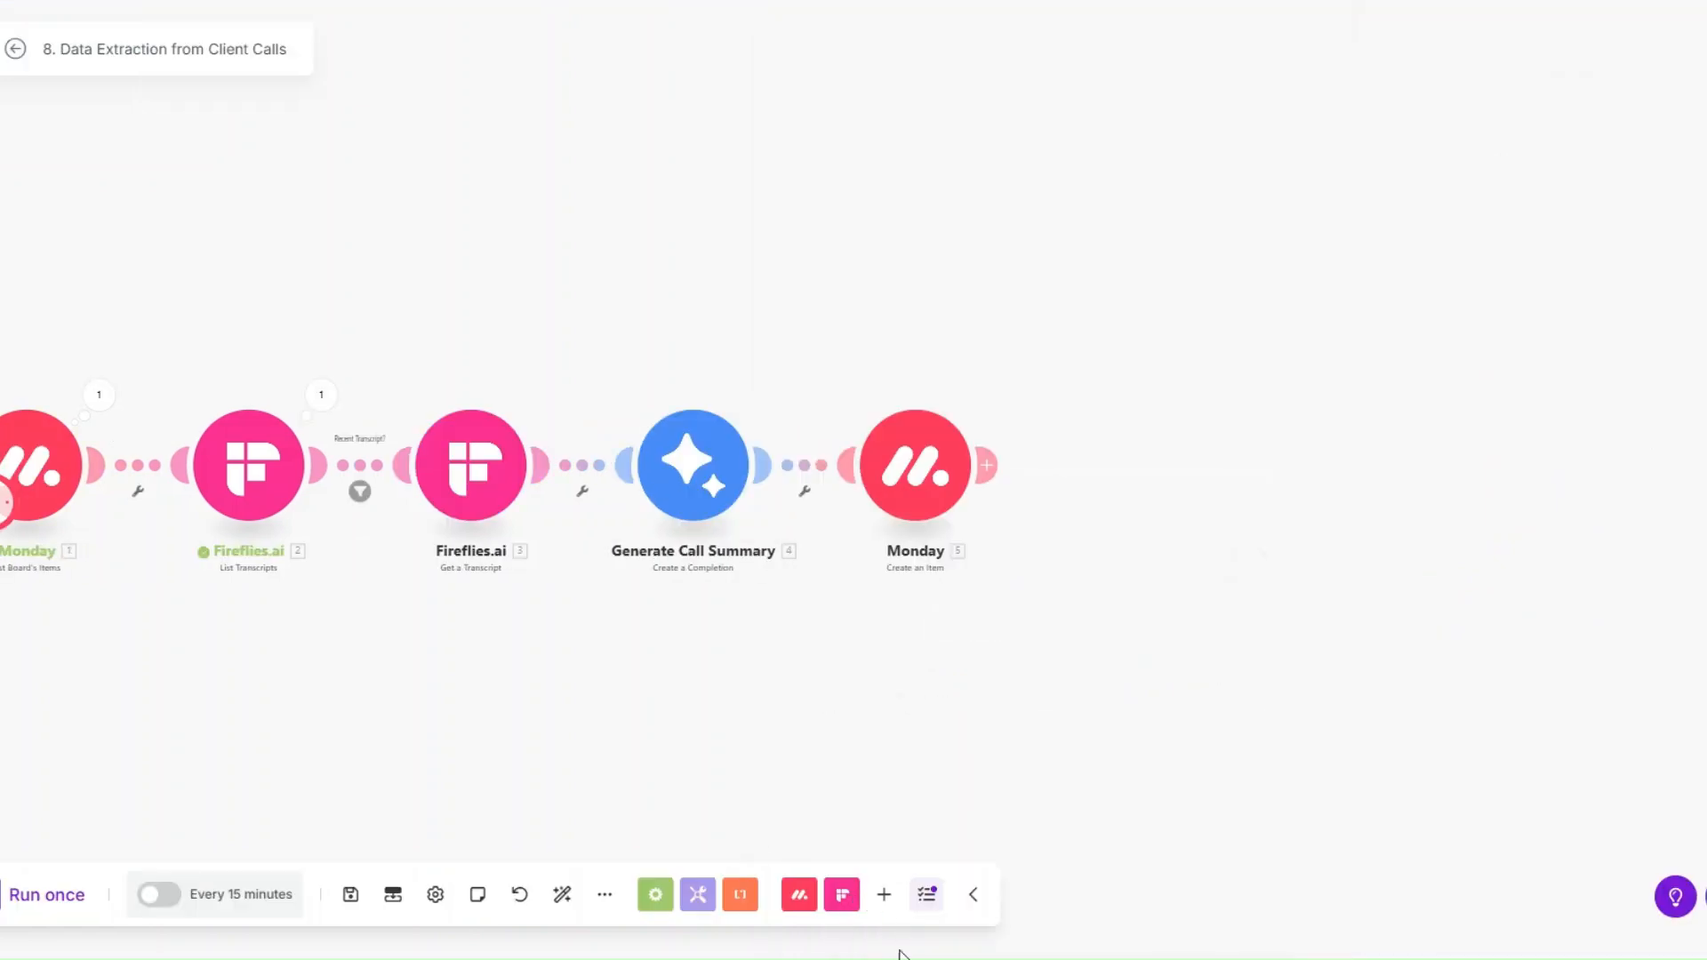
# Step: Auto-align the scenario's modules and run the scenario once
pyautogui.click(562, 897)
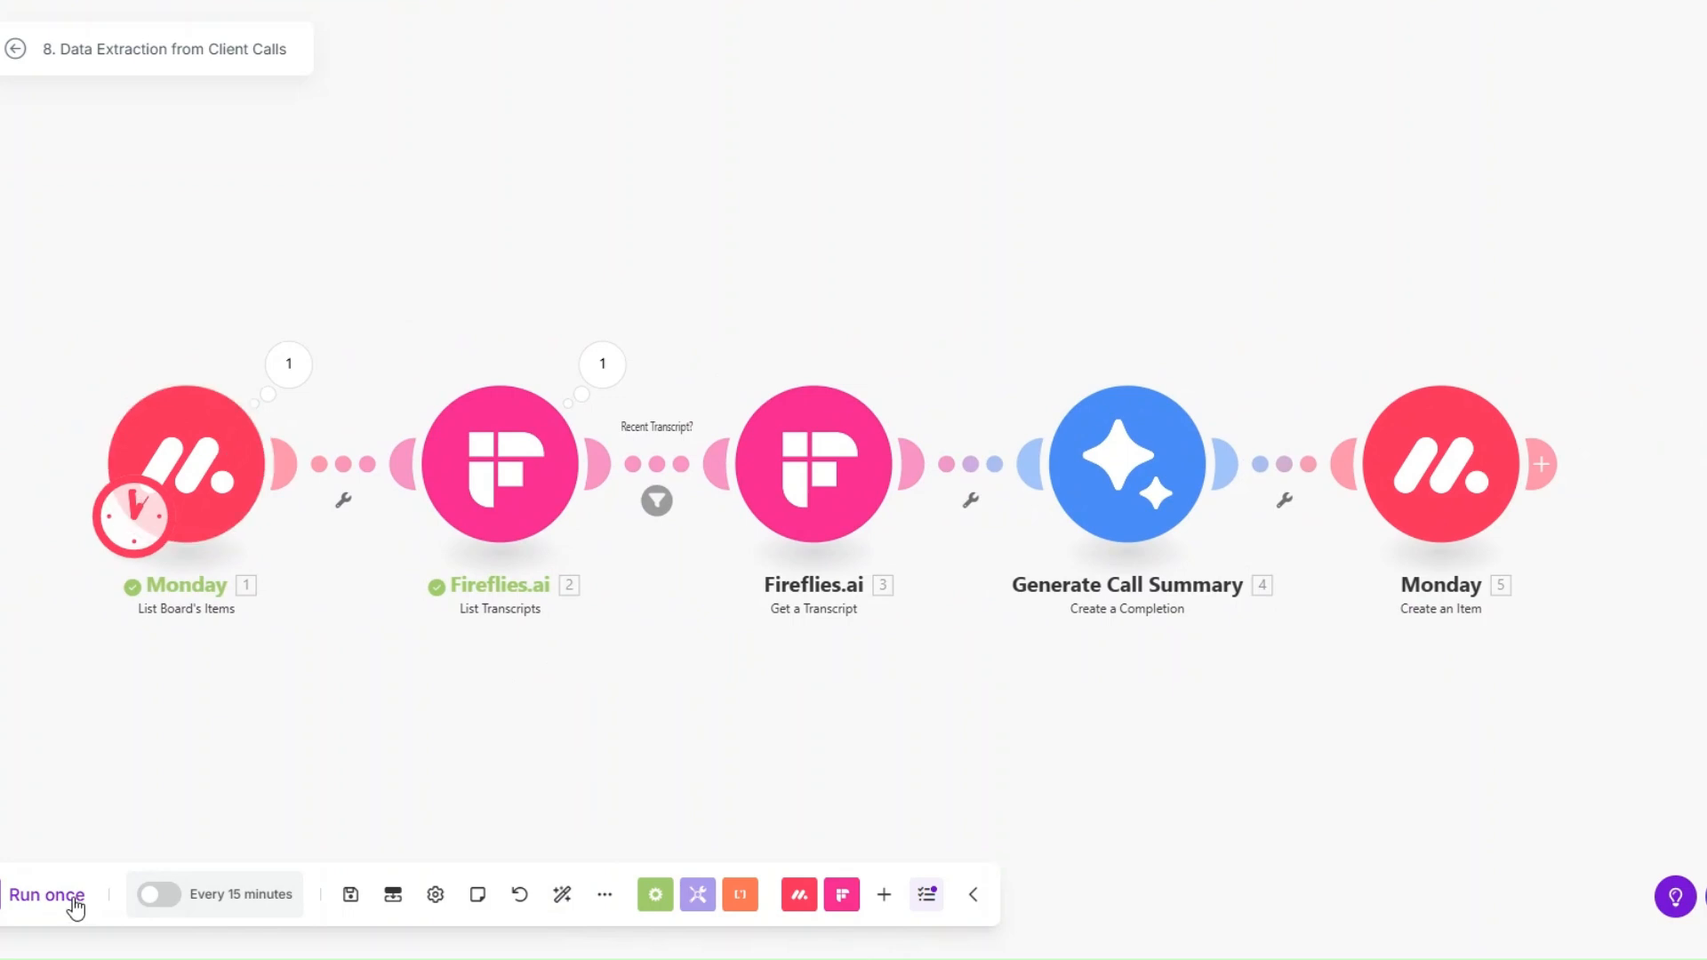
pyautogui.click(75, 899)
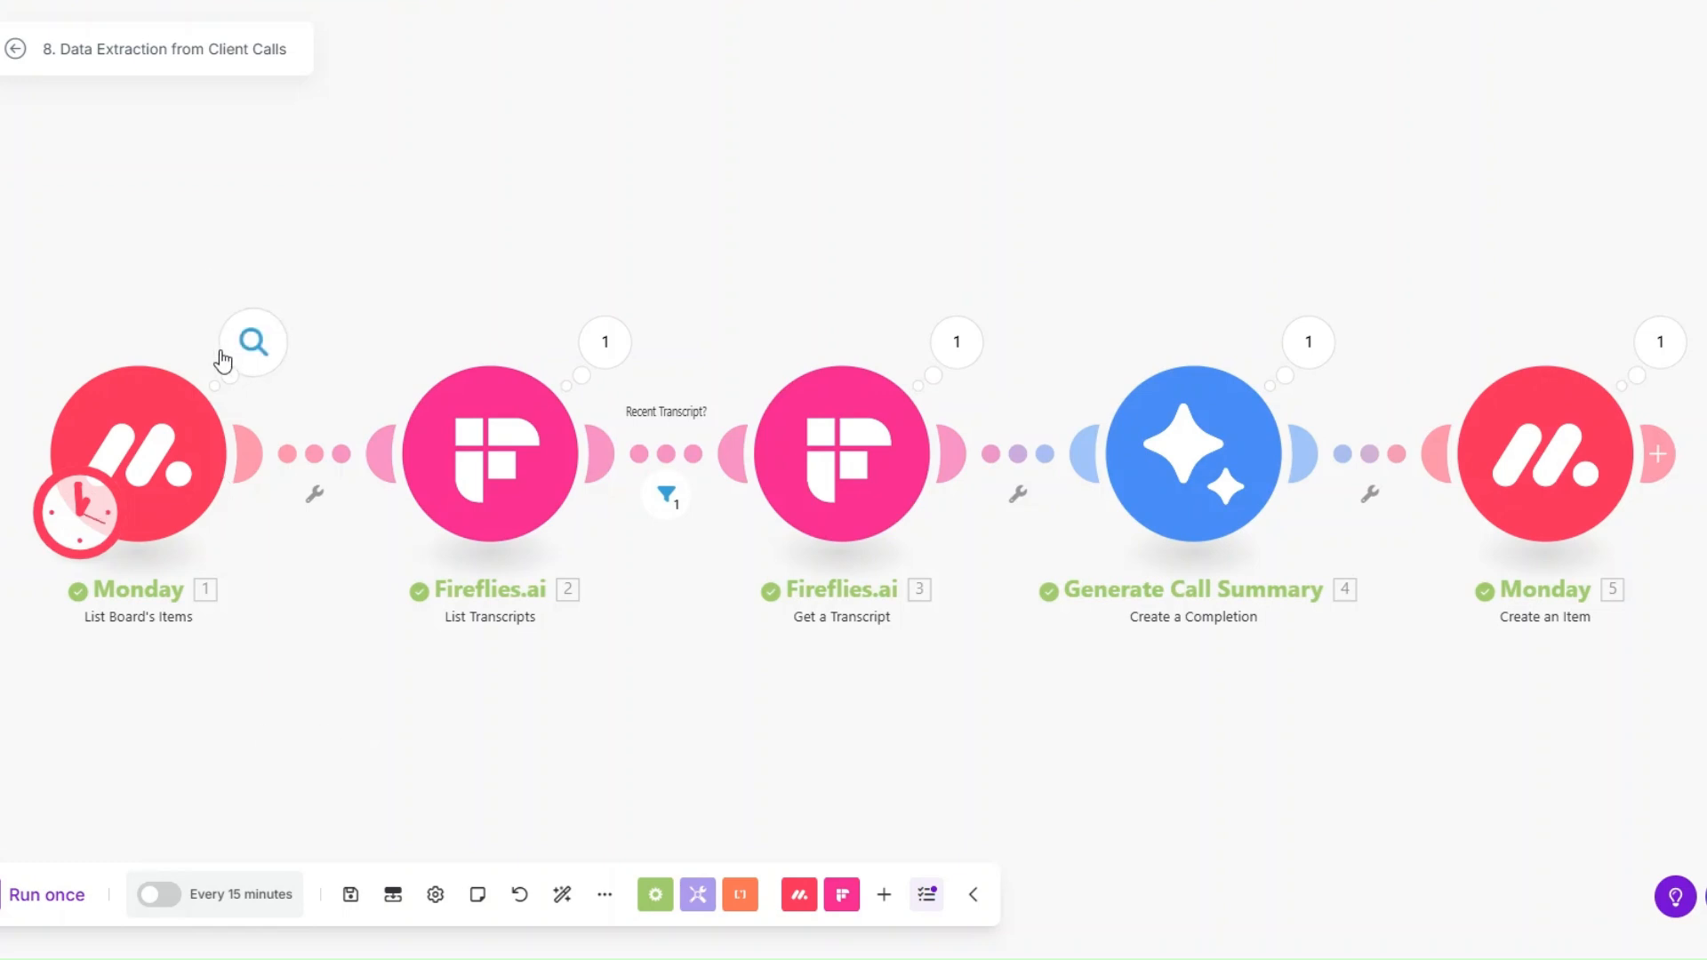
# Step: Examine the List Board's Items output bundle and the Call Summary cell on the Cold Outreach Agency Prospects Call Summary board
pyautogui.click(253, 341)
pyautogui.click(205, 301)
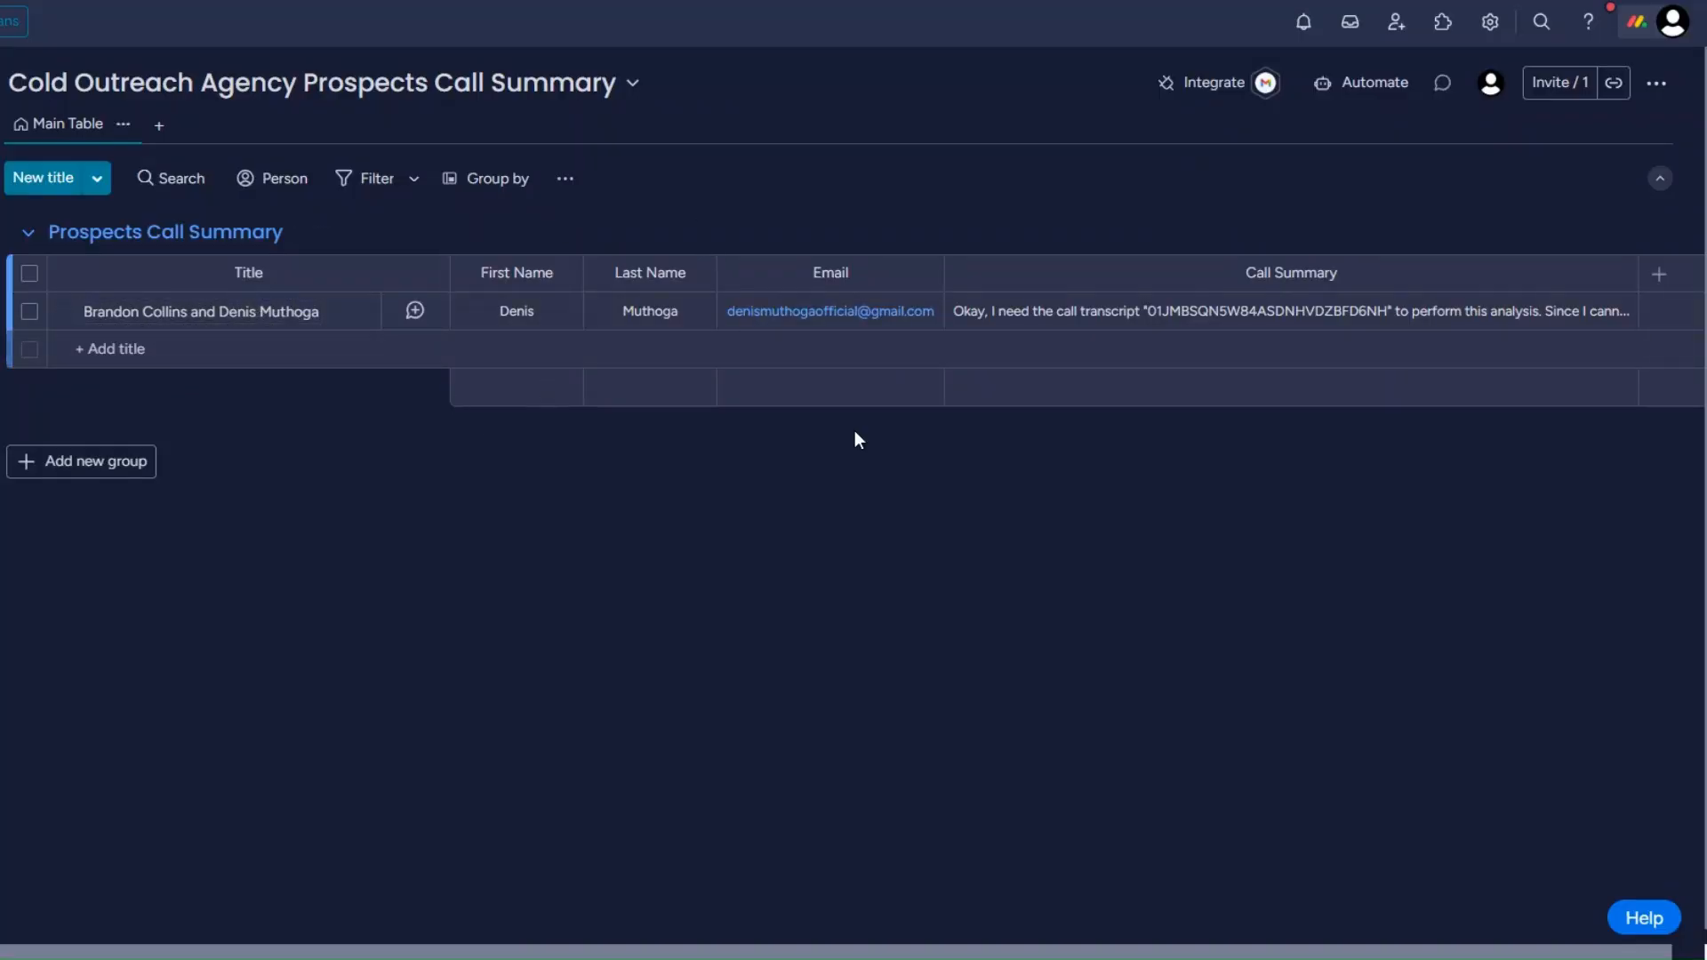
pyautogui.click(1119, 303)
pyautogui.press('Escape')
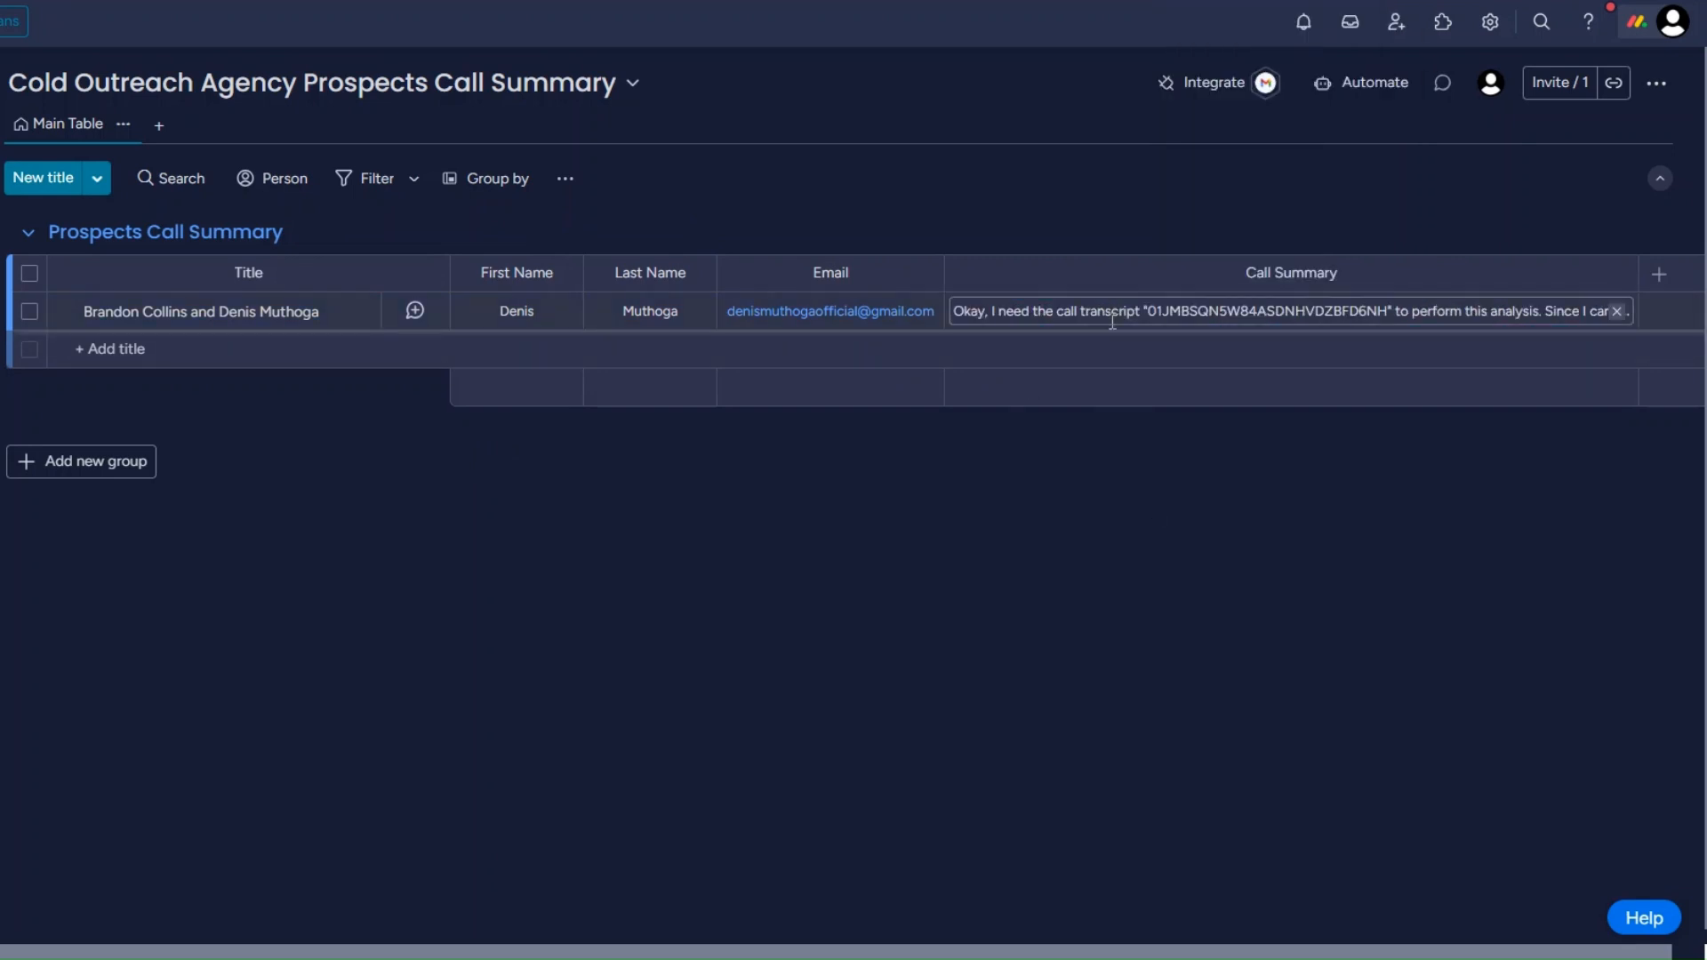
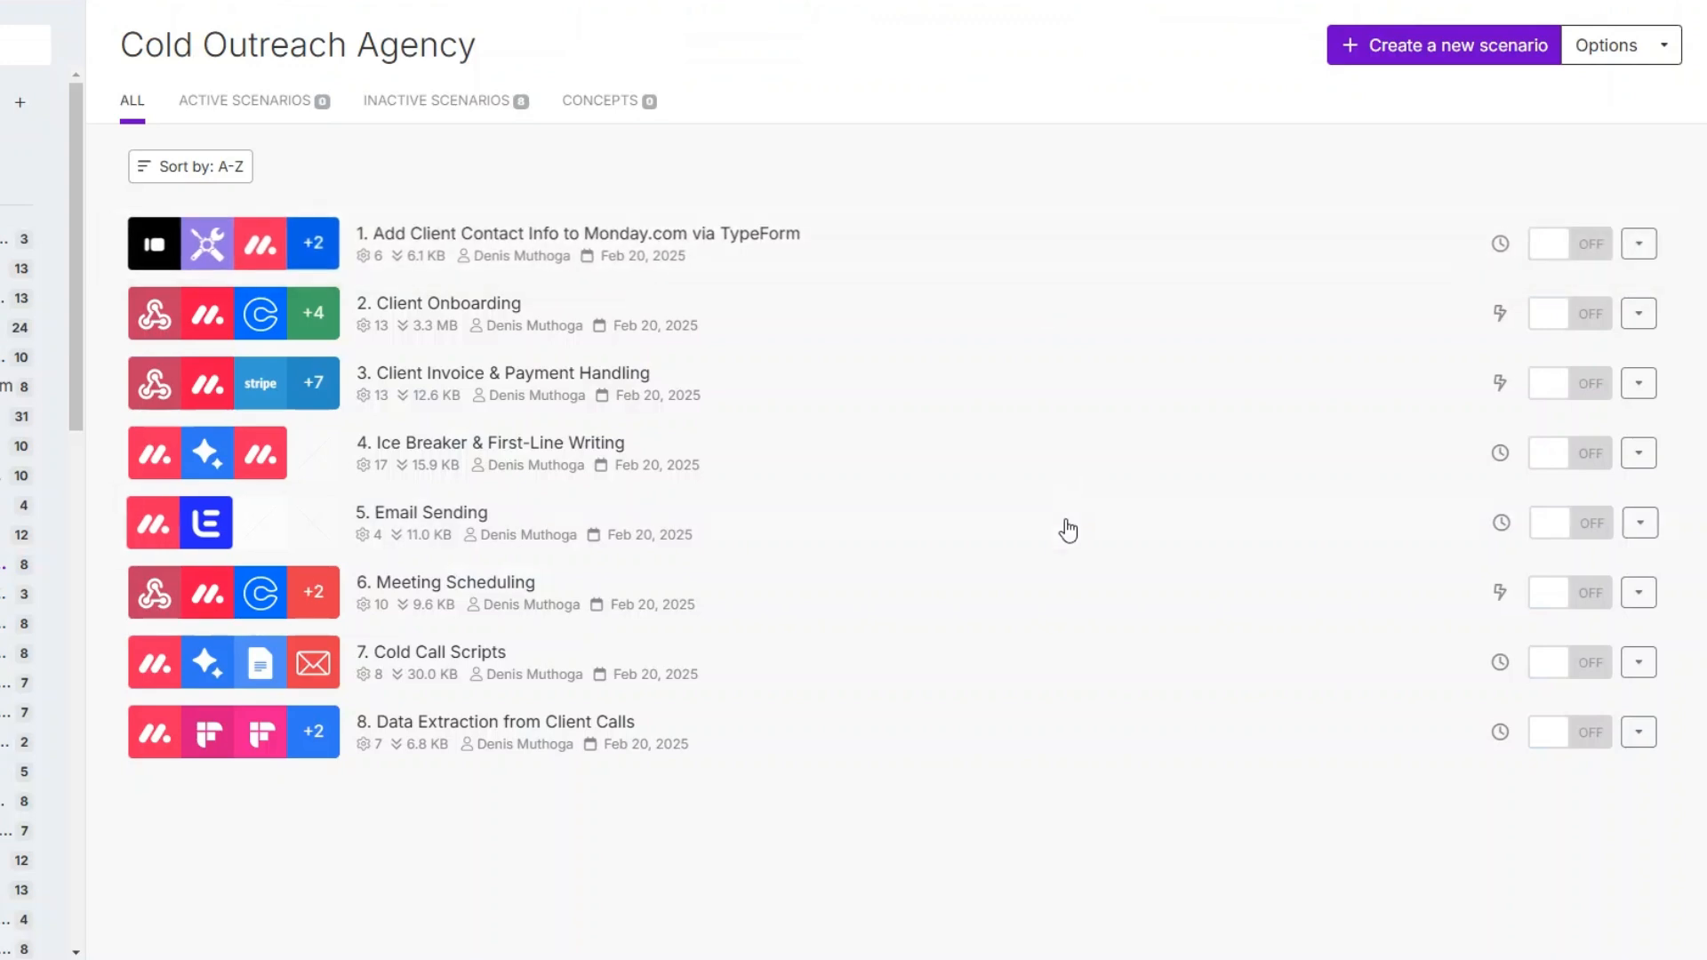
# Step: Create a new scenario named "9. Content Distribution" that starts with a WordPress Watch Posts trigger
pyautogui.click(1434, 48)
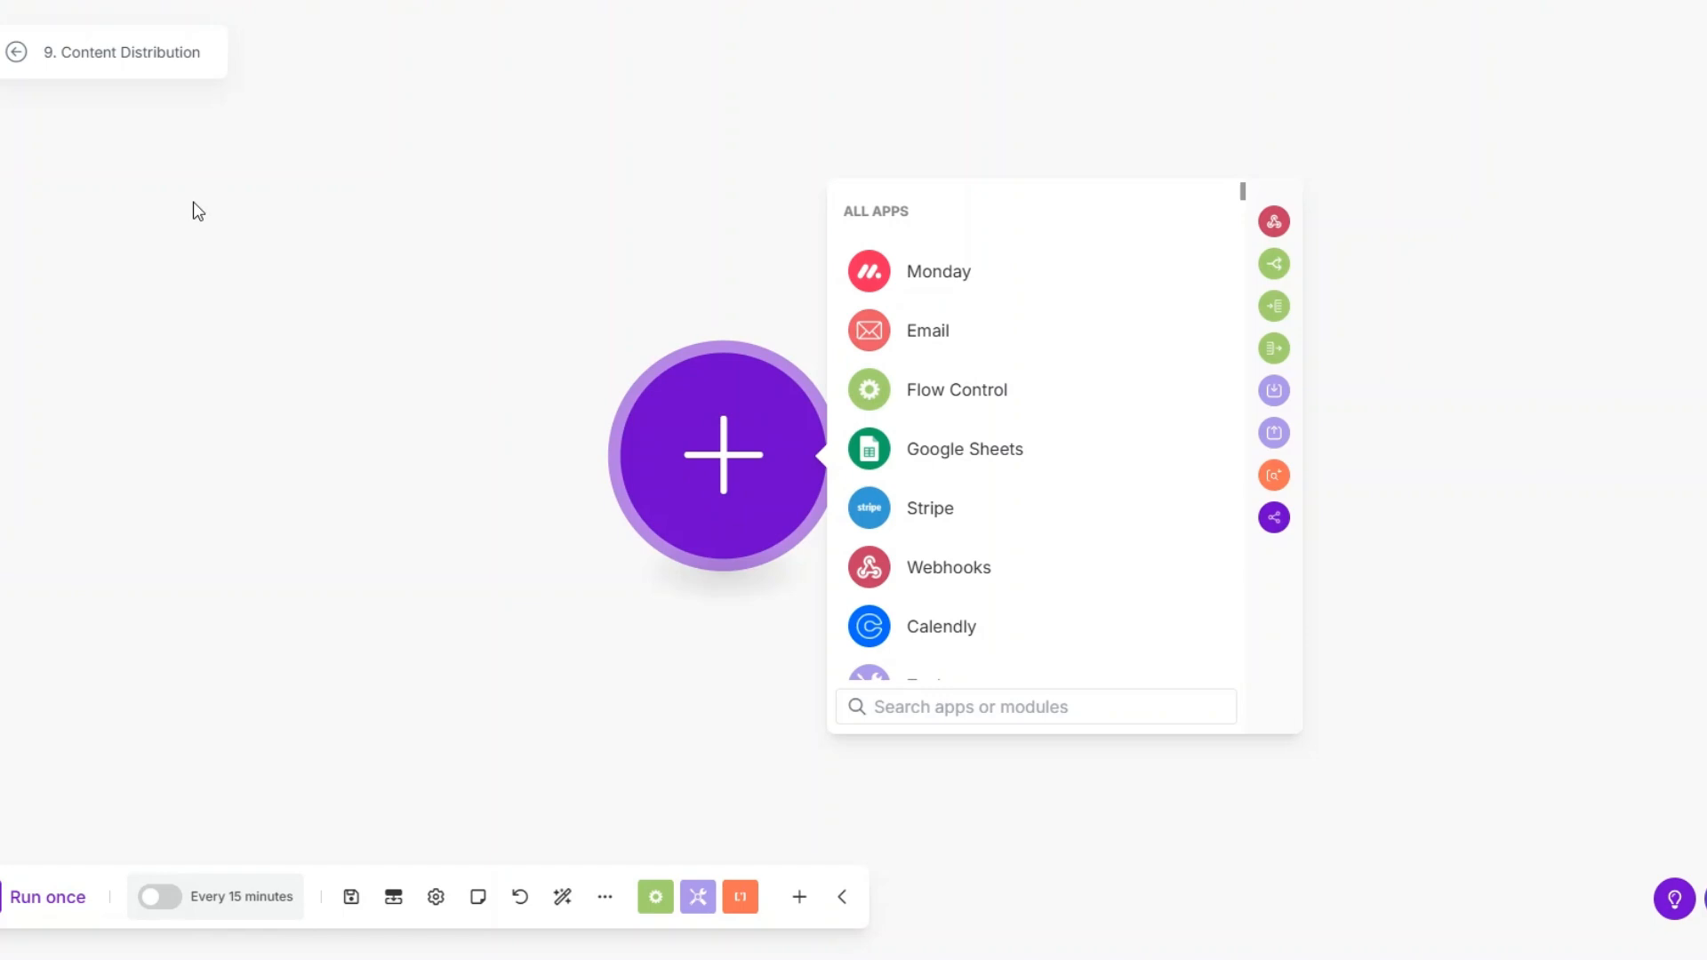
pyautogui.click(897, 703)
pyautogui.write('word')
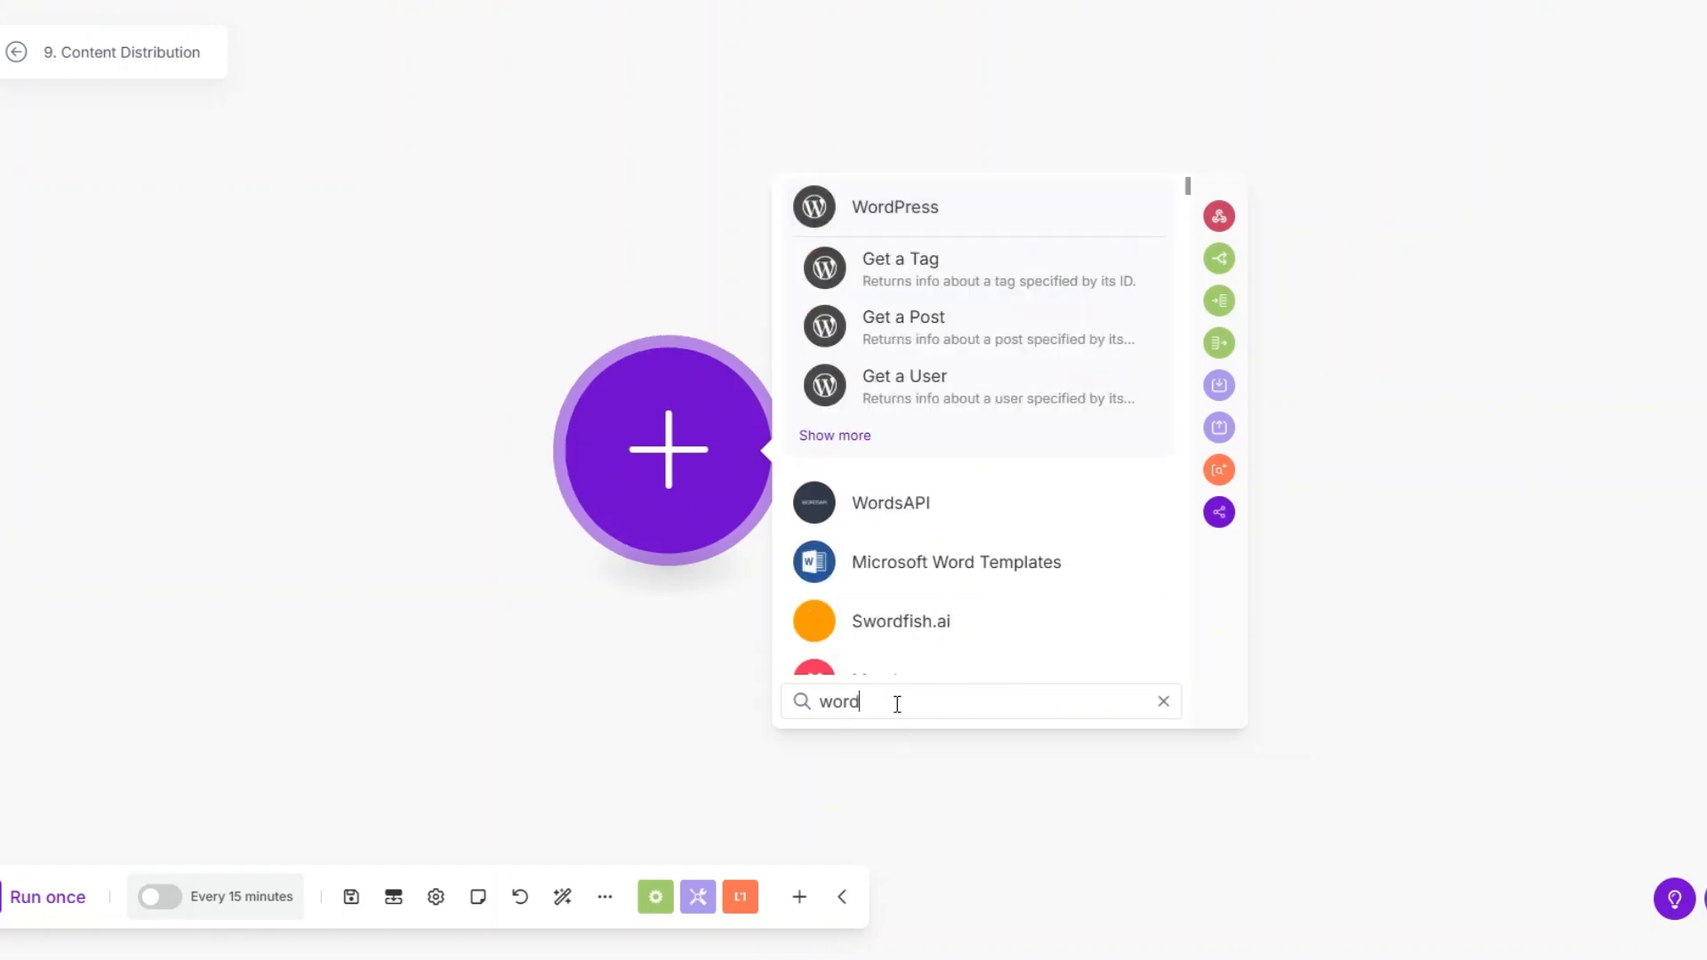
pyautogui.click(898, 209)
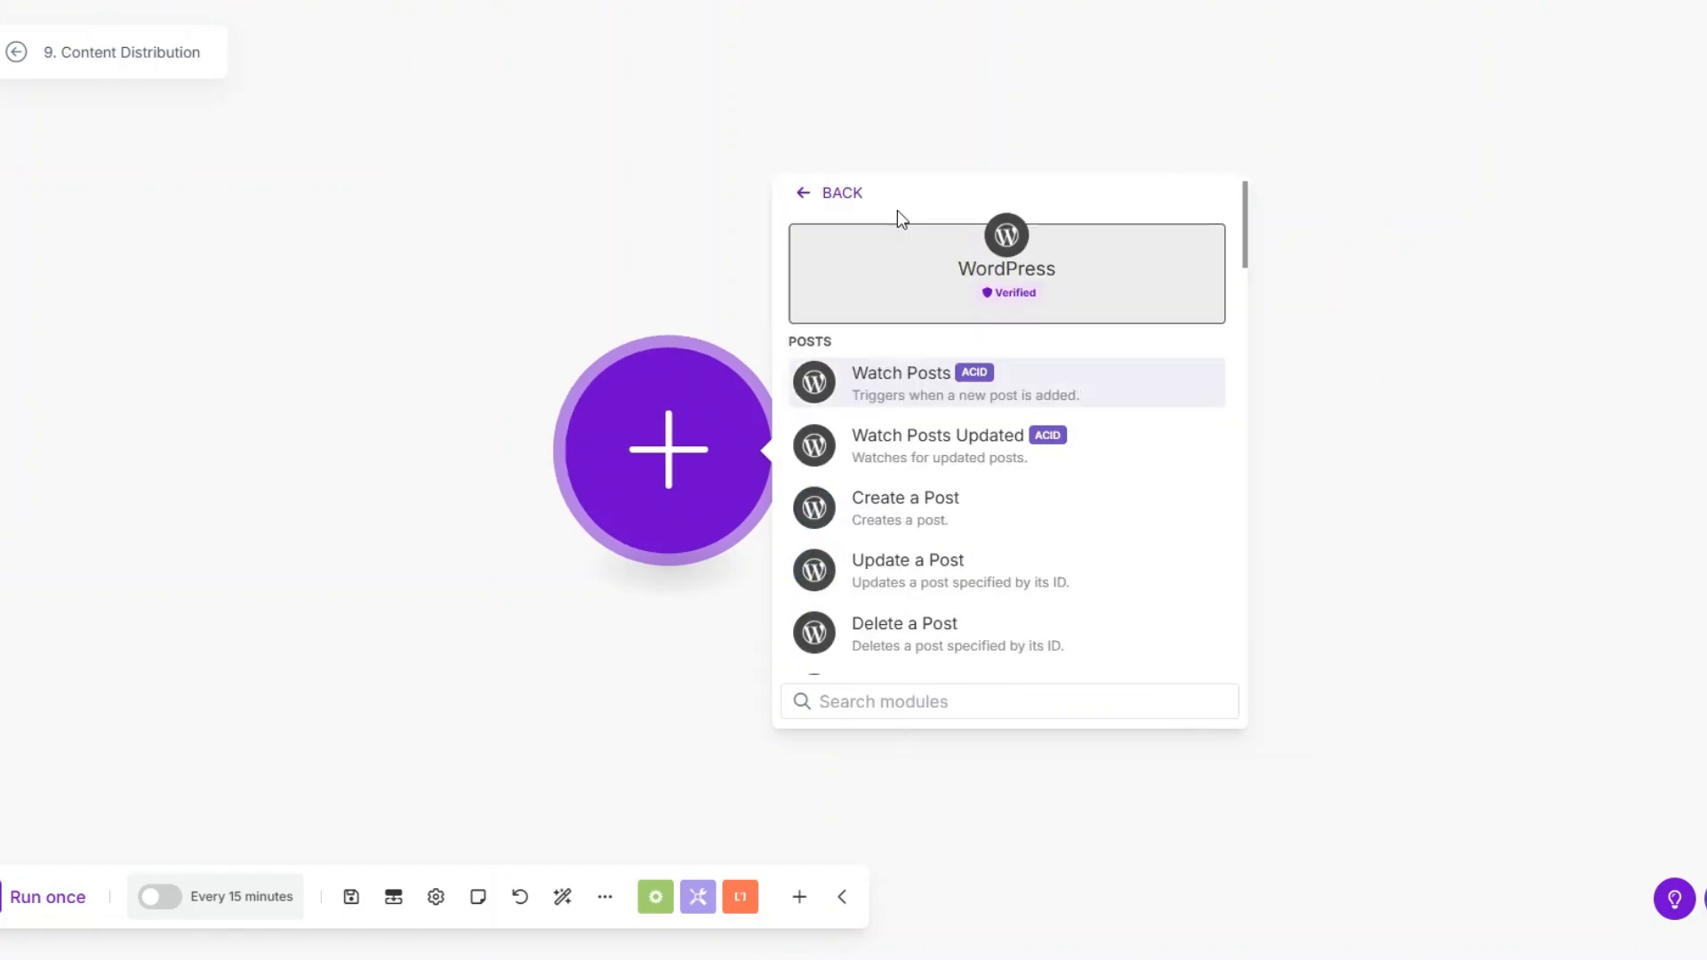
pyautogui.click(928, 379)
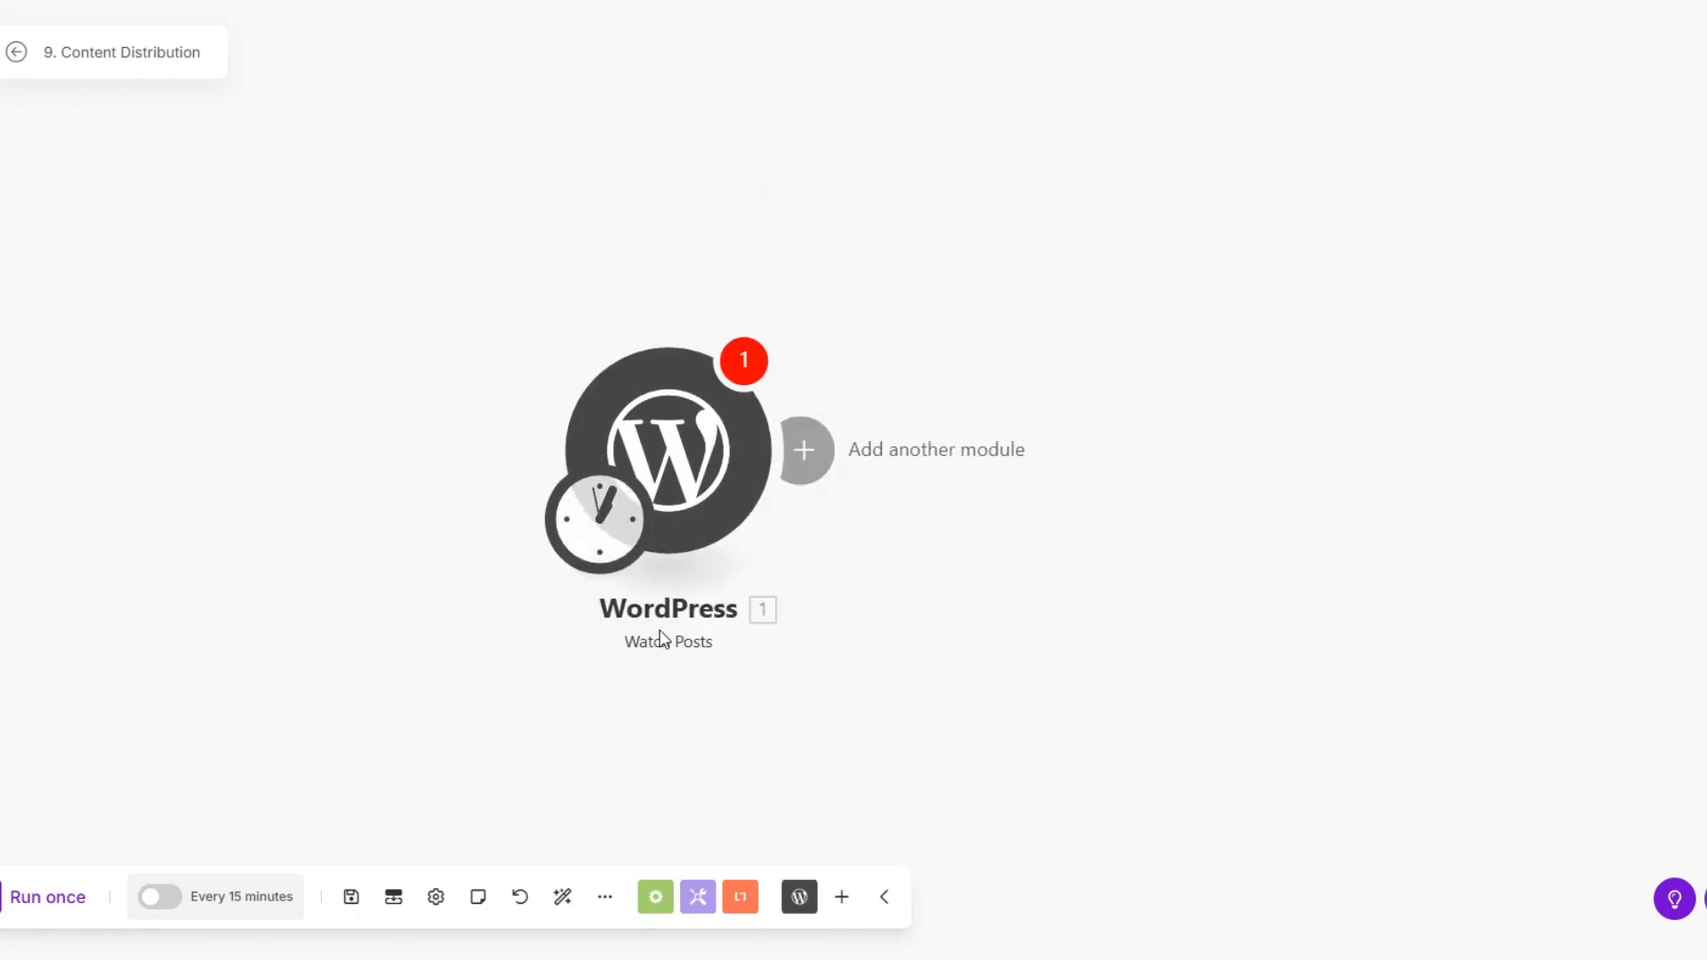
pyautogui.moveTo(712, 472); pyautogui.dragTo(517, 464)
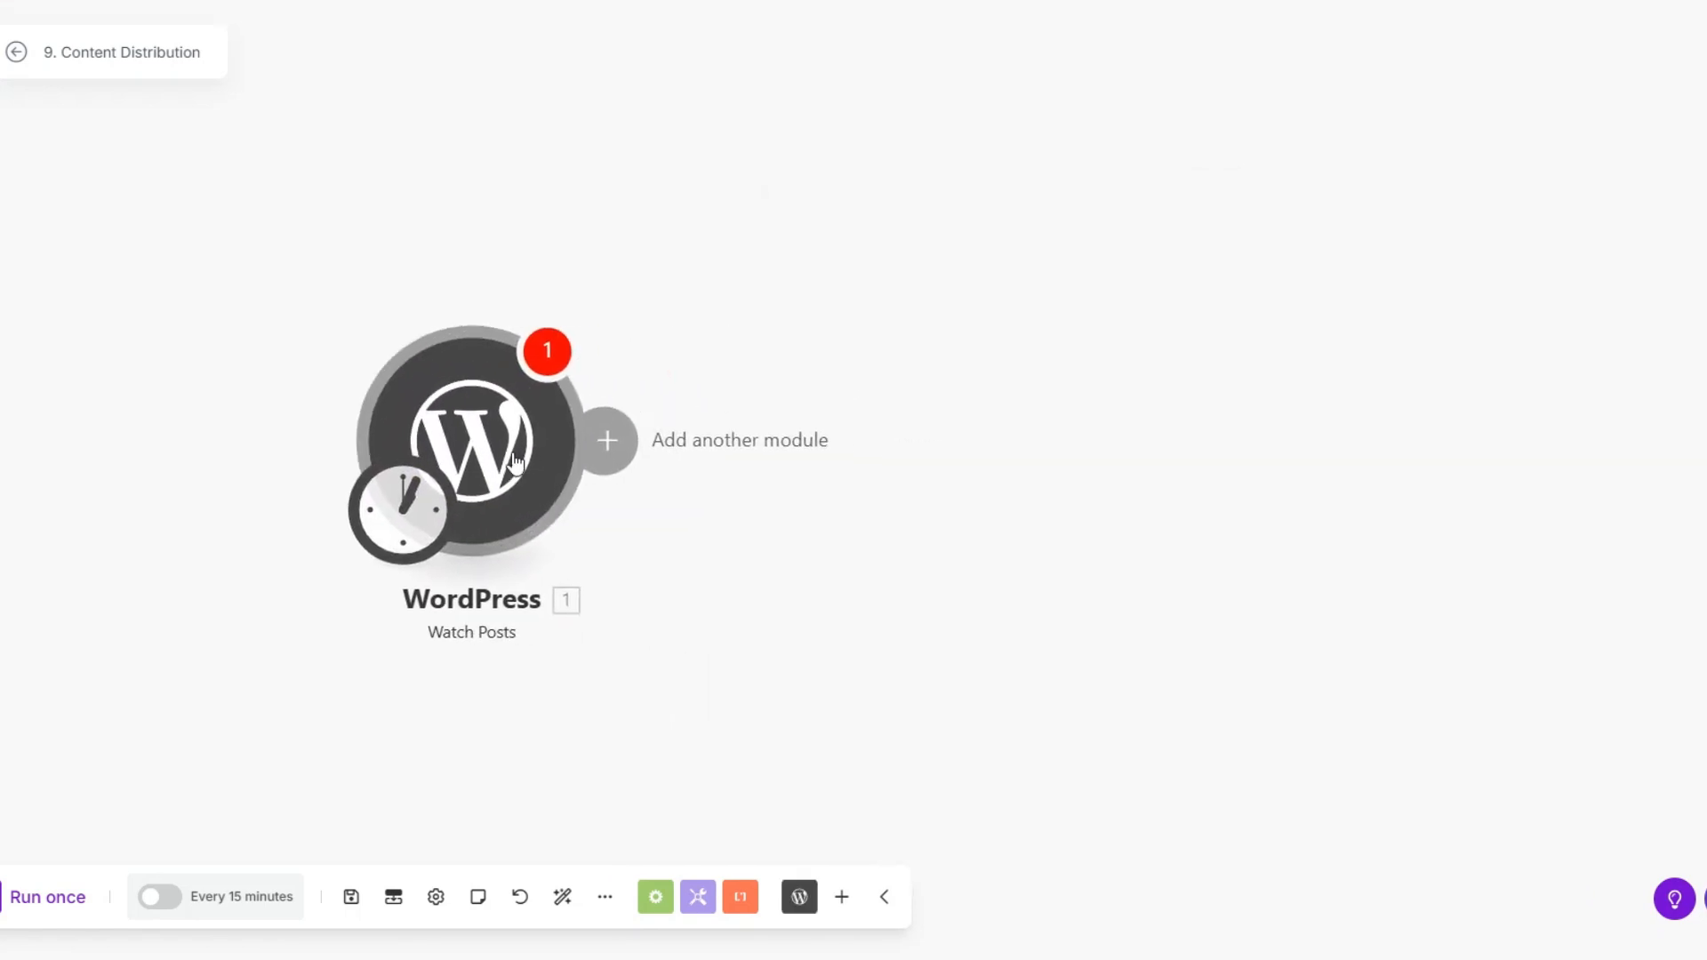
# Step: Add a Flow Control Router after the WordPress module and give it three routes
pyautogui.click(610, 441)
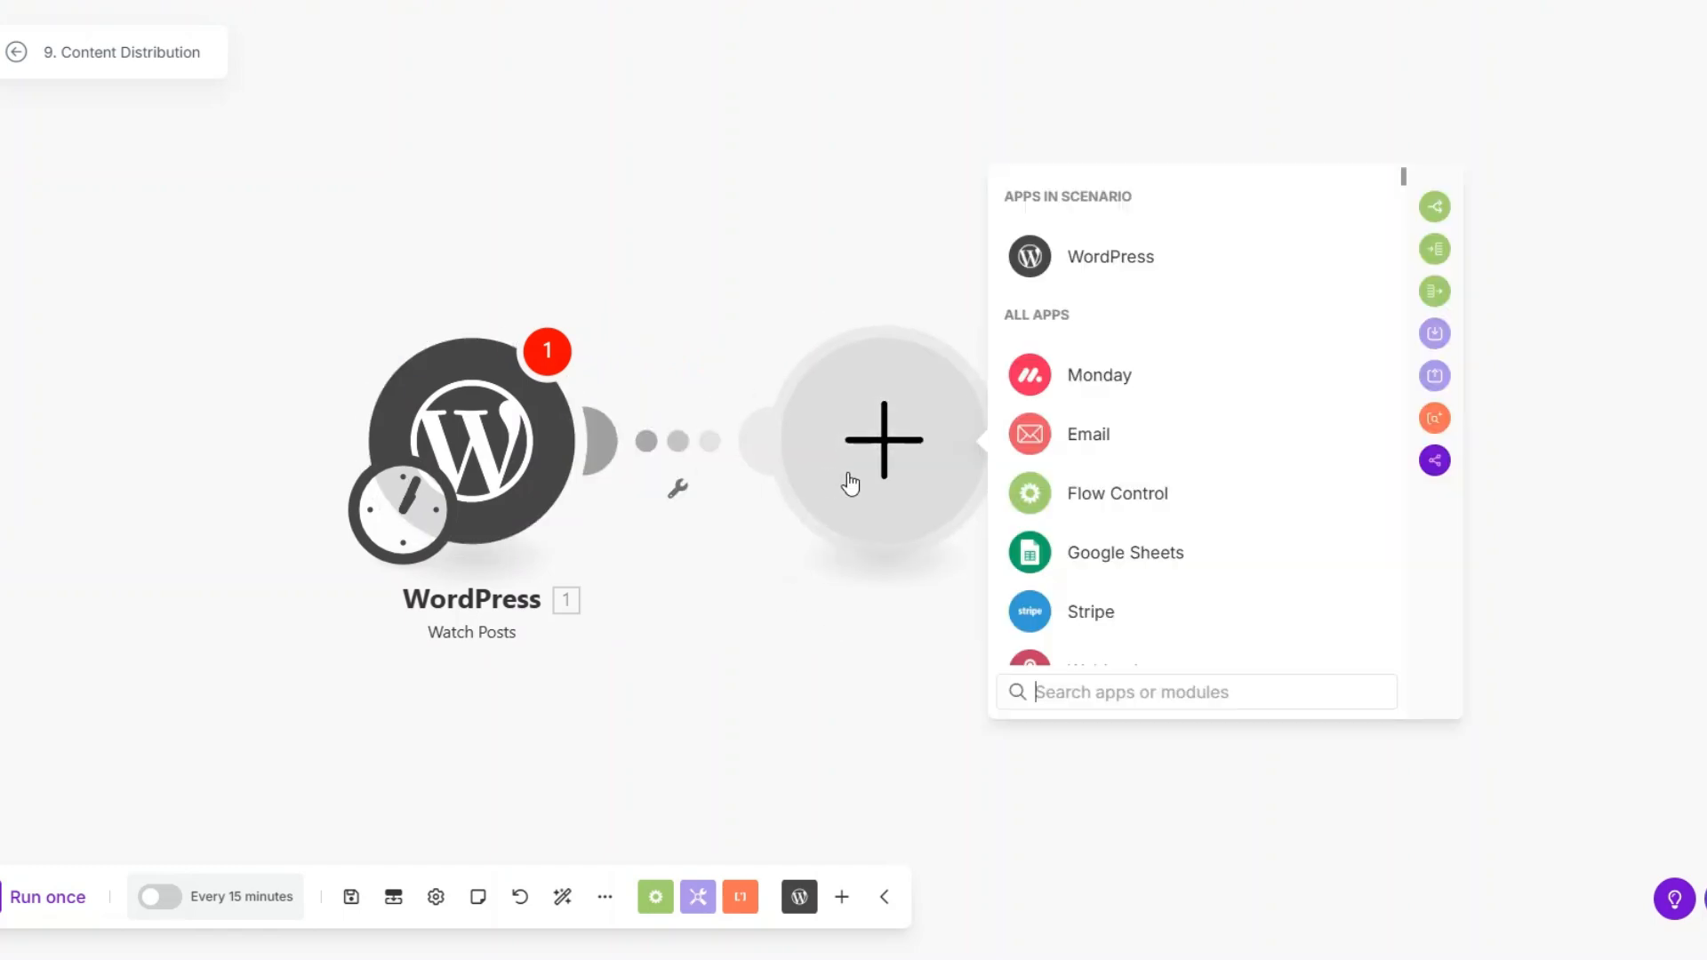
pyautogui.click(1090, 495)
pyautogui.click(1098, 628)
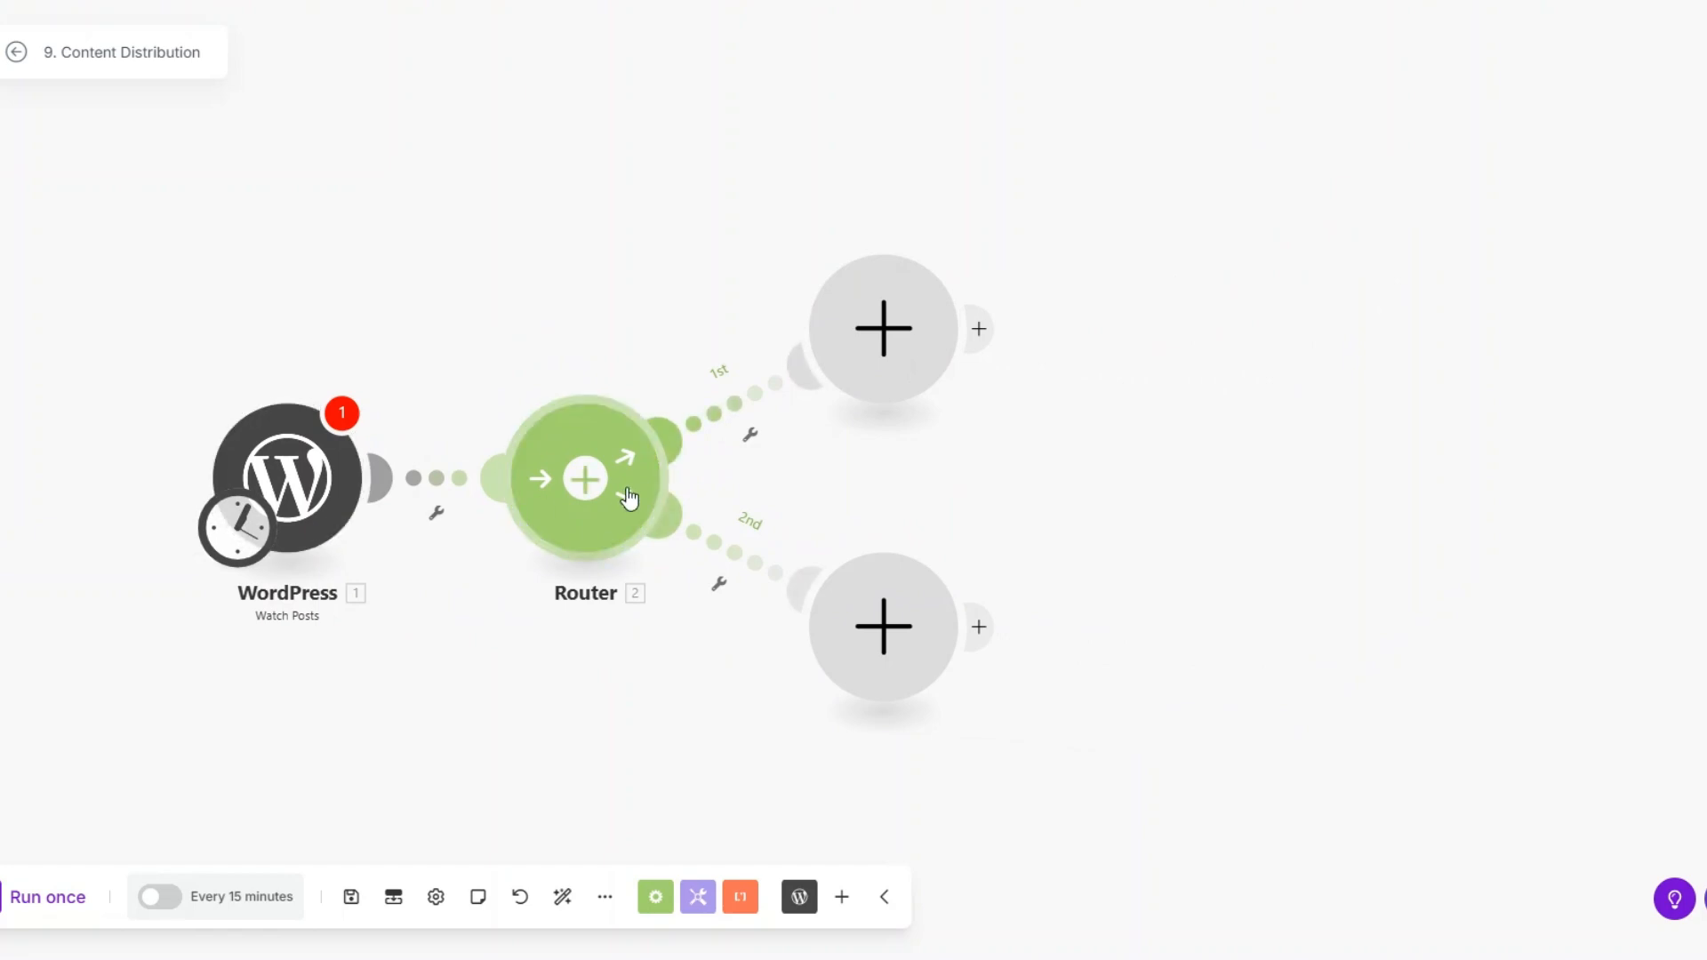
pyautogui.click(585, 479)
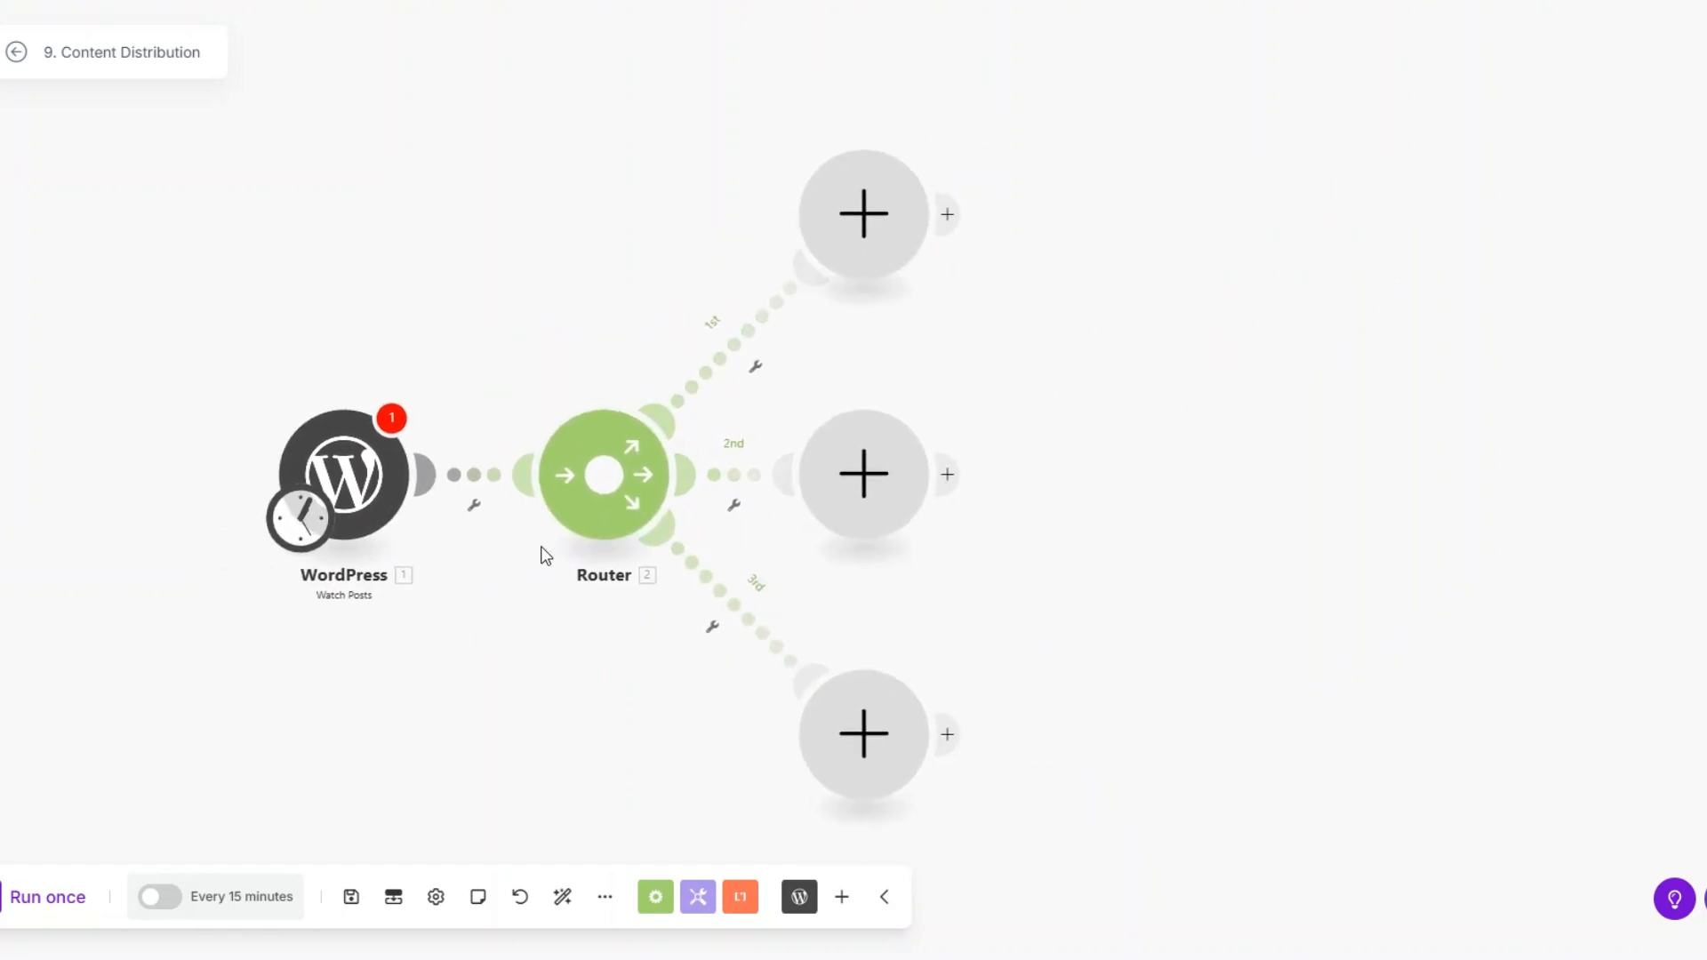
# Step: Add an OpenAI Create a Completion (Prompt) module to the router's first route
pyautogui.click(847, 235)
pyautogui.scroll(-6, 1193, 381)
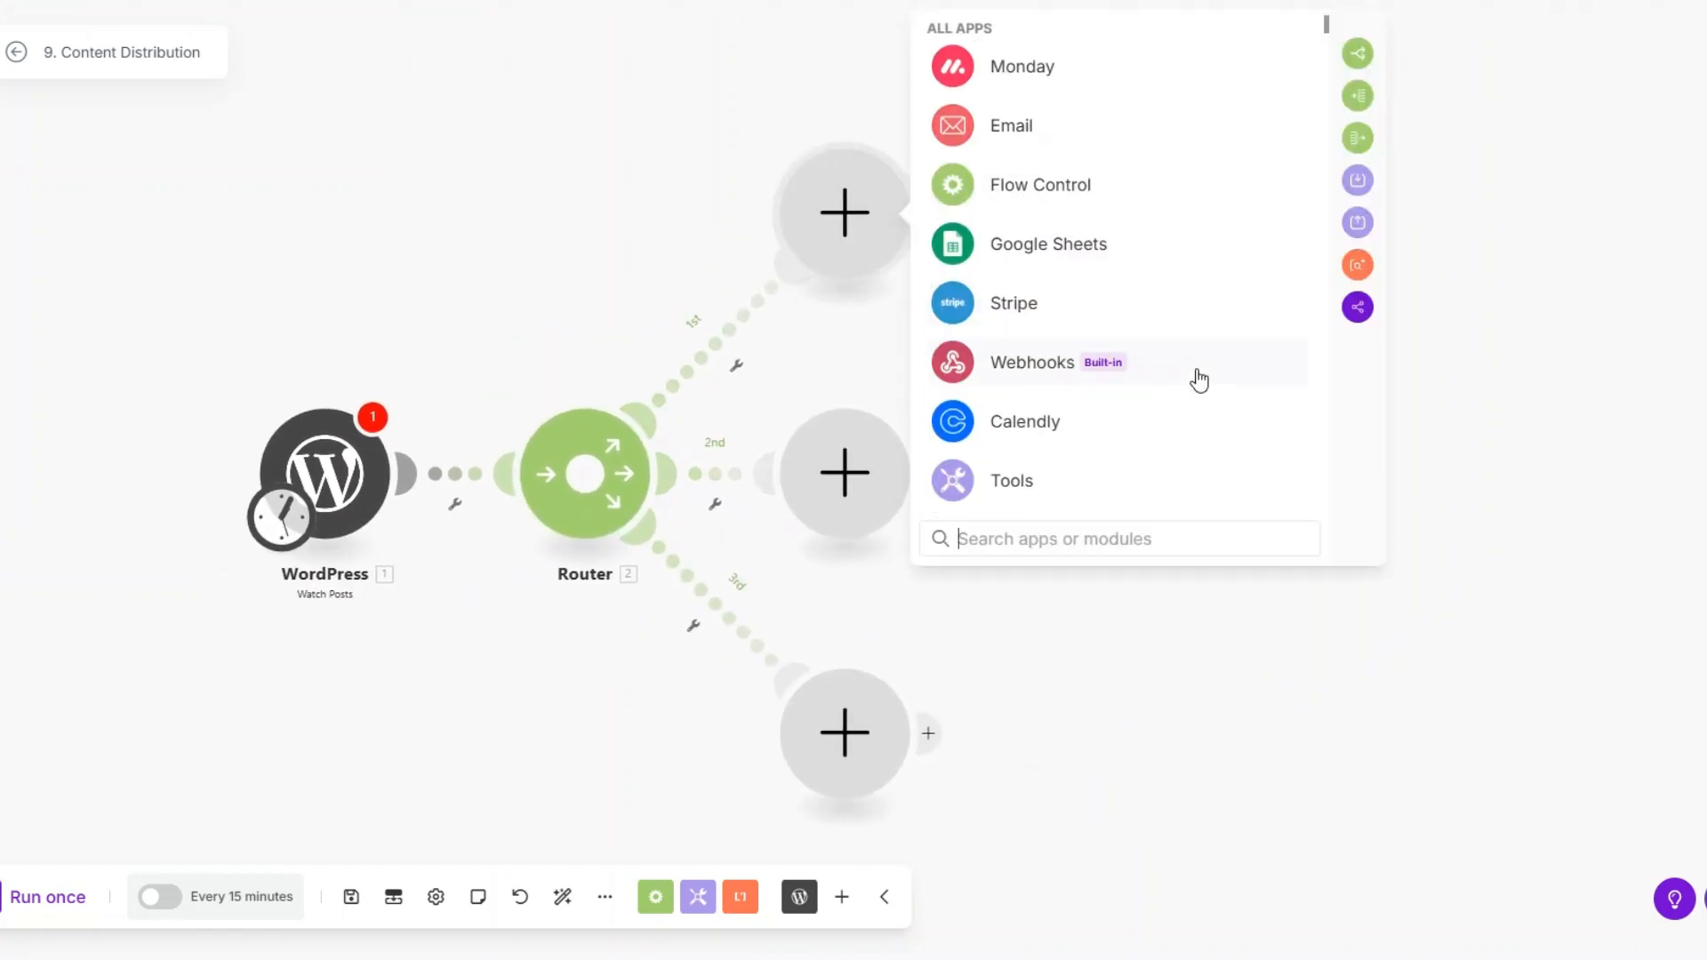
pyautogui.click(1022, 250)
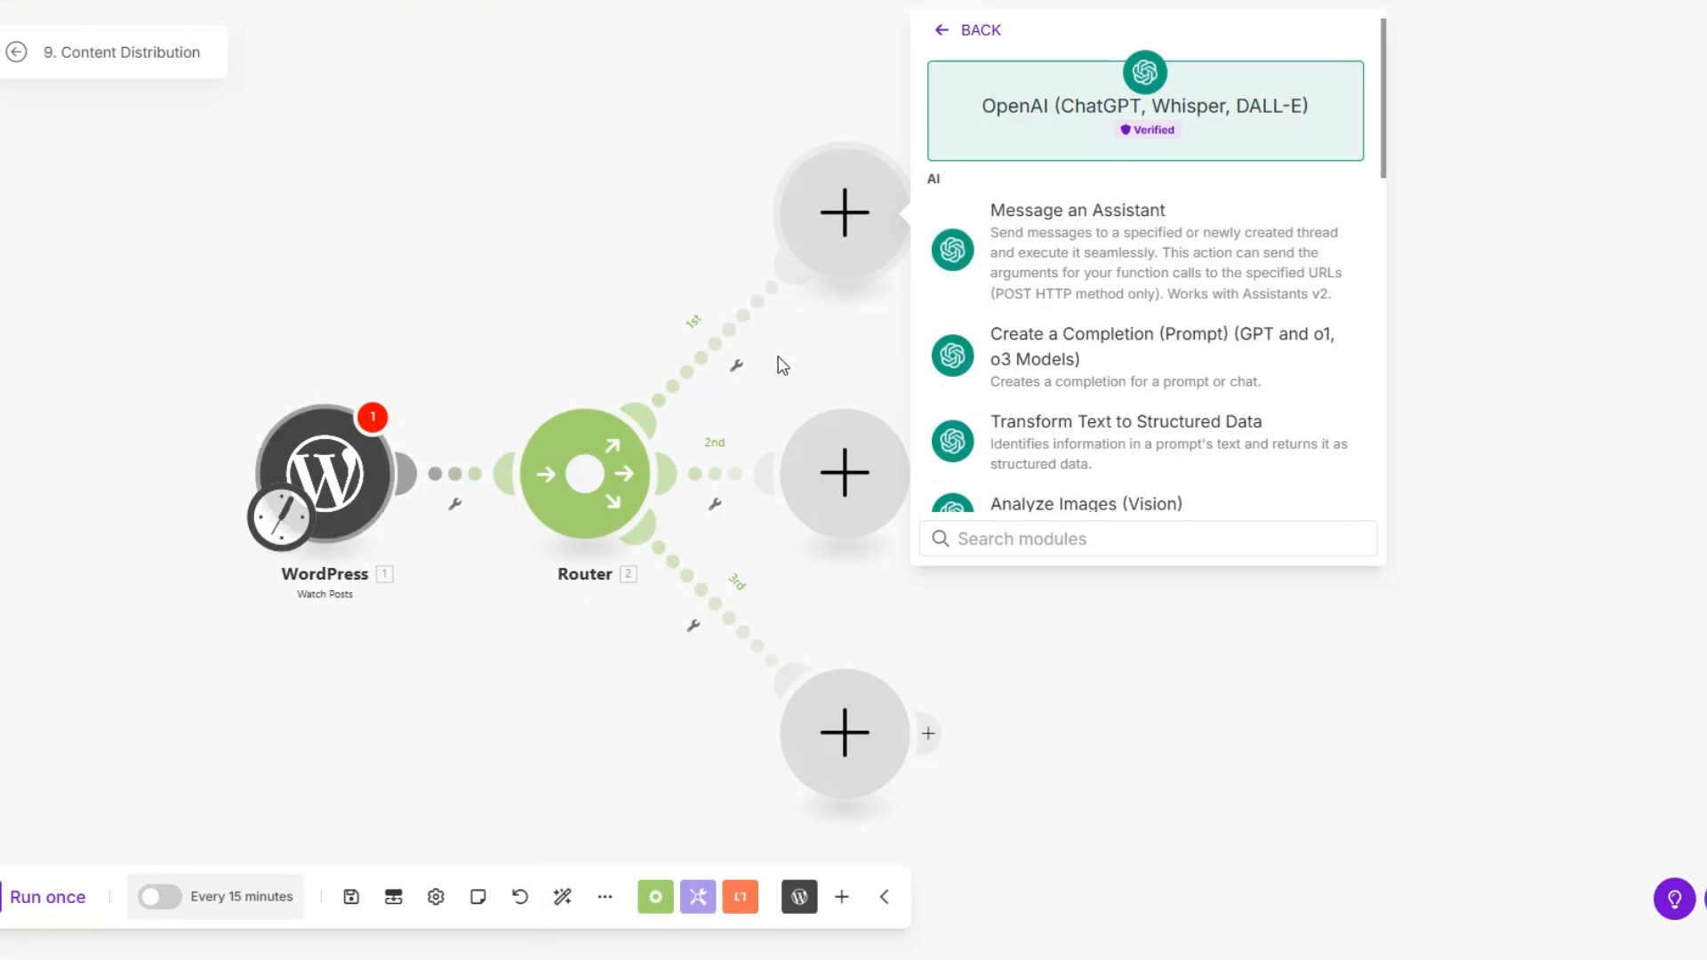
pyautogui.click(1152, 338)
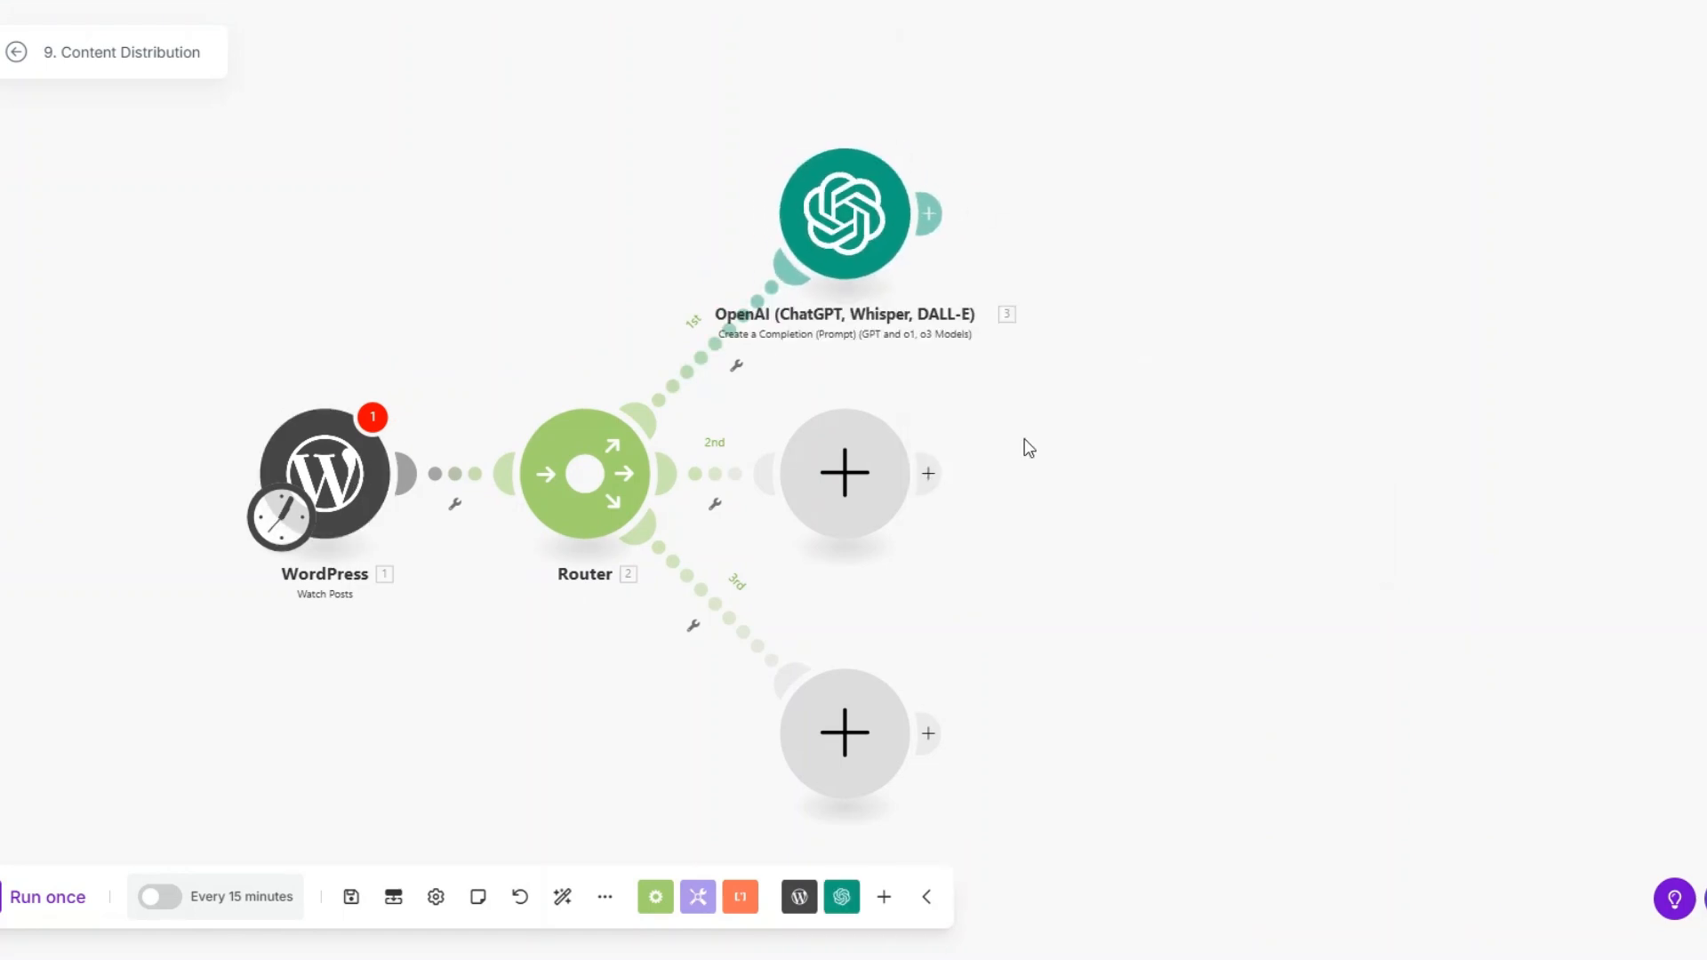
# Step: Rename the first route's OpenAI module as "Create a Twitter Post"
pyautogui.rightClick(873, 229)
pyautogui.click(945, 344)
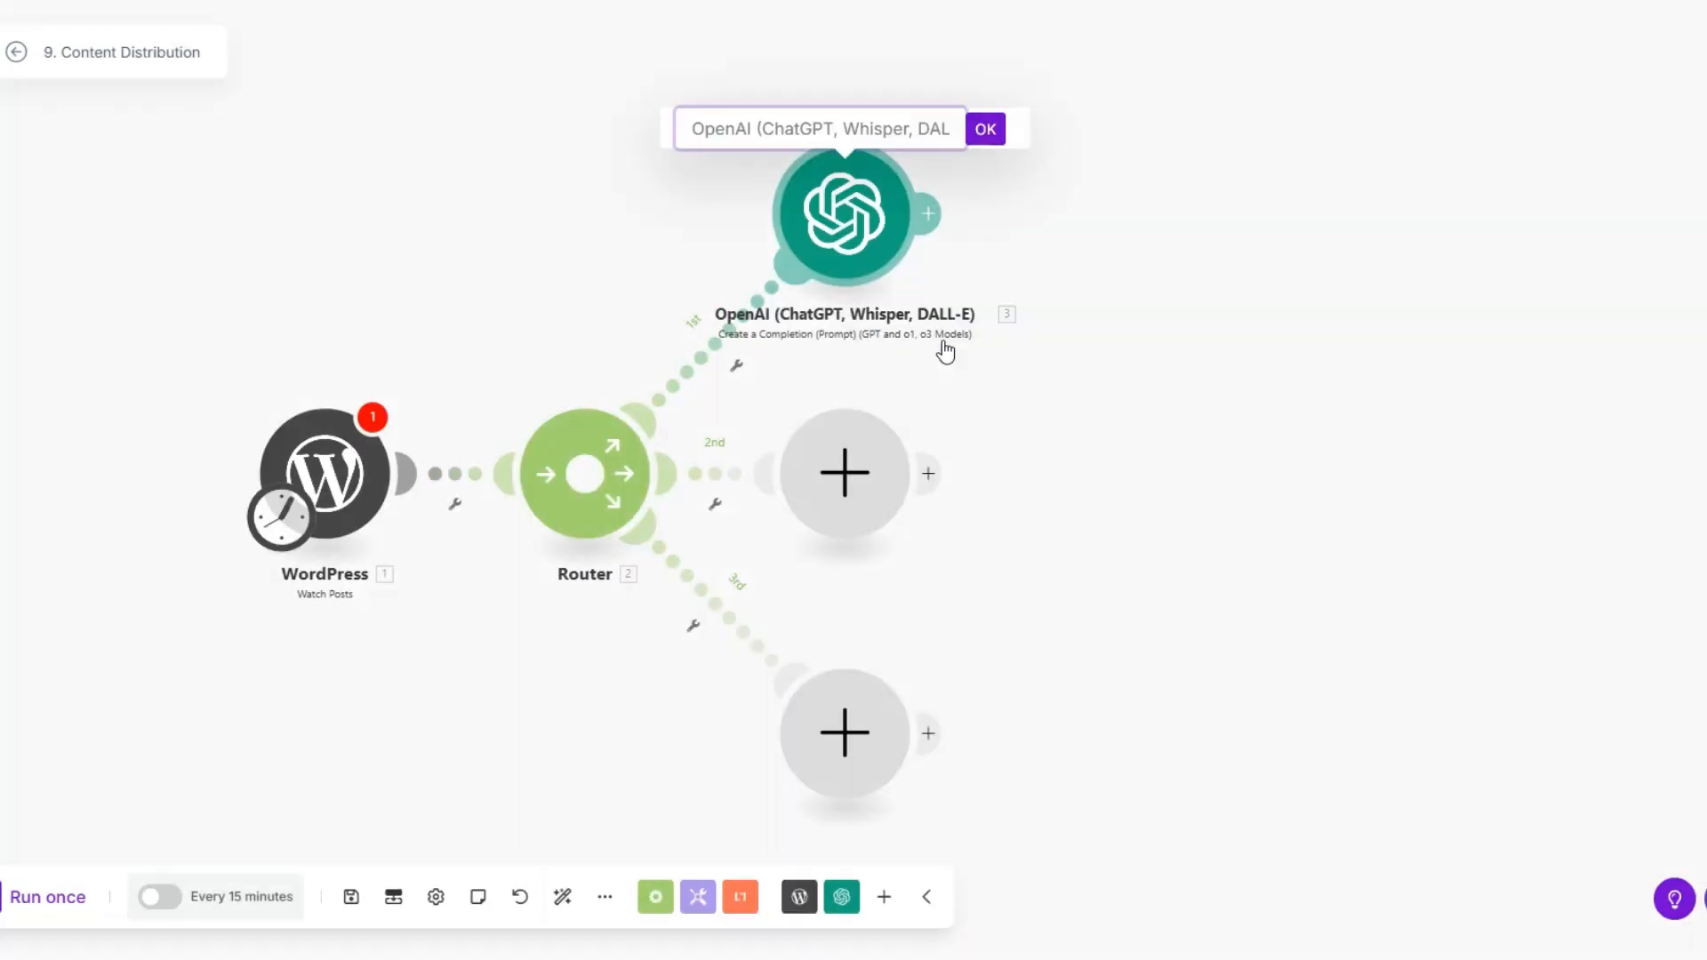
pyautogui.write('Create a Twitter Pos')
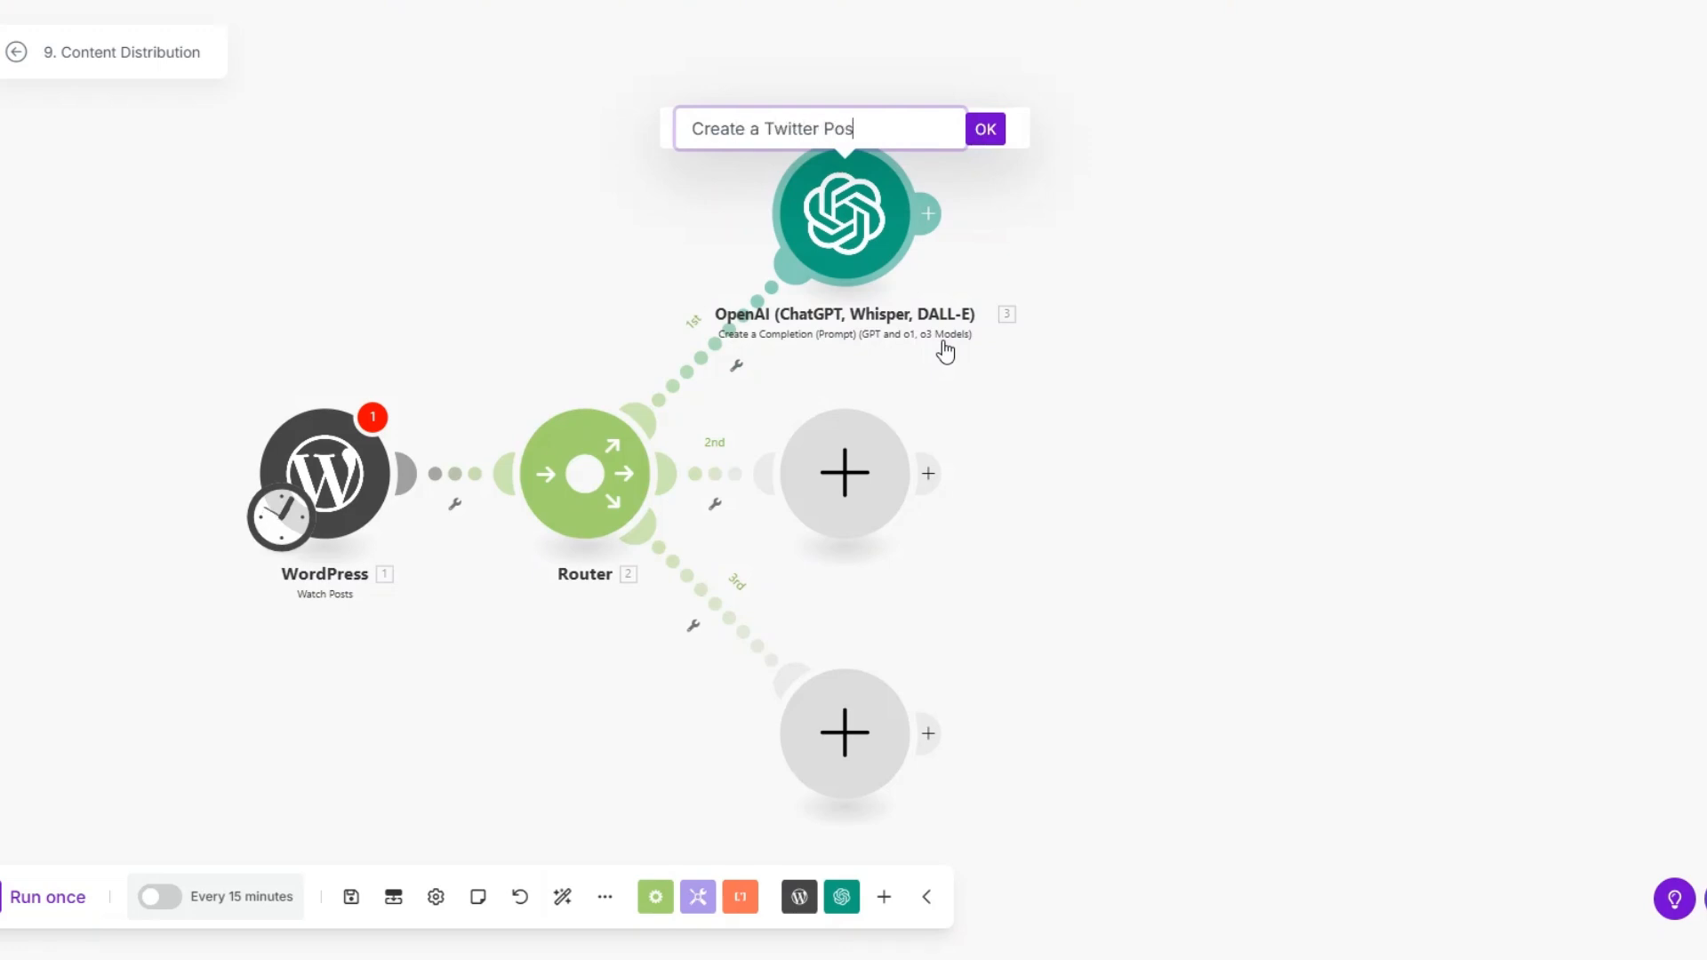
pyautogui.click(1000, 132)
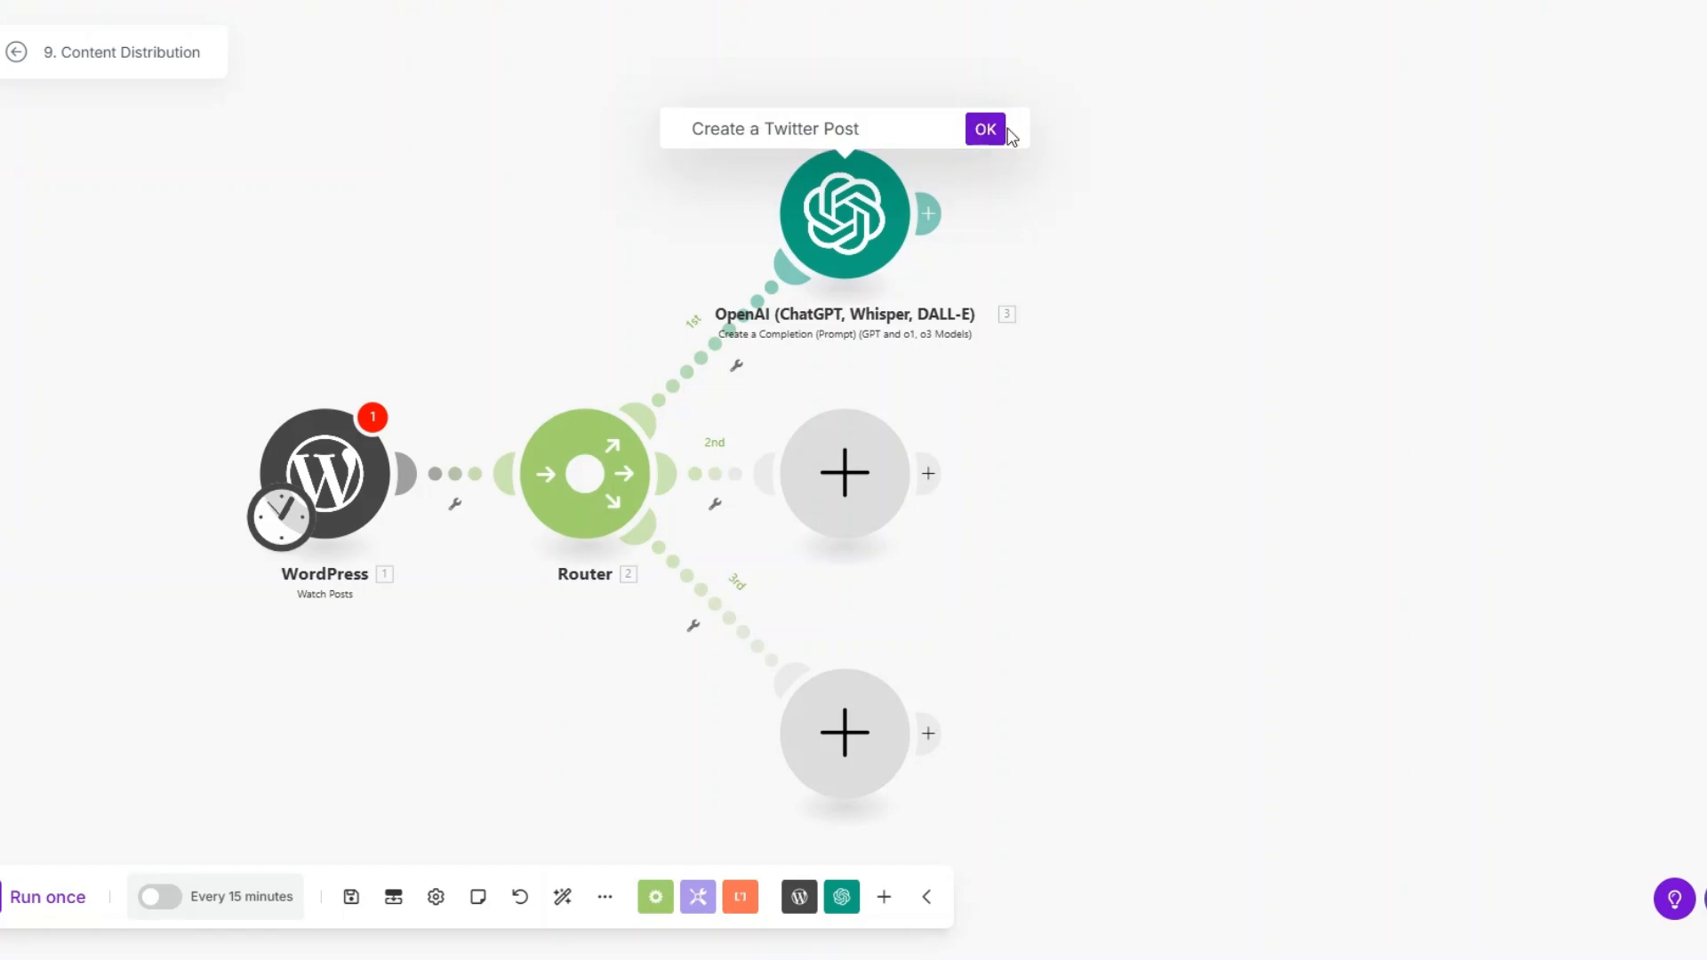
# Step: Add an OpenAI Create a Completion (Prompt) module to the router's second route, leaving its settings unconfigured
pyautogui.click(869, 507)
pyautogui.click(1023, 351)
pyautogui.scroll(-1, 1025, 527)
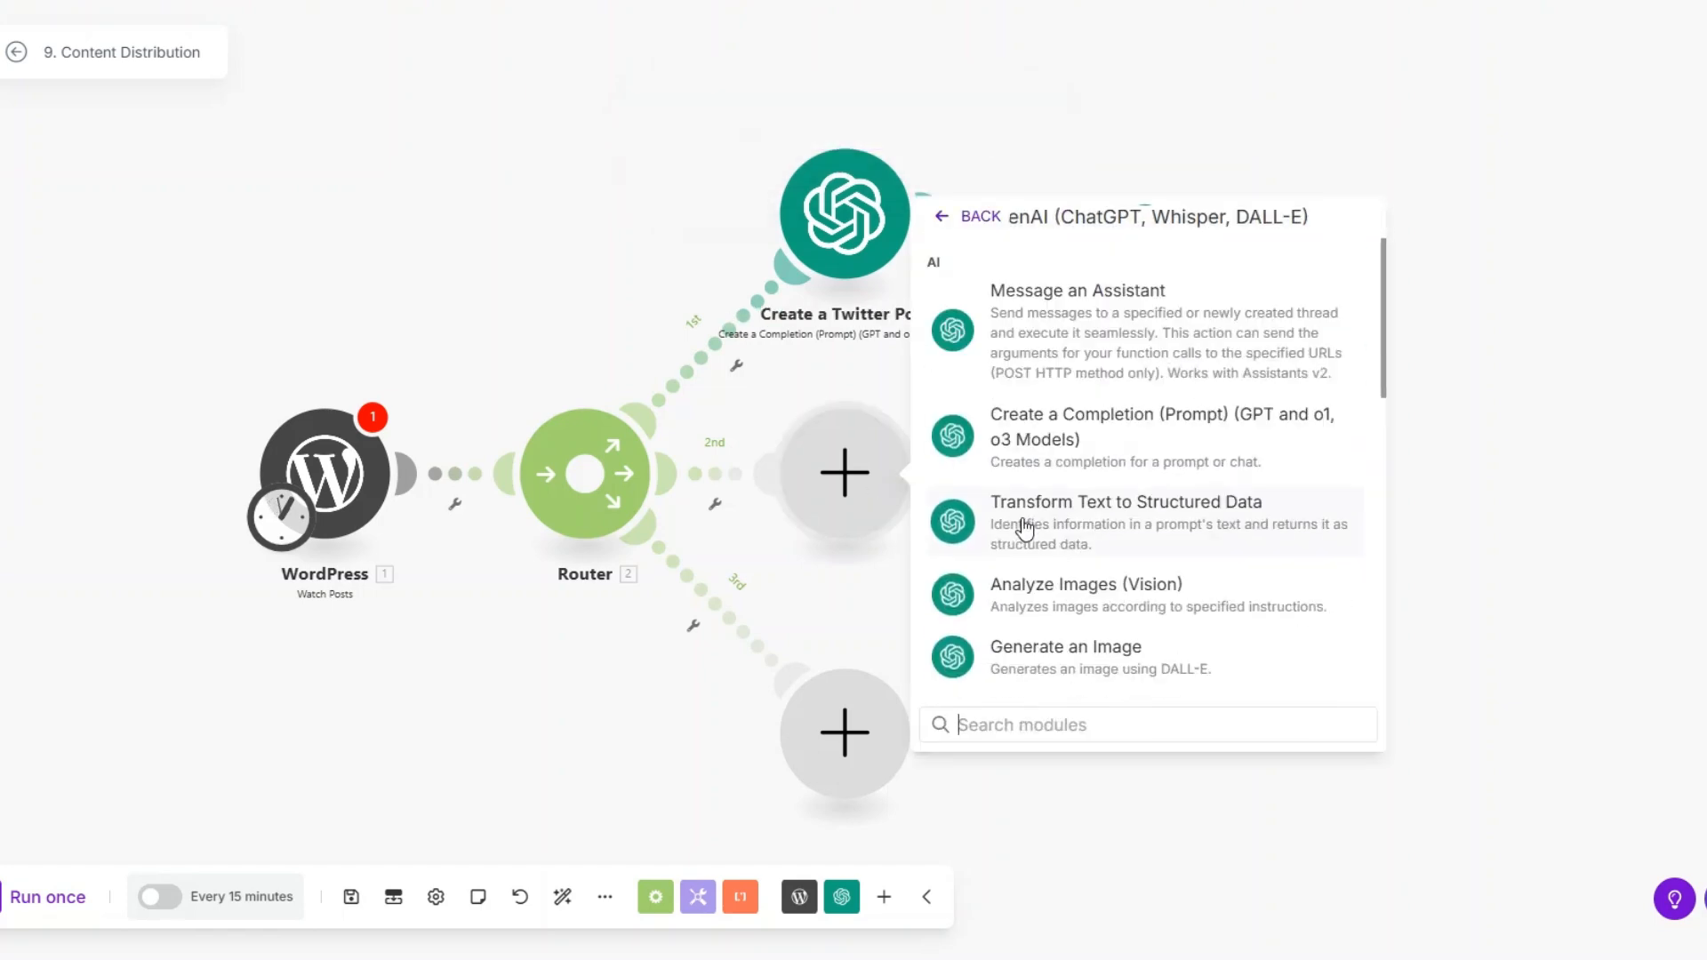
pyautogui.click(1027, 431)
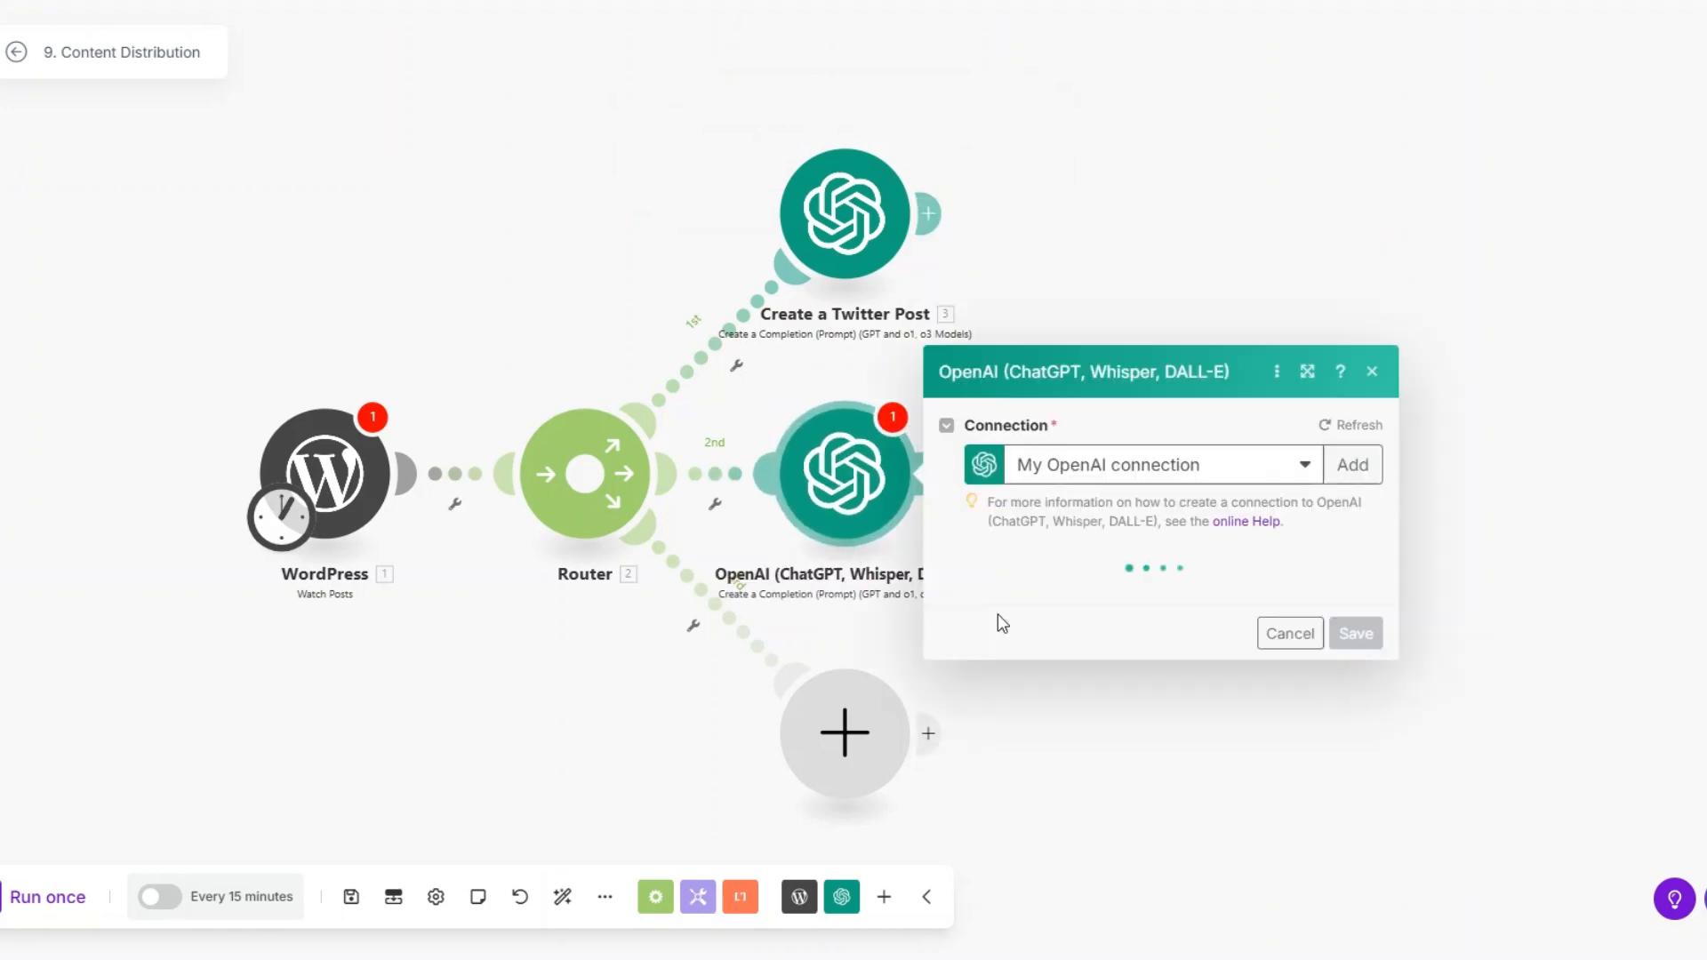
pyautogui.click(898, 638)
# Step: Rename the second route's OpenAI module as "Create a Reddit Post"
pyautogui.rightClick(871, 468)
pyautogui.click(946, 586)
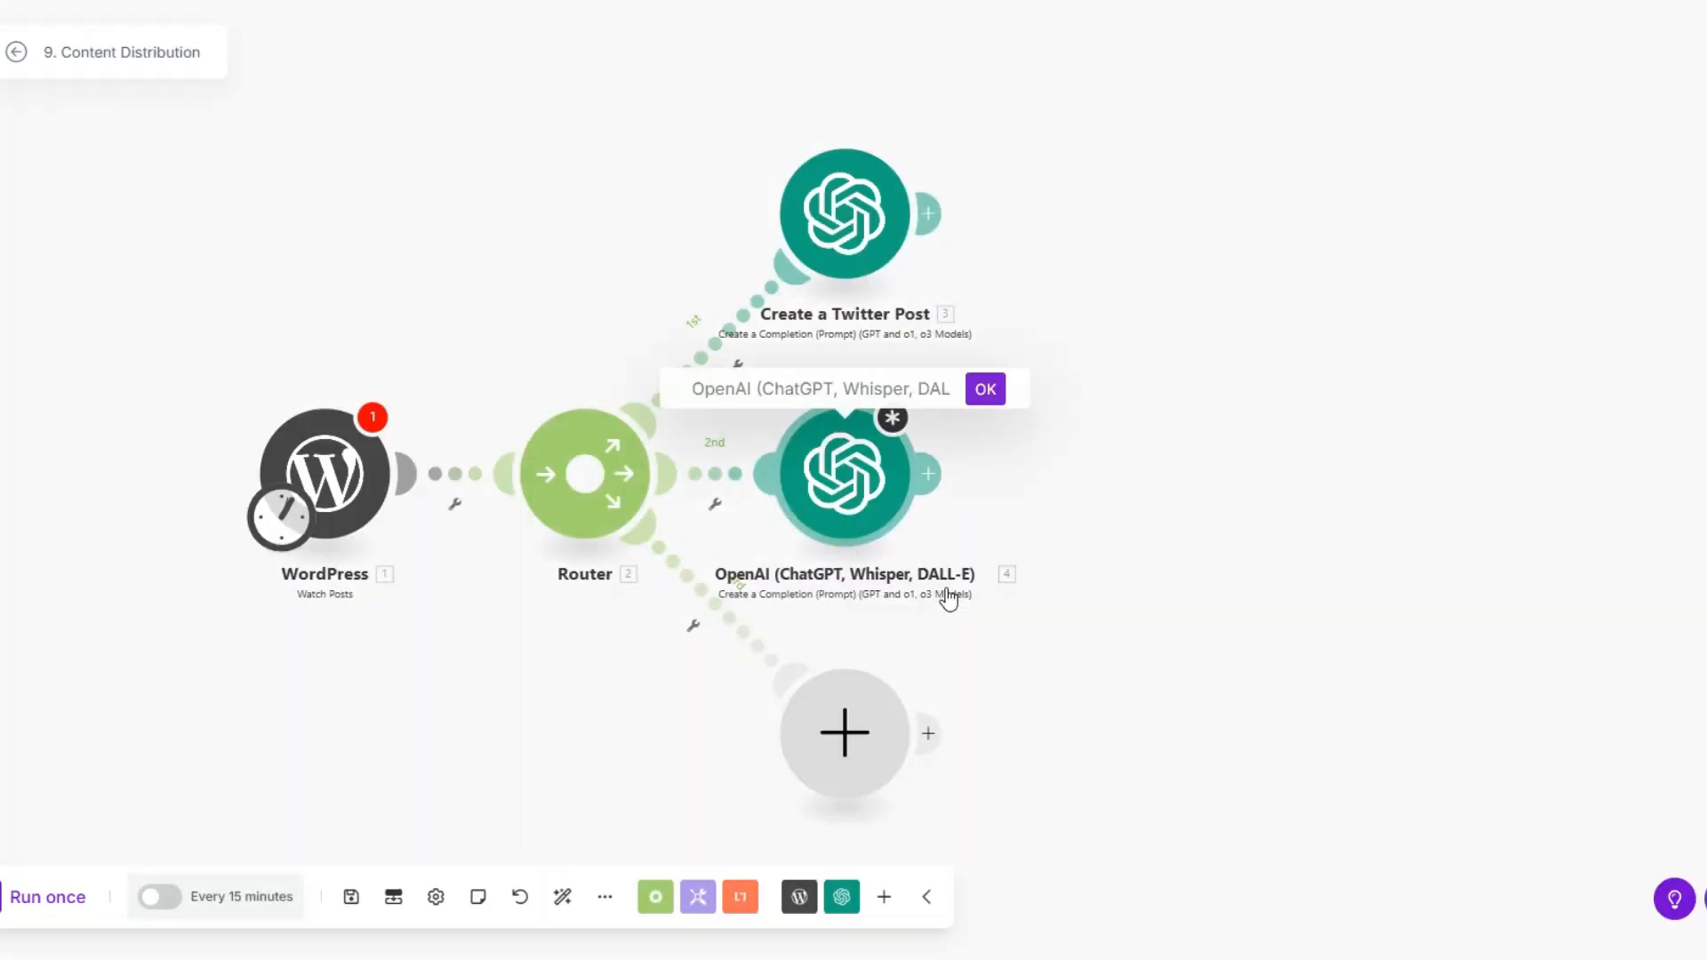
pyautogui.hotkey('ctrl', 'a')
pyautogui.press('BackSpace')
pyautogui.write('Create a R')
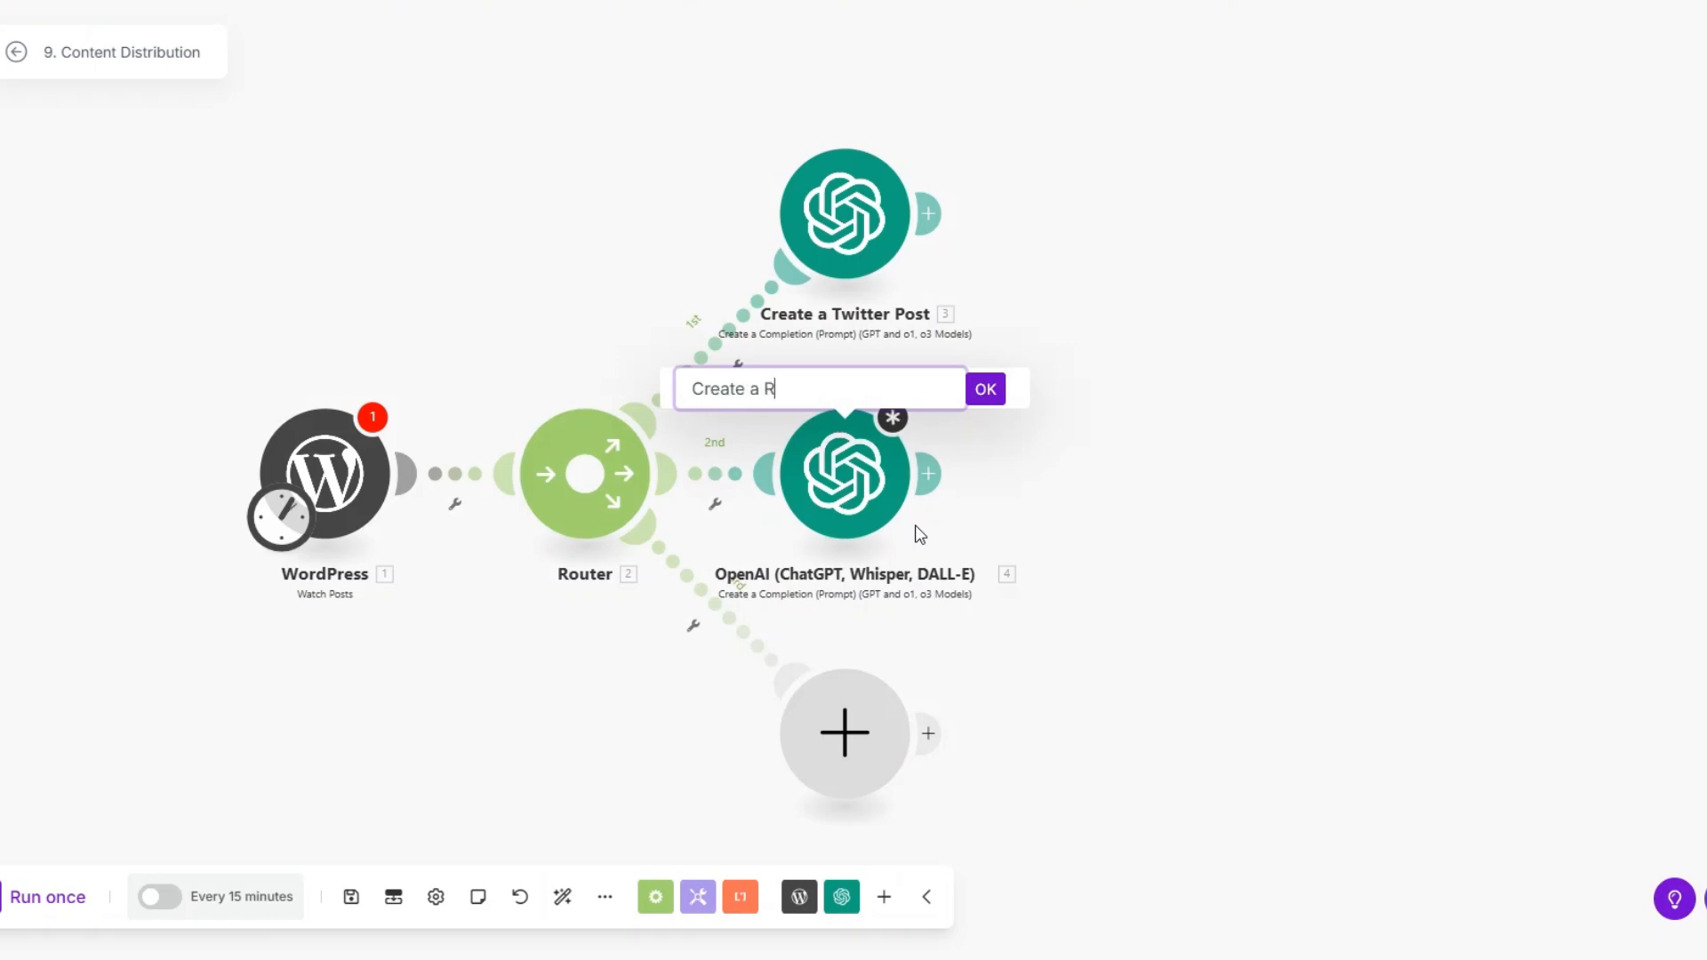
pyautogui.write('eddit Post')
pyautogui.click(987, 388)
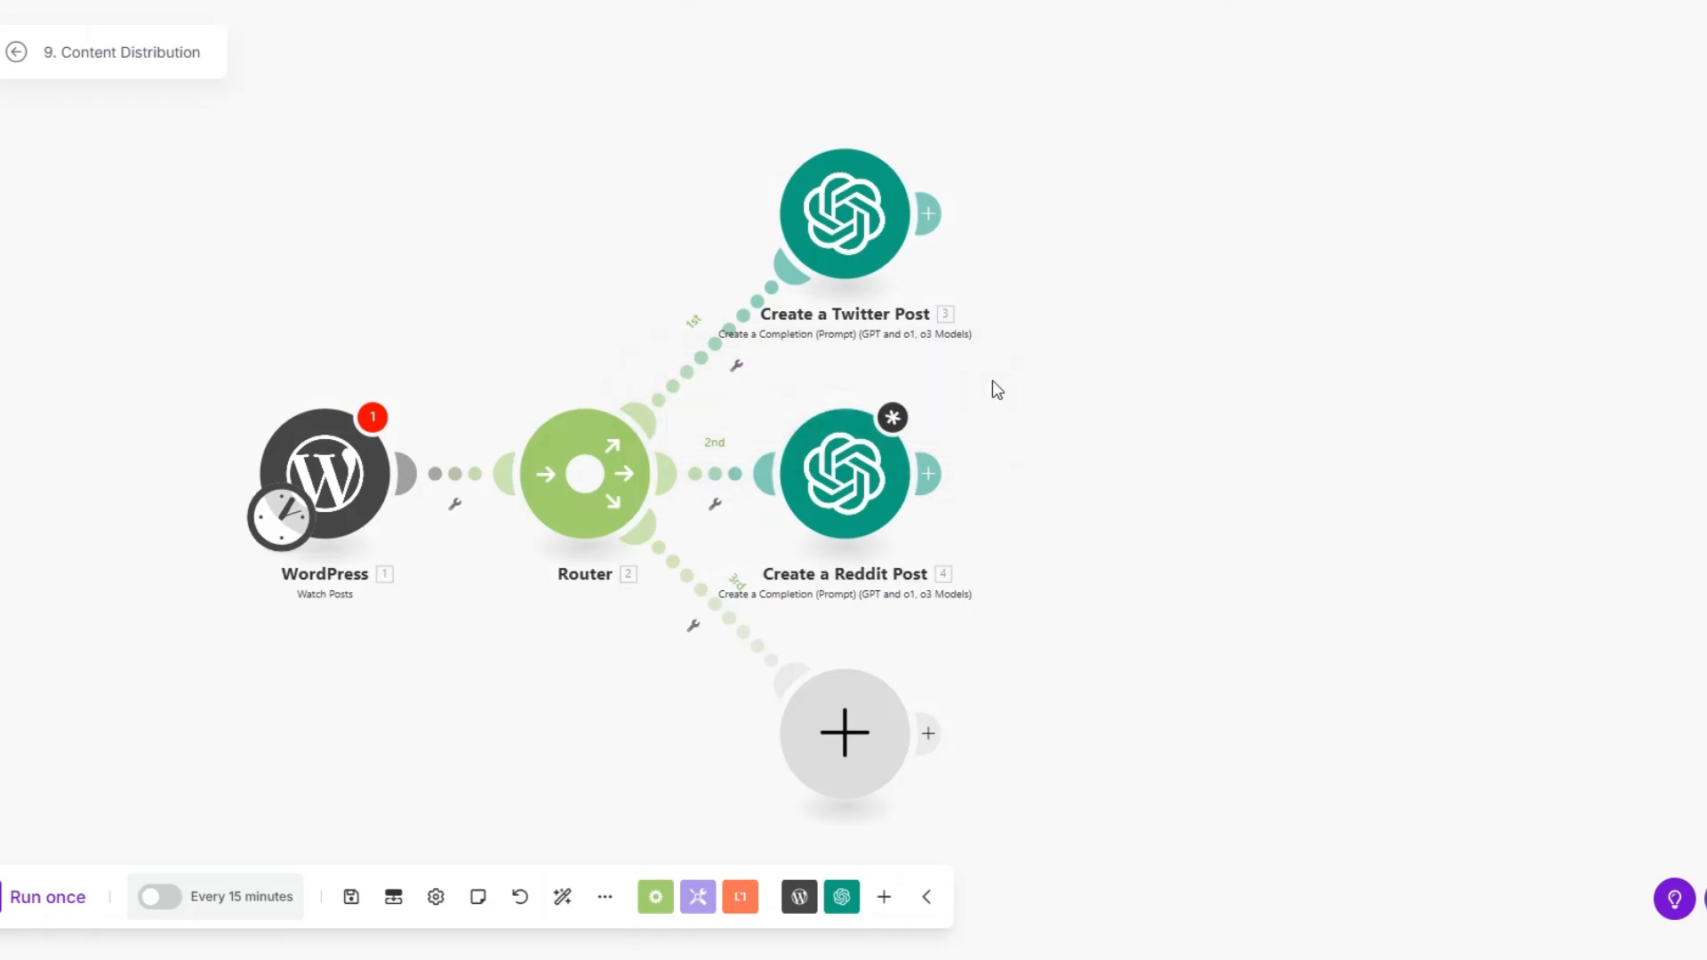
# Step: Add an OpenAI Create a Completion (Prompt) module to the router's third route
pyautogui.click(845, 780)
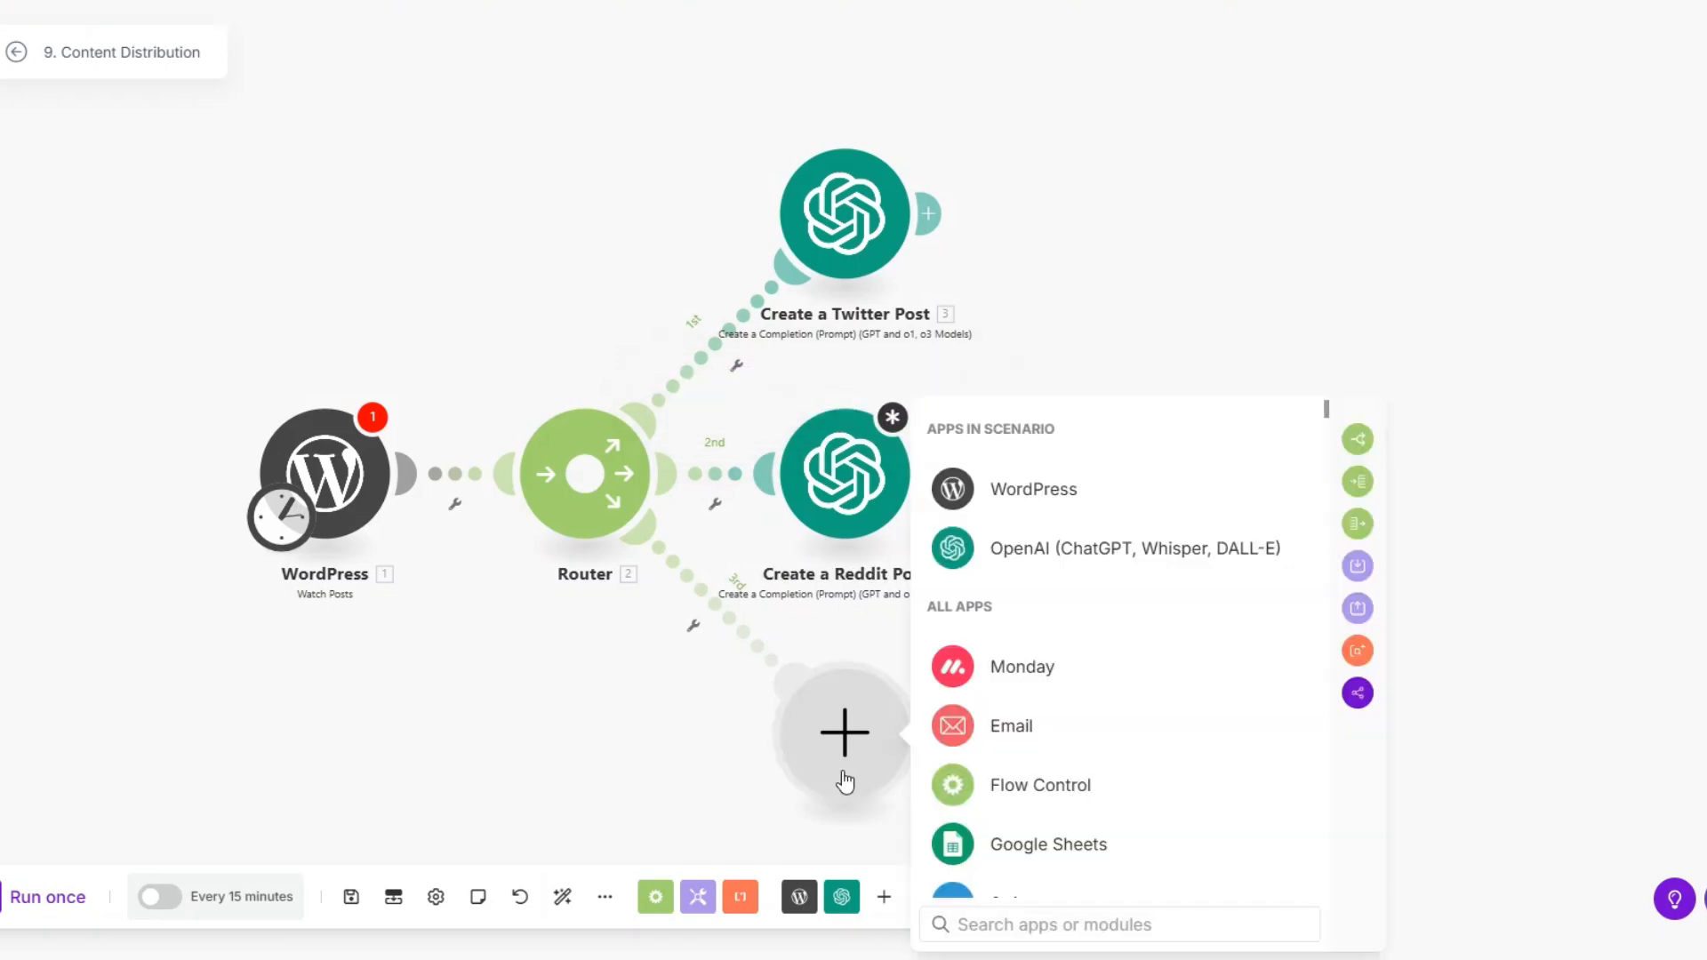
pyautogui.click(1000, 551)
pyautogui.click(1023, 720)
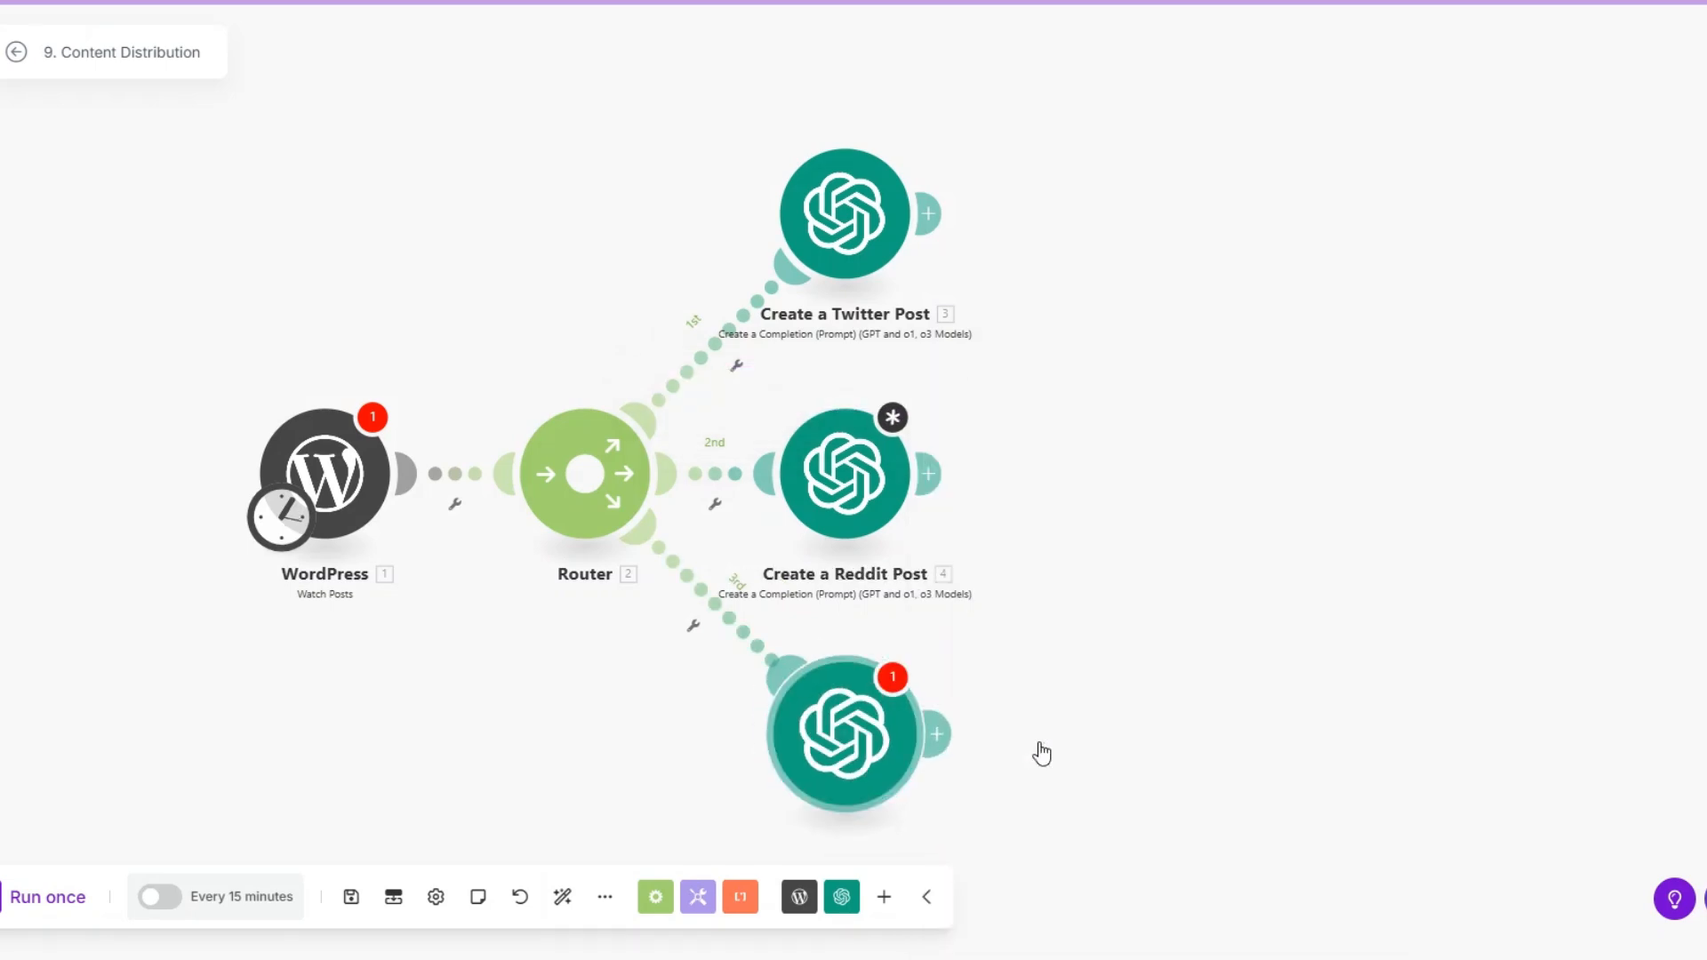
# Step: Rename the third route's OpenAI module as "Create a LinkedIn Post"
pyautogui.rightClick(811, 741)
pyautogui.click(895, 812)
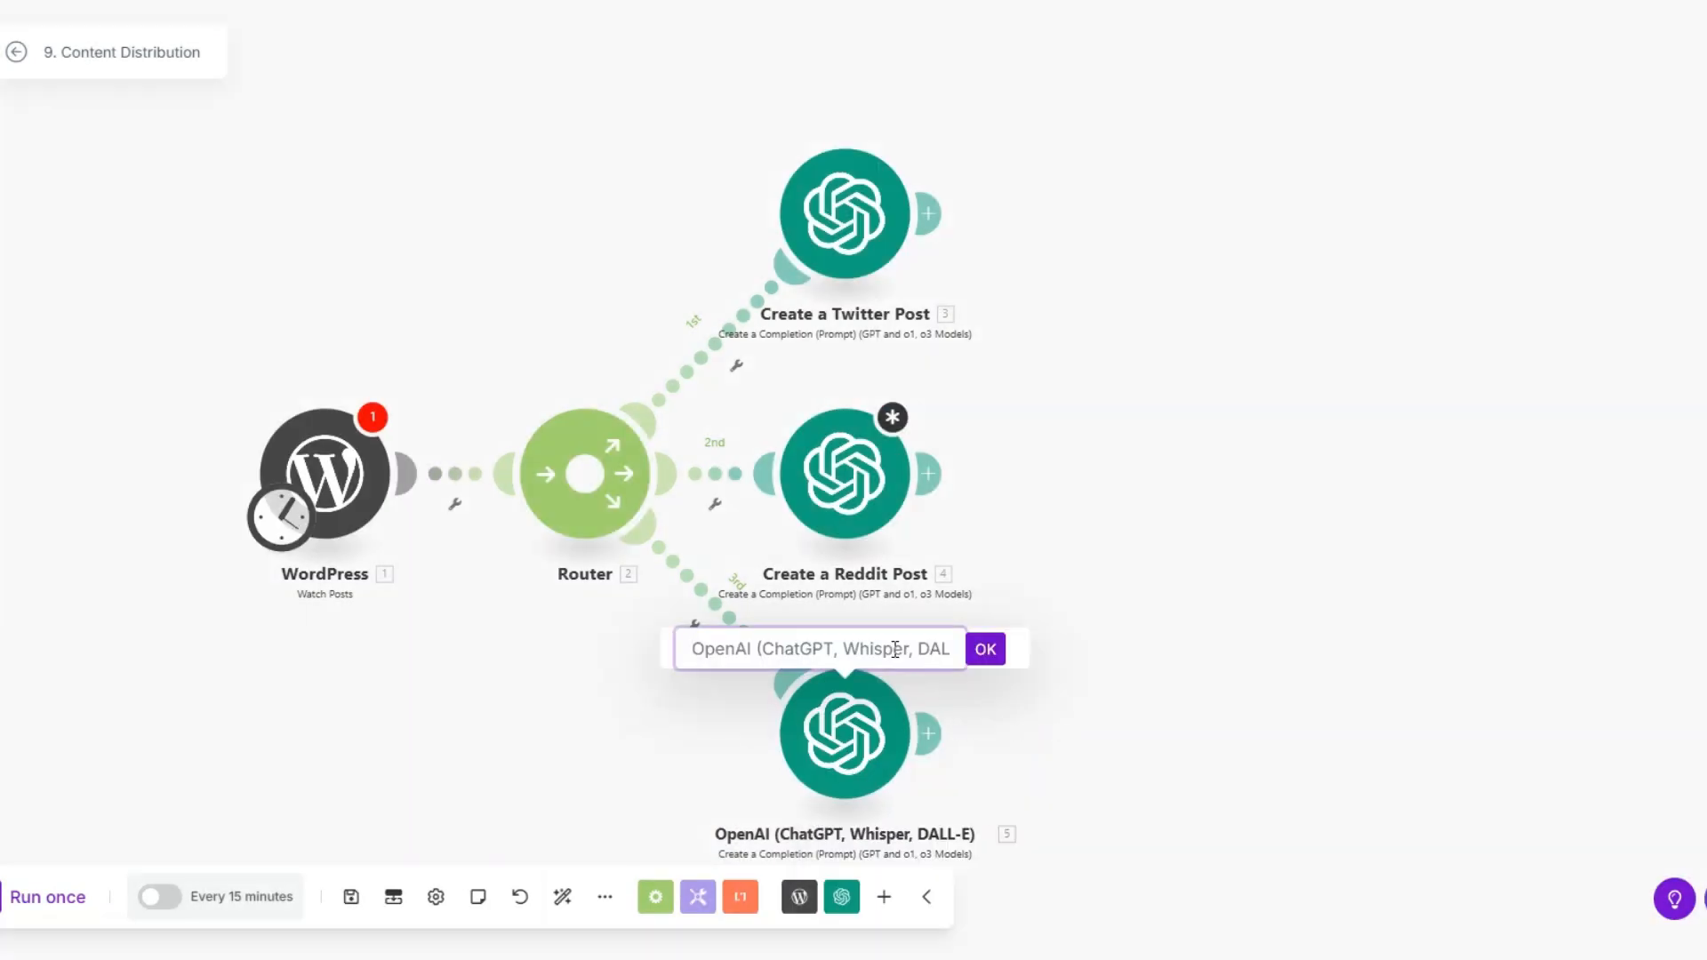
pyautogui.write('Create')
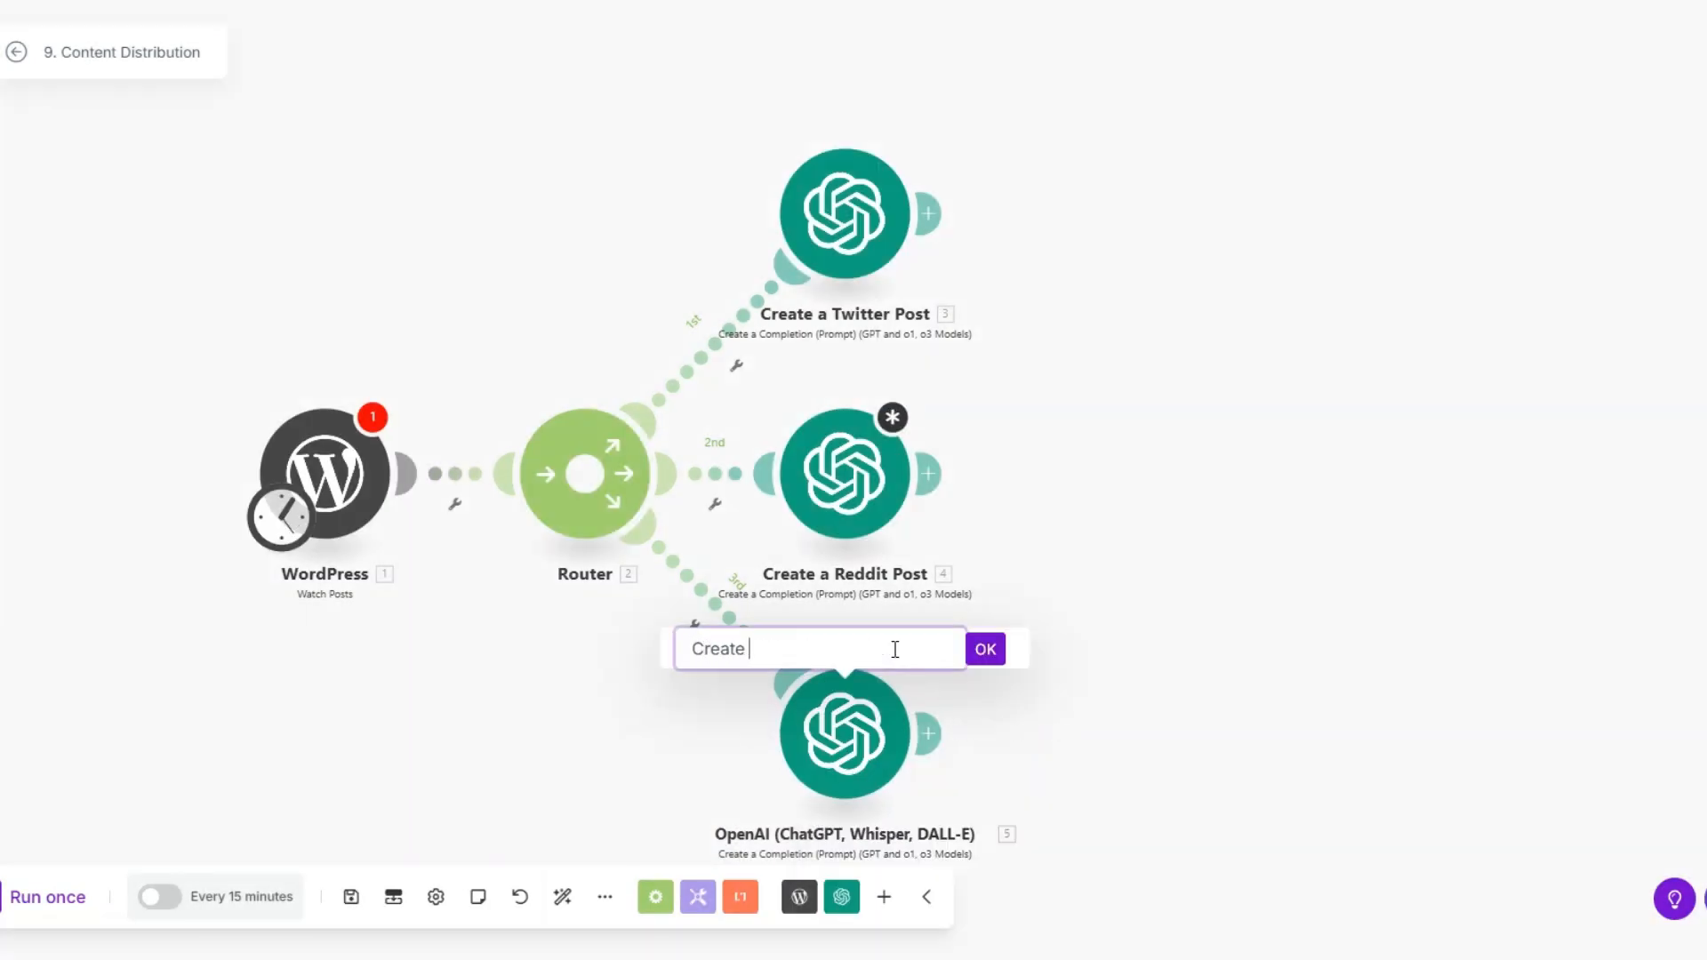
pyautogui.write(' a LinkedIn Post')
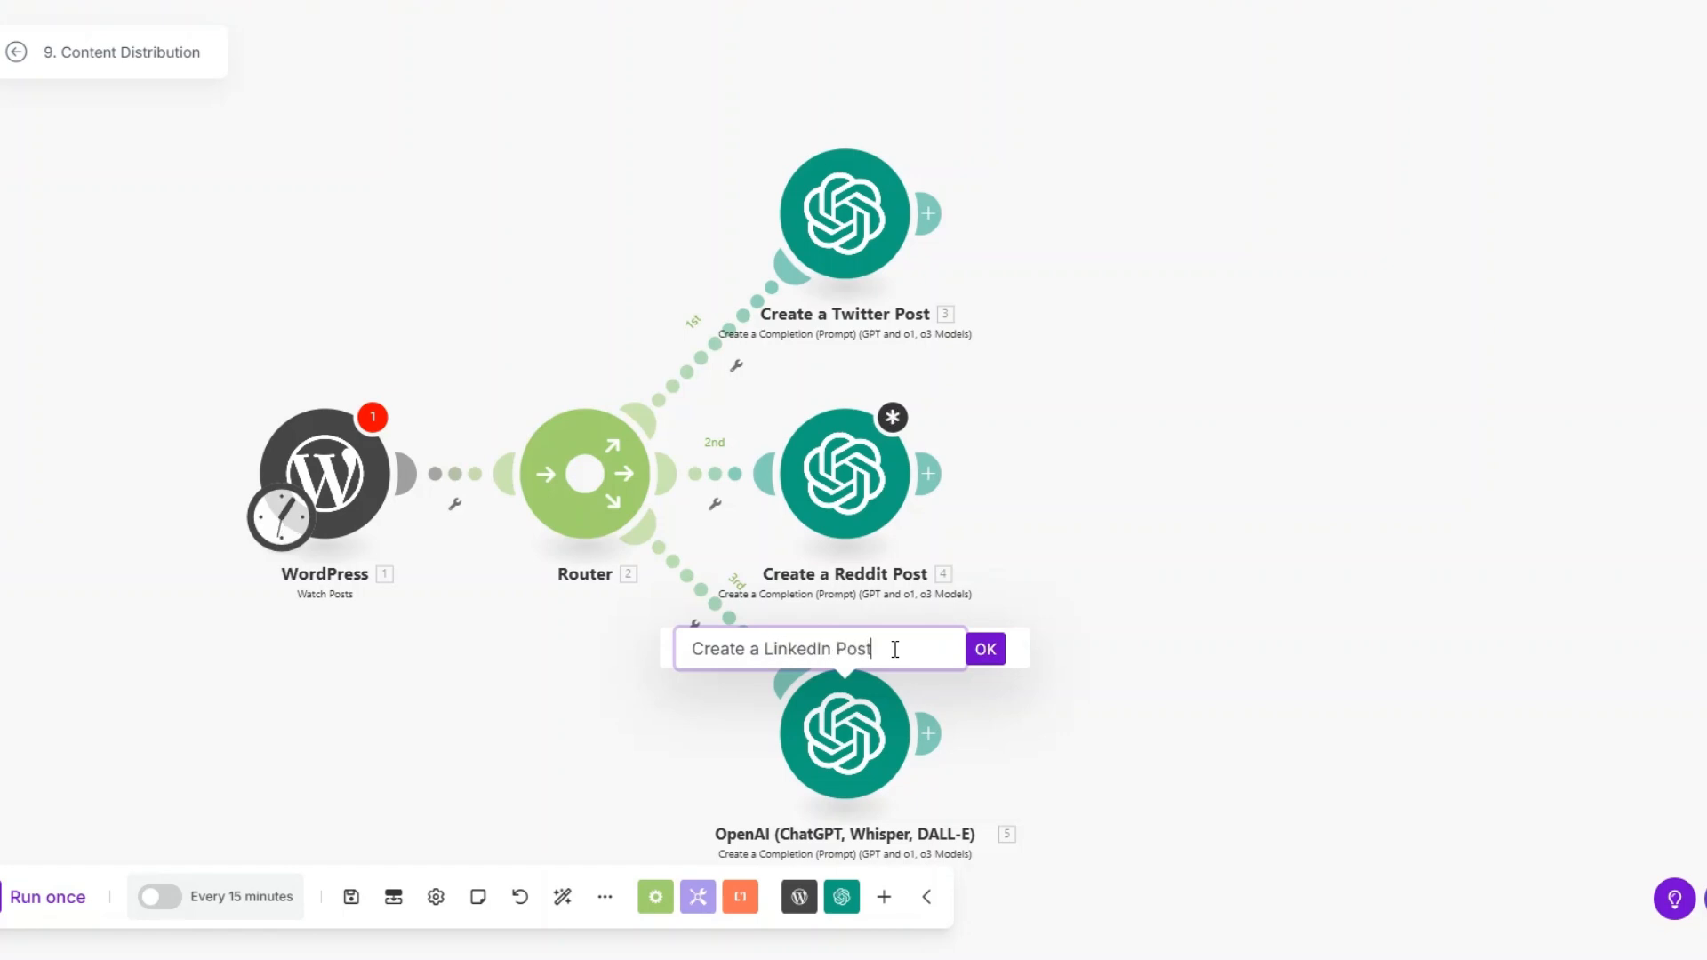
pyautogui.click(985, 649)
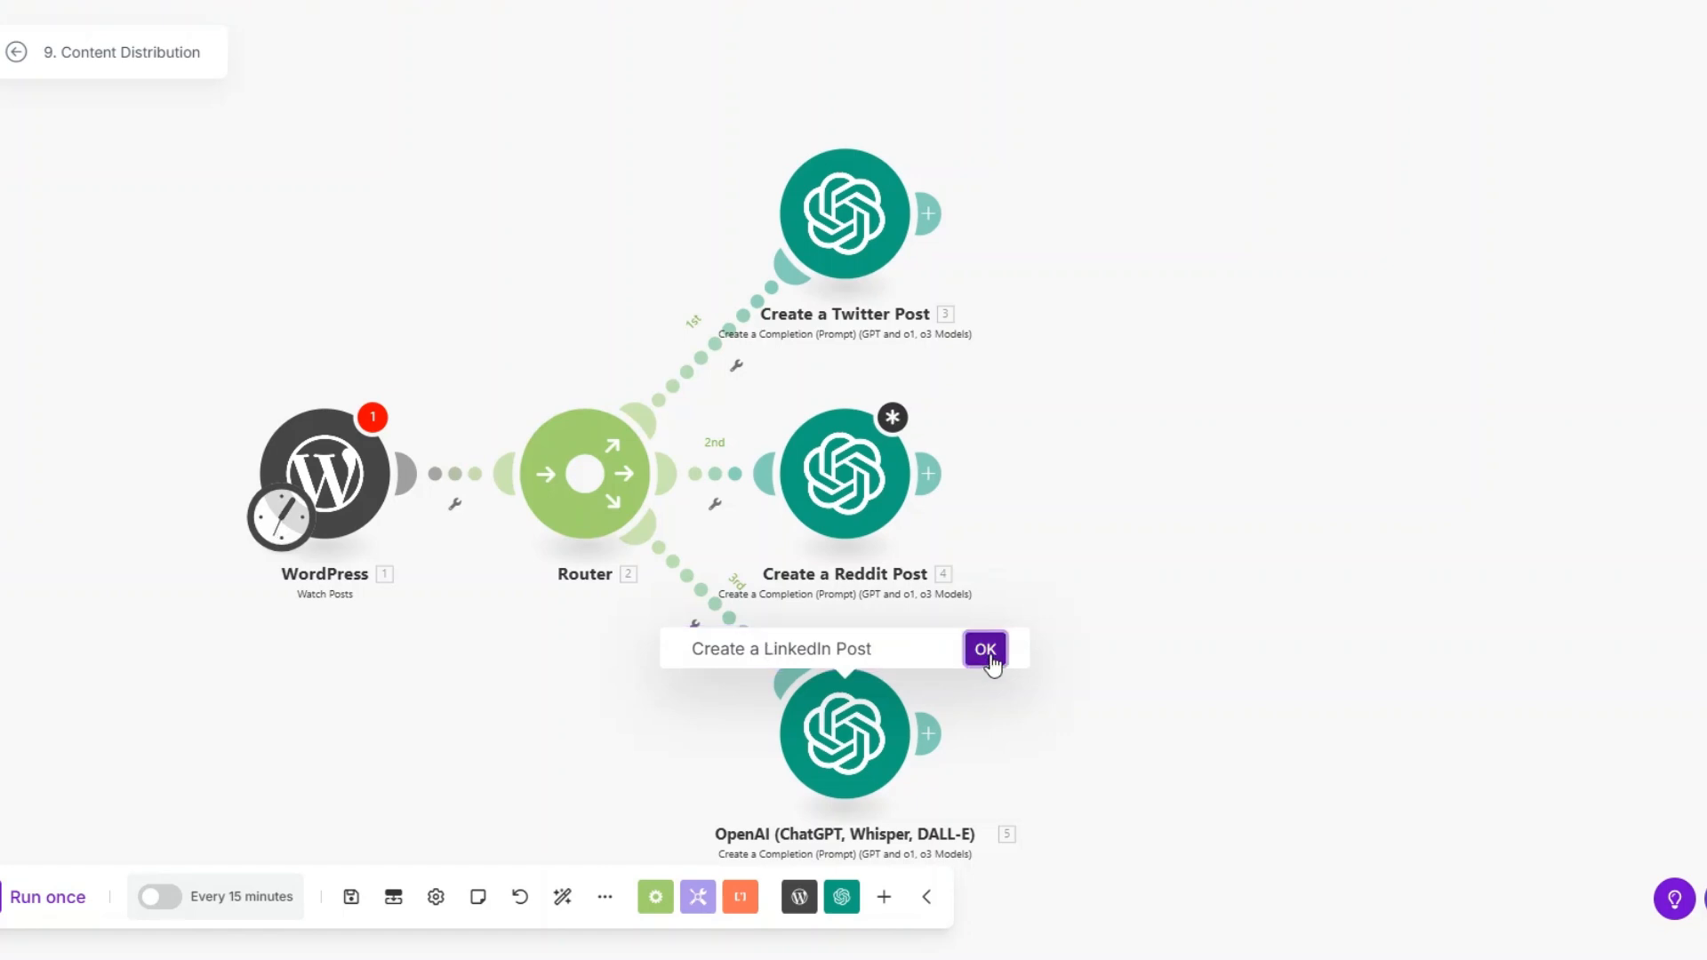
# Step: Add an X (formerly Twitter) Create a Post module after the "Create a Twitter Post" module
pyautogui.scroll(-2, 659, 632)
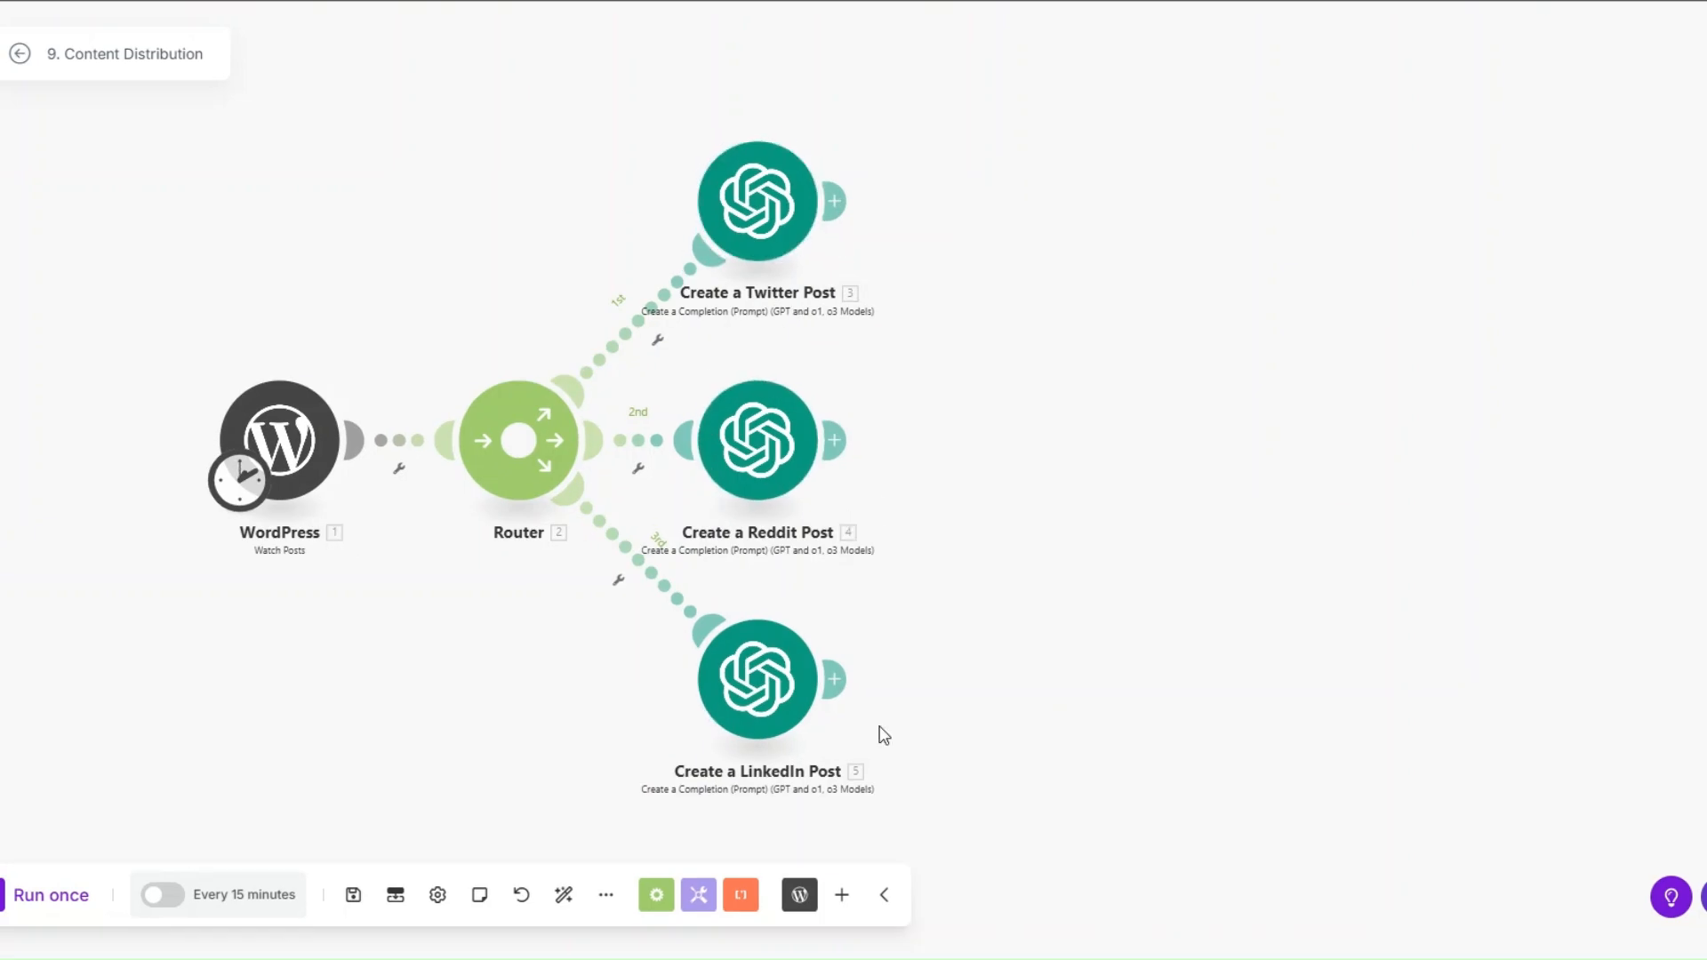
pyautogui.click(834, 201)
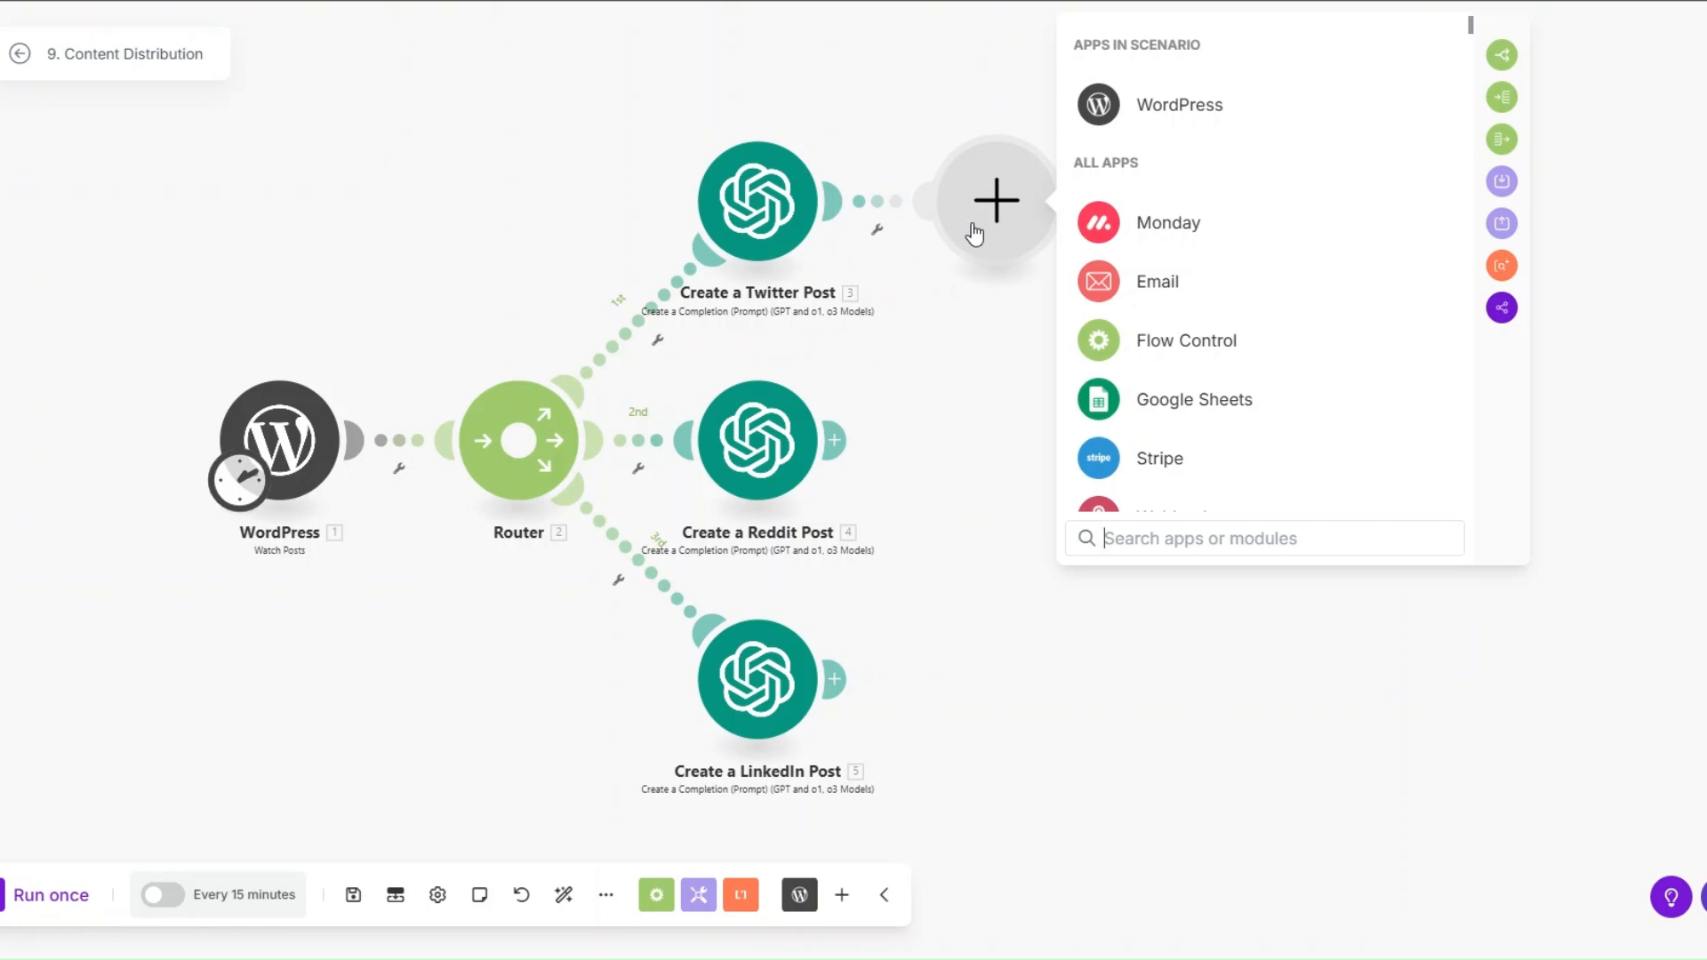
pyautogui.write('twitter')
pyautogui.click(1176, 55)
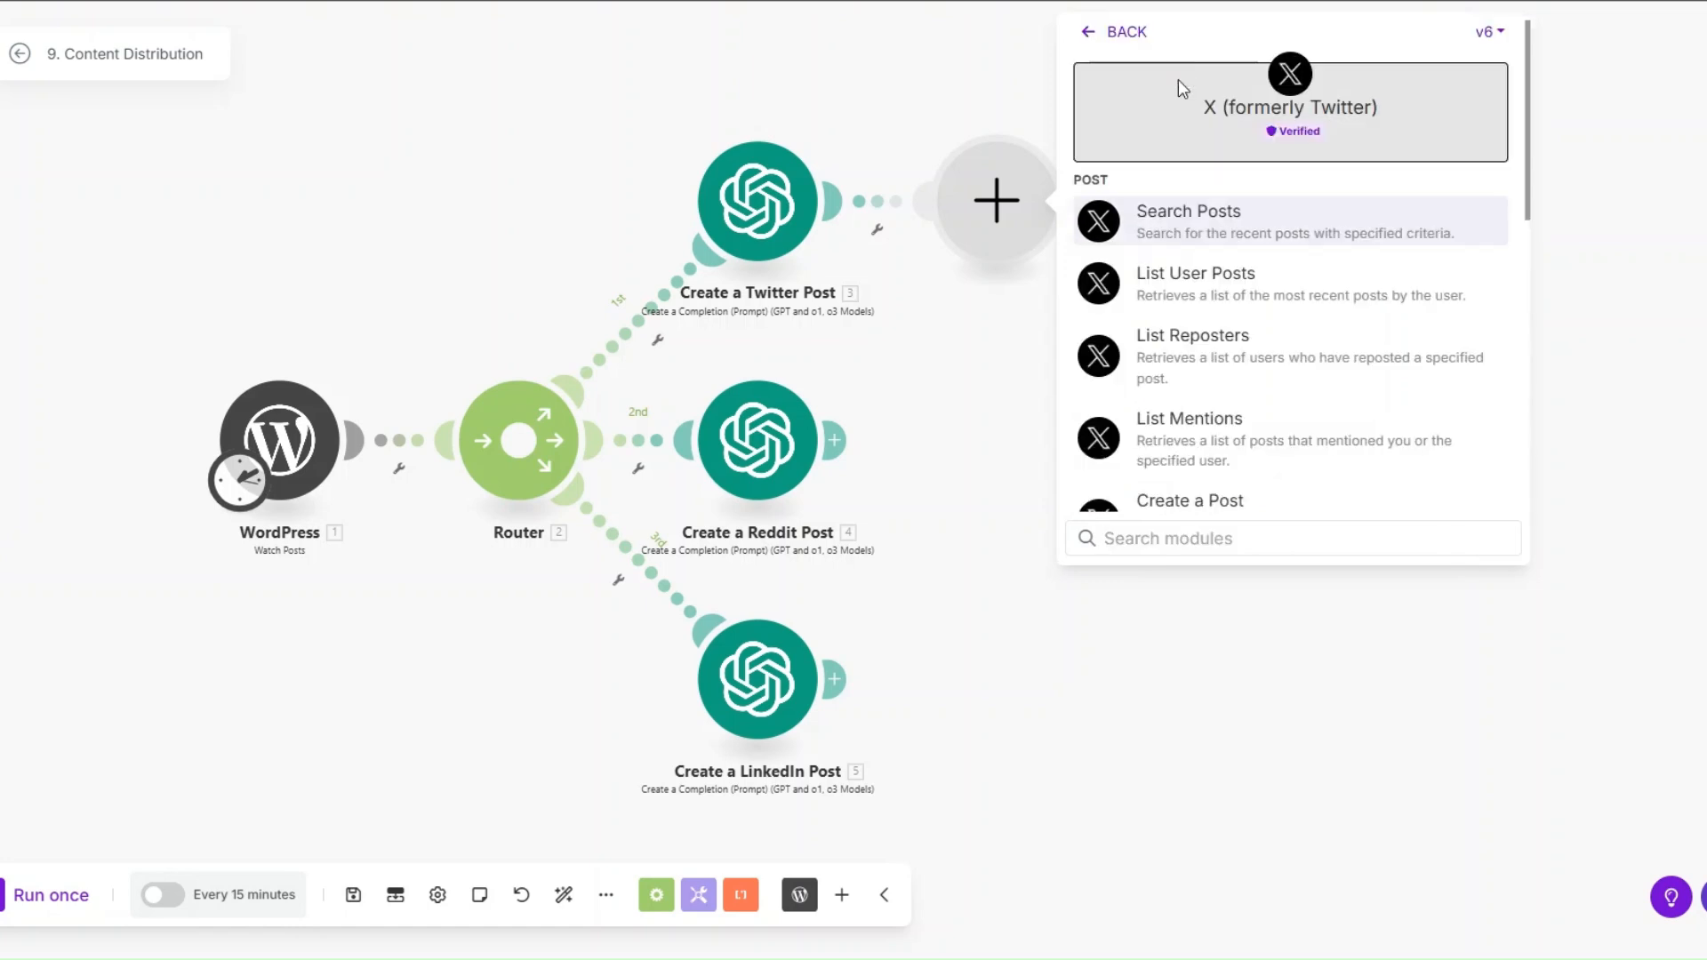
pyautogui.scroll(-2, 1227, 365)
pyautogui.click(1197, 402)
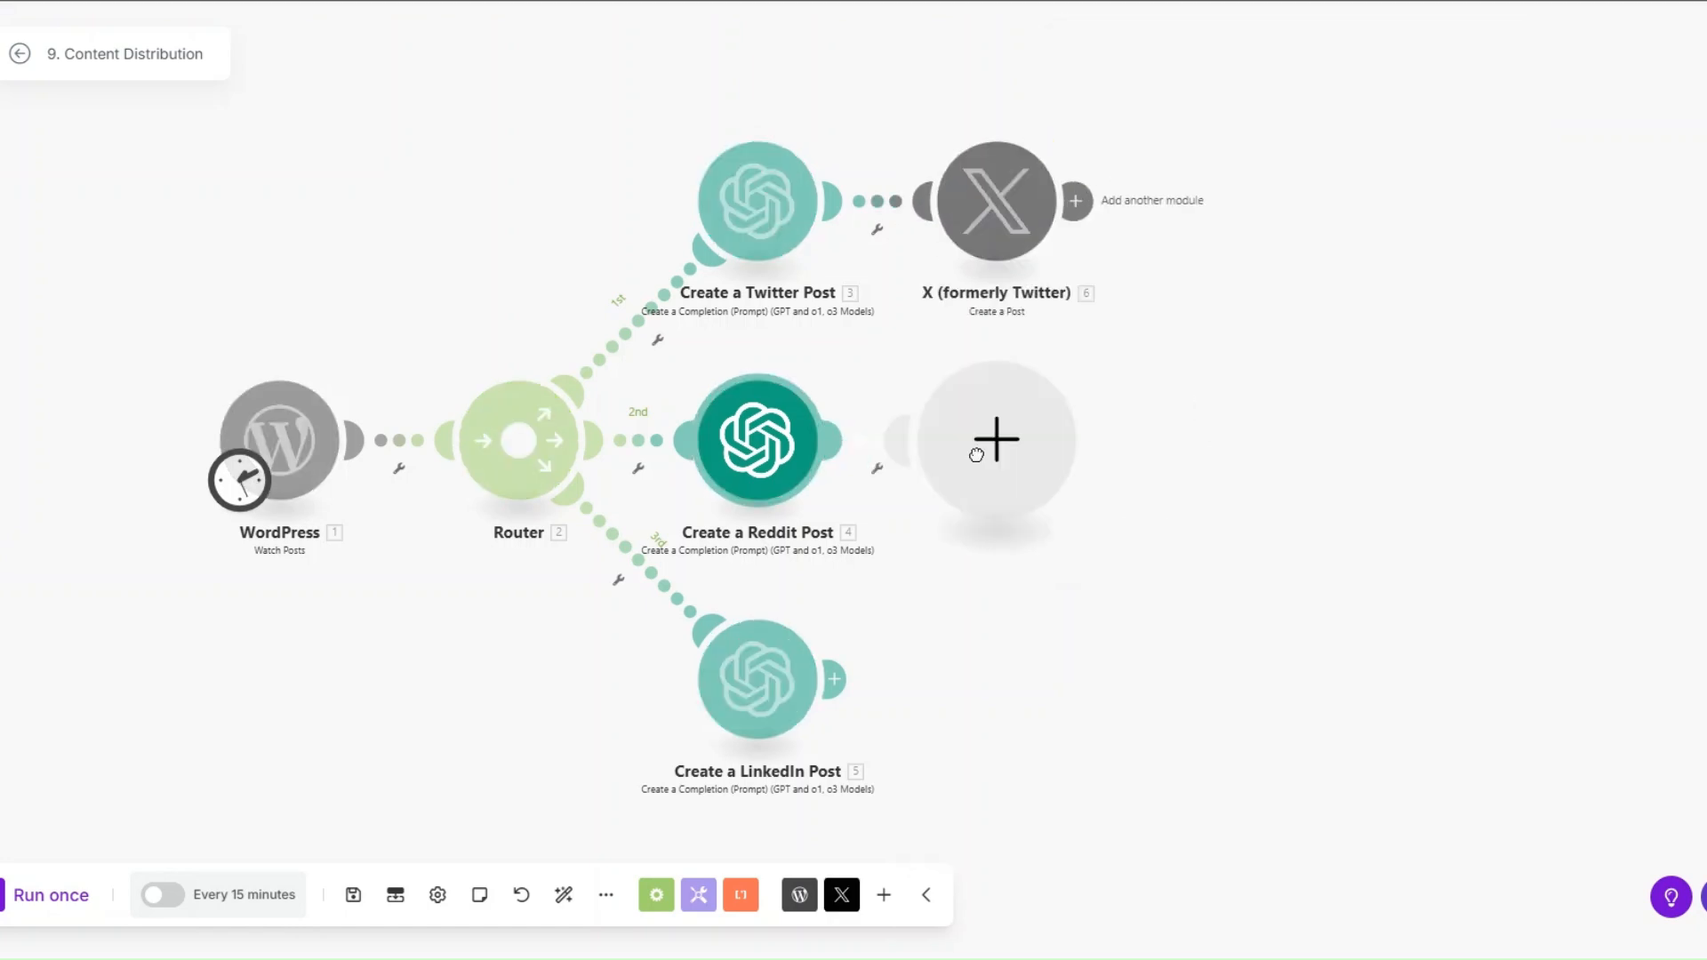
# Step: Add a reddit Submit a Post module after the "Create a Reddit Post" module
pyautogui.click(837, 439)
pyautogui.write('red')
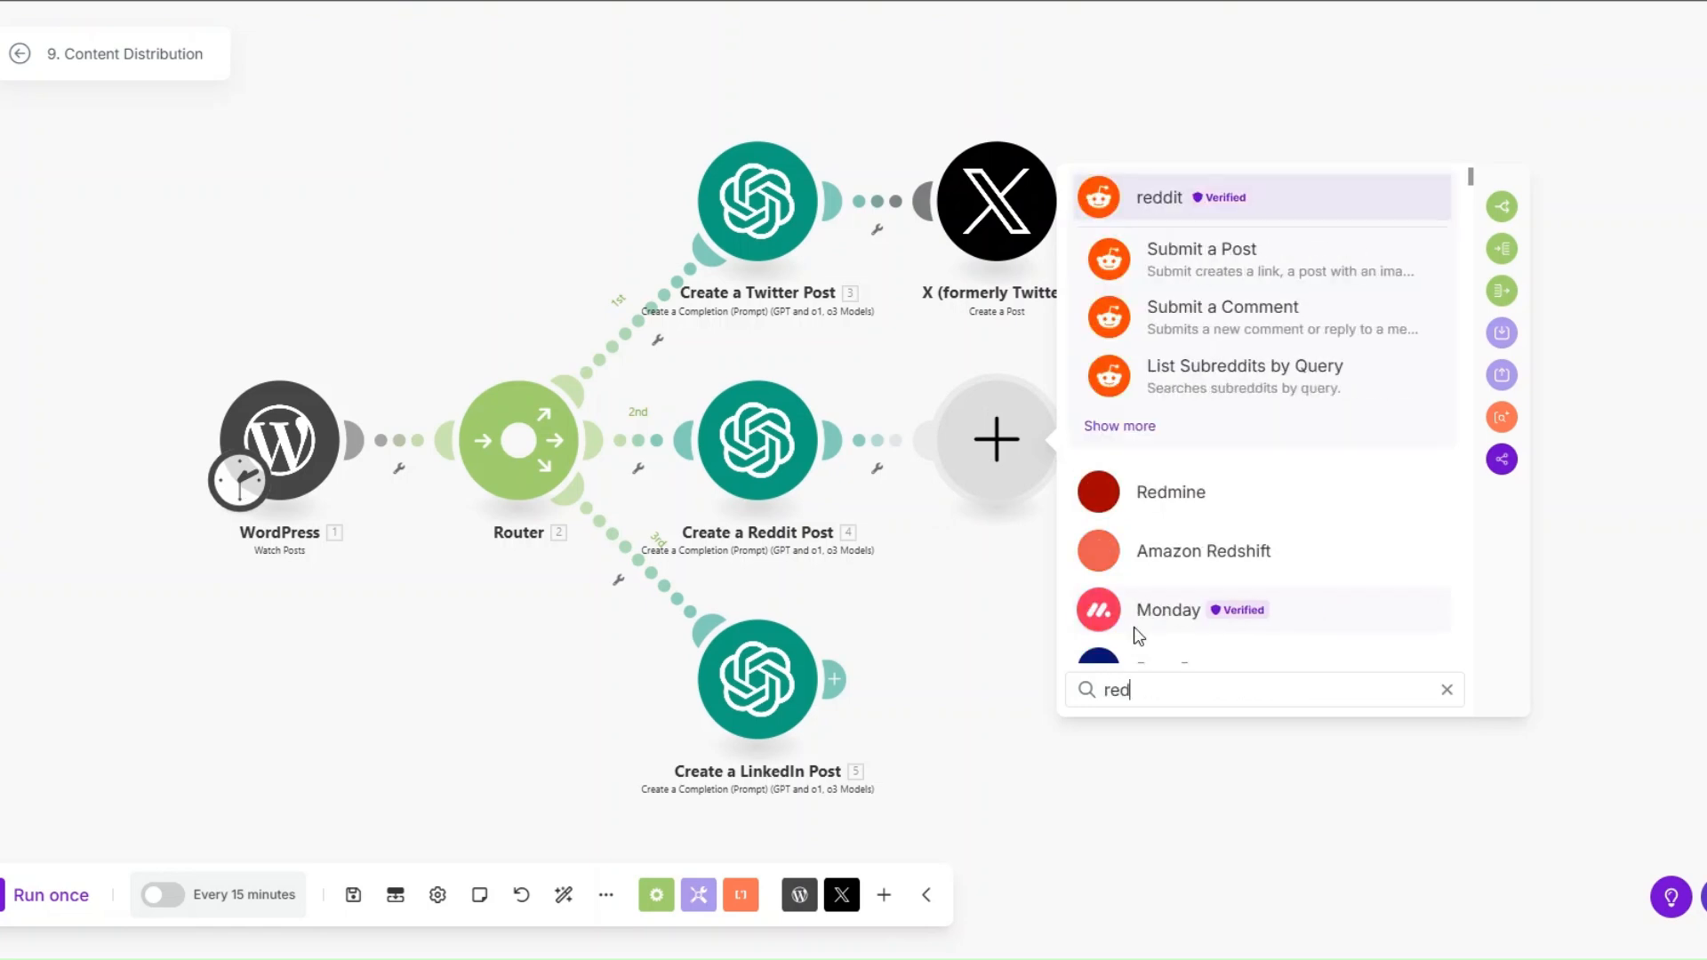
pyautogui.click(1162, 258)
pyautogui.click(1192, 367)
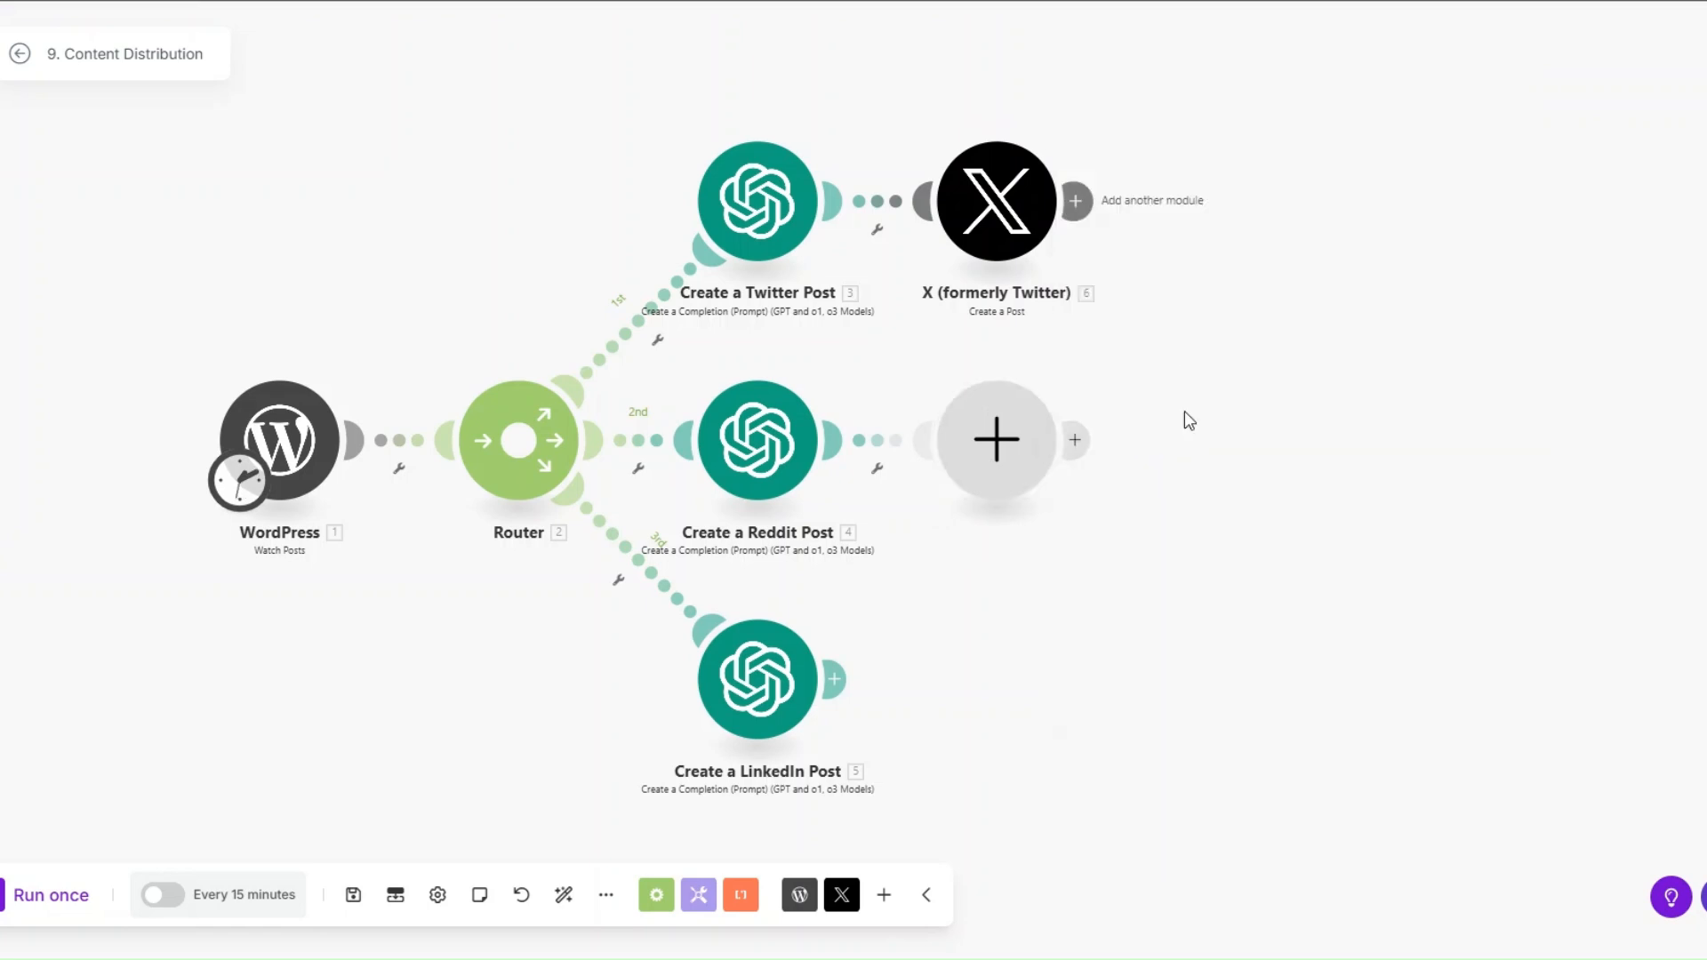
# Step: Add a LinkedIn Create a User Text Post module after the "Create a LinkedIn Post" module
pyautogui.click(834, 679)
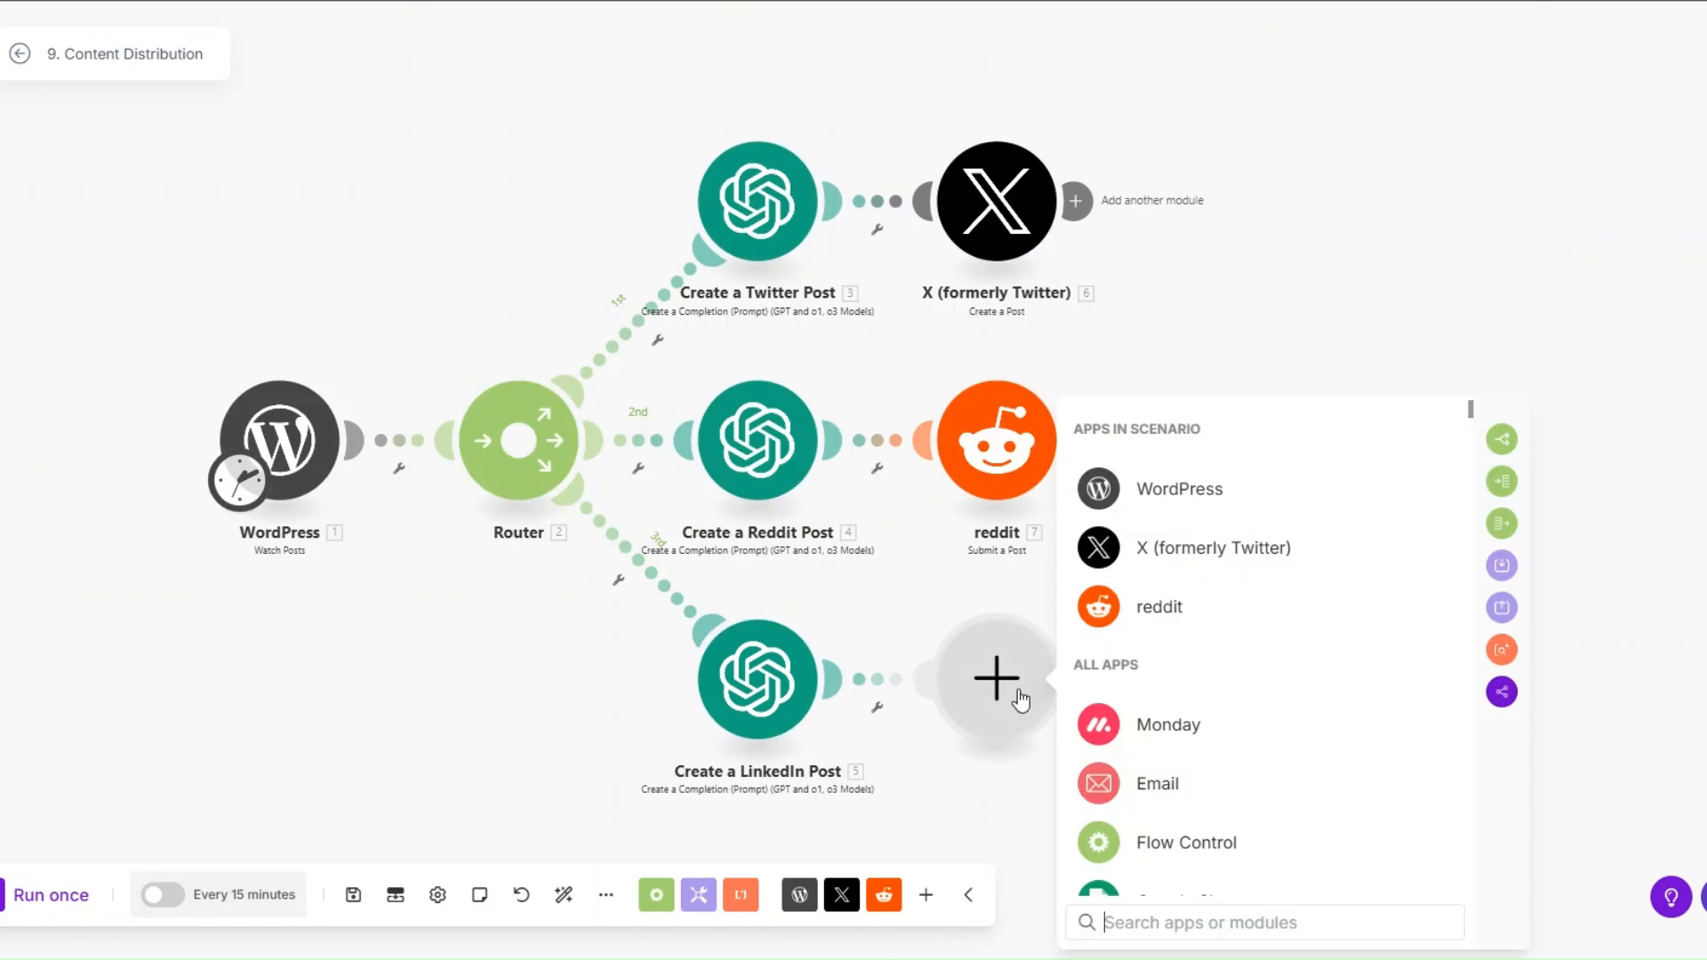
pyautogui.scroll(-1, 1154, 674)
pyautogui.write('linked')
pyautogui.click(1182, 442)
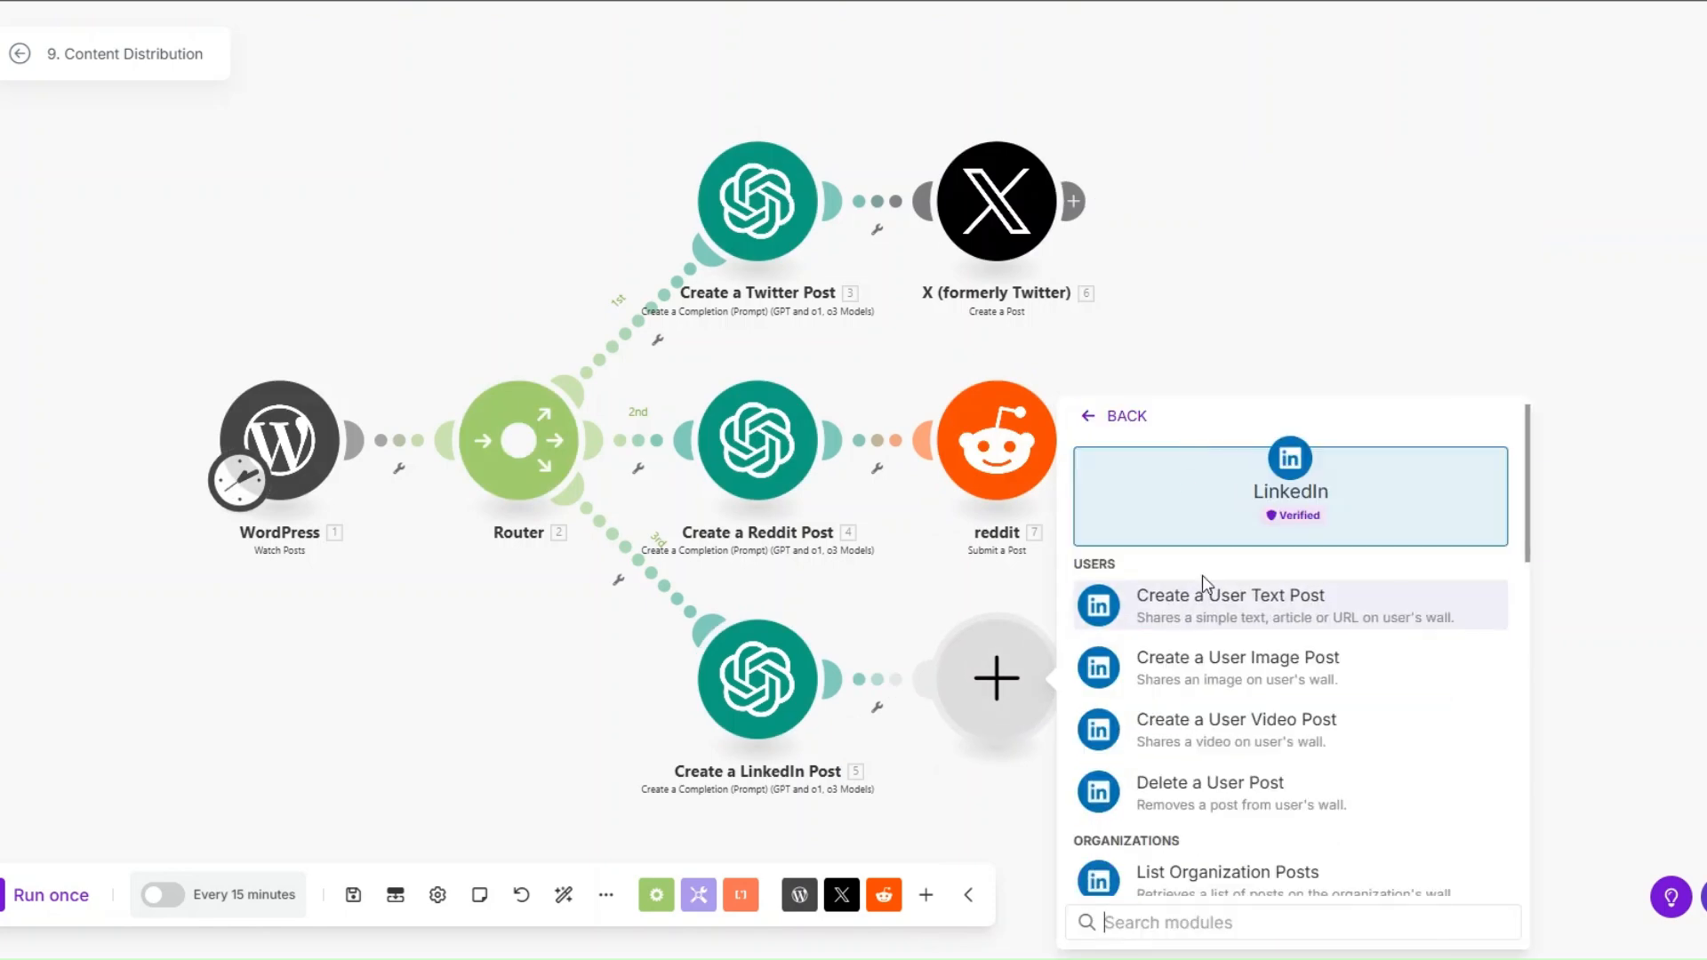
pyautogui.click(1204, 598)
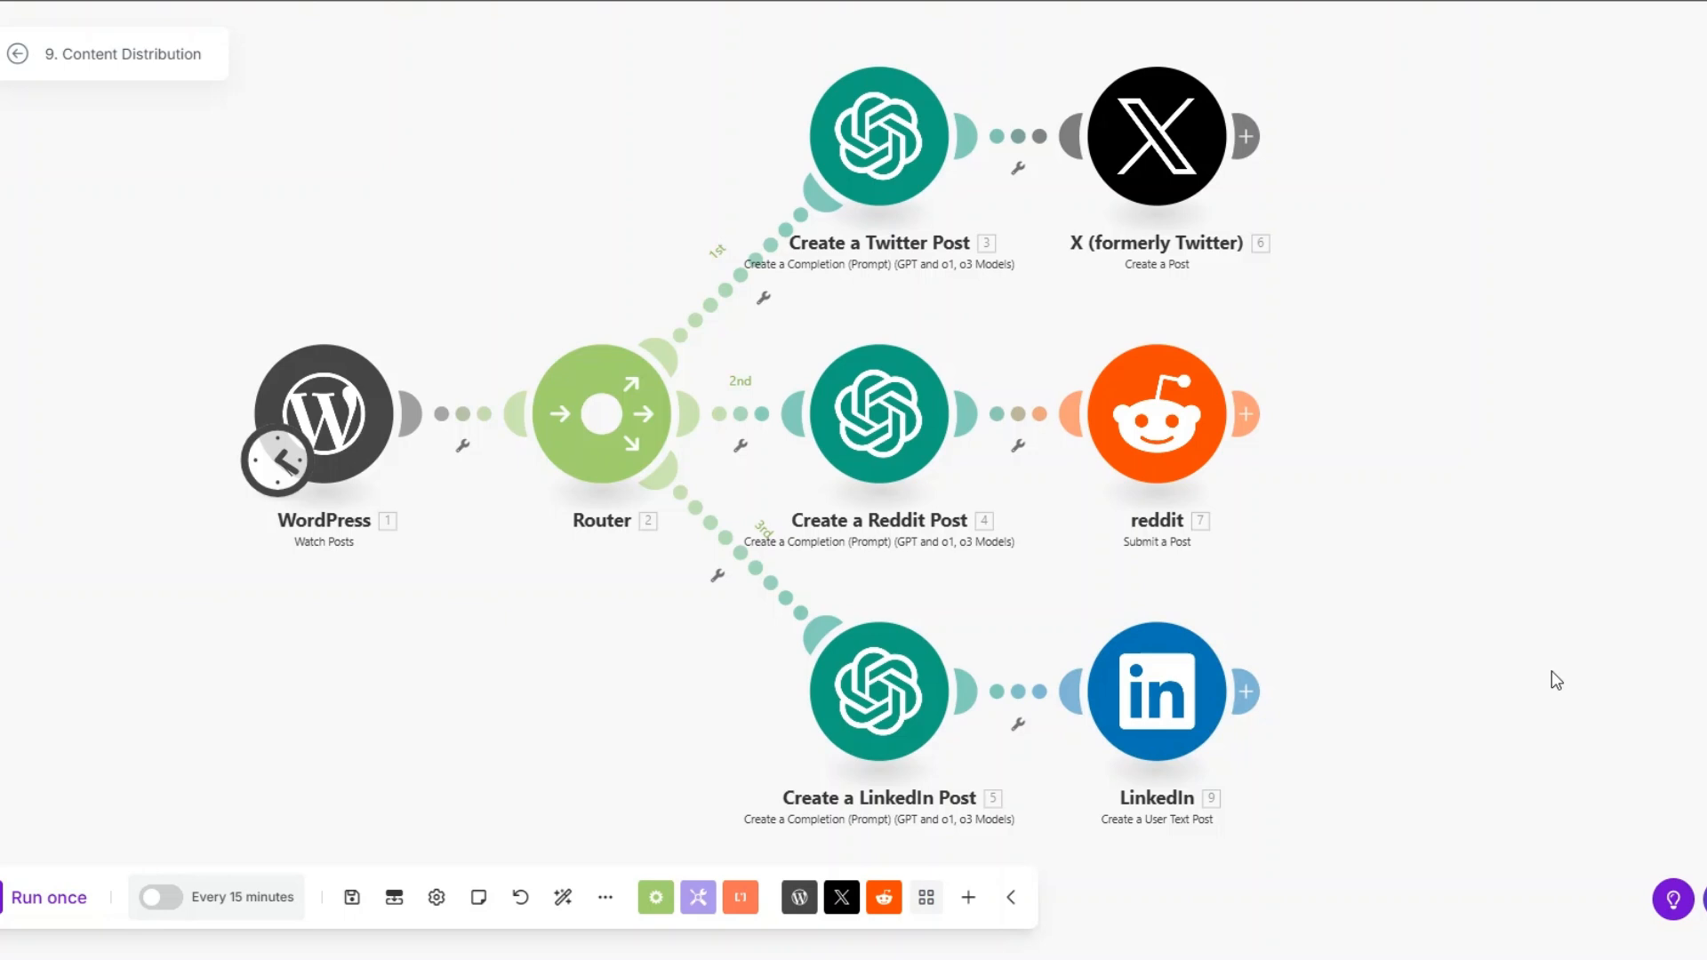
pyautogui.scroll(-1, 1551, 676)
pyautogui.moveTo(1477, 637); pyautogui.dragTo(1375, 609)
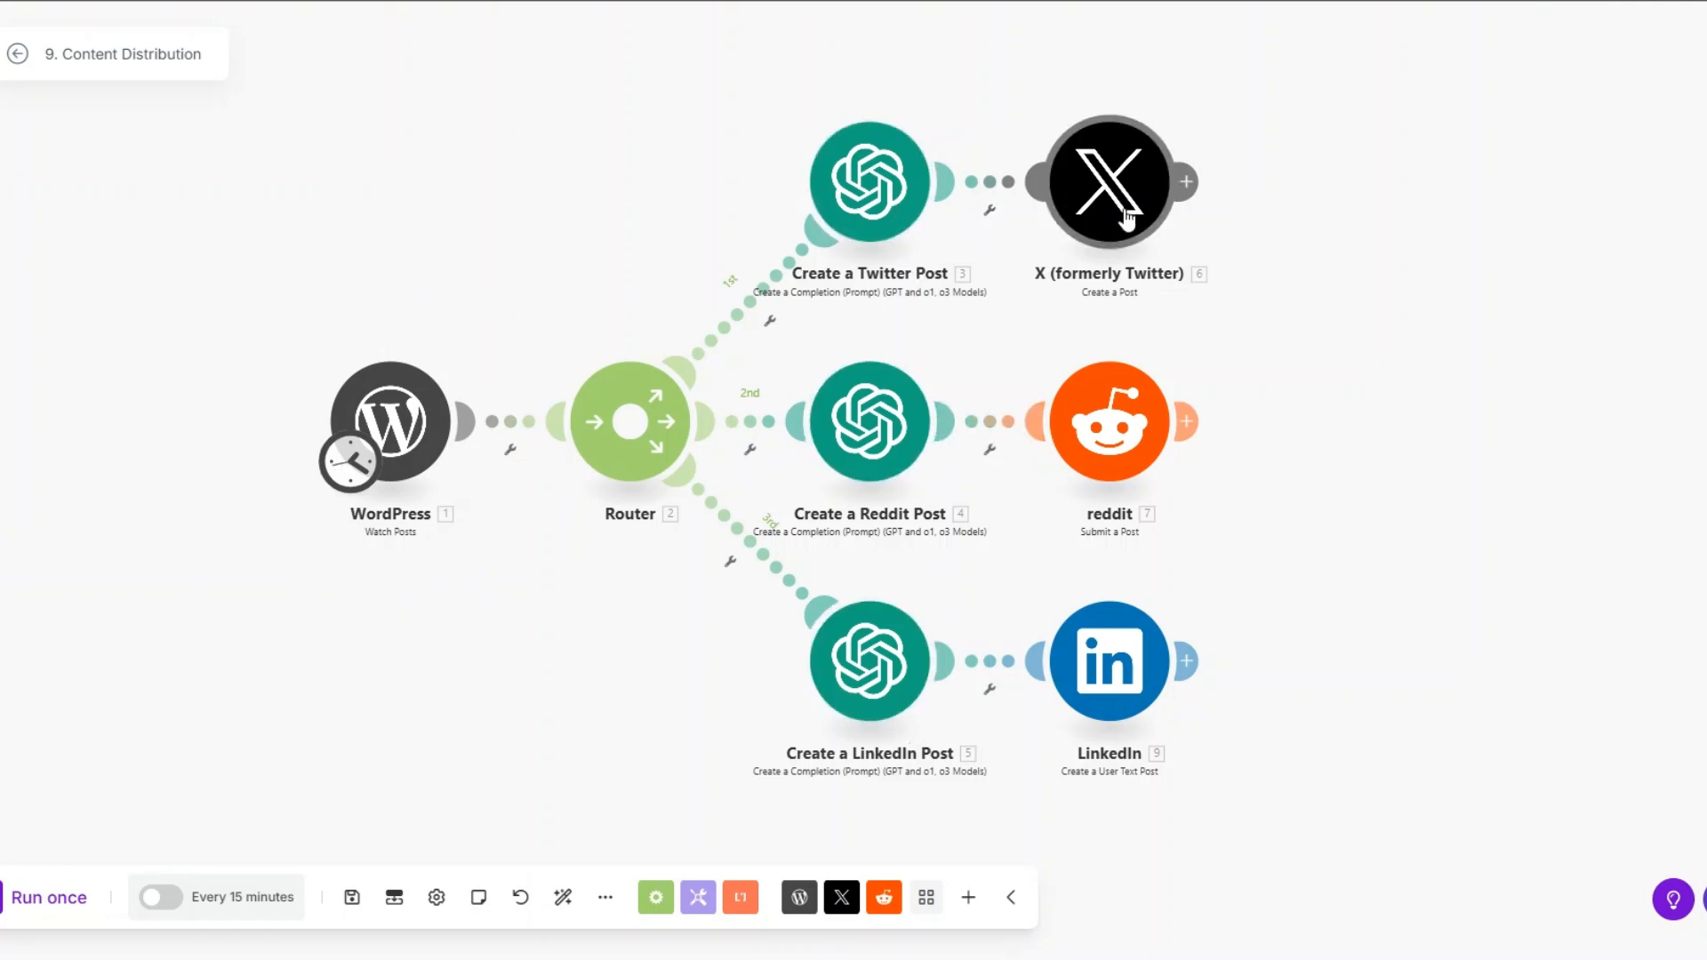
pyautogui.moveTo(713, 738); pyautogui.dragTo(694, 744)
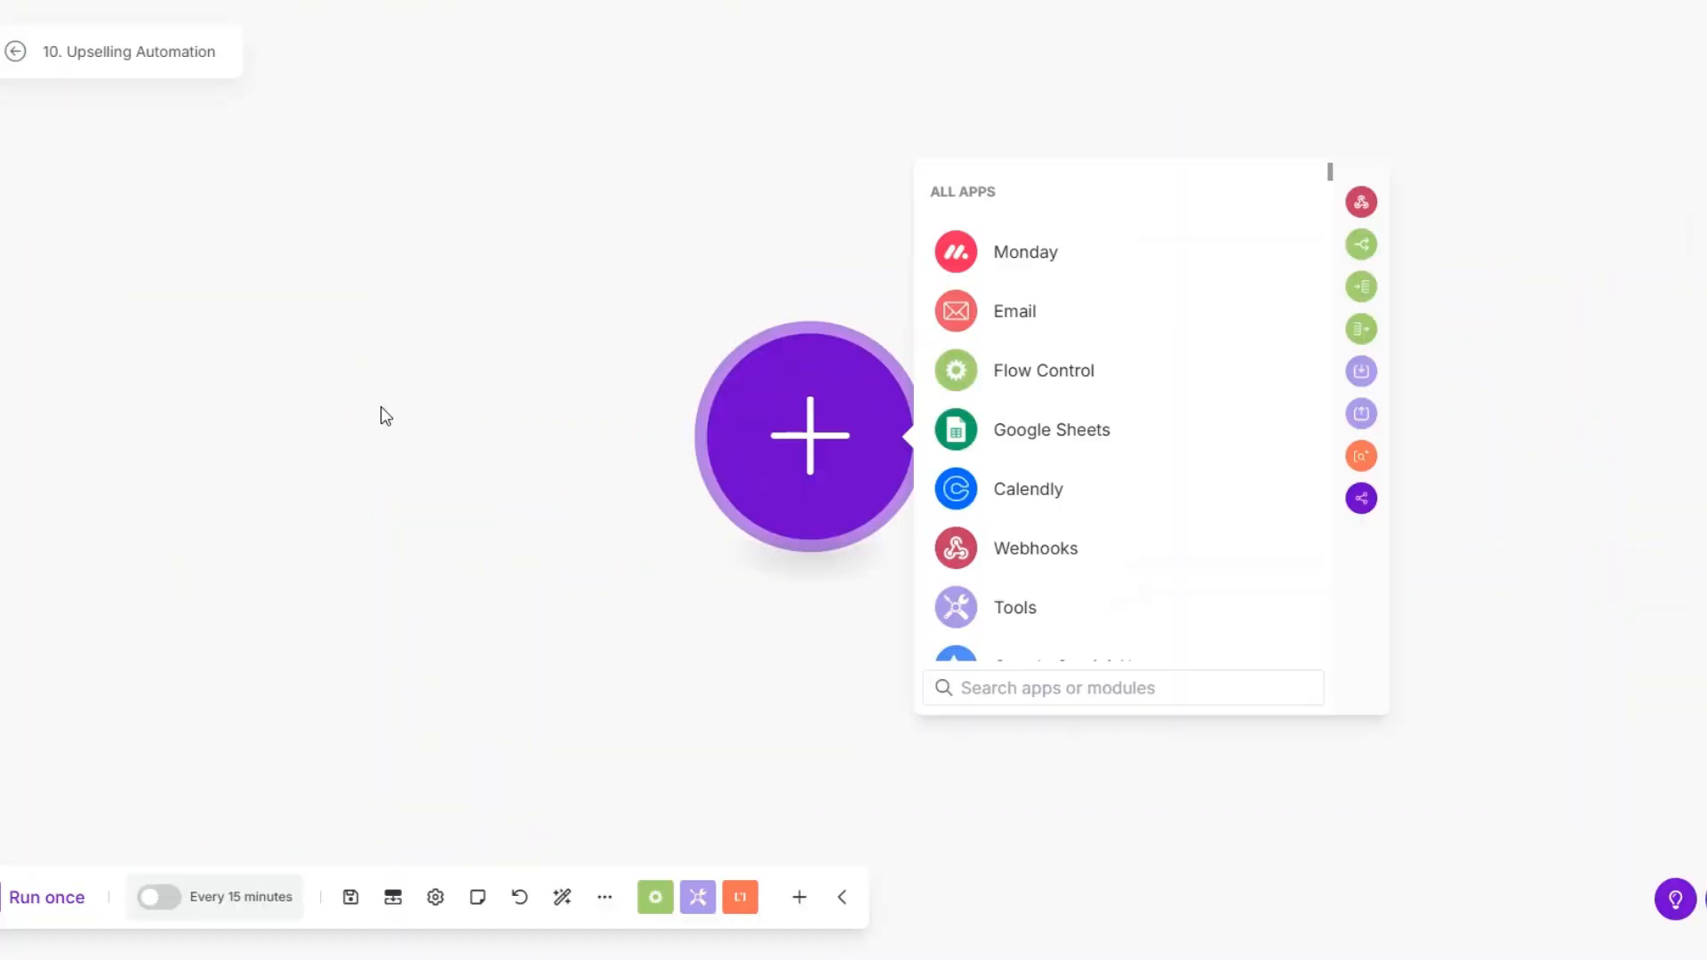
# Step: Dismiss the app list in the Upselling Automation scenario, and view the last client's status options on the monday Cold Outreach Agency Clients board
pyautogui.click(381, 409)
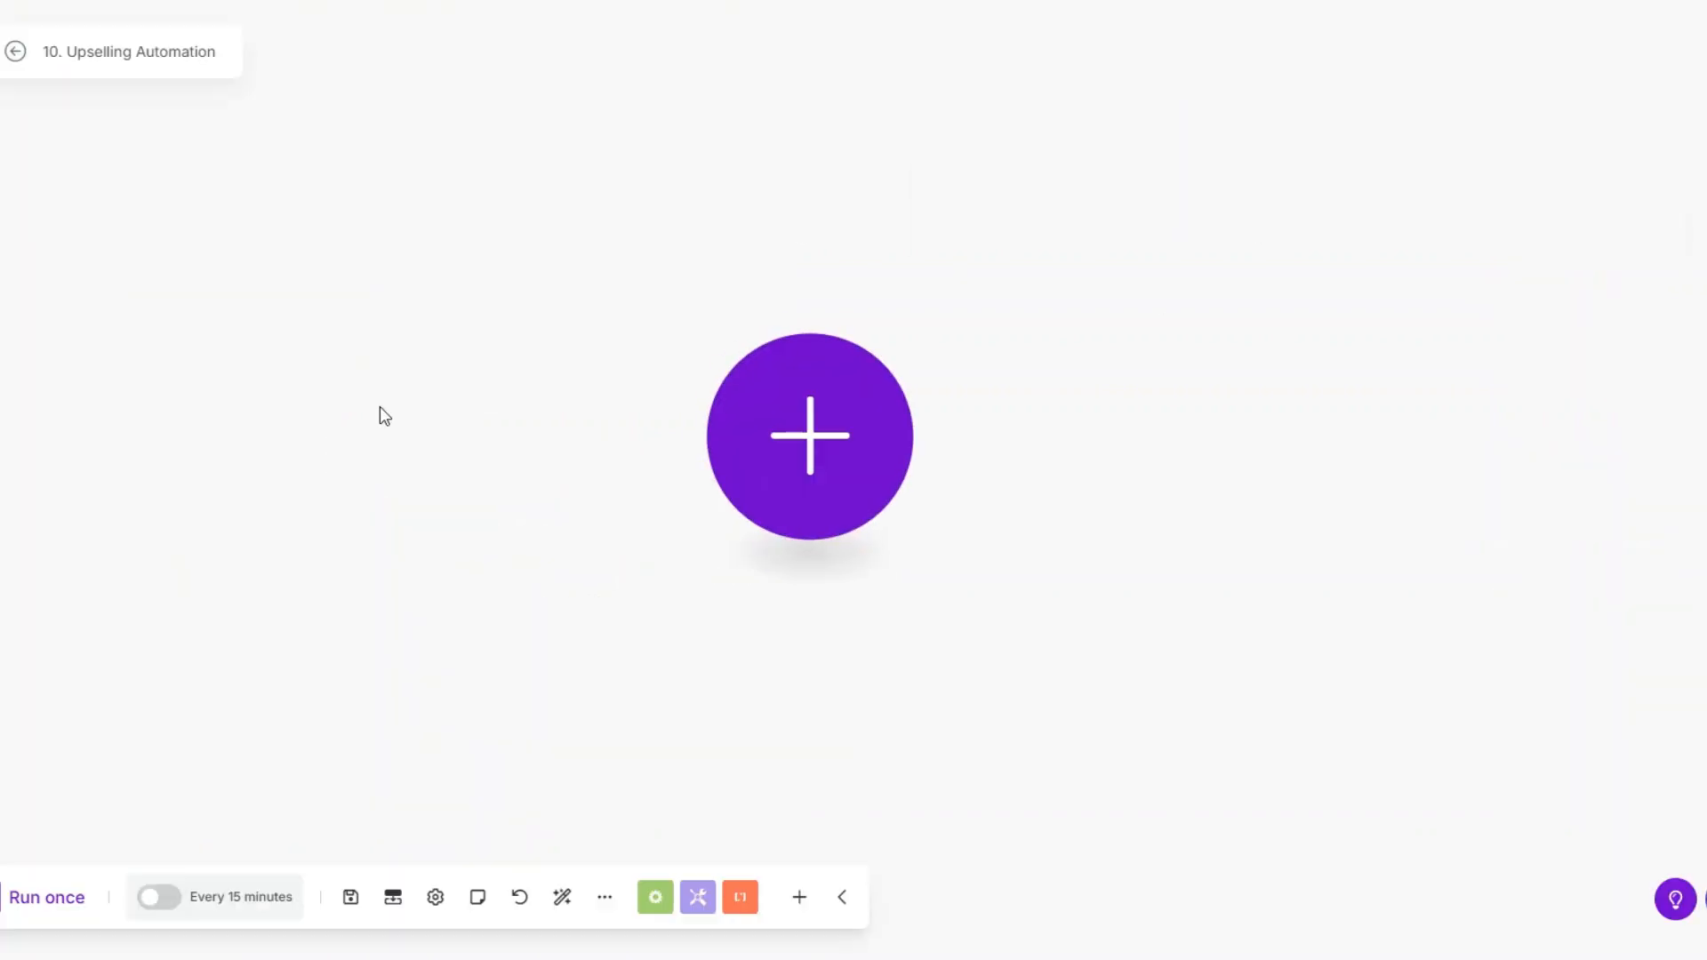
pyautogui.moveTo(804, 454); pyautogui.dragTo(820, 508)
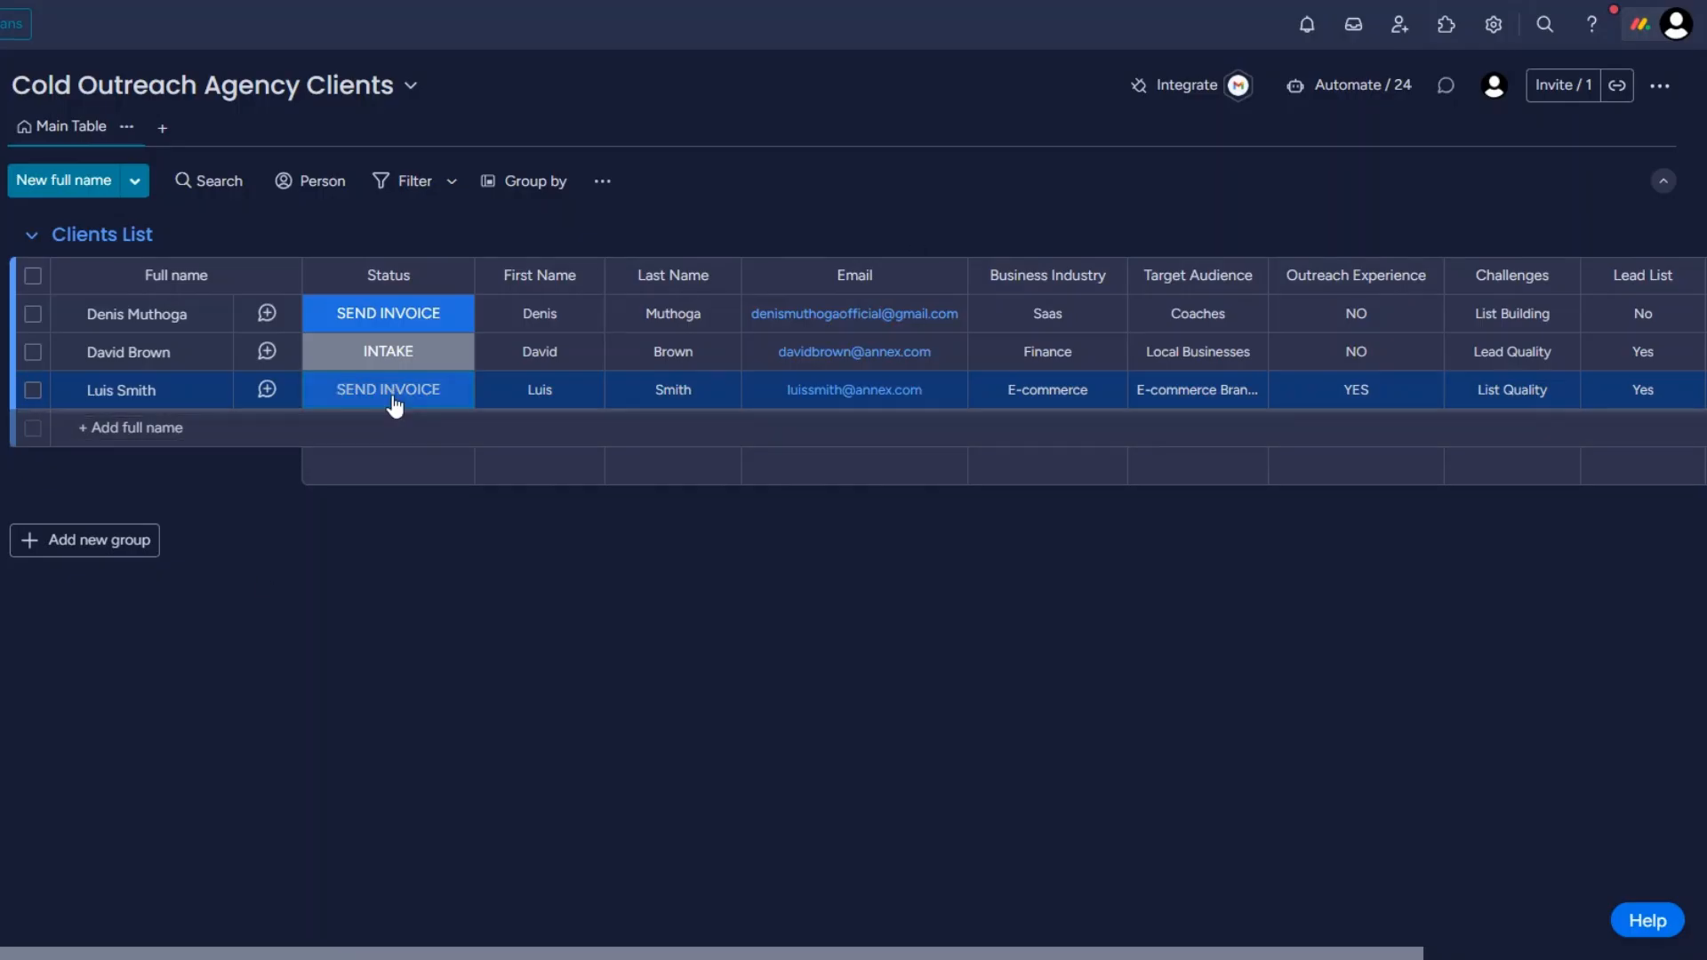
pyautogui.click(395, 402)
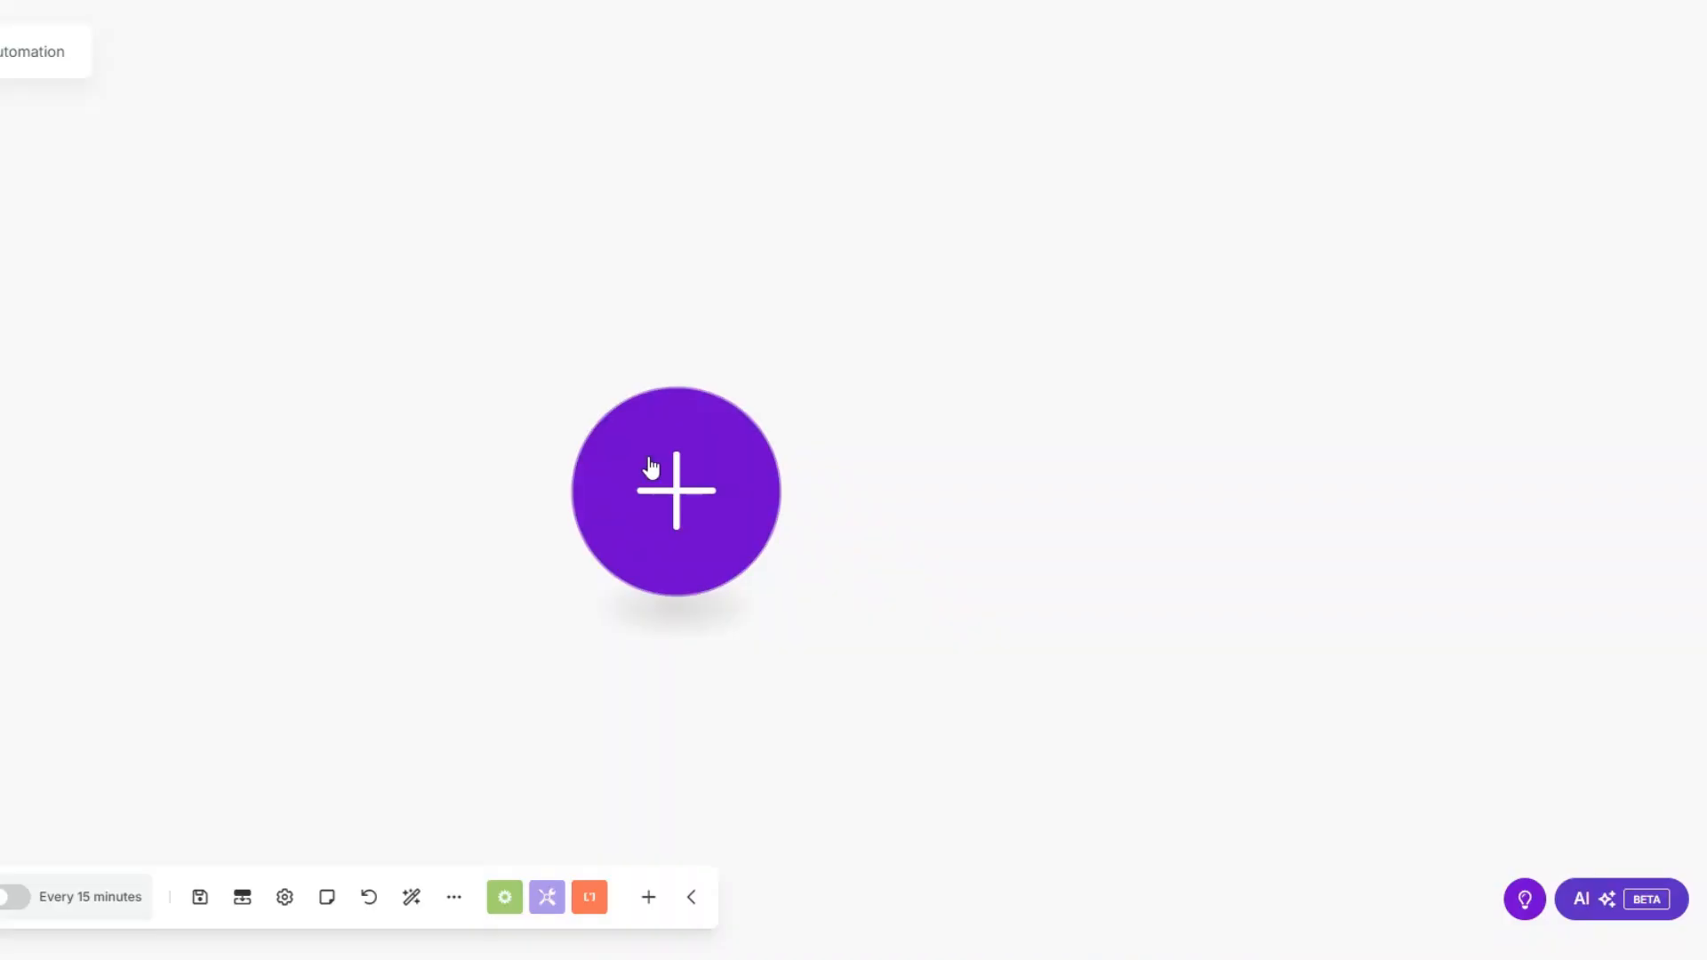
# Step: Add a Webhooks Custom webhook trigger as the first module of the Upselling Automation scenario in Make
pyautogui.click(652, 465)
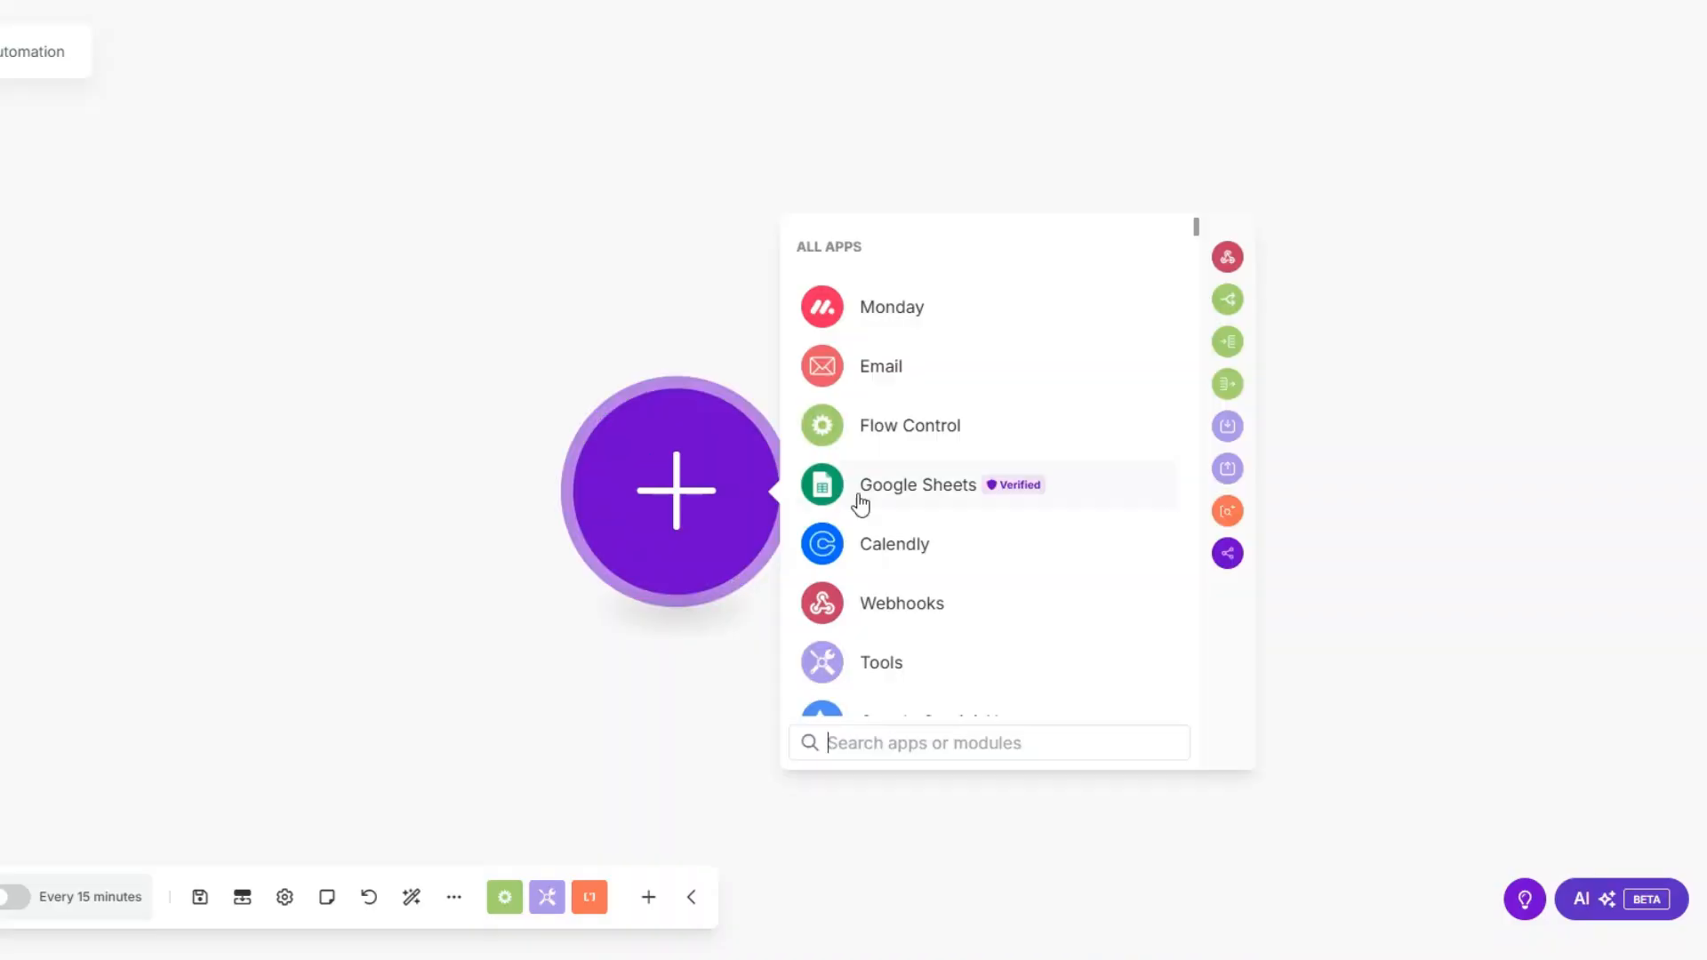
pyautogui.click(879, 518)
pyautogui.click(888, 495)
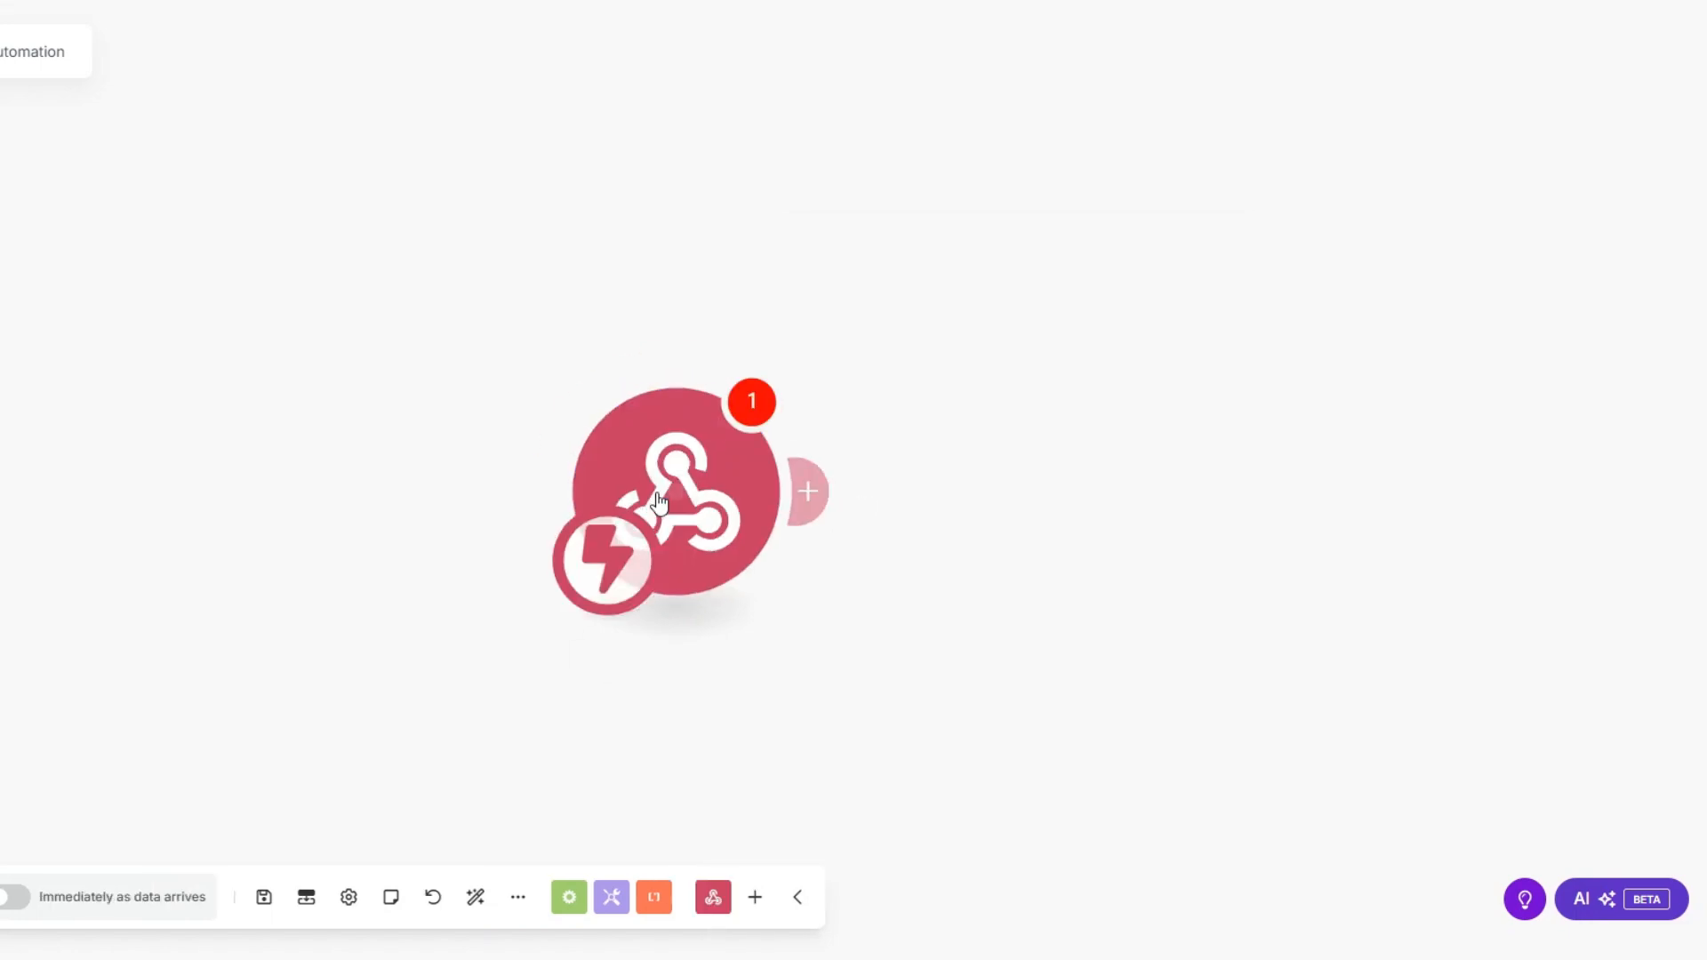
# Step: Create a webhook named "Upselling webhook" for the trigger and save the module
pyautogui.click(918, 475)
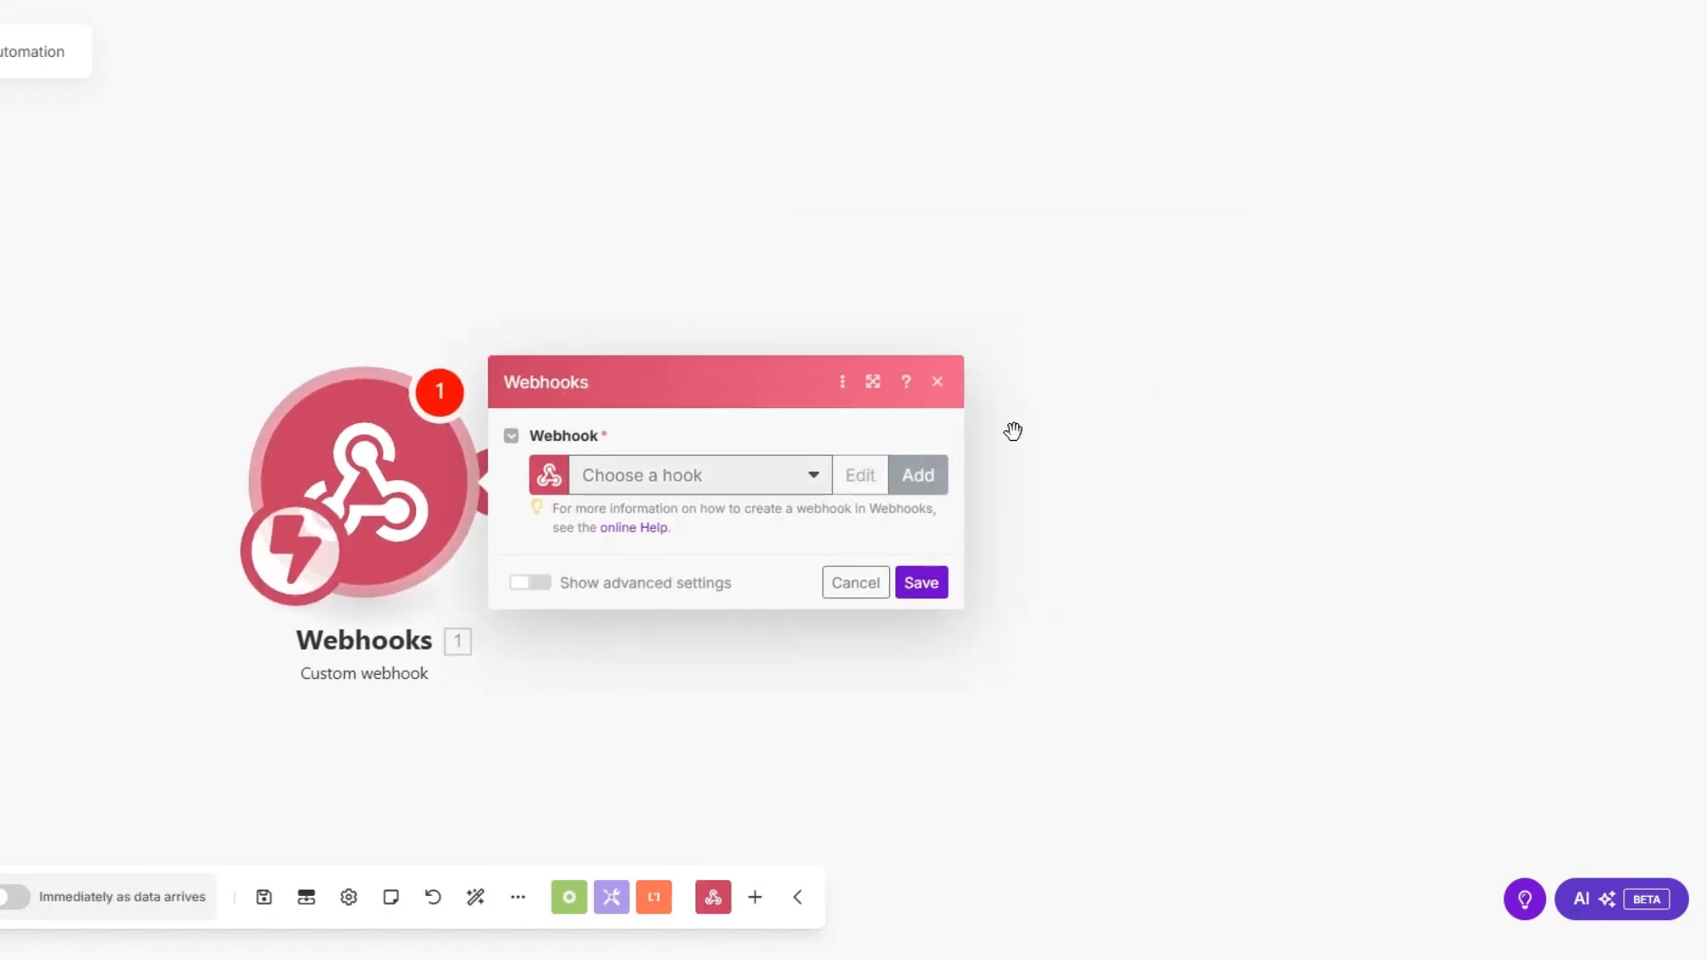
pyautogui.moveTo(1182, 388); pyautogui.dragTo(1009, 394)
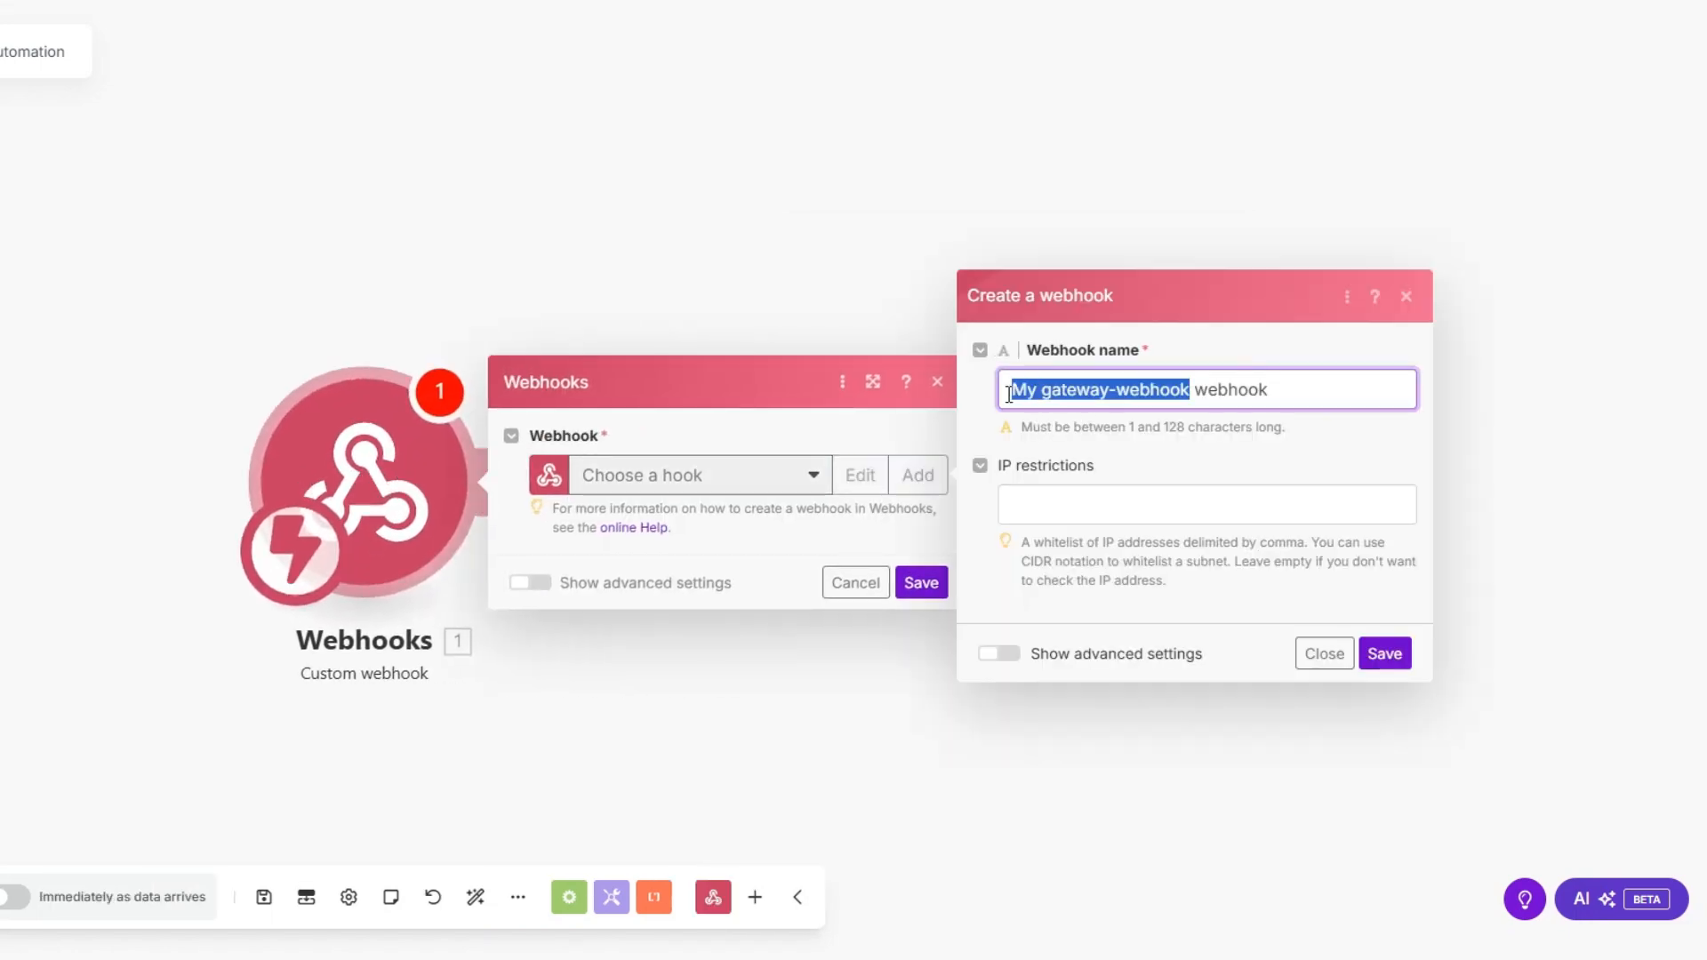
pyautogui.write('Upselling')
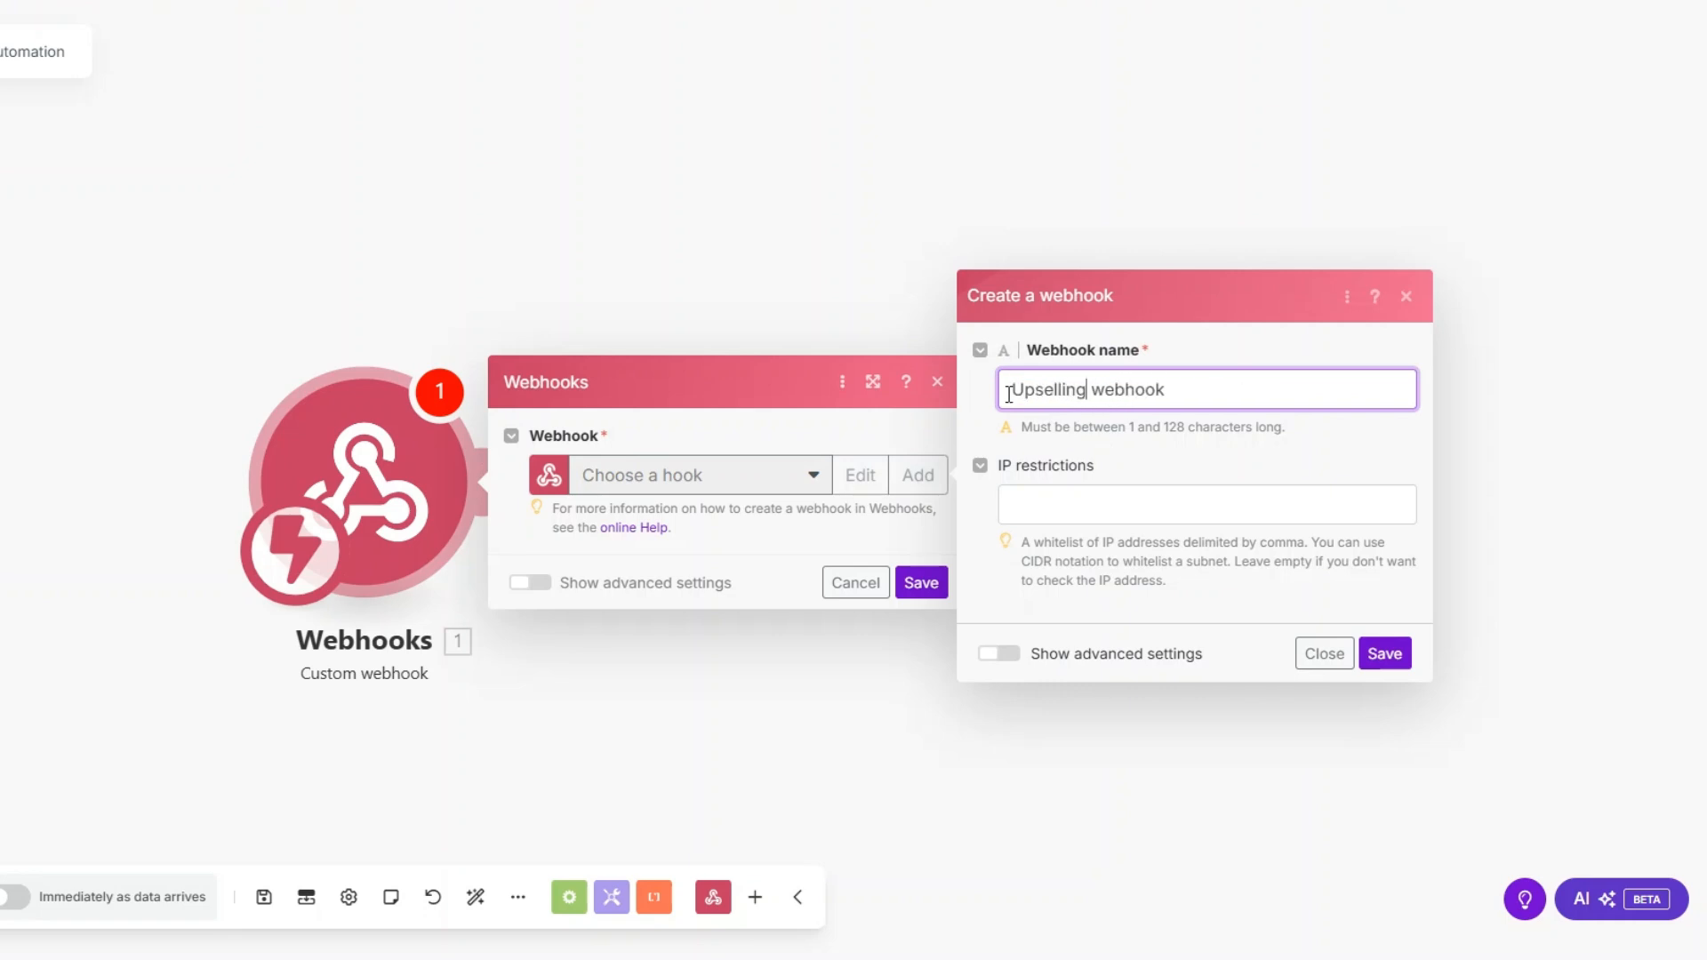
pyautogui.click(1385, 653)
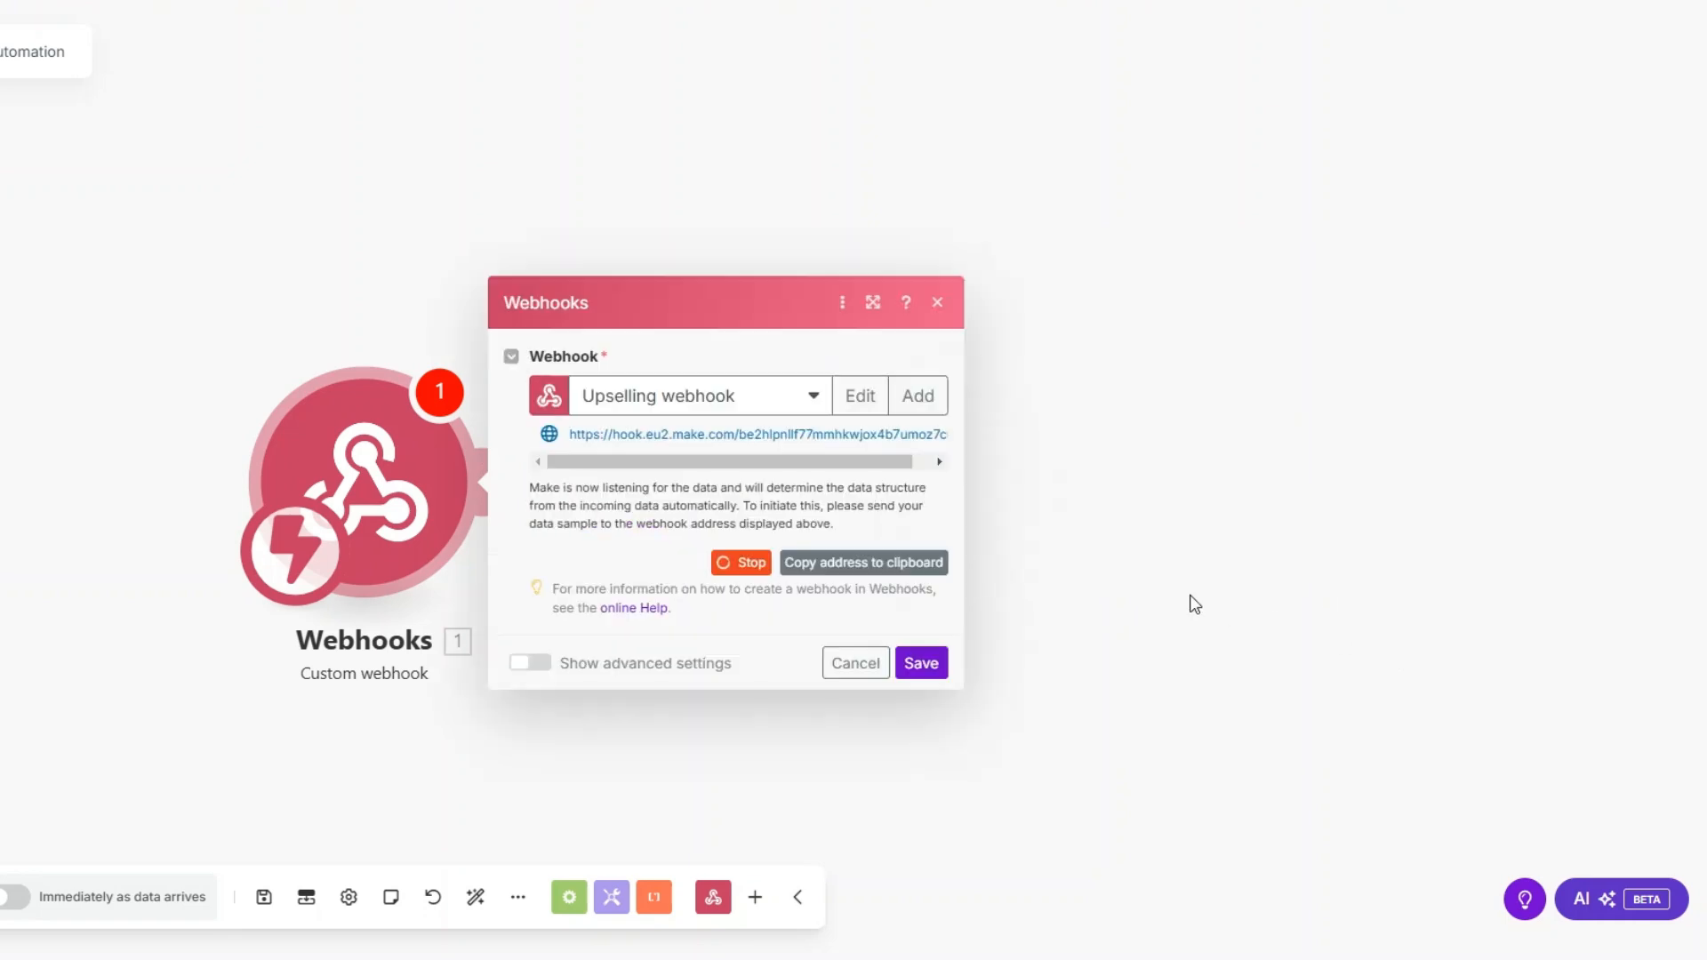
pyautogui.click(938, 665)
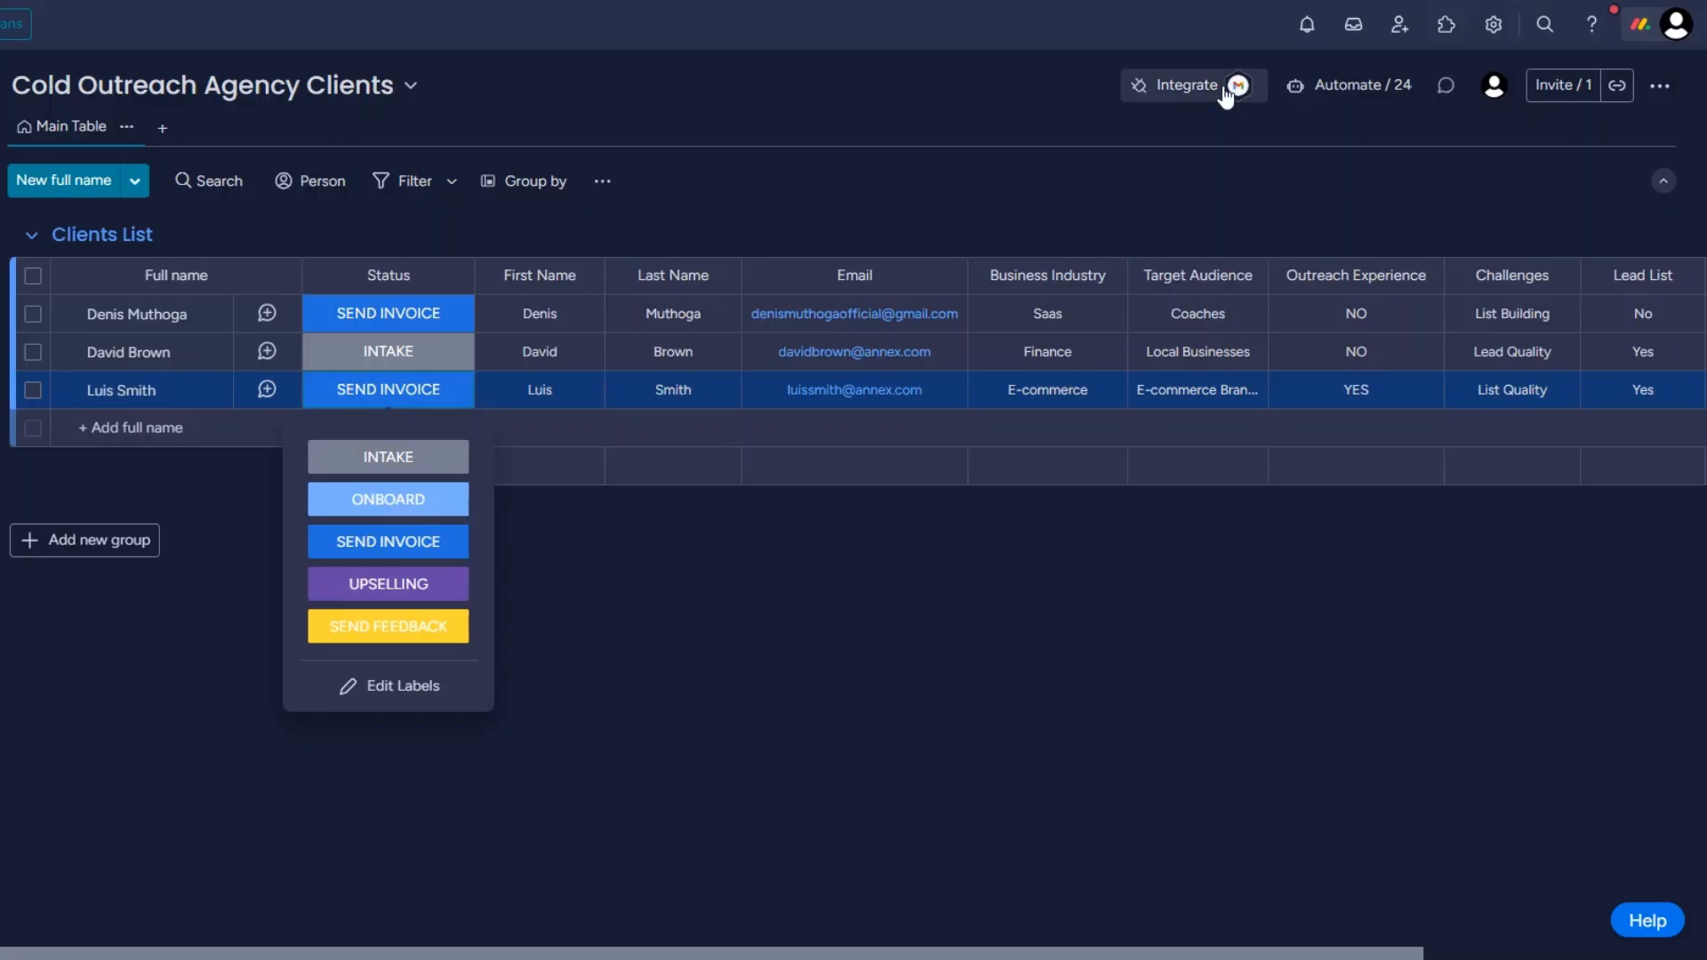
# Step: Switch to the monday clients board and use the Webhooks integration template "When a status changes to something, send a webhook"
pyautogui.click(1212, 96)
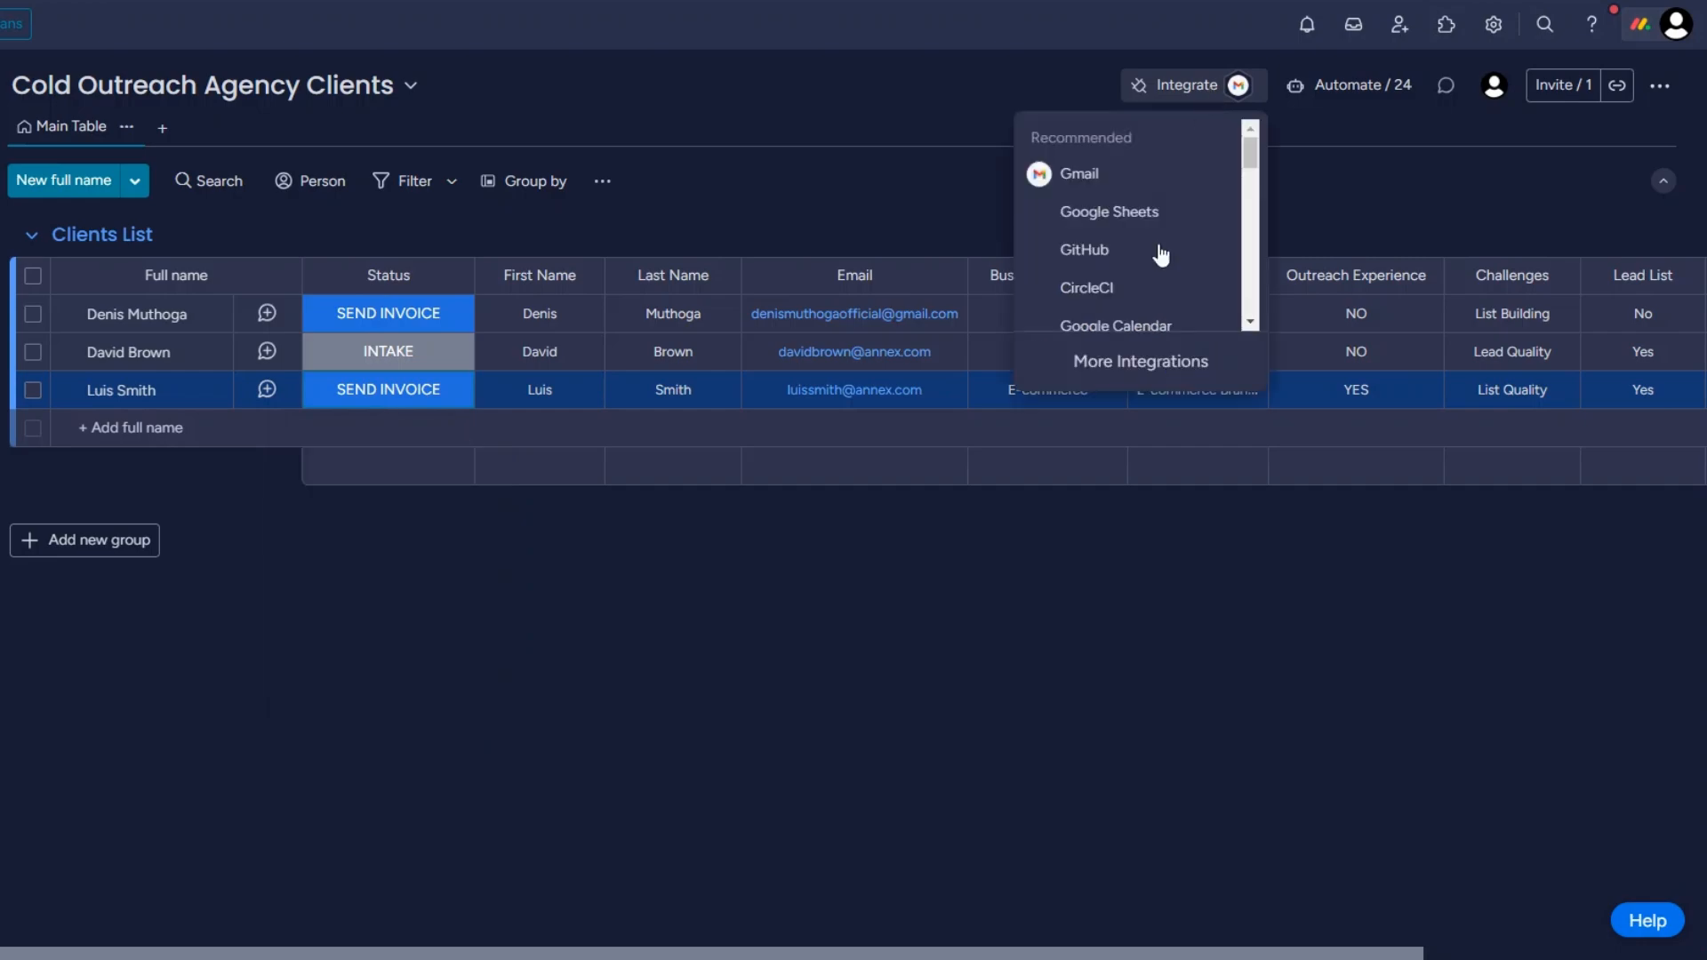
pyautogui.click(1156, 365)
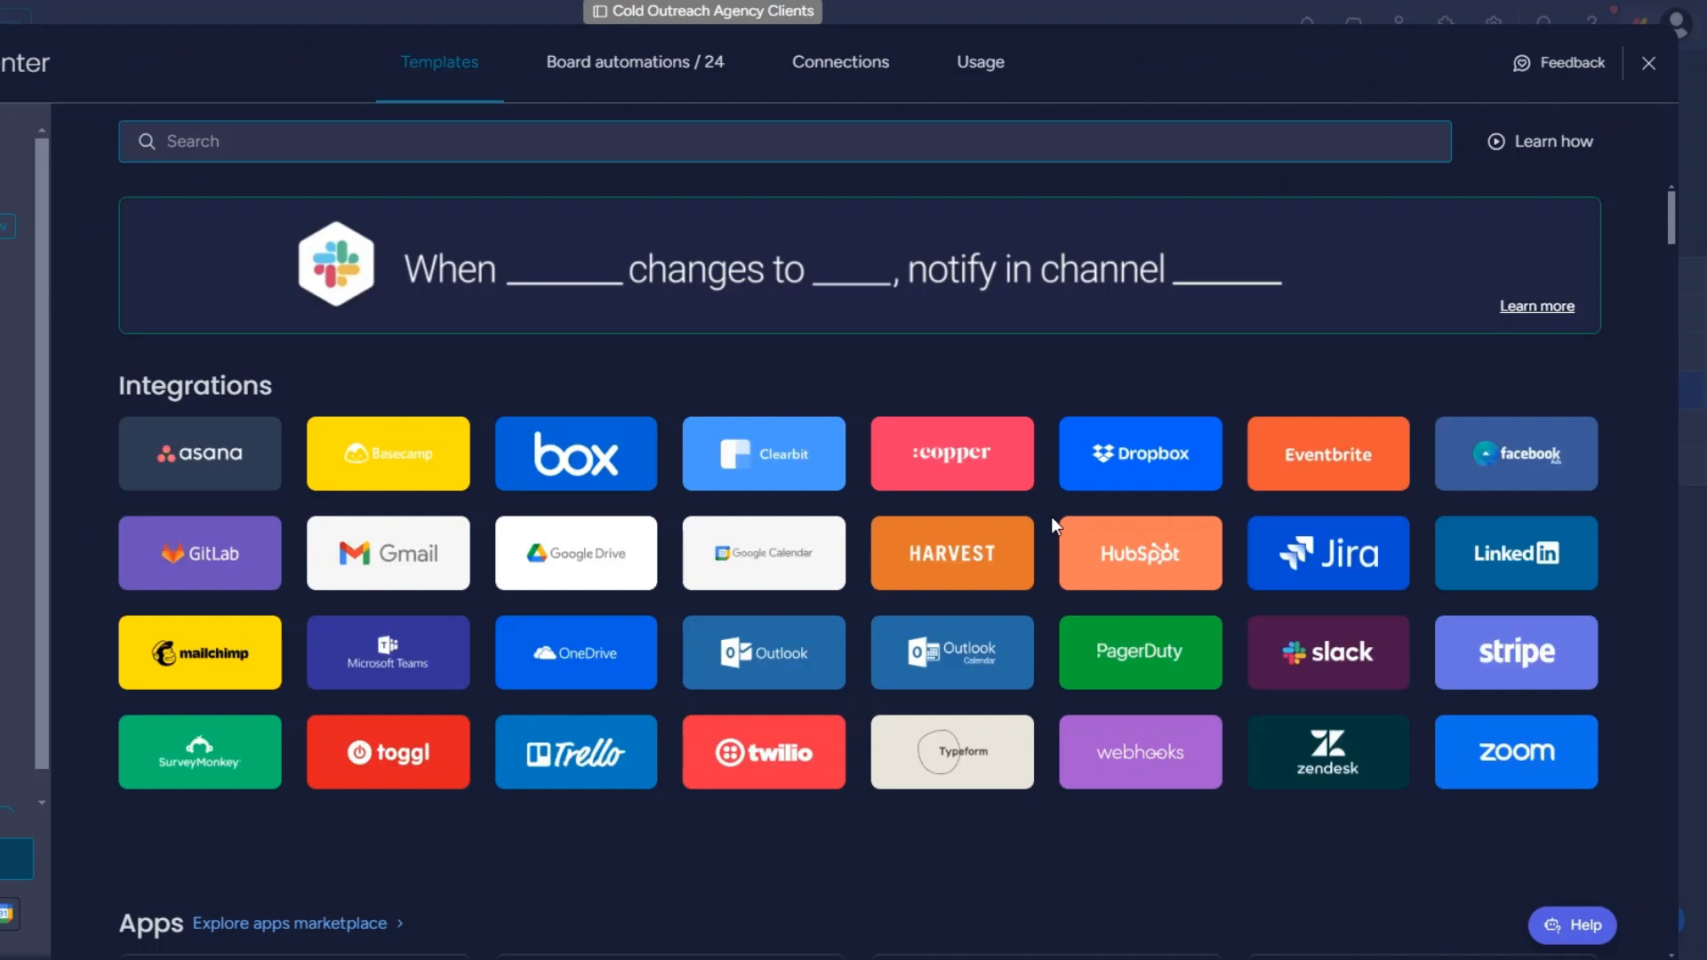
pyautogui.click(1145, 779)
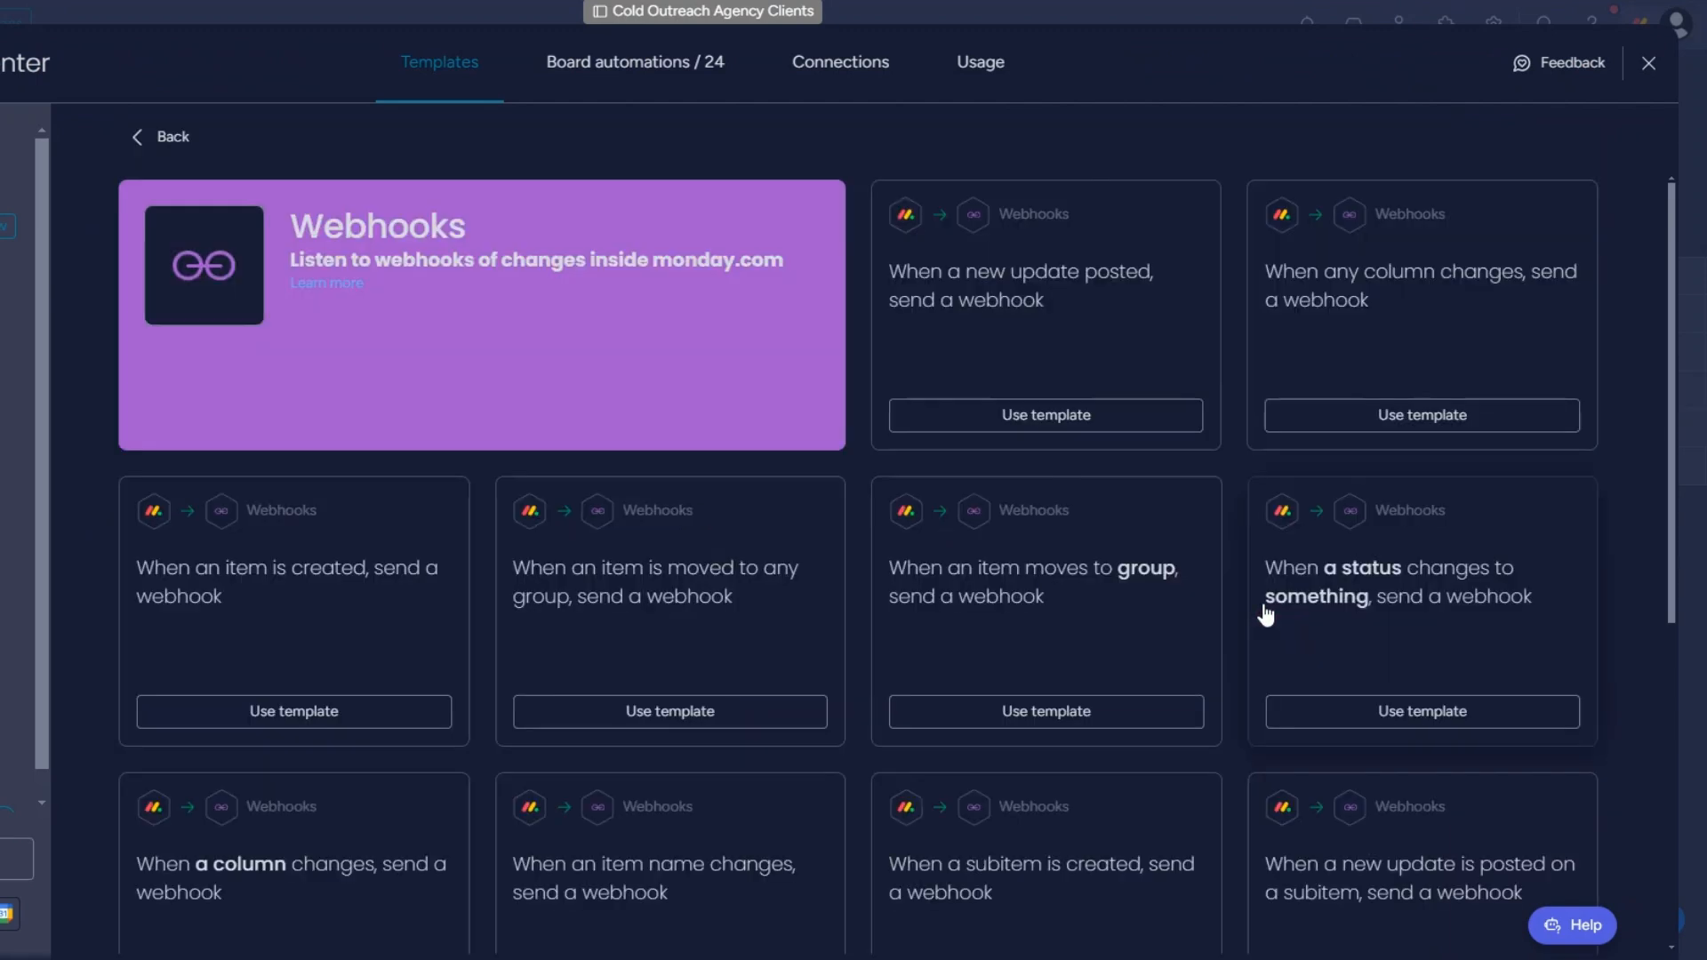
pyautogui.click(1417, 711)
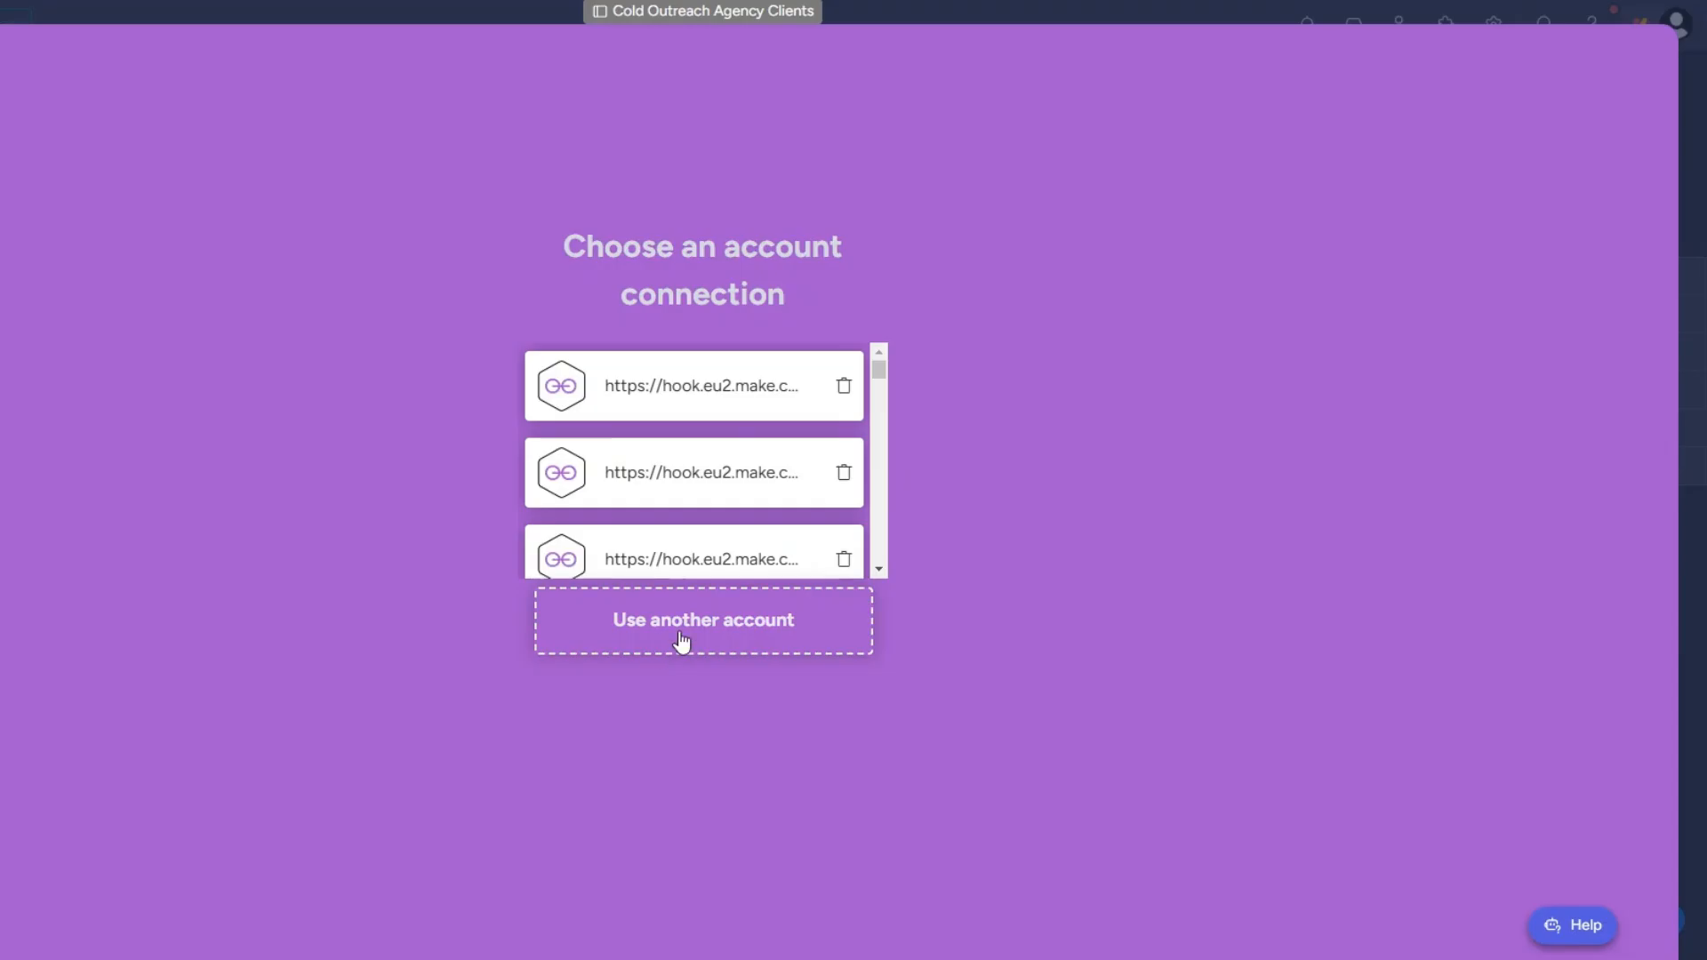
# Step: Use another account for the webhook connection, paste the Upselling webhook's URL as the Webhook URL and connect it
pyautogui.click(685, 646)
pyautogui.click(201, 271)
pyautogui.hotkey('ctrl', 'v')
pyautogui.click(137, 346)
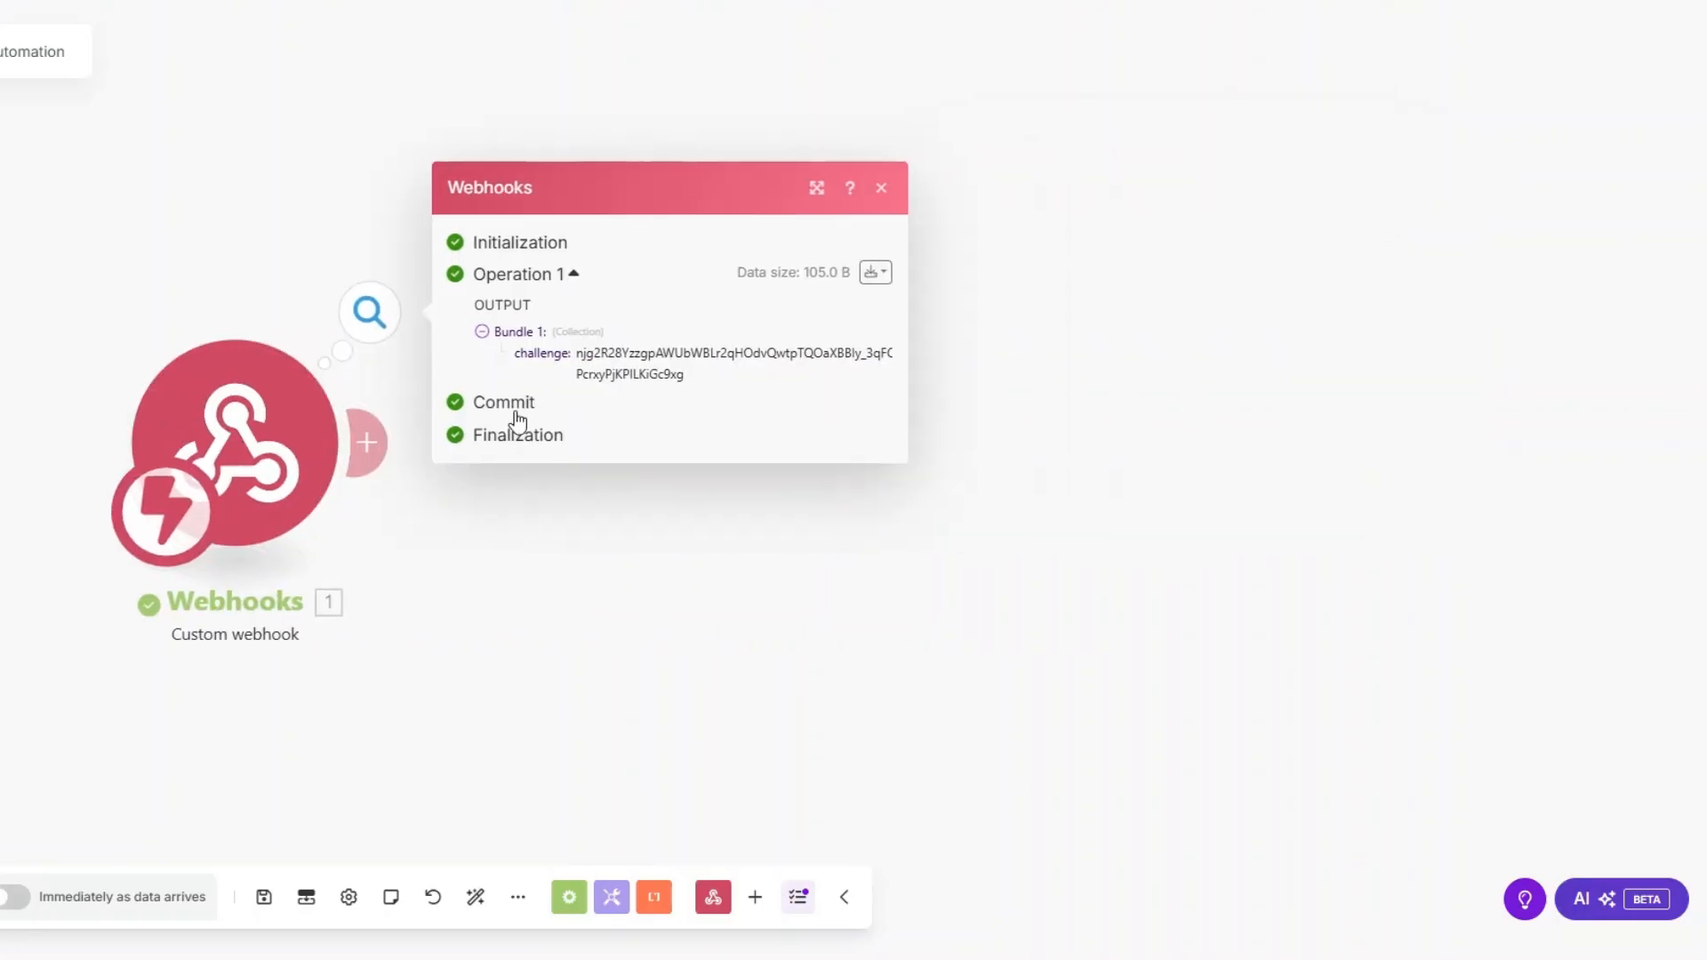
# Step: Add a Webhook response module after the custom webhook in the Make scenario
pyautogui.click(369, 444)
pyautogui.click(888, 271)
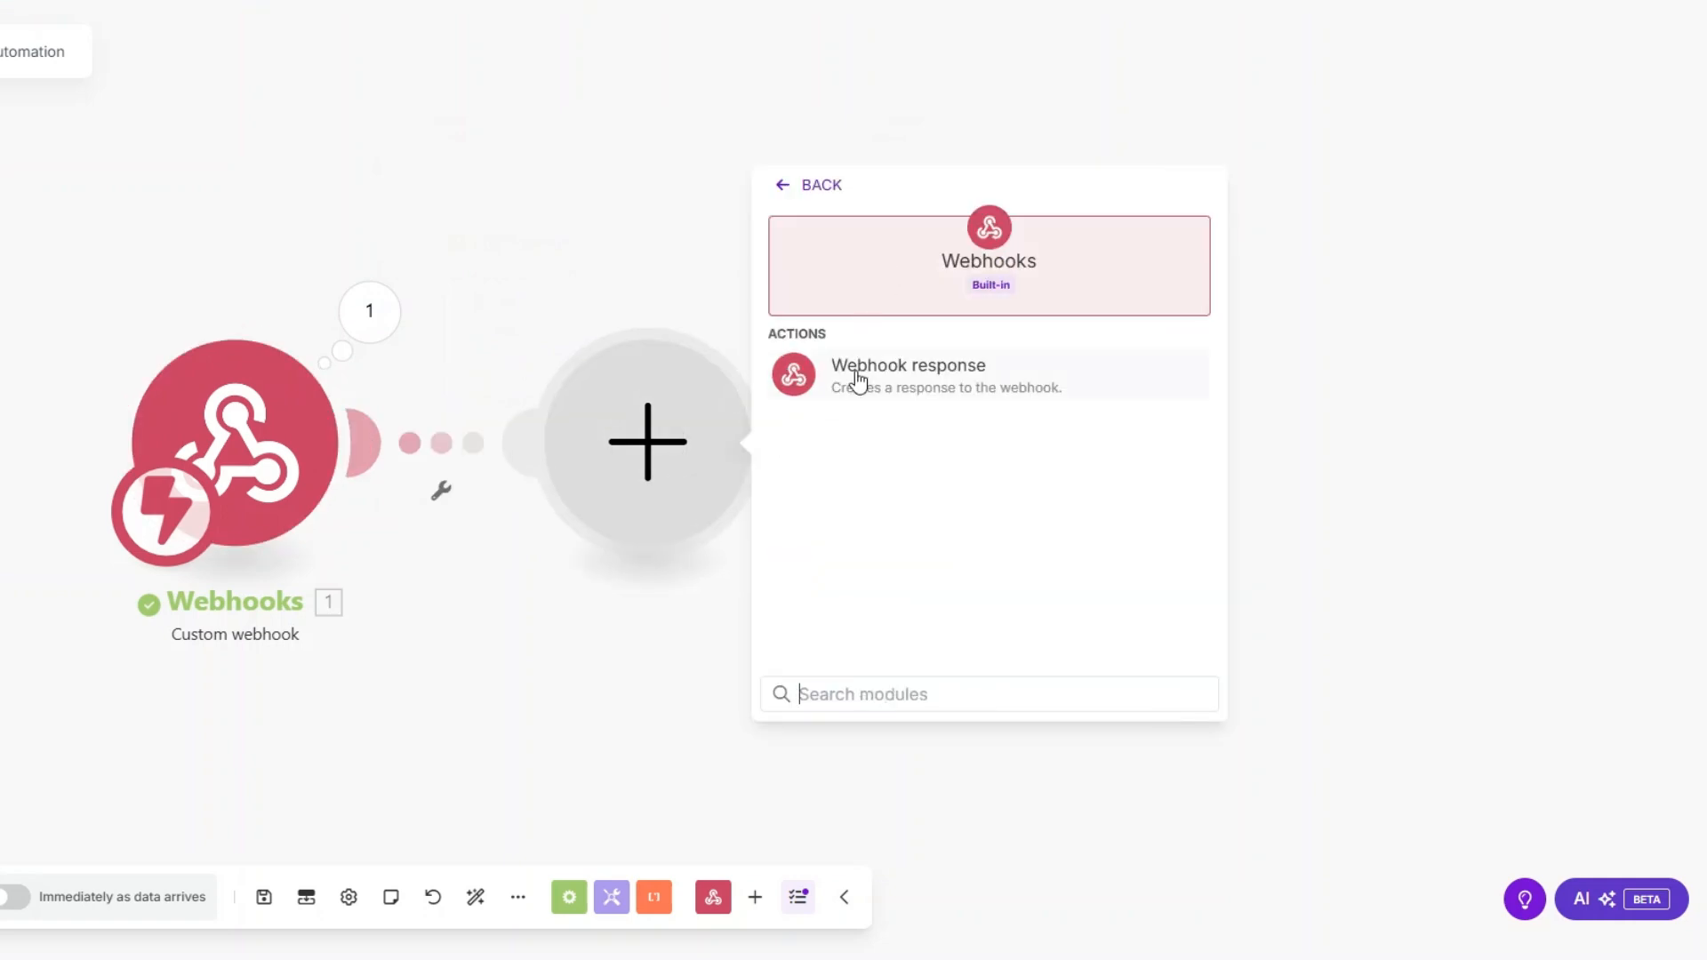
pyautogui.click(854, 367)
# Step: Set the response body to {"challenge":""} with the mapped challenge item inside the empty quotes, save it, and connect the webhook URL in monday again
pyautogui.click(855, 517)
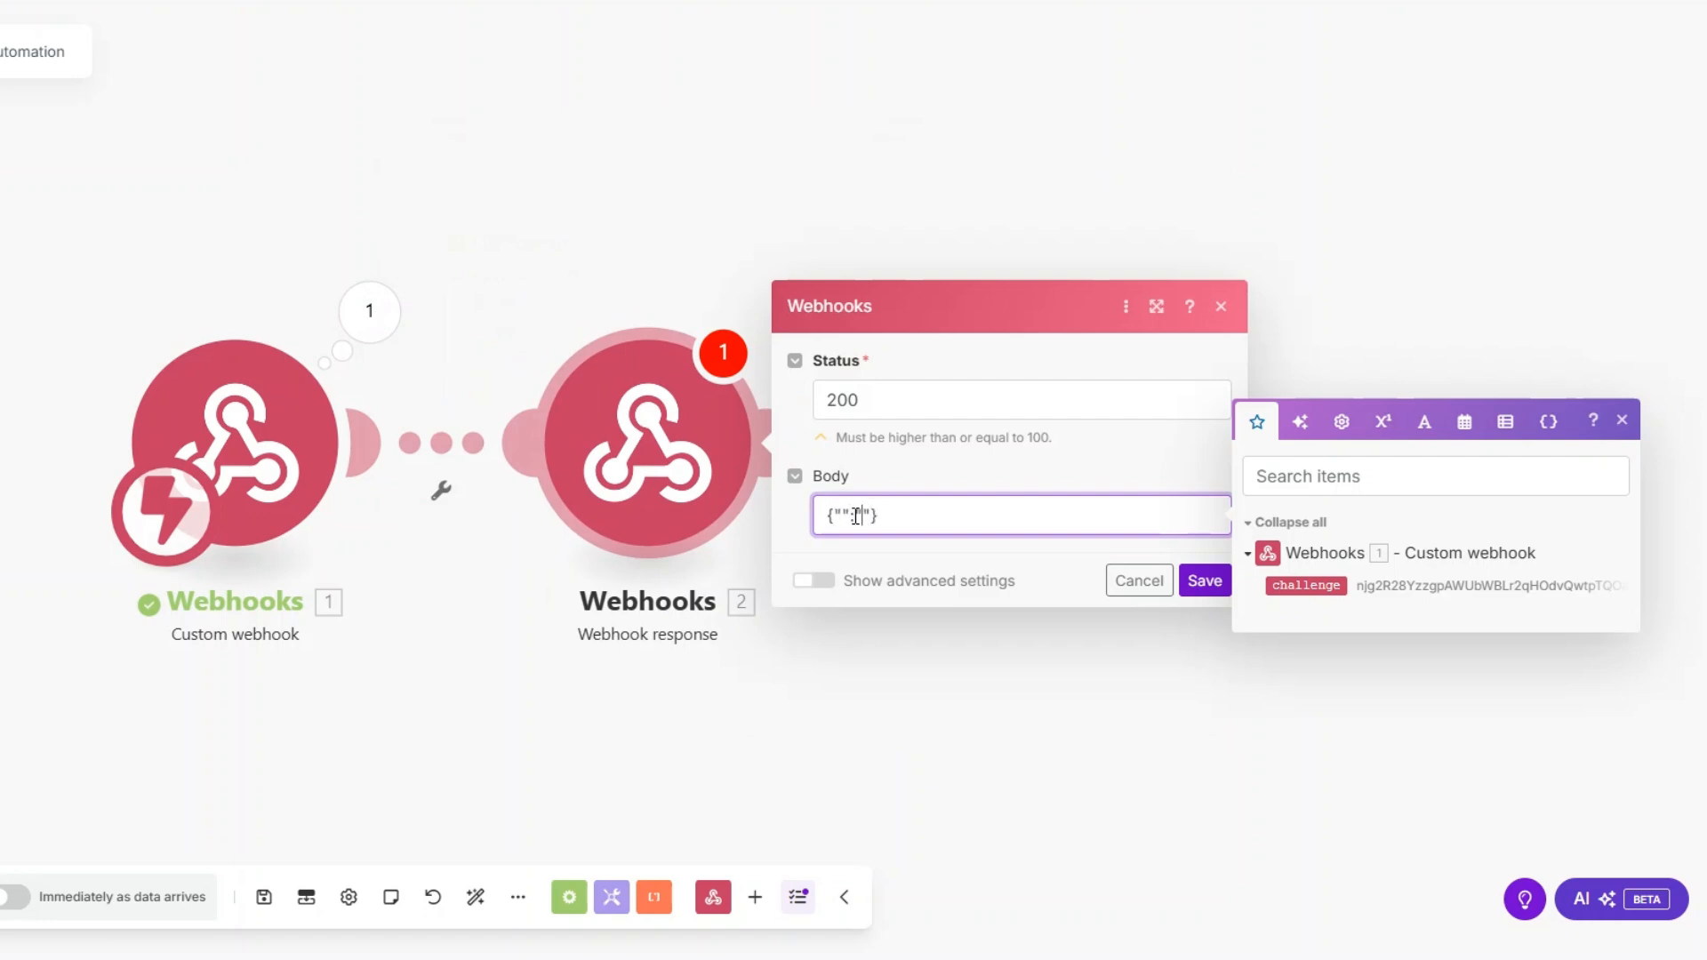
pyautogui.write('challenge":')
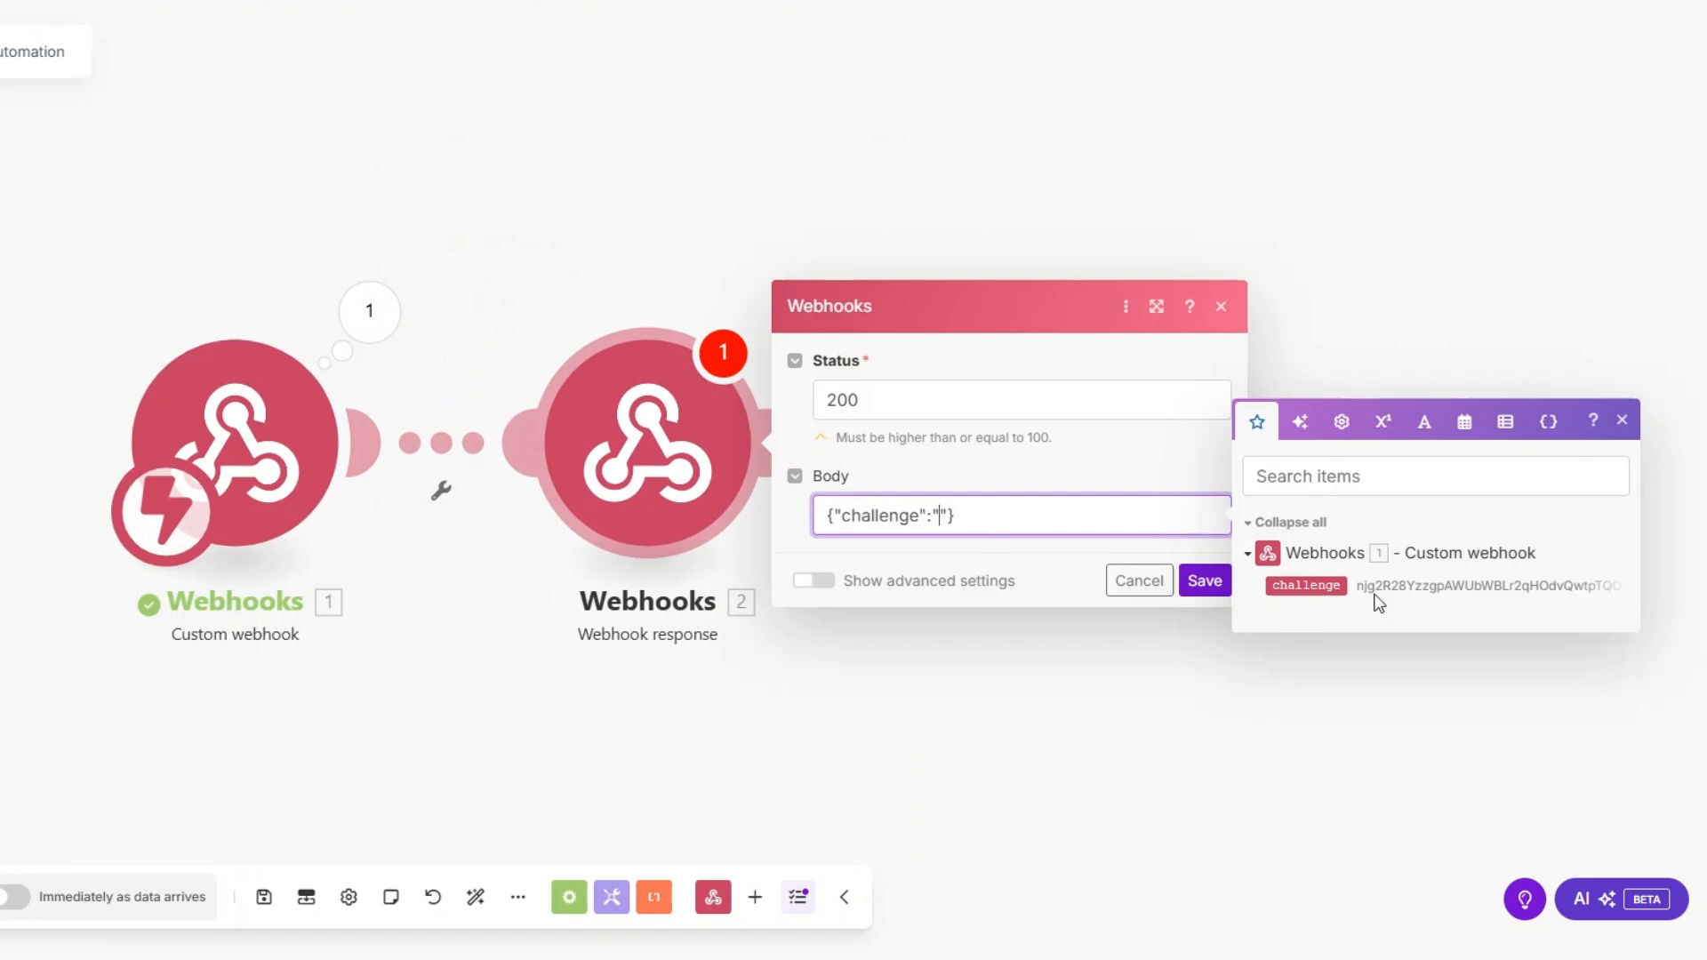
pyautogui.click(1316, 585)
pyautogui.click(1204, 581)
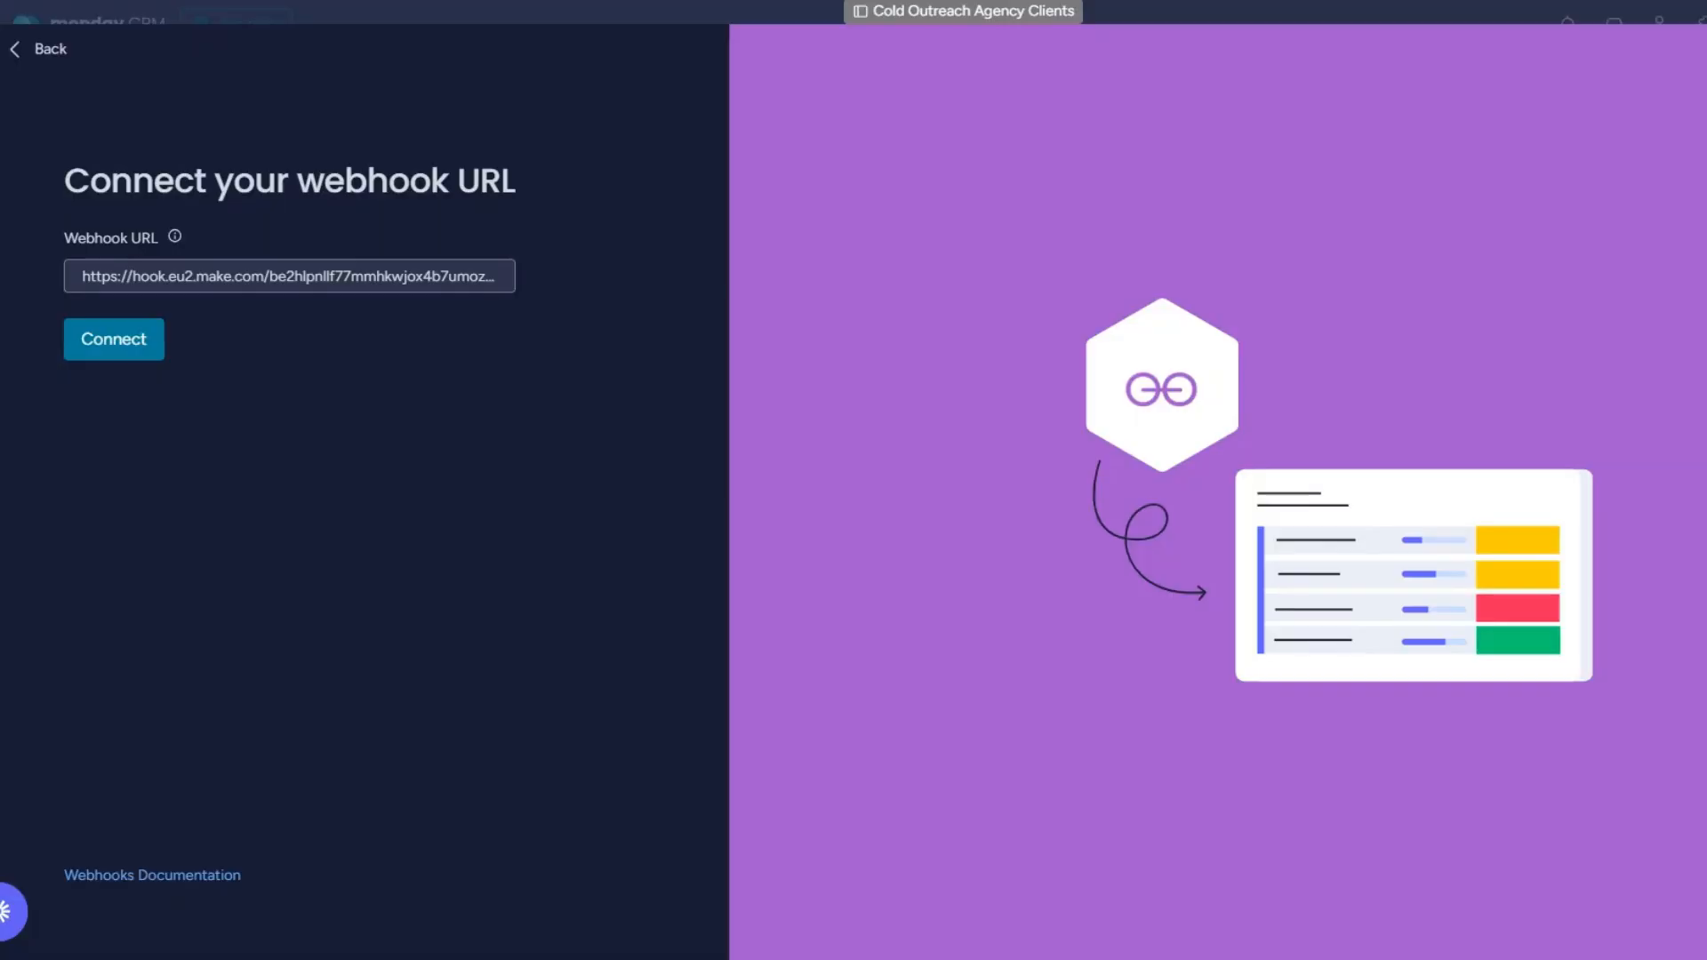
pyautogui.click(140, 347)
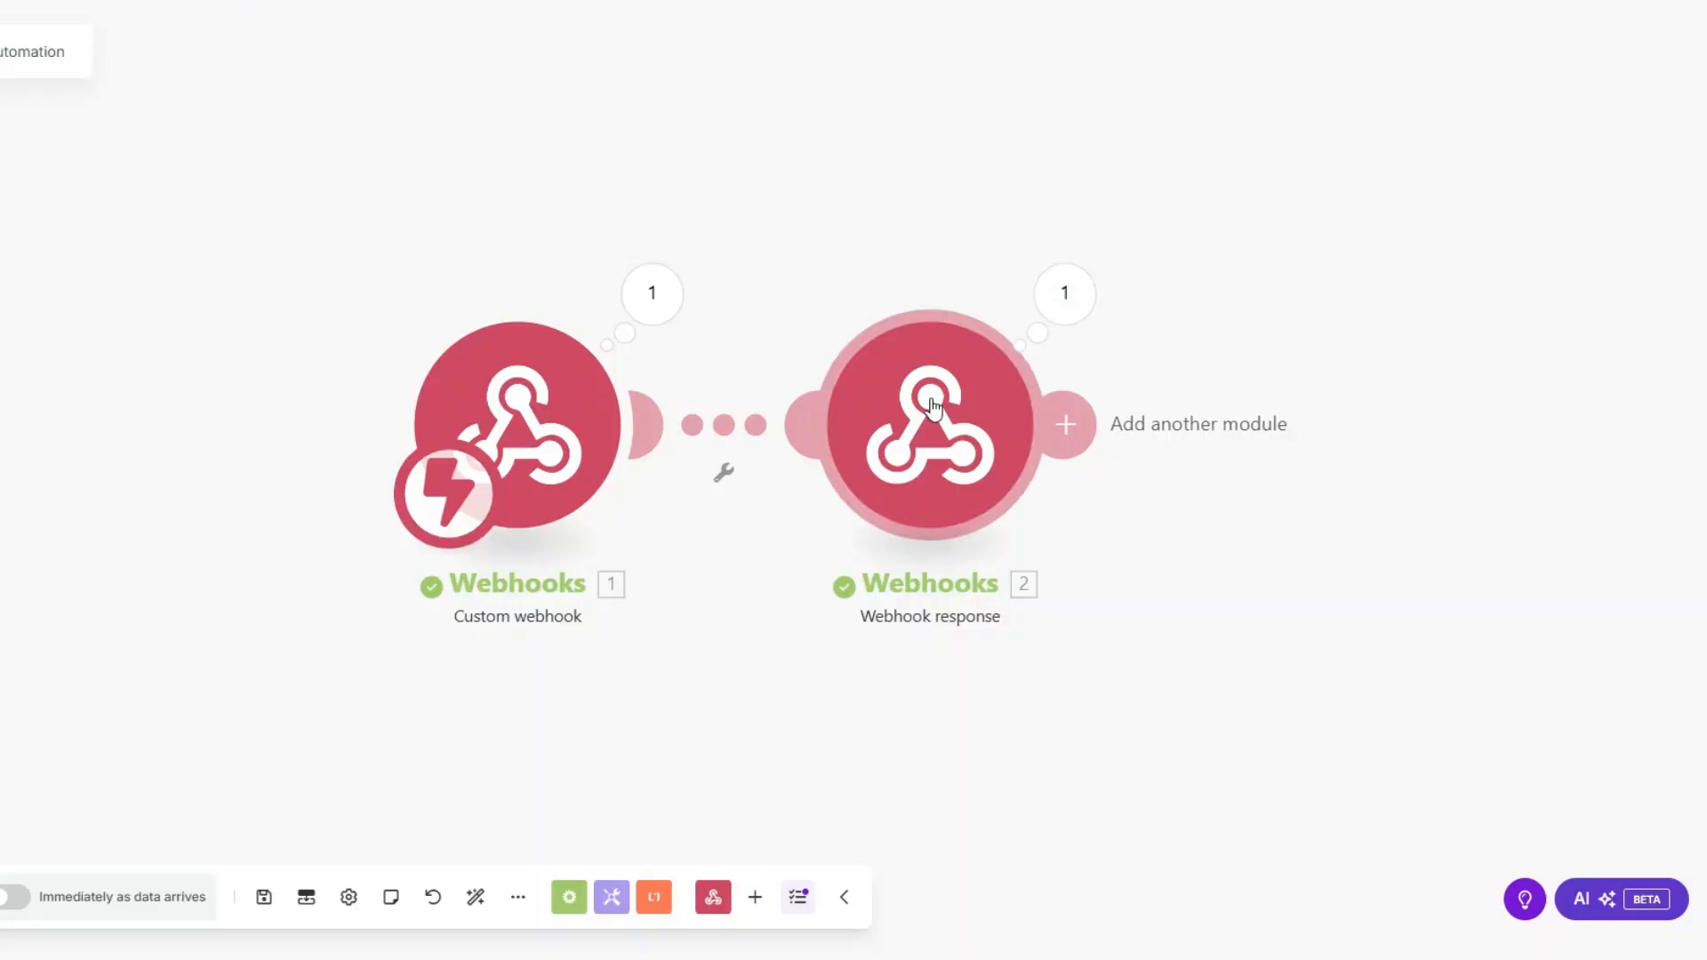
# Step: Delete the Webhook response module from the Upselling Automation scenario and run the scenario once
pyautogui.rightClick(933, 413)
pyautogui.click(987, 656)
pyautogui.click(2, 897)
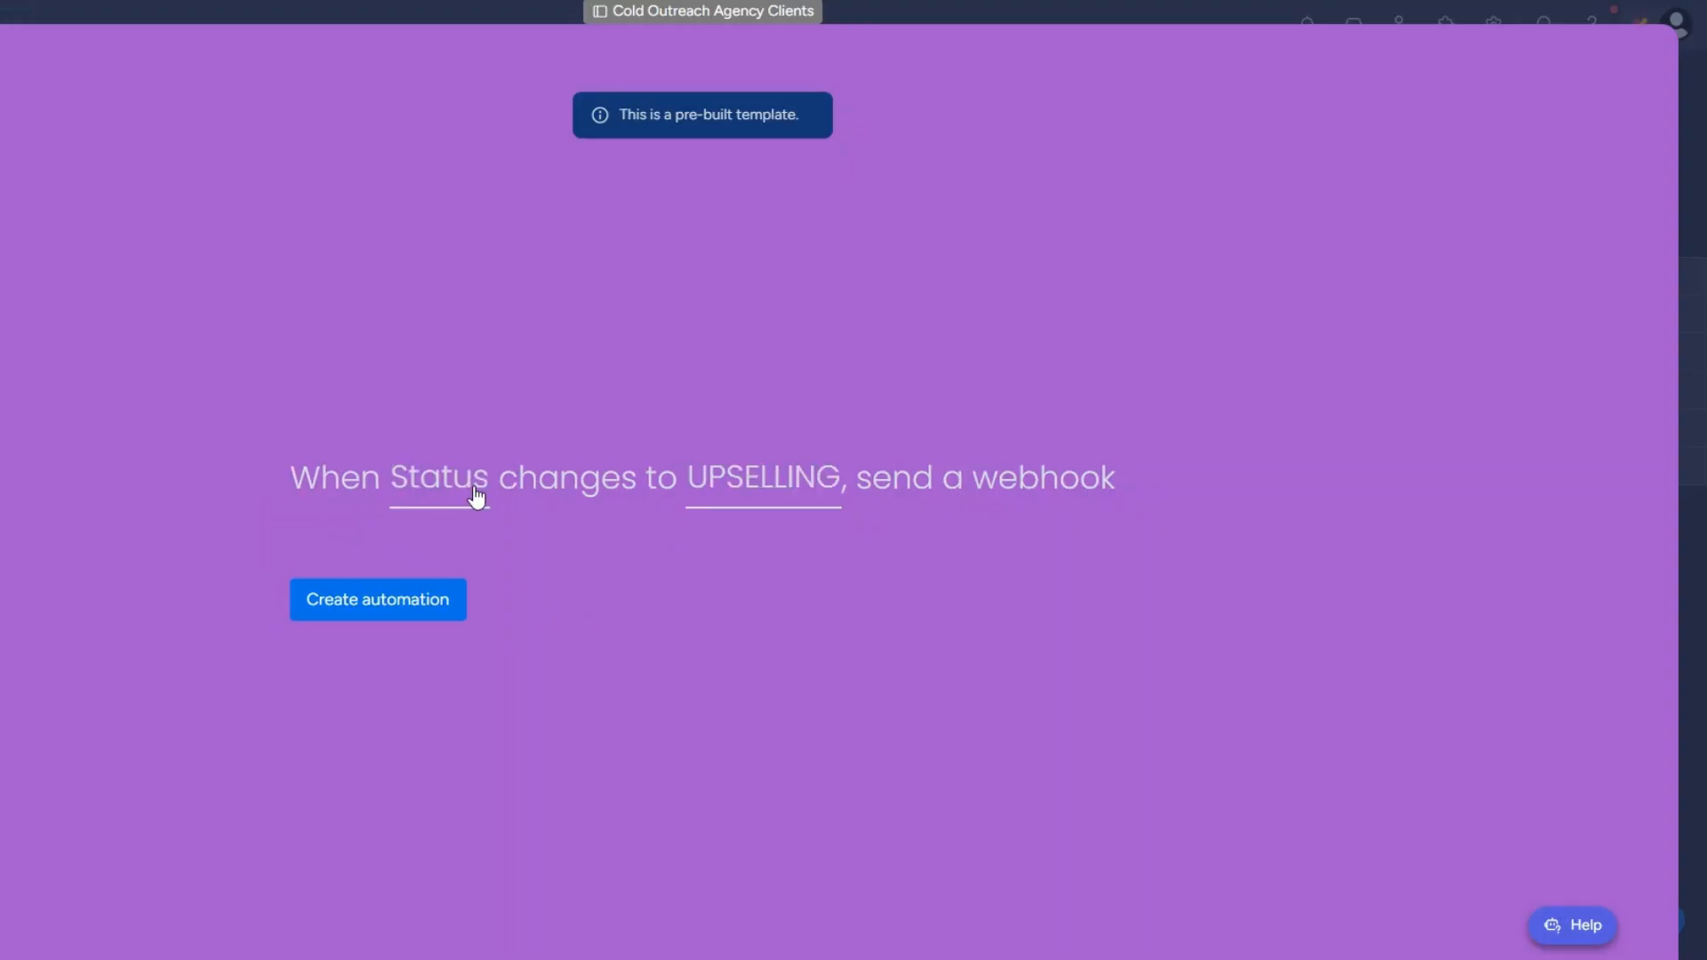
# Step: Create the monday automation sending a webhook when Status changes to UPSELLING, and set the third client's status to UPSELLING
pyautogui.click(445, 613)
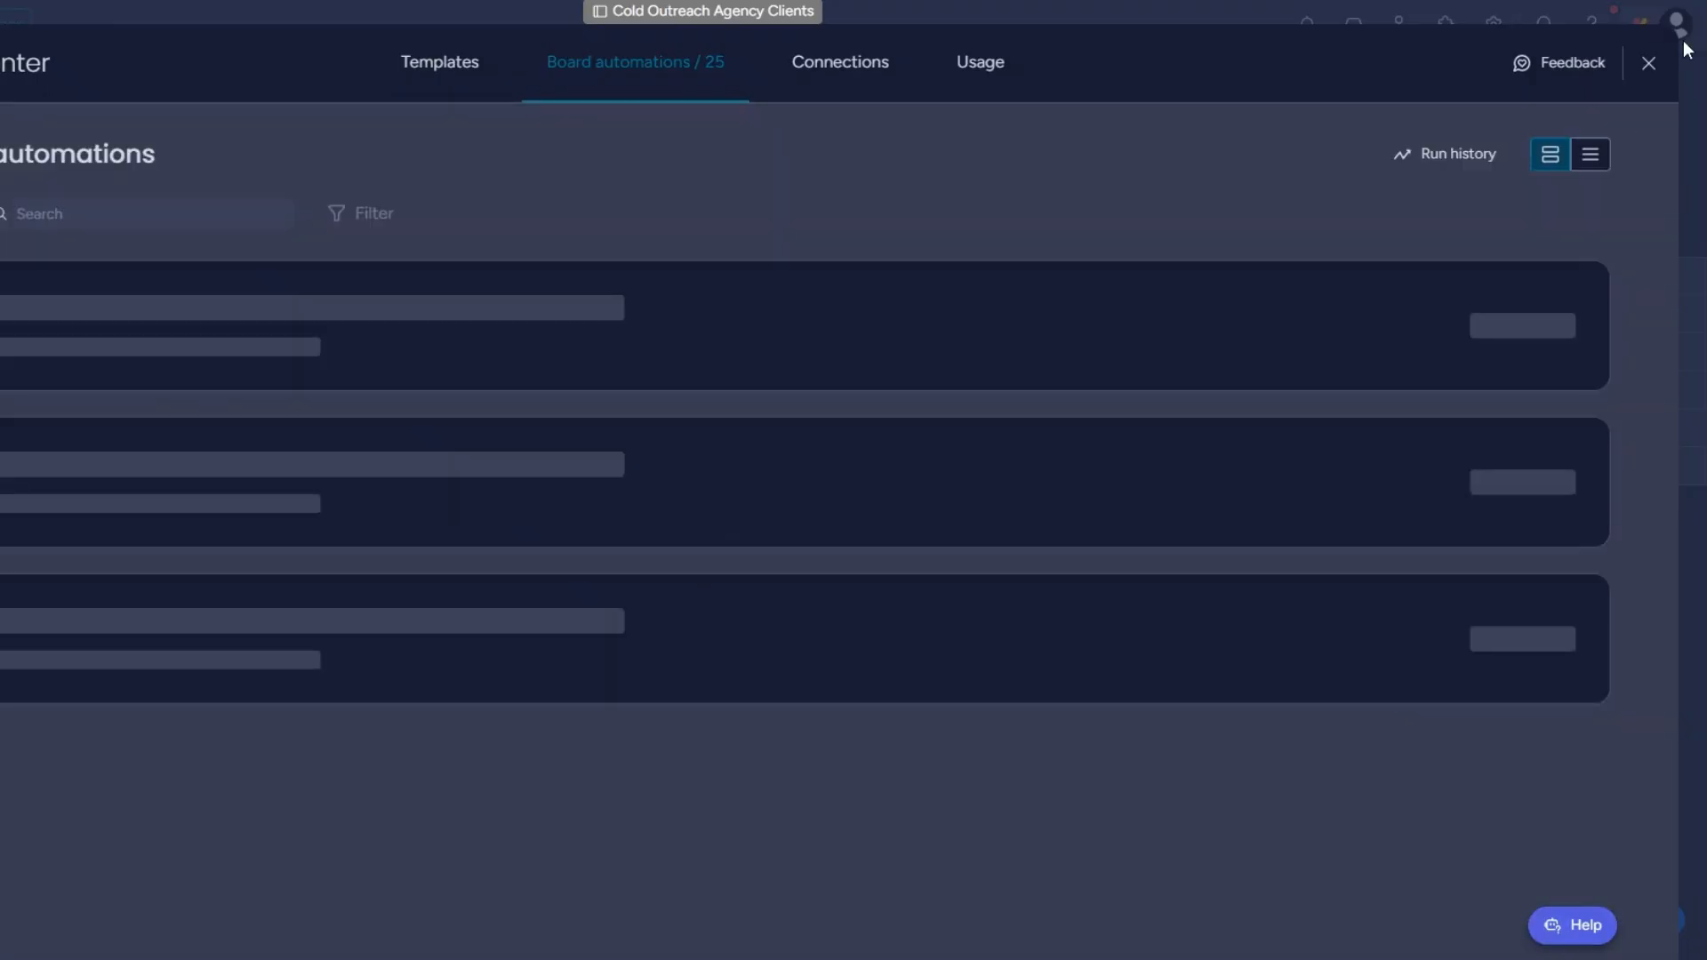
pyautogui.click(1650, 63)
pyautogui.click(364, 390)
pyautogui.click(414, 584)
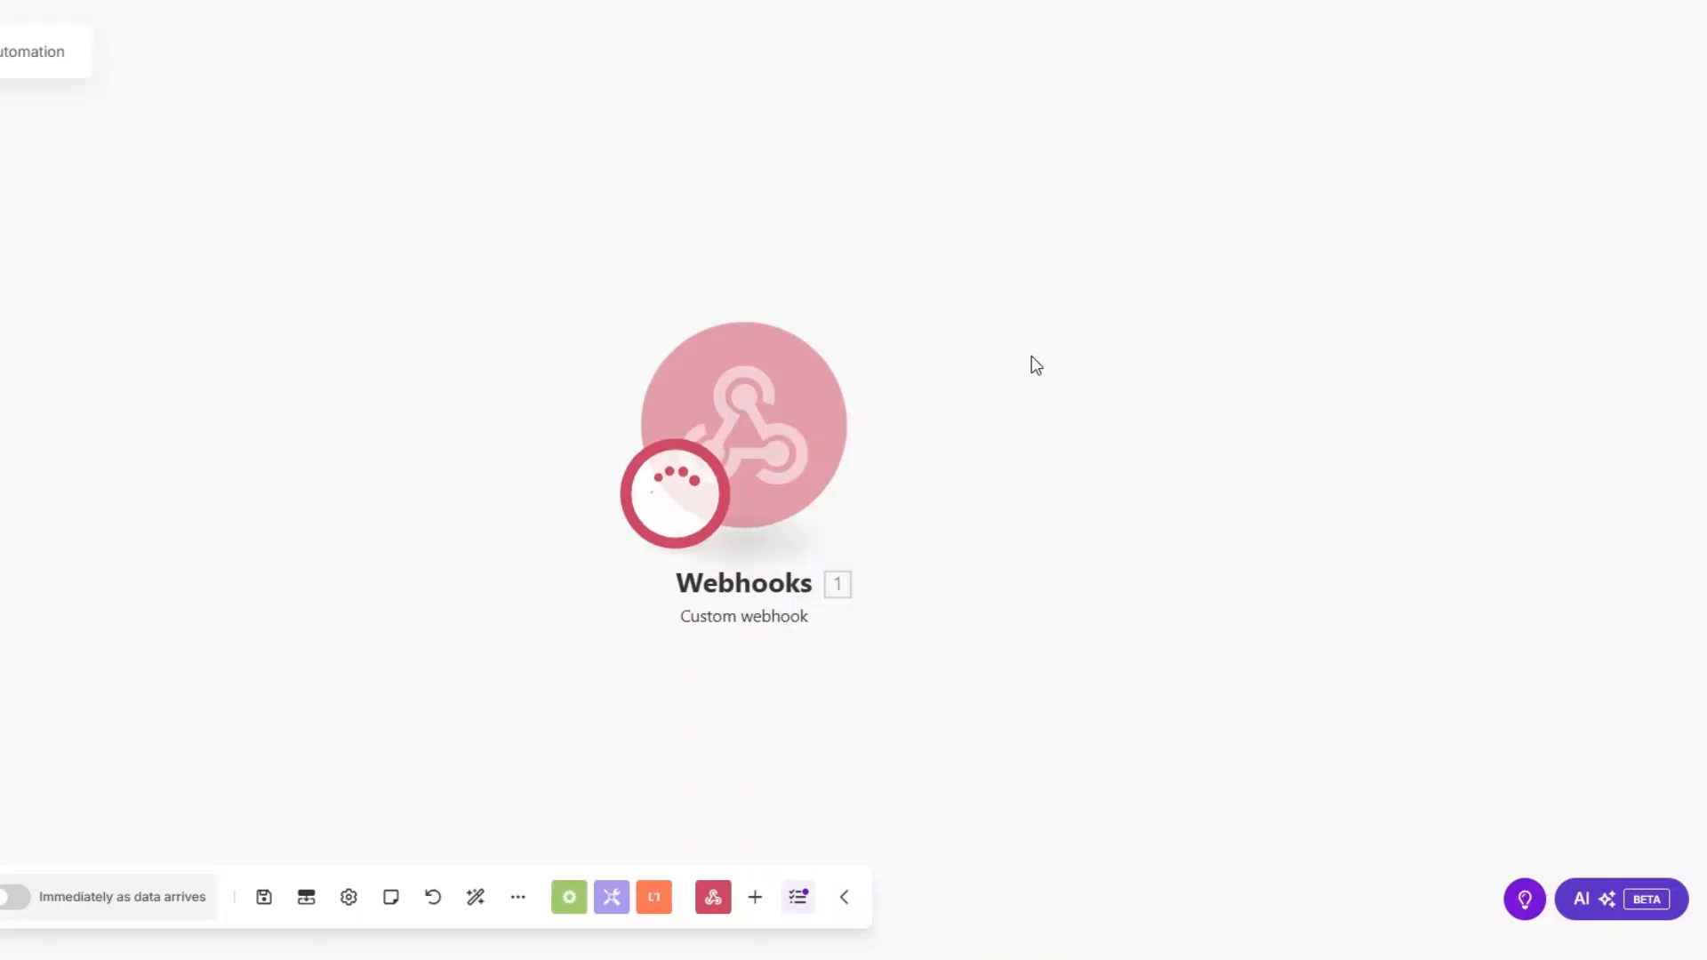
# Step: Inspect the custom webhook's output bundle in Make and copy the pulseId value
pyautogui.moveTo(1033, 377); pyautogui.dragTo(579, 377)
pyautogui.click(560, 347)
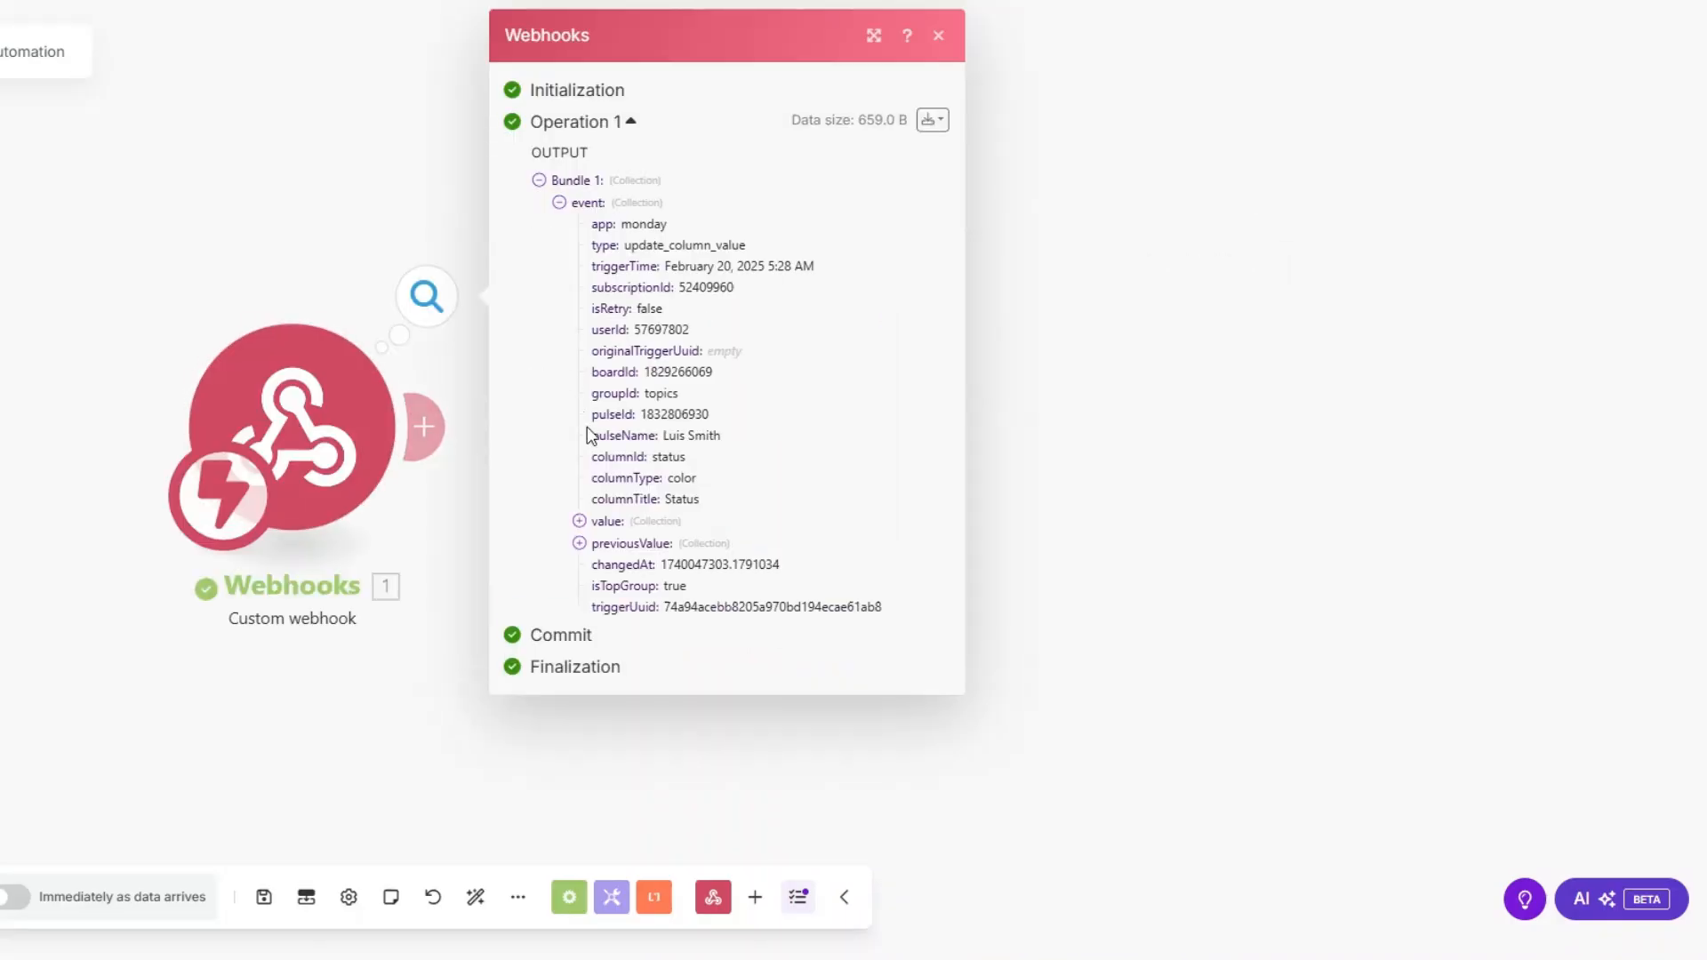
pyautogui.moveTo(664, 436); pyautogui.dragTo(794, 457)
pyautogui.moveTo(641, 415); pyautogui.dragTo(678, 413)
pyautogui.click(1099, 462)
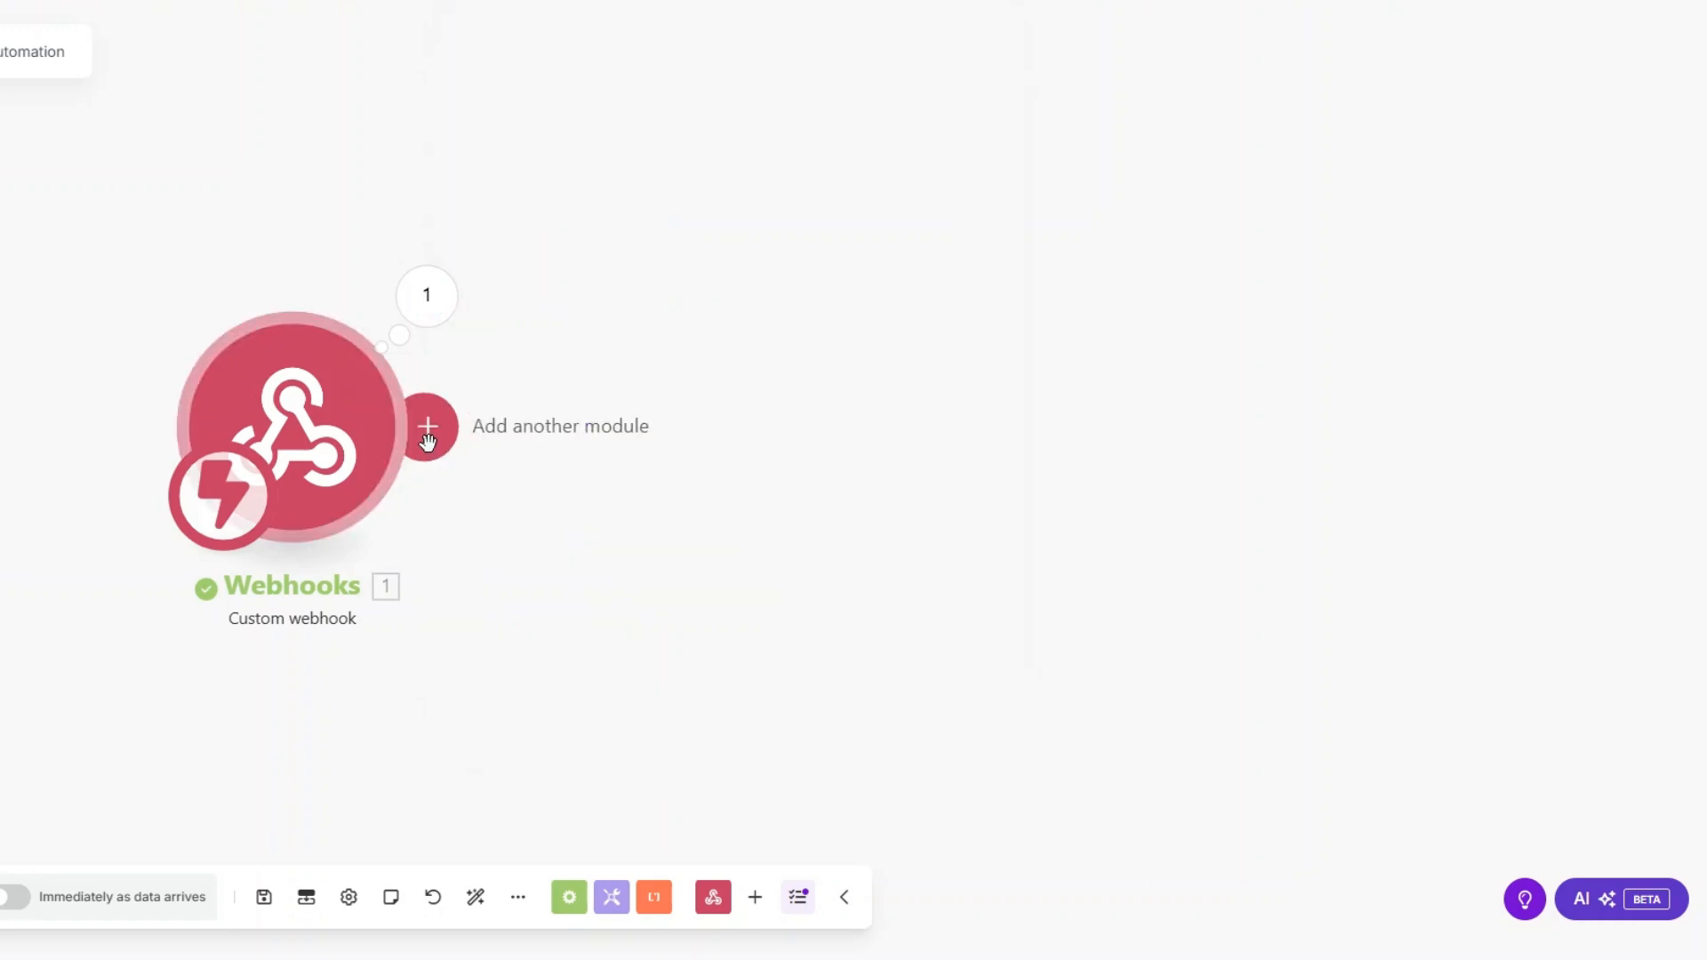
# Step: Add a Monday Get an Item module after the custom webhook
pyautogui.click(425, 427)
pyautogui.click(920, 360)
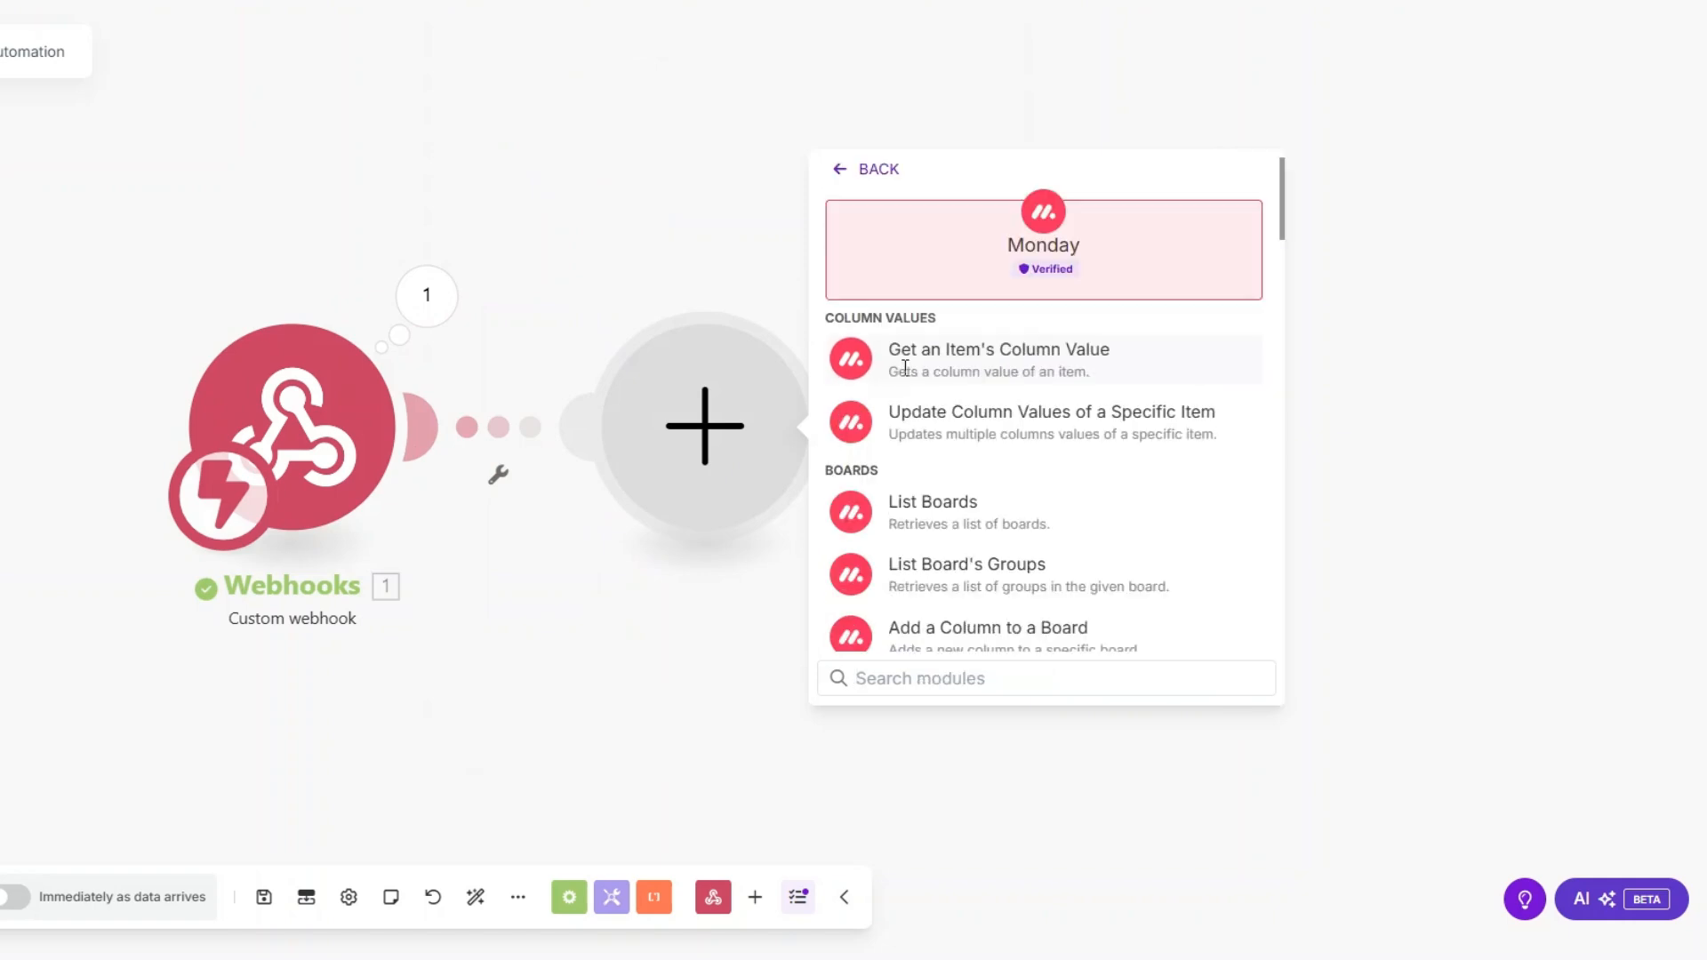
pyautogui.write('get an i')
pyautogui.click(948, 447)
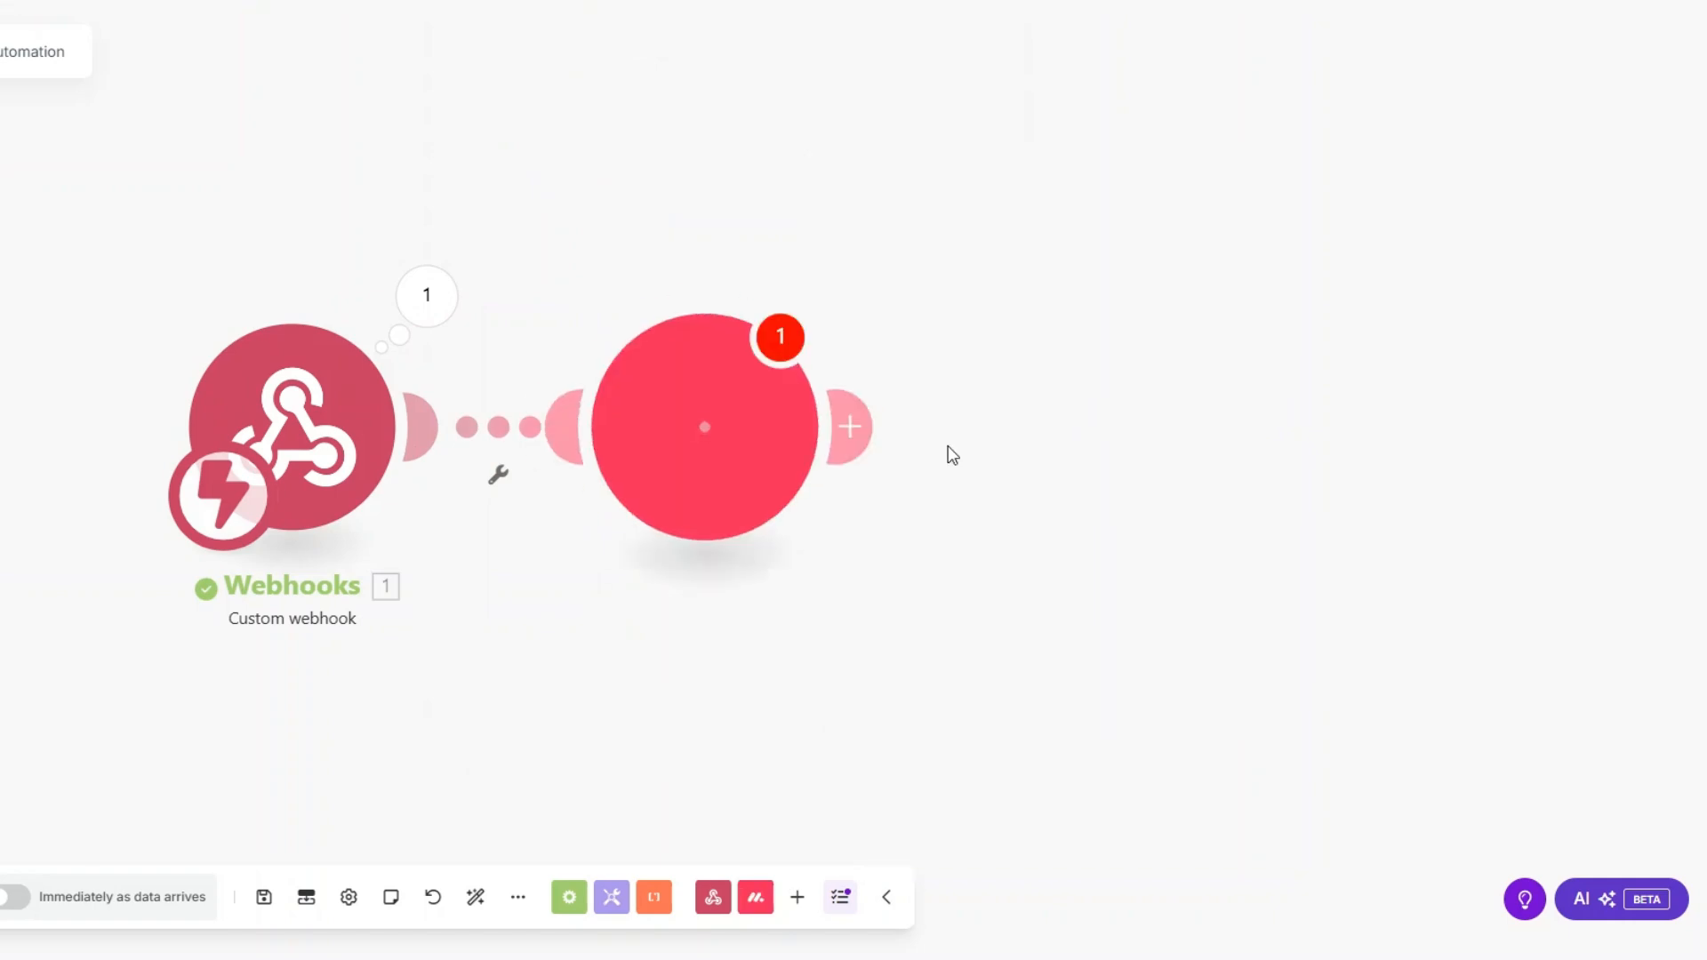
# Step: Map the webhook's event pulseId as the item ID, choose the Cold Outreach Agency Clients board as Board ID, and save the module
pyautogui.click(656, 267)
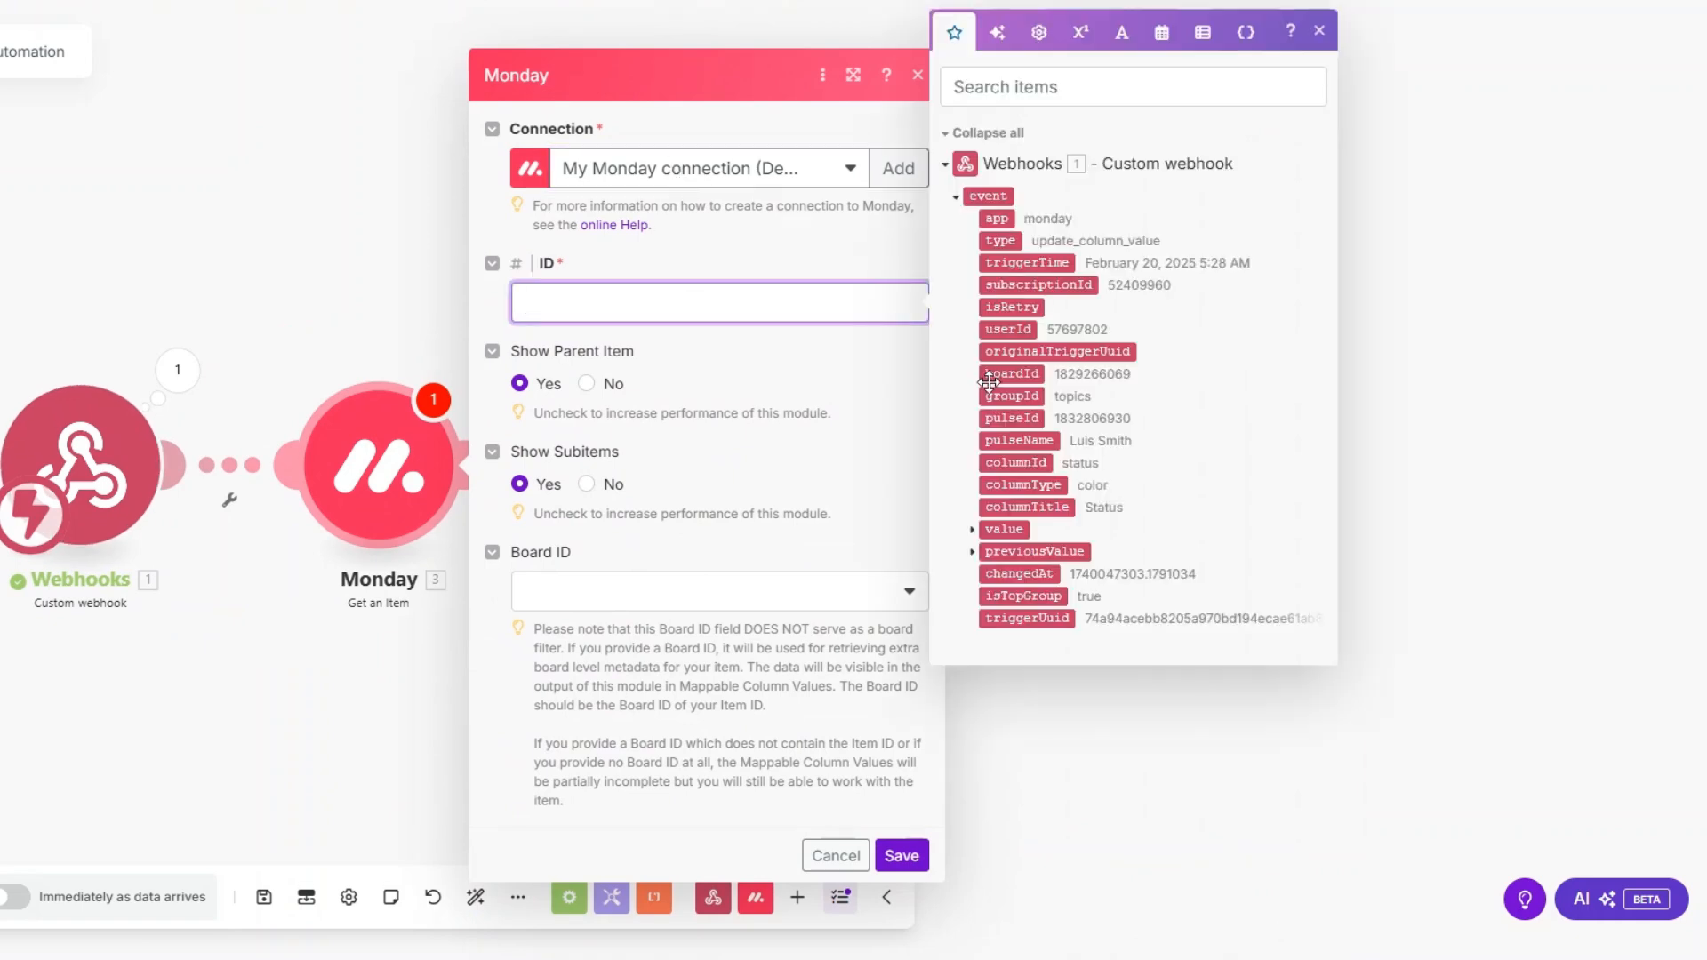
pyautogui.click(1011, 418)
pyautogui.click(606, 601)
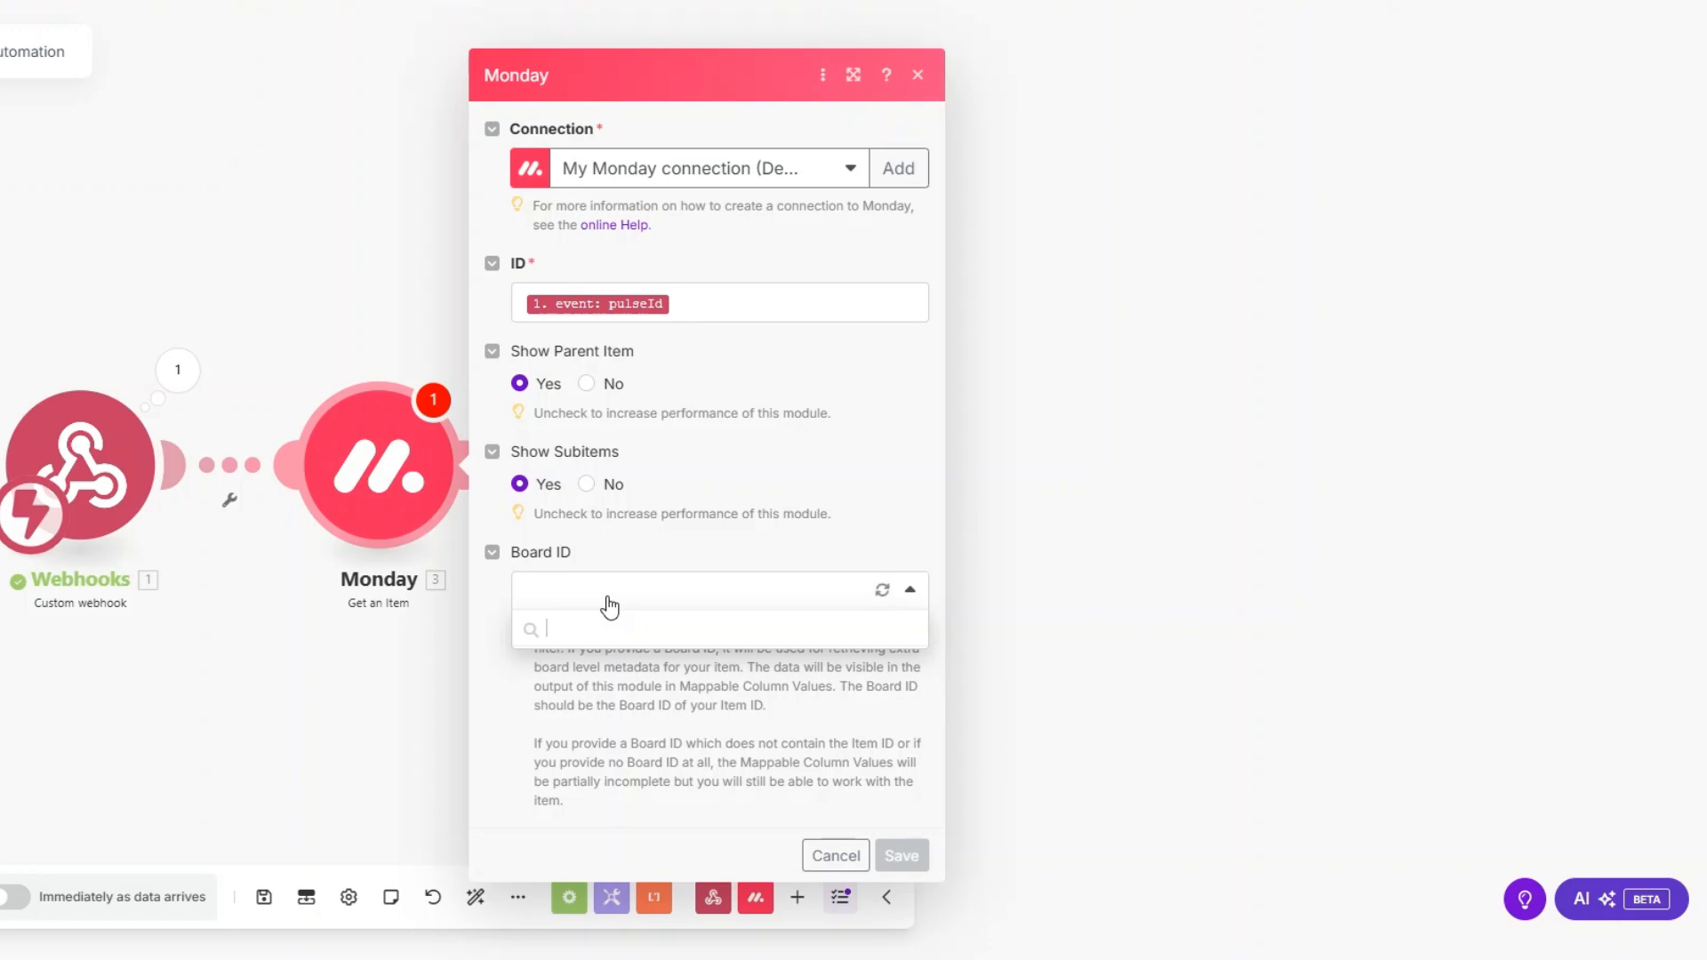
pyautogui.scroll(-6, 643, 702)
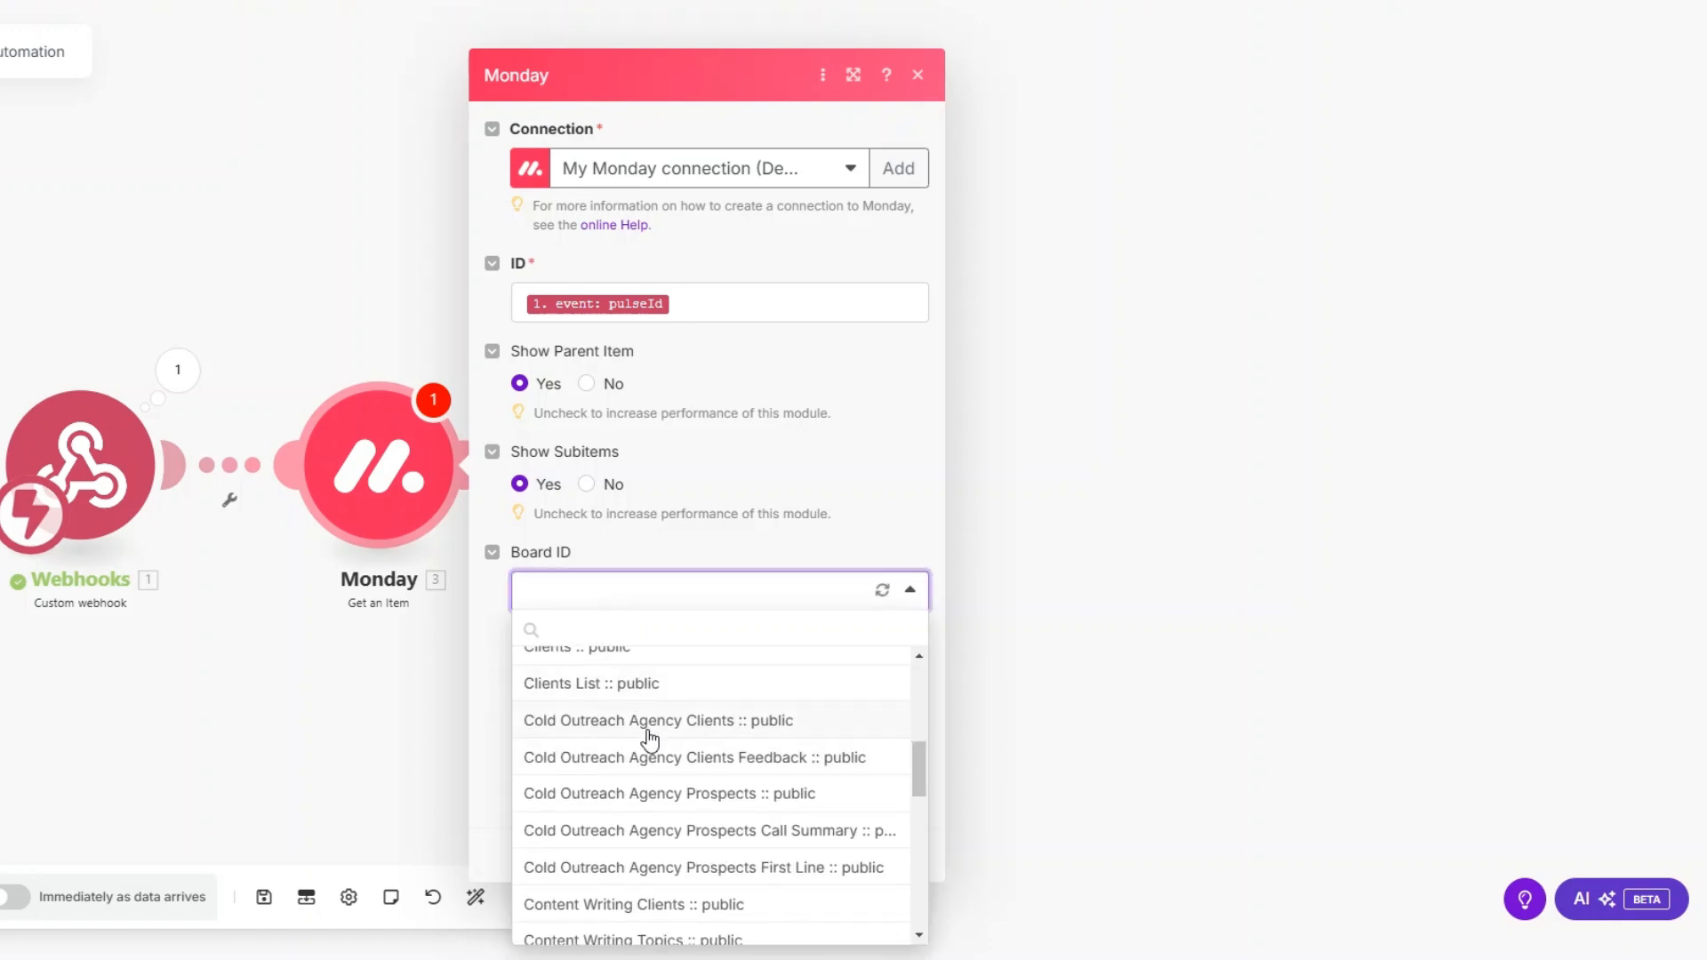
pyautogui.click(648, 730)
pyautogui.click(902, 854)
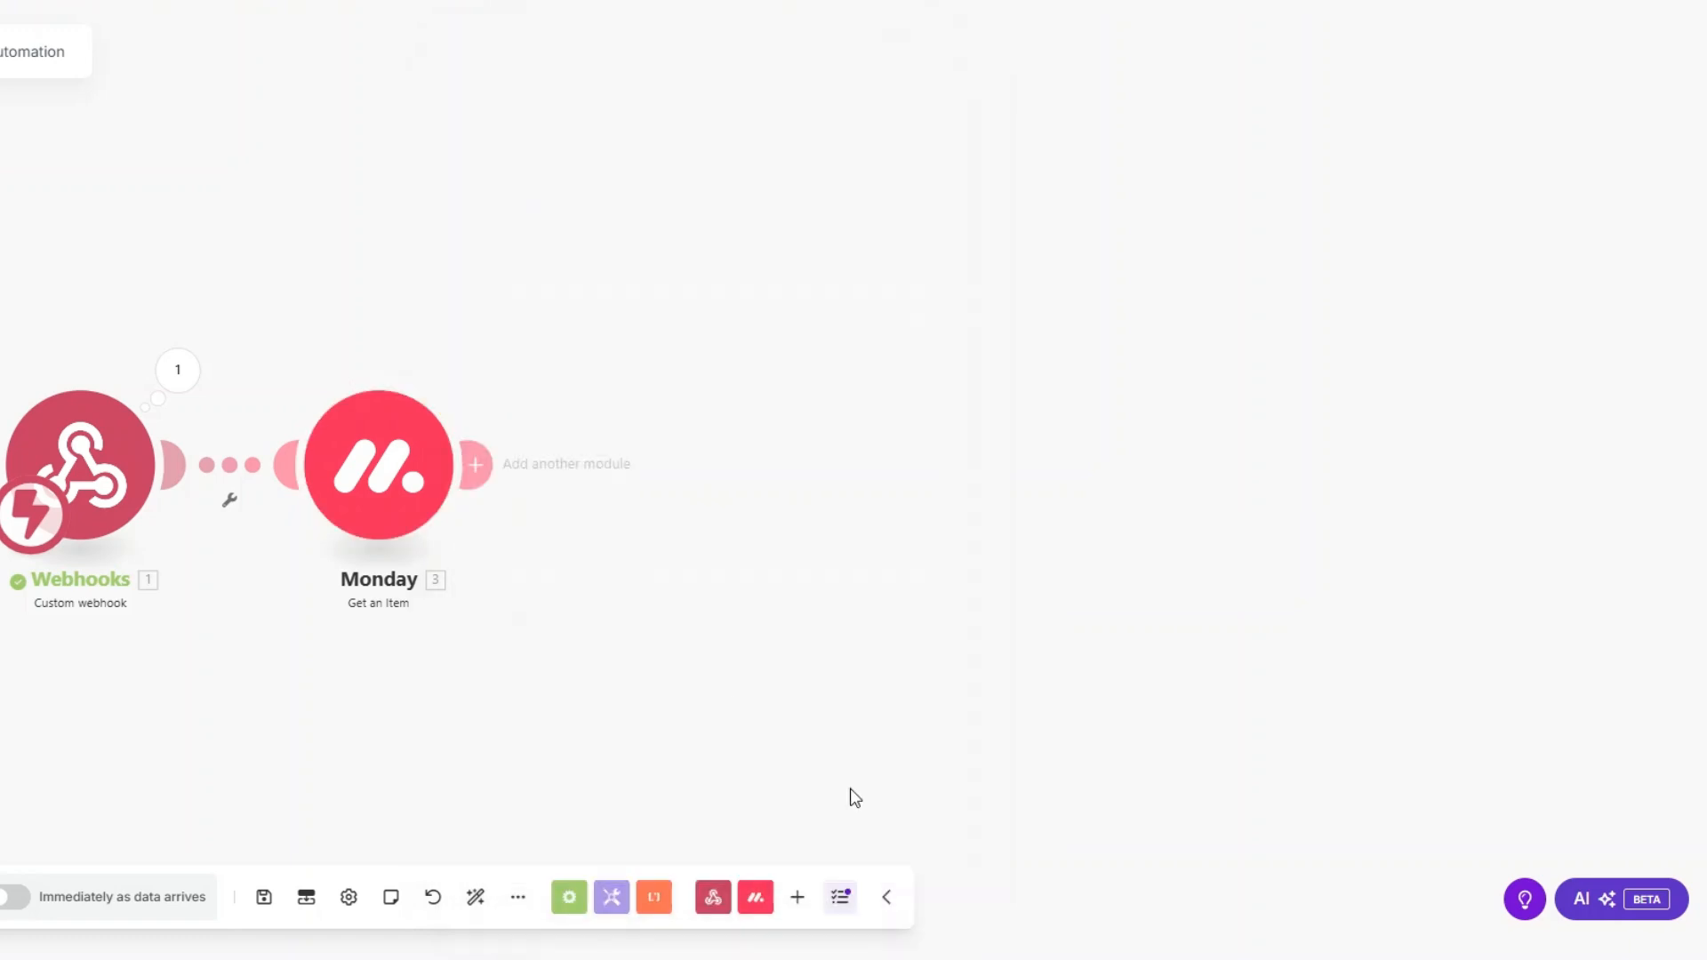
# Step: Run only the Get an Item module with the copied pulseId and examine its mappable column values, including the email collection
pyautogui.rightClick(360, 467)
pyautogui.click(412, 525)
pyautogui.click(600, 573)
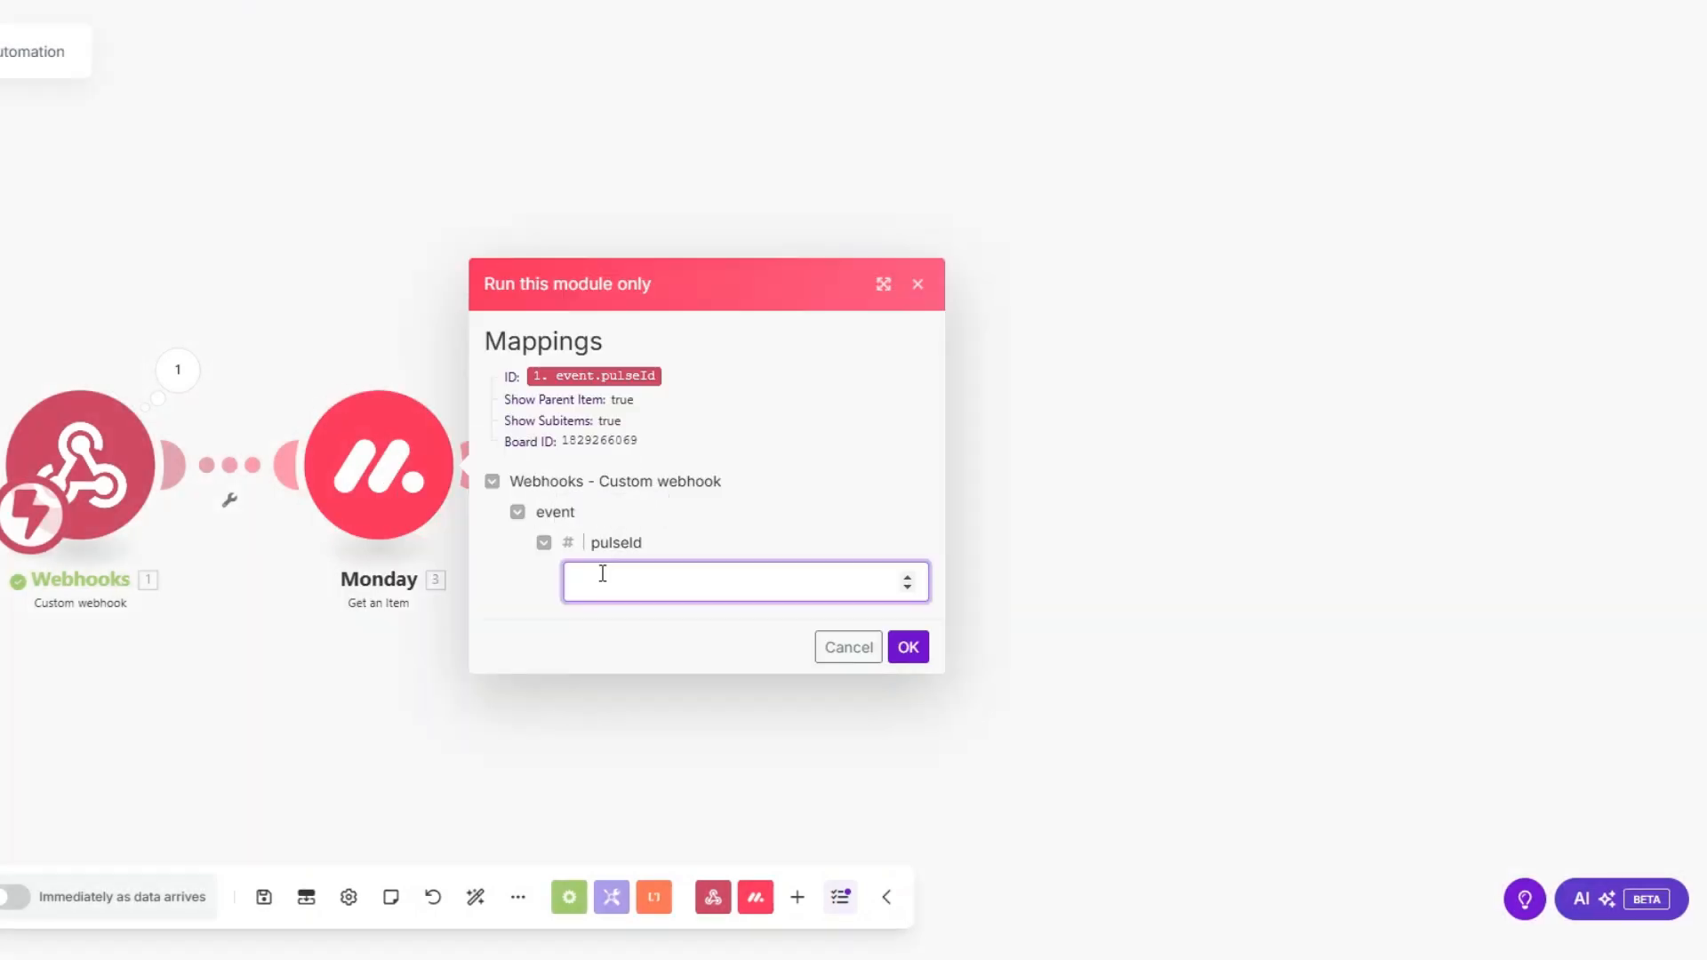
pyautogui.hotkey('ctrl', 'v')
pyautogui.click(907, 648)
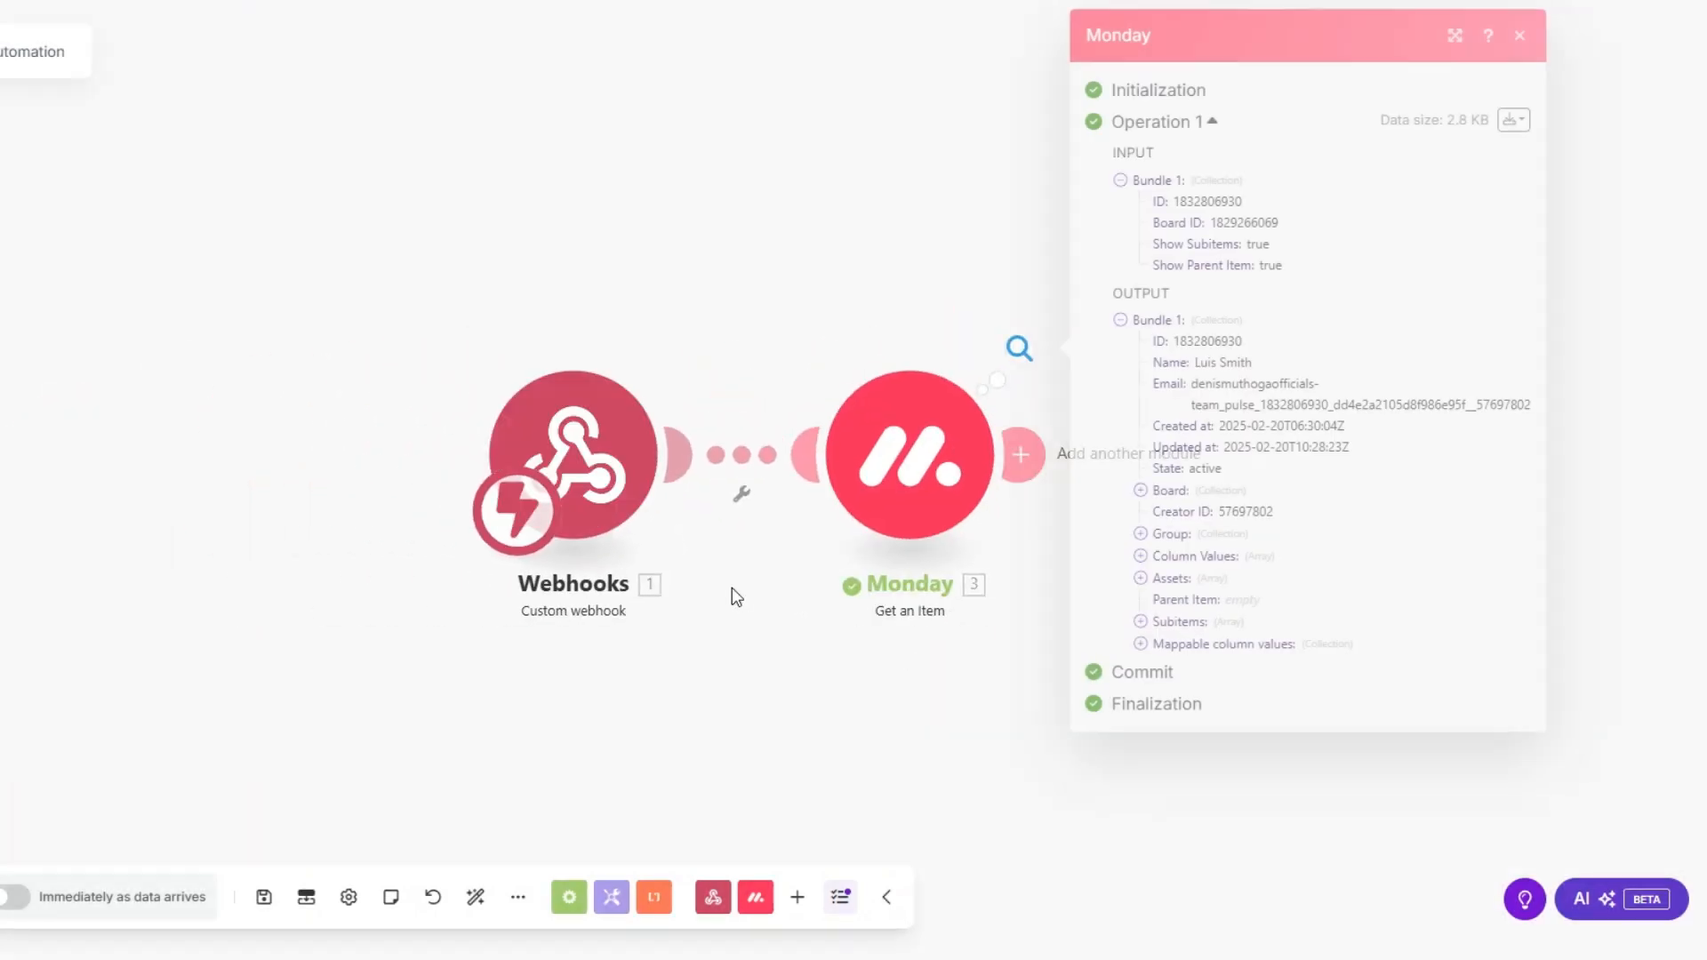
pyautogui.click(728, 644)
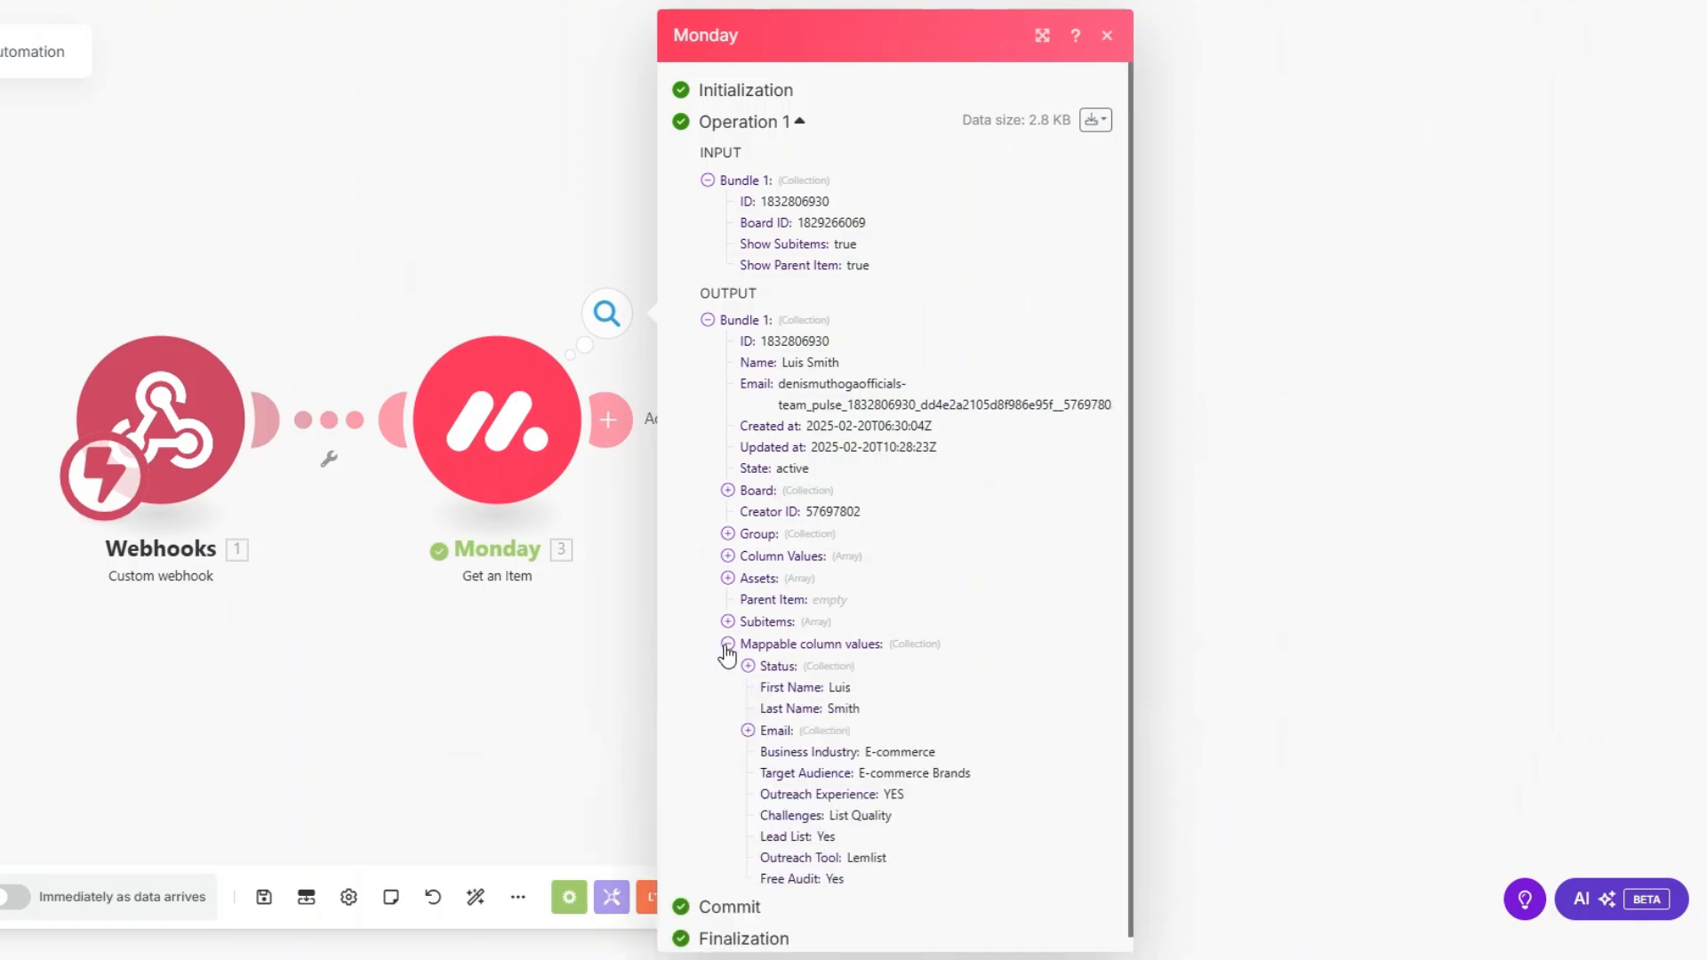
pyautogui.click(747, 730)
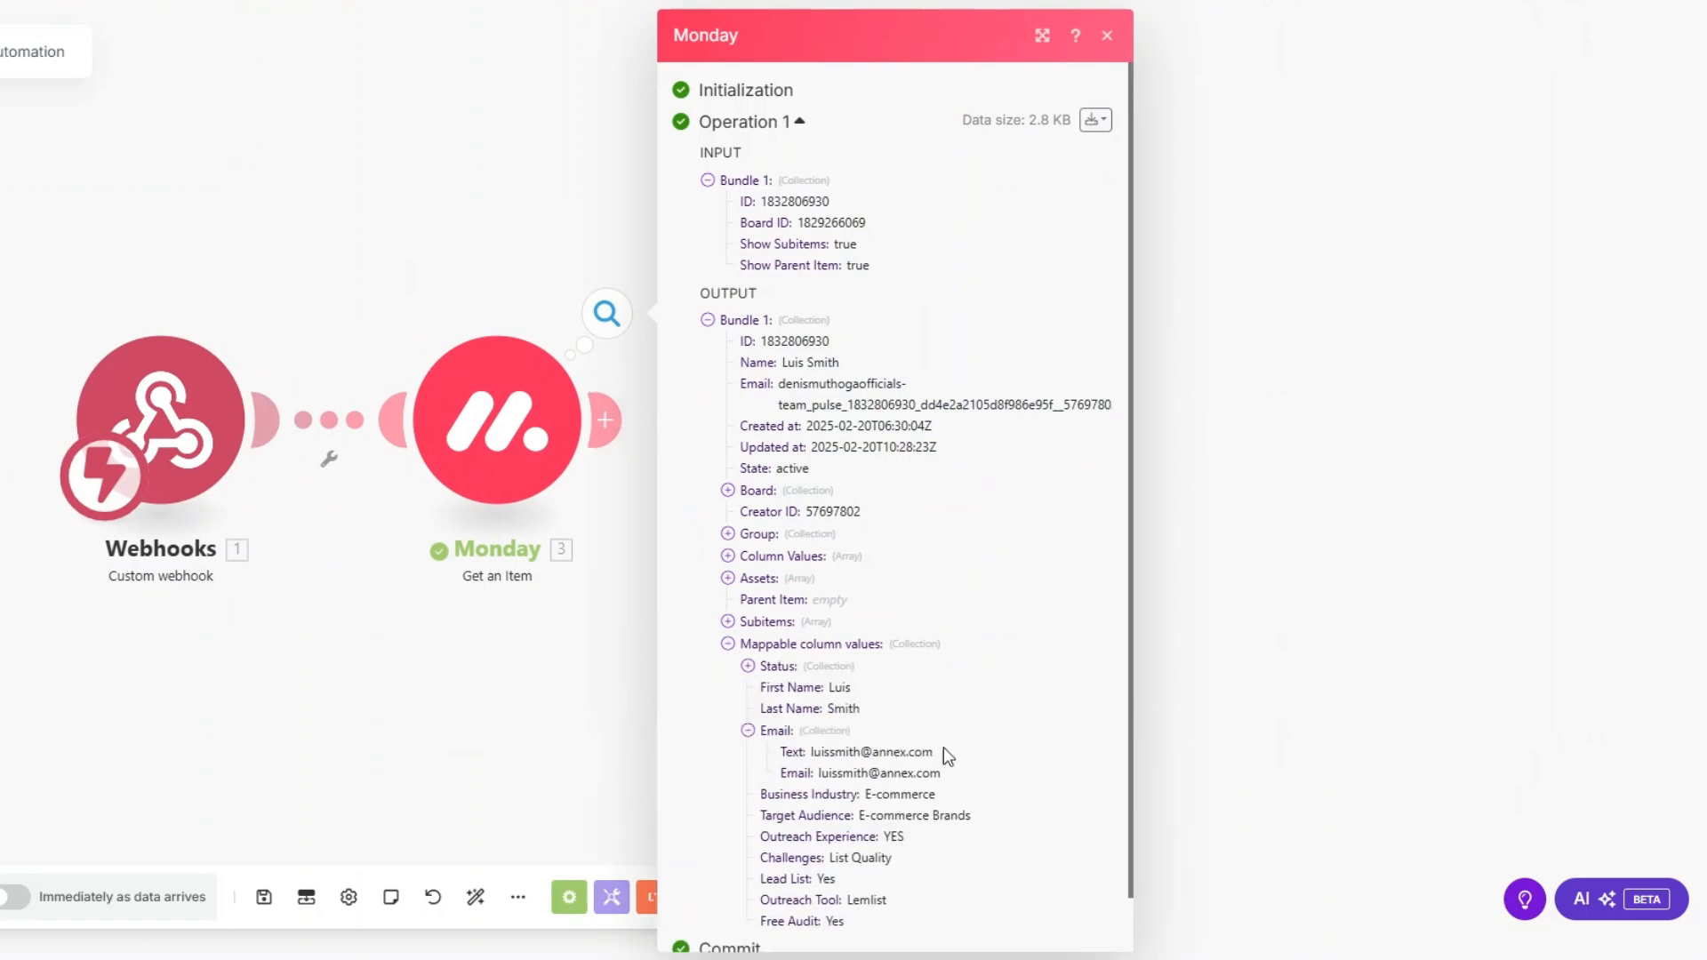
pyautogui.moveTo(833, 789); pyautogui.dragTo(891, 930)
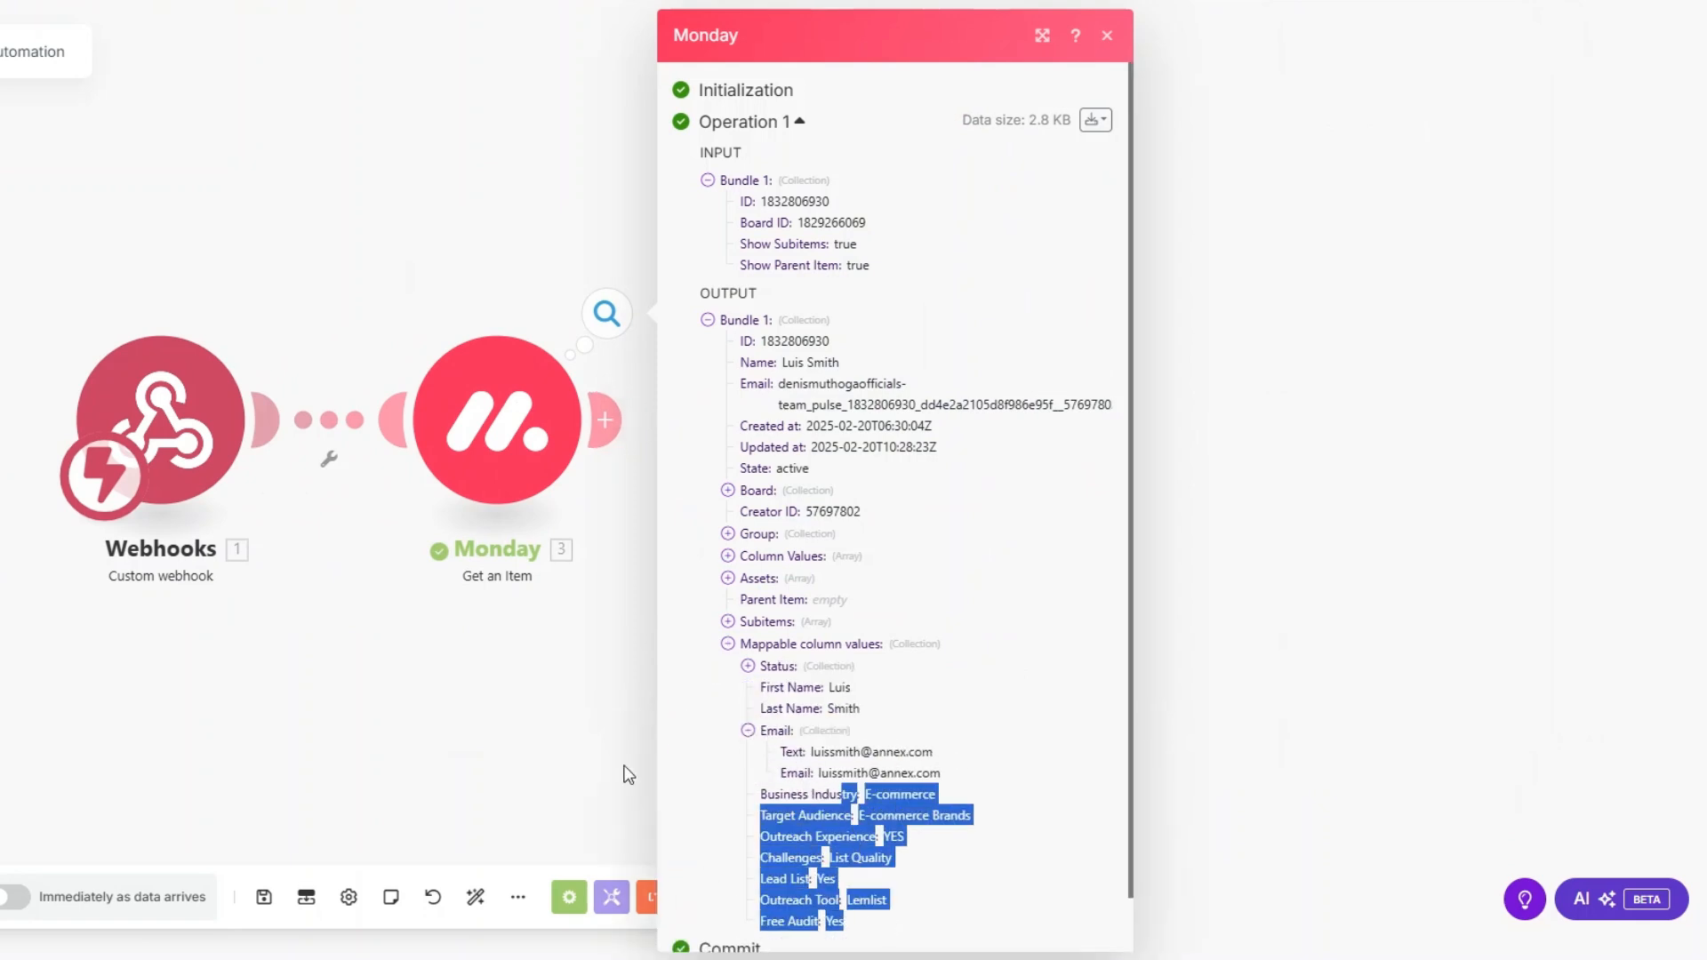
pyautogui.click(360, 600)
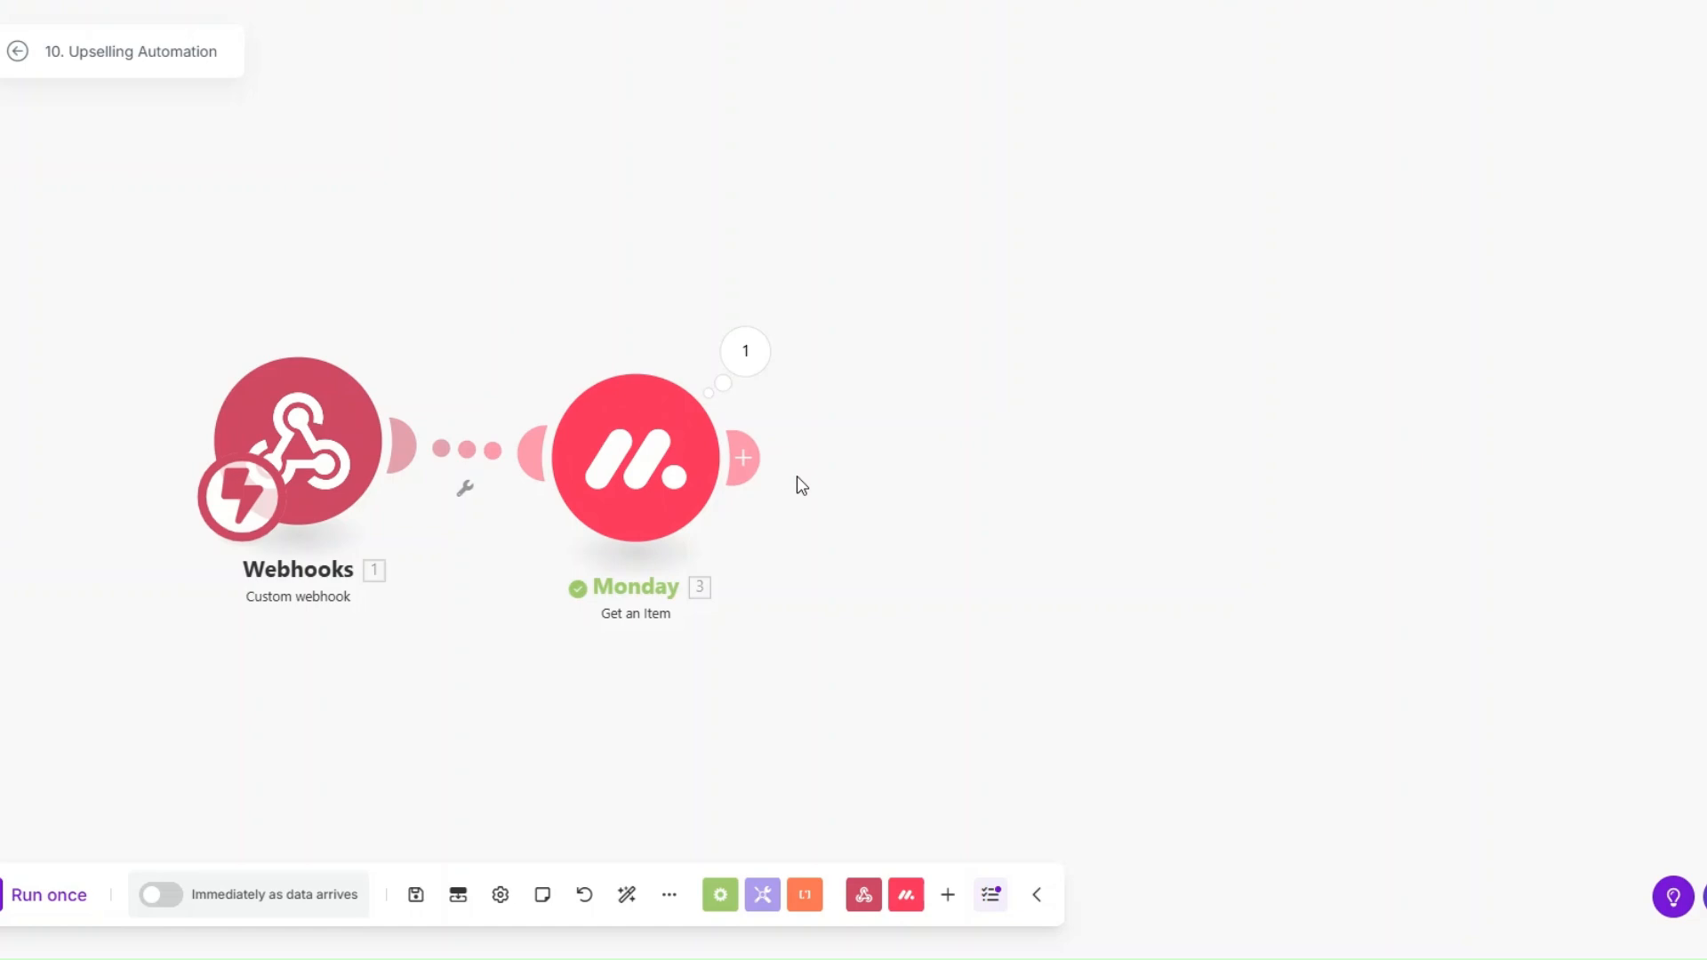
# Step: Add a Calendly Create a Scheduling Link module after the Monday module
pyautogui.click(749, 458)
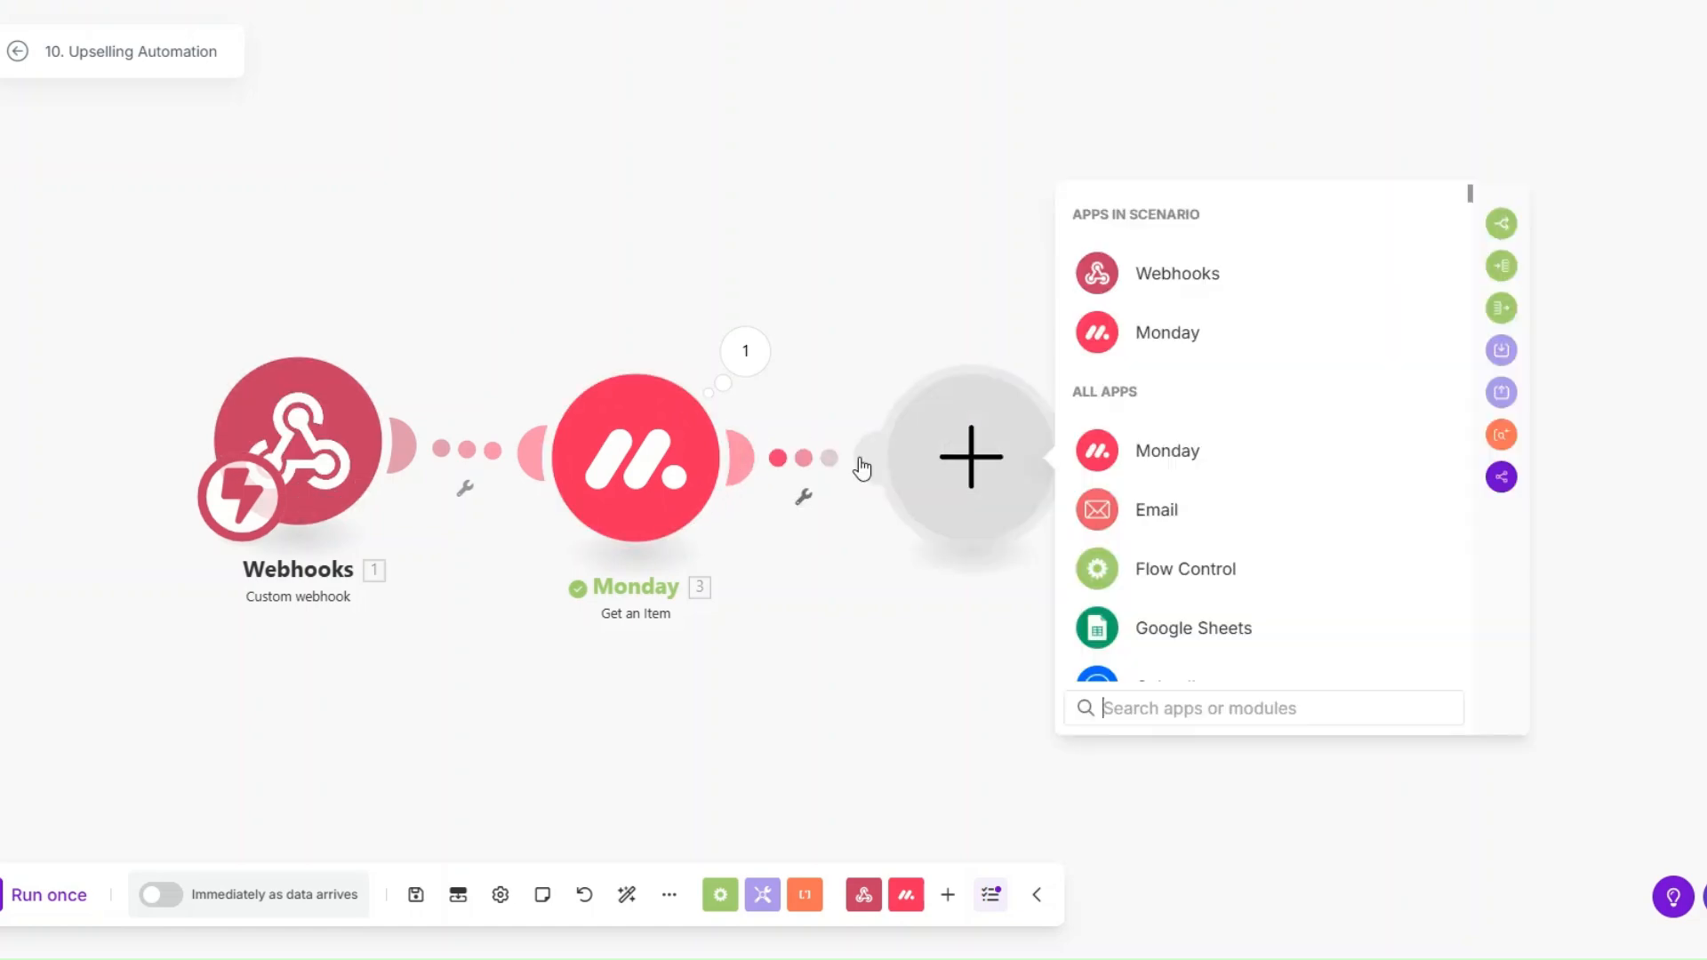
pyautogui.scroll(-3, 1198, 516)
pyautogui.click(1159, 477)
pyautogui.click(1170, 587)
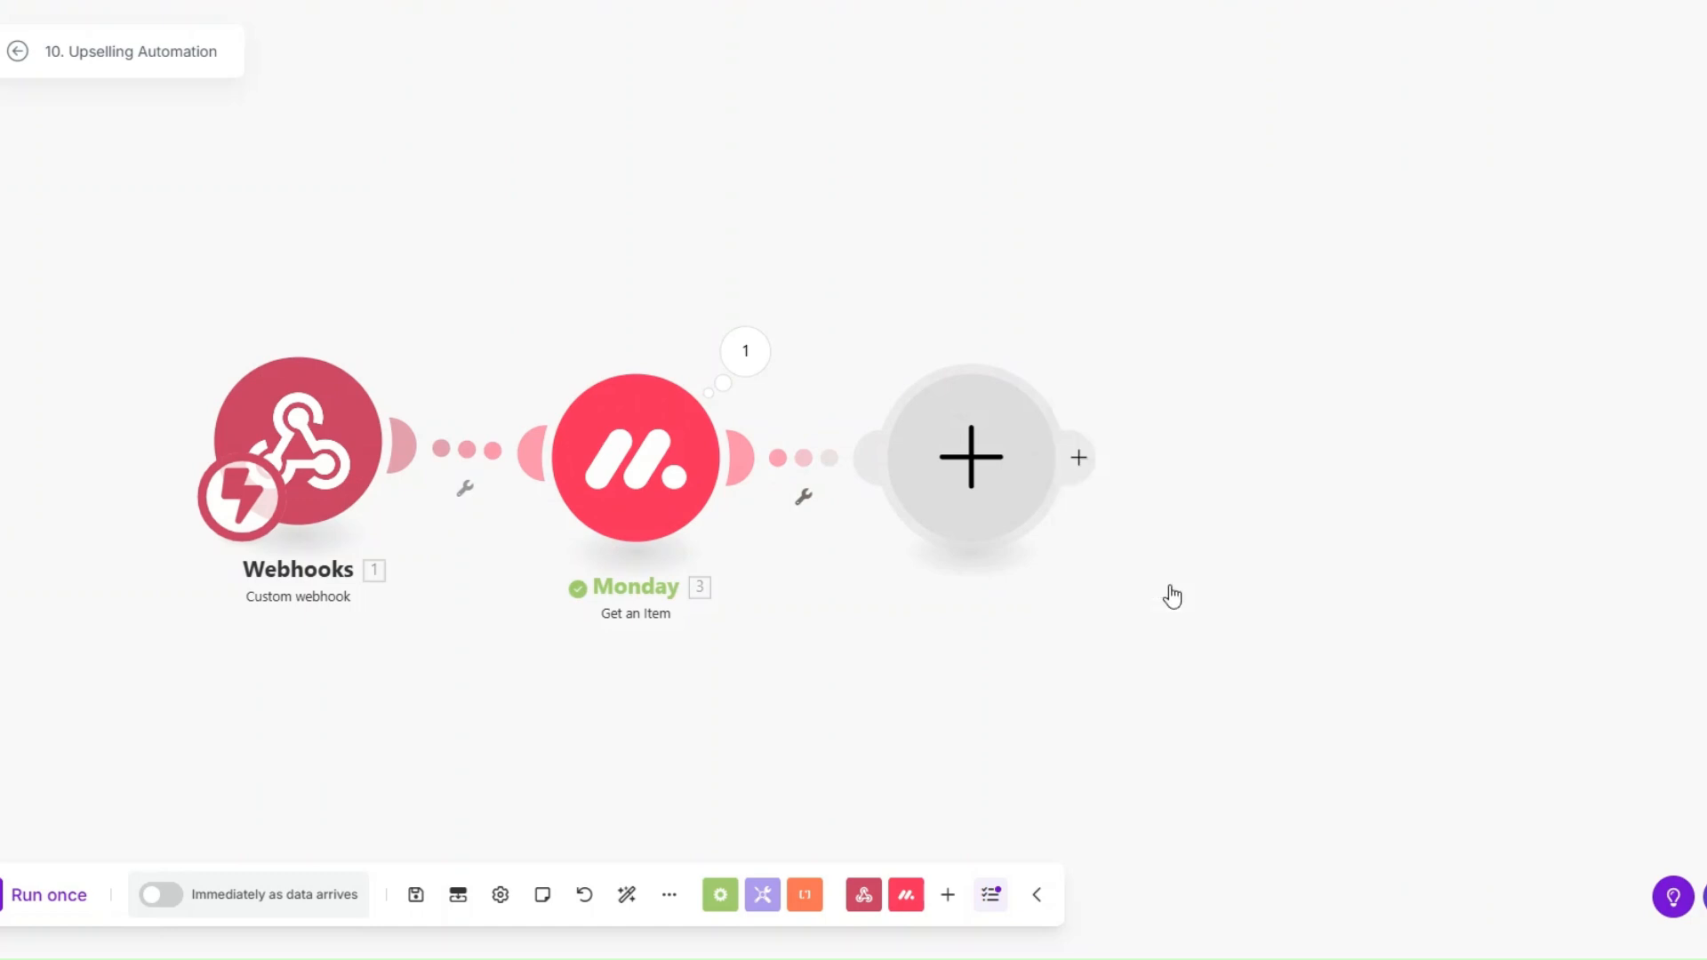
# Step: Set the scheduling link's Maximum Event Count to 1 and Event Type to Strategy Session ⚡, and save it
pyautogui.click(902, 478)
pyautogui.write('1')
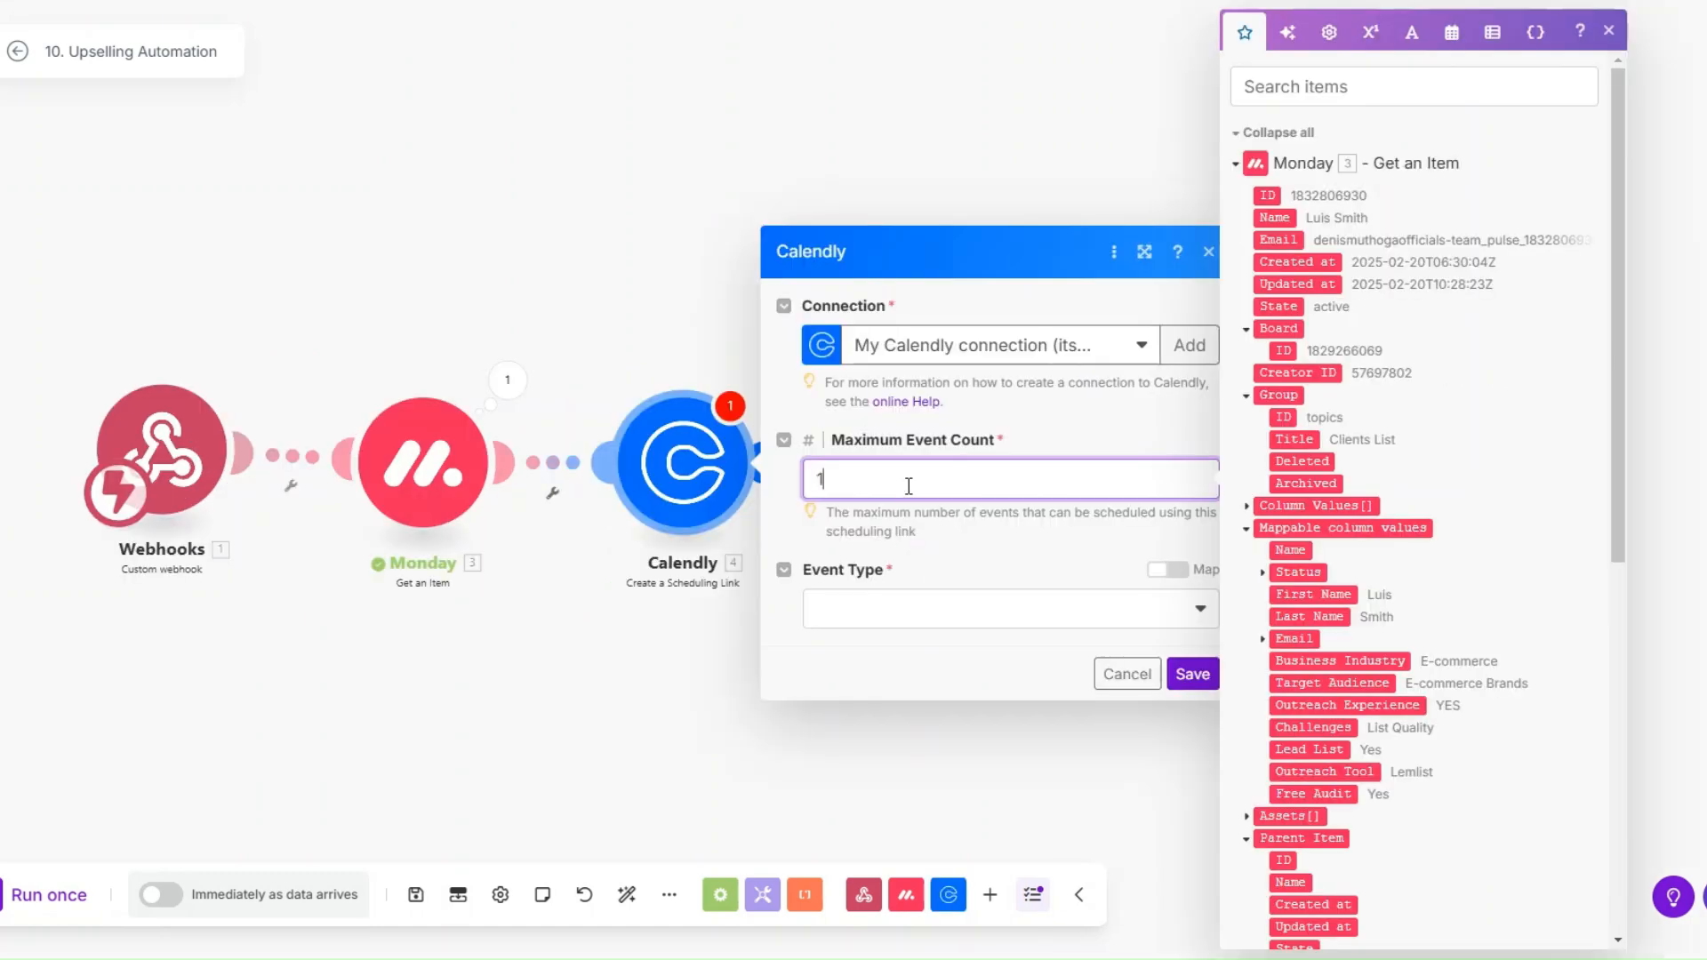
pyautogui.click(896, 615)
pyautogui.click(889, 754)
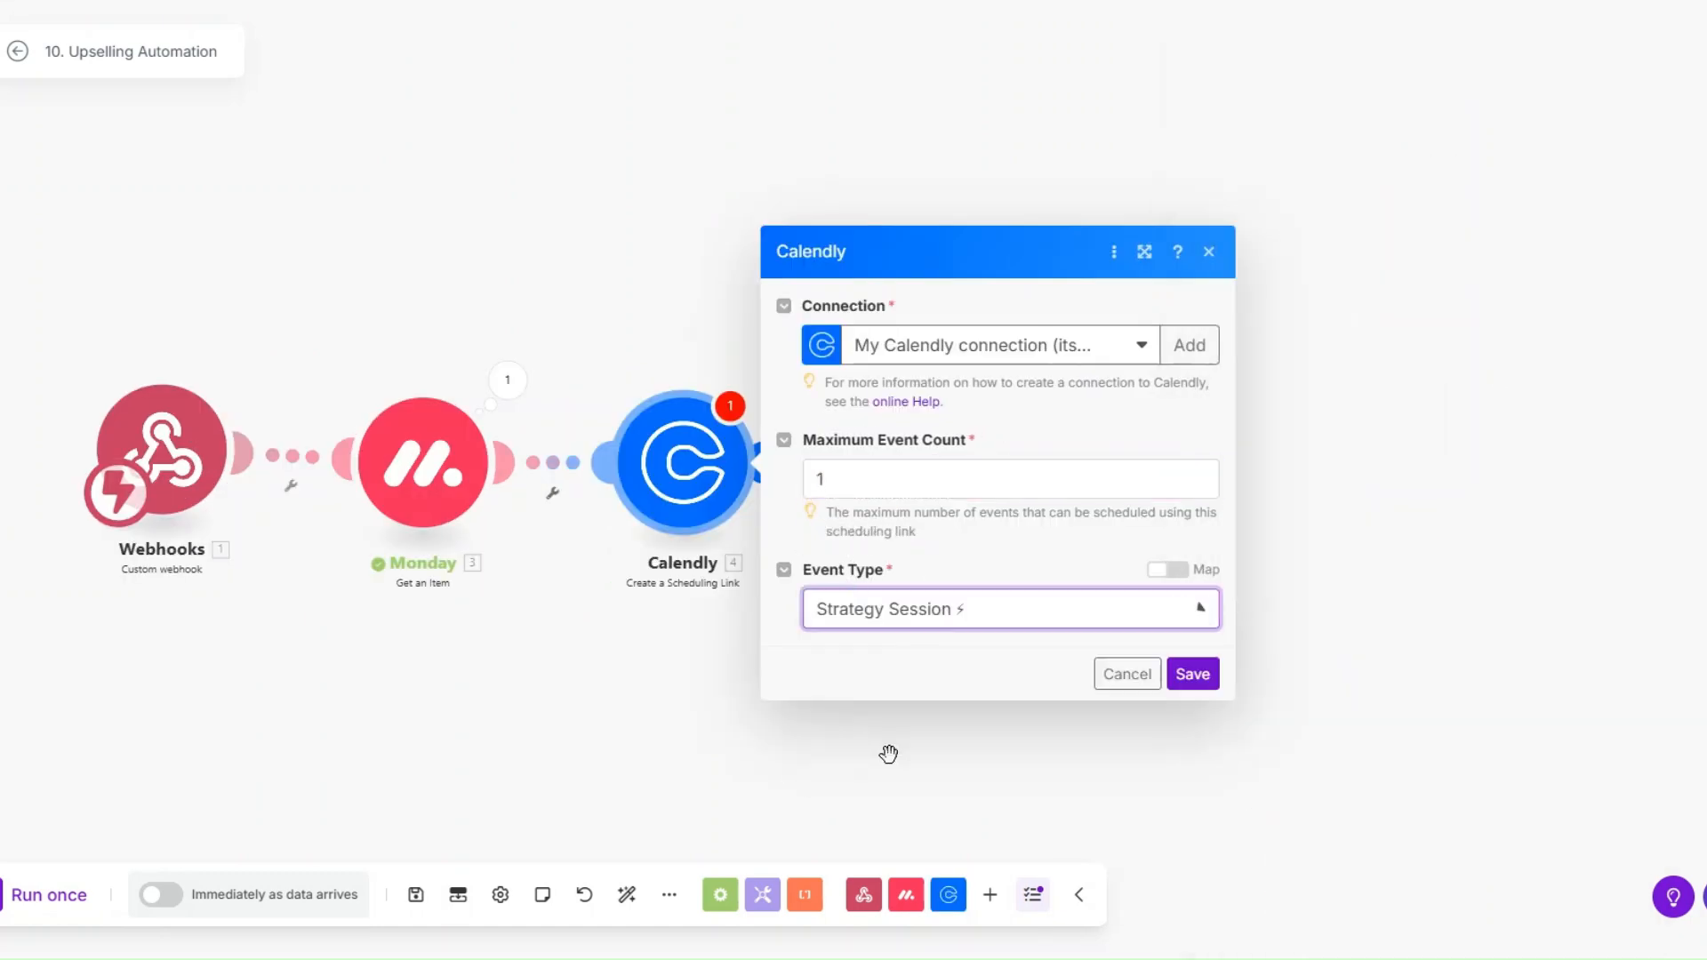
pyautogui.click(1192, 674)
# Step: Rename the Calendly module as Strategy Session
pyautogui.rightClick(679, 473)
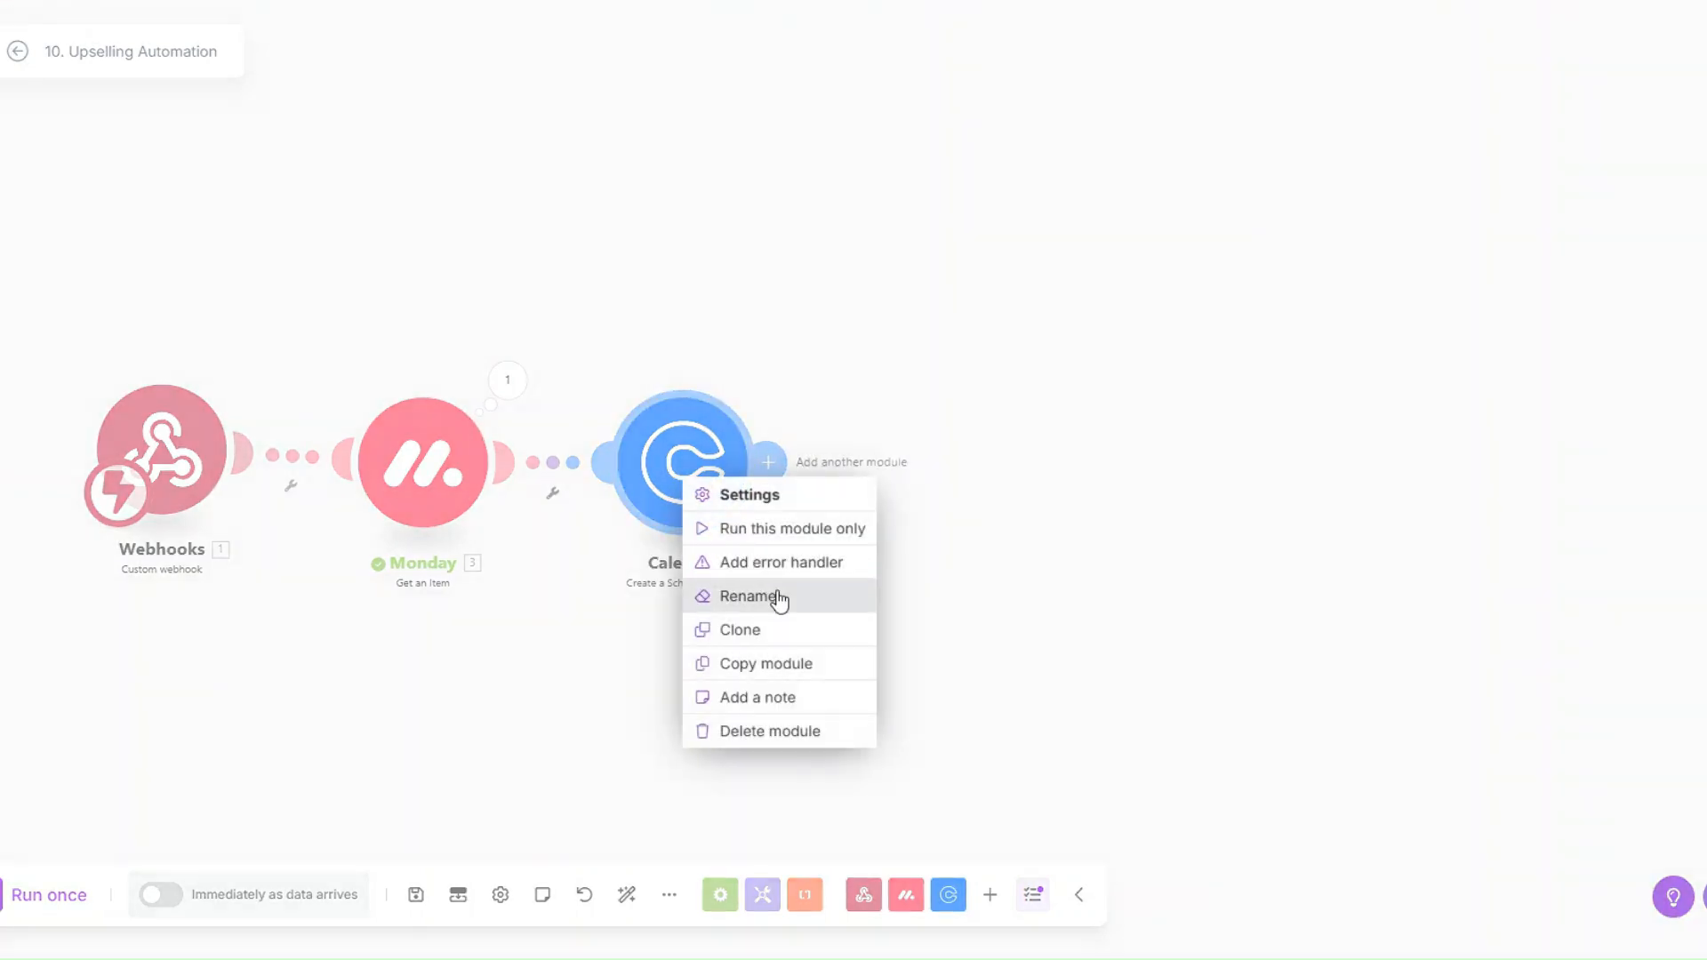
pyautogui.click(778, 598)
pyautogui.write('Strateg')
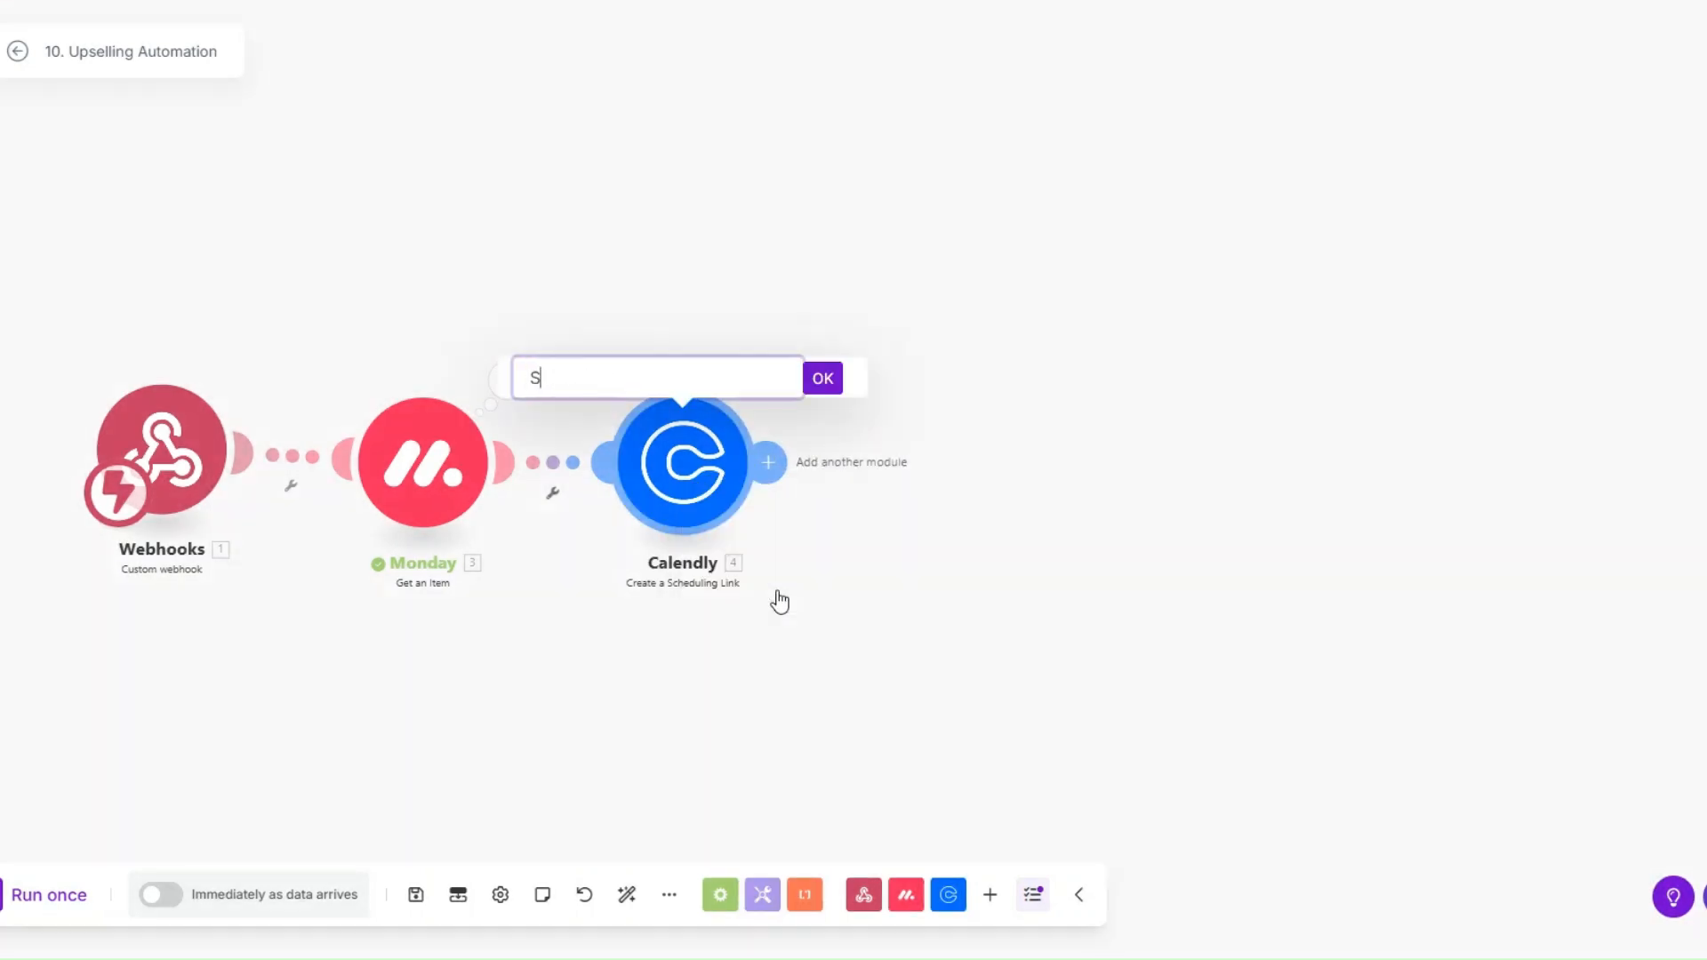
pyautogui.write('y Session')
pyautogui.click(824, 380)
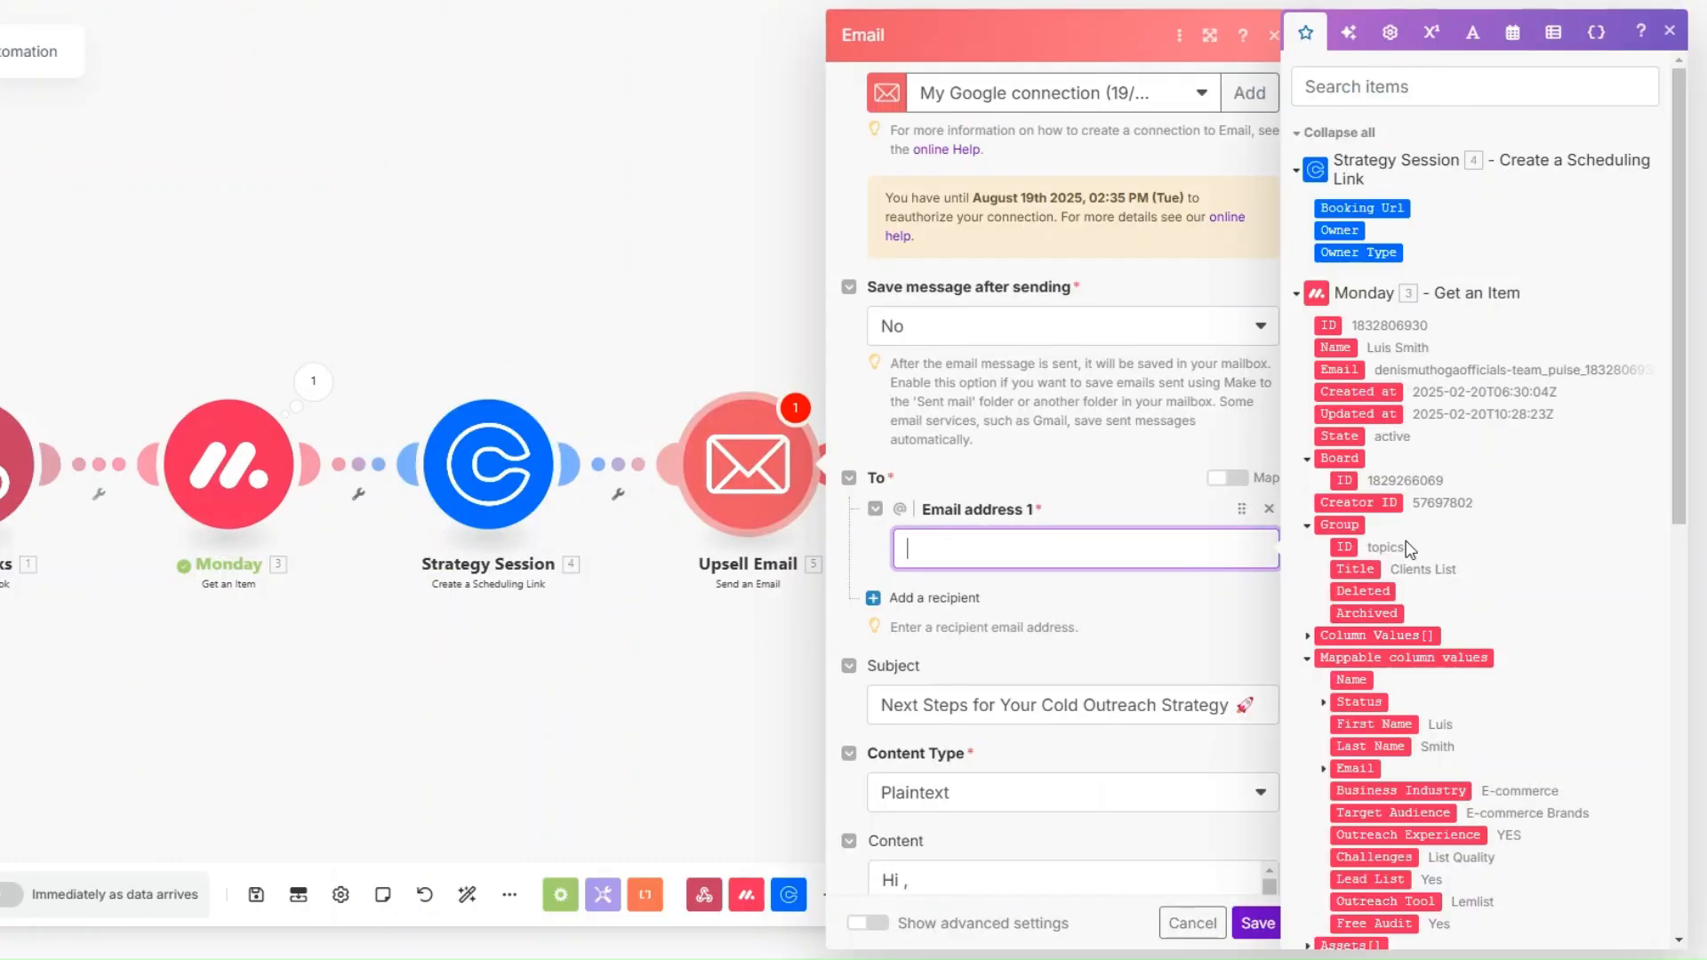
# Step: In the Upsell Email module, map the Monday item's Email as the recipient and insert First Name after "Hi" in the content
pyautogui.scroll(-10, 1401, 542)
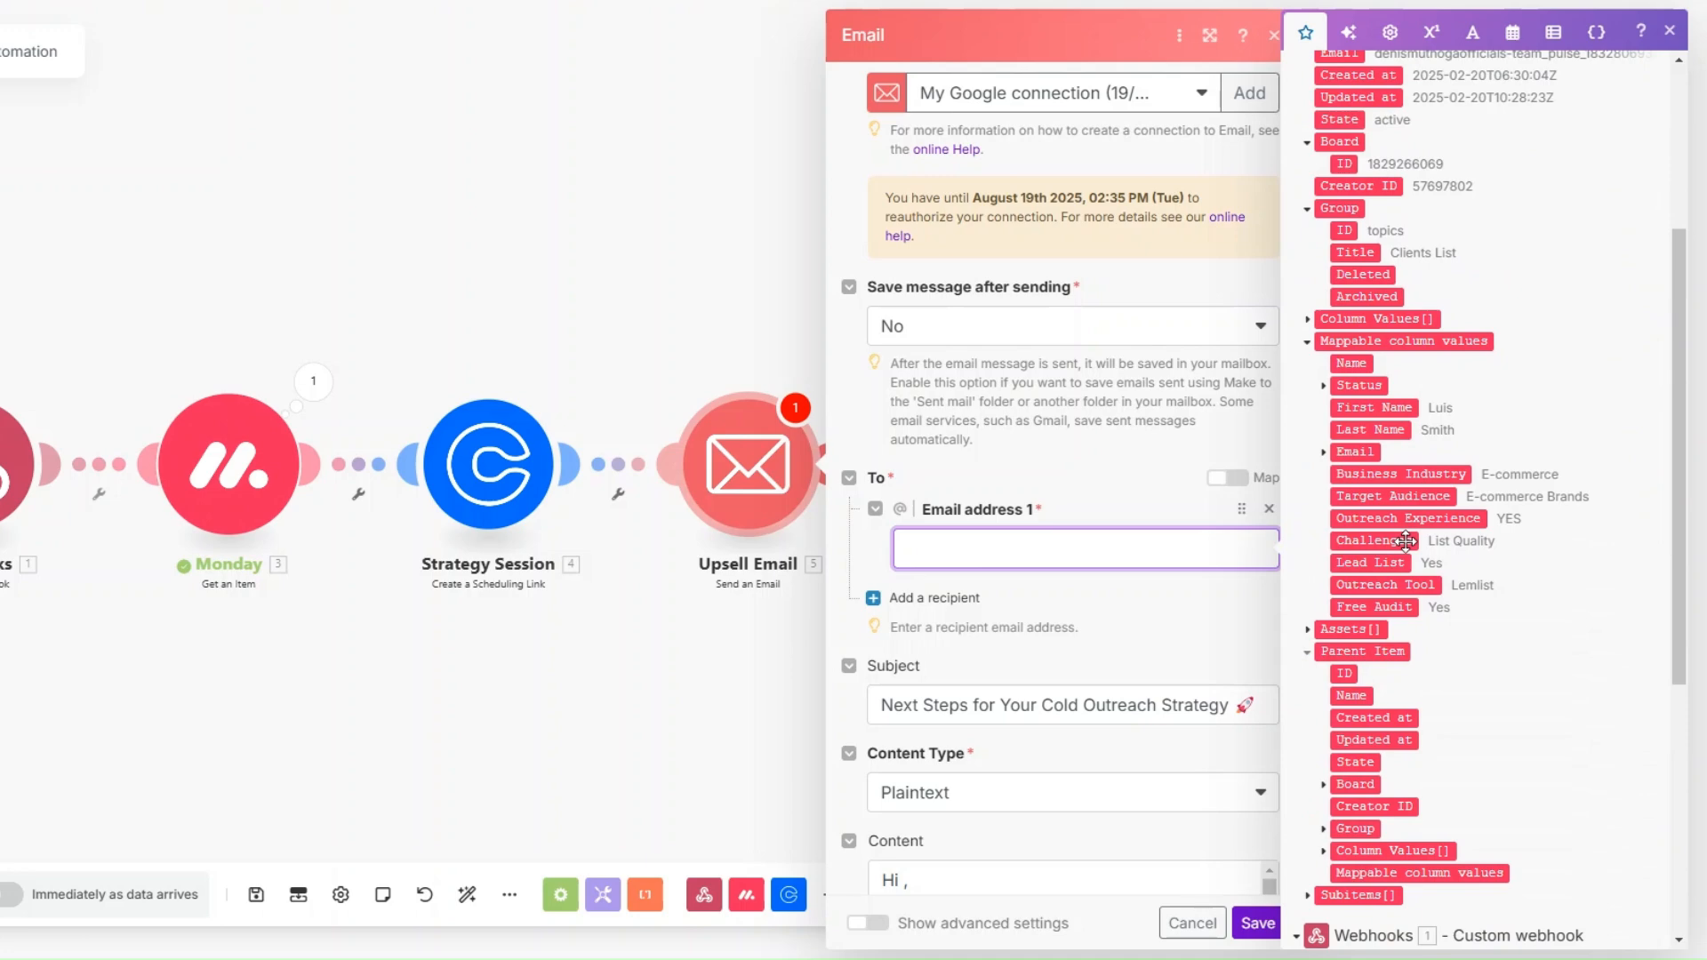
pyautogui.click(1324, 452)
pyautogui.click(1367, 474)
pyautogui.scroll(-5, 963, 342)
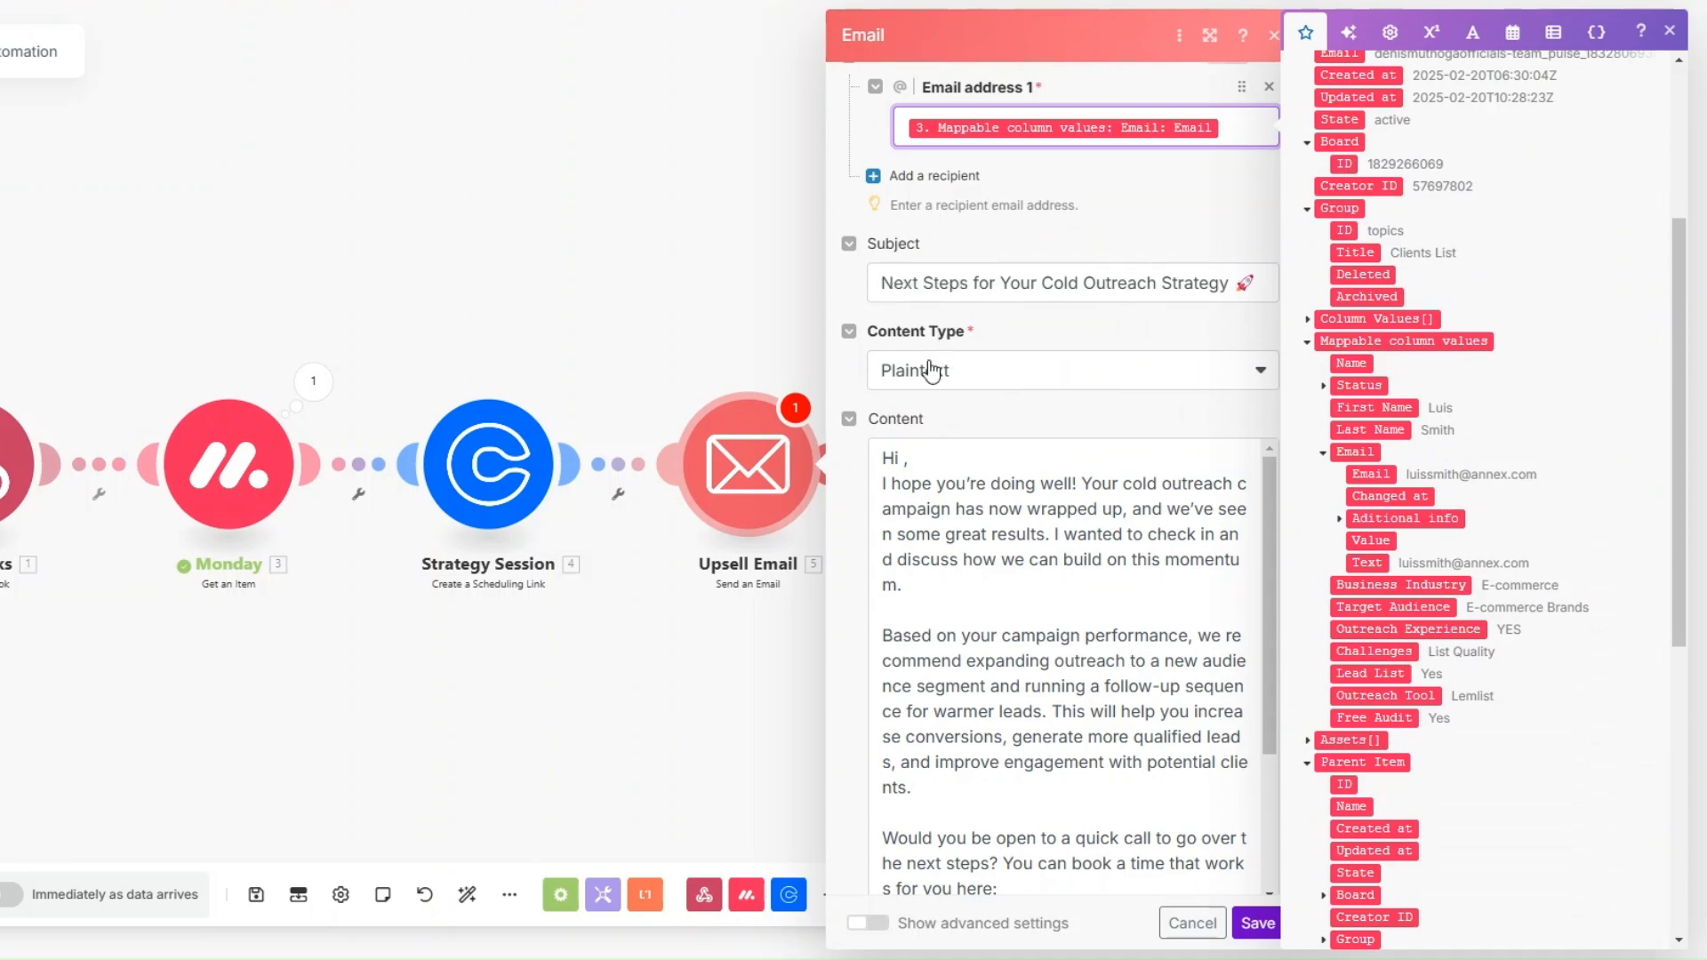
pyautogui.click(900, 457)
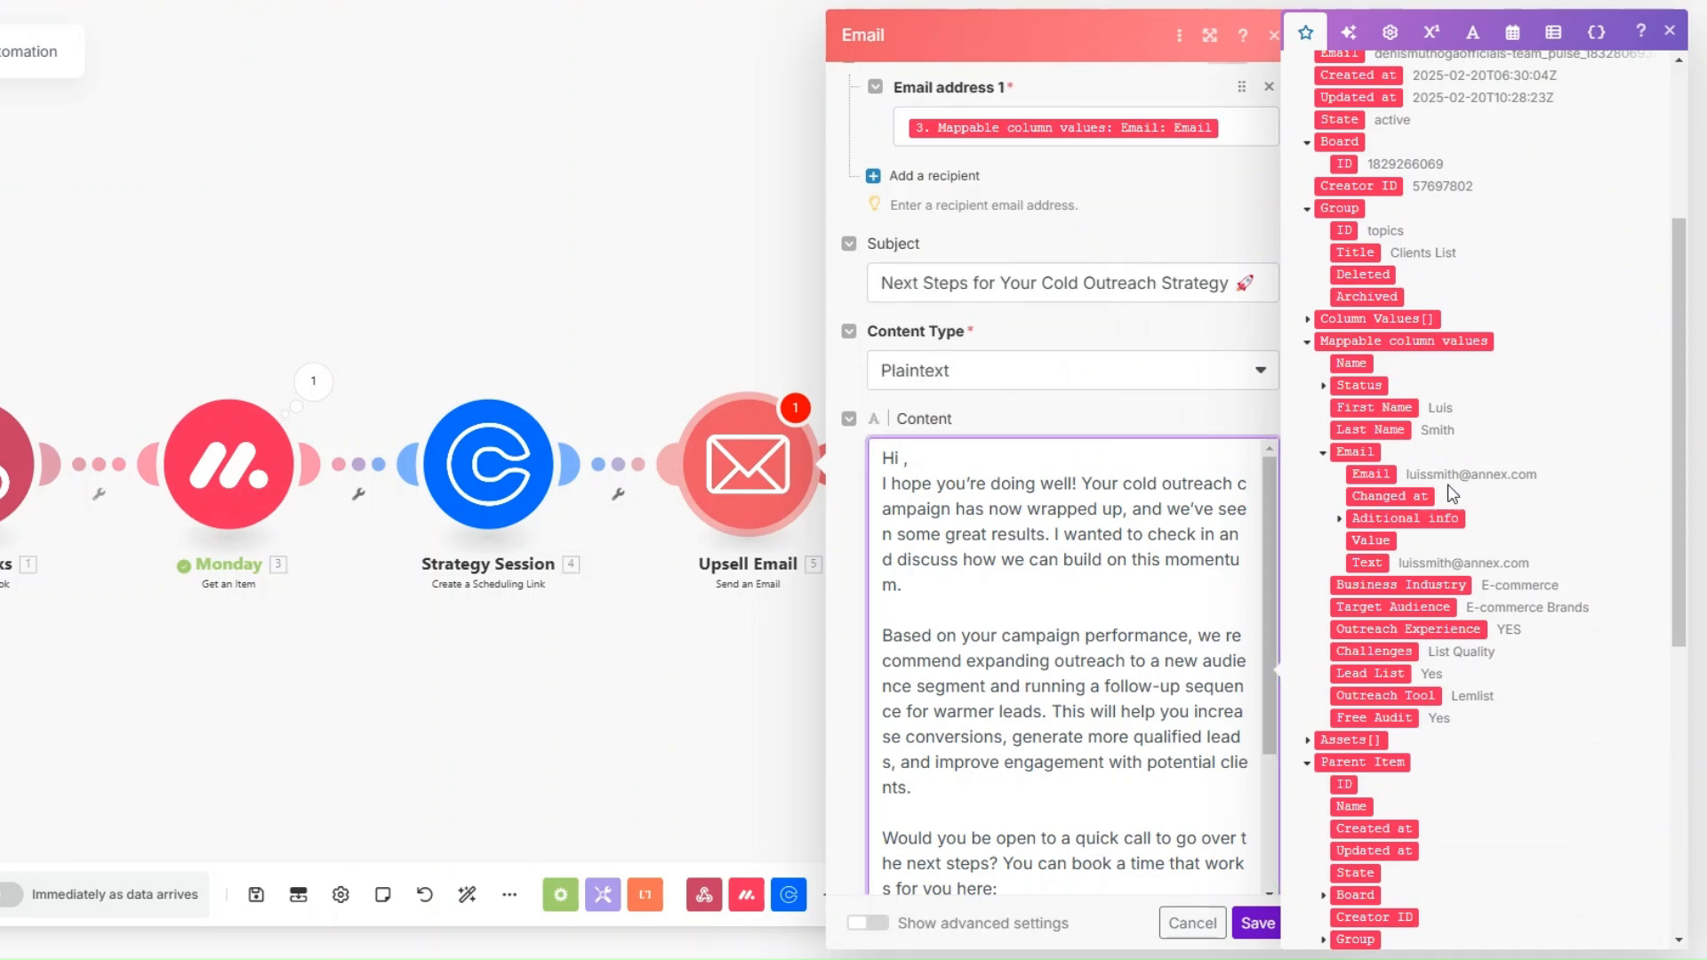
pyautogui.click(1374, 407)
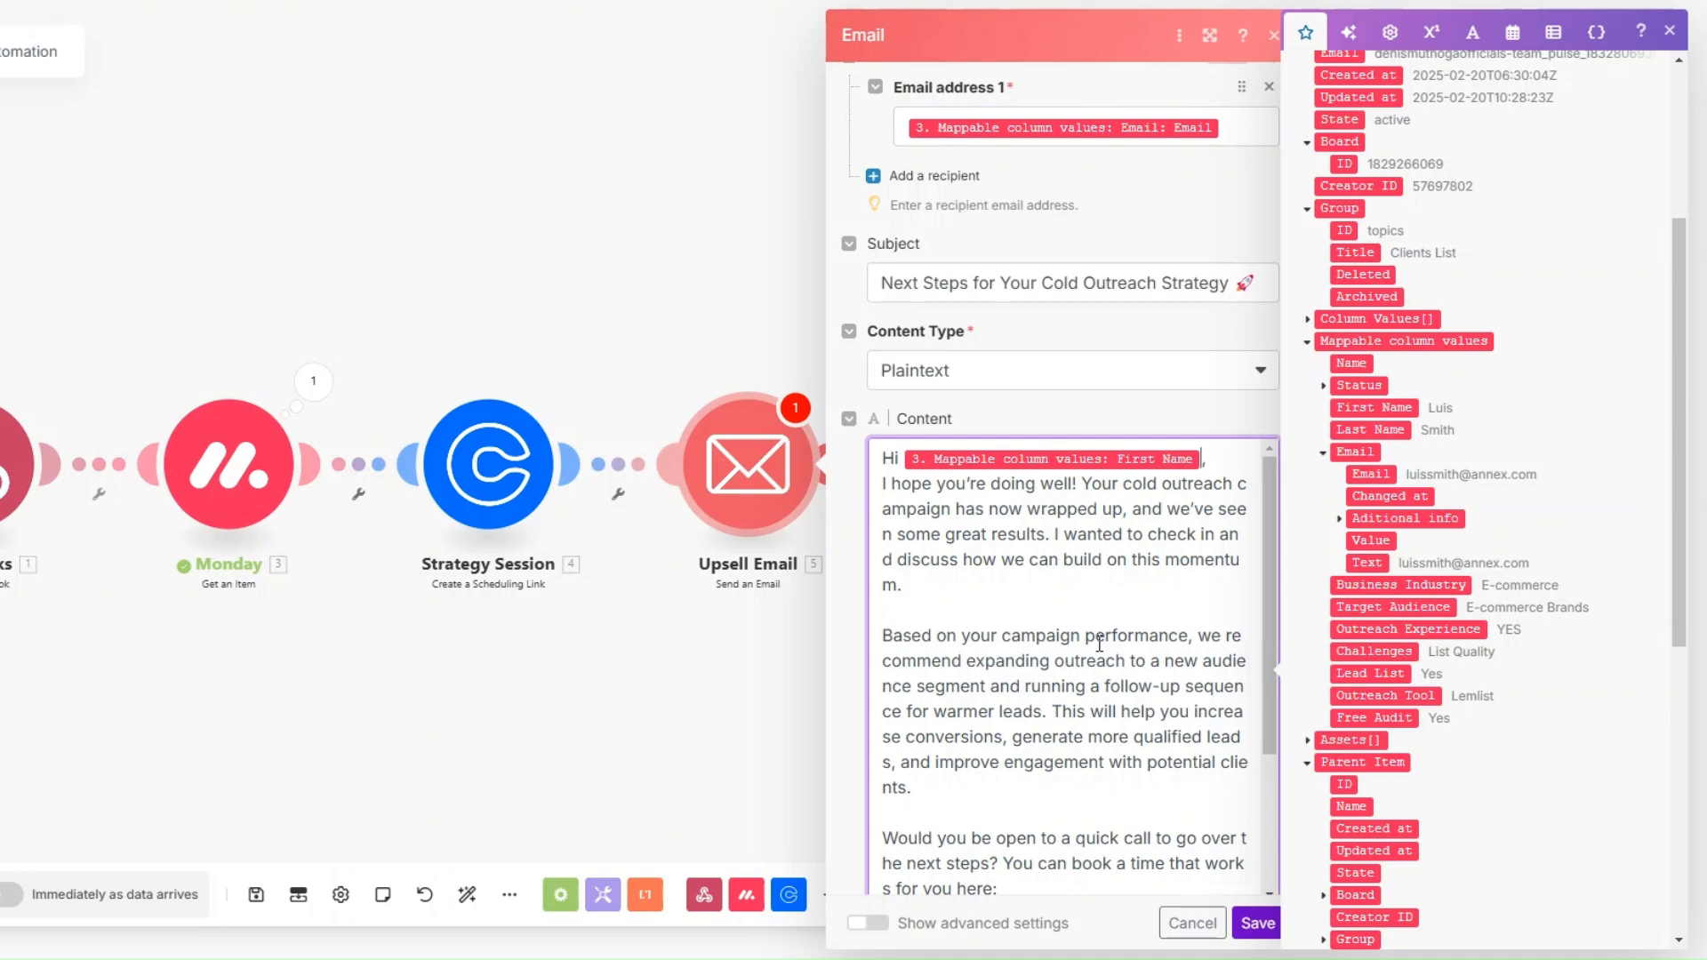
# Step: Insert the Strategy Session Booking Url after "You can book a time that works for you here:" and save the email module
pyautogui.scroll(-2, 1100, 644)
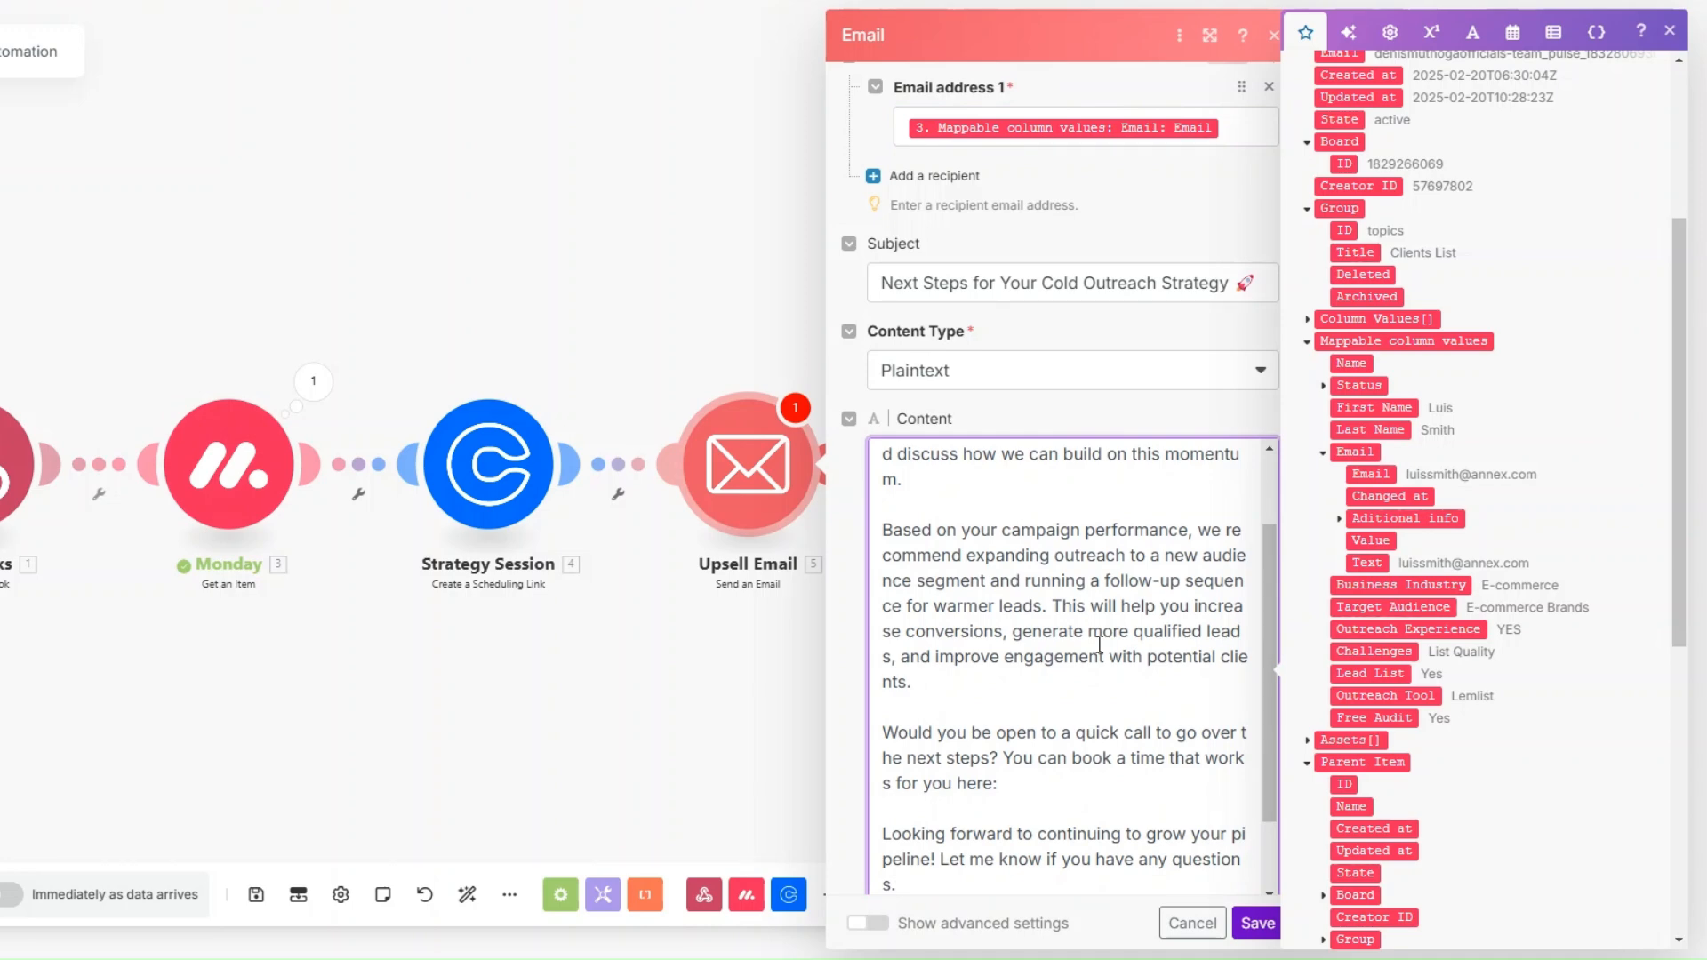
pyautogui.scroll(-2, 1100, 645)
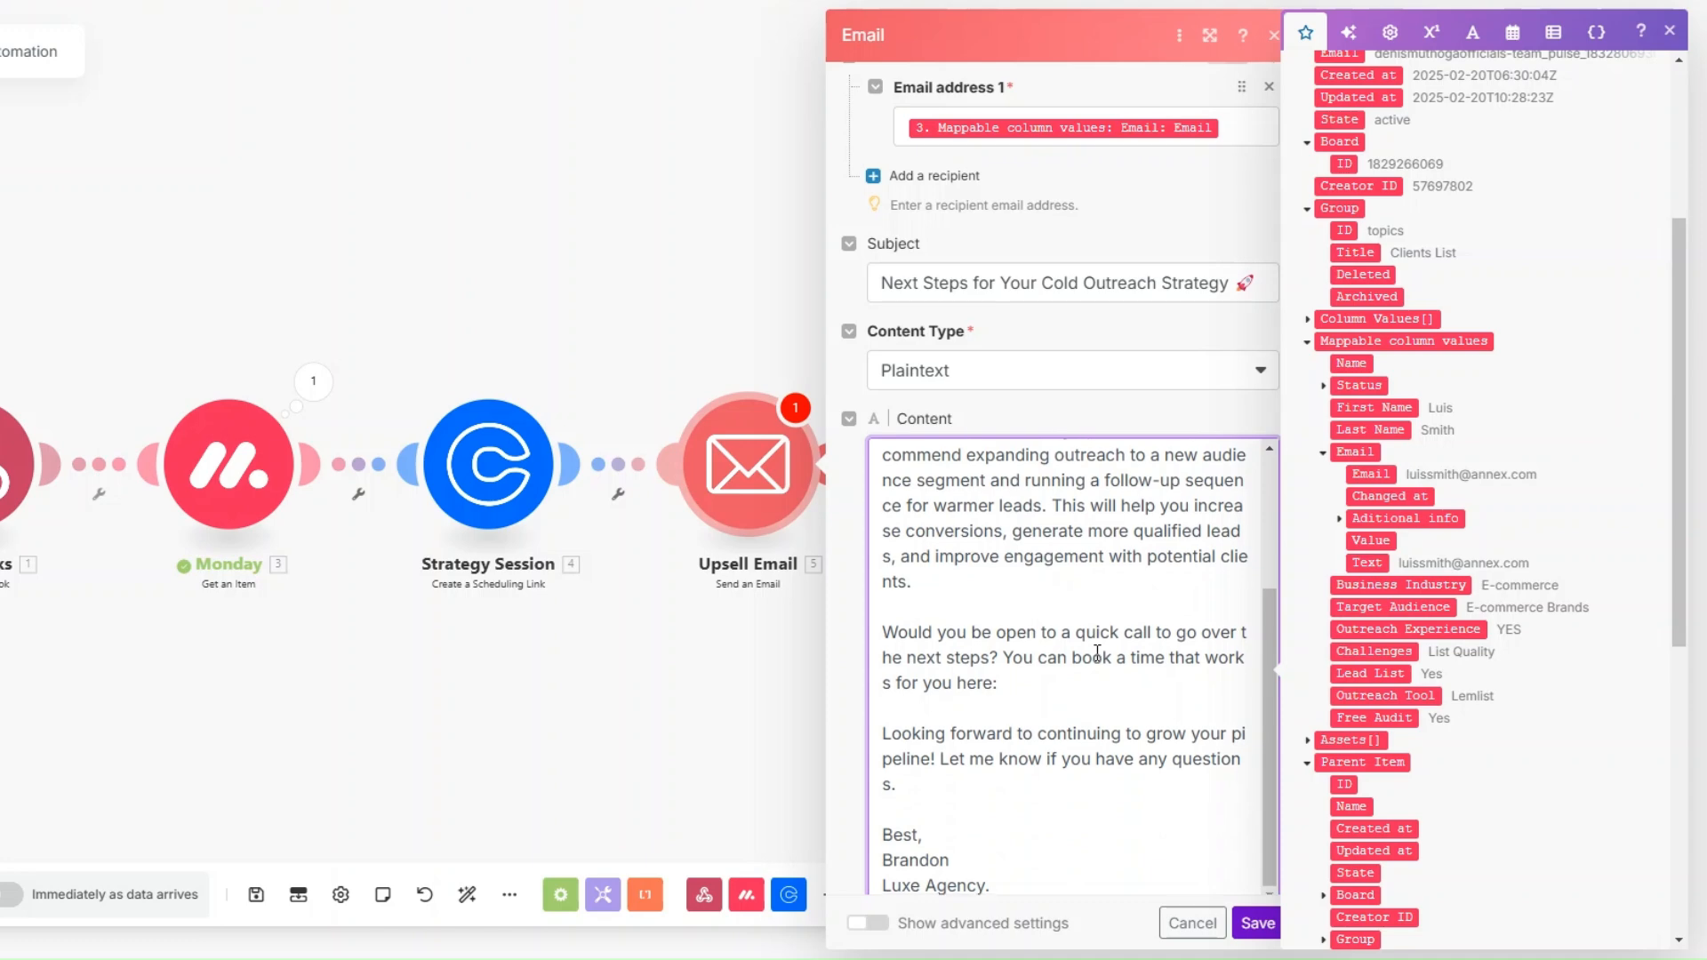
pyautogui.click(1087, 677)
pyautogui.scroll(4, 1441, 534)
pyautogui.click(1376, 210)
pyautogui.scroll(-1, 1143, 542)
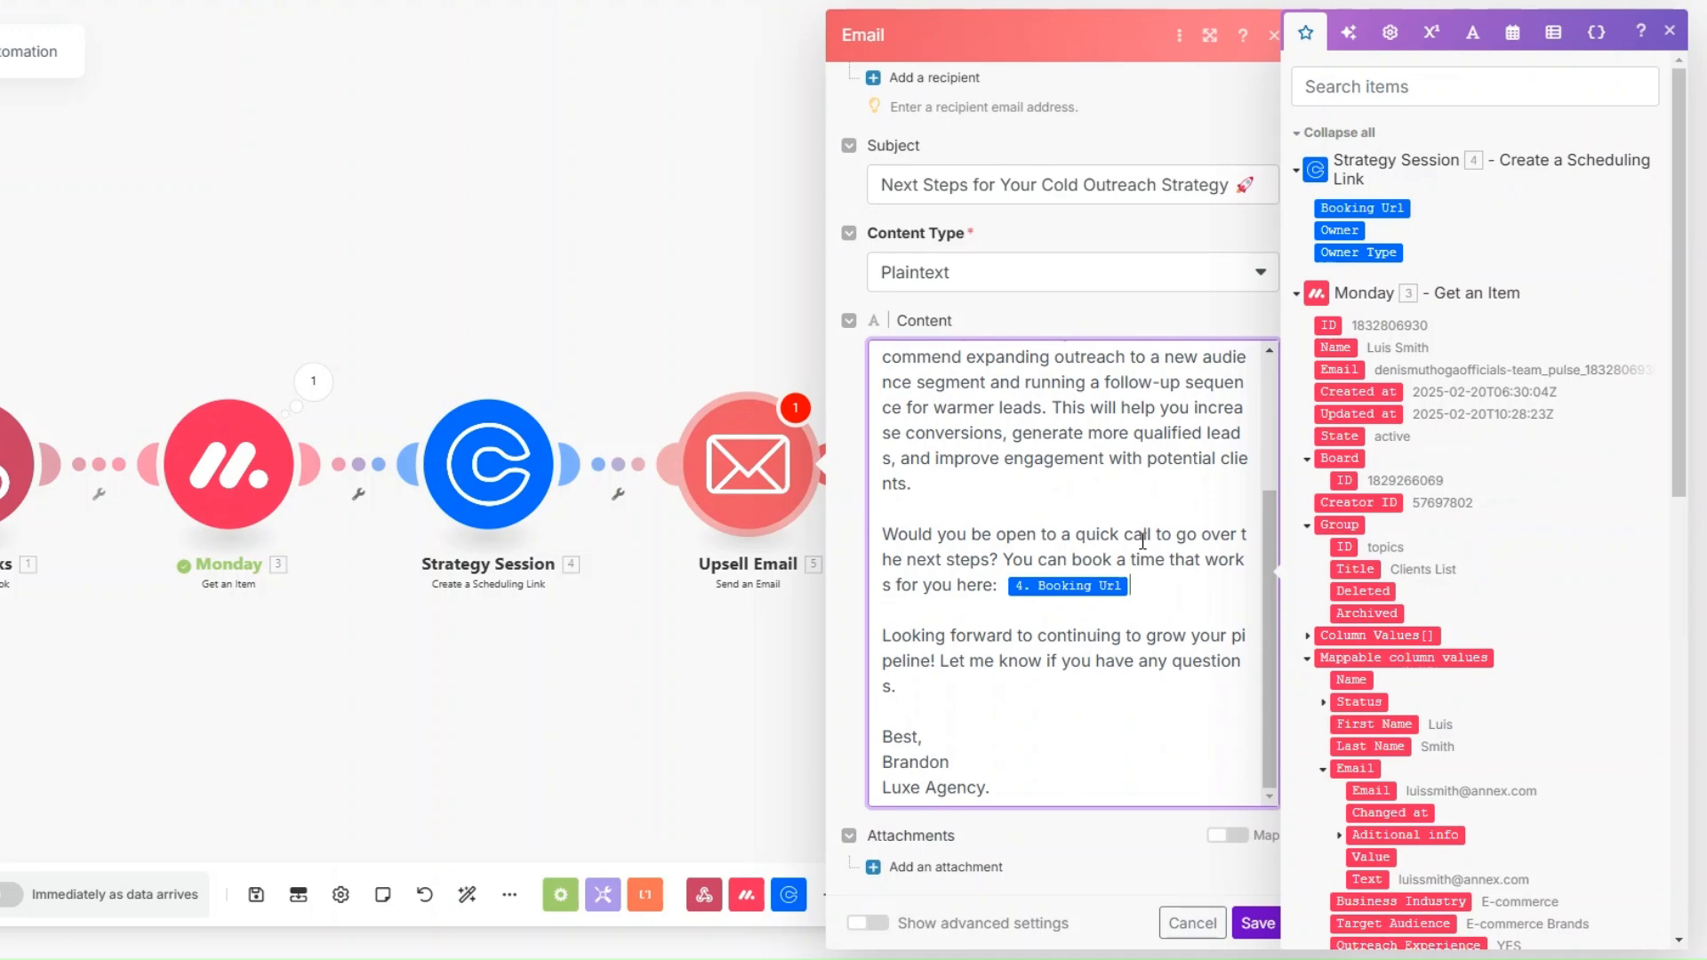
pyautogui.click(1258, 923)
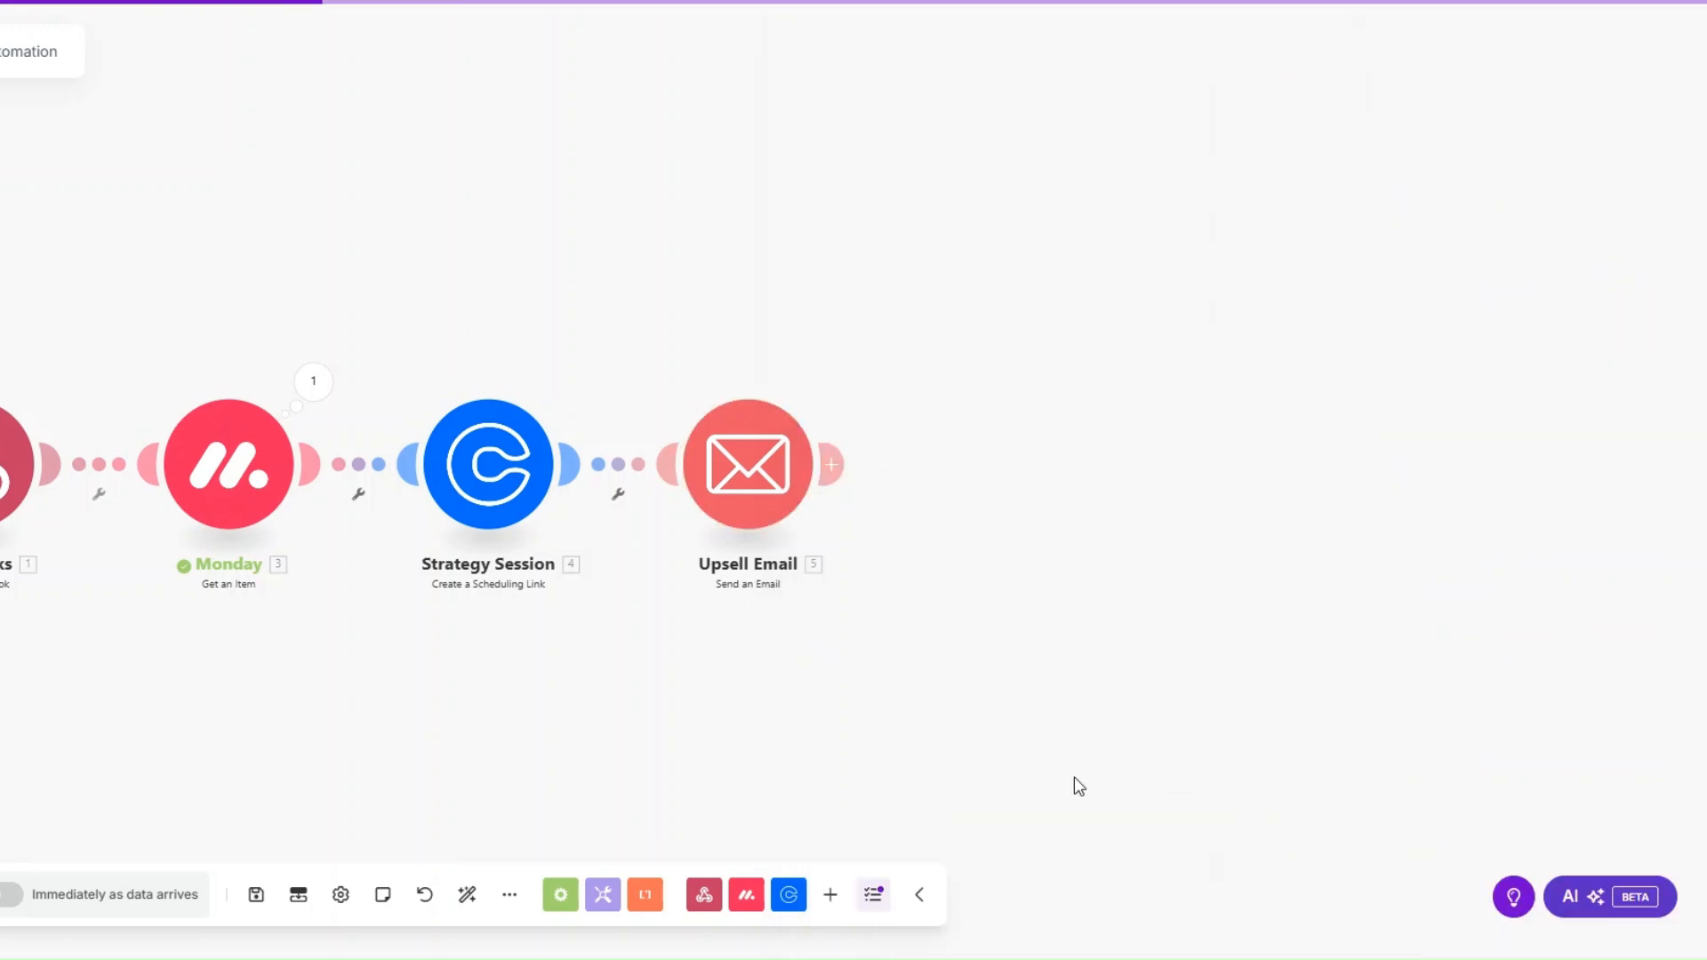
# Step: Run the whole scenario once and trigger it by setting the first client's status to UPSELLING on the monday board
pyautogui.scroll(3, 125, 647)
pyautogui.moveTo(124, 647); pyautogui.dragTo(306, 699)
pyautogui.click(0, 895)
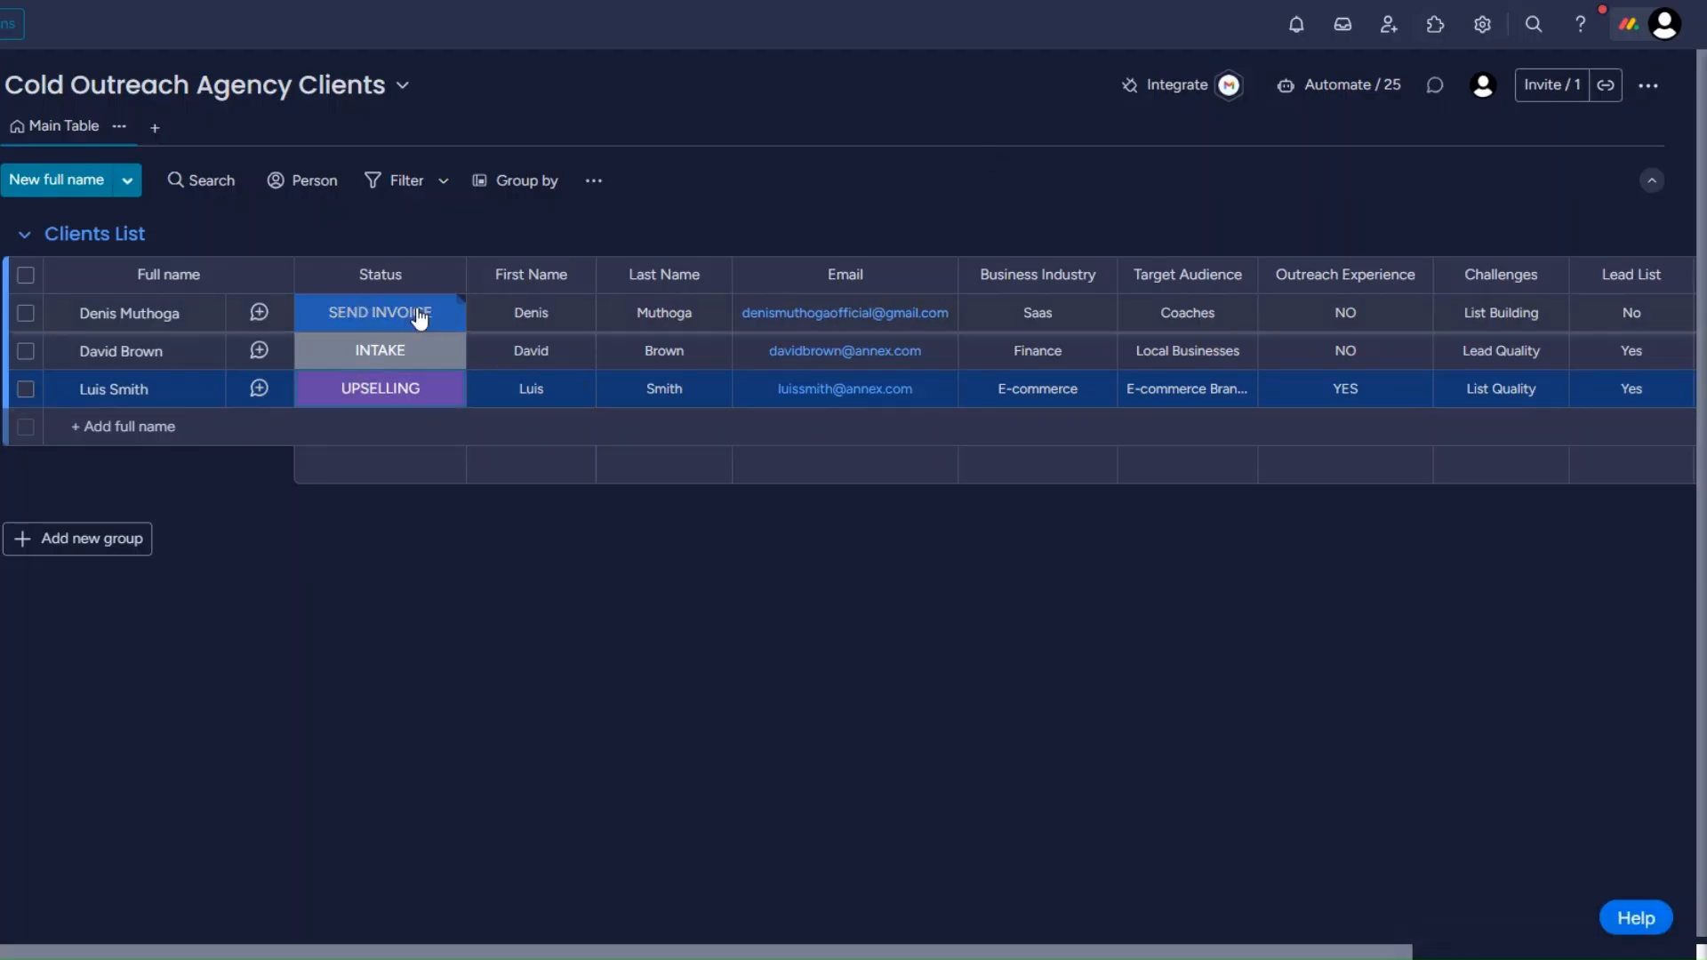
pyautogui.click(418, 315)
pyautogui.click(391, 505)
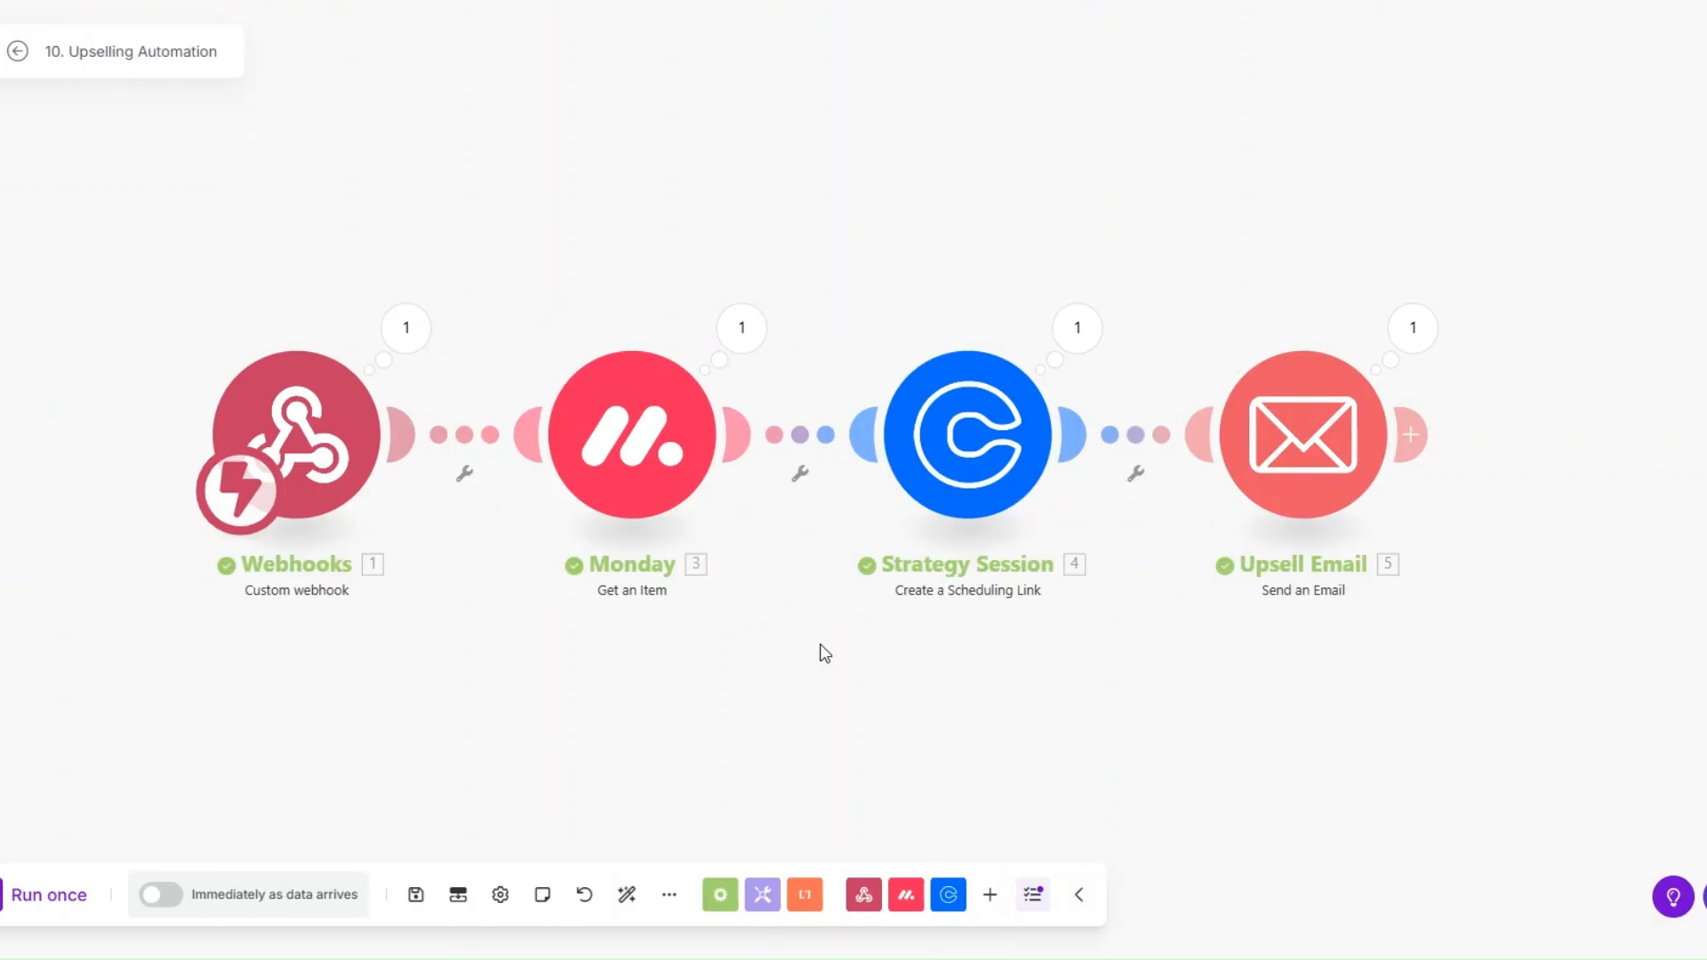
pyautogui.scroll(2, 820, 643)
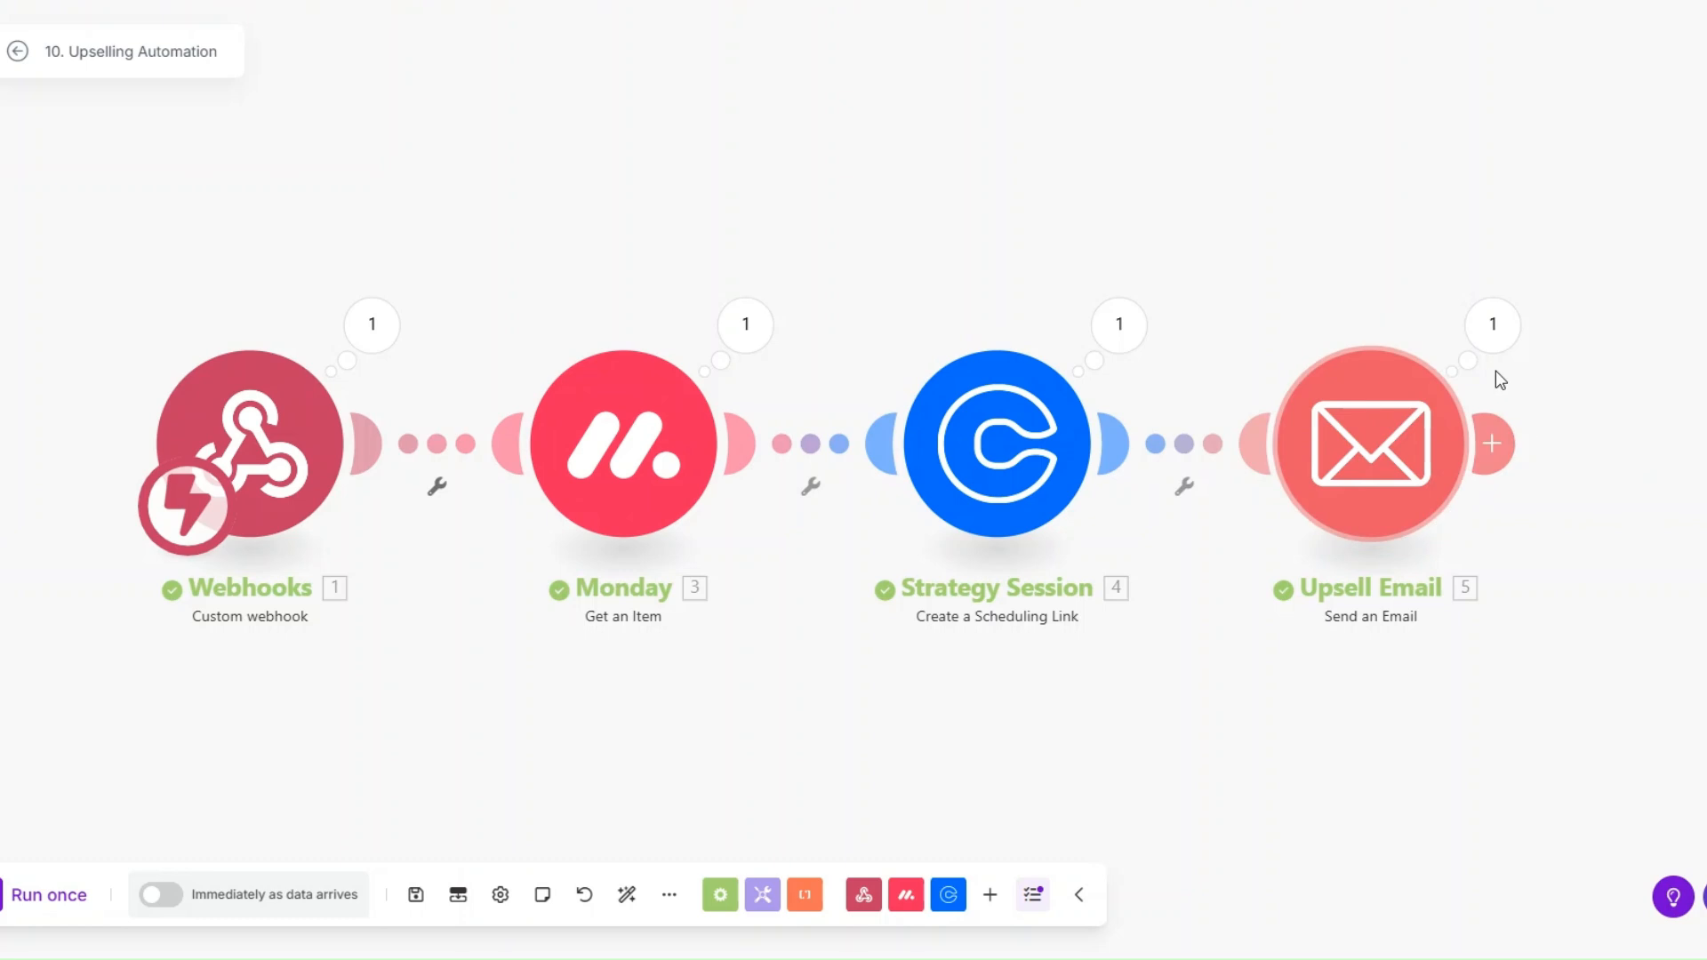
# Step: Inspect the Upsell Email module's run output, expanding the content to check the subject, message text and Calendly link
pyautogui.click(1515, 328)
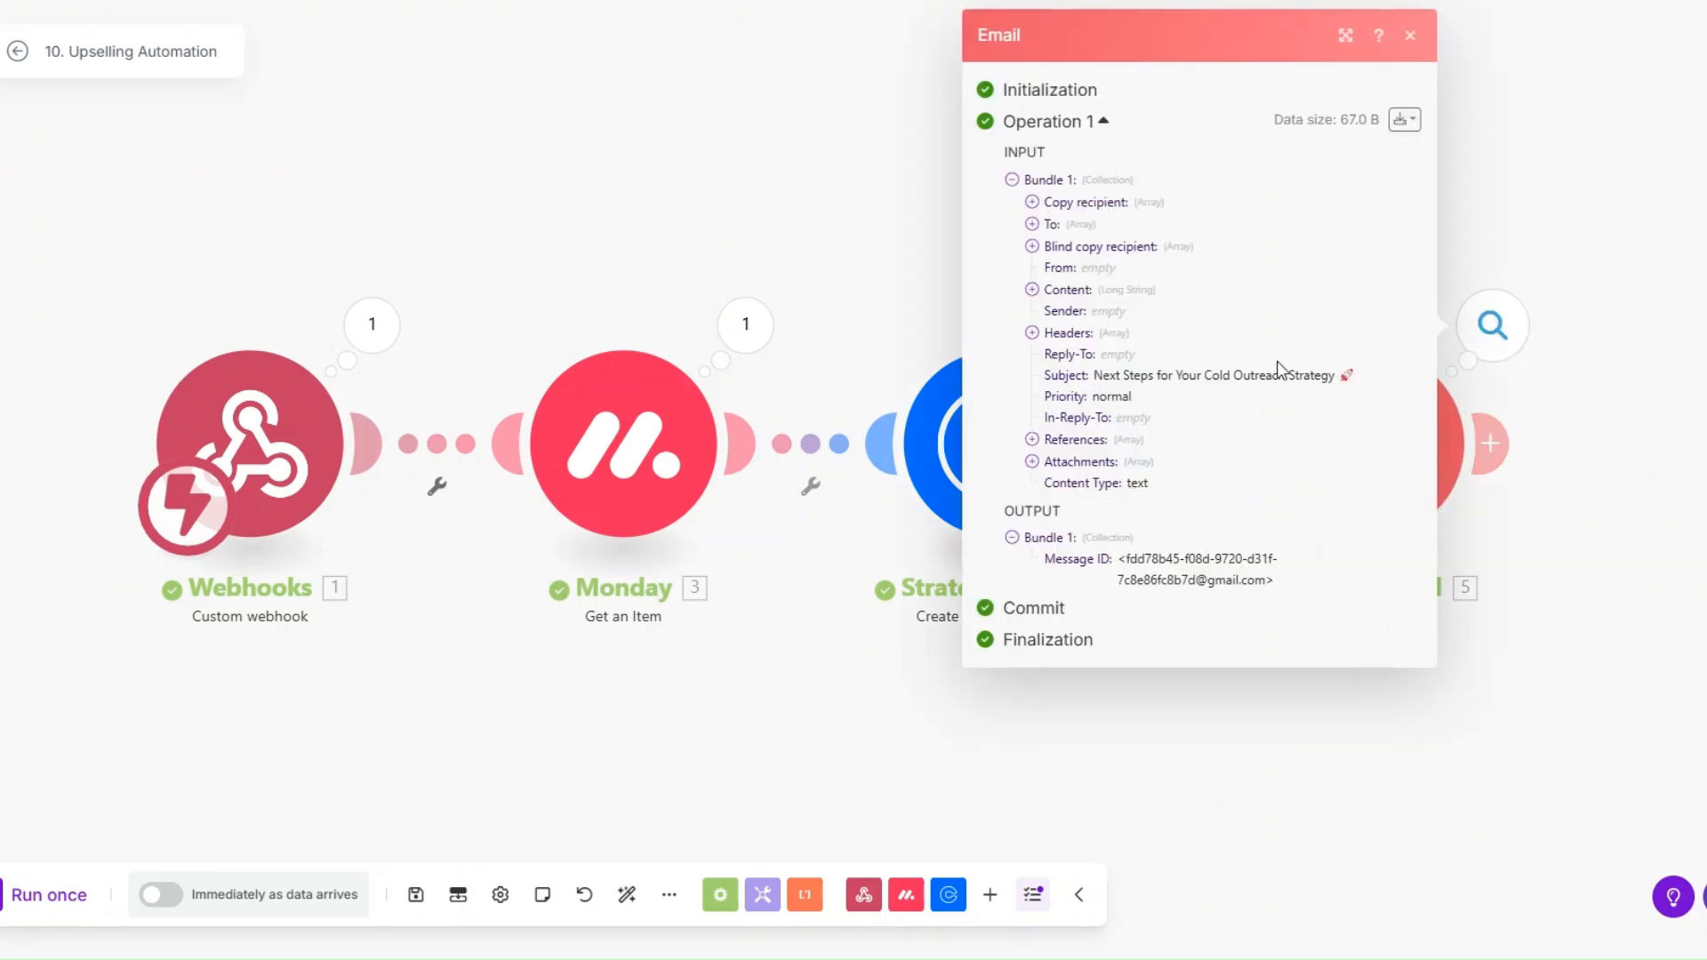
pyautogui.moveTo(1104, 381); pyautogui.dragTo(1362, 381)
pyautogui.click(1032, 289)
pyautogui.moveTo(1051, 306); pyautogui.dragTo(1209, 697)
pyautogui.click(1236, 578)
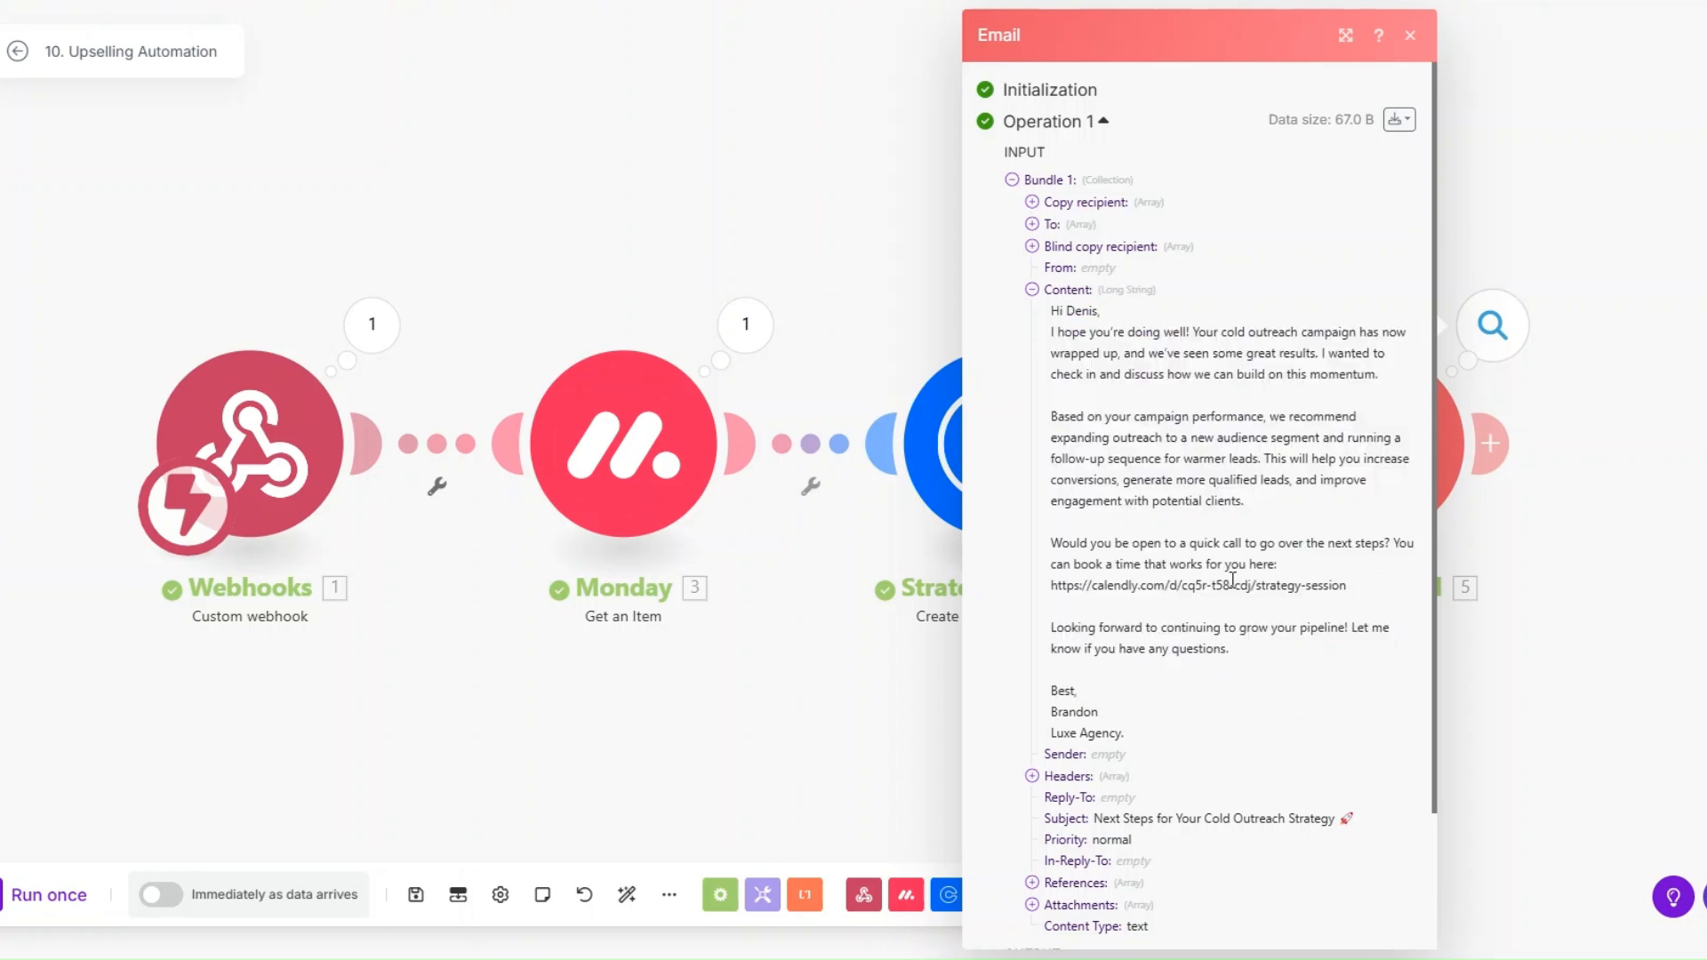
pyautogui.moveTo(1058, 416); pyautogui.dragTo(1294, 531)
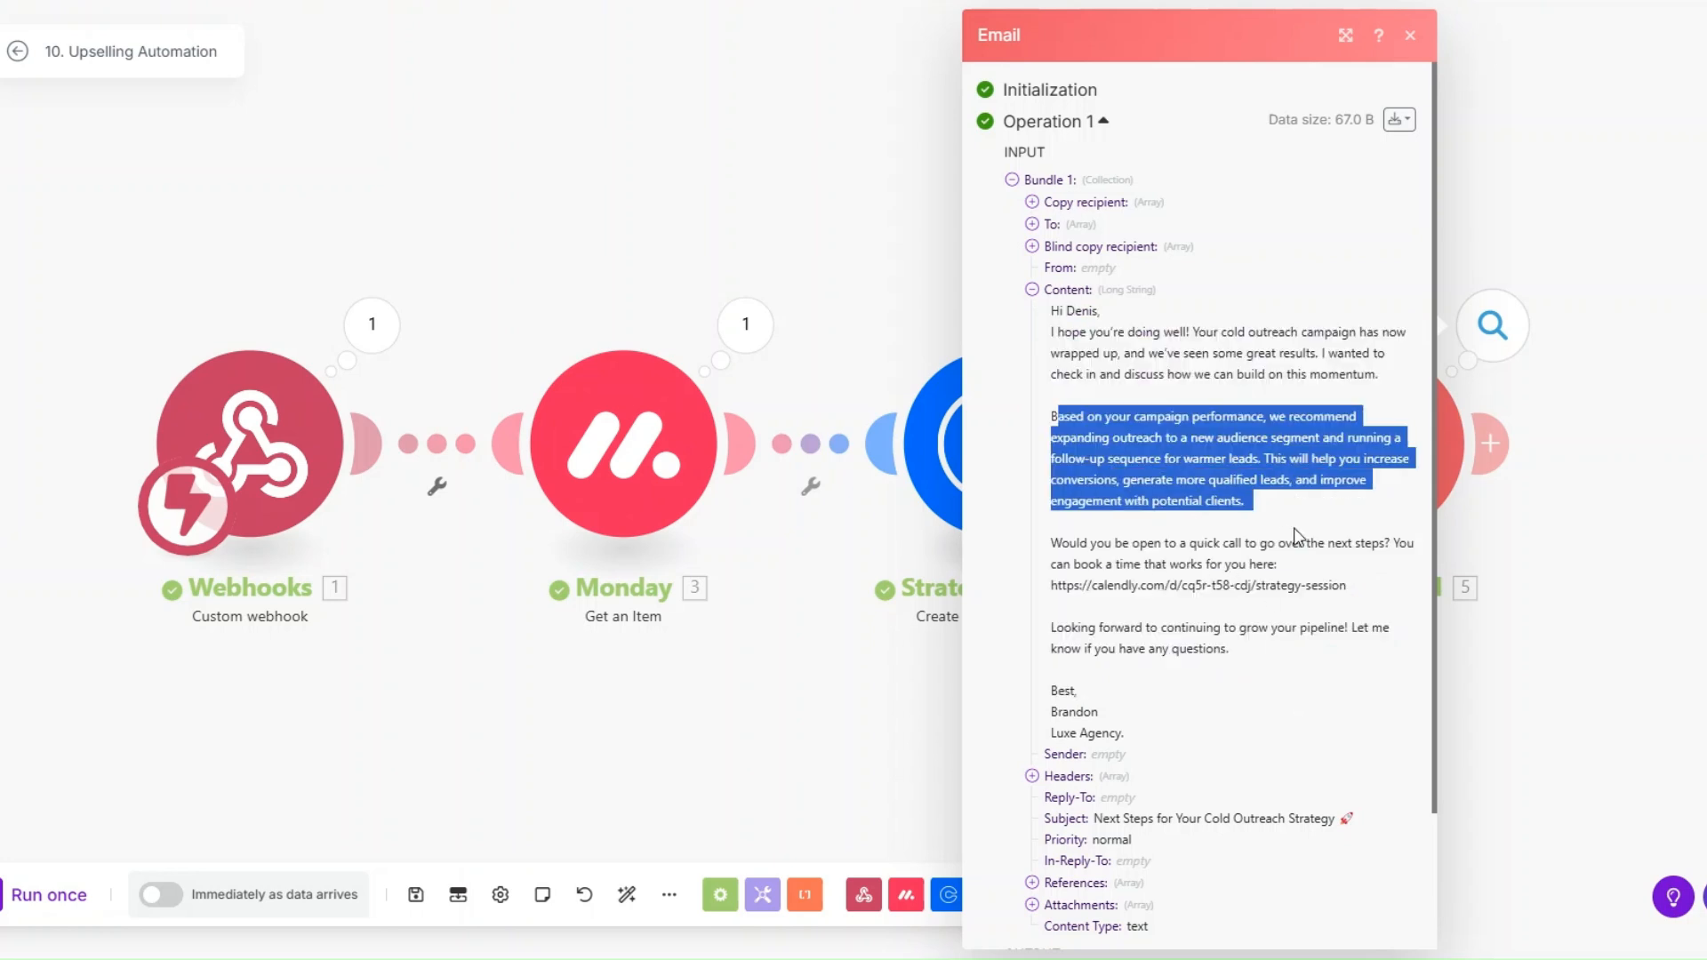
pyautogui.click(832, 766)
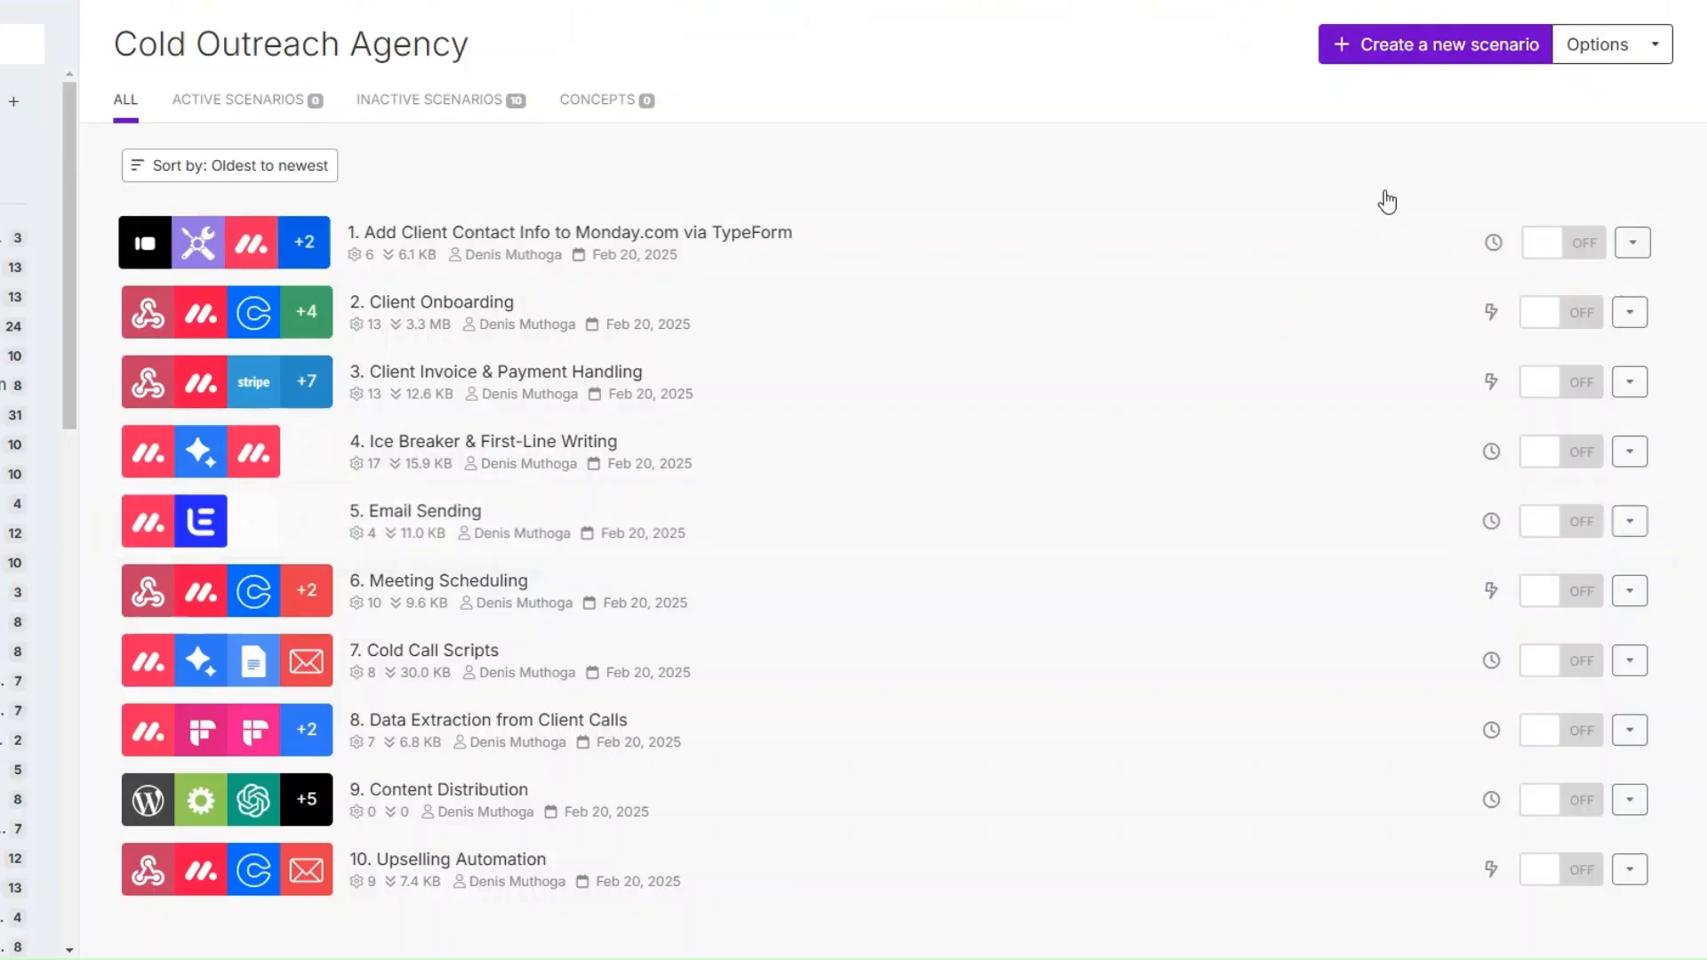
# Step: Create a new scenario named "11. Social Proof & Testimonial Collection" and check the client status options on the monday board
pyautogui.click(1404, 48)
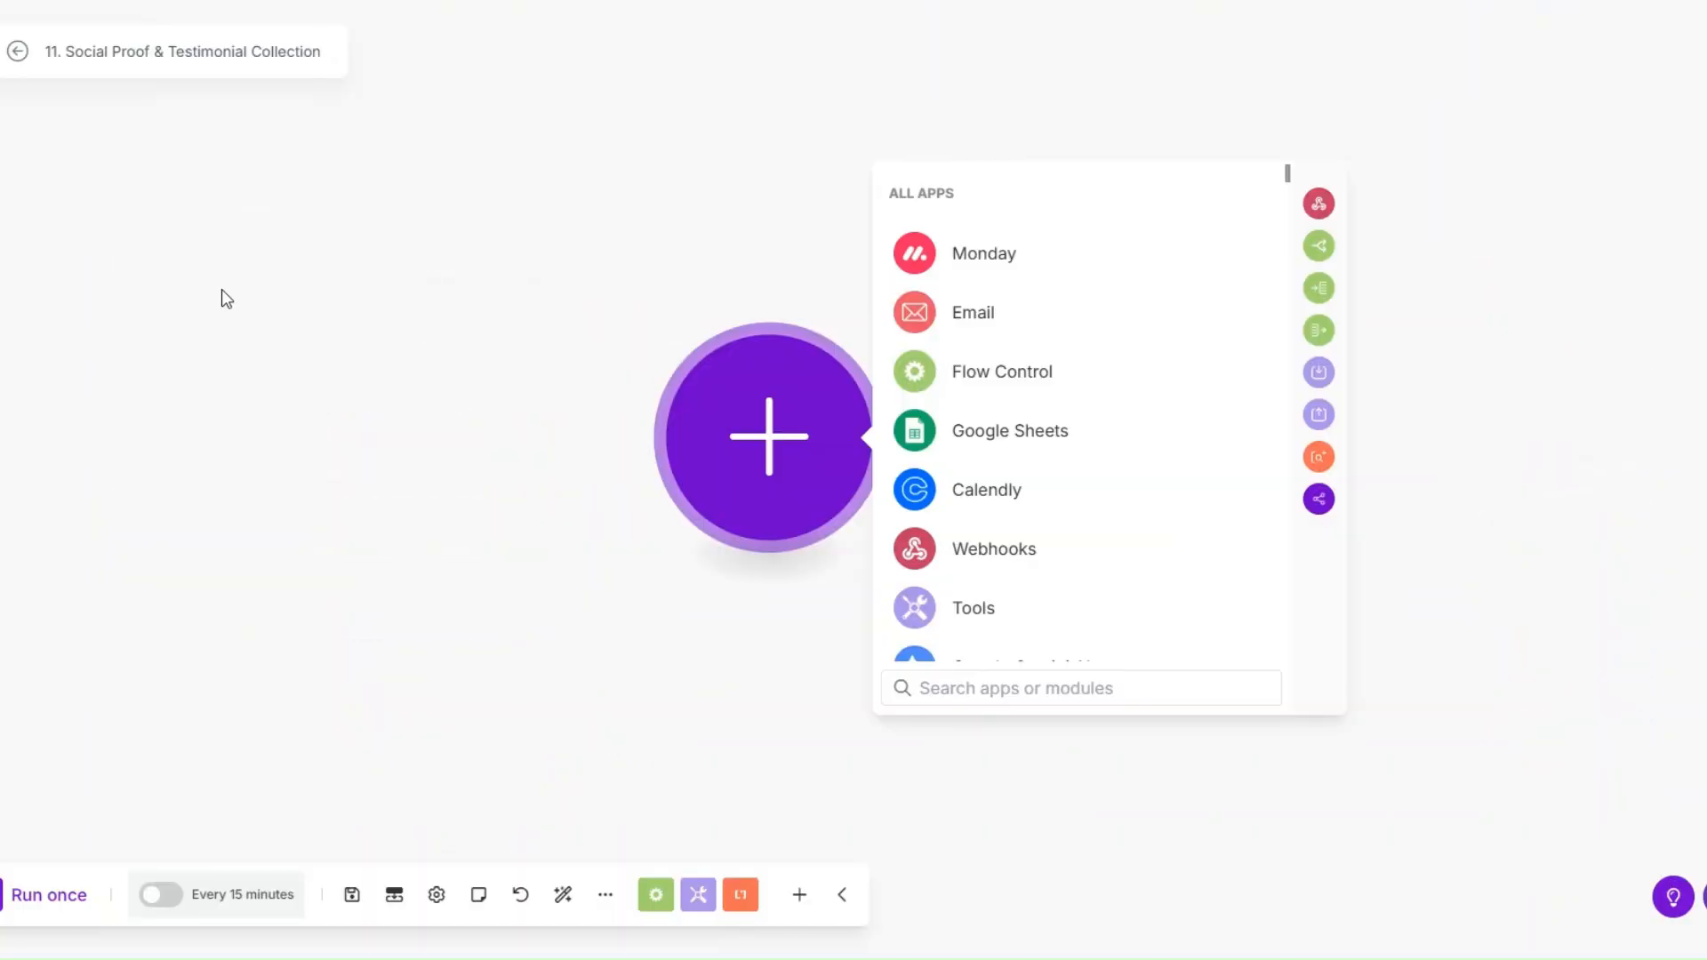
pyautogui.click(221, 290)
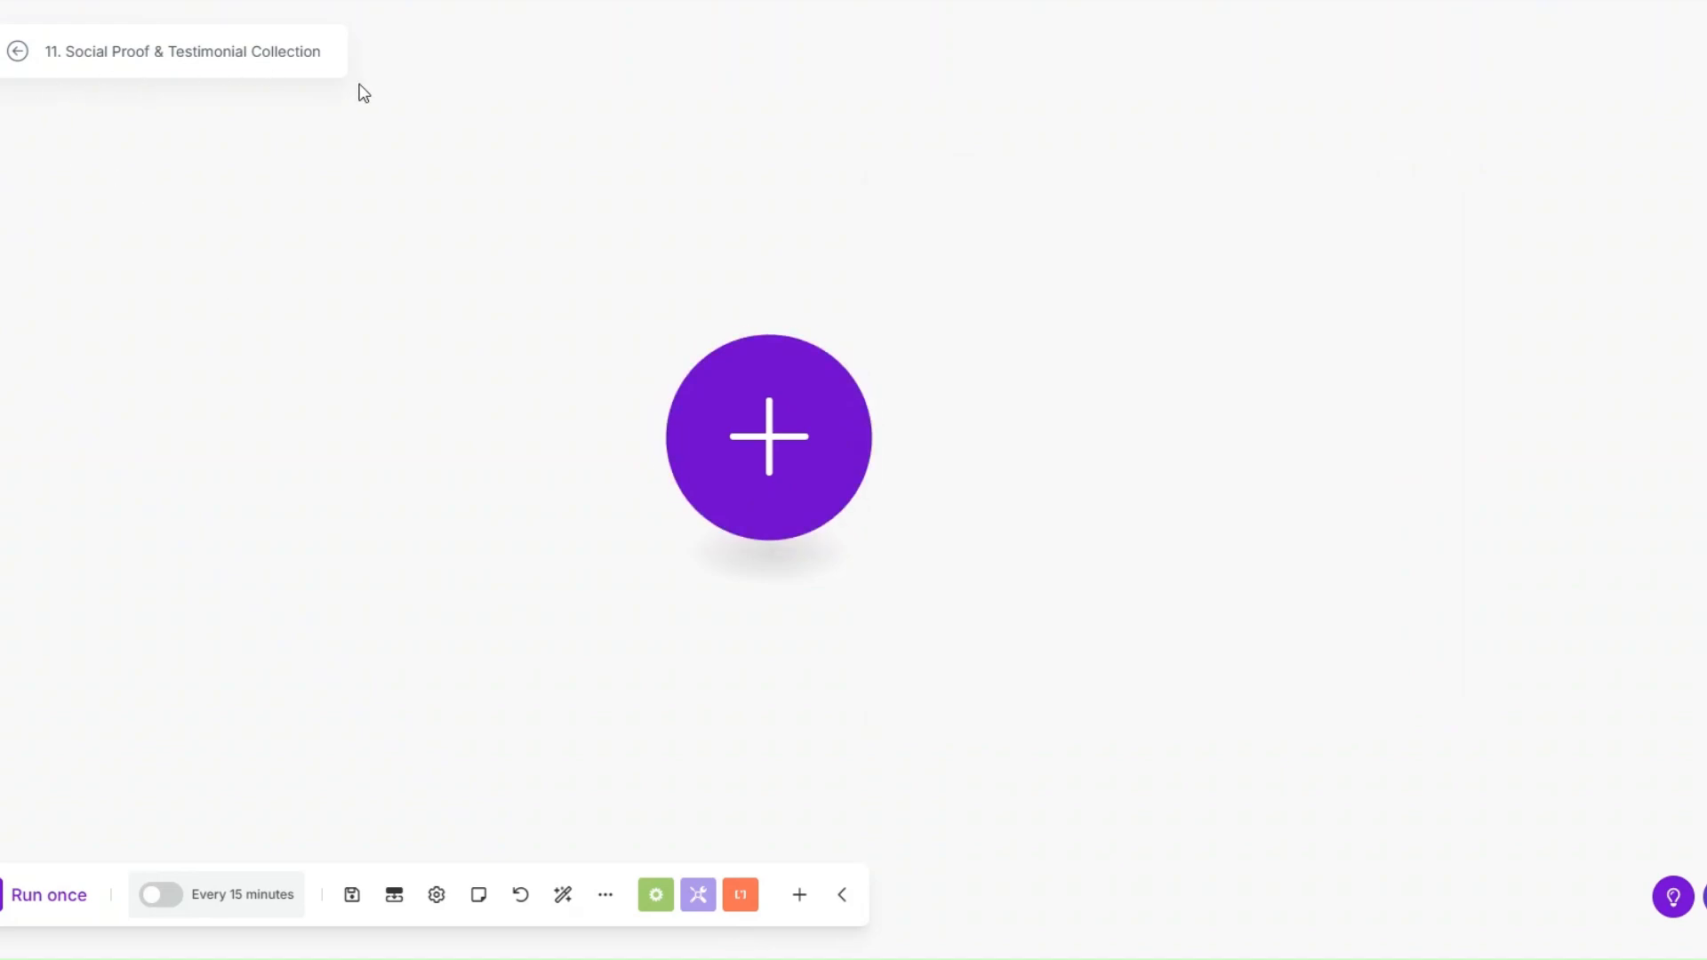
pyautogui.click(775, 485)
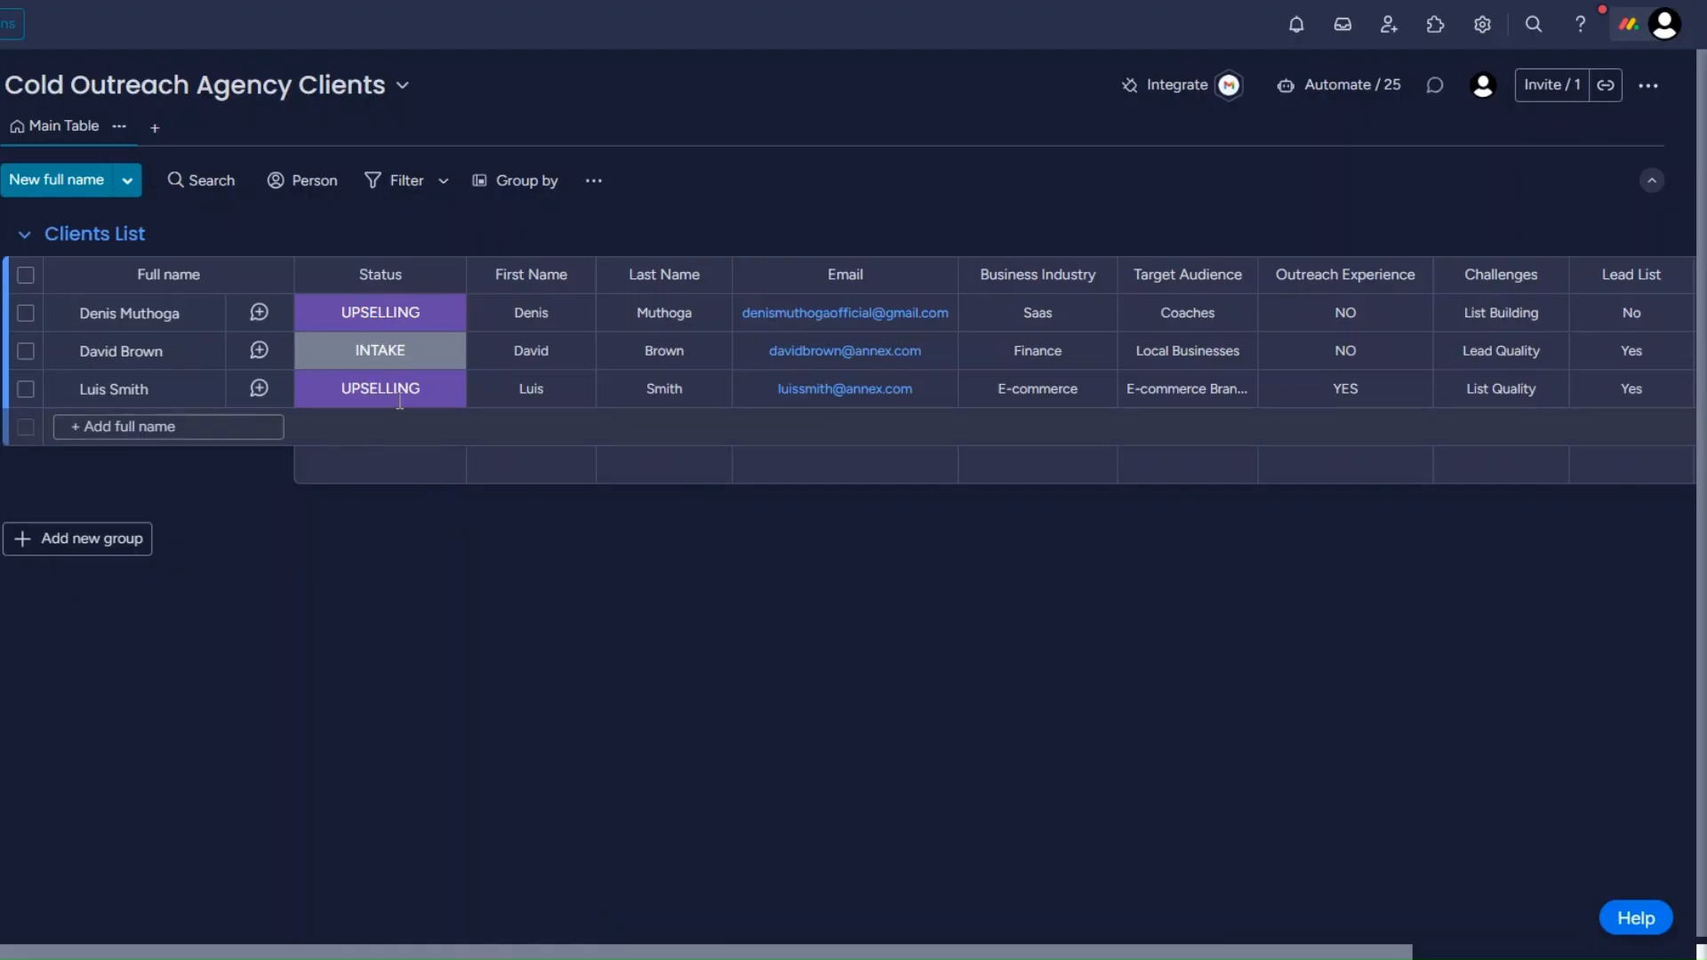
pyautogui.click(399, 391)
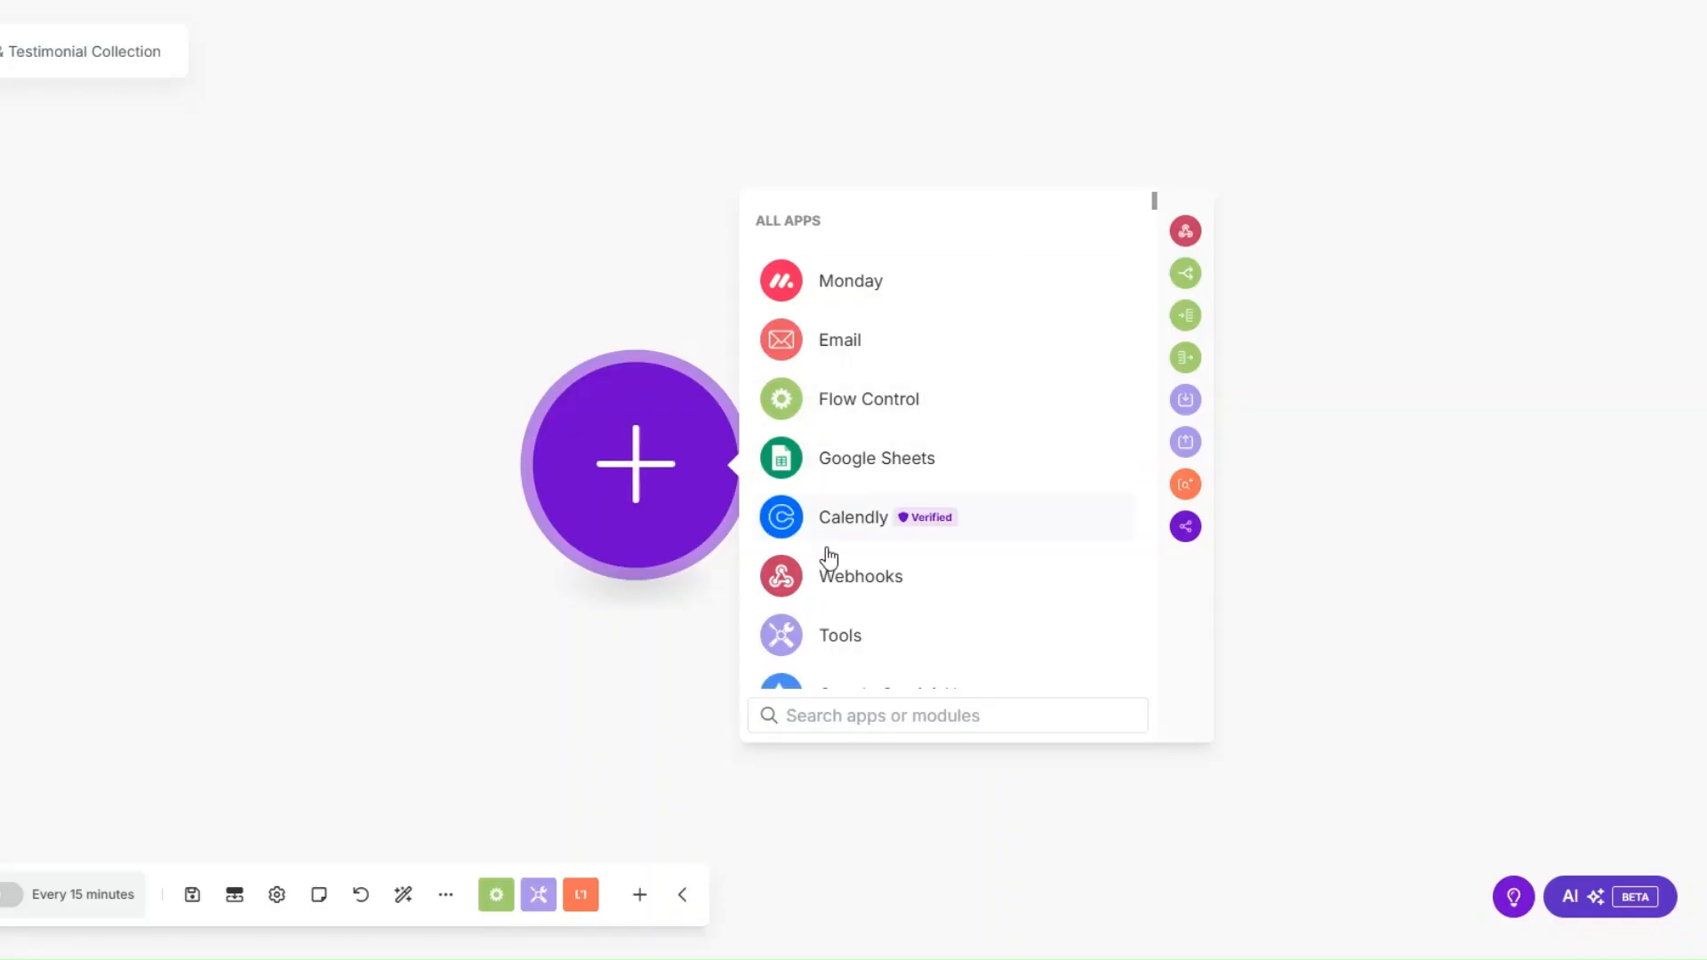
# Step: Add a Custom webhook trigger with a new webhook named "Client Feedback webhook" and copy its address
pyautogui.click(829, 574)
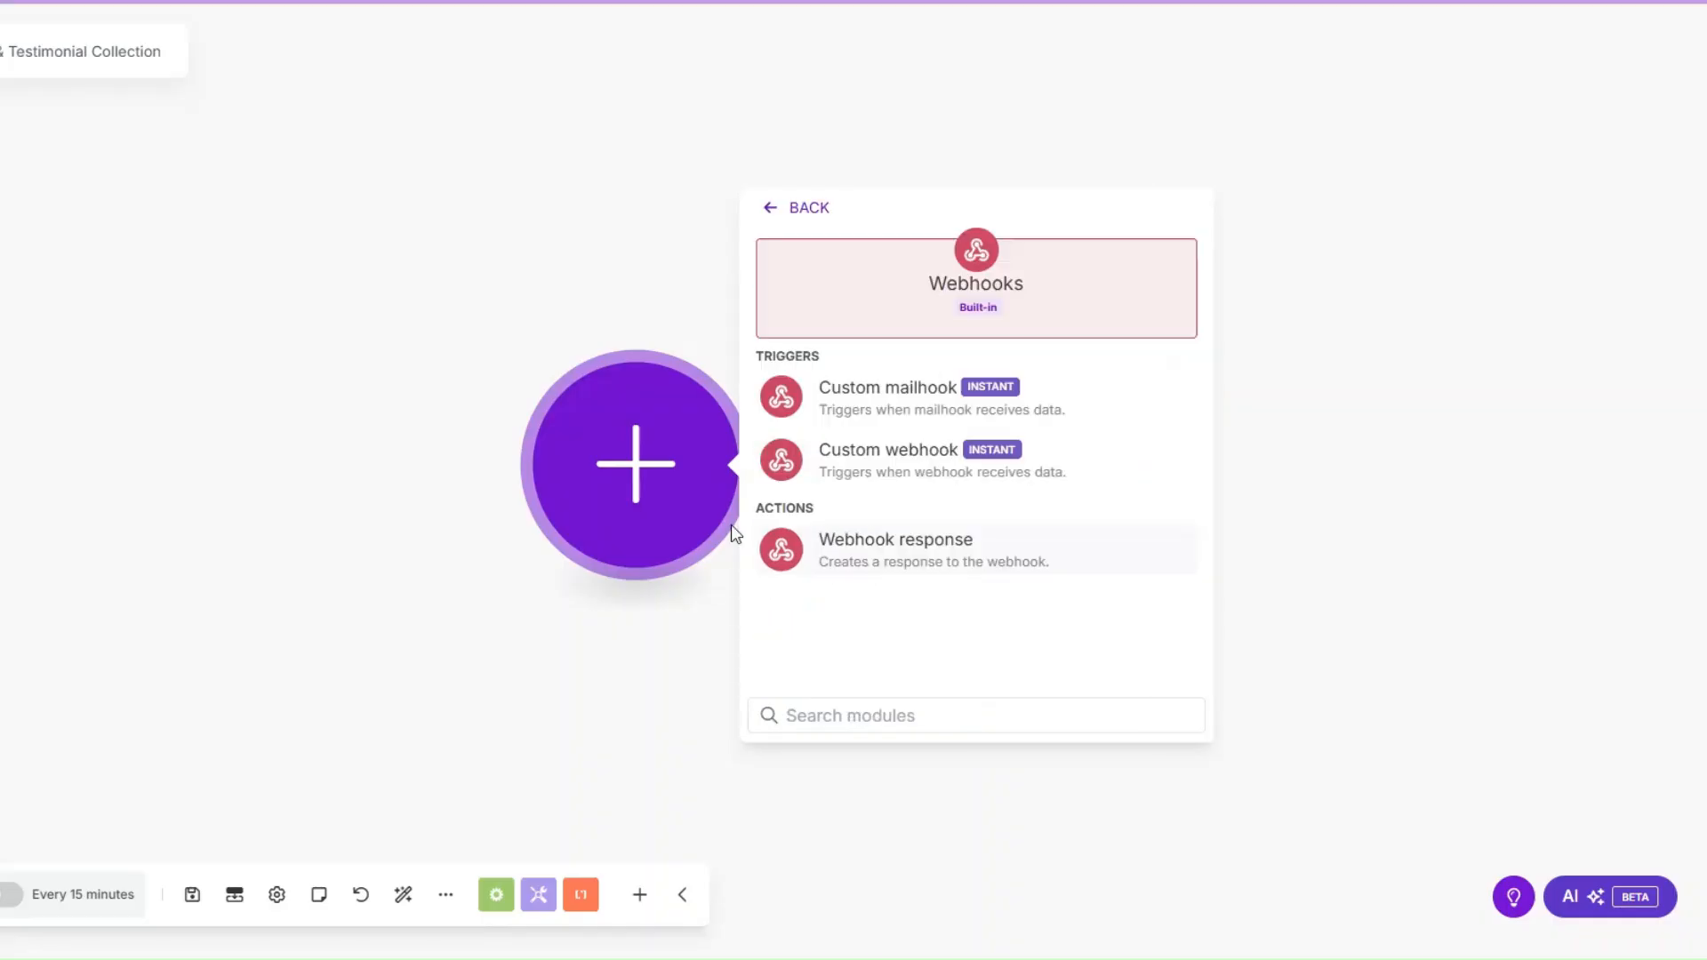
pyautogui.click(637, 448)
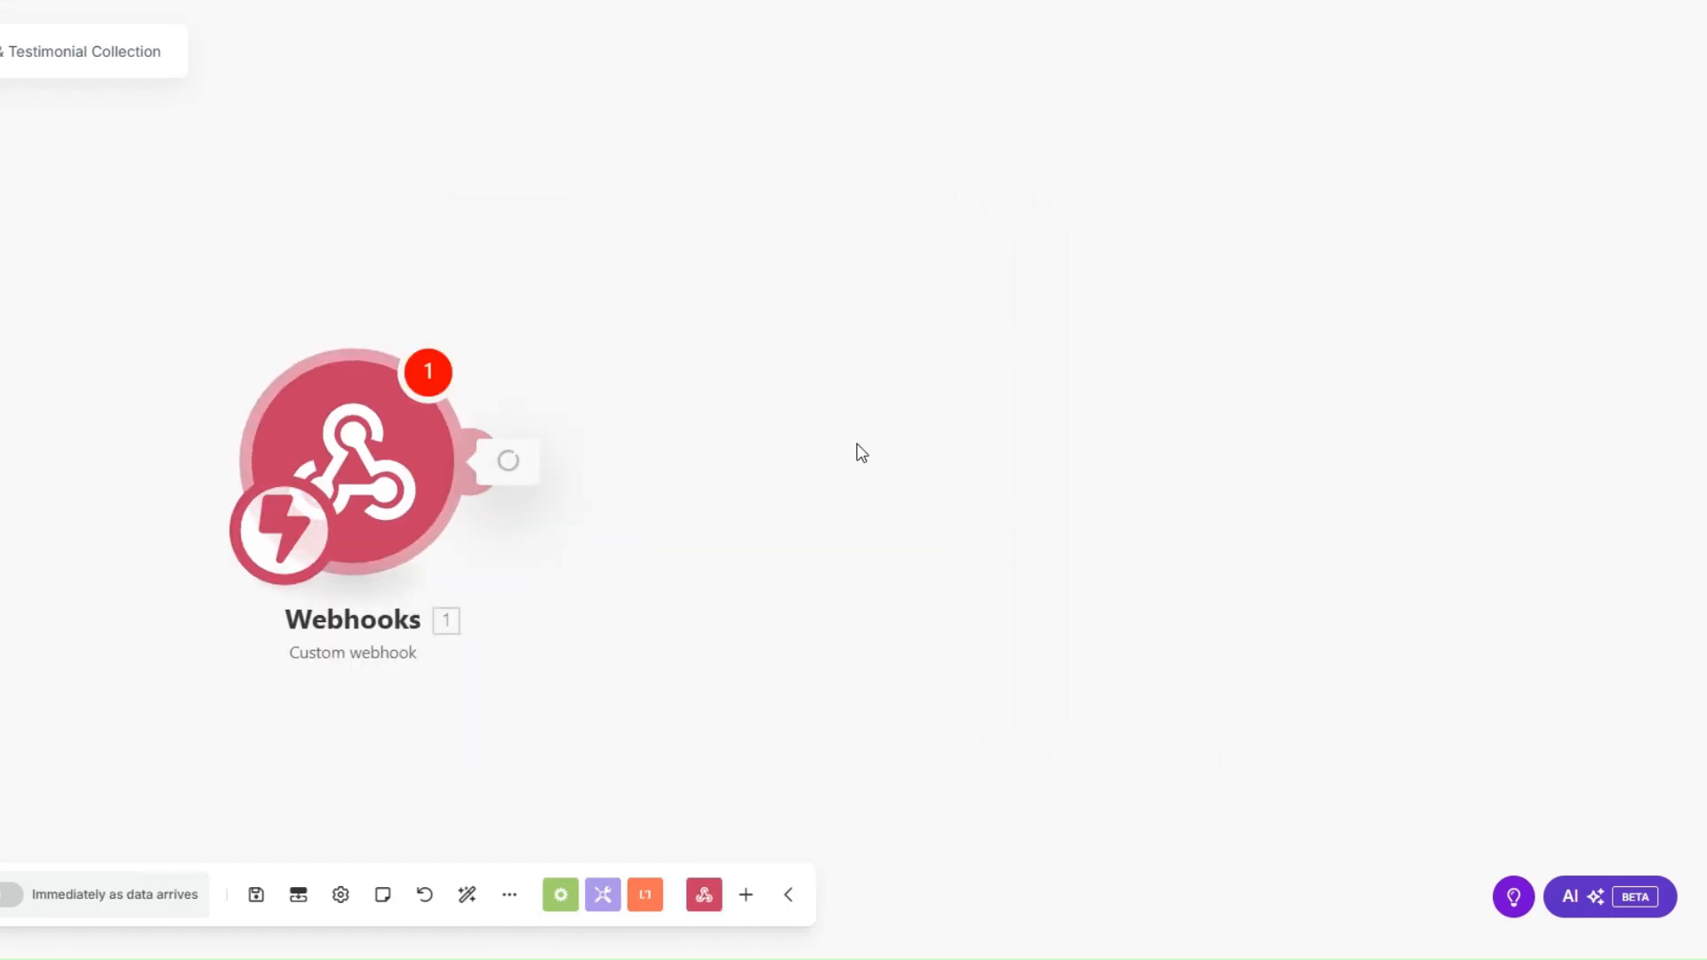
pyautogui.click(925, 455)
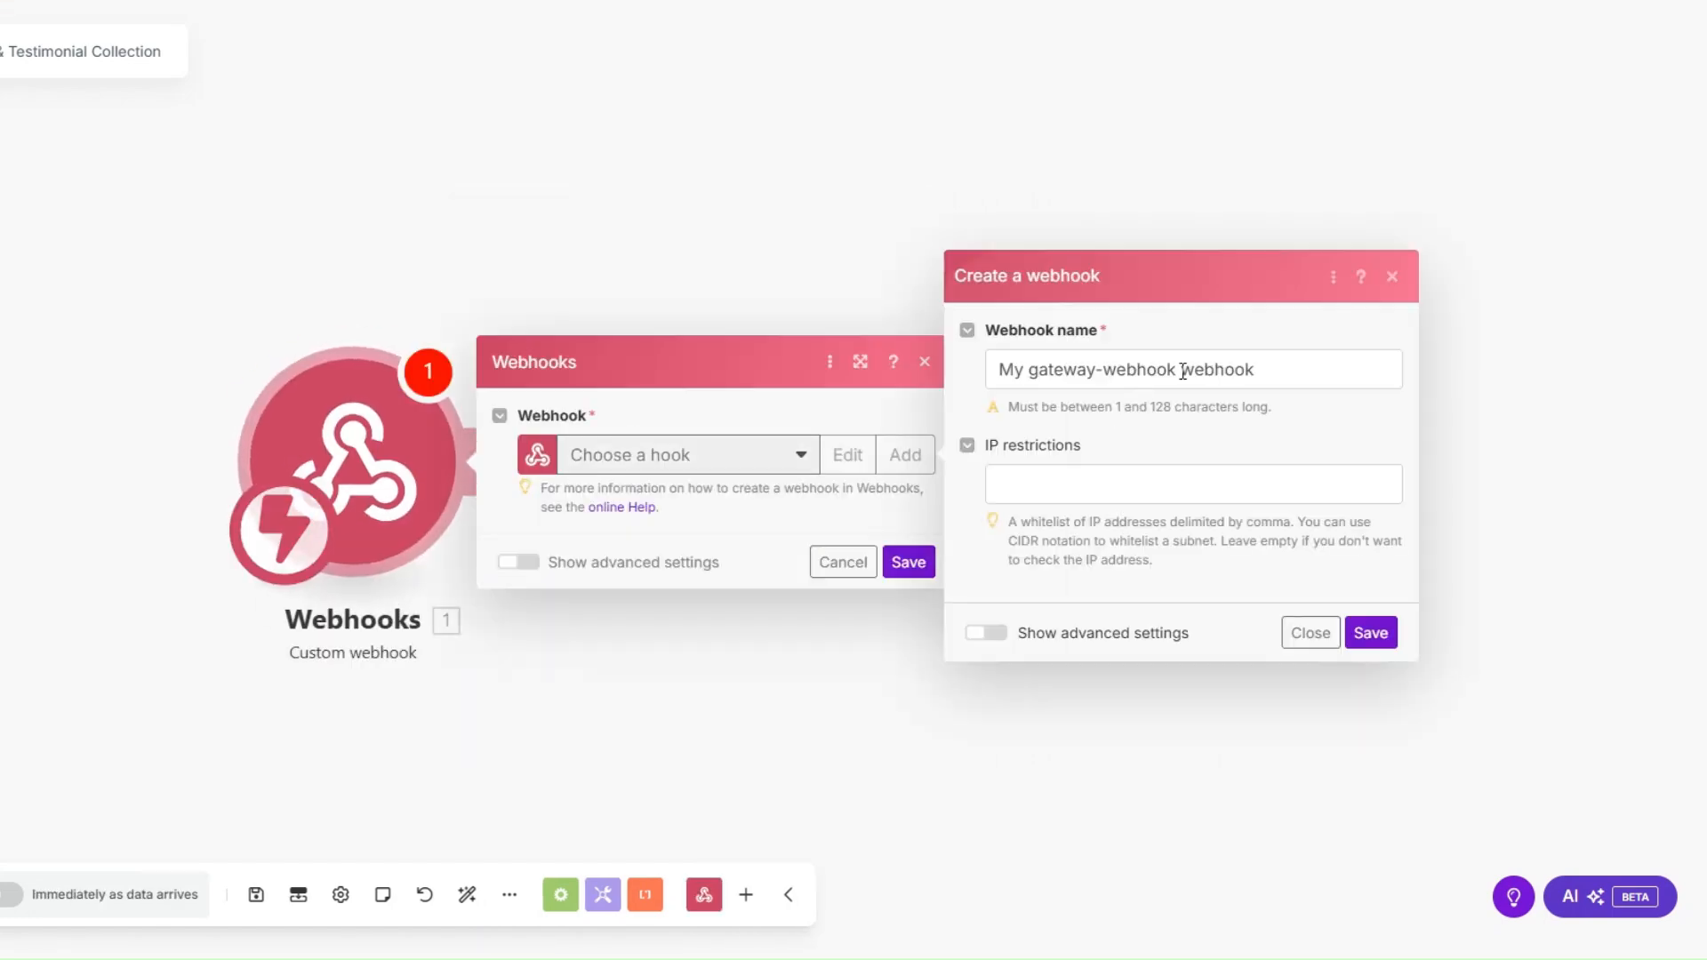
pyautogui.moveTo(1178, 375); pyautogui.dragTo(957, 379)
pyautogui.write('Client F')
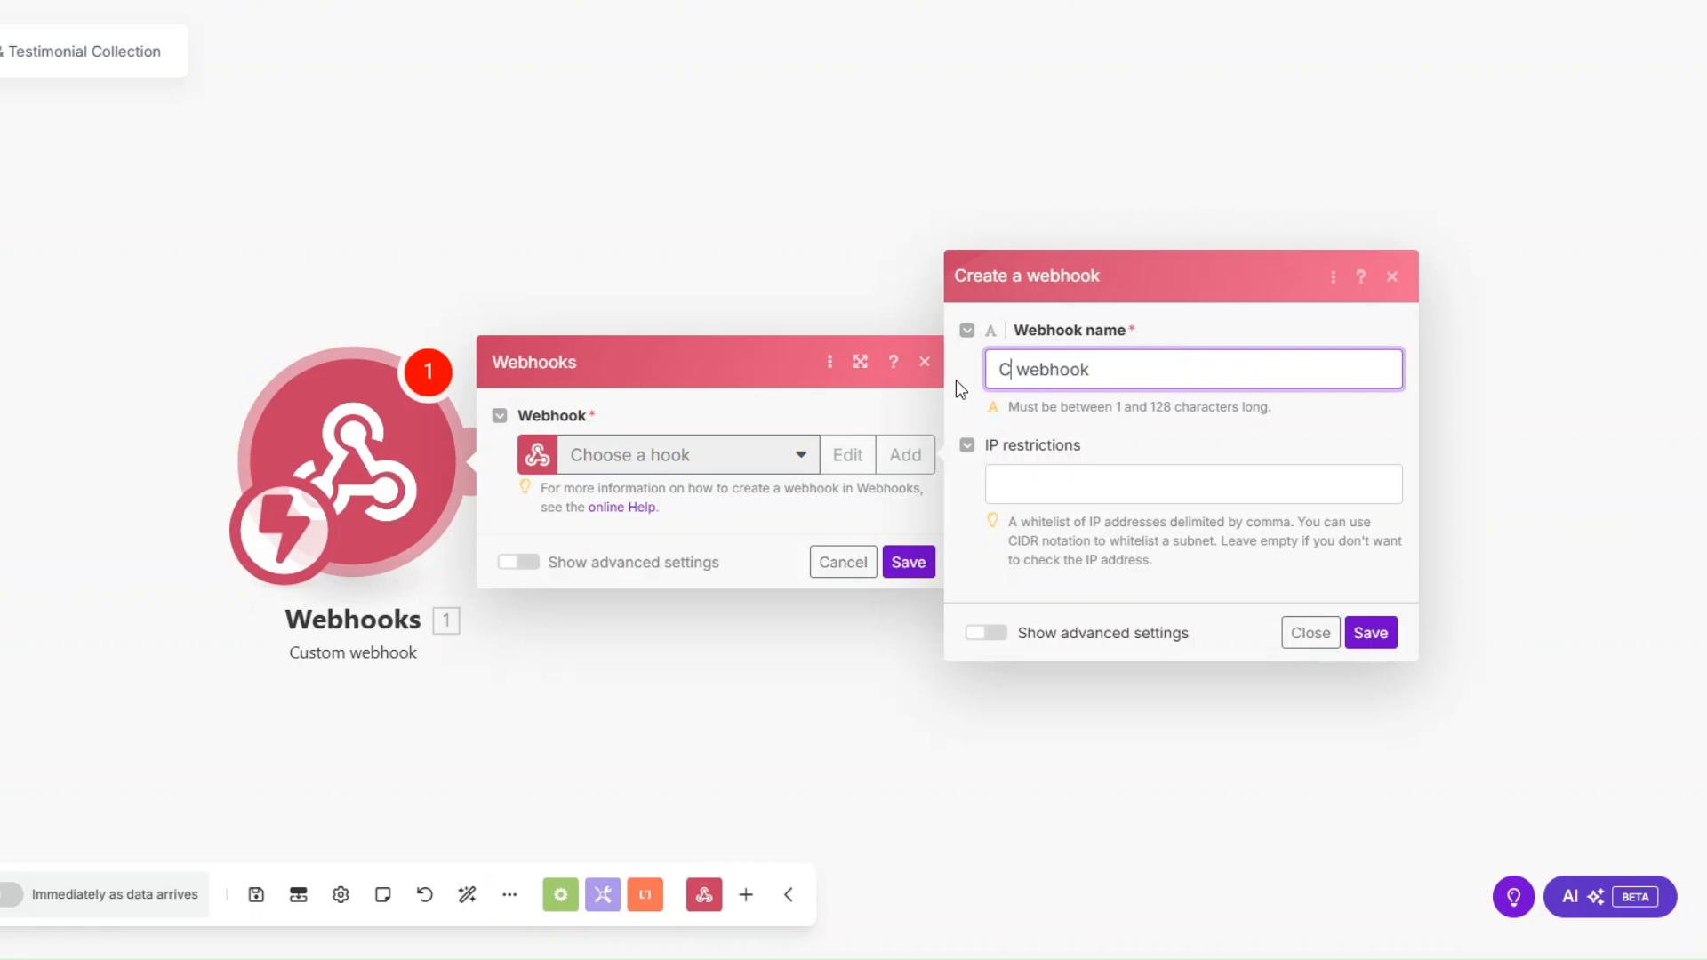
pyautogui.write('eedback')
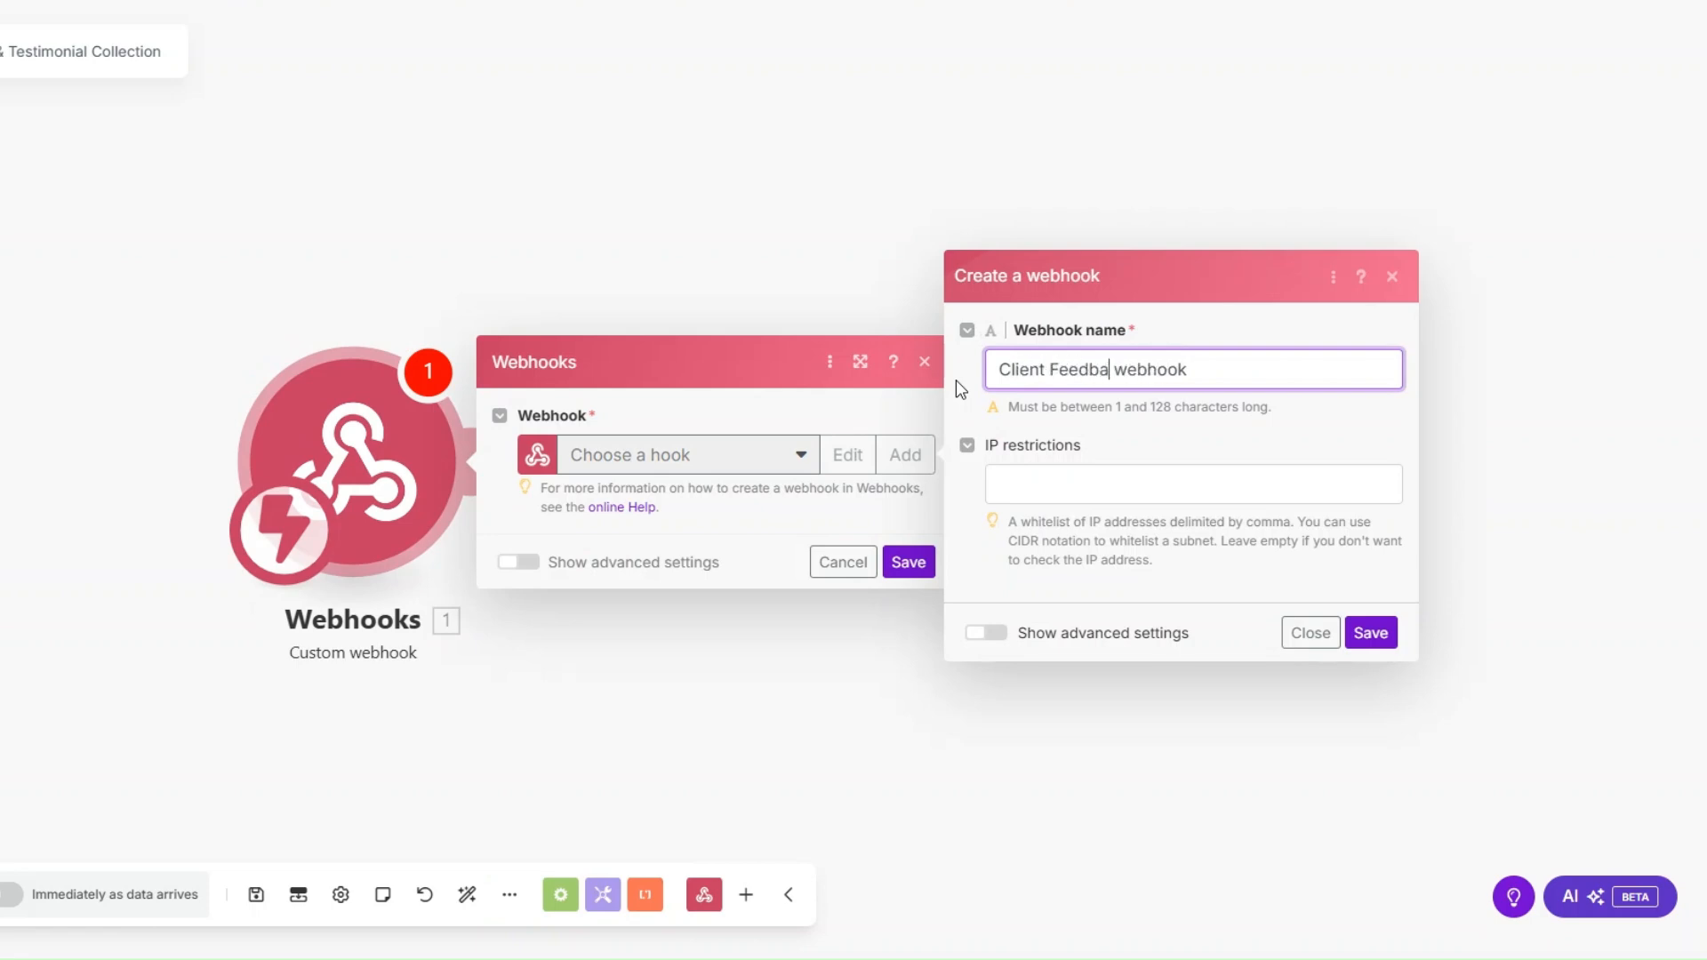
pyautogui.click(1394, 634)
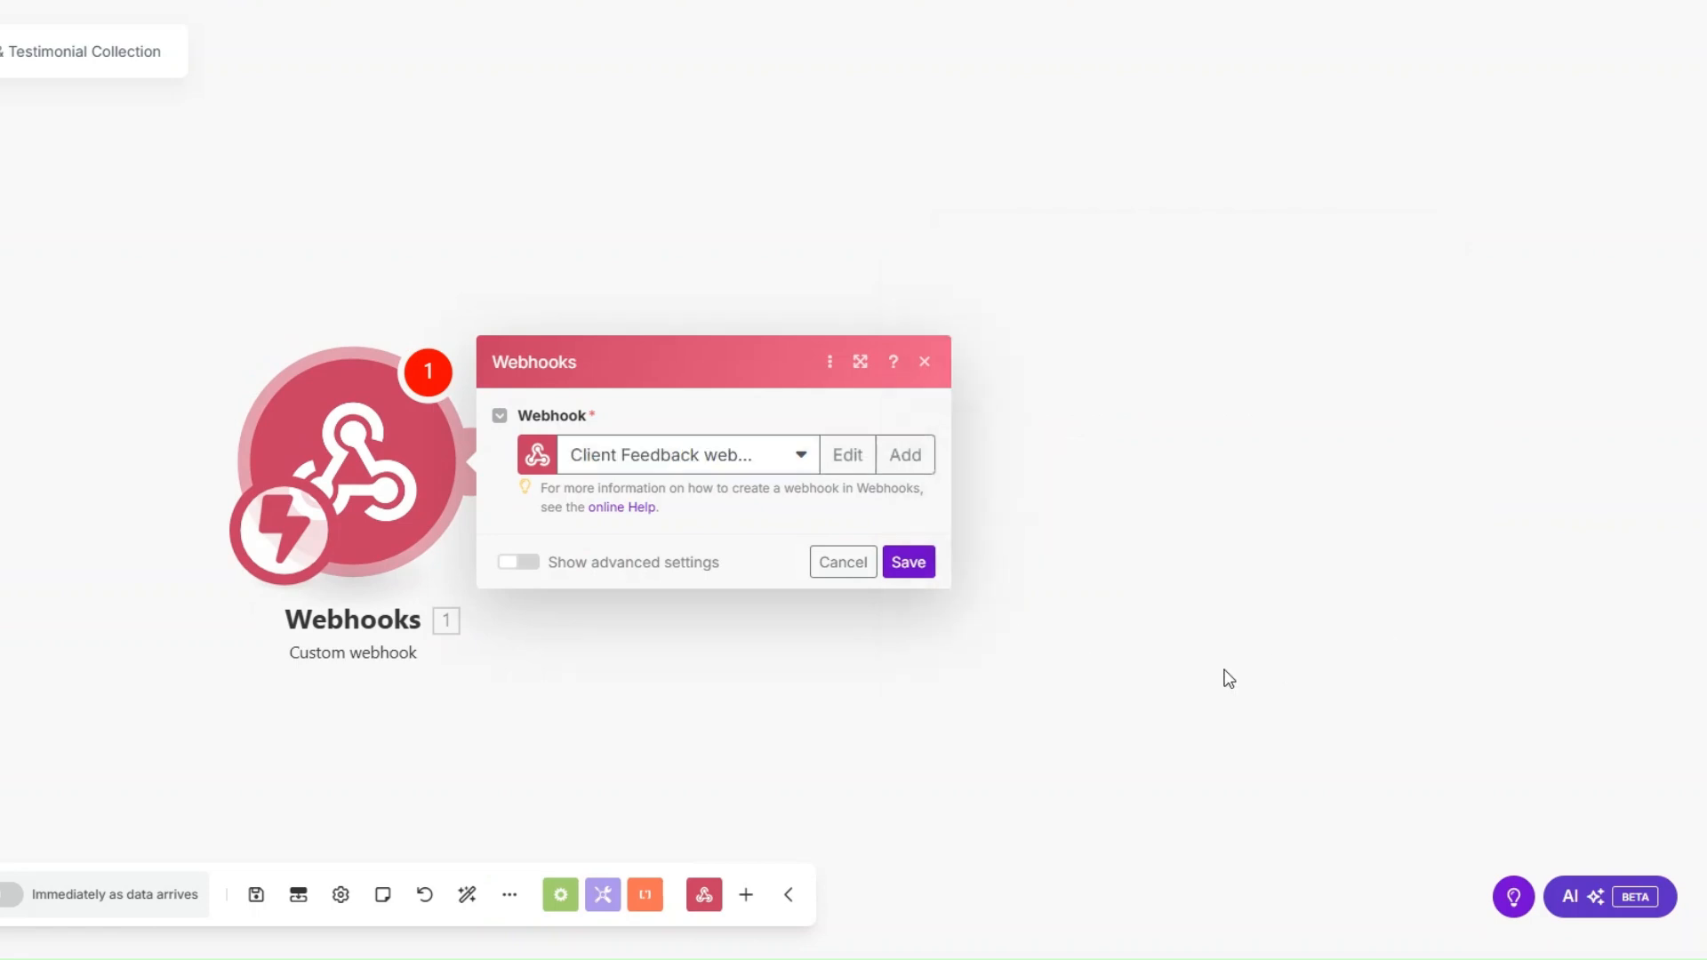
pyautogui.click(909, 643)
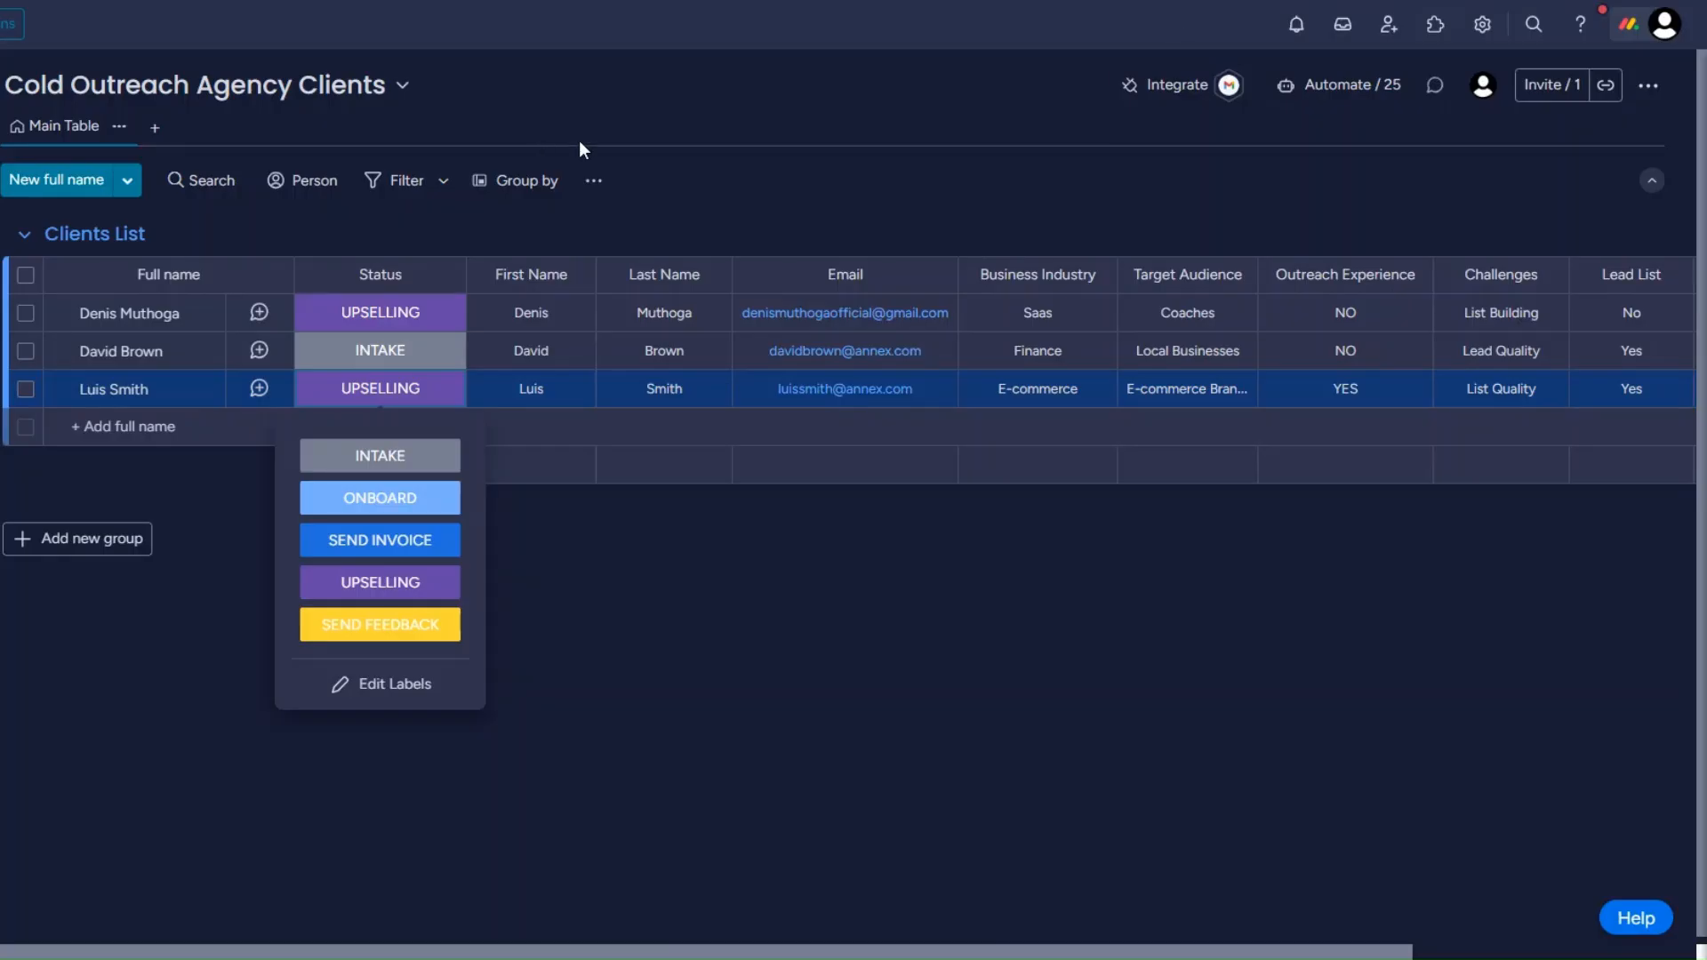
# Step: On the monday clients board, use the Webhooks integration template "When a status changes to something, send a webhook"
pyautogui.click(1192, 99)
pyautogui.click(1175, 84)
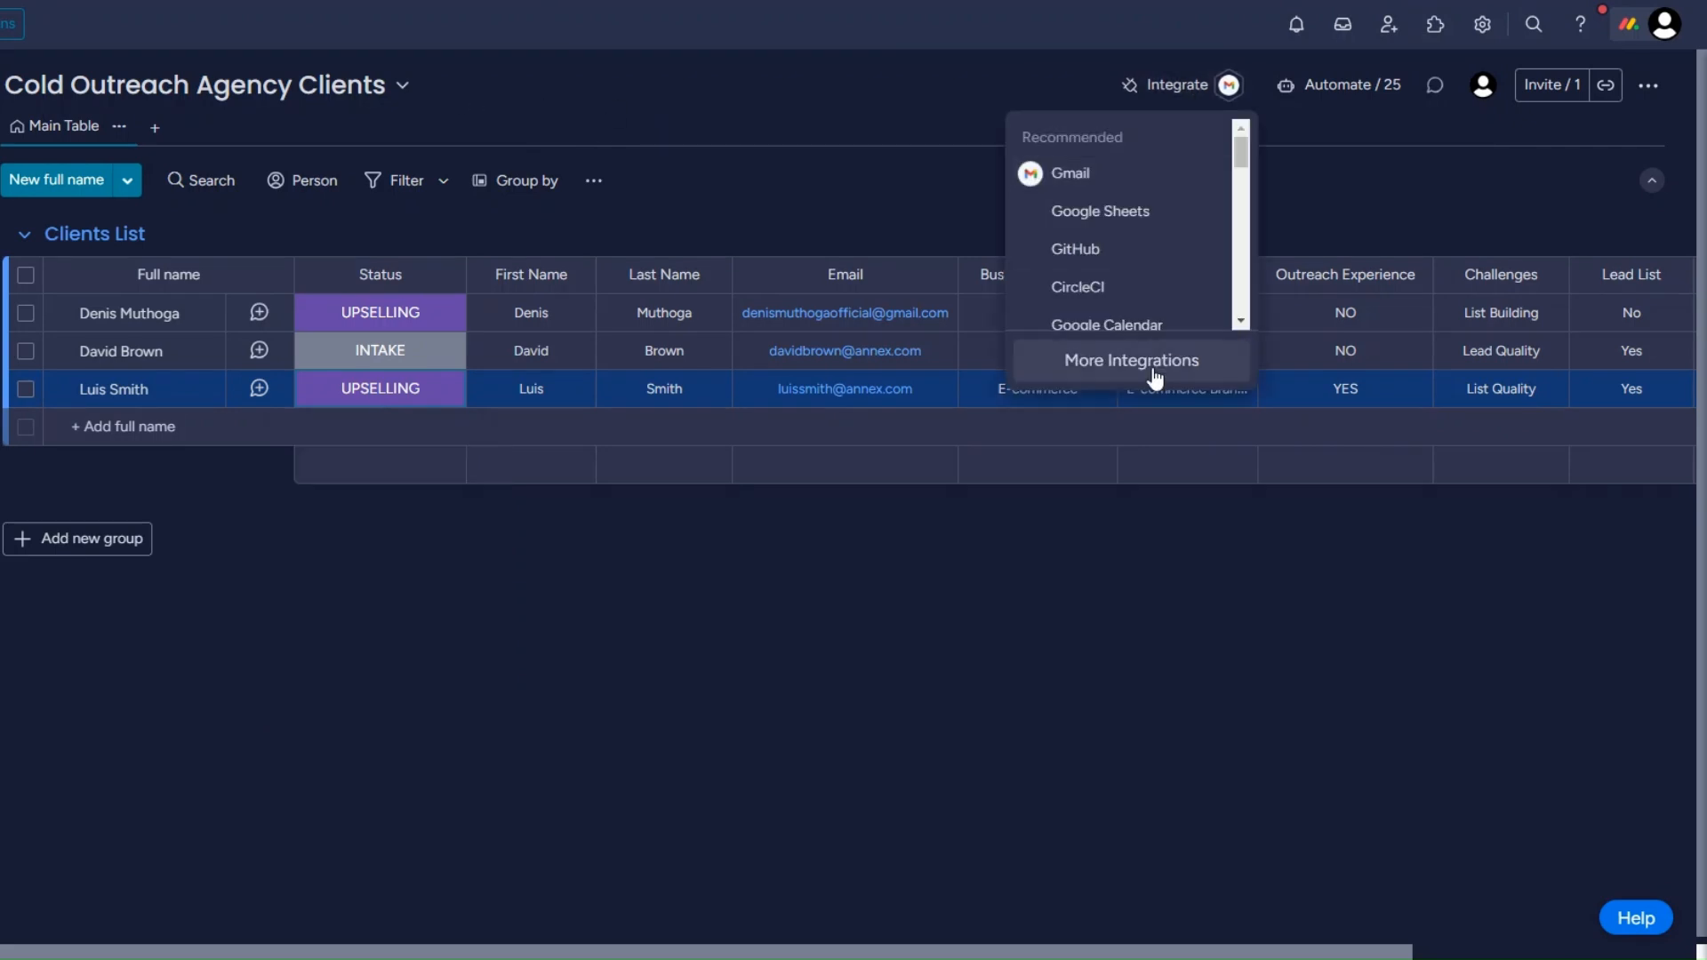
pyautogui.click(1154, 377)
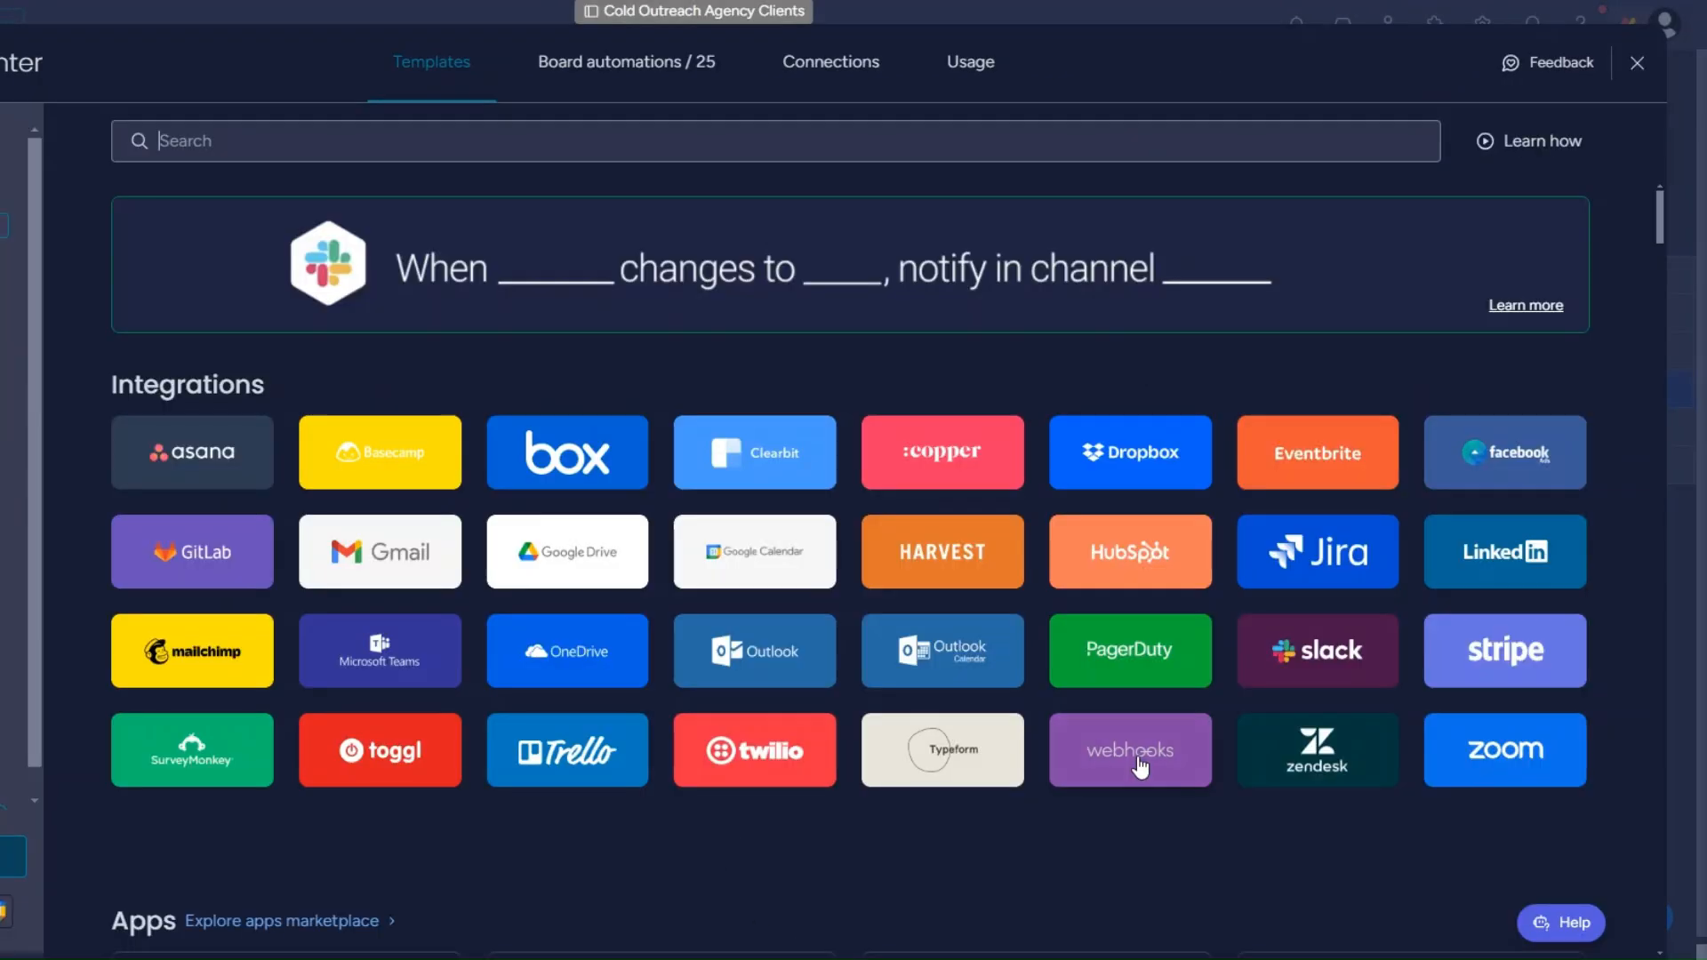
pyautogui.click(1135, 867)
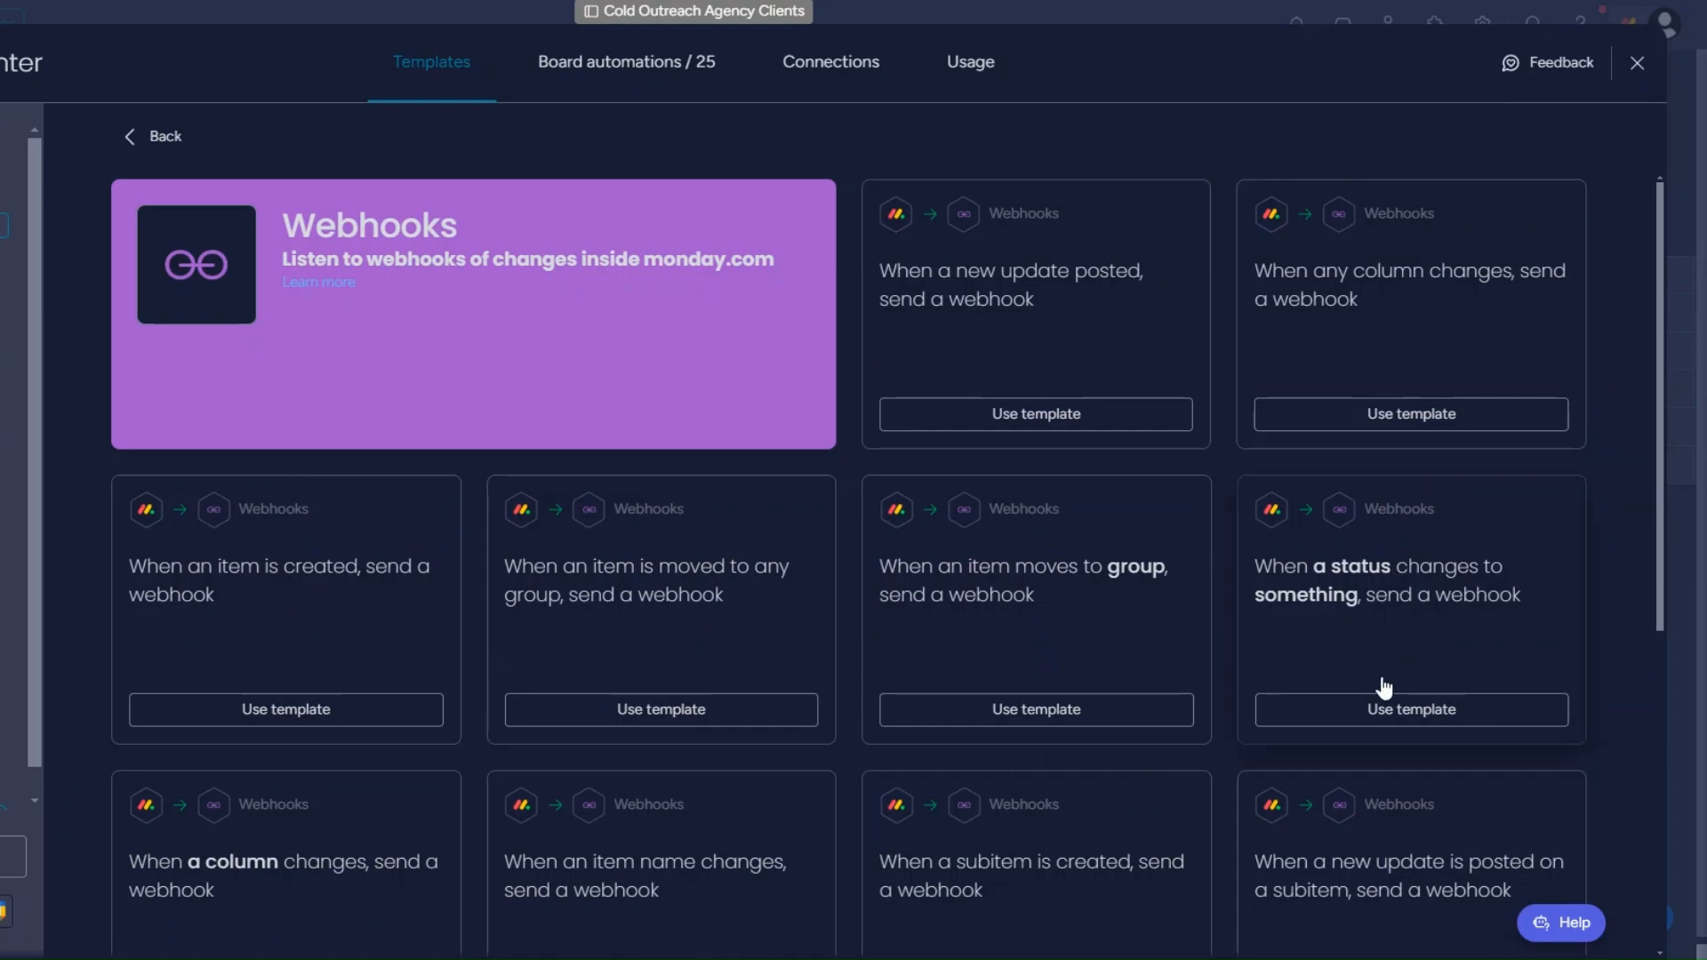
pyautogui.click(1284, 711)
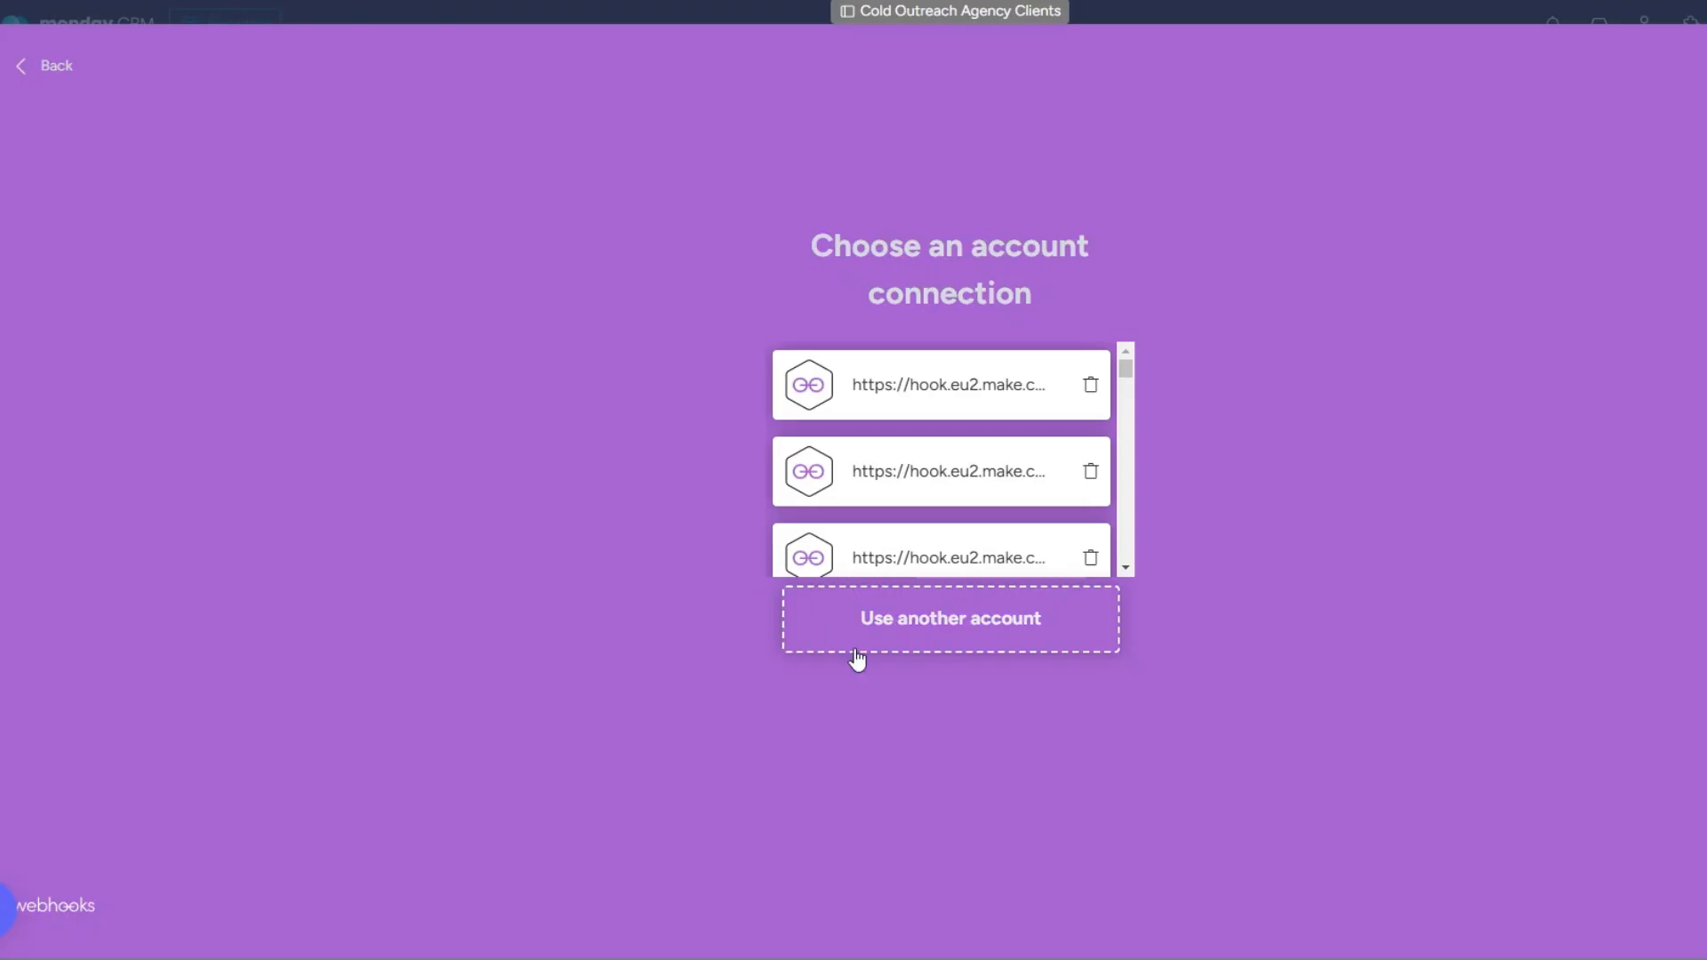
# Step: Use another account connection for the monday webhook integration, paste the copied webhook URL and connect it
pyautogui.click(950, 615)
pyautogui.click(264, 272)
pyautogui.hotkey('ctrl', 'v')
pyautogui.click(146, 335)
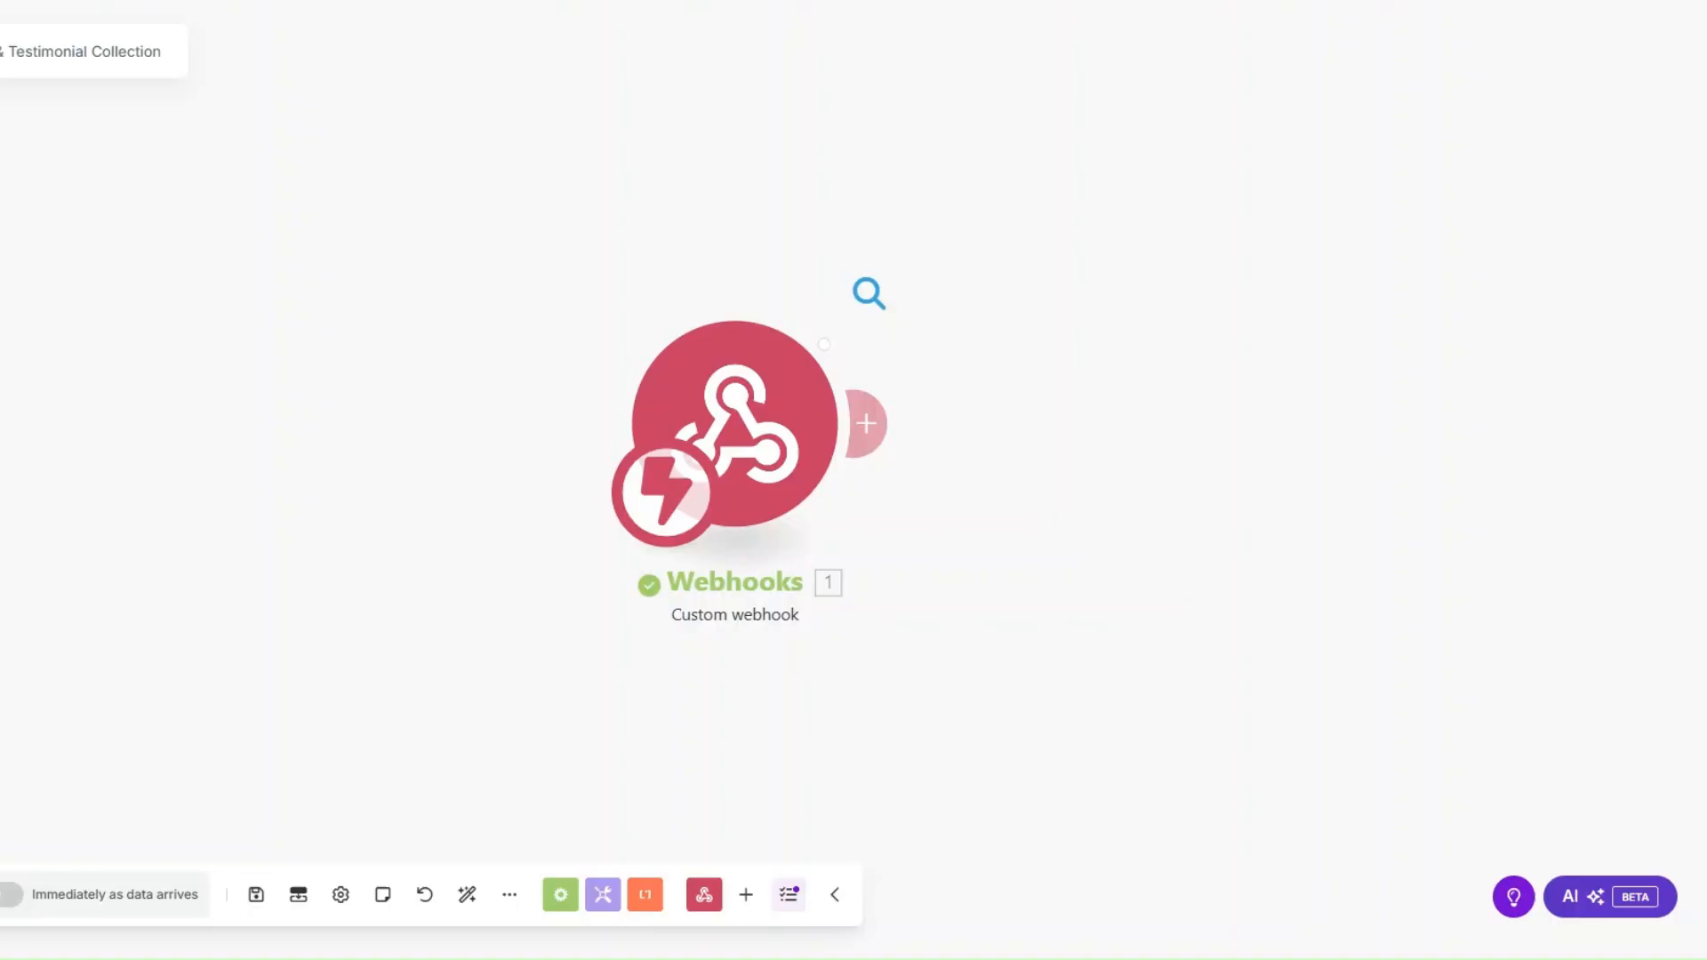
# Step: Add a Webhook response module after the Custom webhook in the Make scenario
pyautogui.click(869, 293)
pyautogui.moveTo(962, 459); pyautogui.dragTo(535, 458)
pyautogui.click(463, 435)
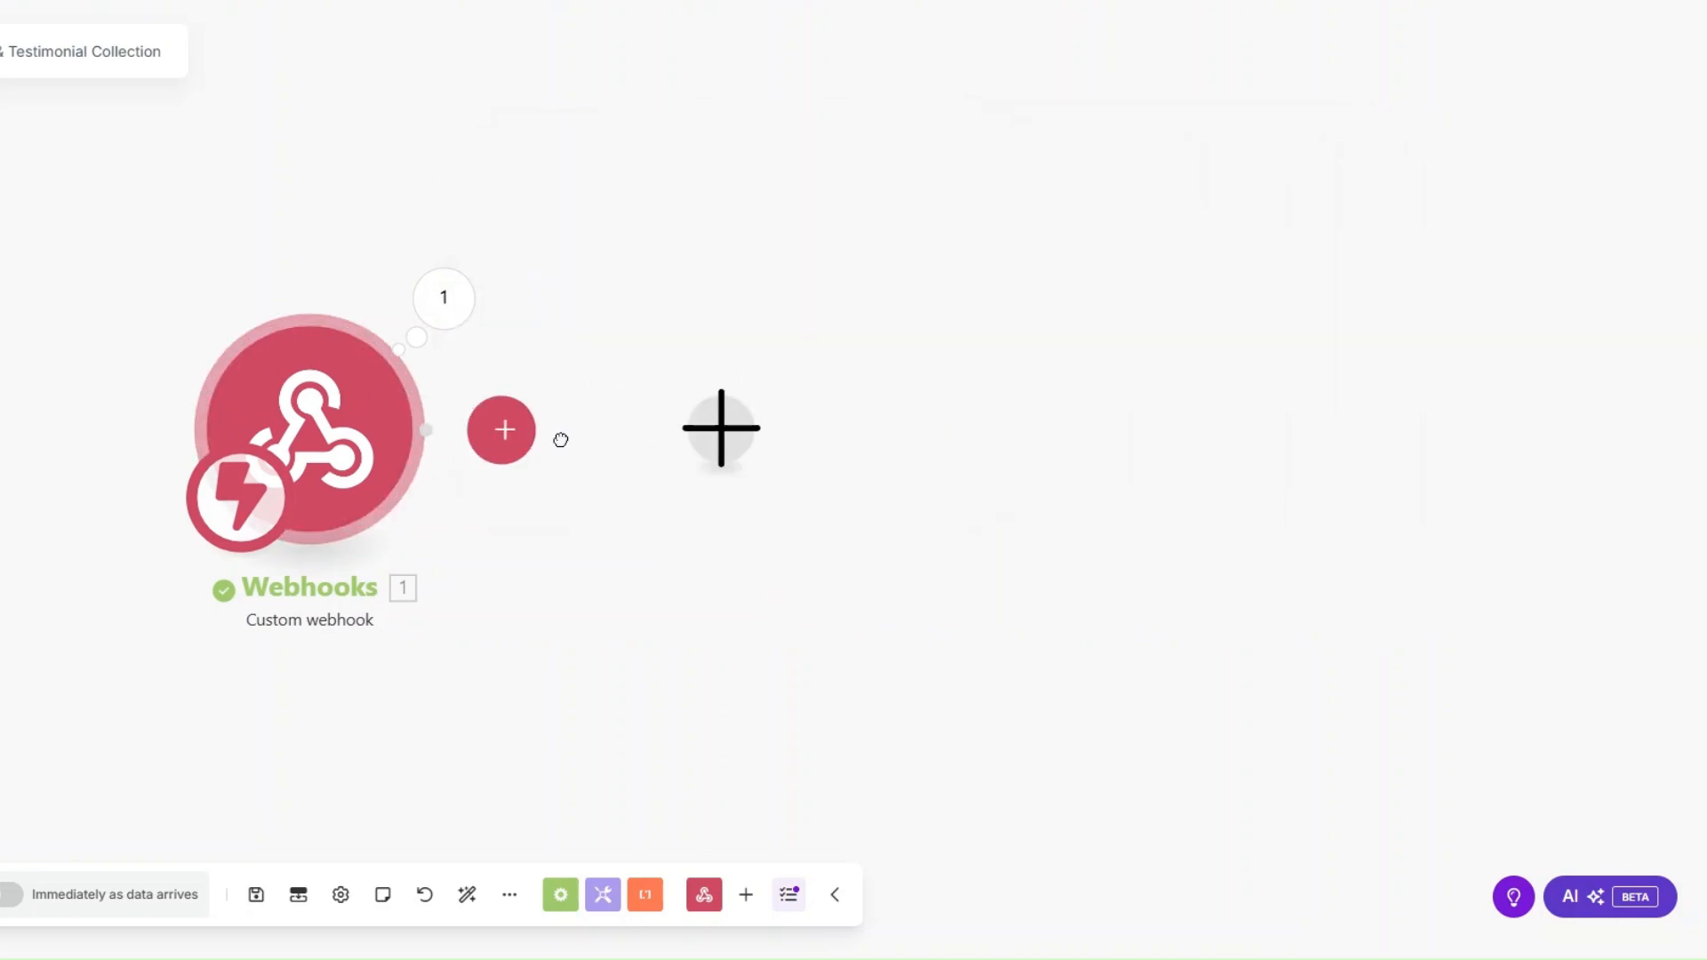
pyautogui.click(952, 260)
pyautogui.click(966, 374)
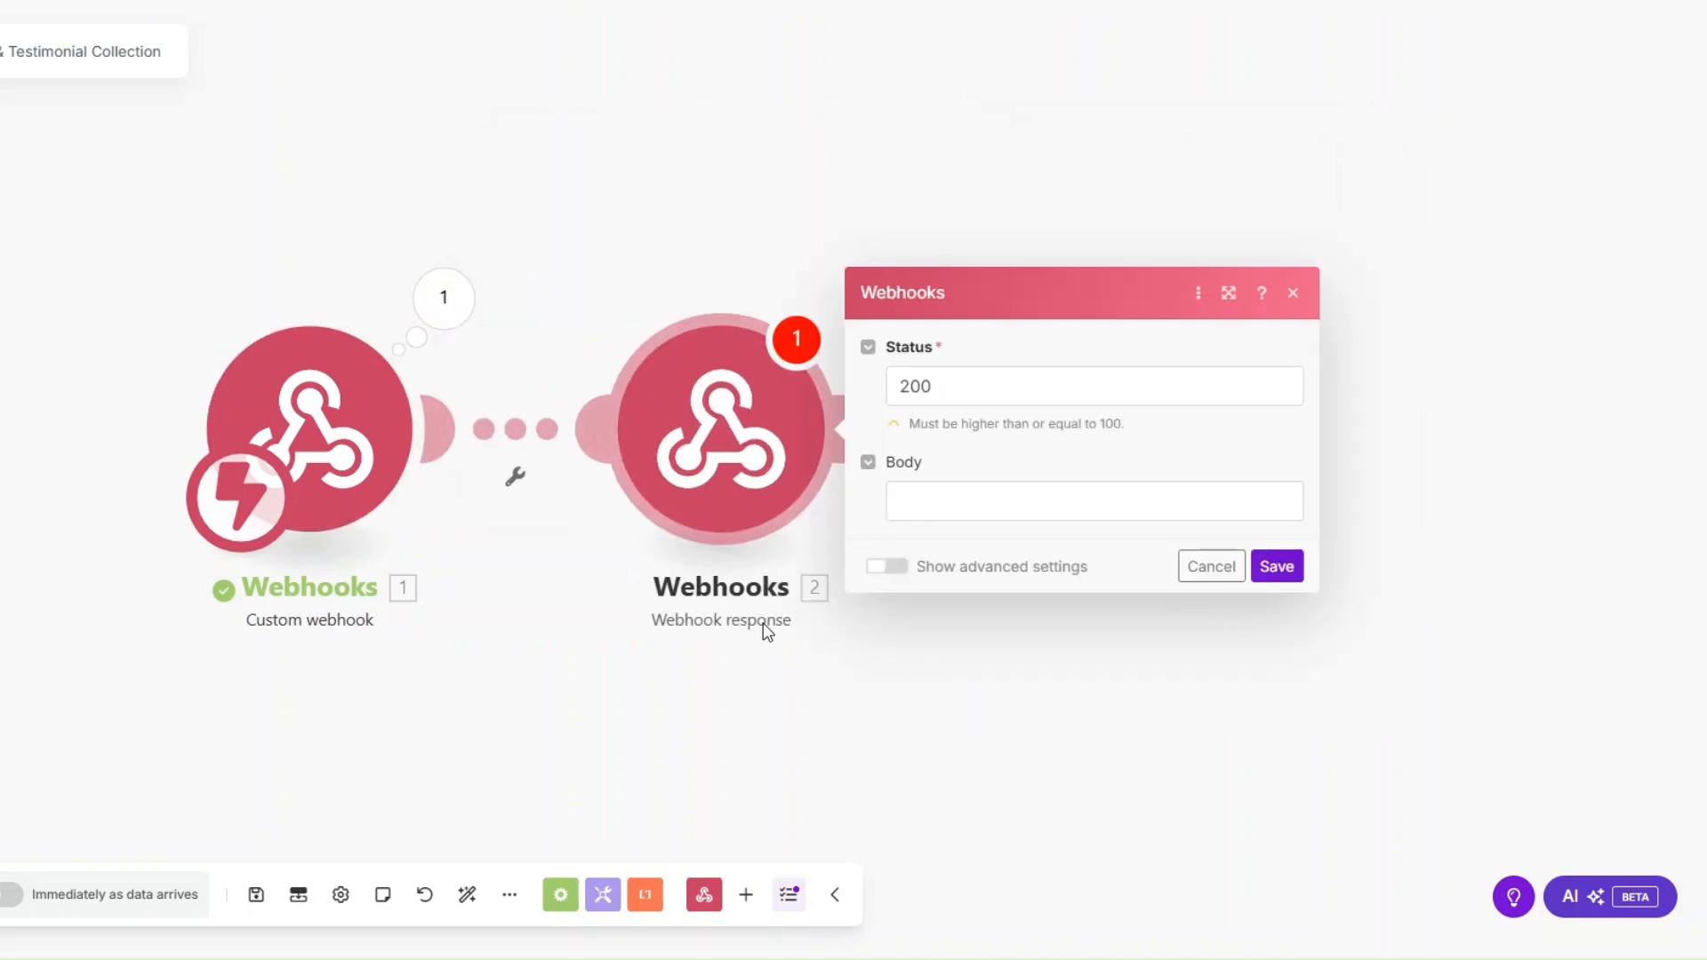
# Step: Set the response body to a JSON "challenge" key with the webhook's mapped challenge value, and save the module
pyautogui.click(945, 491)
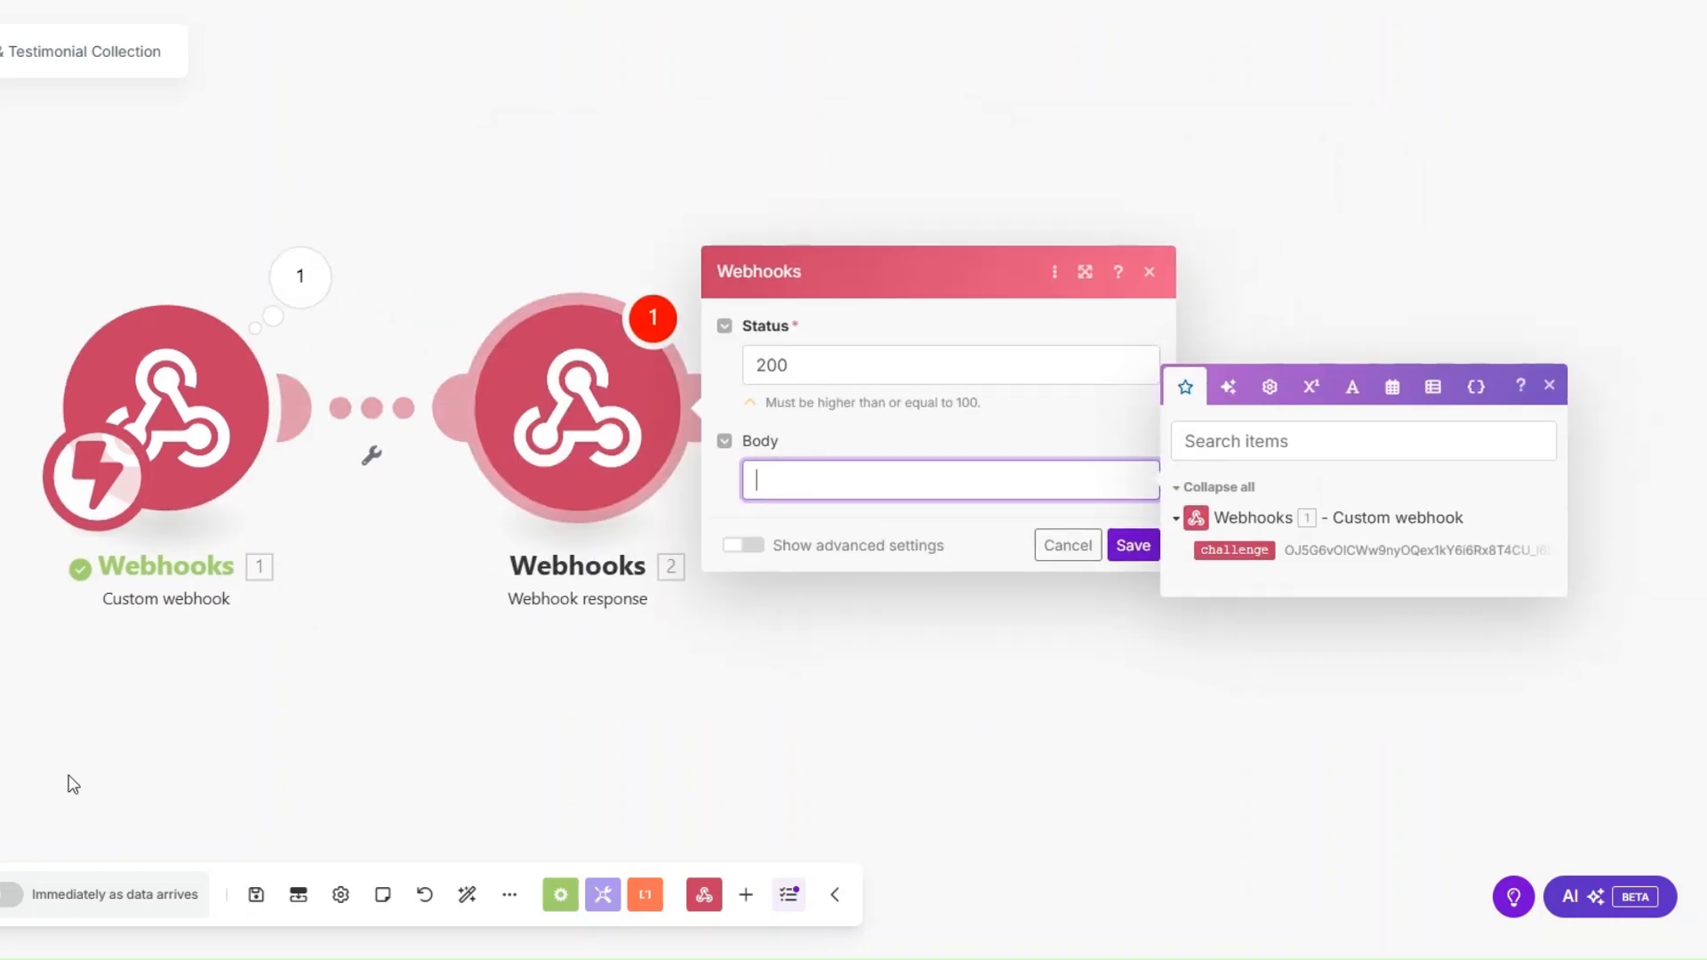
pyautogui.write('{}"":""challenge')
pyautogui.press('Right')
pyautogui.press('Right')
pyautogui.press('Right')
pyautogui.click(1218, 549)
pyautogui.click(1128, 552)
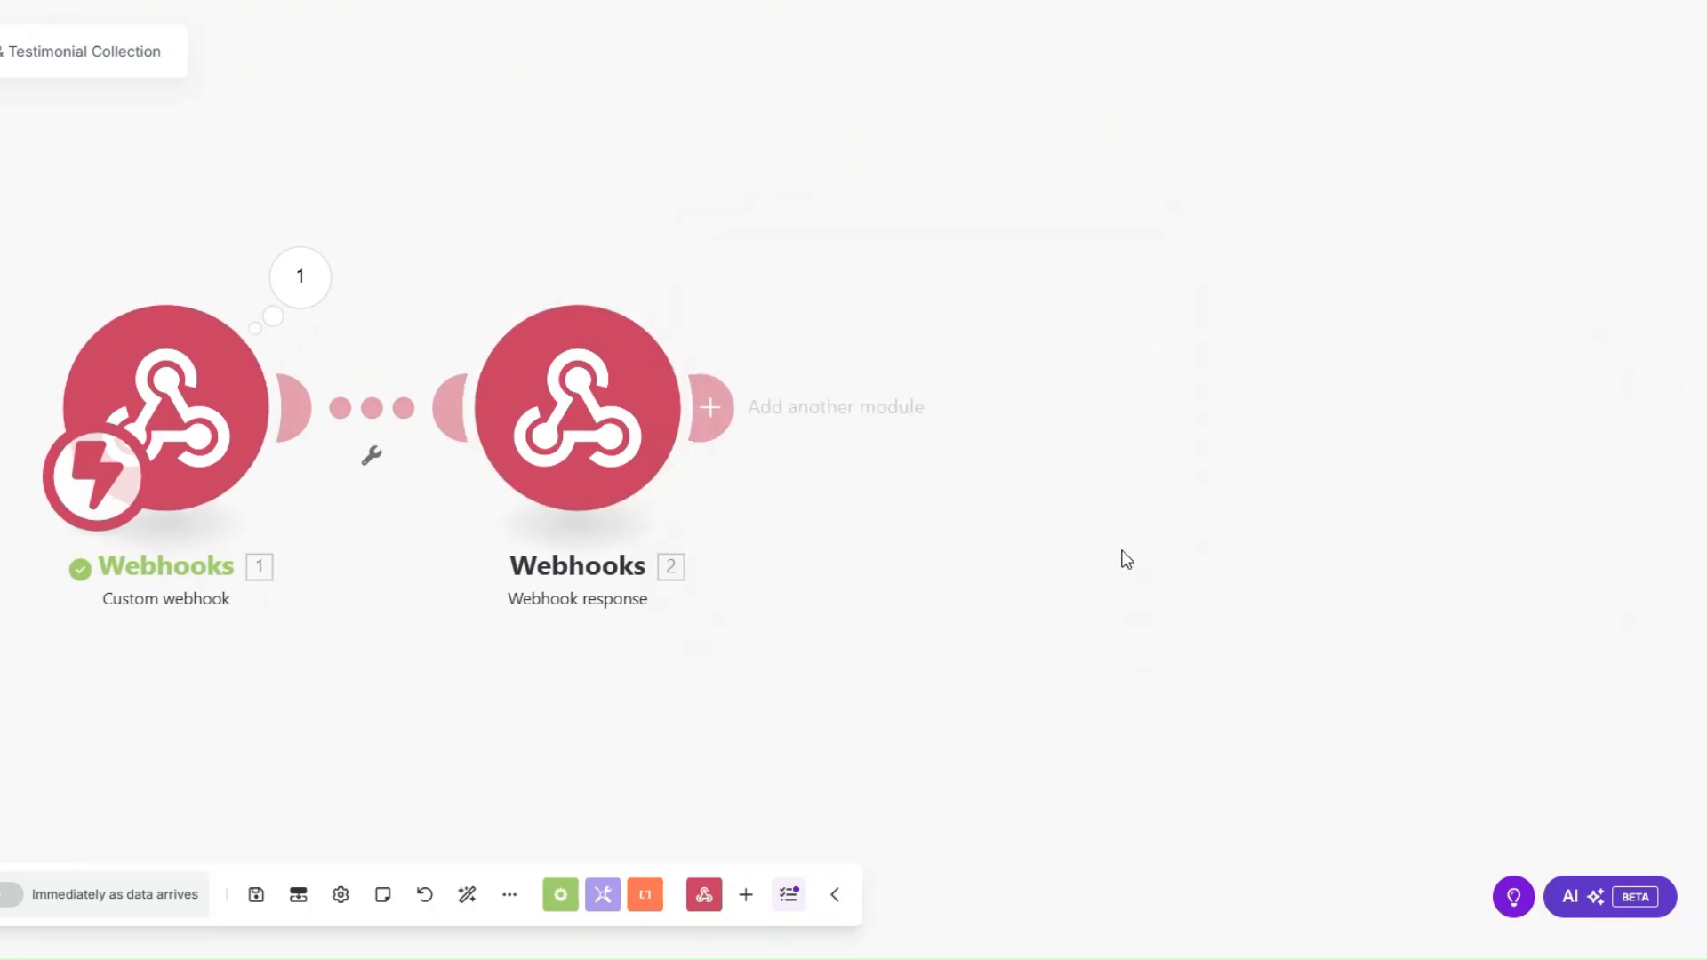
# Step: Run the scenario once while connecting the webhook URL in monday, then delete the Webhook response module
pyautogui.click(0, 894)
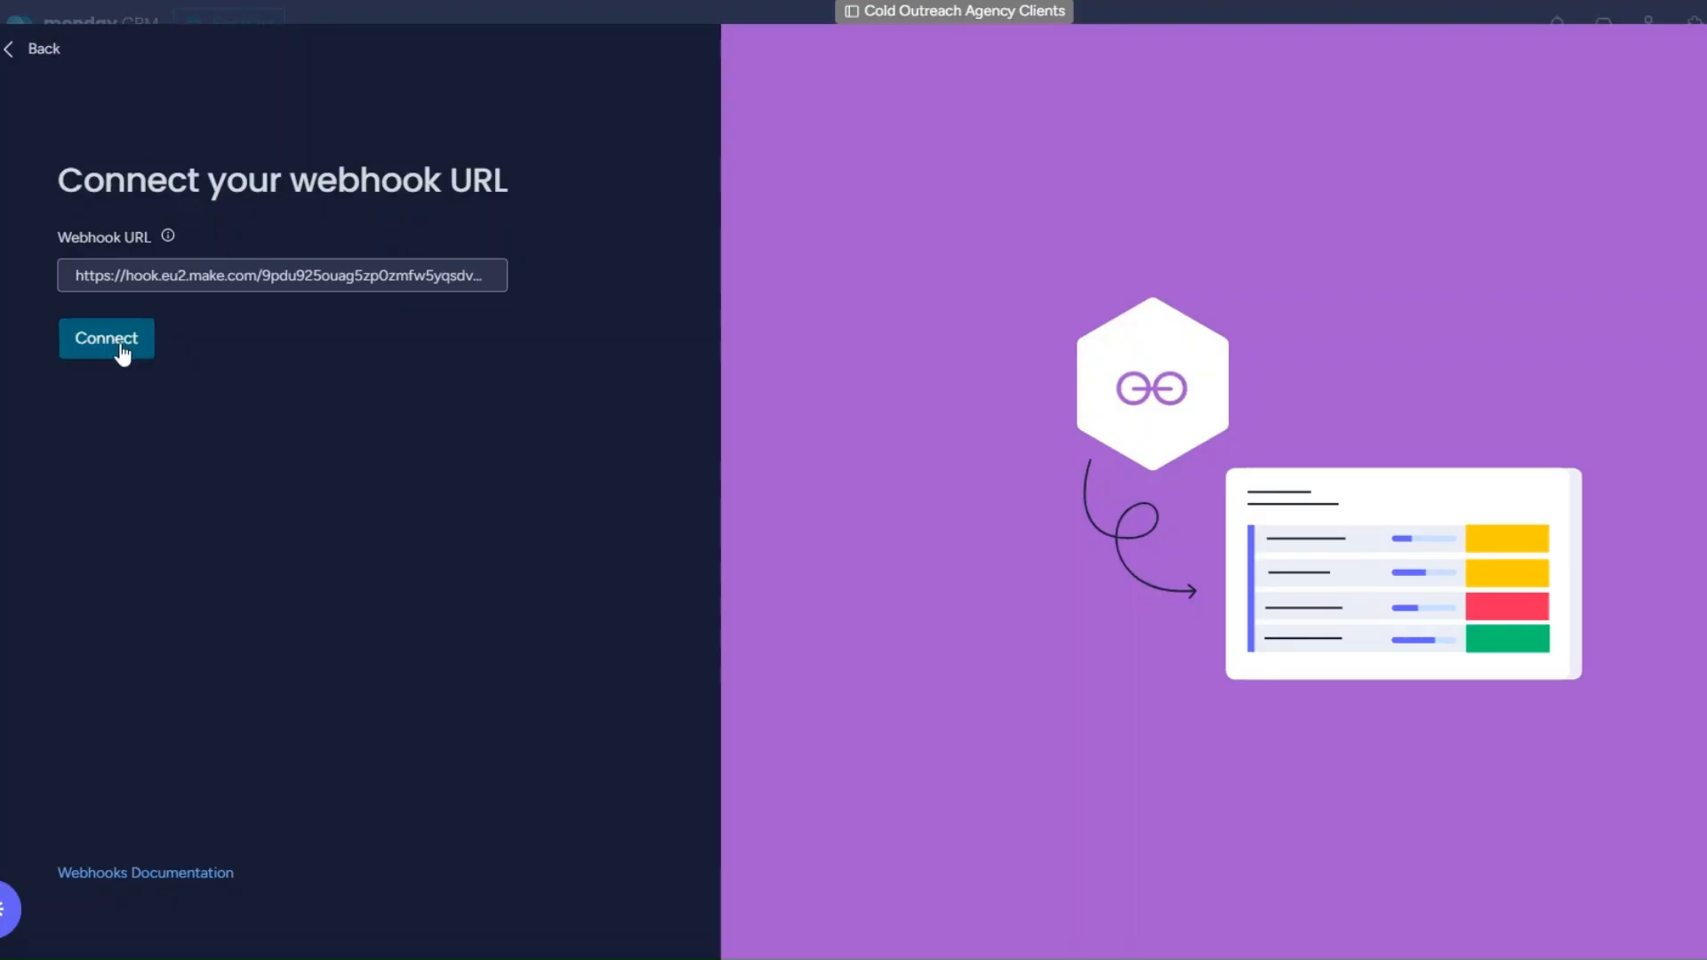
pyautogui.click(115, 345)
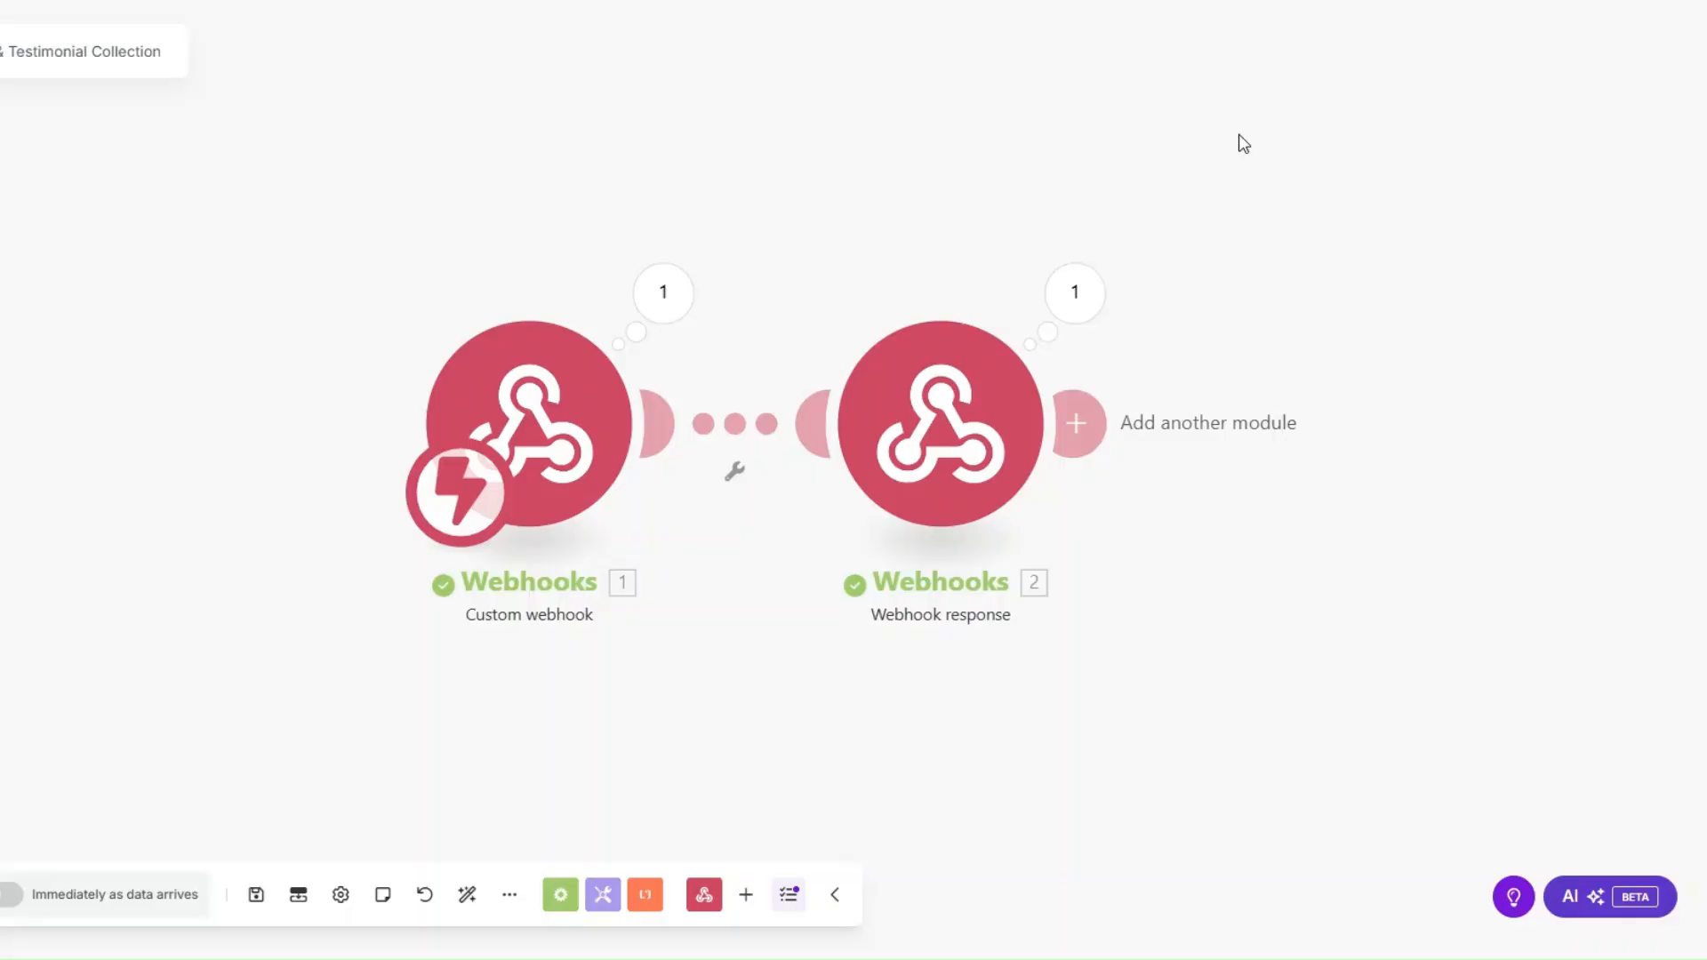
pyautogui.rightClick(945, 483)
pyautogui.click(1010, 736)
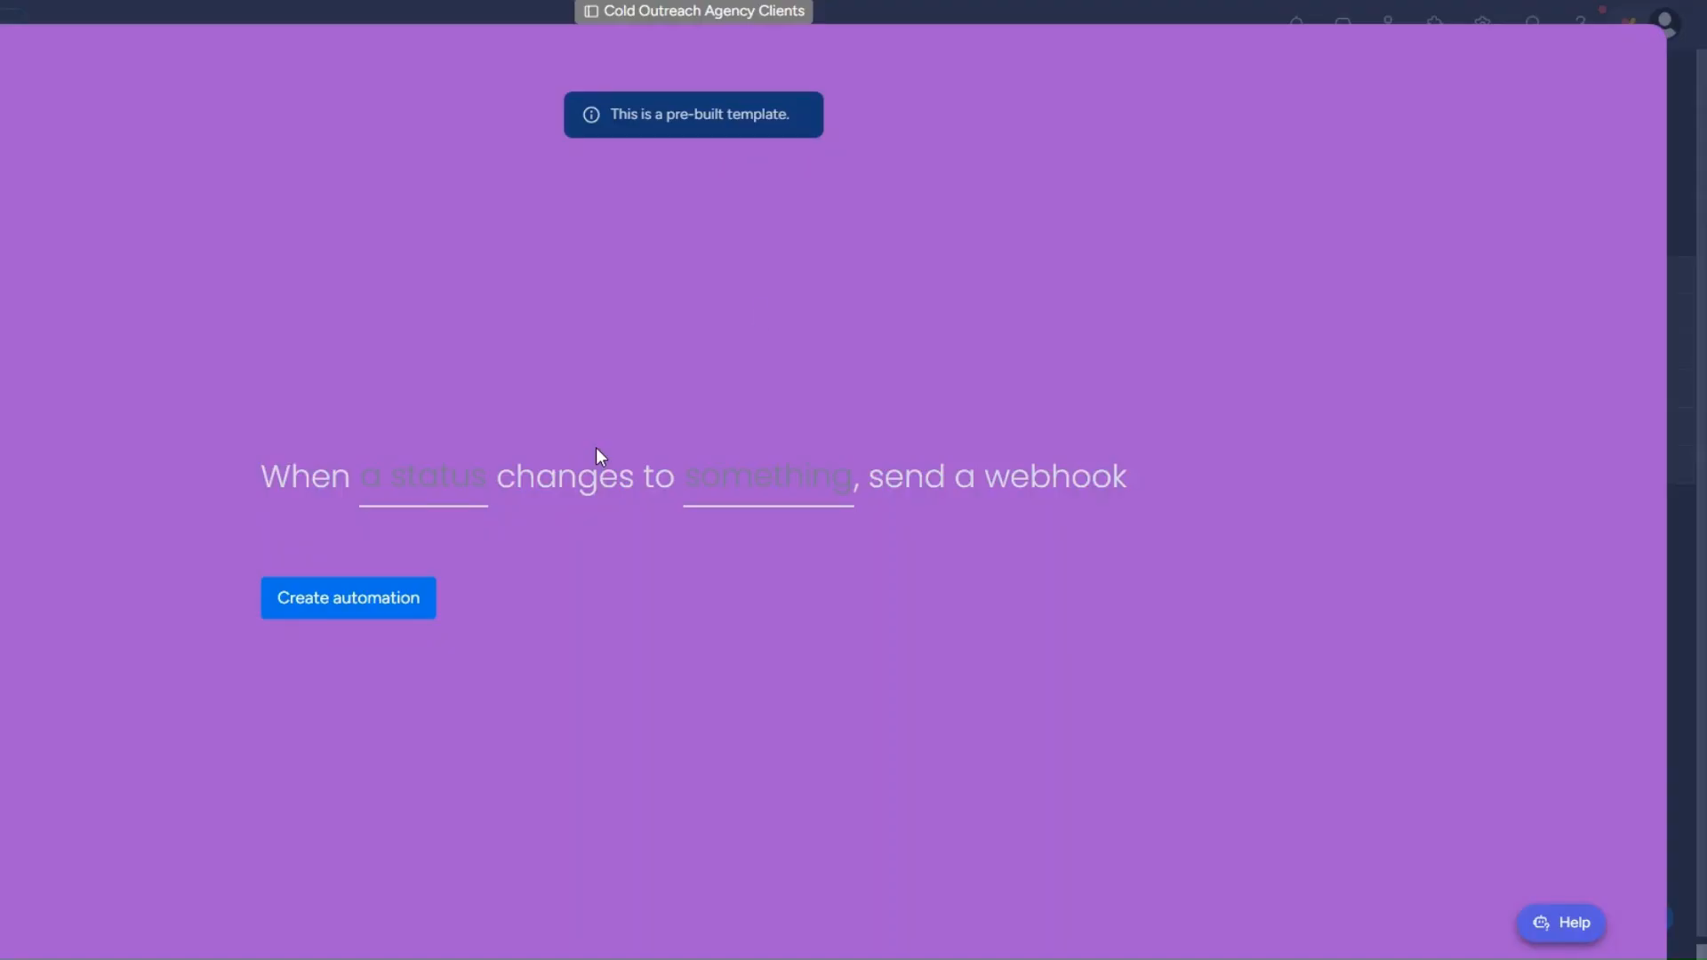
# Step: Create the monday automation that sends a webhook when Status changes to SEND FEEDBACK, and close the integration center
pyautogui.click(423, 495)
pyautogui.click(430, 581)
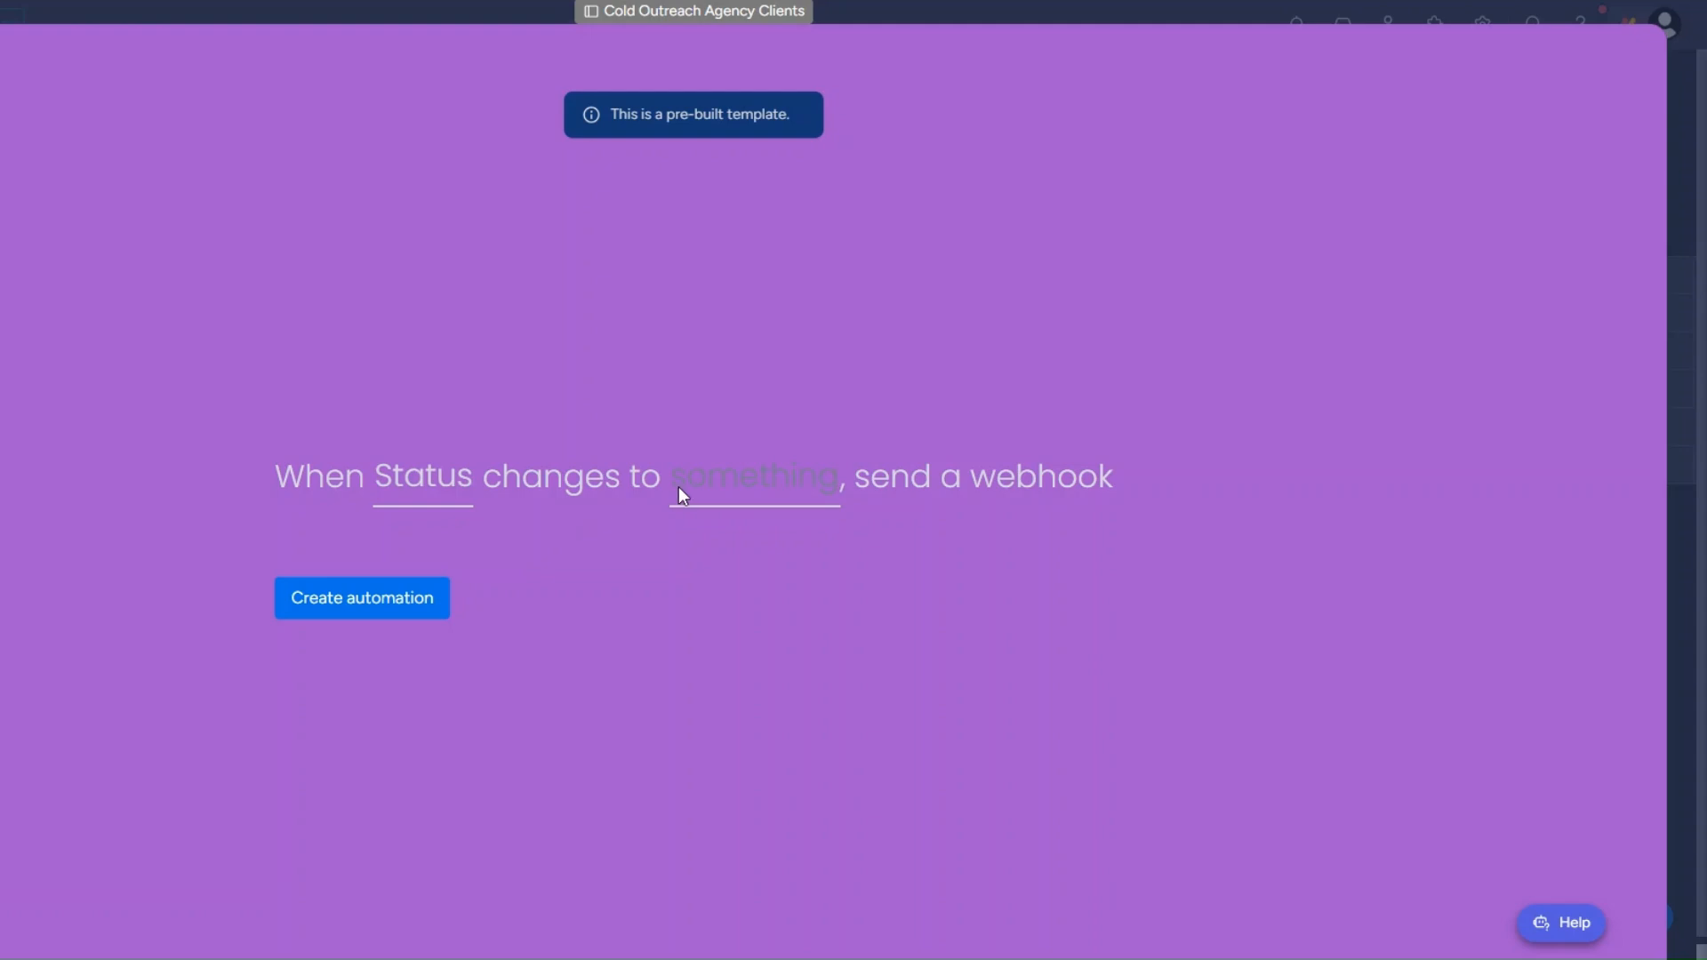
pyautogui.click(751, 488)
pyautogui.scroll(-2, 747, 578)
pyautogui.click(792, 707)
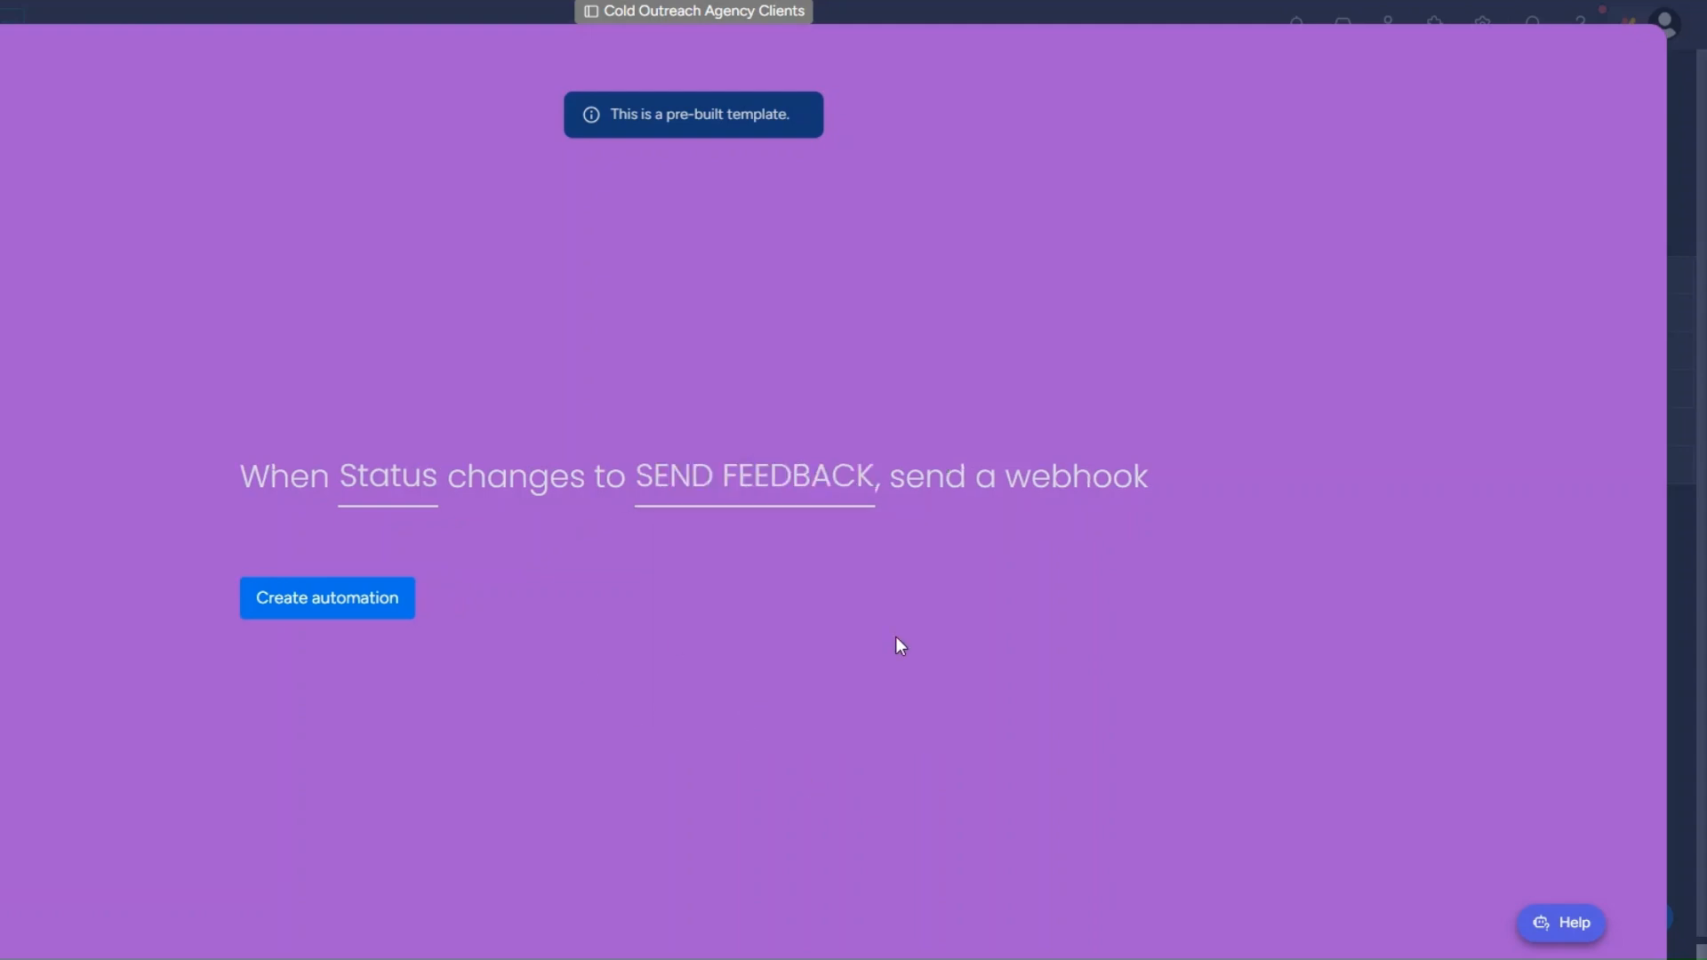
pyautogui.click(367, 608)
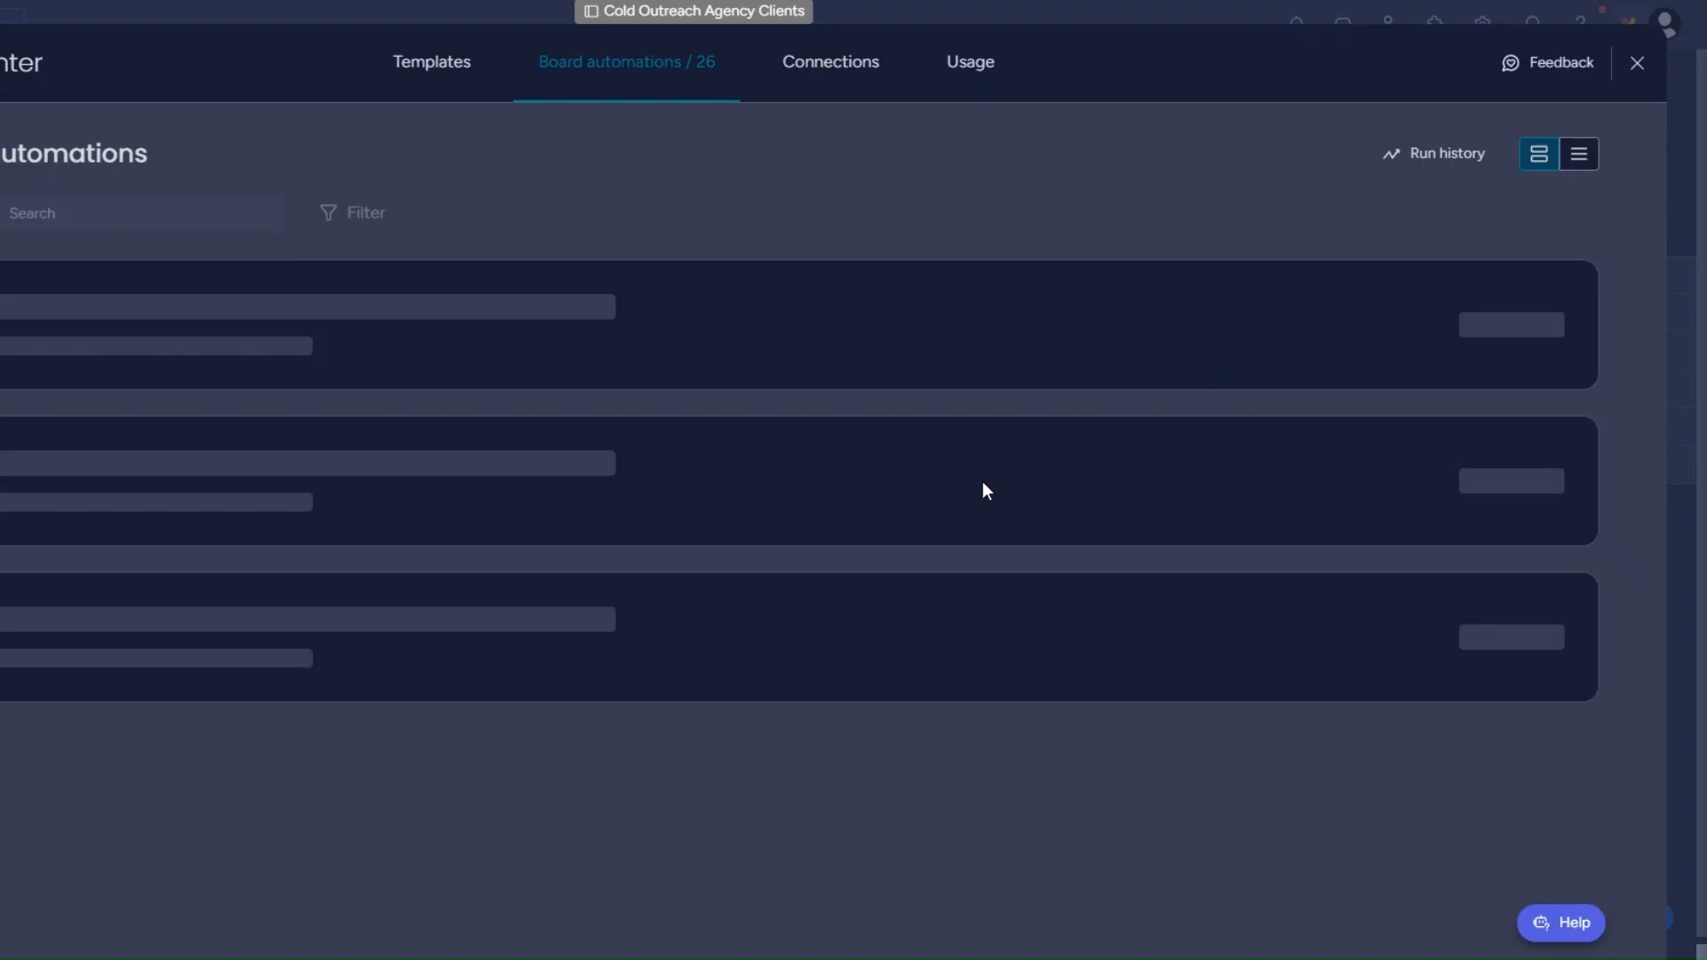
pyautogui.click(1640, 69)
# Step: Set the third client's status to SEND FEEDBACK and inspect the pulseName and pulseId in the Make webhook's event output
pyautogui.click(381, 389)
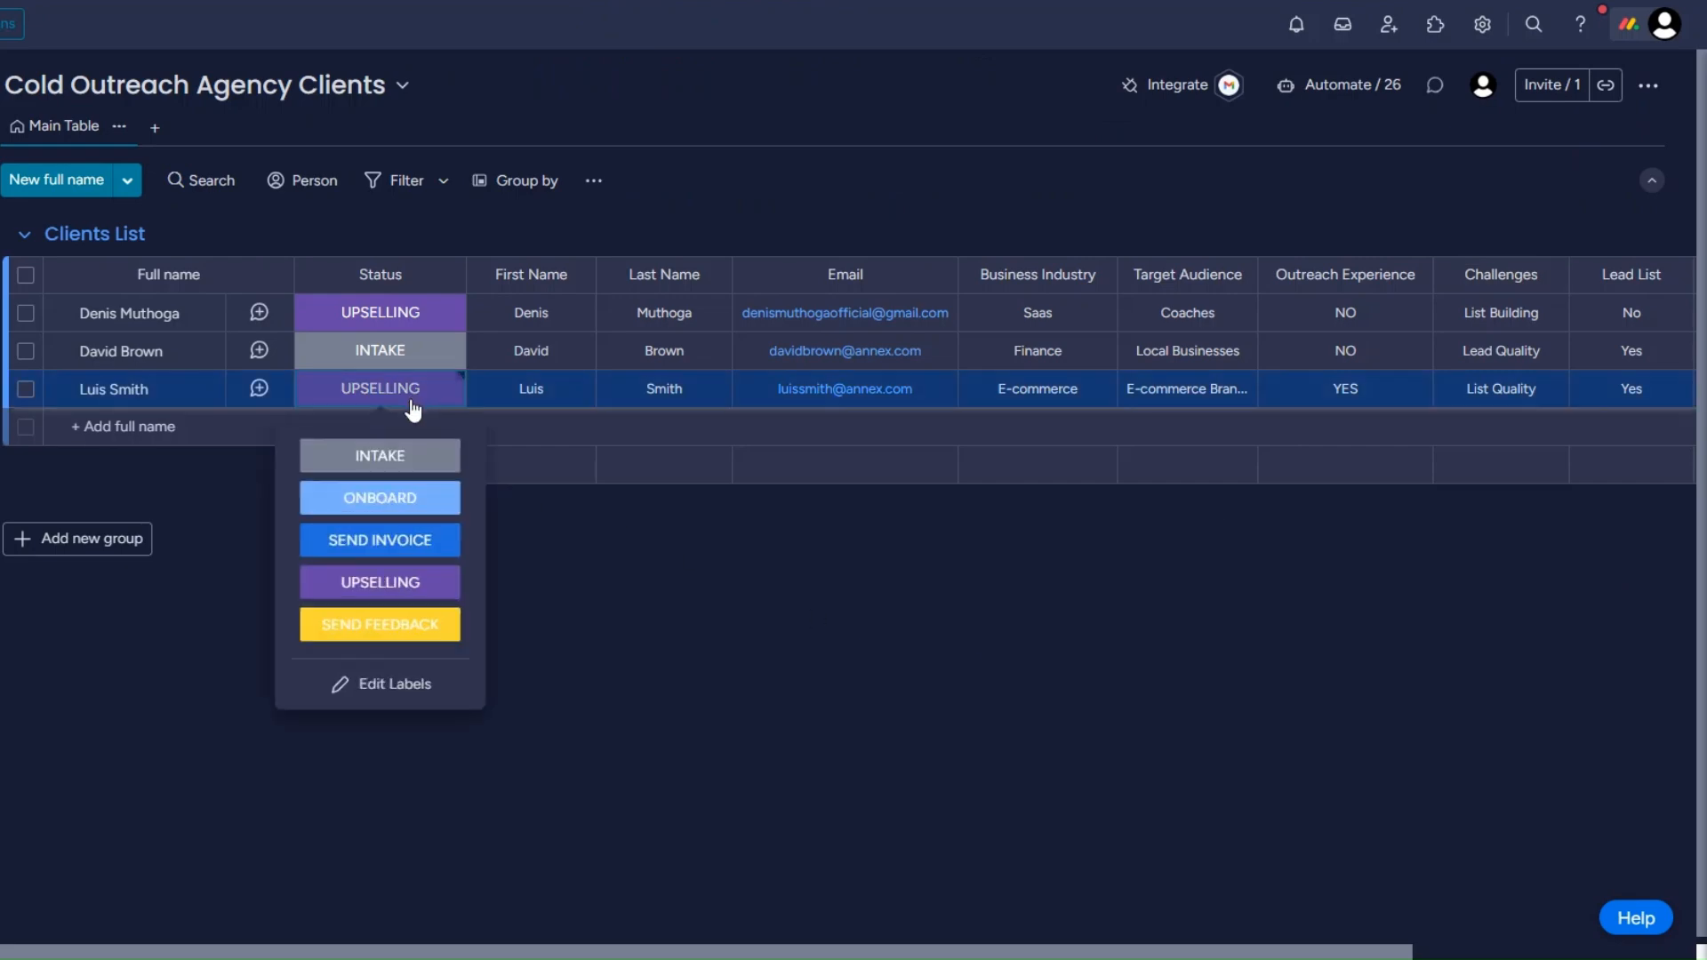
pyautogui.click(405, 633)
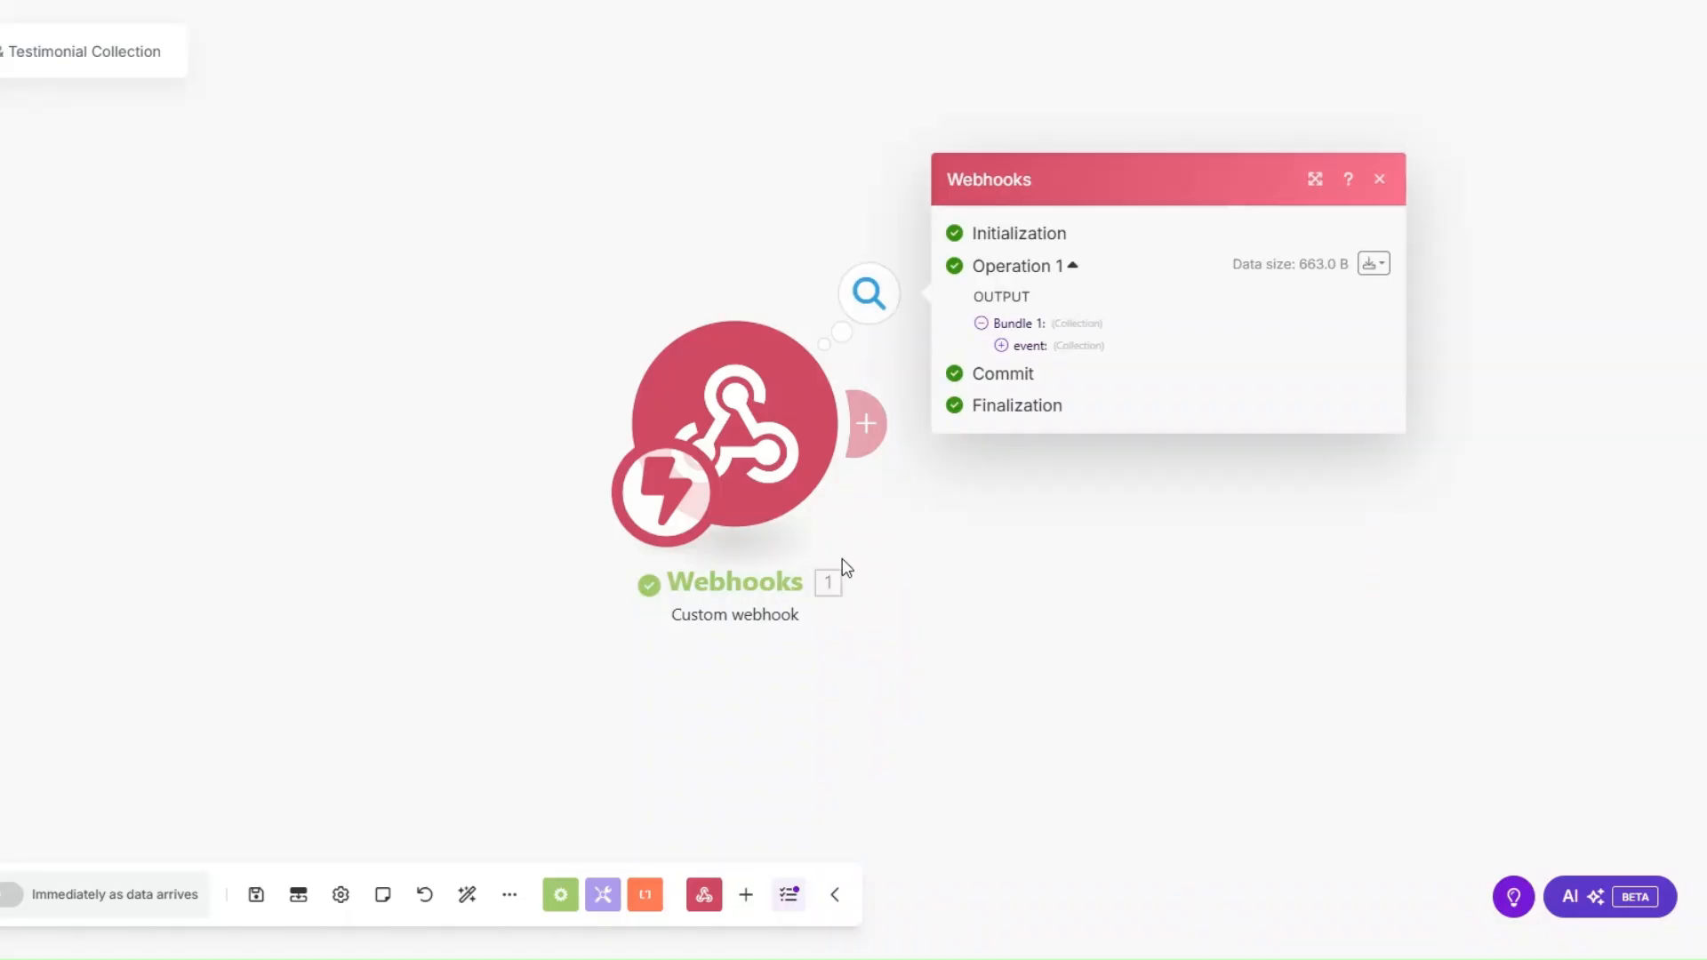
pyautogui.moveTo(842, 559); pyautogui.dragTo(525, 561)
pyautogui.click(687, 347)
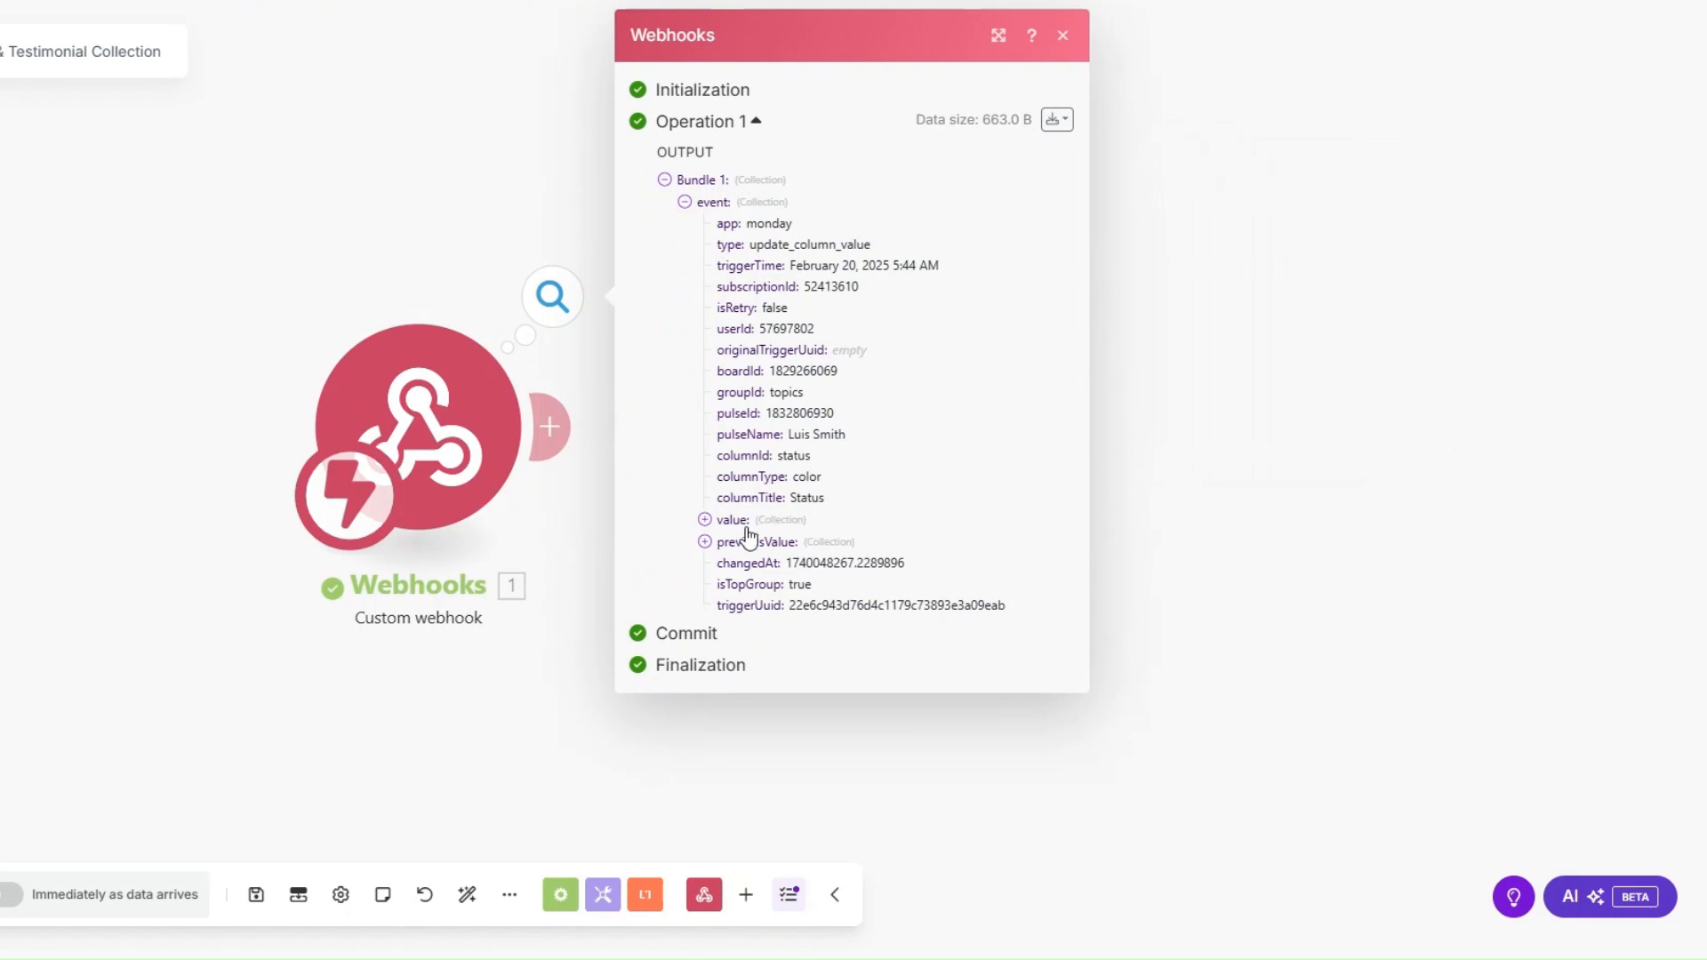
pyautogui.moveTo(790, 435); pyautogui.dragTo(879, 444)
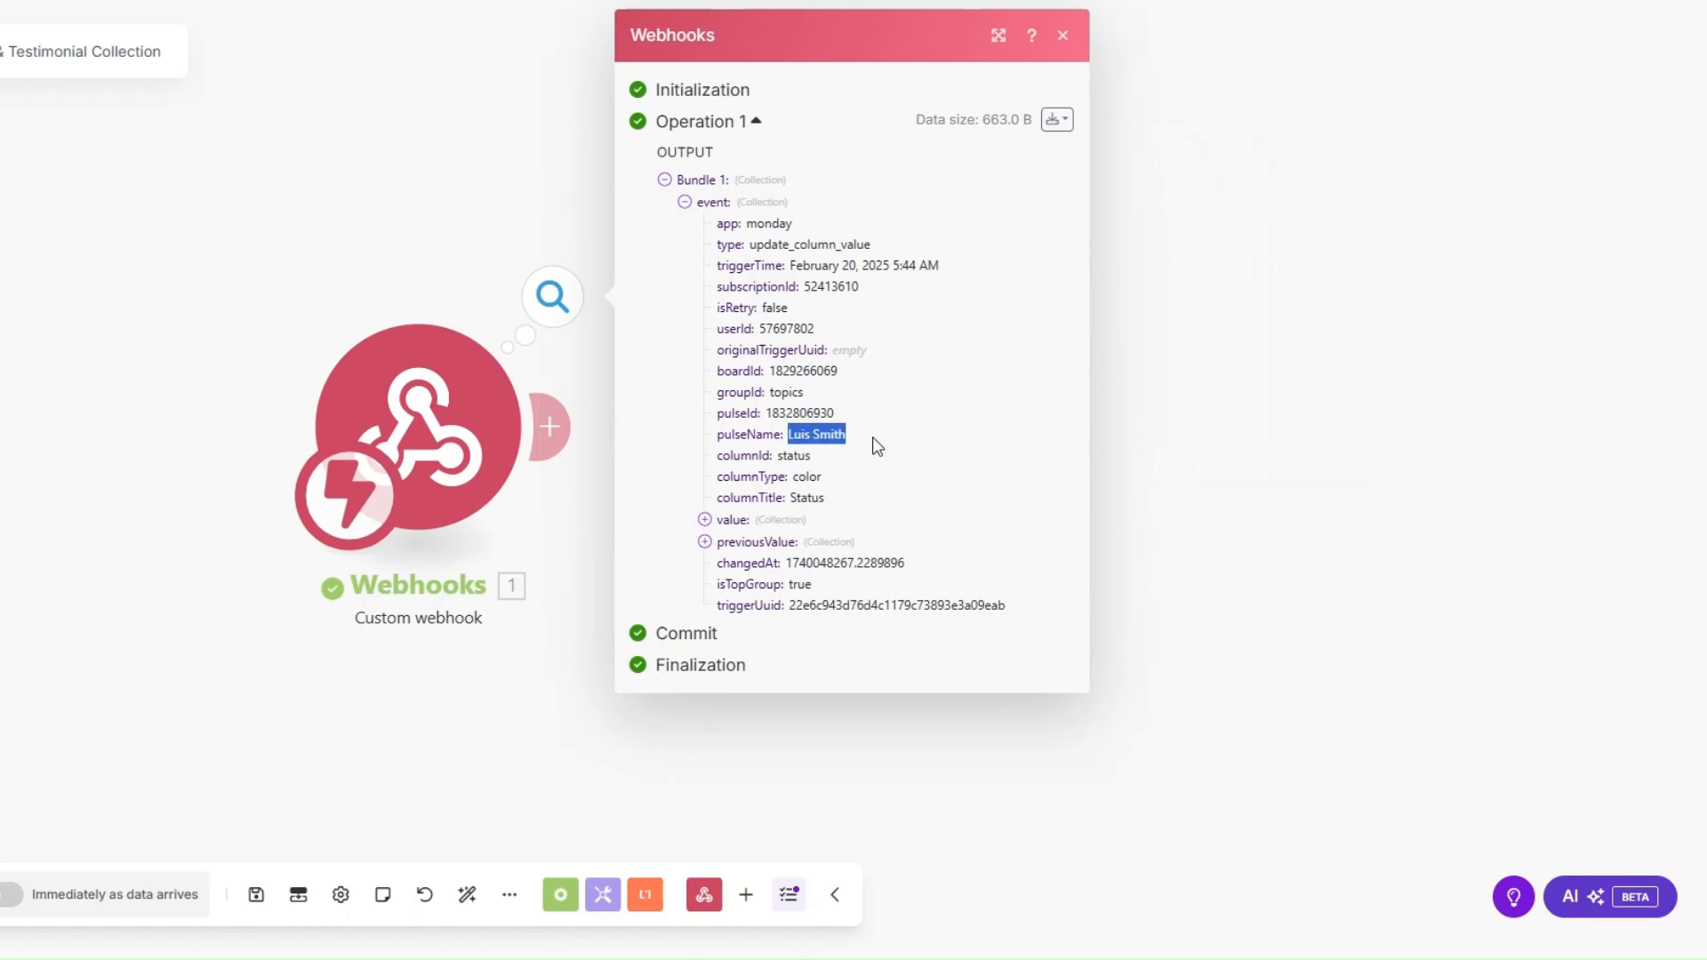
pyautogui.moveTo(767, 413); pyautogui.dragTo(889, 428)
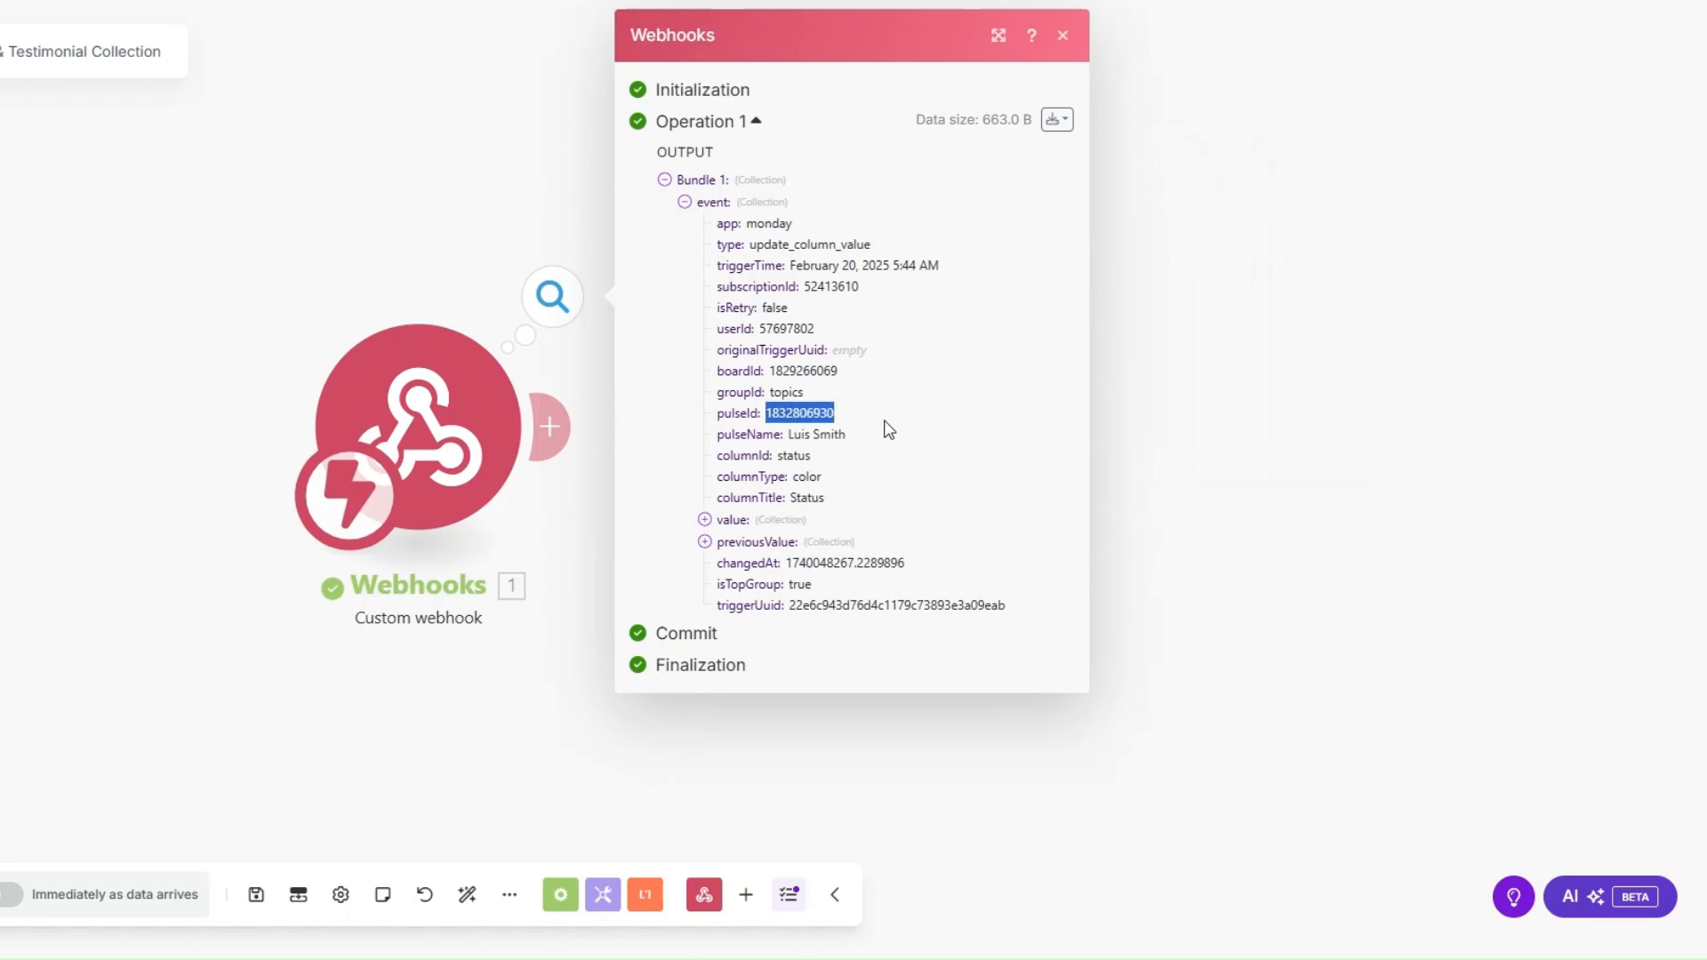
# Step: Add a Monday Get an Item module after the custom webhook
pyautogui.click(549, 427)
pyautogui.click(550, 427)
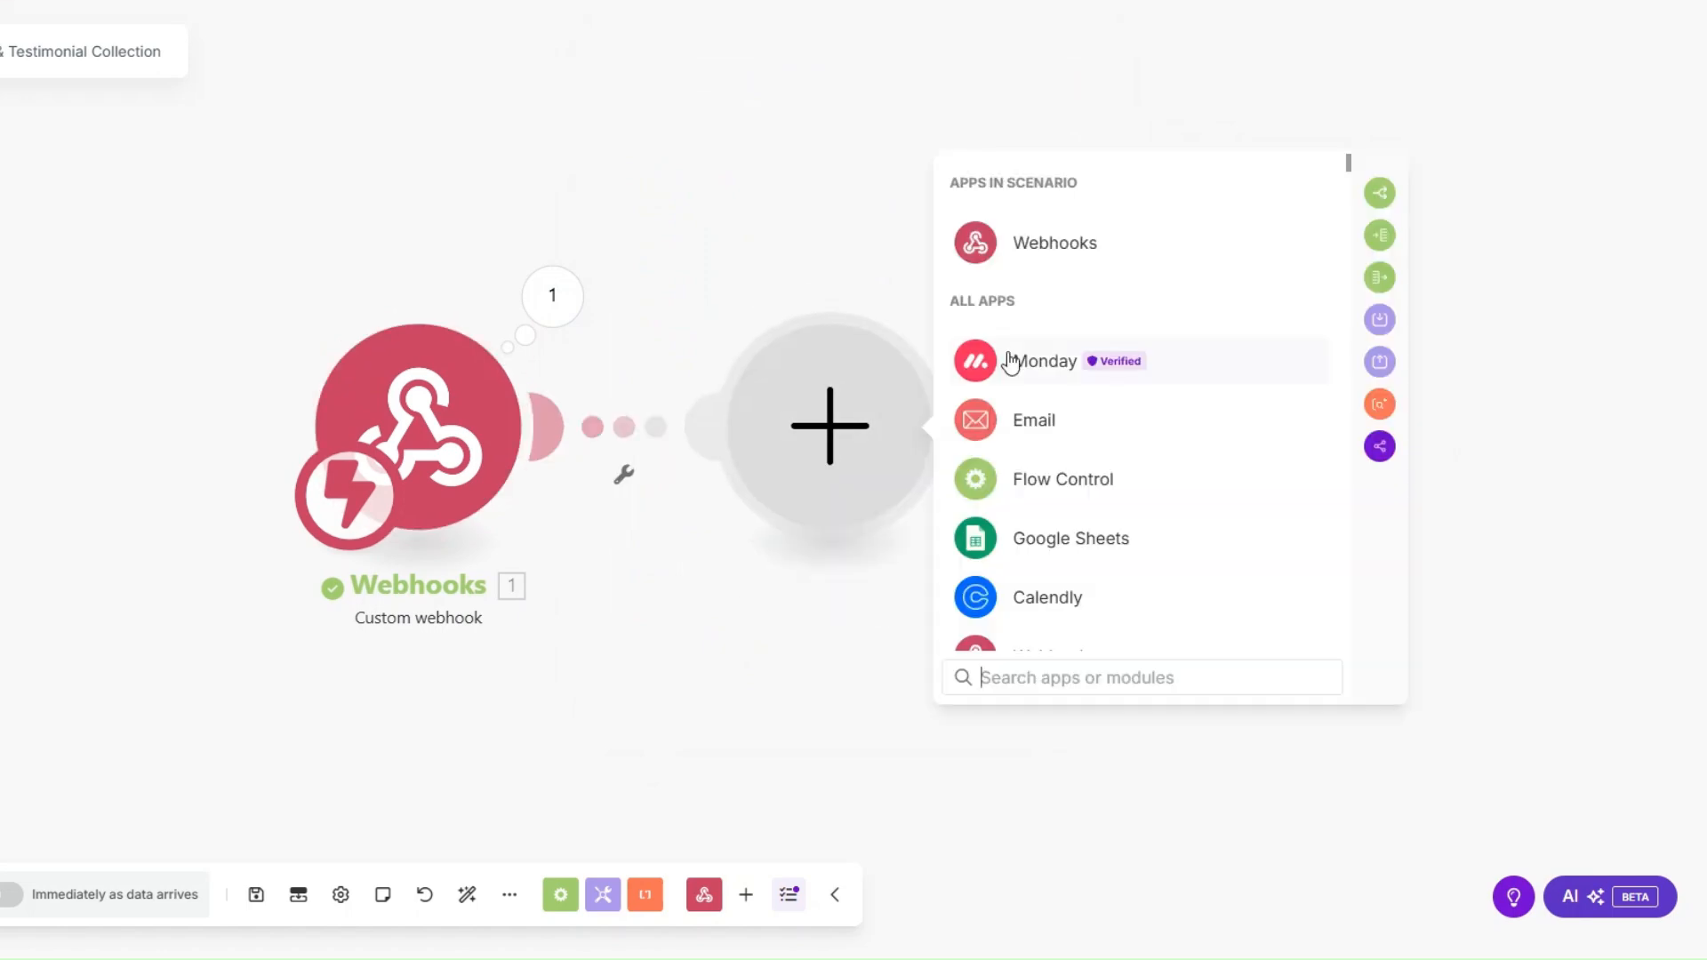
pyautogui.click(964, 360)
pyautogui.write('get an')
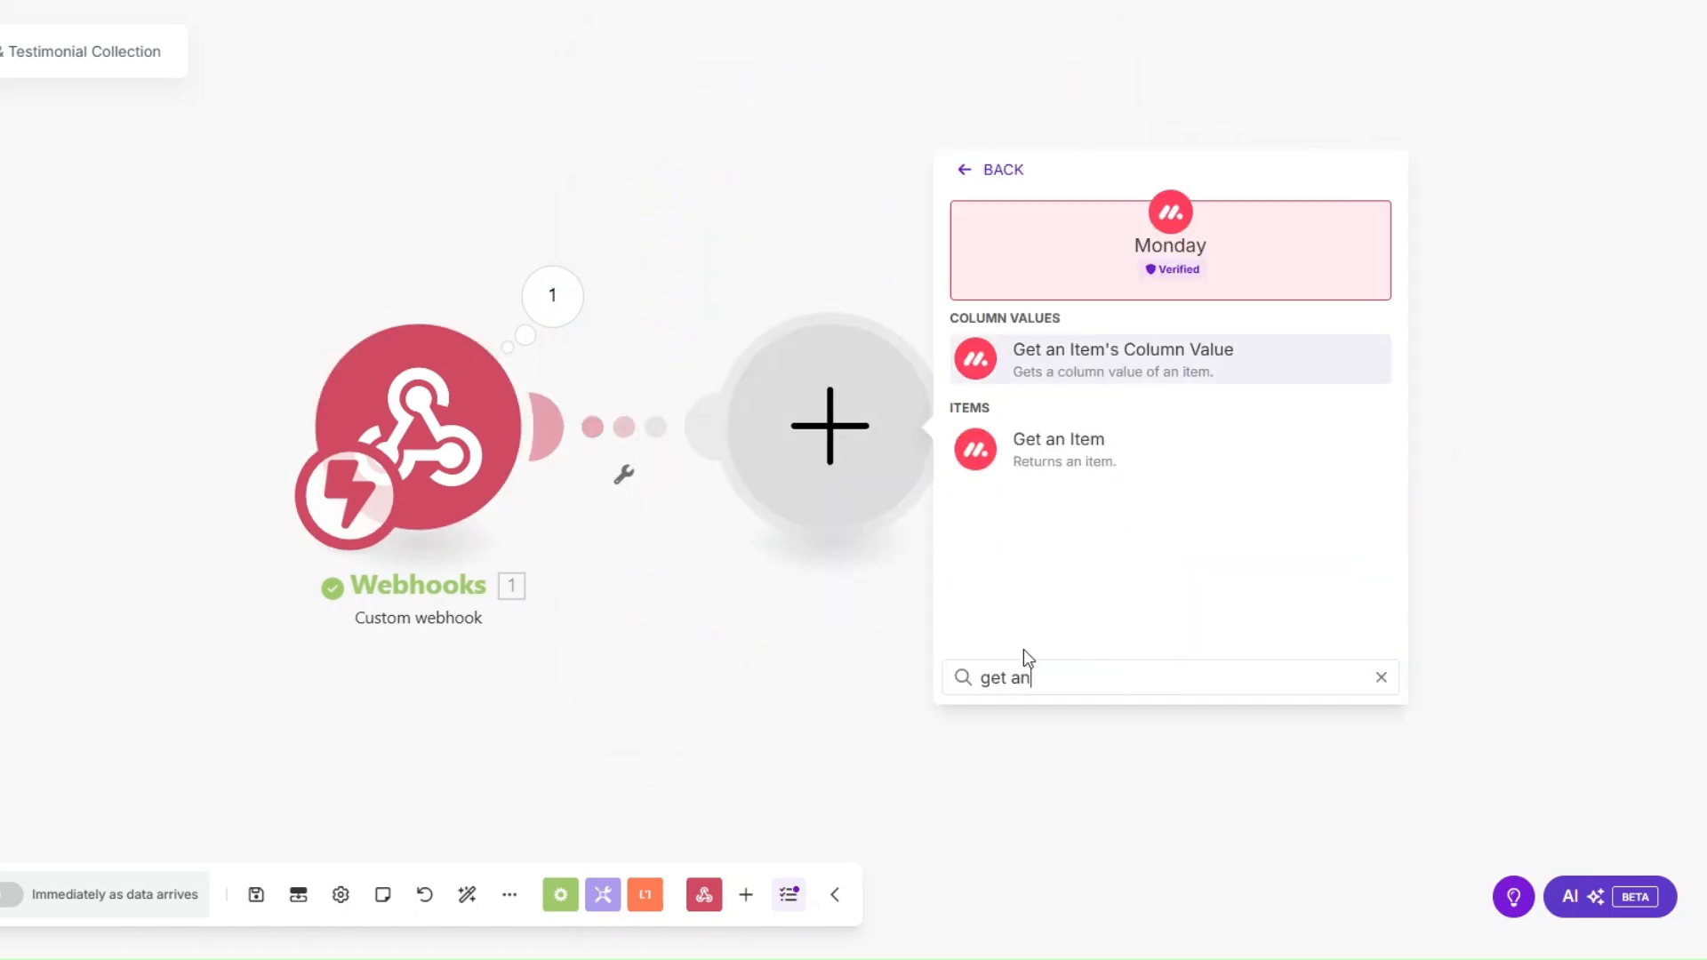
pyautogui.click(1038, 442)
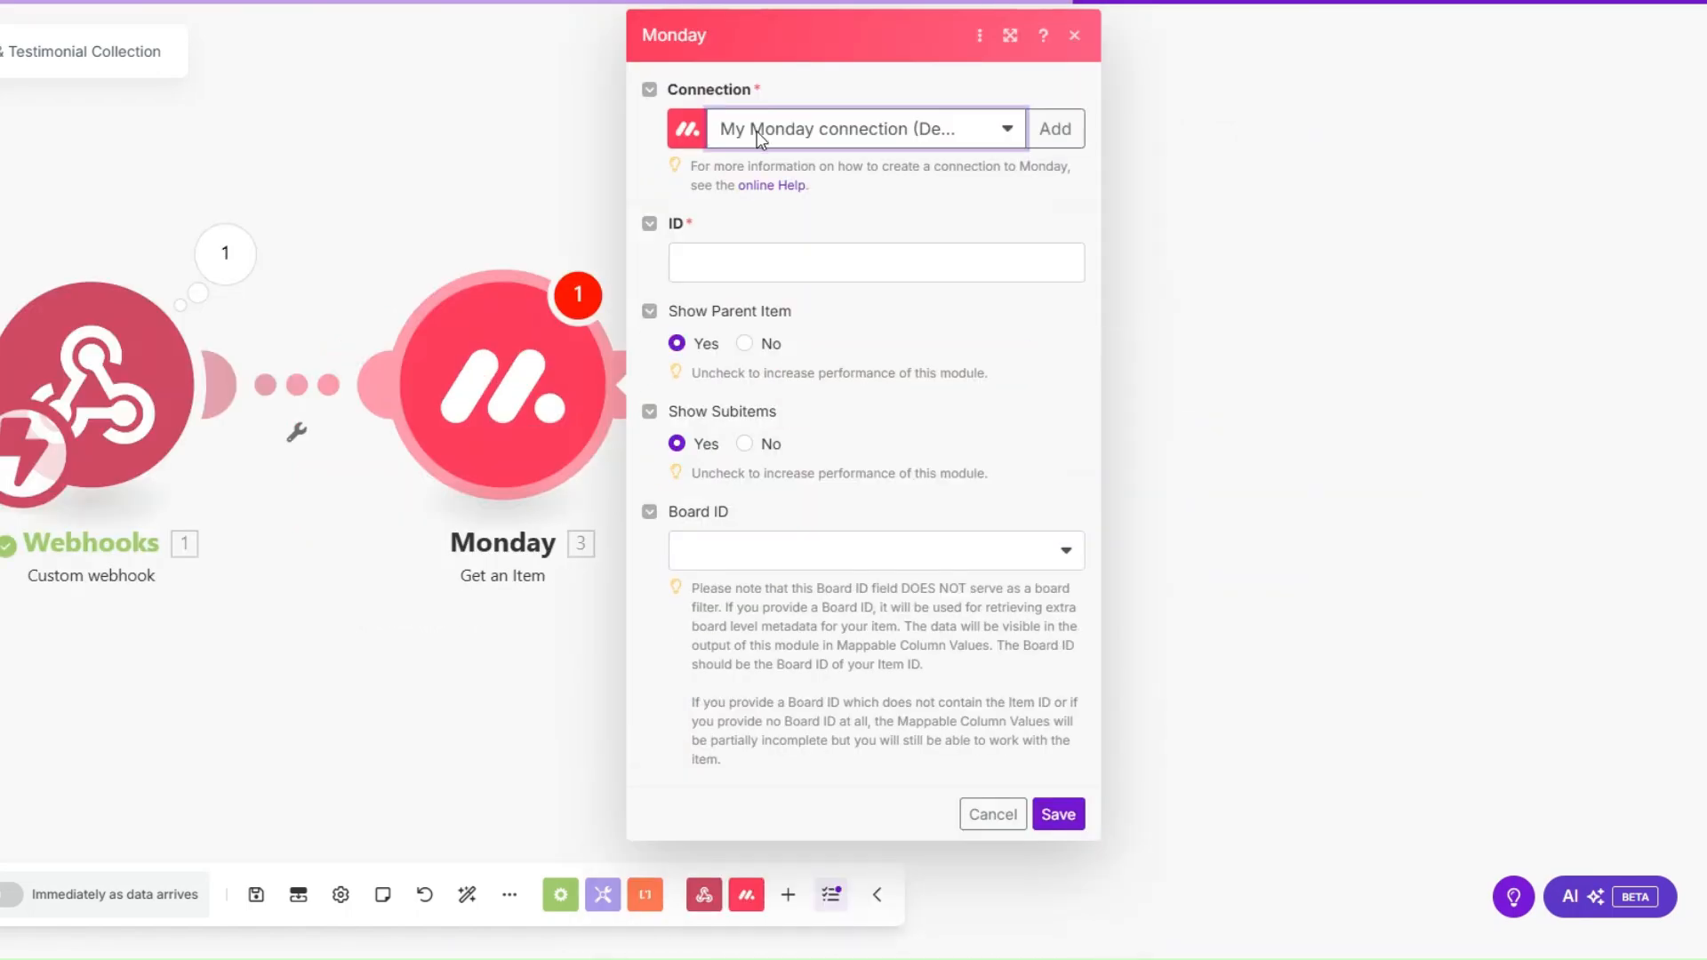
# Step: Map the item ID to the webhook's pulseId, choose the Cold Outreach Agency Clients board, and save the module
pyautogui.click(807, 260)
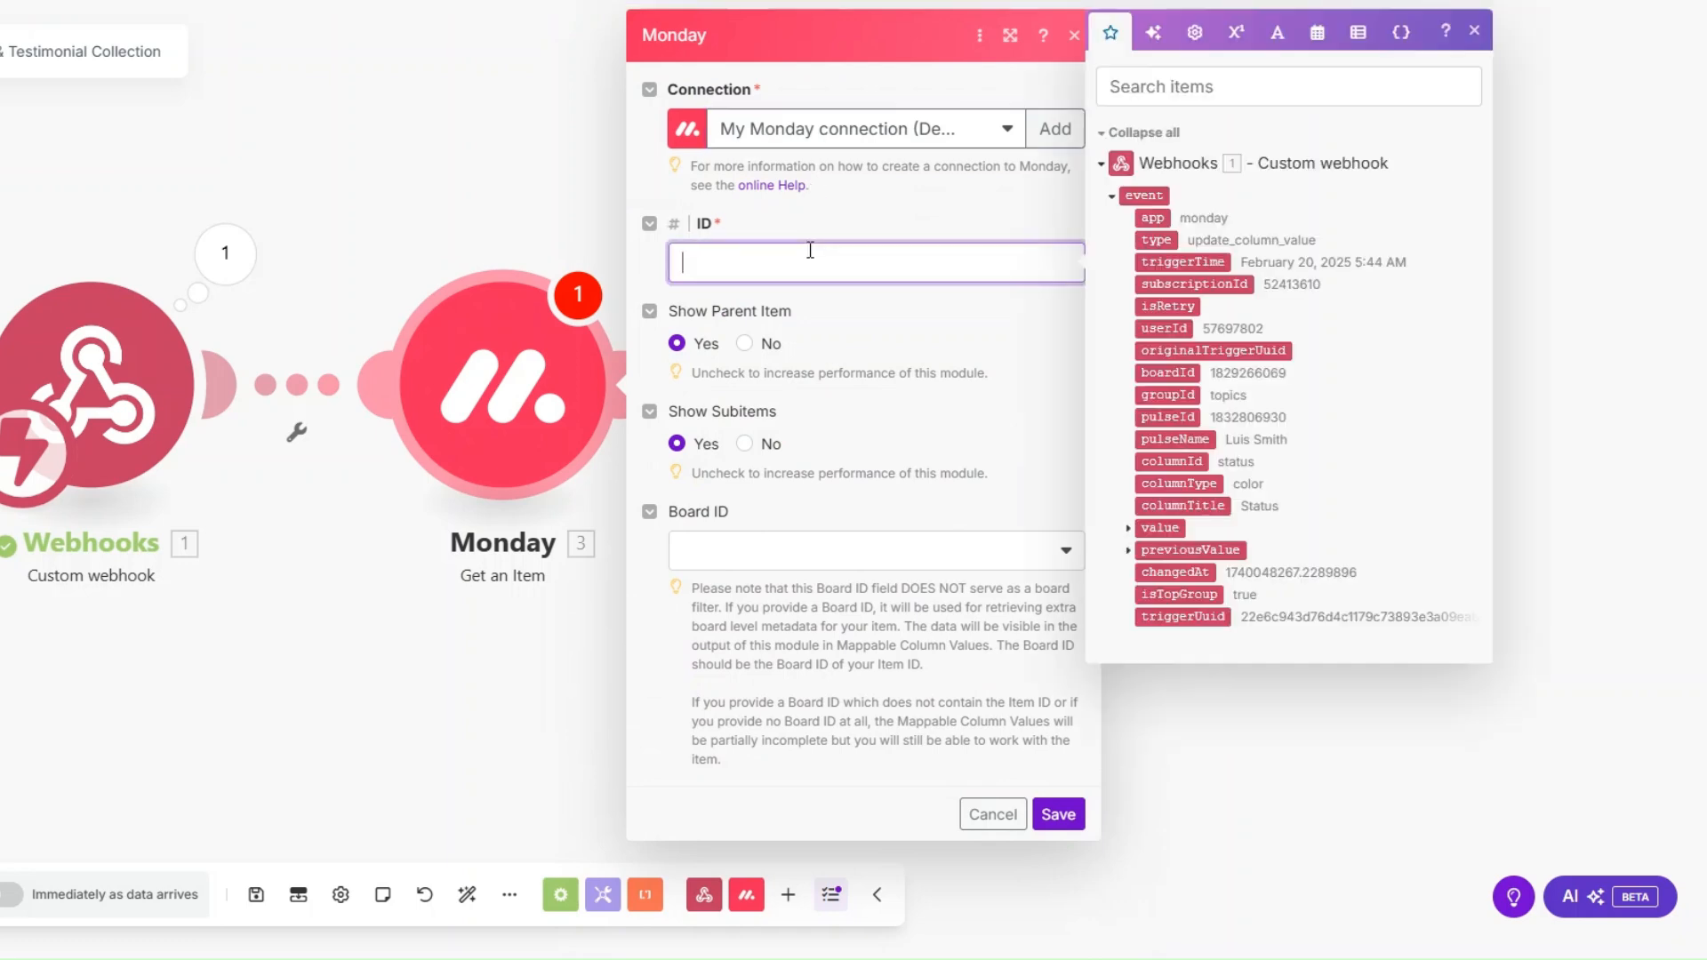
pyautogui.click(1167, 417)
pyautogui.click(783, 562)
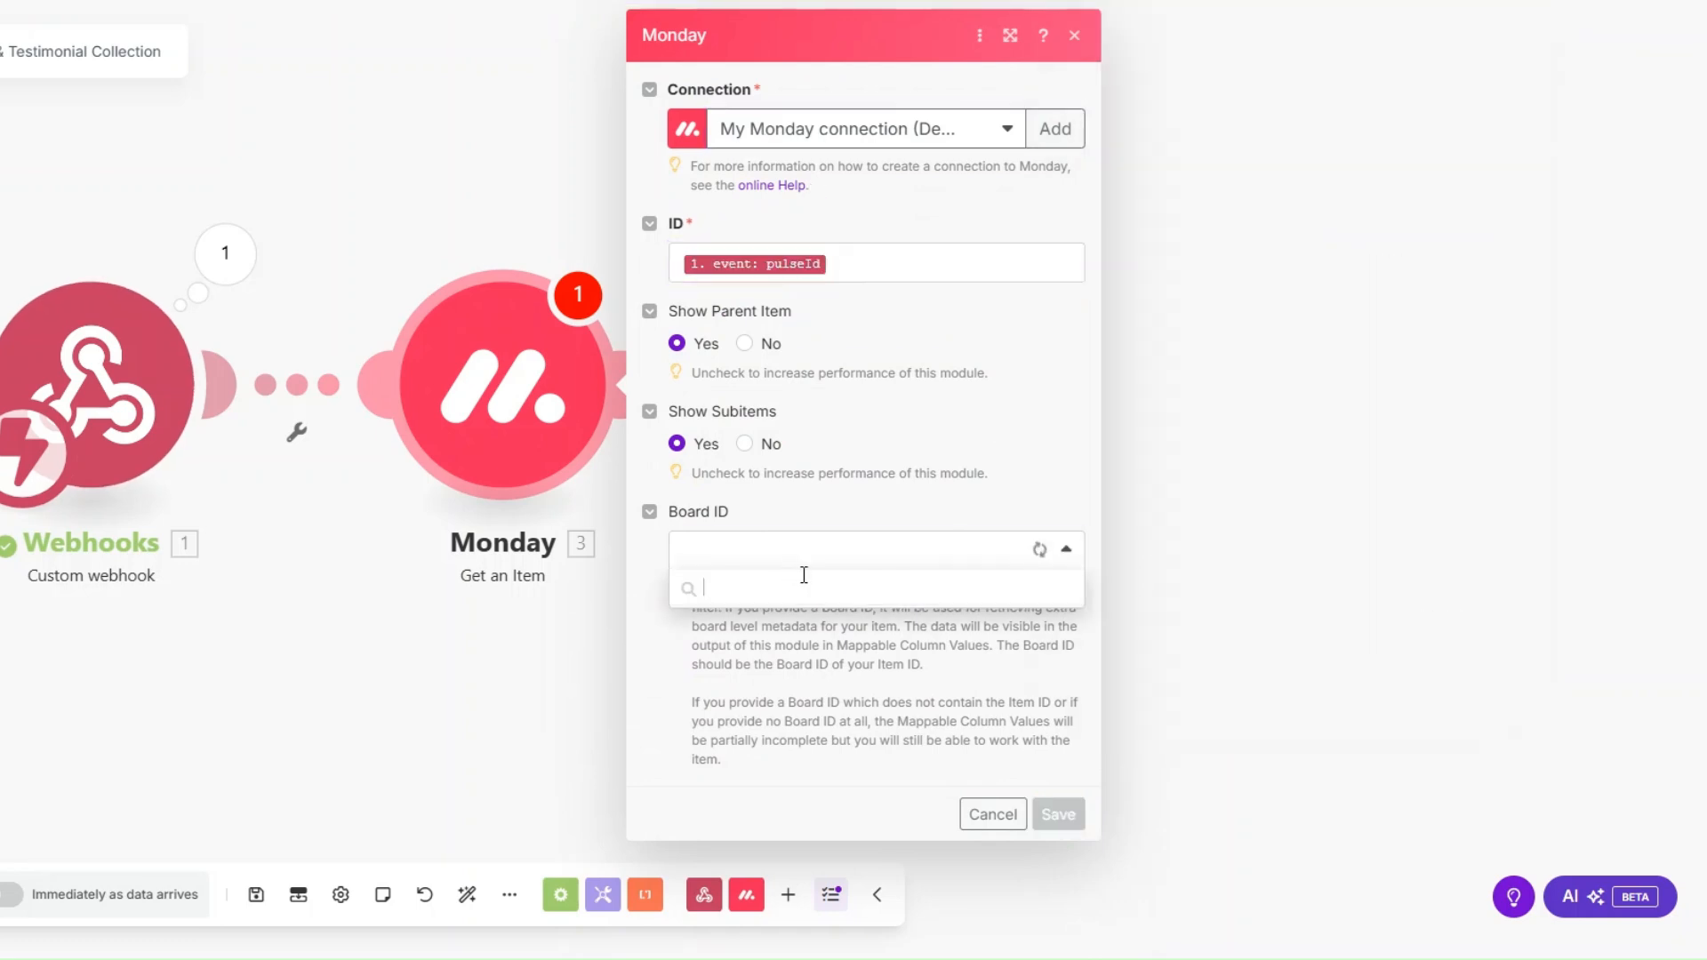
pyautogui.scroll(-5, 792, 697)
pyautogui.click(824, 779)
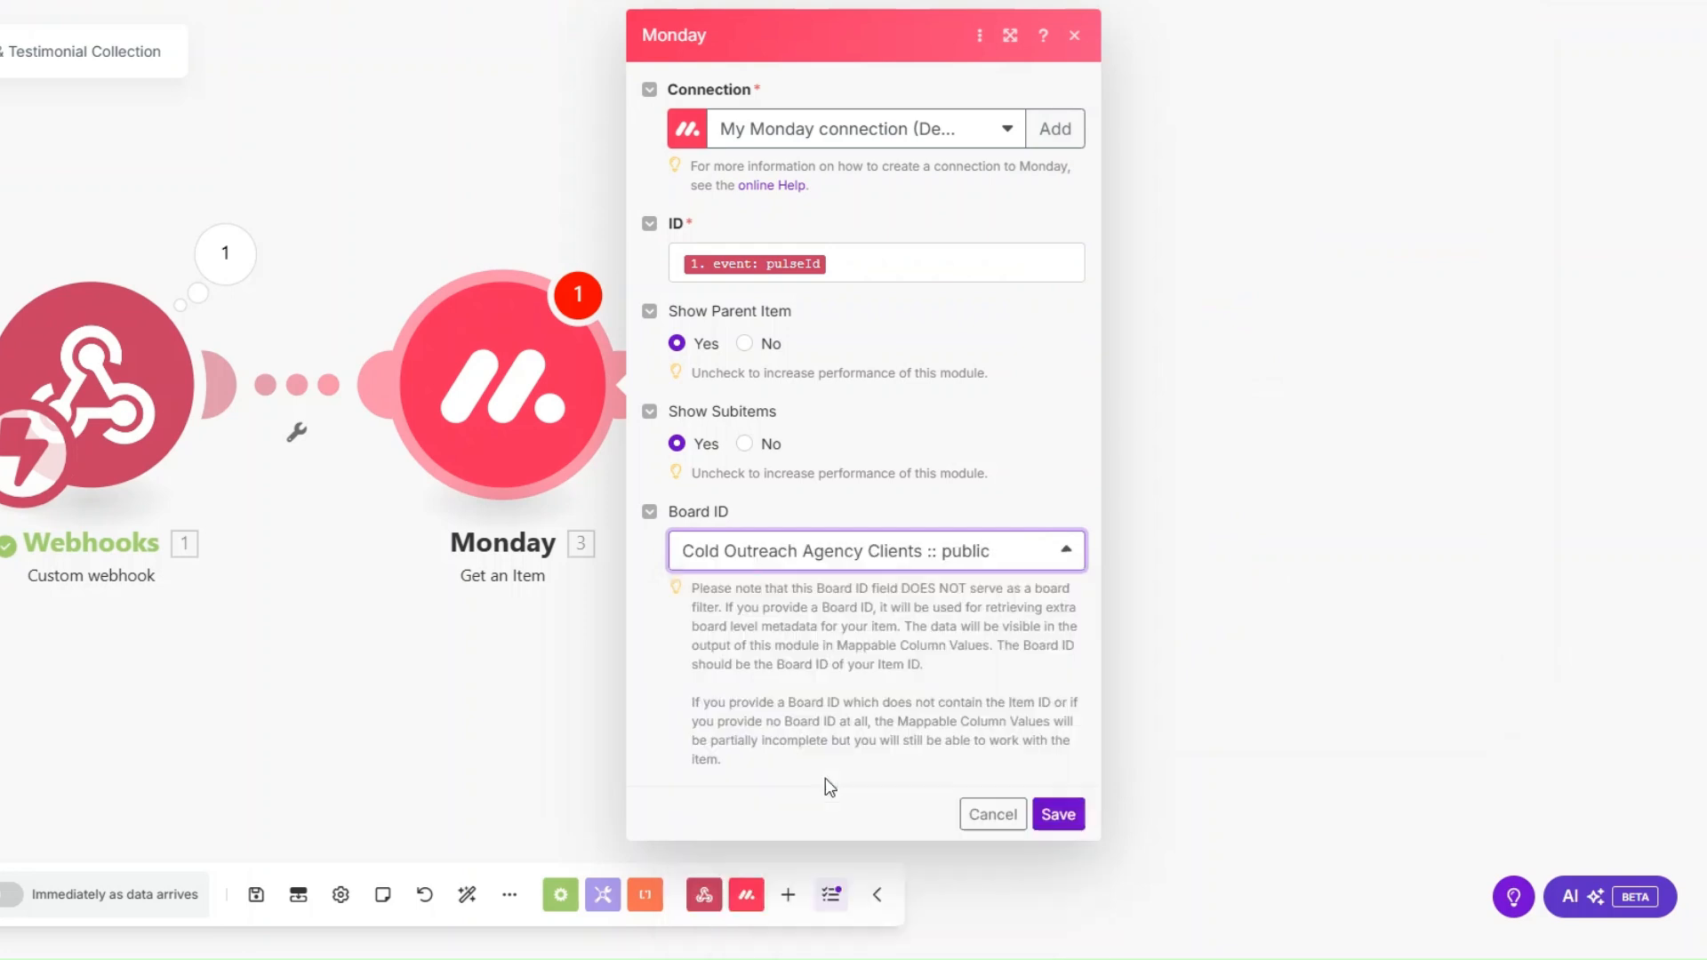
pyautogui.click(1058, 815)
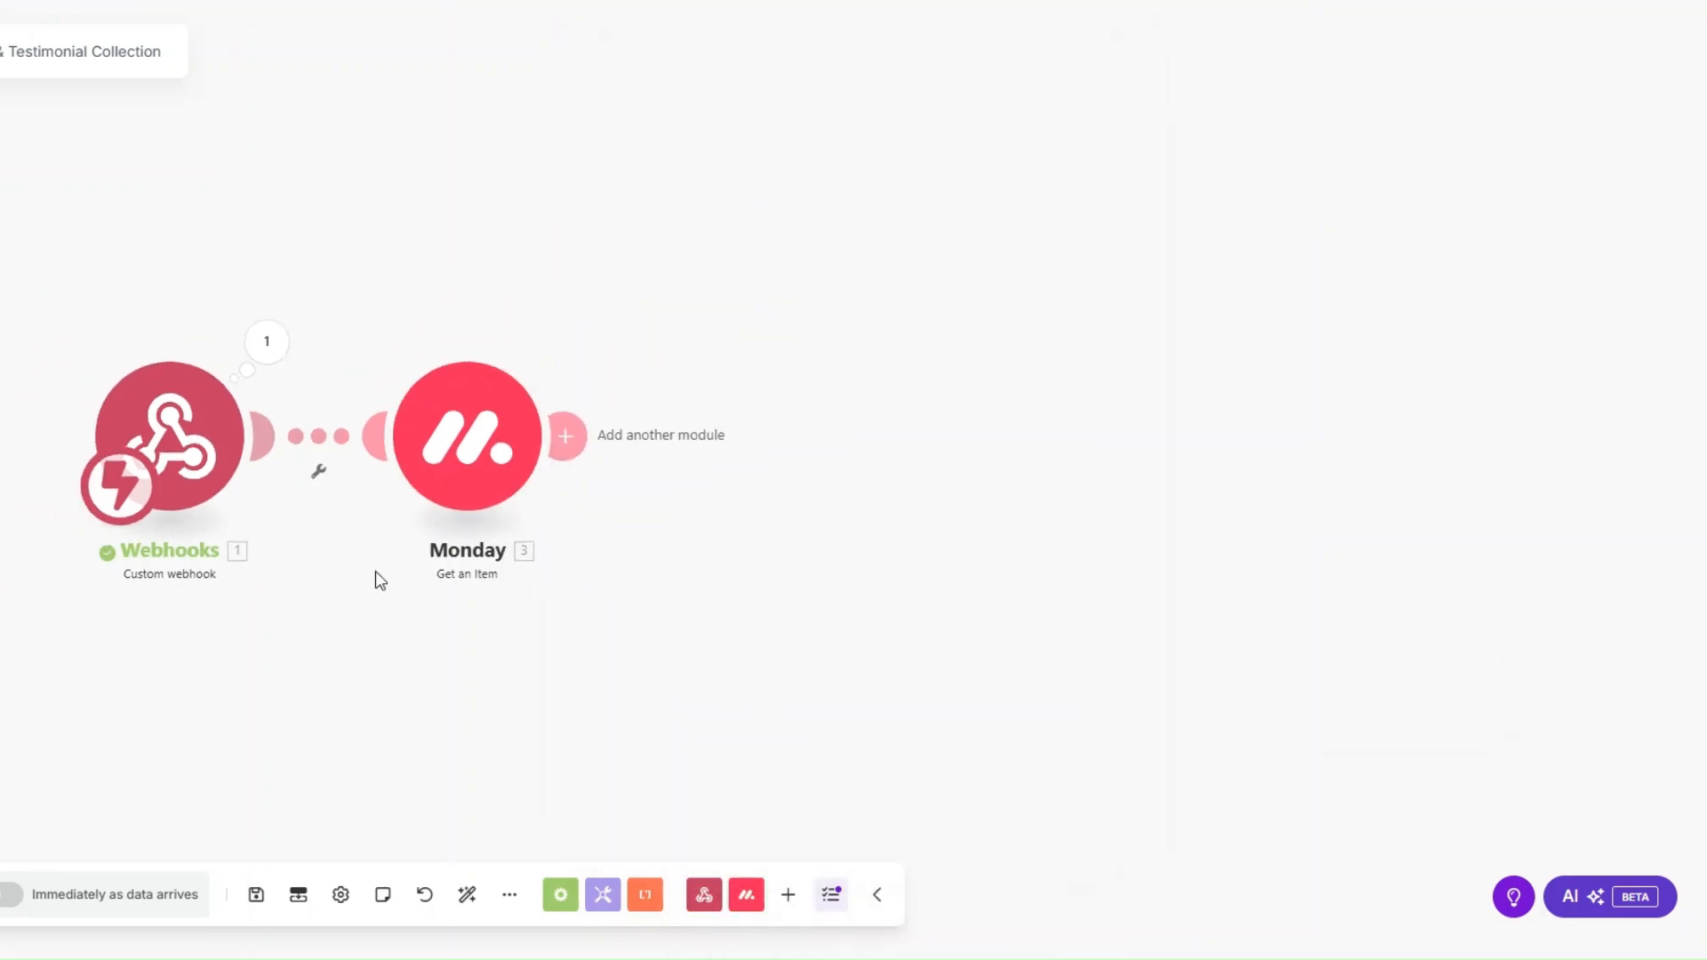
# Step: Run only the Monday module with the pulseId copied from the webhook event, and inspect the returned item data
pyautogui.rightClick(404, 450)
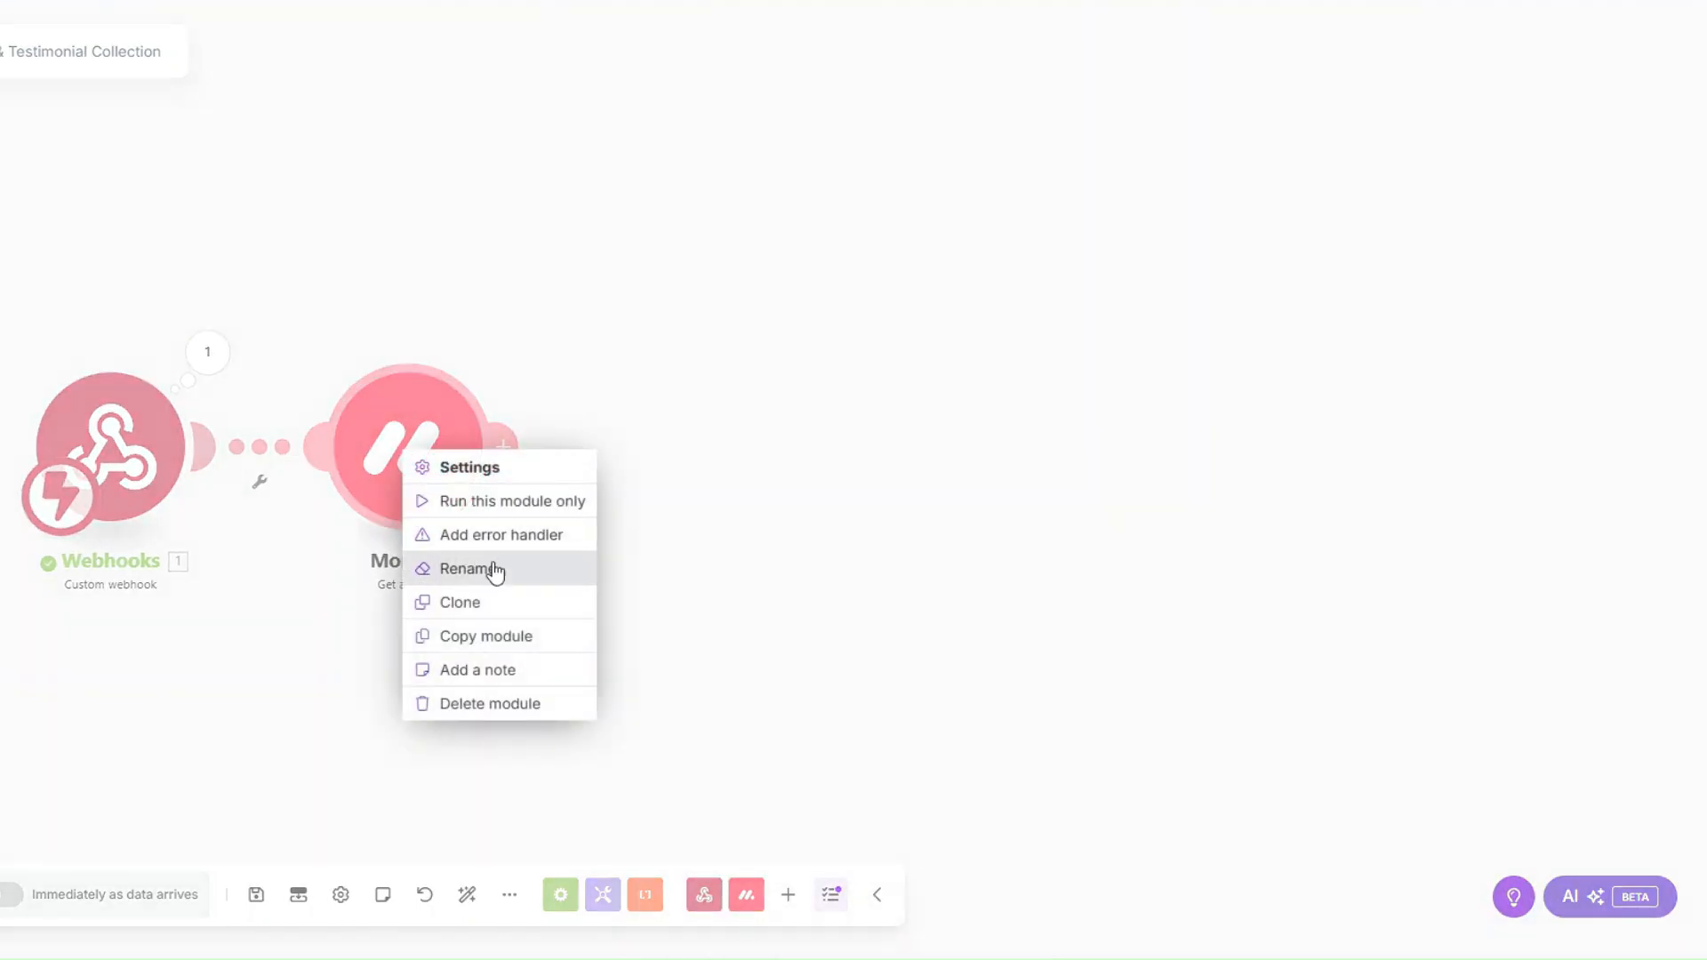
pyautogui.click(503, 503)
pyautogui.click(667, 562)
pyautogui.hotkey('ctrl', 'v')
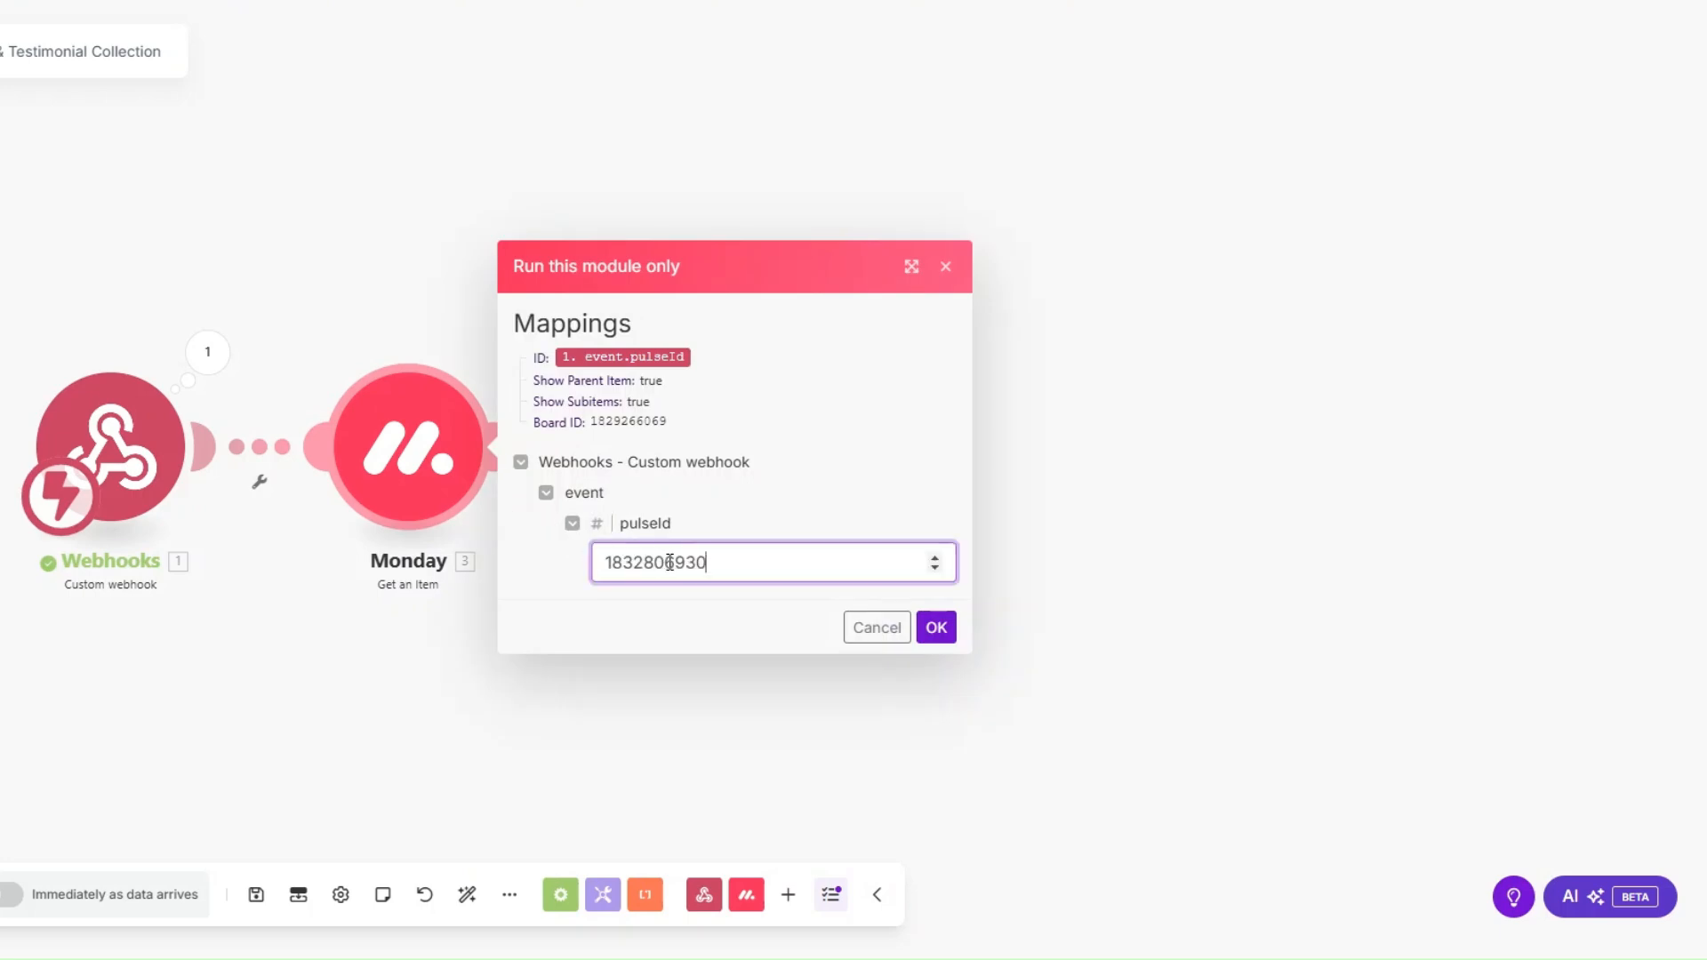
pyautogui.click(941, 632)
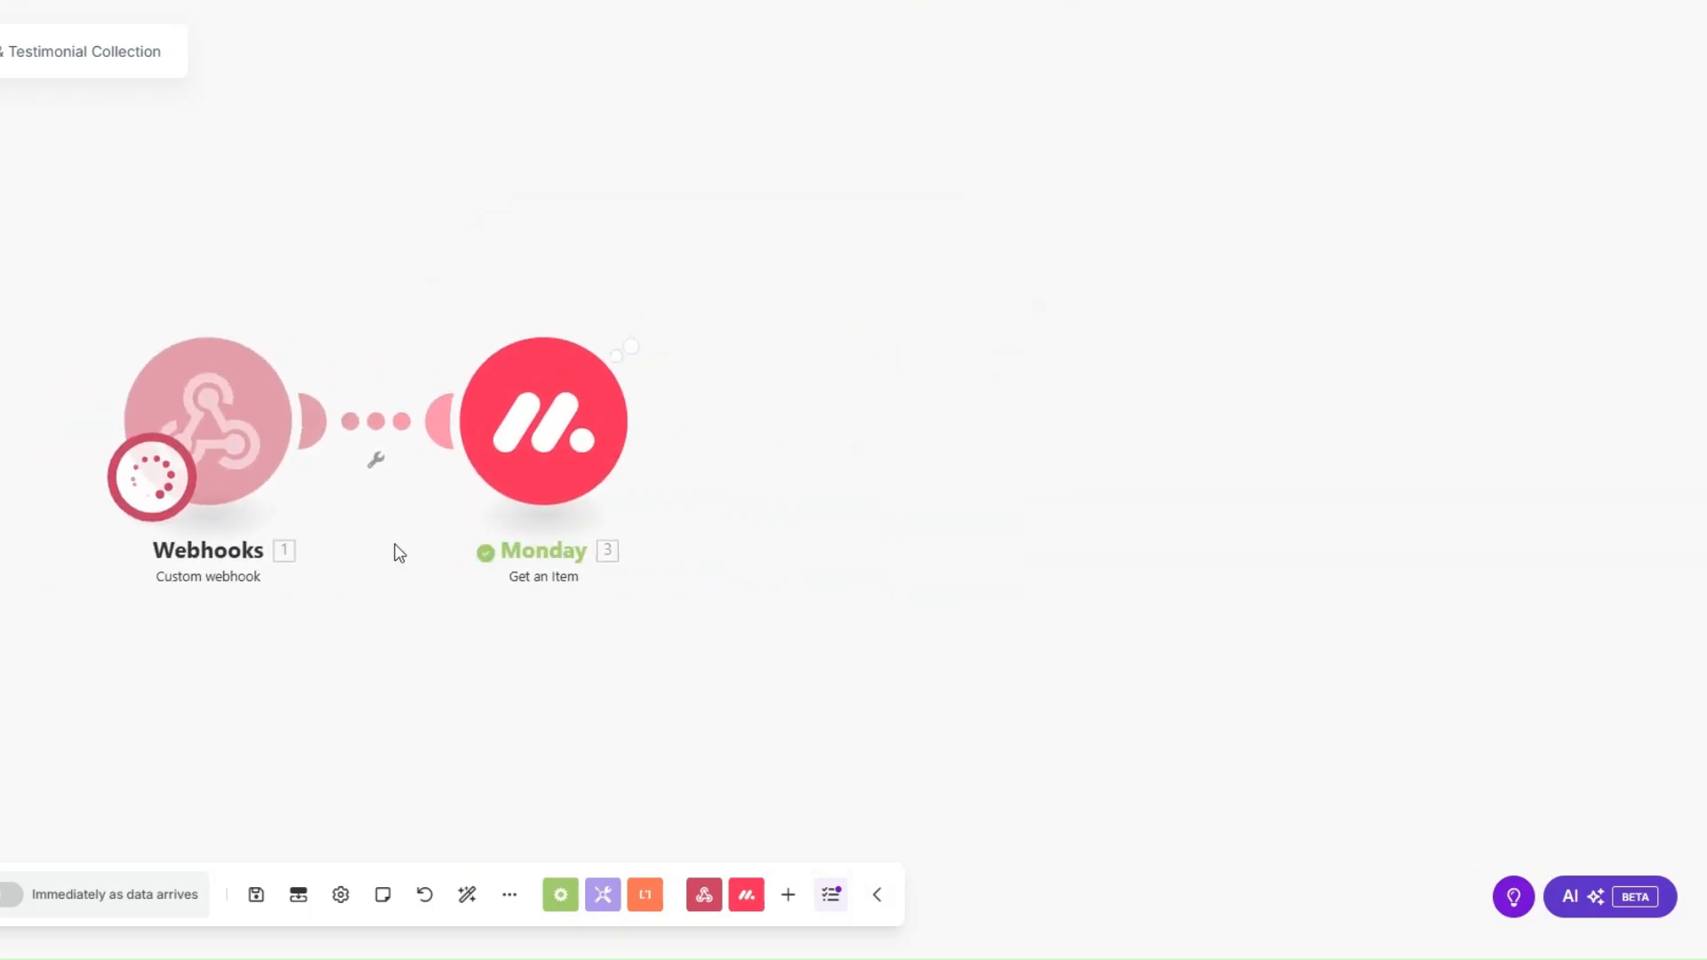
pyautogui.click(773, 642)
pyautogui.scroll(-1, 812, 675)
pyautogui.click(814, 716)
pyautogui.scroll(-1, 857, 673)
pyautogui.moveTo(543, 453); pyautogui.dragTo(378, 504)
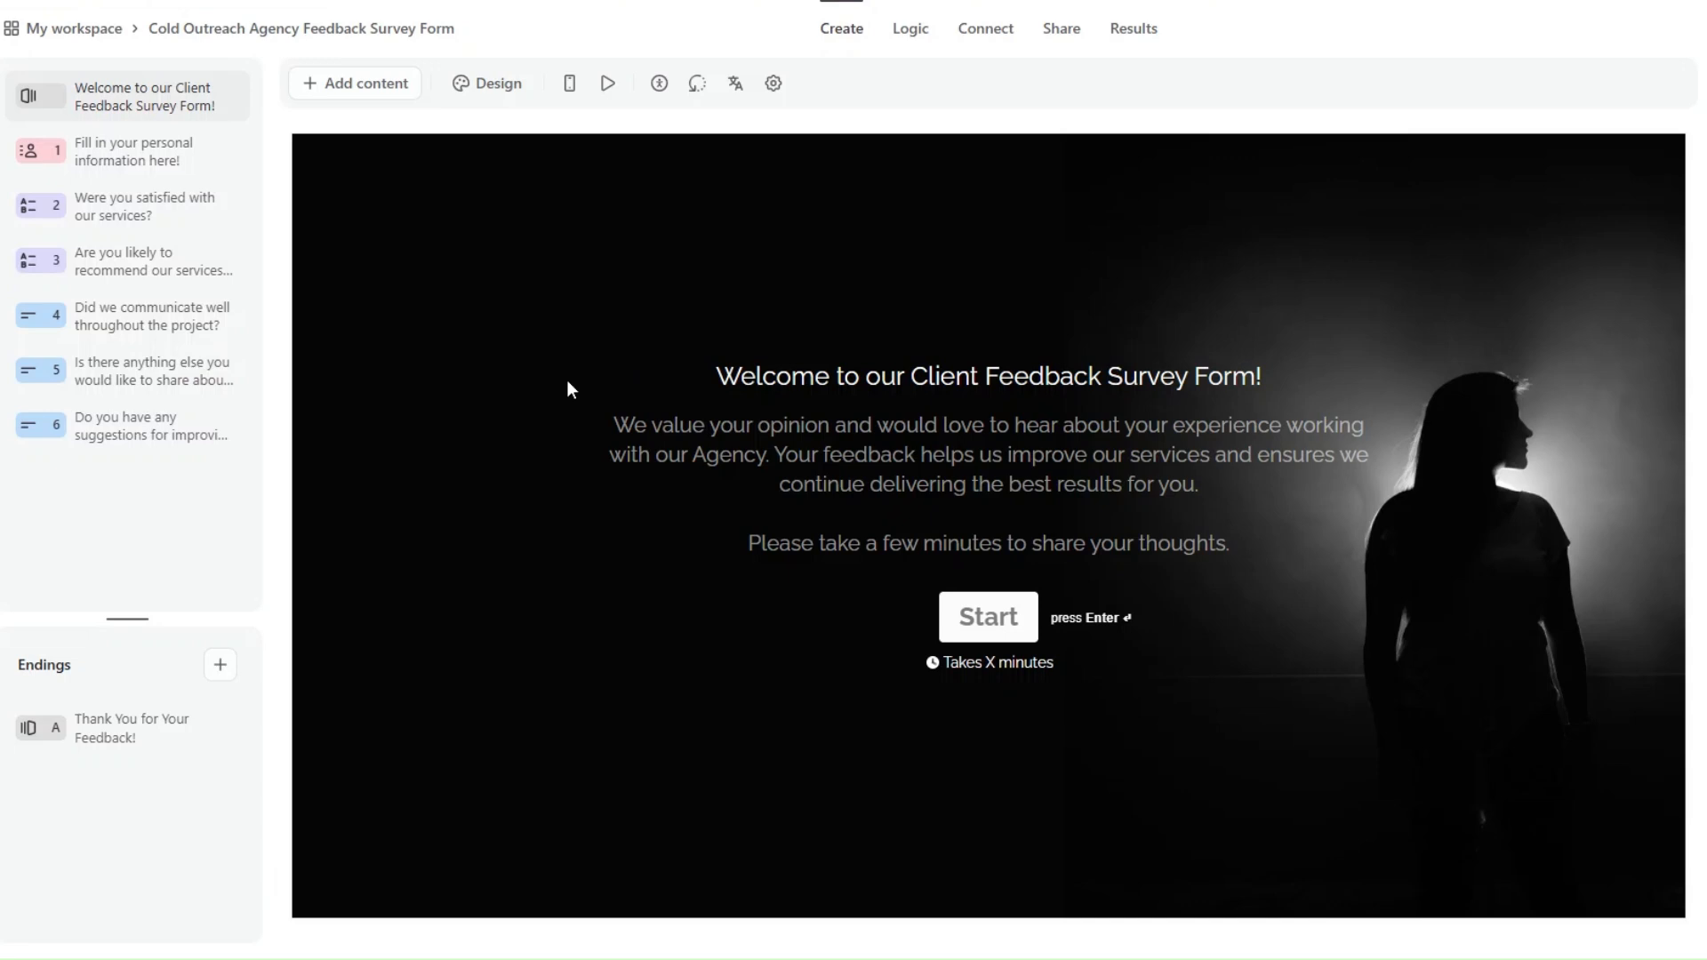
# Step: In Typeform, review the personal information, satisfaction, communication, experience and suggestion questions of the Cold Outreach Agency Feedback Survey Form
pyautogui.click(178, 162)
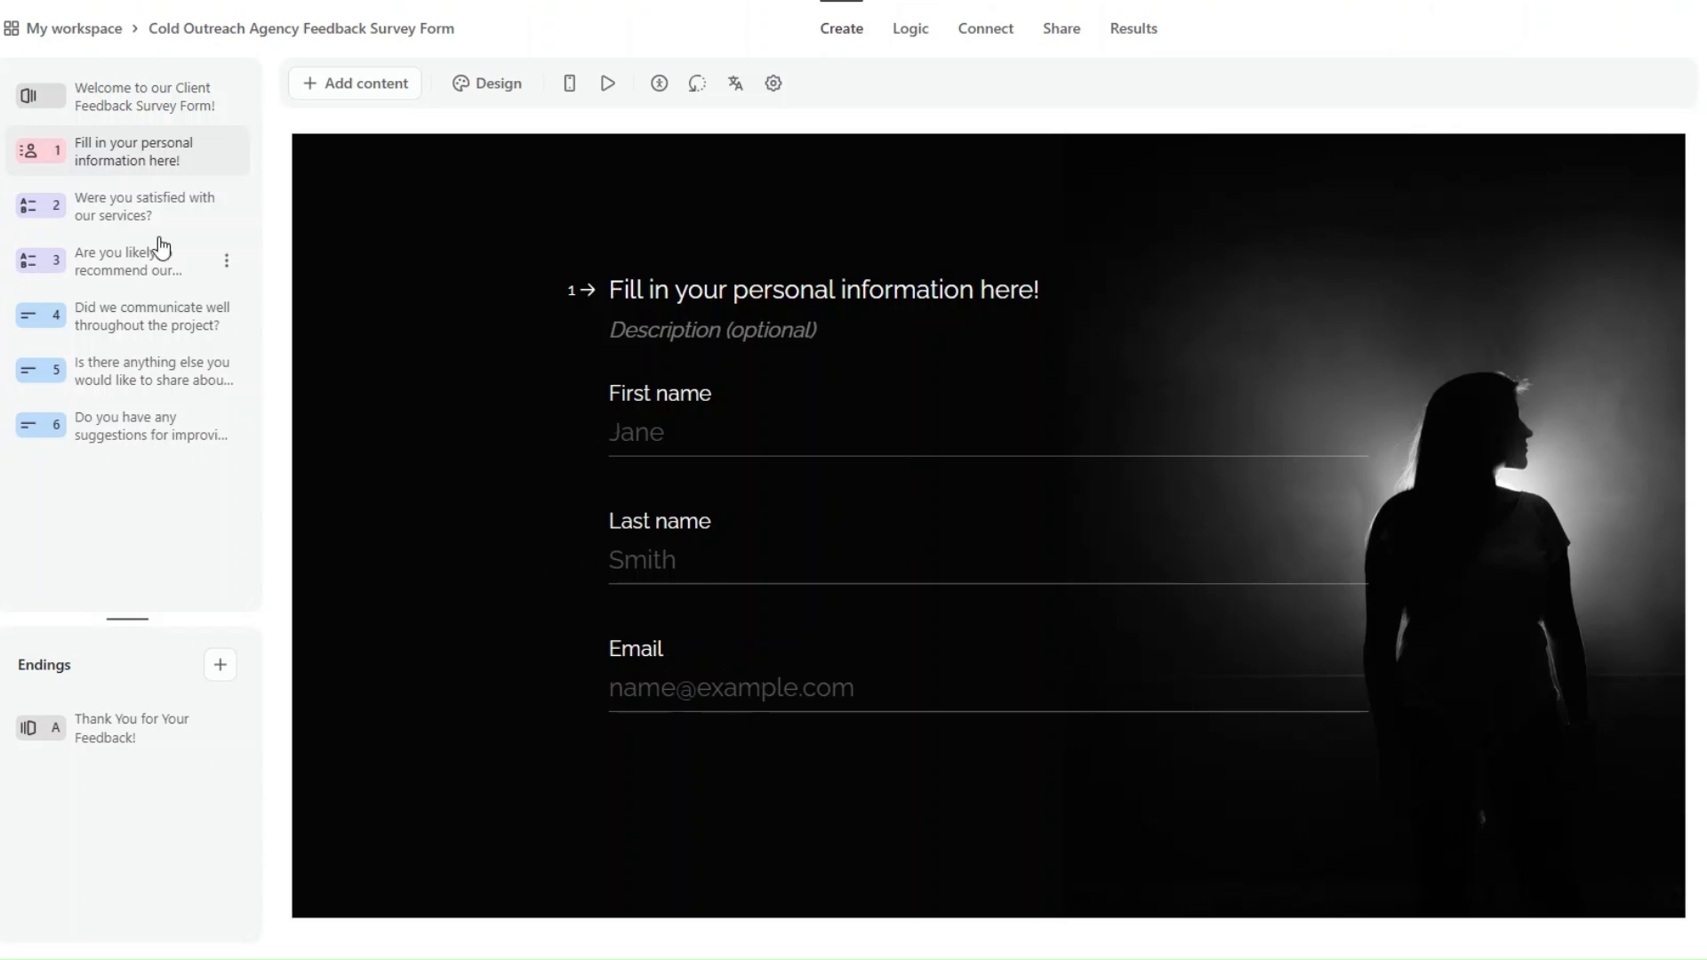
pyautogui.click(186, 218)
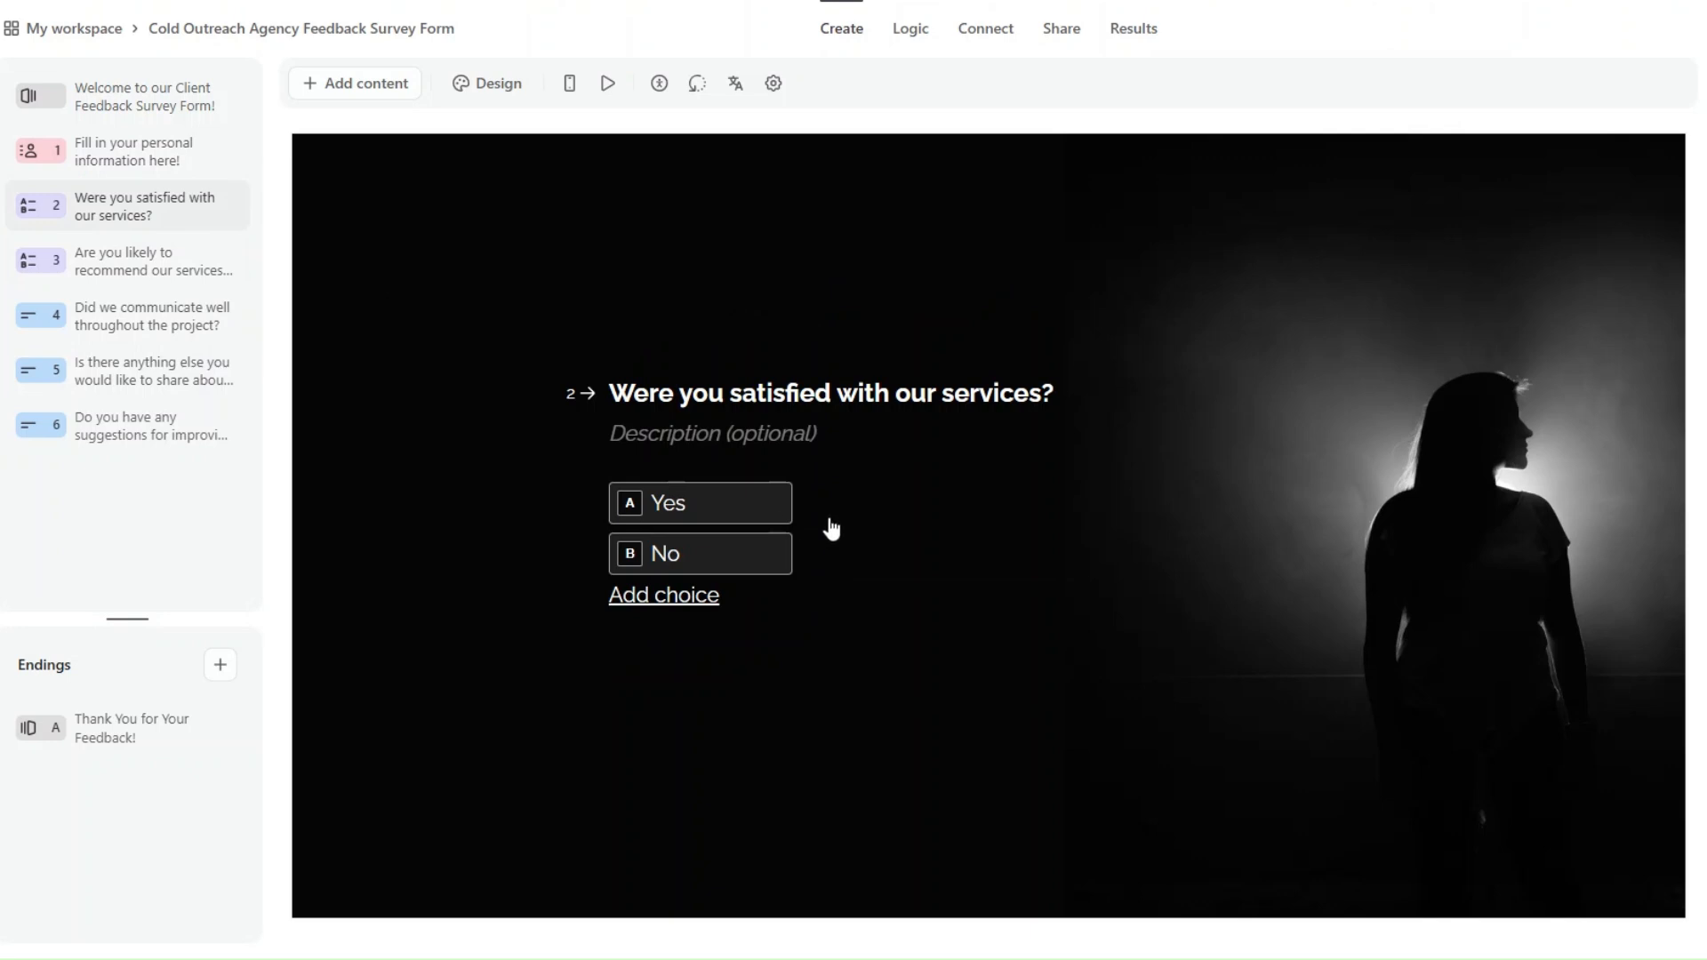
pyautogui.click(246, 283)
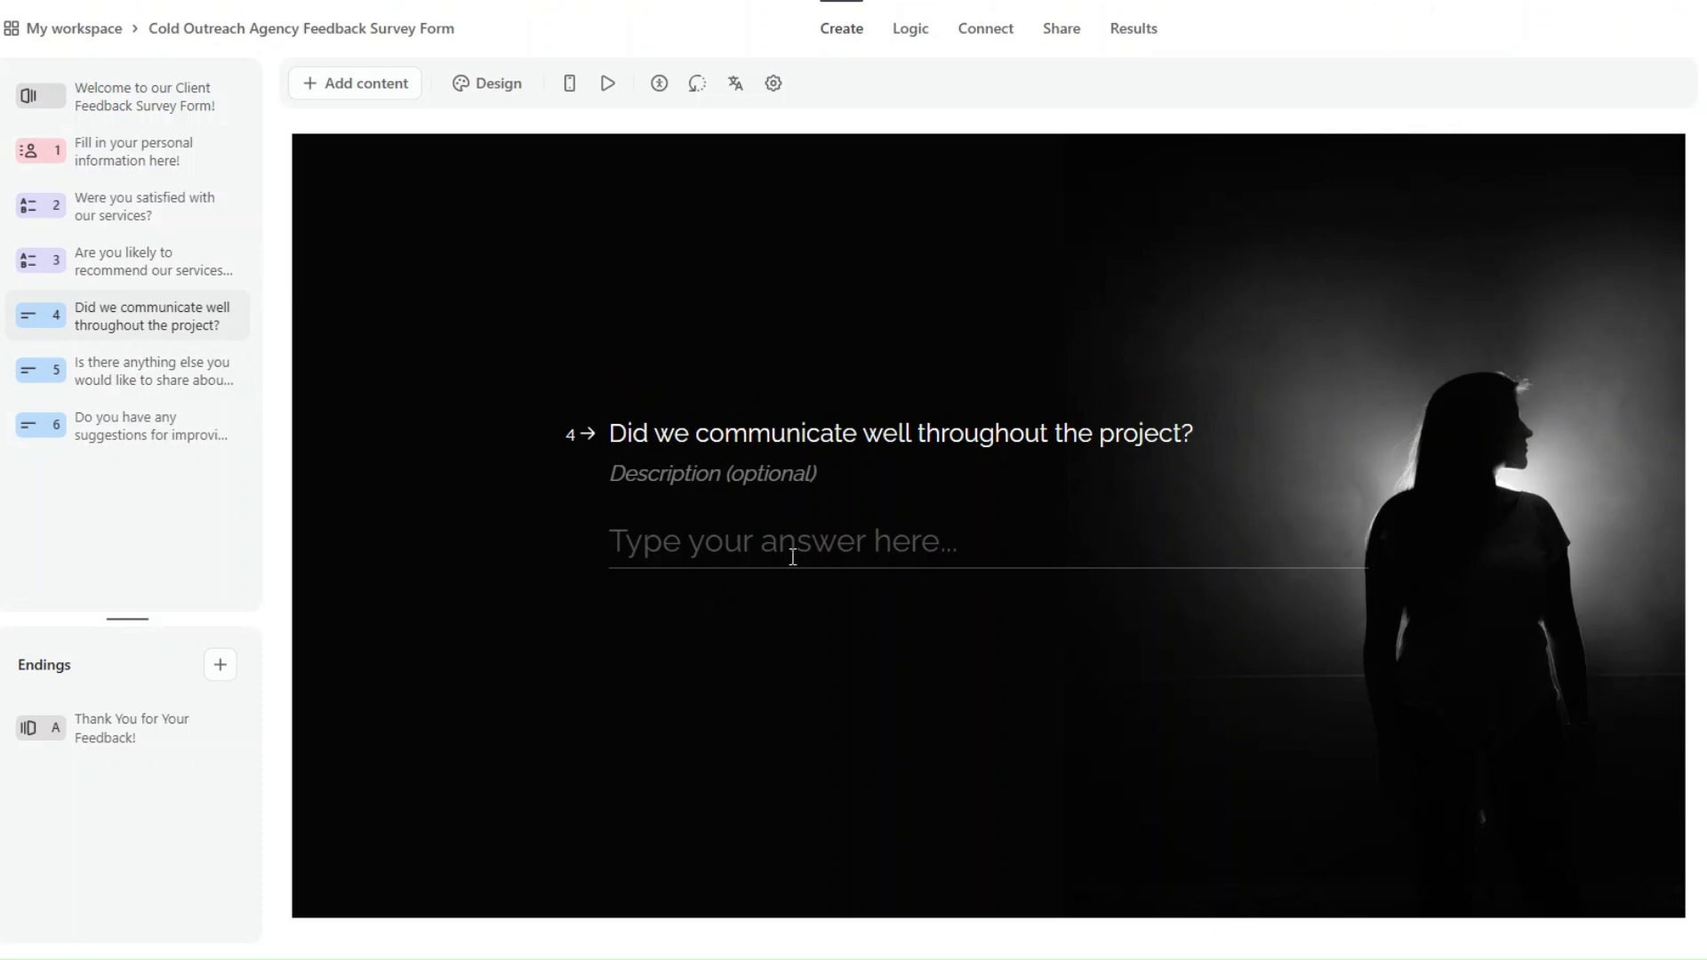
pyautogui.click(191, 380)
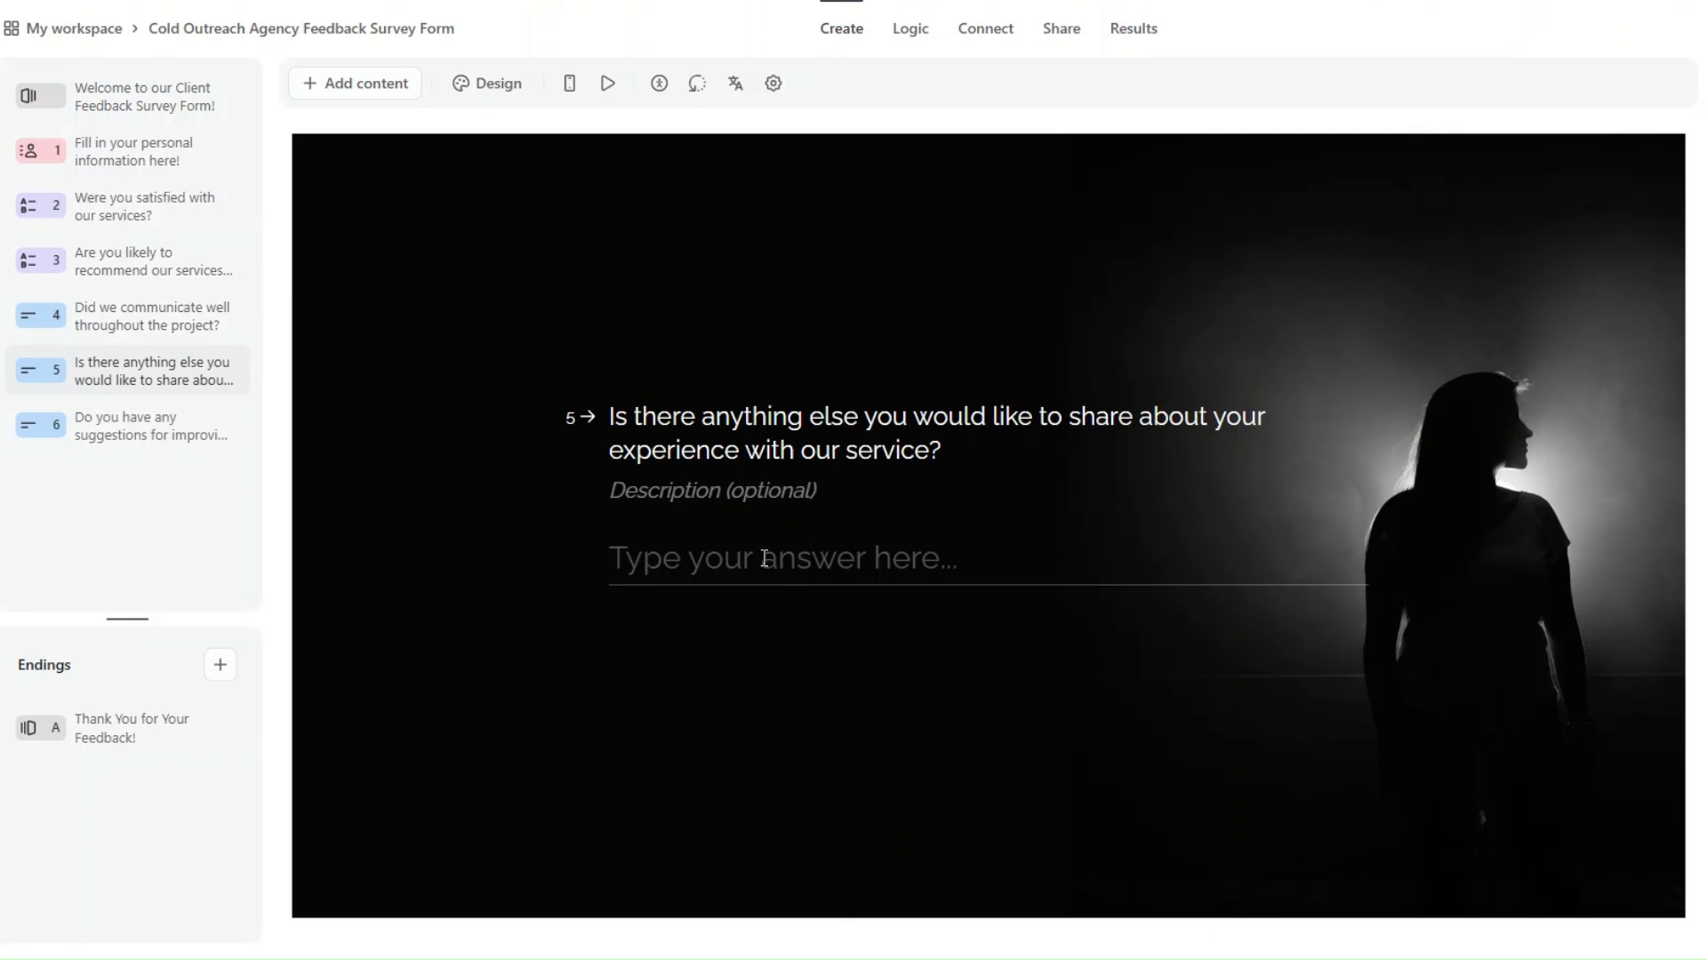
pyautogui.click(208, 445)
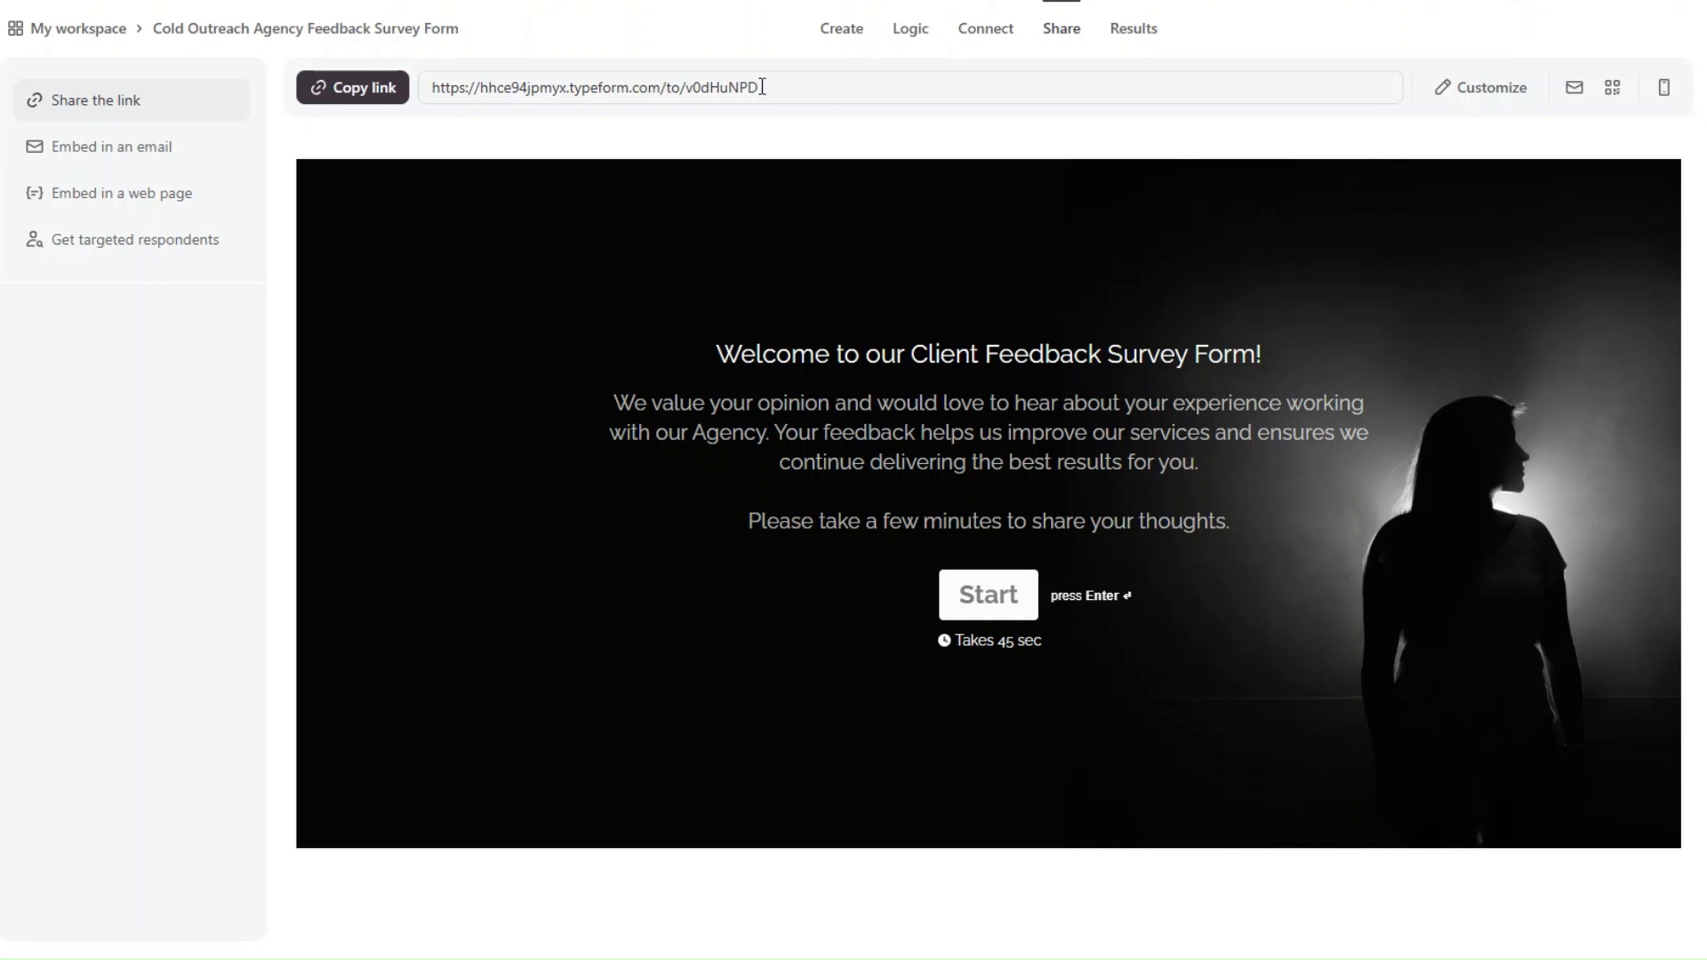
# Step: Copy form ID v0dHuNPD from the survey's share link and save it in a new Typeform Get a Form module after Monday in Make
pyautogui.click(762, 86)
pyautogui.moveTo(685, 86); pyautogui.dragTo(796, 91)
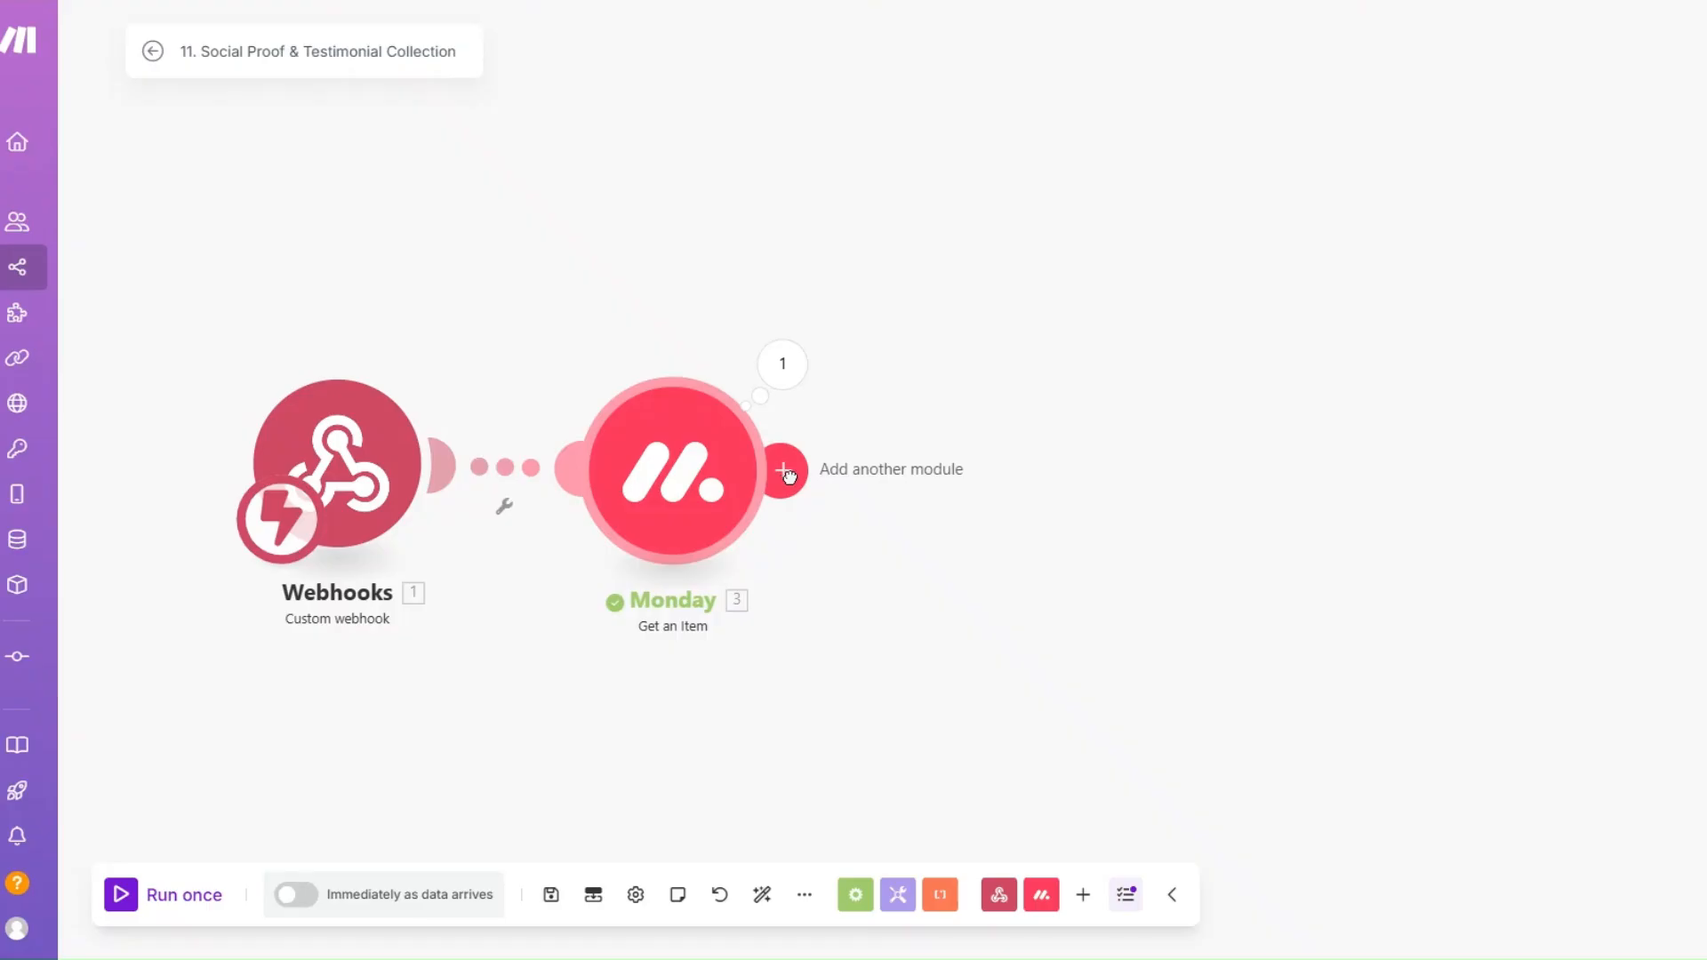
pyautogui.click(787, 476)
pyautogui.scroll(-6, 1112, 503)
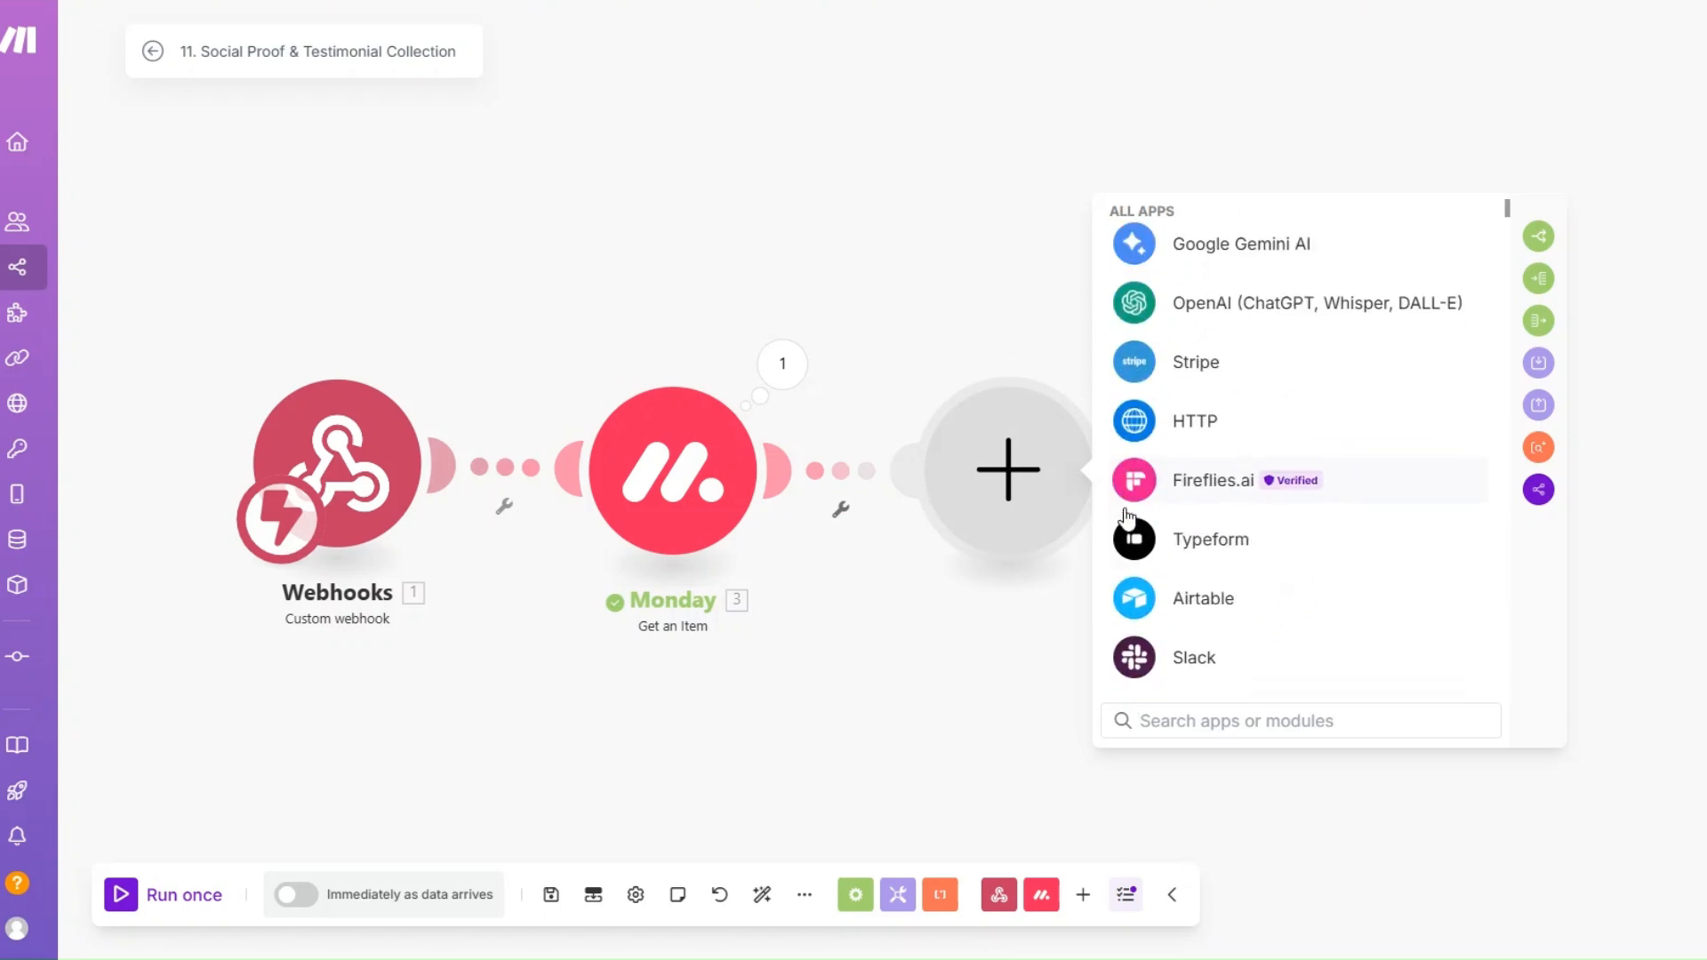
pyautogui.click(1191, 541)
pyautogui.scroll(-1, 1206, 556)
pyautogui.click(1209, 538)
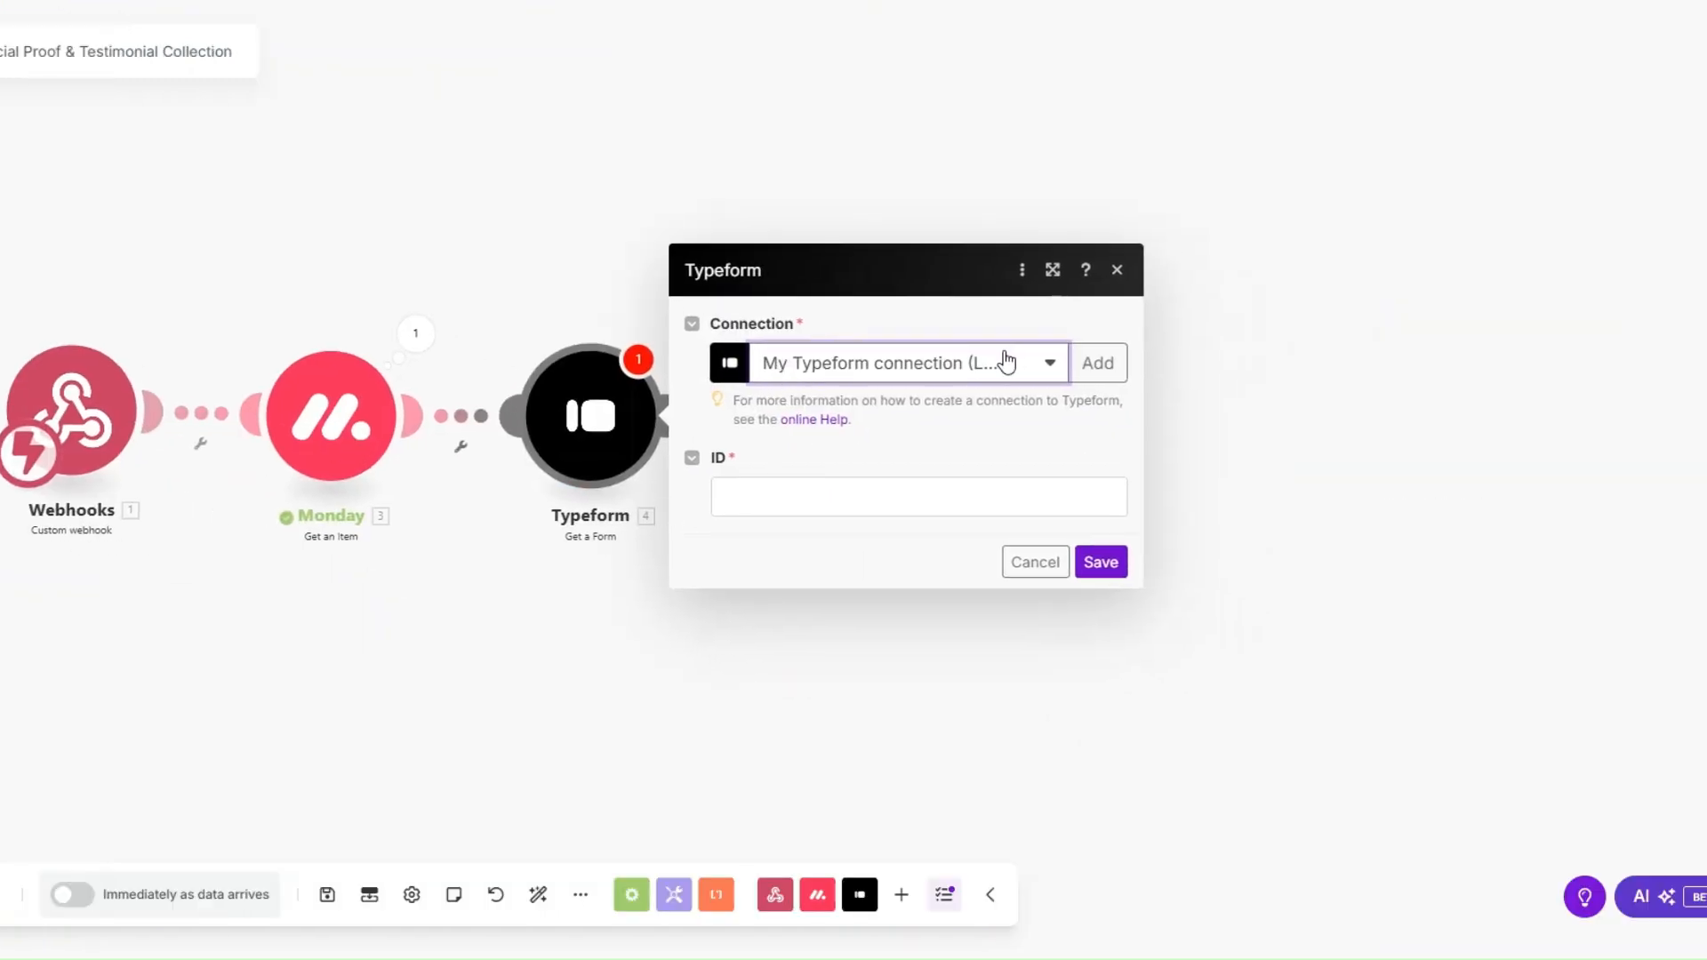
pyautogui.click(772, 502)
pyautogui.hotkey('ctrl', 'v')
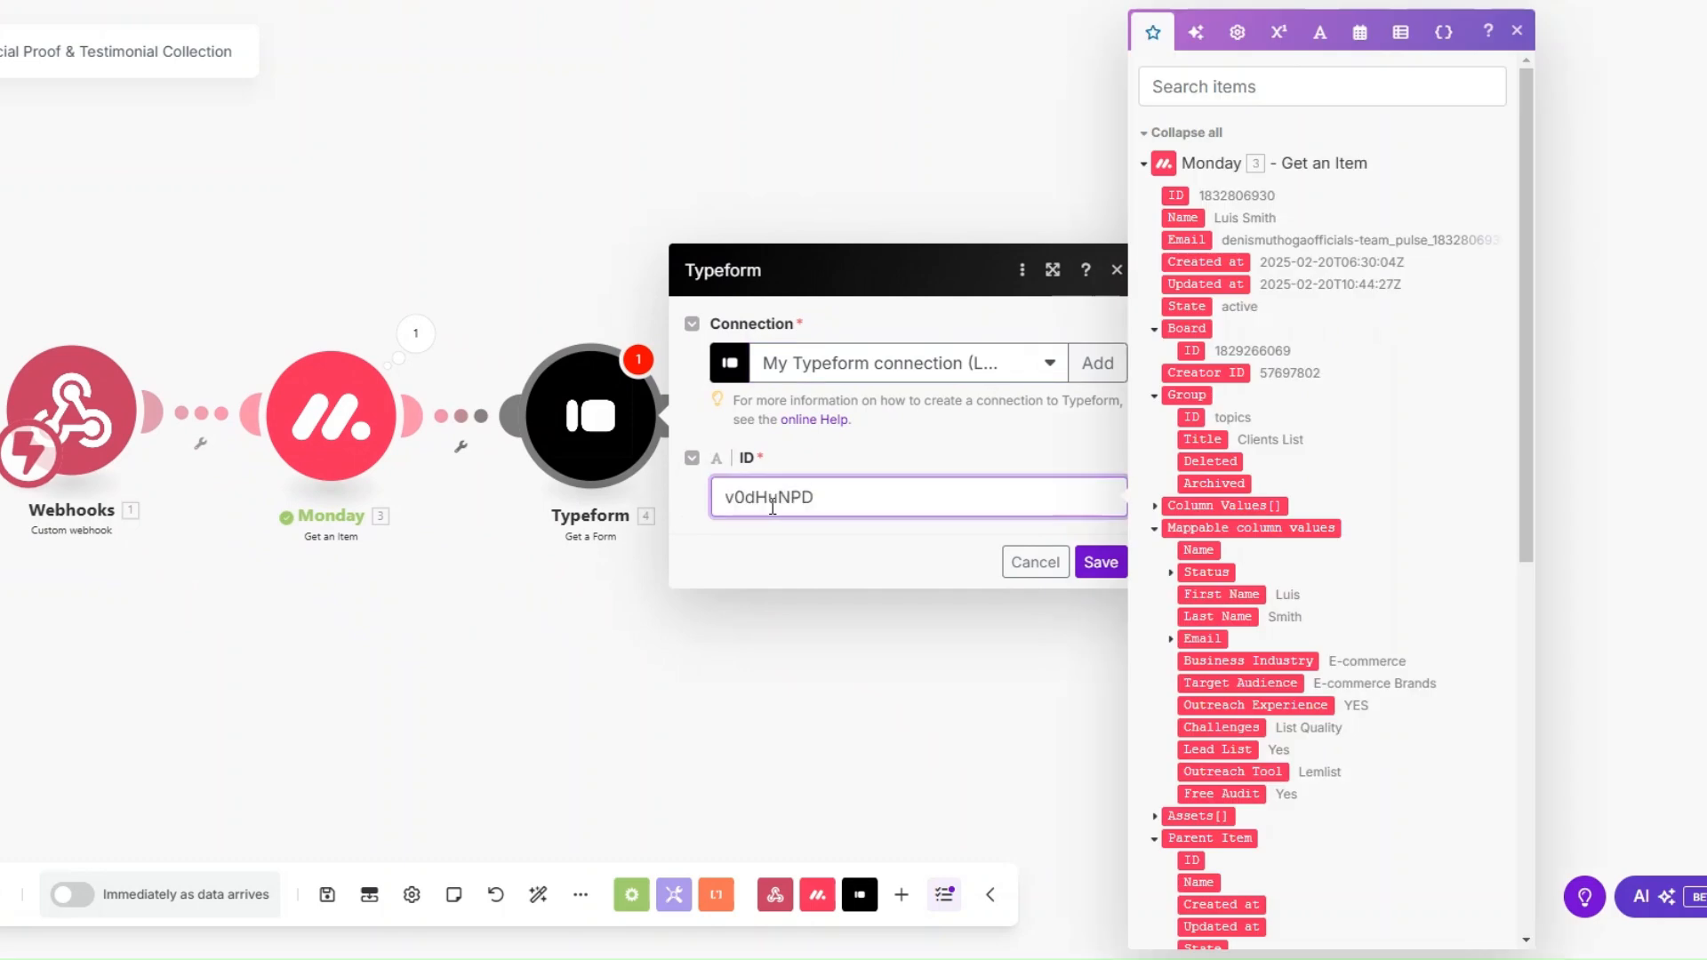
pyautogui.click(1101, 562)
# Step: Run only the Typeform module and inspect the form title and display link in its output
pyautogui.rightClick(601, 436)
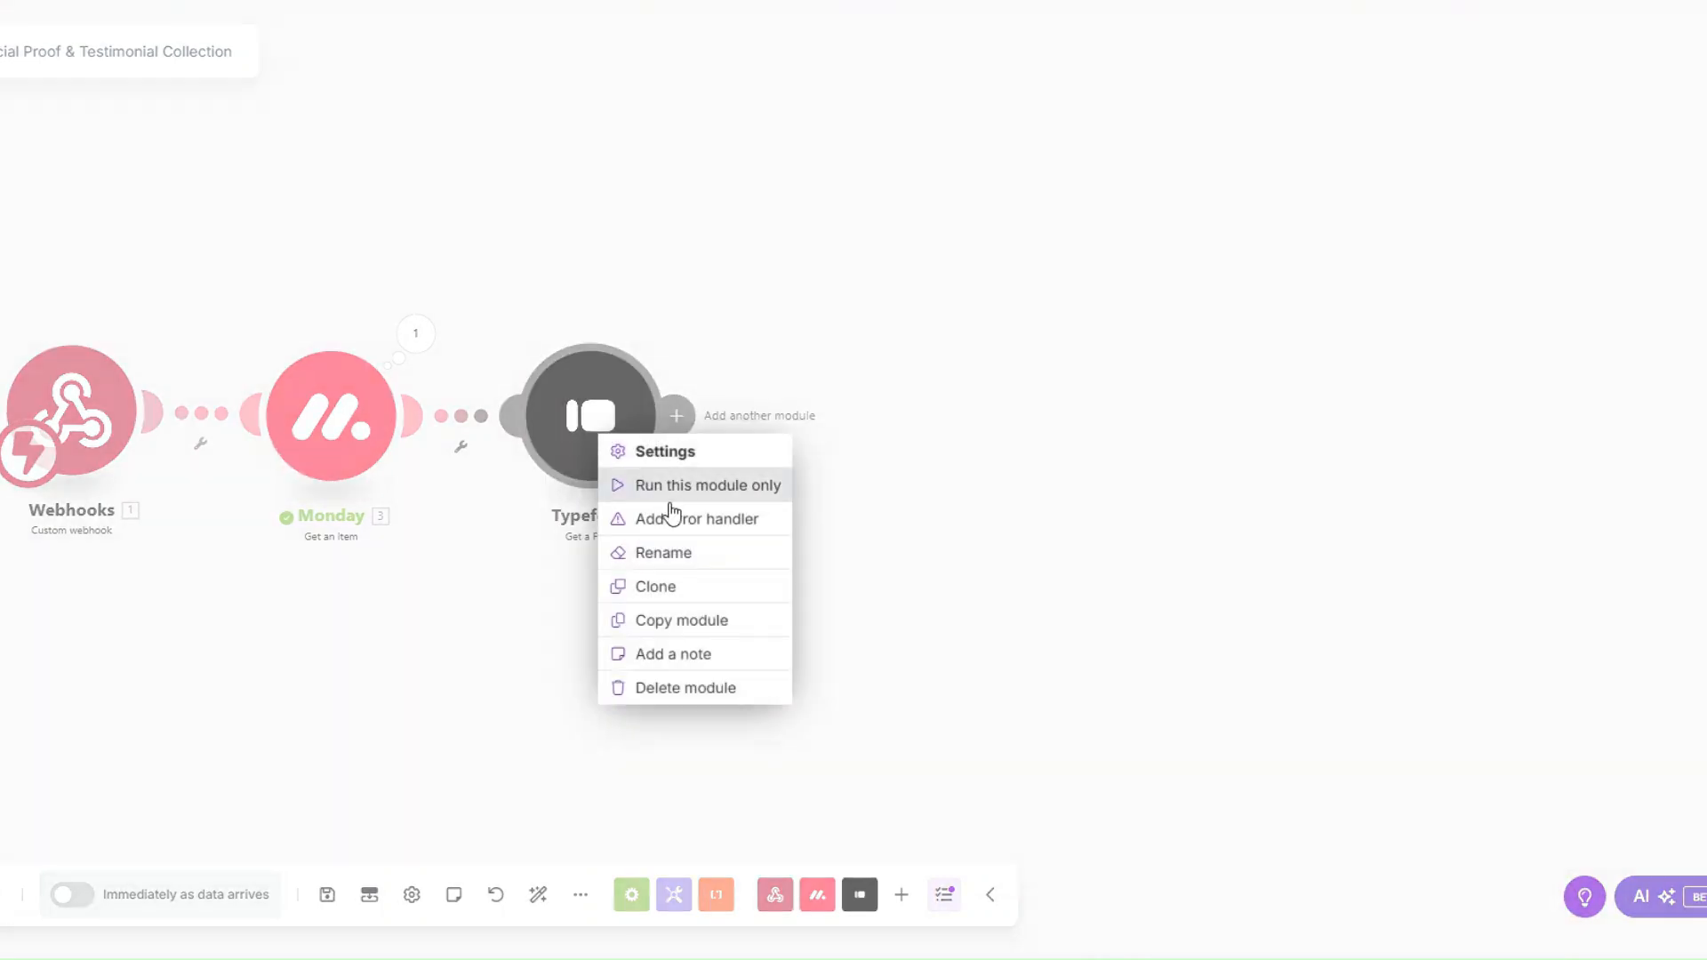
pyautogui.click(660, 488)
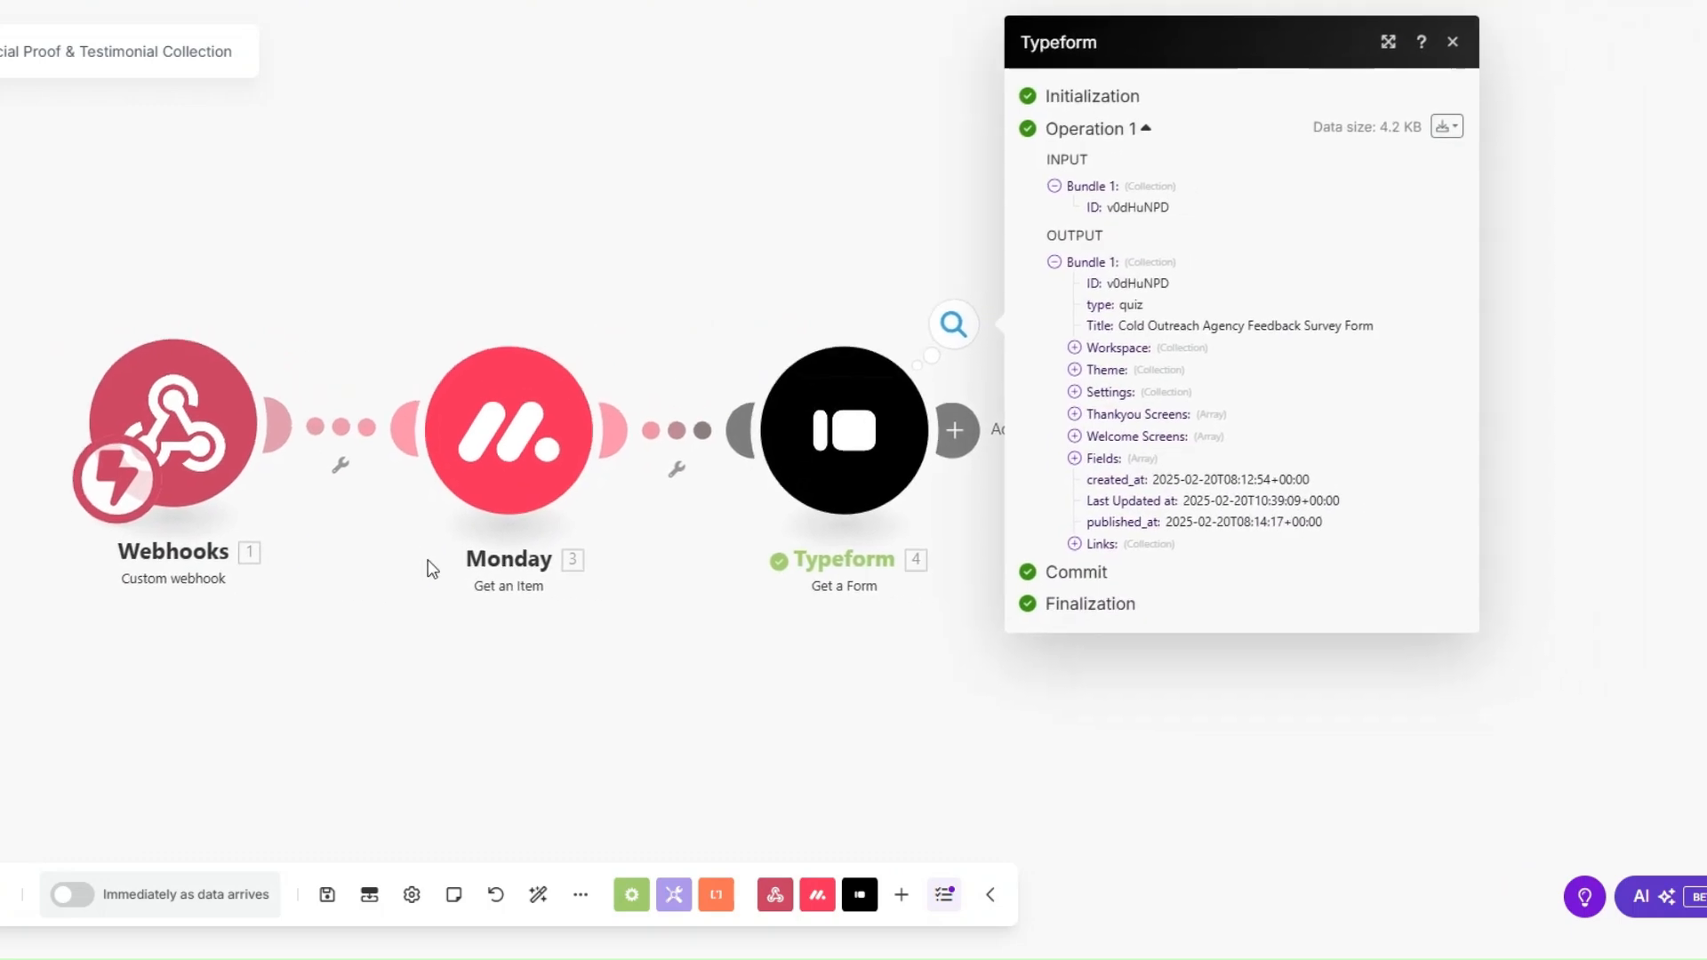
pyautogui.moveTo(1093, 324); pyautogui.dragTo(1341, 325)
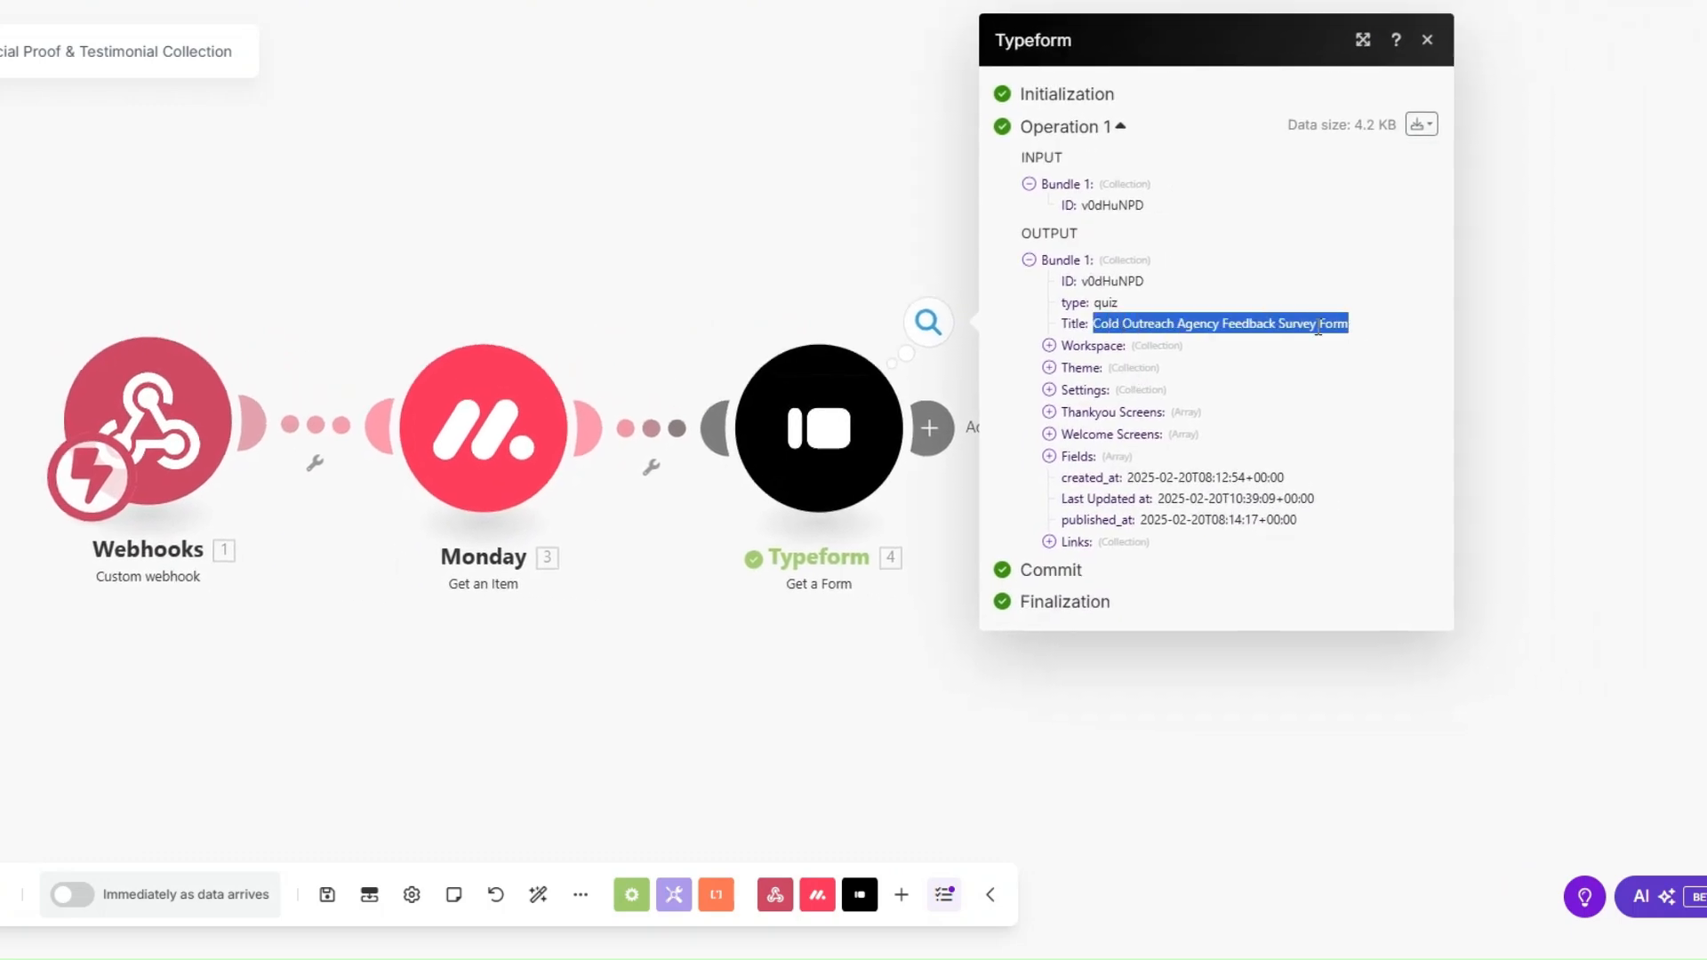
pyautogui.click(1249, 329)
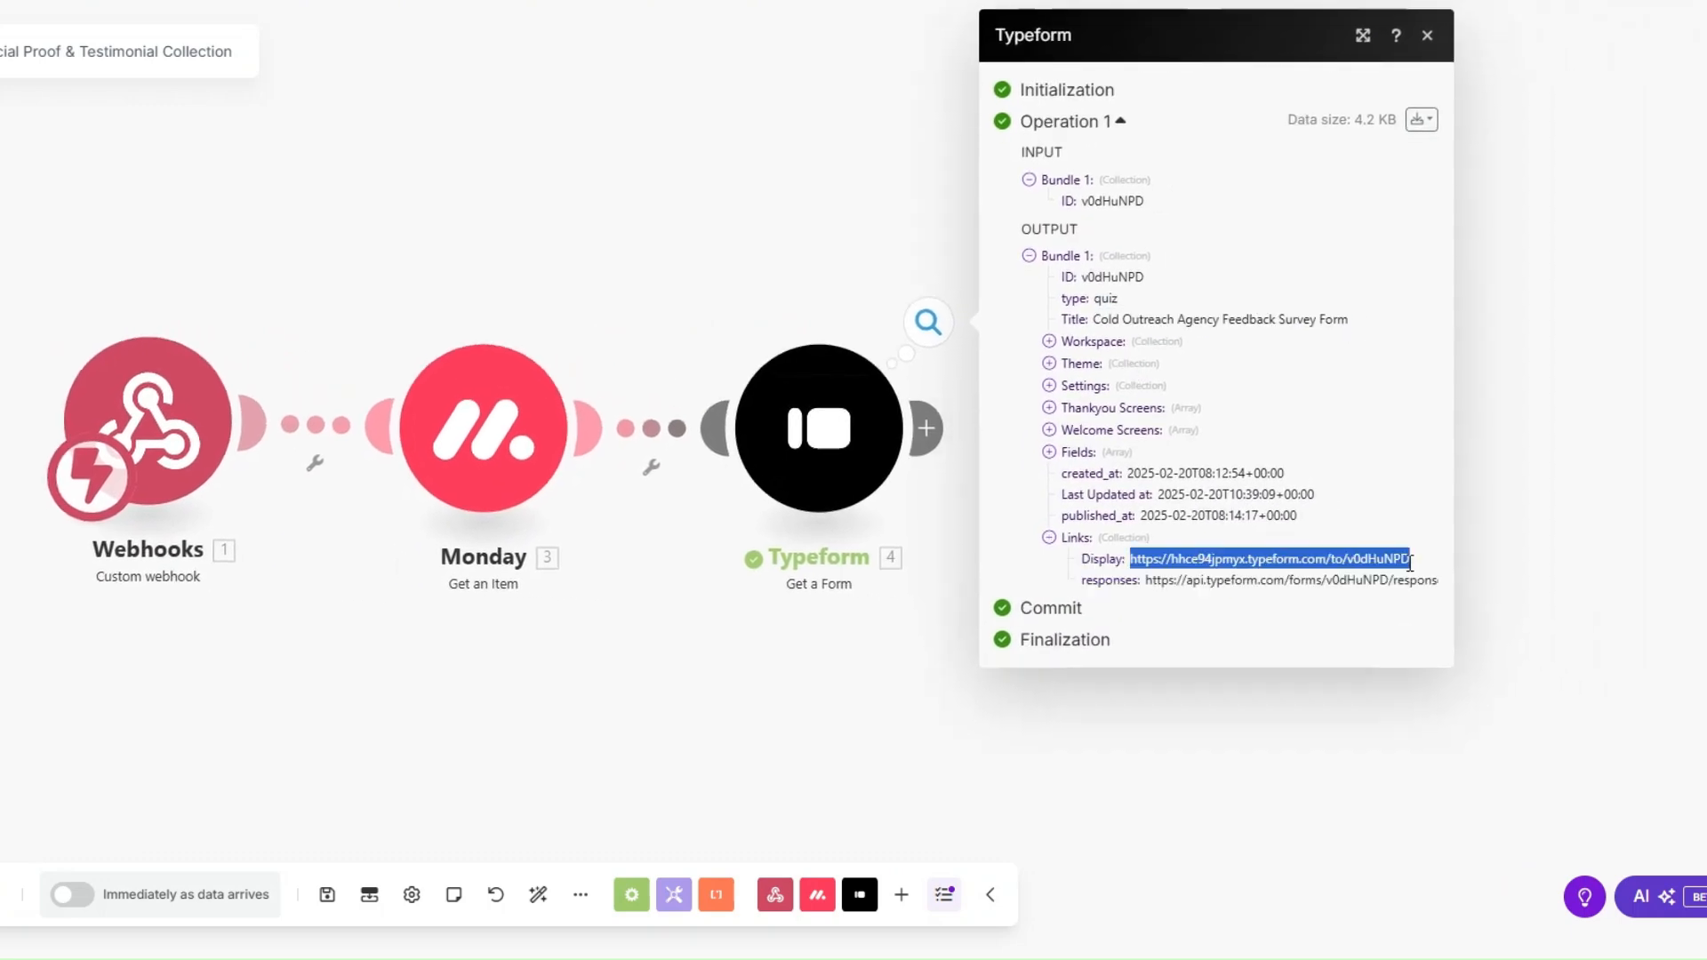
pyautogui.click(1410, 561)
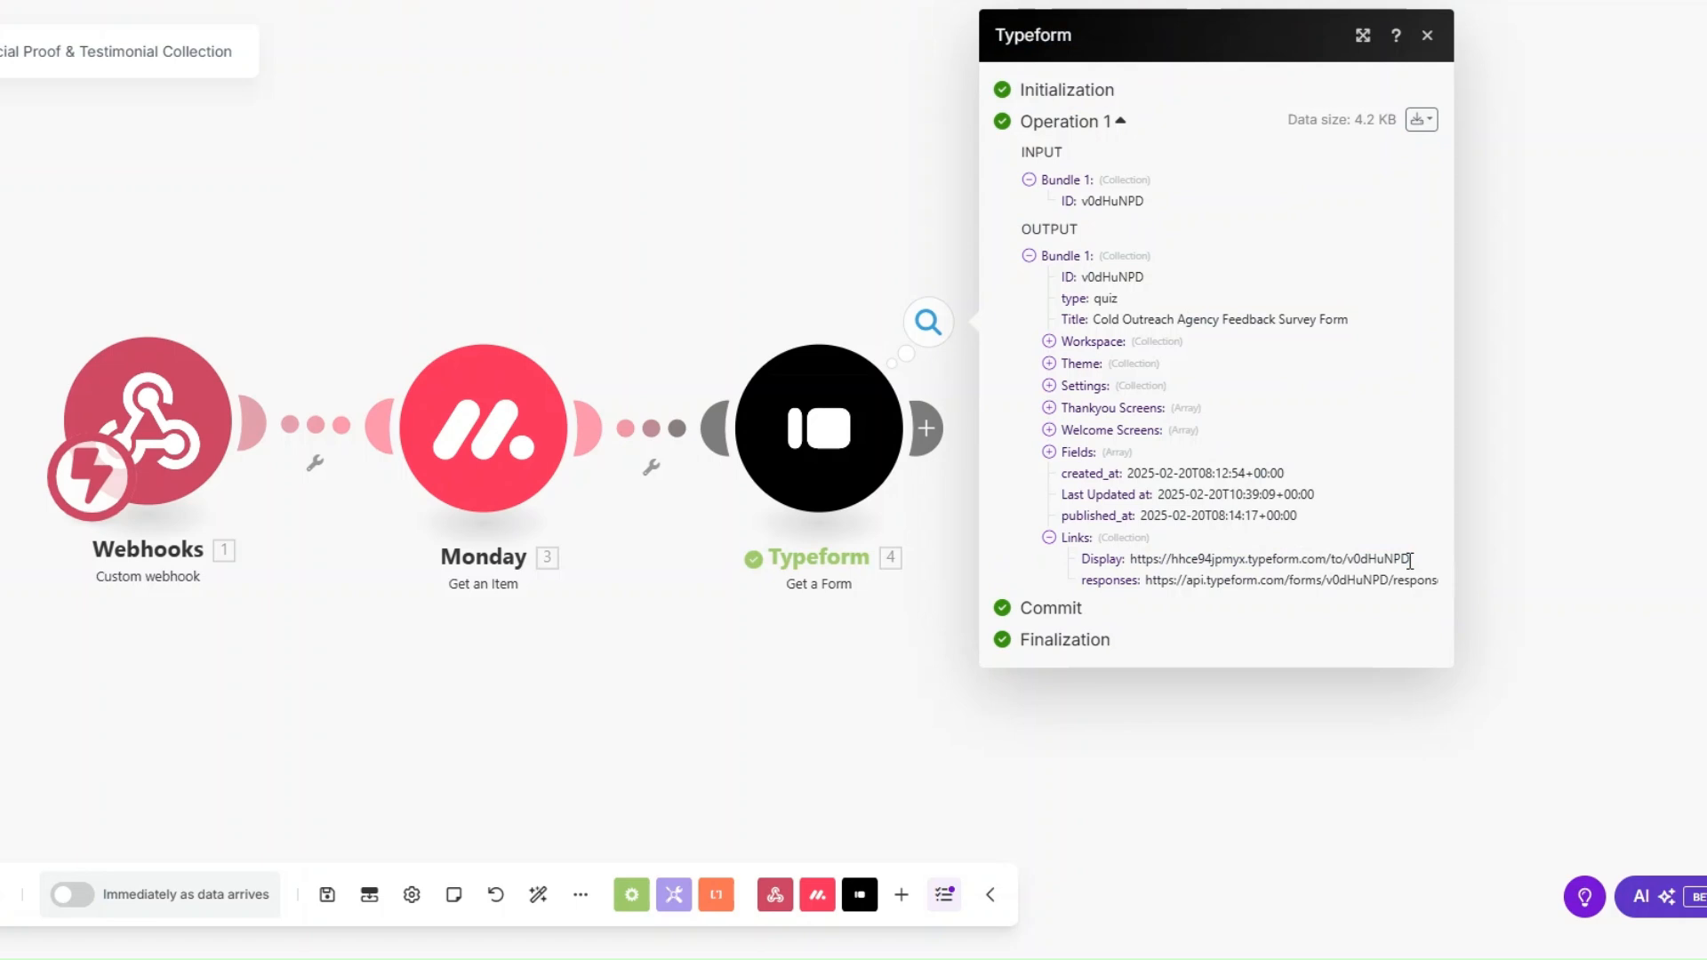
pyautogui.moveTo(1343, 561); pyautogui.dragTo(1418, 562)
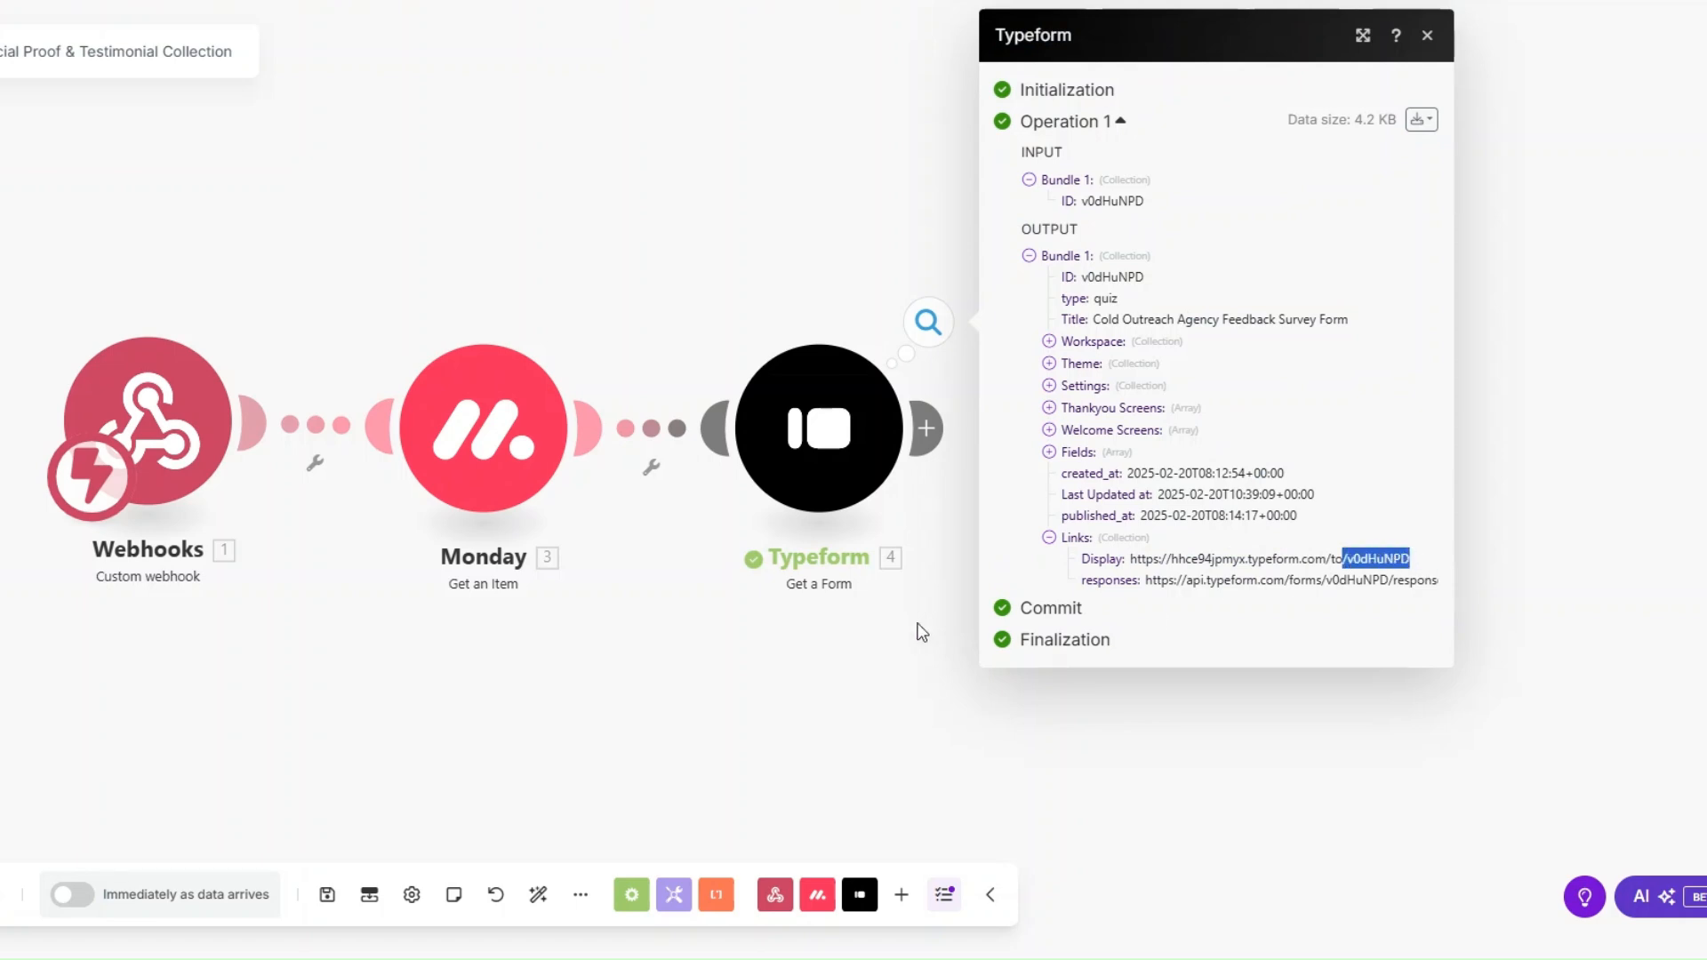
# Step: Rename the Typeform module to Feedback Survey Form
pyautogui.click(864, 582)
pyautogui.rightClick(849, 423)
pyautogui.click(917, 536)
pyautogui.hotkey('ctrl', 'v')
pyautogui.click(956, 327)
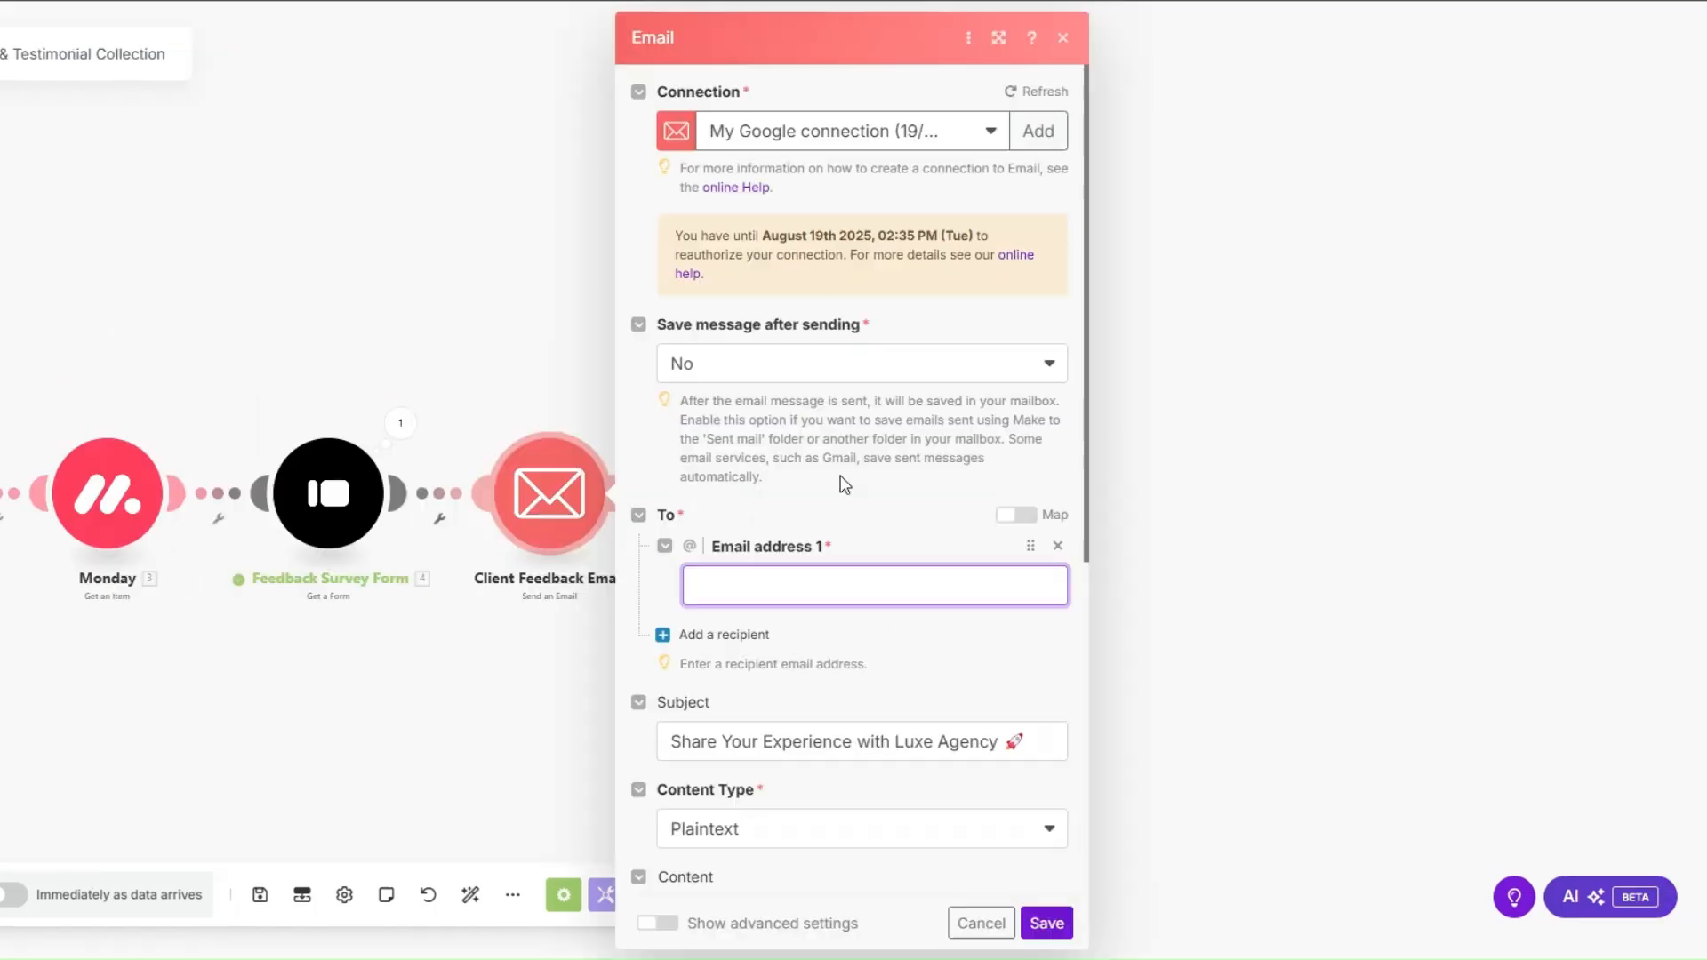
# Step: Map the Client Feedback Email module's recipient address to the client's email from the Monday item's mappable column values
pyautogui.click(812, 584)
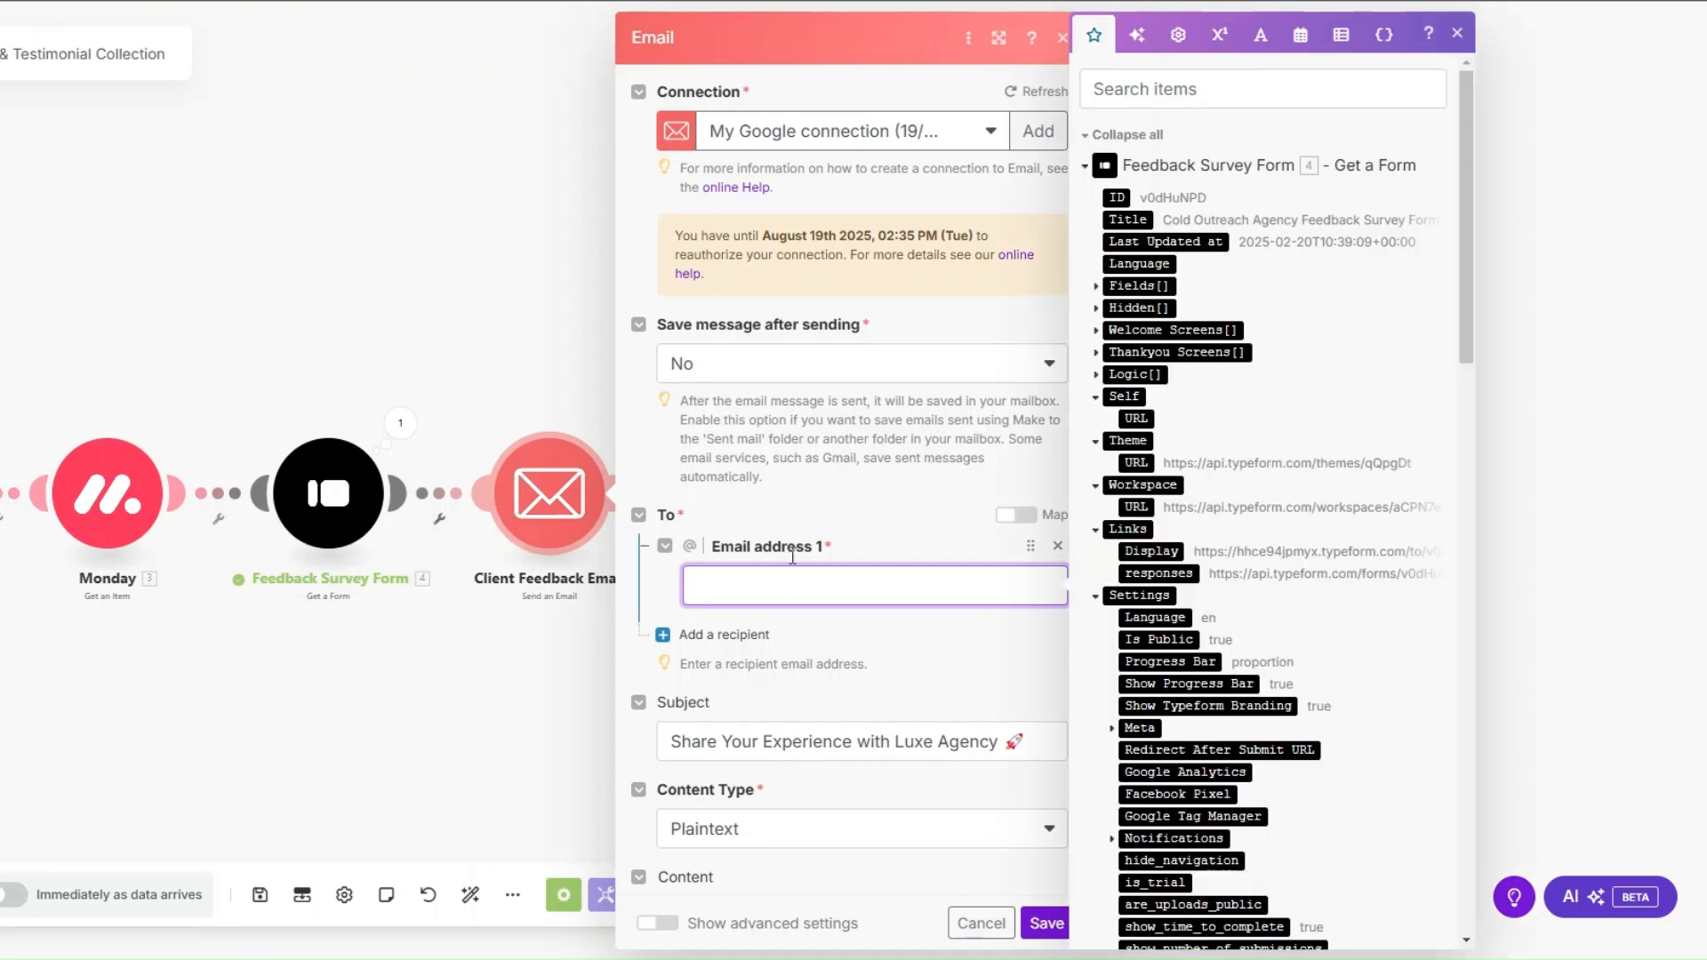
pyautogui.moveTo(1464, 301); pyautogui.dragTo(1465, 675)
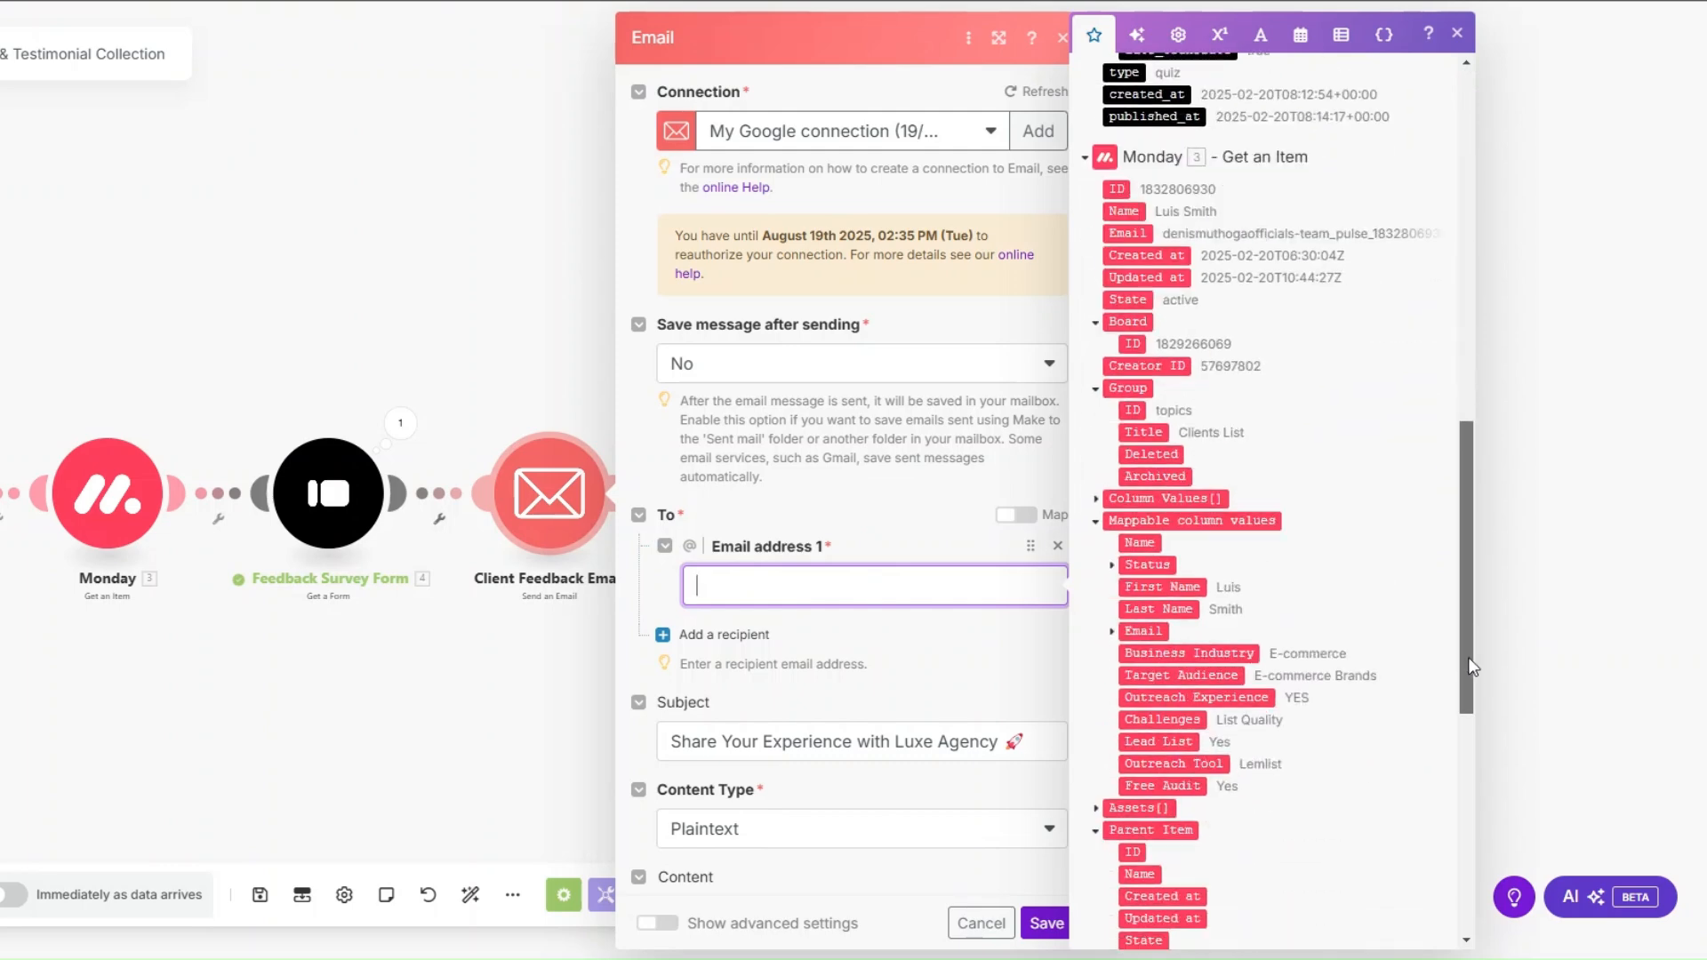
pyautogui.click(1111, 564)
pyautogui.click(1159, 586)
pyautogui.scroll(-1, 829, 480)
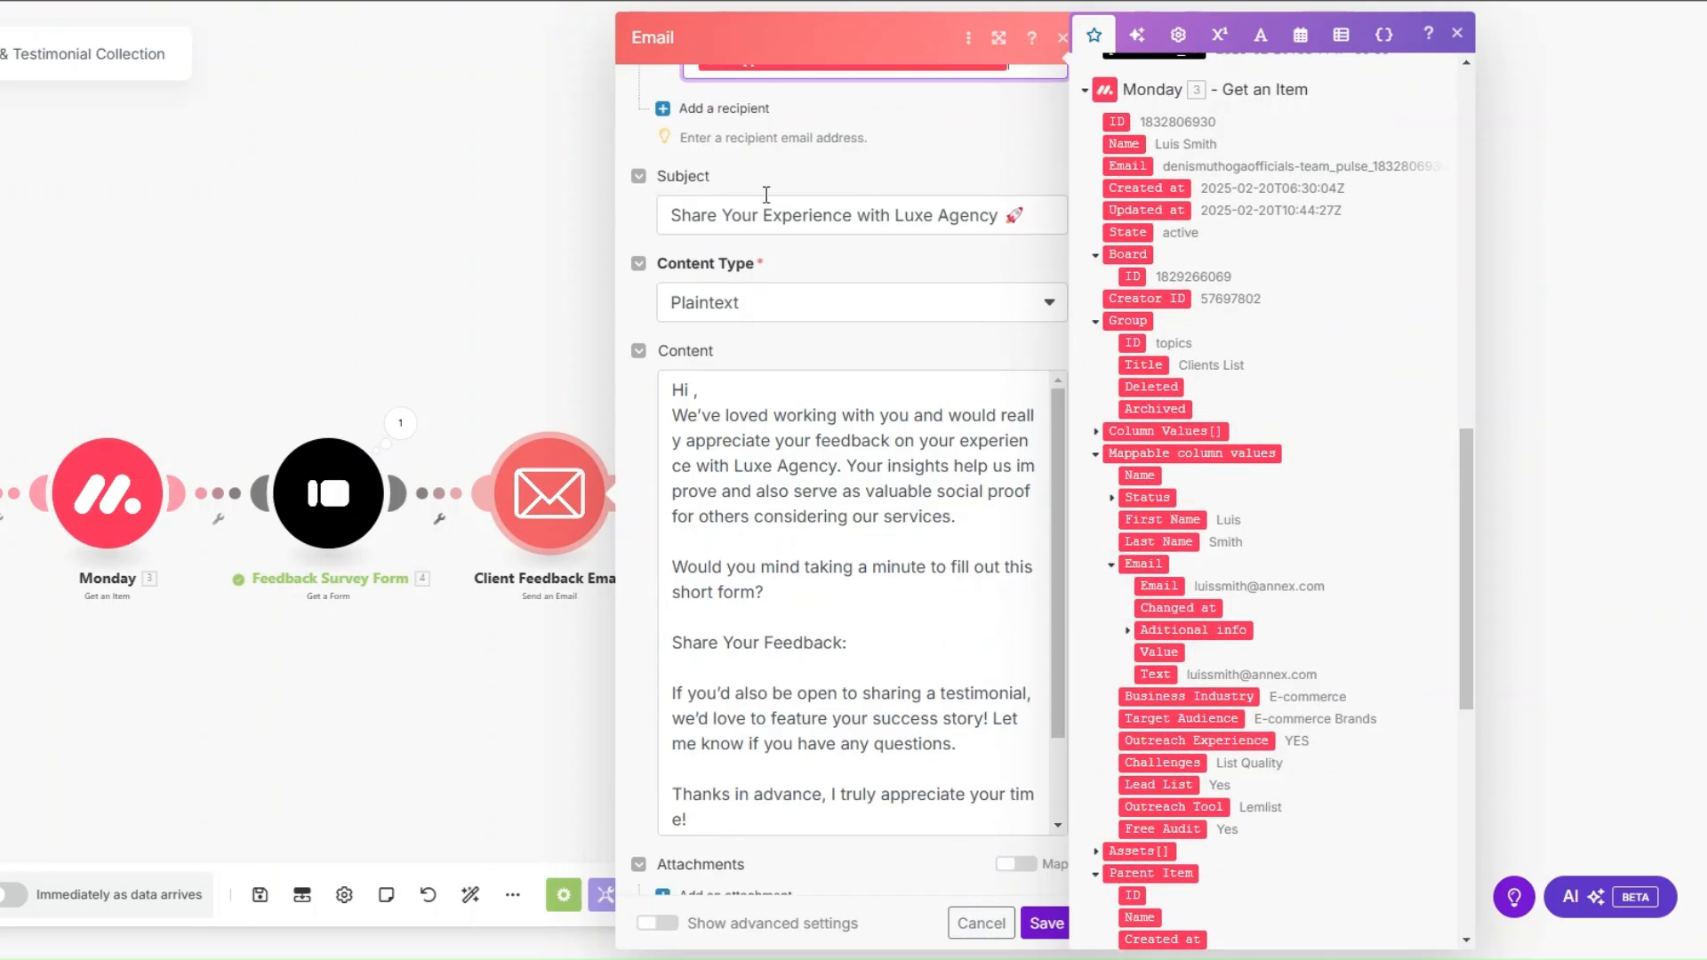
# Step: Insert the Monday item's First Name value after "Hi" in the email content
pyautogui.click(1045, 222)
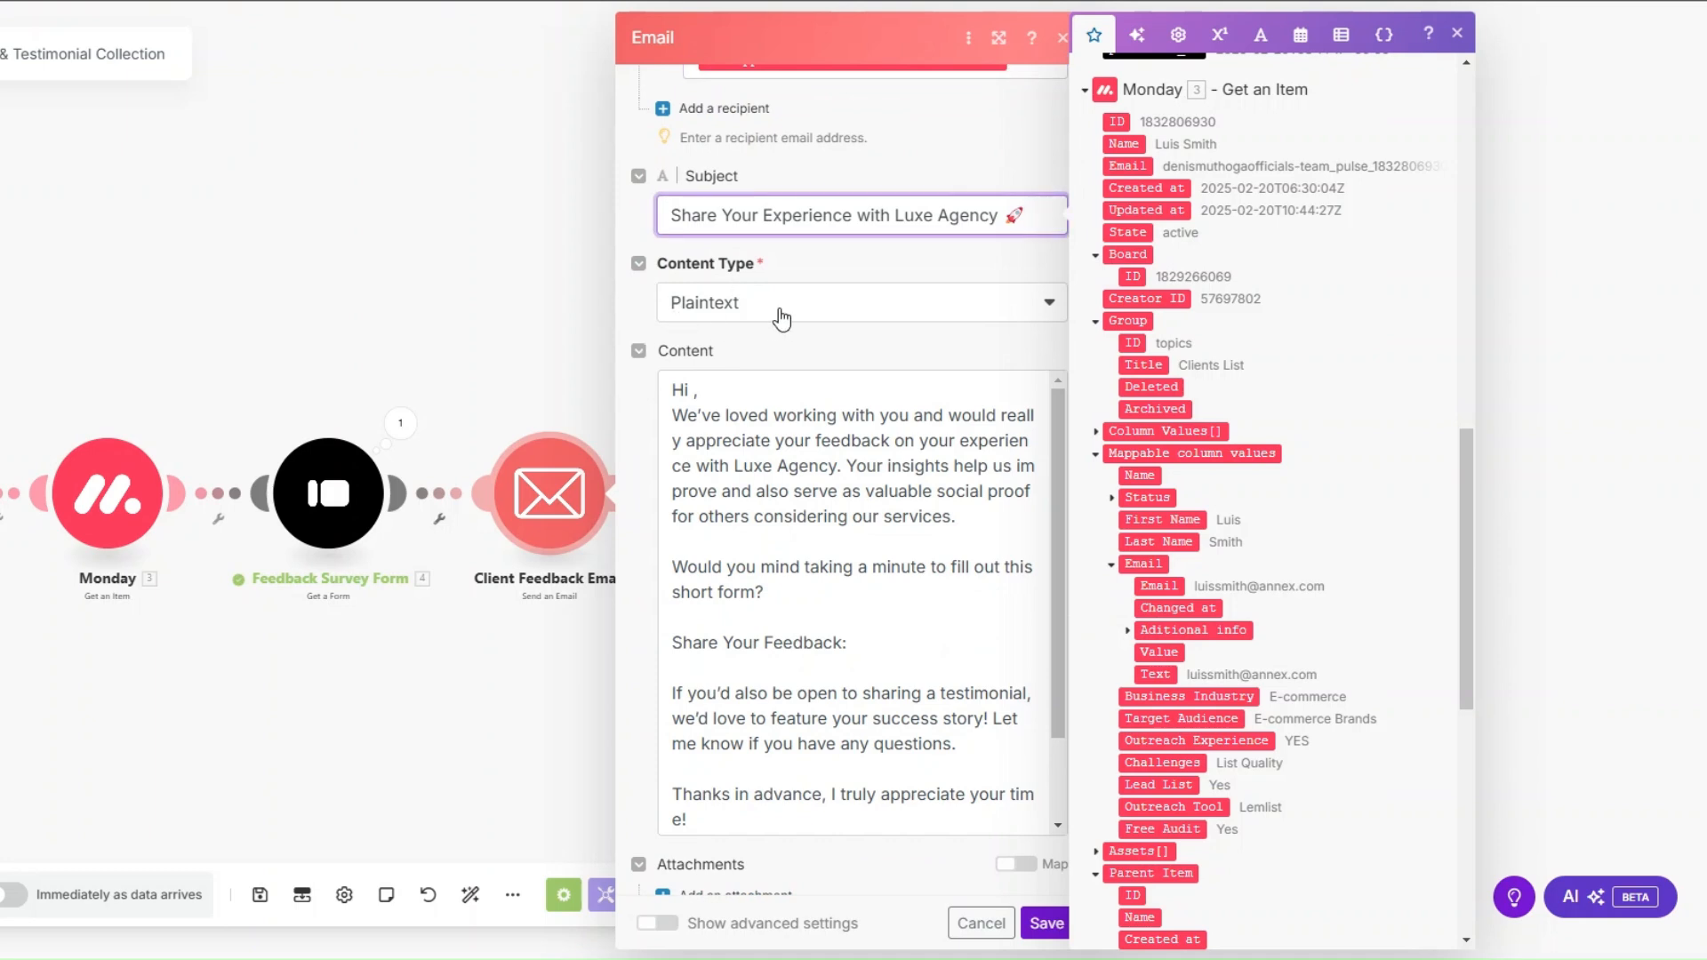
pyautogui.click(701, 392)
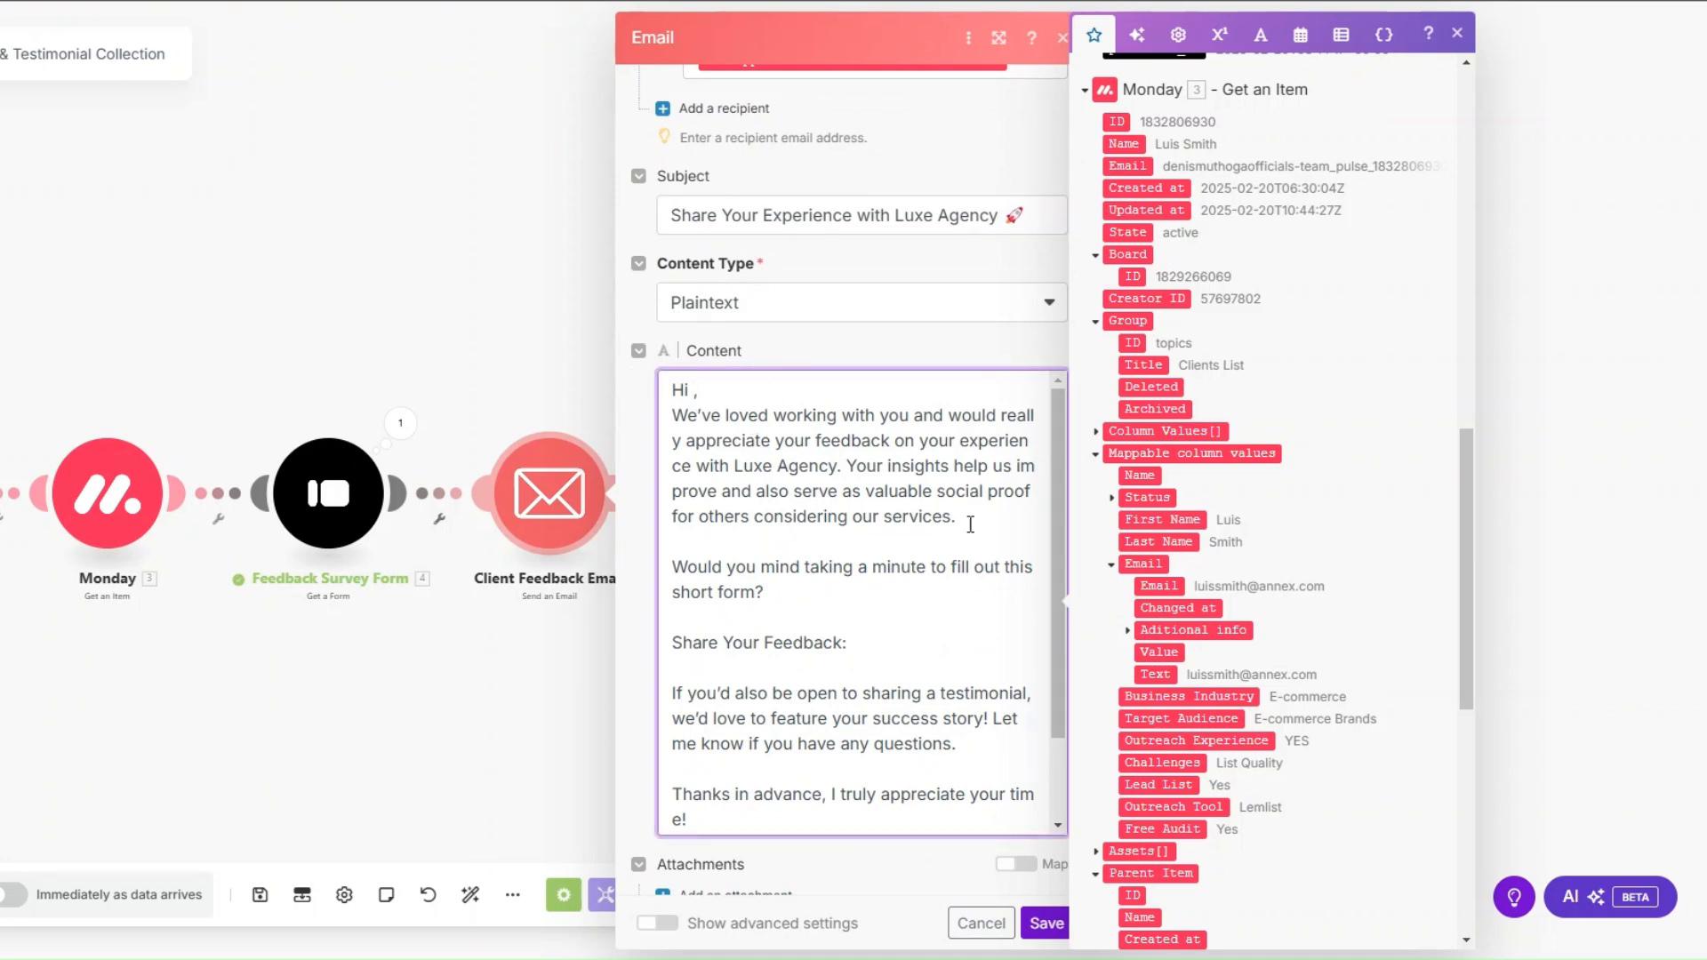
pyautogui.click(1162, 519)
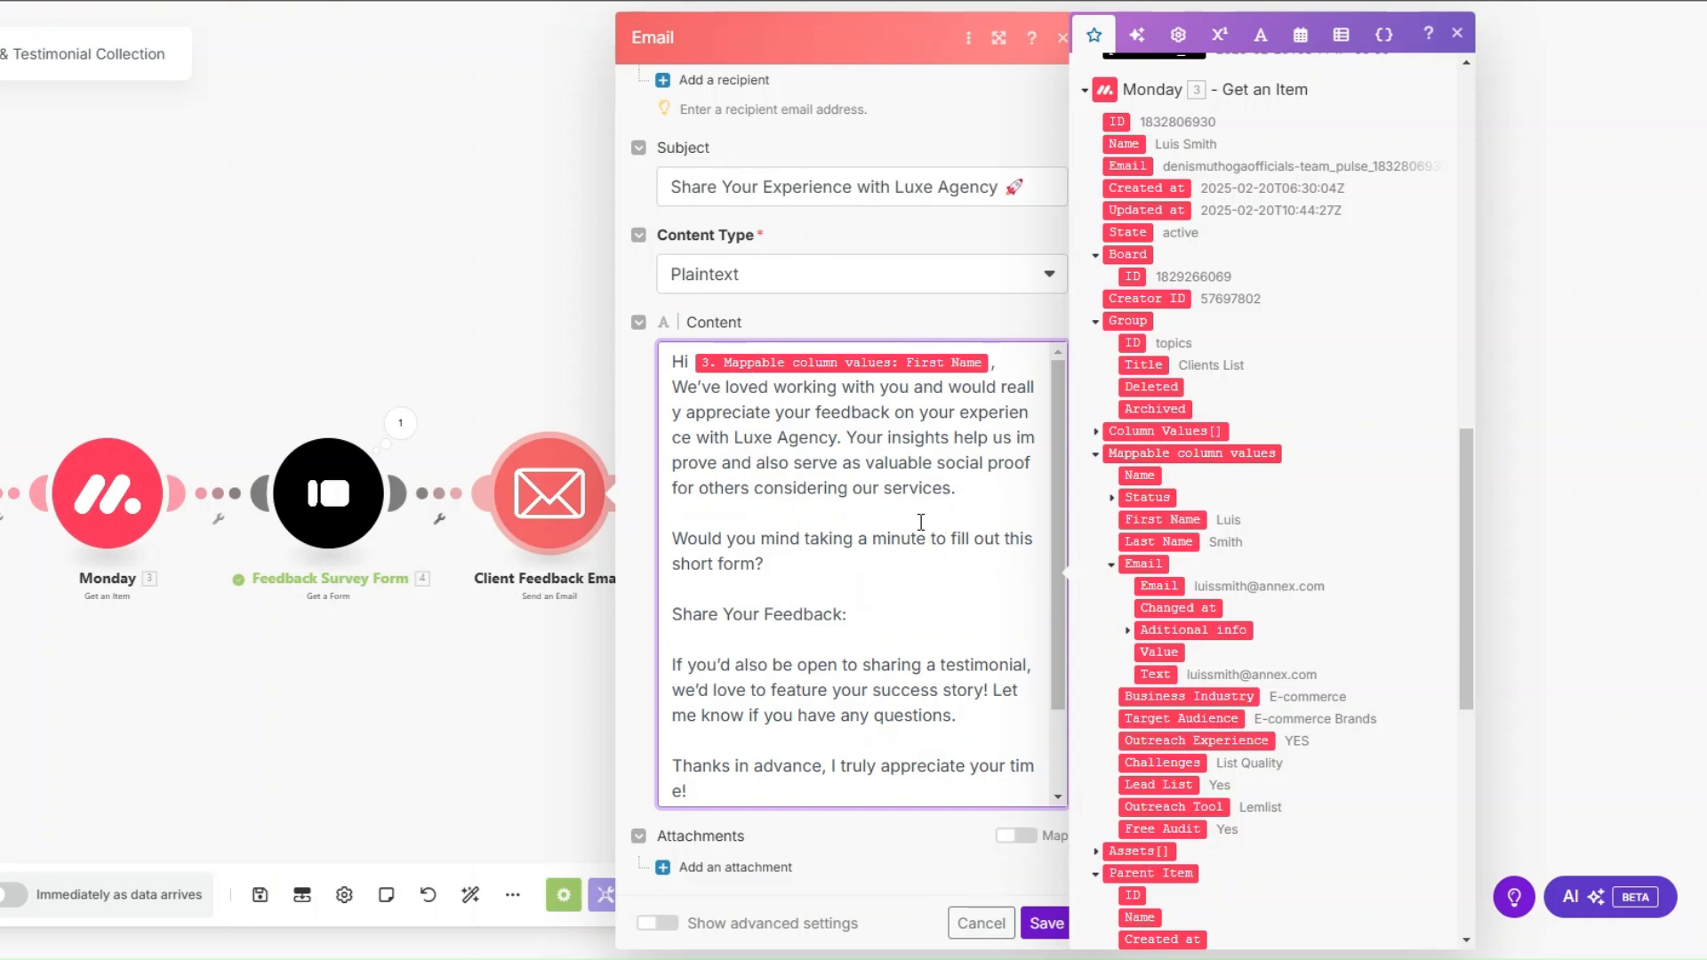
# Step: Insert the feedback survey form's display link after "Share Your Feedback:" in the email content and save the email module
pyautogui.scroll(10, 1335, 532)
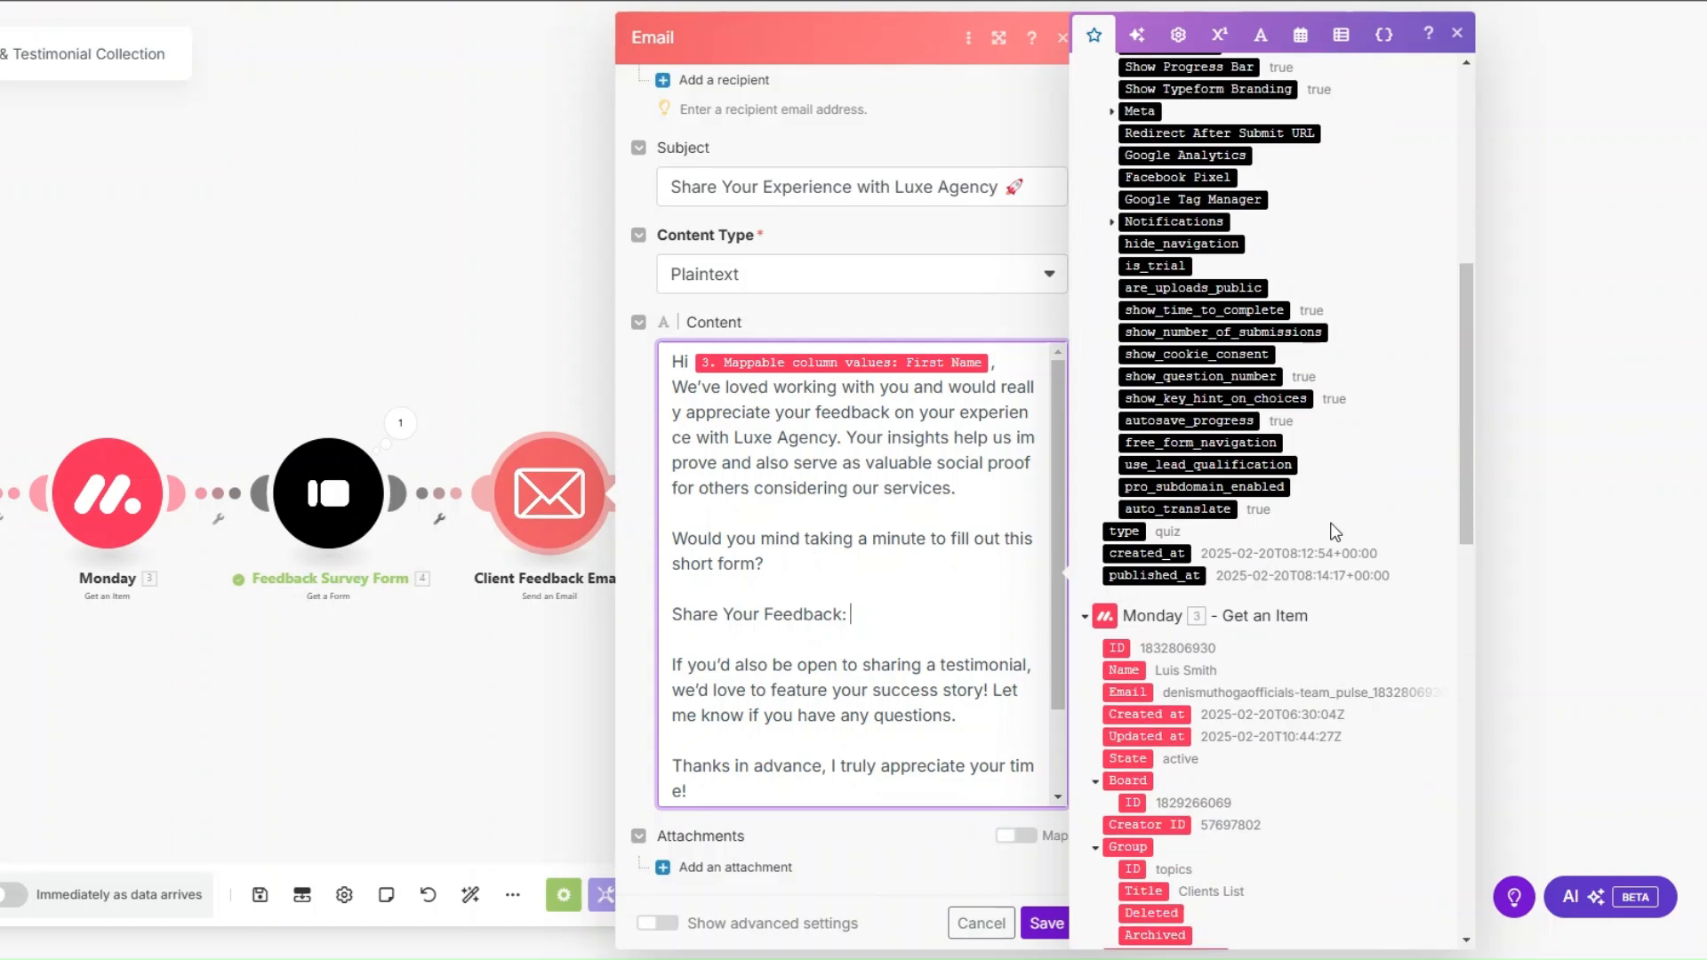
pyautogui.scroll(3, 1335, 532)
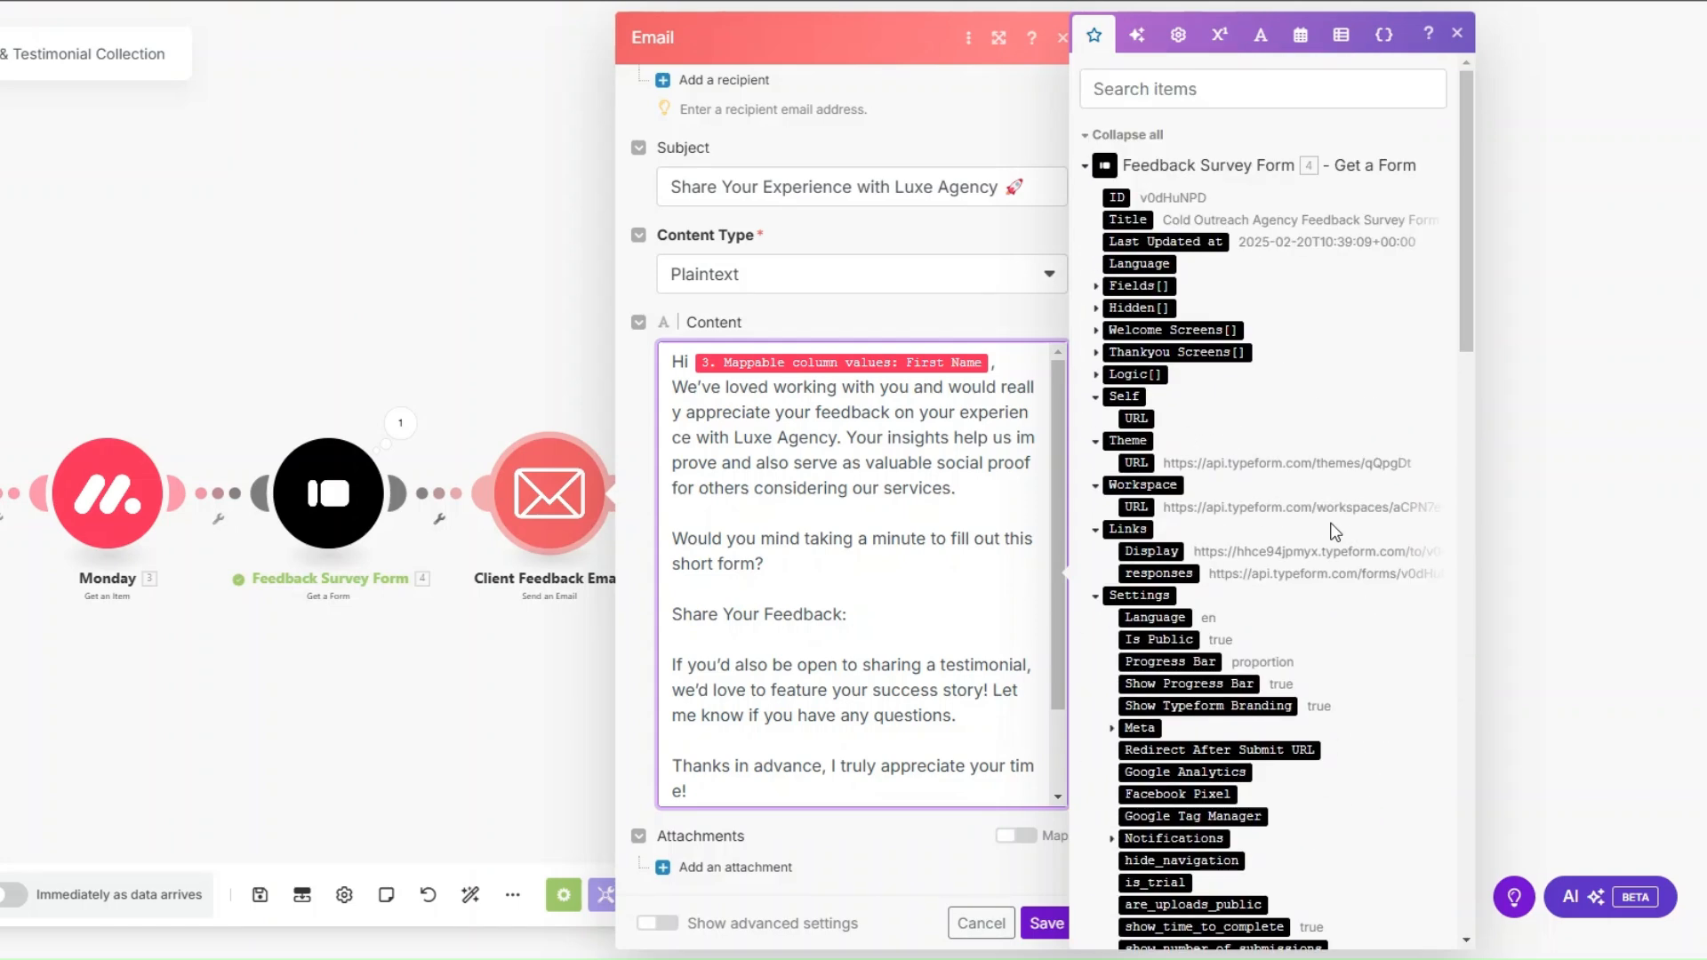
pyautogui.click(1152, 551)
pyautogui.scroll(-2, 910, 738)
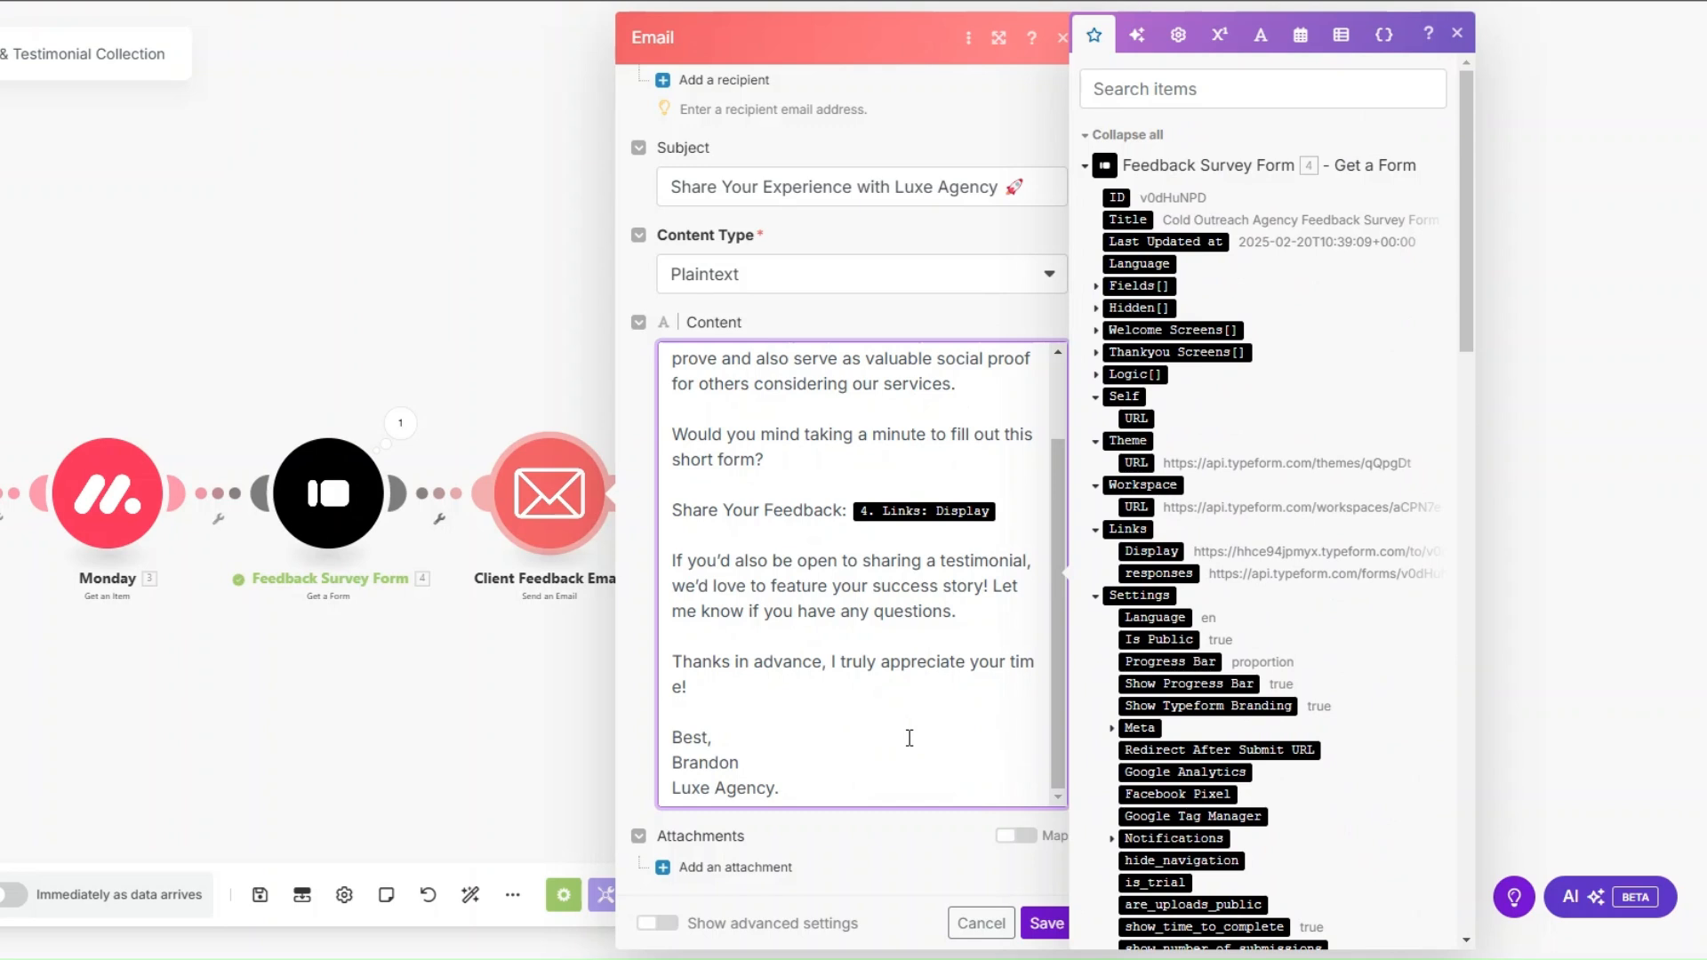
pyautogui.click(1045, 923)
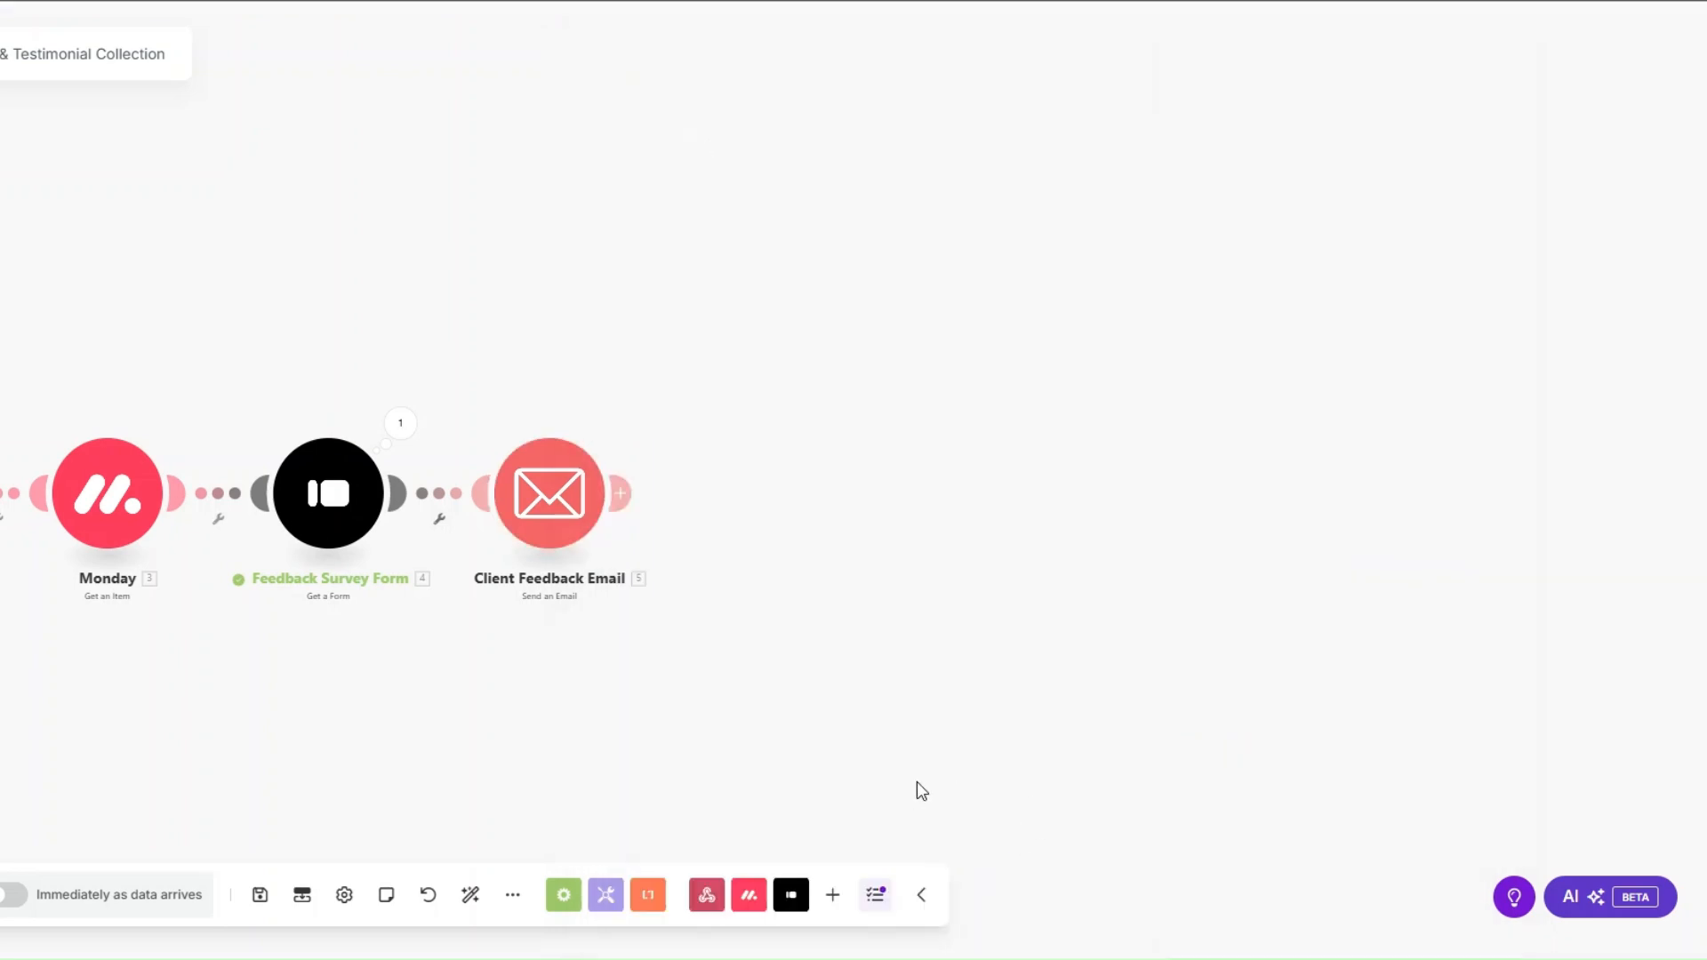
# Step: Auto-align the modules and test-run the scenario by setting the first client's monday status to SEND FEEDBACK
pyautogui.click(470, 895)
pyautogui.moveTo(306, 712); pyautogui.dragTo(275, 706)
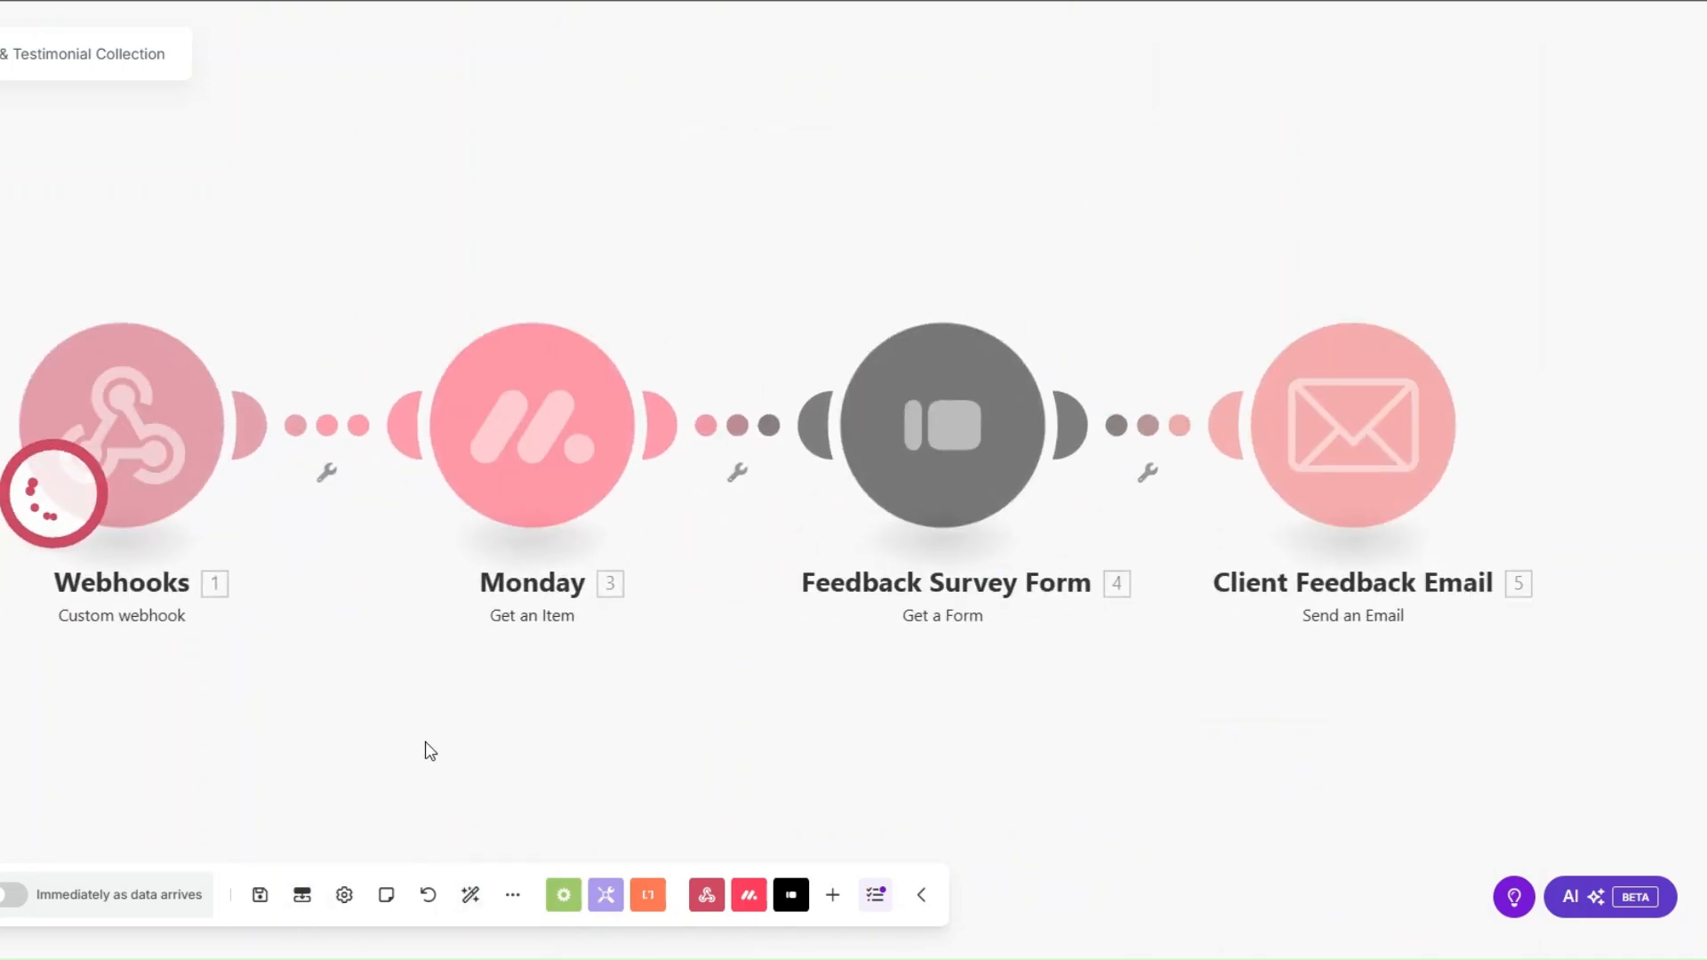
pyautogui.moveTo(418, 741); pyautogui.dragTo(378, 741)
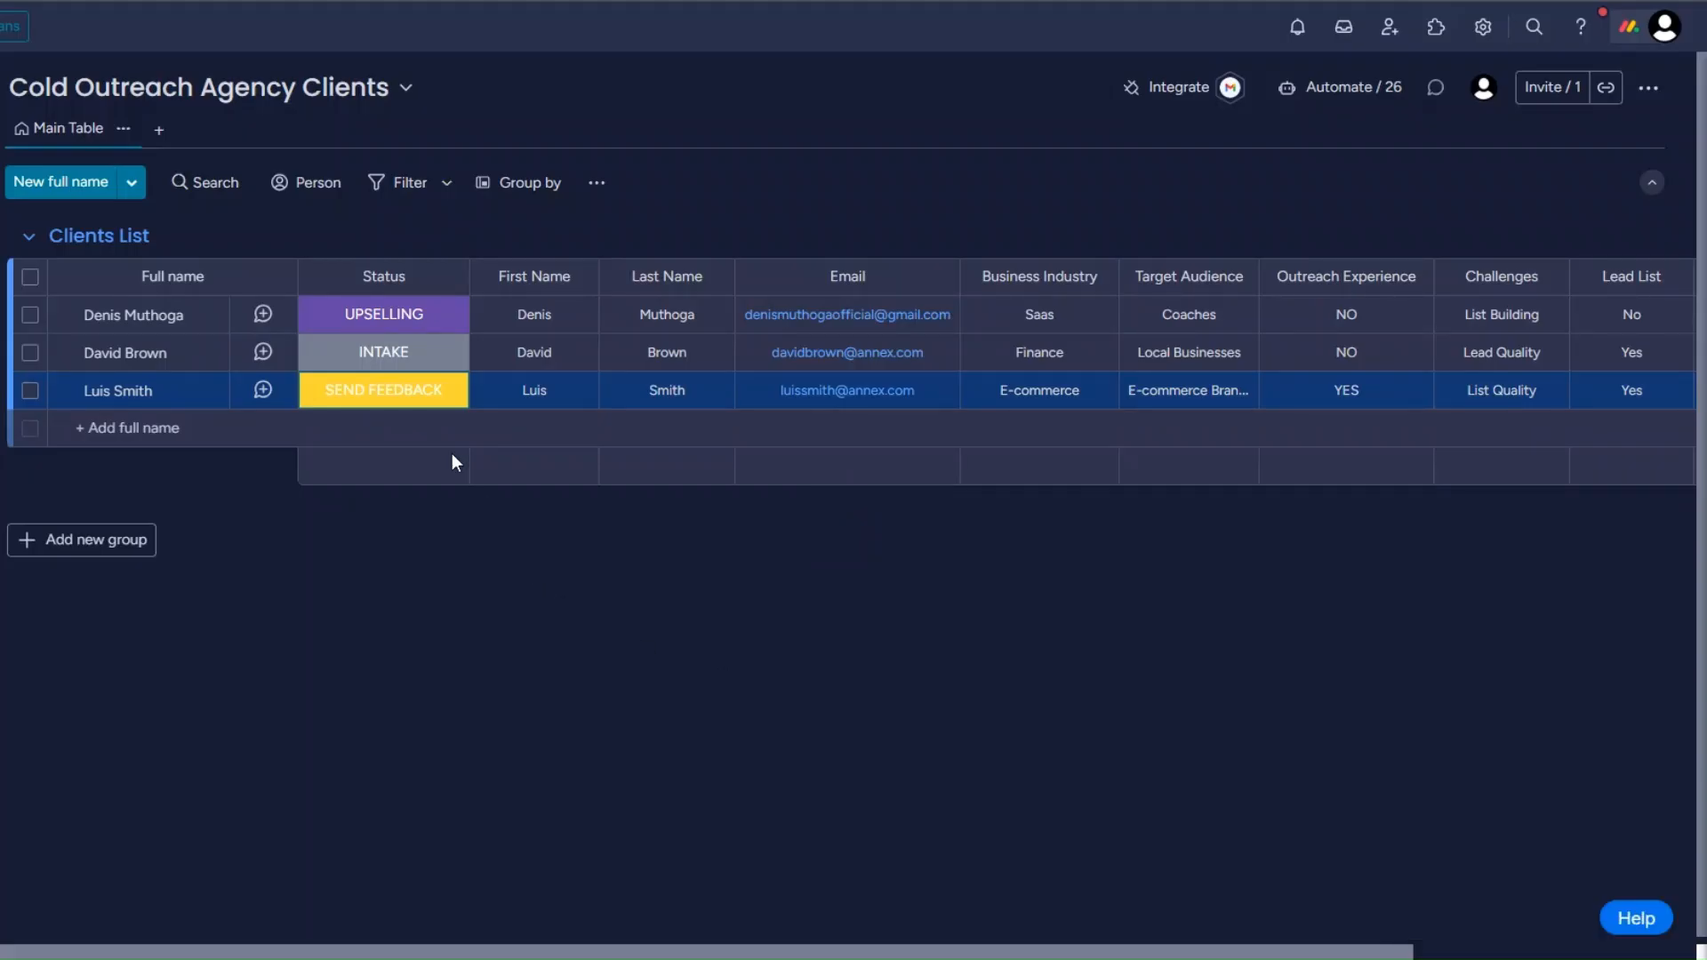
pyautogui.click(372, 316)
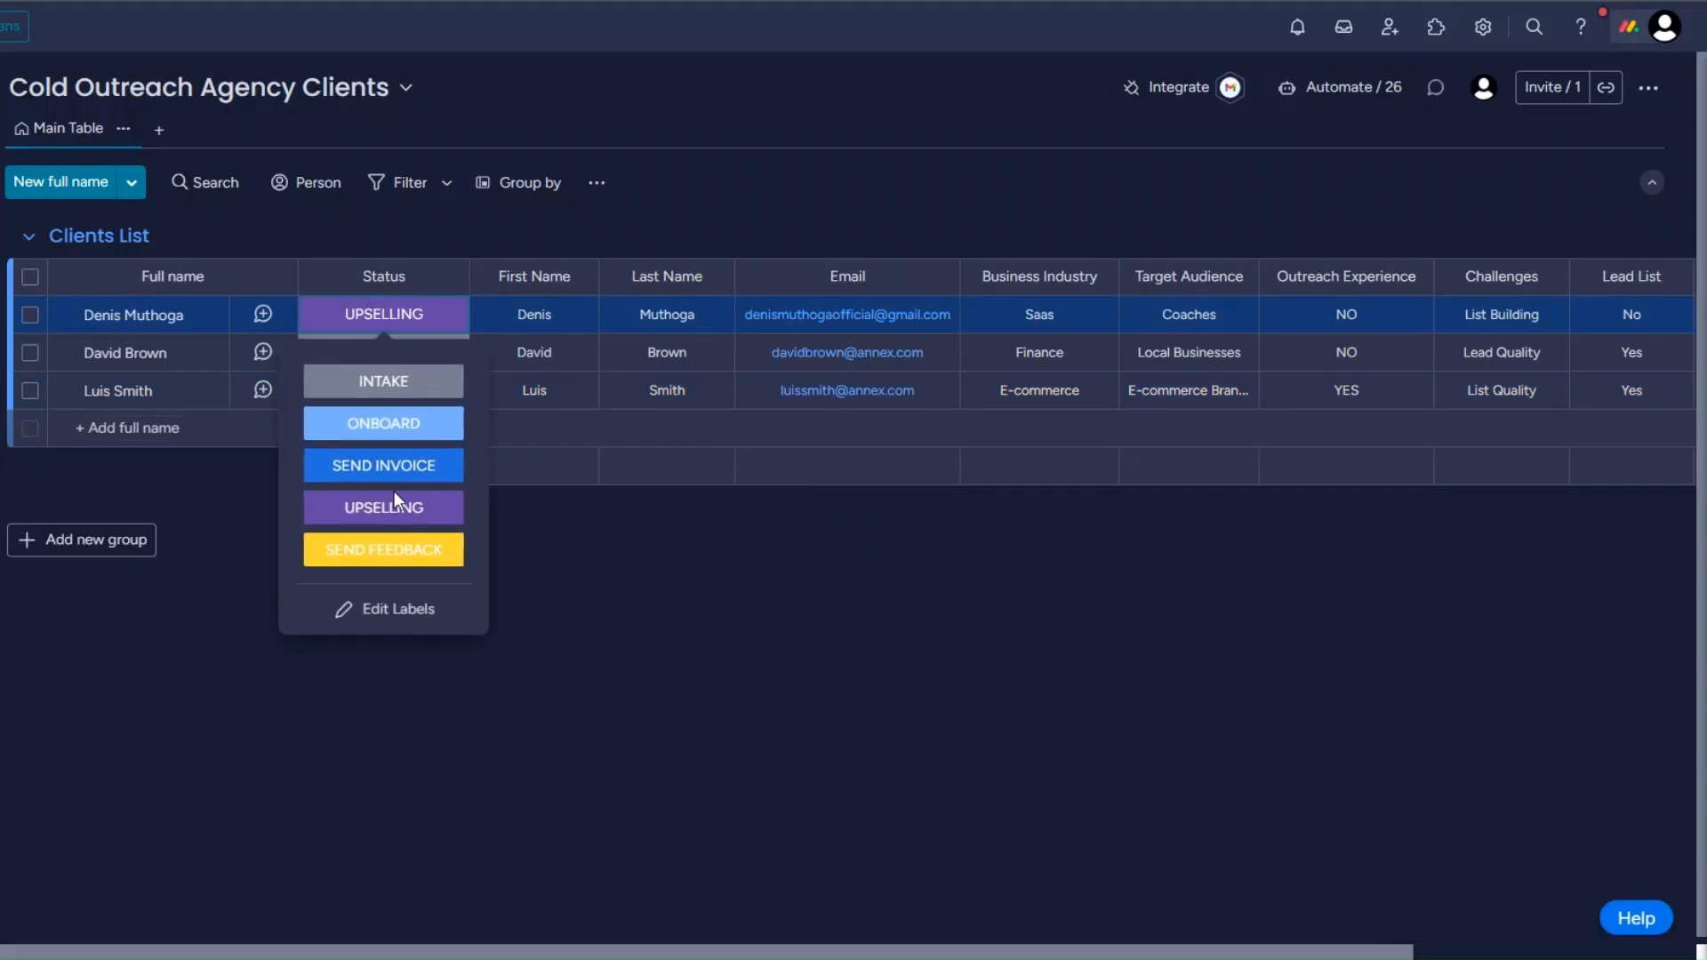
pyautogui.click(398, 548)
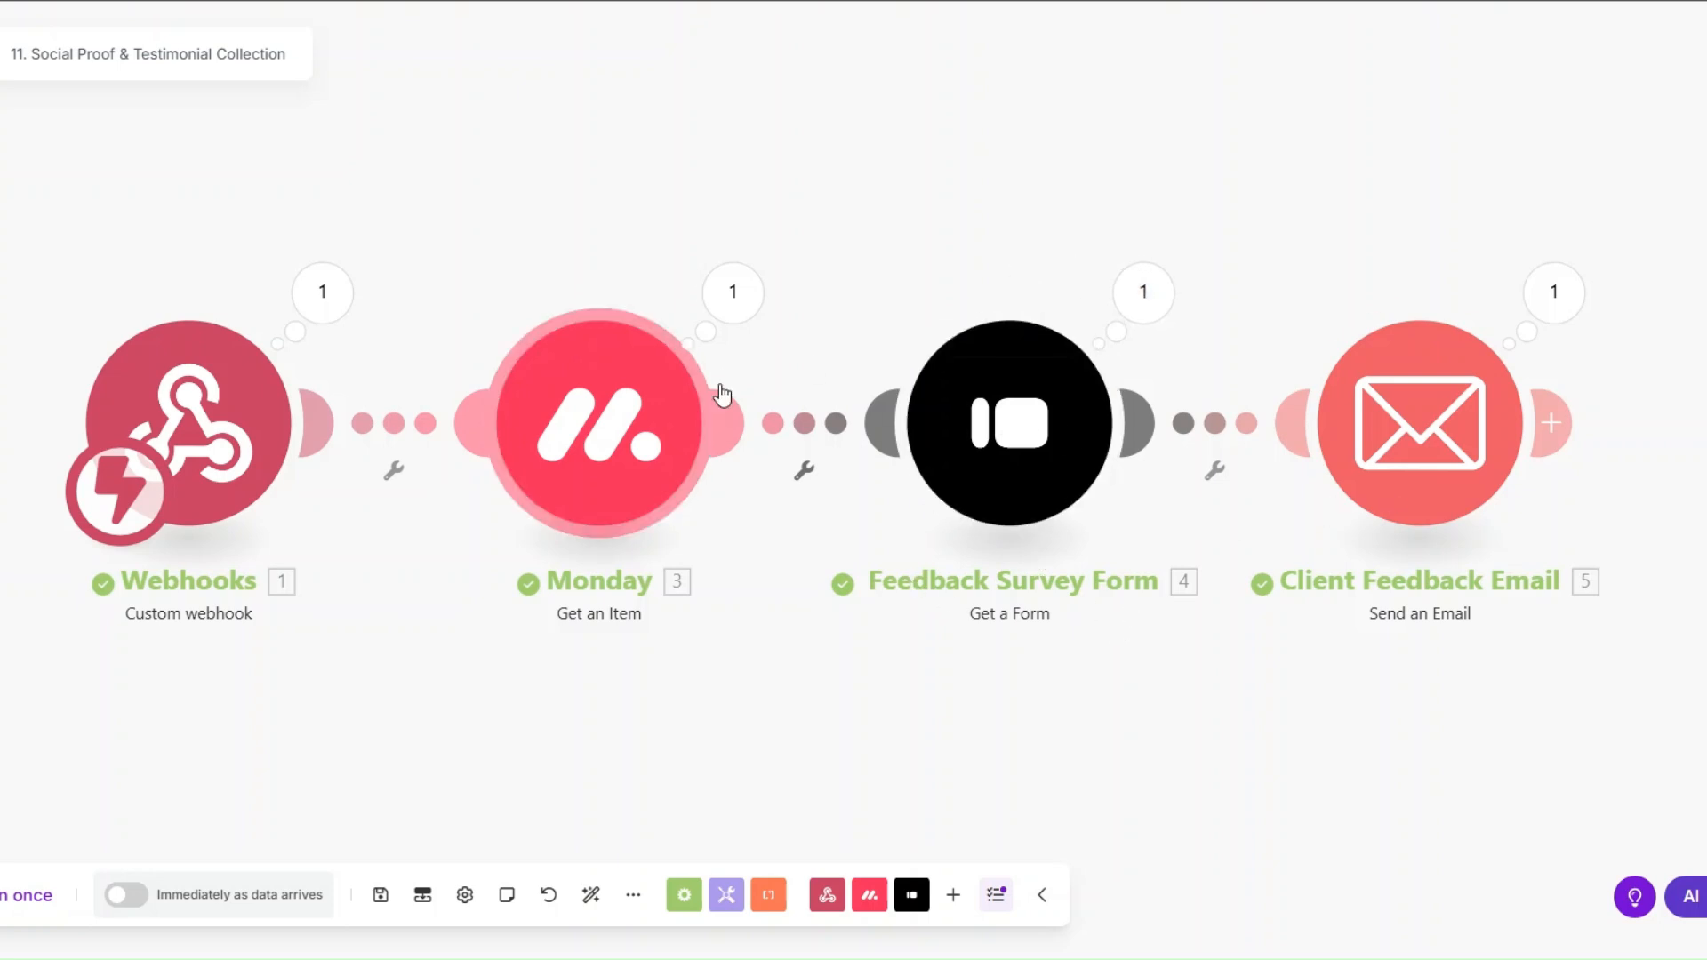
# Step: Inspect the Client Feedback Email module's output from the test run
pyautogui.click(1554, 291)
pyautogui.moveTo(1151, 377); pyautogui.dragTo(1178, 378)
pyautogui.tripleClick(1179, 378)
pyautogui.click(1089, 292)
pyautogui.moveTo(1108, 312); pyautogui.dragTo(1165, 699)
pyautogui.click(1204, 505)
pyautogui.moveTo(1115, 502); pyautogui.dragTo(1424, 524)
pyautogui.click(980, 736)
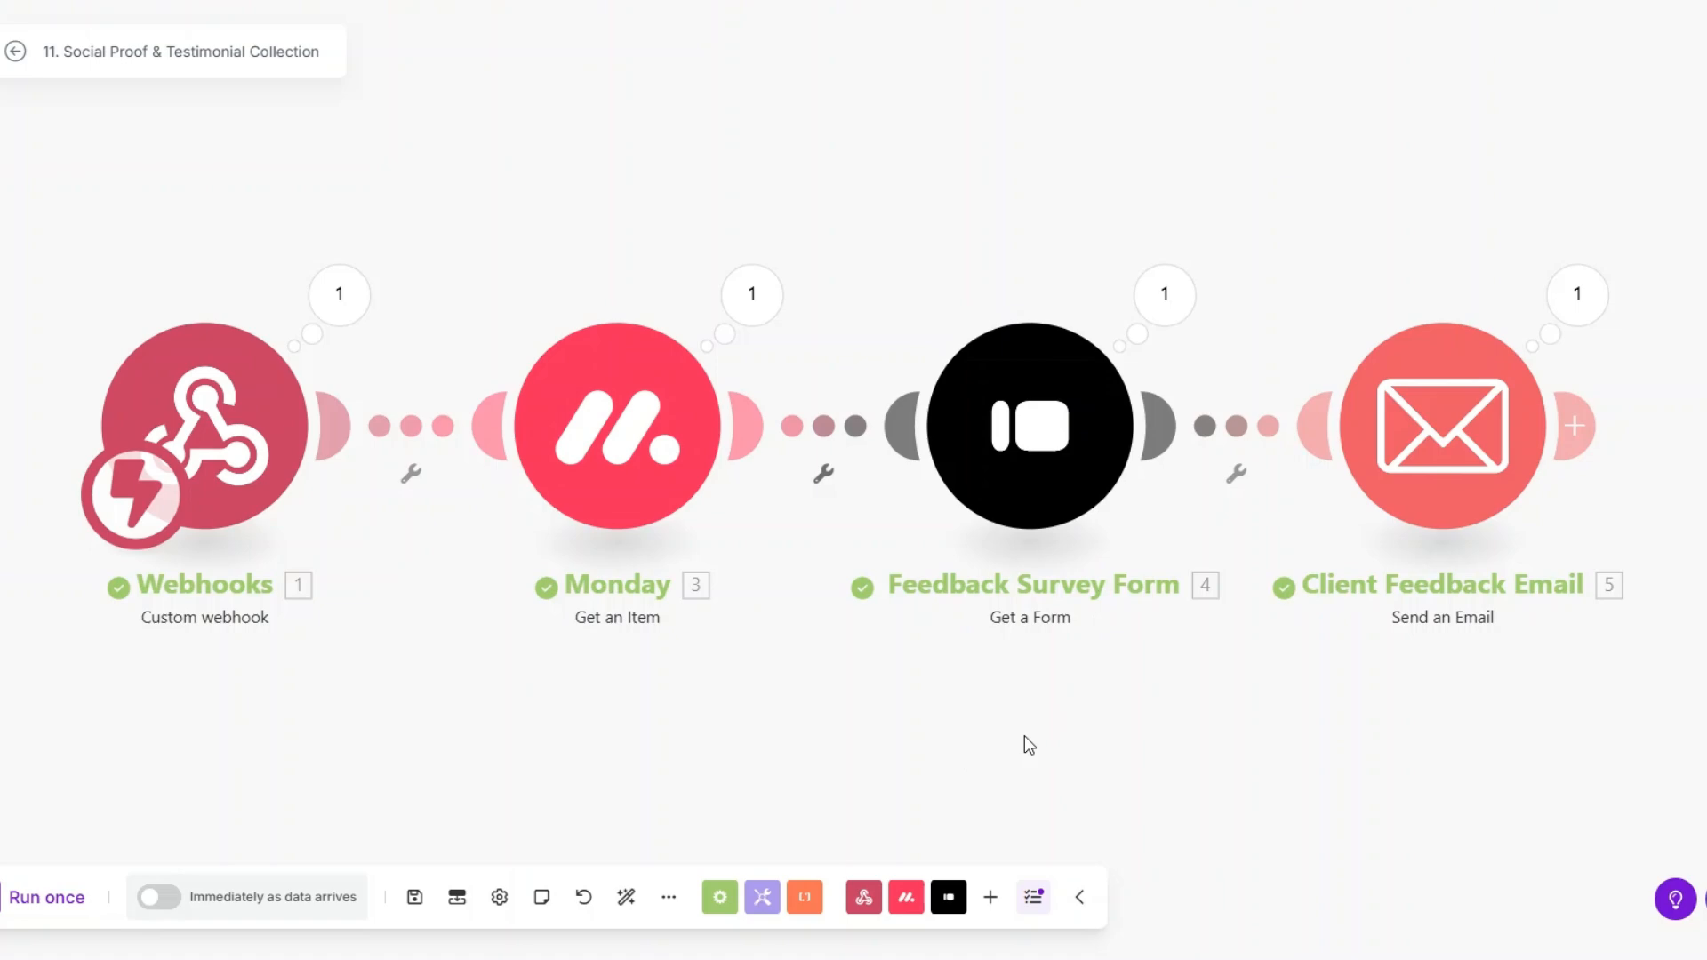
# Step: Create a new scenario in the Cold Outreach Agency folder, starting with the non-instant Typeform Watch Responses trigger
pyautogui.hotkey('alt', 'Left')
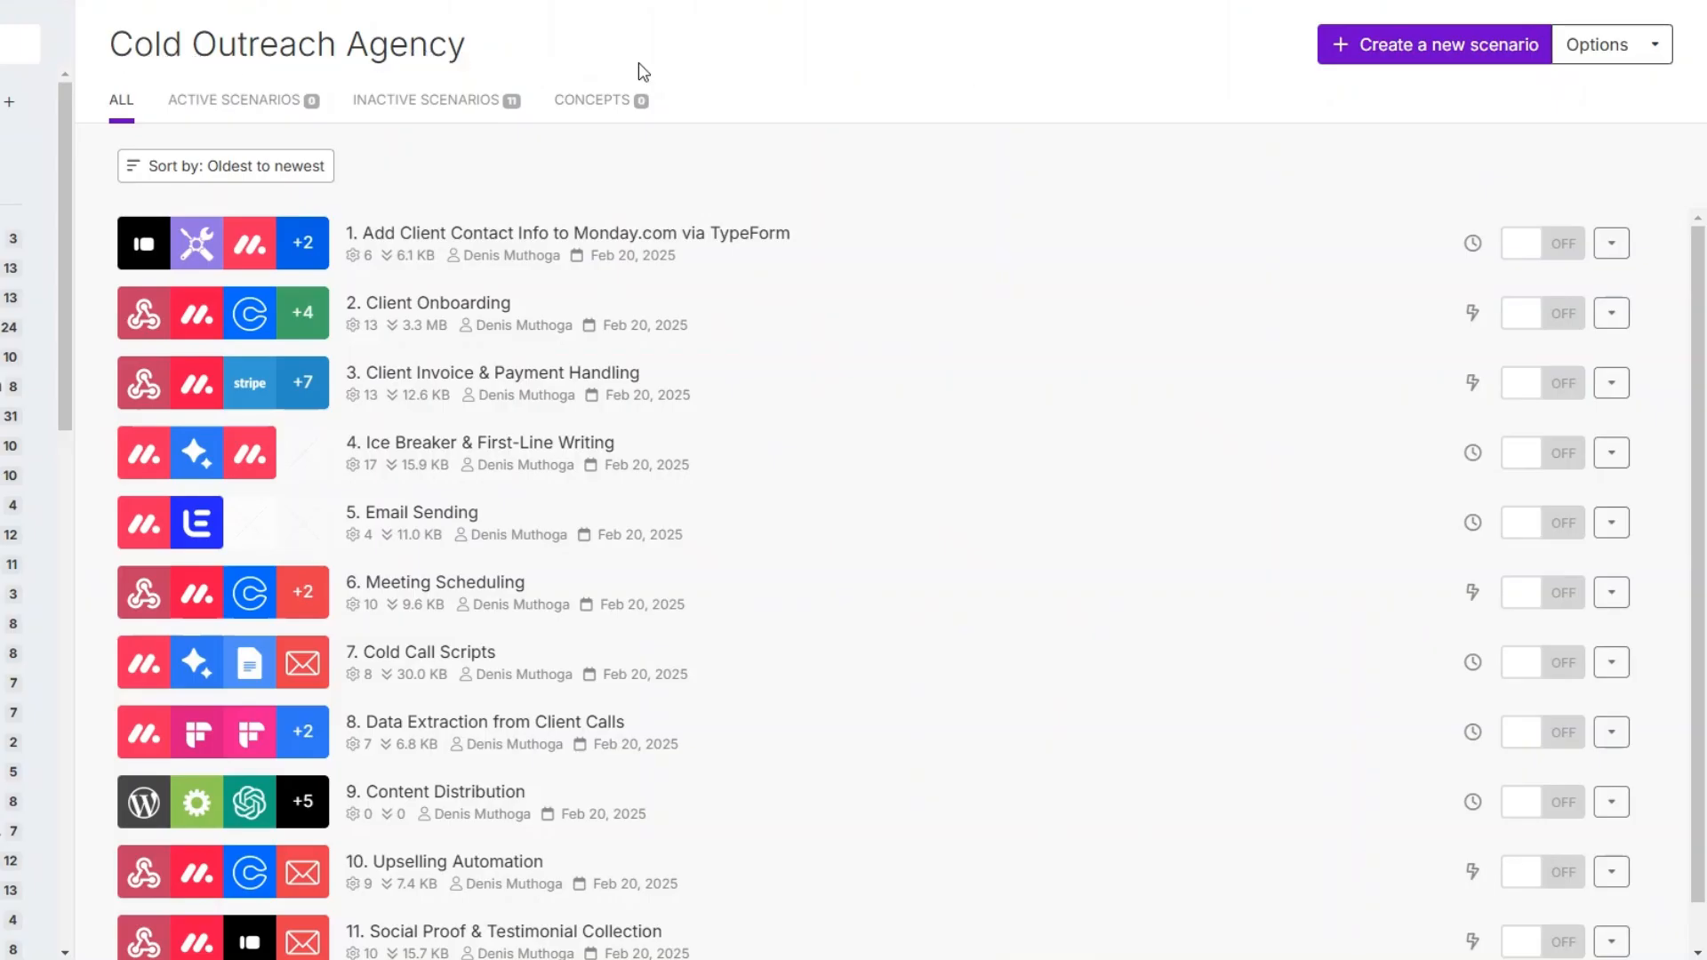
pyautogui.click(1422, 44)
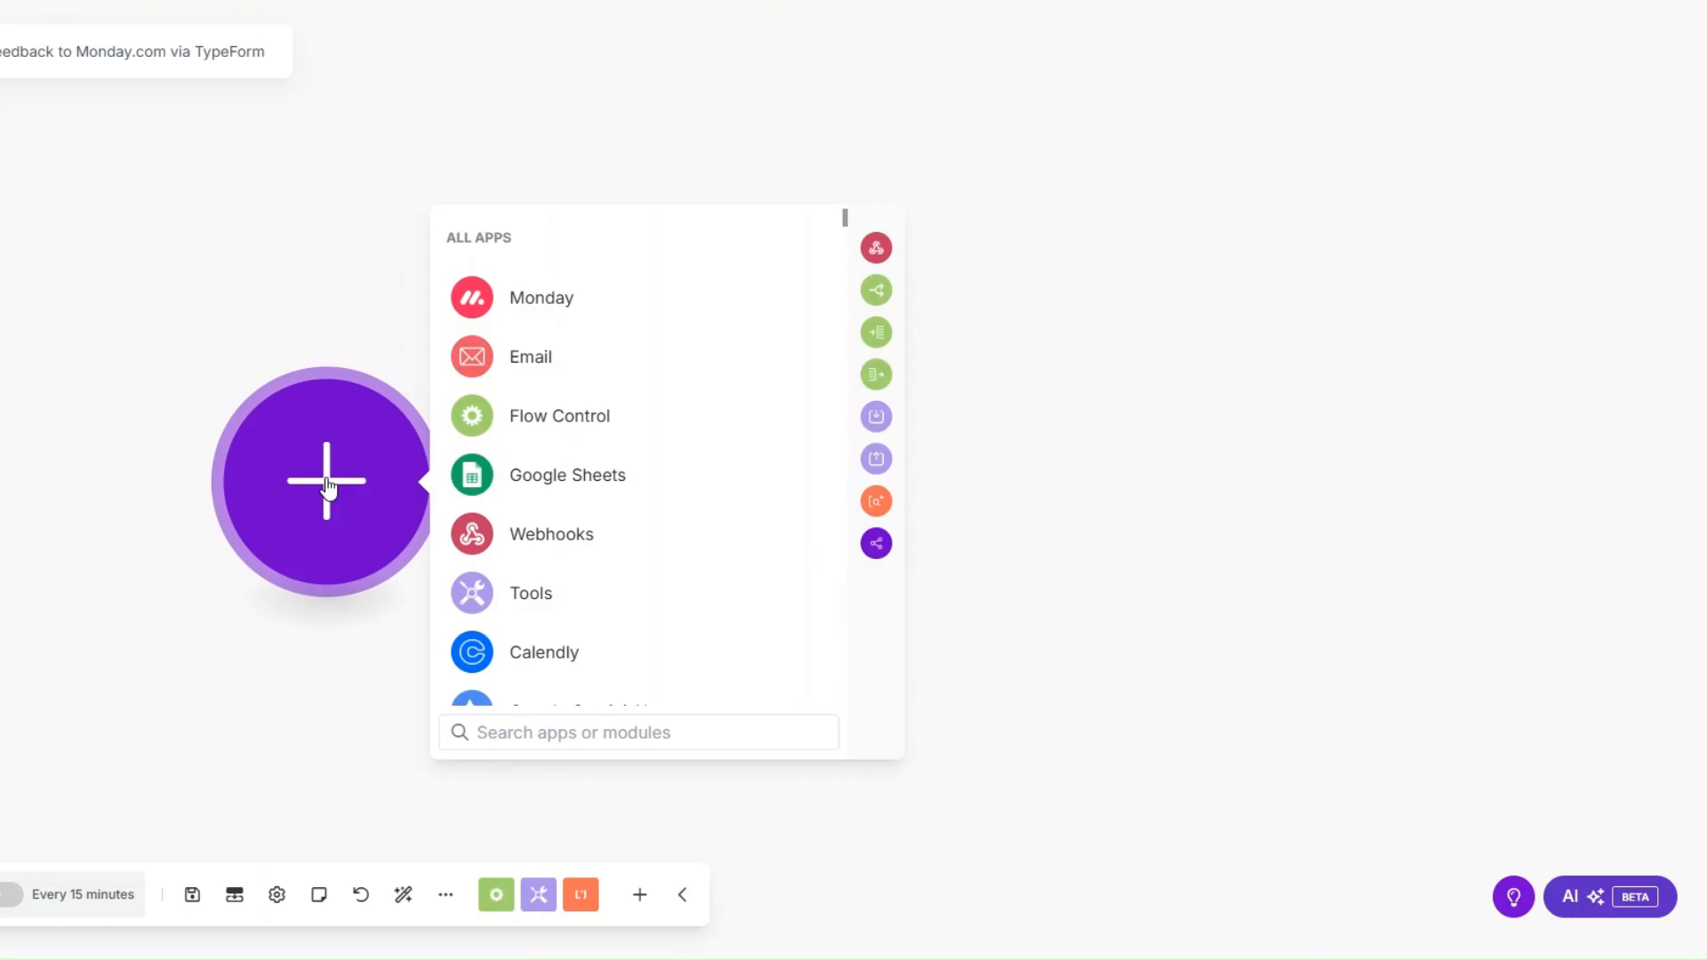
pyautogui.scroll(-3, 614, 488)
pyautogui.scroll(-2, 591, 620)
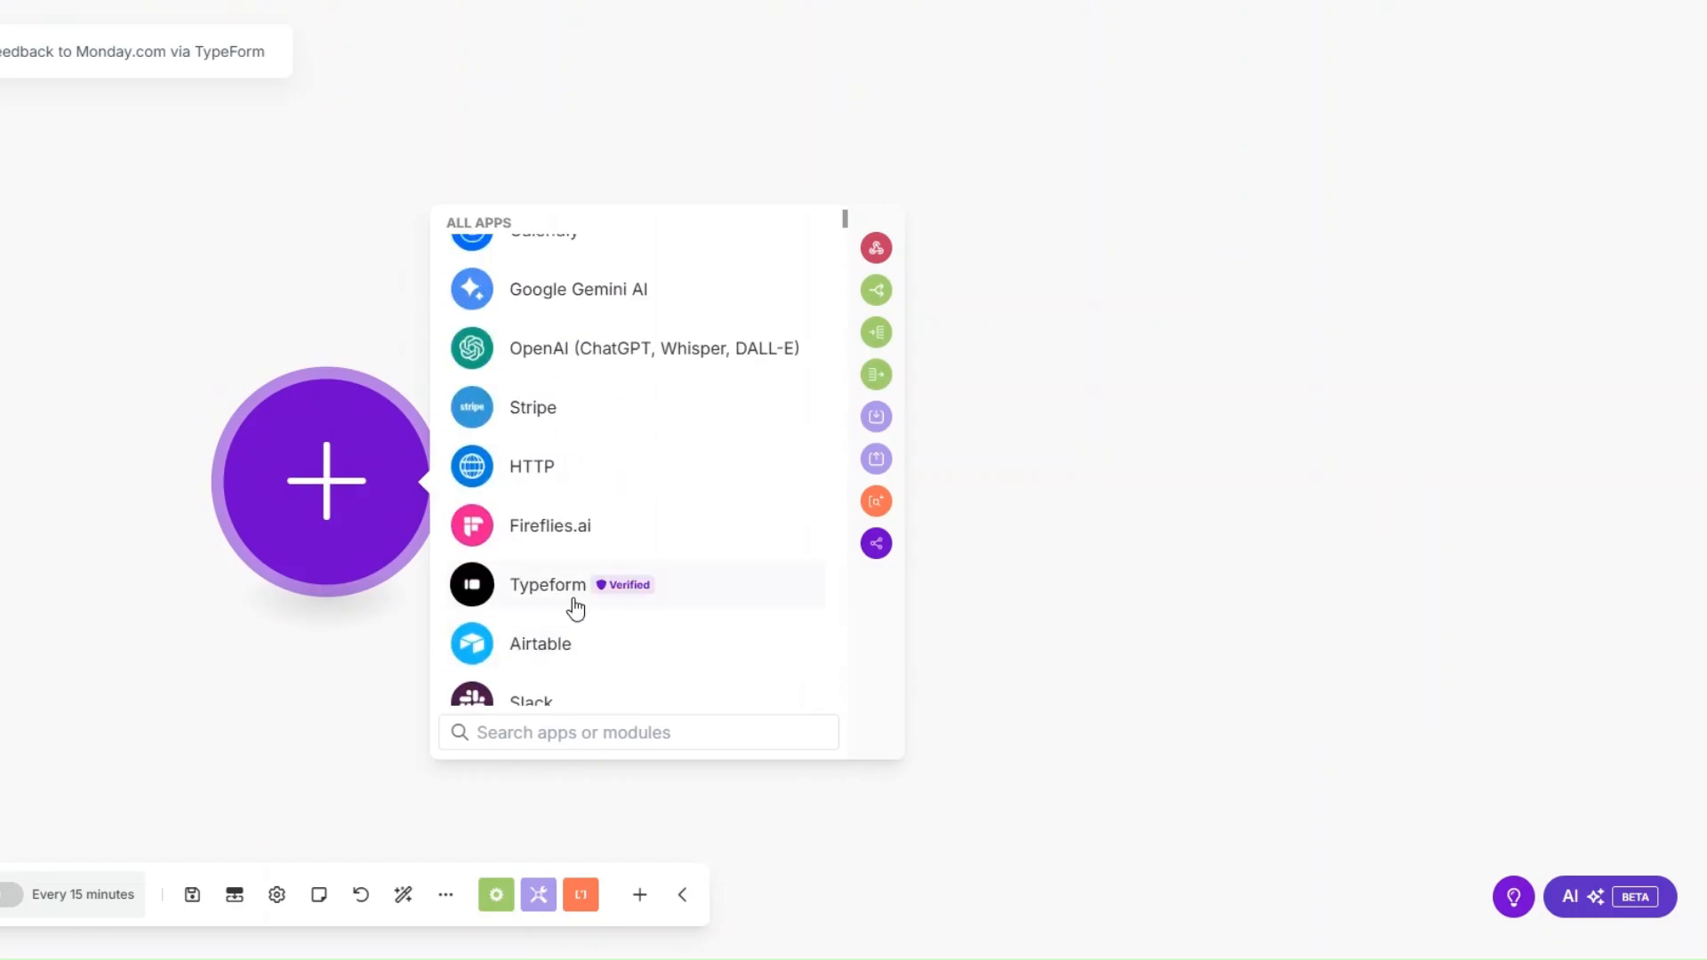
pyautogui.click(571, 597)
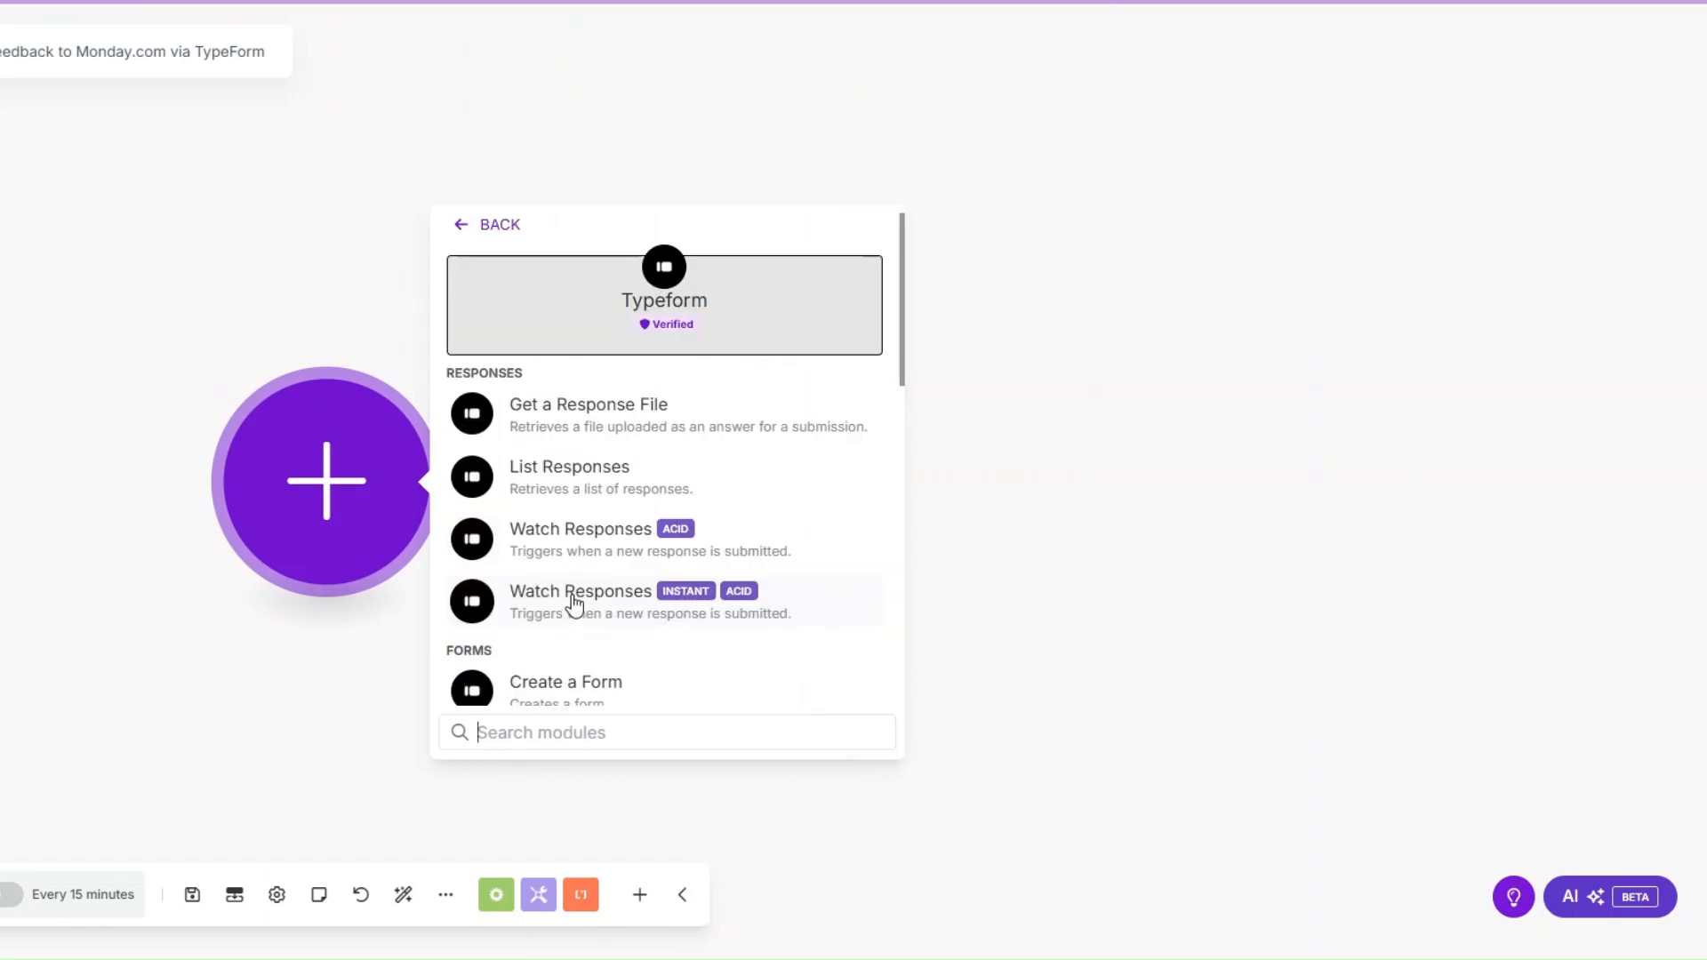
pyautogui.click(574, 550)
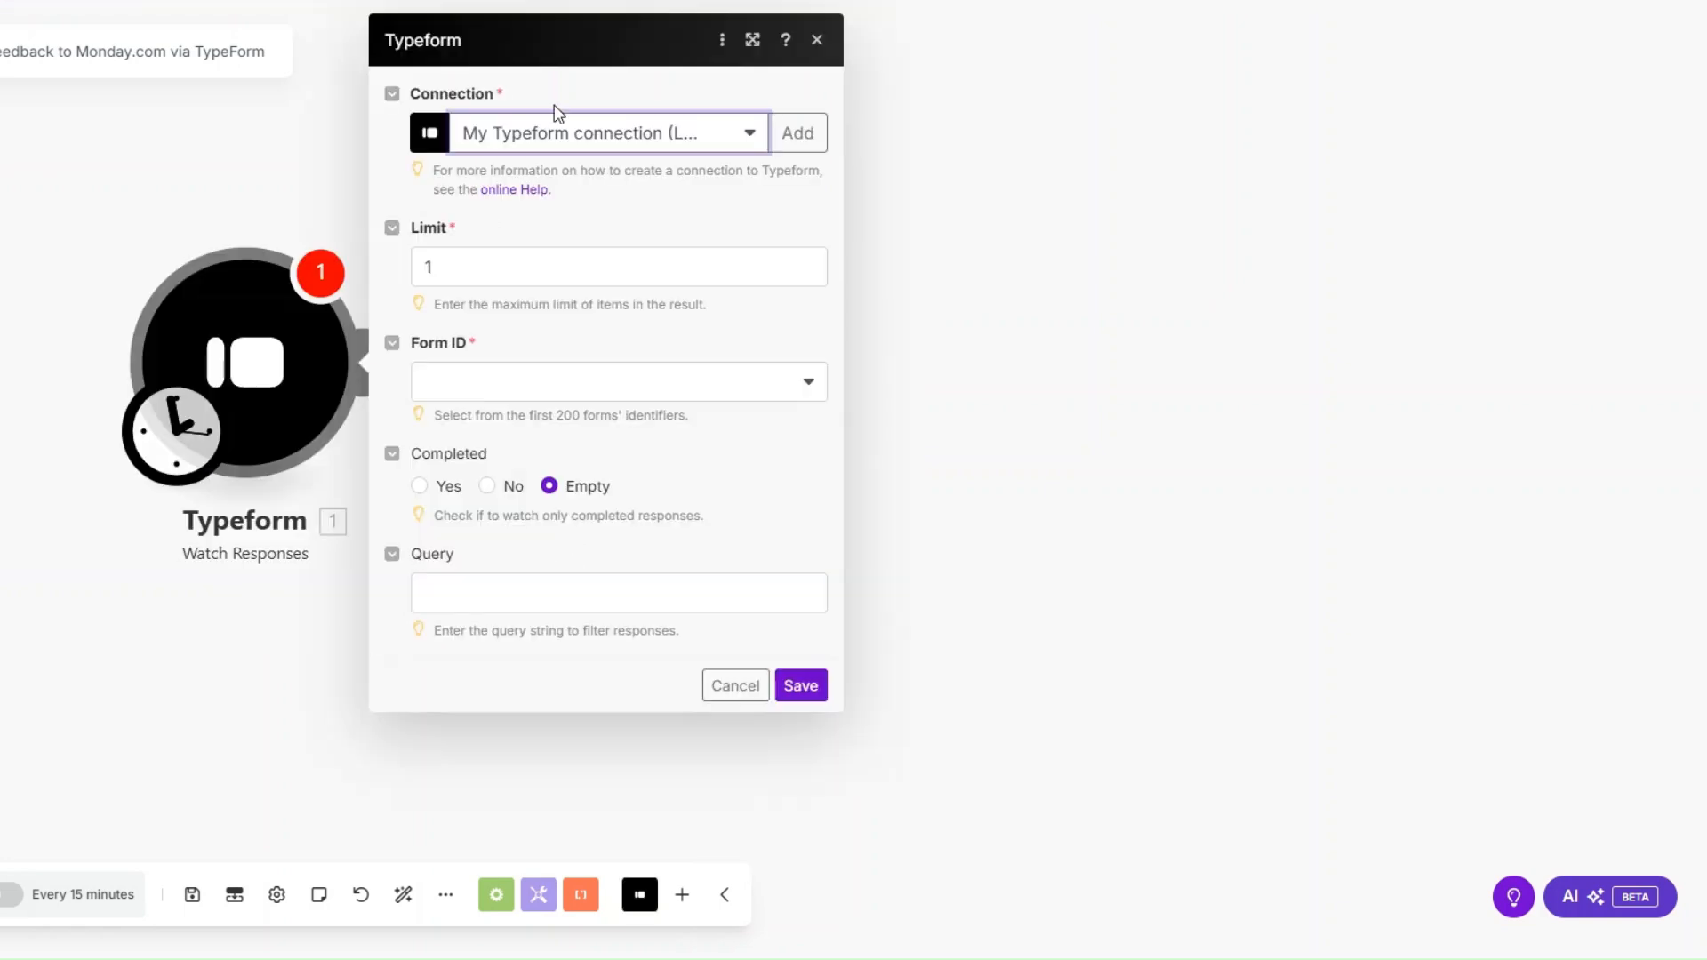
# Step: Set the trigger to watch the Cold Outreach Agency Feedback Survey Form, starting from now on
pyautogui.click(489, 384)
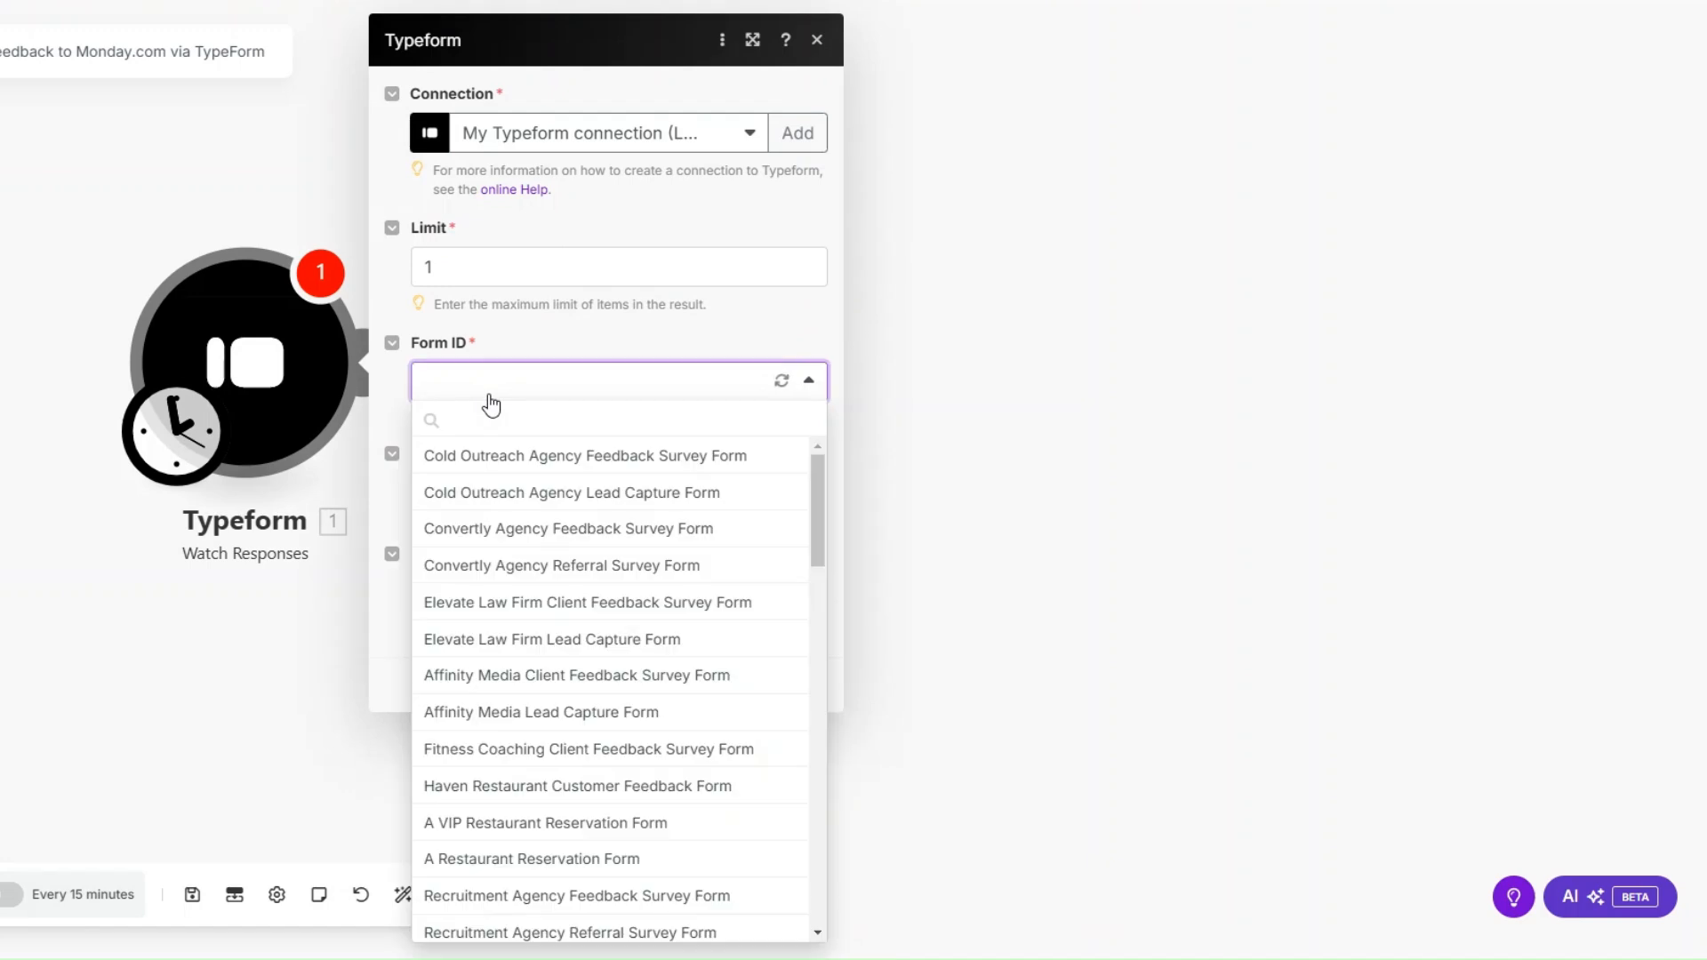
pyautogui.click(549, 458)
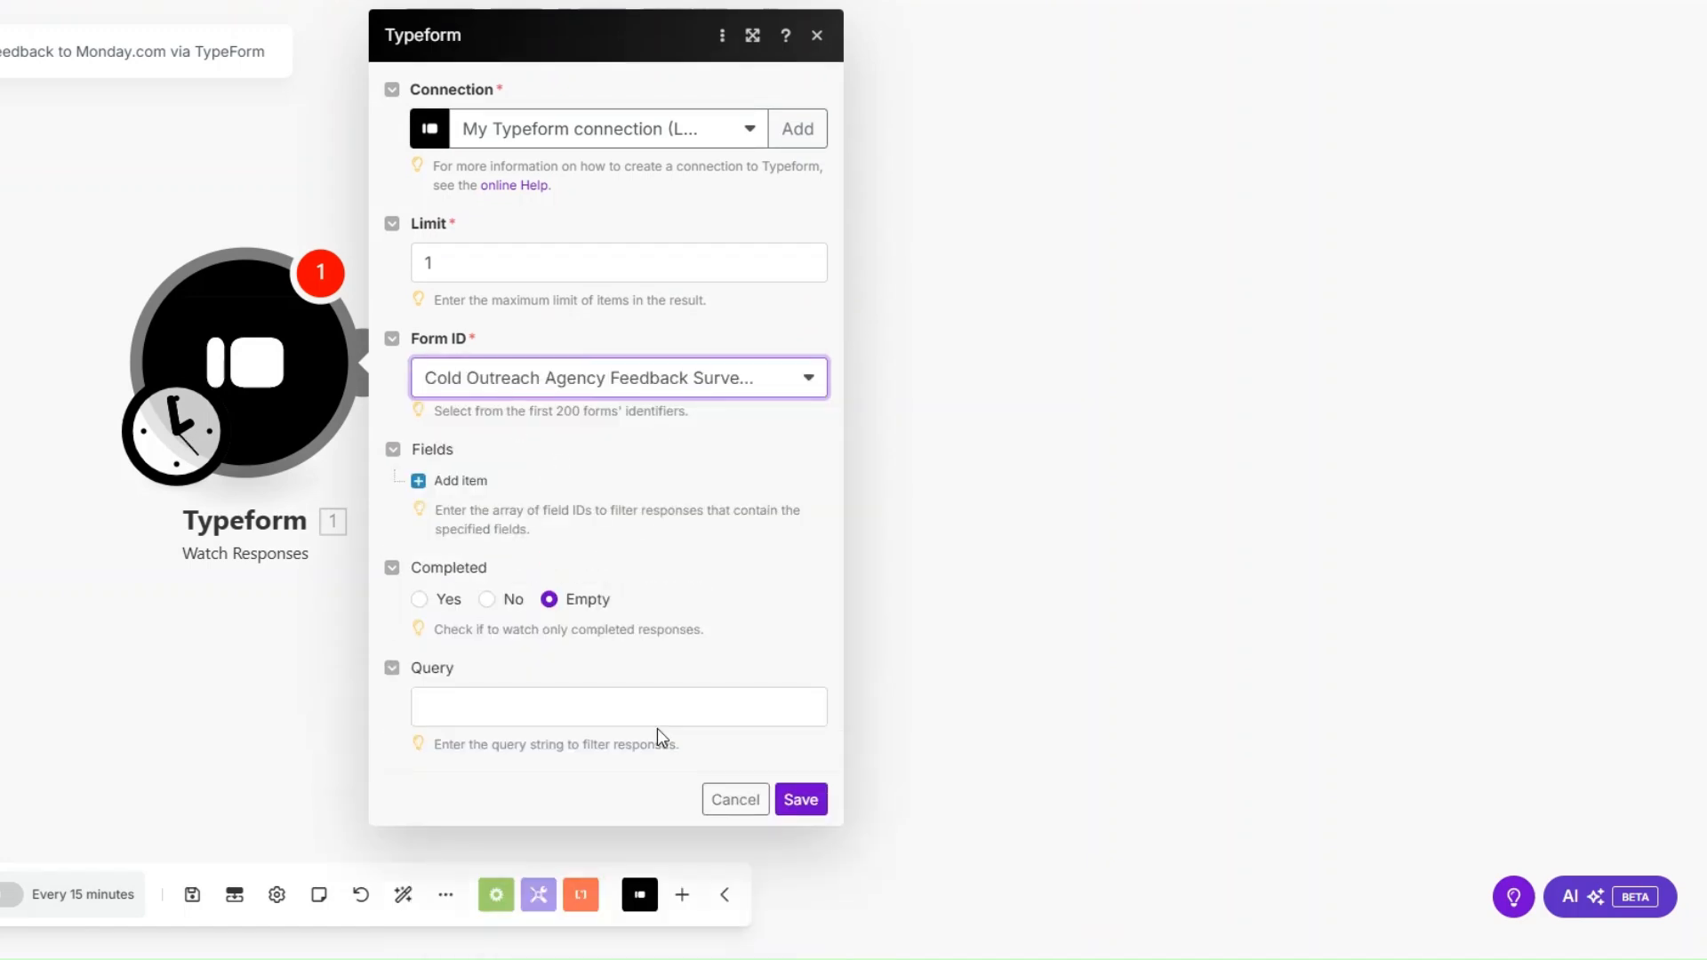
pyautogui.click(800, 795)
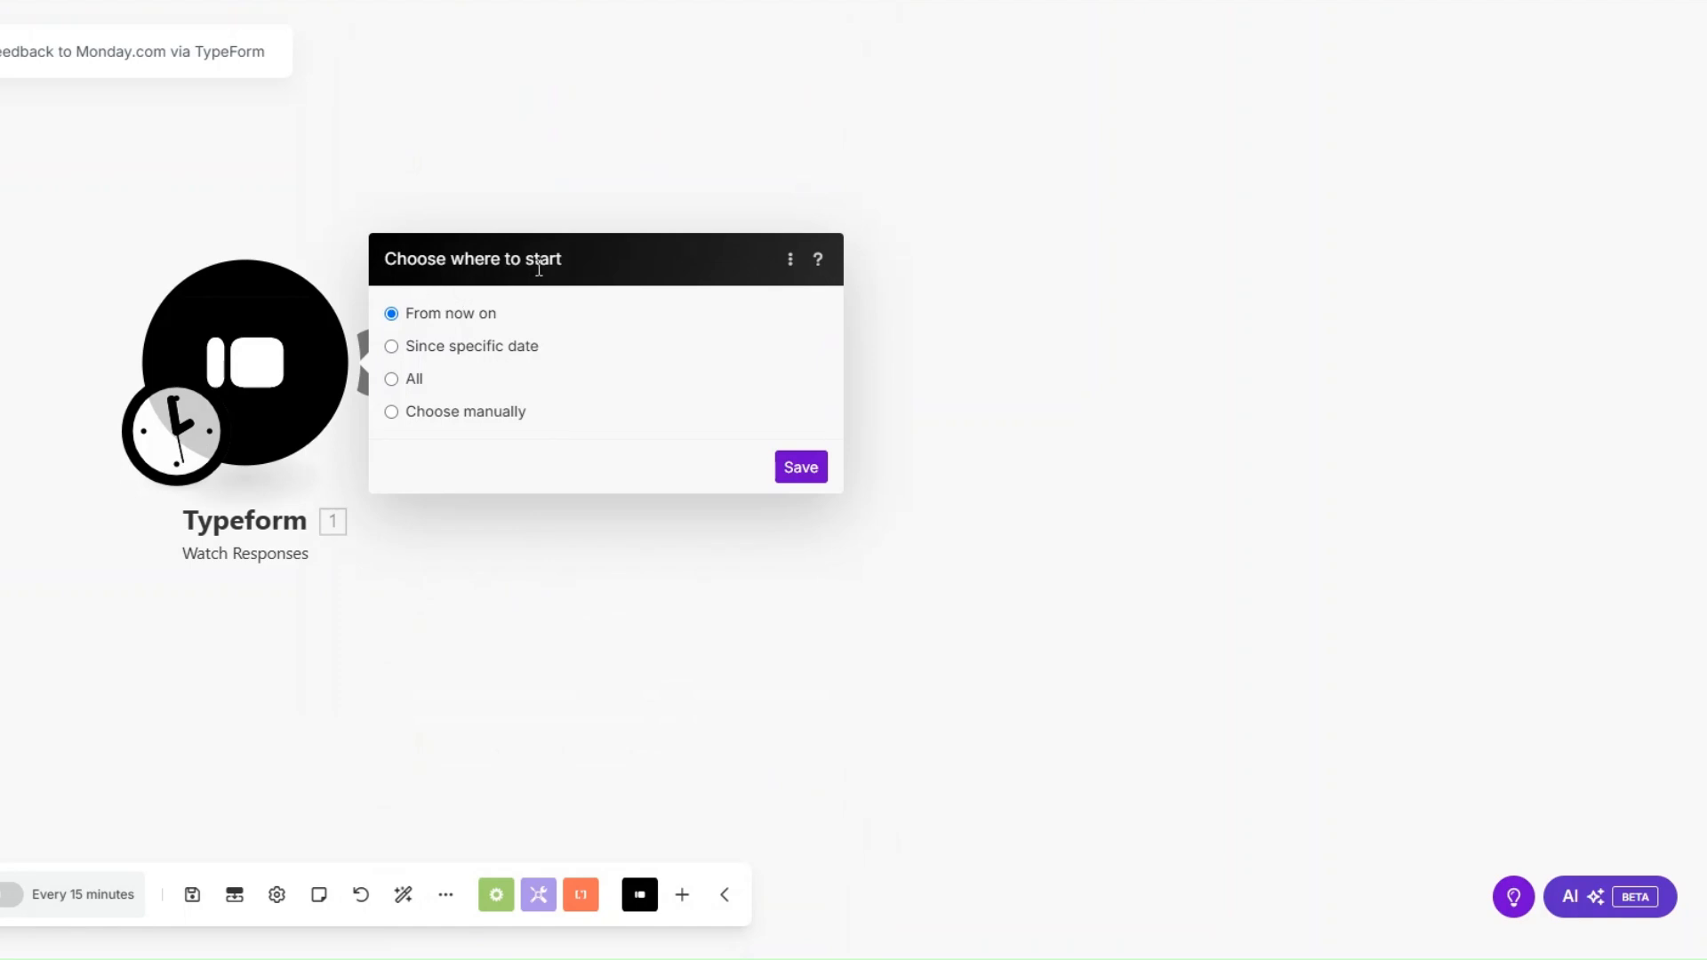
pyautogui.click(801, 468)
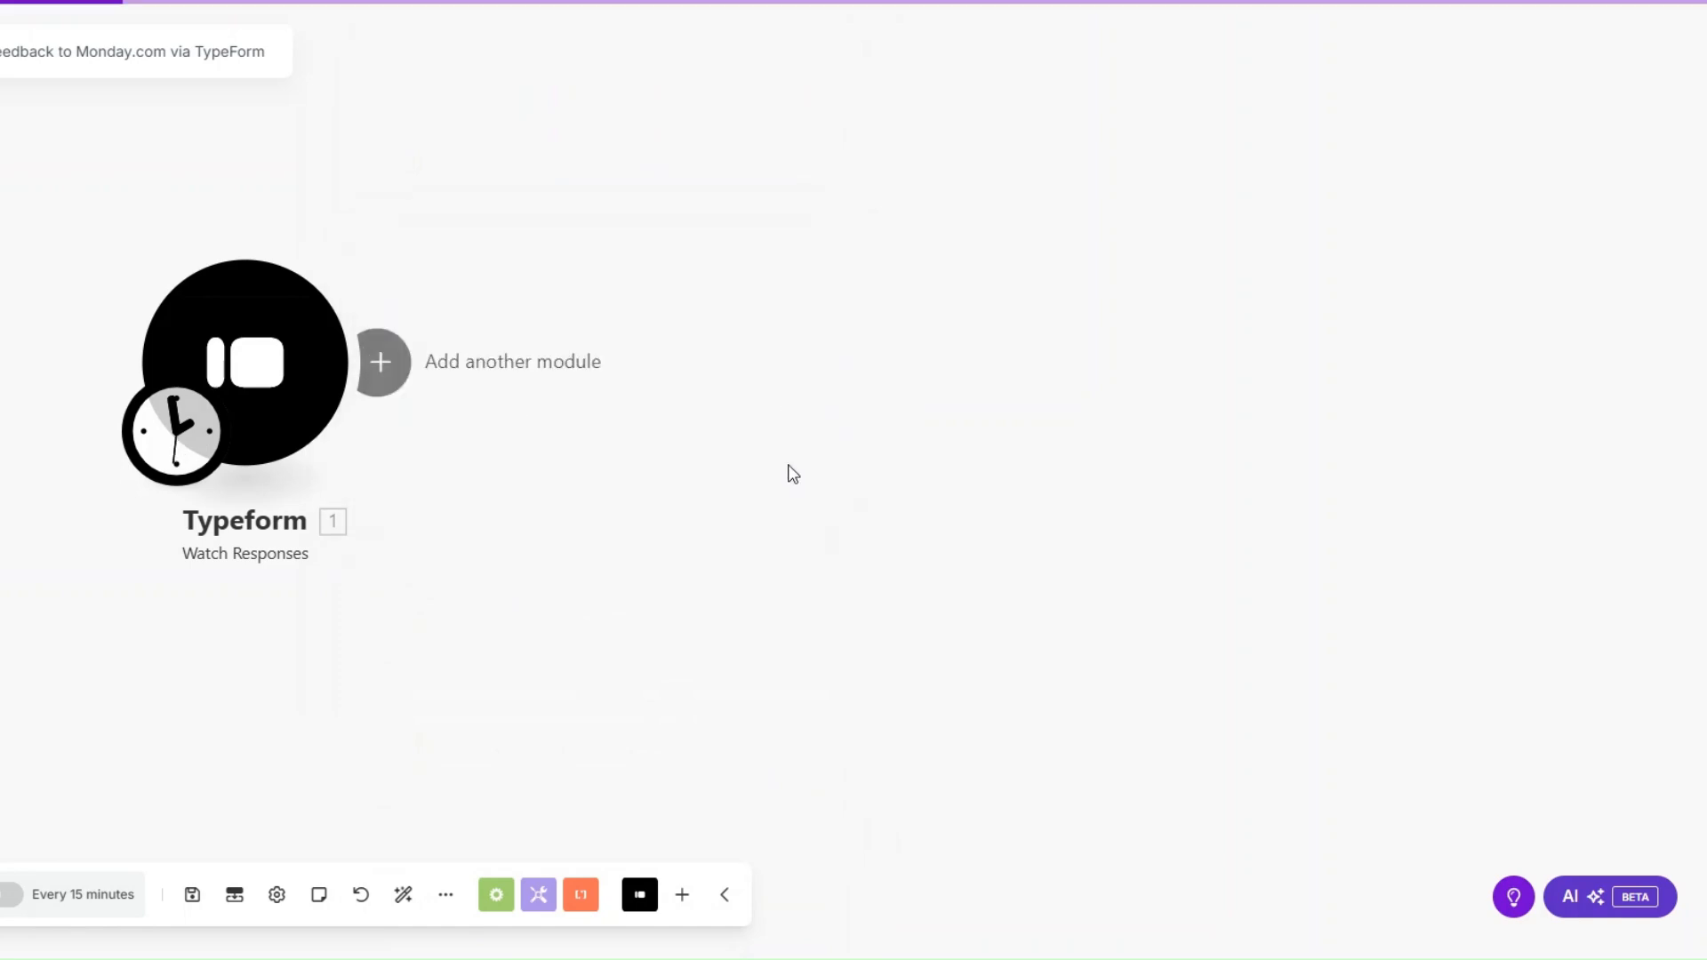
# Step: Open the feedback survey from its Typeform share link and submit the client's first name, last name and email
pyautogui.moveTo(256, 427); pyautogui.dragTo(248, 540)
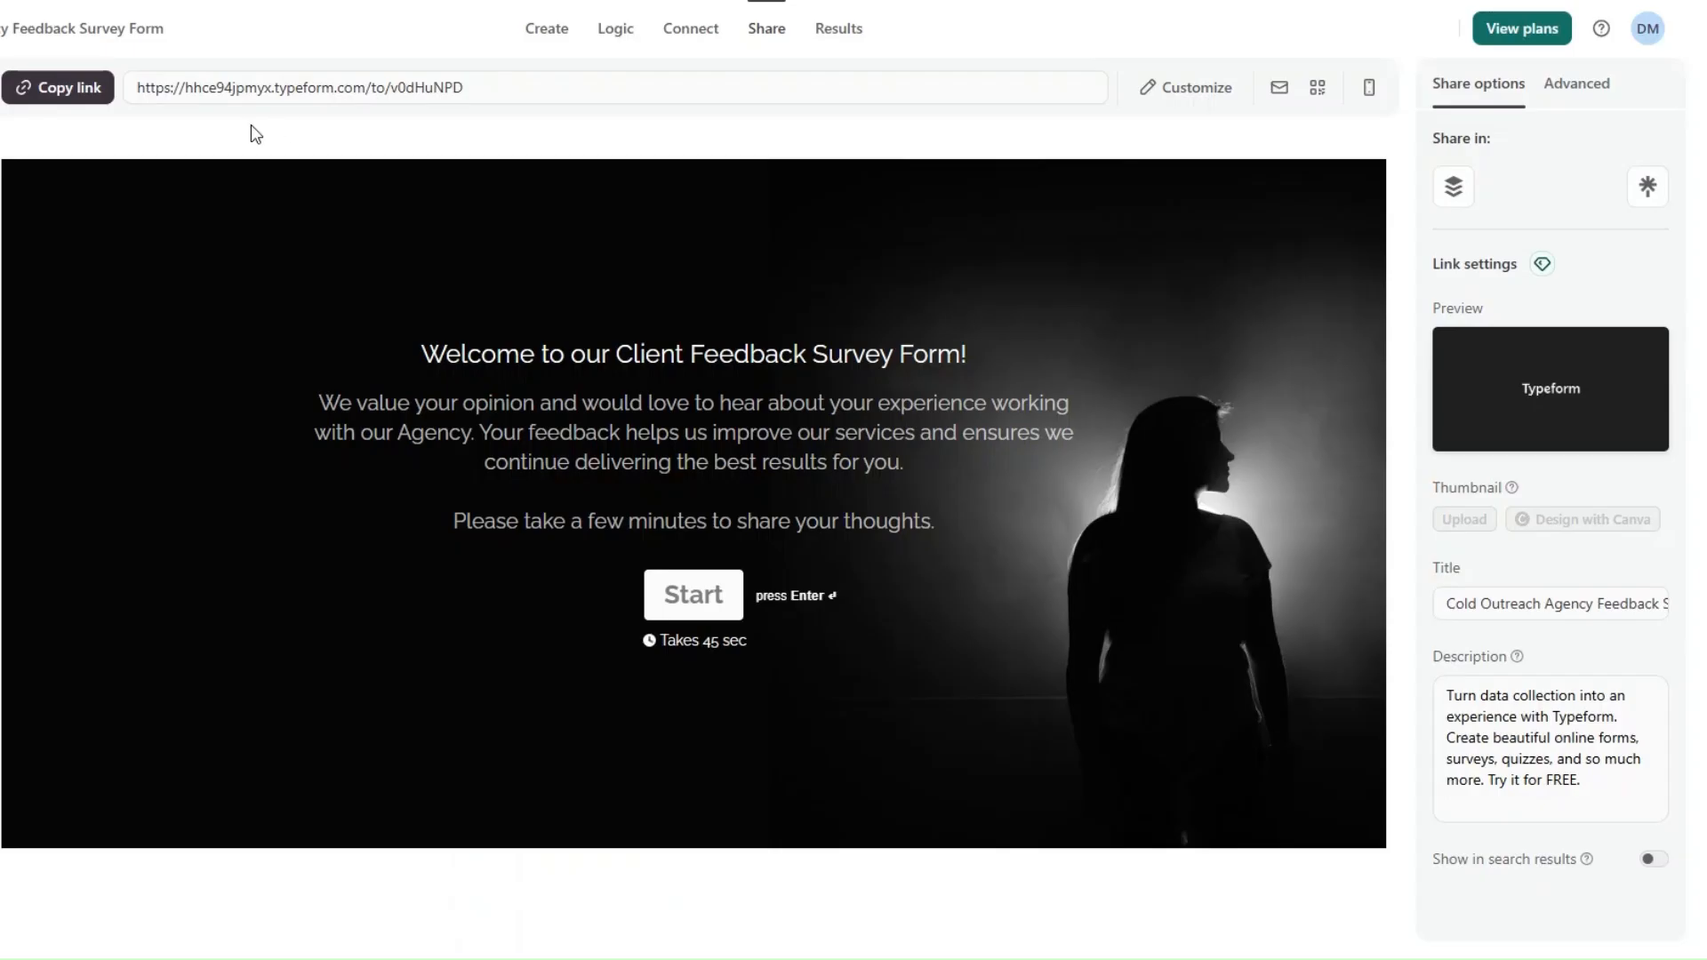
pyautogui.click(73, 88)
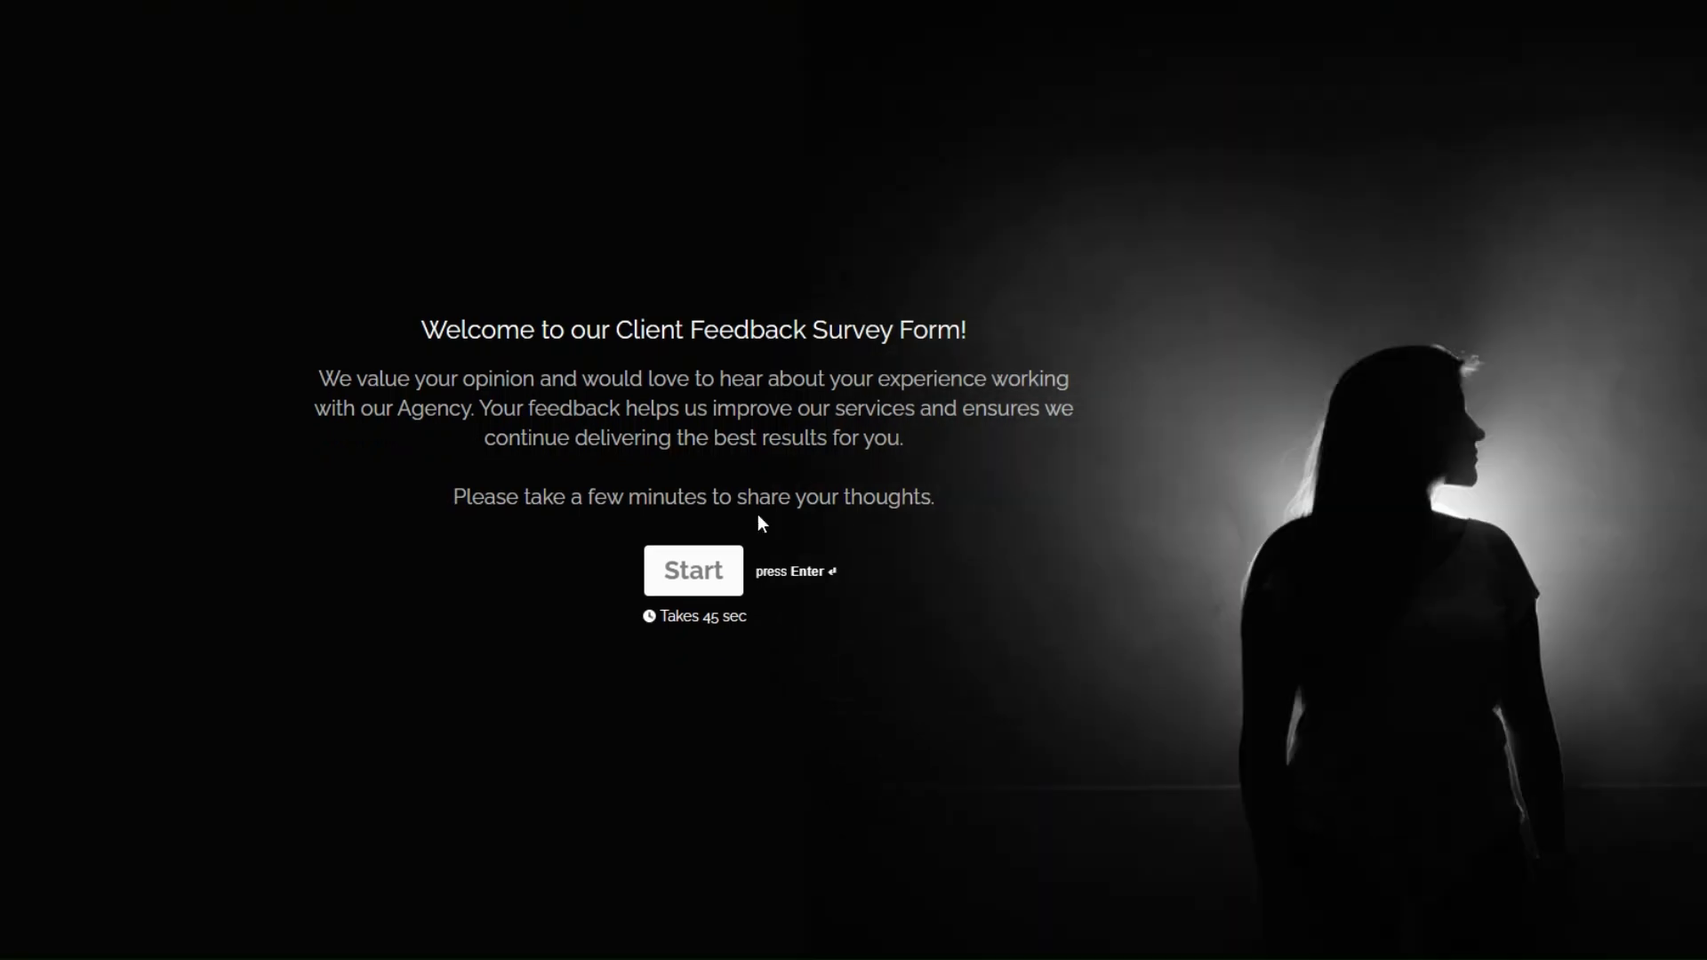
pyautogui.click(690, 569)
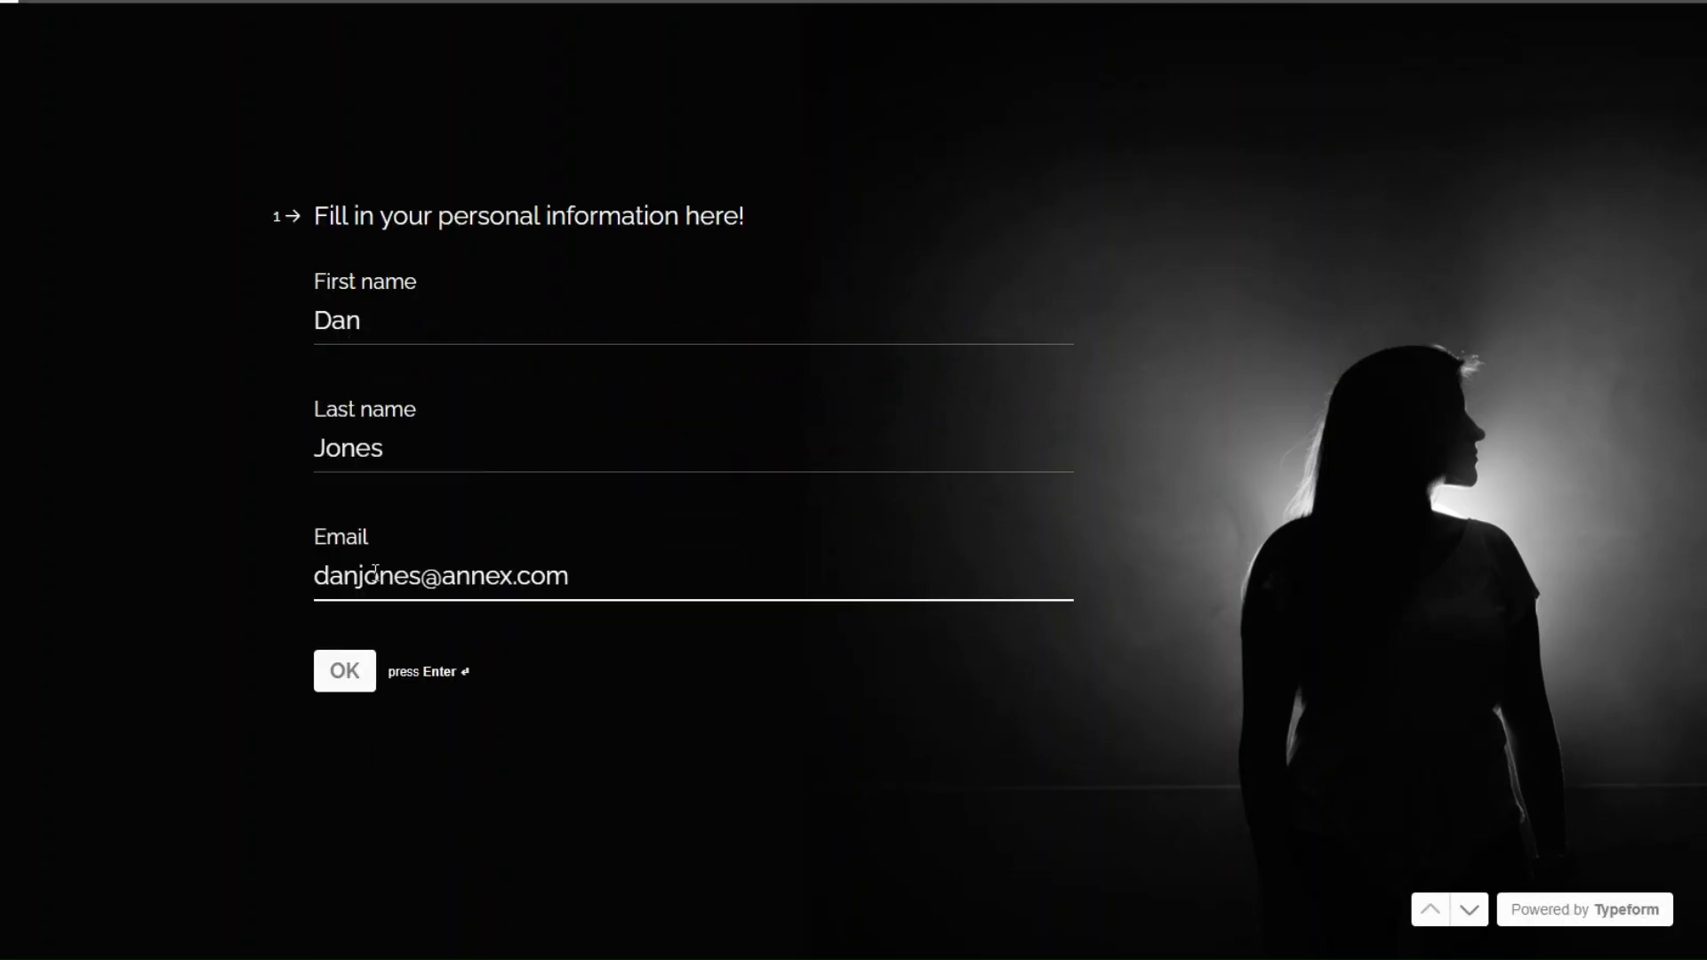
pyautogui.click(356, 673)
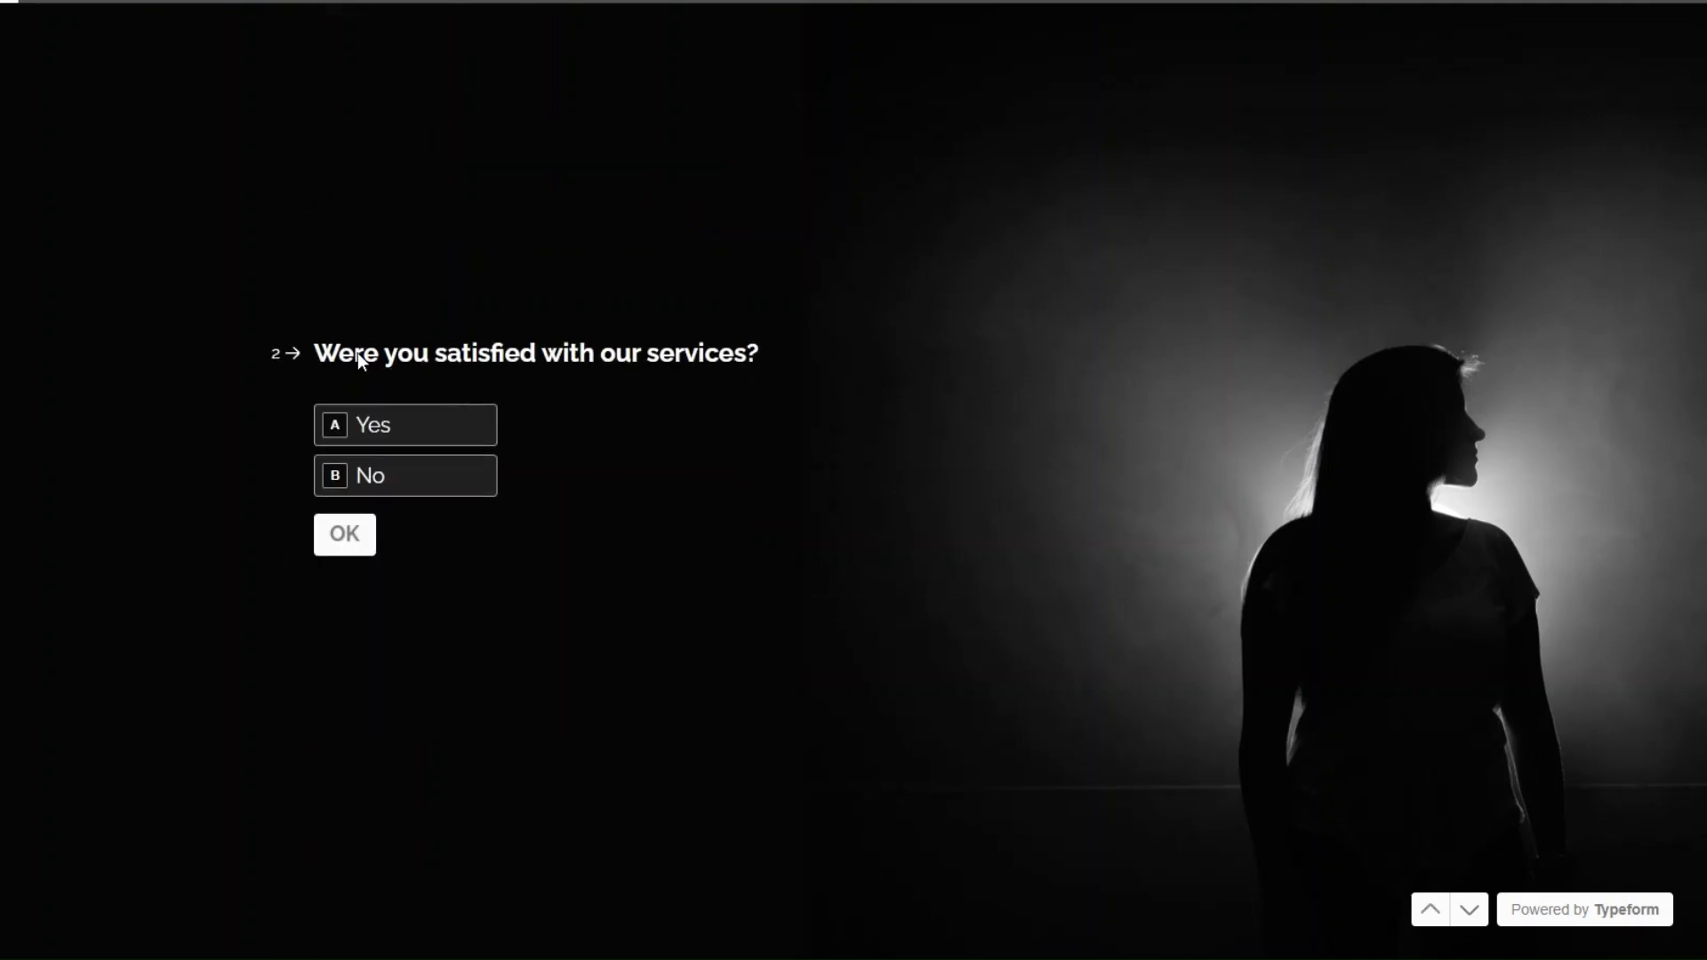
# Step: Answer Yes to the survey's questions on satisfaction, recommending the services and communication throughout the project
pyautogui.click(442, 430)
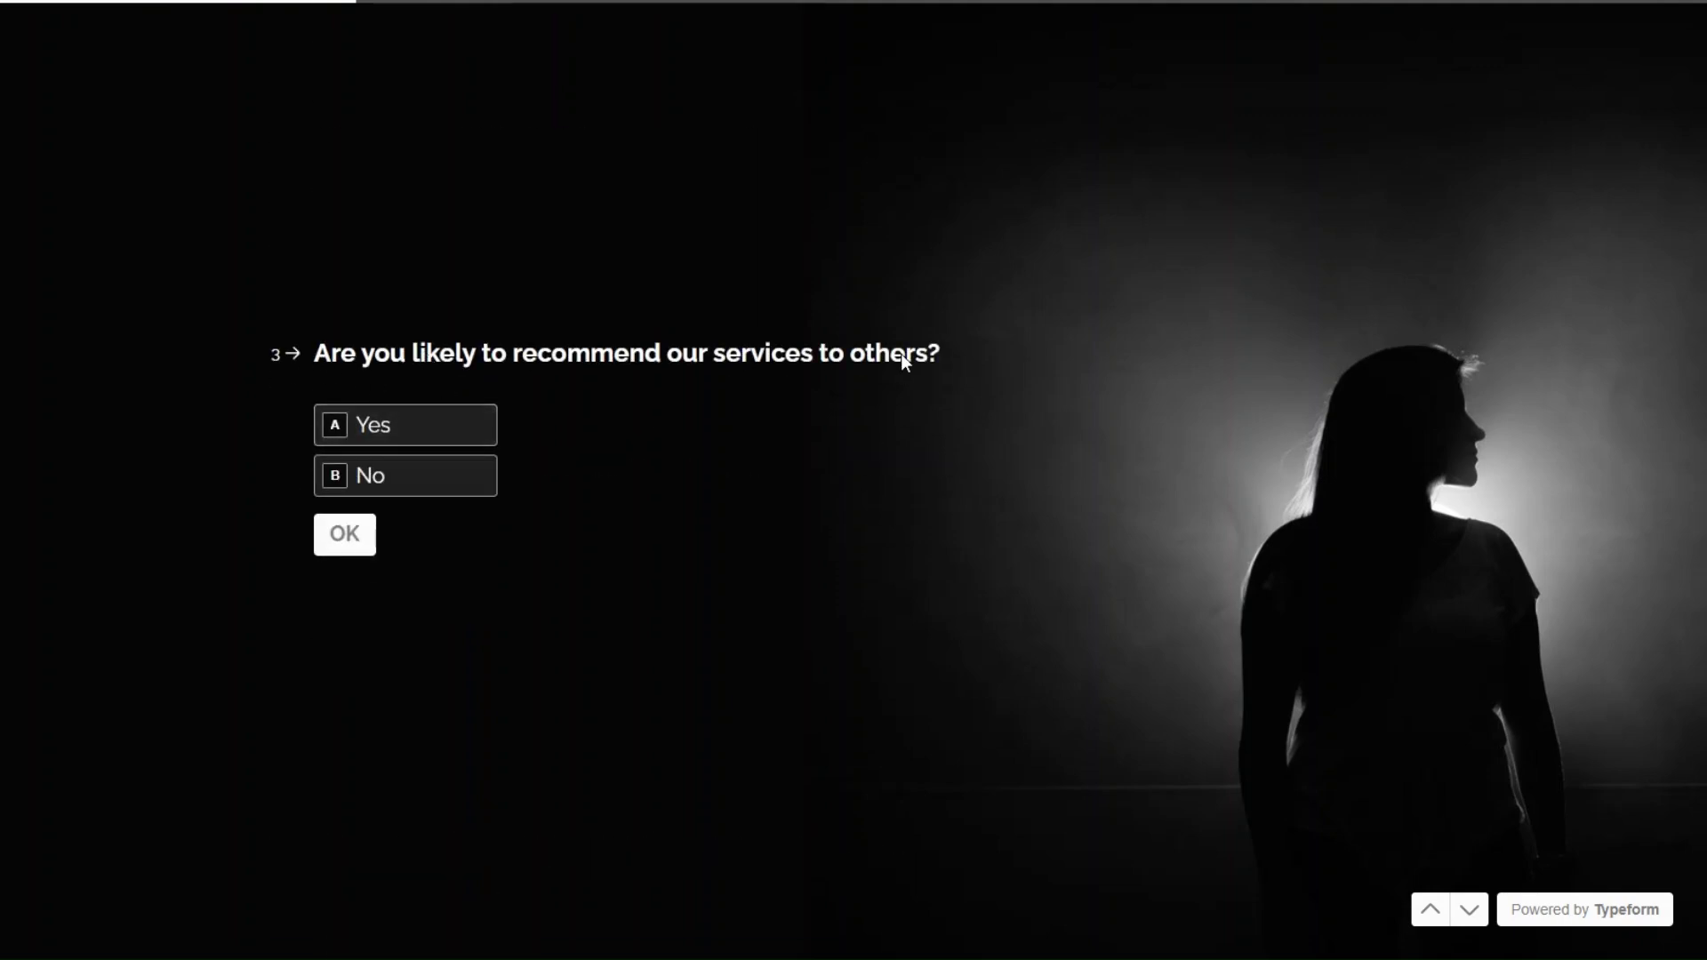
pyautogui.click(432, 436)
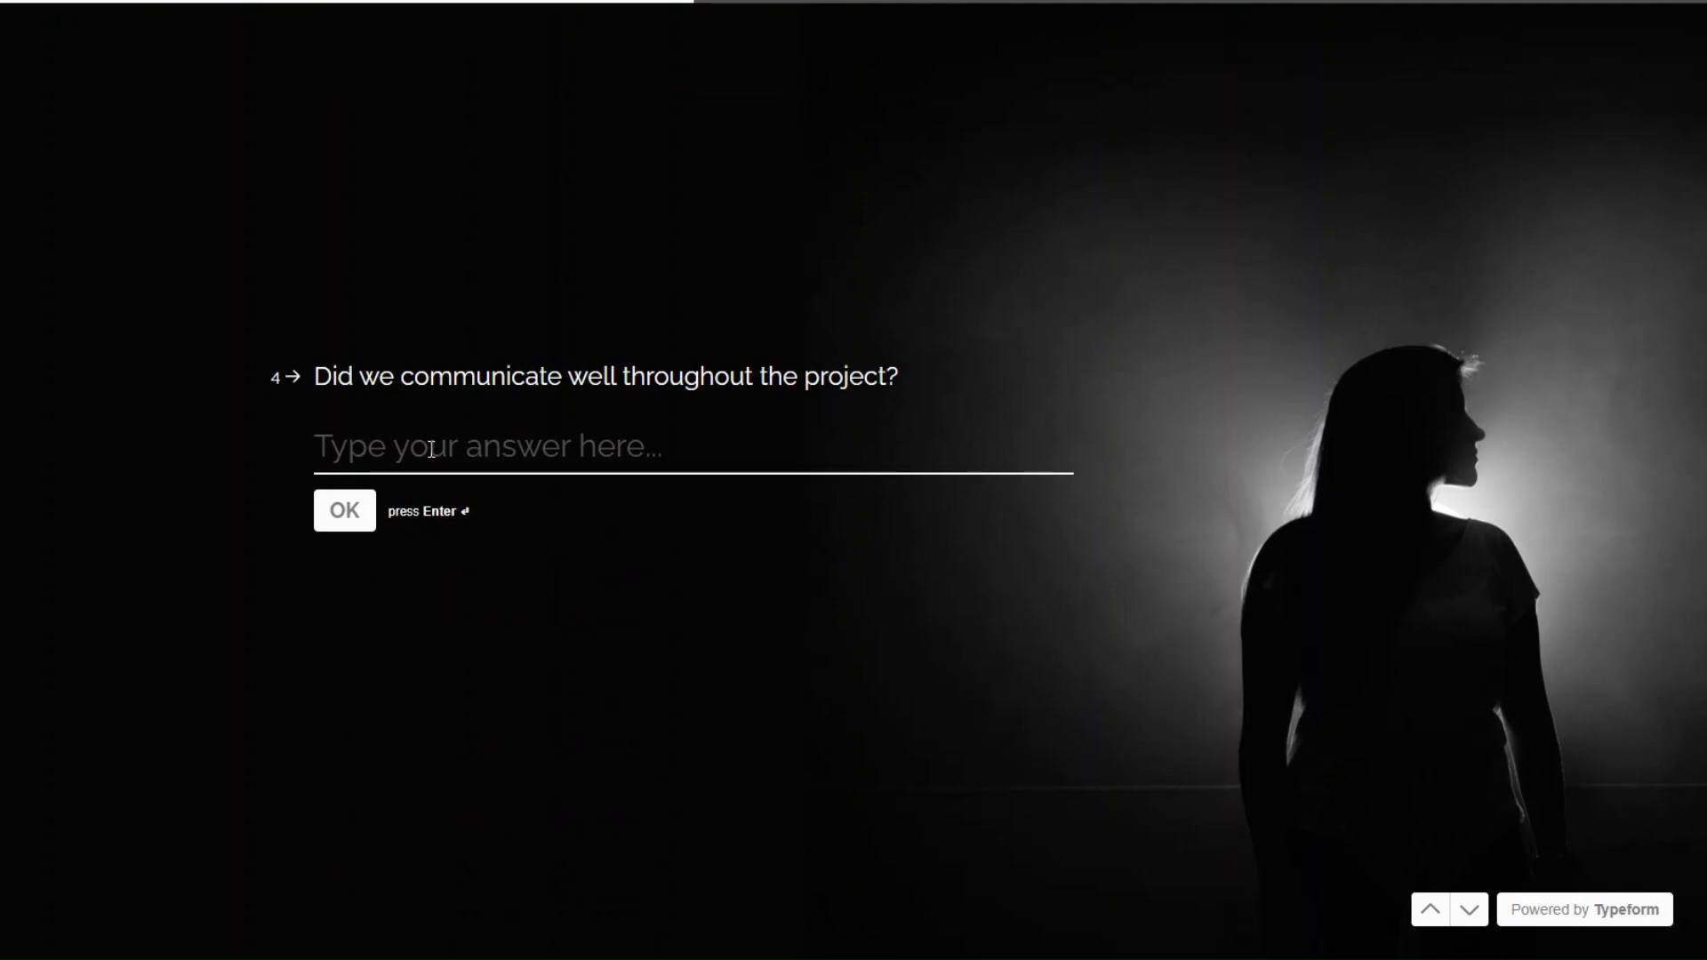
pyautogui.write('Yes')
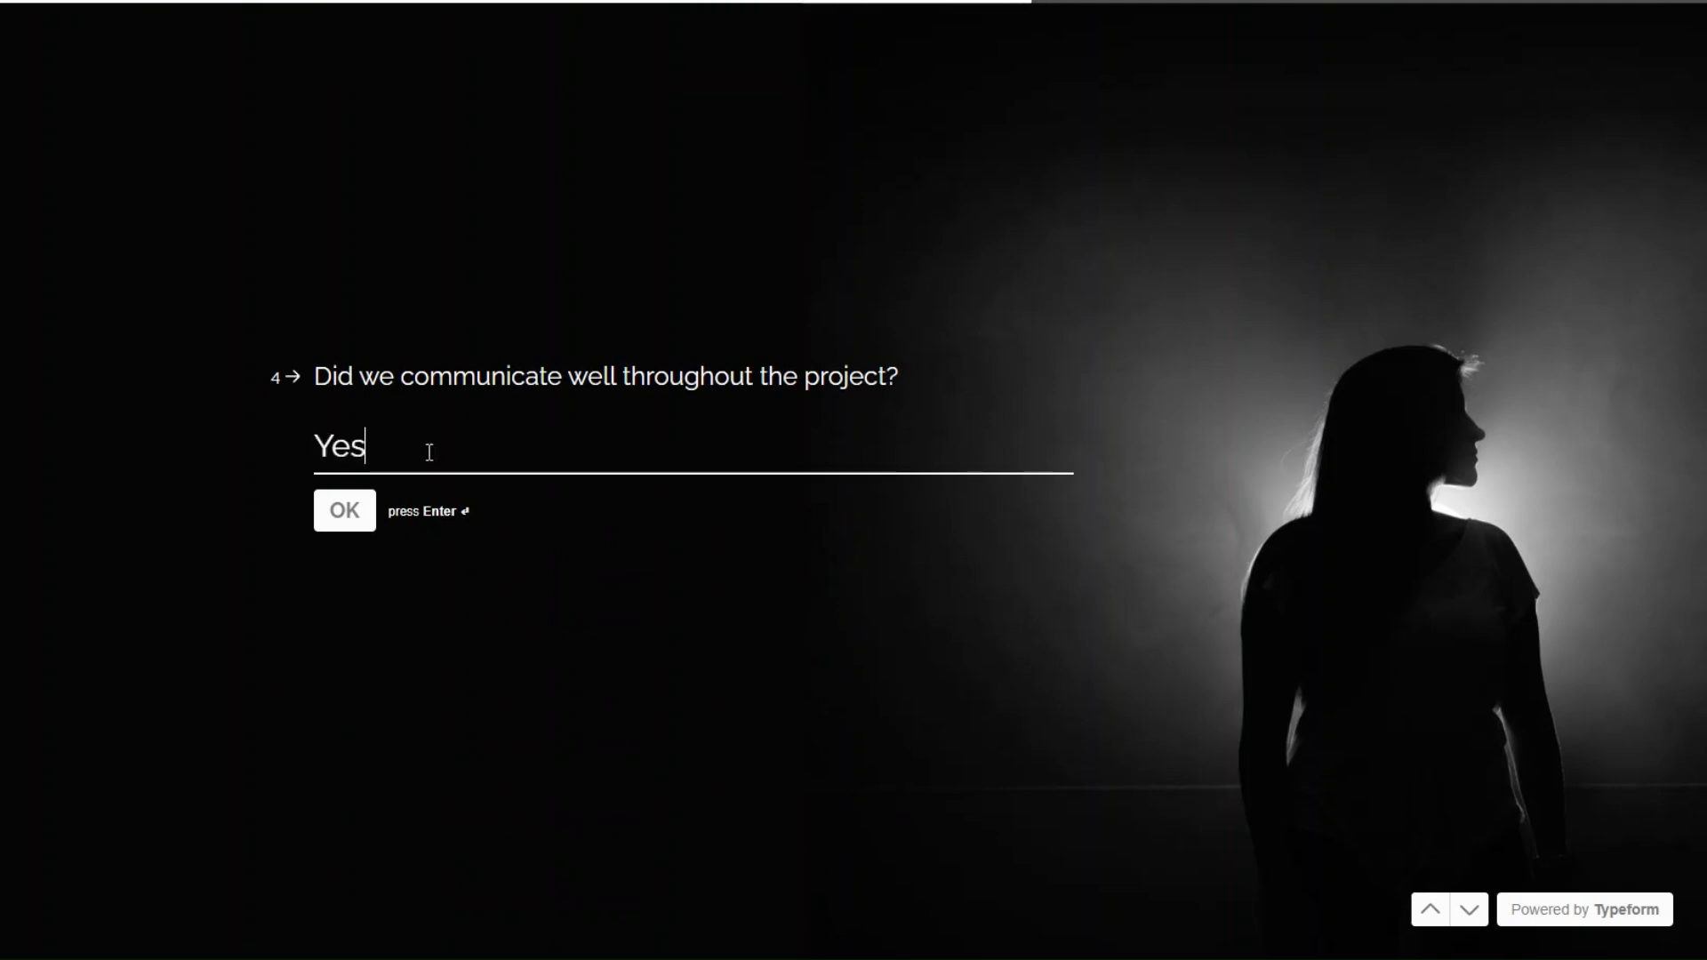
pyautogui.click(338, 530)
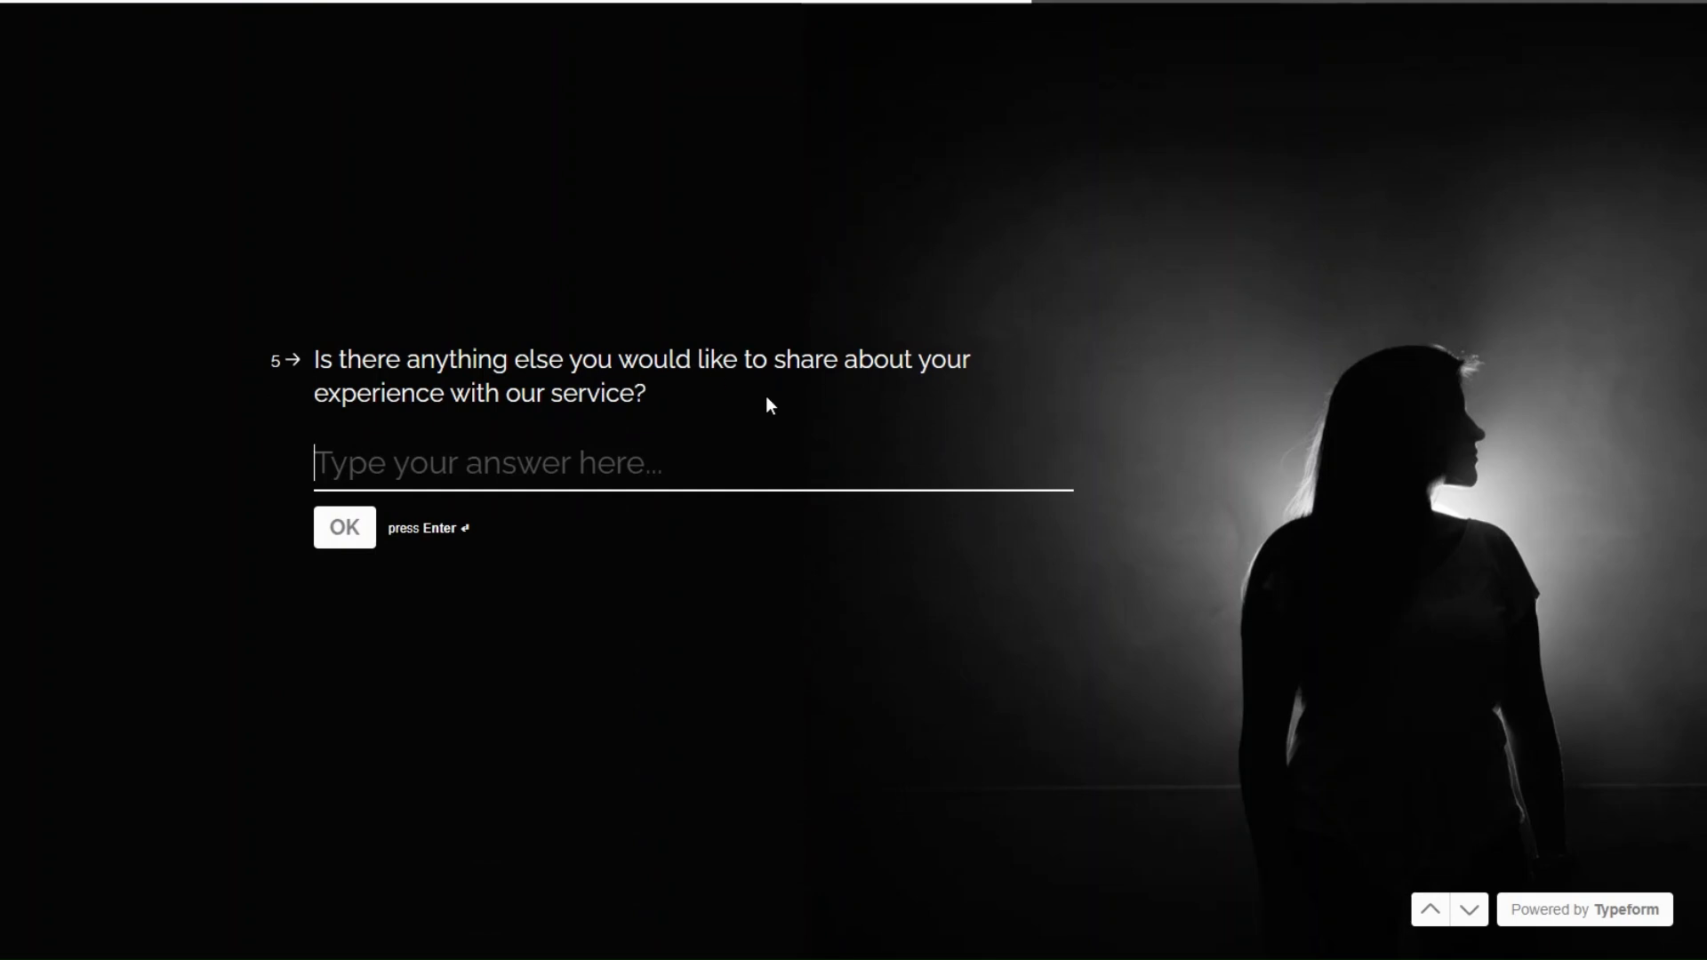
# Step: Enter "I loved working with you guys a lot." as the experience and "No. Working with you was seamless." as suggestions, then submit the survey
pyautogui.hotkey('ctrl', 'v')
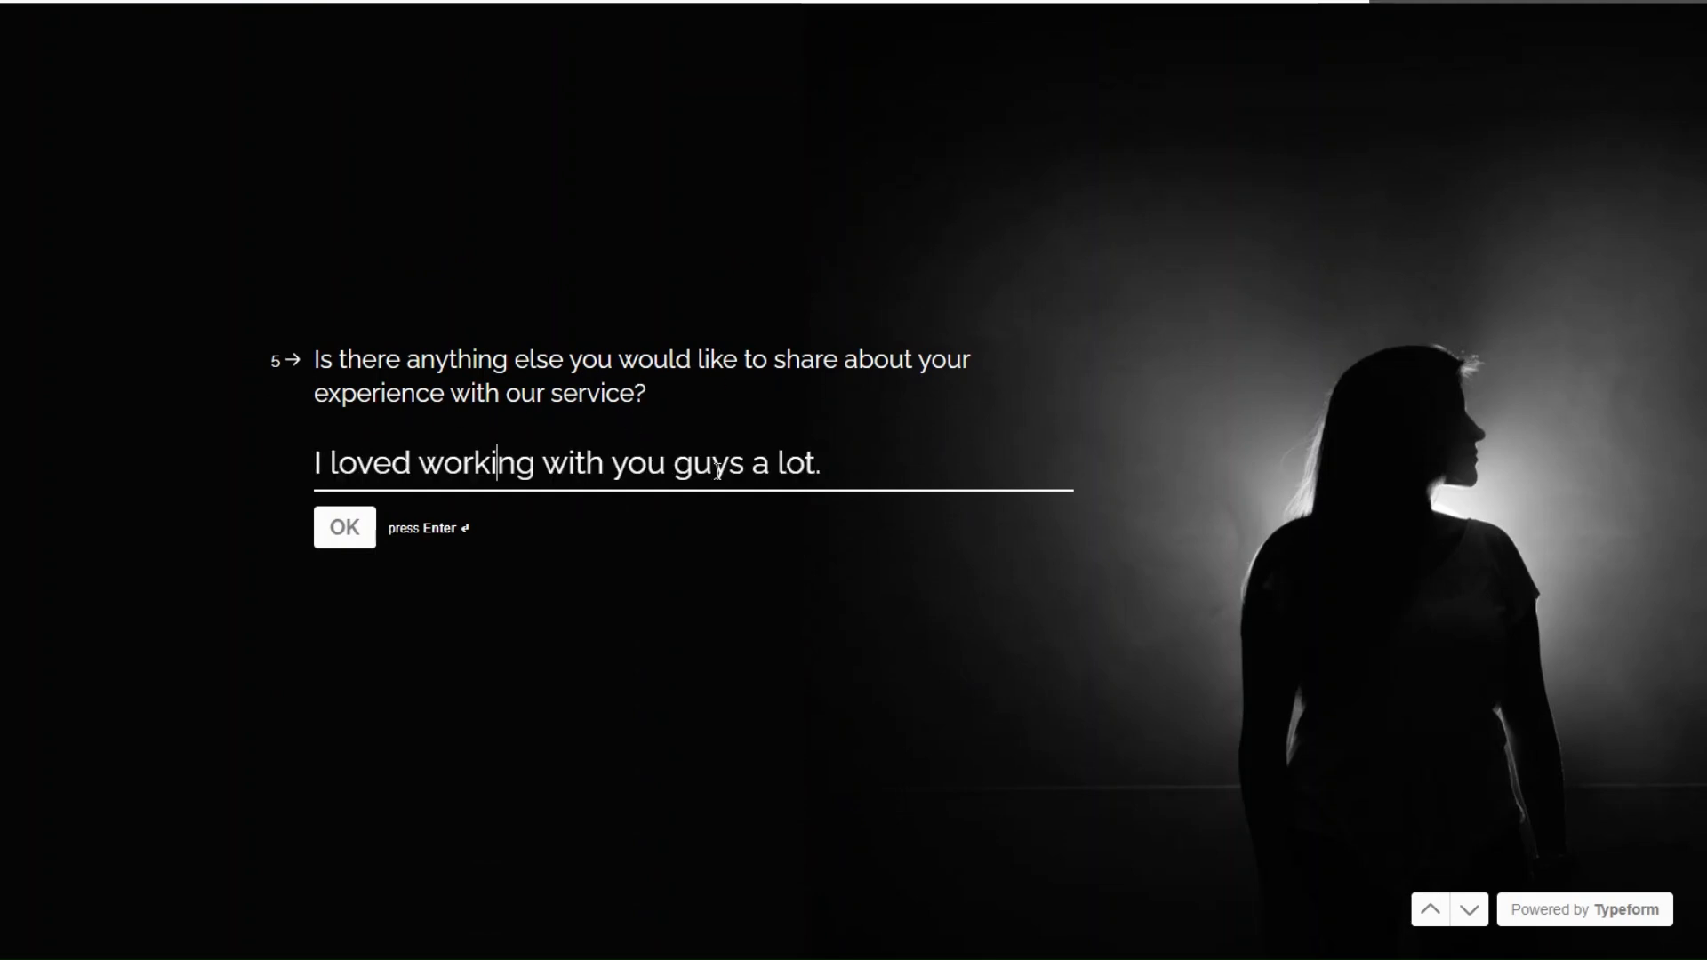
pyautogui.press('Return')
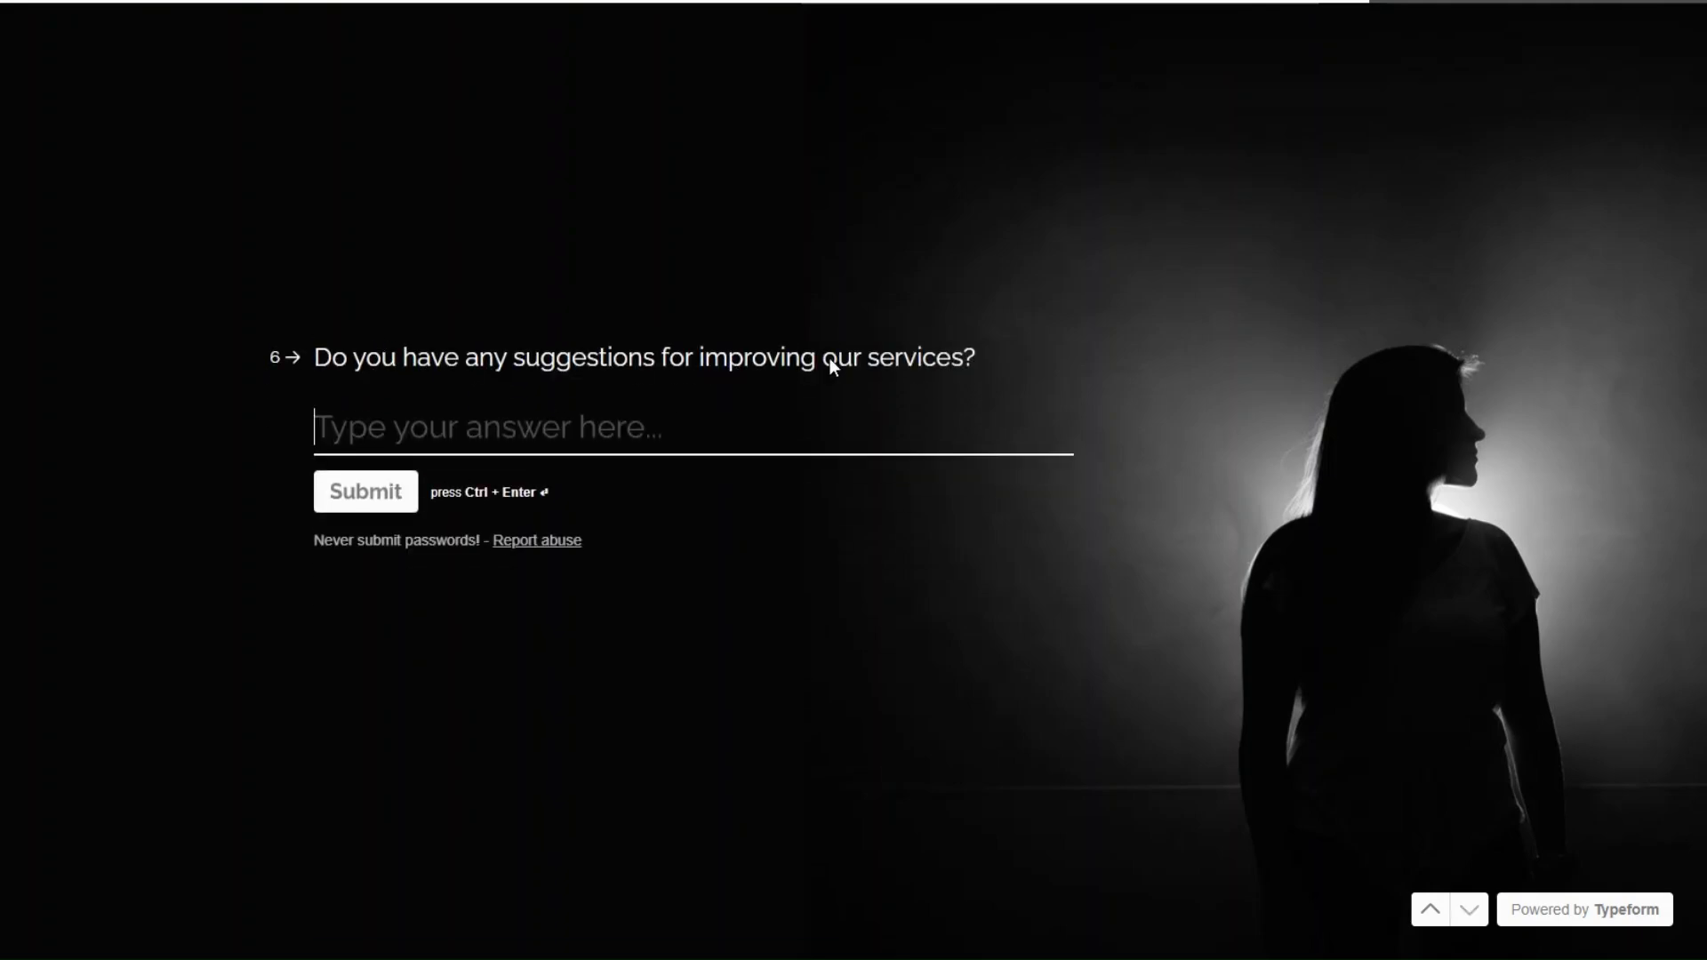
pyautogui.hotkey('ctrl', 'v')
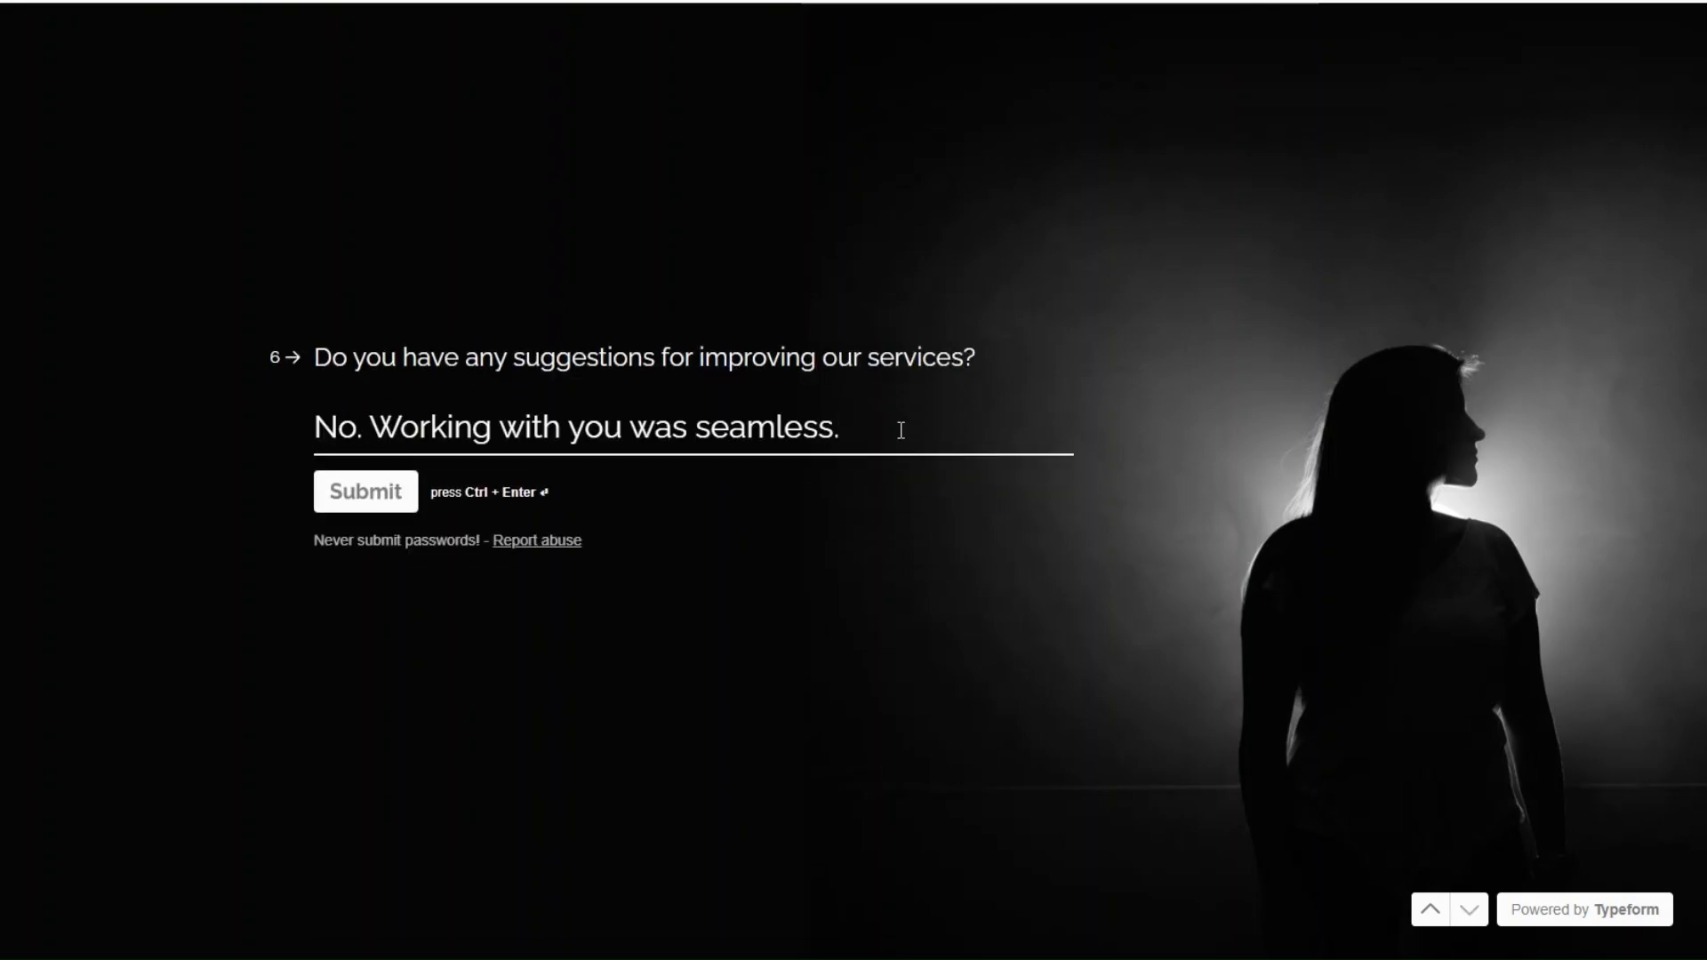
pyautogui.click(400, 492)
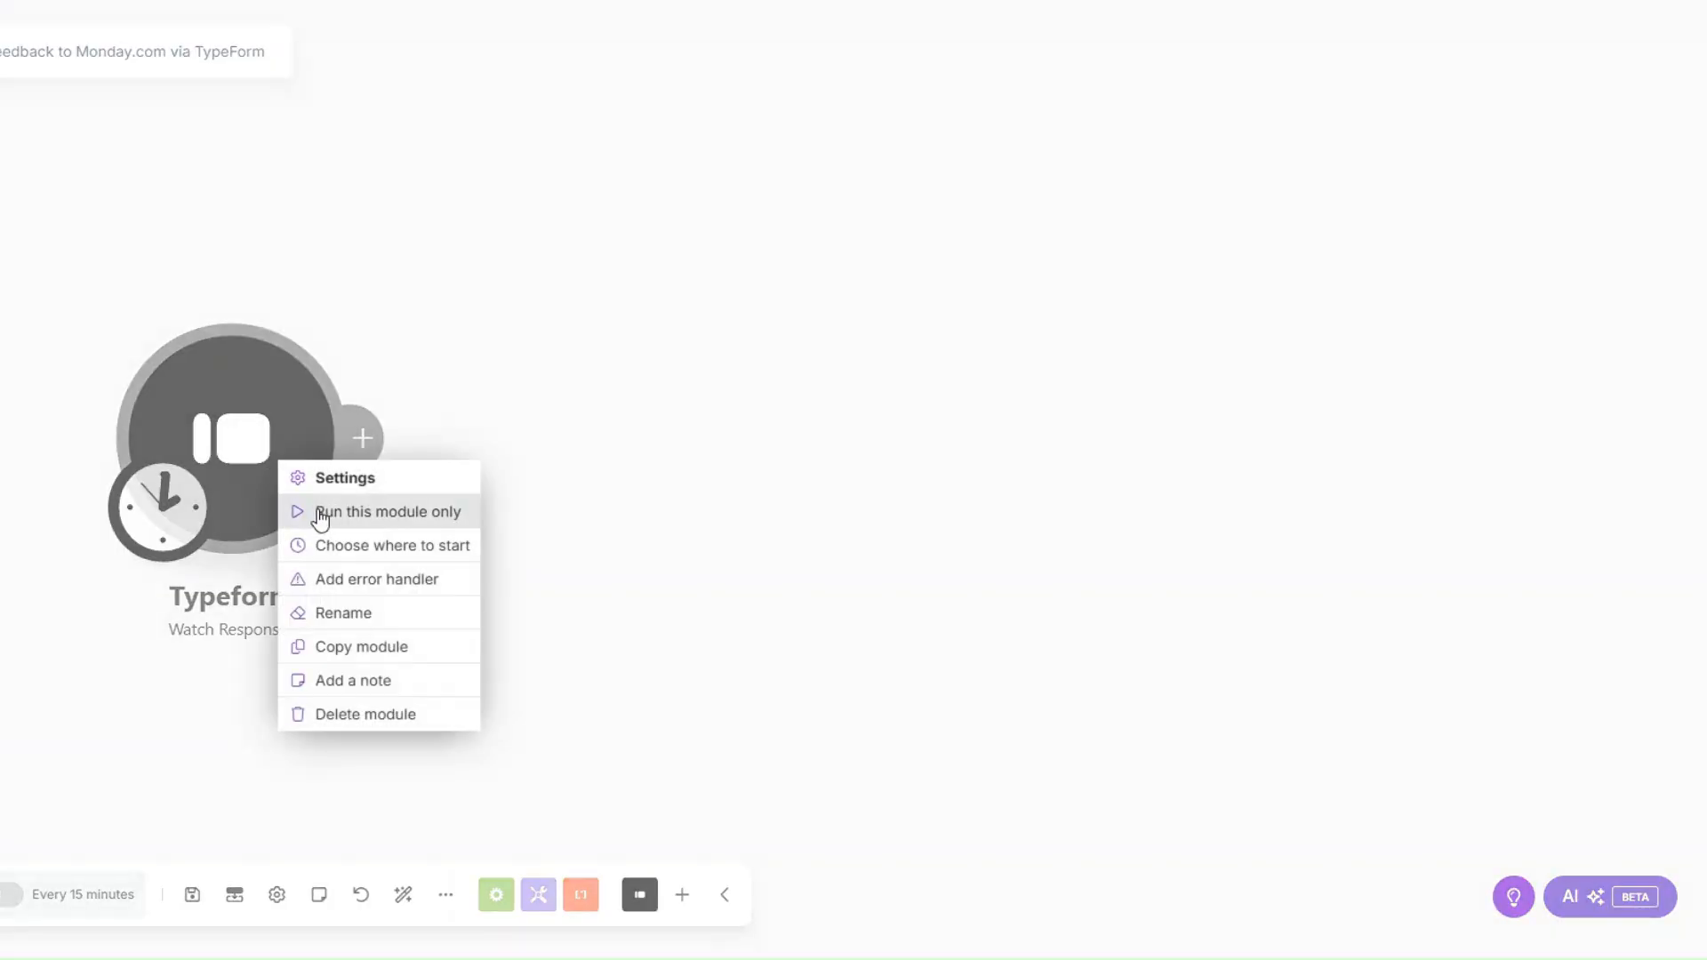
# Step: Run only the Typeform module in Make and inspect the mappable answers of the submitted response
pyautogui.click(320, 513)
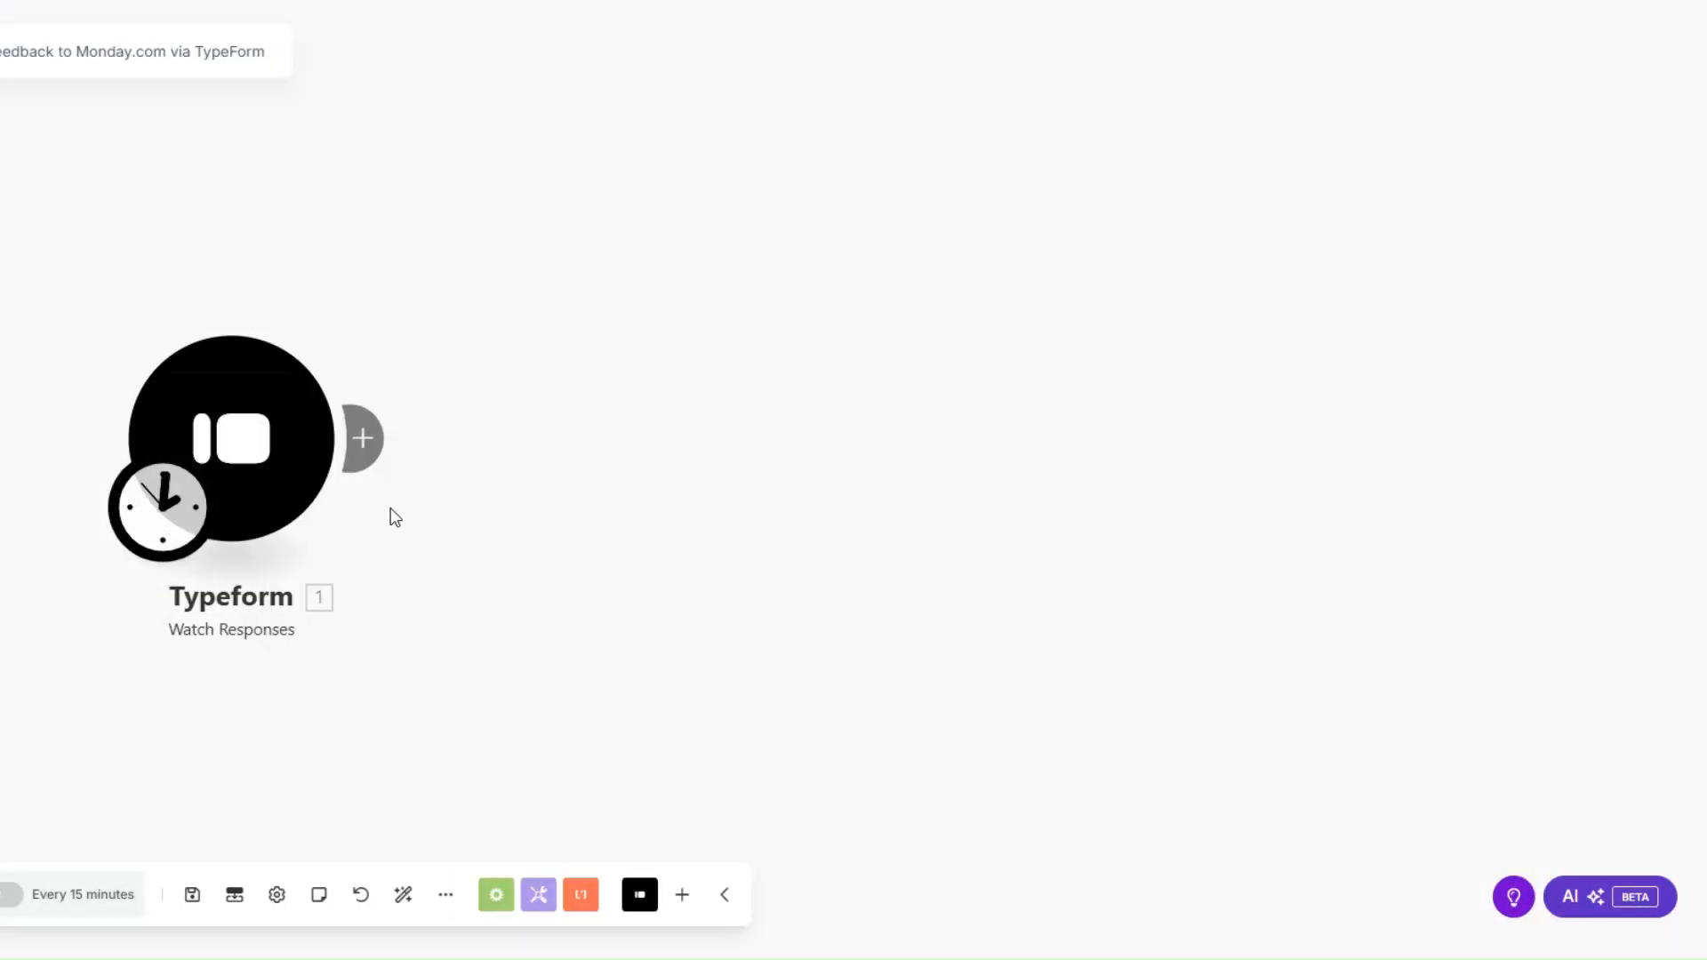
pyautogui.click(538, 451)
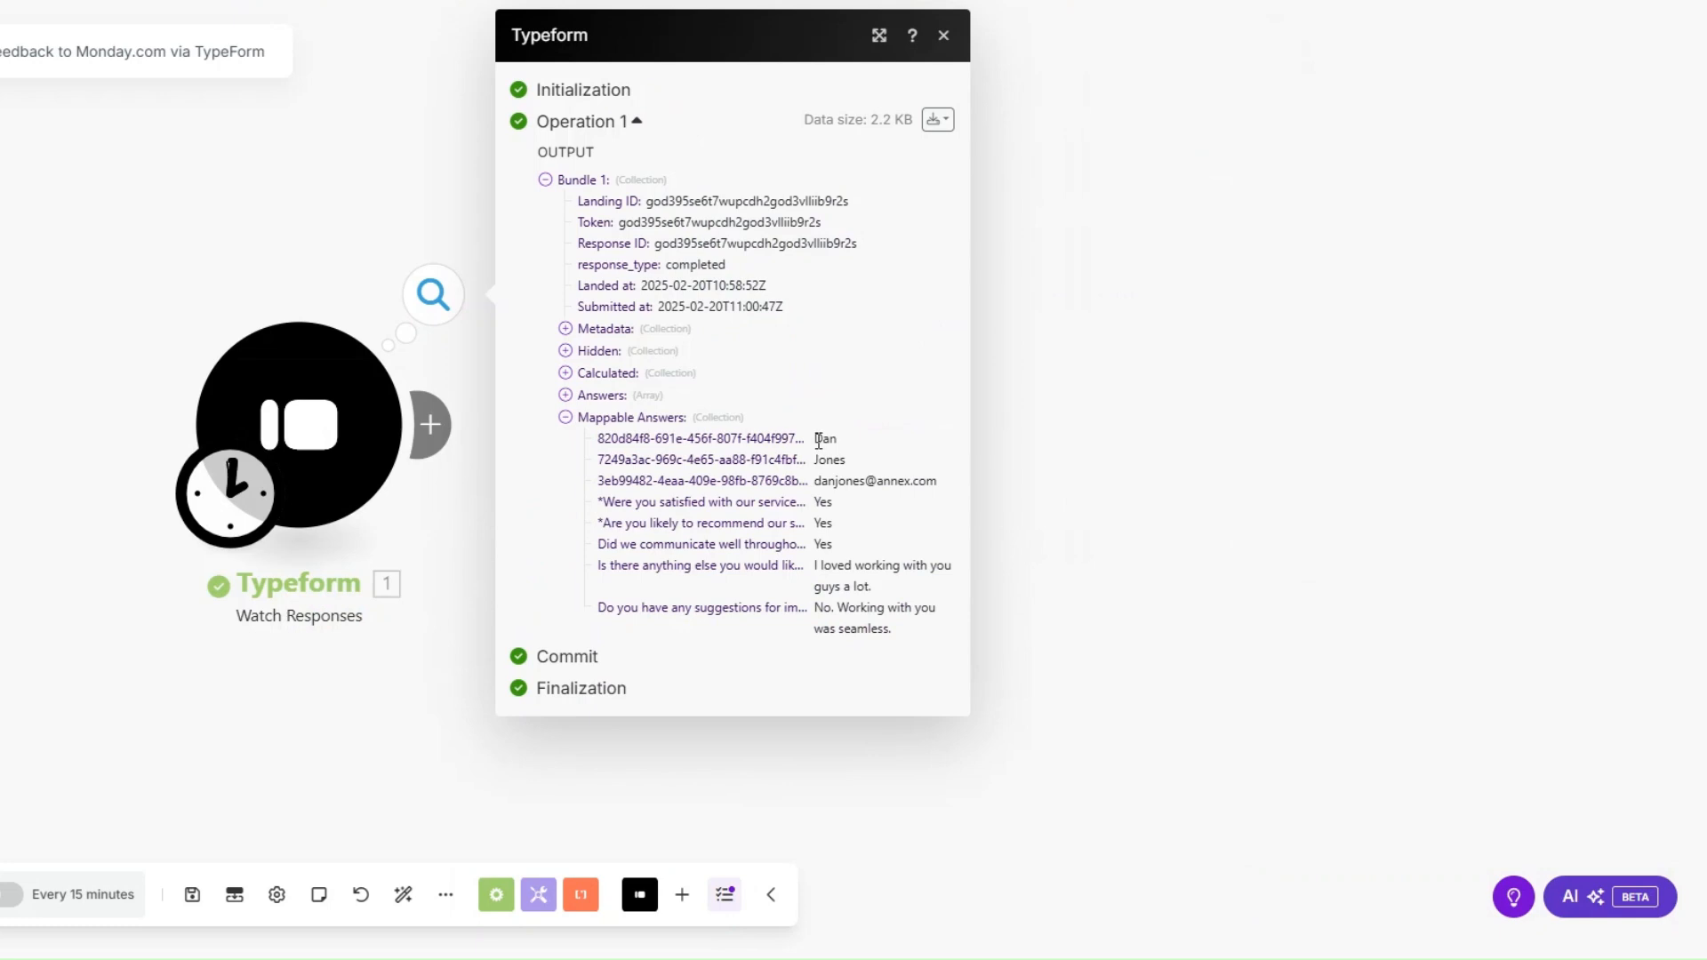
pyautogui.moveTo(818, 441); pyautogui.dragTo(907, 625)
pyautogui.click(882, 566)
pyautogui.moveTo(814, 503); pyautogui.dragTo(911, 638)
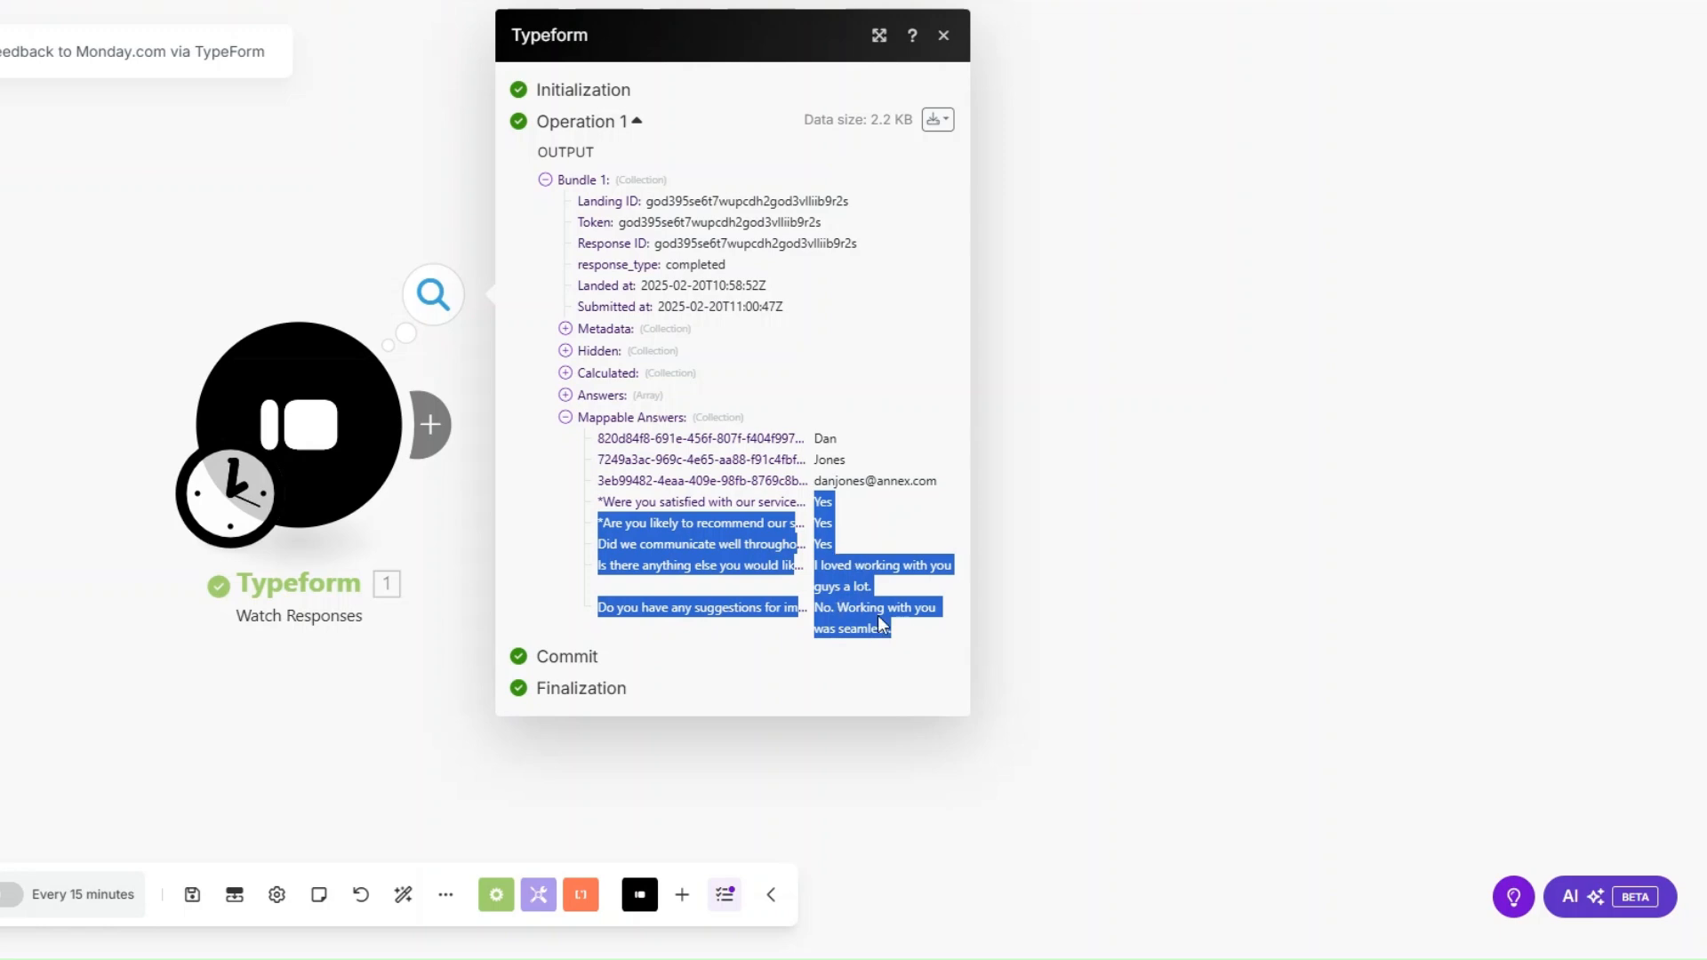
pyautogui.click(436, 698)
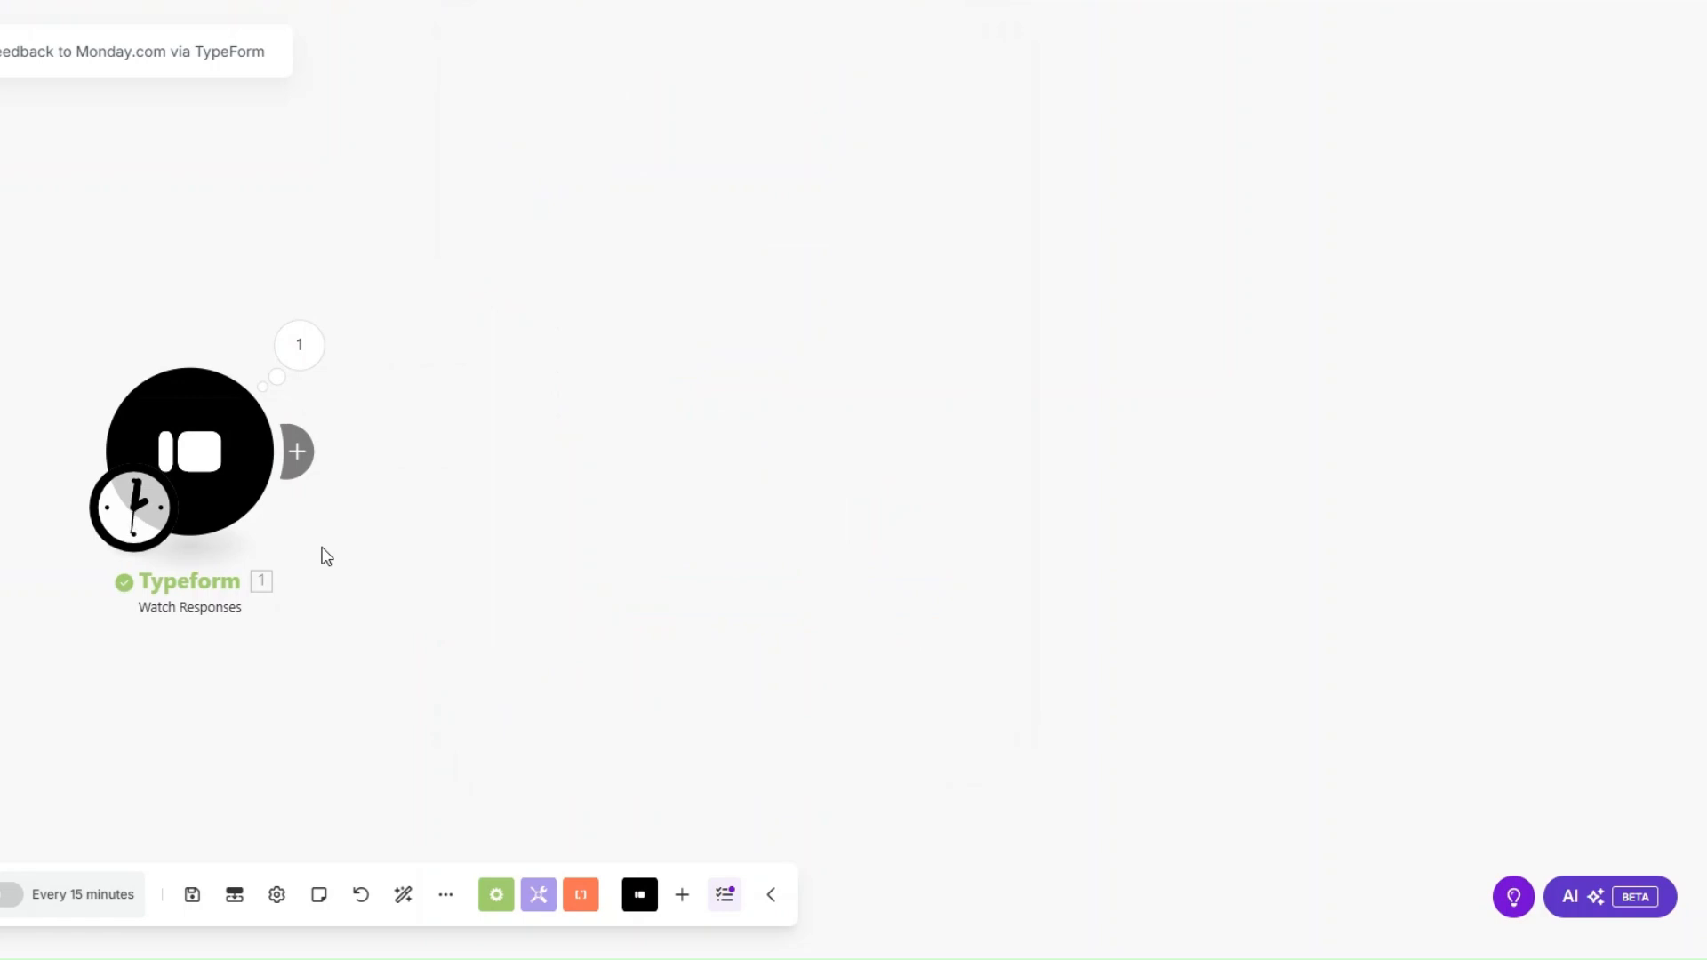
# Step: Add a Tools Sleep module after the Typeform trigger and set its delay to 3 seconds
pyautogui.click(297, 451)
pyautogui.click(704, 574)
pyautogui.scroll(-2, 750, 526)
pyautogui.click(745, 609)
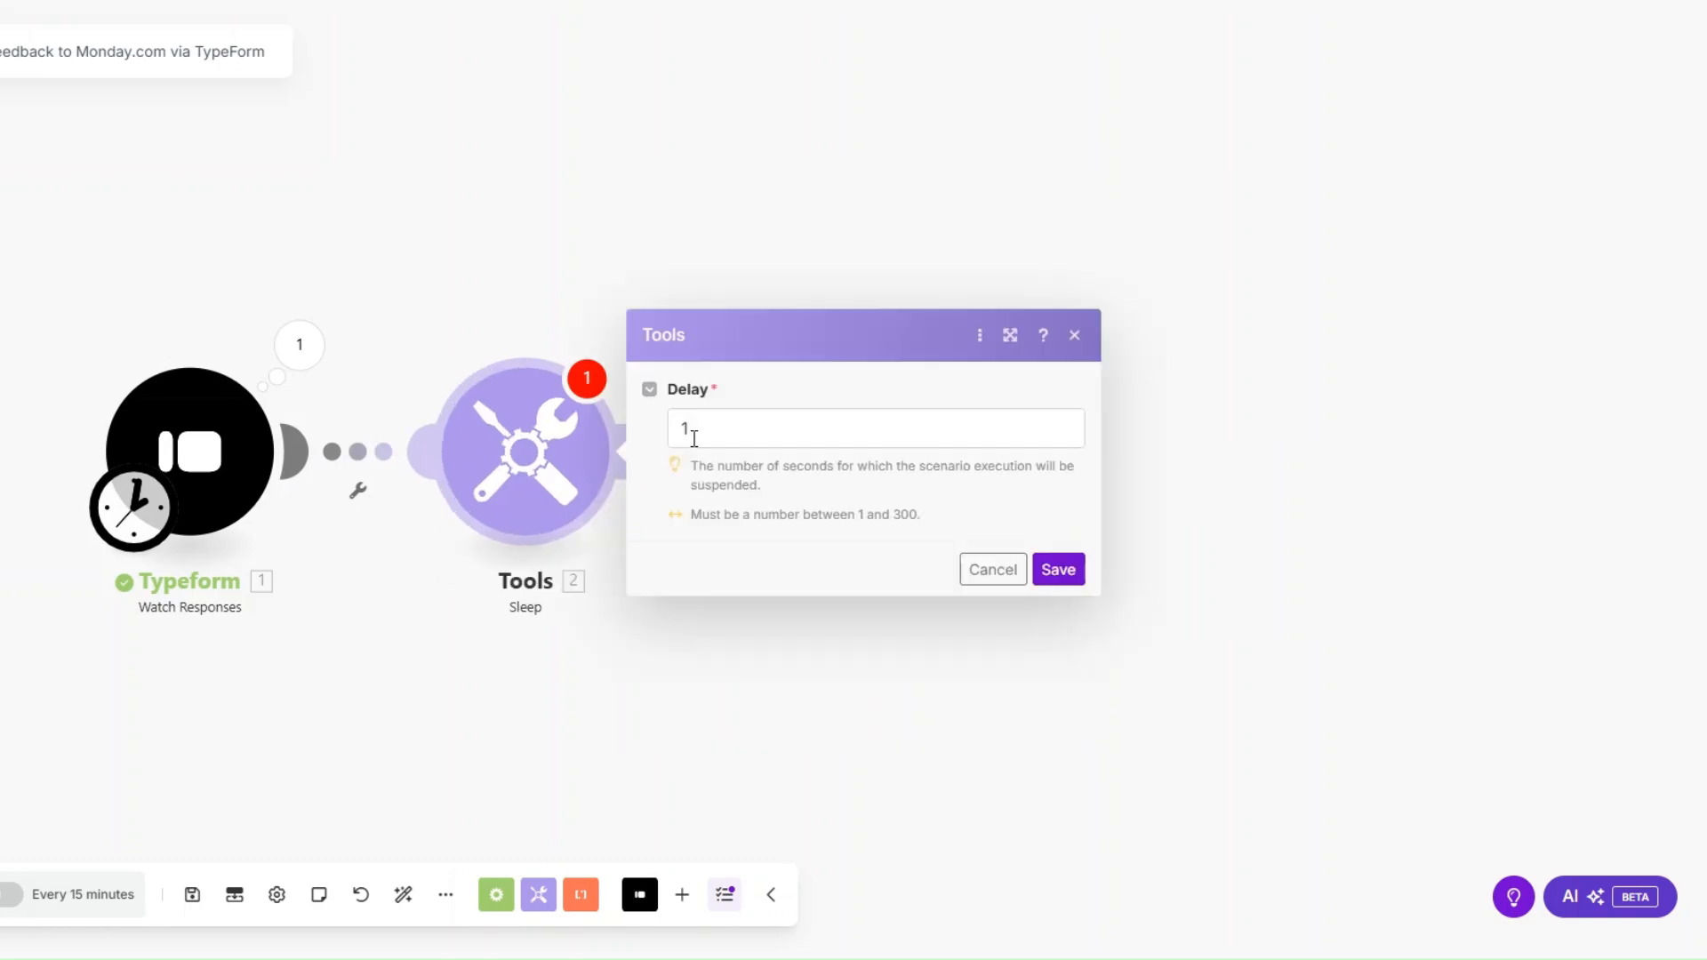
pyautogui.write('3')
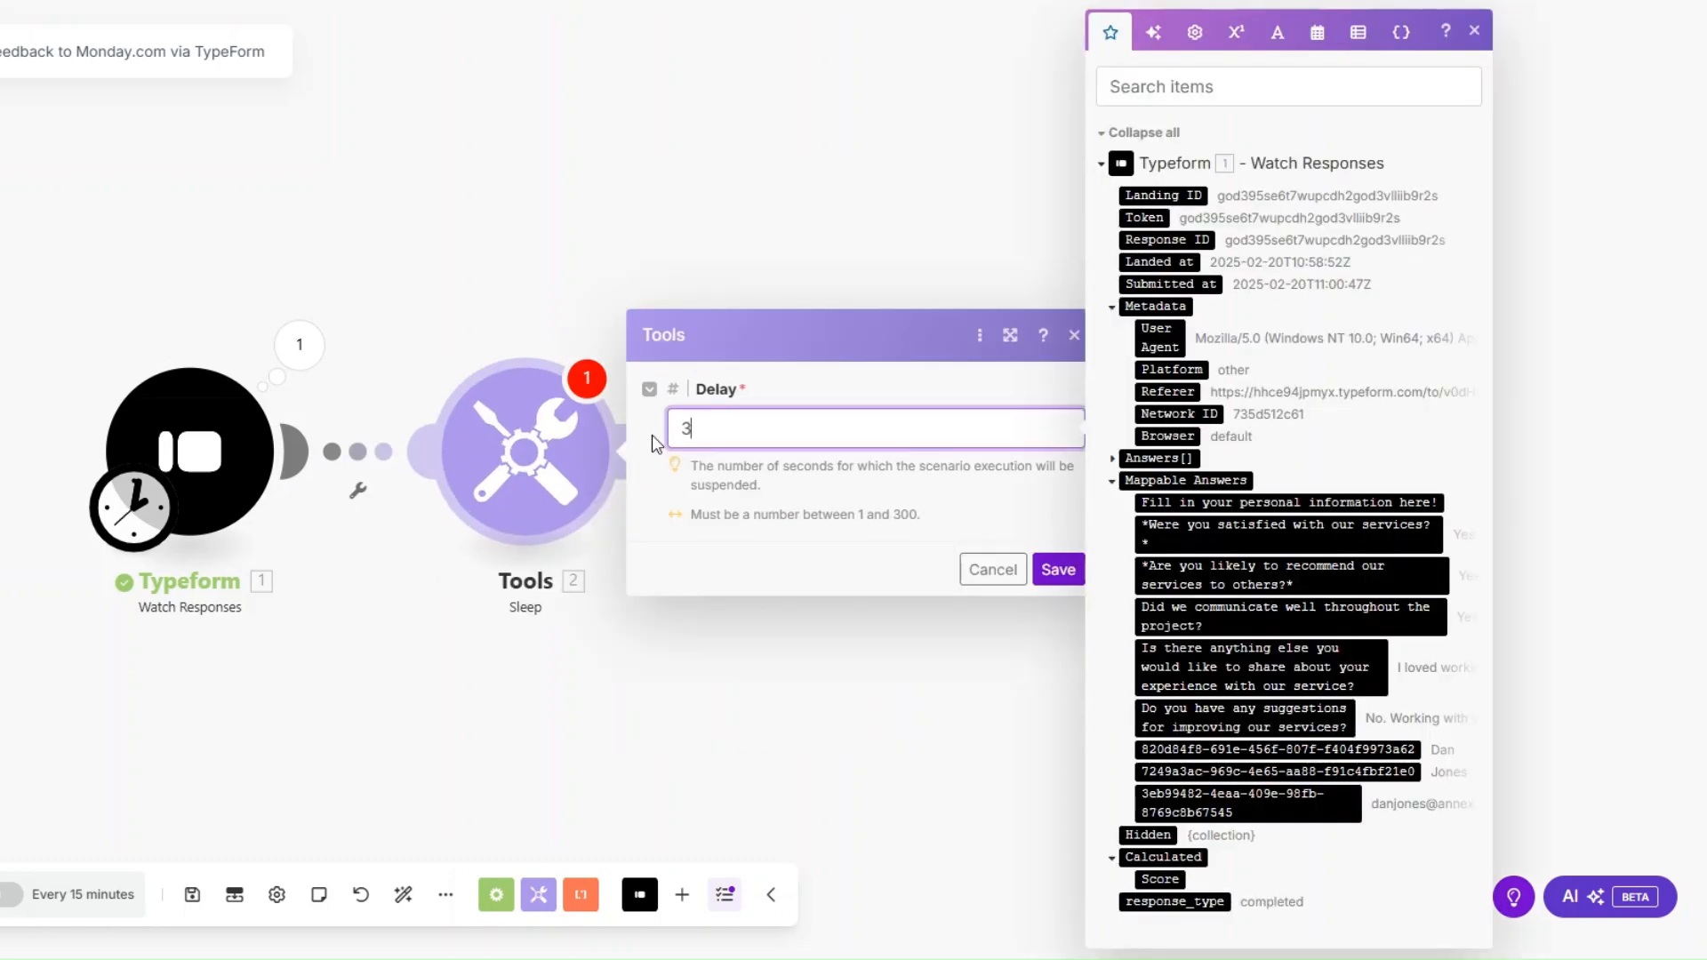
pyautogui.click(1057, 569)
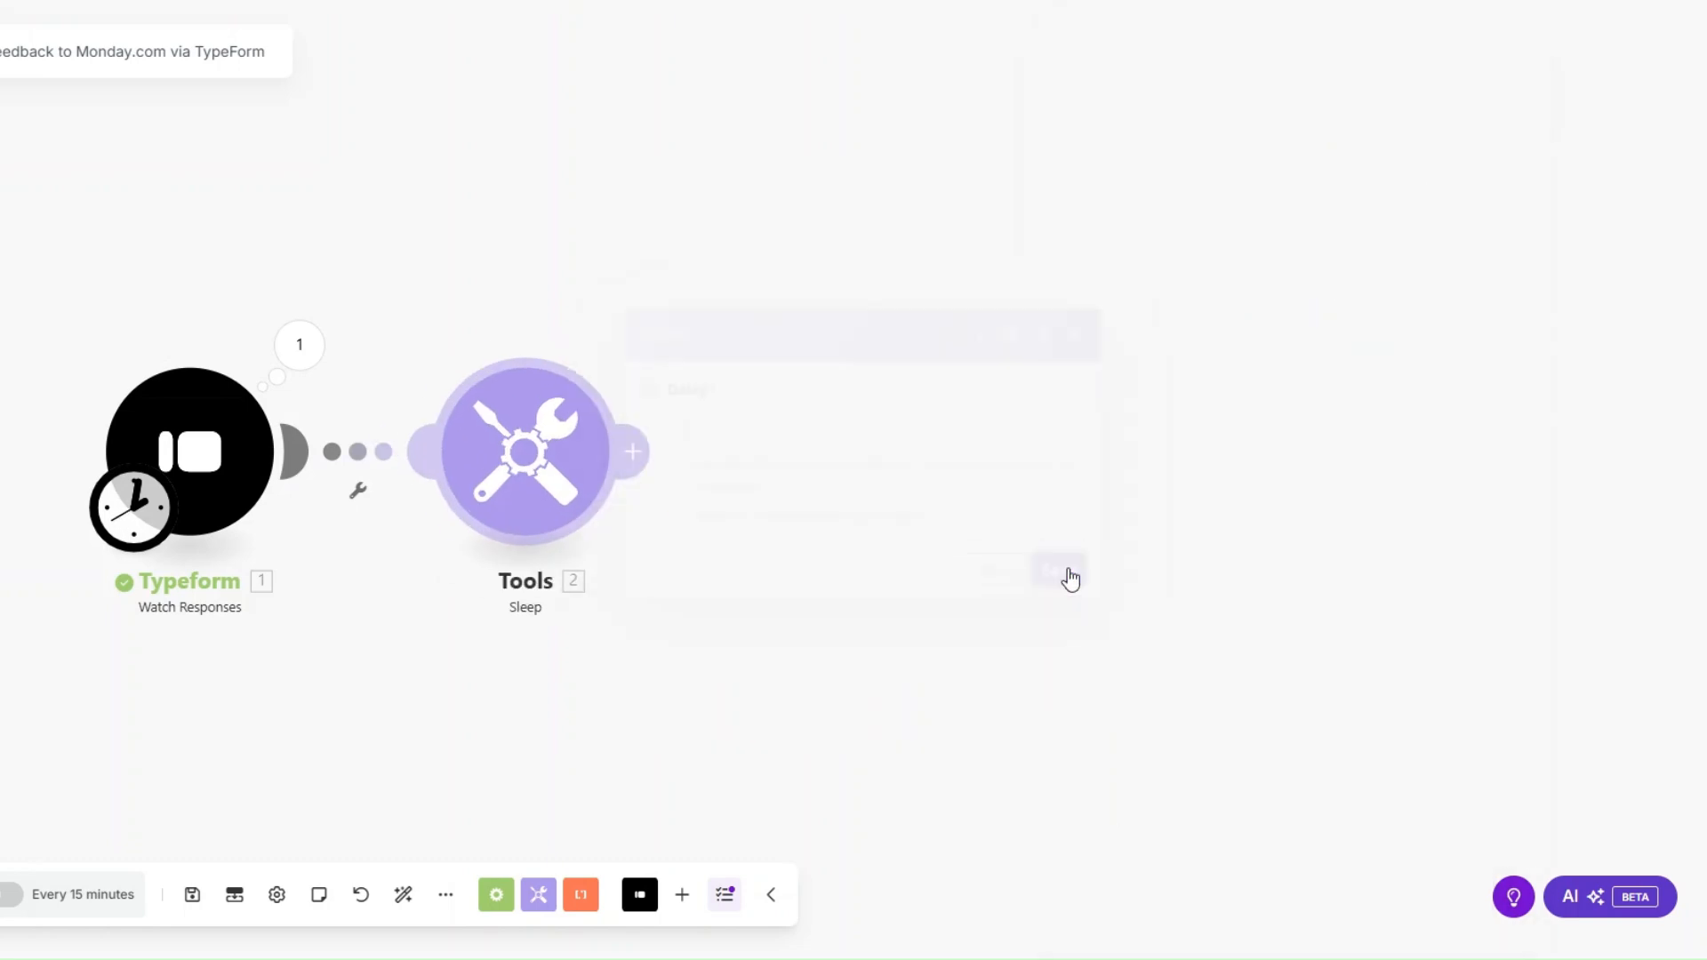
# Step: Add a Monday Create an Item module after the Sleep module
pyautogui.click(635, 451)
pyautogui.click(1032, 388)
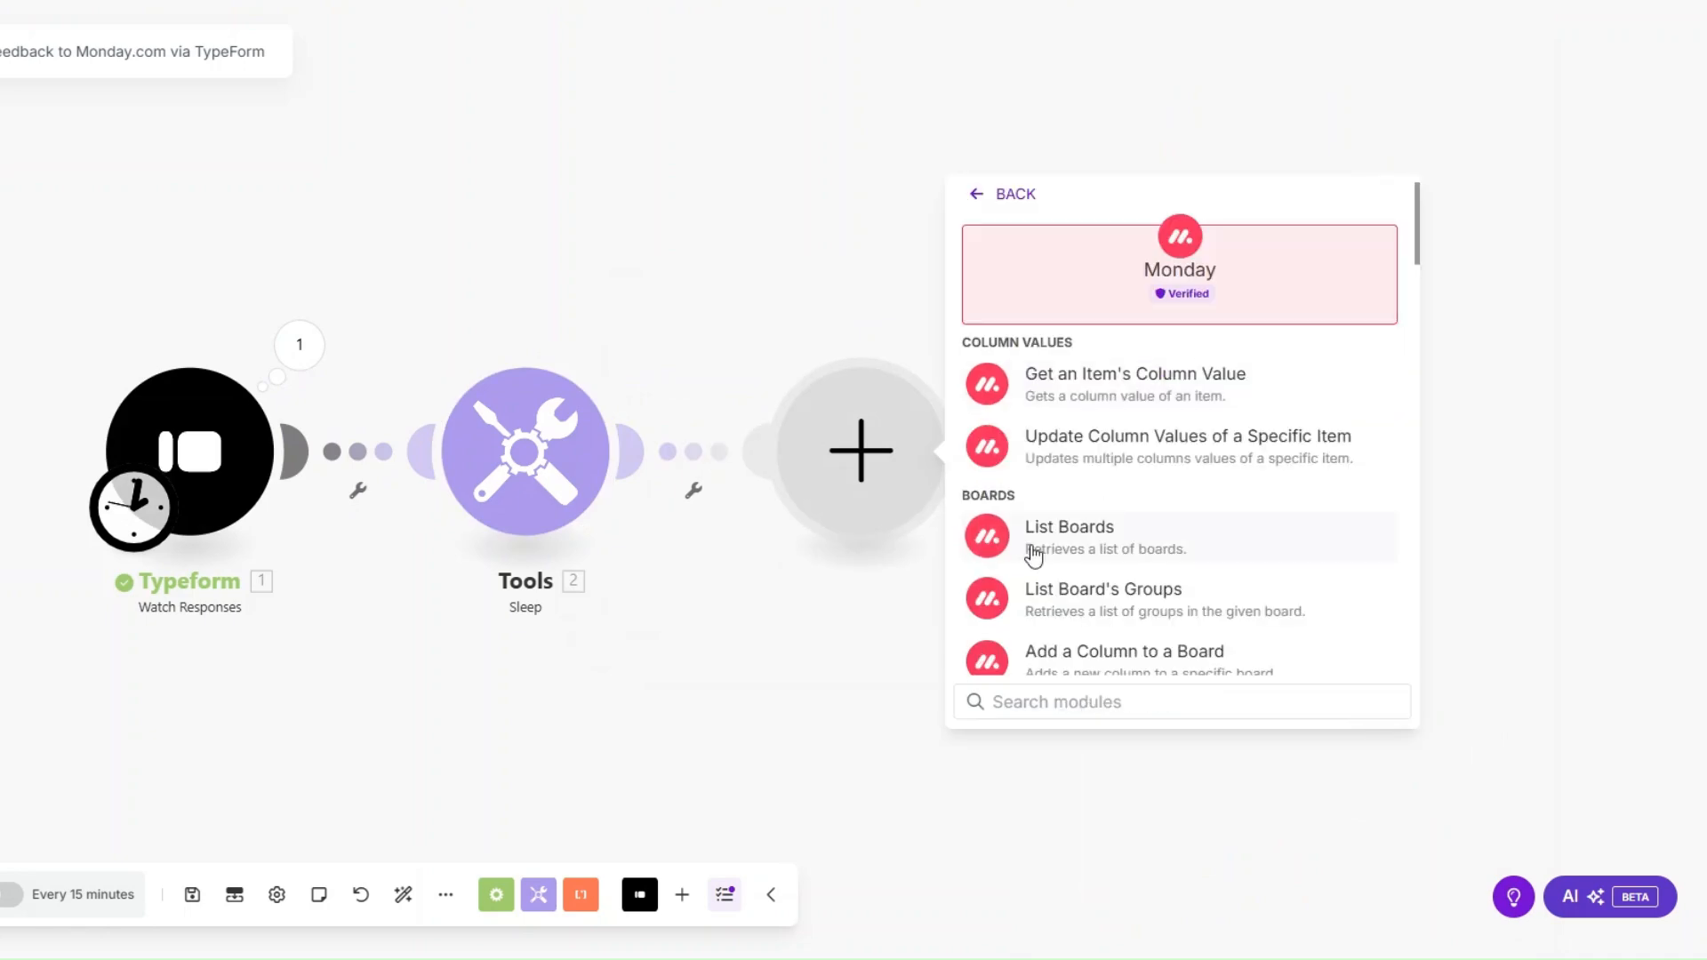
pyautogui.scroll(-5, 1078, 559)
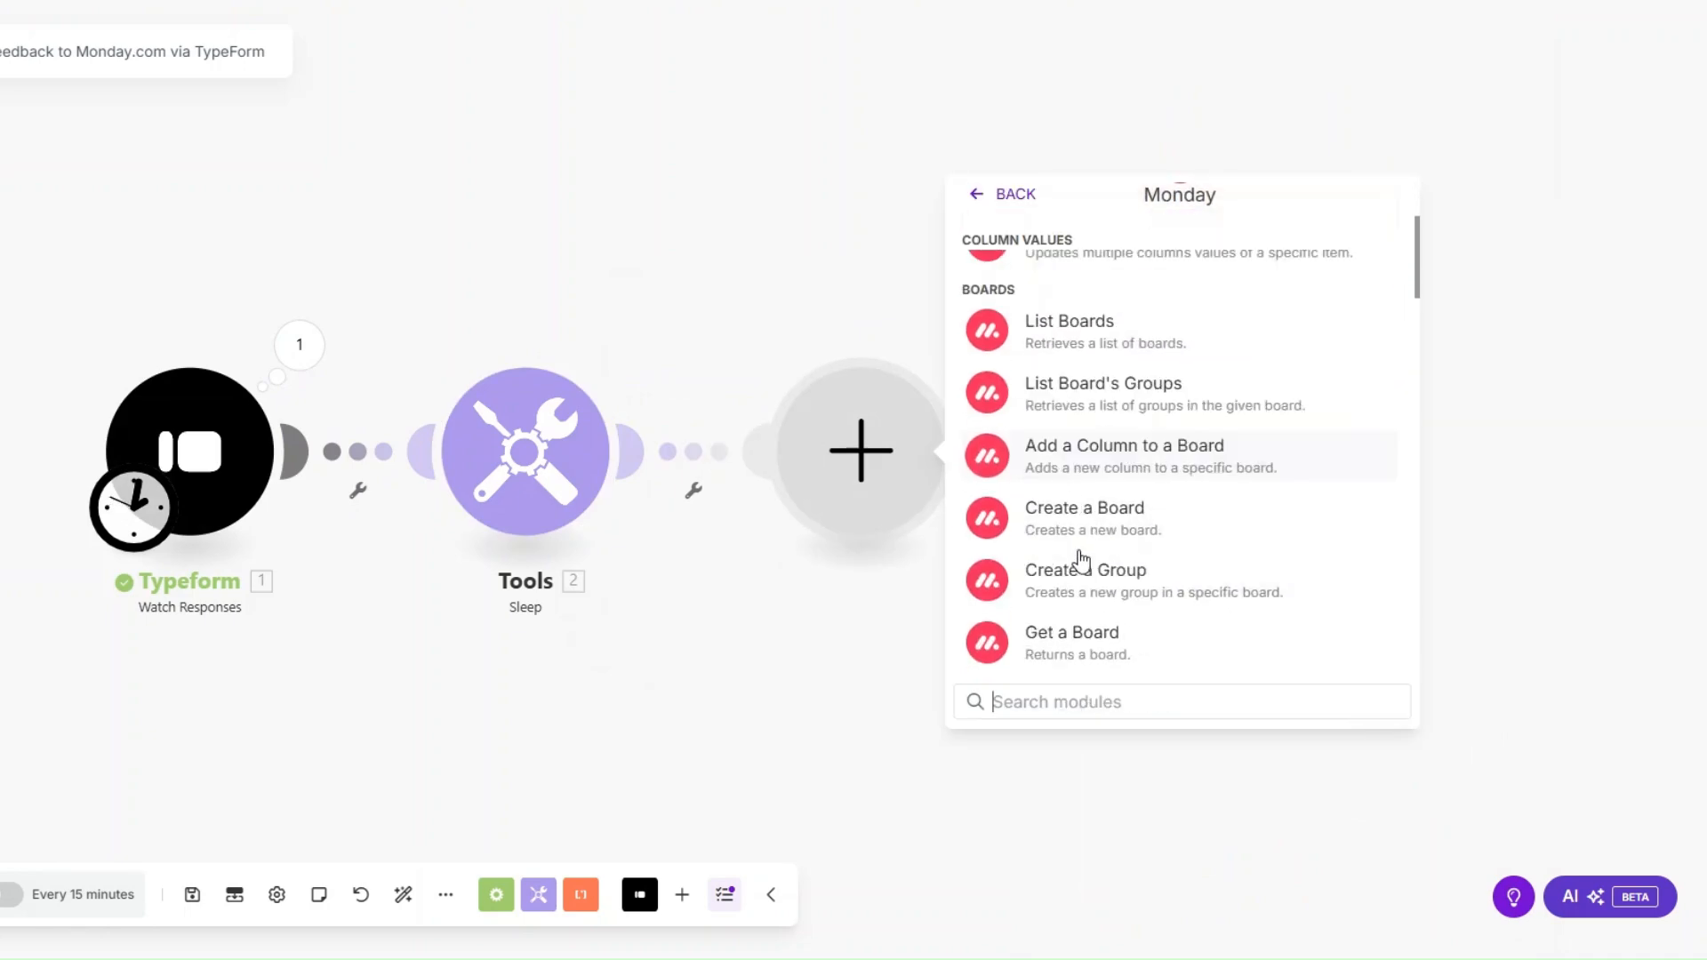
pyautogui.write('create')
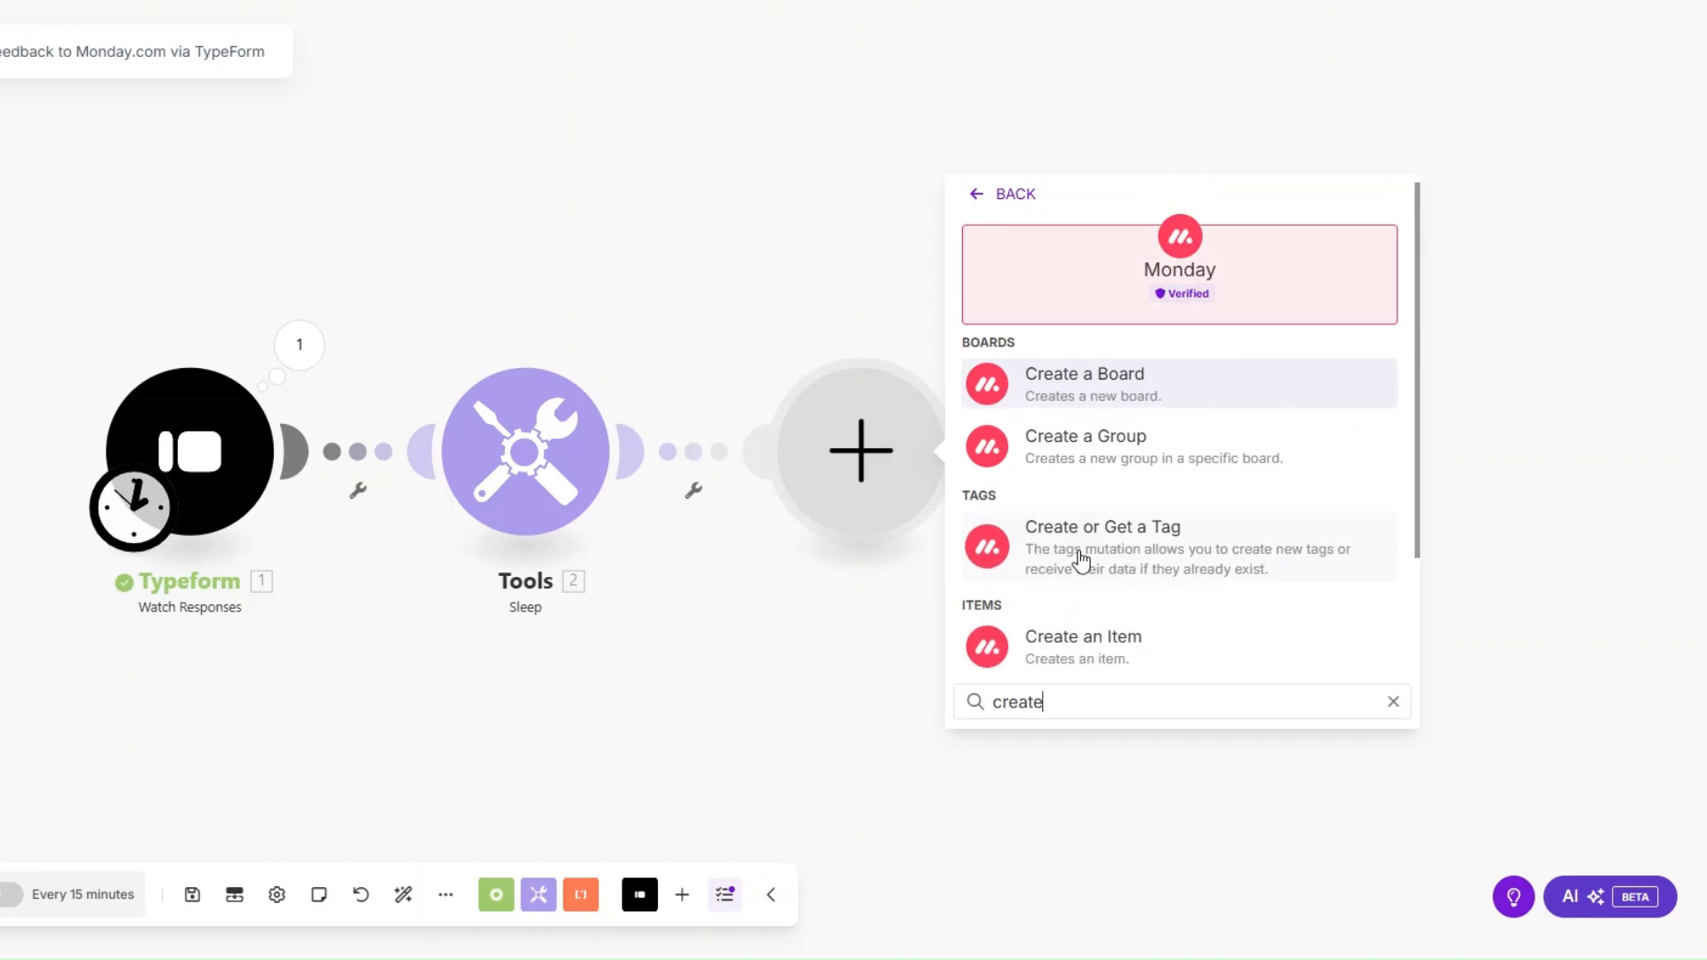
pyautogui.click(1088, 633)
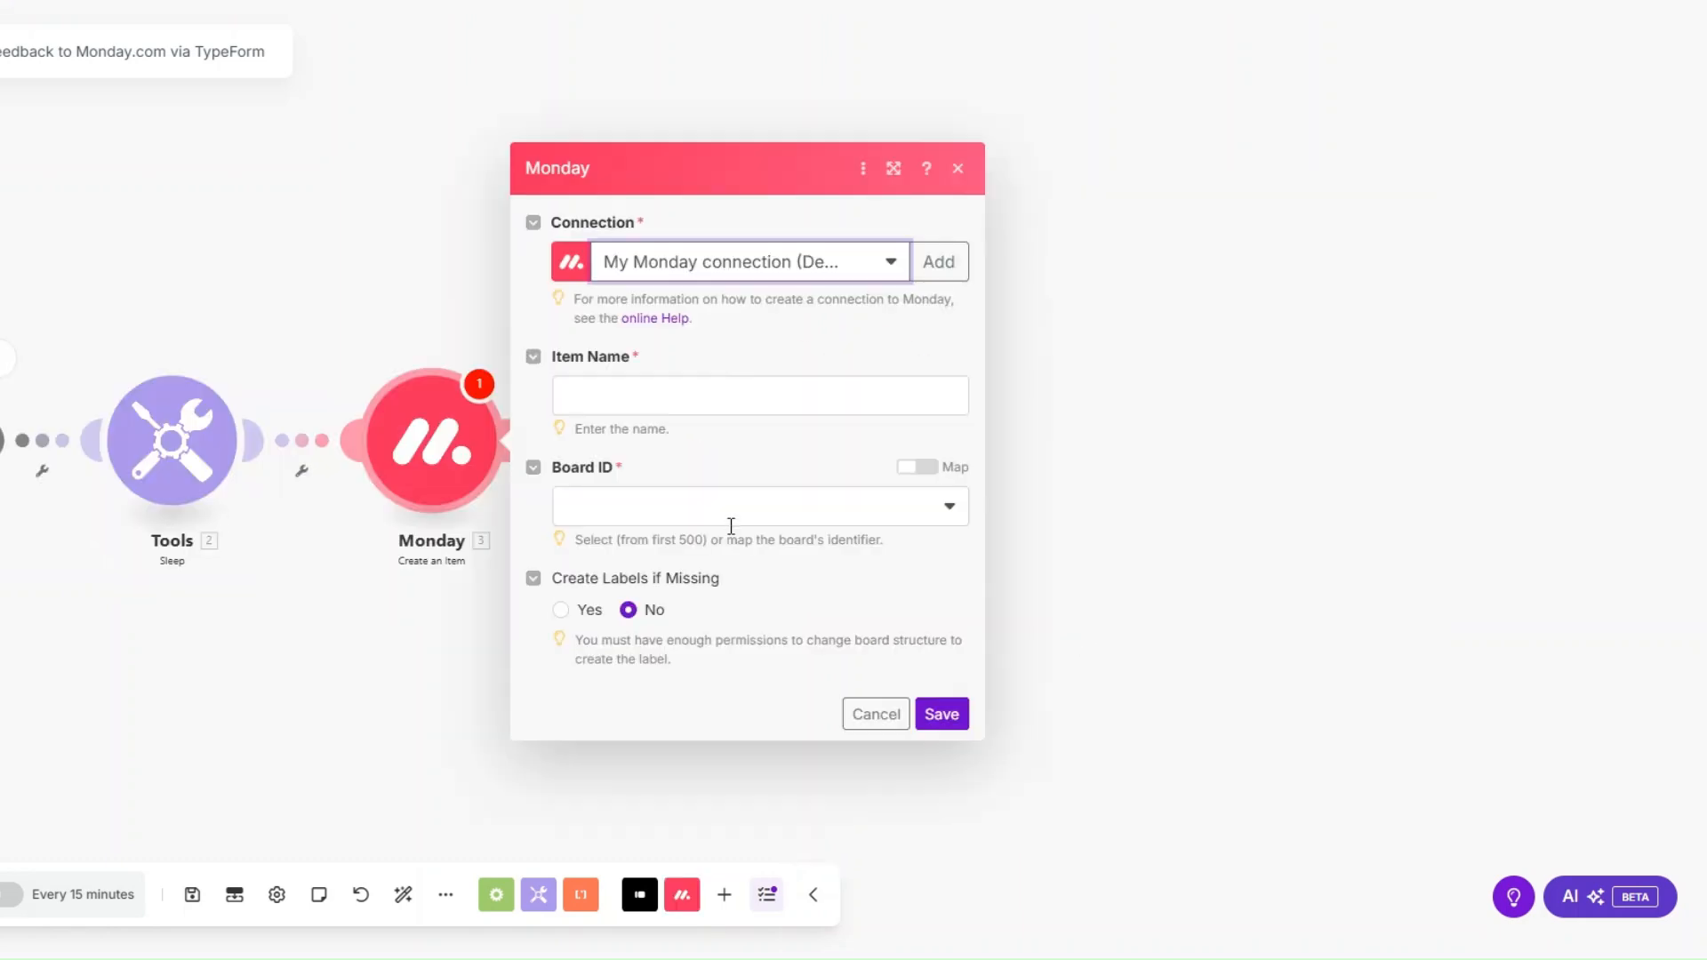
# Step: Map the Typeform first name and last name answers into the Monday item's name
pyautogui.click(679, 398)
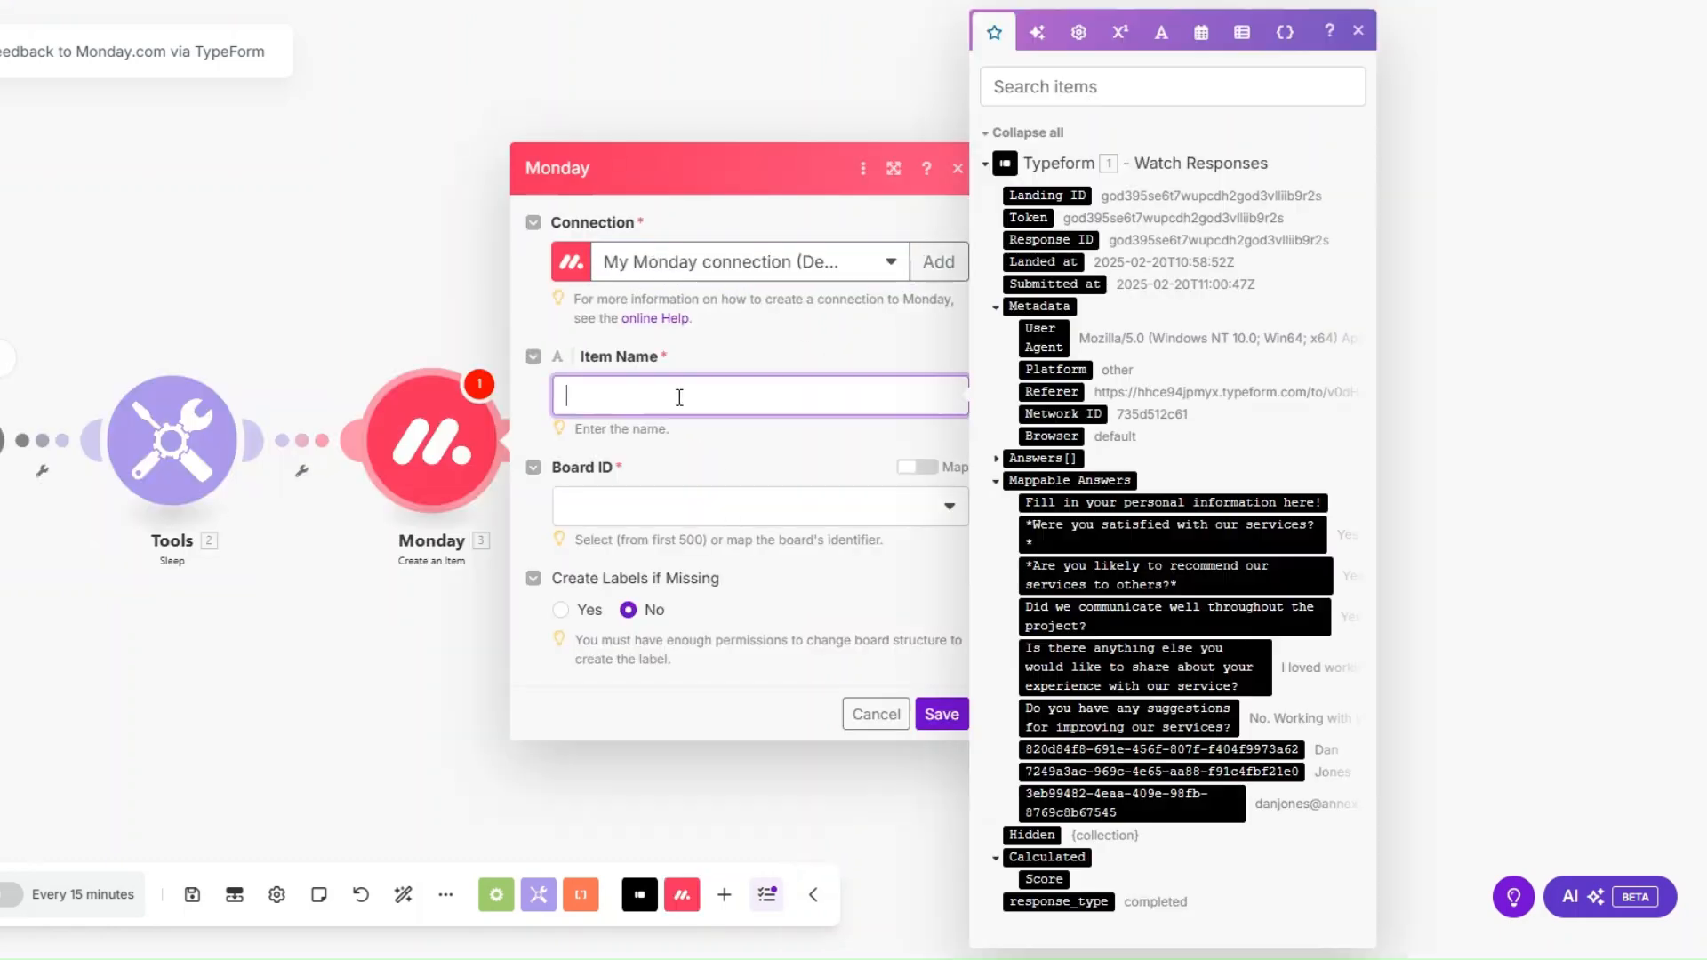
pyautogui.click(1139, 750)
pyautogui.click(1091, 771)
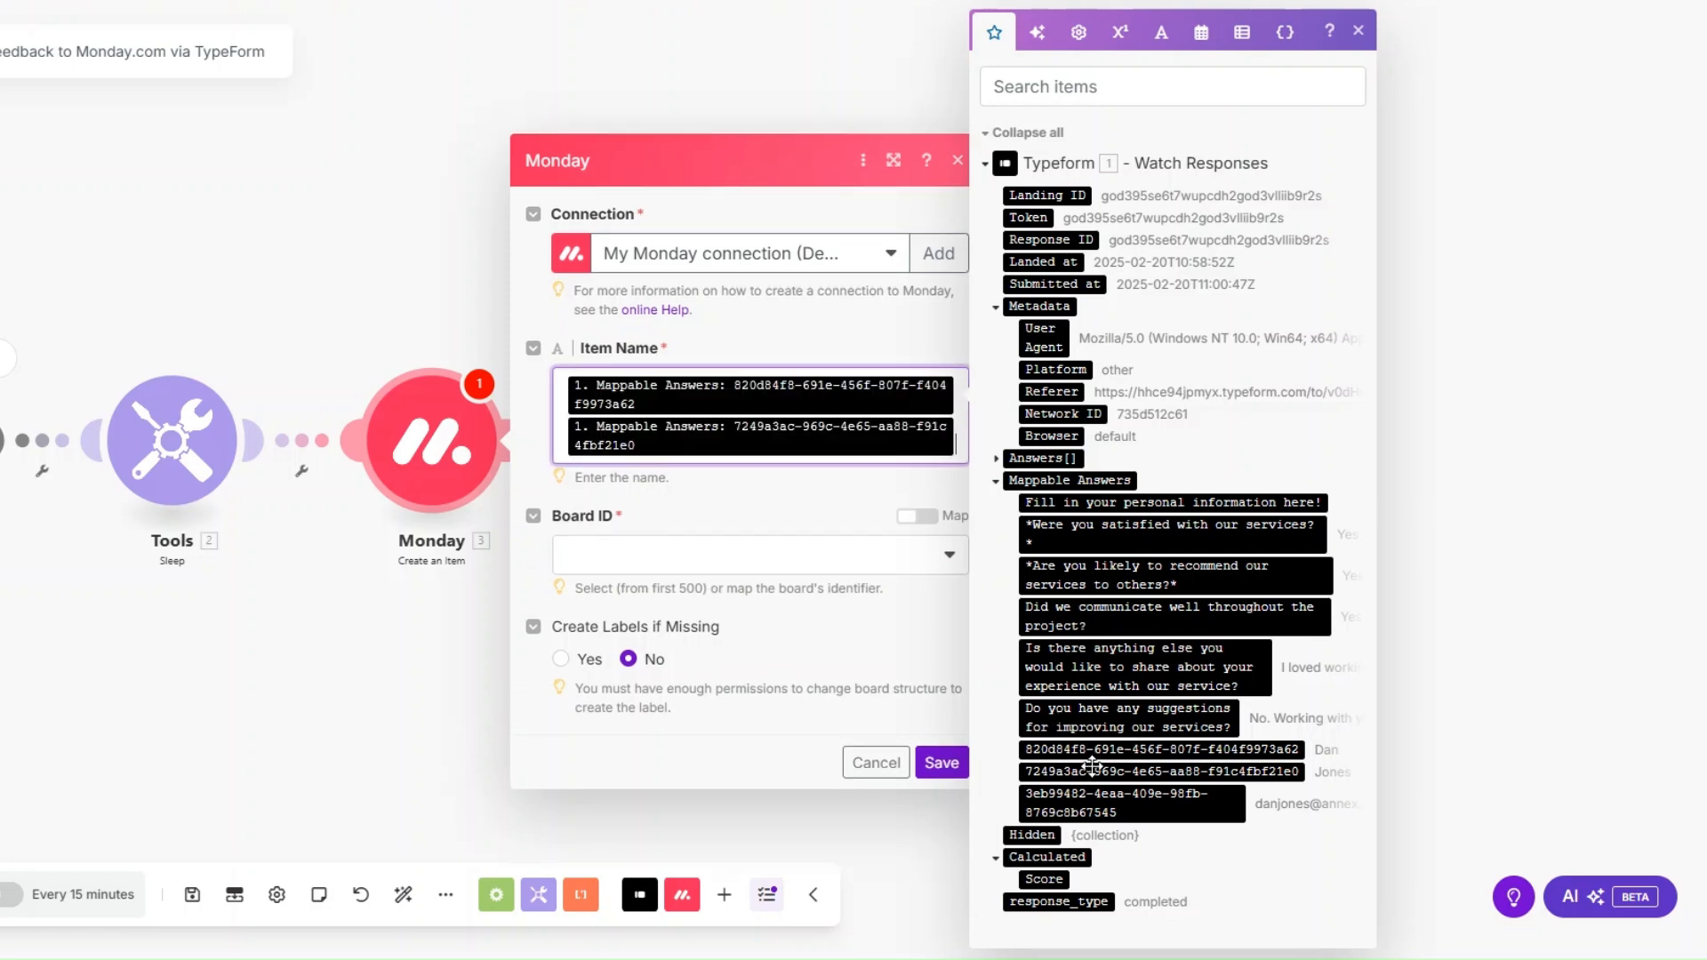
# Step: Choose the Cold Outreach Agency Clients Feedback board and its Client Feedback List group for the new item
pyautogui.click(741, 553)
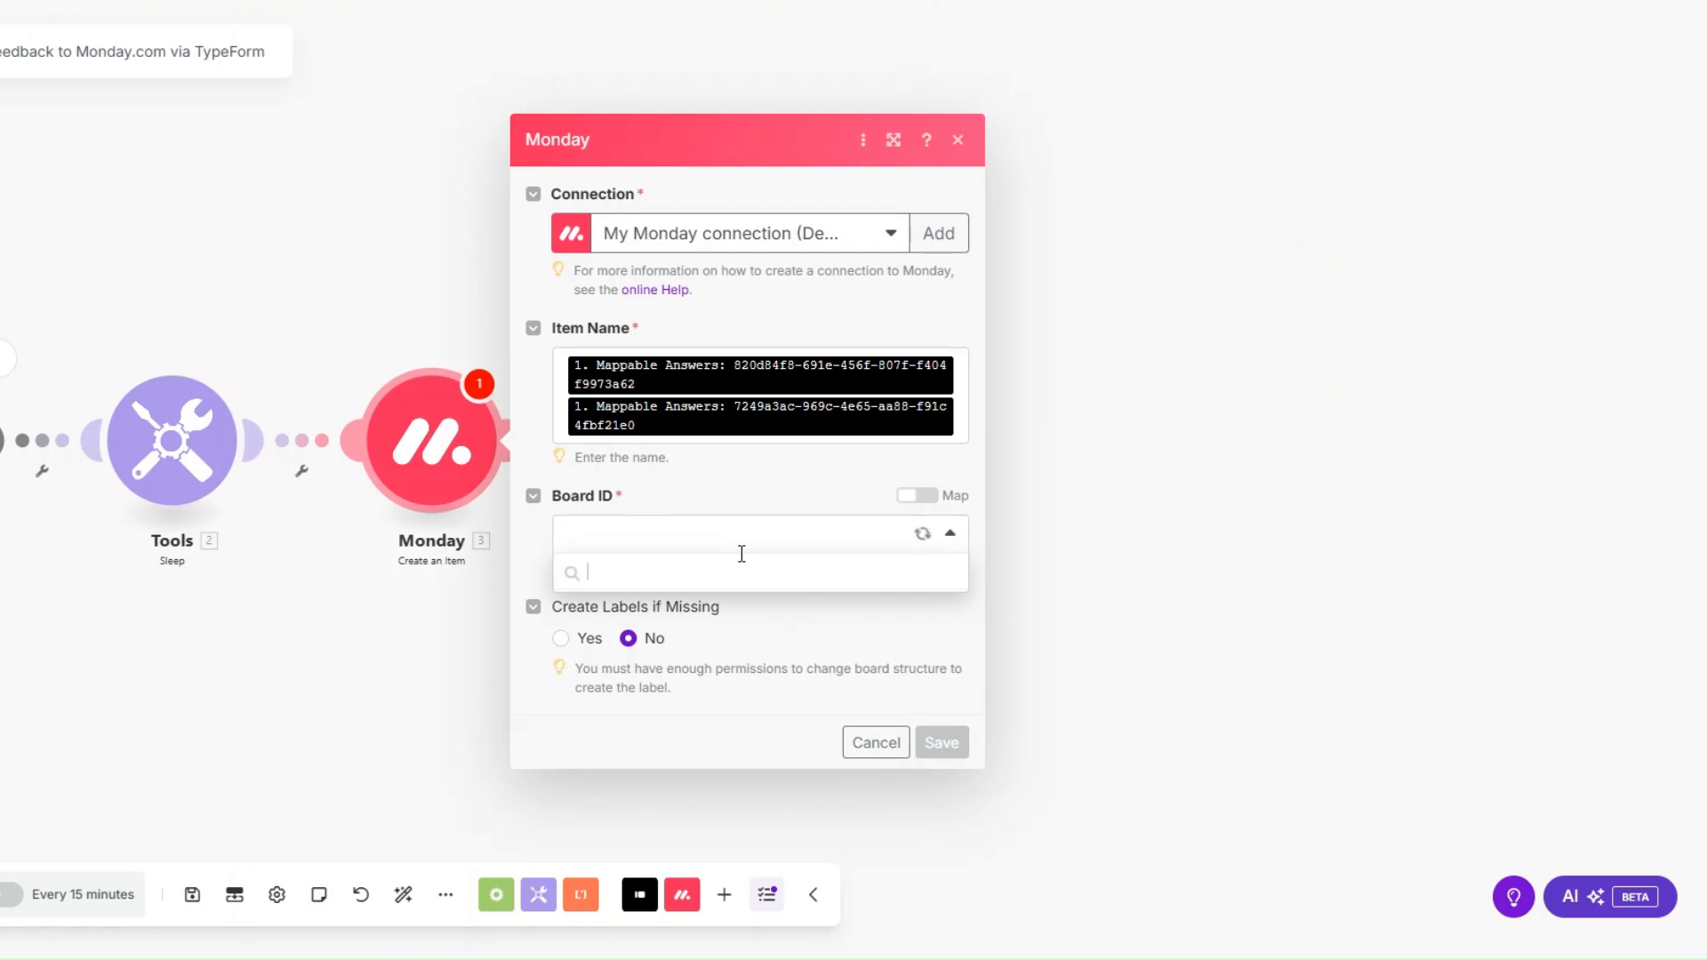
pyautogui.scroll(-5, 743, 707)
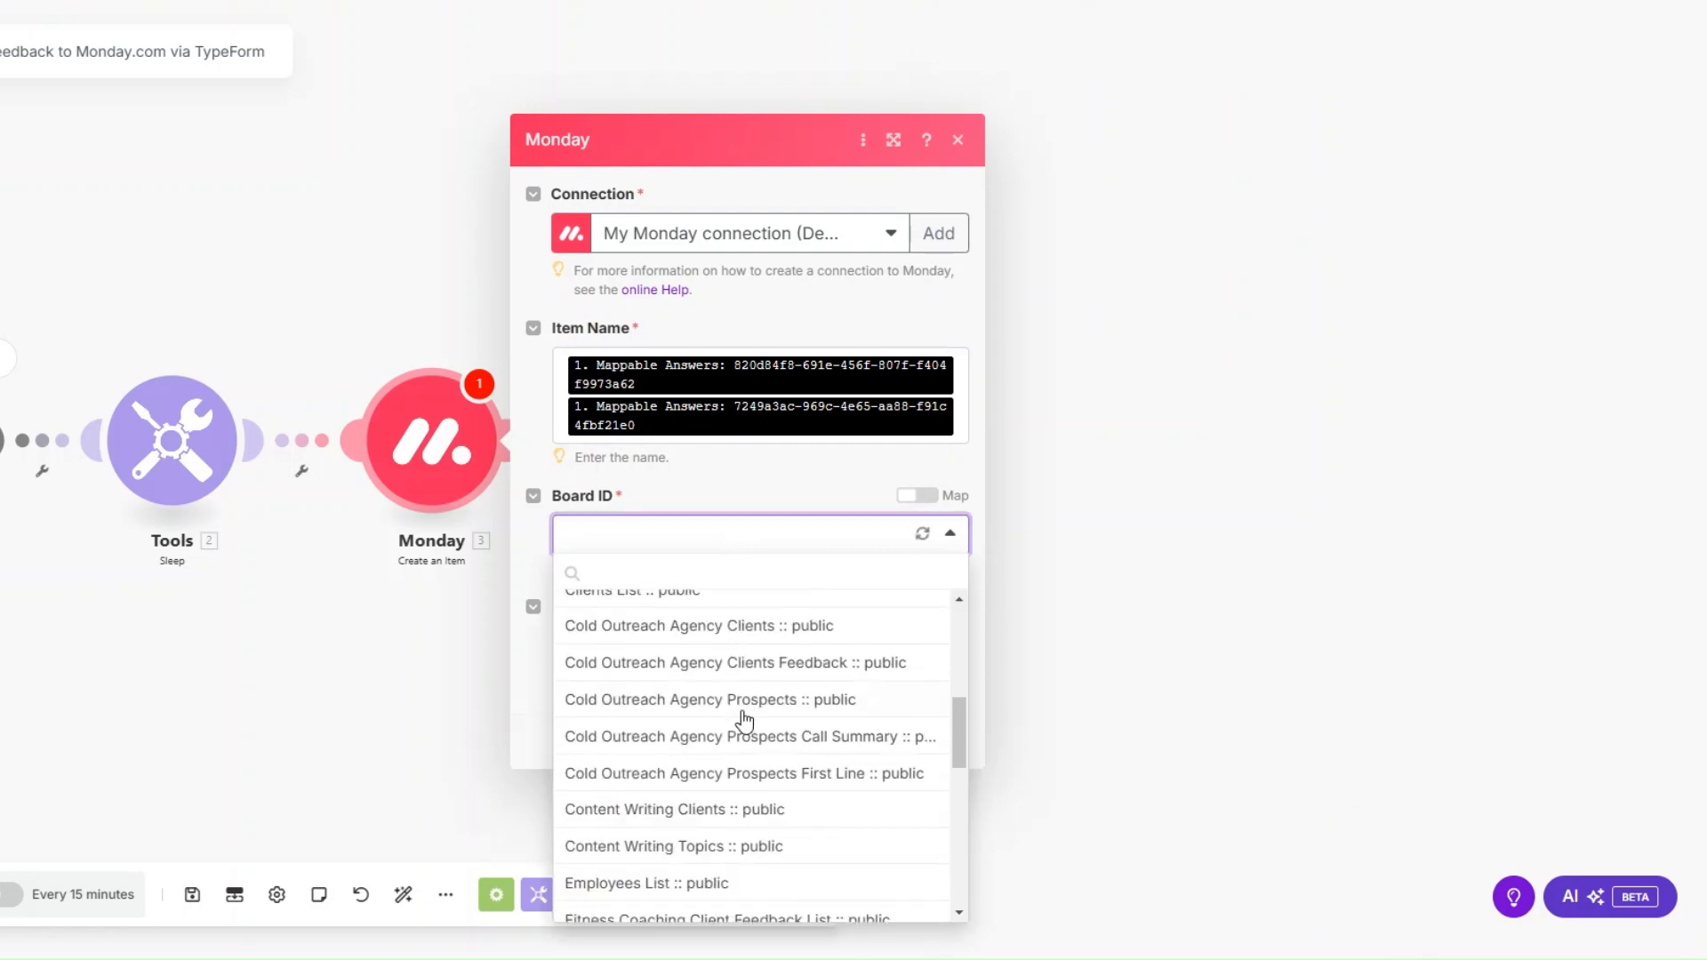
pyautogui.click(749, 662)
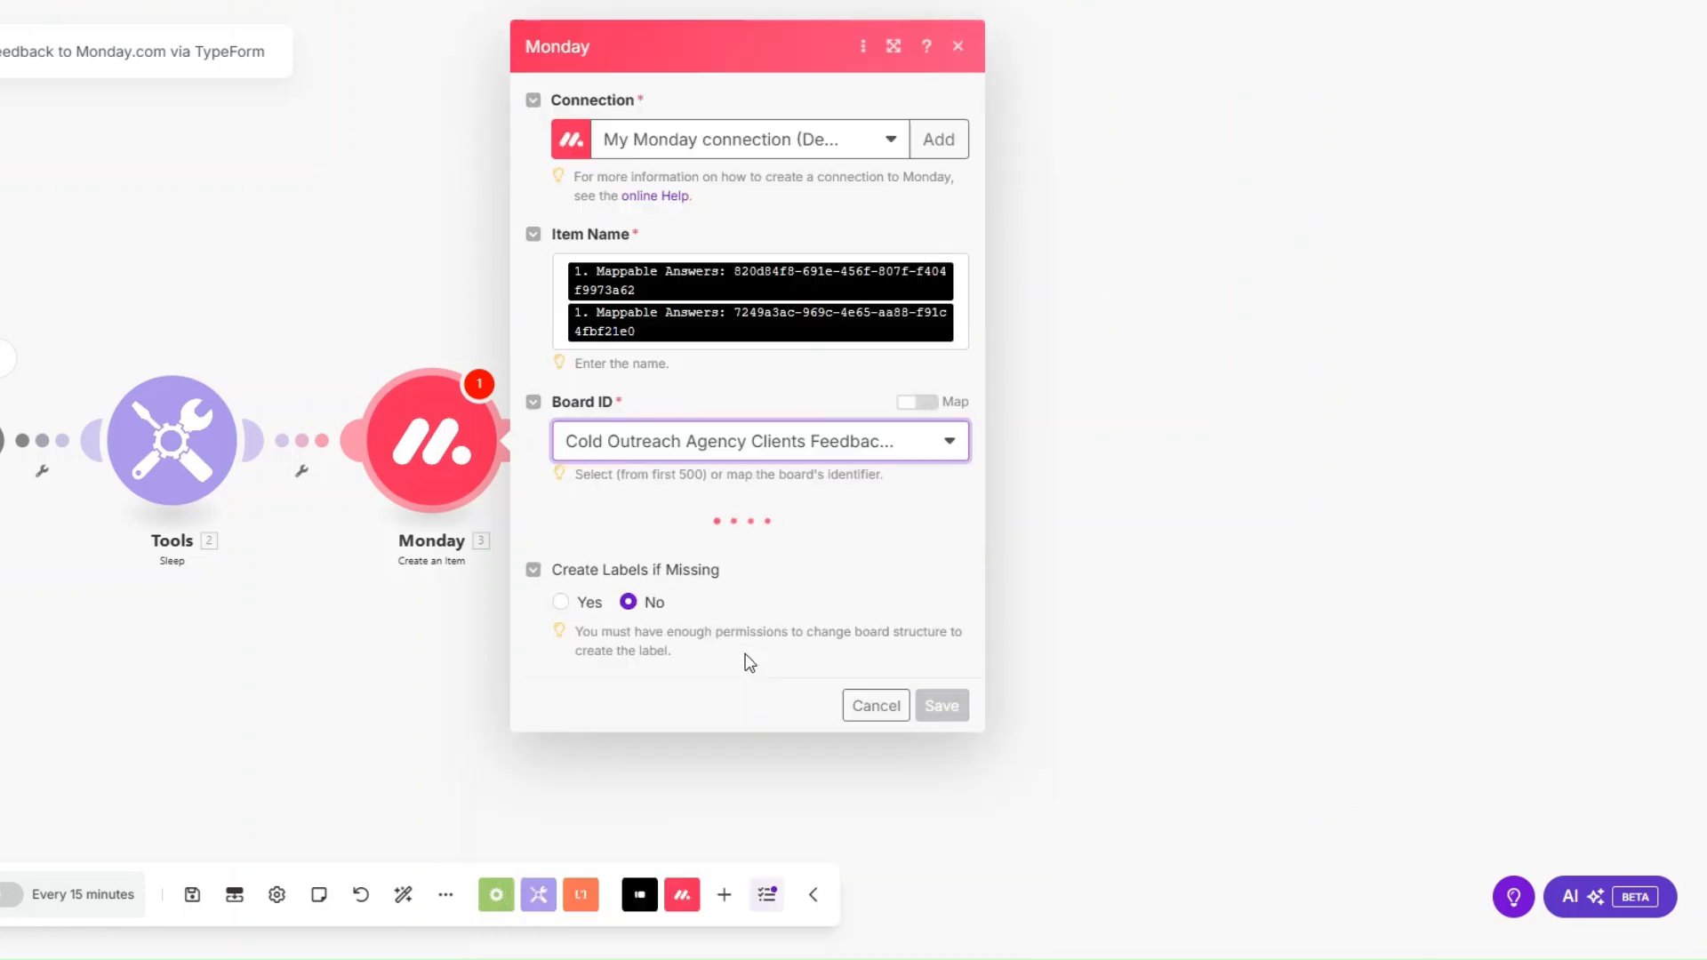
pyautogui.click(696, 544)
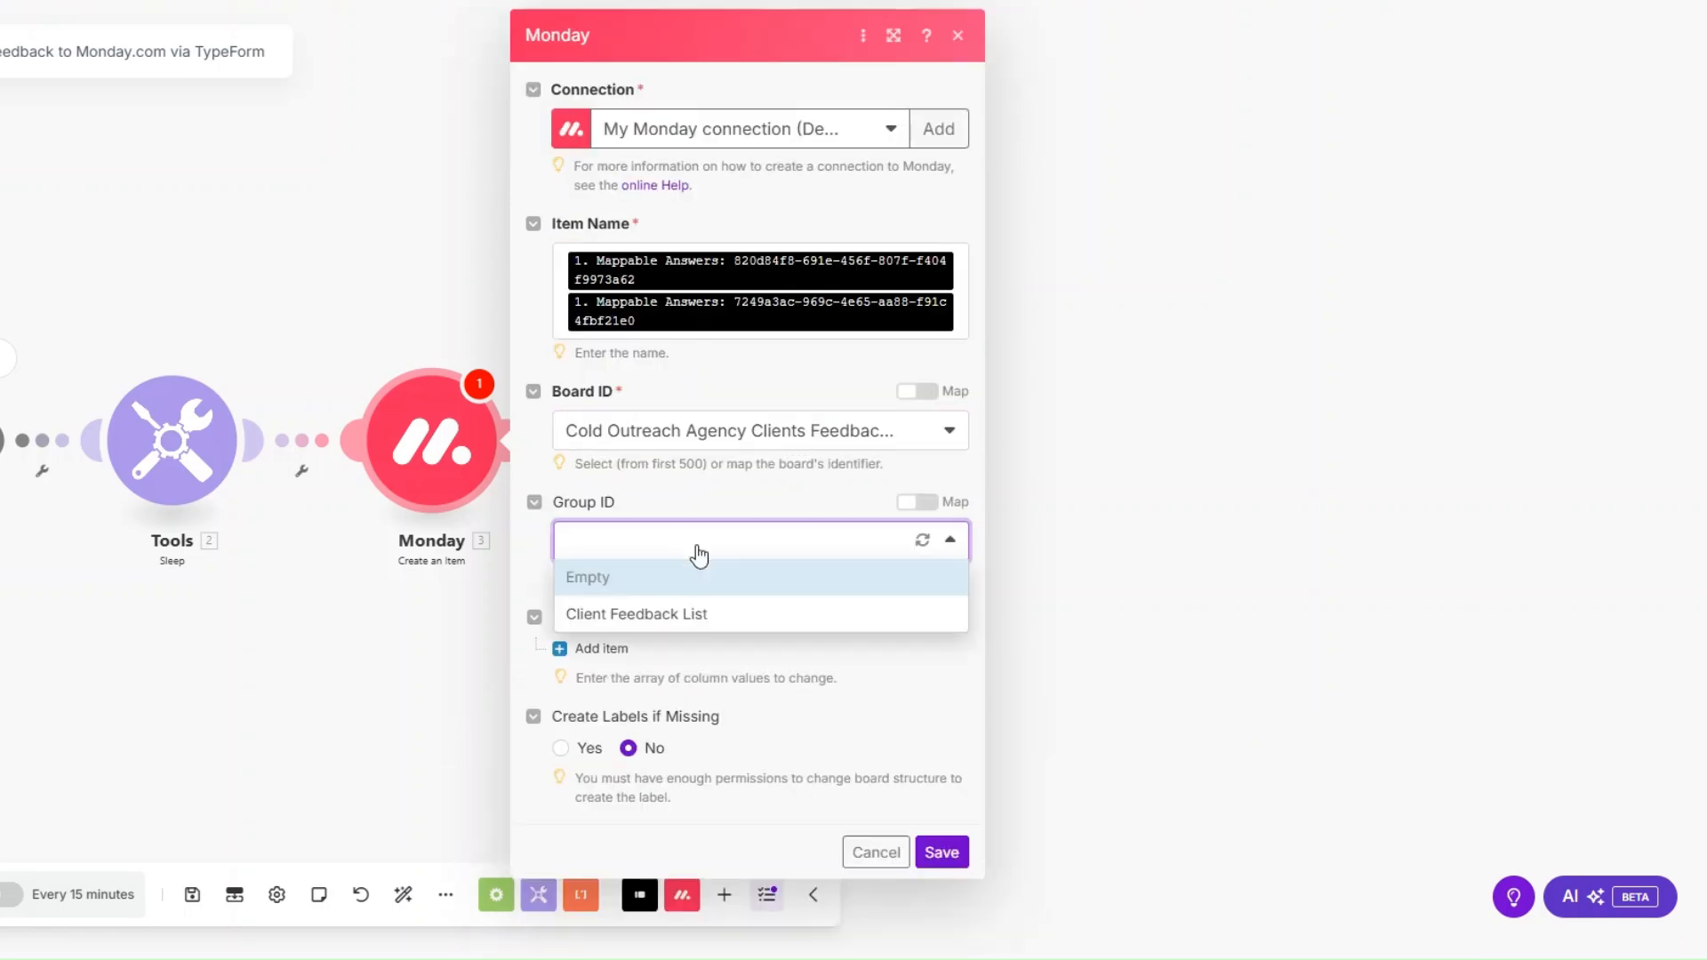
pyautogui.click(662, 612)
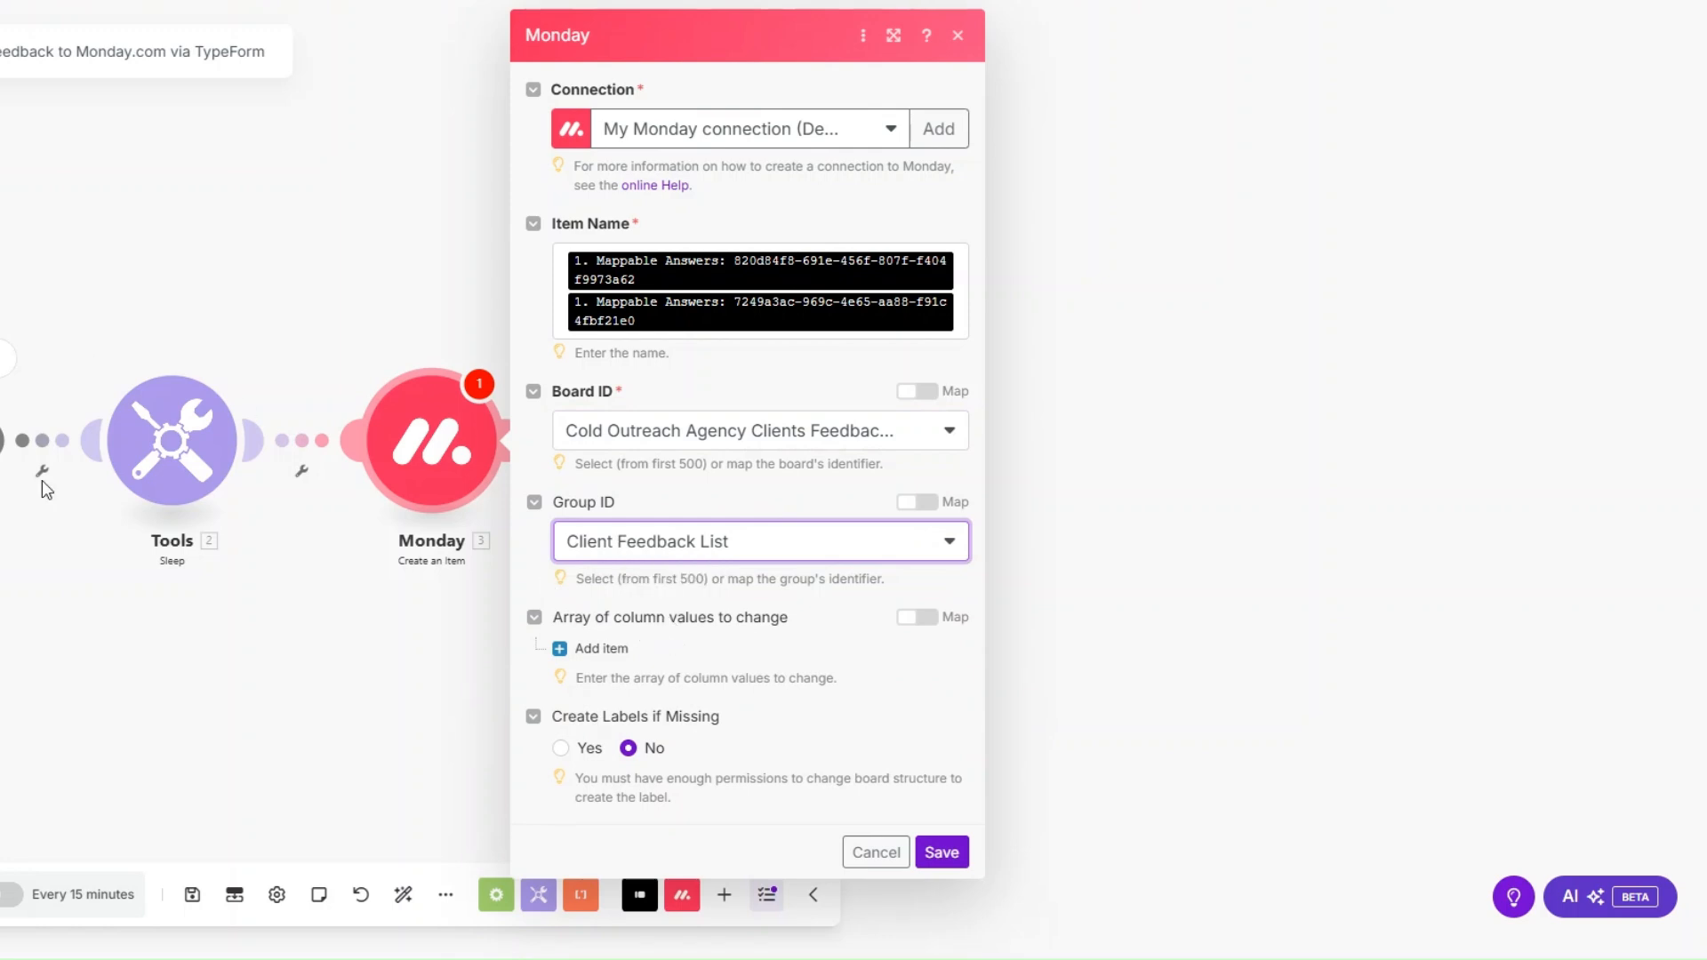
# Step: Add a Communication column value mapped to the "Did we communicate well throughout the project?" answer
pyautogui.click(591, 649)
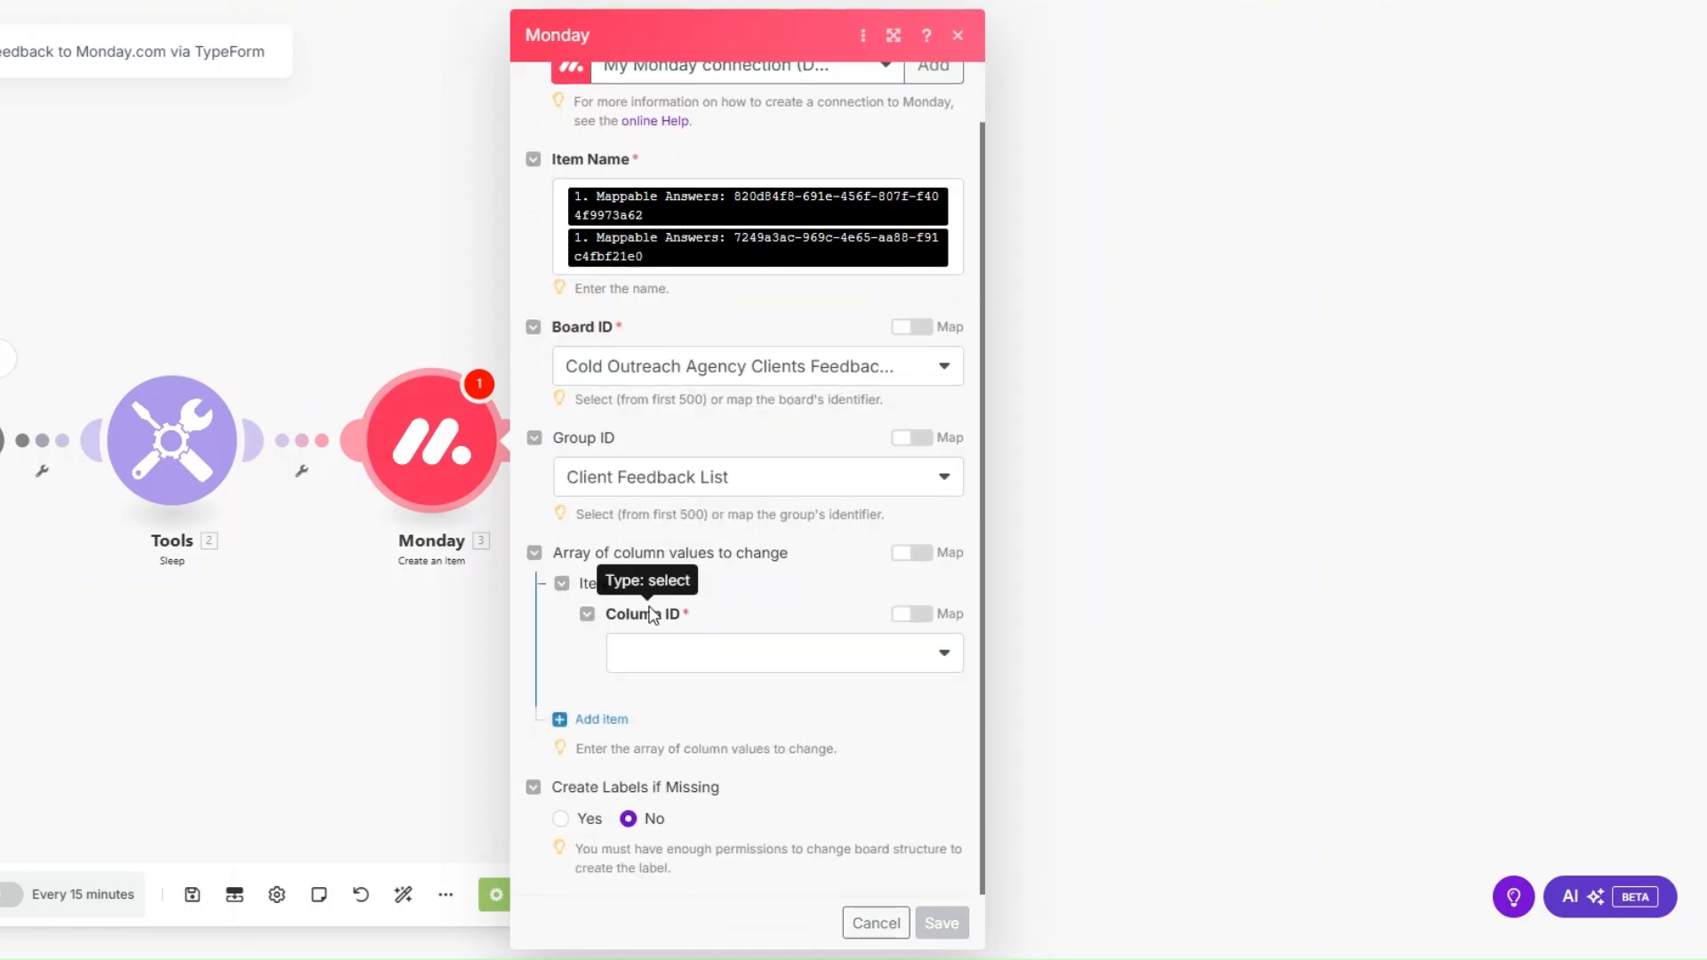
pyautogui.click(753, 642)
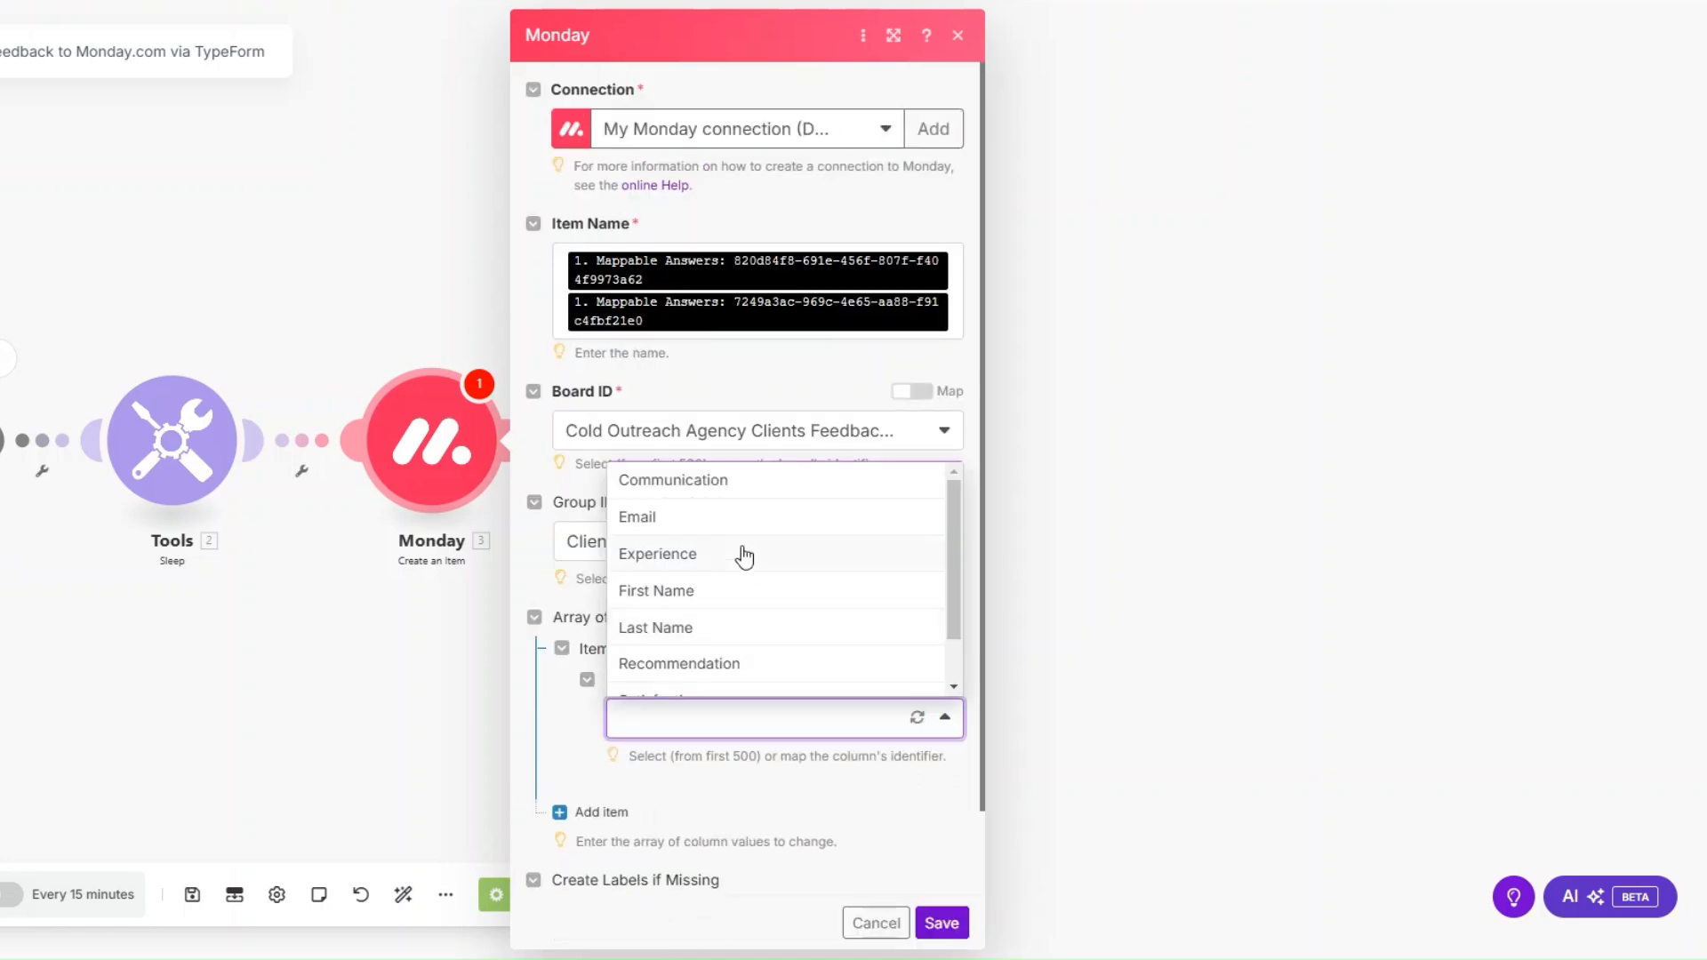
pyautogui.click(735, 481)
pyautogui.scroll(-2, 777, 663)
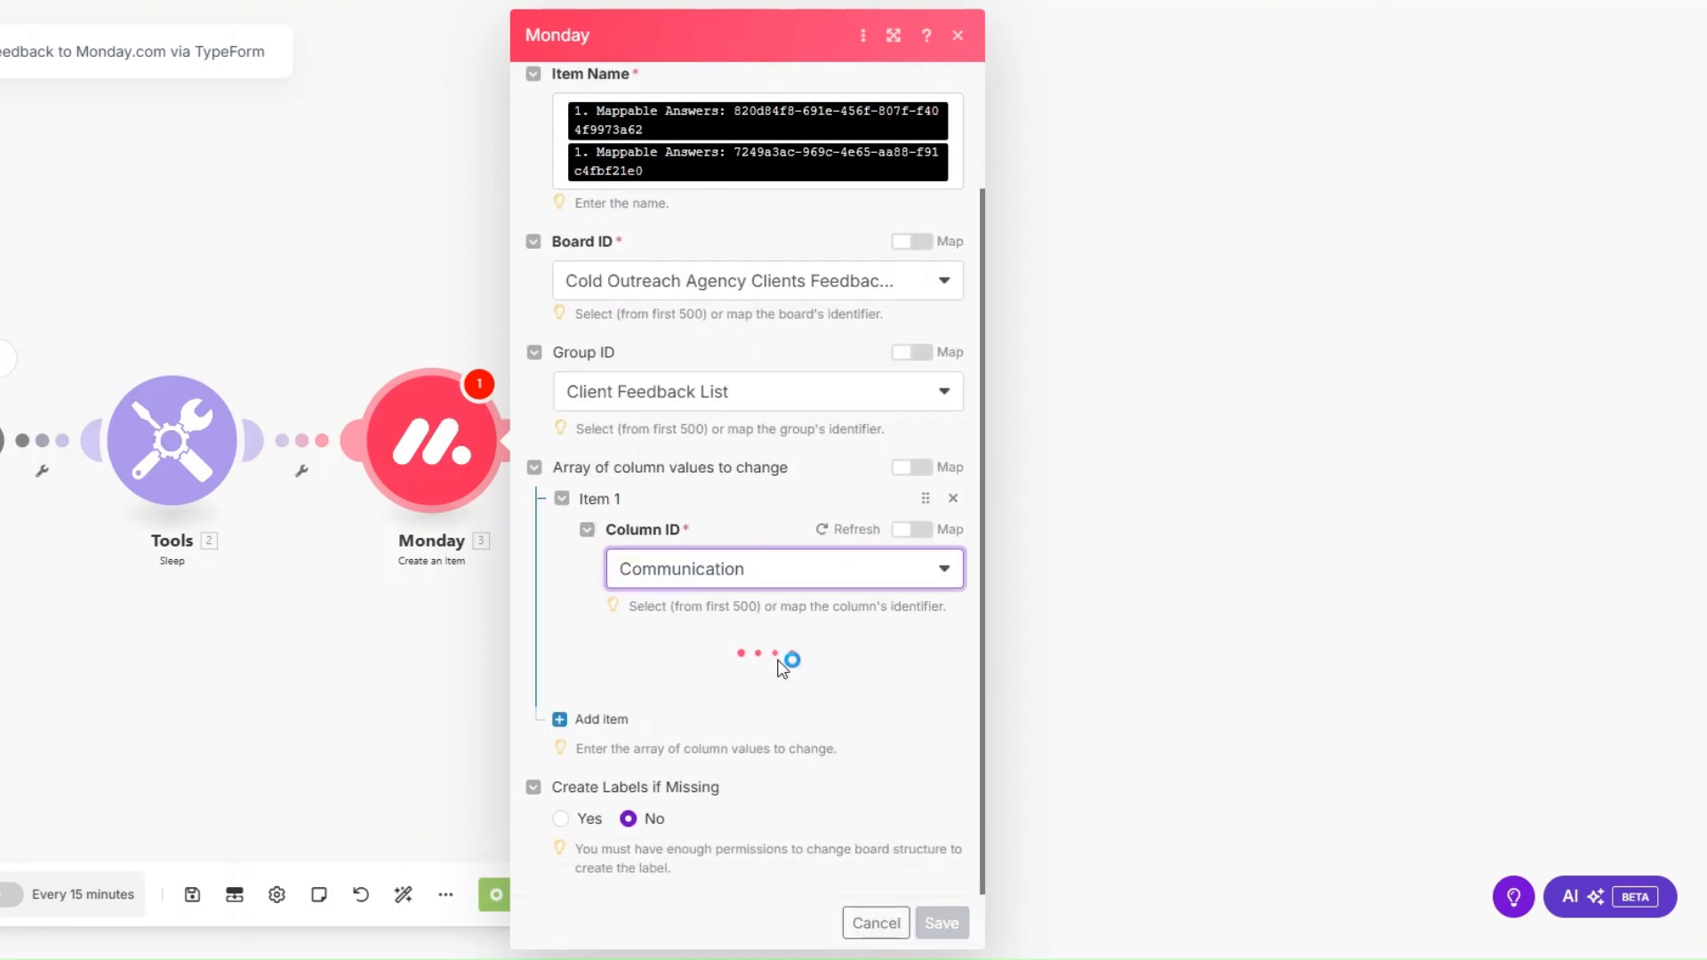
pyautogui.click(806, 680)
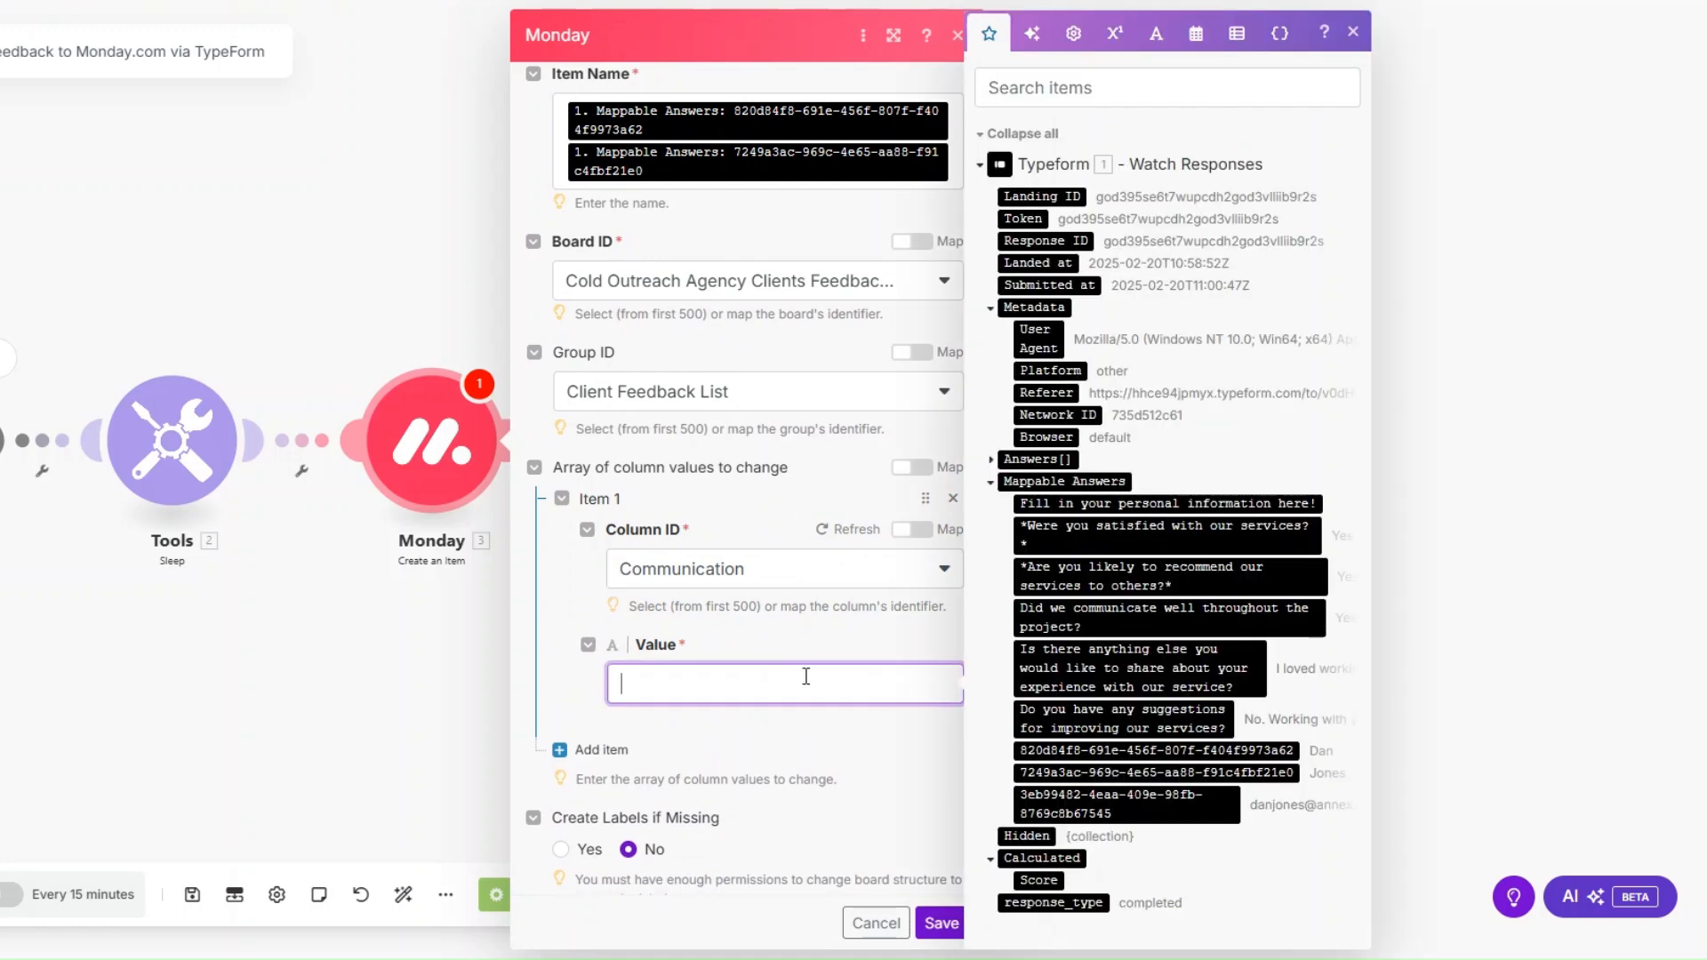
pyautogui.click(1107, 627)
# Step: Add an Email column value with both its email and text mapped to the Typeform email answer
pyautogui.click(592, 764)
pyautogui.scroll(-3, 722, 738)
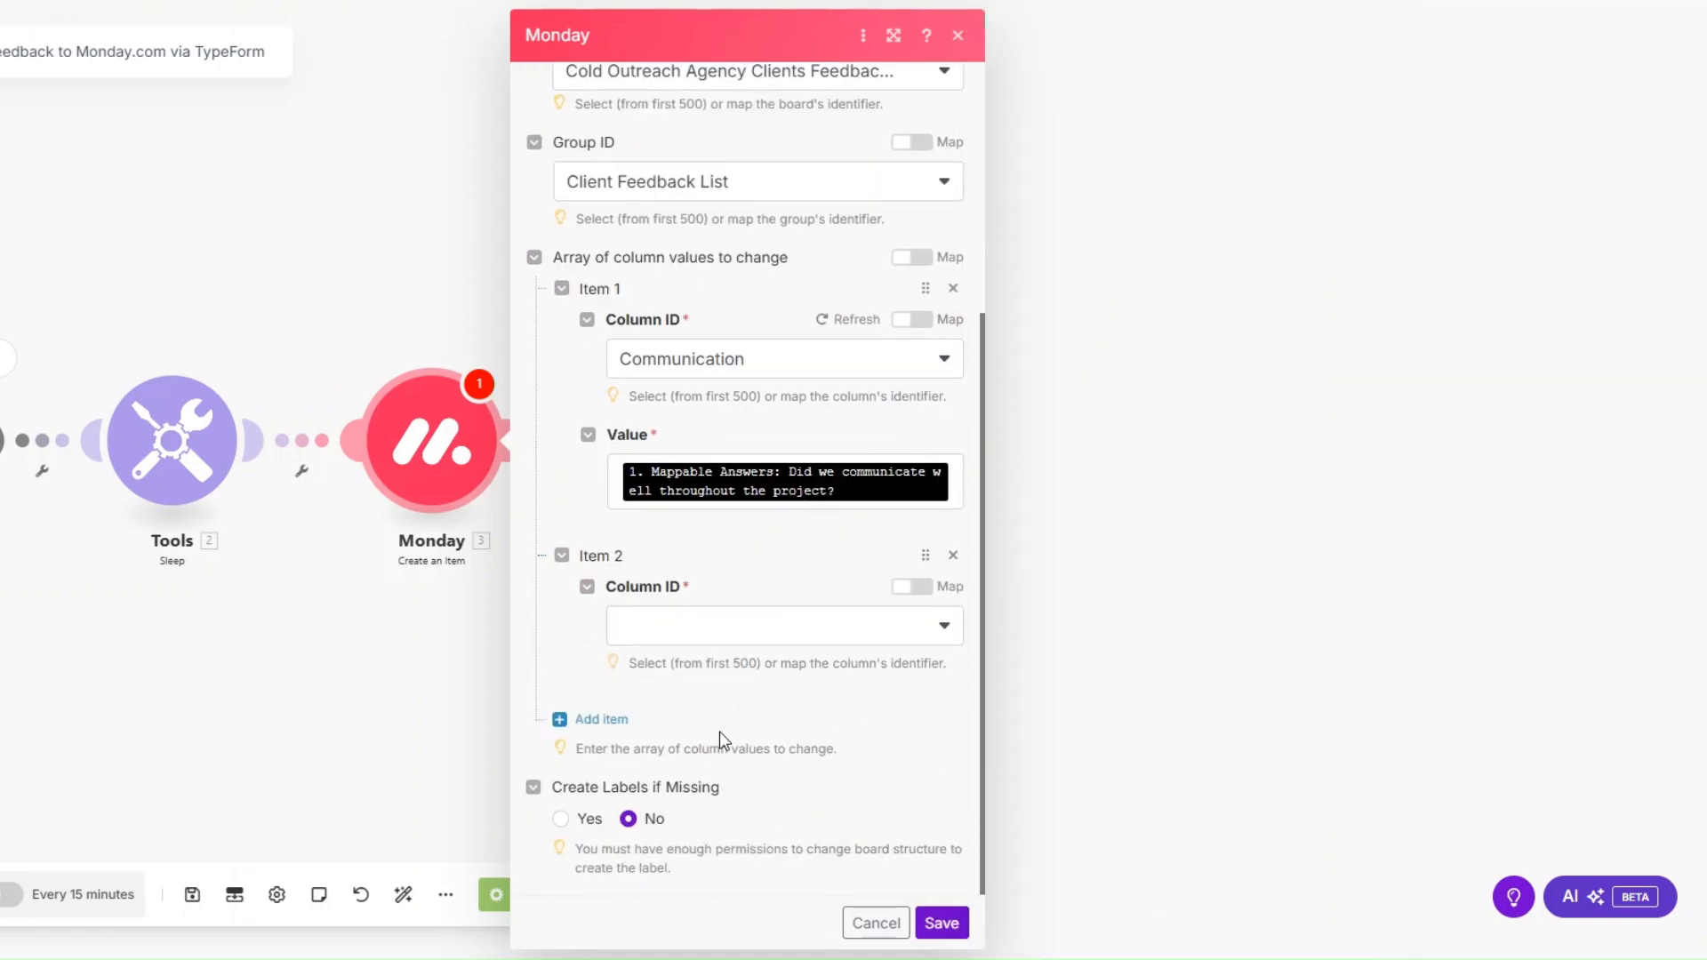
pyautogui.click(723, 627)
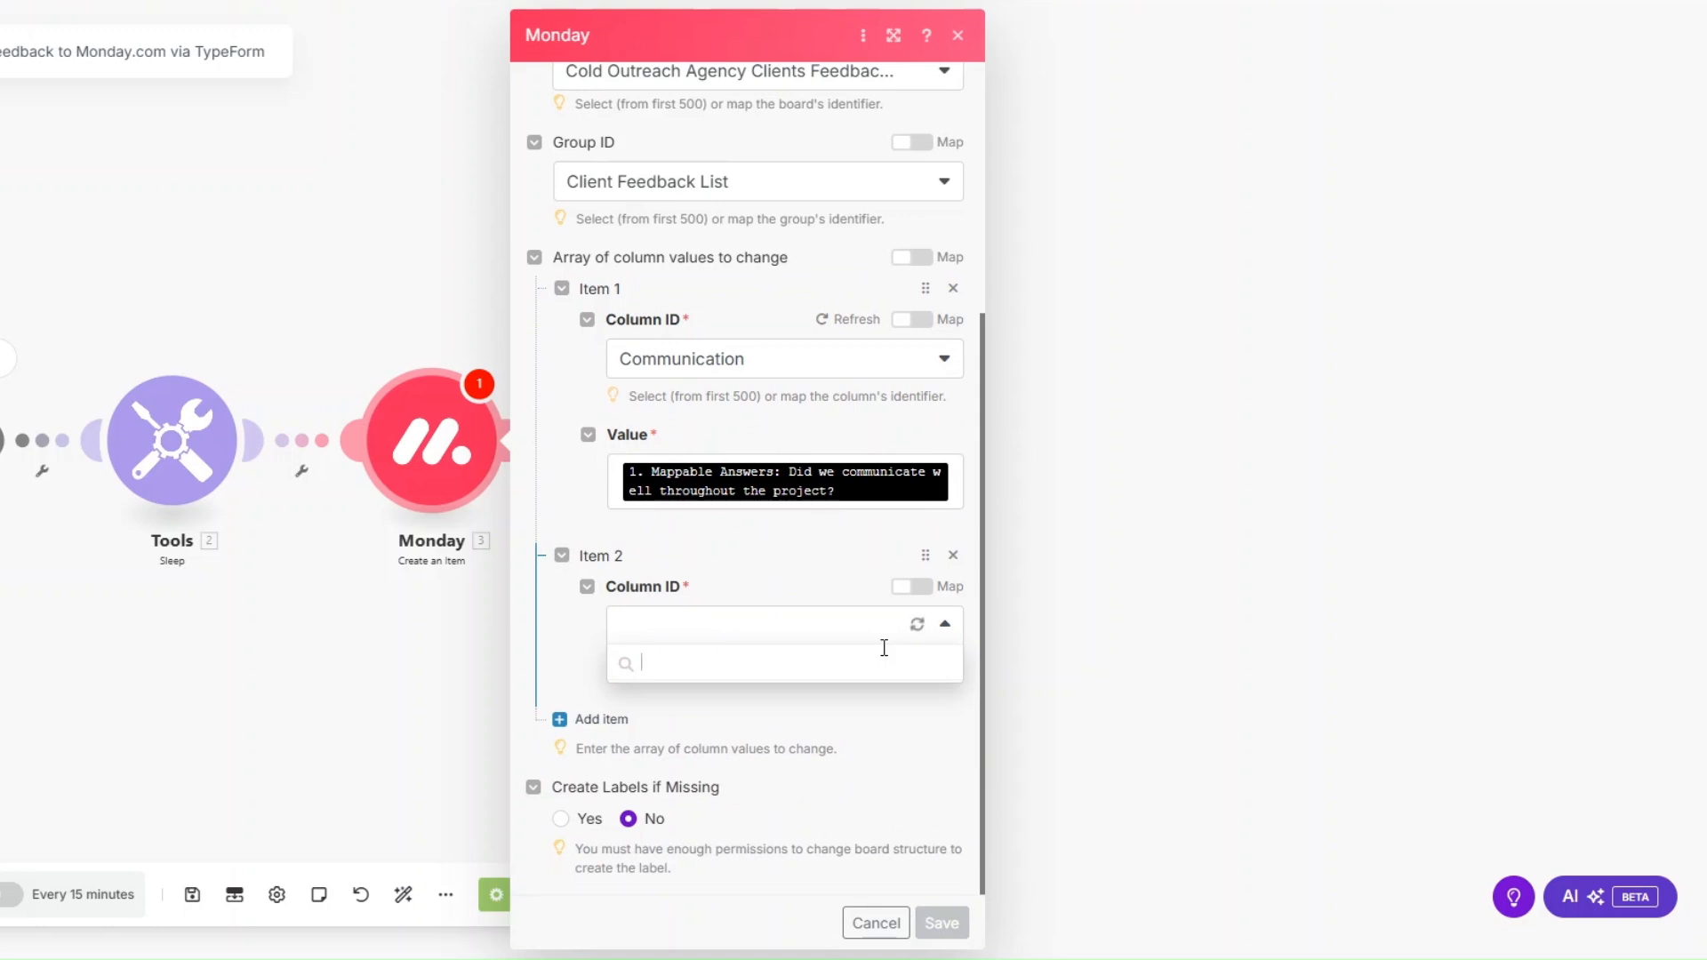
pyautogui.click(811, 698)
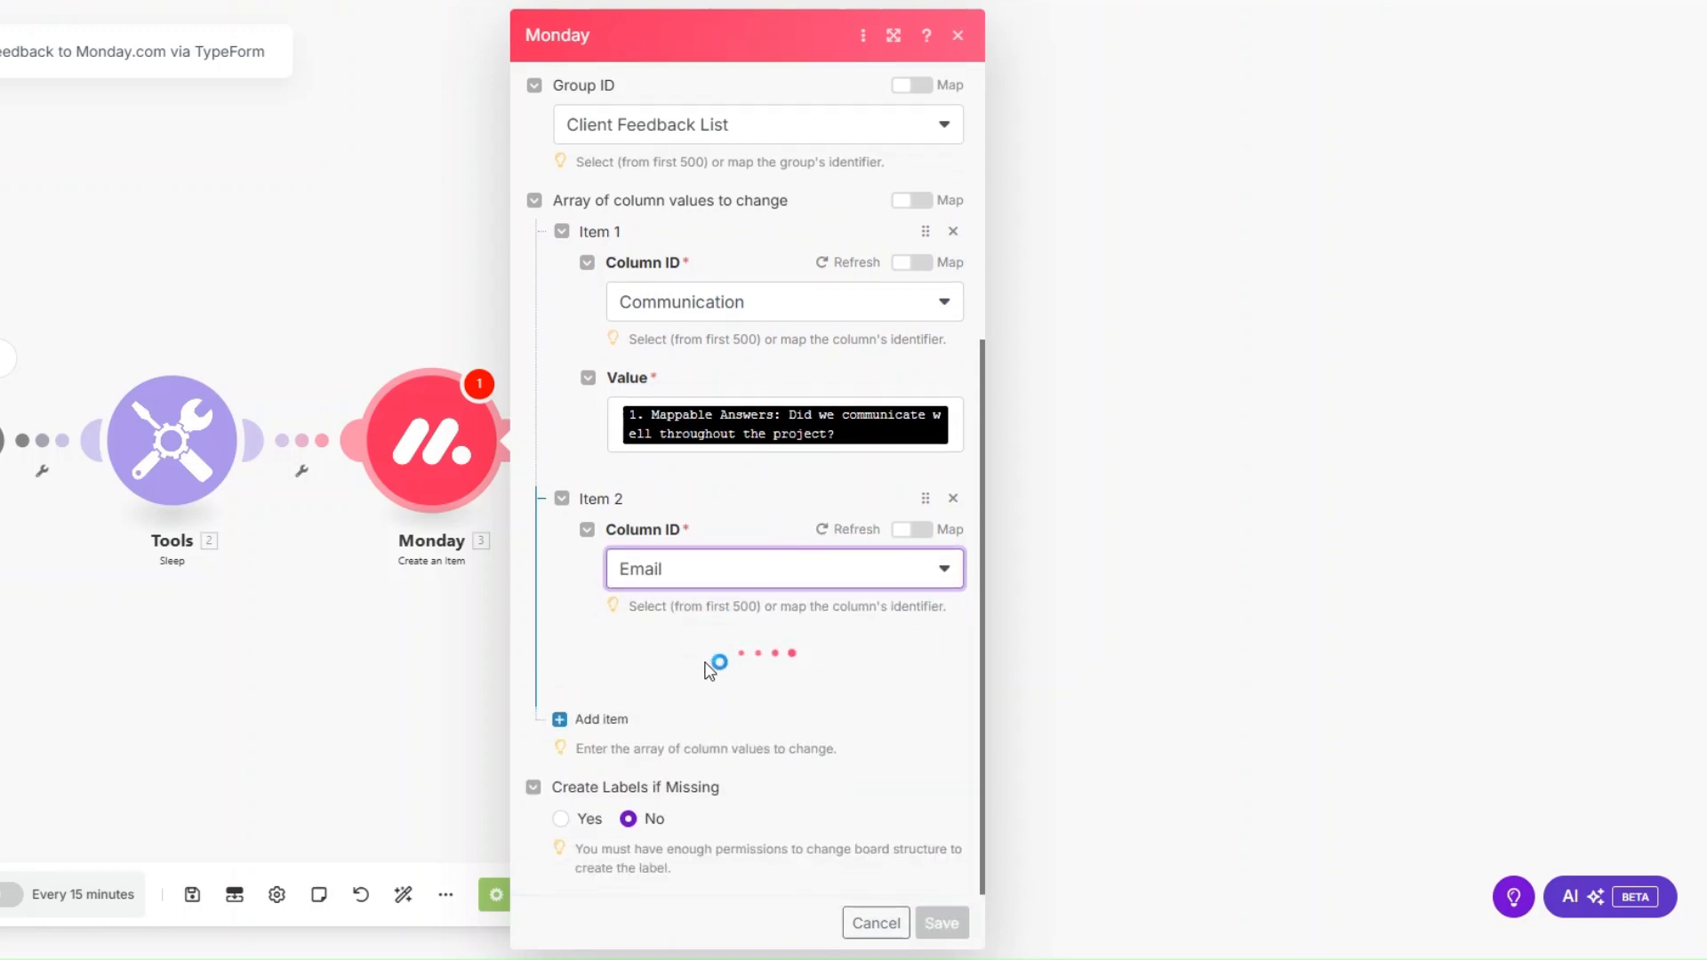
pyautogui.click(702, 713)
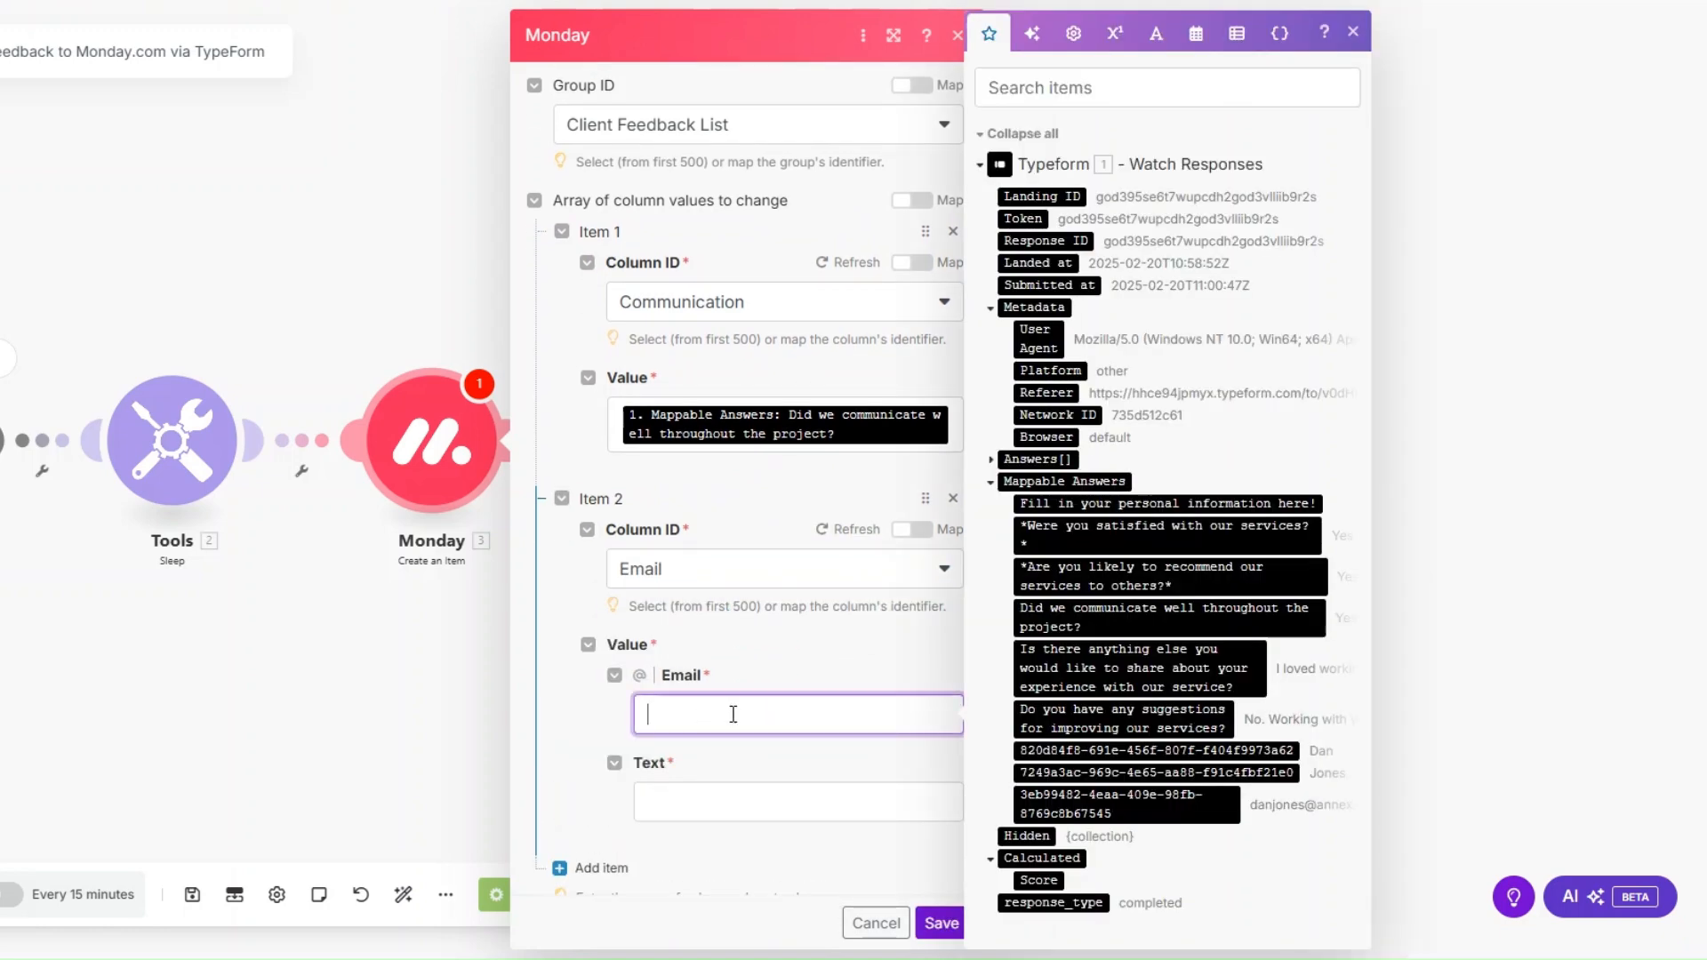
pyautogui.click(1161, 807)
pyautogui.click(687, 816)
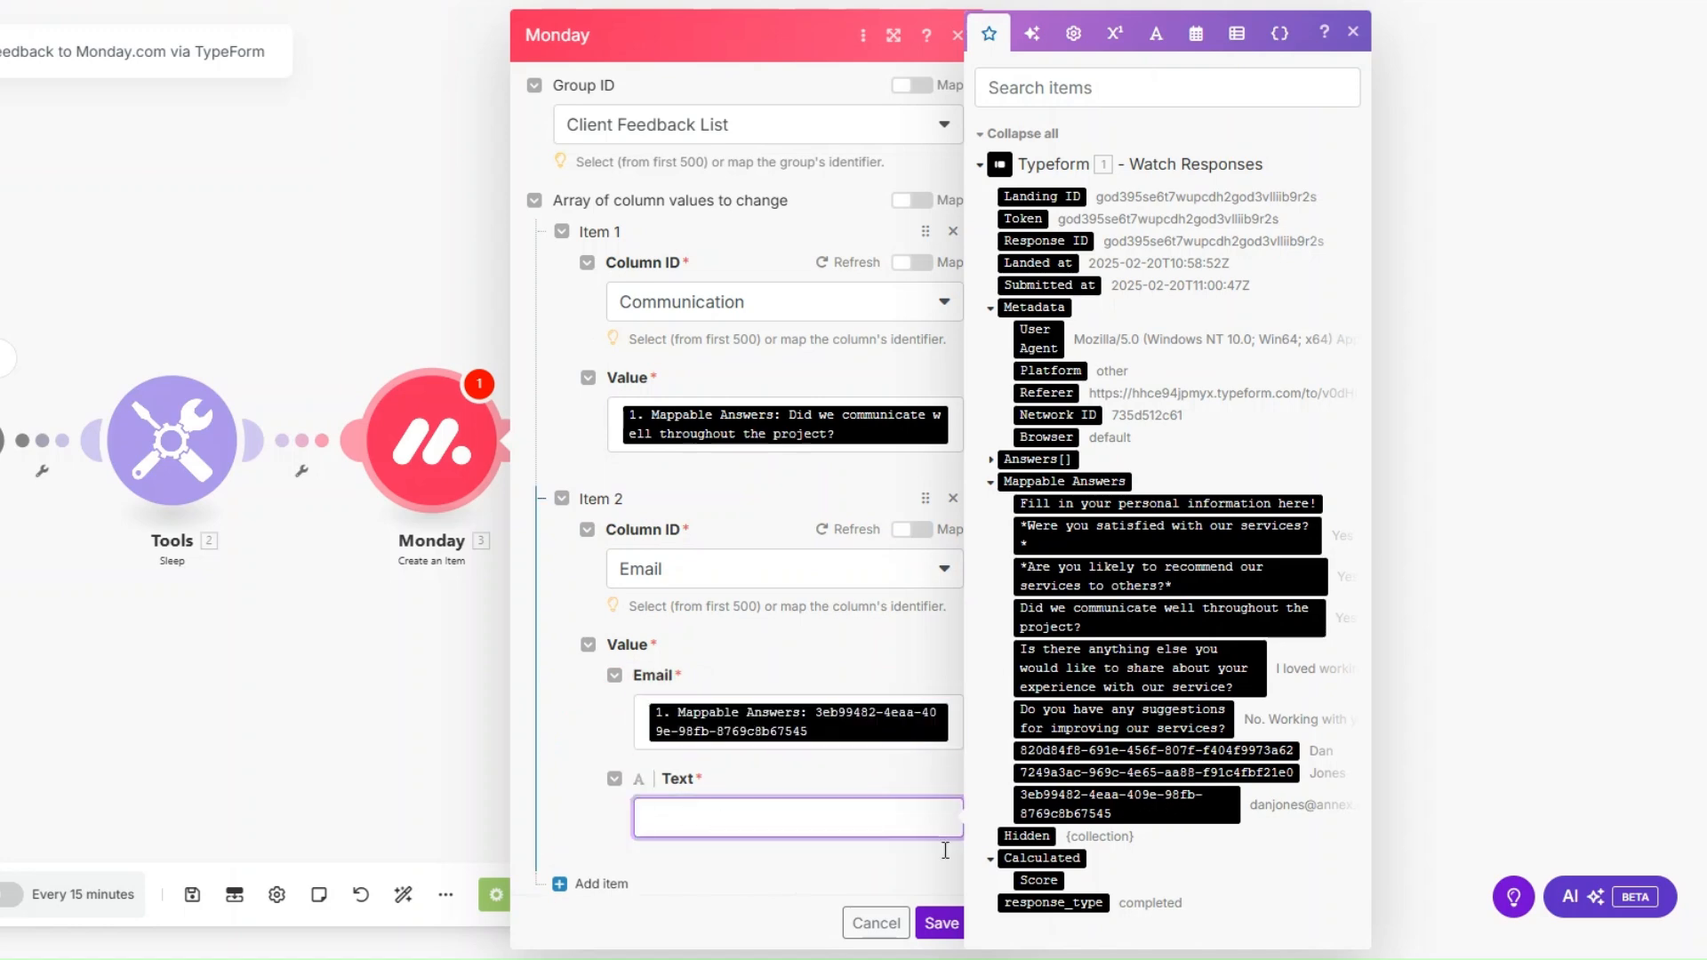
pyautogui.click(1149, 816)
# Step: Add an Experience column value mapped to the answer about anything else to share about the experience with the service
pyautogui.scroll(-2, 686, 767)
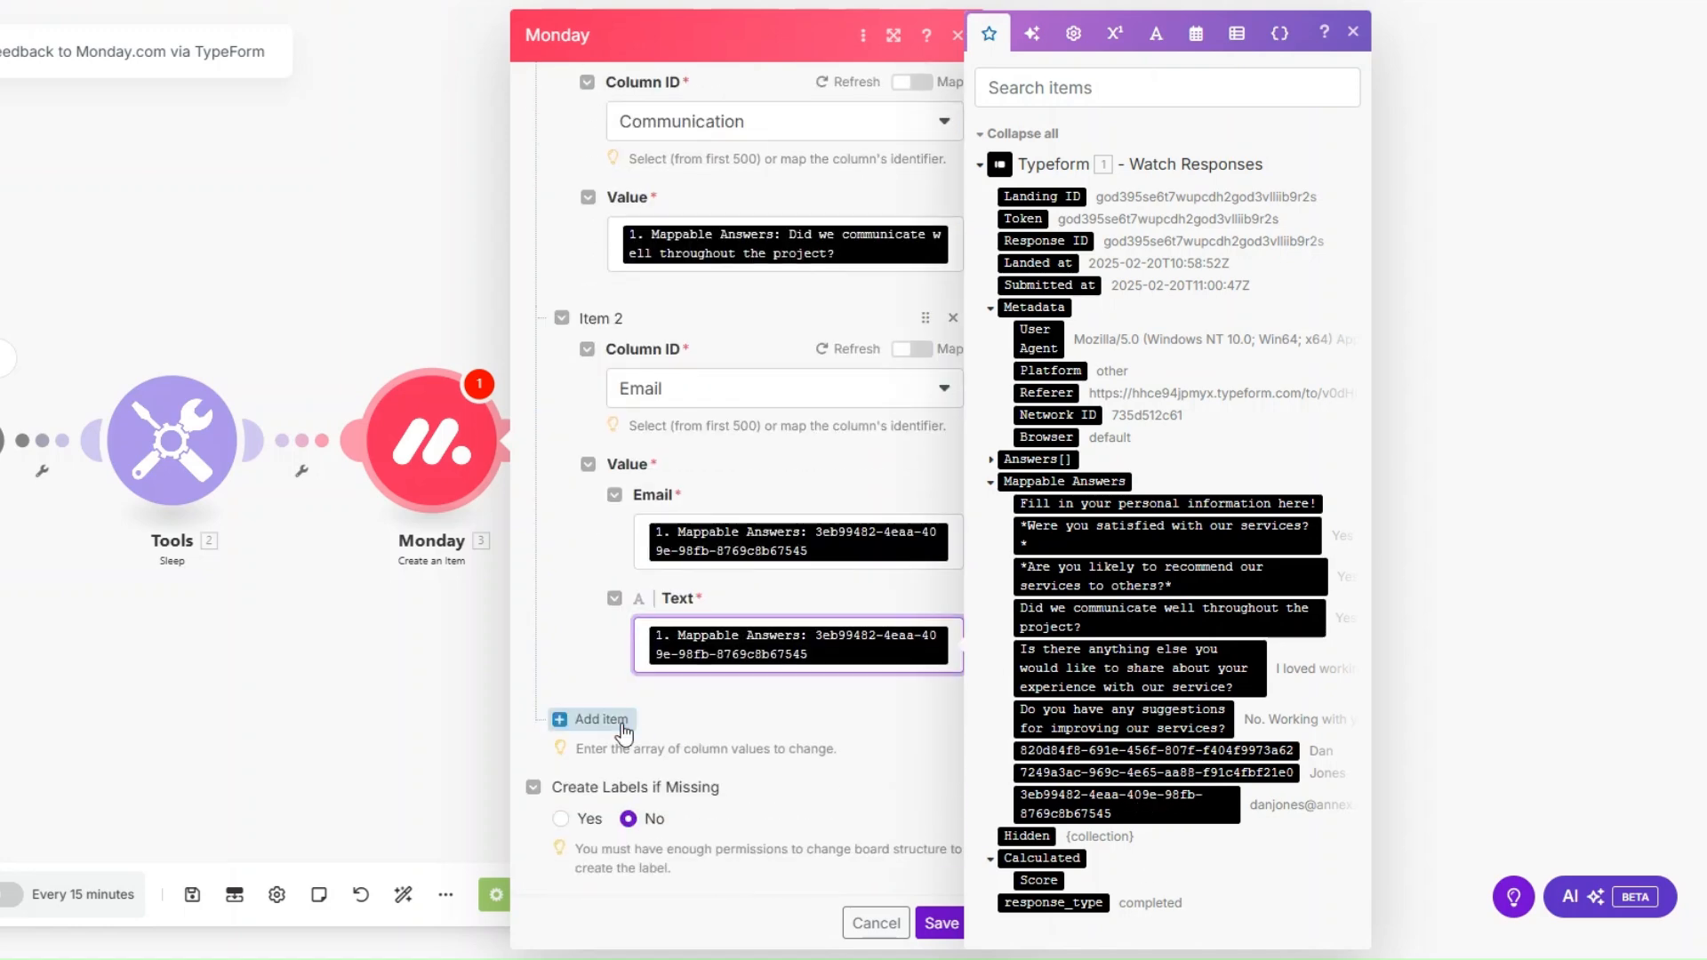
pyautogui.click(598, 719)
pyautogui.click(729, 791)
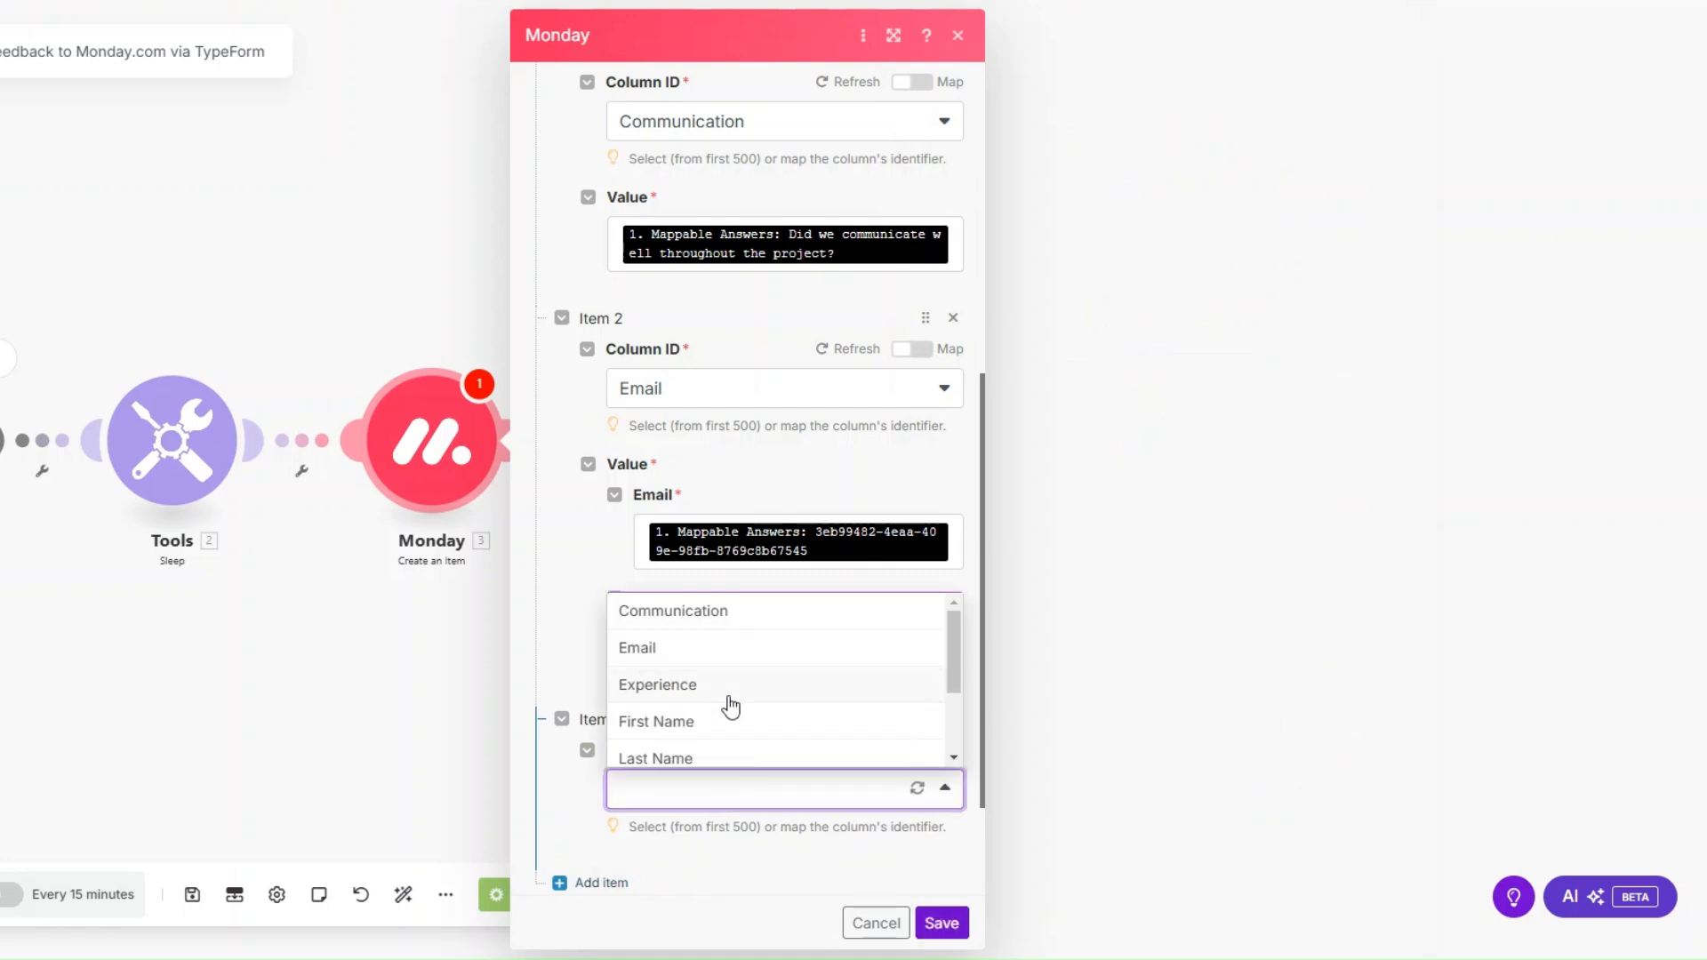
pyautogui.click(725, 689)
pyautogui.scroll(-1, 670, 574)
pyautogui.scroll(-1, 738, 613)
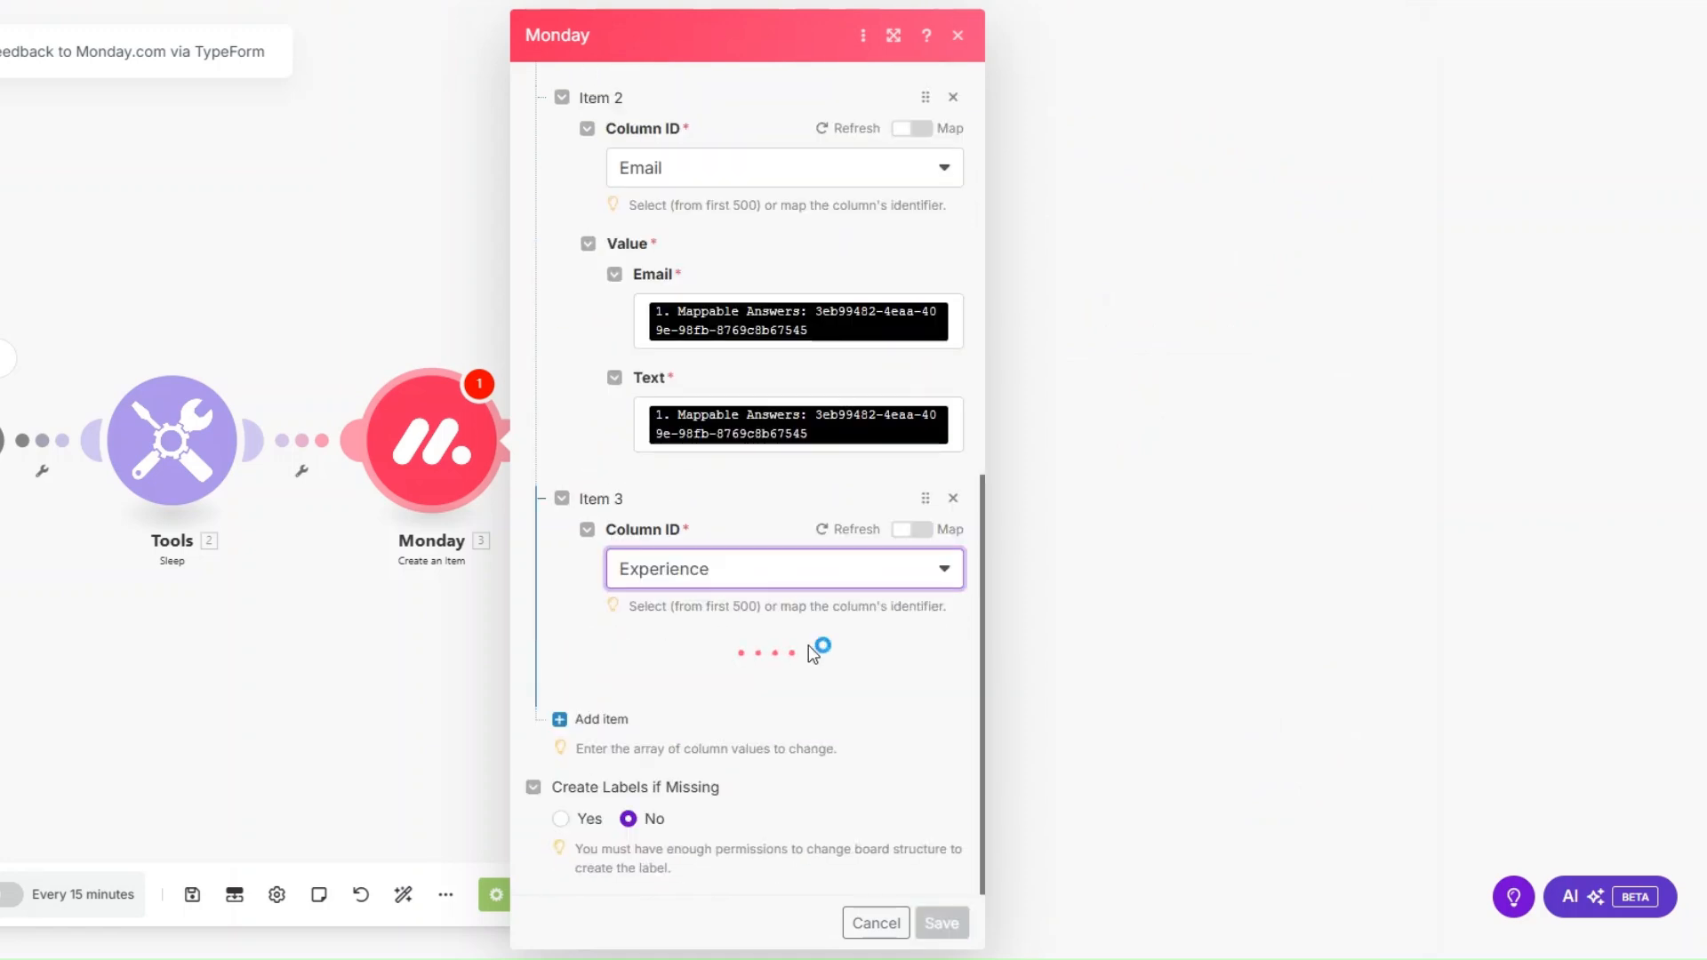
pyautogui.click(721, 681)
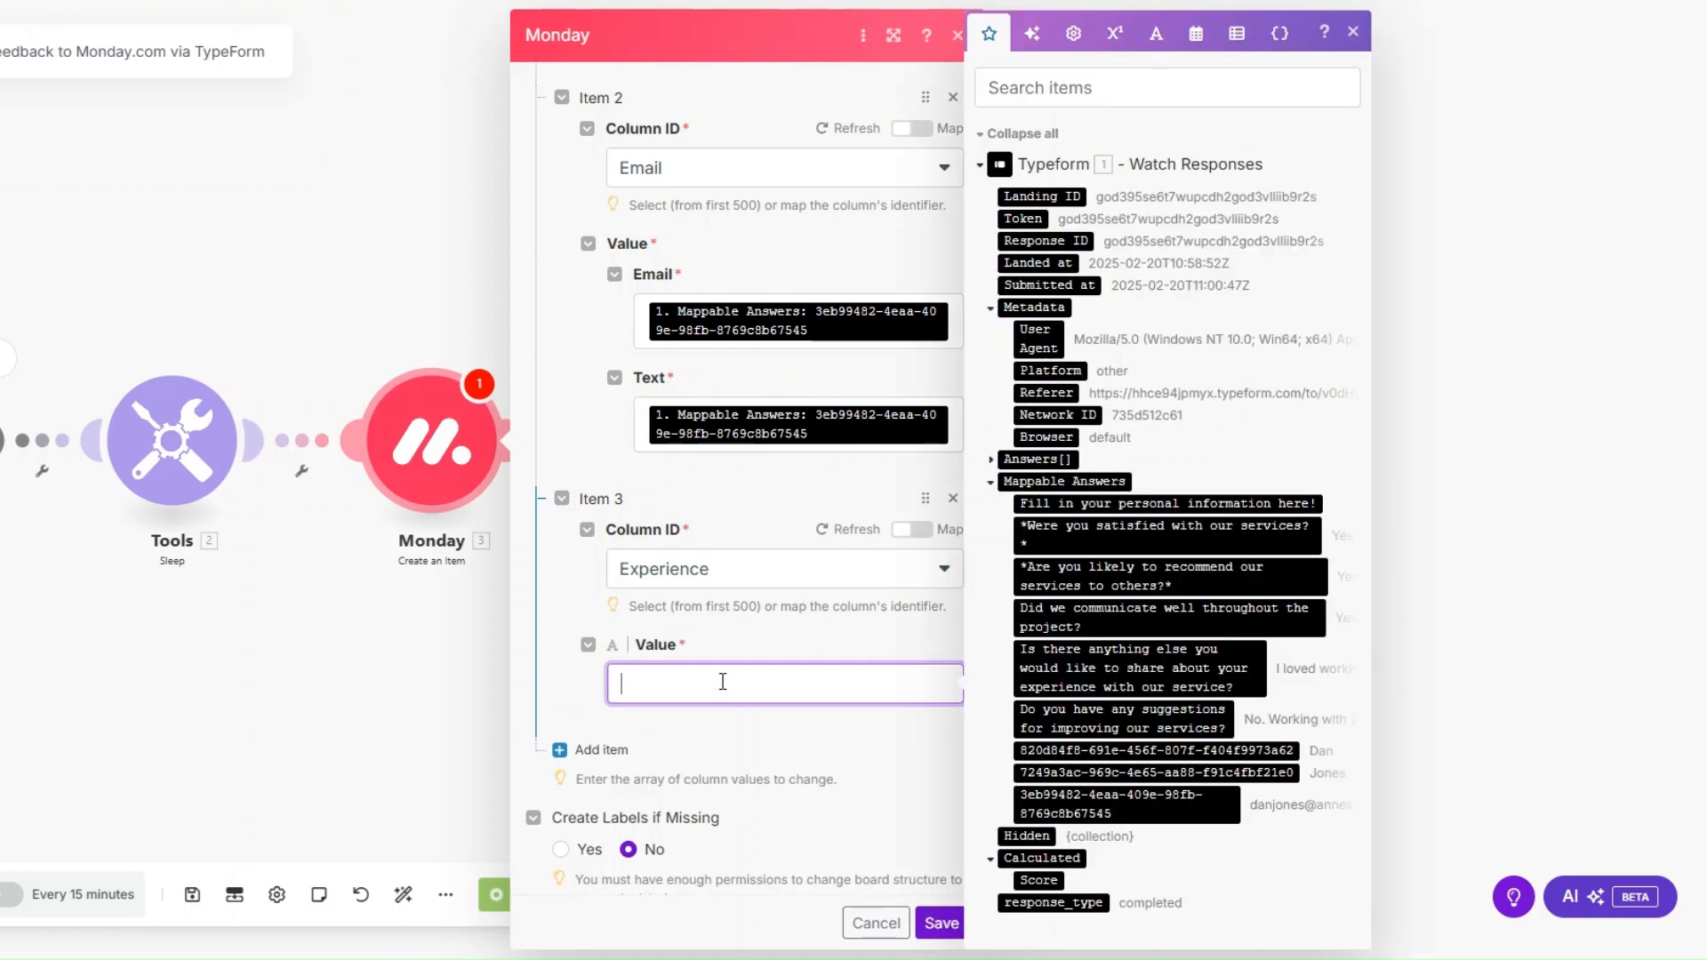
pyautogui.click(1129, 676)
# Step: Add a First Name column value mapped to the Typeform first name answer
pyautogui.click(586, 778)
pyautogui.scroll(-2, 751, 667)
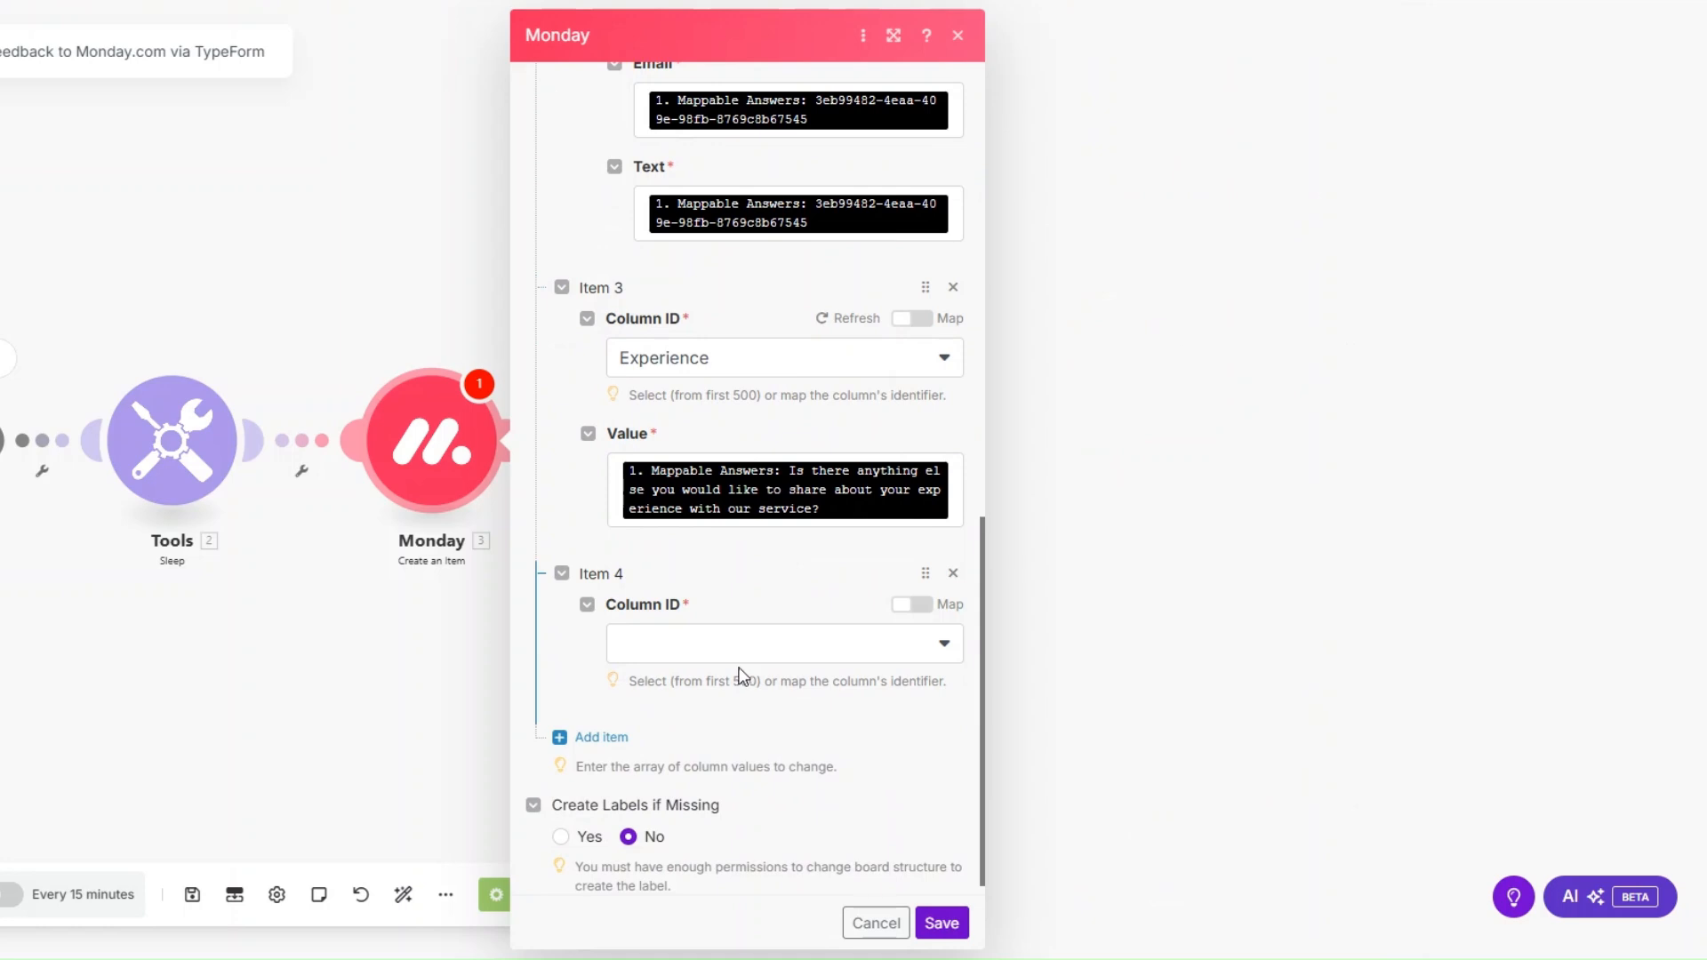
pyautogui.click(705, 656)
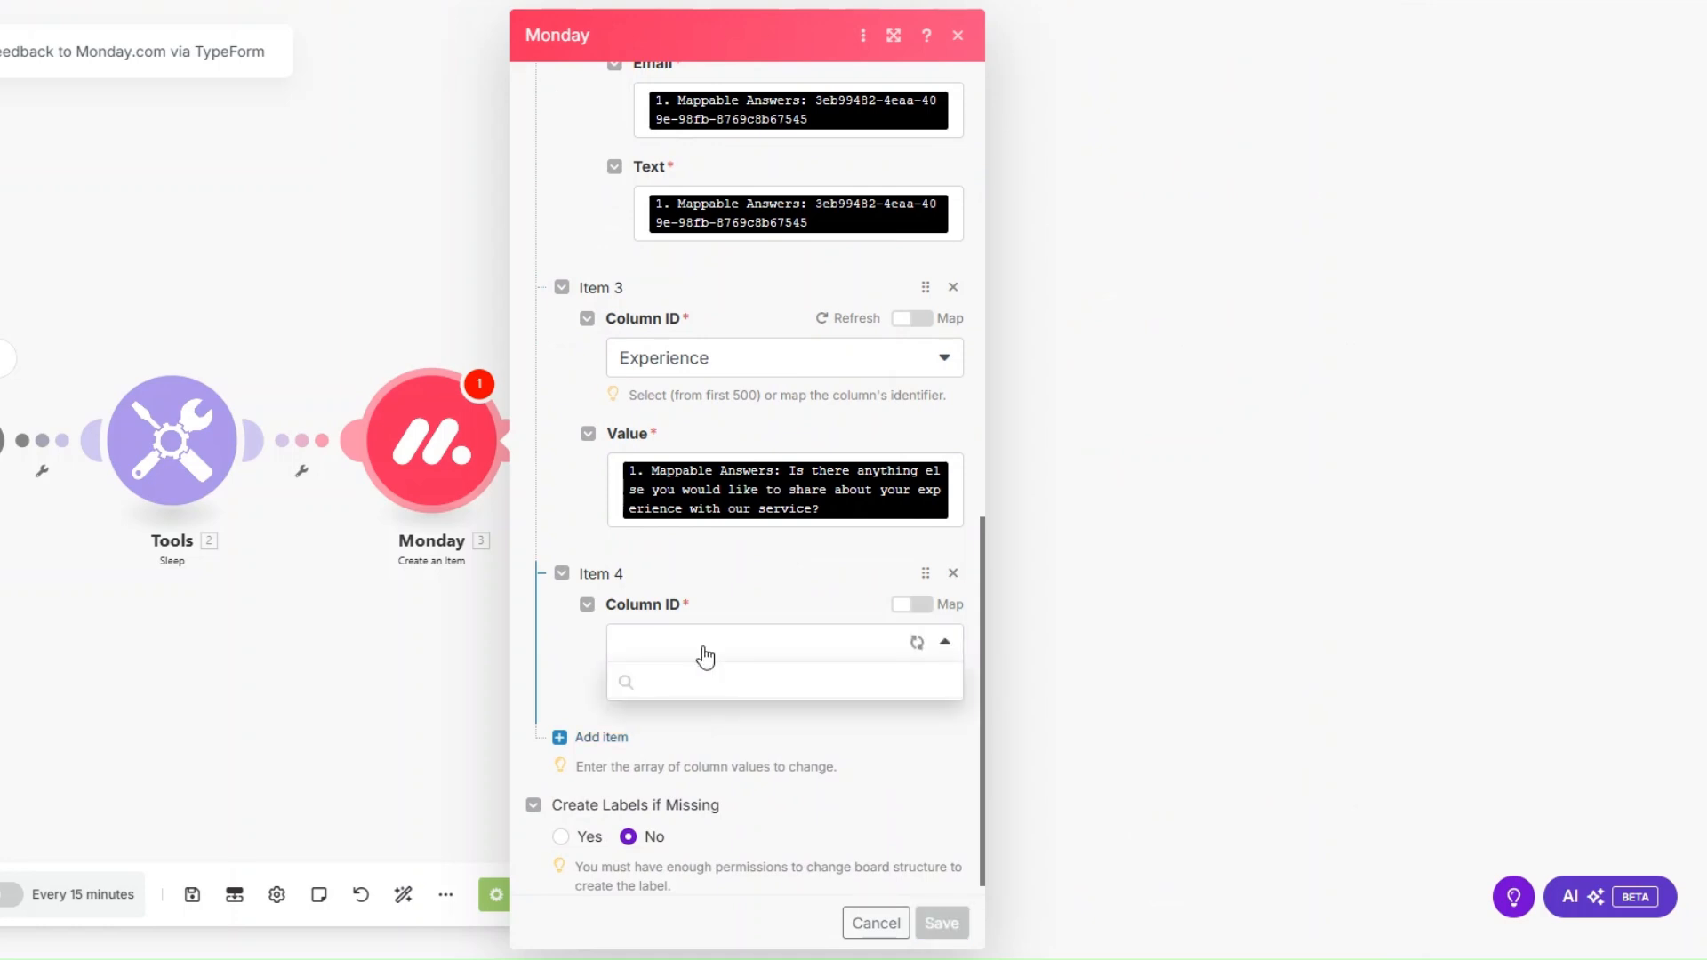
pyautogui.click(711, 791)
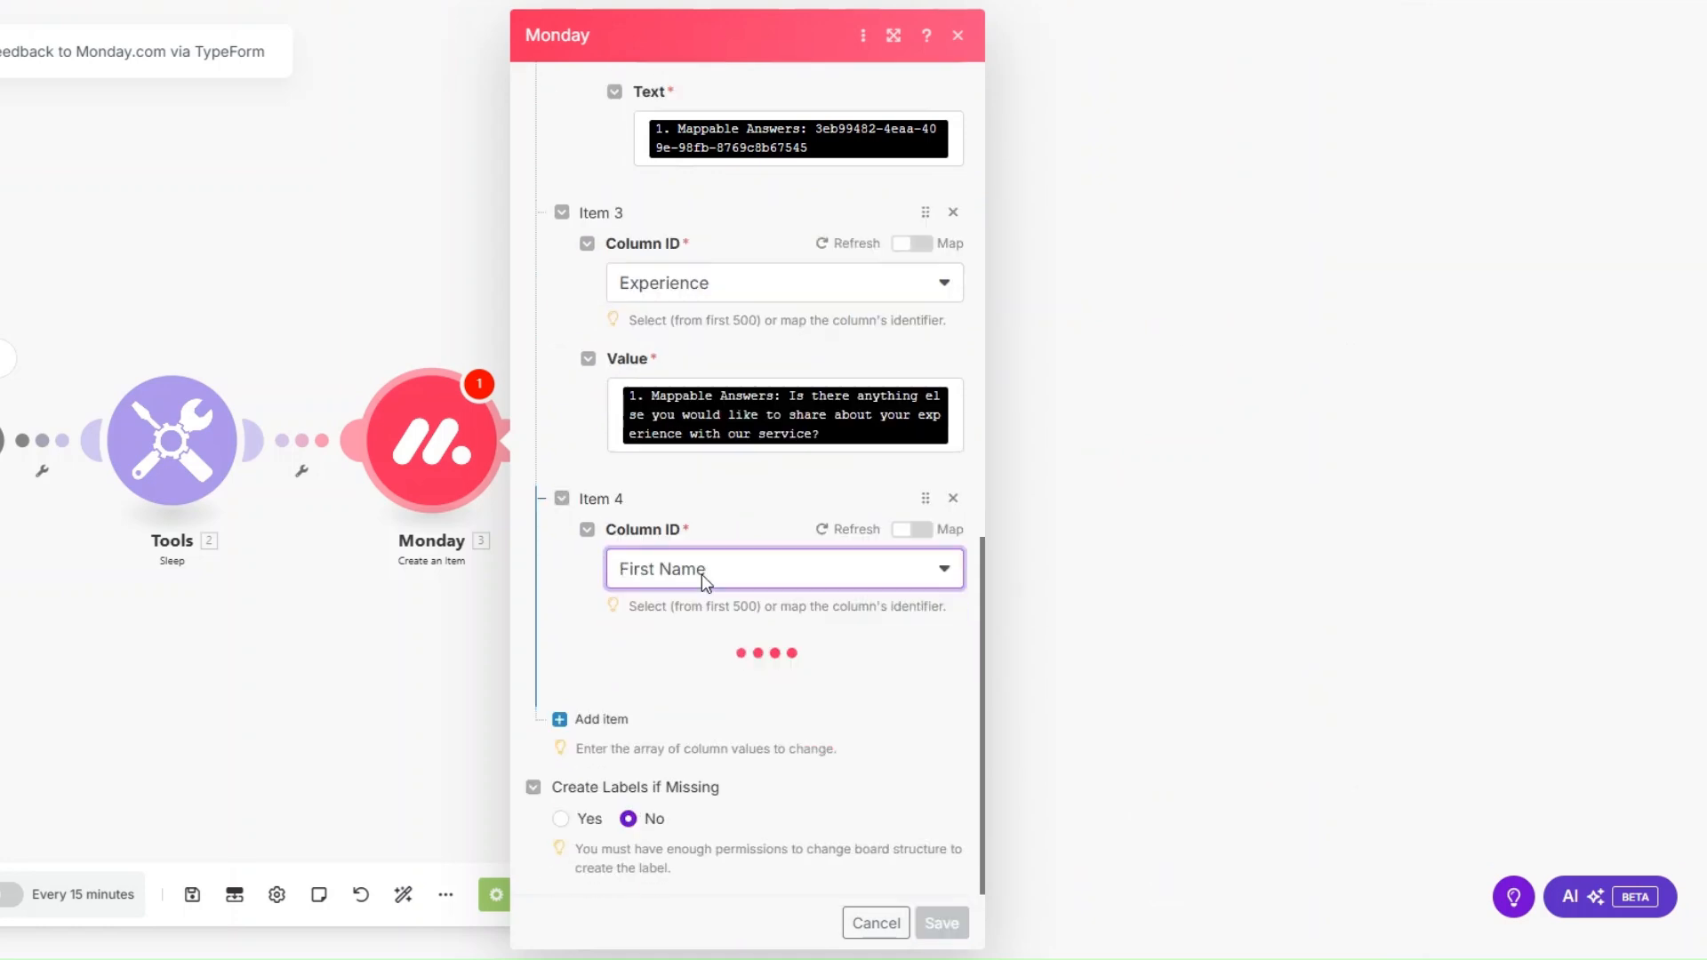
pyautogui.click(670, 685)
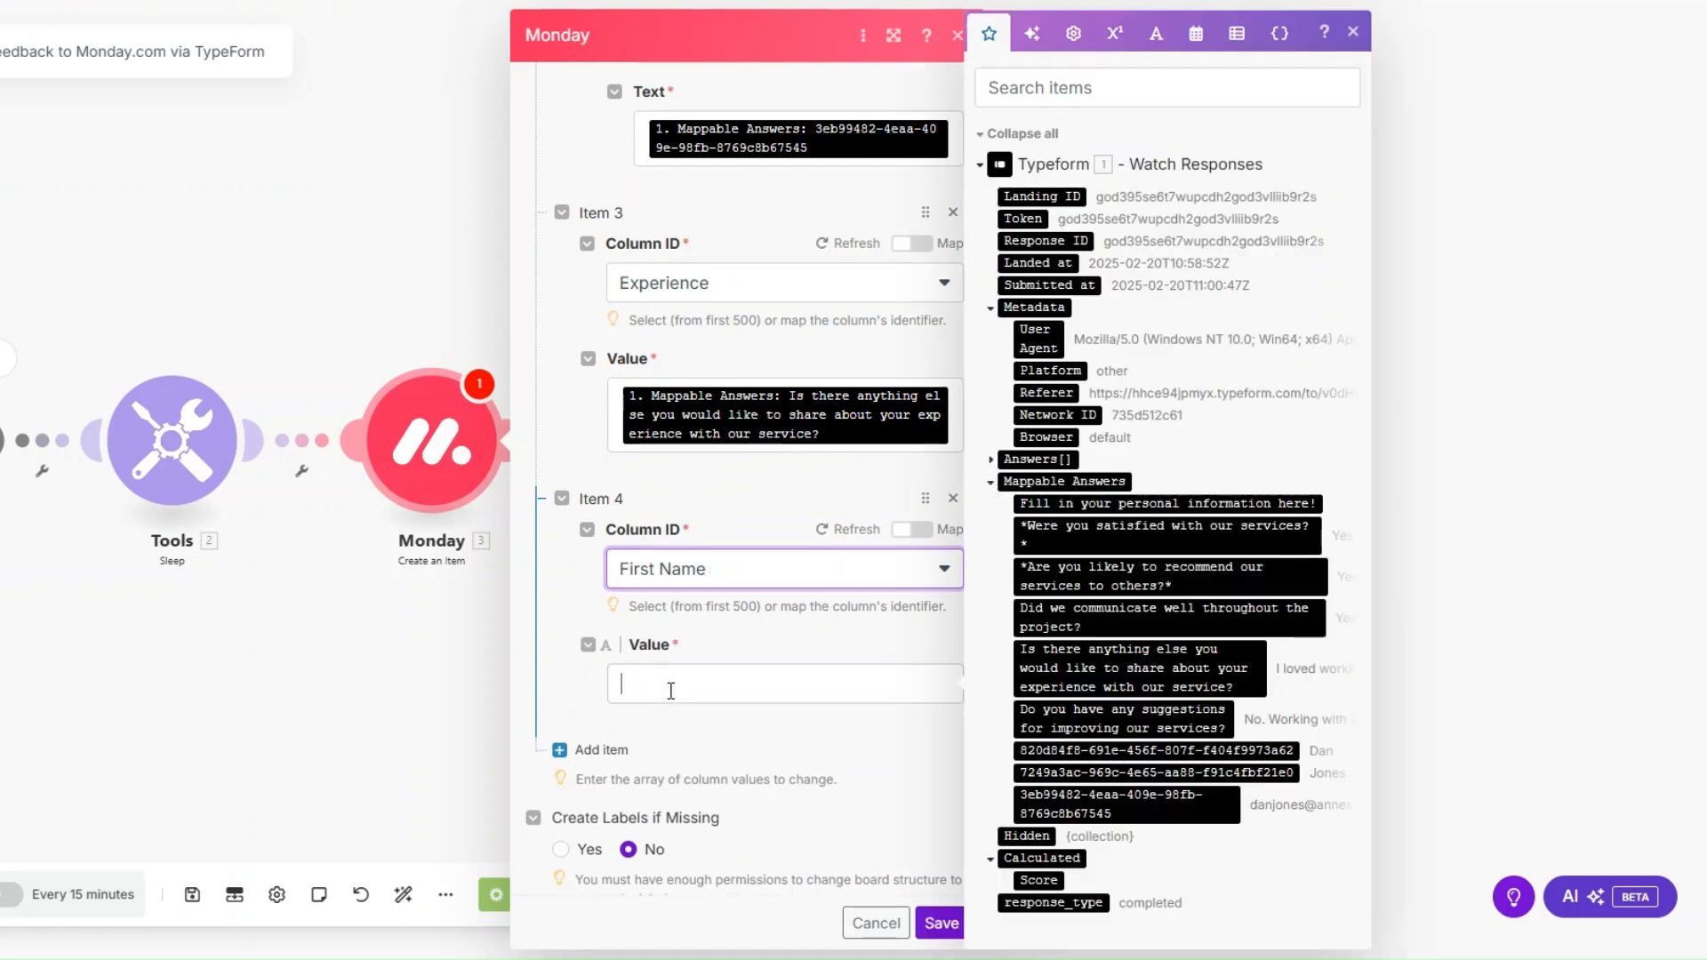
pyautogui.click(1187, 752)
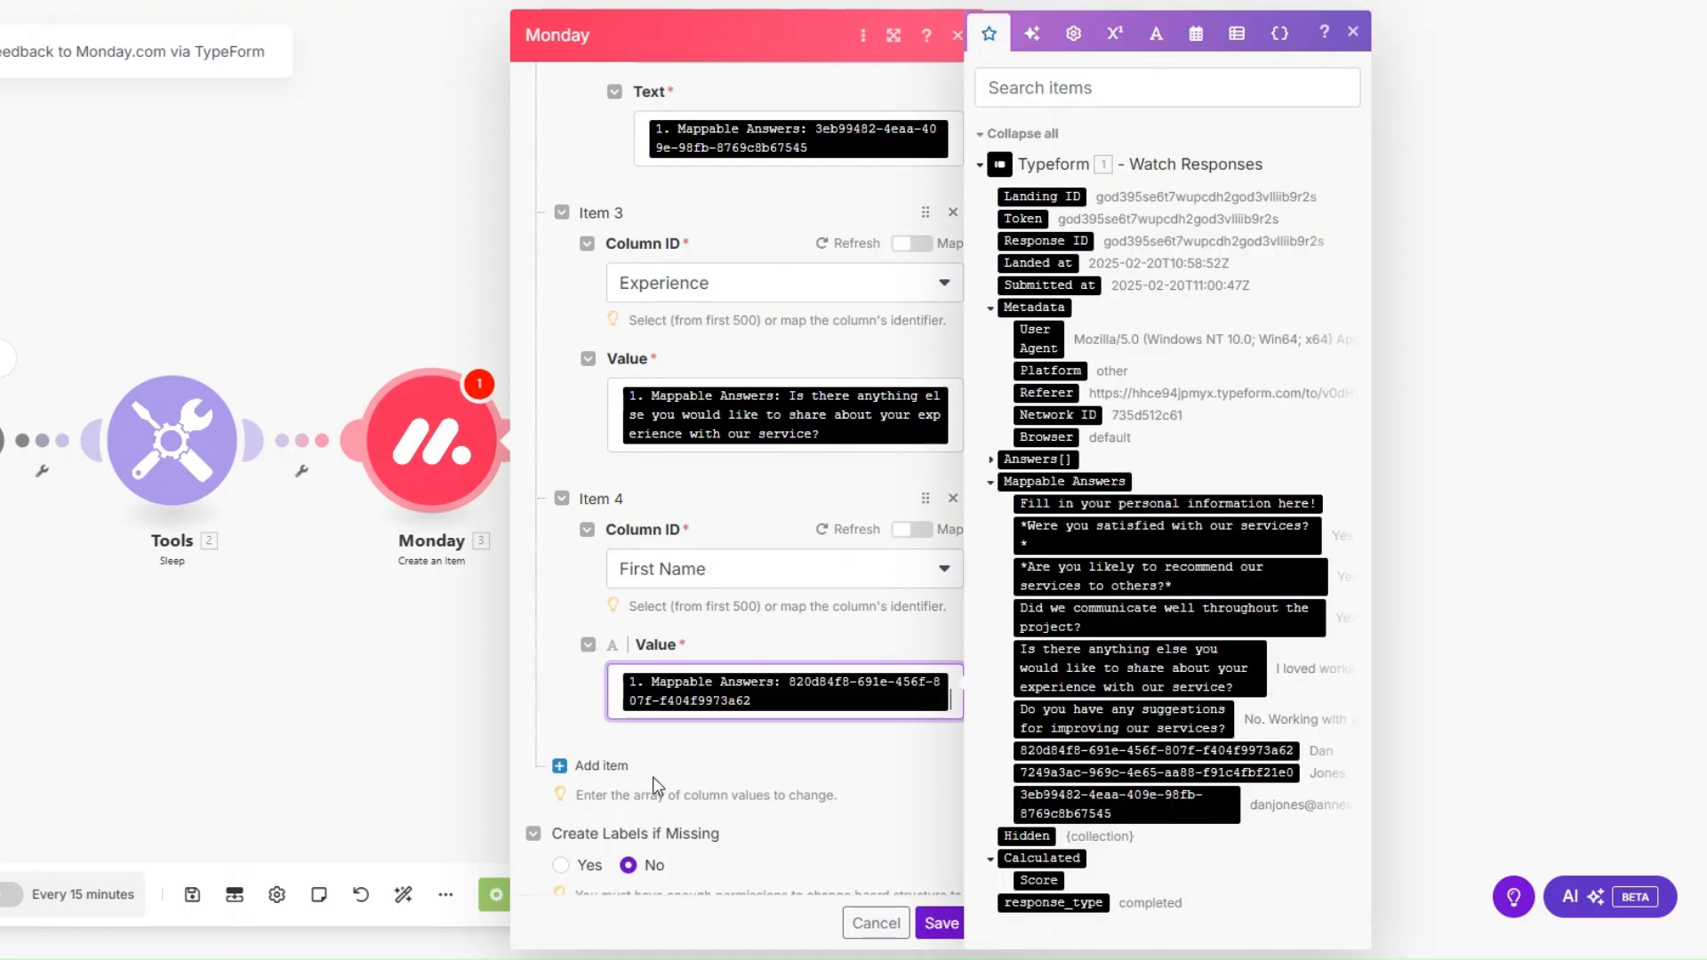
# Step: Add a Last Name column value mapped to the Typeform last name answer
pyautogui.click(622, 763)
pyautogui.scroll(-3, 633, 768)
pyautogui.click(749, 622)
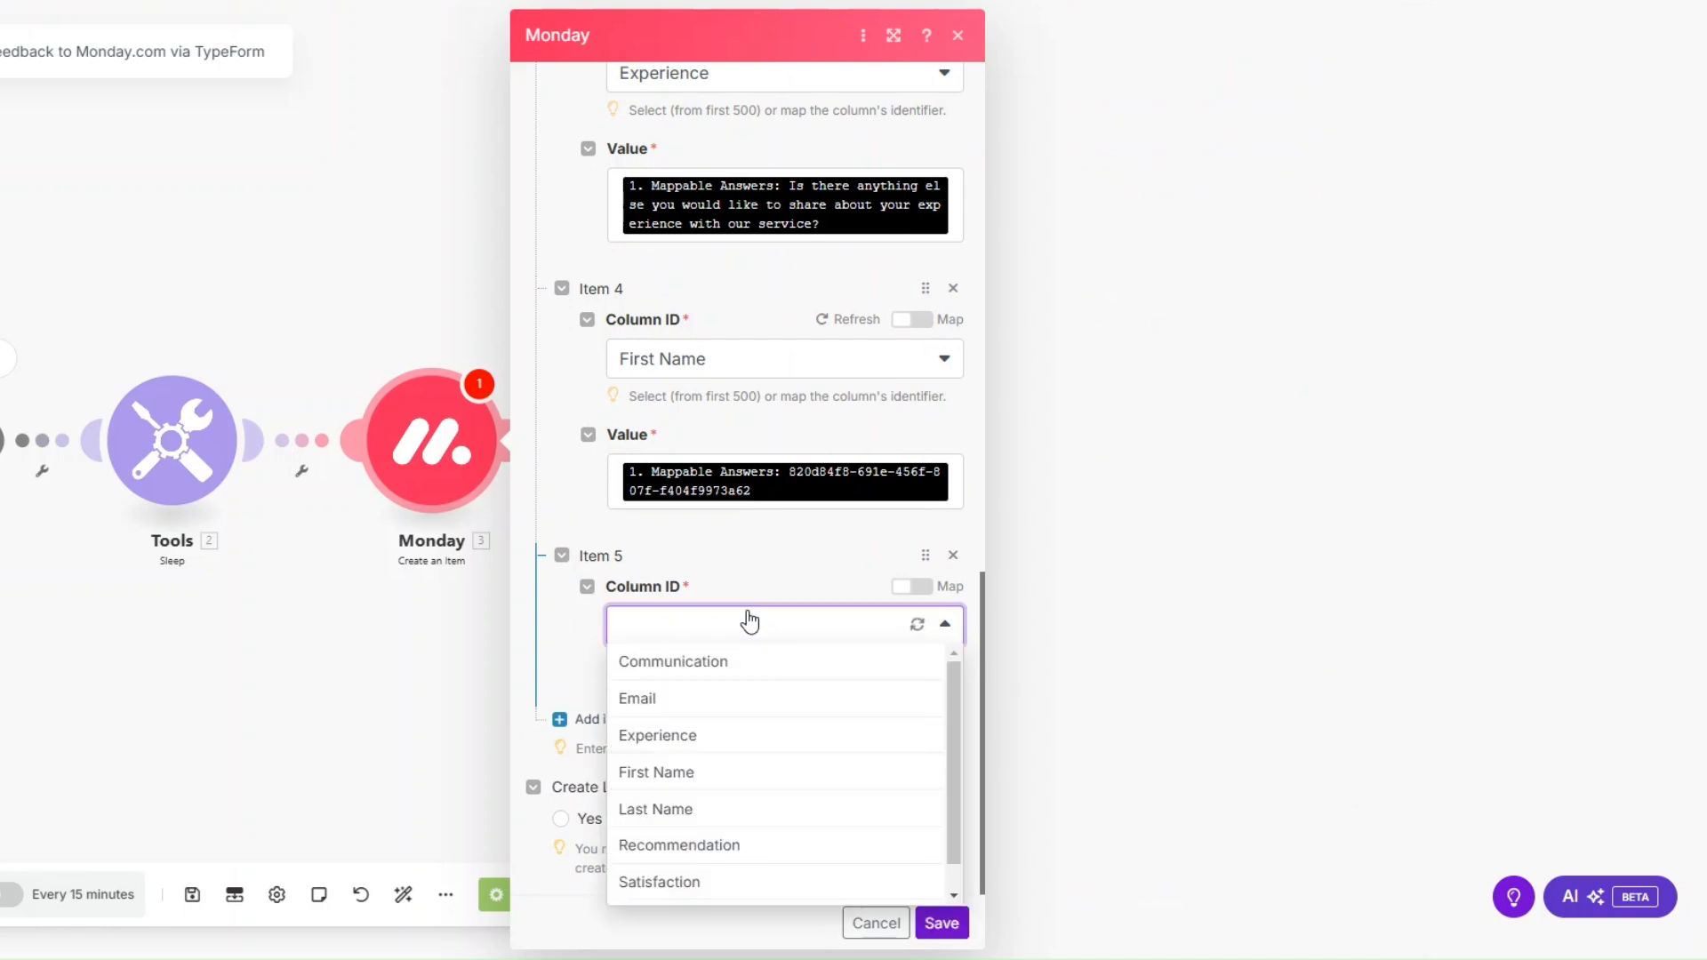
pyautogui.click(732, 810)
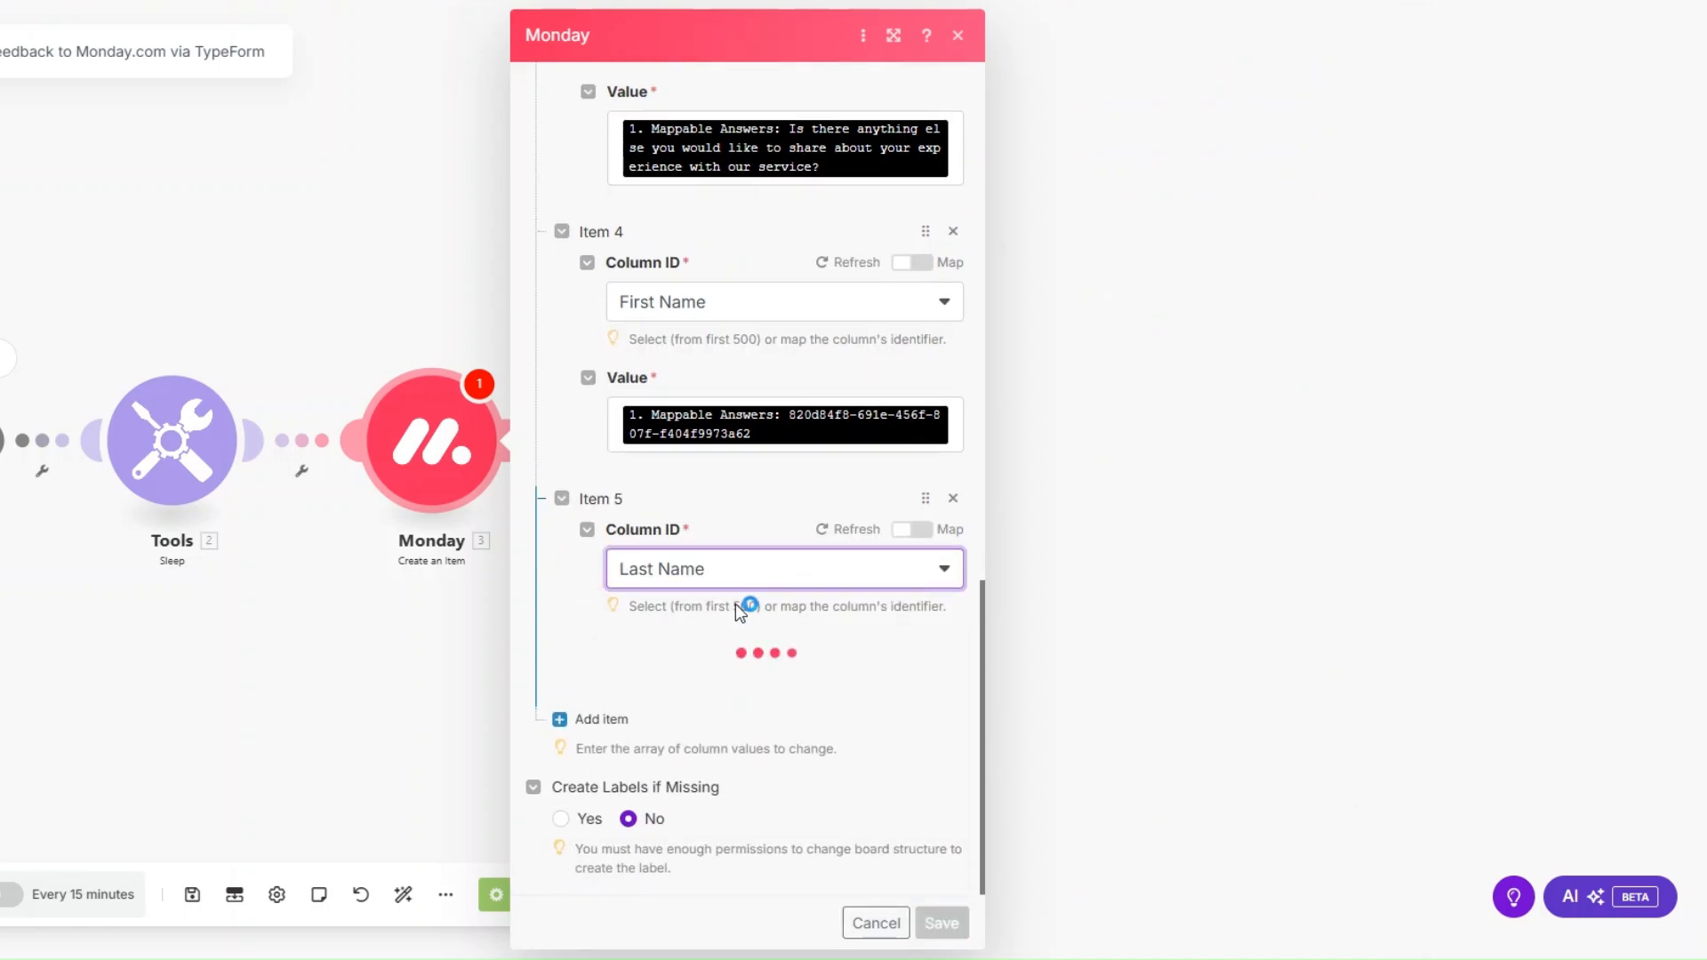
pyautogui.click(734, 703)
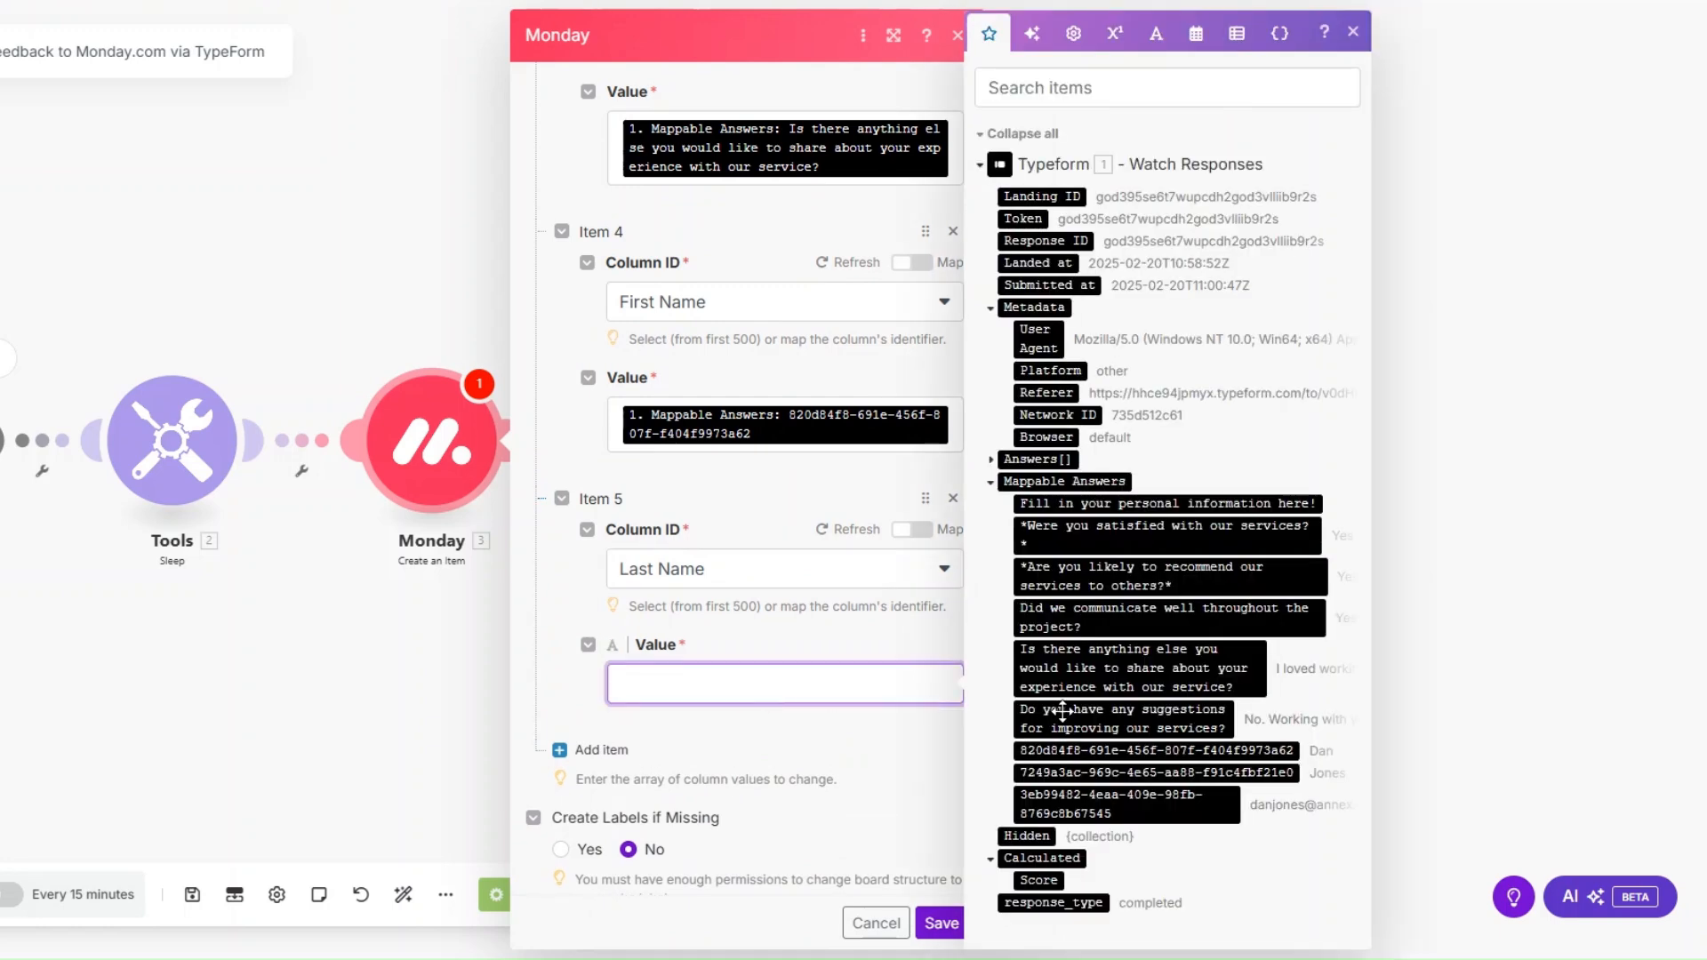
pyautogui.click(1155, 772)
# Step: Add a Recommendation column value mapped to the "Are you likely to recommend our services to others?" answer
pyautogui.click(589, 763)
pyautogui.scroll(-2, 681, 622)
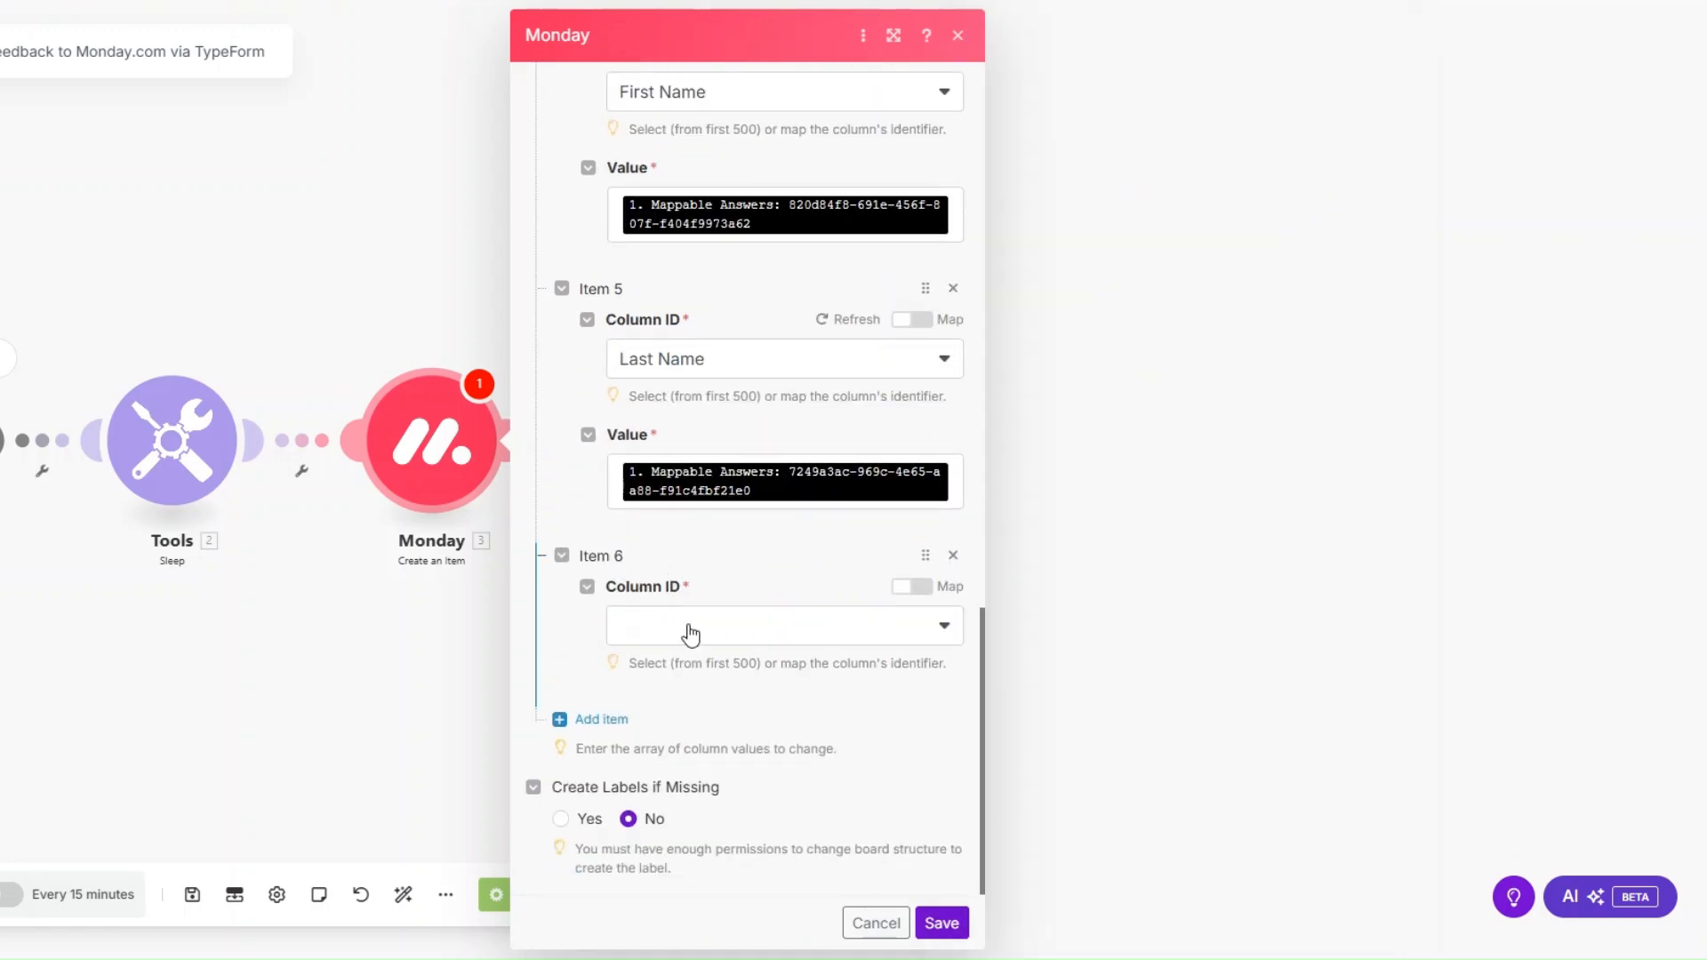
pyautogui.click(697, 629)
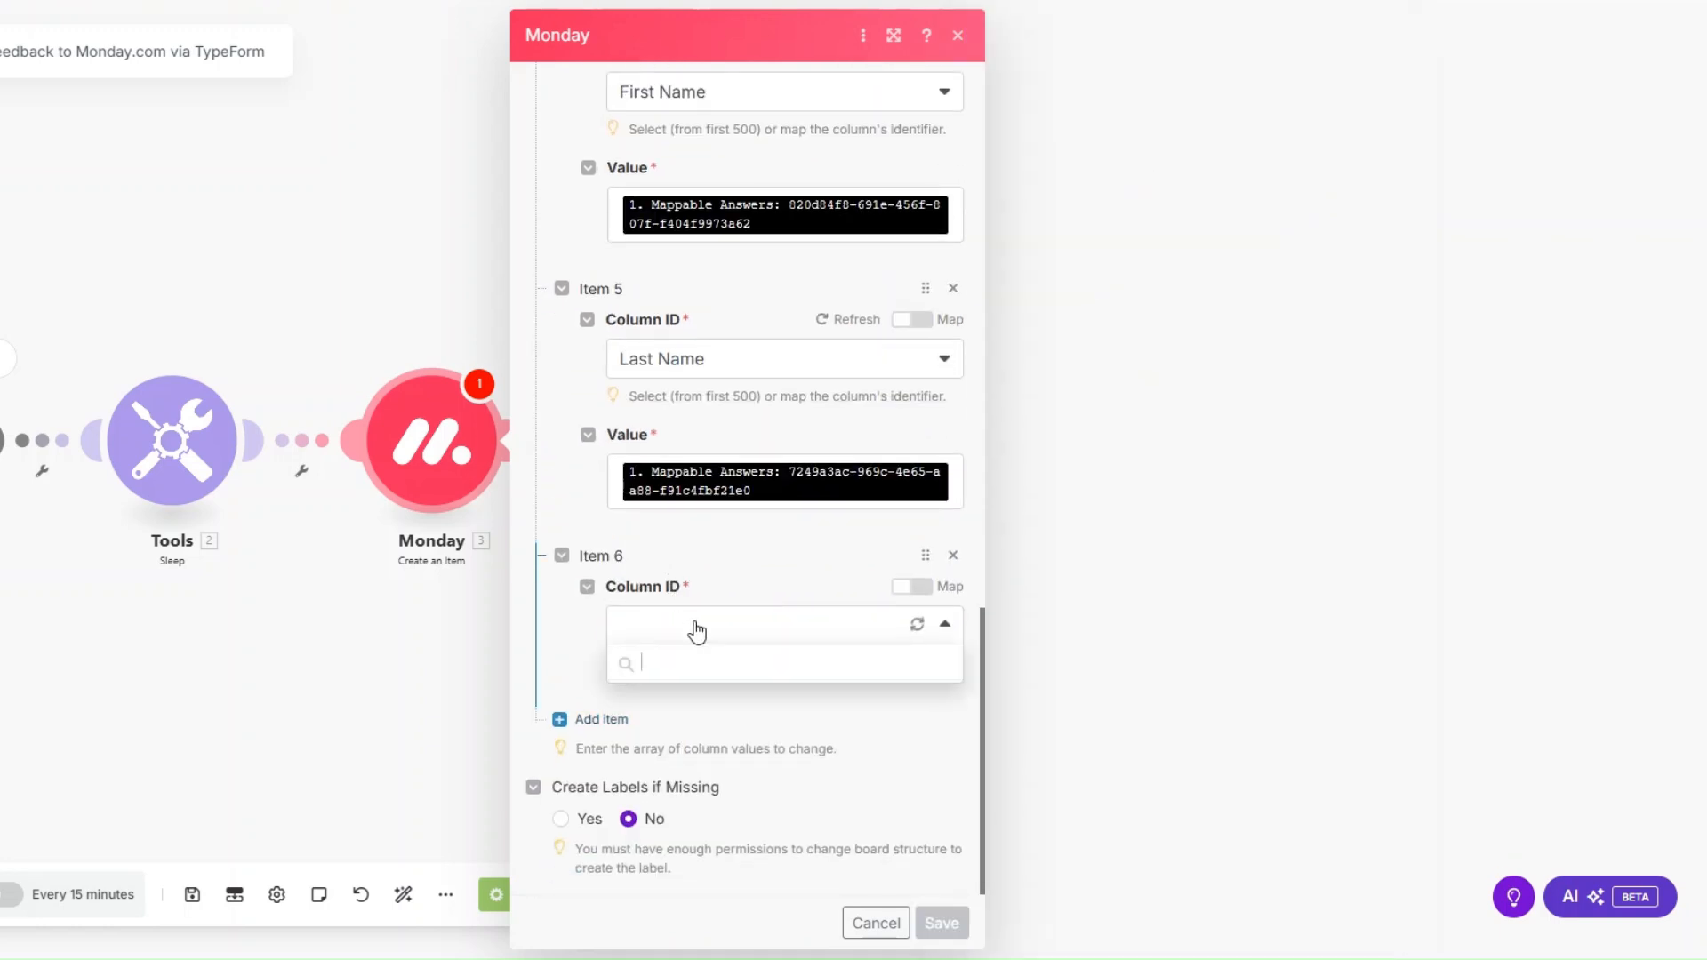
pyautogui.click(699, 843)
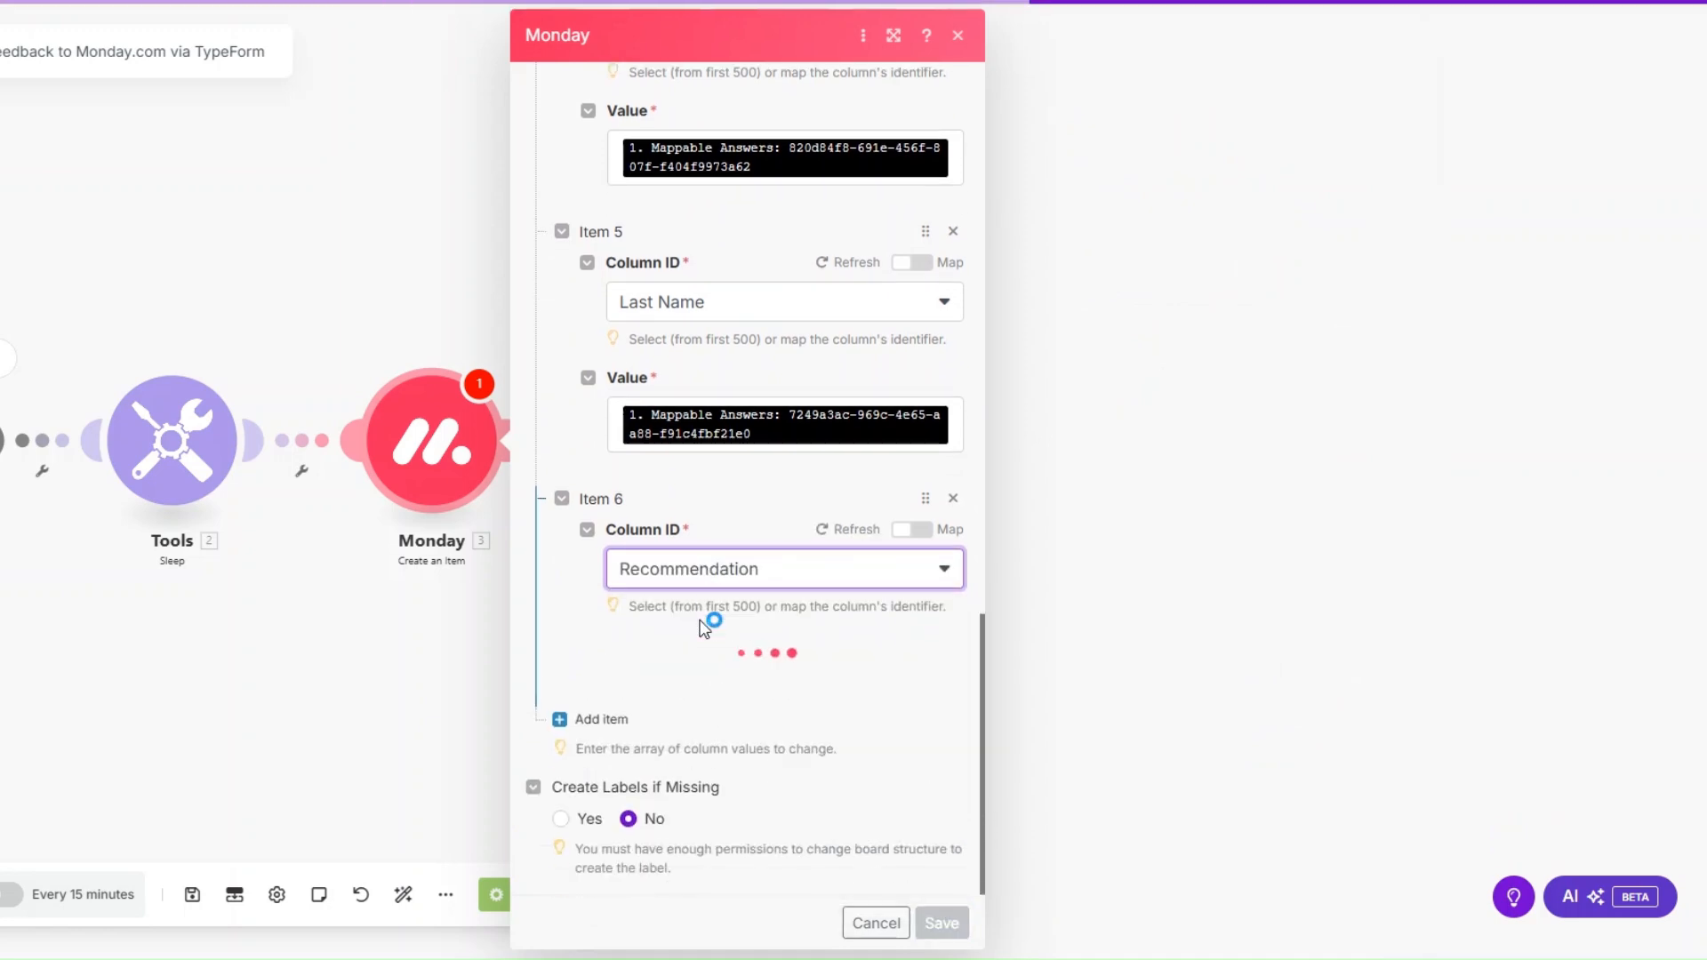
pyautogui.click(698, 681)
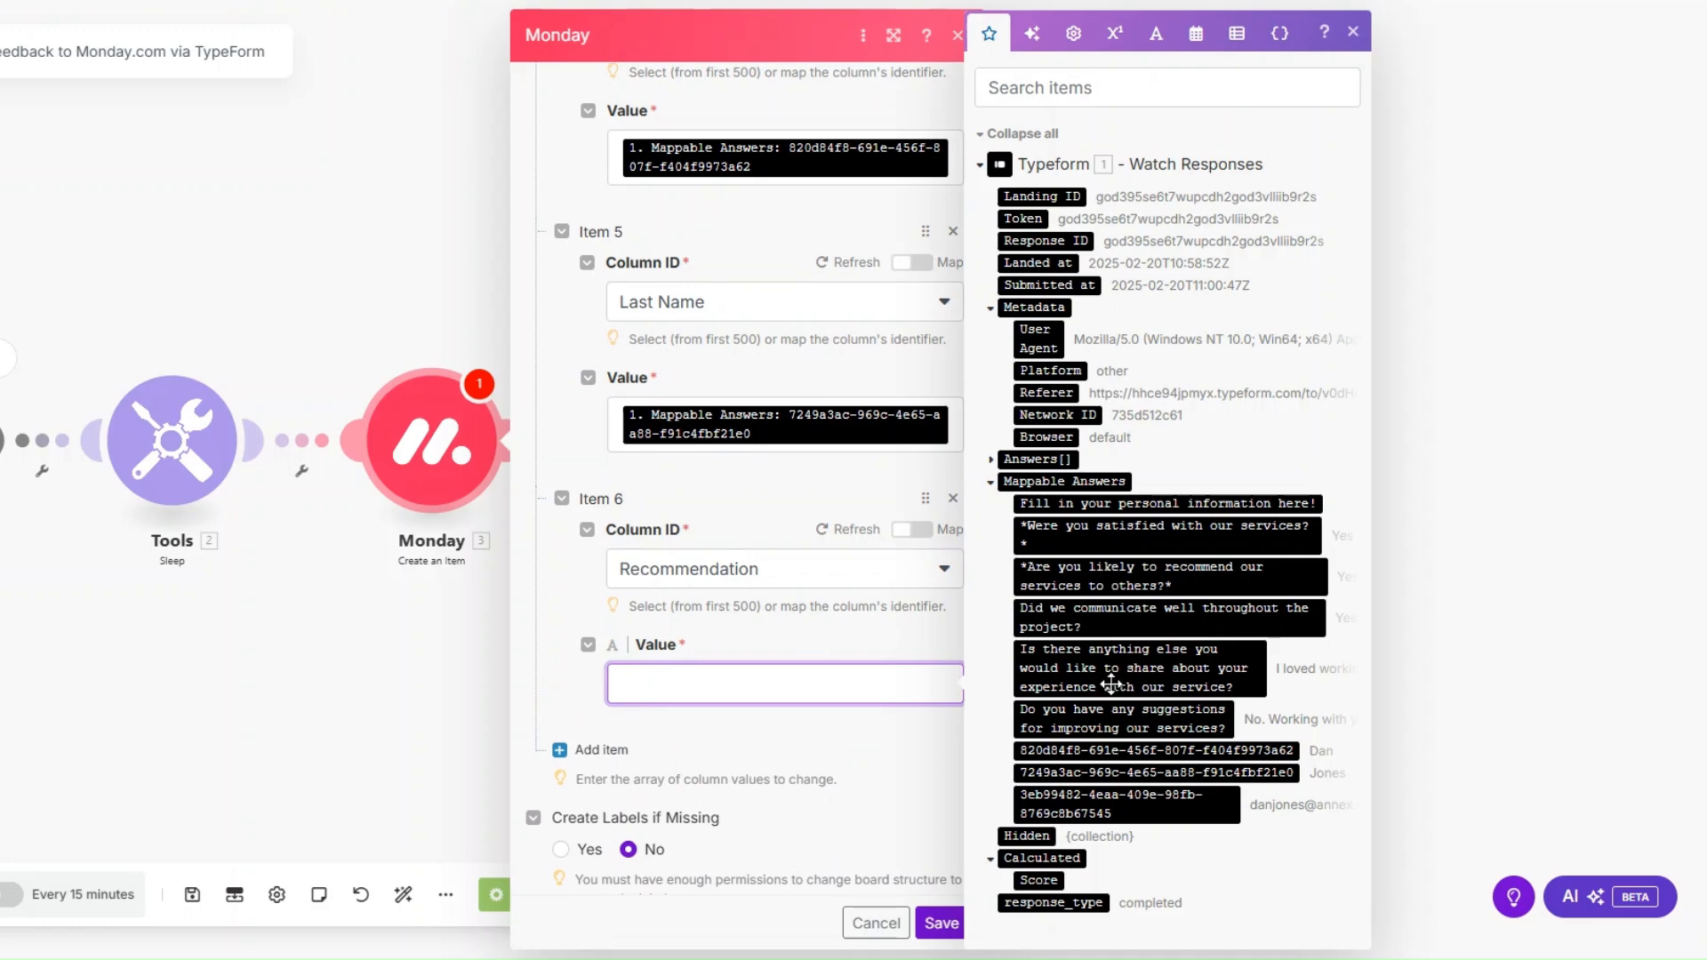
pyautogui.click(1111, 576)
# Step: Add a Satisfaction column value mapped to the "Were you satisfied with our services?" answer
pyautogui.click(594, 750)
pyautogui.scroll(-3, 793, 660)
pyautogui.click(782, 625)
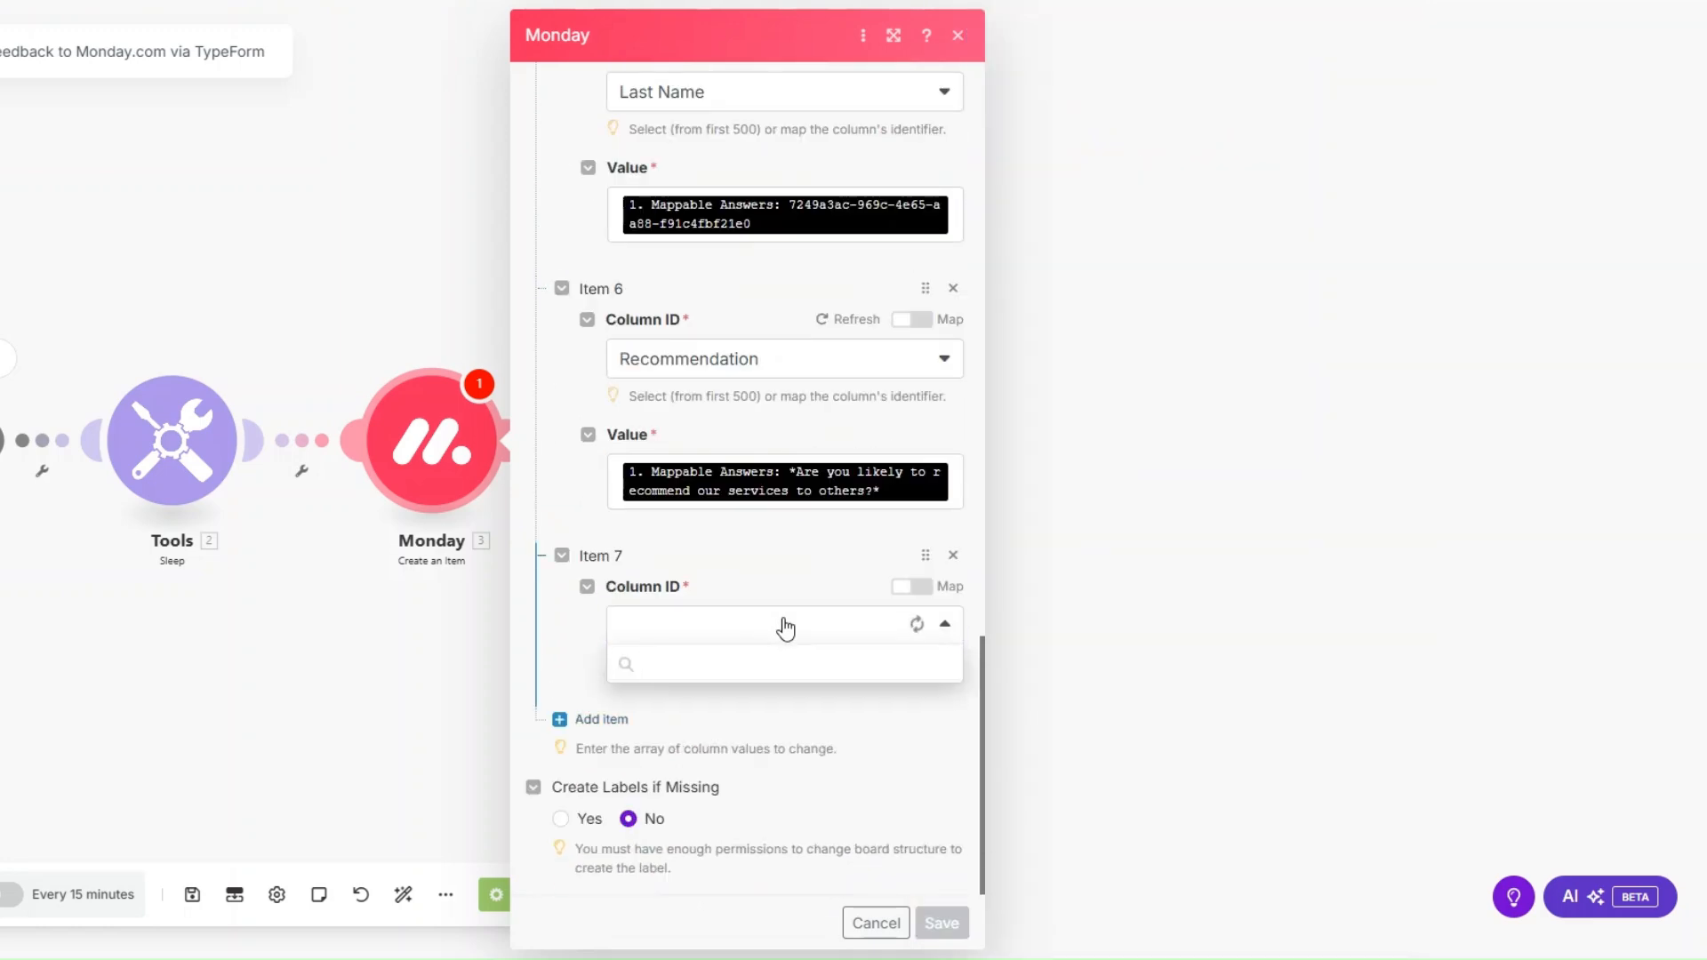
pyautogui.scroll(-1, 763, 831)
pyautogui.click(742, 850)
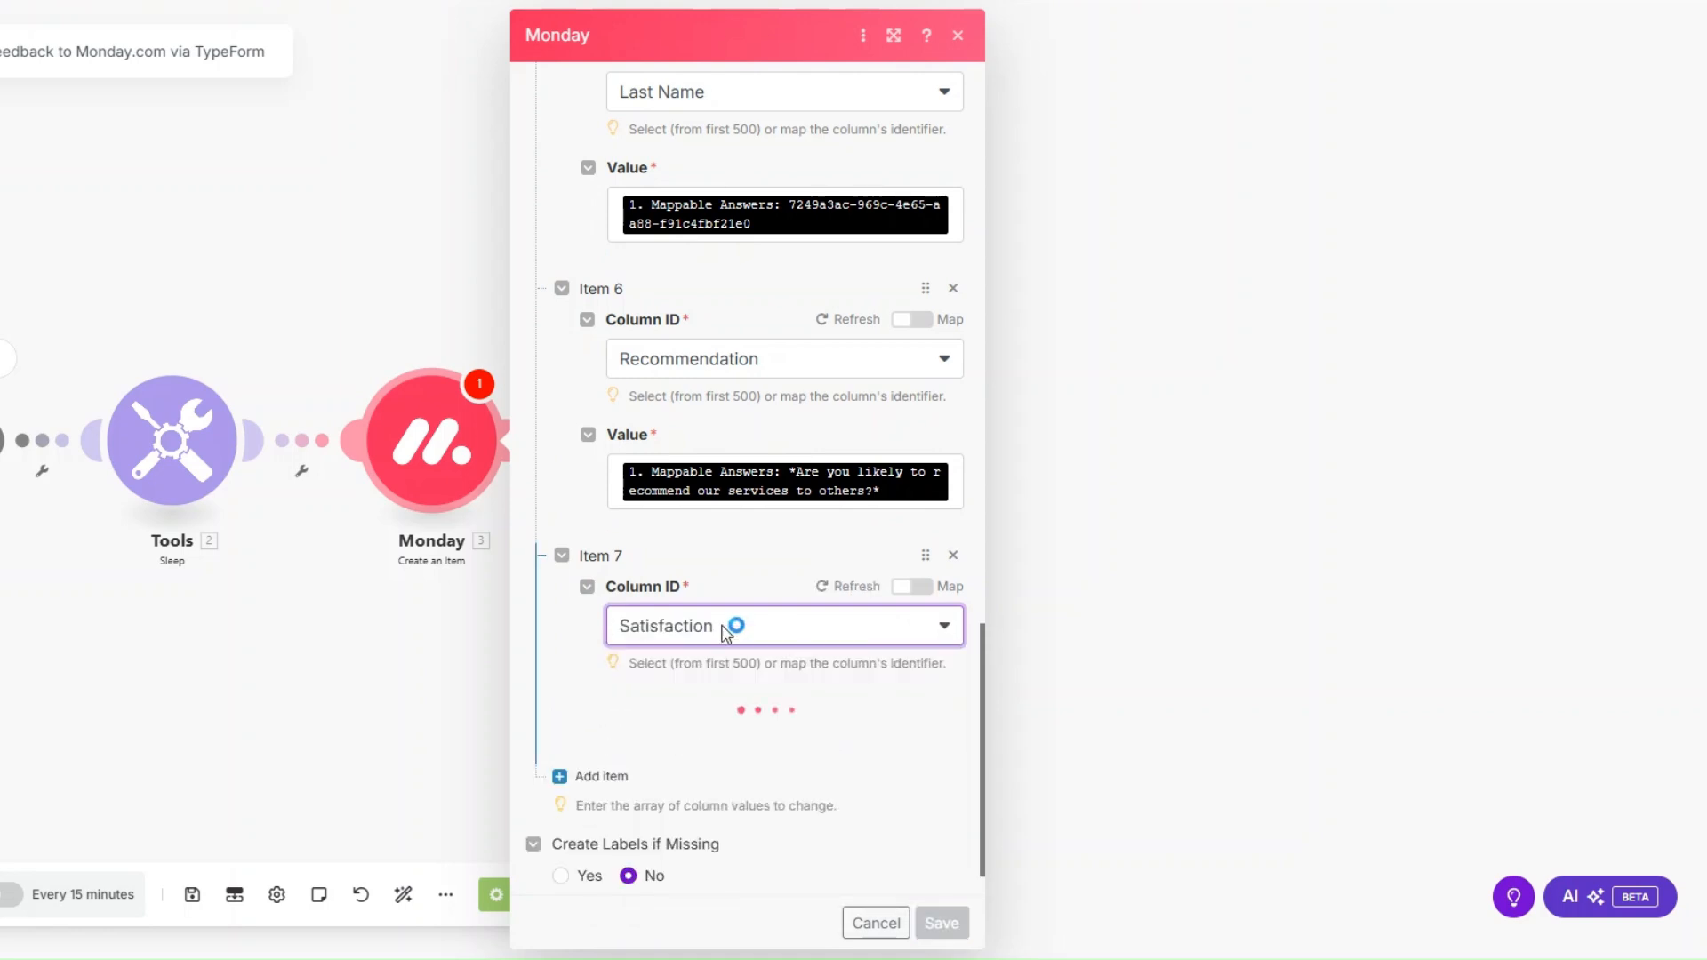
pyautogui.scroll(-1, 727, 631)
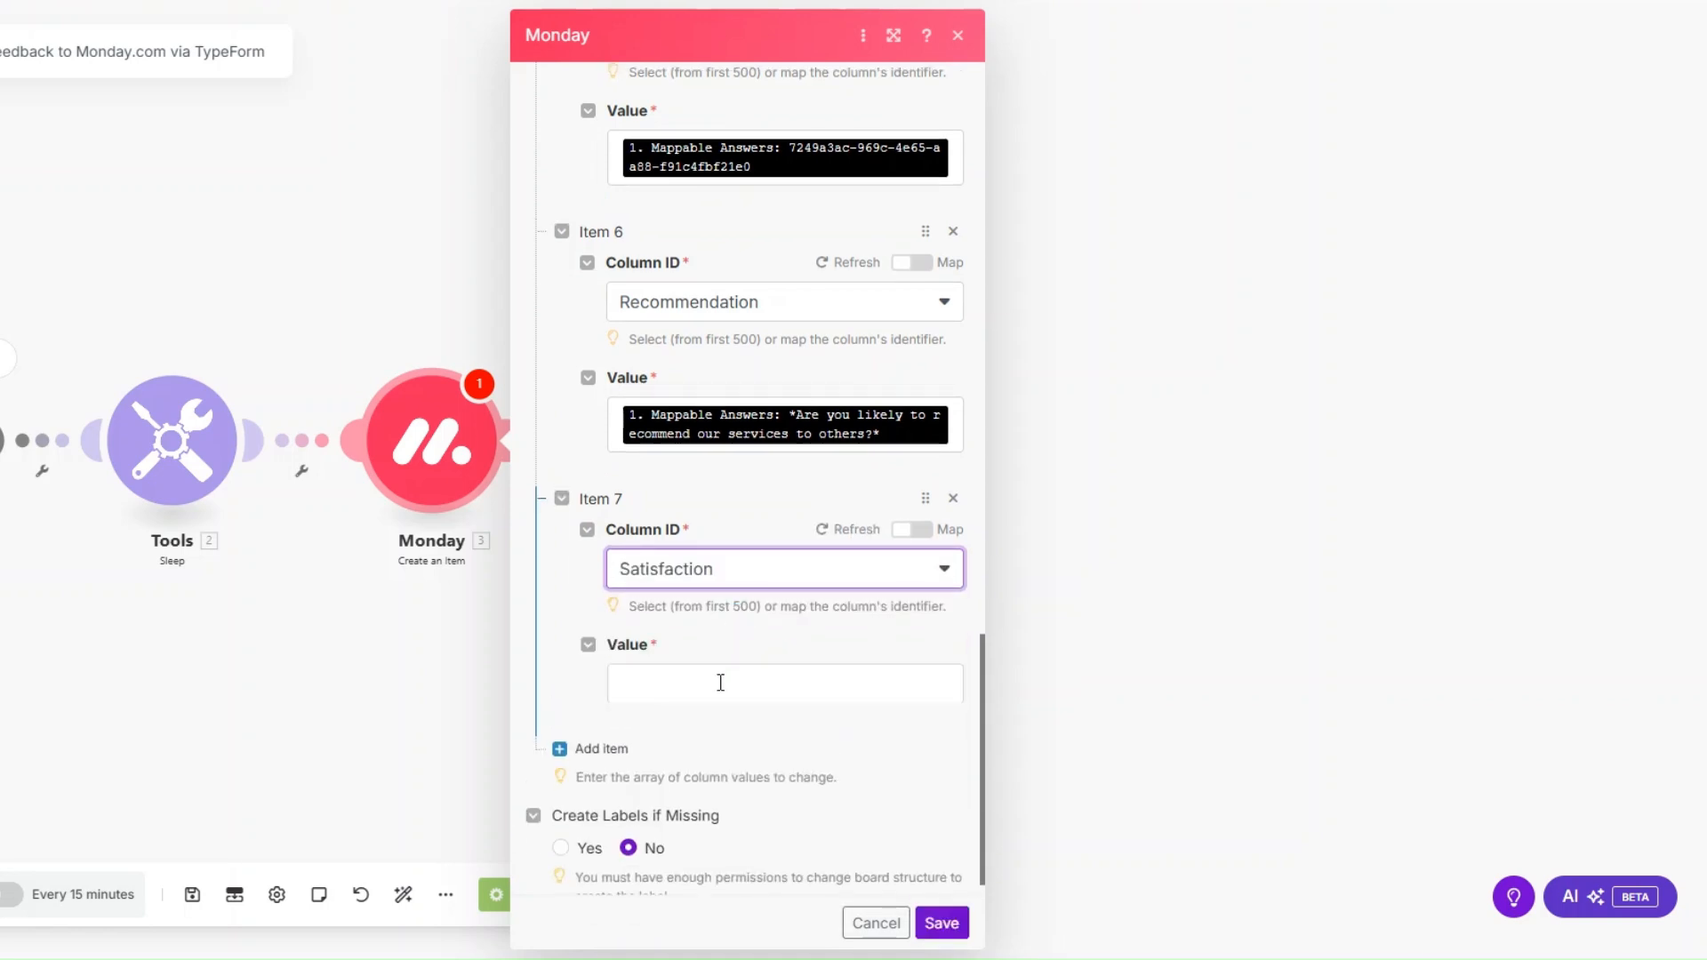
pyautogui.click(717, 696)
pyautogui.click(1117, 533)
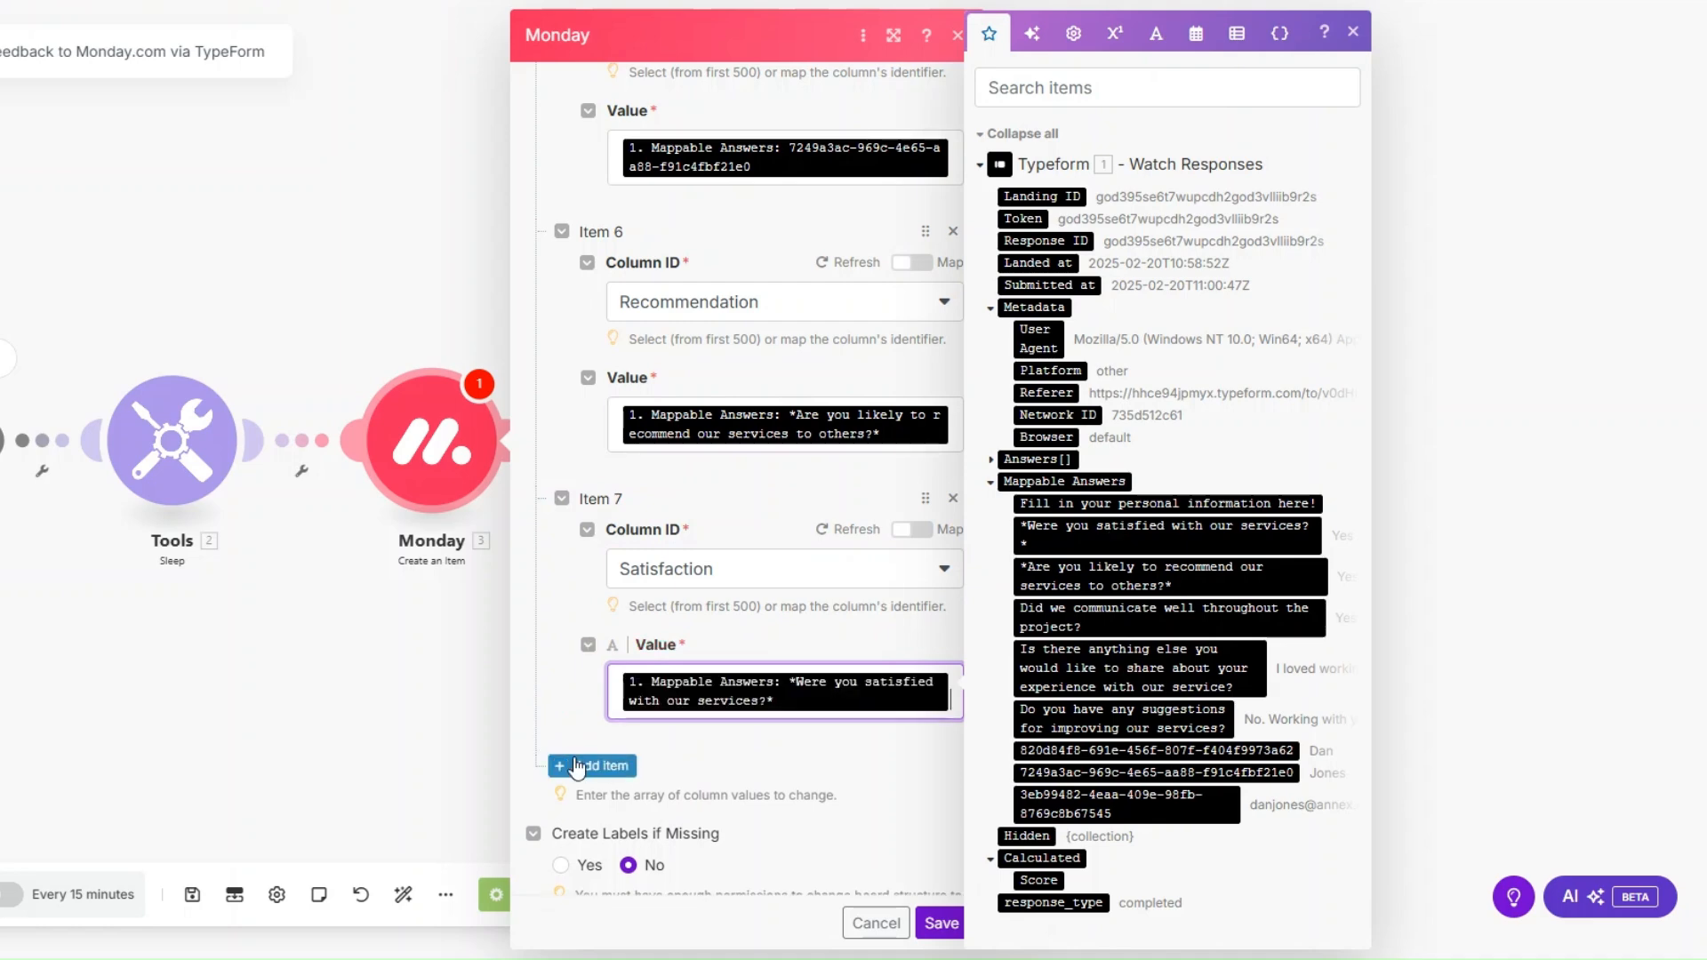
# Step: Add a Suggestion column value mapped to the "Do you have any suggestions for improving our services?" answer and save the Monday module
pyautogui.click(601, 762)
pyautogui.scroll(-3, 712, 713)
pyautogui.click(709, 622)
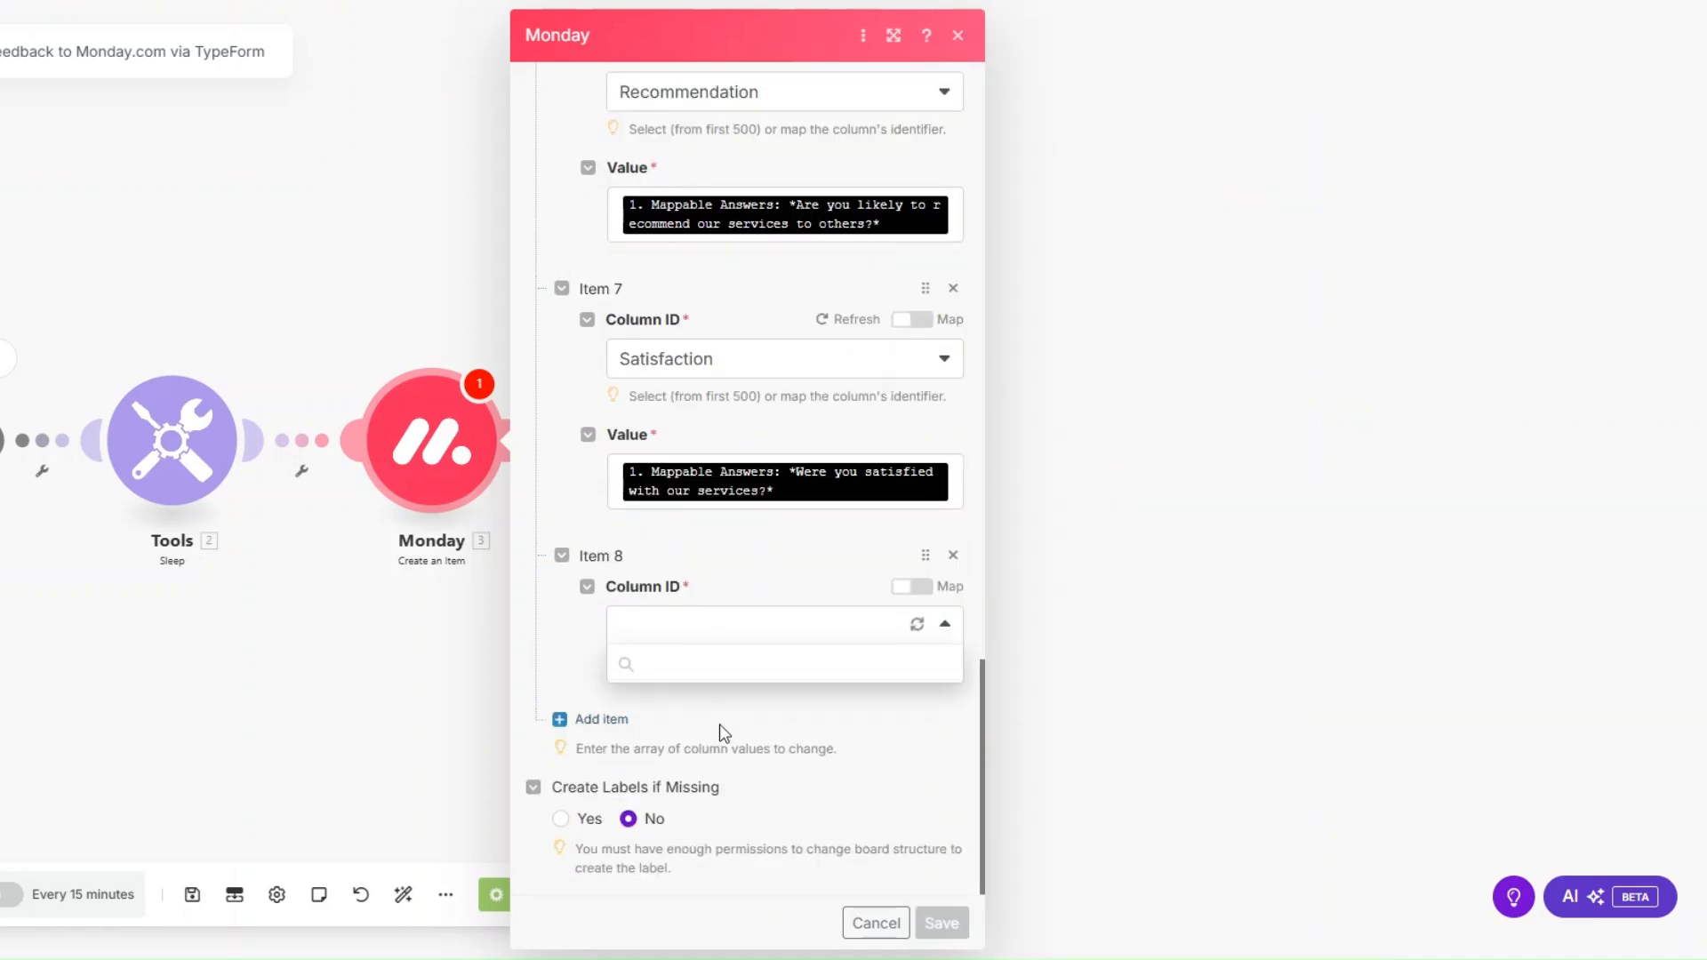
pyautogui.scroll(-1, 716, 800)
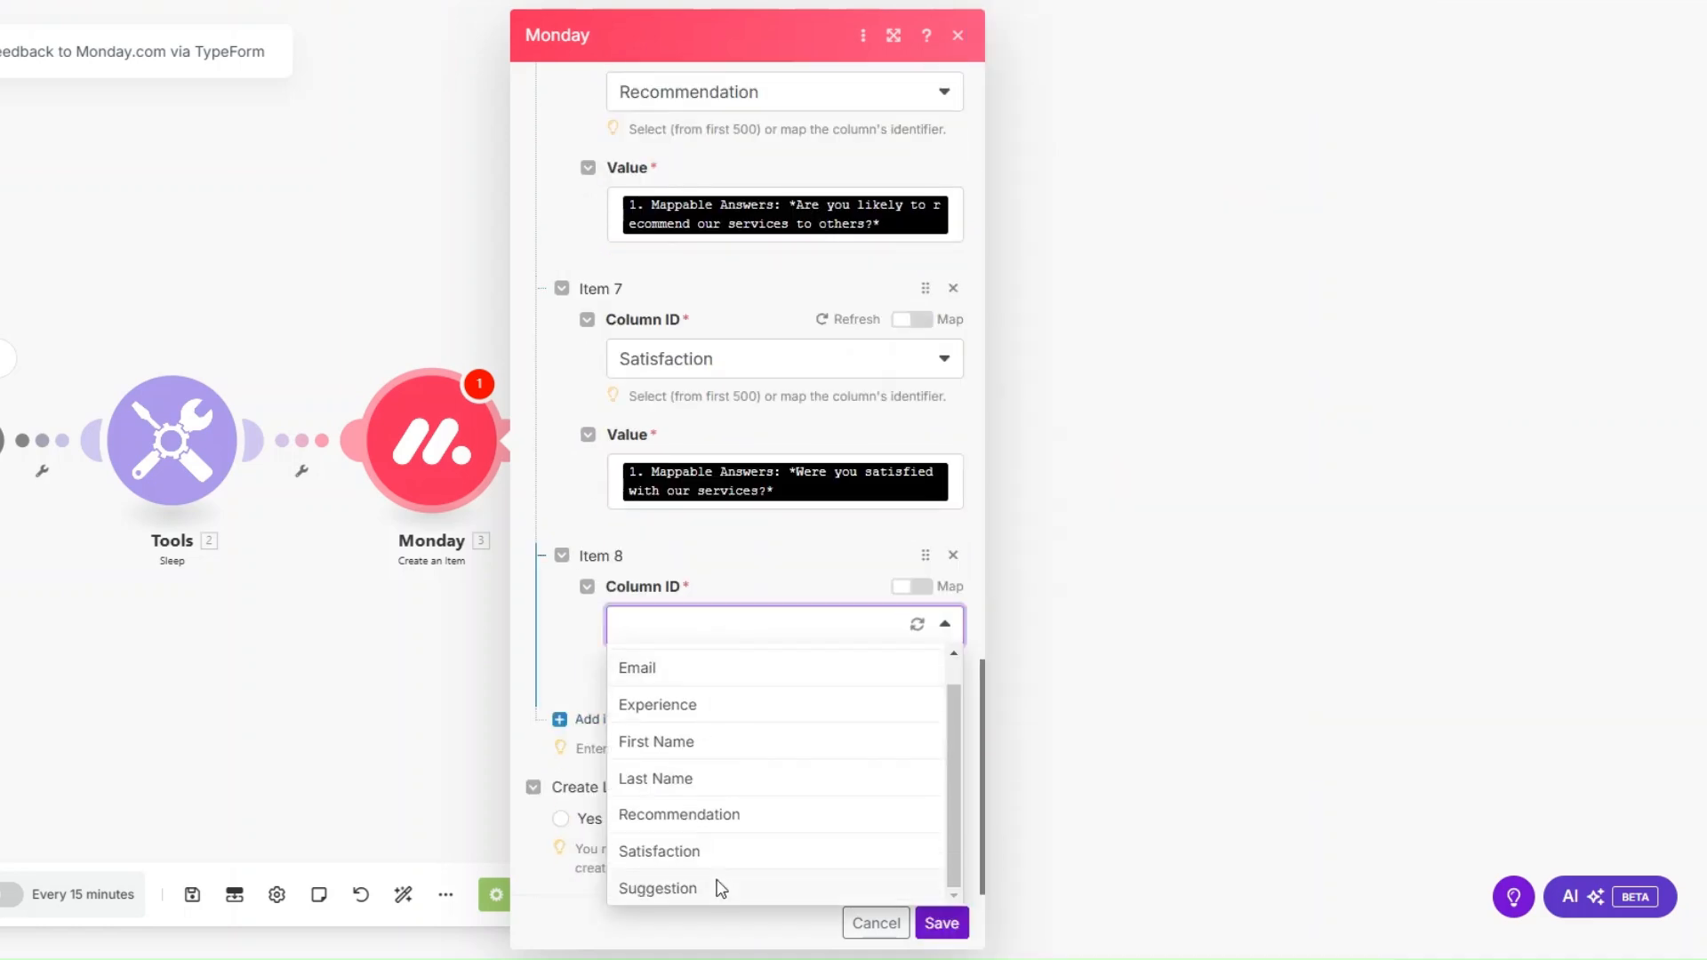
pyautogui.click(717, 887)
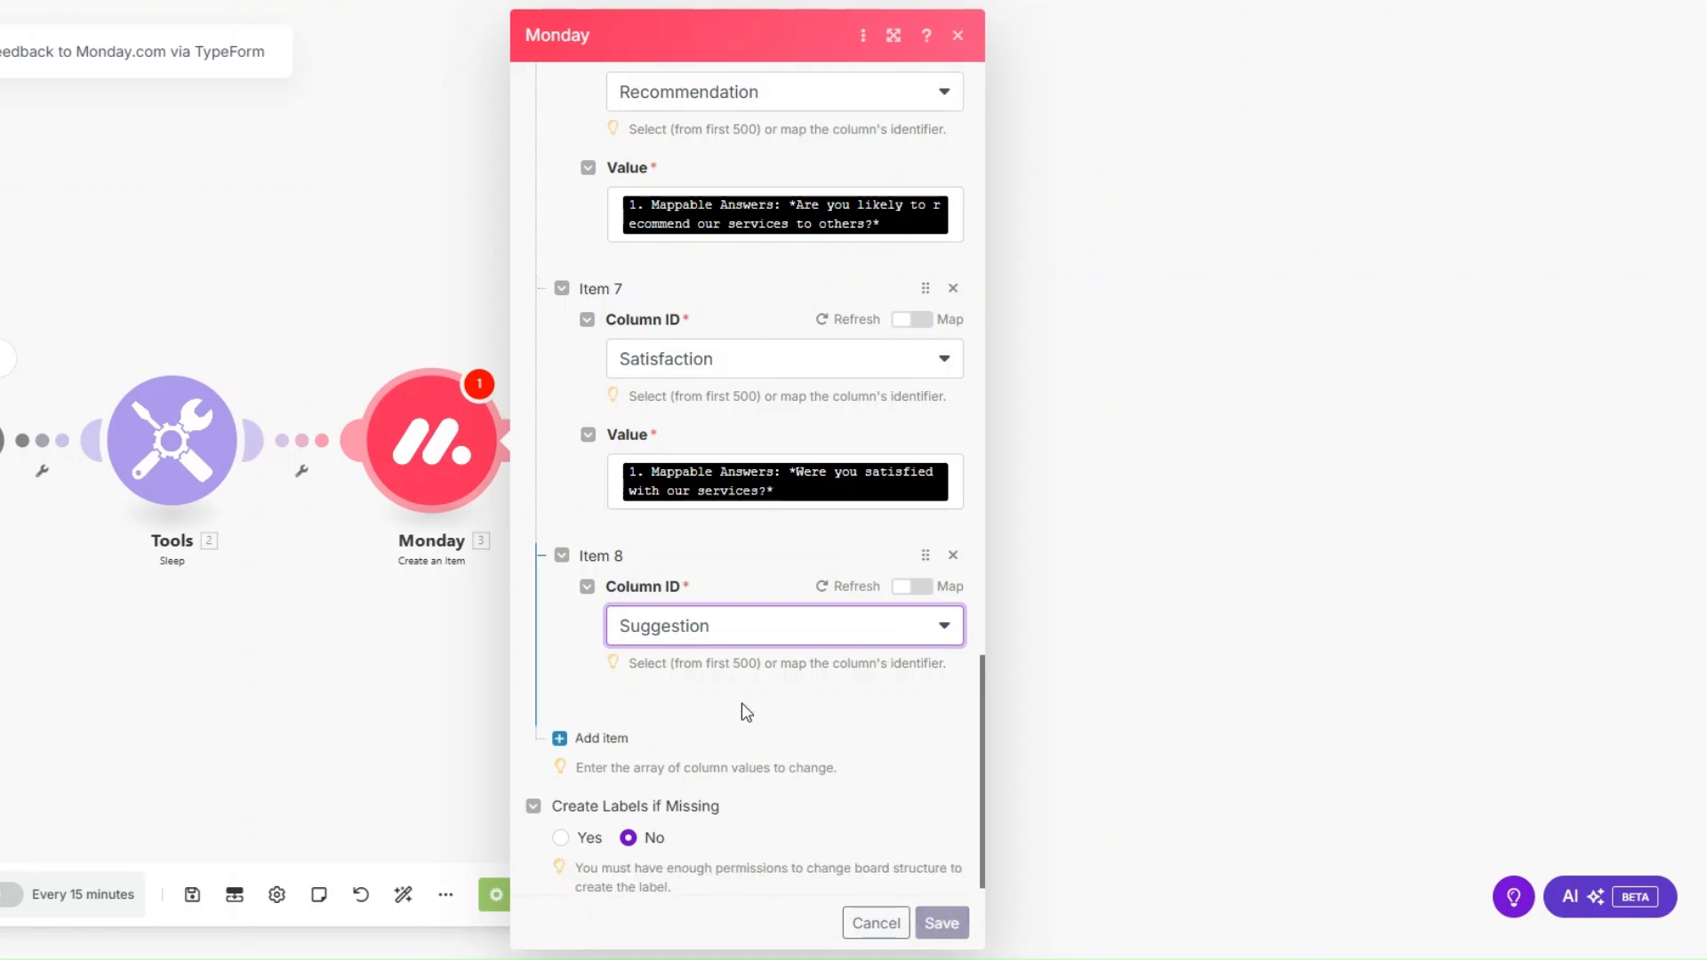
pyautogui.click(738, 738)
pyautogui.click(1109, 734)
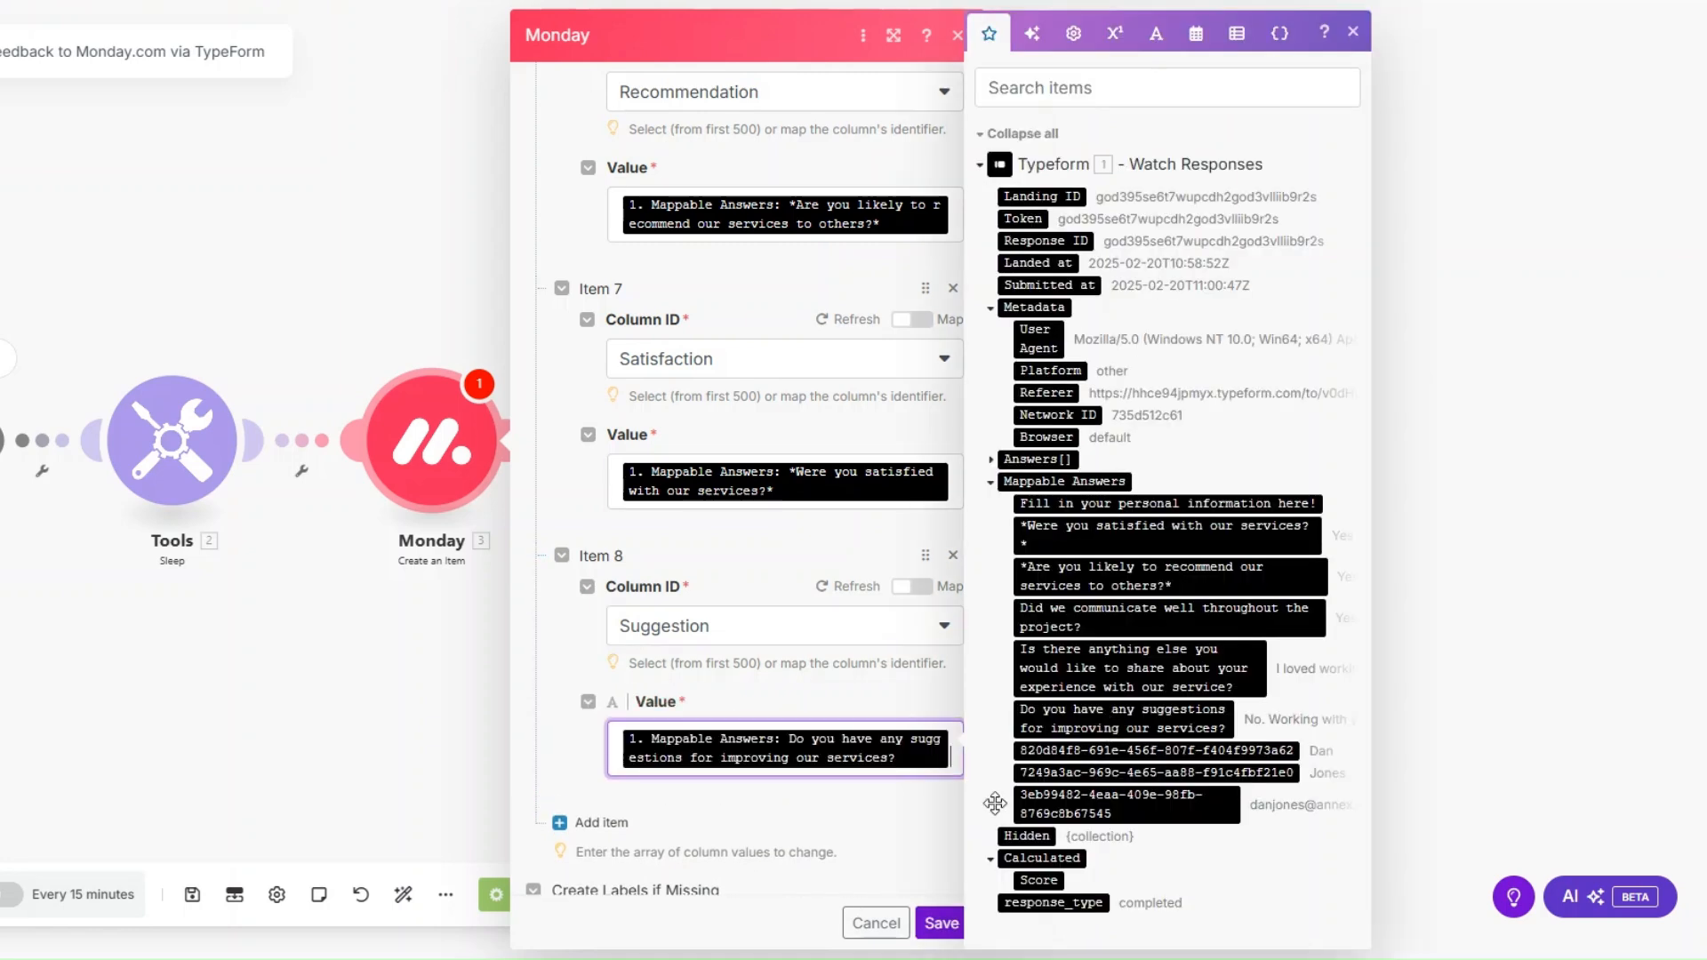
pyautogui.click(941, 923)
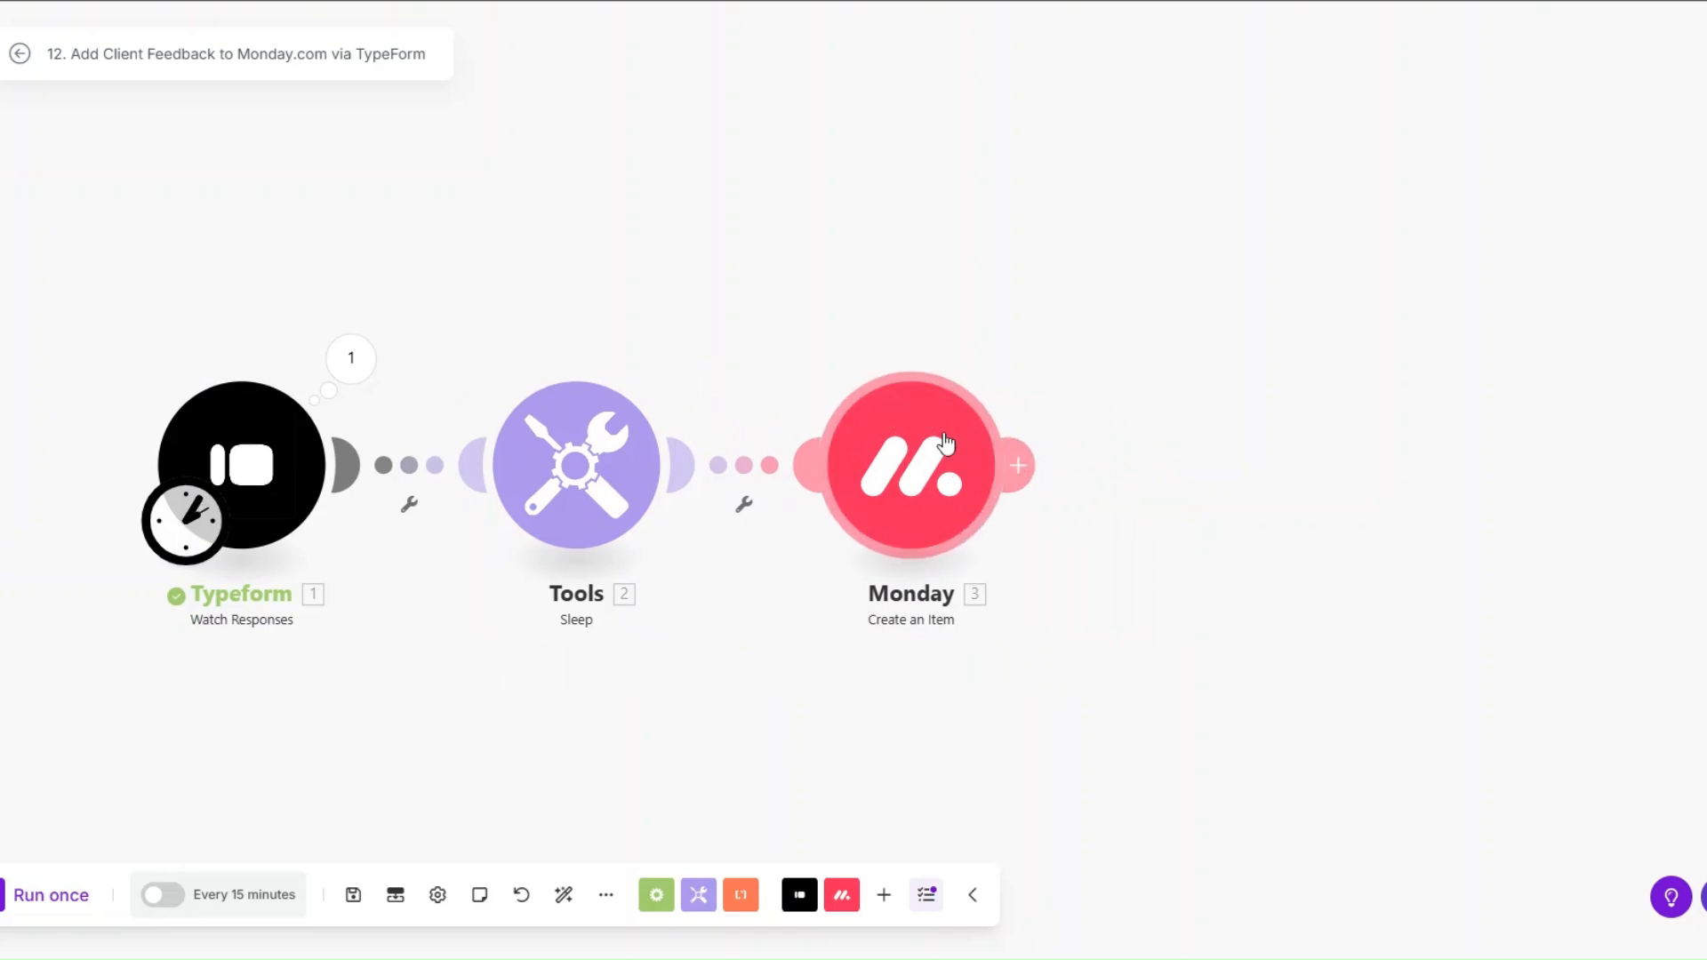
# Step: Add a Send an Email module named Thank You Email after the Monday module, with its recipient mapped to the Typeform email answer
pyautogui.click(1018, 465)
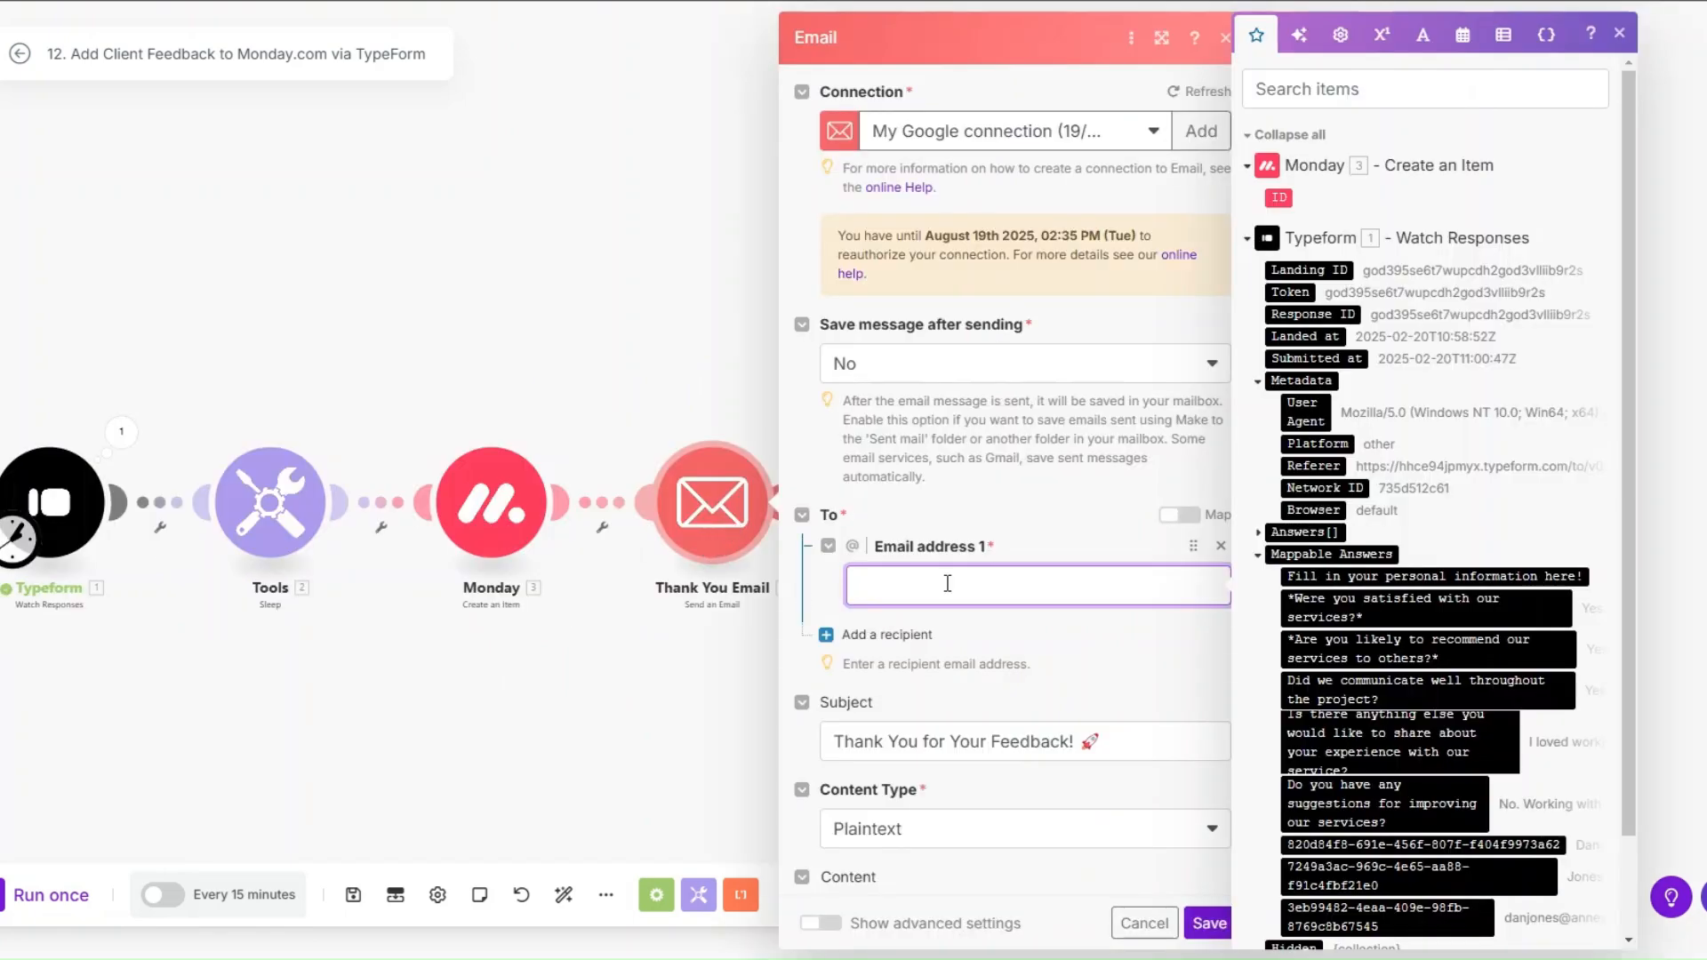
pyautogui.scroll(-2, 1476, 519)
pyautogui.click(1387, 804)
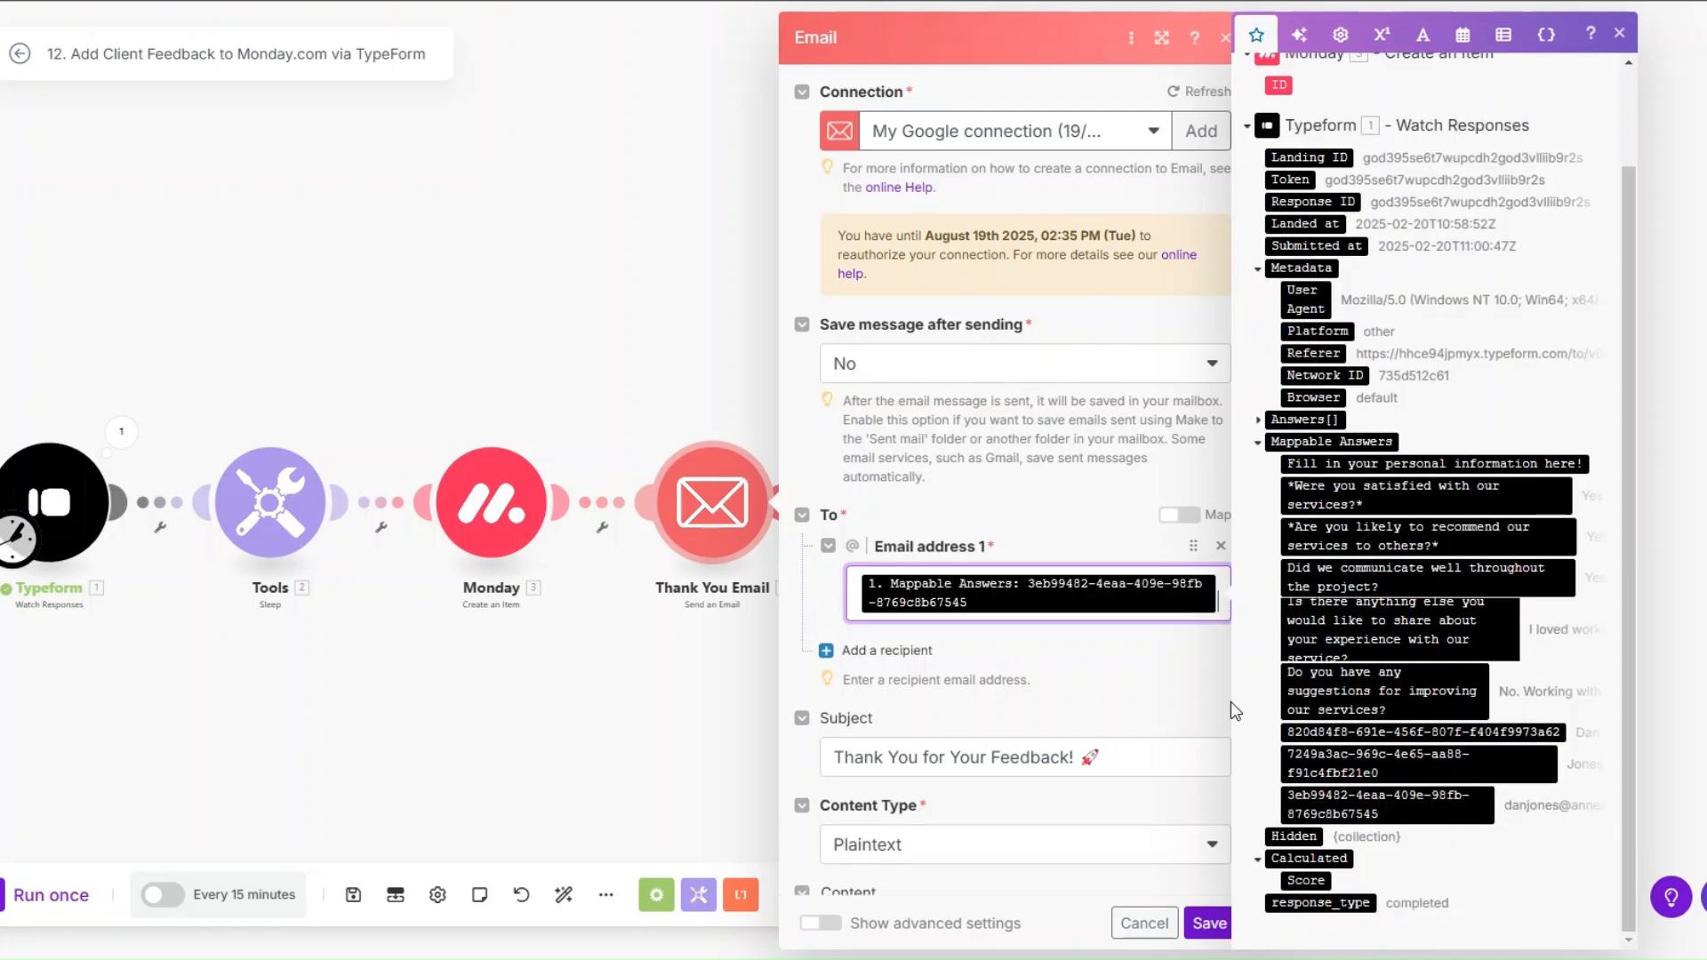
# Step: Insert the Typeform first name answer after "Hi" in the thank-you email's content, save the module and auto-align the scenario
pyautogui.scroll(-5, 1103, 671)
pyautogui.click(1127, 320)
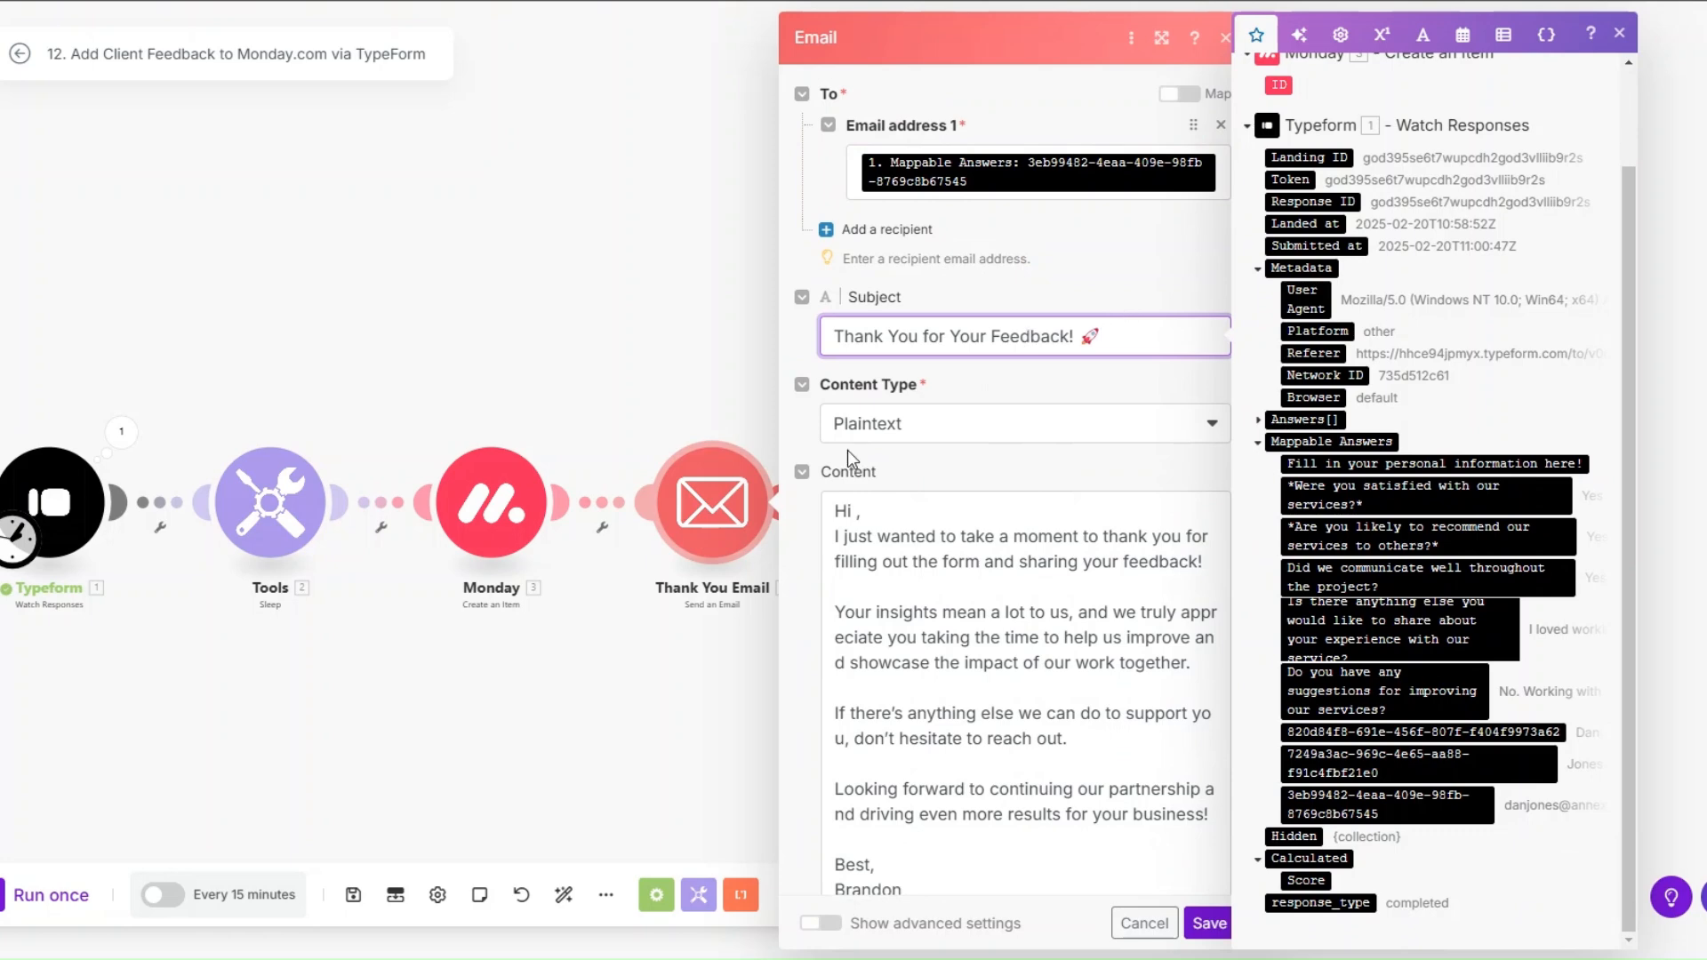
pyautogui.click(855, 509)
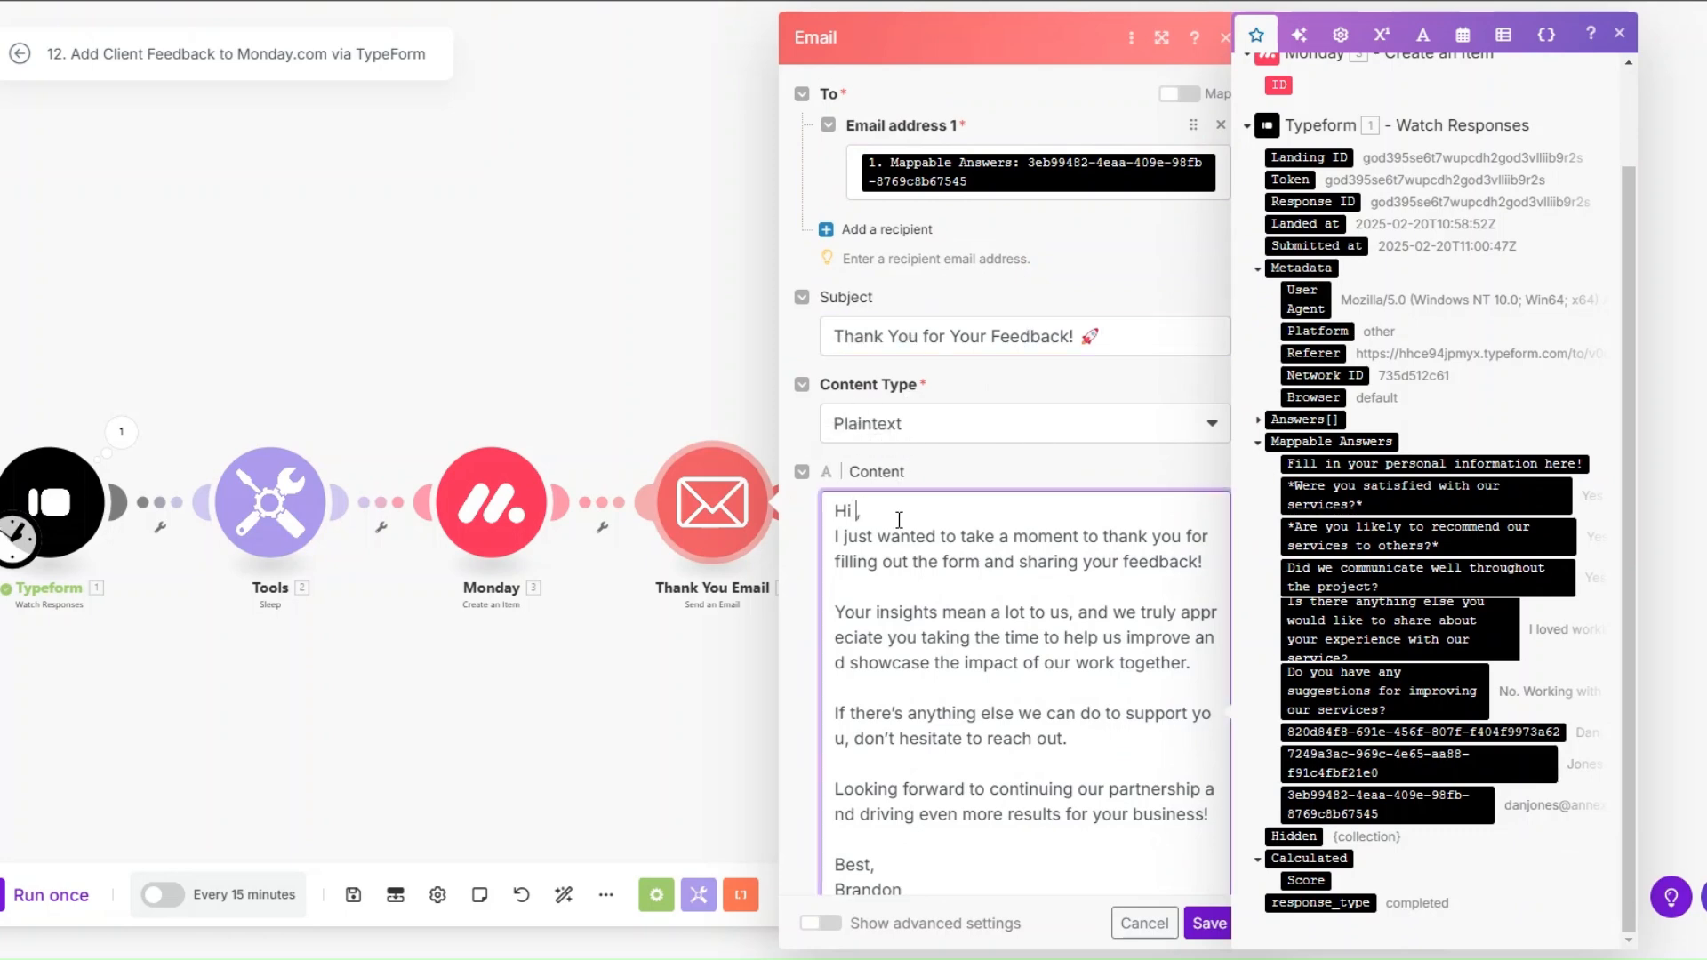
pyautogui.click(1398, 733)
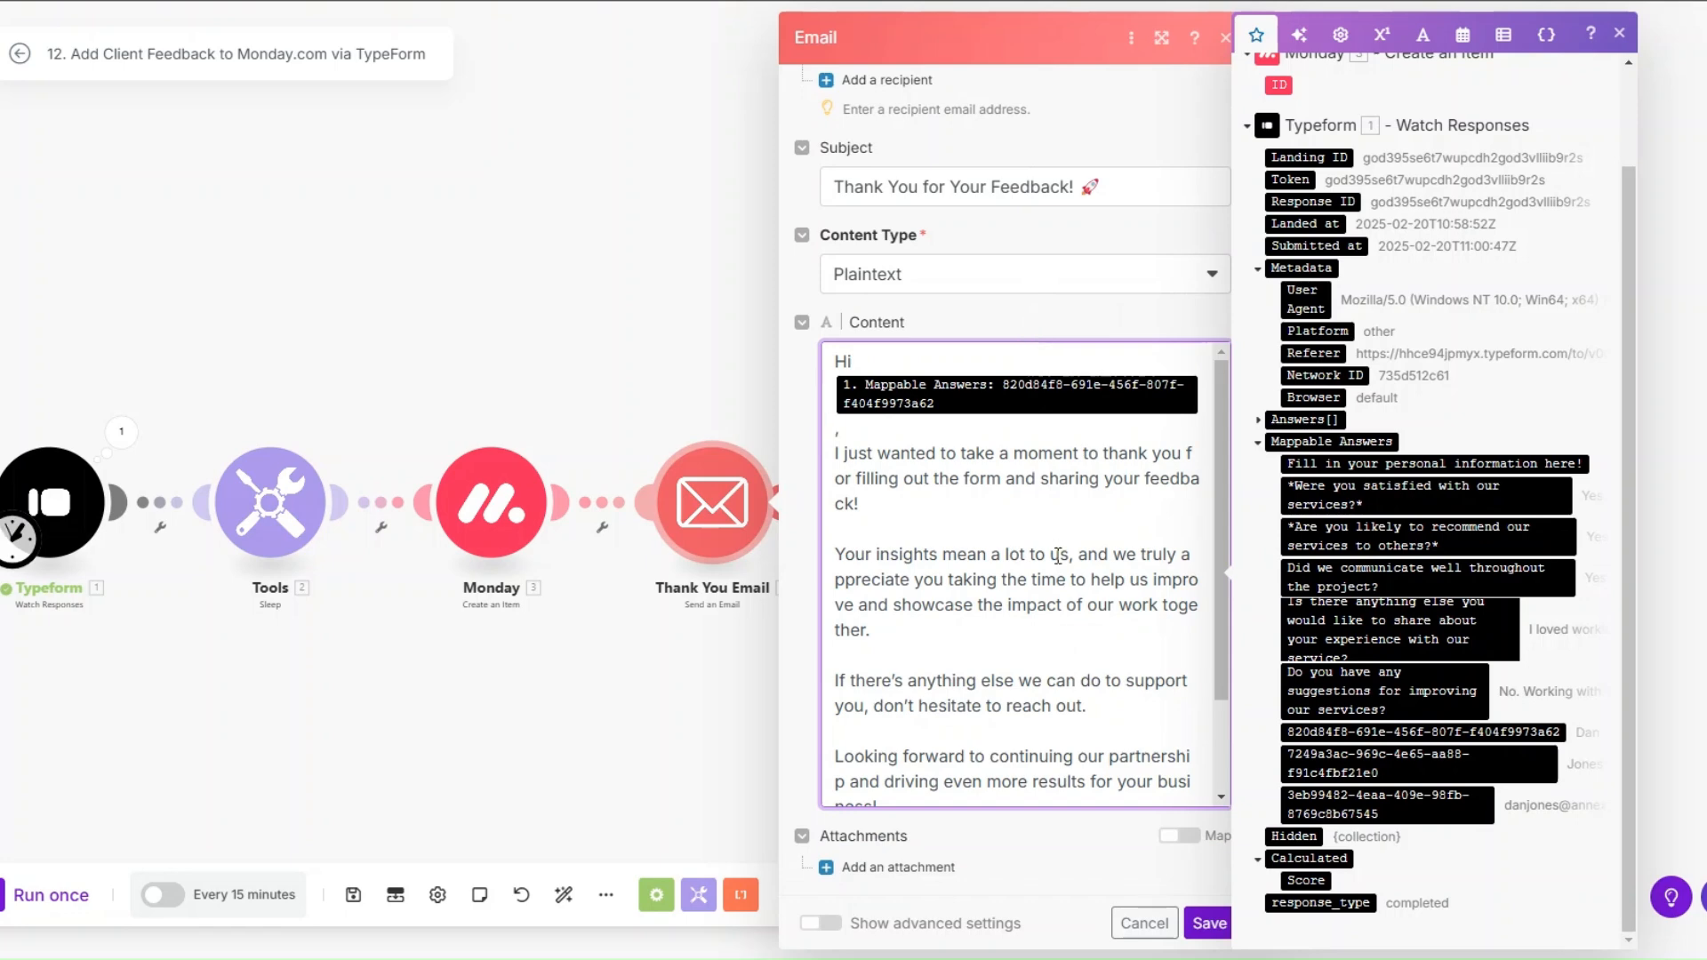
pyautogui.scroll(-2, 1058, 555)
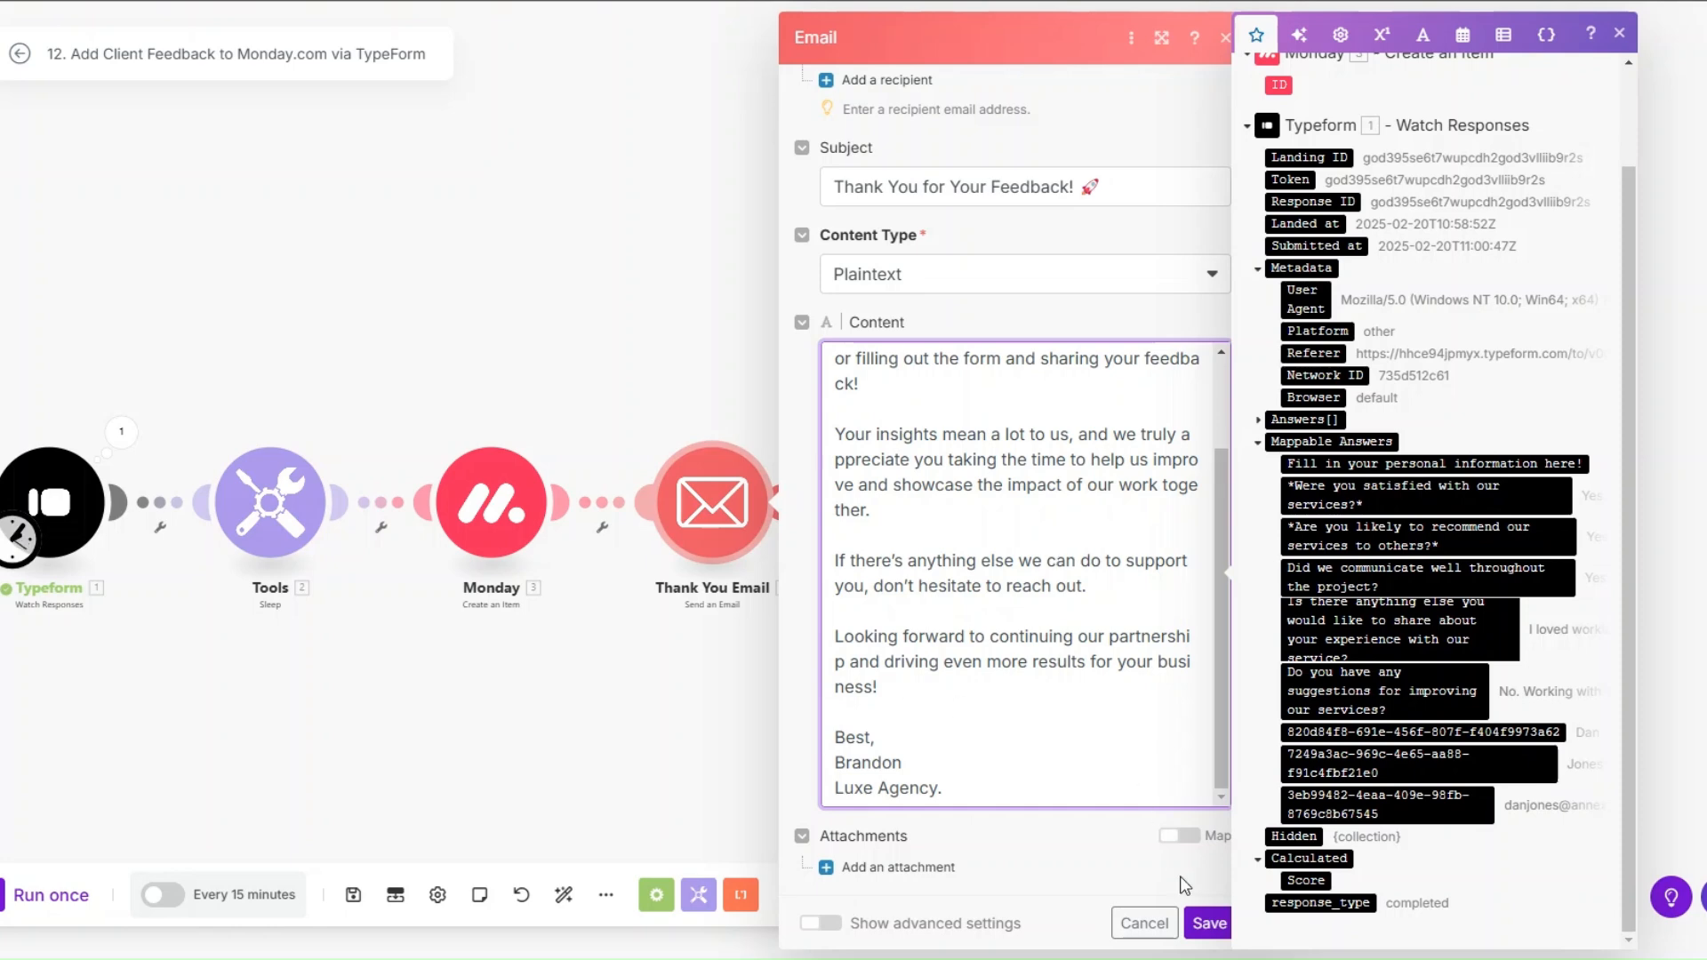
pyautogui.click(1209, 923)
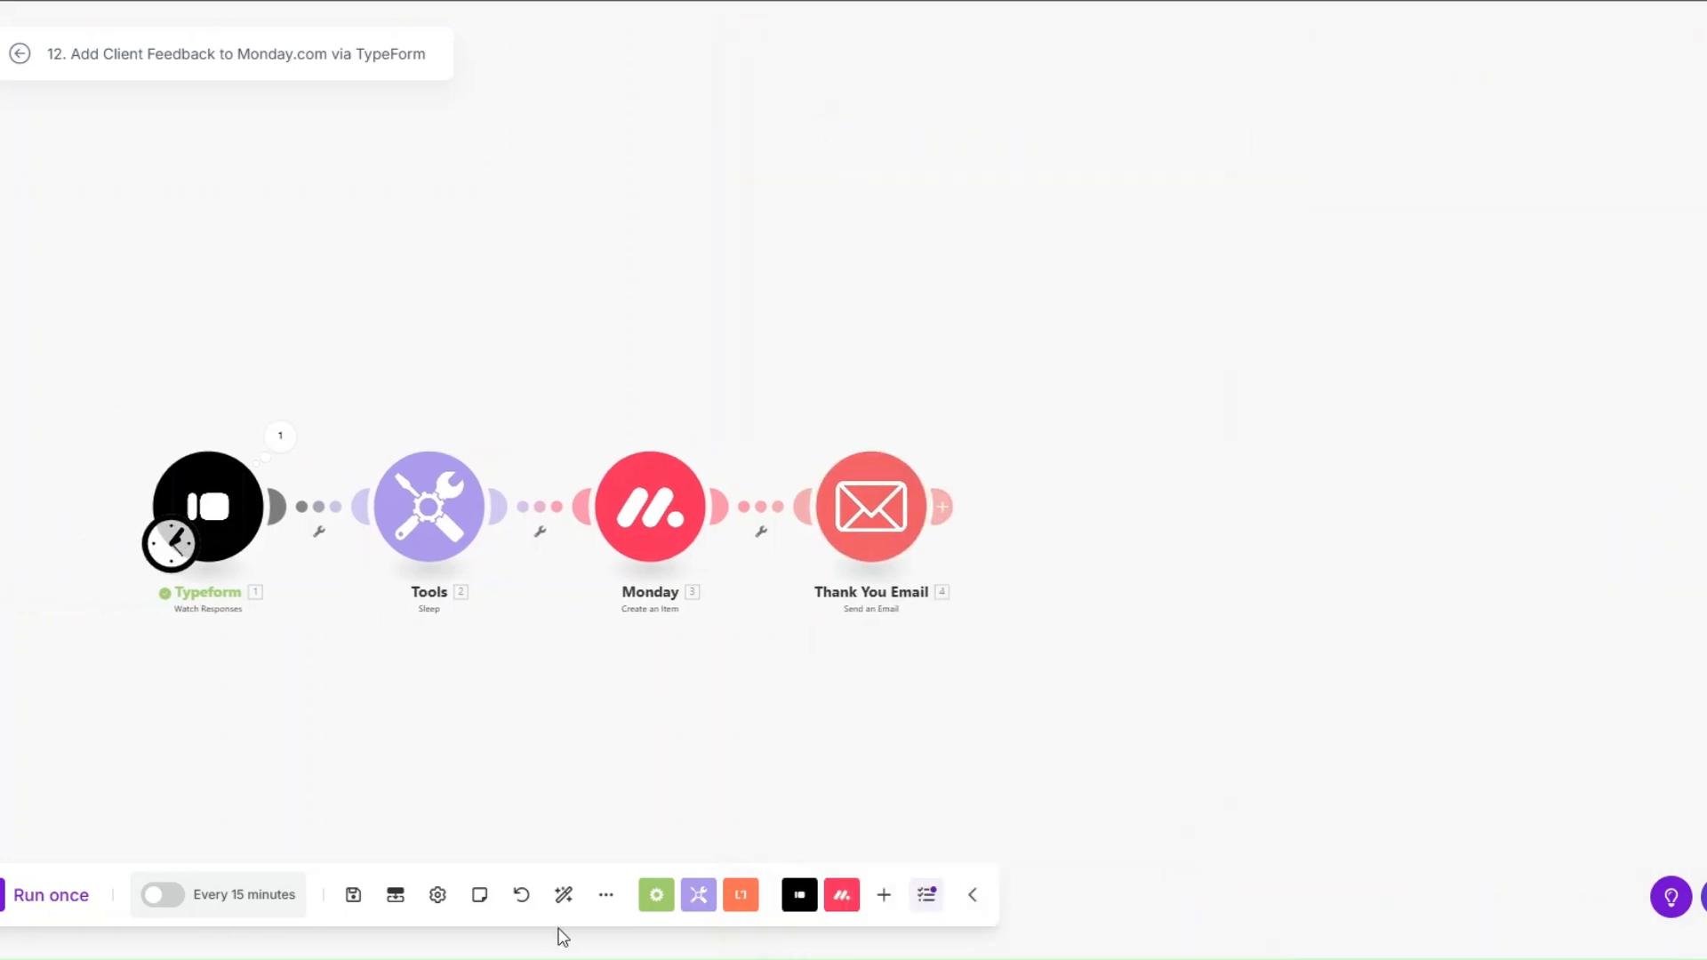
pyautogui.click(564, 895)
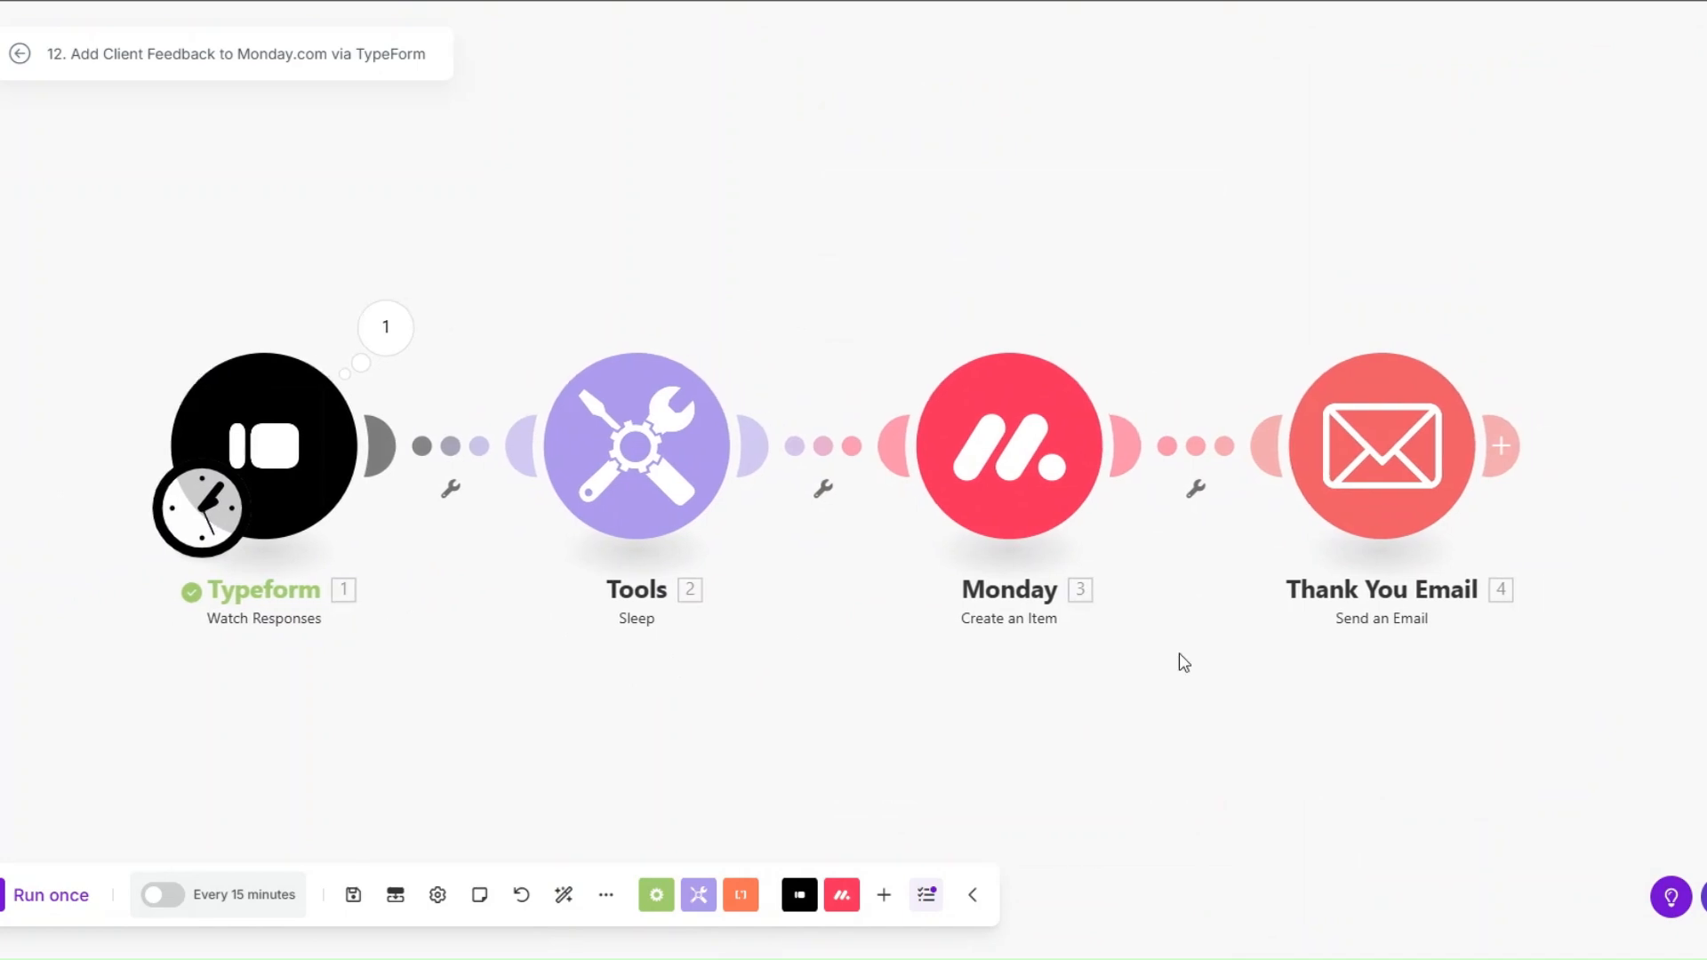
# Step: Set the Typeform trigger to start from a manually chosen response and run the scenario once
pyautogui.rightClick(347, 515)
pyautogui.click(385, 522)
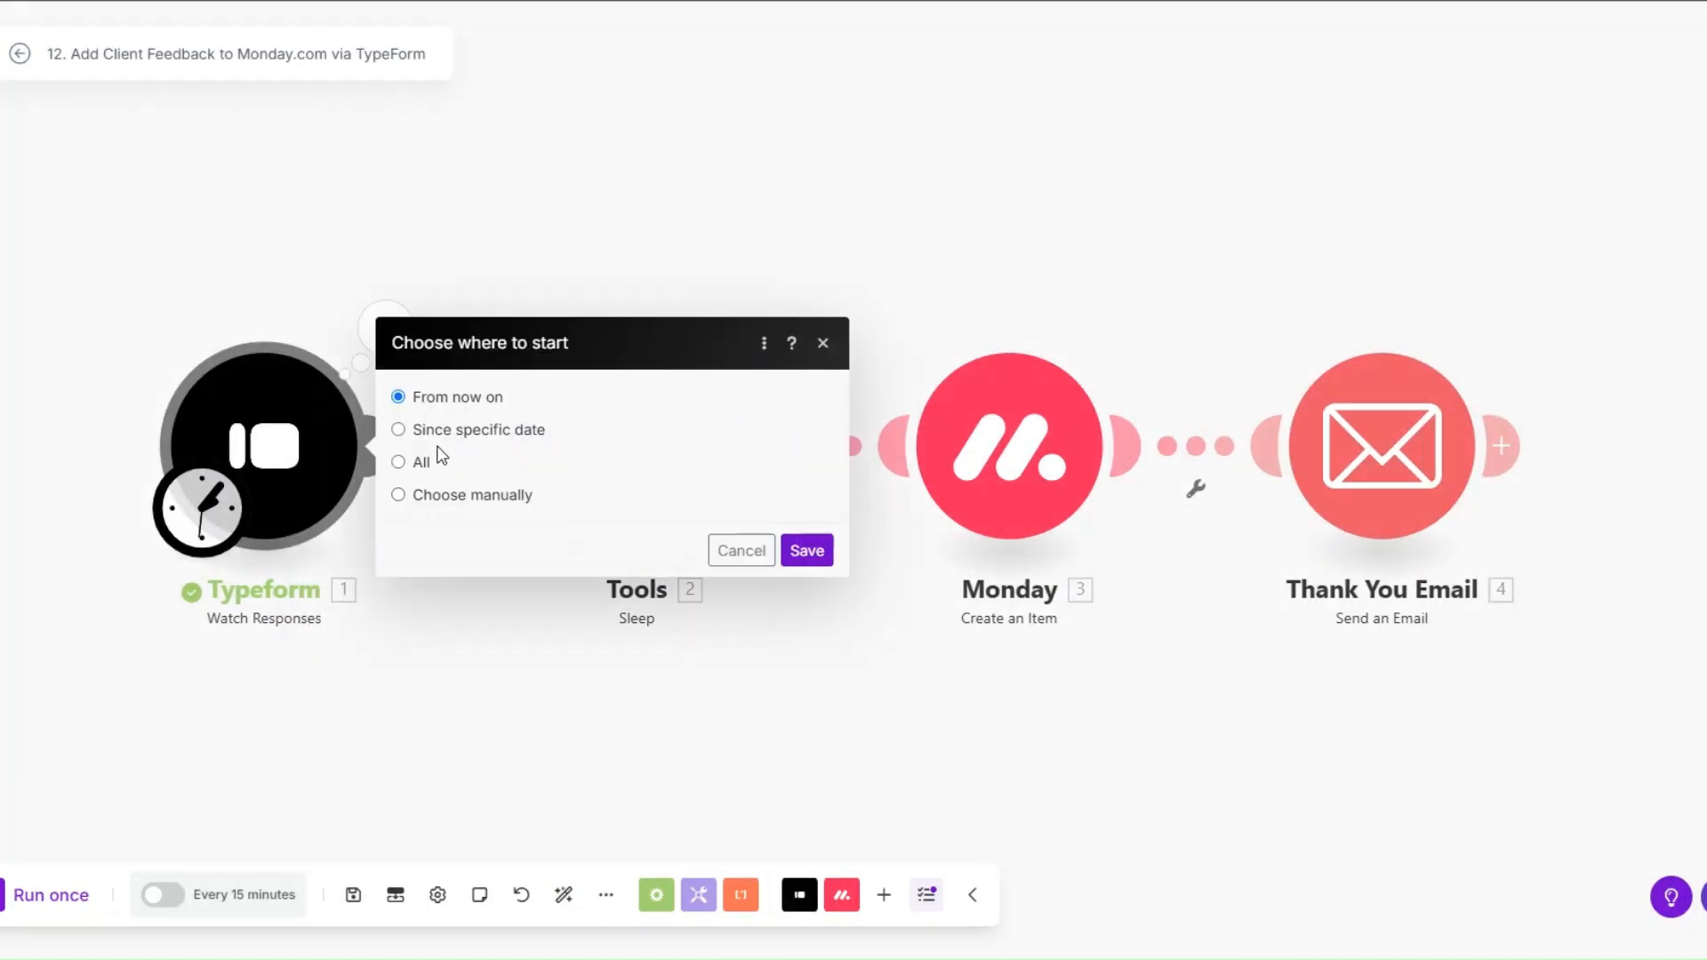
pyautogui.click(418, 501)
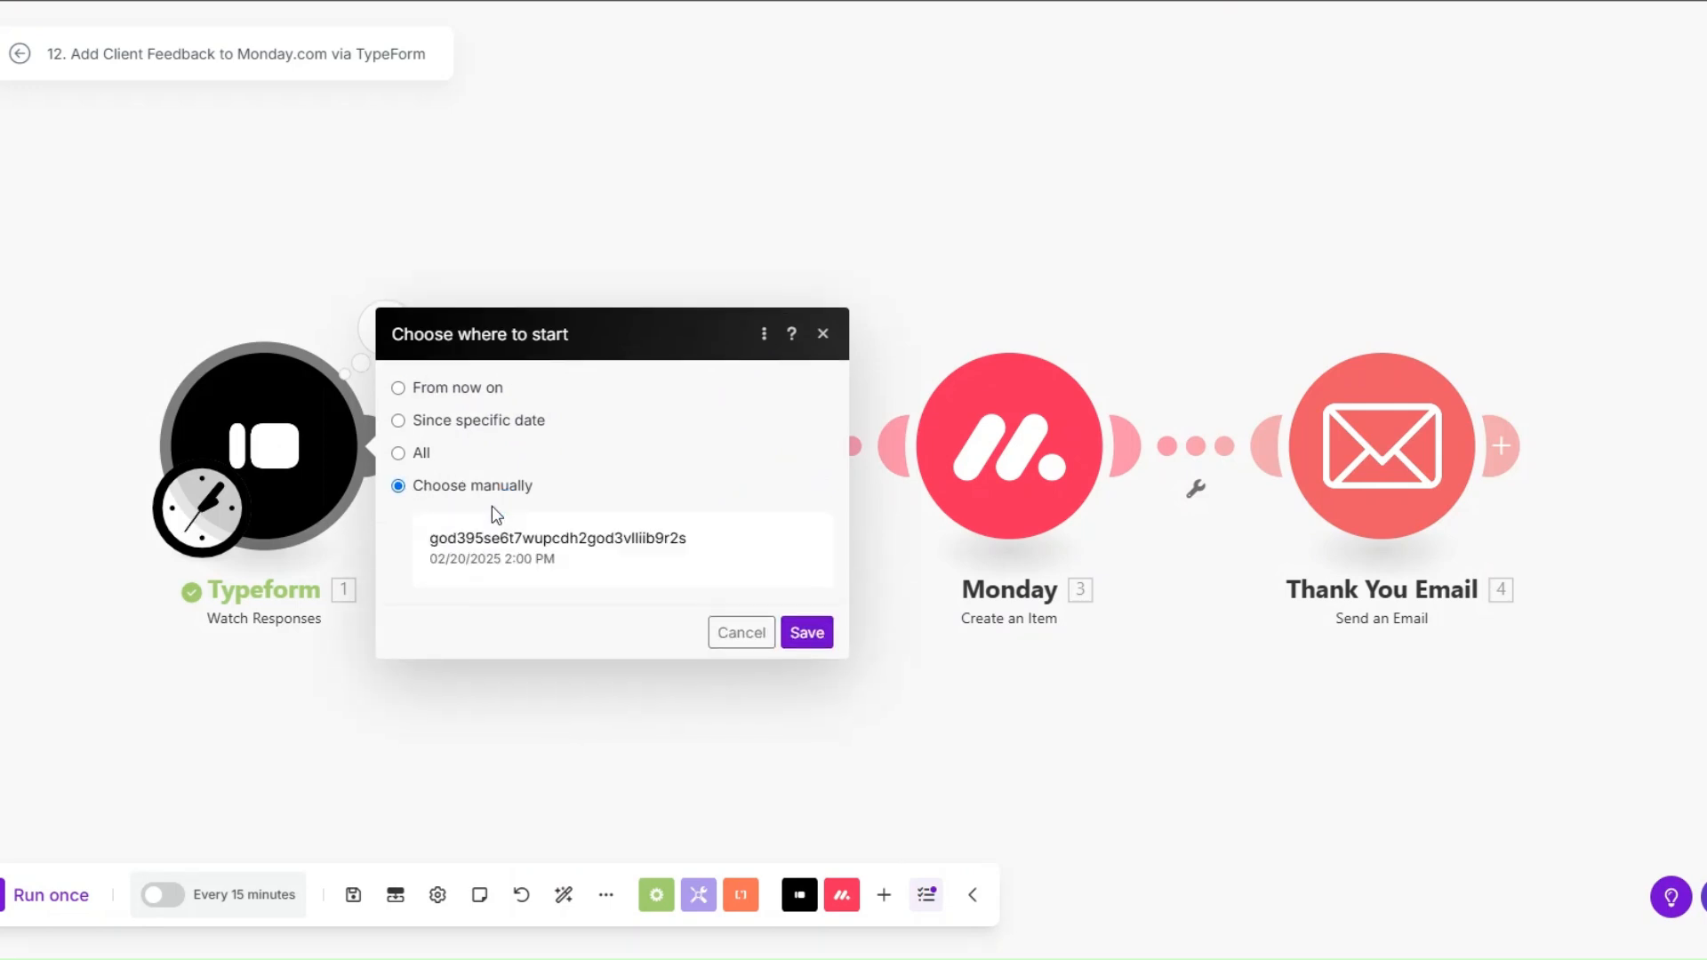
pyautogui.click(807, 598)
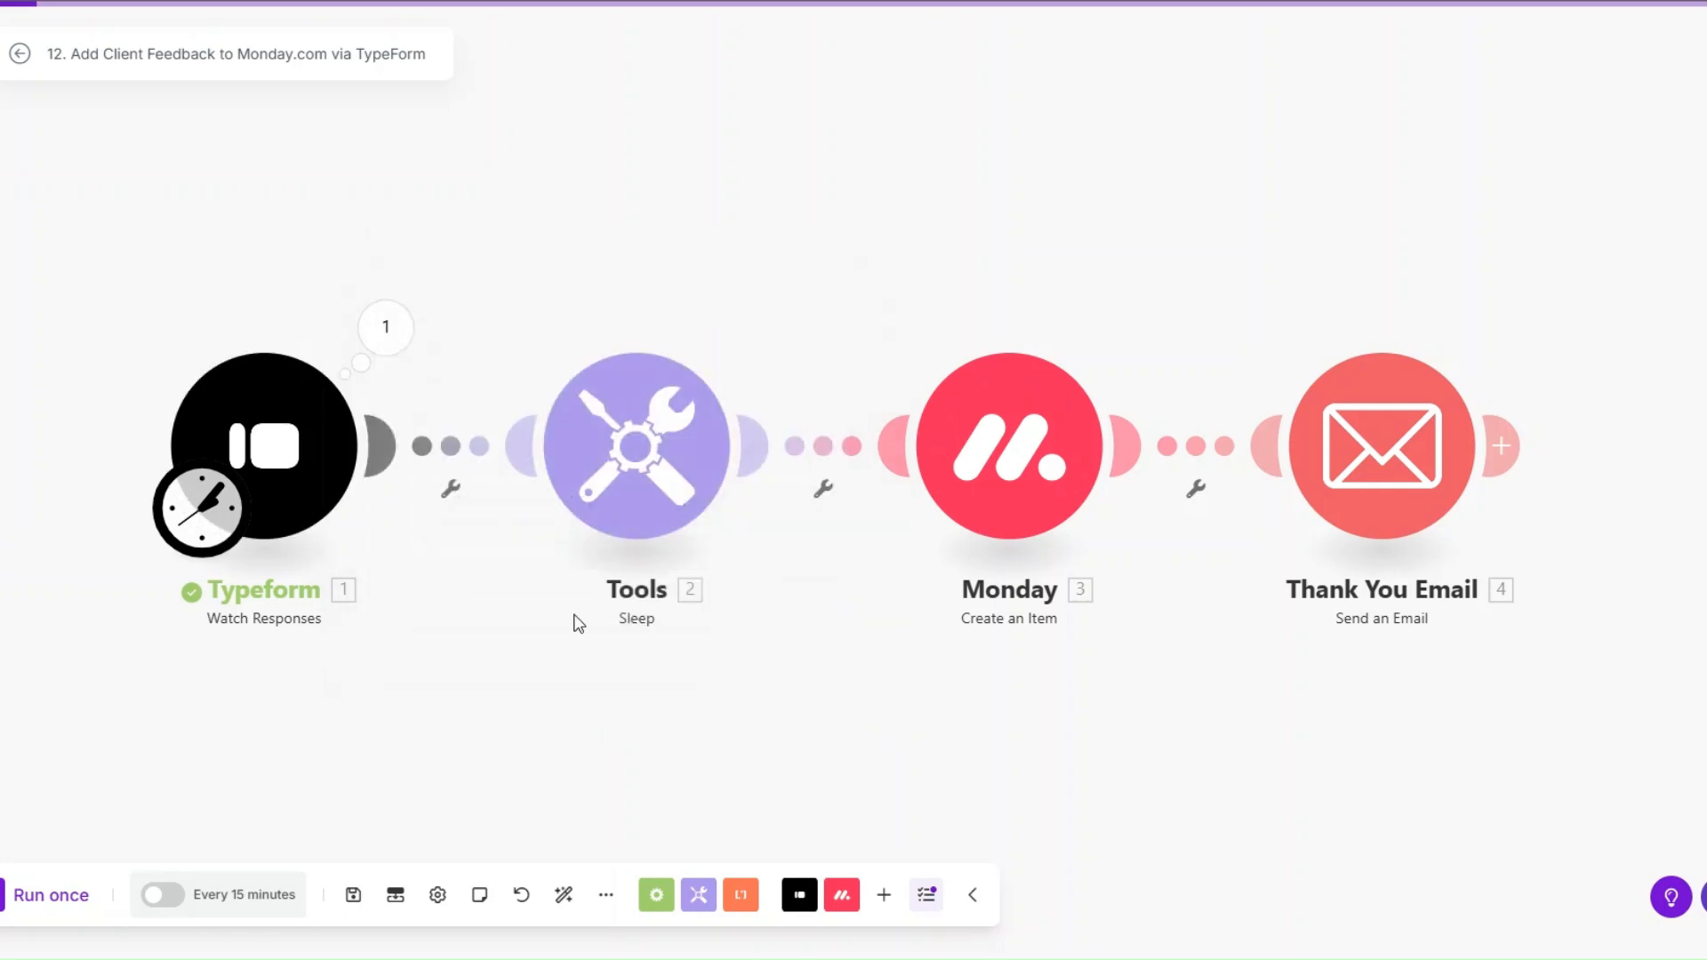
pyautogui.click(50, 895)
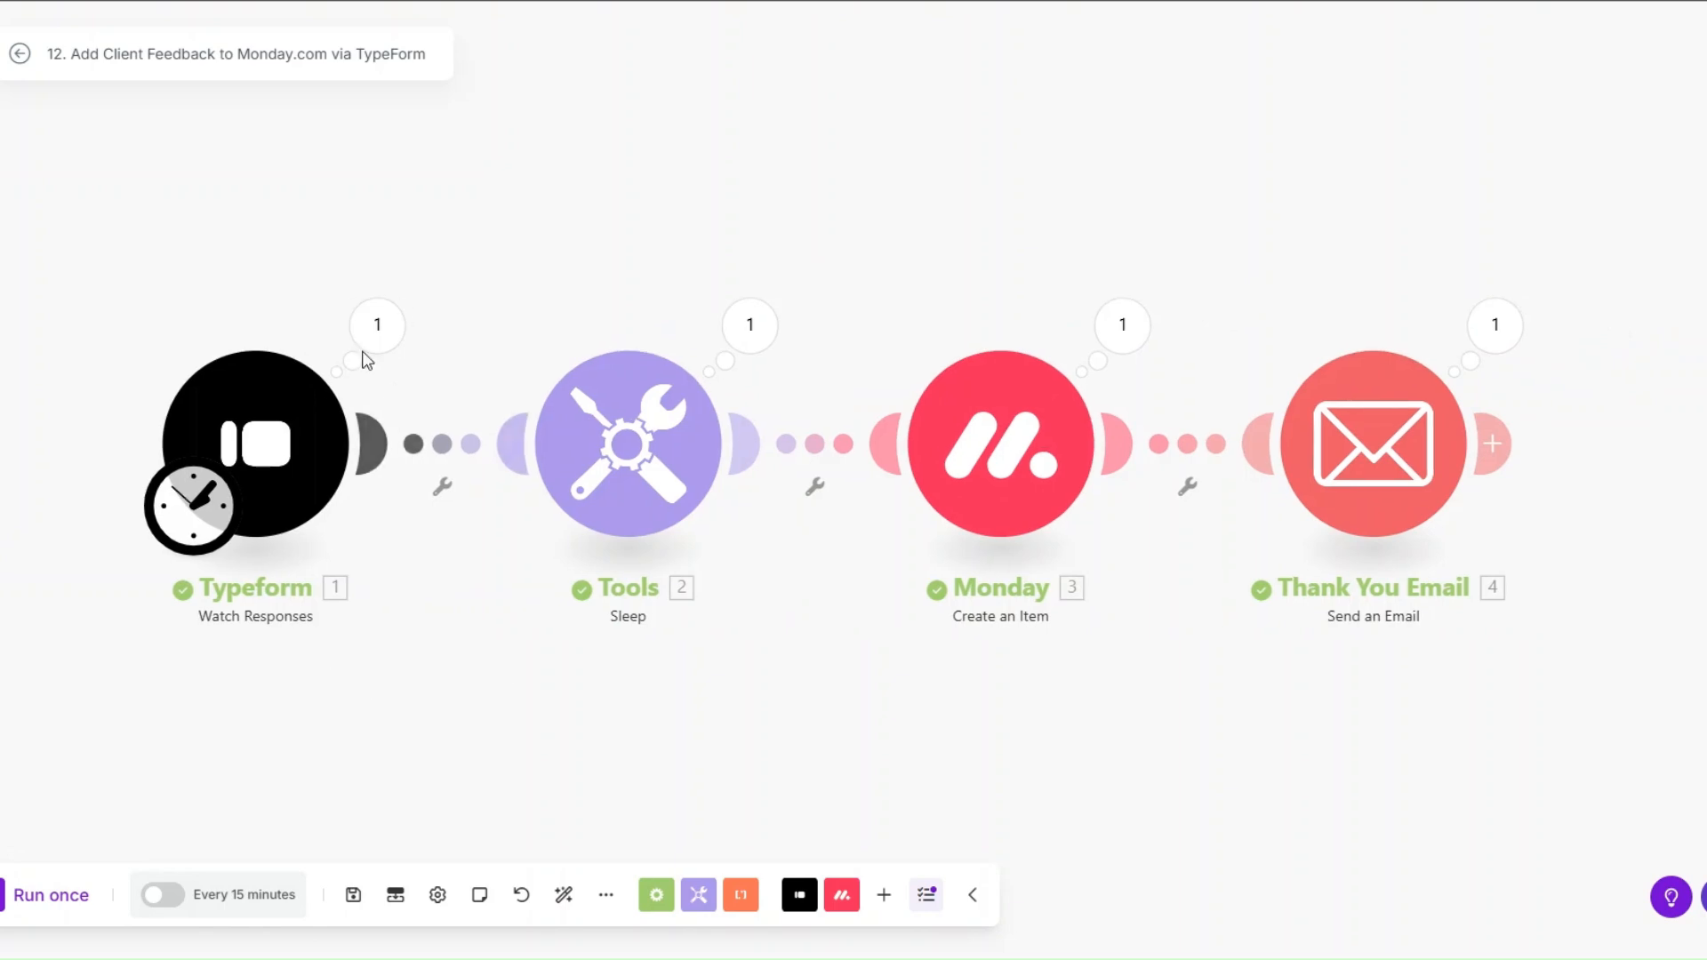
# Step: Examine the mappable answers in the Typeform module's run output and the Monday module's run details
pyautogui.click(356, 329)
pyautogui.click(544, 479)
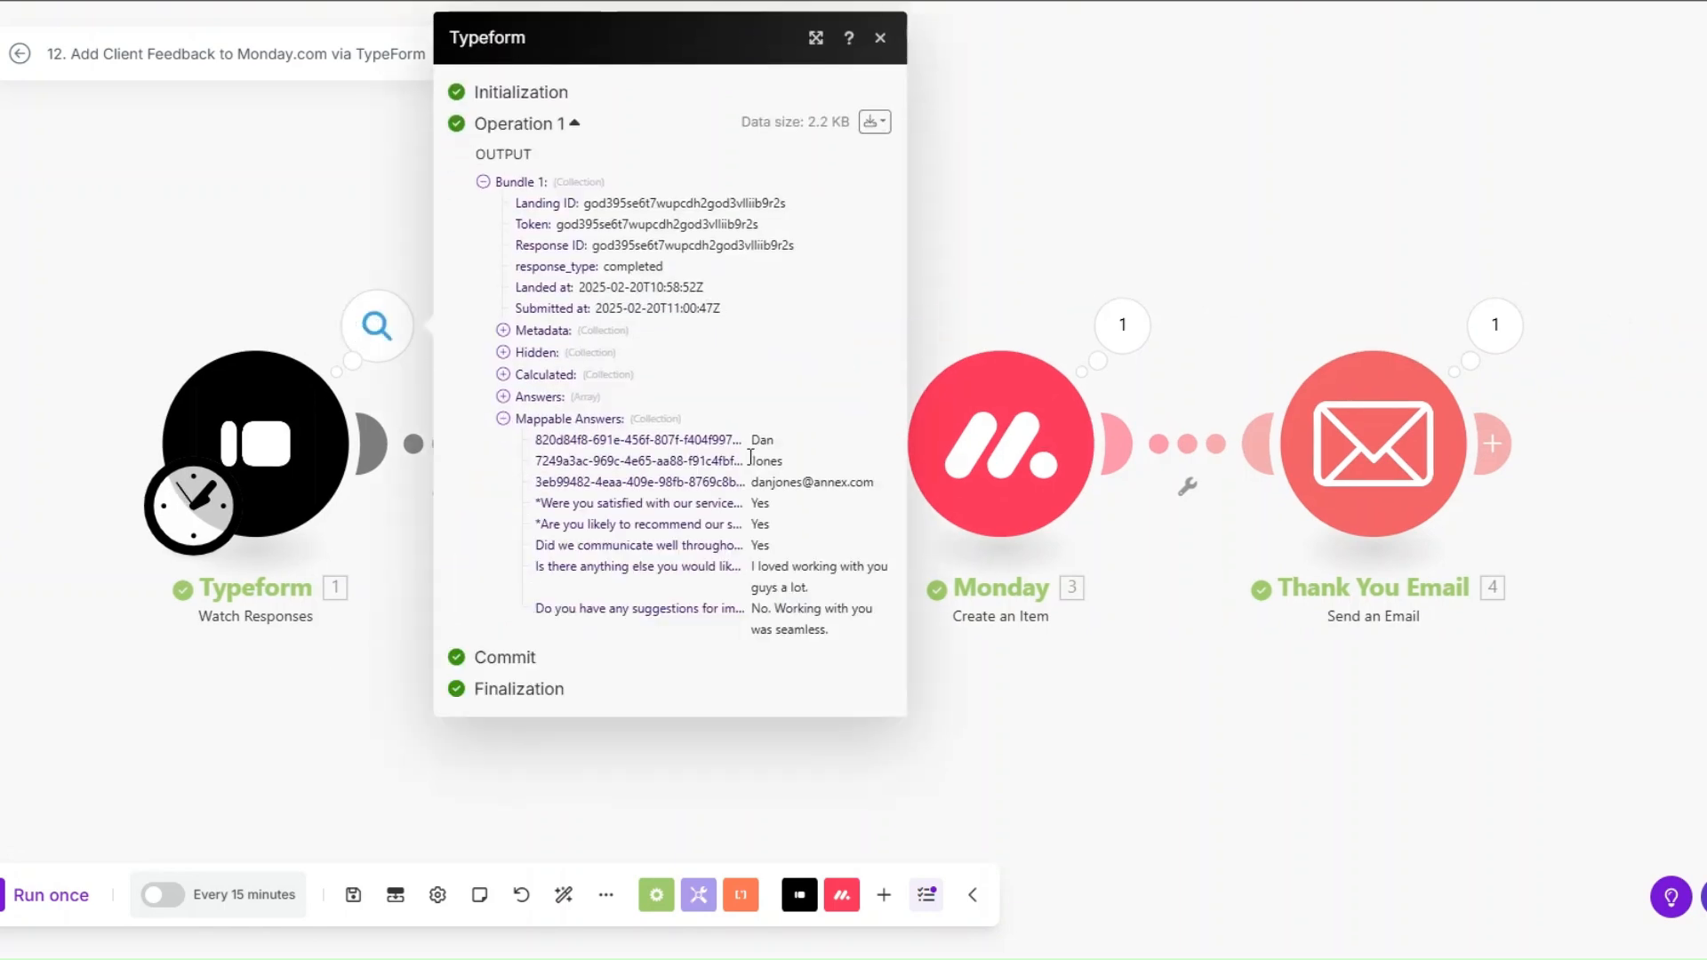
pyautogui.moveTo(749, 435); pyautogui.dragTo(881, 655)
pyautogui.click(976, 683)
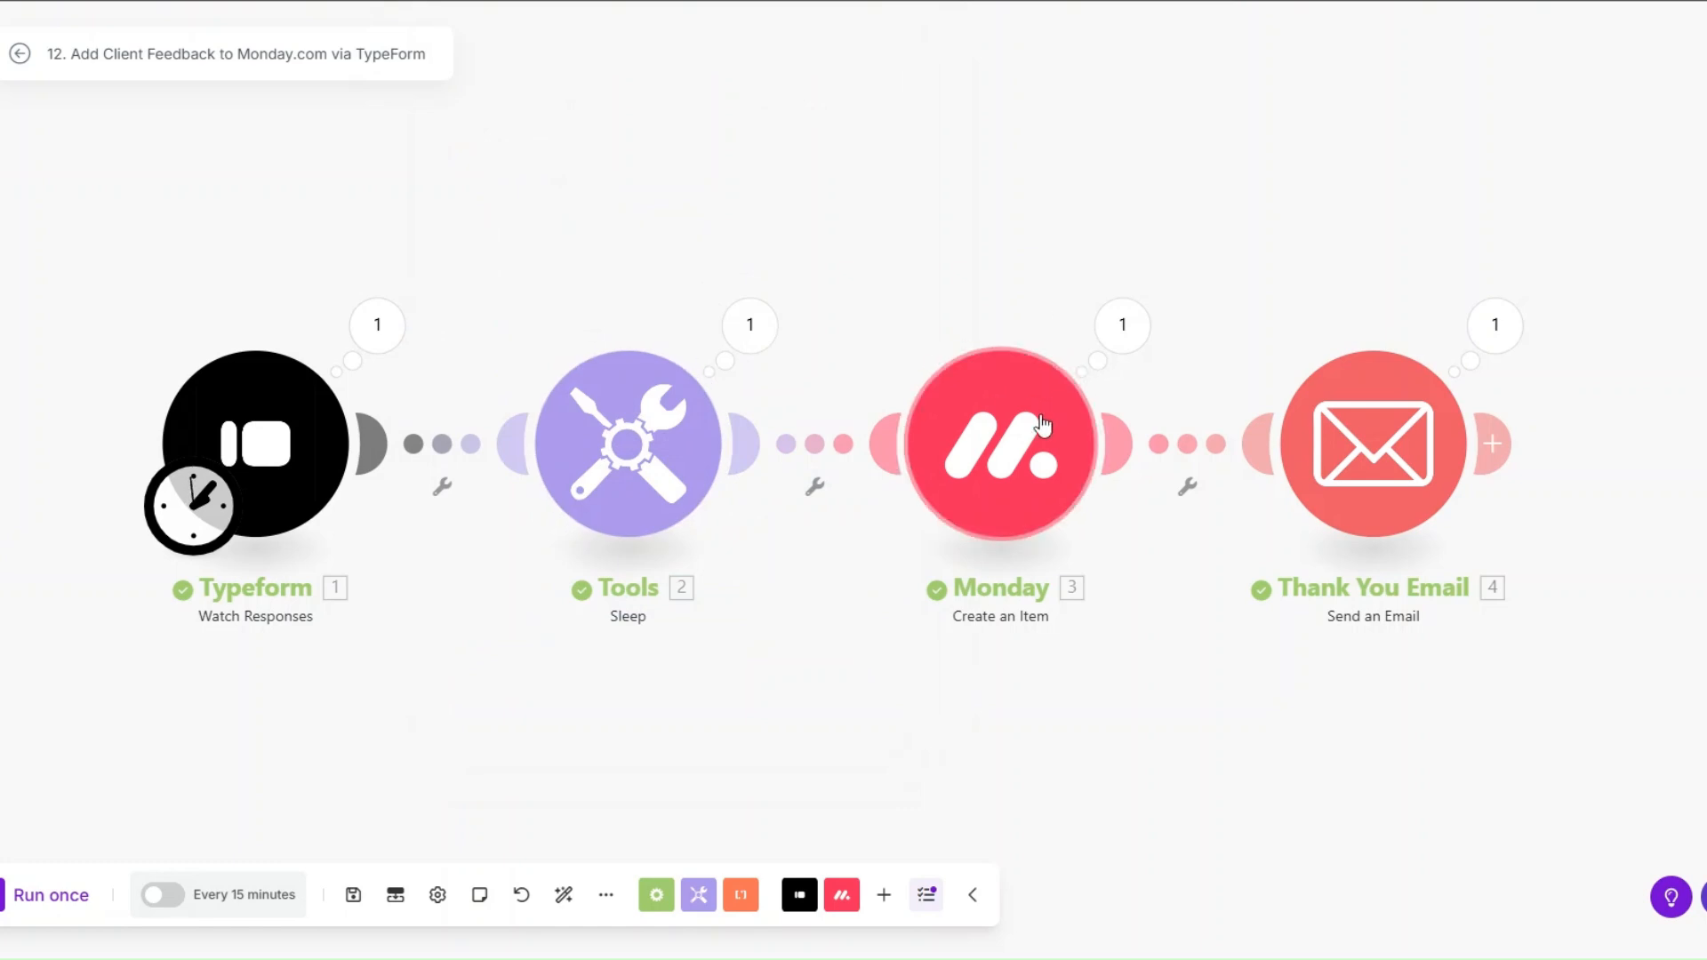
pyautogui.click(1122, 326)
pyautogui.click(1097, 562)
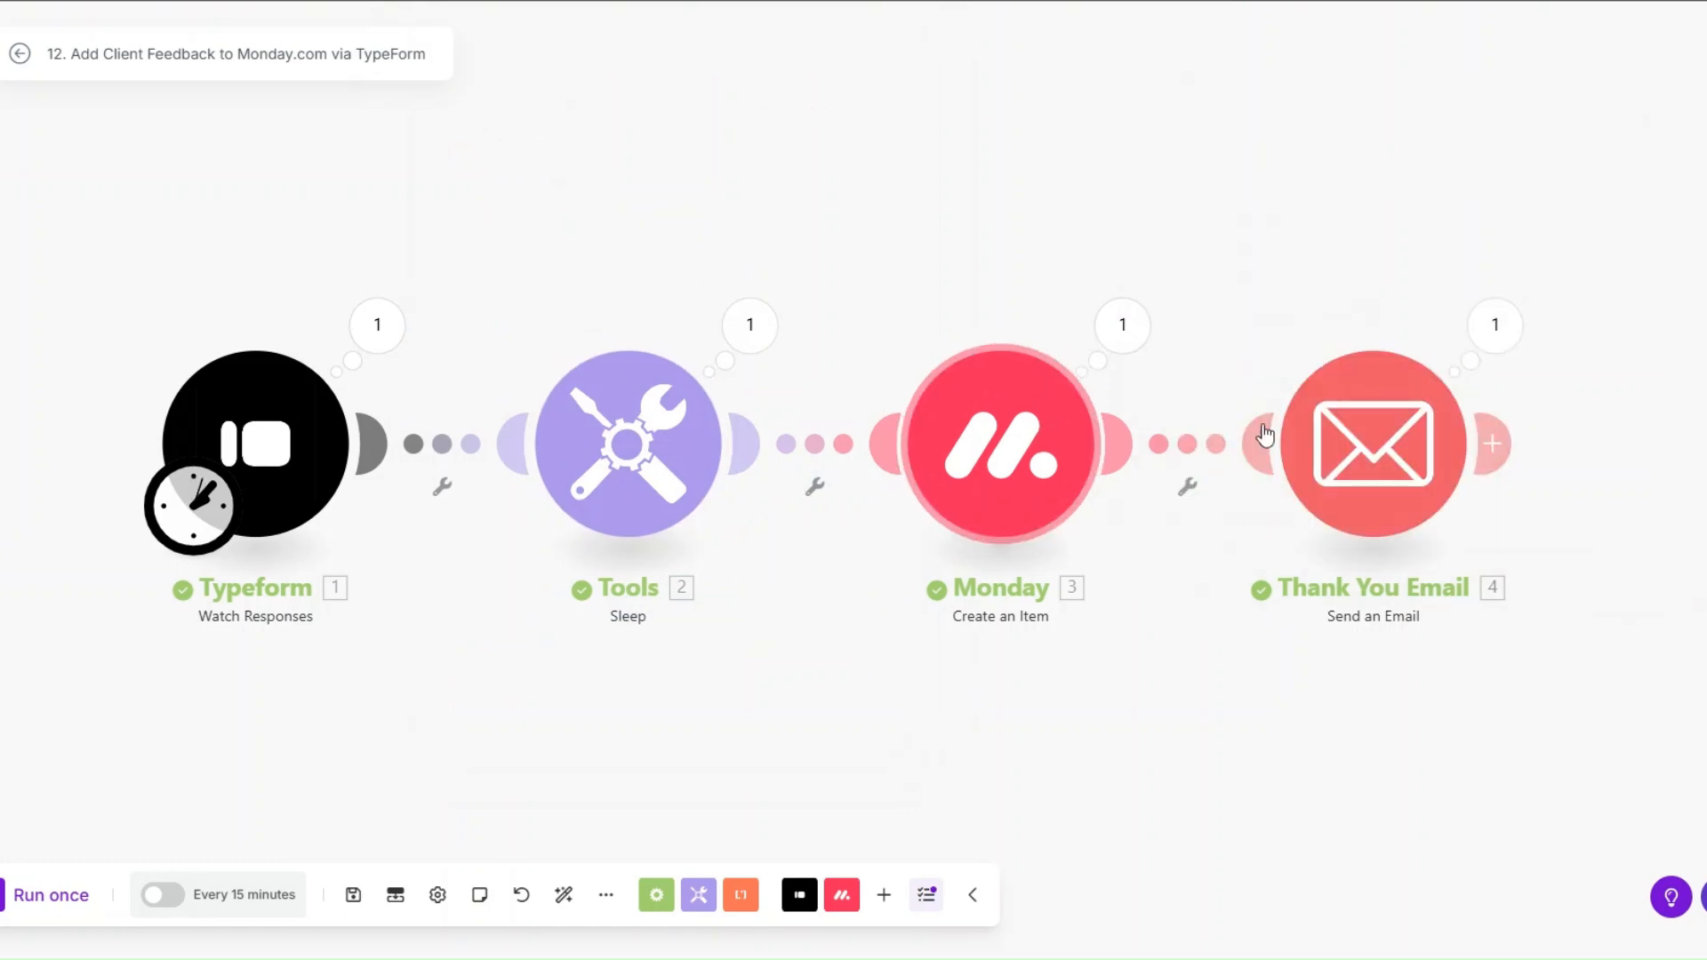
# Step: Examine the subject and content of the sent thank-you email and the client's row on the Monday.com clients feedback board
pyautogui.click(1483, 338)
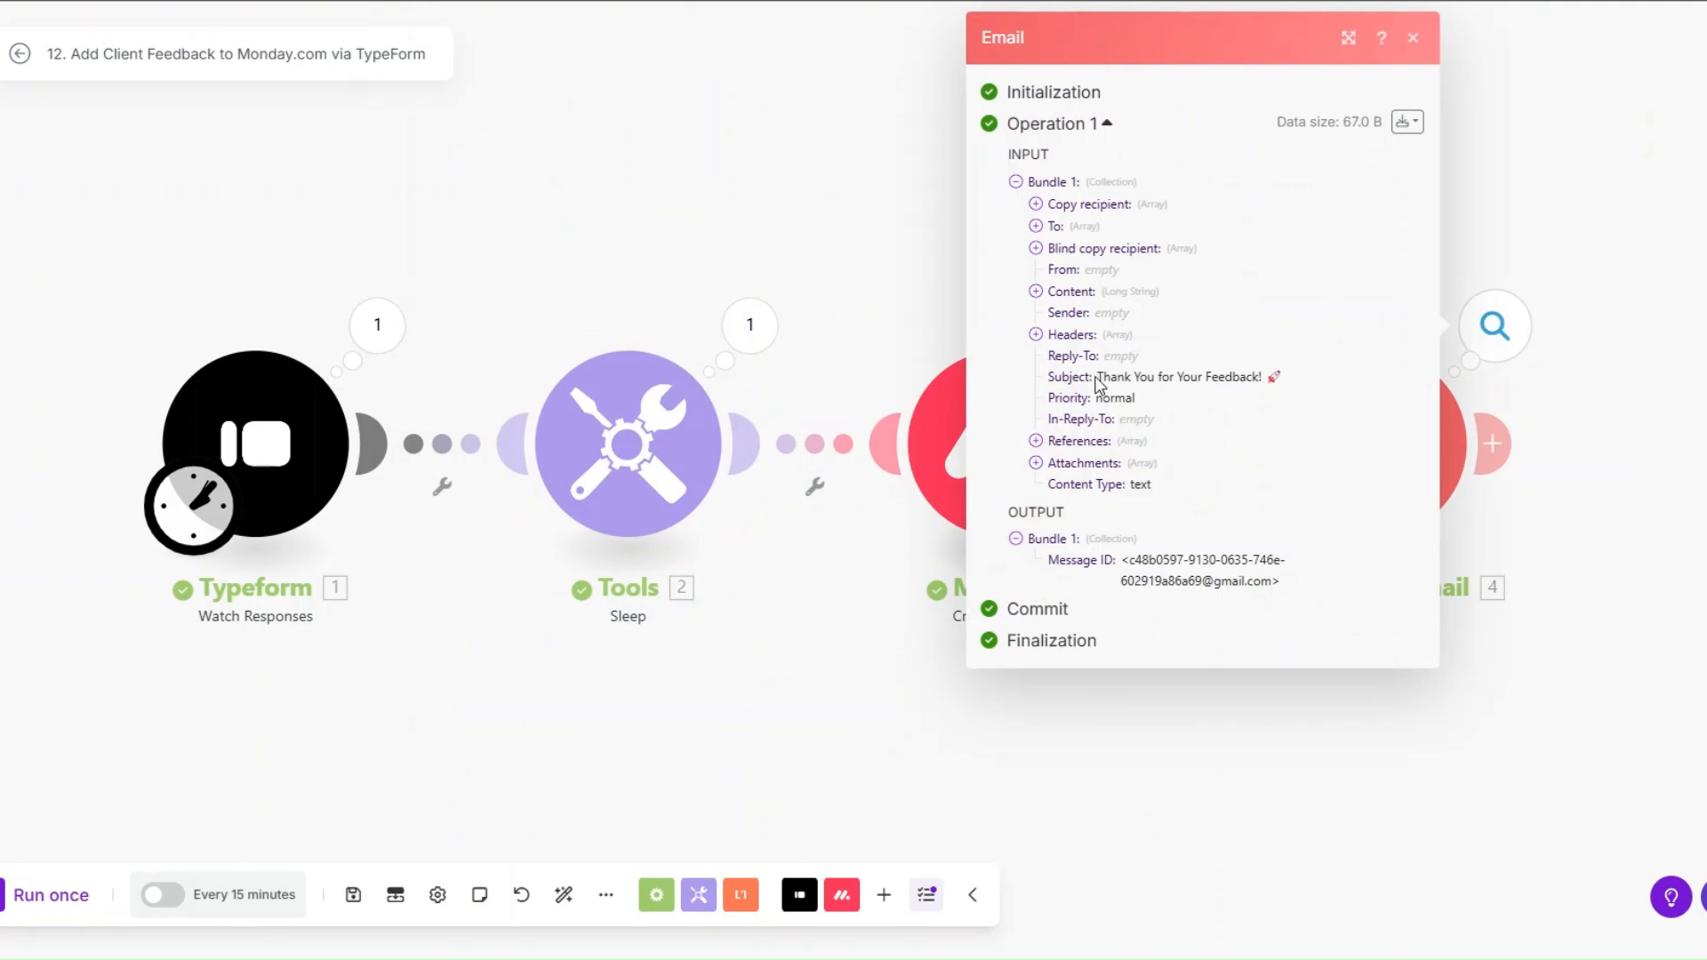
pyautogui.moveTo(1101, 377); pyautogui.dragTo(1277, 377)
pyautogui.click(1036, 293)
pyautogui.moveTo(1065, 316); pyautogui.dragTo(872, 724)
pyautogui.click(844, 729)
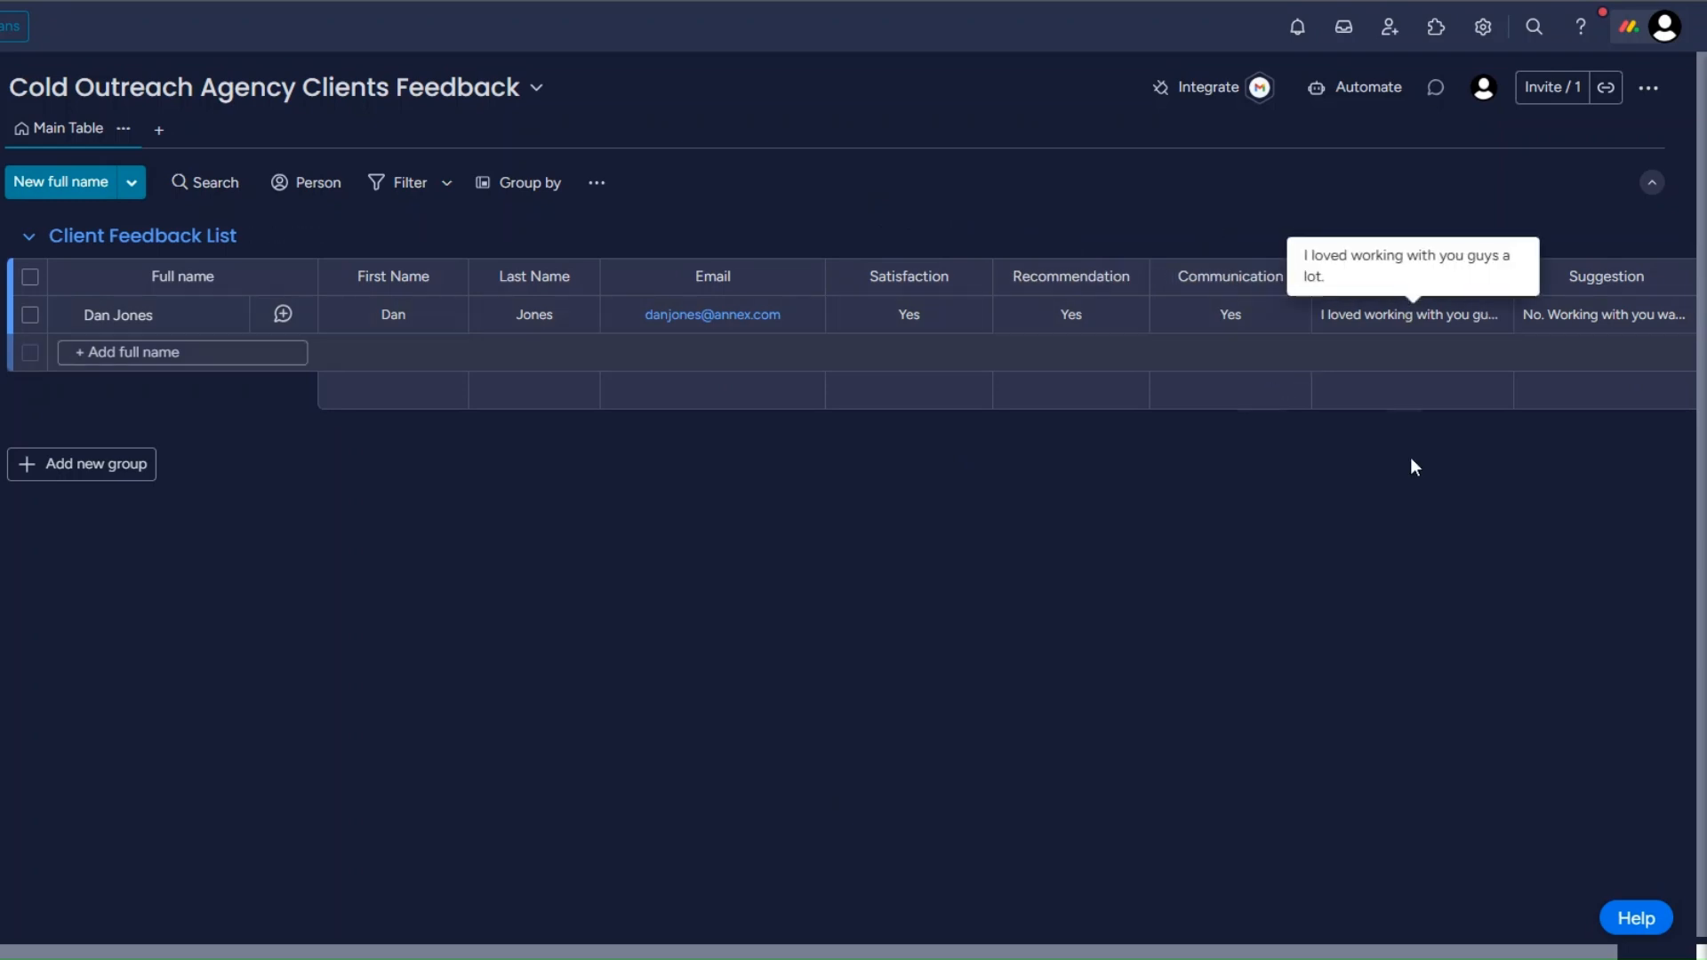
pyautogui.click(1547, 454)
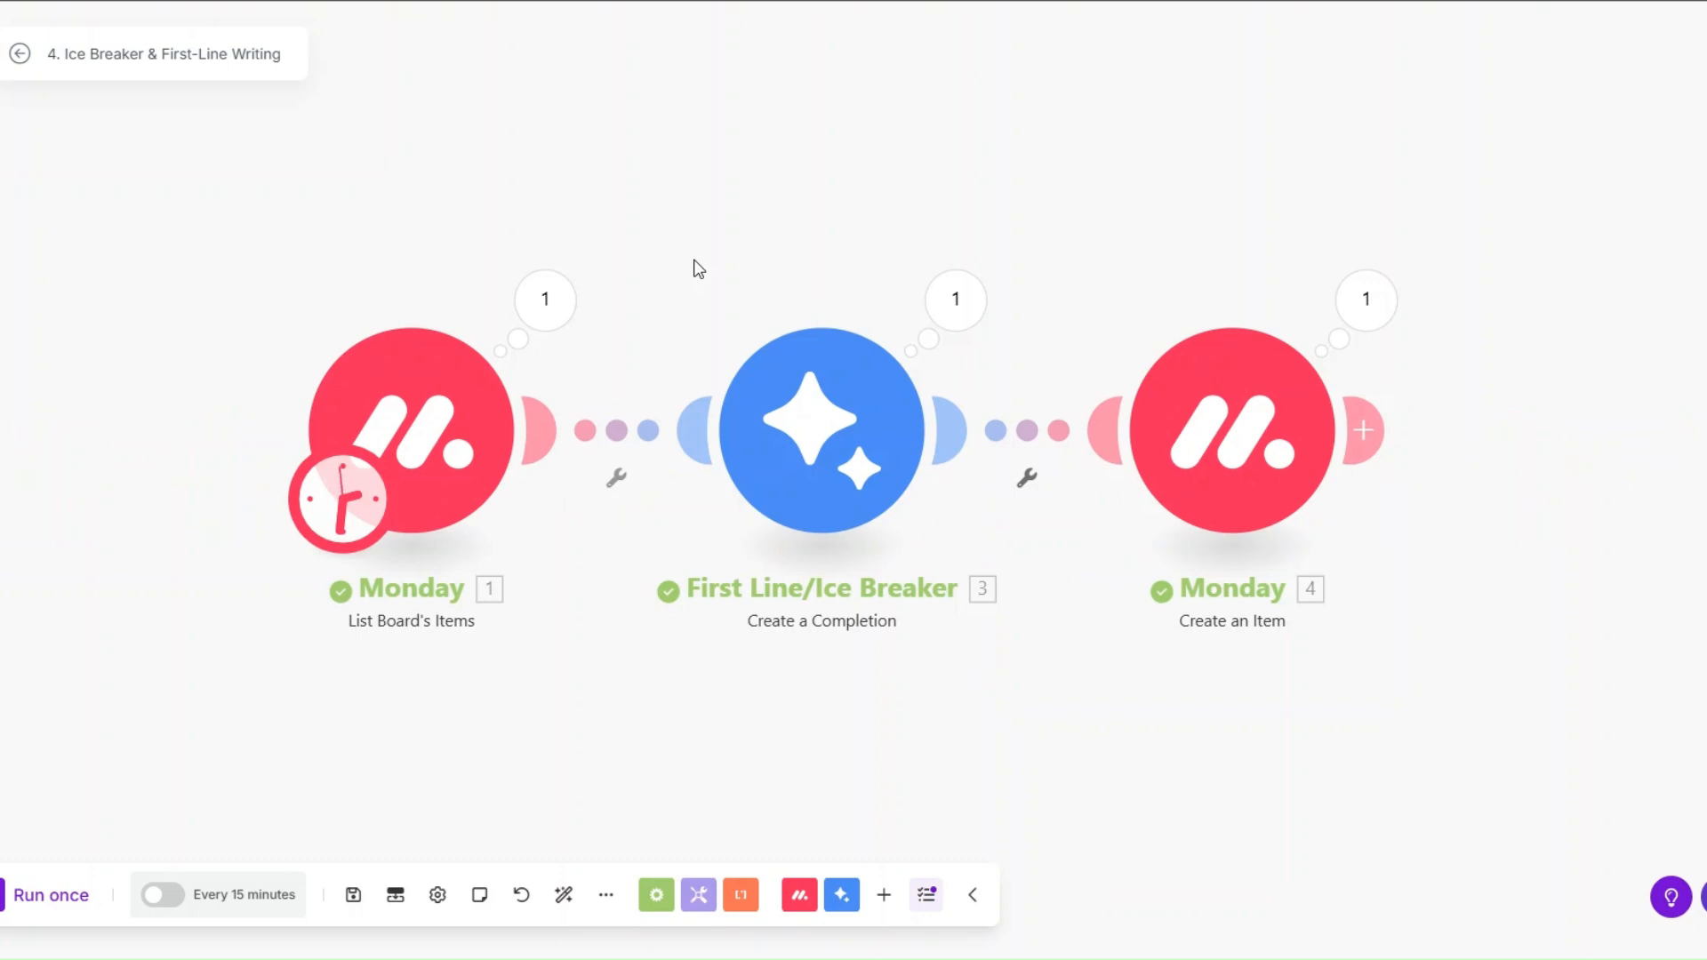
pyautogui.moveTo(696, 268); pyautogui.dragTo(677, 270)
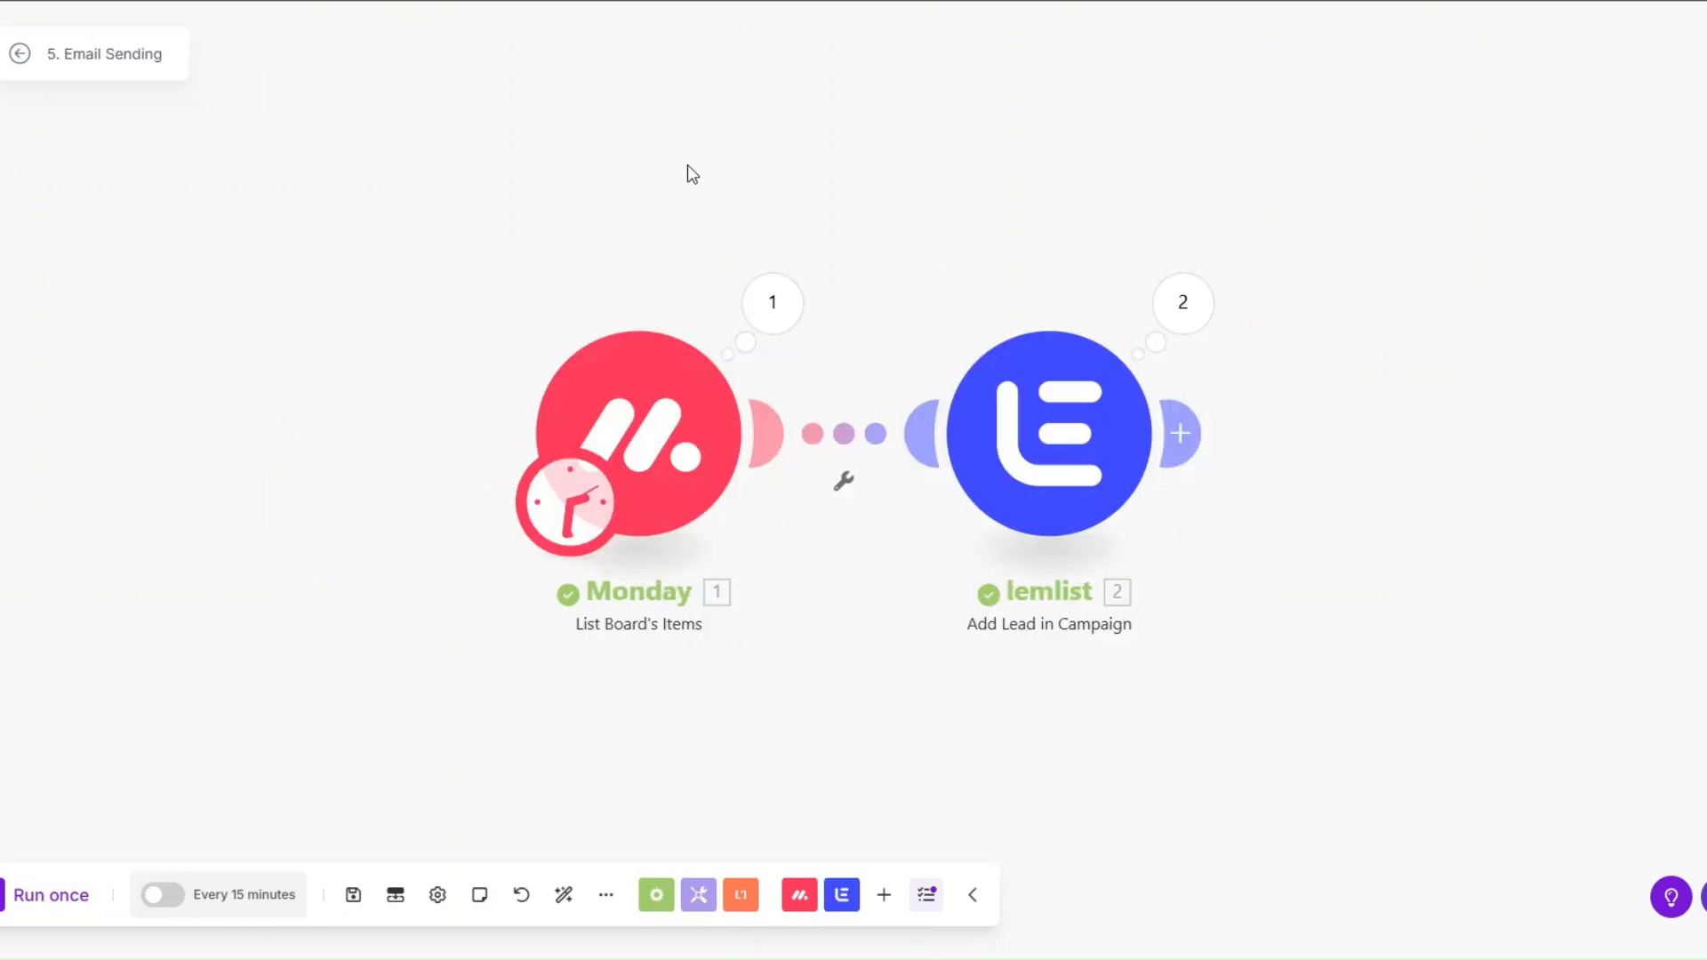
pyautogui.moveTo(687, 165); pyautogui.dragTo(641, 167)
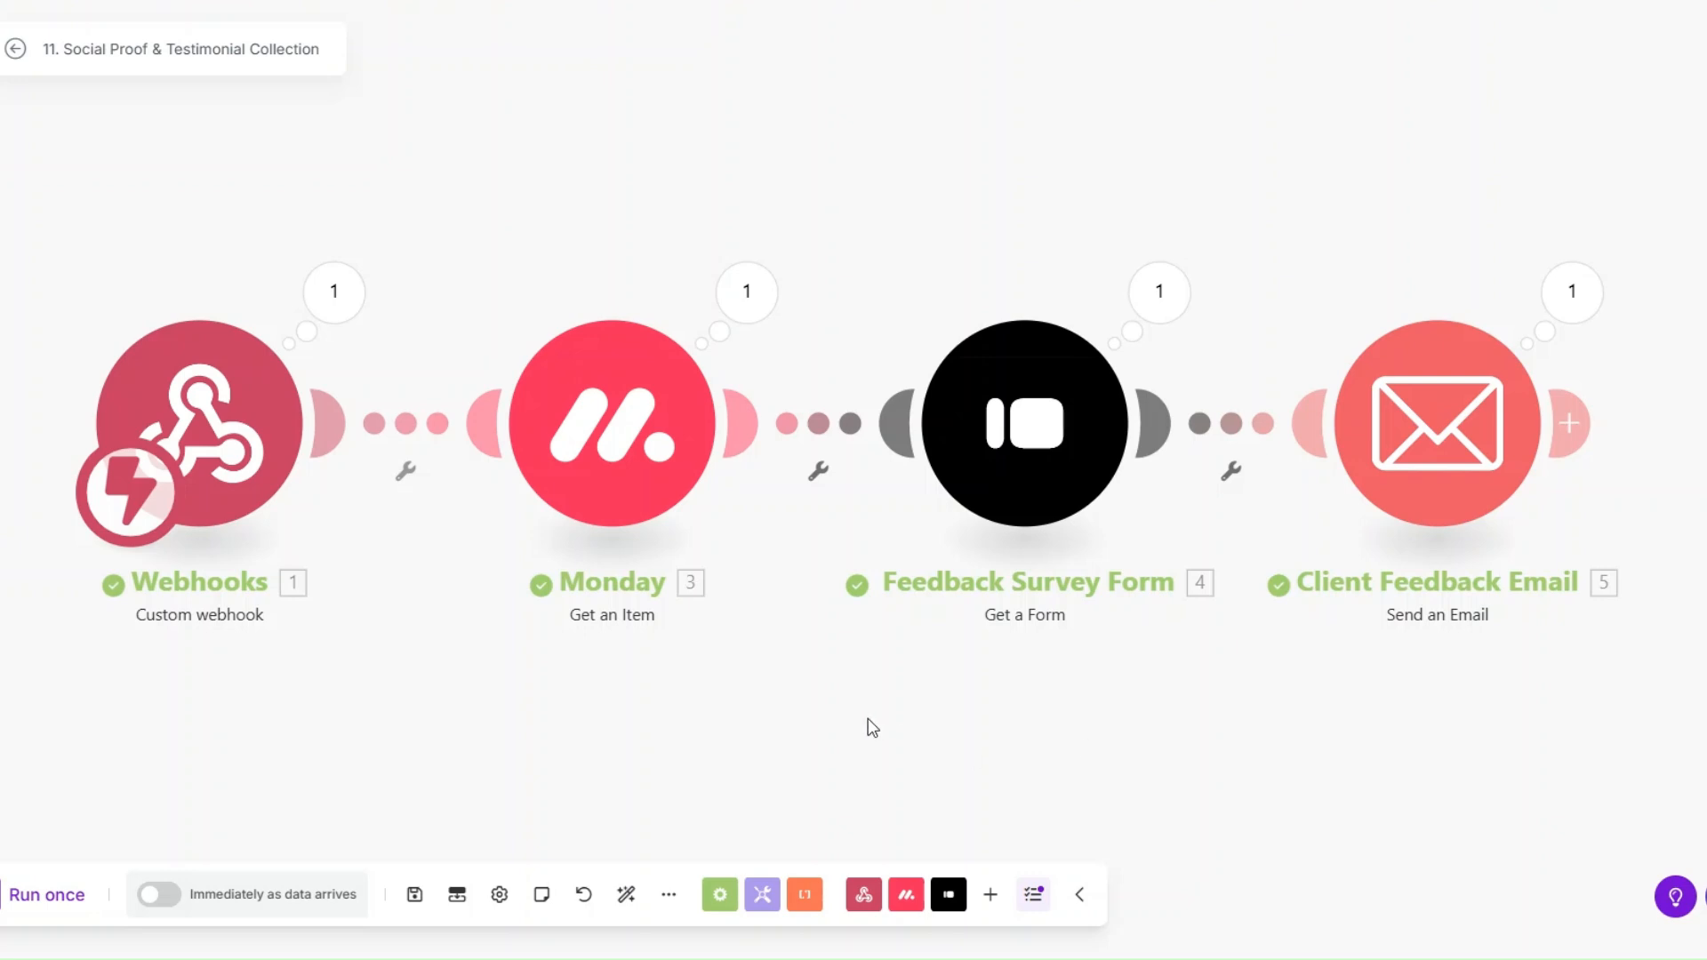
pyautogui.moveTo(869, 725); pyautogui.dragTo(858, 740)
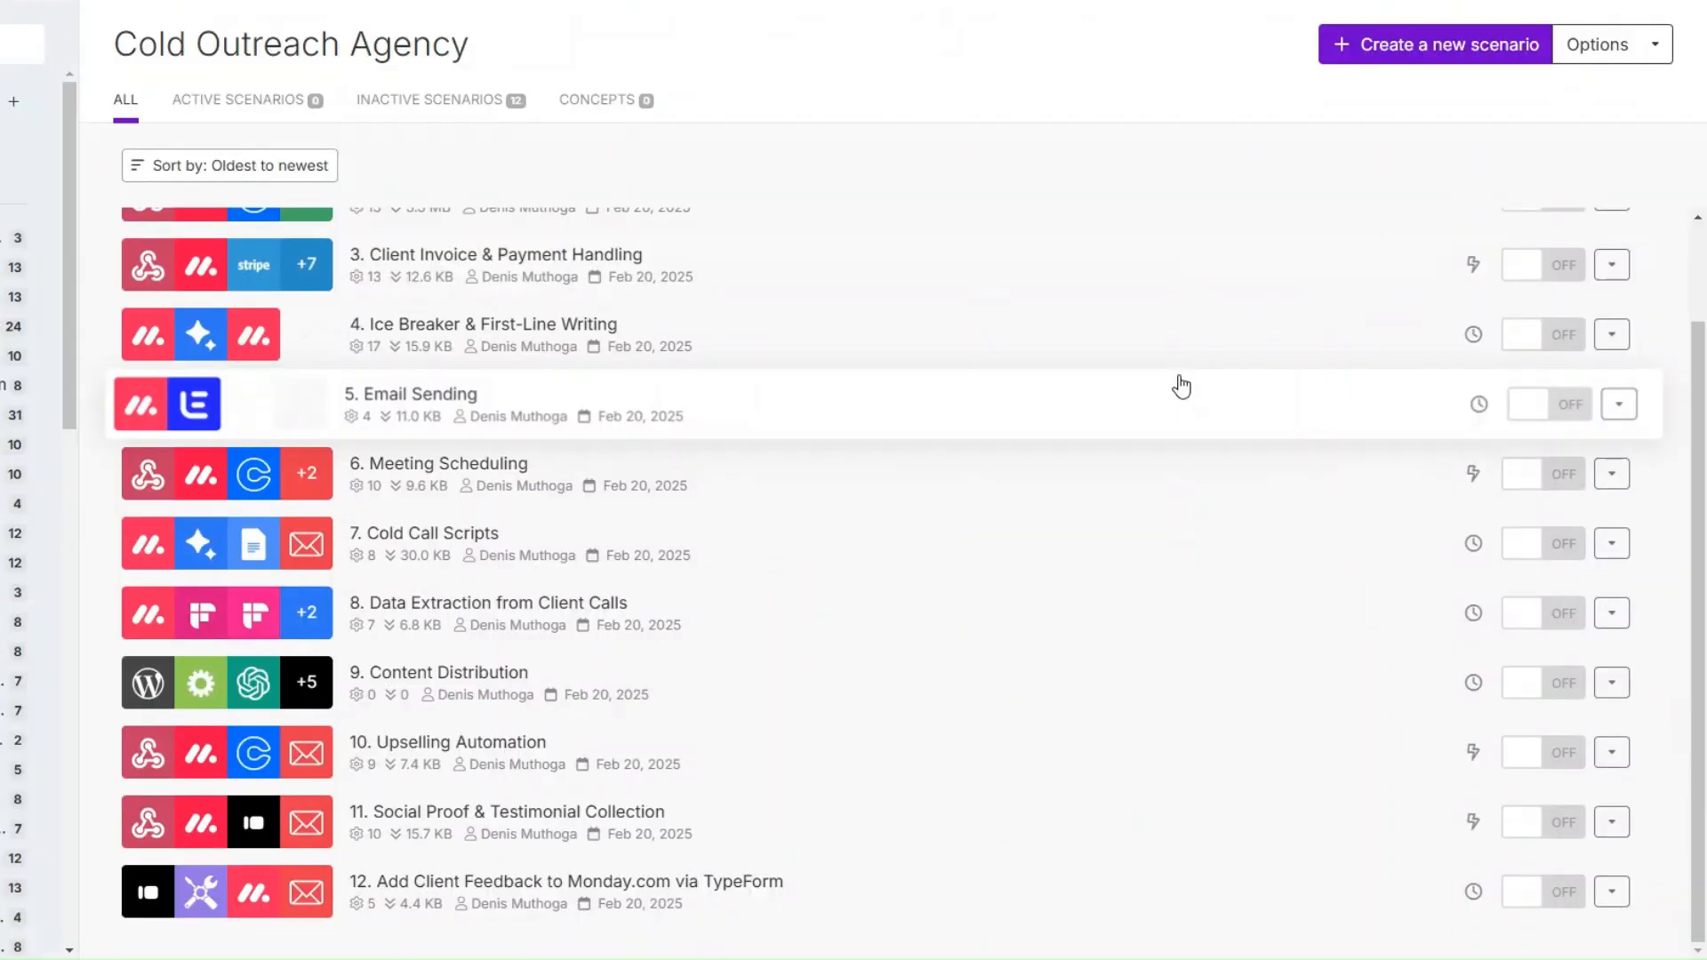
# Step: Review the full list of scenarios in the Cold Outreach Agency folder, from client contact intake through client feedback collection
pyautogui.scroll(2, 1181, 387)
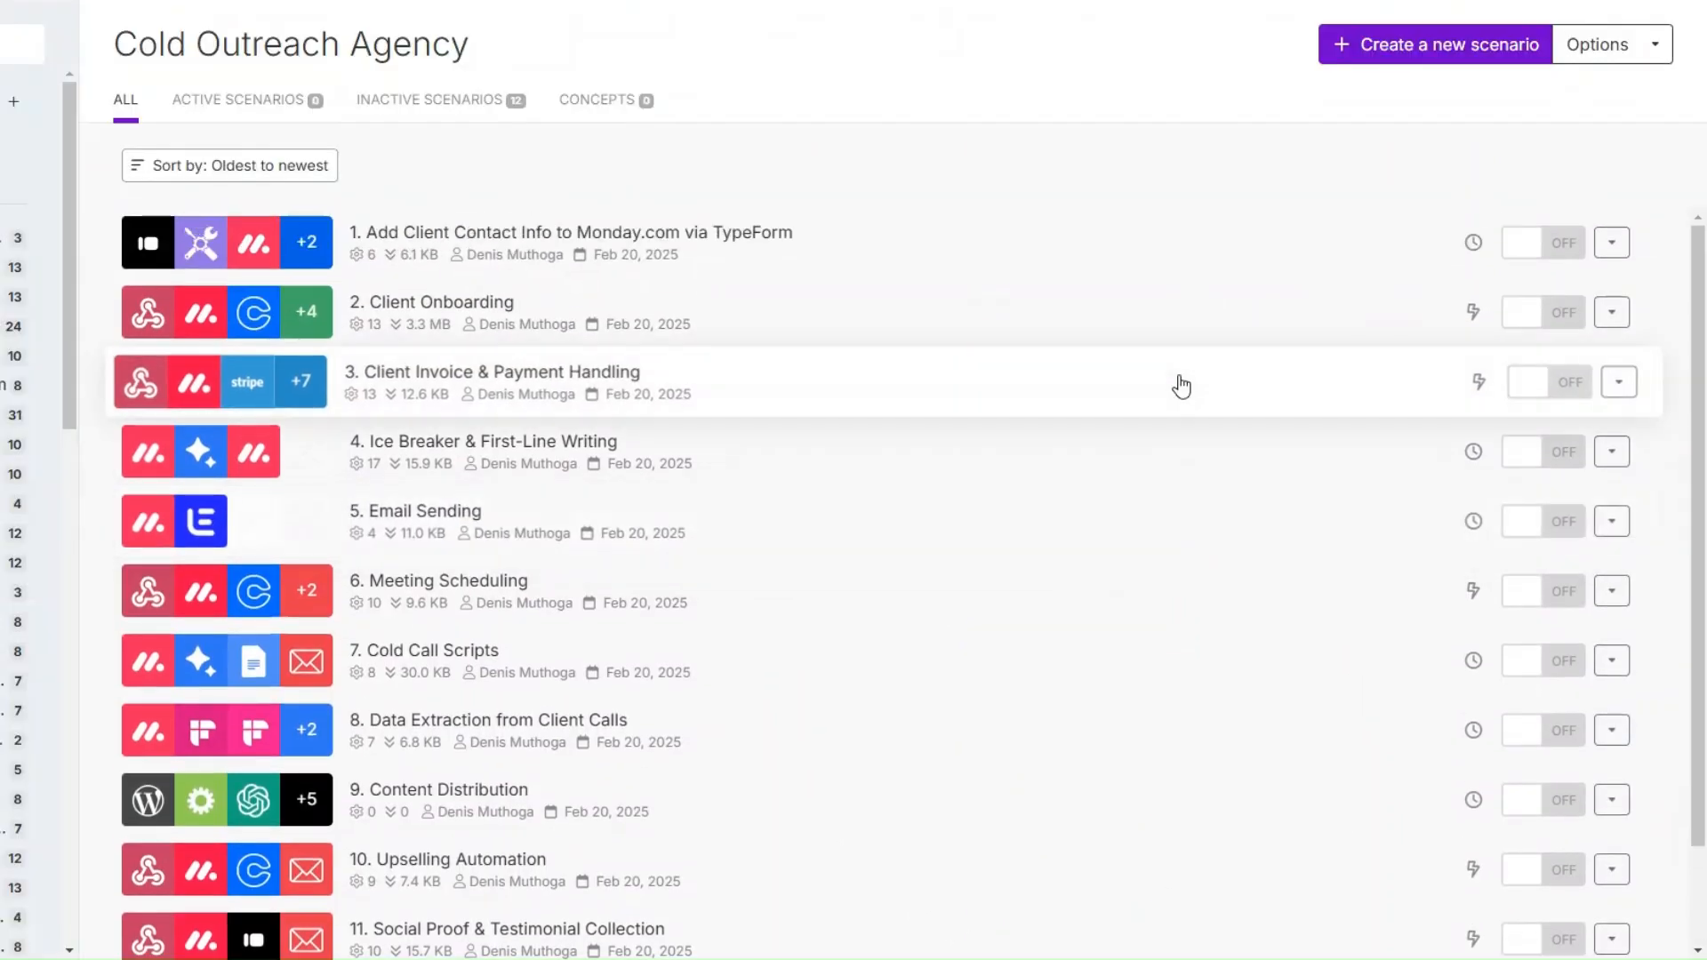
pyautogui.scroll(-2, 1181, 386)
pyautogui.scroll(2, 1181, 387)
pyautogui.scroll(-2, 1134, 398)
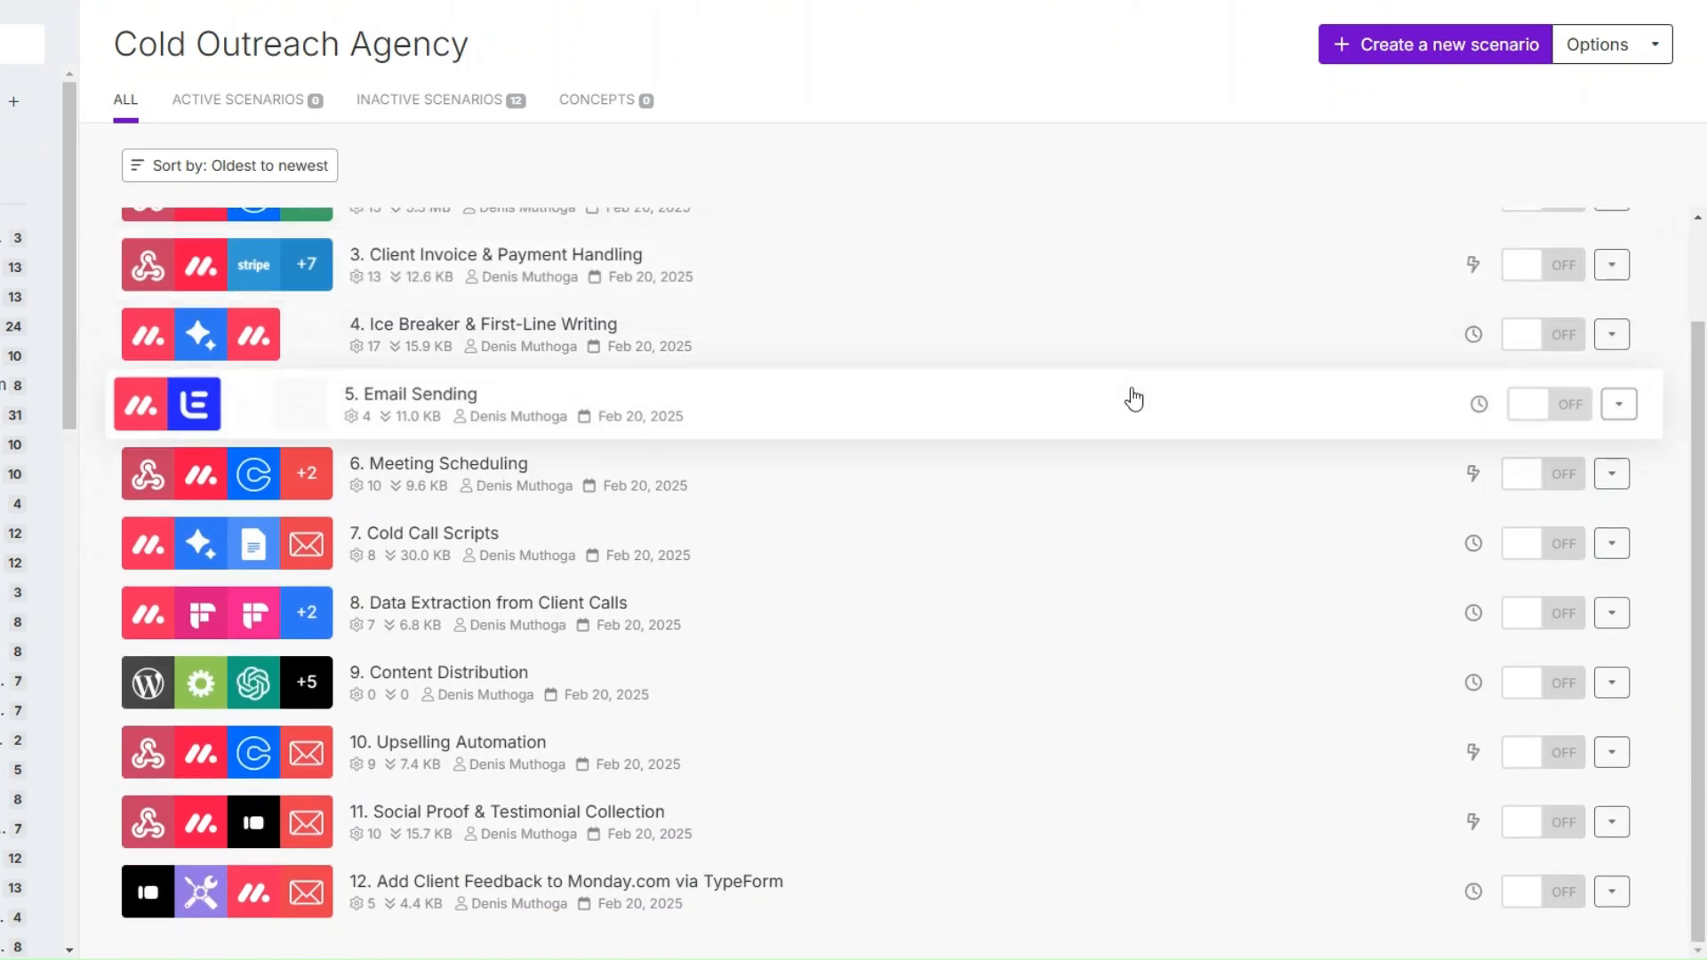
pyautogui.scroll(2, 1134, 398)
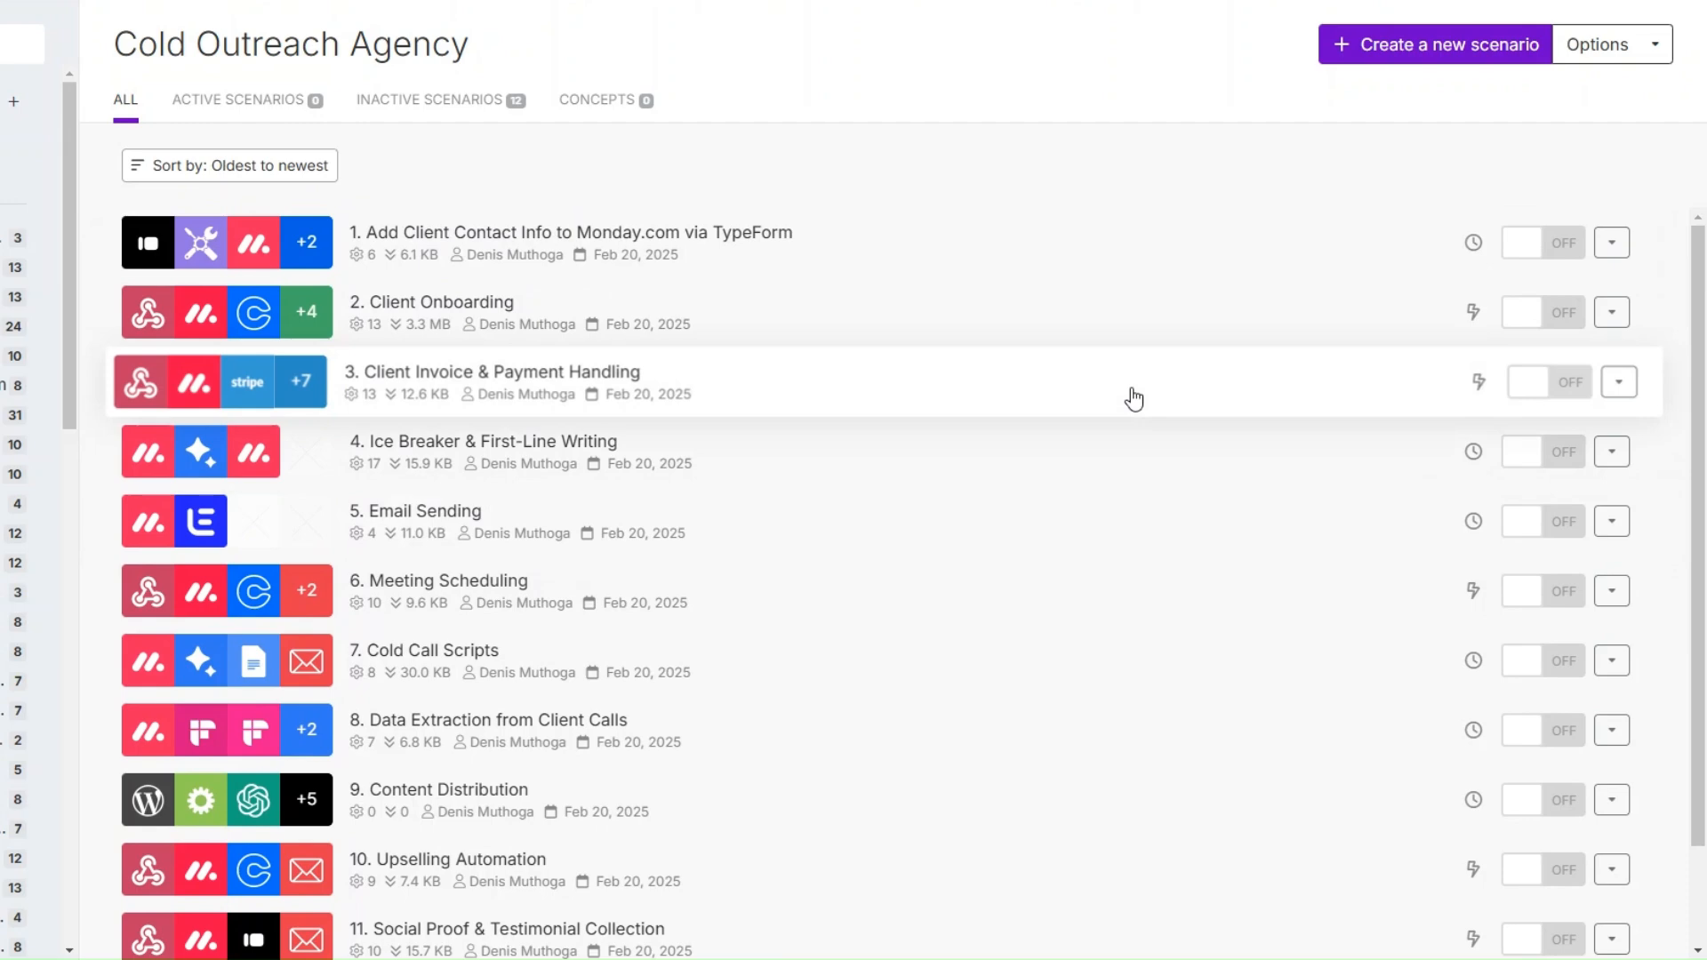
pyautogui.scroll(-2, 1134, 398)
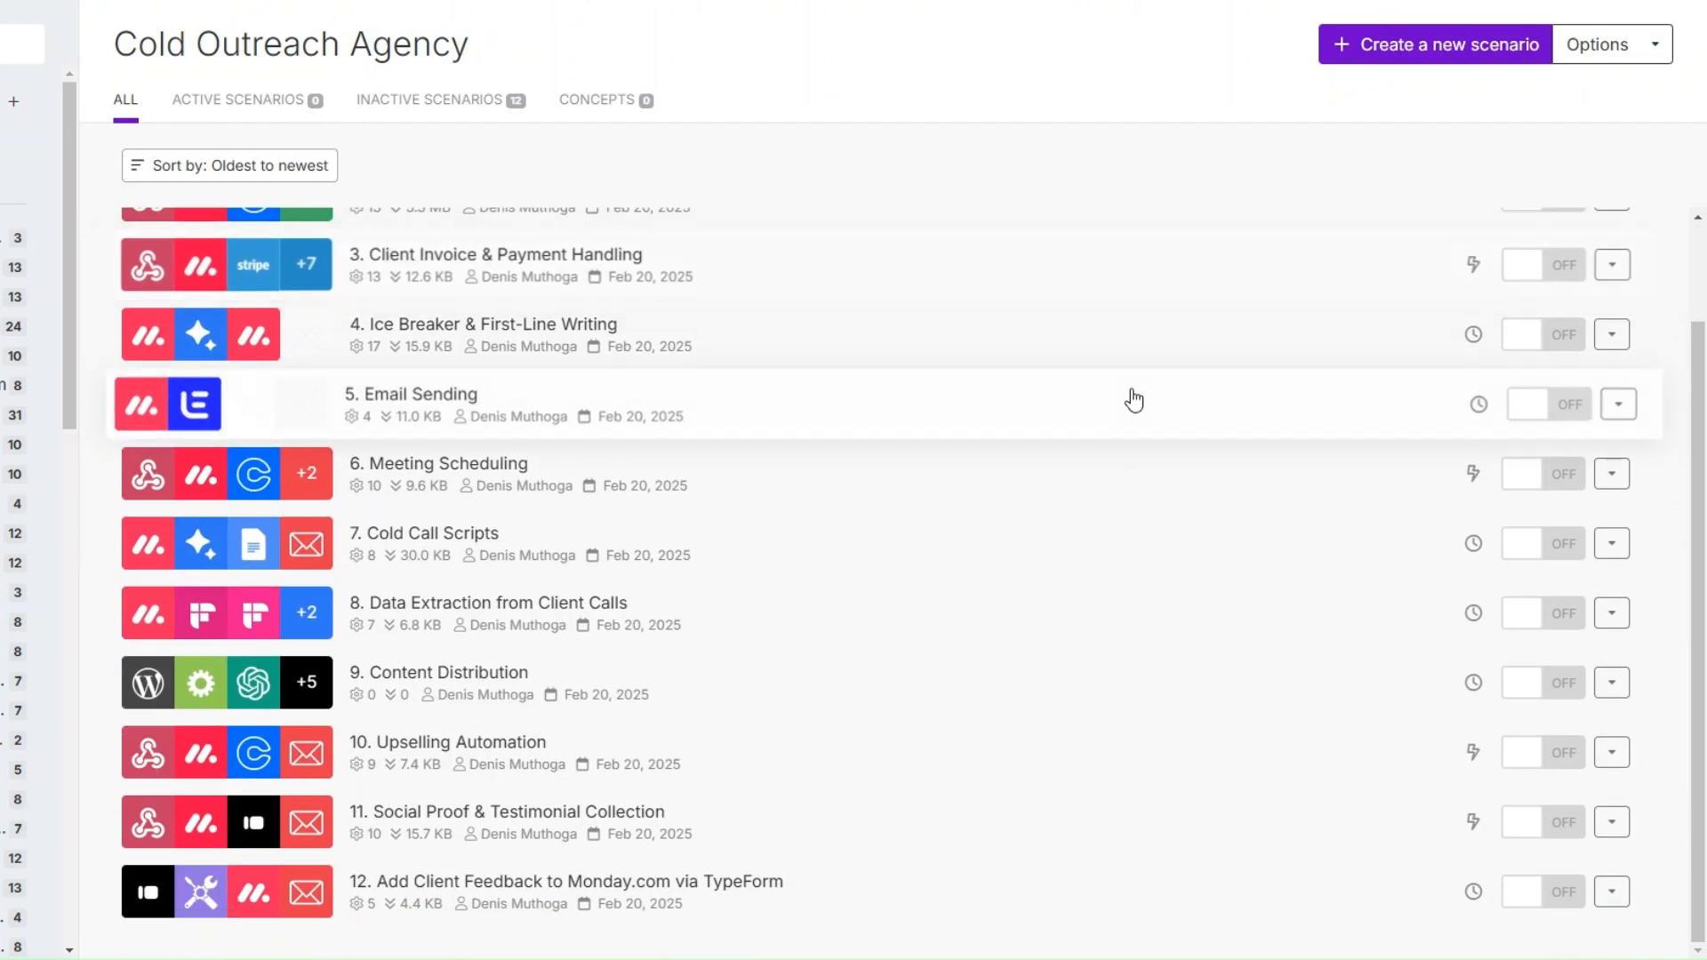
pyautogui.scroll(2, 1072, 381)
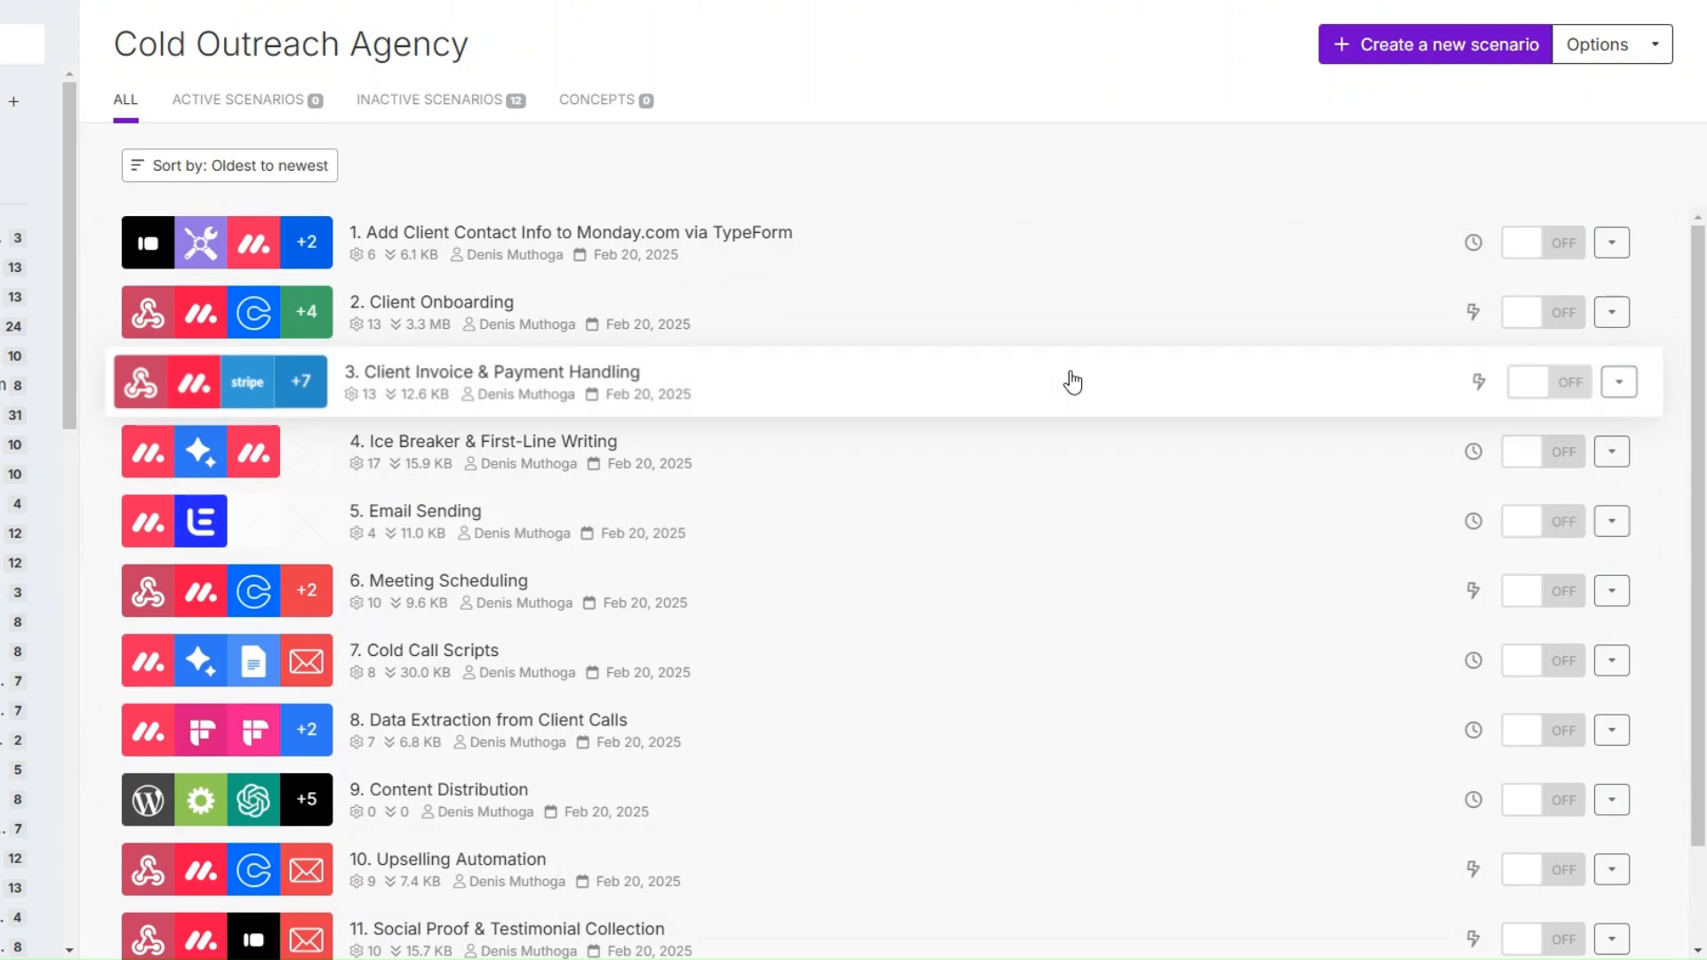
pyautogui.scroll(-2, 1068, 440)
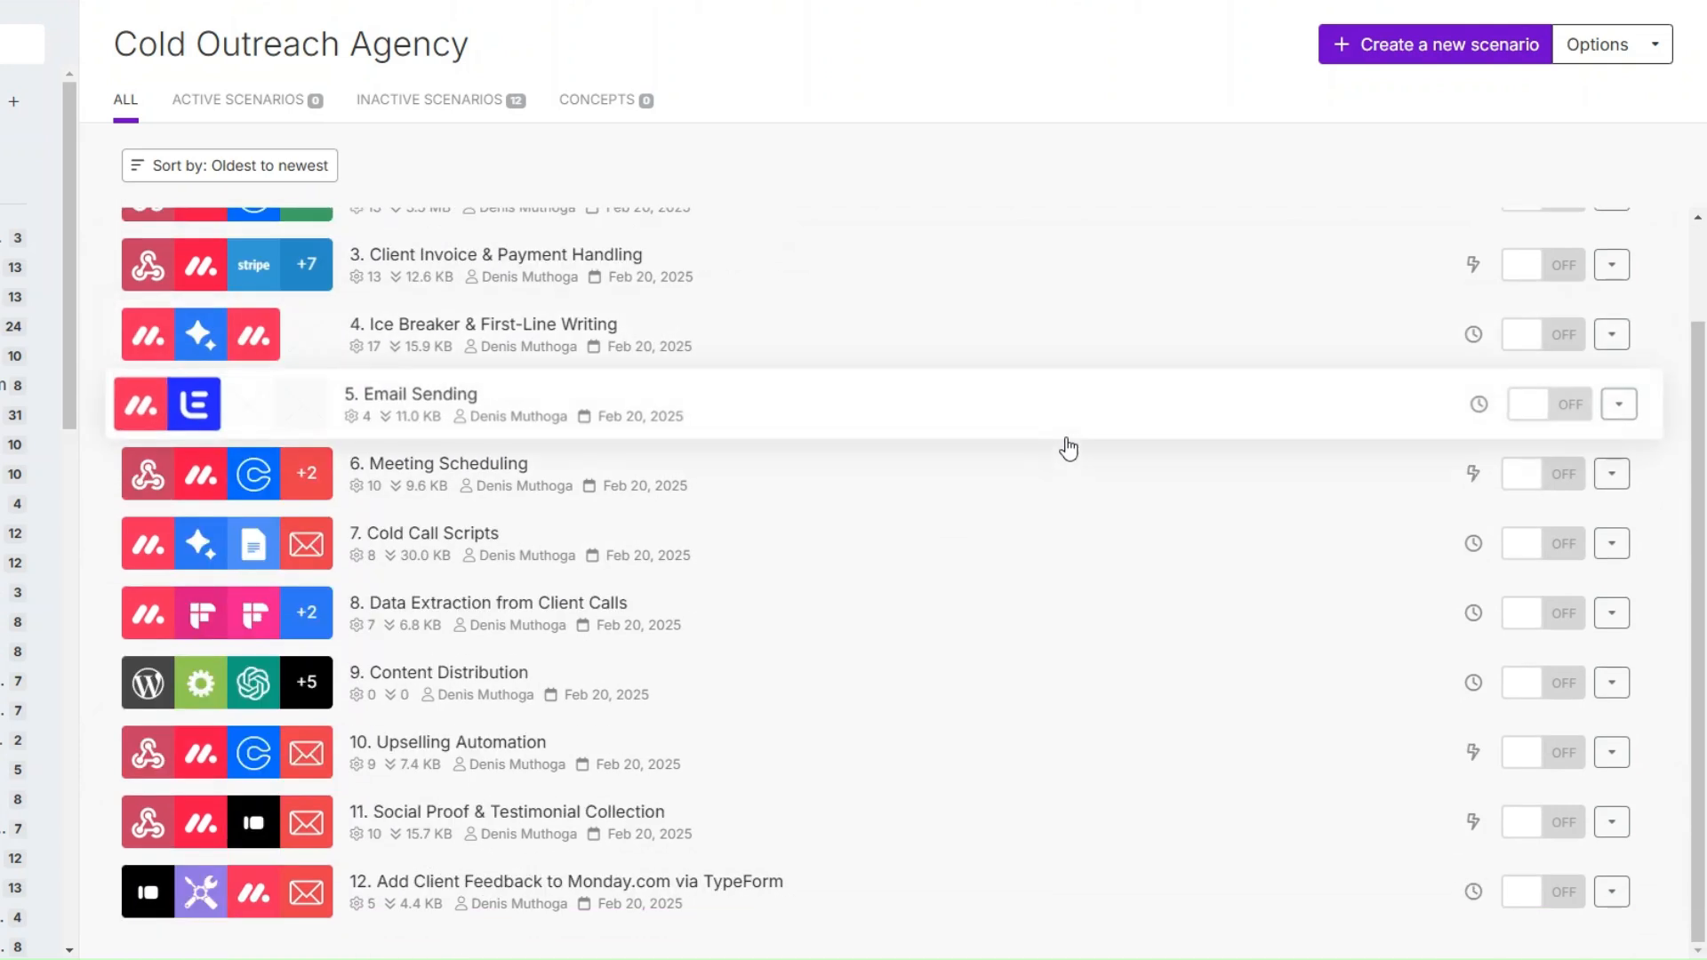
pyautogui.scroll(2, 1069, 449)
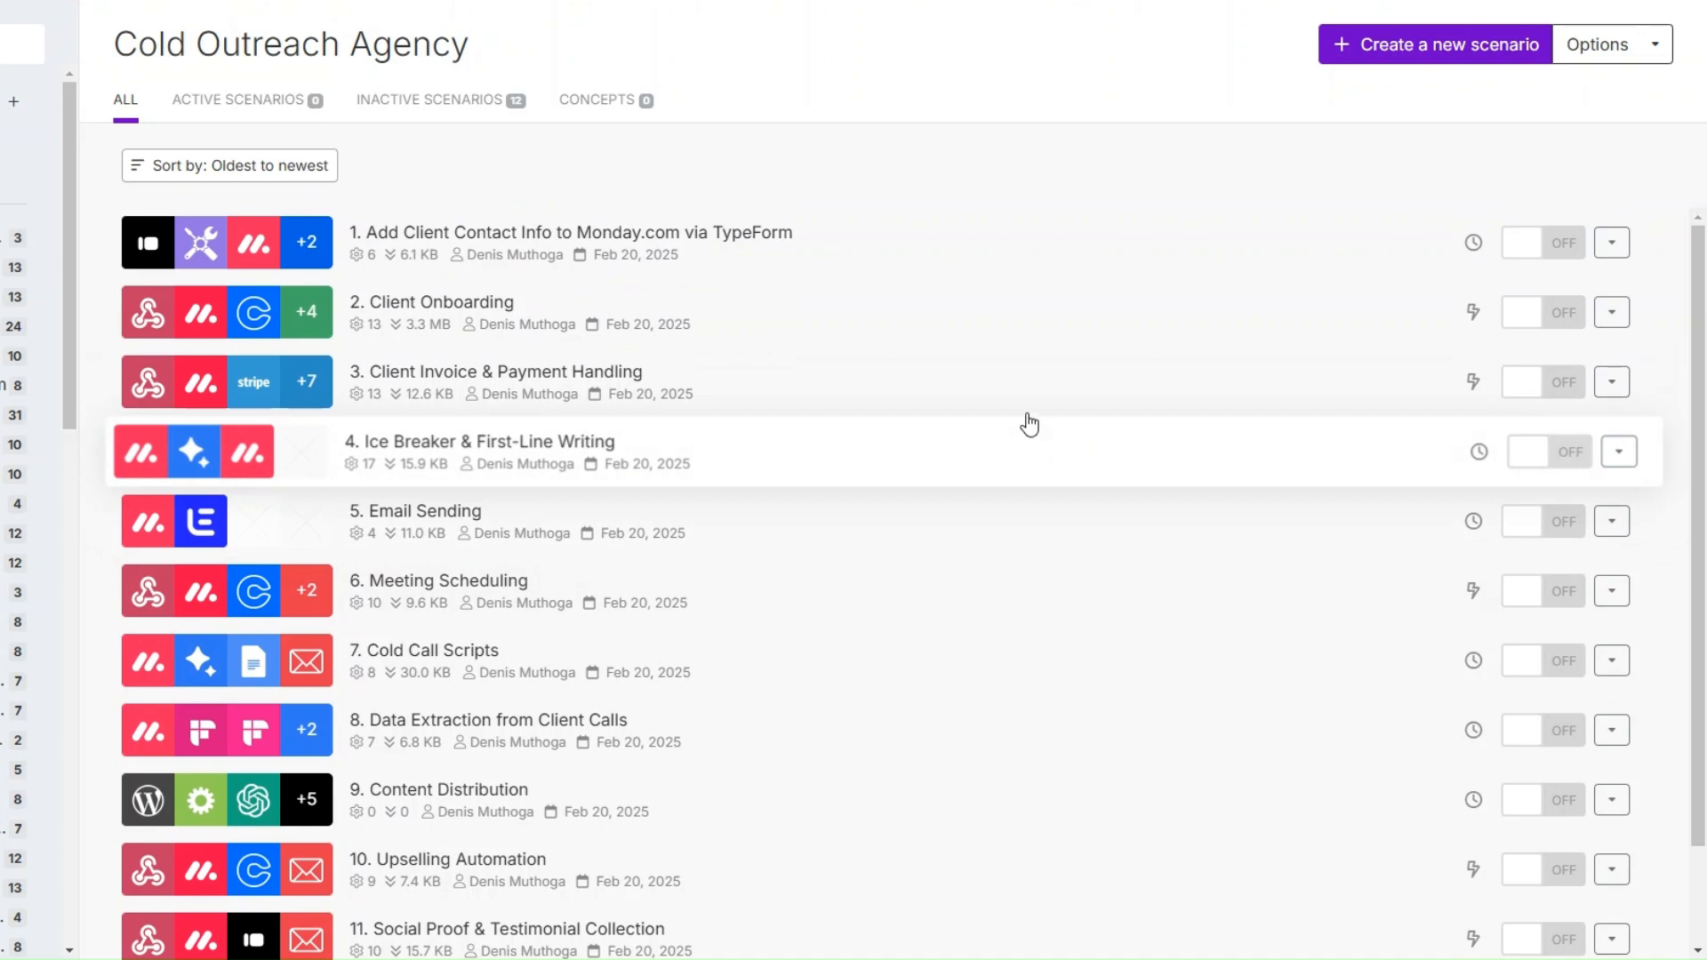
pyautogui.scroll(-2, 1031, 423)
pyautogui.scroll(2, 1125, 633)
pyautogui.scroll(-1, 1044, 765)
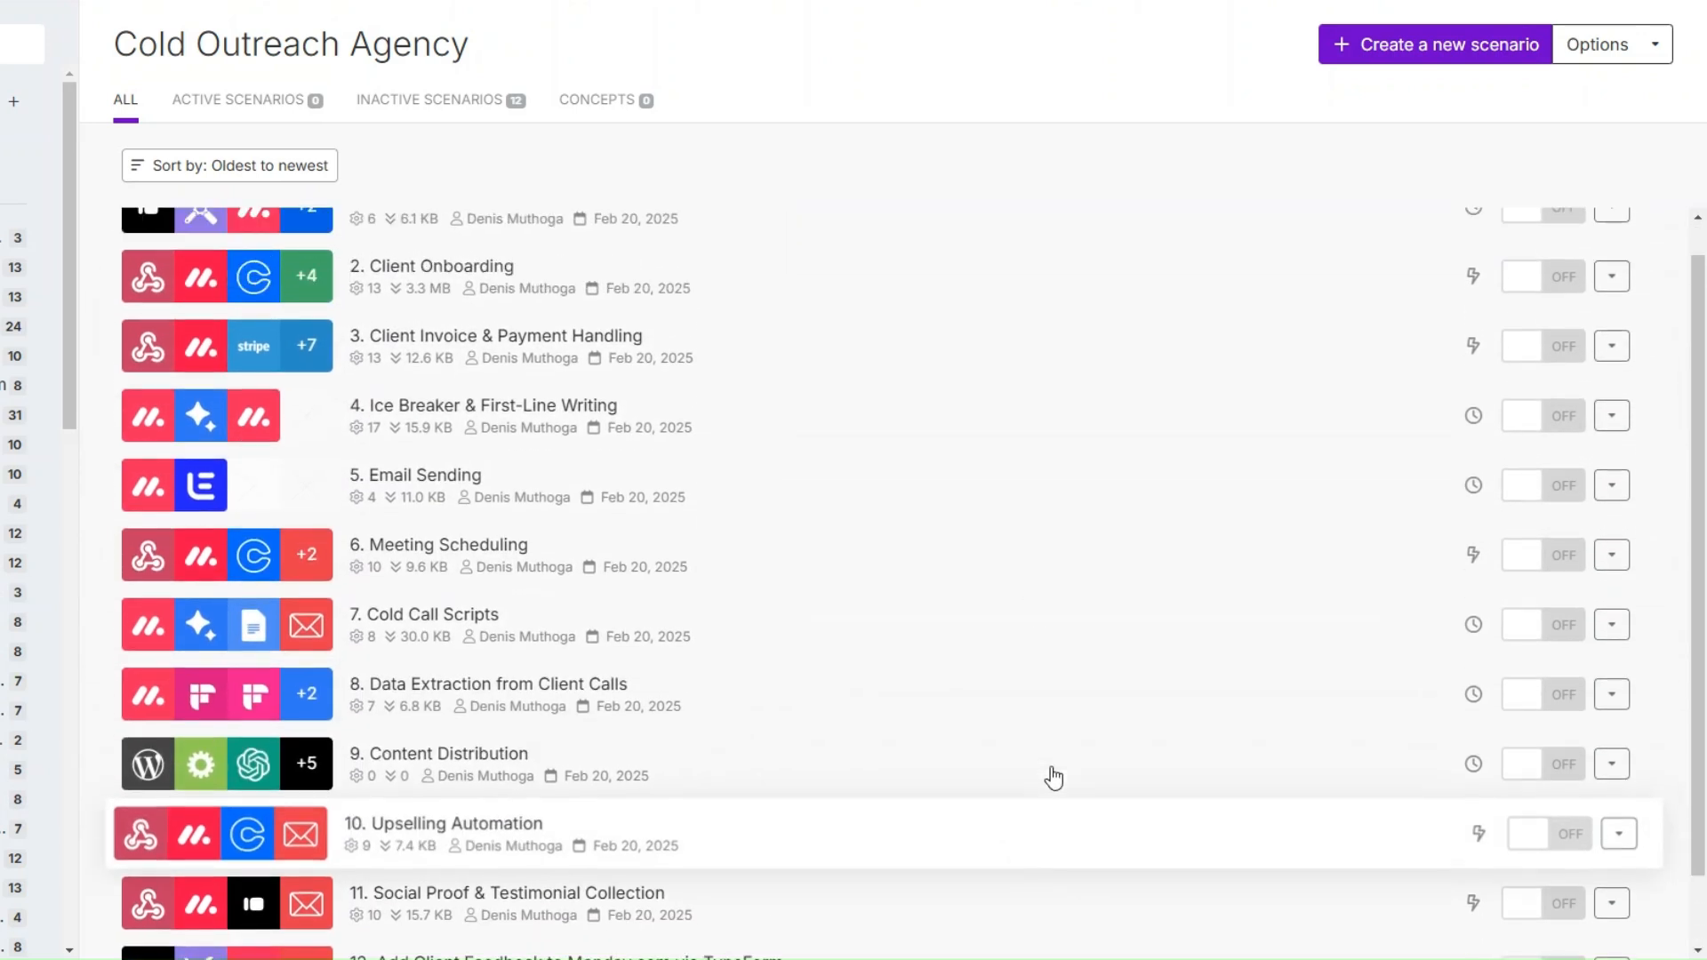